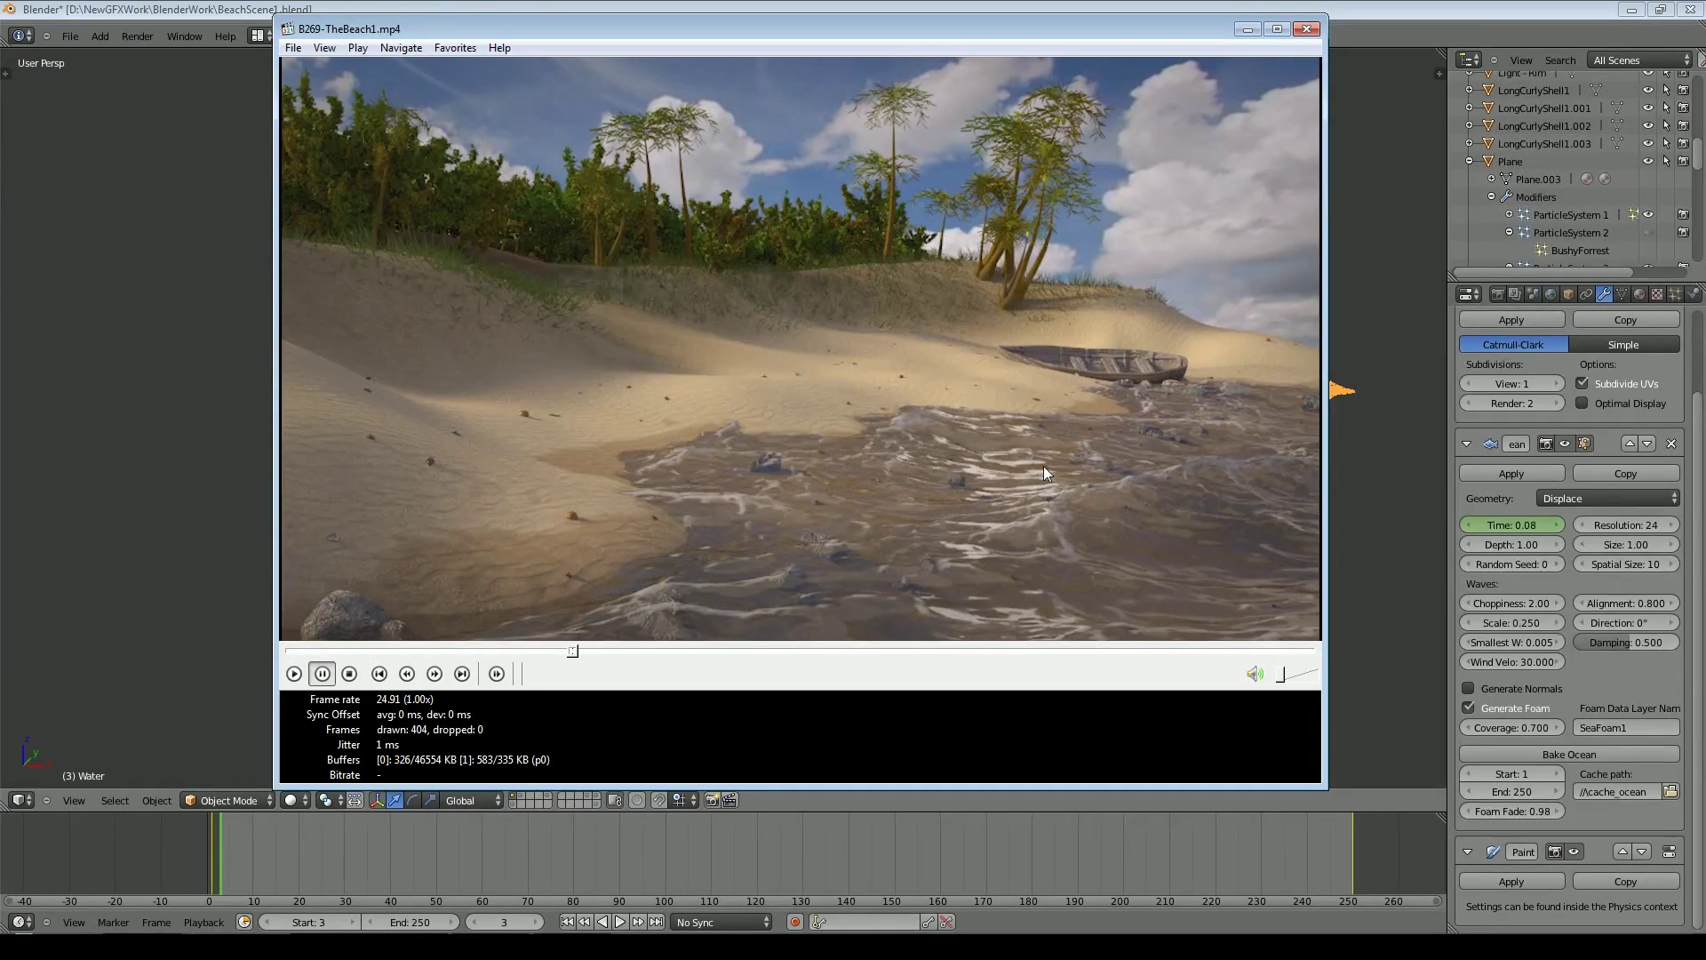
Play the B269-TheBeach1.mp4 animation, close the player and examine the beach scene's terrain and water from several angles
left_click(294, 674)
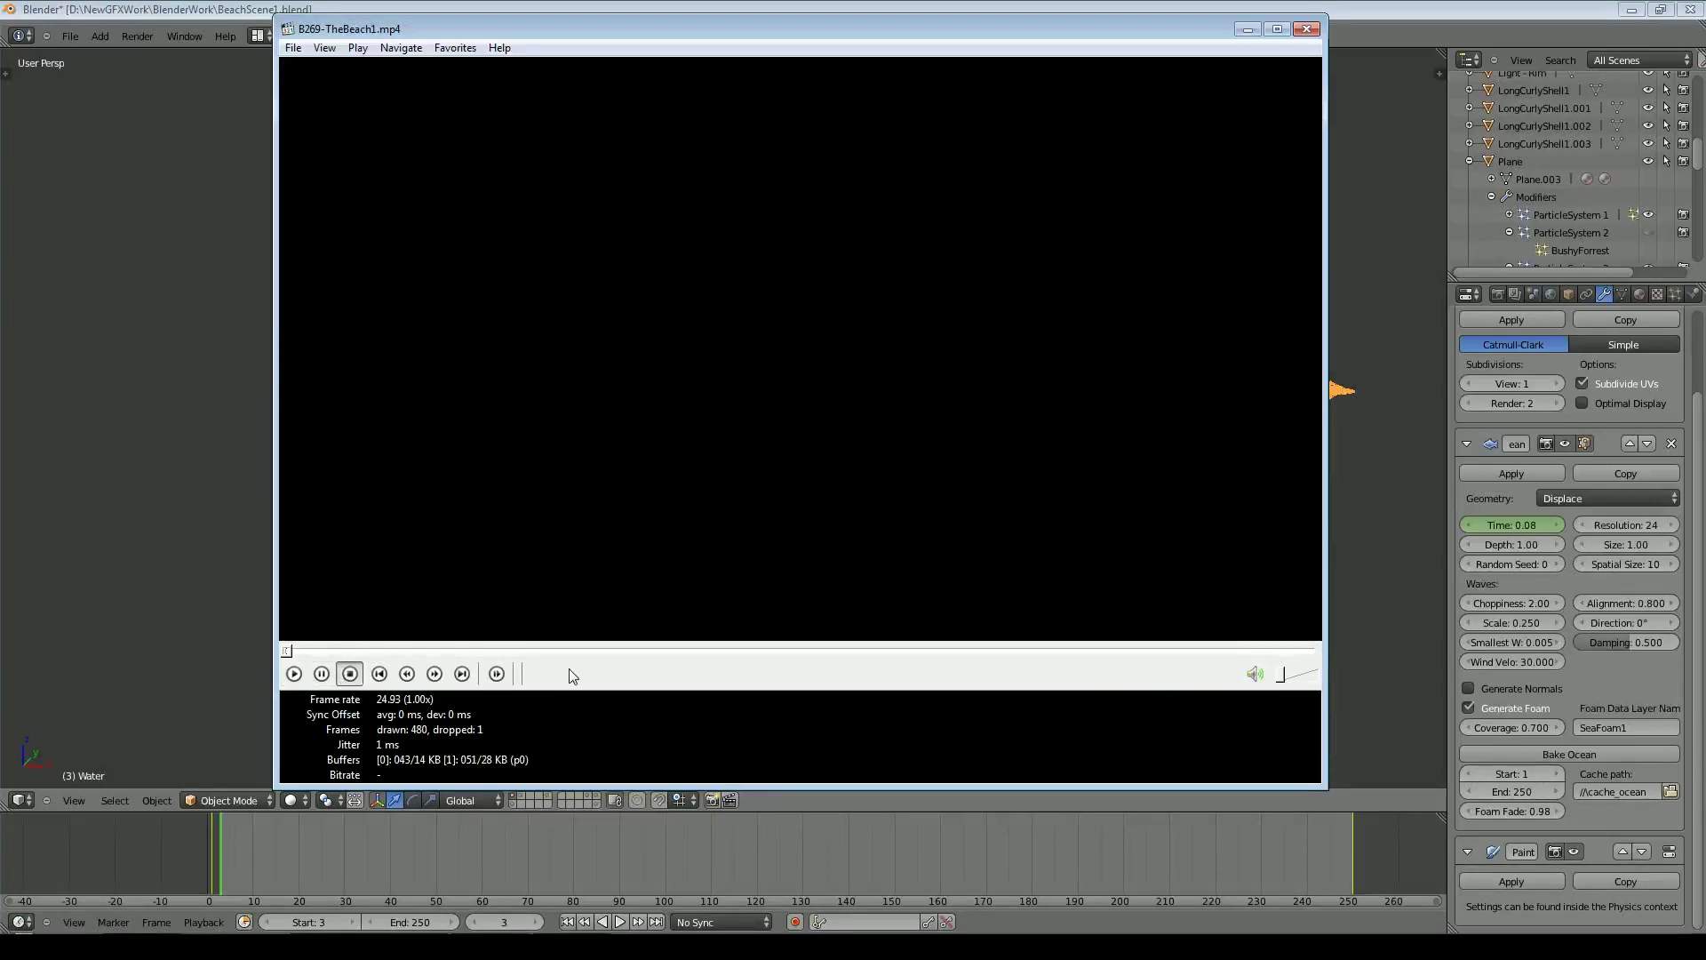
left_click(1304, 30)
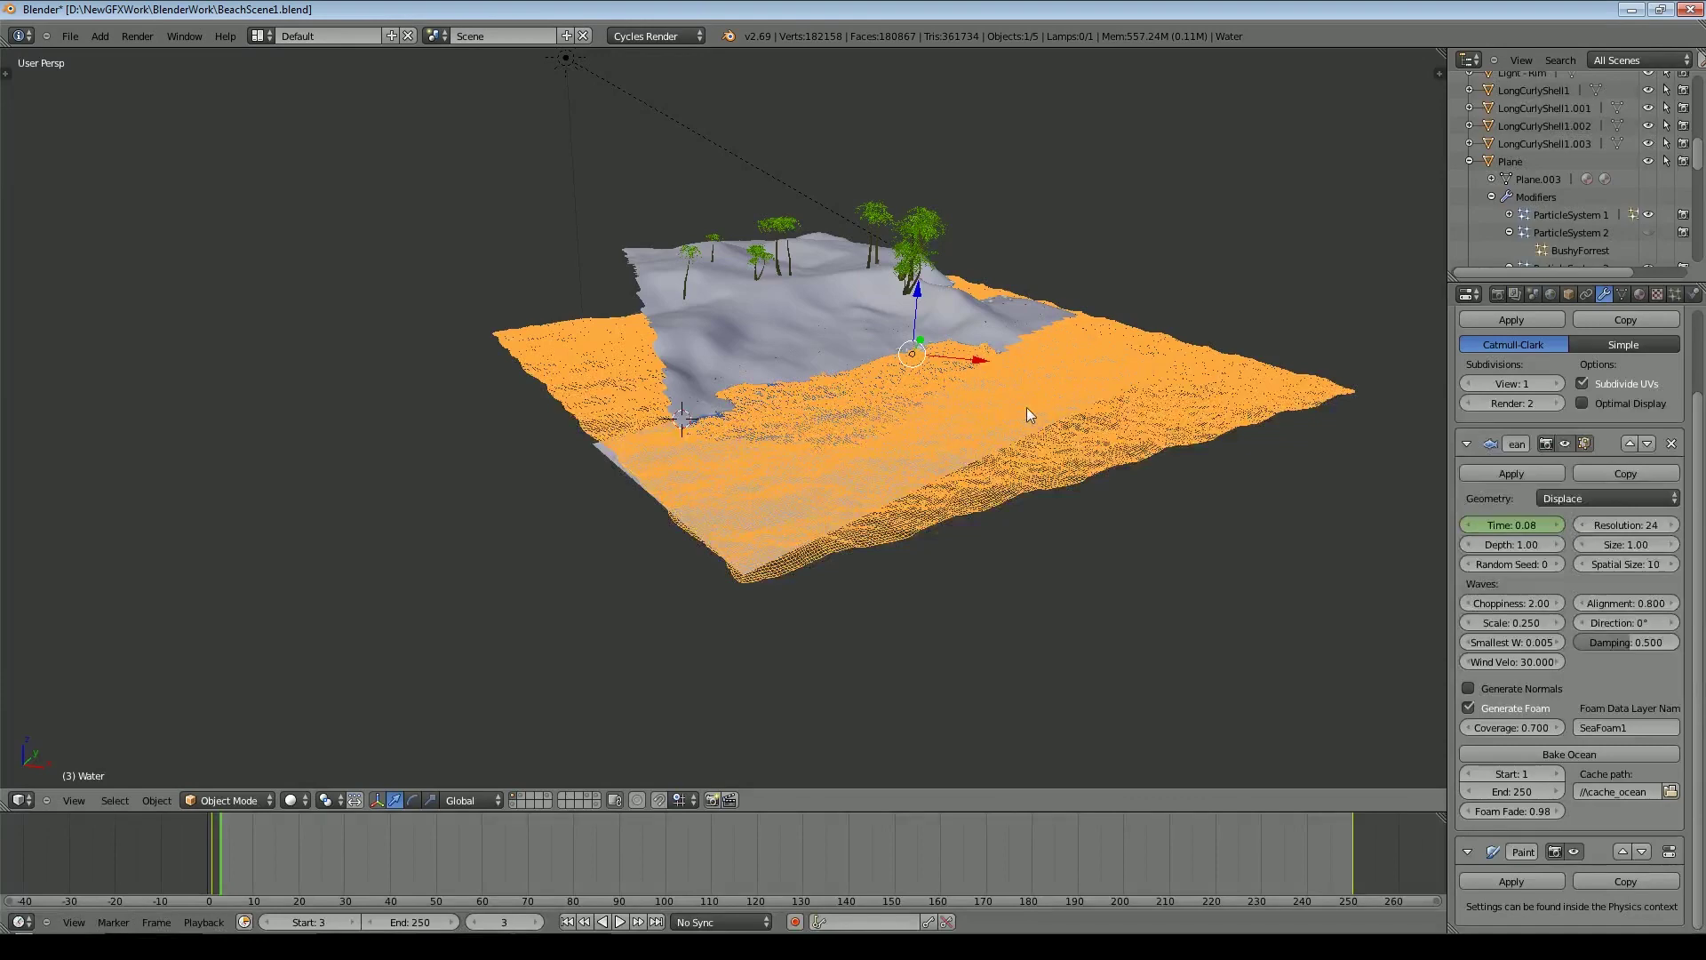
middle_click_drag(1029, 407, 938, 388)
scroll(930, 375, "up", 6)
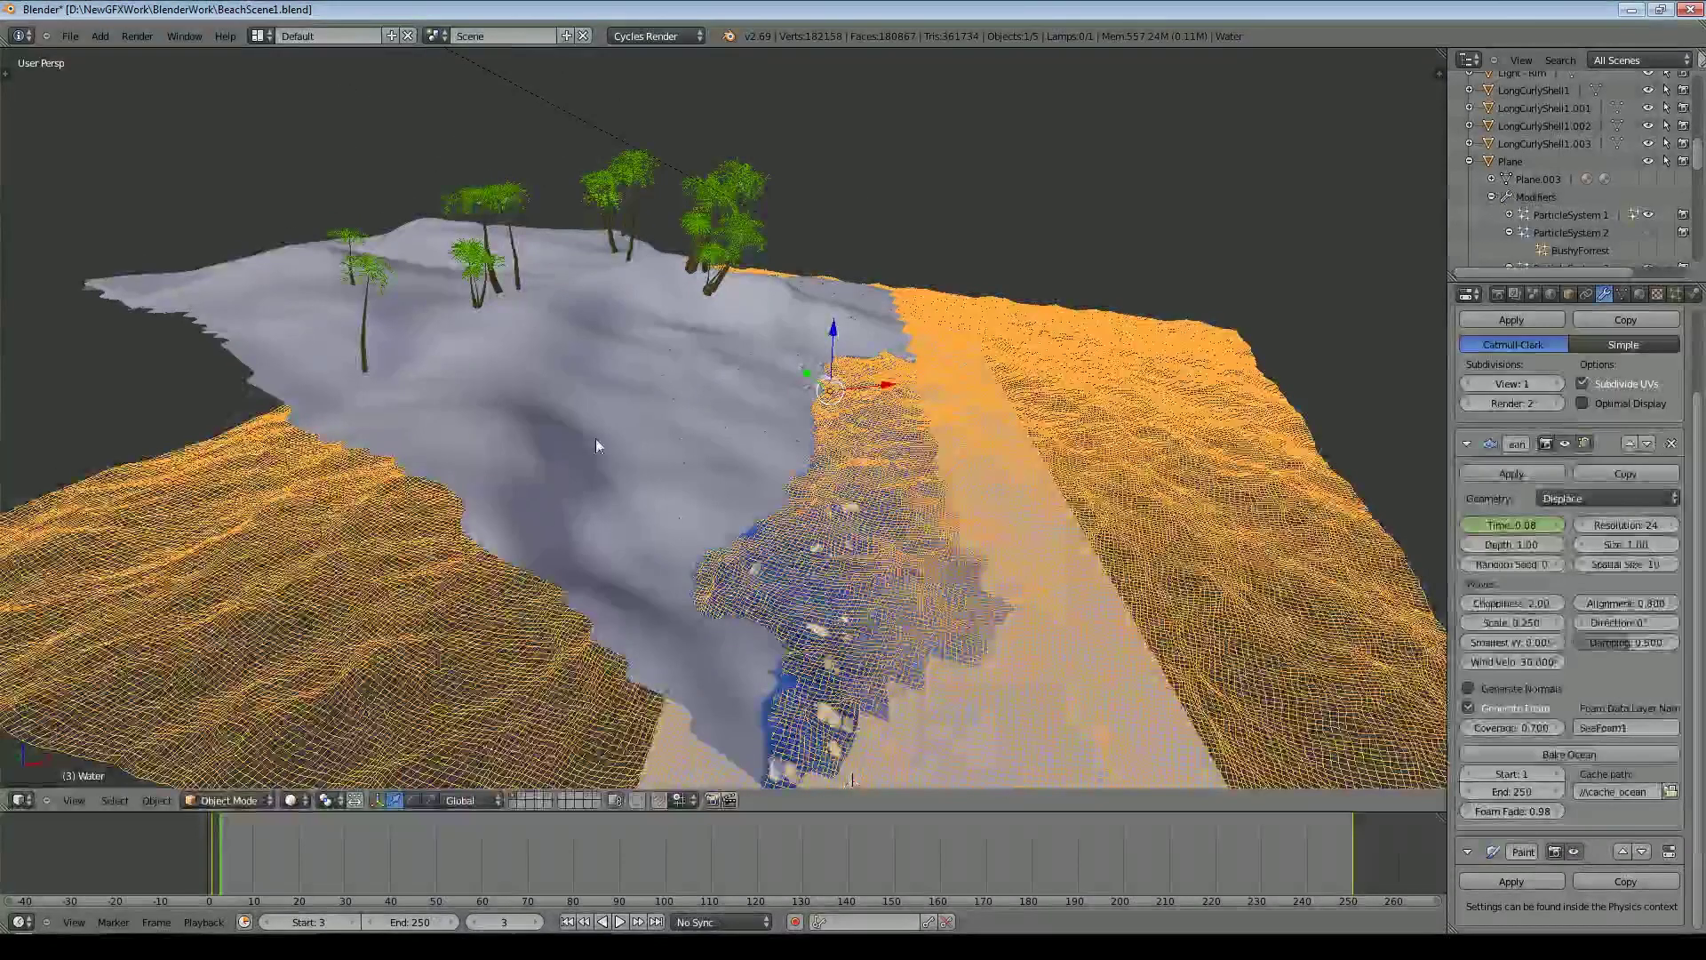
scroll(862, 549, "down", 8)
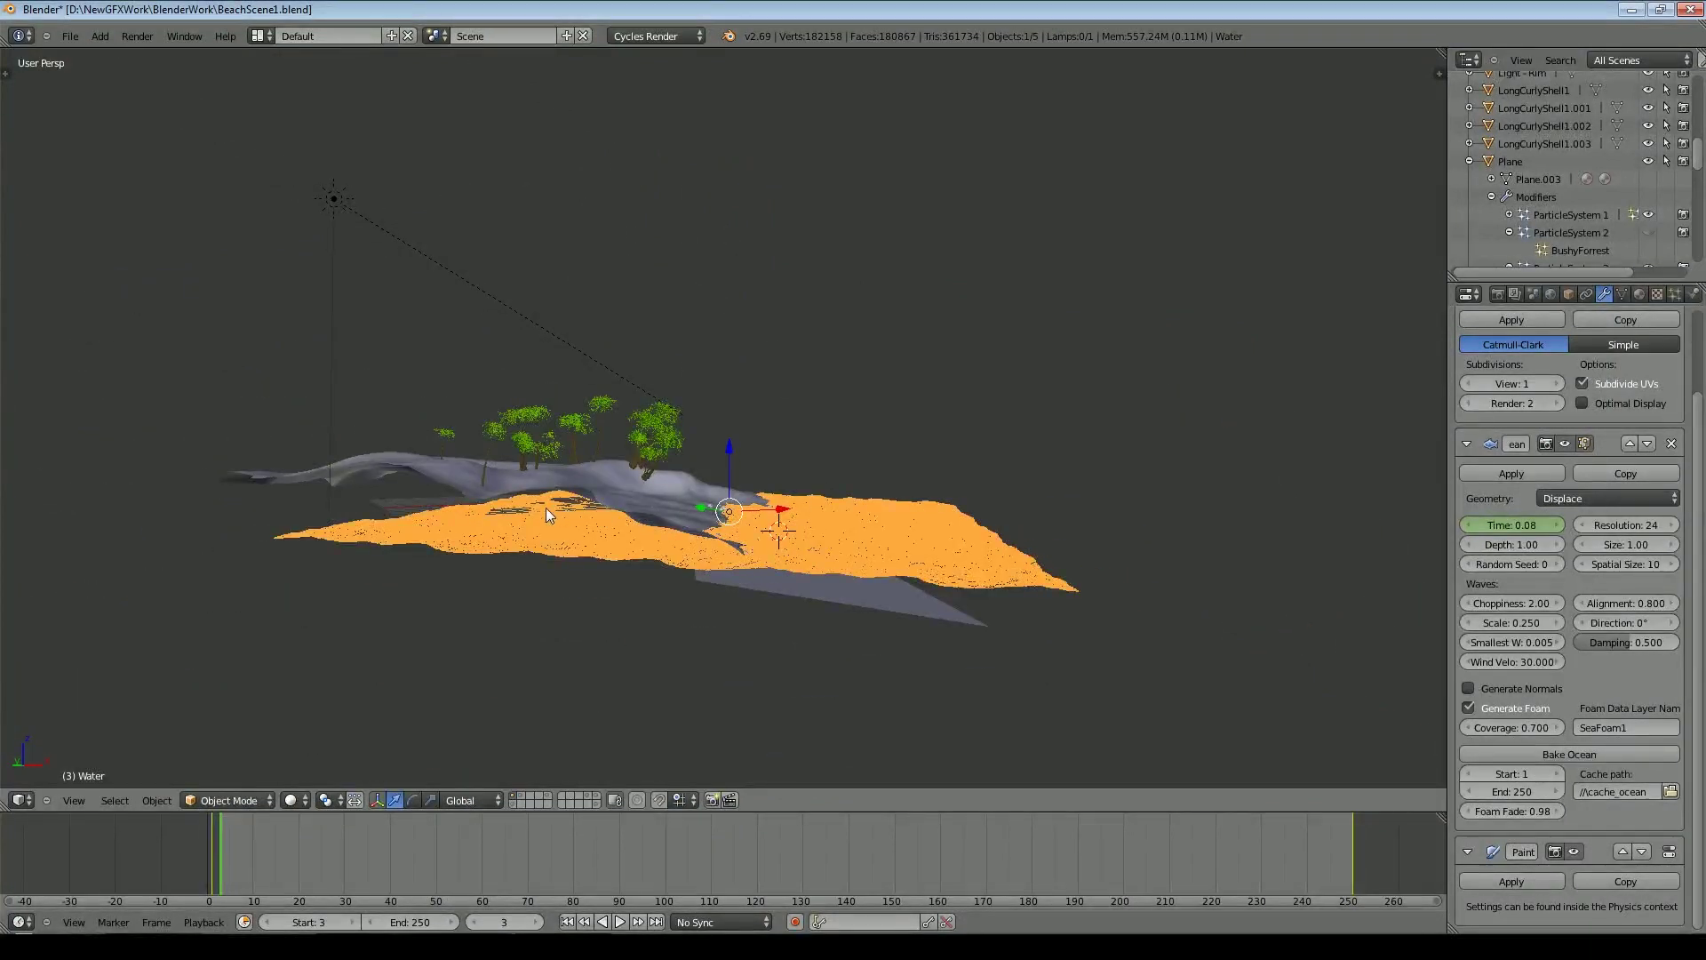
scroll(685, 516, "up", 8)
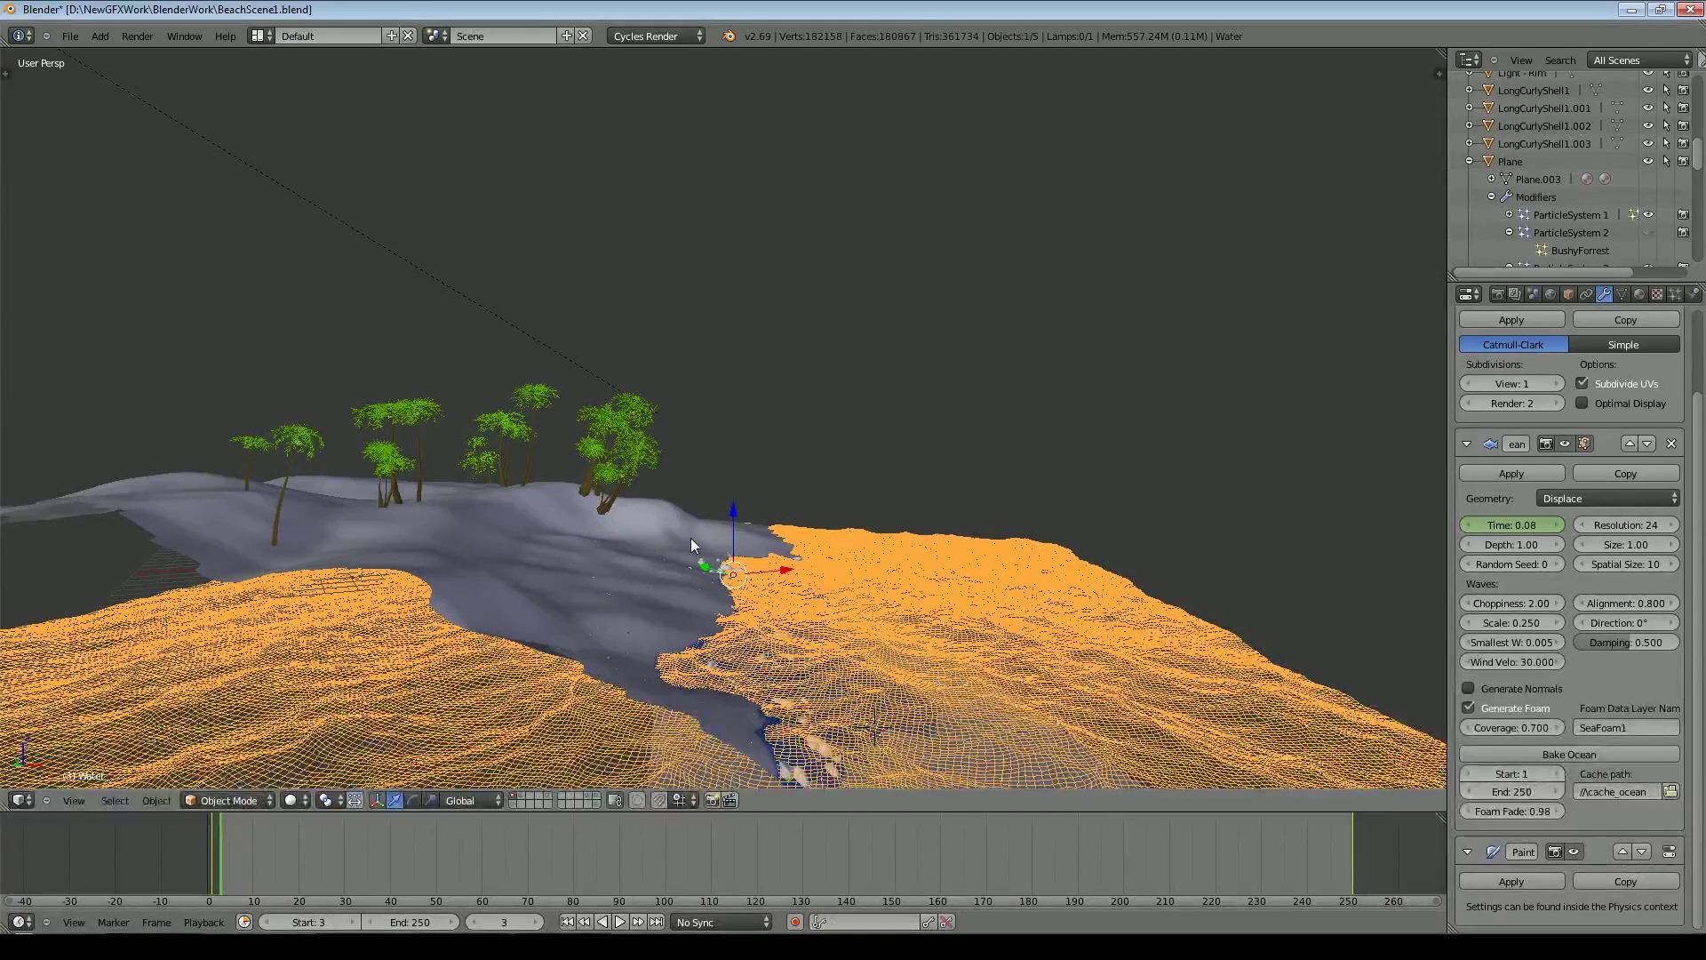
middle_click_drag(735, 561, 718, 606)
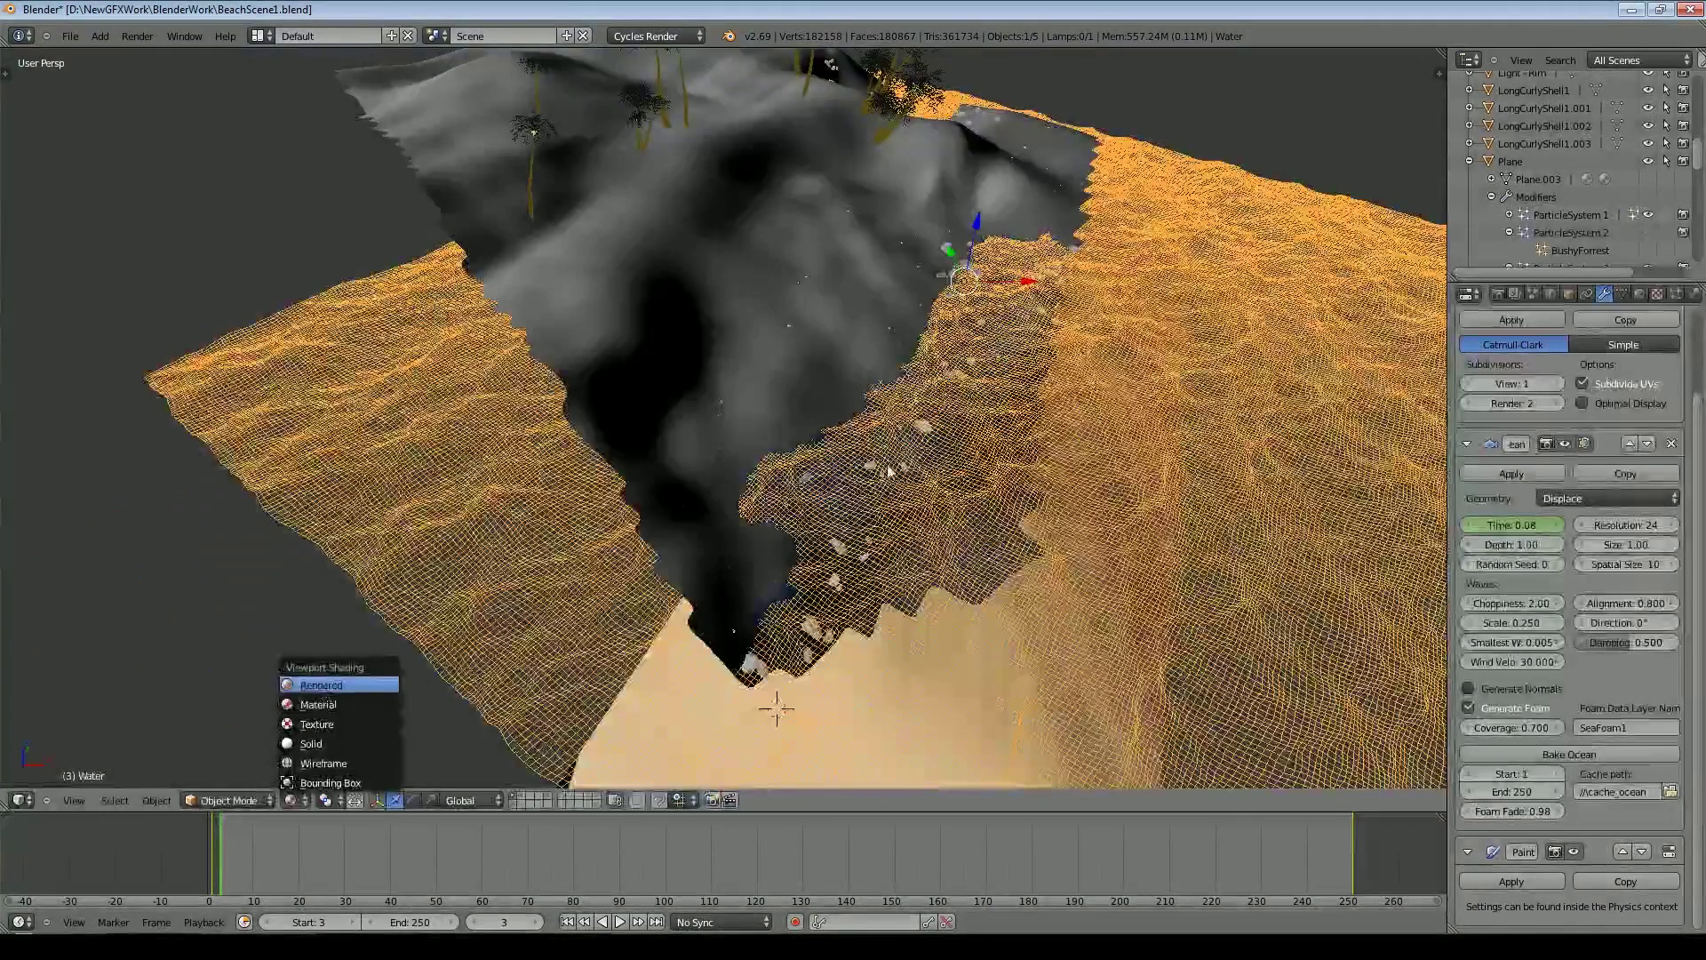
Preview the beach scene in Rendered viewport shading, then return the viewport to Solid shading
left_click(338, 681)
middle_click_drag(887, 464, 615, 286)
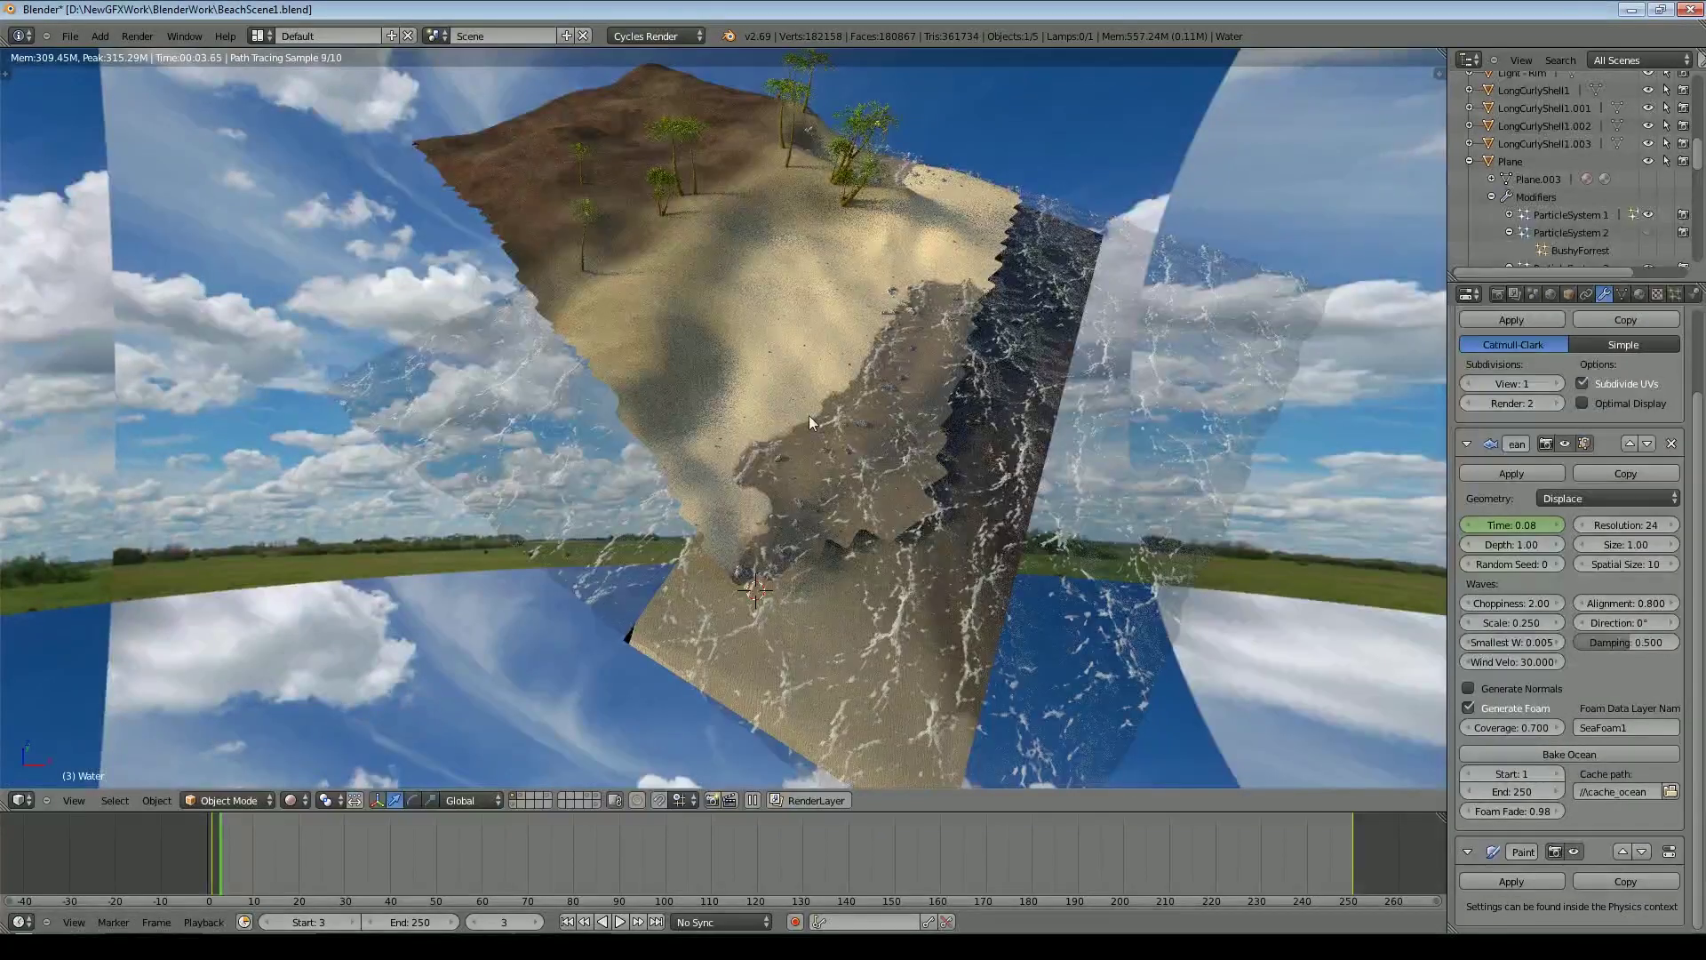
left_click(303, 799)
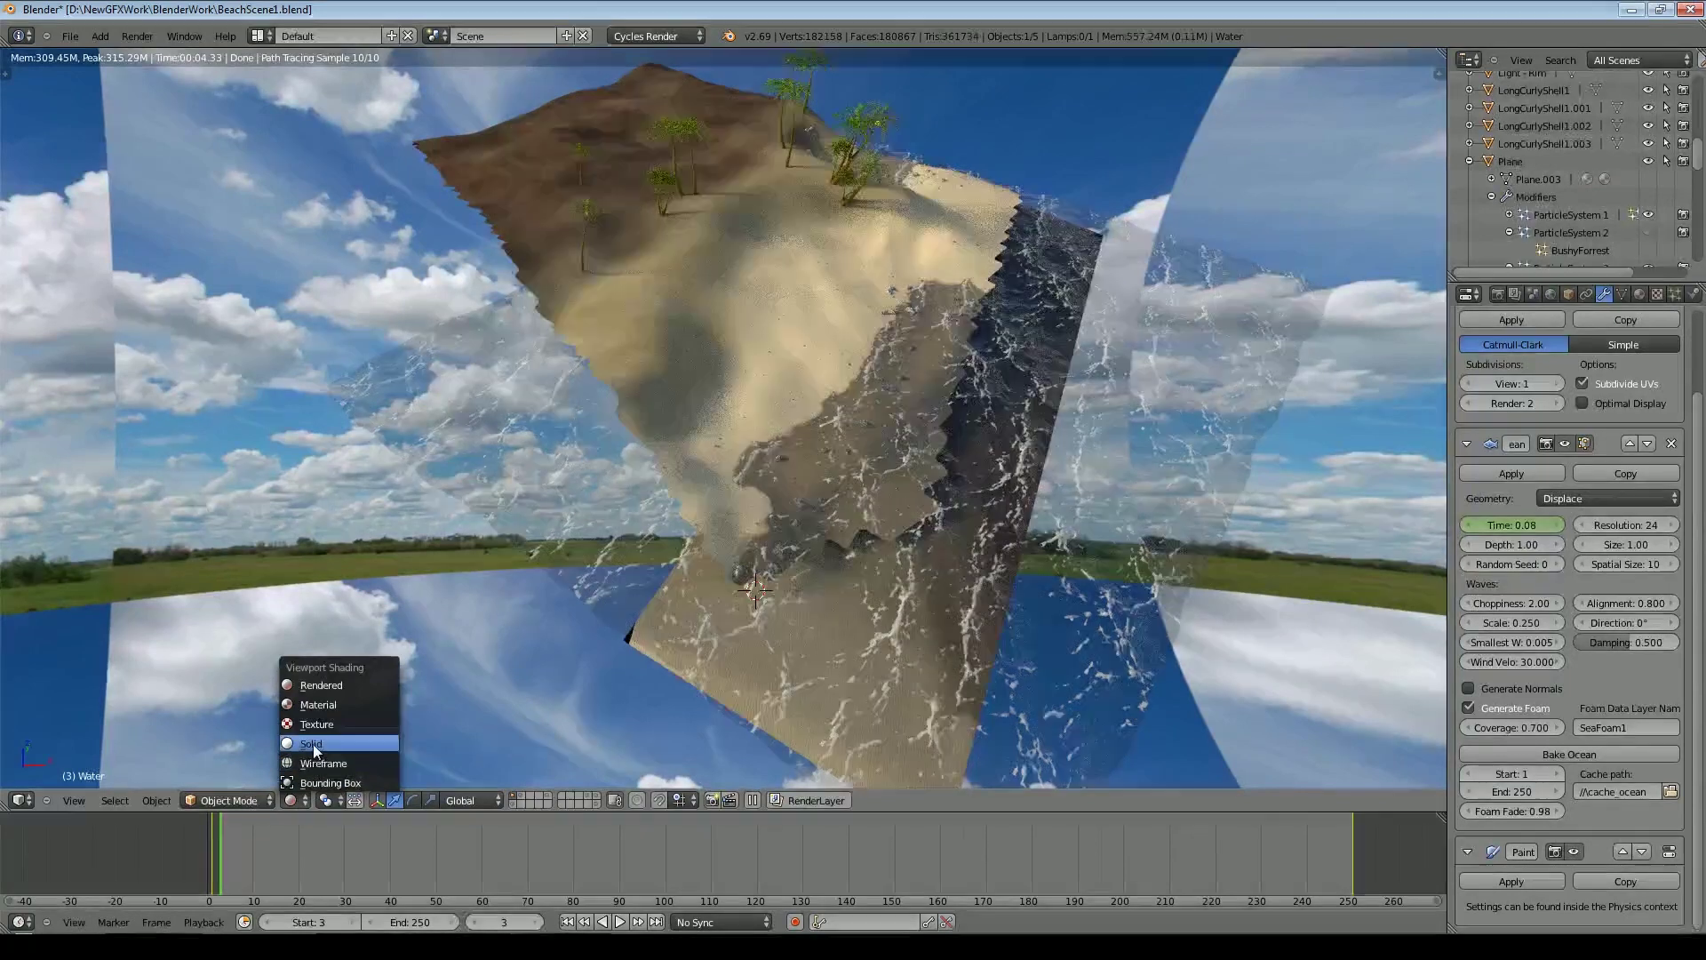
left_click(312, 744)
Start a new scene by reloading the start-up file
left_click(70, 36)
left_click(89, 51)
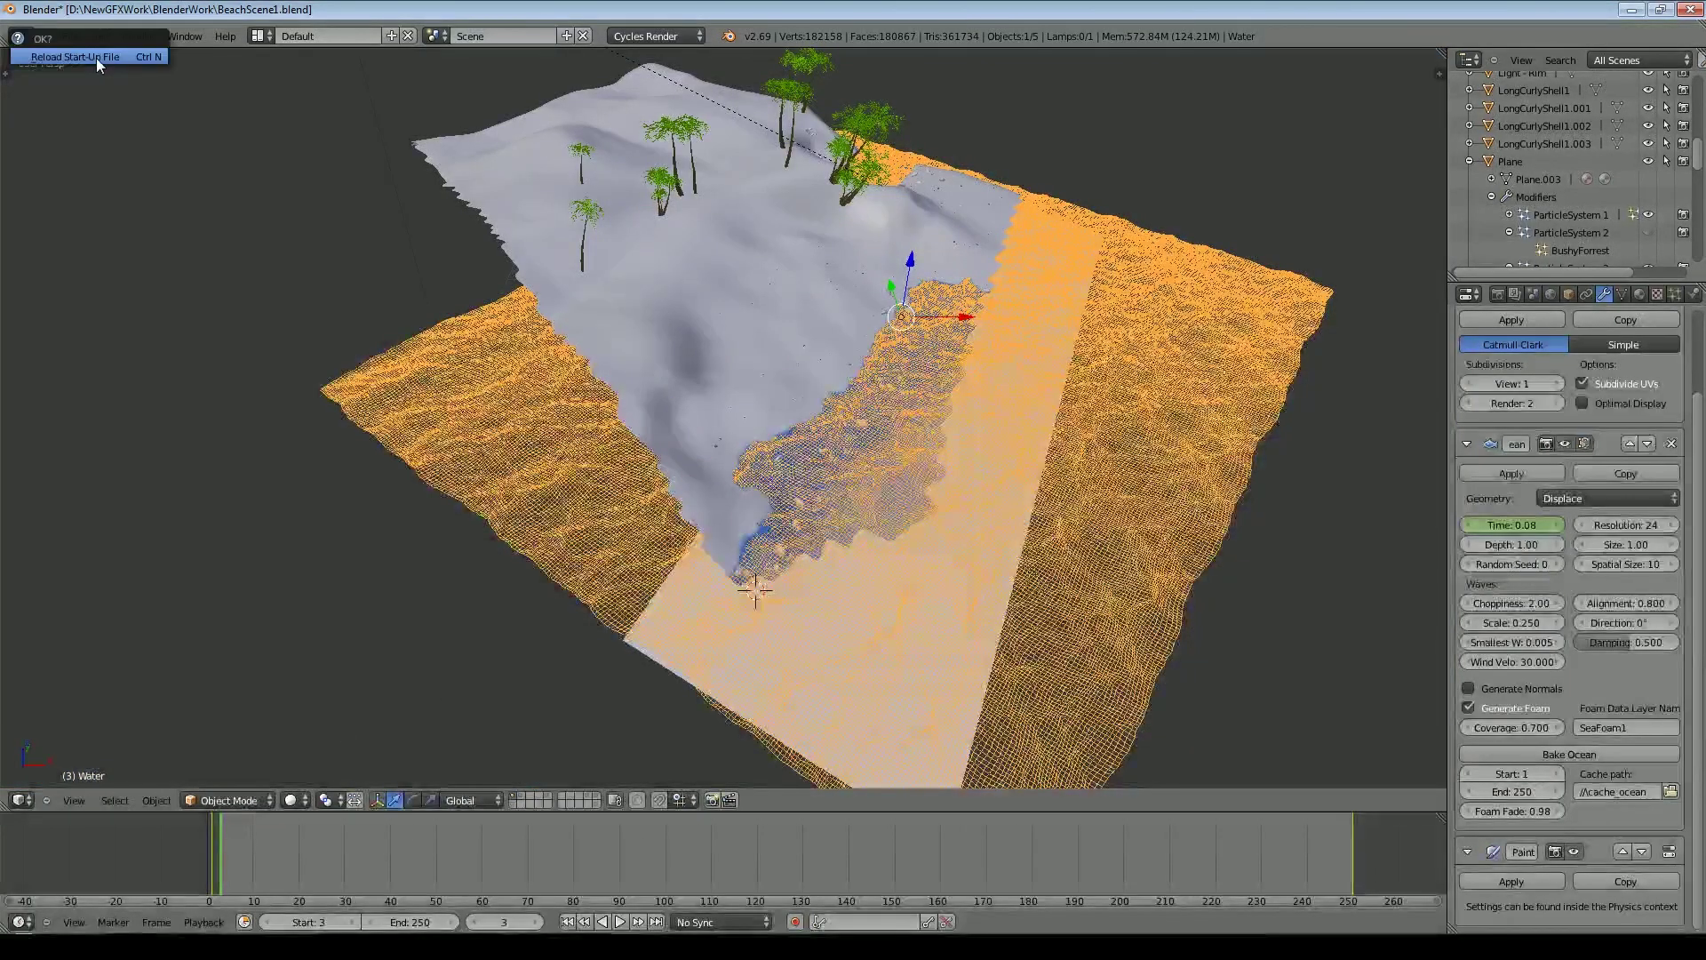
left_click(96, 57)
key("n")
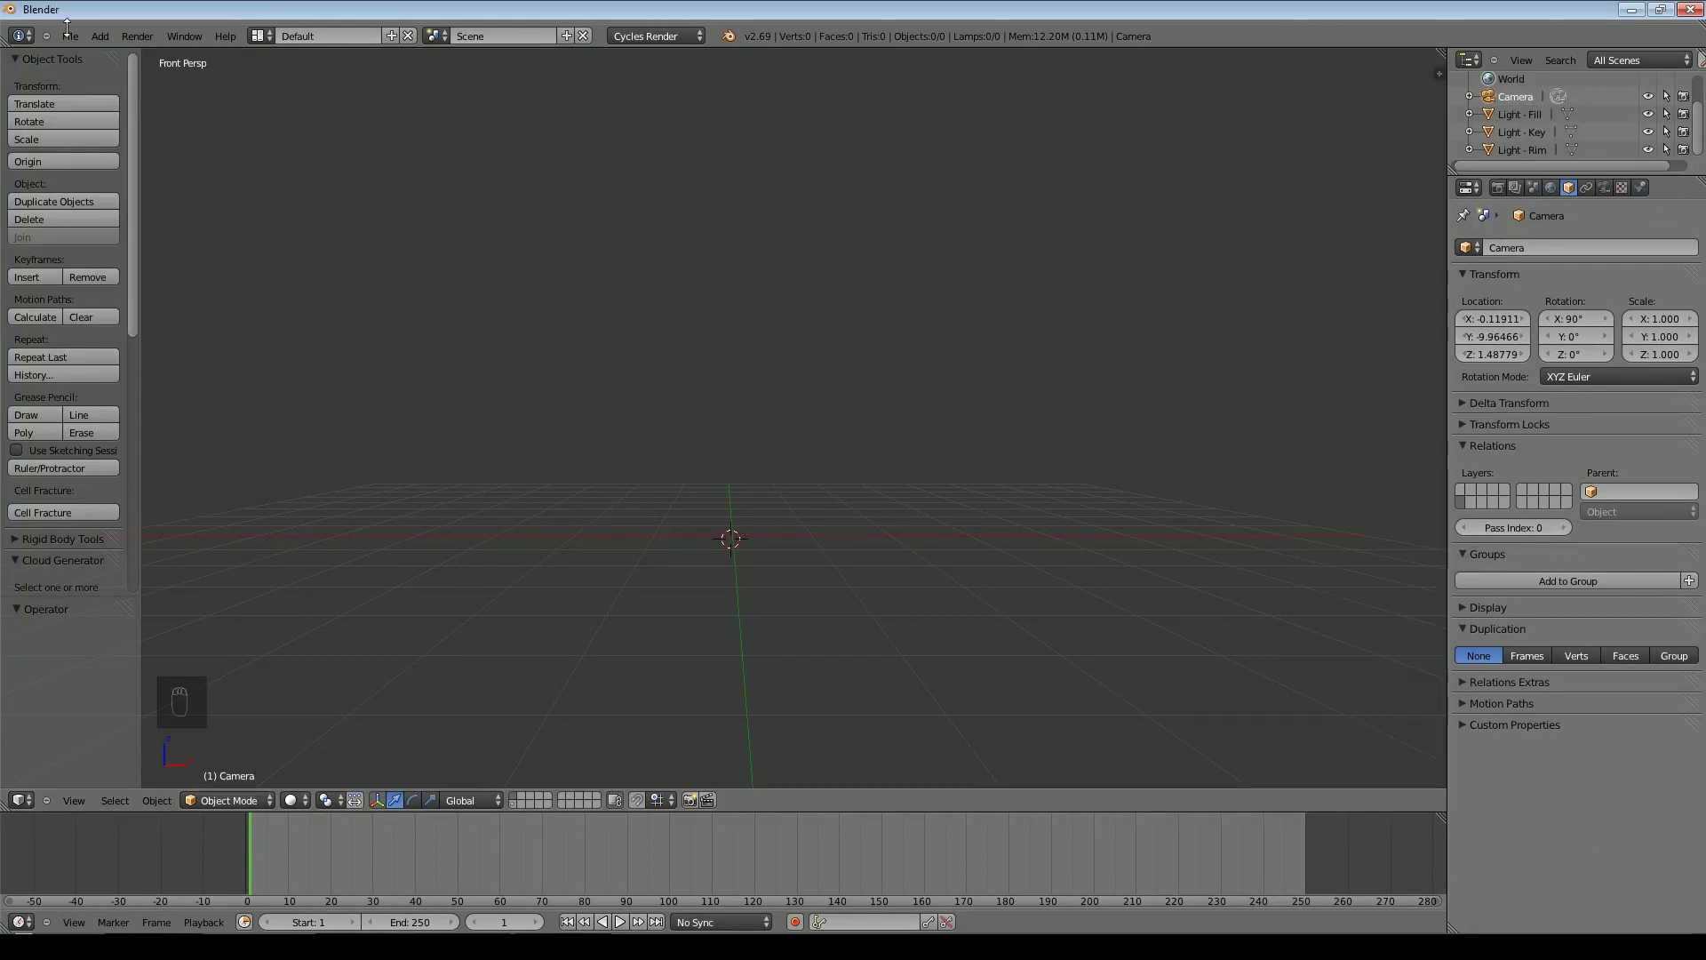
Add a mesh plane to the empty scene and scale it uniformly by 10
left_click(70, 36)
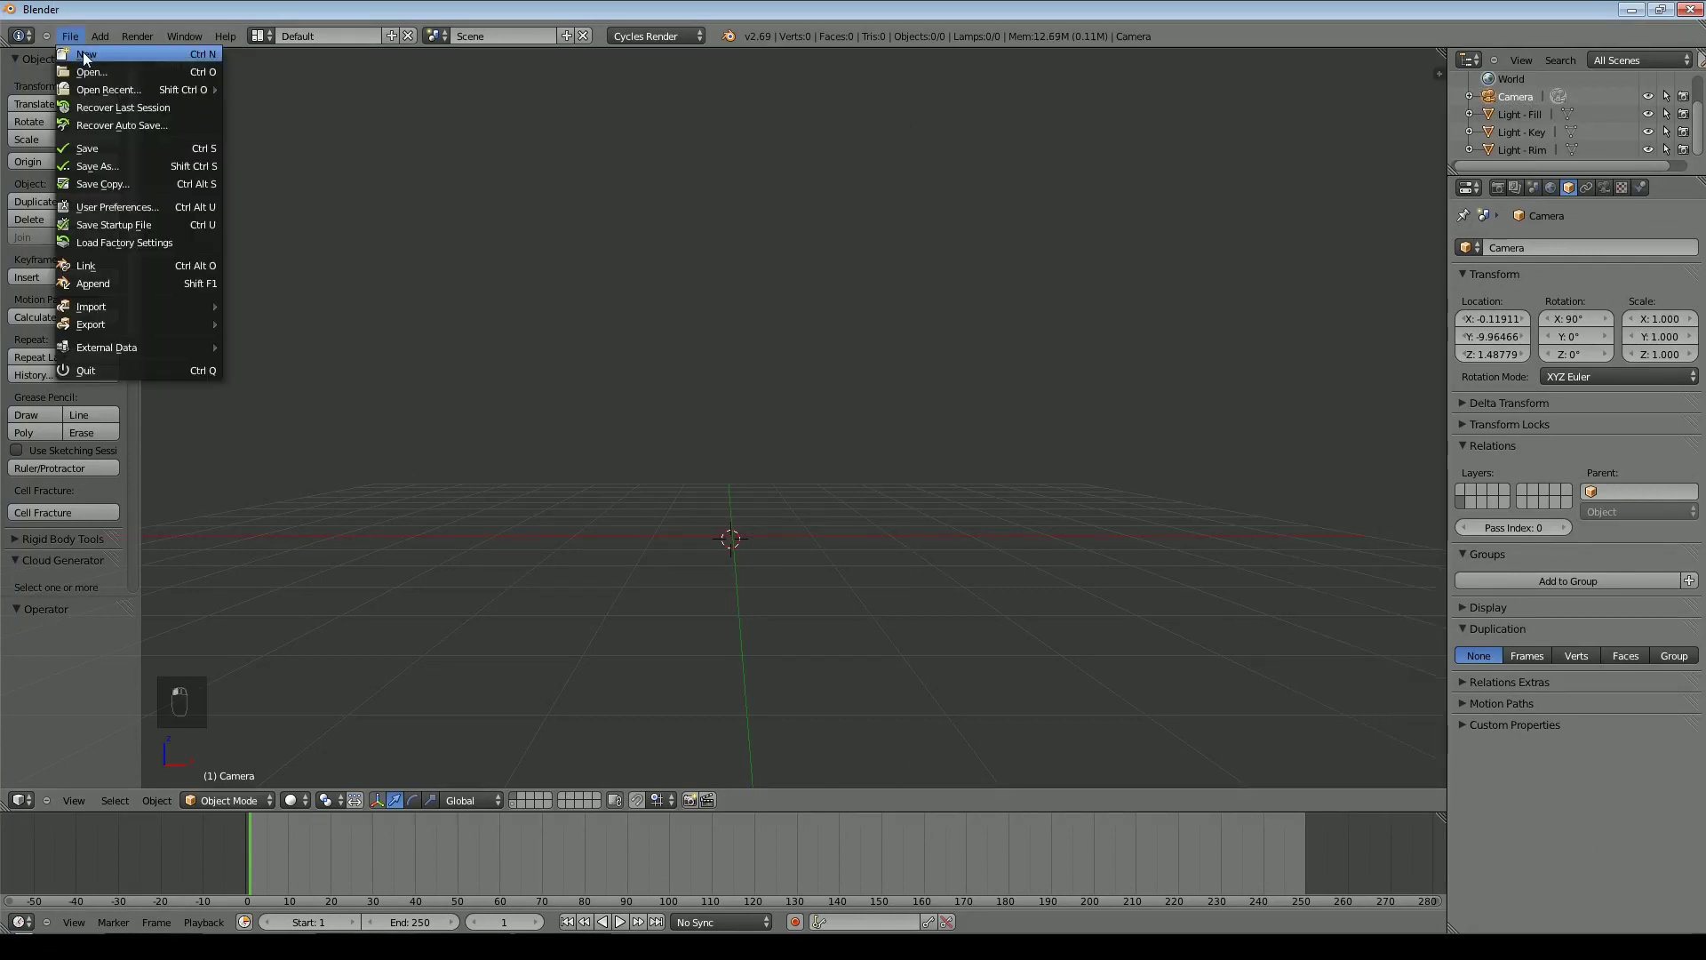
left_click(100, 37)
mouse_move(118, 54)
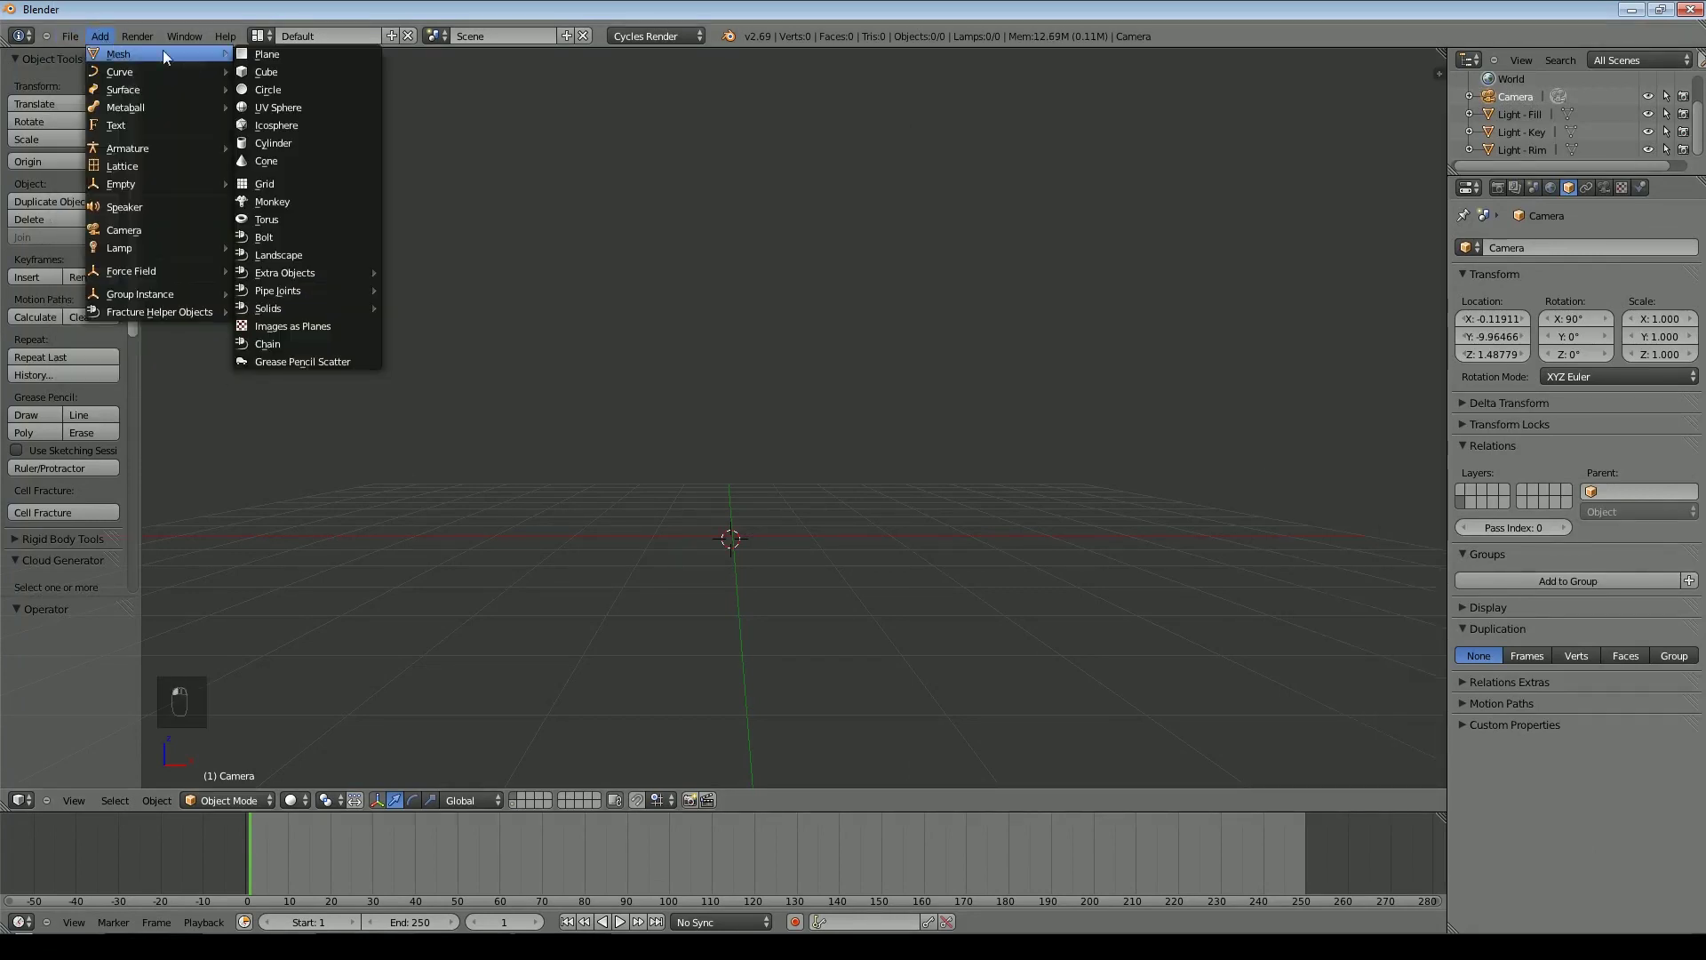
left_click(296, 62)
type("s10")
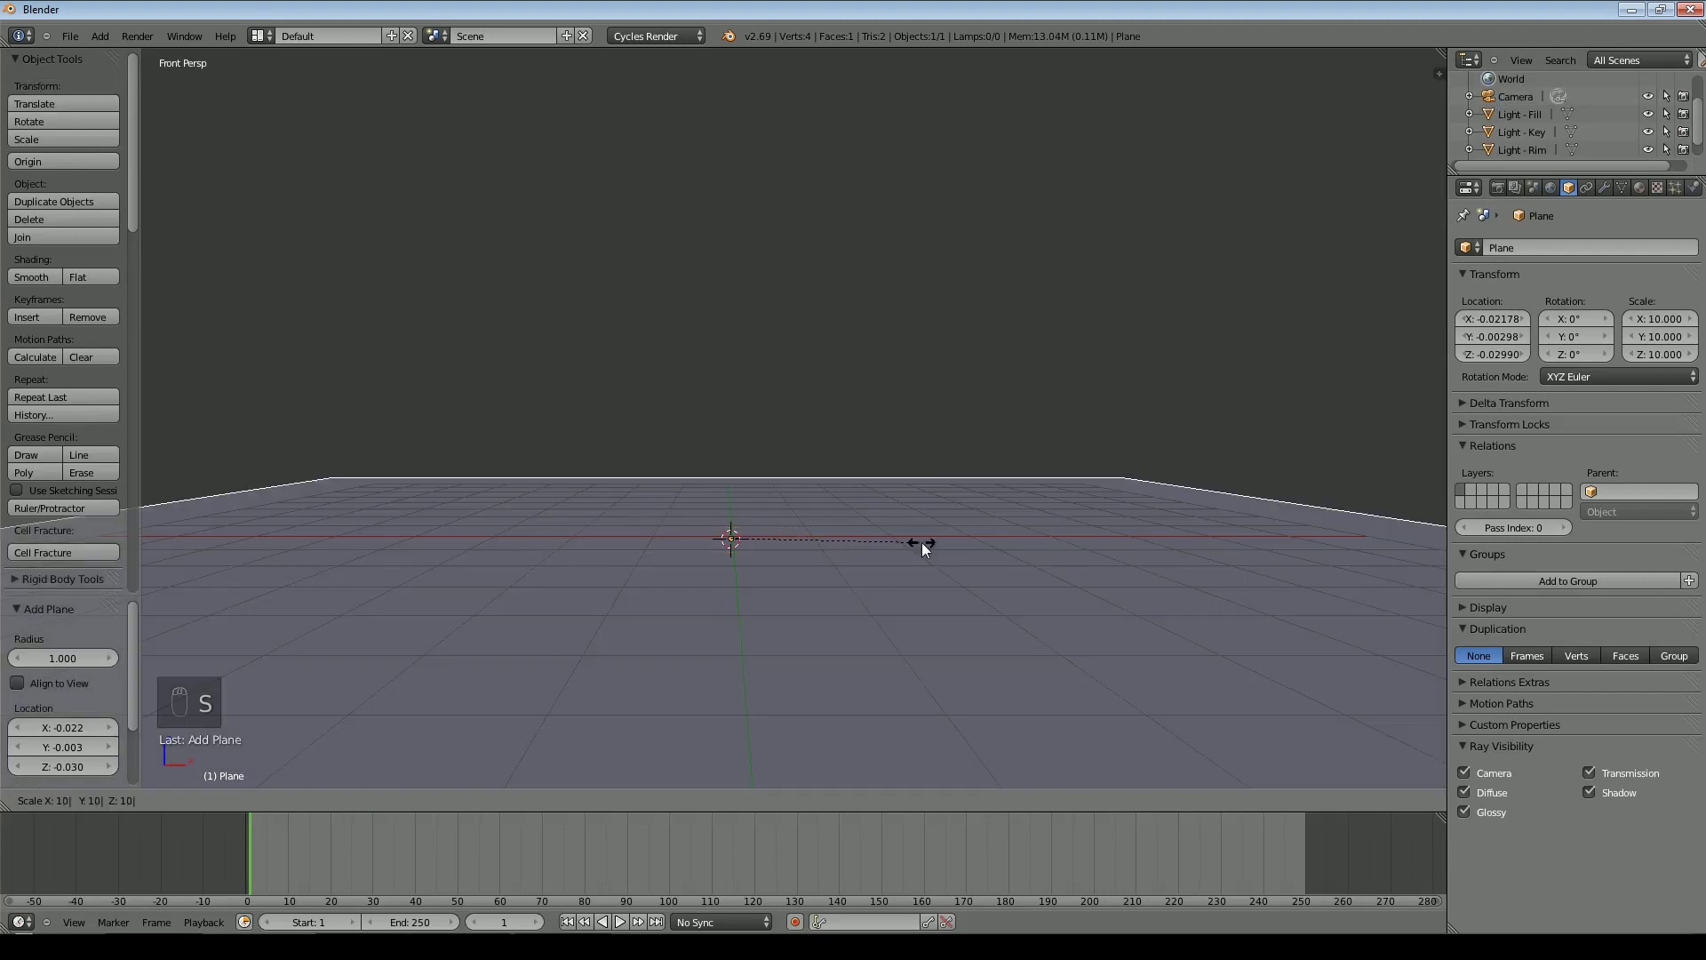
key("Return")
Raise the plane about 0.68 units along the Z axis
middle_click_drag(866, 463, 867, 489)
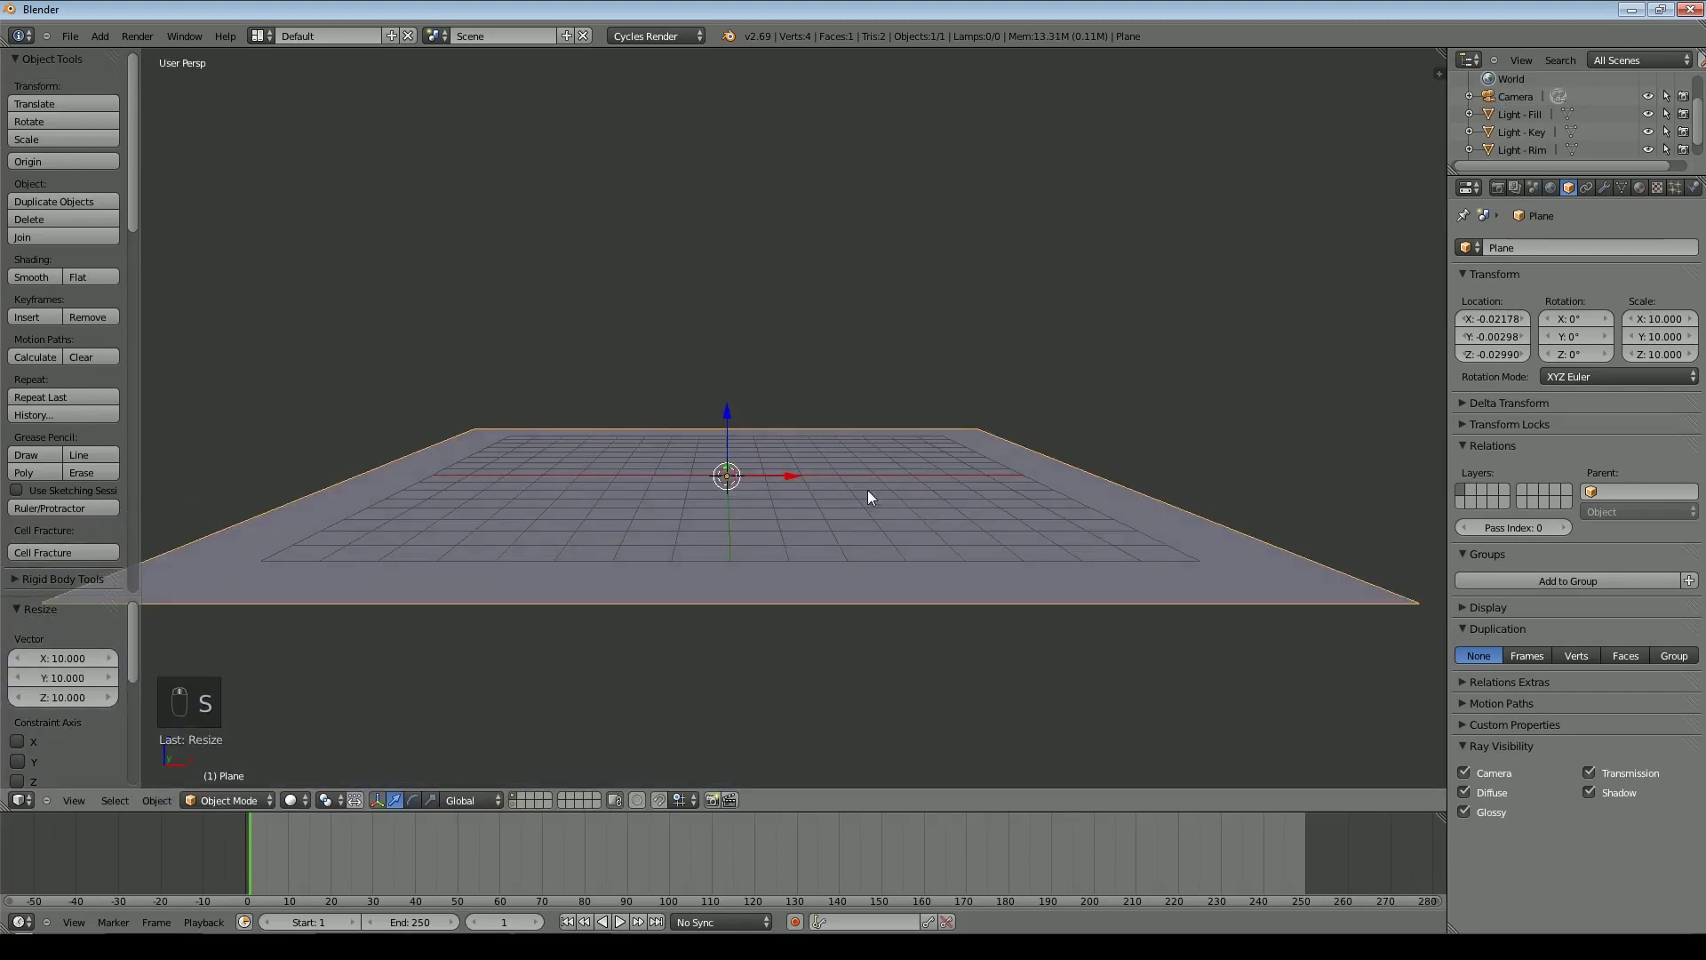
left_click_drag(734, 407, 716, 391)
middle_click_drag(853, 416, 829, 493)
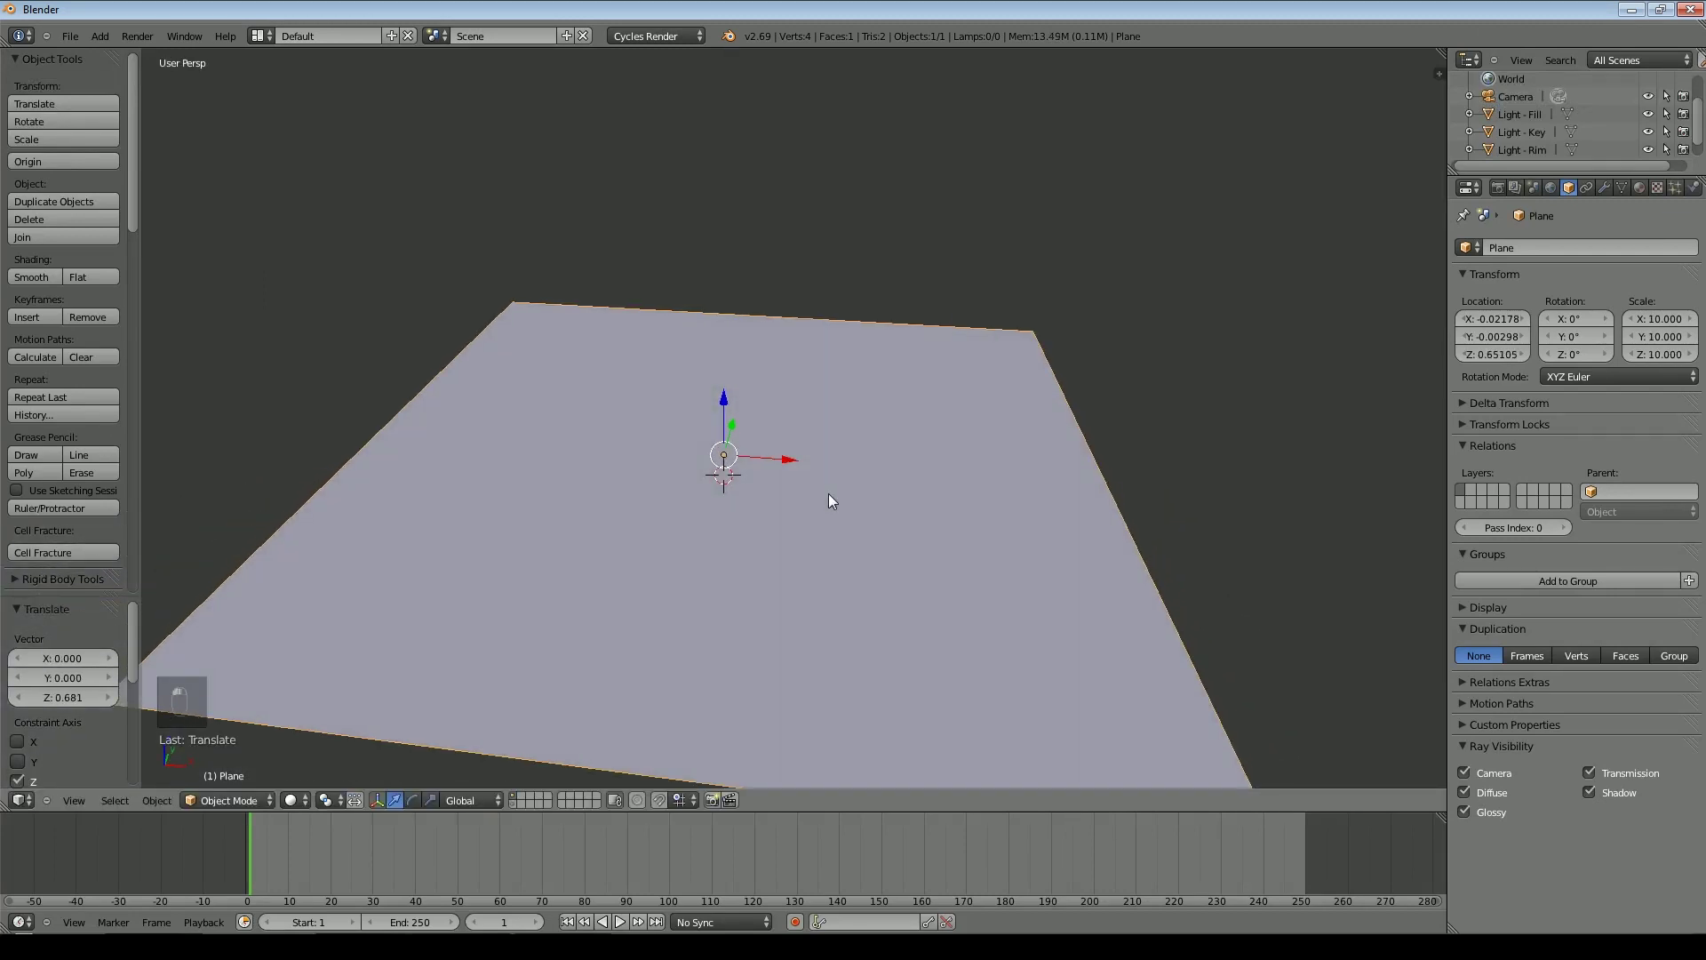
Enter Edit Mode on the plane and subdivide the whole mesh with 3 cuts
key("Tab")
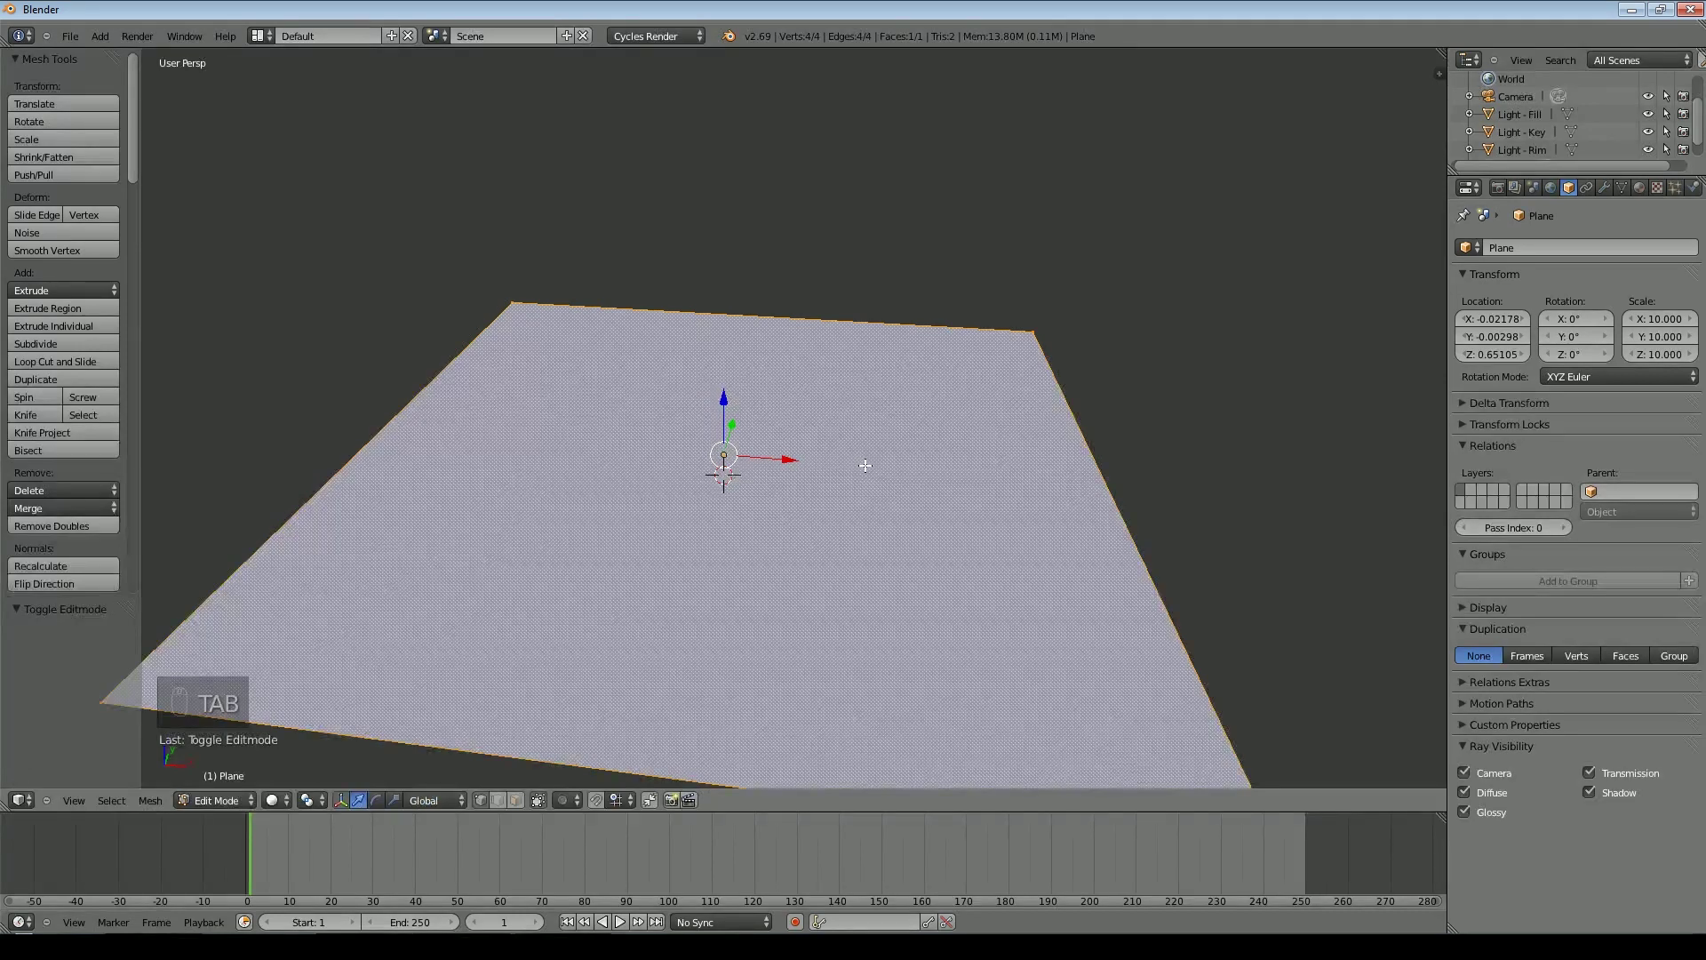
key("w")
left_click(817, 469)
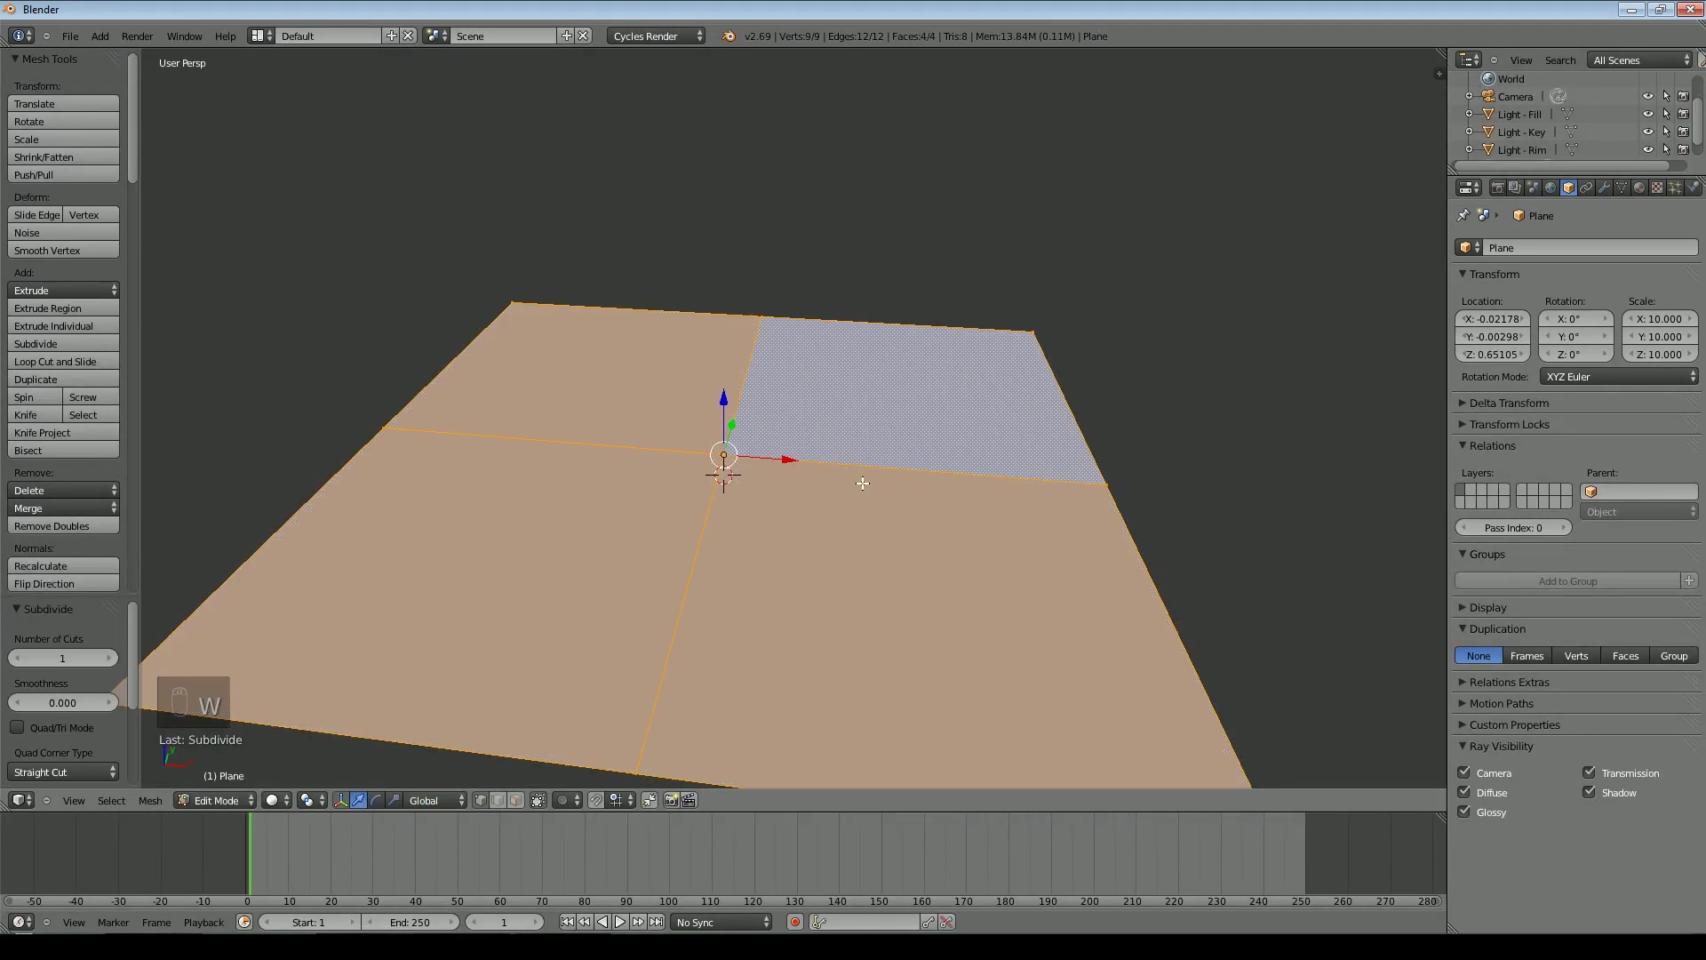
left_click(112, 659)
left_click(112, 659)
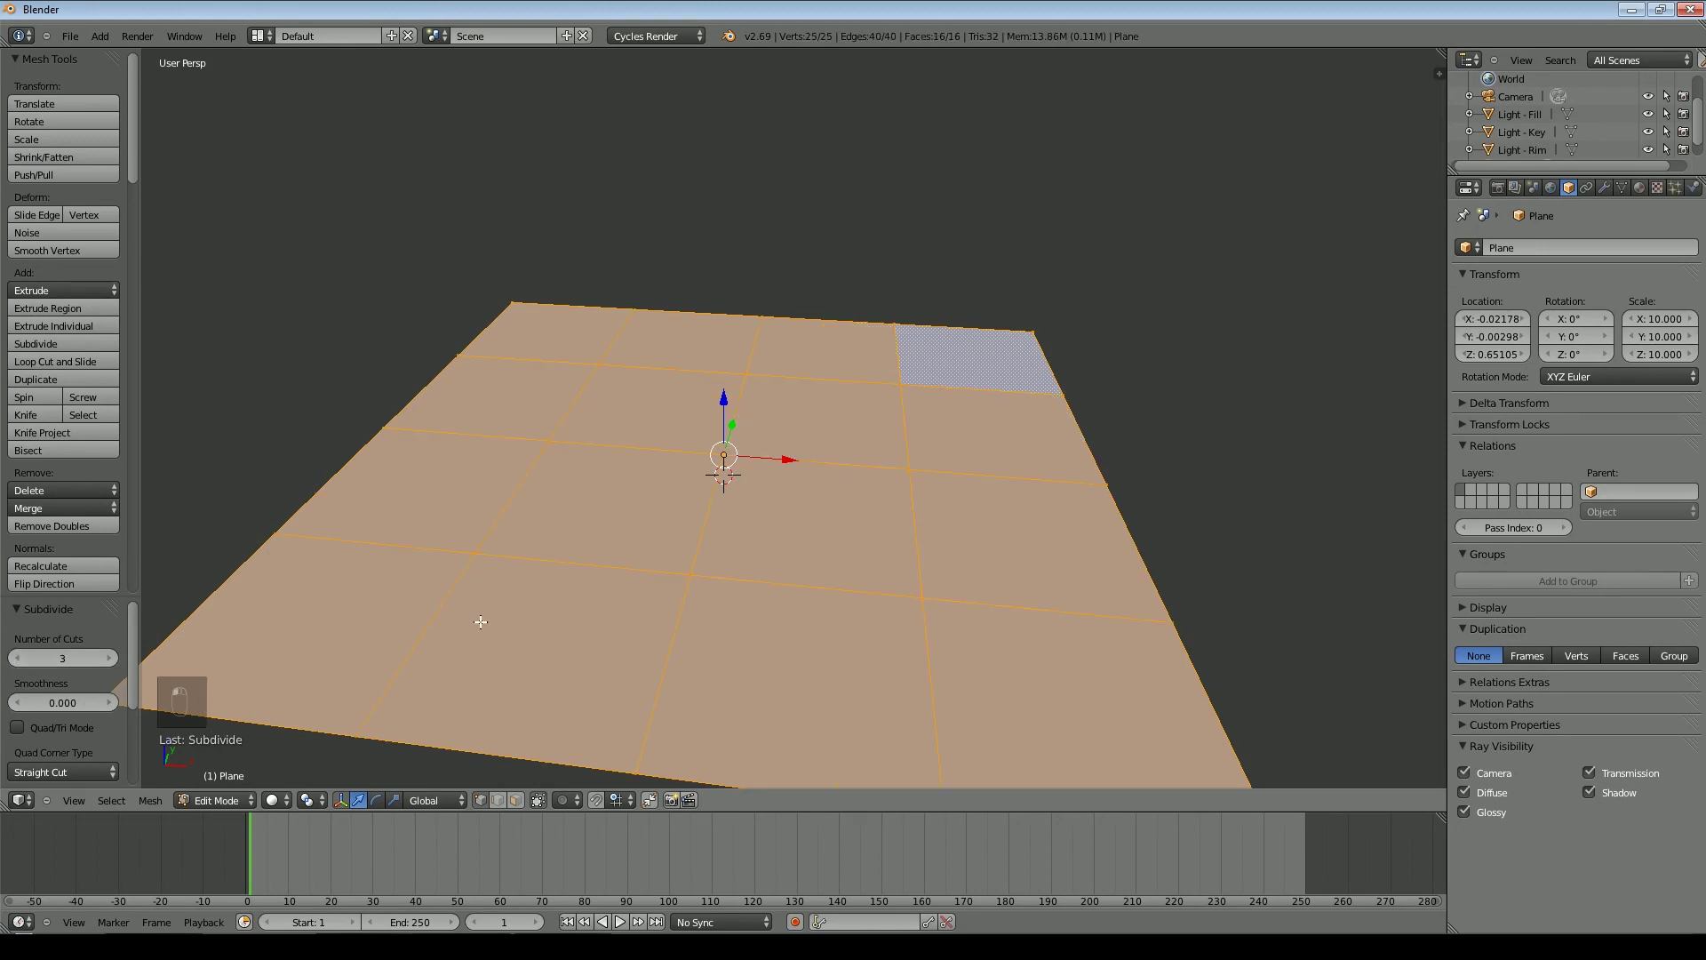
Subdivide the plane again with 1 cut and a Fractal value of about 3.74 to form rough terrain
key("w")
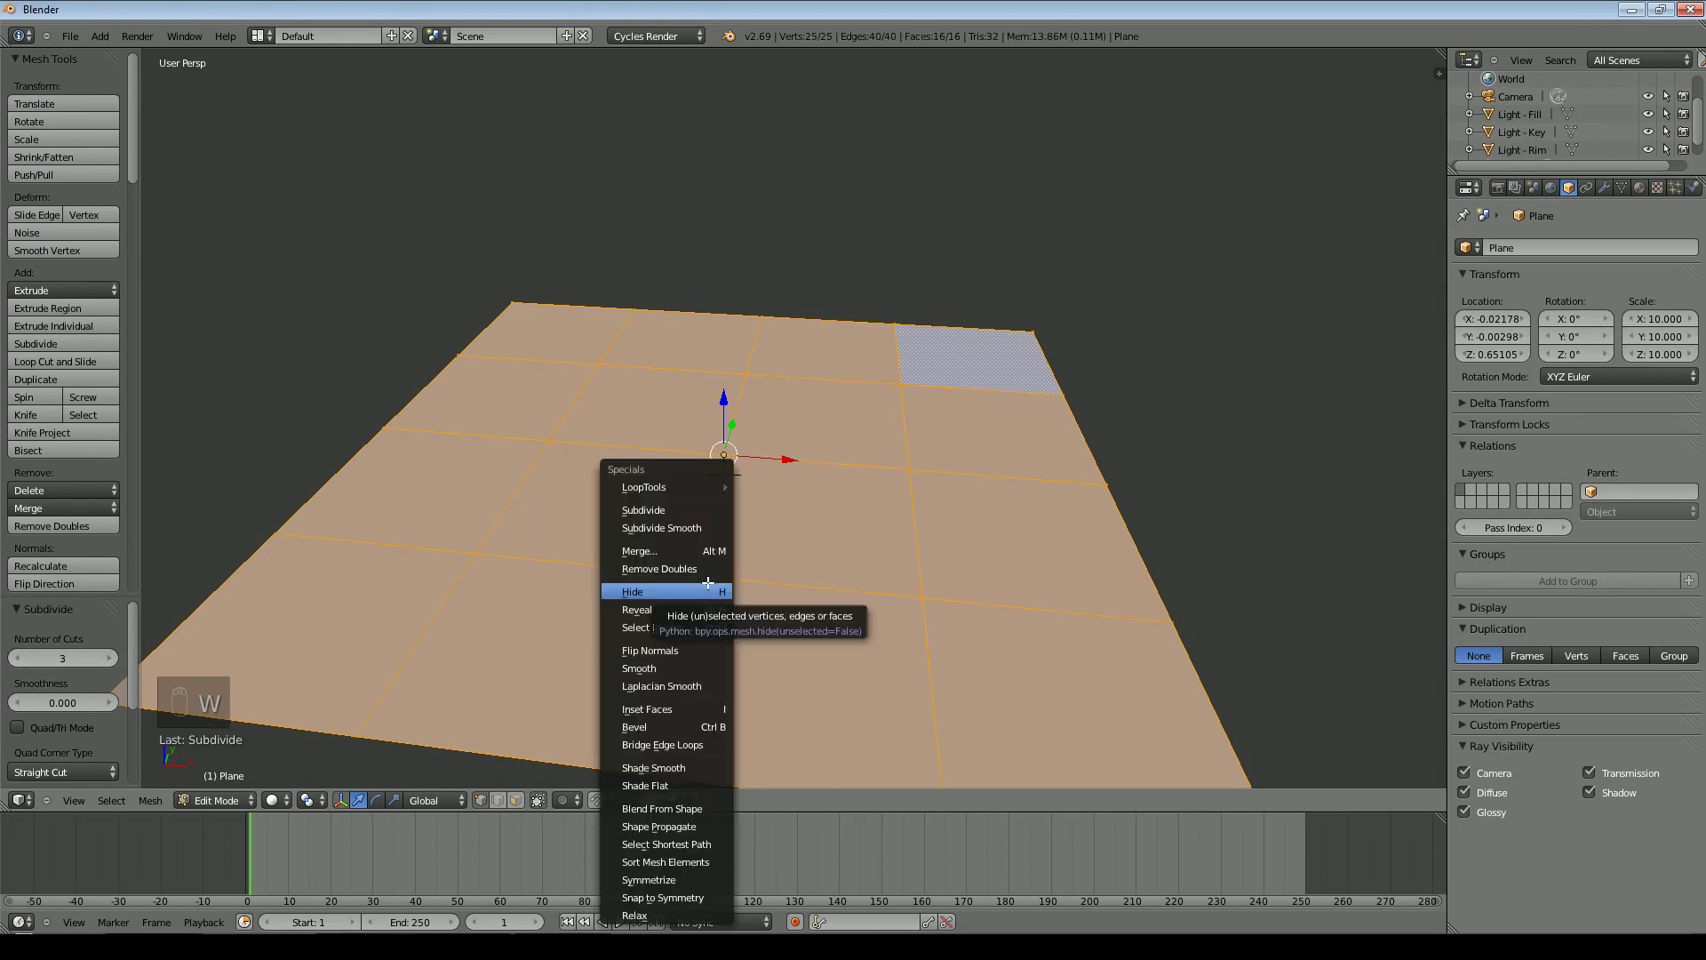
left_click(693, 507)
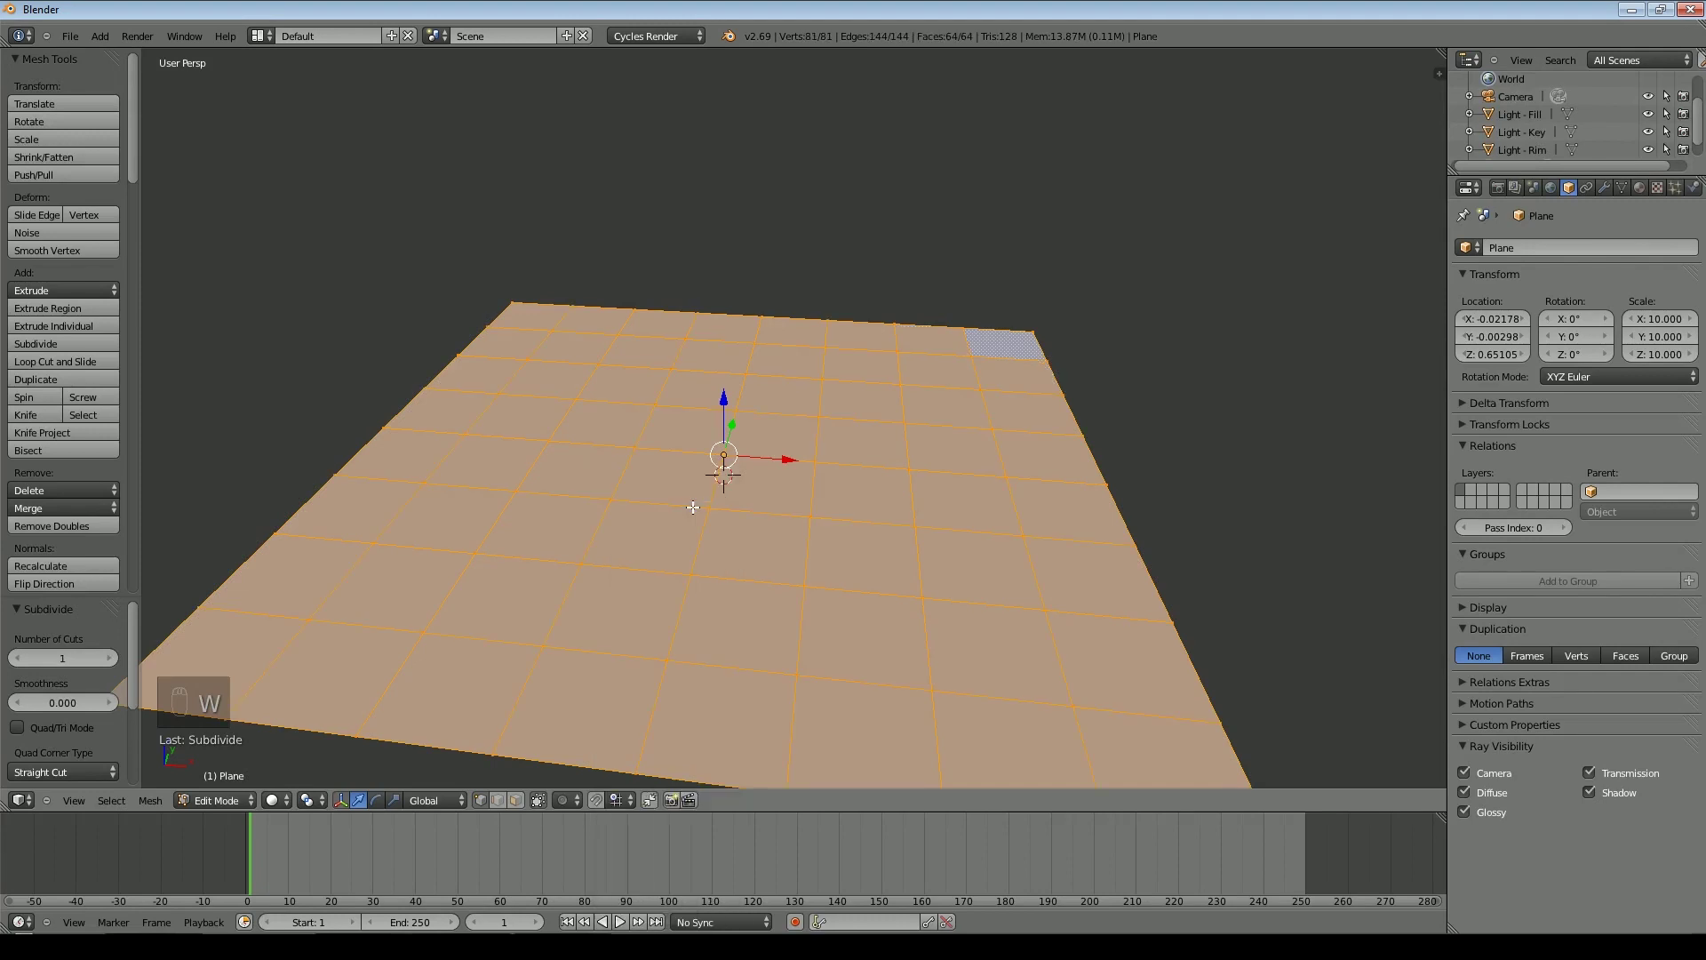
left_click_drag(135, 651, 122, 713)
middle_click_drag(817, 585, 810, 549)
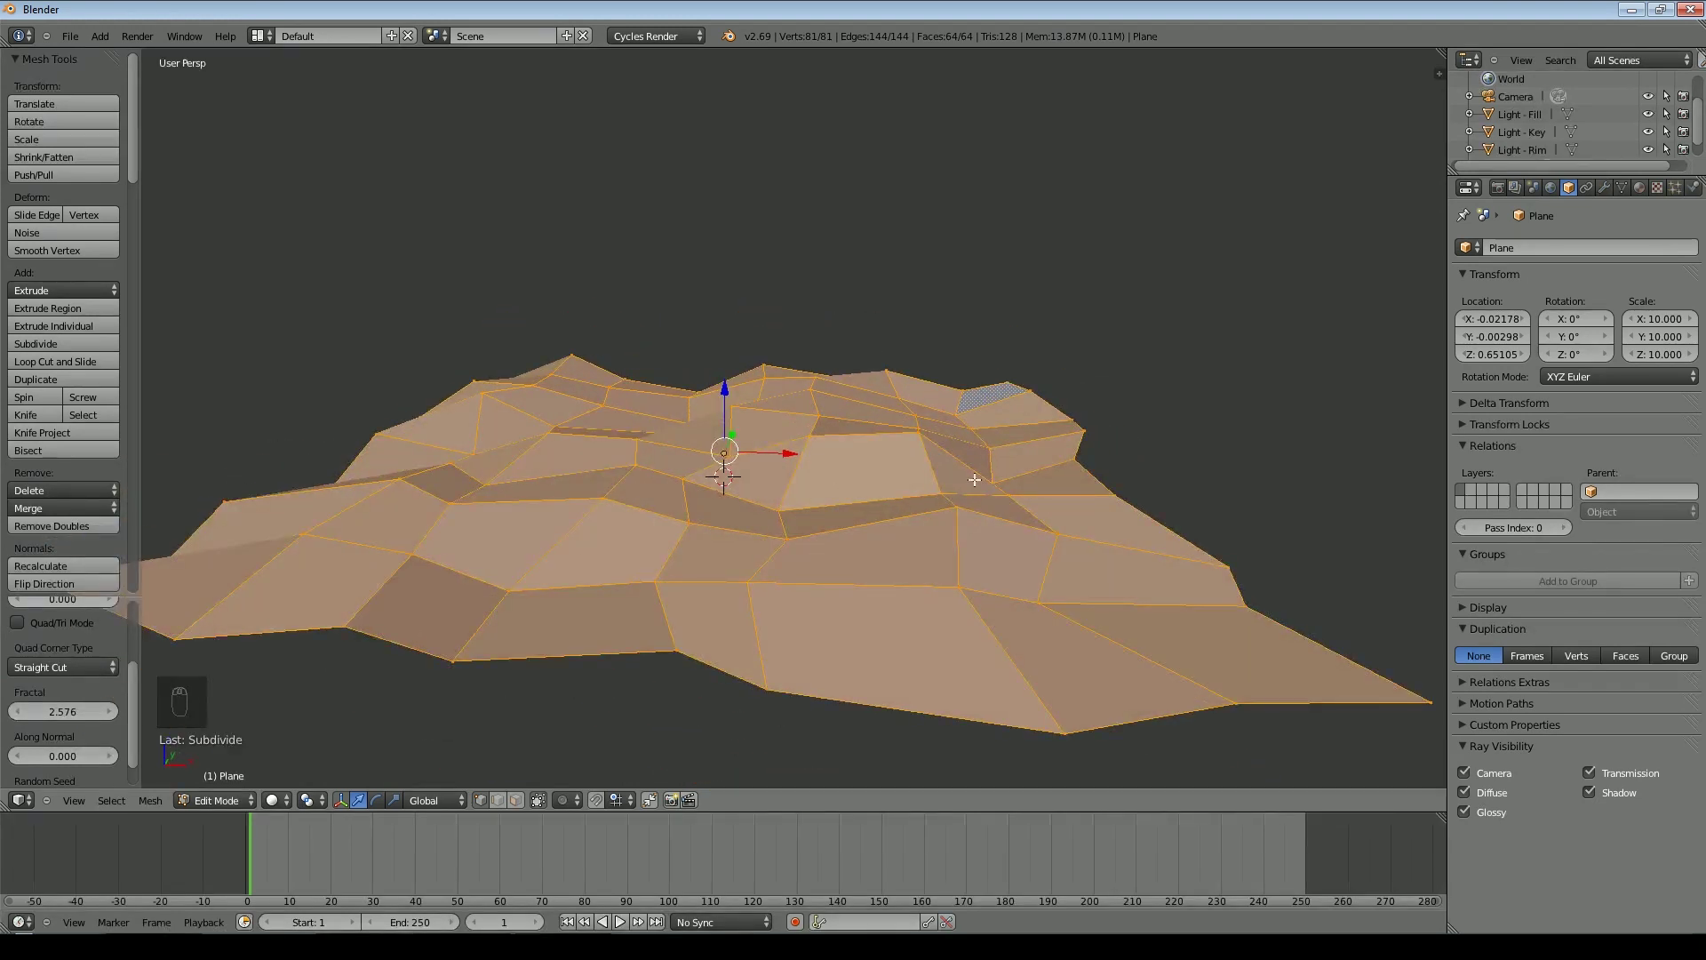
left_click_drag(68, 711, 94, 709)
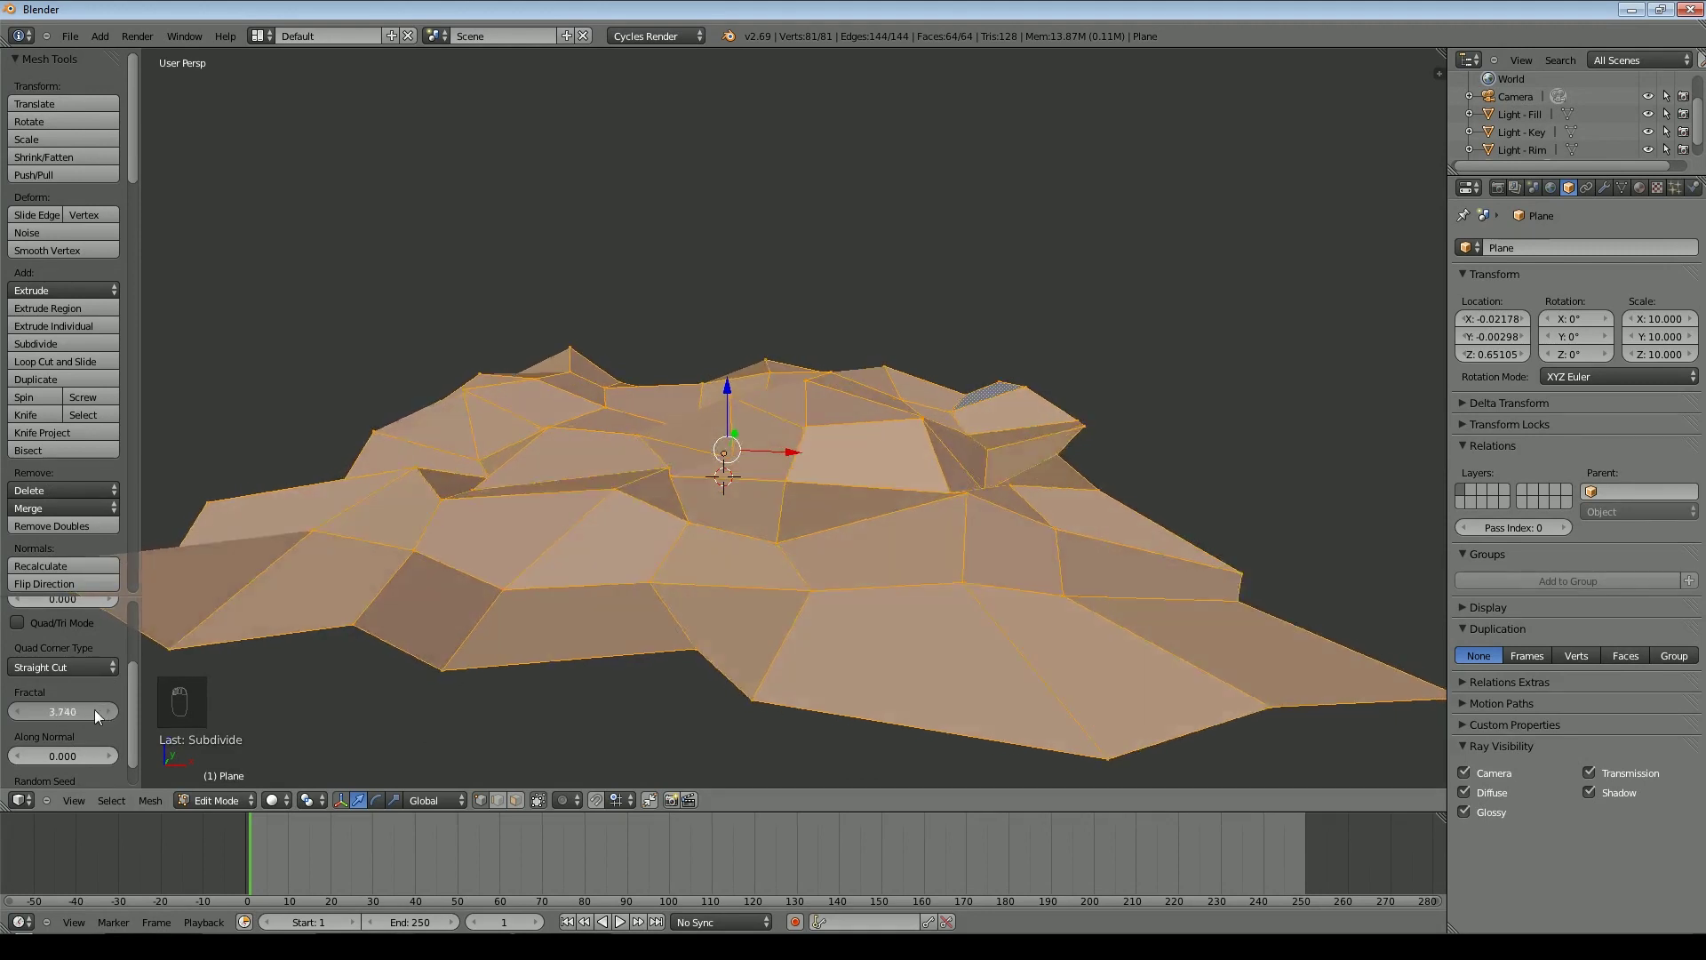
Subdivide the terrain mesh once more and lower the new subdivision's Fractal value to limit added roughness
key("w")
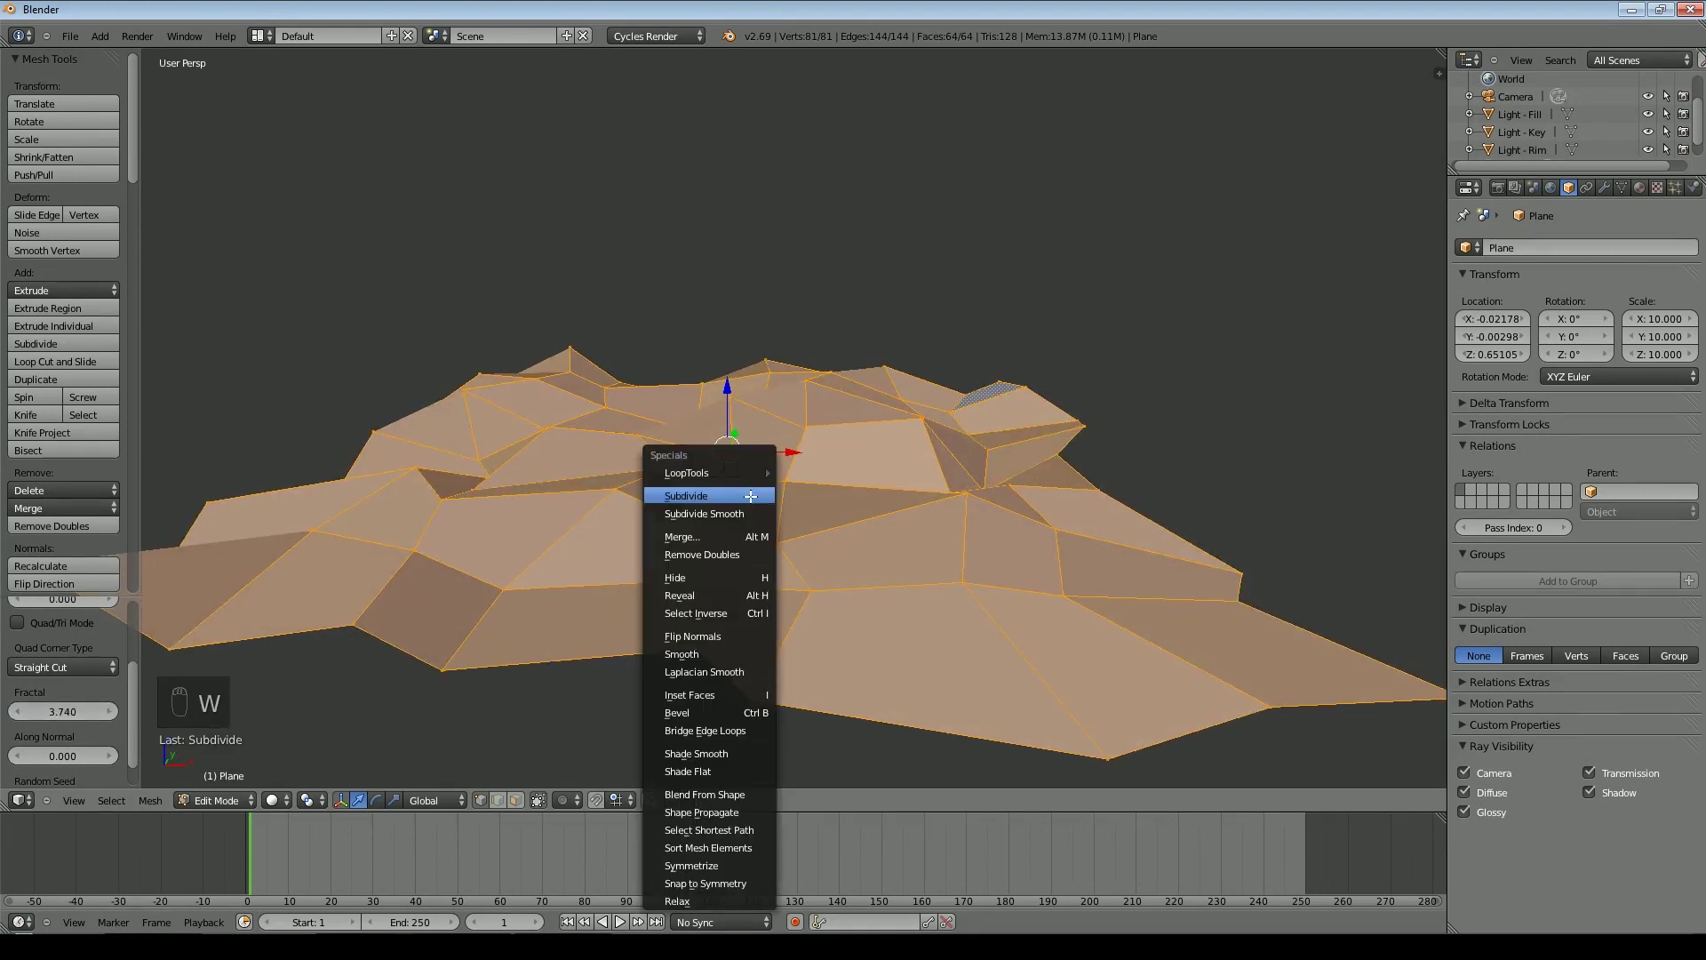
left_click(751, 490)
left_click_drag(71, 715, 43, 716)
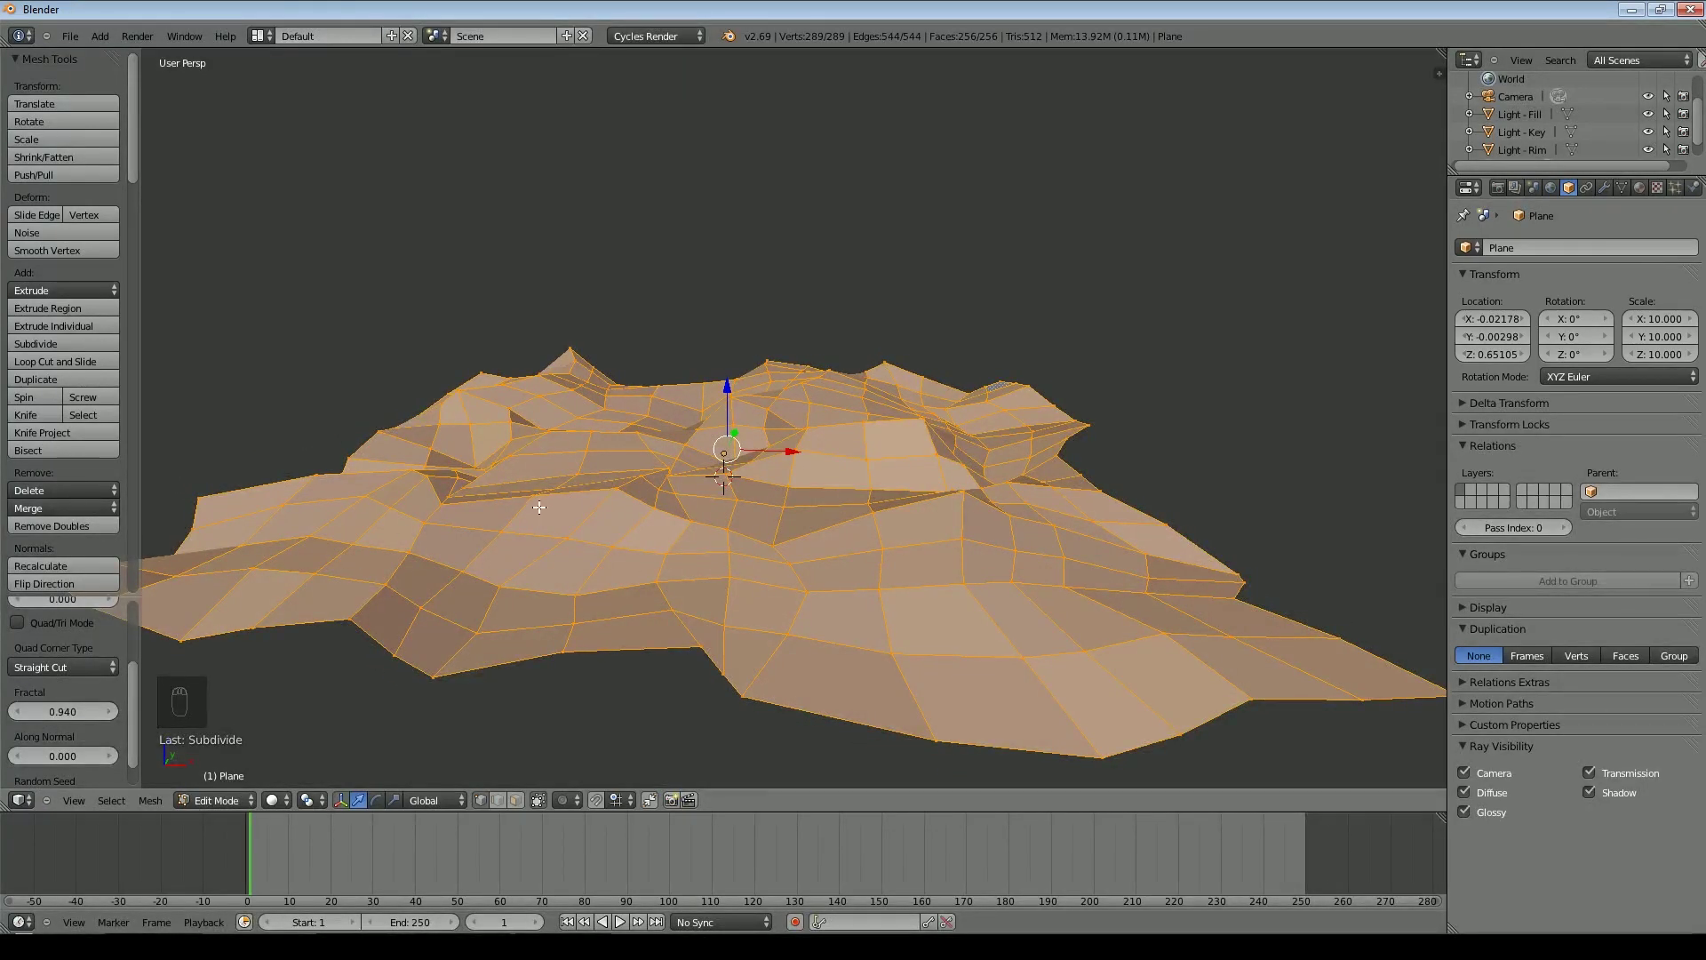
middle_click_drag(541, 506, 511, 568)
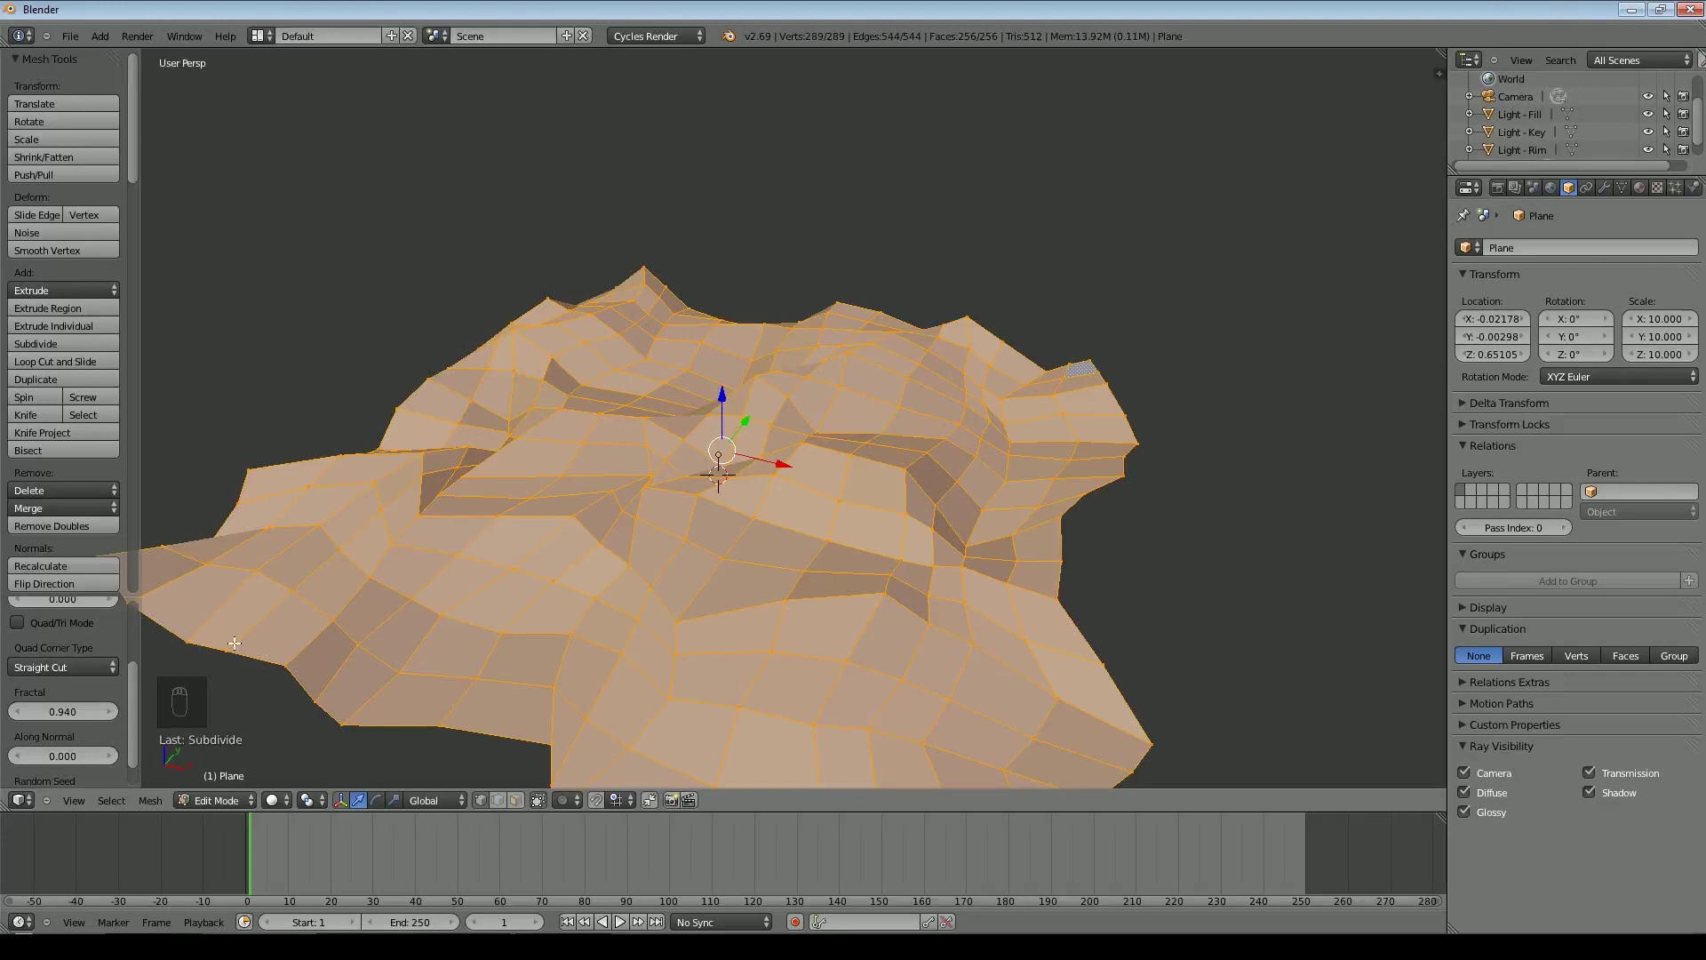
mouse_move(73, 708)
left_mouse_down()
mouse_move(39, 714)
mouse_move(54, 716)
left_mouse_up()
Apply a further subdivision to the terrain with a Fractal value of 0 and return to Object Mode
key("w")
left_click(722, 434)
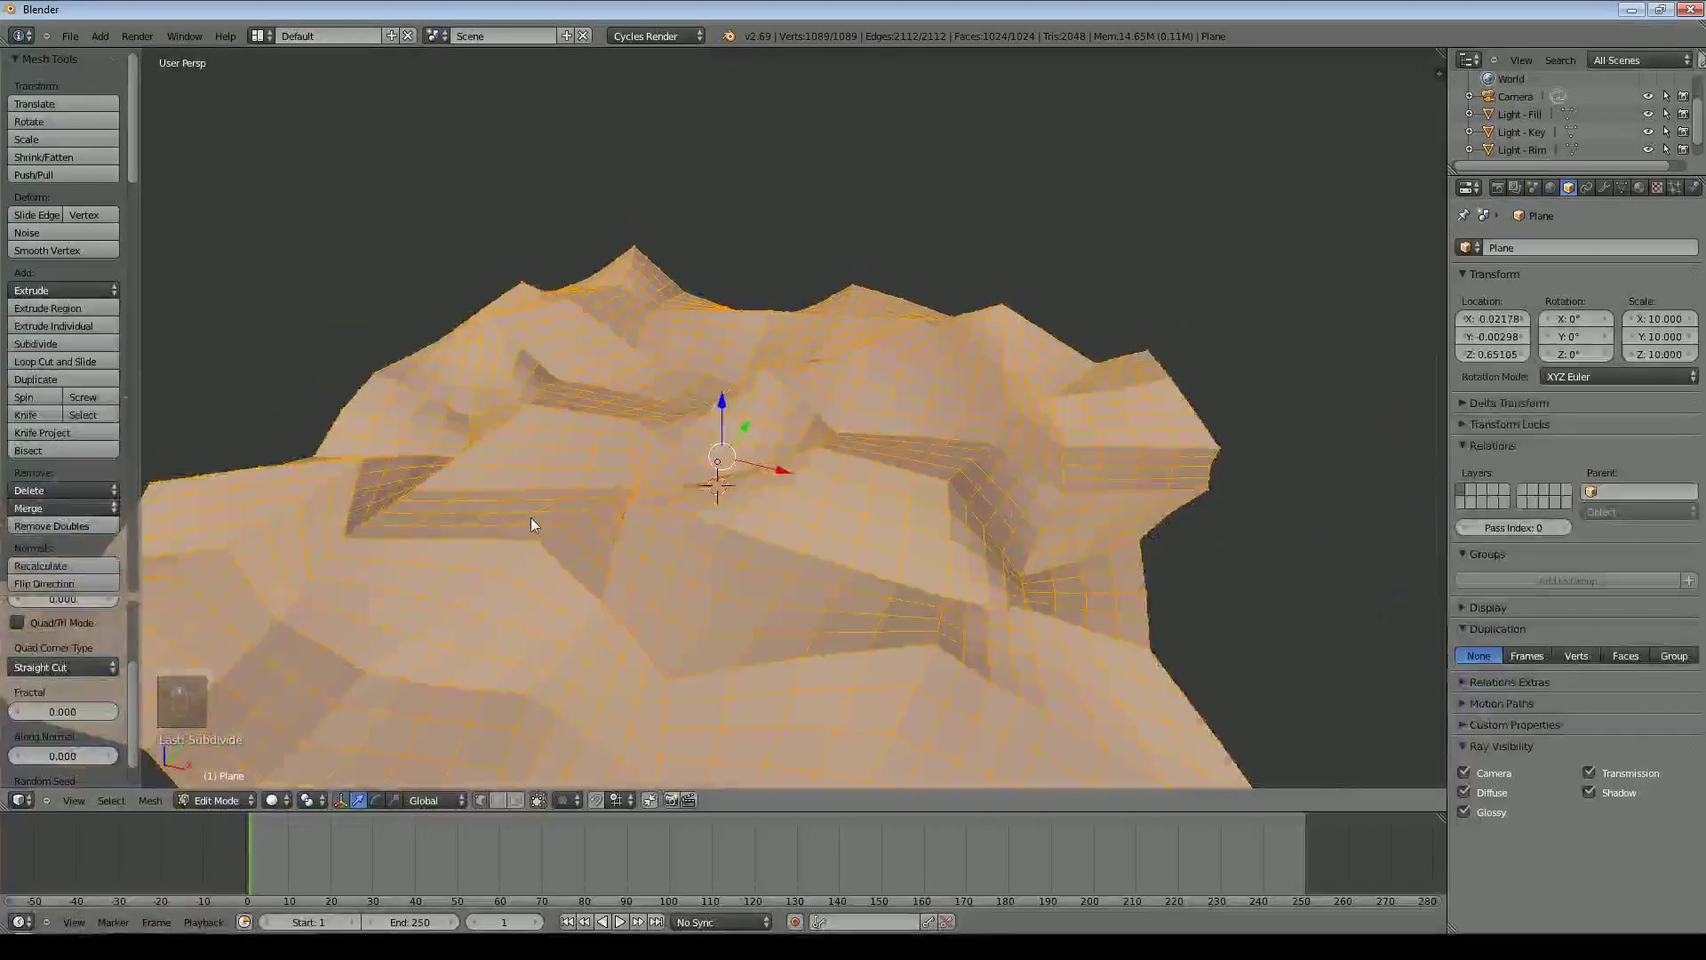
key("Tab")
Apply smooth shading to the terrain and raise it to a Z location of about 1.91
middle_click_drag(695, 522, 533, 467)
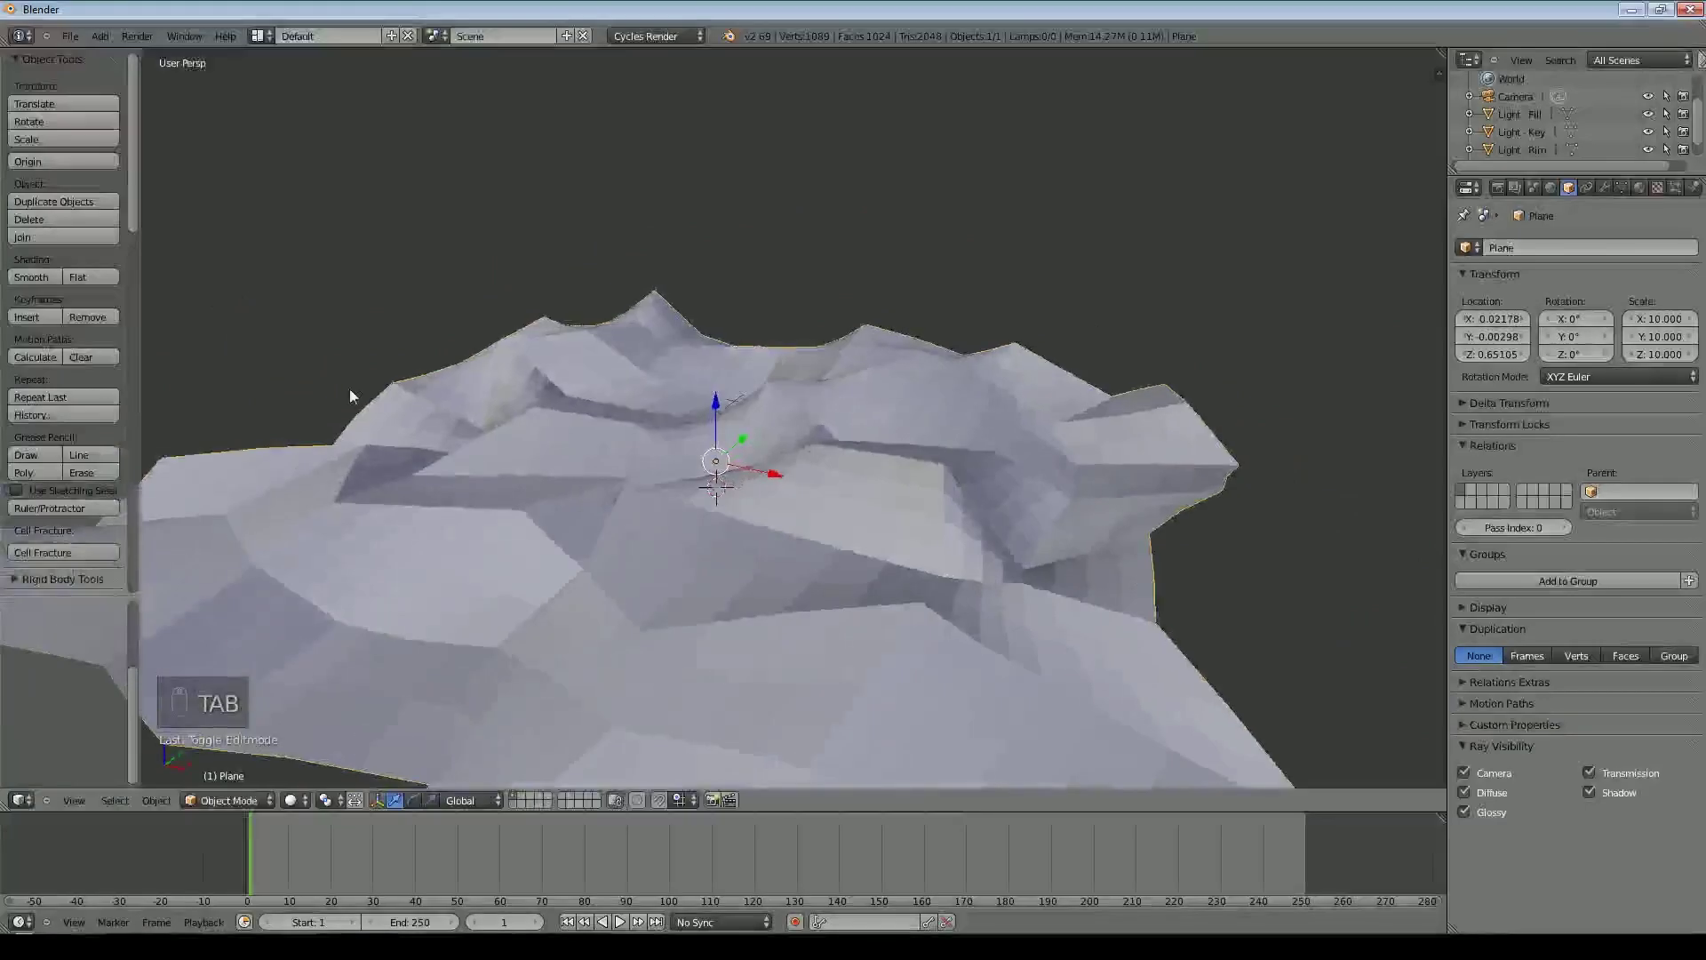
left_click(42, 276)
mouse_move(425, 380)
middle_mouse_down()
mouse_move(620, 435)
mouse_move(692, 430)
mouse_move(702, 453)
middle_mouse_up()
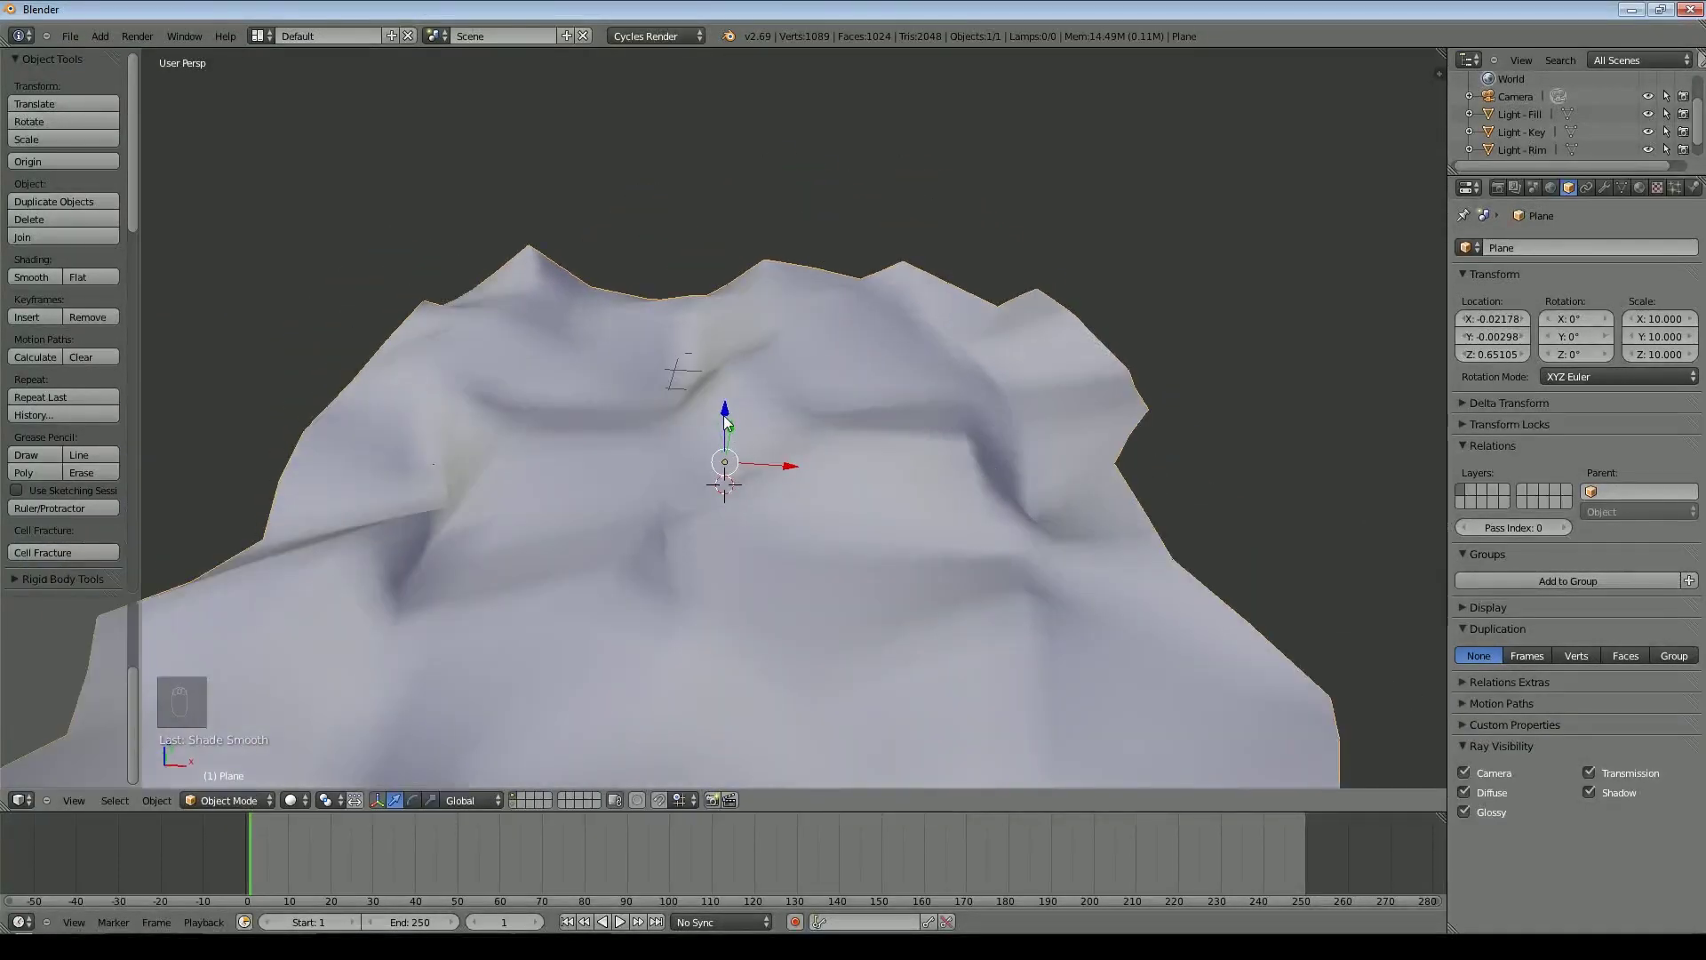
key("Tab")
key("Tab")
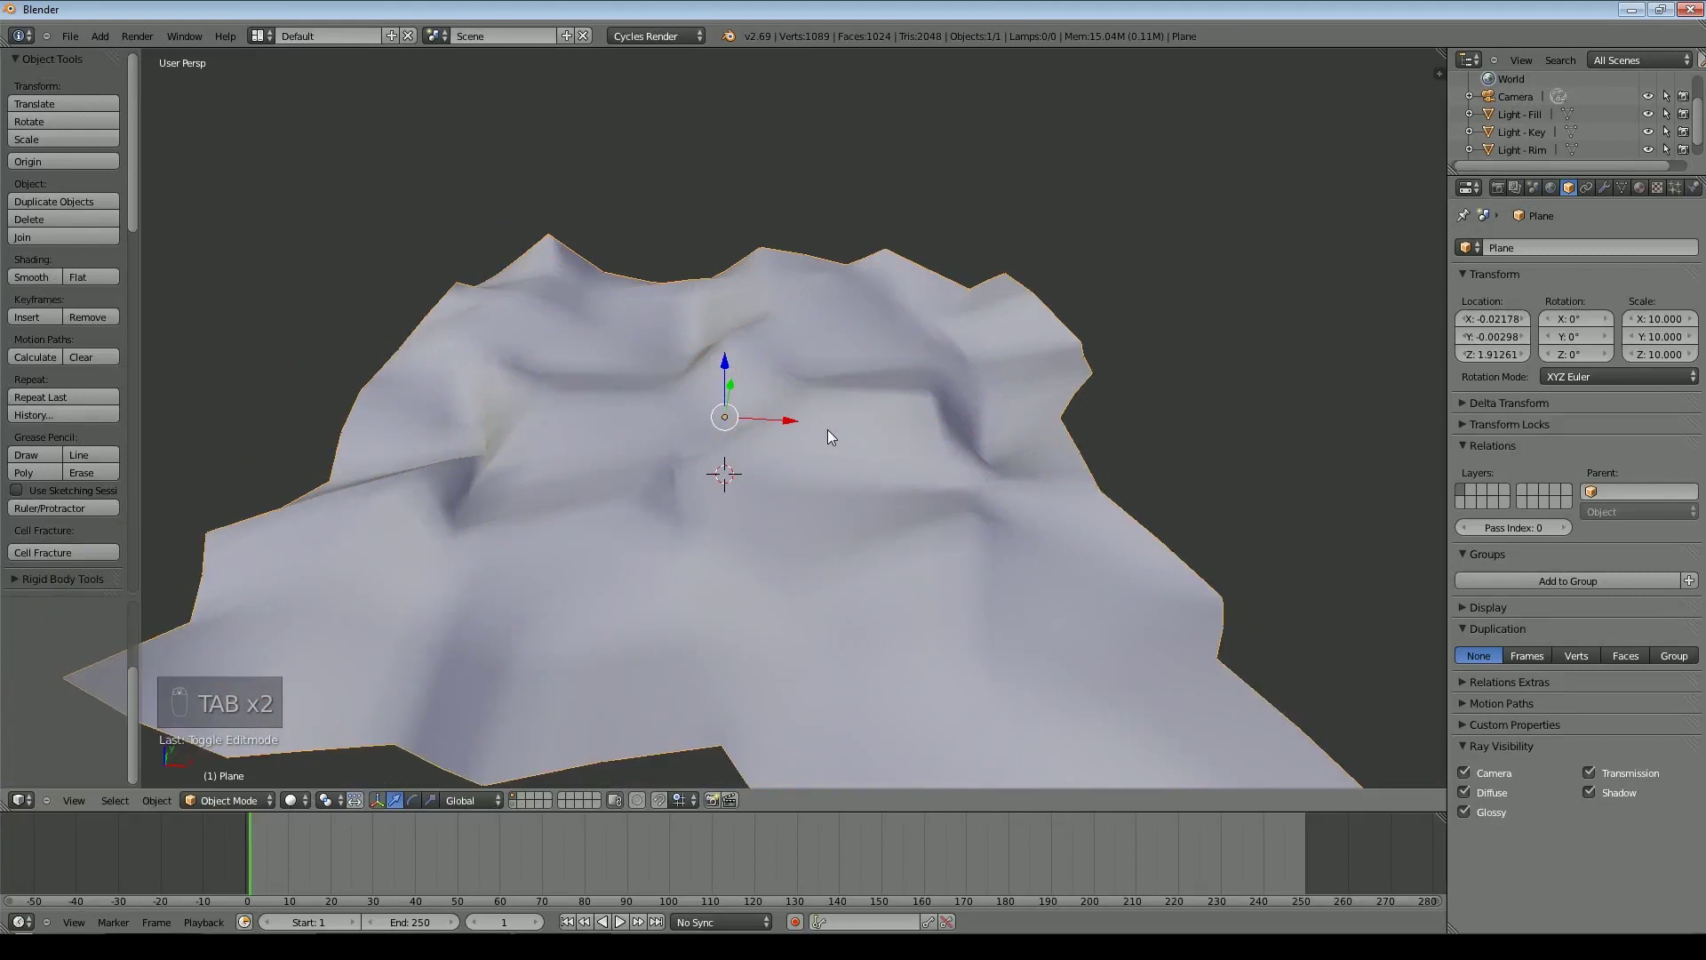
Show the layer containing the camera and lights, and move the three lights farther away from the terrain
scroll(836, 418, "down", 3)
left_click(516, 802)
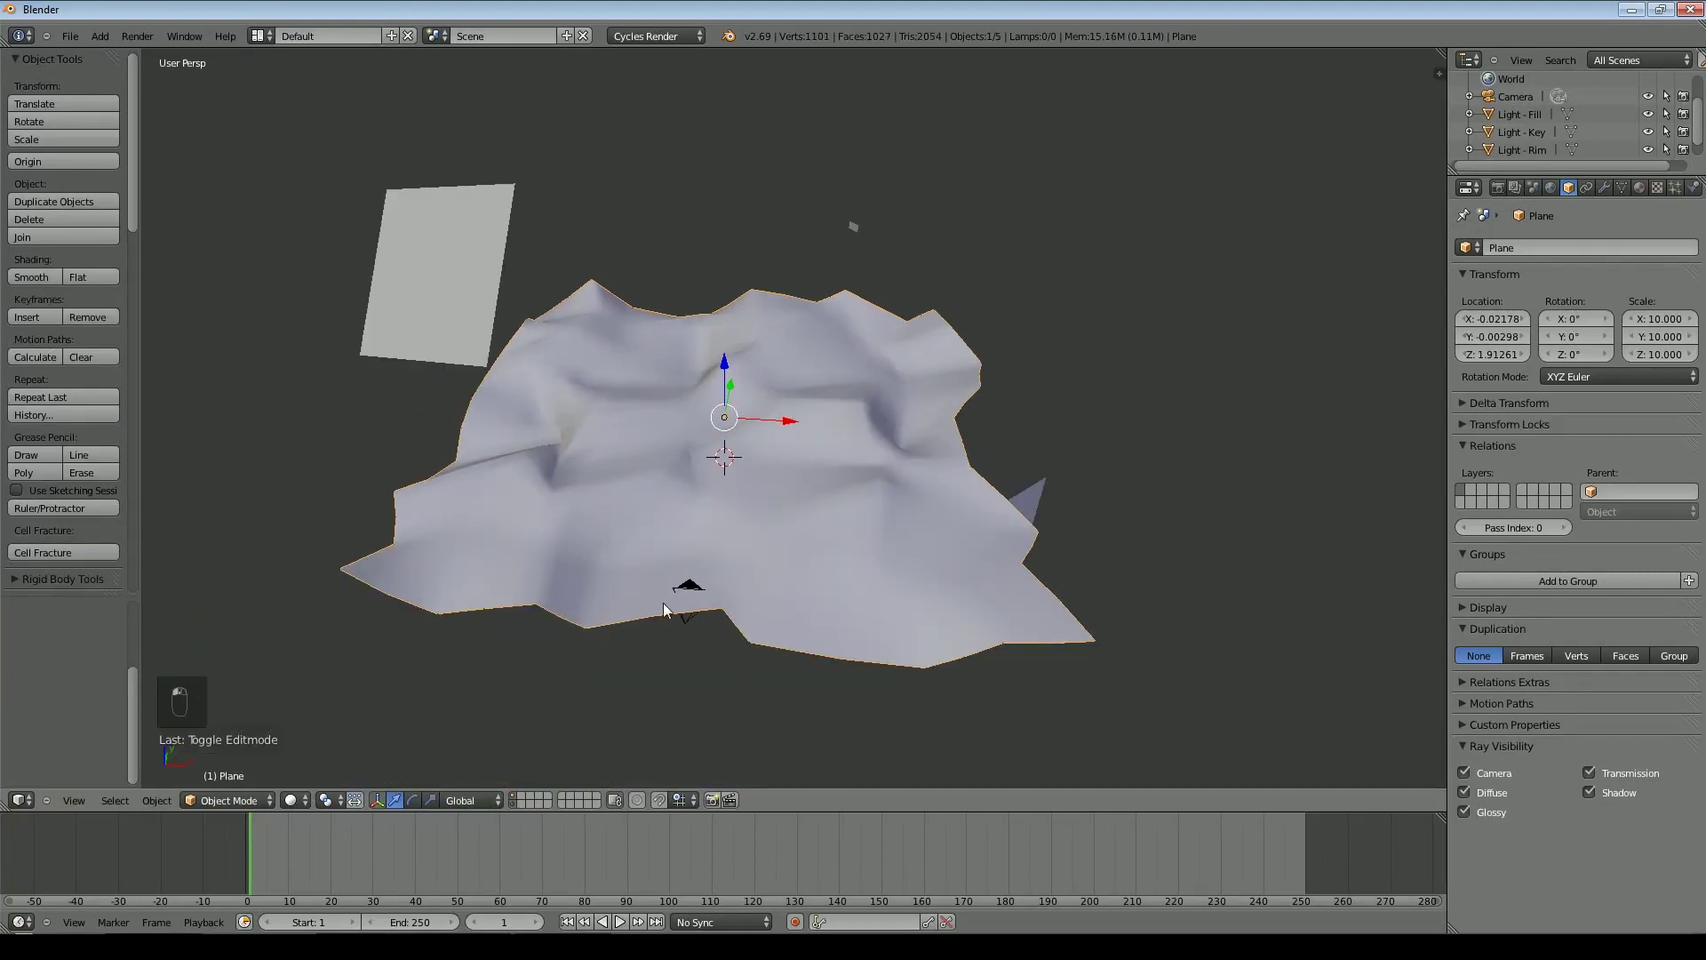
right_click(1034, 503)
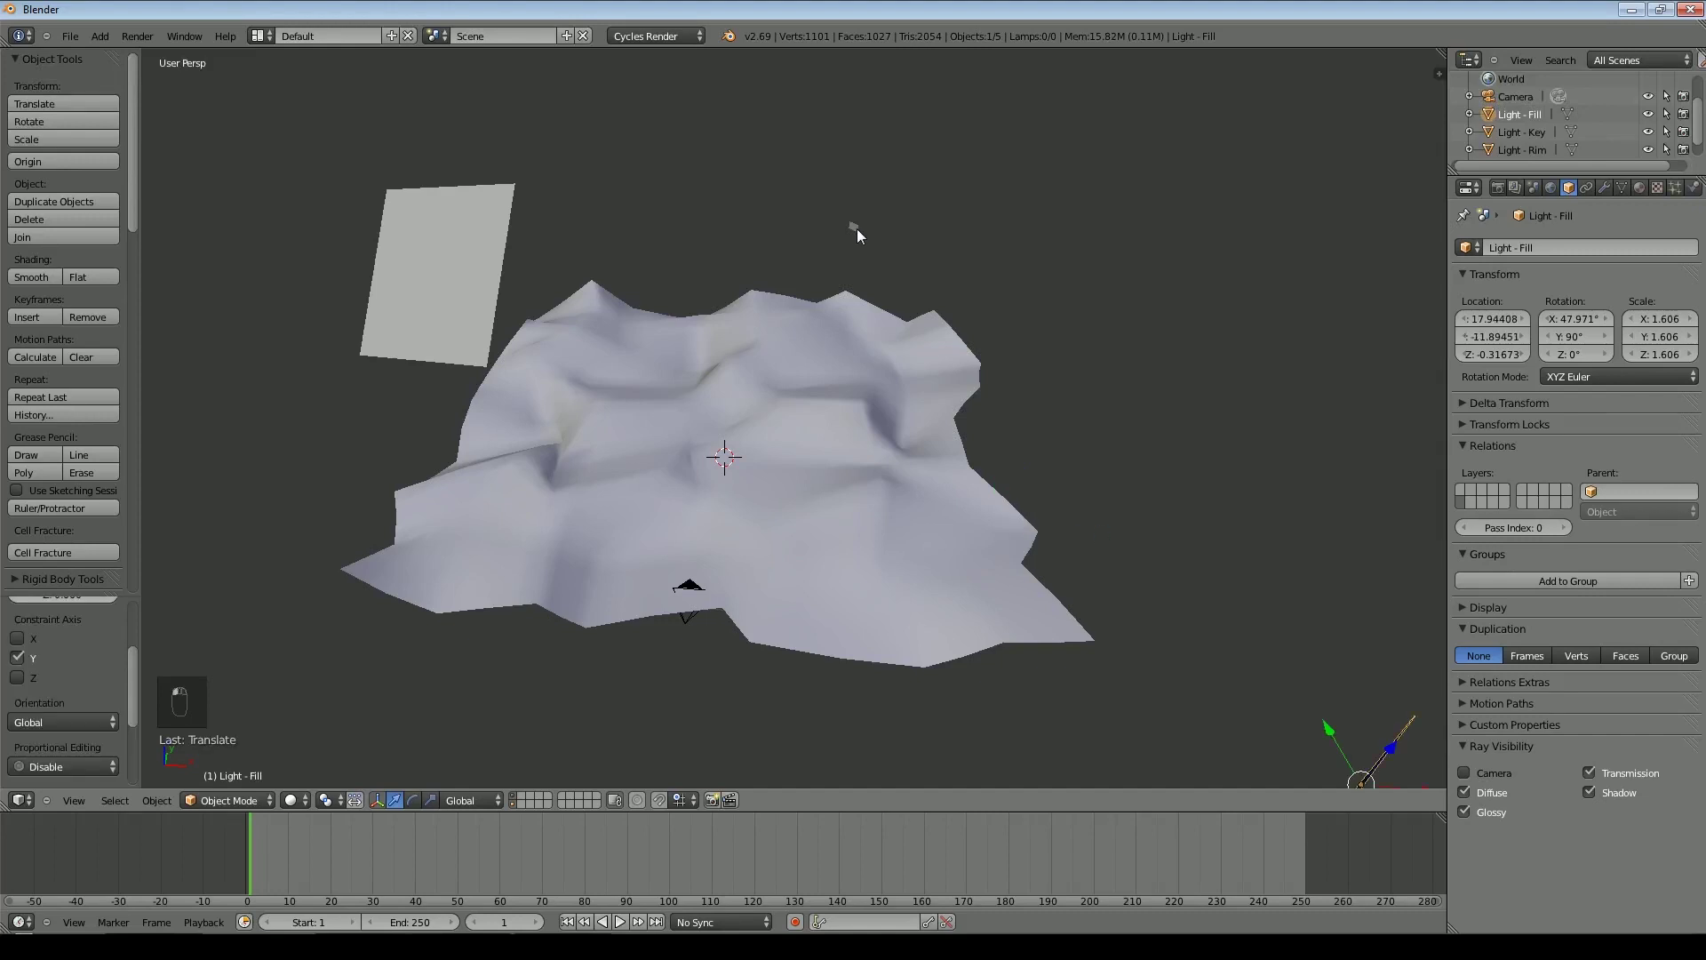
right_click(856, 228)
left_click_drag(864, 169, 869, 102)
right_click(443, 250)
left_click_drag(442, 251, 155, 457)
right_click(689, 591)
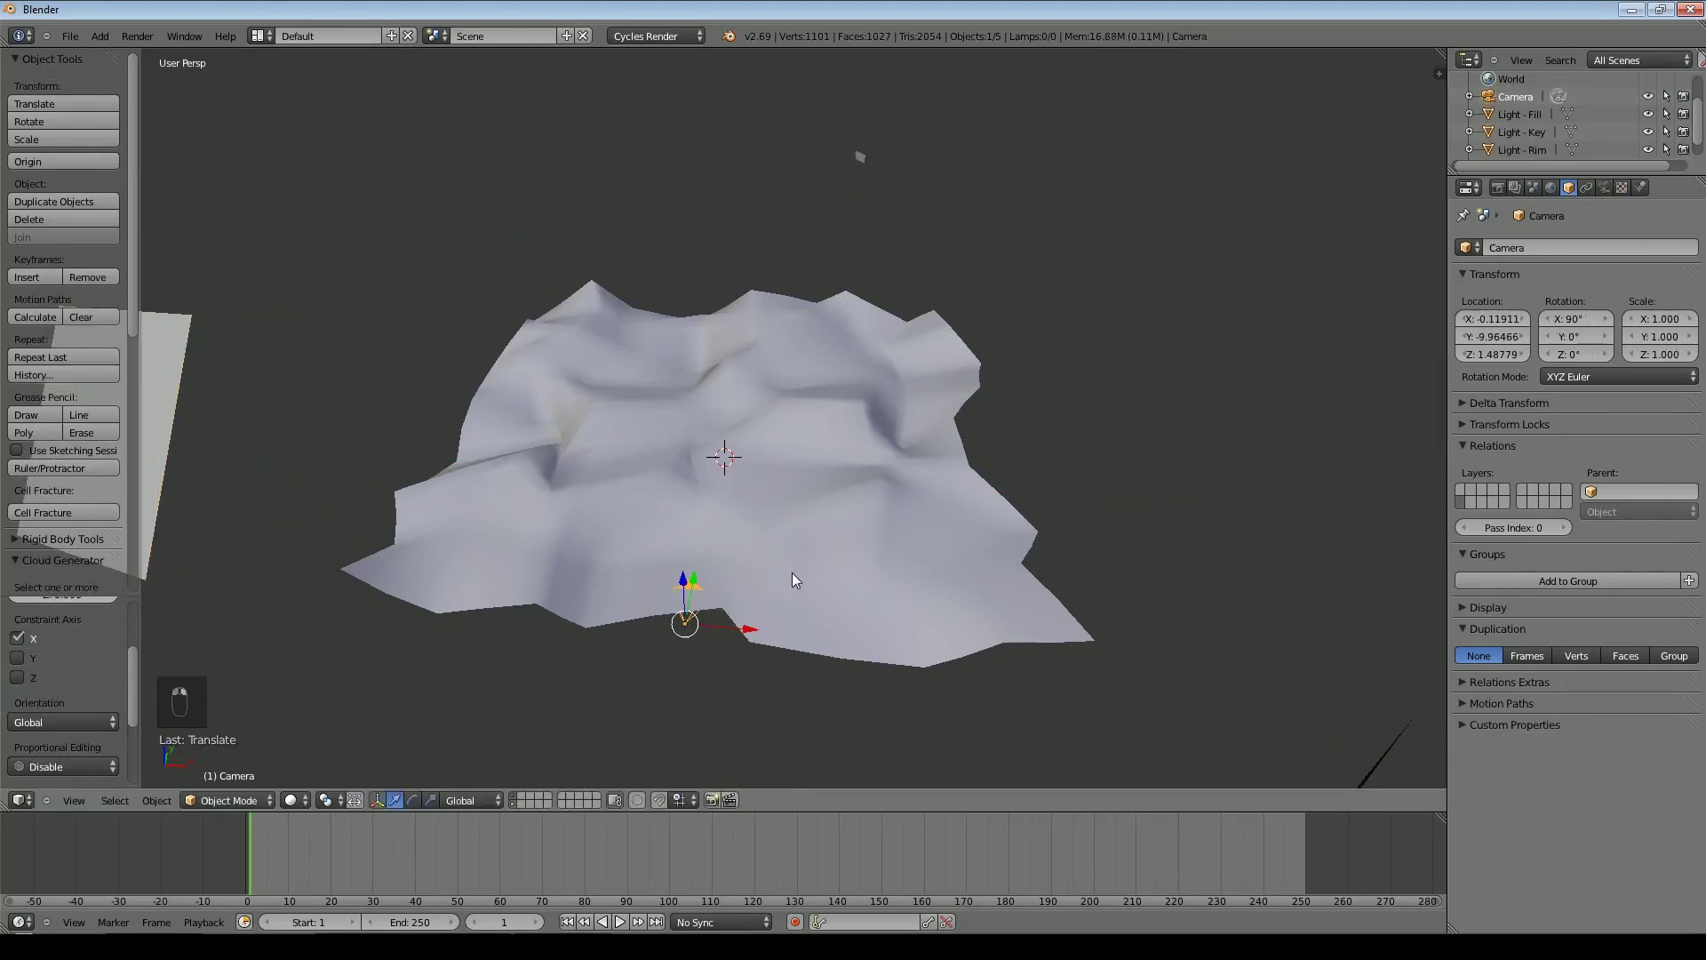
Hide the three light objects from the viewport and select the camera
right_click(166, 372)
right_click(863, 156, "shift")
right_click(1388, 748, "shift")
key("h")
right_click(675, 589)
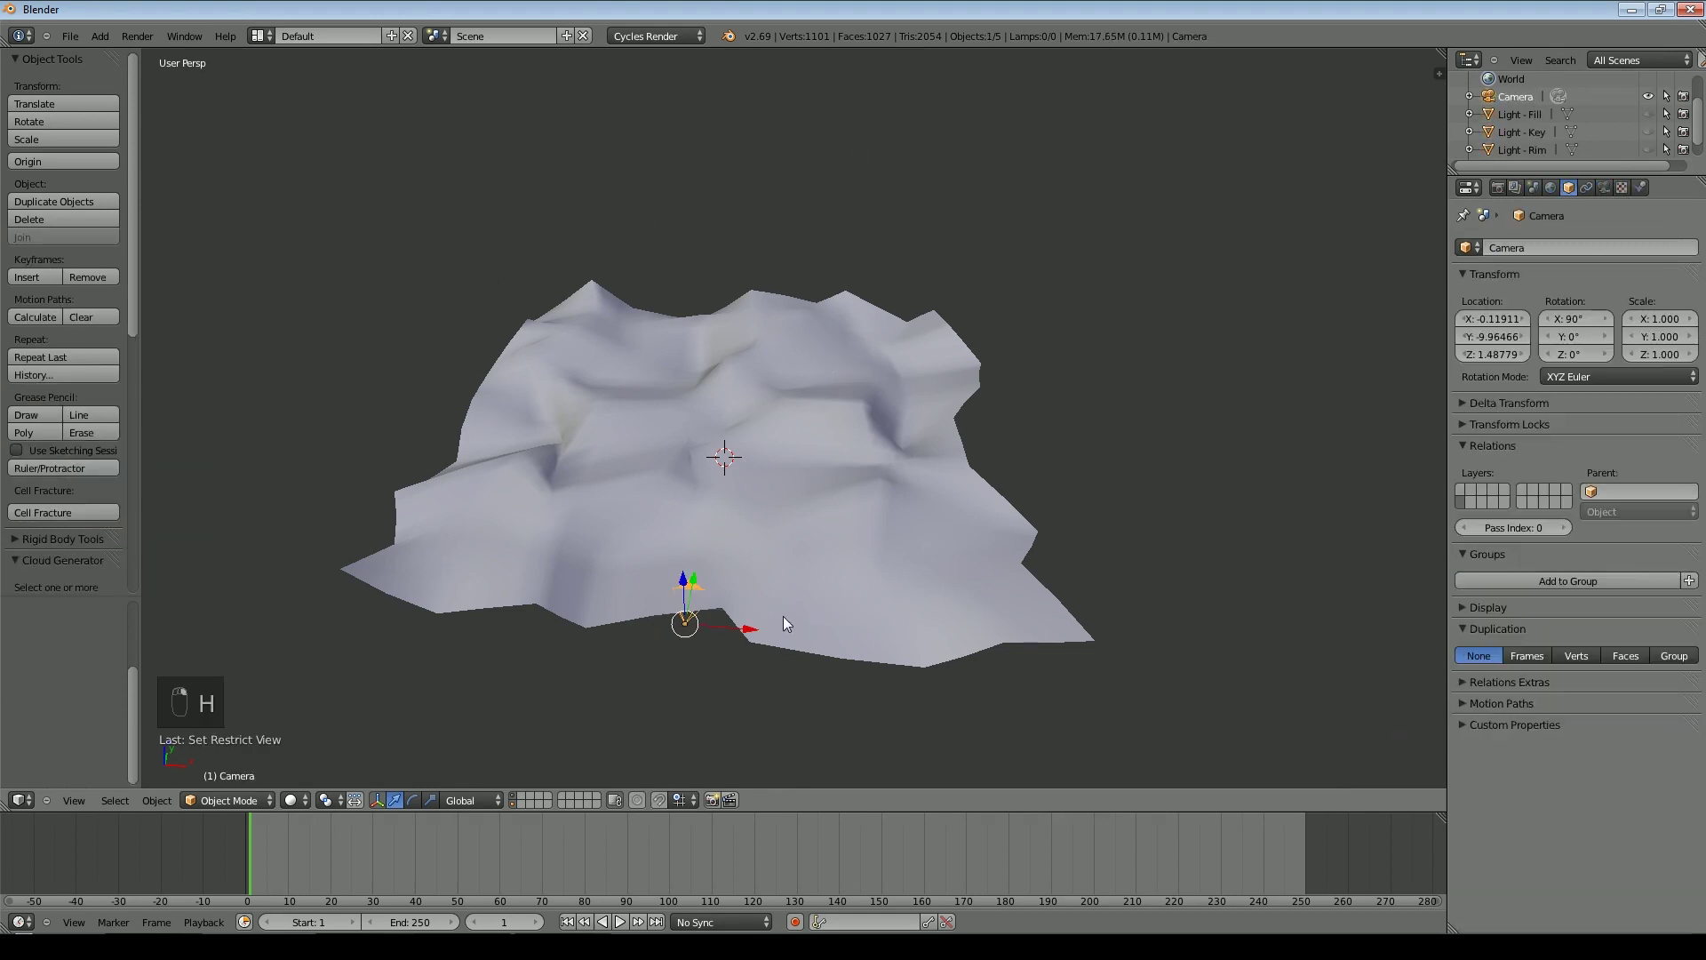
middle_click_drag(781, 576, 791, 617)
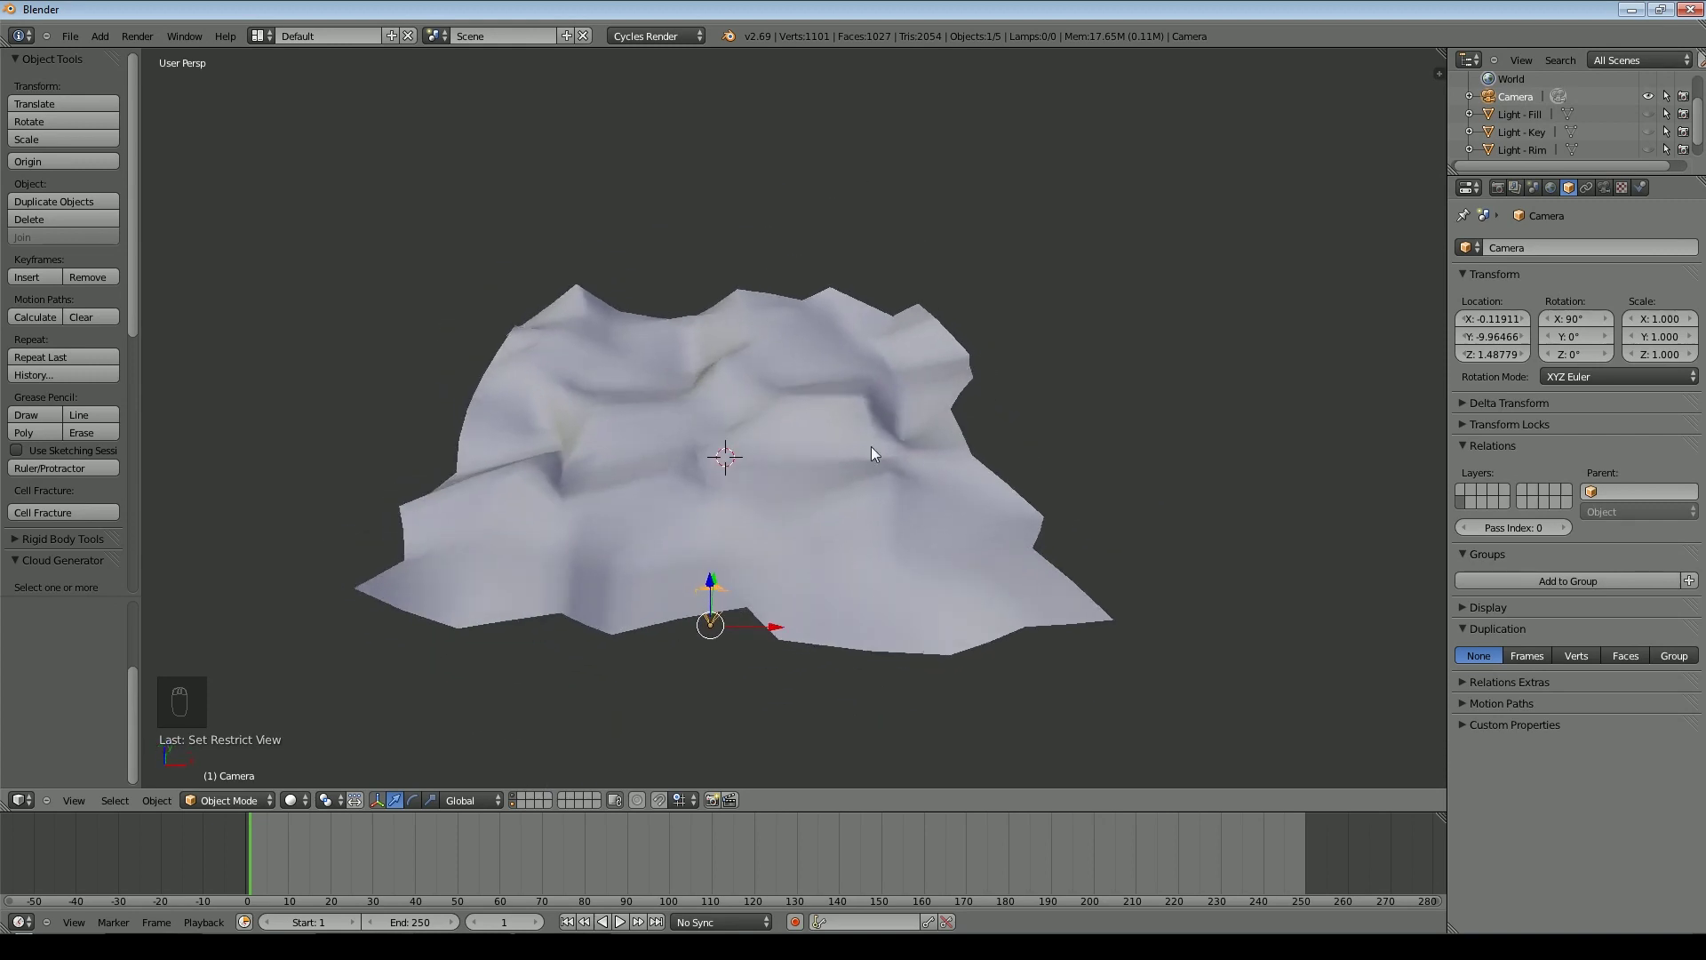
mouse_move(905, 505)
middle_mouse_down()
mouse_move(1025, 573)
mouse_move(1031, 476)
middle_mouse_up()
scroll(915, 498, "up", 4)
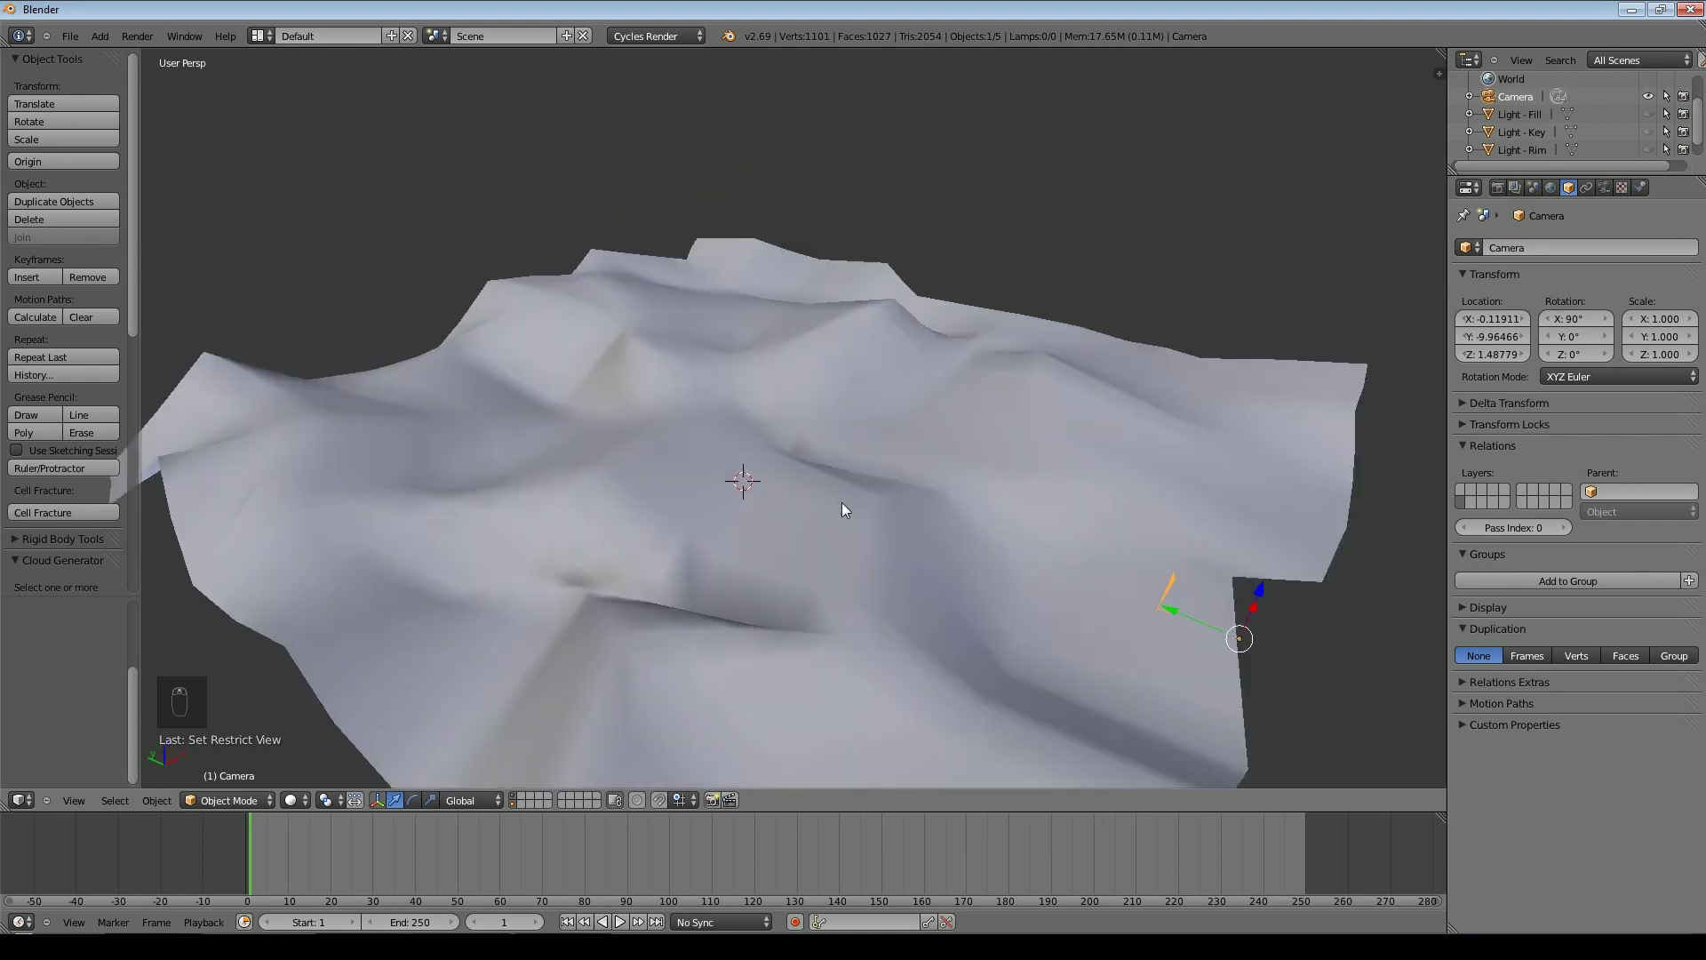
Put the terrain in Edit Mode and circle-select the broad camera-side area of its mesh from the top view
right_click(926, 519)
middle_click_drag(1019, 711, 805, 553)
key("Tab")
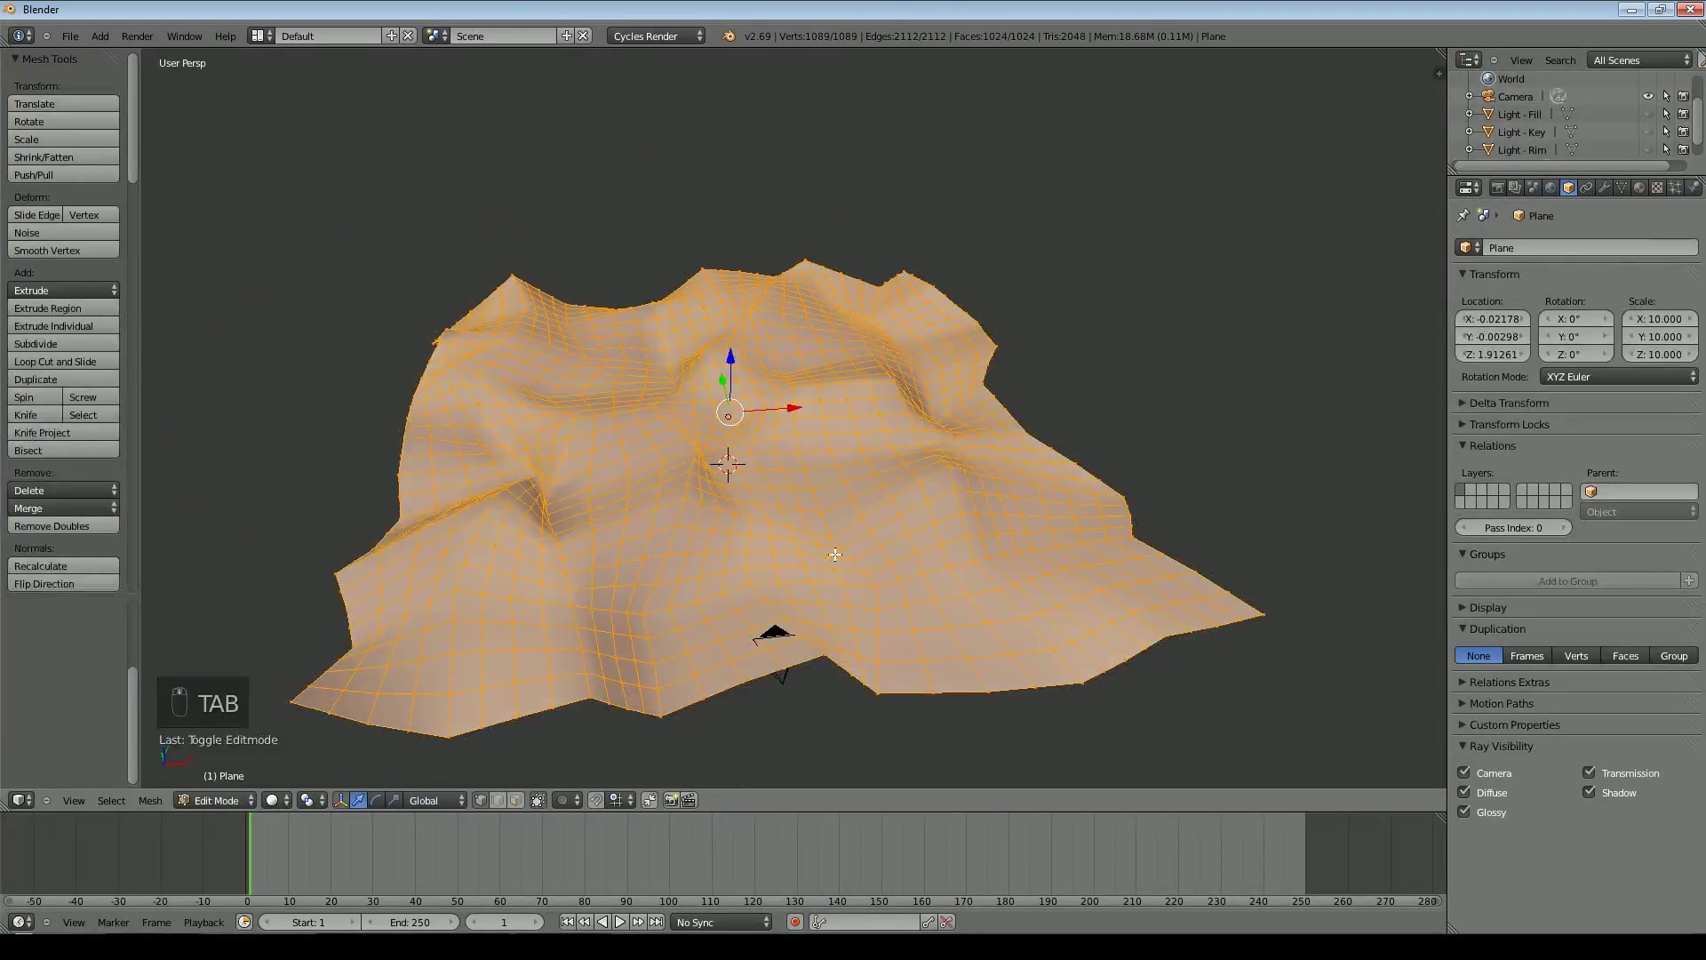
key("Tab")
key("Tab")
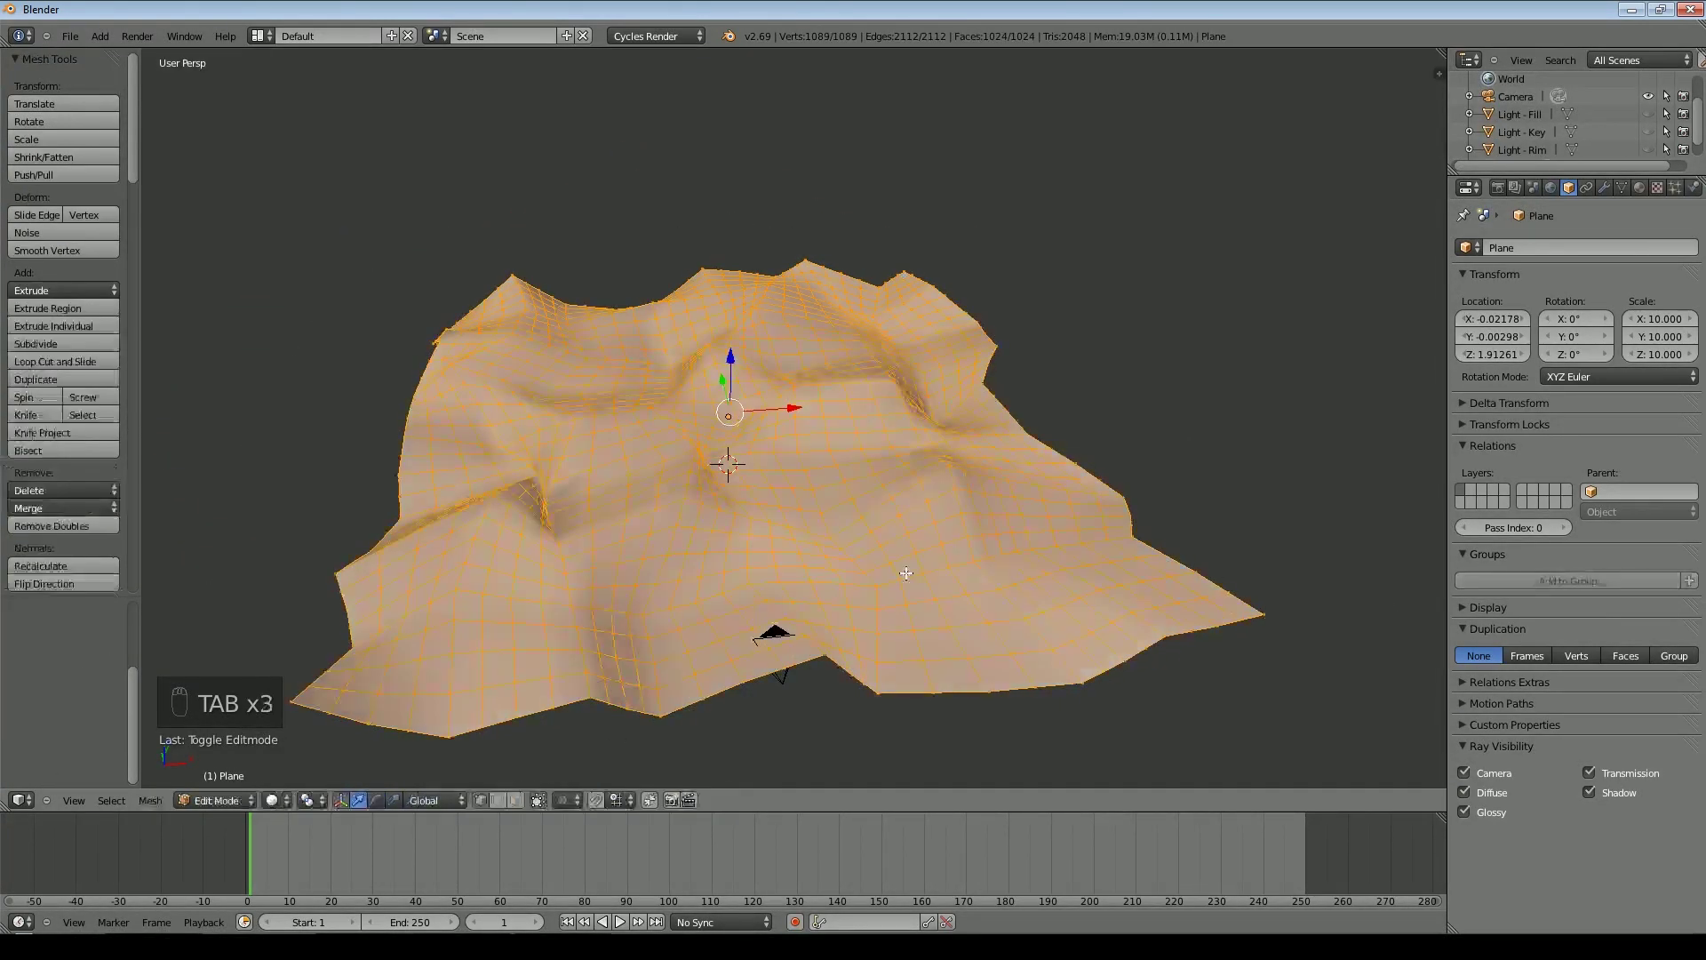
key("KP_7")
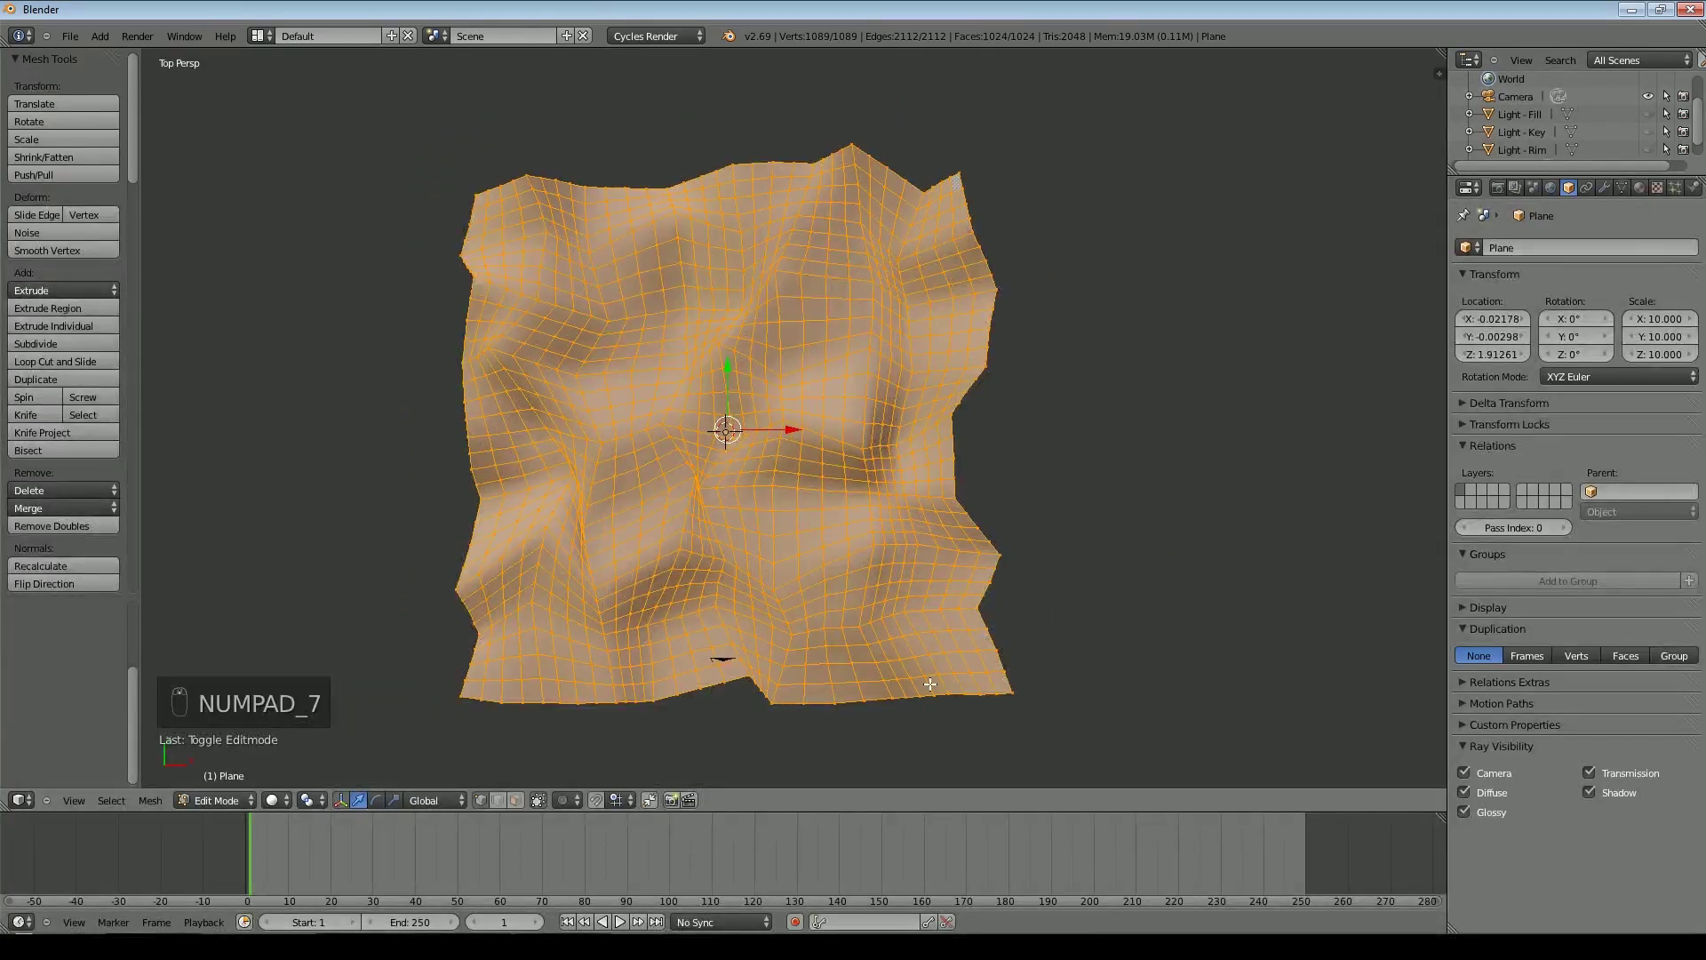
key("a")
key("a")
key("c")
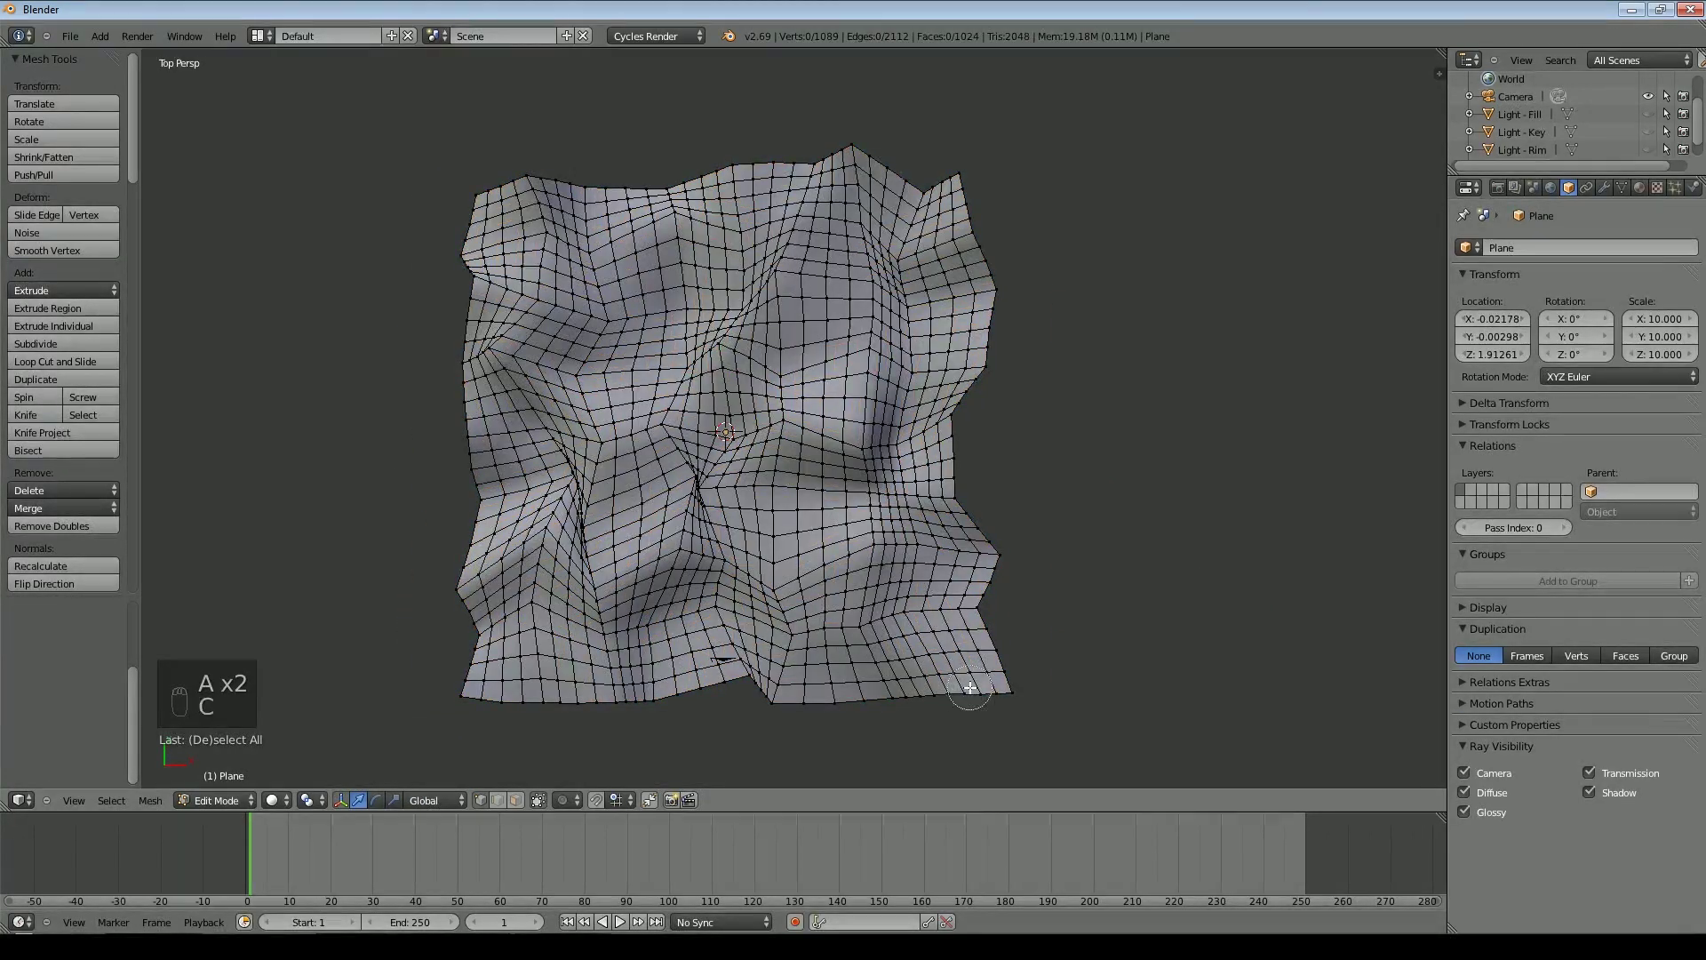
mouse_move(1020, 653)
left_mouse_down()
mouse_move(640, 681)
mouse_move(859, 562)
mouse_move(980, 631)
mouse_move(785, 544)
mouse_move(651, 689)
mouse_move(976, 631)
mouse_move(905, 556)
mouse_move(545, 701)
mouse_move(773, 678)
left_mouse_up()
right_click(775, 677)
Enable proportional editing, then lower the selected camera-side area slightly and flatten it along Z
mouse_move(888, 626)
middle_mouse_down()
mouse_move(978, 453)
mouse_move(935, 498)
middle_mouse_up()
key("o")
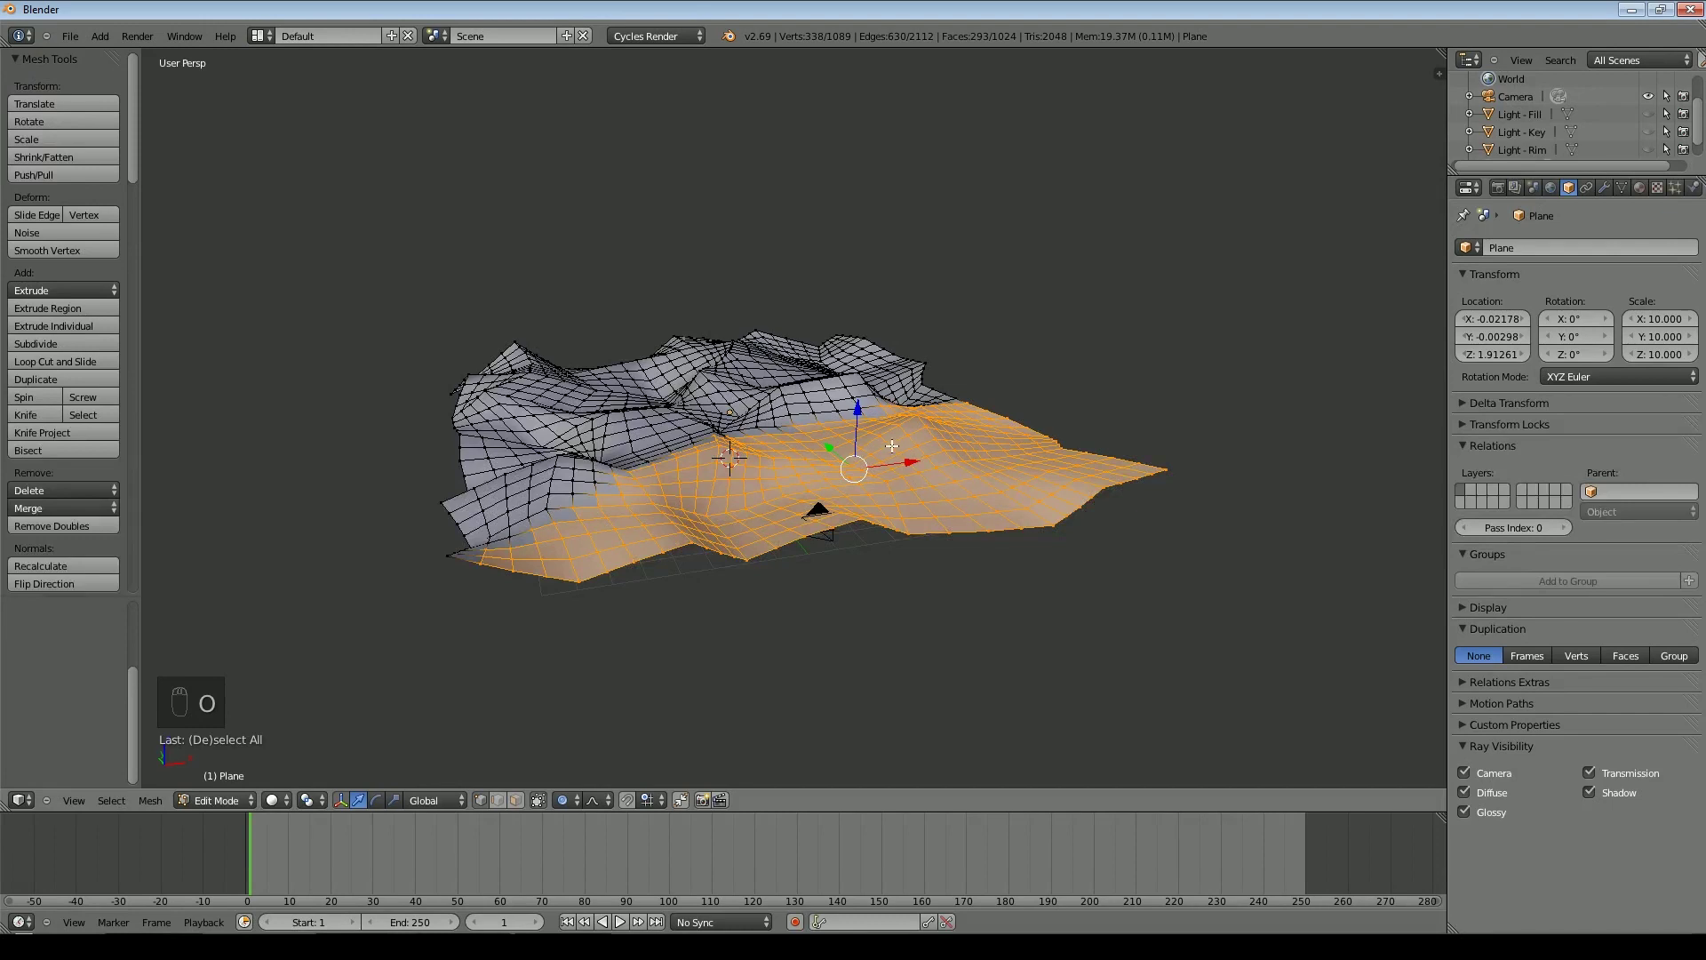
left_click_drag(858, 407, 861, 418)
key("s")
key("z")
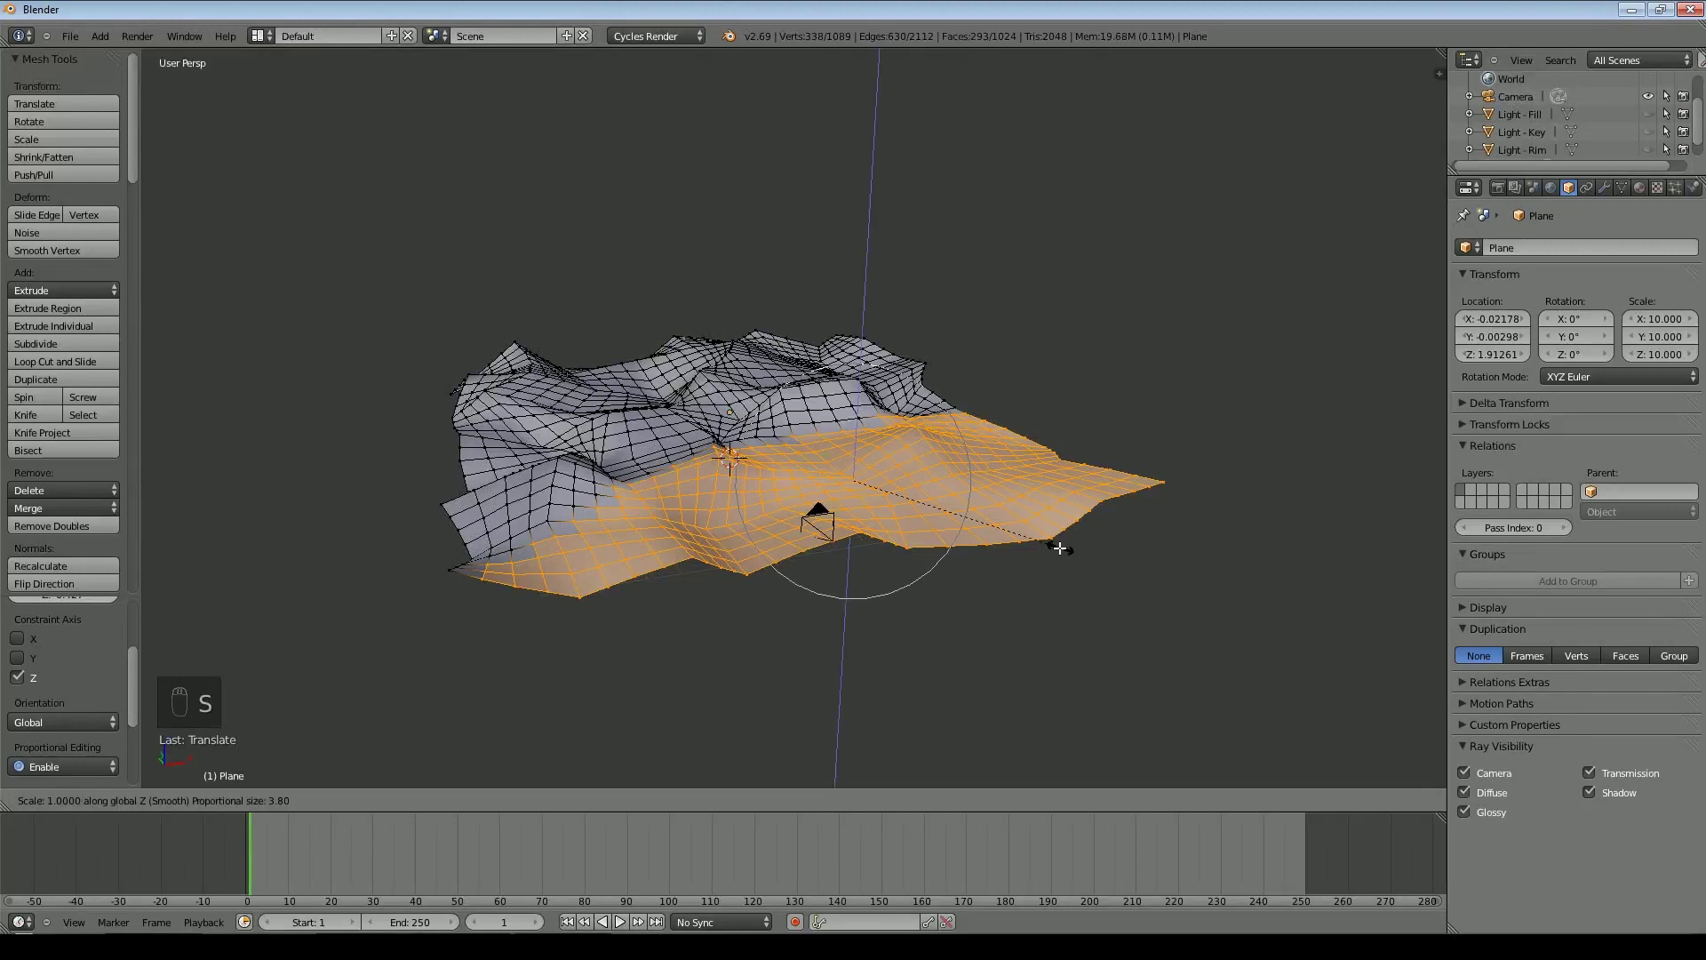
left_click(853, 510)
Lower the flattened area further and tilt it about 9° around X with a proportional size of about 1.95, finishing in Object Mode
middle_click_drag(957, 582, 1055, 590)
left_click_drag(924, 375, 932, 397)
middle_click_drag(1002, 577, 1117, 473)
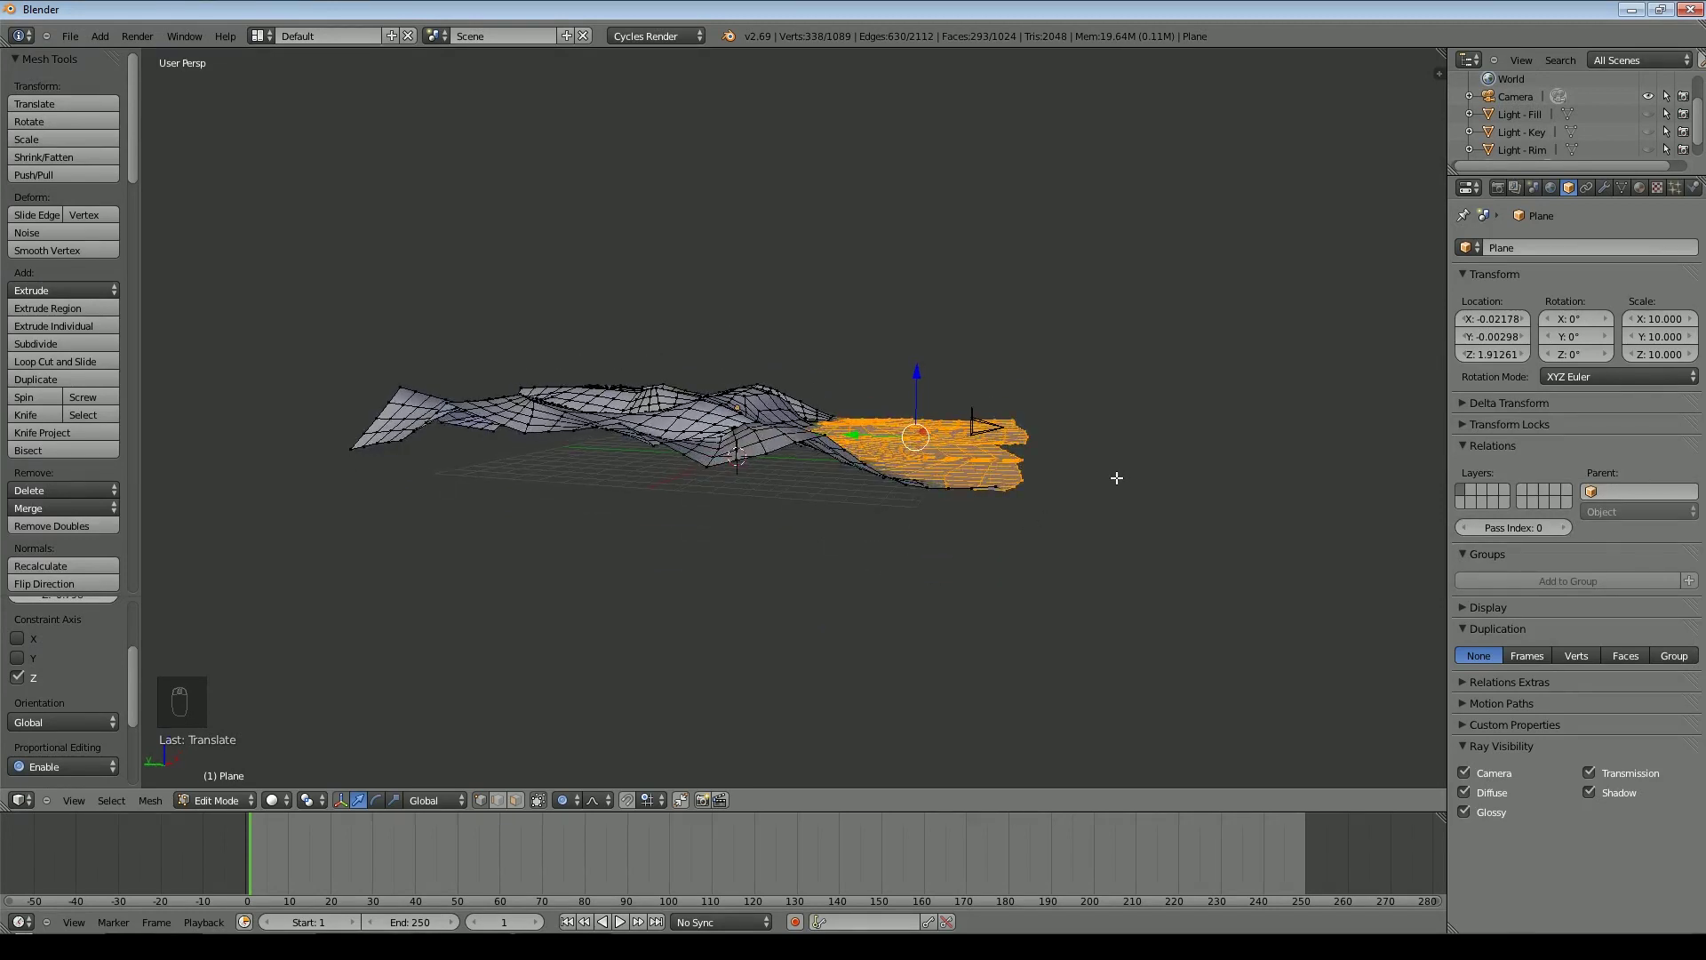
key("r")
key("x")
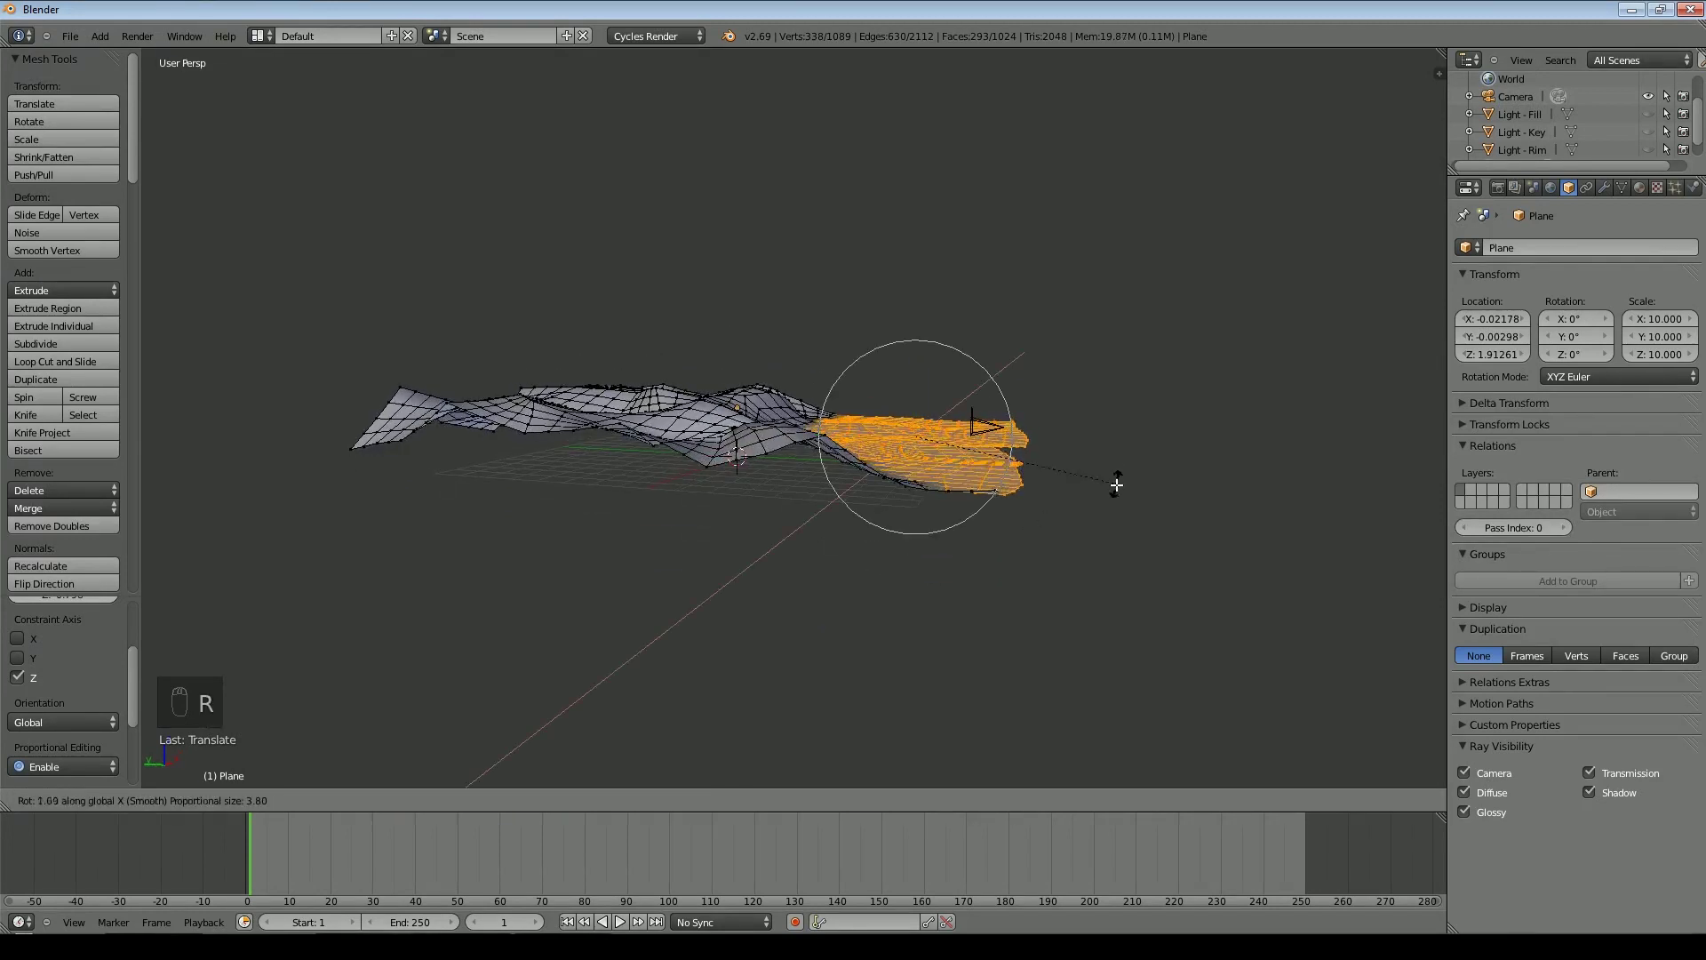
scroll(1115, 498, "up", 5)
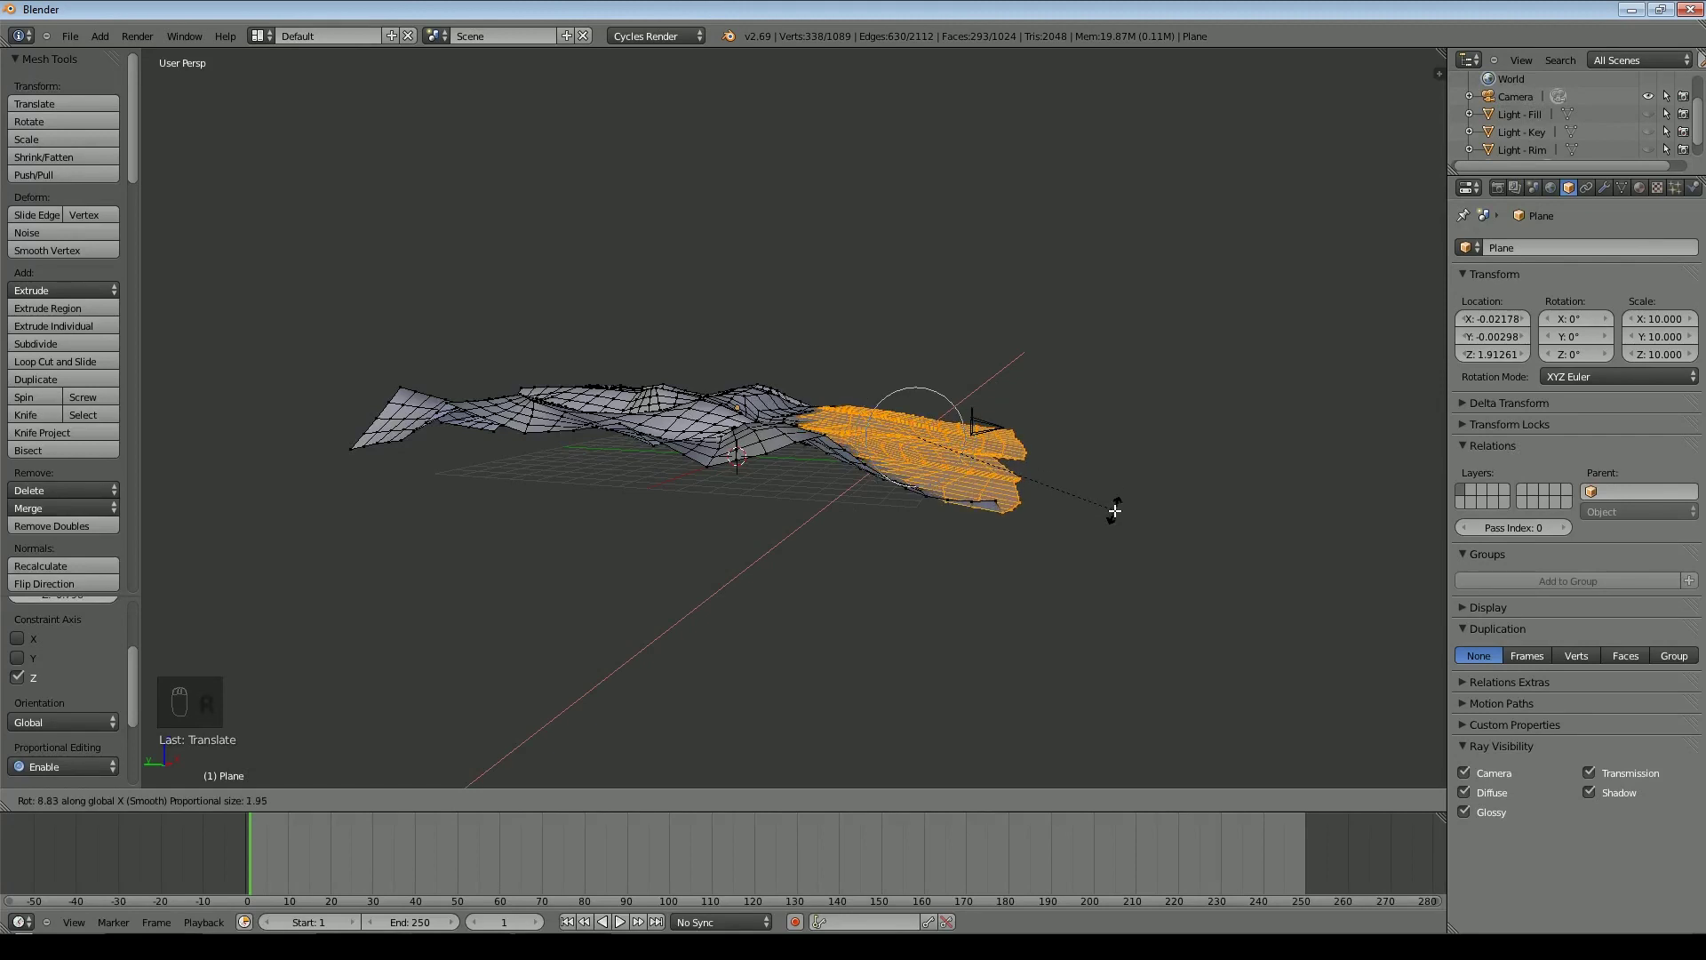
left_click(1113, 515)
left_click_drag(920, 383, 918, 395)
key("Tab")
middle_click_drag(1080, 487, 466, 615)
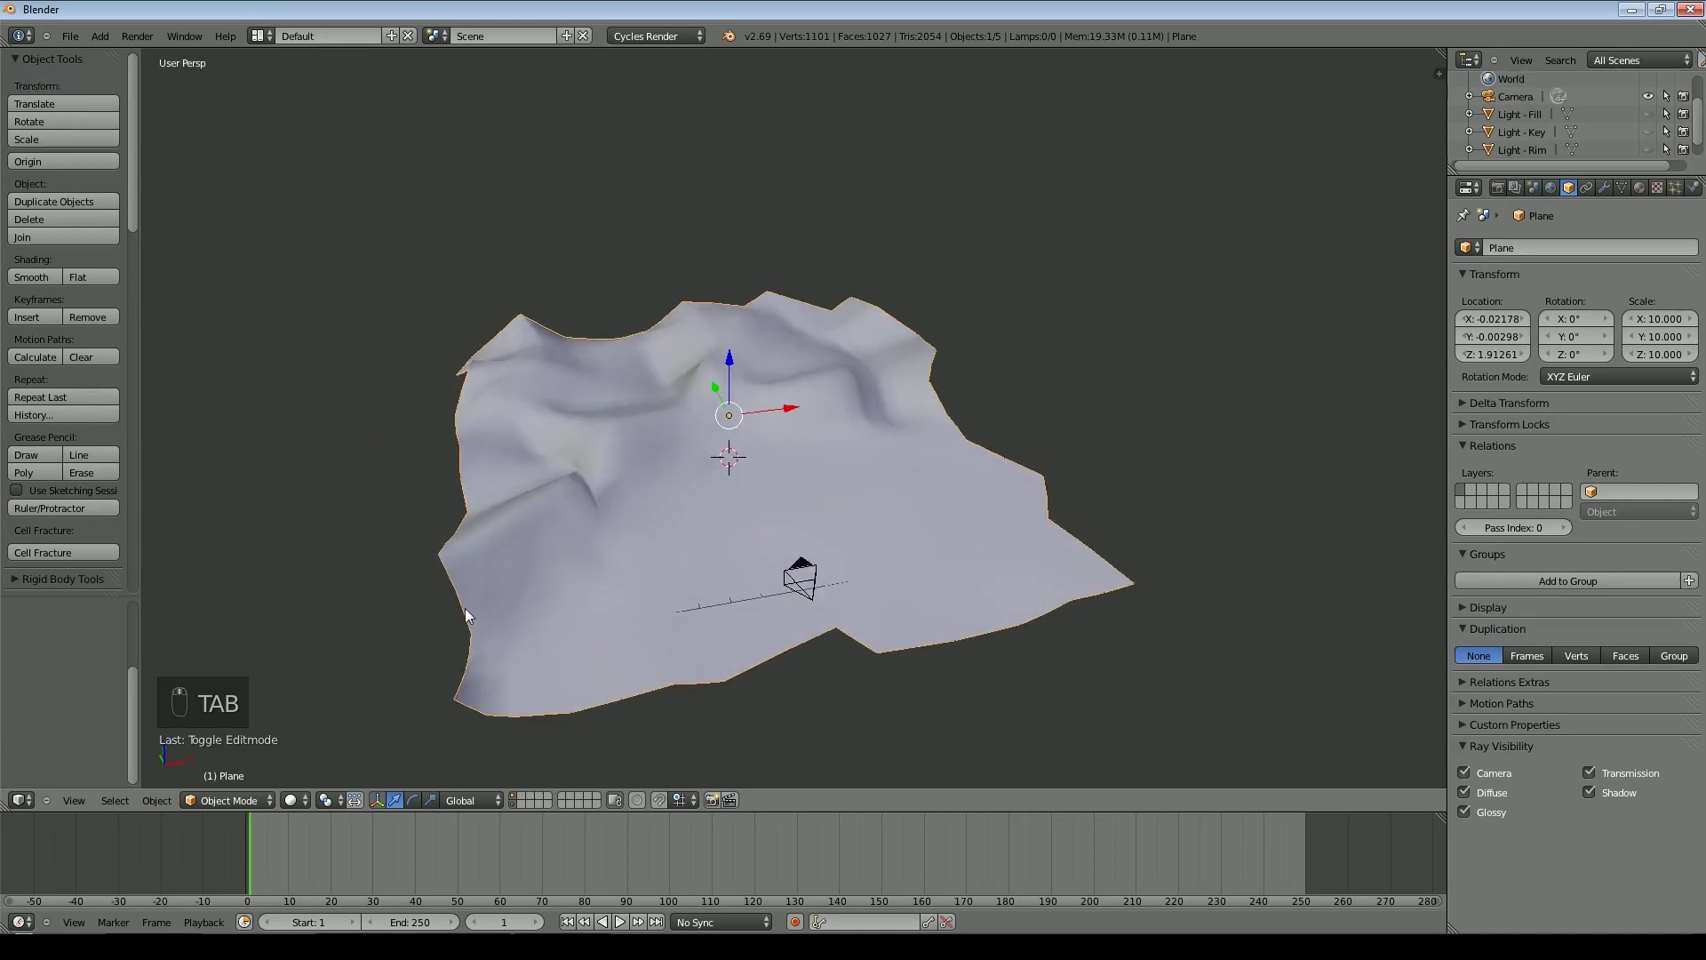
middle_click_drag(1089, 496, 933, 516)
Circle-select the small creased patch near the terrain's centre, smooth its vertices and return to Object Mode
key("Tab")
key("Tab")
key("Tab")
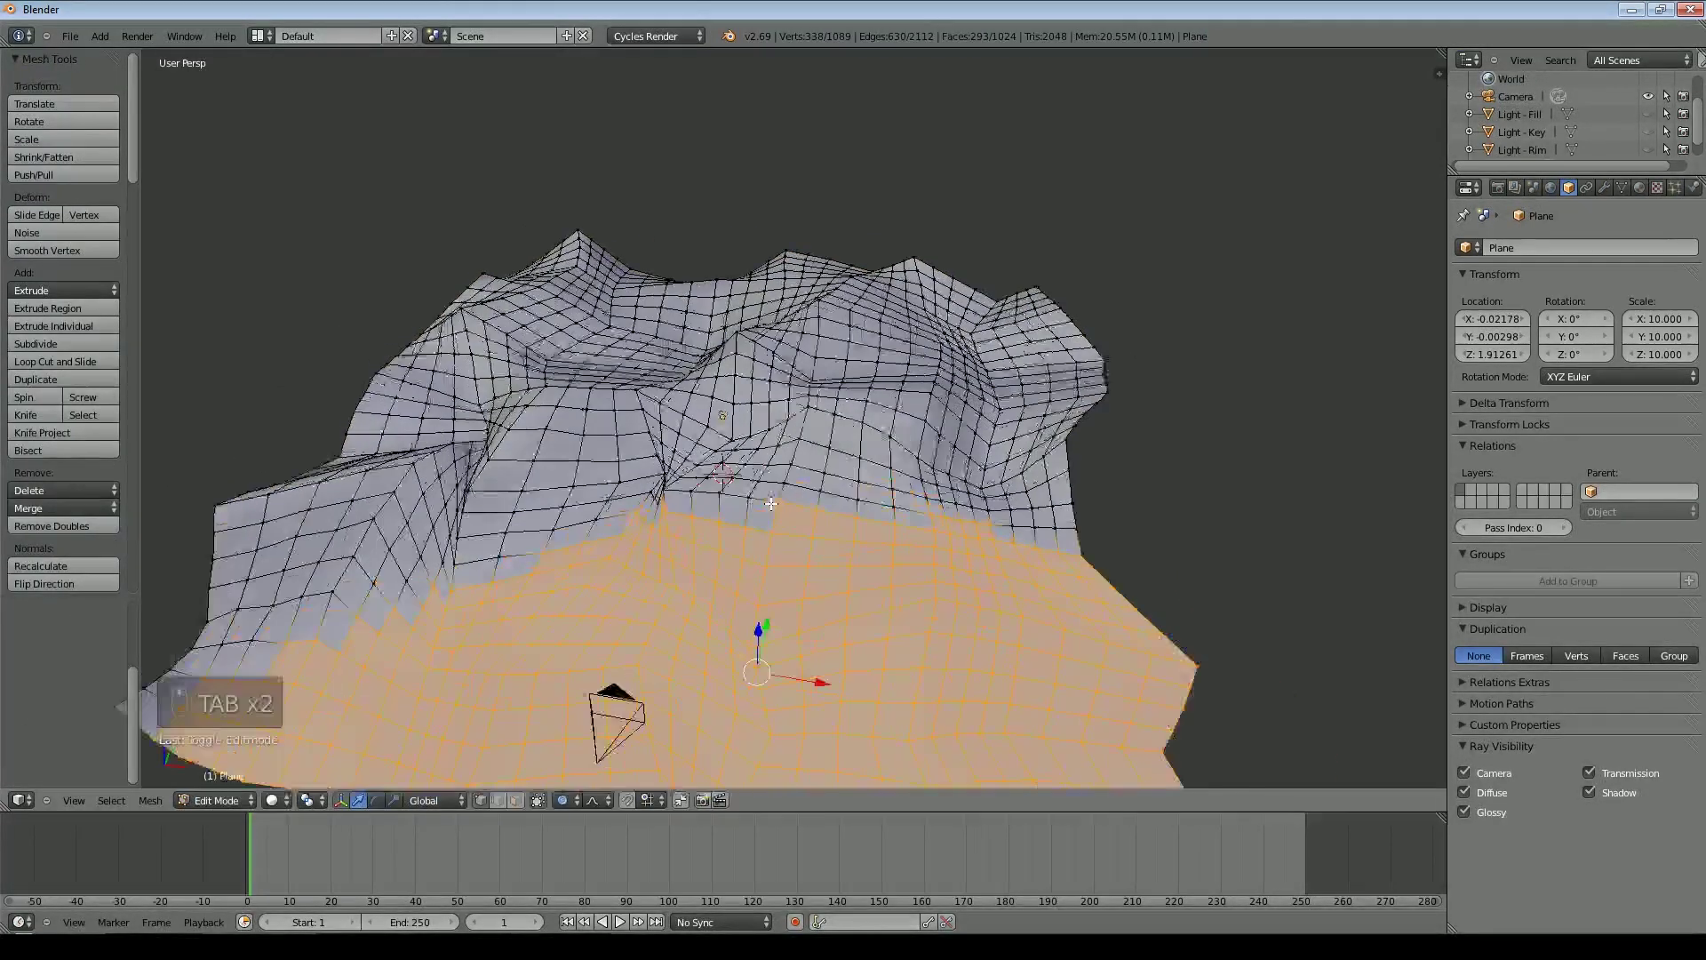
scroll(643, 535, "up", 3)
key("a")
key("a")
key("a")
key("c")
left_click_drag(643, 535, 663, 553)
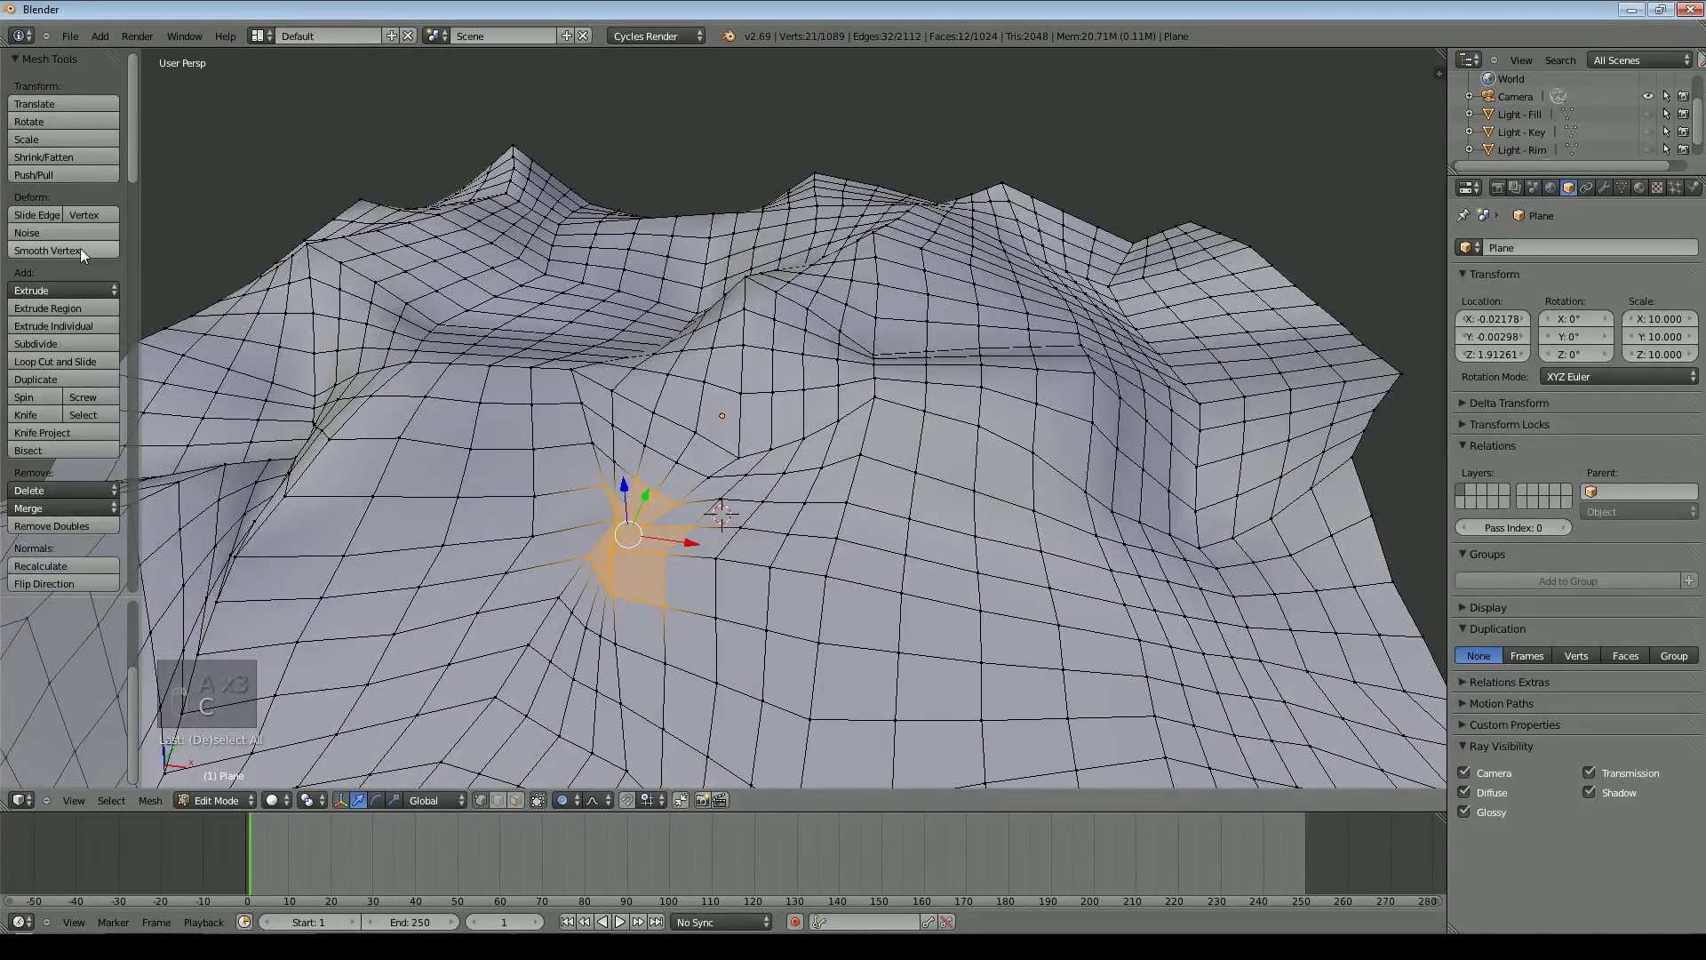
key("Tab")
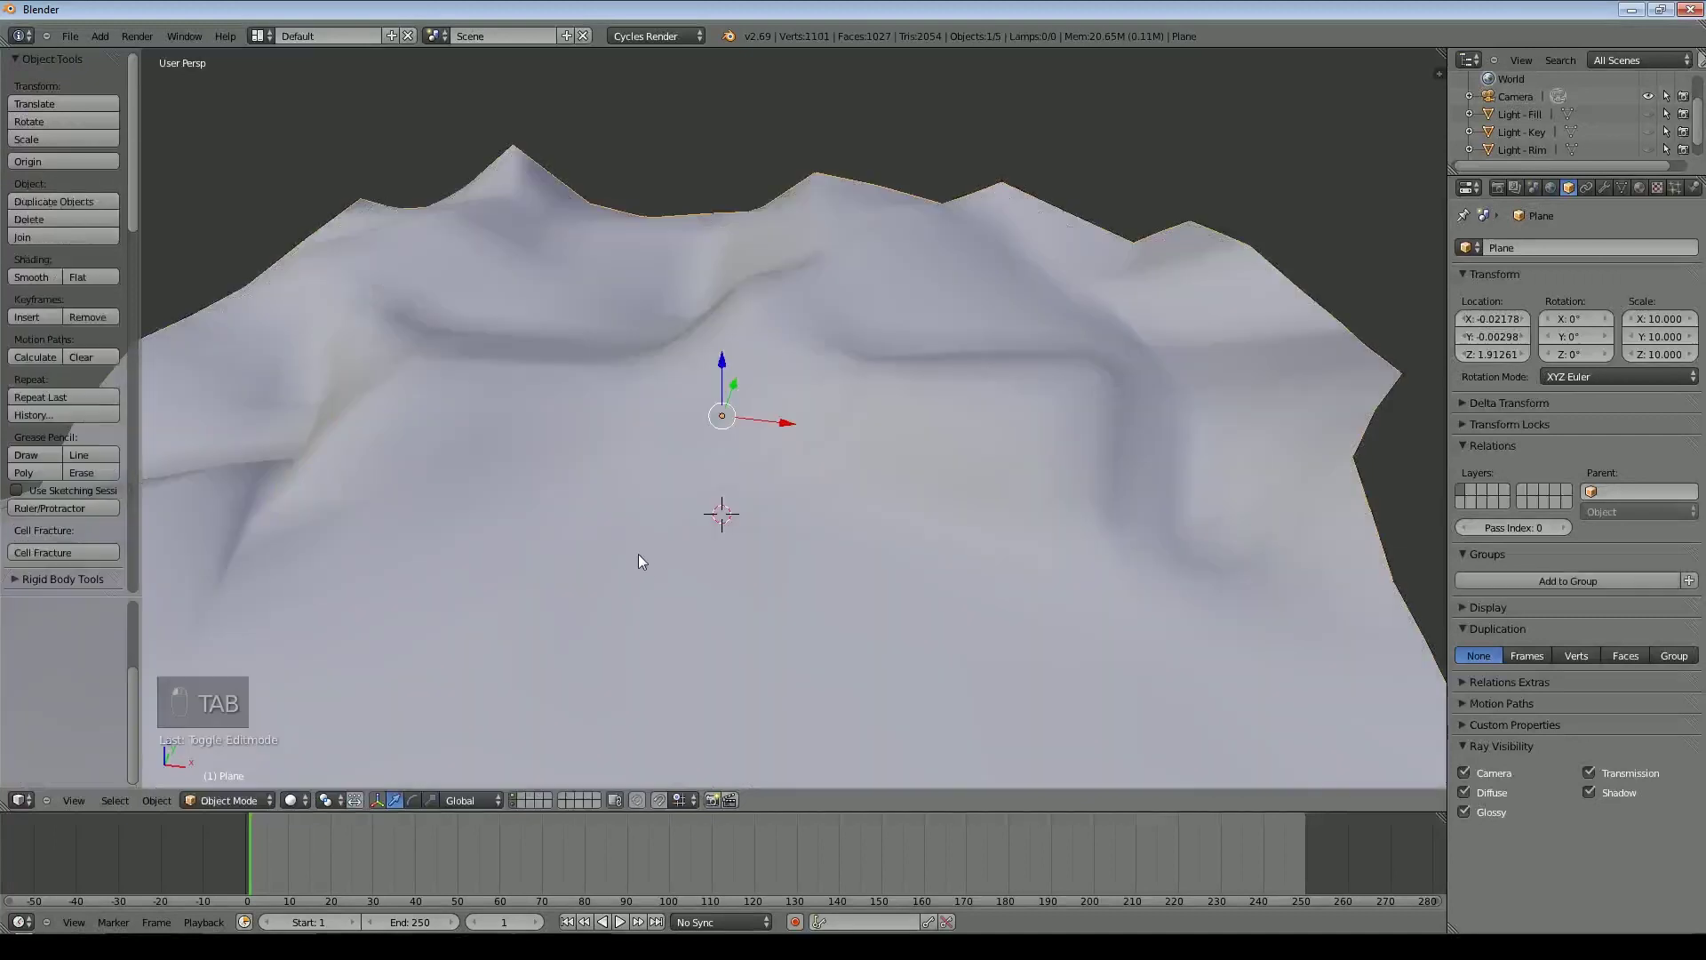
Add a level 1 Subdivision Surface to the terrain
middle_click_drag(632, 526, 813, 503)
key("ctrl+1")
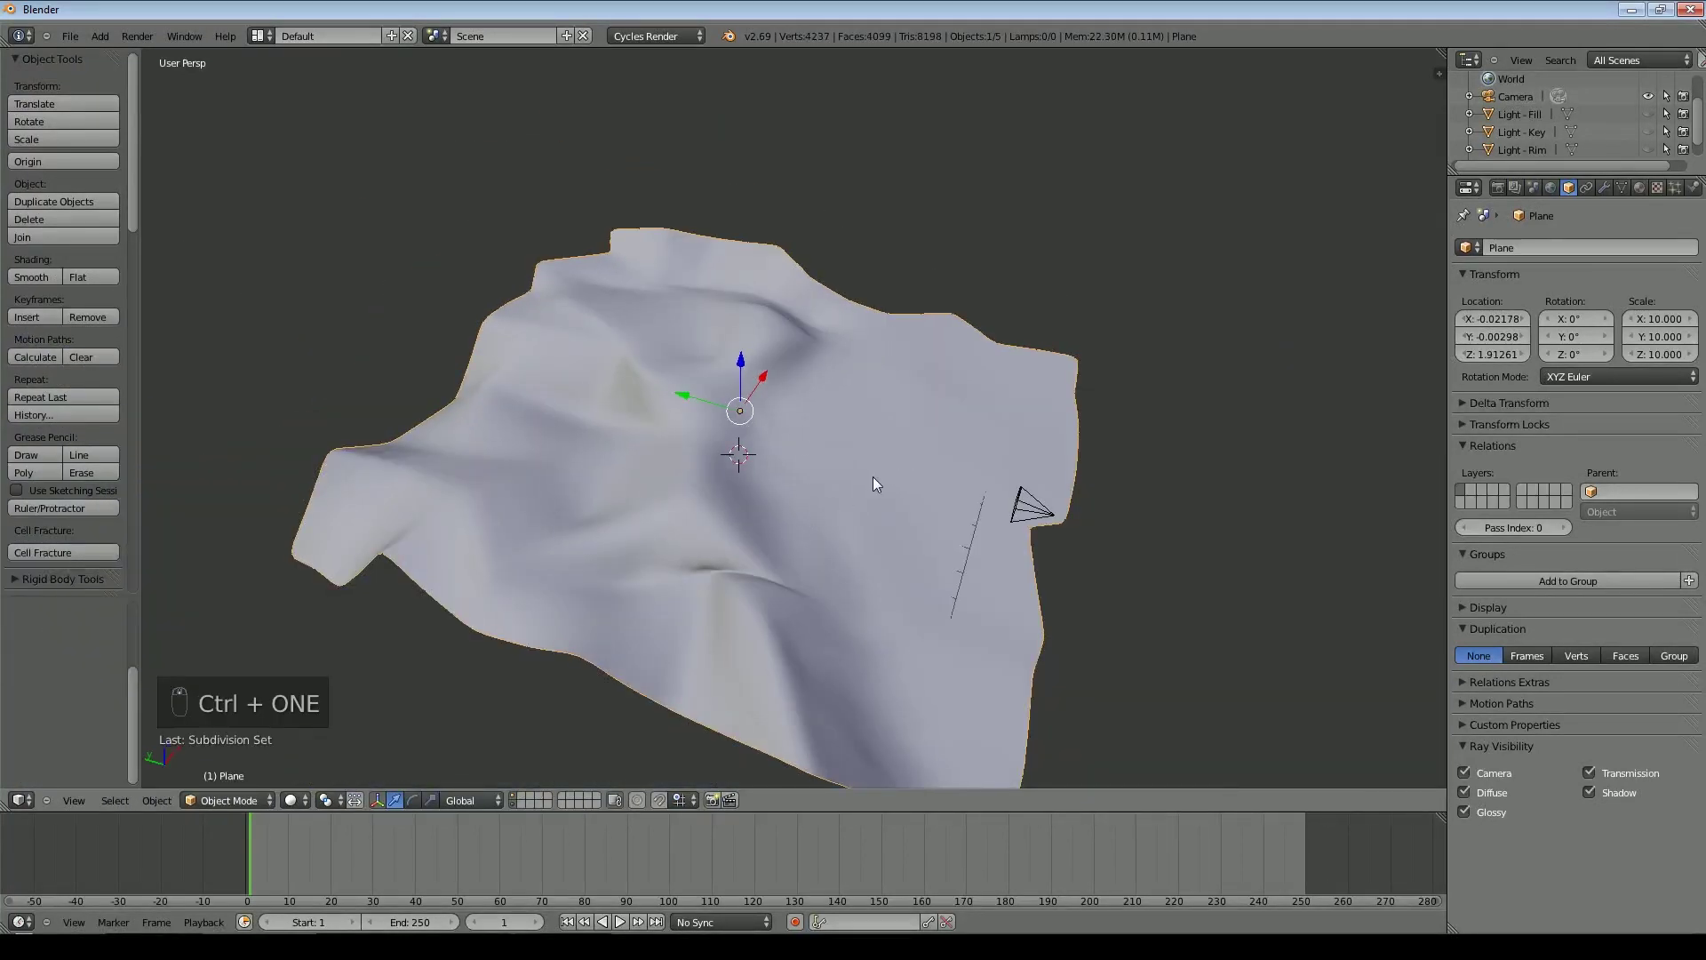
middle_click_drag(828, 514, 542, 495)
Circle-select the vertices around the sharp dune peak on the terrain's left side and smooth them
key("Tab")
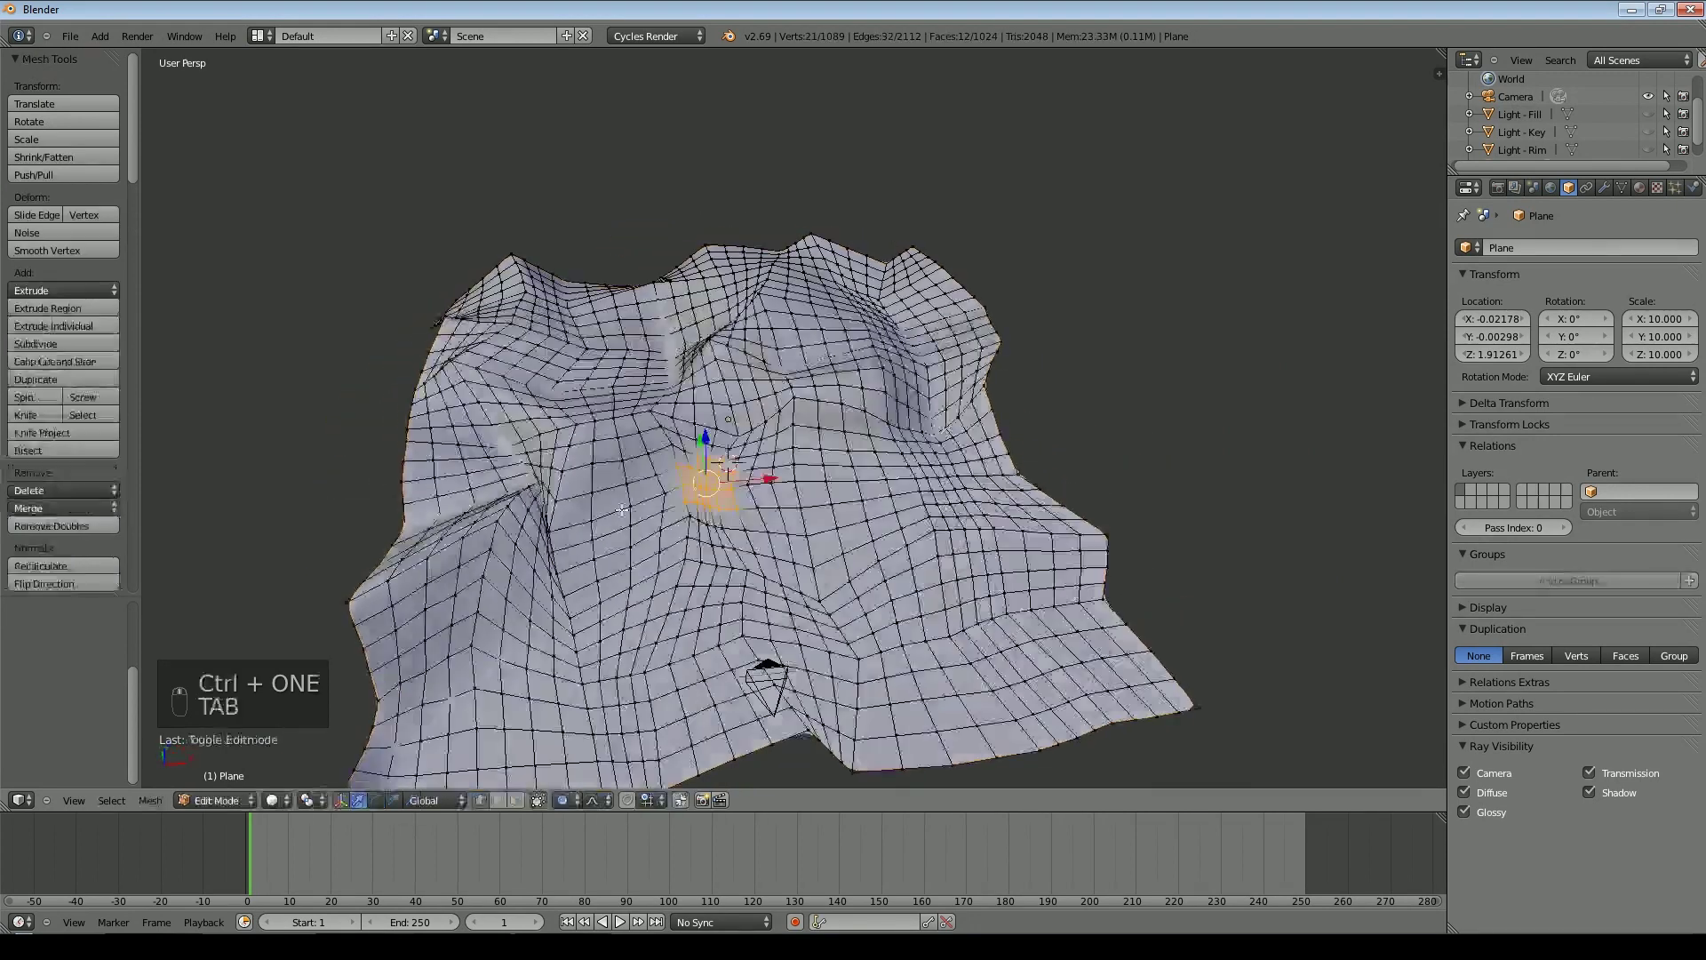
key("a")
key("a")
key("c")
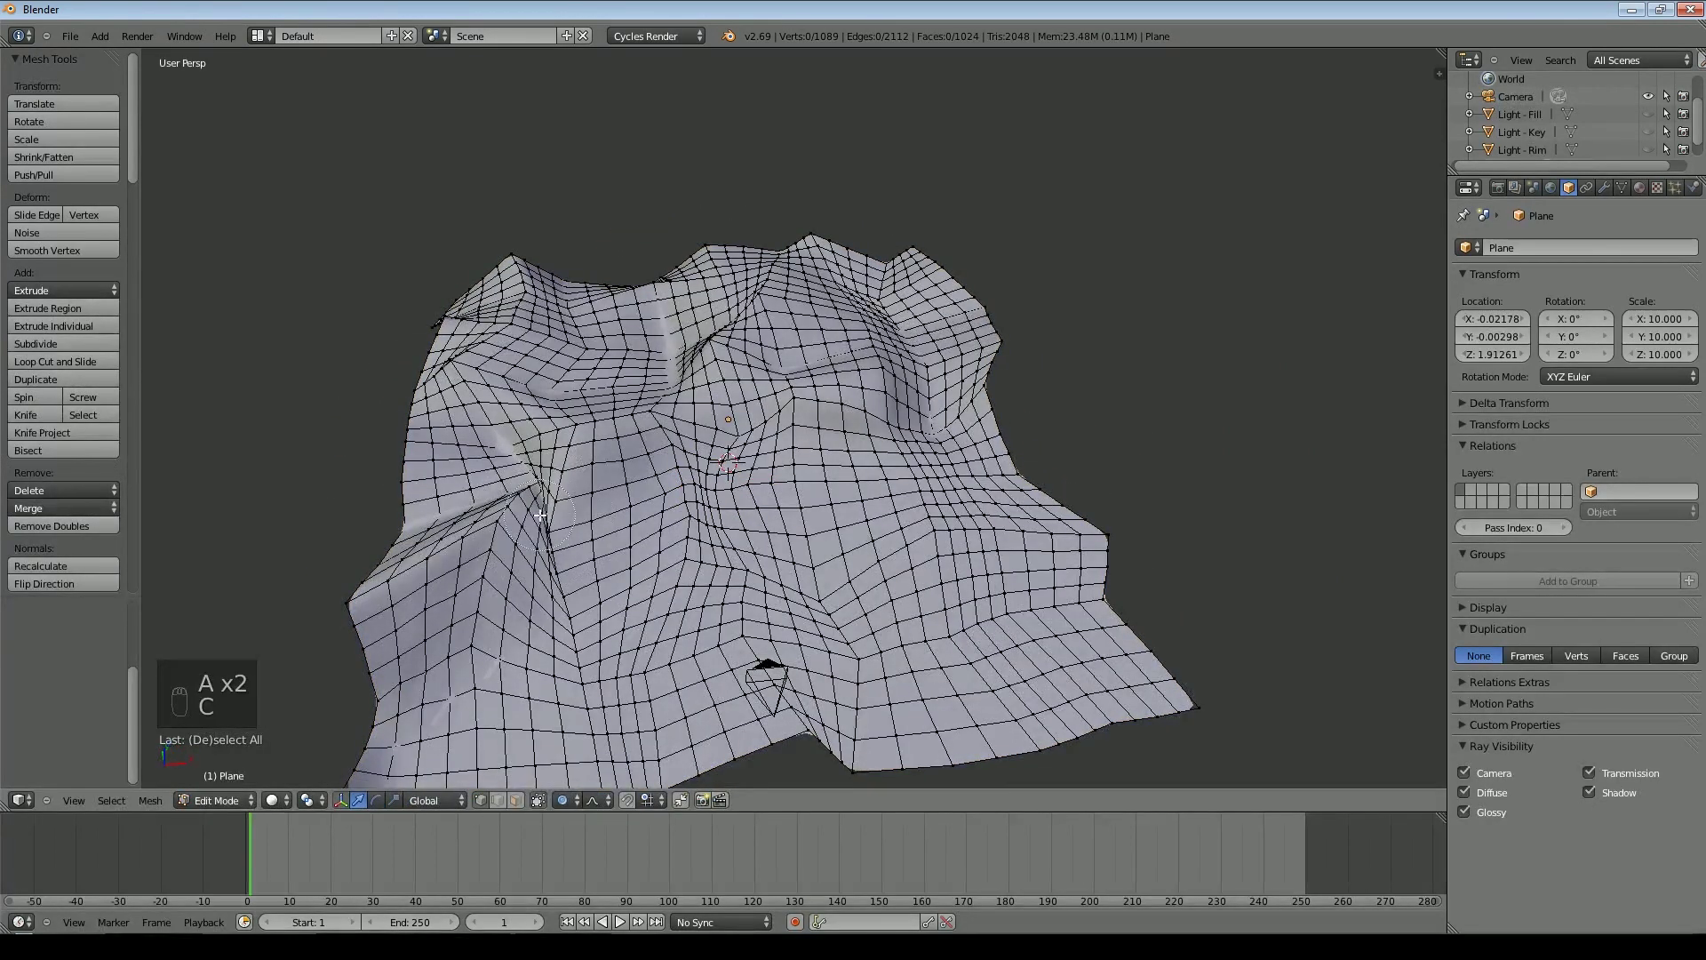
left_click_drag(539, 502, 544, 539)
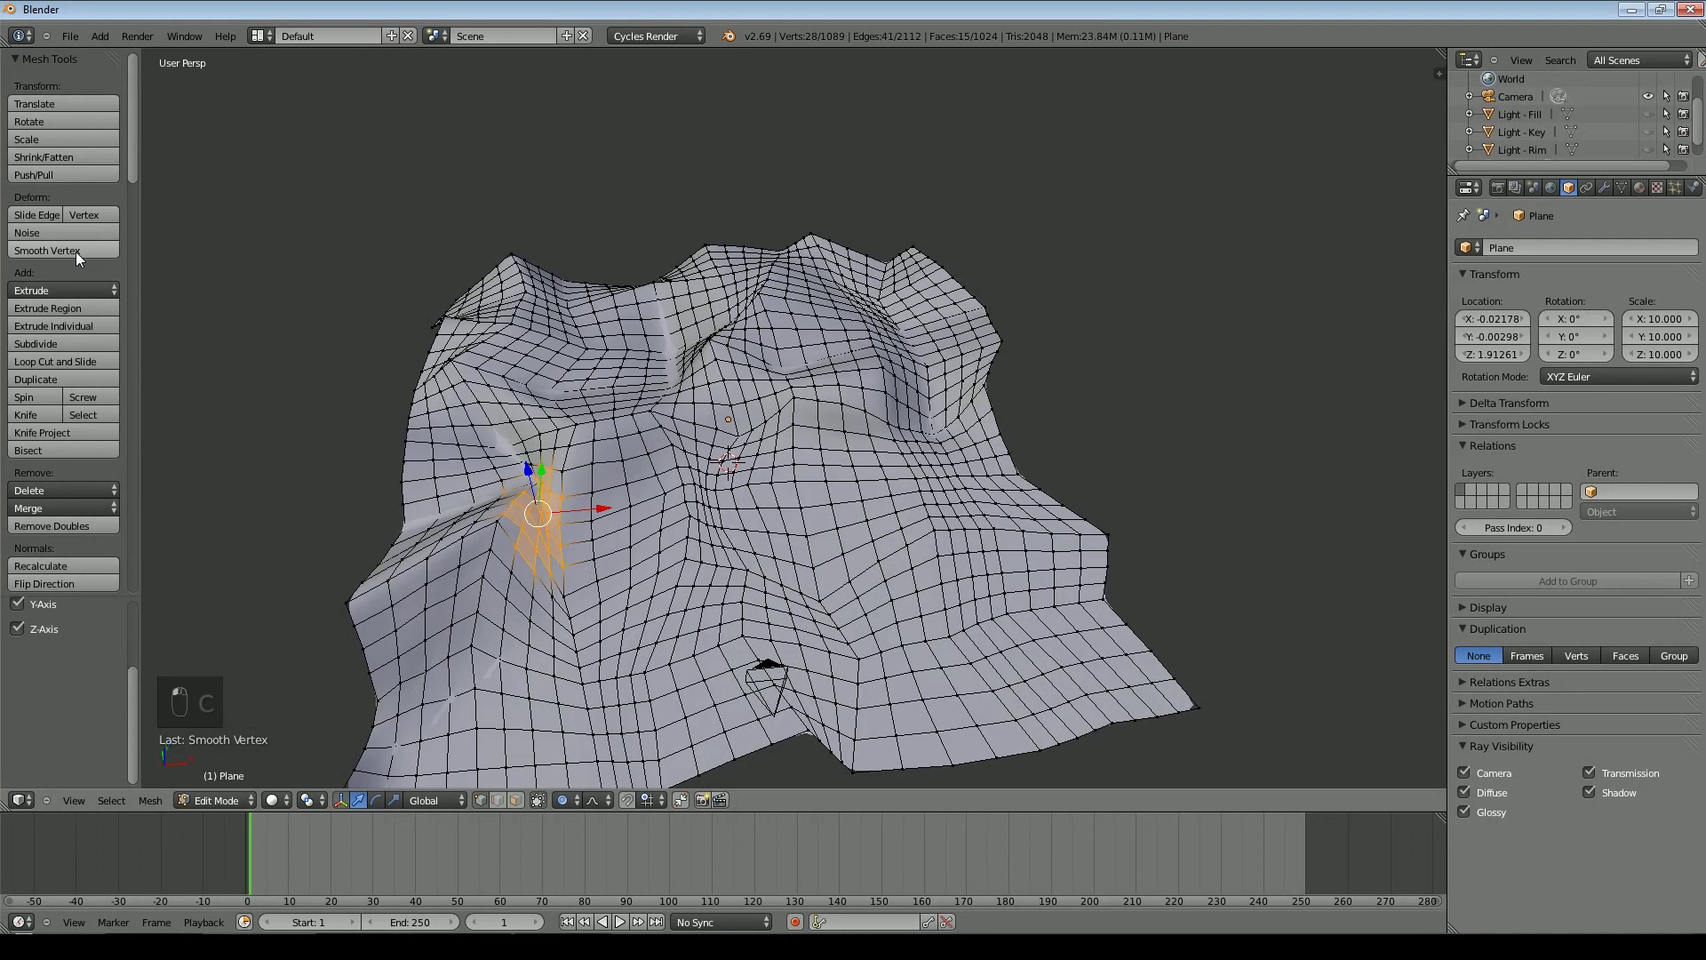
Smooth the selected dune peak vertices two more times and return to solid display in Object Mode
key("Tab")
key("Tab")
key("z")
middle_click_drag(799, 382, 818, 437)
left_click(71, 254)
left_click(71, 253)
key("Tab")
key("z")
Examine the smoothed dunes and slope from low and raised angles
mouse_move(658, 462)
middle_mouse_down()
mouse_move(649, 392)
mouse_move(844, 445)
mouse_move(819, 357)
mouse_move(773, 343)
mouse_move(843, 357)
mouse_move(812, 363)
mouse_move(802, 338)
mouse_move(644, 347)
mouse_move(682, 424)
middle_mouse_up()
scroll(777, 347, "up", 4)
middle_click_drag(682, 284, 843, 370)
middle_click_drag(716, 321, 755, 261)
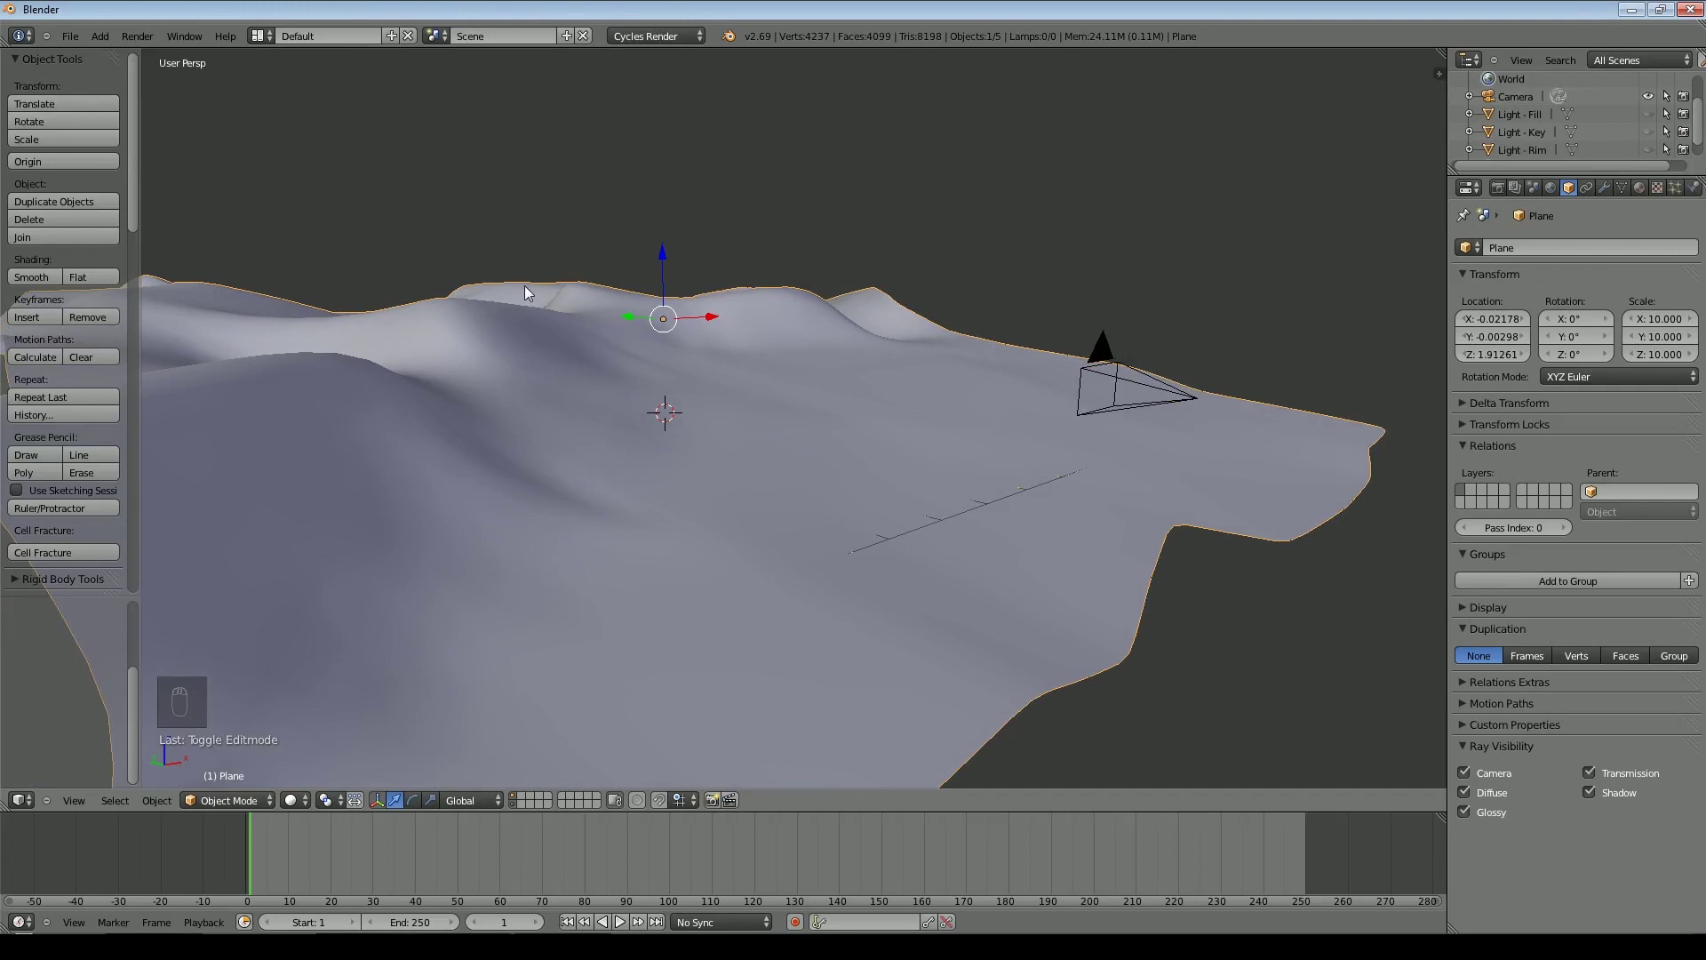
middle_click_drag(525, 286, 570, 352)
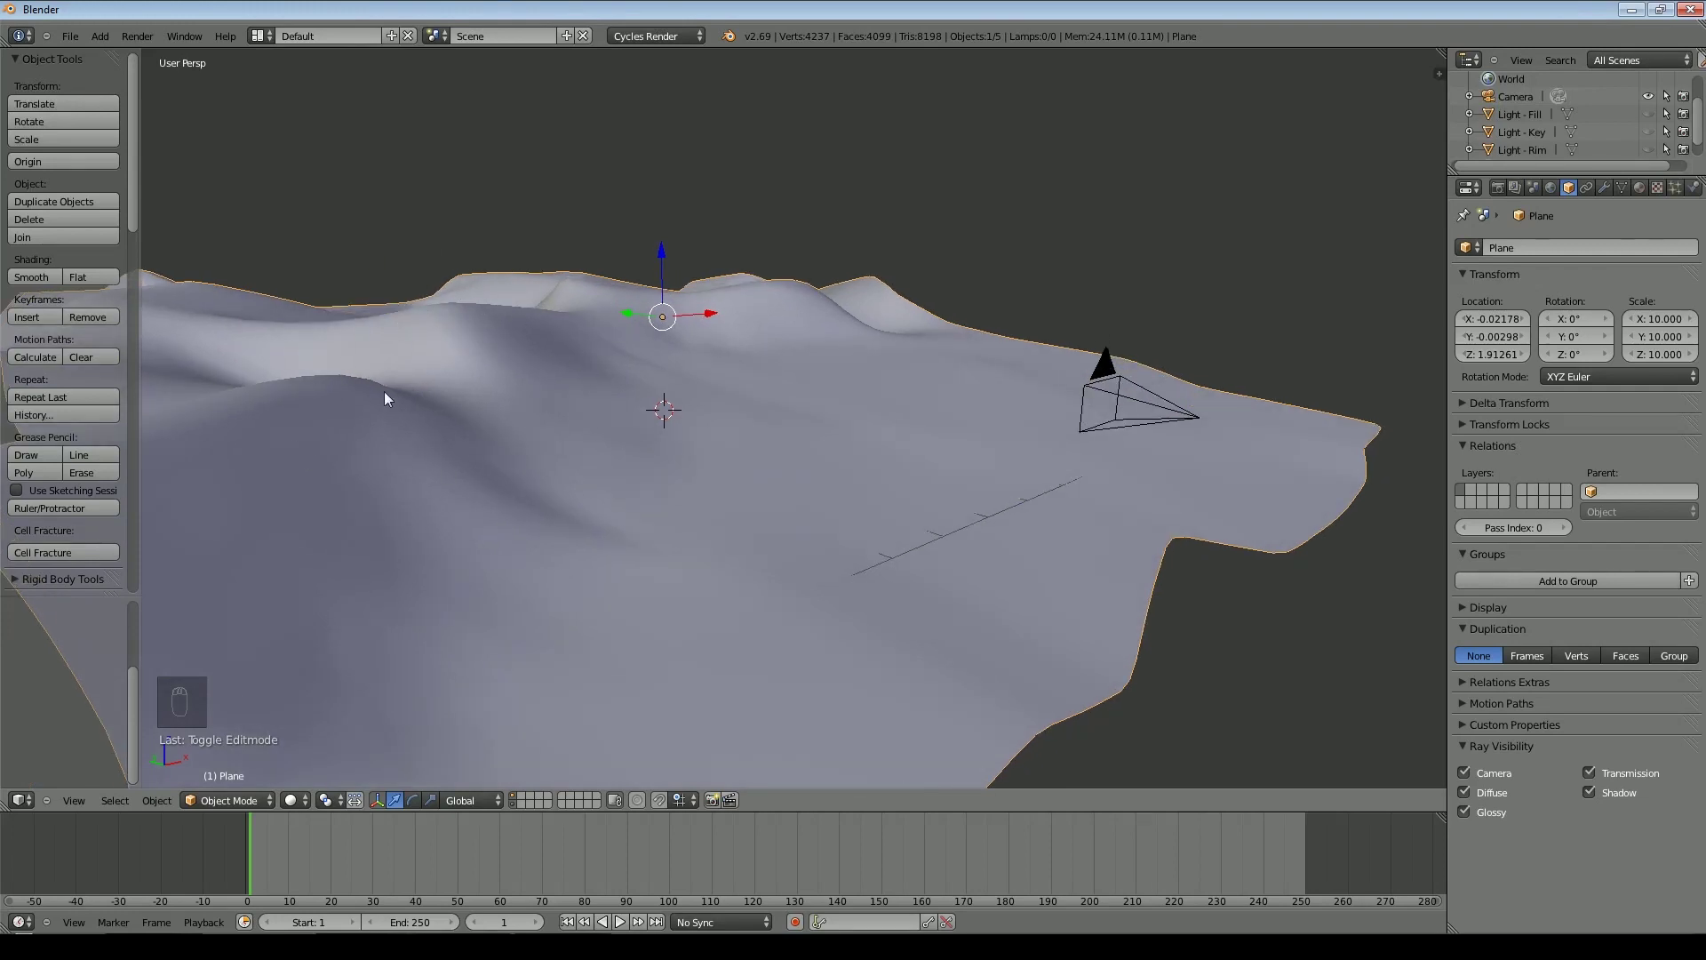
middle_click_drag(352, 403, 422, 318)
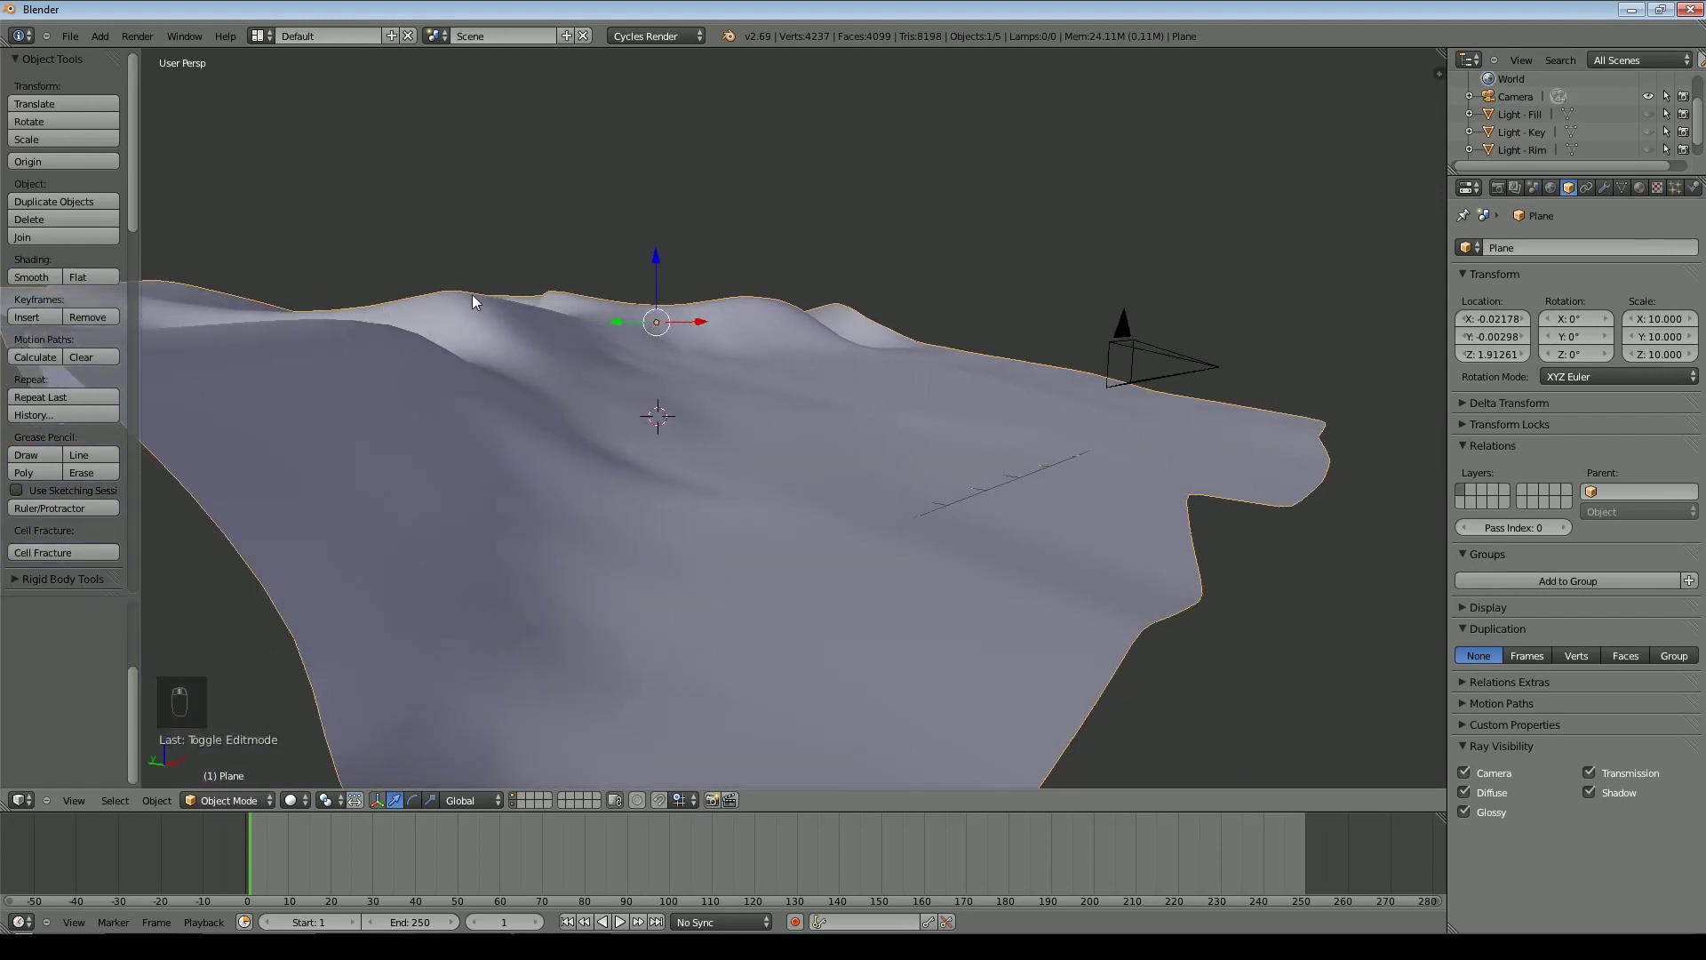
middle_click_drag(697, 334, 676, 333)
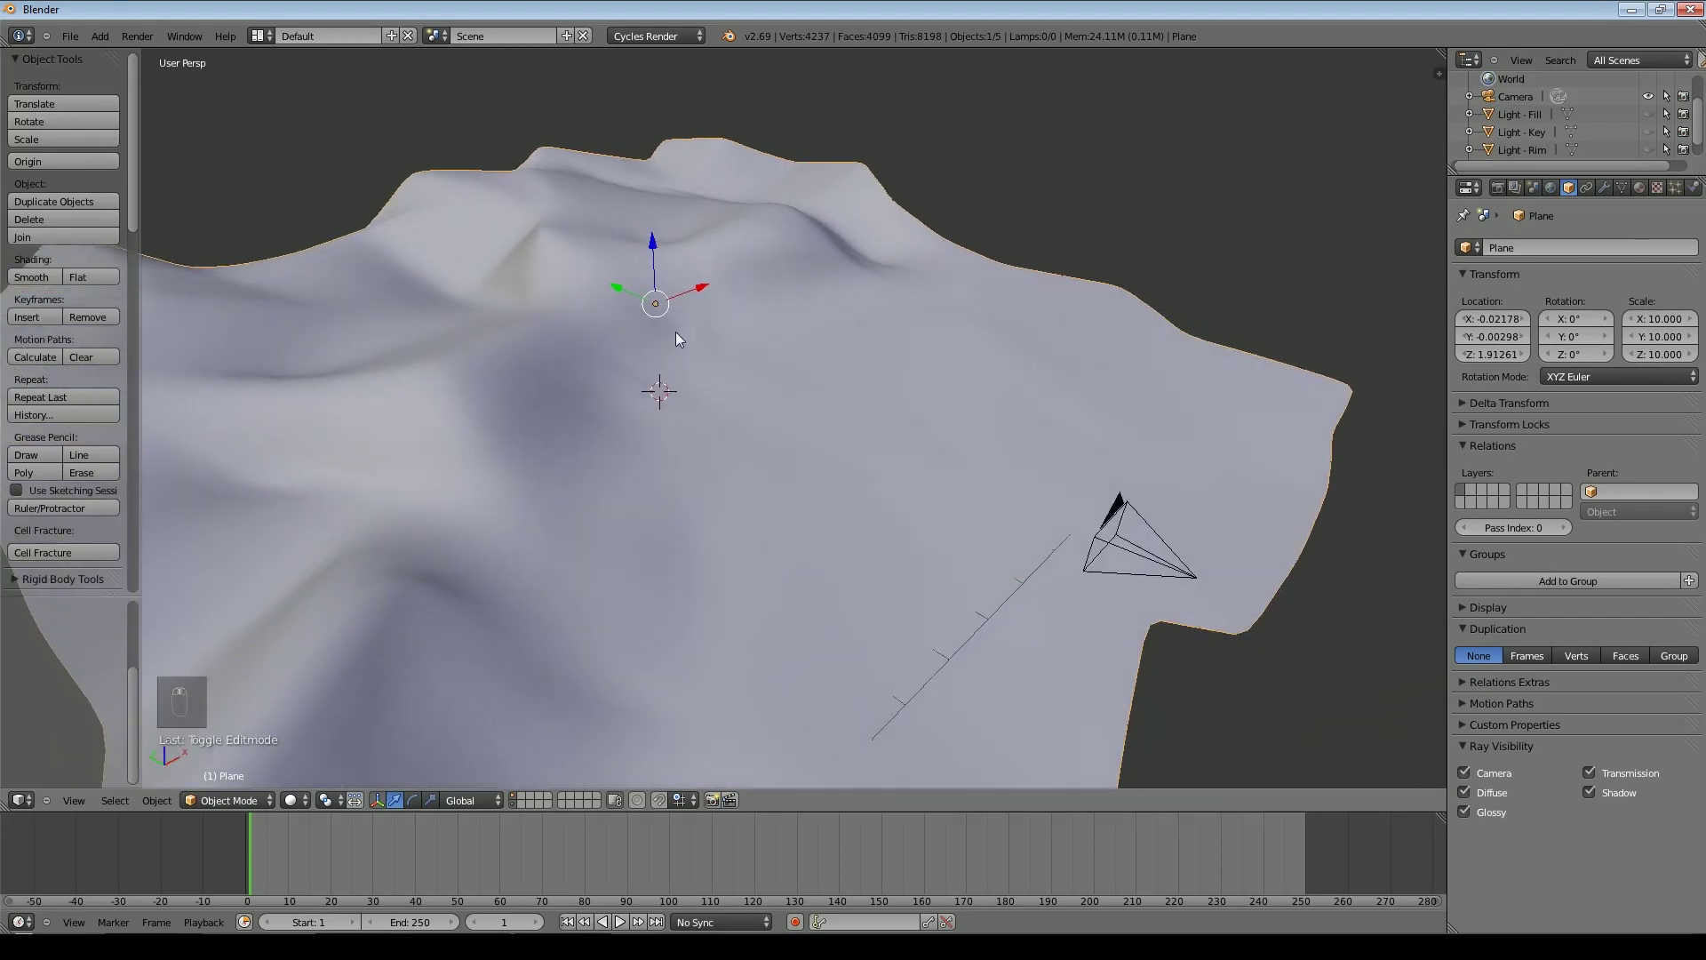
Raise a single vertex in the dune area behind the terrain's centre along Z with proportional editing
key("Tab")
right_click(667, 249)
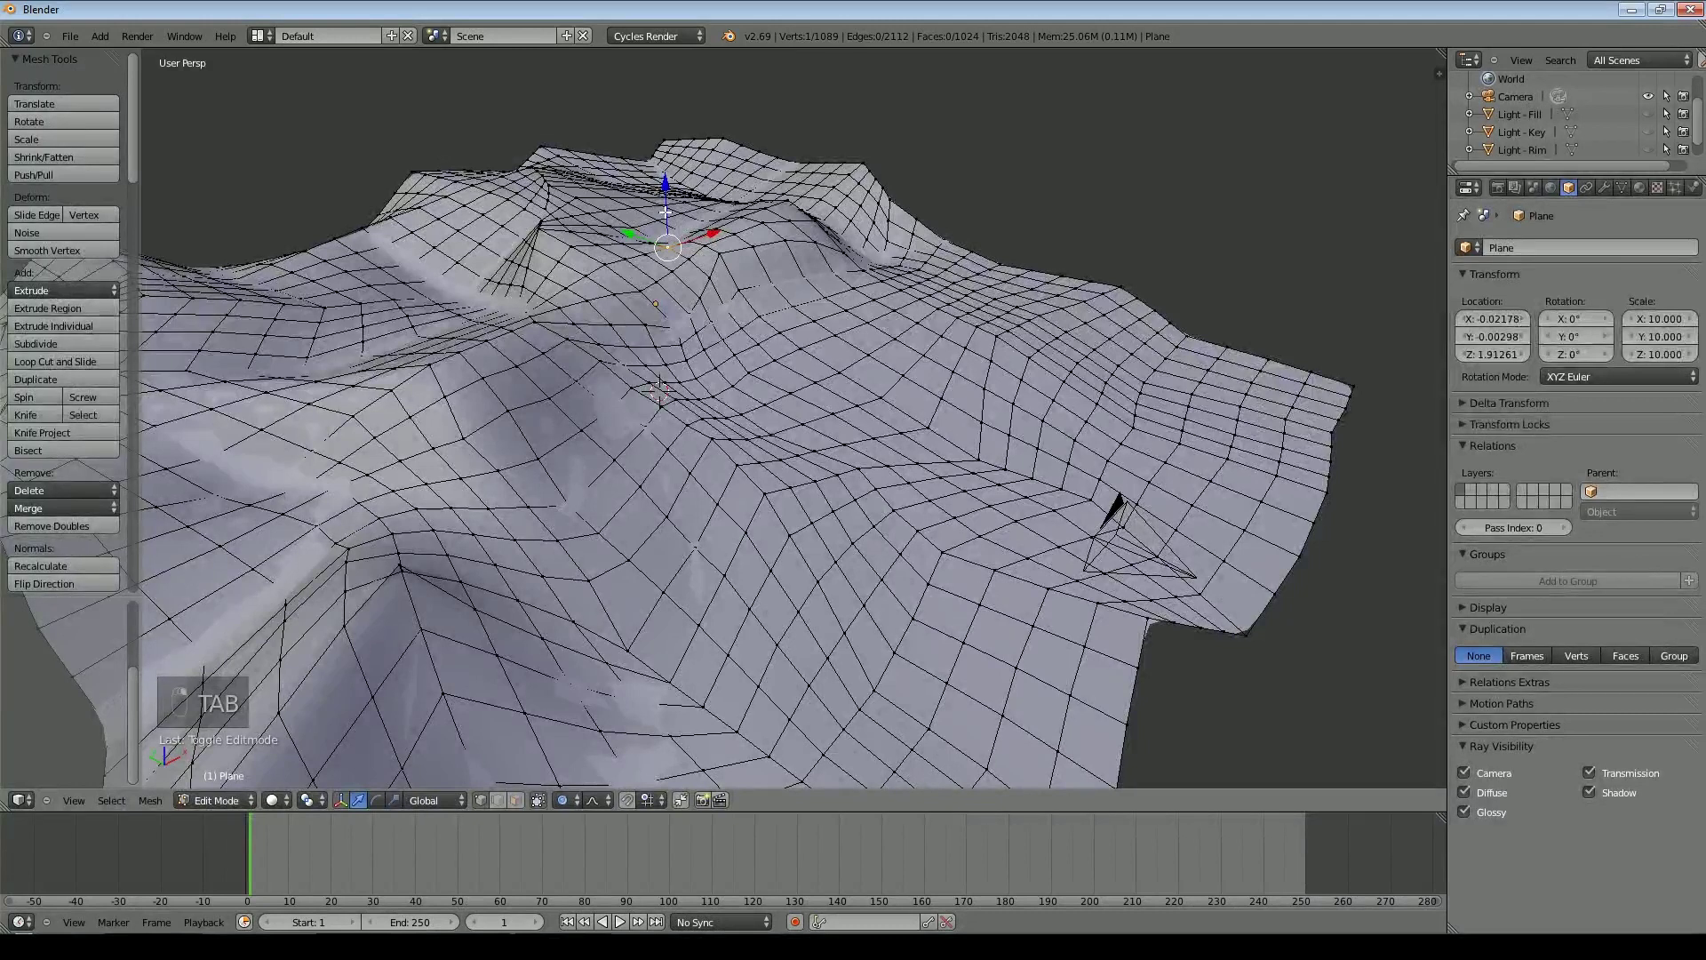
mouse_move(666, 186)
left_mouse_down()
mouse_move(642, 122)
mouse_move(649, 158)
left_mouse_up()
key("Tab")
key("Tab")
Grow the selection around the raised vertex, smooth those vertices twice and return to Object Mode
key("ctrl+KP_Add")
key("ctrl+KP_Add")
key("ctrl+KP_Add")
key("ctrl+KP_Add")
key("ctrl+KP_Add")
left_click(49, 251)
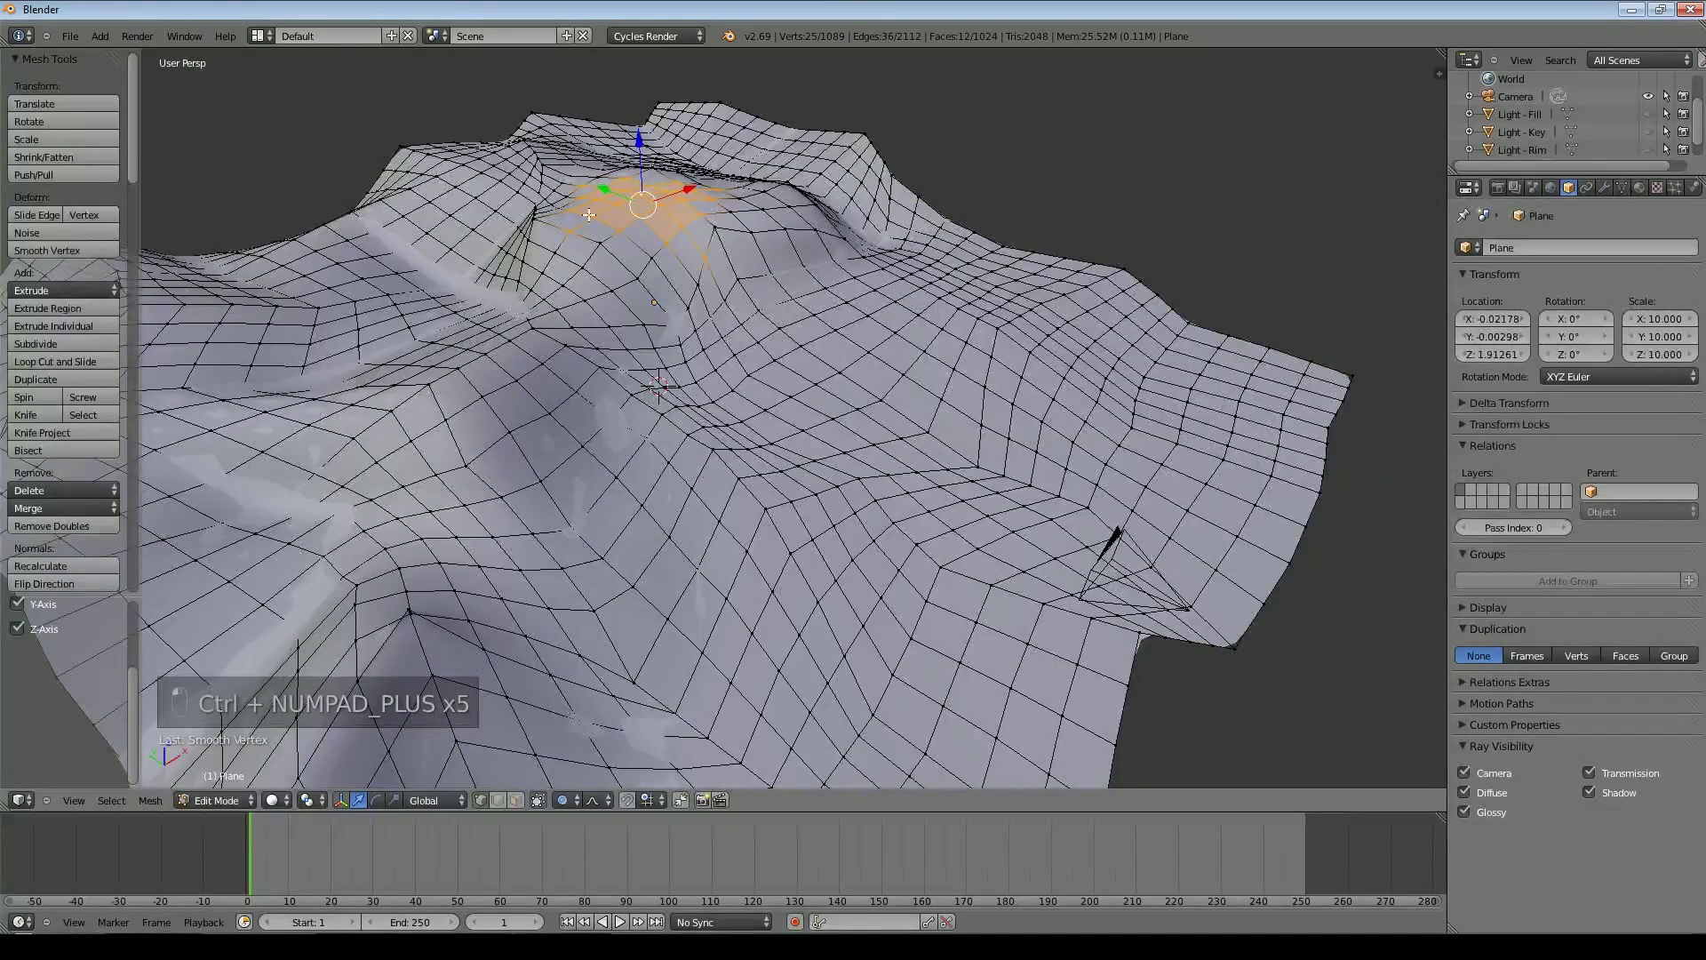
left_click(75, 246)
key("Tab")
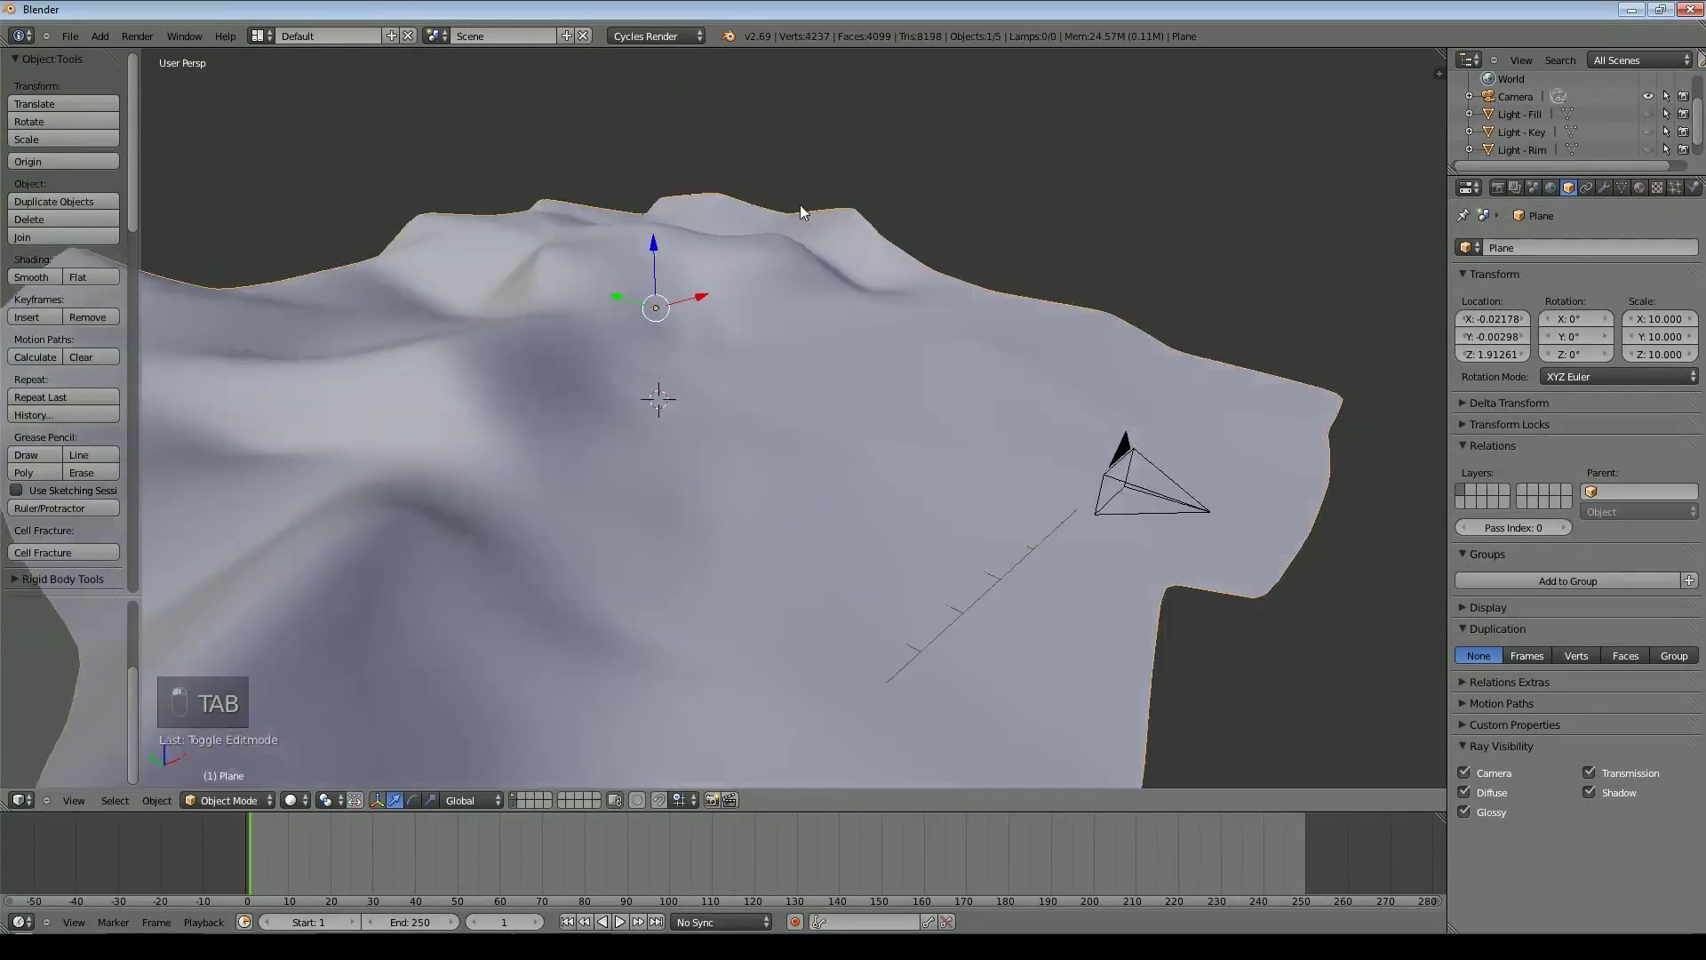
Select the boundary edge loops on all four sides of the terrain mesh
key("Tab")
middle_click_drag(801, 273, 780, 384)
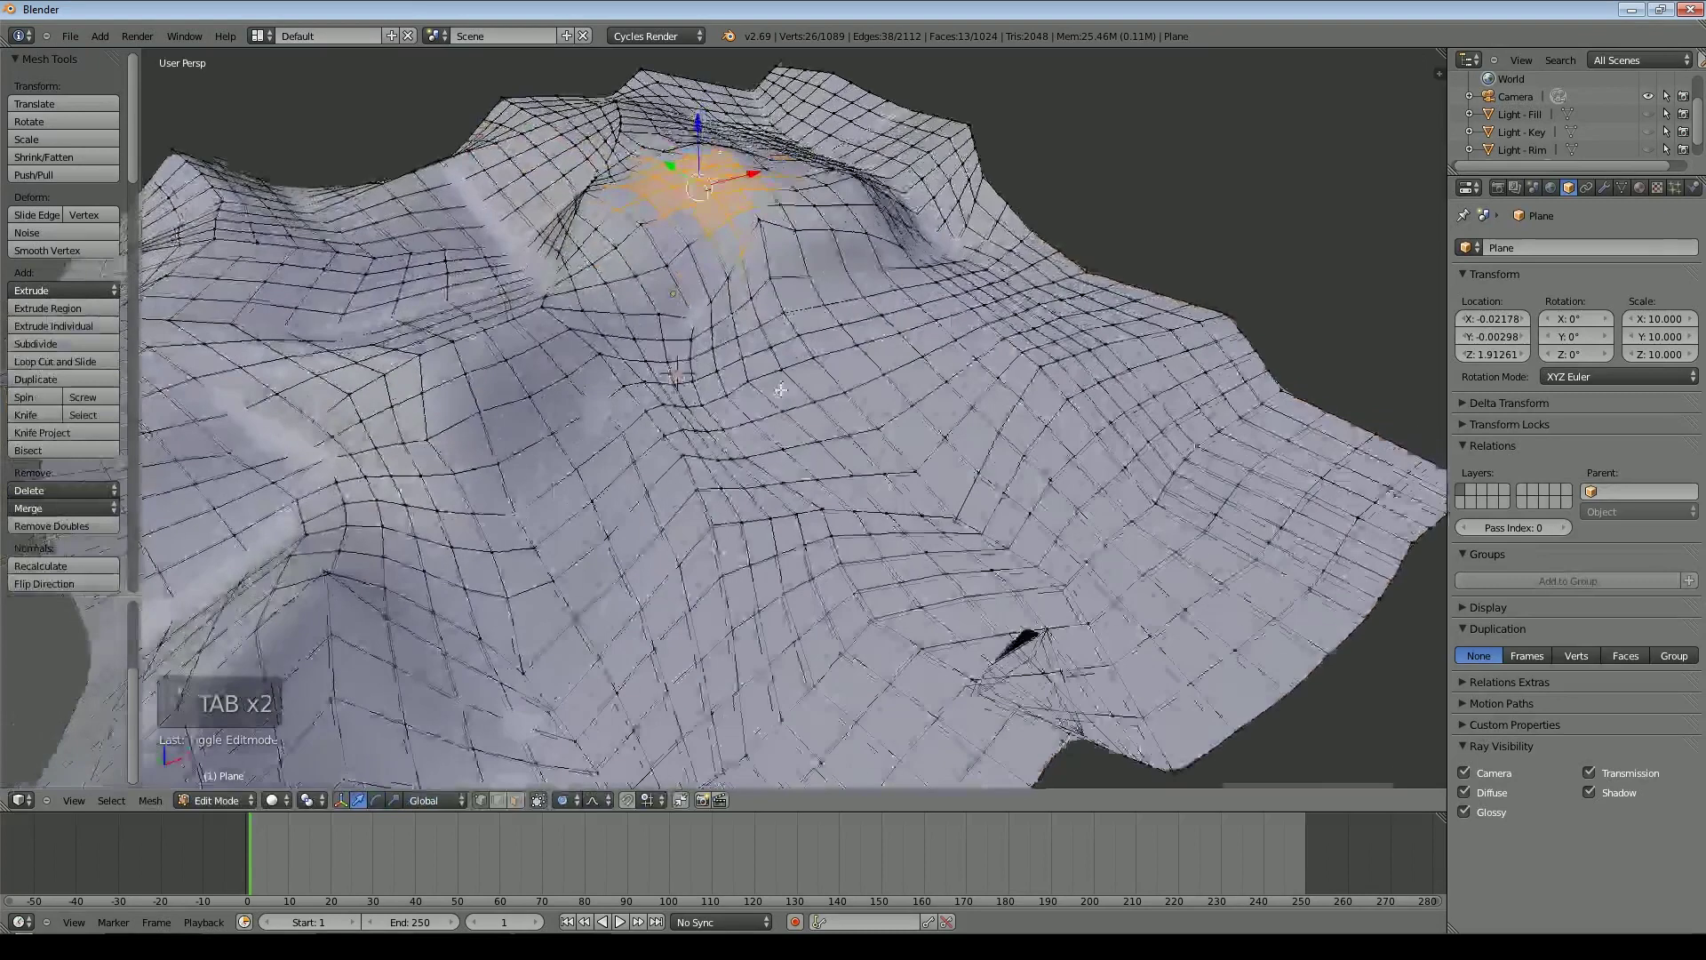
scroll(780, 384, "down", 5)
scroll(710, 476, "up", 2)
right_click(813, 608, "alt")
right_click(469, 483, "alt+shift")
right_click(926, 346, "alt+shift")
middle_click_drag(926, 347, 1133, 380)
right_click(388, 471, "alt+shift")
middle_click_drag(827, 466, 768, 411)
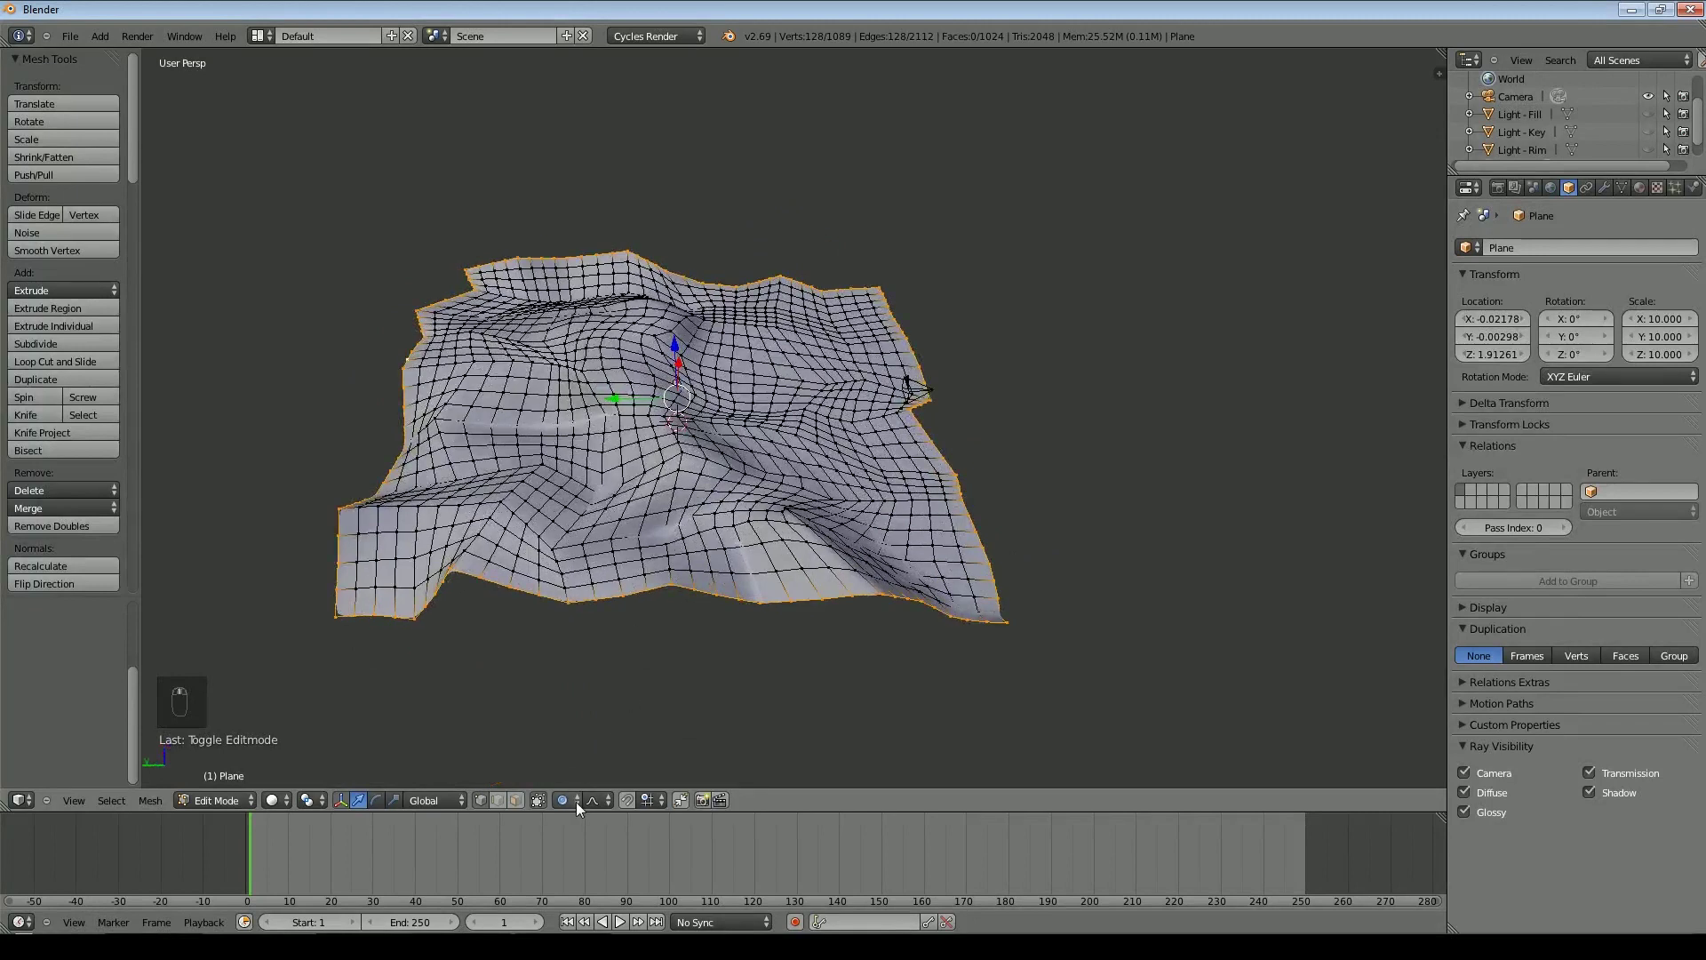
Lower the terrain's outer boundary about 0.91 units along Z with a proportional size of about 1.10, then return to Object Mode
key("g")
key("z")
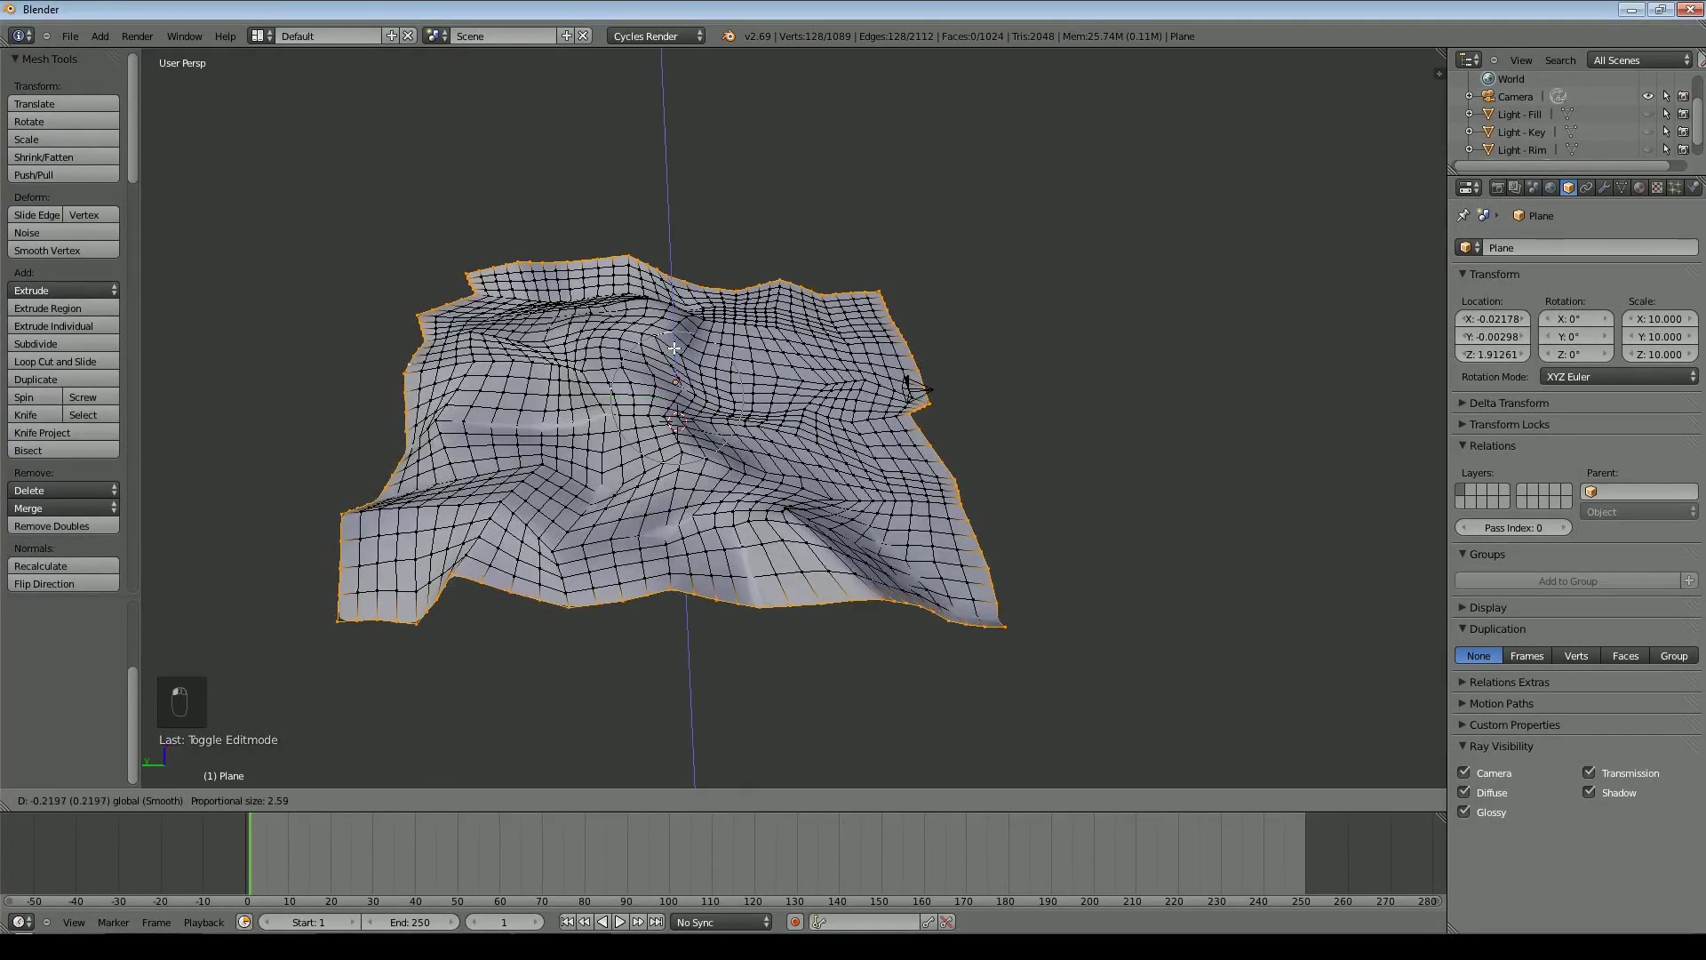
scroll(666, 359, "up", 11)
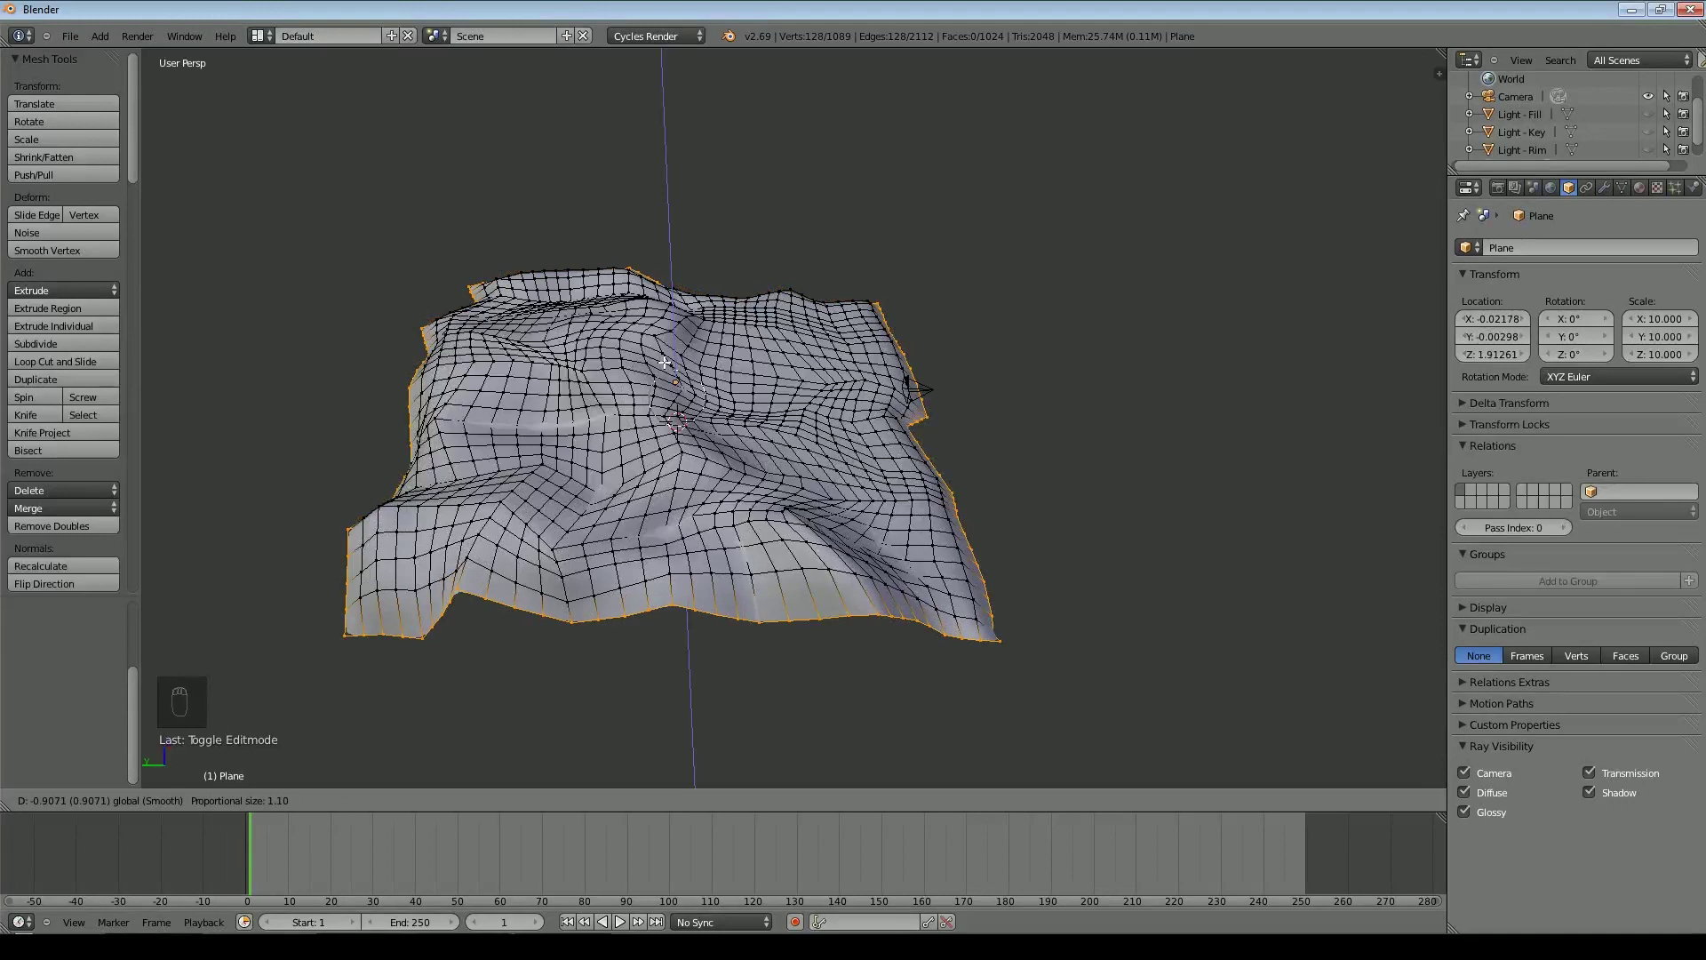
left_click(665, 362)
key("Tab")
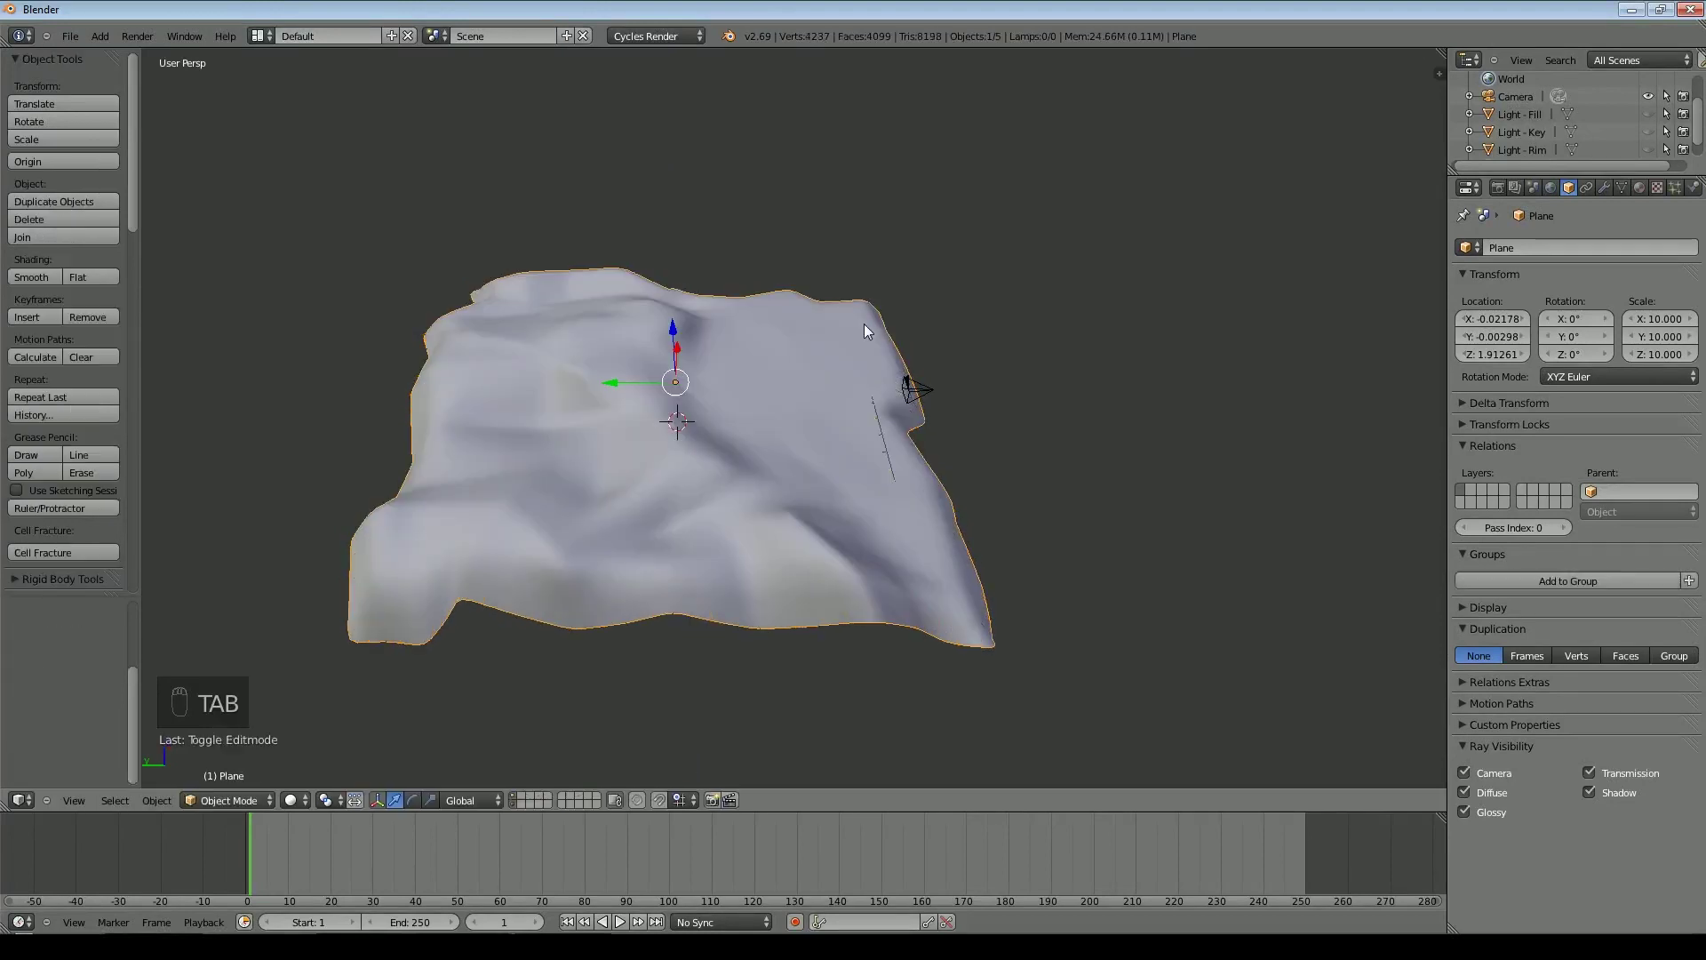
Select only the camera-side boundary edge loop and pull it outward along Y with proportional editing
middle_click_drag(784, 525, 872, 403)
scroll(868, 416, "up", 4)
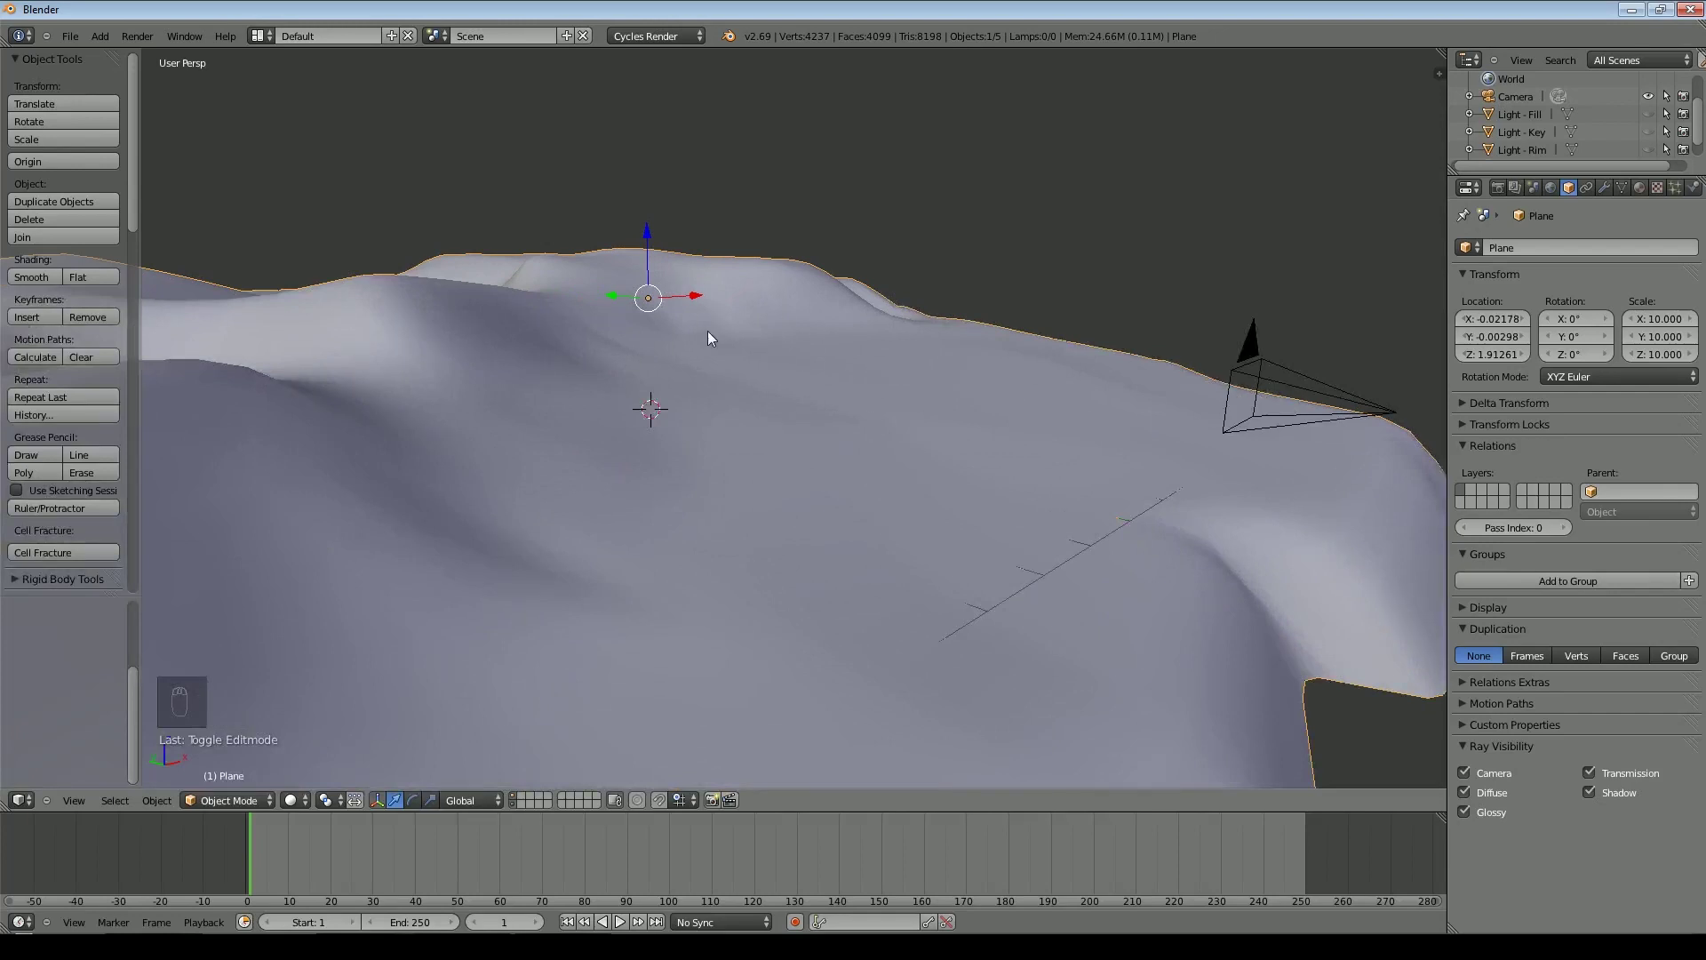
mouse_move(1056, 411)
middle_mouse_down()
mouse_move(1078, 421)
mouse_move(1052, 407)
middle_mouse_up()
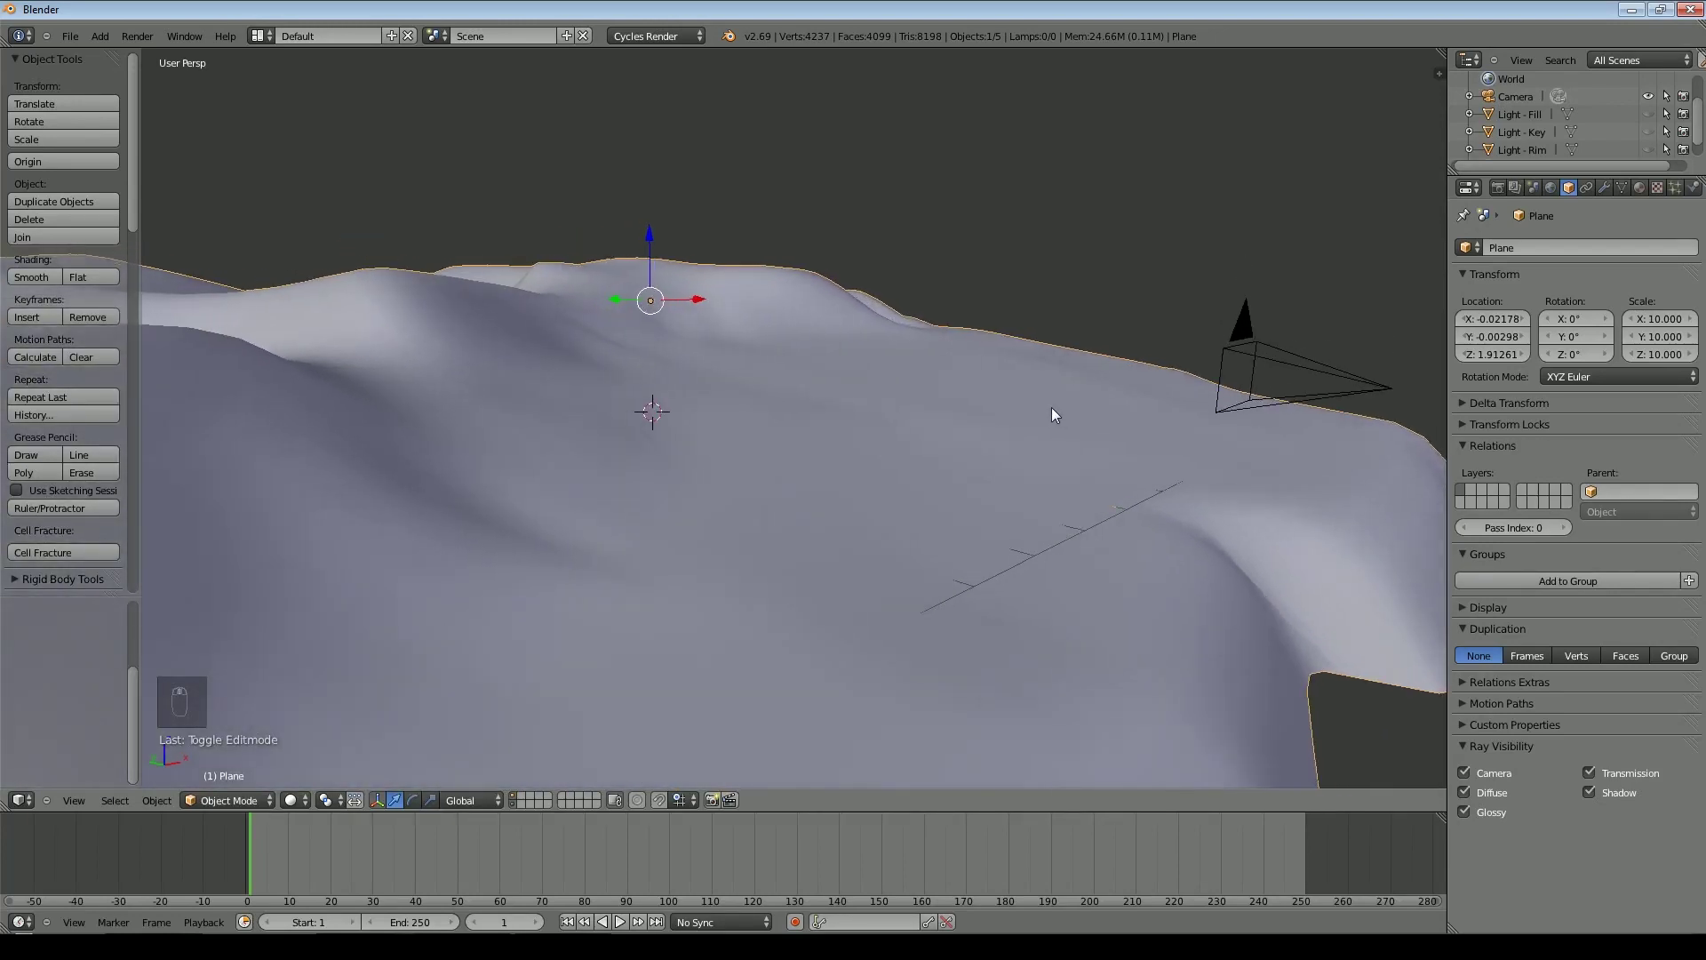
scroll(1048, 408, "down", 5)
key("Tab")
middle_click_drag(1013, 522, 1004, 556)
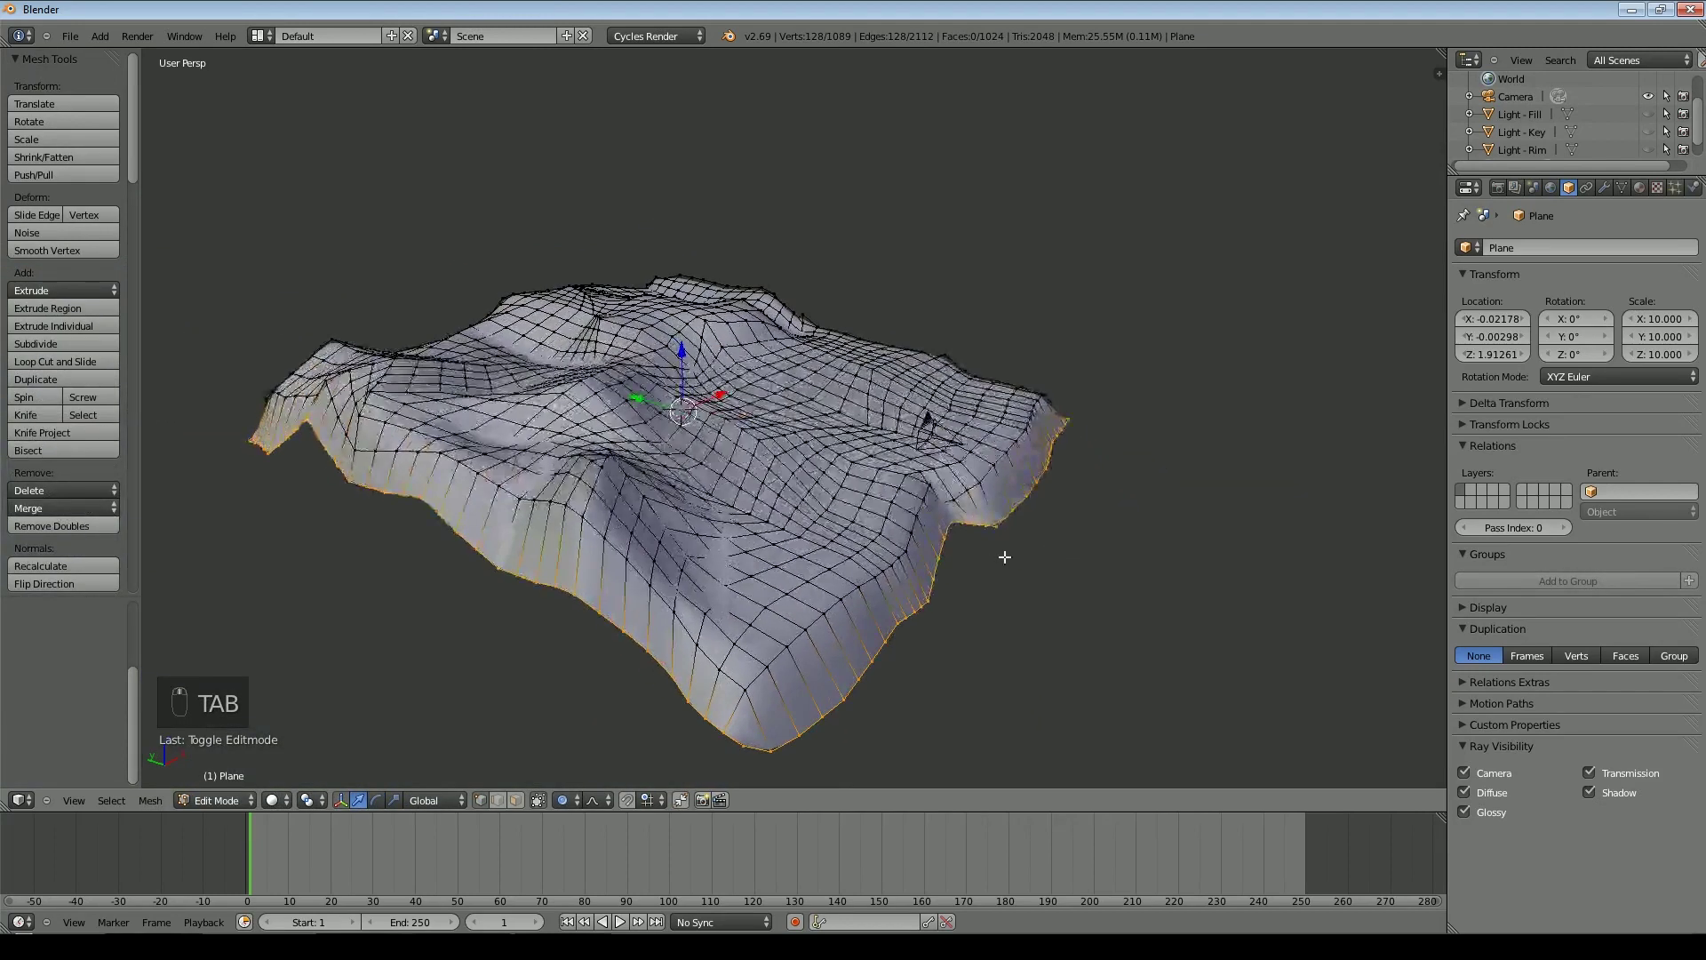
right_click(949, 530, "alt")
key("g")
key("y")
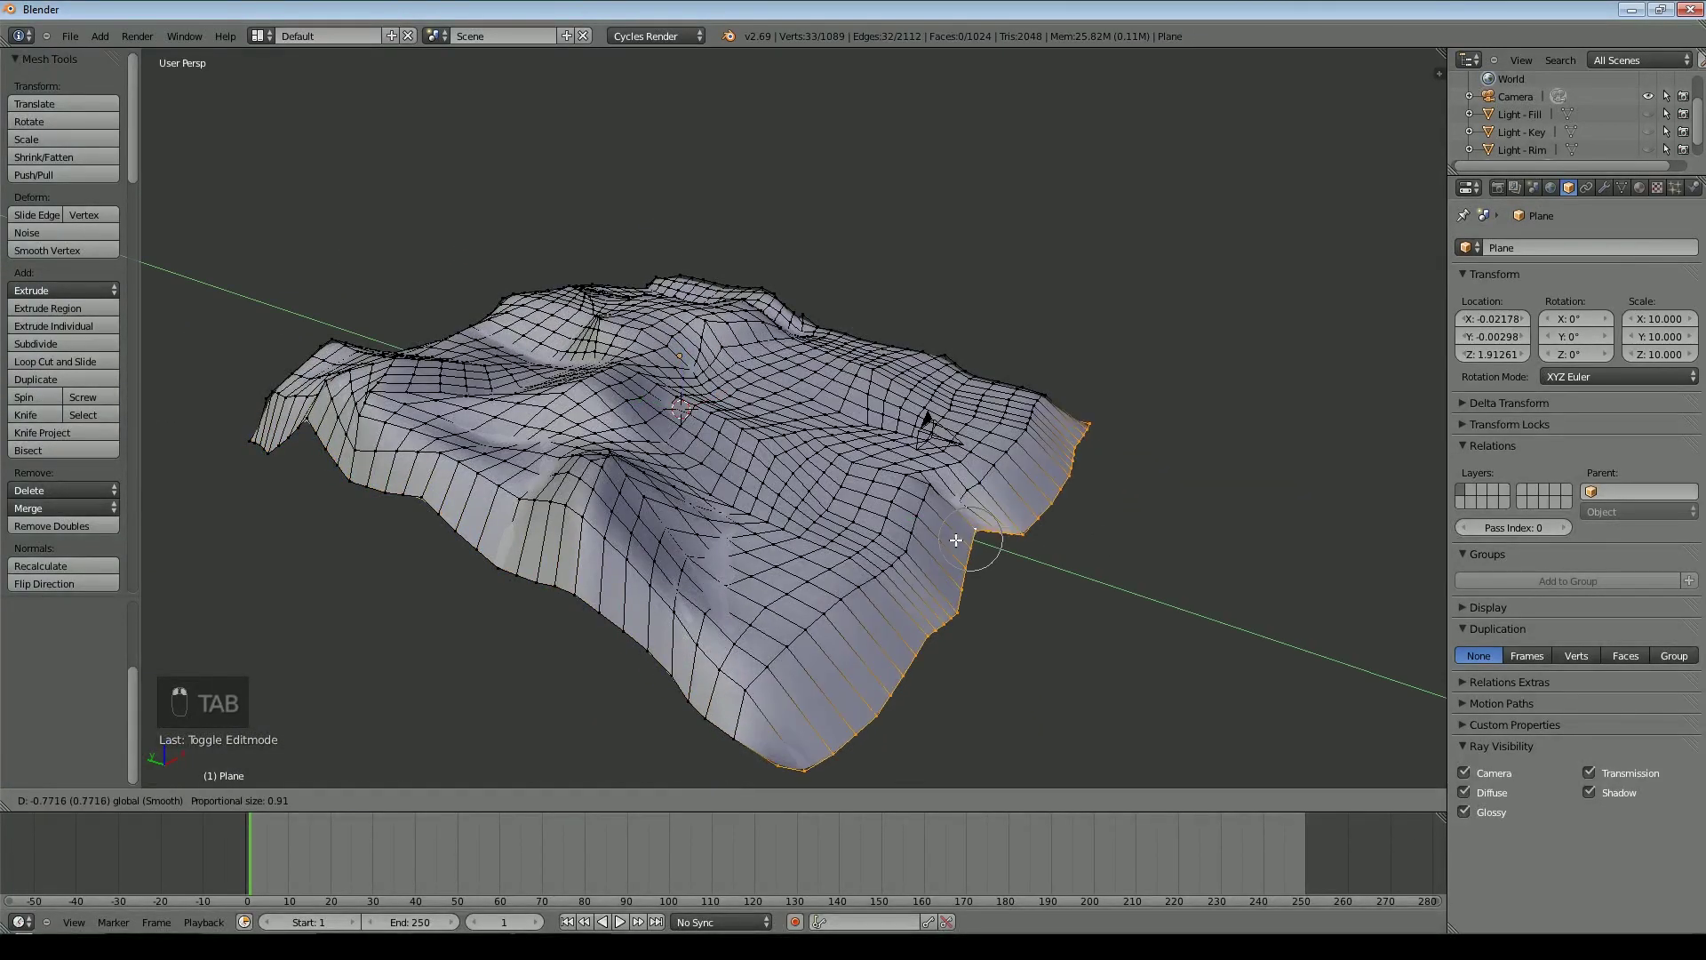
left_click(1056, 506)
middle_click_drag(1055, 507, 1001, 436)
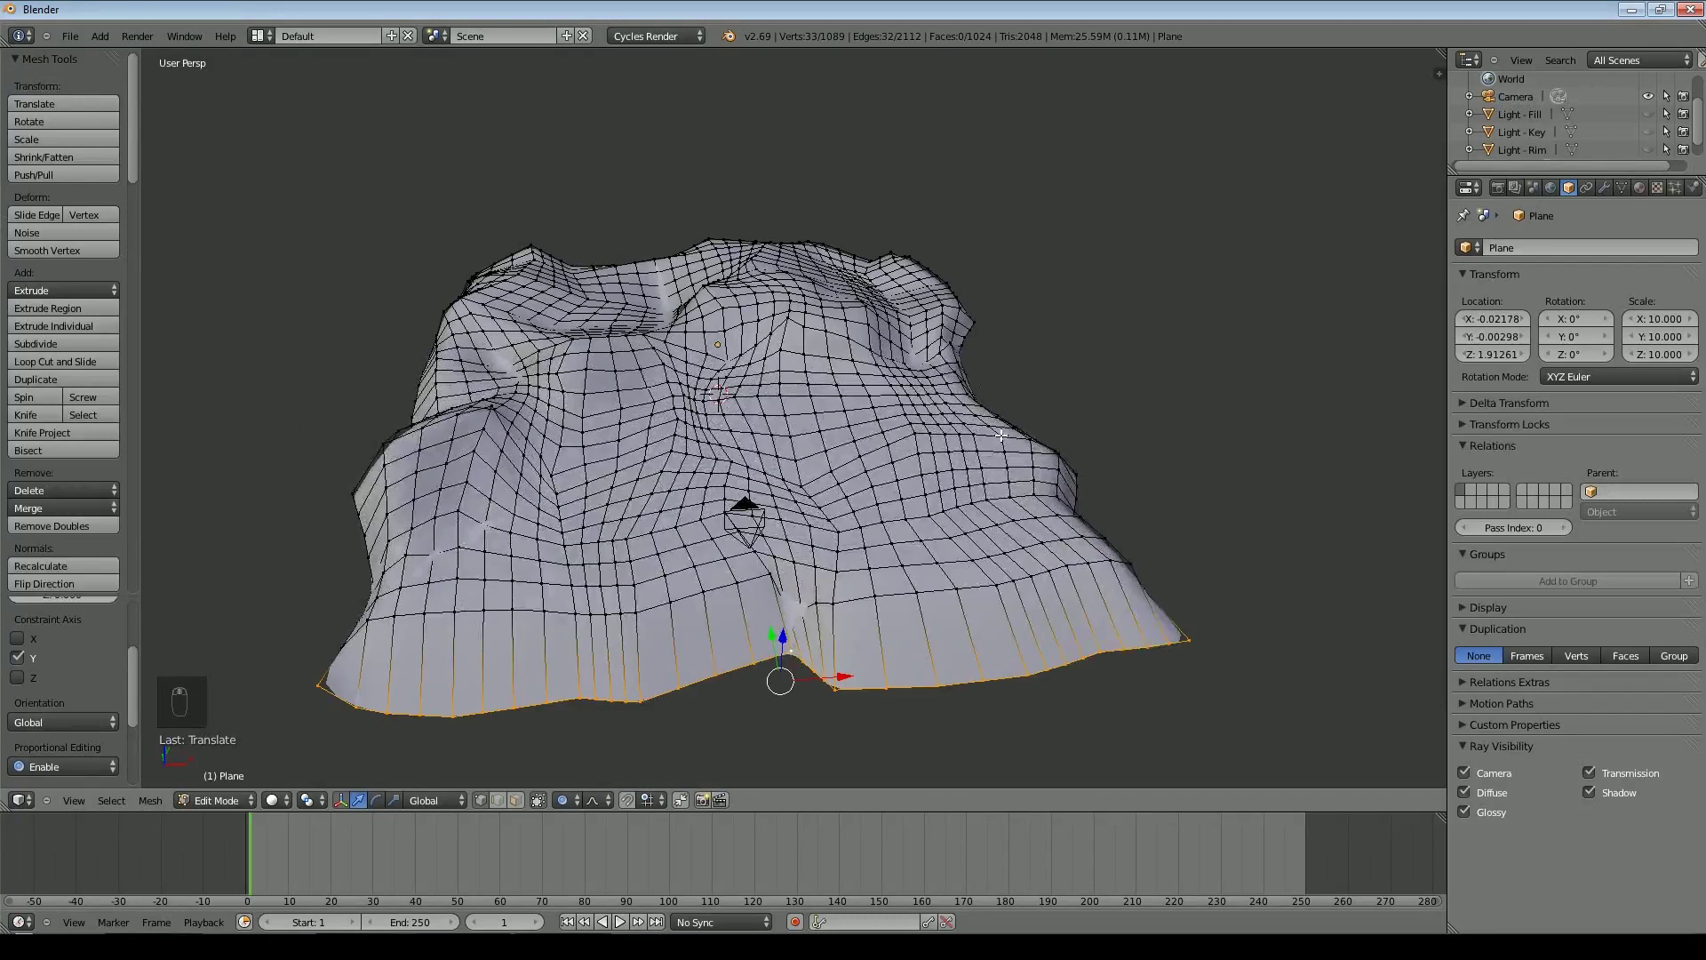
Try to move a single vertex on the camera-side edge about 0.78 units along Y with proportional size 0.91, then undo it
key("ctrl+KP_Add")
key("ctrl+KP_Add")
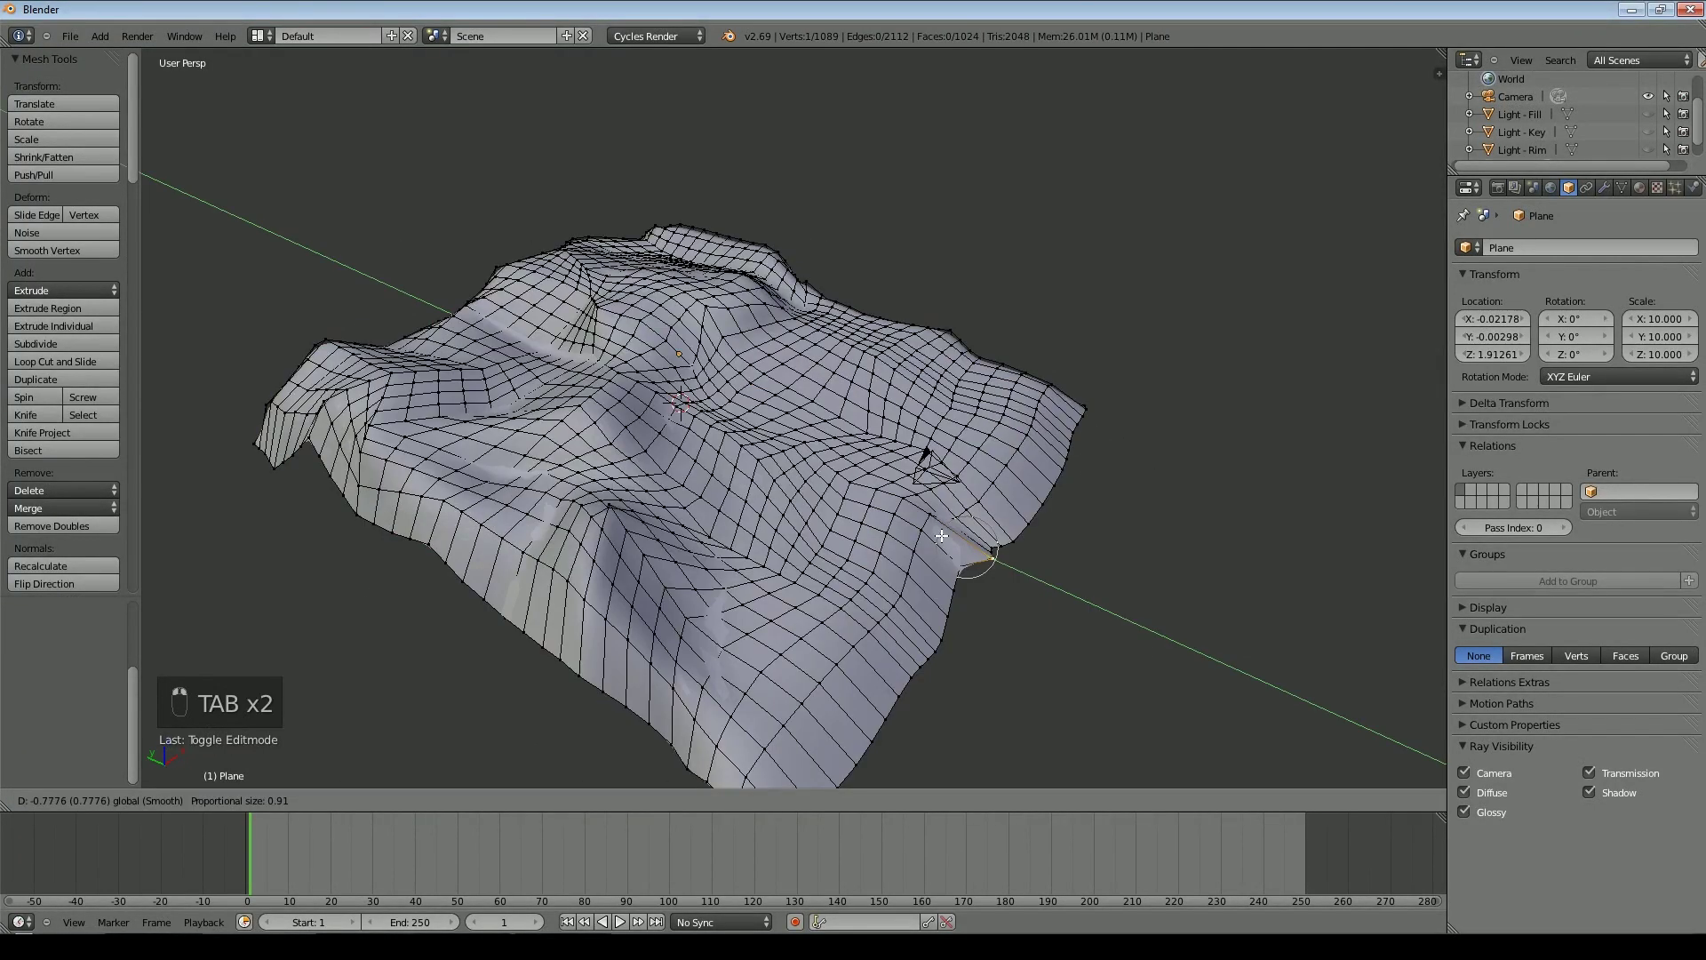
key("ctrl+z")
middle_click_drag(849, 552, 962, 480)
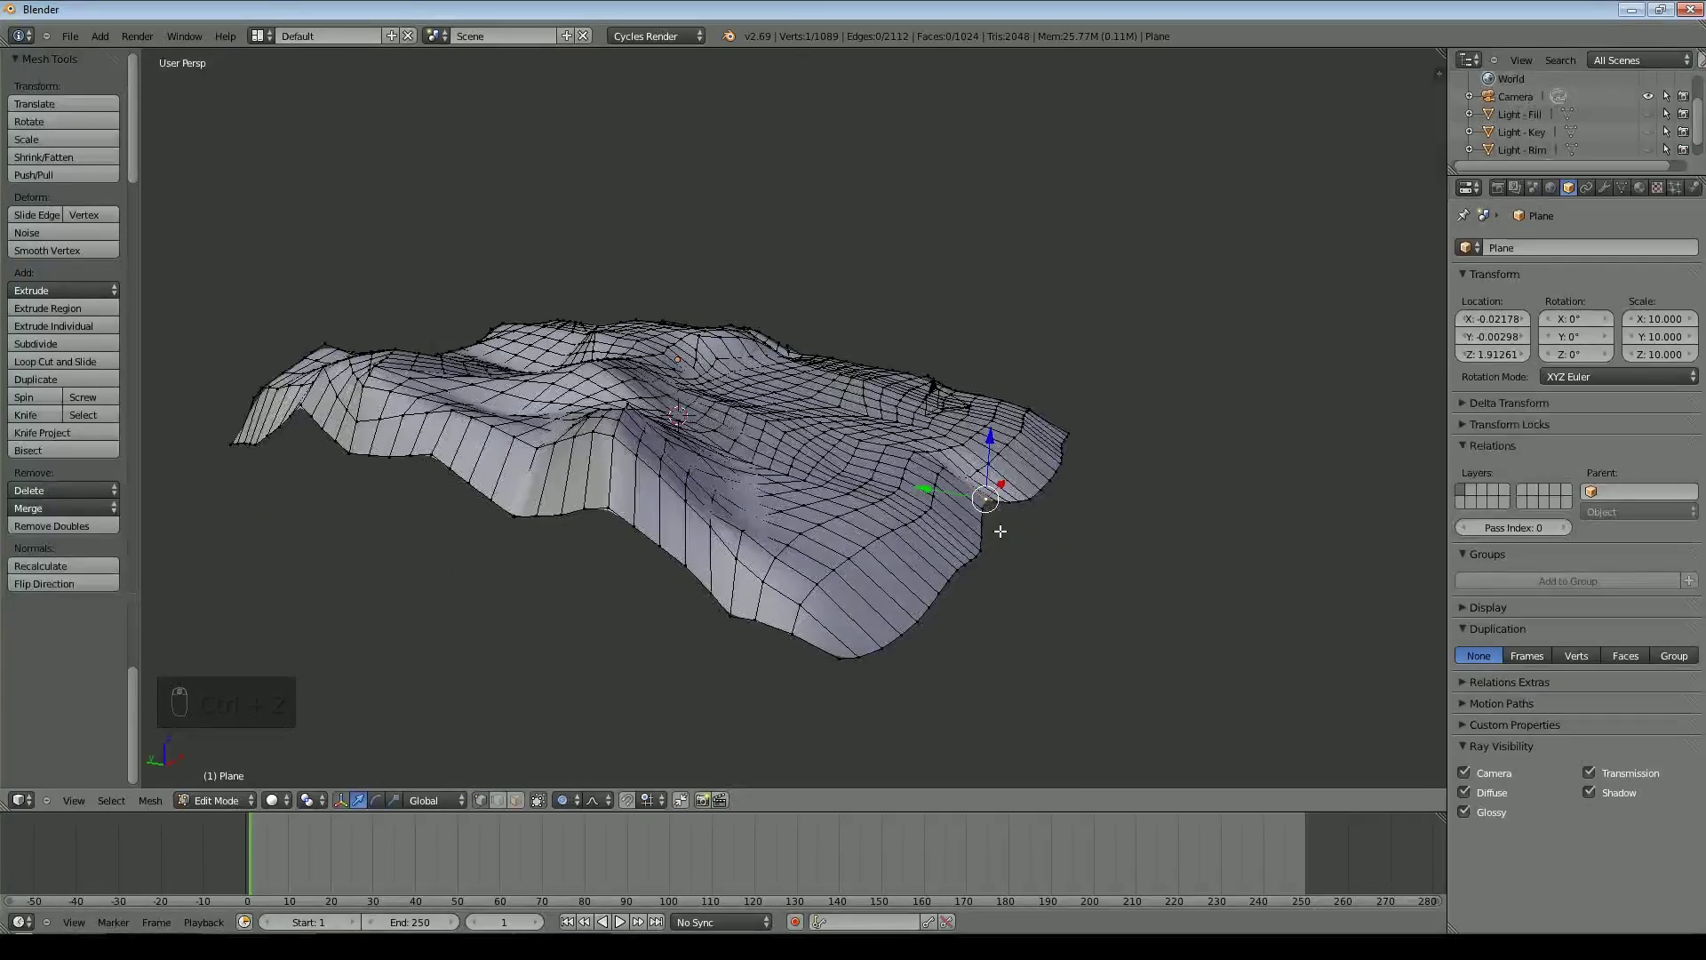
Grow the camera-side edge selection by one row, smooth those vertices and return to Object Mode
key("Tab")
key("Tab")
key("ctrl+KP_Add")
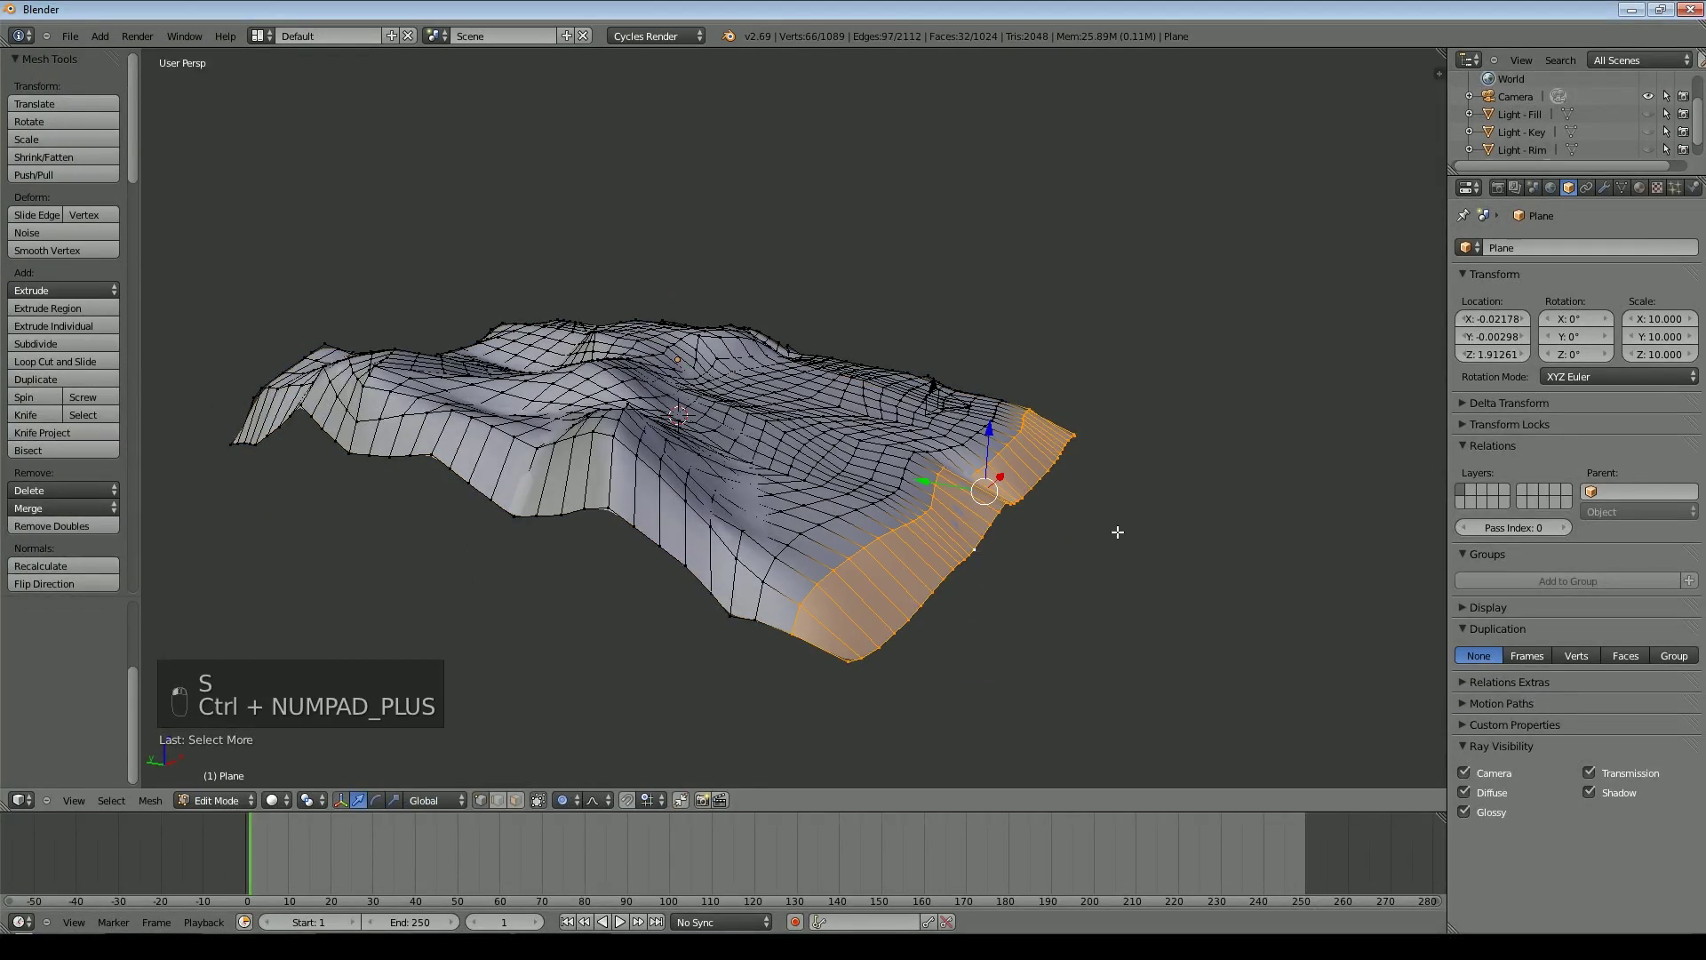
left_click(87, 252)
key("Tab")
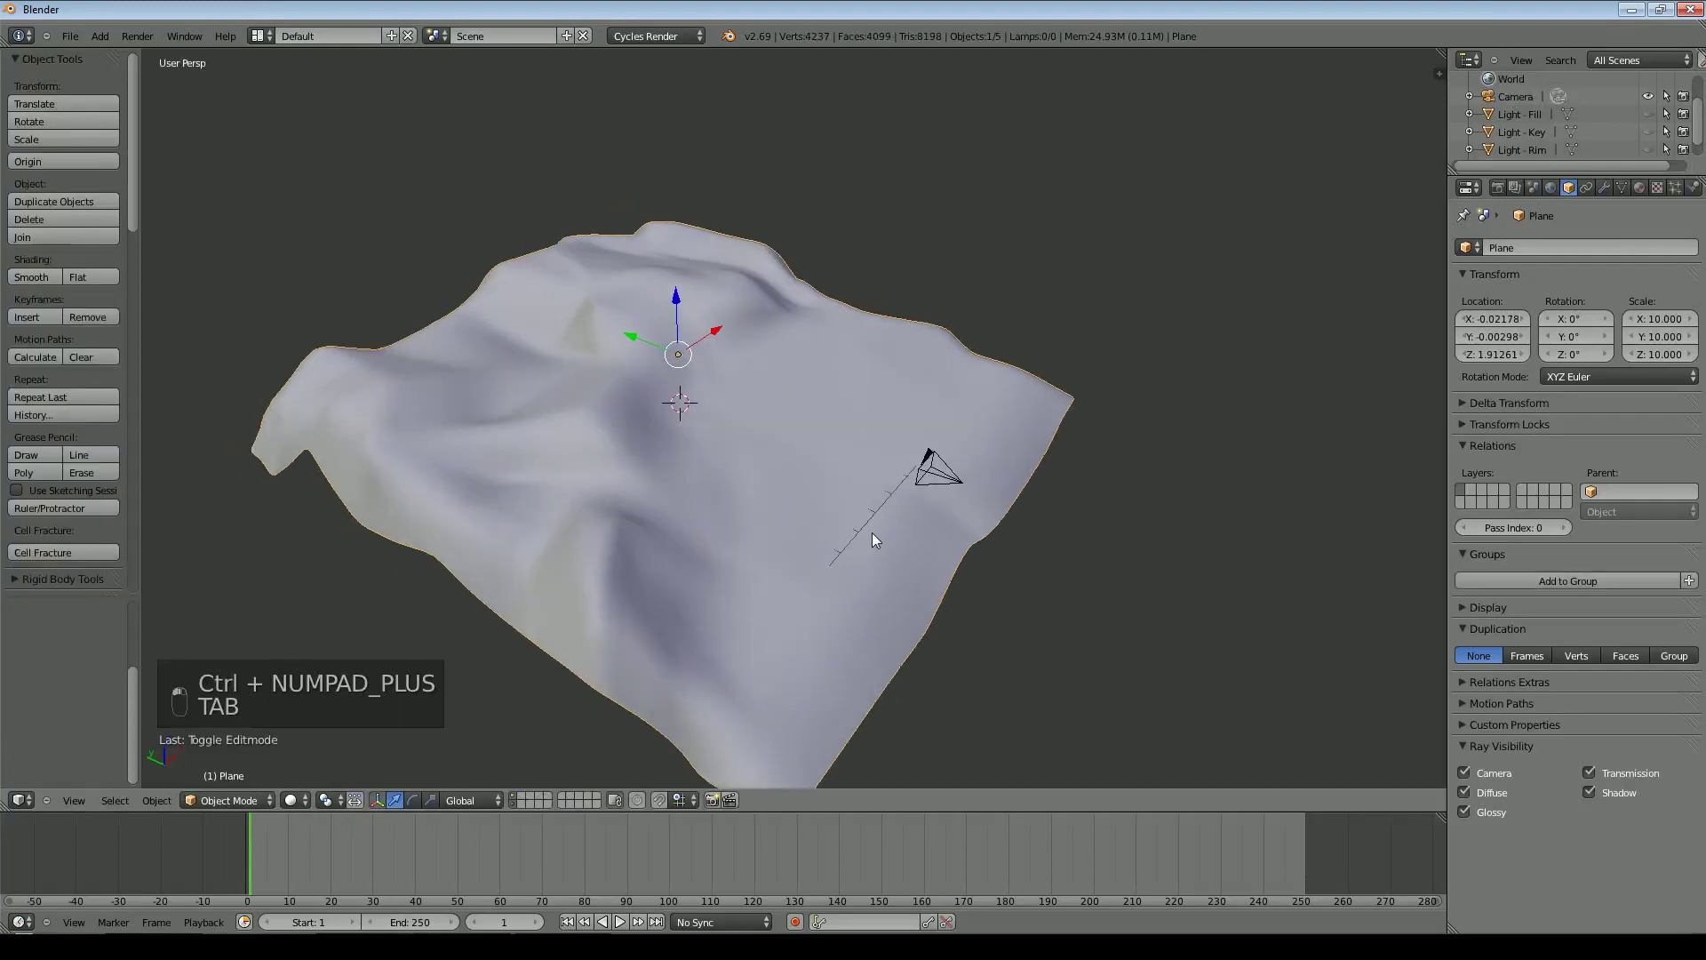
In Edit Mode, repeatedly grow the camera-side selection inland until it covers the shore up to the foot of the dunes
scroll(925, 508, "up", 2)
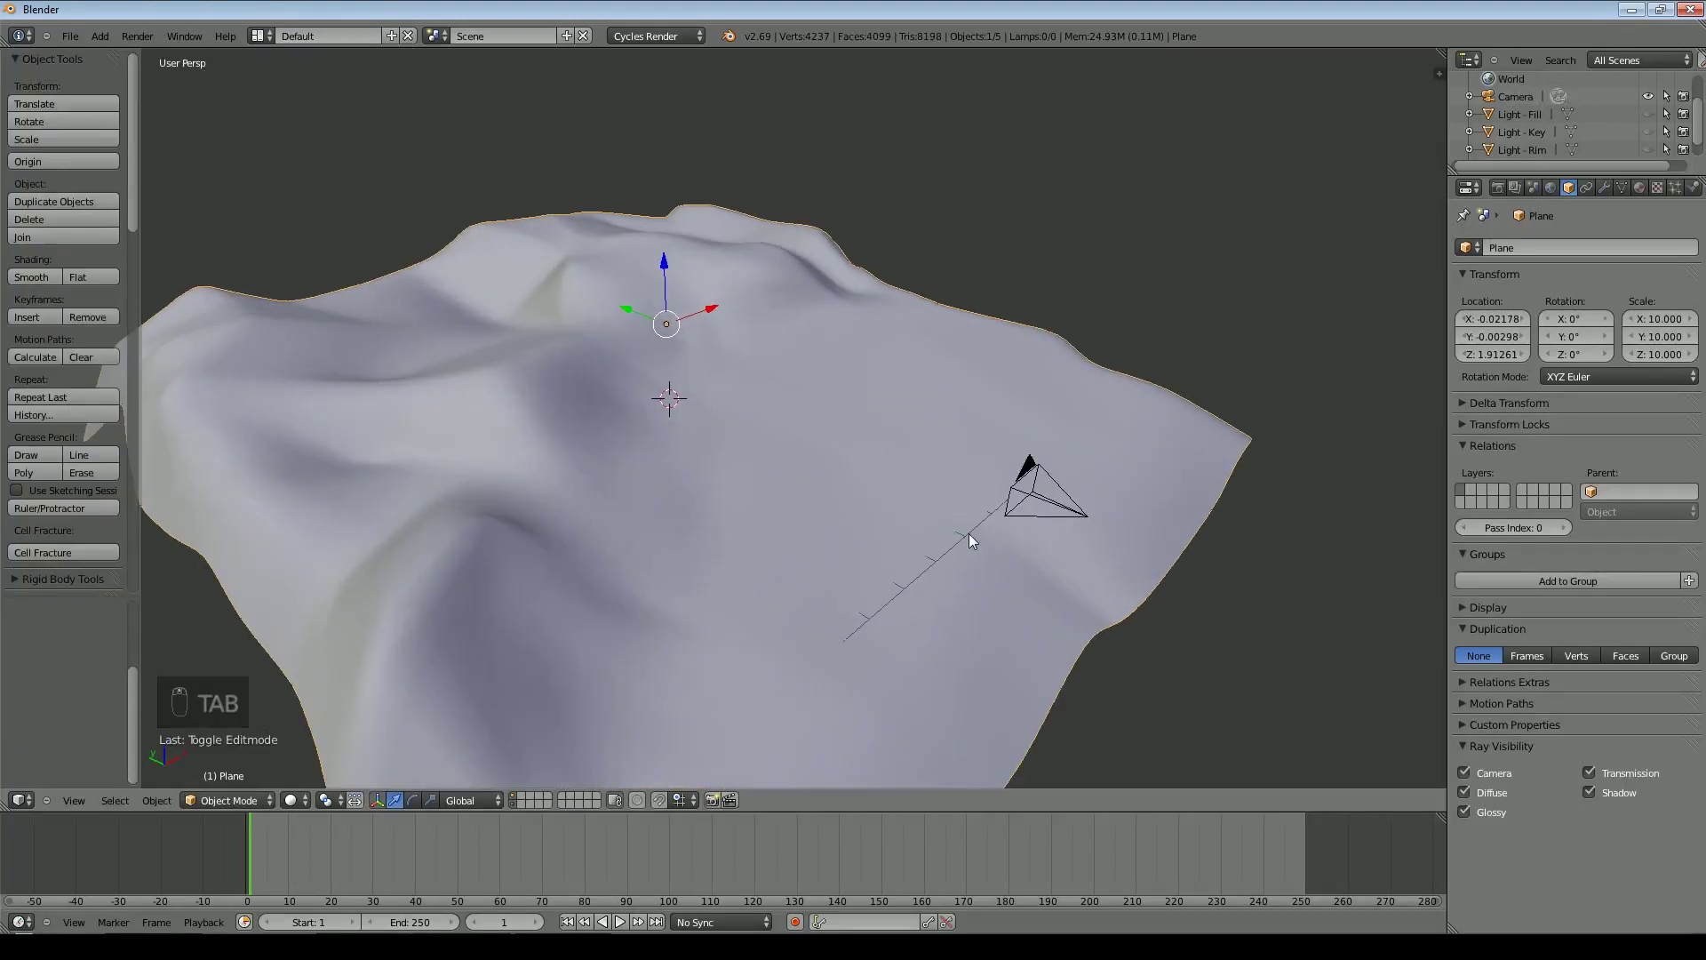
key("Tab")
middle_click_drag(670, 593, 816, 414)
key("ctrl+KP_Add")
key("ctrl+KP_Add")
key("ctrl+KP_Add")
key("ctrl+KP_Add")
key("ctrl+KP_Add")
key("ctrl+KP_Add")
key("ctrl+KP_Add")
key("ctrl+KP_Add")
key("ctrl+KP_Add")
key("ctrl+KP_Add")
key("ctrl+KP_Add")
key("ctrl+KP_Add")
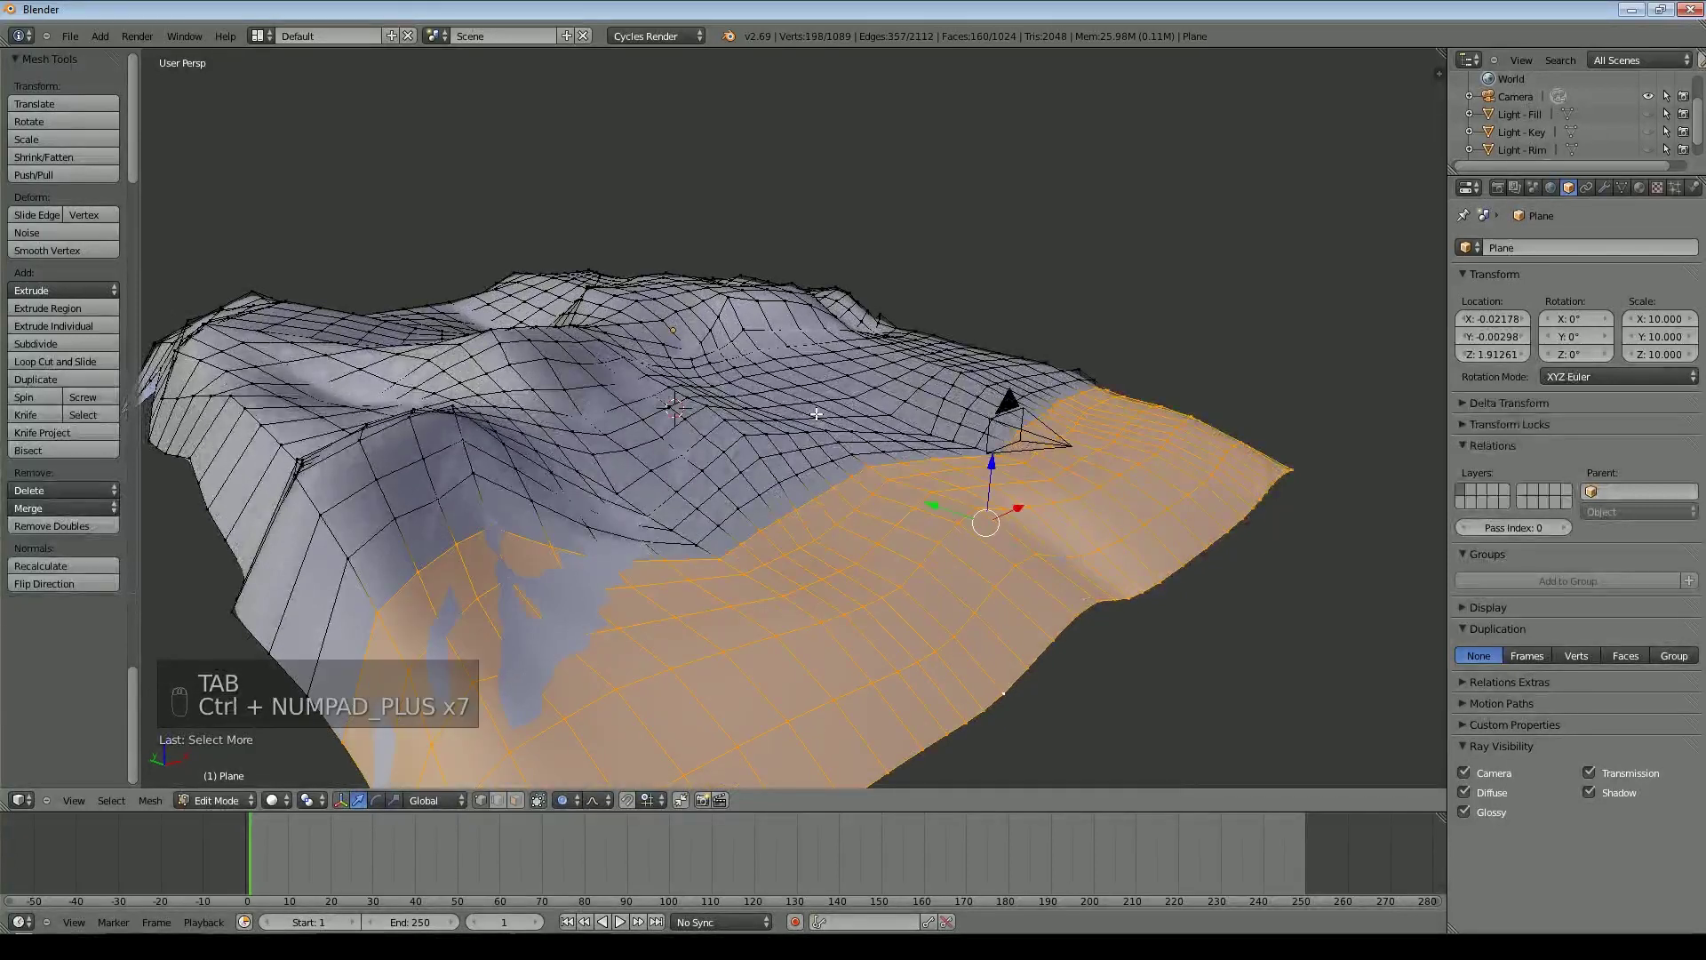
Refine the selection with Circle Select so it follows the flat shore and leaves out the dune slopes beside it
scroll(811, 417, "down", 5)
key("c")
mouse_move(591, 553)
middle_mouse_down()
mouse_move(606, 422)
mouse_move(706, 431)
mouse_move(738, 465)
middle_mouse_up()
key("c")
mouse_move(695, 515)
left_mouse_down()
mouse_move(764, 427)
mouse_move(913, 350)
mouse_move(849, 437)
left_mouse_up()
left_click_drag(609, 624, 608, 615)
right_click(608, 616)
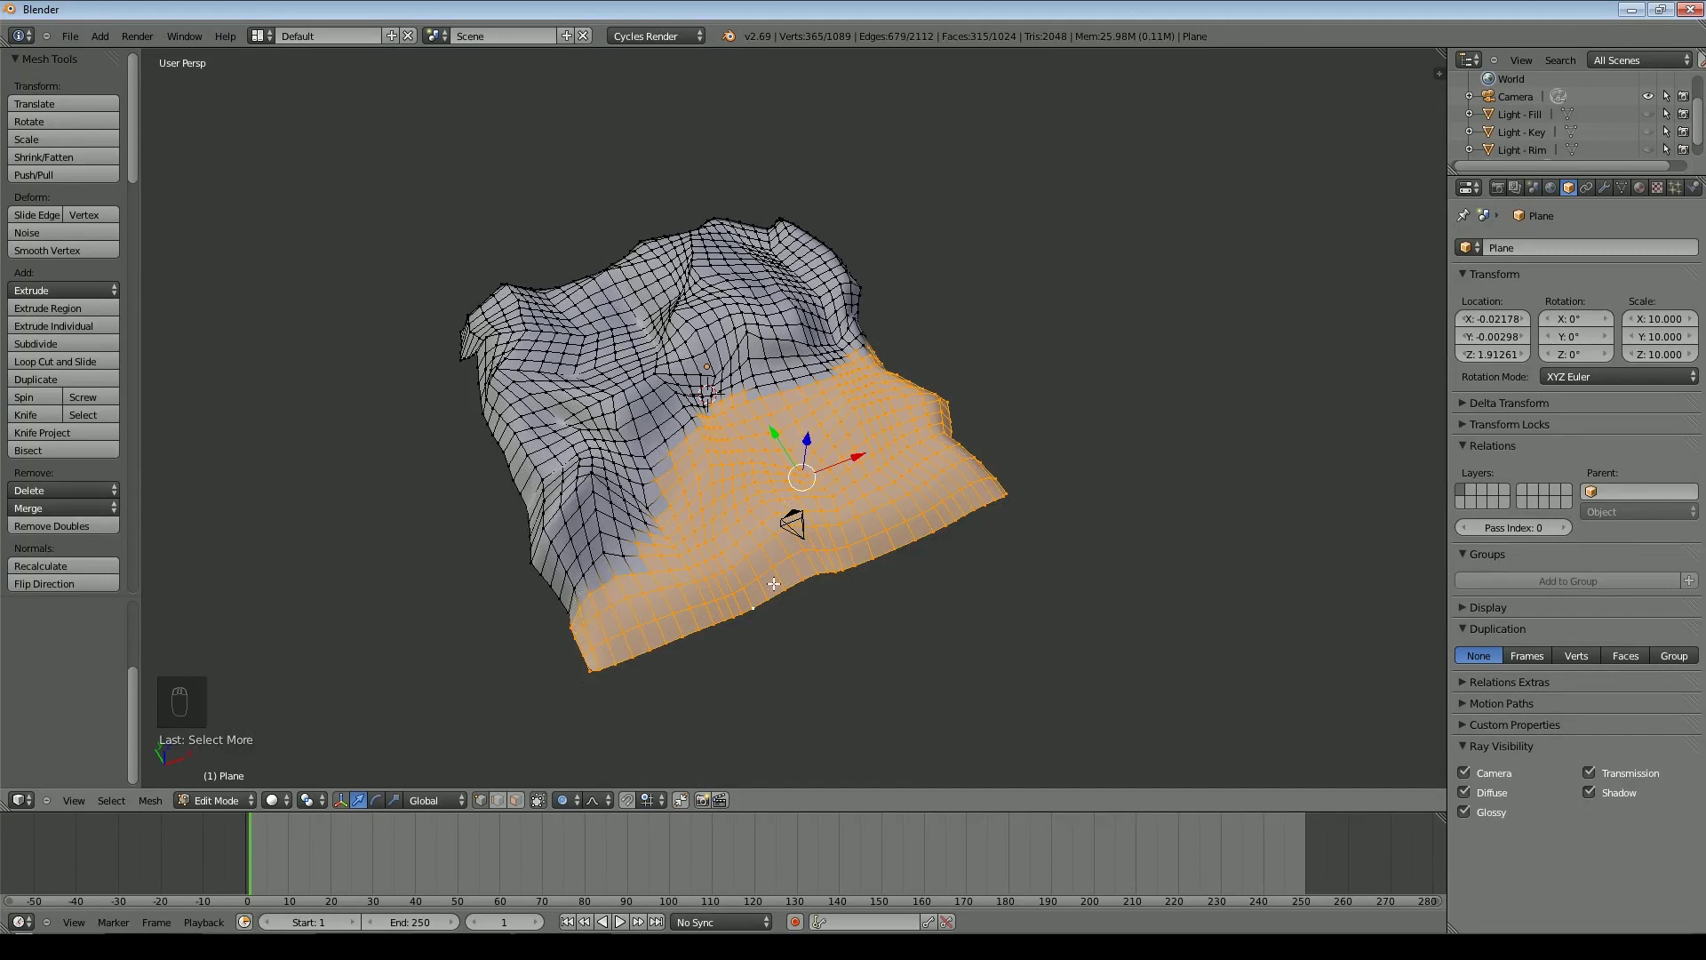
Flatten the selected shore vertices slightly by scaling them along Z
middle_click_drag(917, 481, 1005, 410)
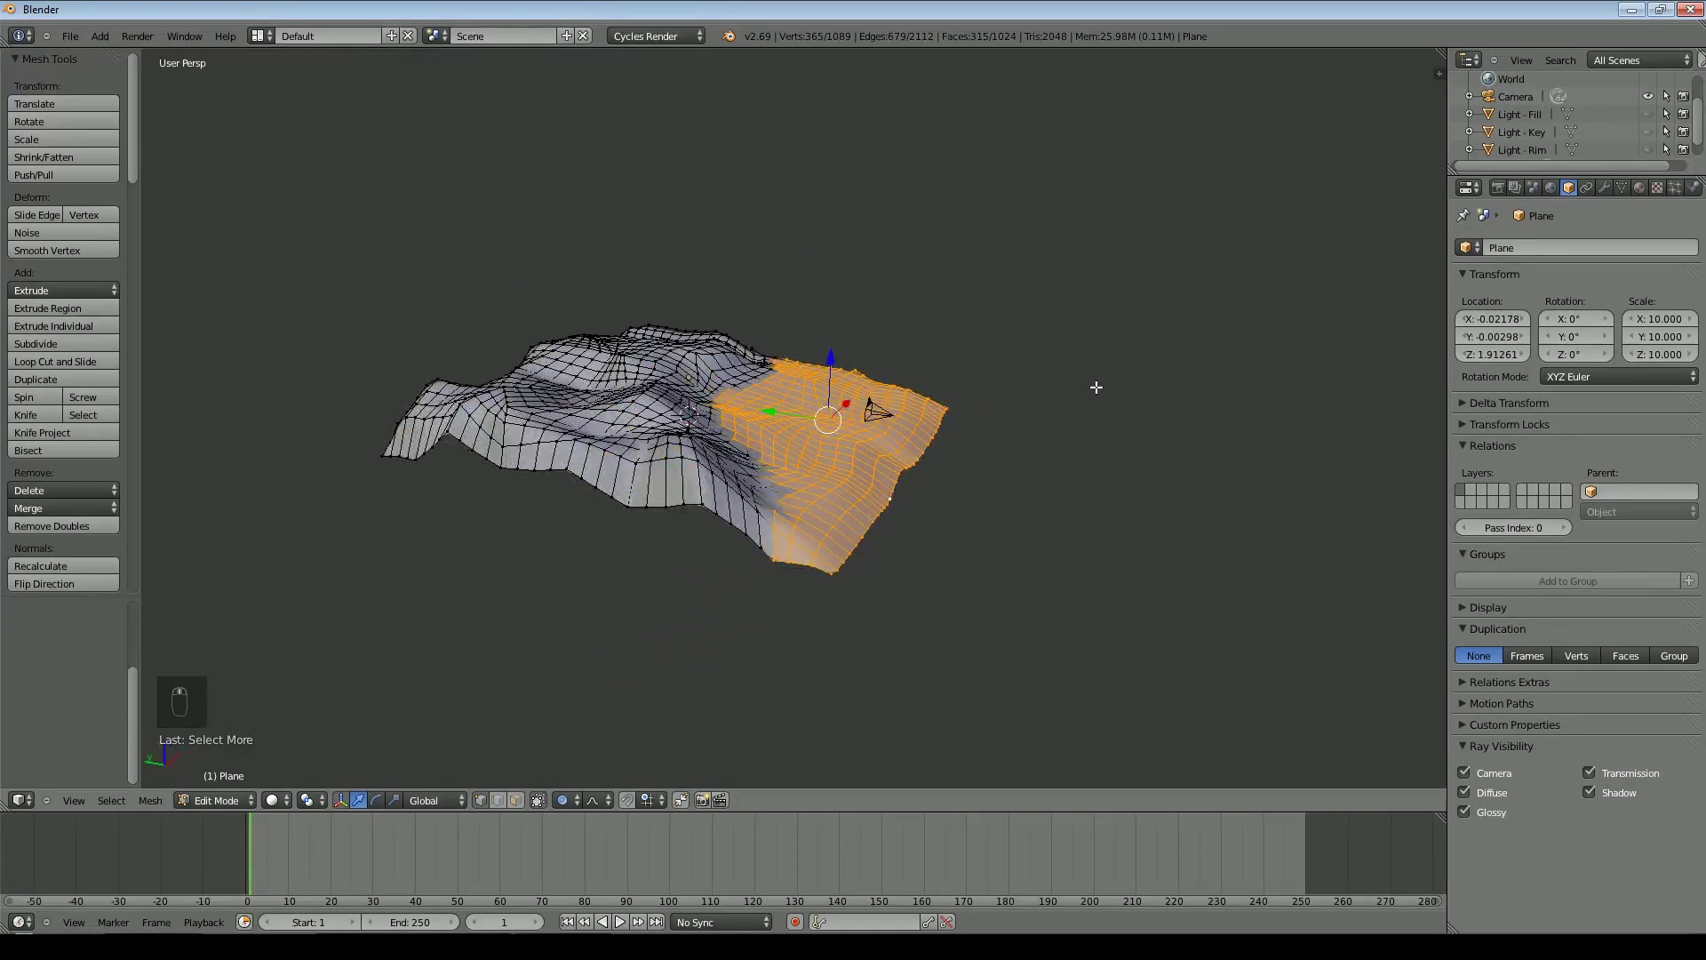
key("s")
key("z")
left_click(1005, 397)
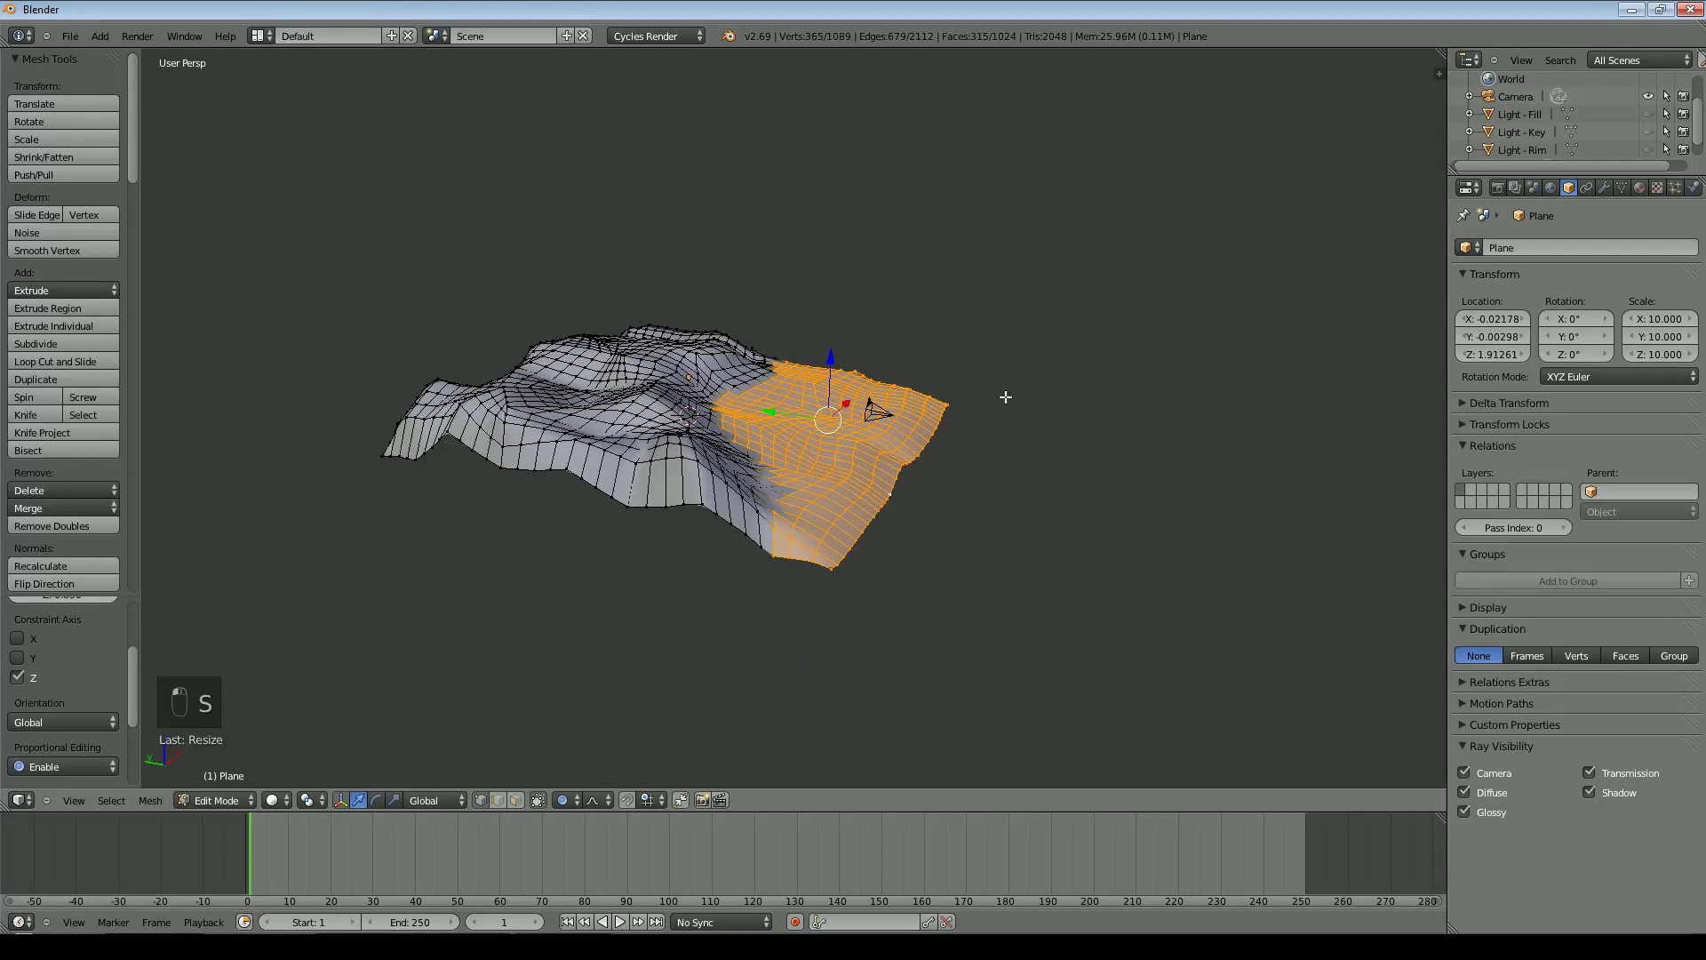
Lower the selected shore area slightly along Z and return to Object Mode
middle_click_drag(995, 436, 803, 358)
left_click_drag(827, 352, 826, 362)
key("Tab")
middle_click_drag(928, 395, 735, 335)
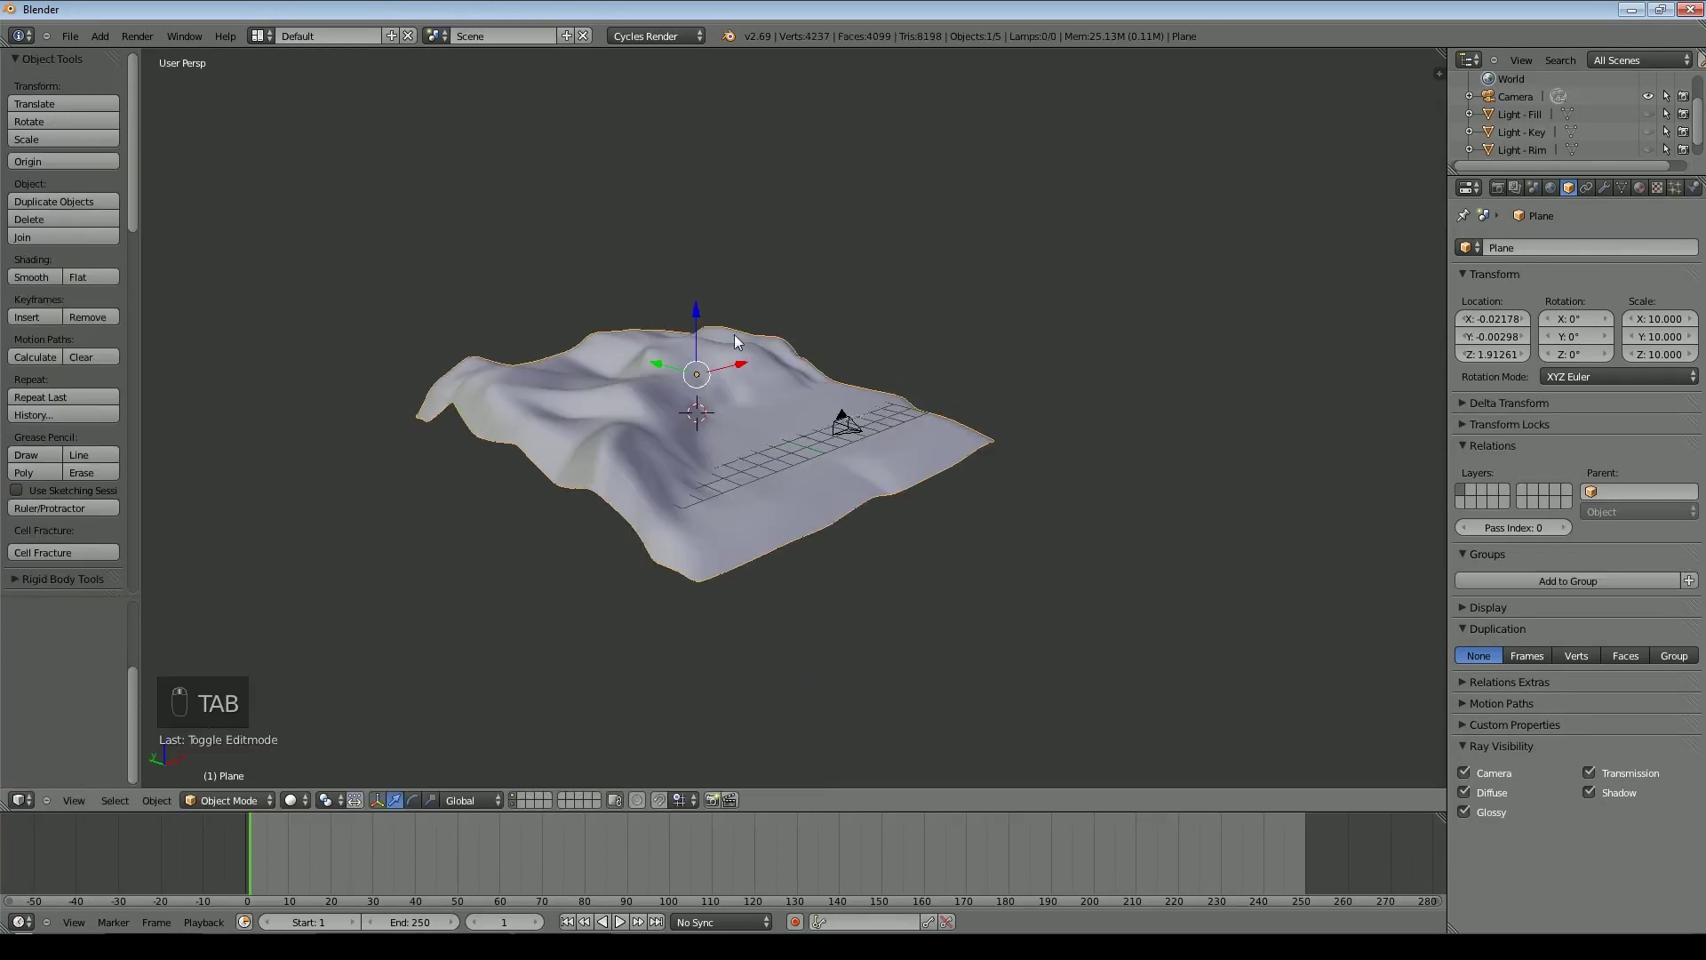
middle_click_drag(1041, 457, 814, 503)
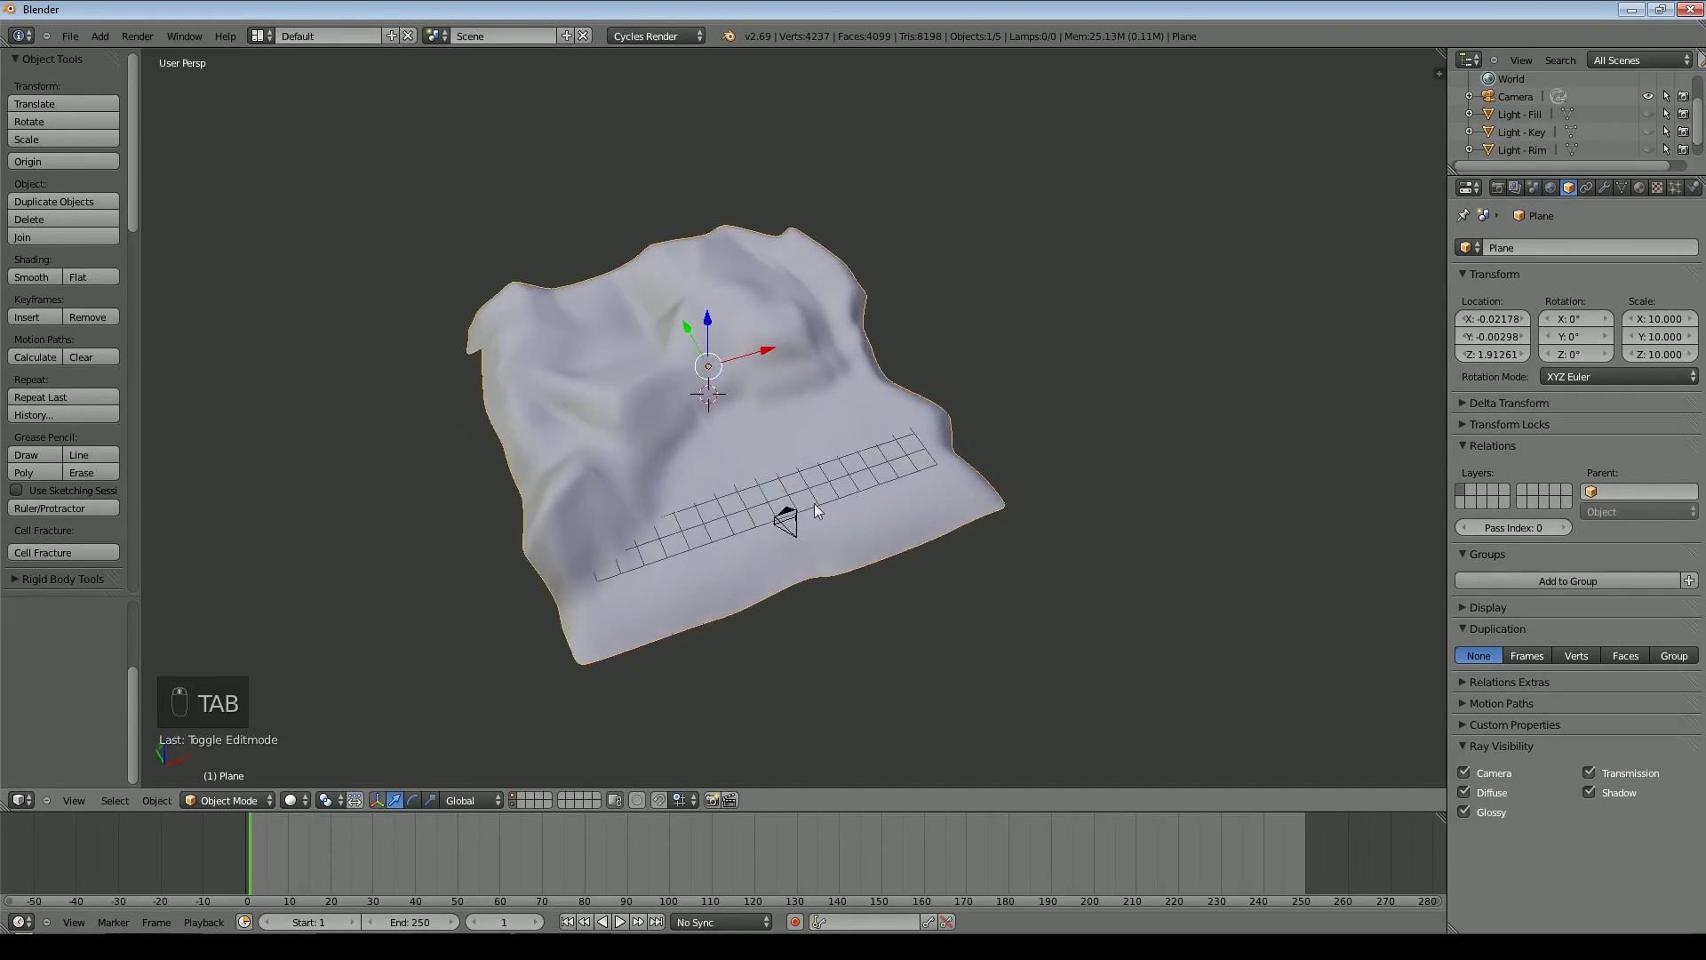
Select five vertices near the shore's far side edge and raise them about 0.75 units along Z with proportional size 1.95
key("Tab")
key("Tab")
key("Tab")
key("Tab")
right_click(884, 390)
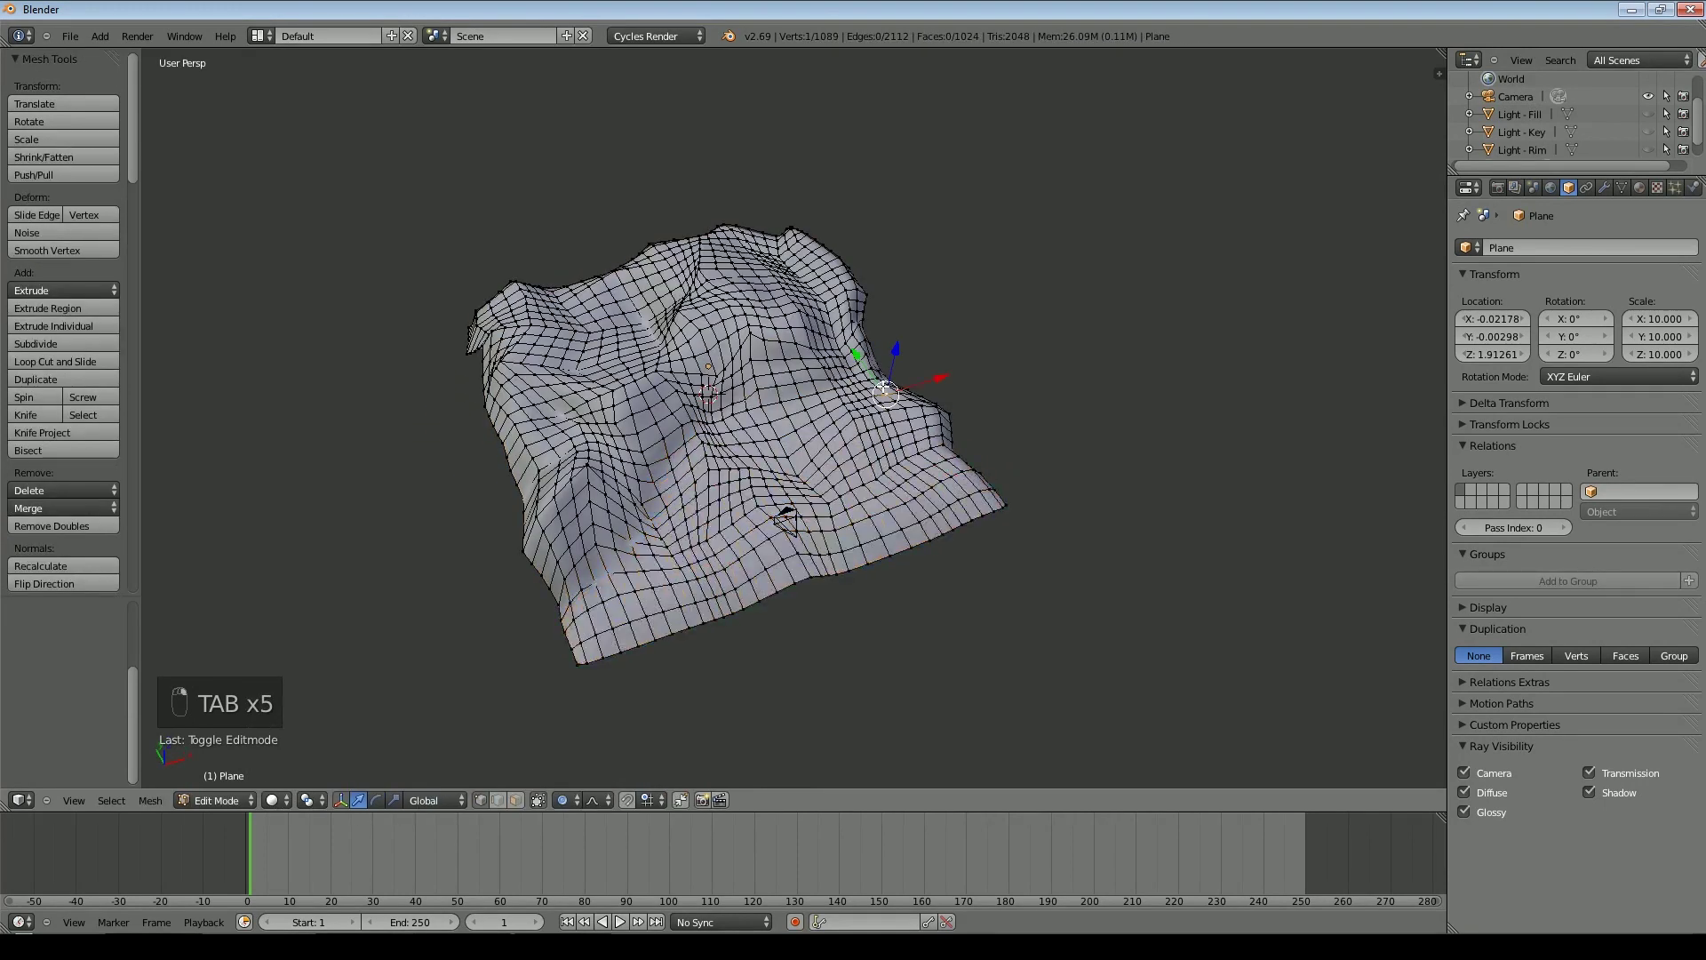
mouse_move(976, 416)
middle_mouse_down()
mouse_move(951, 396)
mouse_move(982, 414)
middle_mouse_up()
key("g")
key("z")
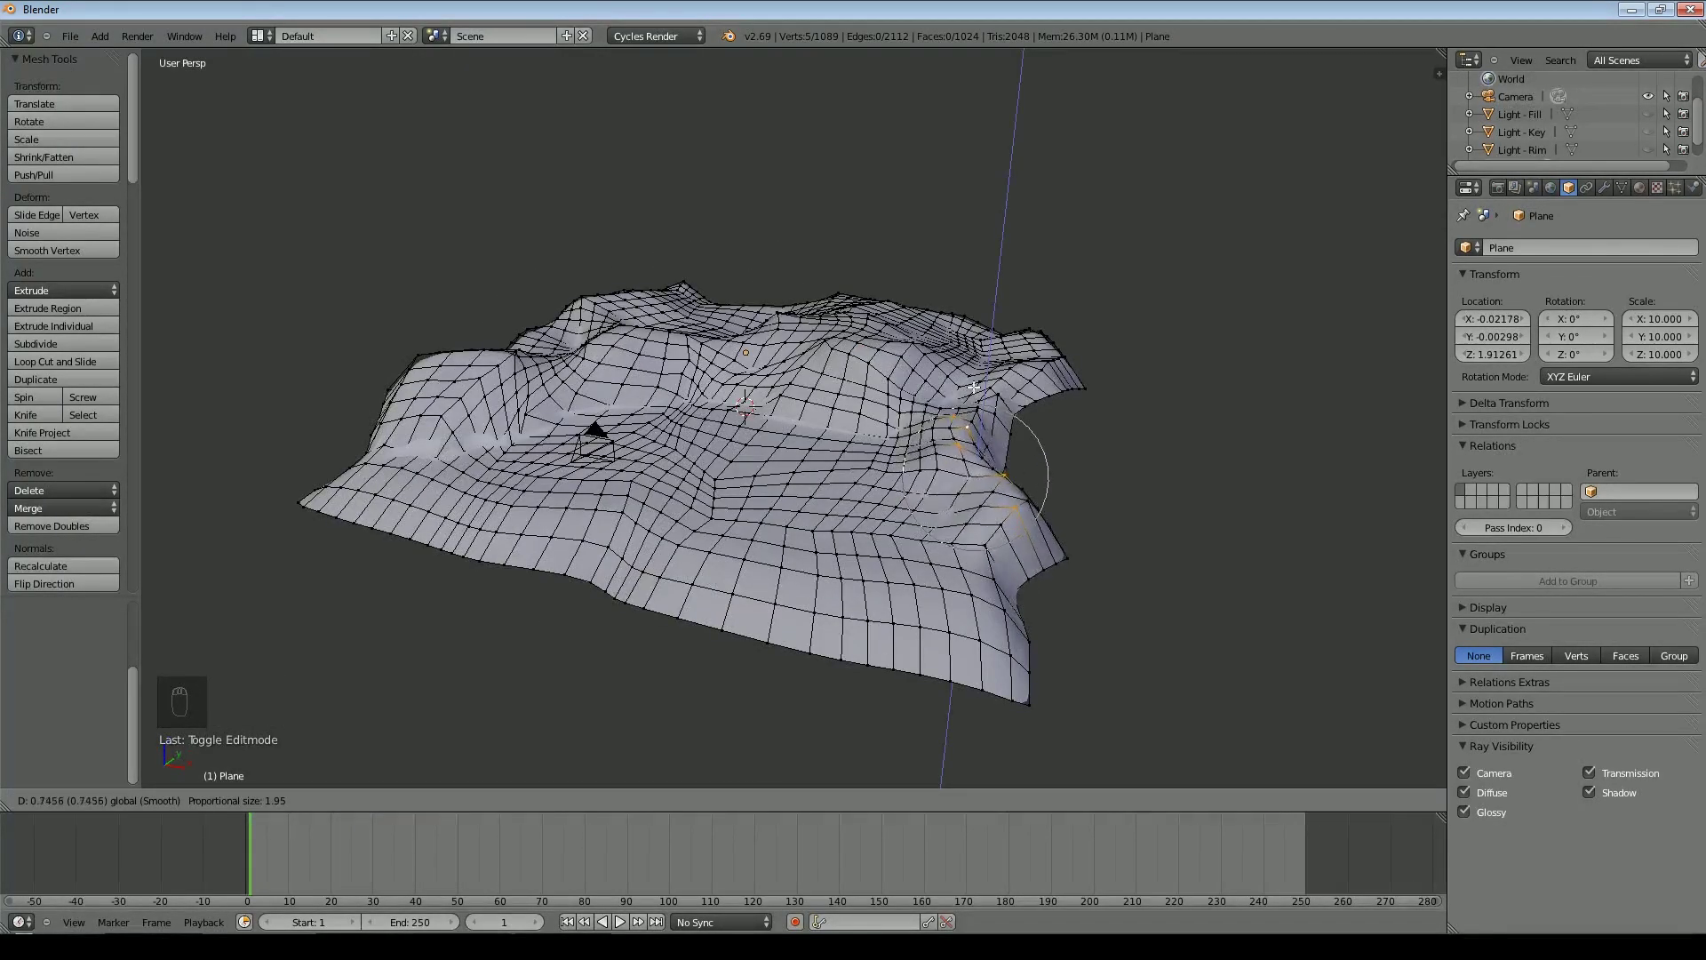
left_click(1046, 451)
key("Tab")
Frame a low view across the shore towards the dunes and align the active camera to that view
middle_click_drag(792, 469, 891, 414)
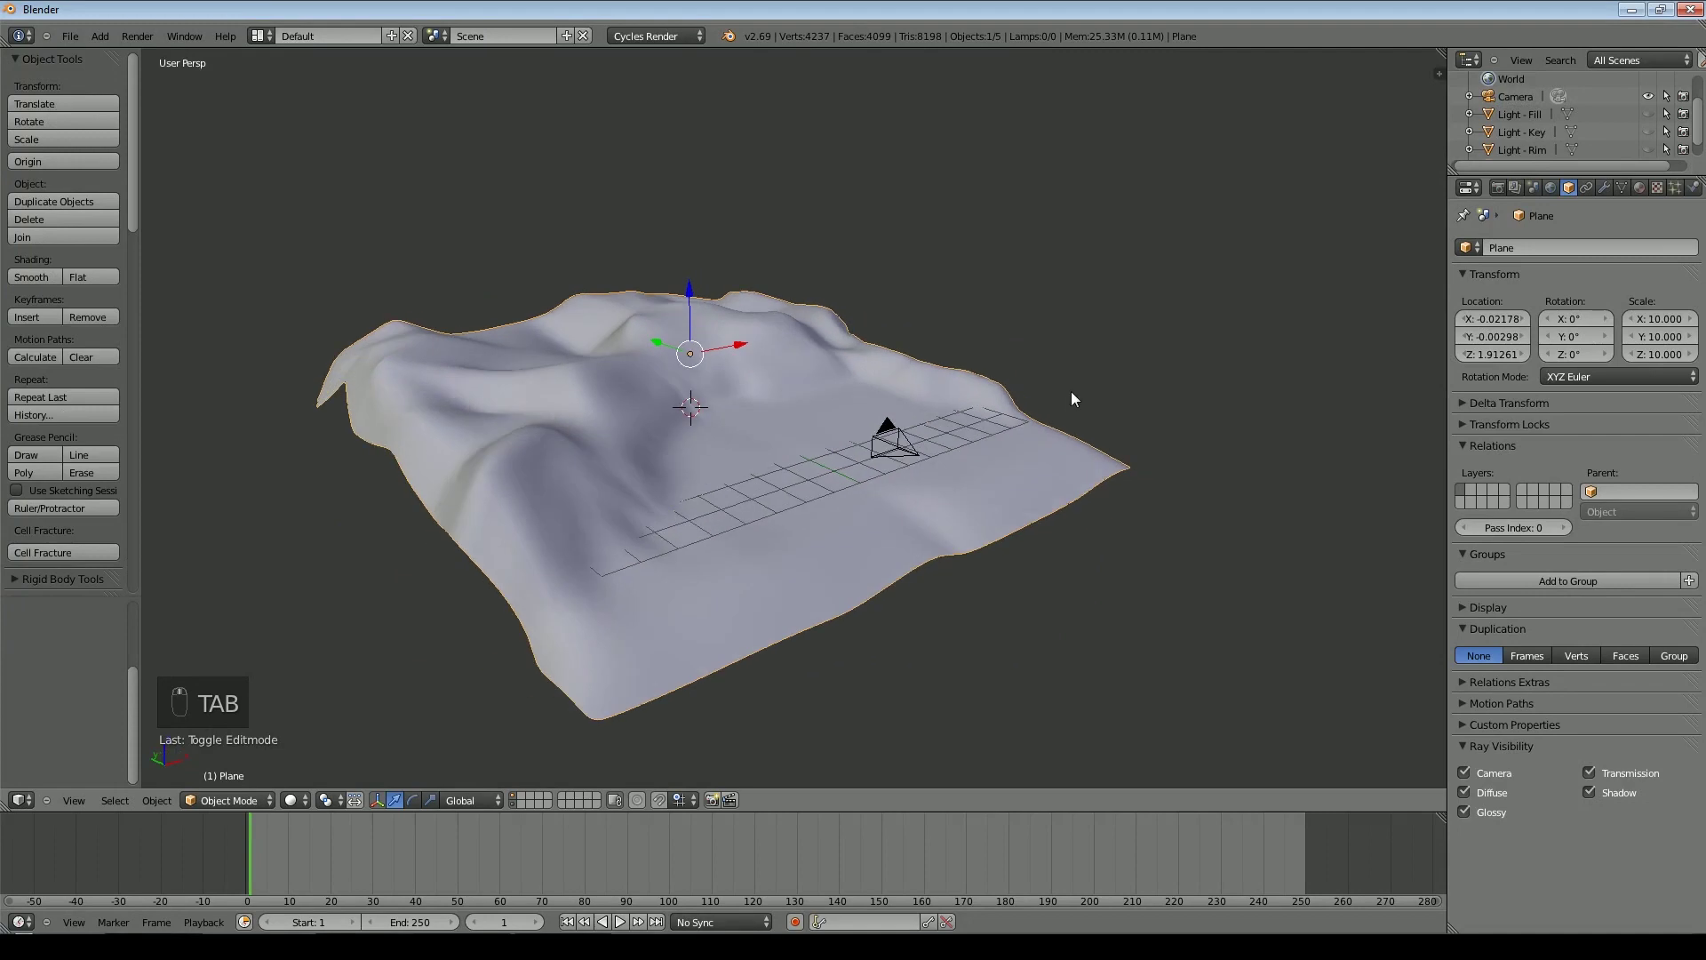
scroll(1020, 471, "up", 3)
scroll(998, 383, "down", 1)
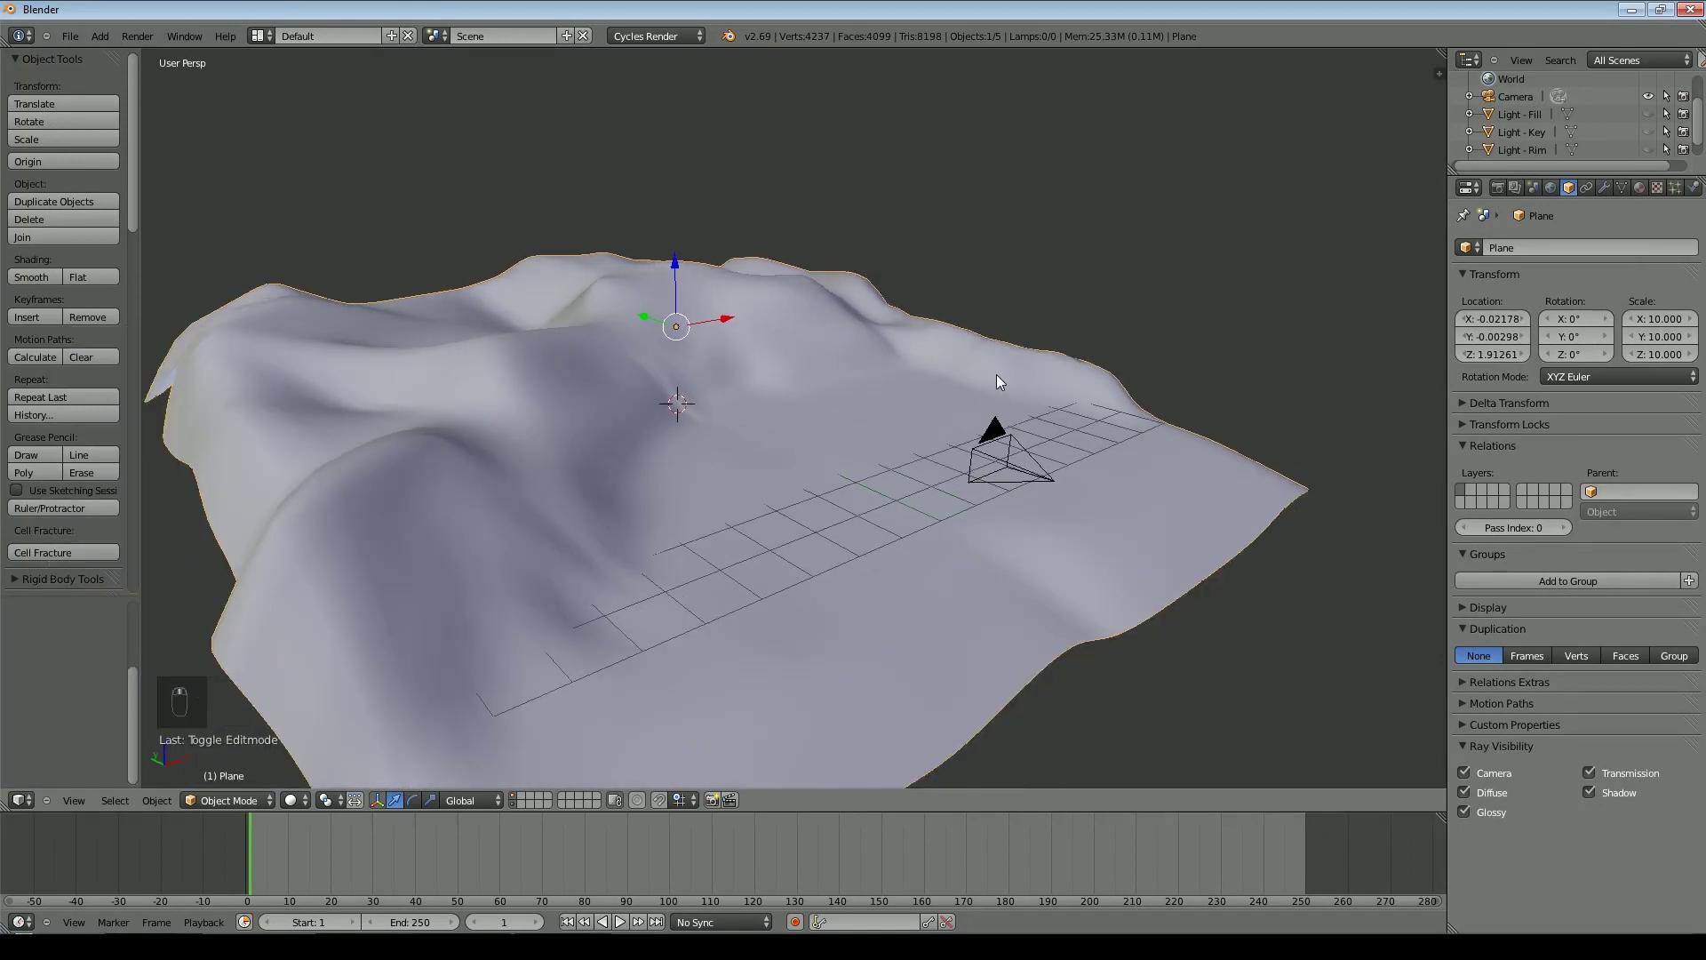
middle_click_drag(985, 434, 996, 405)
scroll(996, 409, "up", 2)
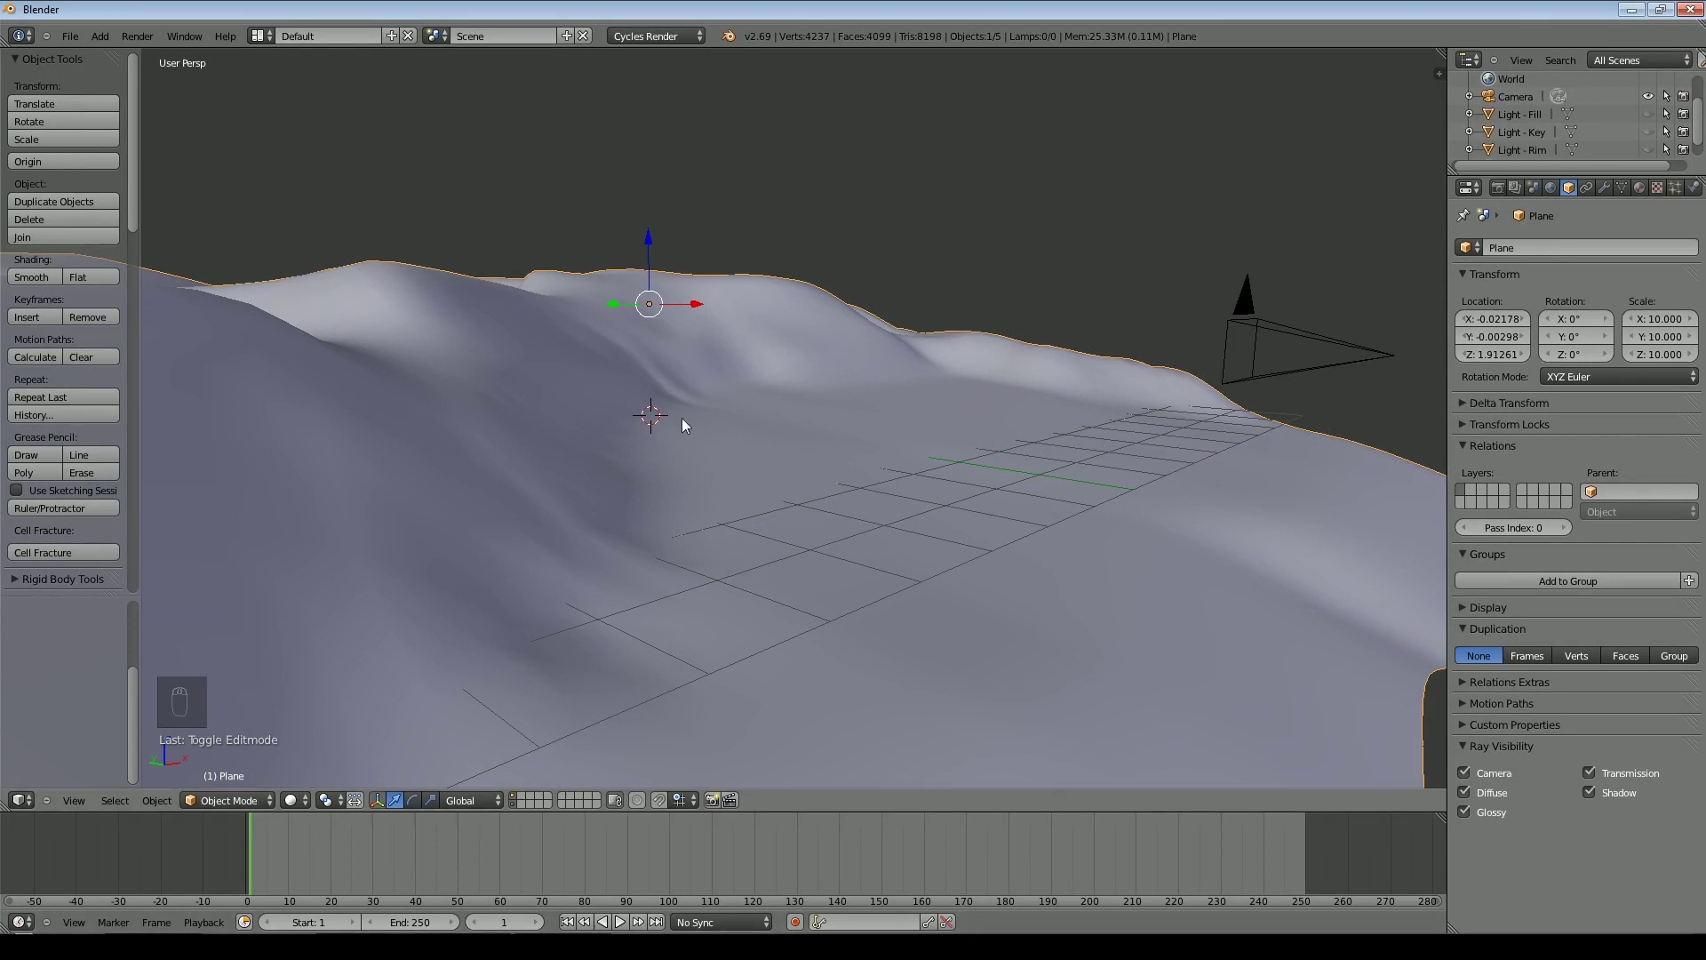
left_click(73, 799)
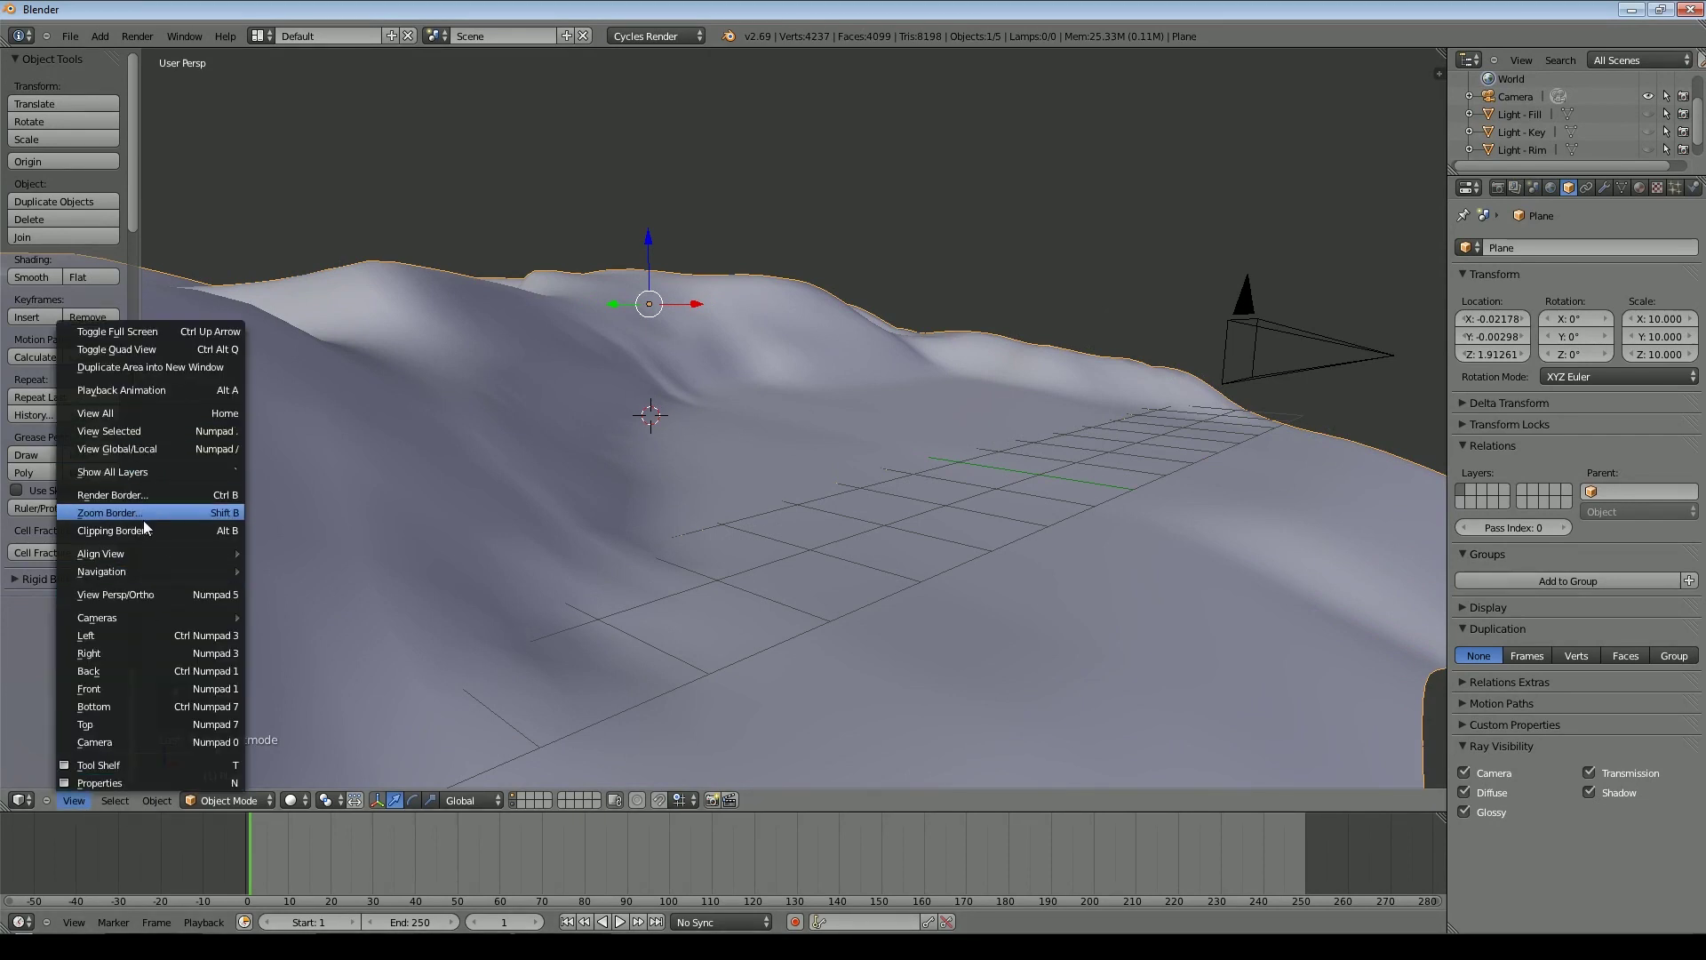
mouse_move(139, 554)
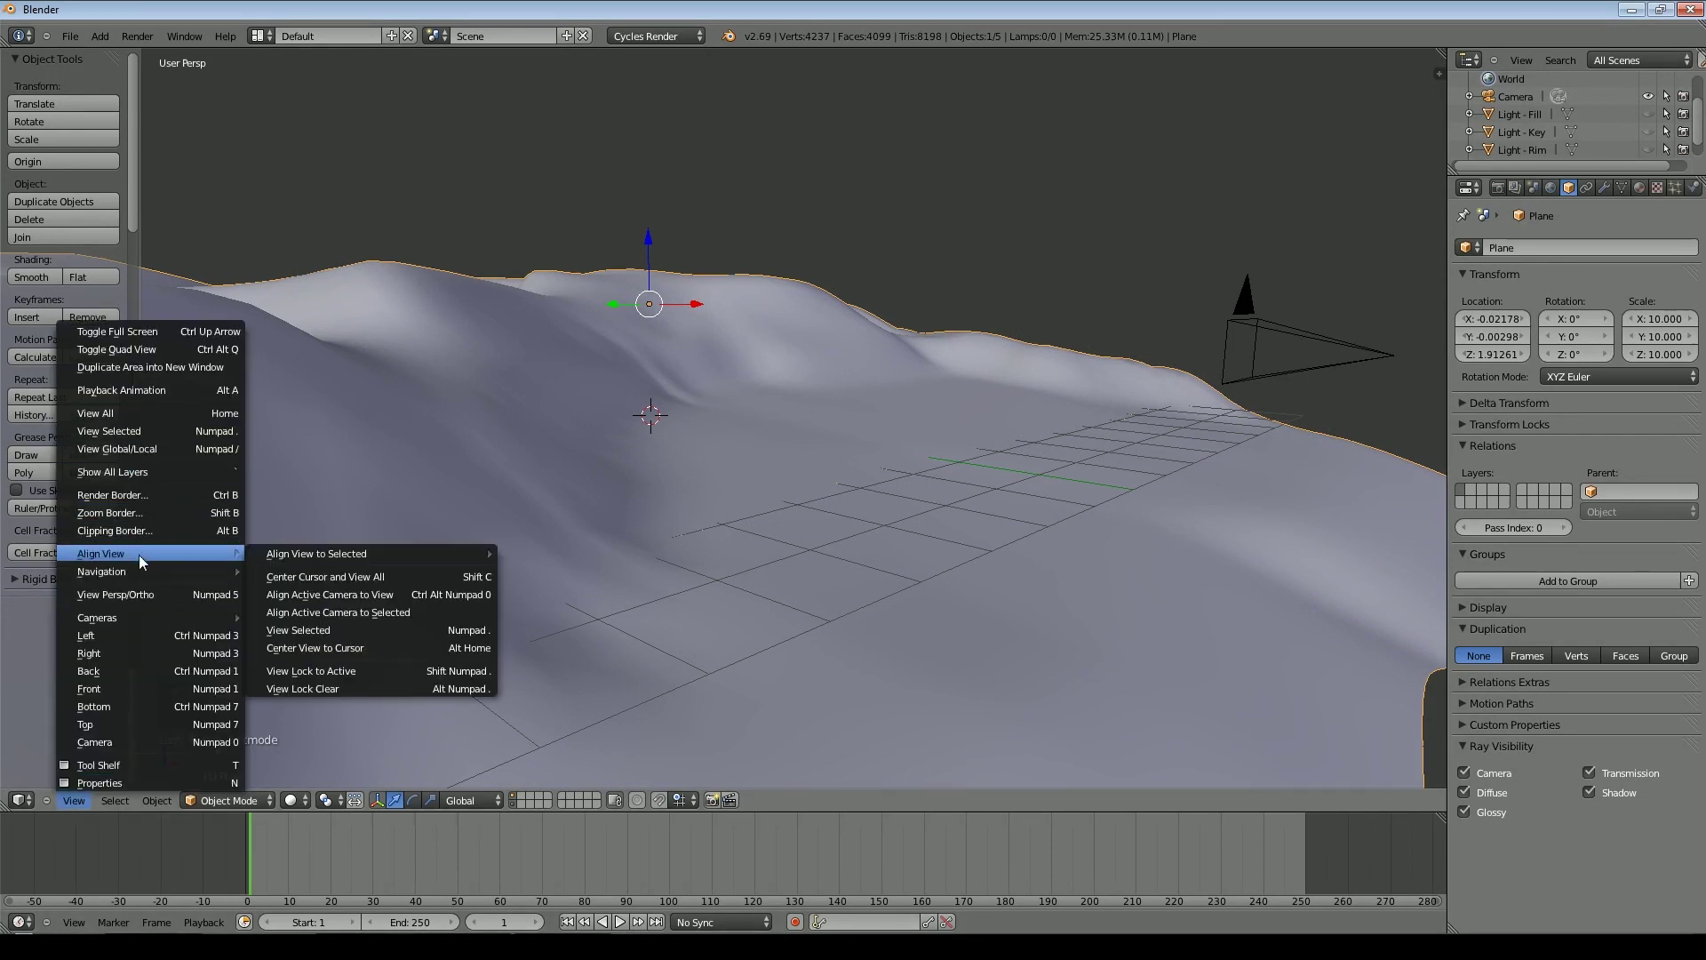
left_click(316, 590)
scroll(706, 426, "up", 1)
scroll(909, 488, "down", 2)
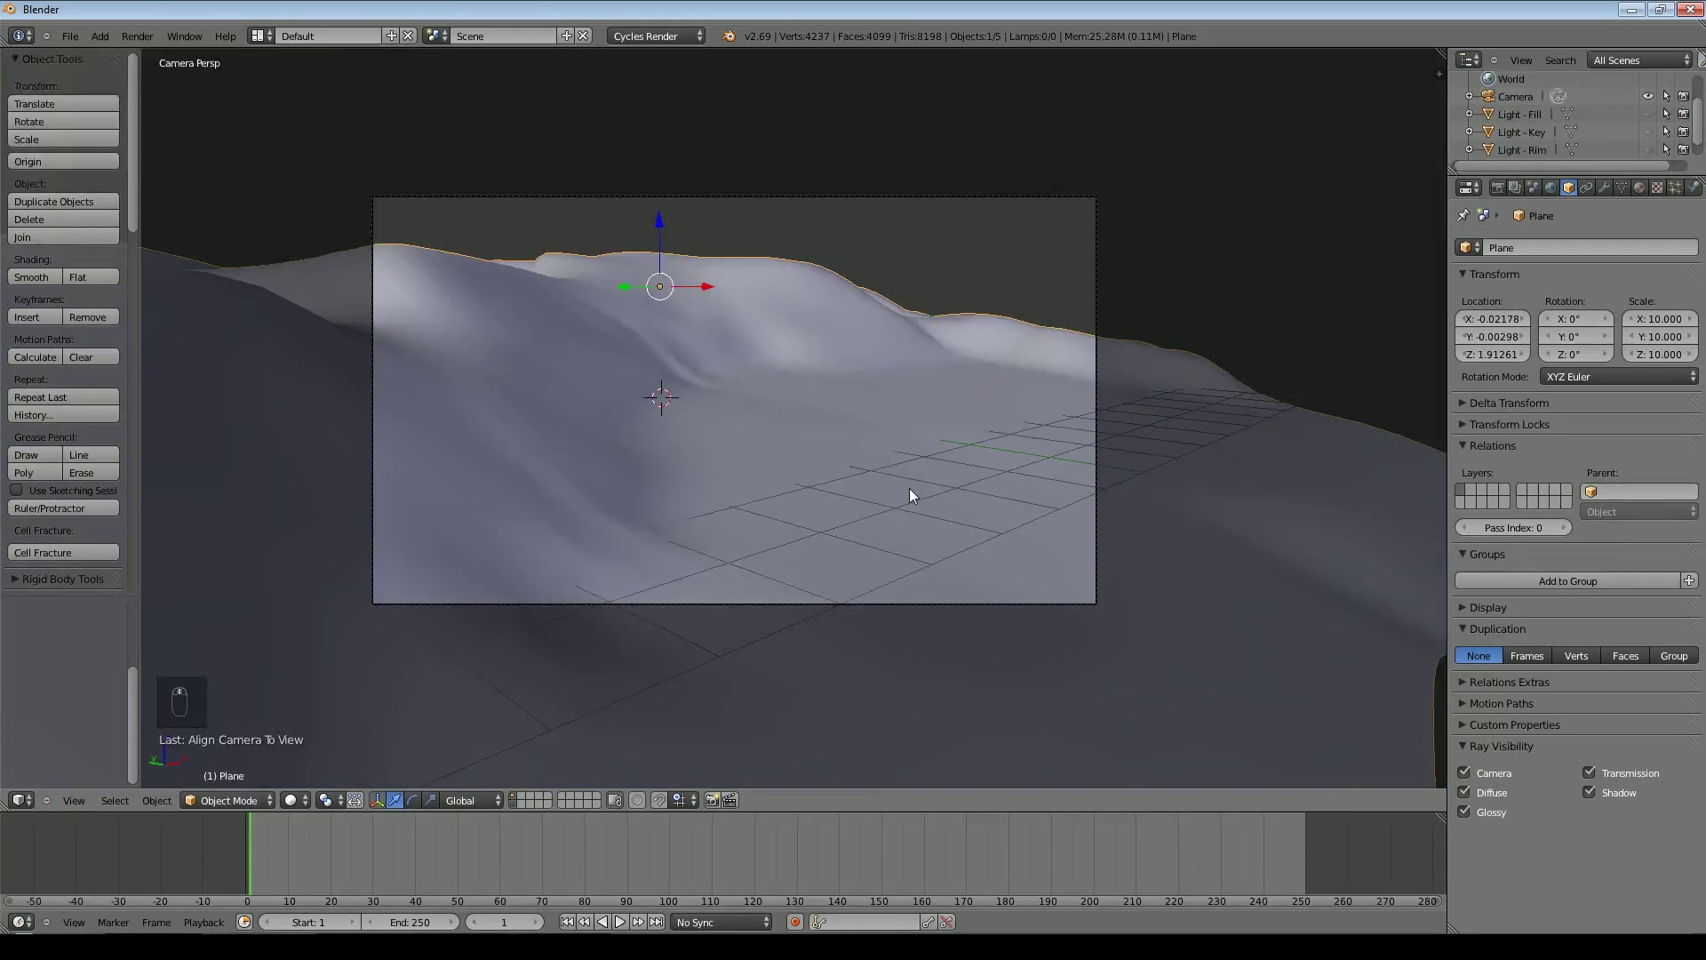
Reposition the camera by pulling it back about 3.5 units along local Z, tilting it to 88.681° on X and lowering it about 0.96 units
middle_click_drag(905, 492, 711, 540)
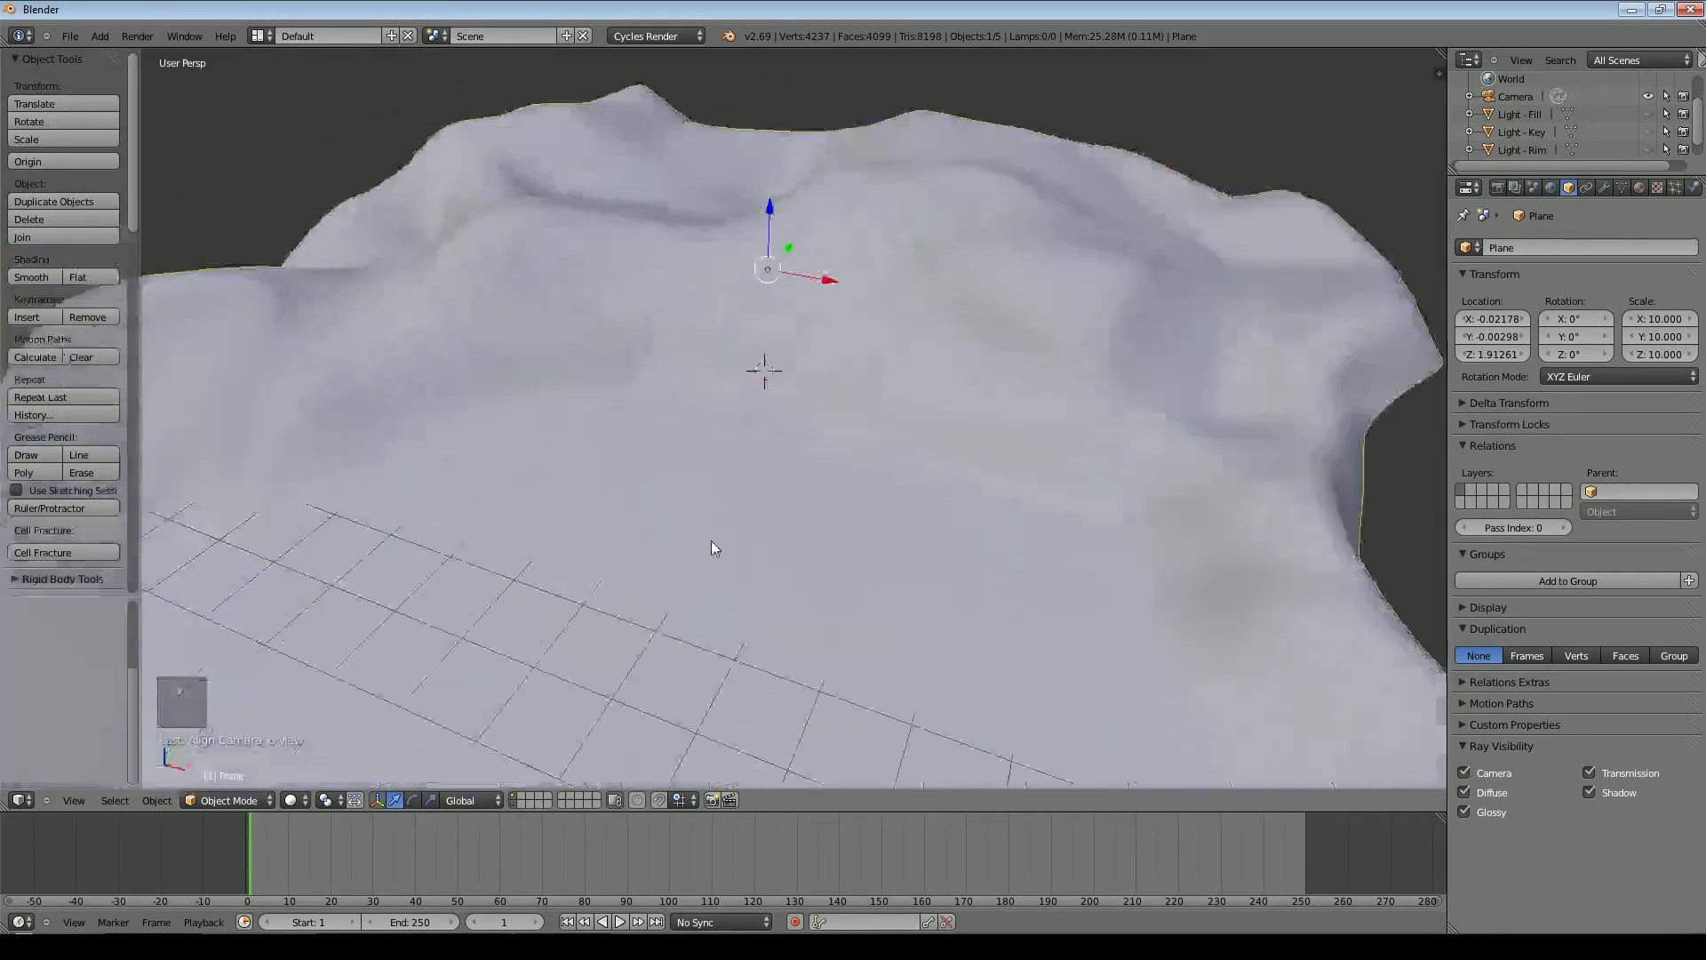
key("KP_0")
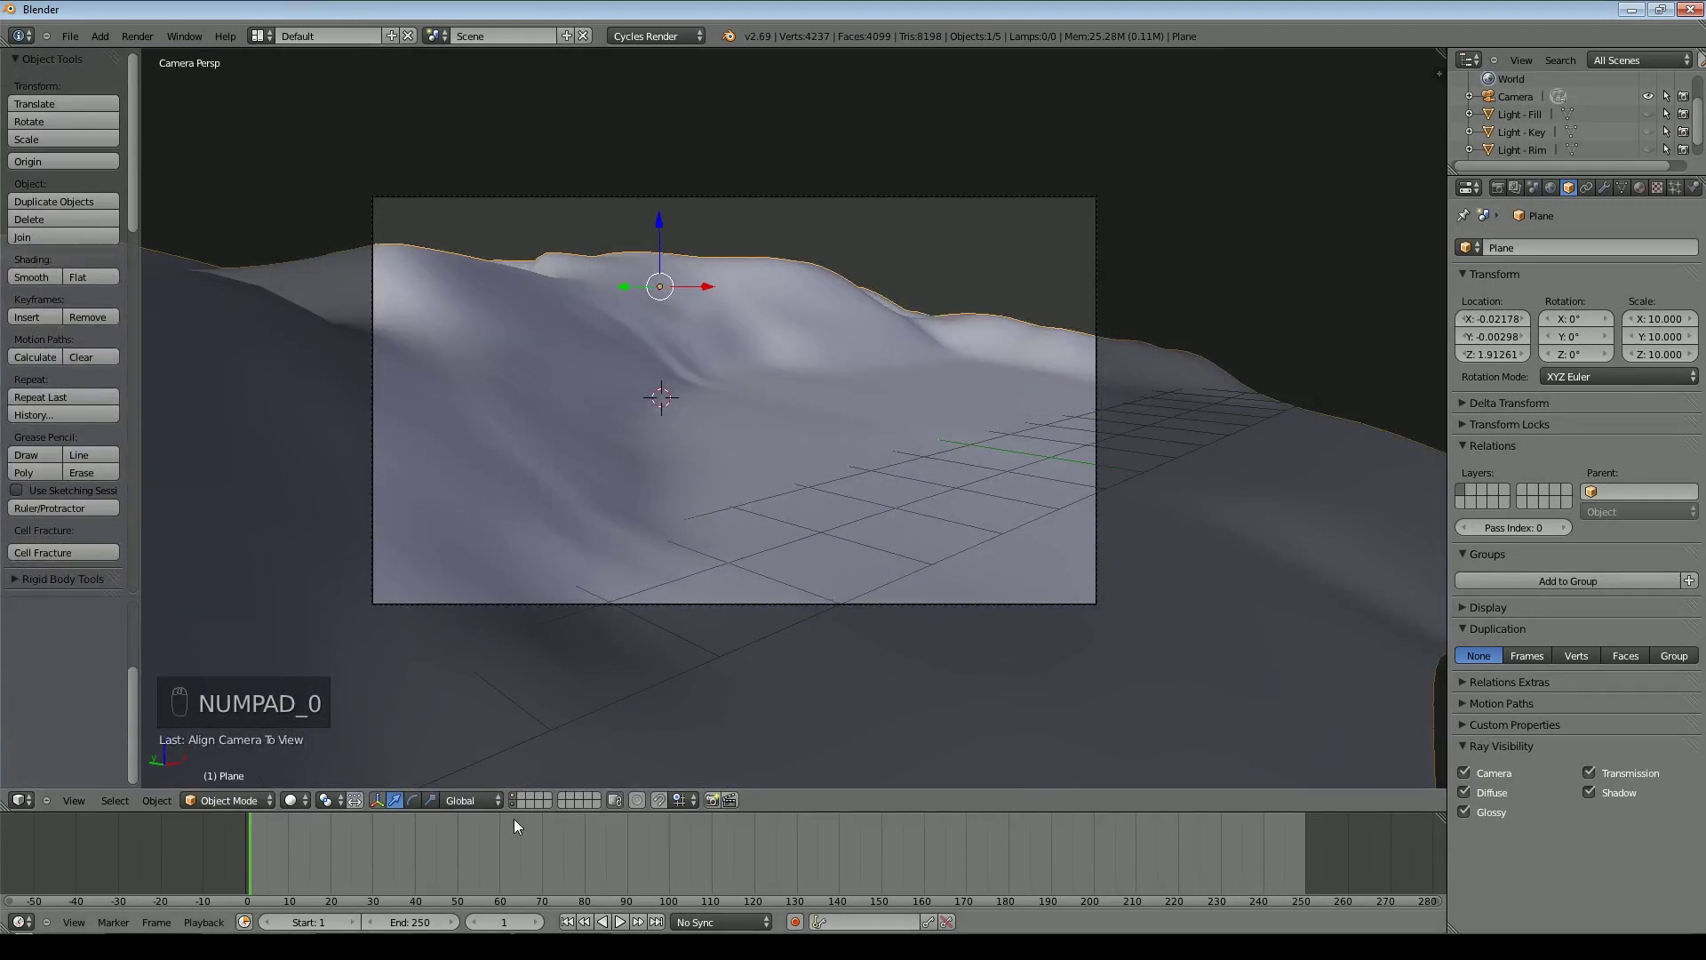
right_click(823, 195)
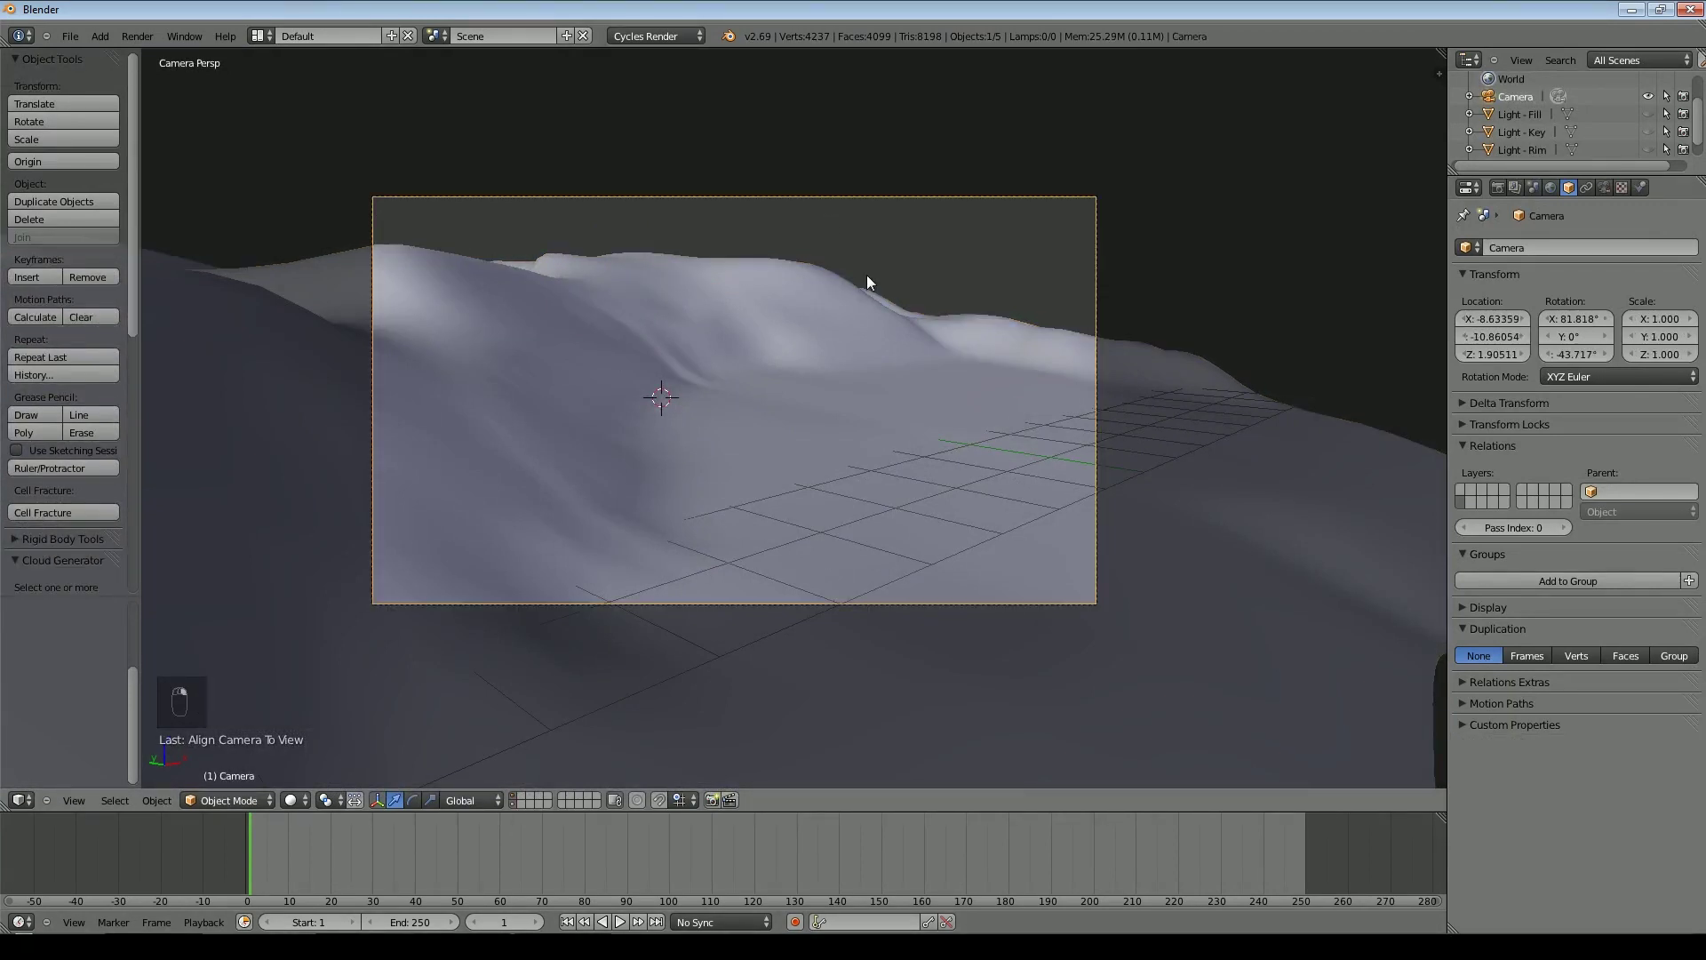
key("g")
key("z")
key("z")
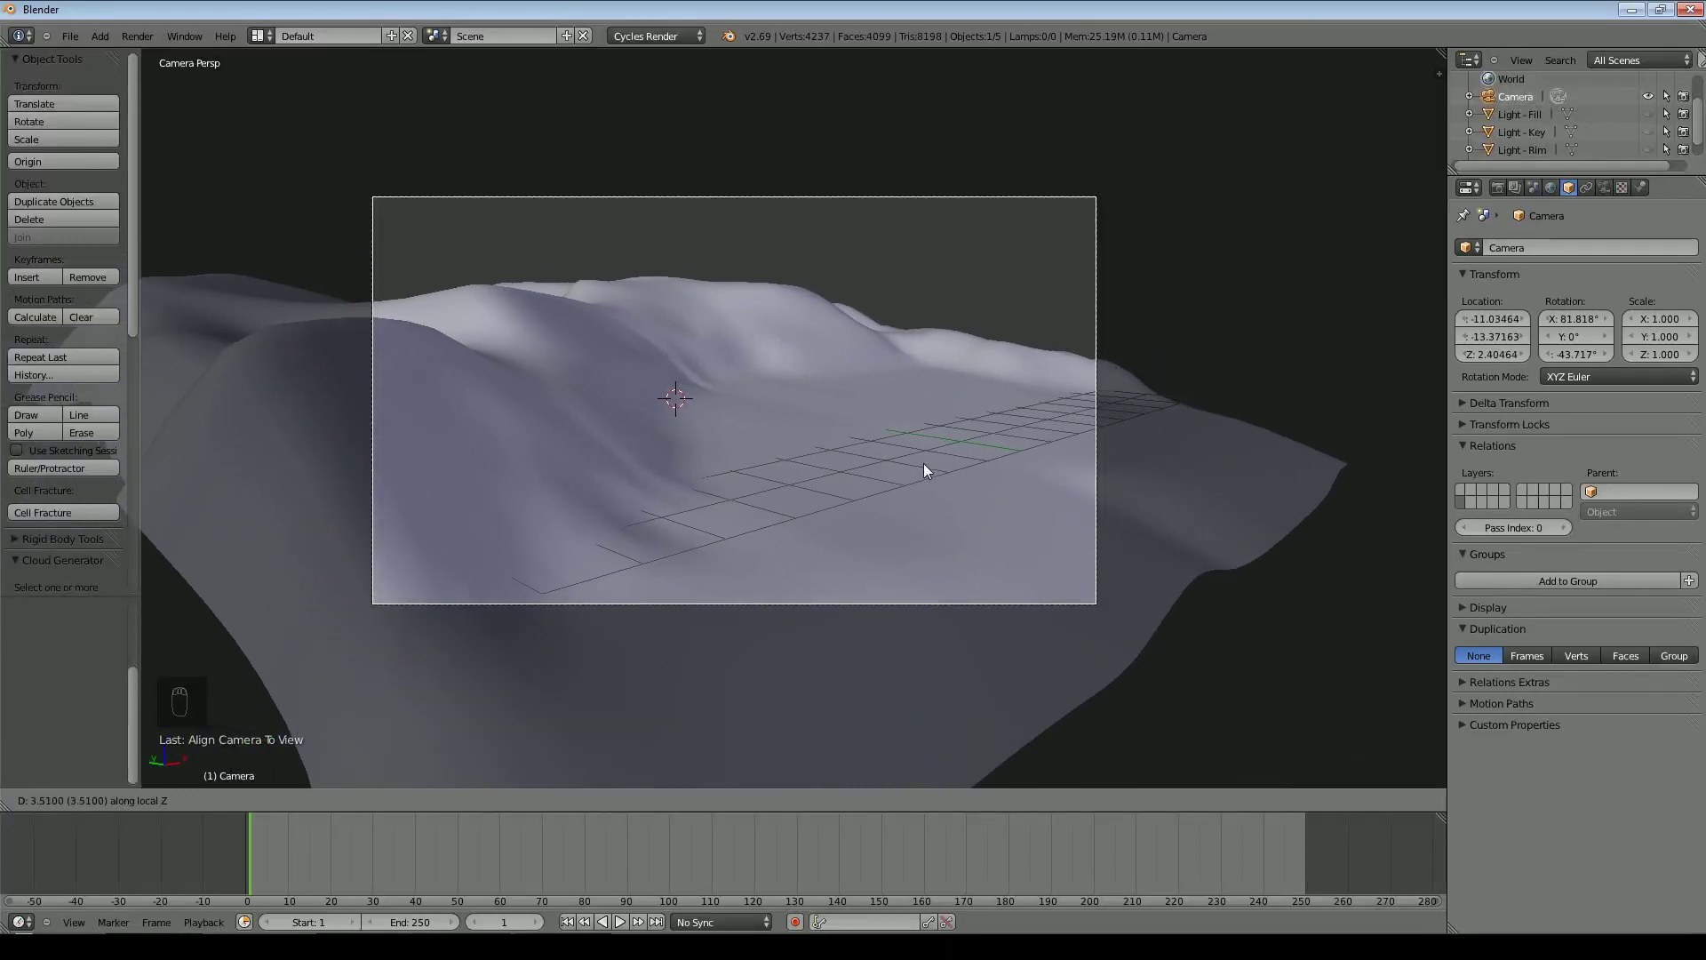
key("g")
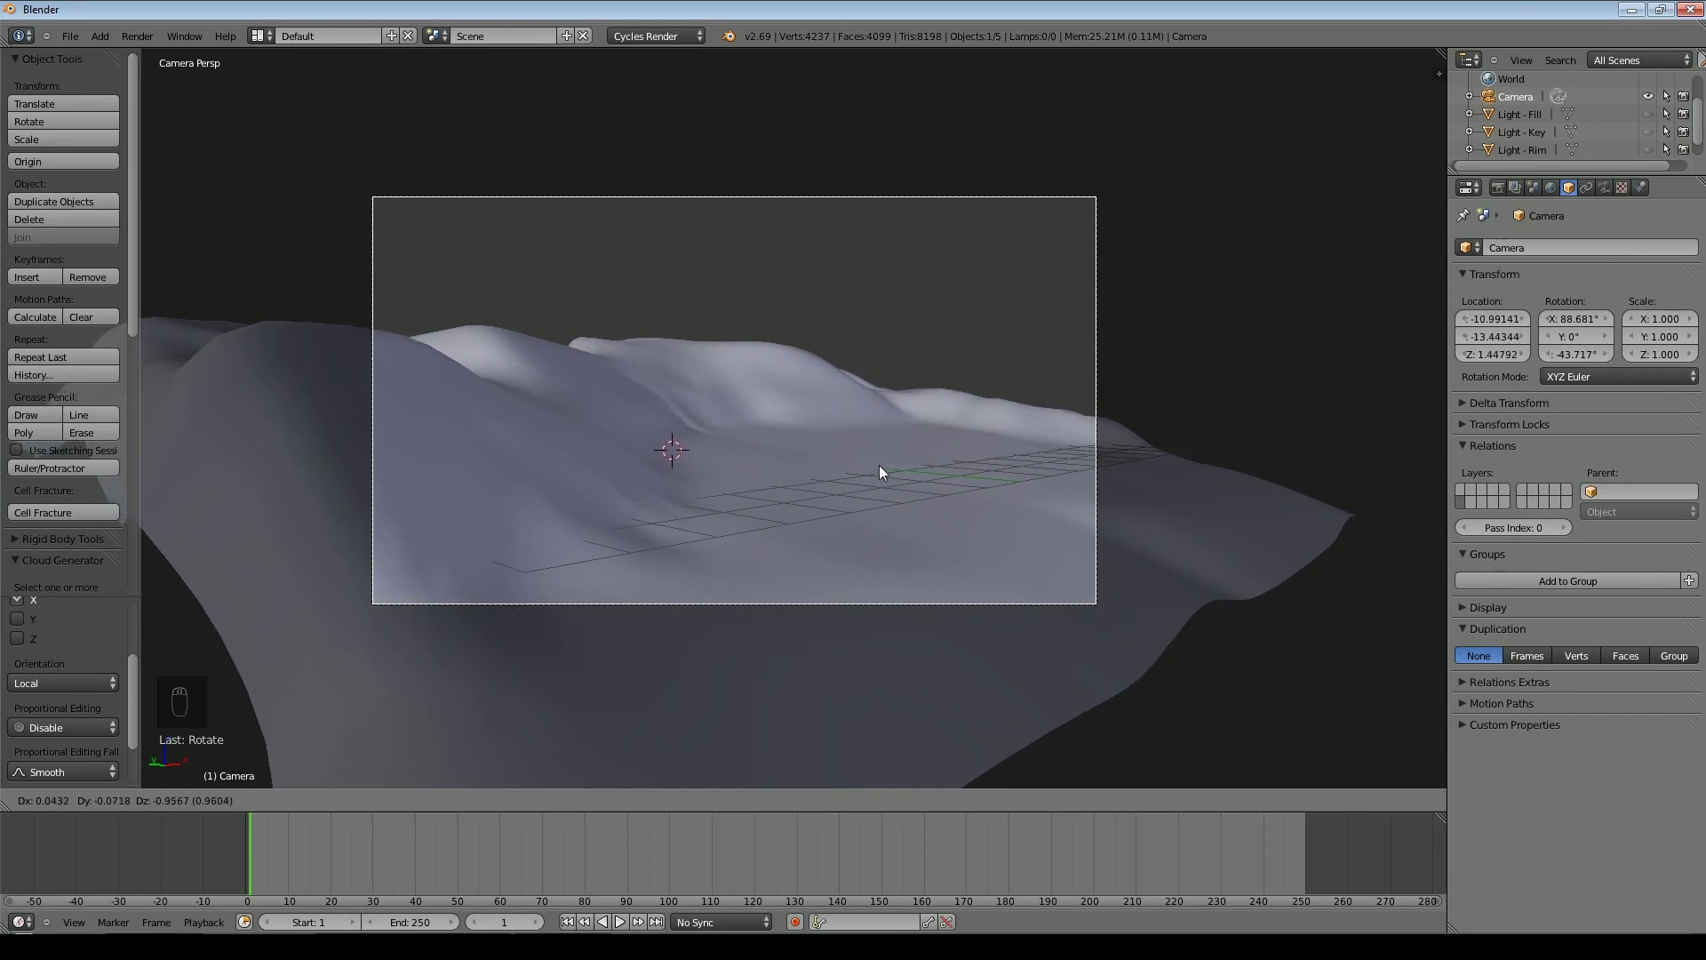
left_click(878, 466)
Select the terrain's back ridge by growing from one vertex three times, raise it about 0.53 units along Z, and return to camera view
middle_click_drag(878, 466, 873, 495)
key("Tab")
key("Tab")
right_click(584, 376)
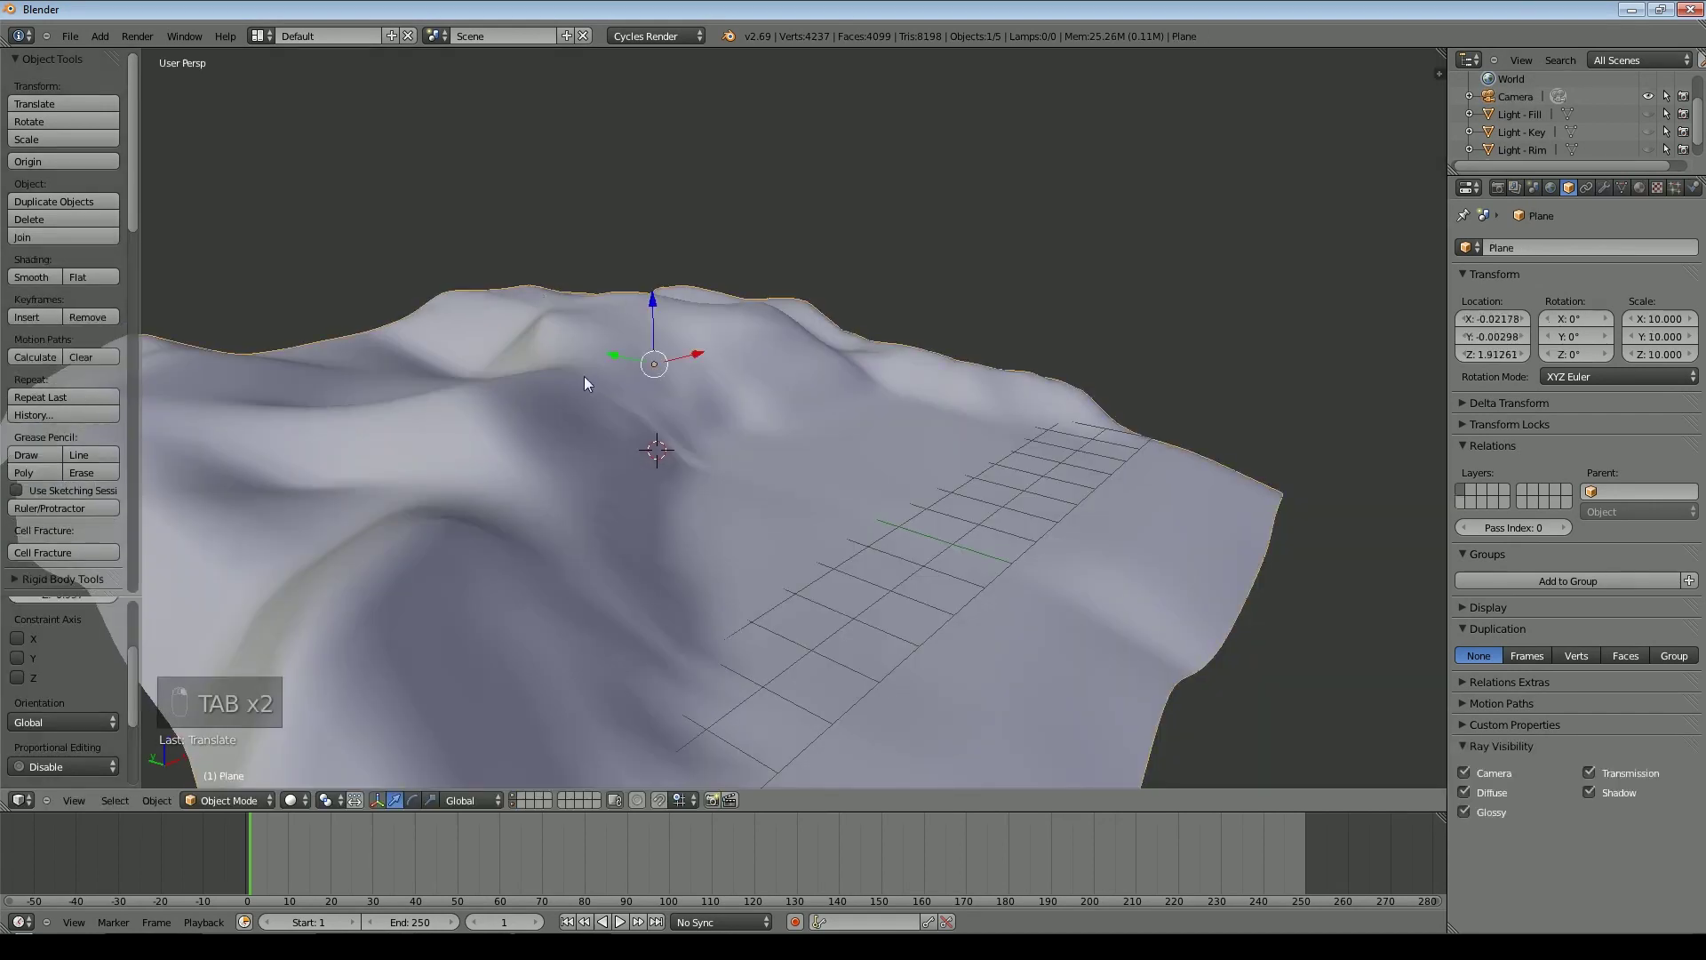
key("Tab")
right_click(480, 290)
key("ctrl+KP_Add")
key("ctrl+KP_Add")
key("ctrl+KP_Add")
left_click_drag(498, 222, 497, 199)
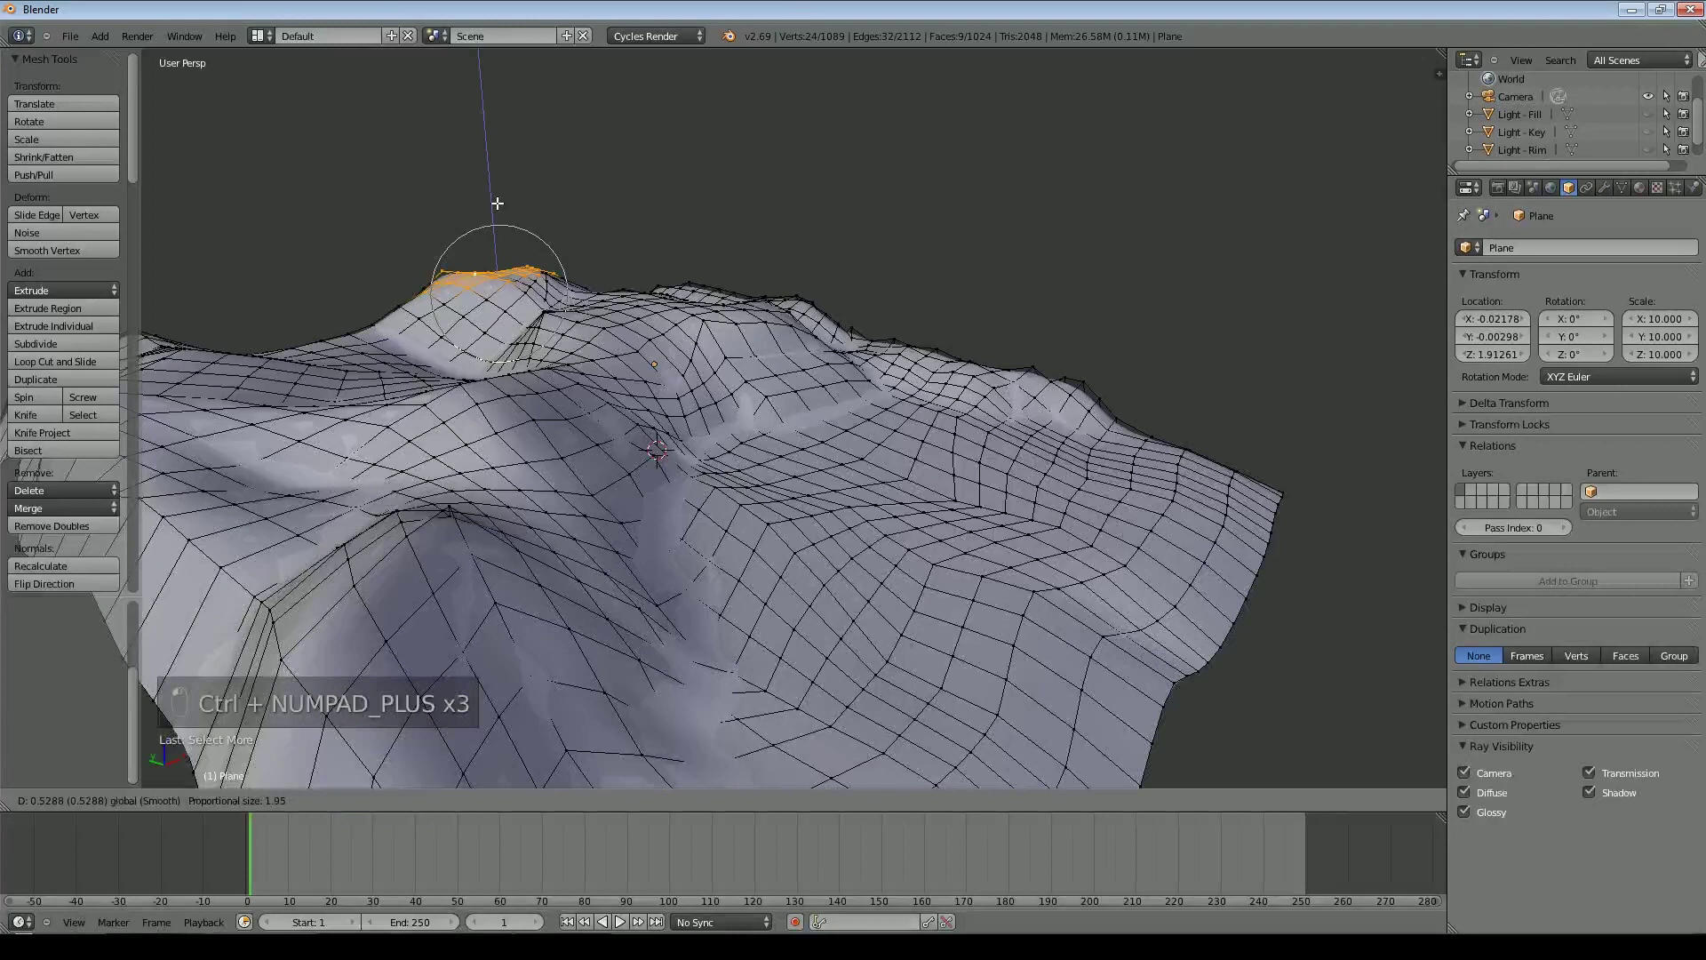
key("Tab")
key("KP_0")
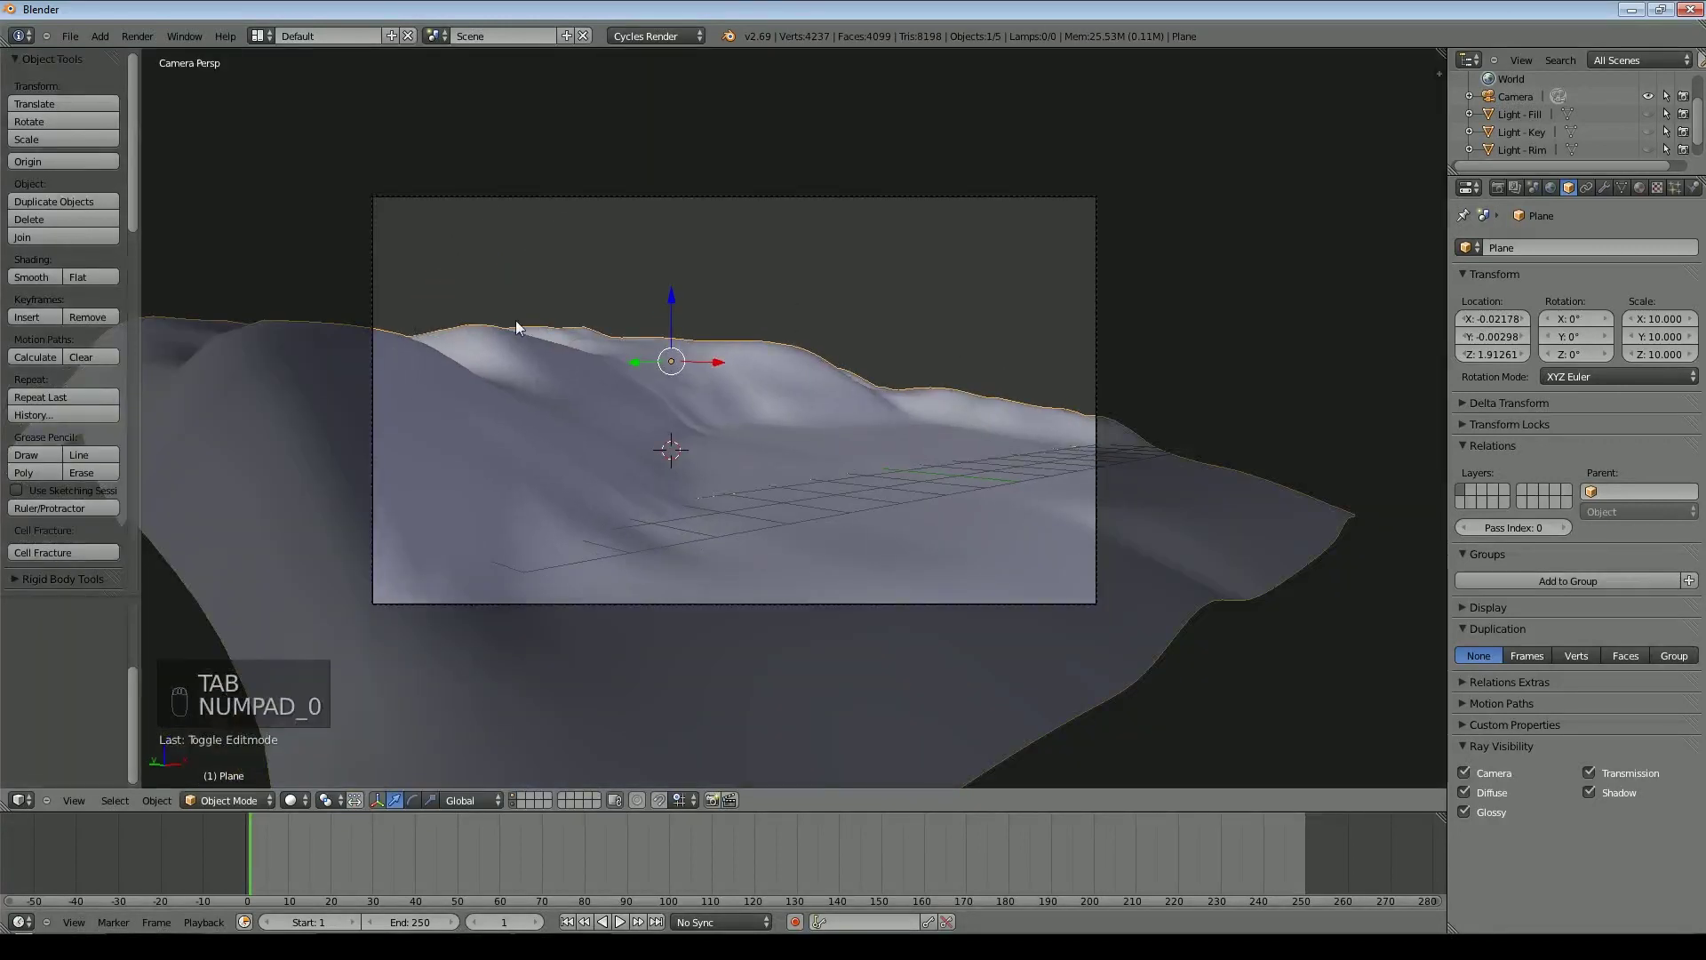
Leave the terrain in Object Mode and save the scene as BeachTut1.blend in D:\NewGFXWork\BlenderWork
key("Tab")
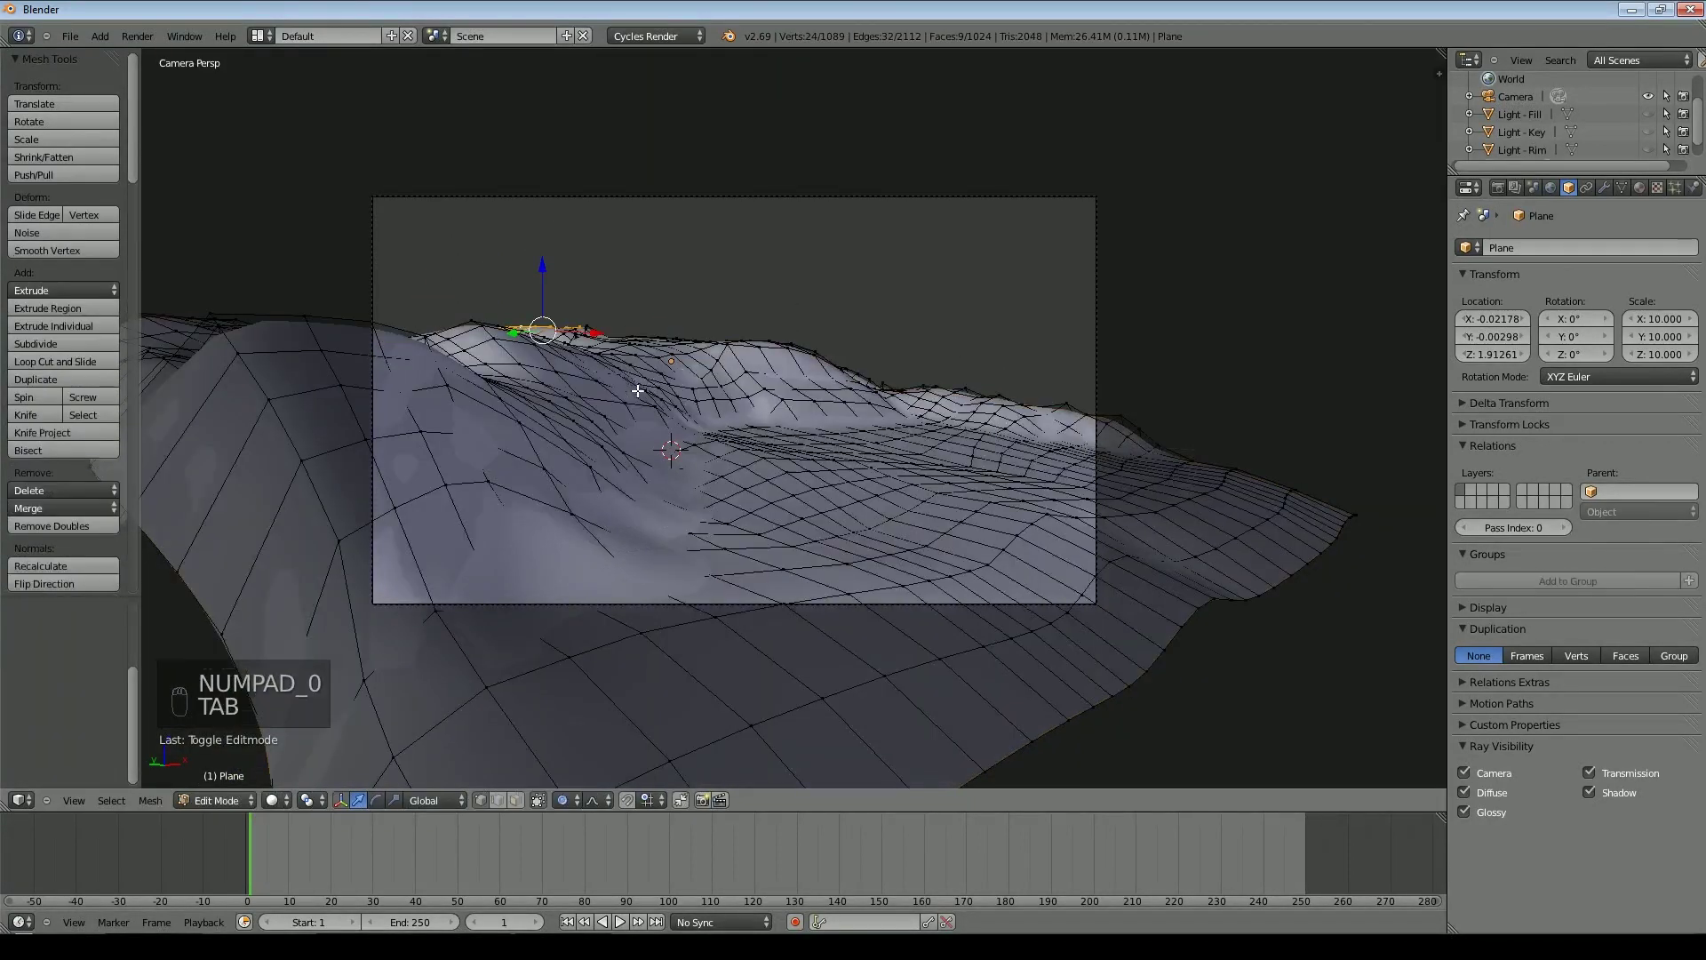
key("Tab")
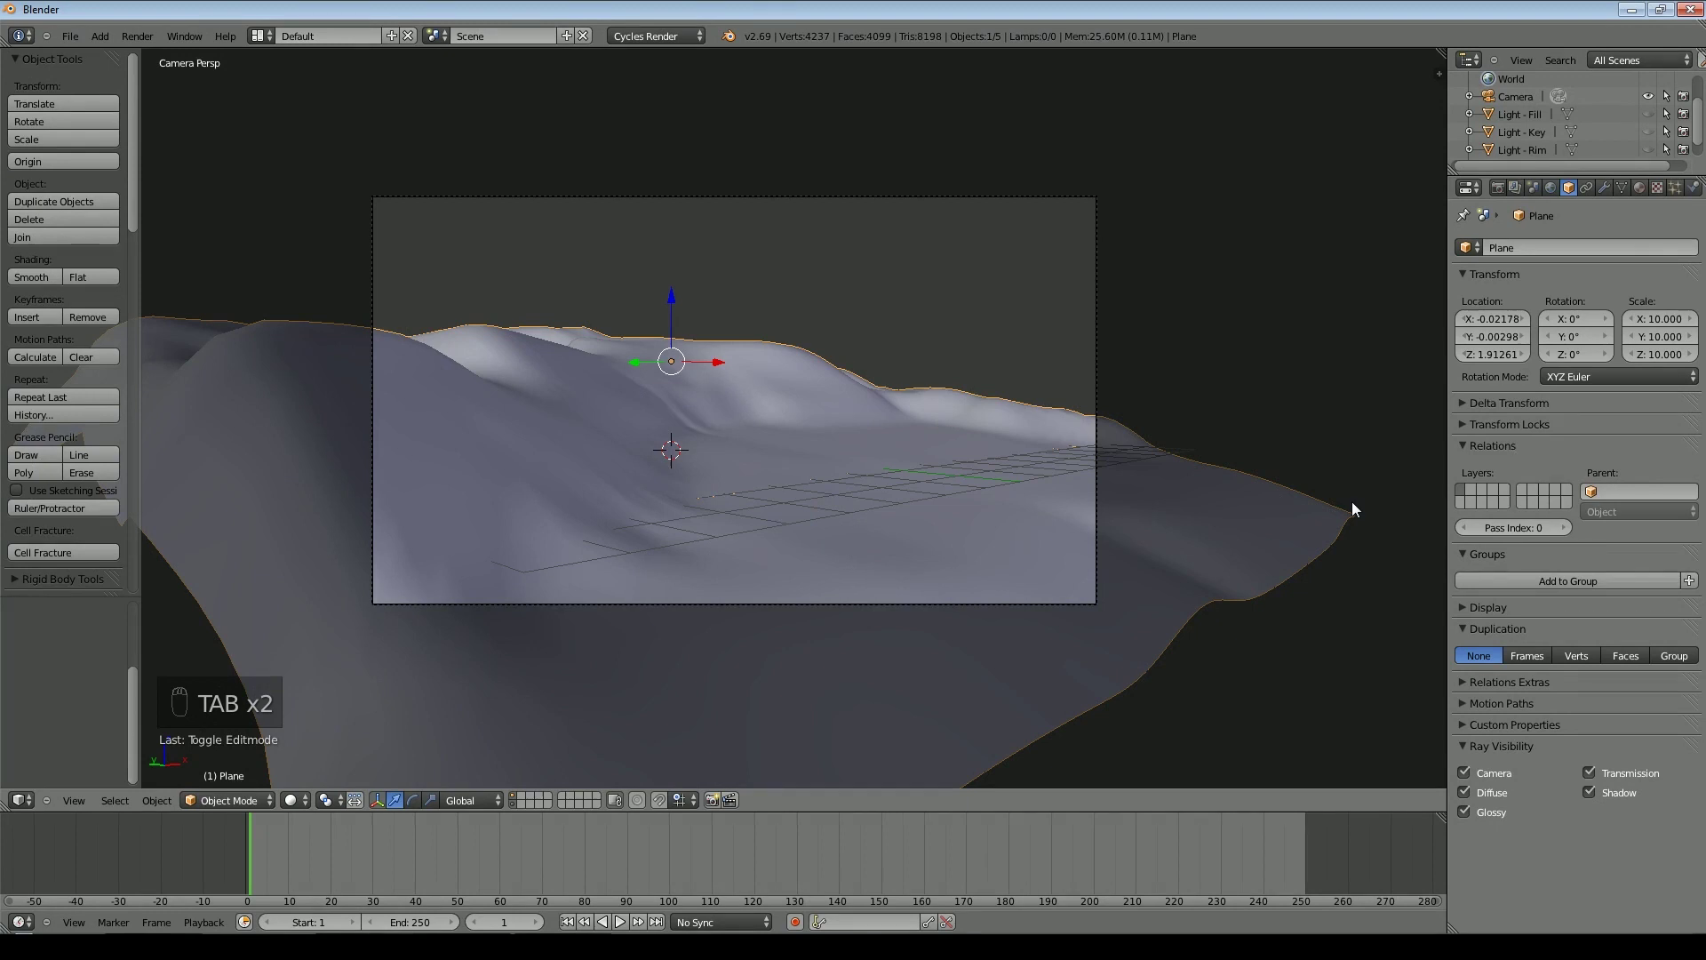
left_click(69, 35)
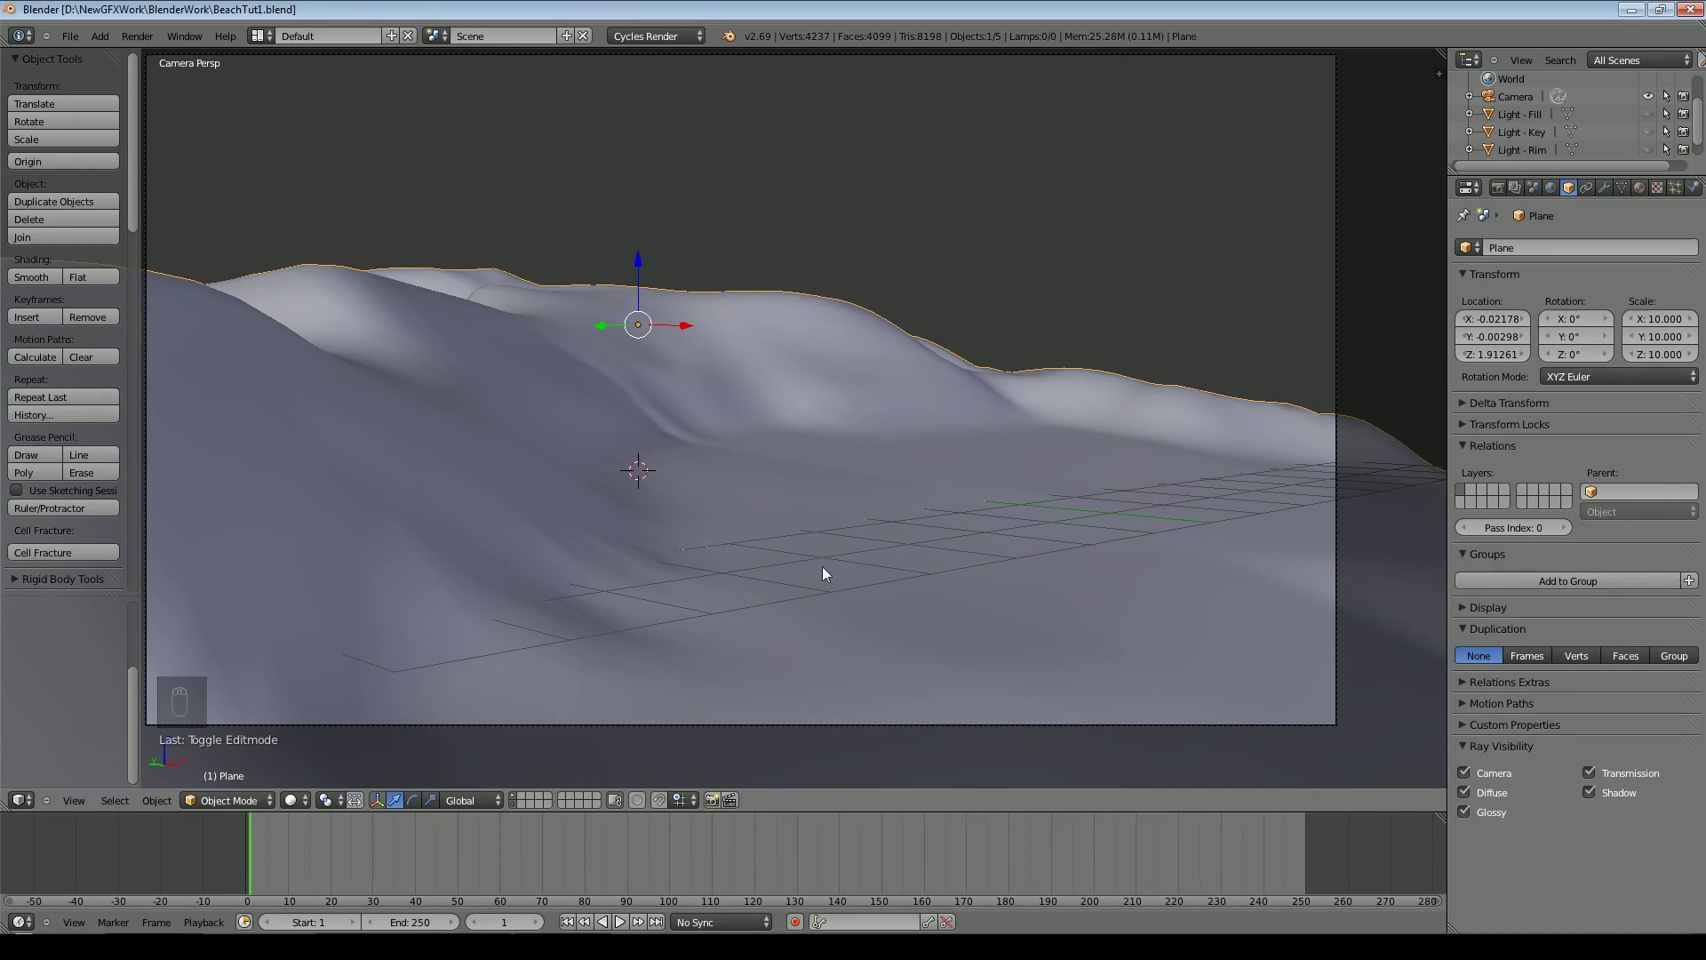
Apply the terrain's scale, inspect its transform values and undo the applied scale
key("ctrl+a")
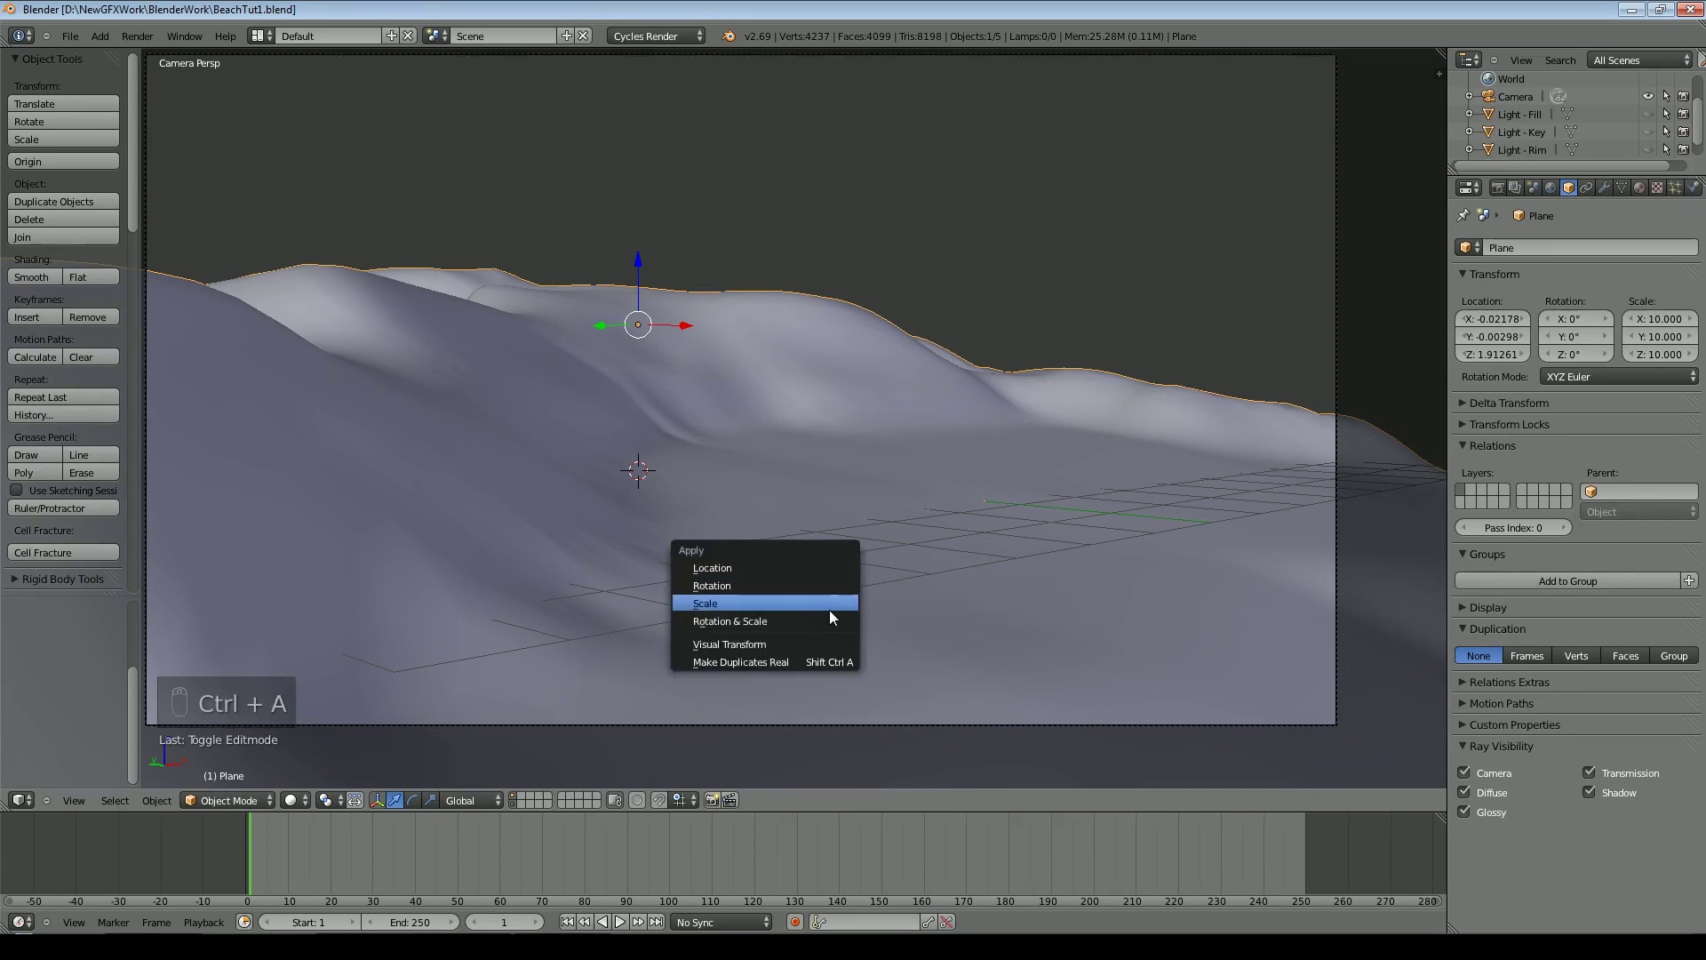
left_click(829, 608)
scroll(1063, 535, "down", 2)
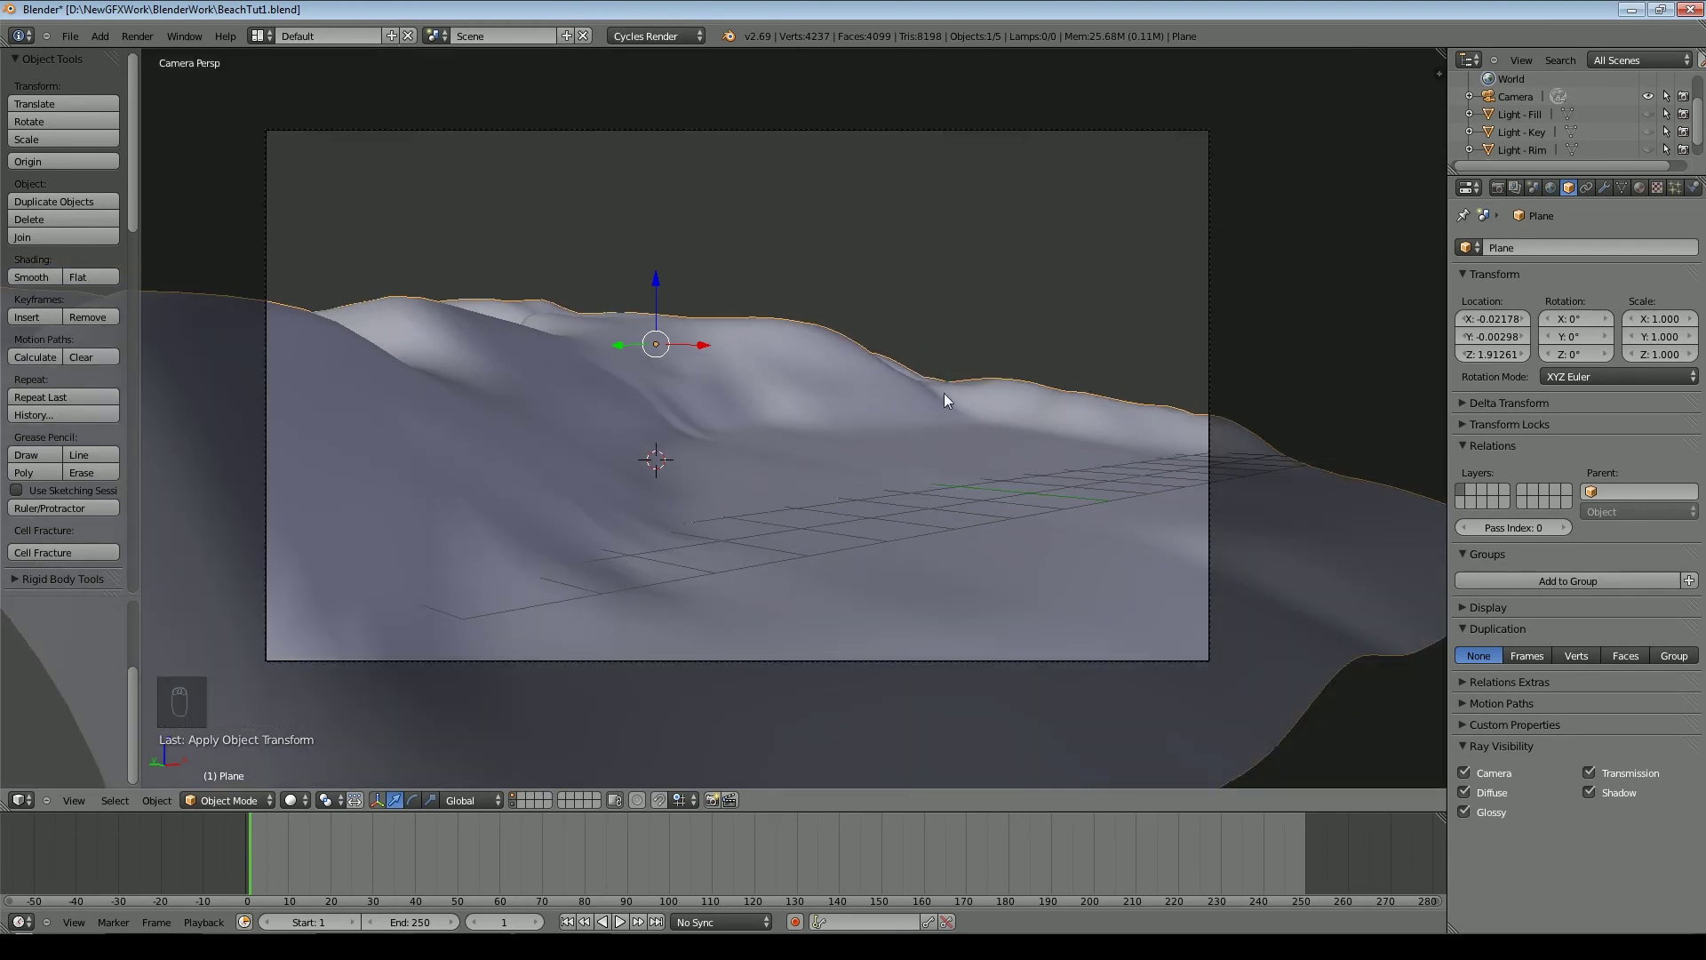
key("n")
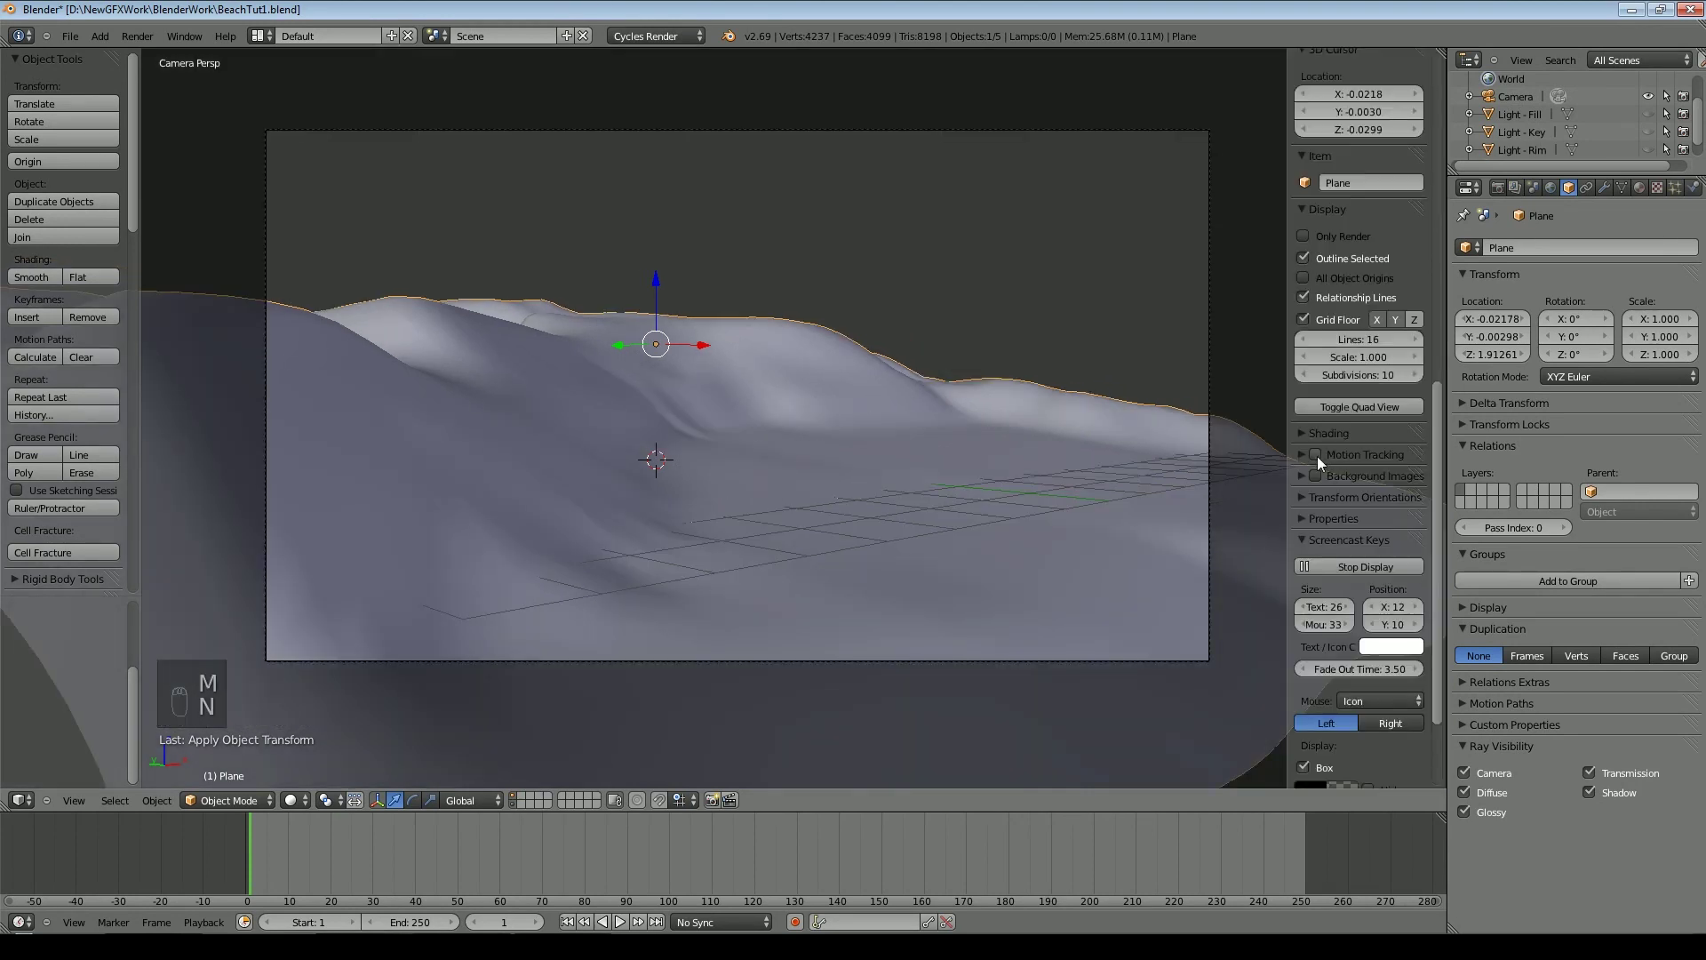
scroll(1334, 339, "up", 8)
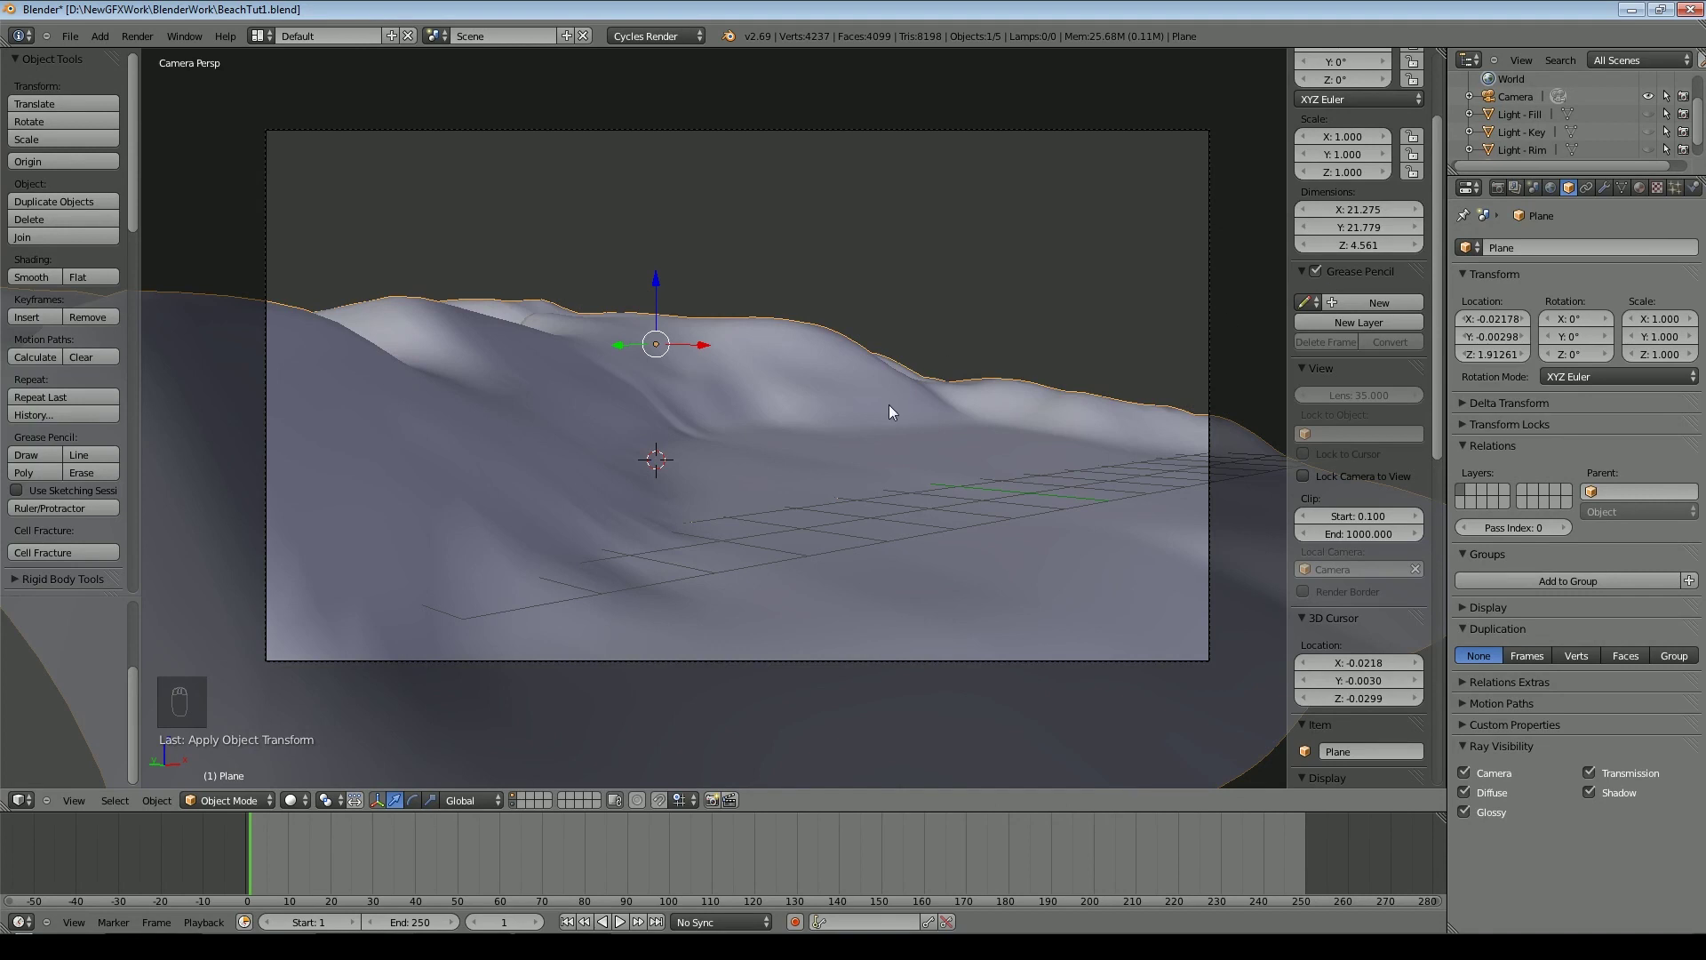
key("ctrl+z")
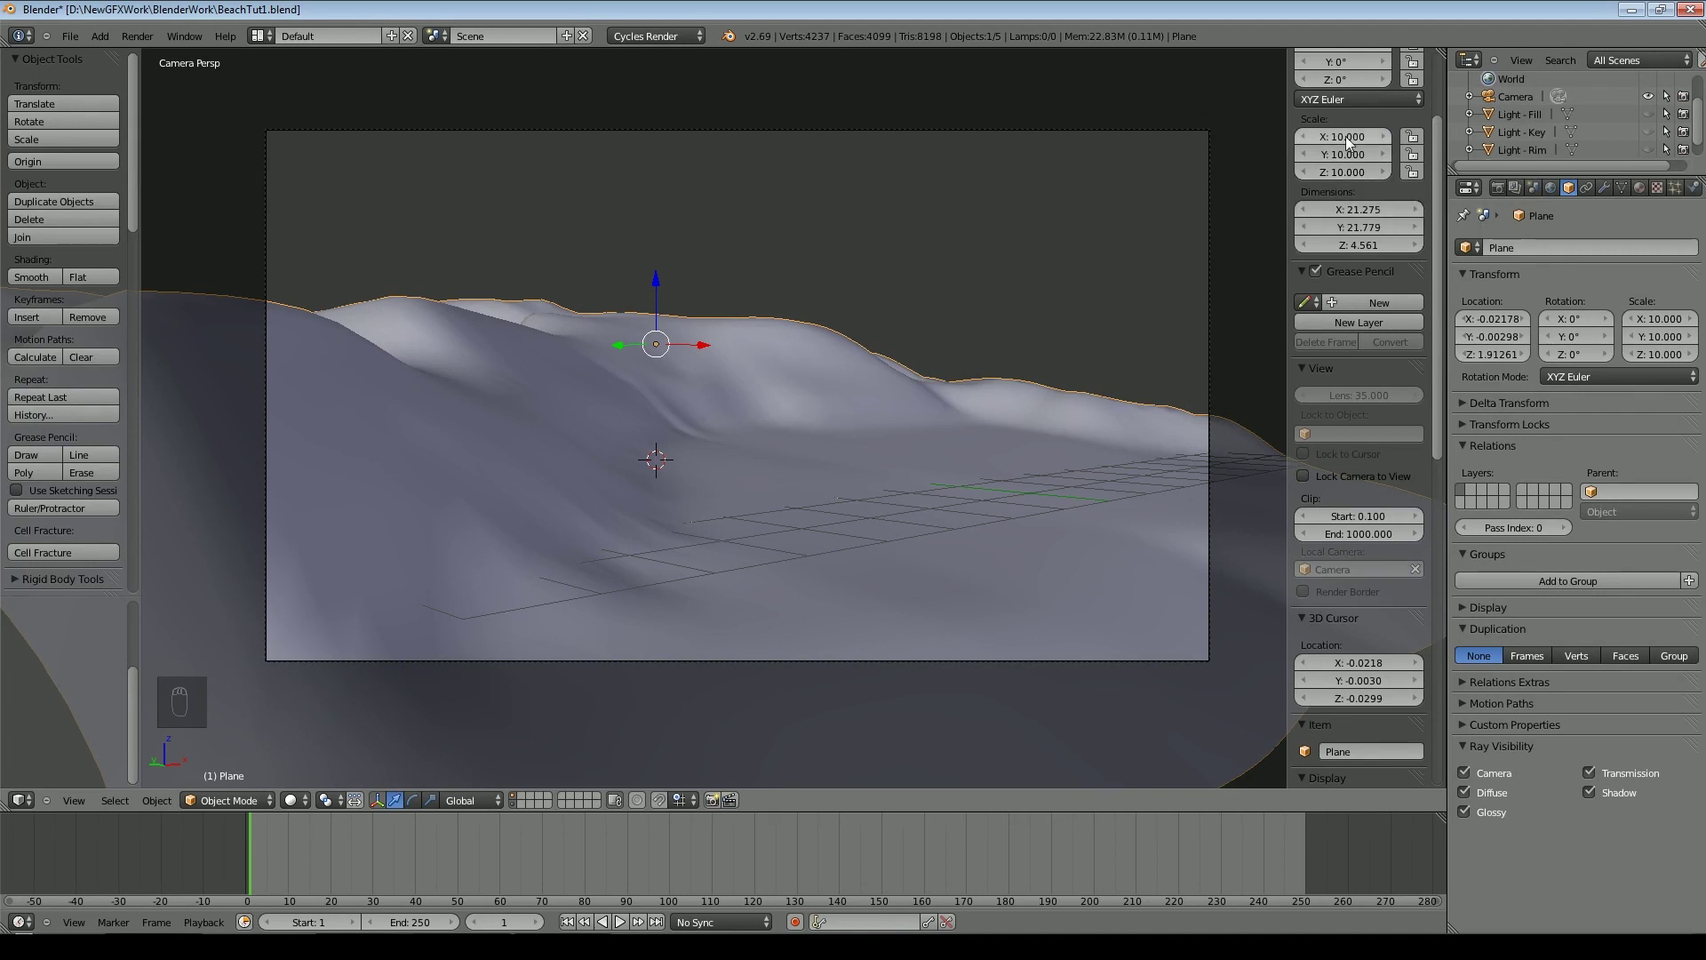
Apply the terrain plane's scale and hide the transform properties sidebar
key("ctrl+a")
left_click(861, 334)
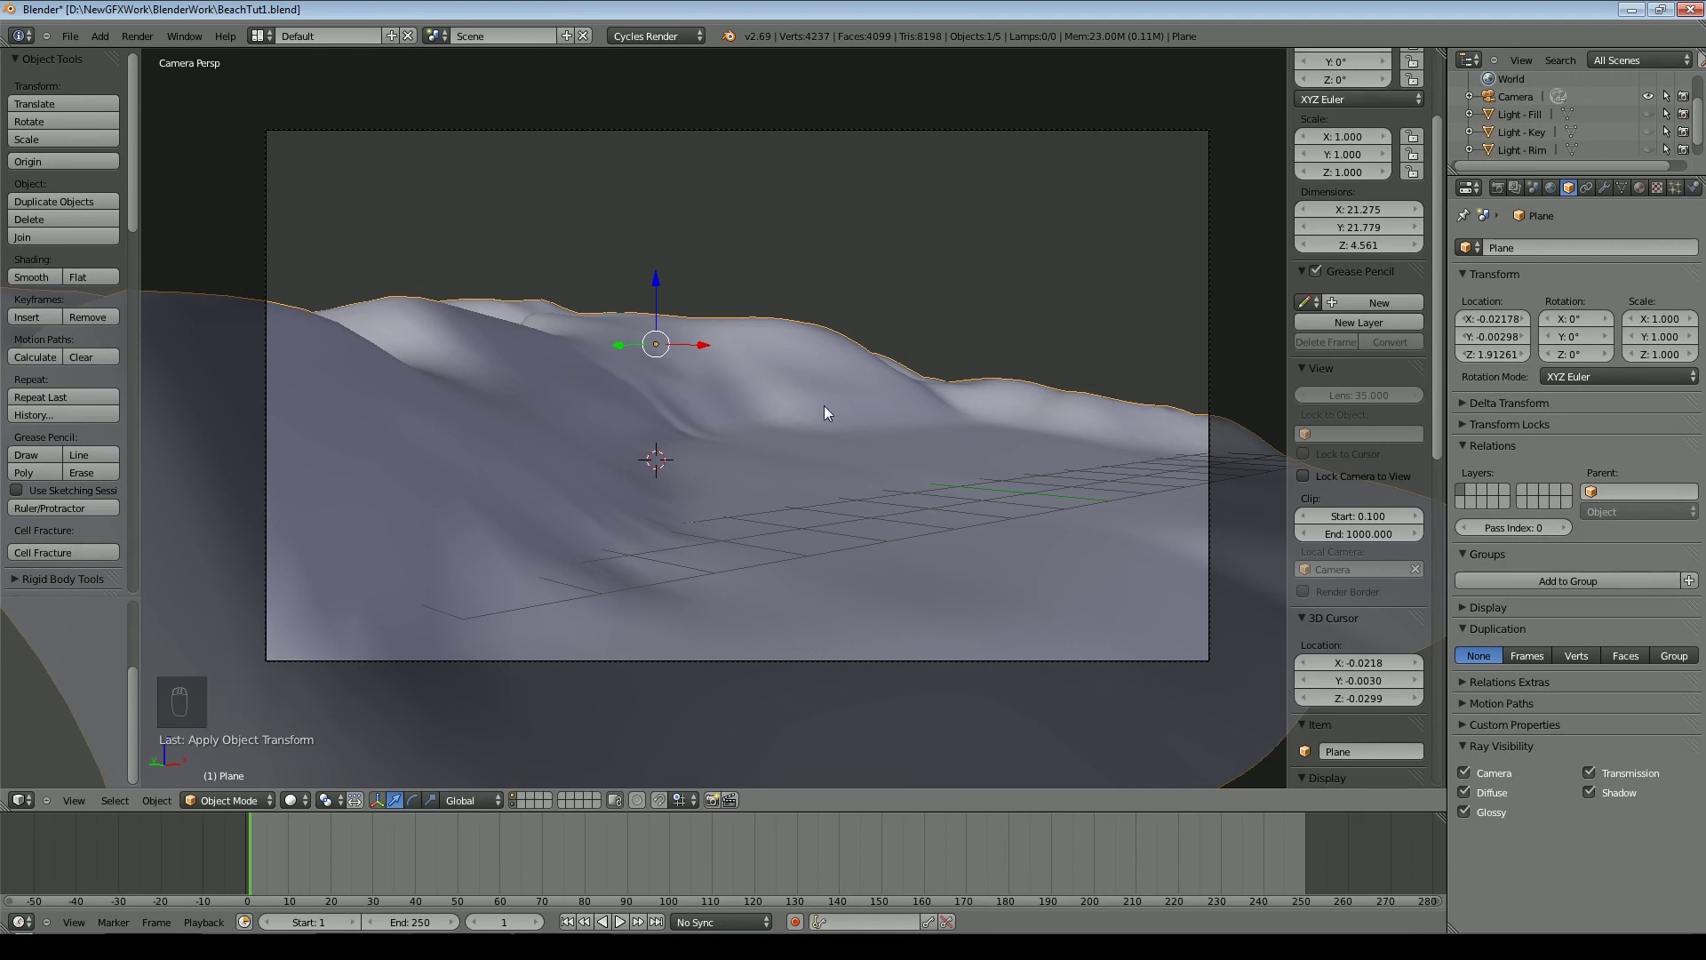
key("n")
Examine the terrain's subdivision surface modifier in Edit and Object Mode, and check the terrain through the camera
key("Tab")
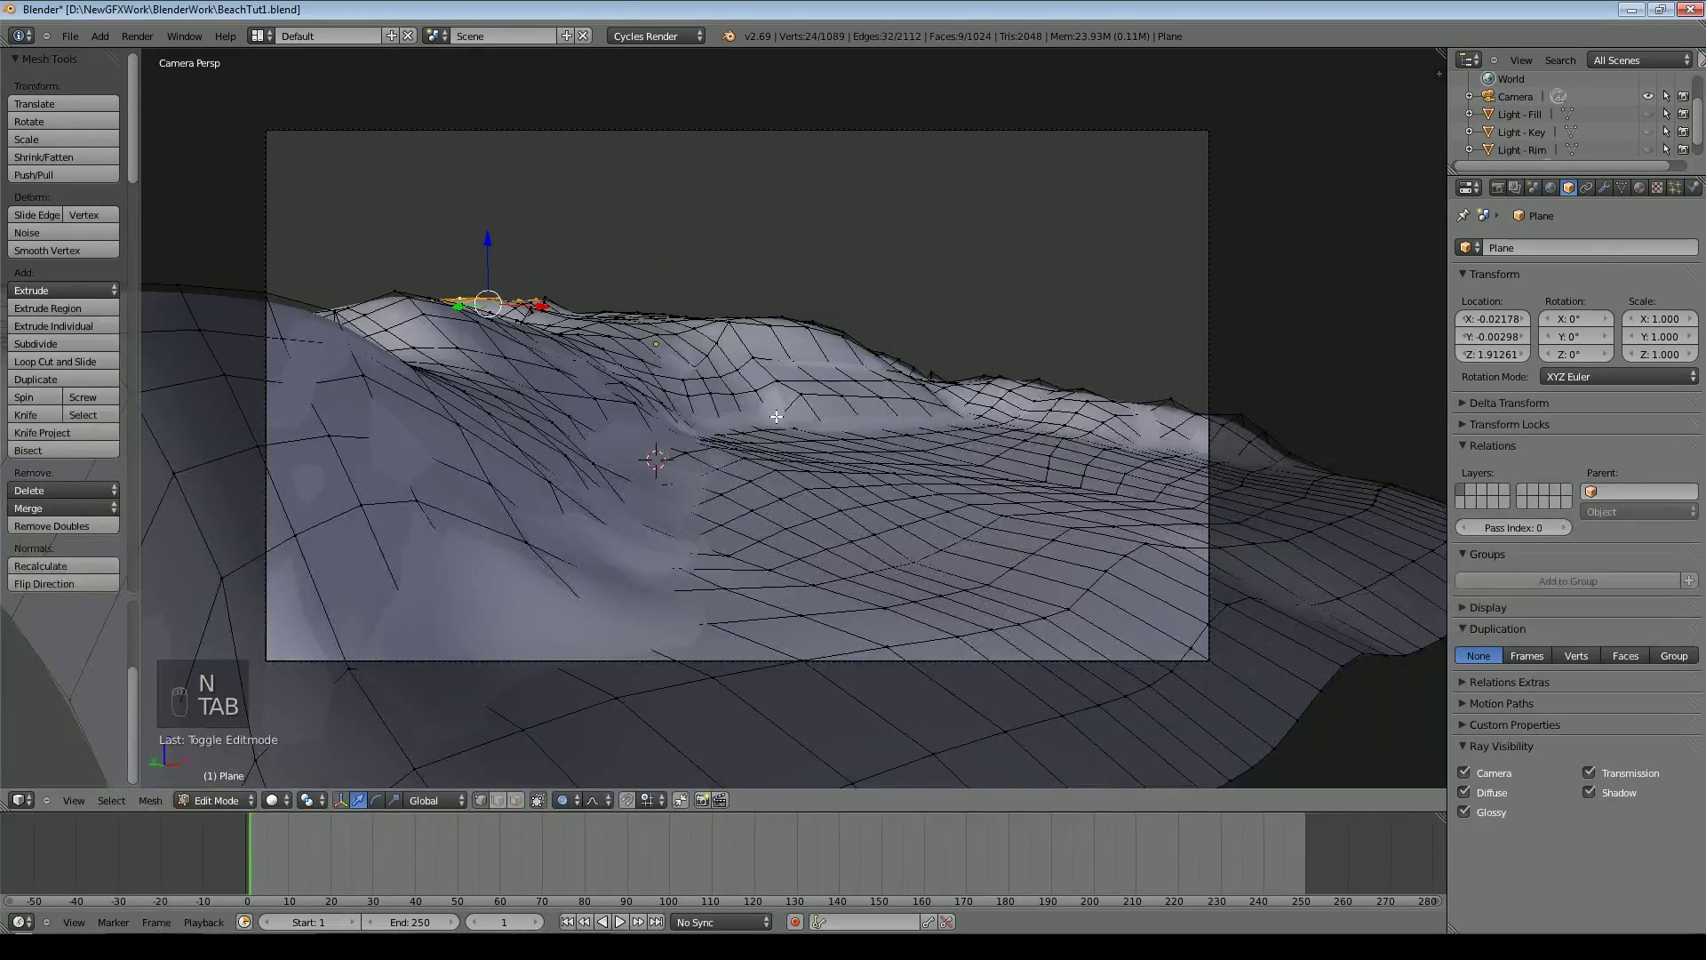
middle_click_drag(775, 414, 776, 437)
left_click(1604, 187)
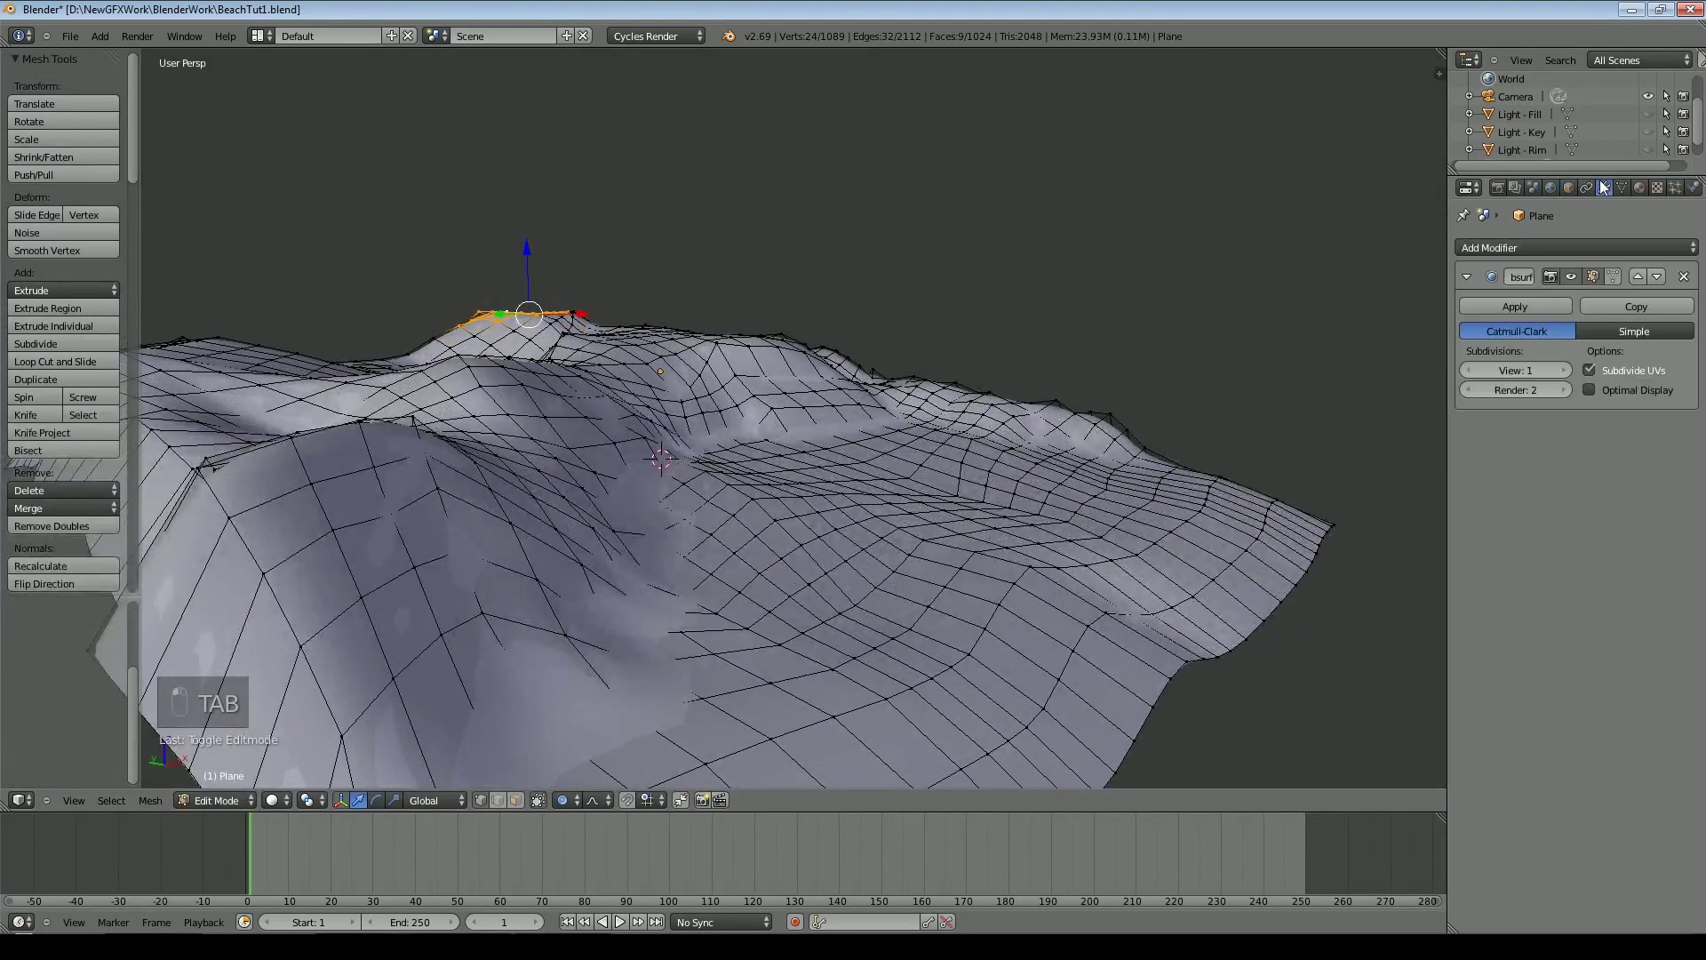
key("Tab")
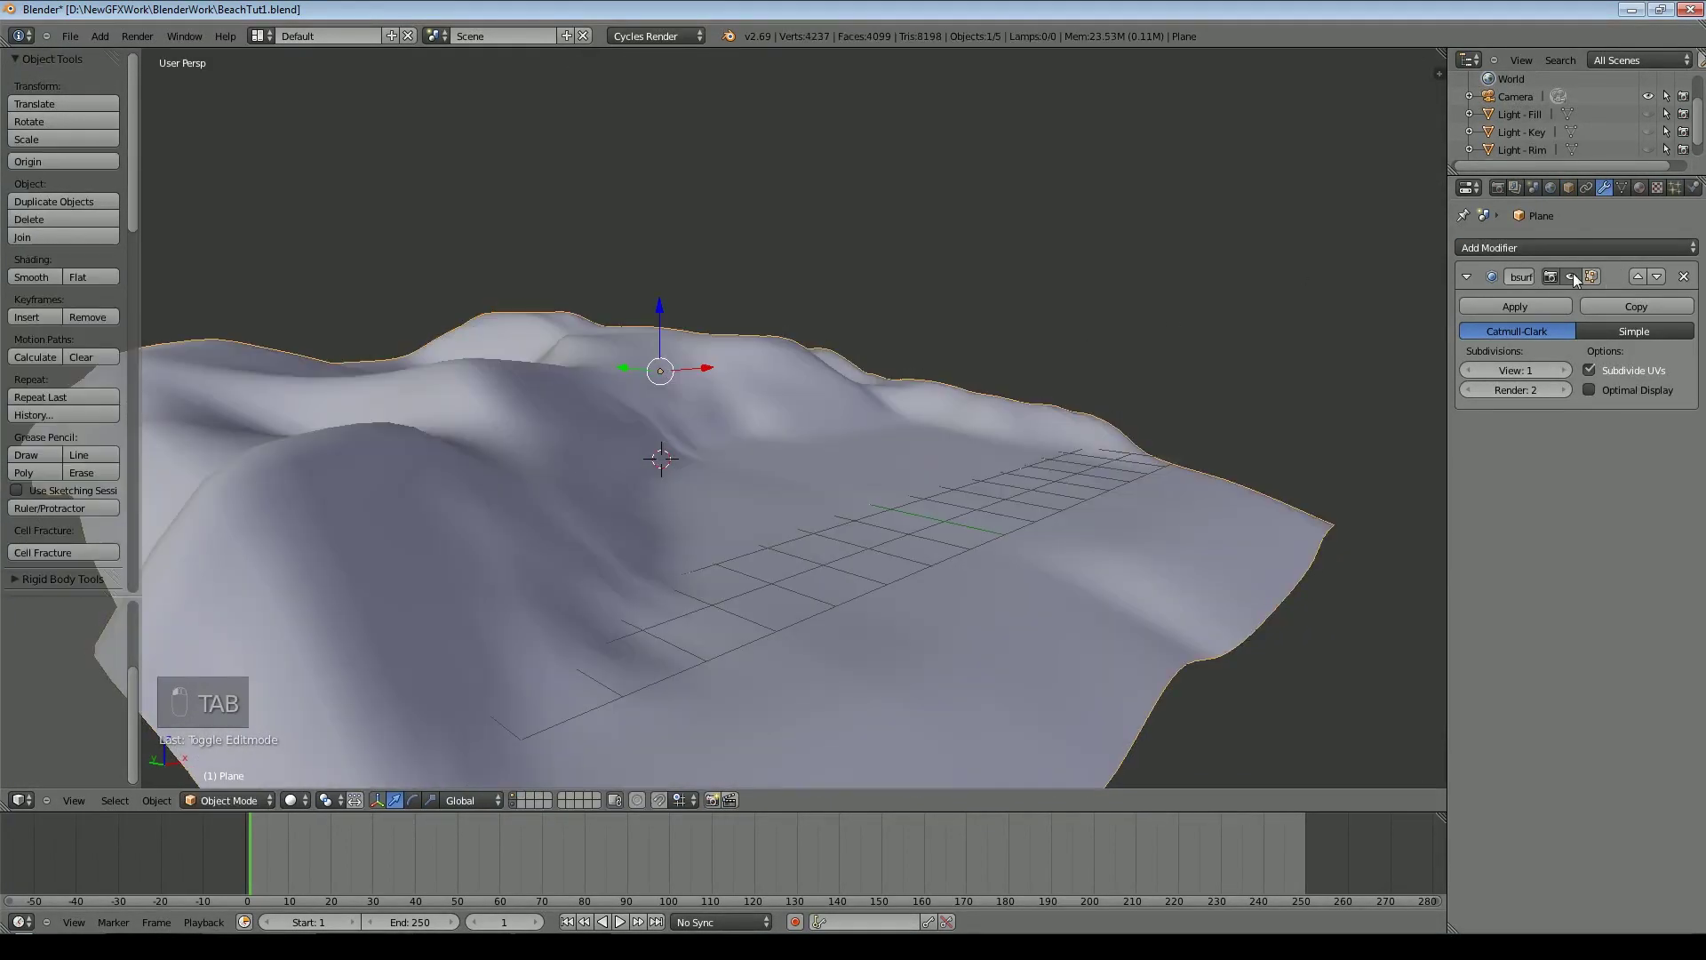
left_click(1571, 276)
key("KP_0")
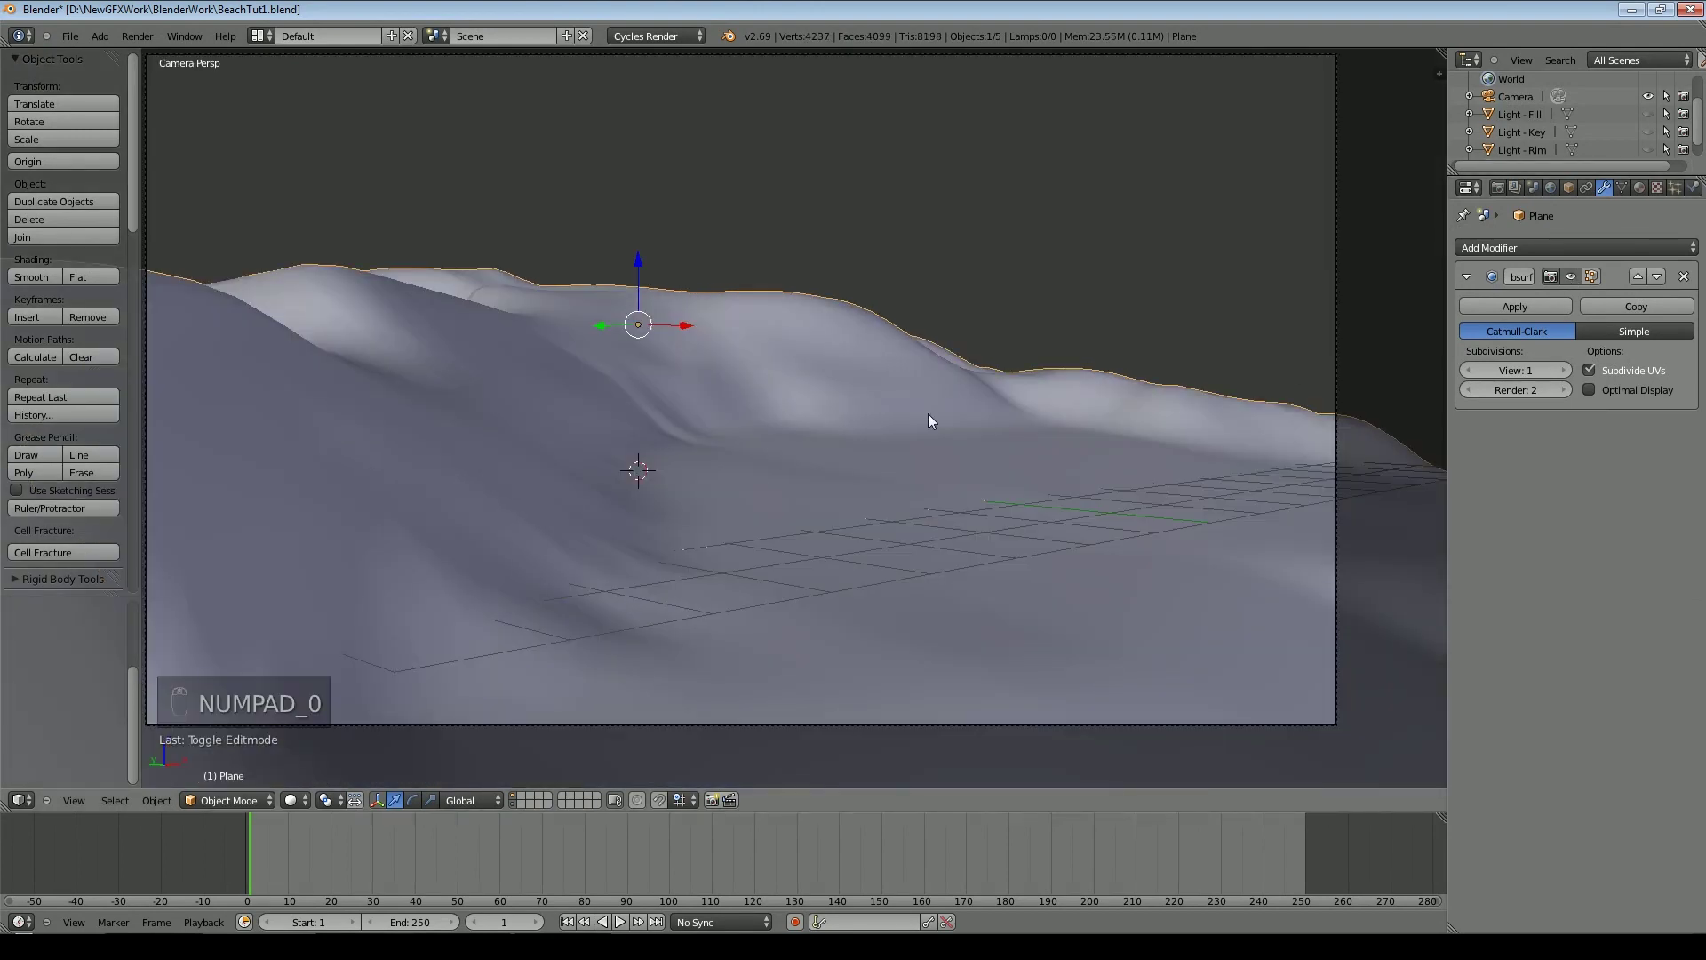
In top view, select the terrain's whole mesh in Edit Mode and unwrap its UVs with Unwrap
key("KP_7")
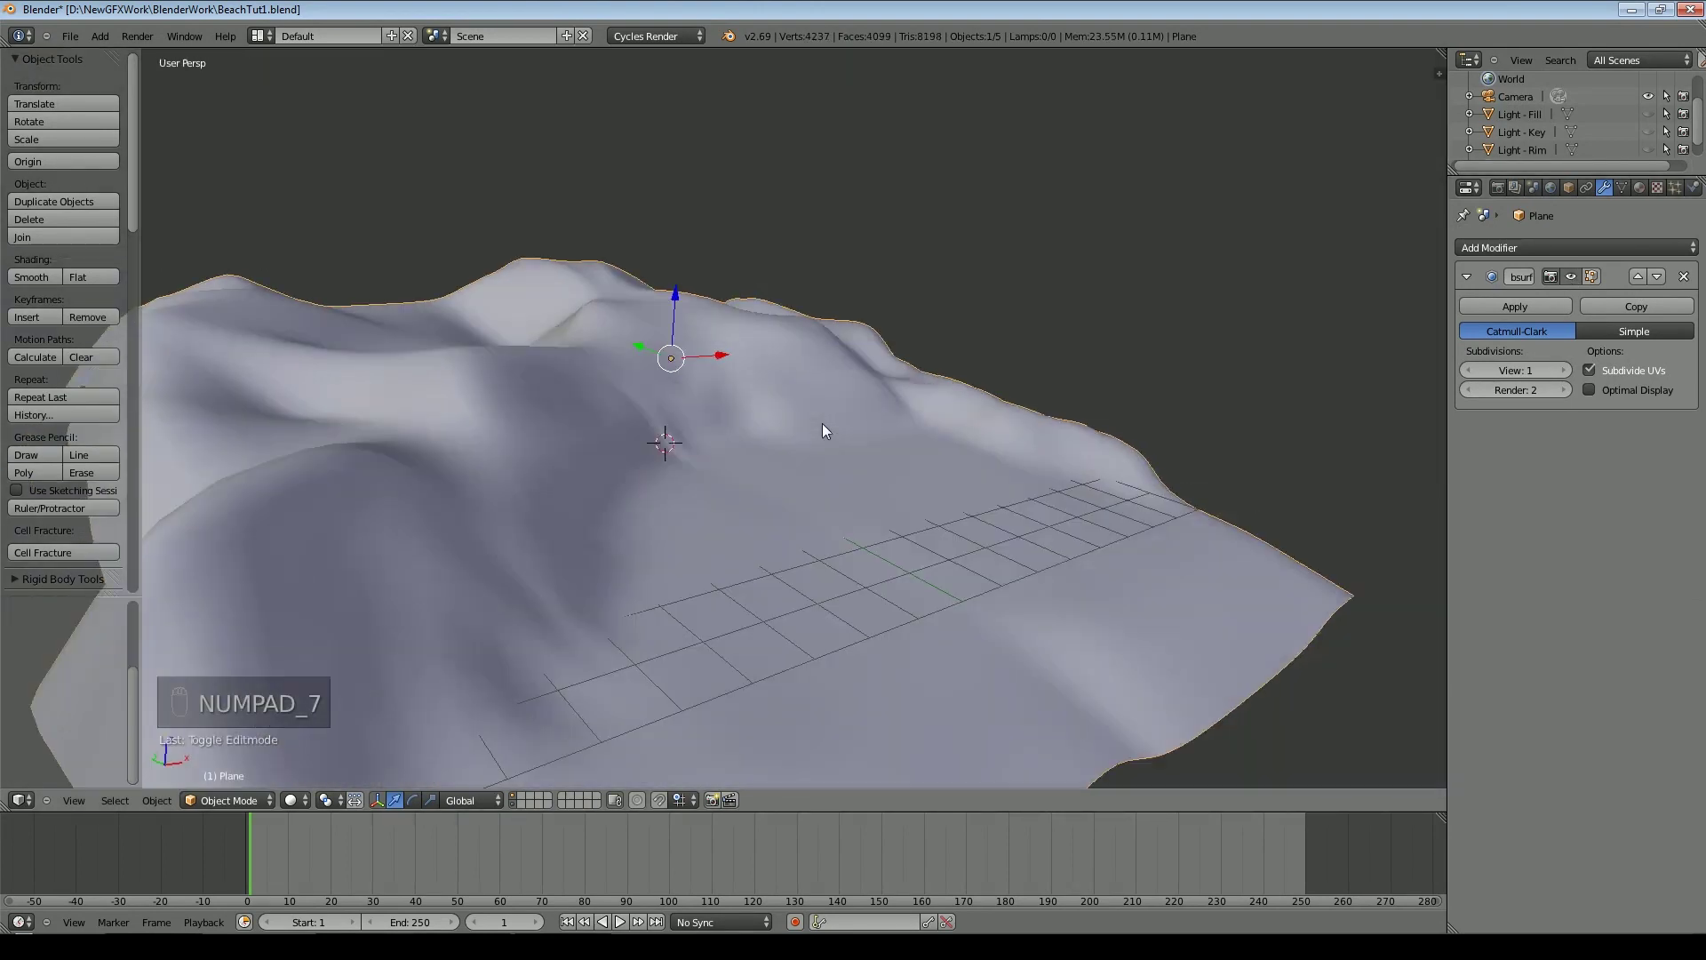
key("Tab")
key("a")
key("a")
key("a")
key("u")
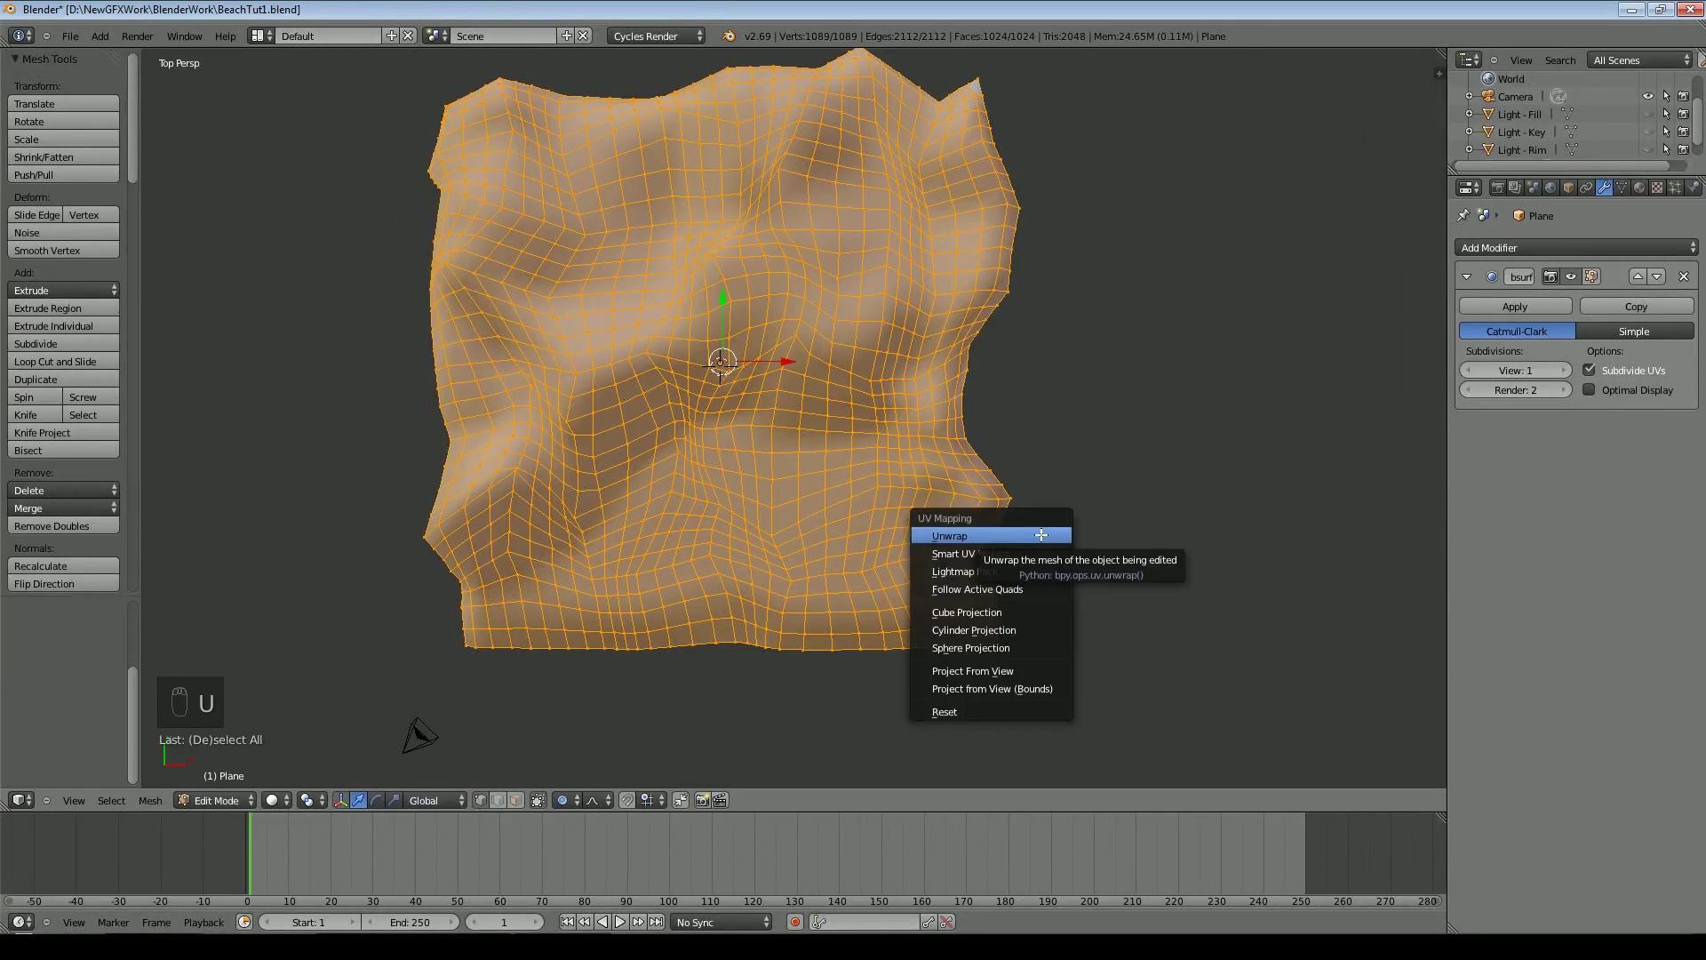
left_click(1040, 535)
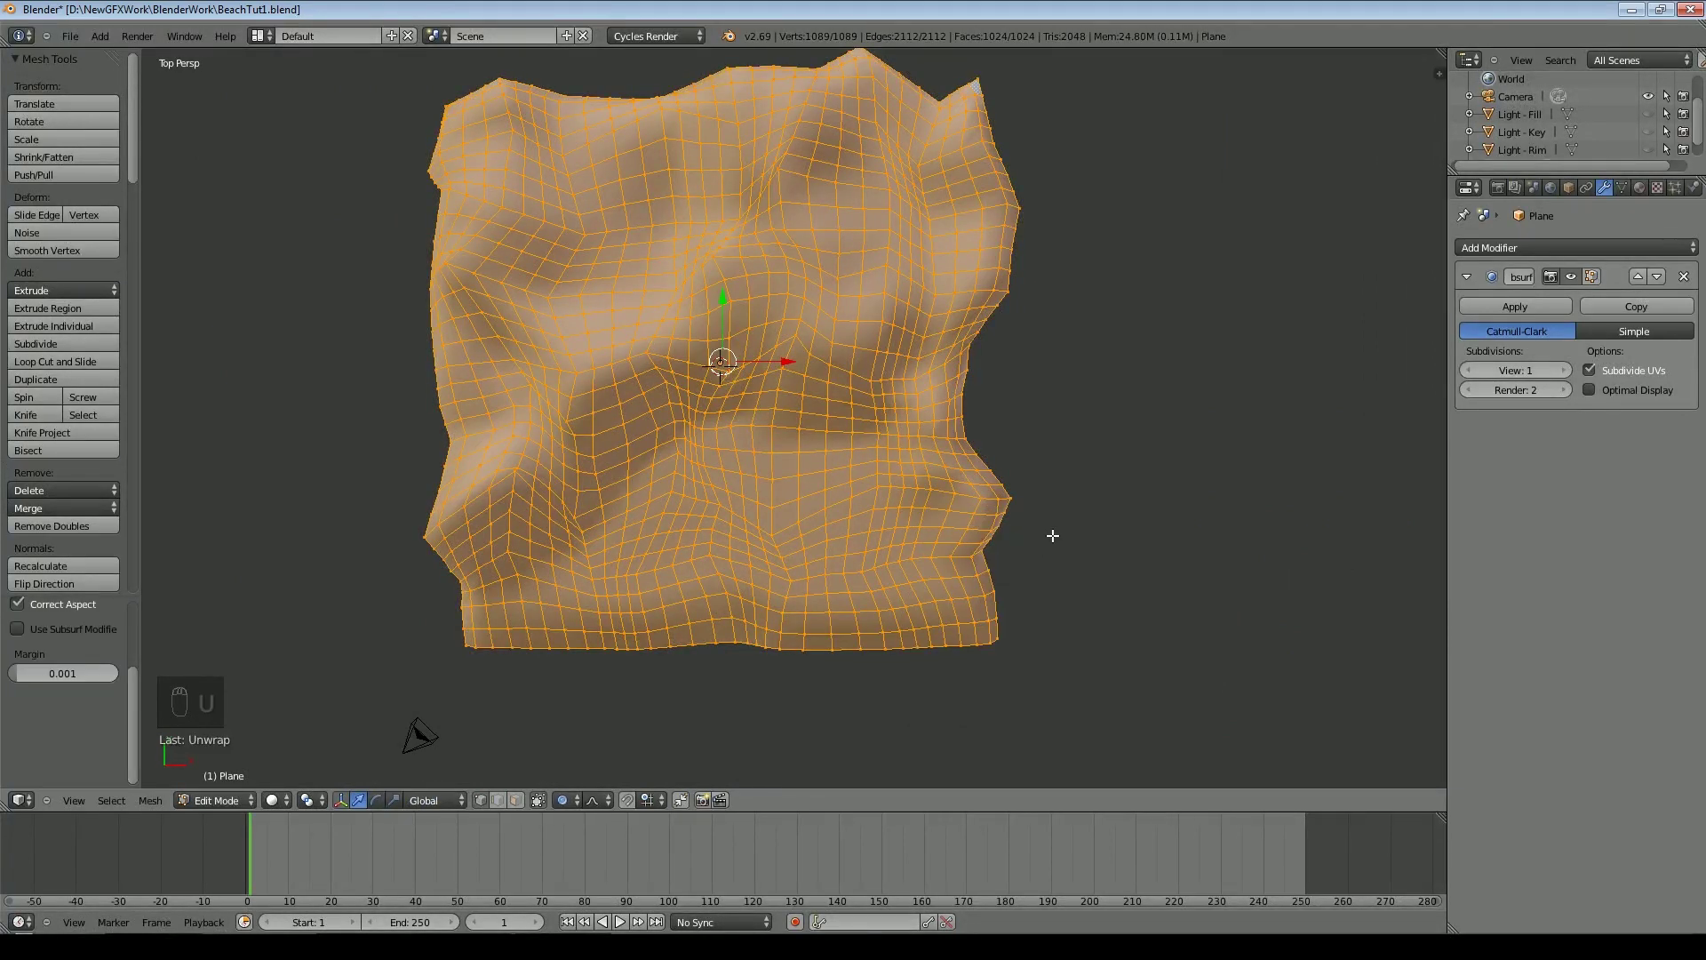
Split the 3D view vertically and turn the new area into a UV/Image Editor showing the terrain's UV layout
left_click_drag(1442, 53, 915, 293)
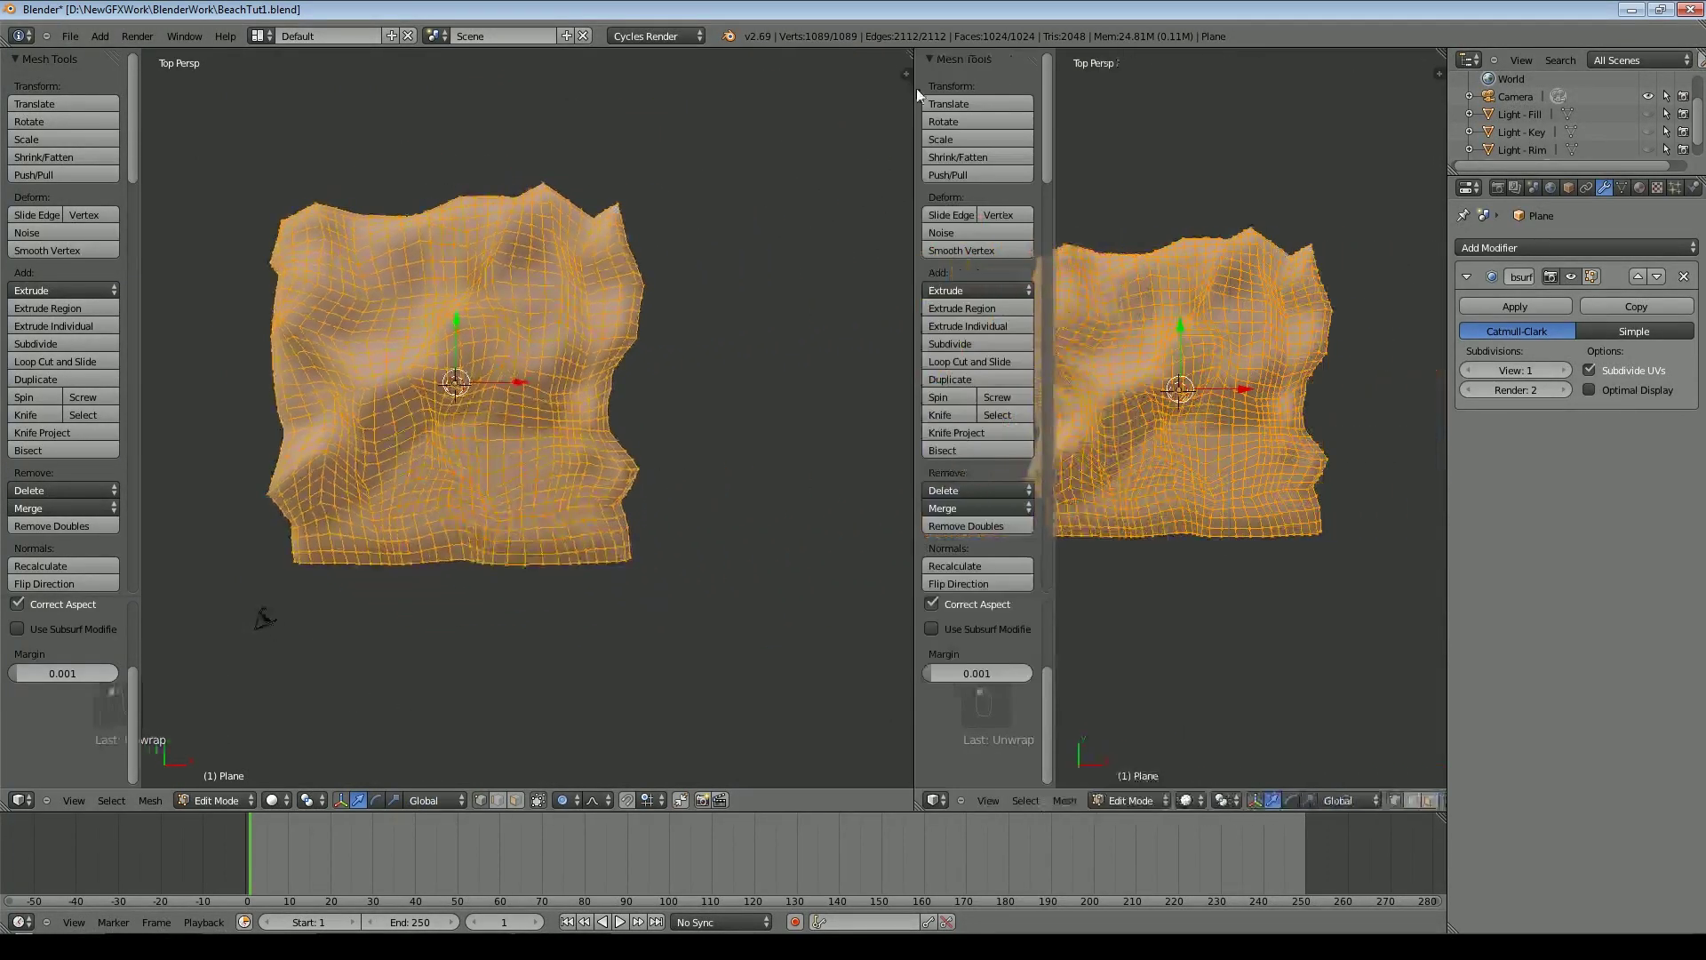
left_click(931, 800)
left_click(986, 675)
scroll(1138, 633, "up", 3)
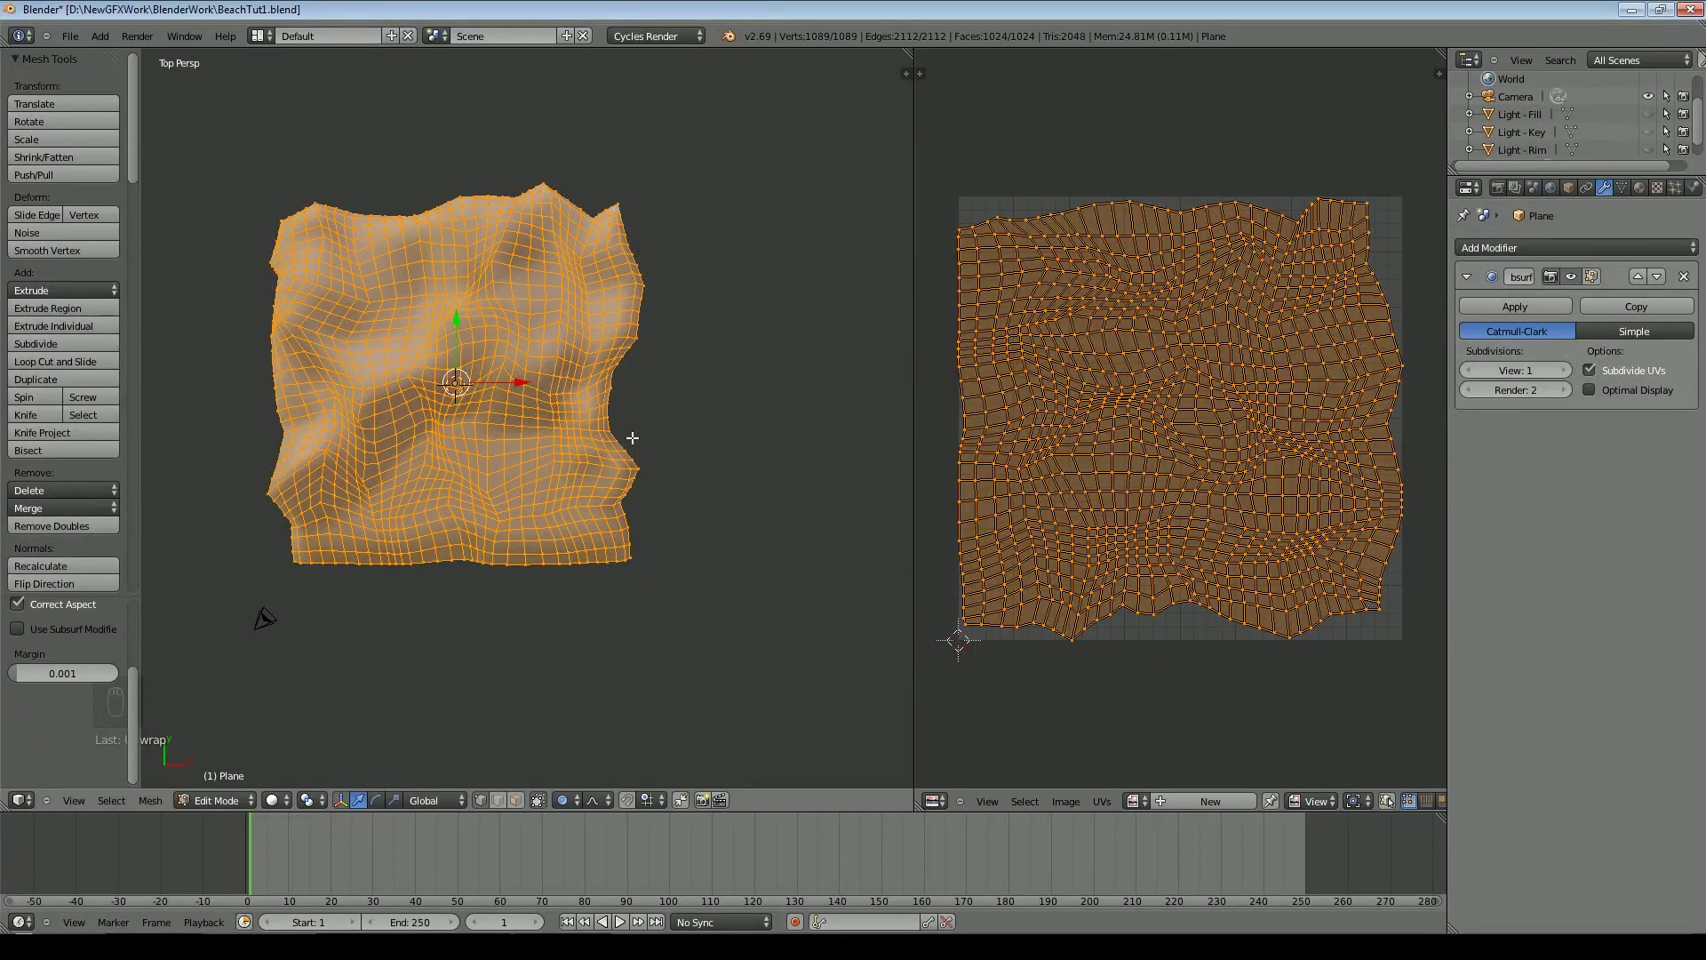
Run Minimize Stretch on the terrain's UV layout with blend 0.00 and accept the relaxed result
middle_click_drag(666, 461, 689, 364)
middle_click_drag(508, 464, 612, 491)
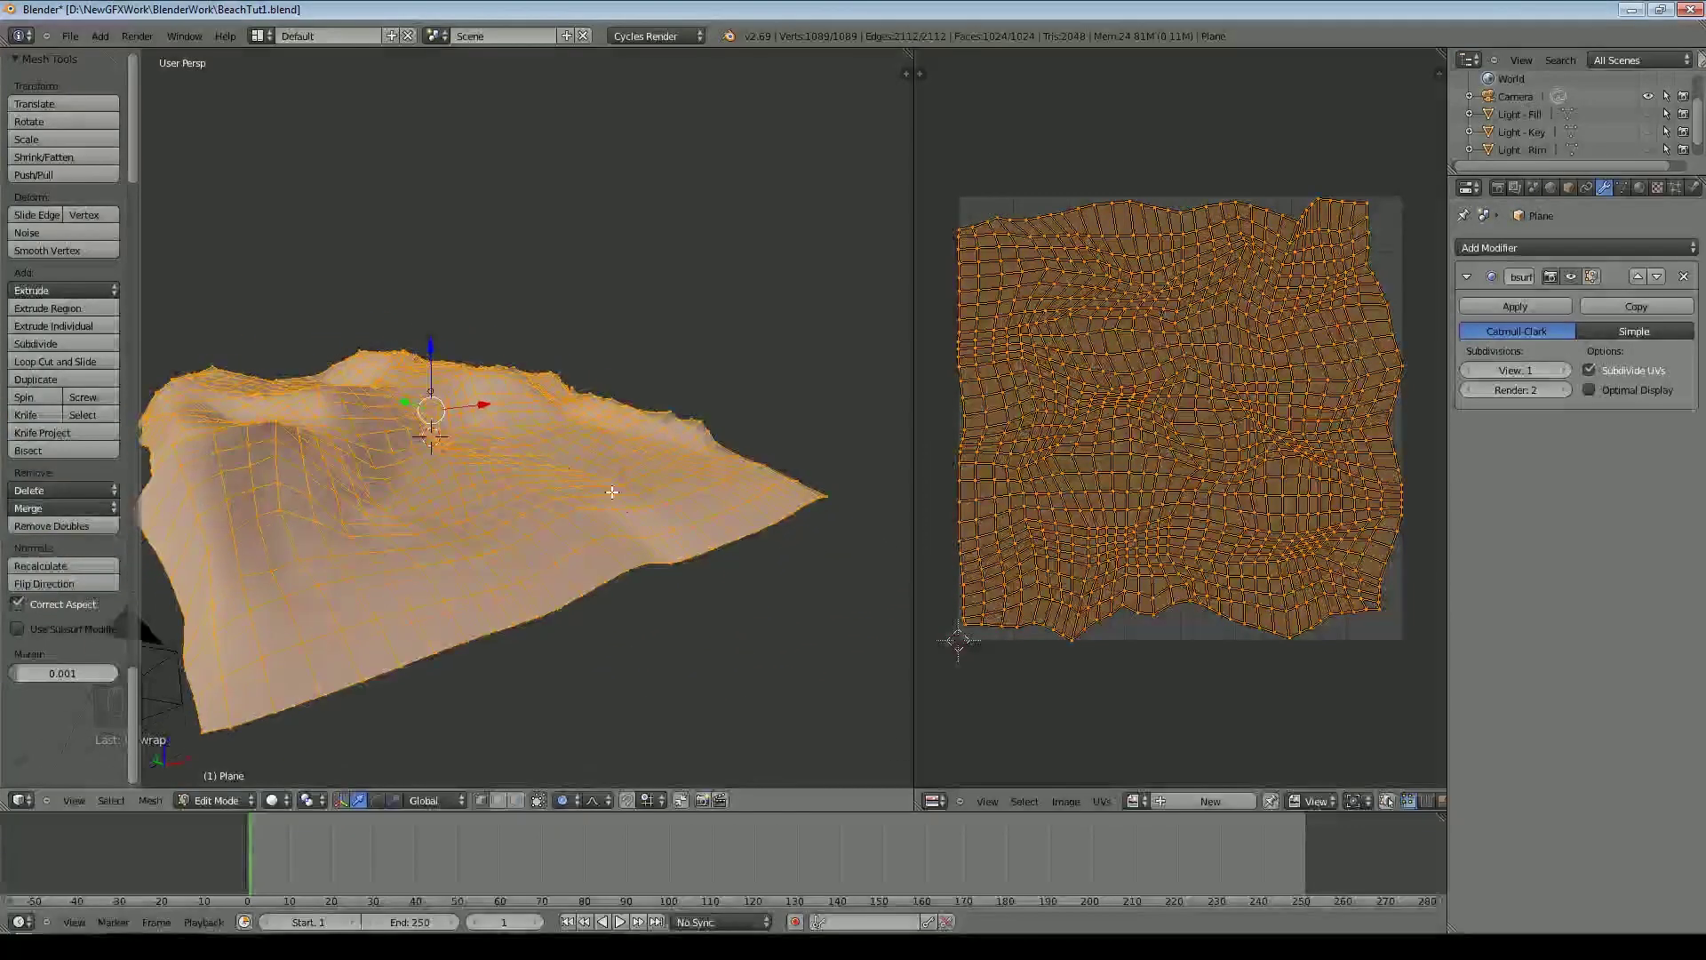
scroll(612, 491, "up", 3)
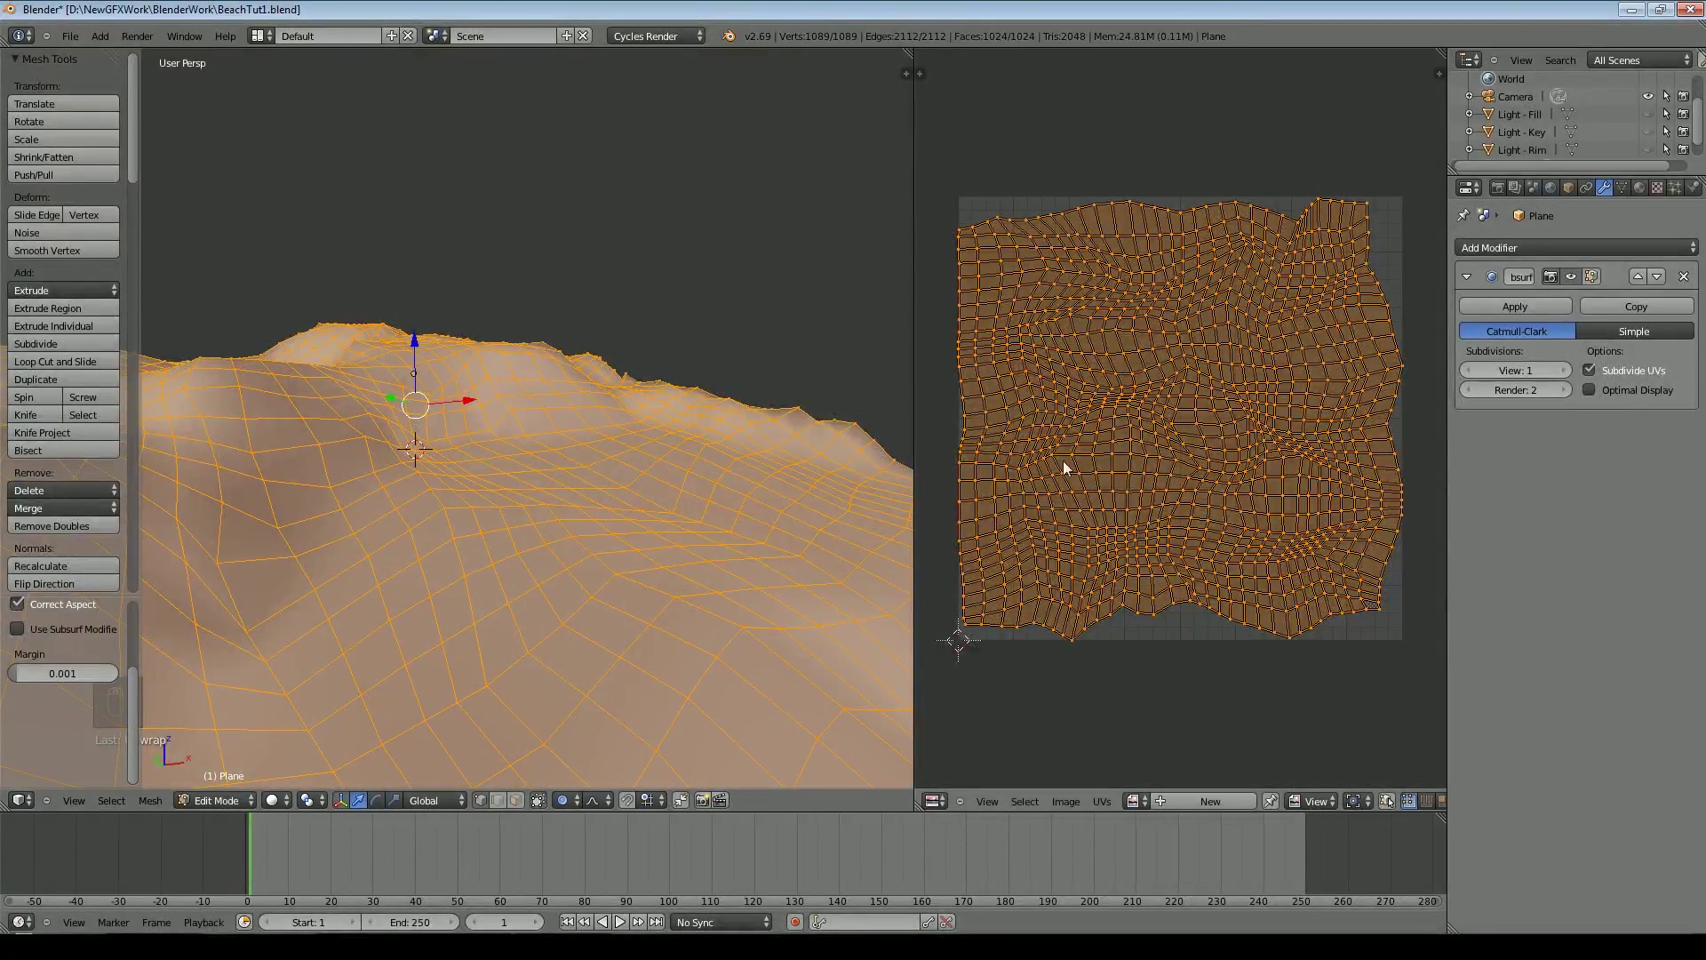
left_click(1101, 802)
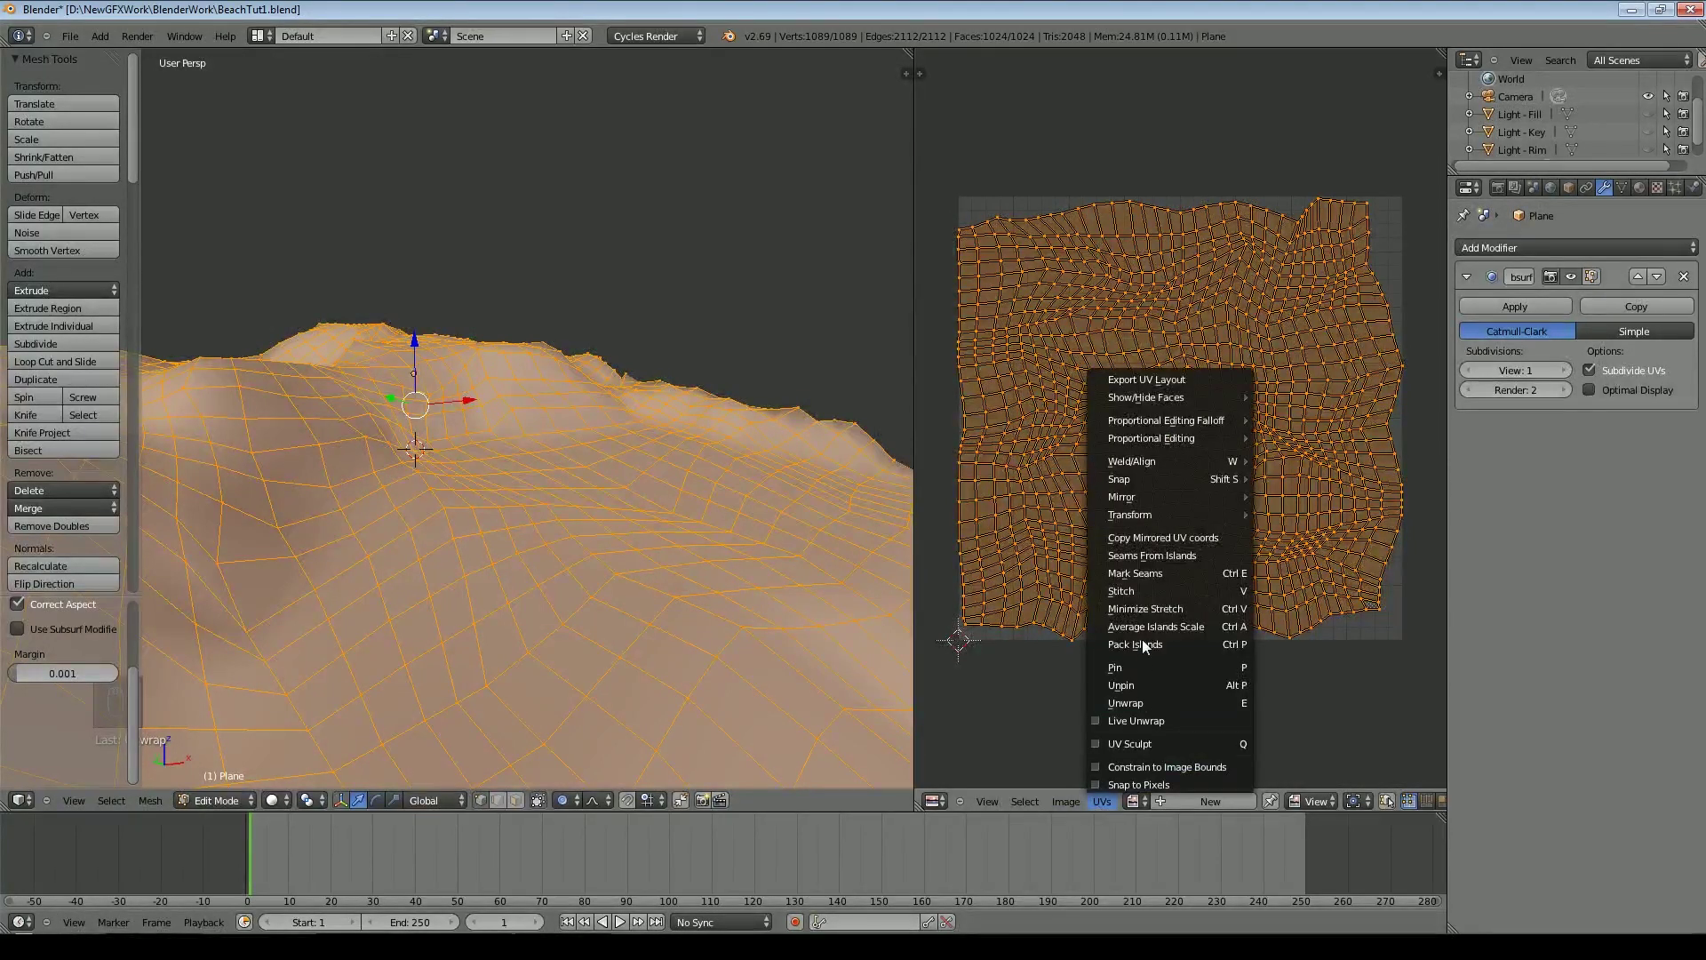
left_click(1142, 608)
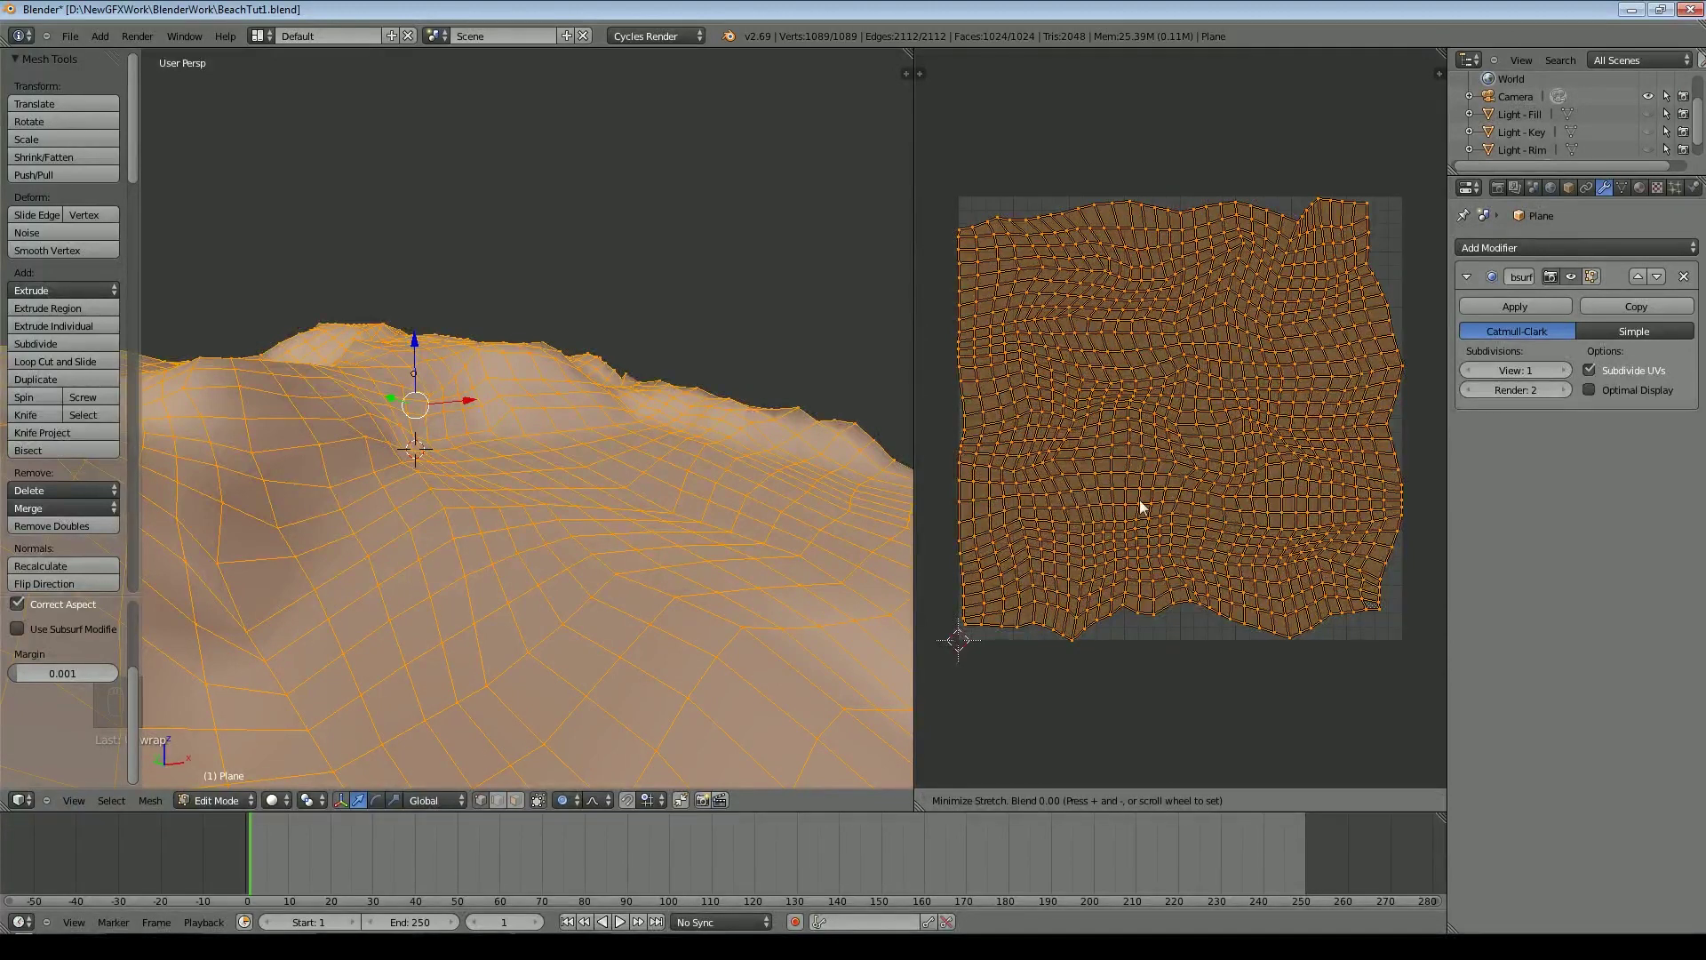
scroll(1205, 570, "up", 3)
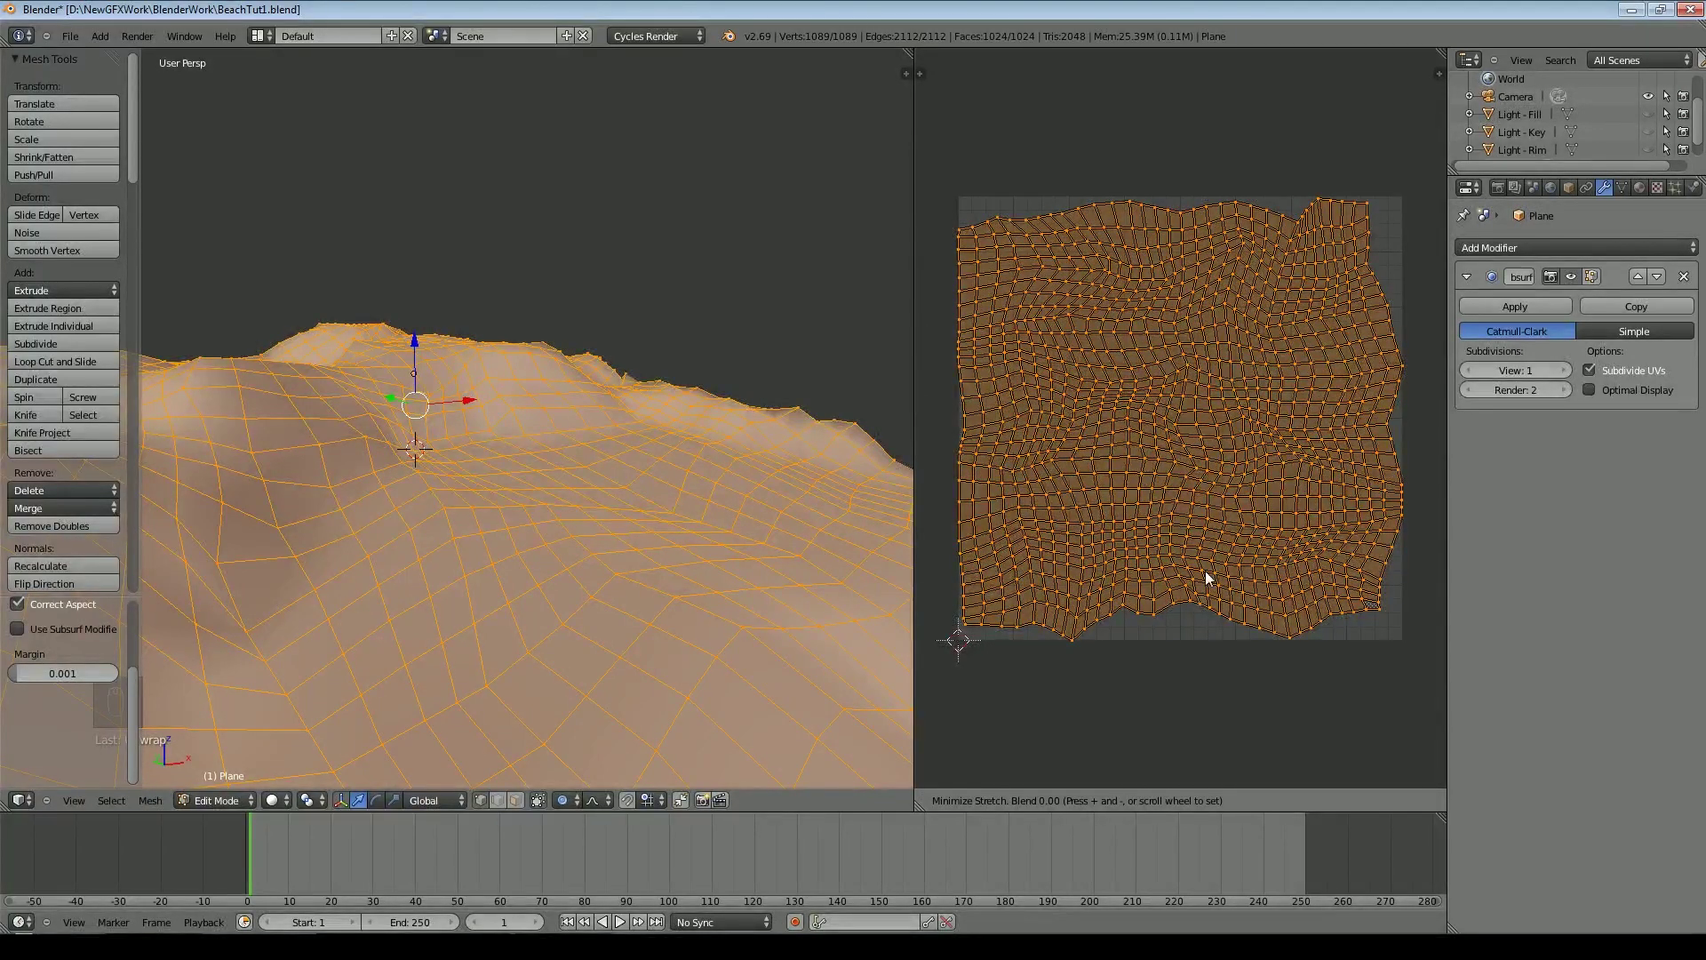
scroll(1205, 570, "down", 3)
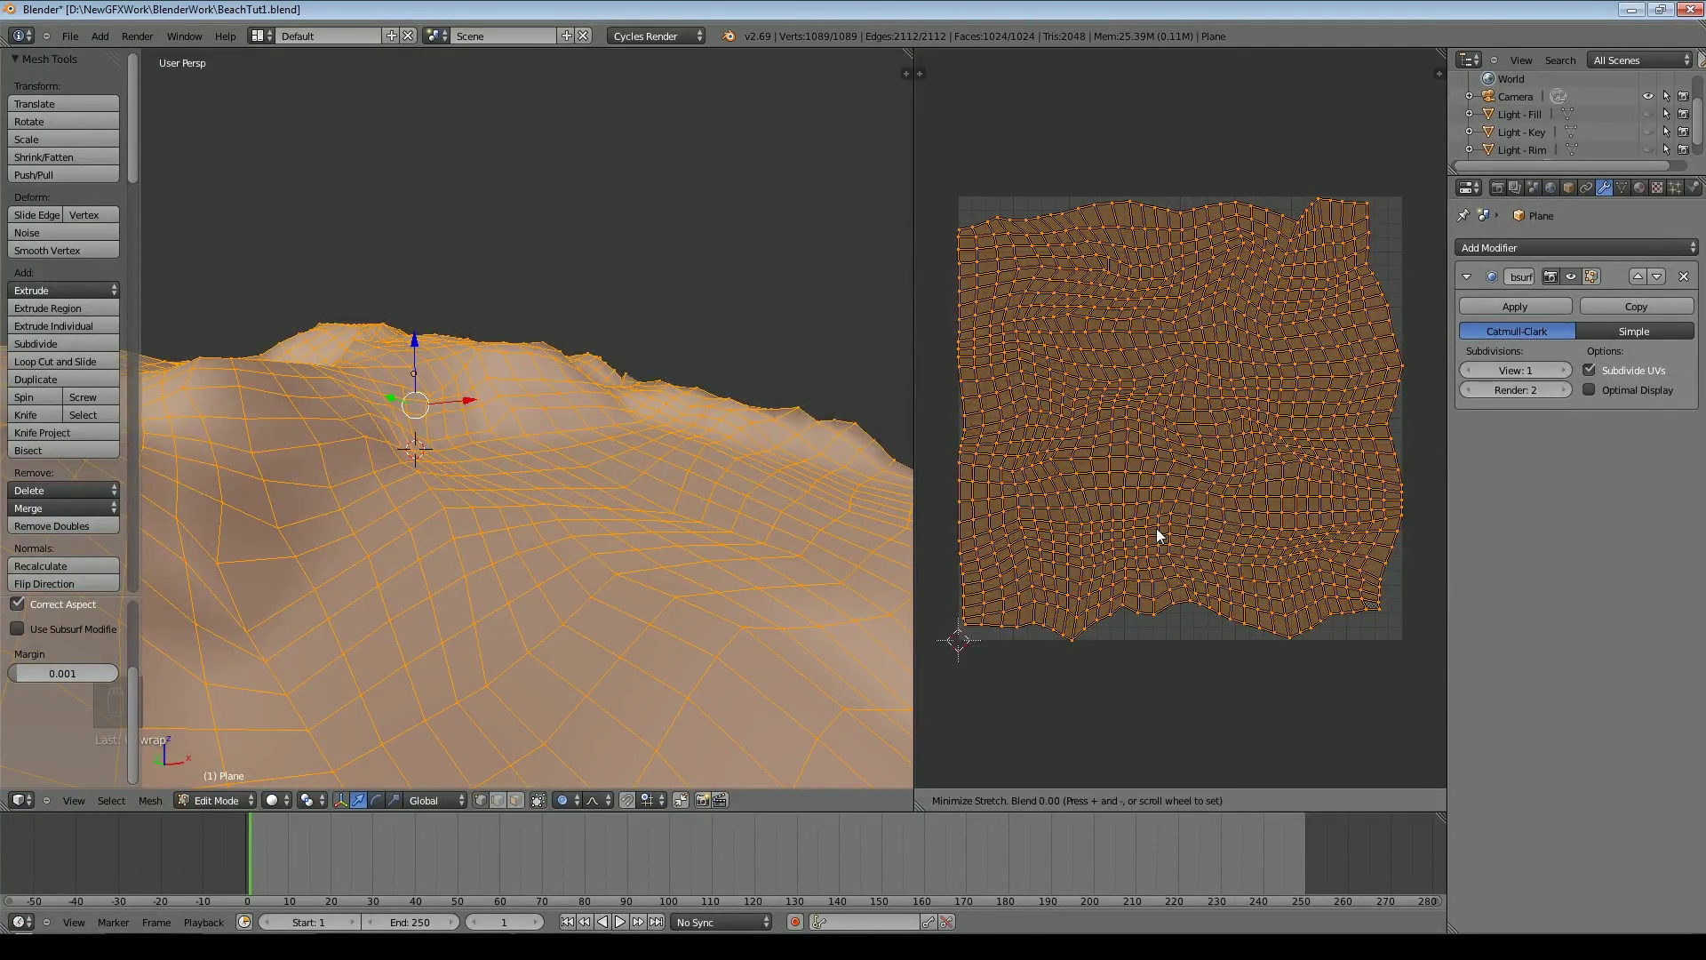
left_click(1106, 642)
middle_click_drag(1112, 631, 1107, 640)
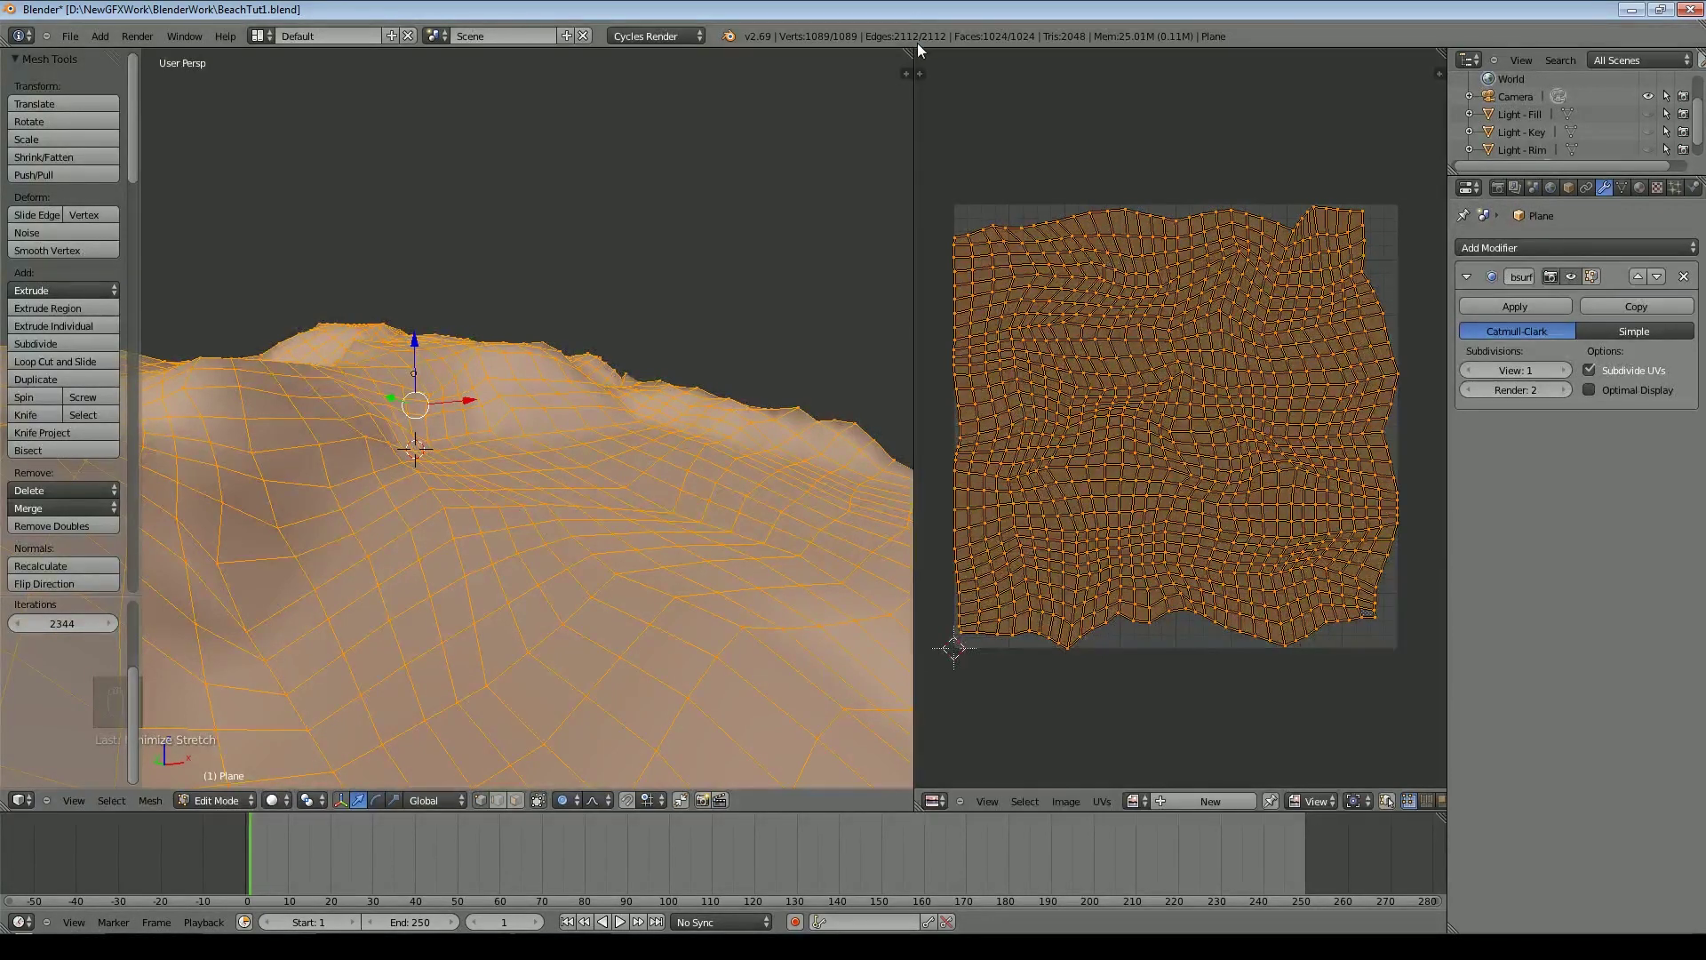
Set up a new image for the terrain's UVs named TheLand with a width and height of 2048
key("Tab")
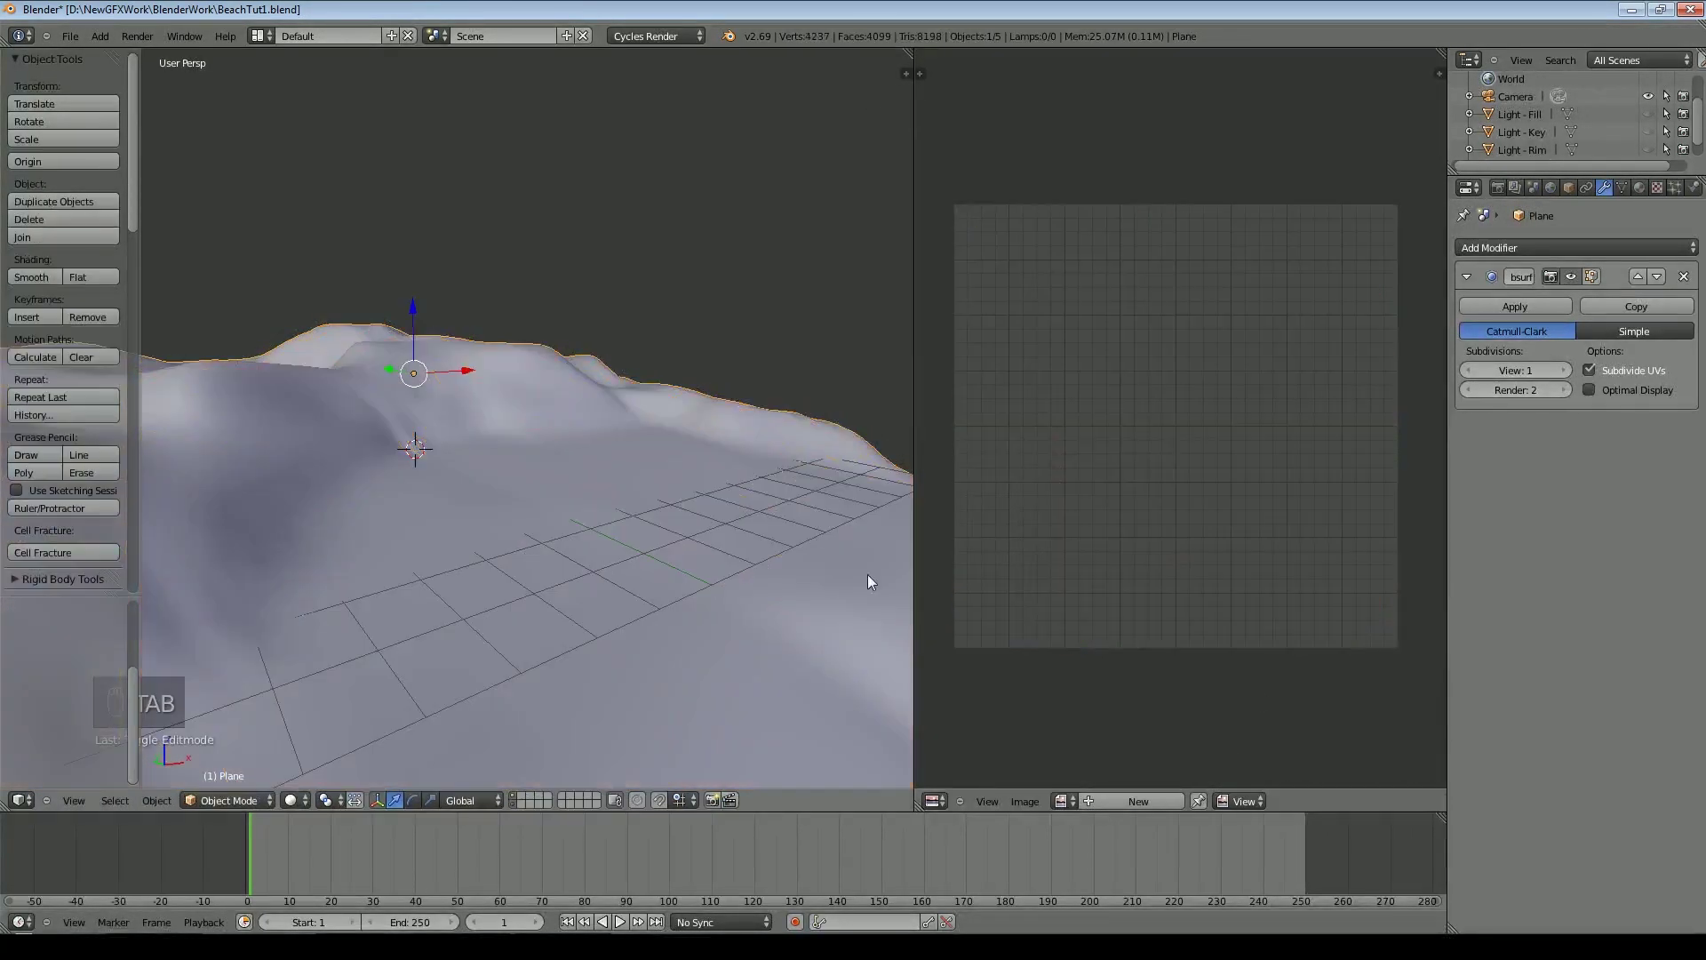
key("Tab")
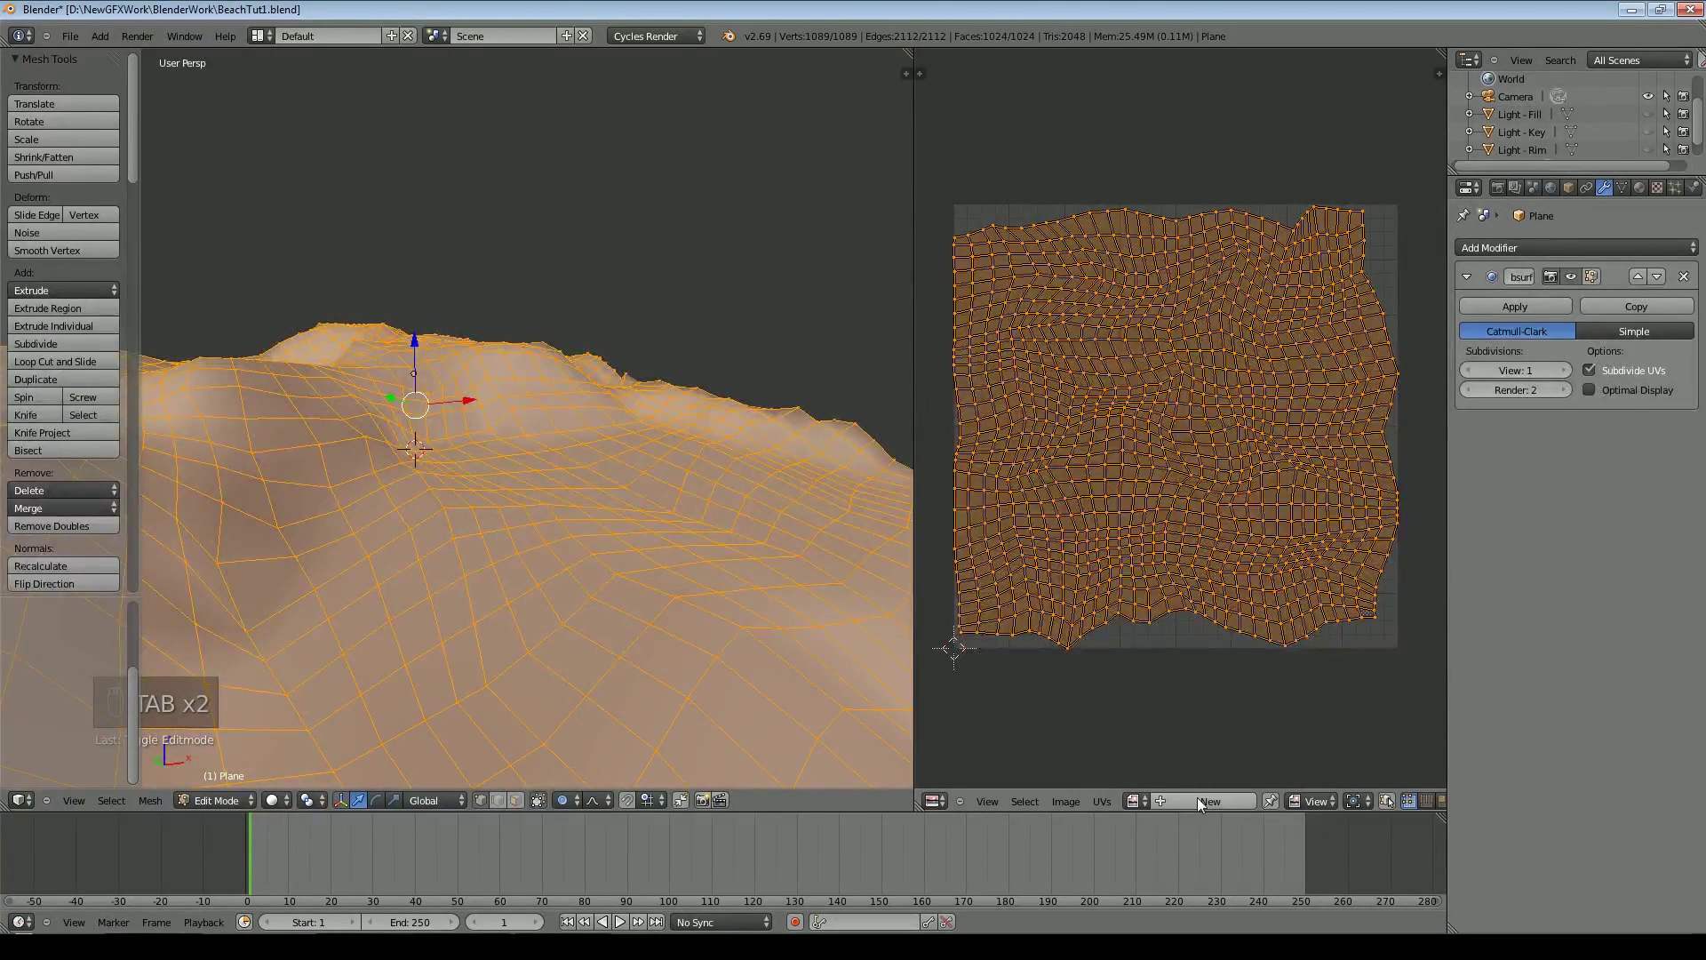
left_click(1198, 802)
left_click(1291, 755)
type("TheLand")
key("Tab")
type("2048")
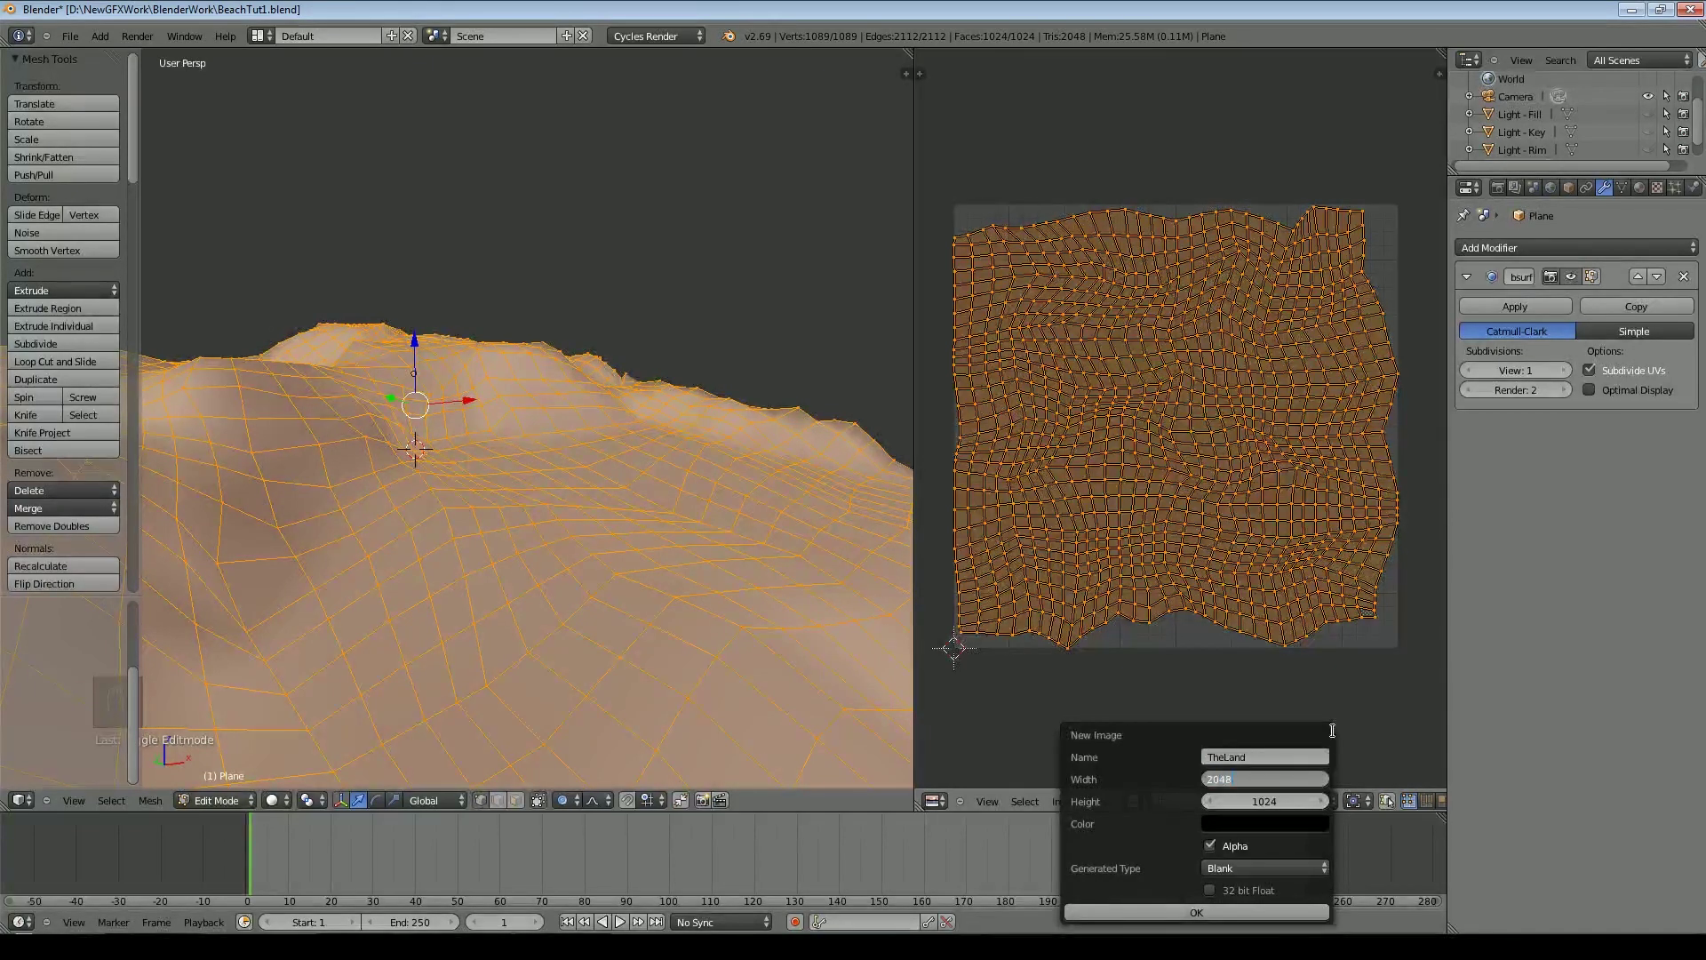
key("Tab")
type("2")
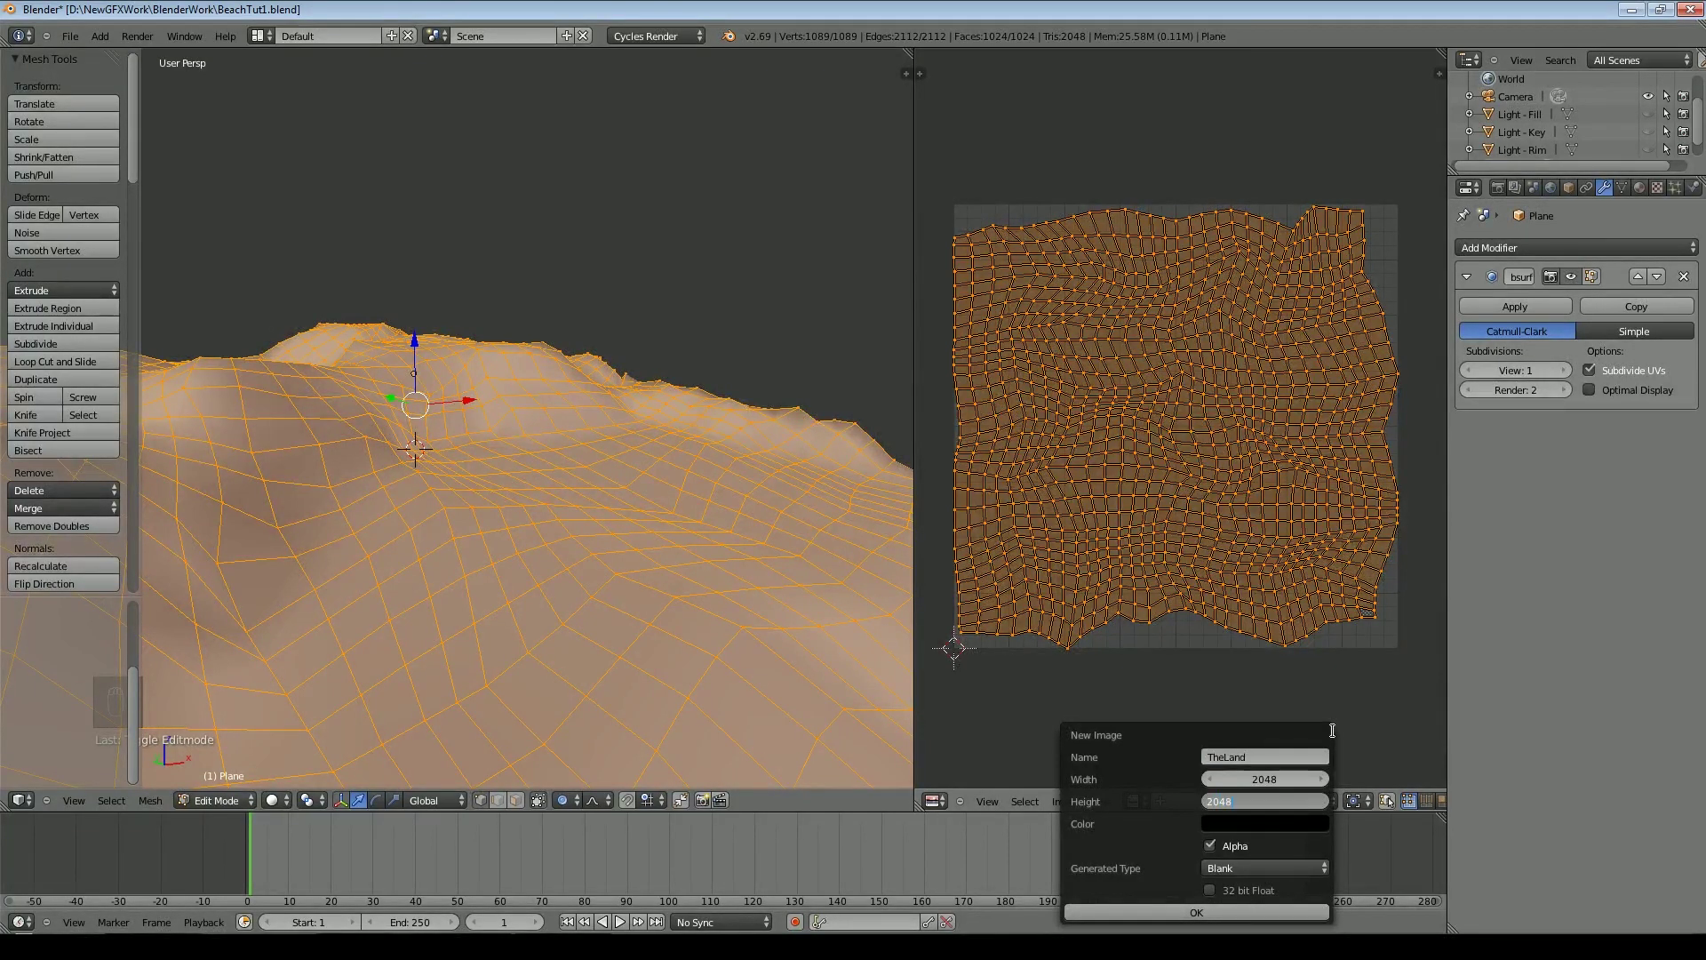
Set the new image's fill color to white and create it with the Blank generated type
left_click(1268, 822)
left_click(1274, 823)
left_click_drag(1352, 681, 1353, 569)
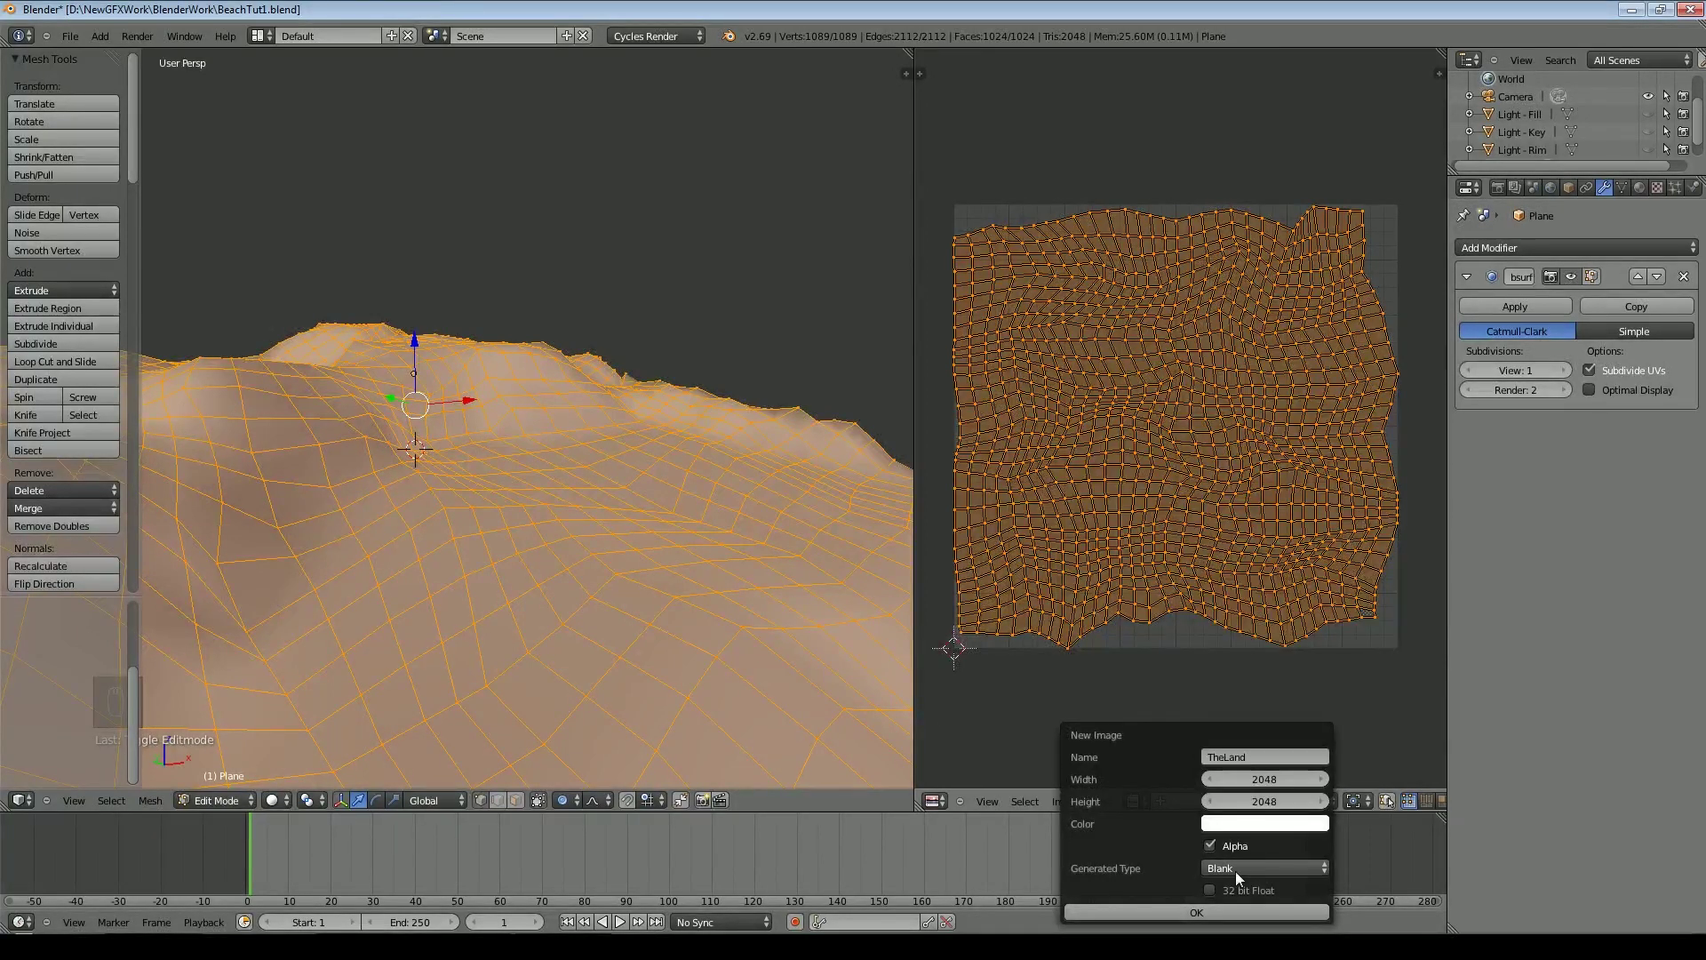
left_click(1186, 909)
scroll(1151, 727, "down", 6)
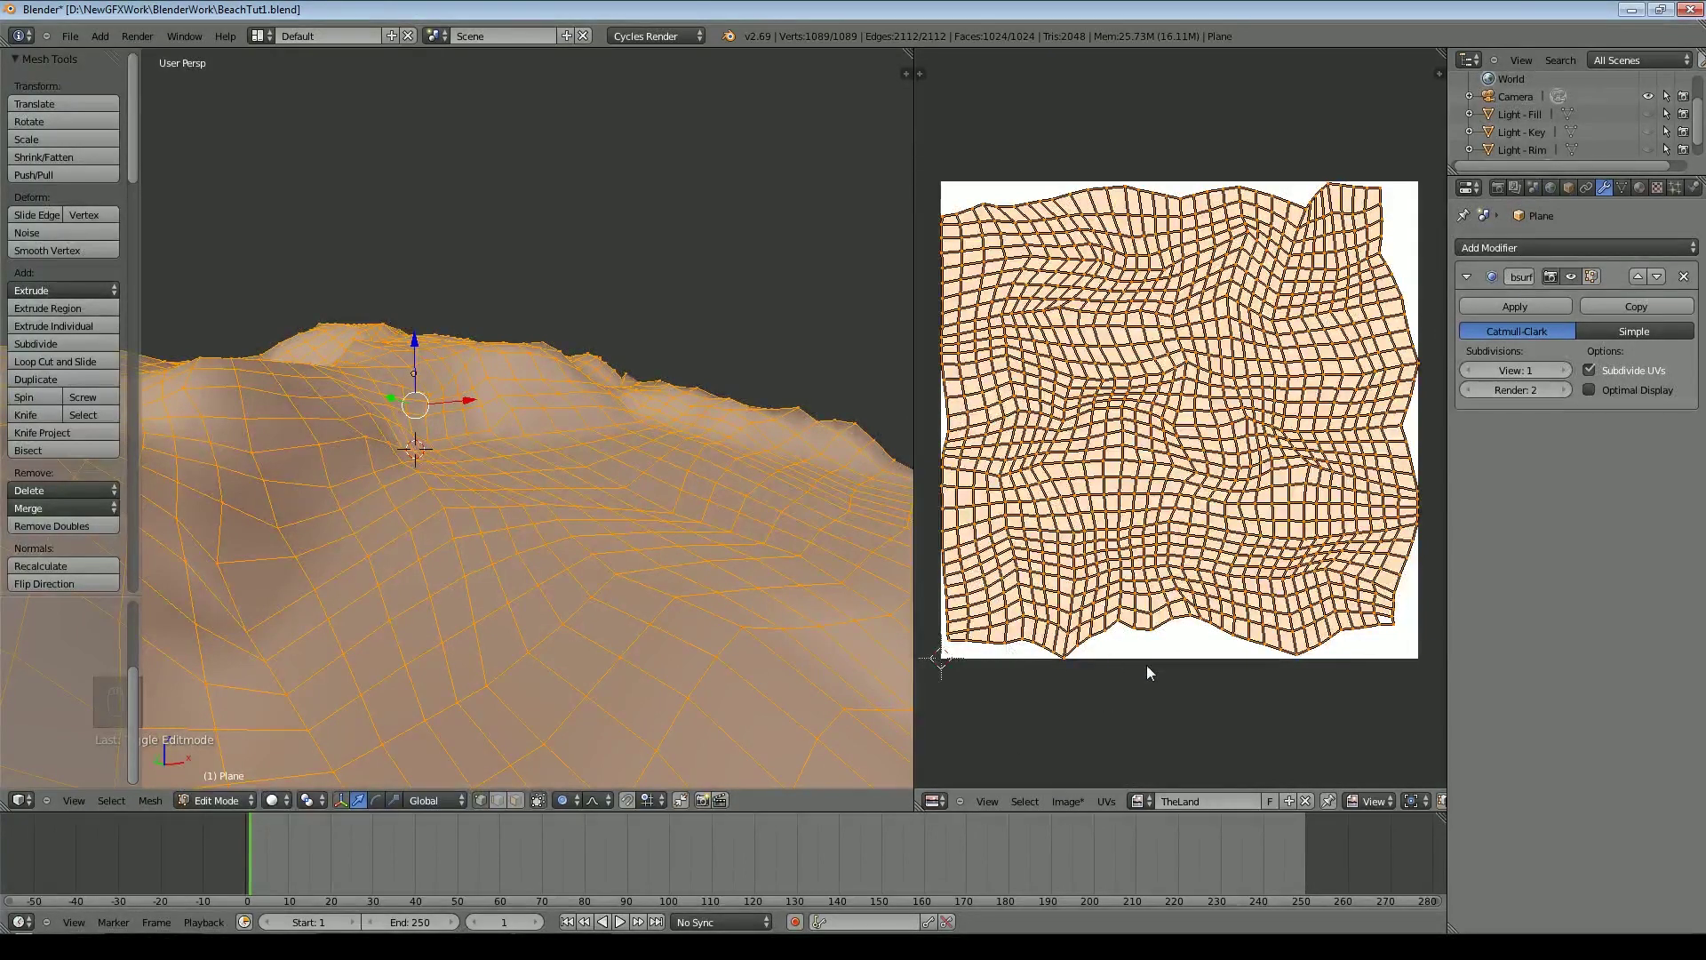
Pack the TheLand image into the file as PNG and return the terrain to Object Mode
left_click(1105, 801)
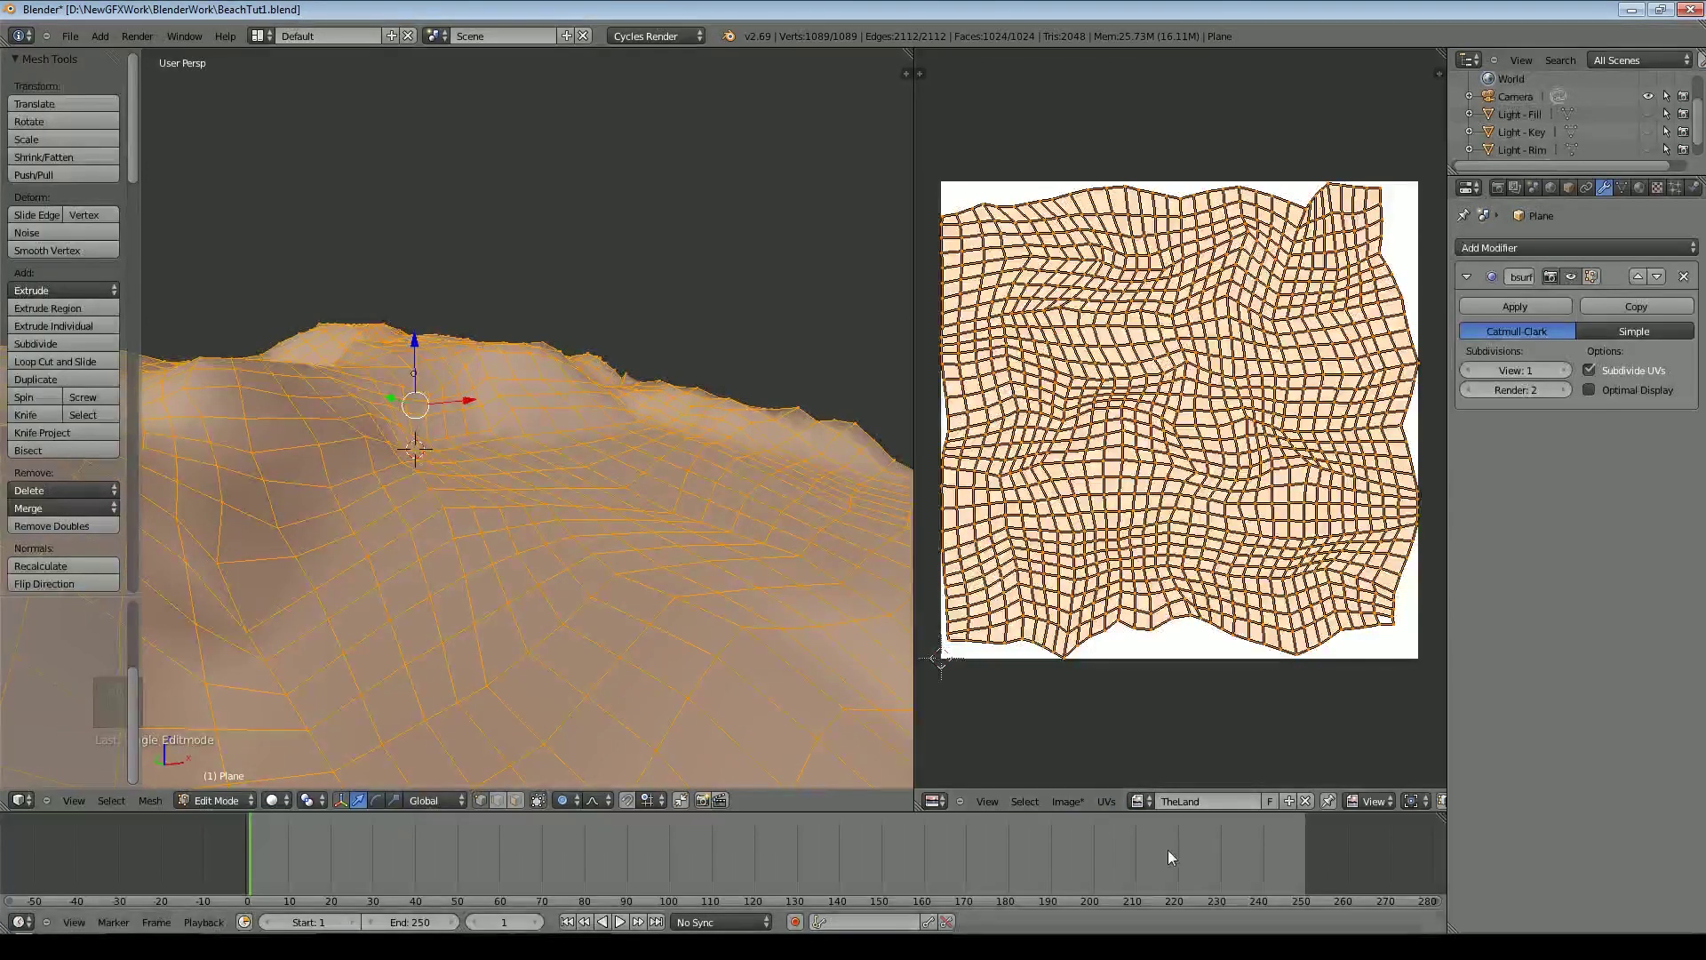
left_click(1112, 802)
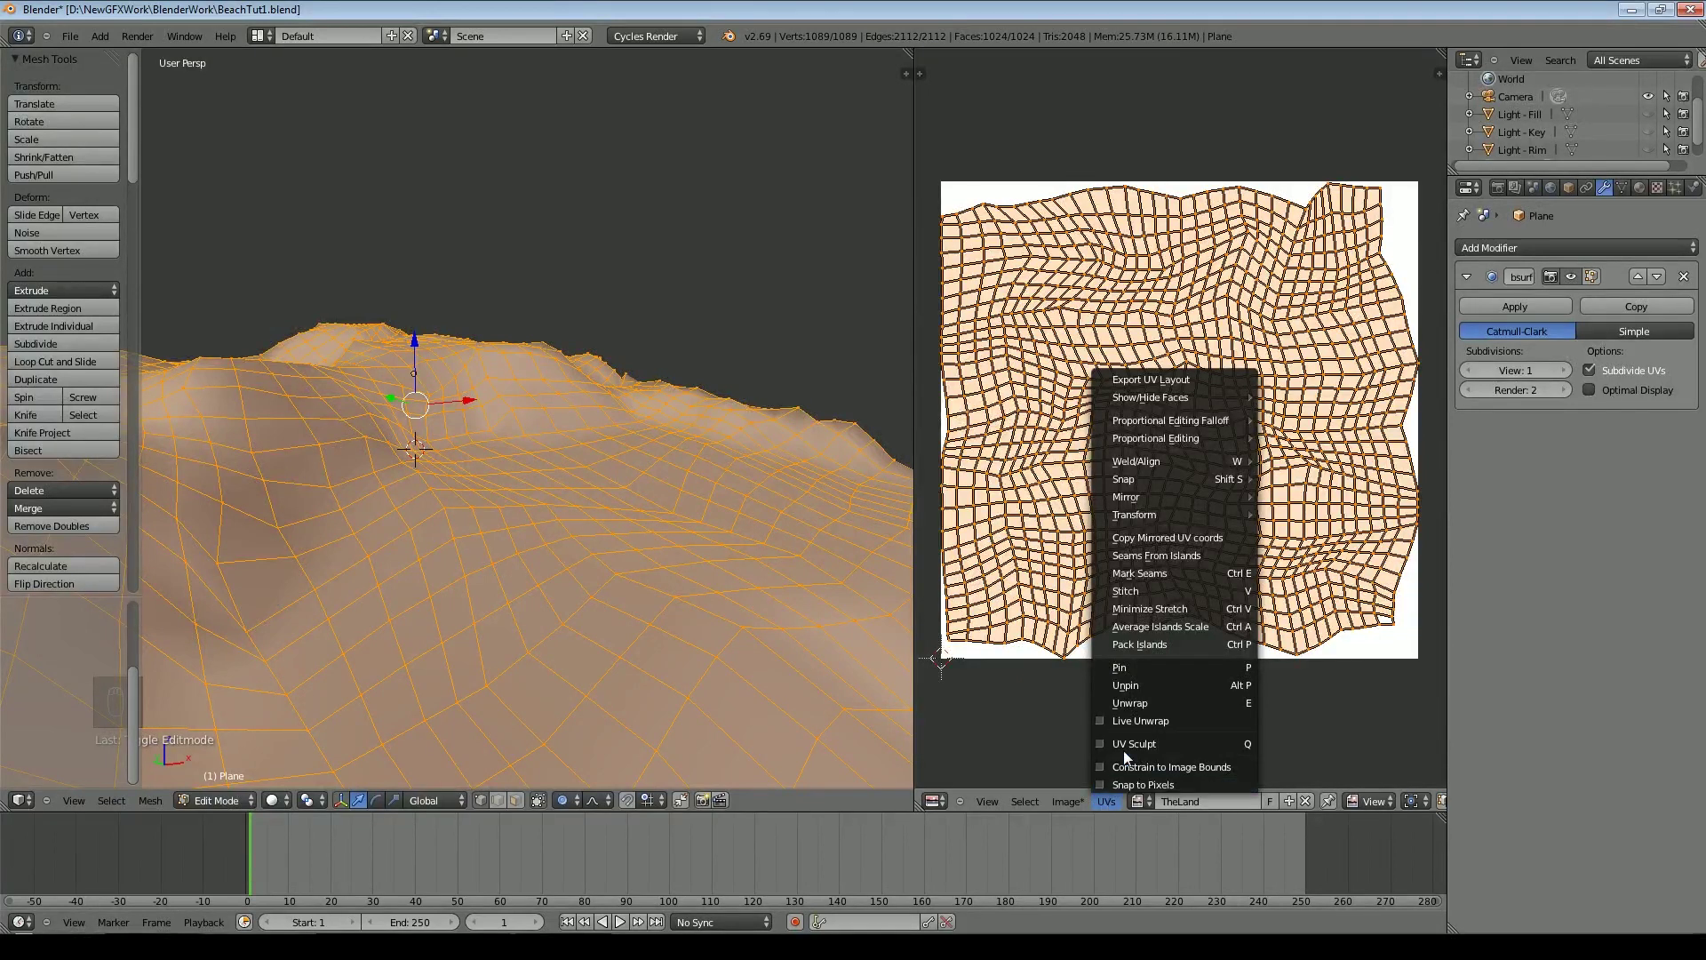
left_click(1069, 802)
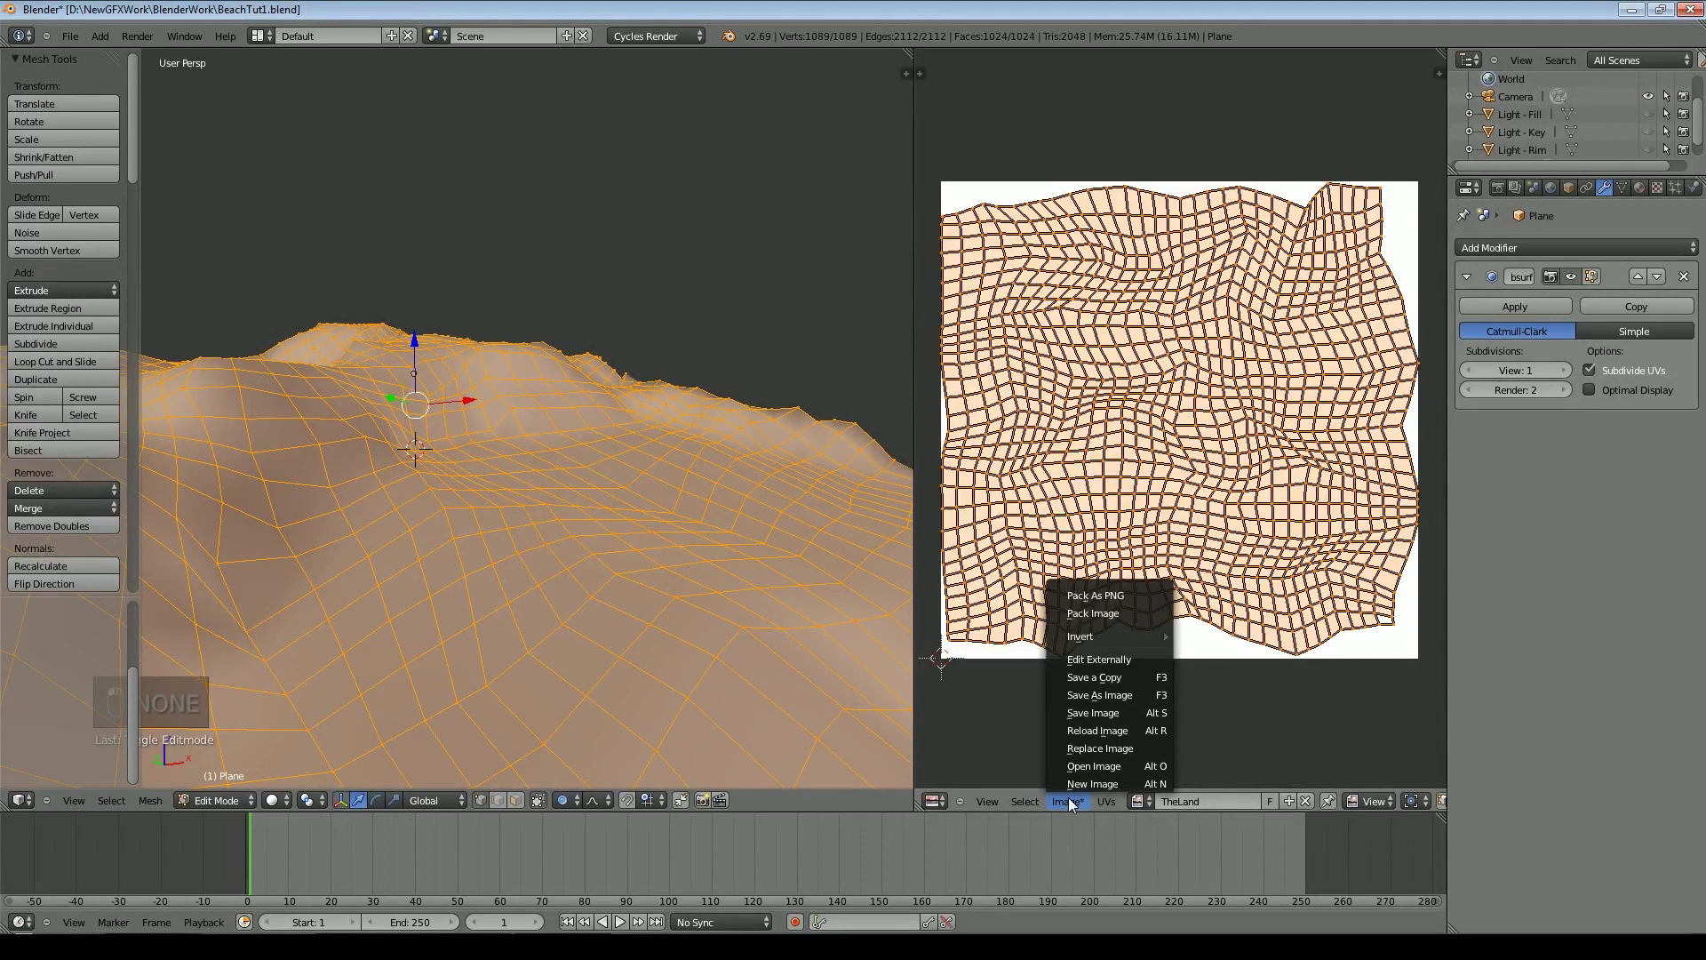
left_click(1089, 597)
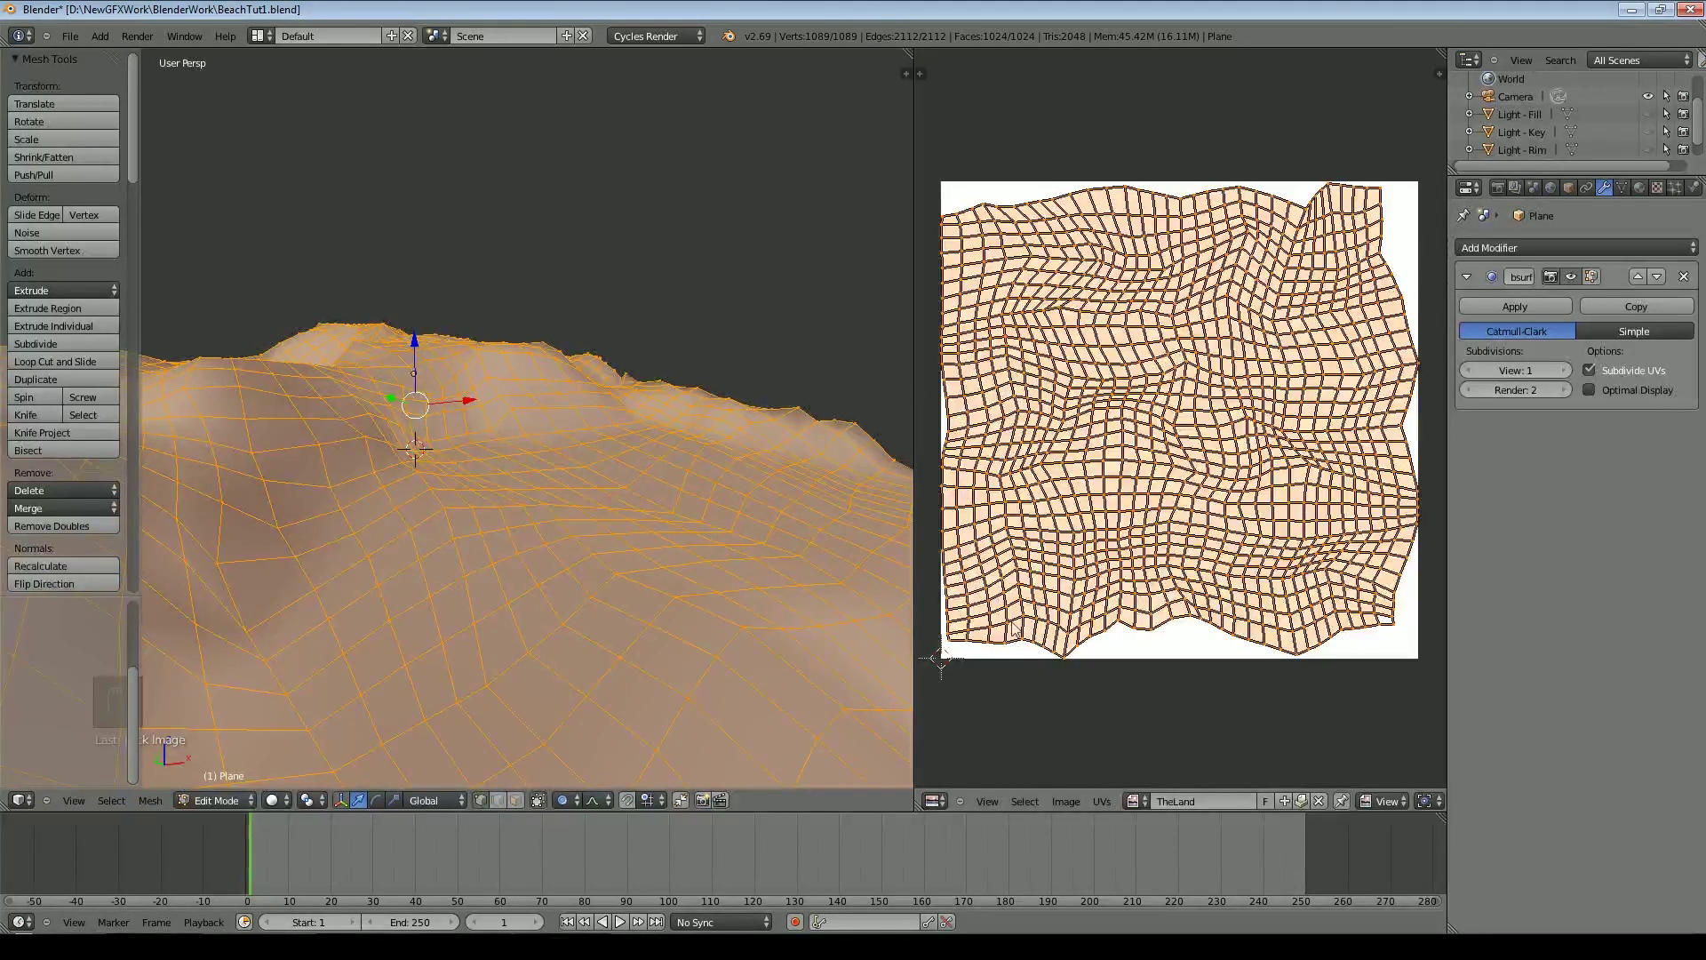
scroll(760, 624, "down", 4)
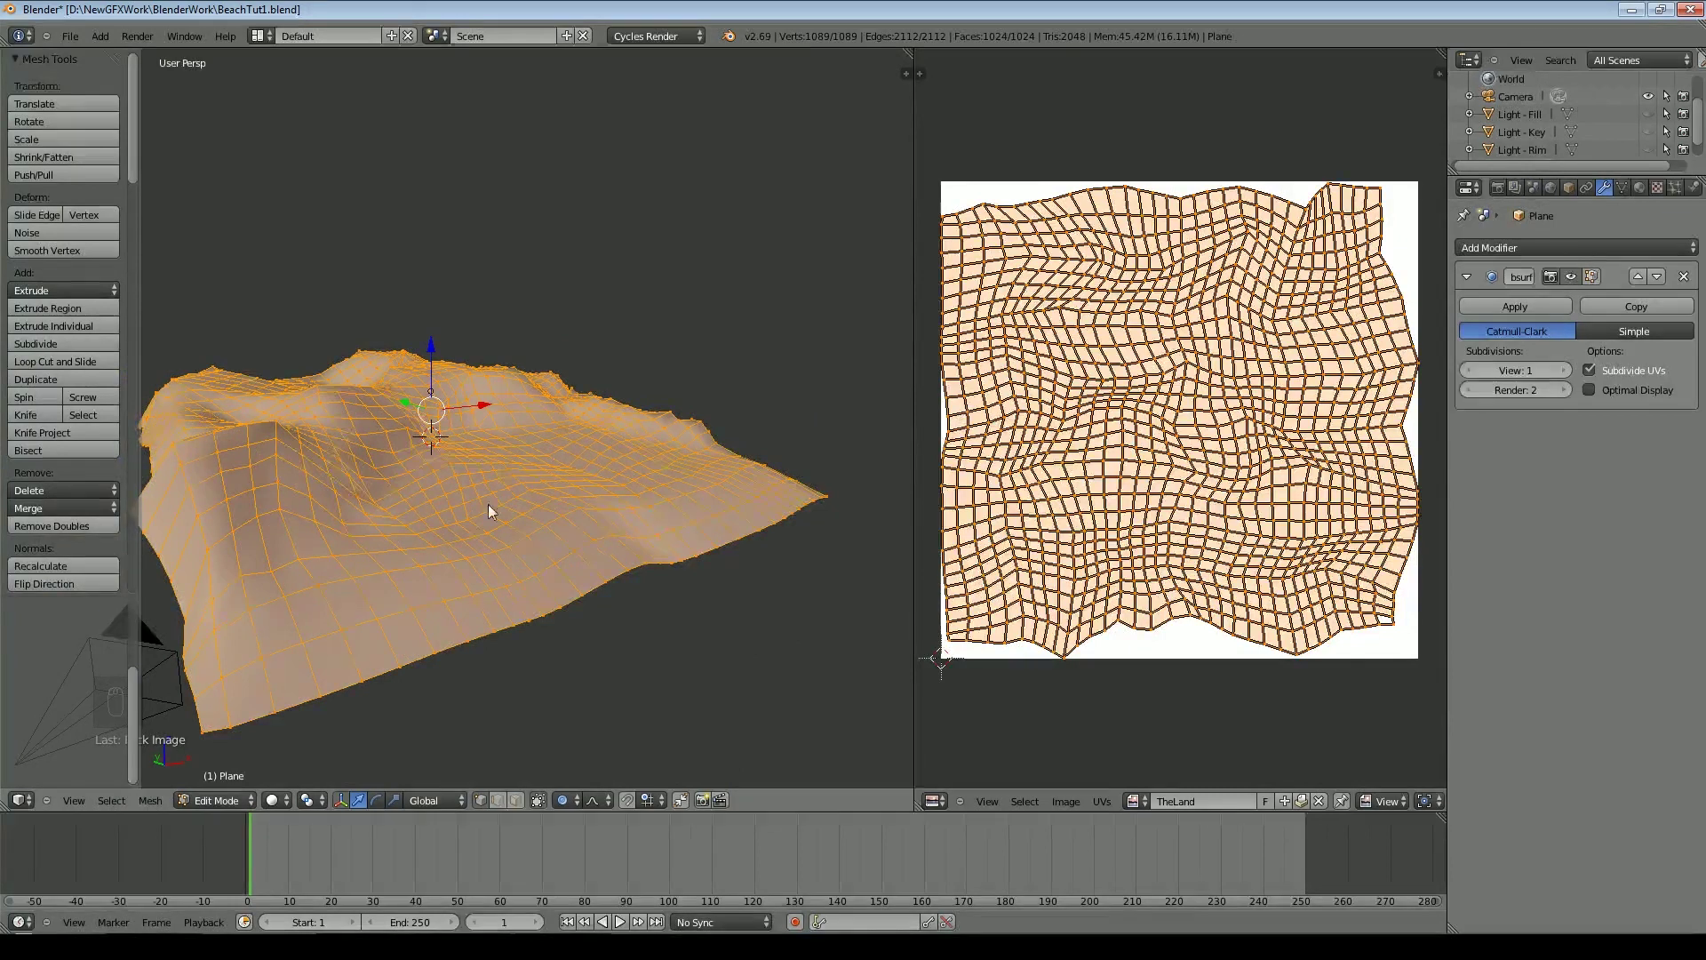
key("Tab")
middle_click_drag(461, 531, 446, 616)
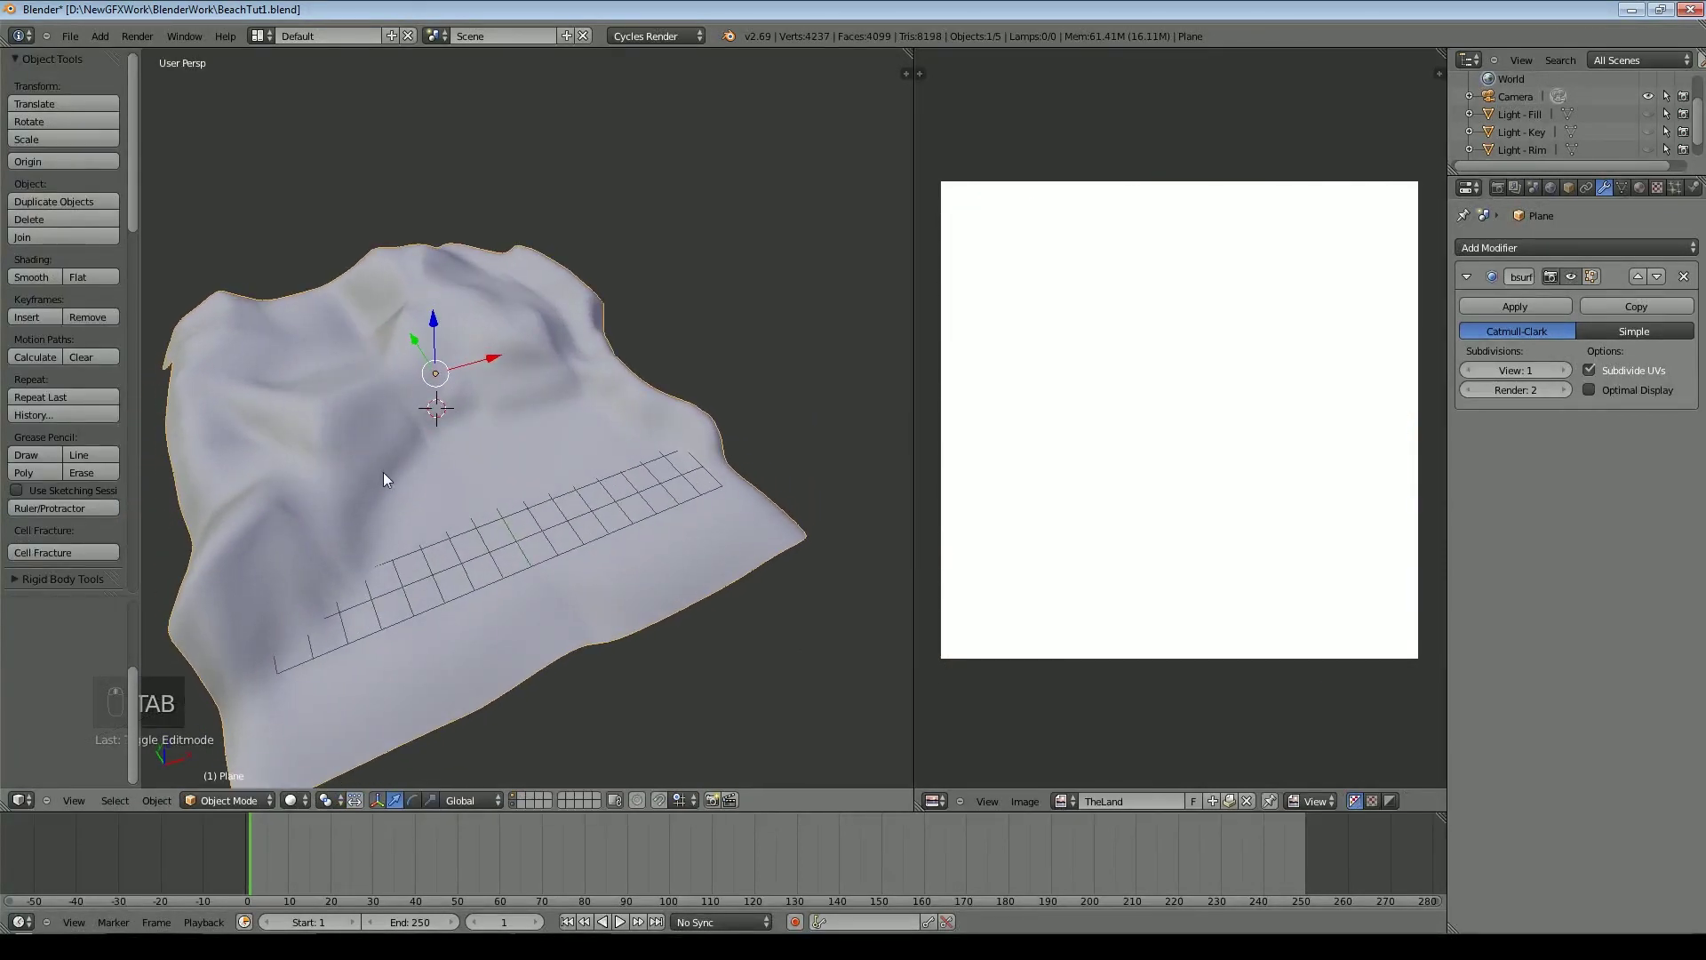
middle_click_drag(382, 471, 448, 428)
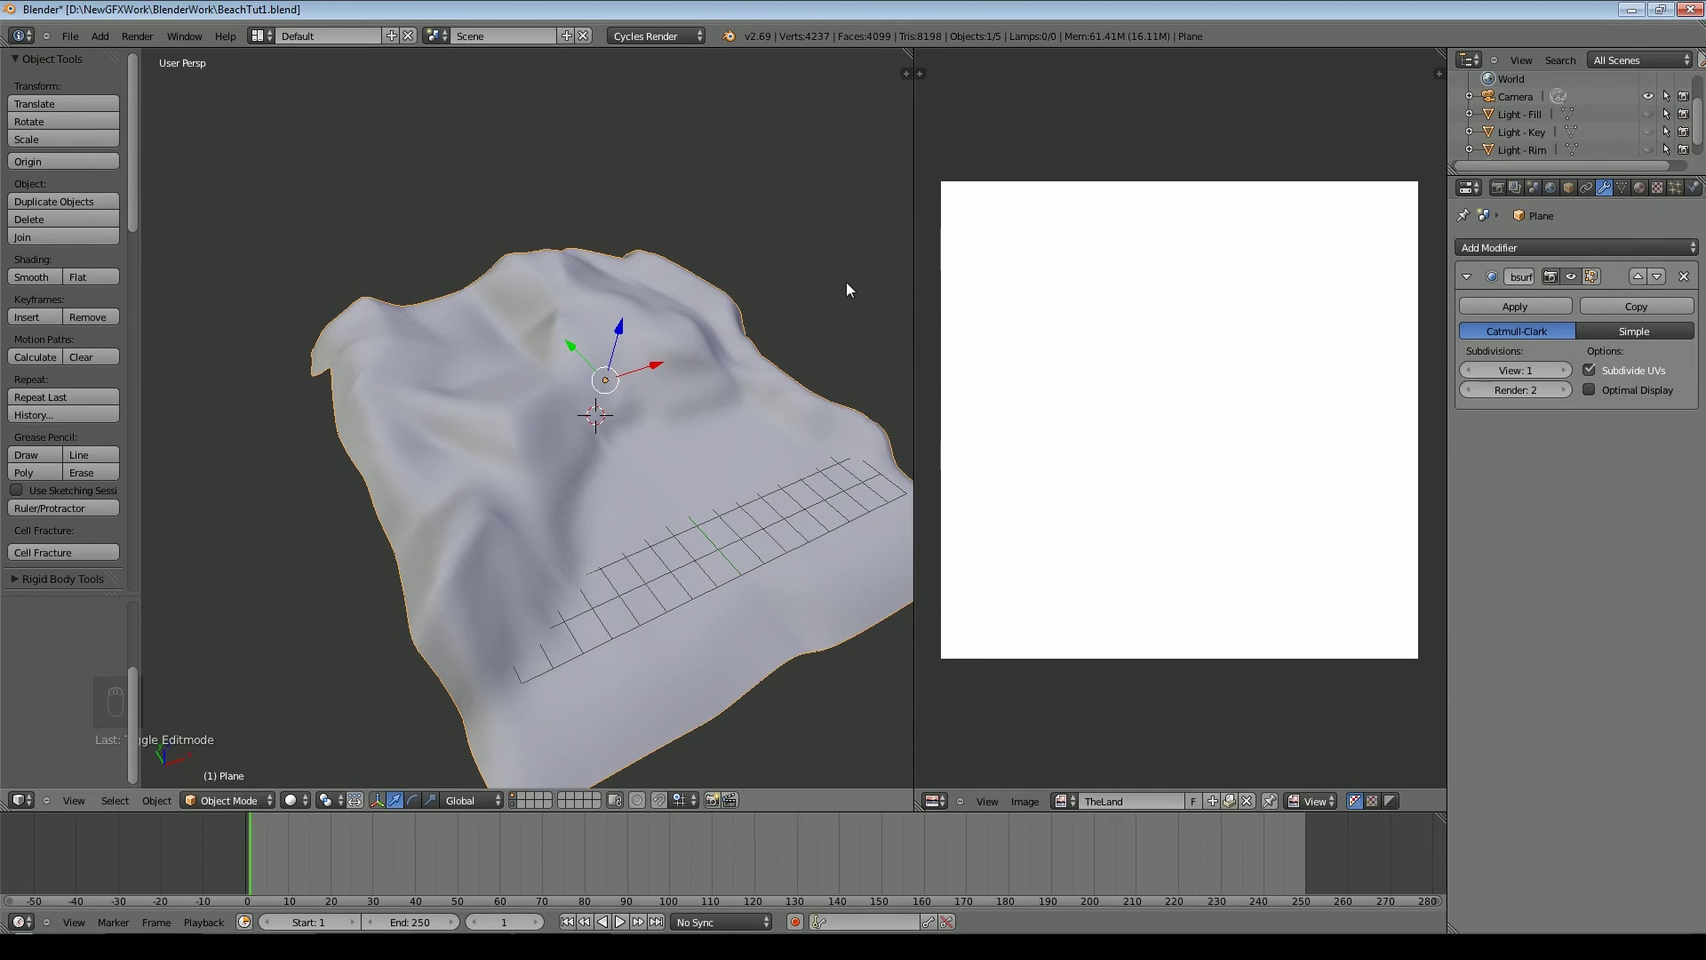
Add a new material to the terrain and use an Image Texture for its Diffuse BSDF color
left_click(1640, 189)
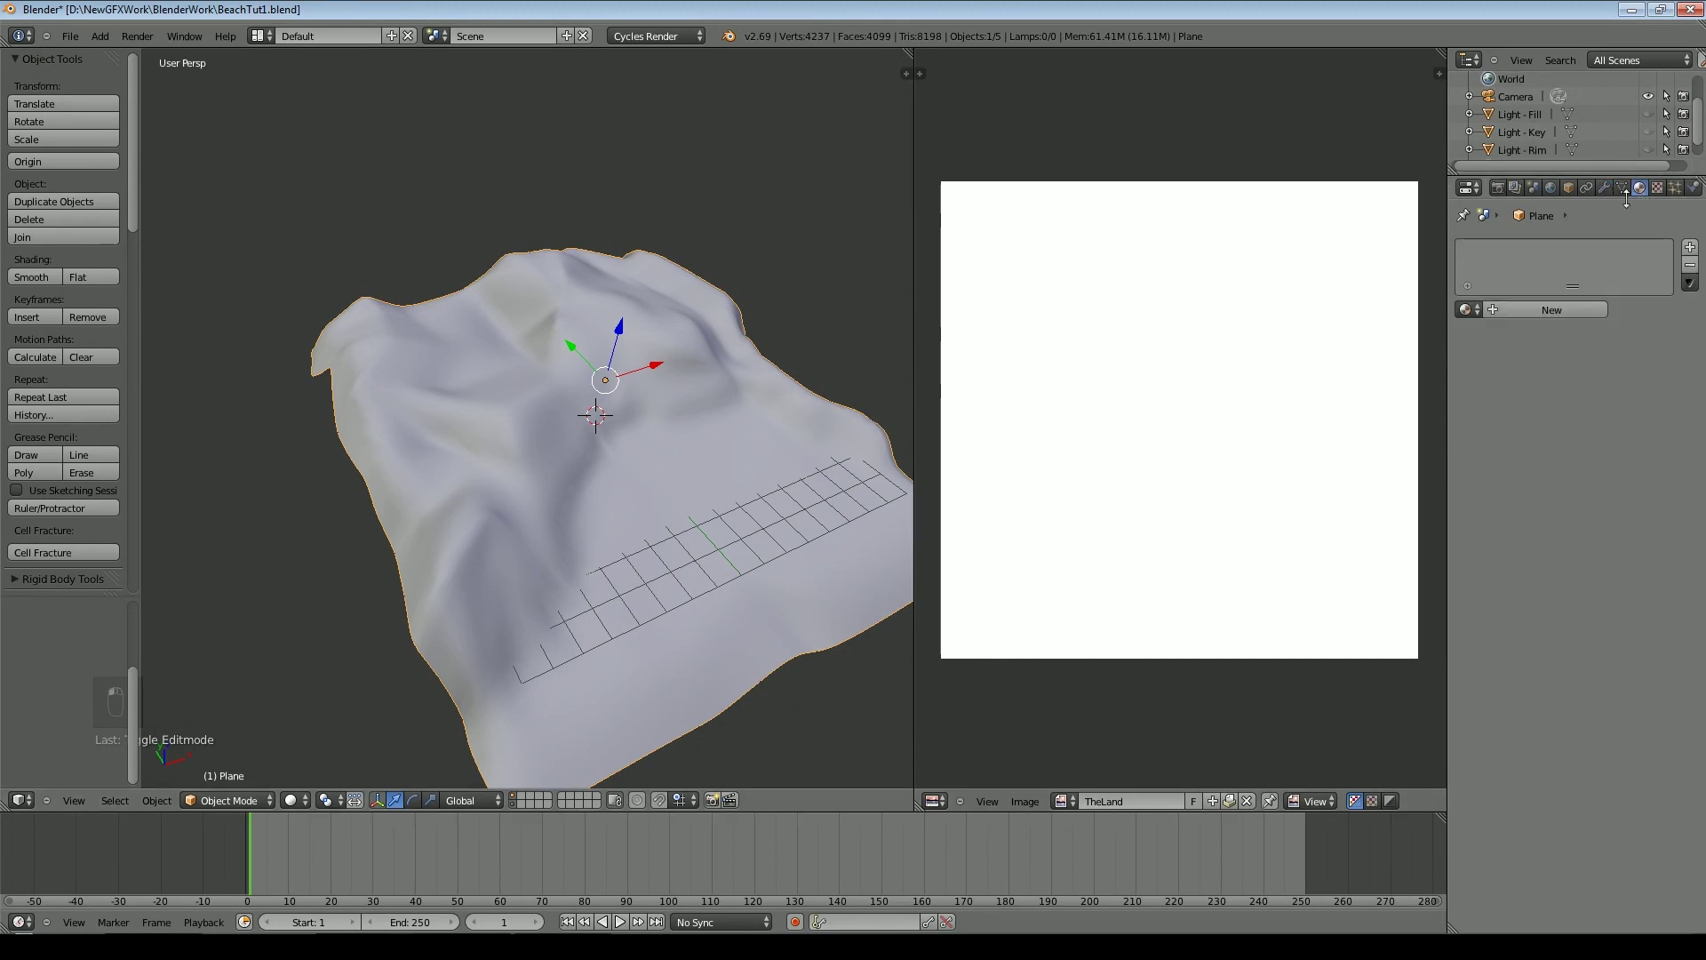
left_click(1542, 311)
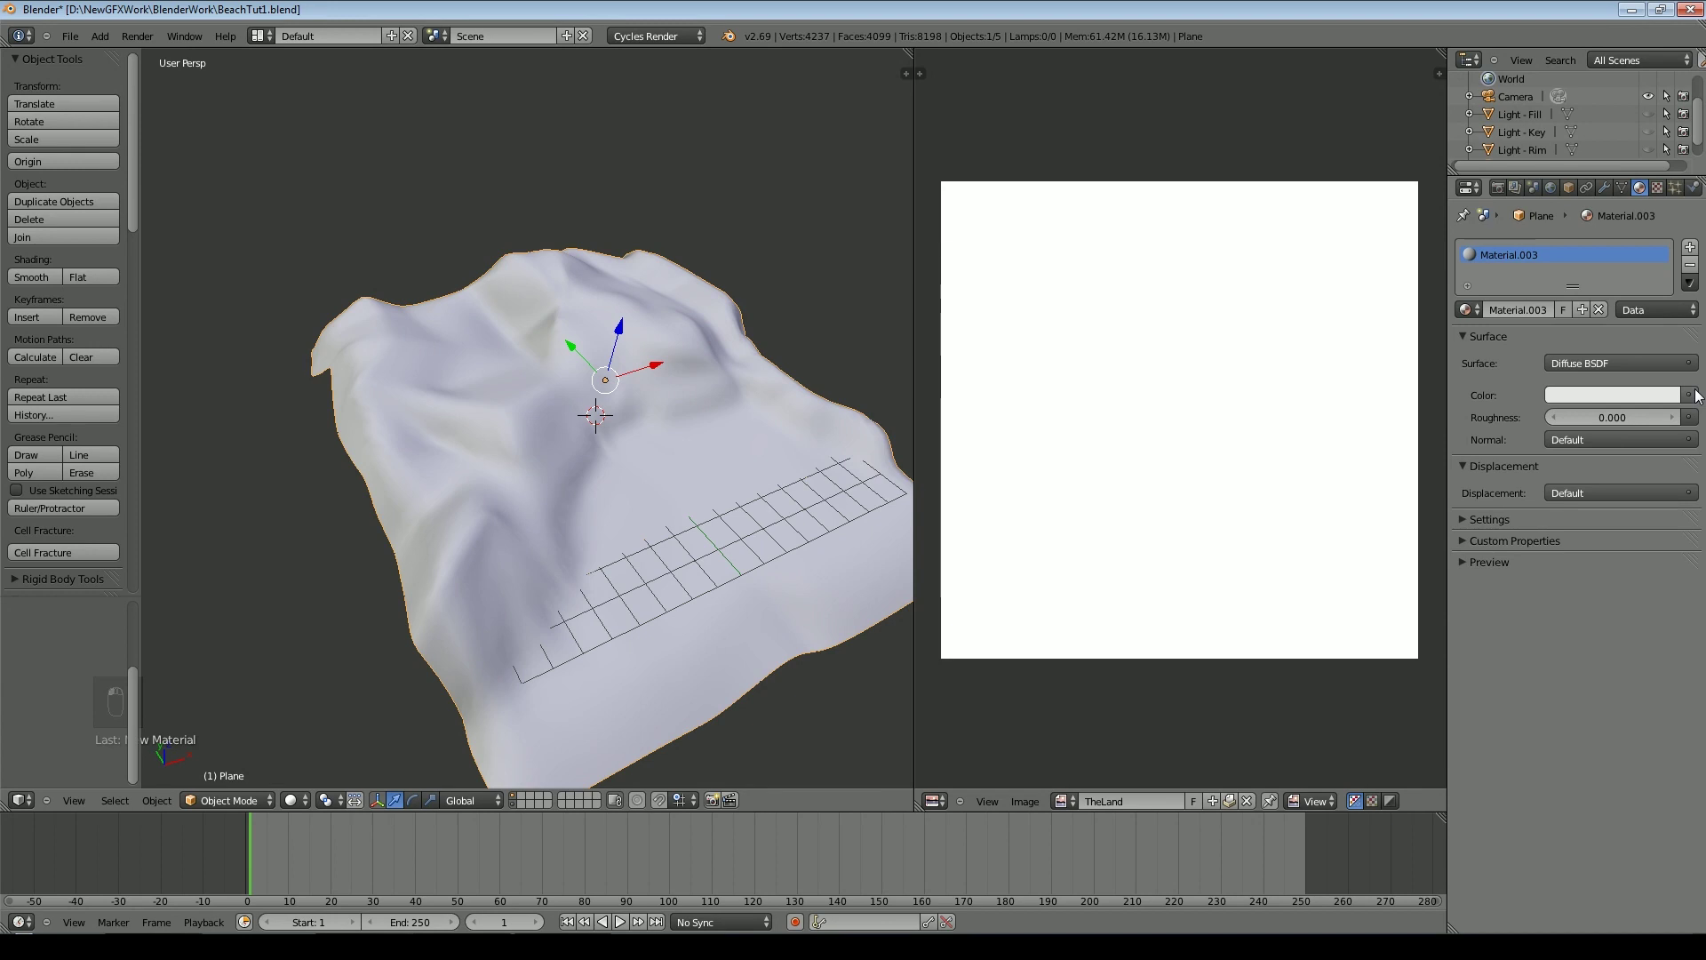
left_click(1688, 394)
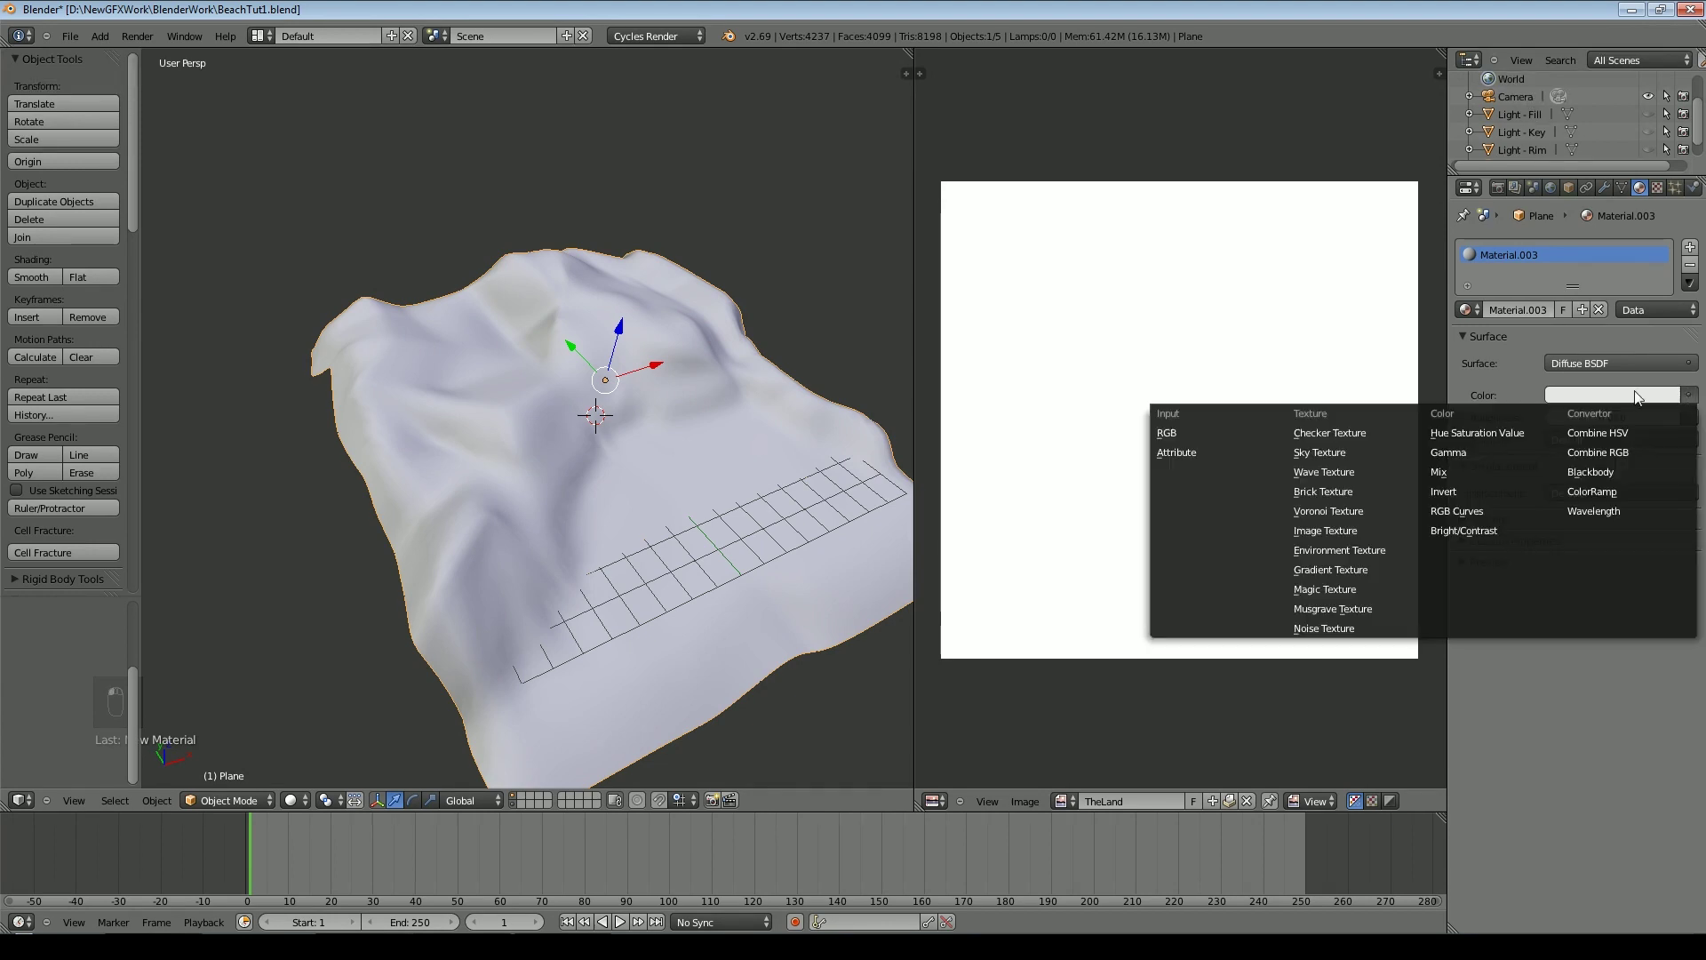
left_click(1689, 396)
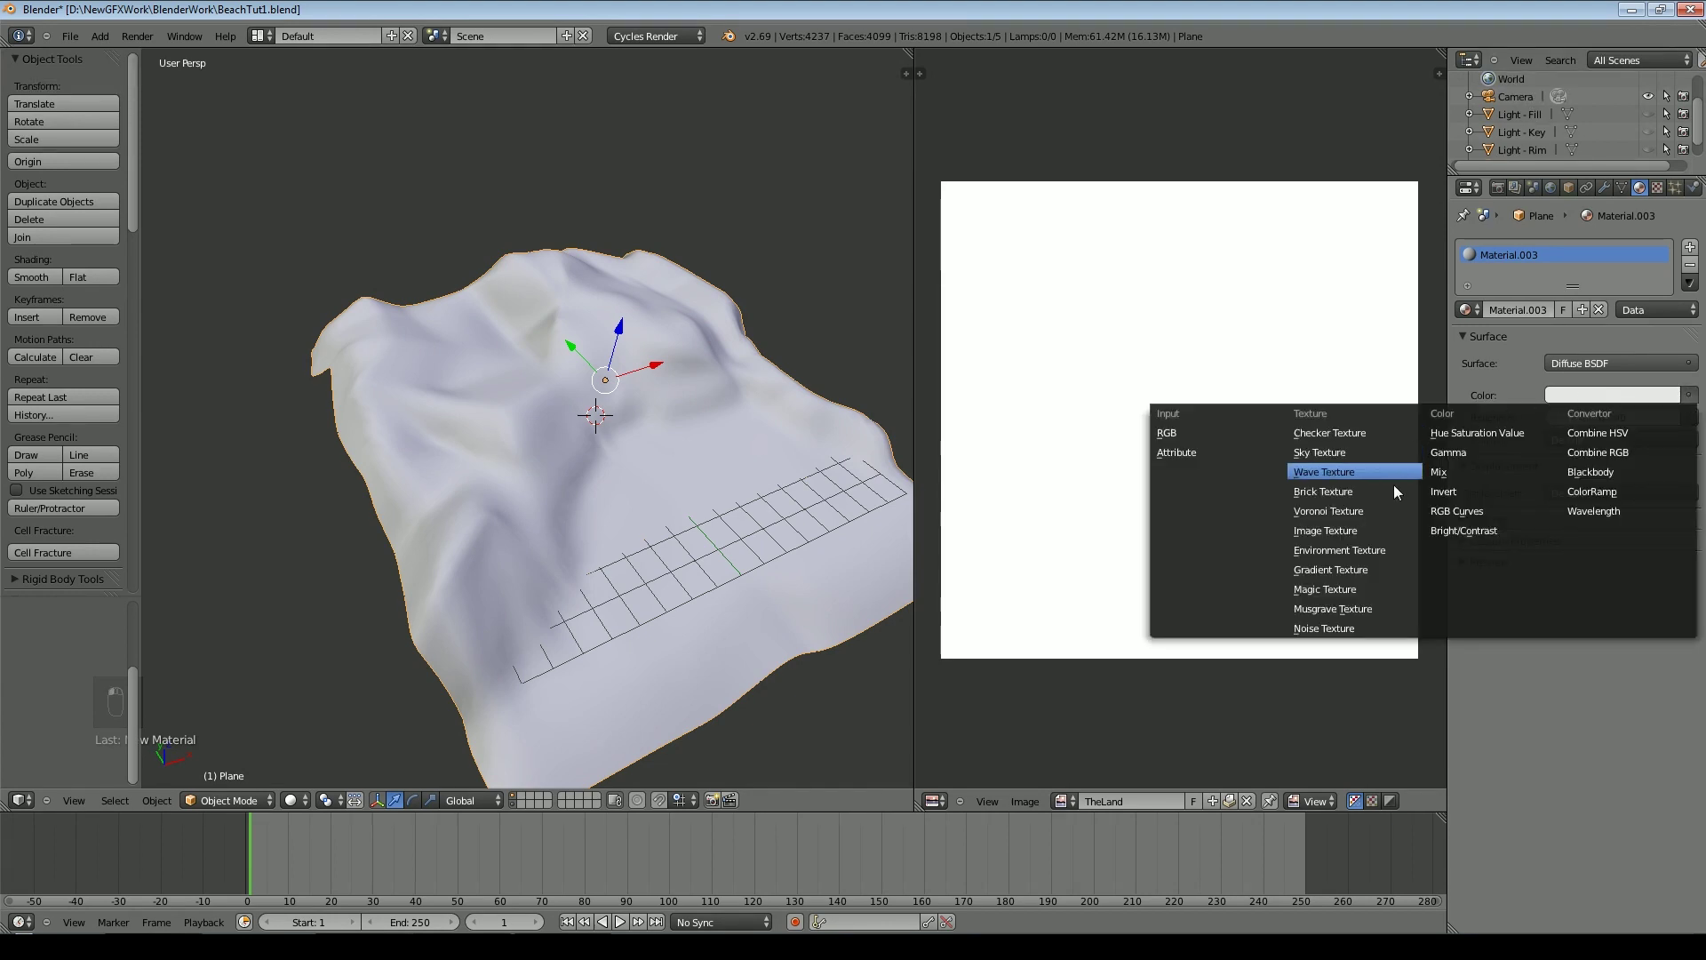
left_click(1393, 530)
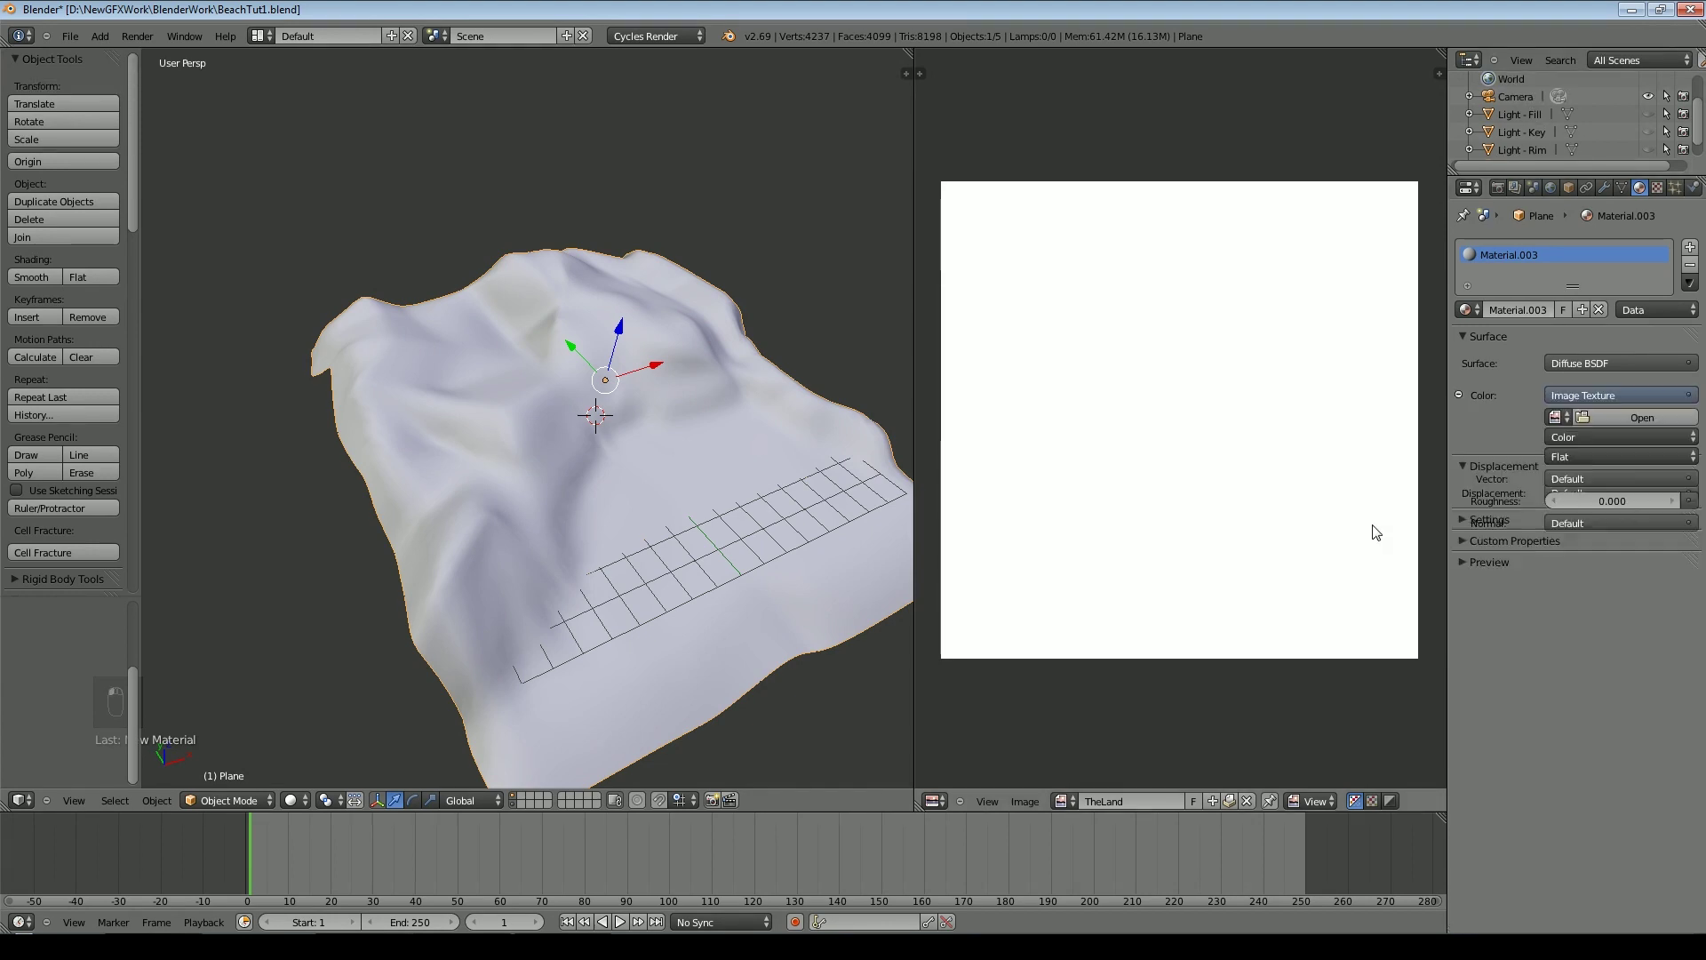
Assign the TheLand image to the terrain material's color texture and change the viewport shading to show it on the terrain
left_click(1554, 418)
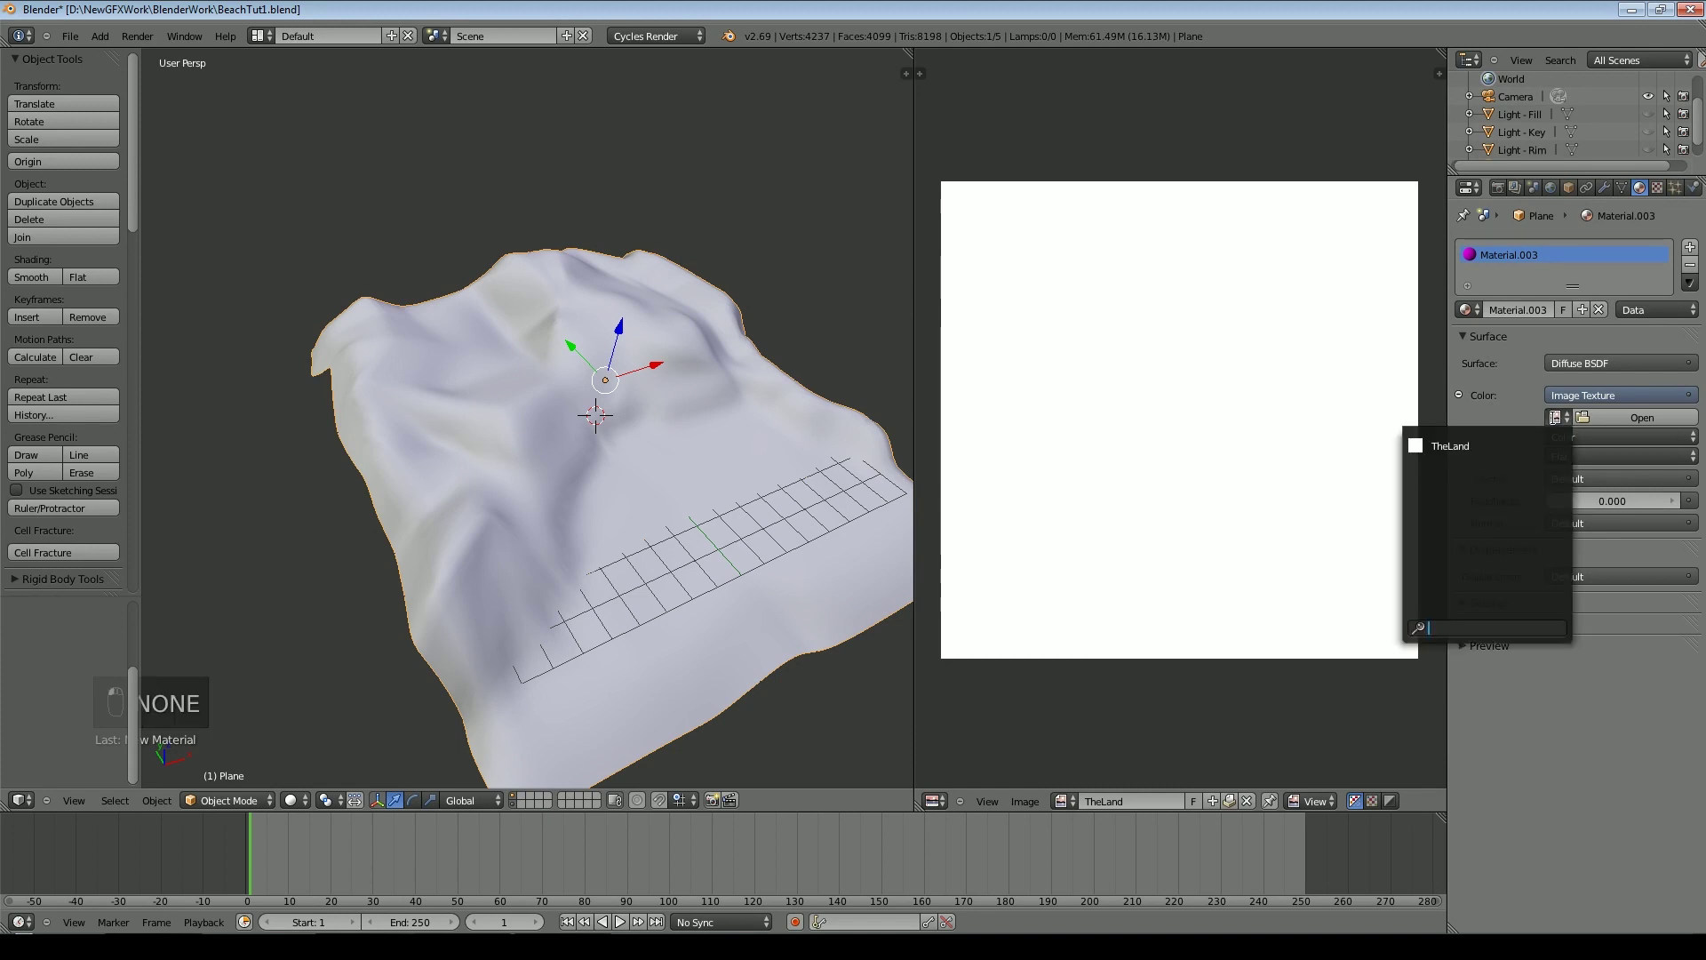
left_click(1446, 444)
middle_click_drag(750, 462, 679, 528)
left_click(291, 800)
left_click(311, 711)
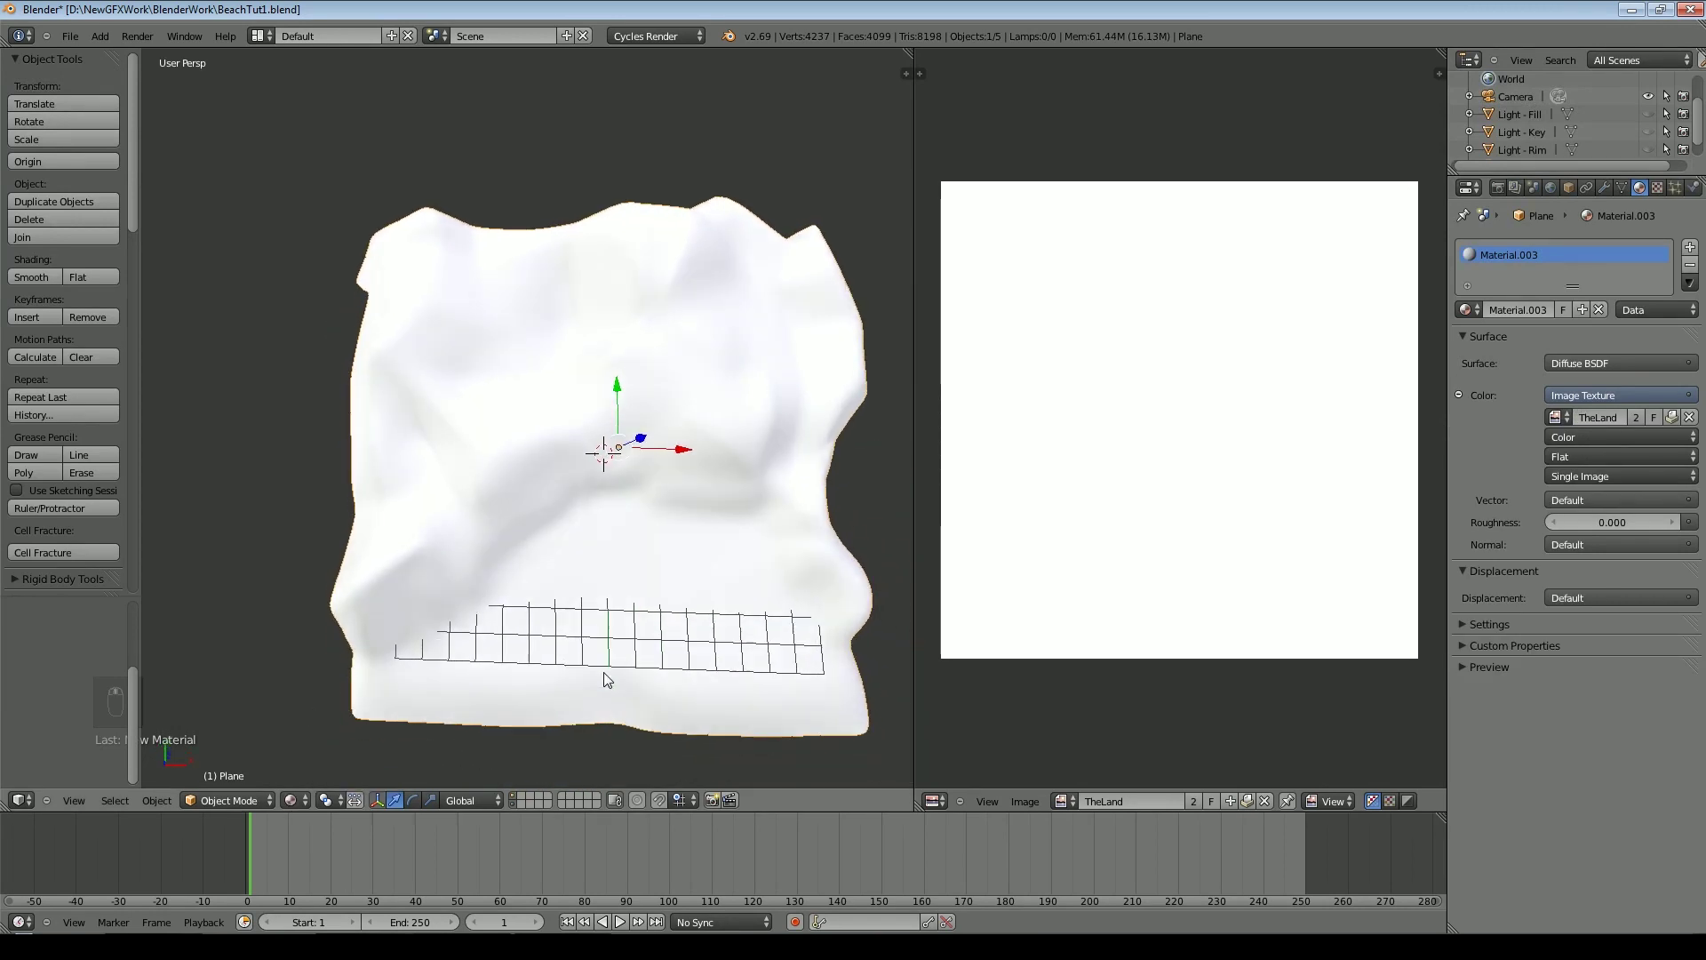
View the terrain from the top, switch it to Texture Paint mode and choose the TexDraw brush
key("KP_7")
key("Tab")
key("Tab")
left_click(231, 800)
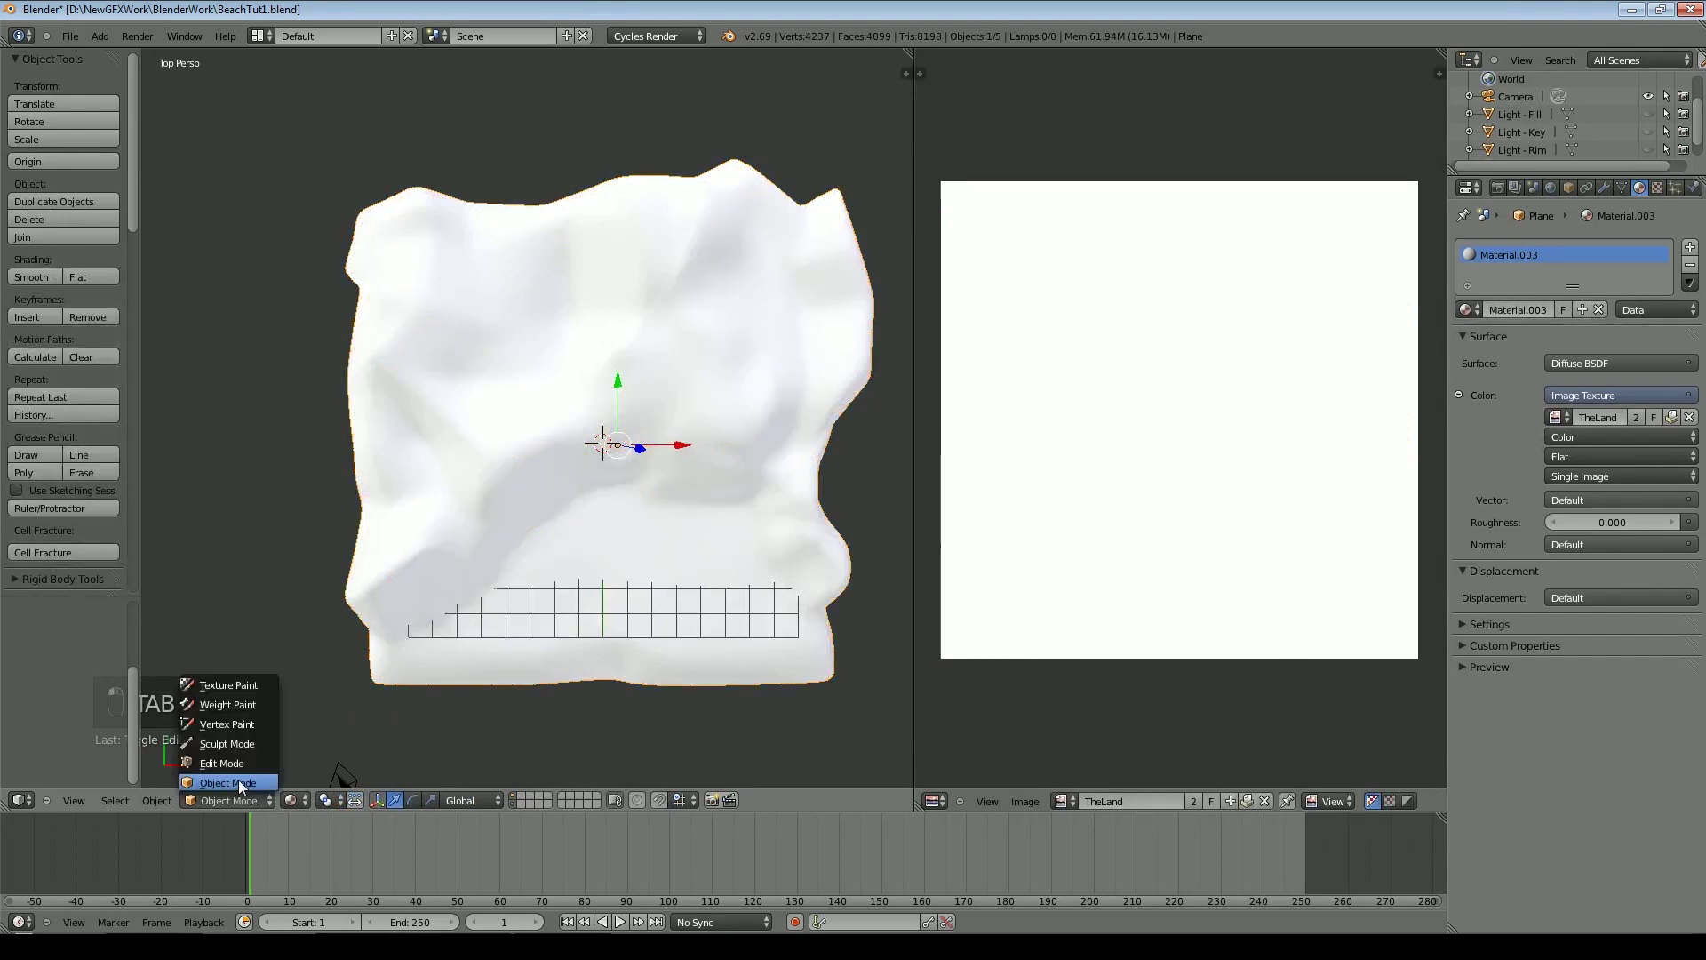
left_click(251, 682)
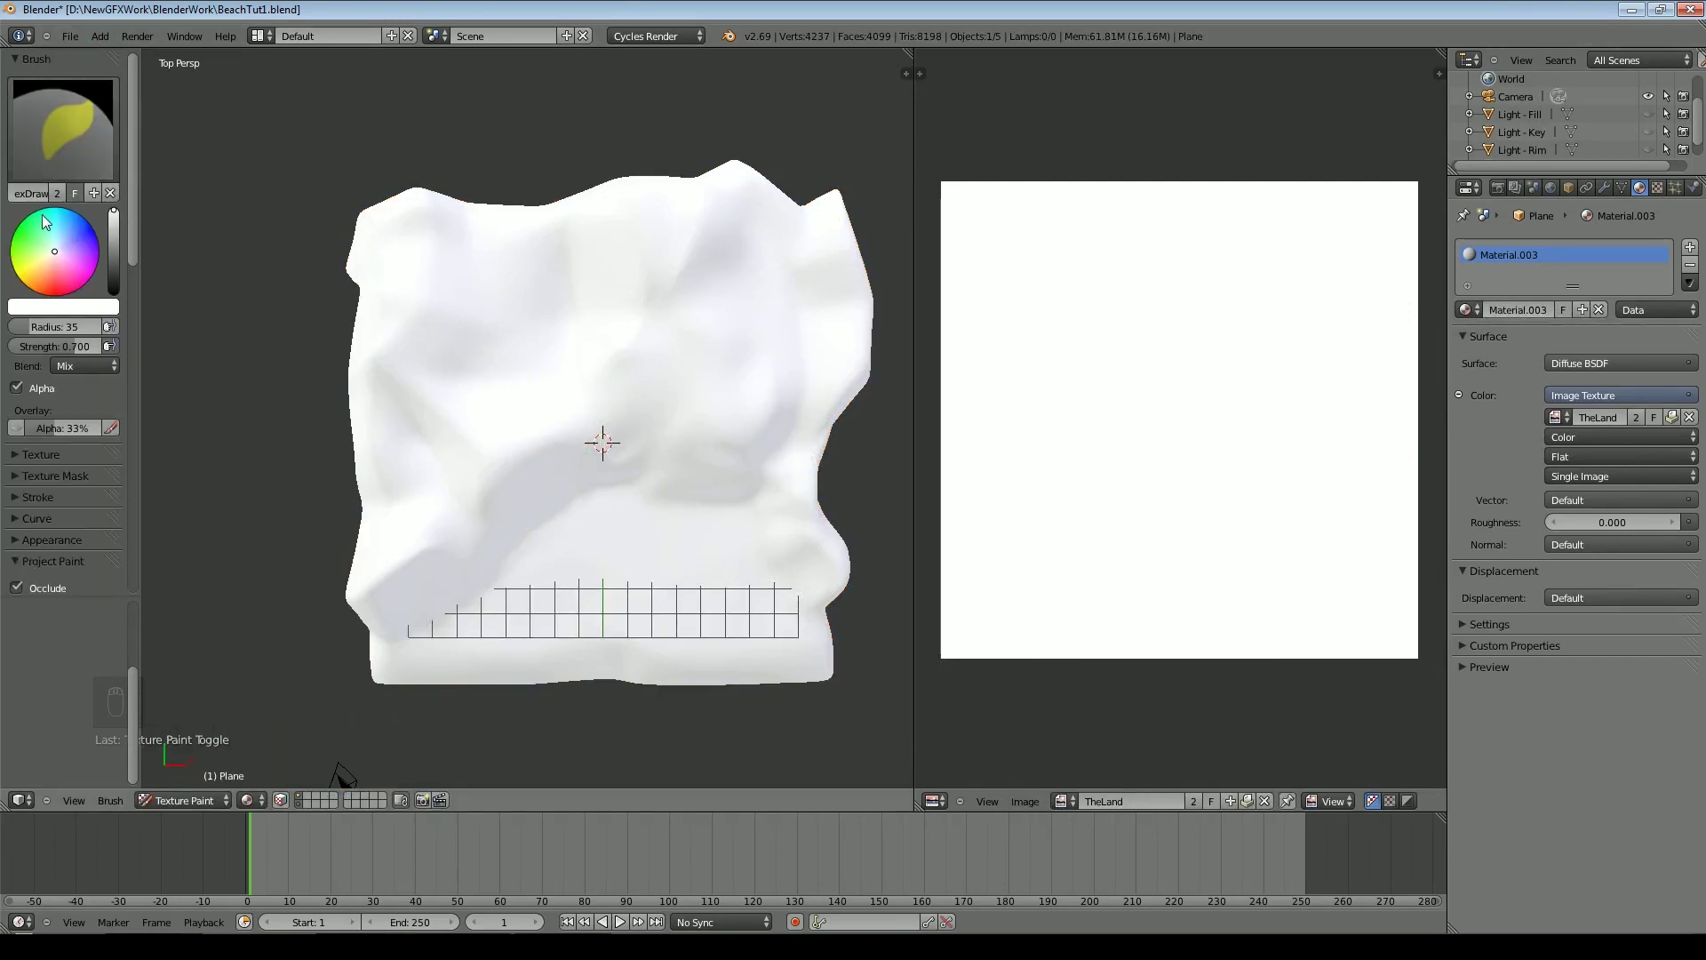
left_click(62, 133)
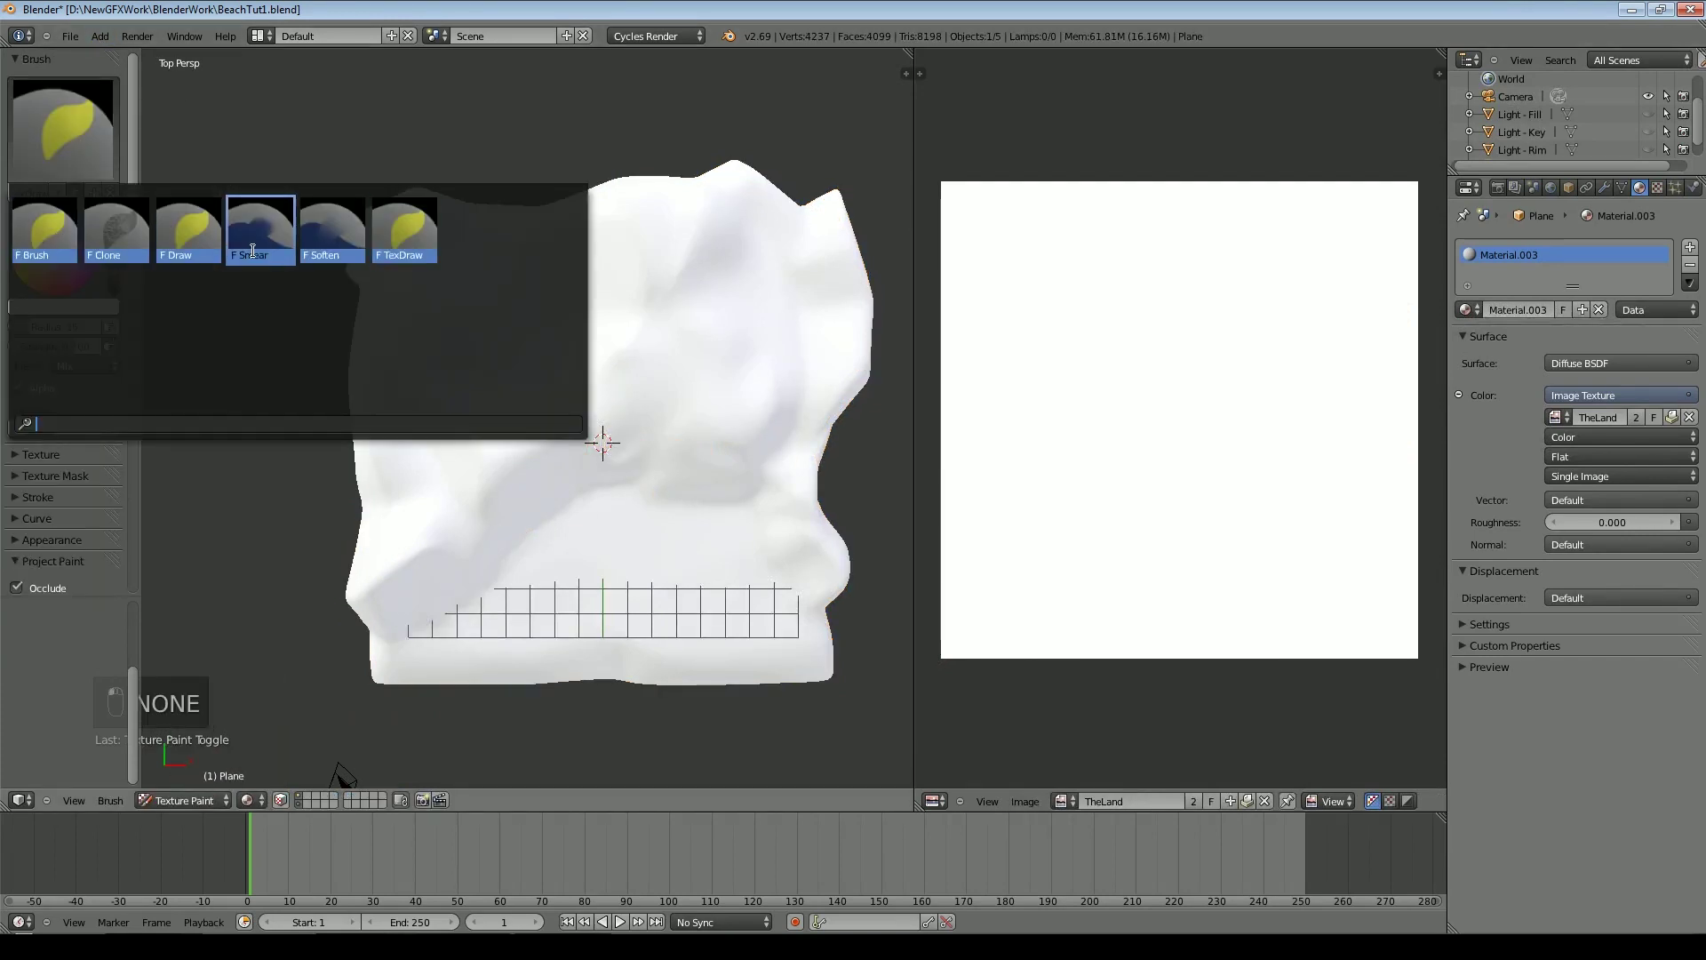
left_click(406, 233)
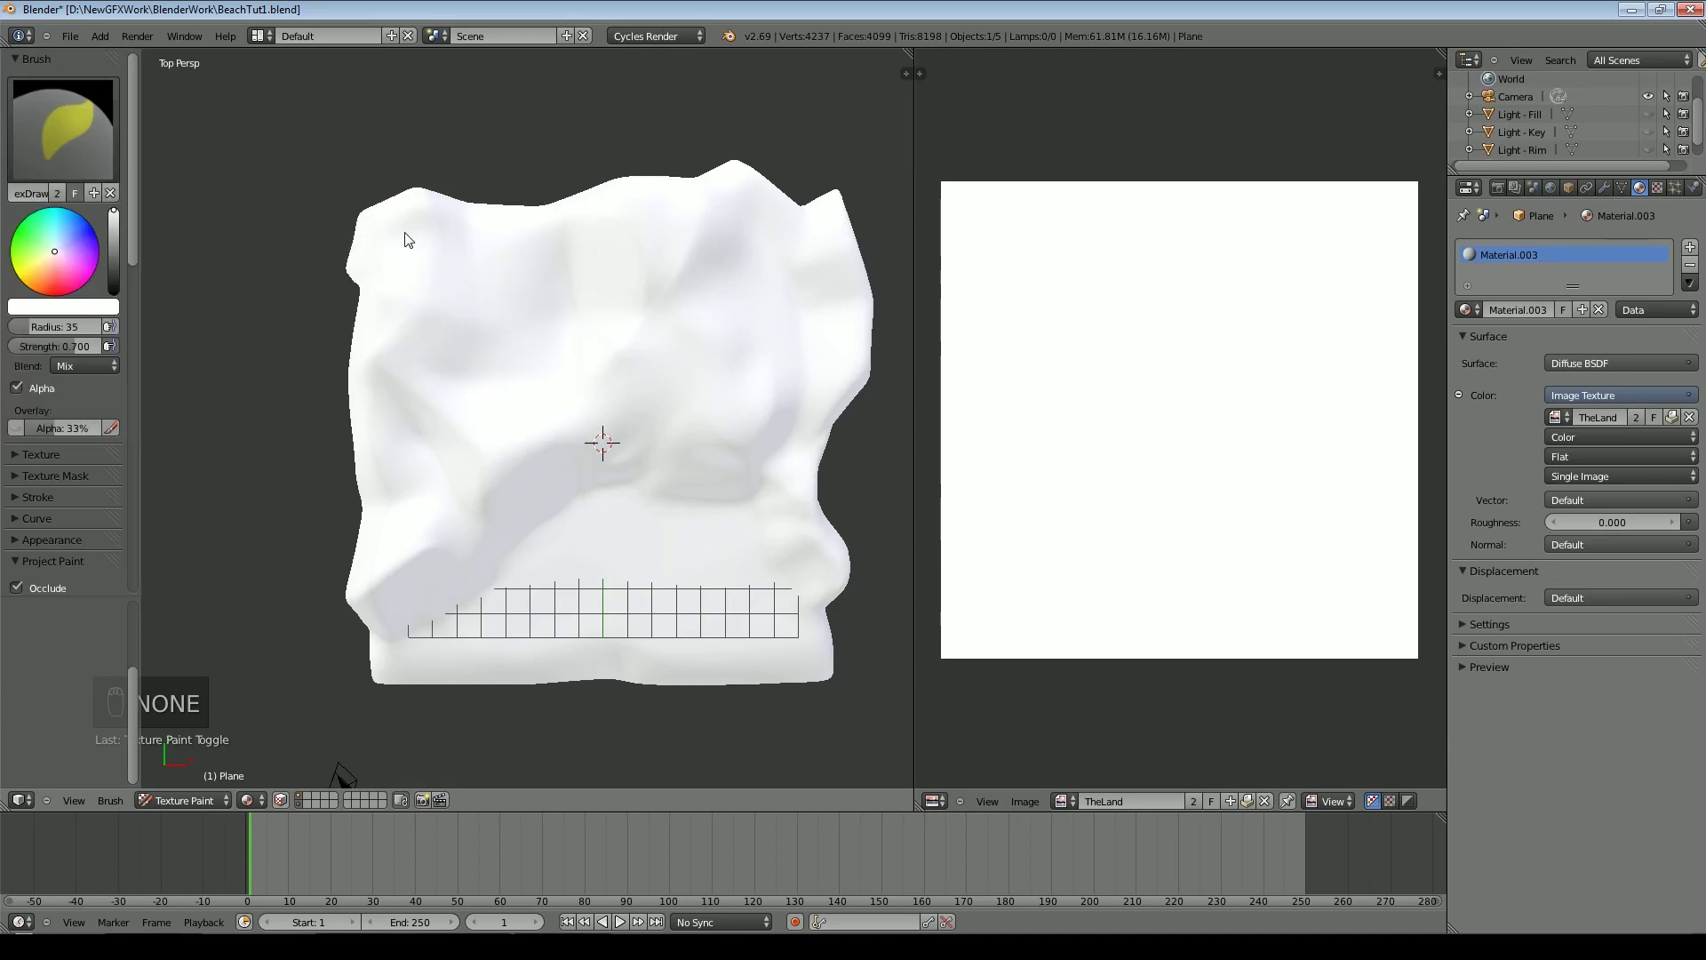
Create a new texture for the TexDraw brush and name it Soil
left_click(12, 456)
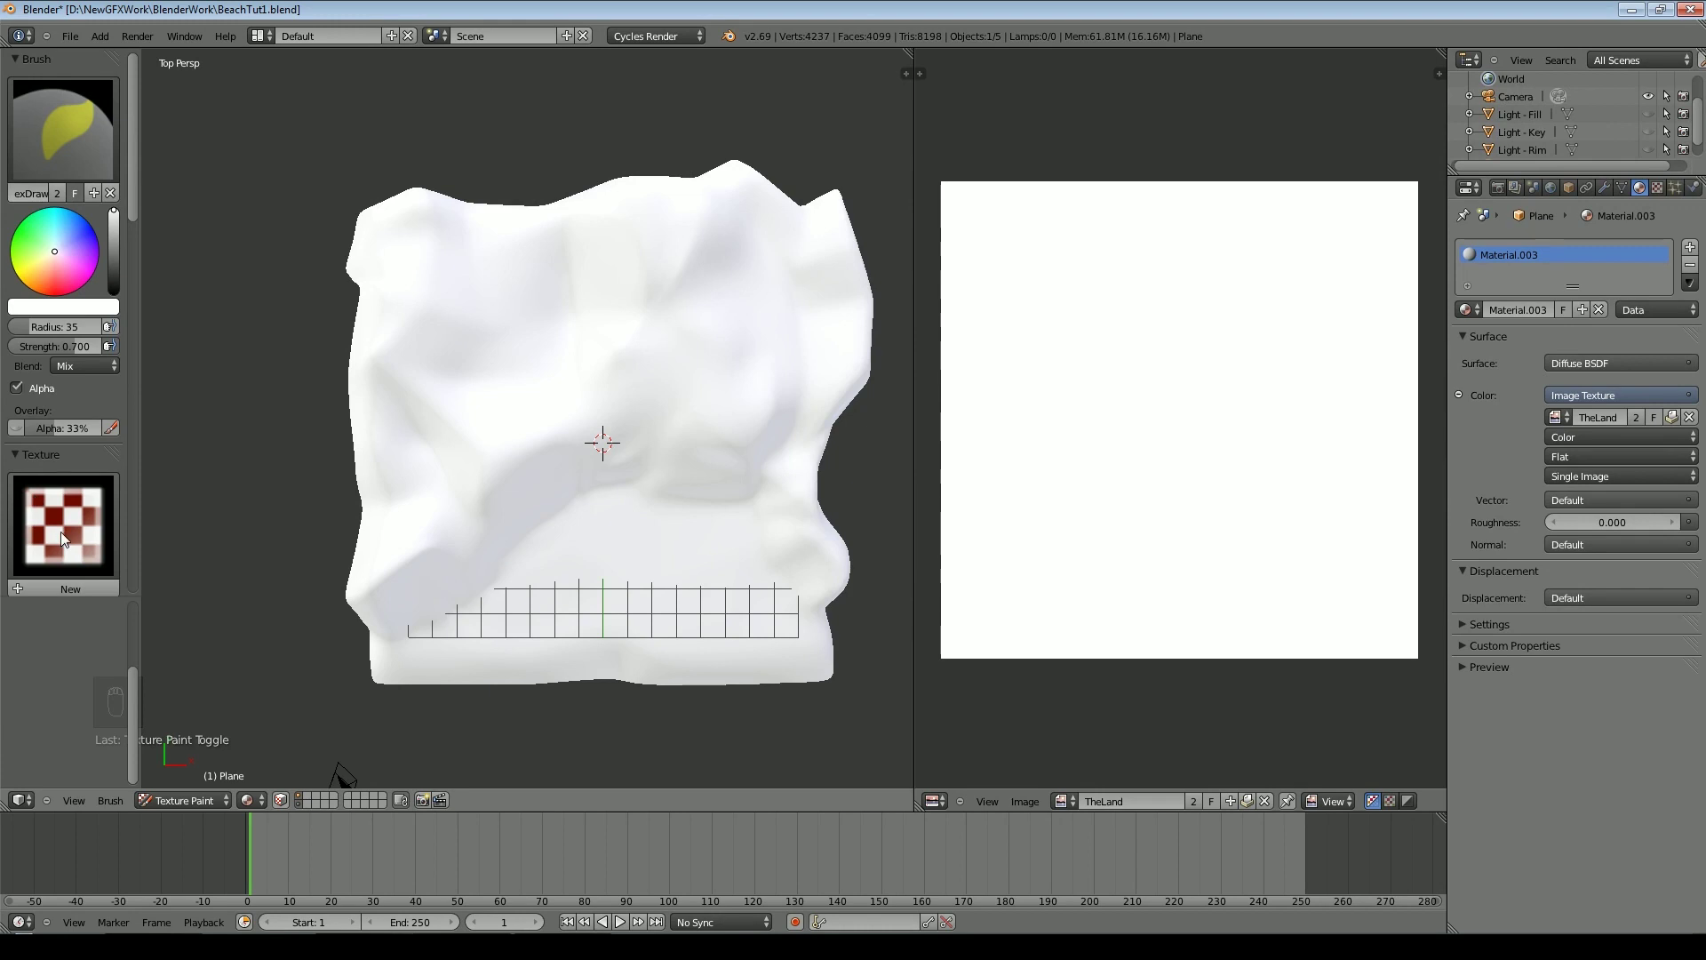
left_click(55, 586)
type("Soil")
key("Return")
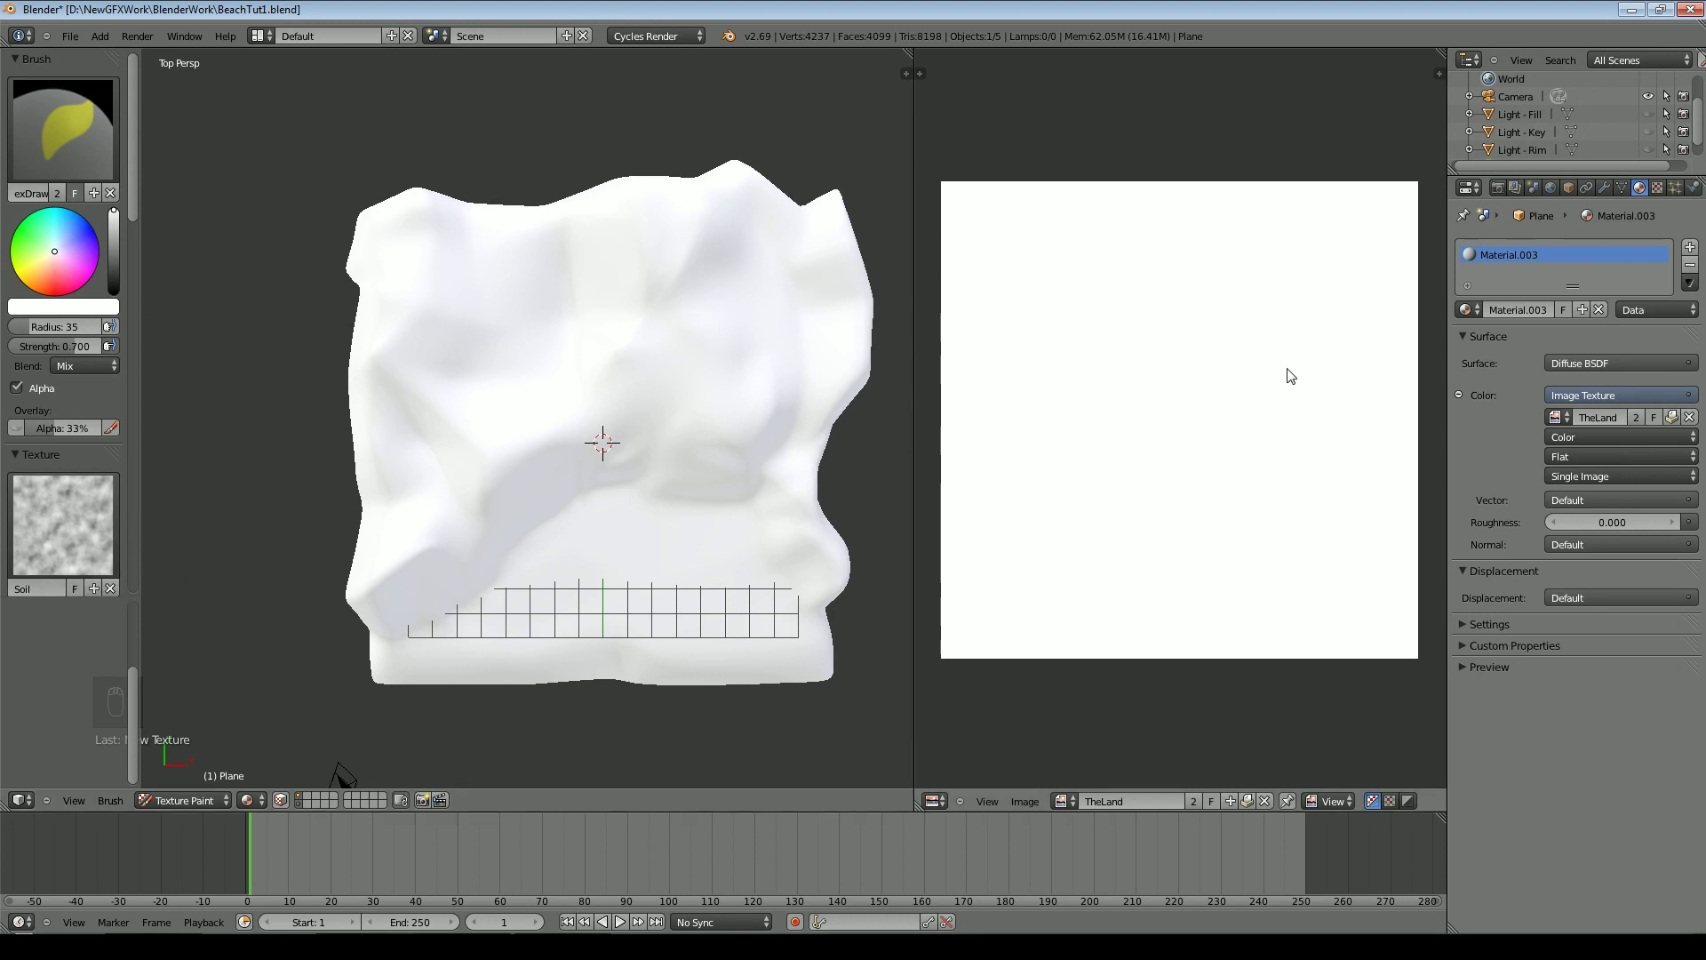
Show the Soil brush texture in the texture properties and set its type to Image or Movie
left_click(1658, 187)
left_click(1530, 243)
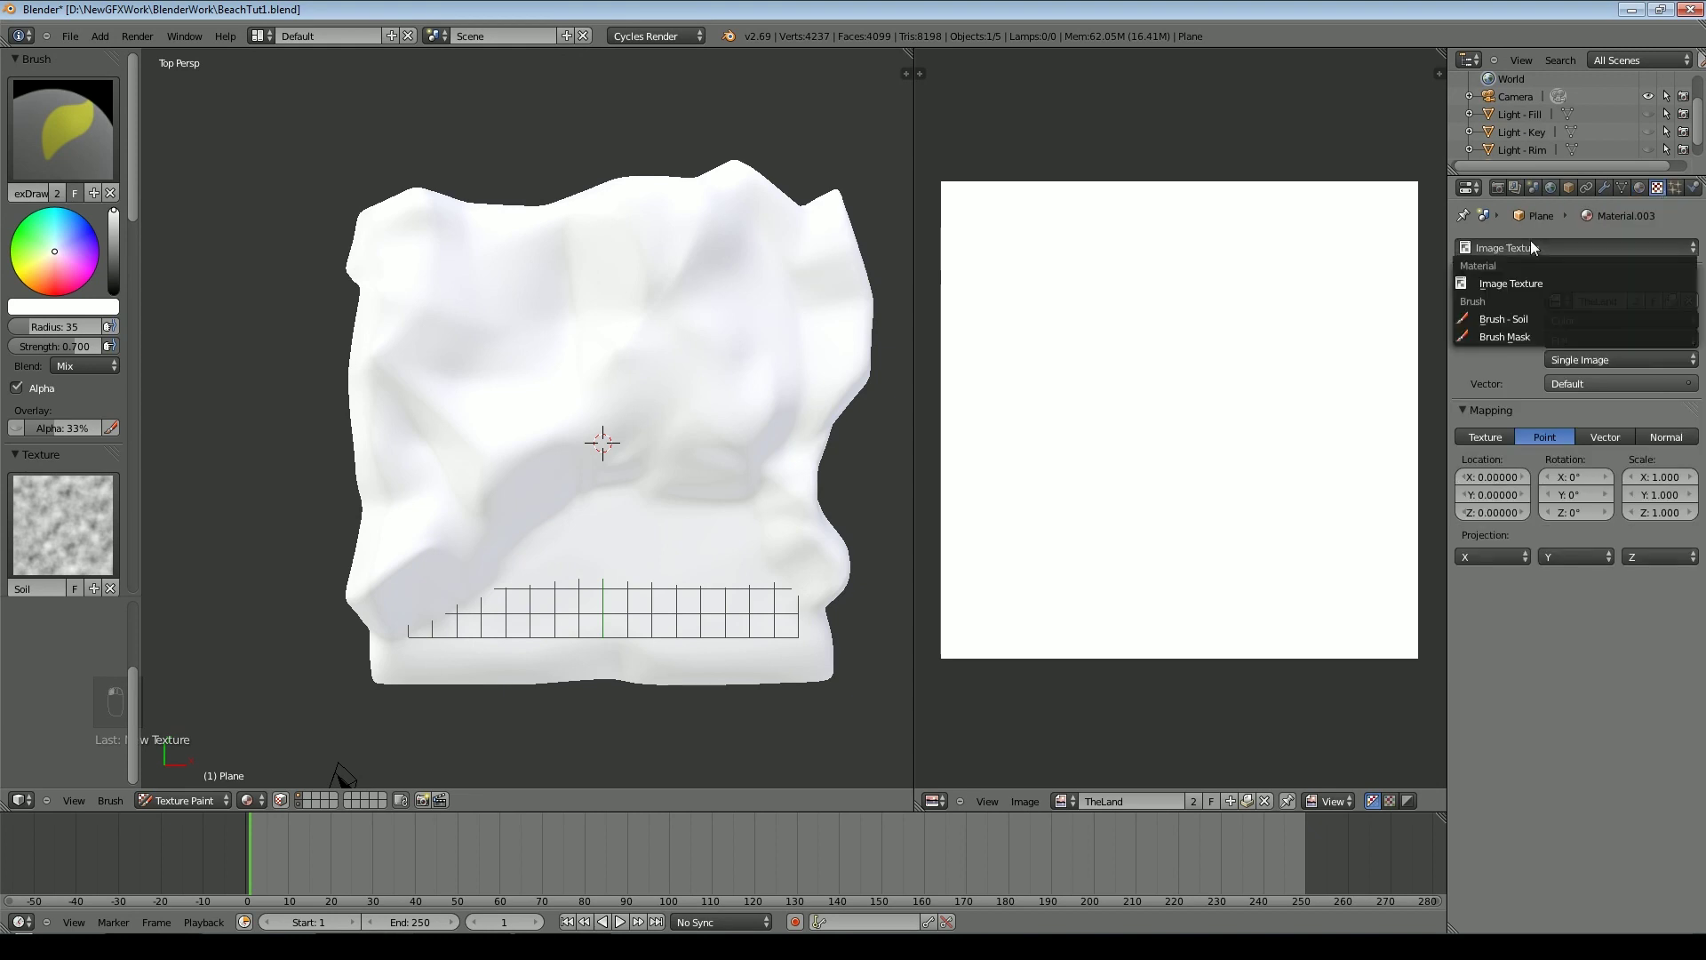
left_click(1521, 321)
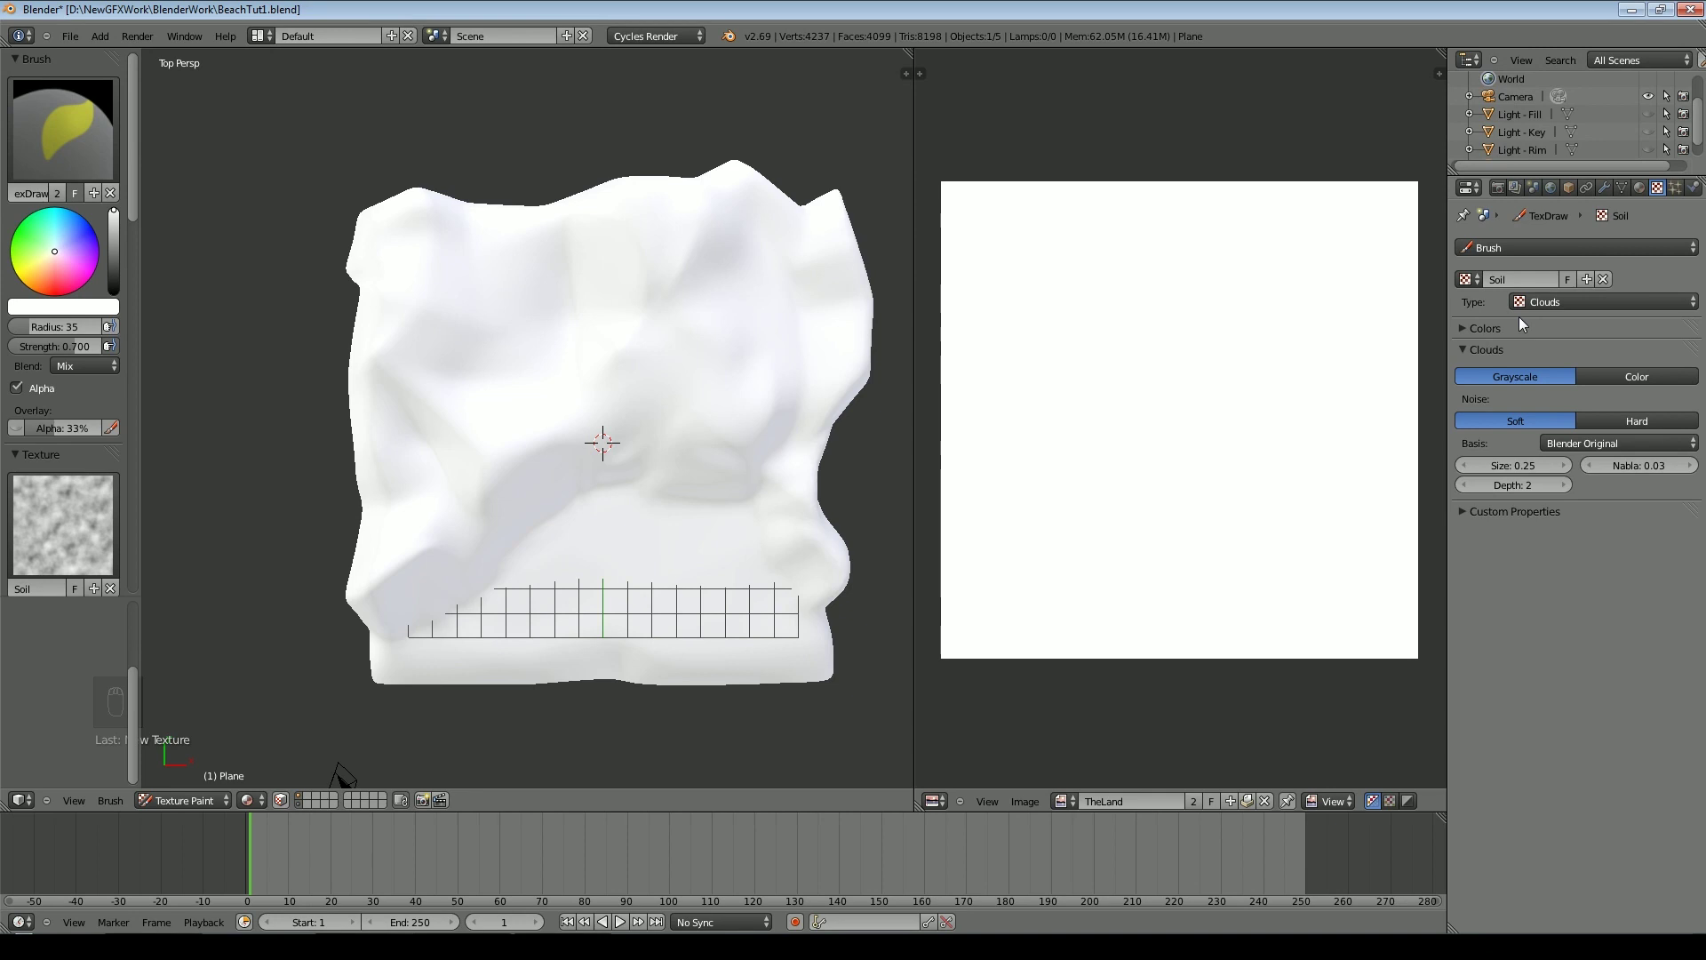
left_click(1582, 299)
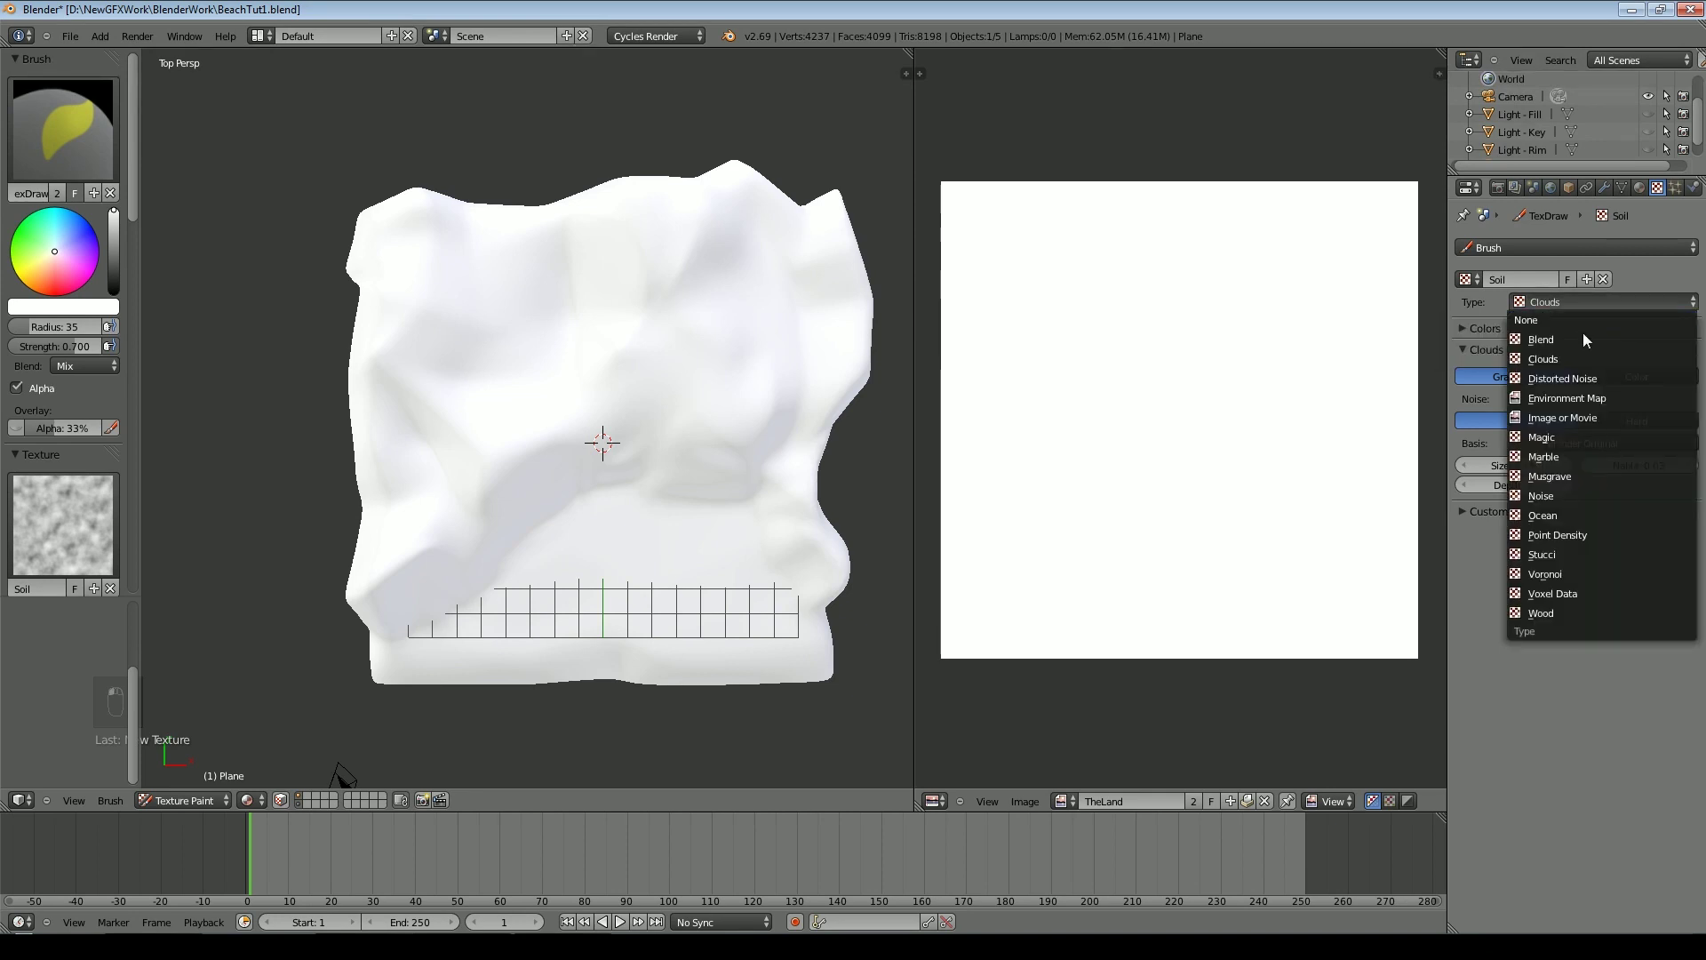
left_click(1577, 416)
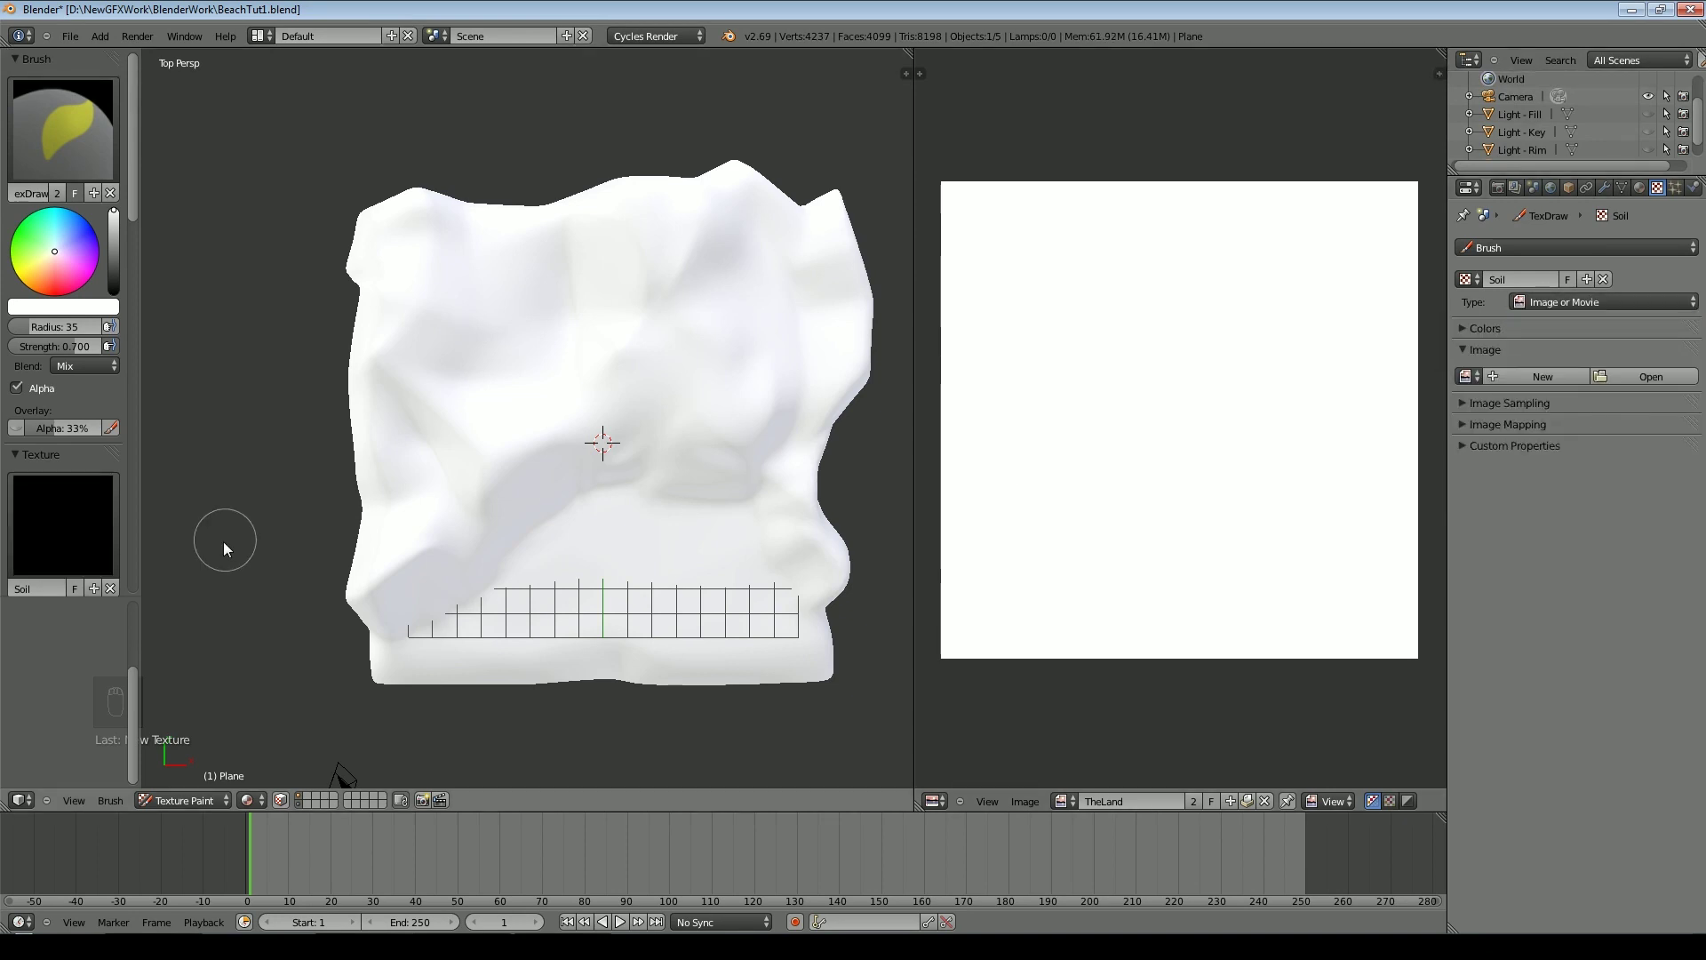
Load DryEarth1 - Dark1.jpg from the Textures\Nature folder as the Soil texture's image
left_click(1628, 379)
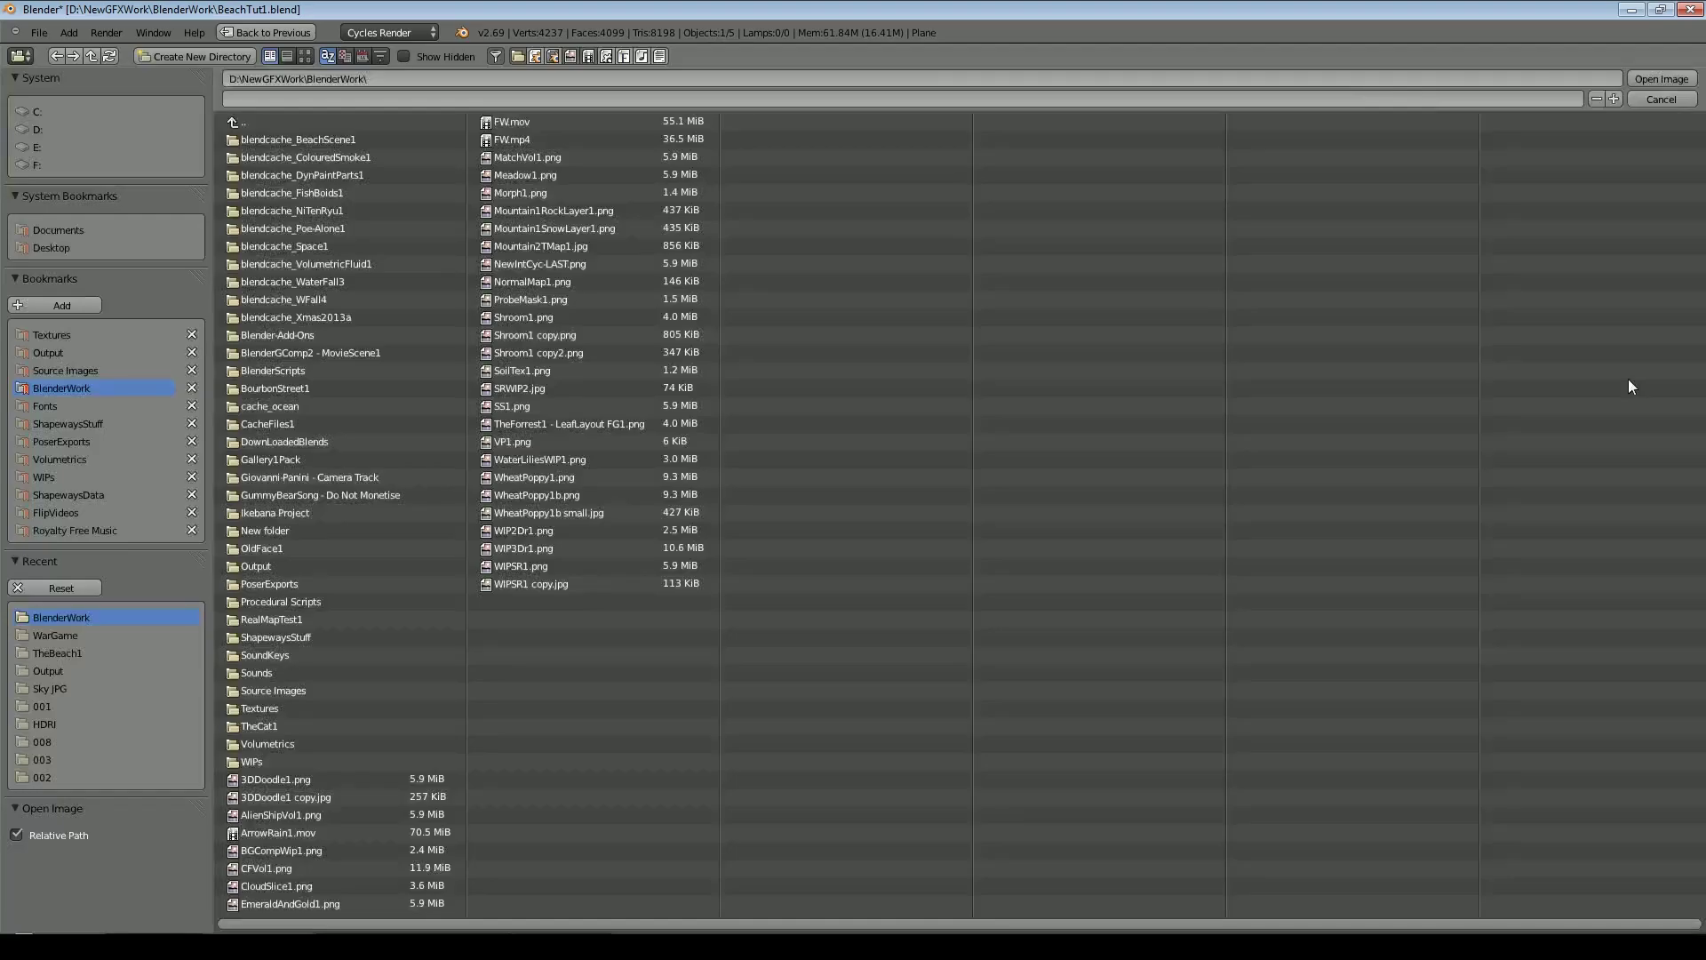
left_click(305, 56)
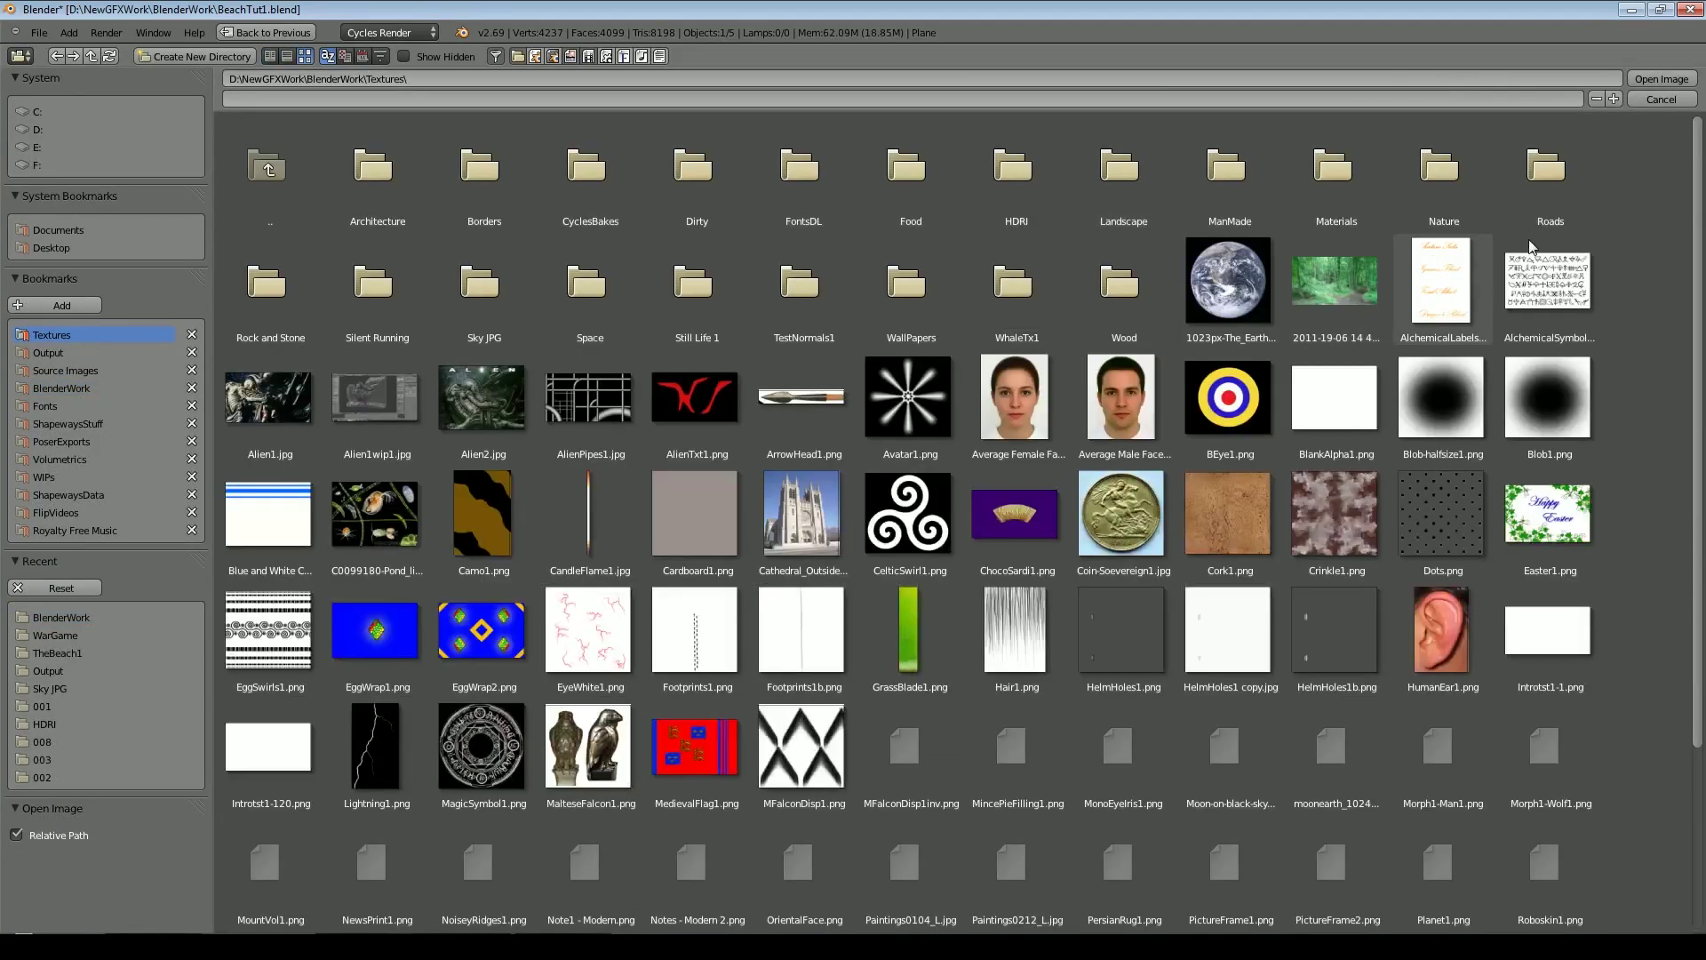
left_click(1471, 196)
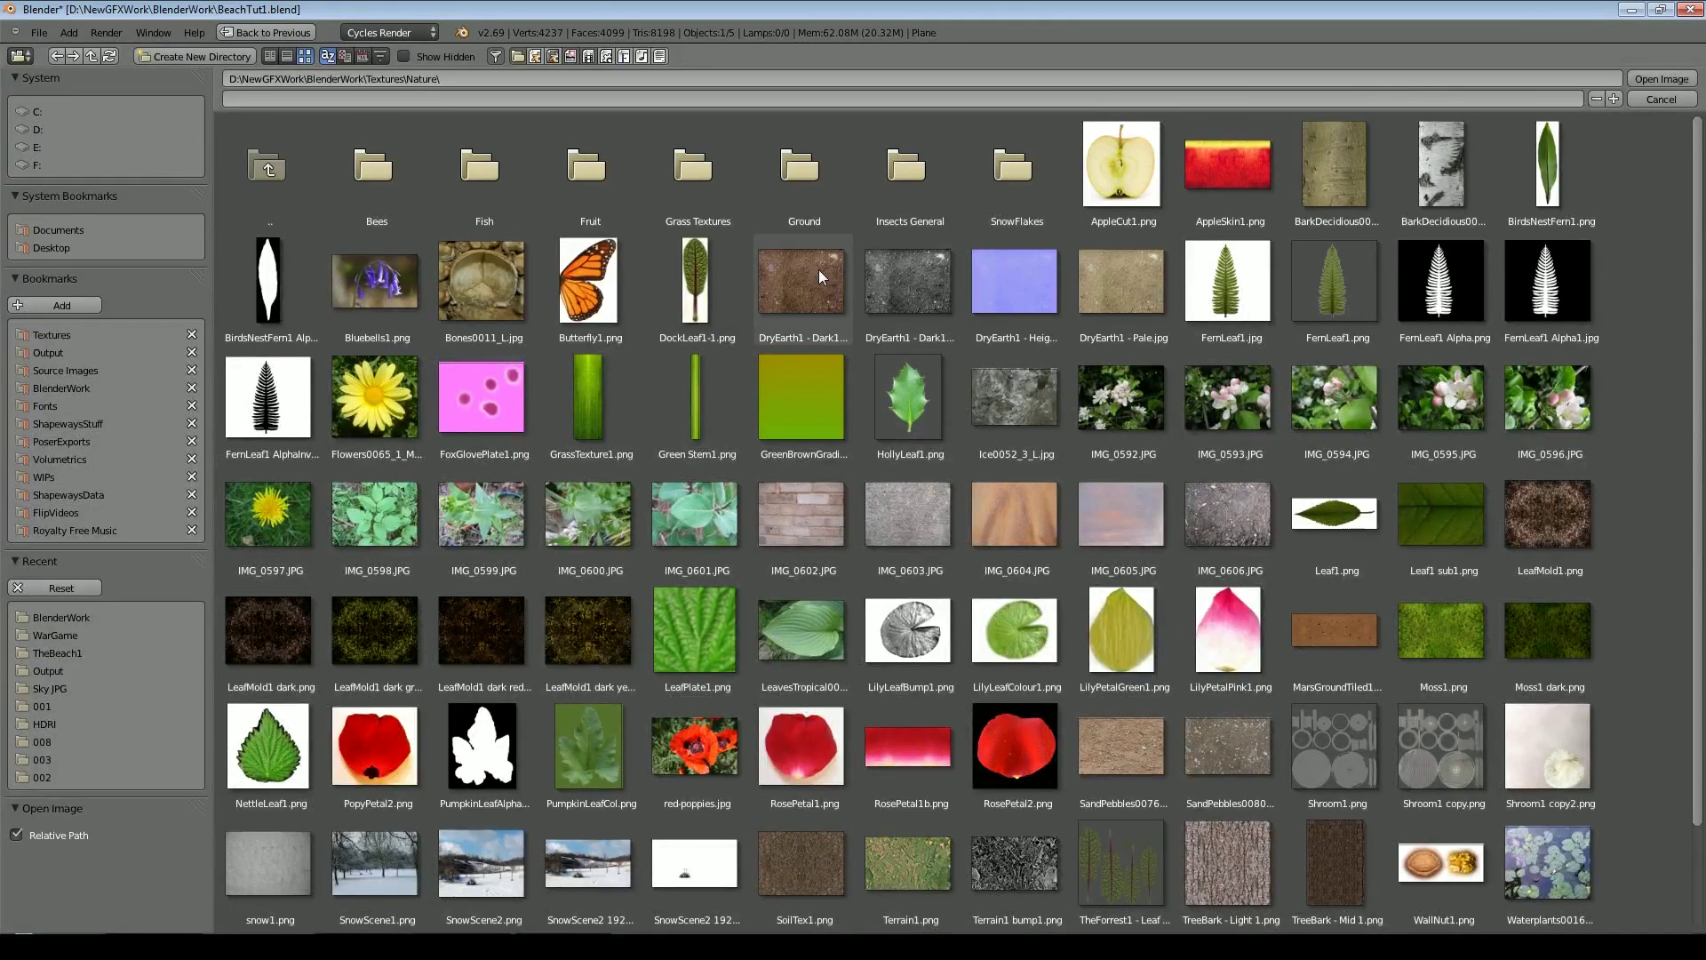
left_click(835, 304)
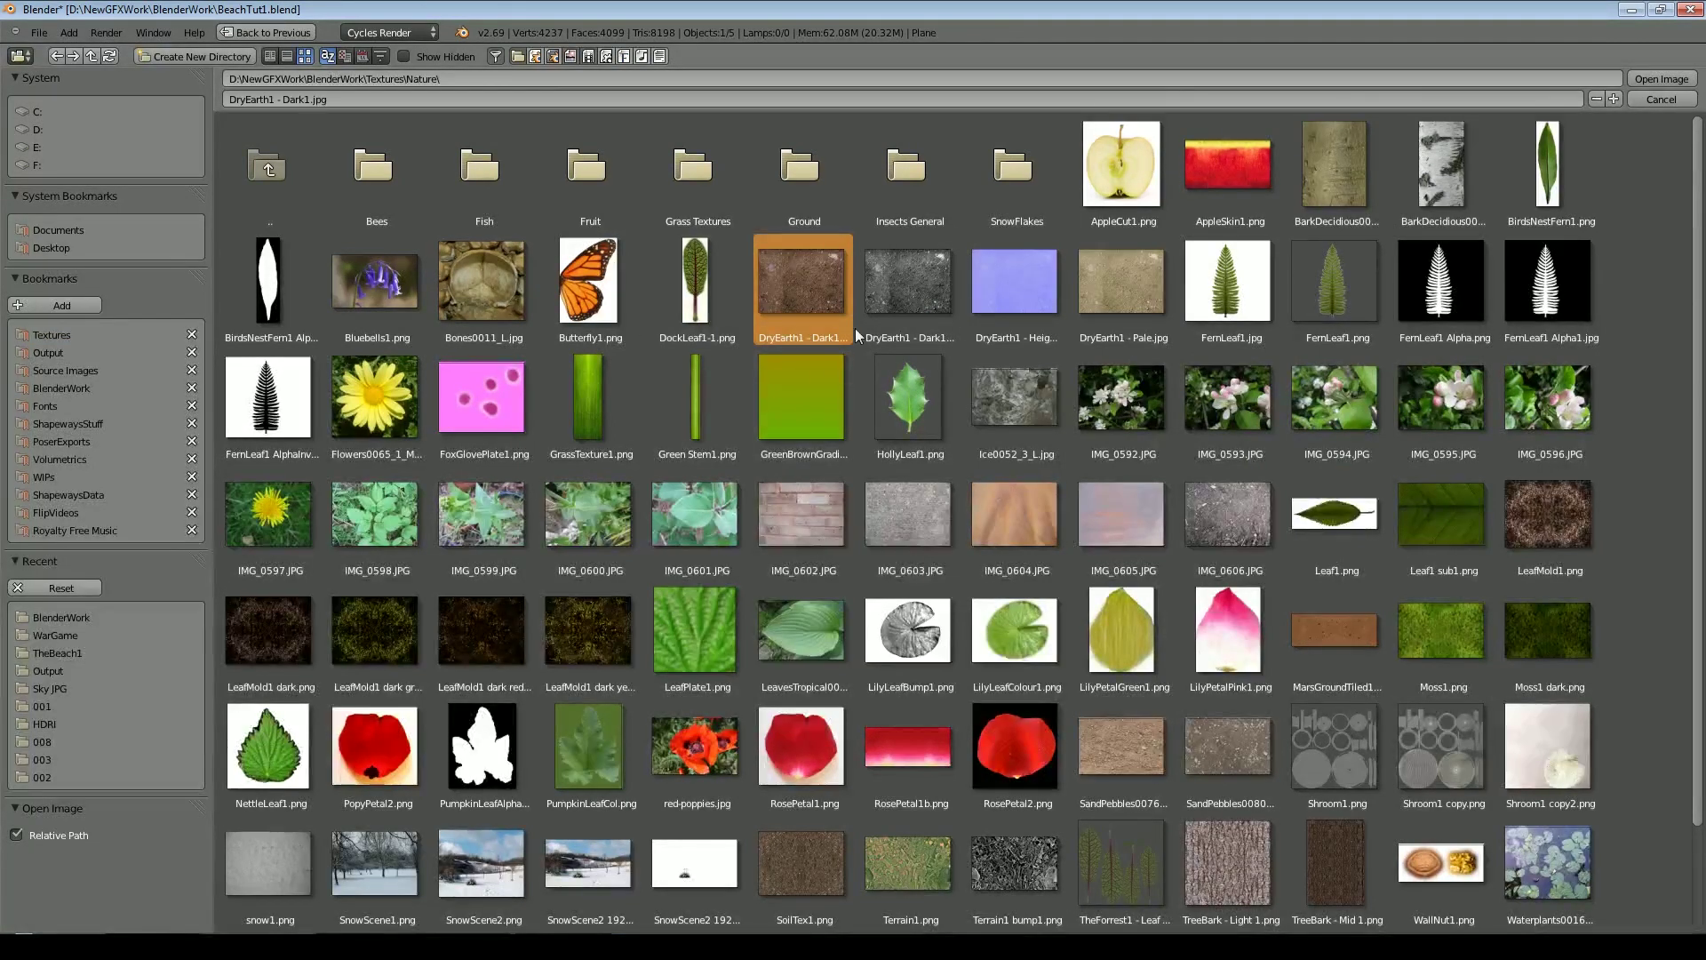
left_click(1660, 79)
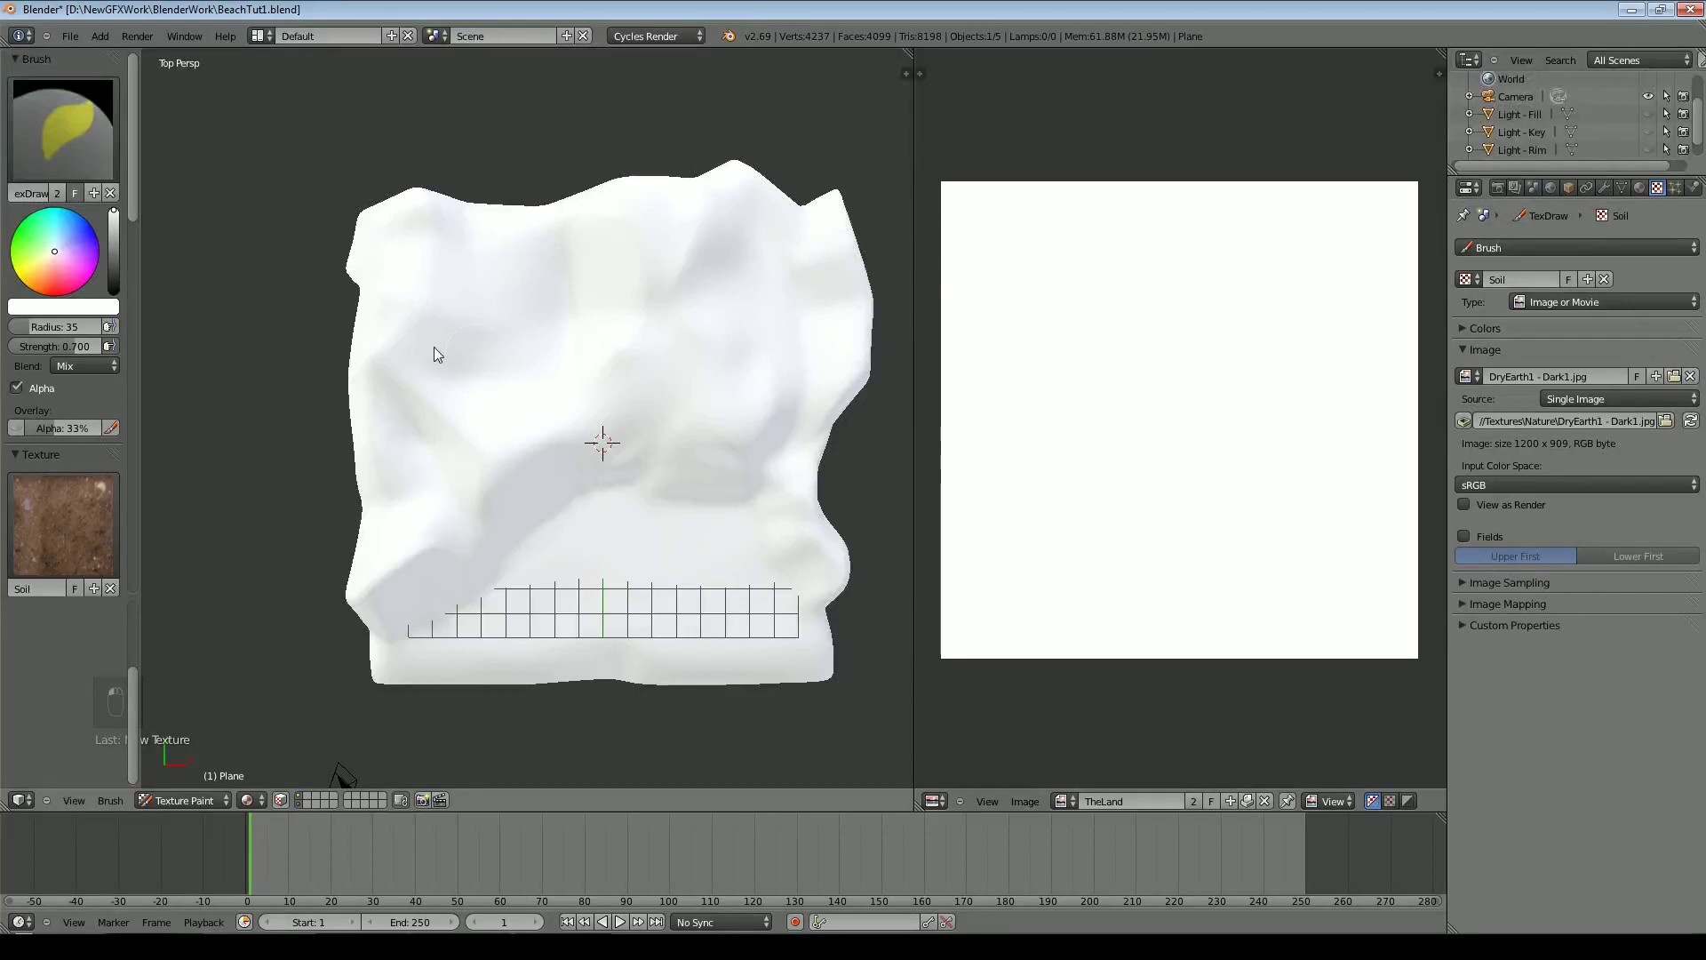
Paint trial strokes of the tiled Soil texture over the terrain's left slope
left_click(370, 565)
left_click_drag(481, 487, 533, 442)
mouse_move(383, 556)
left_mouse_down()
mouse_move(458, 472)
mouse_move(412, 502)
left_mouse_up()
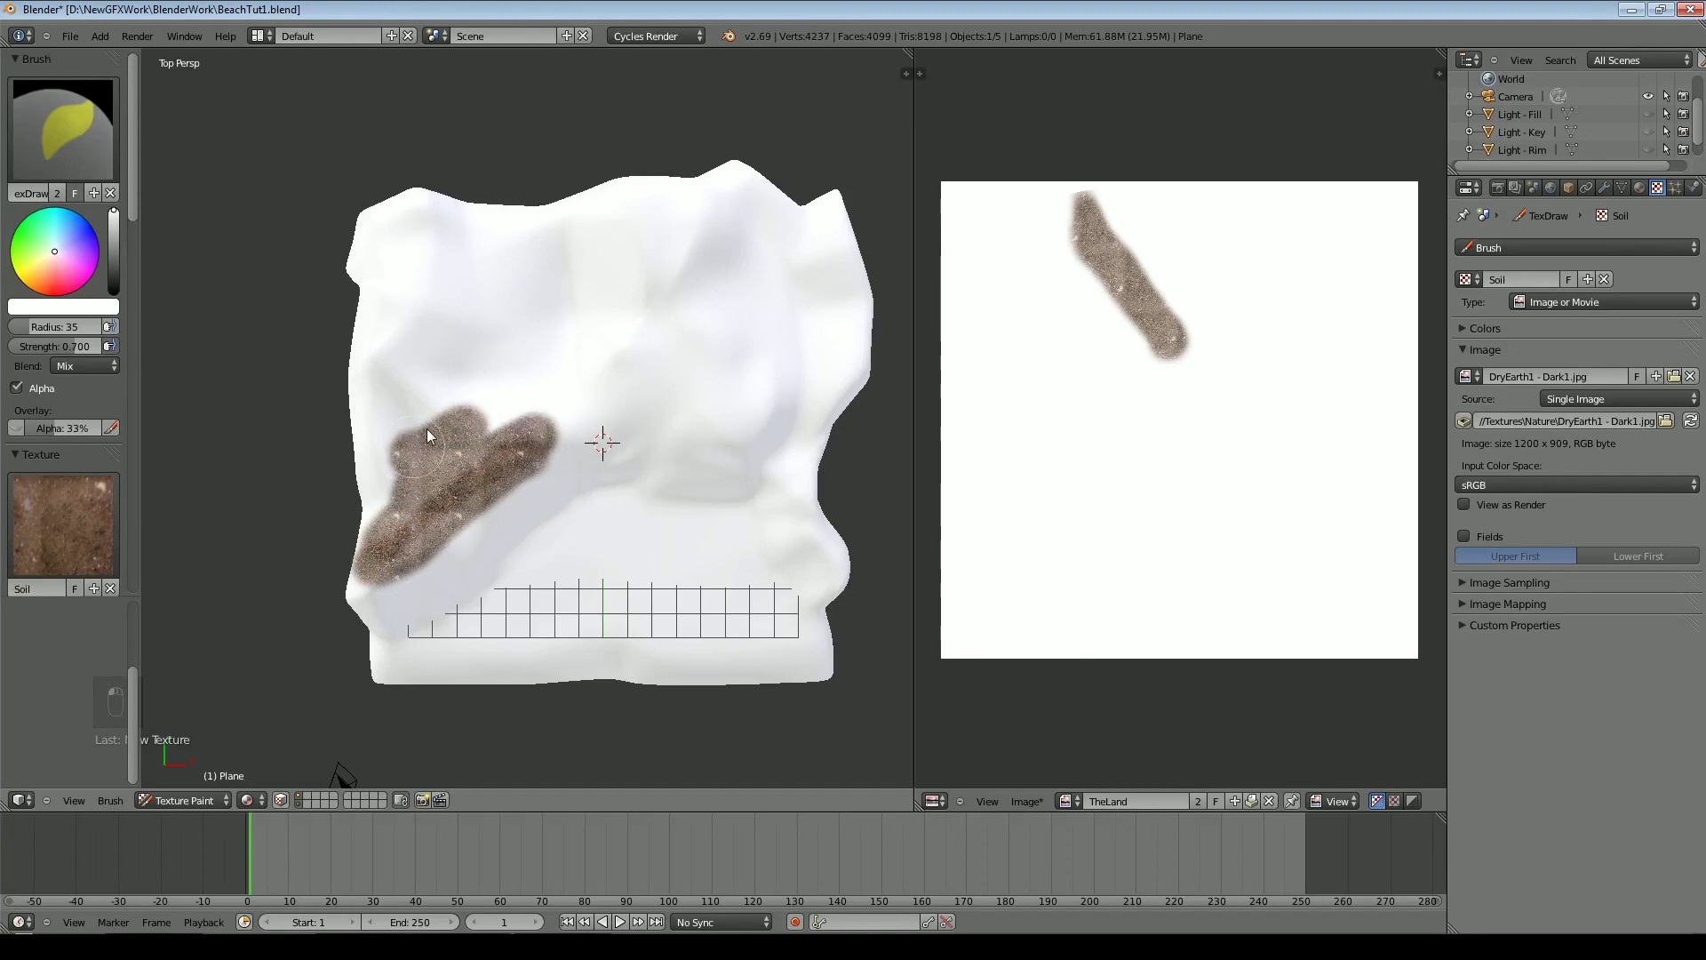
left_click_drag(373, 393, 365, 561)
mouse_move(387, 456)
left_mouse_down()
mouse_move(500, 367)
mouse_move(398, 343)
left_mouse_up()
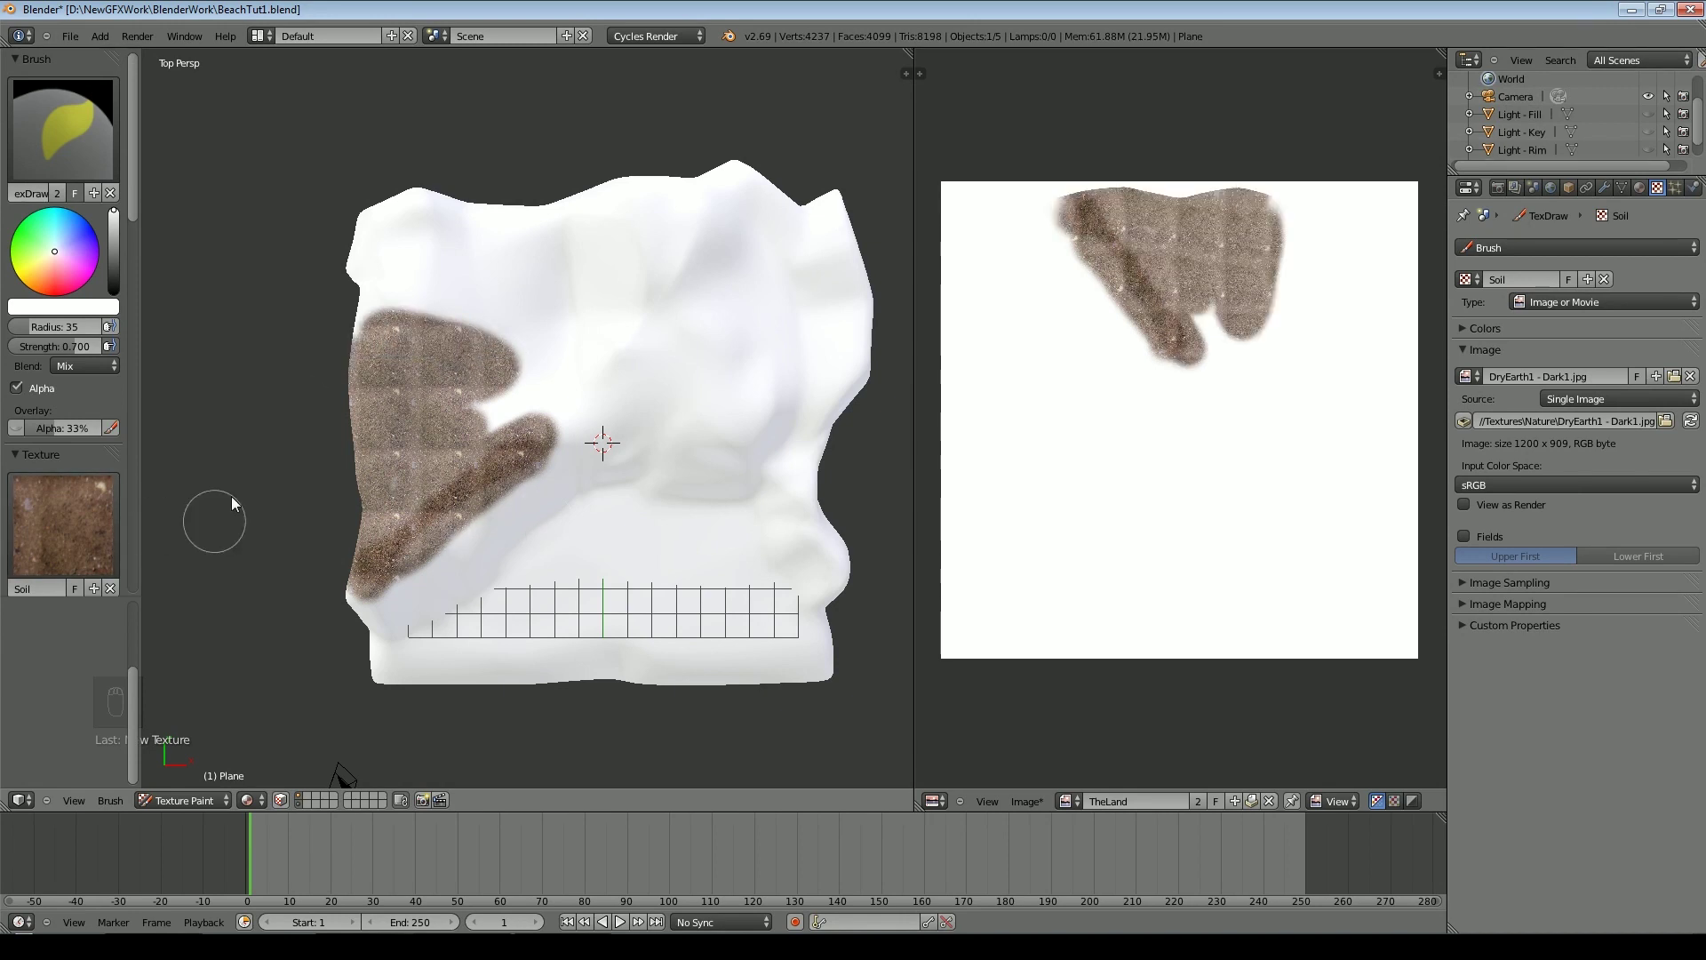
Set the brush mapping to Random and paint soil over the terrain's left slope and along its far edge
left_click_drag(132, 208, 126, 288)
left_click(73, 377)
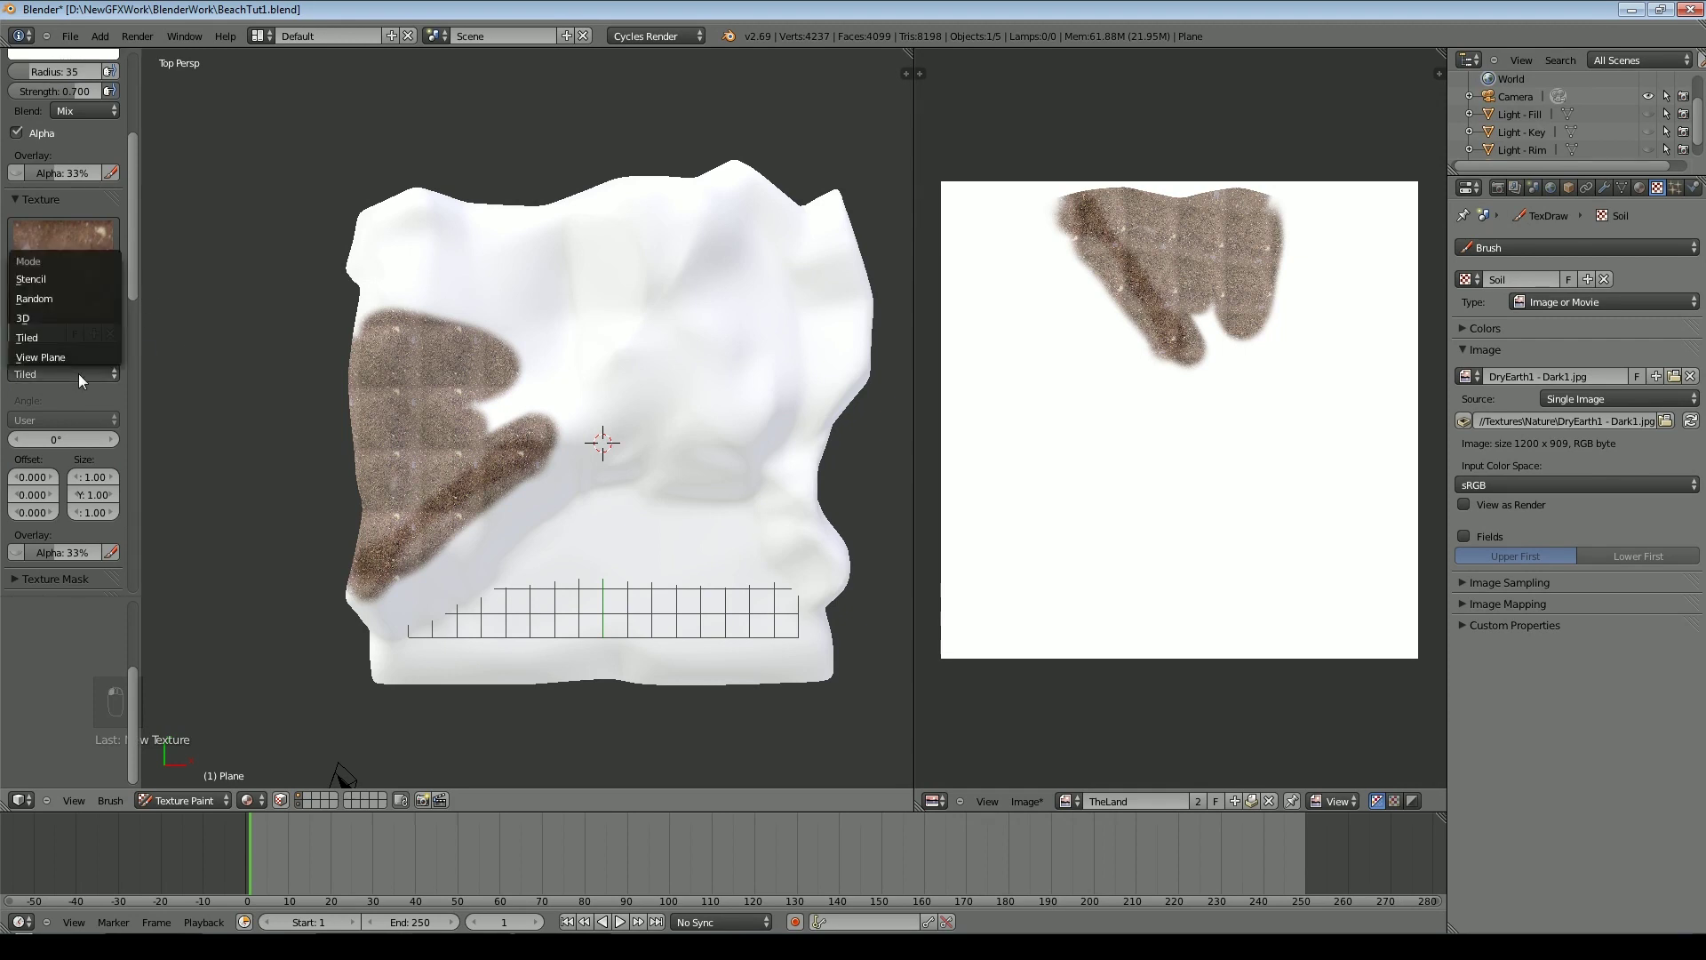
left_click(36, 299)
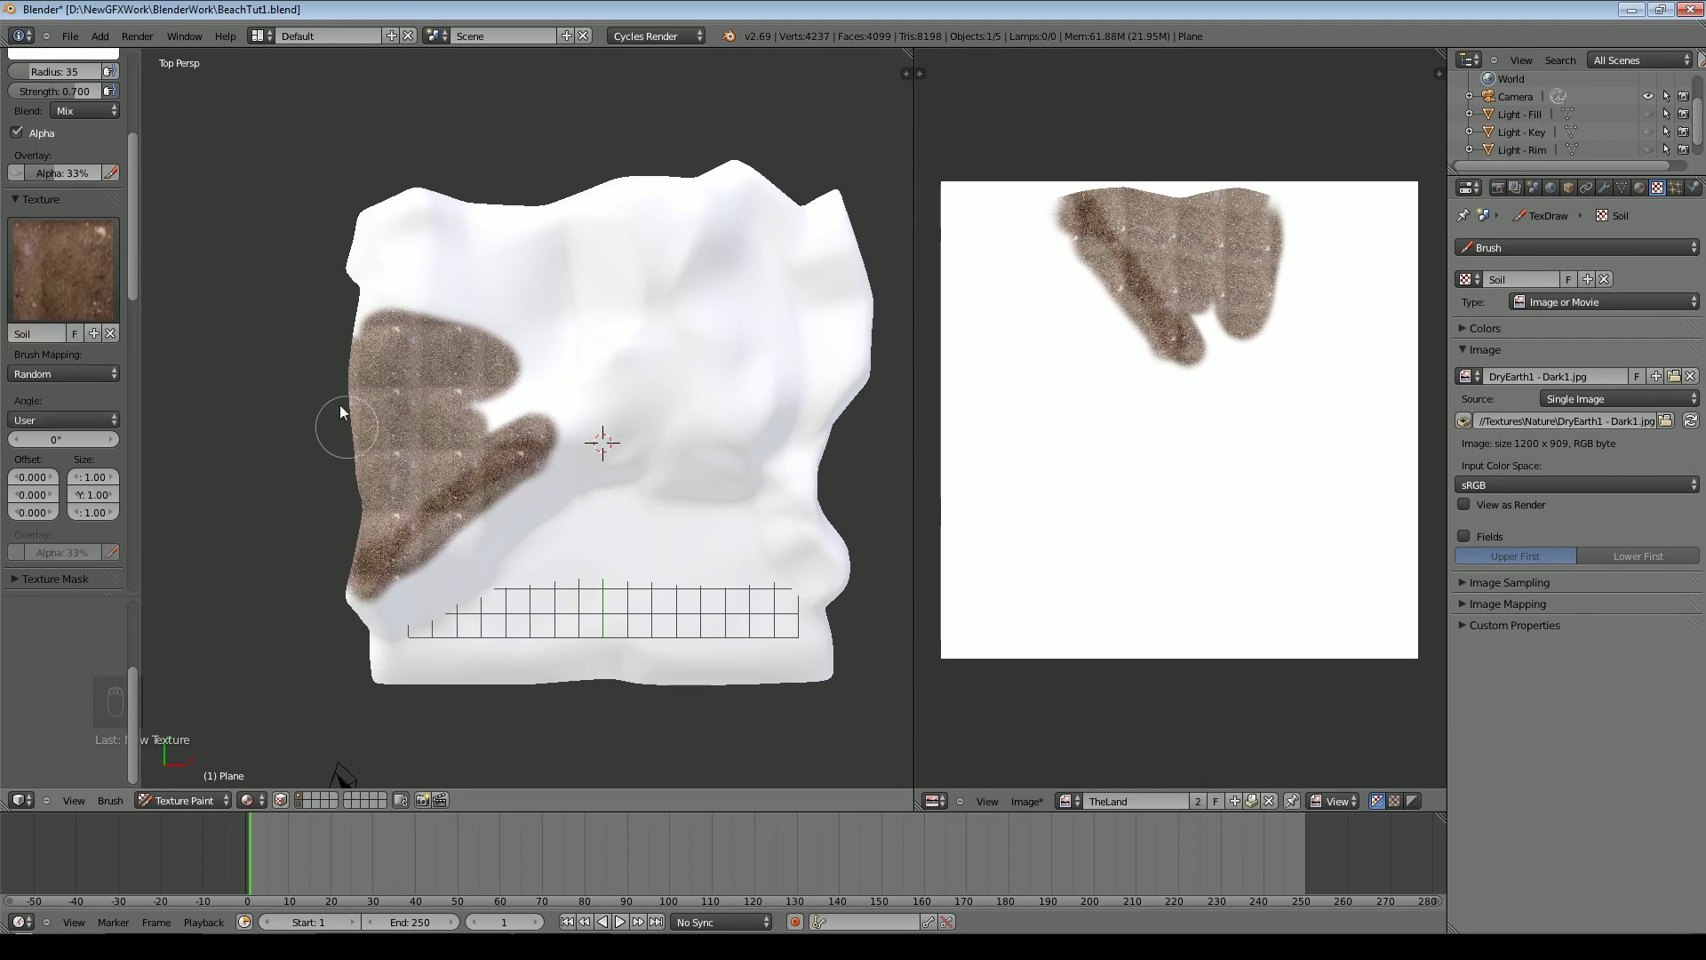
mouse_move(367, 565)
left_mouse_down()
mouse_move(418, 497)
mouse_move(473, 493)
mouse_move(541, 417)
left_mouse_up()
mouse_move(437, 455)
left_mouse_down()
mouse_move(488, 355)
mouse_move(377, 380)
mouse_move(345, 347)
mouse_move(366, 288)
mouse_move(358, 215)
mouse_move(754, 207)
mouse_move(516, 293)
left_mouse_up()
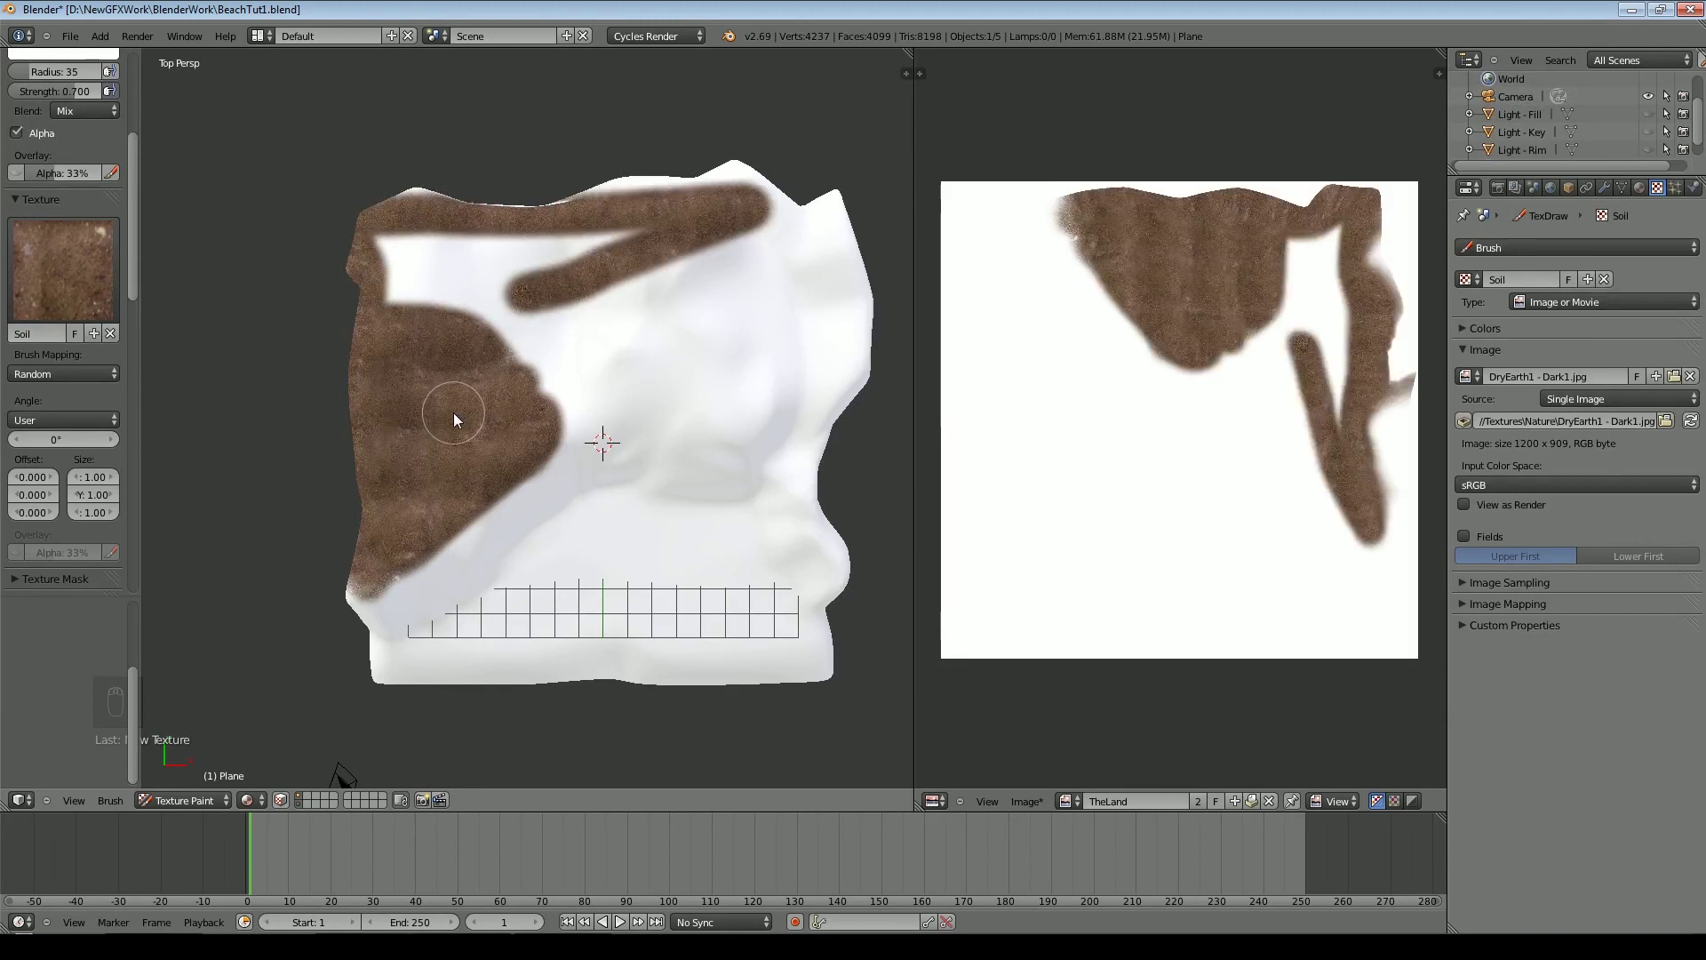
Enlarge the brush radius to 111 and fill the terrain's far left corner with soil
key("f")
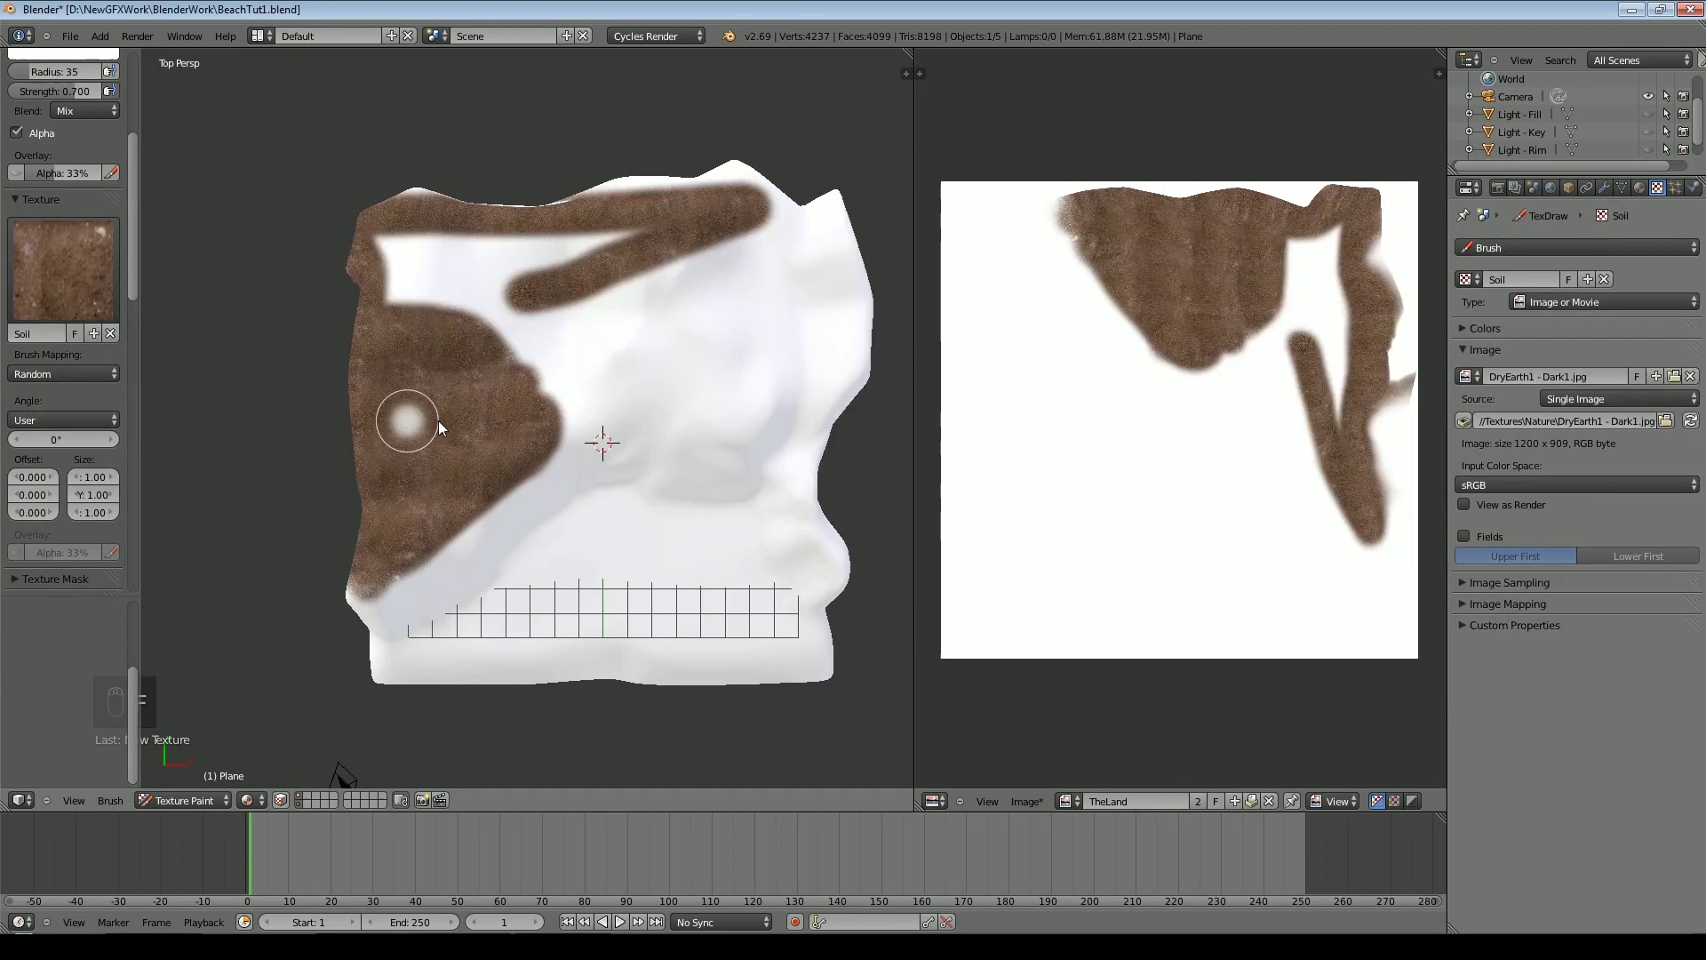
mouse_move(497, 480)
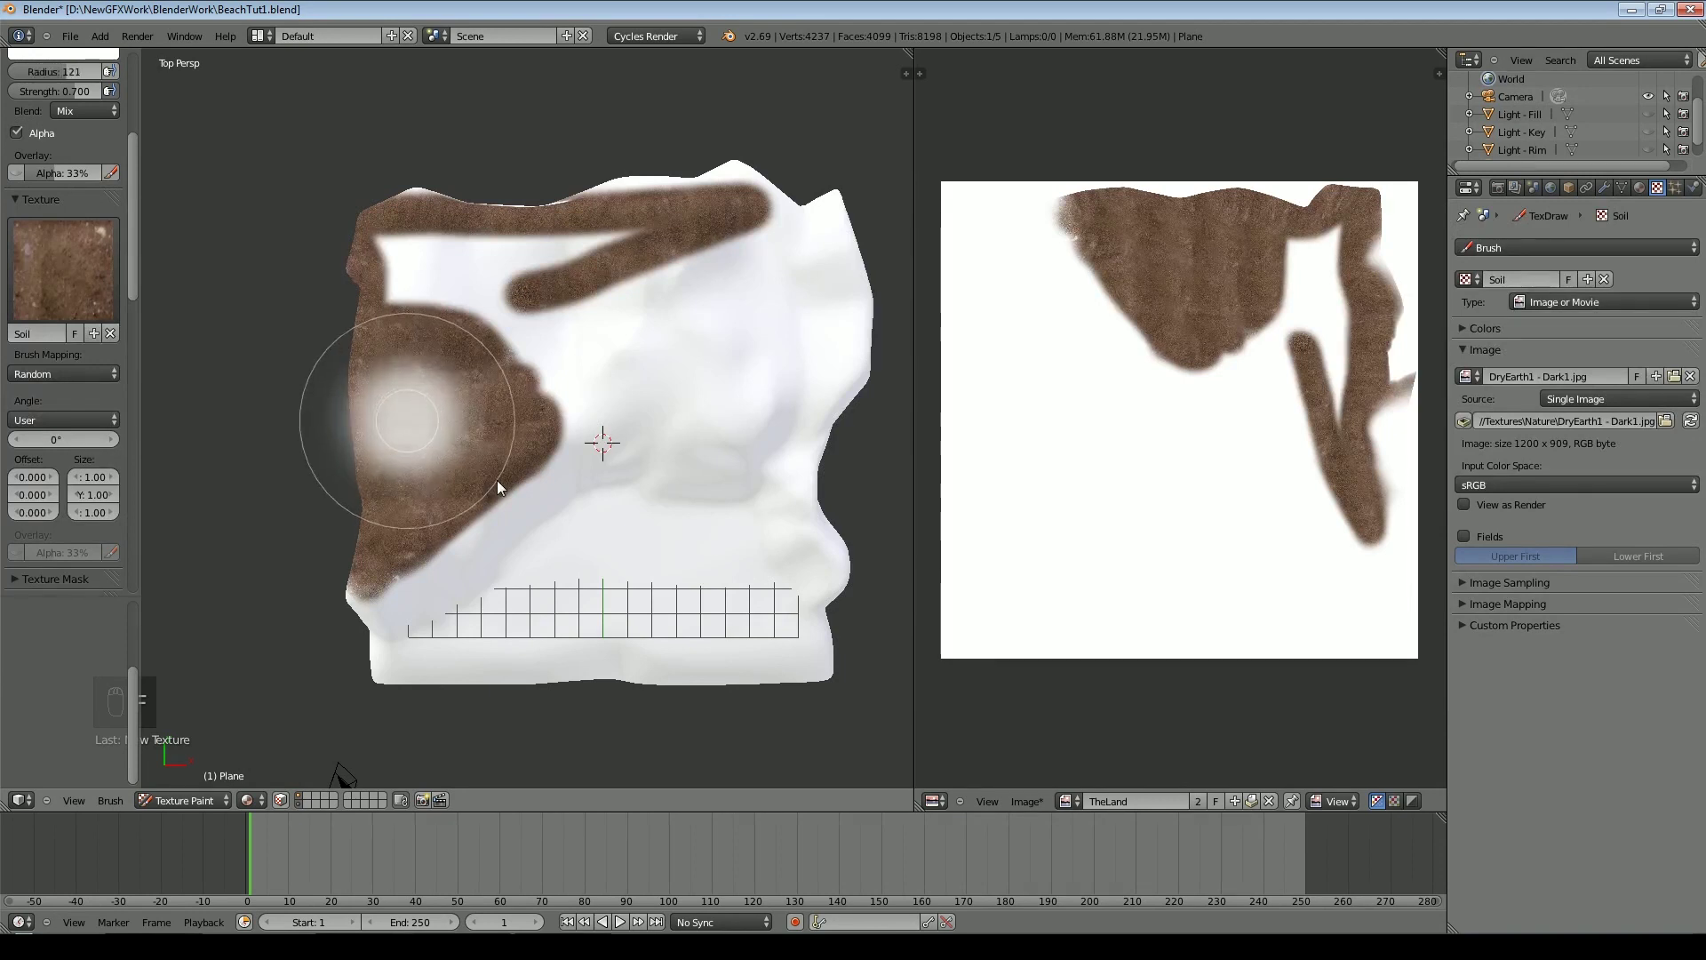
left_click(488, 476)
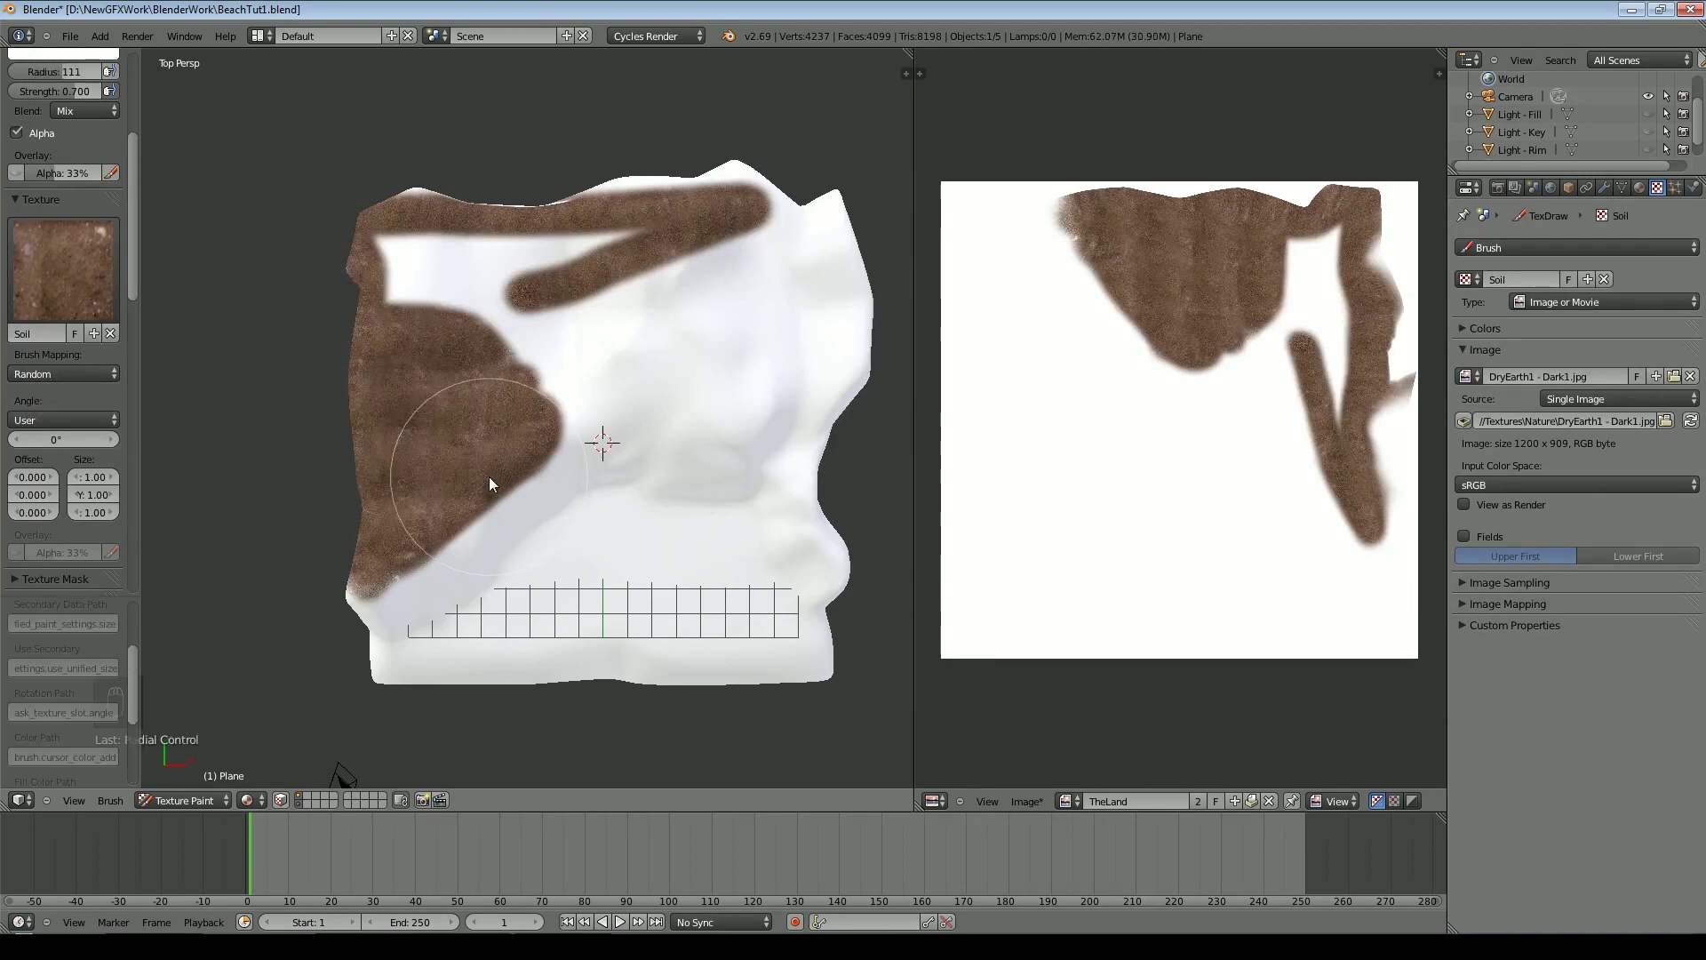
mouse_move(434, 400)
left_mouse_down()
mouse_move(448, 300)
mouse_move(412, 266)
mouse_move(451, 277)
left_mouse_up()
Set the brush radius to 76 and cover the rest of the terrain's hills with soil, leaving the beach white
key("f")
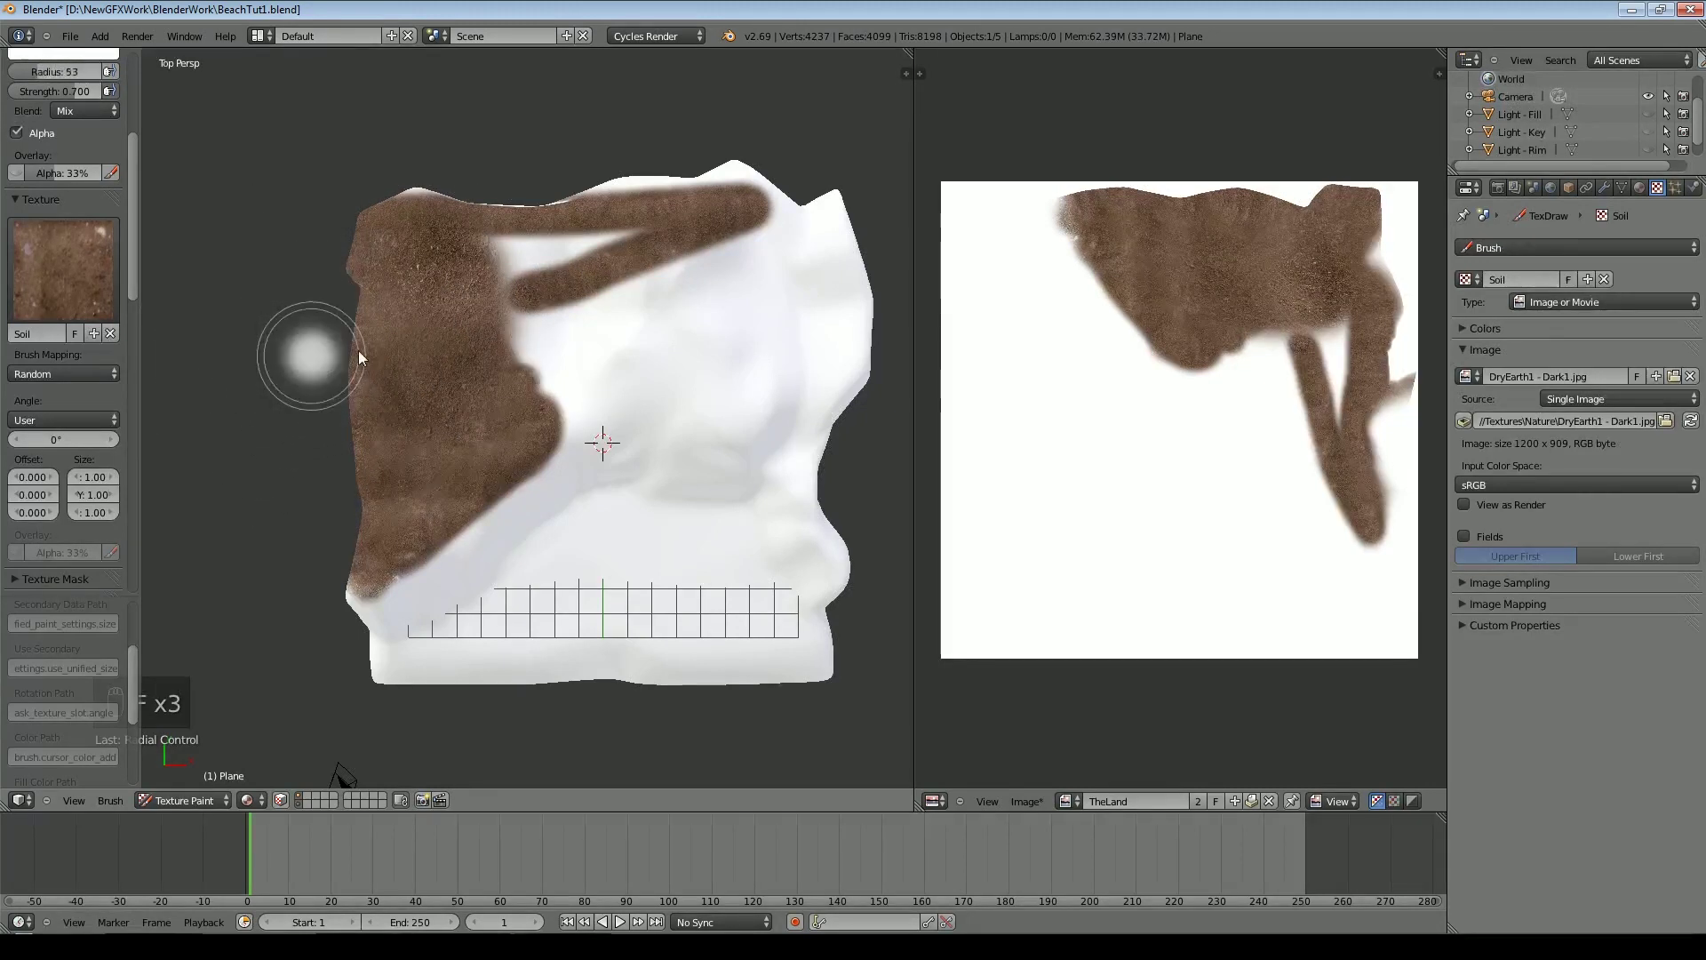
left_click(359, 350)
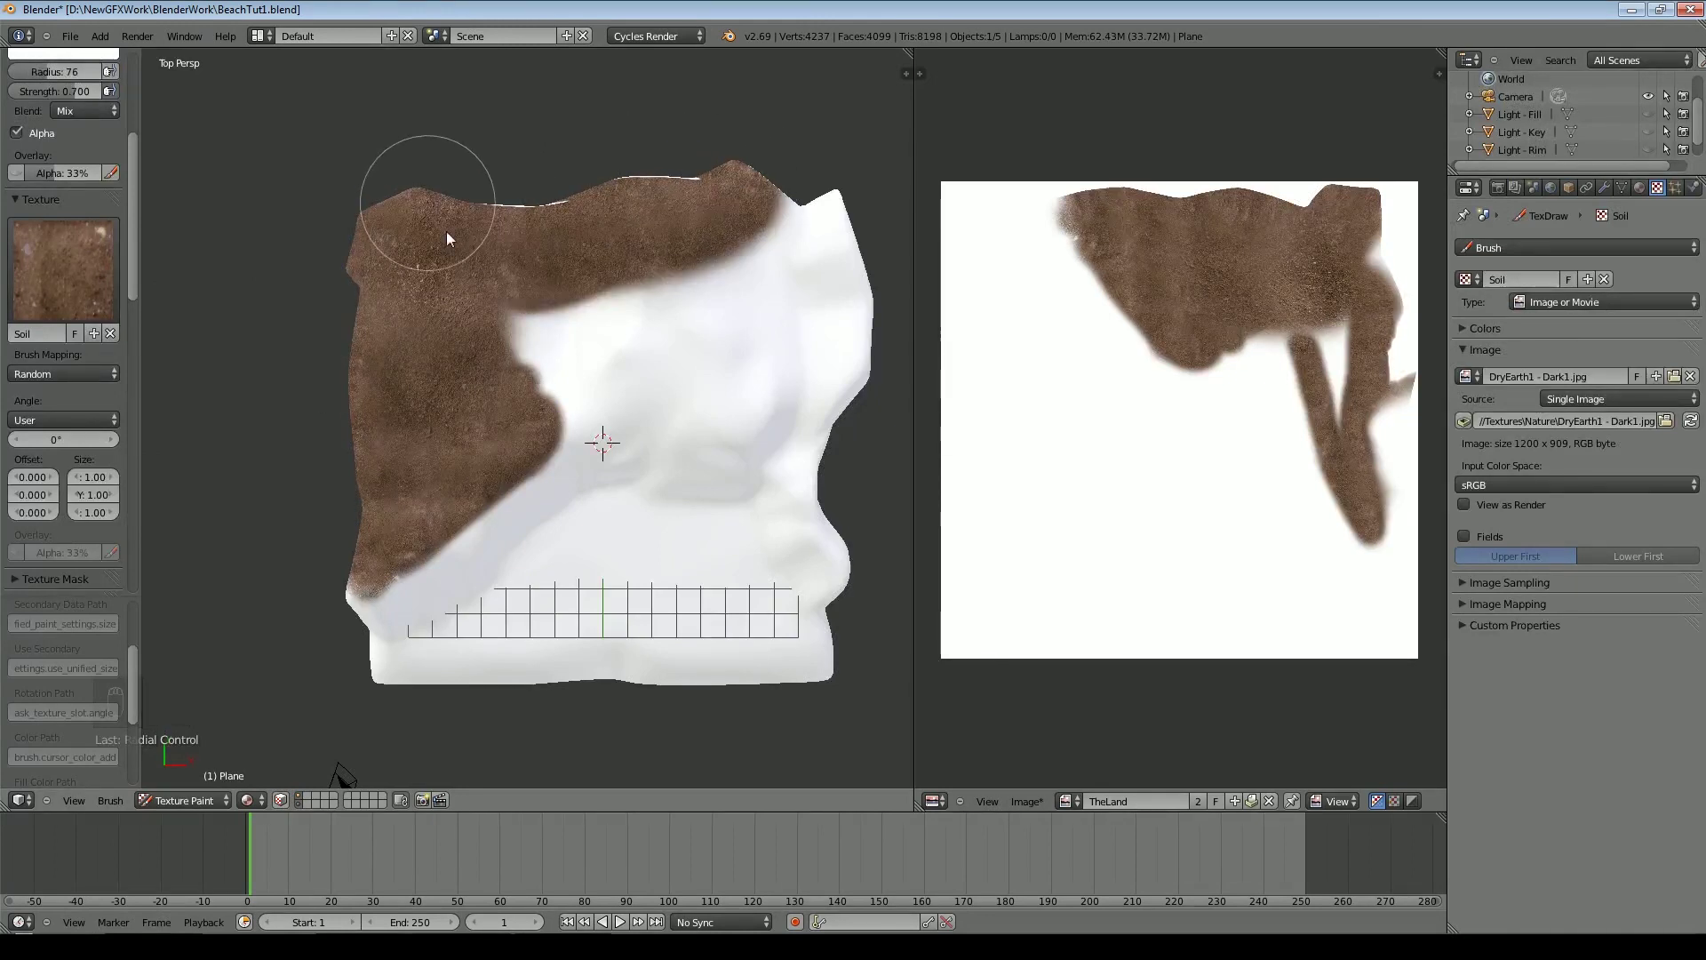
mouse_move(475, 437)
left_mouse_down()
mouse_move(653, 418)
mouse_move(759, 436)
mouse_move(824, 510)
mouse_move(707, 380)
mouse_move(551, 334)
mouse_move(830, 212)
mouse_move(844, 414)
mouse_move(655, 323)
mouse_move(688, 286)
mouse_move(791, 341)
mouse_move(749, 338)
left_mouse_up()
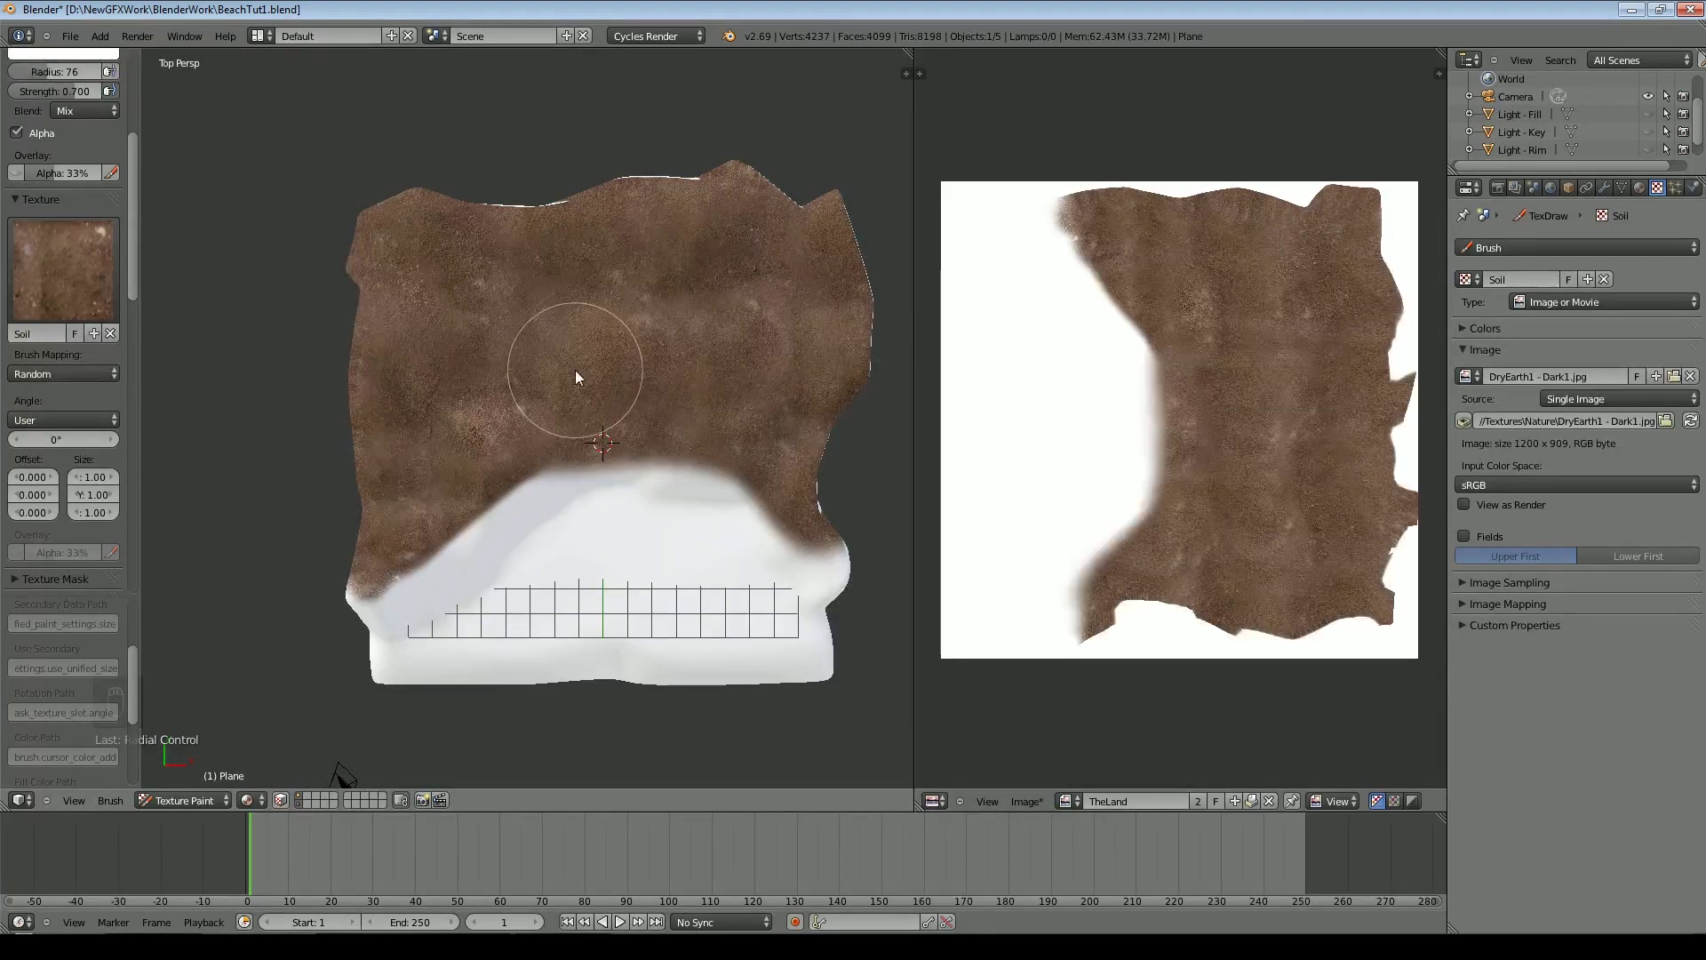
Reduce the brush radius to 30 and refine the soil's curved border along the beach
key("f")
left_click(533, 370)
mouse_move(360, 599)
left_mouse_down()
mouse_move(391, 599)
mouse_move(453, 539)
left_mouse_up()
left_click_drag(534, 477, 643, 458)
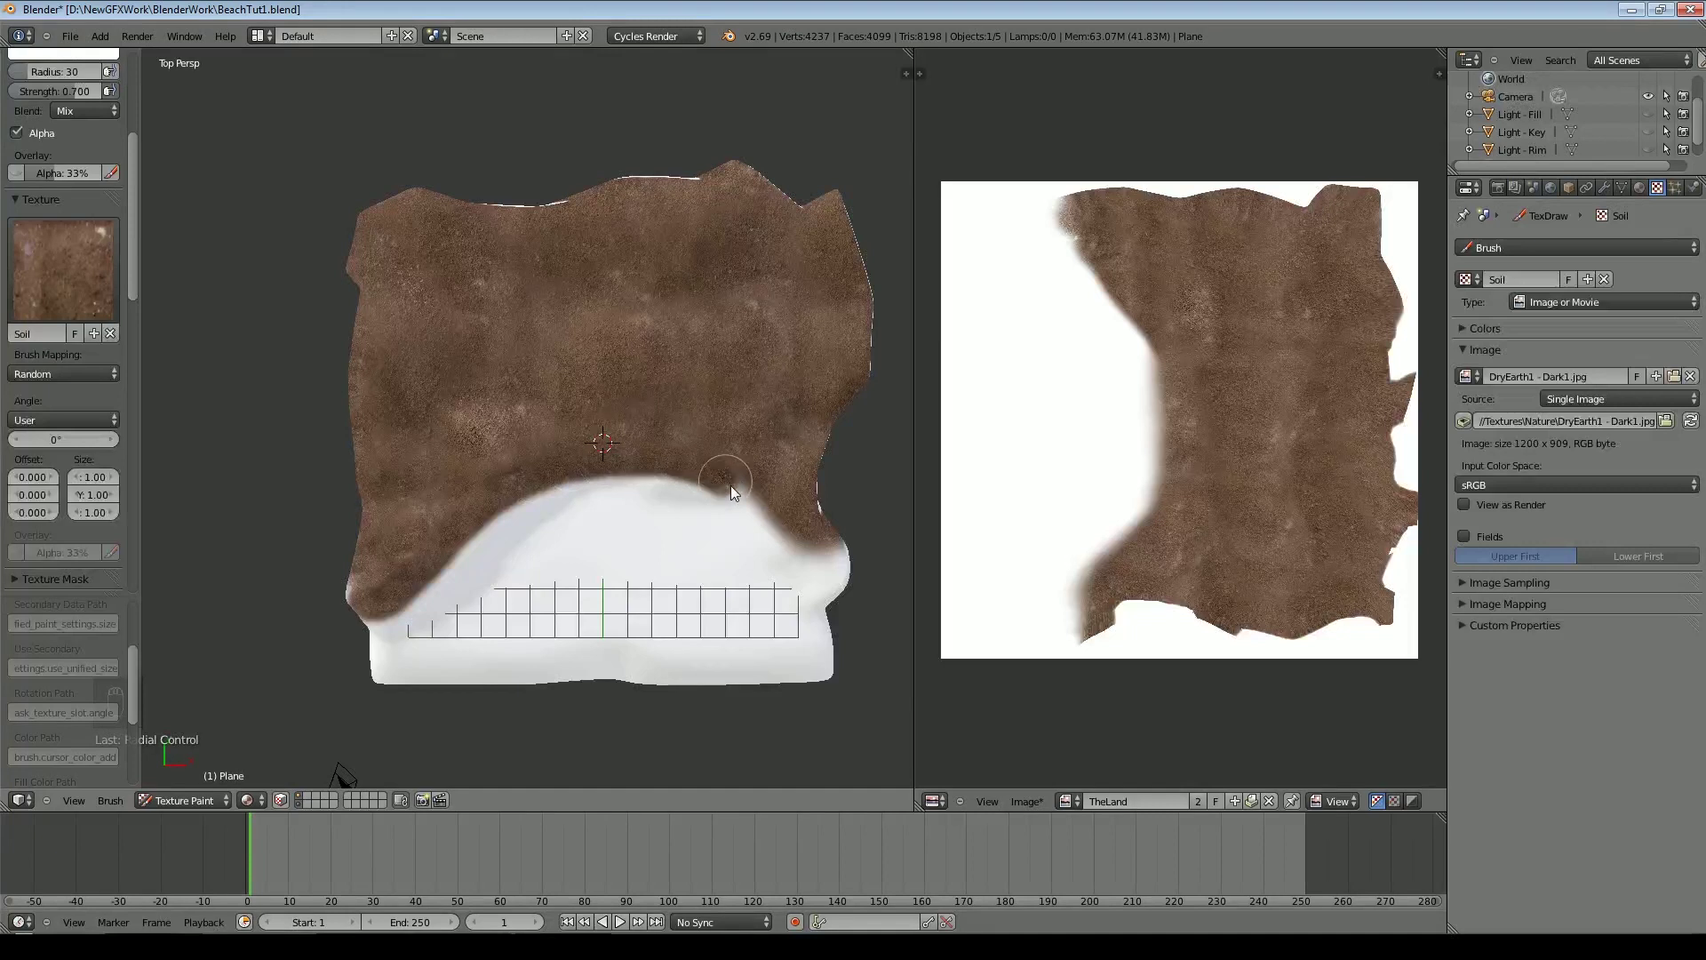
left_click_drag(775, 535, 831, 574)
Paint soil over the unpainted patches along the terrain's back edge
mouse_move(543, 275)
middle_mouse_down()
mouse_move(499, 377)
mouse_move(697, 280)
mouse_move(622, 375)
middle_mouse_up()
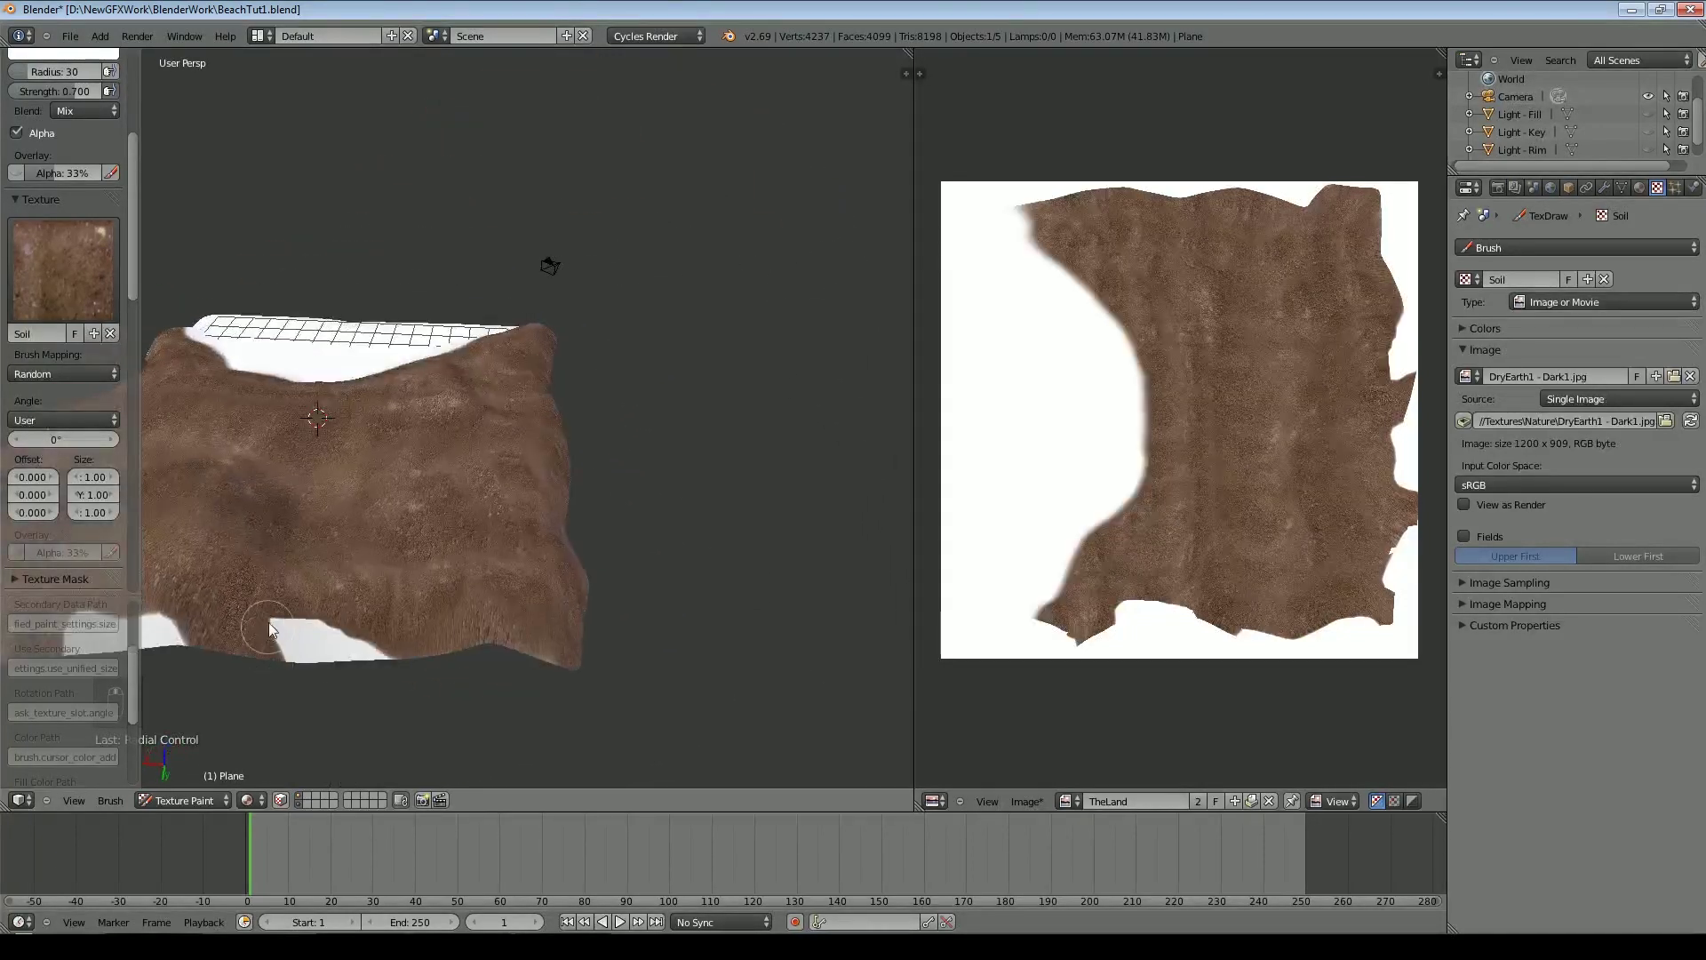
mouse_move(260, 647)
left_mouse_down()
mouse_move(338, 656)
mouse_move(277, 585)
left_mouse_up()
middle_click_drag(244, 546, 434, 546)
mouse_move(247, 536)
left_mouse_down()
mouse_move(335, 564)
mouse_move(254, 563)
left_mouse_up()
middle_click_drag(254, 563, 573, 551)
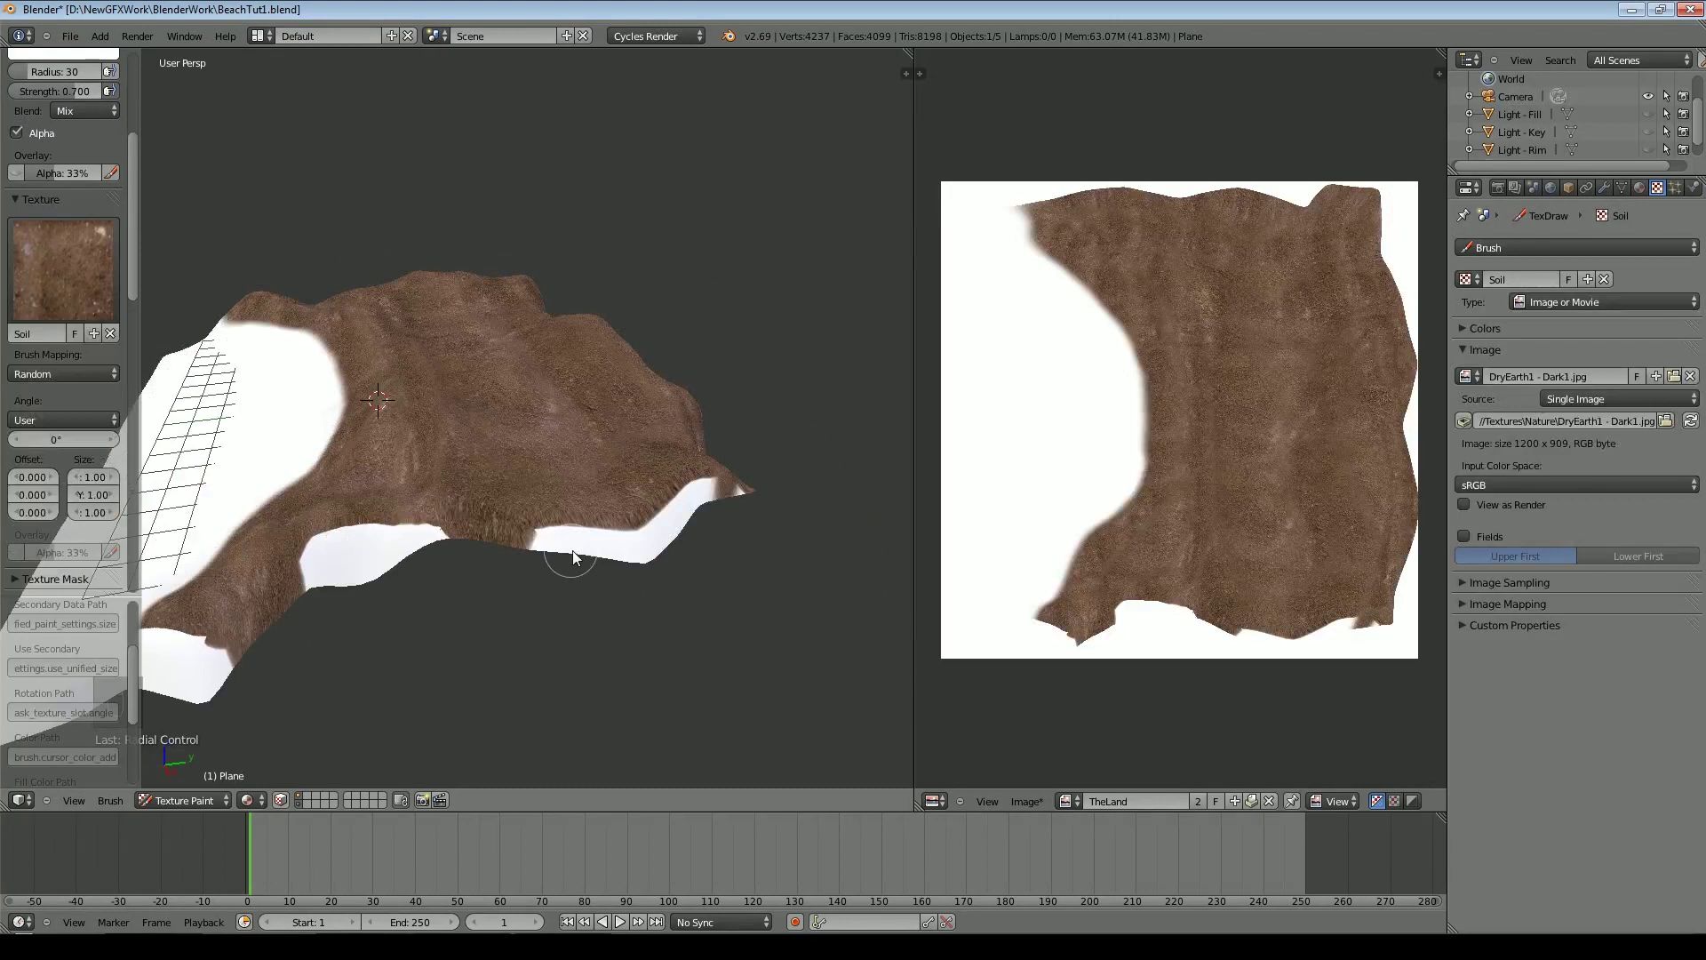
Cover the remaining white patches along the terrain's side edge with soil and return to a front view of the beach
mouse_move(743, 483)
left_mouse_down()
mouse_move(649, 520)
mouse_move(605, 510)
left_mouse_up()
mouse_move(722, 502)
left_mouse_down()
mouse_move(526, 541)
mouse_move(365, 531)
left_mouse_up()
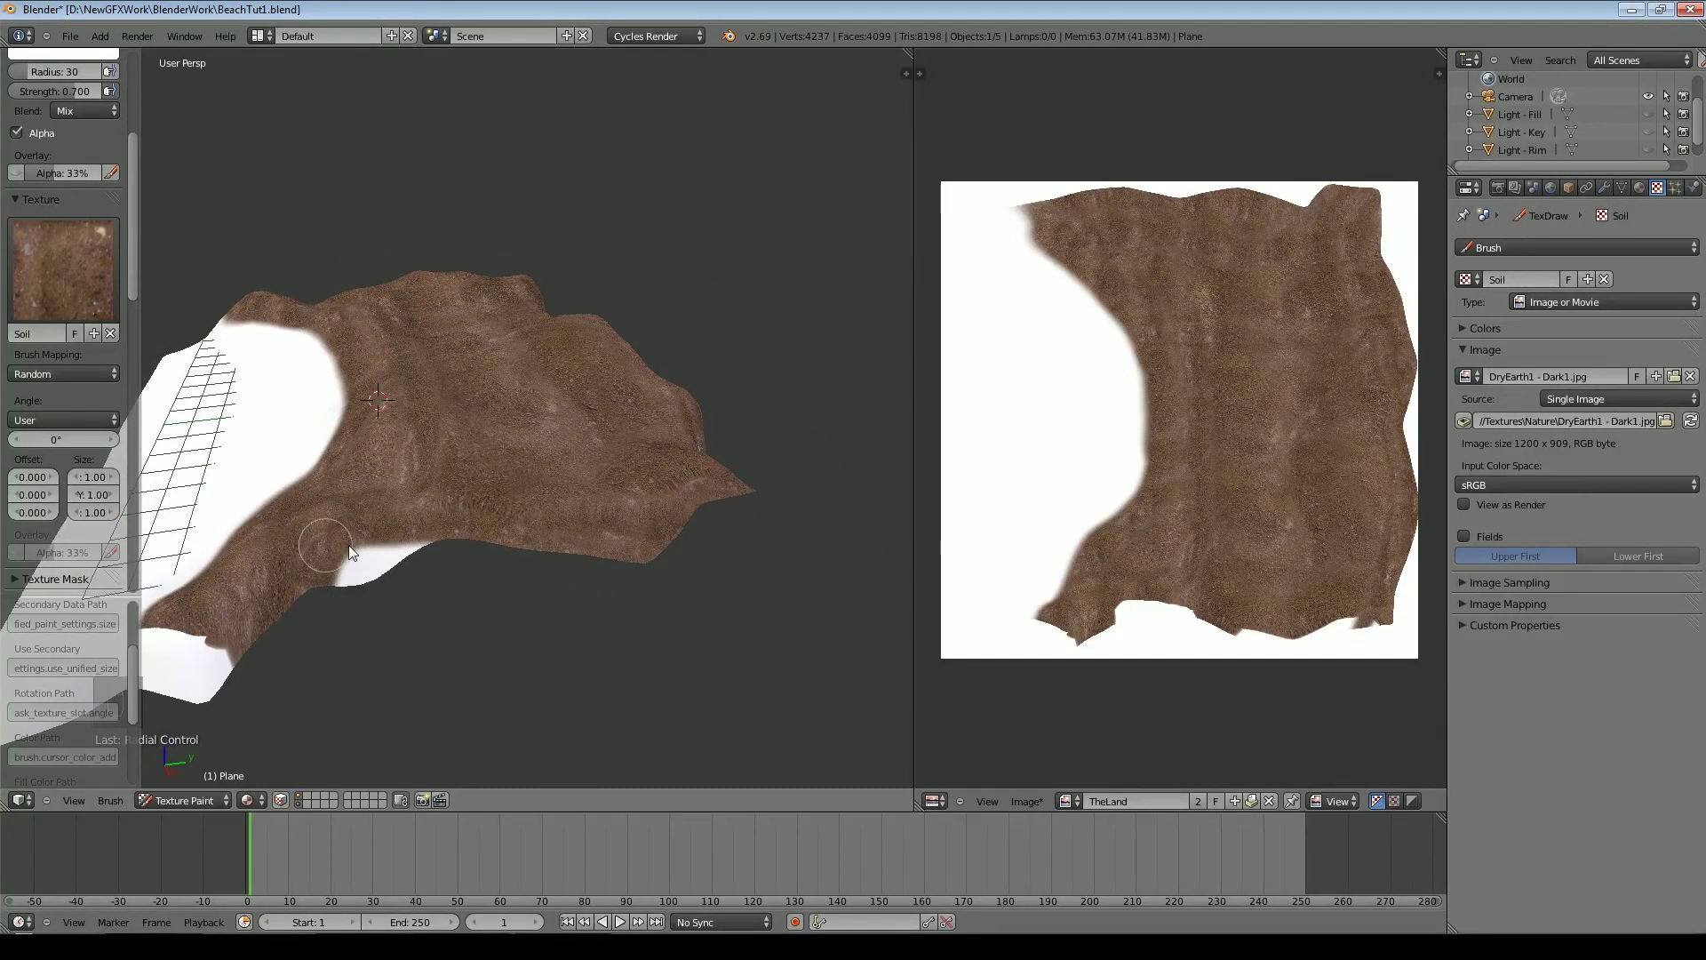
mouse_move(318, 583)
left_mouse_down()
mouse_move(218, 668)
mouse_move(222, 647)
left_mouse_up()
middle_click_drag(222, 647, 742, 414)
scroll(573, 515, "up", 3)
middle_click_drag(573, 515, 174, 471)
mouse_move(367, 243)
middle_mouse_down("shift")
mouse_move(719, 340)
mouse_move(636, 411)
mouse_move(338, 512)
middle_mouse_up("shift")
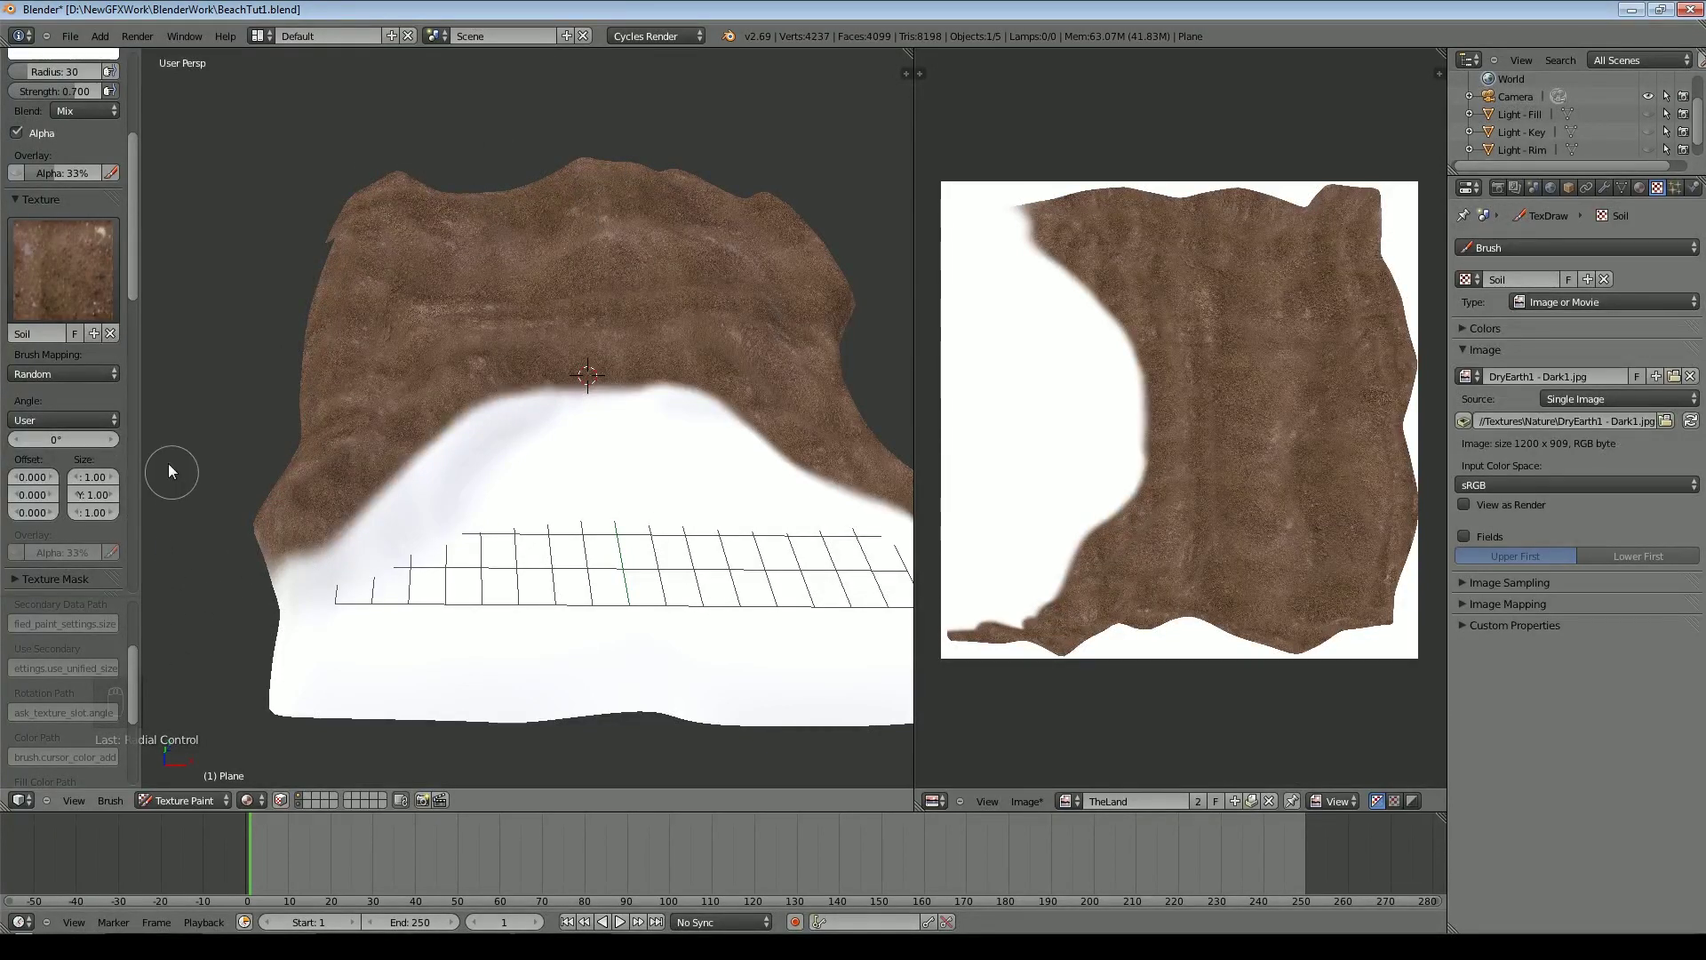
Add a second brush texture named Sand and show it in the texture properties
left_click(94, 336)
double_click(36, 334)
type("Sand")
key("Return")
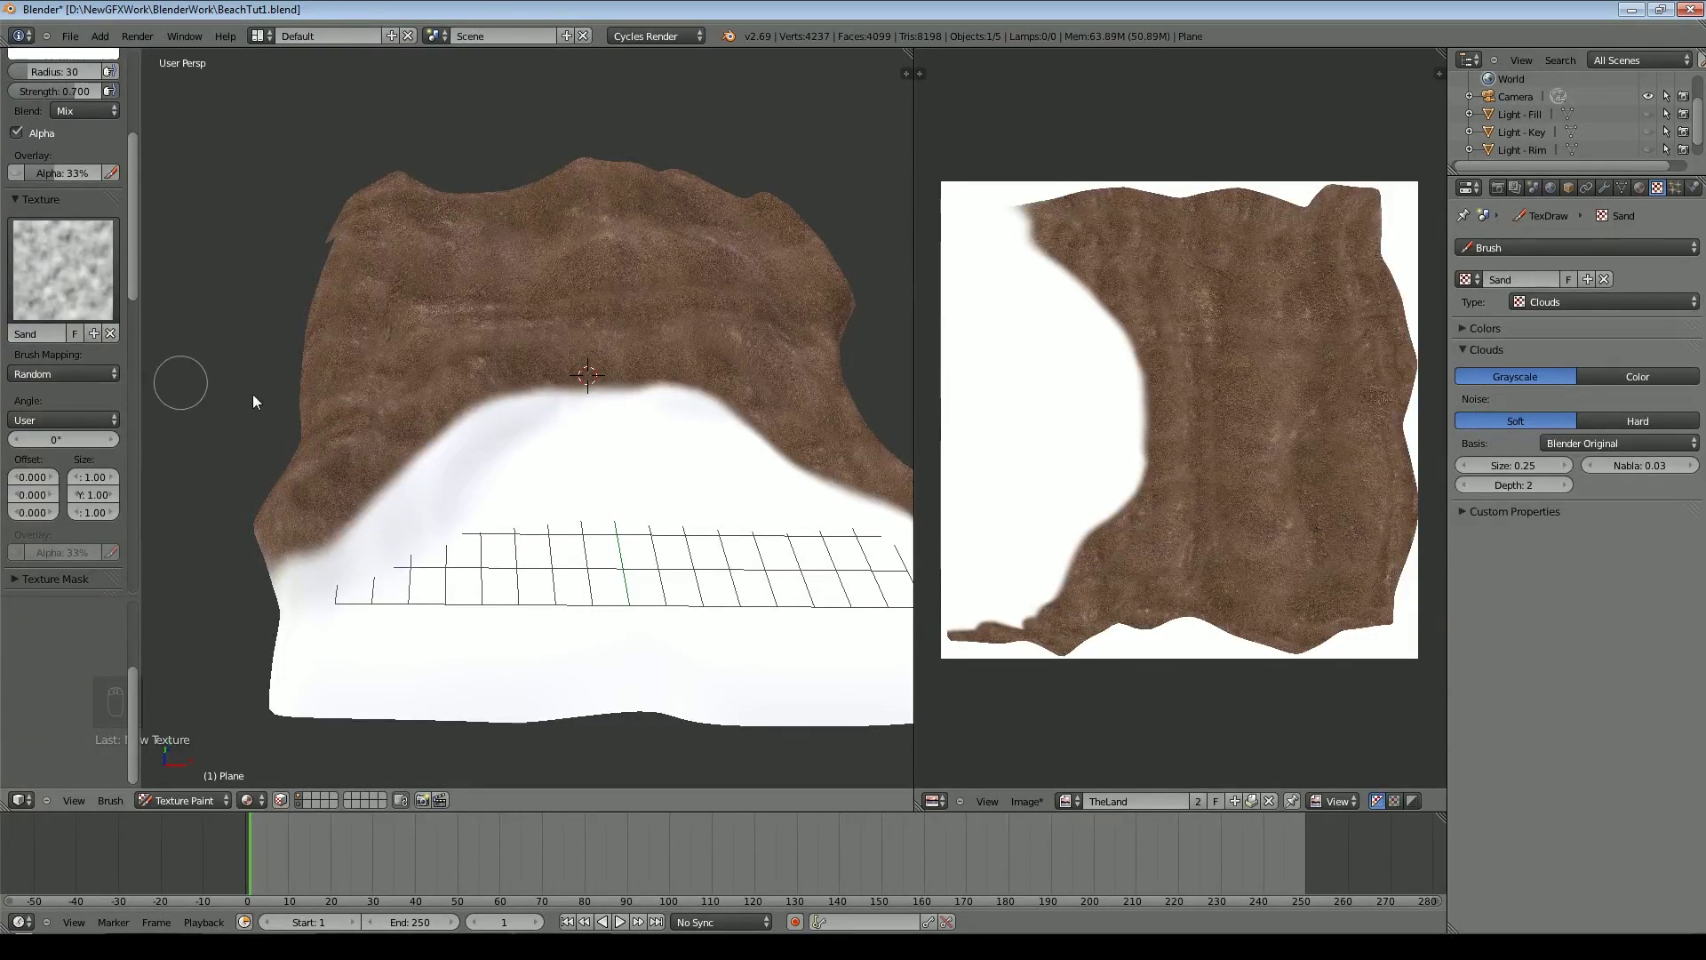
left_click(1553, 249)
left_click(1541, 318)
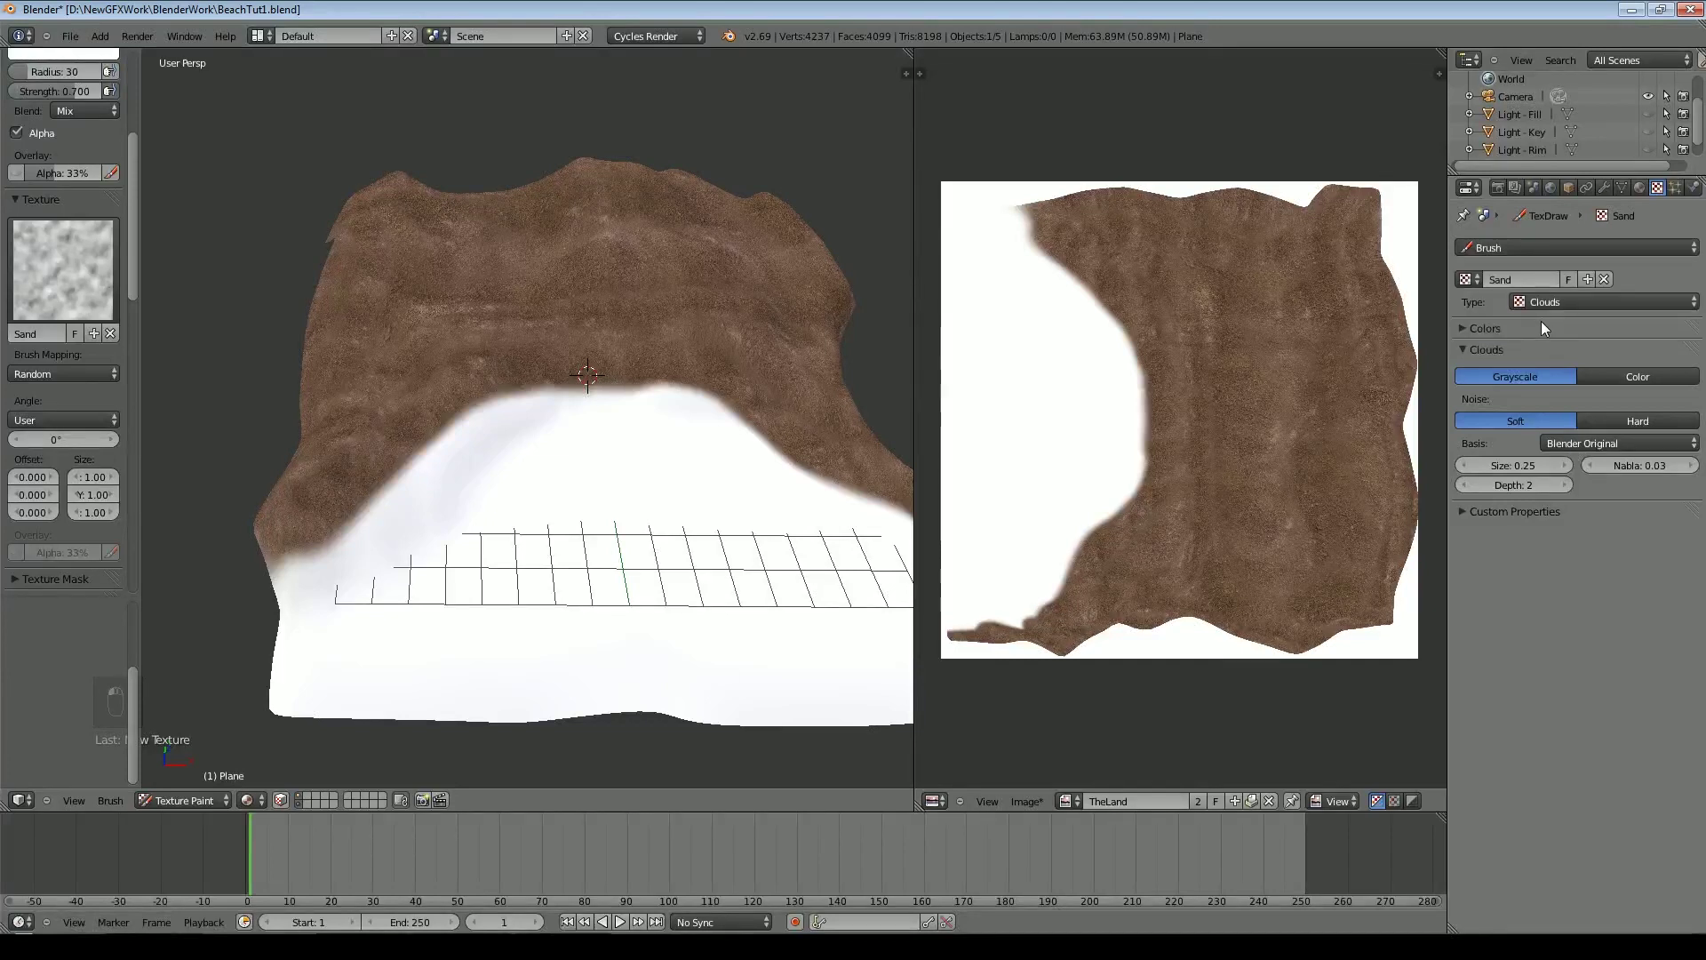
Make Sand an image texture using TileAbleSand(CGT).jpg from the Rock and Stone textures, and paint the white beach area with it
left_click(1553, 302)
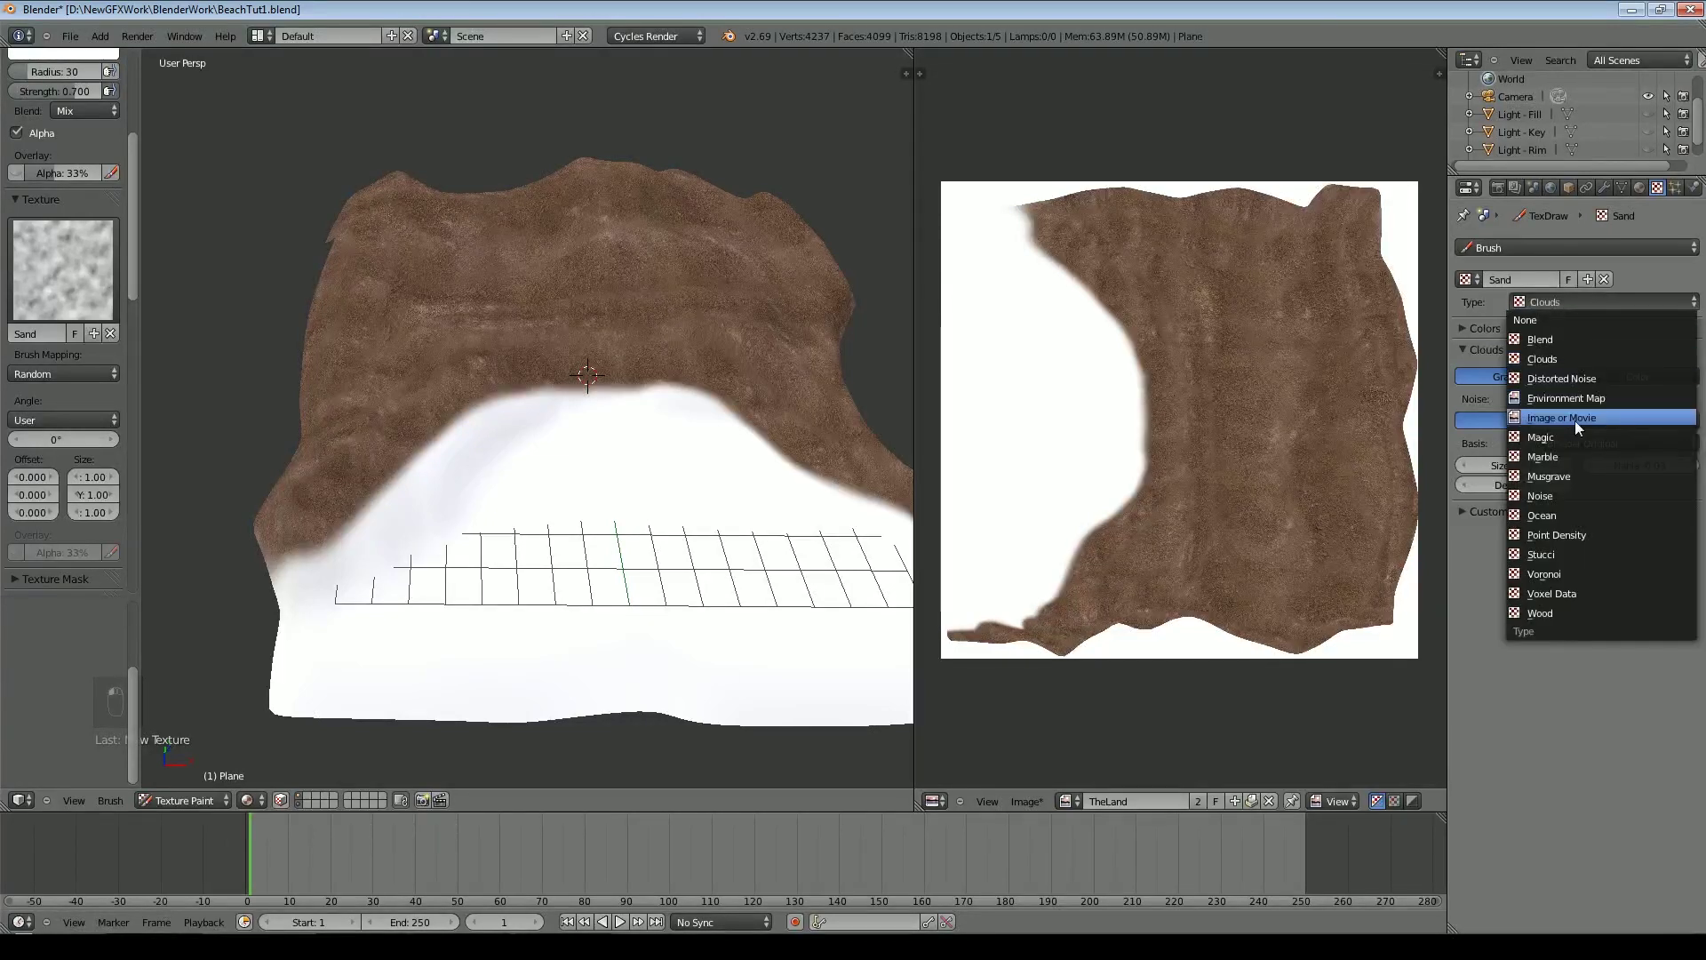
left_click(1606, 422)
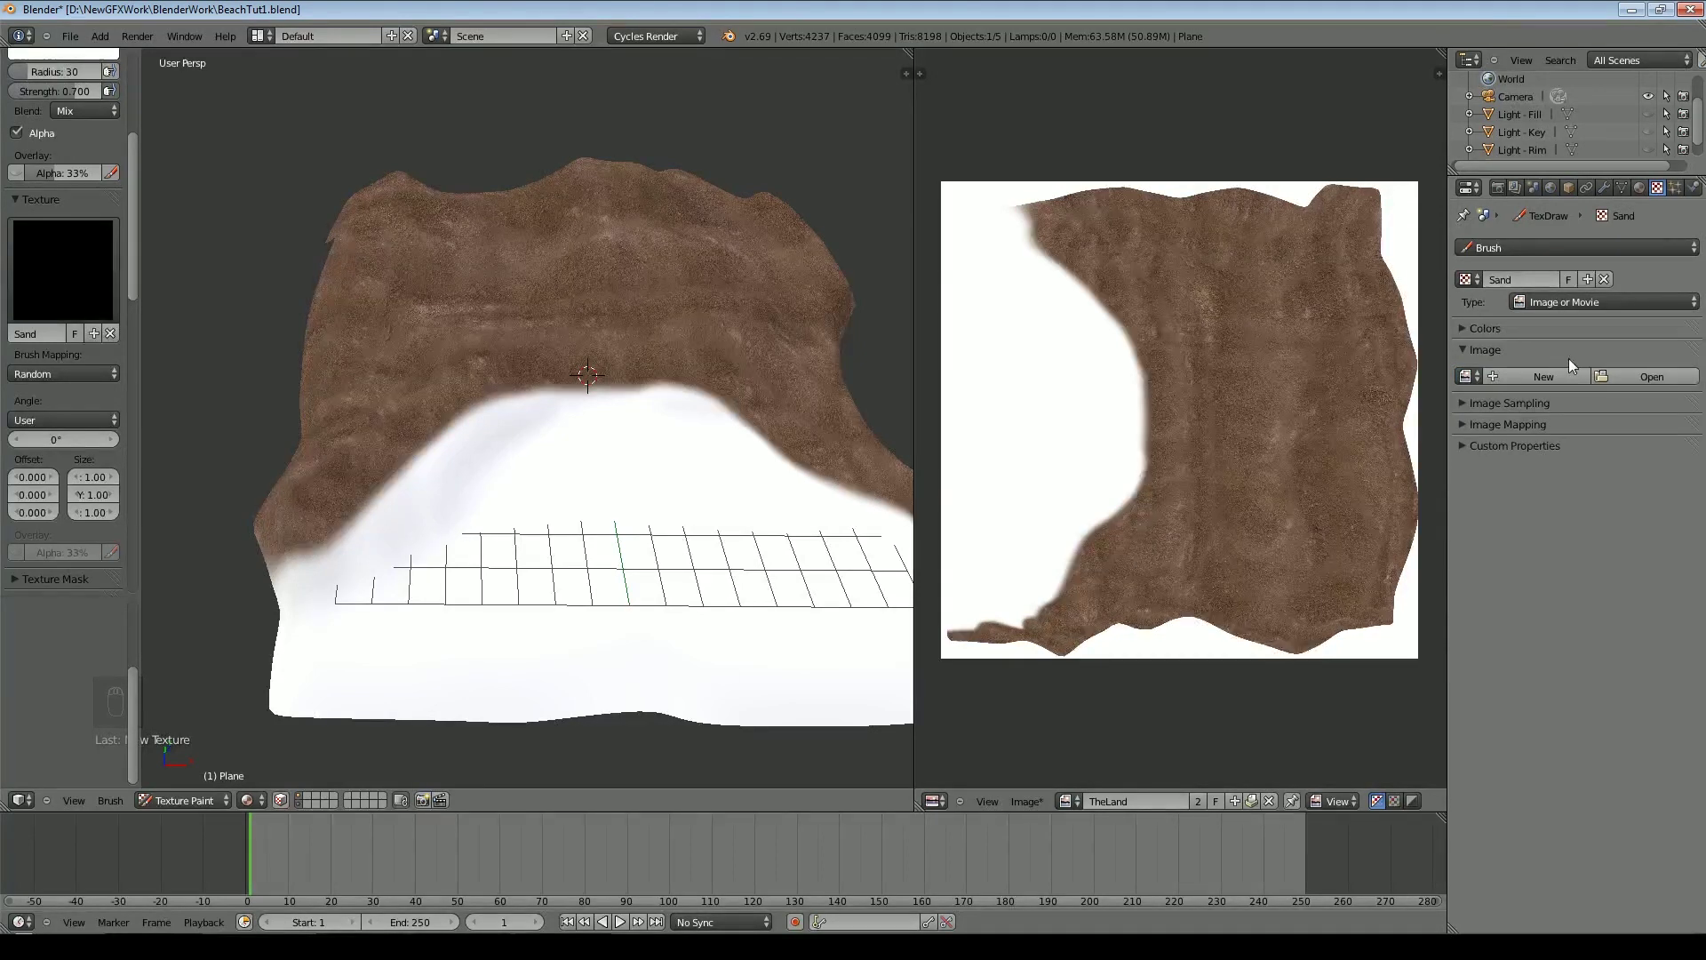
left_click(1674, 378)
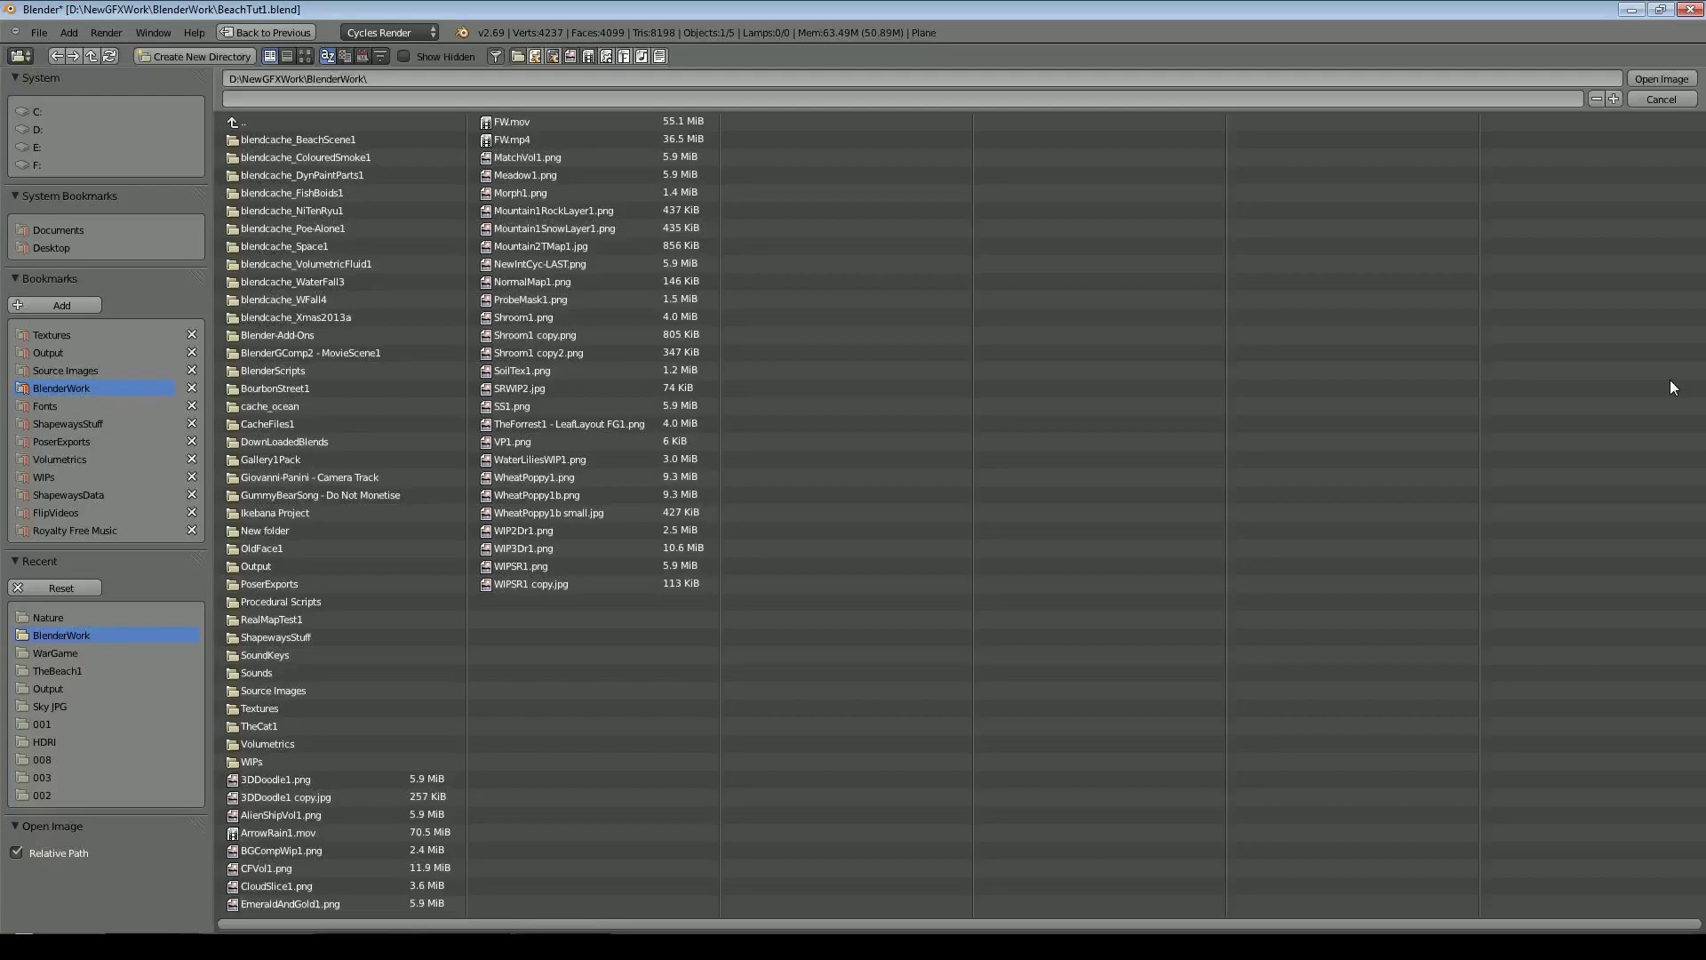
left_click(50, 335)
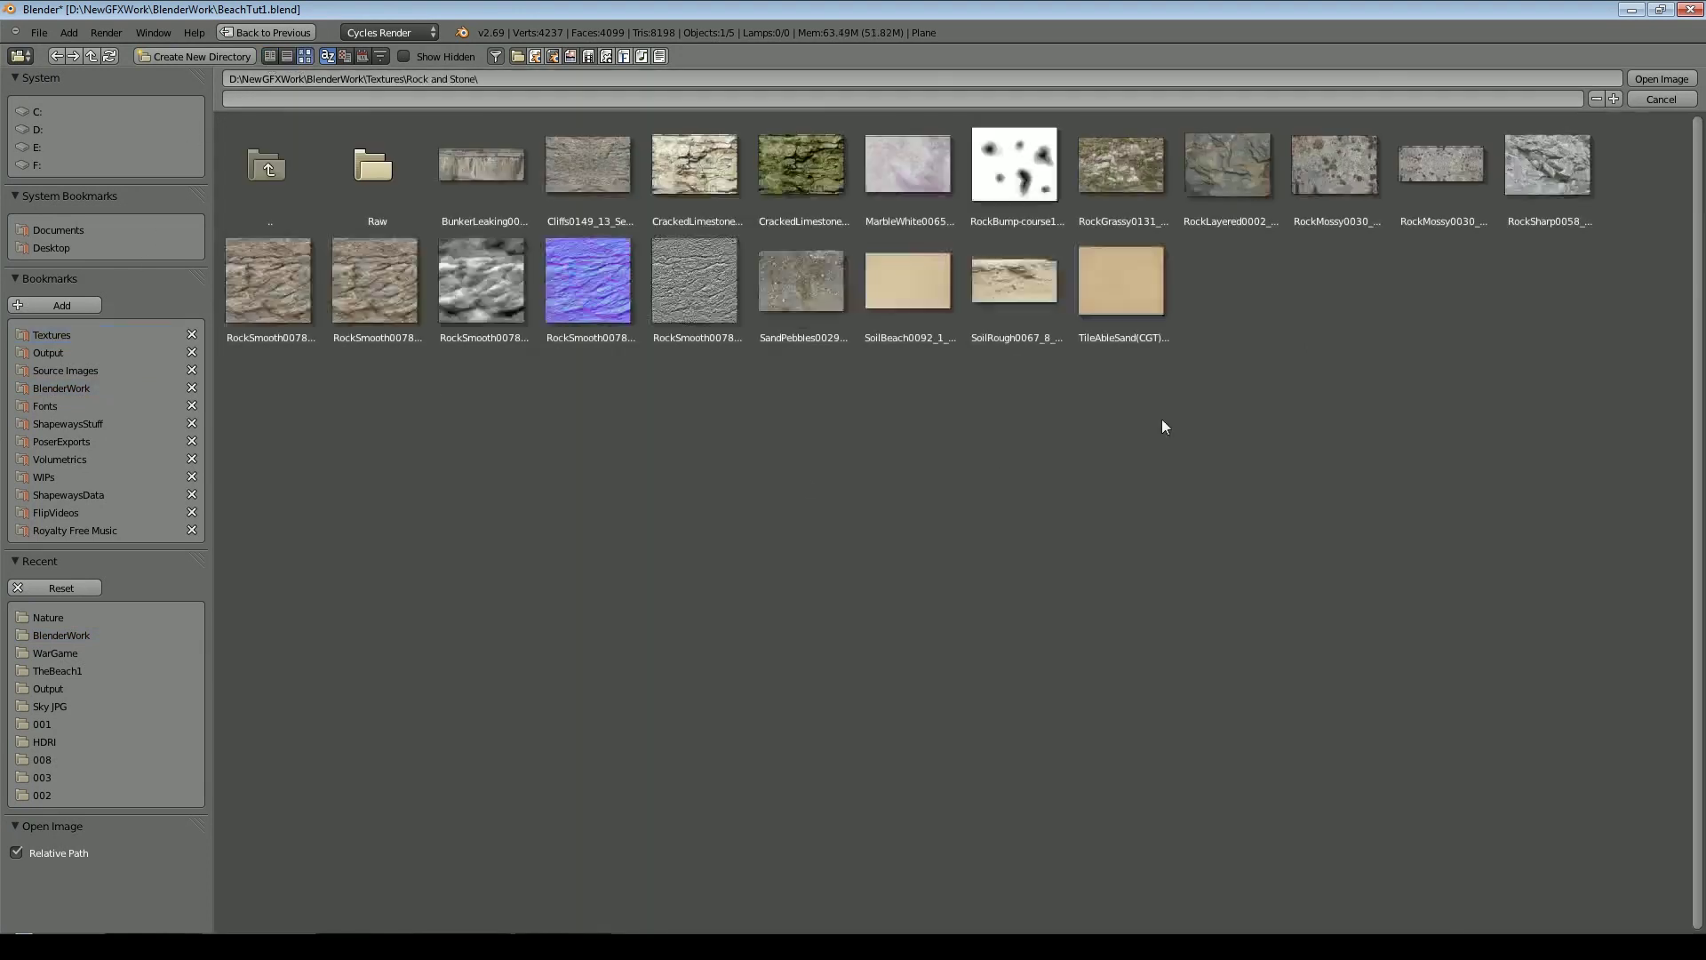
left_click(1124, 287)
left_click(1664, 79)
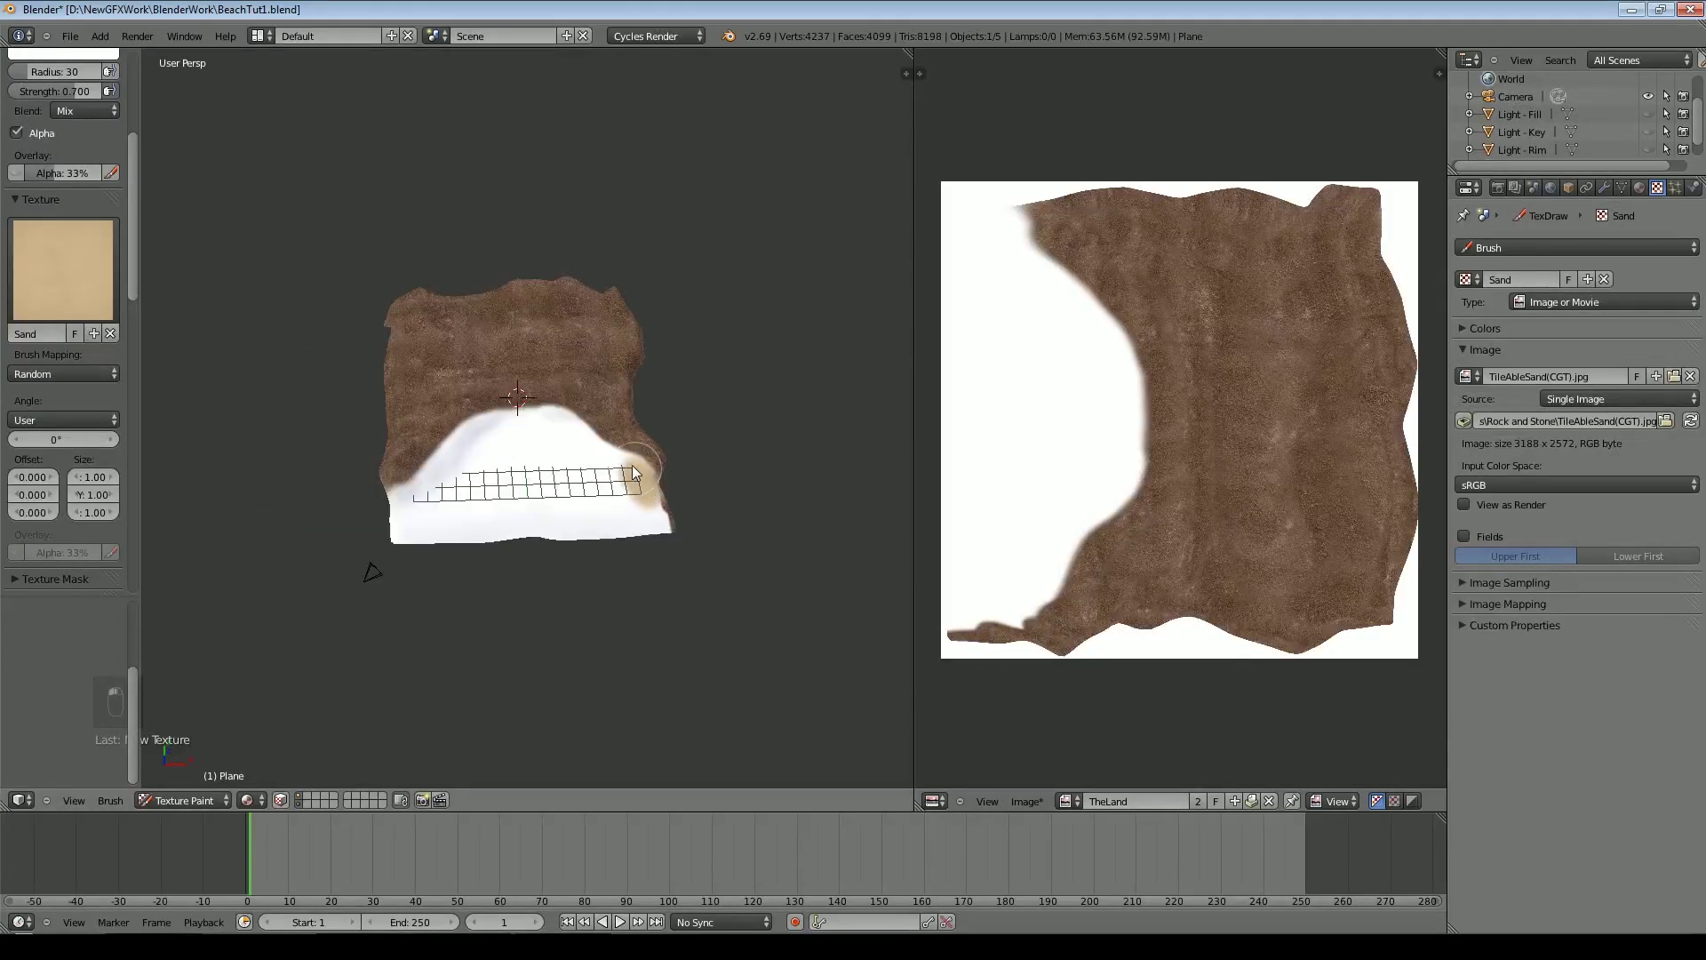
mouse_move(588, 434)
left_mouse_down()
mouse_move(543, 414)
mouse_move(453, 446)
mouse_move(622, 484)
mouse_move(477, 456)
left_mouse_up()
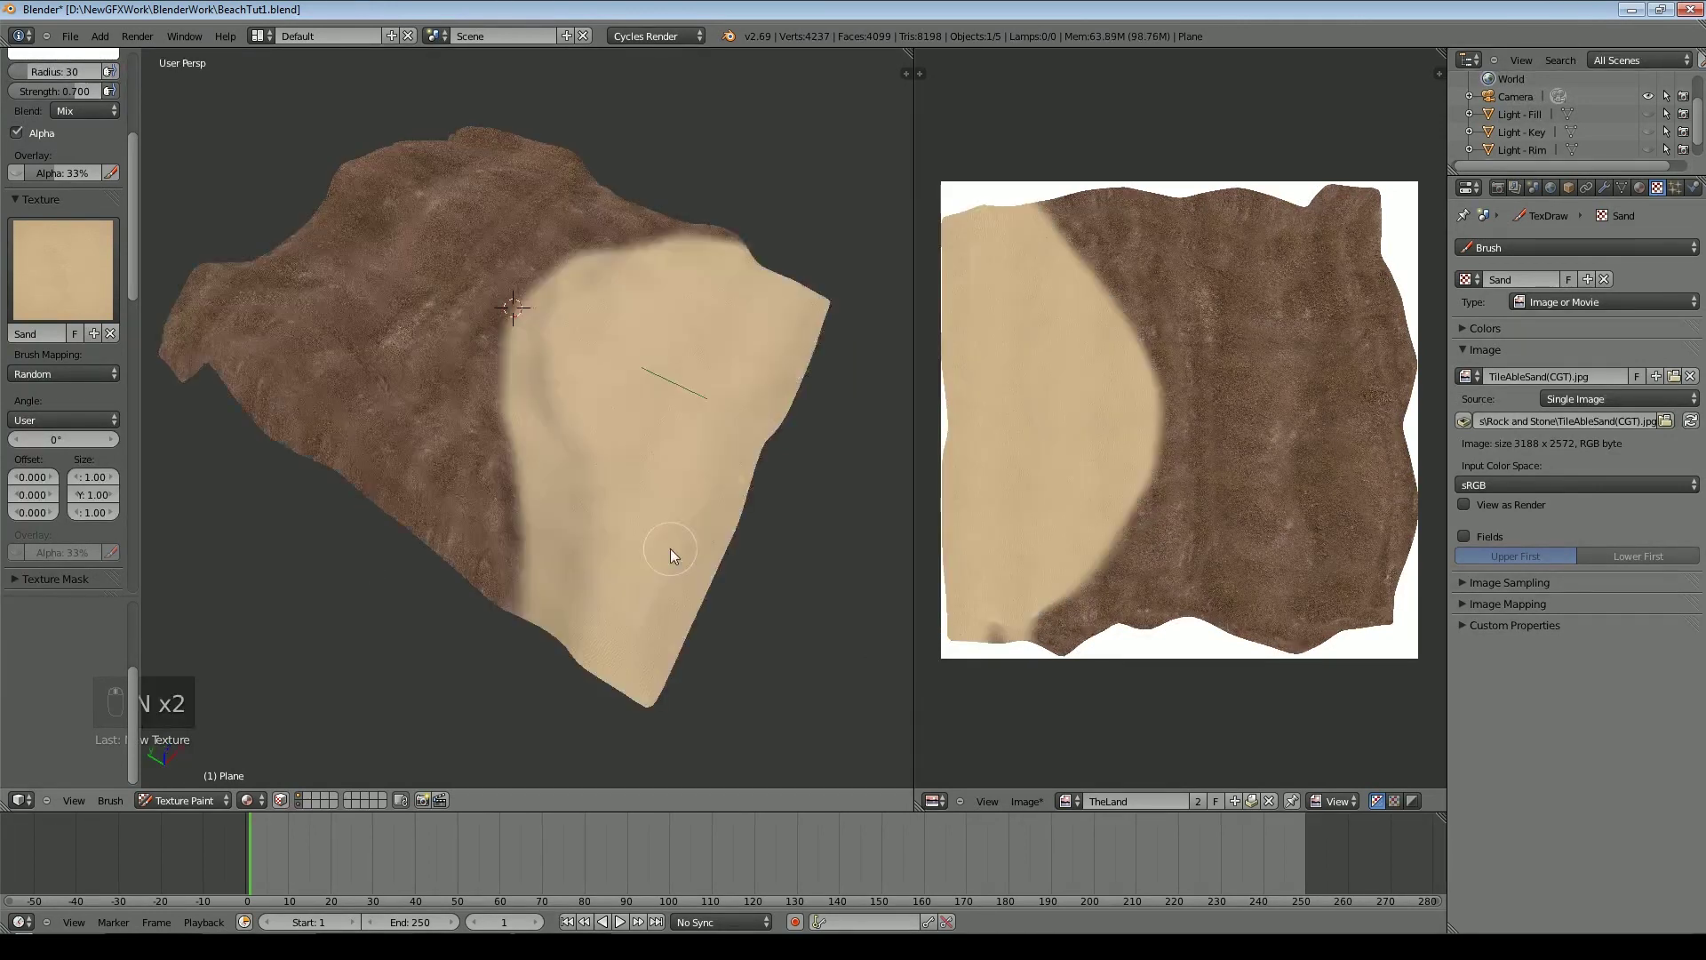
Set the brush strength to 0.04 and softly blend sand into the soil along the near side and middle of the beach border
scroll(68, 296, "up", 5)
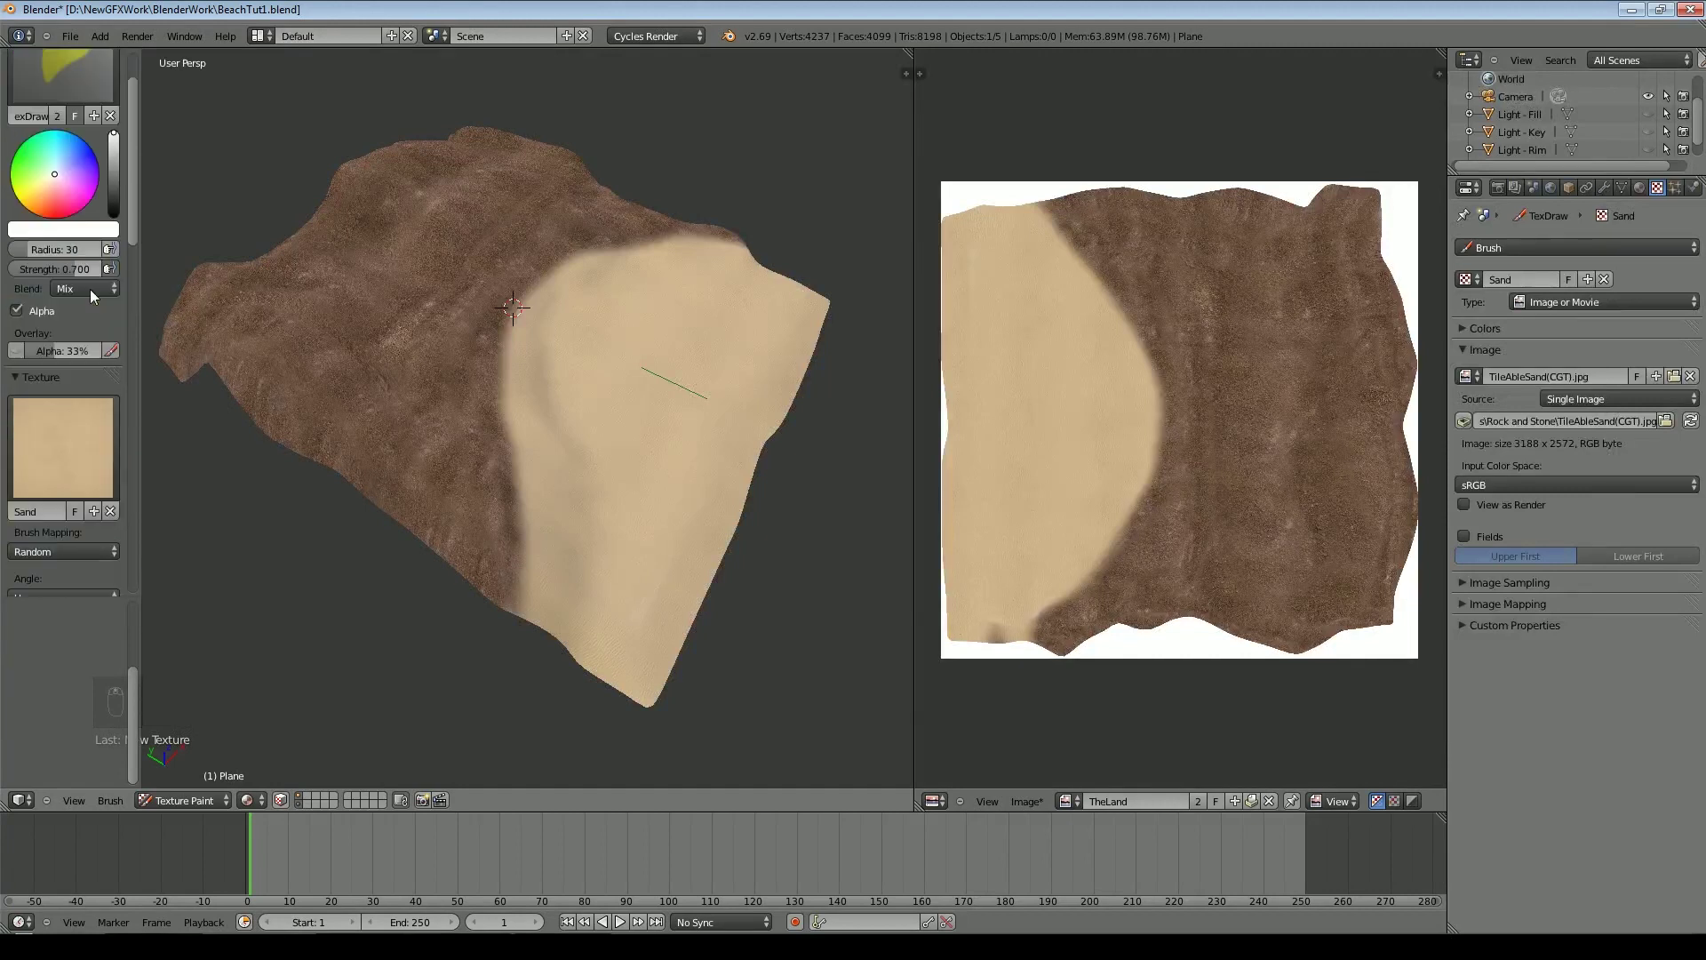
left_click(72, 269)
type("0.04")
key("Return")
middle_click_drag(483, 353, 355, 534)
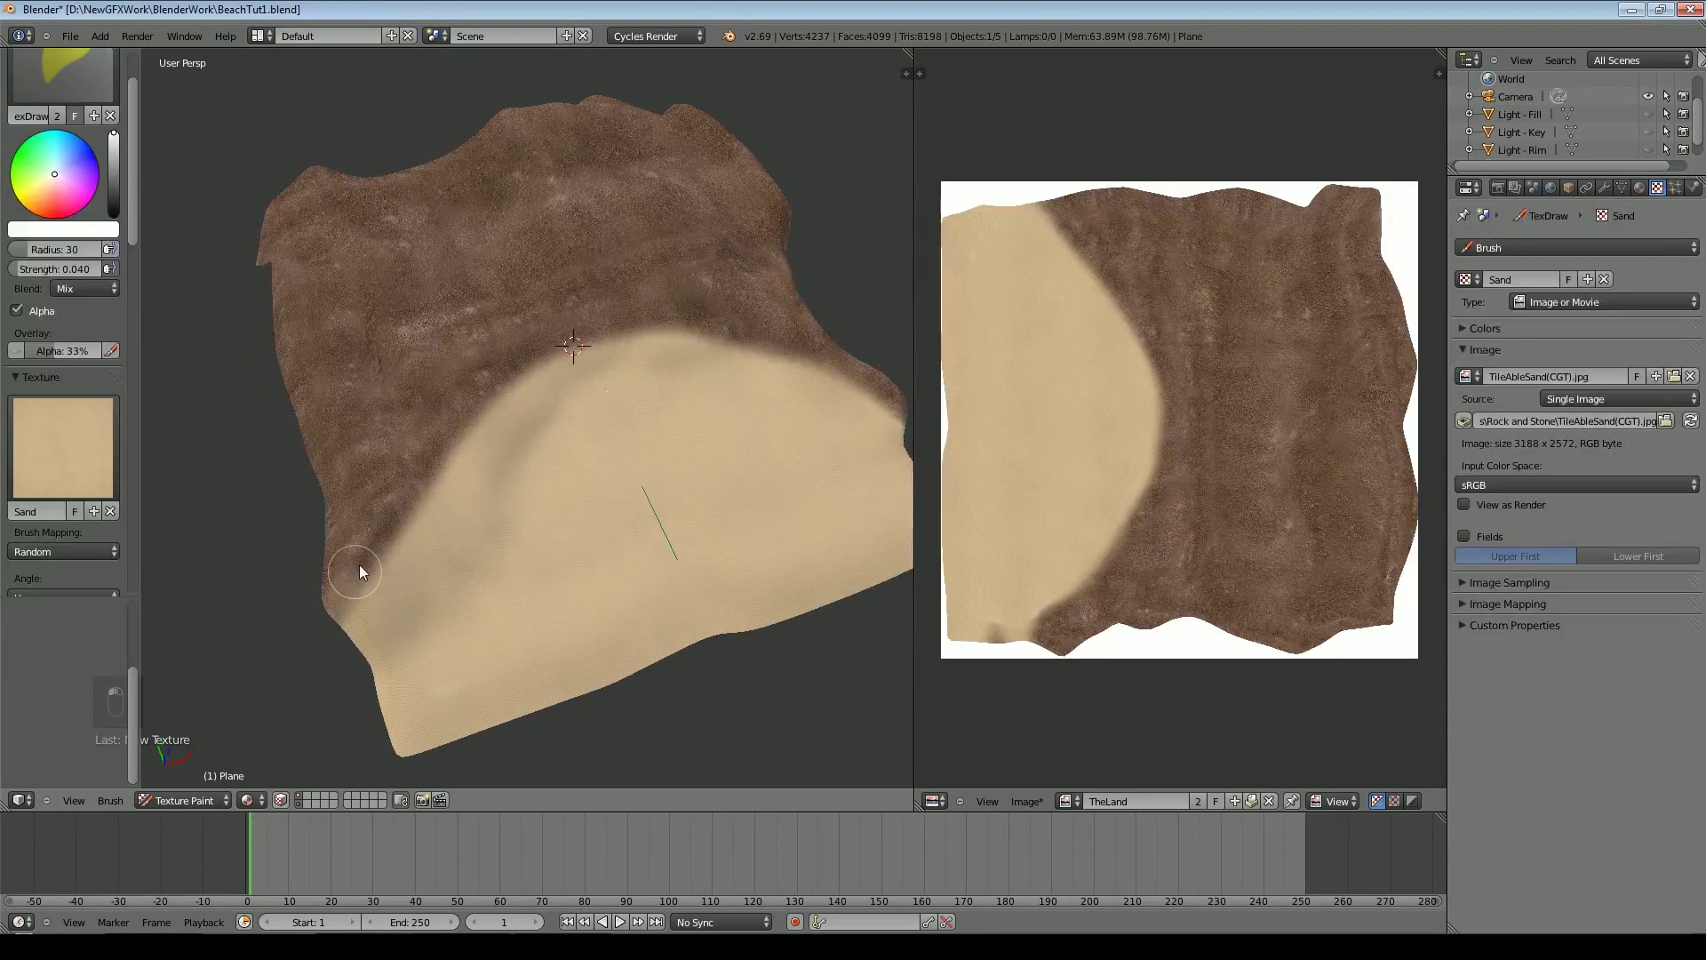
mouse_move(569, 342)
left_mouse_down()
mouse_move(679, 327)
mouse_move(867, 391)
mouse_move(651, 344)
mouse_move(305, 648)
mouse_move(355, 611)
left_mouse_up()
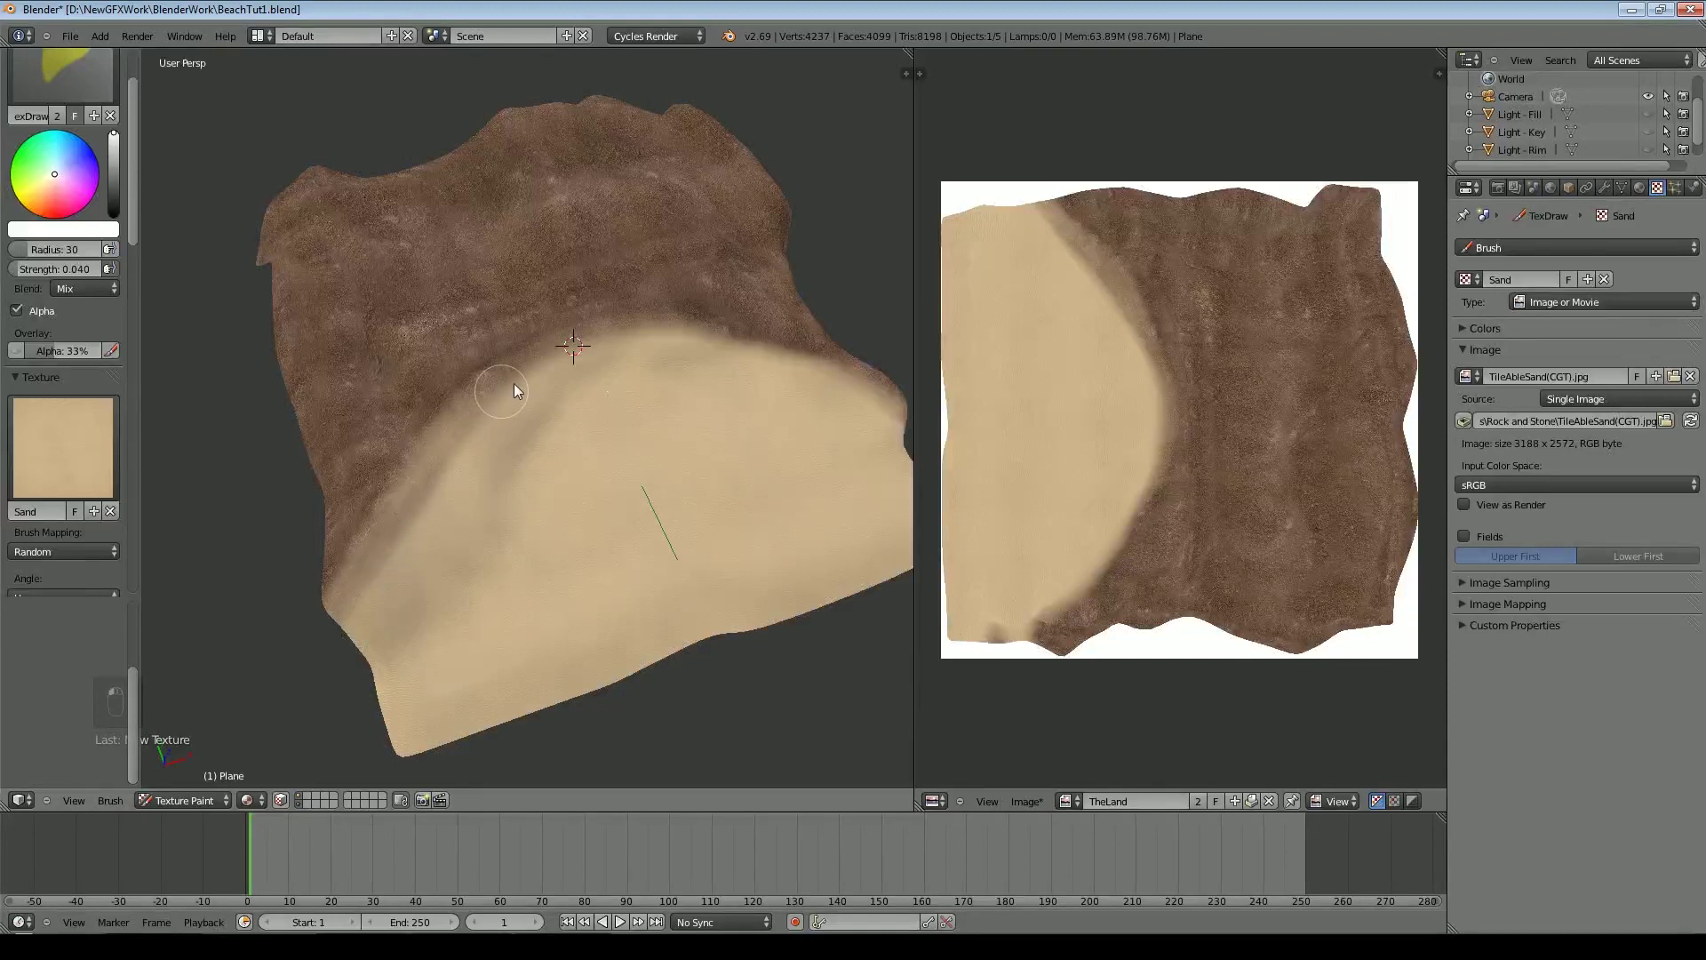
left_click_drag(416, 504, 372, 546)
left_click_drag(350, 616, 485, 418)
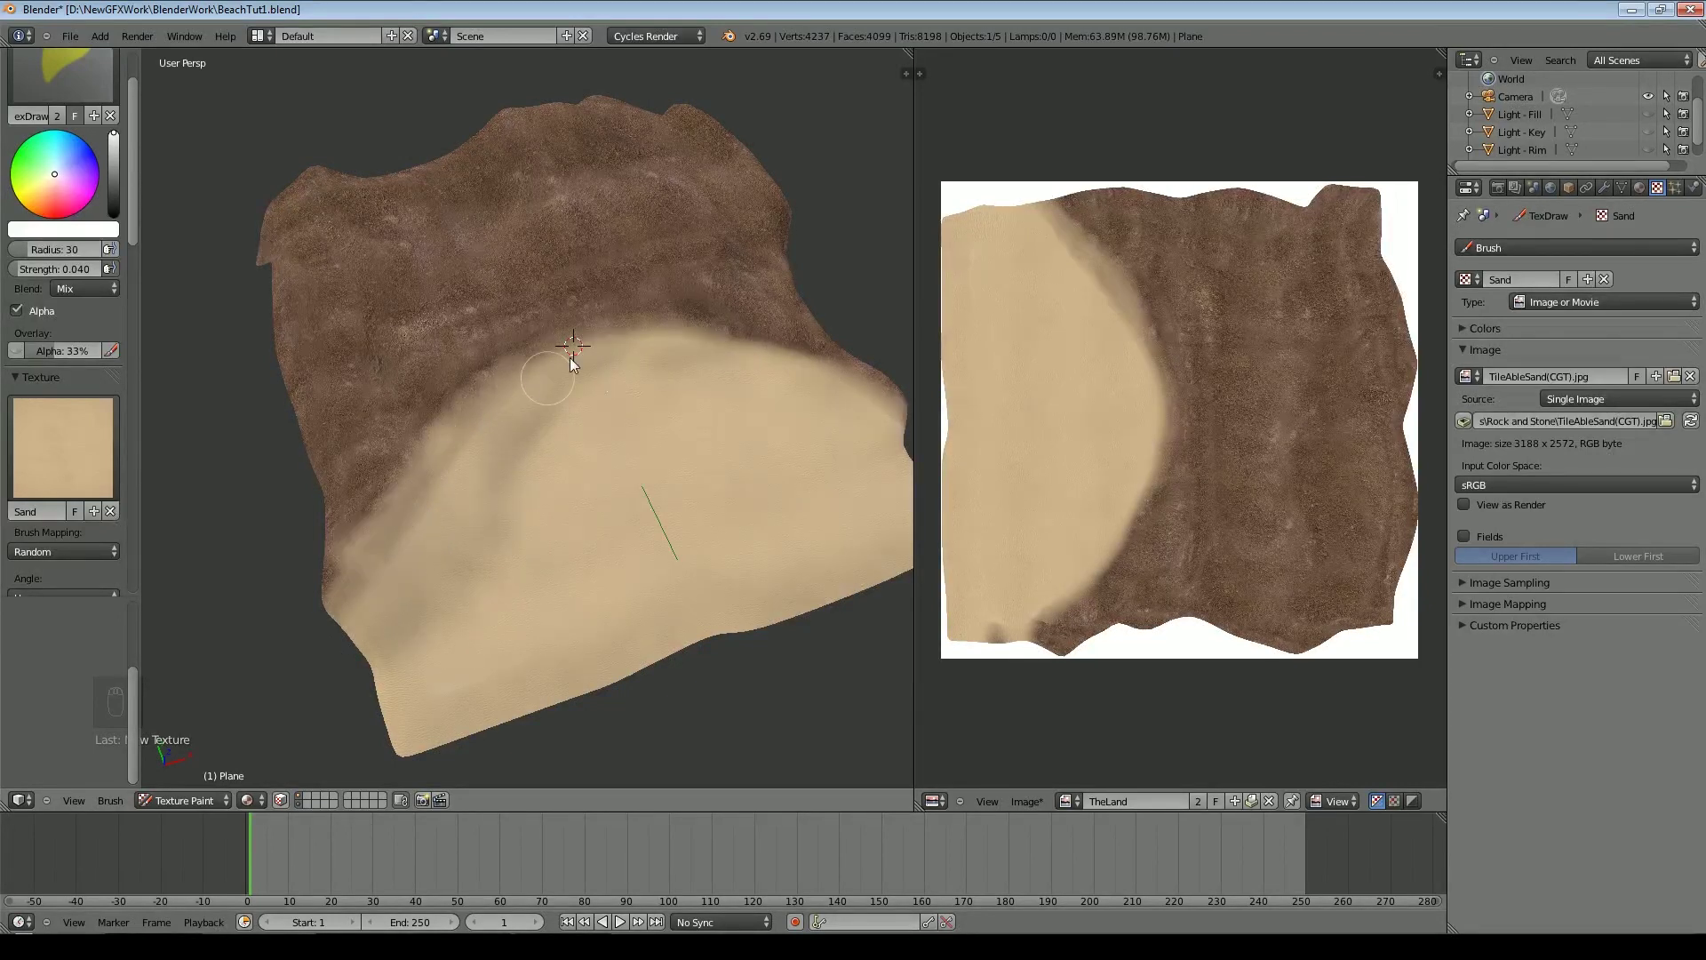
mouse_move(732, 313)
left_mouse_down()
mouse_move(613, 312)
mouse_move(512, 354)
left_mouse_up()
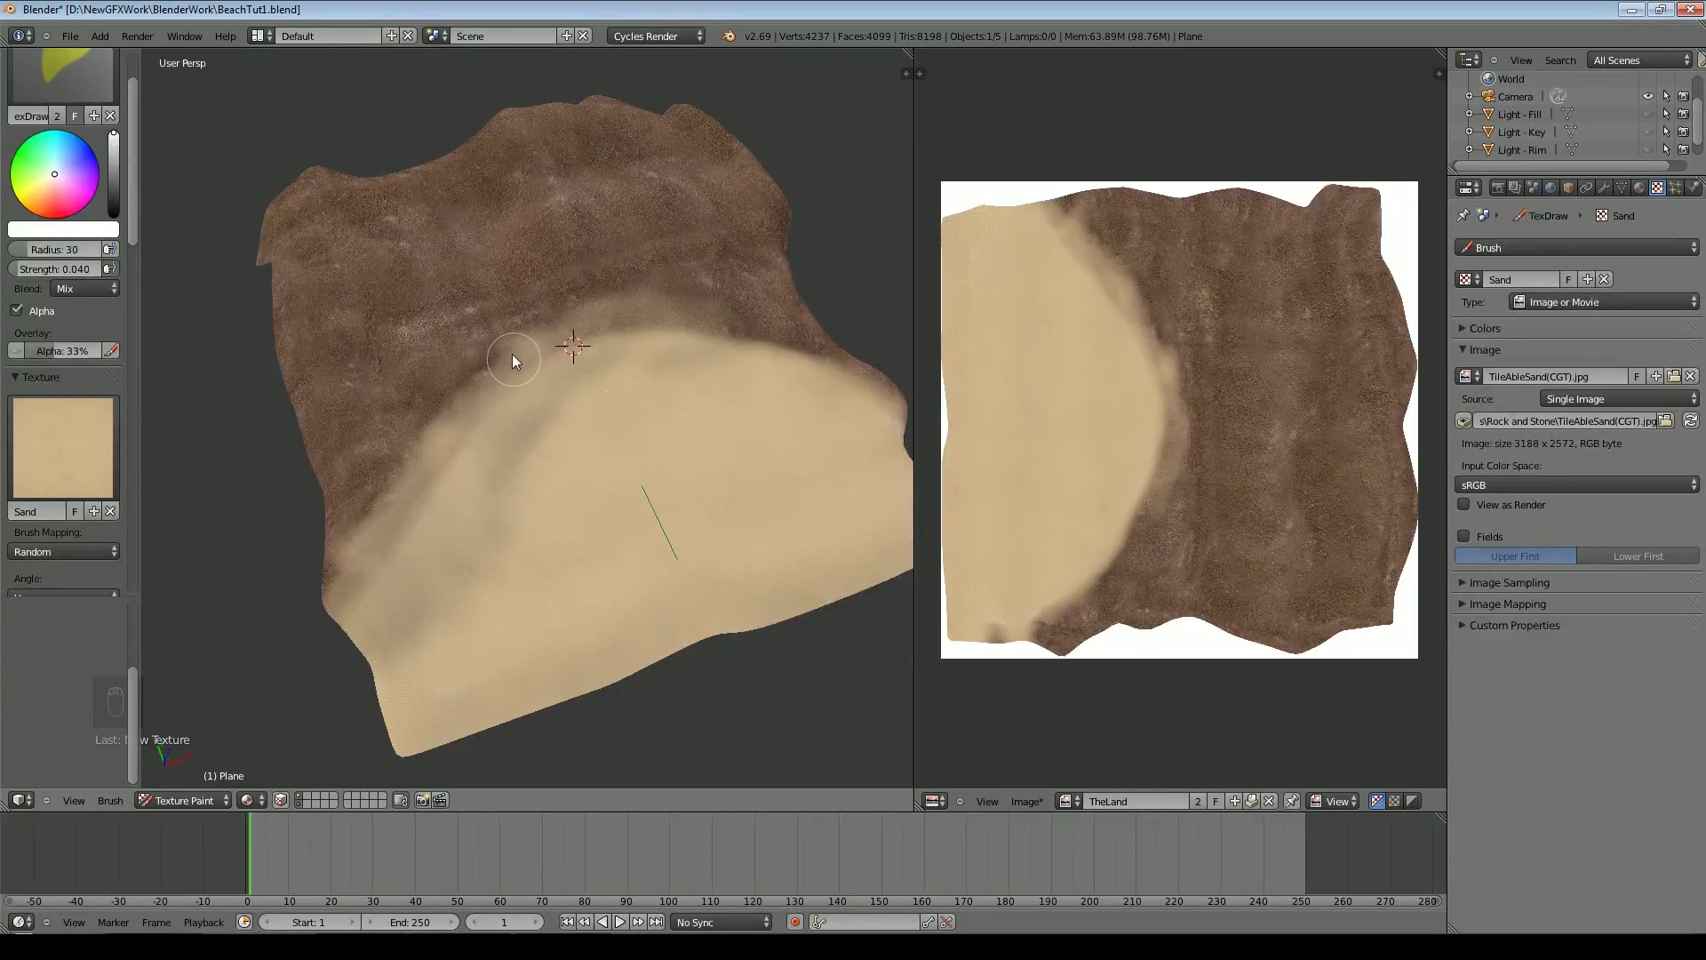
Continue feathering faint sand over the soil around the rest of the beach border, including its far side
middle_click_drag(535, 343, 662, 371)
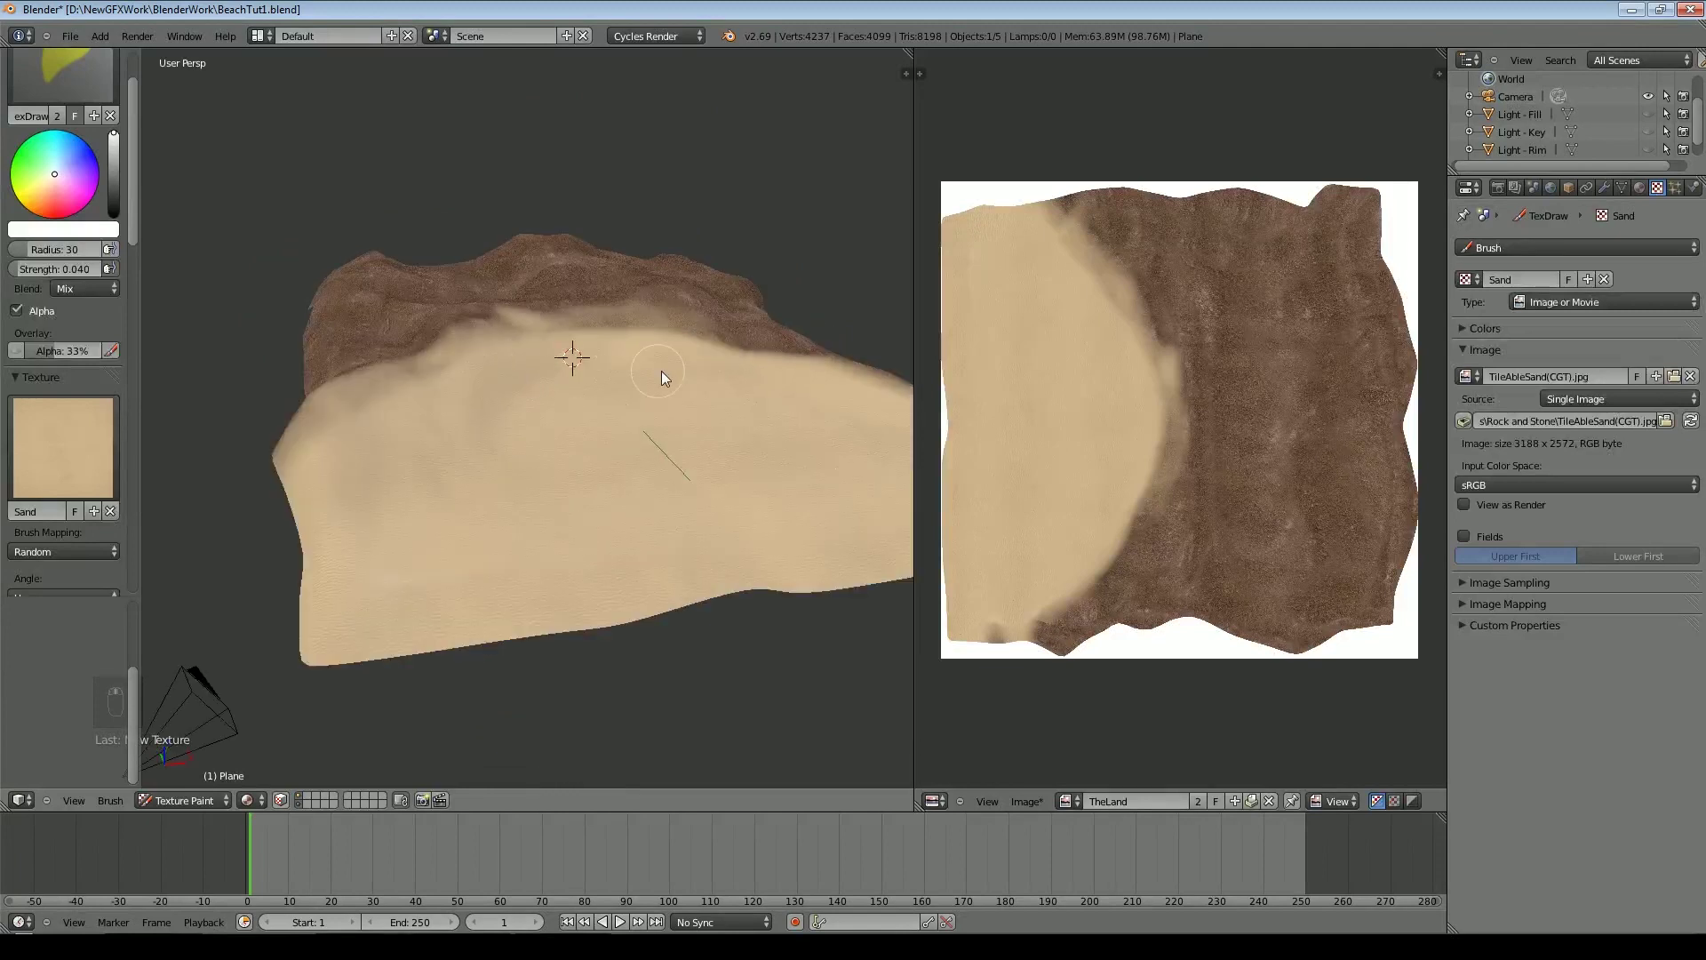
scroll(475, 379, "up", 4)
scroll(475, 385, "down", 1)
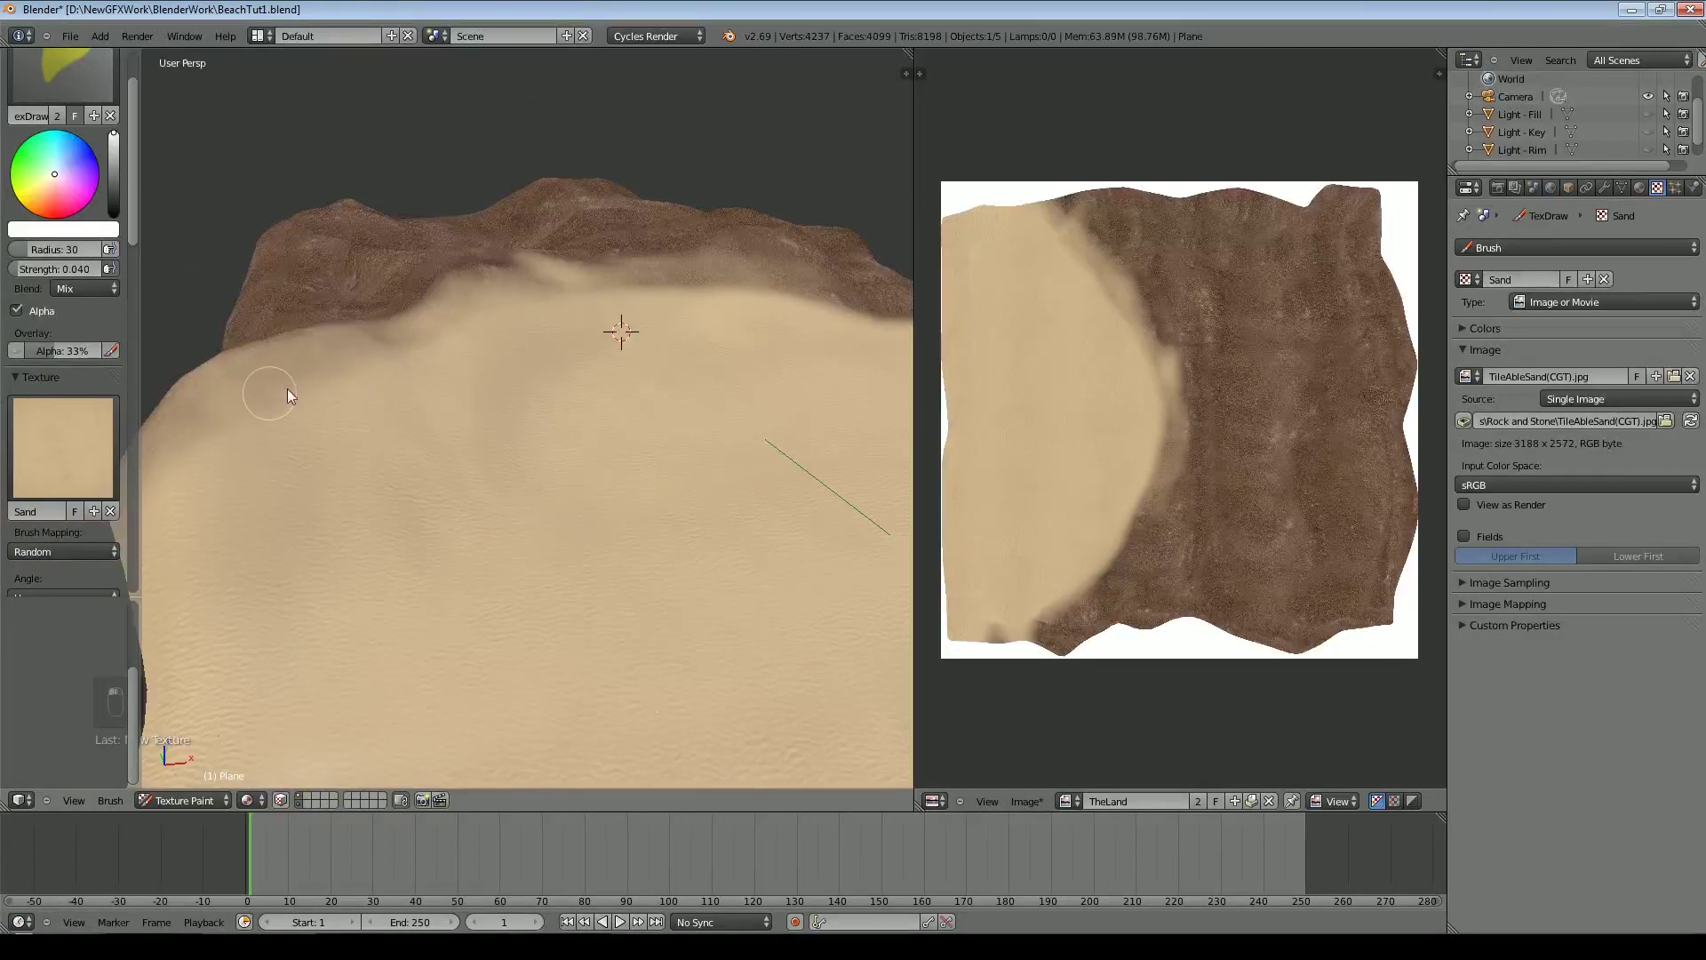
middle_click_drag(248, 495, 539, 554)
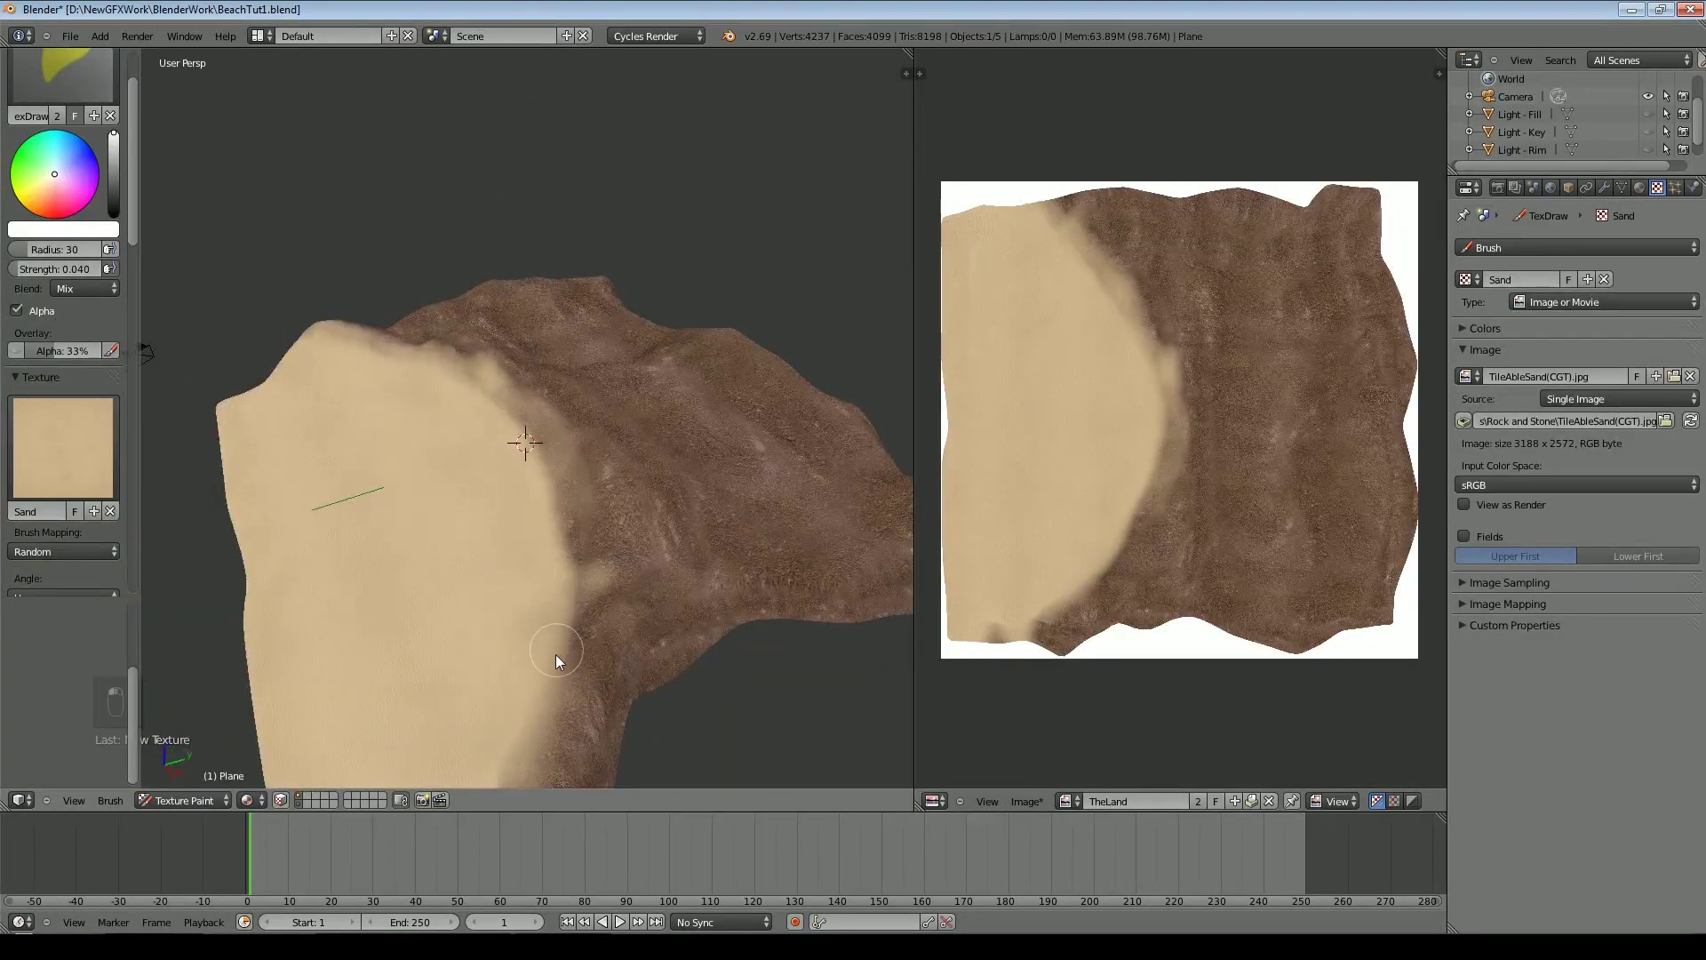
mouse_move(546, 616)
middle_mouse_down()
mouse_move(747, 643)
mouse_move(817, 480)
middle_mouse_up()
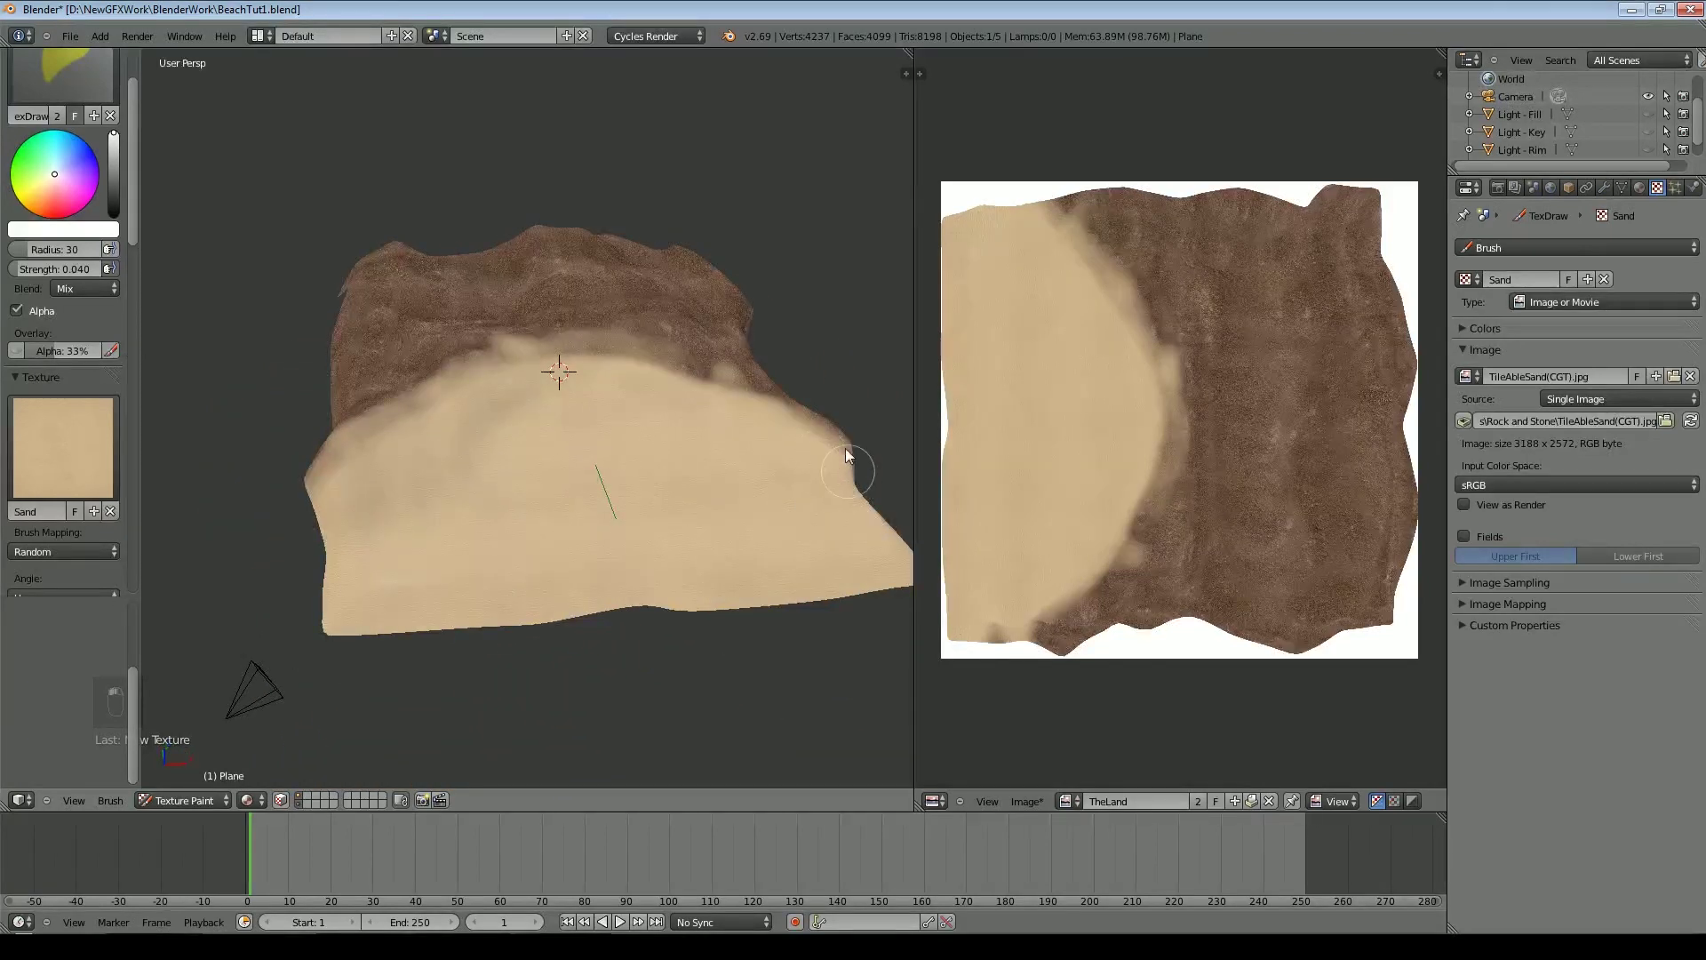
mouse_move(540, 488)
middle_mouse_down()
mouse_move(720, 492)
mouse_move(493, 477)
mouse_move(593, 346)
mouse_move(621, 497)
mouse_move(589, 472)
middle_mouse_up()
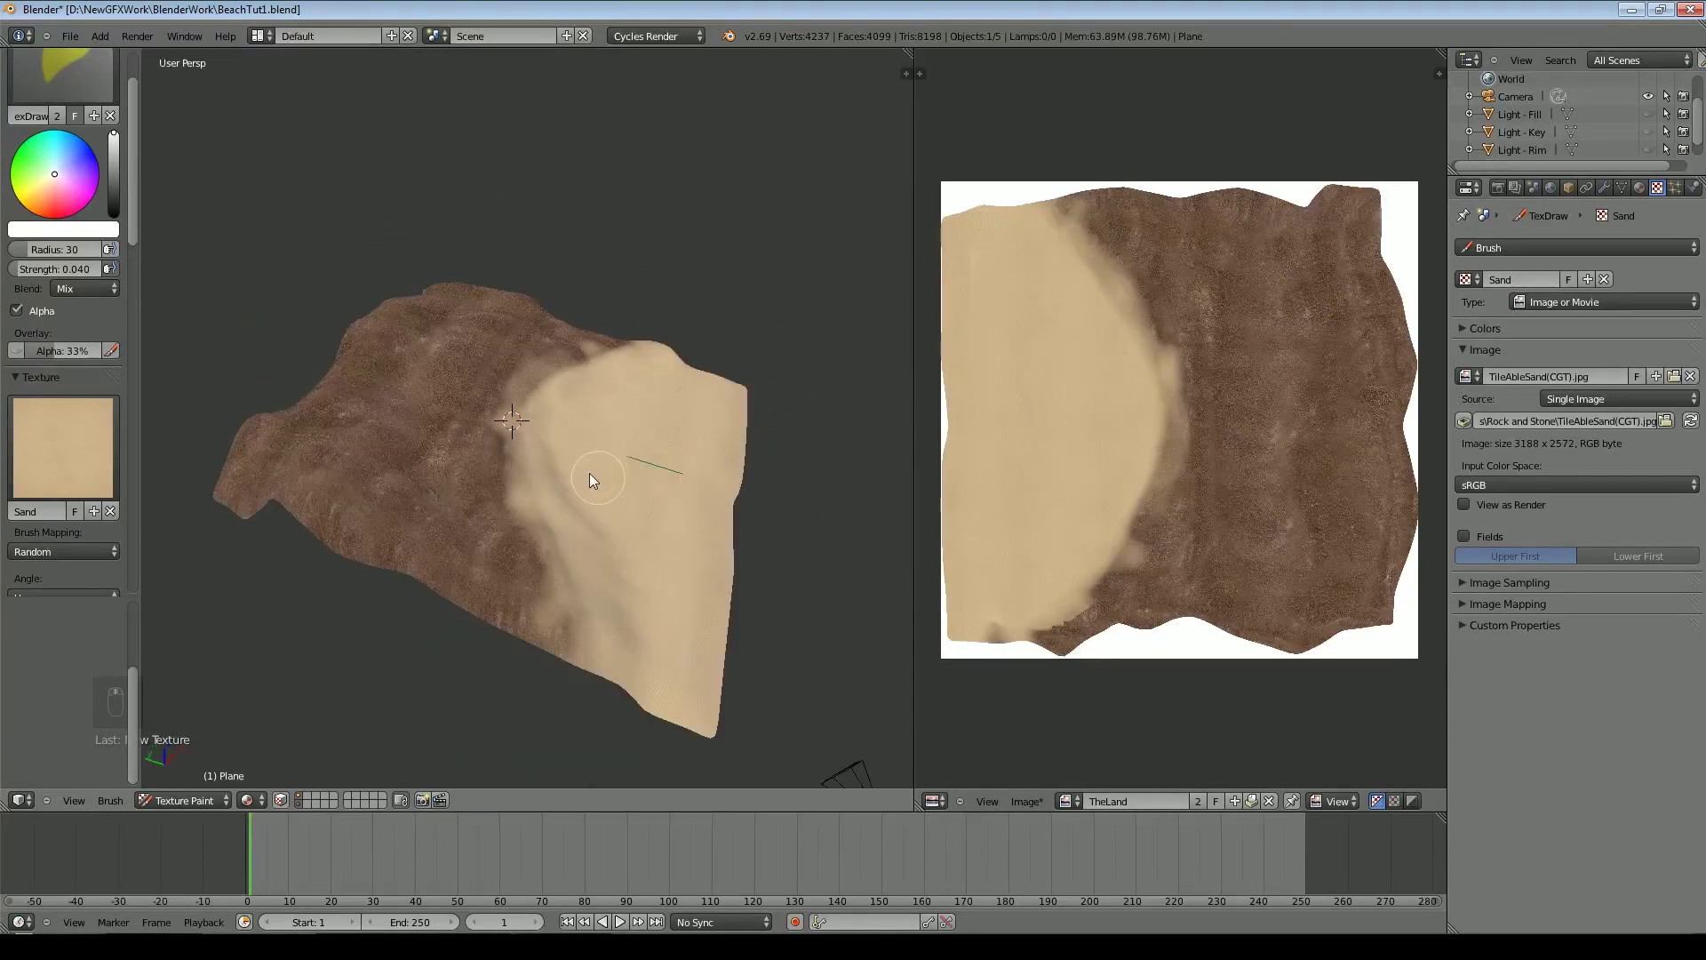
Add a brush texture named Grass as an image texture using Short Grass Tile Dark 1.png
left_click(93, 512)
type("Grass")
key("Return")
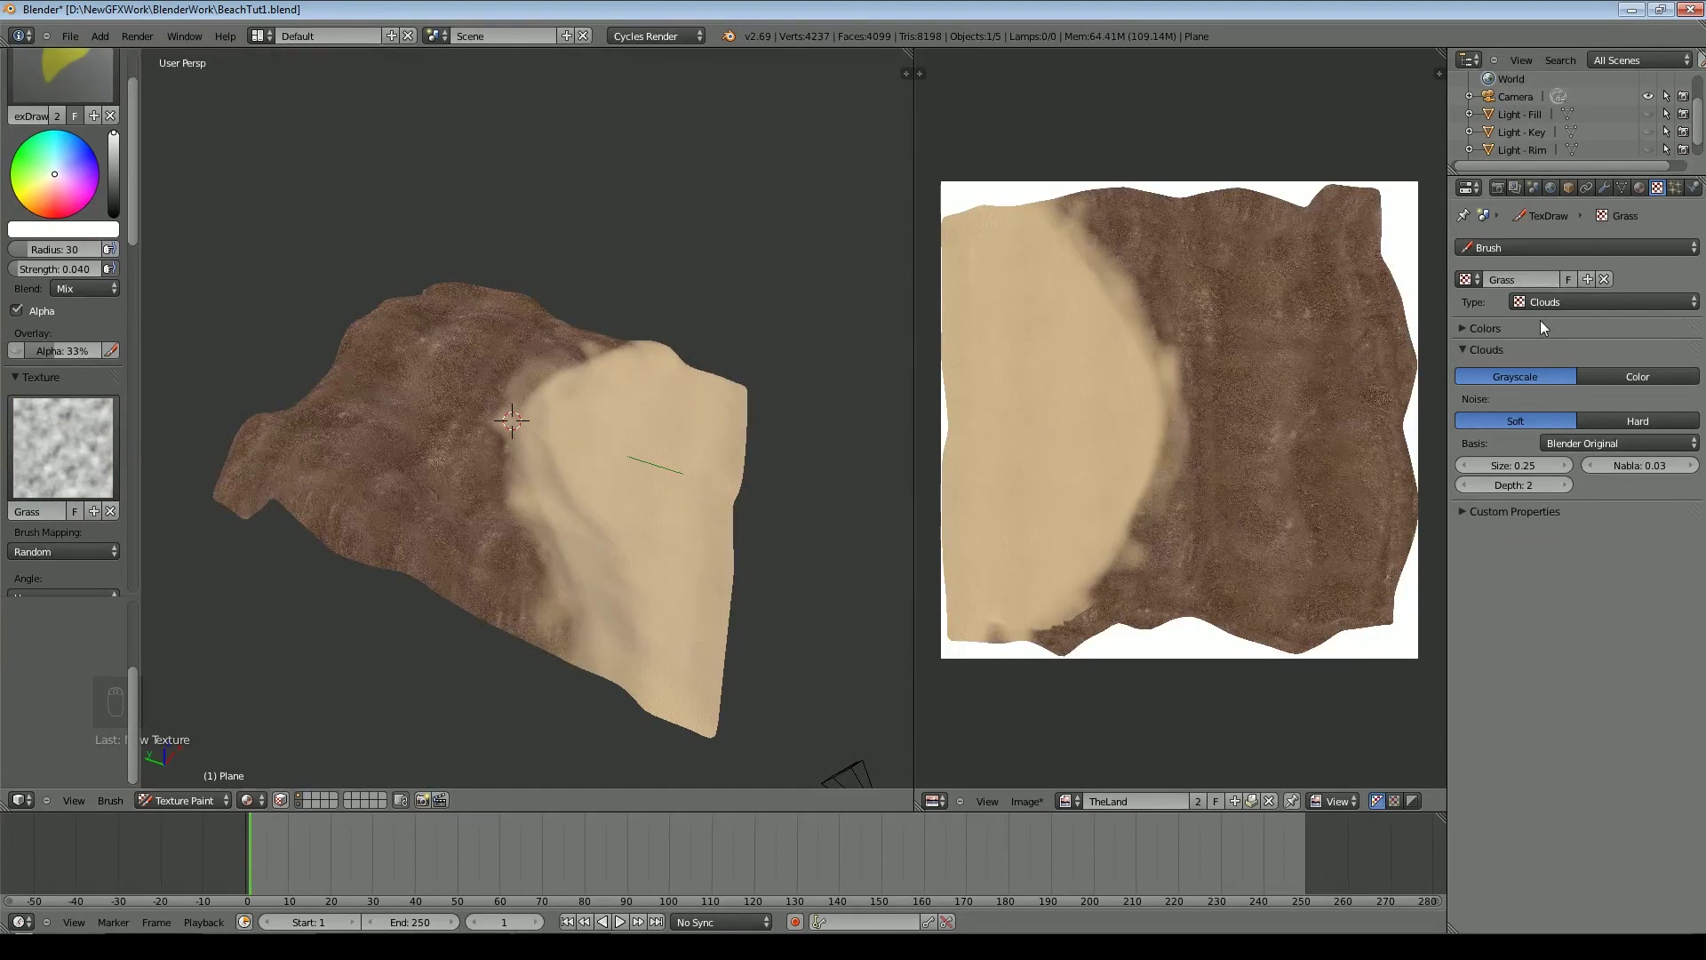
left_click(1562, 303)
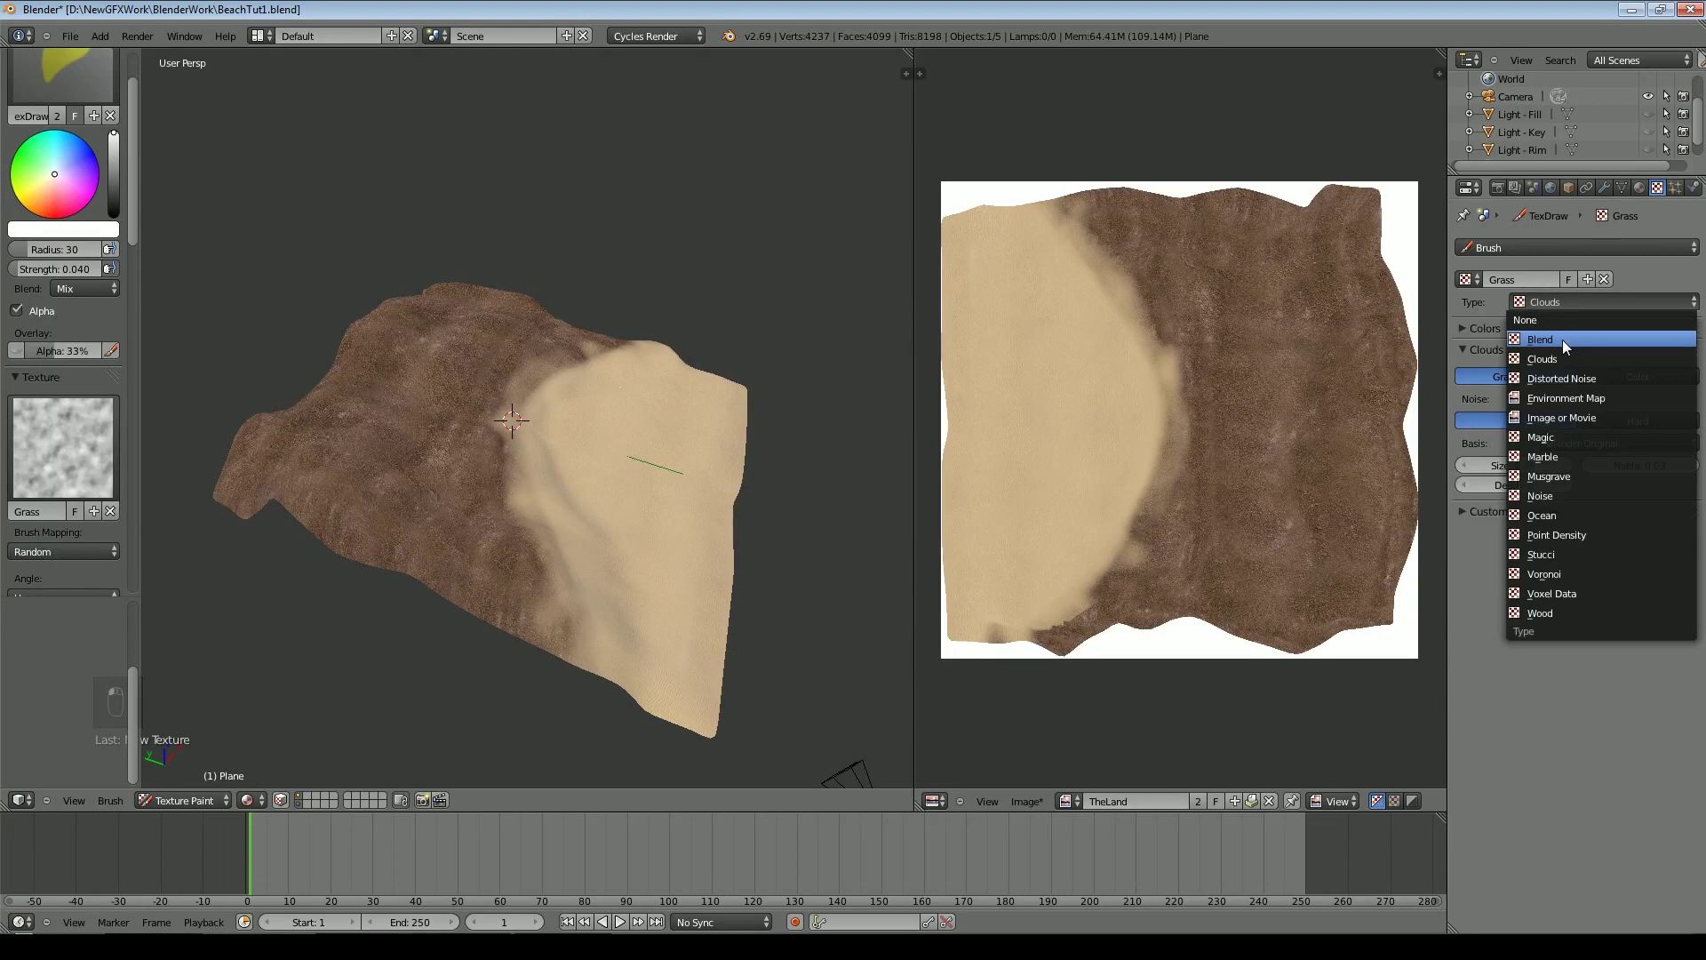
left_click(1585, 418)
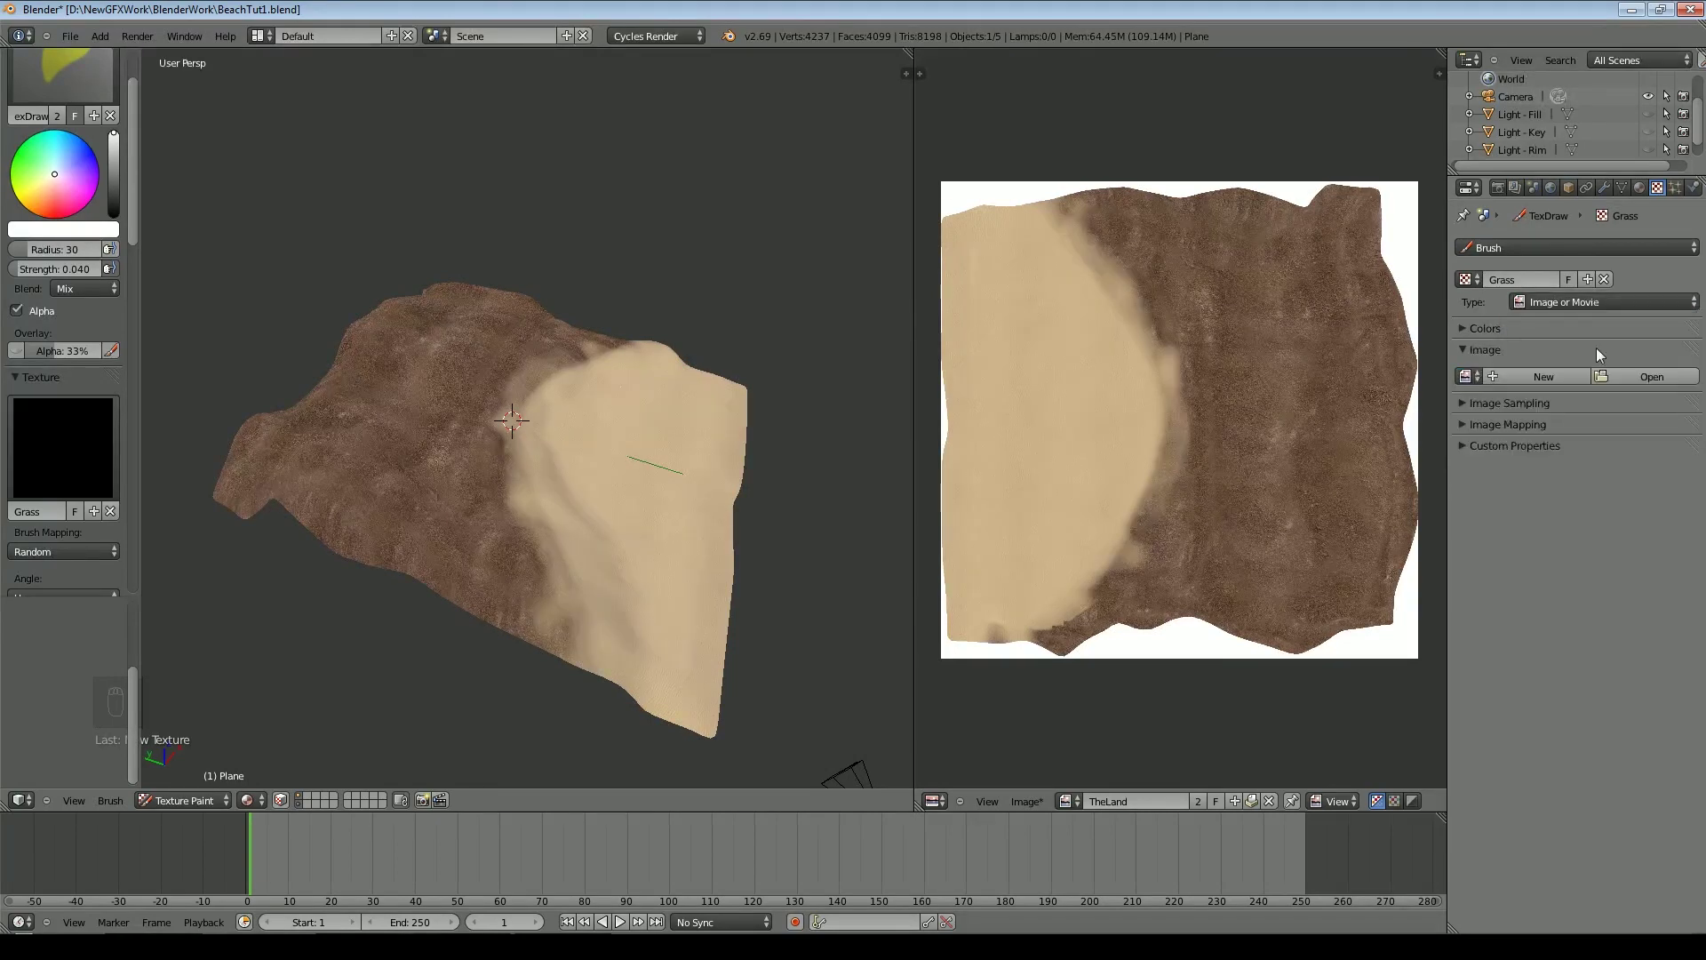
left_click(1662, 374)
left_click(1315, 424)
left_click(1661, 79)
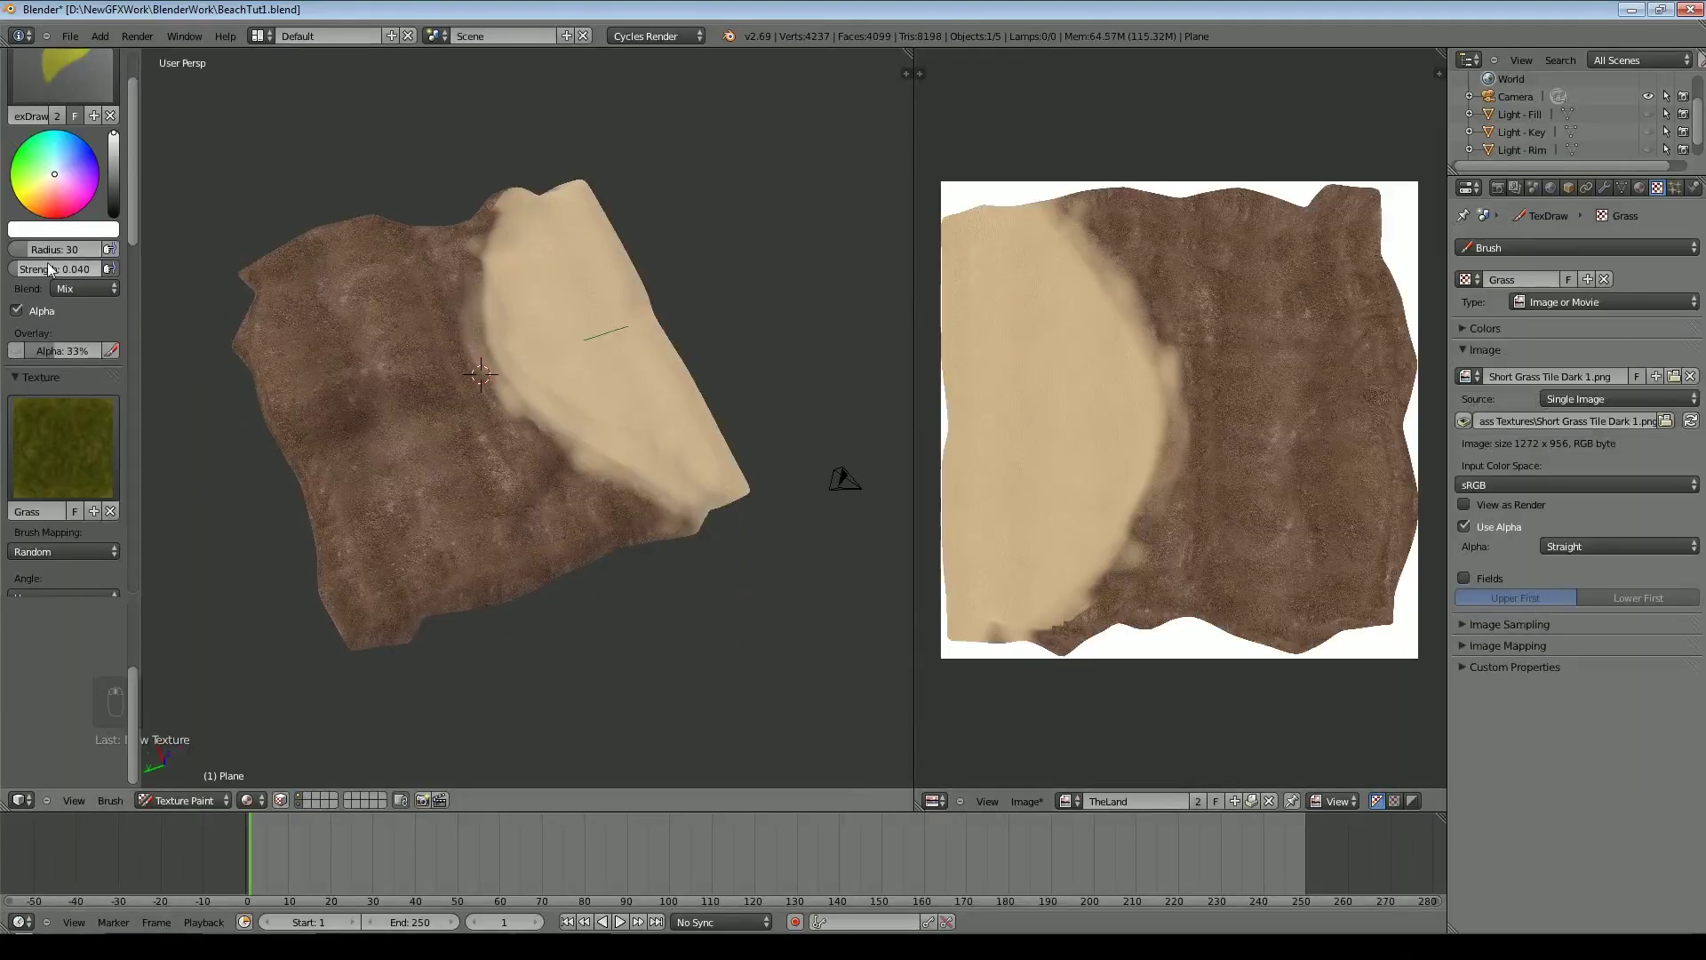
Set the brush strength to 0.628 and radius to 38, and paint grass over the hills, leaving a soil band above the beach
left_click_drag(64, 274, 96, 274)
mouse_move(264, 269)
left_mouse_down()
mouse_move(335, 624)
mouse_move(381, 603)
mouse_move(297, 335)
left_mouse_up()
key("f")
left_click(359, 420)
left_click_drag(359, 420, 302, 249)
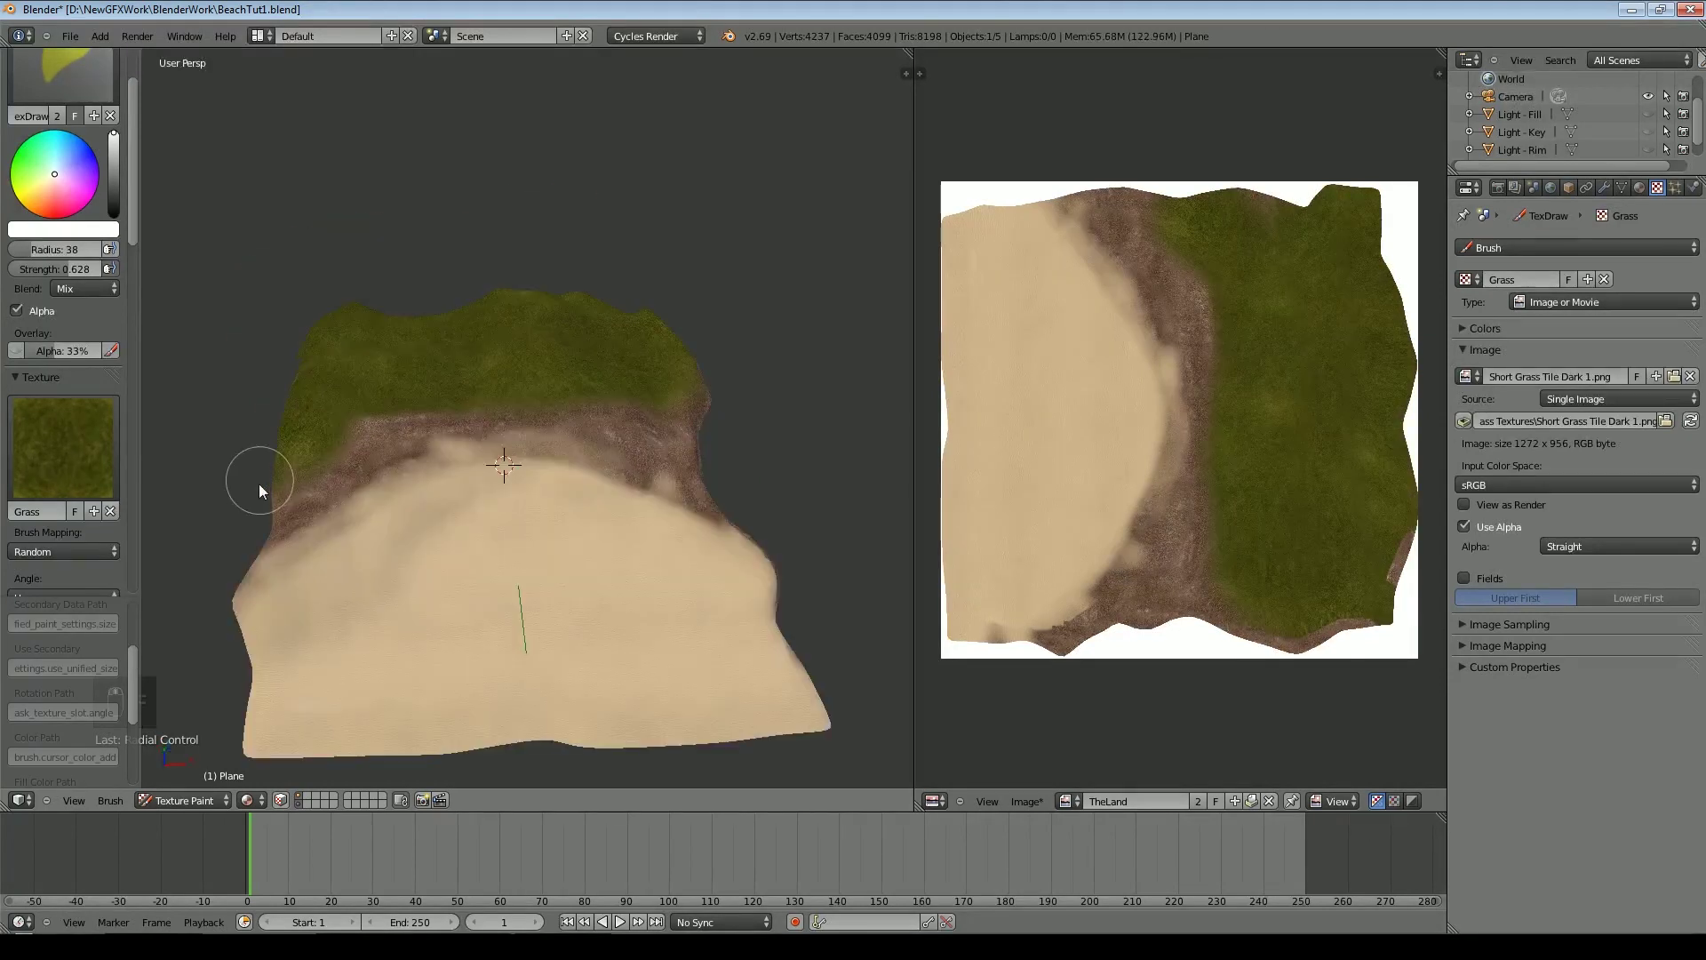
left_click_drag(269, 498, 250, 465)
Reduce the brush strength to 0.030 and lightly blend grass into the soil band and sand edge
left_click_drag(66, 270, 24, 274)
left_click_drag(391, 435, 398, 380)
left_click_drag(25, 274, 14, 273)
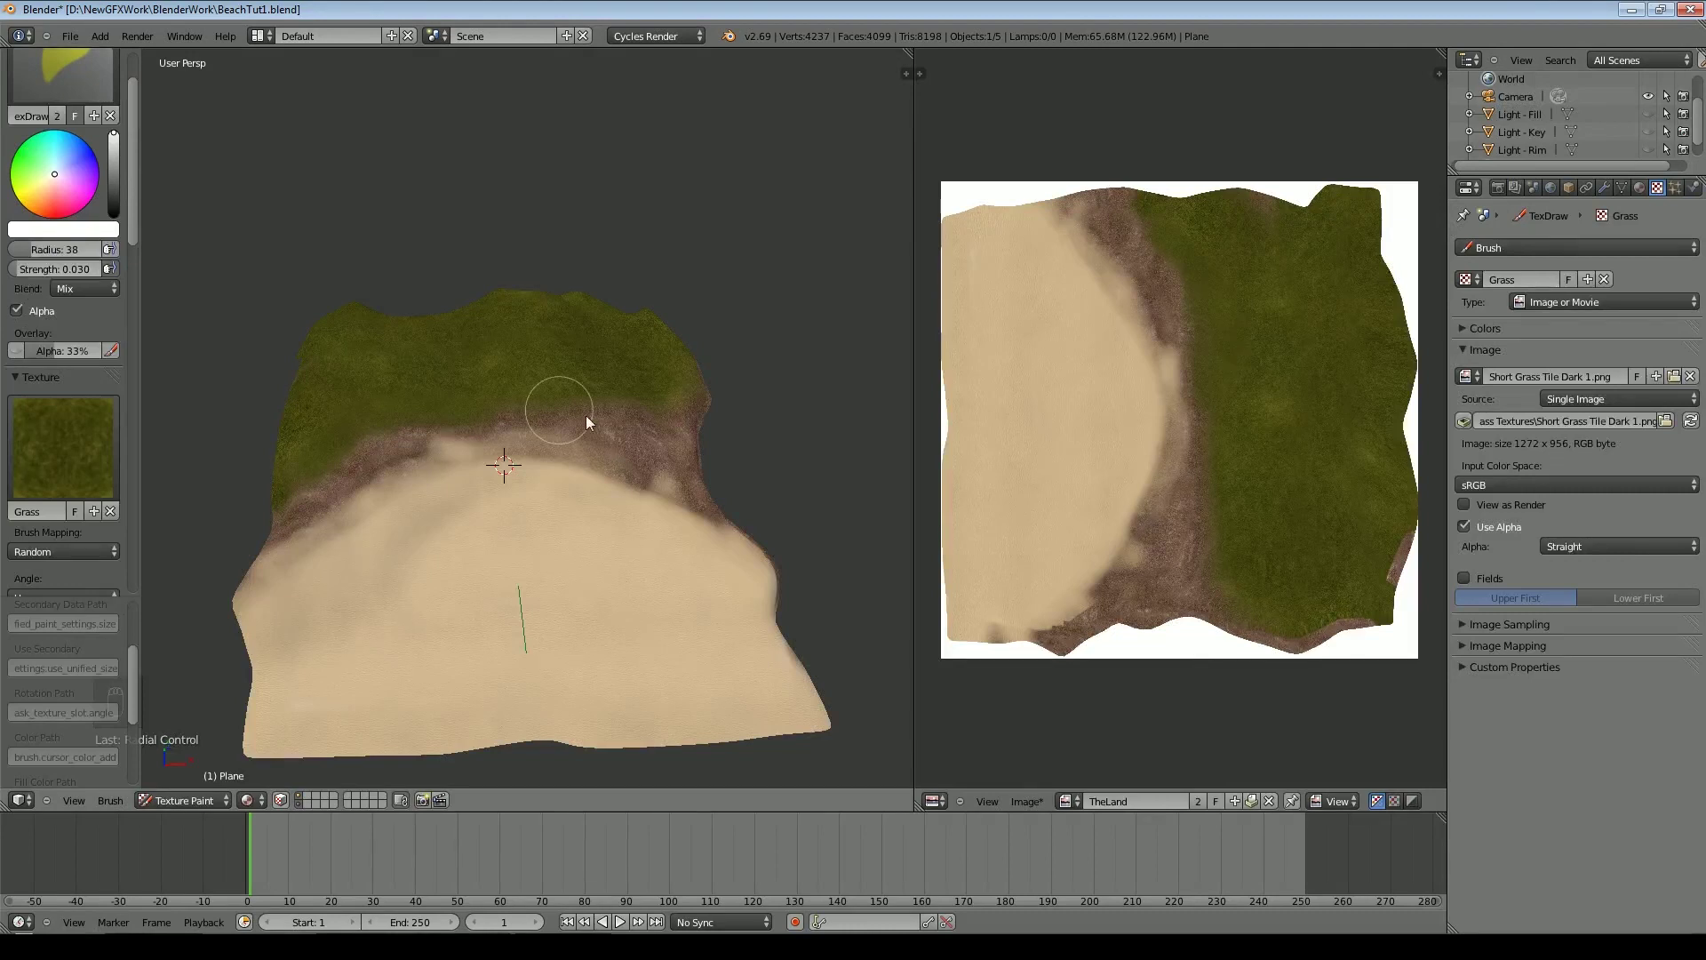
left_click(86, 289)
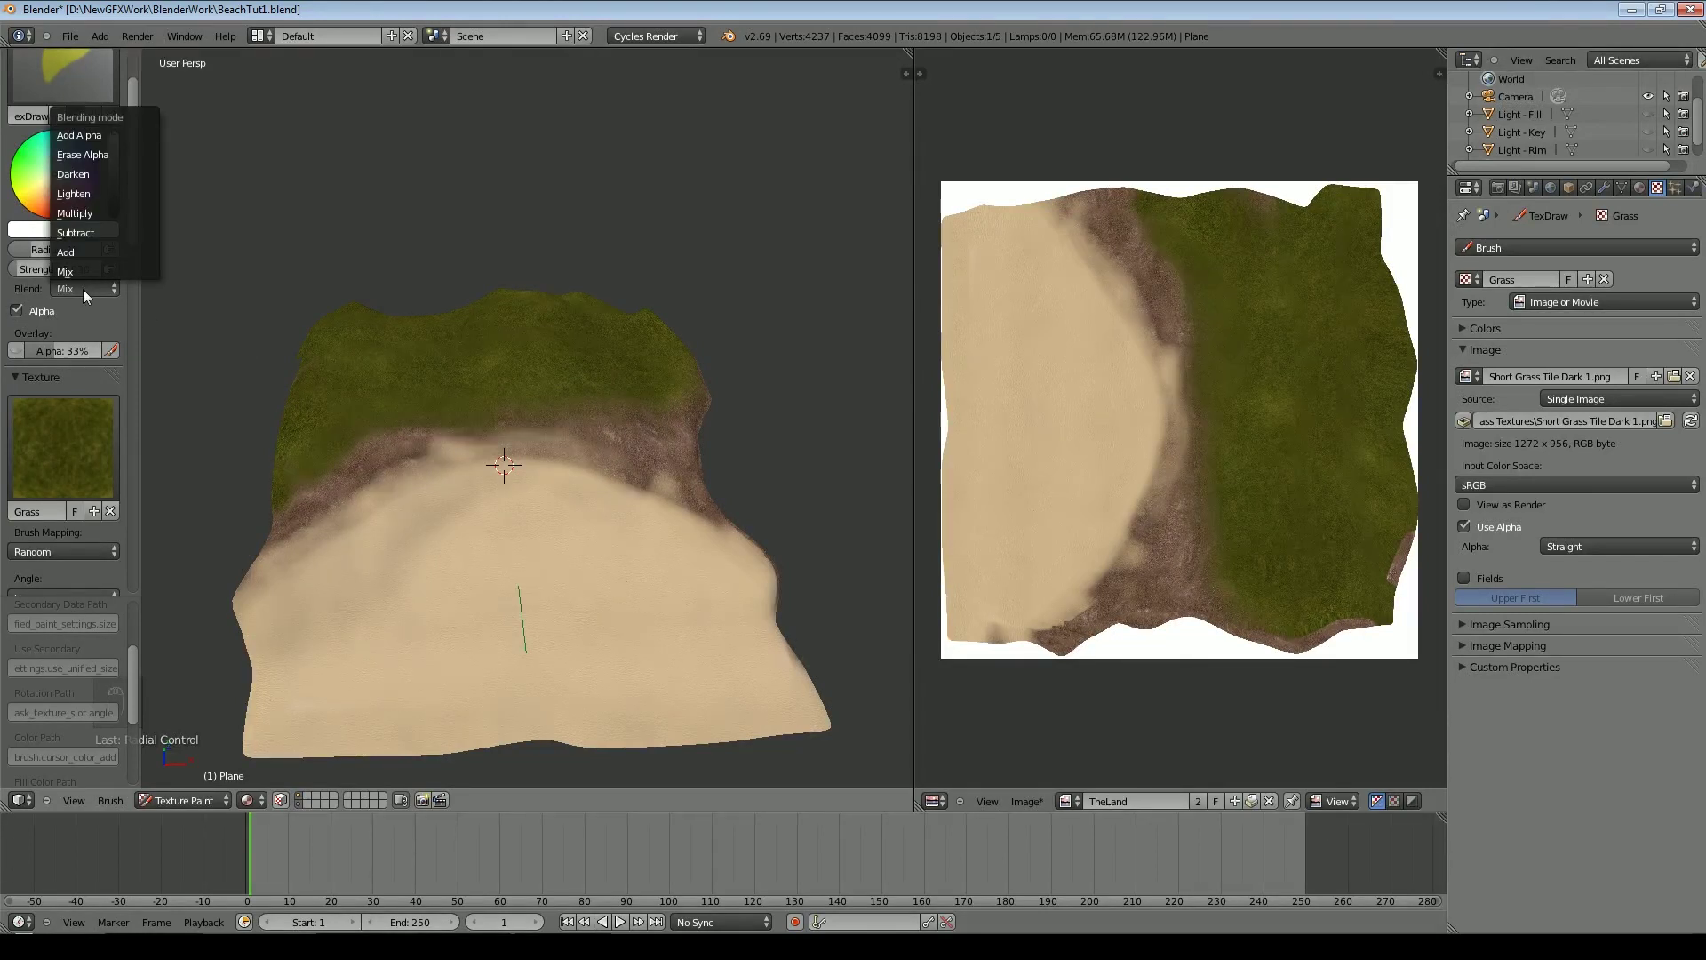
middle_click_drag(462, 382, 562, 405)
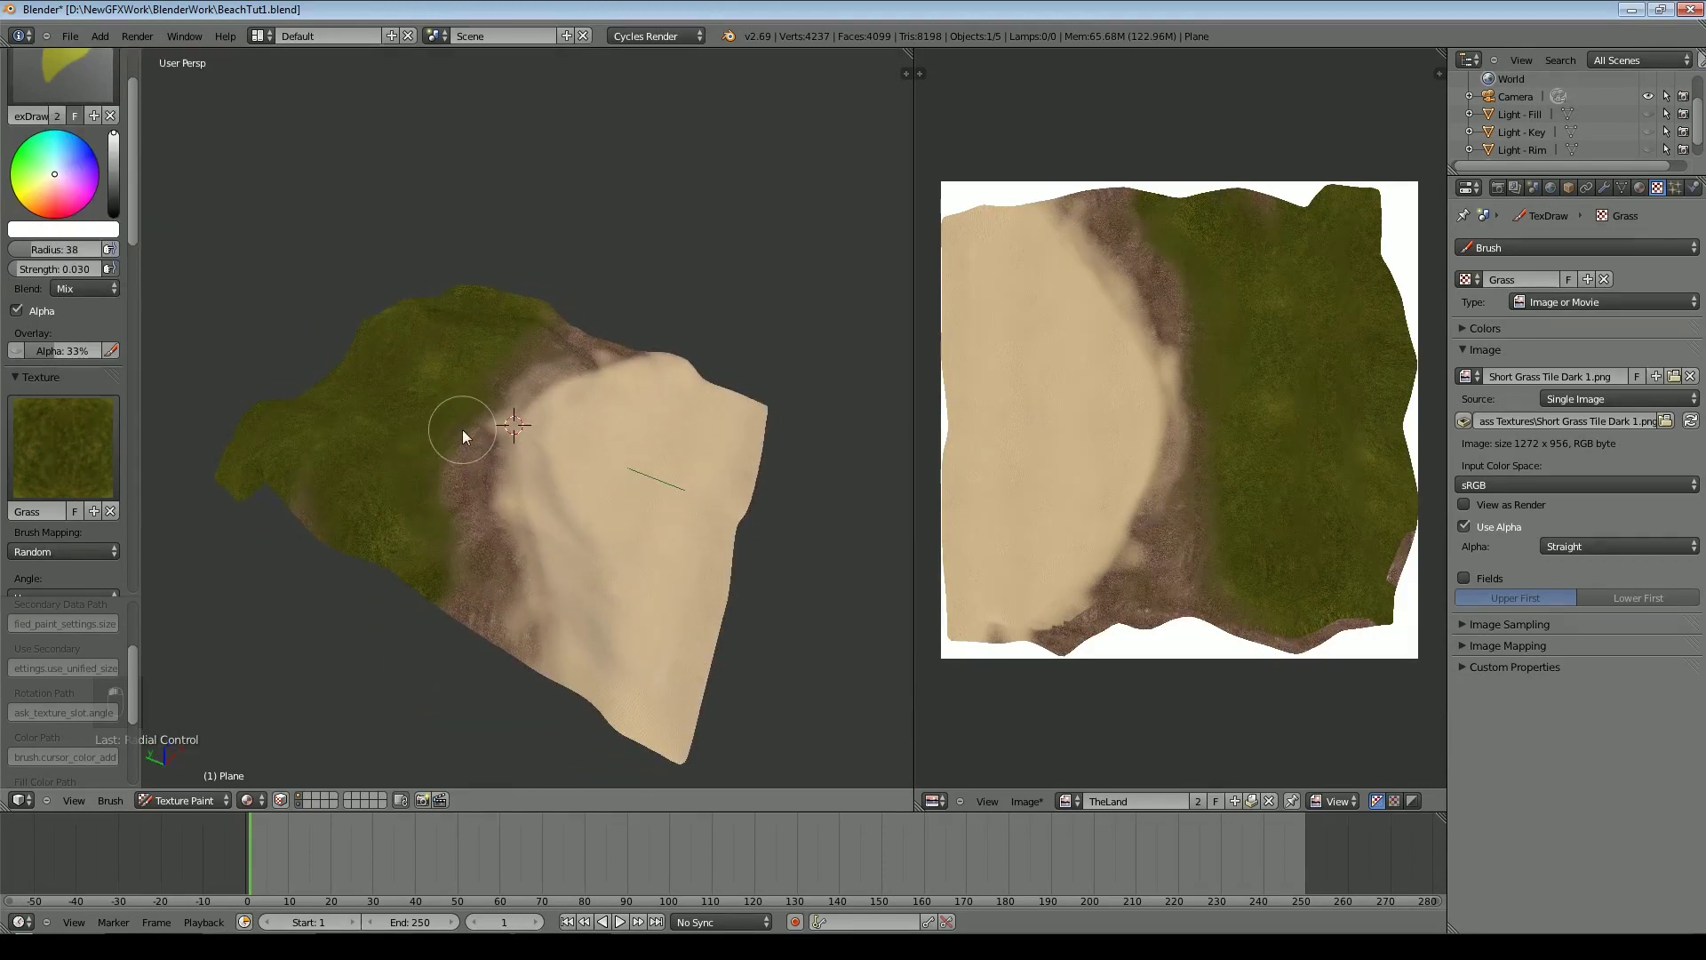
middle_click_drag(462, 435, 527, 387)
left_click_drag(556, 366, 624, 346)
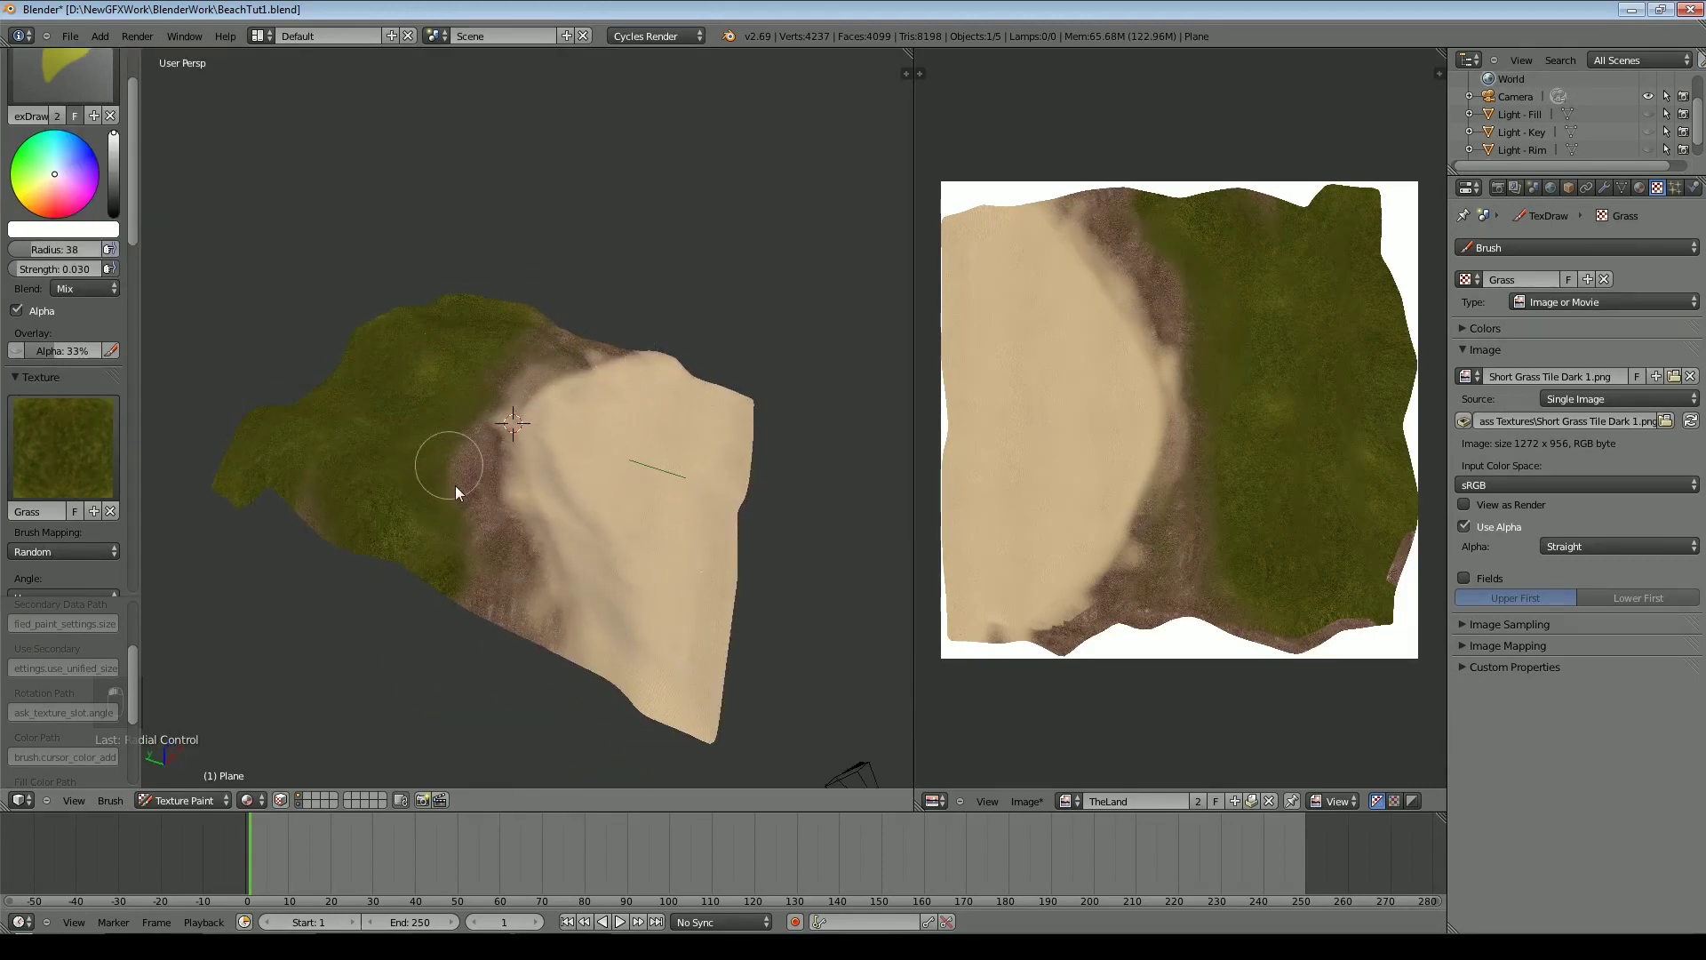
mouse_move(506, 499)
left_mouse_down()
mouse_move(556, 564)
mouse_move(495, 590)
mouse_move(674, 343)
left_mouse_up()
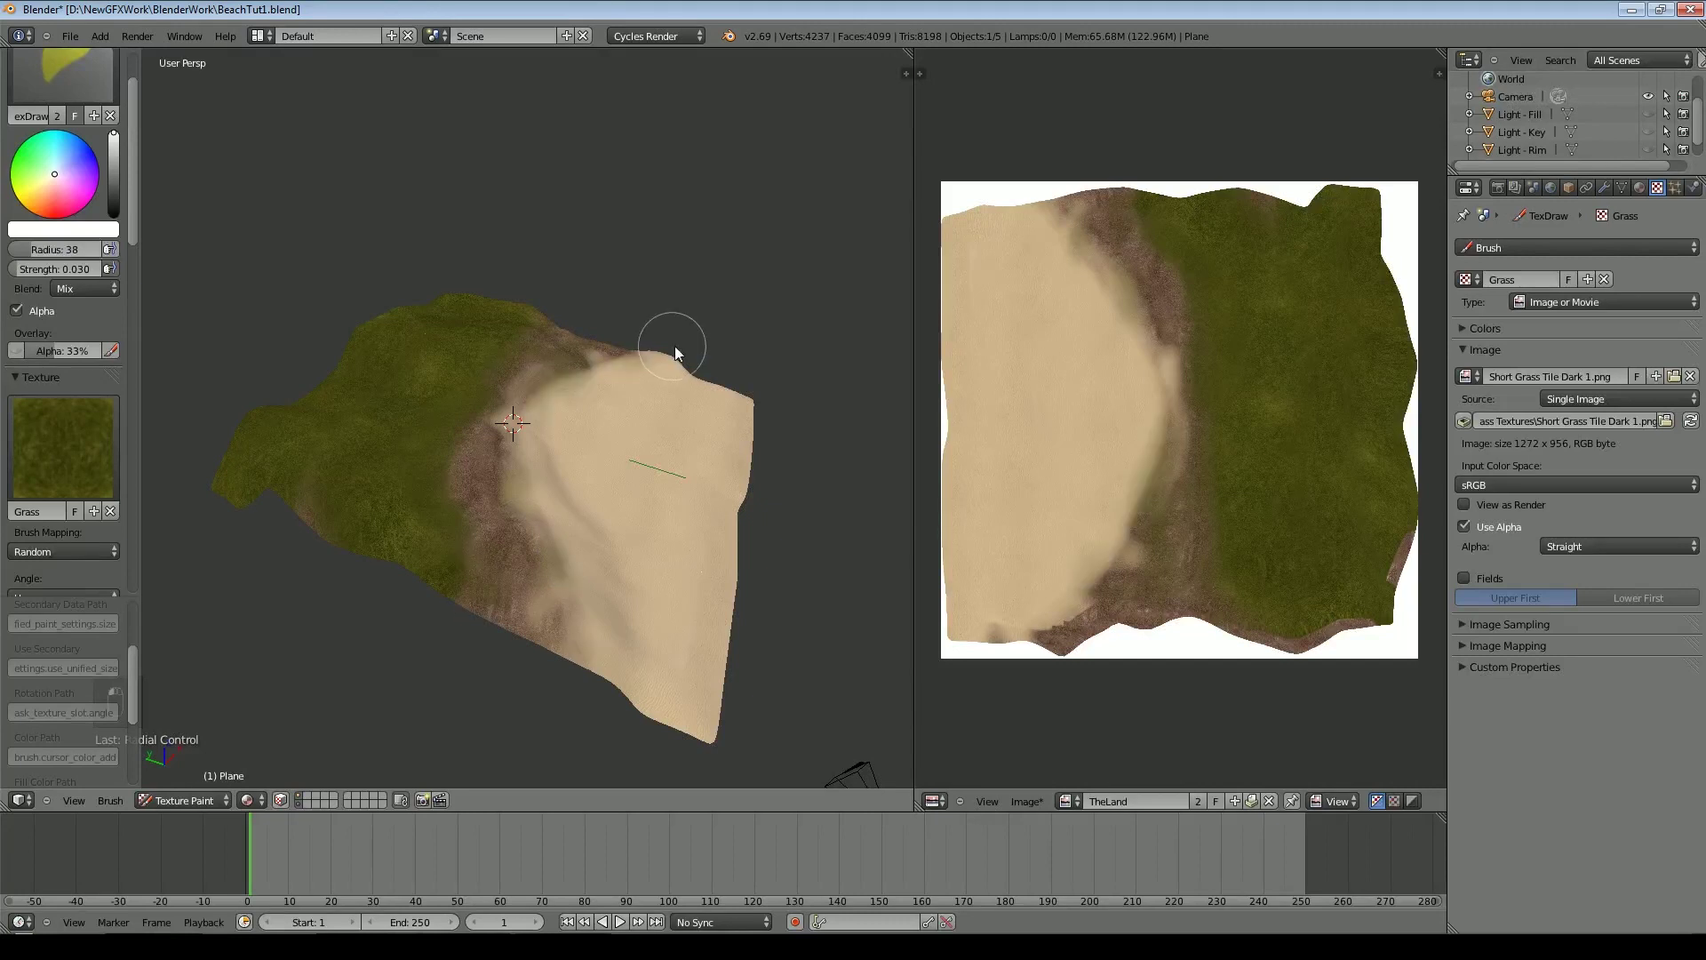
Return the terrain to Object Mode and expand the 3D view over the image editor area
left_click(184, 800)
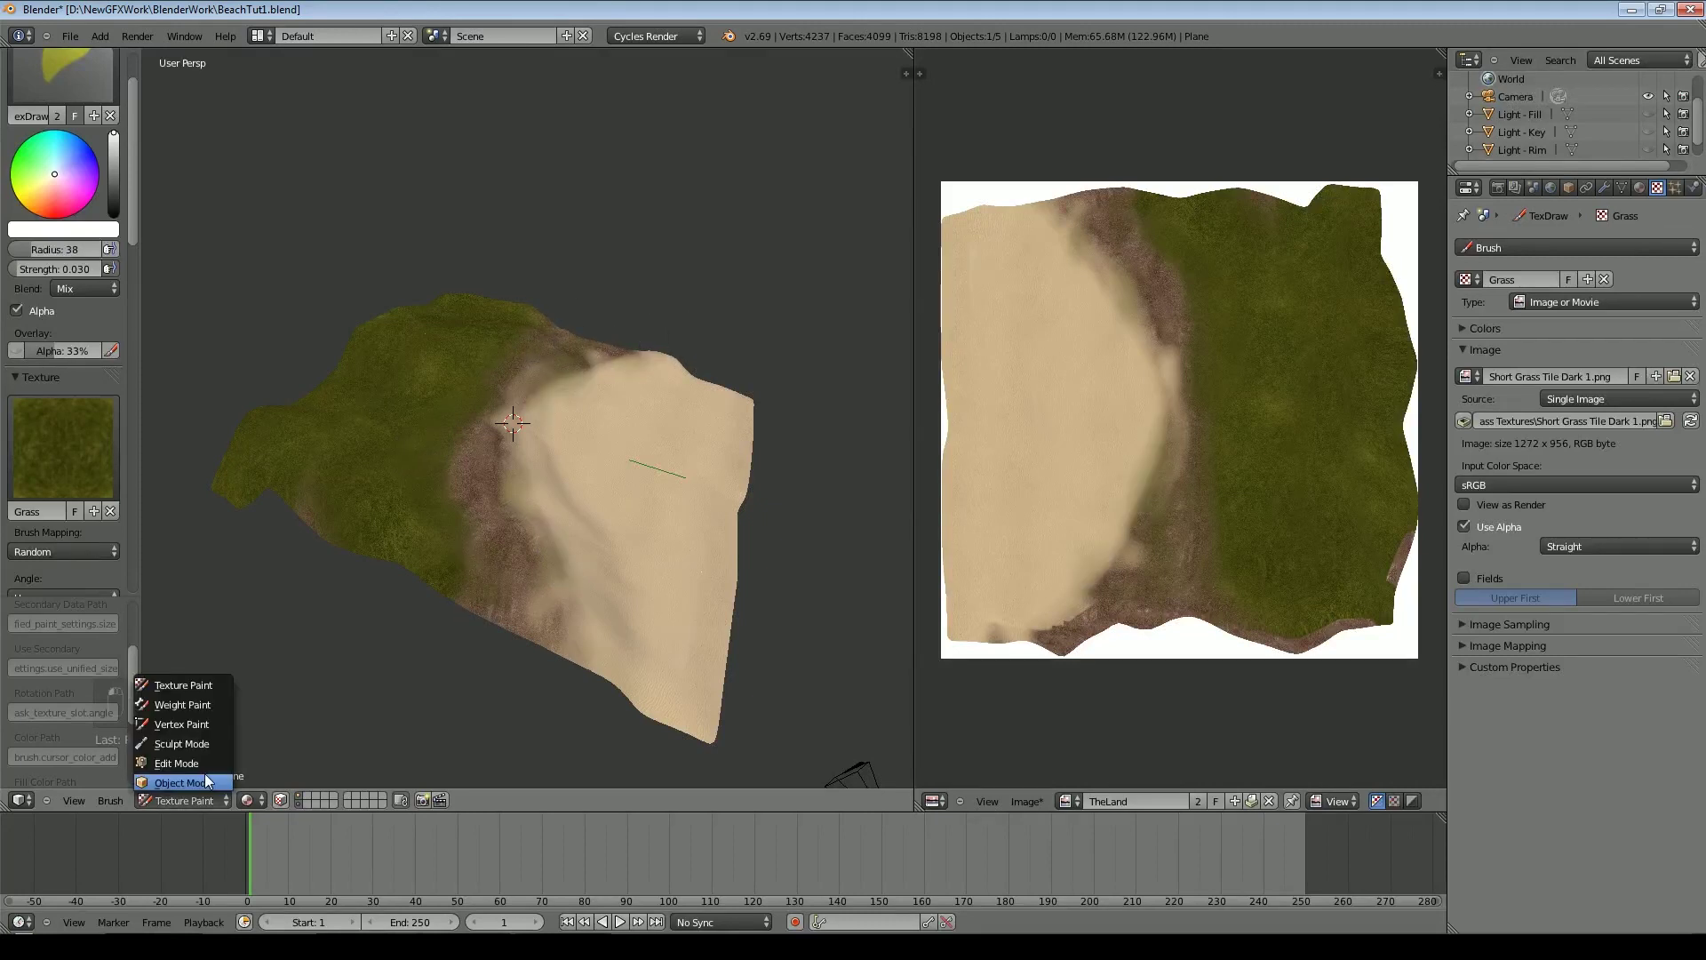
left_click(160, 687)
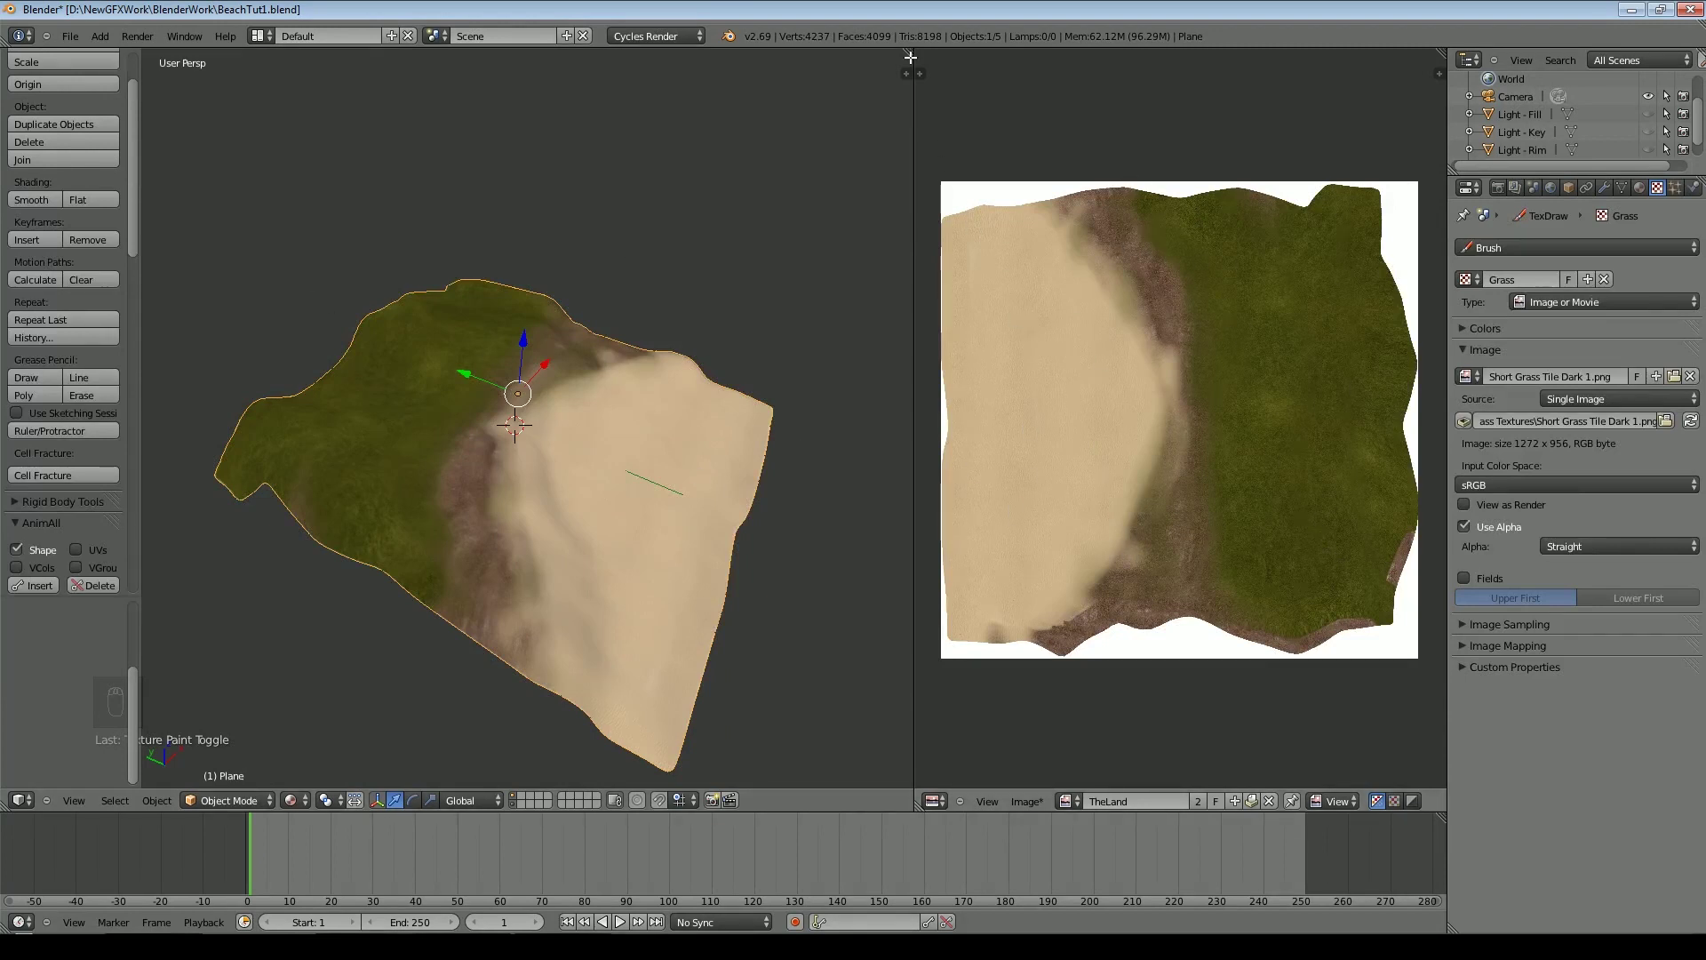
left_click_drag(910, 54, 986, 67)
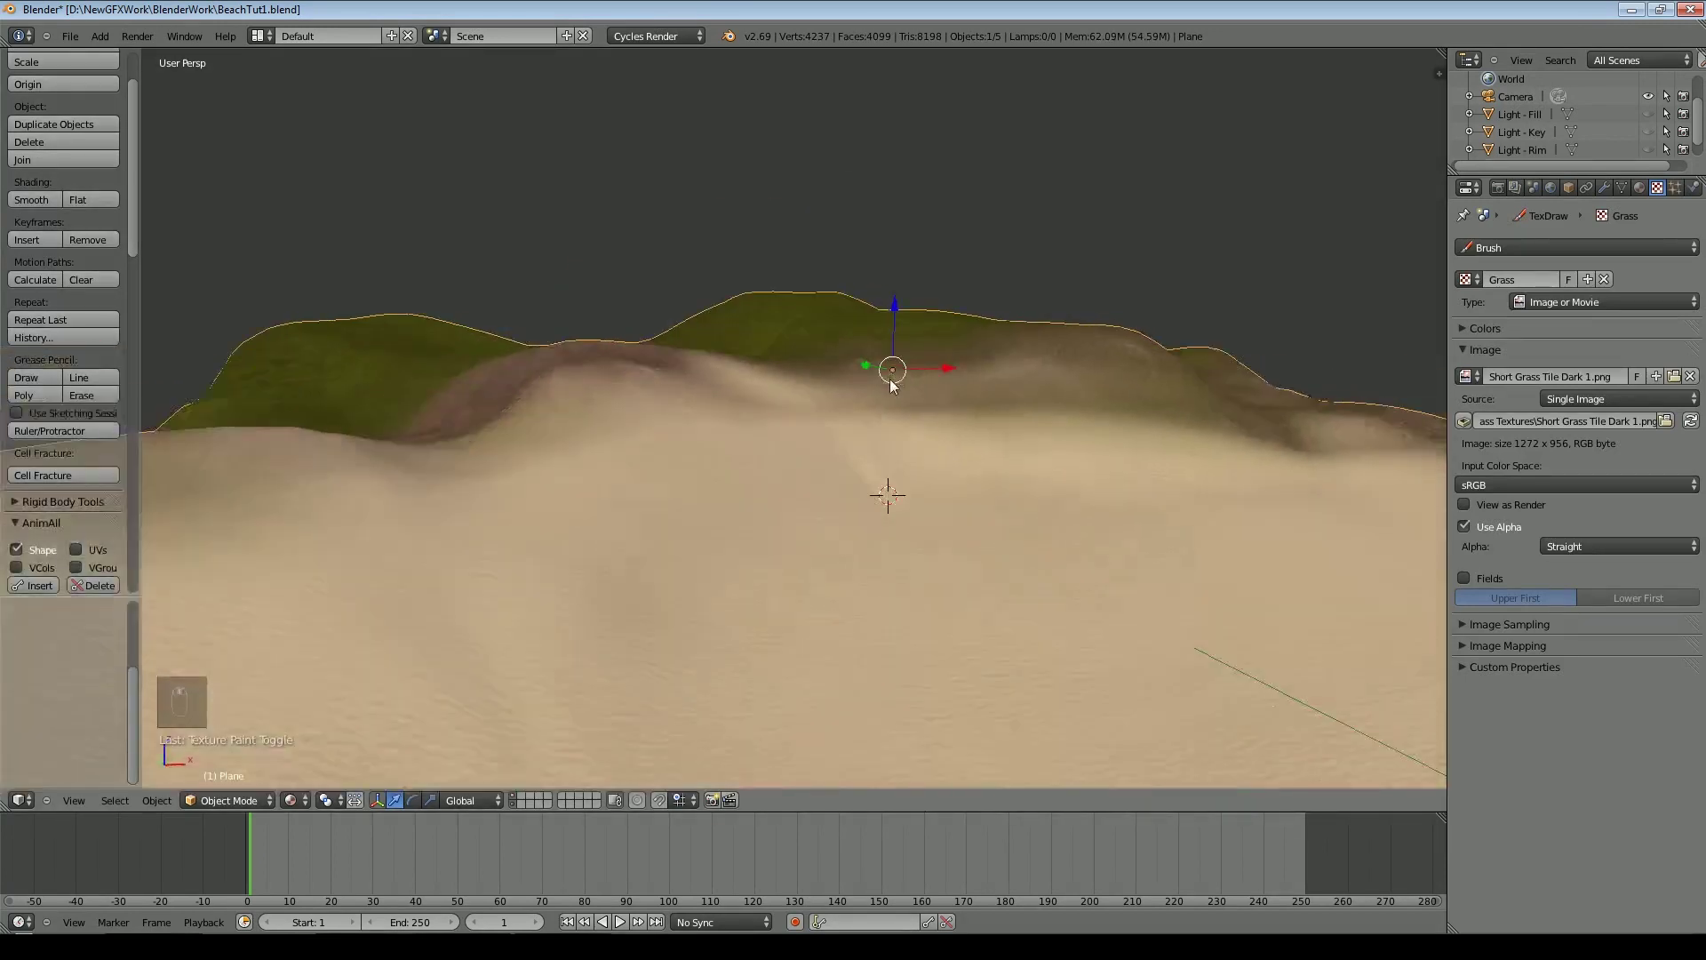
Examine the painted terrain from several angles, looking closely at the sand surface and the blend between sand, soil and grass
middle_click_drag(892, 384, 570, 448)
middle_click_drag(851, 458, 819, 401)
scroll(1081, 687, "down", 5)
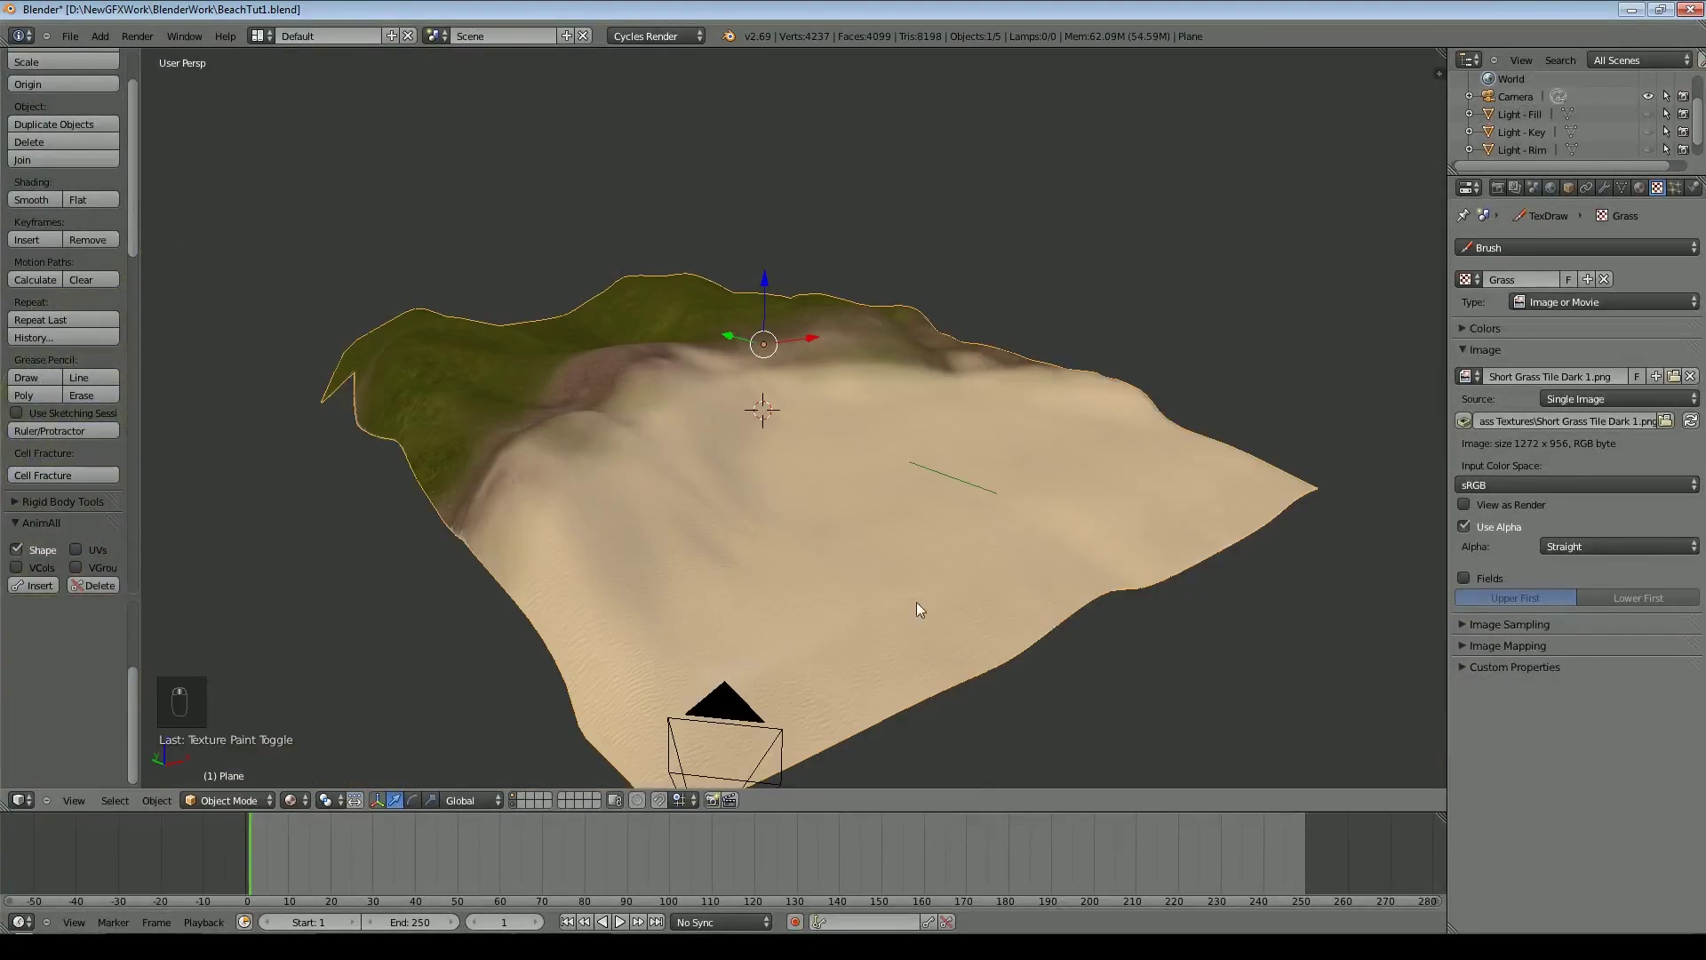
middle_click_drag(976, 582, 949, 388)
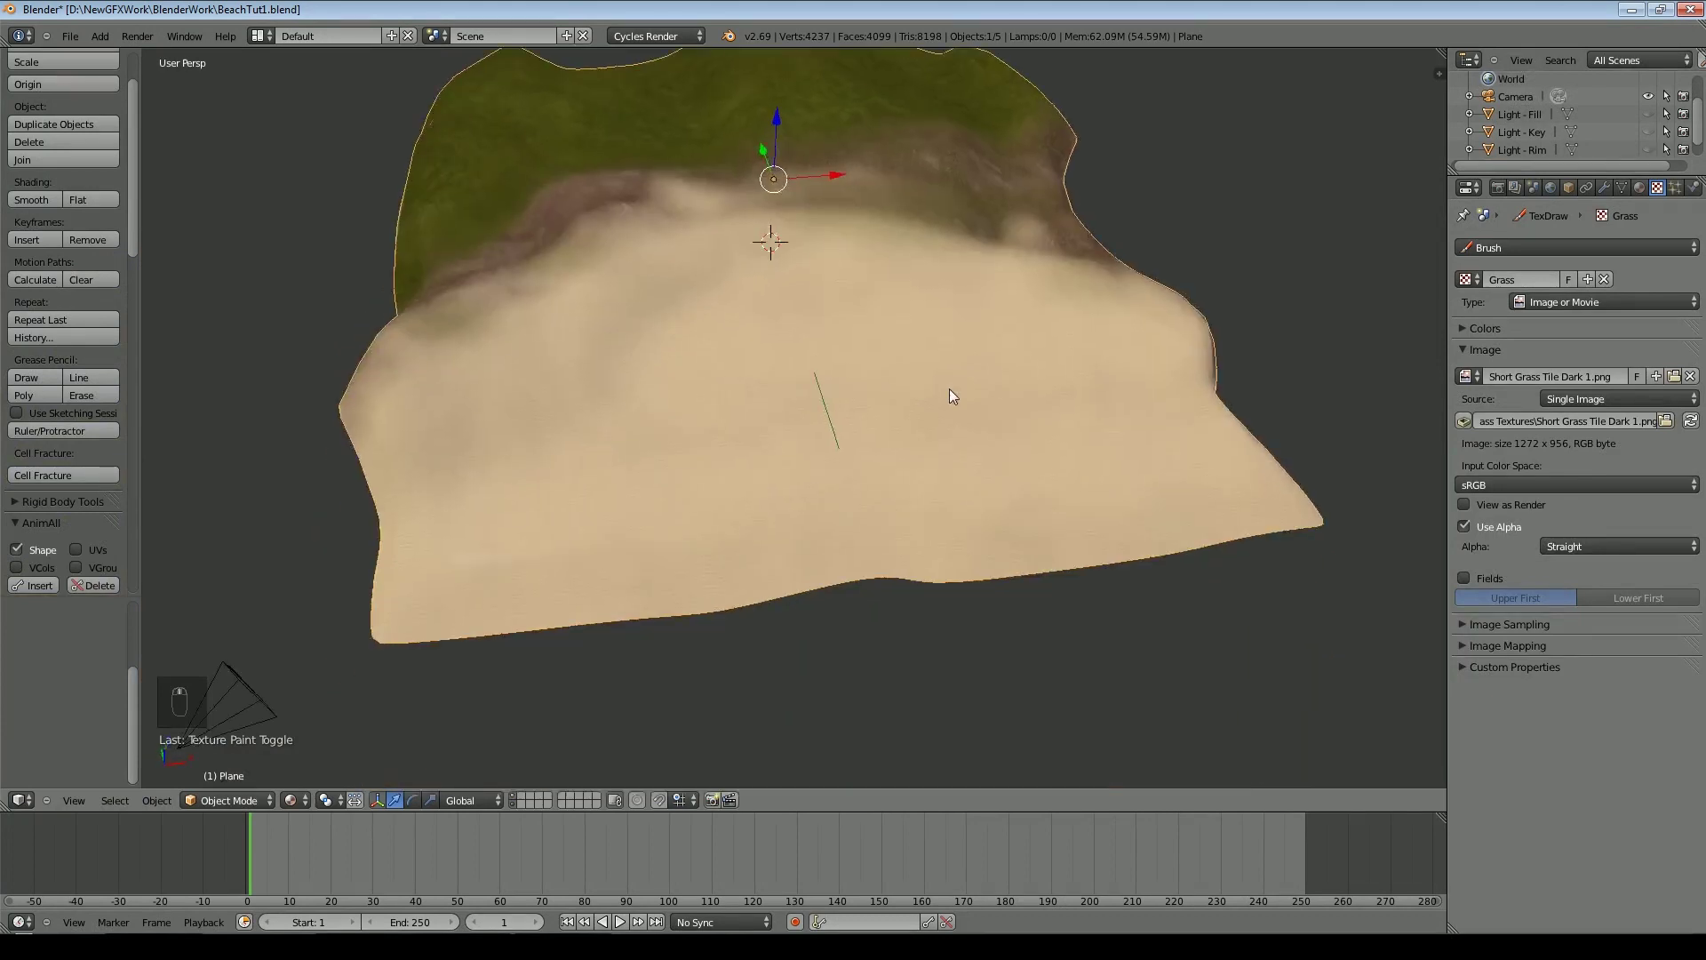
scroll(962, 372, "up", 4)
scroll(961, 369, "up", 2)
scroll(969, 455, "down", 2)
scroll(622, 475, "up", 1)
middle_click_drag(627, 504, 878, 530)
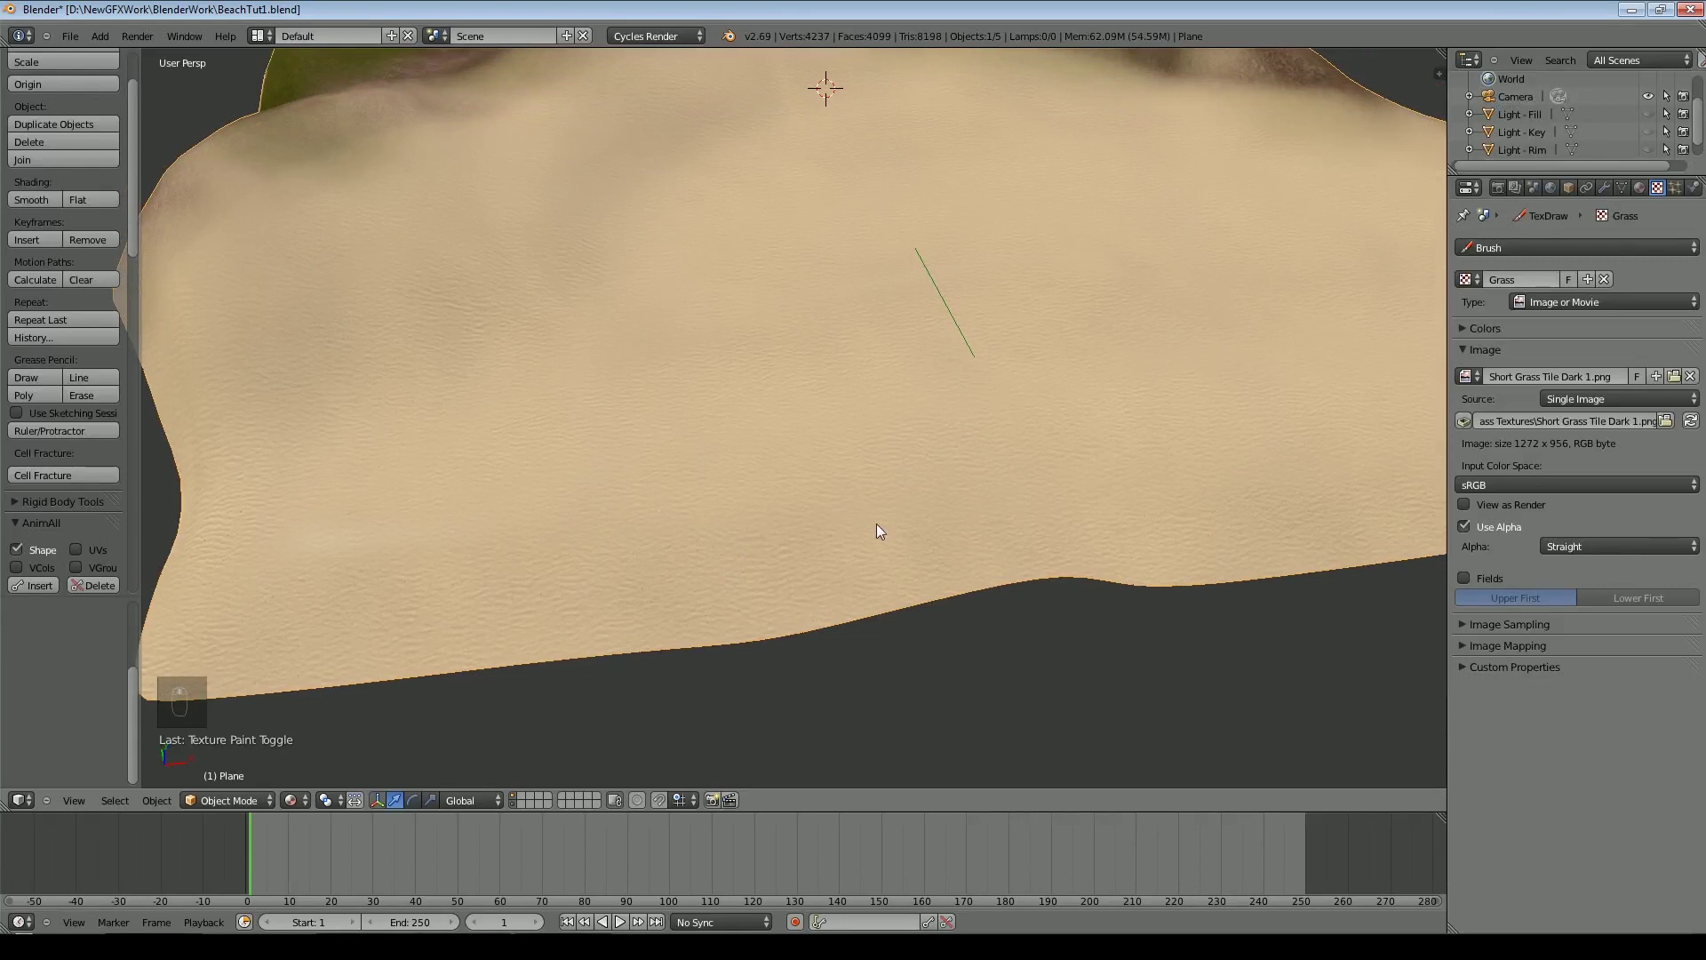
scroll(613, 500, "up", 3)
middle_click_drag(610, 471, 726, 368)
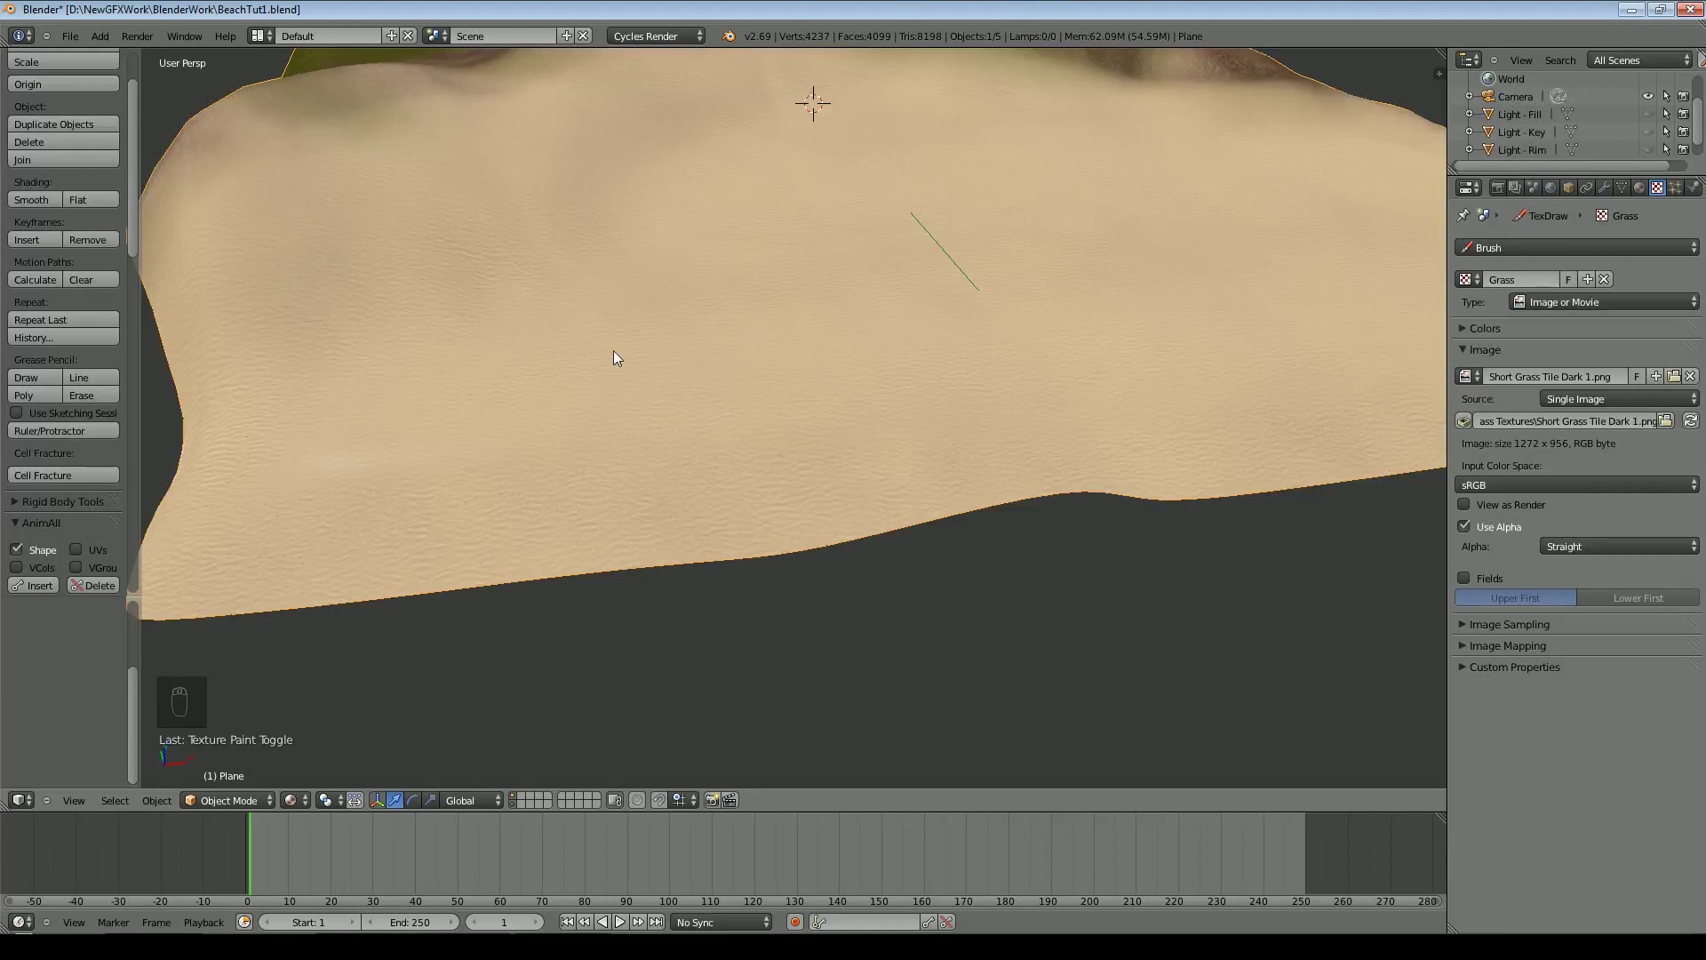
scroll(667, 354, "down", 5)
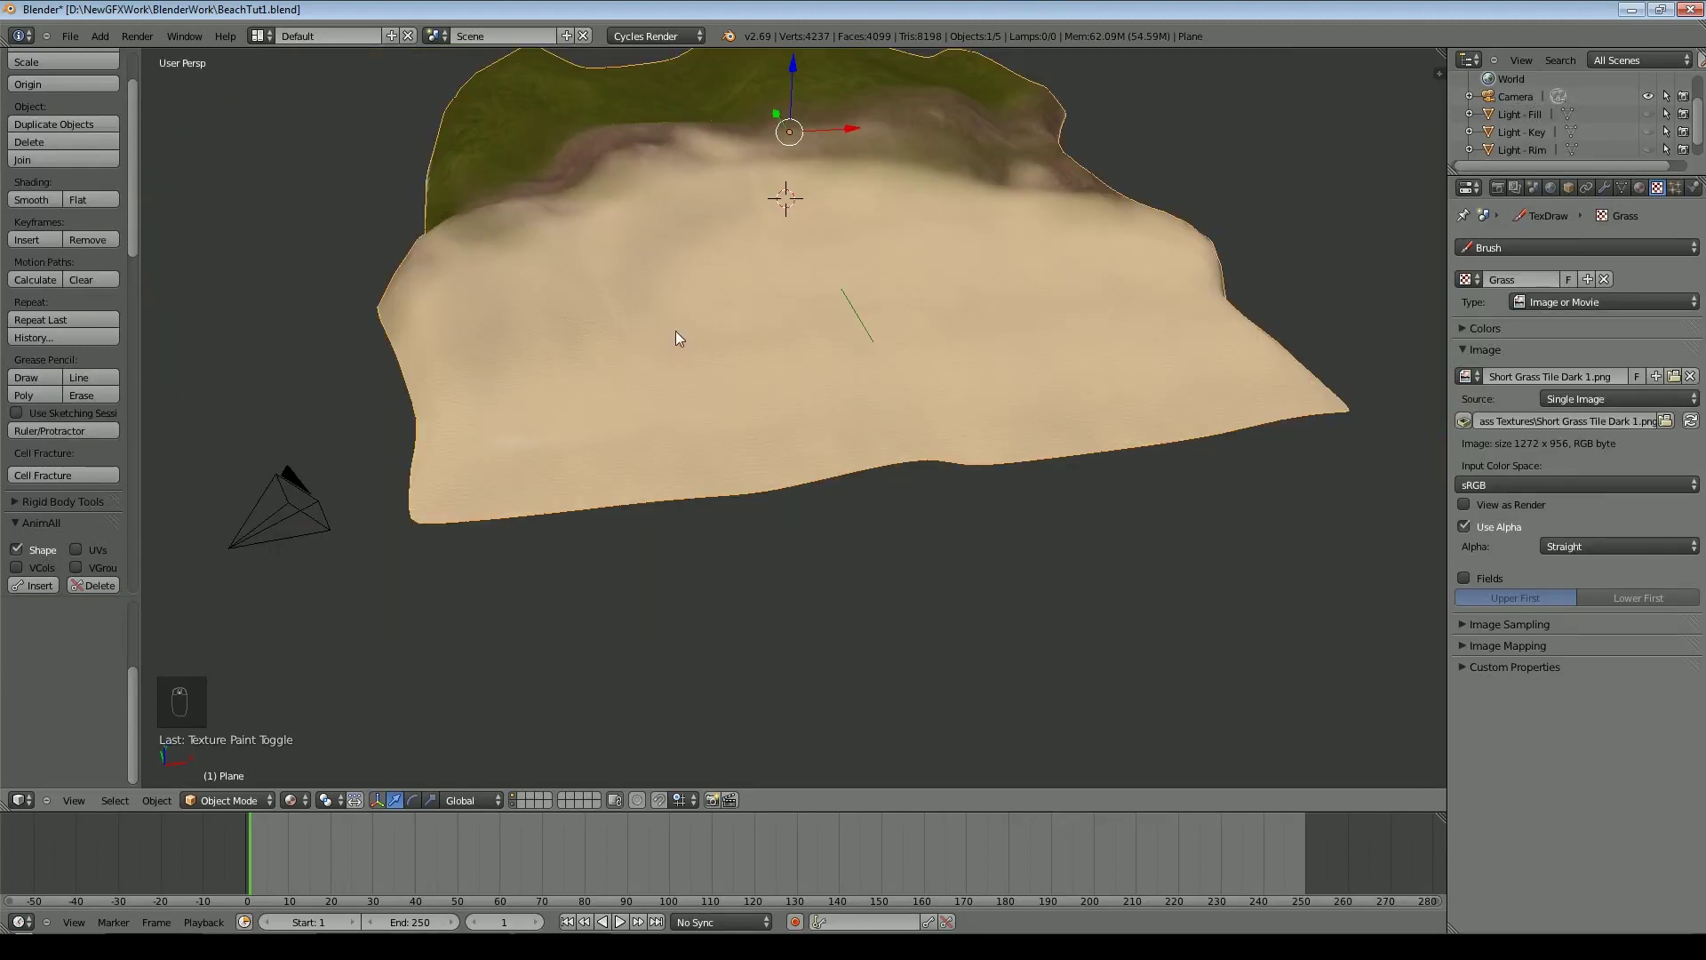
middle_click_drag(759, 448, 636, 317)
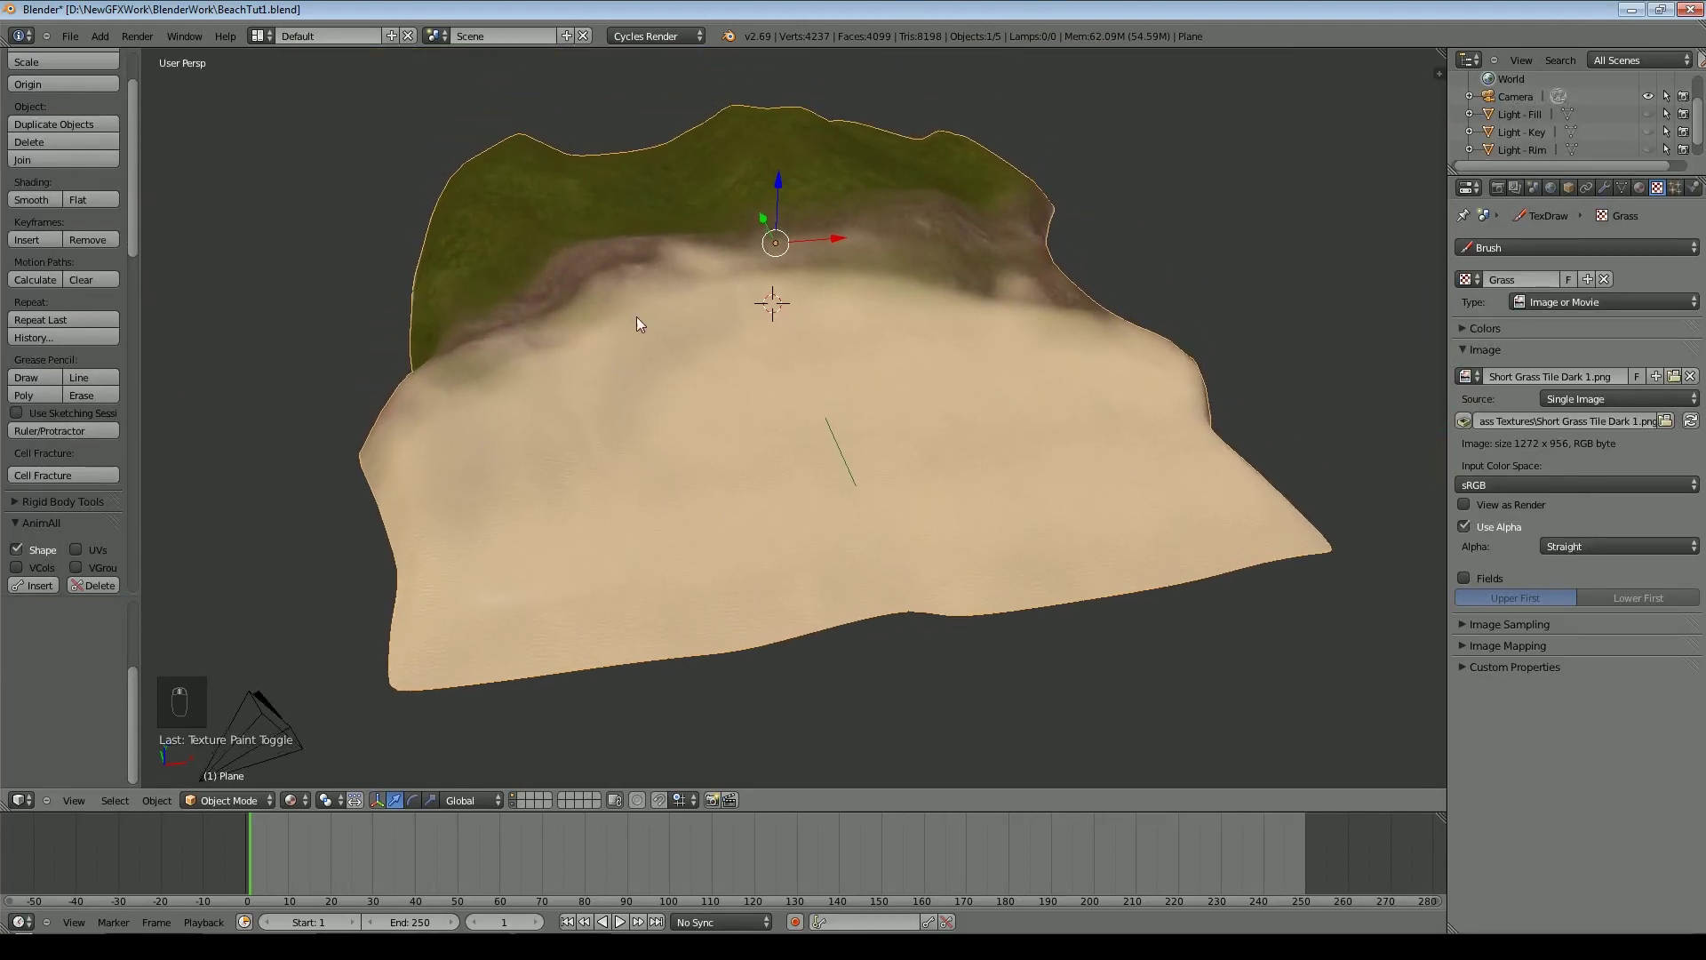
Check the painted terrain in Rendered viewport shading and leave the viewport in Solid shading
middle_click_drag(690, 435, 648, 346)
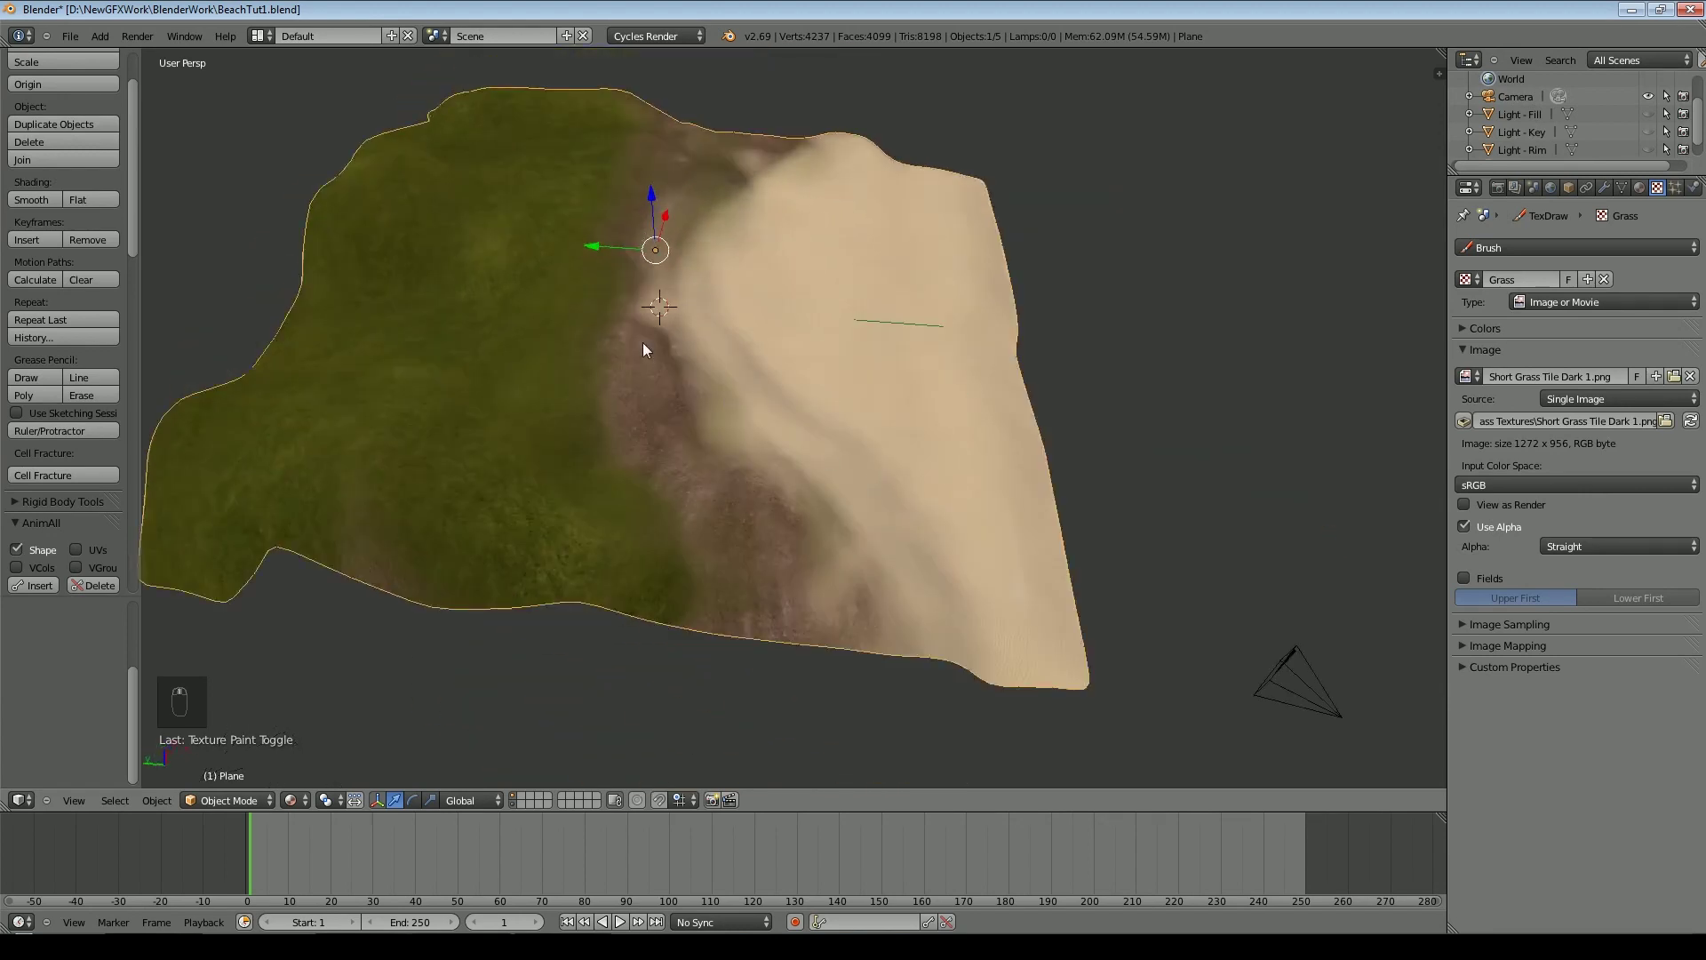
scroll(648, 346, "up", 4)
middle_click_drag(880, 365, 775, 366)
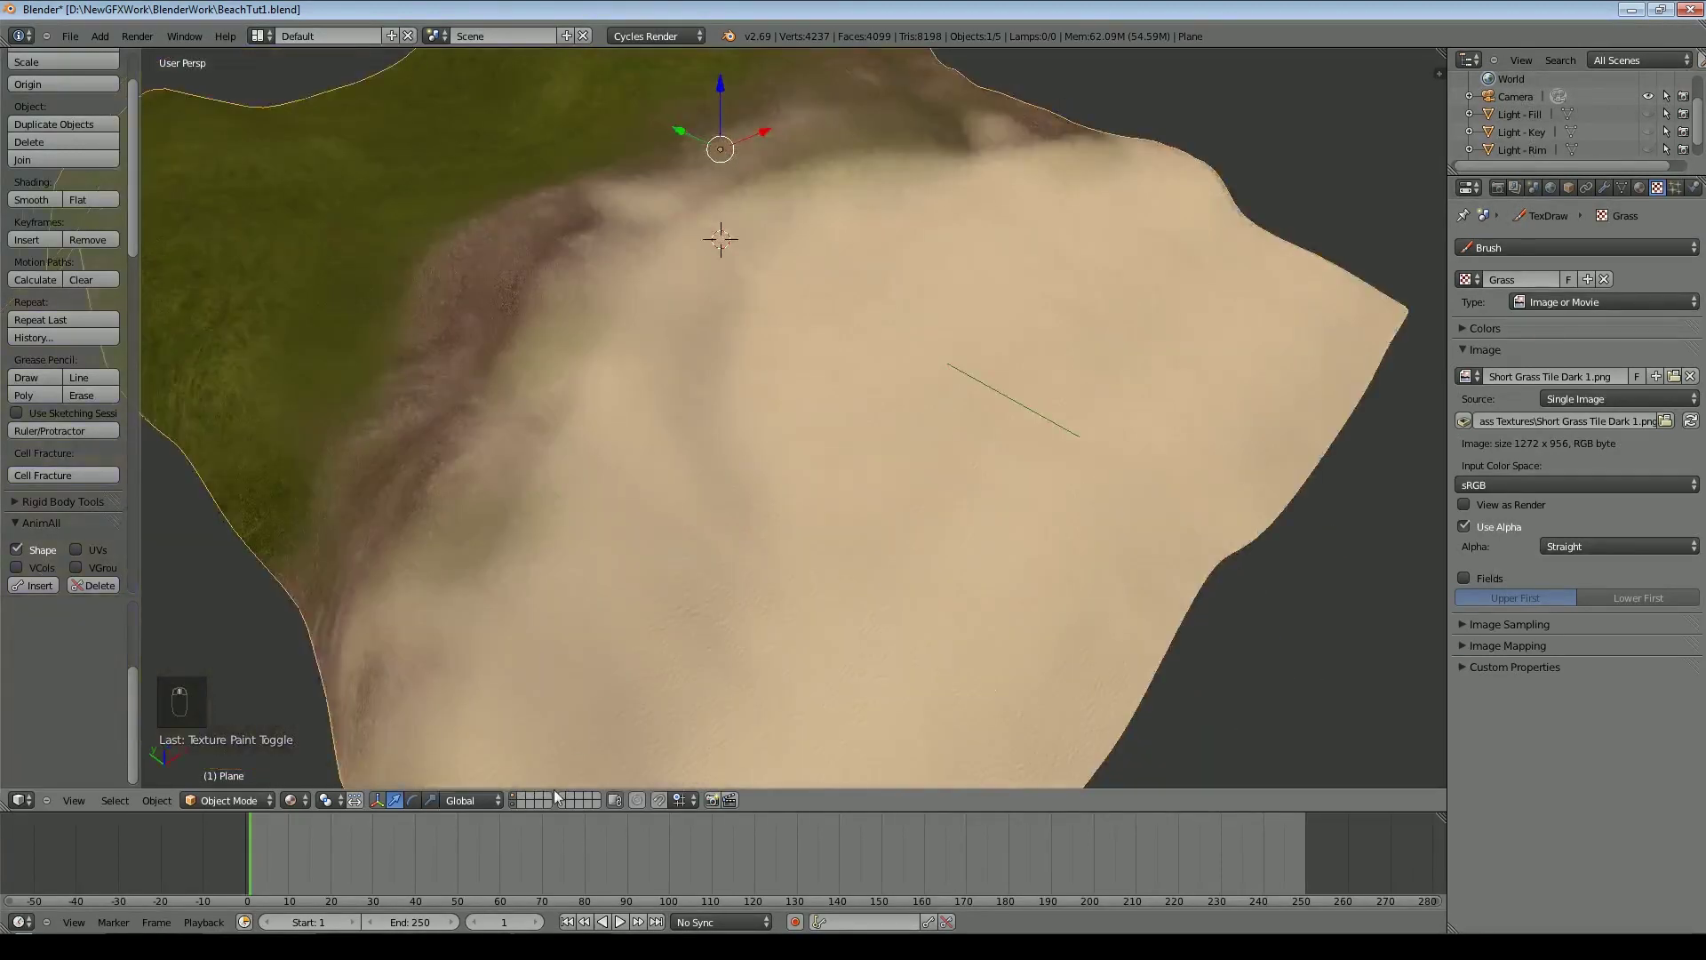
left_click(295, 799)
left_click(338, 687)
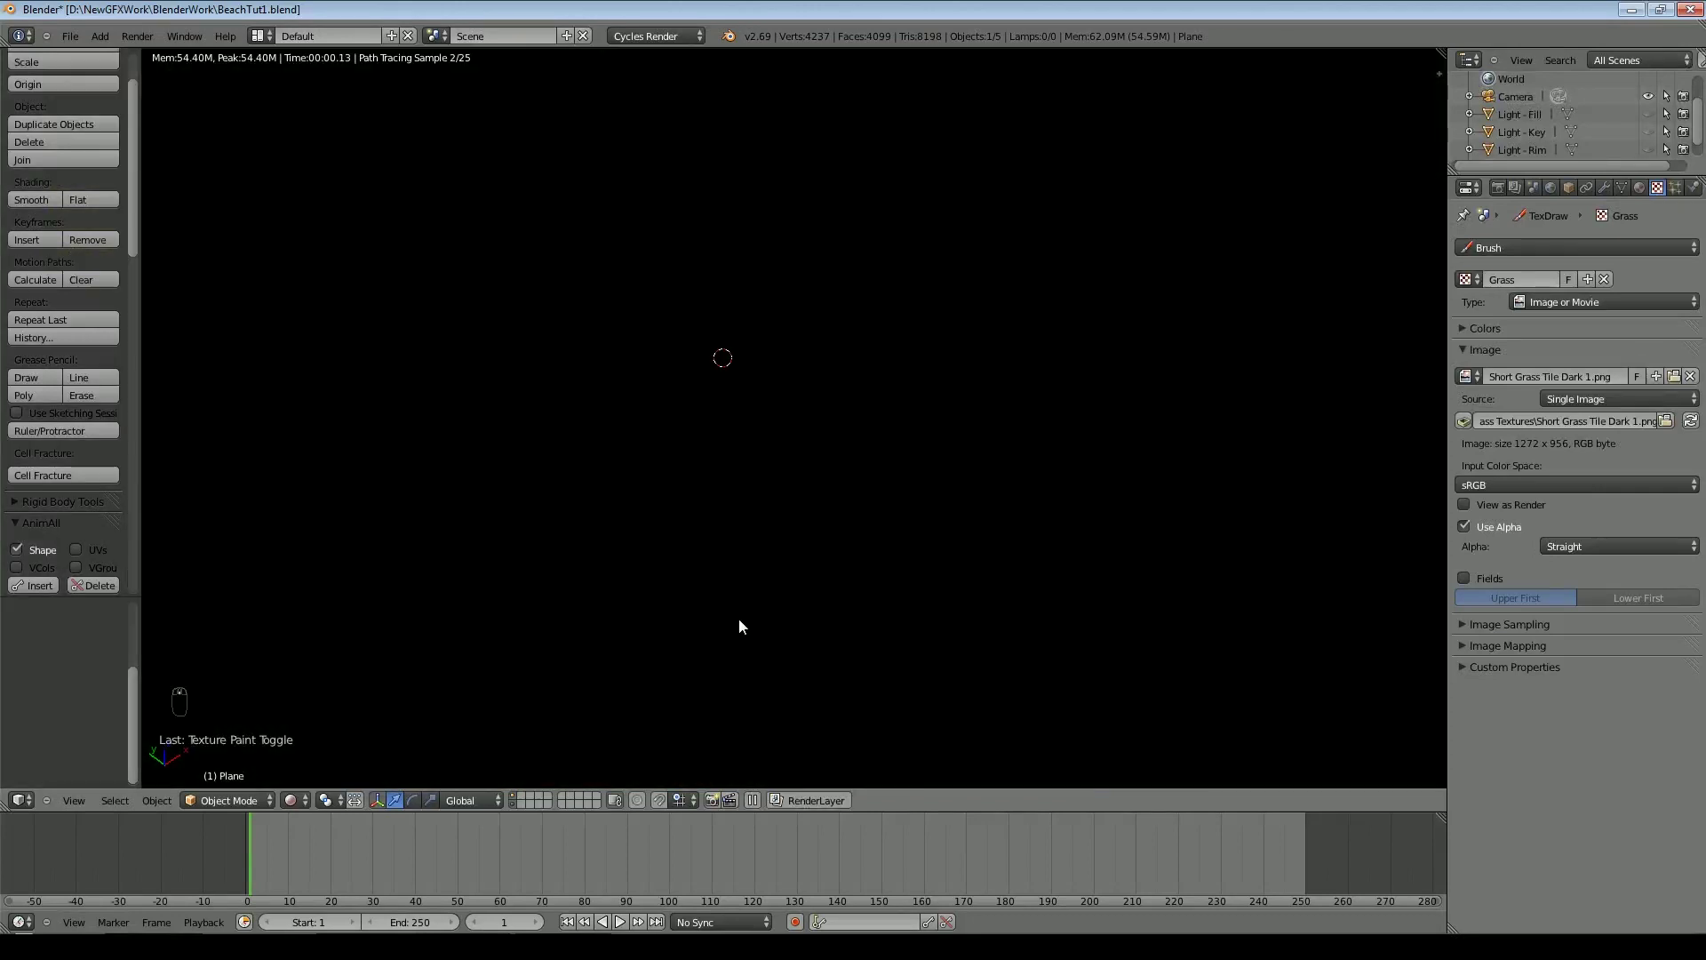
left_click(291, 799)
left_click(304, 754)
left_click(290, 800)
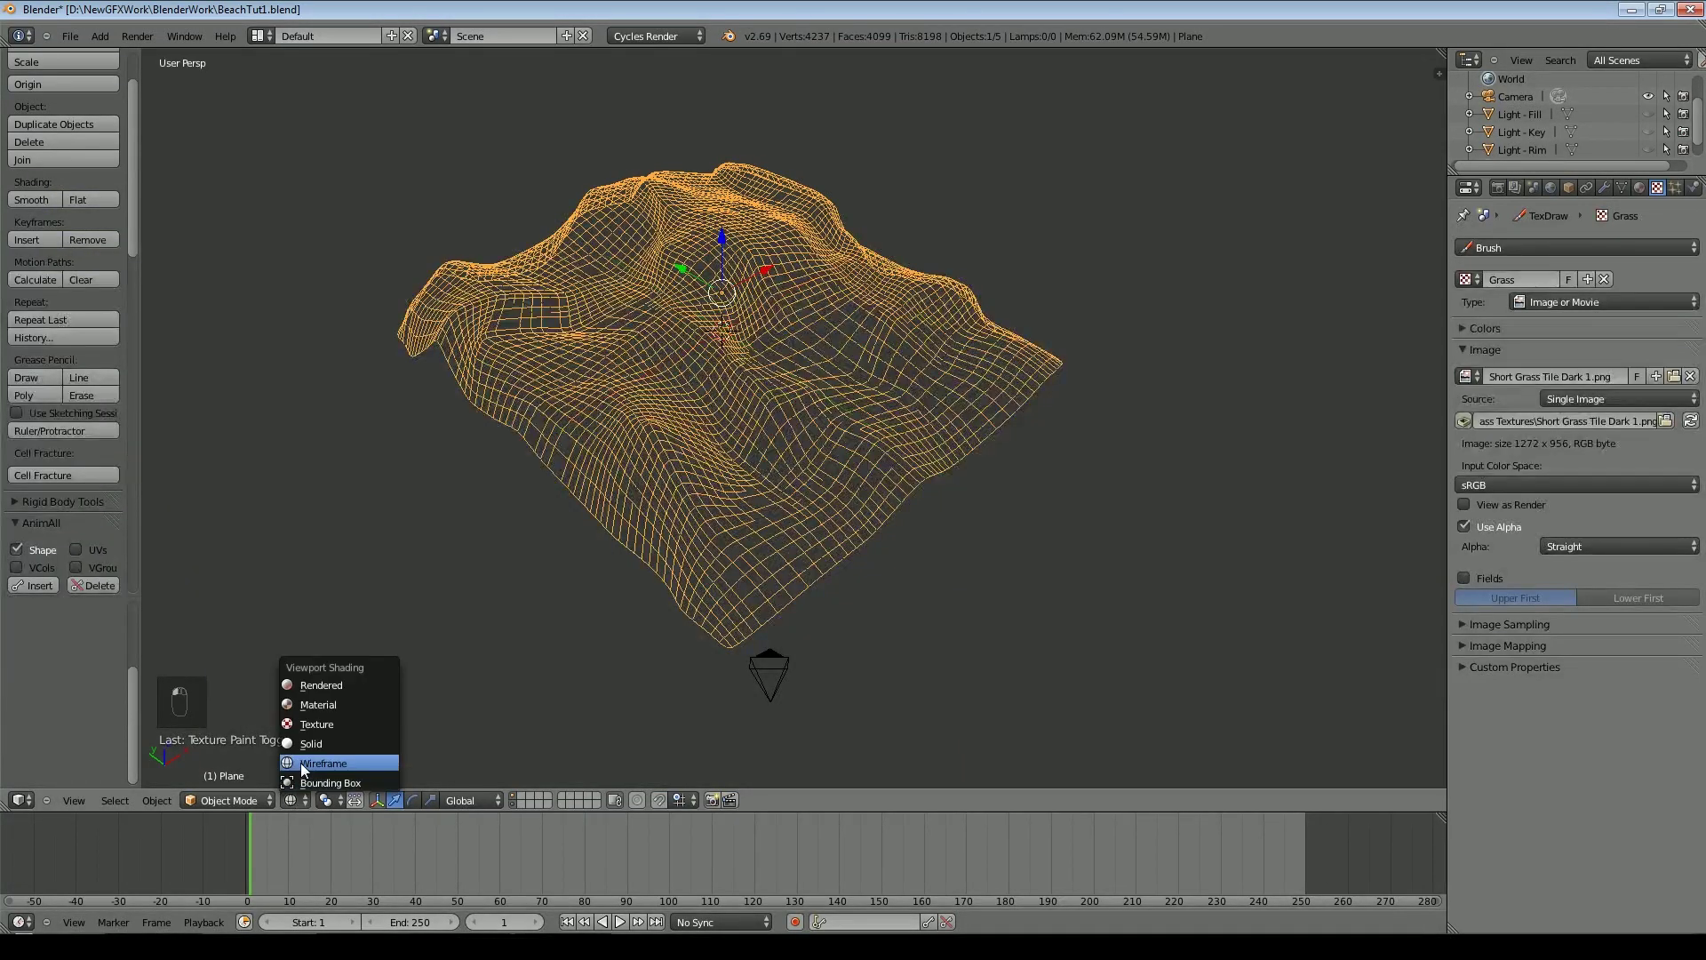
left_click(307, 737)
Add a Sun lamp at the terrain's centre and raise it along the Z axis high above the hills
middle_click_drag(720, 499, 622, 498)
left_click(100, 35)
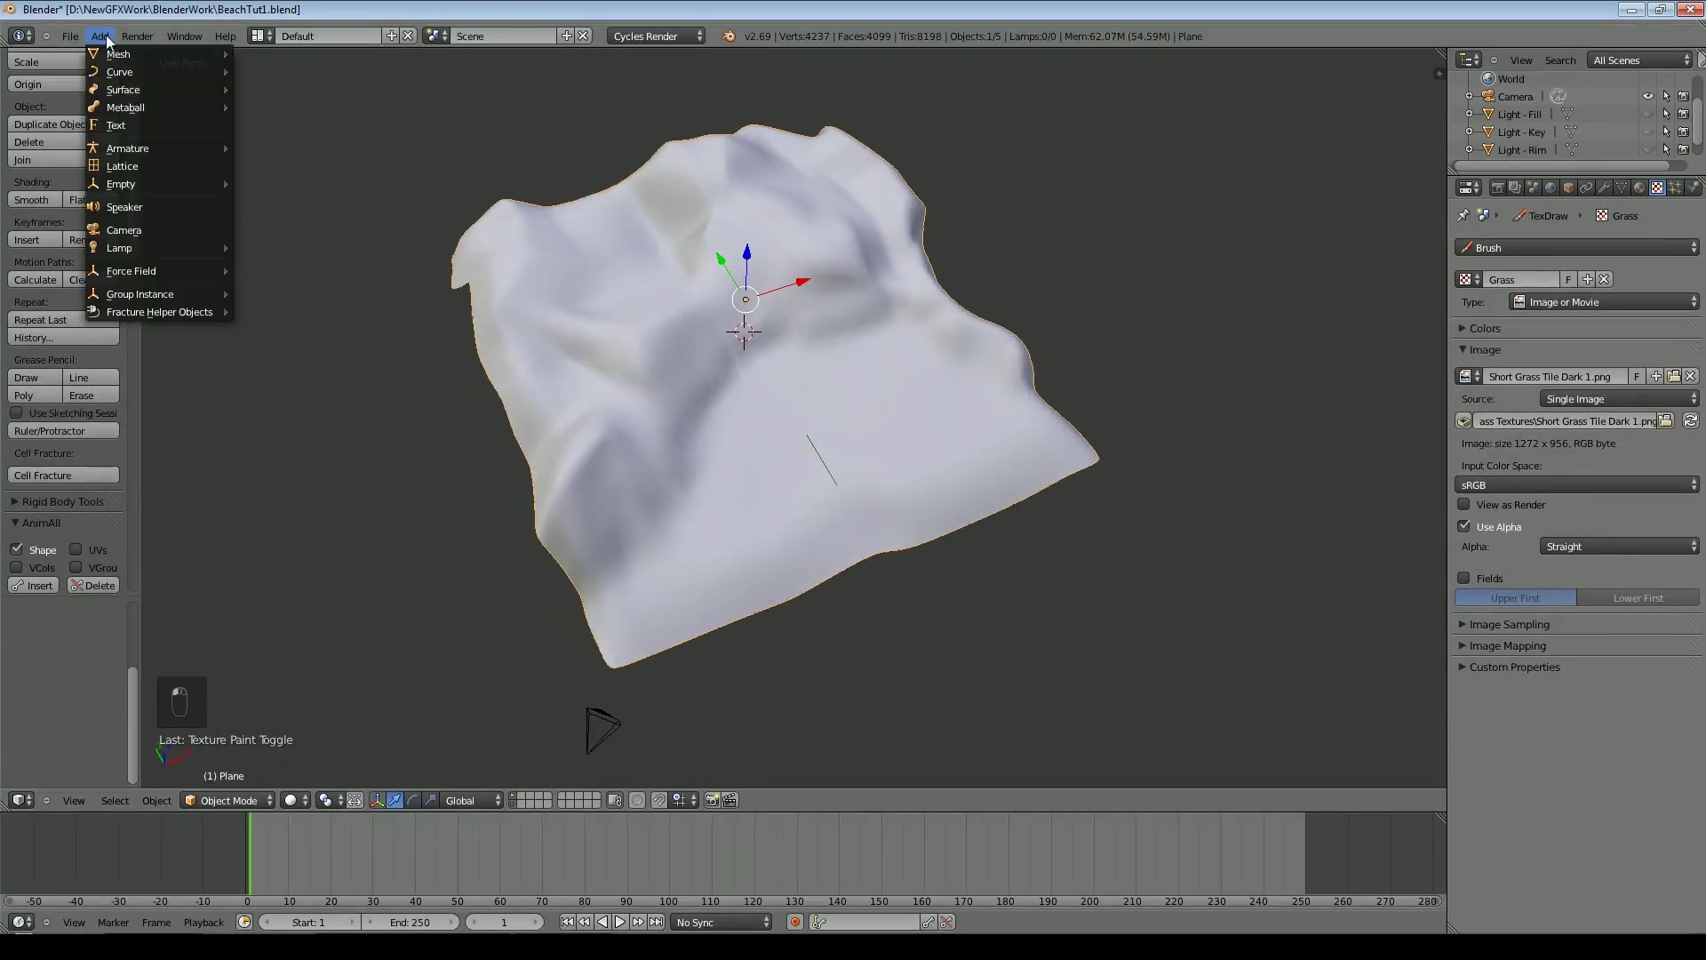
mouse_move(123, 58)
mouse_move(117, 247)
left_click(275, 263)
scroll(814, 259, "down", 3)
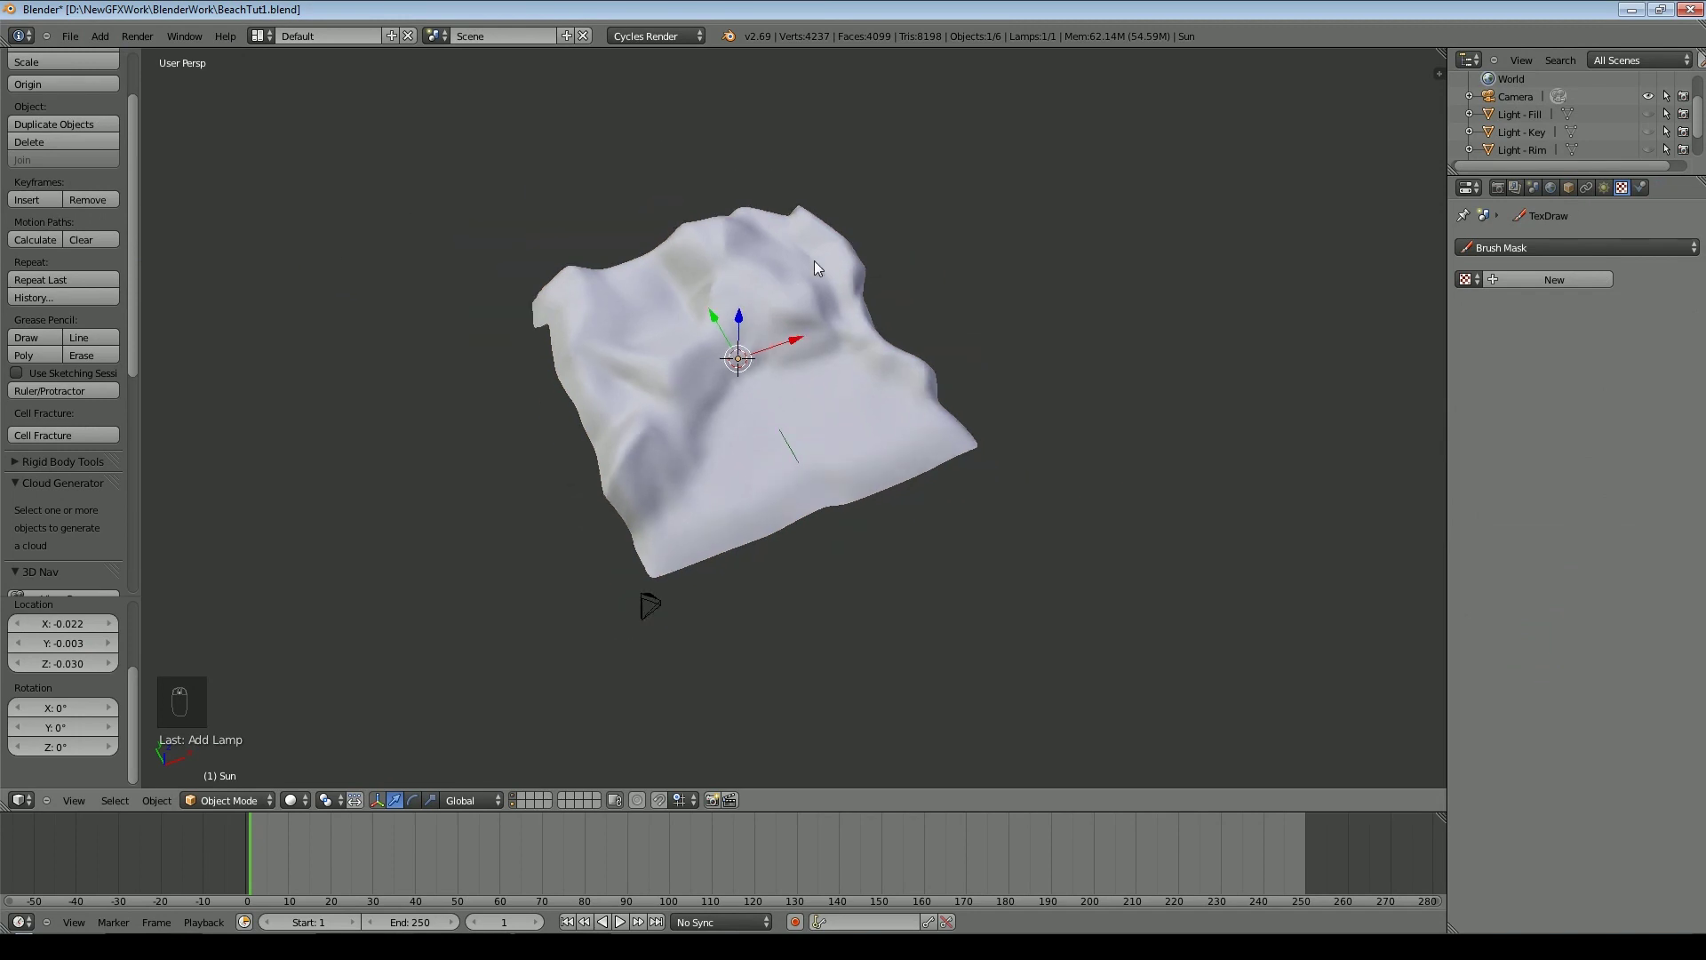
middle_click_drag(846, 372, 930, 277)
middle_click_drag(774, 282, 695, 328)
key("g")
key("z")
left_click(867, 301)
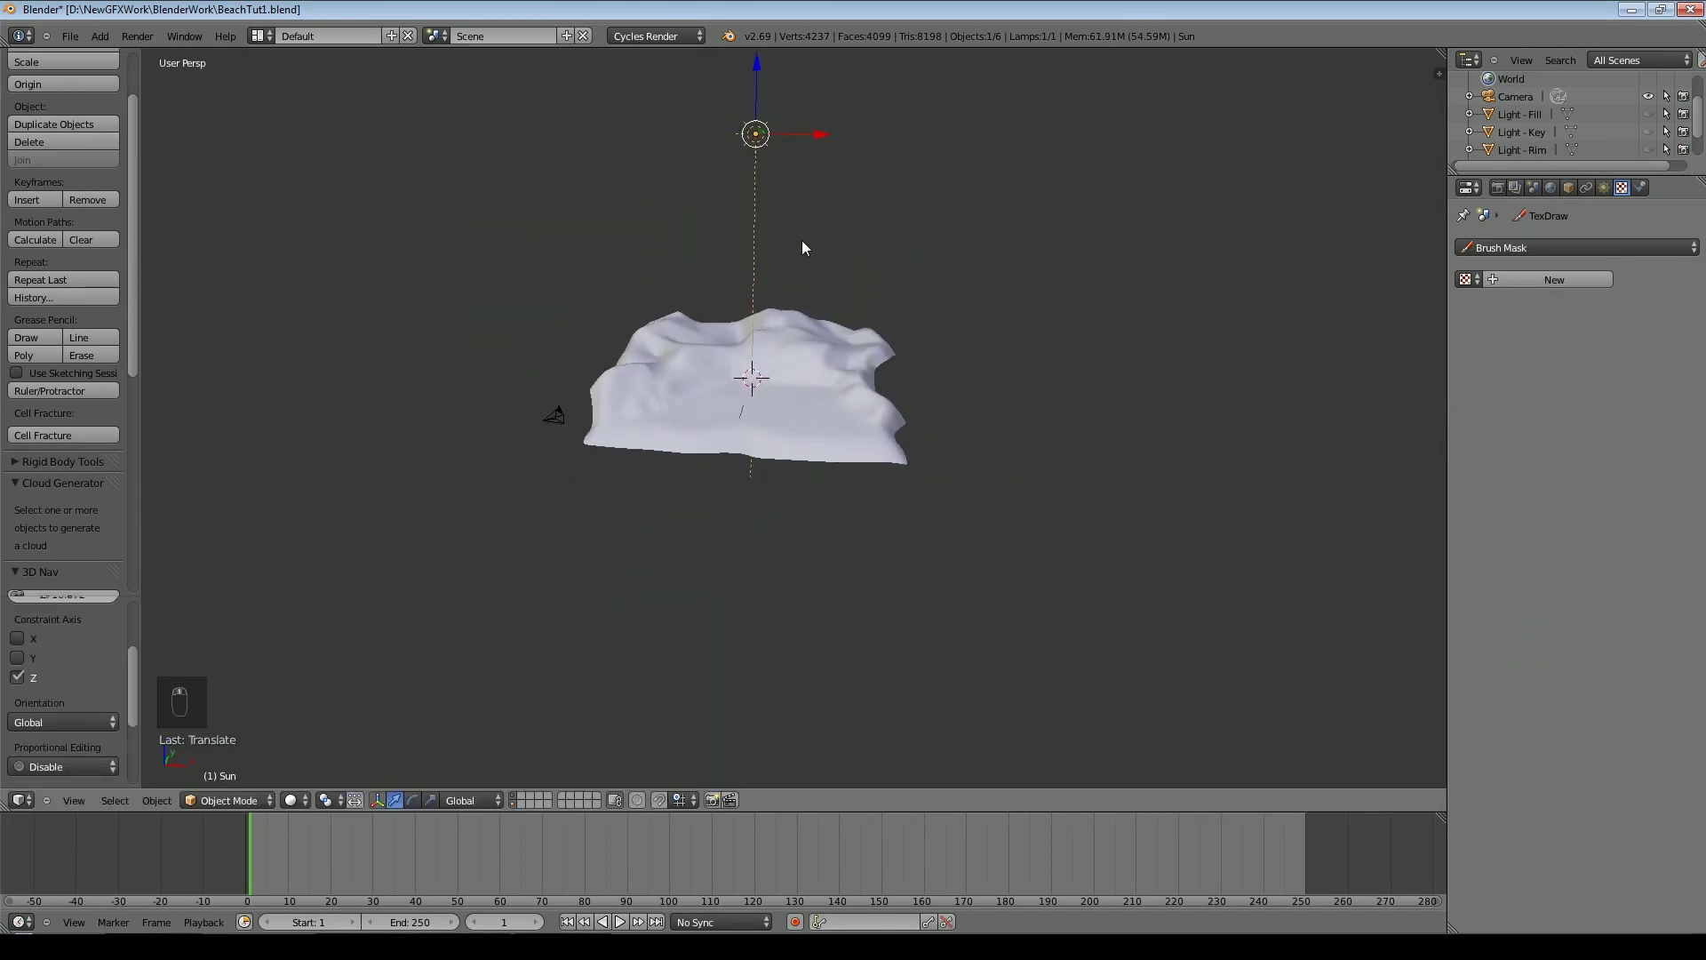
middle_click_drag(821, 210, 763, 350)
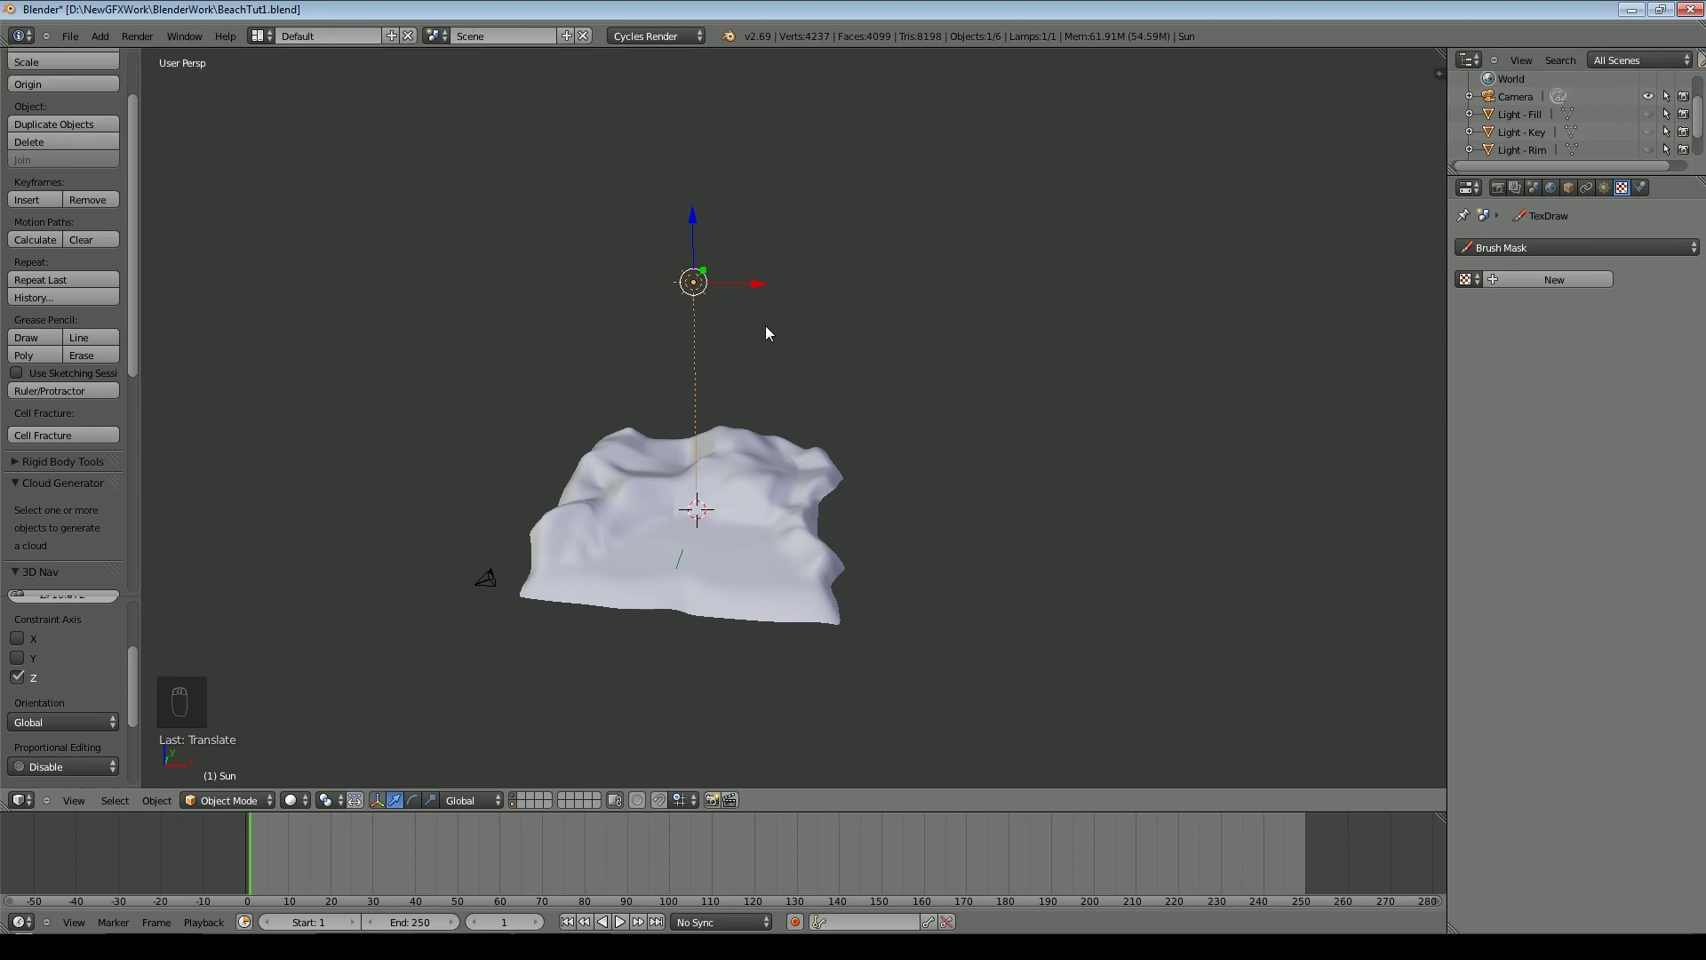
Move the sun lamp off to one side of the terrain and rotate it so its light slants down onto the dunes
middle_click_drag(750, 305, 891, 427)
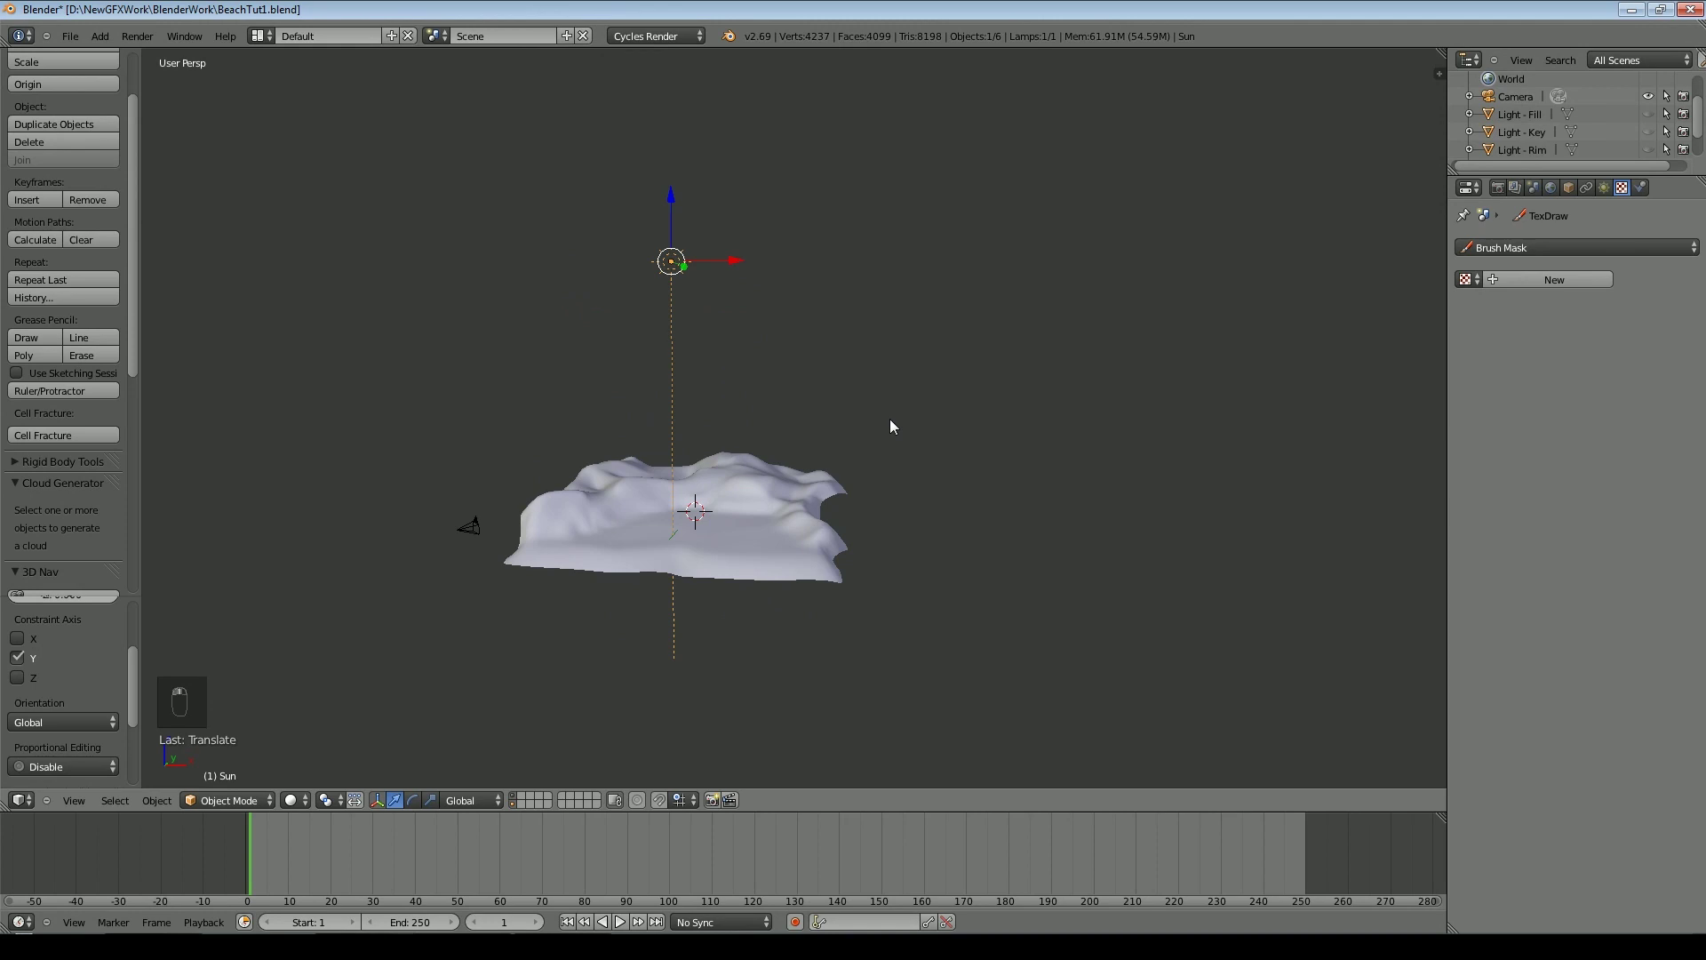
key("r")
left_click(1025, 346)
middle_click_drag(1025, 346, 888, 662)
left_click(966, 419)
left_click_drag(782, 339, 764, 487)
middle_click_drag(897, 693, 589, 601)
key("r")
left_click(884, 426)
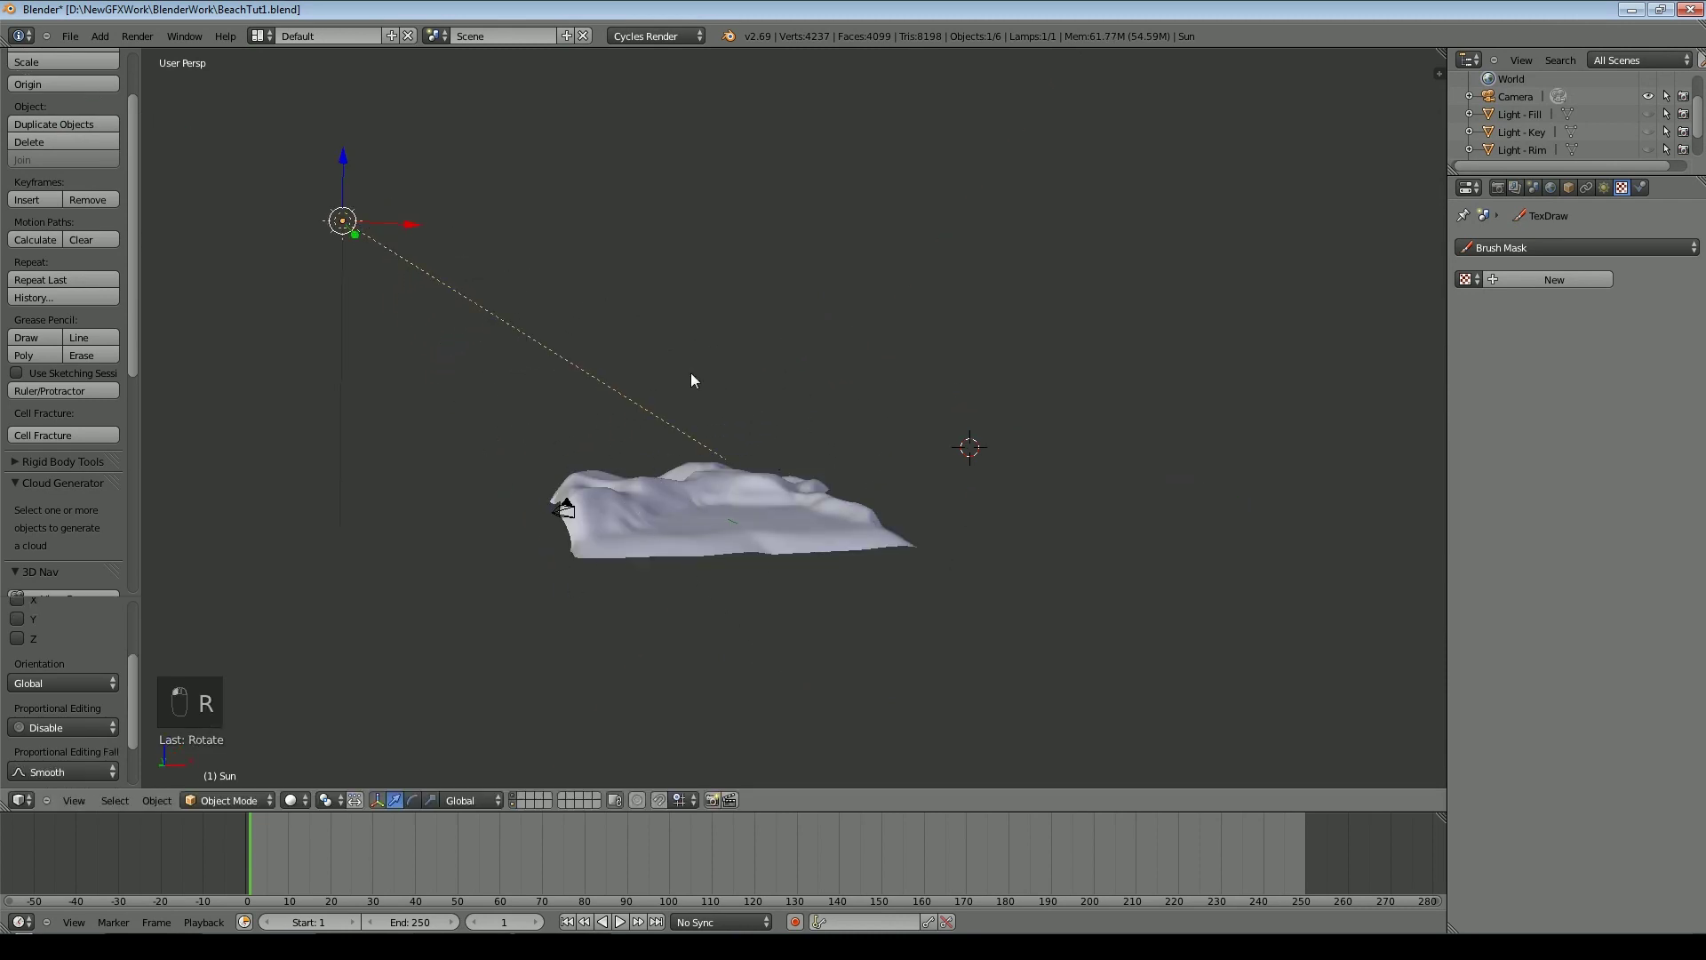
Lower the sun lamp slightly and adjust its position along the Y axis beside the terrain
left_click_drag(345, 163, 338, 207)
middle_click_drag(347, 231, 764, 568)
left_click_drag(803, 611, 635, 622)
middle_click_drag(635, 622, 275, 604)
Enable Multiple Importance Sample and a pale yellow light colour for the sun lamp, and save over BeachTut1.blend
left_click(1604, 188)
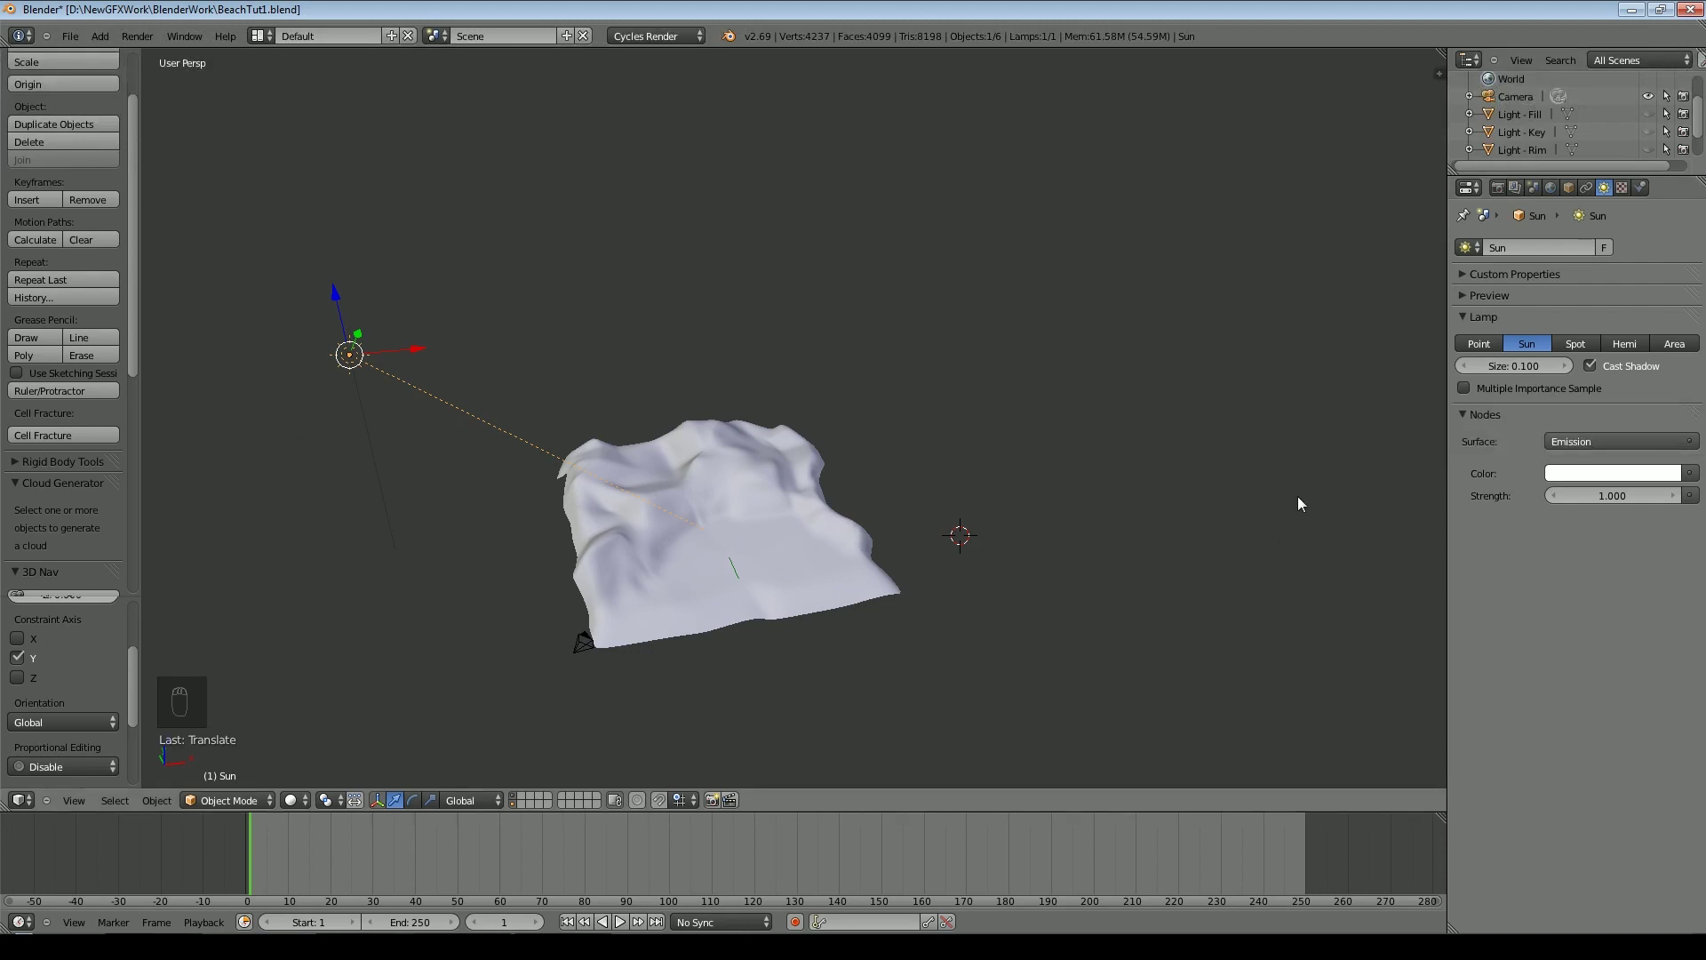
left_click(1462, 391)
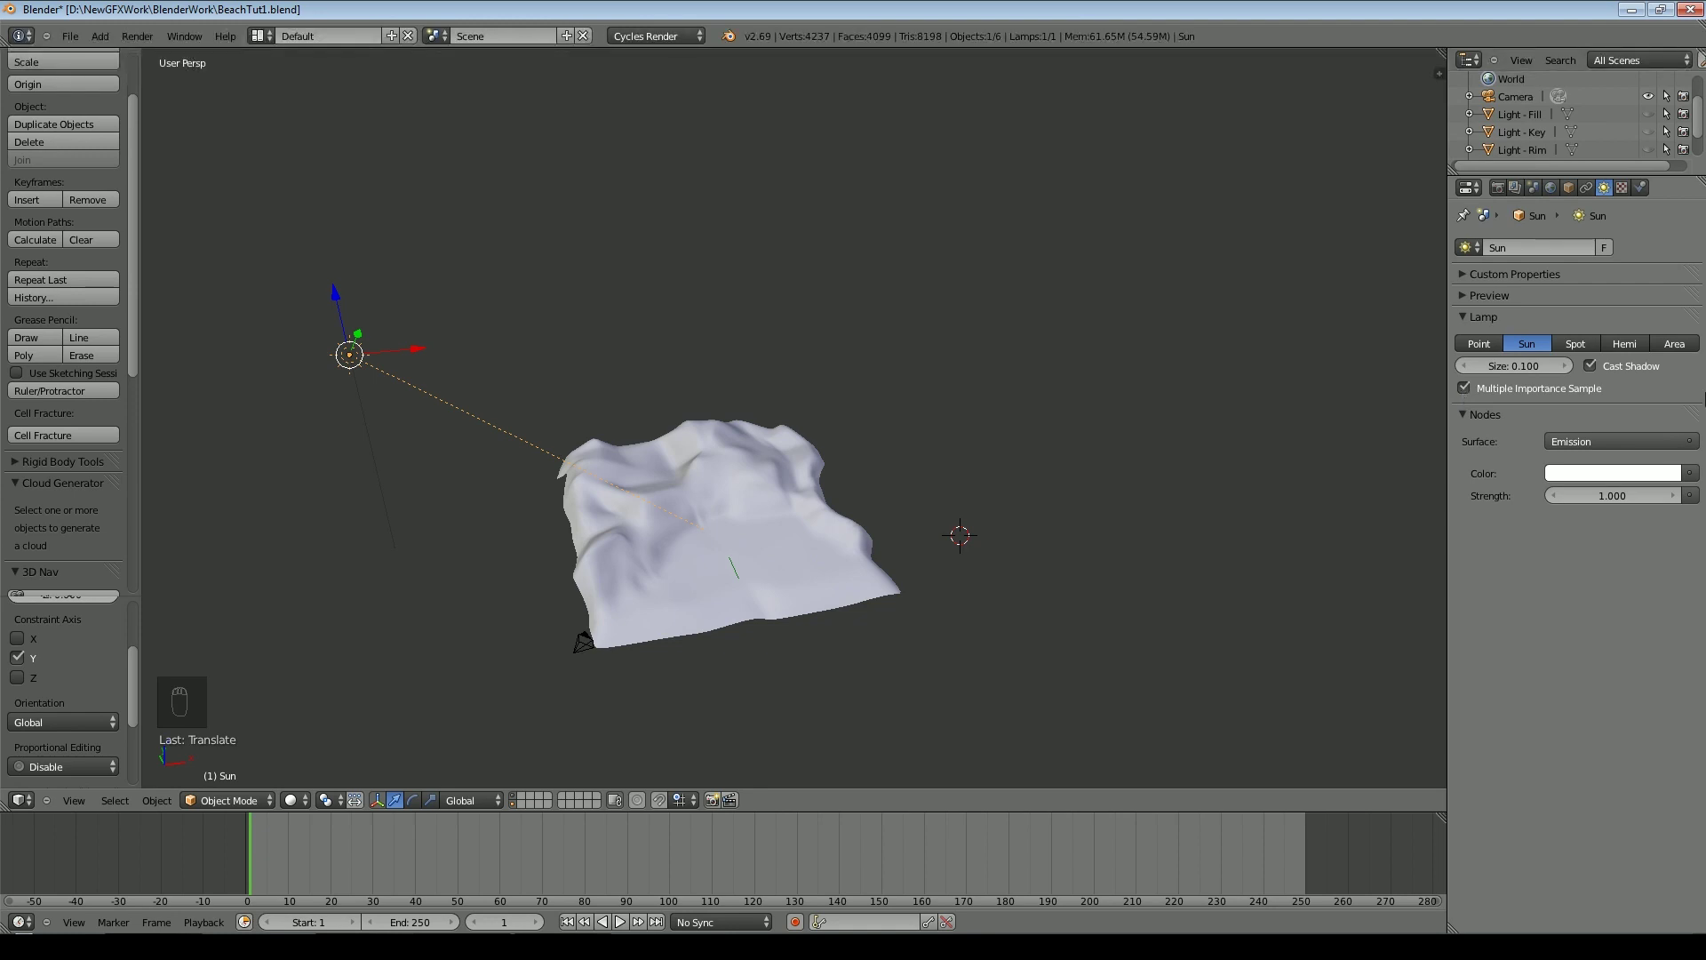
left_click(1622, 473)
left_click_drag(1576, 291, 1564, 302)
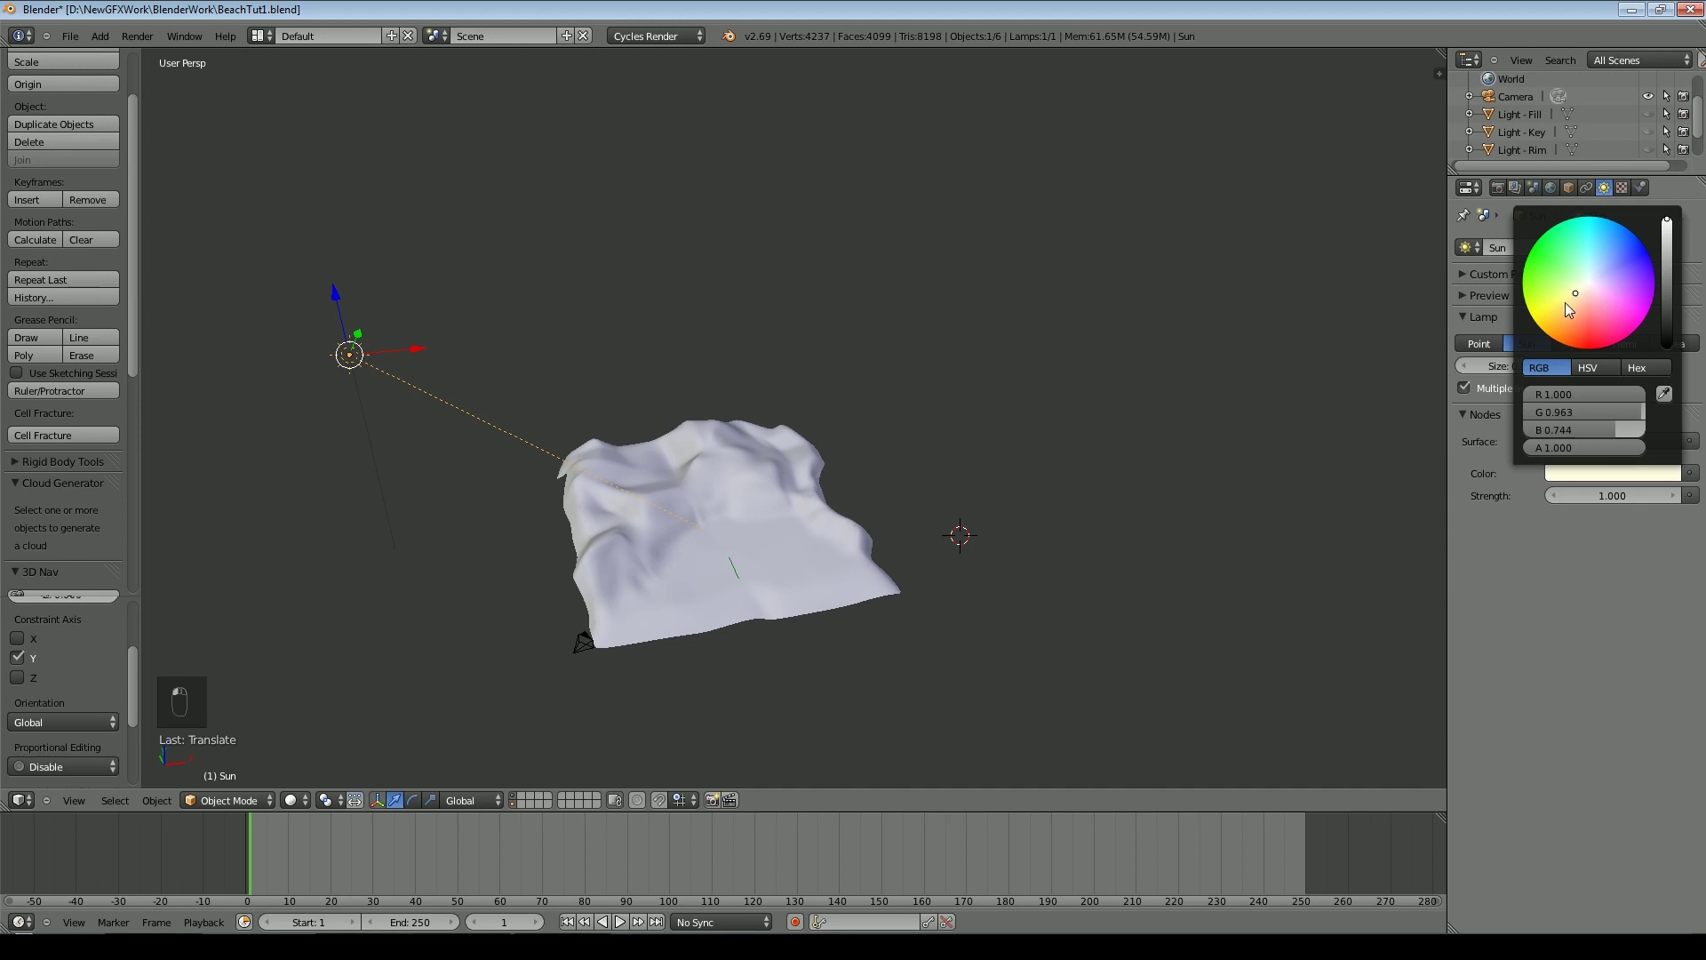
key("ctrl+s")
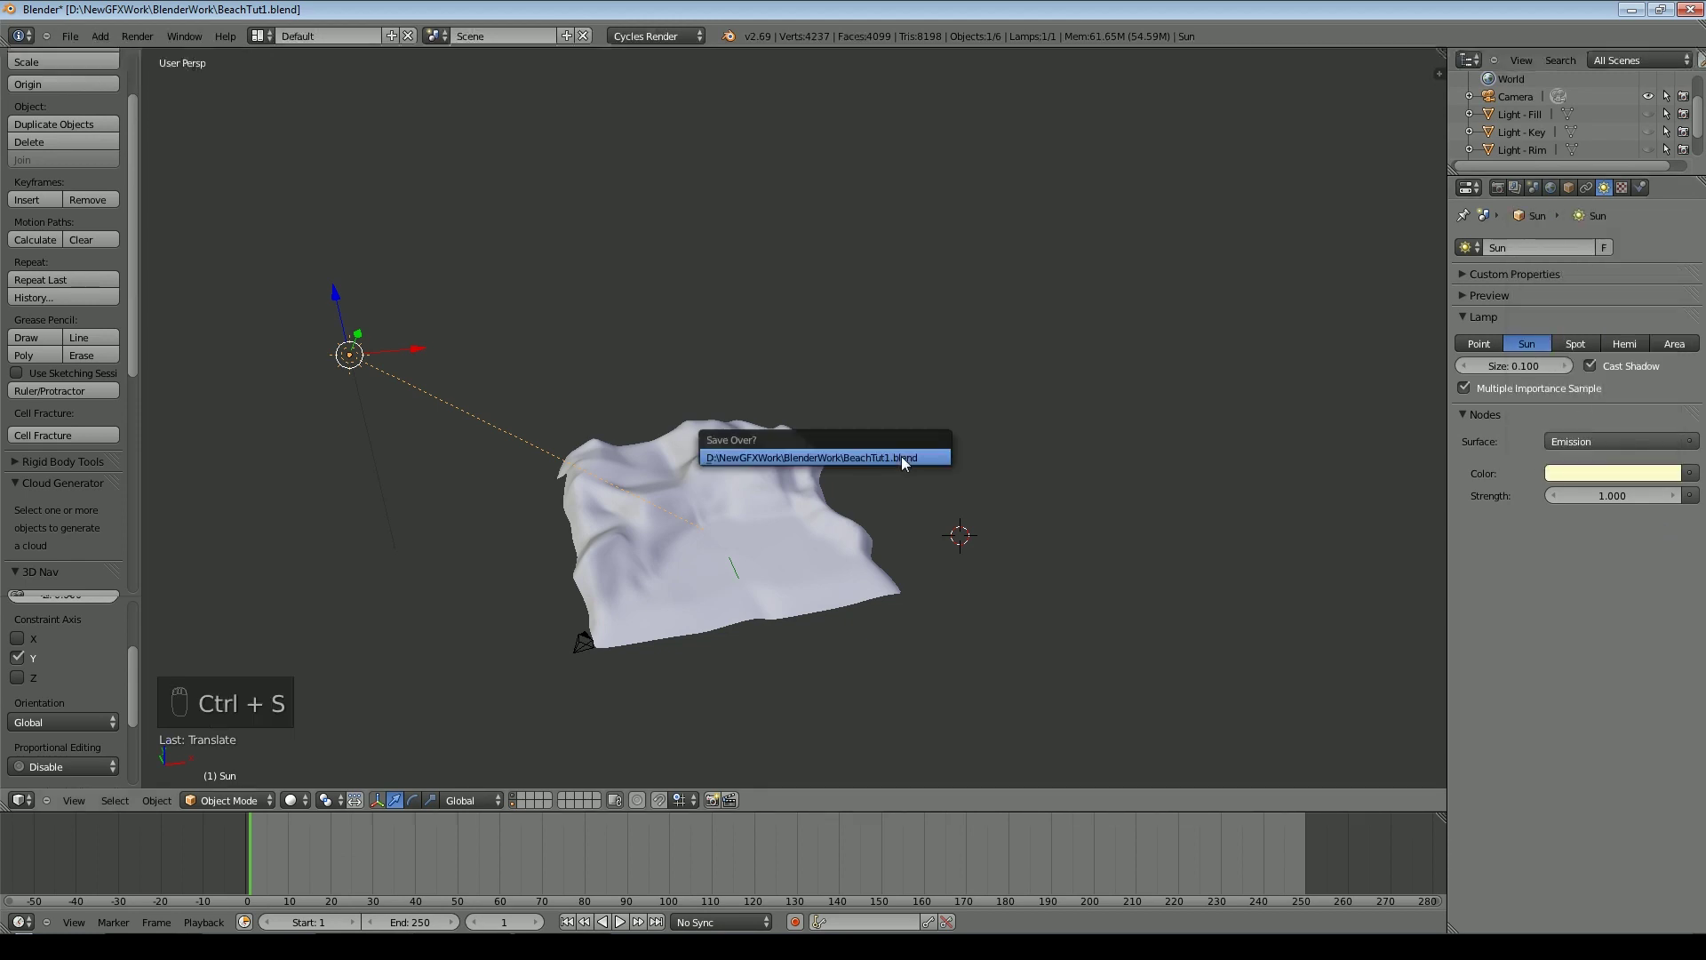
Switch the viewport to Rendered shading and set the sun lamp's strength to 5, checking the light on the dunes
scroll(901, 455, "up", 5)
left_click(293, 799)
left_click(321, 683)
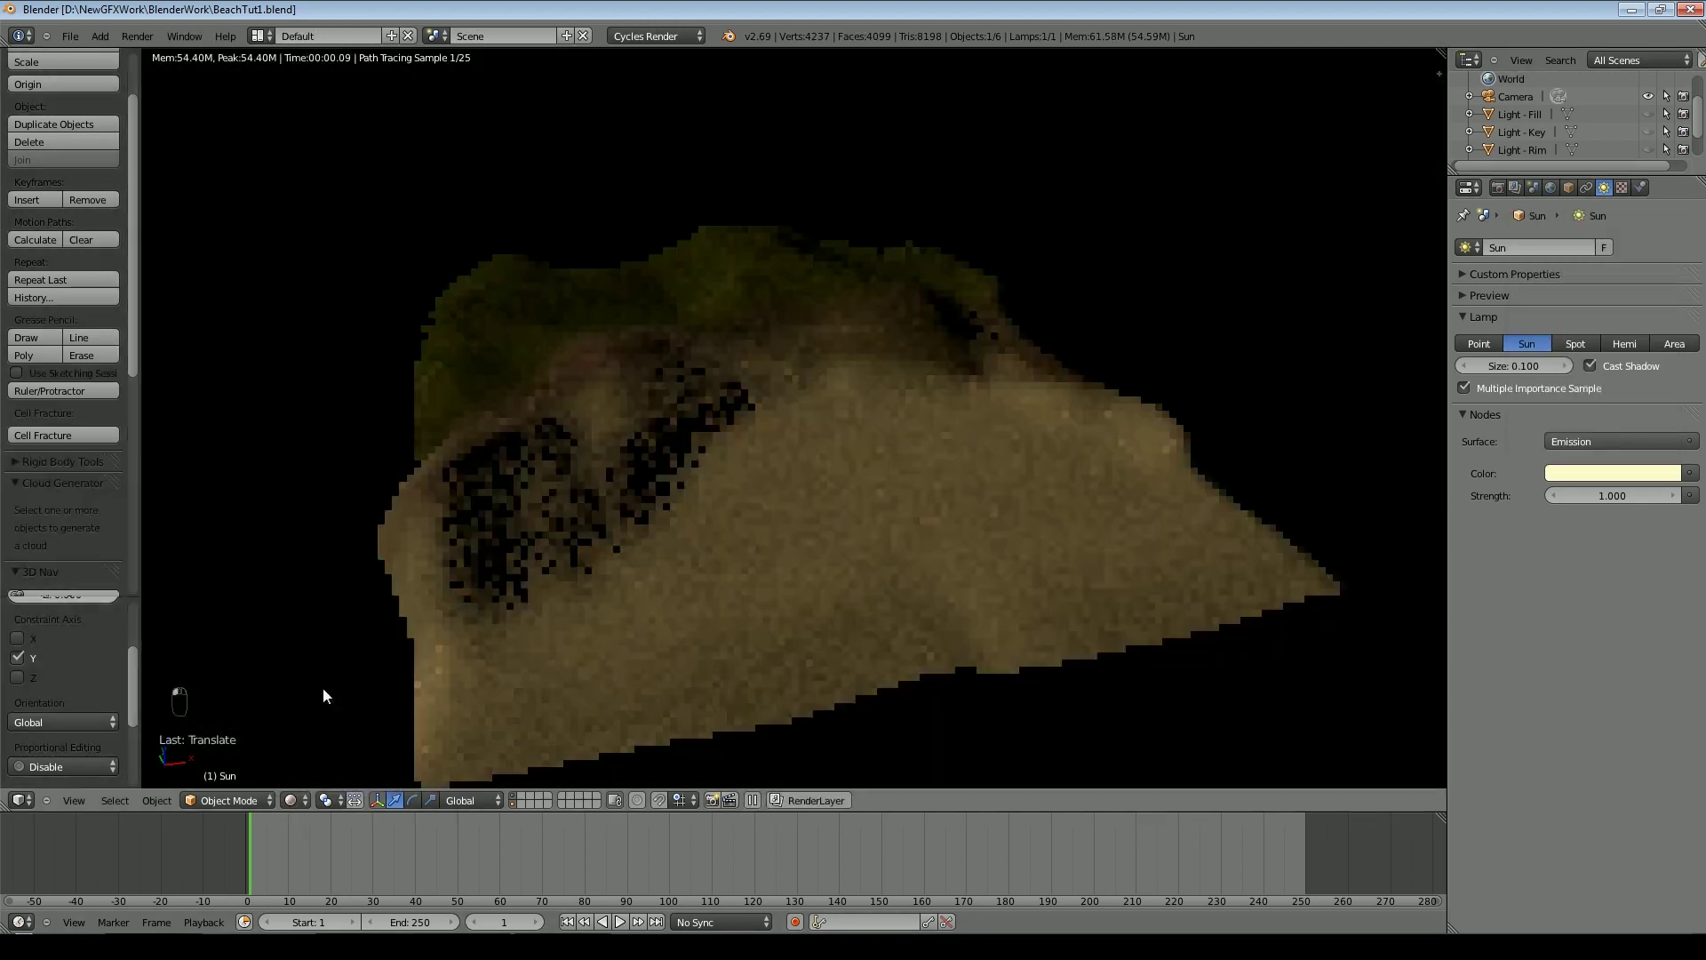
left_click(1612, 492)
type("5")
key("Return")
middle_click_drag(744, 452, 791, 466)
scroll(811, 473, "up", 1)
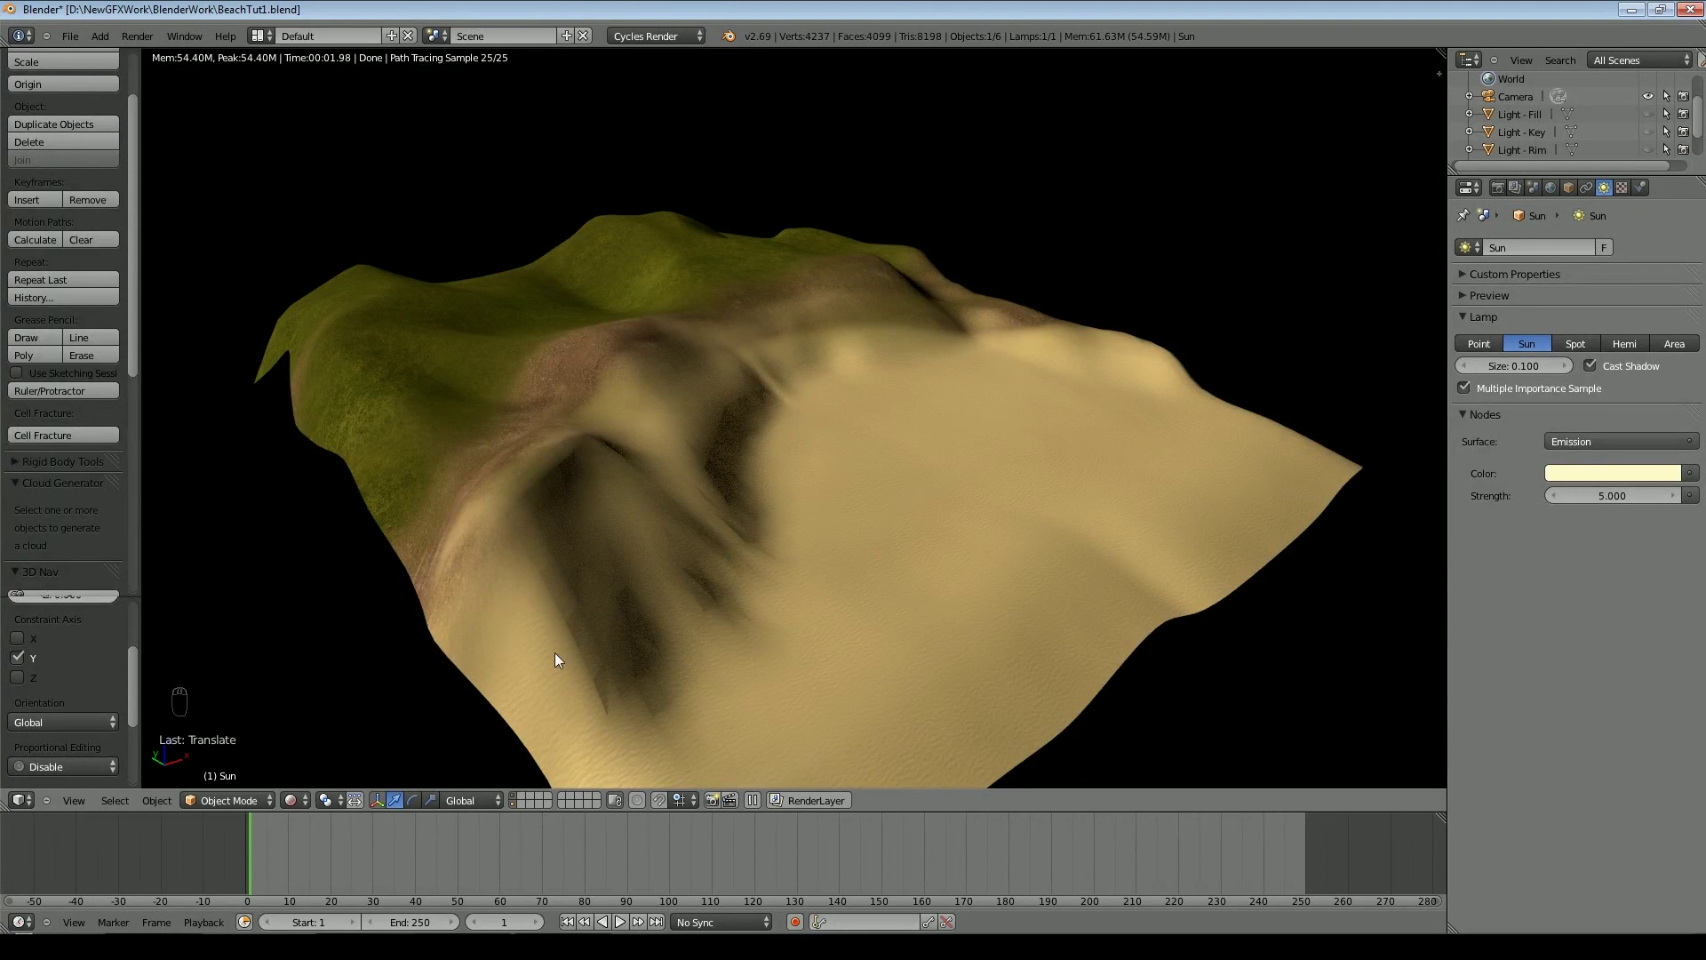
scroll(203, 315, "up", 2)
scroll(267, 329, "down", 1)
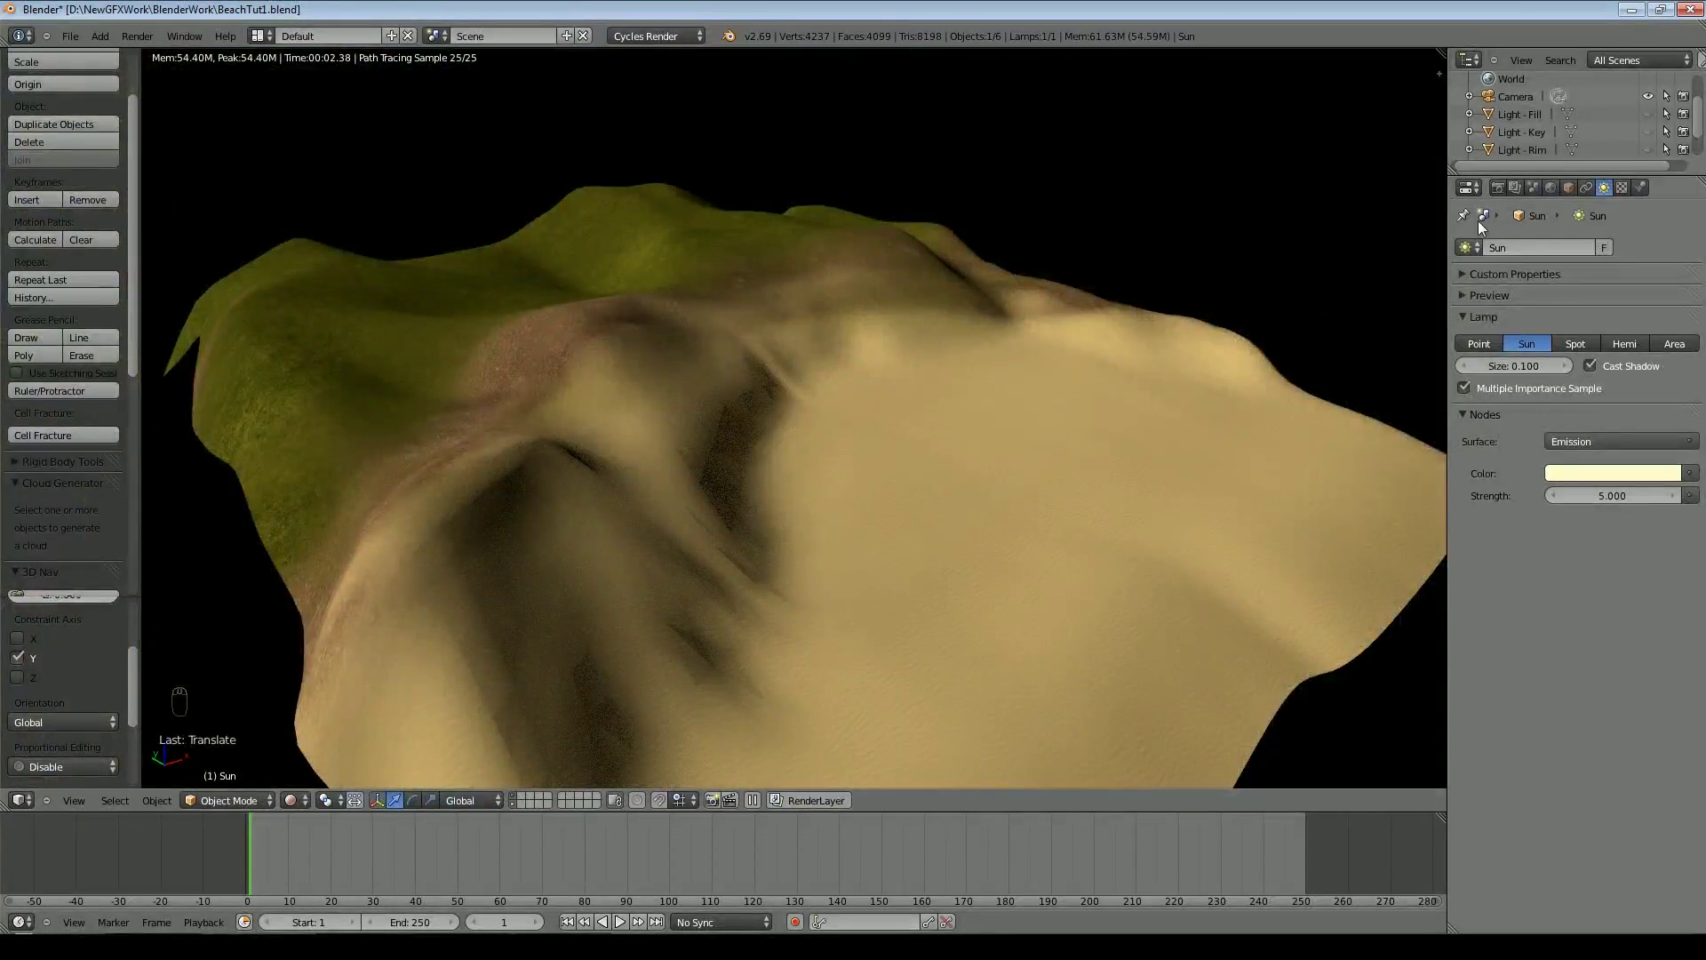
Set the terrain's Subdivision Surface view level to 2 and inspect the smoothed sand up close
right_click(681, 655)
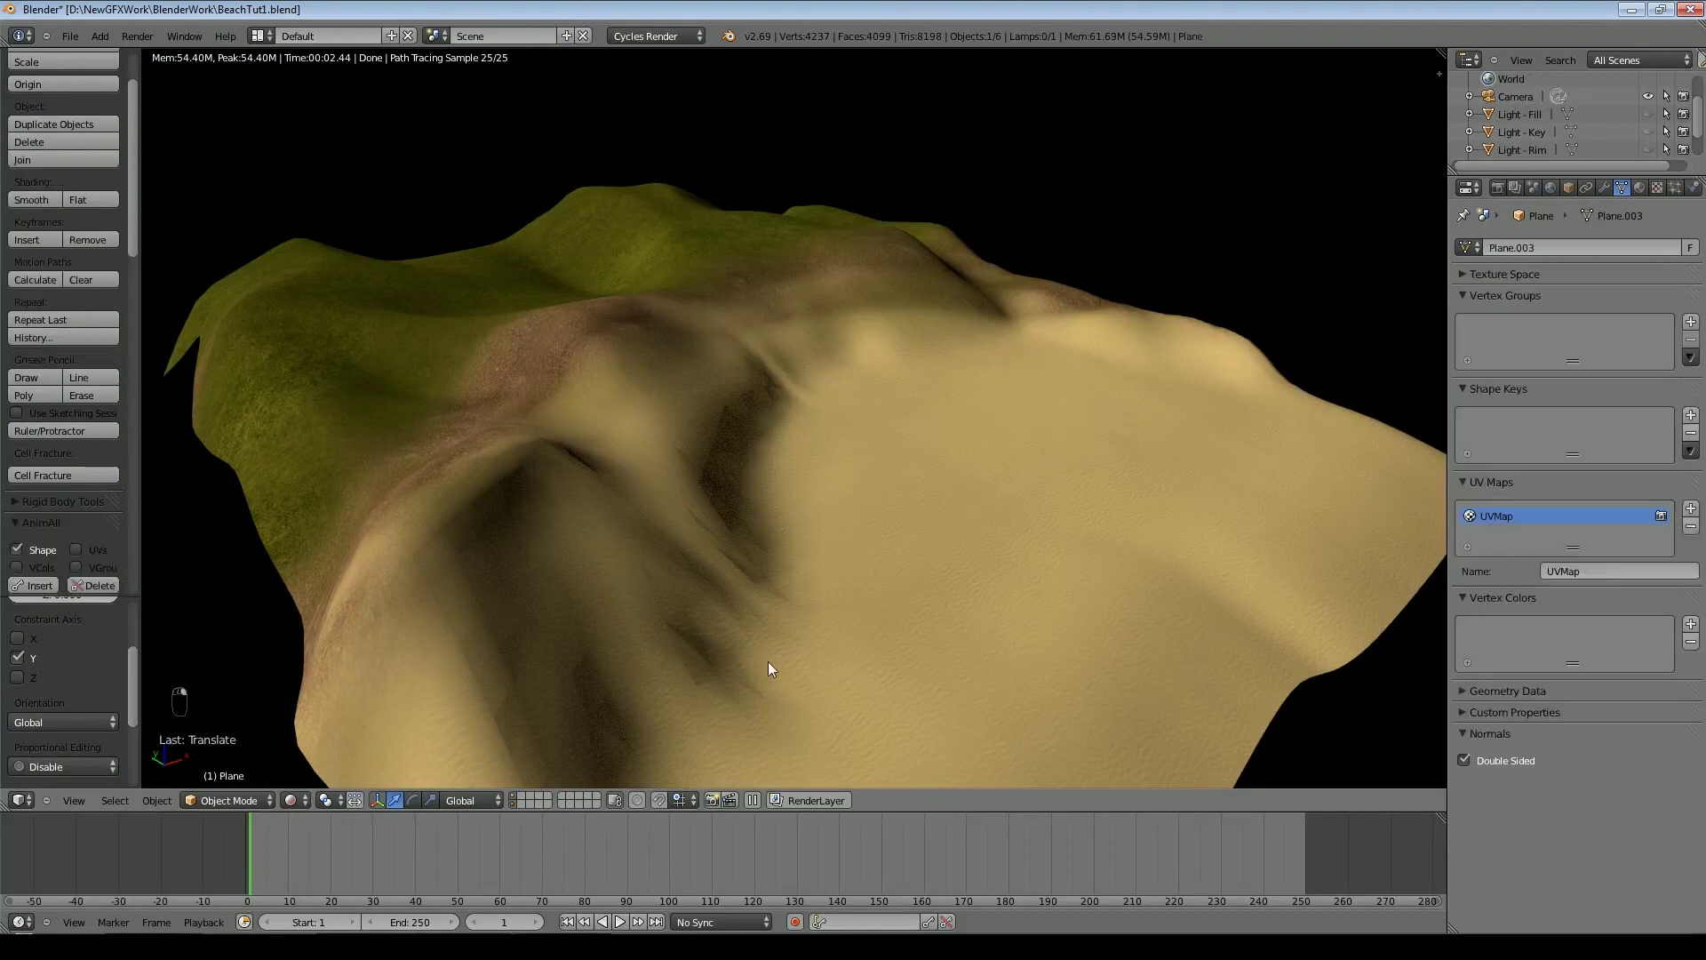
left_click(1604, 187)
left_click(1566, 369)
mouse_move(1019, 428)
middle_mouse_down()
mouse_move(896, 422)
mouse_move(1028, 377)
middle_mouse_up()
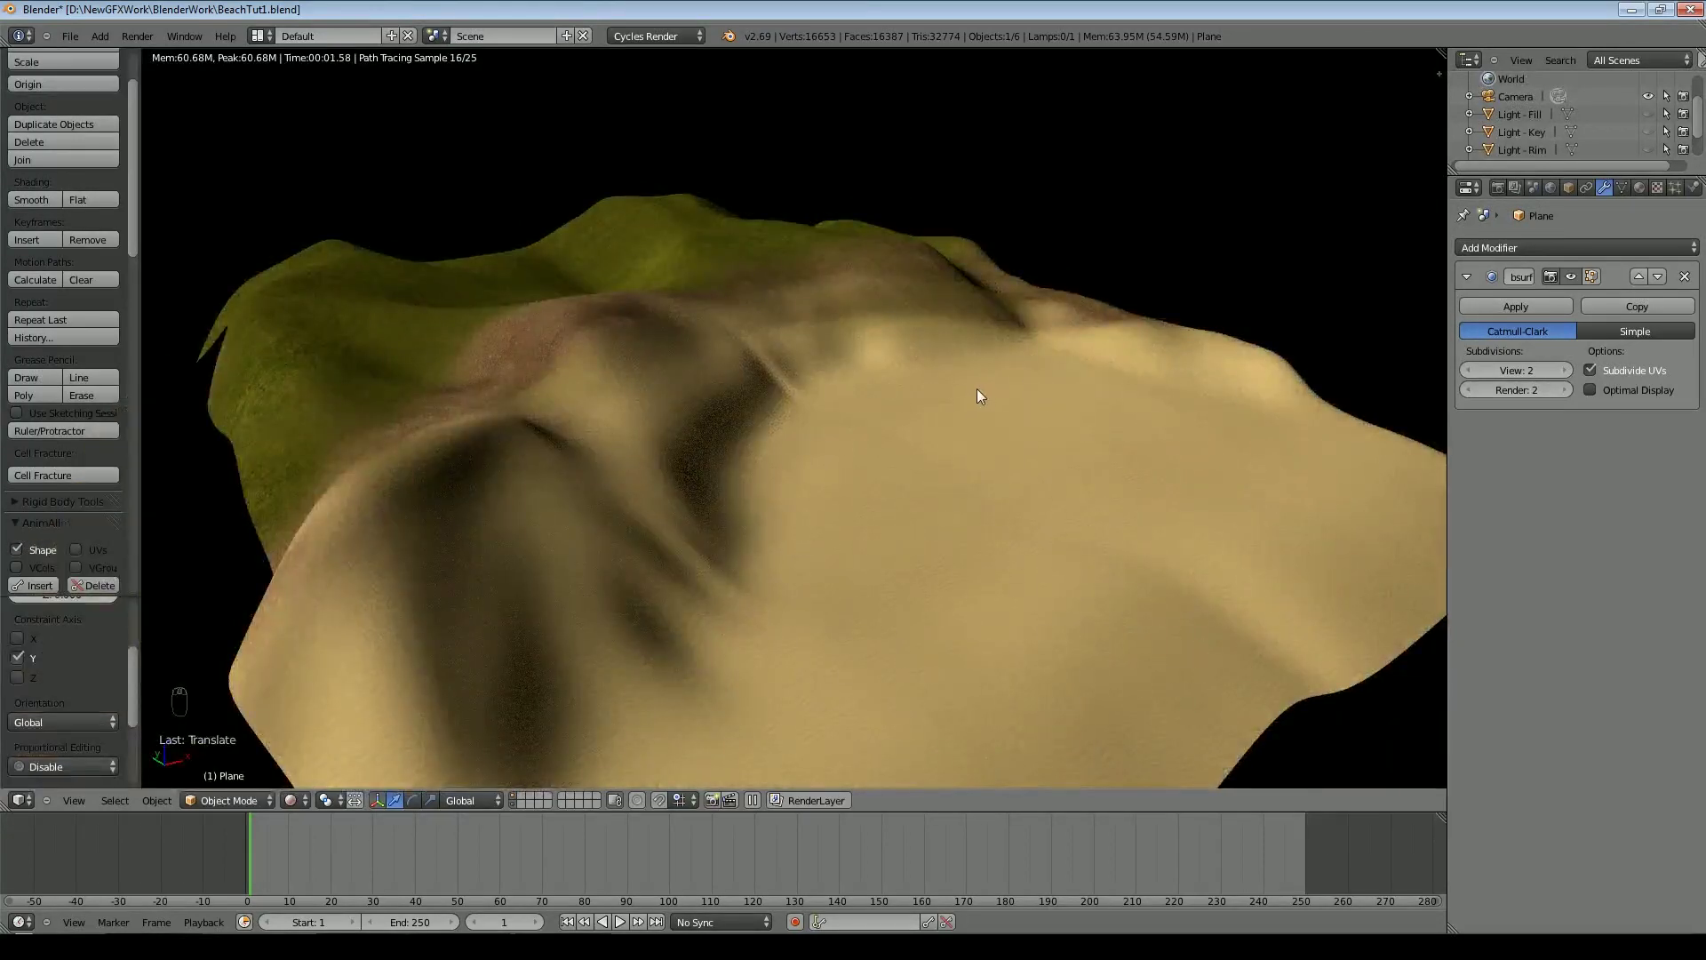
middle_click_drag(1085, 440, 1042, 345)
scroll(1038, 345, "up", 3)
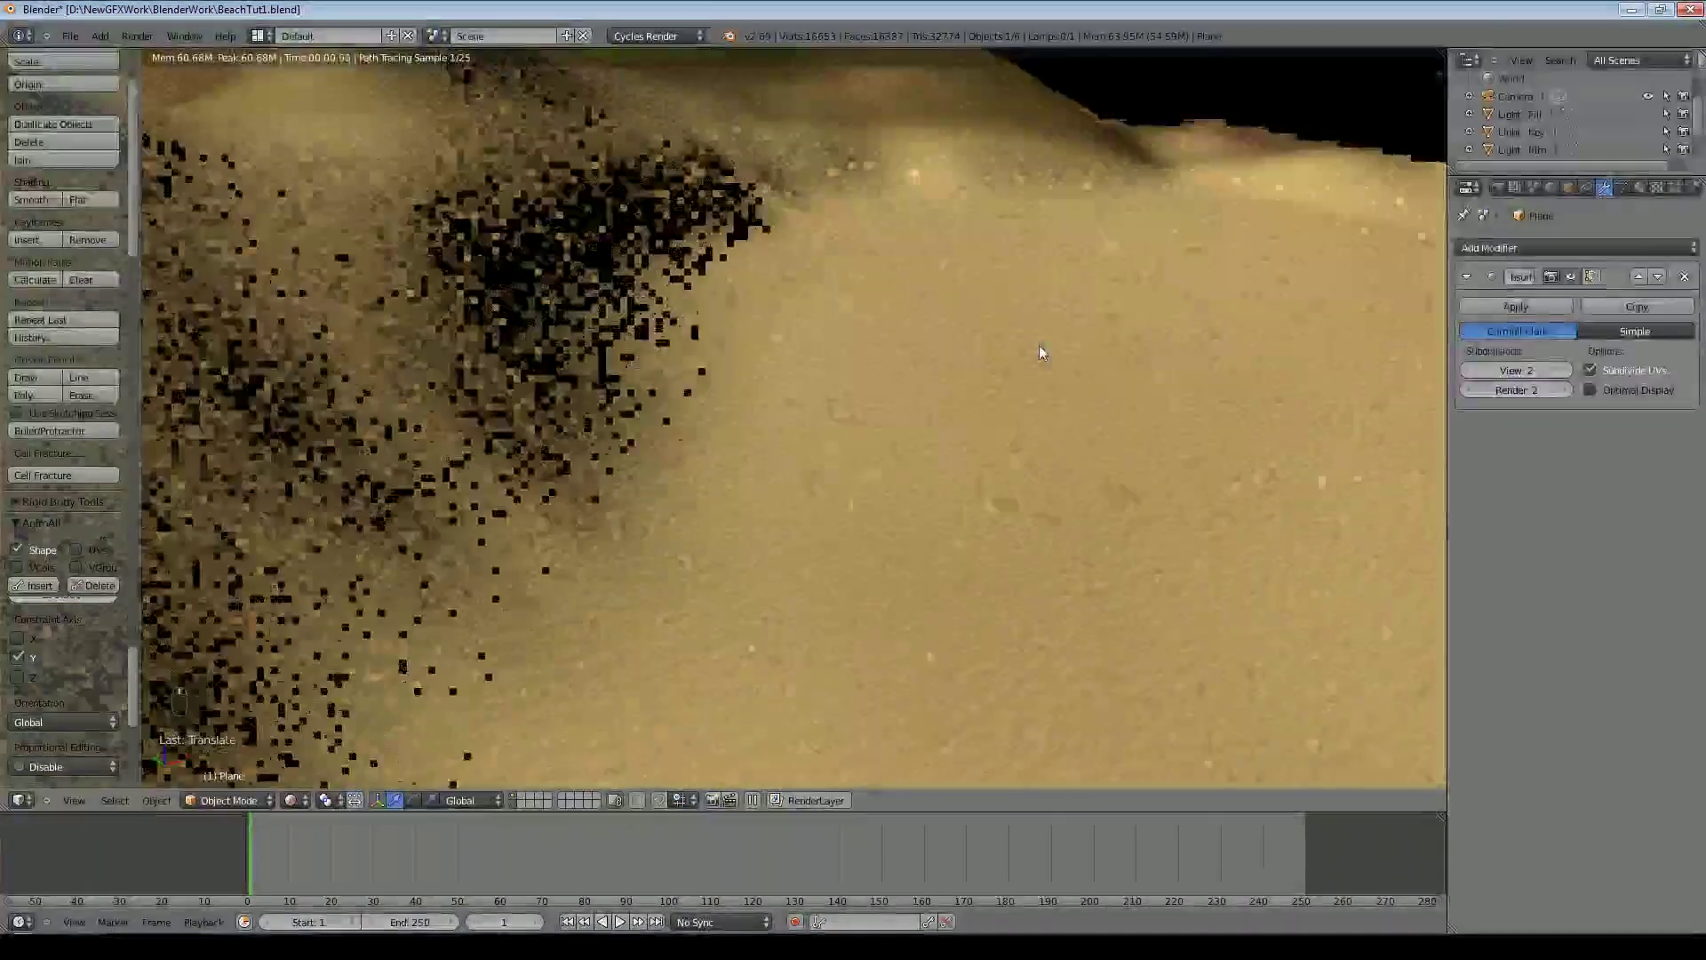
scroll(994, 380, "down", 2)
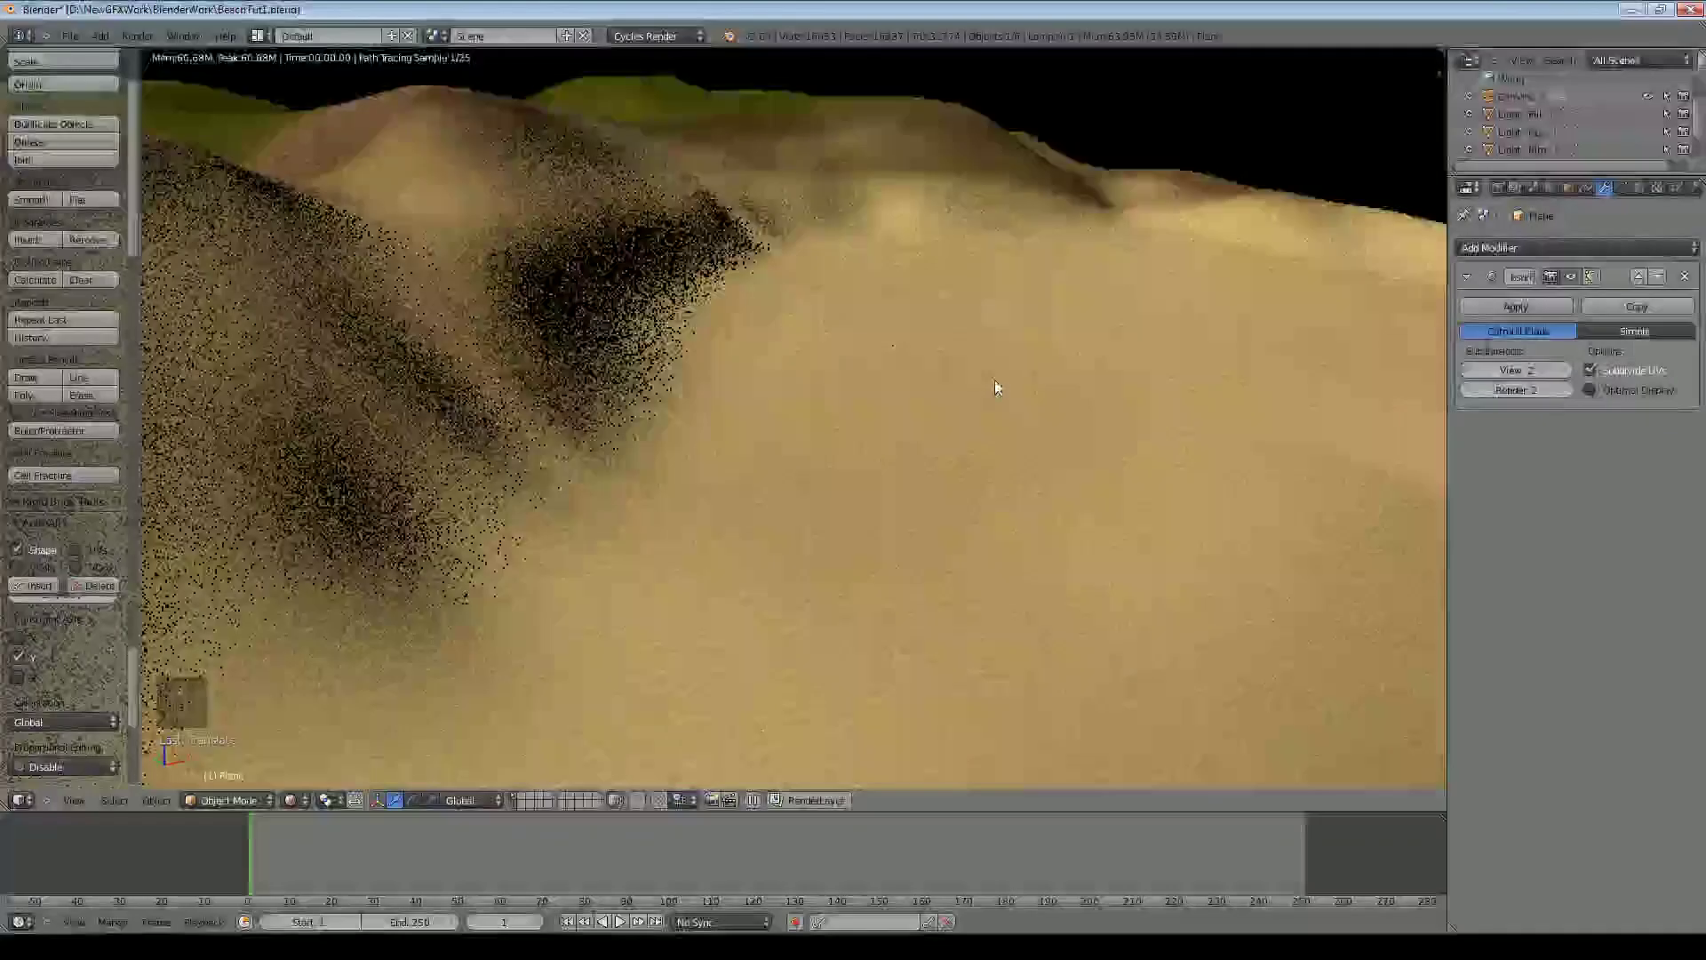
Return the viewport to Solid shading and assign an Image Texture to the world background colour
left_click(292, 800)
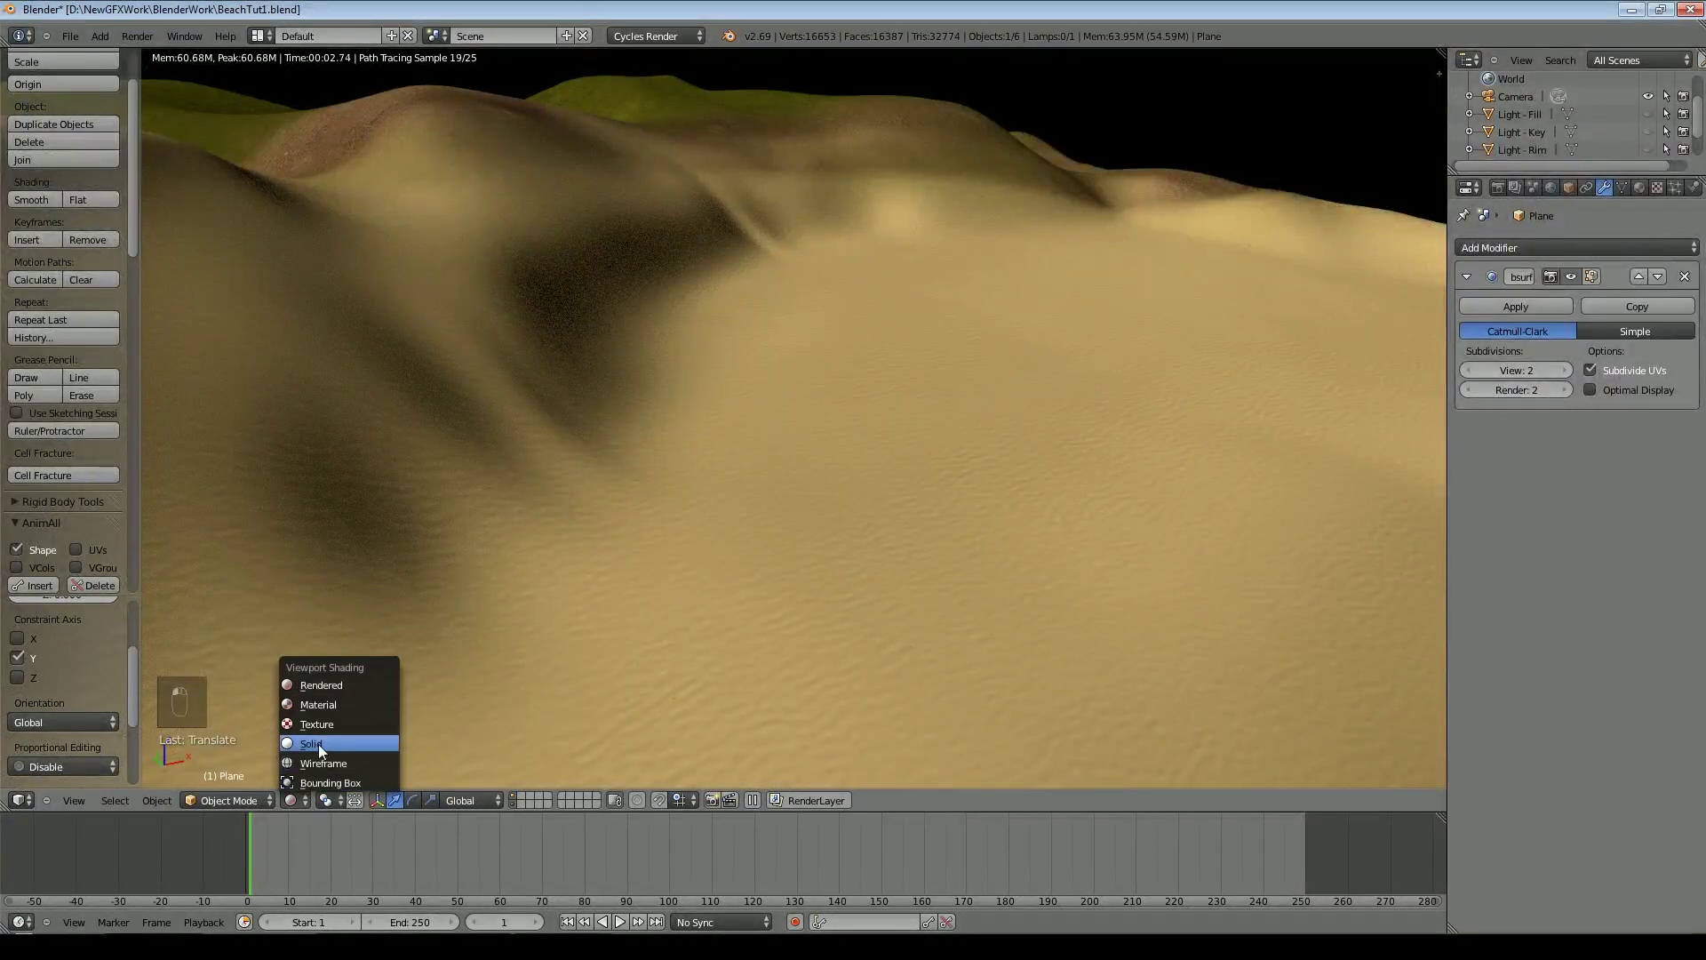
left_click(319, 744)
scroll(773, 567, "down", 4)
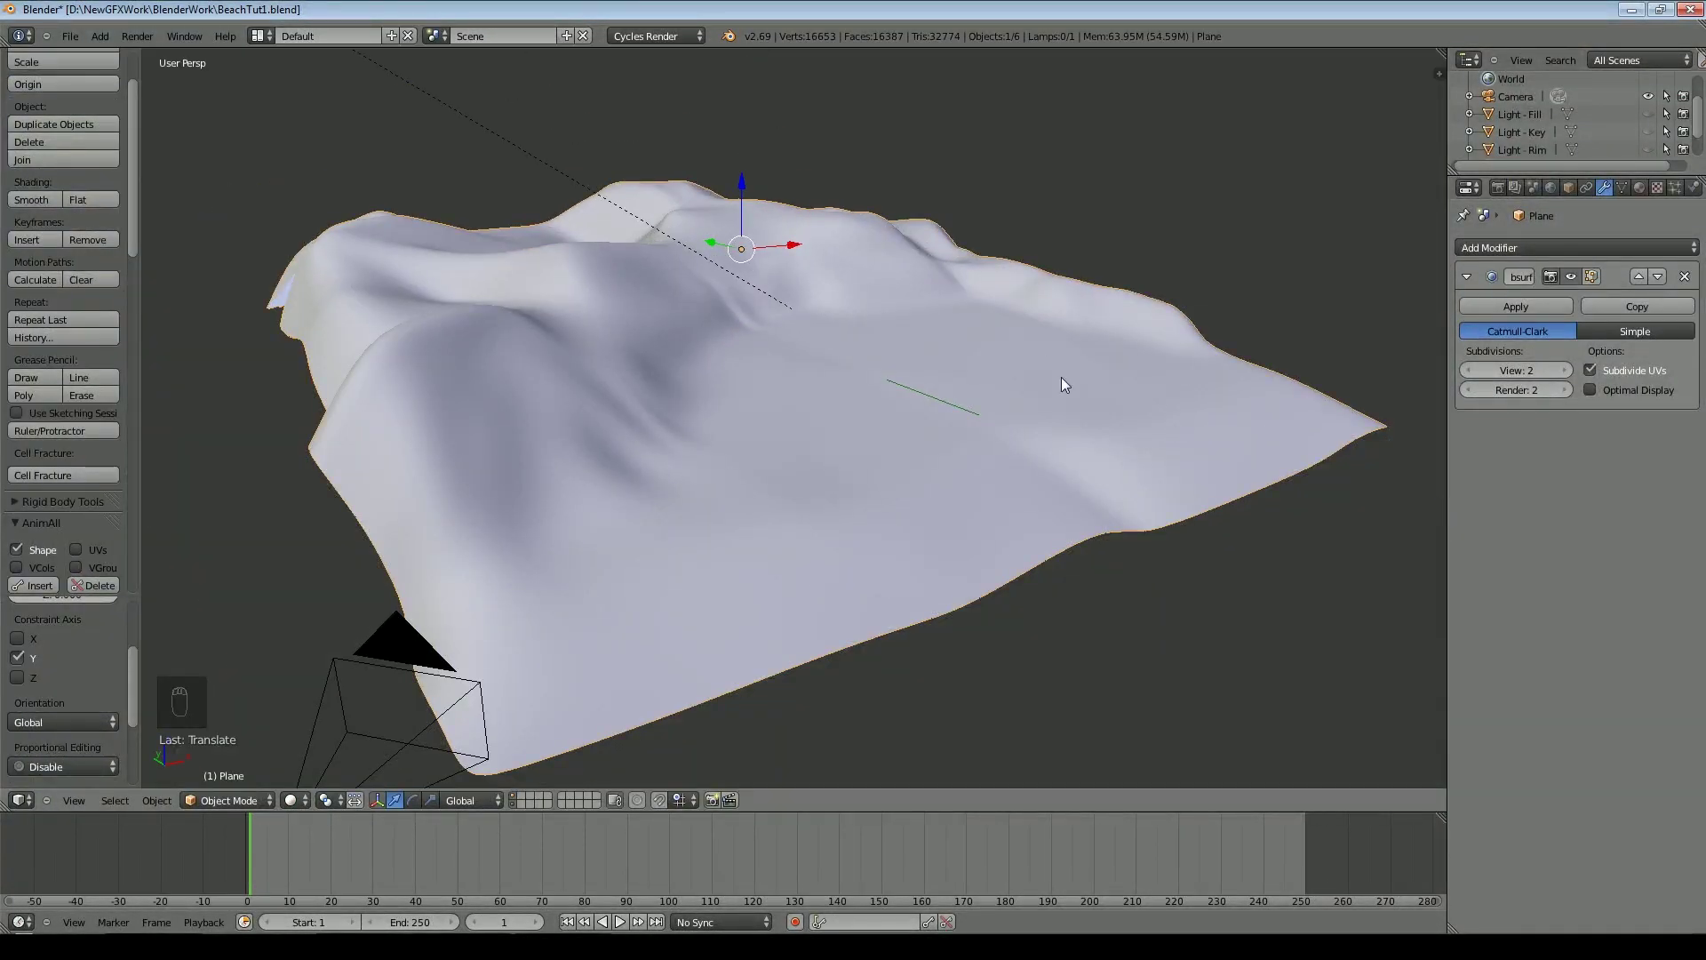
left_click(1552, 187)
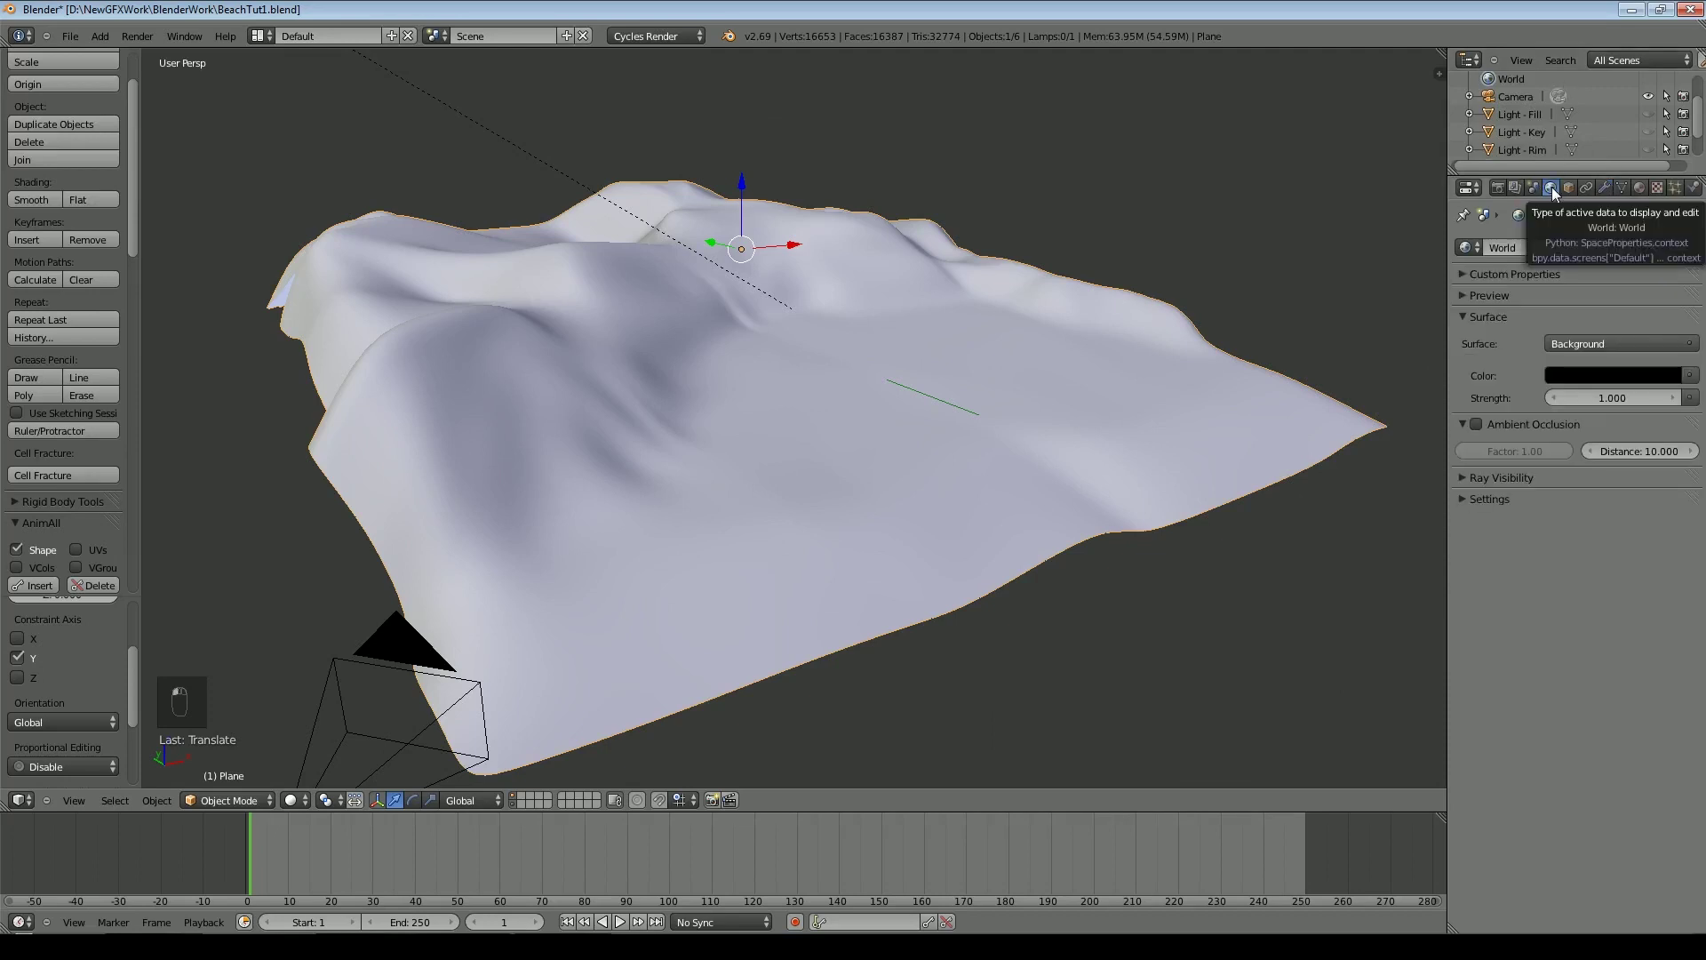
left_click(1689, 376)
left_click(1326, 505)
Load Skies0232_L.jpg from the HDRI folder in Textures as the world background image, browsing the files as thumbnails
left_click(1661, 398)
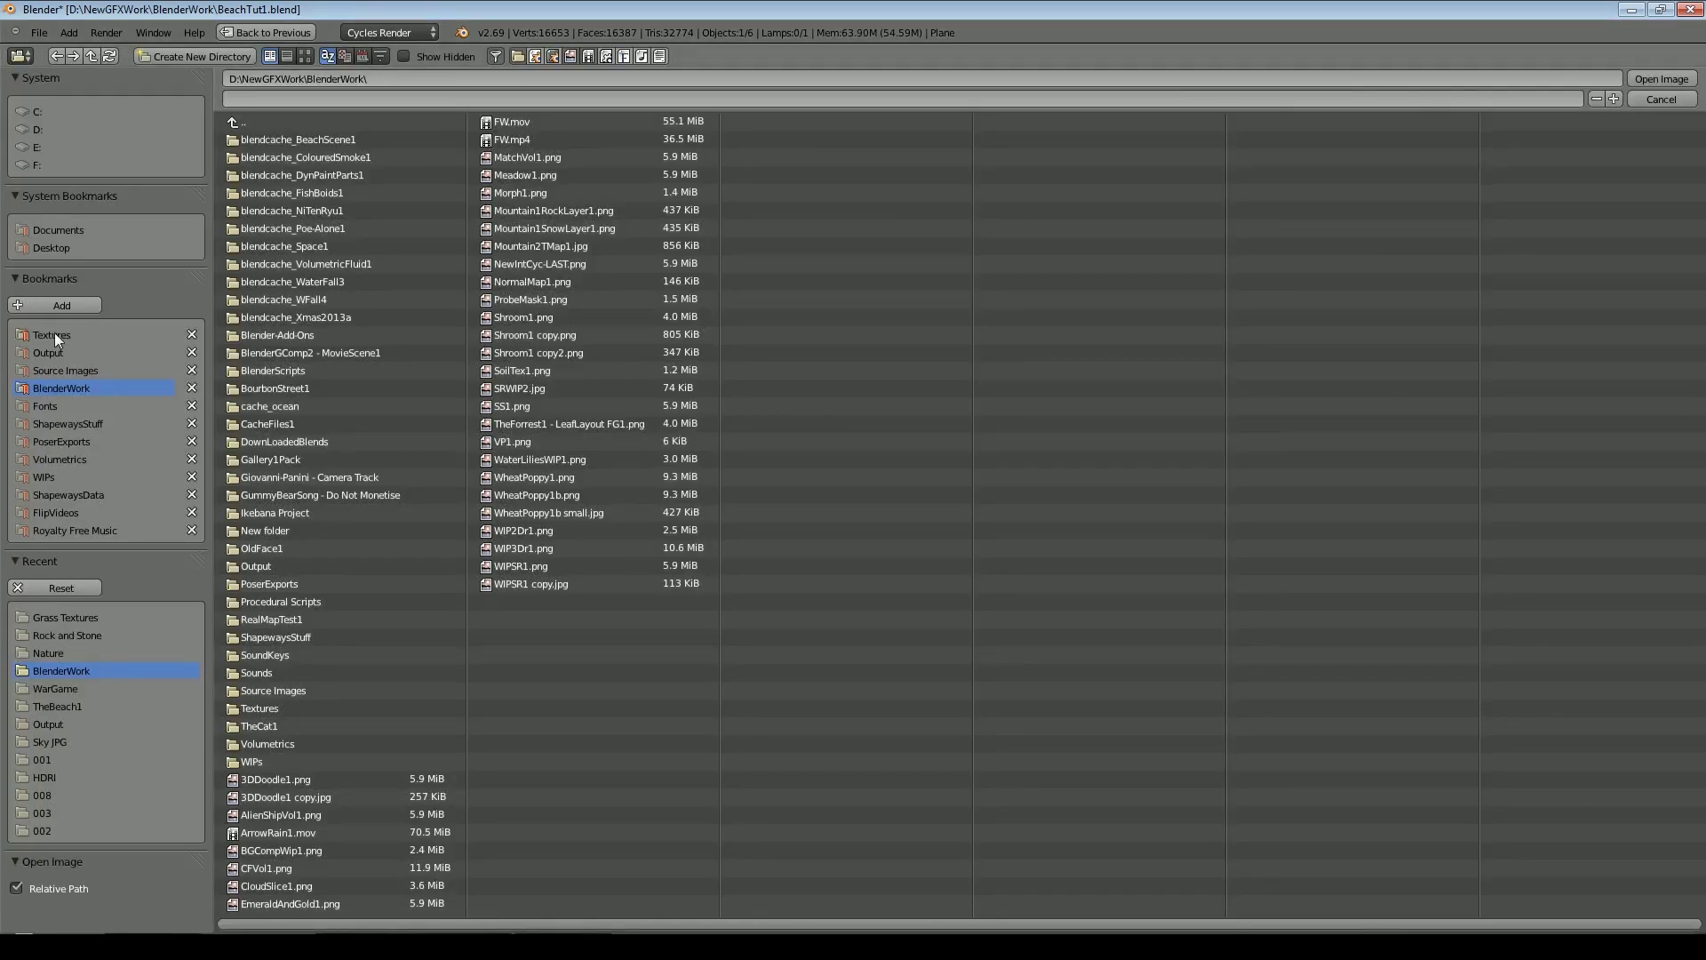
left_click(55, 335)
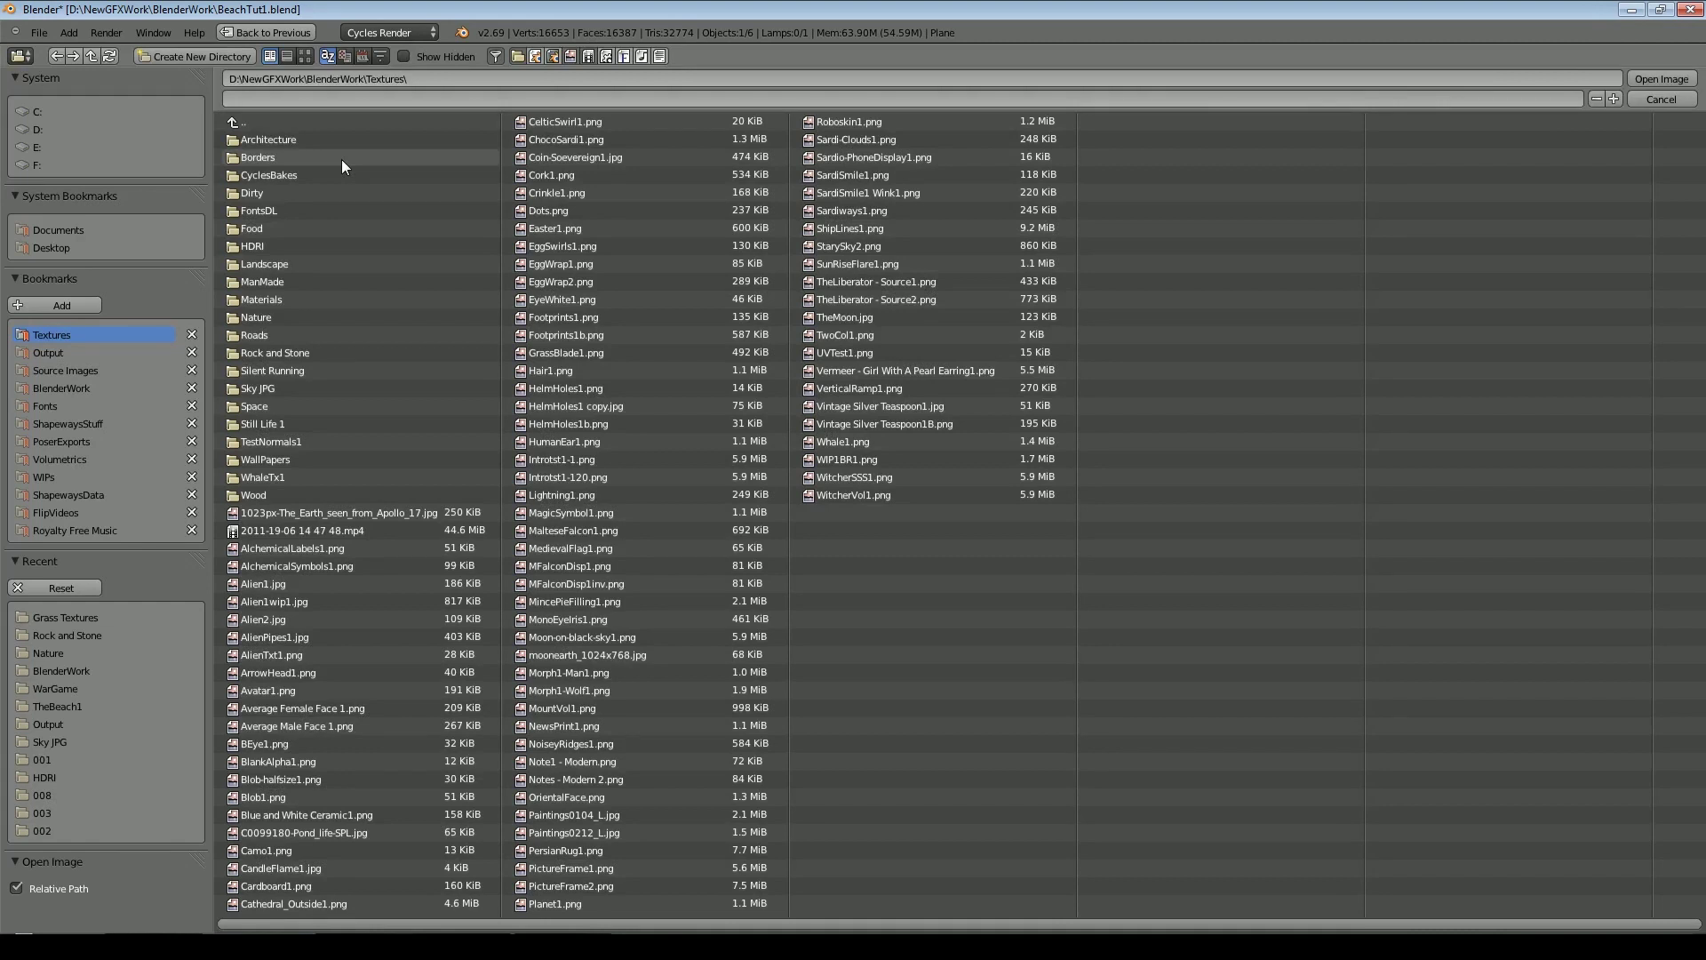
left_click(325, 242)
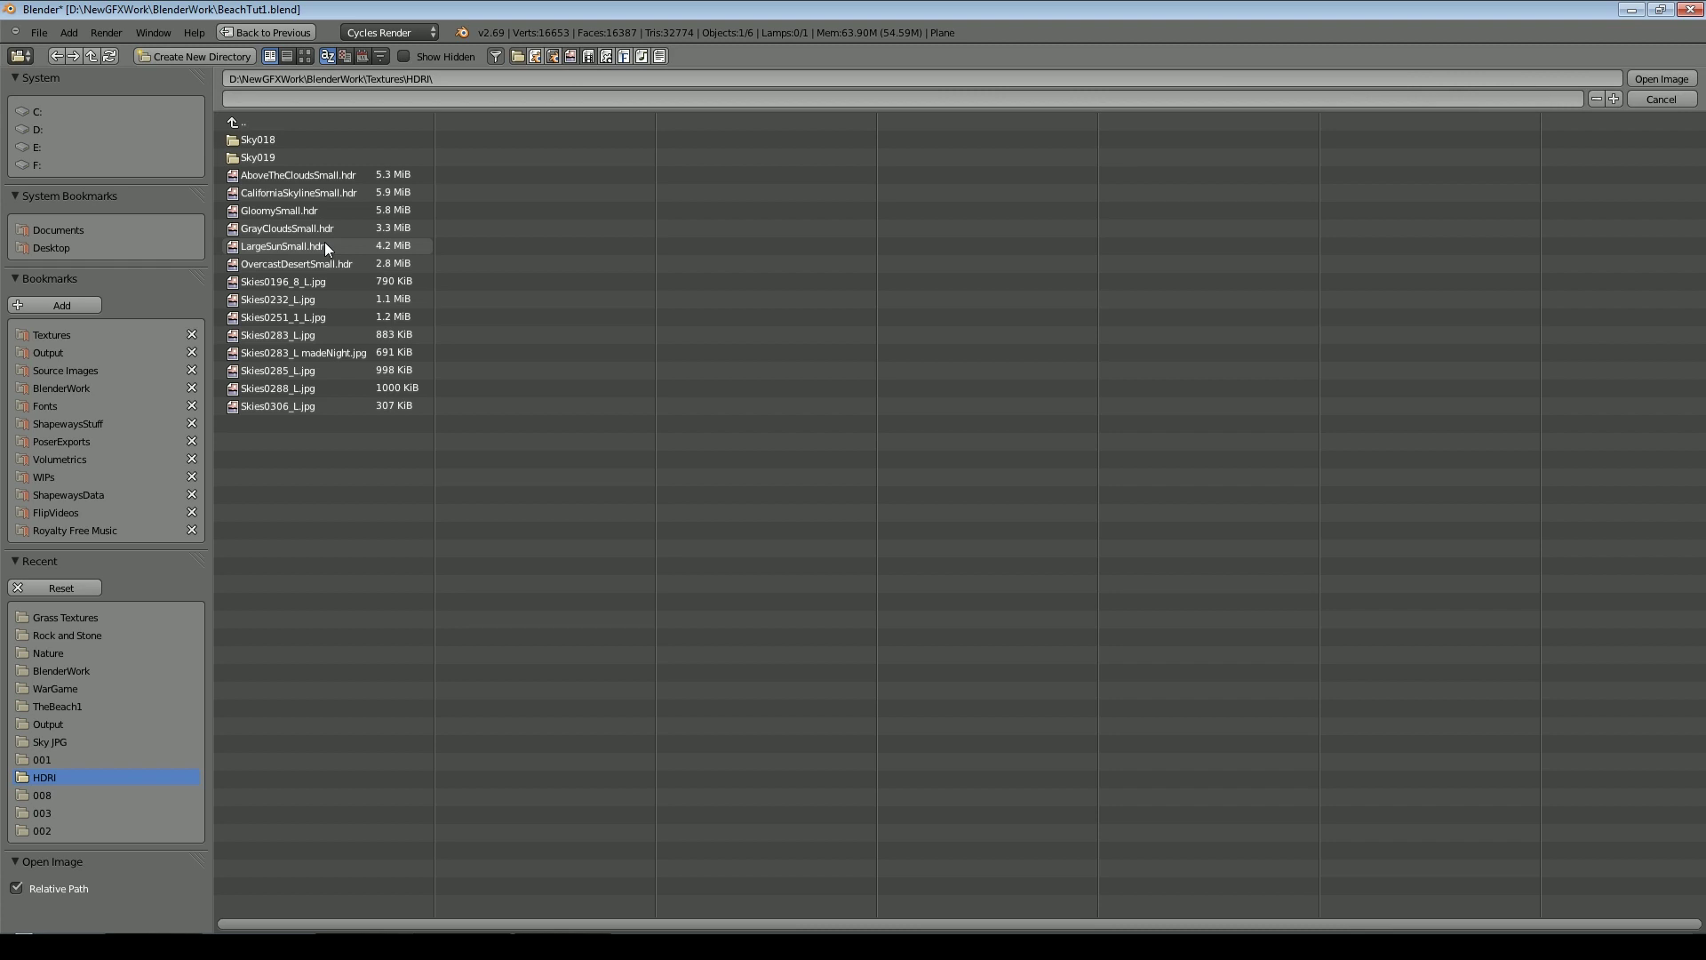
left_click(305, 56)
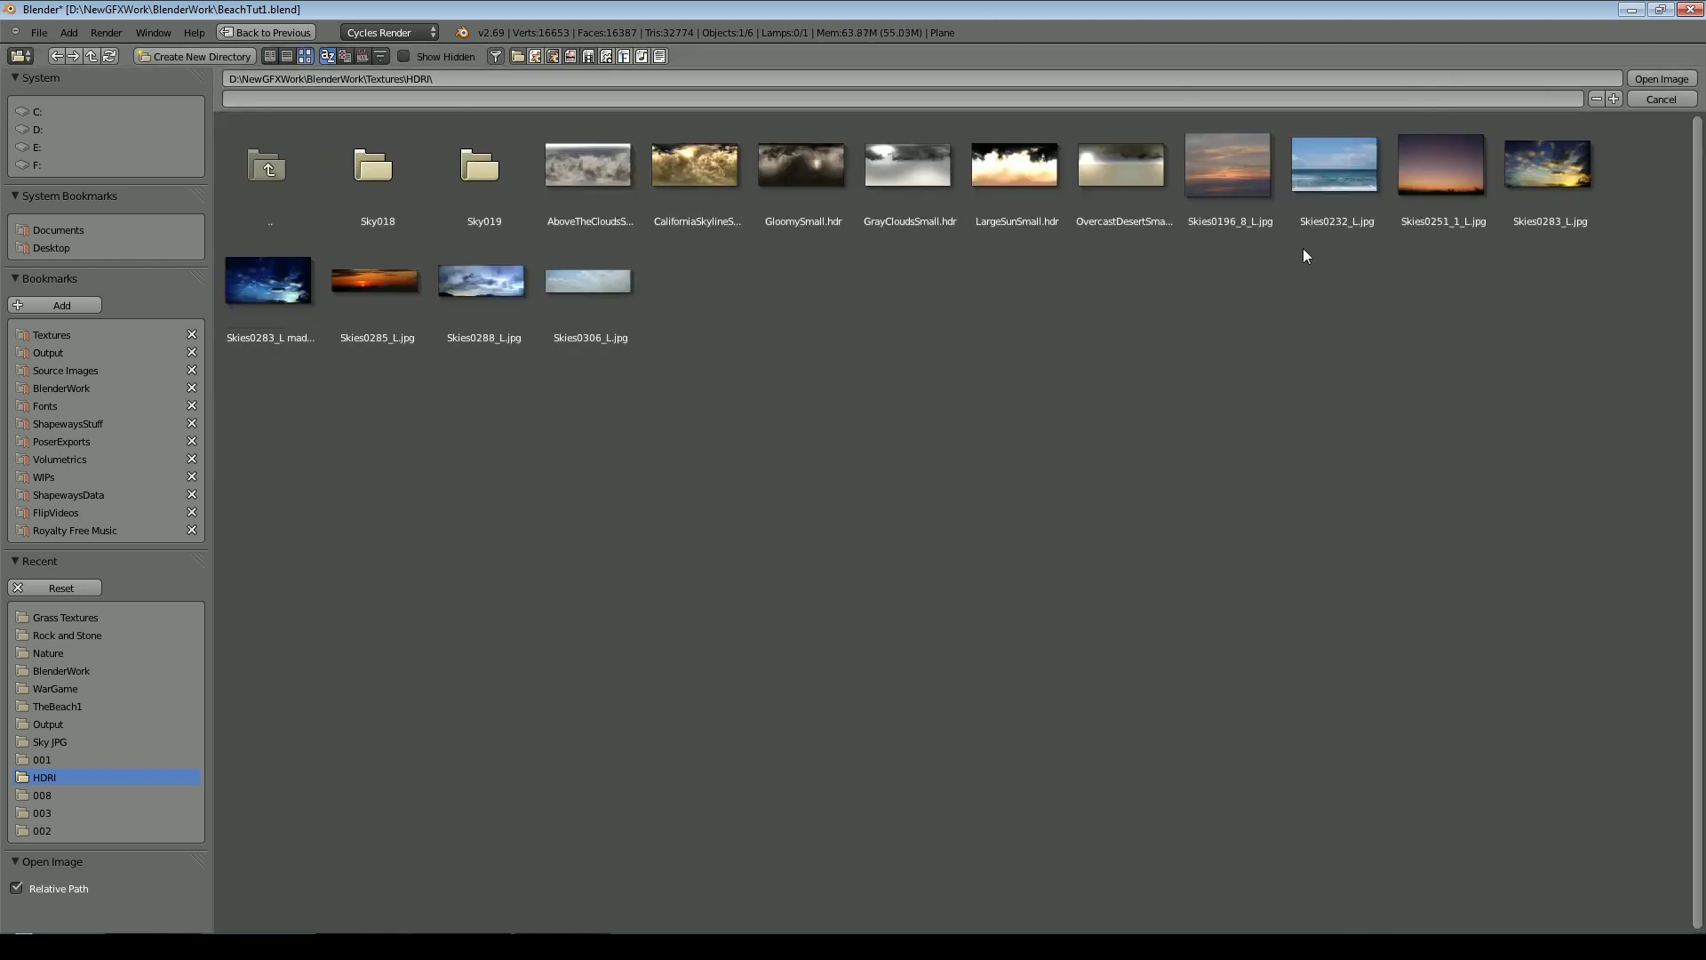
double_click(1326, 167)
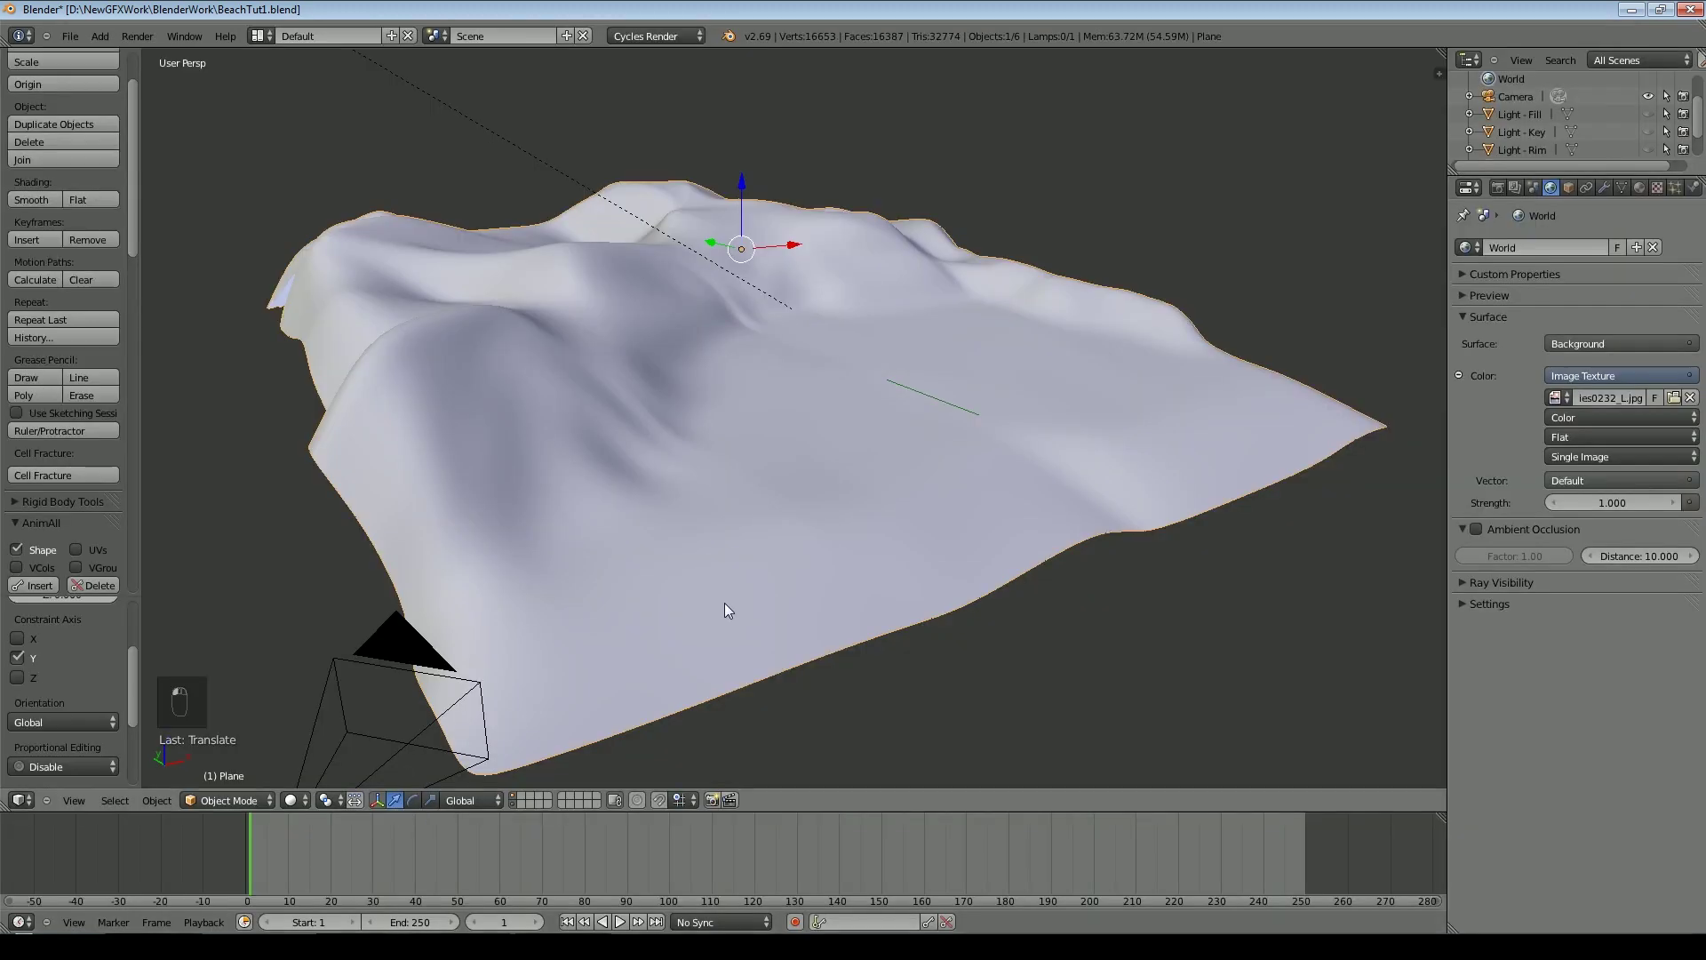
Switch the viewport to Rendered shading and view the whole terrain against the sky background
left_click(293, 800)
left_click(321, 684)
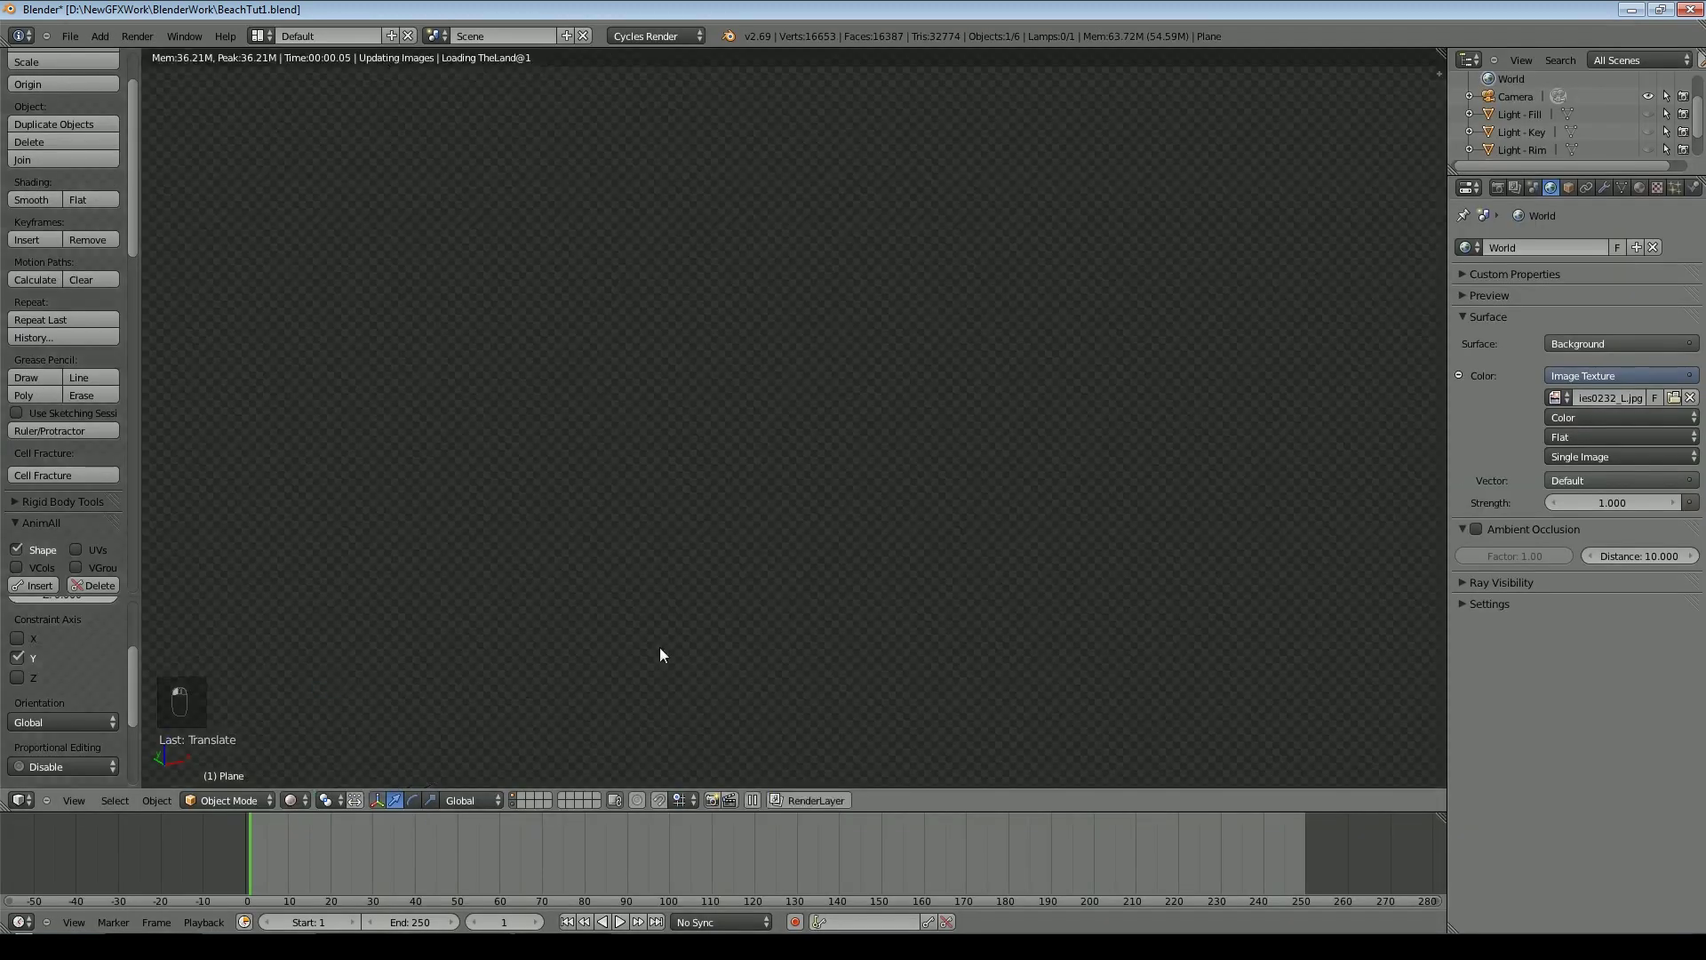
key("KP_5")
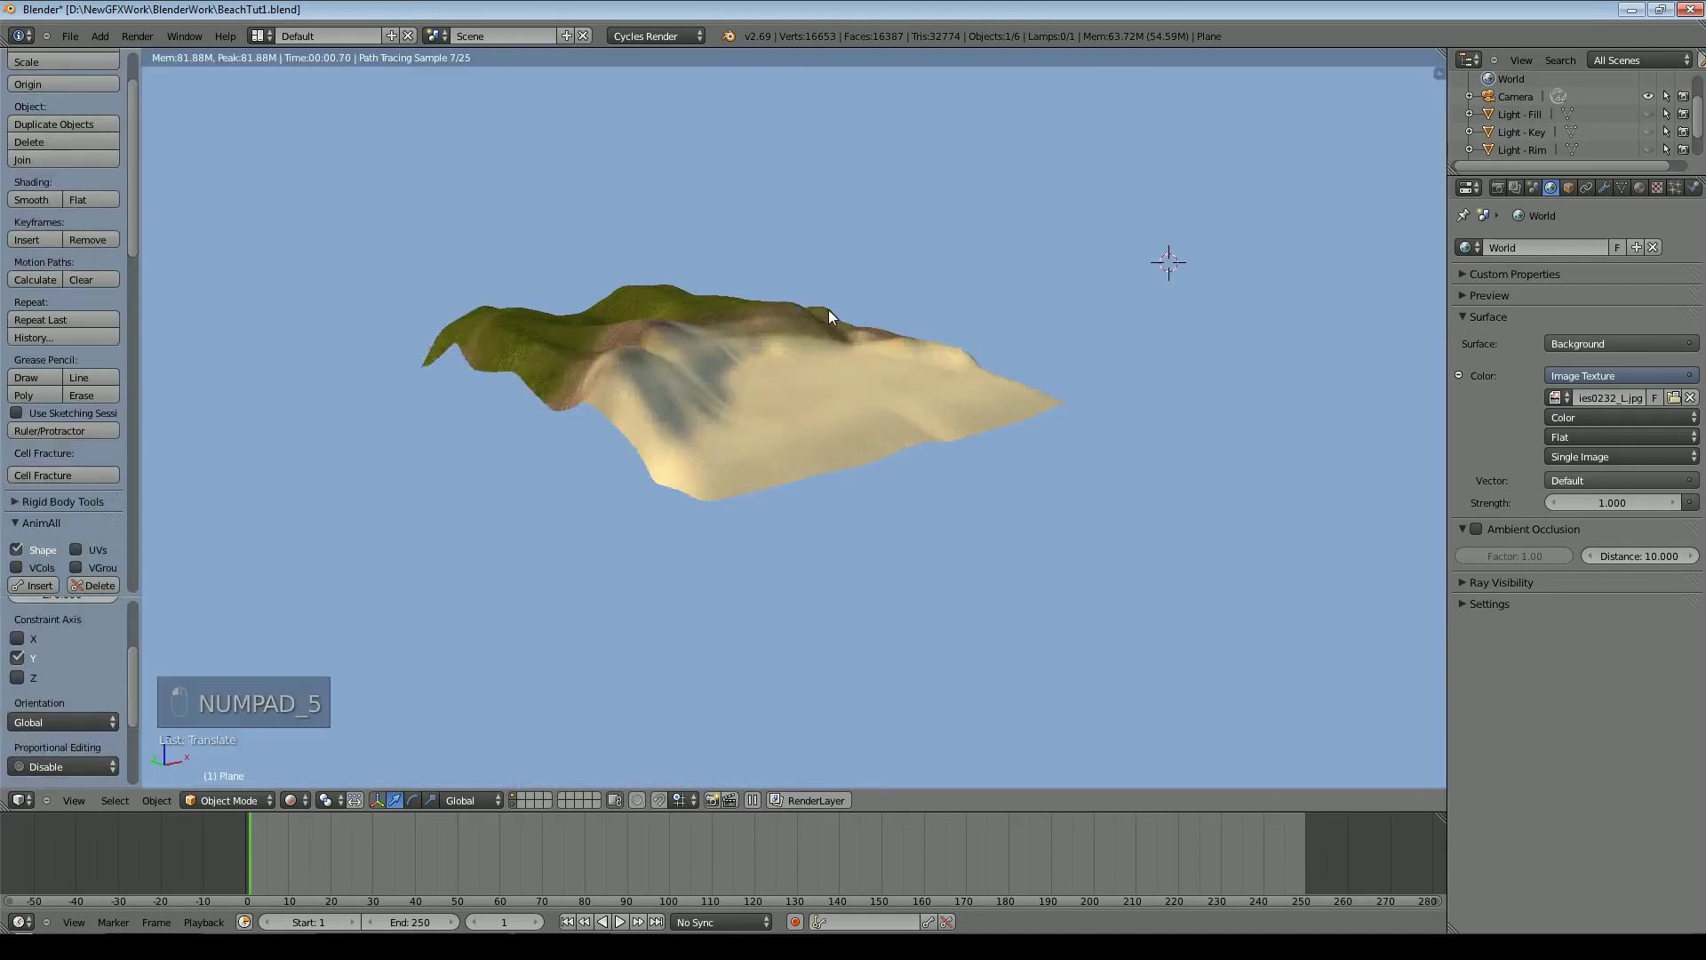
middle_click_drag(828, 338, 819, 418)
Give the world background image a Mapping vector driven by Generated texture coordinates
left_click(1601, 480)
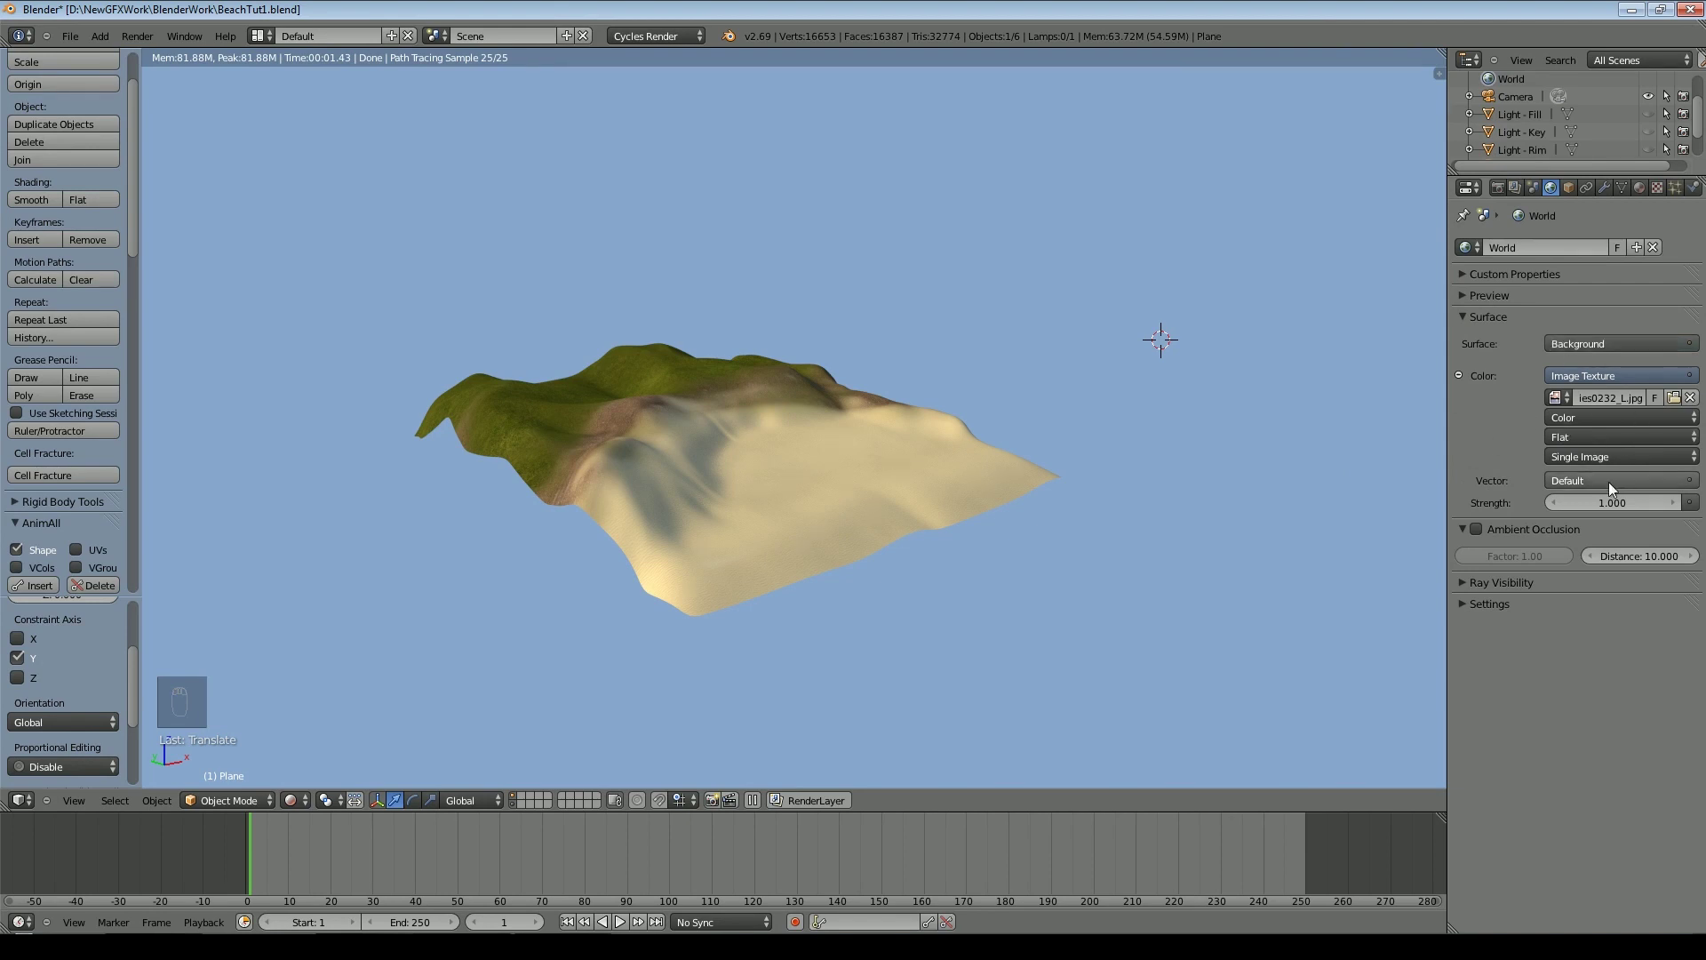
left_click(1613, 481)
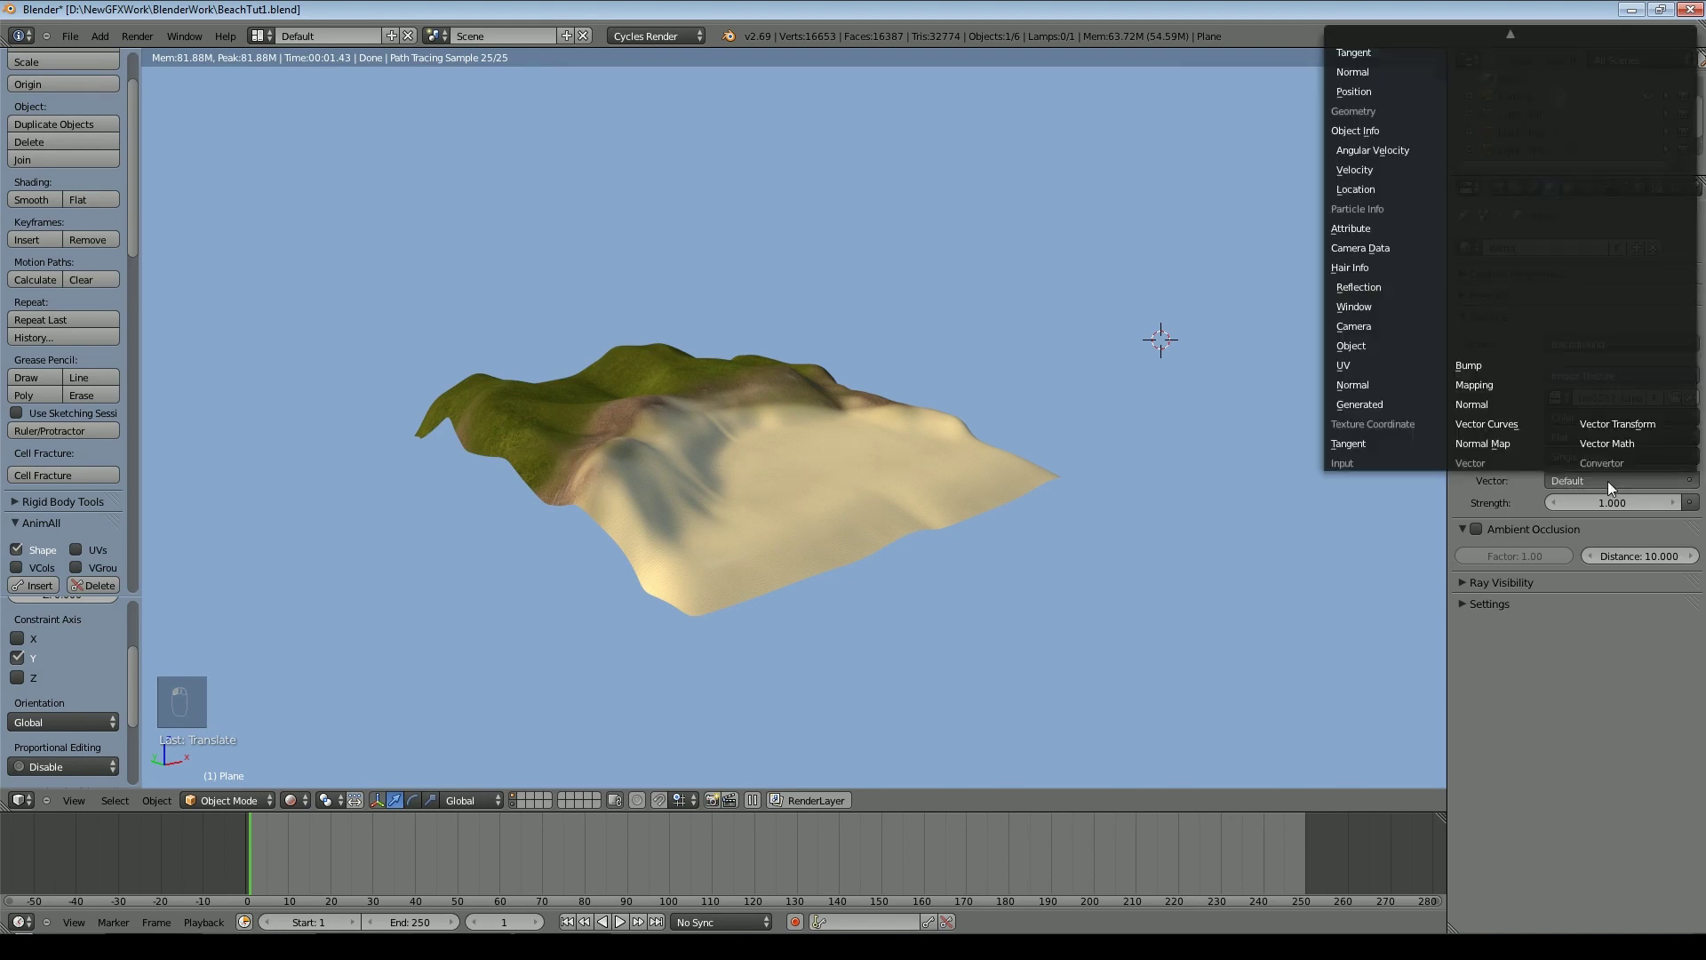
left_click(1495, 387)
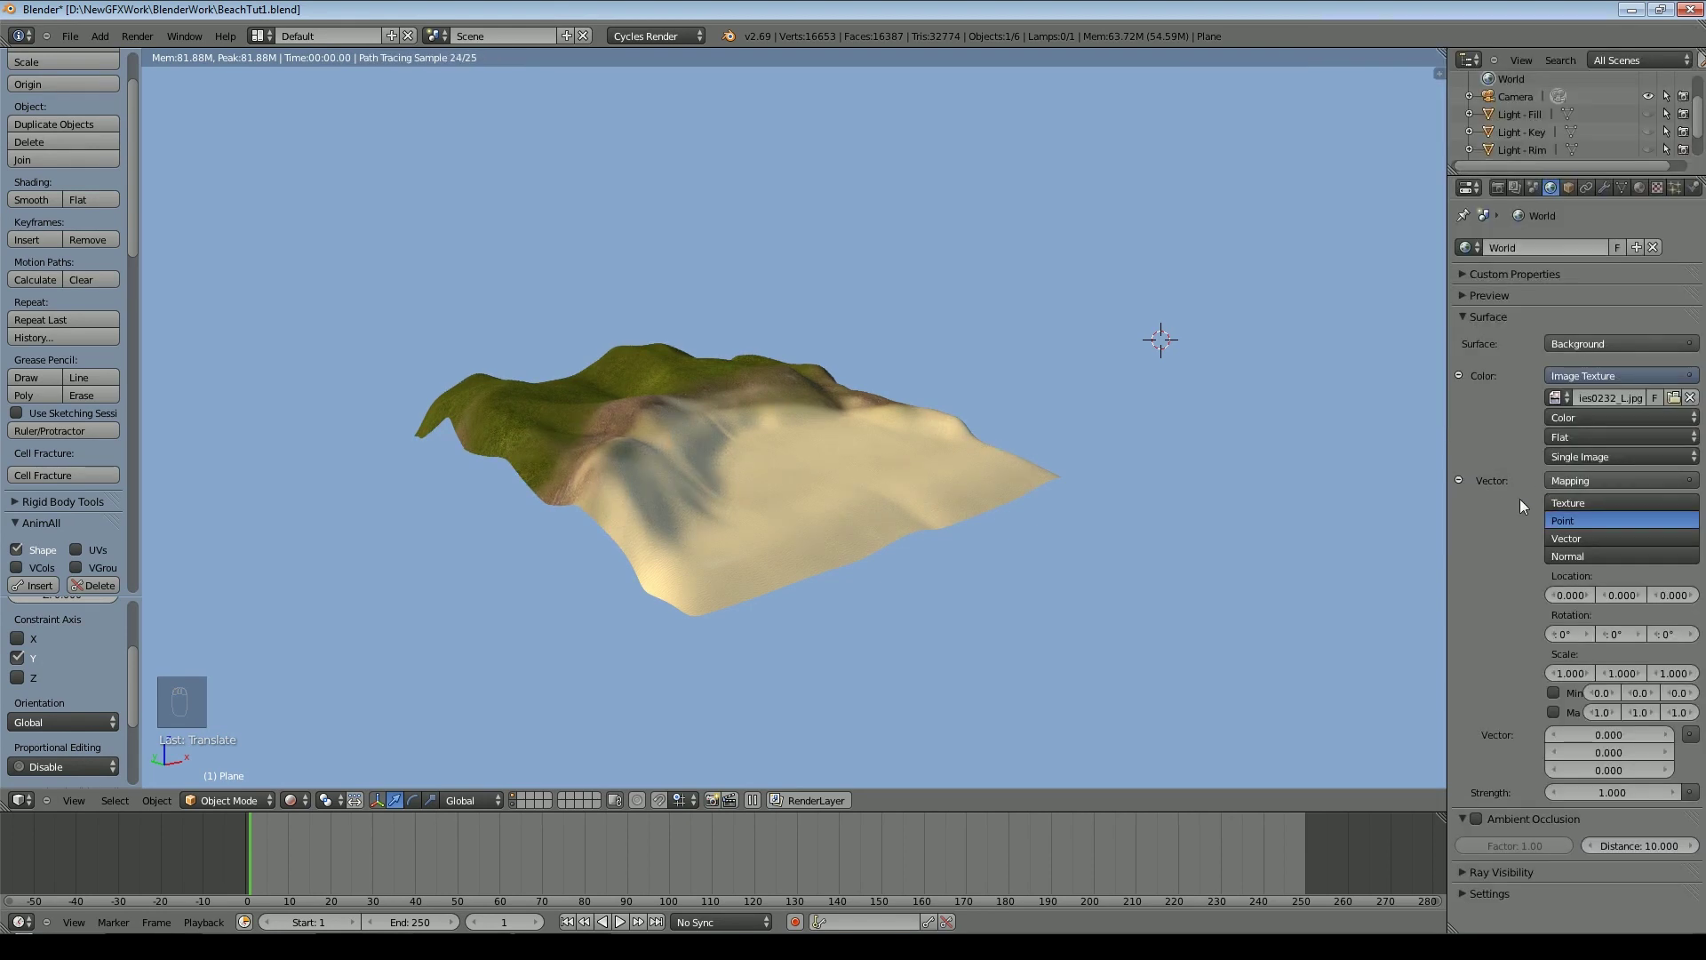
left_click(1689, 734)
left_click(1378, 666)
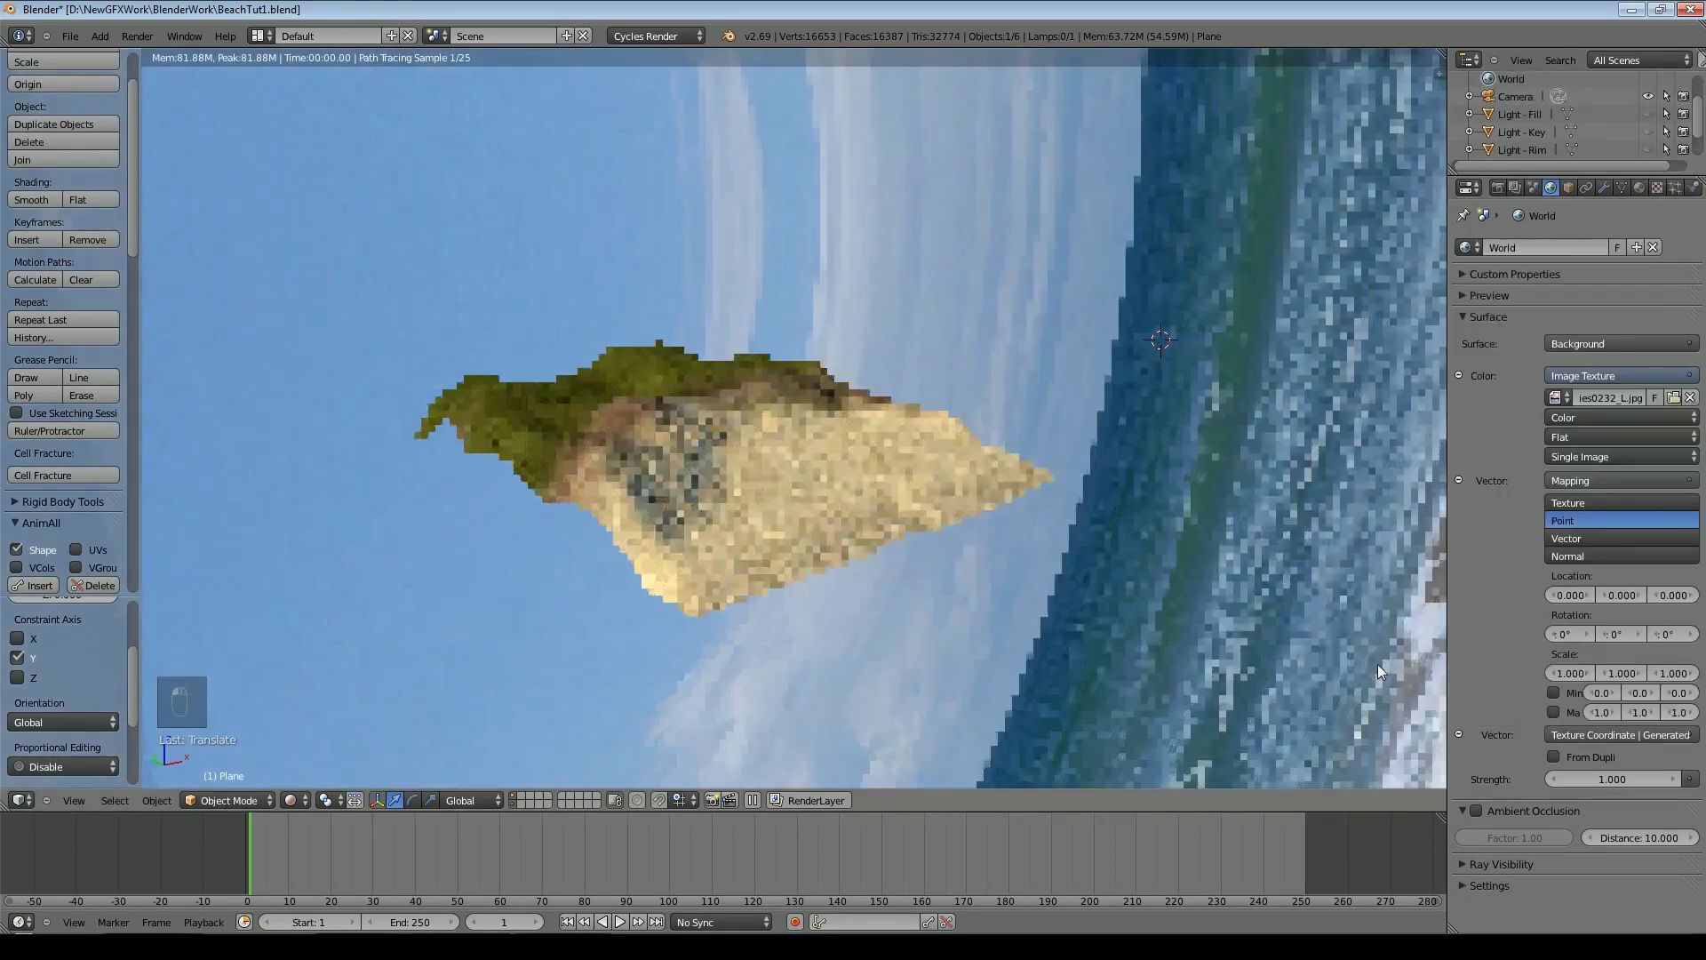
Drive the world background mapping with Camera texture coordinates and look through the scene camera
left_click(1656, 732)
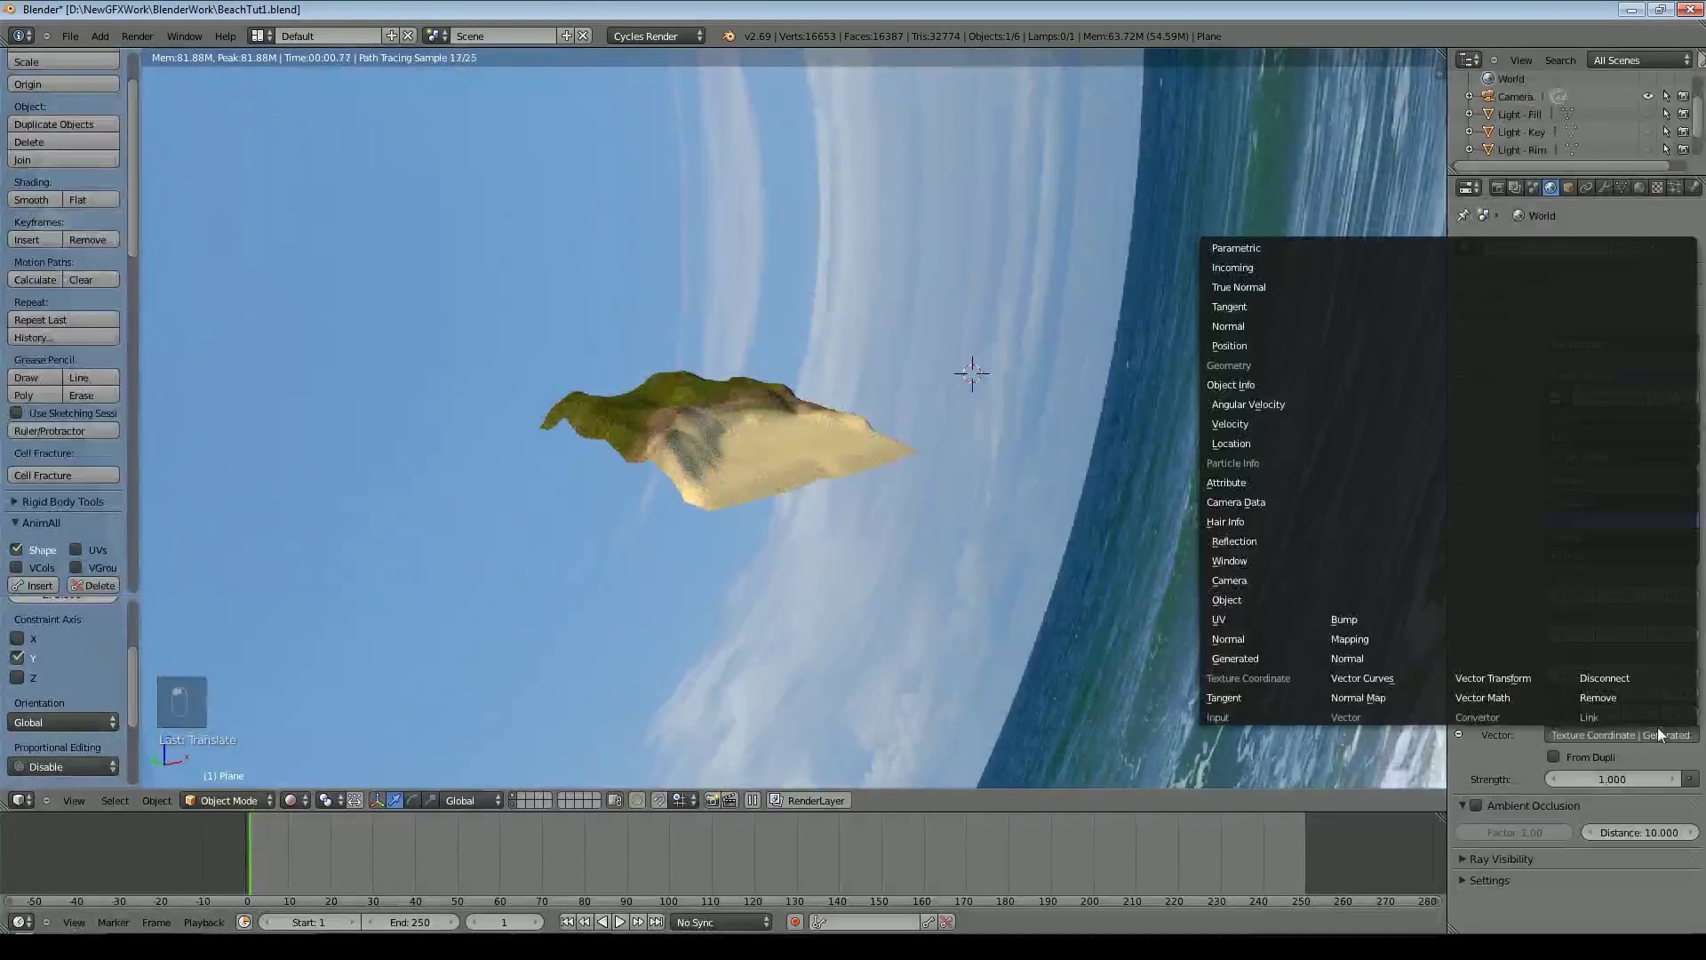
left_click(1244, 583)
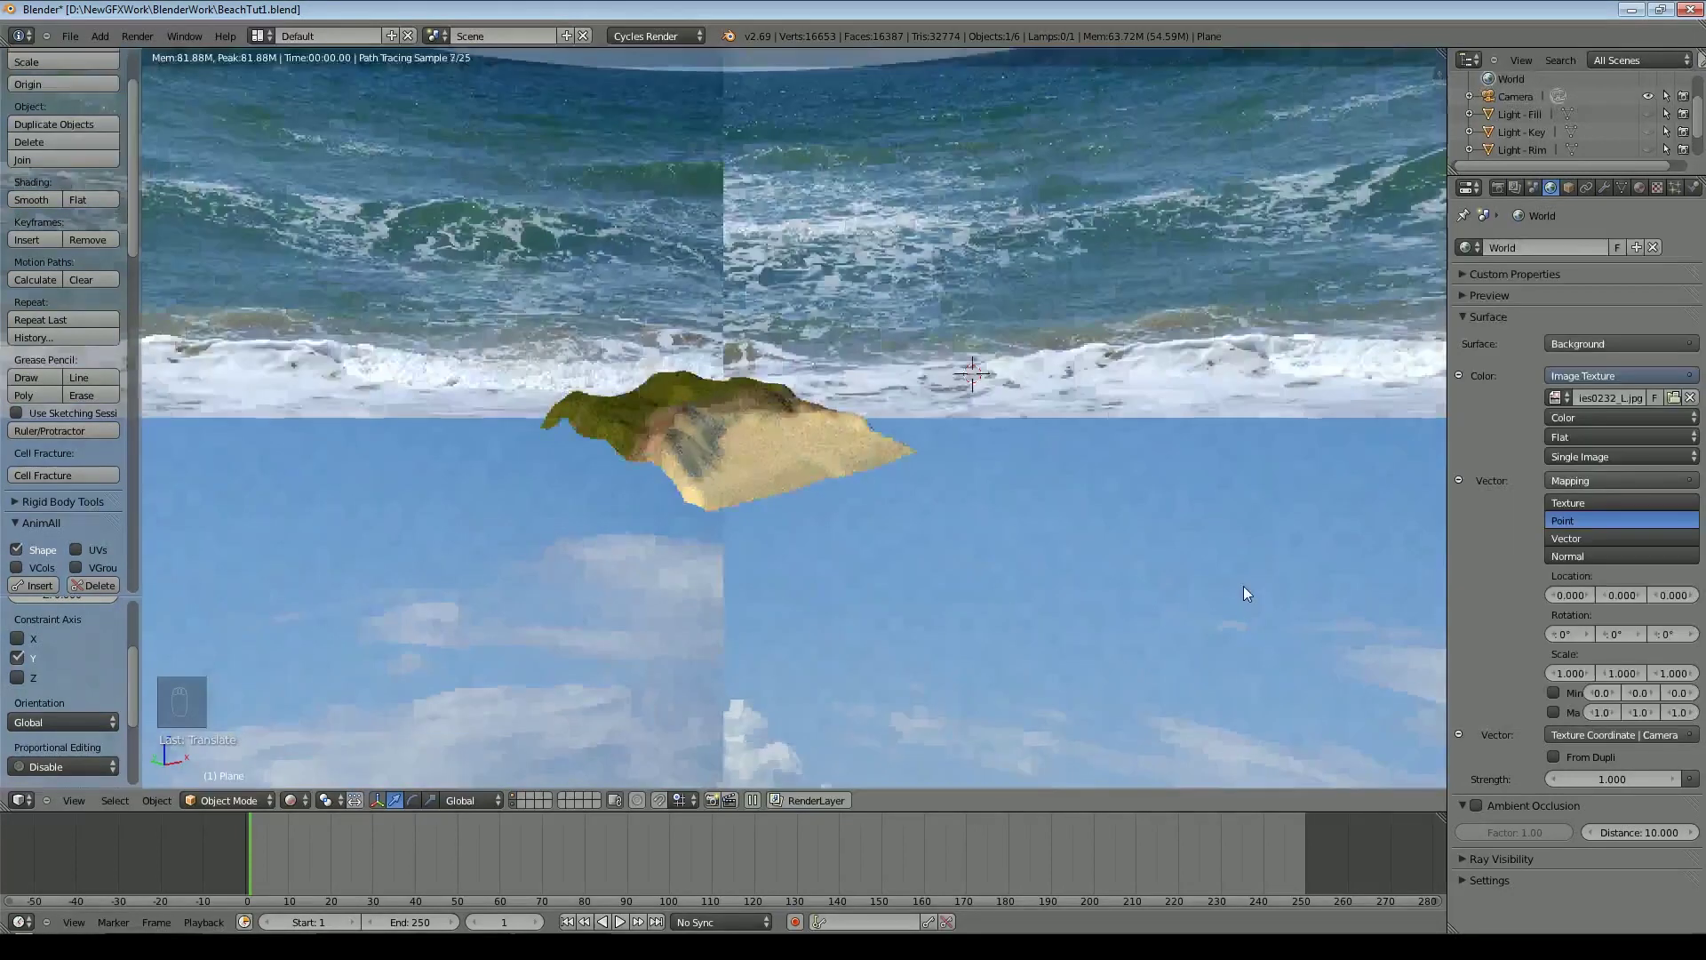
middle_click_drag(978, 480, 1064, 478)
scroll(1063, 477, "up", 4)
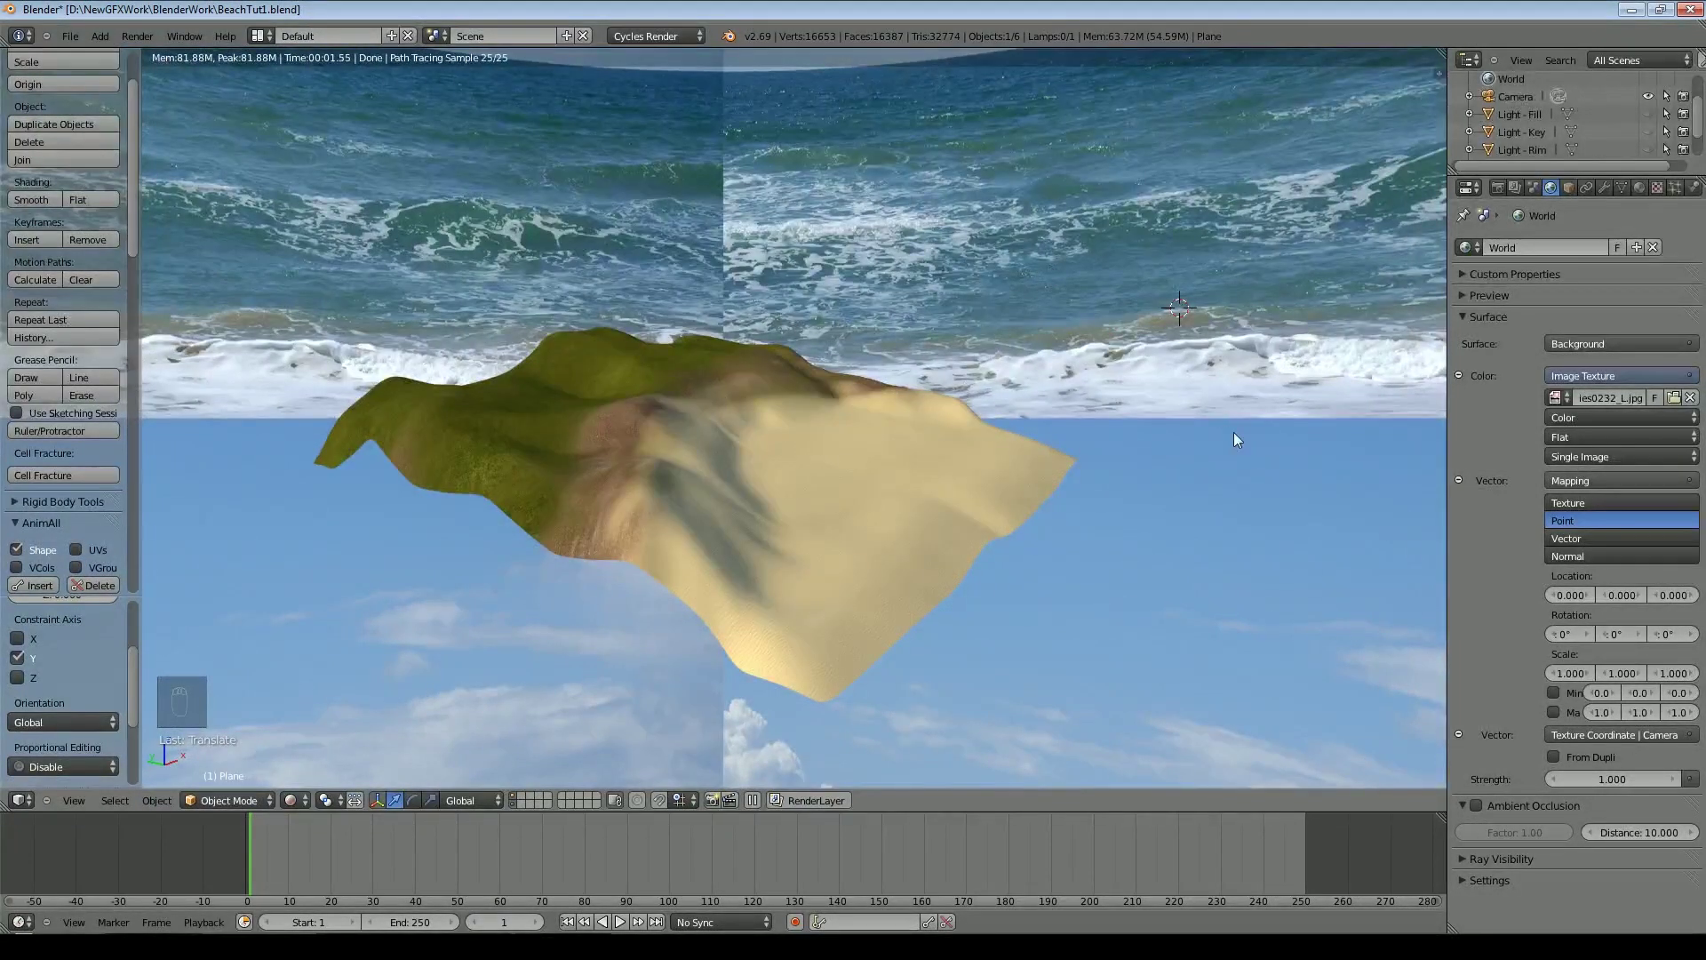
left_click(1606, 739)
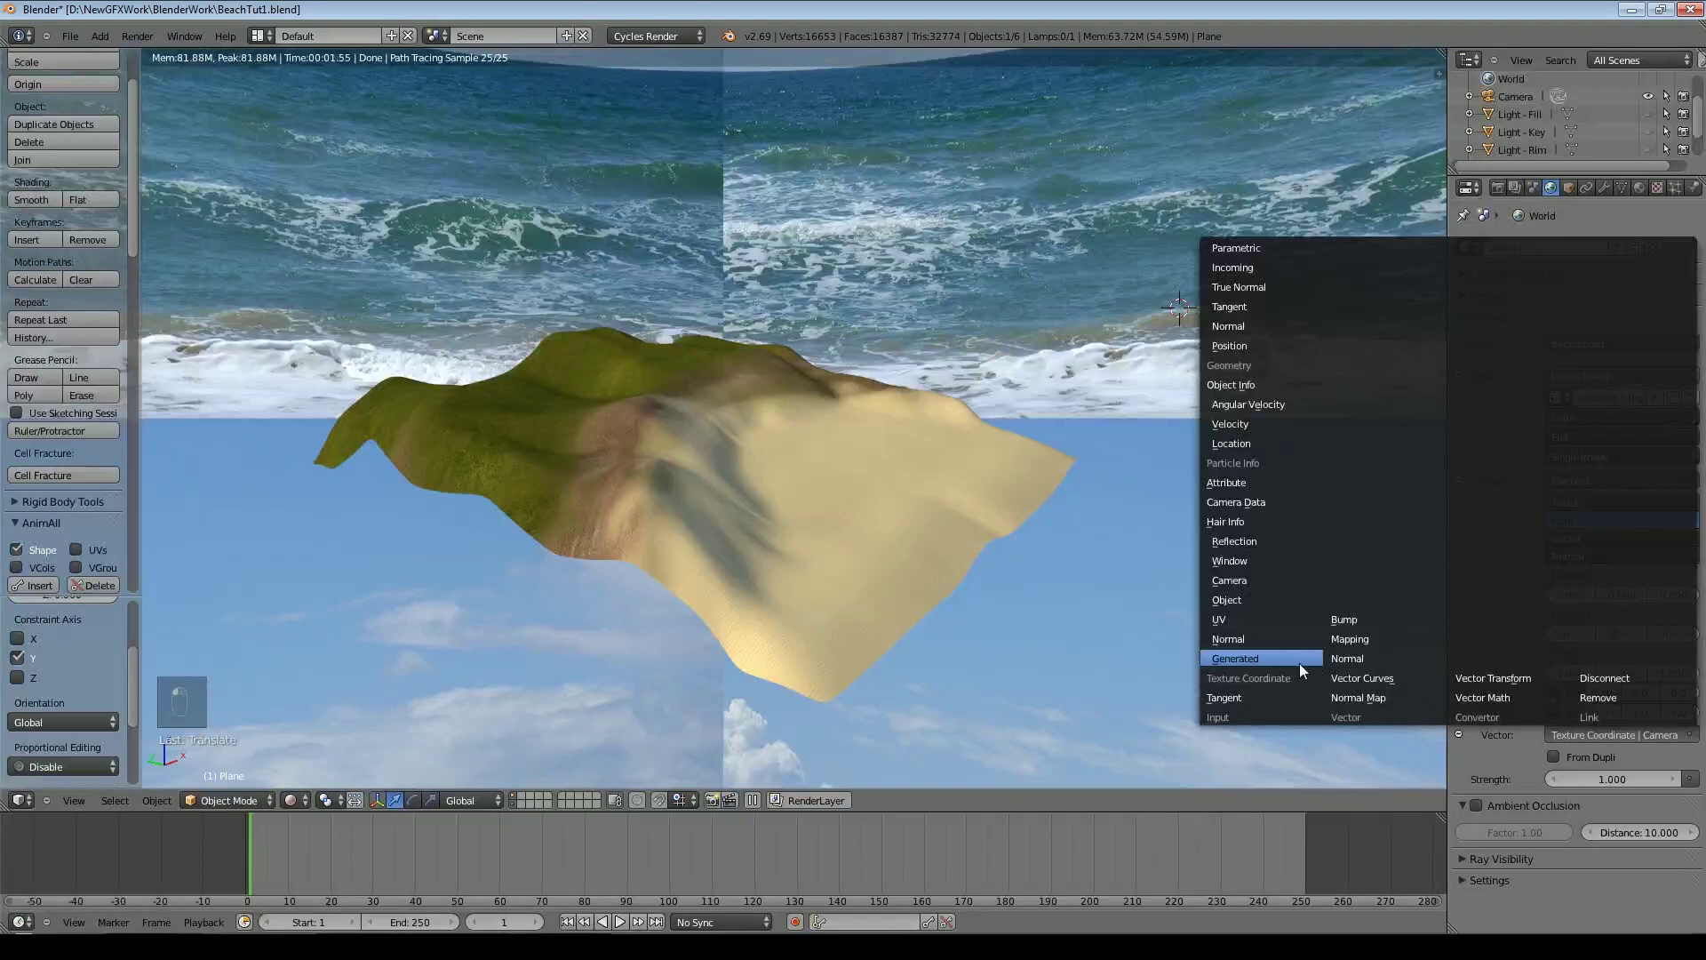
scroll(1234, 448, "up", 1)
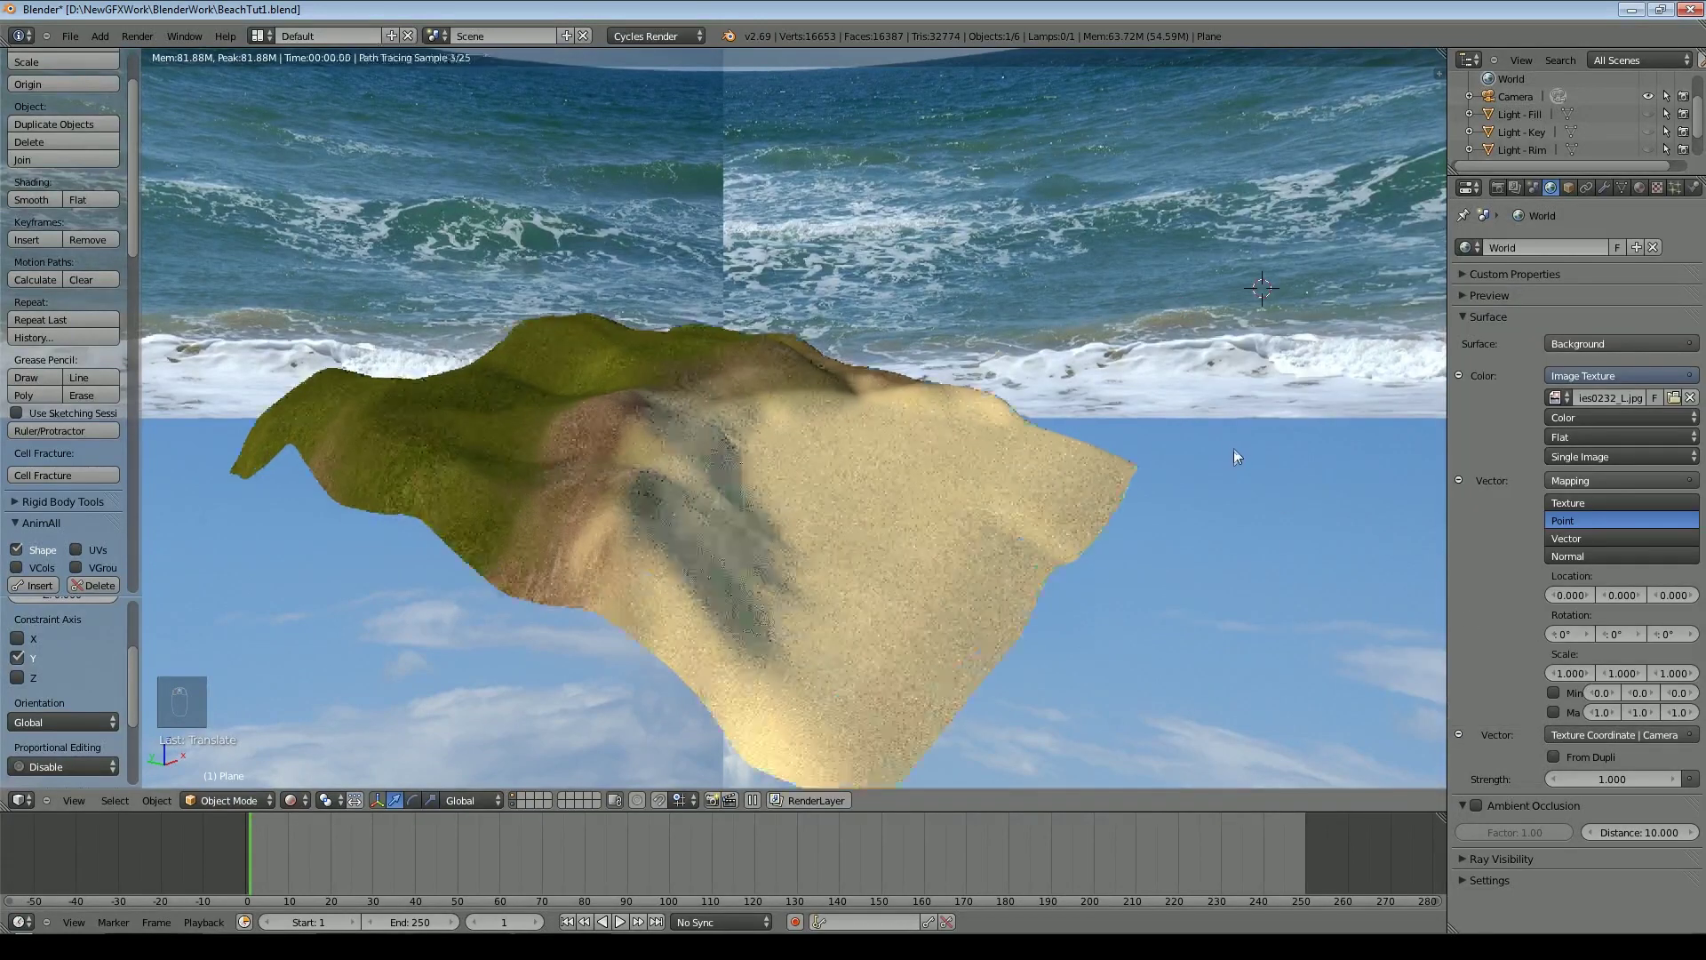
key("KP_0")
scroll(830, 311, "down", 3)
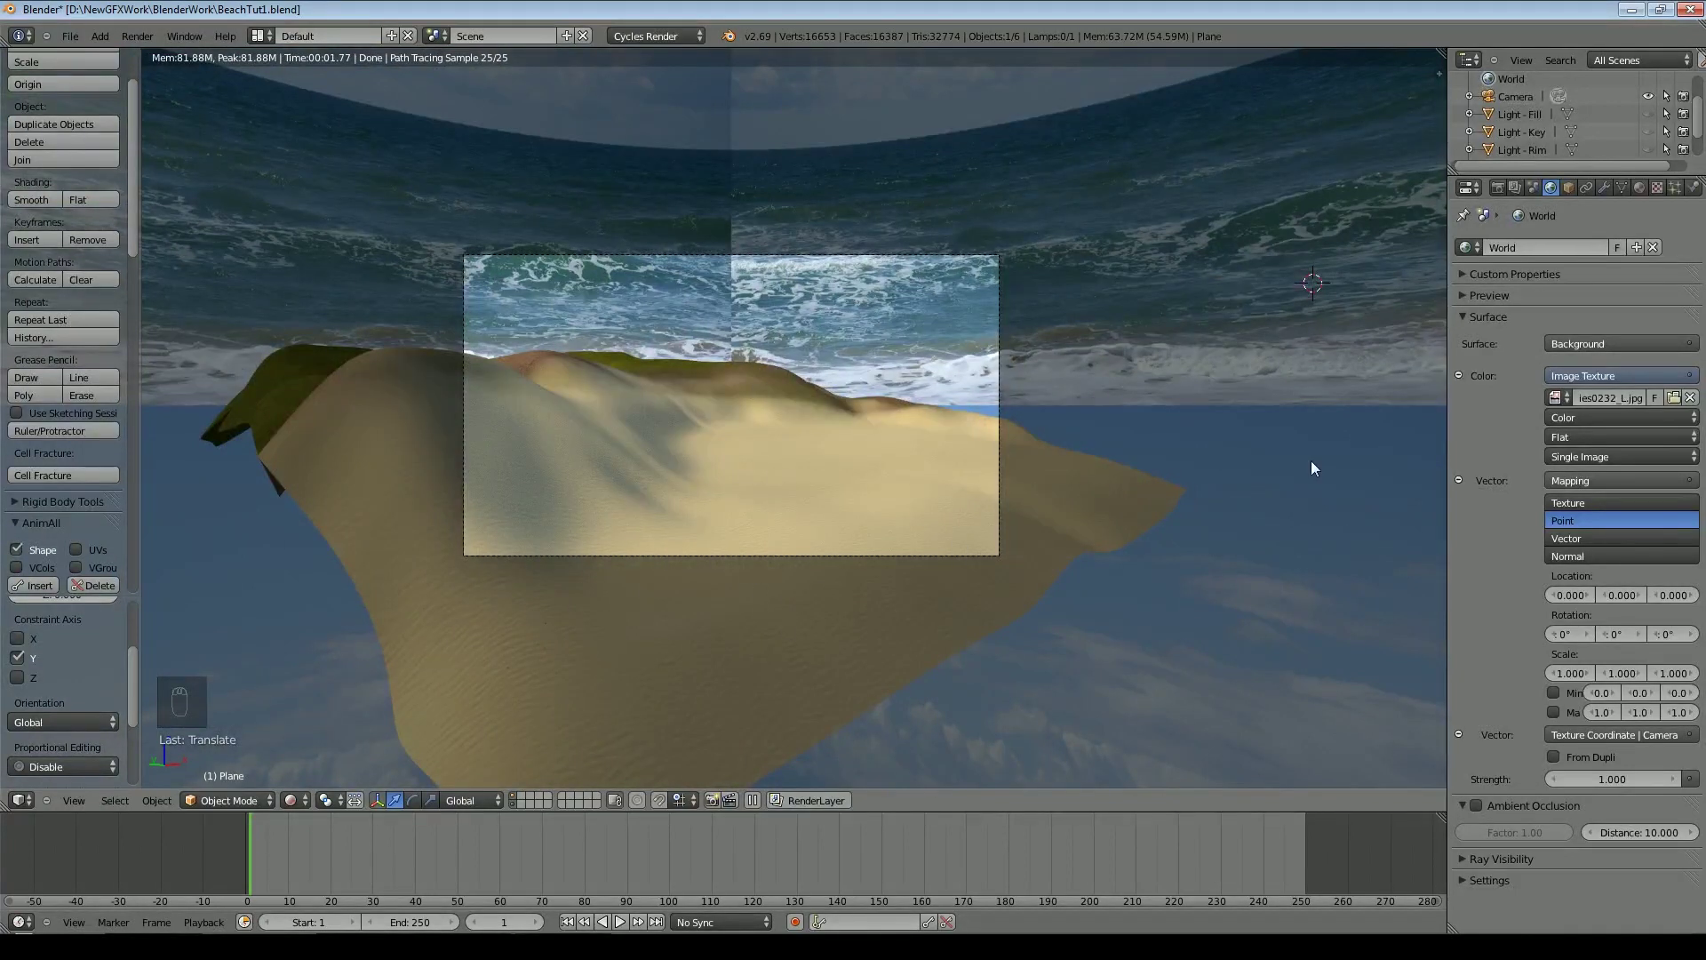
Shift the world background mapping's location to X 0.5 and Y 0.4
left_click(1638, 596)
left_click(1639, 596)
left_click(1639, 596)
left_click(1639, 596)
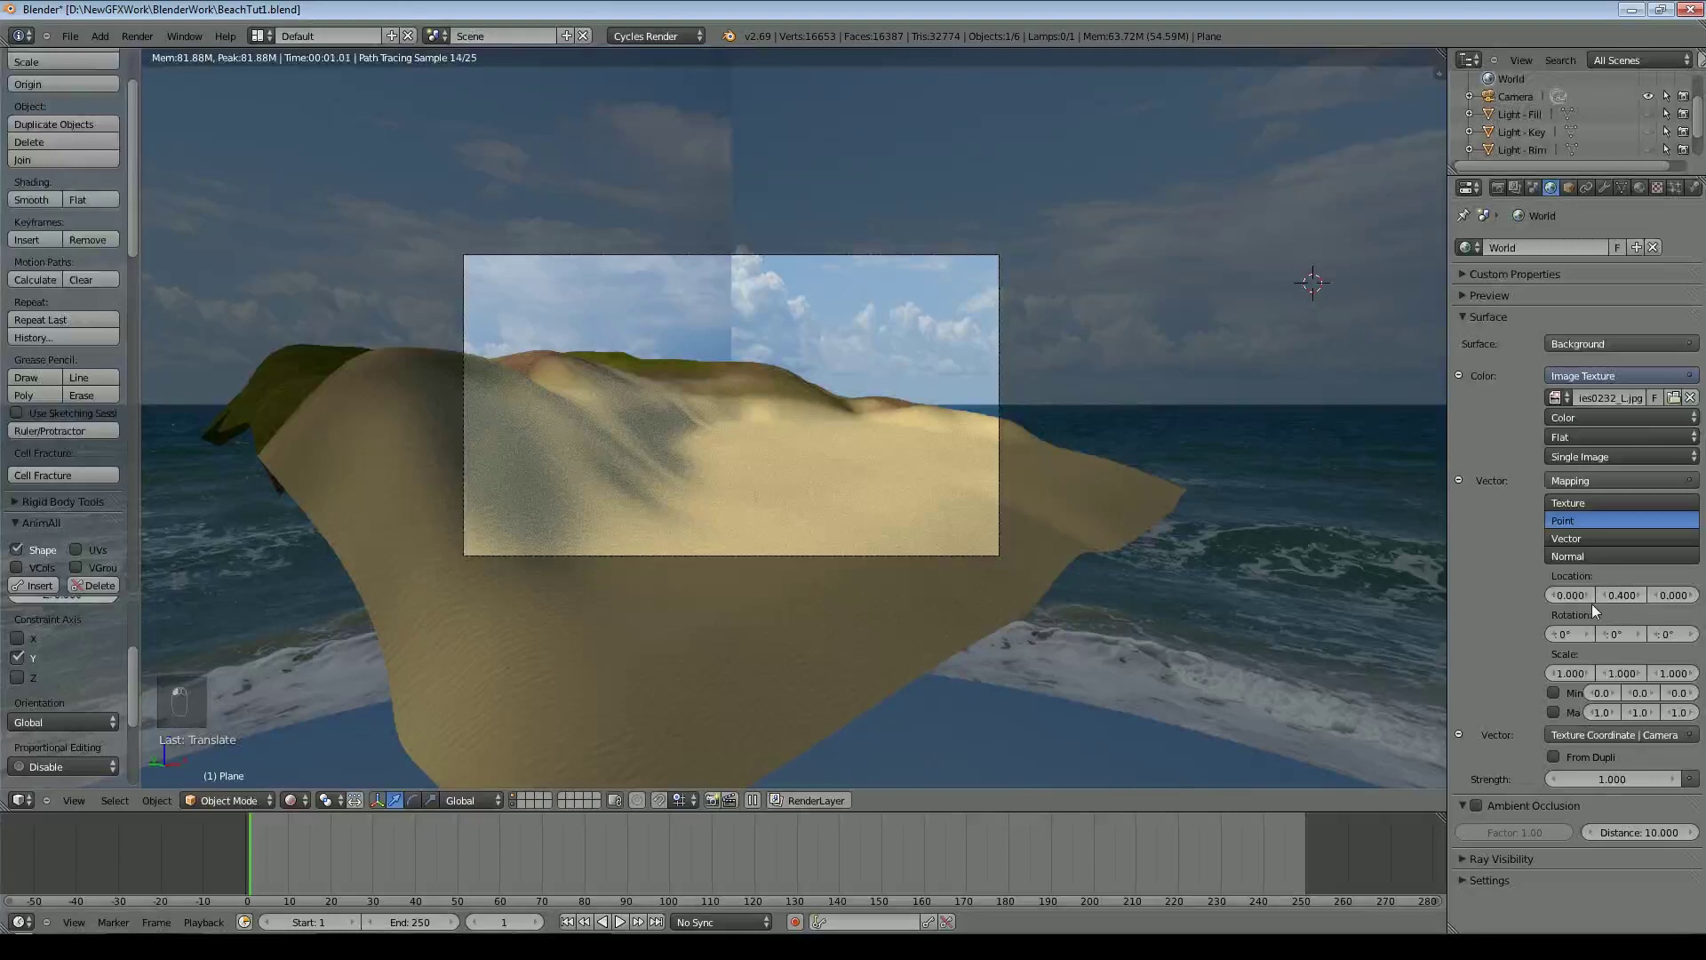
left_click(1582, 596)
left_click(1582, 596)
left_click(1582, 596)
left_click(1581, 596)
left_click(1581, 596)
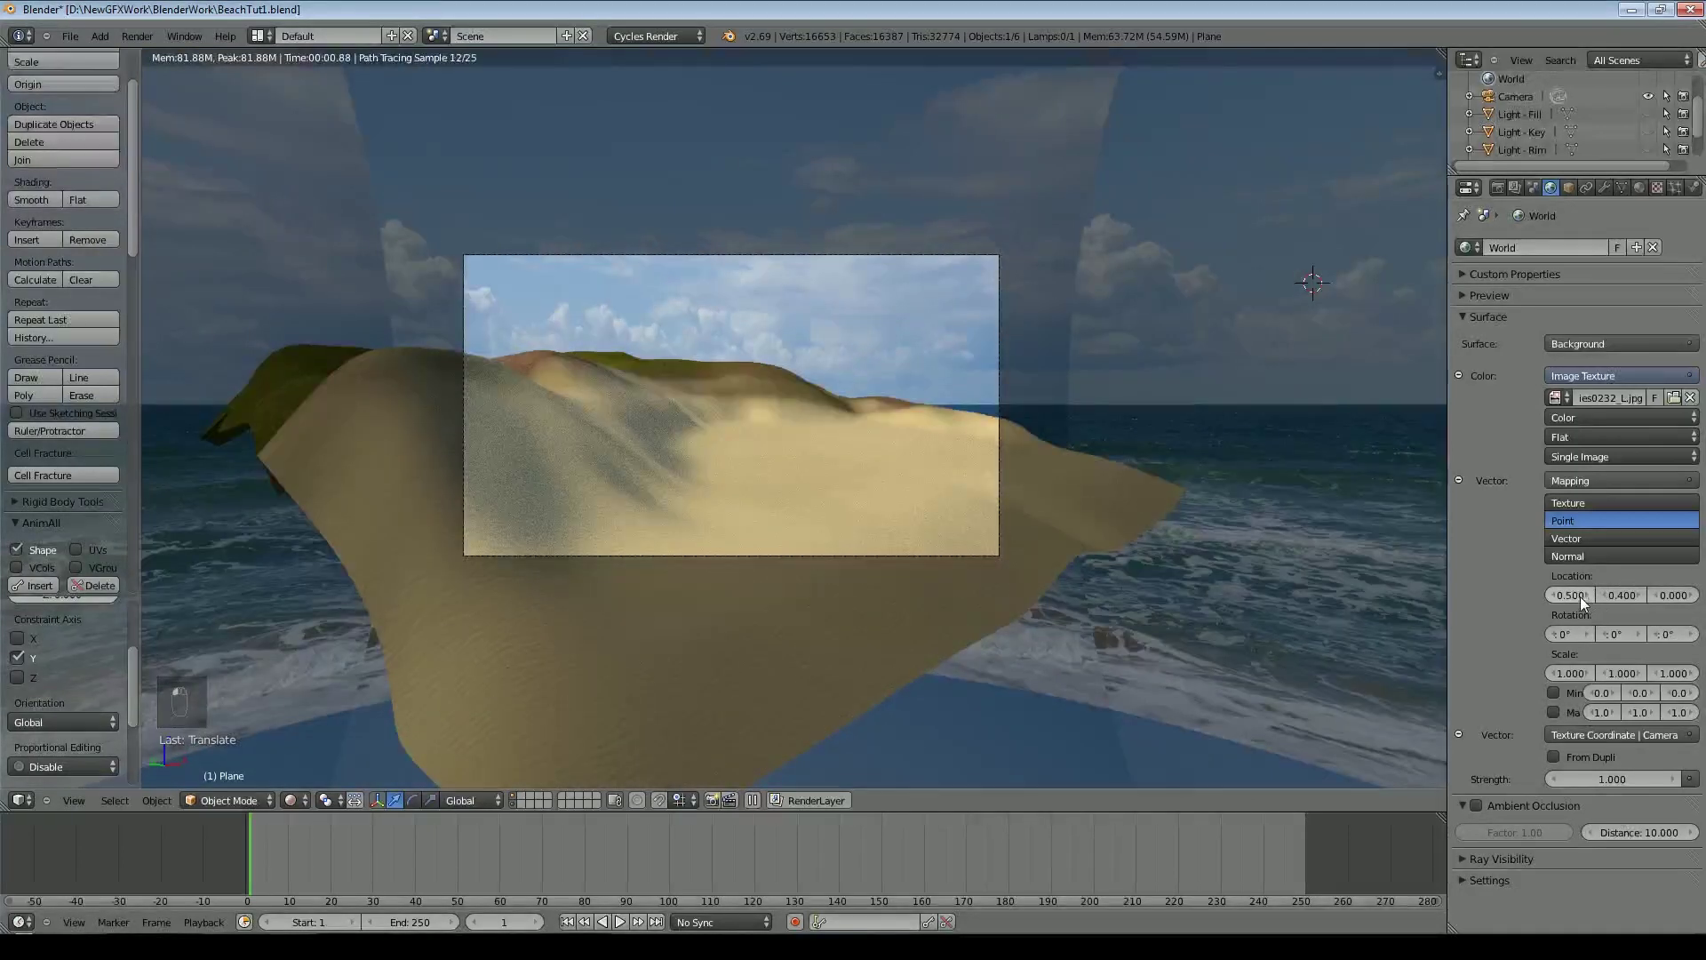
Refine the background mapping with scale X 0.7 and Z 0.9, and location Y 0.45 and Z 0.7
scroll(1111, 535, "up", 2)
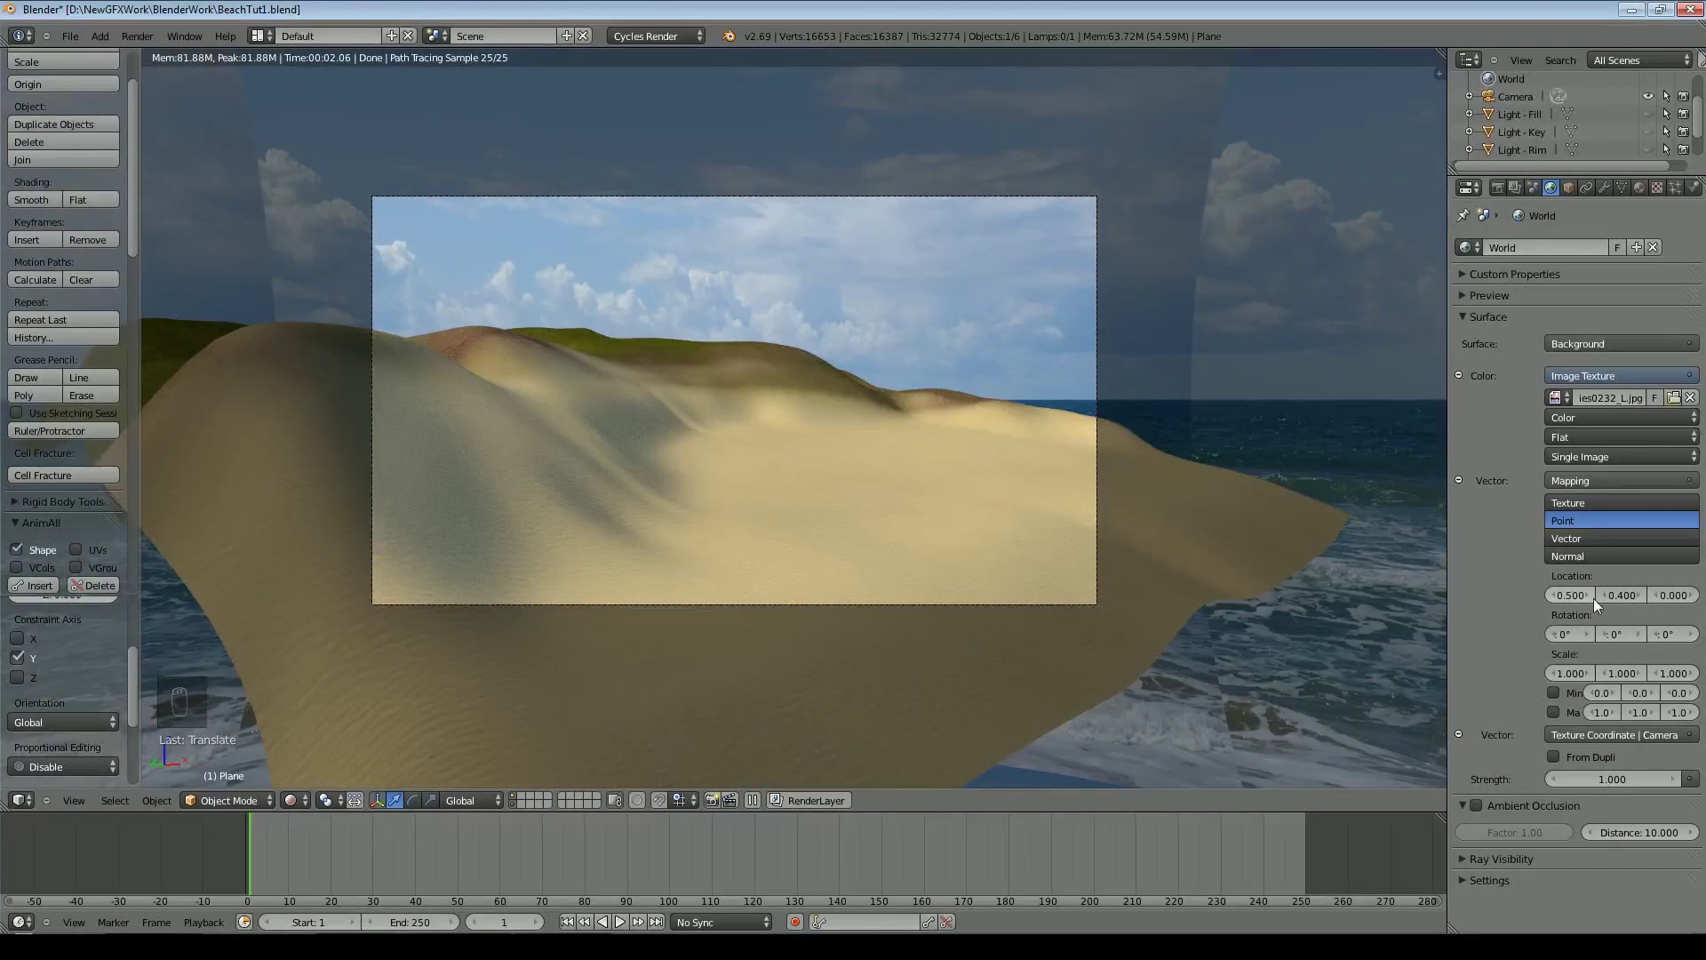
left_click(1640, 591)
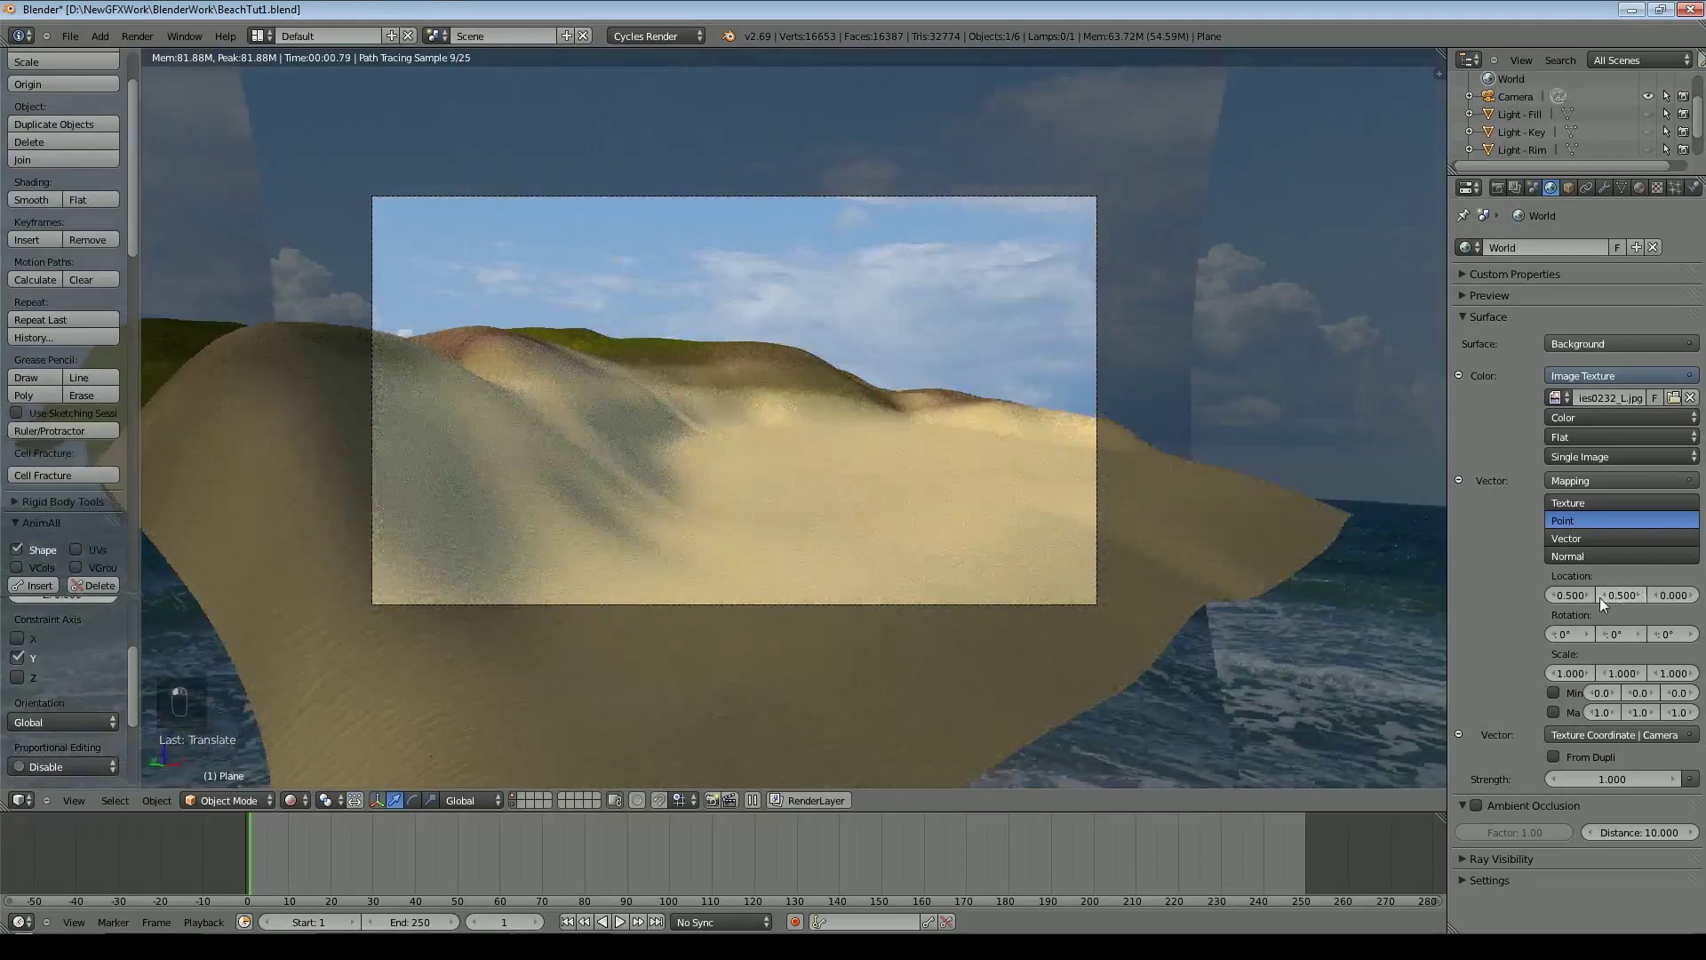
left_click(1551, 672)
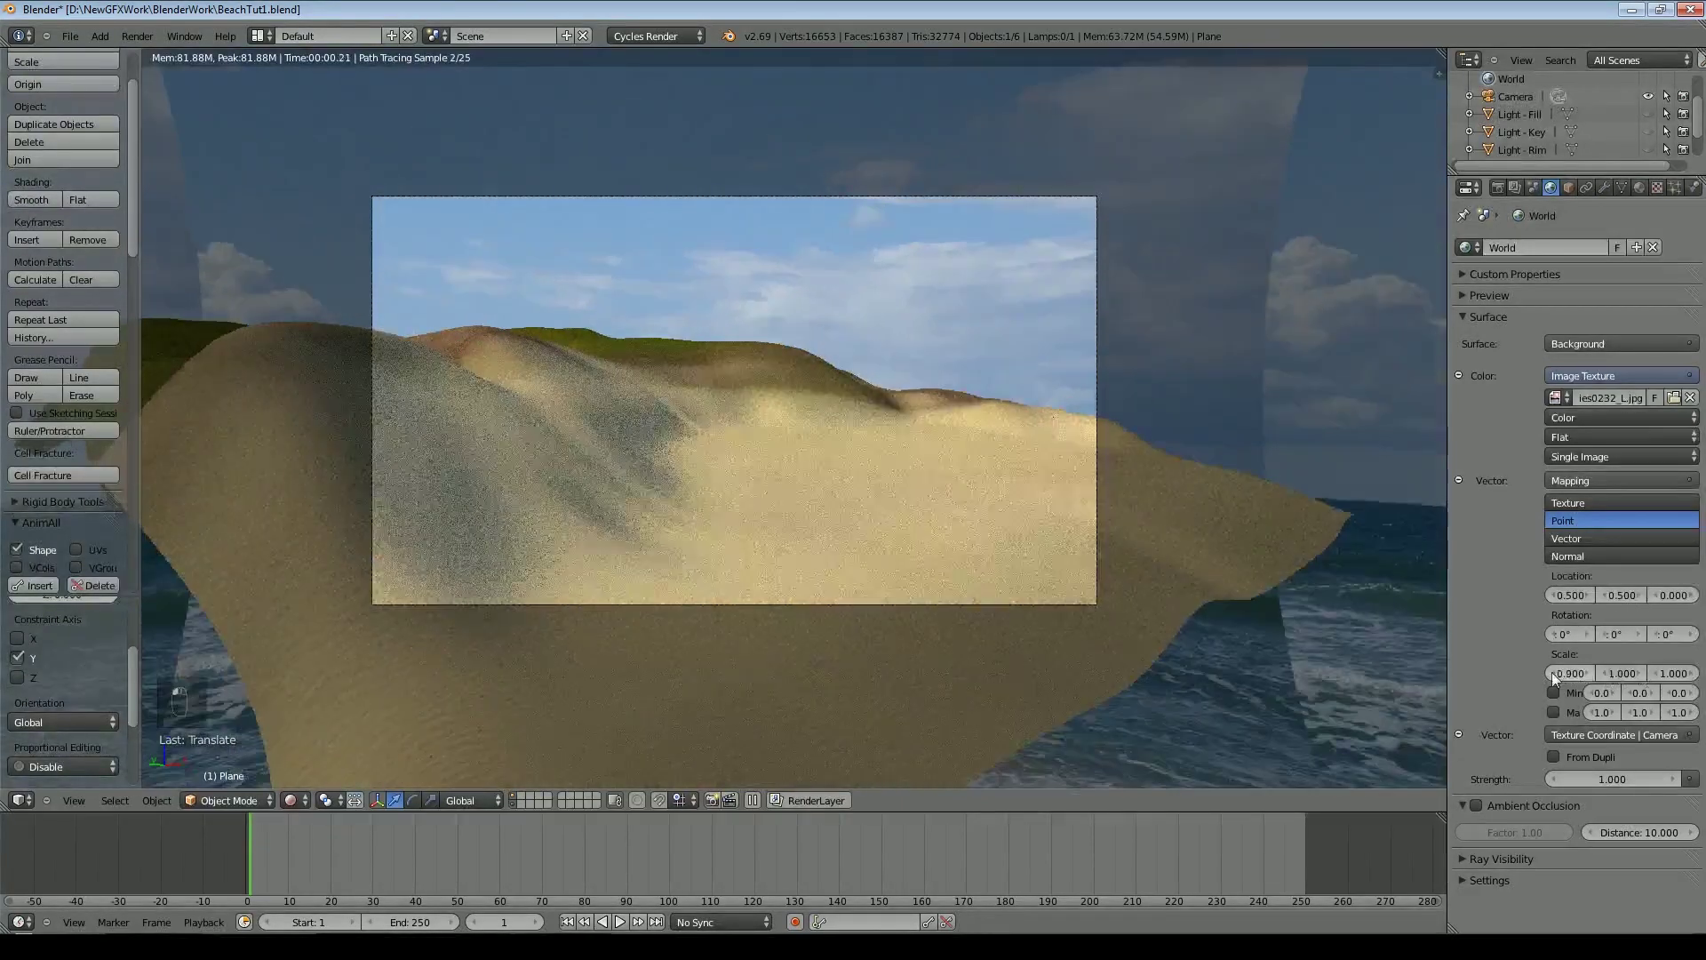
left_click(1551, 672)
left_click(1551, 671)
left_click(1658, 671)
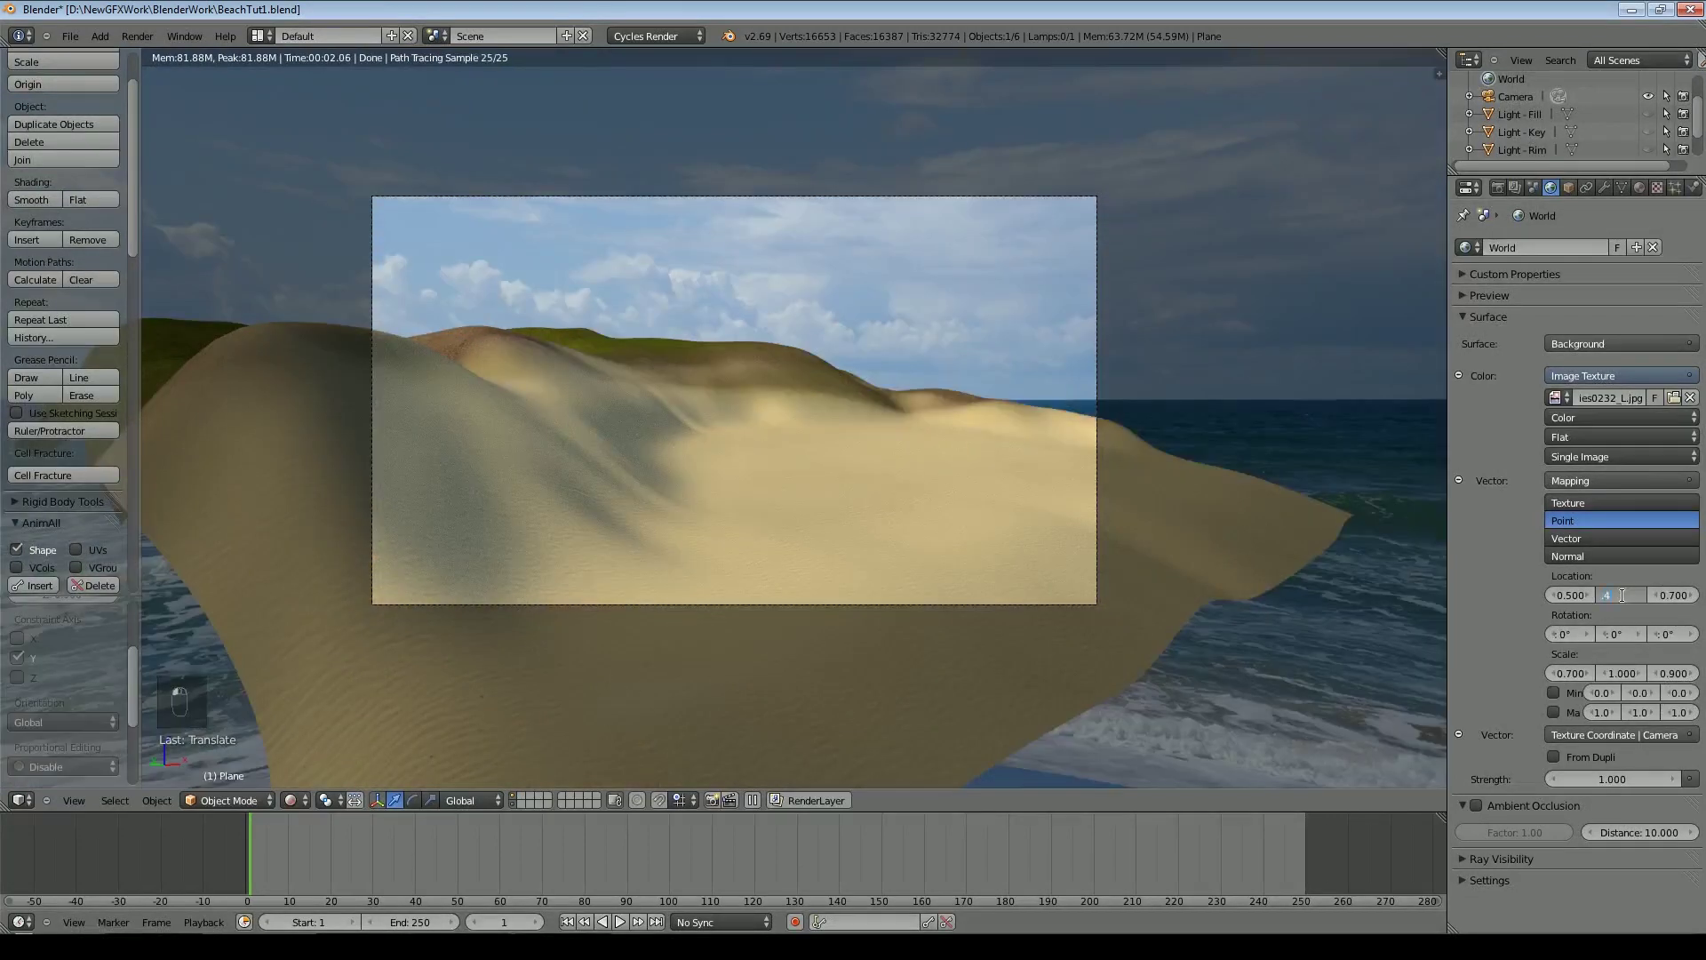
type("45")
key("Return")
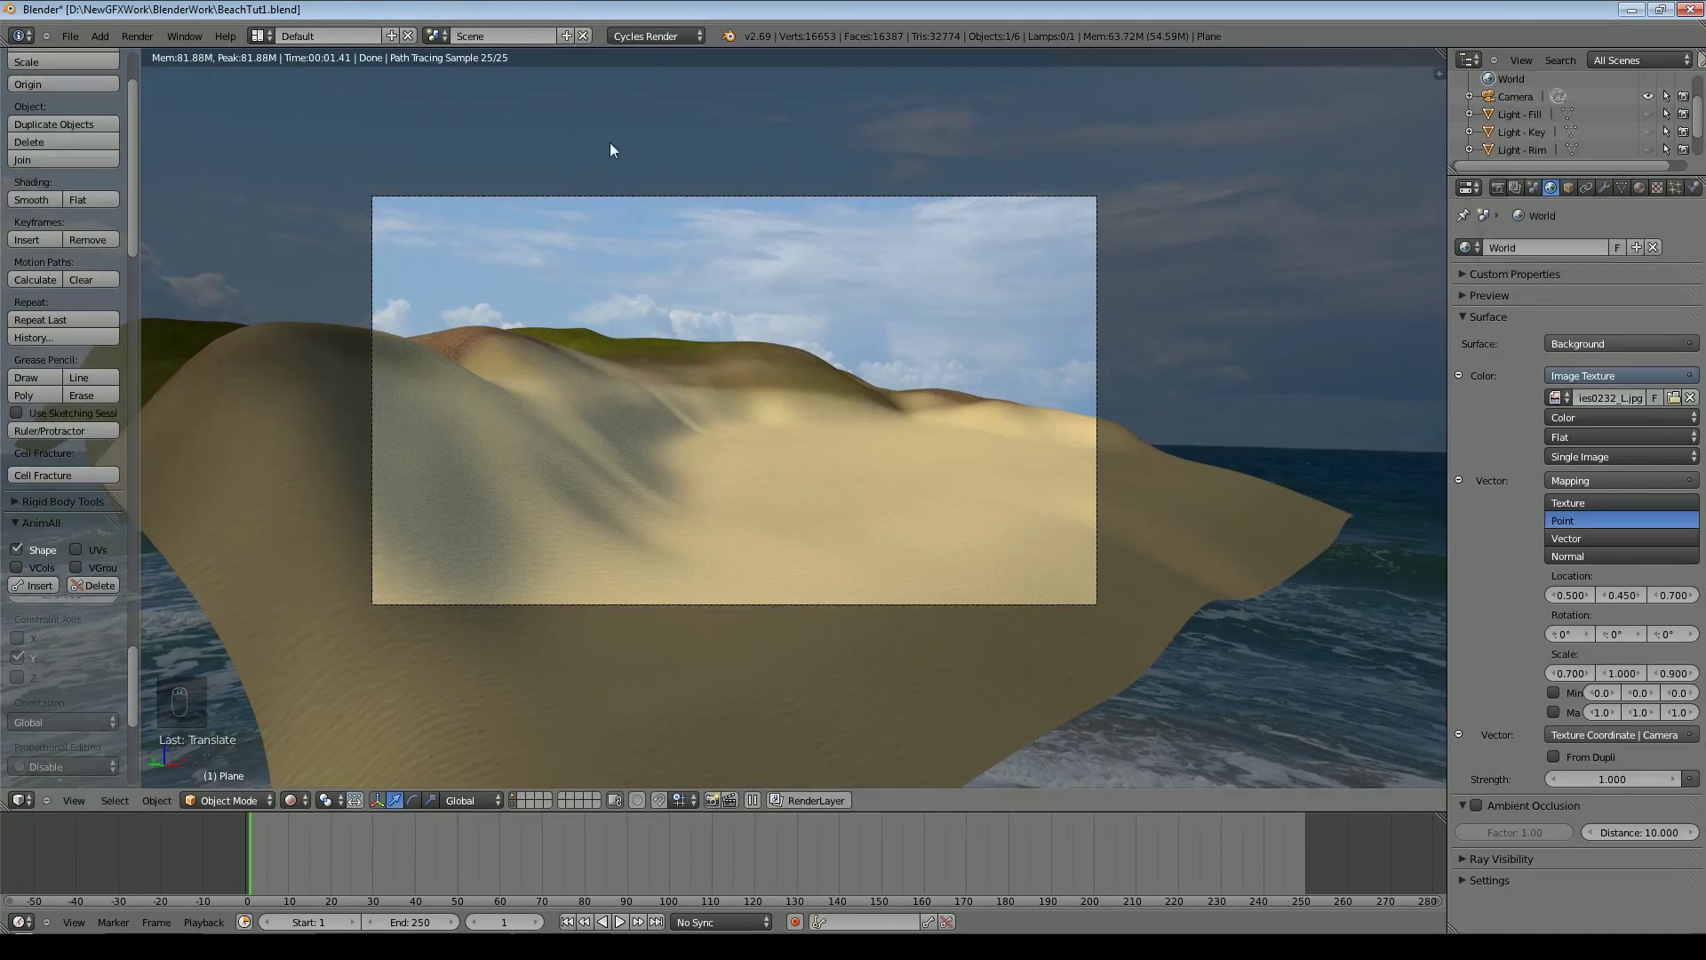
Enable the render border in the render dimensions so only the camera frame is rendered
left_click(1498, 187)
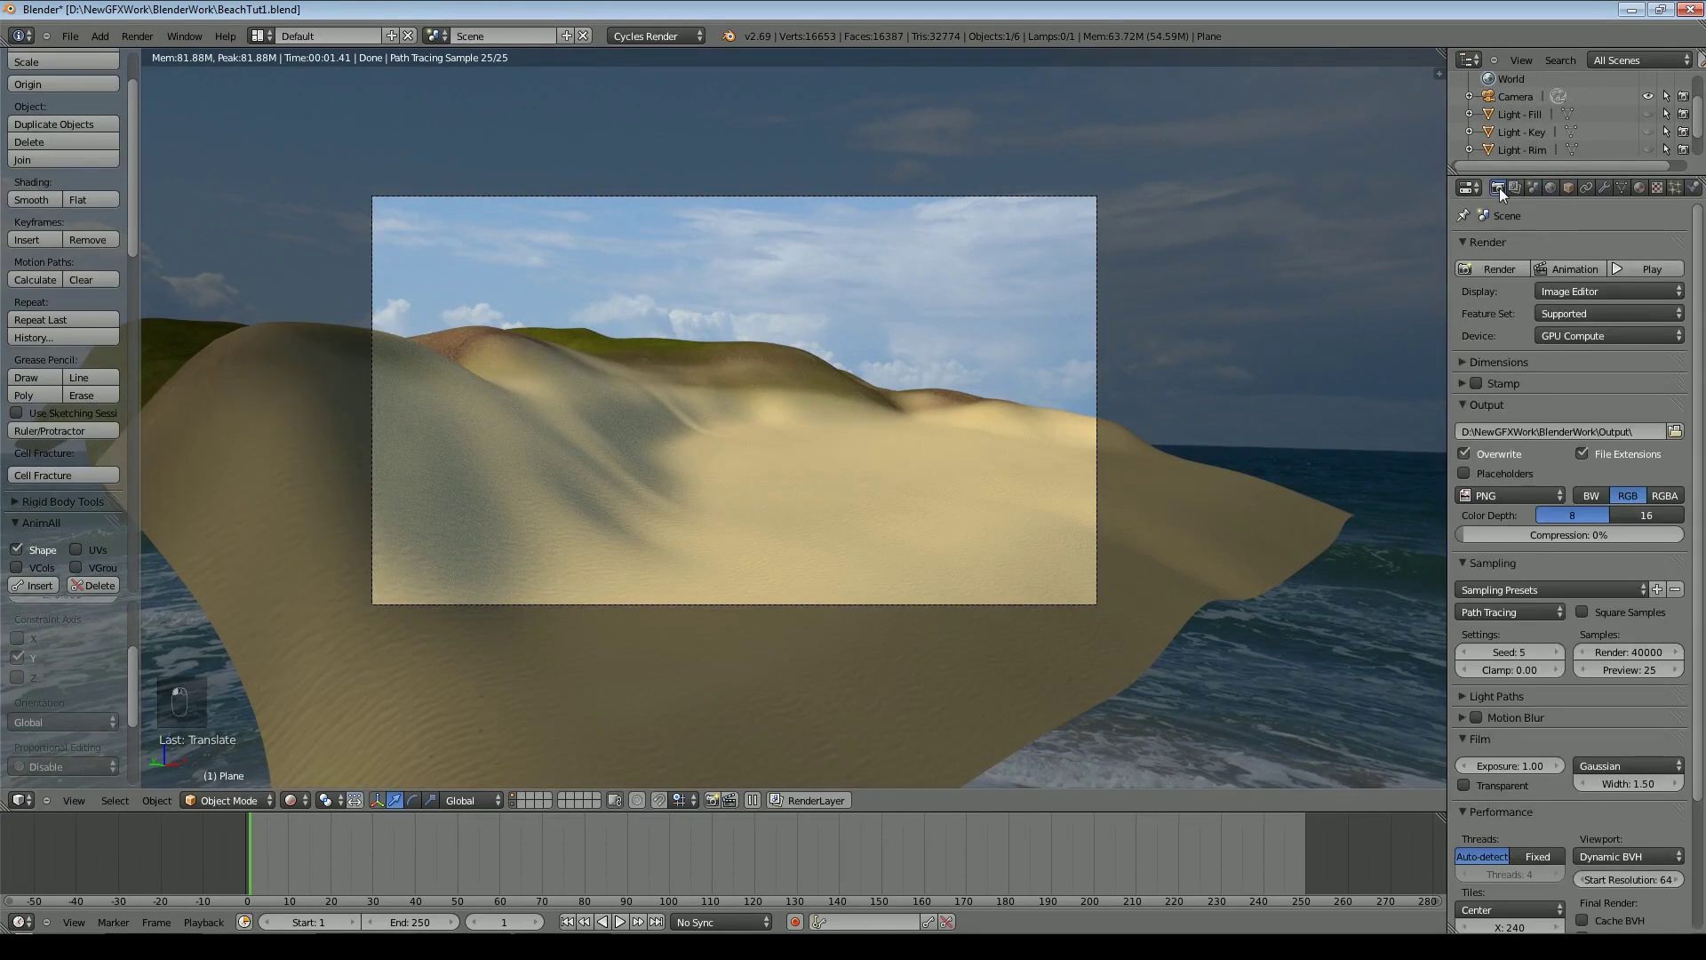
left_click(1459, 362)
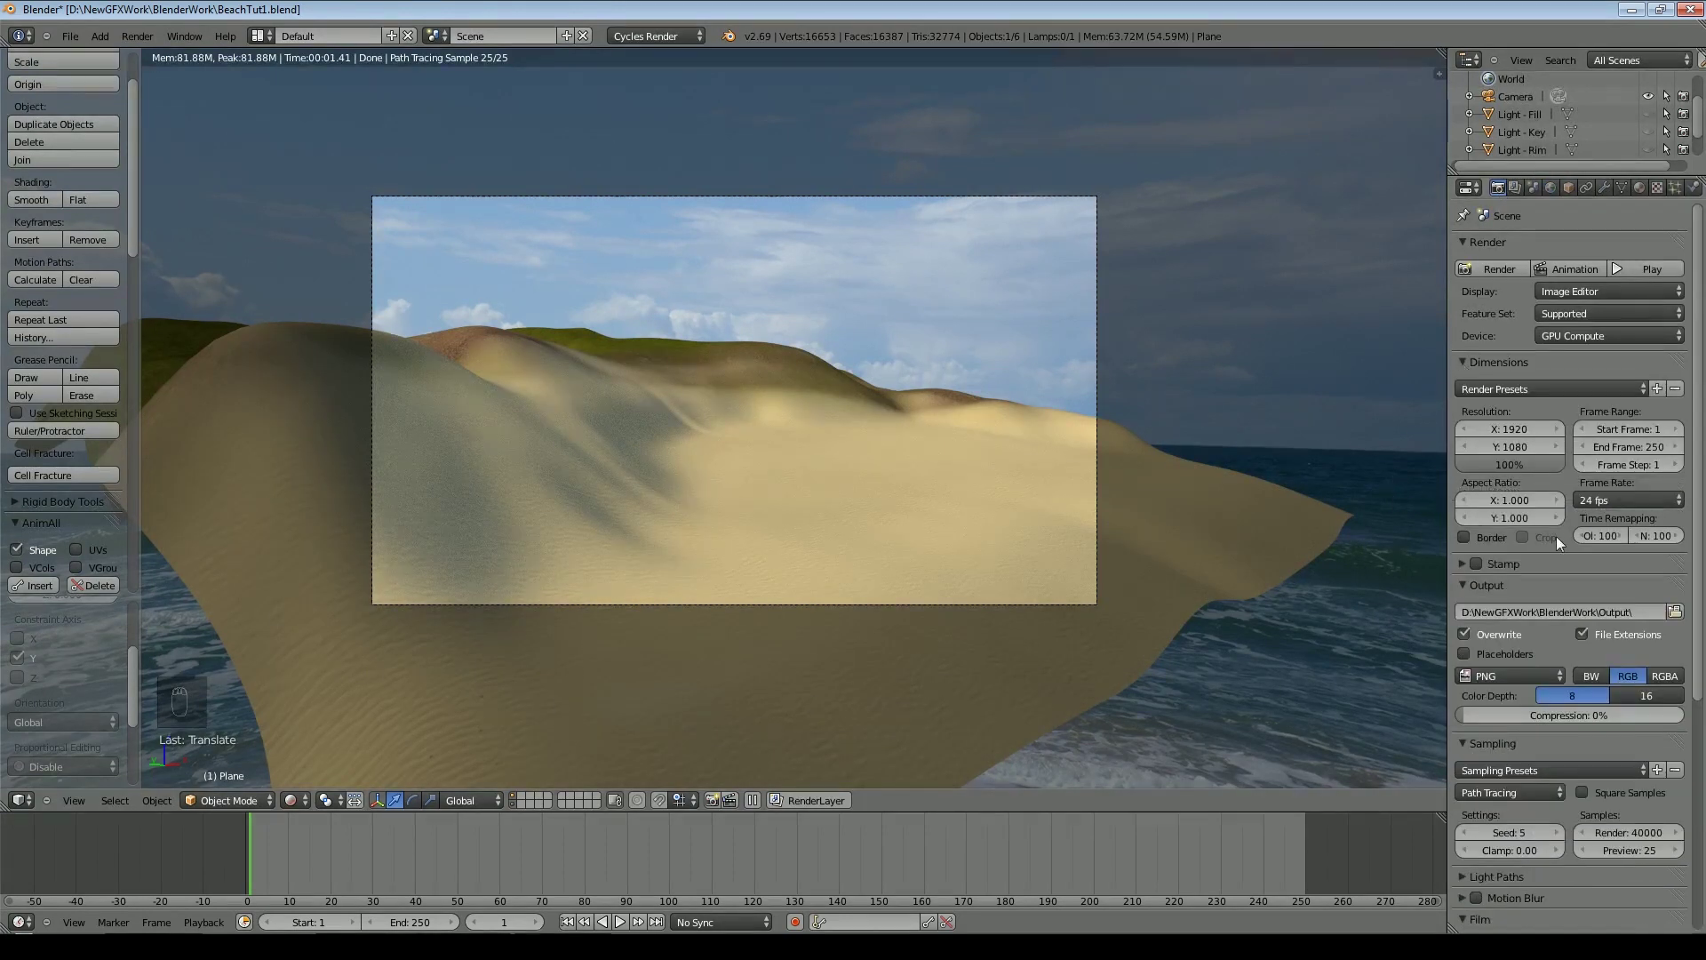
left_click(1463, 536)
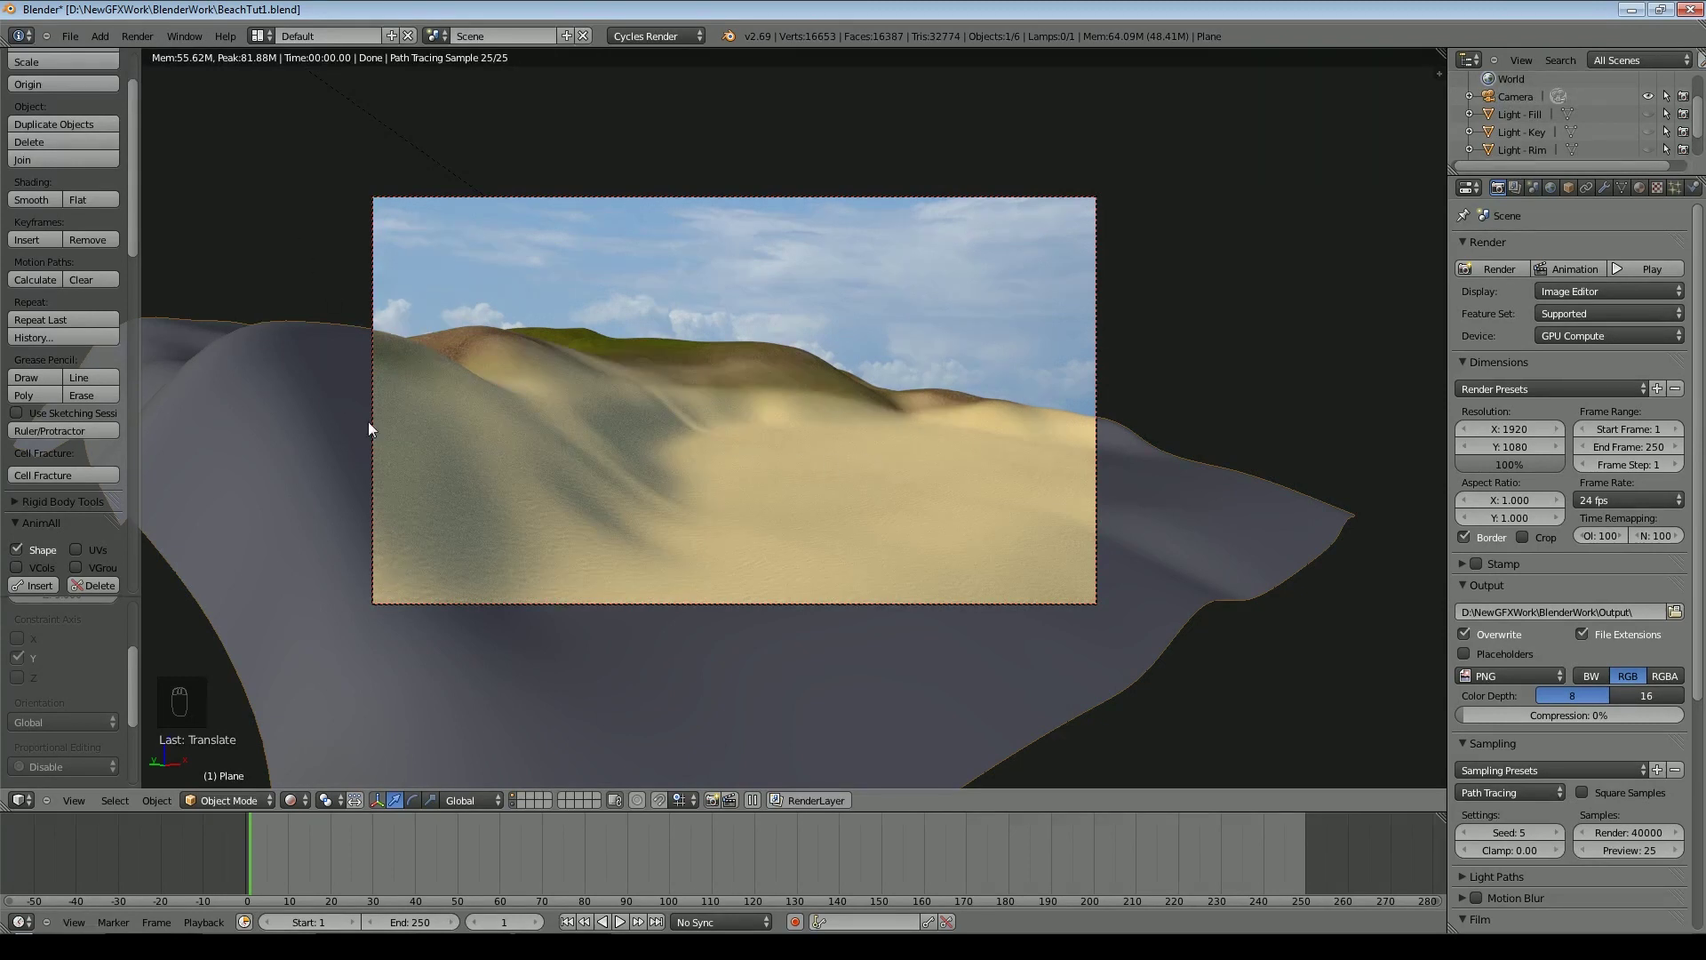
scroll(1070, 446, "up", 2)
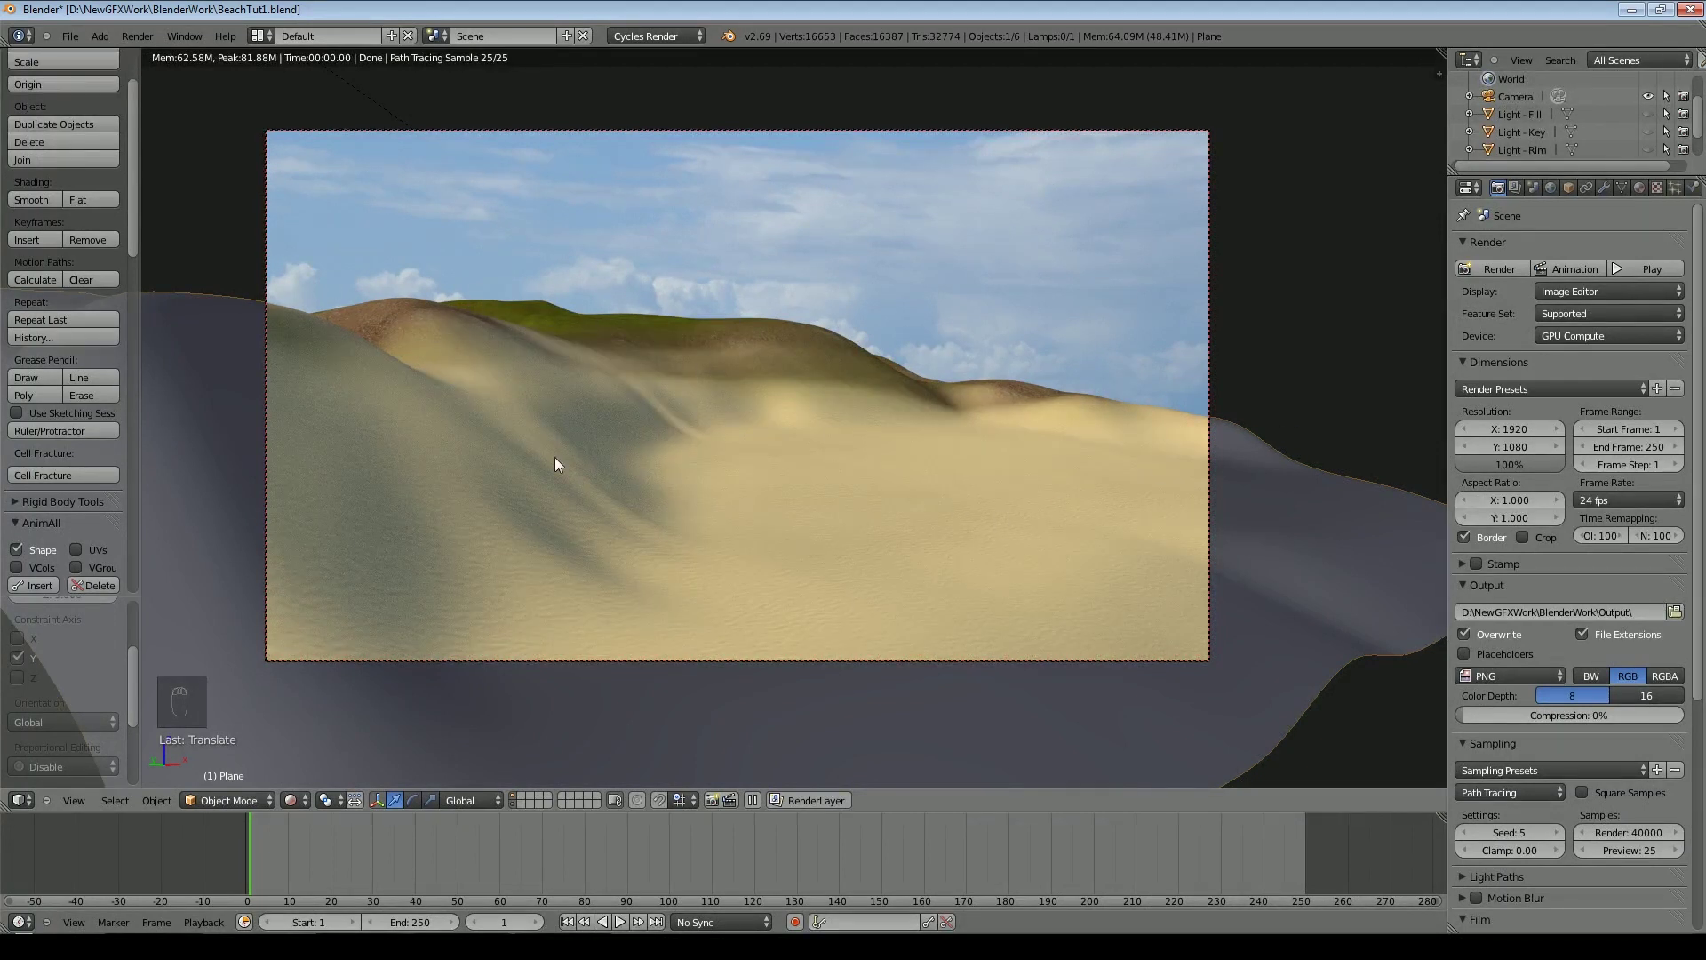
left_click(297, 800)
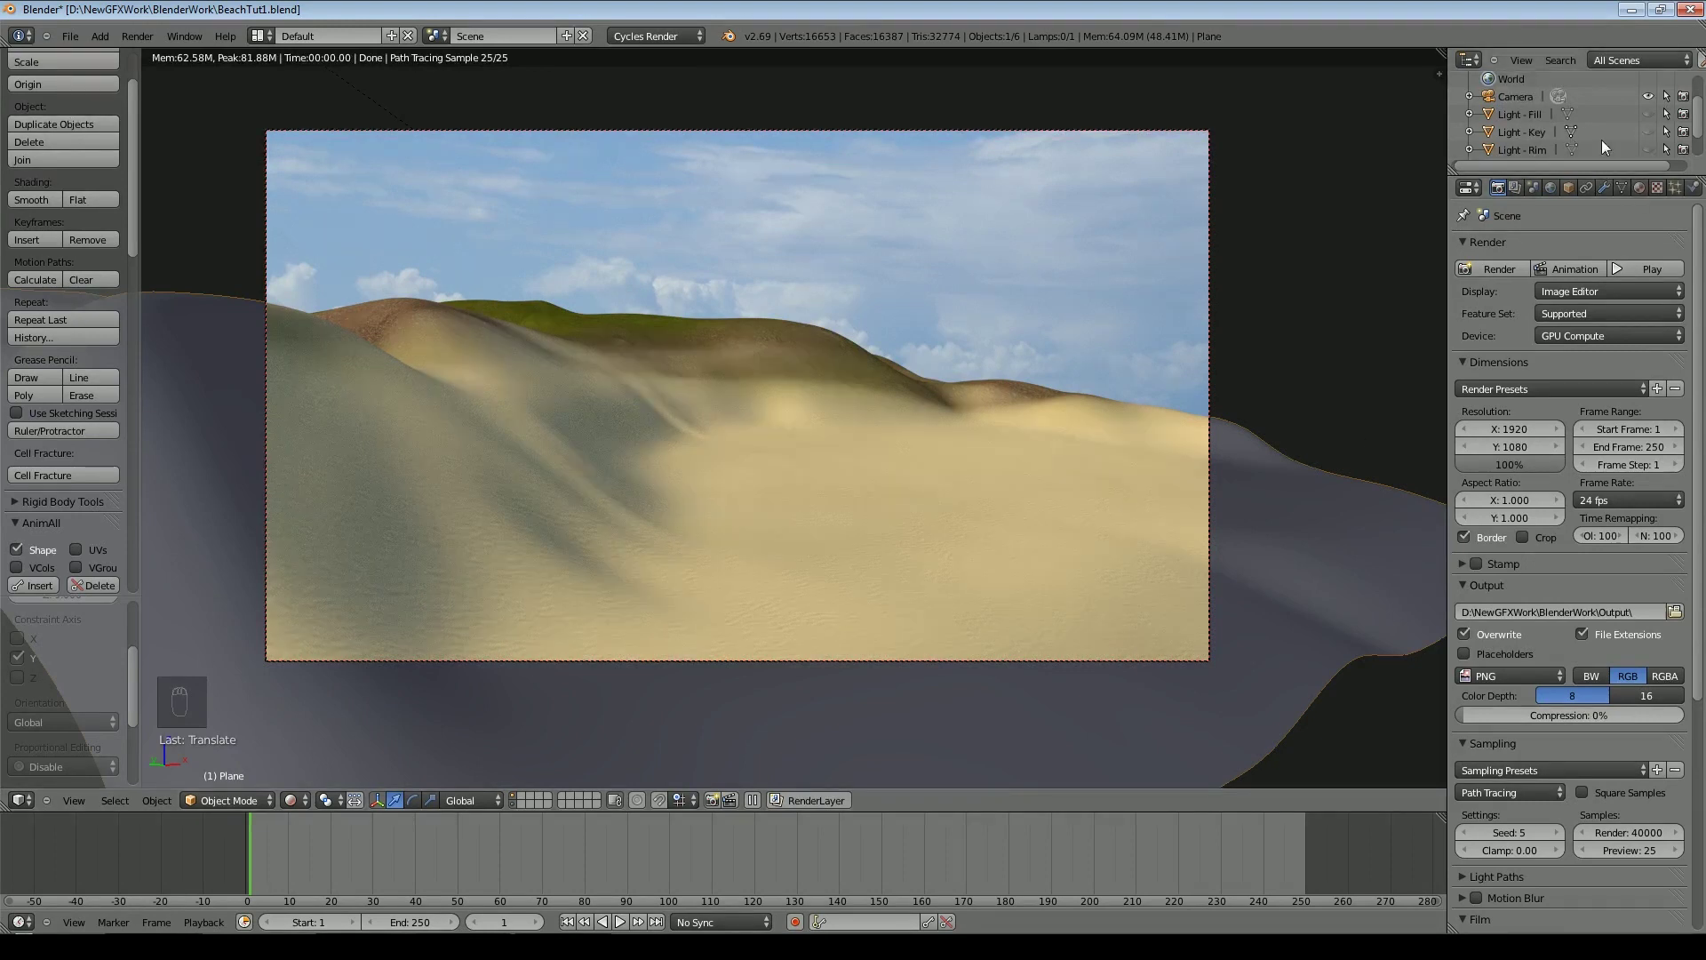
Select the sun lamp and reduce its emission strength to 0
scroll(1582, 142, "down", 2)
left_click(1510, 150)
left_click(1604, 187)
left_click_drag(1591, 493, 1528, 493)
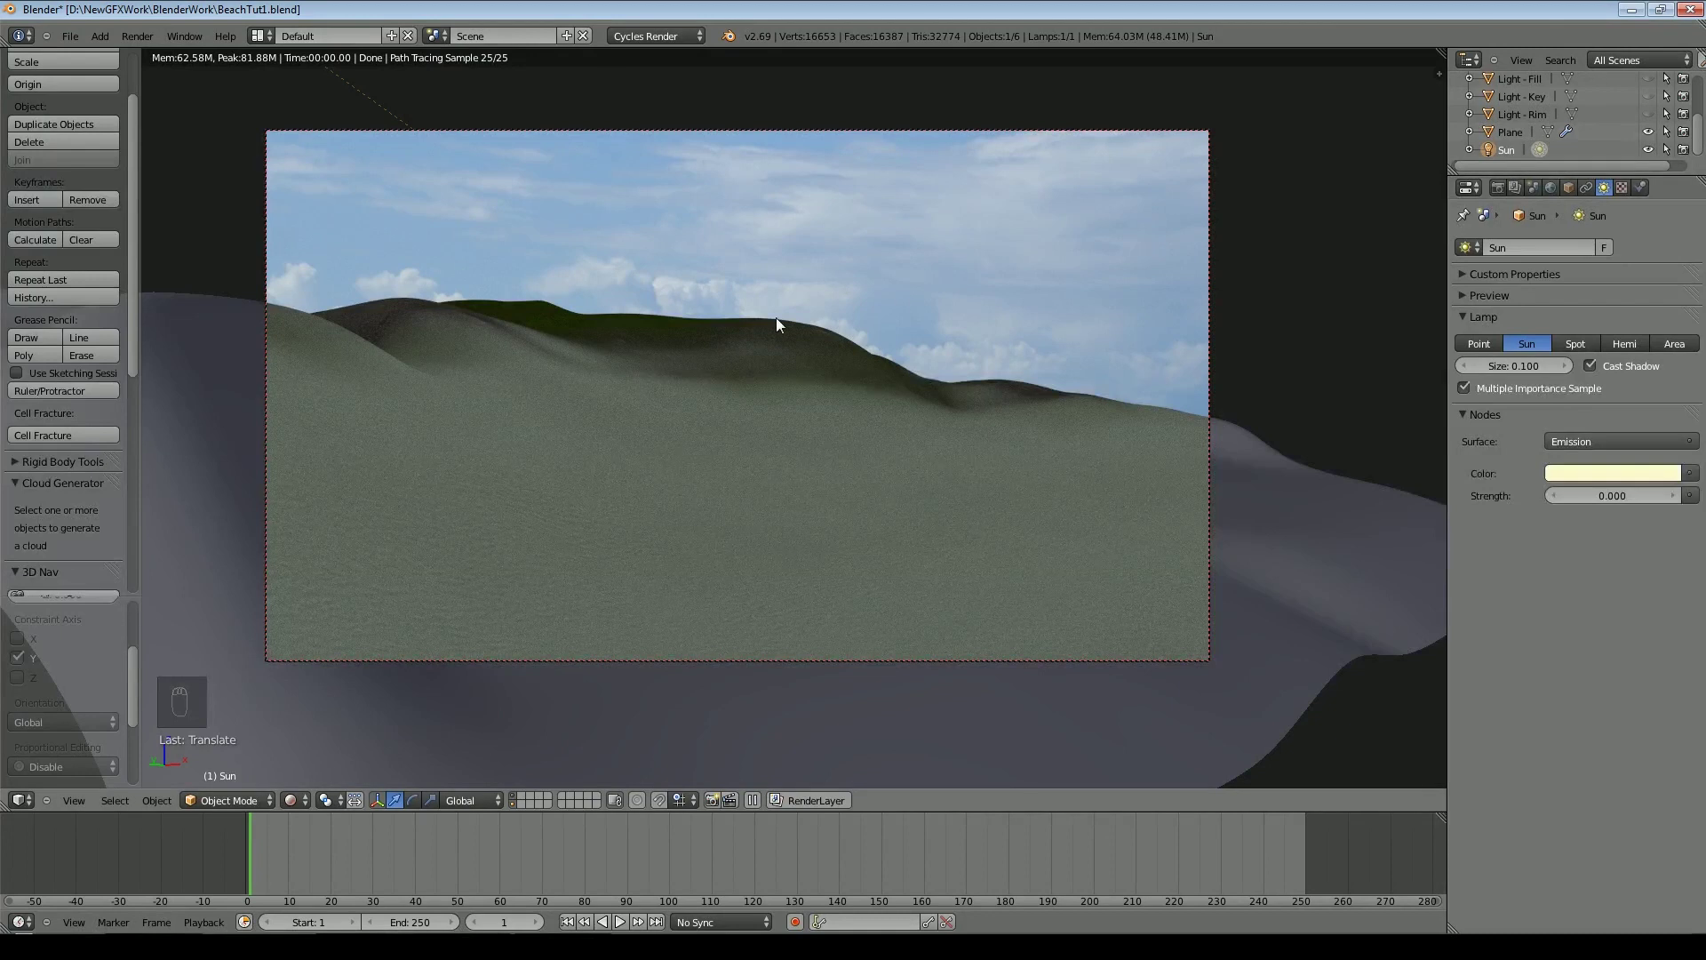
Try a world background strength of 3 and restore it to 1
left_click(1550, 187)
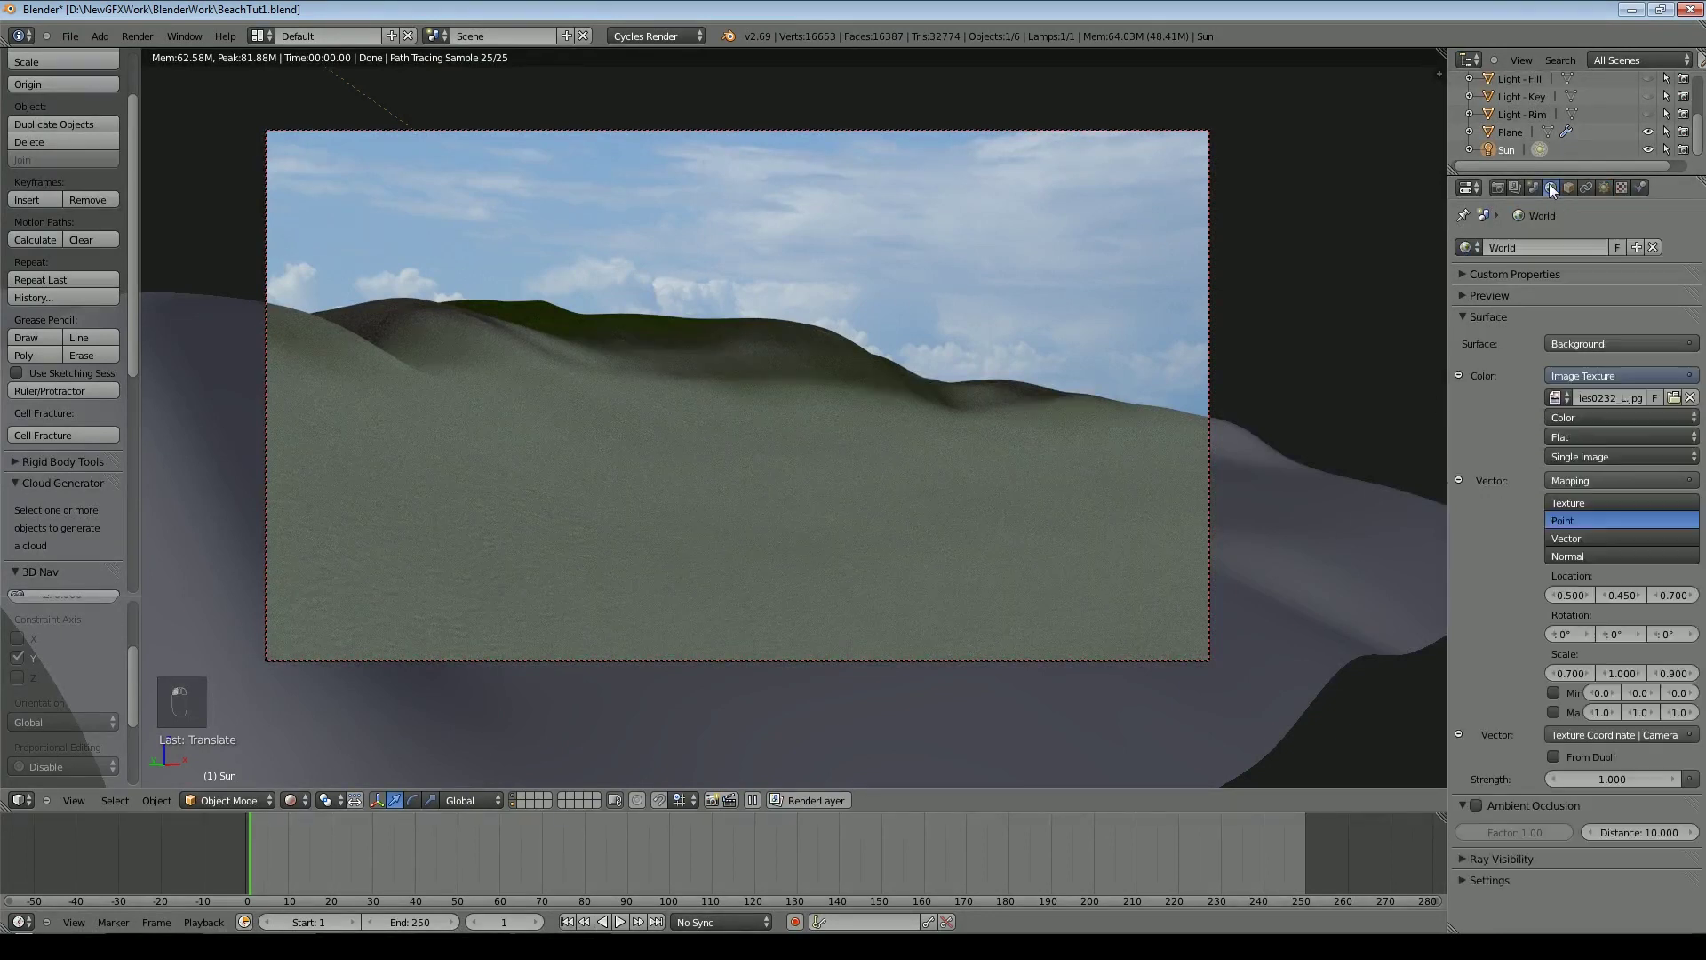
left_click(1627, 778)
type("3")
key("Return")
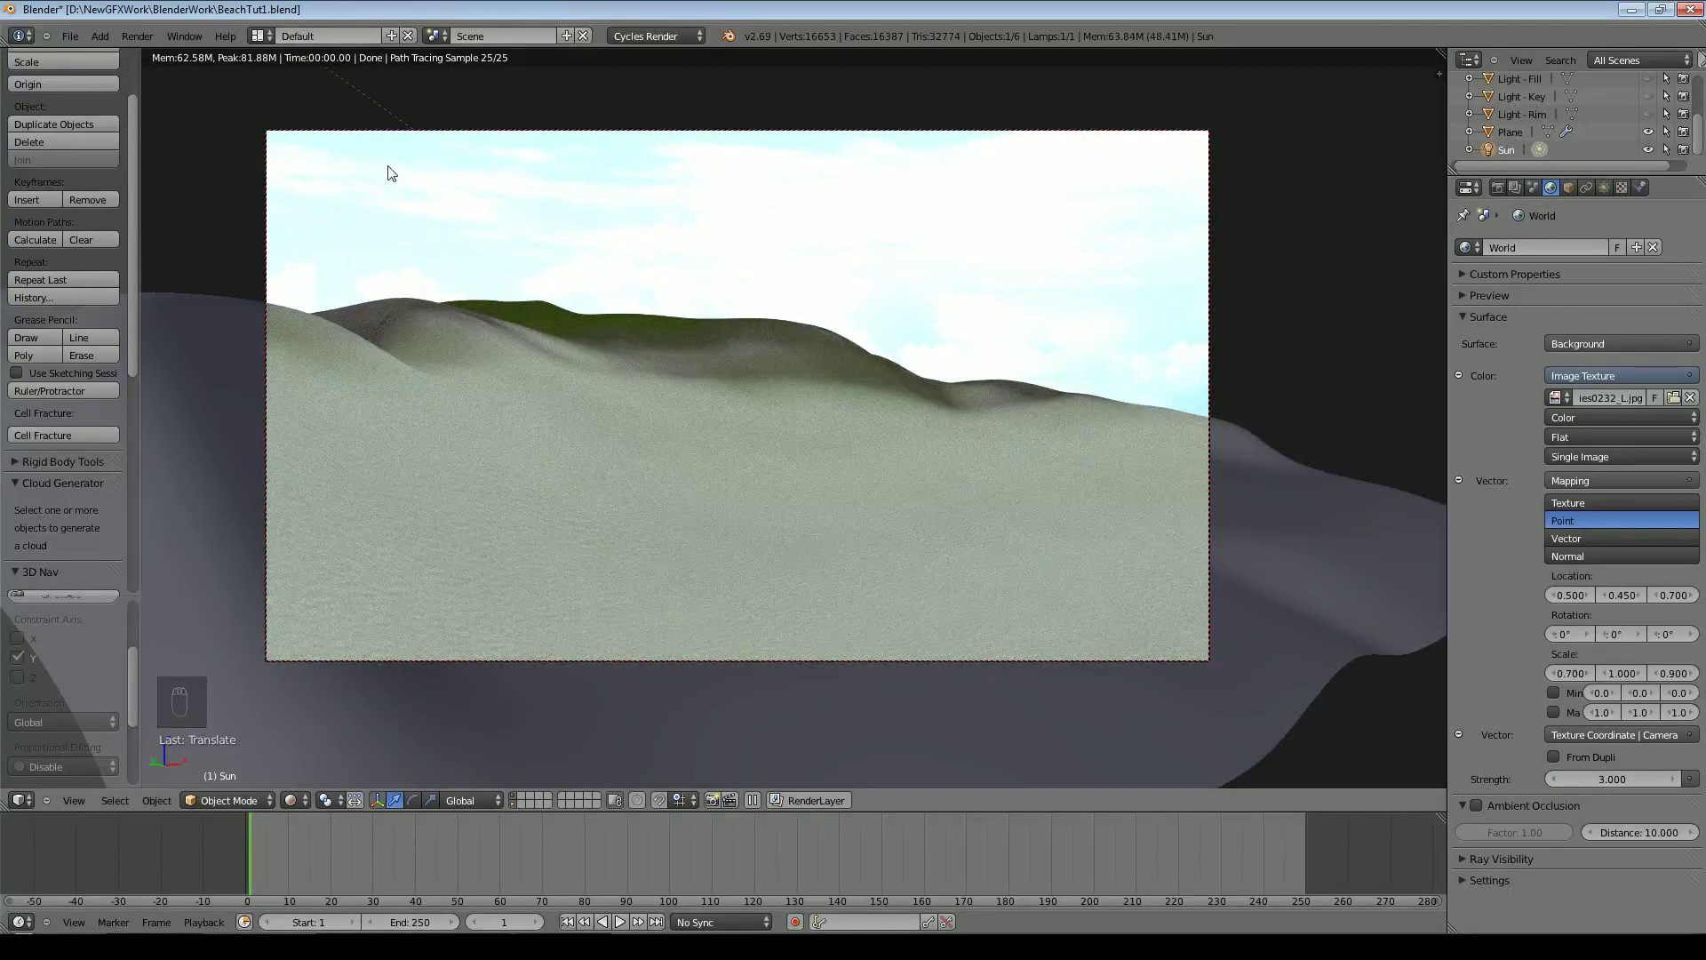
left_click(1612, 779)
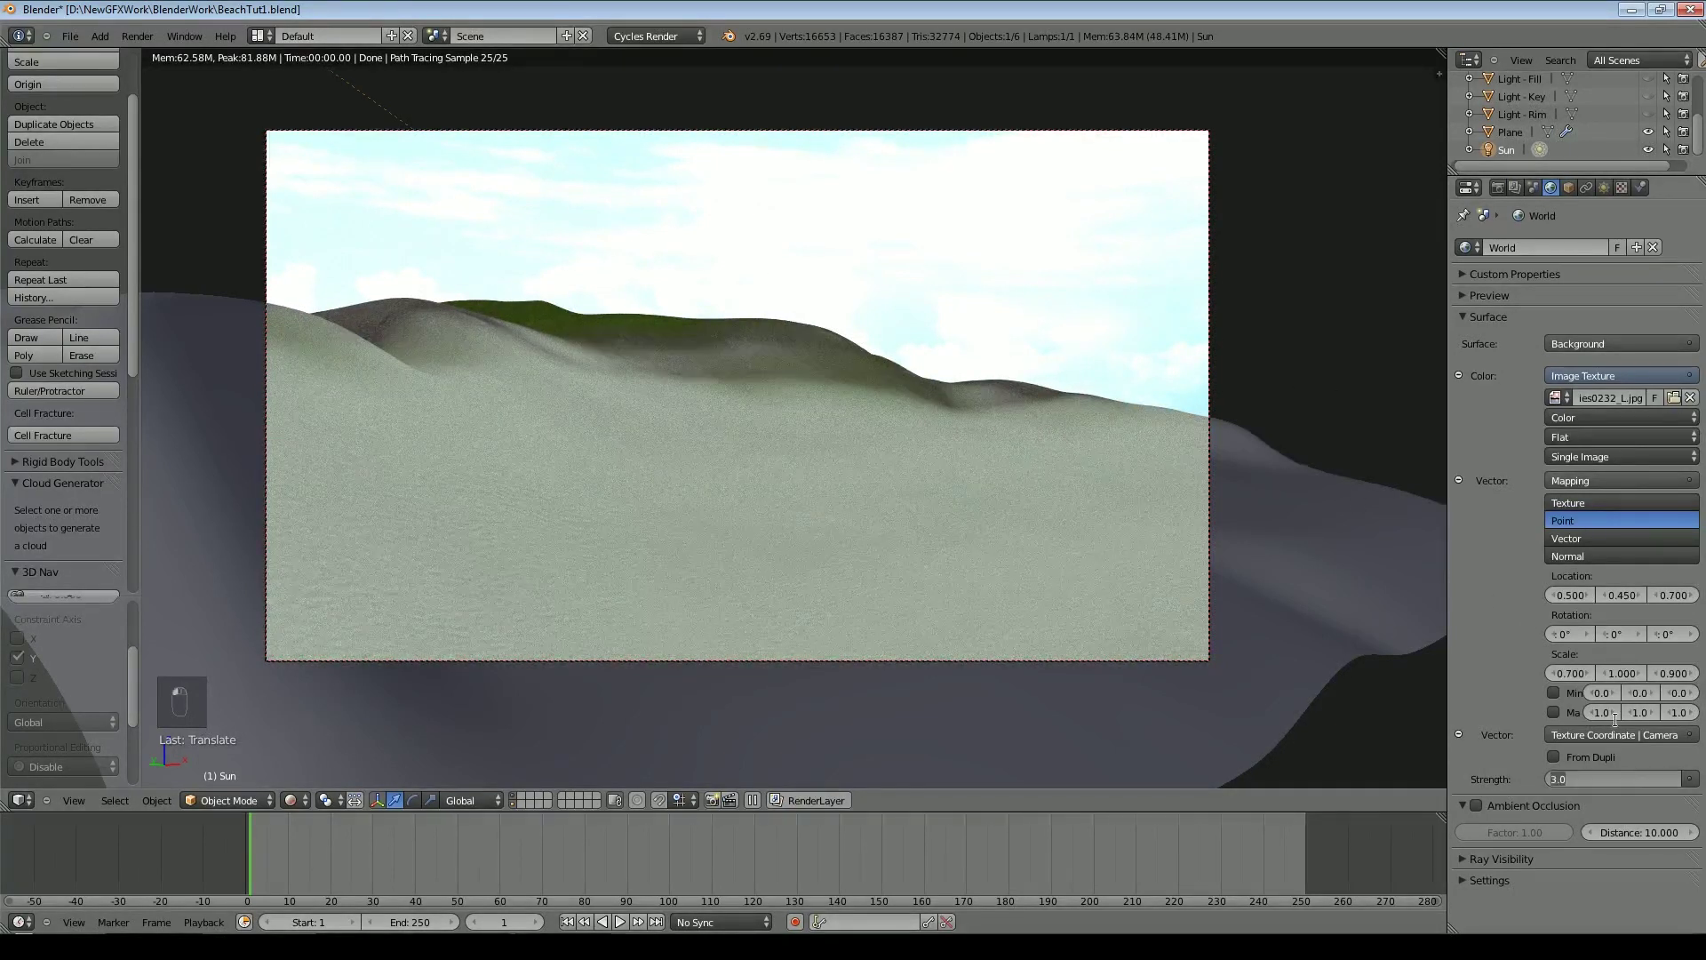
type("1")
key("Return")
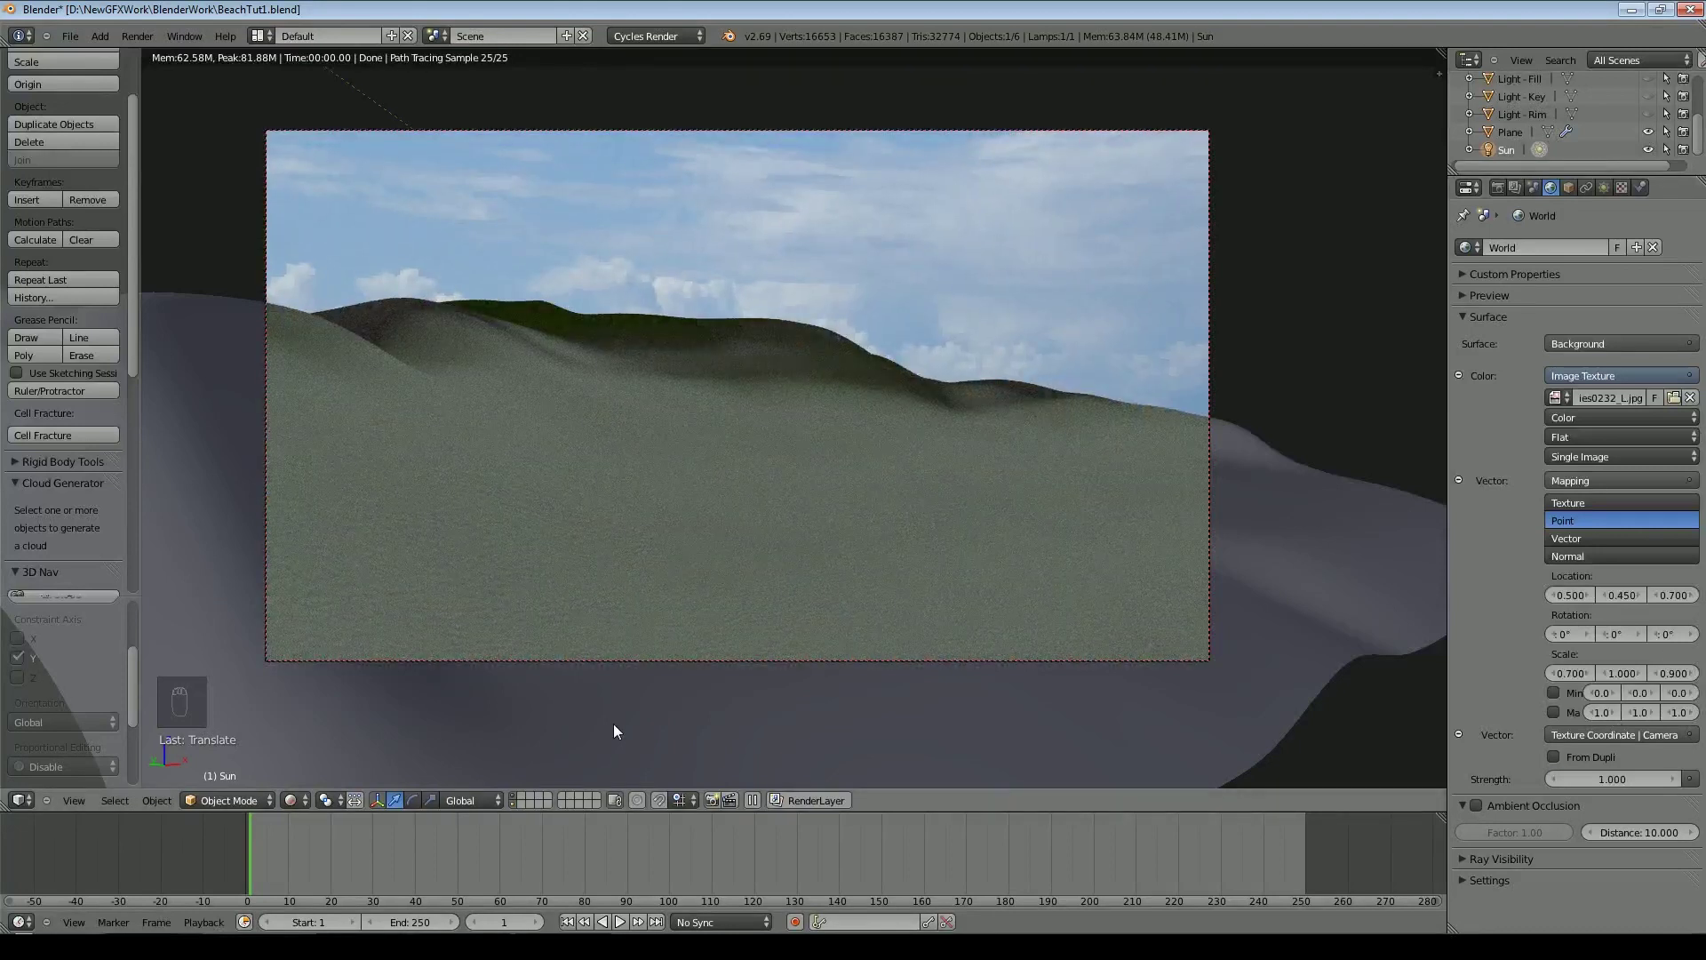
Raise the sun lamp's emission strength, trying 7 and settling on 6
left_click(1606, 190)
left_click(1611, 496)
type("7")
key("Return")
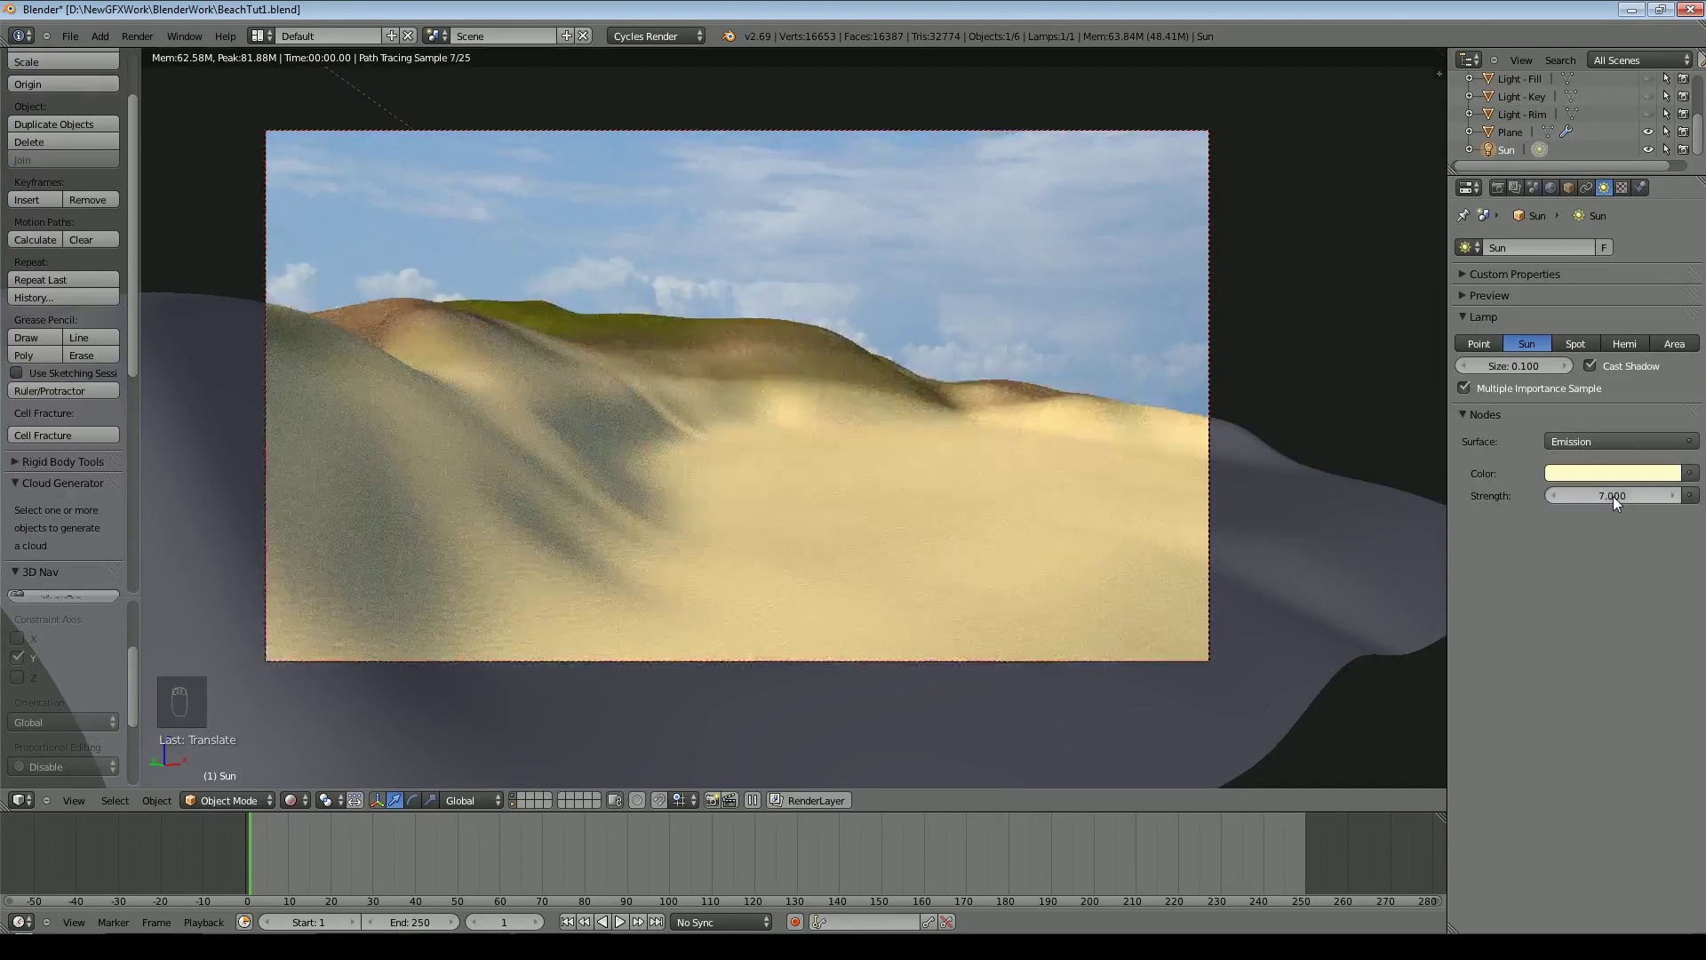
left_click(1618, 498)
type("6")
key("Return")
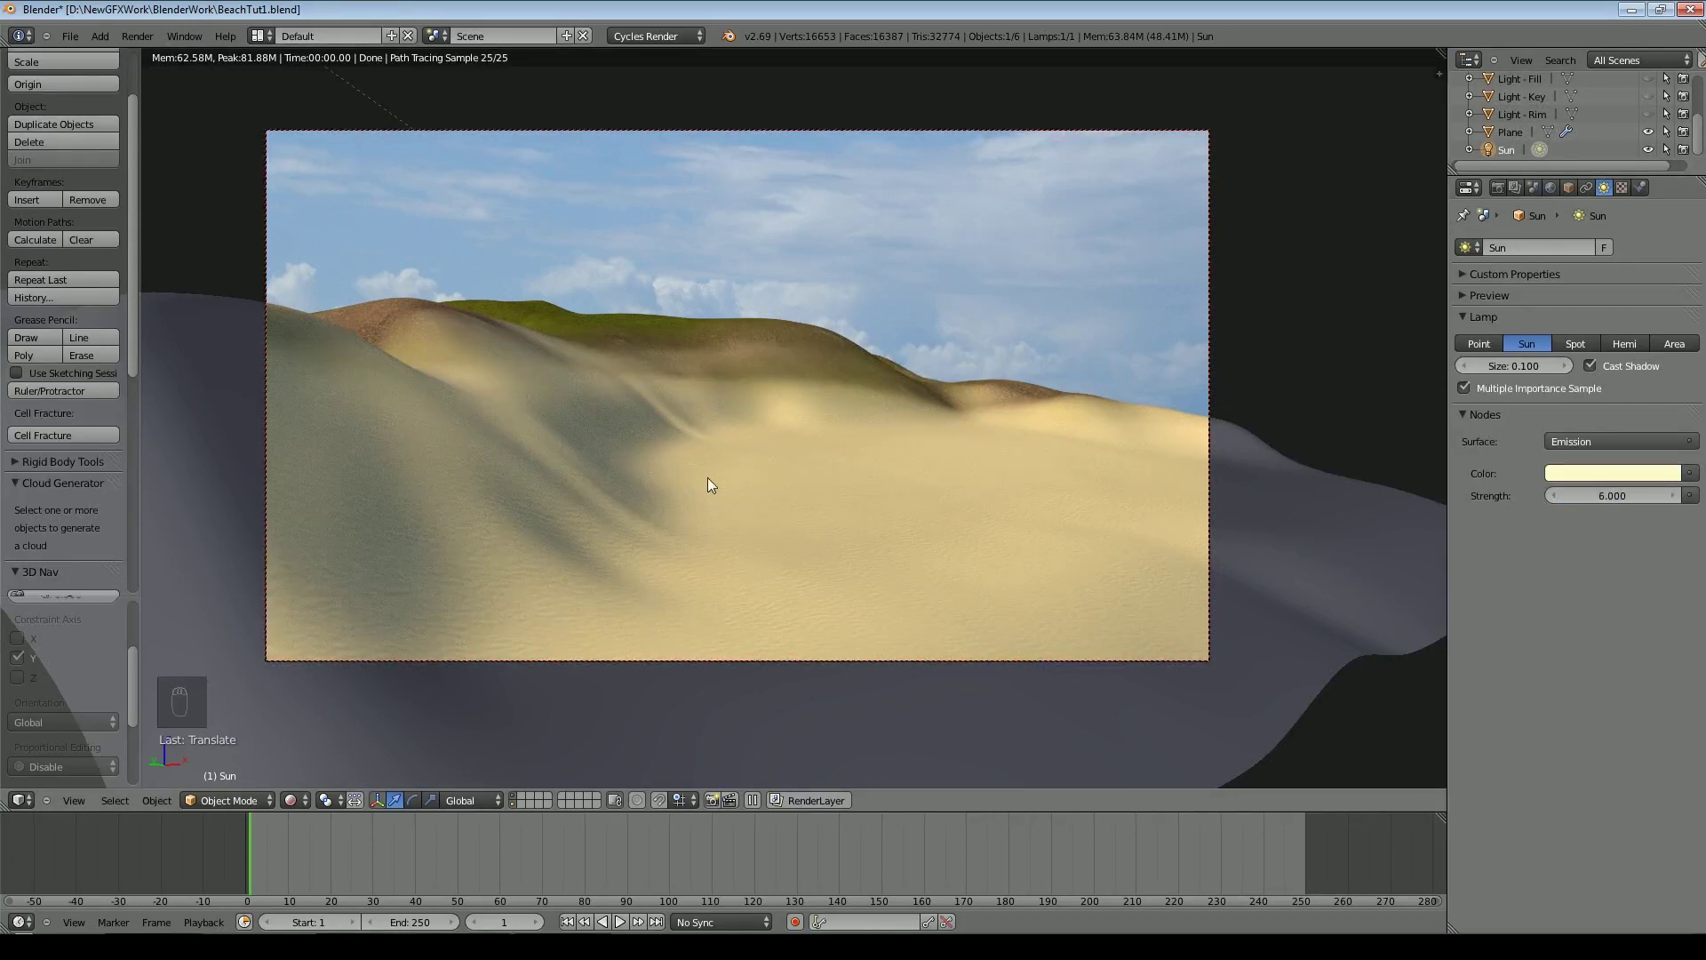
Add a cube to the scene and switch the viewport to Solid shading
left_click(99, 35)
mouse_move(115, 53)
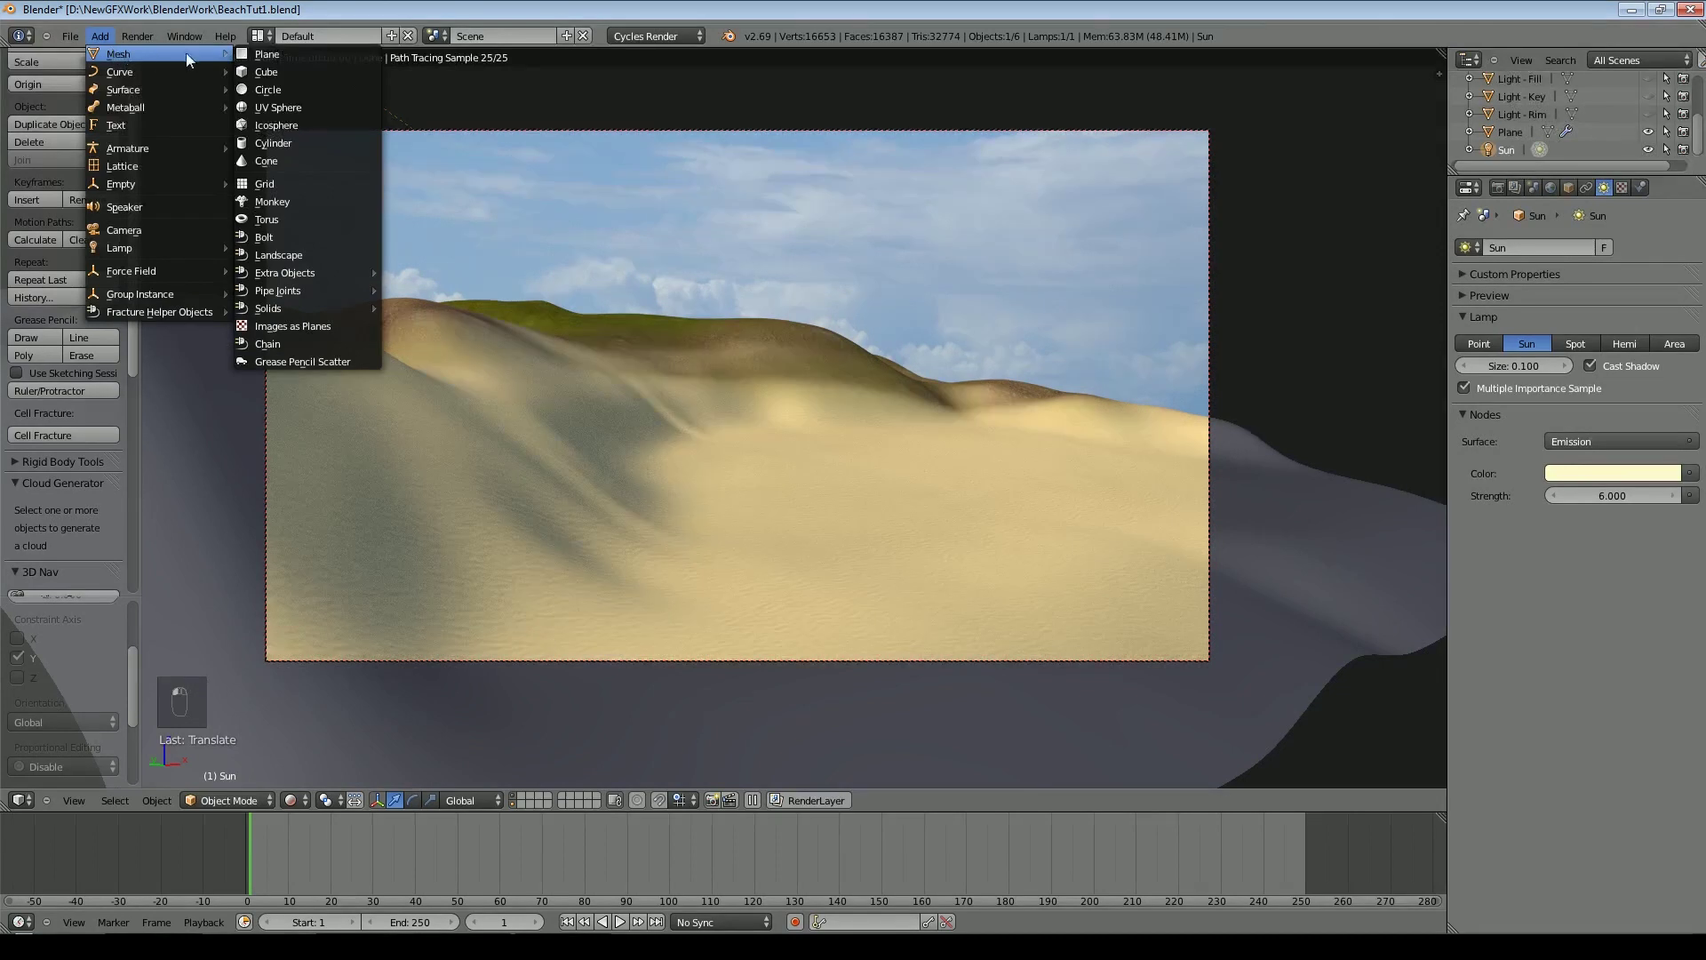
left_click(265, 72)
left_click(295, 800)
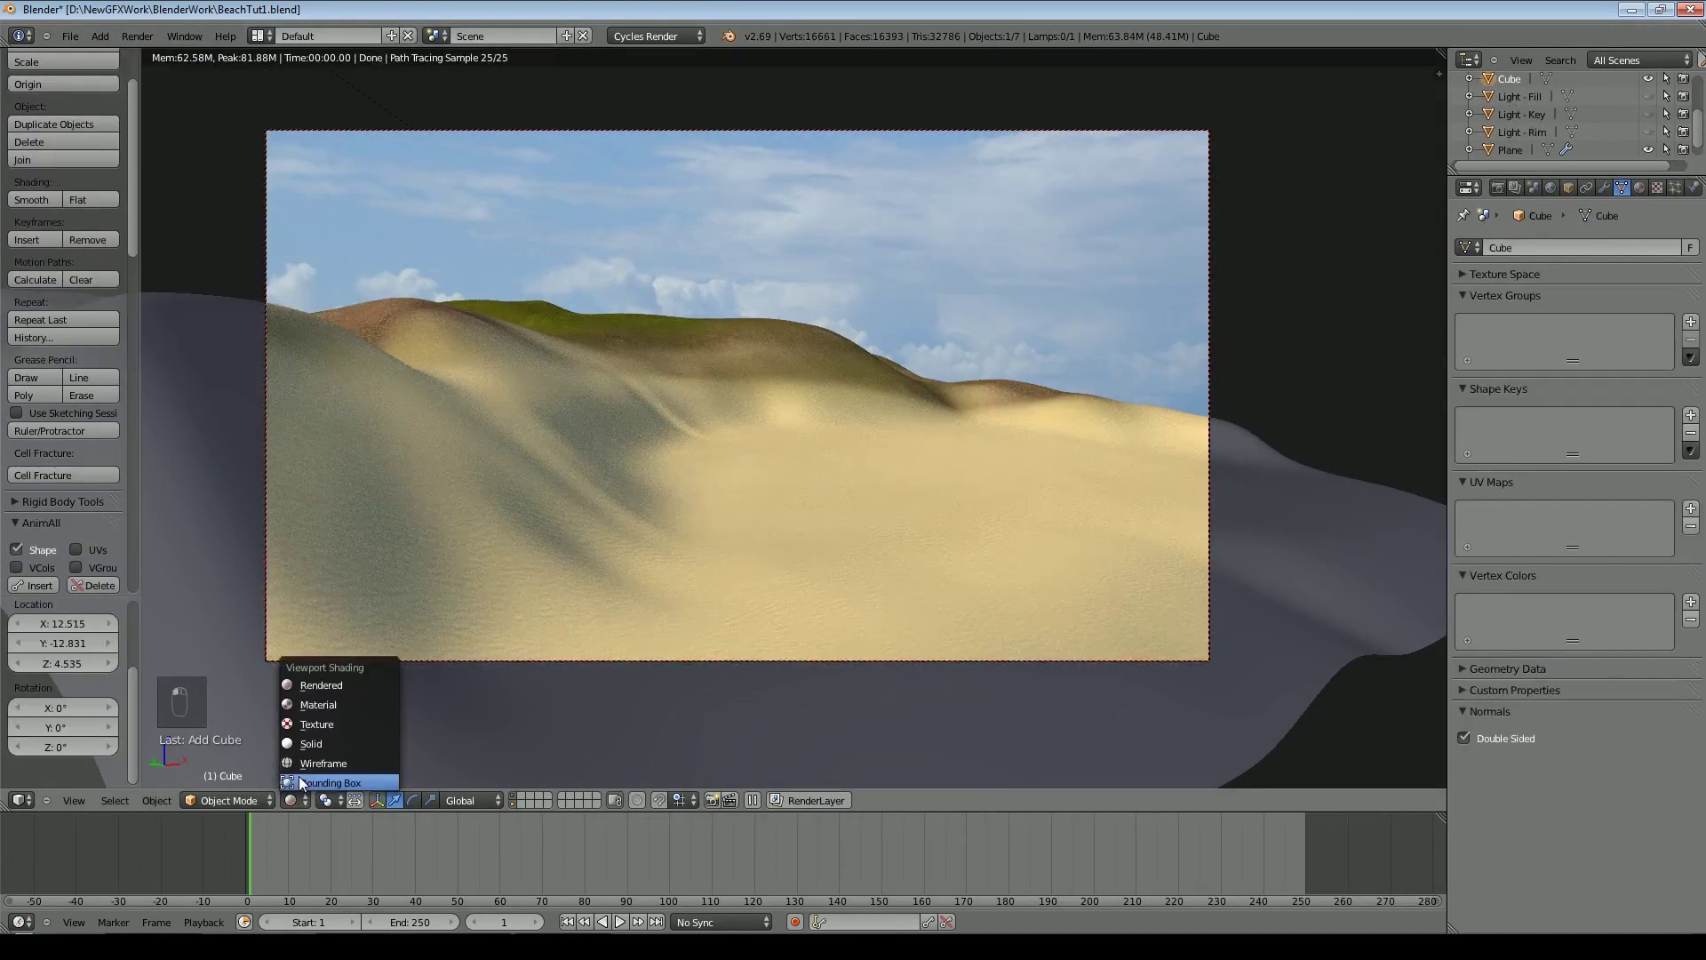
left_click(319, 744)
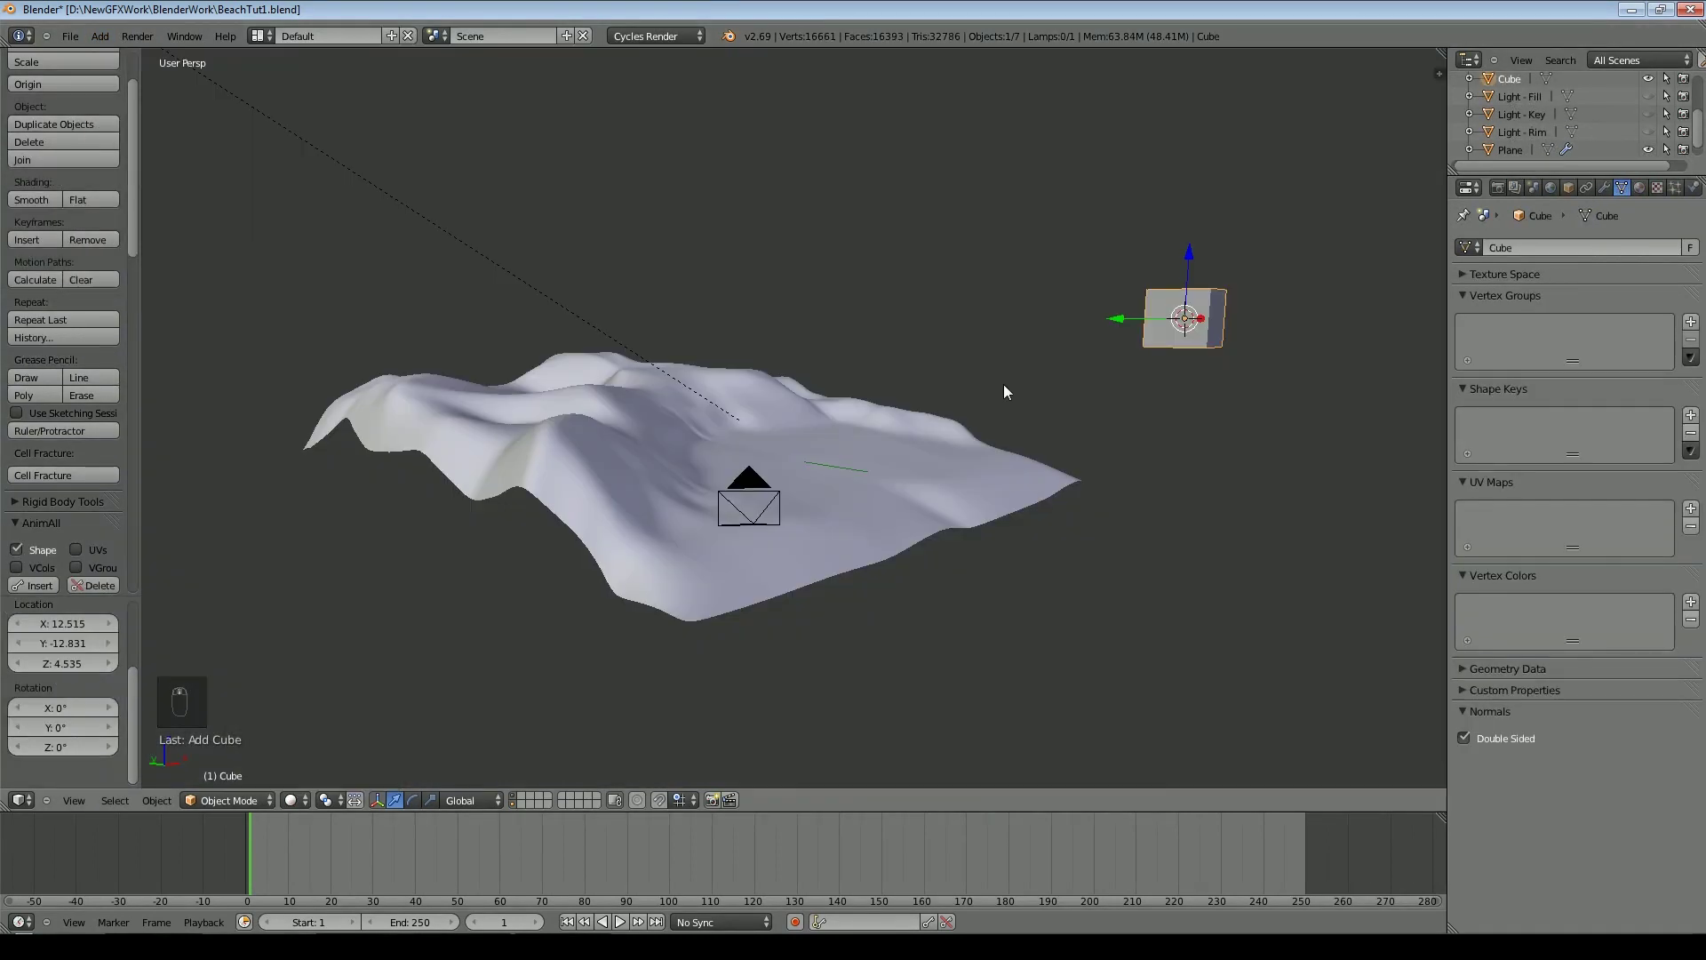
In top view, move the cube onto the flat sand and scale it to about 0.44 without changing its height
key("KP_7")
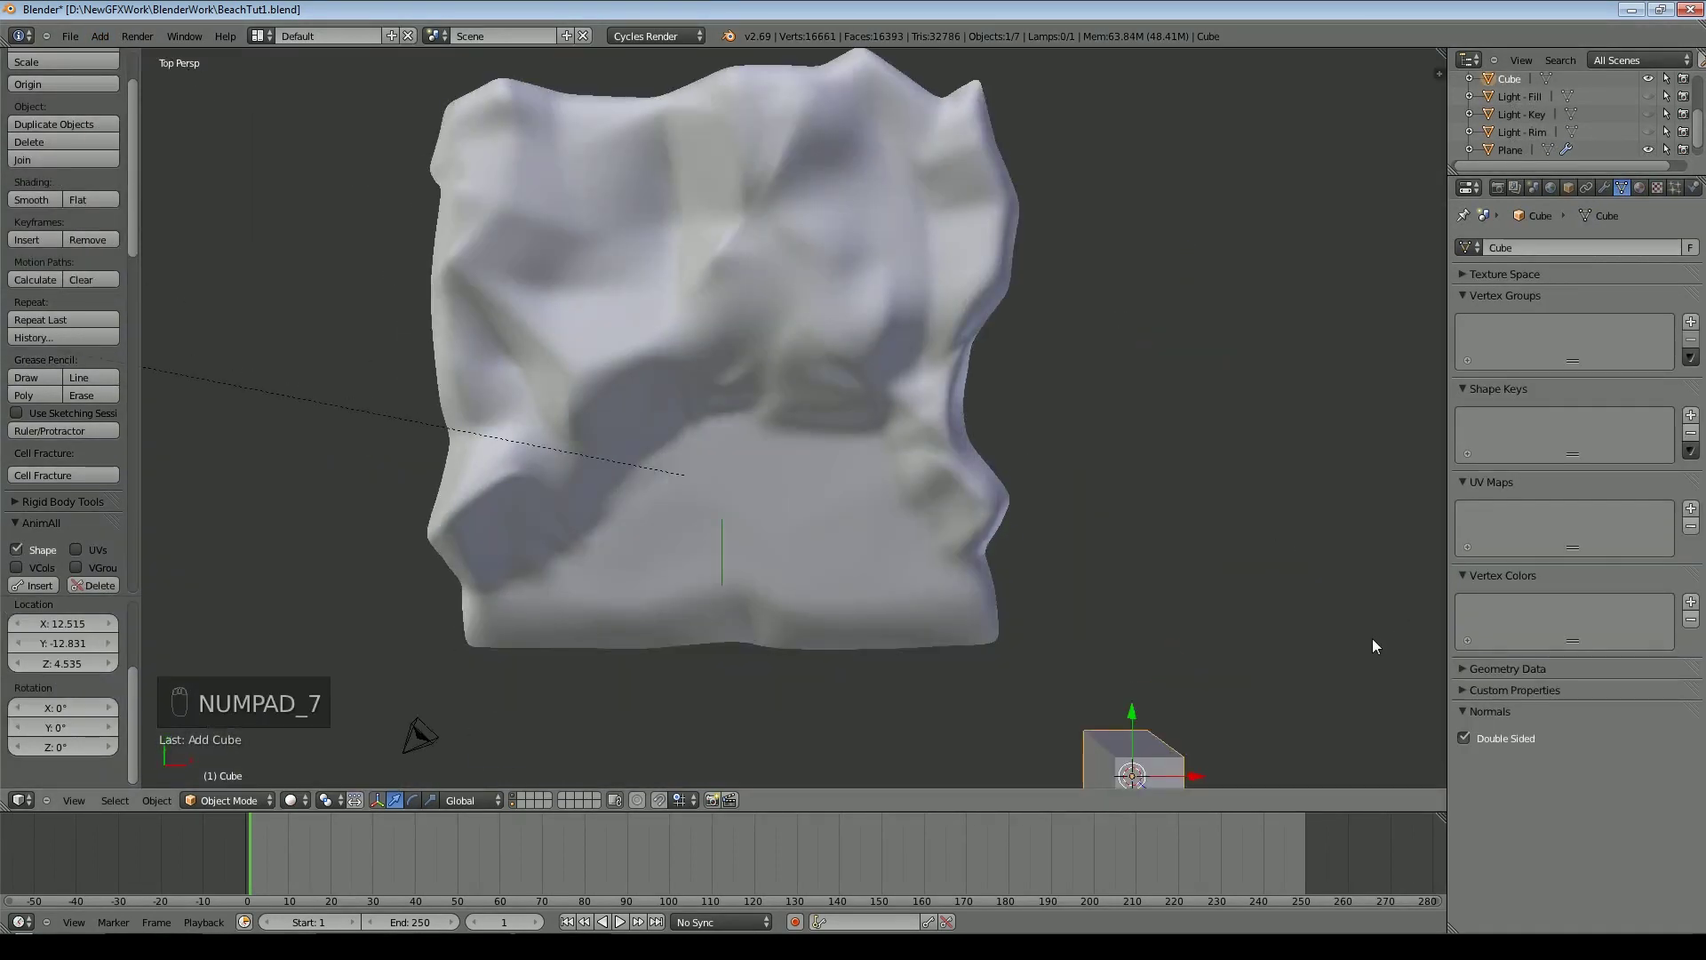
key("g")
left_click(958, 368)
key("s")
key("shift+z")
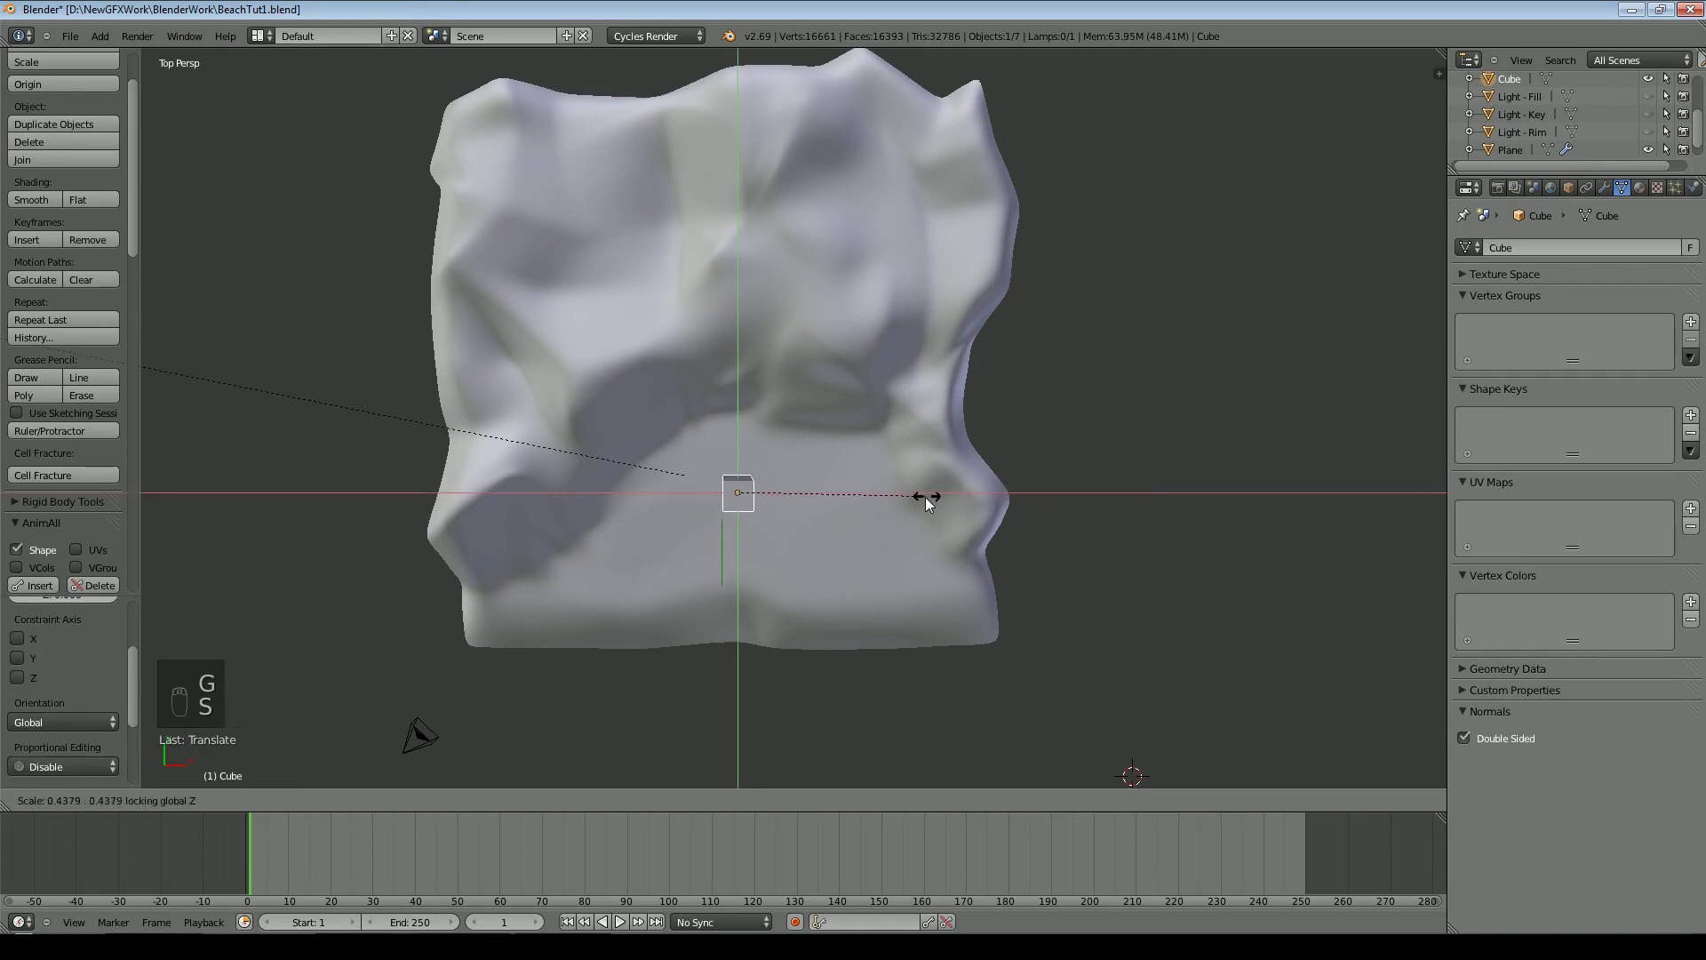
left_click(925, 498)
Position the cube on the beach through the camera view and return the viewport to Rendered shading
key("KP_0")
left_click_drag(876, 85, 902, 312)
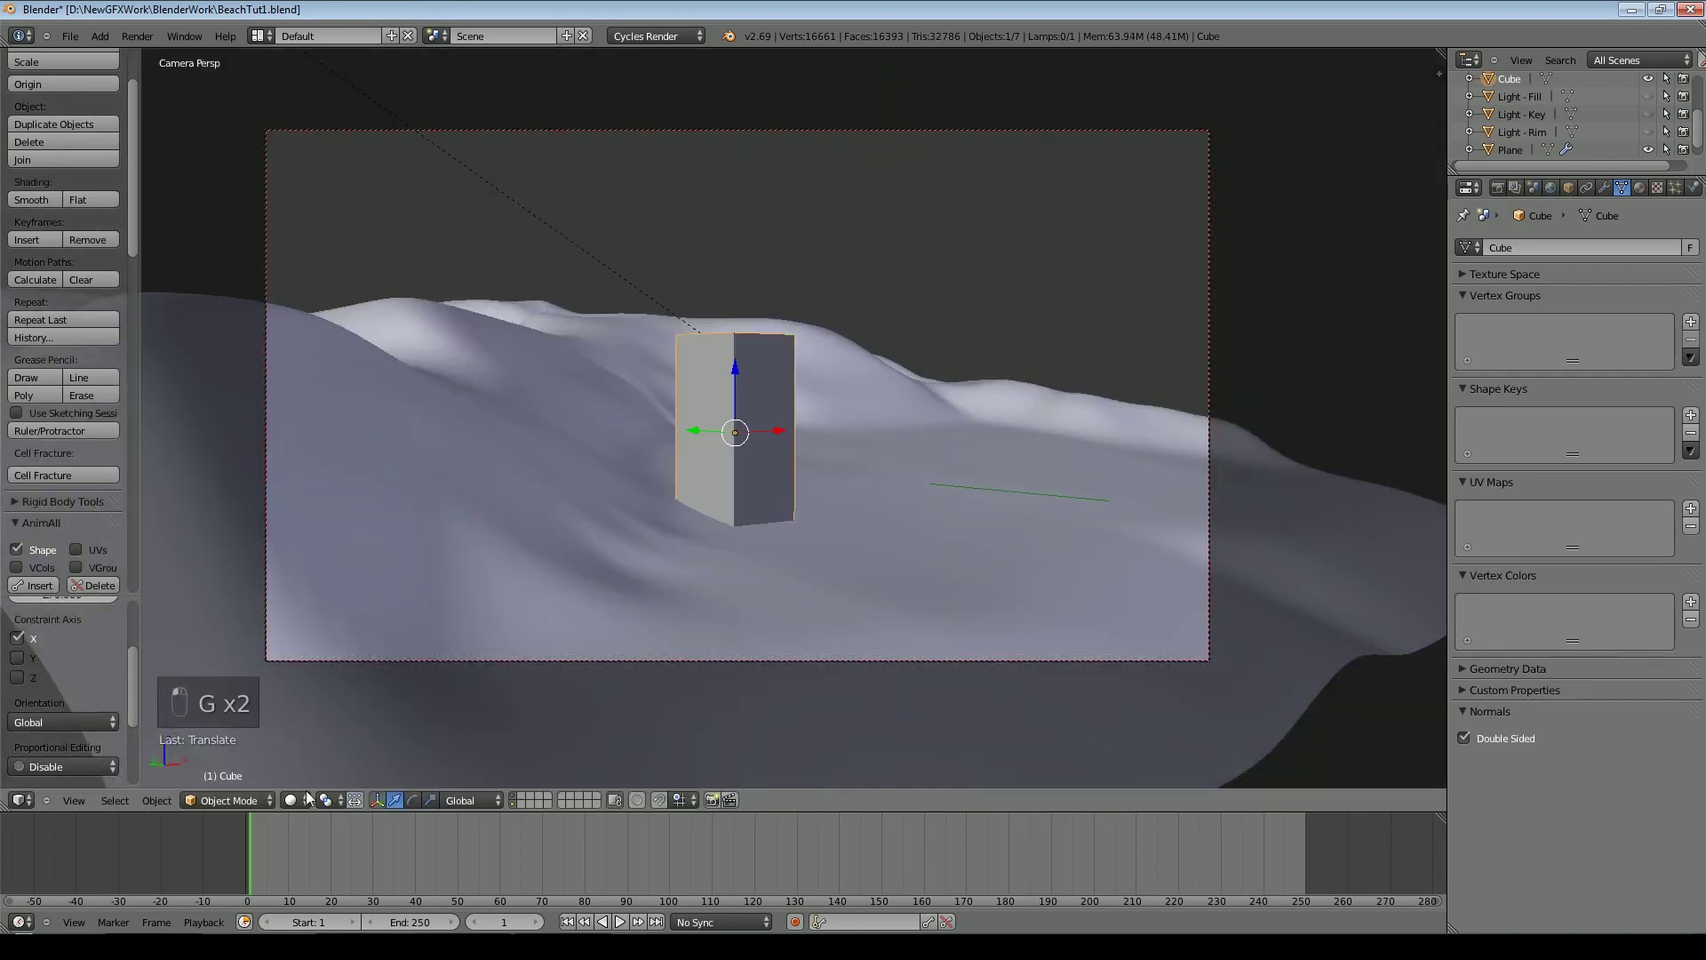
left_click(307, 797)
left_click(311, 692)
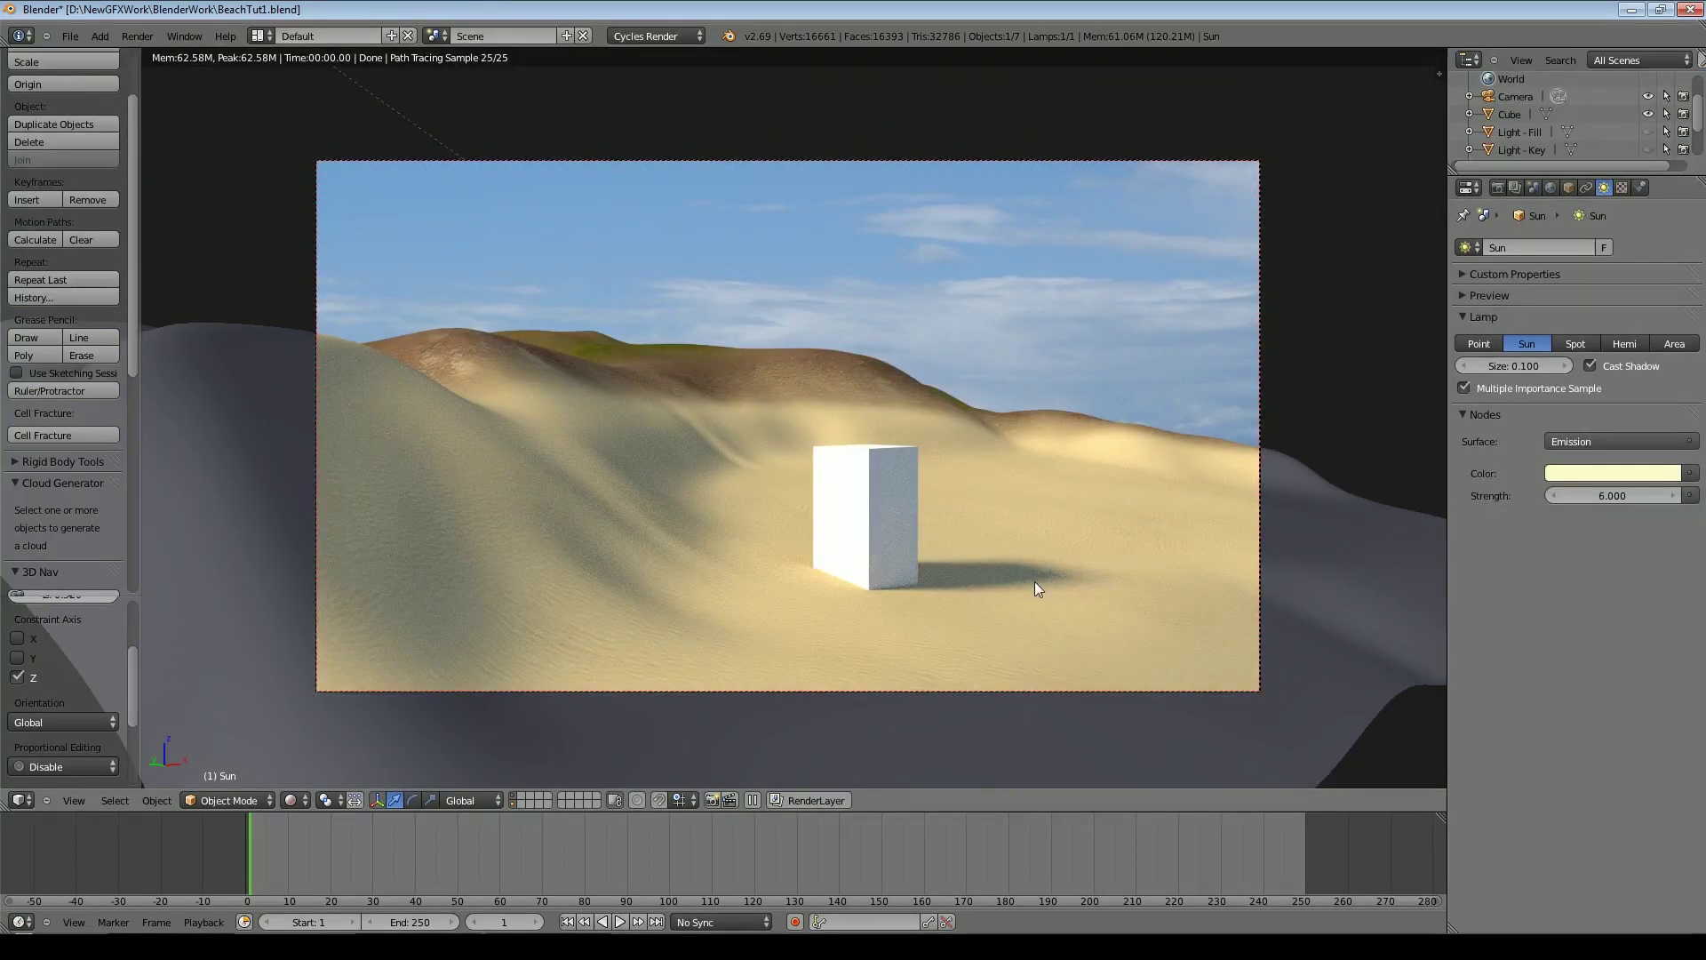
Try a sun lamp size of 0.01 for the cube's shadow and restore the size to 0.1
left_click(1523, 366)
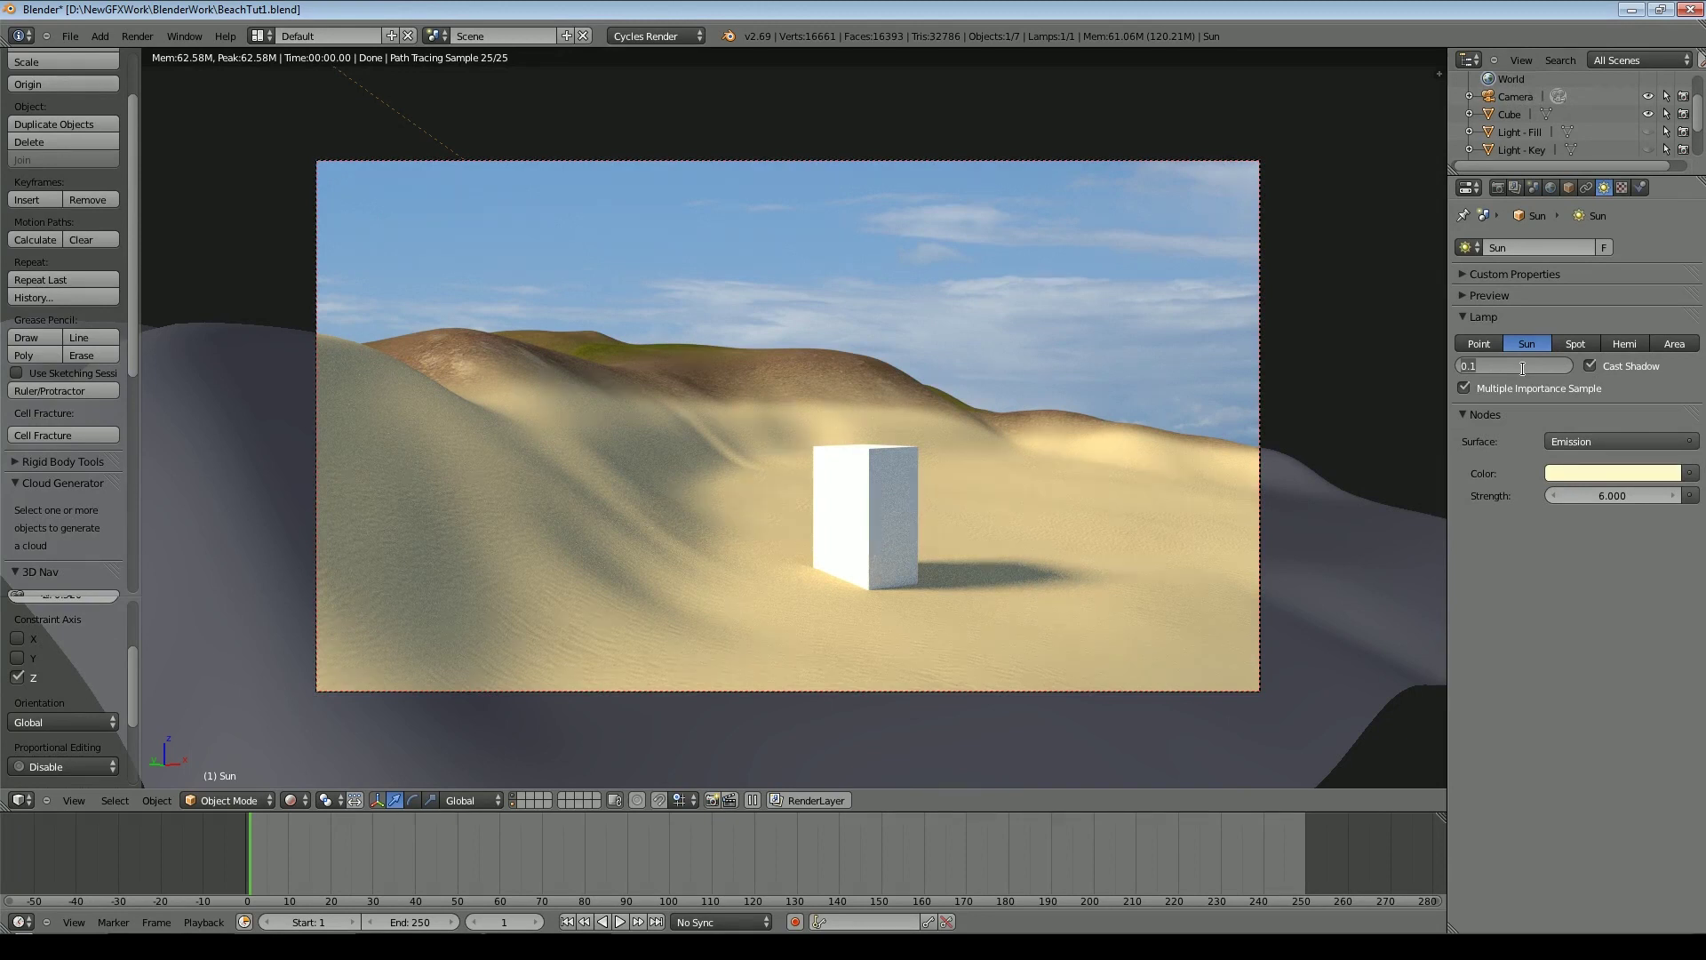
type("0.01")
key("Return")
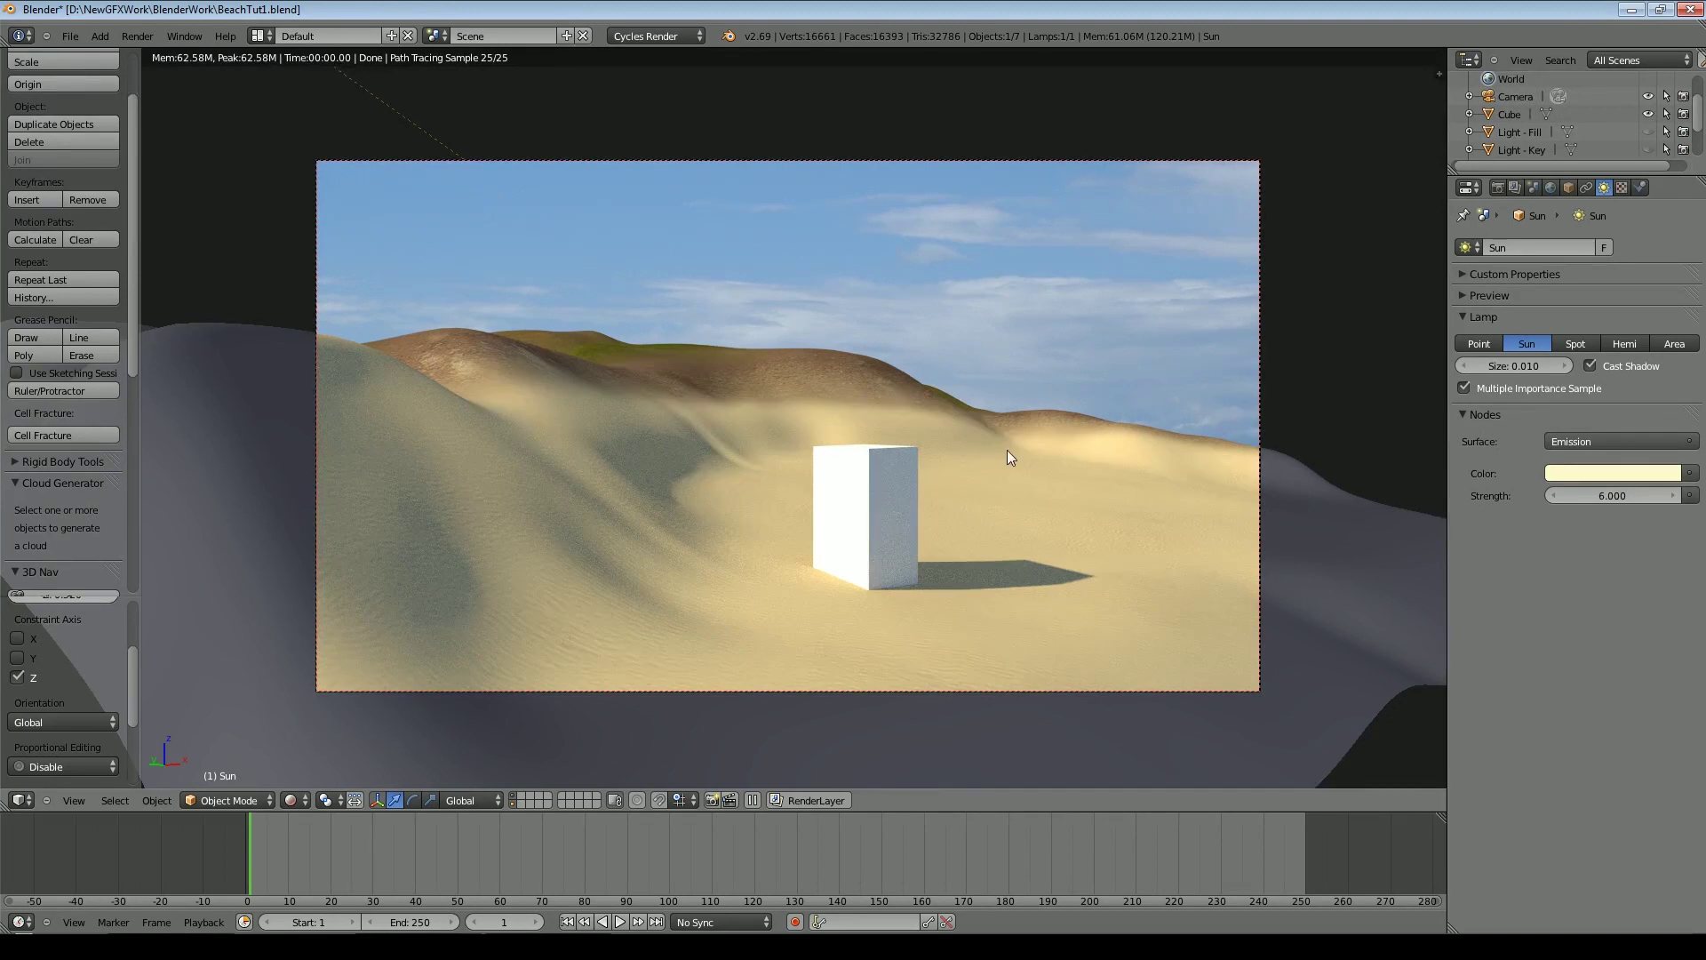
left_click(1518, 365)
type(".1")
key("Return")
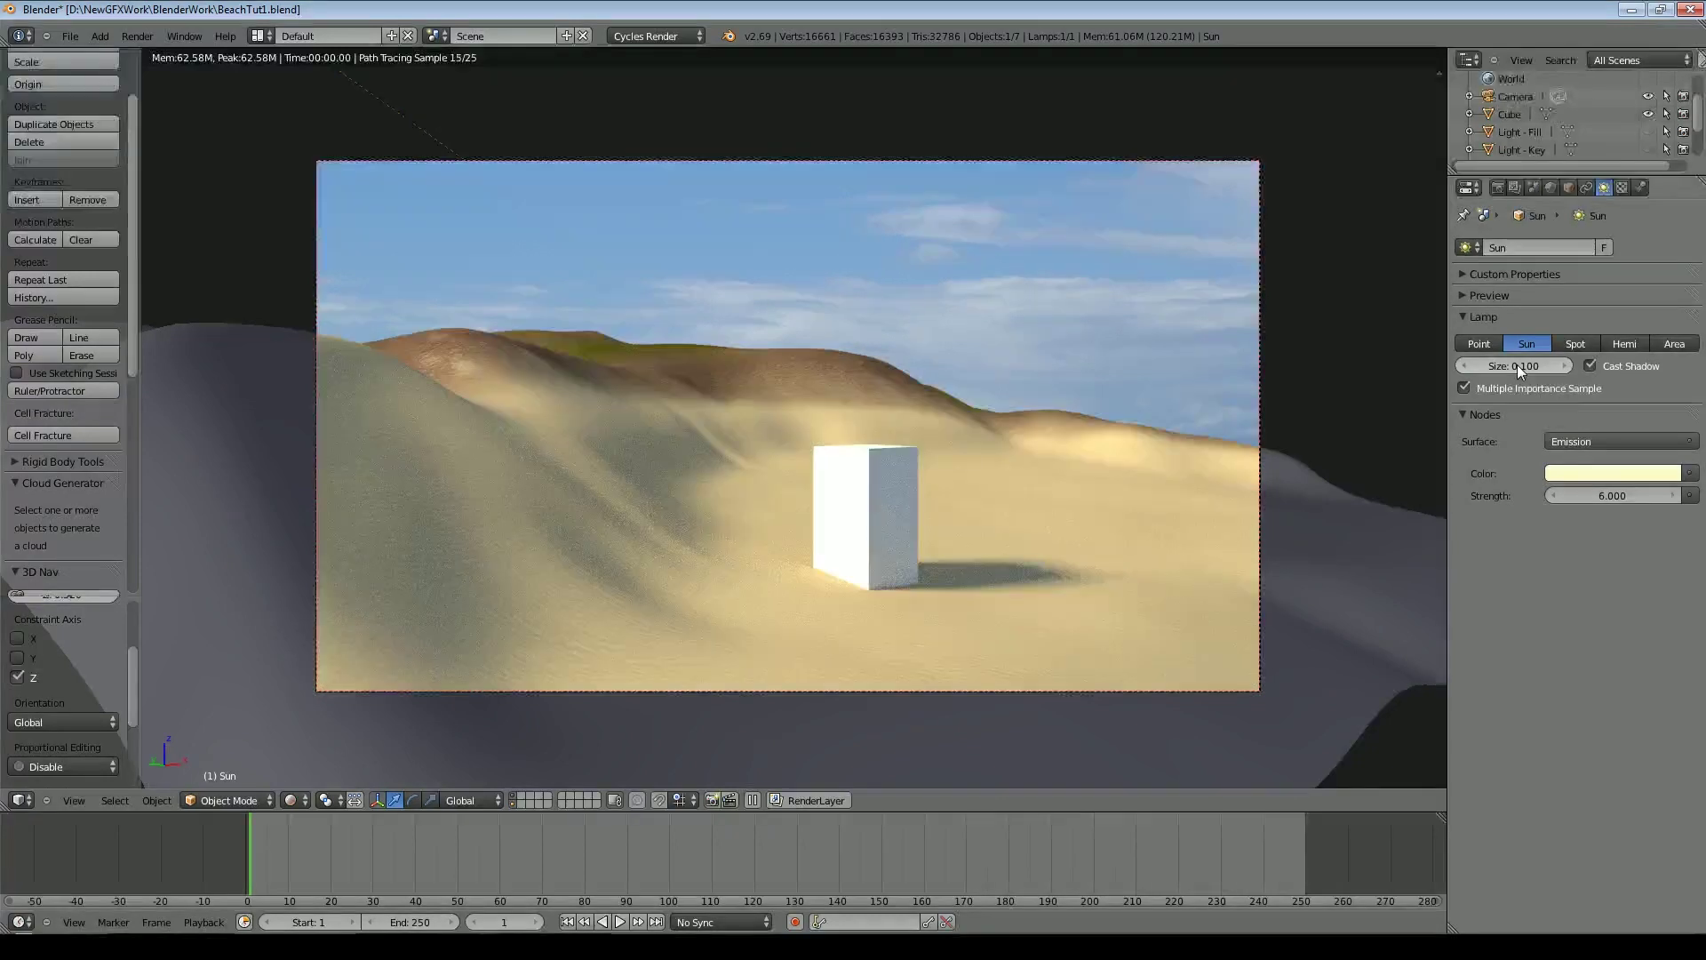
Set the sun lamp's size to 0.05 to sharpen the shadows
left_click(1517, 364)
type(".05")
key("Return")
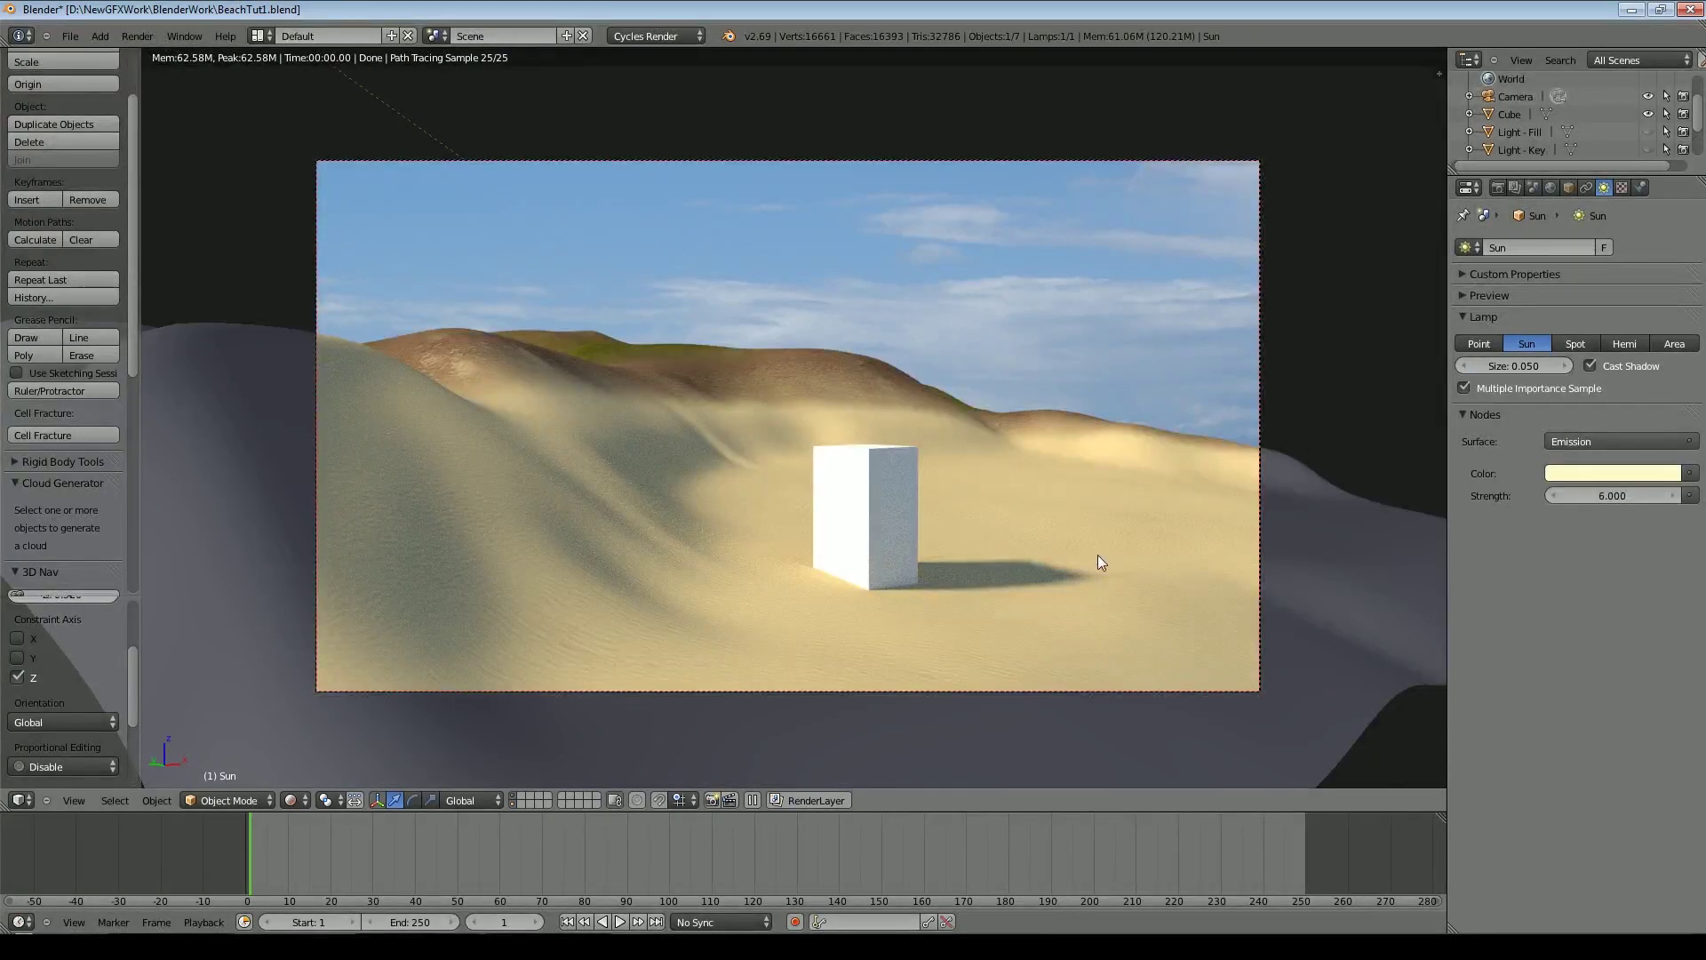
Move the test cube onto the slope of the large near dune to check how its shadow falls
right_click(891, 539)
key("g")
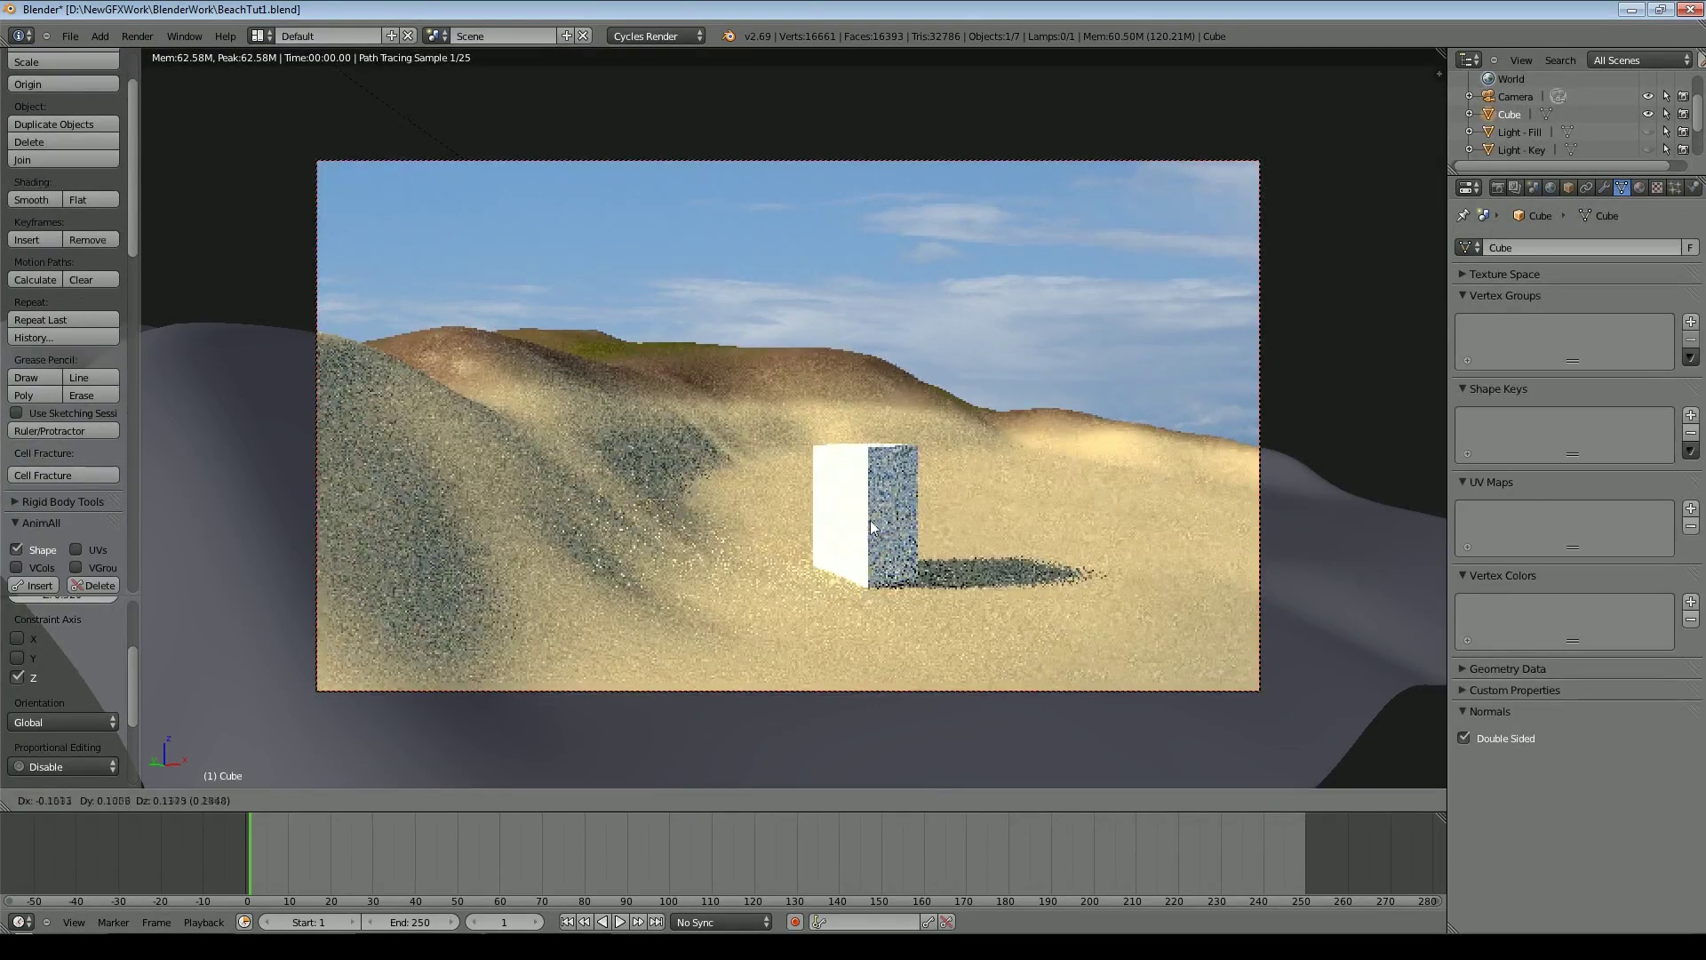
left_click(606, 483)
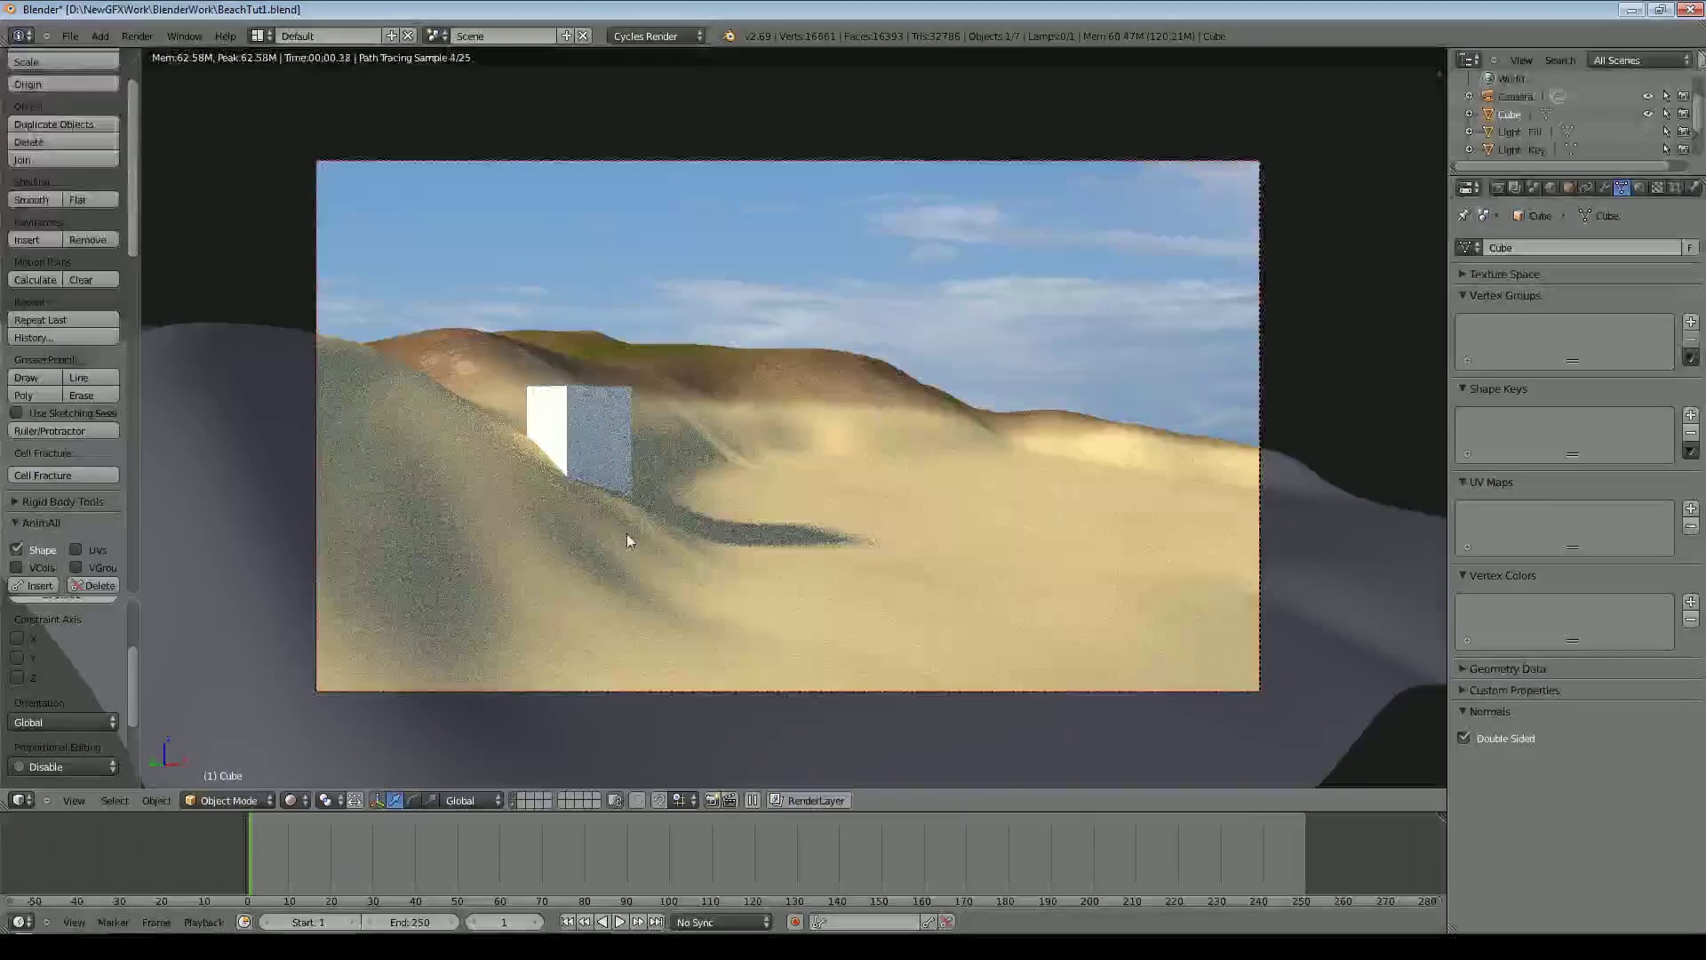
right_click(603, 422)
key("g")
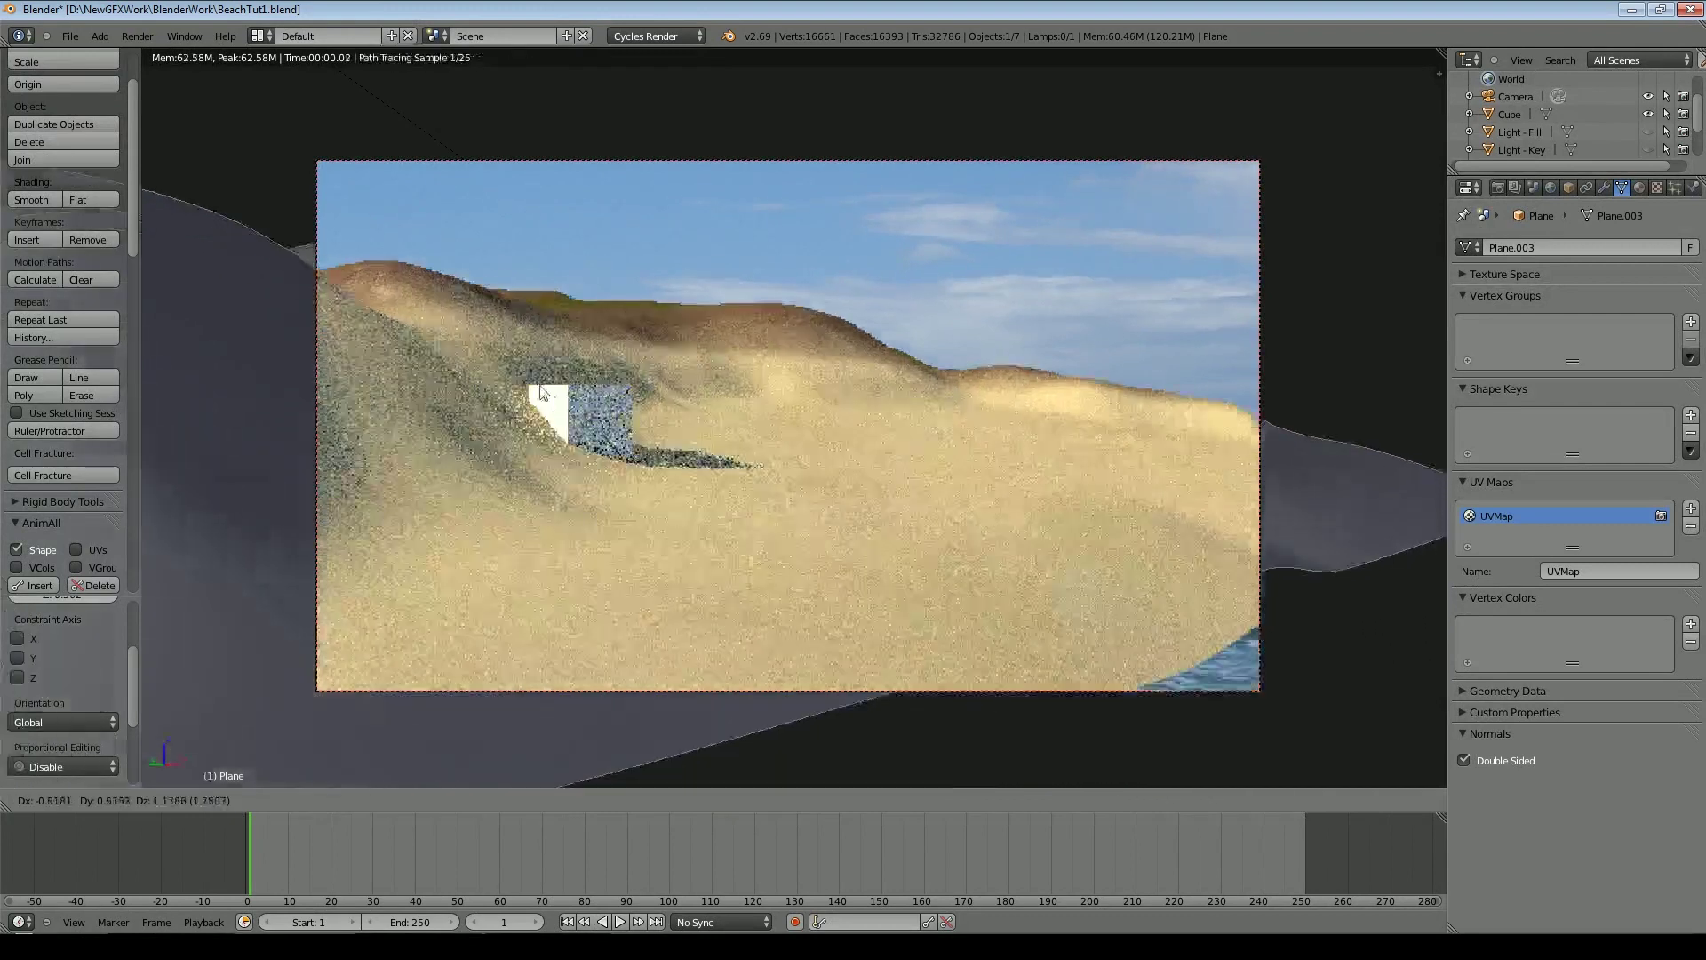
right_click(581, 406)
right_click(584, 411)
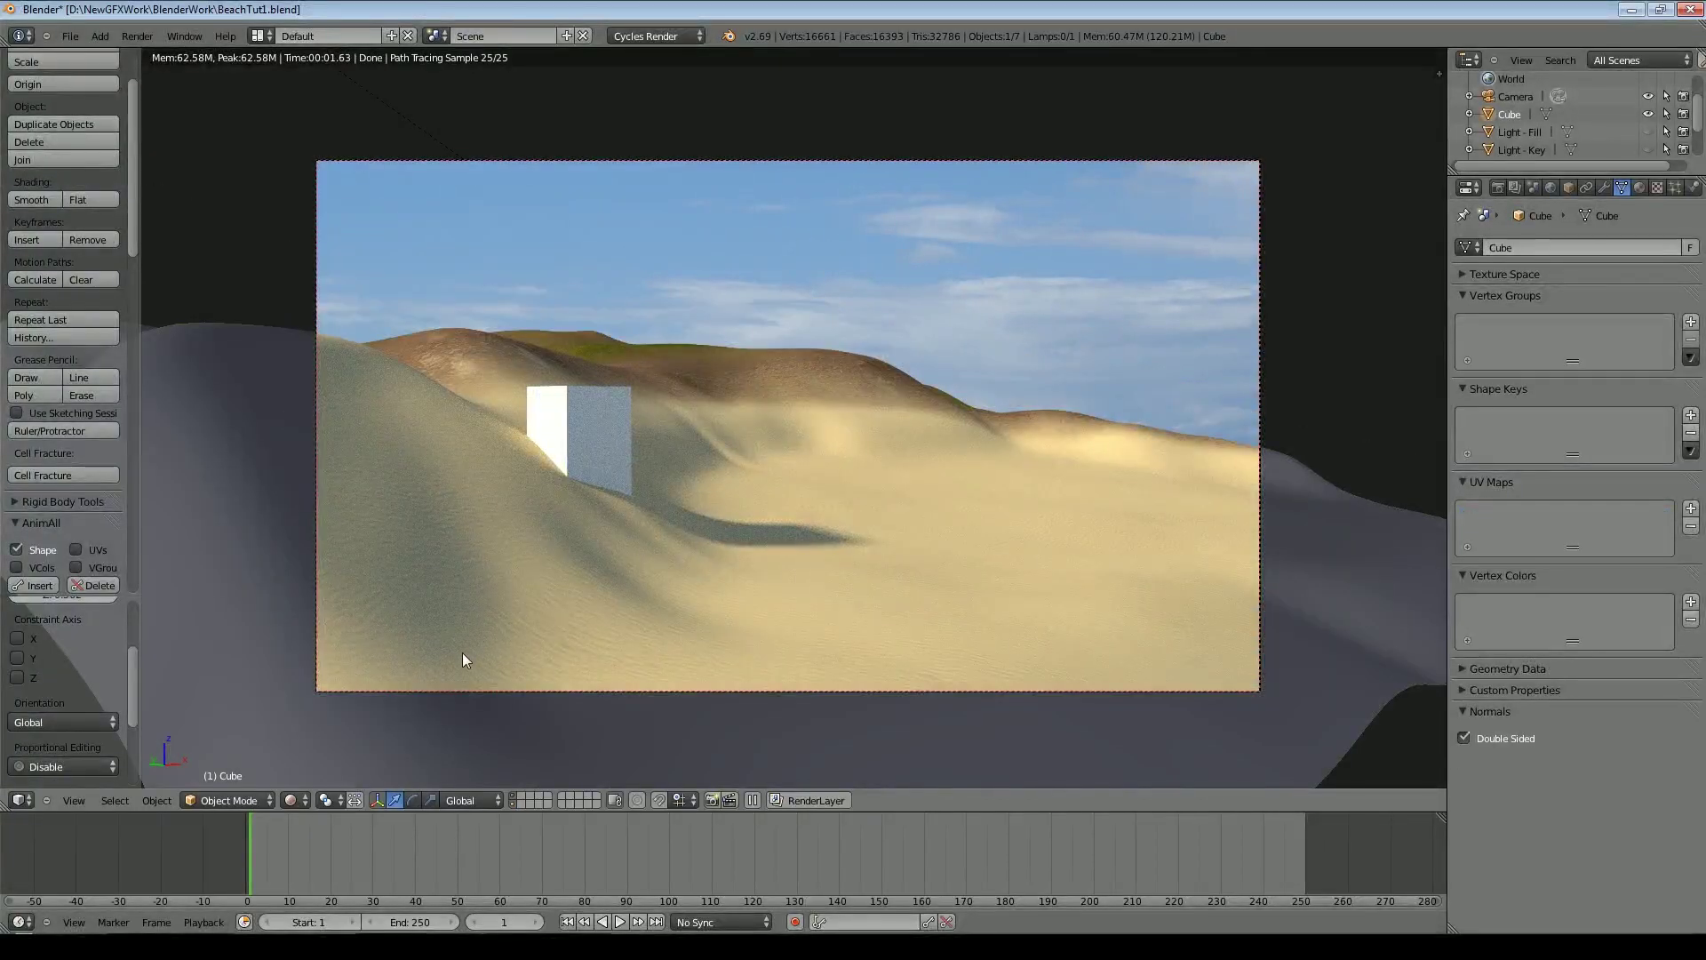
Switch the viewport to Solid shading and look over the dune terrain outside the camera view
left_click(294, 799)
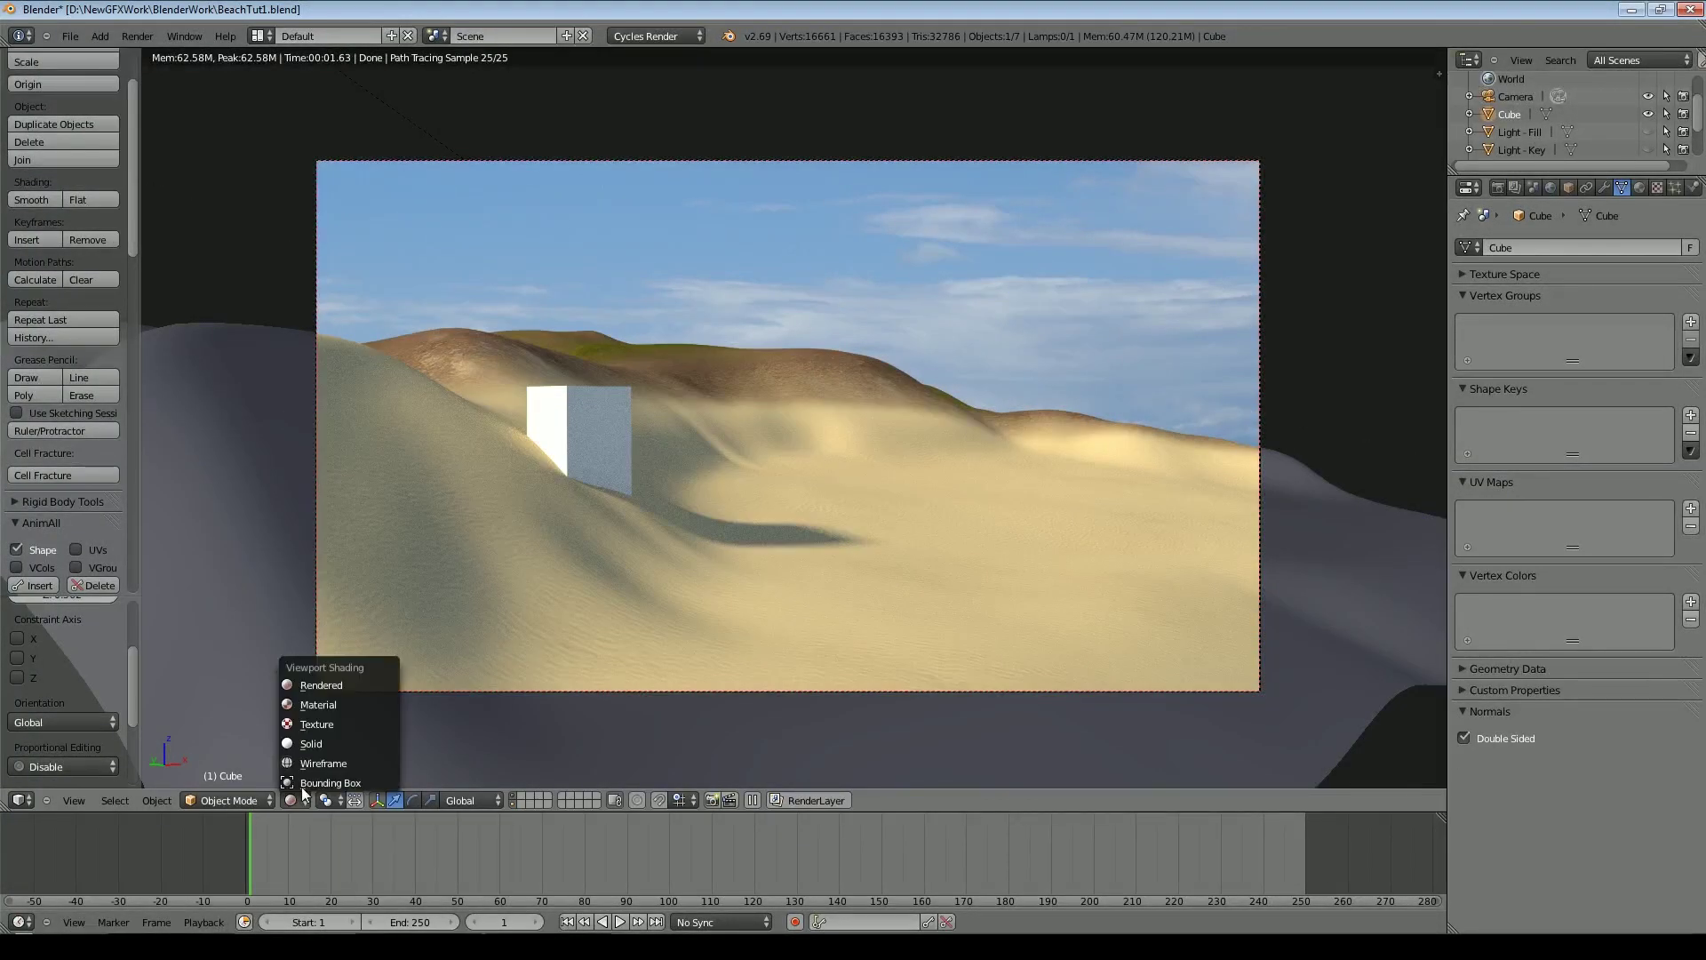
left_click(347, 745)
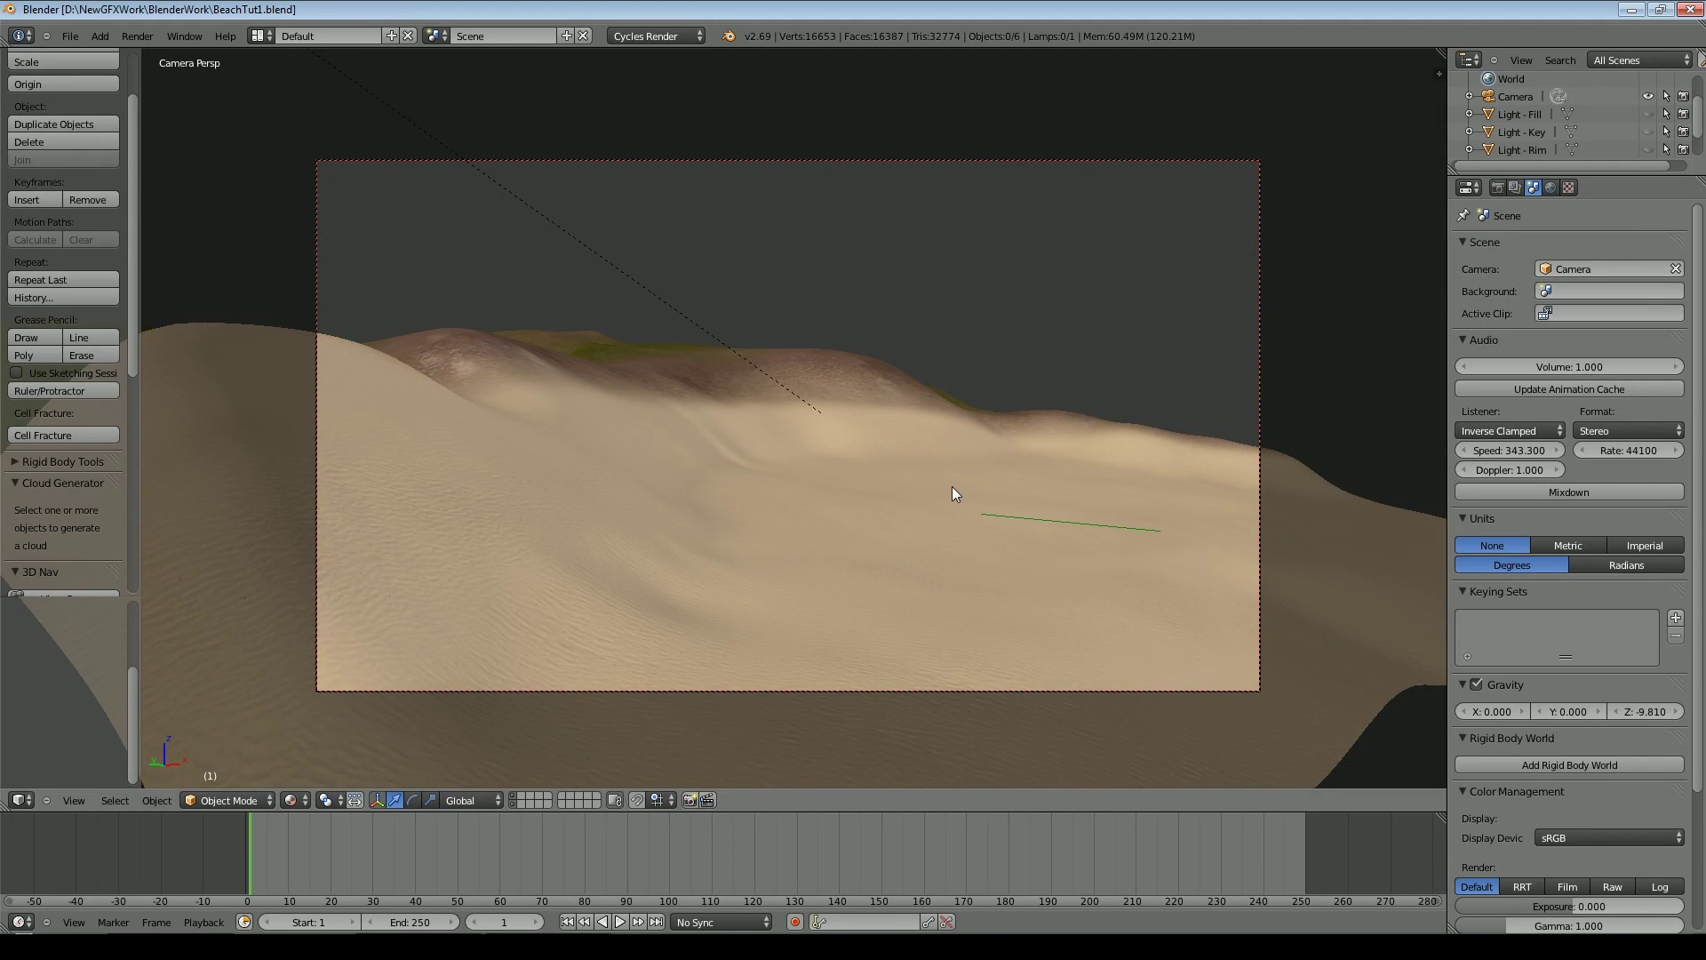
middle_click_drag(953, 487, 654, 574)
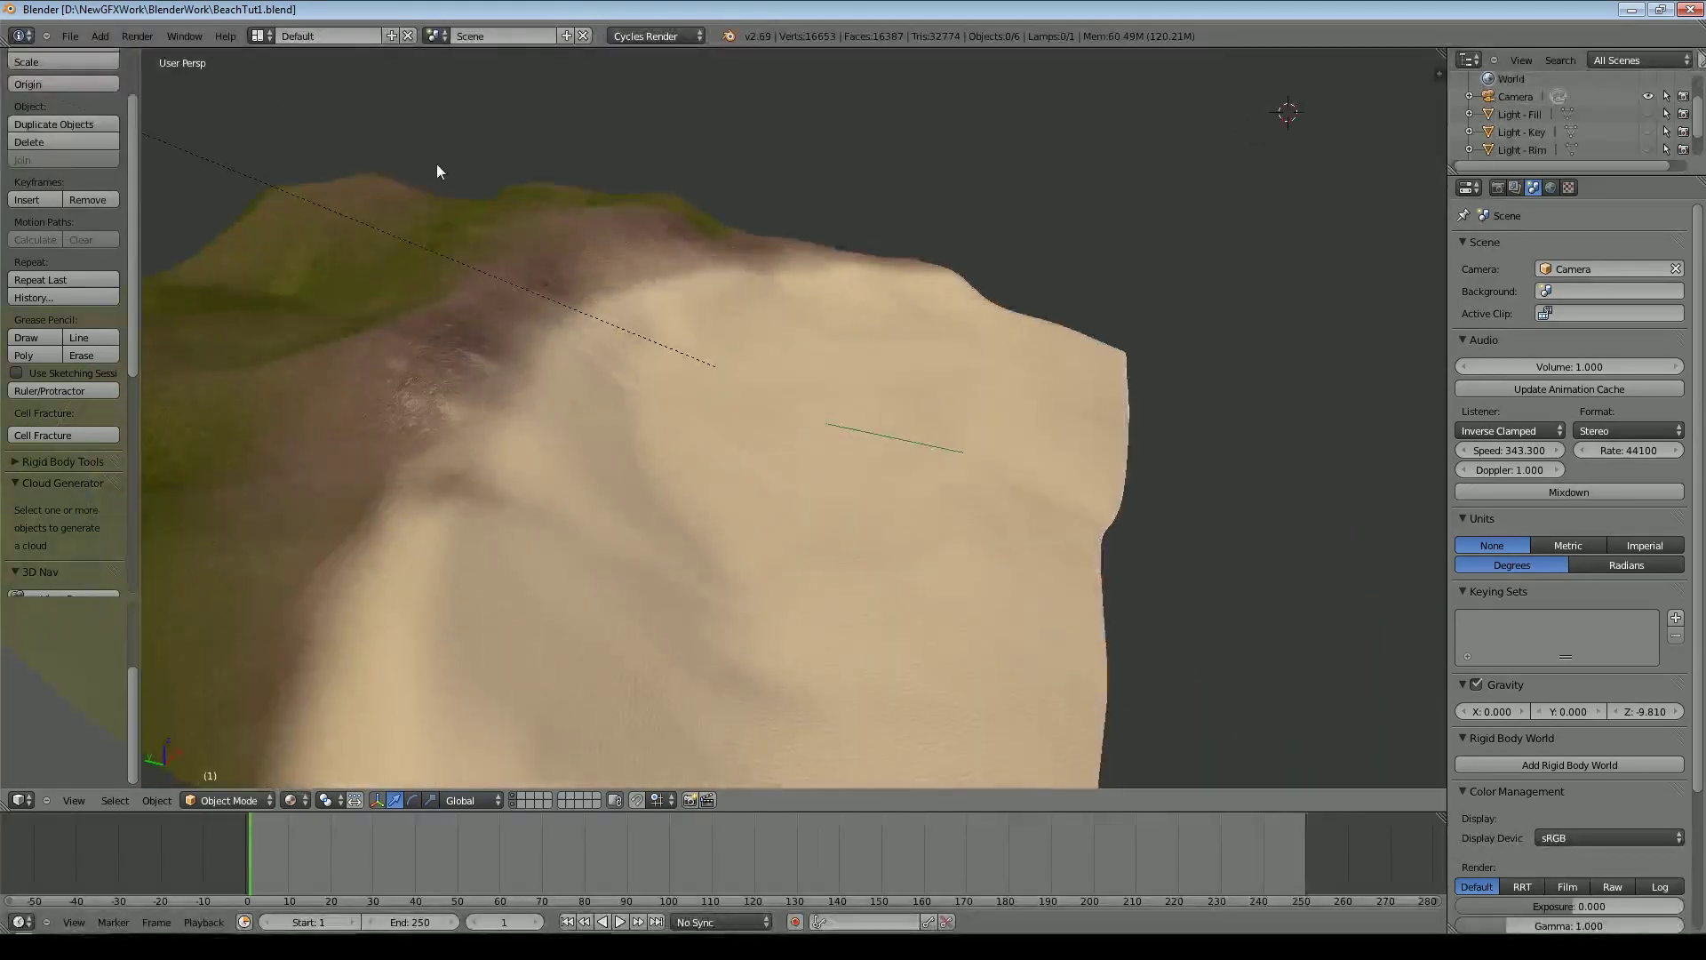
middle_click_drag(437, 170, 451, 508)
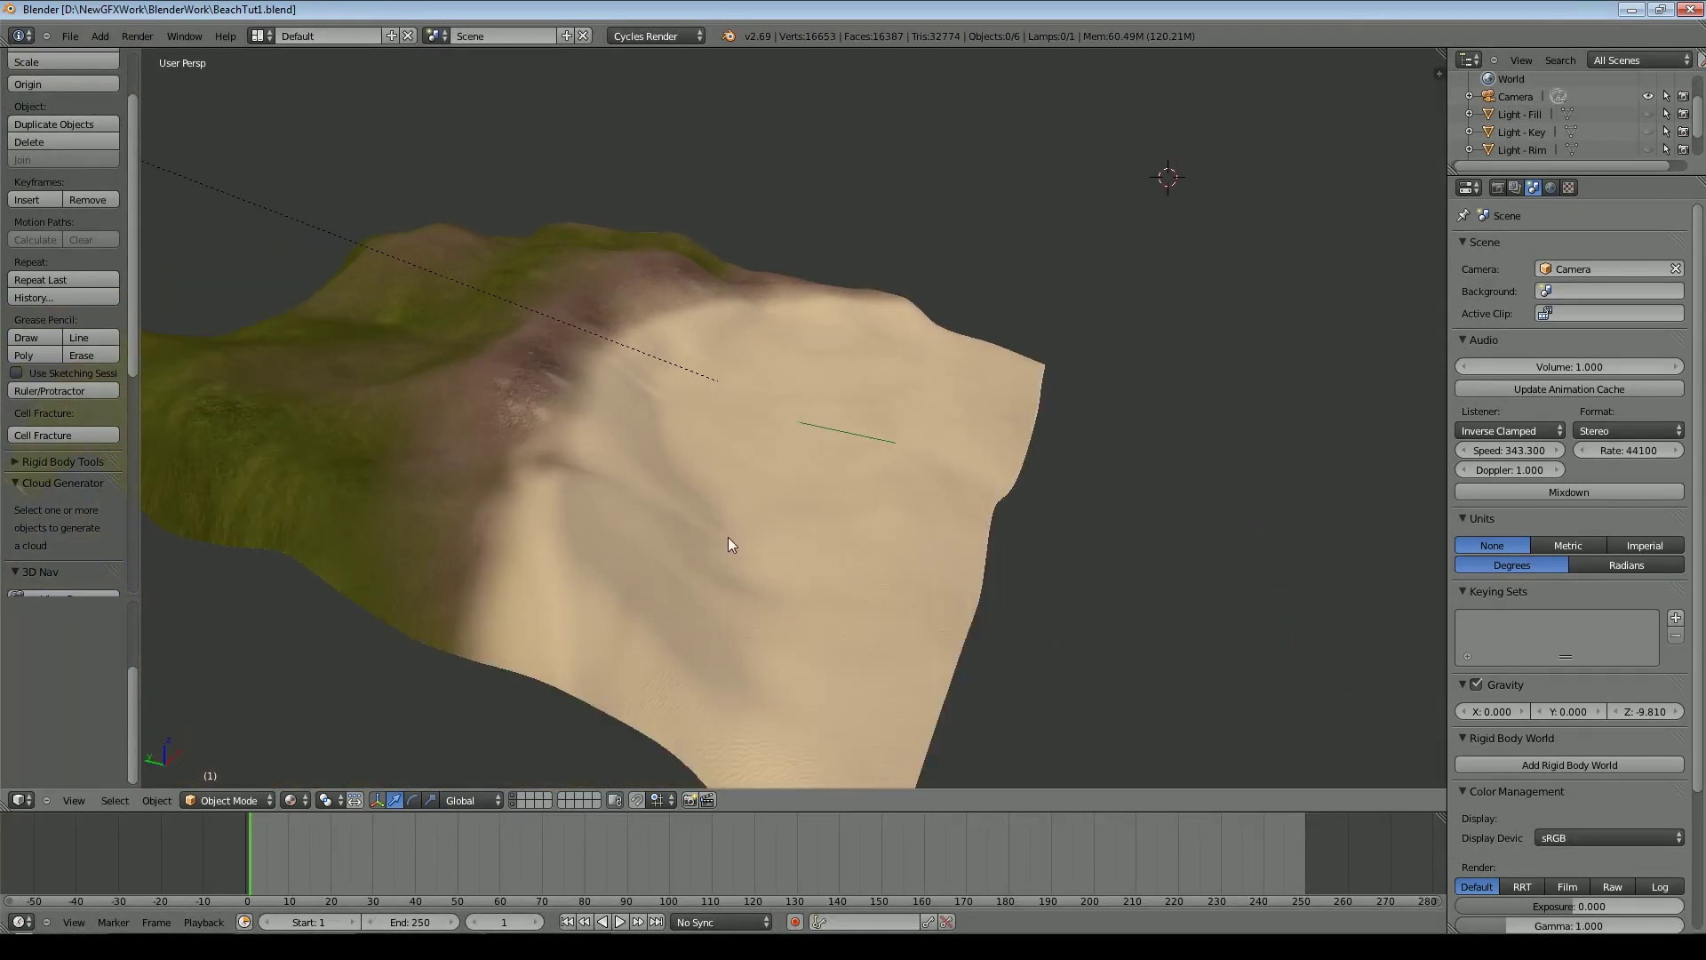
middle_click_drag(727, 536, 600, 466)
middle_click_drag(856, 416, 914, 392)
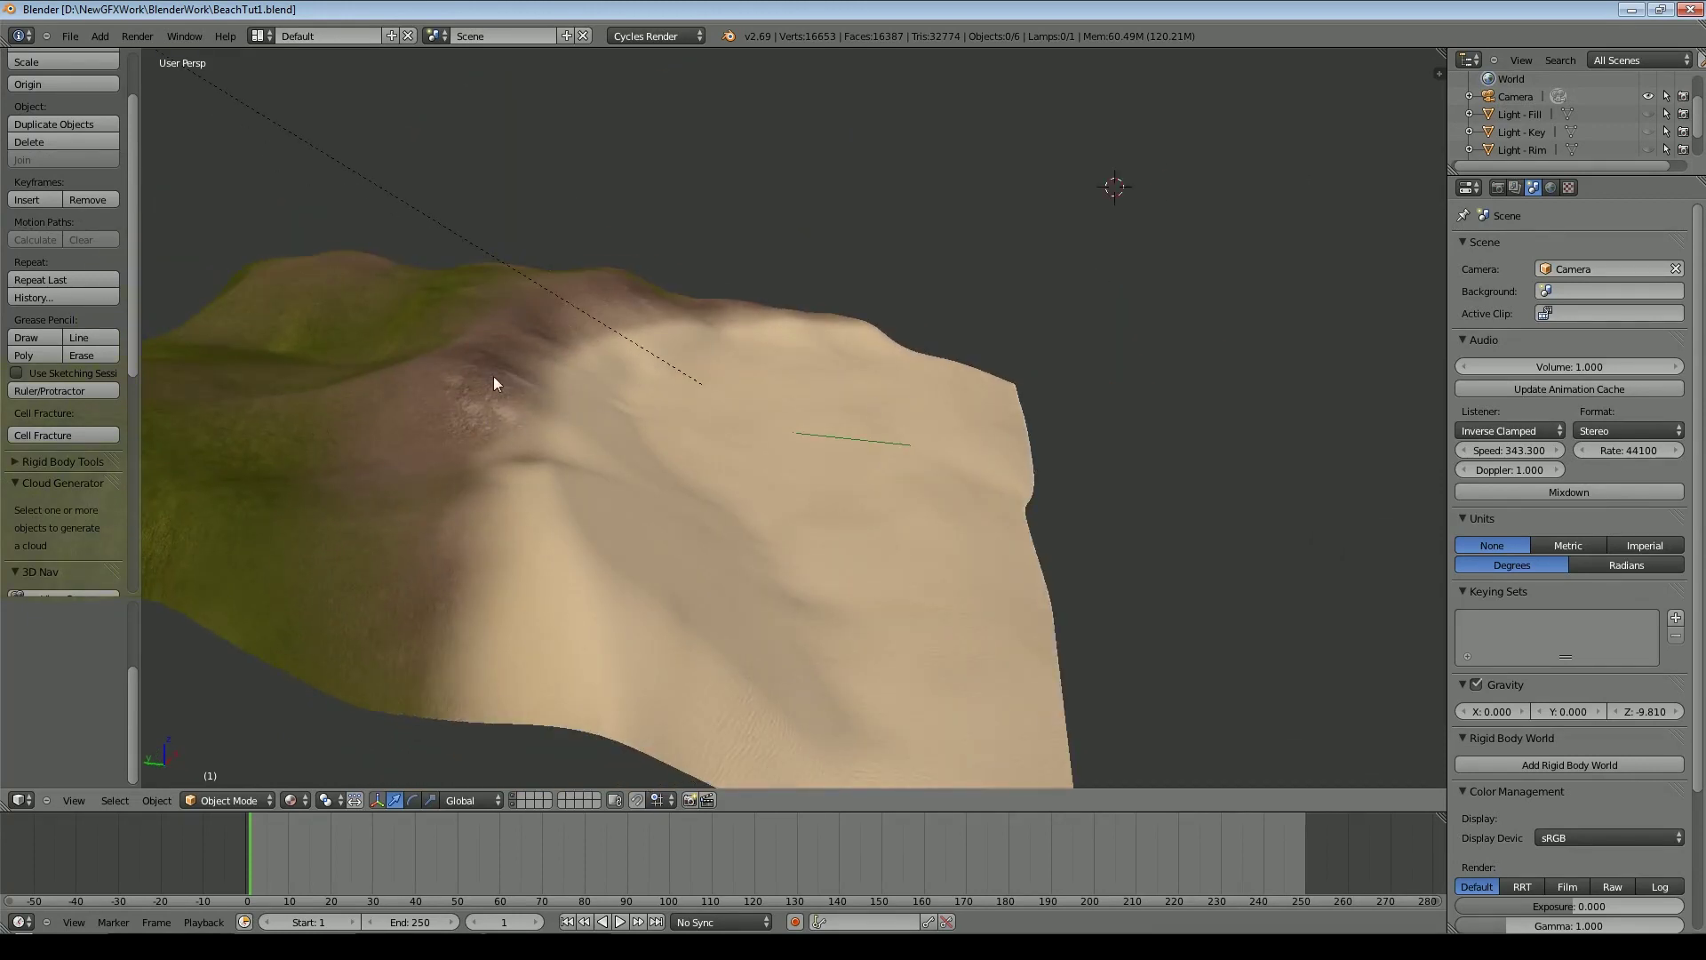
middle_click_drag(920, 487, 800, 538)
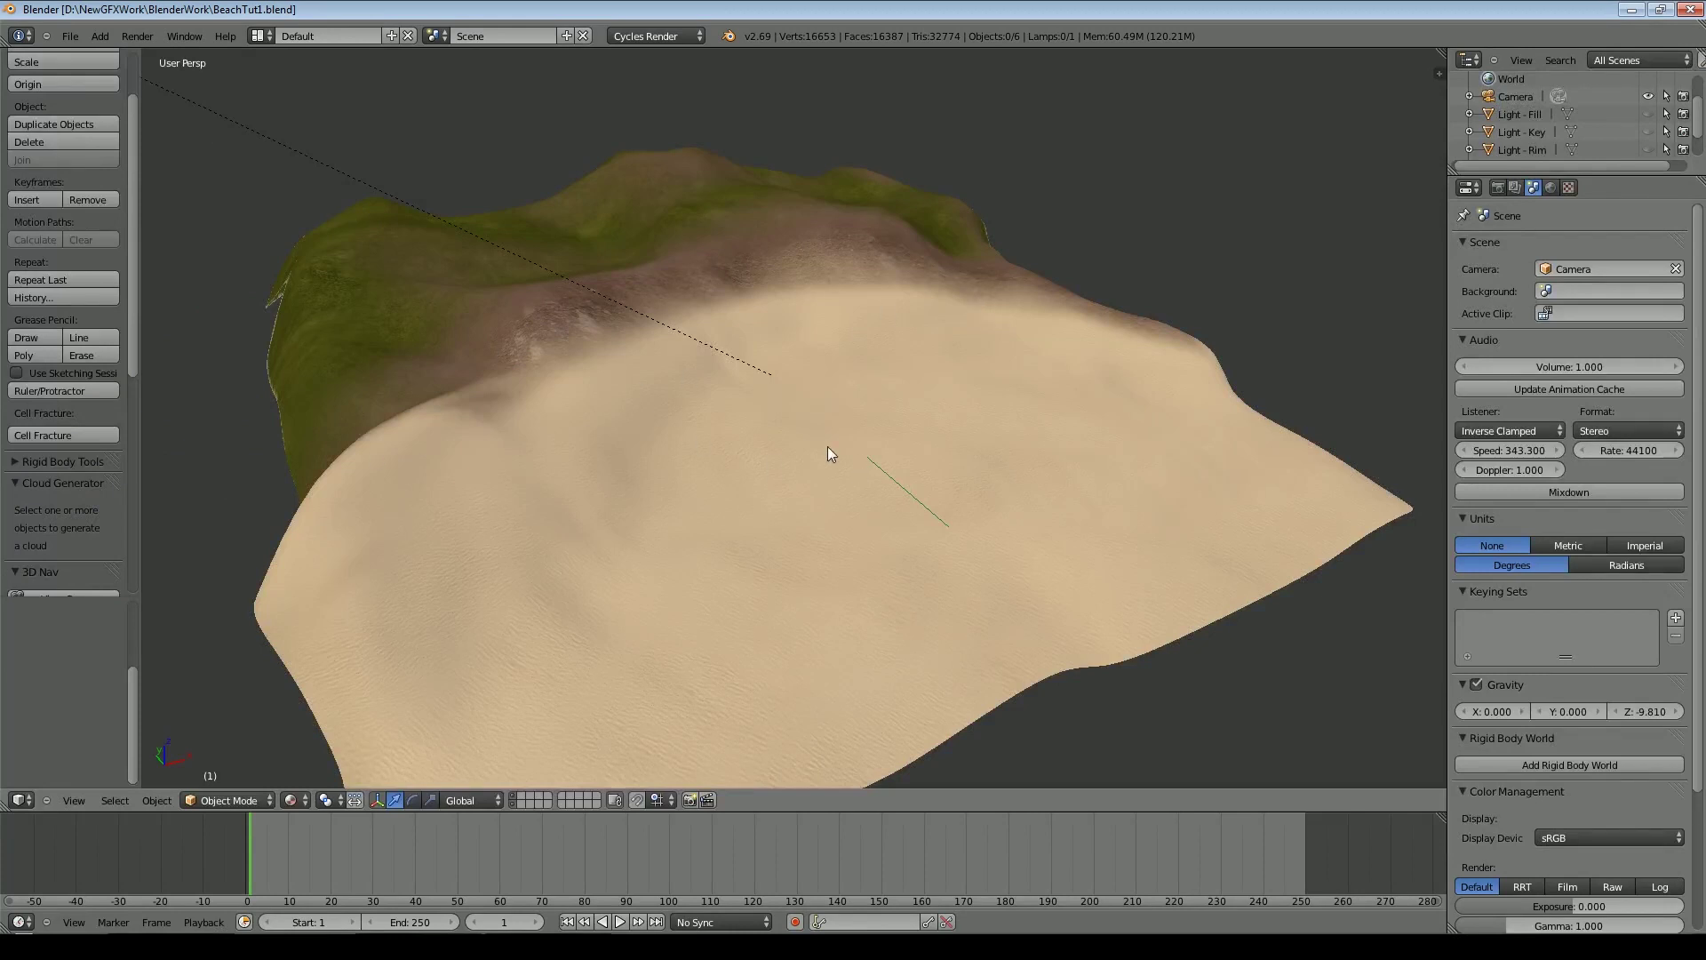
Add a Sapling tree curve on an empty layer
left_click(596, 797)
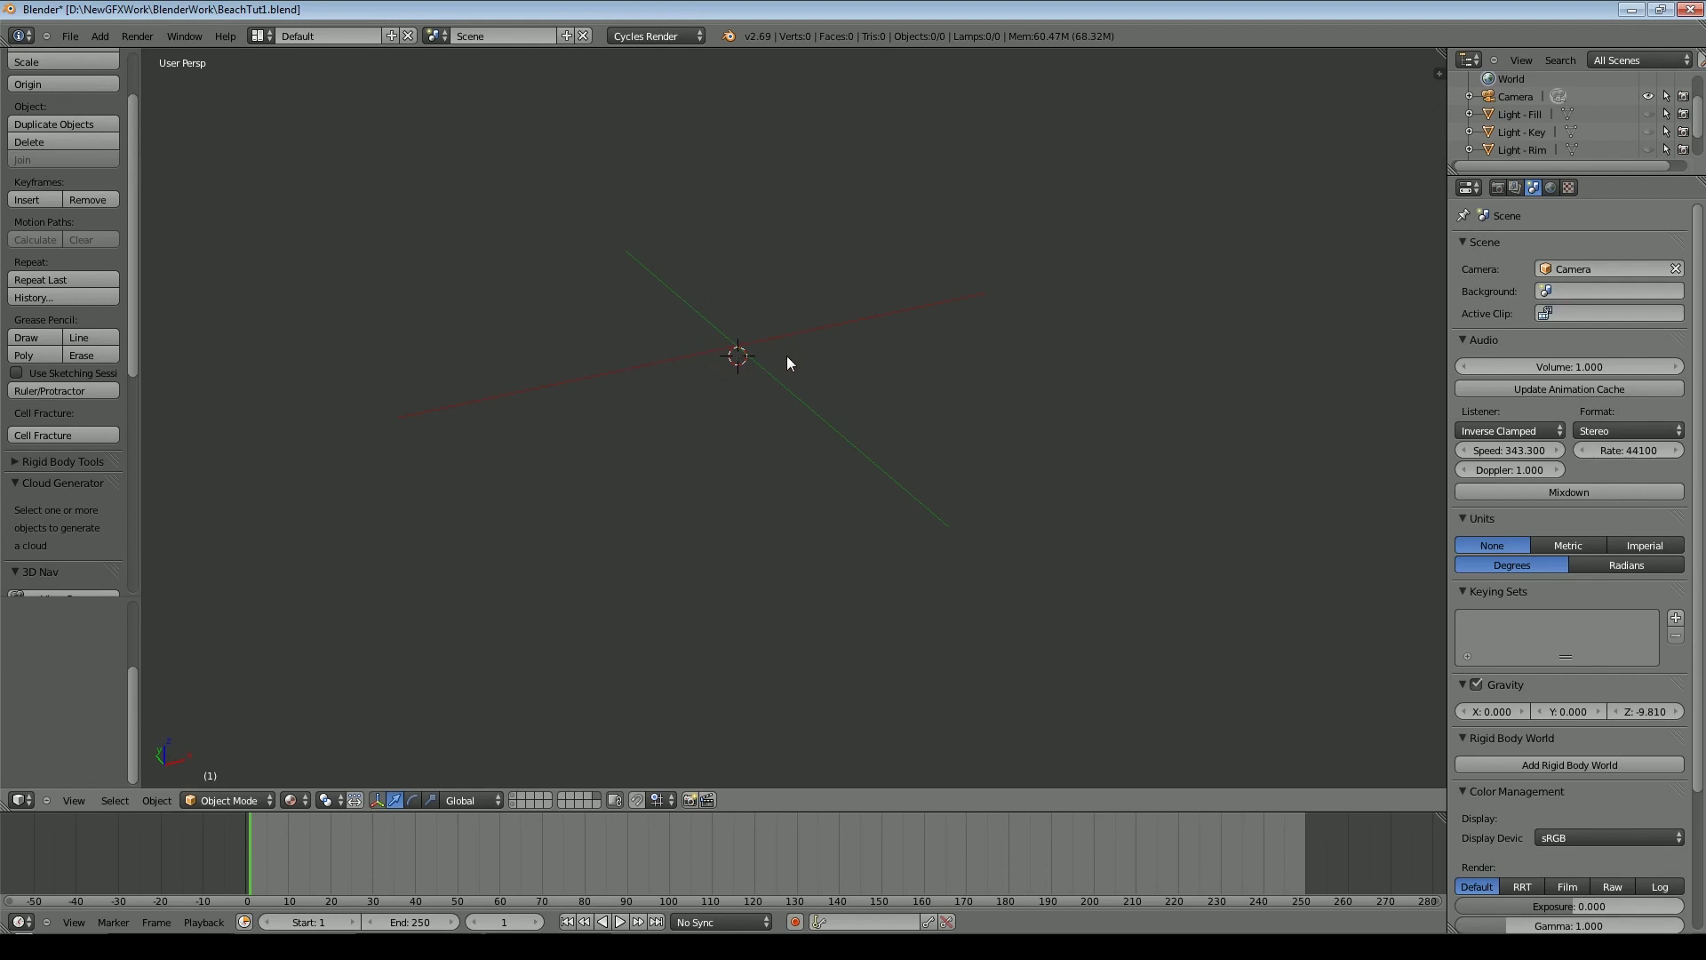
key("n")
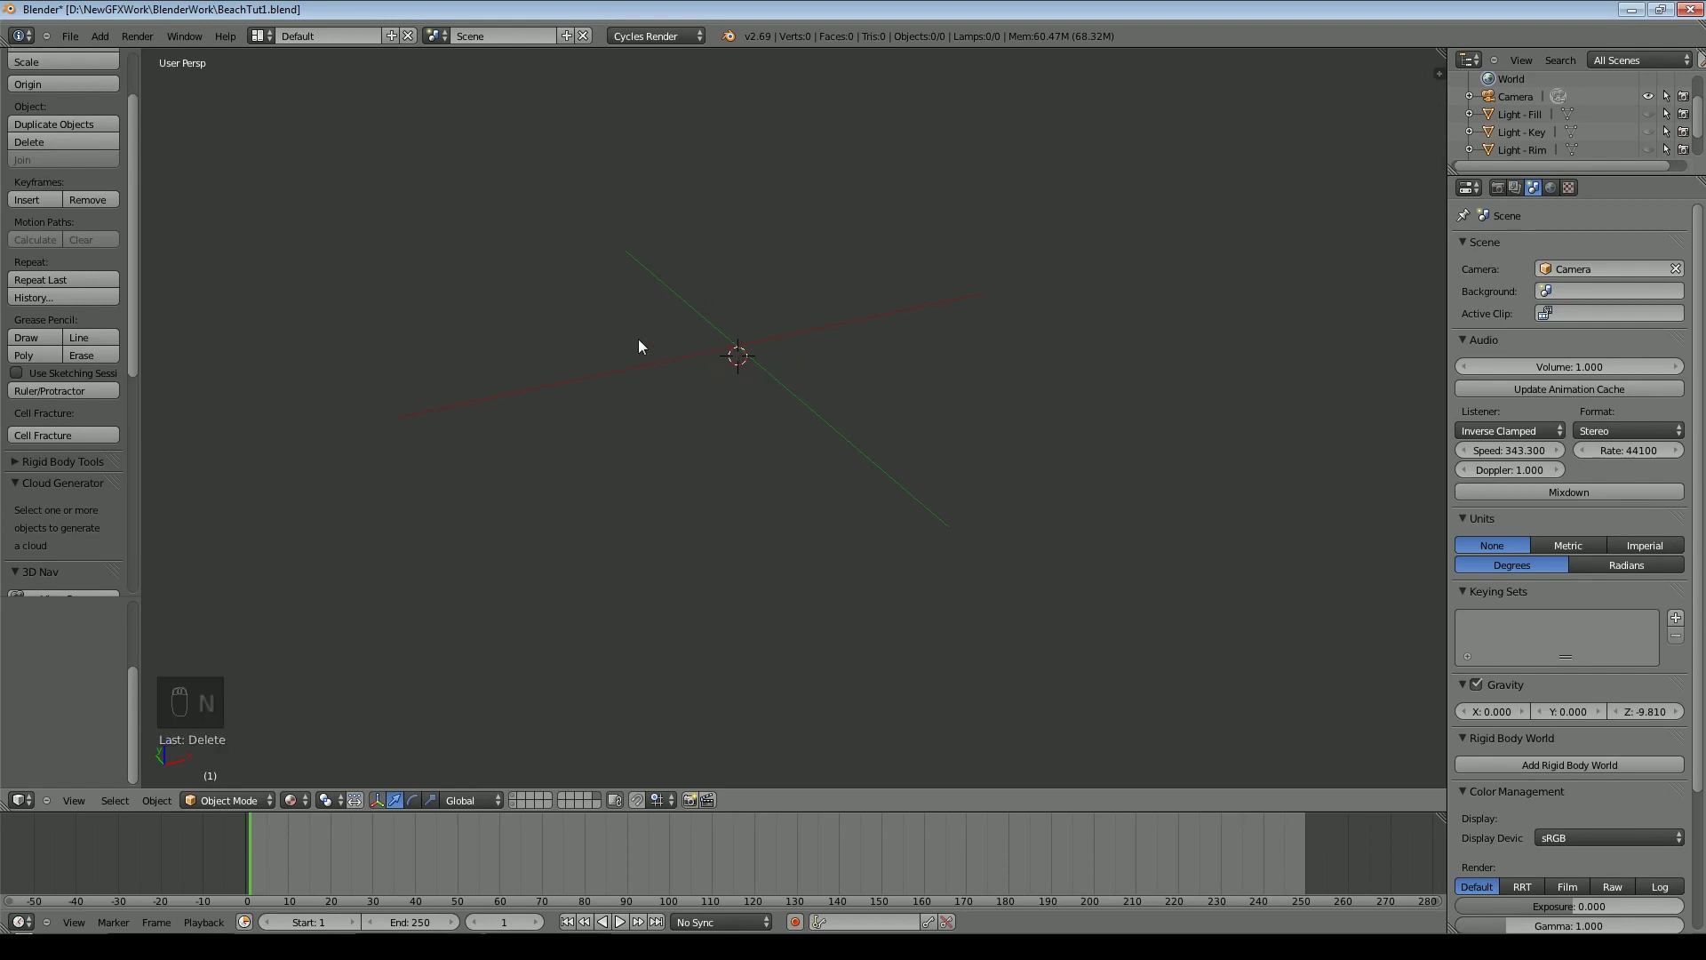
middle_click_drag(930, 371, 953, 524, "shift")
scroll(938, 430, "up", 2)
left_click(105, 34)
mouse_move(120, 71)
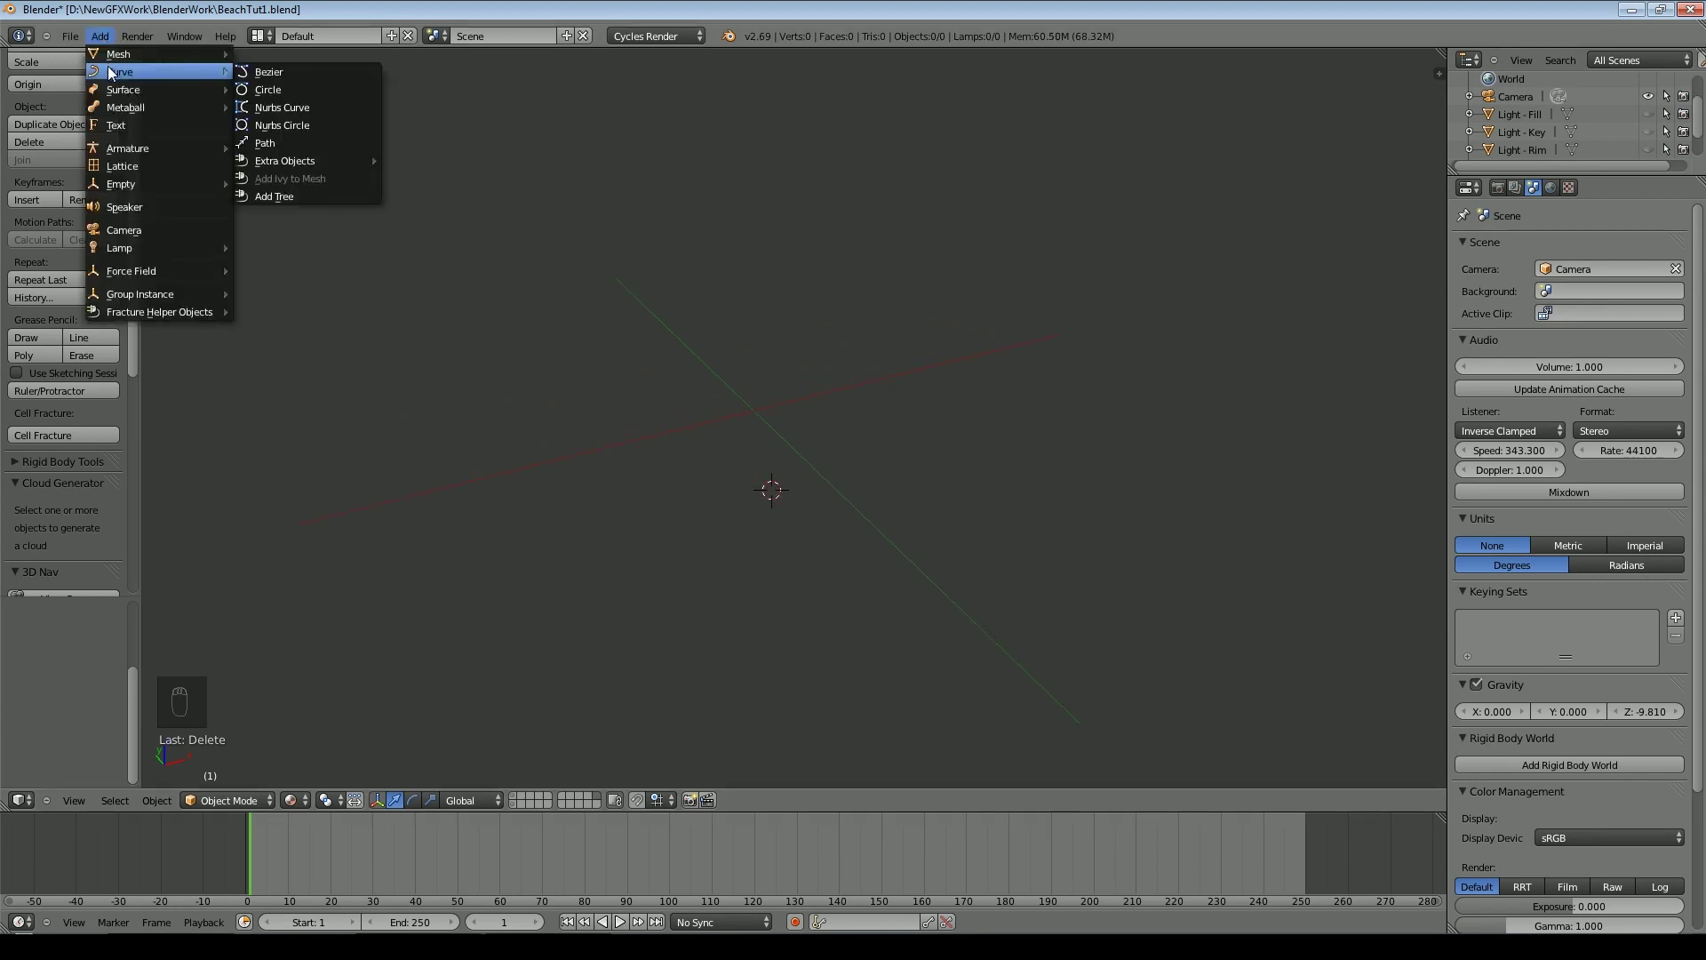
left_click(295, 198)
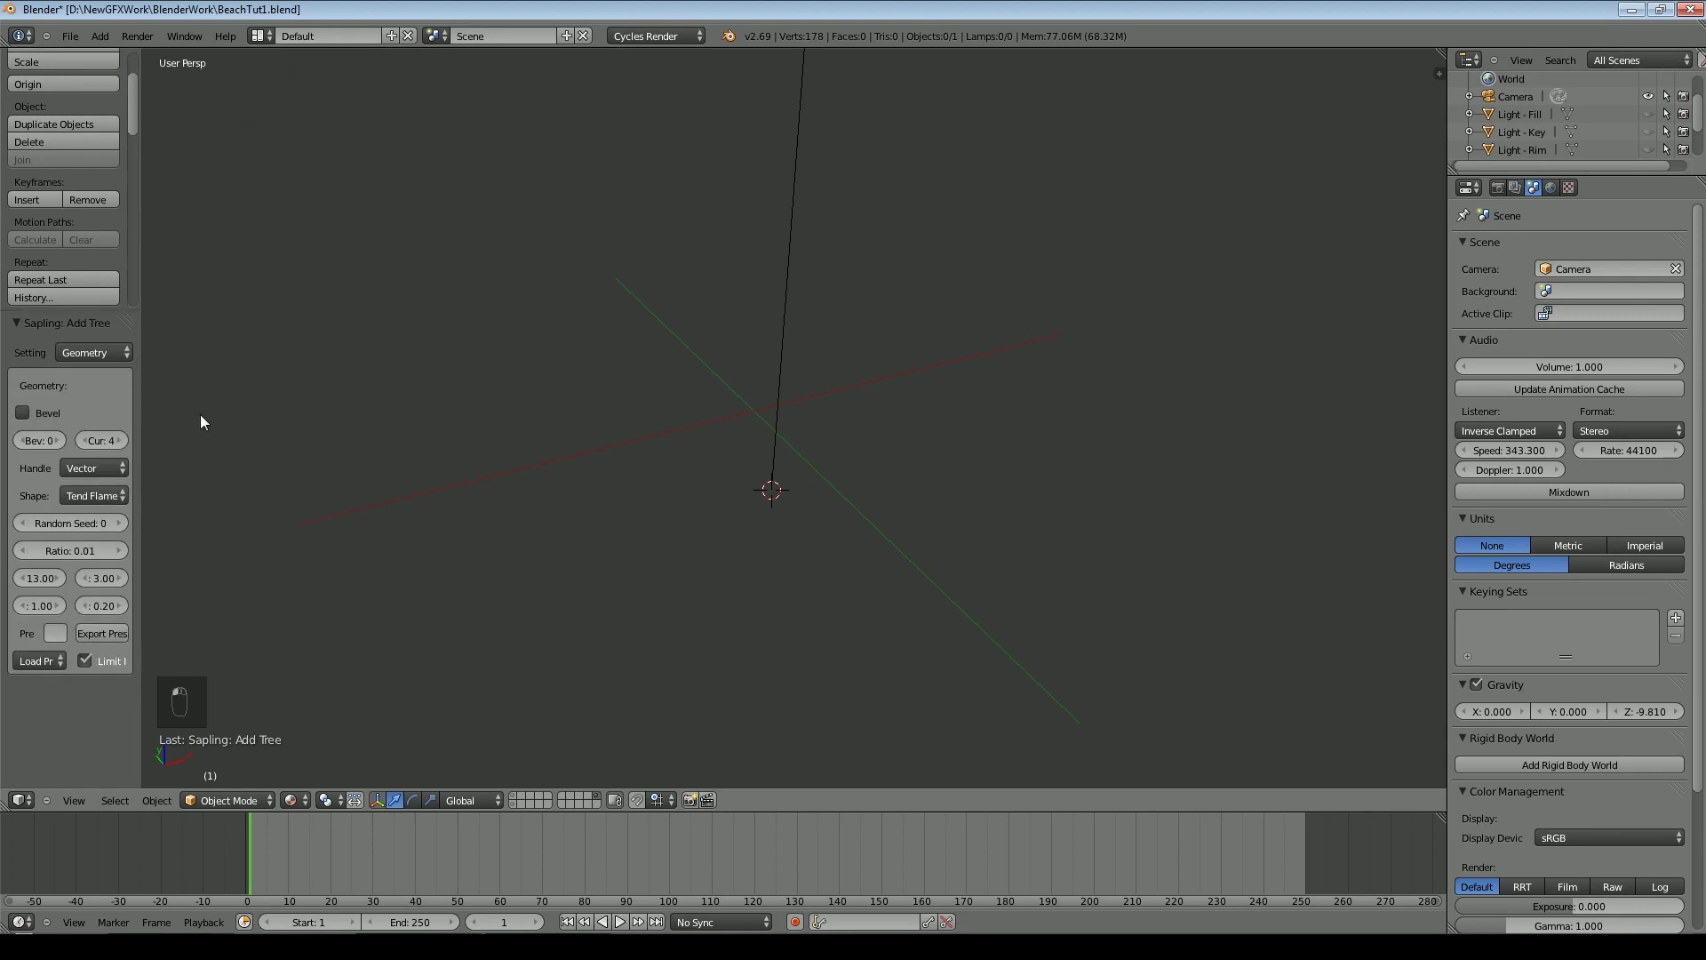
Search the add-ons in the user preferences for "sap" to check the Add Curve: Sapling add-on
left_click(67, 37)
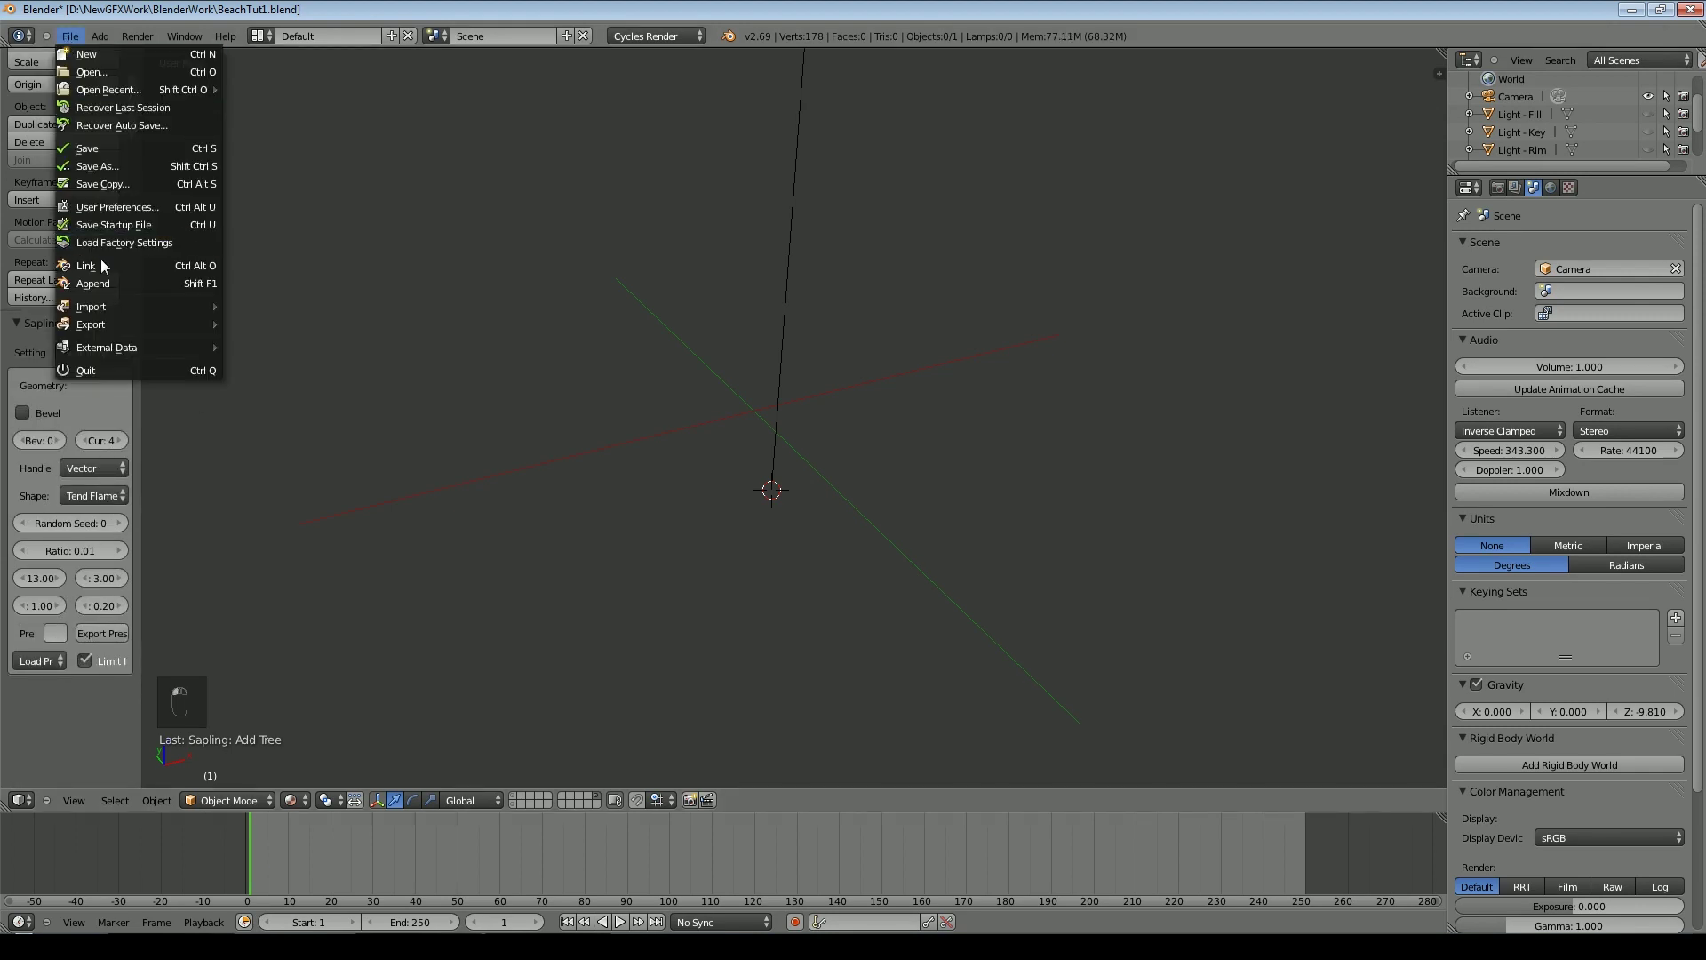
left_click(103, 203)
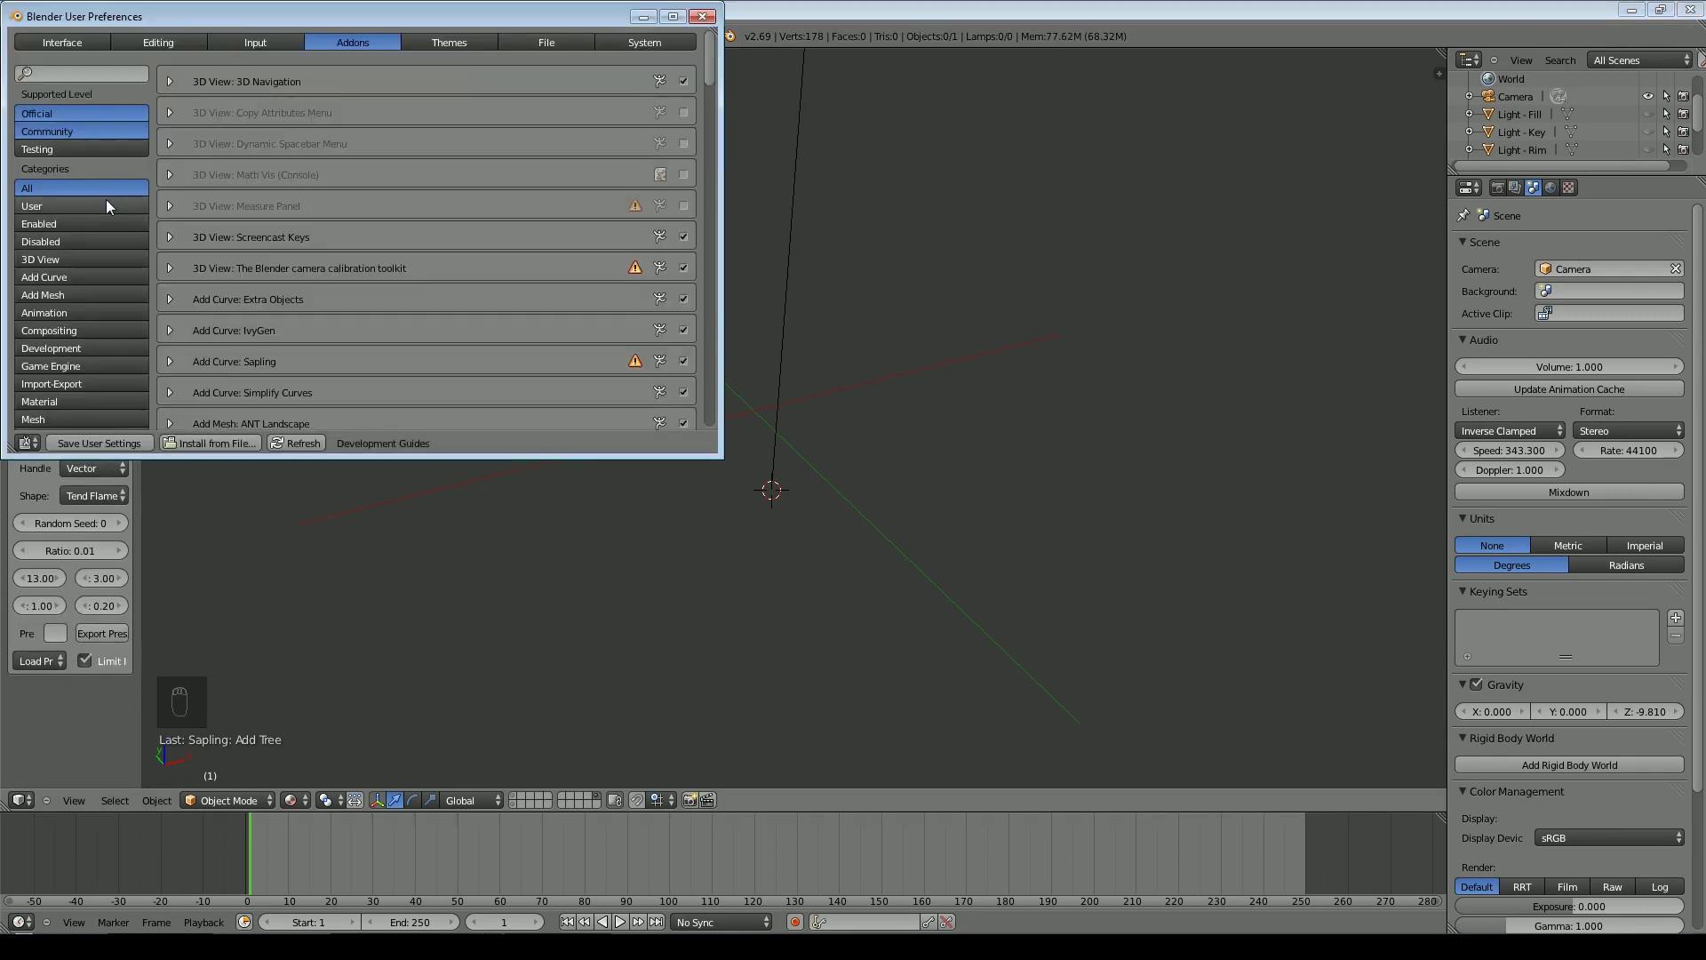
left_click(47, 71)
type("sap")
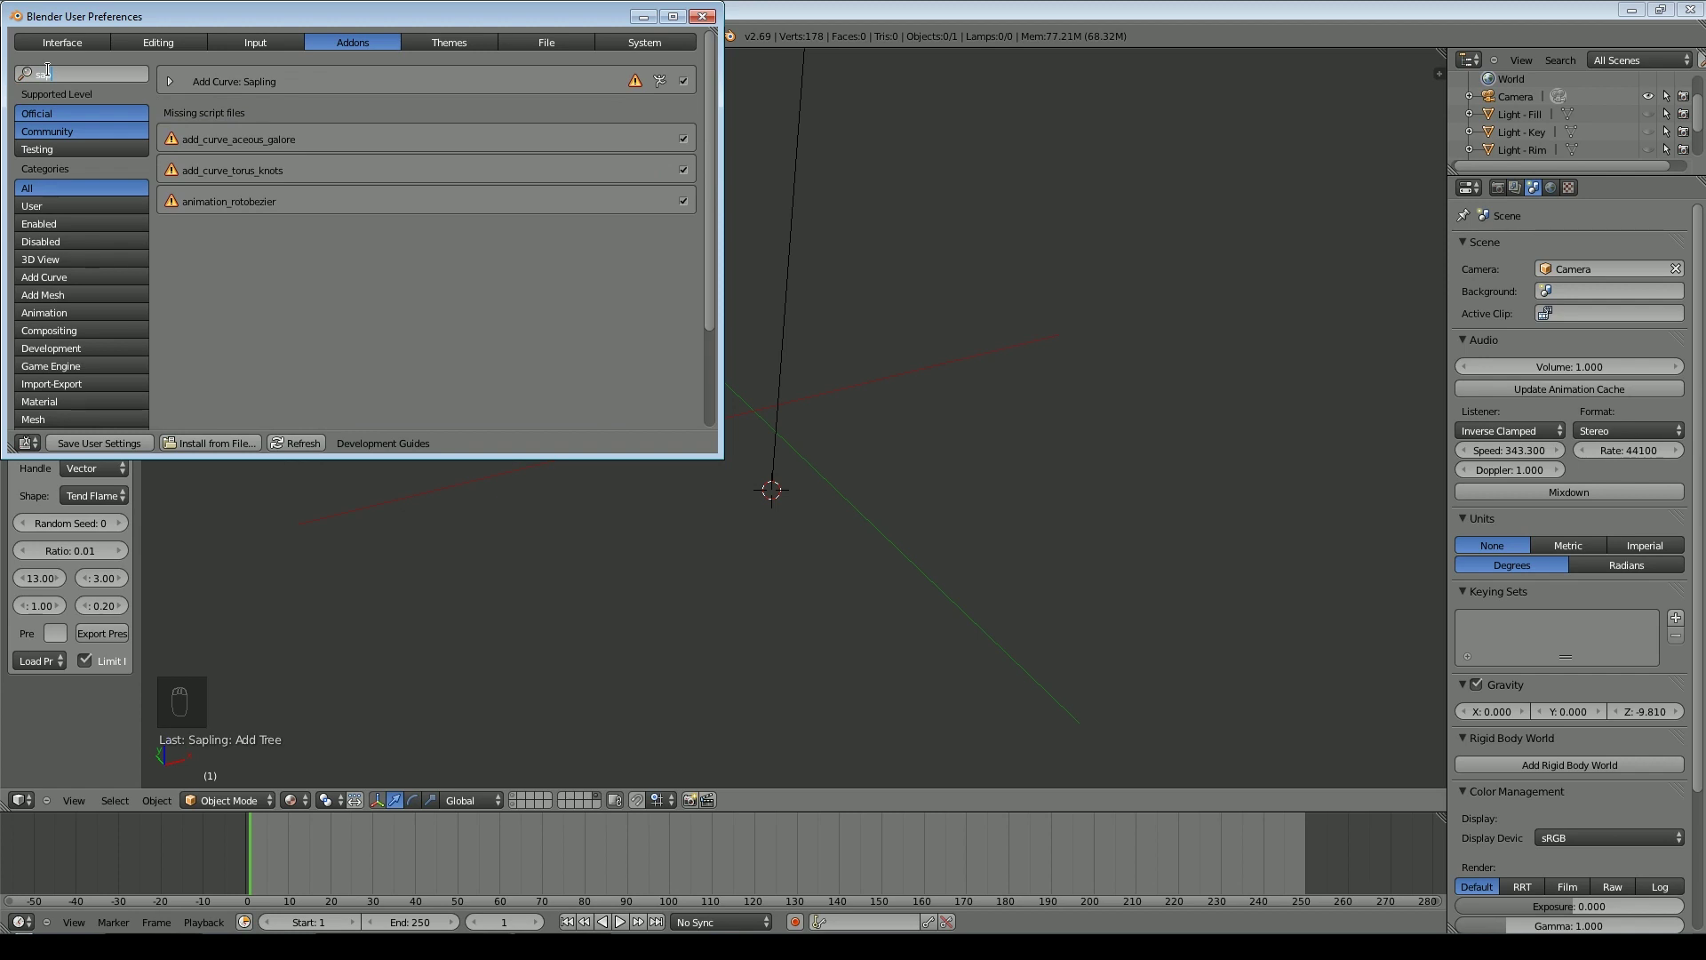
left_click(711, 20)
Enable Bevel in the sapling's geometry settings to give the trunk and branches thickness
scroll(725, 382, "down", 5)
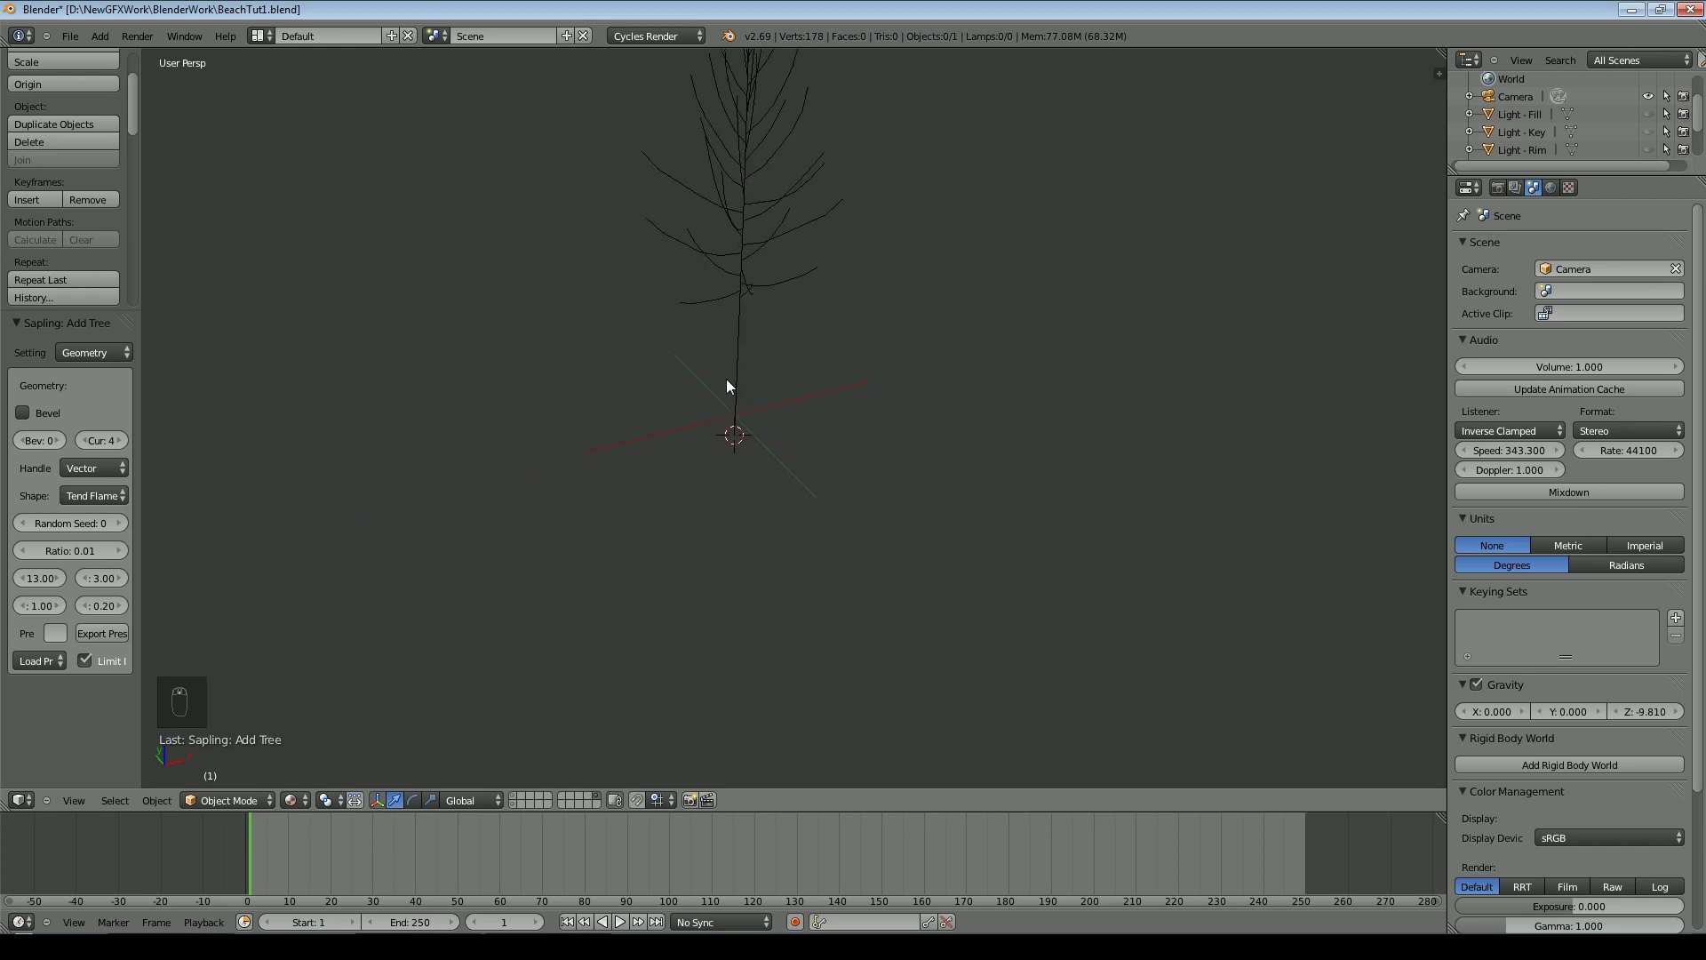
middle_click_drag(815, 383, 853, 549)
scroll(745, 447, "up", 2)
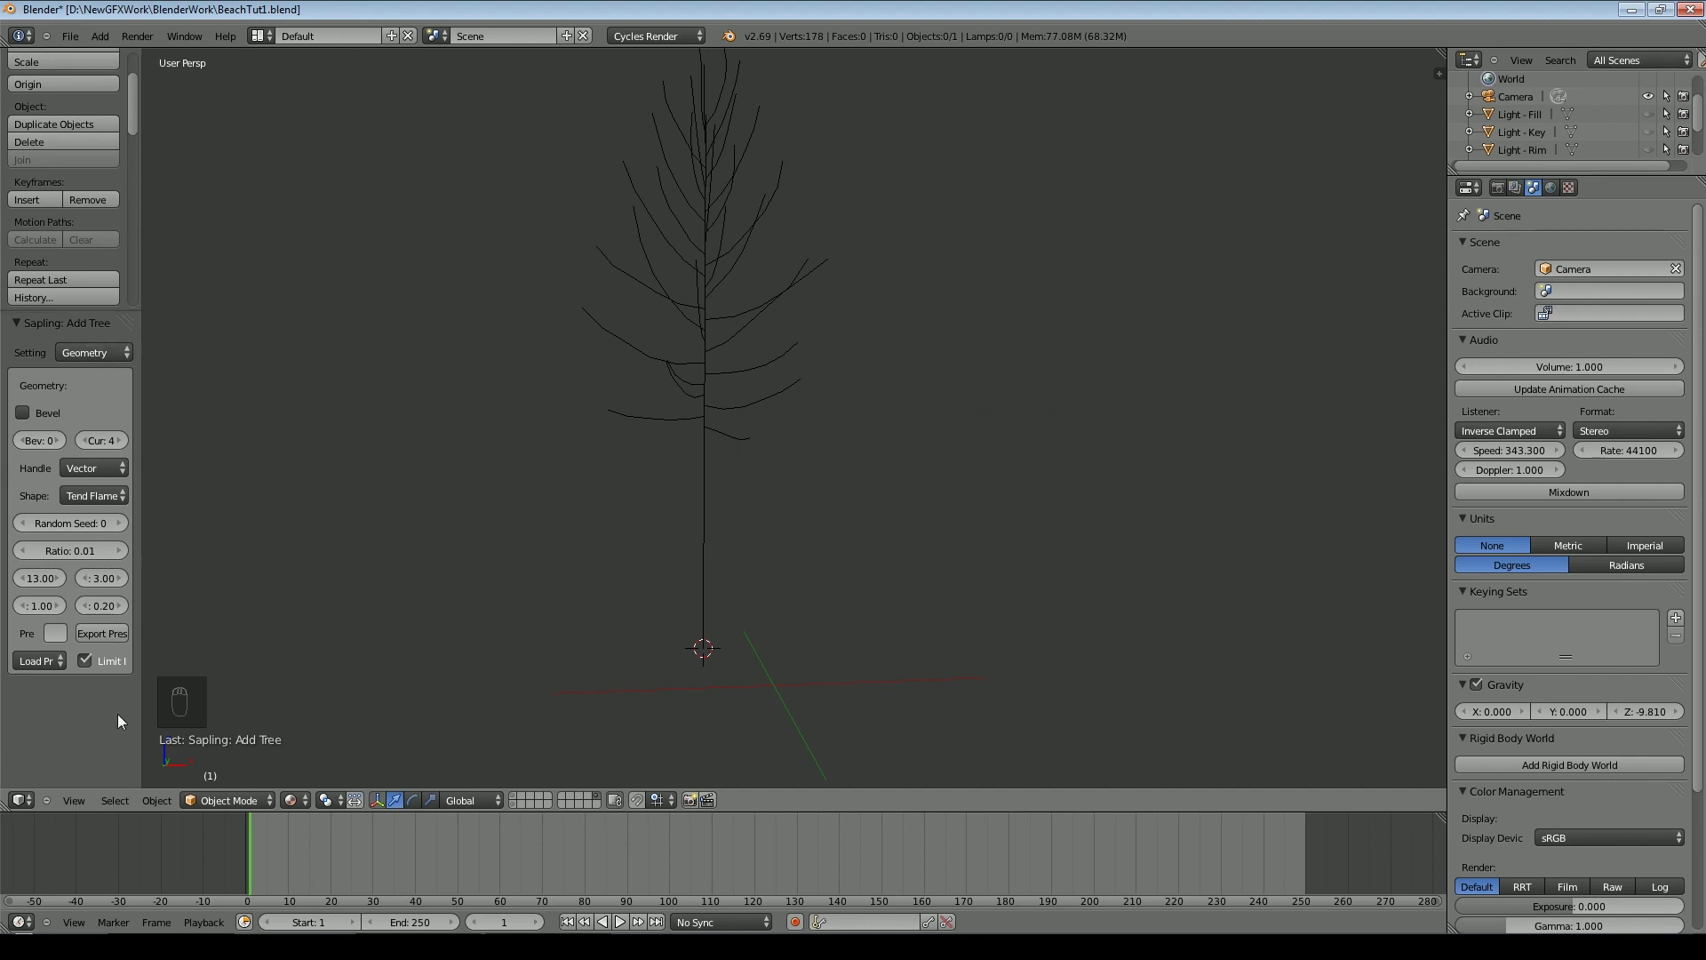
left_click(27, 418)
middle_click_drag(784, 434, 811, 482)
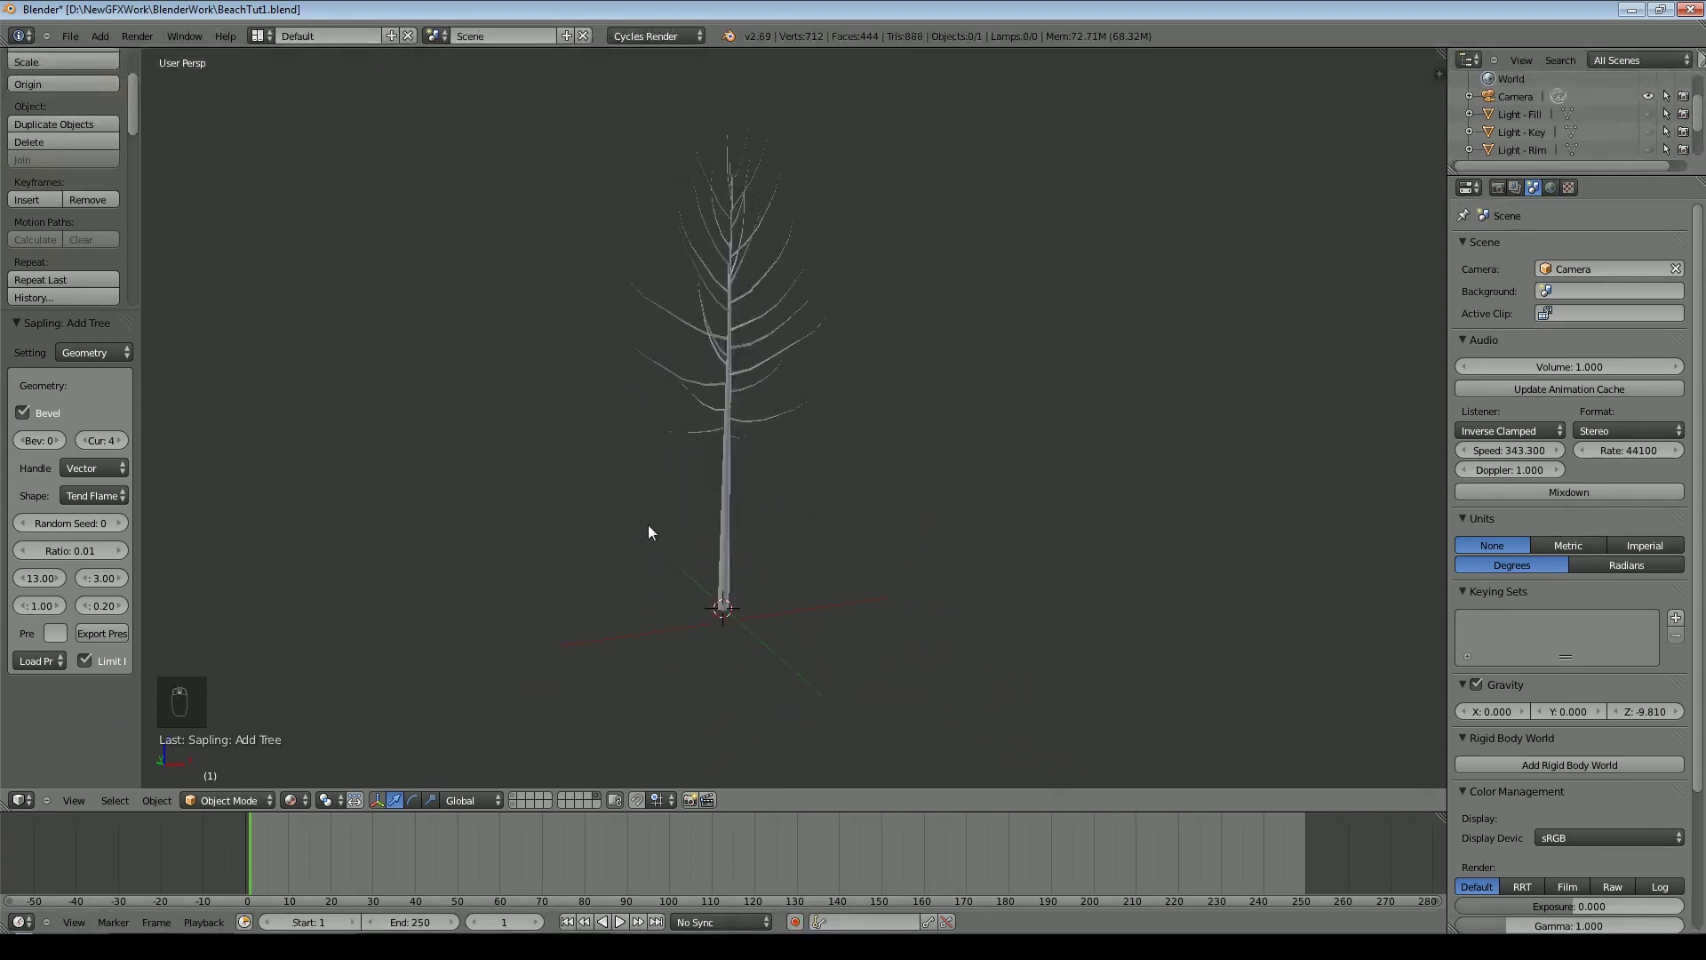
middle_click_drag(850, 343, 877, 463)
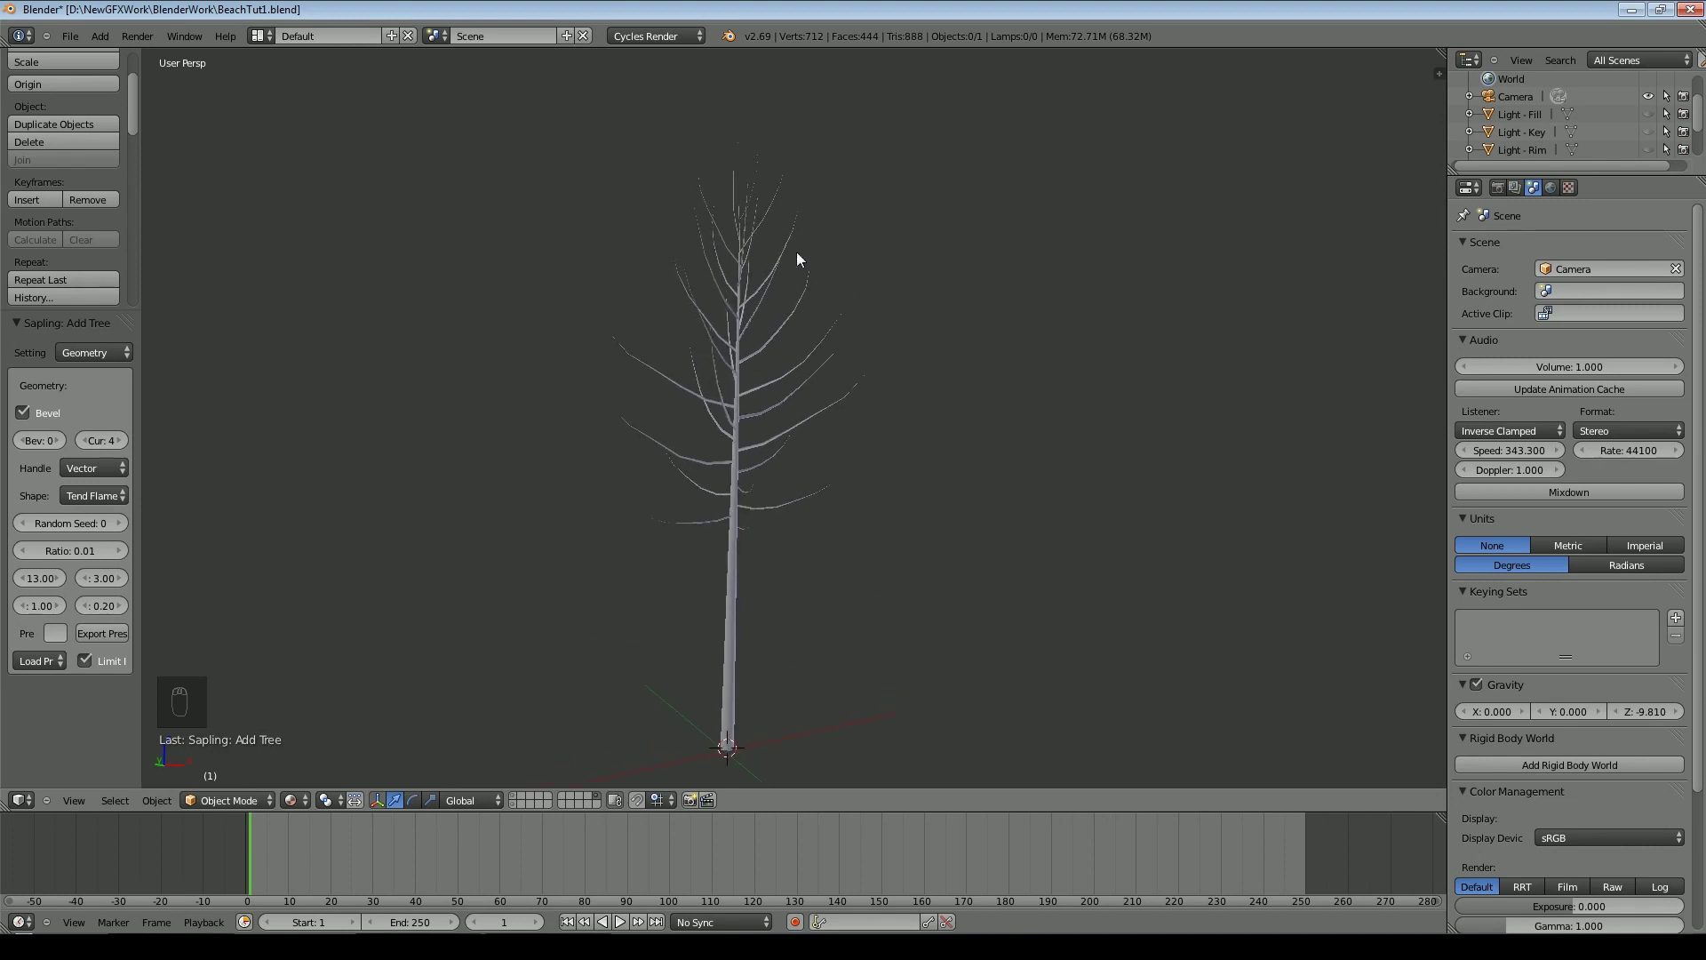
Set the Base Size in the sapling's Branch Splitting settings to 0.85
left_click(108, 496)
left_click(98, 353)
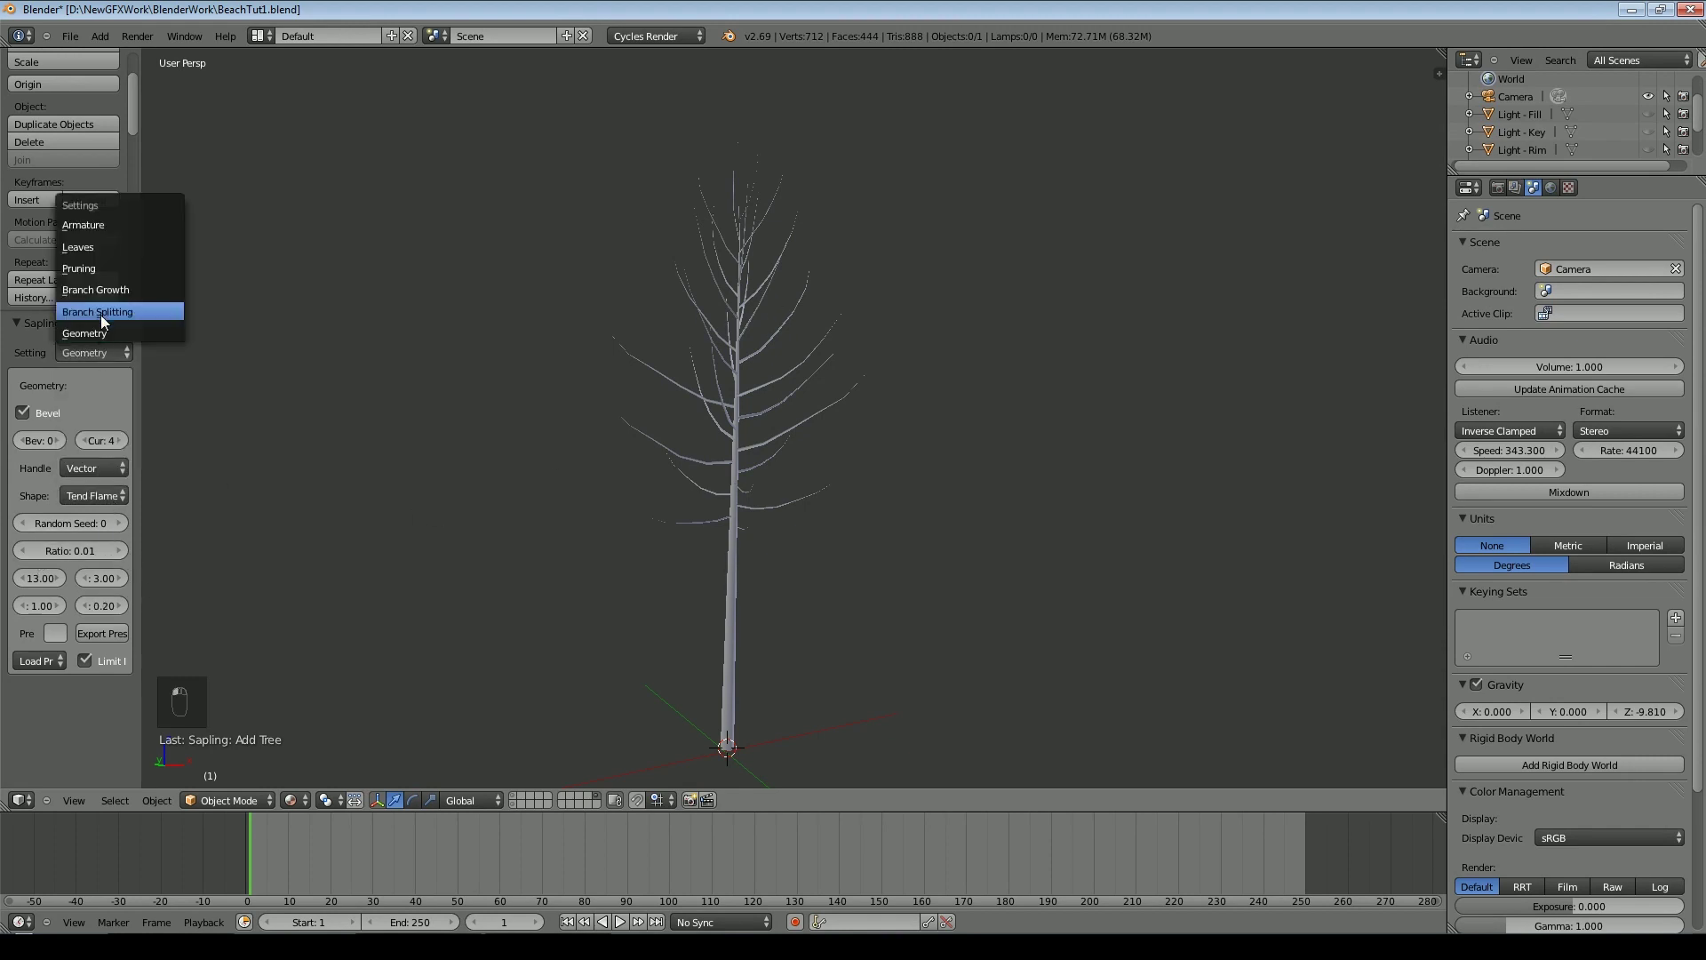
left_click(99, 316)
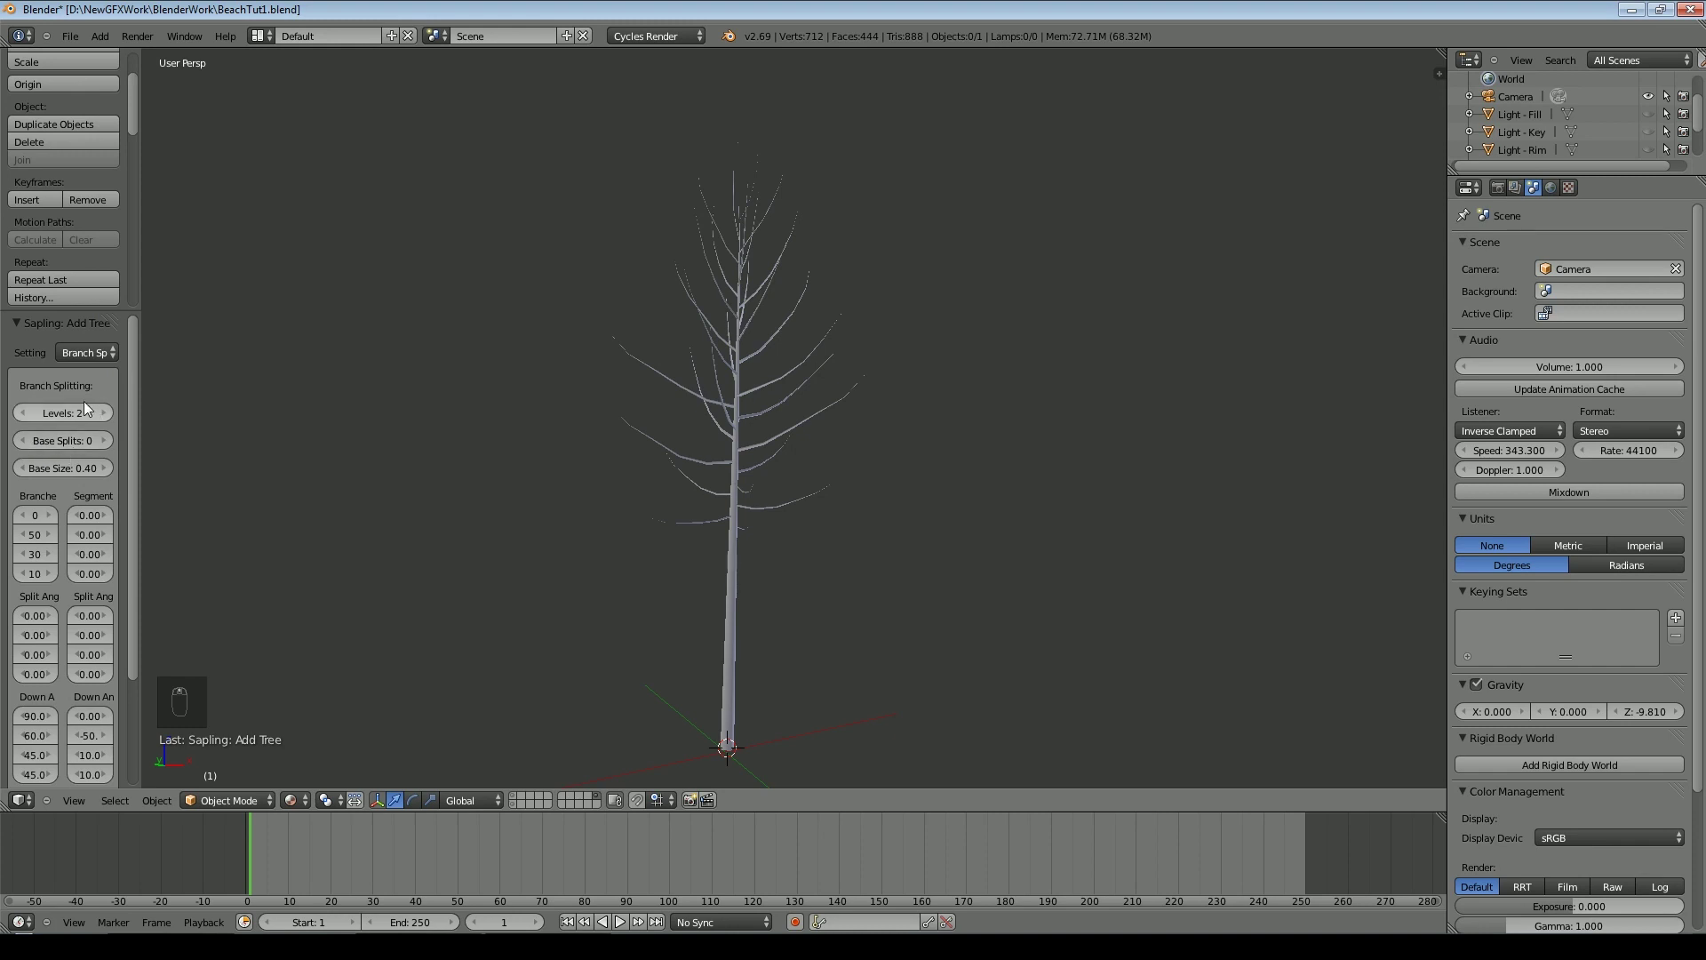
left_click_drag(104, 468, 184, 467)
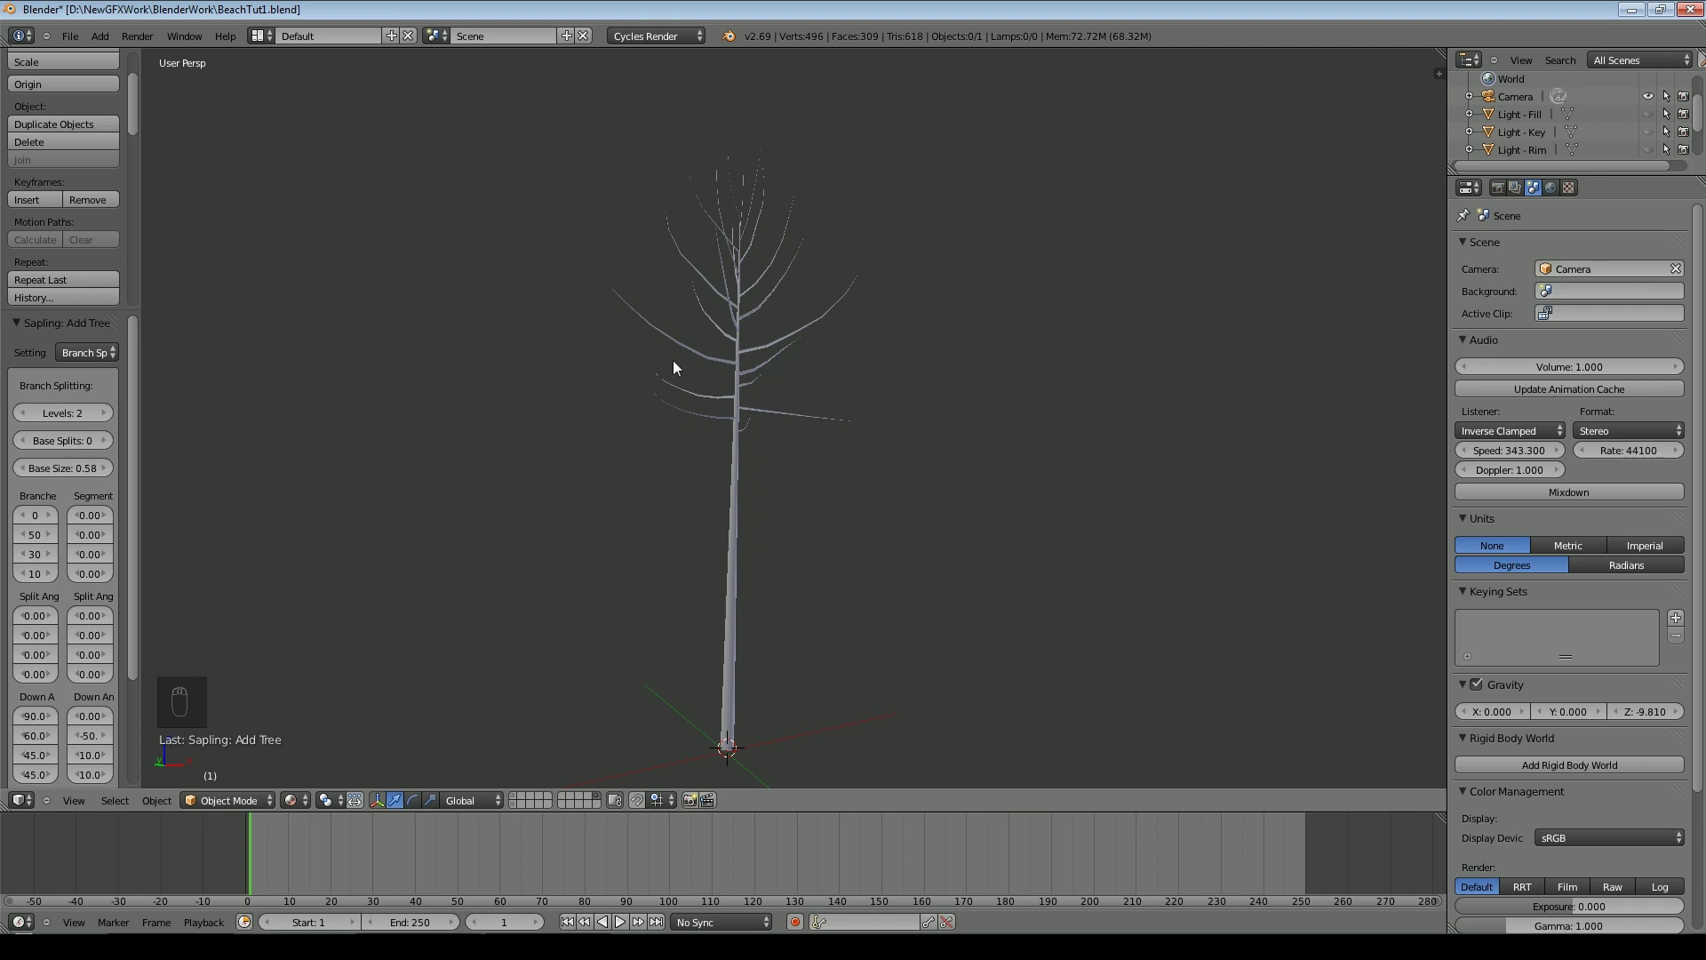
mouse_move(104, 467)
left_mouse_down()
mouse_move(210, 467)
mouse_move(126, 467)
left_mouse_up()
middle_click_drag(854, 329, 846, 445)
scroll(835, 377, "up", 5)
left_click(94, 467)
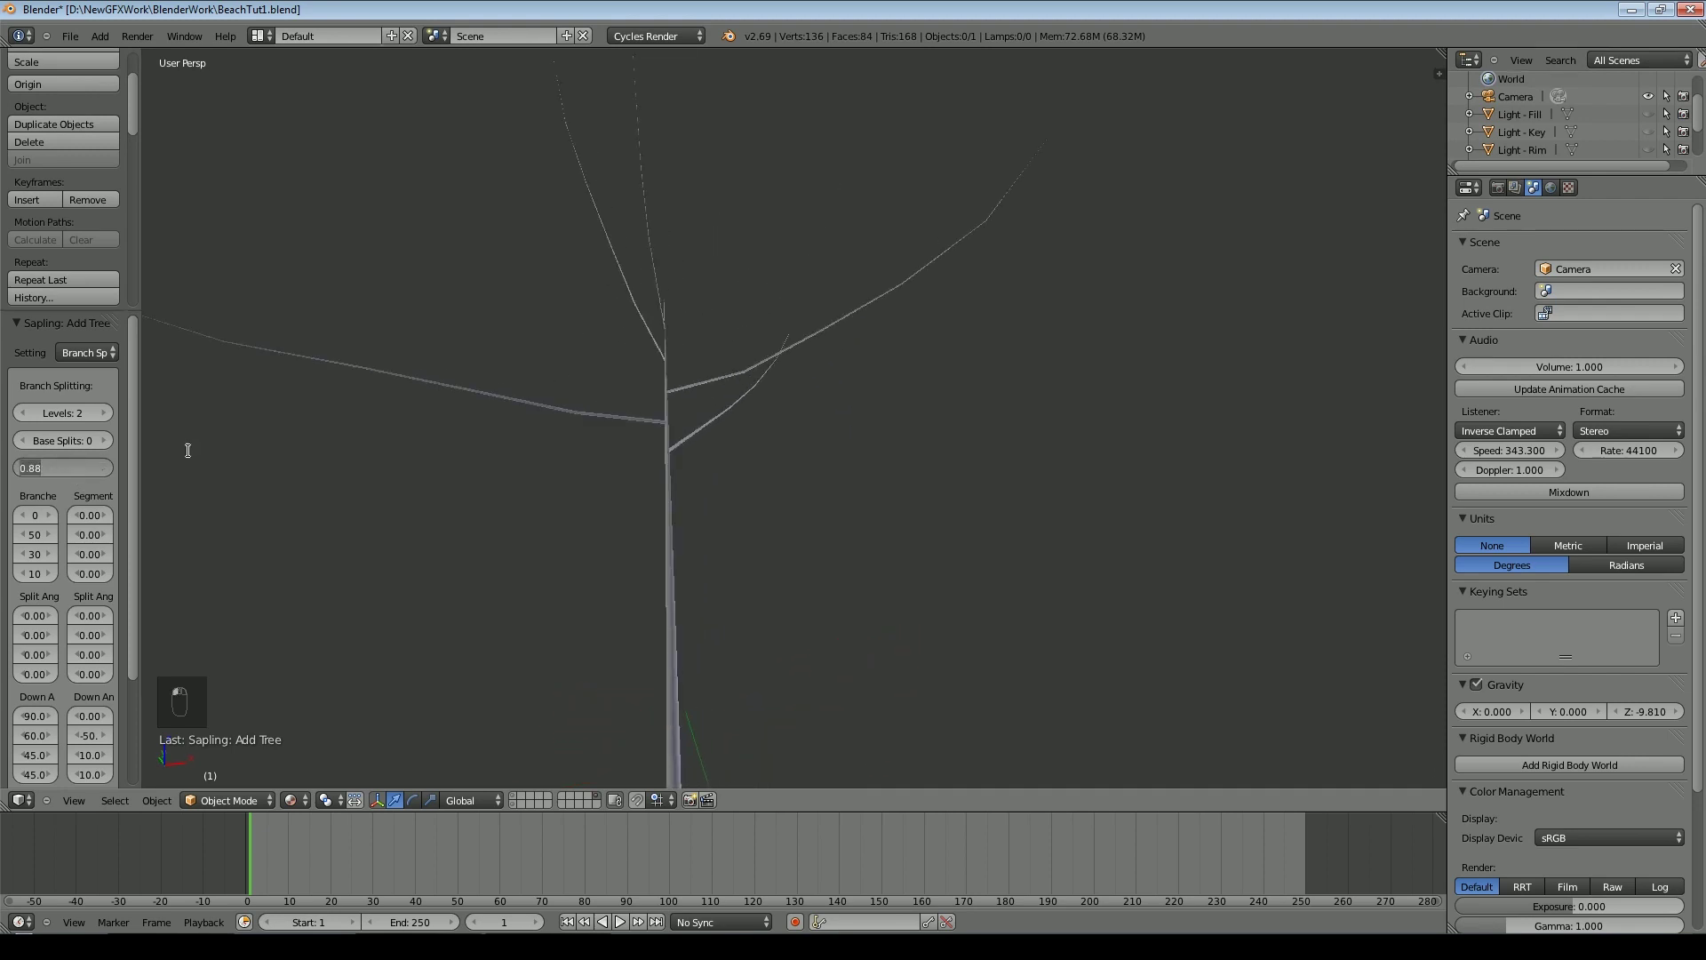
key("BackSpace")
type(".85")
key("Return")
Try a different first-level branch count for the sapling and restore it to 50
middle_click_drag(189, 451, 773, 583)
left_click(50, 533)
left_click_drag(35, 537, 241, 476)
type("50")
key("Return")
middle_click_drag(562, 458, 946, 407)
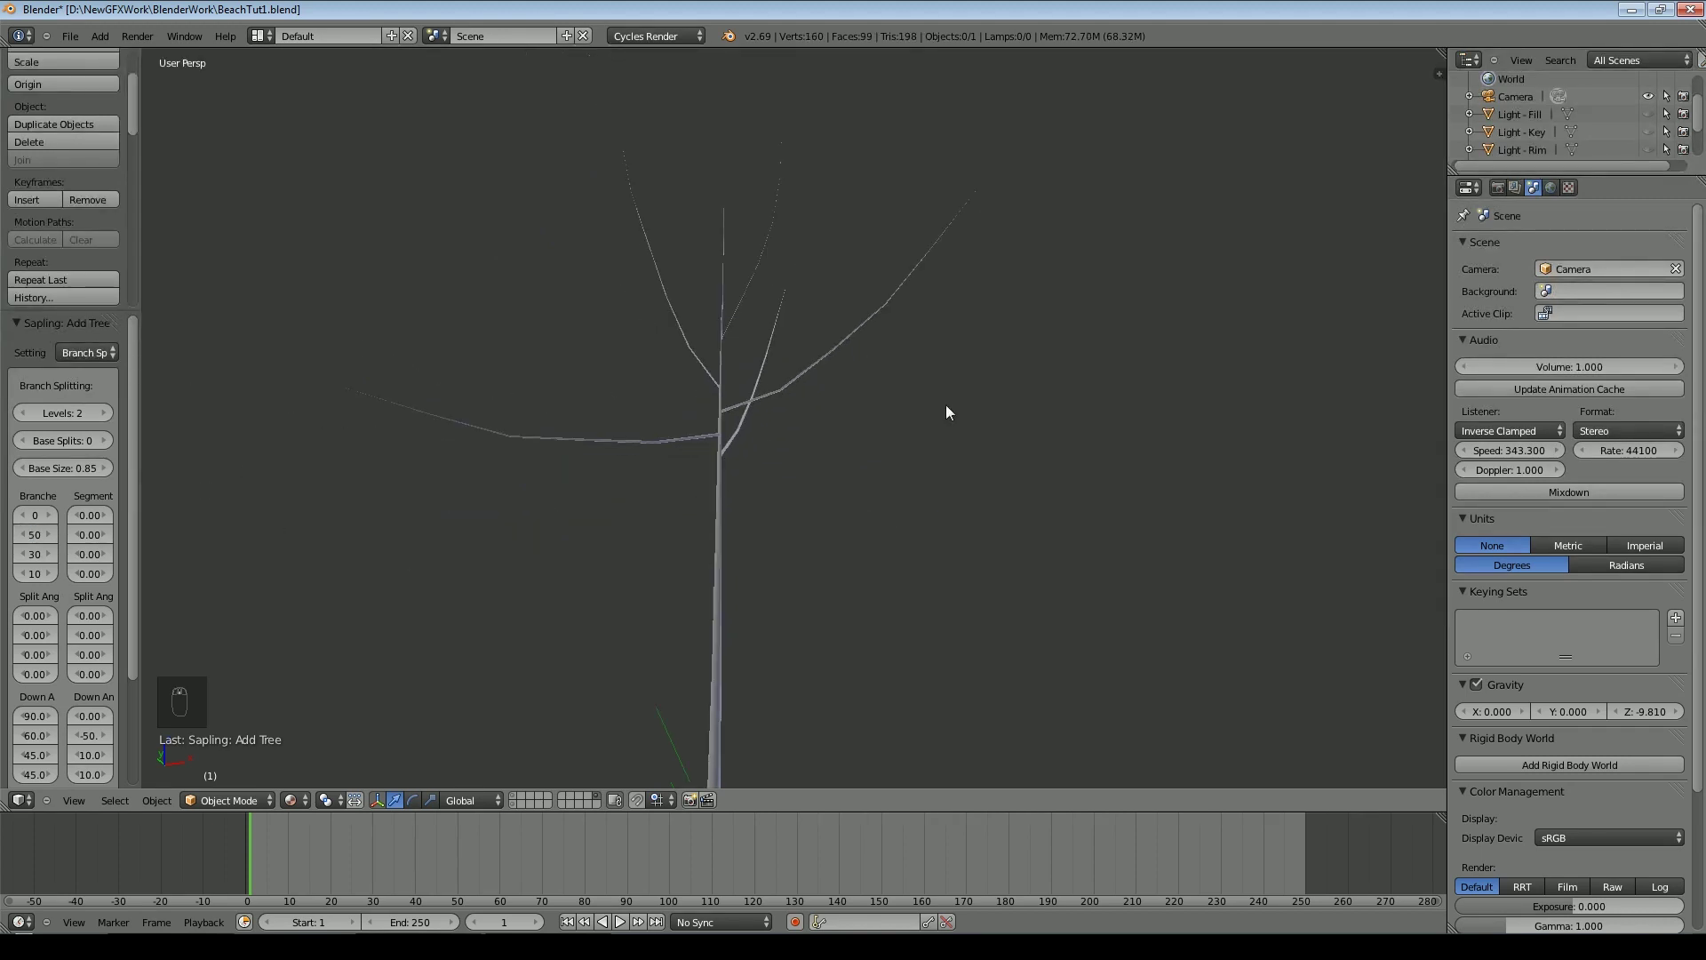
Raise the sapling's Base Size to 0.91 and its first-level branch count to 163
left_click_drag(36, 467, 64, 467)
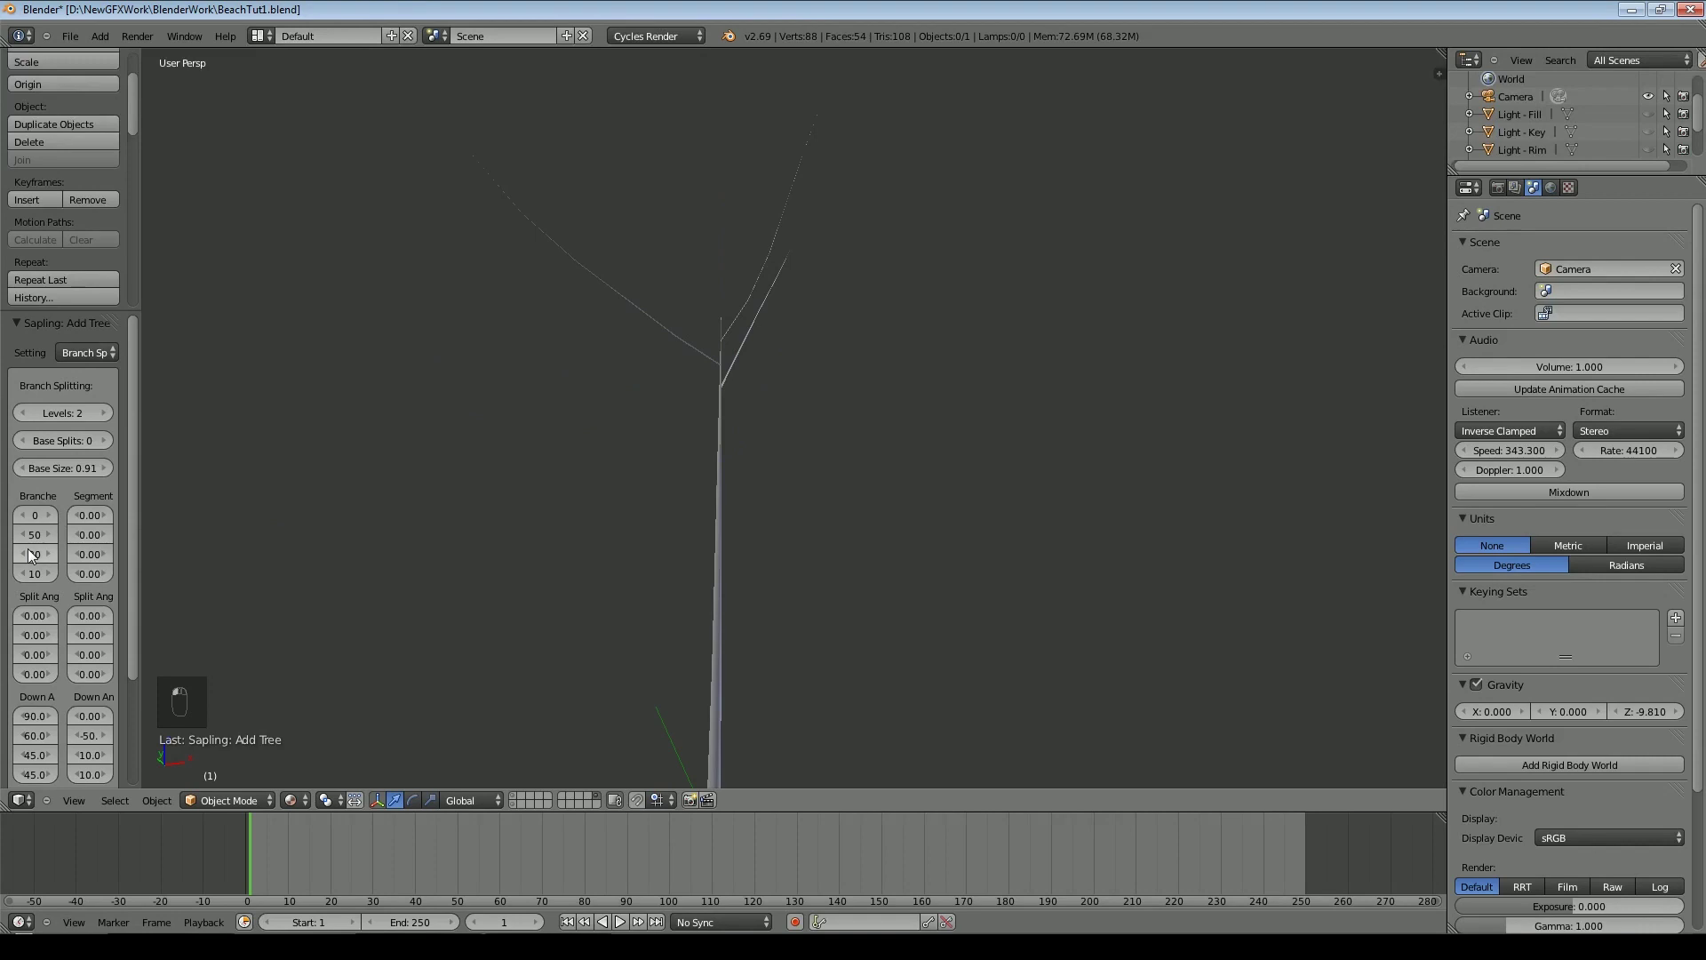
mouse_move(36, 537)
left_mouse_down()
mouse_move(69, 539)
mouse_move(55, 538)
left_mouse_up()
middle_click_drag(975, 482, 859, 436)
scroll(858, 435, "up", 2)
Increase the bevel resolution in the sapling's geometry settings to 4 for a rounder trunk
left_click(84, 352)
left_click(85, 343)
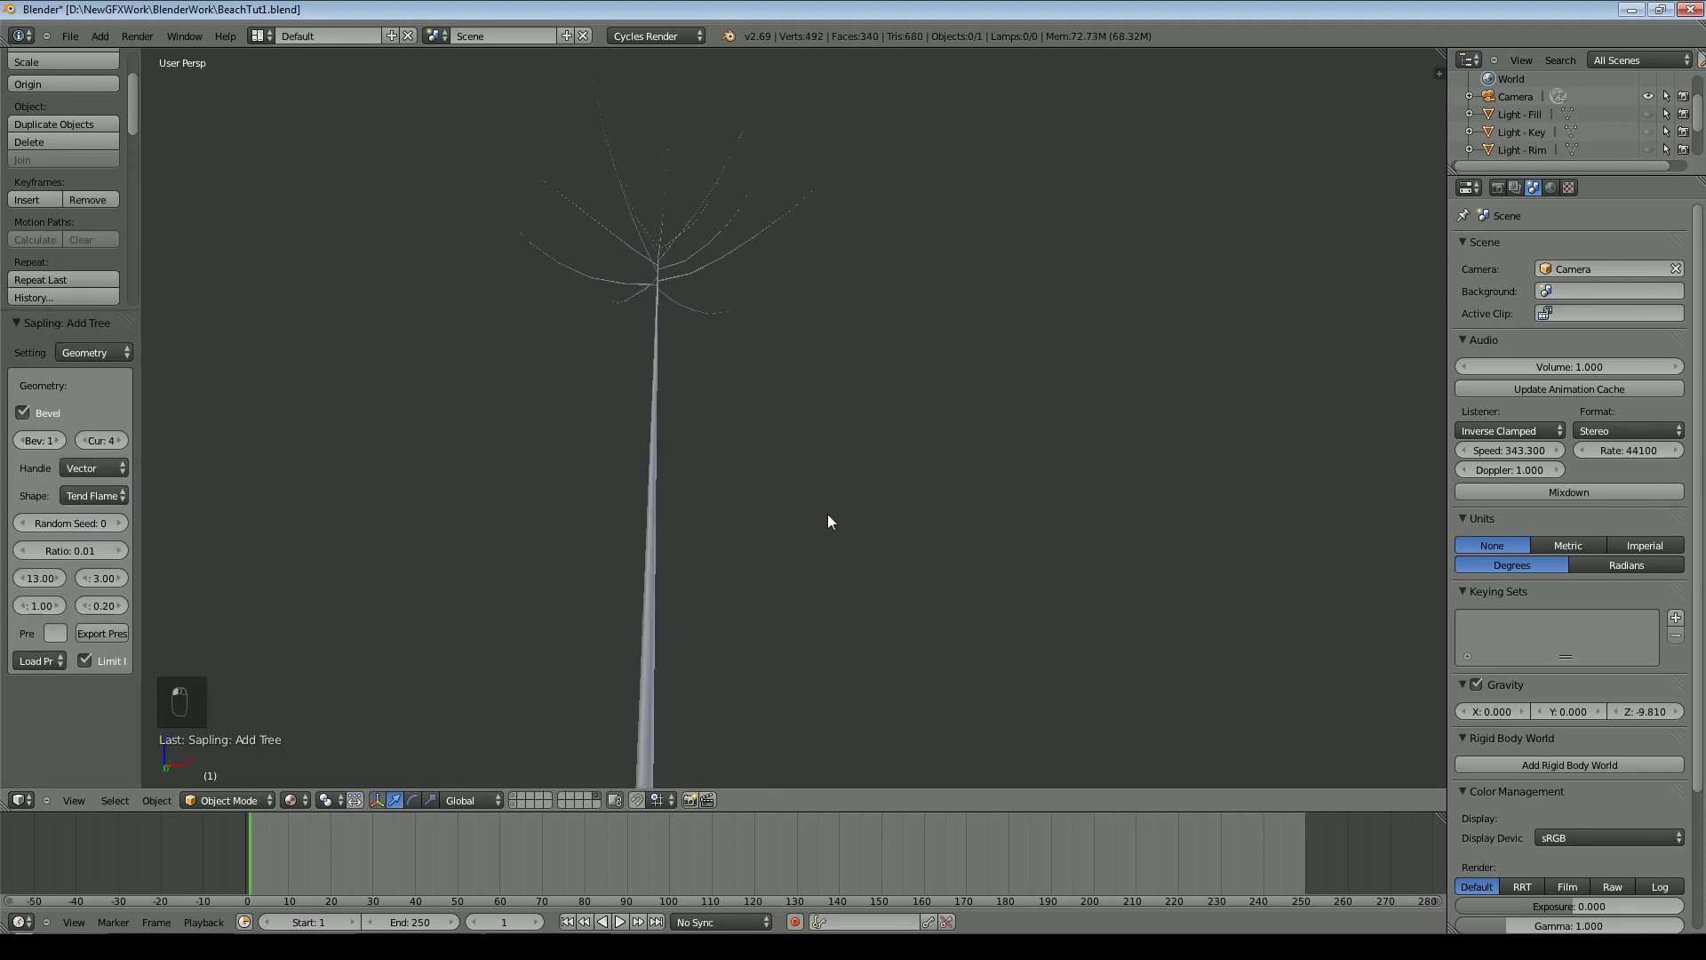
middle_click_drag(823, 515, 876, 395)
left_click(58, 441)
scroll(871, 358, "up", 3)
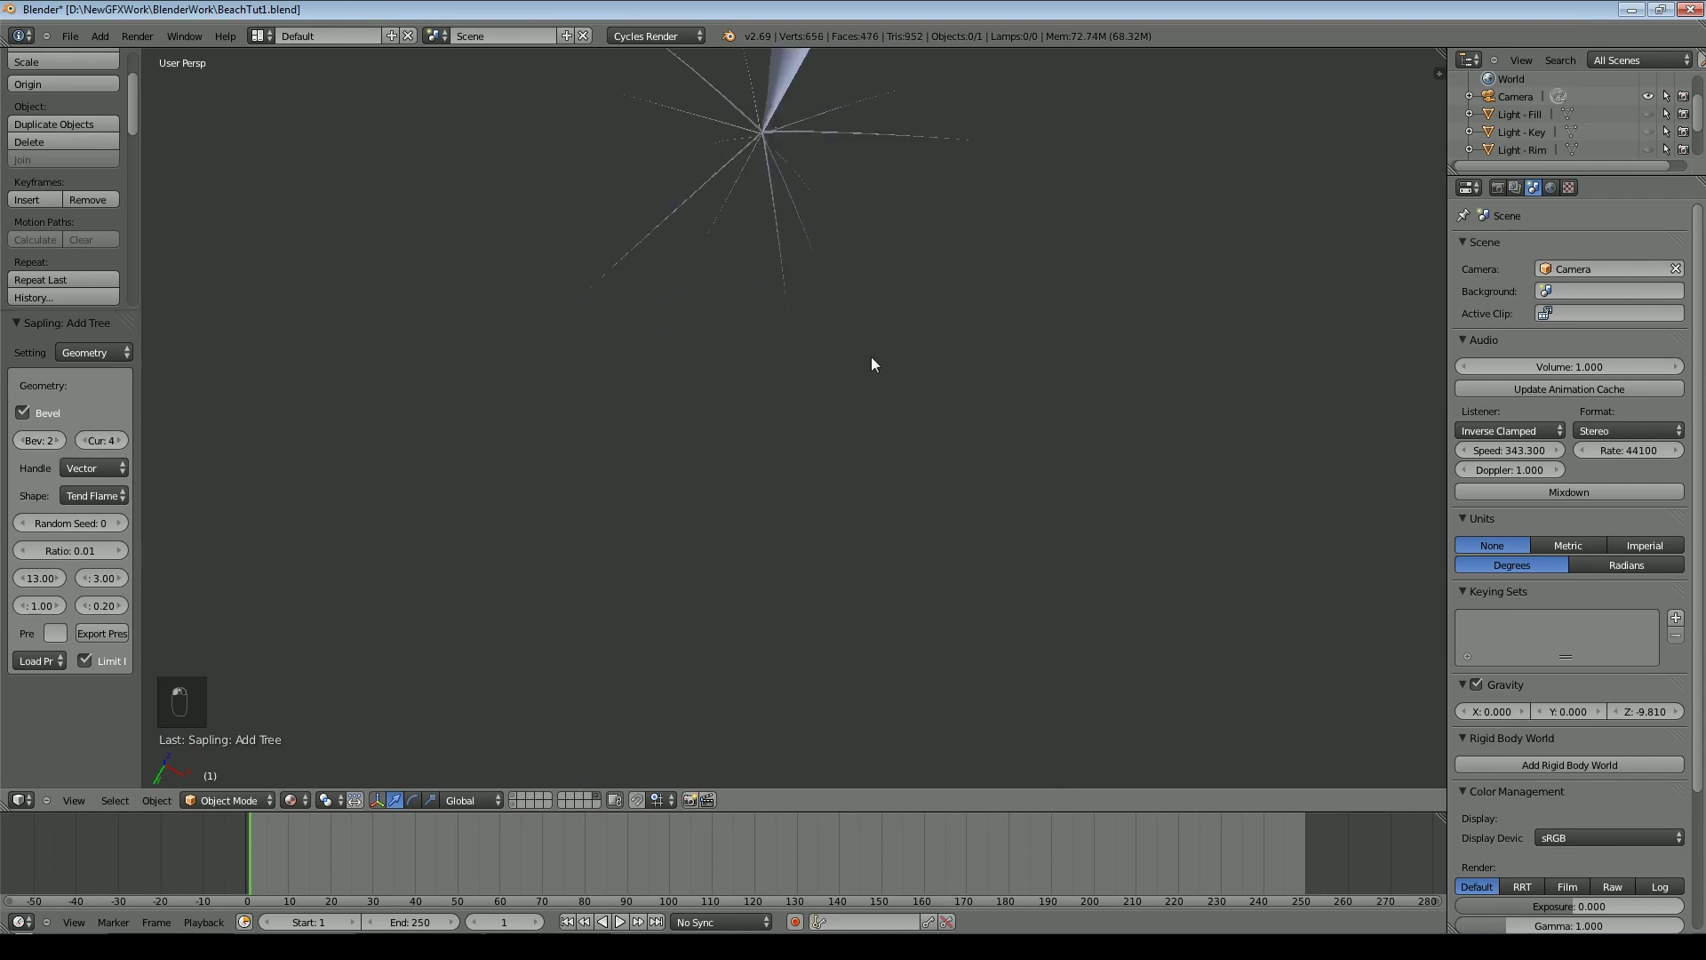
scroll(870, 358, "down", 2)
left_click(56, 440)
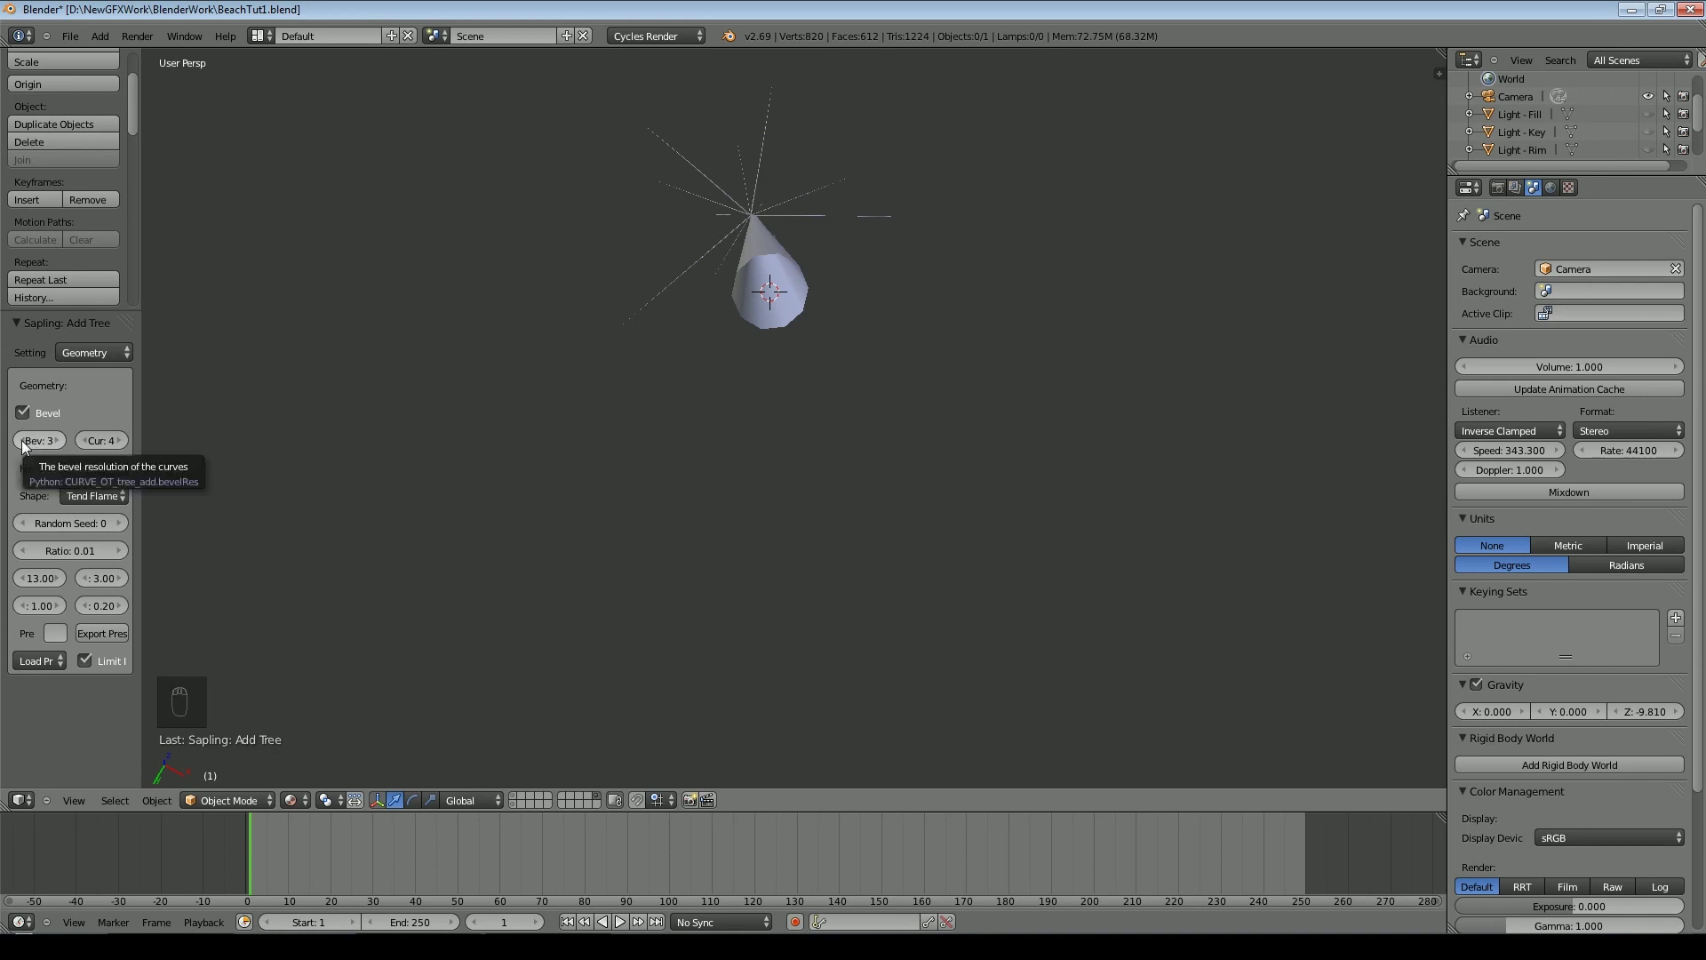
middle_click_drag(930, 381, 927, 401)
left_click(56, 441)
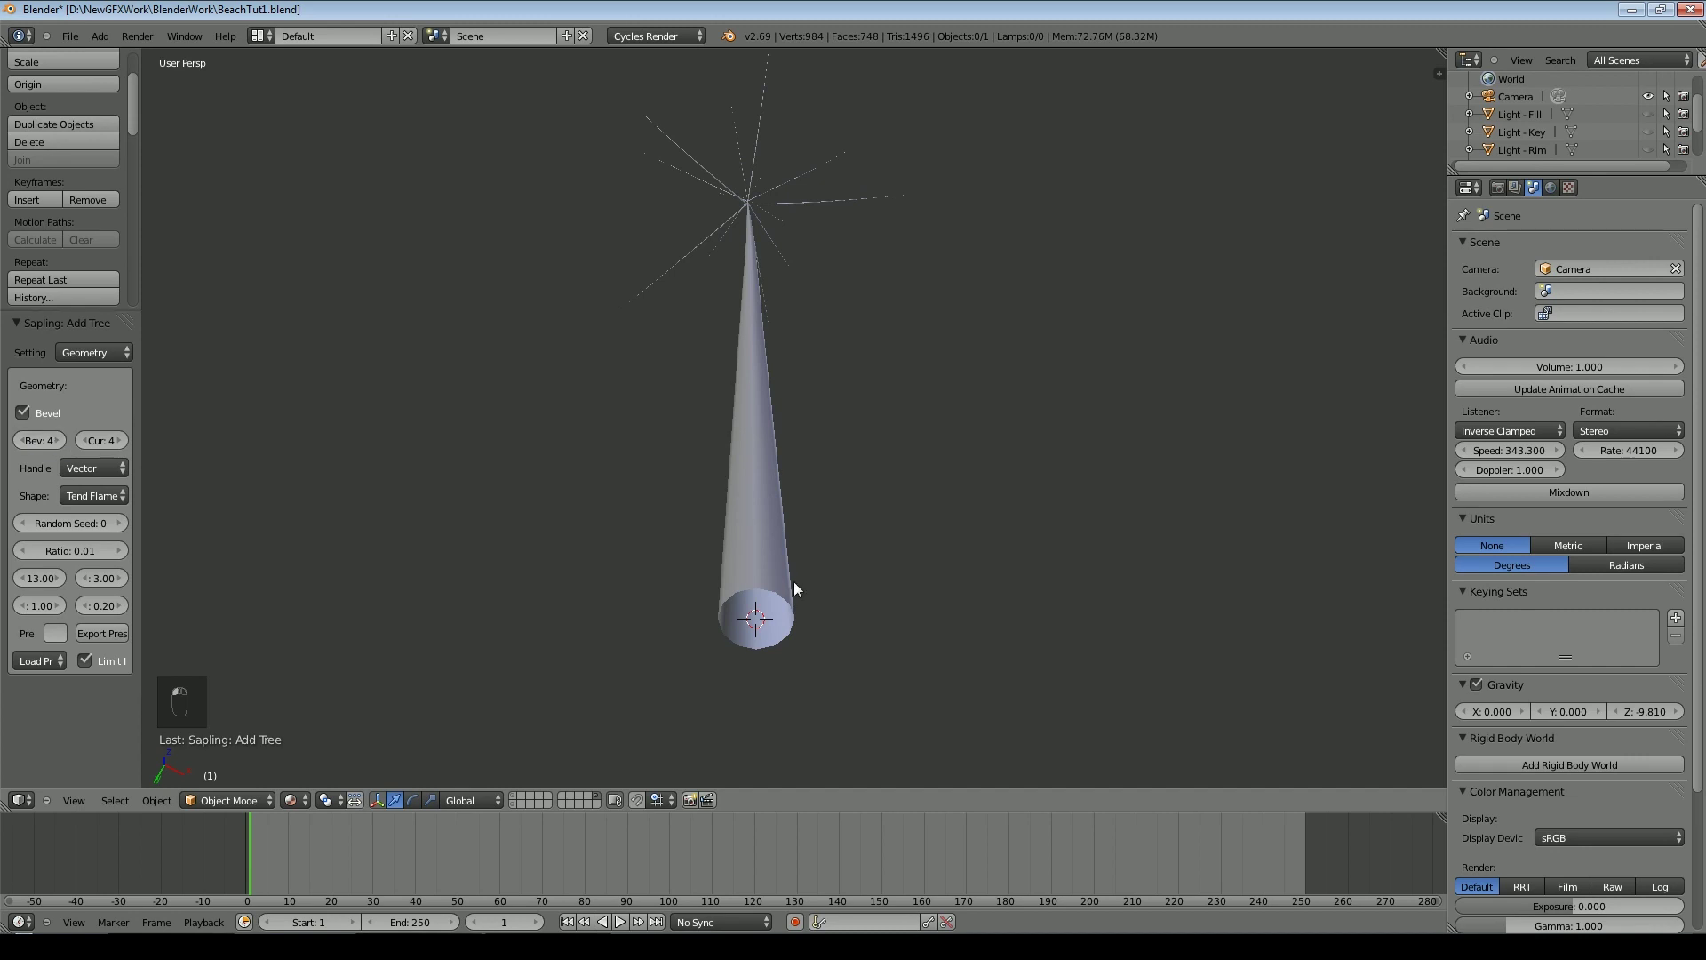
middle_click_drag(850, 562, 834, 569)
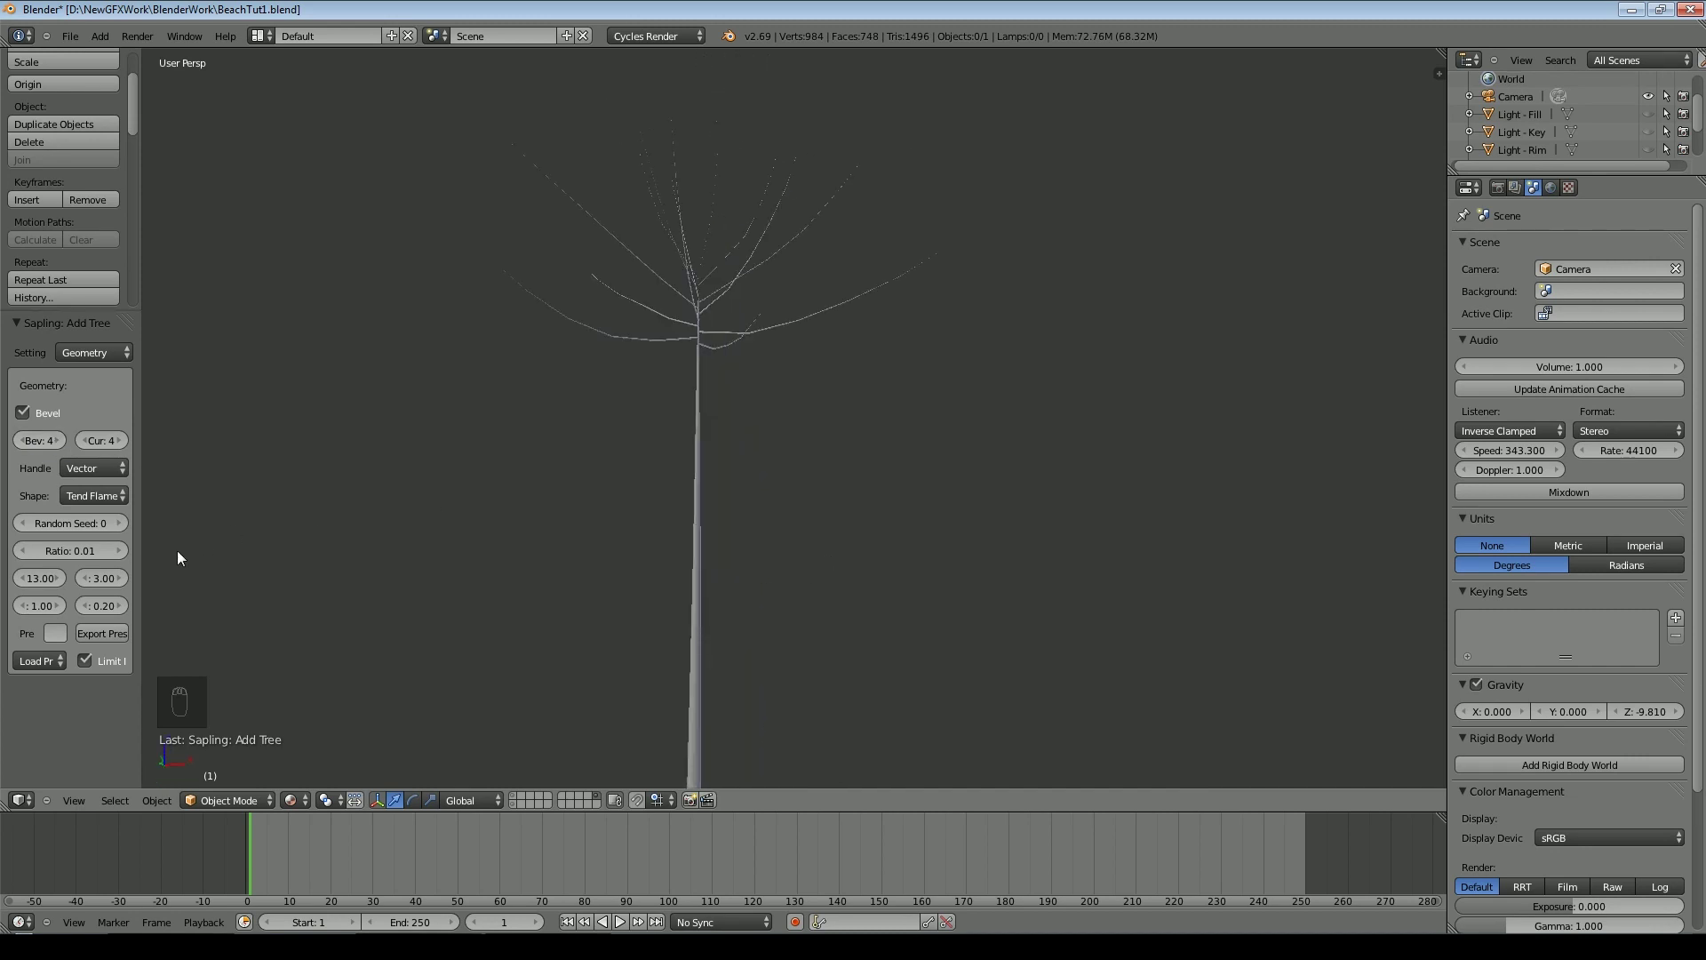
Set the sapling's Ratio to 0.04 to thicken the trunk
left_click(120, 551)
scroll(776, 595, "down", 5)
middle_click_drag(721, 617, 534, 453)
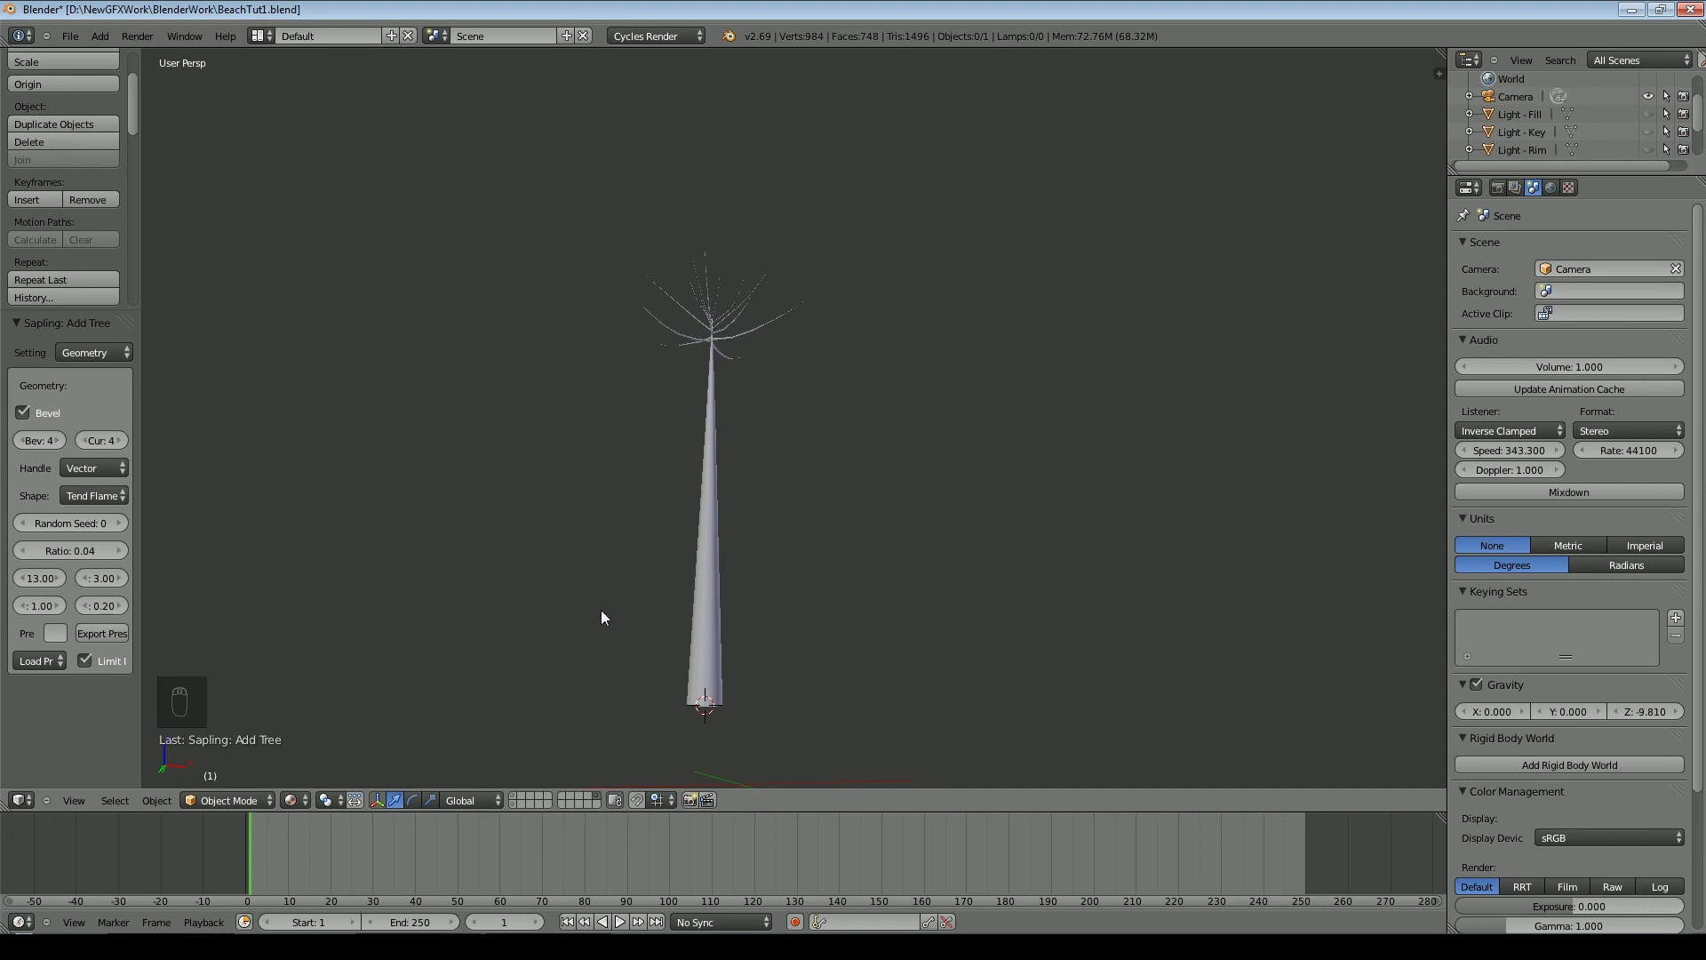
Adjust the sapling's trunk scale and change the overall tree scale in the geometry settings
left_click_drag(25, 609, 59, 604)
scroll(587, 622, "down", 4)
left_click(59, 580)
left_click(59, 580)
left_click(60, 579)
Try a different Levels value in the sapling's Branch Splitting settings and restore it to 2
left_click(93, 352)
left_click(103, 325)
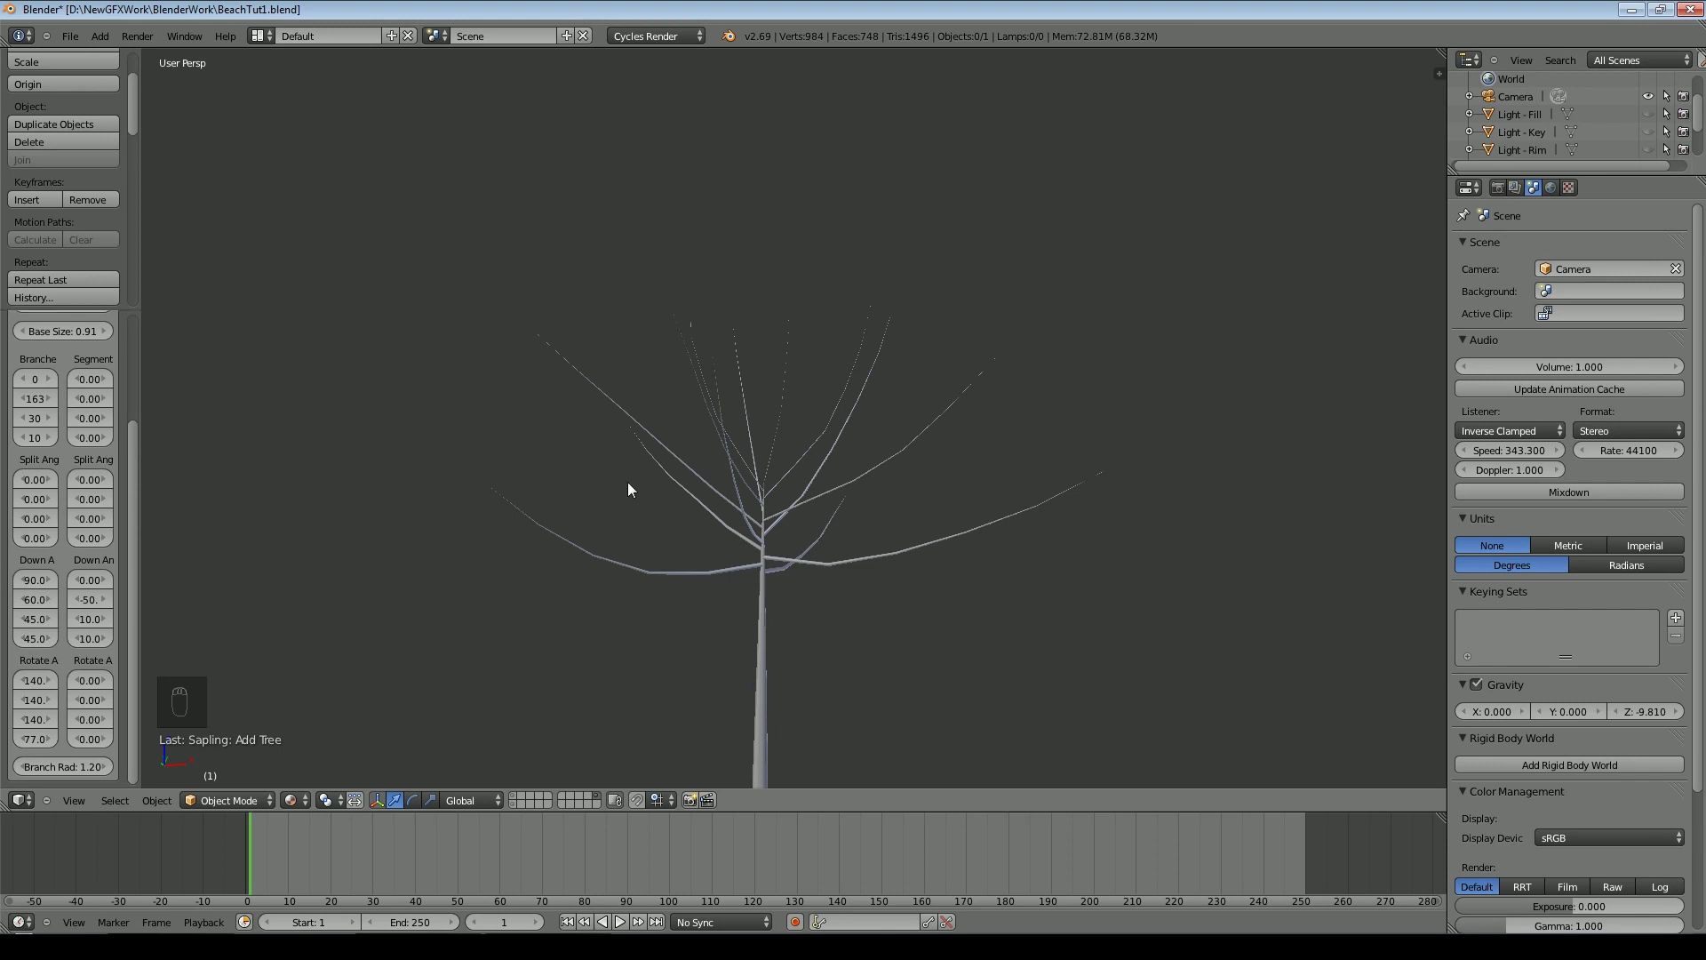
left_click_drag(131, 419, 132, 354)
left_click(101, 390)
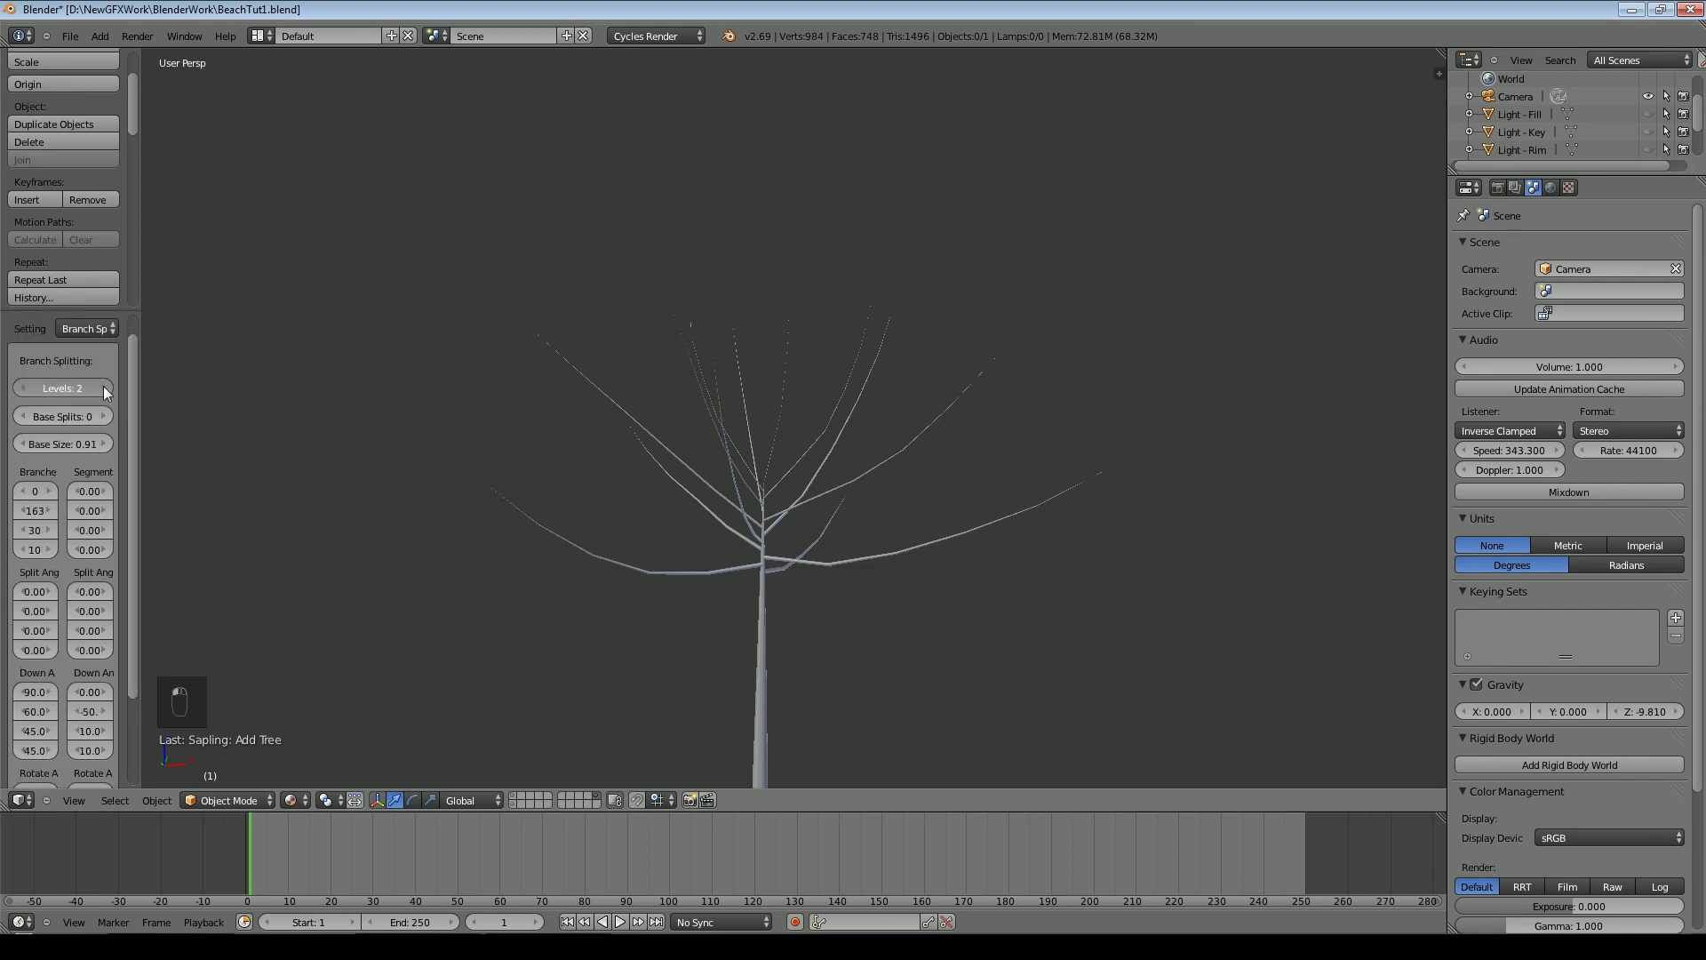
left_click(26, 389)
Adjust the Down Angle of the first-level branches and set it to 75
mouse_move(46, 594)
left_mouse_down()
mouse_move(69, 594)
mouse_move(50, 596)
left_mouse_up()
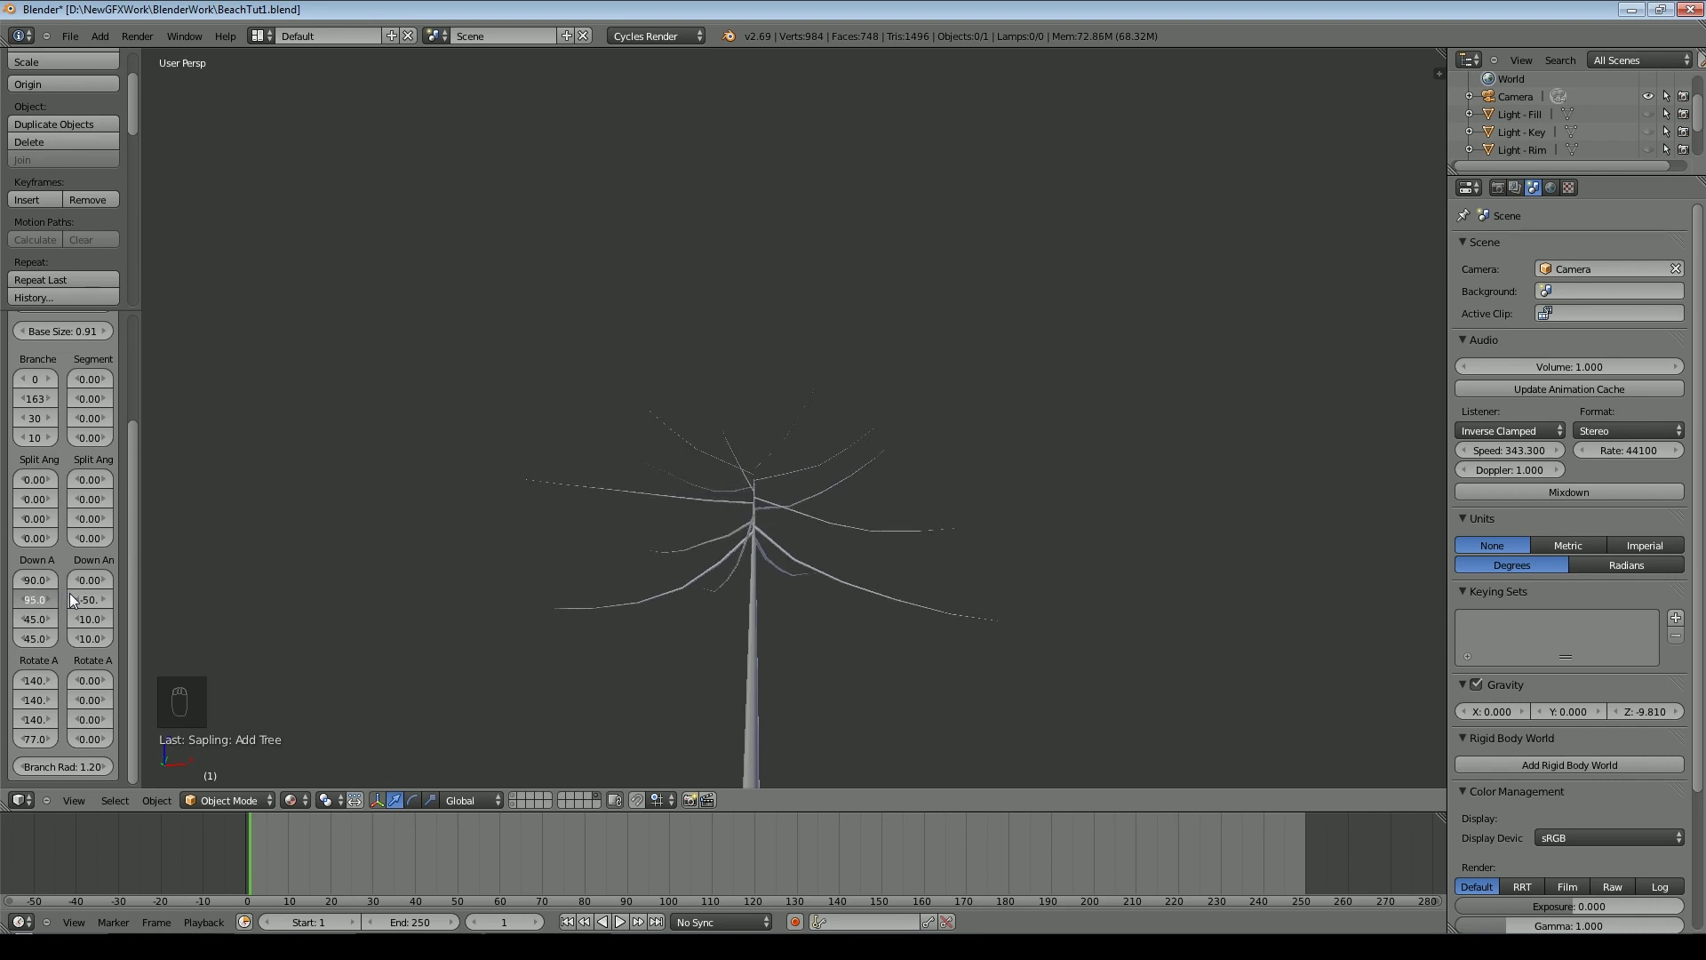
left_click(51, 599)
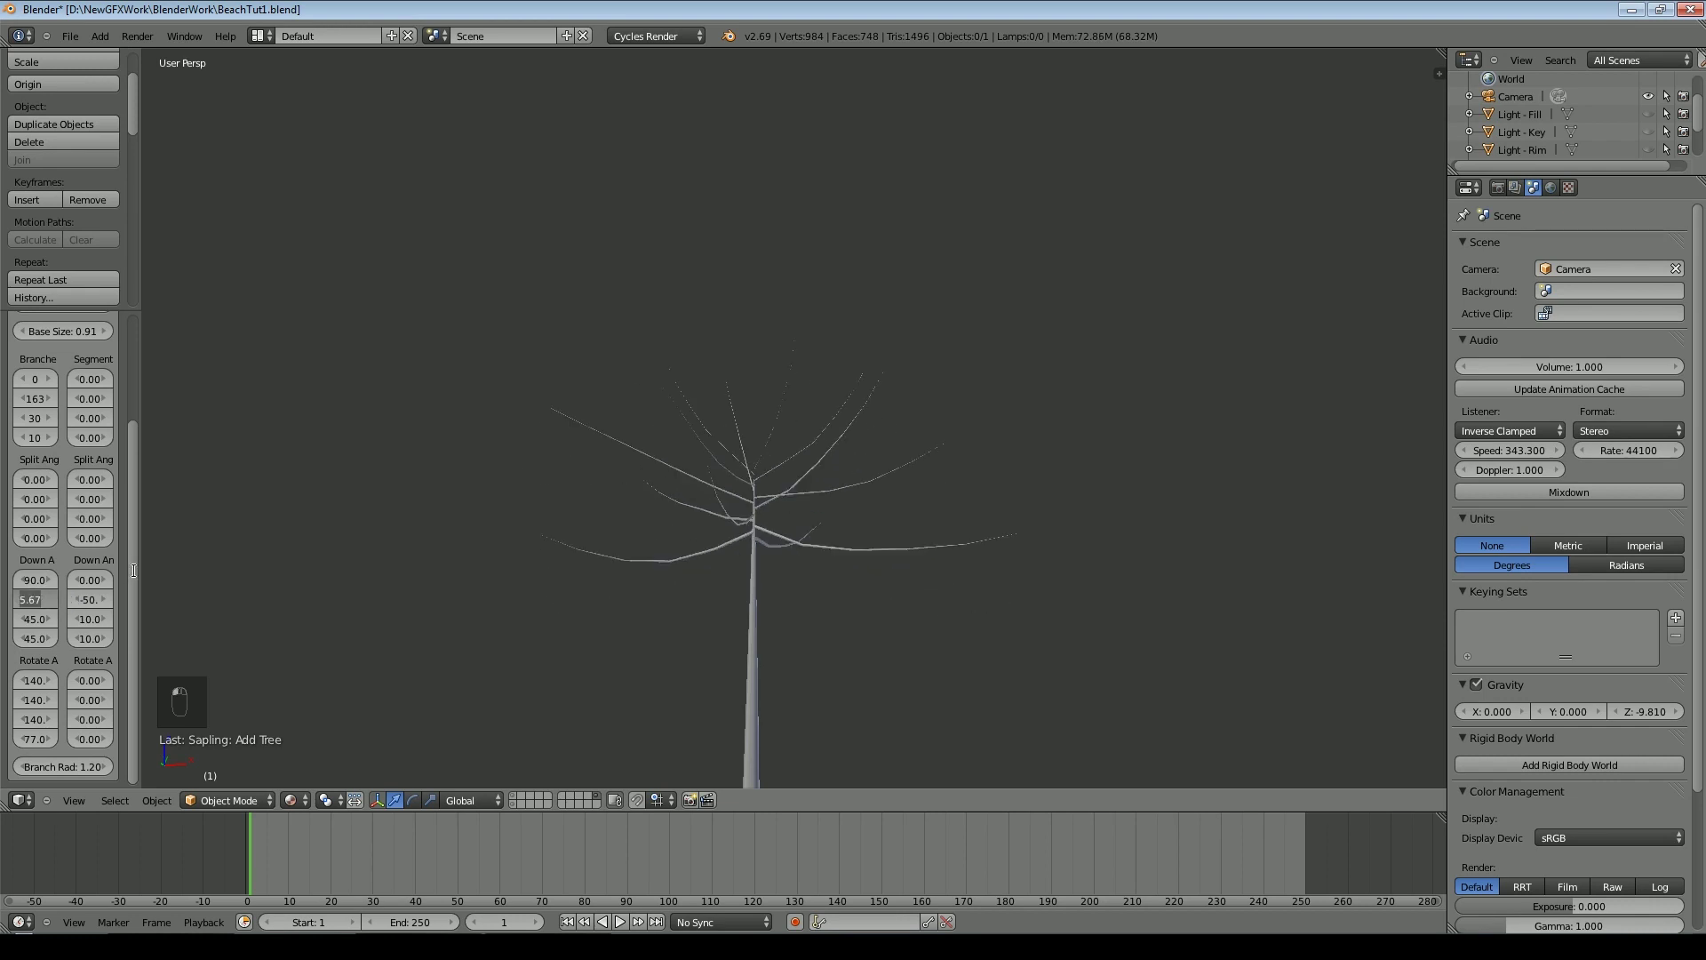
type("0")
key("Return")
left_click(39, 593)
type("75")
key("Return")
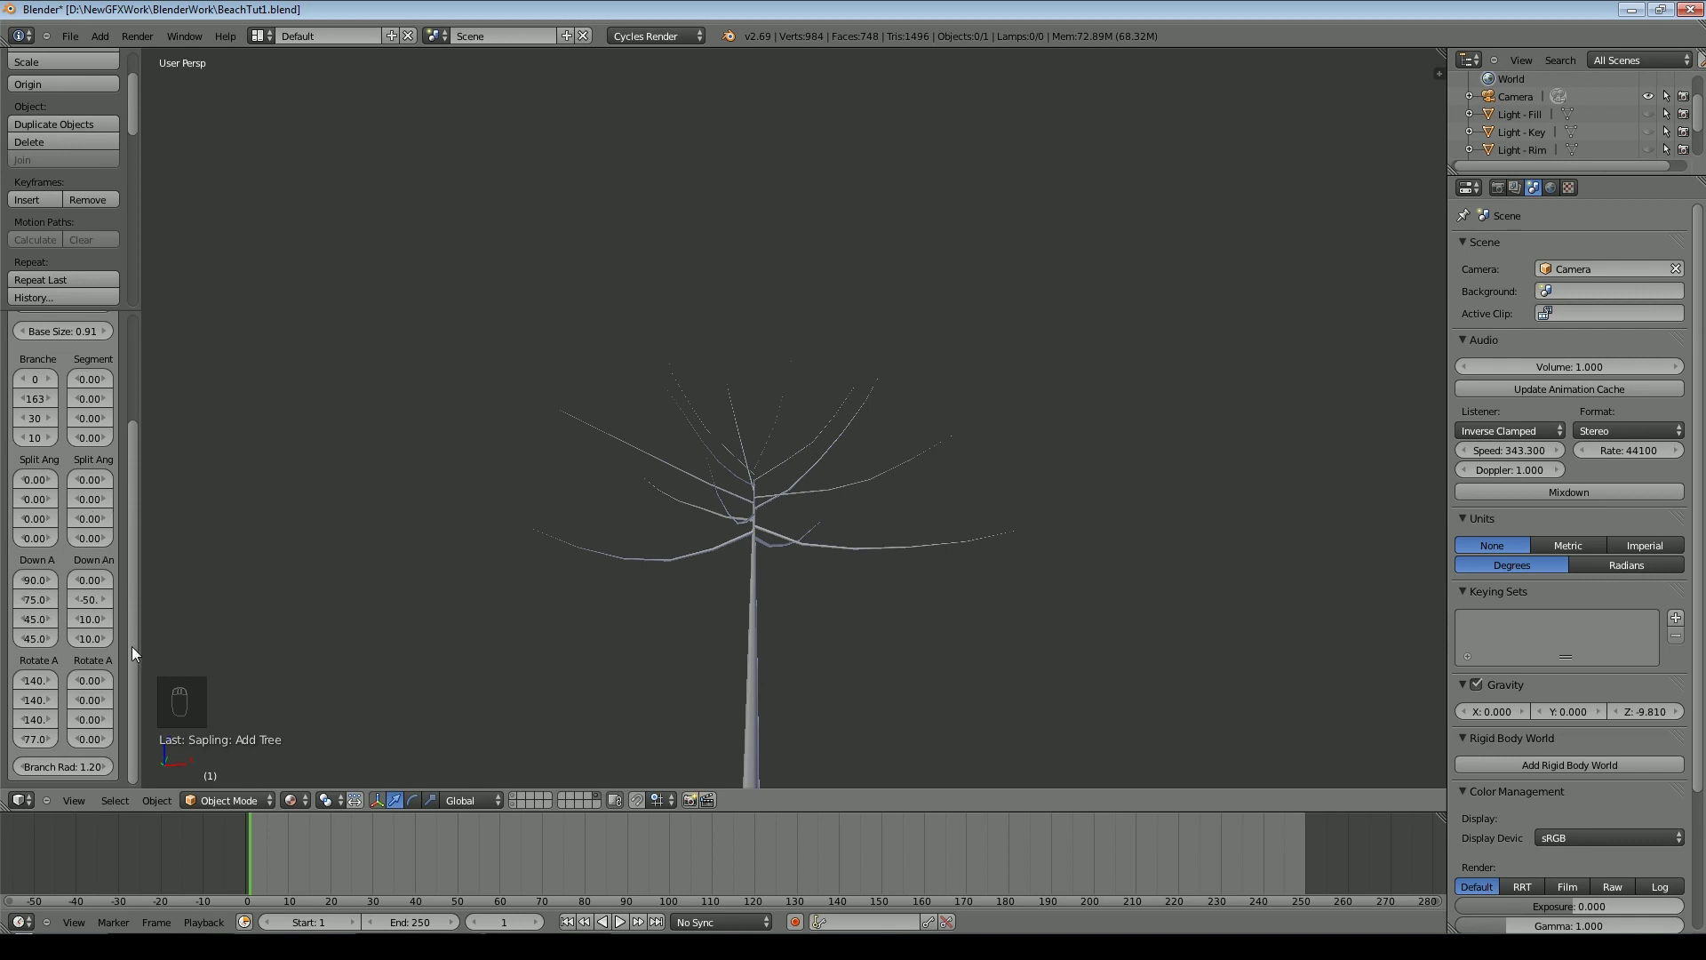
Set the first-level branch Curvature to about 53.9 in the Branch Growth settings so the fronds droop
scroll(67, 679, "up", 4)
left_click(86, 353)
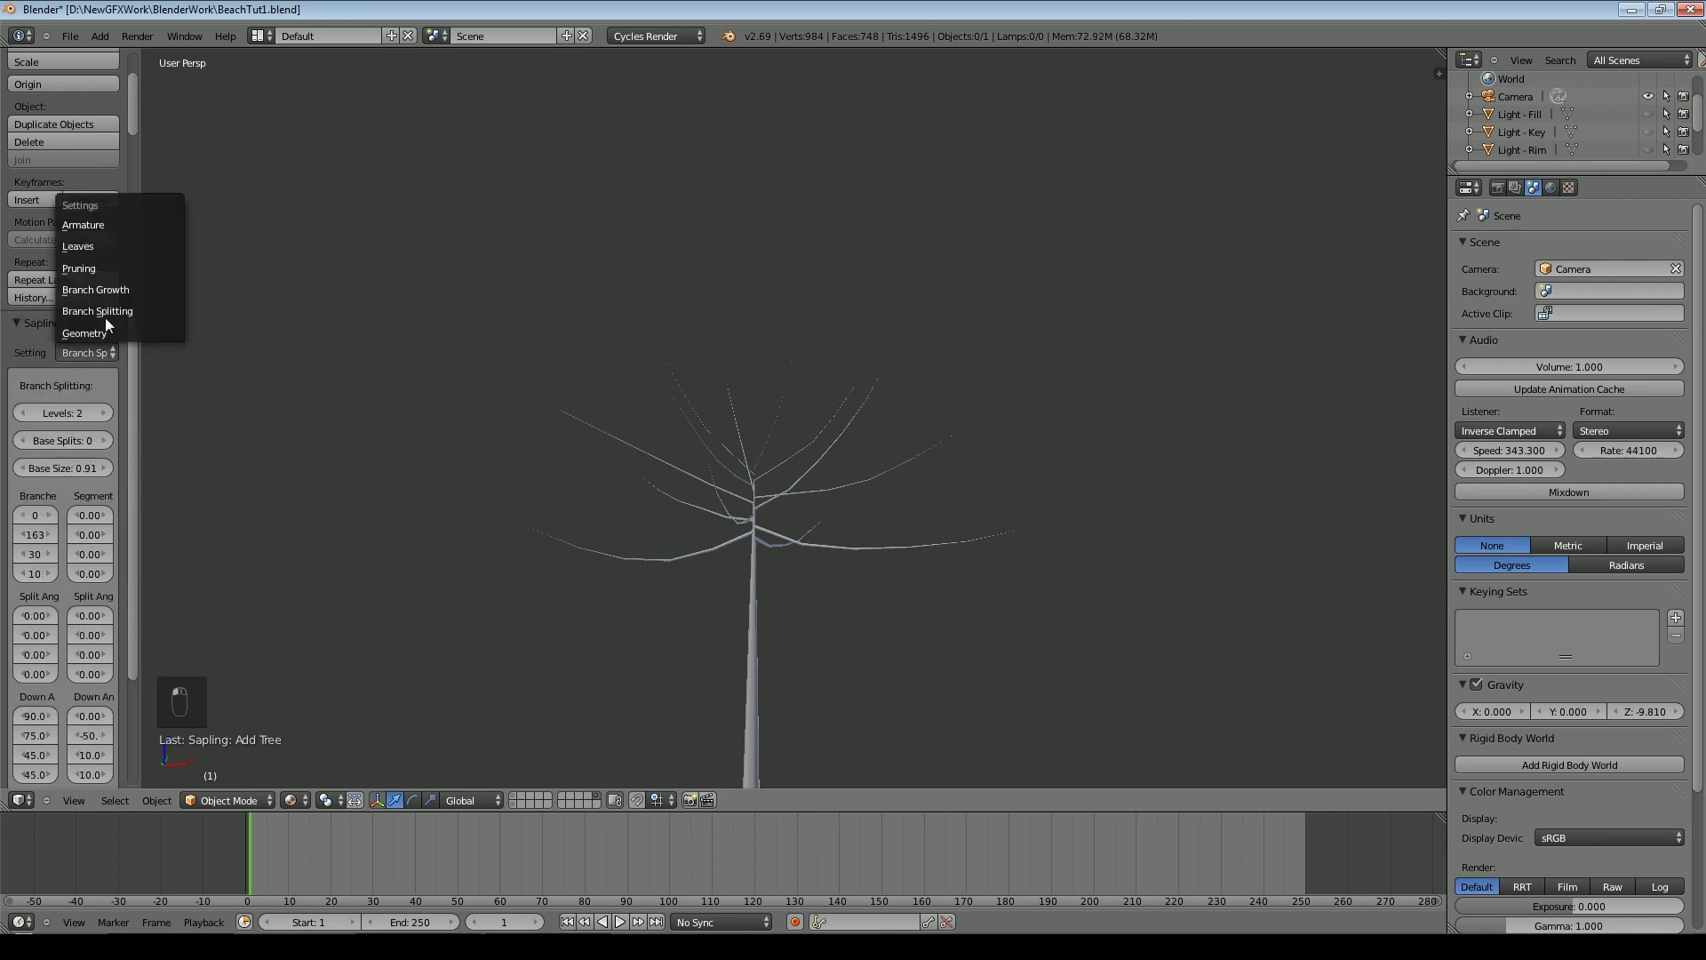
left_click(107, 290)
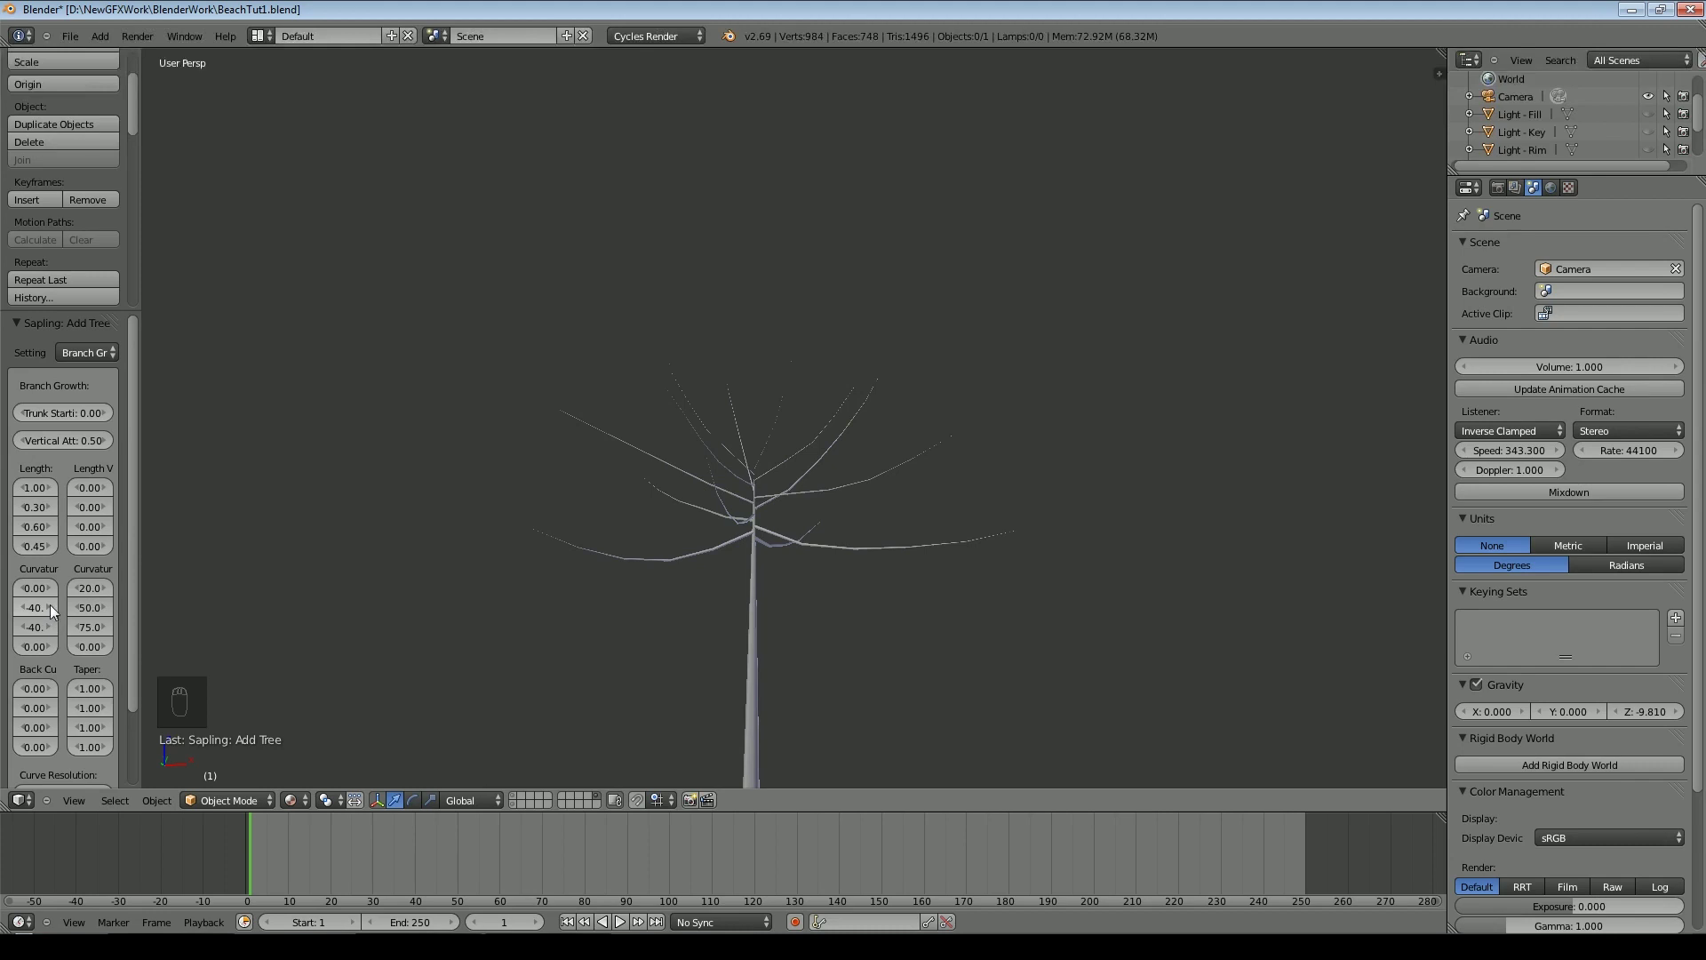
left_click_drag(48, 606, 88, 606)
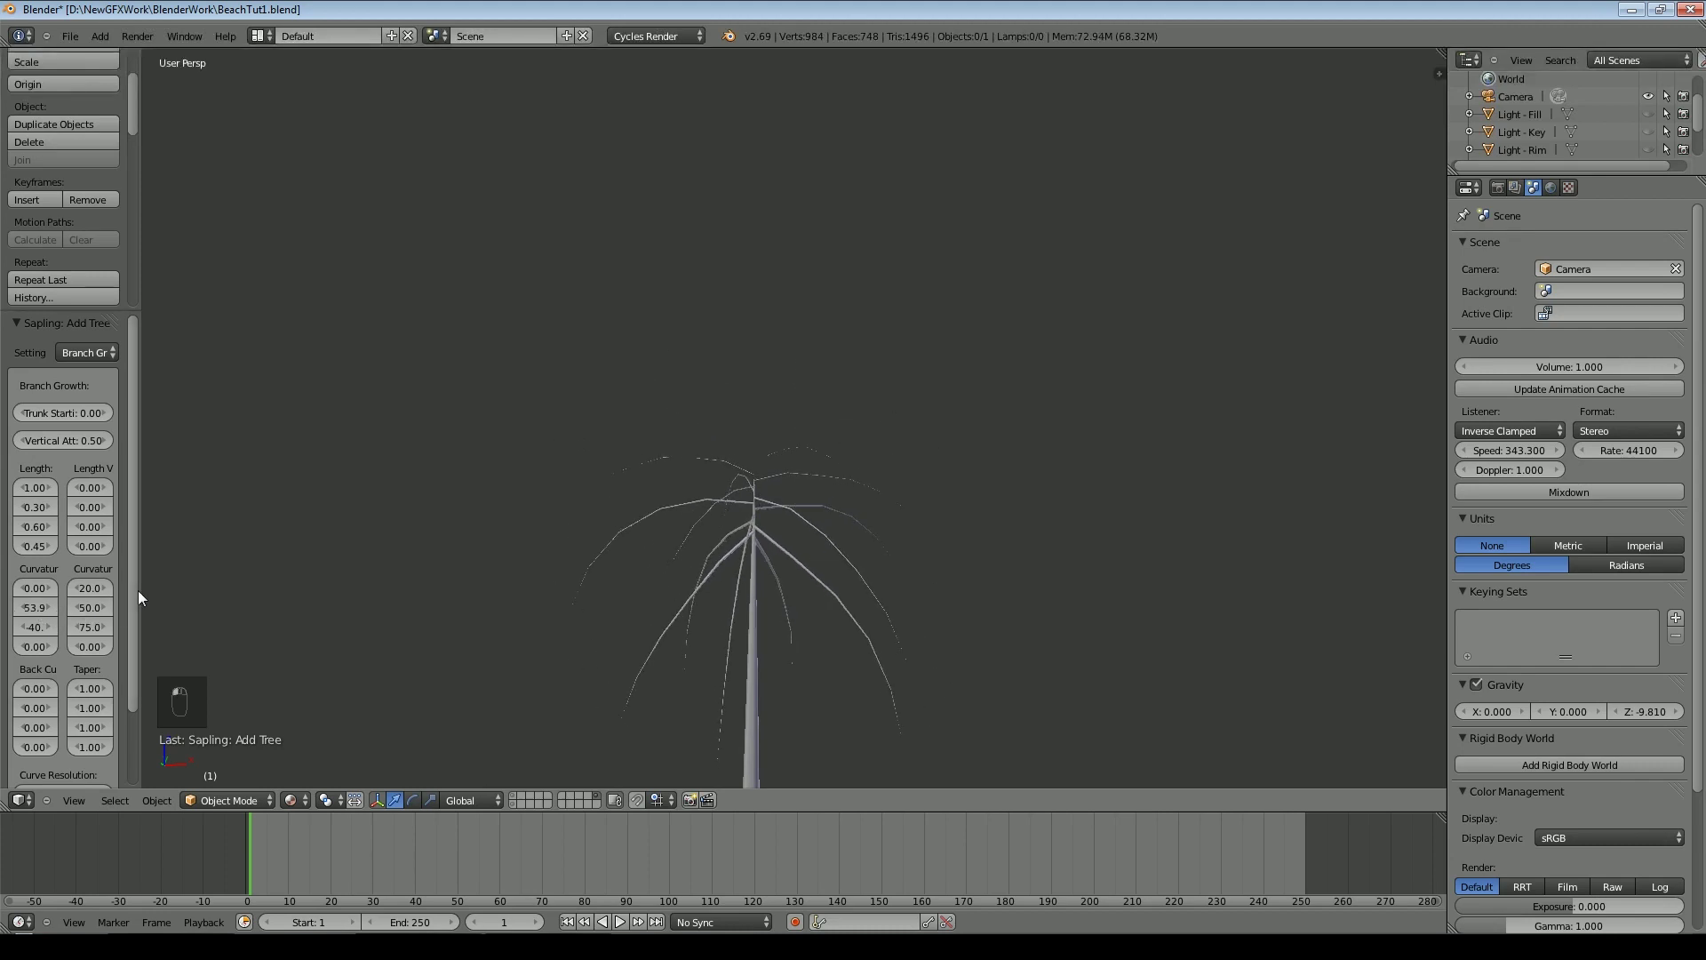
Lower the Down Angle of the first-level branches to about 50.5 in the Branch Splitting settings
scroll(139, 597, "down", 3)
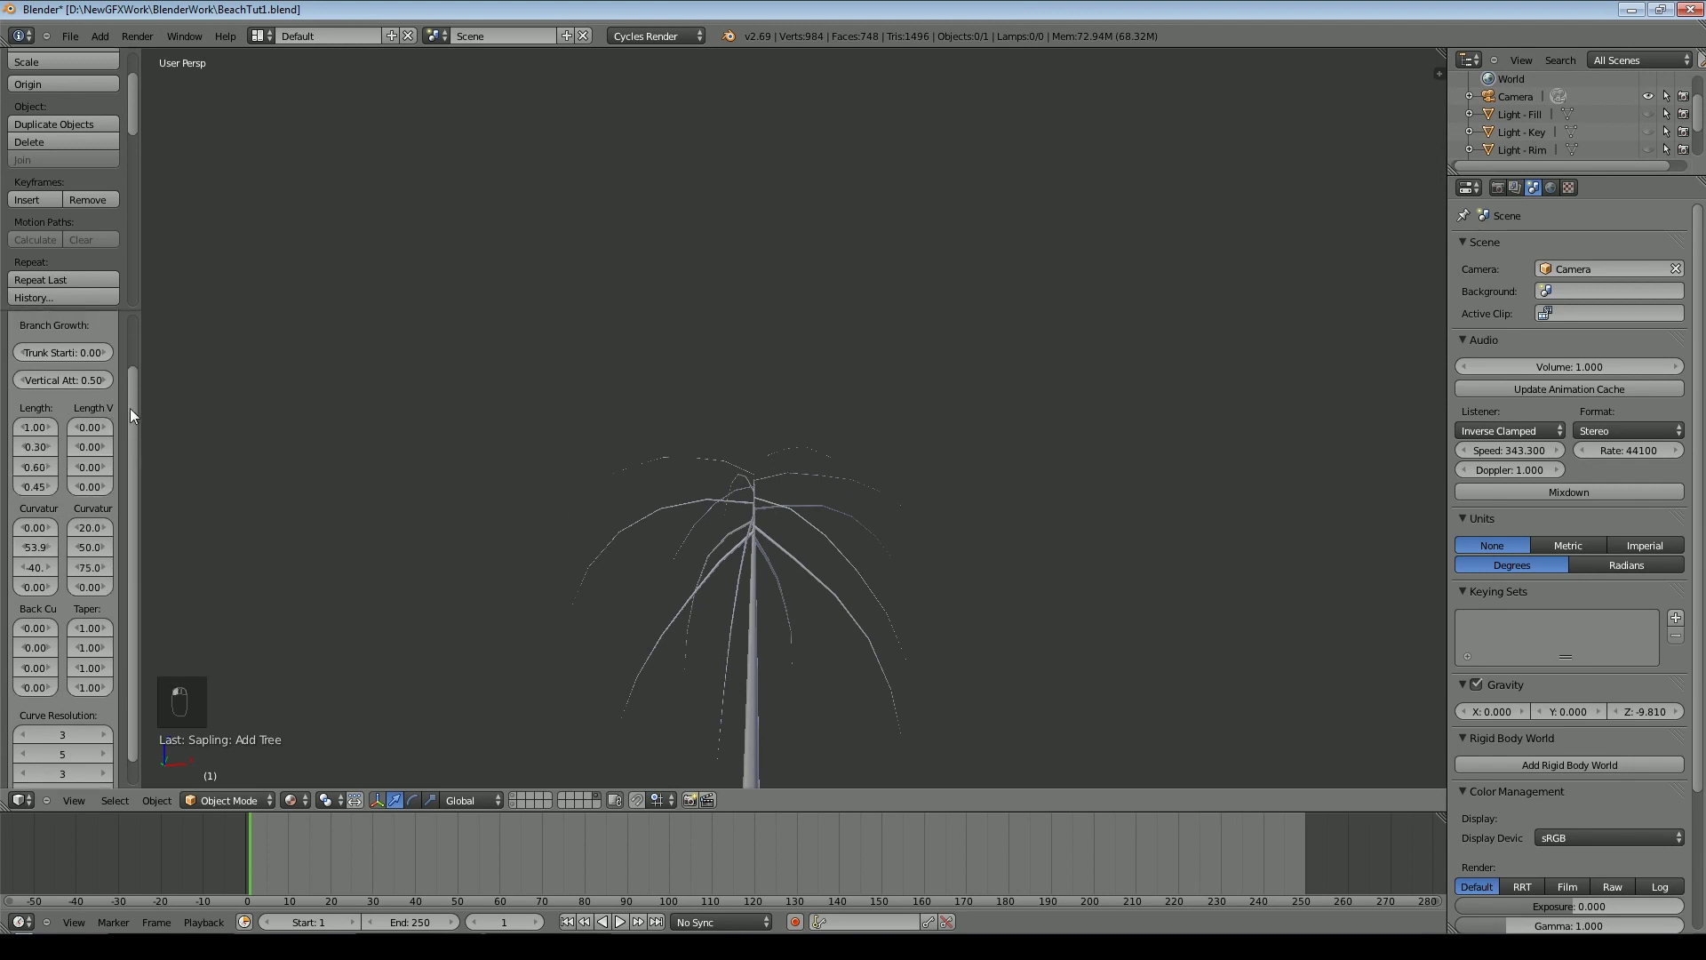
scroll(129, 415, "up", 3)
left_click(87, 352)
left_click(165, 313)
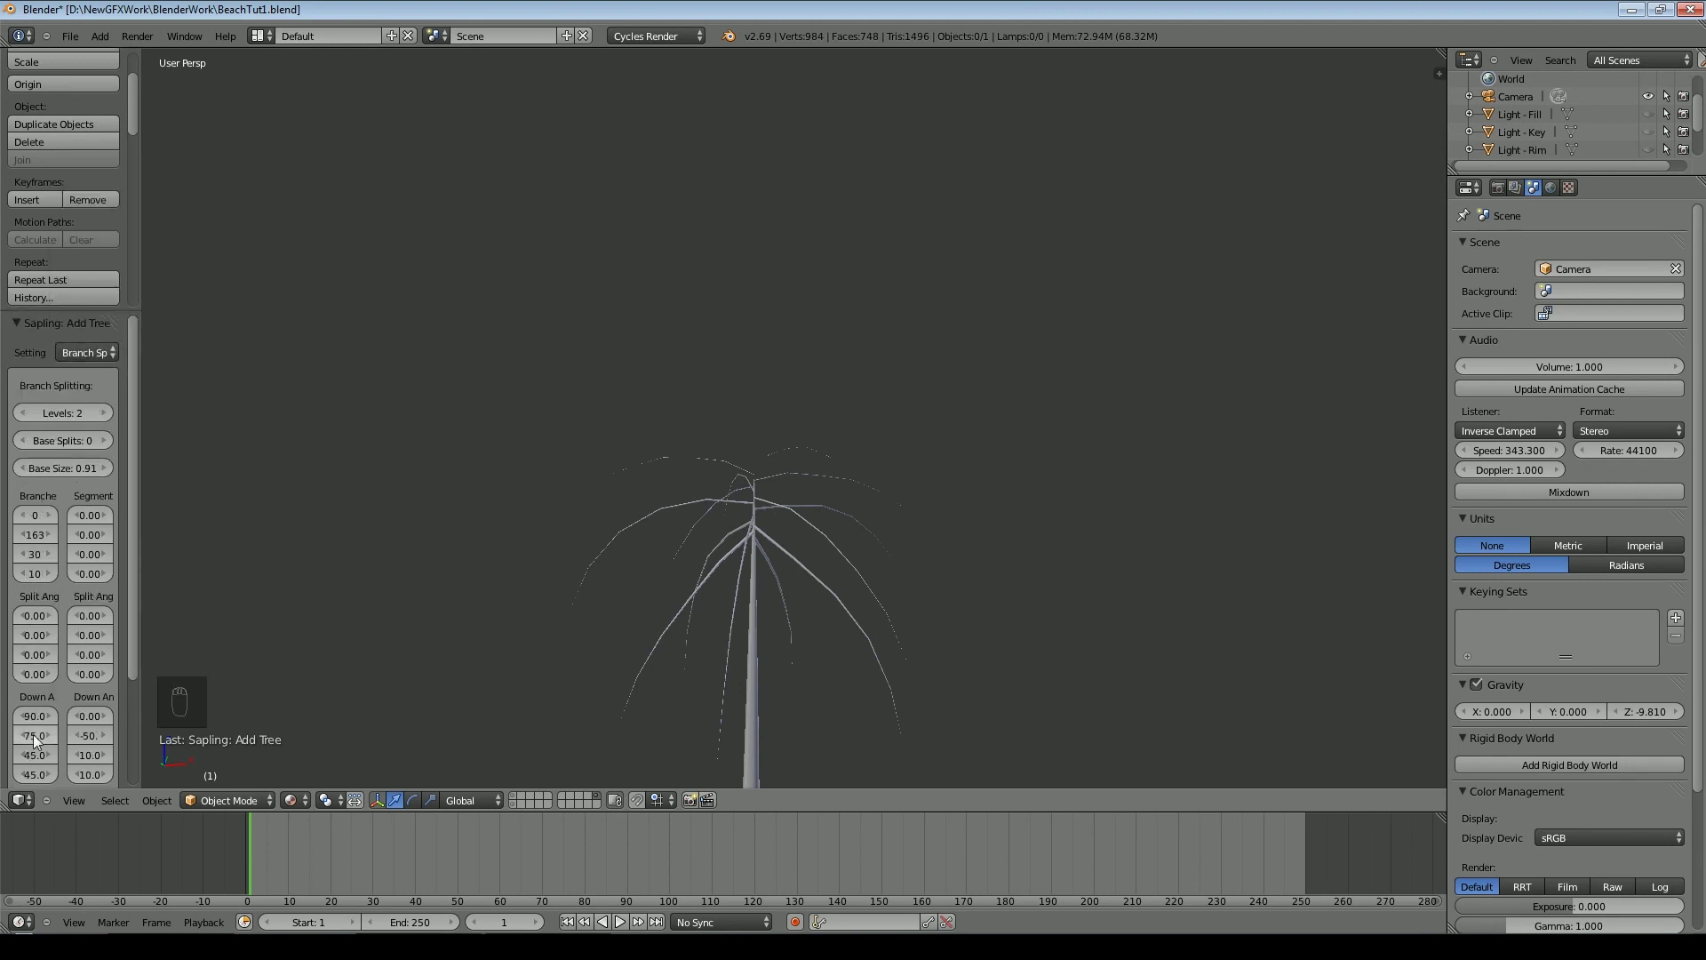
left_click_drag(41, 734, 12, 734)
mouse_move(461, 642)
middle_mouse_down()
mouse_move(514, 646)
mouse_move(578, 616)
mouse_move(556, 640)
mouse_move(457, 631)
mouse_move(486, 638)
middle_mouse_up()
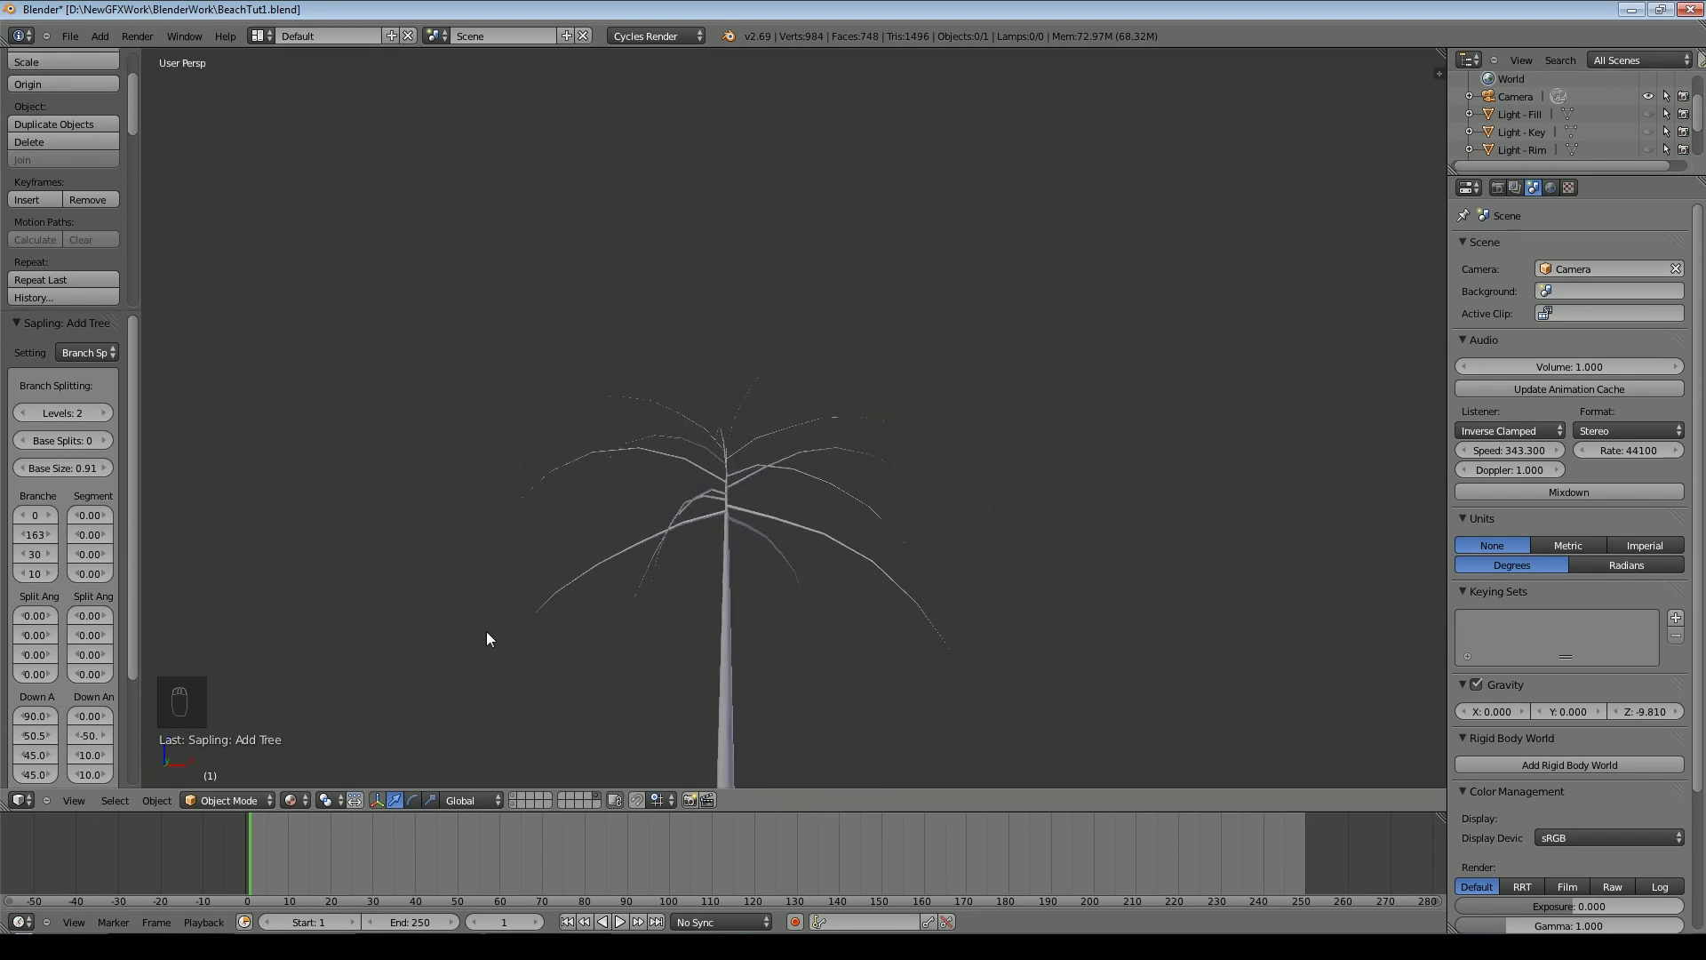
Enable Show Leaves in the sapling's Leaves settings
left_click(86, 352)
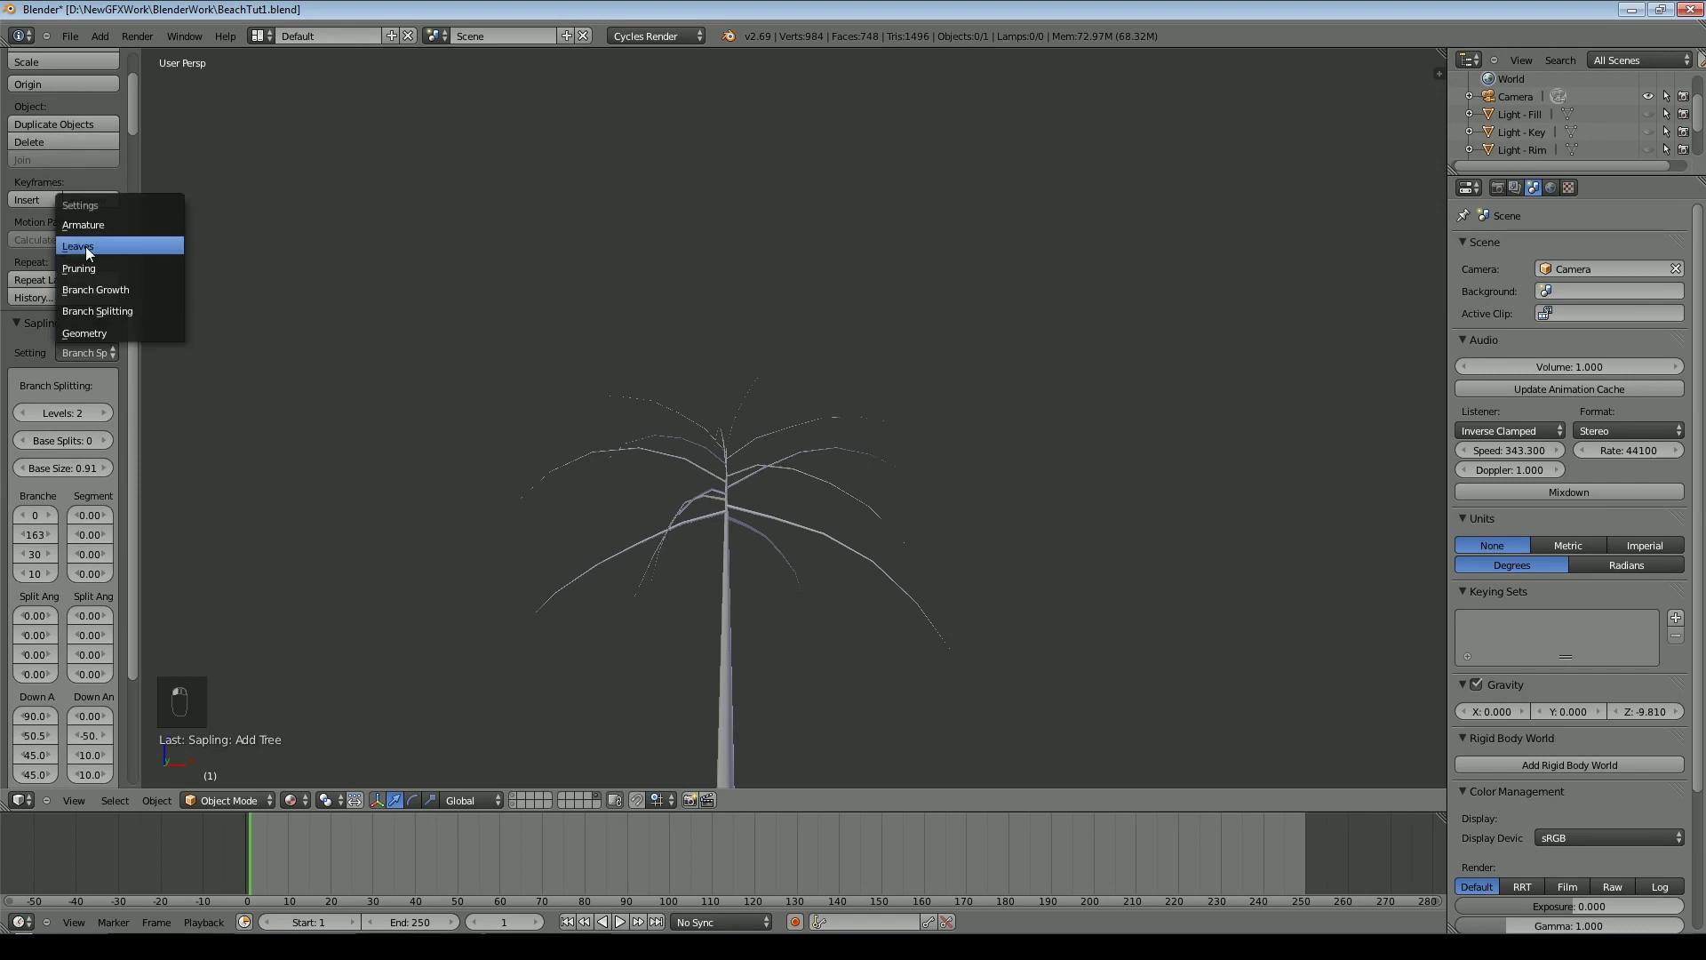
left_click(85, 247)
left_click(22, 413)
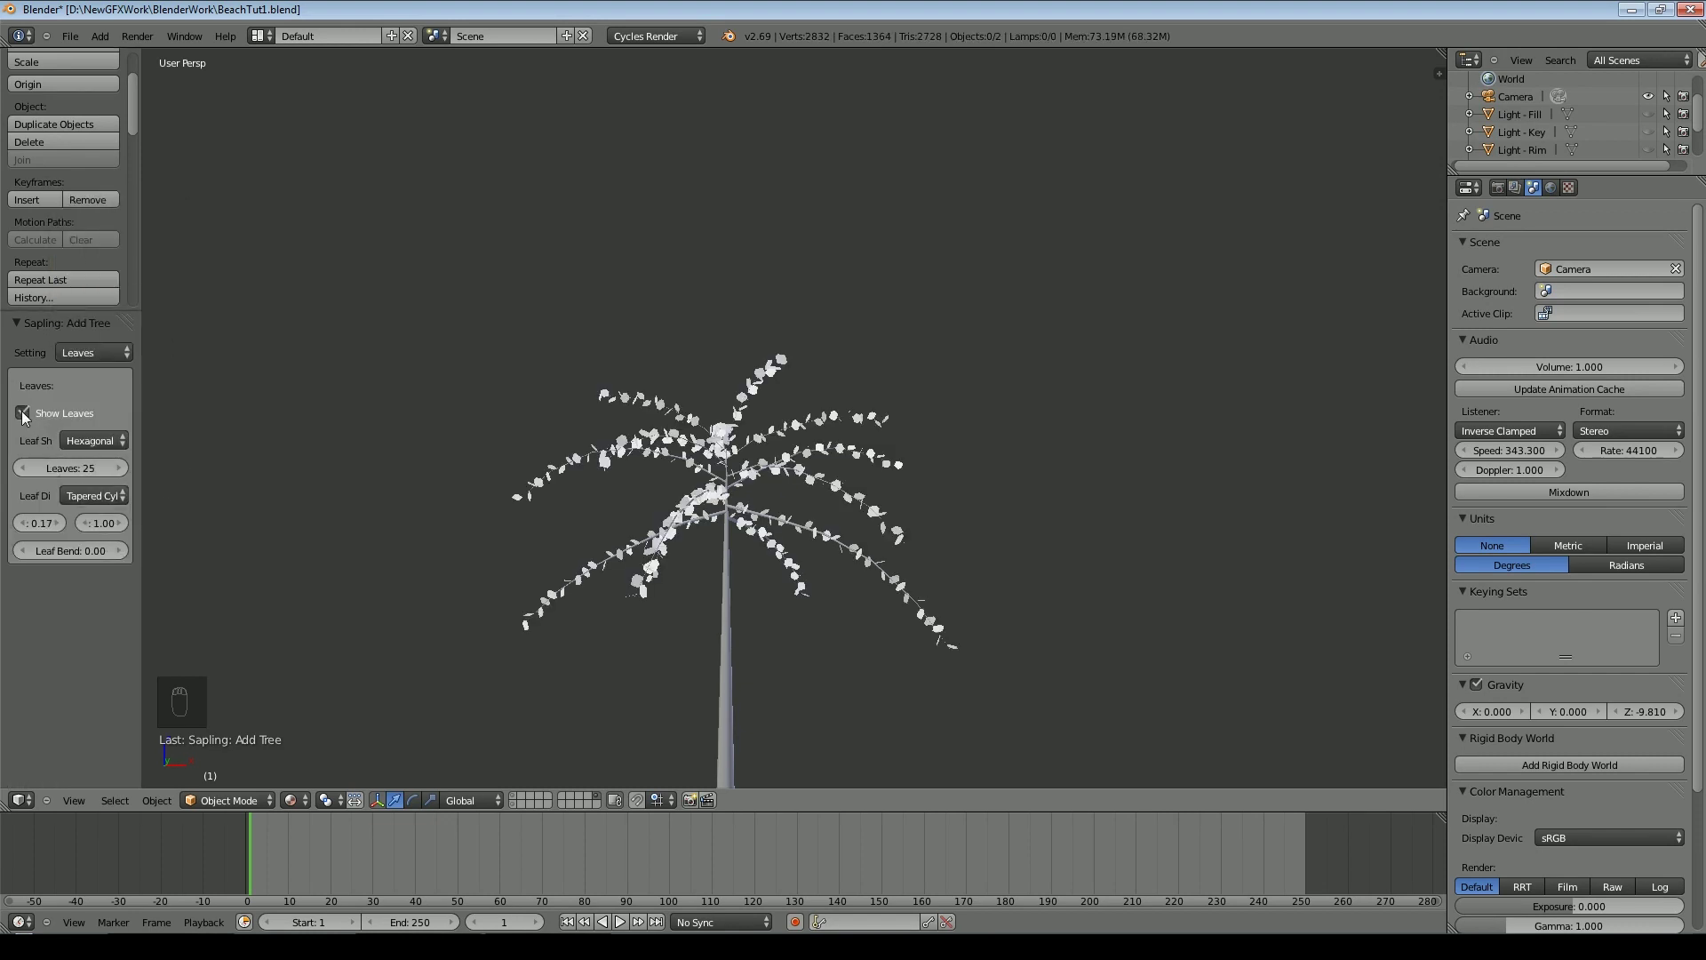
Set the Sapling leaf scale to 0.26 and the leaf X scale to 4.72
left_click(93, 496)
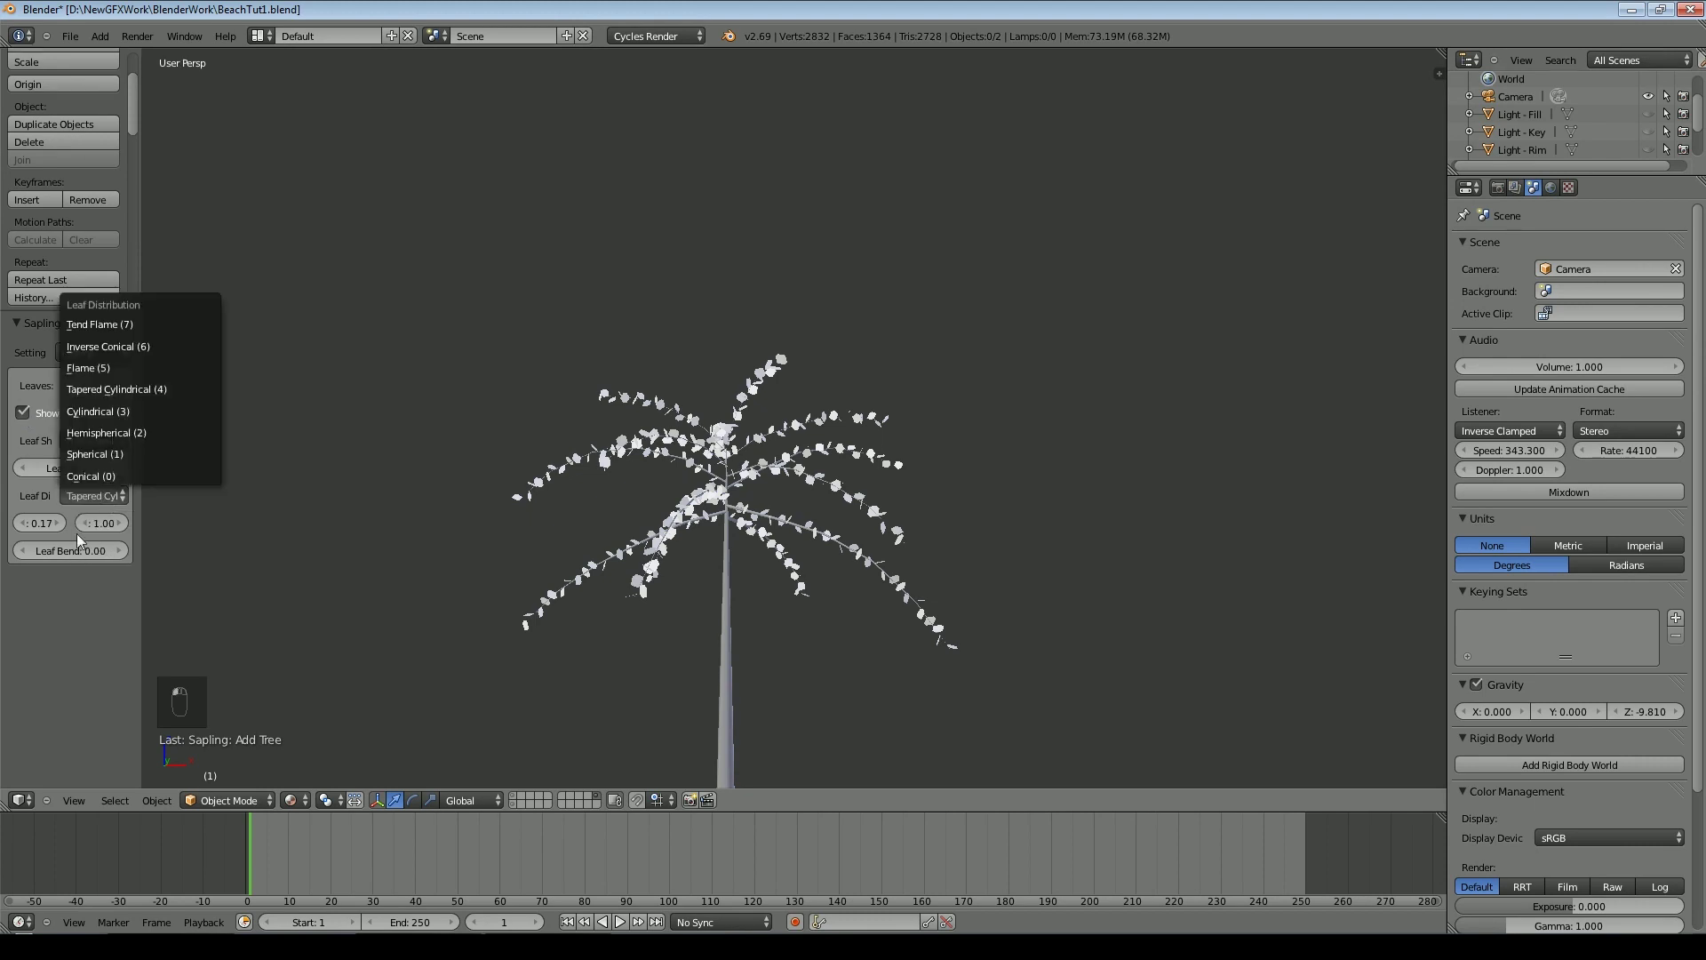
mouse_move(104, 524)
left_mouse_down()
mouse_move(131, 523)
mouse_move(116, 523)
left_mouse_up()
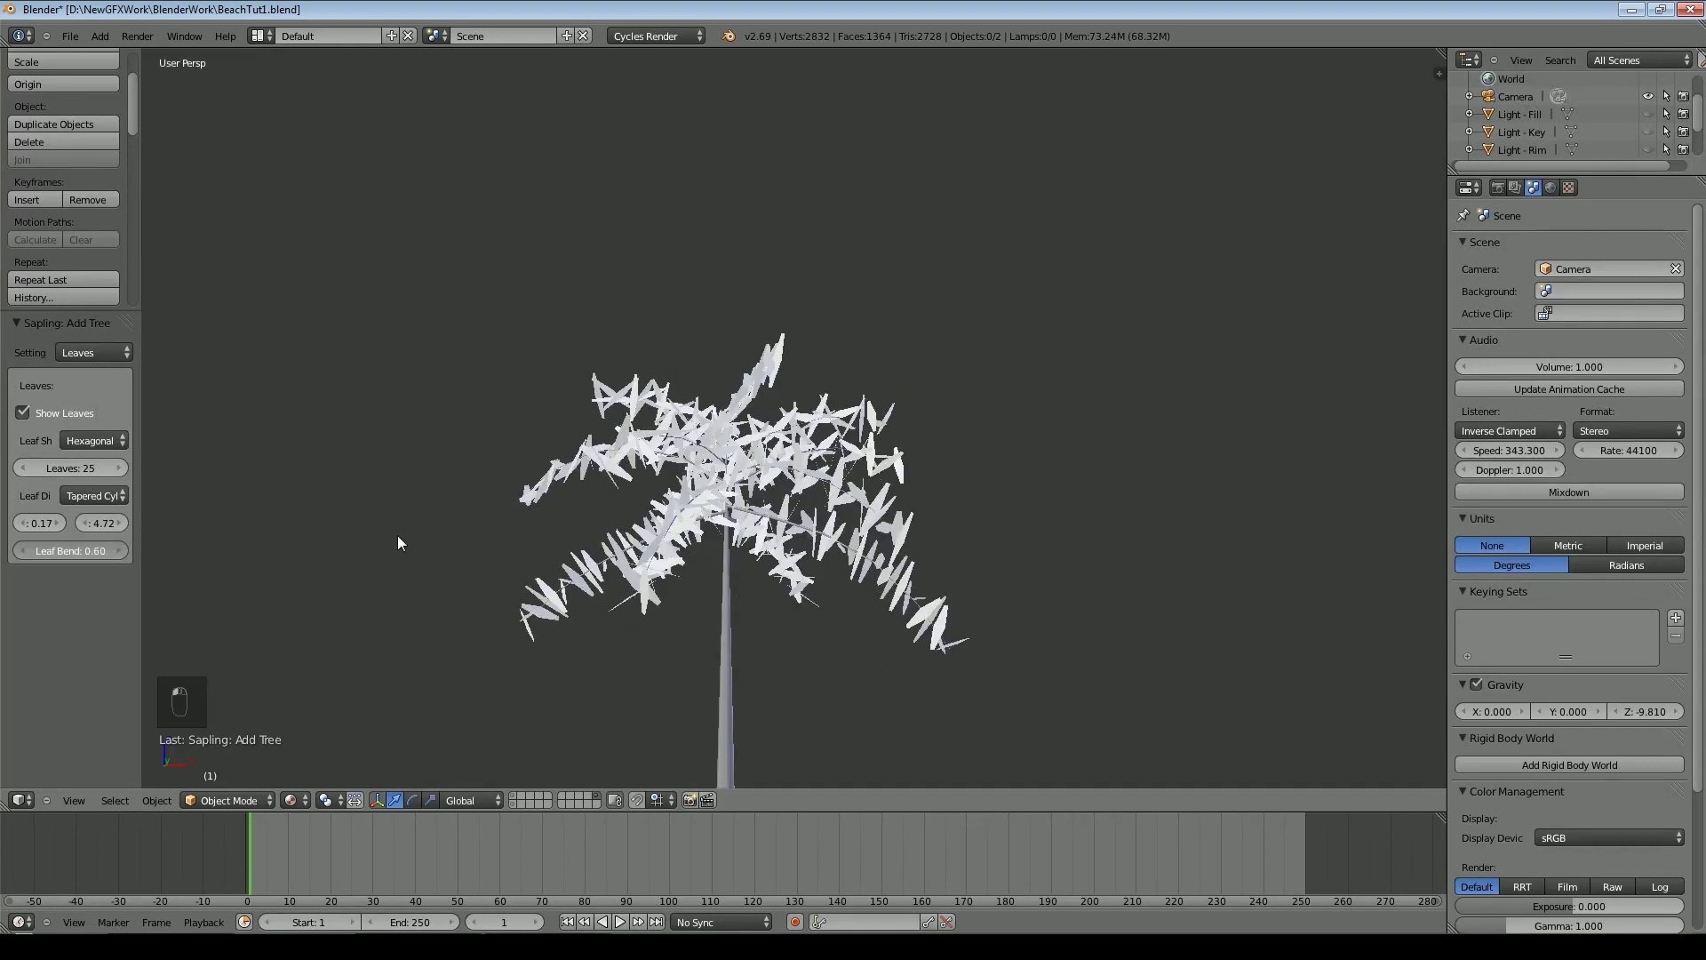
scroll(423, 487, "up", 3)
middle_click_drag(424, 487, 474, 504)
mouse_move(36, 524)
left_mouse_down()
mouse_move(50, 524)
mouse_move(16, 528)
left_mouse_up()
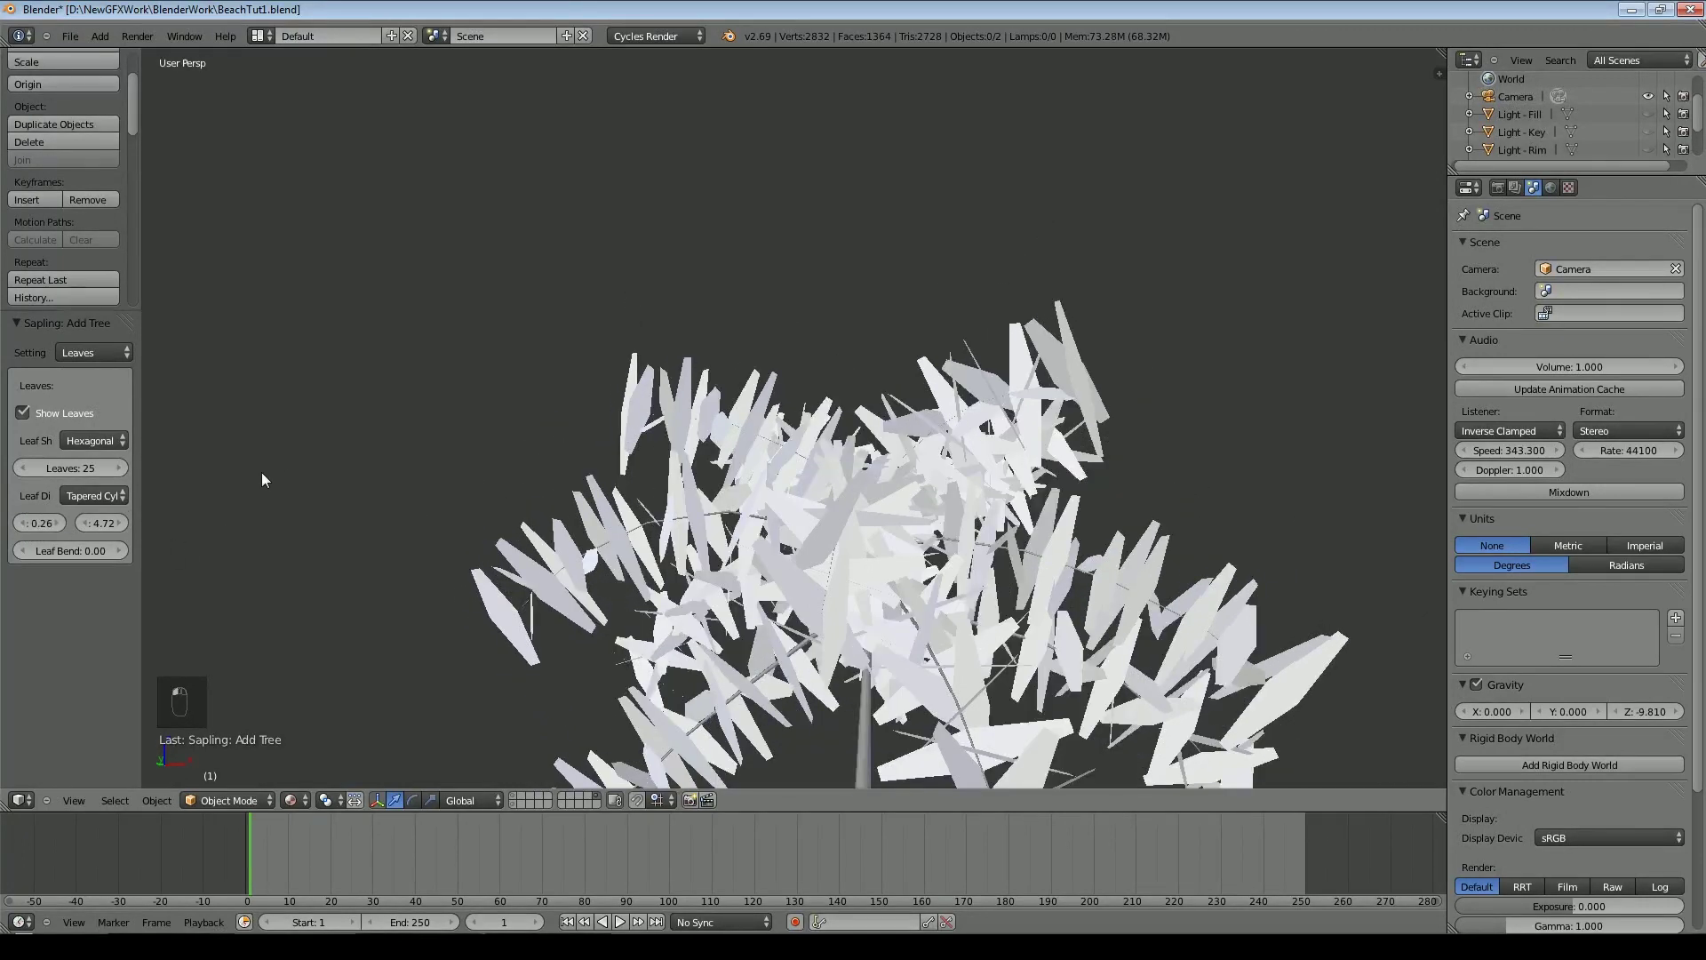
Give the tree rectangular leaves with the Flame (5) distribution and set the leaf X scale to 0.15
scroll(276, 456, "down", 4)
mouse_move(409, 520)
middle_mouse_down()
mouse_move(368, 499)
mouse_move(355, 513)
mouse_move(381, 517)
middle_mouse_up()
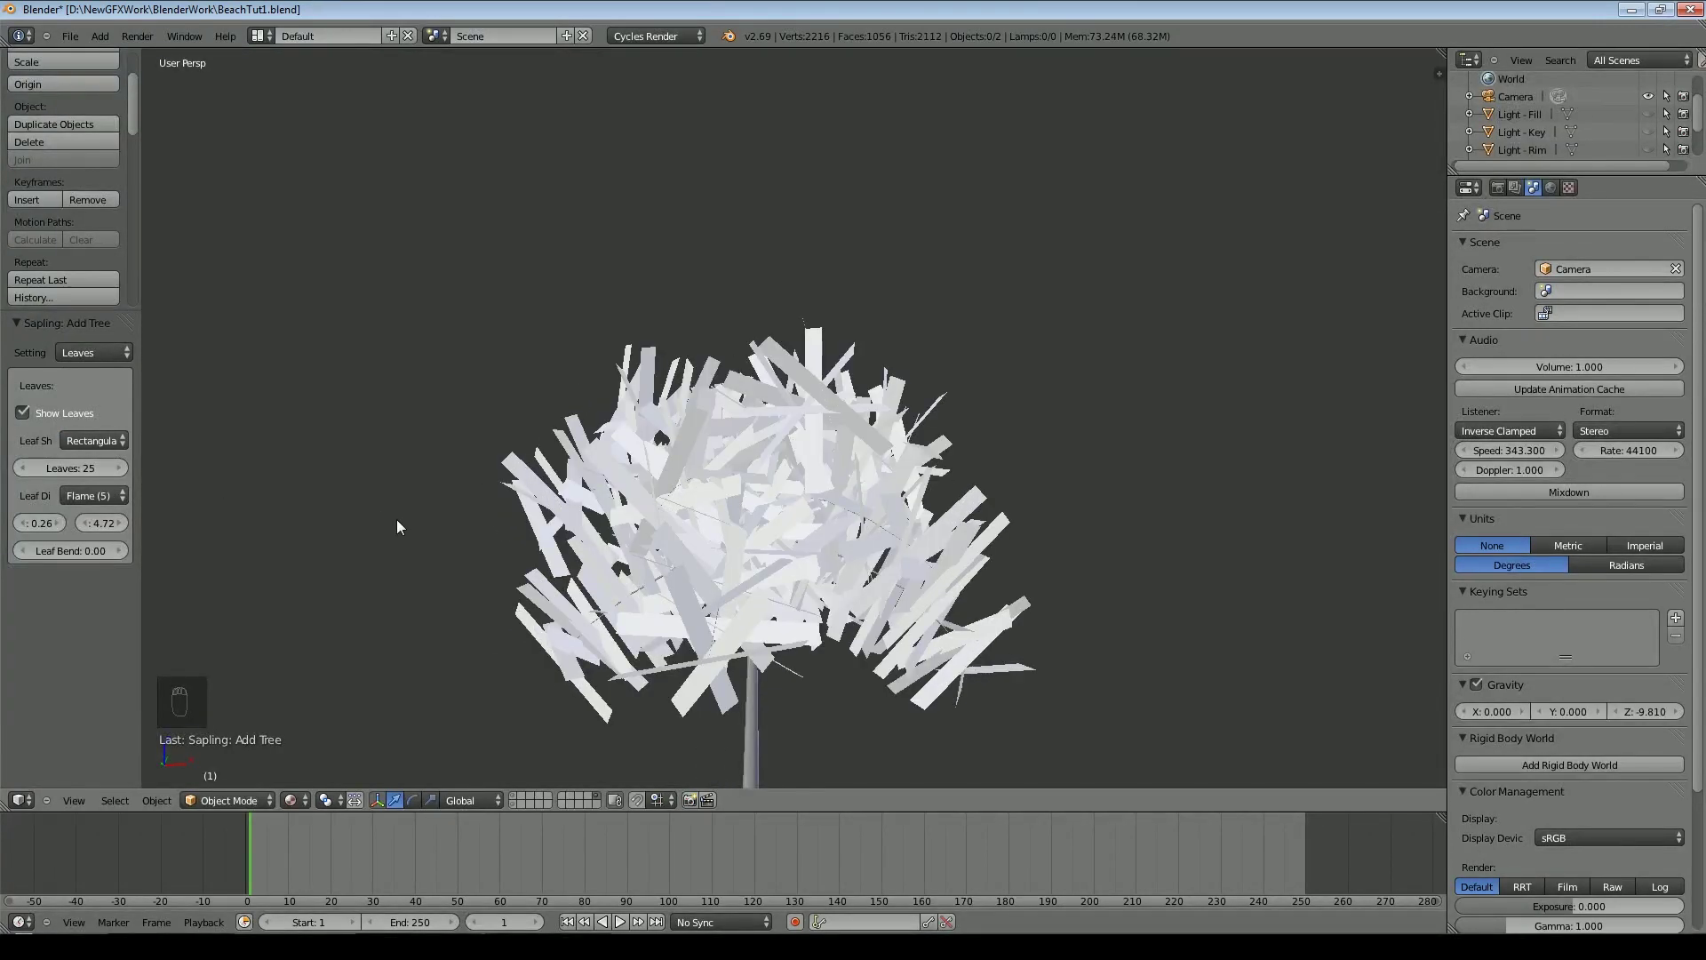
mouse_move(396, 519)
middle_mouse_down()
mouse_move(423, 515)
mouse_move(405, 493)
middle_mouse_up()
middle_click_drag(405, 493, 400, 491)
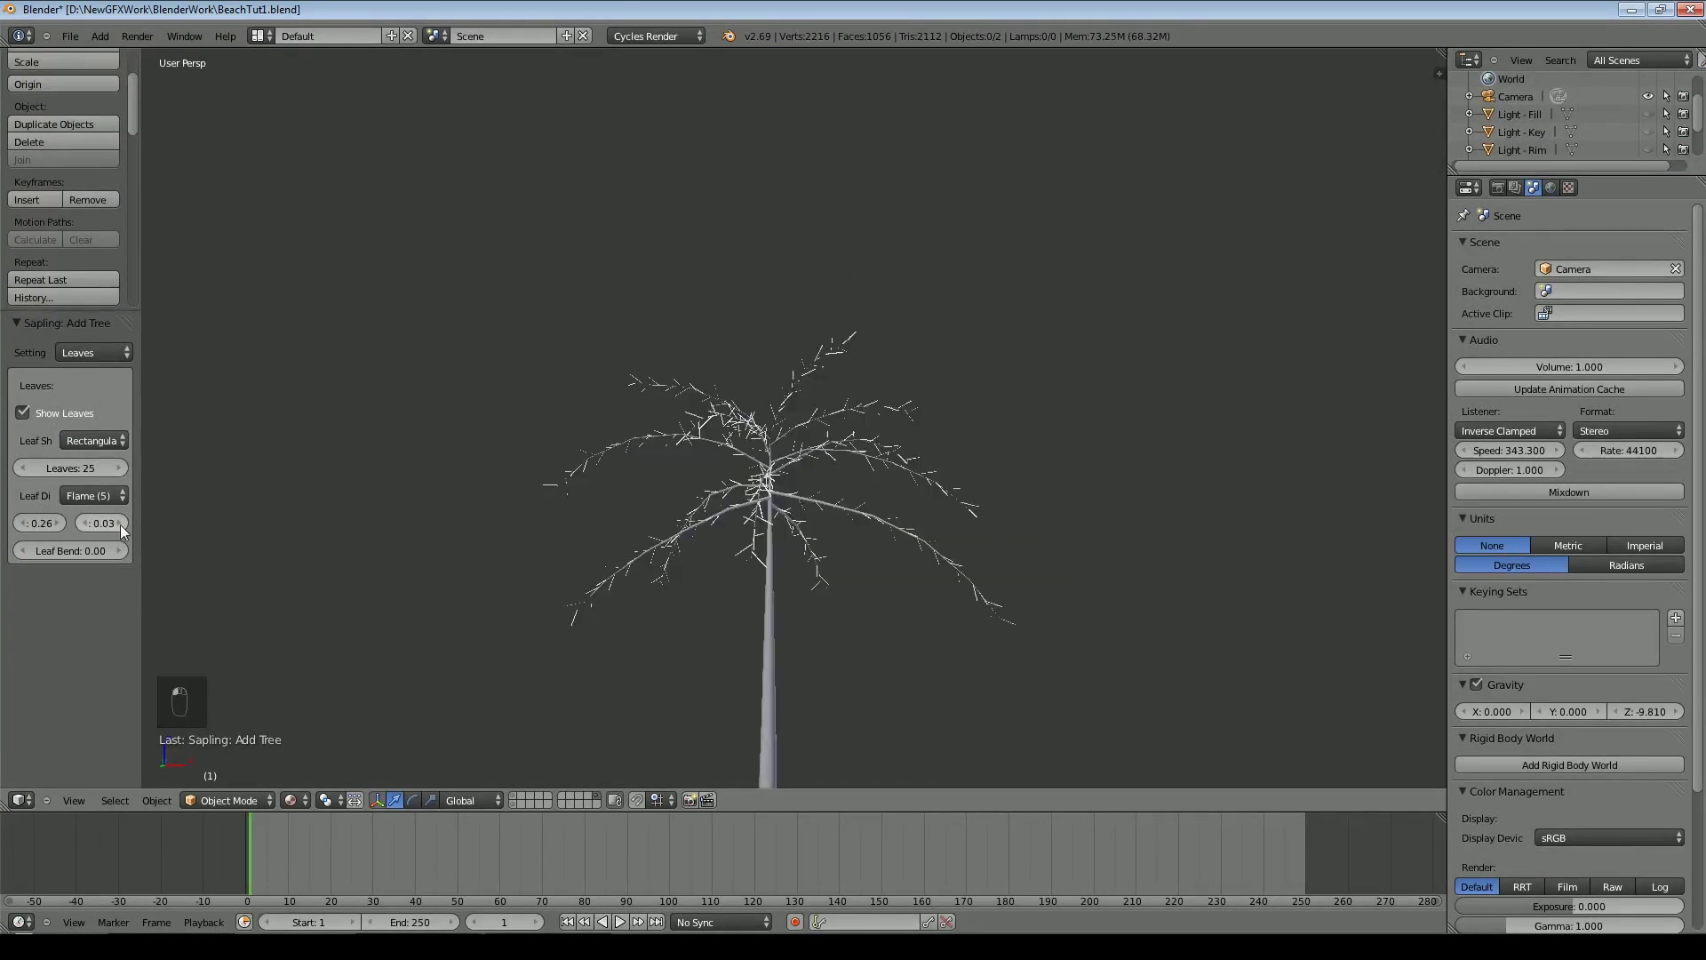
left_click(120, 524)
left_click(120, 524)
left_click(119, 524)
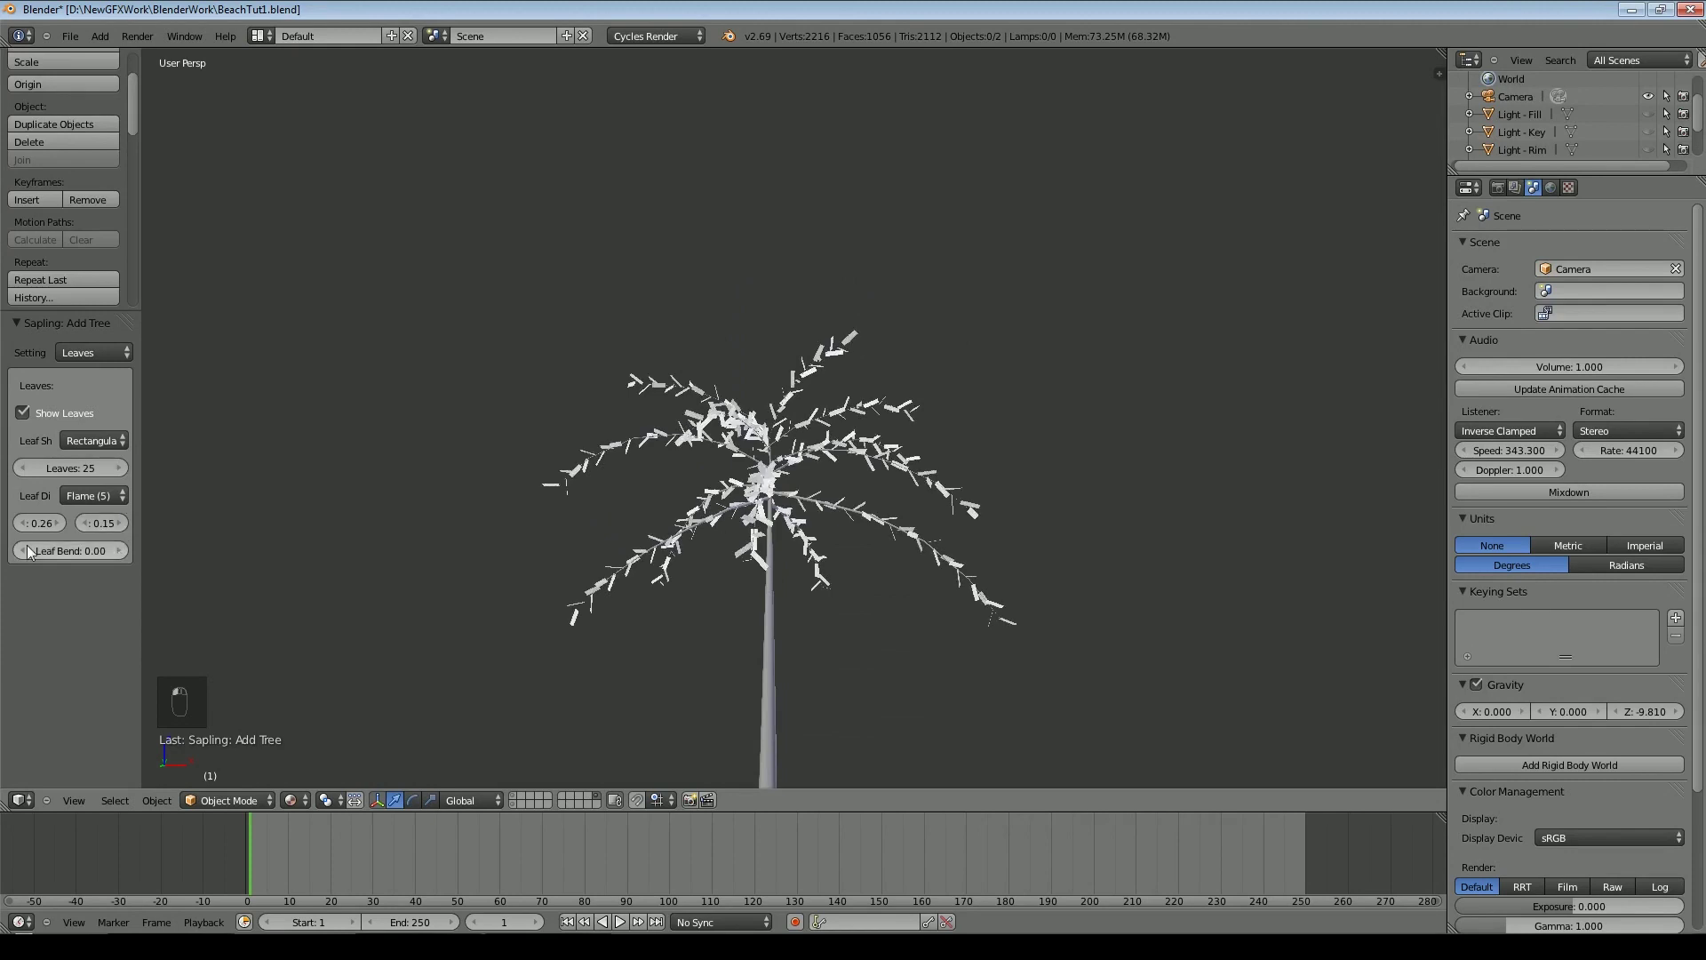
Enlarge the palm leaves by raising the leaf scale to 0.65
scroll(466, 563, "up", 3)
left_click(56, 525)
left_click(57, 525)
left_click(56, 525)
left_click(56, 526)
left_click(56, 525)
left_click(56, 525)
left_click(56, 525)
left_click(56, 525)
left_click(56, 525)
left_click(56, 525)
left_click(56, 525)
left_click(56, 525)
left_click(56, 525)
scroll(349, 583, "down", 5)
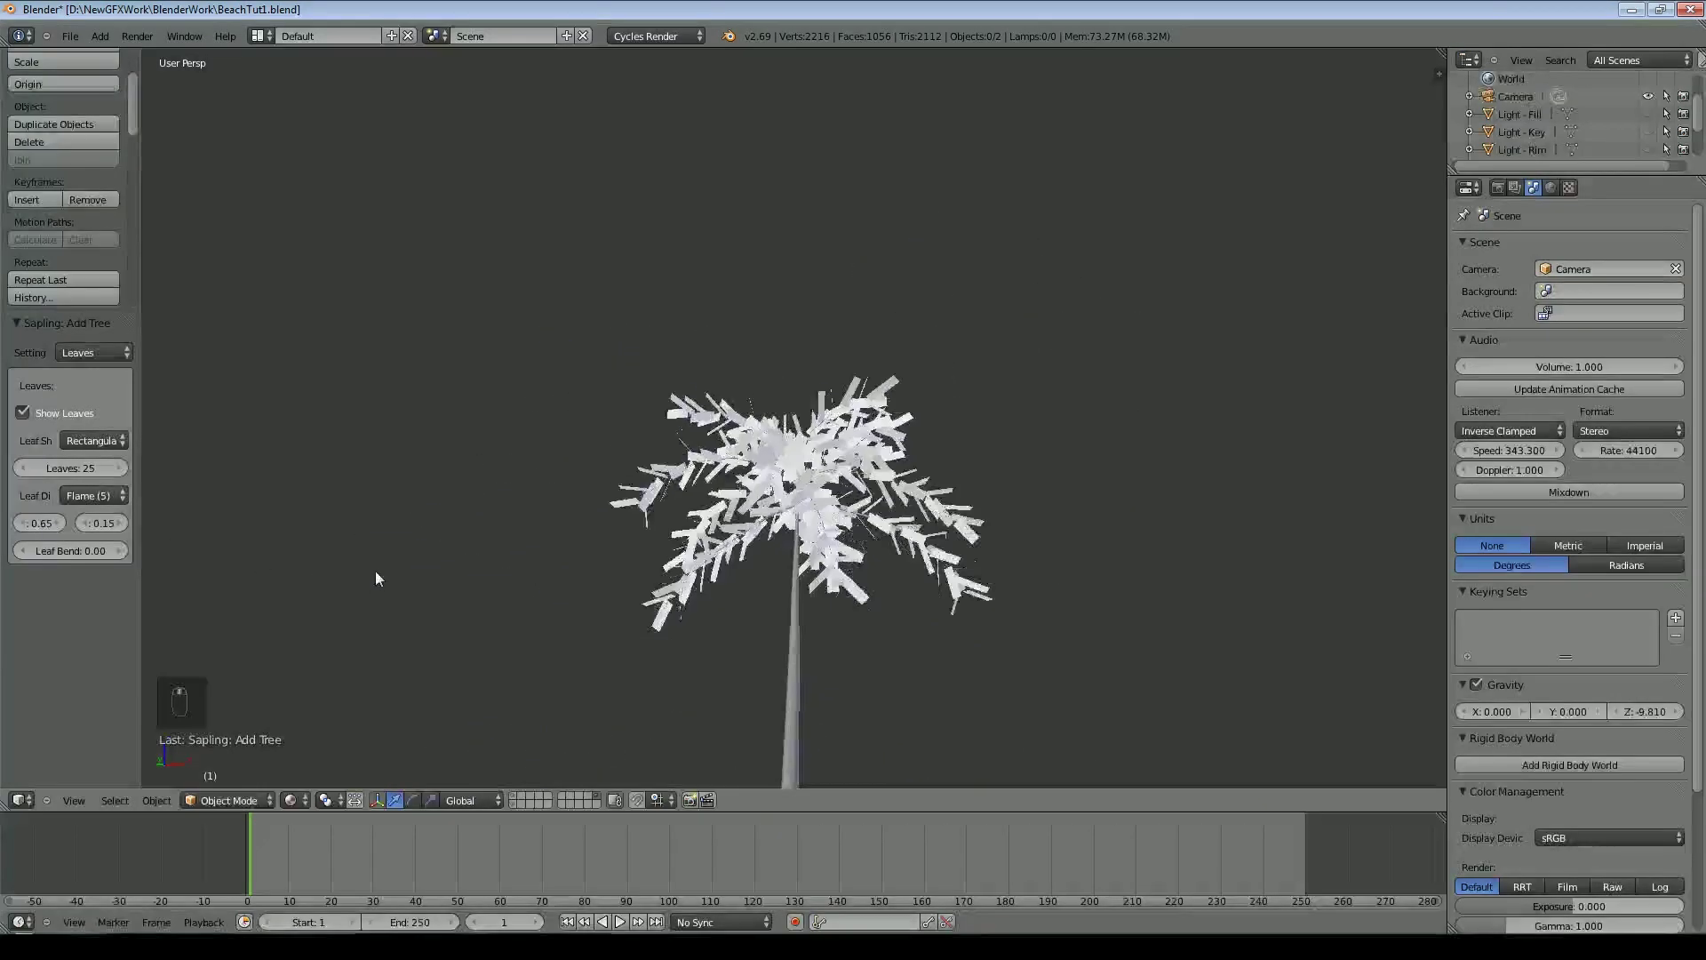
Examine the palm's crown and trunk from several distances and angles to judge the leaf shape
scroll(375, 573, "up", 2)
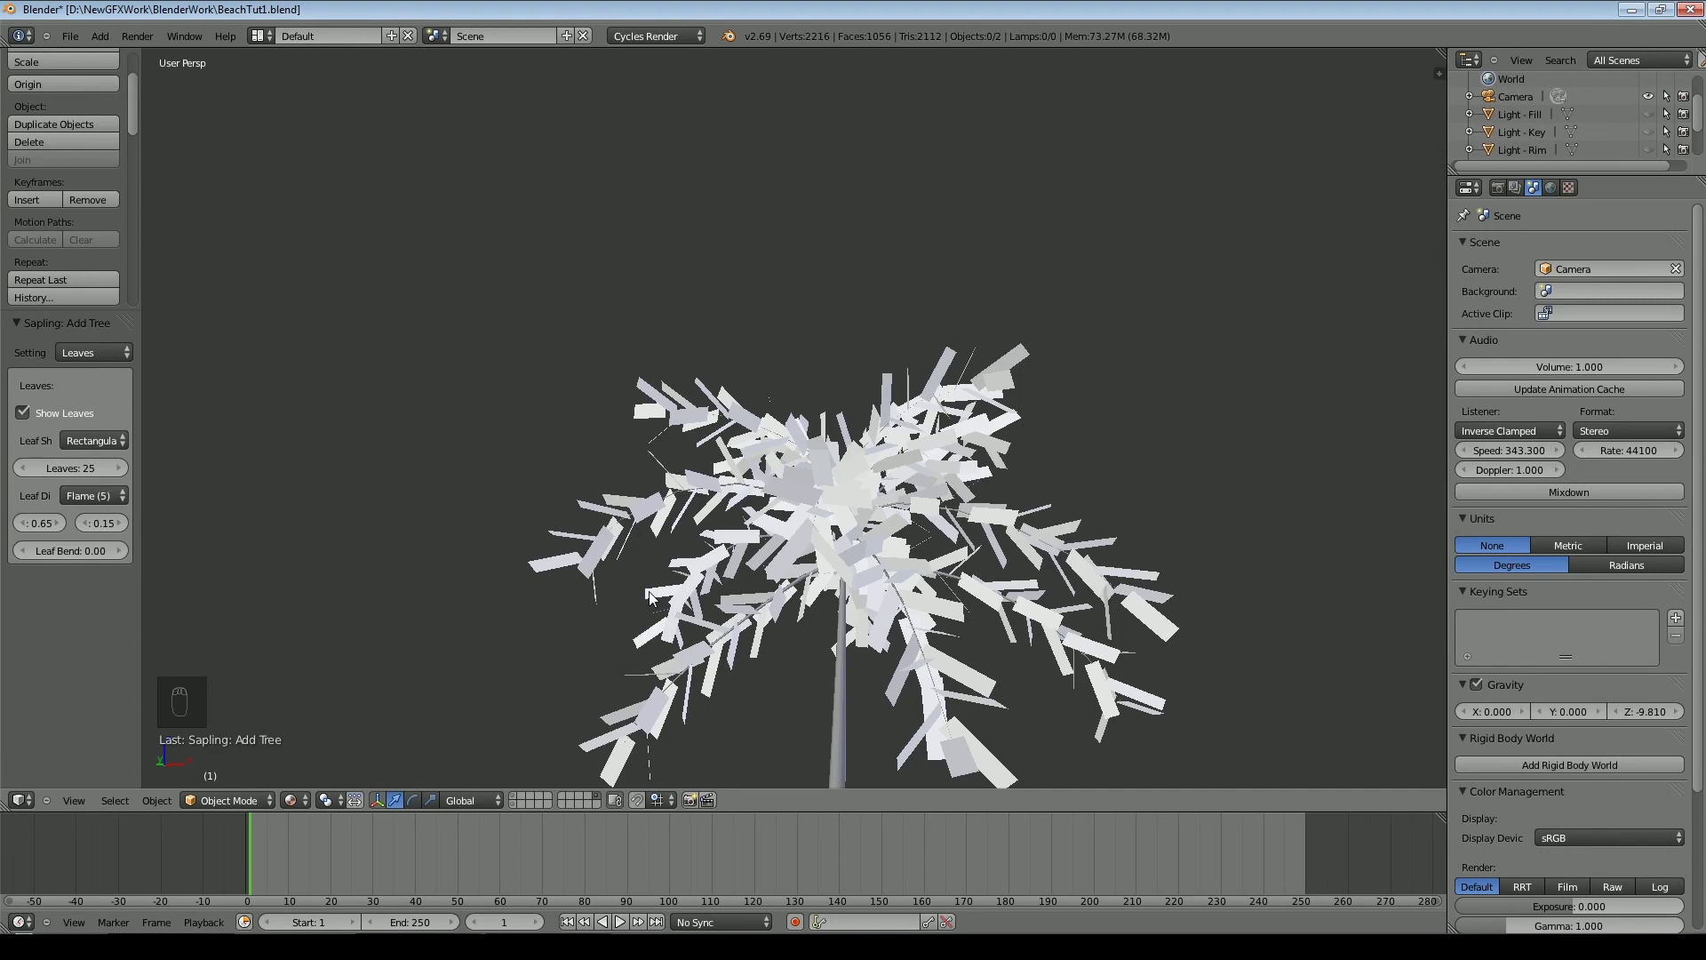
scroll(989, 599, "down", 5)
middle_click_drag(933, 562, 899, 473)
scroll(907, 409, "up", 3)
scroll(905, 411, "down", 2)
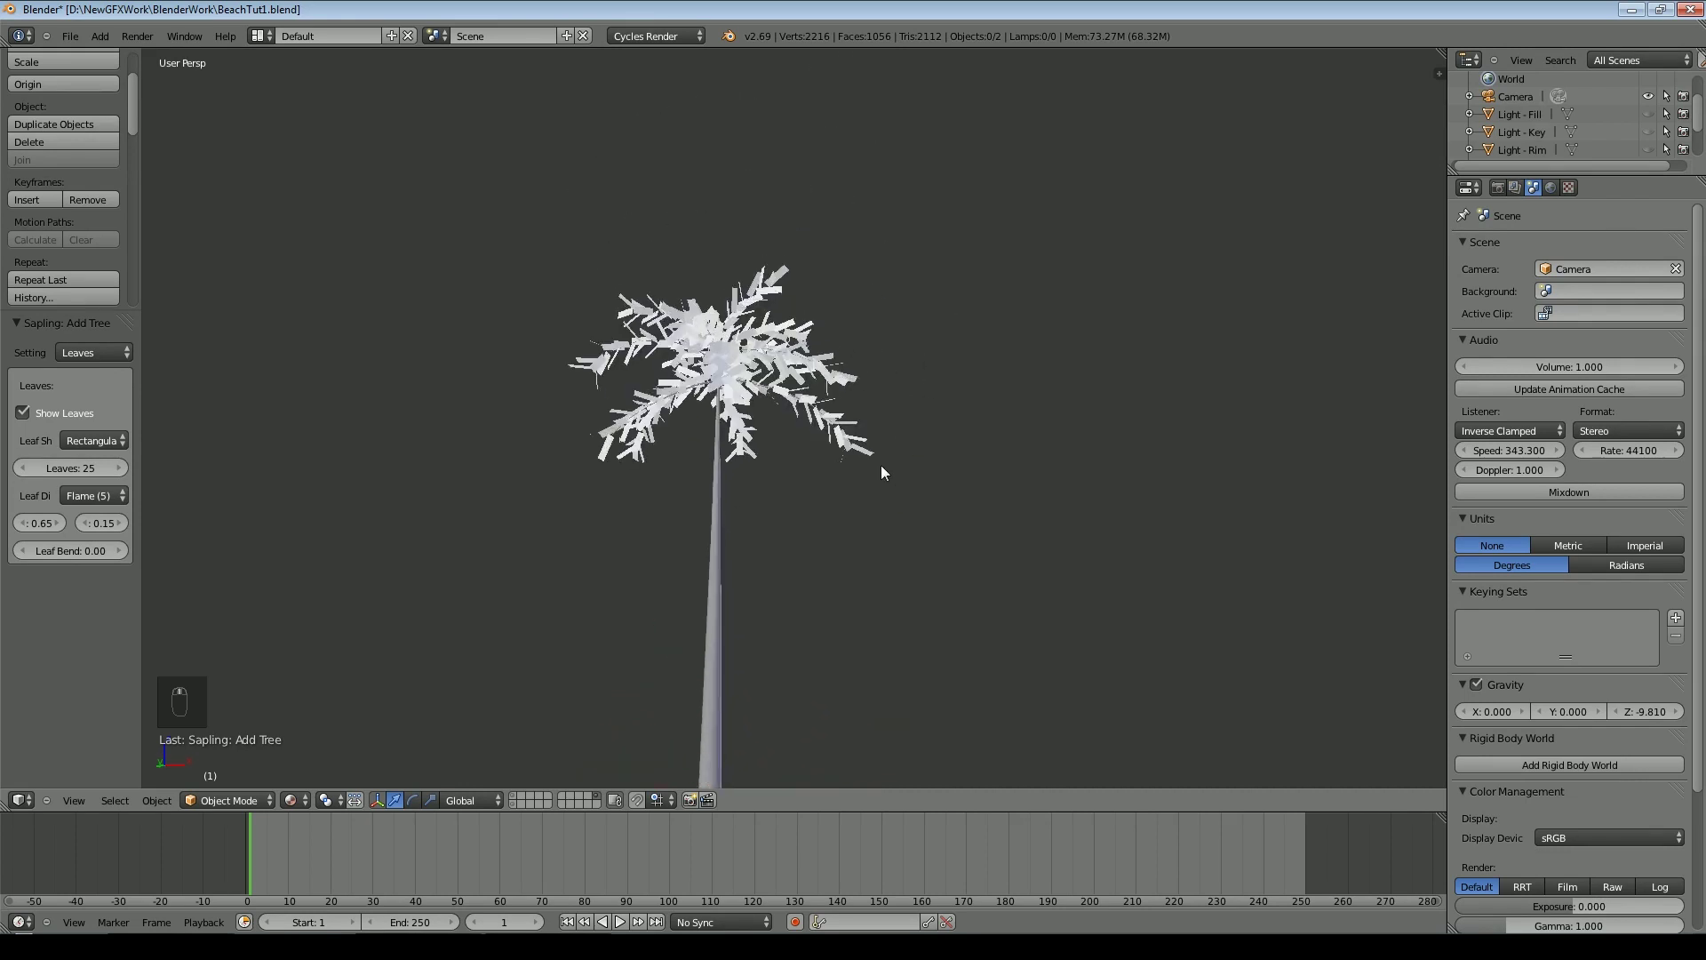
scroll(882, 465, "up", 3)
scroll(792, 243, "up", 1)
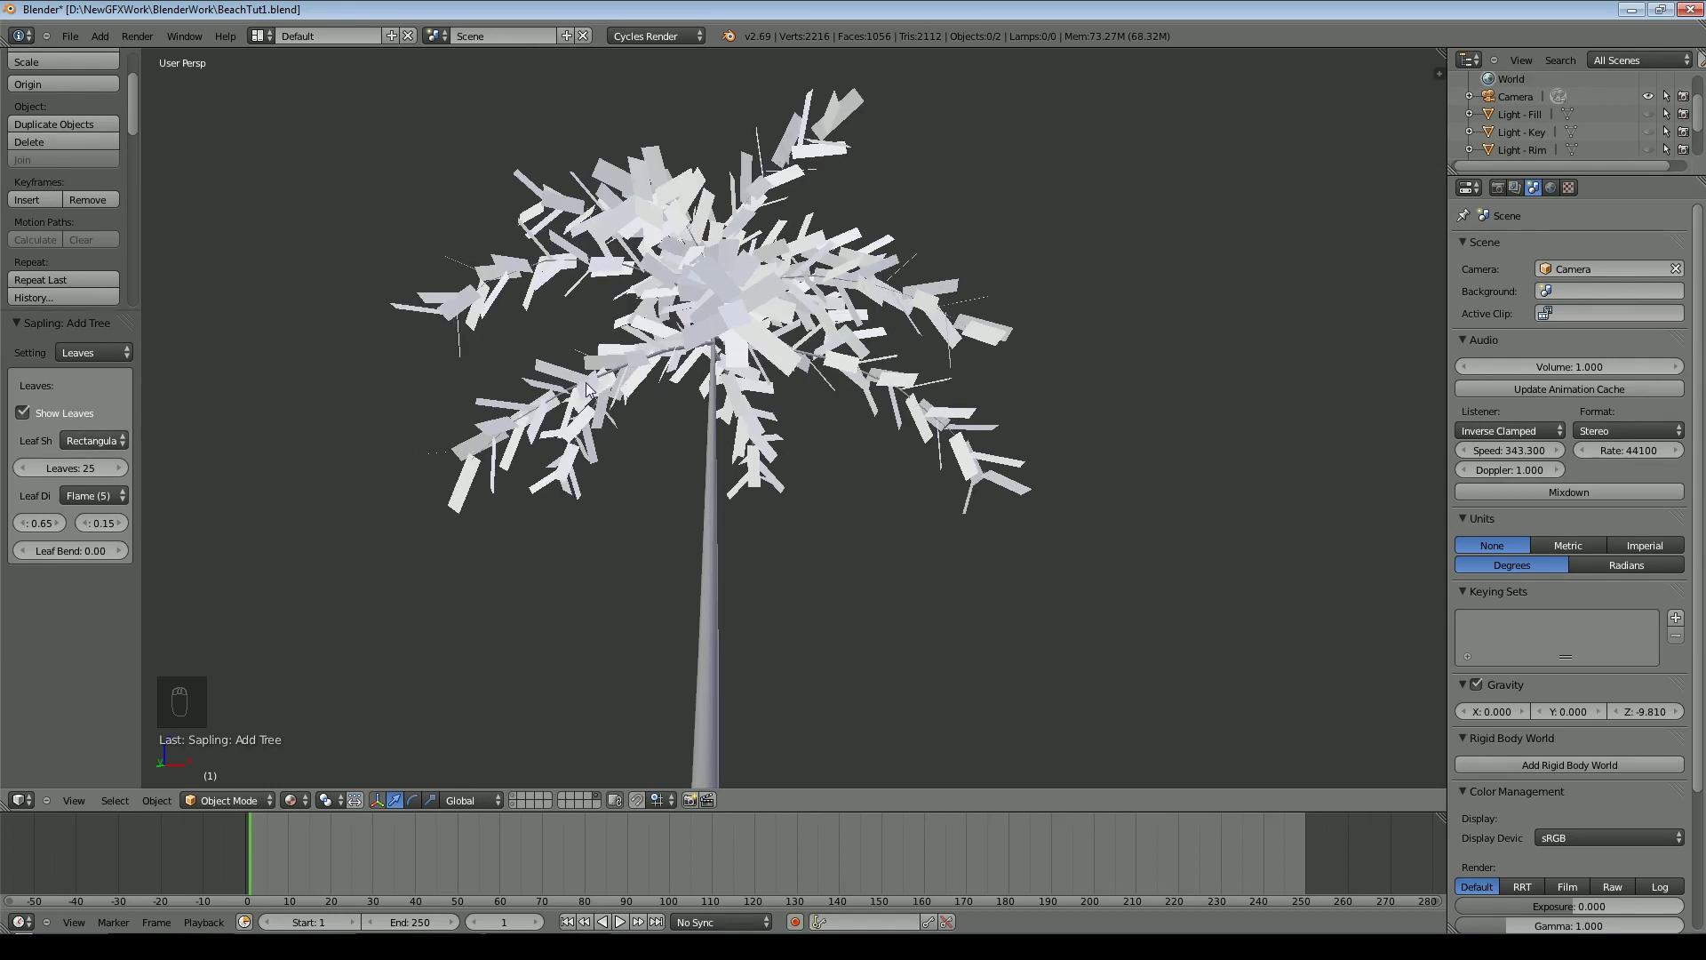
middle_click_drag(586, 389, 591, 408)
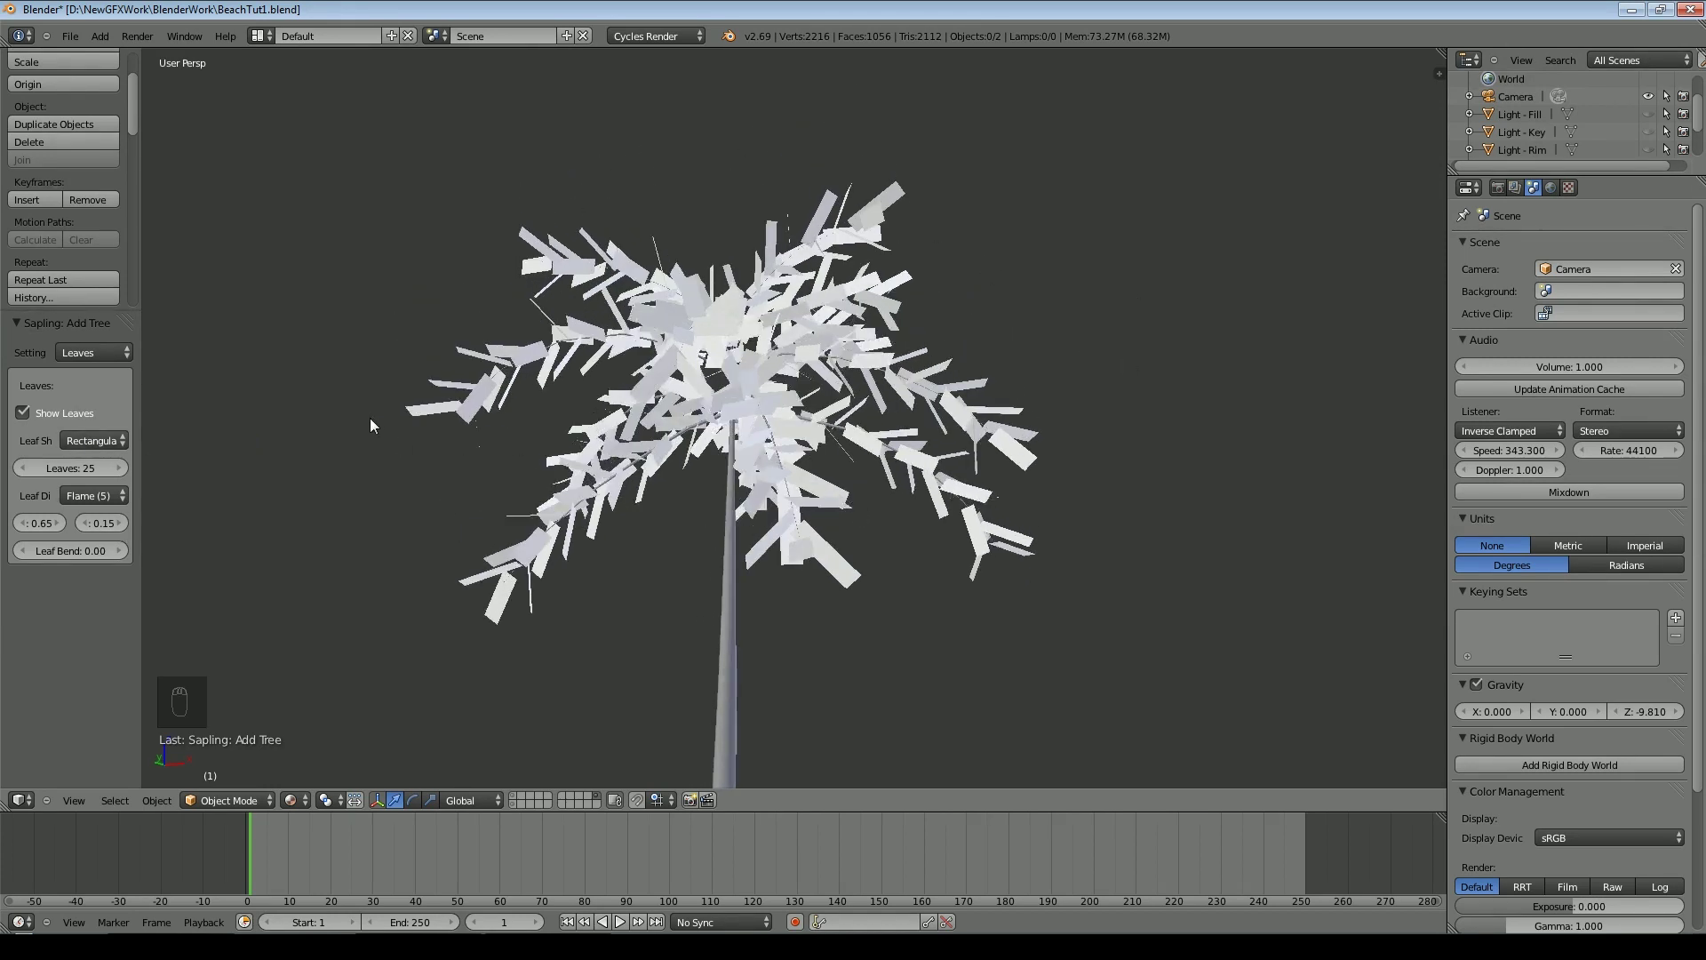
Make the leaves longer and thinner with a leaf scale of 0.83 and a leaf X scale of 0.06
left_click(60, 523)
left_click(60, 523)
left_click(60, 523)
left_click(61, 523)
left_click(60, 522)
left_click(61, 523)
left_click(85, 524)
left_click(85, 524)
left_click(86, 524)
middle_click_drag(445, 464, 538, 562)
scroll(569, 558, "down", 4)
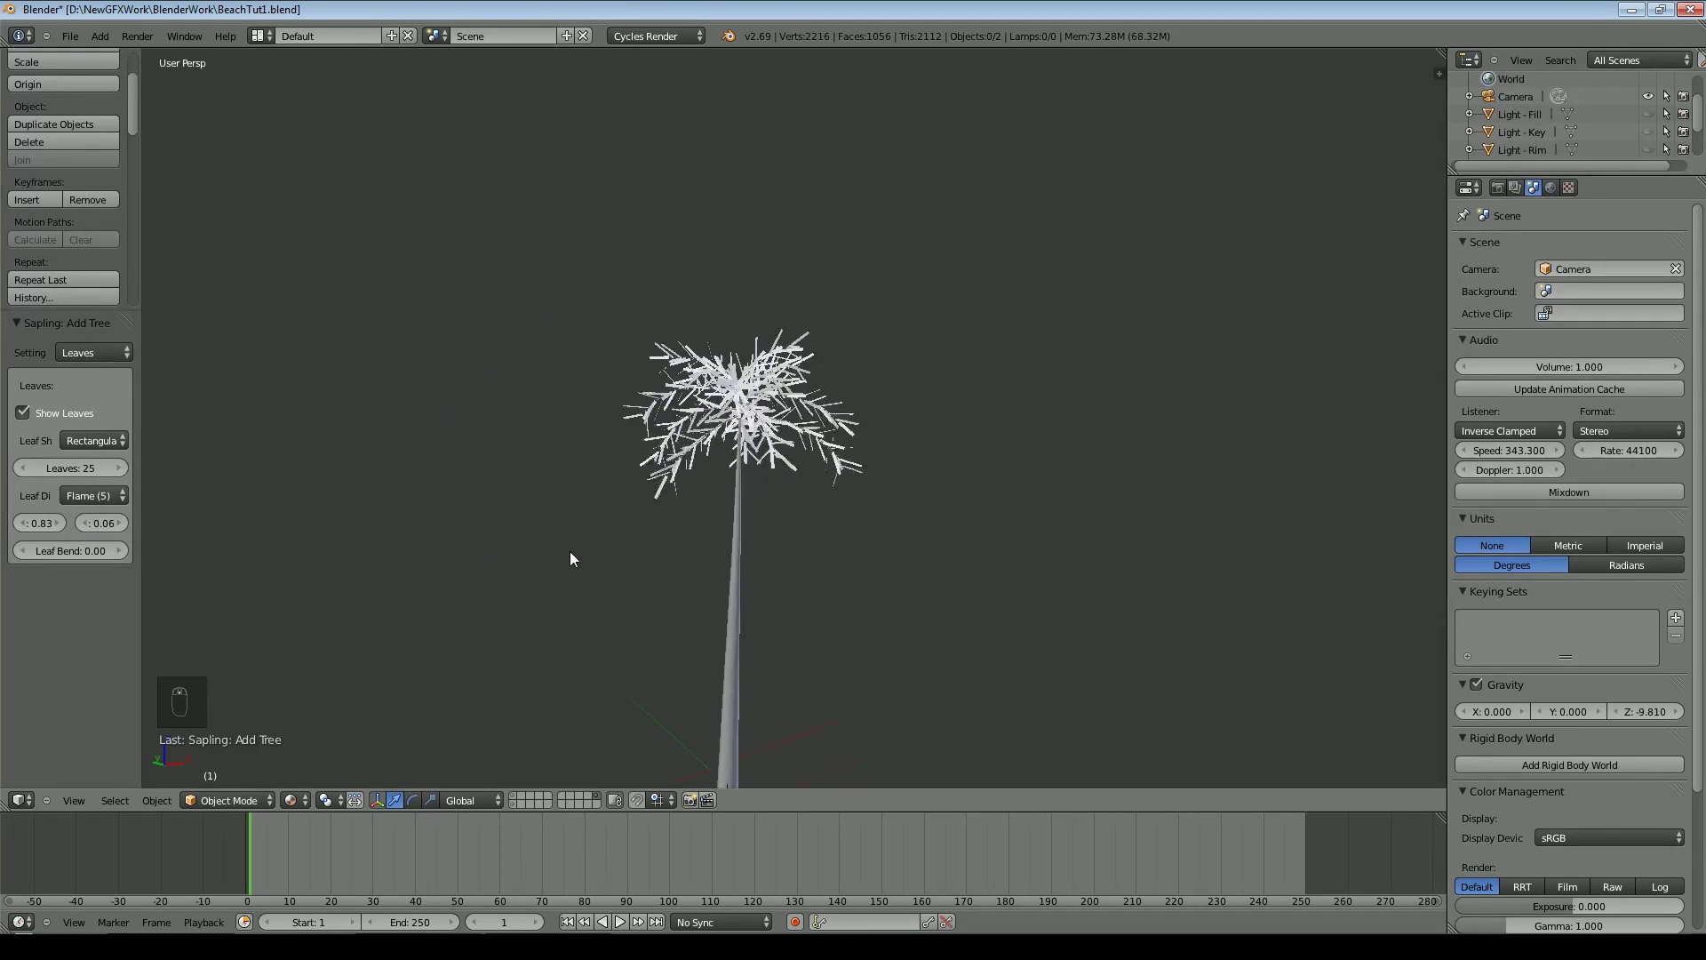
Enter T1 as the preset name in the tree's Geometry settings
left_click(94, 355)
left_click(94, 333)
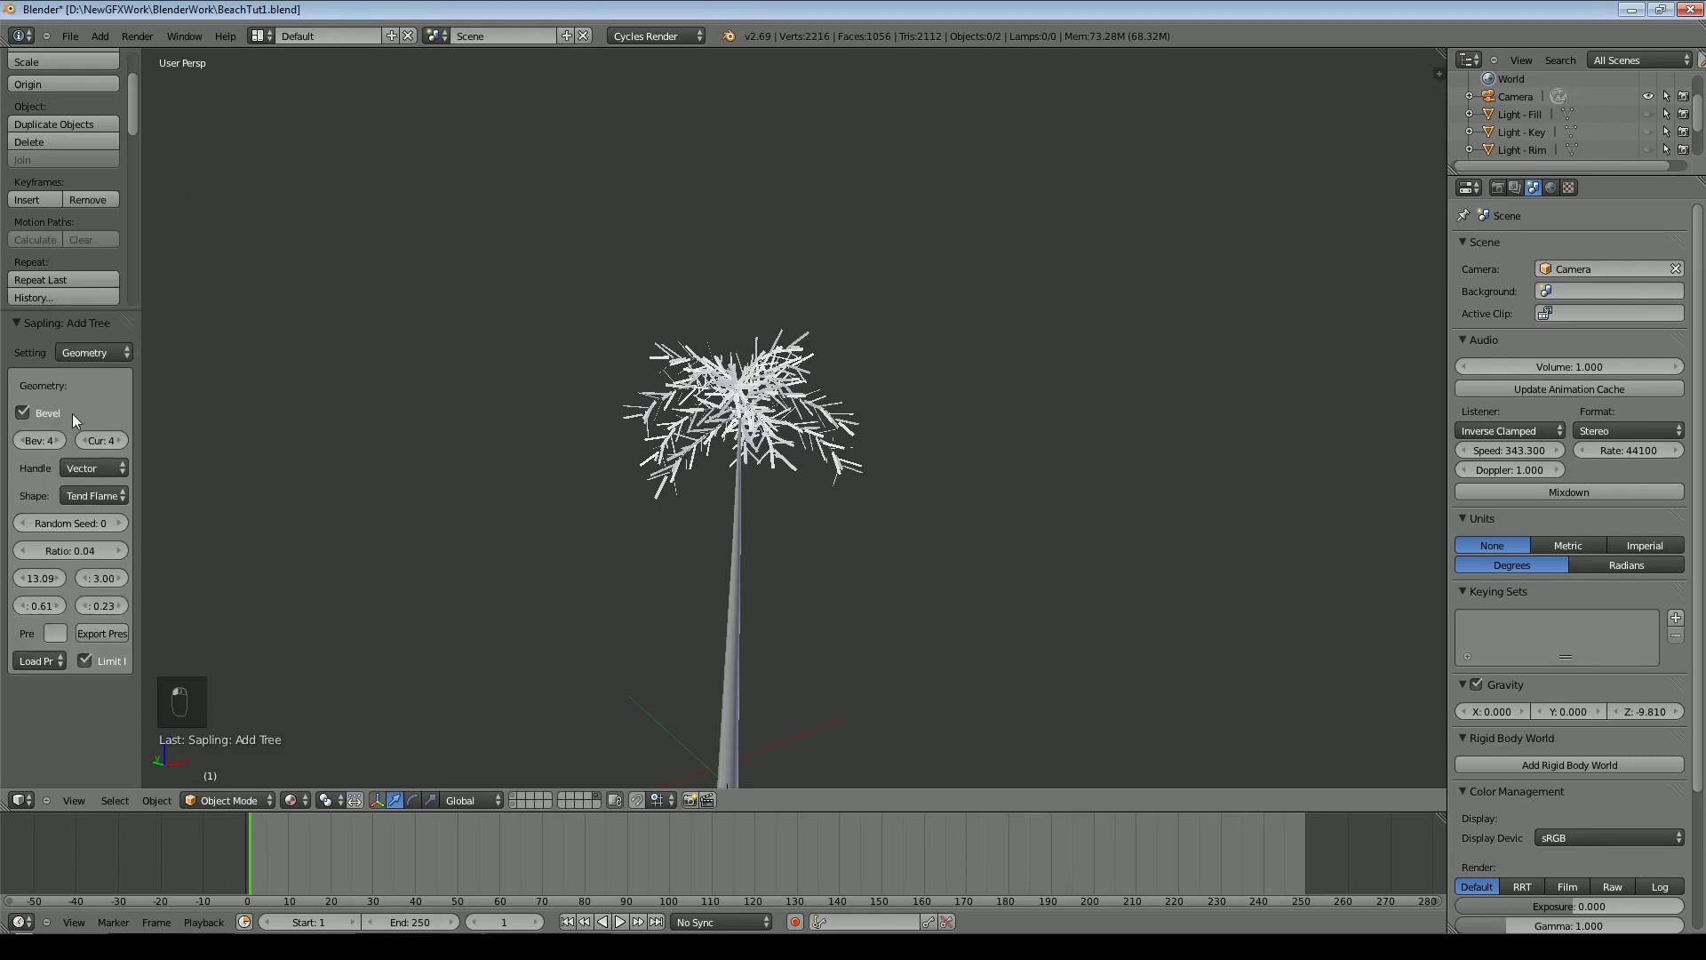
left_click(55, 632)
Create a new bright green diffuse material for the leaves and give it a matching green viewport color
right_click(767, 422)
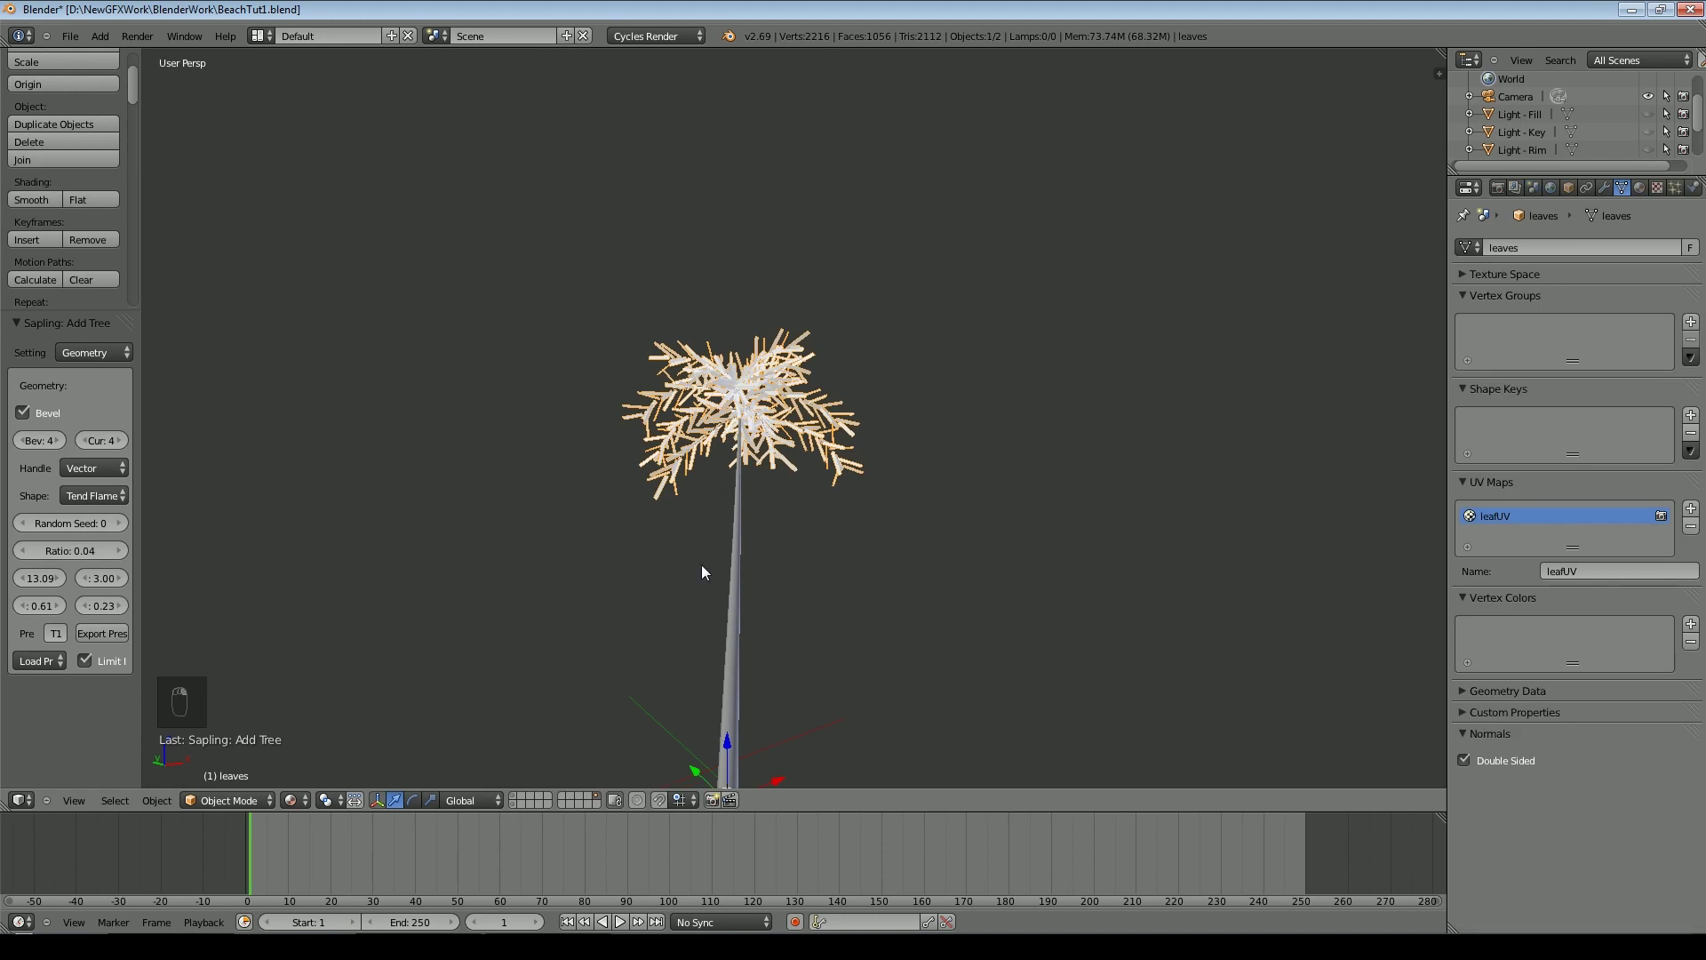
left_click(1640, 187)
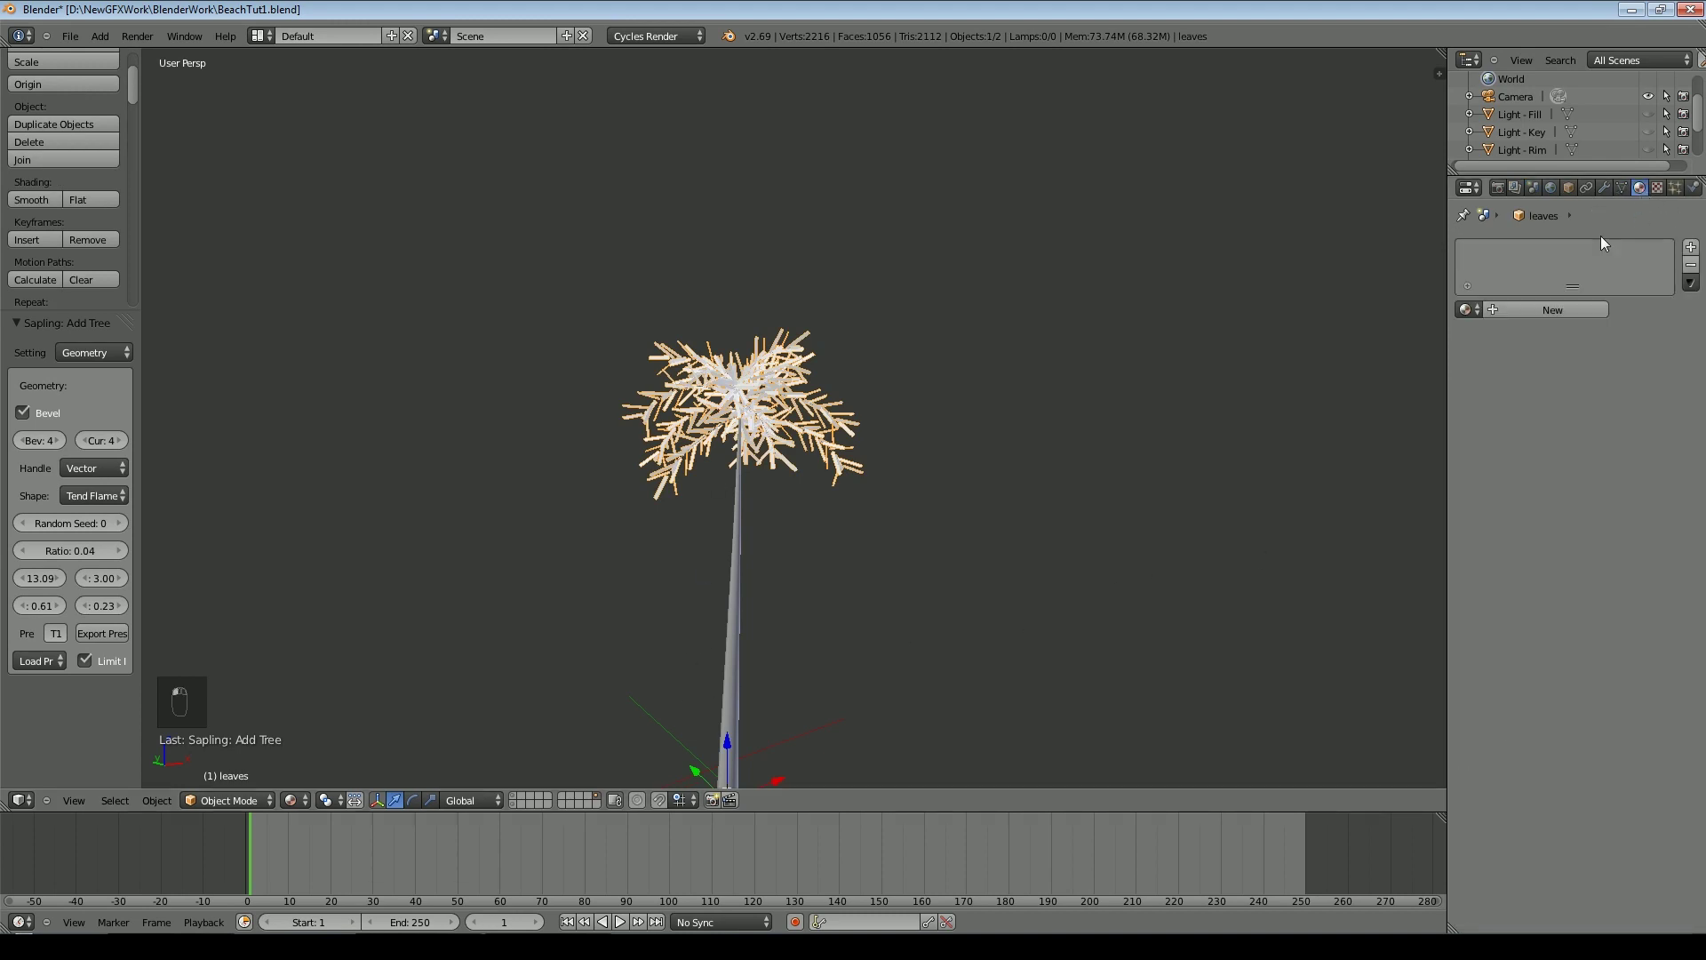
left_click(1565, 305)
left_click(1596, 395)
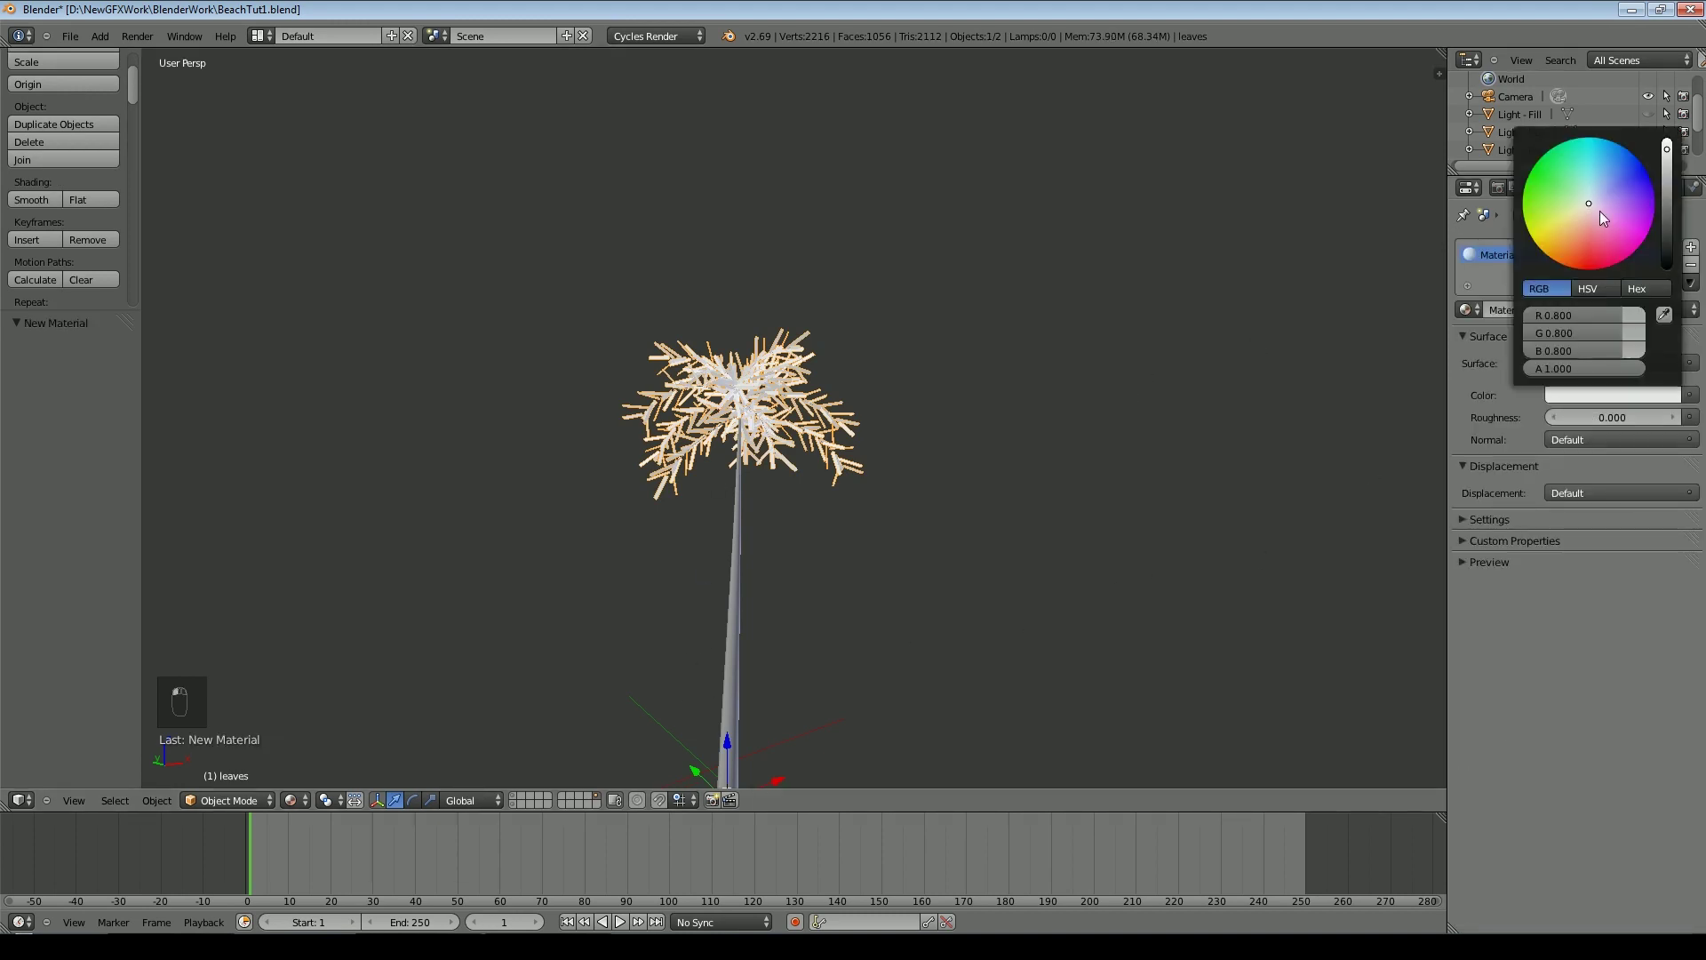
left_click_drag(1599, 211, 1479, 251)
left_click(1484, 520)
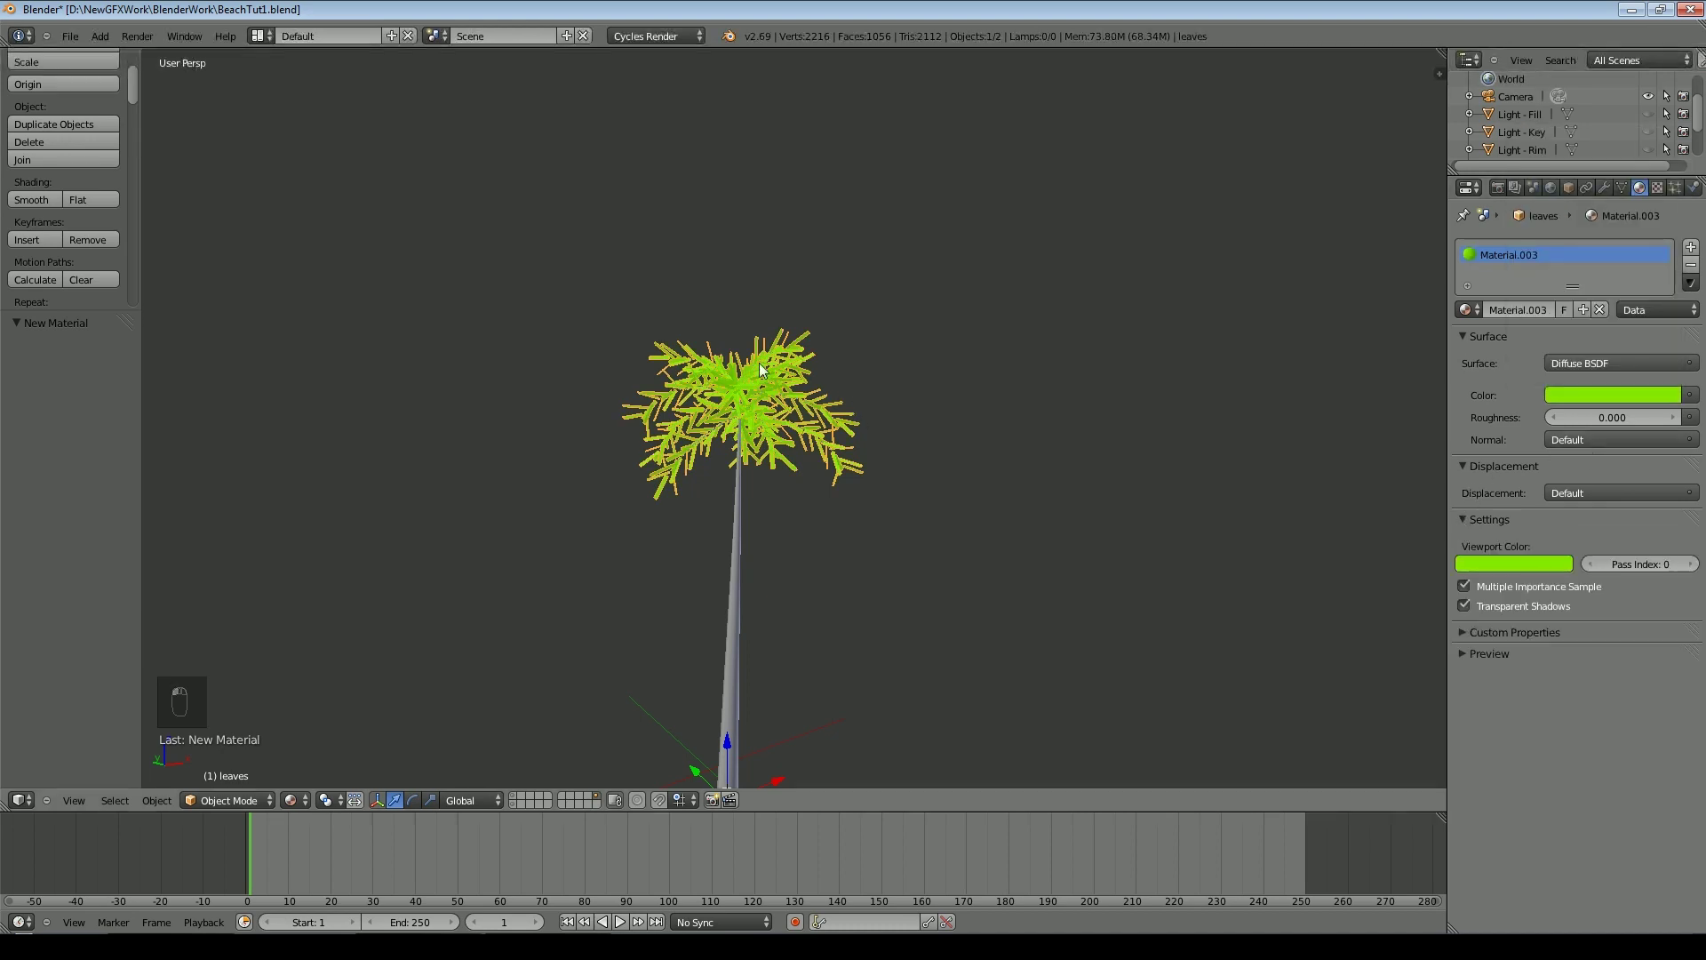
Create a brown diffuse material with a matching viewport color for the trunk and name it Bark
right_click(743, 601)
left_click(1555, 305)
left_click(1591, 396)
left_click(1511, 308)
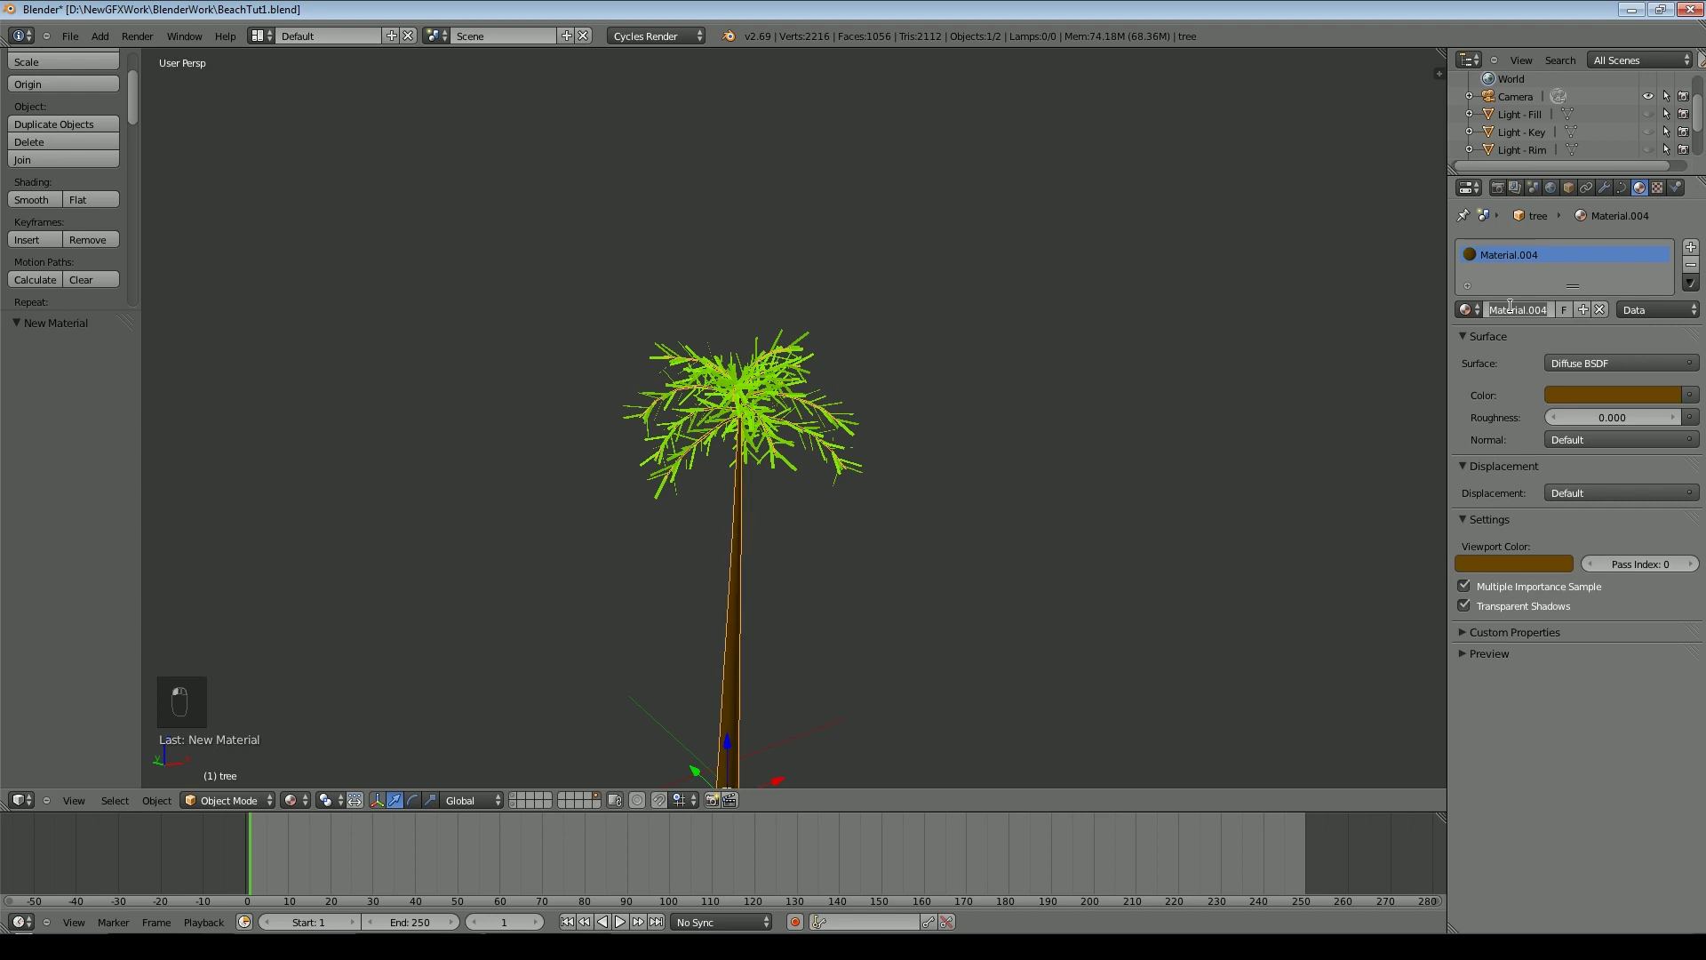
type("bark")
key("Return")
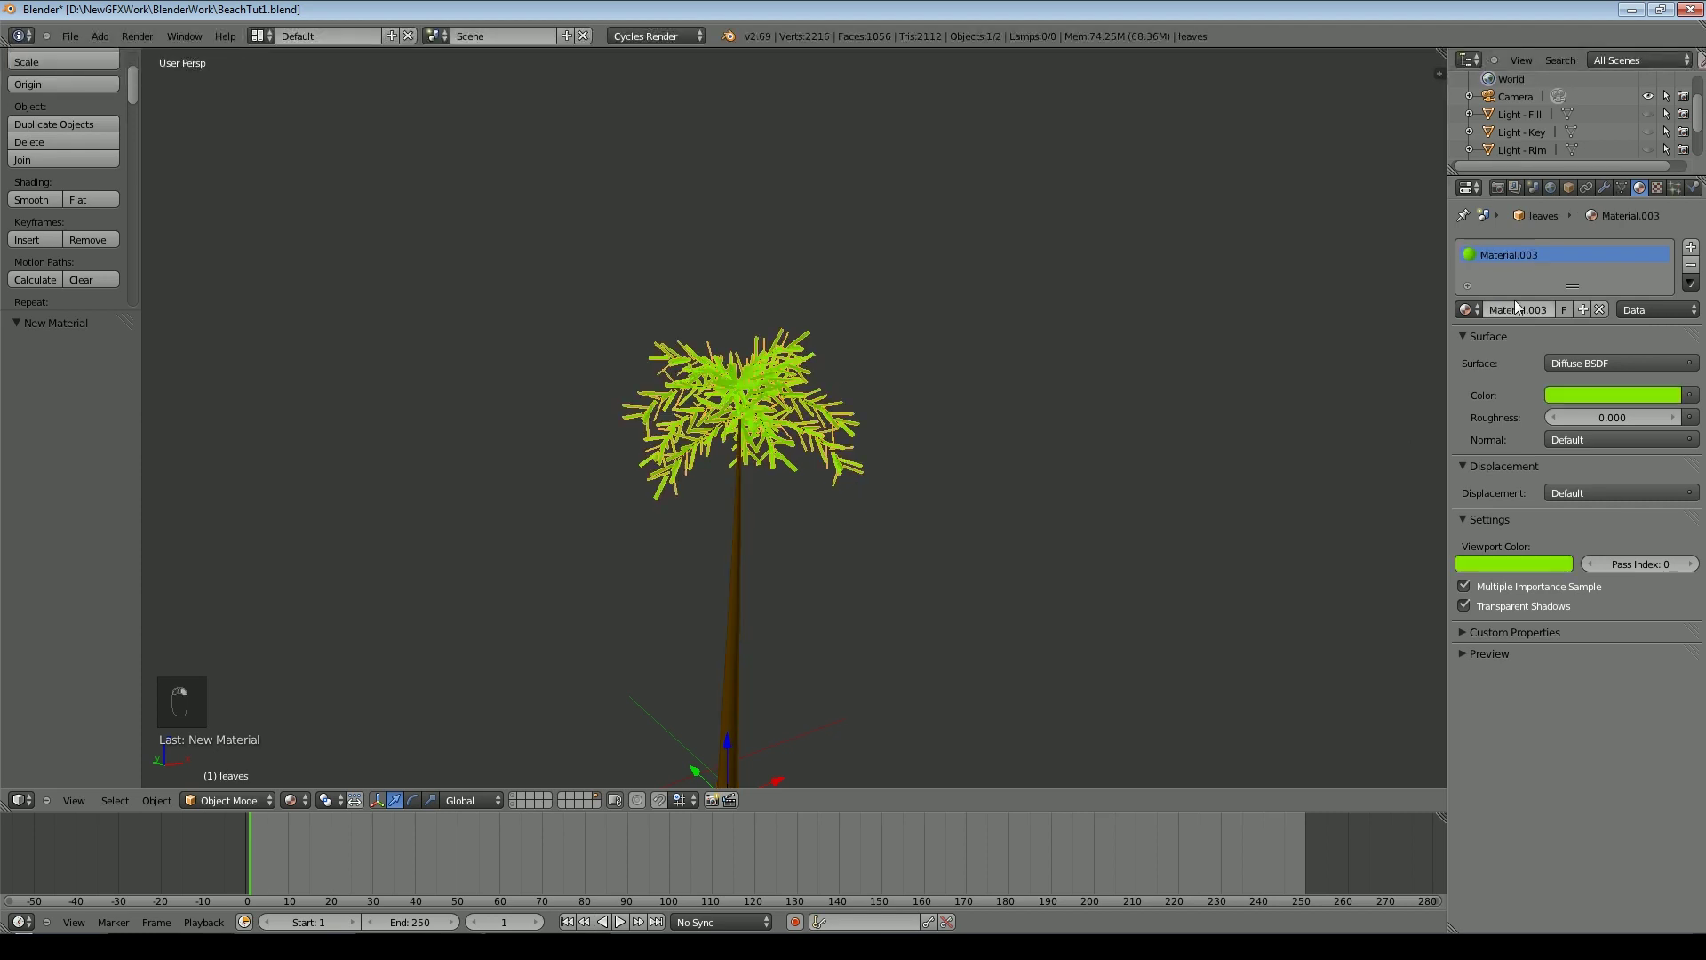
Rename the green material on the leaves object to Leaves
left_click(1514, 306)
type("Leaves")
key("Return")
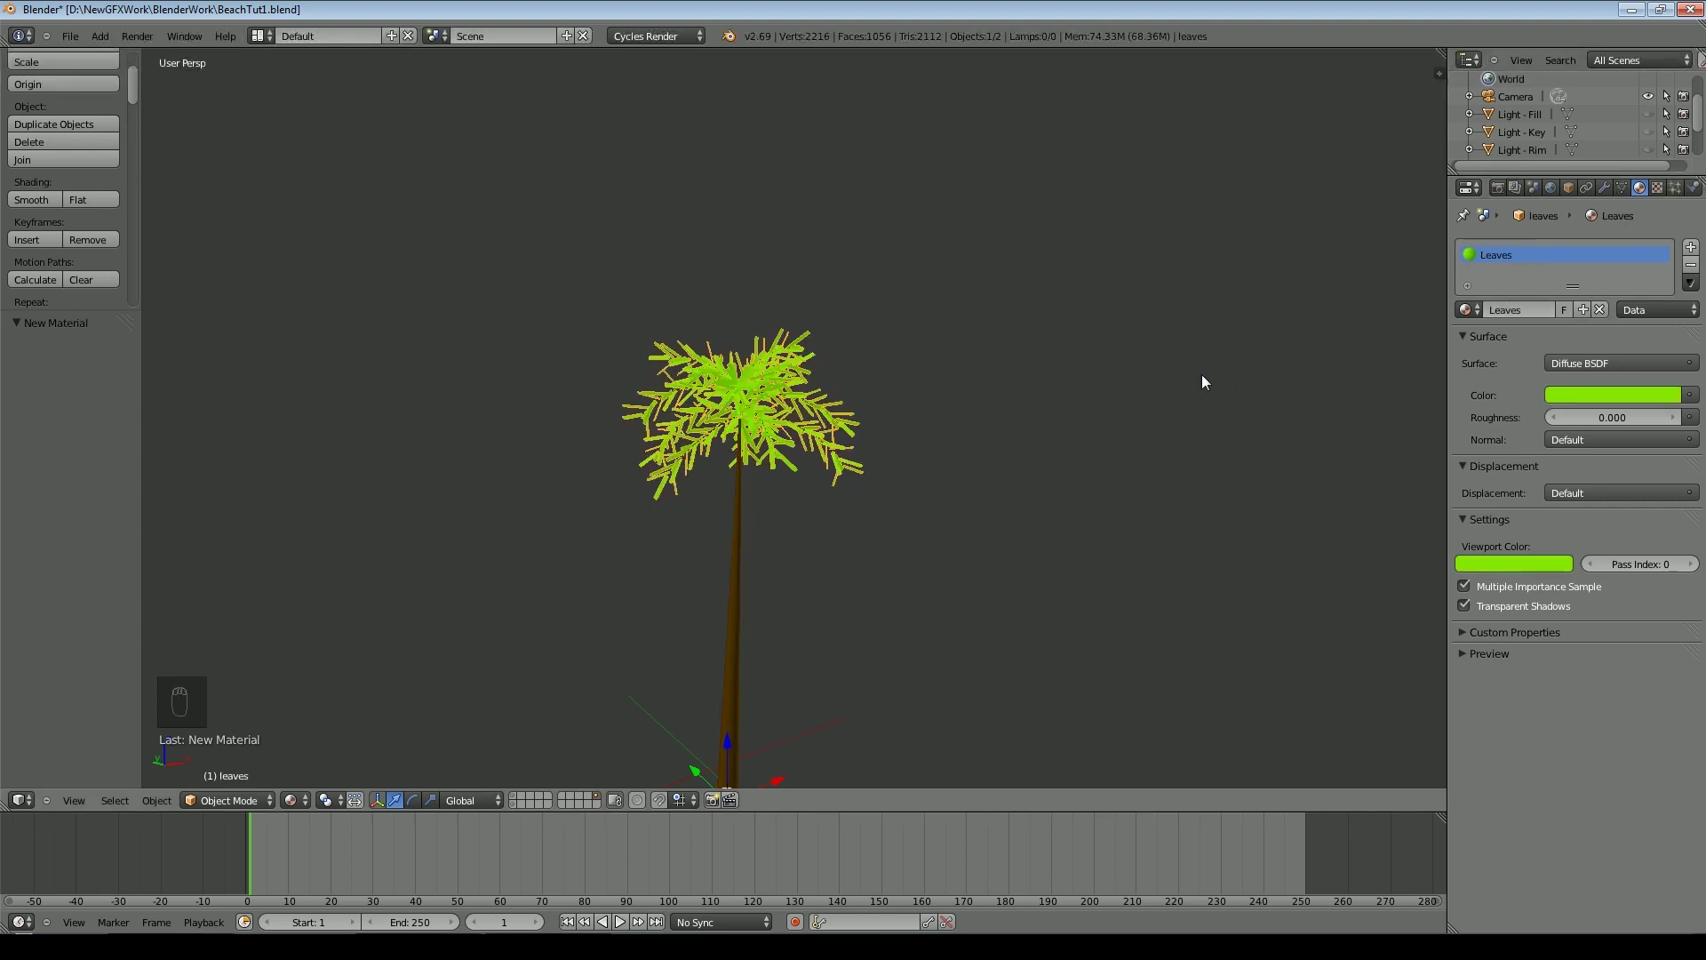
Convert the trunk curve to a mesh and try moving it back and forth along the X axis
right_click(770, 445)
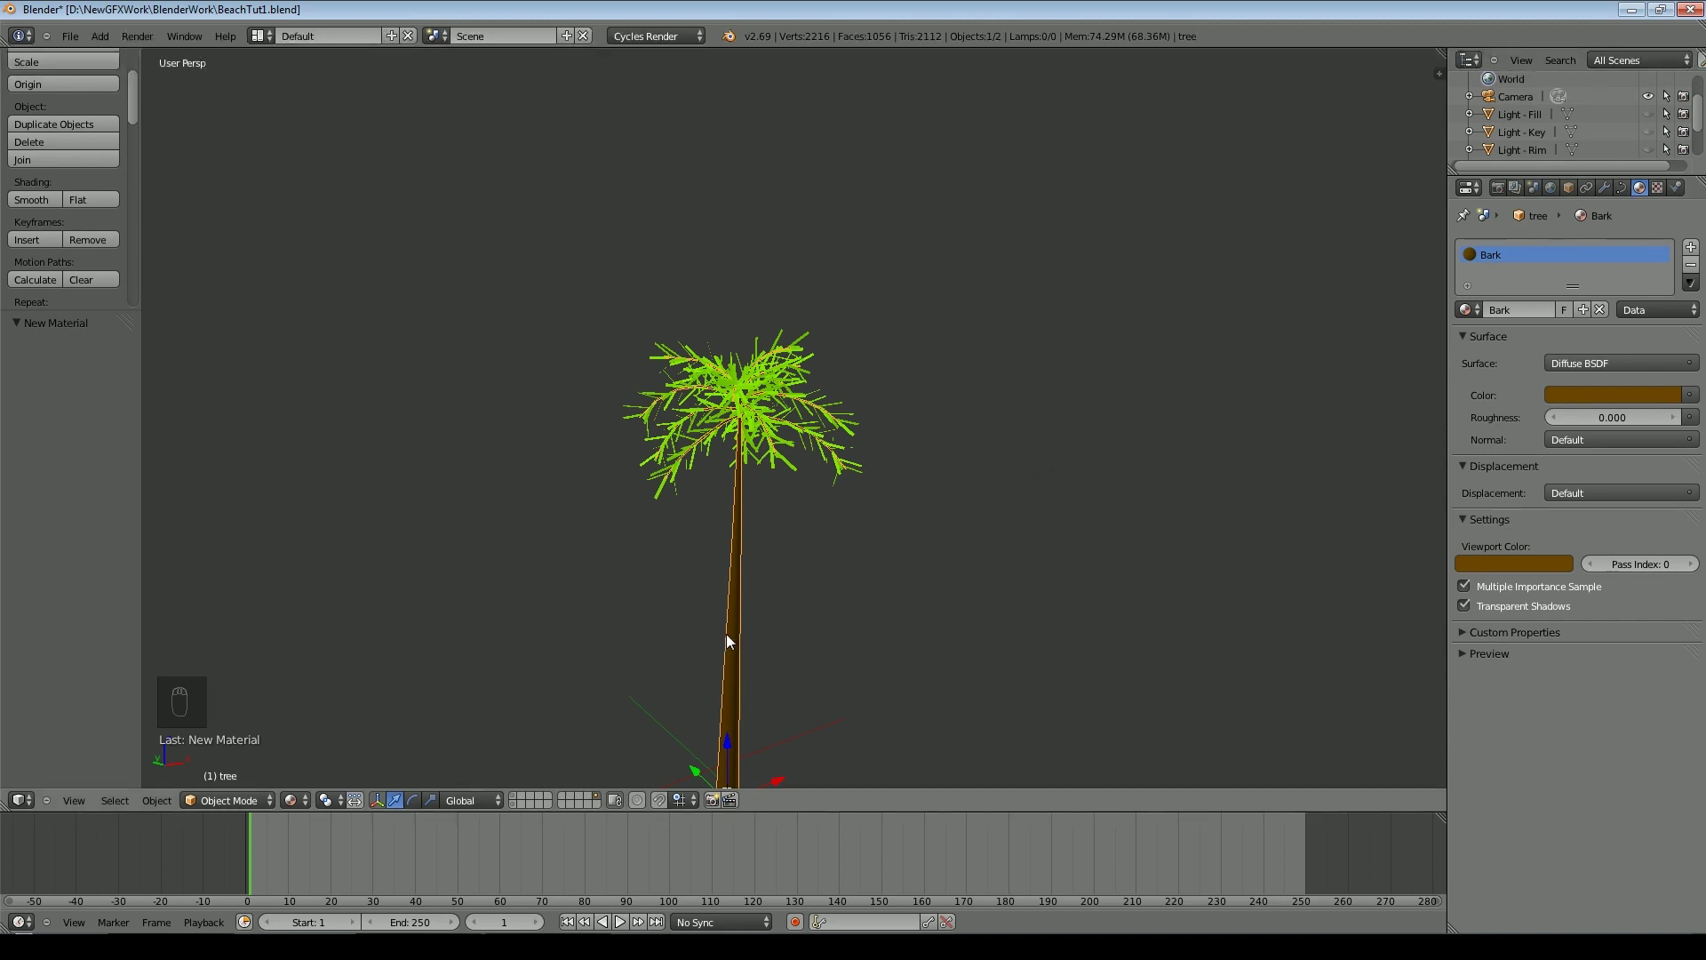
key("alt+c")
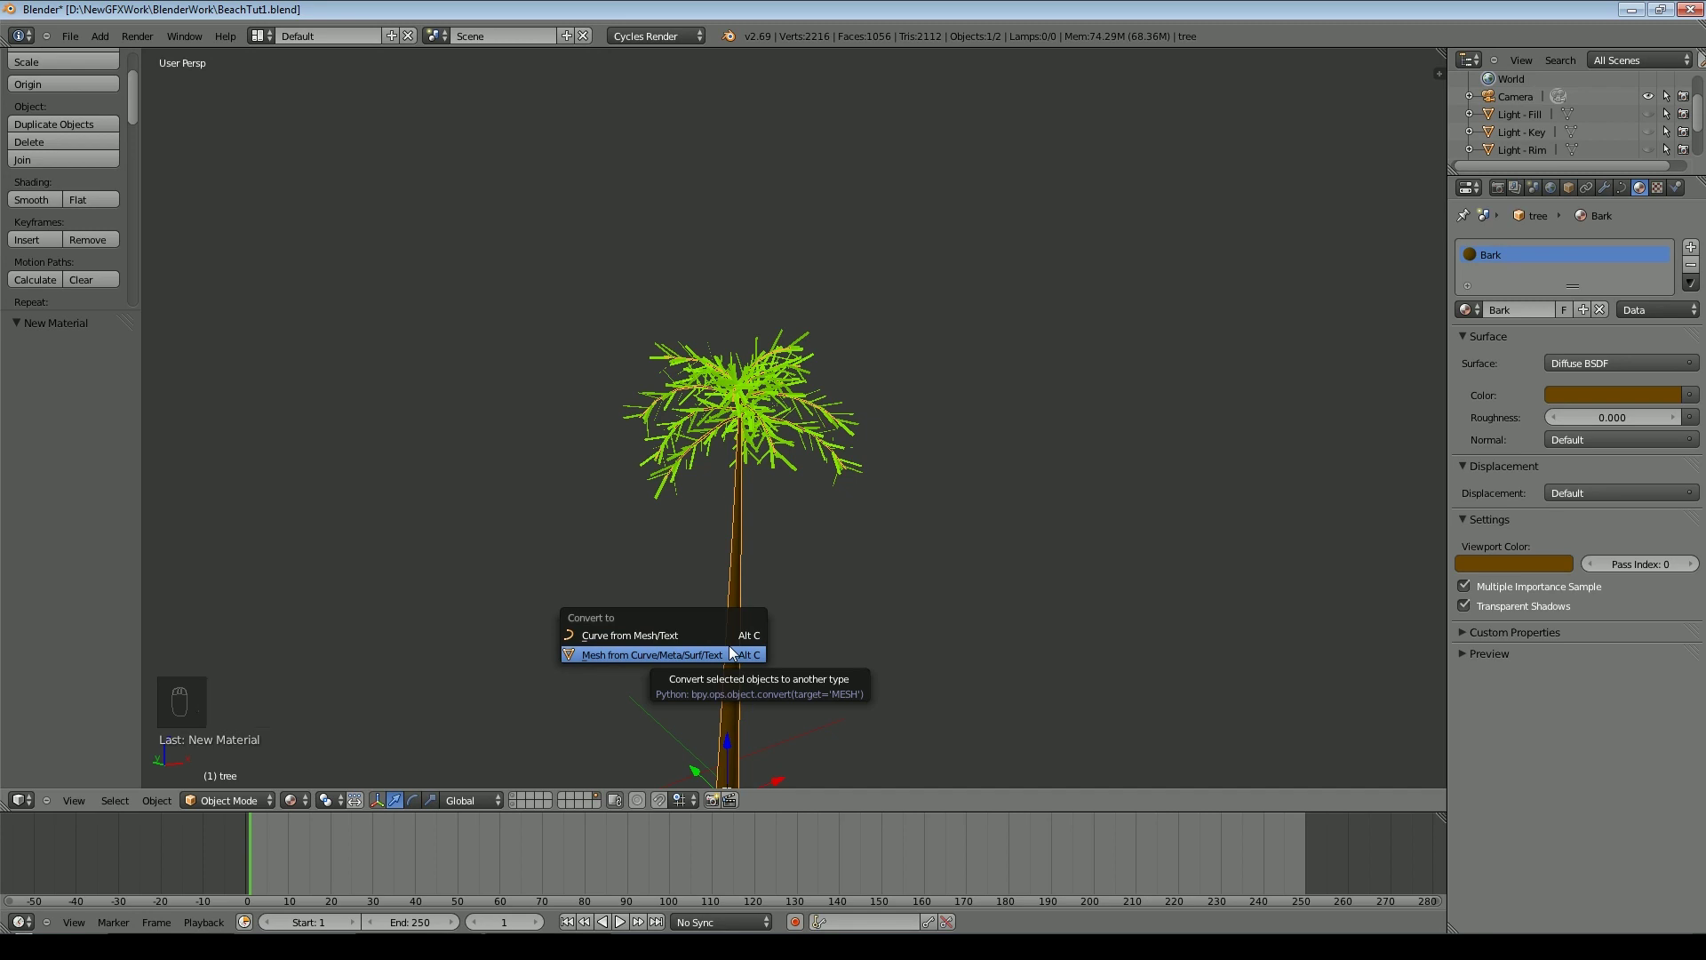
left_click(729, 651)
left_click_drag(777, 780, 964, 703)
left_click_drag(964, 704, 770, 759)
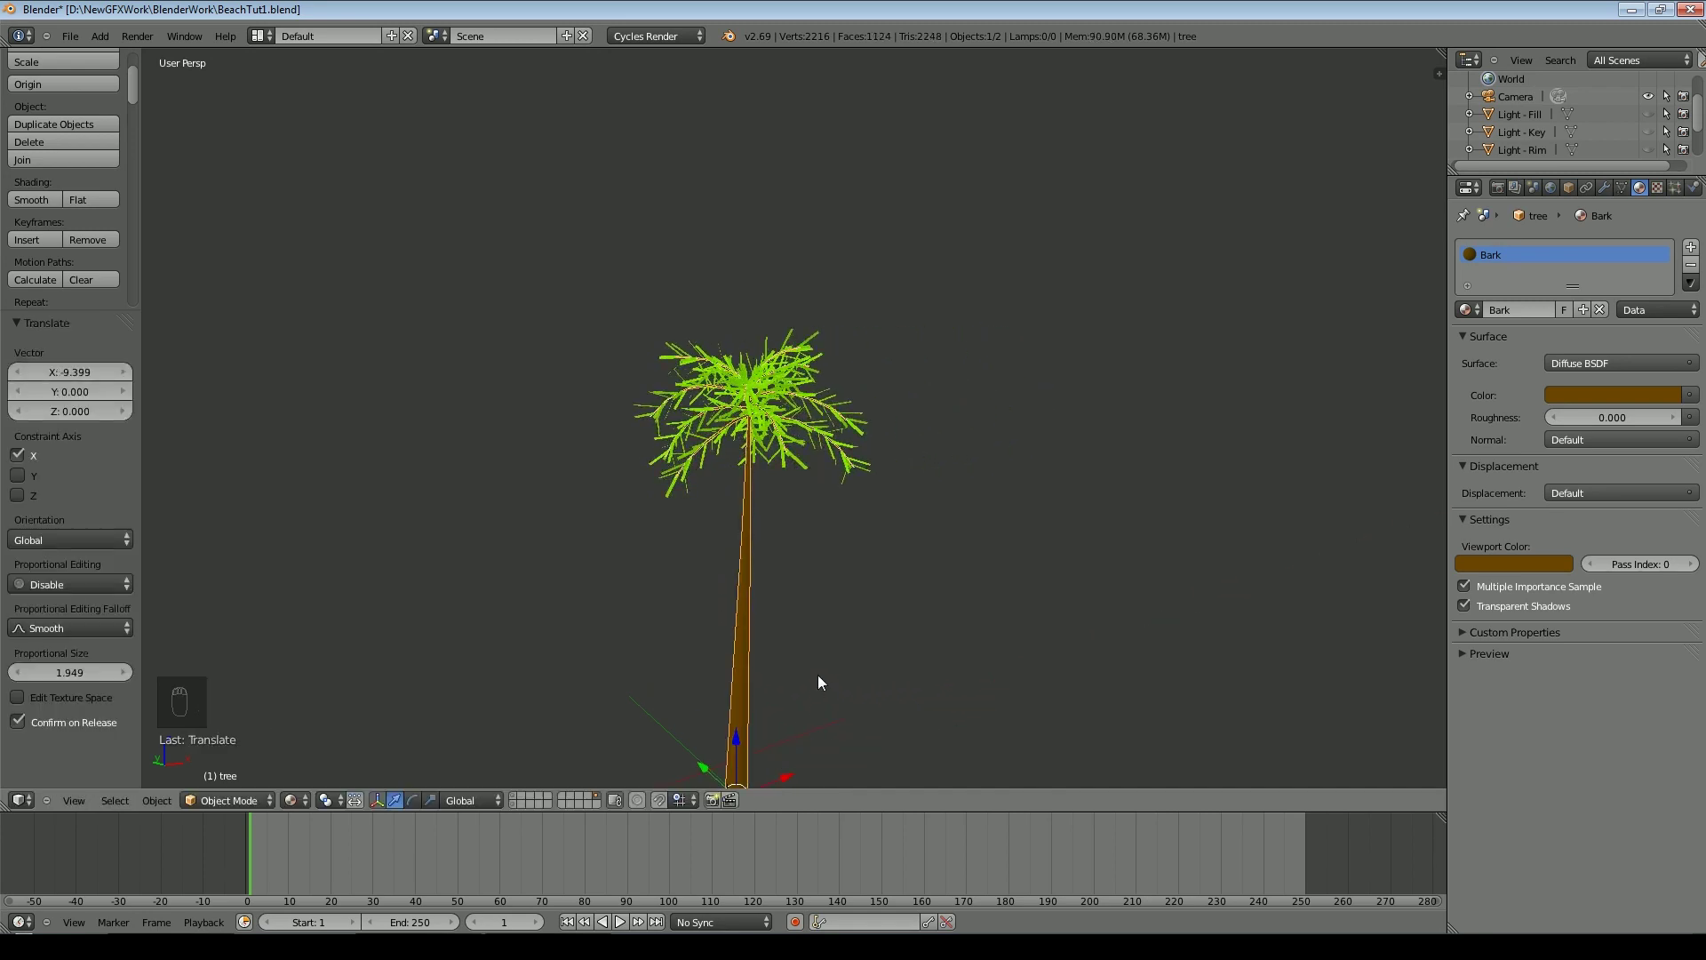
Select the palm's leaves and trunk together and join them into one object
right_click(798, 469)
right_click(743, 612)
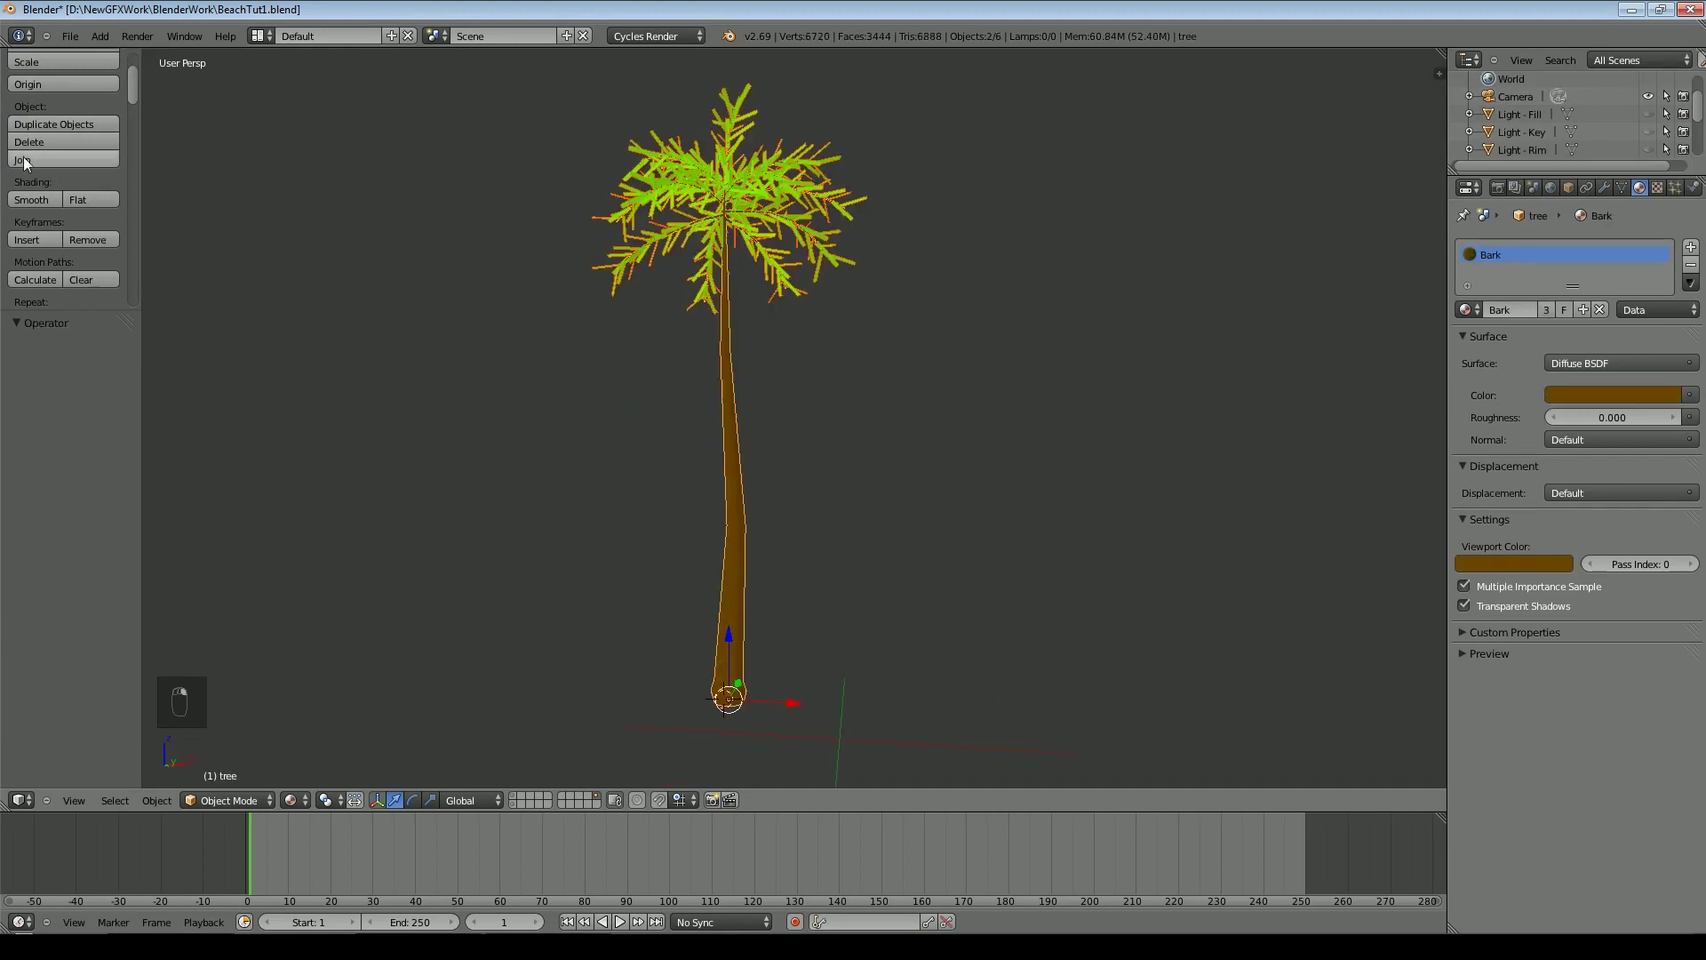
left_click(25, 160)
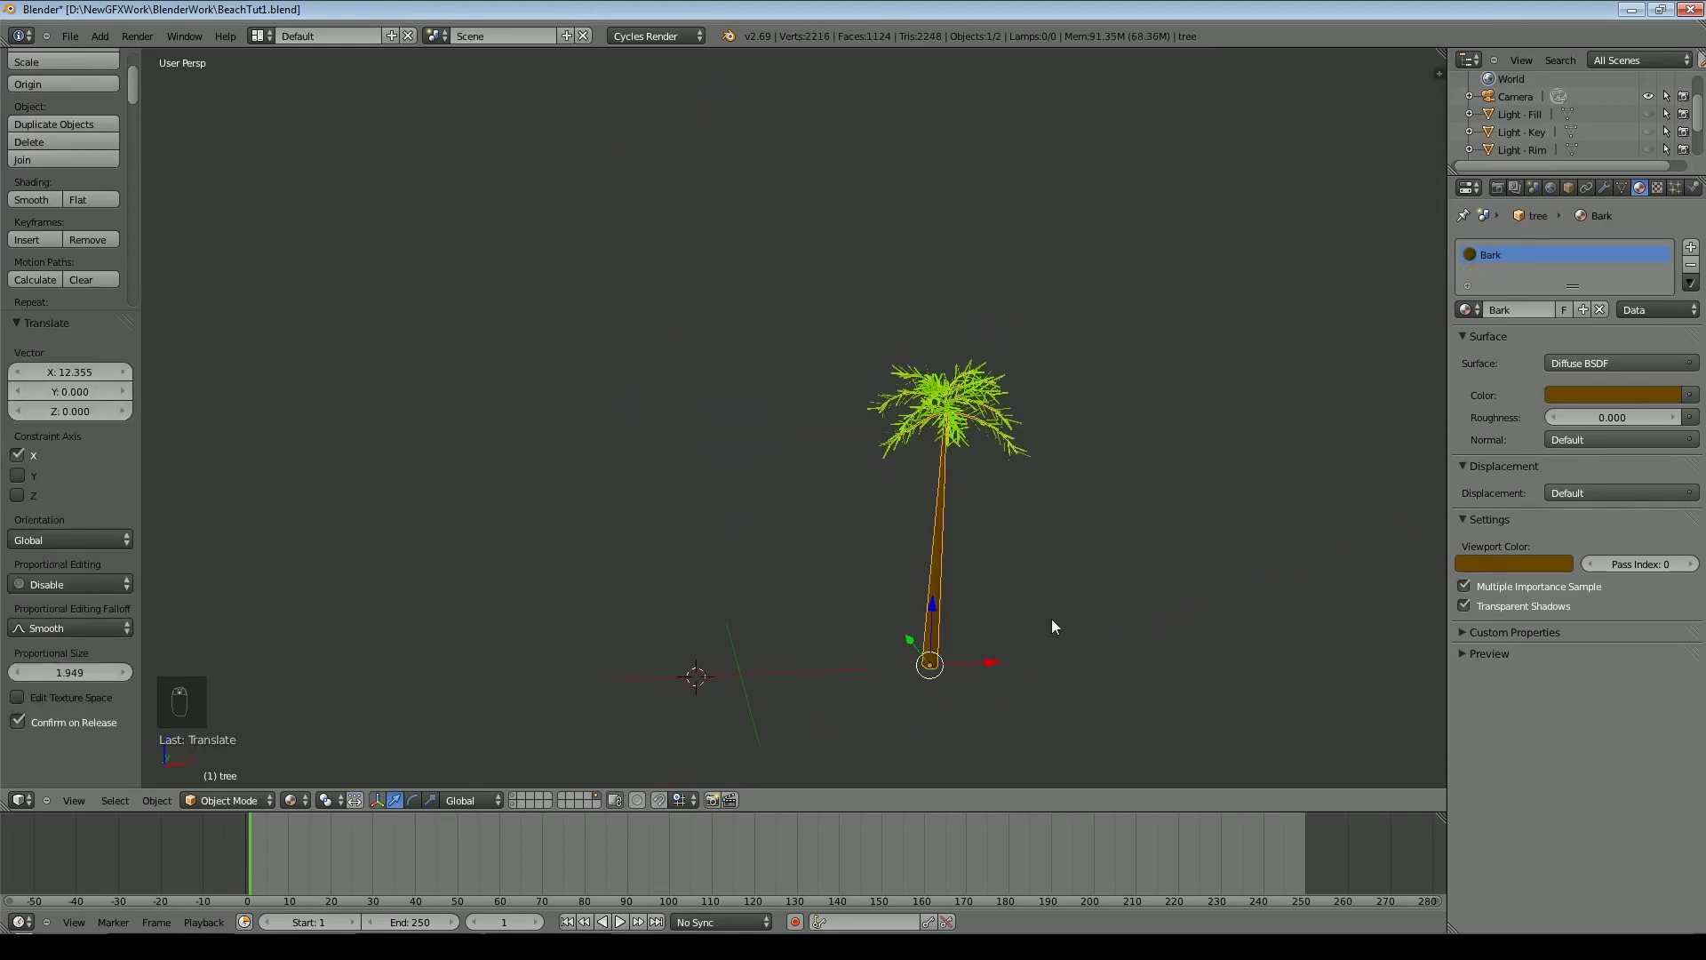
Try bending the trunk mesh by moving an edge loop 0.546 along the X axis, and undo the edit
key("Tab")
scroll(915, 560, "up", 5)
right_click(976, 647, "alt")
right_click(966, 649, "alt")
left_click_drag(1009, 648, 1030, 636)
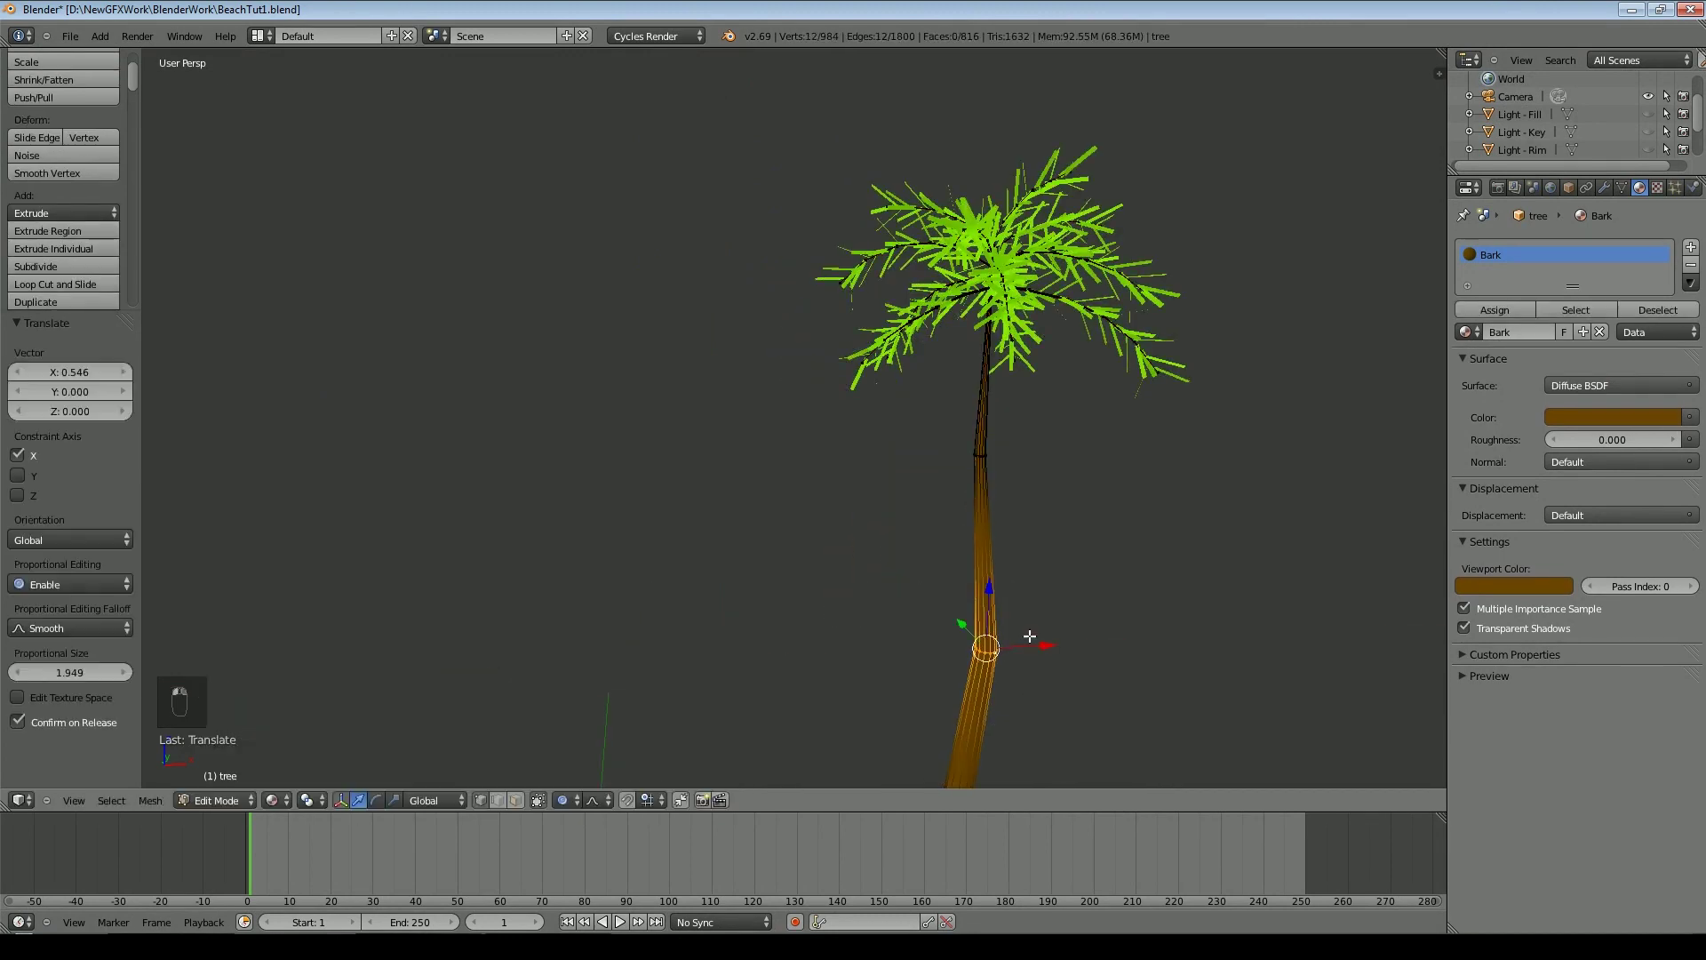
key("Tab")
key("ctrl+z")
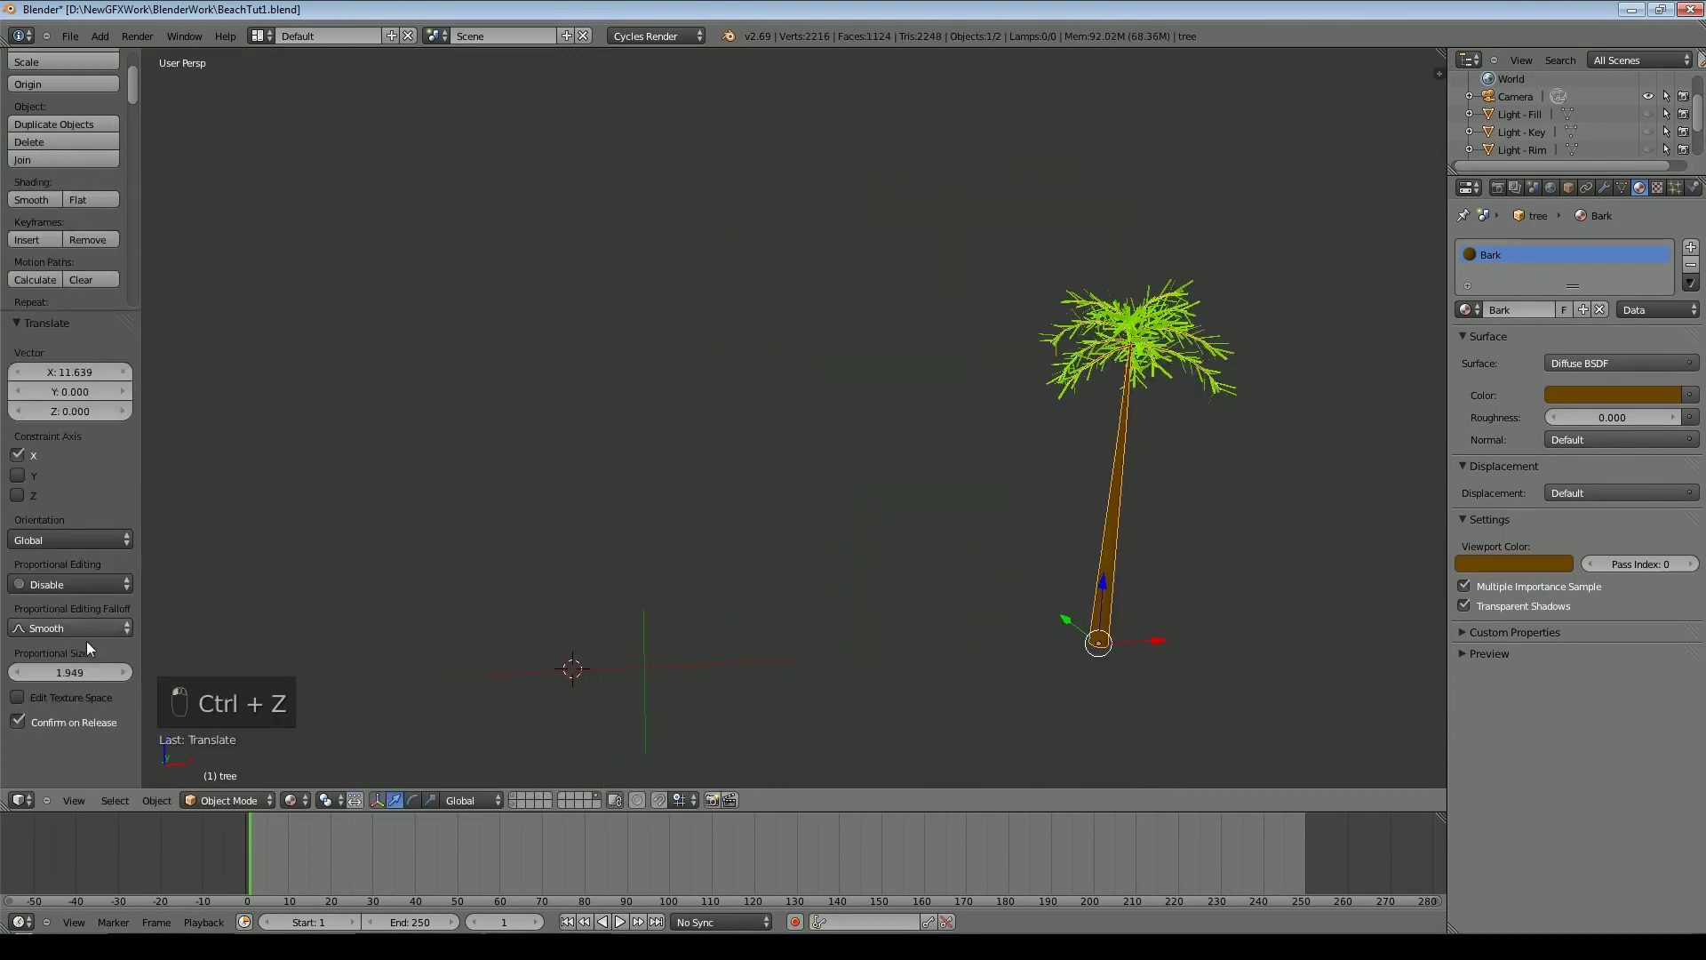
Add a second Sapling tree curve and load the saved palm preset for it
left_click(94, 36)
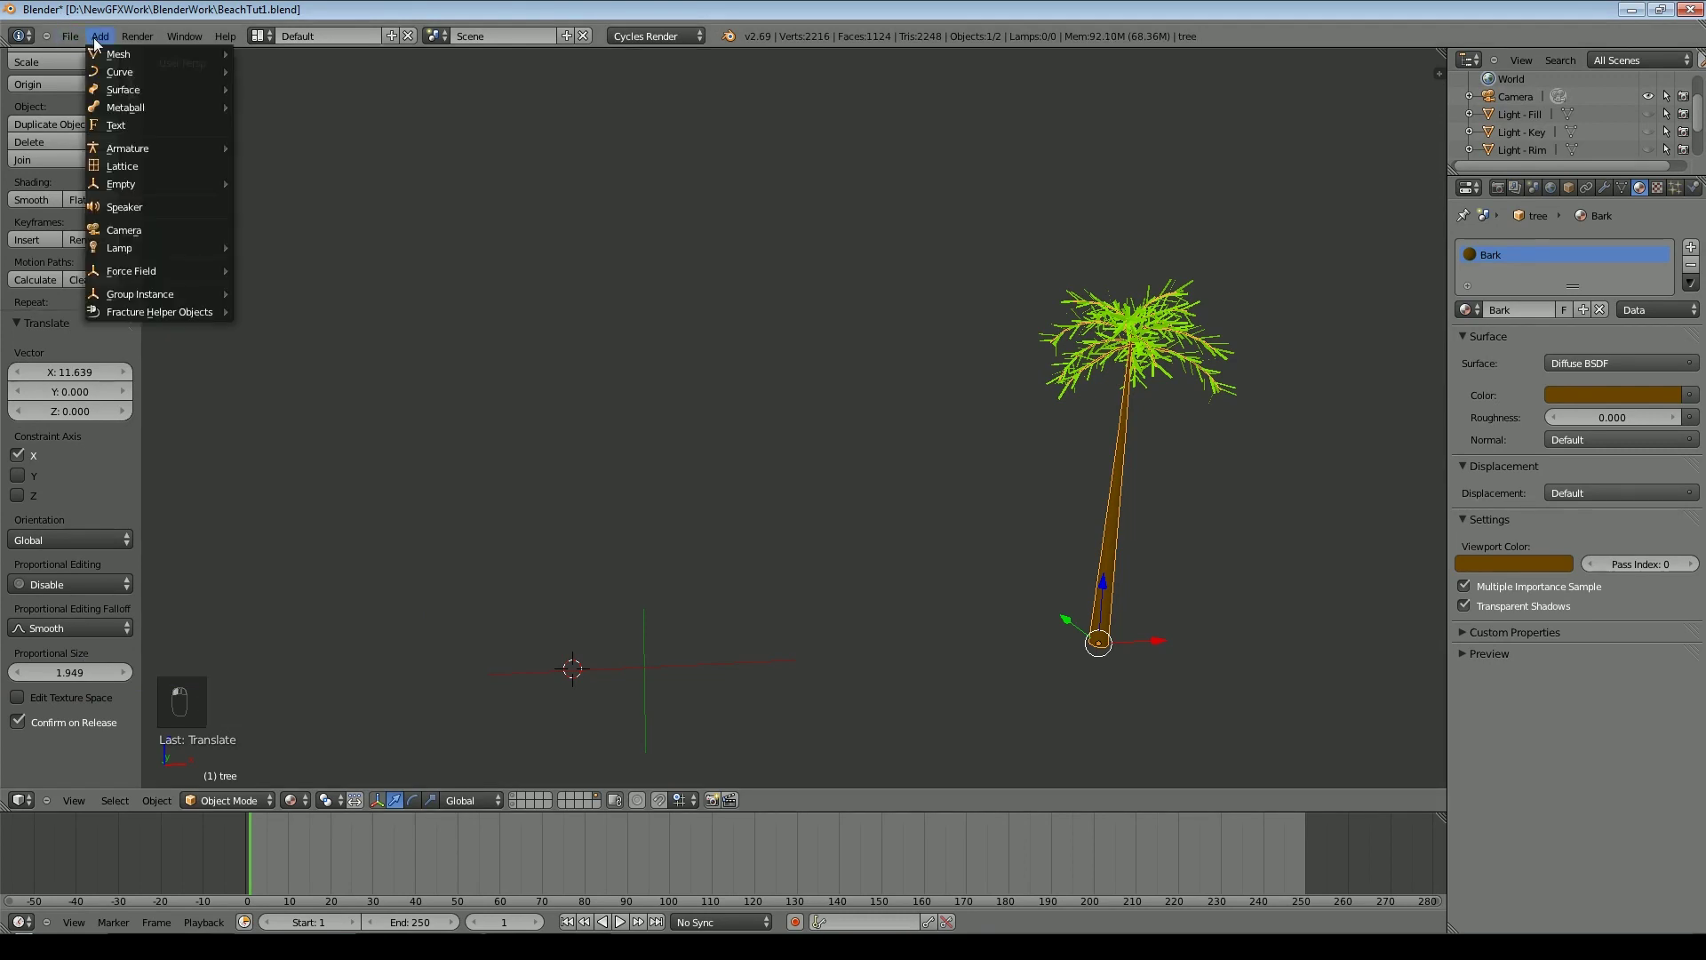
left_click(100, 37)
mouse_move(116, 76)
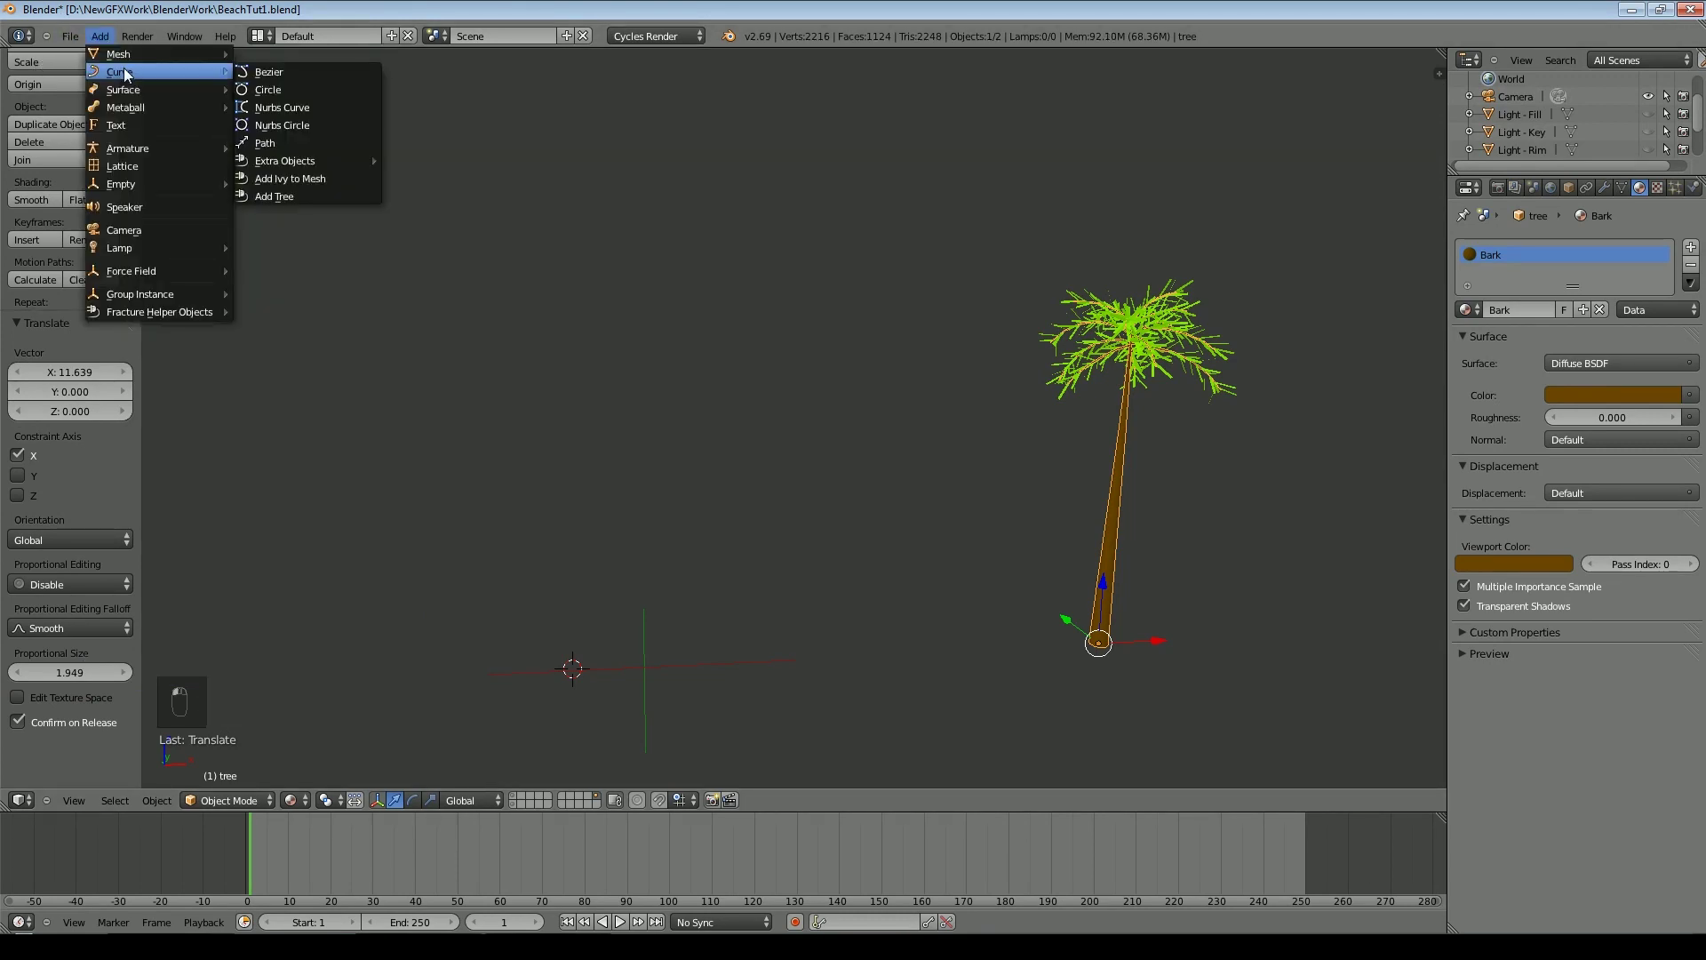
left_click(276, 192)
left_click(35, 661)
left_click(44, 665)
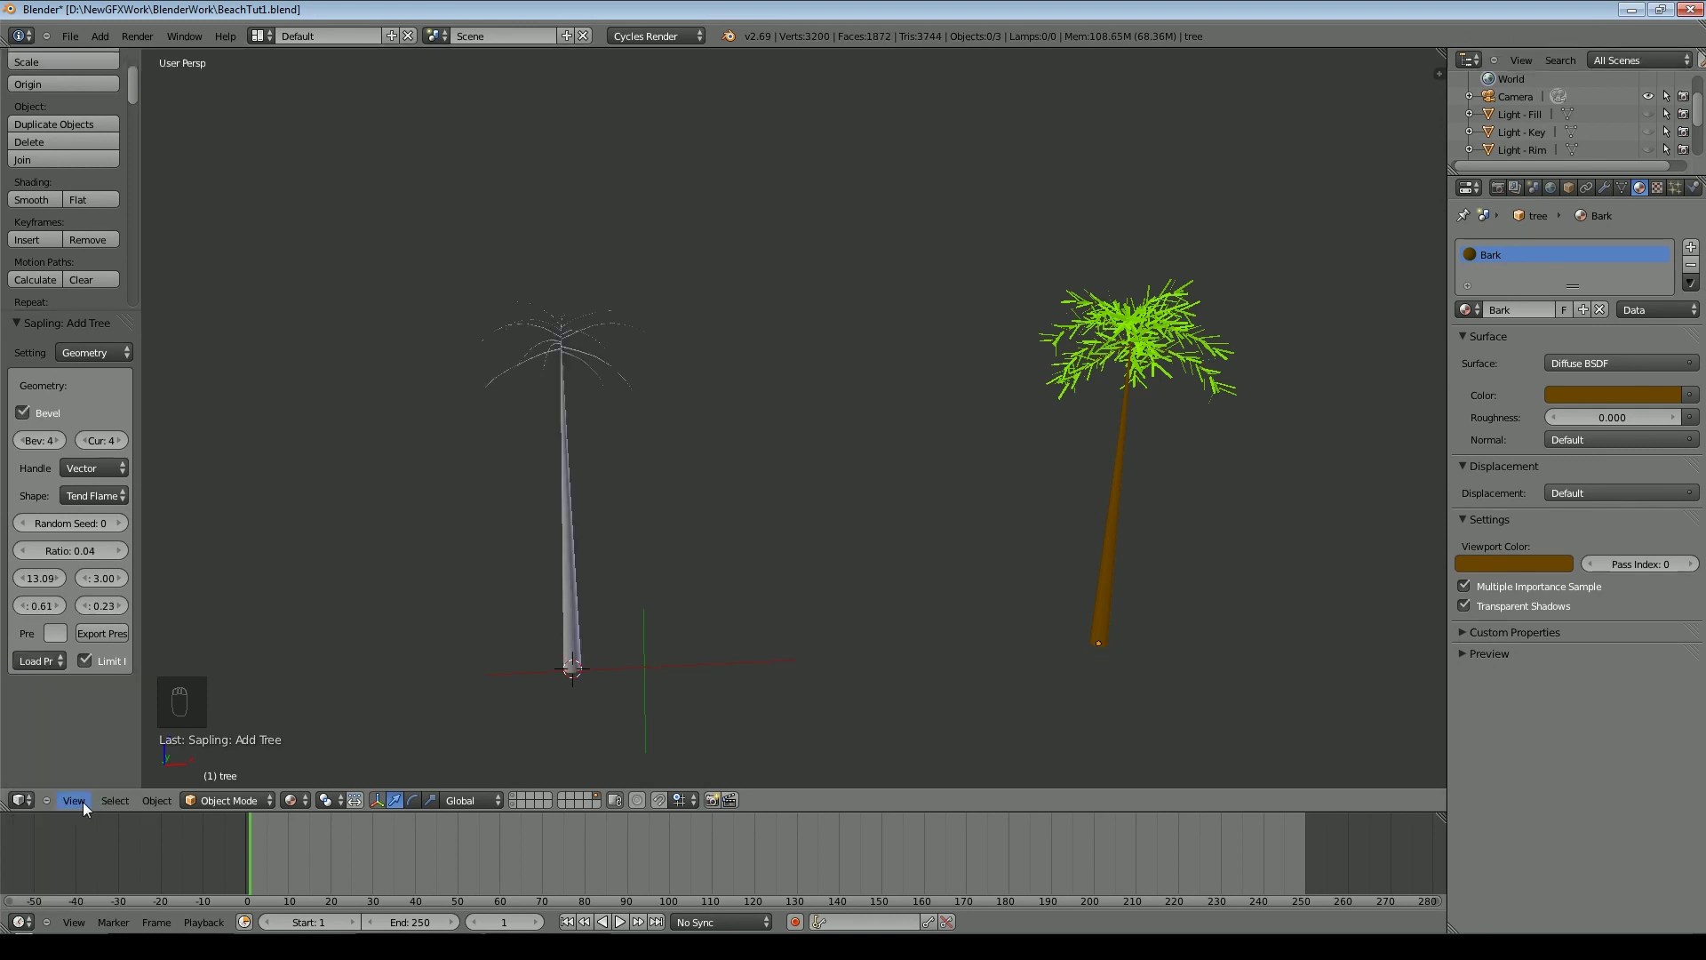
Vary the new palm's branches by setting its random seed to 10
left_click(120, 522)
left_click(120, 523)
left_click(120, 523)
left_click(120, 523)
left_click(120, 523)
left_click(120, 523)
left_click(120, 523)
left_click(120, 523)
Show leaves on the new palm and assign the existing Leaves material to them
left_click(95, 352)
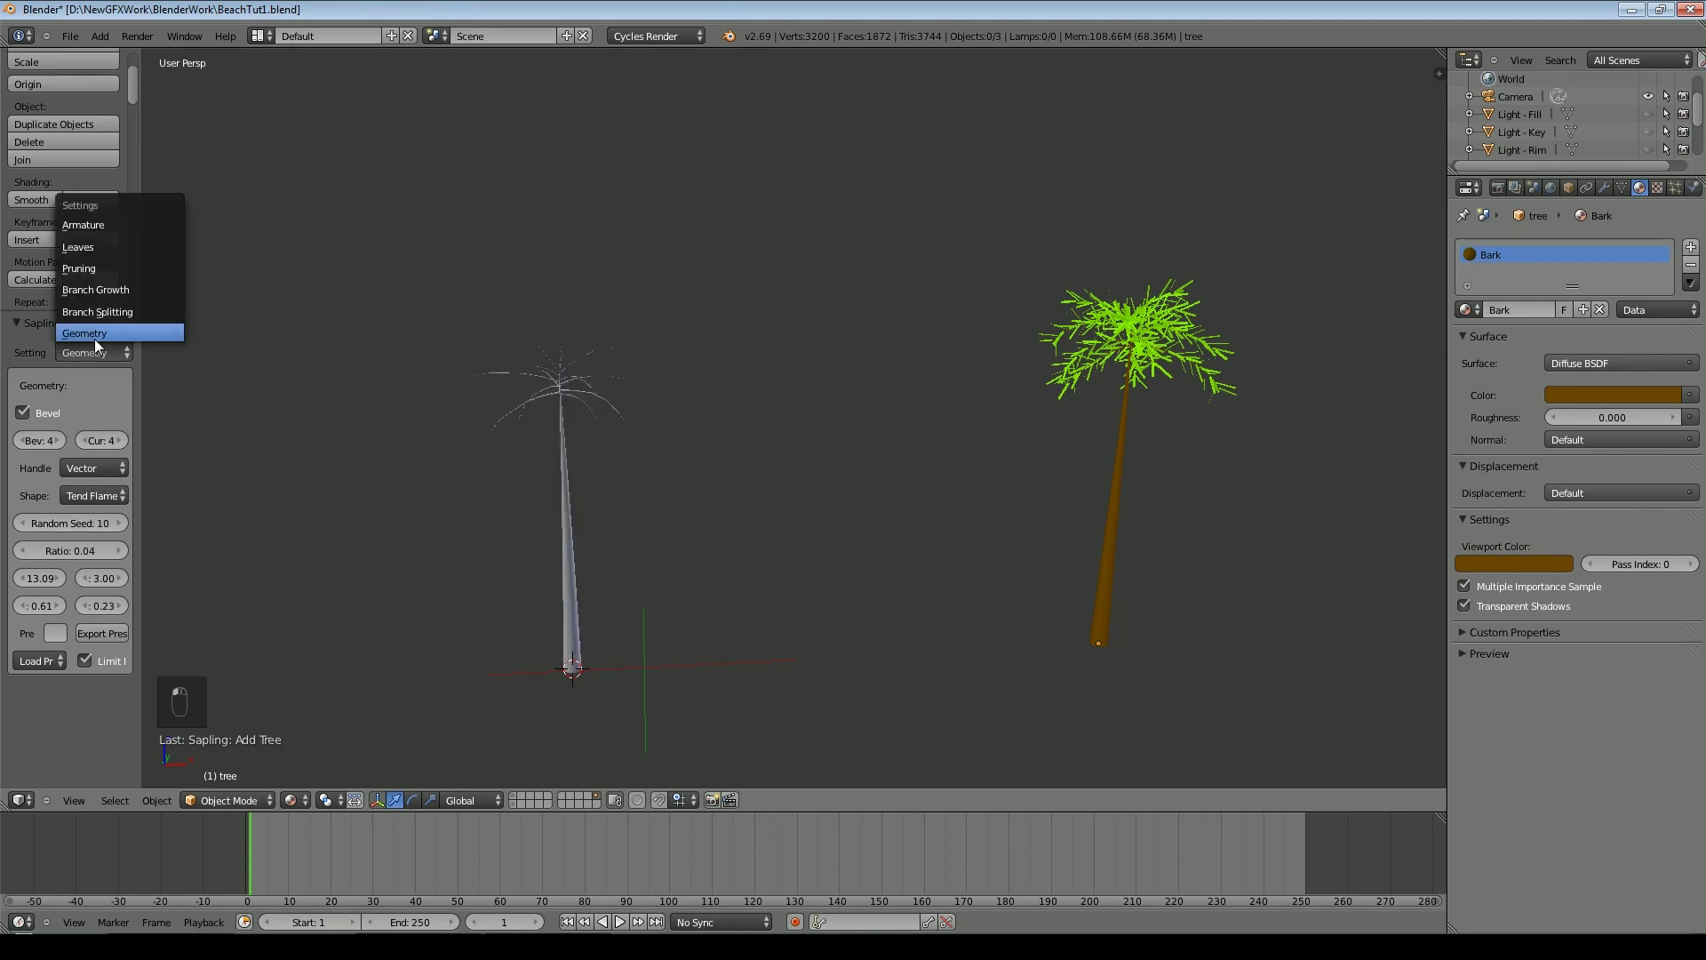
left_click(98, 240)
left_click(24, 413)
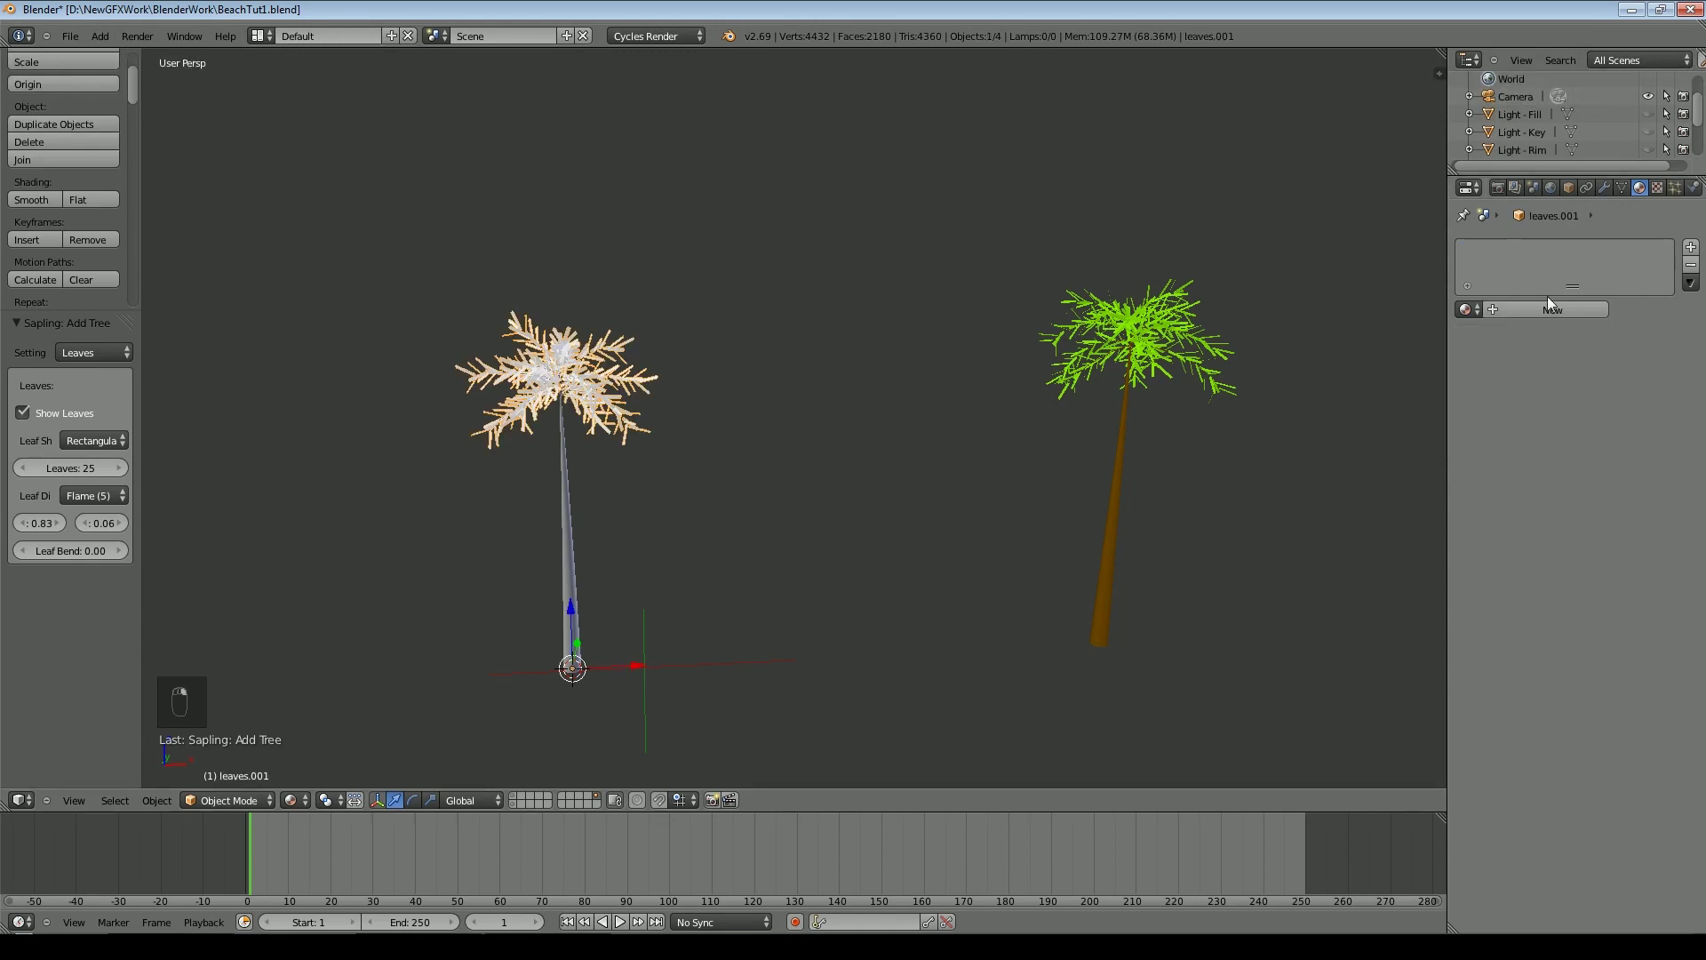
left_click(1466, 308)
left_click(1500, 373)
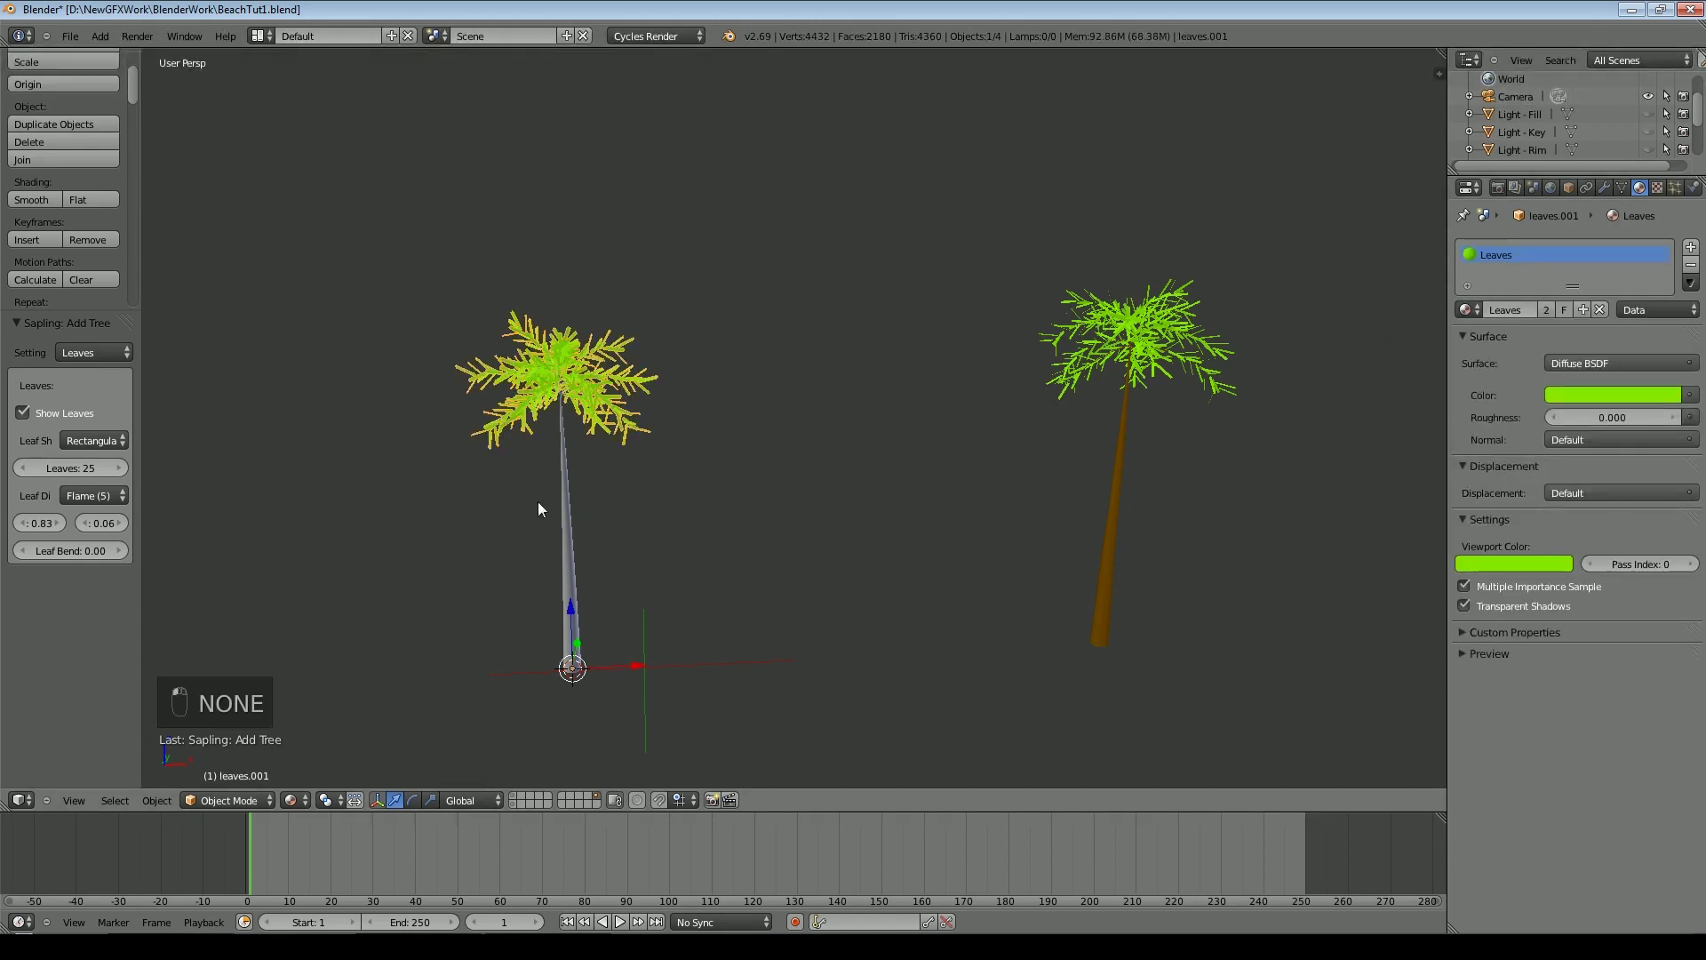
Assign the existing Bark material to the new palm's trunk and convert the trunk to a mesh
right_click(567, 490)
key("alt+c")
left_click(567, 488)
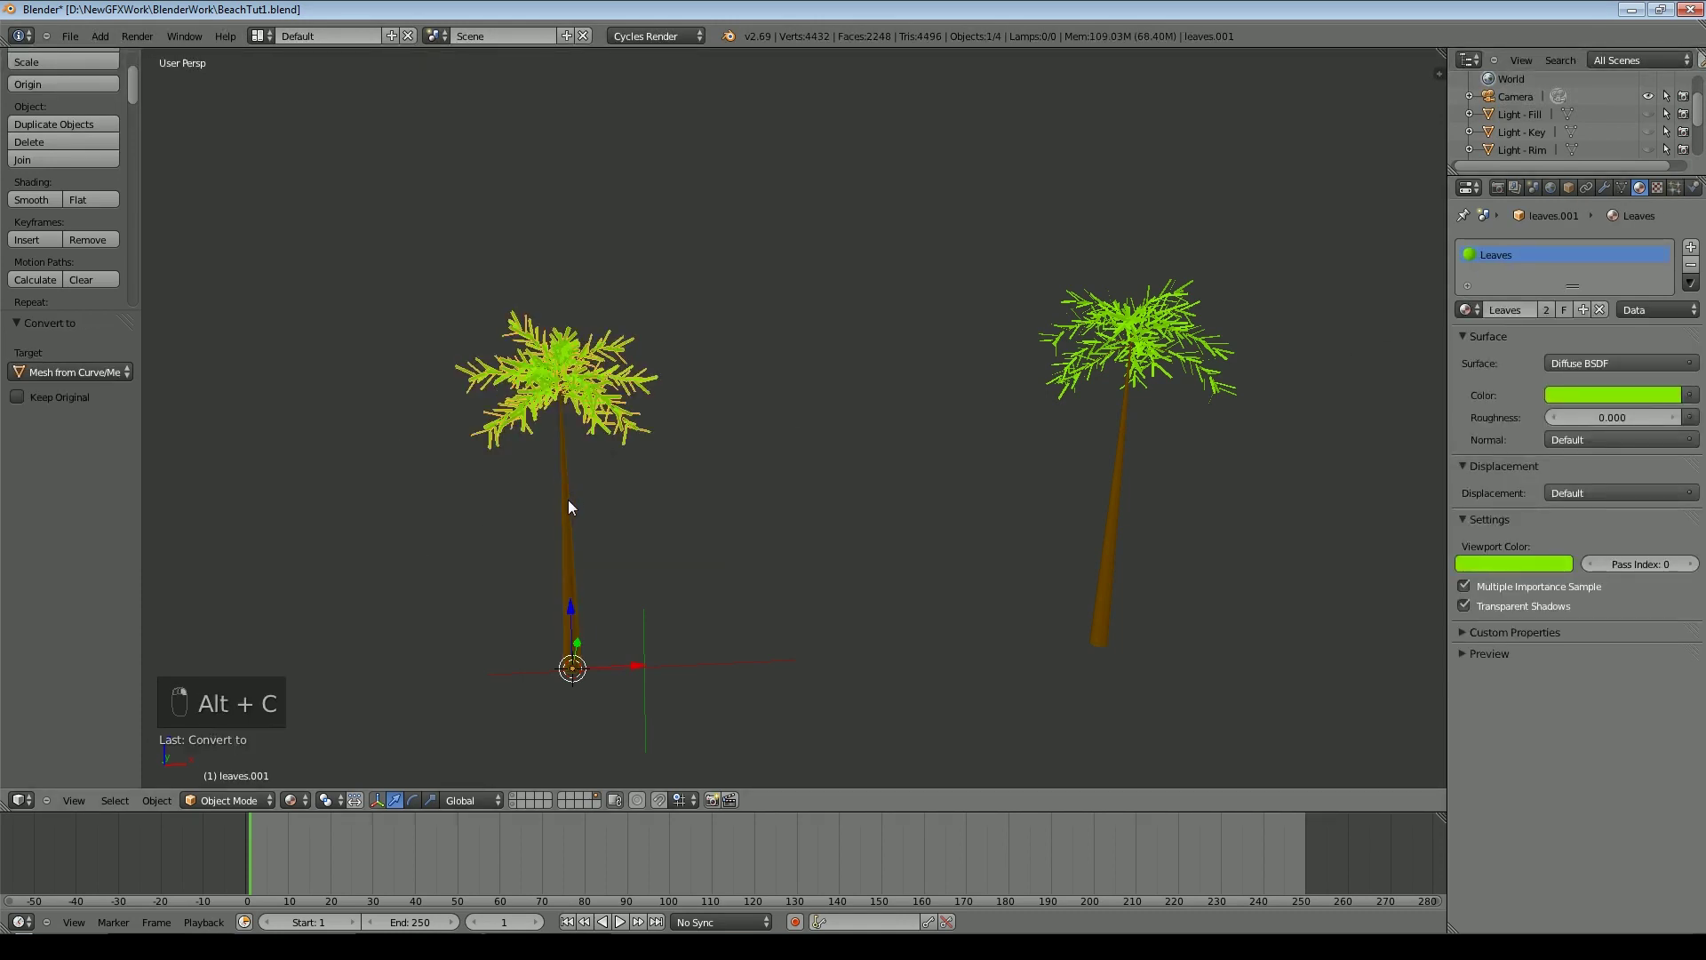
right_click(568, 501, "shift")
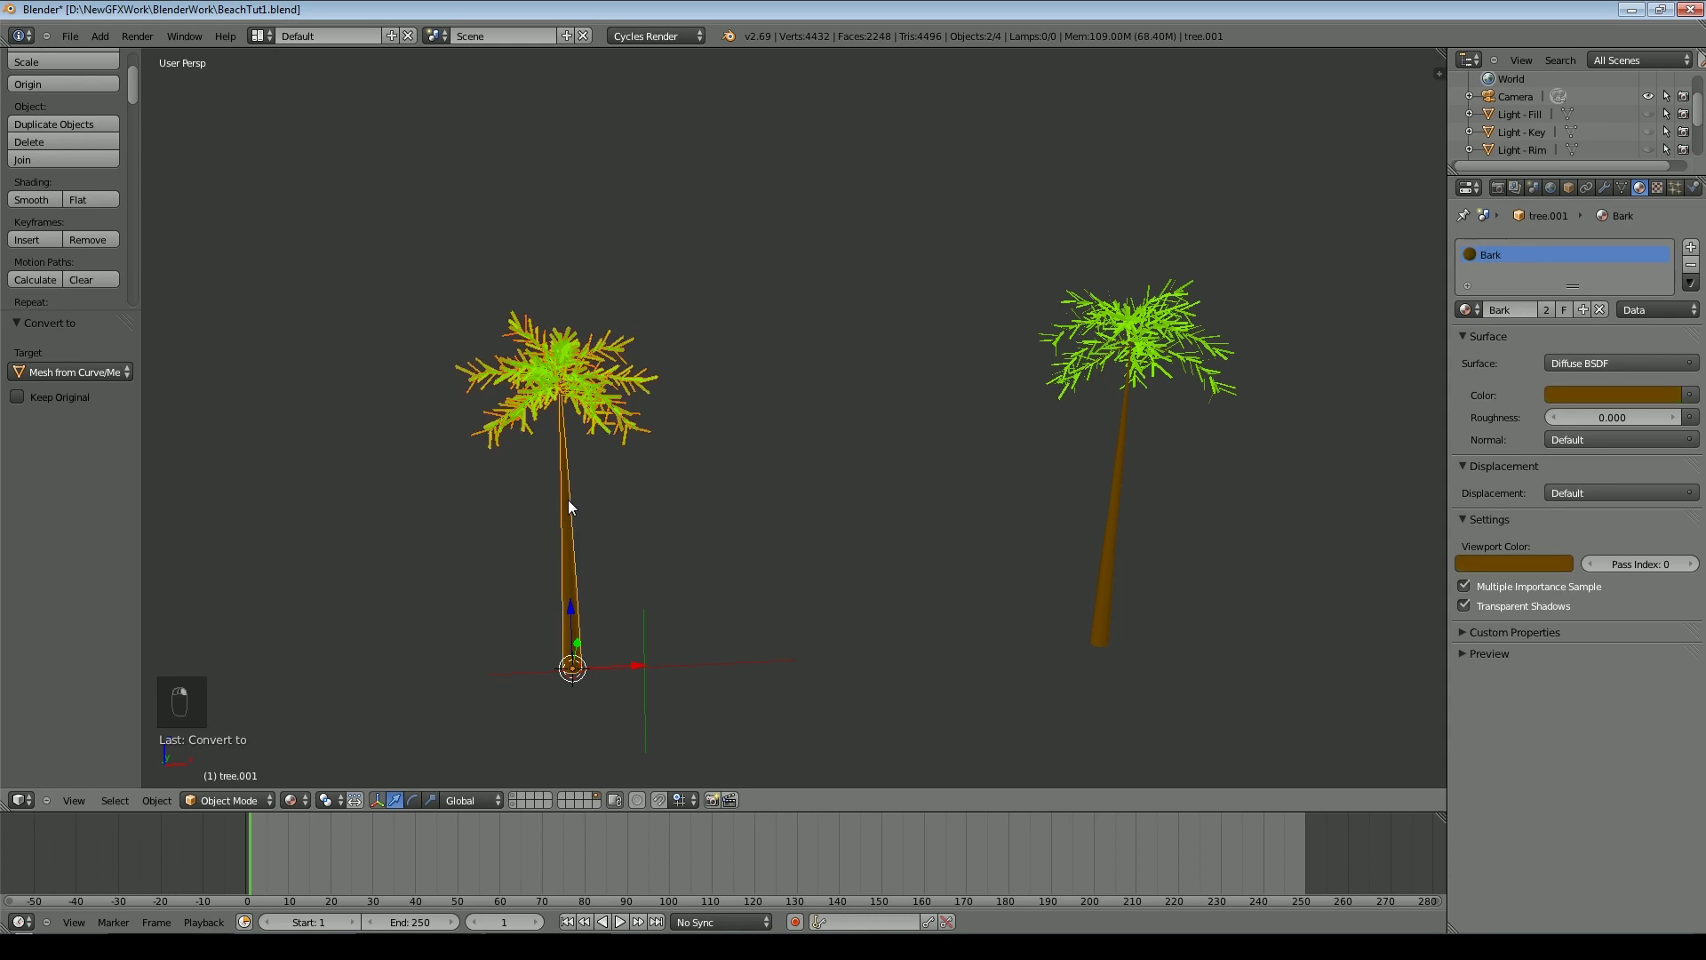
Parent the second palm's leaves and trunk together and move the palm along X next to the first palm
key("ctrl+p")
left_click(675, 478)
left_click_drag(615, 669, 1053, 593)
Duplicate the second palm and place the copy about 8.5 units away from it in the negative X direction
scroll(1022, 595, "down", 3)
key("shift+d")
left_click(786, 530)
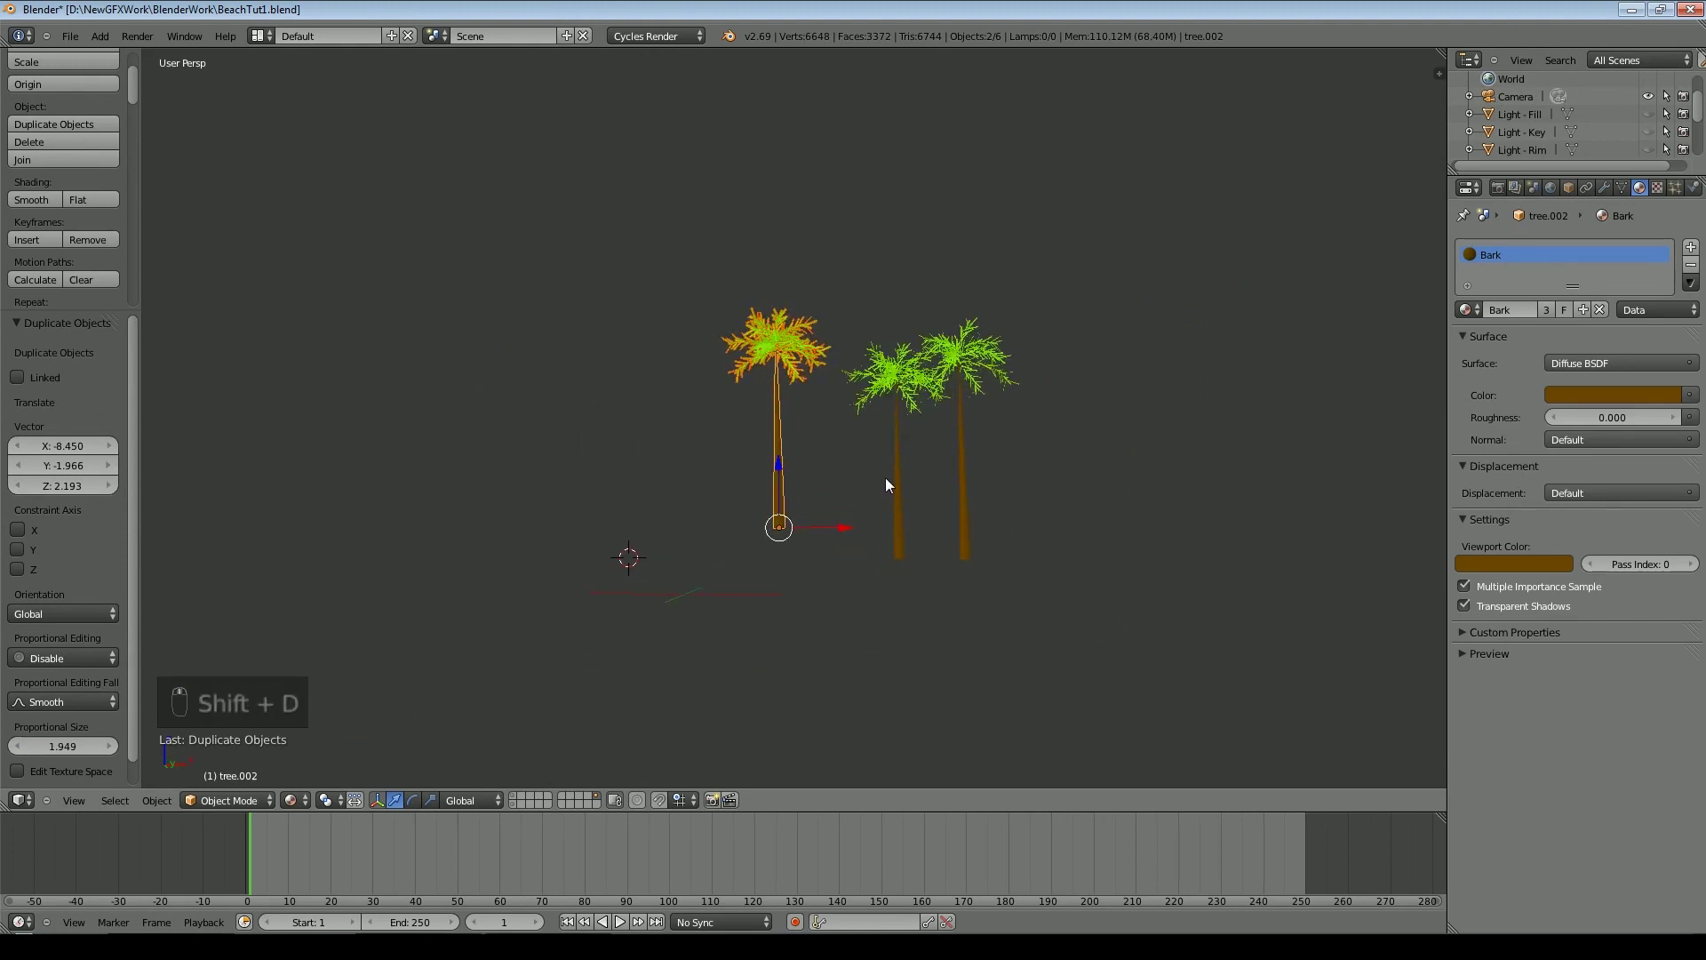
Add two edge loops near the base of the copied palm's trunk and scale the lower loop outward into a bulge
scroll(884, 485, "up", 5)
key("Tab")
middle_click_drag(922, 582, 849, 426, "shift")
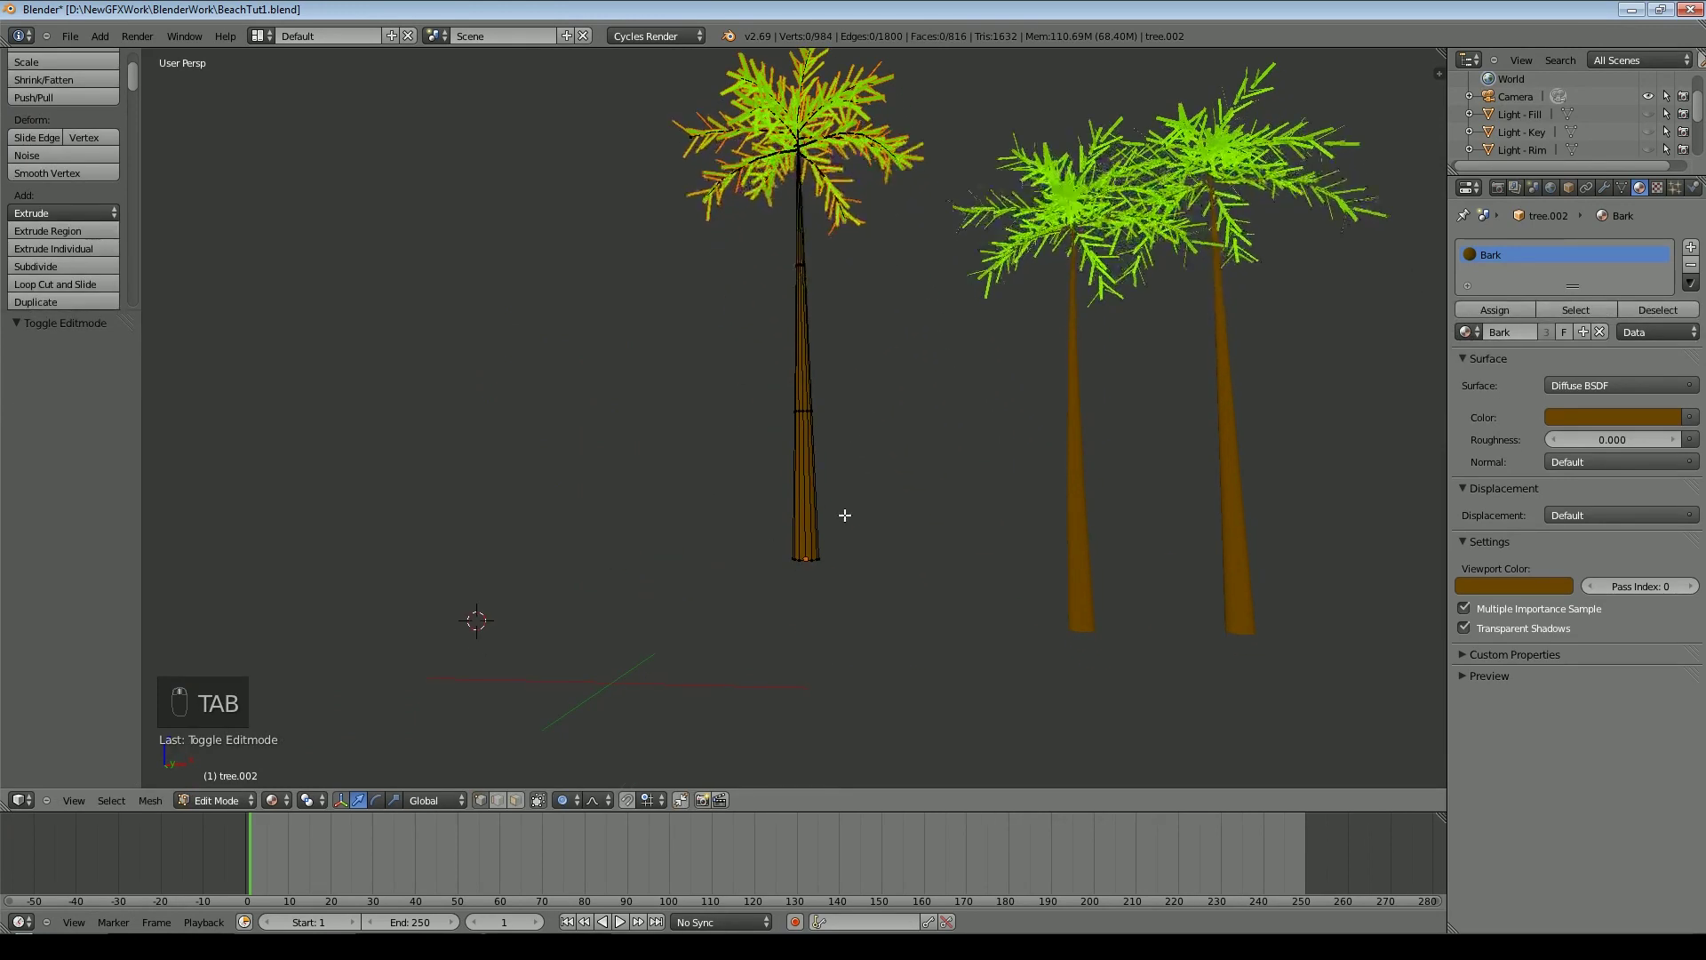
key("ctrl+r")
left_click(834, 563)
left_click(833, 560)
scroll(875, 560, "up", 1)
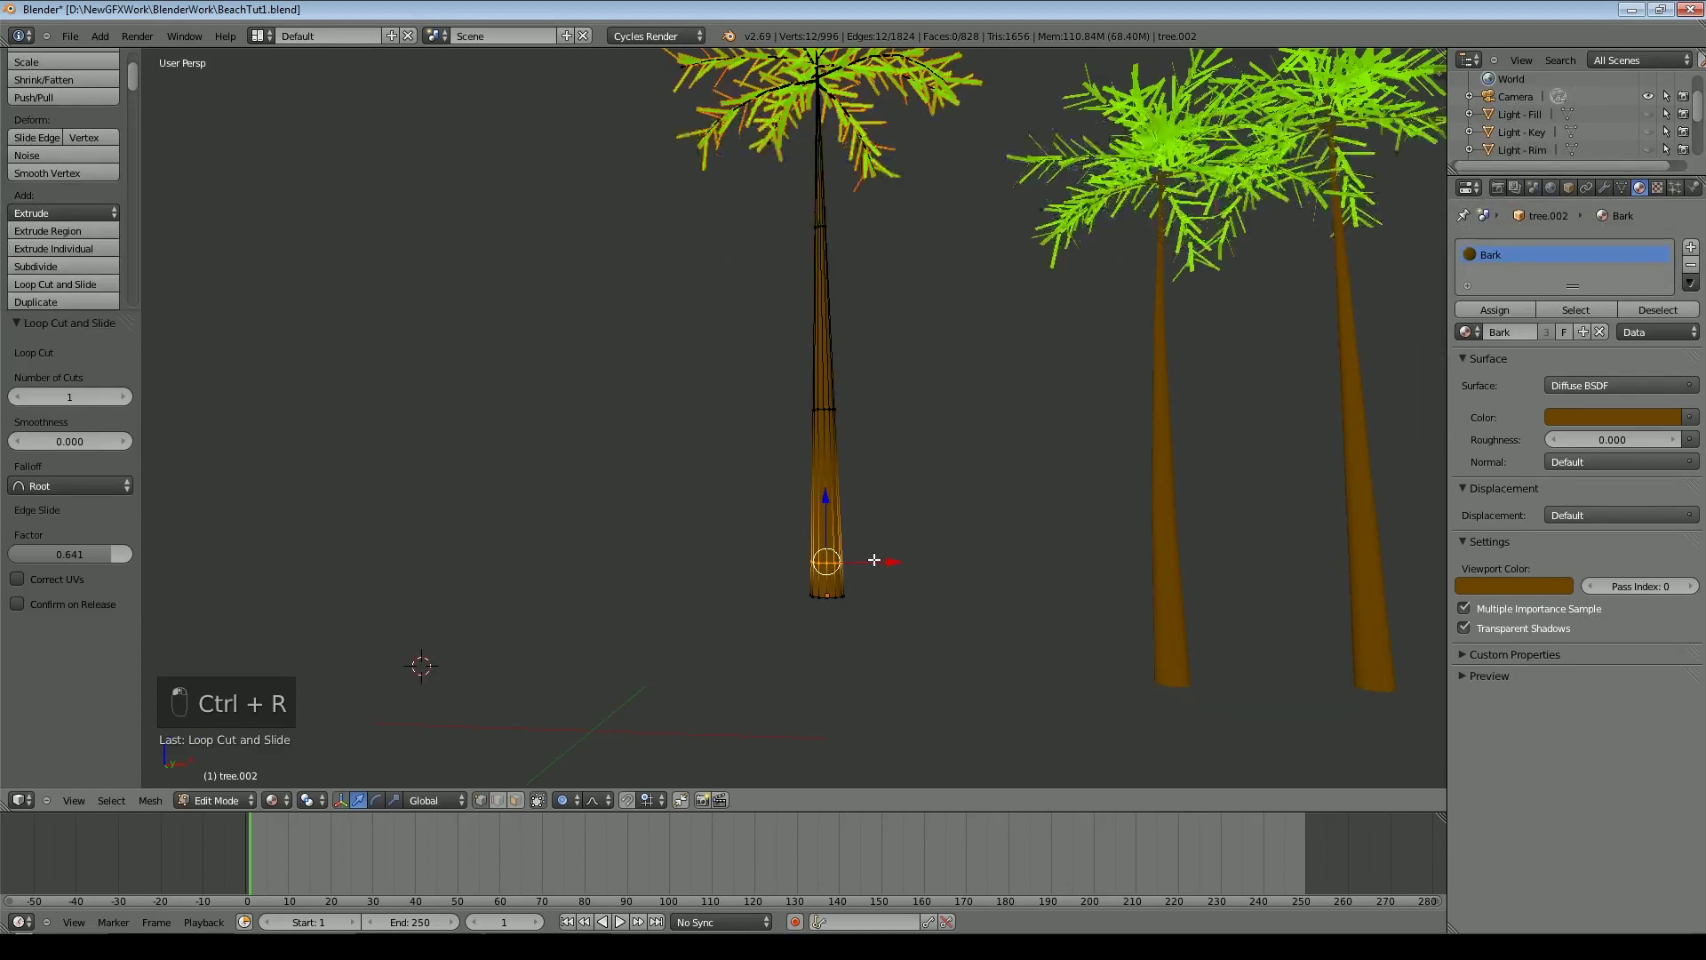
key("ctrl+r")
double_click(875, 563)
key("s")
left_click(956, 600)
key("Tab")
Give the middle palm's trunk a bulging base by adding two edge loops near the ground and enlarging the lower one
middle_click_drag(984, 588, 744, 477, "shift")
key("Tab")
key("Tab")
right_click(924, 515)
key("Tab")
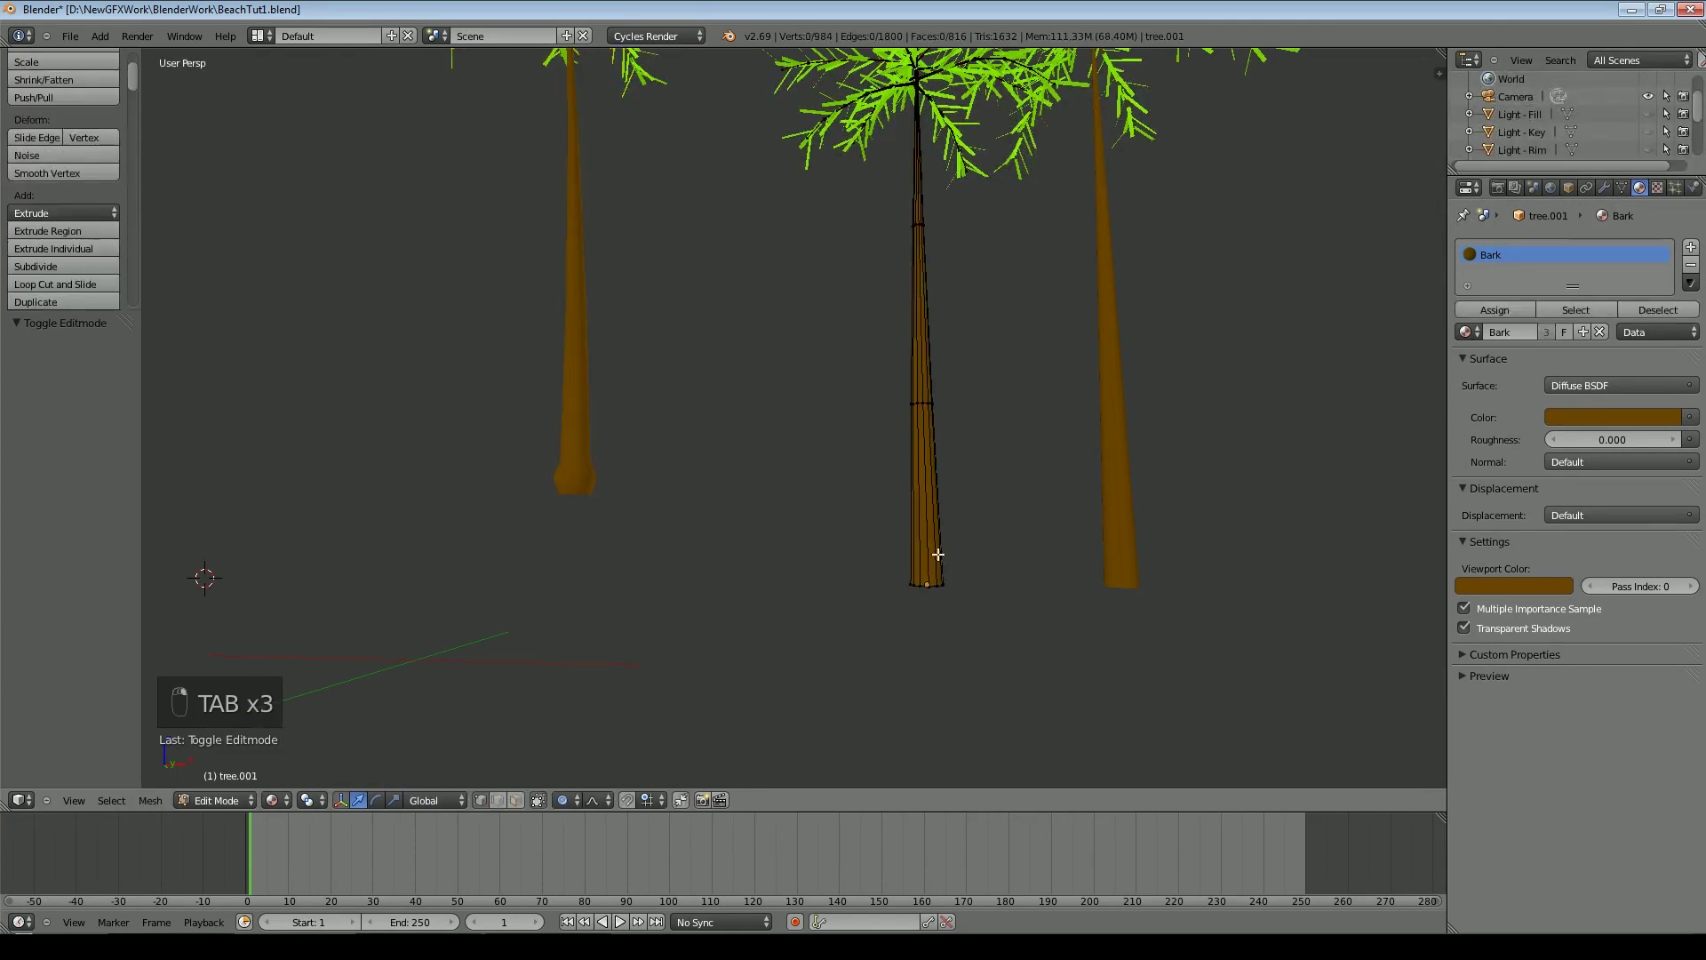
key("ctrl+e")
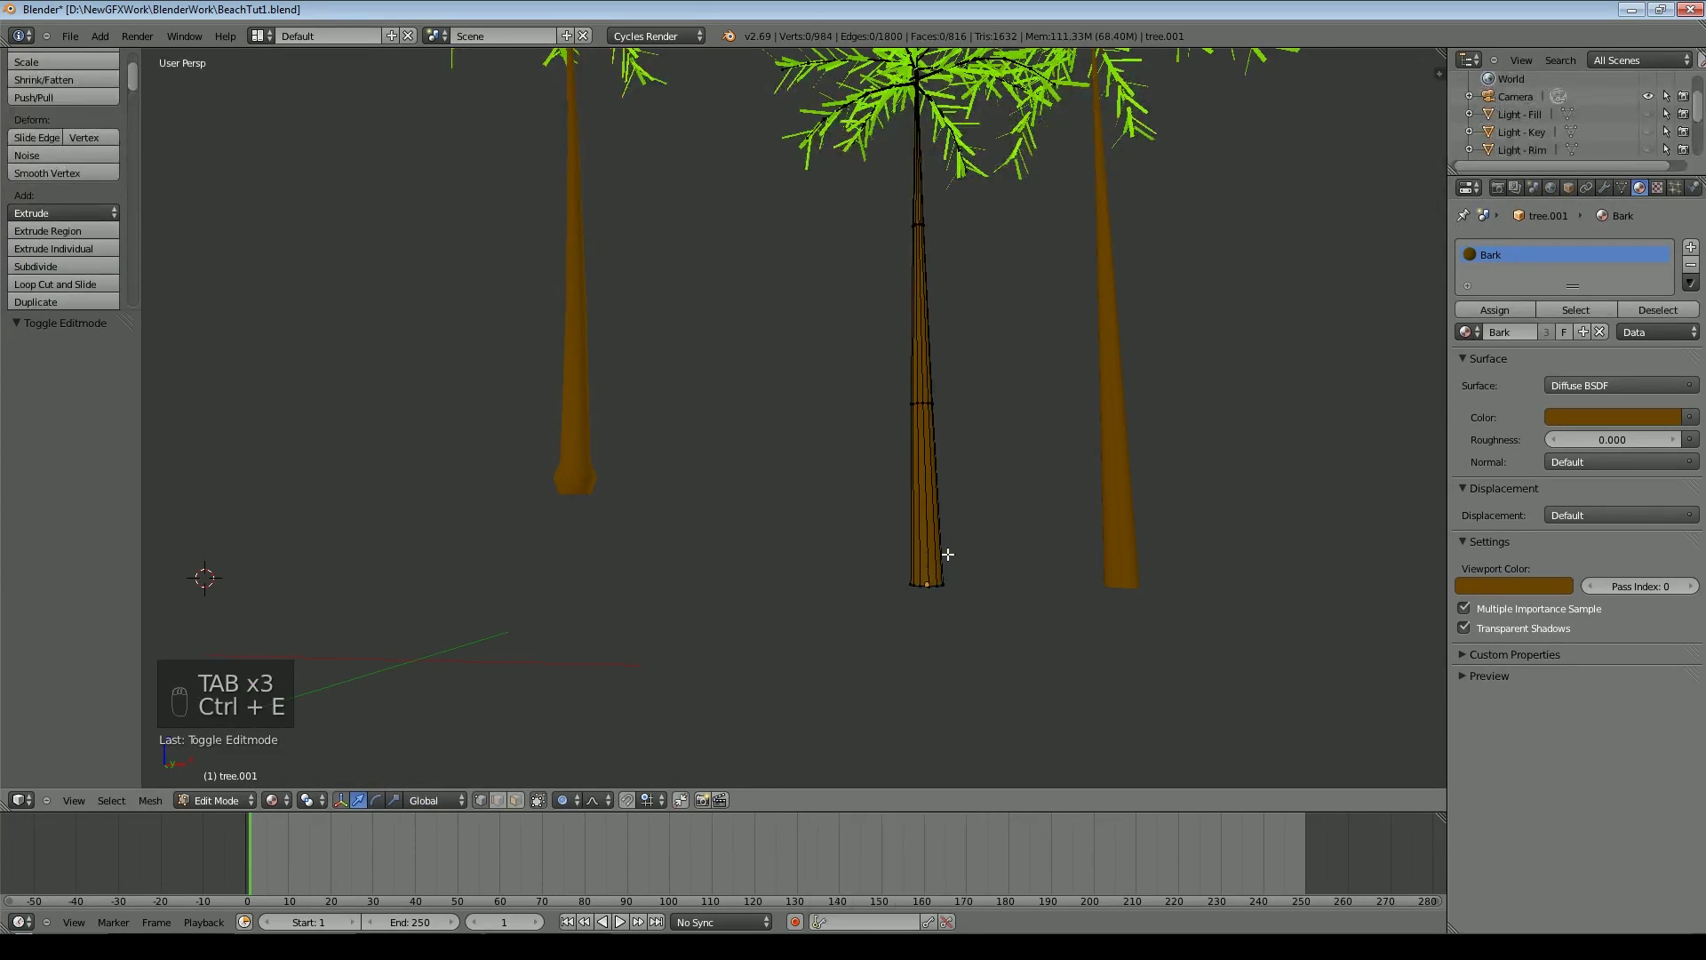
key("ctrl+r")
left_click(945, 561)
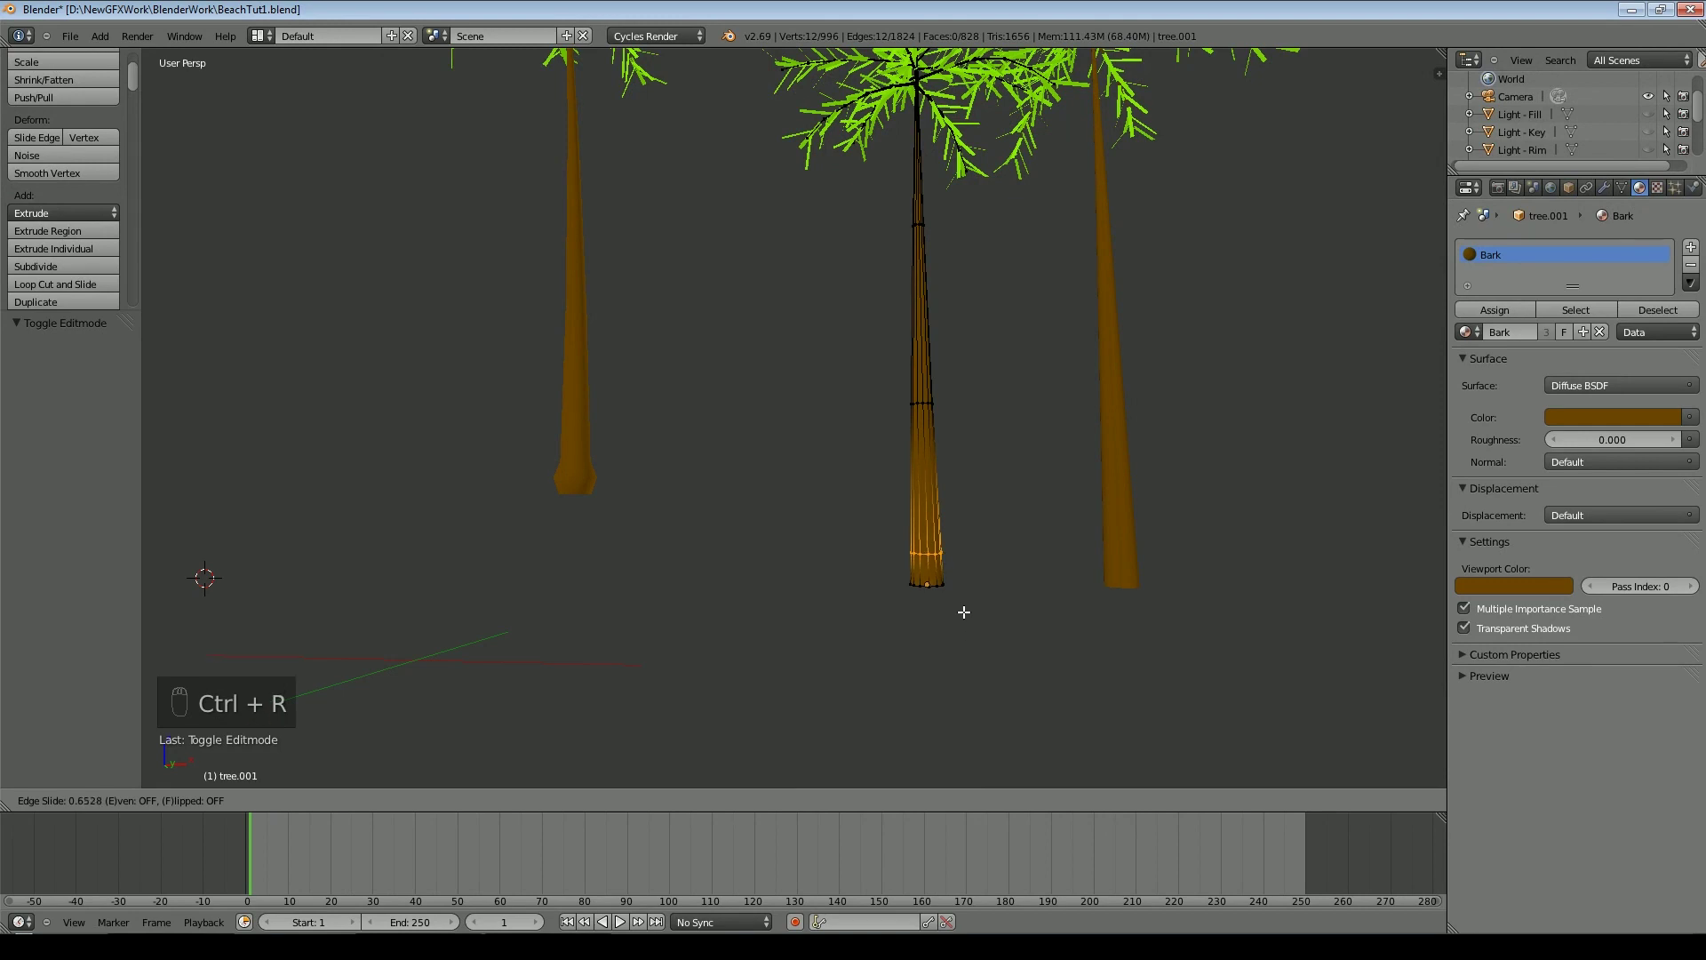
left_click(964, 613)
scroll(906, 556, "up", 3)
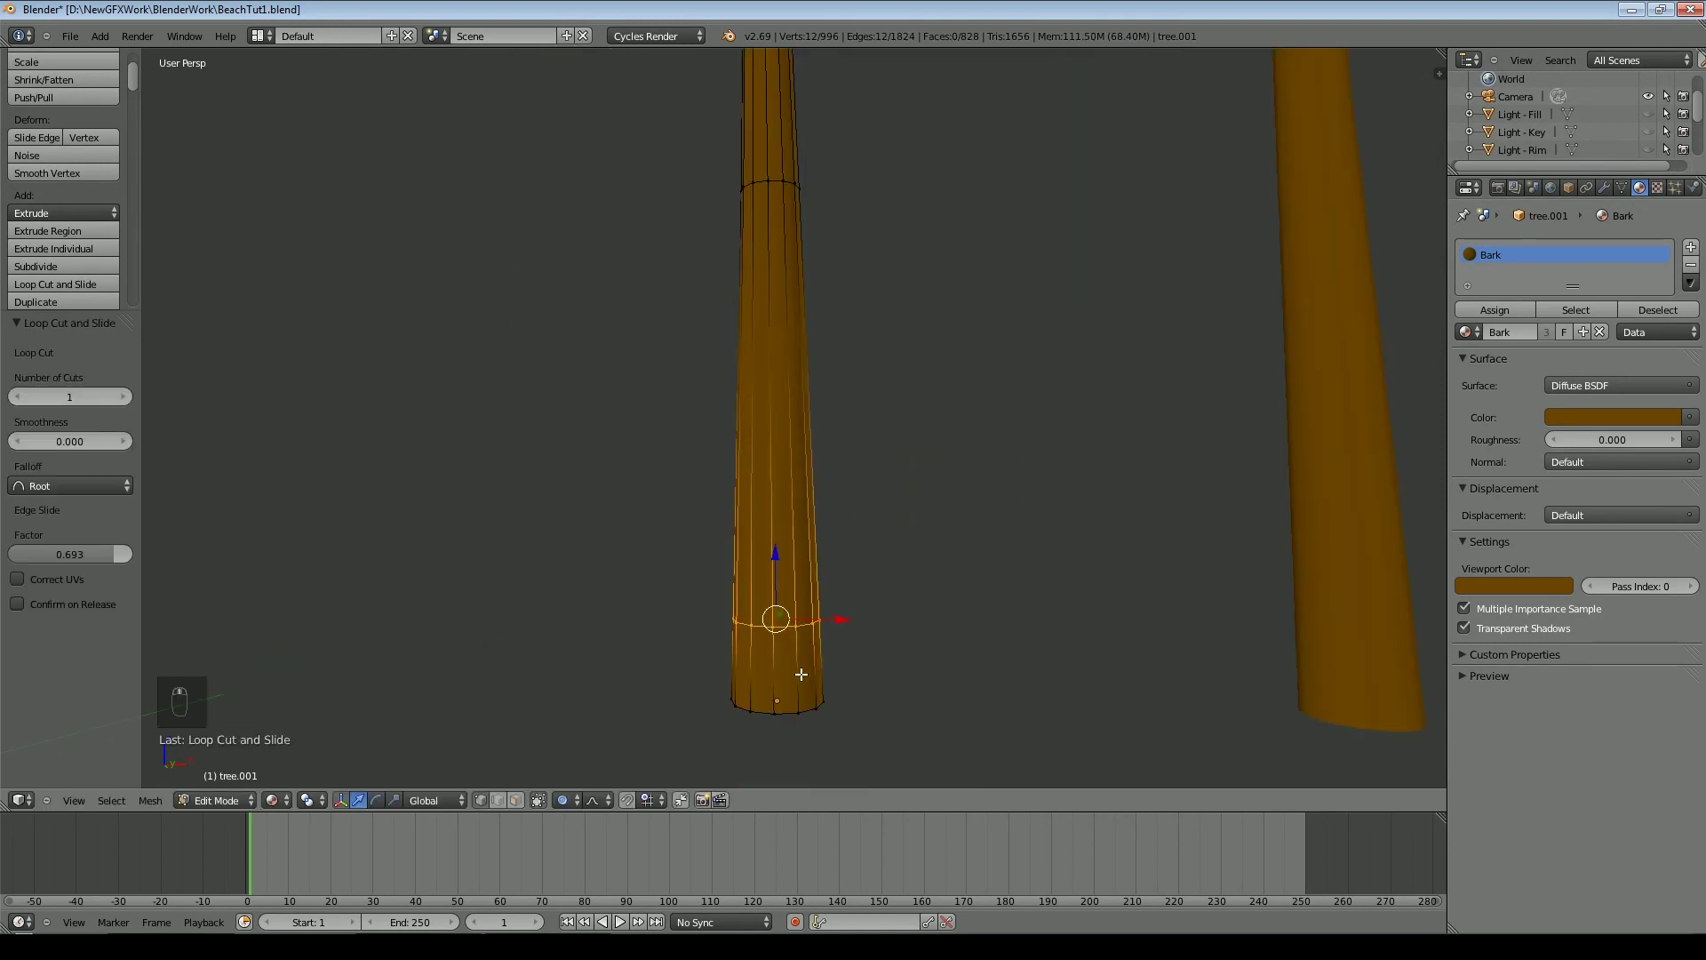
key("ctrl+r")
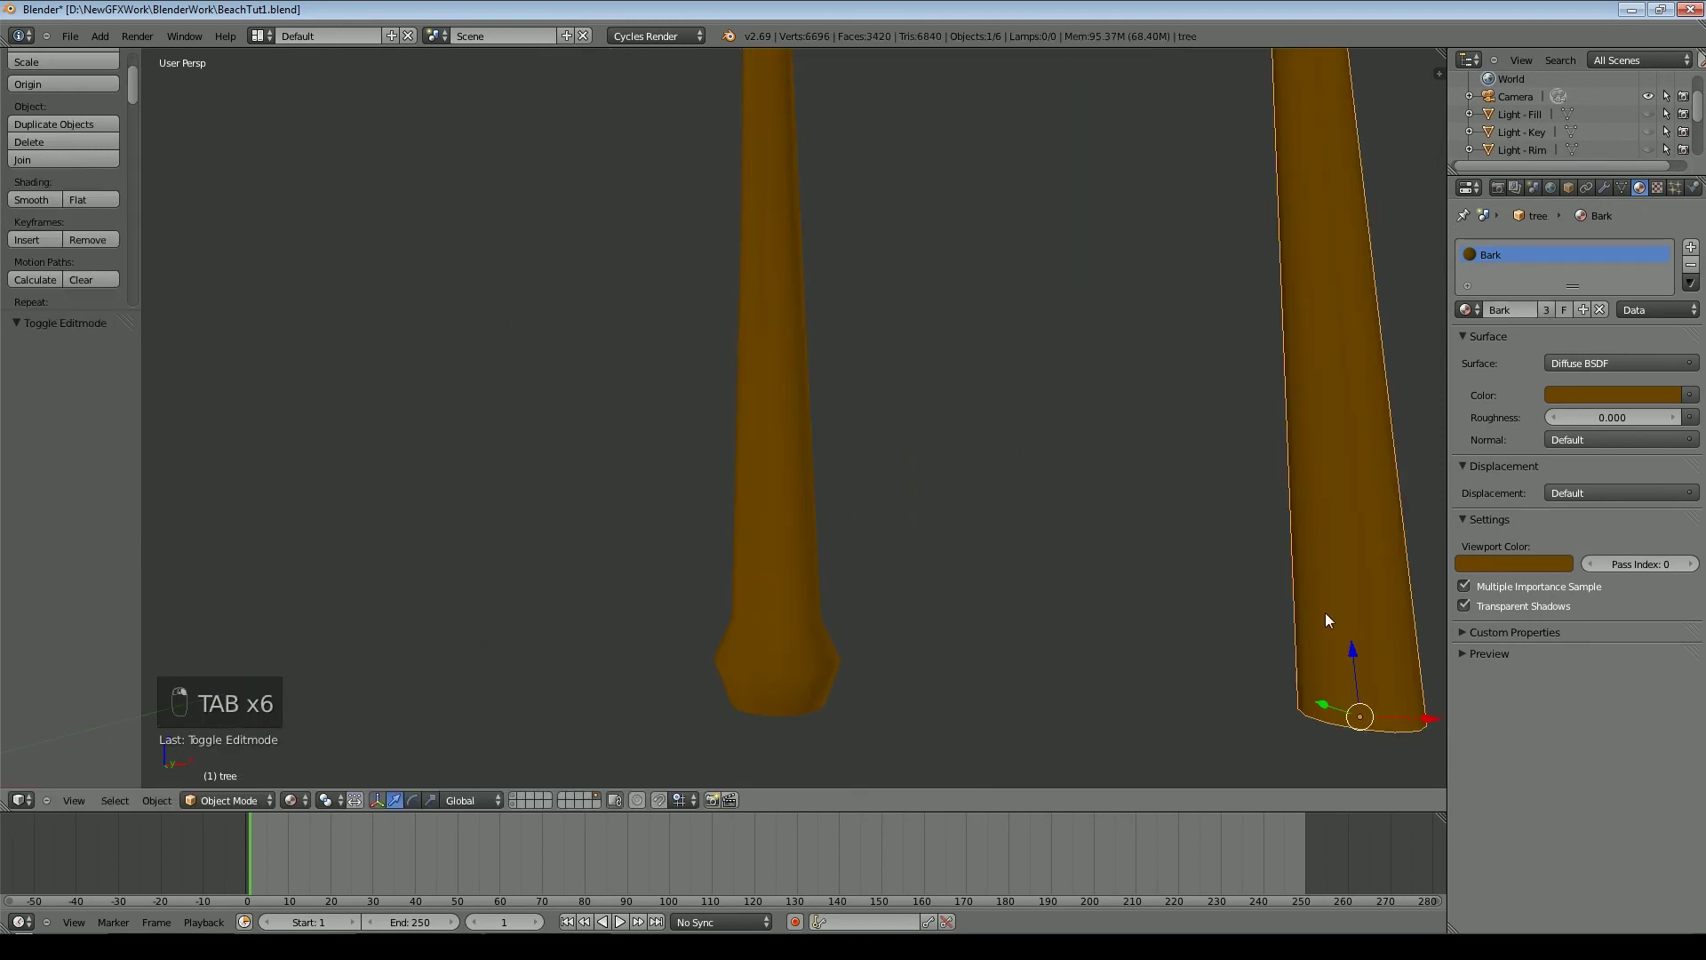
Cut two edge loops into the lower trunk of the original palm and enlarge the lower loop to swell its base
key("Tab")
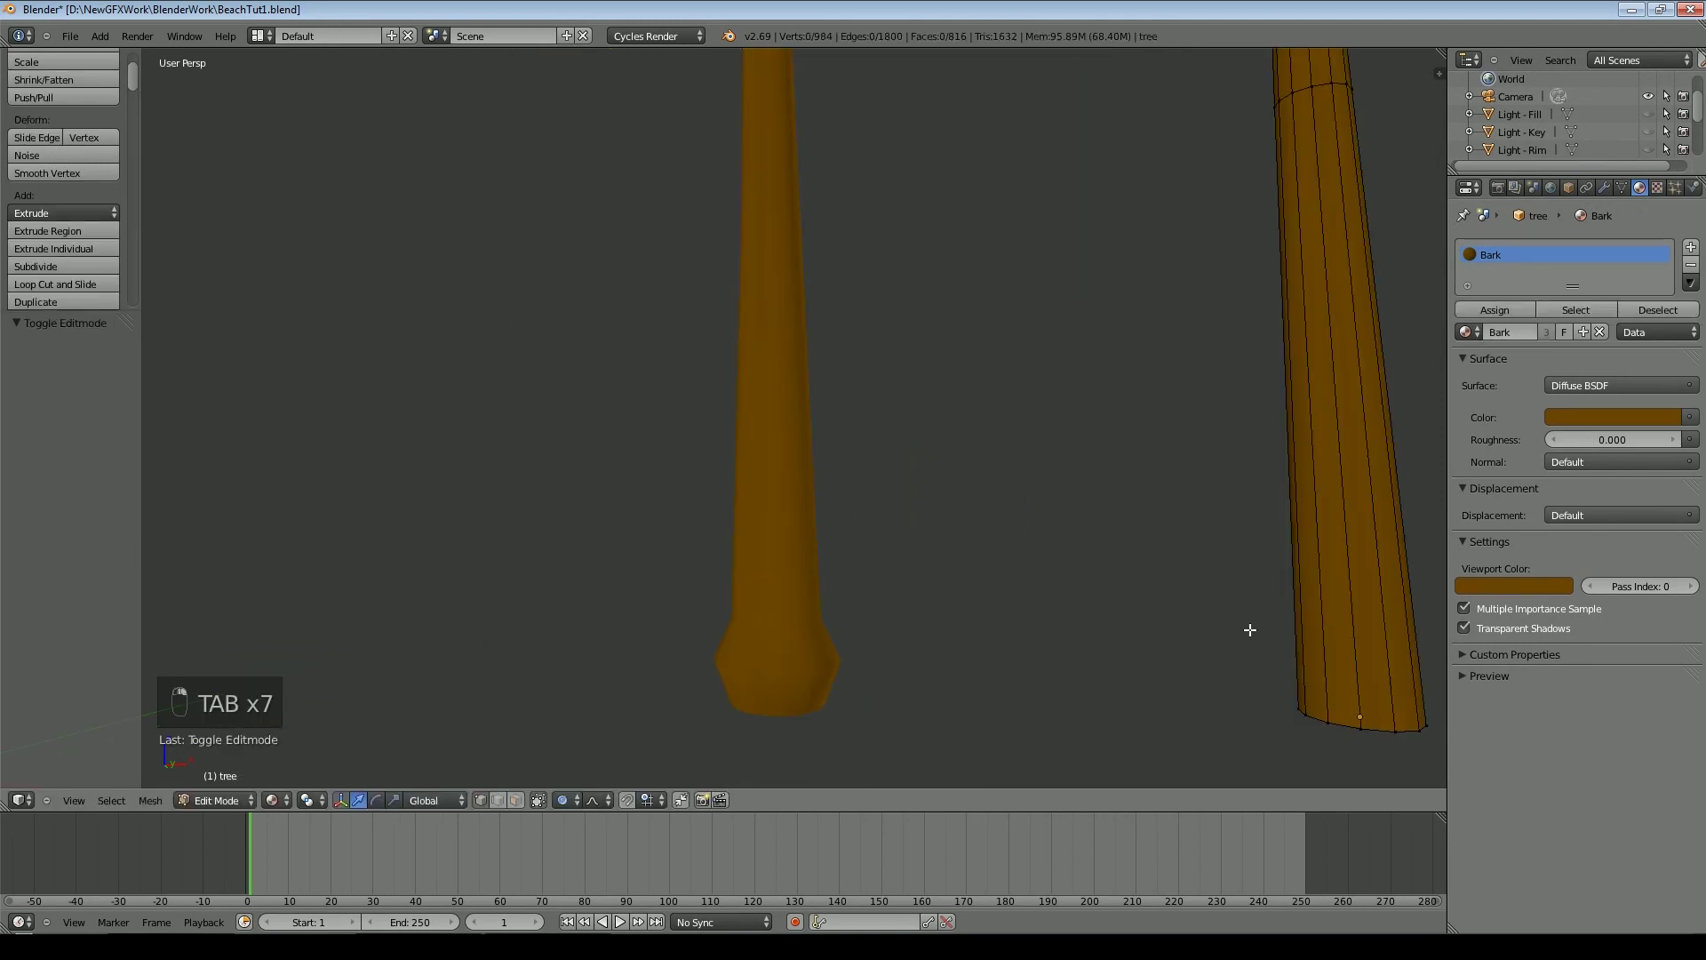
middle_click_drag(1250, 630, 887, 626)
key("ctrl+r")
left_click(656, 446)
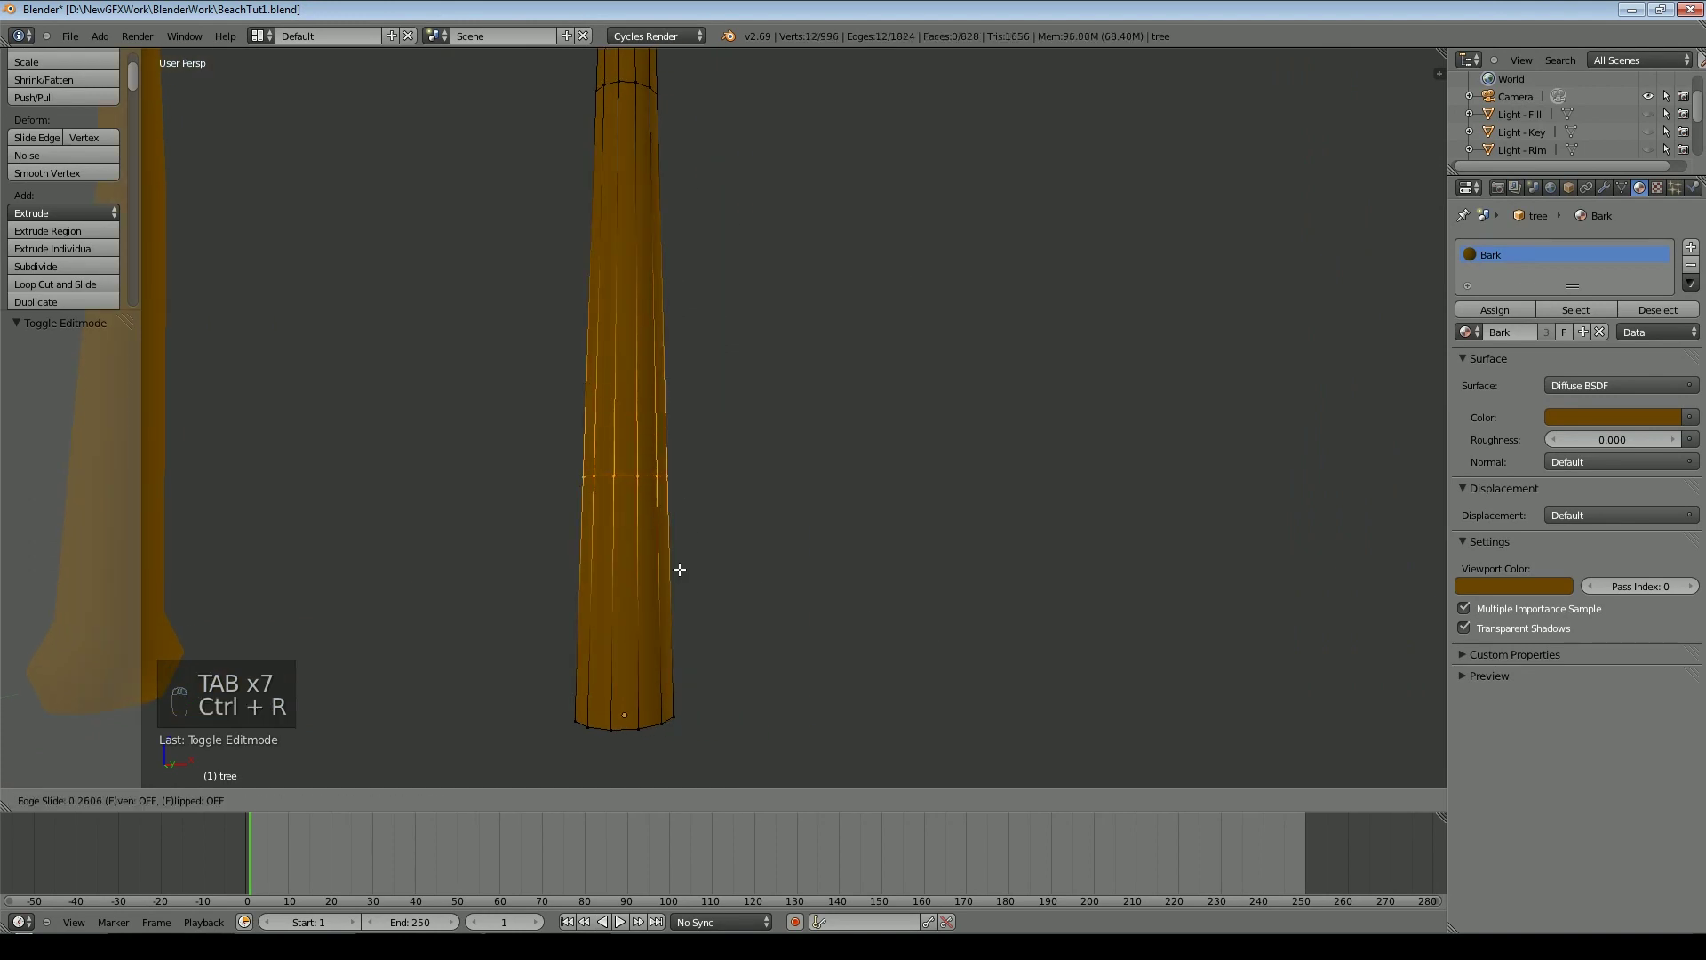
left_click(727, 692)
key("ctrl+r")
left_click(657, 691)
left_click(665, 691)
key("s")
left_click(780, 679)
key("Tab")
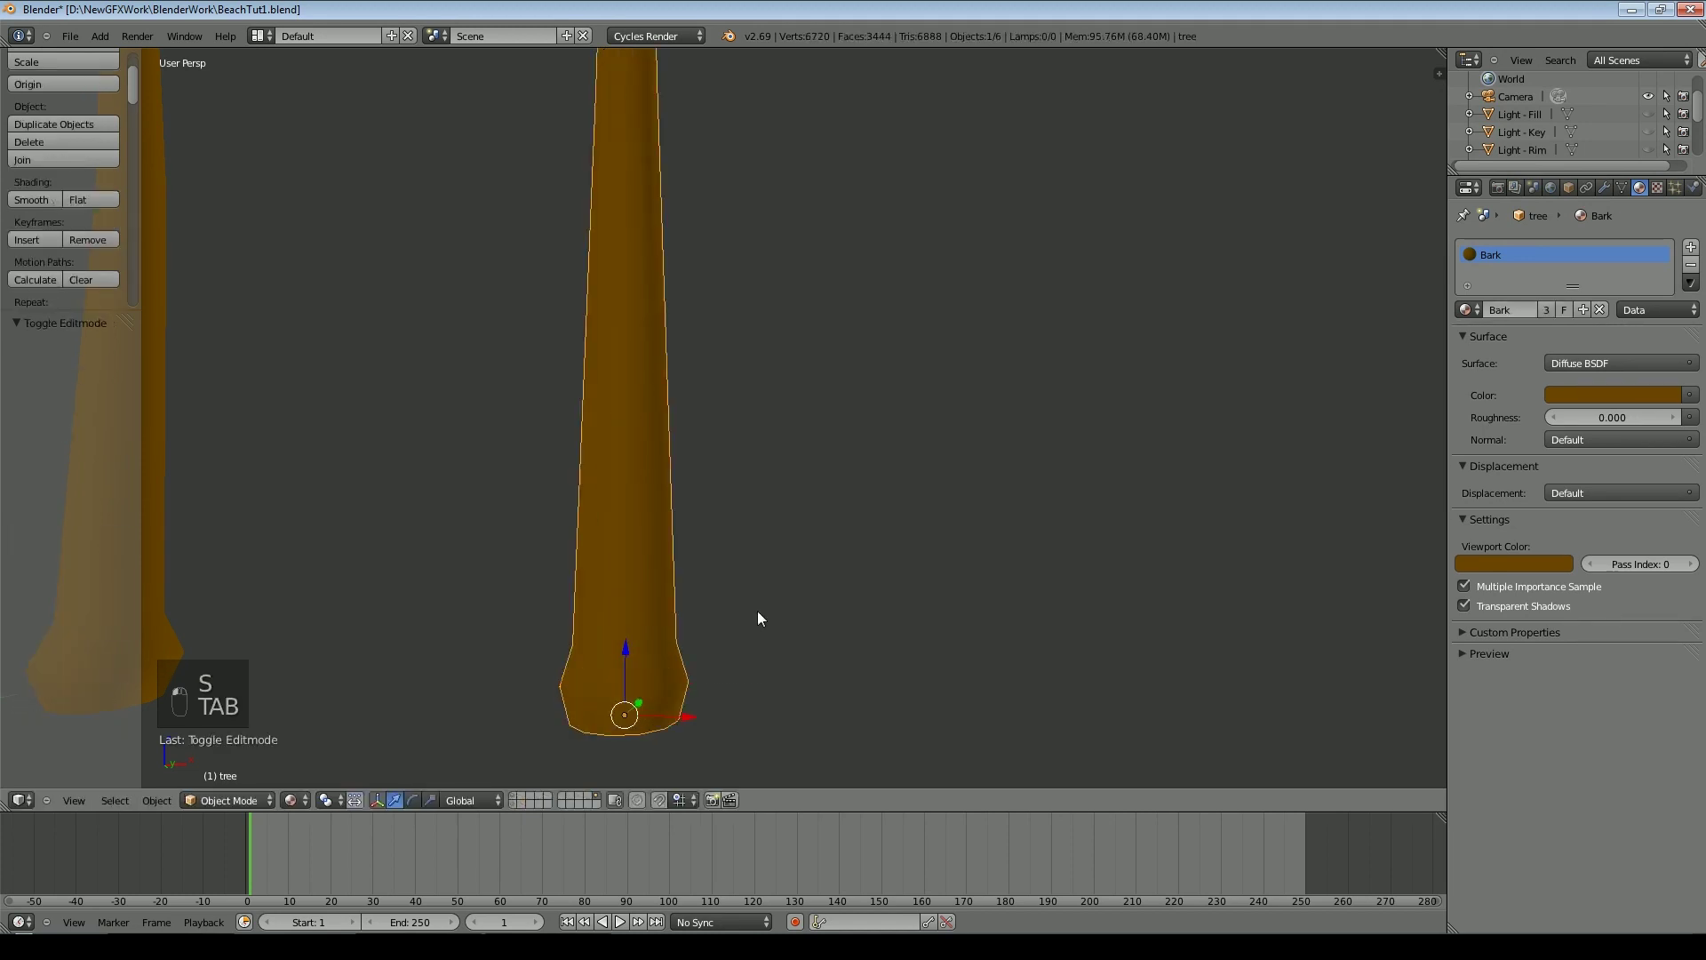
Join each palm's leaves and trunk into a single mesh object
scroll(702, 595, "down", 4)
middle_click_drag(632, 405, 766, 516, "shift")
key("Tab")
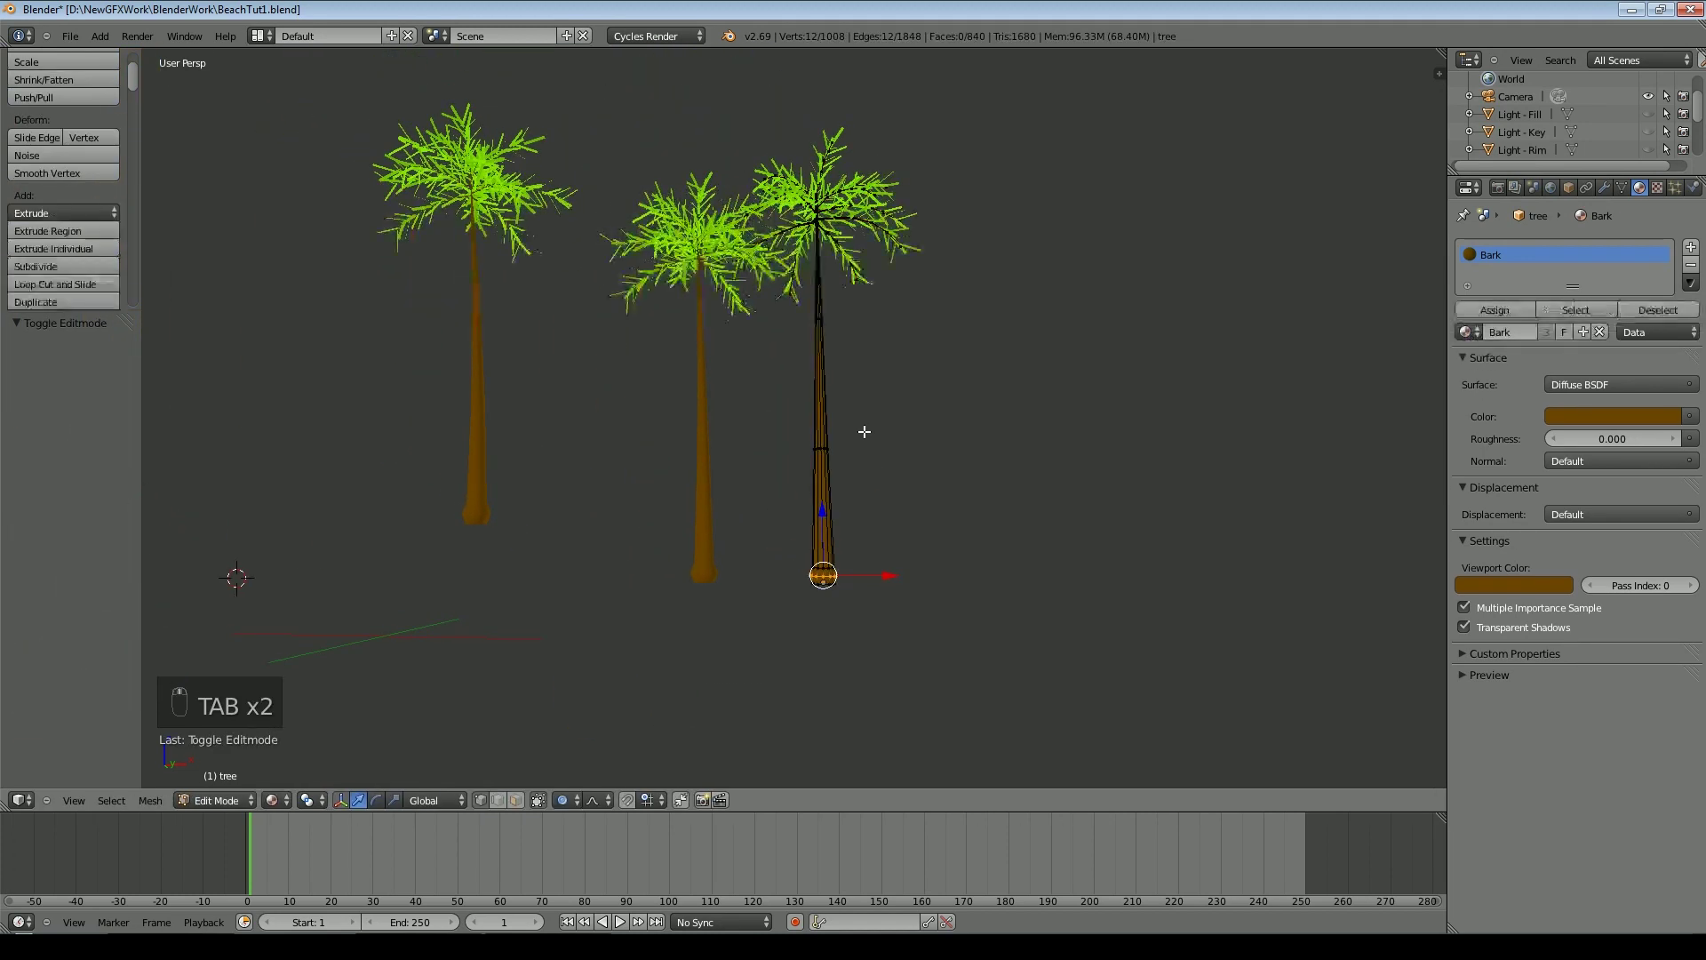
scroll(866, 431, "up", 4)
key("Tab")
key("ctrl+j")
scroll(944, 491, "down", 4)
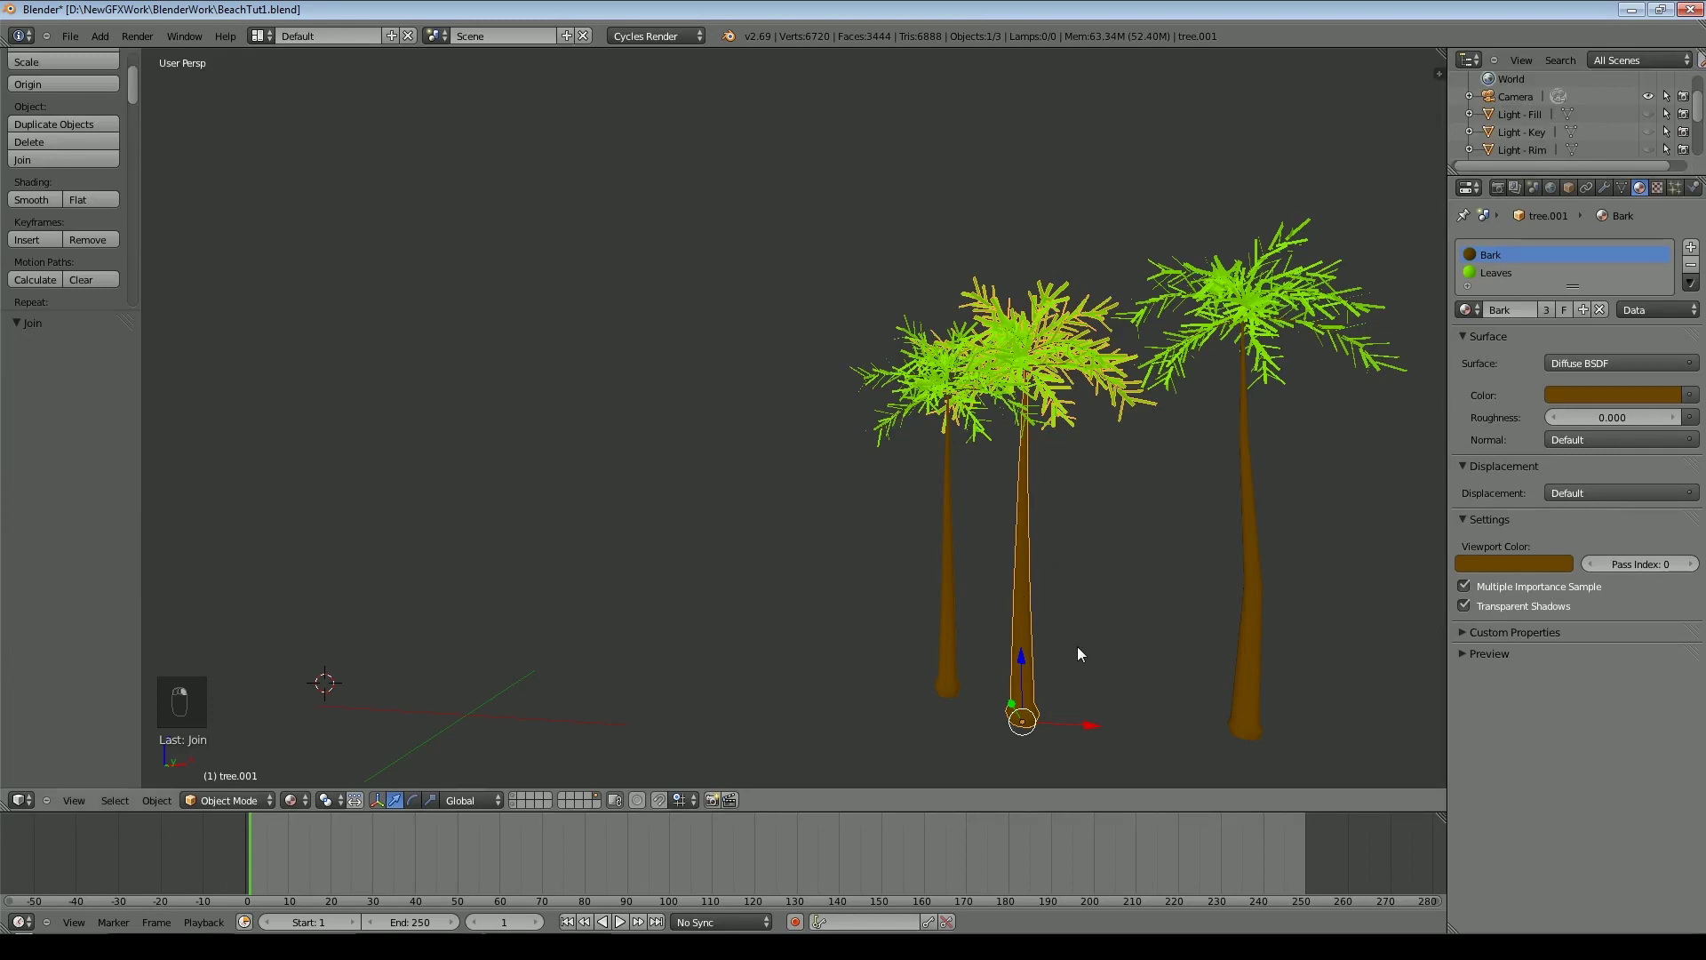
Move the middle palm about -5.35 units along X, enlarge it and rotate it to lean over
left_click_drag(1079, 722, 979, 711)
key("r")
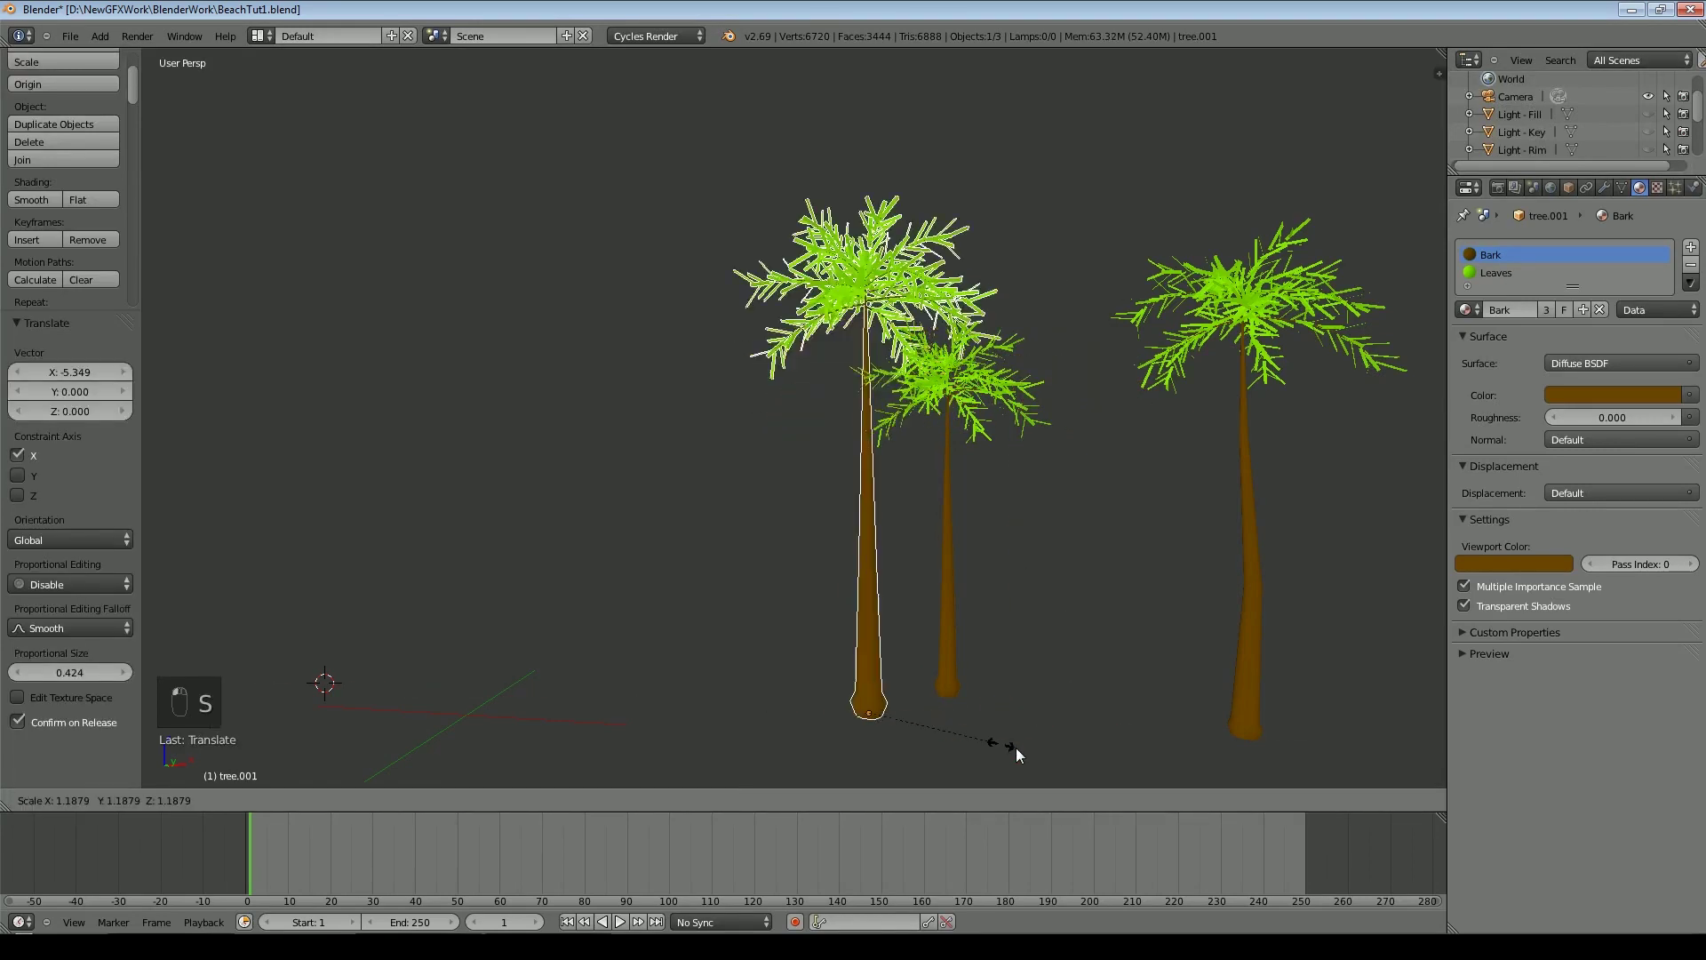
left_click_drag(922, 659, 924, 641)
Duplicate the upright palm and place the copy behind the group, offset about -5, 0.45 and 4.4 units in X, Y and Z
middle_click_drag(1025, 720, 1196, 693)
right_click(1191, 669)
key("shift+d")
left_click(1067, 555)
right_click(952, 666, "shift")
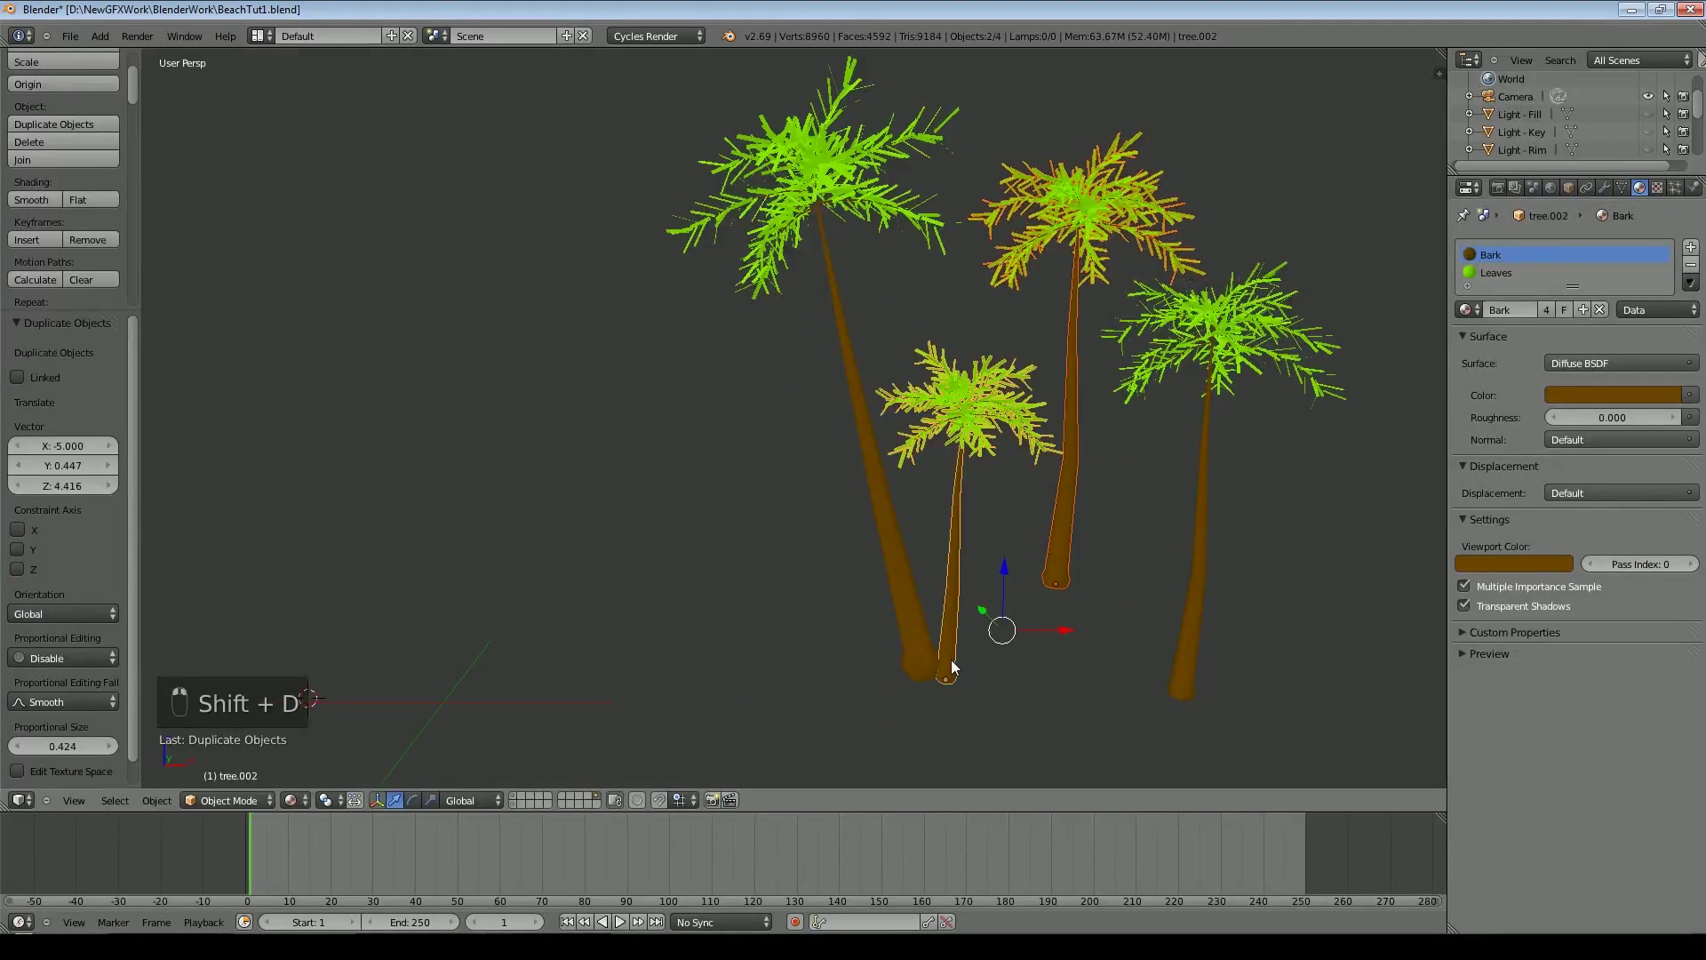
right_click(913, 652, "shift")
middle_click_drag(1025, 684, 1097, 627)
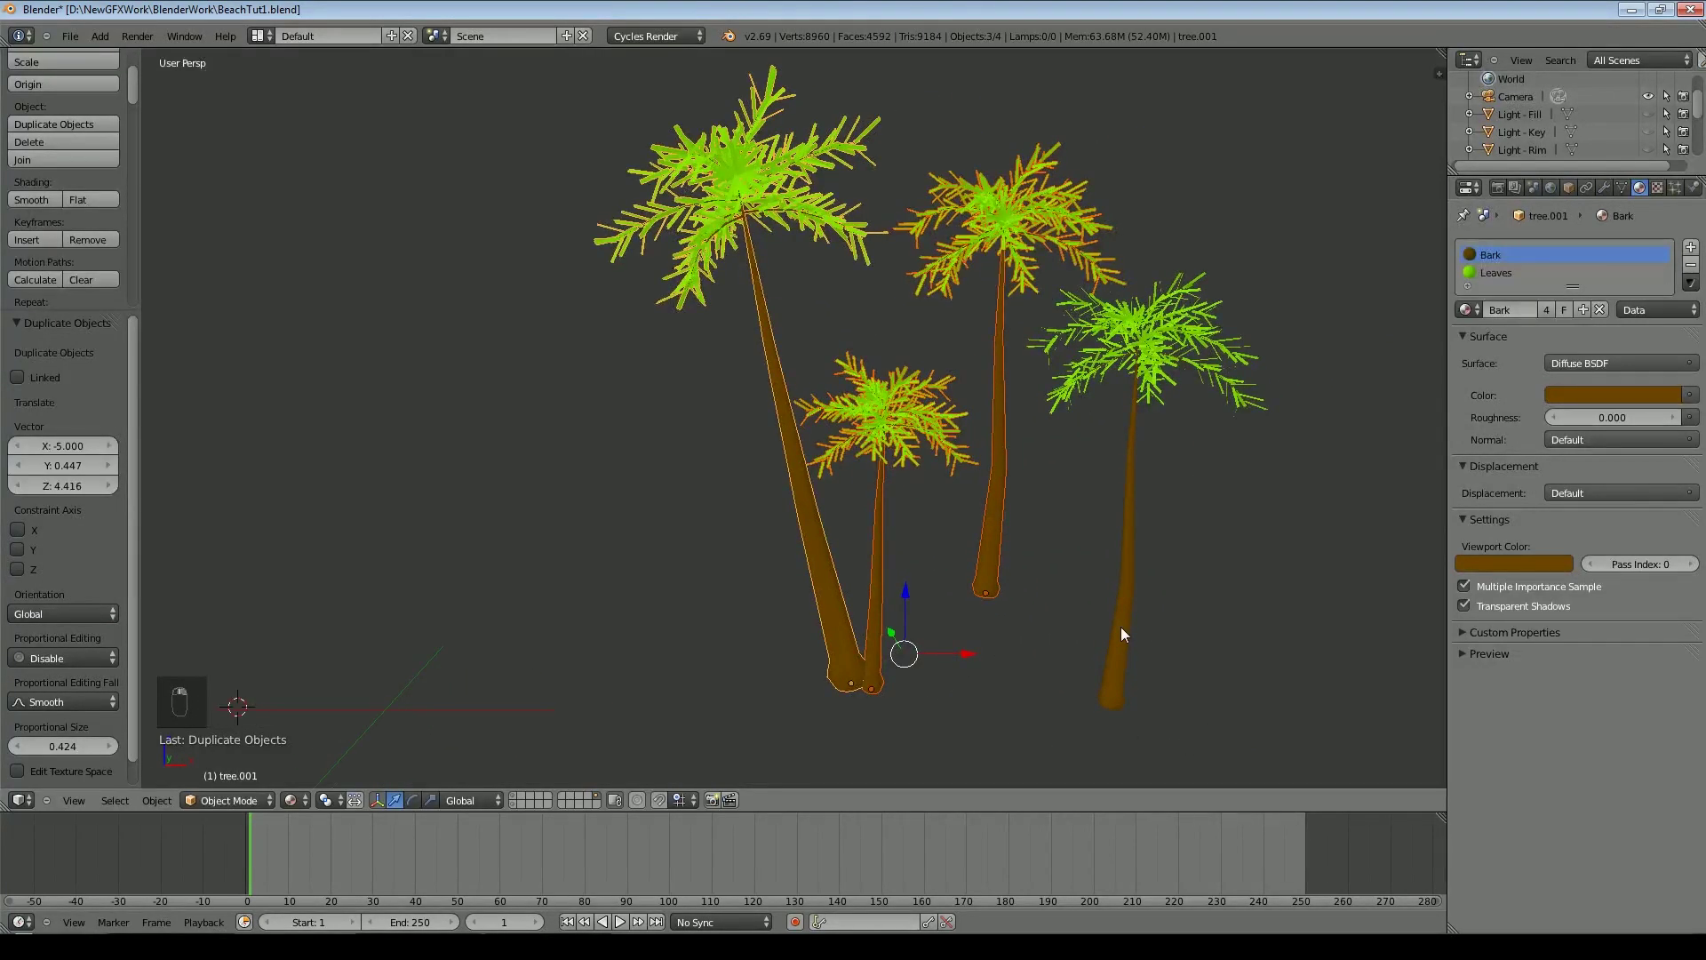
left_click(1116, 624)
scroll(924, 533, "down", 2)
key("a")
middle_click_drag(829, 489, 908, 477, "shift")
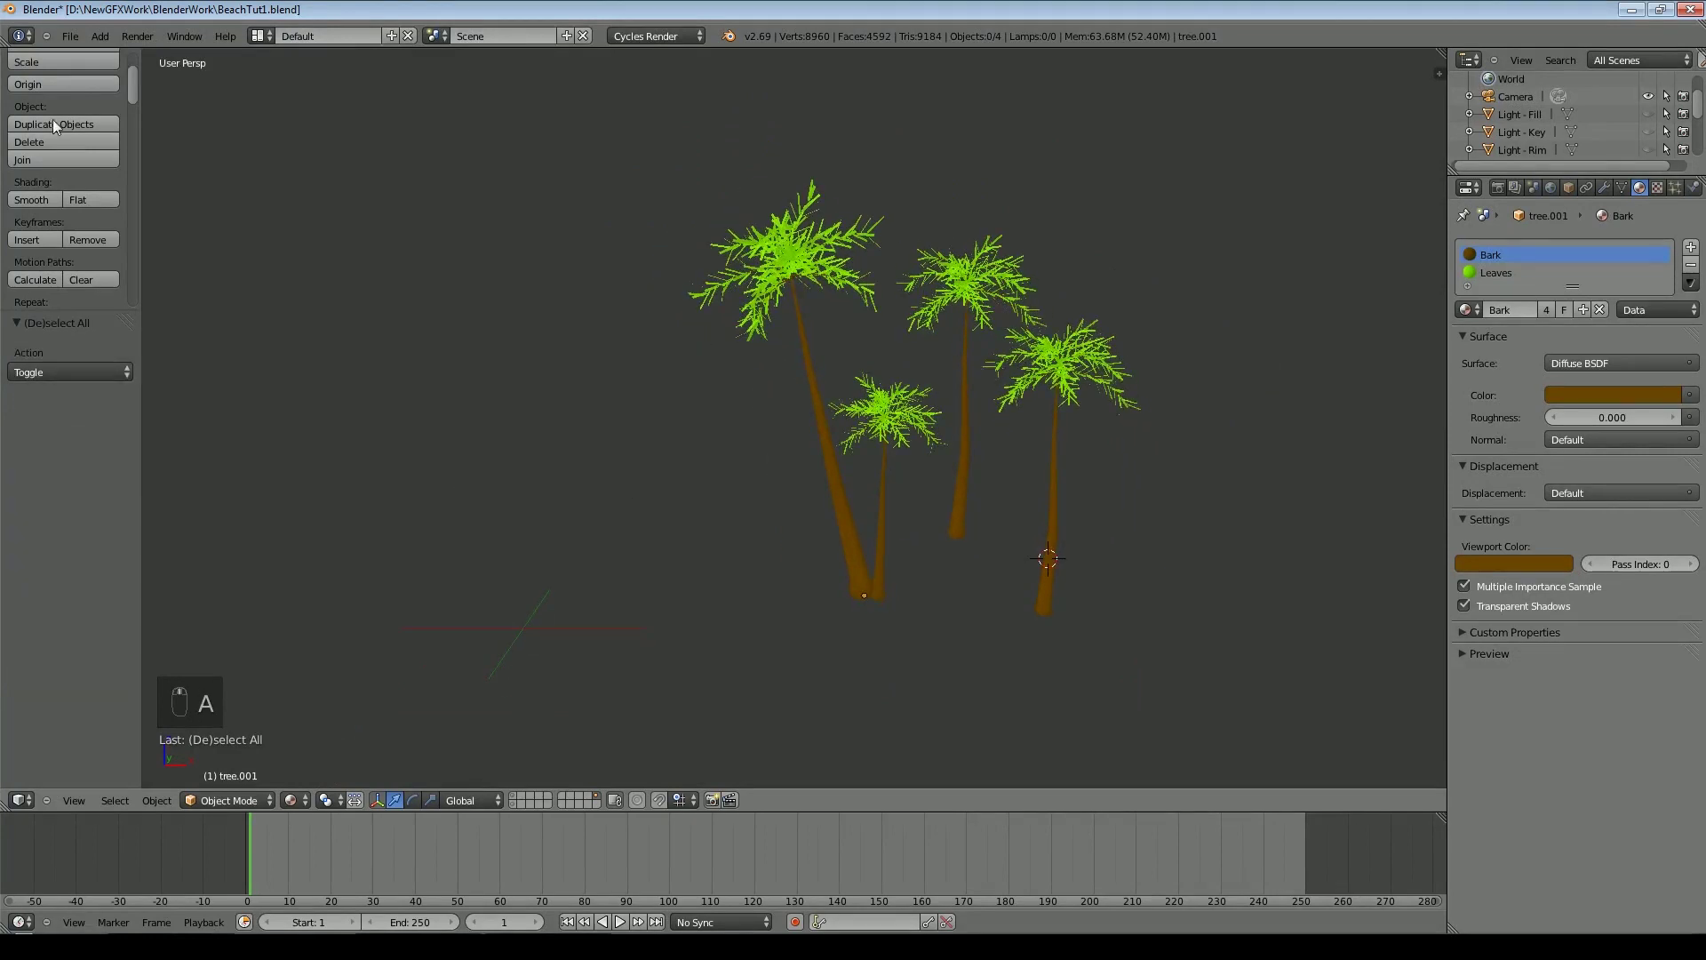
Add a cube for a coconut, enlarge it beside the palms and give it a level 1 subdivision surface
left_click(96, 37)
mouse_move(109, 51)
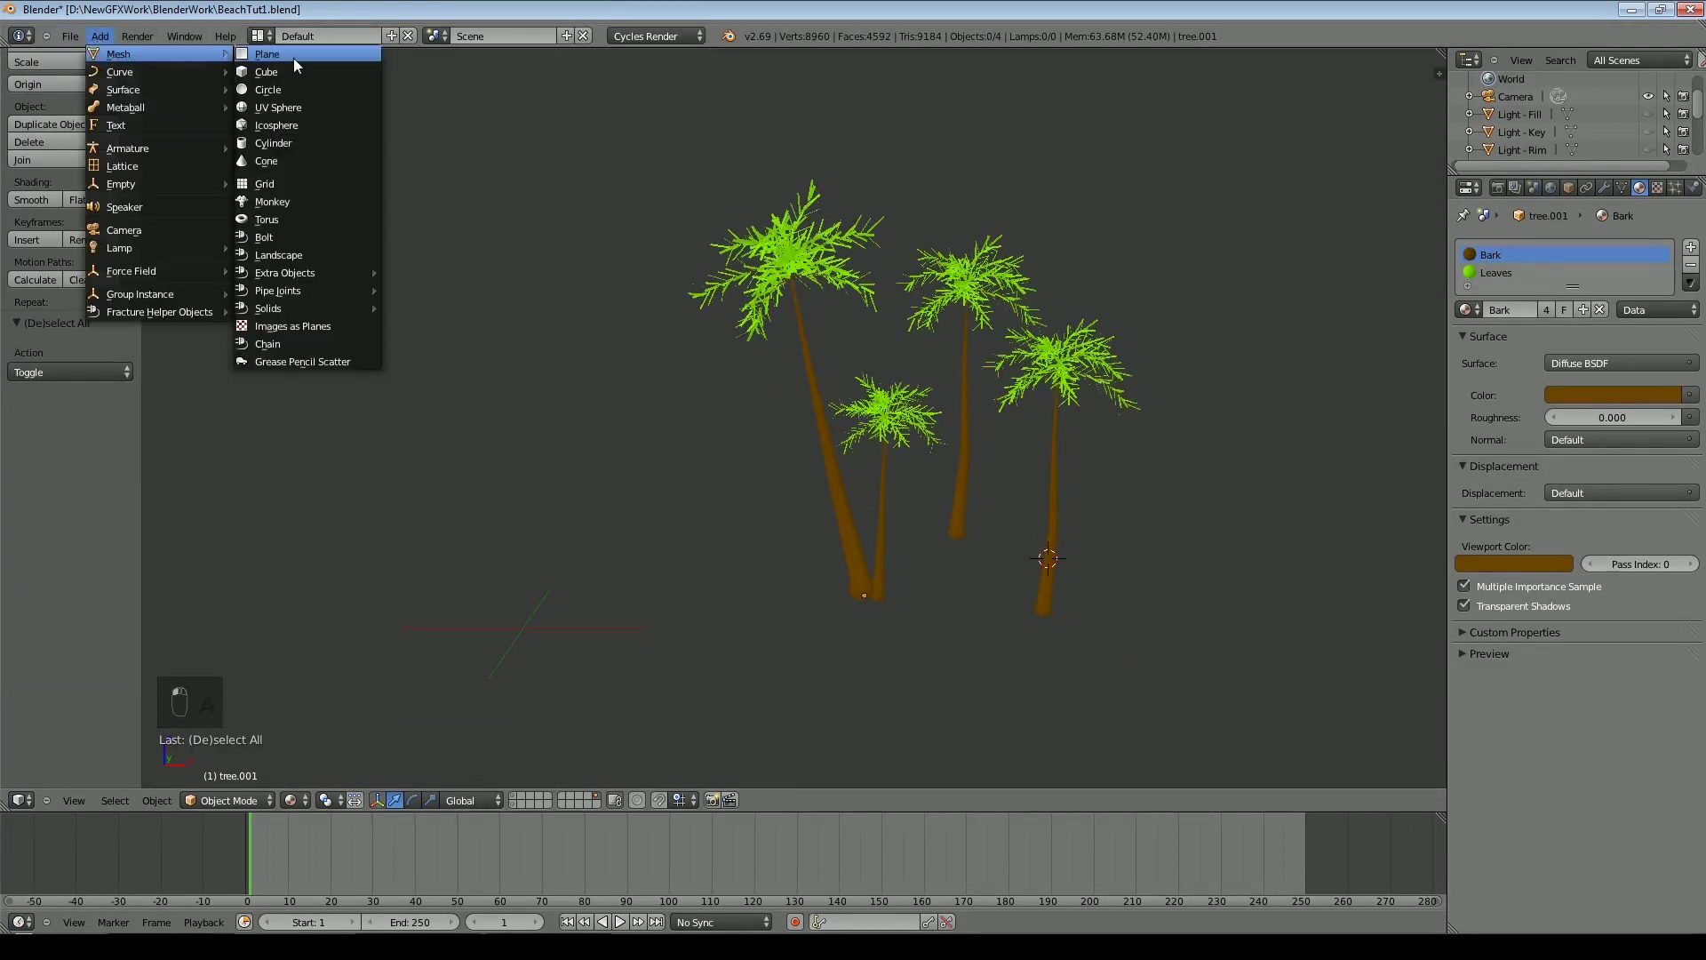
left_click(294, 78)
key("s")
left_click(946, 442)
key("ctrl+1")
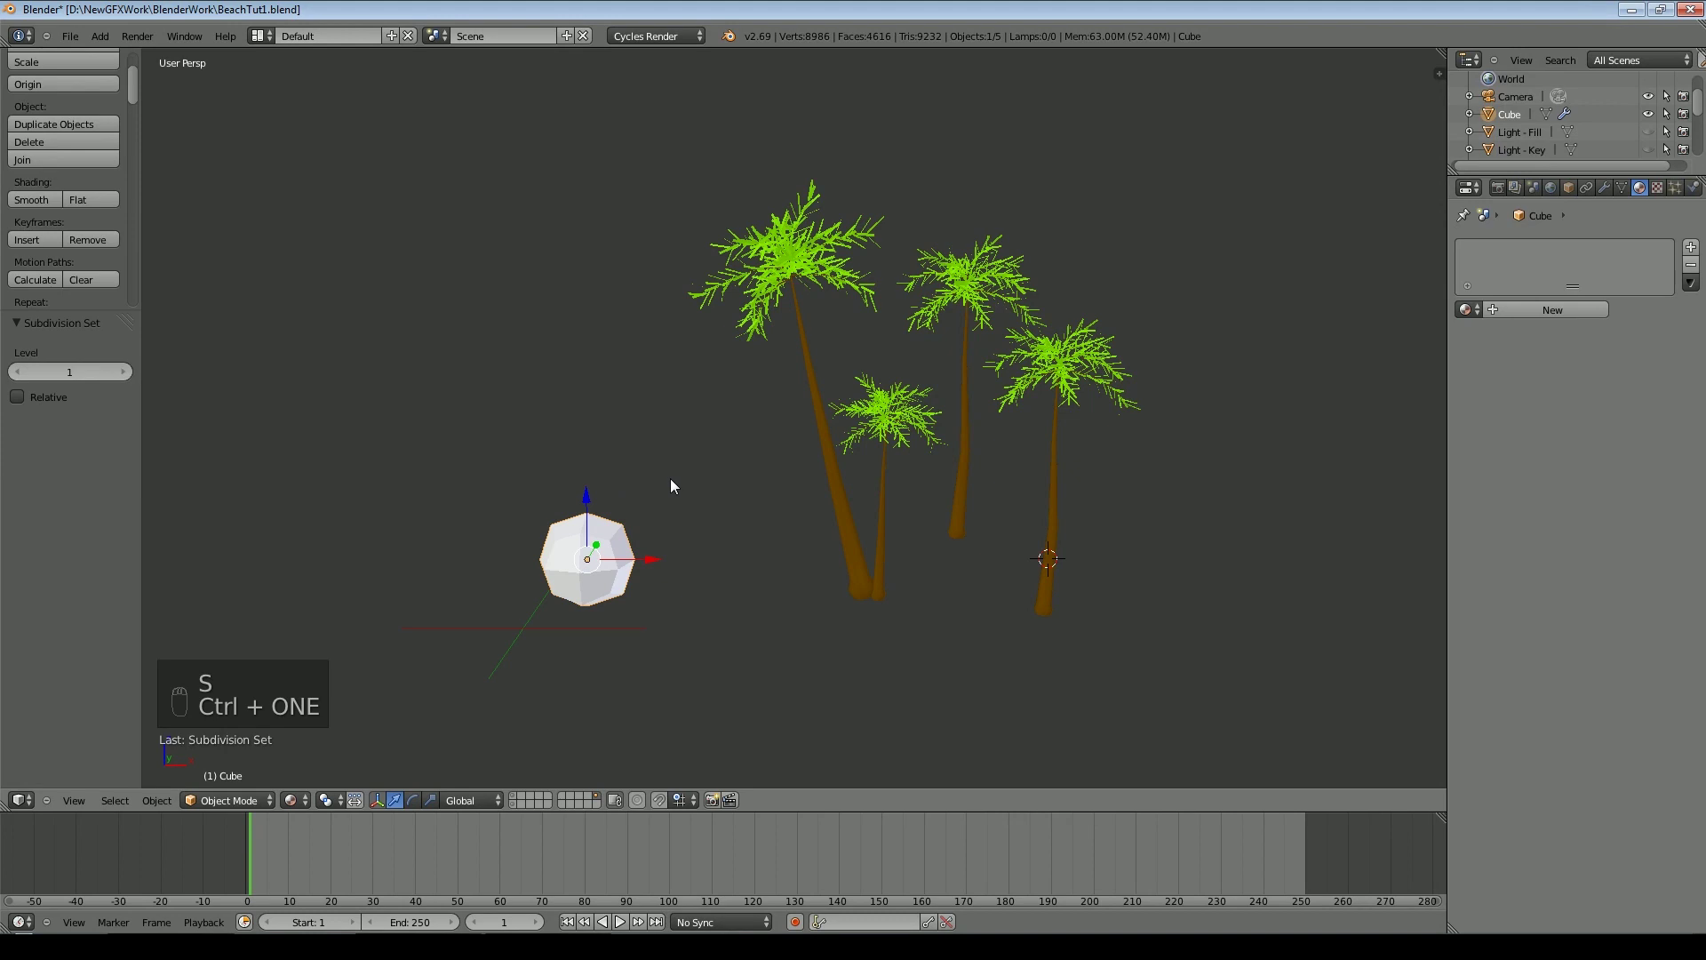
Raise the cube's top face about 3 units to form an elongated coconut and set its subdivision level to 2
key("Tab")
left_click_drag(585, 457, 581, 402)
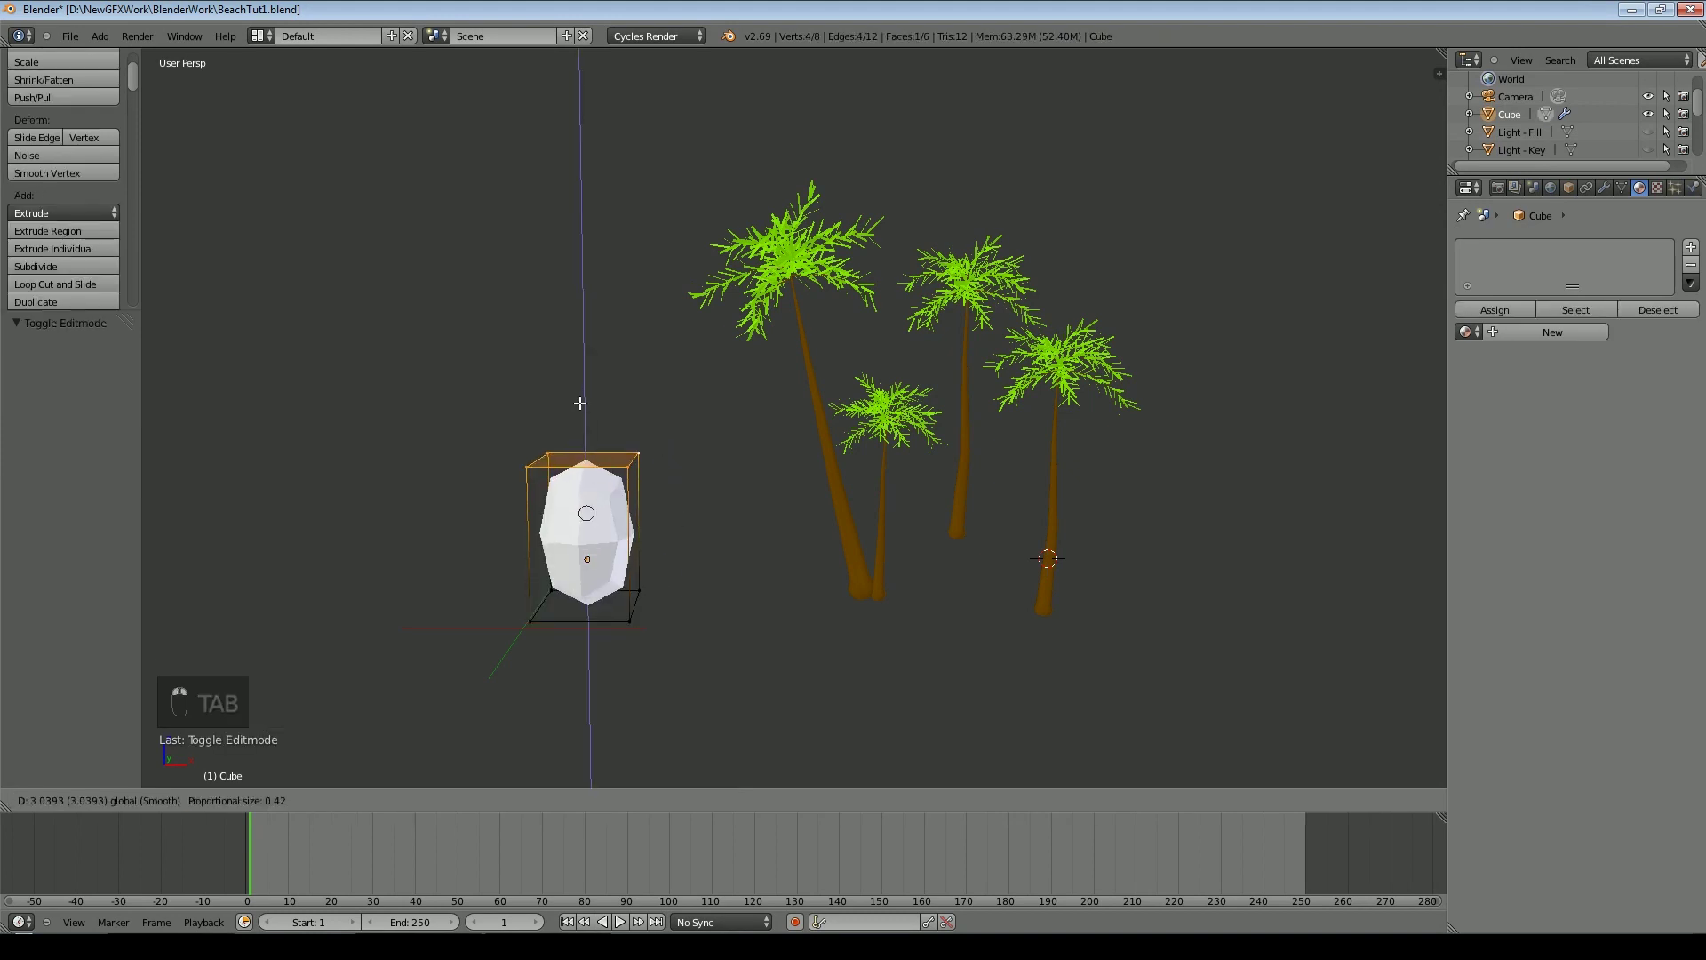
key("Tab")
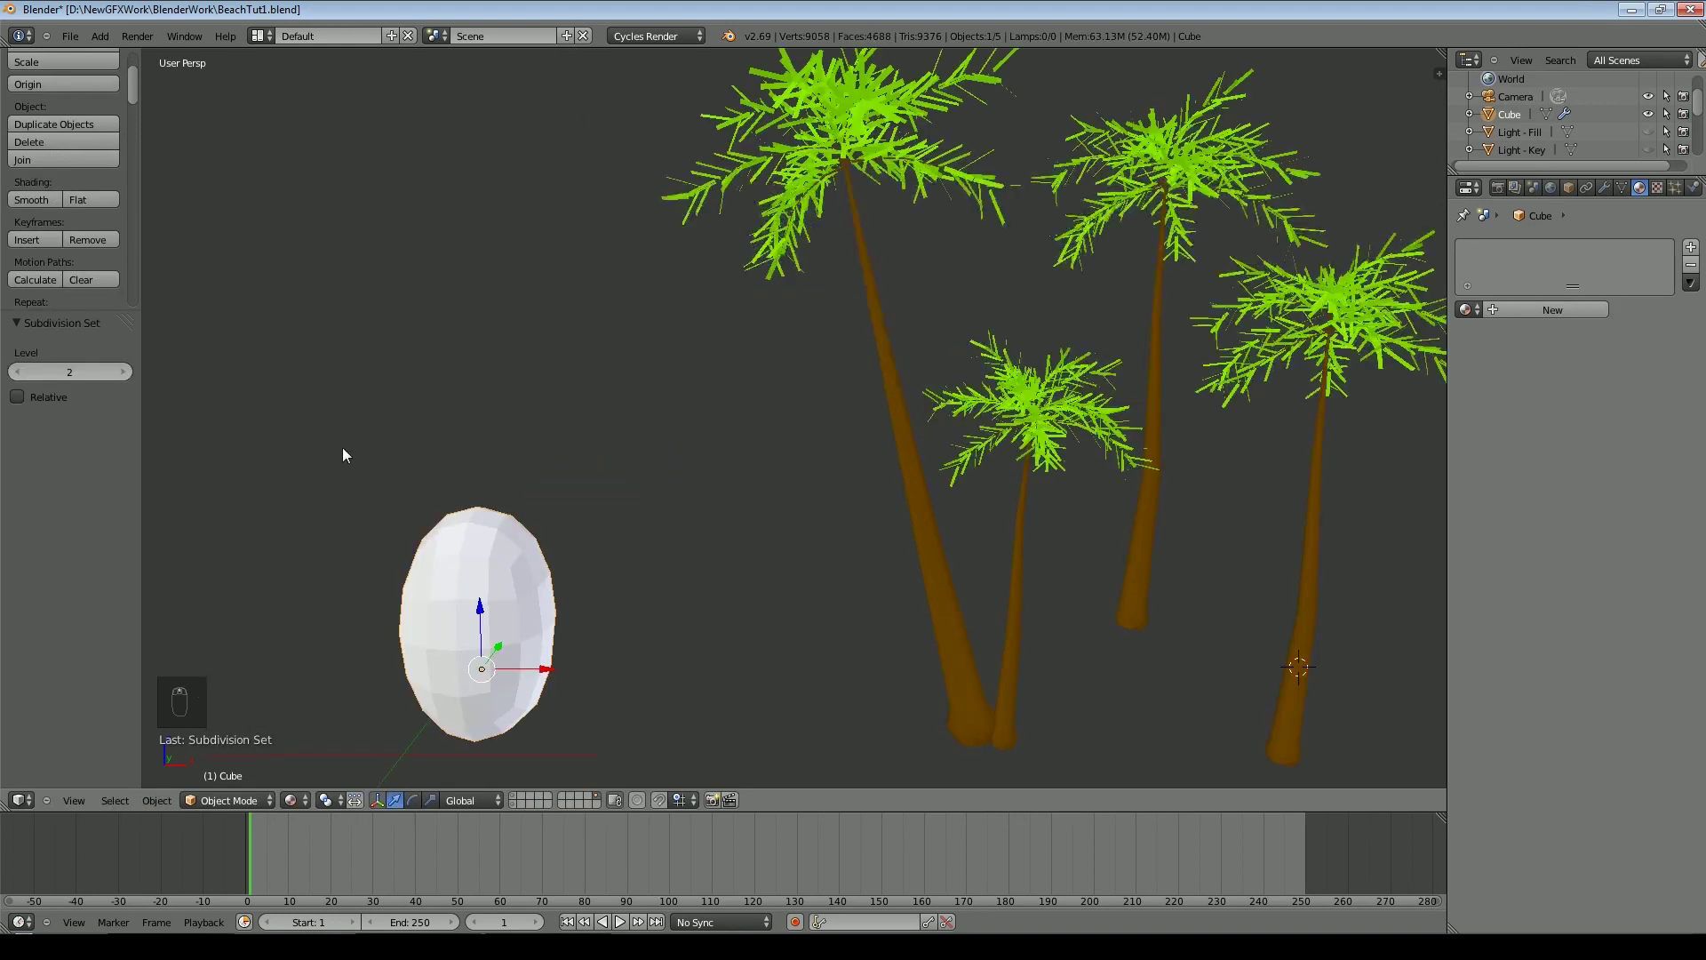
Create a CocoMat material for the coconut with a pale yellow diffuse colour
left_click(1552, 309)
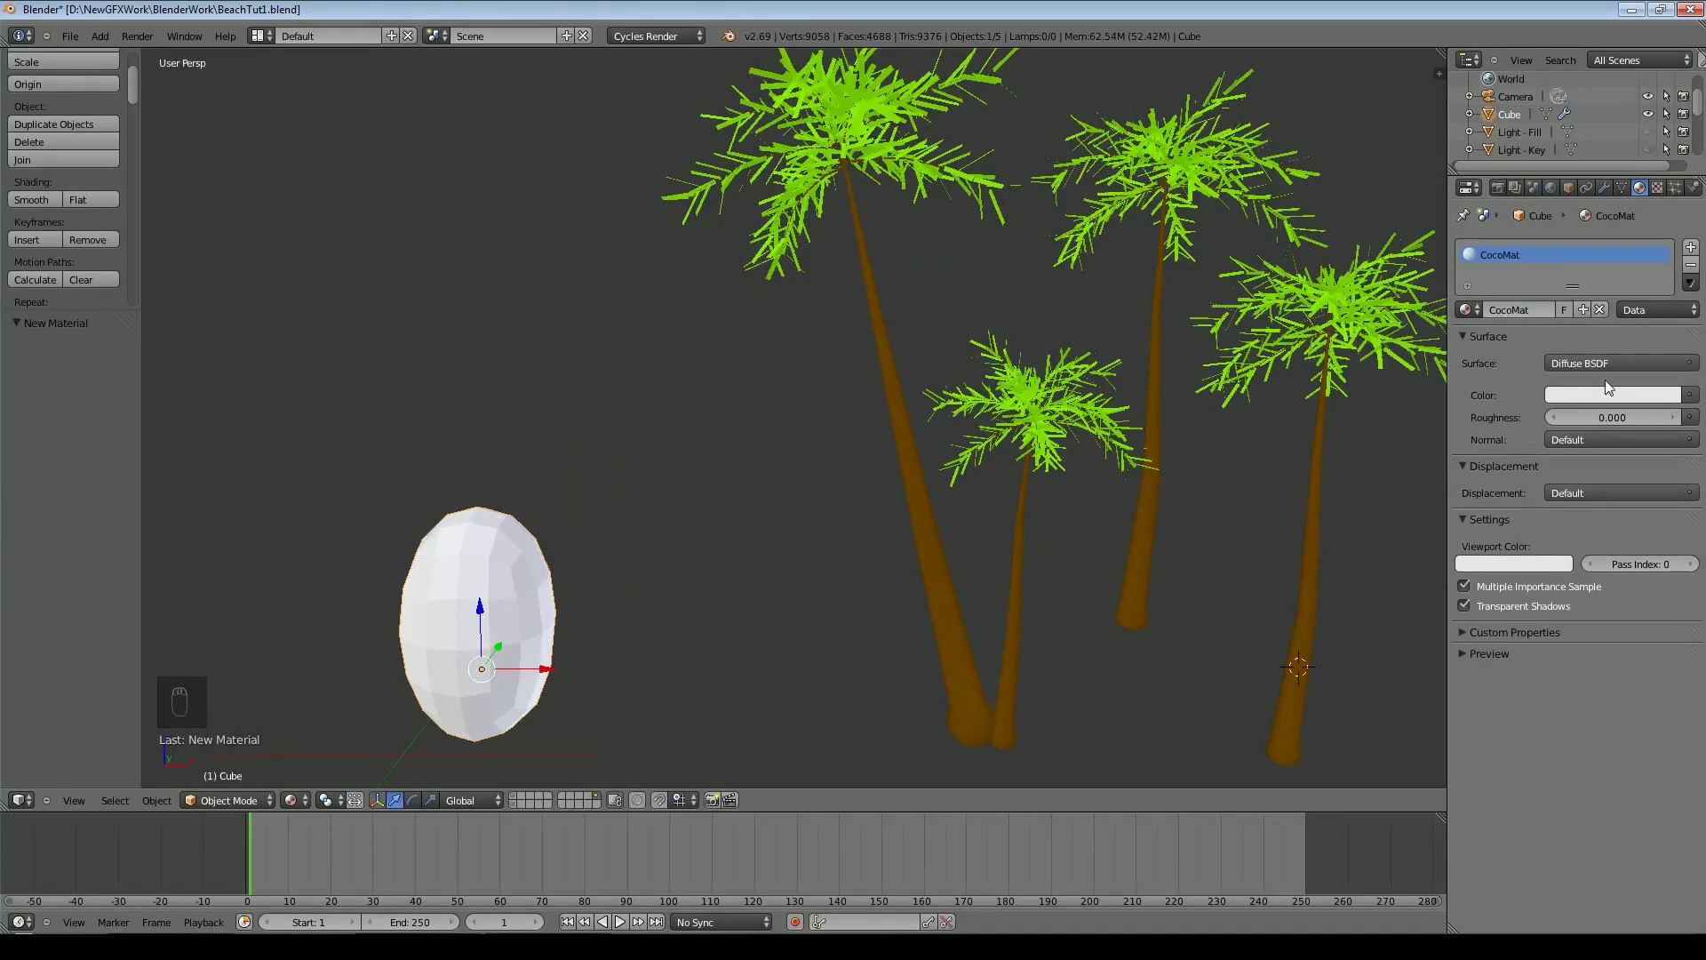
left_click(1609, 388)
left_click(1548, 222)
left_click(1525, 562)
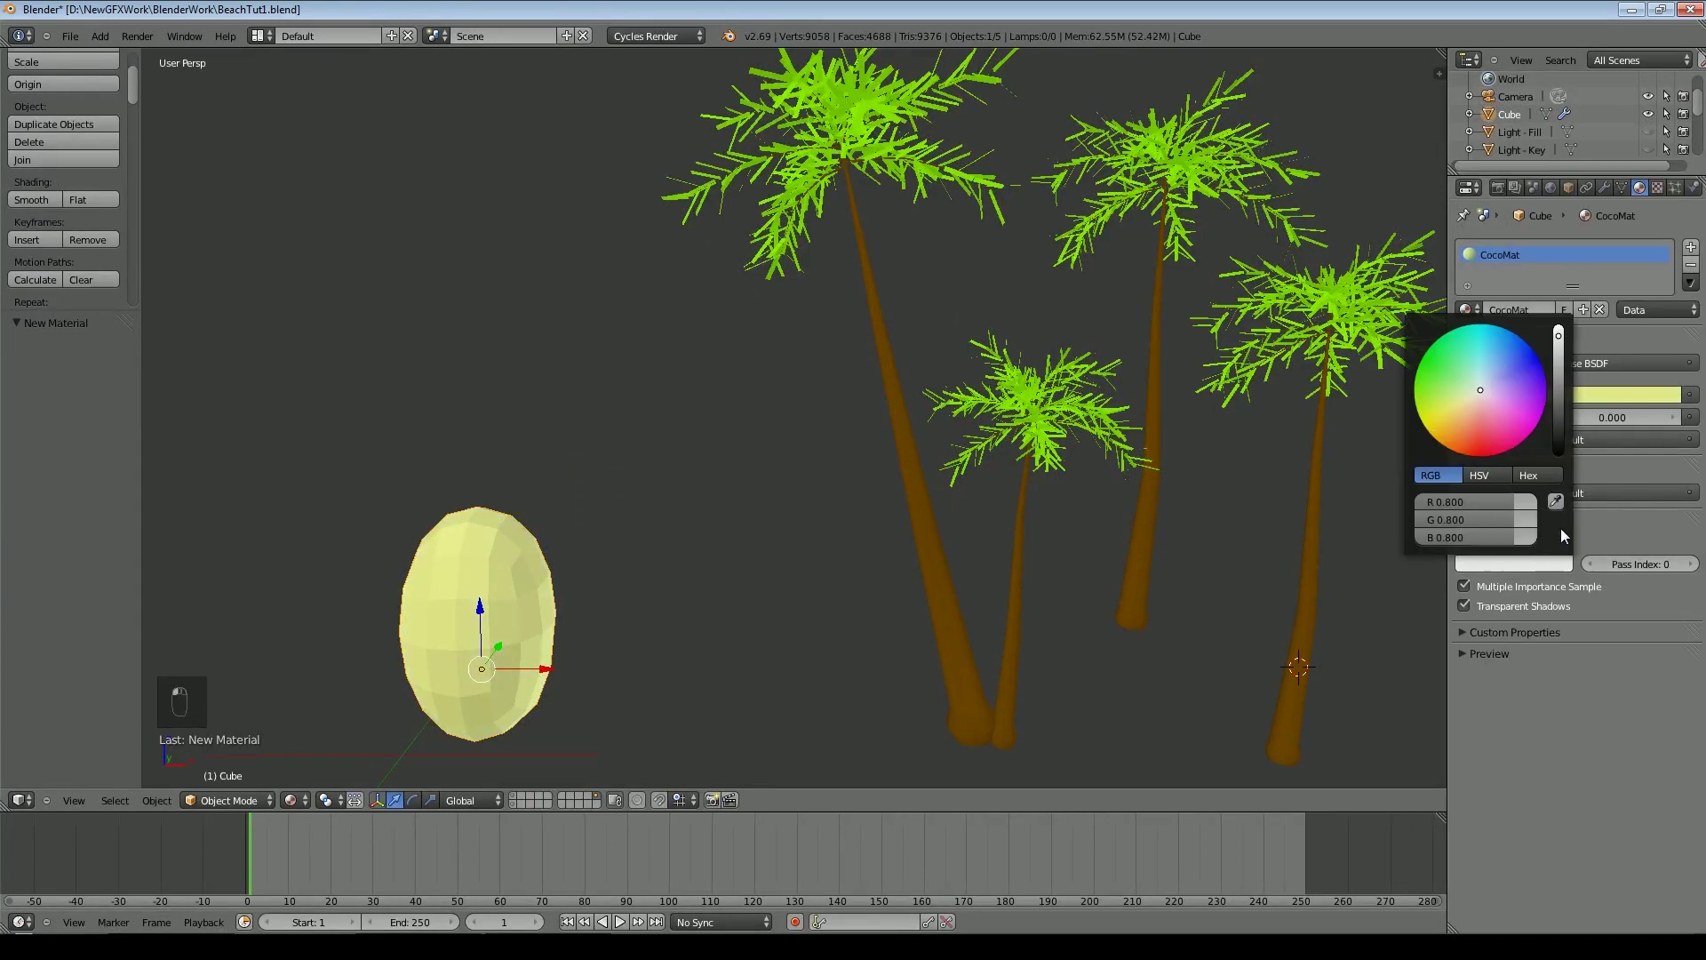
Apply the coconut's subdivision modifier and open its mesh for editing
left_click(1604, 187)
key("Tab")
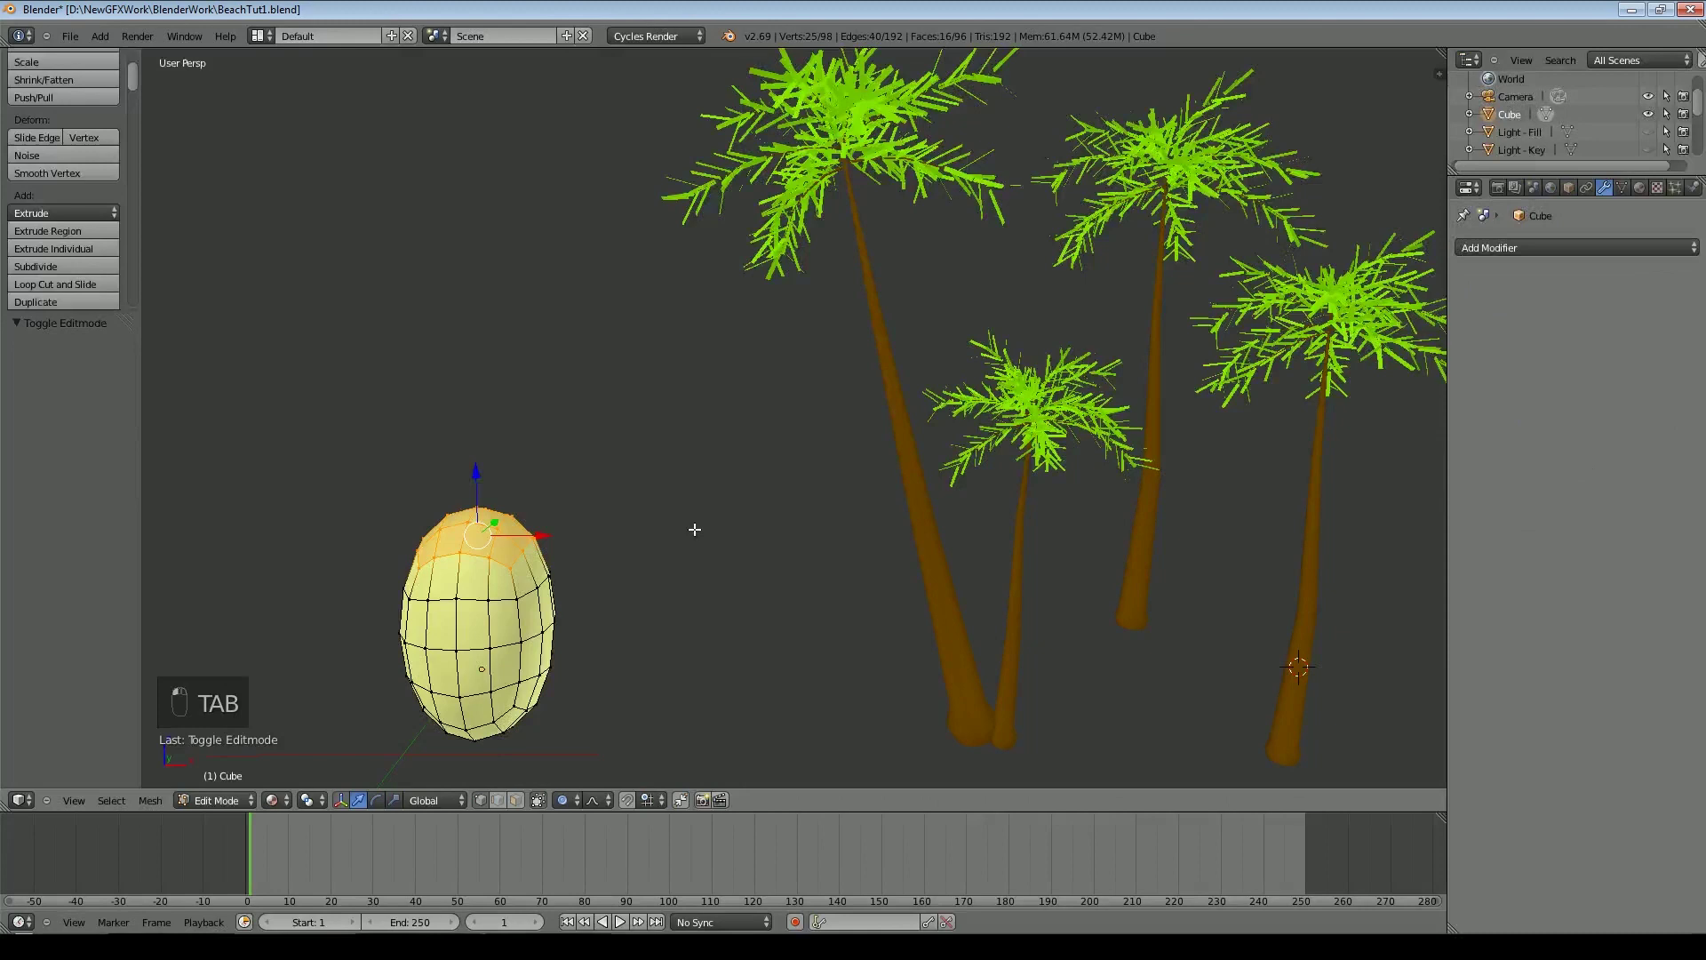
middle_click_drag(695, 529, 853, 526, "shift")
scroll(708, 545, "up", 6)
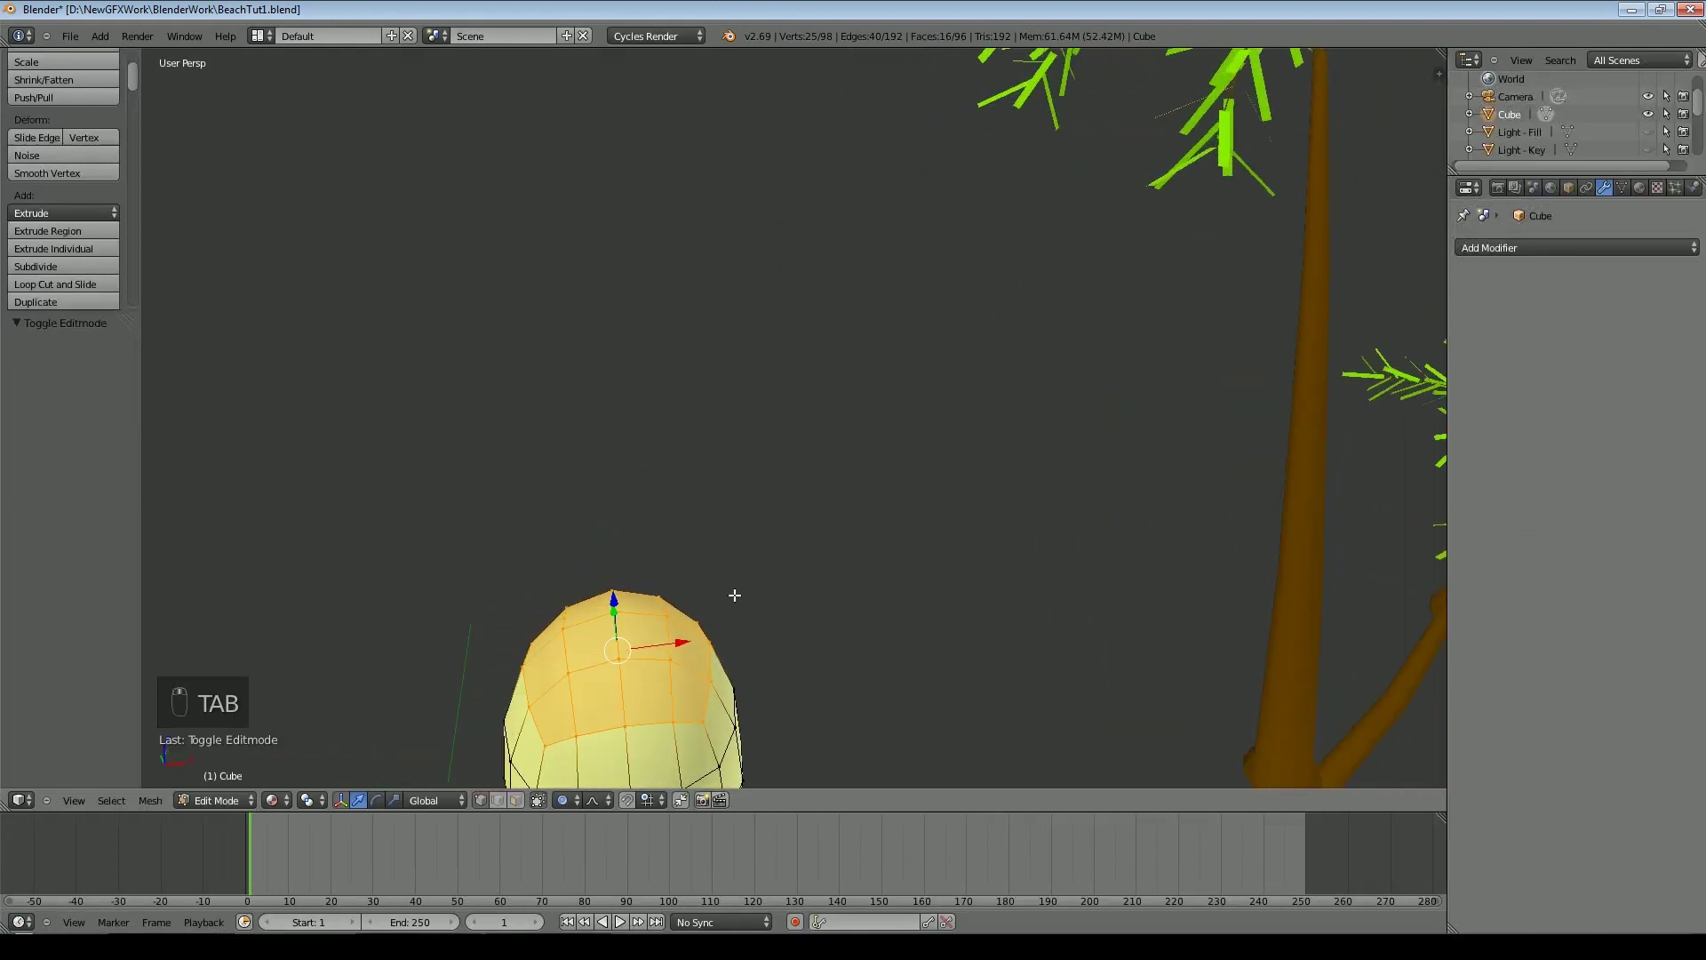
Extrude a single face at the coconut's crown outward along its normal to form a stem
left_click(518, 801)
right_click(593, 645)
middle_click_drag(629, 680, 588, 648)
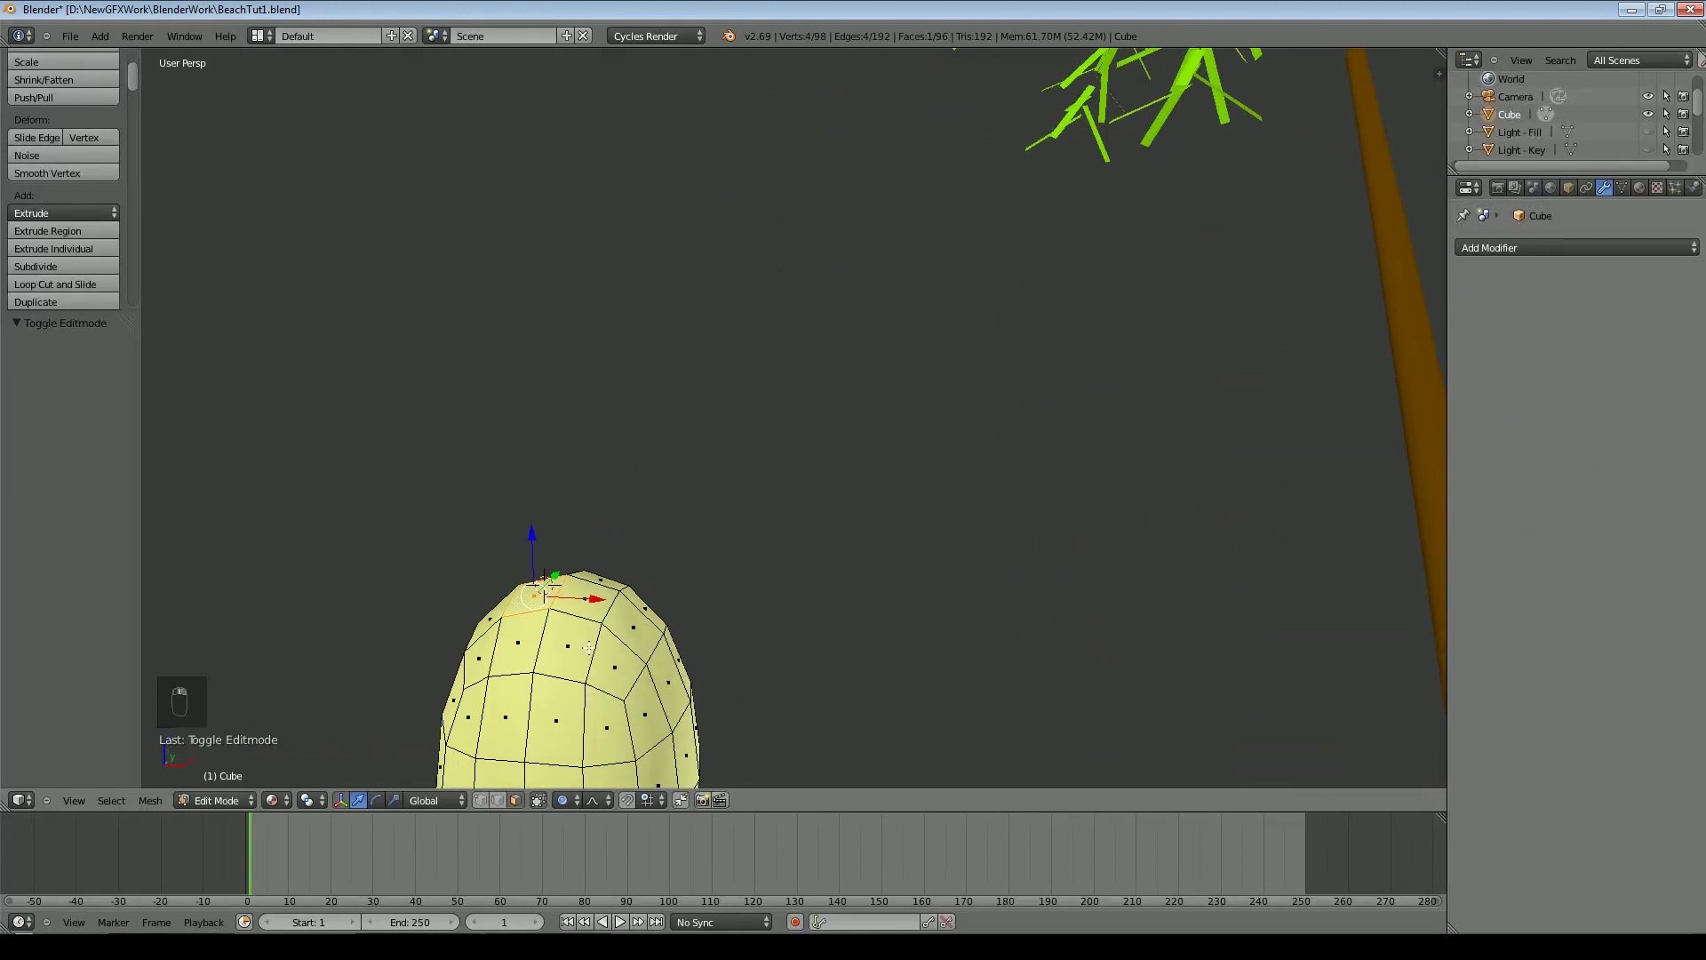
key("e")
left_click(621, 534)
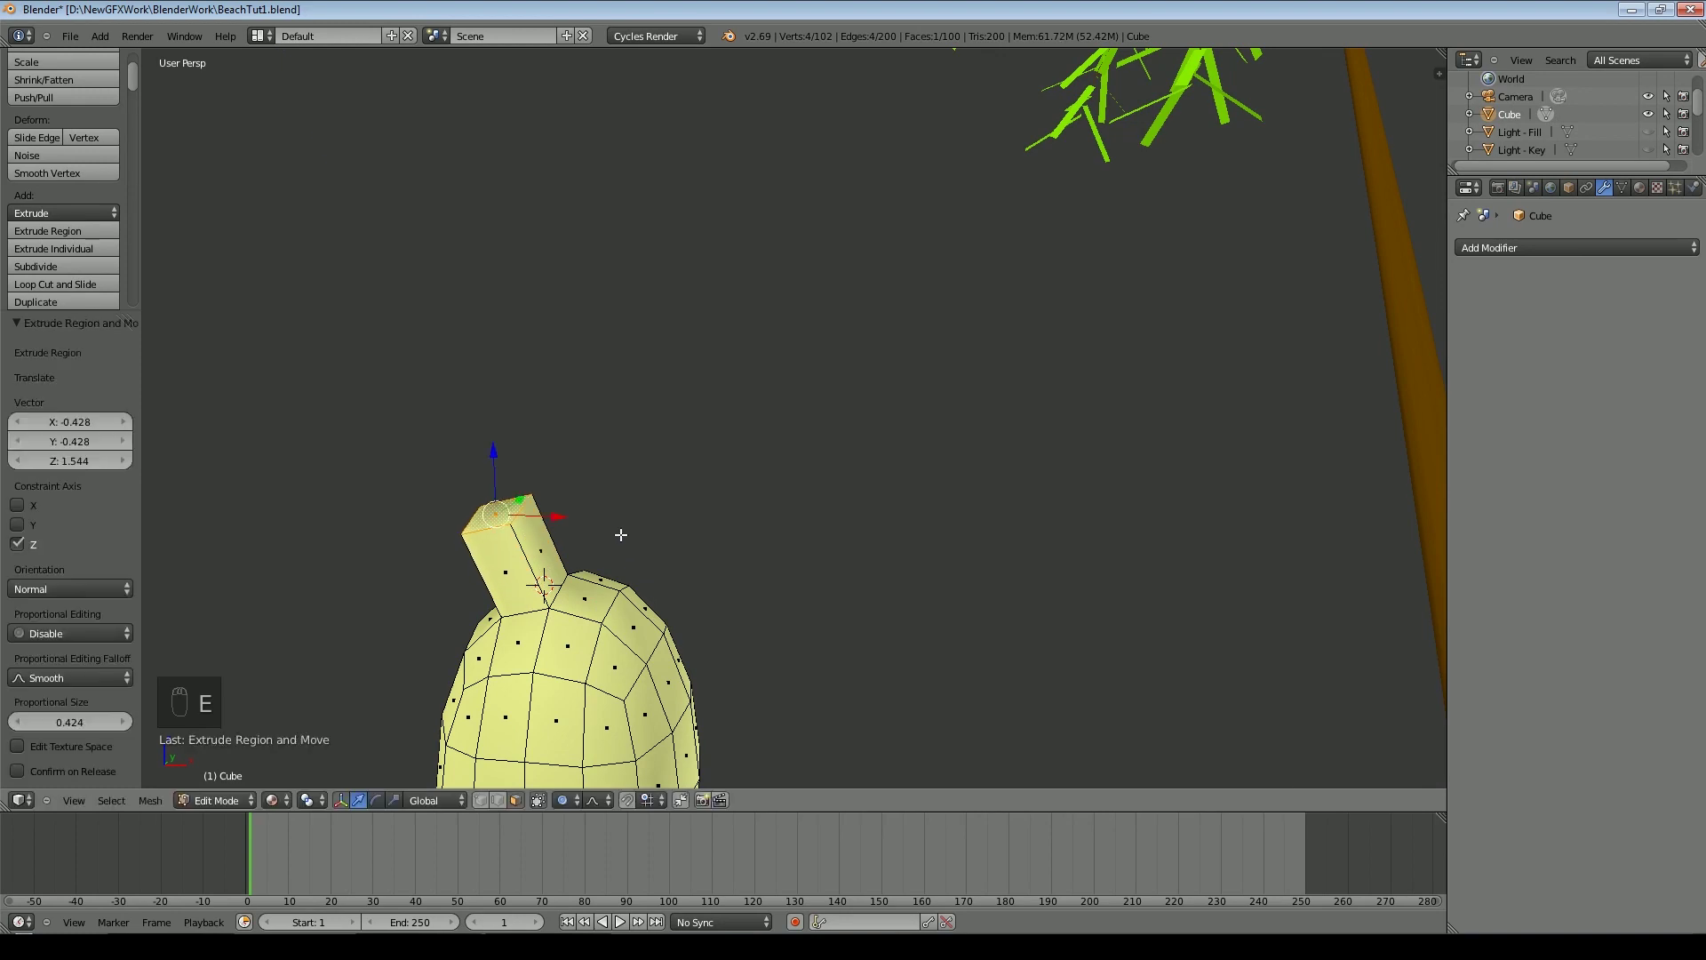
Add a centred edge loop around the stem and apply the Circle tool to it
key("ctrl+r")
left_click(552, 569)
right_click(552, 569)
key("space")
type("circ")
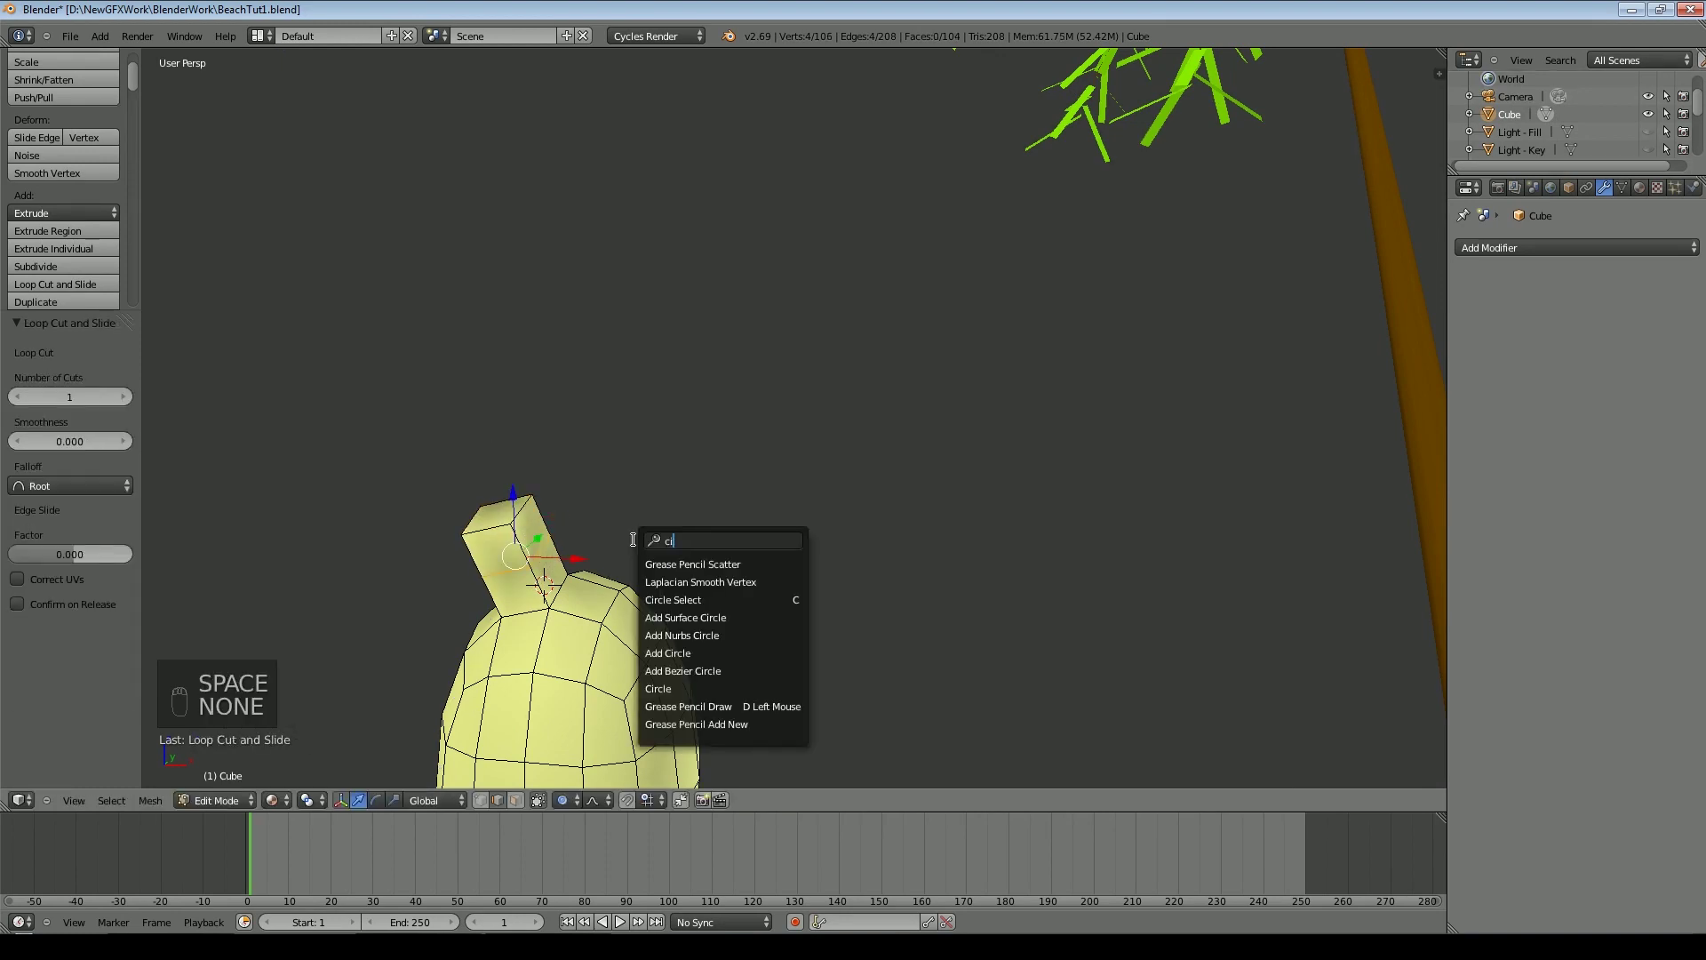
left_click(662, 653)
Select the four vertices at the stem's tip and cut two crossing lengthwise edge loops through the stem
right_click(520, 517)
right_click(490, 528, "shift")
right_click(469, 522, "shift")
right_click(505, 502, "shift")
middle_click_drag(653, 536, 849, 443, "shift")
scroll(846, 450, "up", 5)
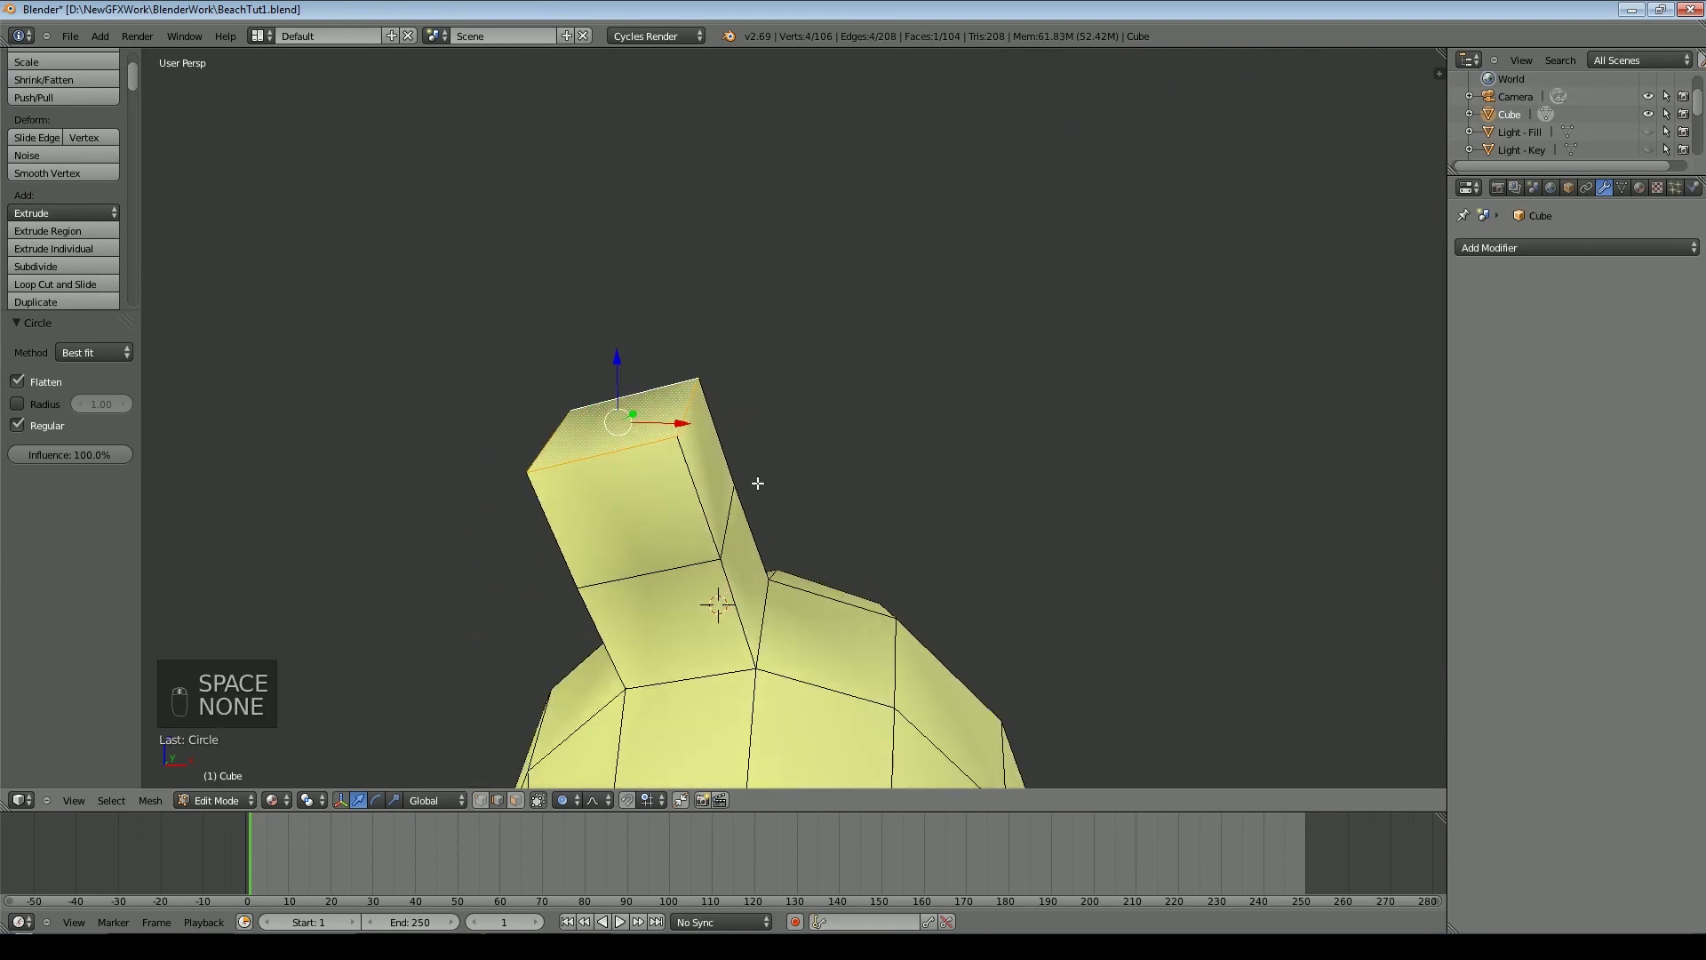
key("ctrl+r")
left_click(694, 411)
right_click(694, 411)
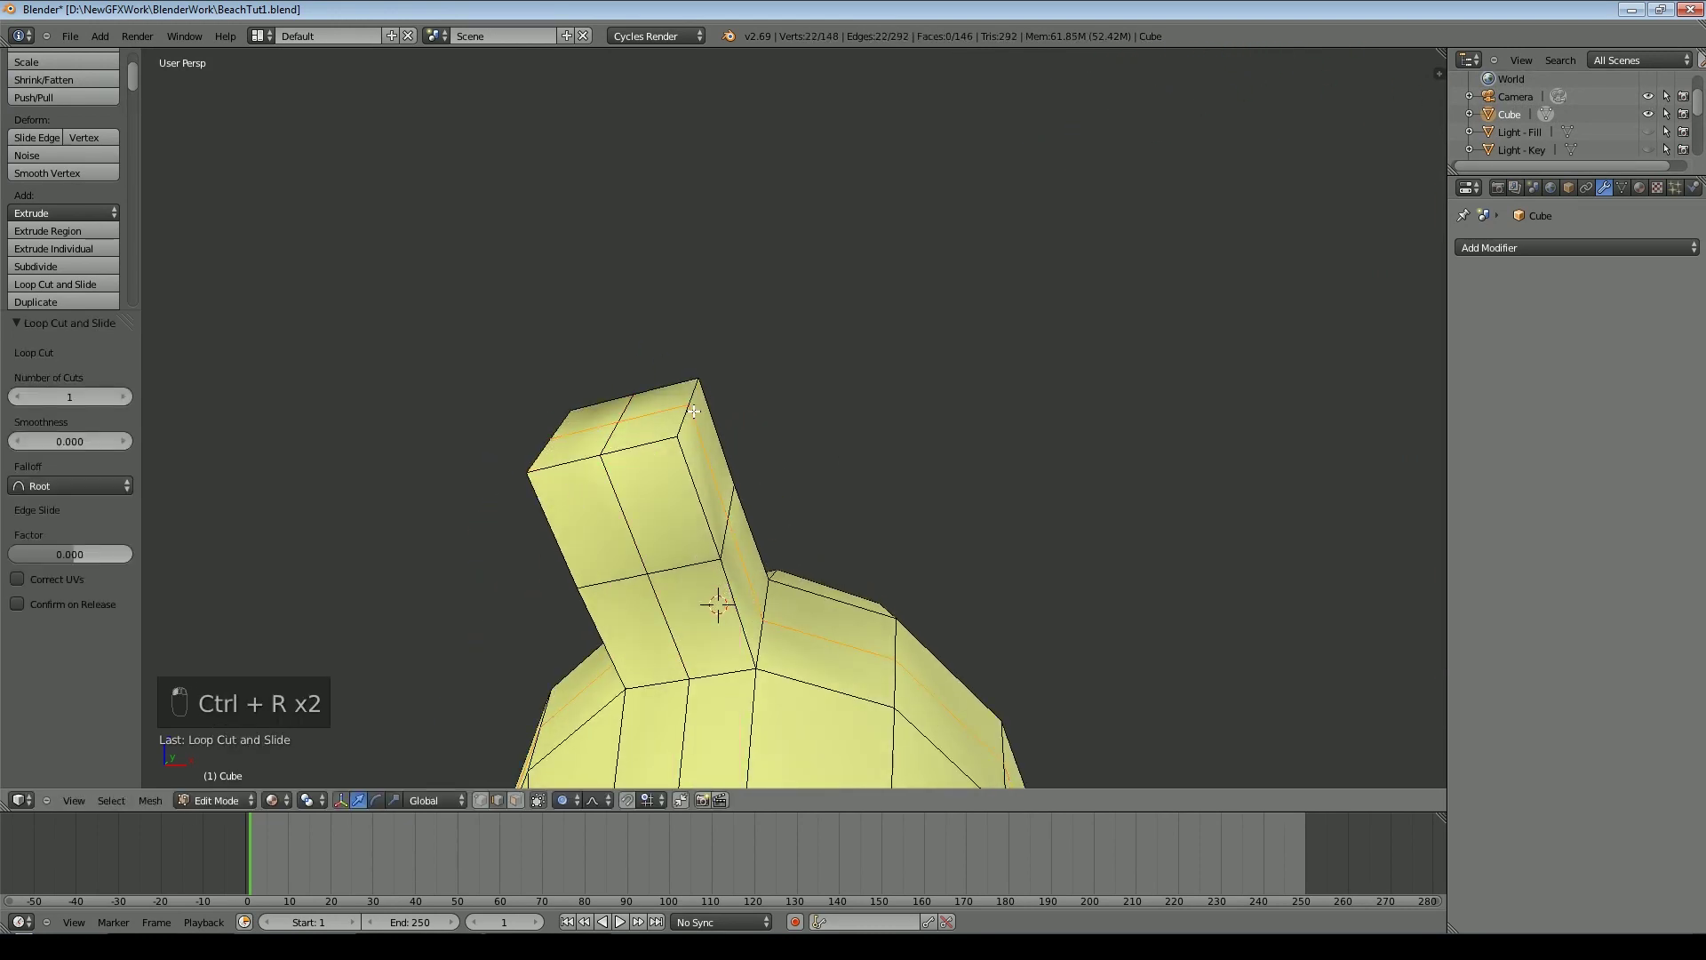
Round the stem's middle edge loop and the outline of its tip with the Circle tool
right_click(664, 564, "alt")
key("space")
left_click(826, 625)
right_click(657, 445, "alt")
right_click(685, 418, "shift")
right_click(690, 392, "shift")
right_click(666, 390, "shift")
right_click(603, 407, "shift")
right_click(563, 427, "shift")
right_click(544, 450, "shift")
key("space")
left_click(773, 551)
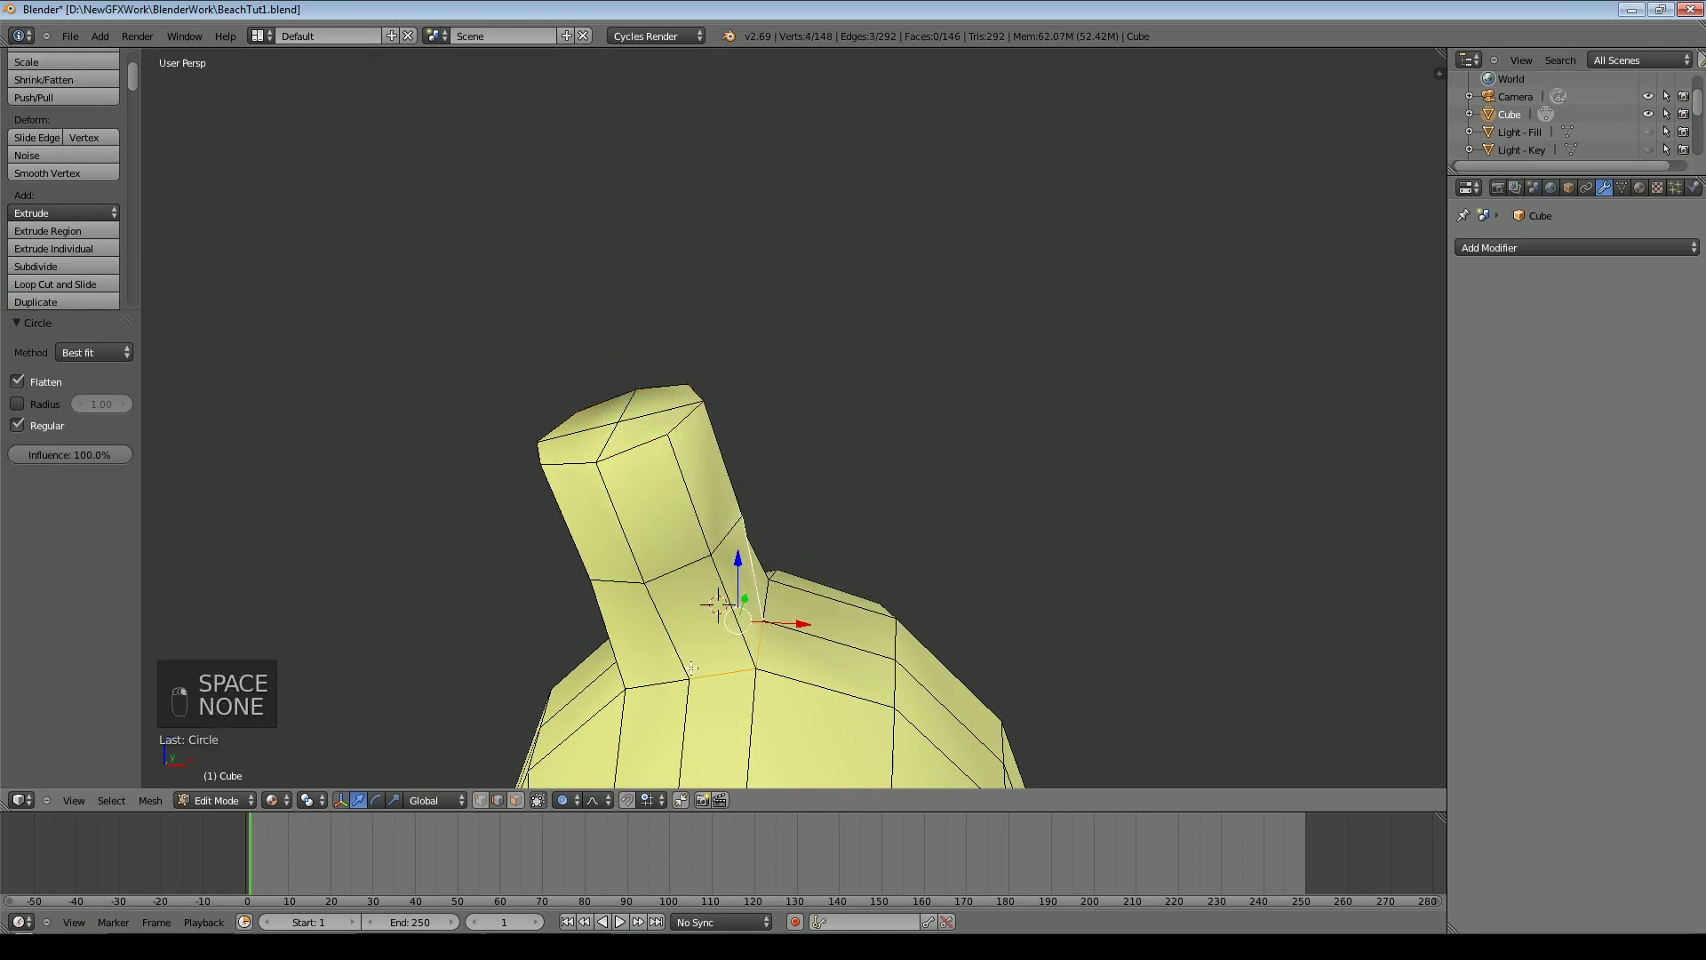
Select the edge loop where the stem meets the coconut, round it with the Circle tool and finish mesh editing
right_click(673, 683, "alt")
middle_click_drag(756, 632, 540, 638)
right_click(571, 435, "shift")
right_click(584, 419, "shift")
middle_click_drag(960, 409, 641, 433)
right_click(719, 610, "shift")
right_click(761, 605, "shift")
middle_click_drag(1031, 679, 872, 634)
key("space")
left_click(872, 629)
scroll(802, 498, "down", 4)
key("Tab")
key("Tab")
key("Tab")
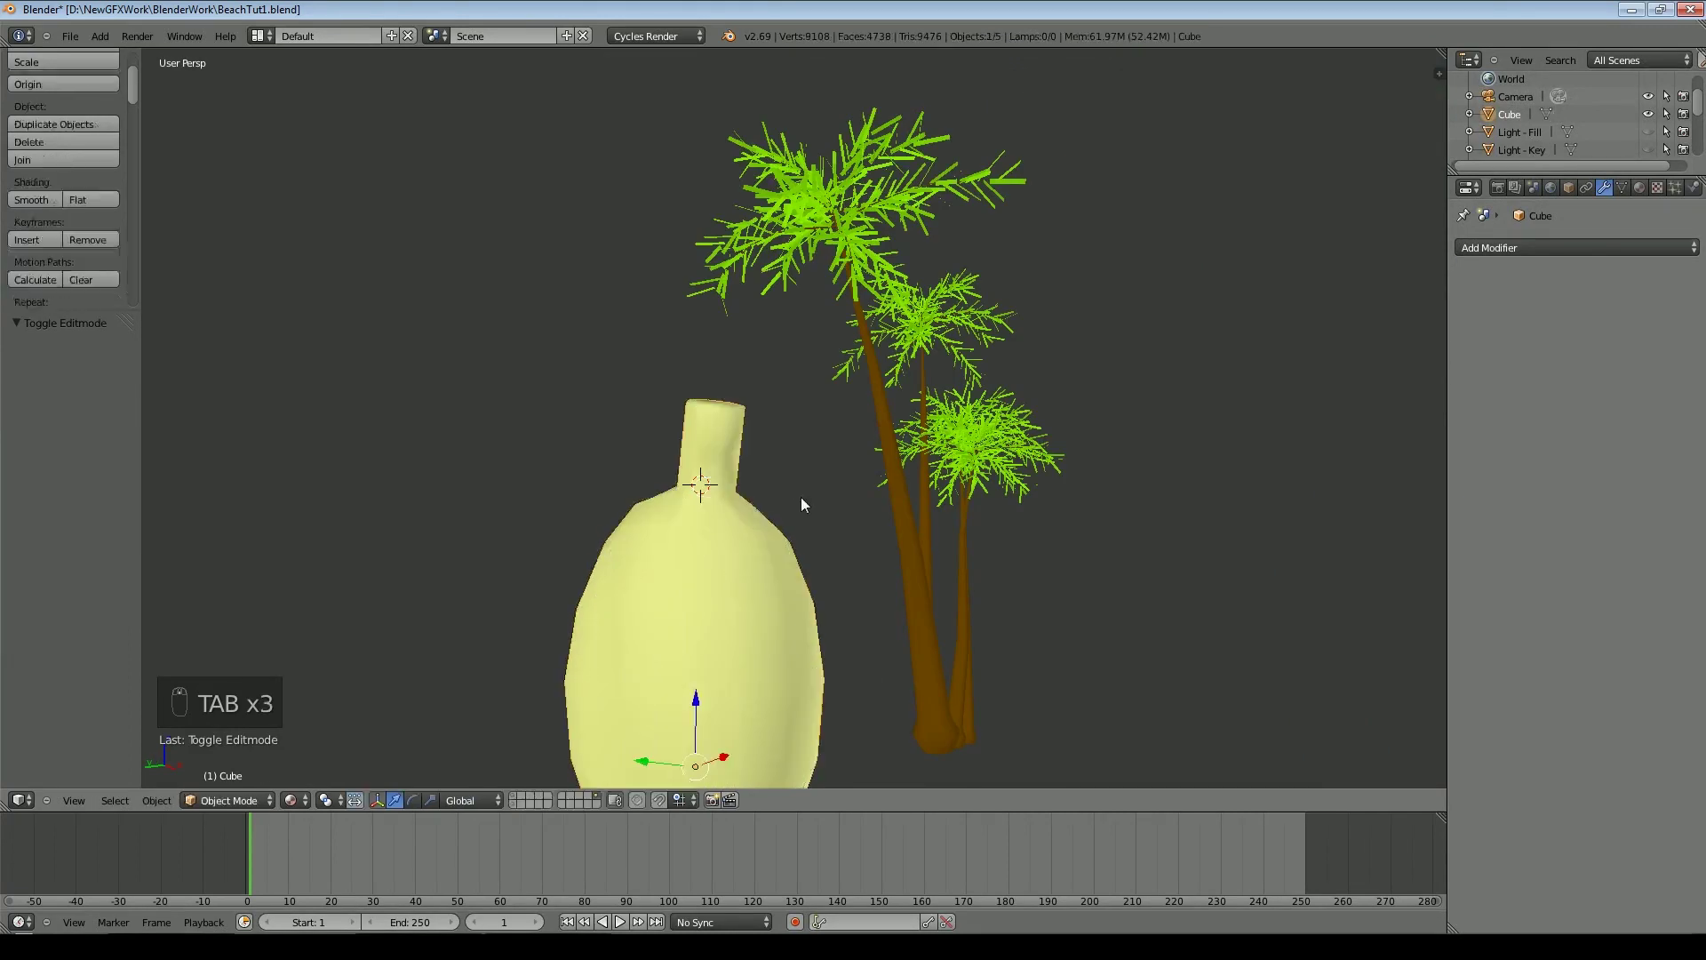
Scale the coconut down and raise it about 10.87 units along Z
scroll(803, 504, "up", 1)
middle_click_drag(801, 505, 837, 460)
scroll(837, 460, "up", 3)
scroll(837, 451, "down", 3)
key("s")
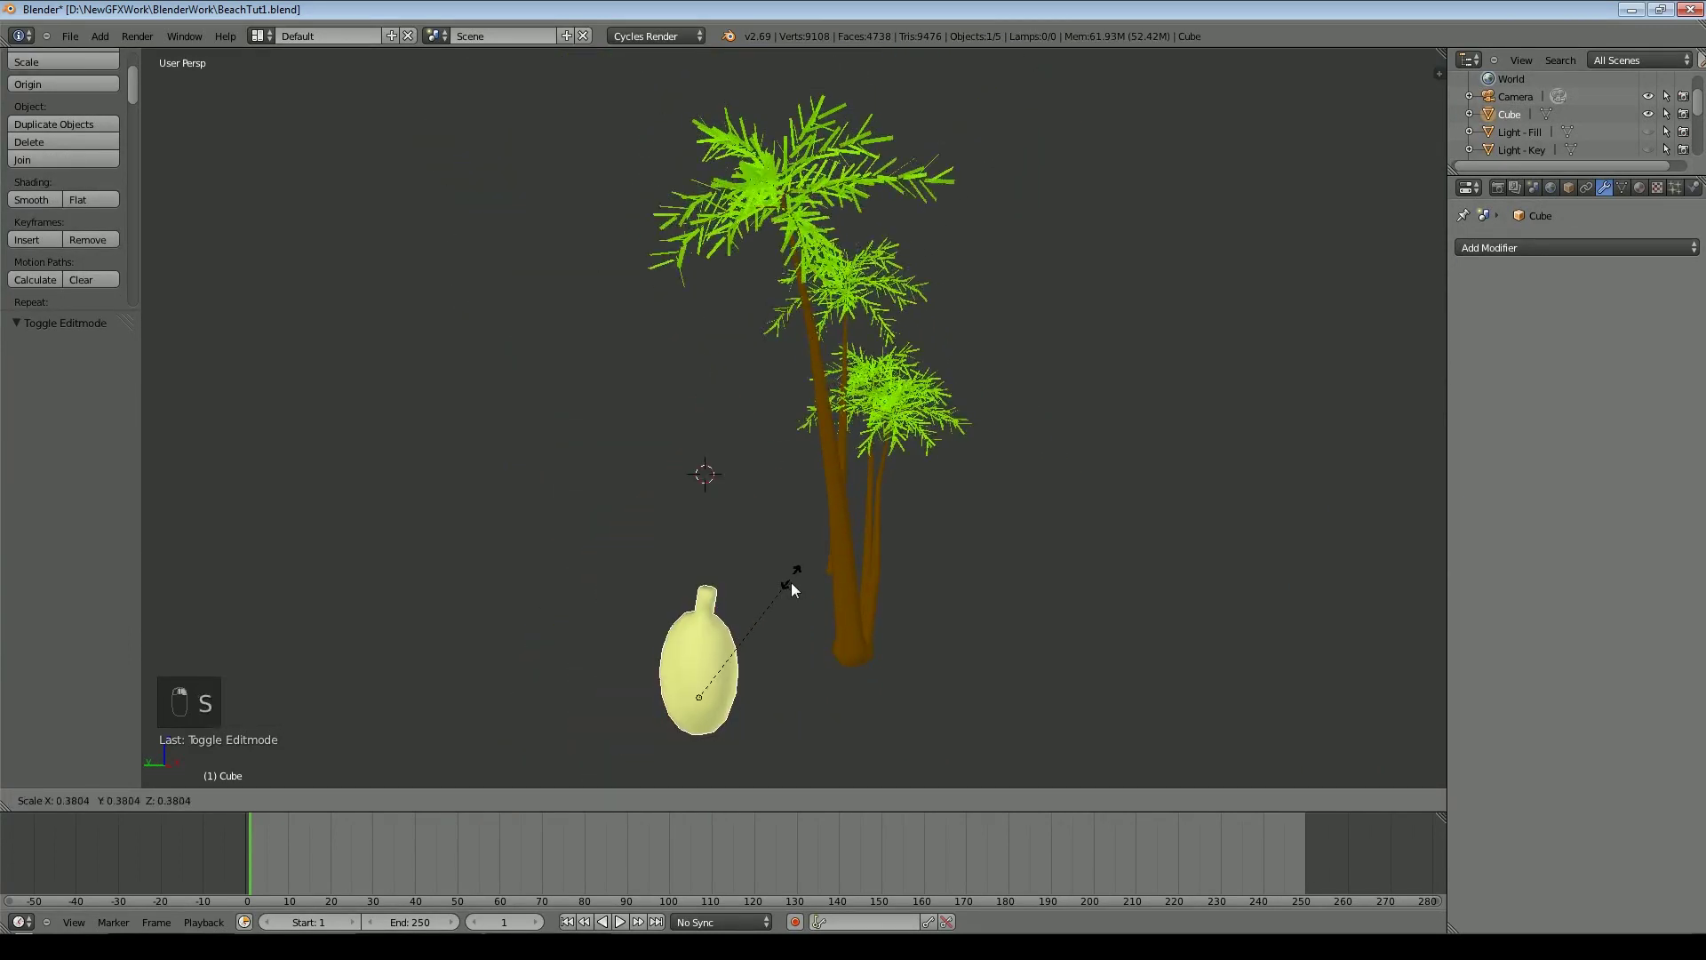
left_click(765, 632)
left_click_drag(699, 631, 702, 293)
Move the coconut into the crown of the tall leaning palm, just beneath the leaves
middle_click_drag(1067, 311, 922, 328)
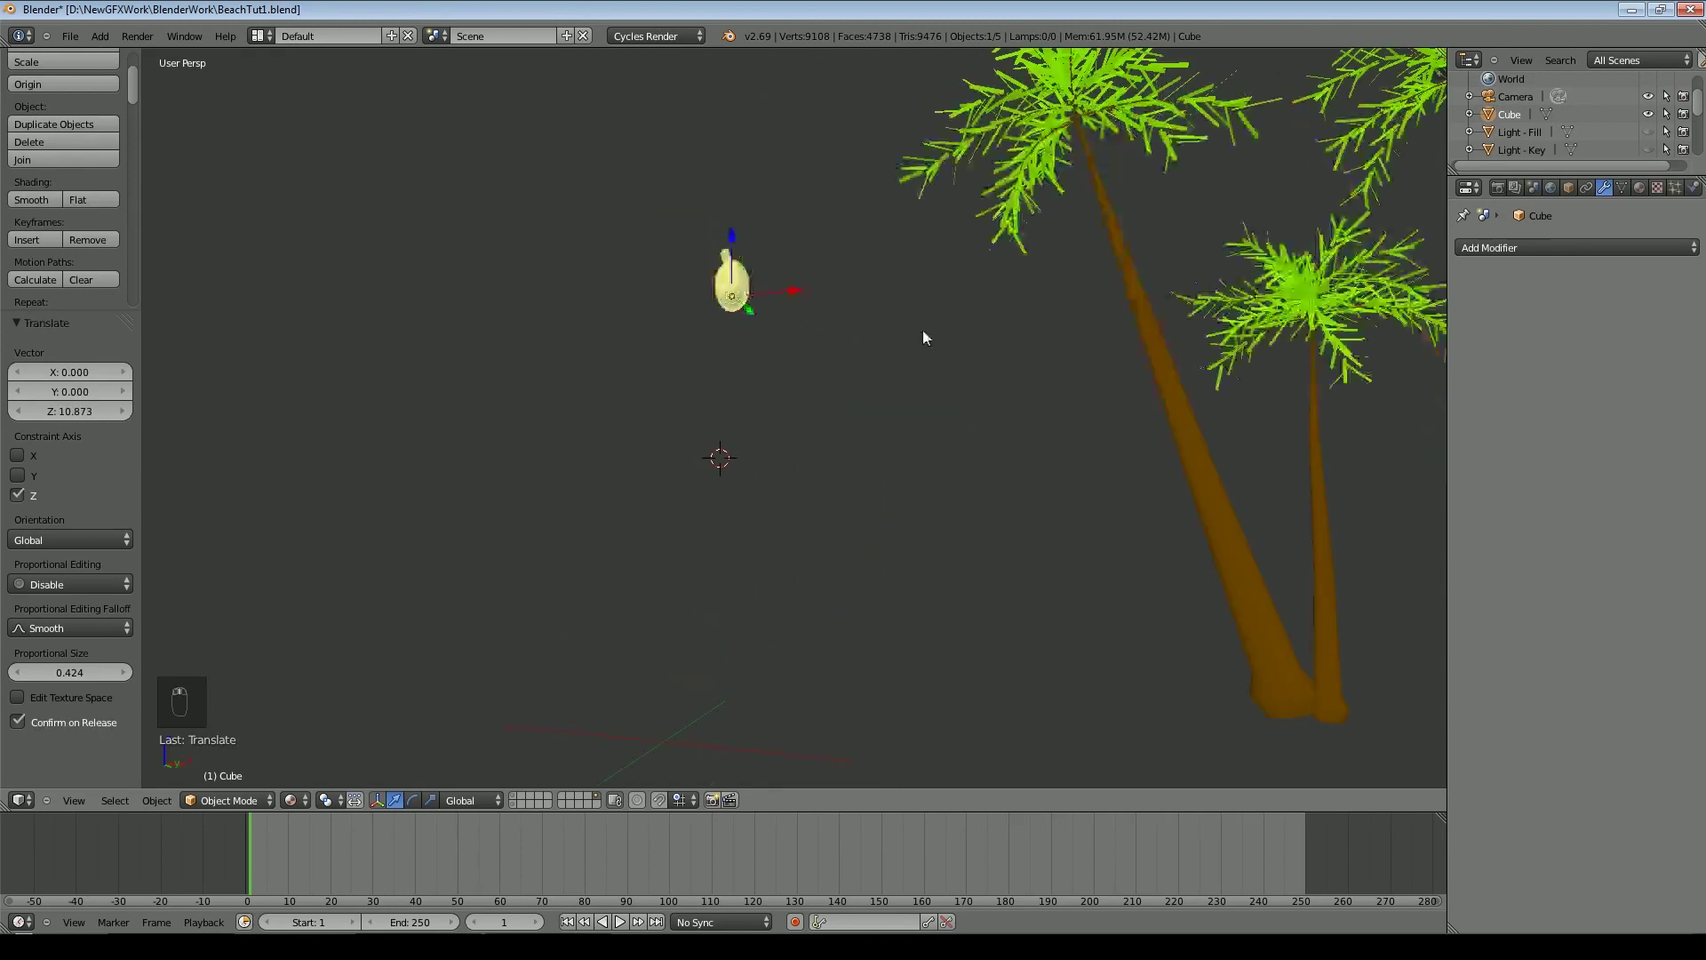
left_click_drag(788, 292, 1148, 265)
left_click_drag(1095, 187, 1085, 92)
middle_click_drag(1067, 178, 853, 266)
scroll(837, 307, "up", 5)
mouse_move(837, 307)
left_mouse_down()
mouse_move(833, 333)
mouse_move(853, 293)
left_mouse_up()
Rotate the coconut to hang at an angle and adjust its size to fit the palm's crown
key("r")
left_click(885, 485)
key("s")
left_click(880, 477)
Duplicate the coconut in the palm's crown and rotate the copy about -168.5° around the Z axis
key("shift+d")
key("x")
left_click(853, 293)
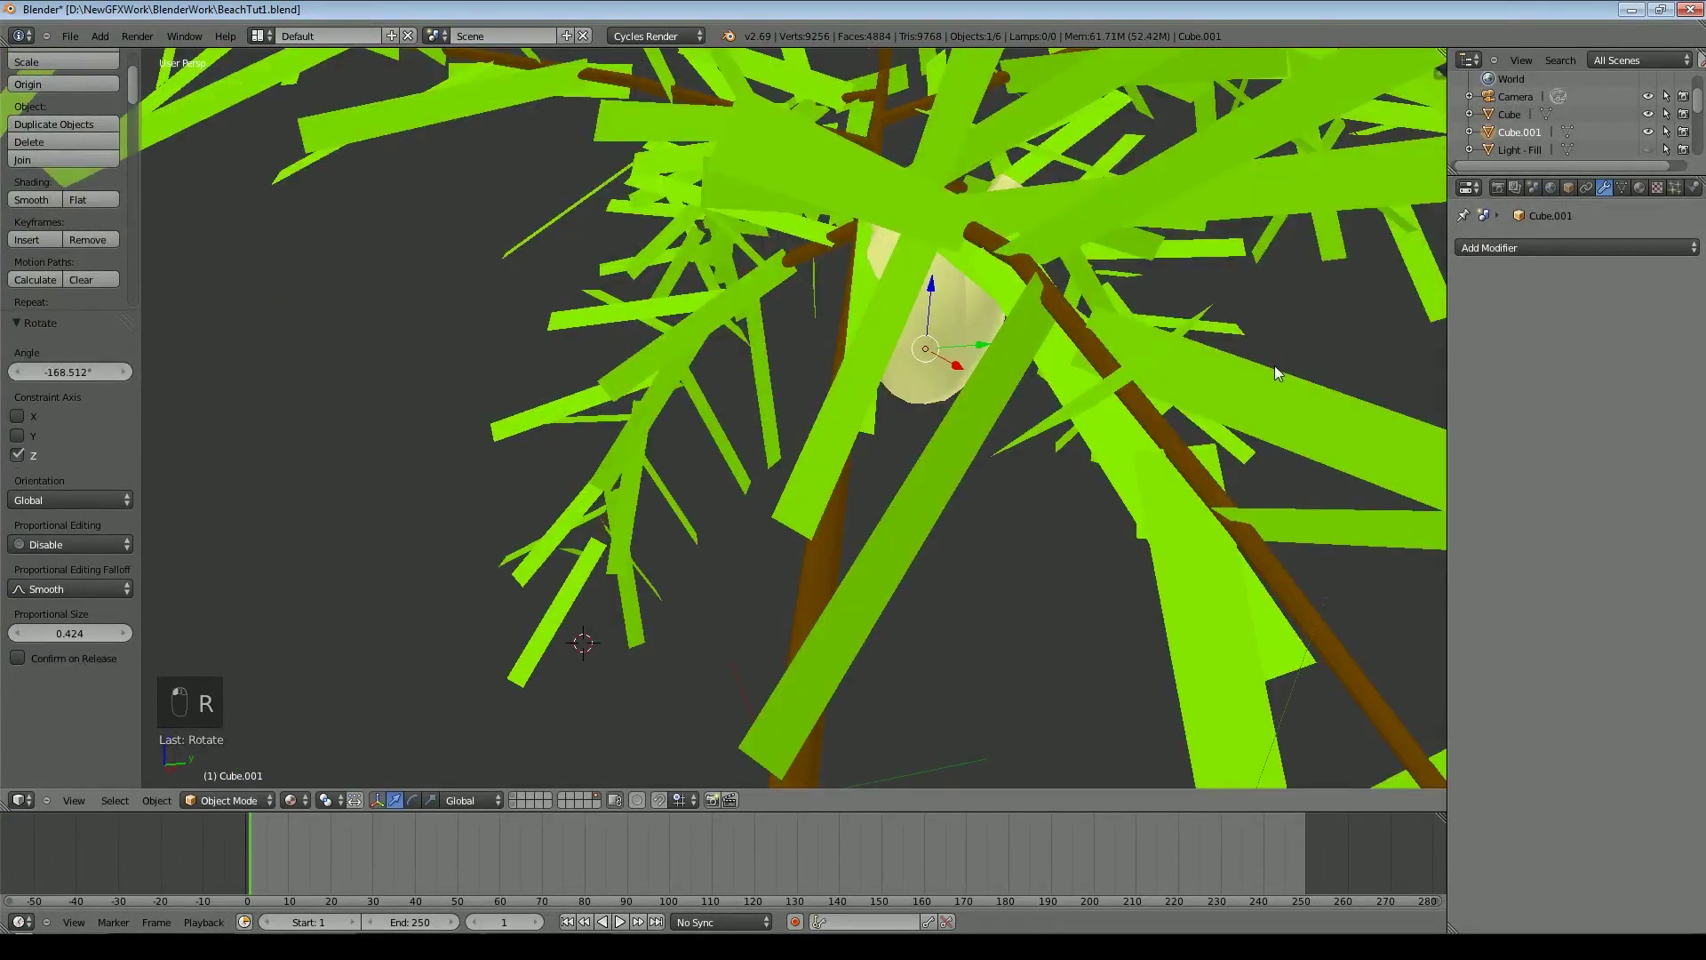
Resize the duplicated coconut and shift the original coconut -0.125 along X
key("s")
left_click(1228, 366)
left_click_drag(982, 345, 857, 339)
middle_click_drag(983, 382, 1118, 371)
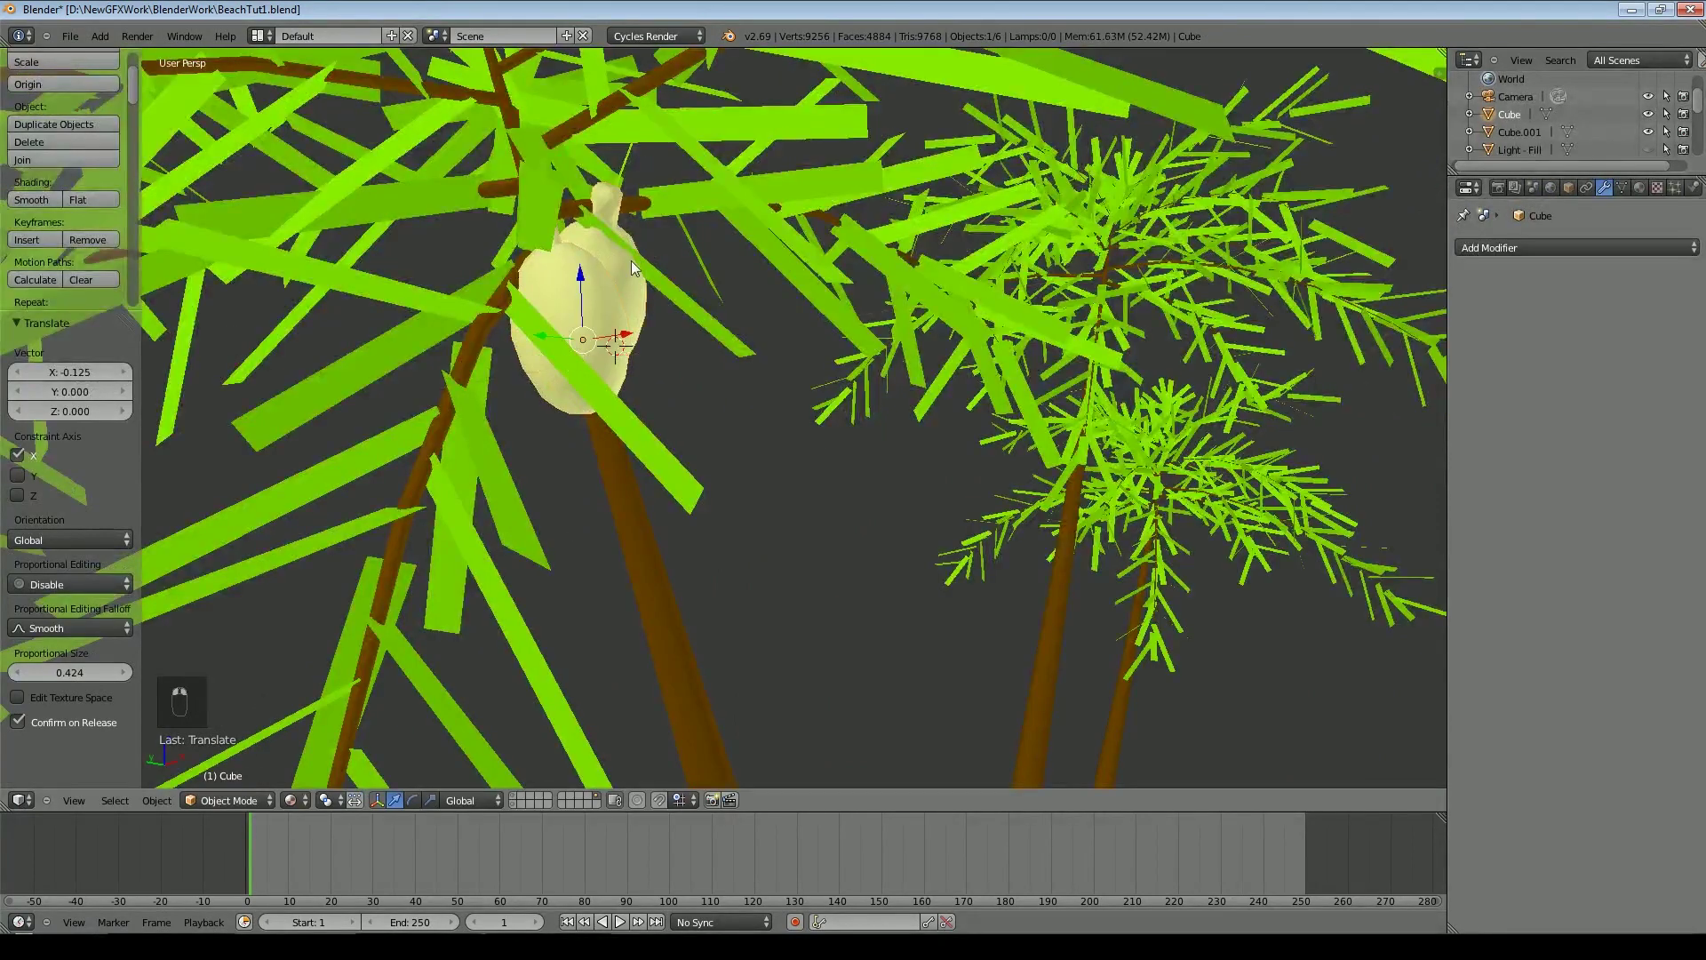
Rotate the original coconut about -65.4° around Z, tilt it away from the trunk and raise it 0.028
key("e")
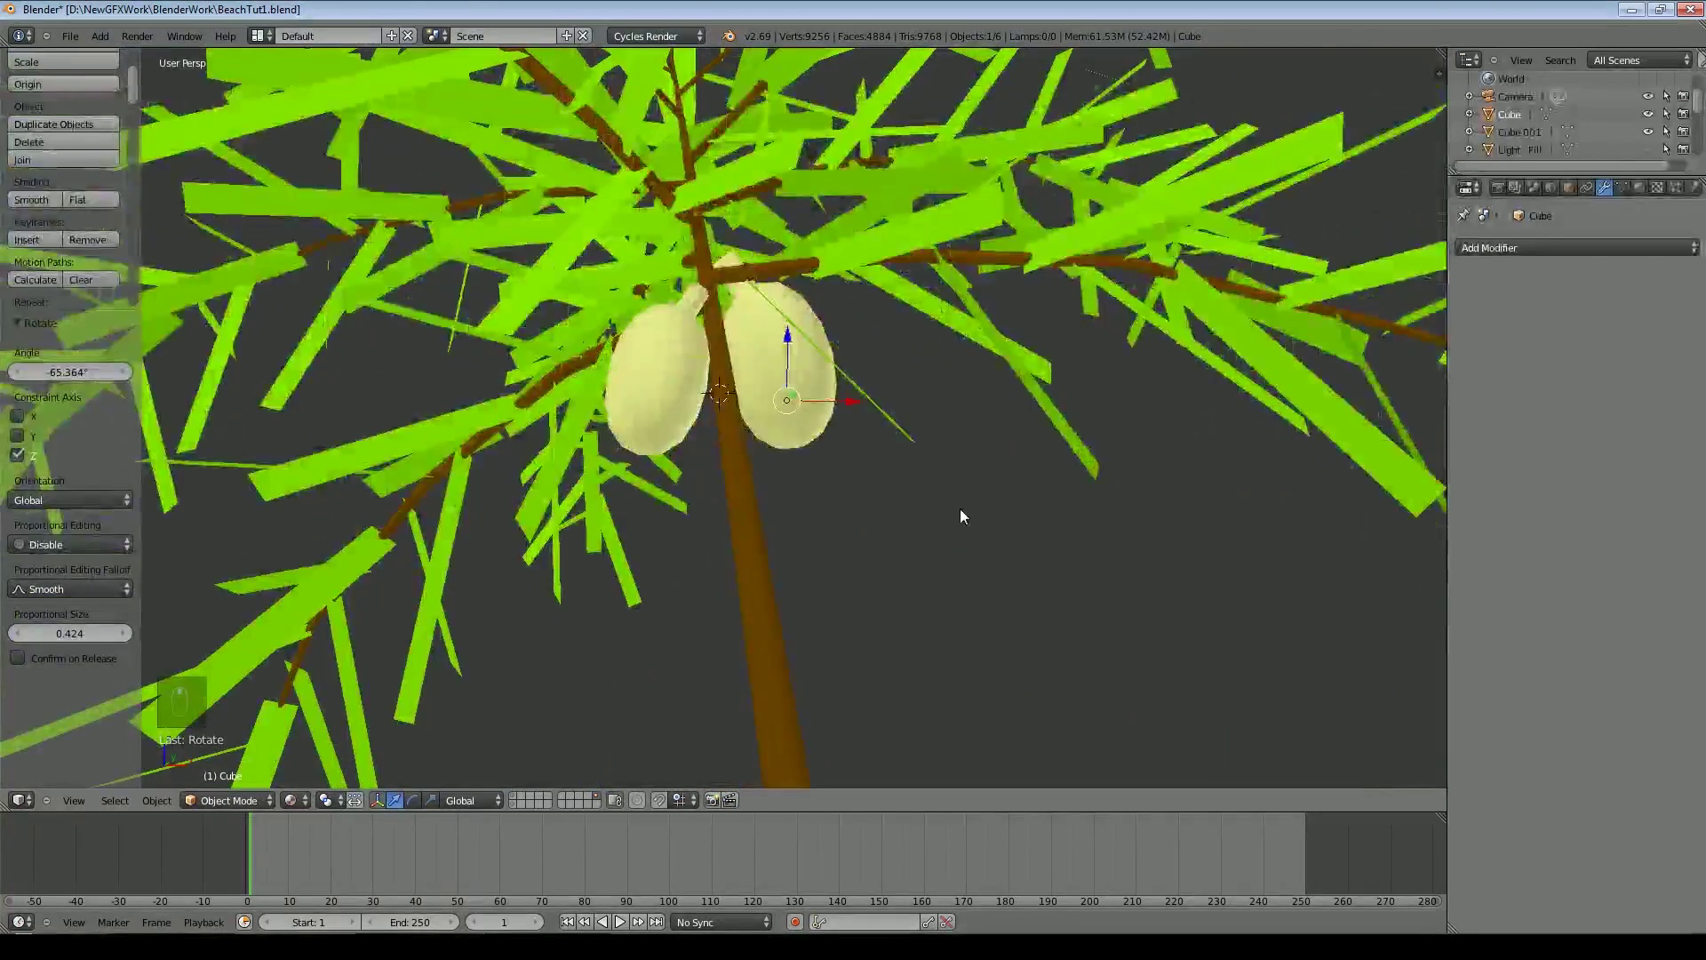
key("r")
left_click(1001, 462)
right_click_drag(871, 409, 870, 405)
left_click_drag(870, 397, 877, 399)
left_click_drag(818, 346, 818, 339)
Raise the duplicated coconut 0.176 along Z, tilt it and shift it 0.146 along X
right_click(692, 366)
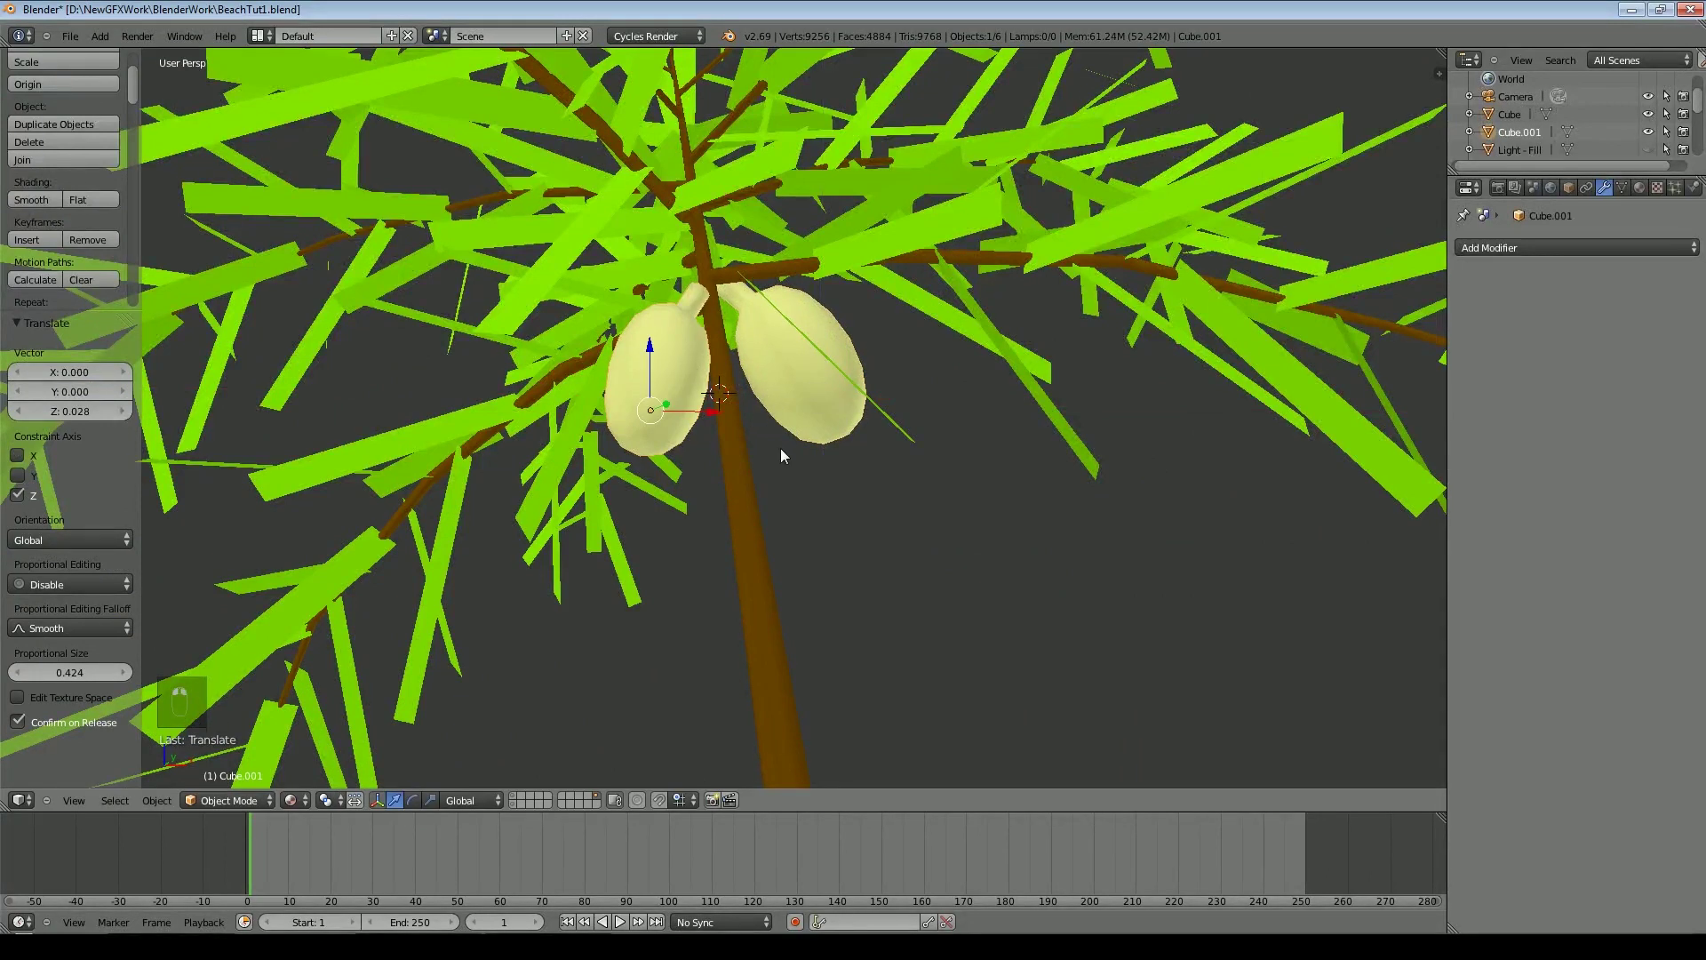
middle_click_drag(781, 449, 775, 488)
left_click_drag(647, 343, 639, 300)
middle_click_drag(788, 405, 980, 439)
key("r")
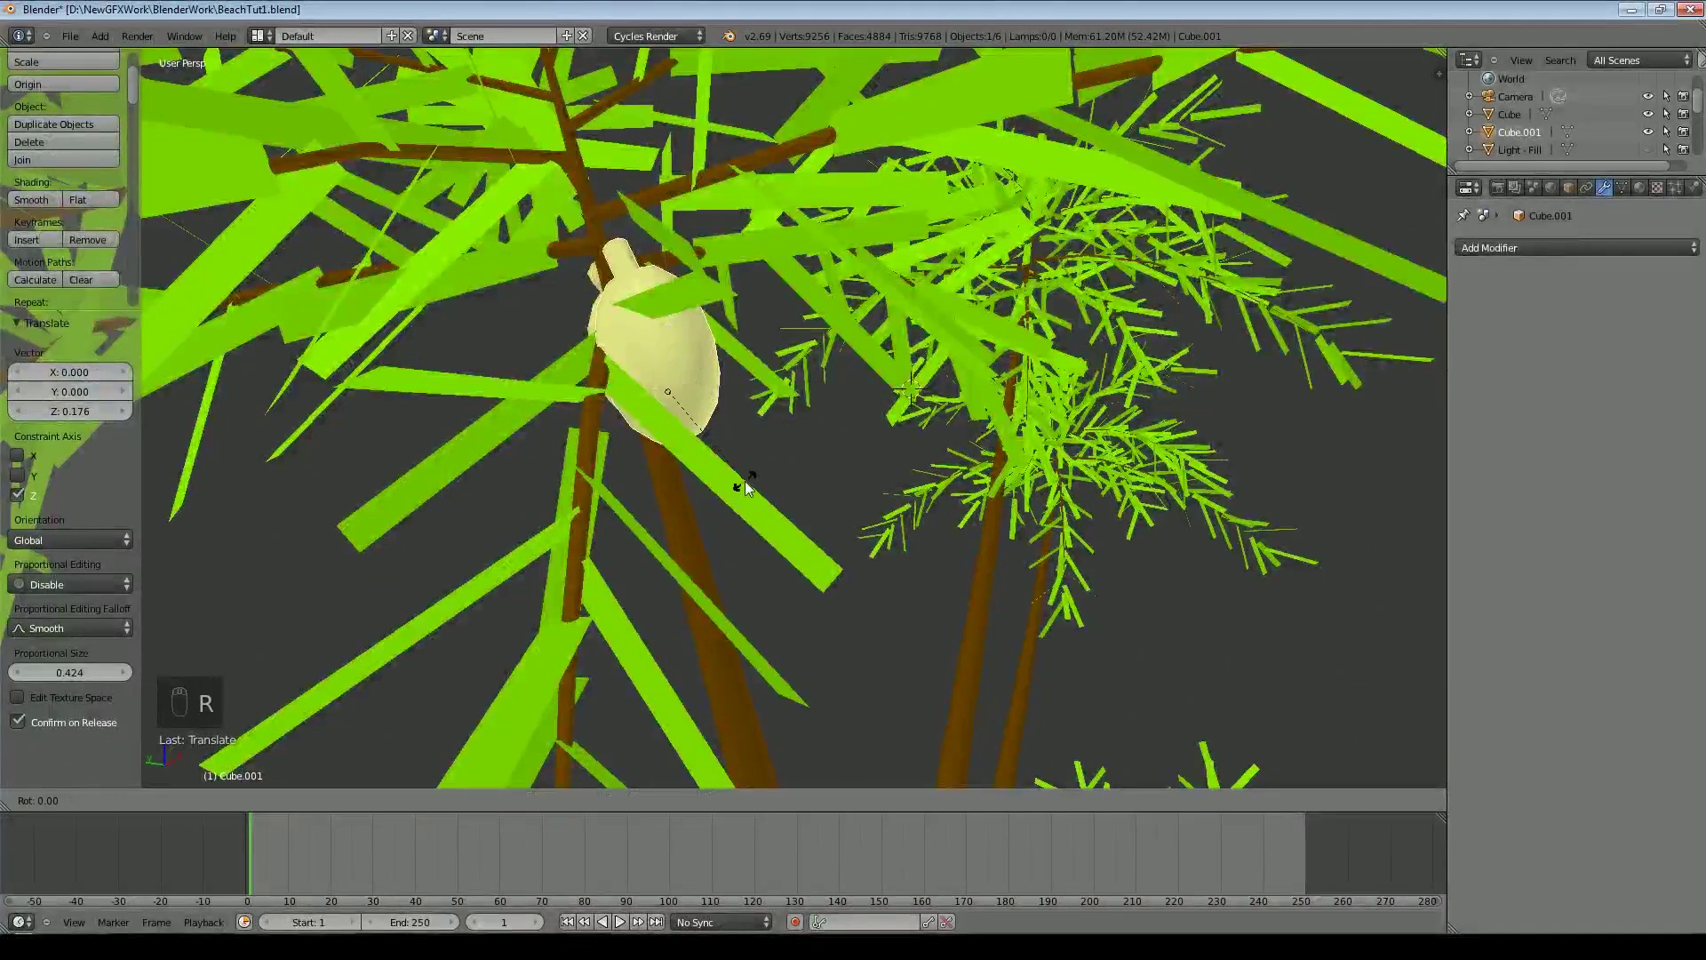
left_click(790, 444)
left_click_drag(696, 379, 713, 372)
Tilt the coconut behind the trunk further and nudge it so its stem meets the crown
middle_click_drag(673, 413, 937, 380)
right_click(744, 368)
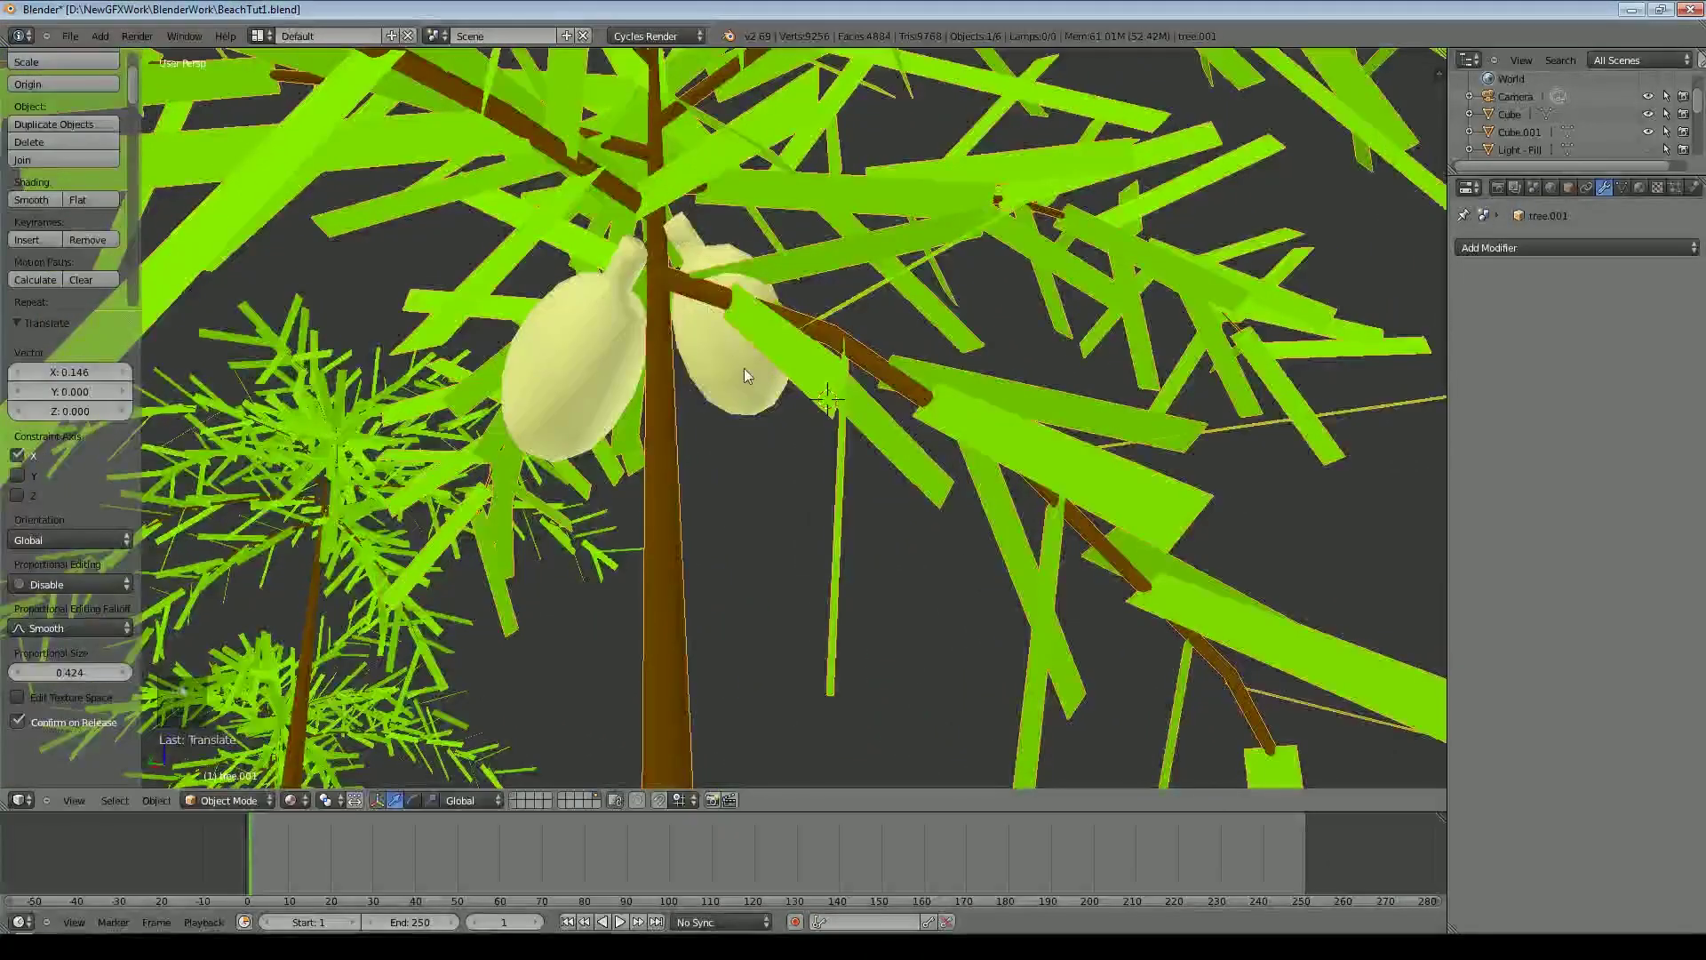
right_click(744, 368)
key("r")
left_click(785, 446)
left_click_drag(690, 358, 696, 359)
Rotate the original coconut about 9.4° in the view and about 8.5° around Z to seat its stem on the trunk
right_click(597, 318)
middle_click_drag(642, 354, 727, 389)
key("r")
left_click(738, 424)
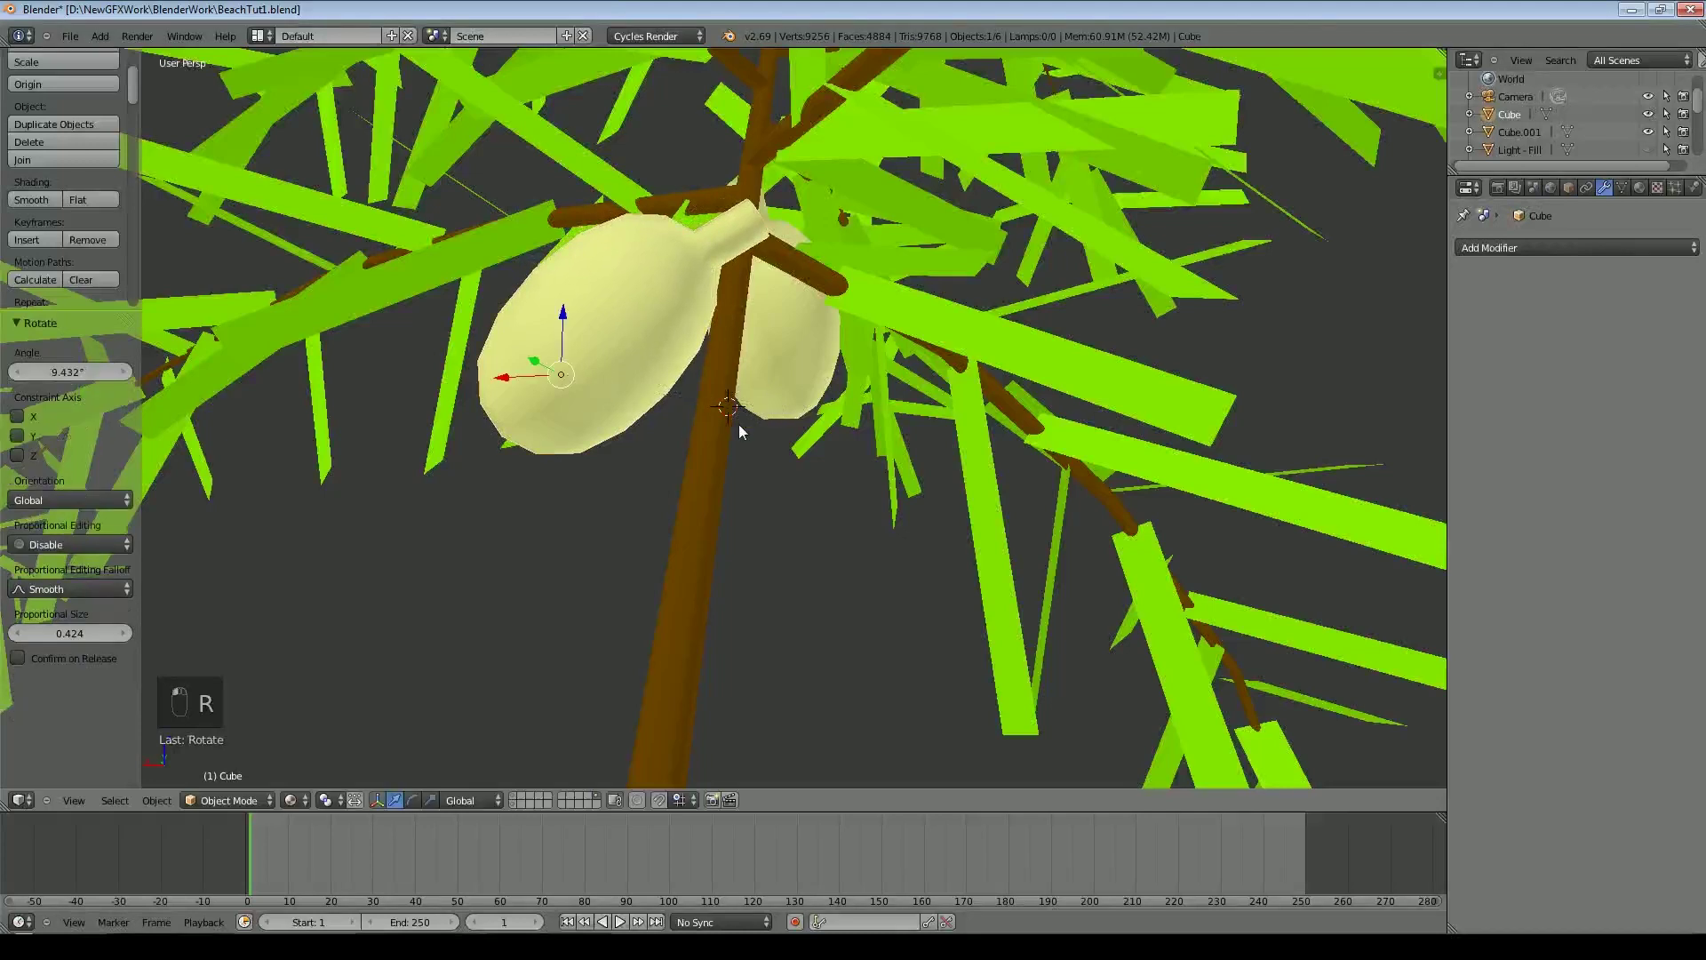
key("r")
key("z")
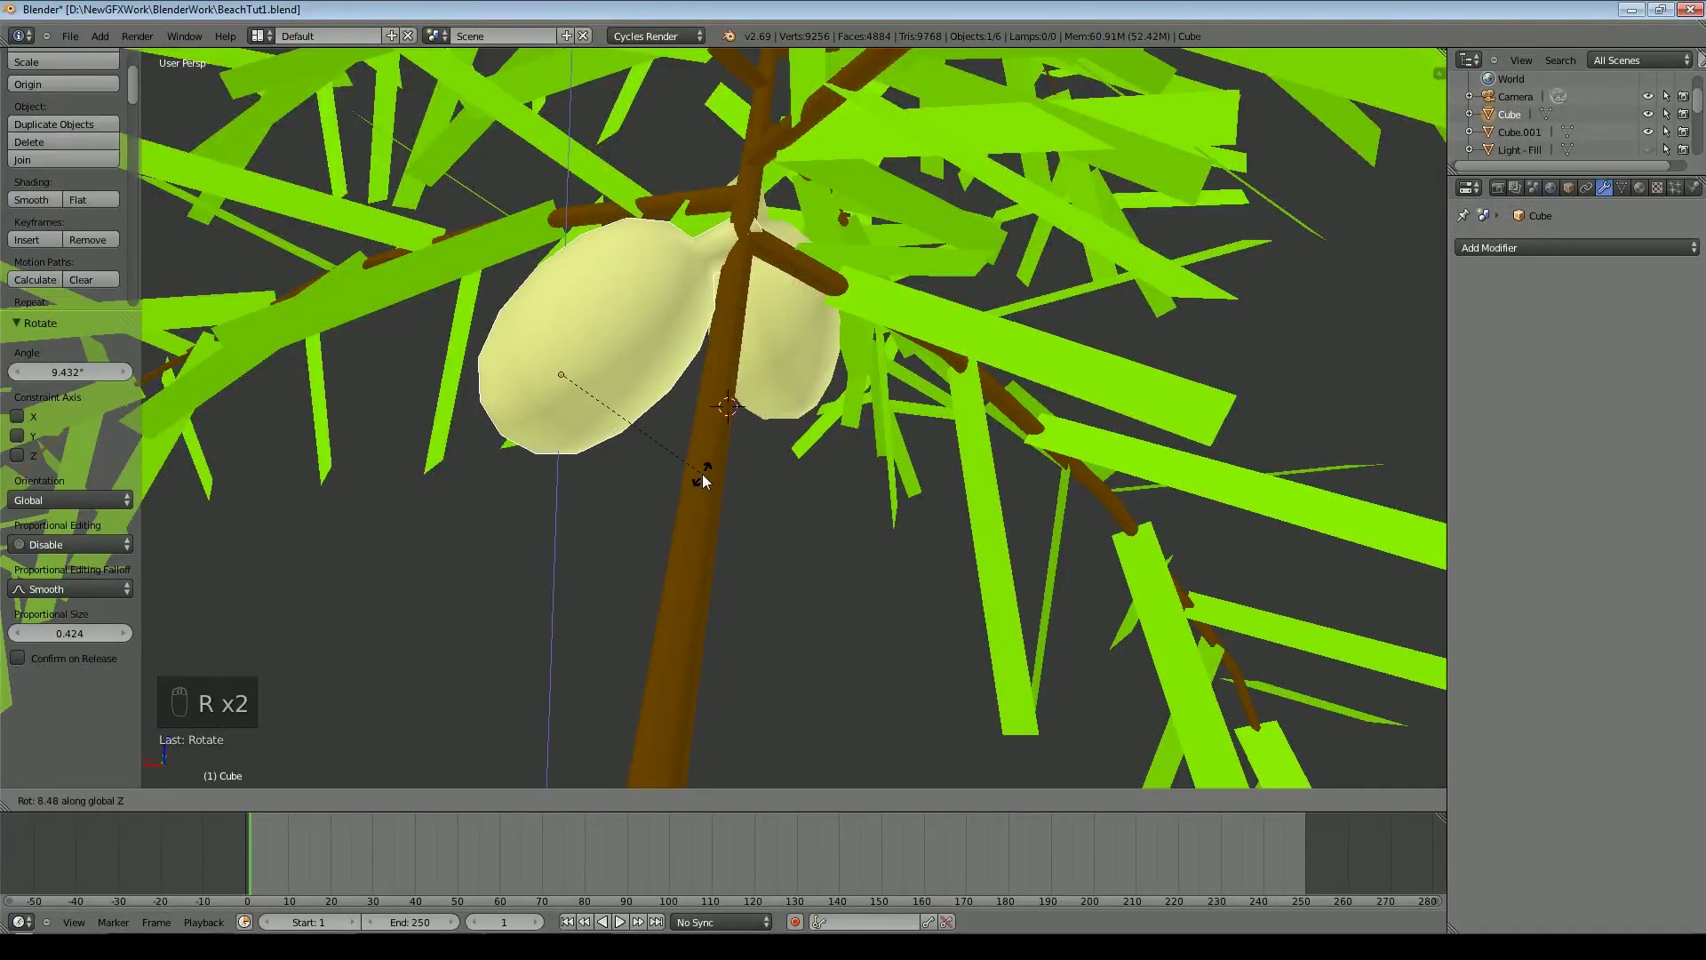
left_click(702, 480)
Join both coconuts to the tall leaning palm as one mesh object
right_click(779, 399, "shift")
right_click(716, 372, "shift")
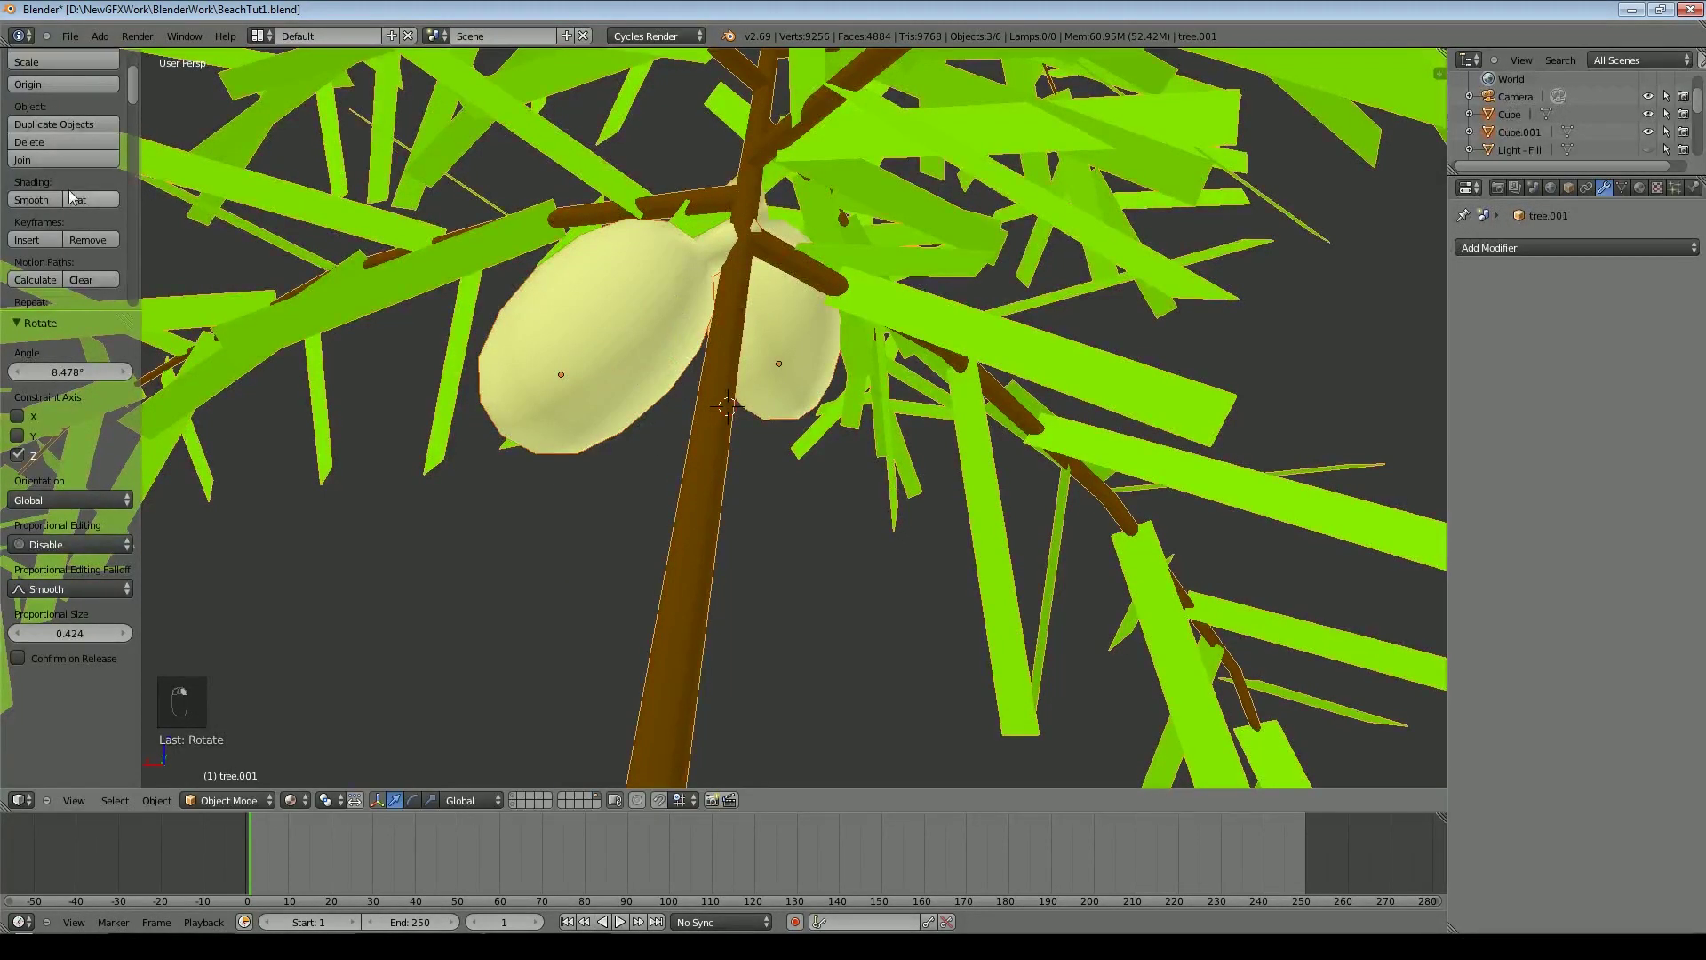
left_click(66, 159)
scroll(400, 382, "down", 3)
key("Tab")
key("Tab")
scroll(427, 534, "down", 8)
middle_click_drag(426, 568, 757, 594)
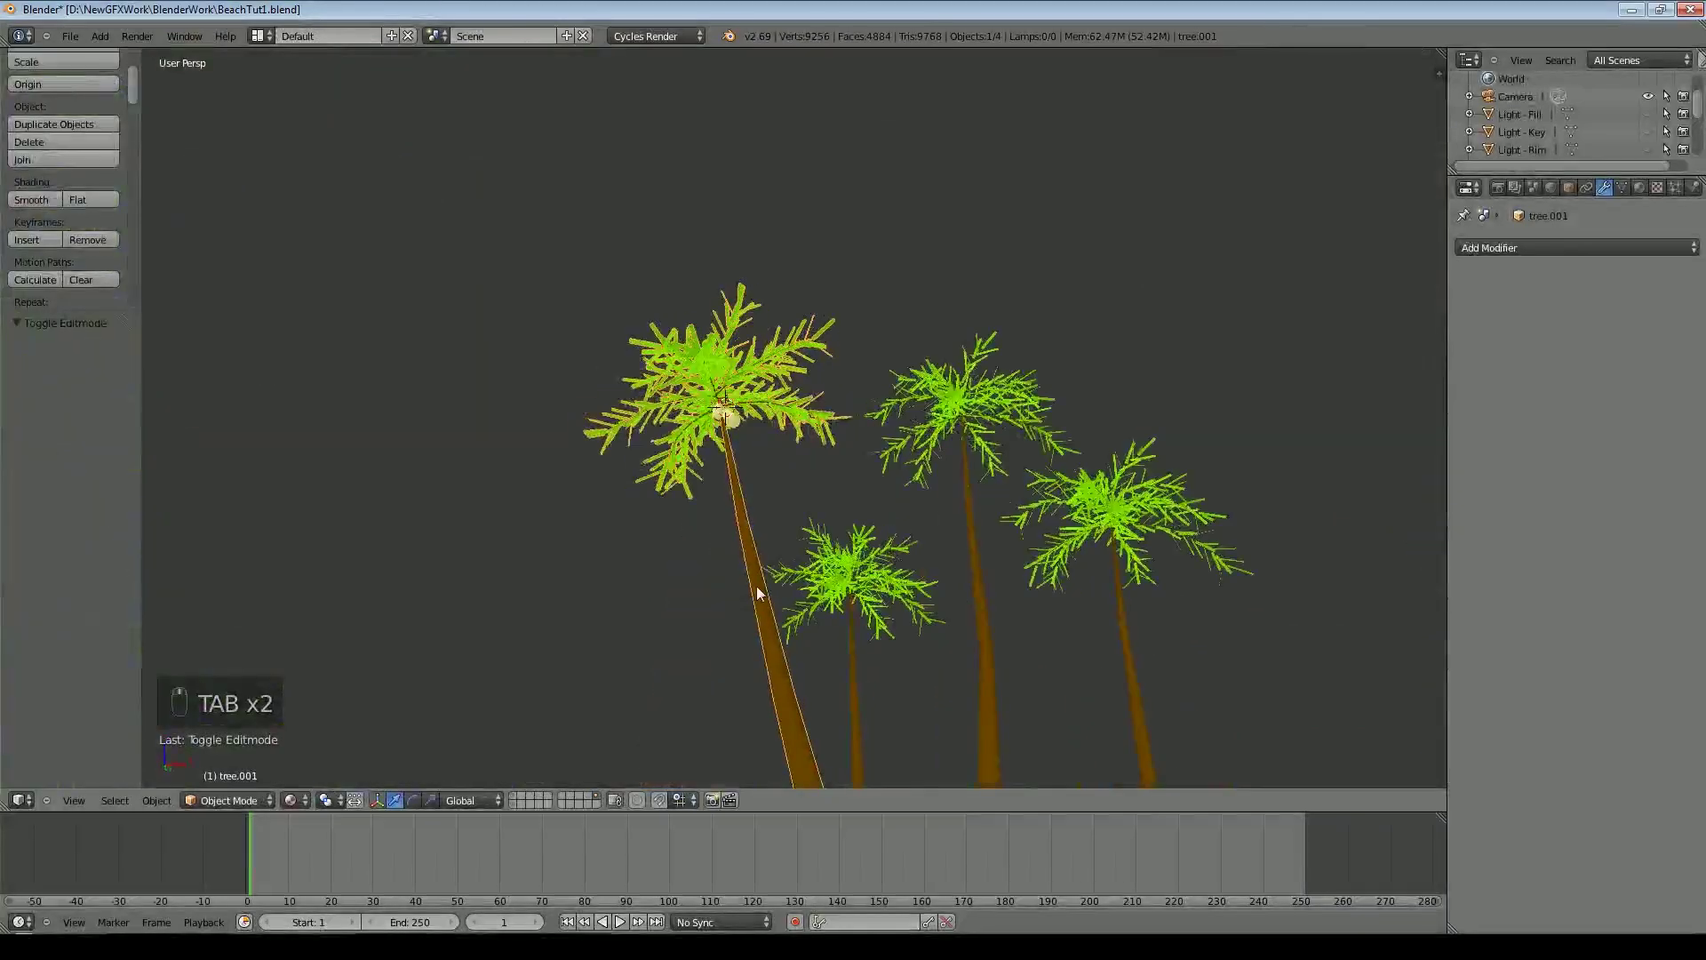
Join the short palm with the tall leaning palm beside it
scroll(757, 588, "down", 1)
right_click(834, 658)
right_click(781, 653, "shift")
left_click(66, 160)
Select all the palm trees and put them in a new group named PalmGroup
middle_click_drag(846, 506, 593, 404, "shift")
right_click(664, 556, "shift")
right_click(776, 569, "shift")
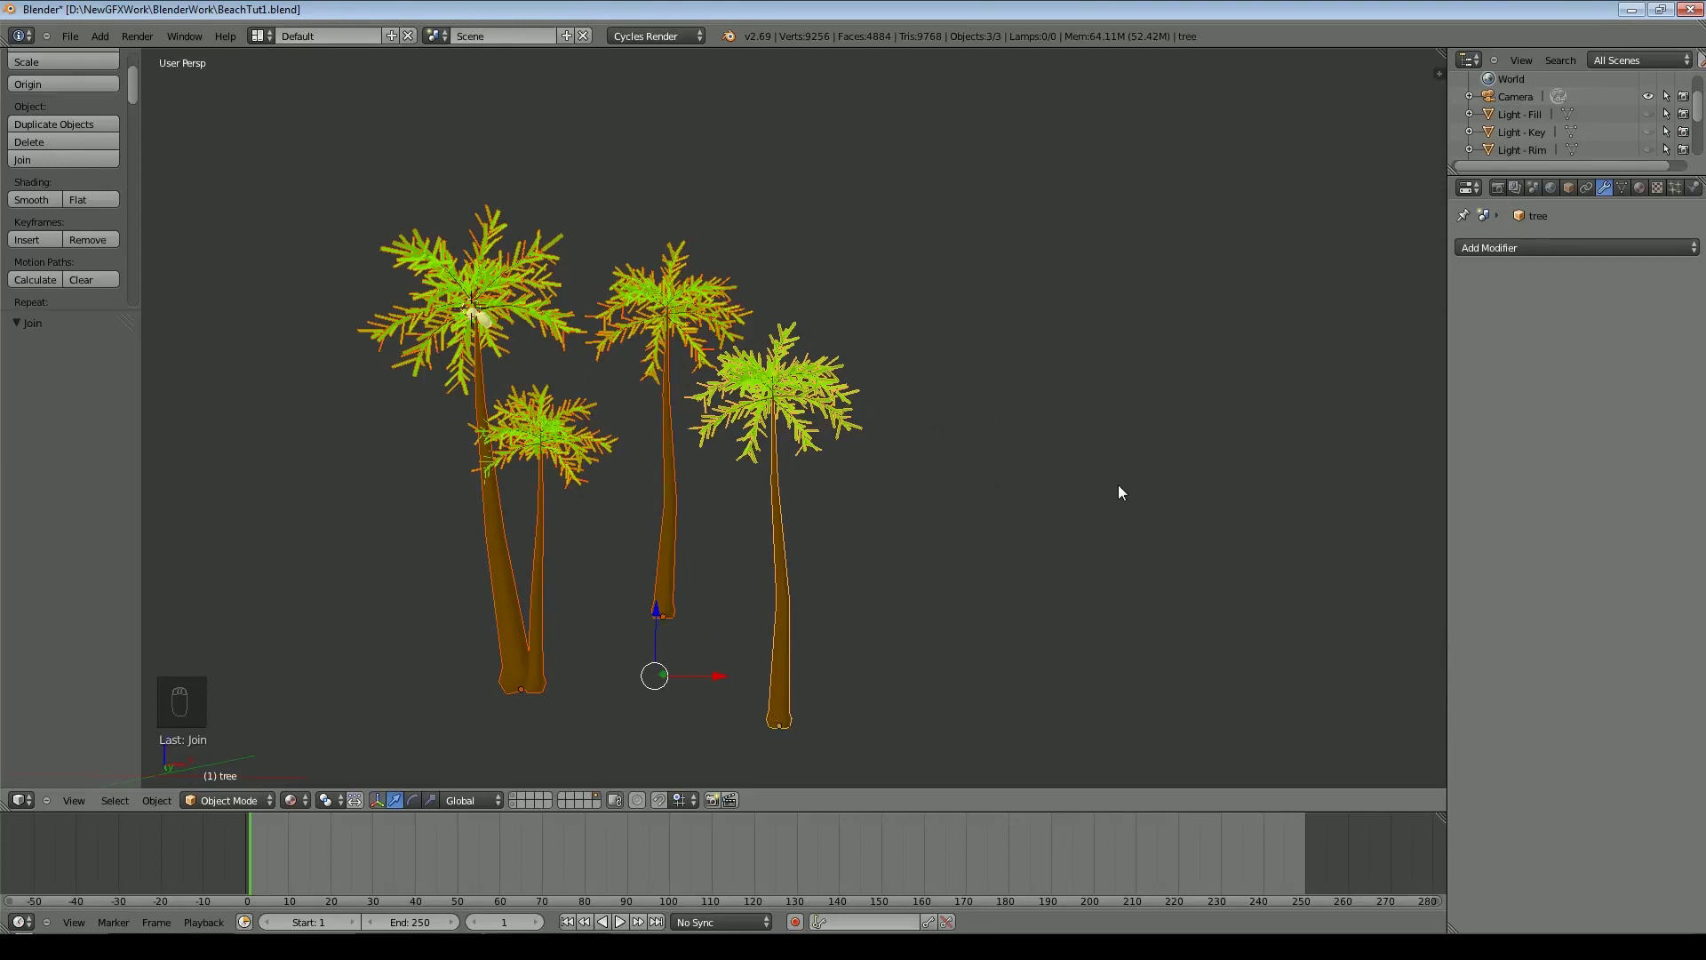
key("ctrl+g")
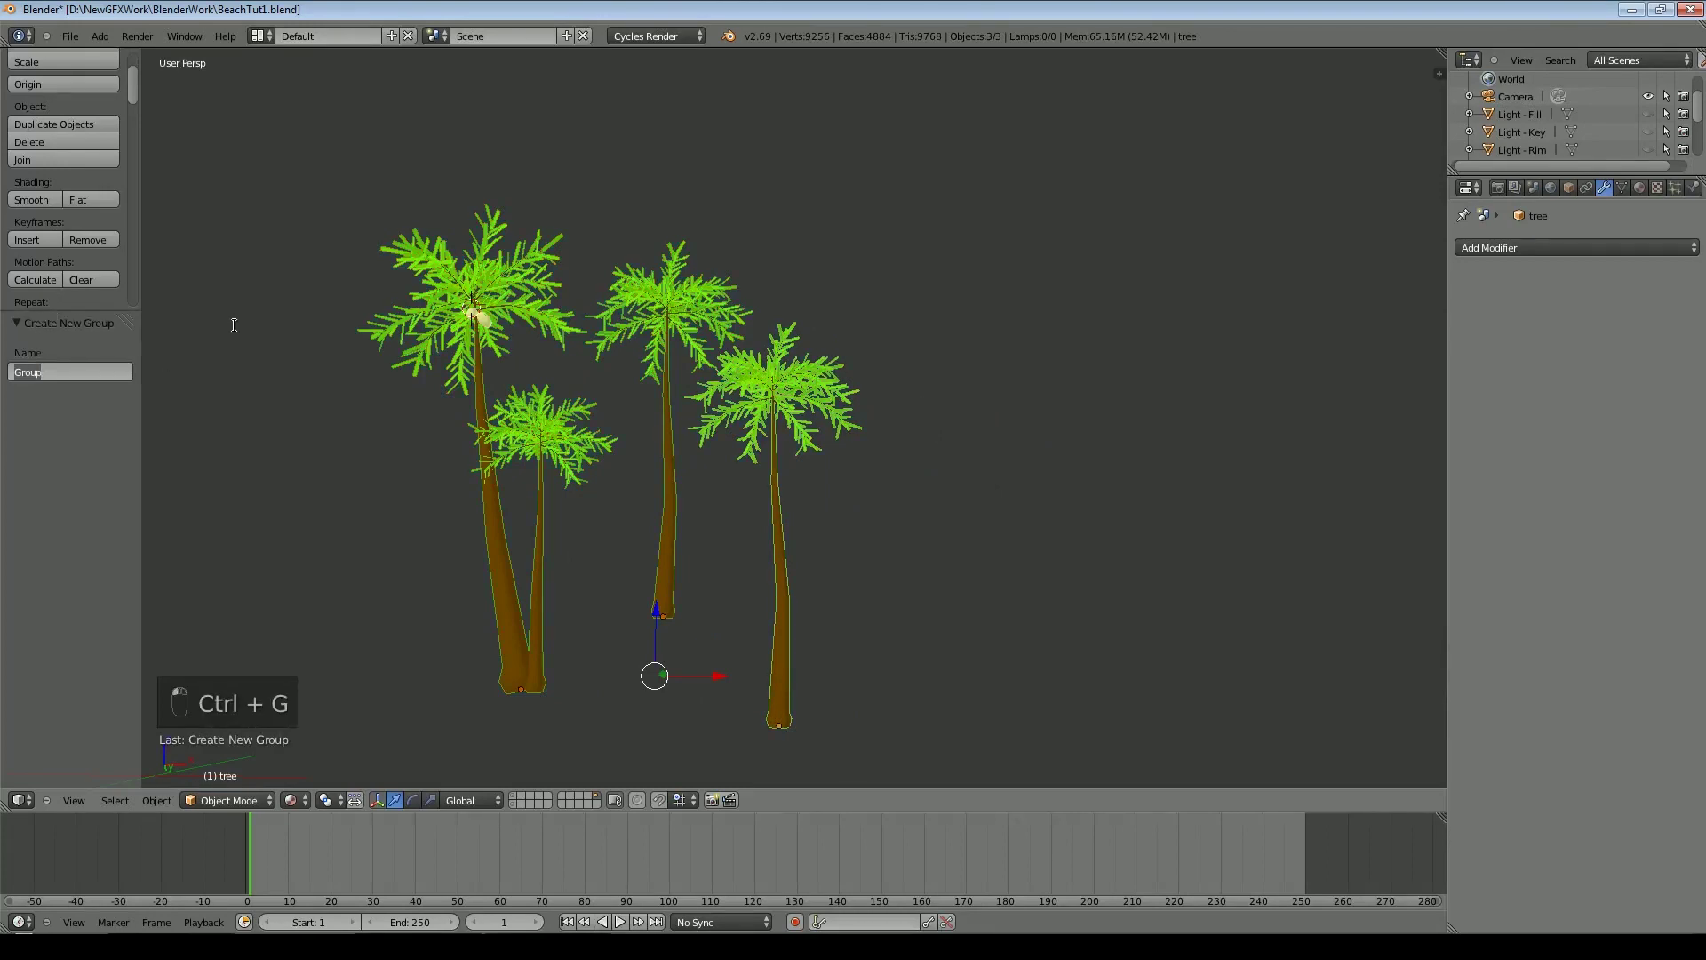
type("Palm")
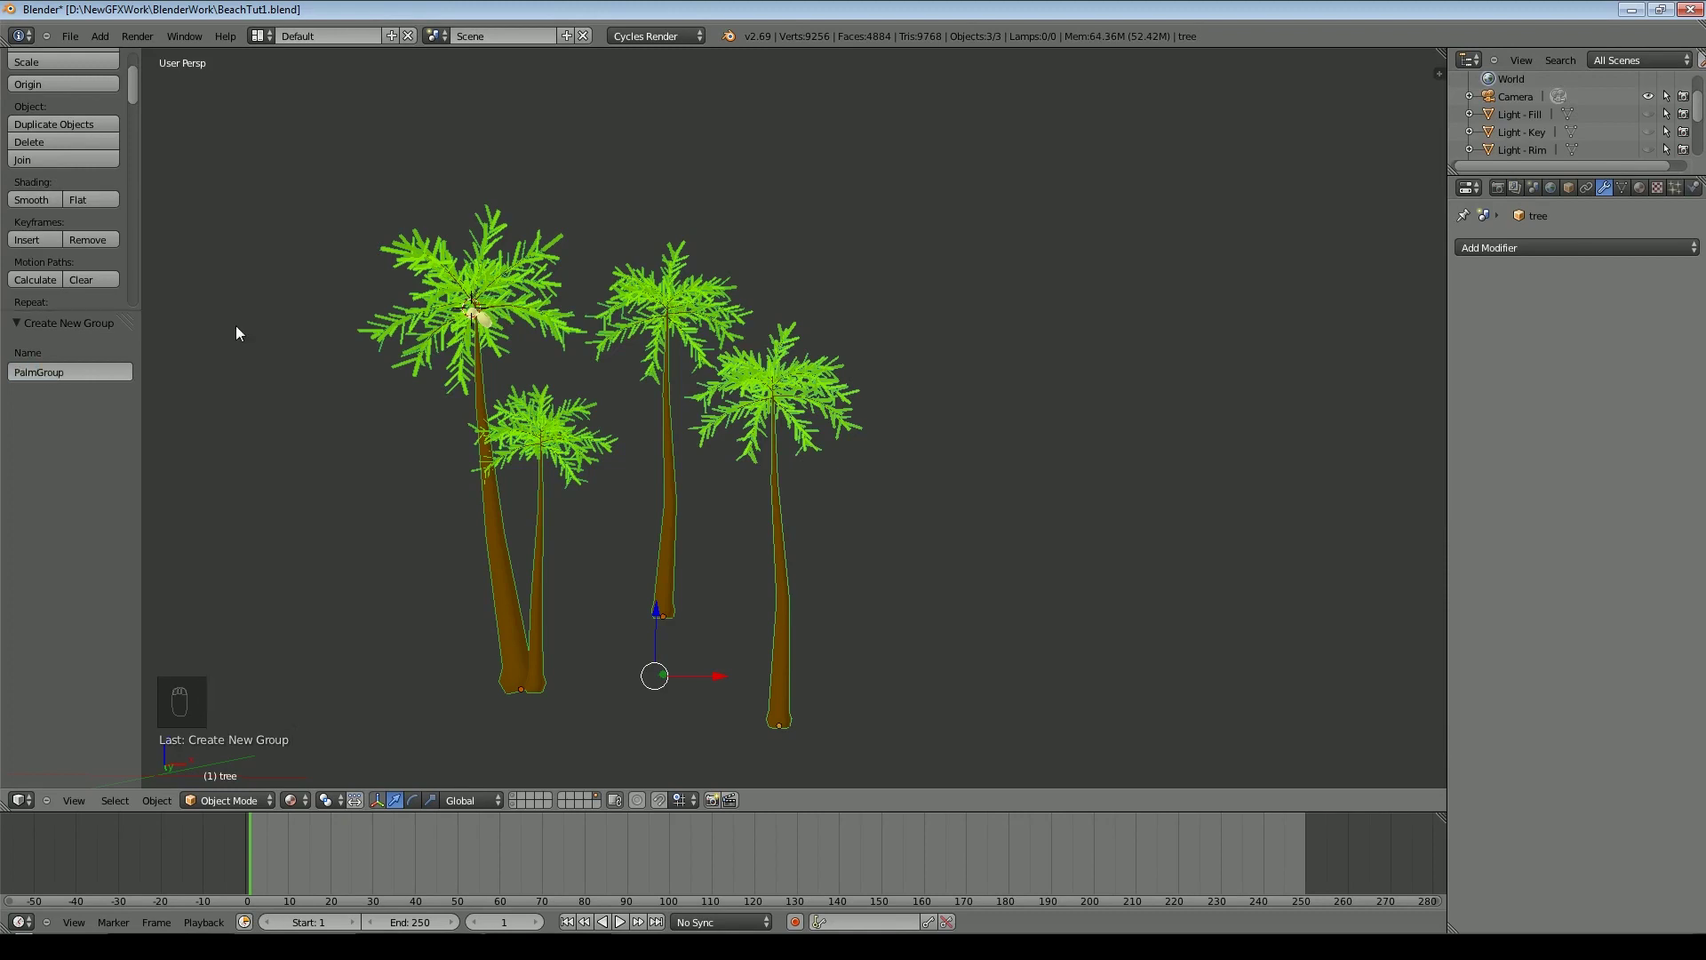
Move the whole palm group about 13.86 units along X
middle_click_drag(631, 355, 961, 347, "shift")
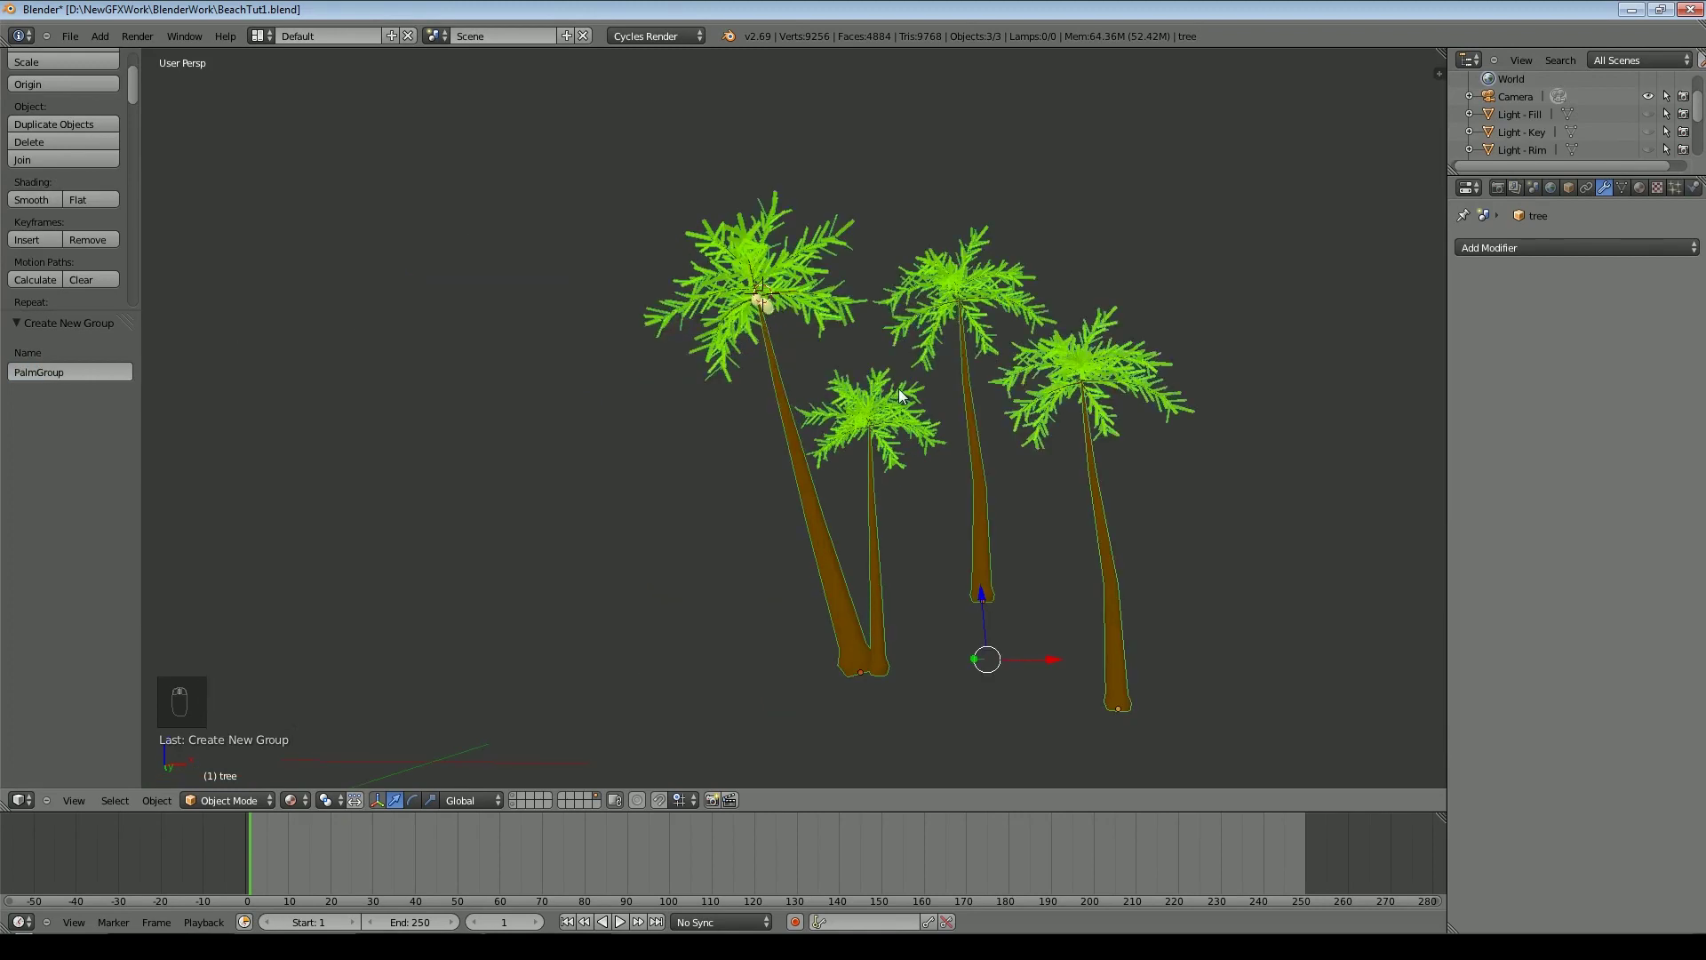
scroll(899, 396, "down", 2)
middle_click_drag(899, 396, 891, 421)
left_click_drag(939, 583, 1161, 588)
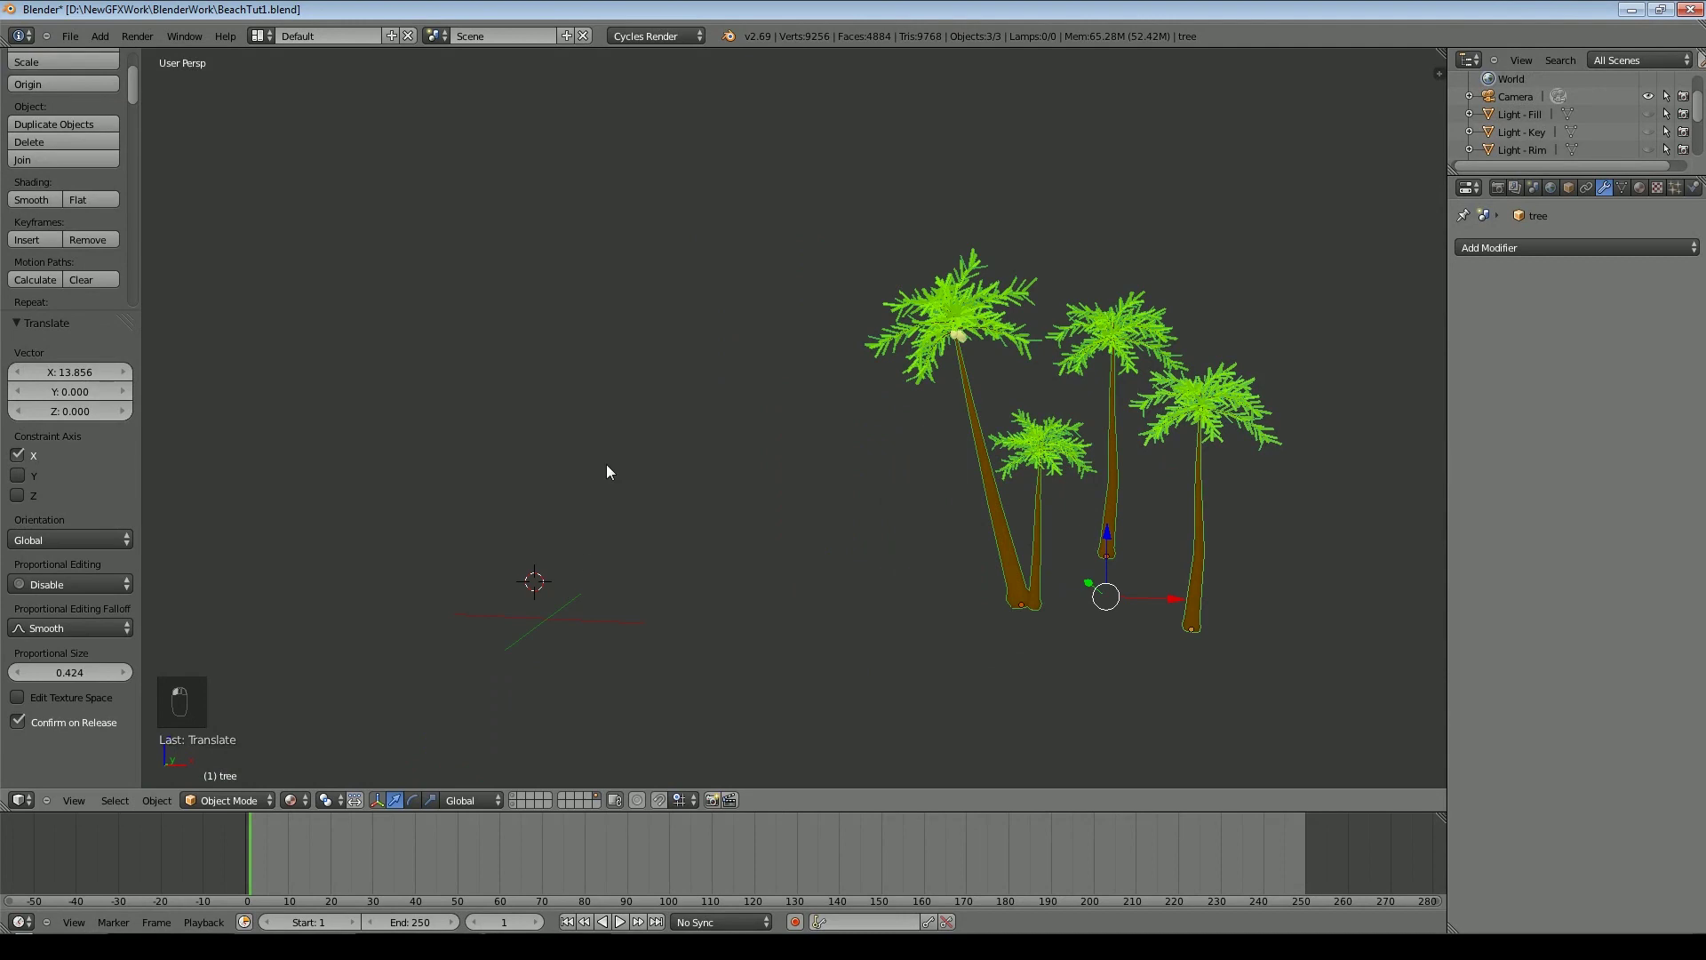
Add a cube to the scene with a level 1 subdivision surface and bring it into close view
left_click(99, 37)
mouse_move(123, 55)
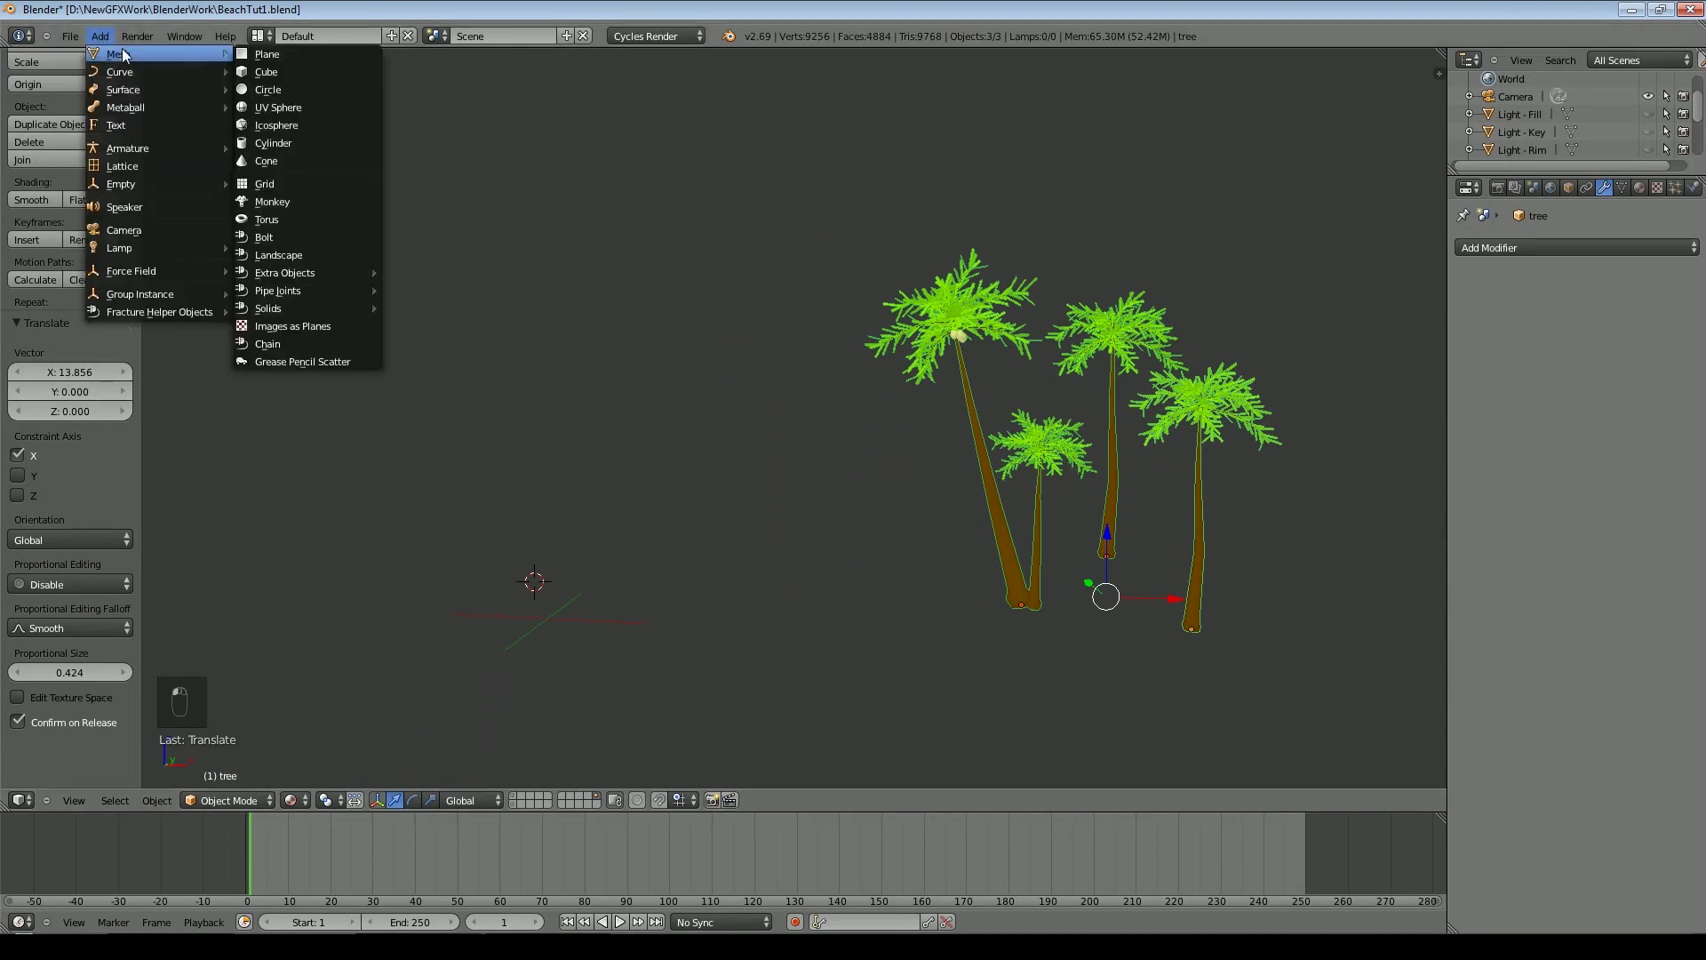
left_click(312, 72)
key("ctrl+1")
key("KP_0")
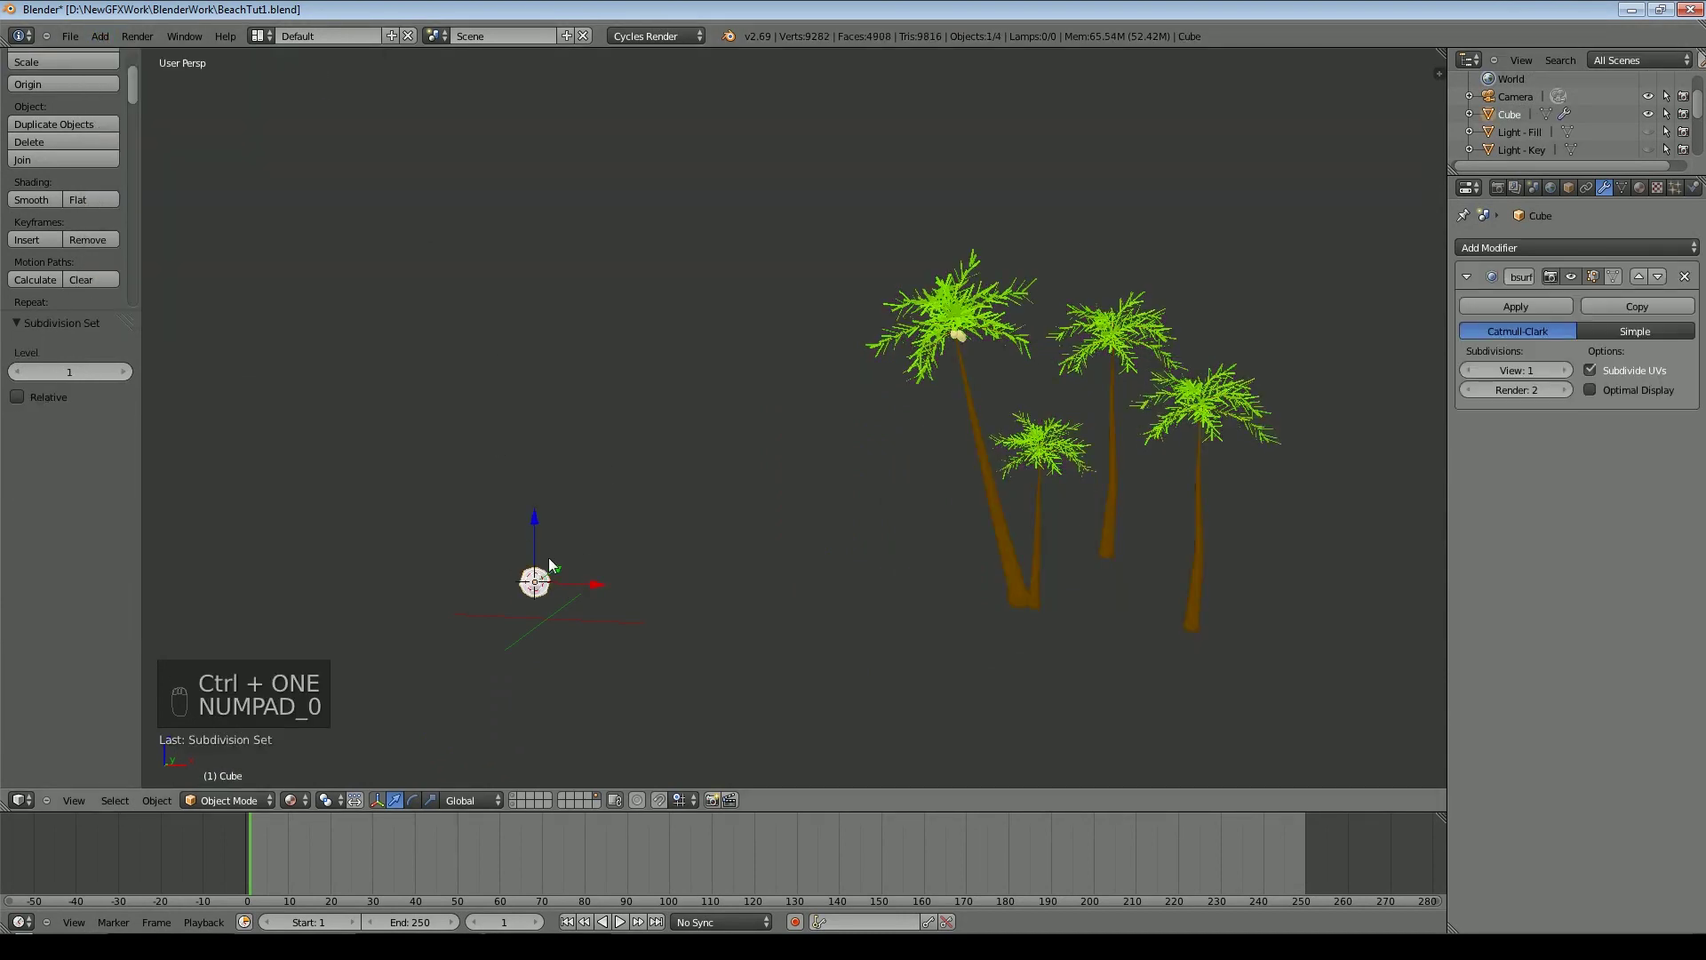
key("KP_Decimal")
Raise the cube's top face along Z with proportional editing off to stretch it into a tall block
key("Tab")
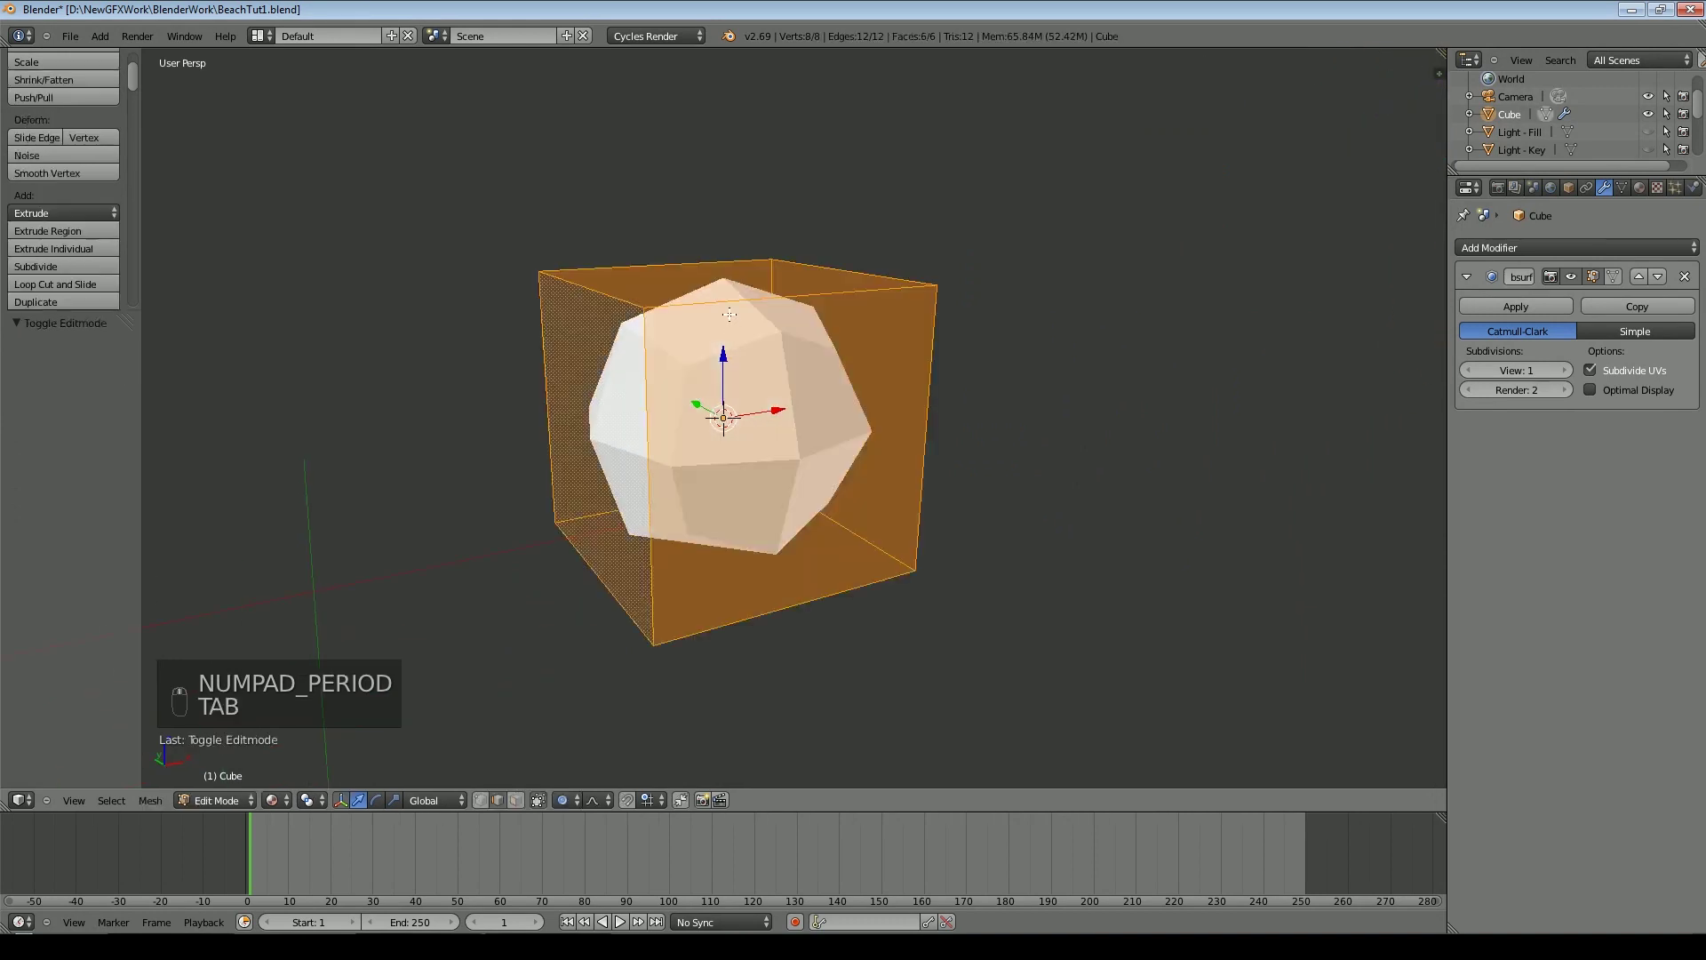
left_click(515, 800)
key("o")
right_click(714, 265)
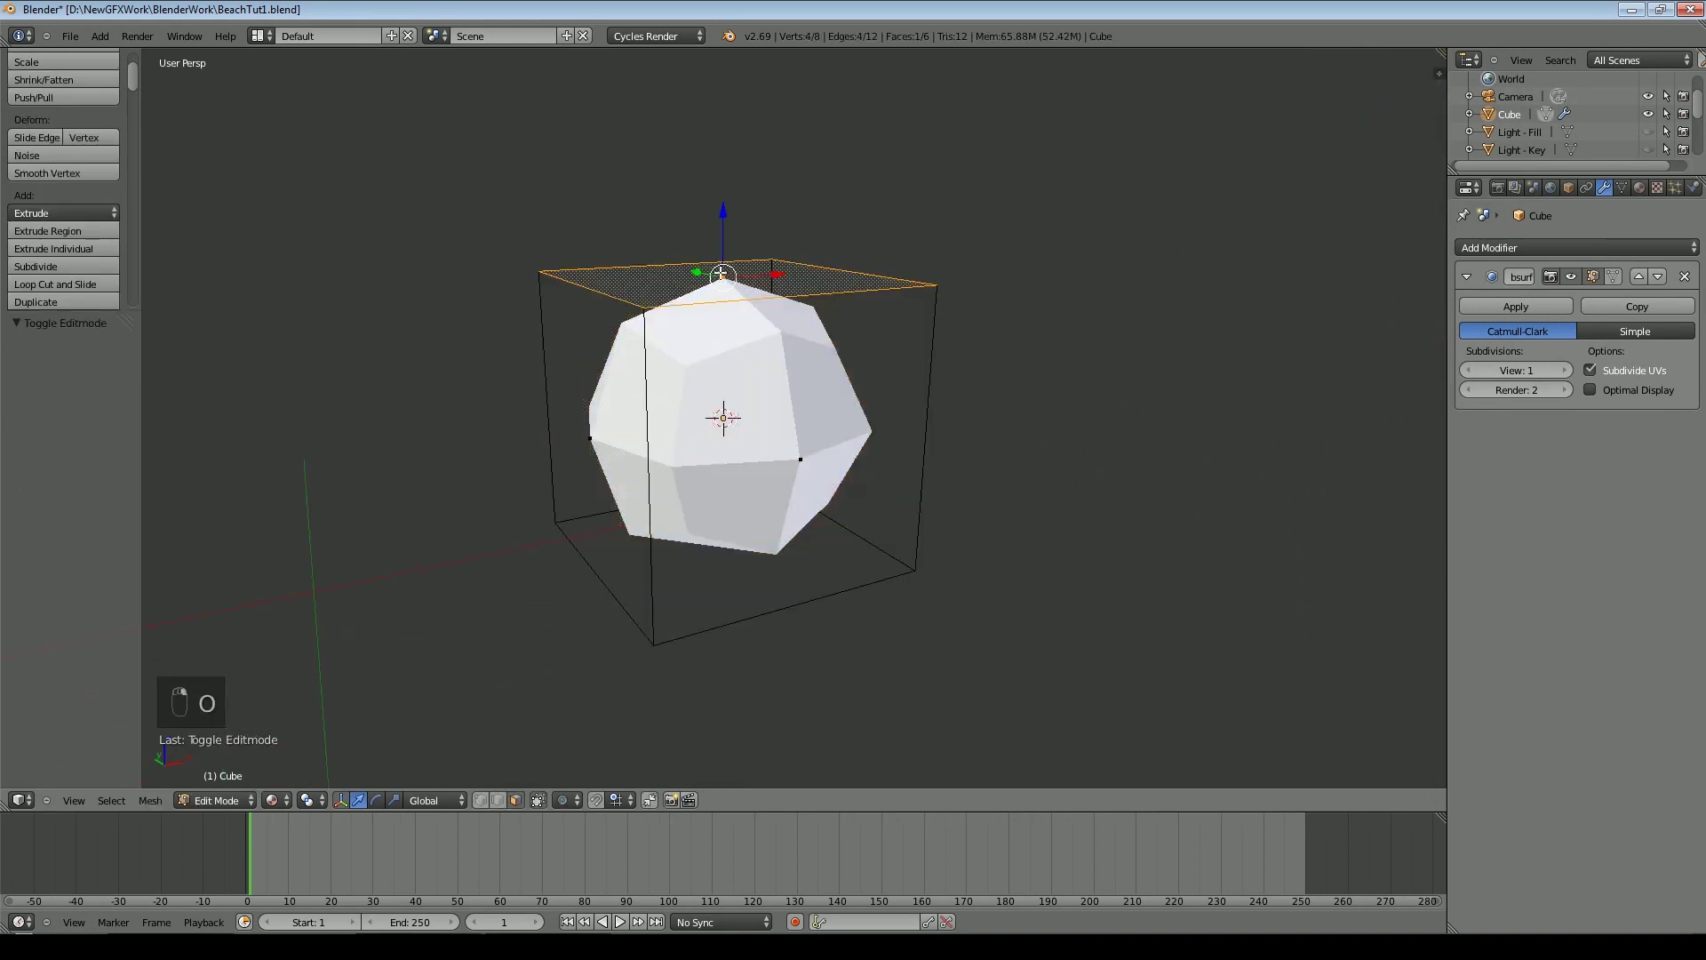
left_click_drag(723, 217, 726, 8)
middle_click_drag(792, 356, 807, 444, "shift")
key("Tab")
key("Tab")
Add a centred horizontal loop cut around the block and push one lower side face -0.443 along X
key("ctrl+r")
left_click(669, 454)
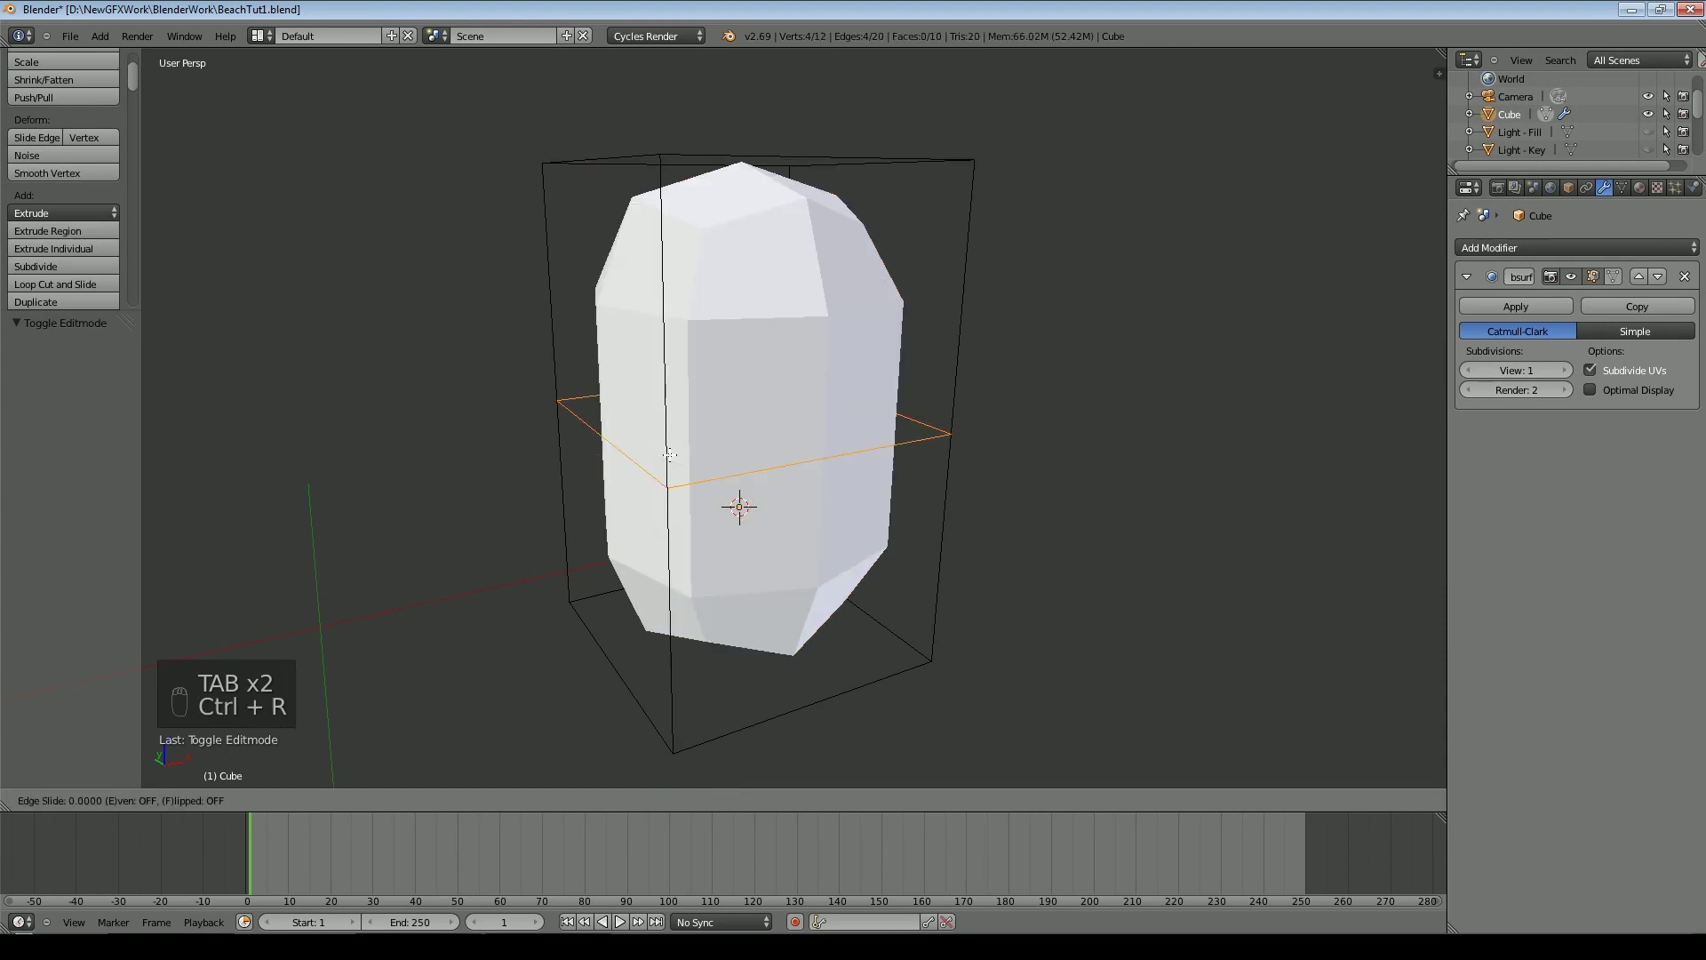
left_click(669, 454)
right_click(628, 486)
left_click(516, 800)
right_click(613, 472)
left_click(649, 555)
left_click_drag(667, 544, 598, 559)
Lower faces at the top of the block along Z and scale them for a tapered rock shape
right_click(625, 299)
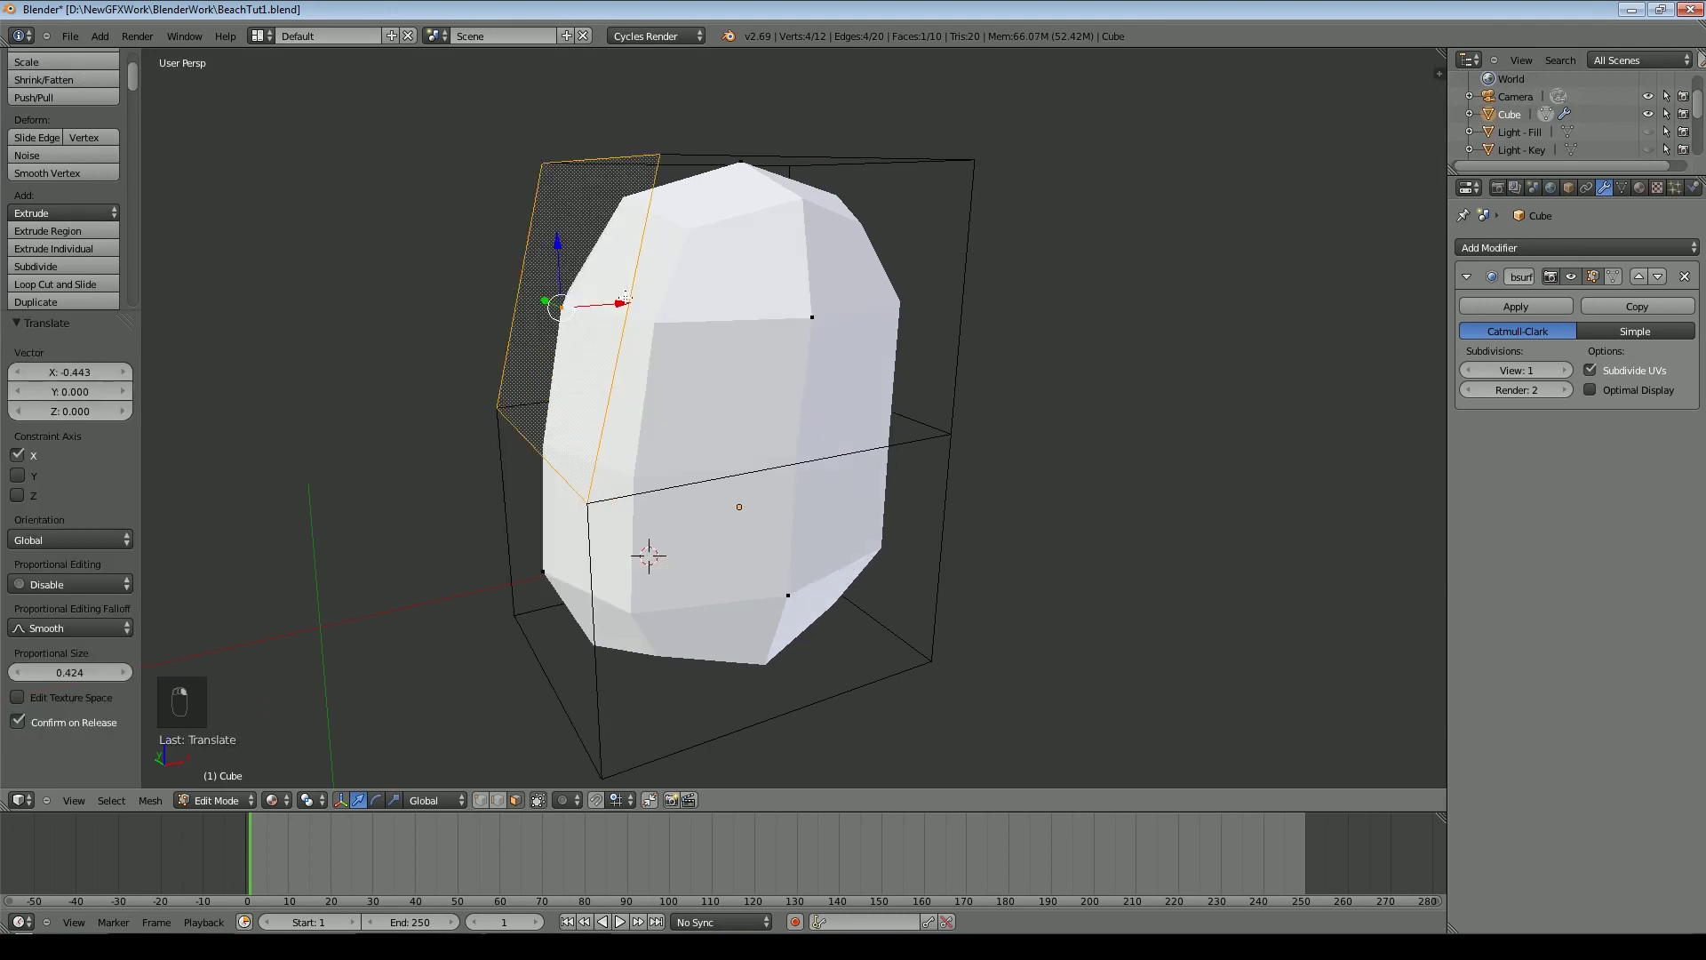
middle_click_drag(689, 166, 726, 161)
right_click(726, 161, "shift")
left_click_drag(675, 222, 676, 281)
key("s")
left_click(849, 401)
Preview the rock at subdivision level 2 and apply its Subdivision Surface modifier
key("Tab")
middle_click_drag(983, 477, 881, 456)
key("ctrl+2")
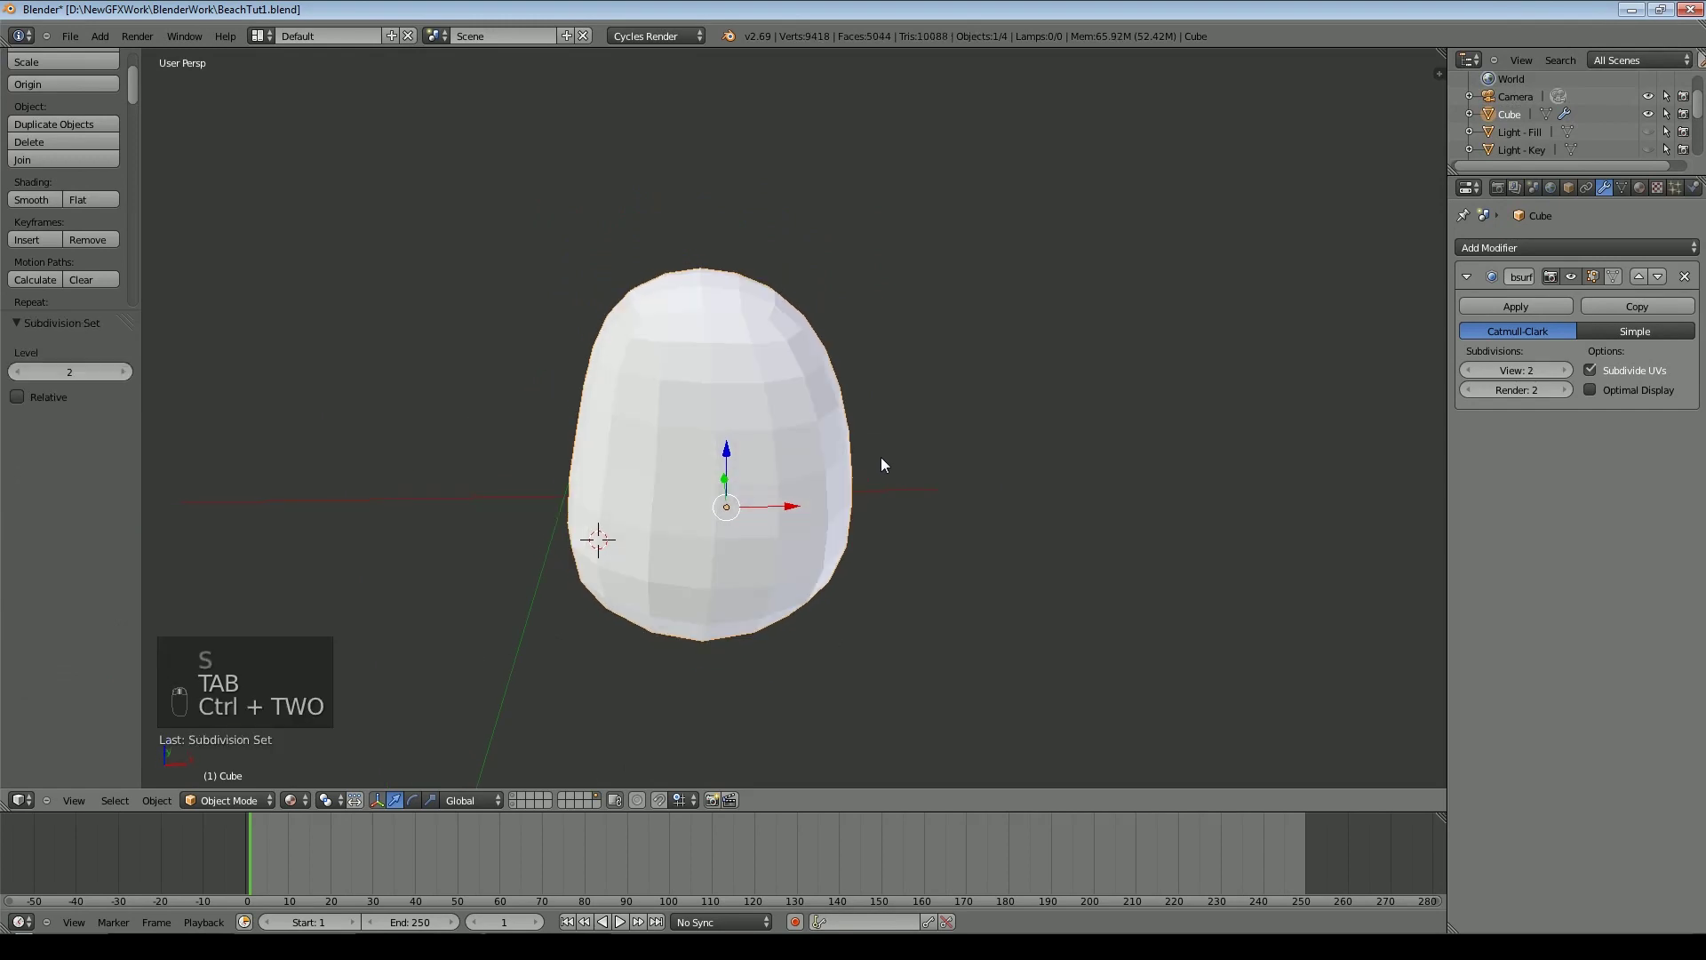
left_click(882, 457)
left_click(1500, 311)
Pull an upper and a lower face on opposite sides of the rock outward to make it irregular
key("Tab")
middle_click_drag(842, 483, 879, 422)
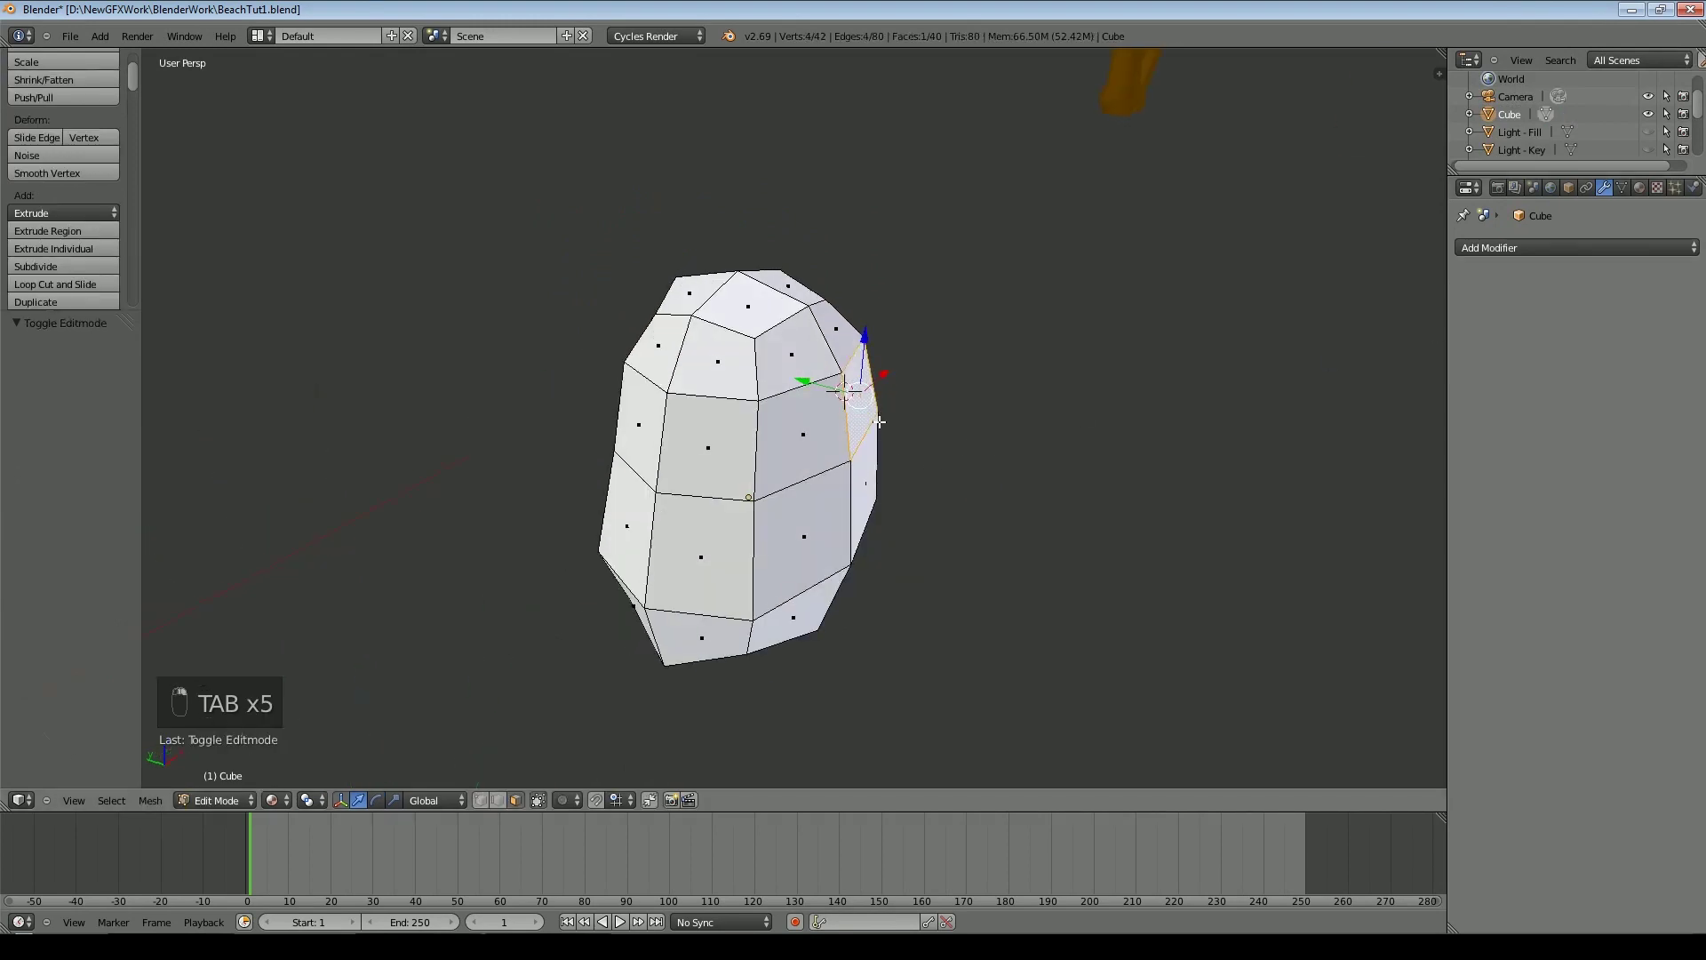
left_click_drag(815, 376, 878, 389)
right_click(640, 517)
left_click_drag(642, 517, 629, 517)
key("Tab")
Apply smooth shading to the rock
mouse_move(883, 466)
middle_mouse_down()
mouse_move(712, 465)
mouse_move(876, 466)
middle_mouse_up()
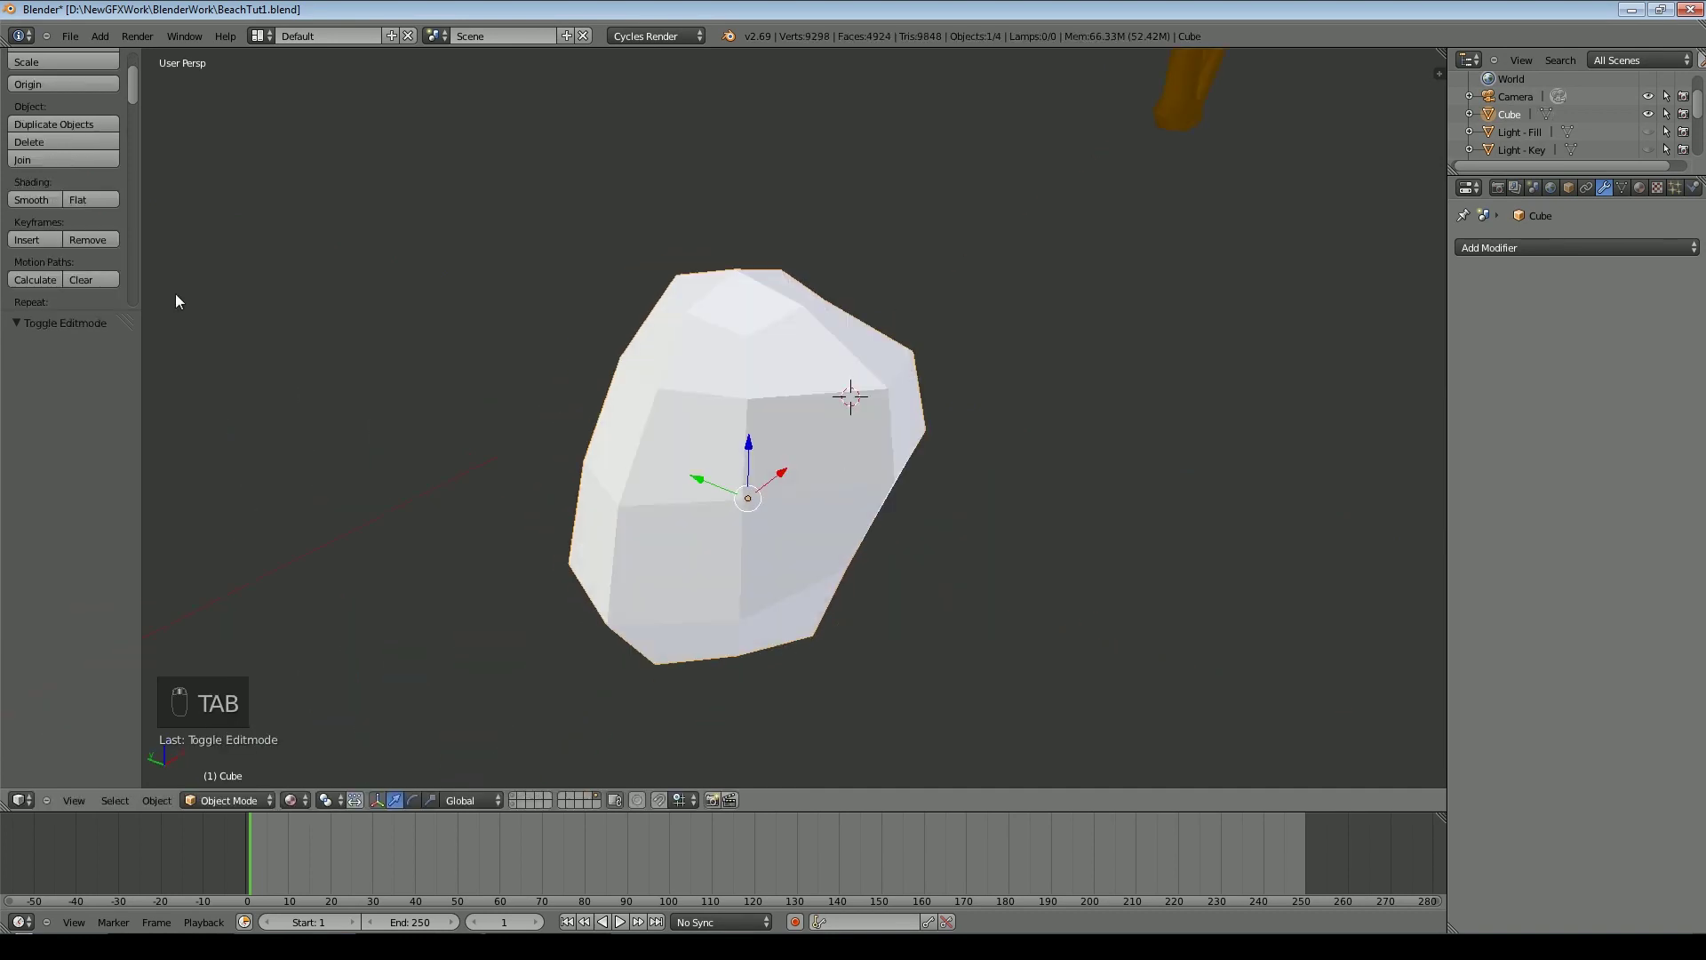
key("Tab")
key("a")
key("a")
key("a")
key("Tab")
key("Tab")
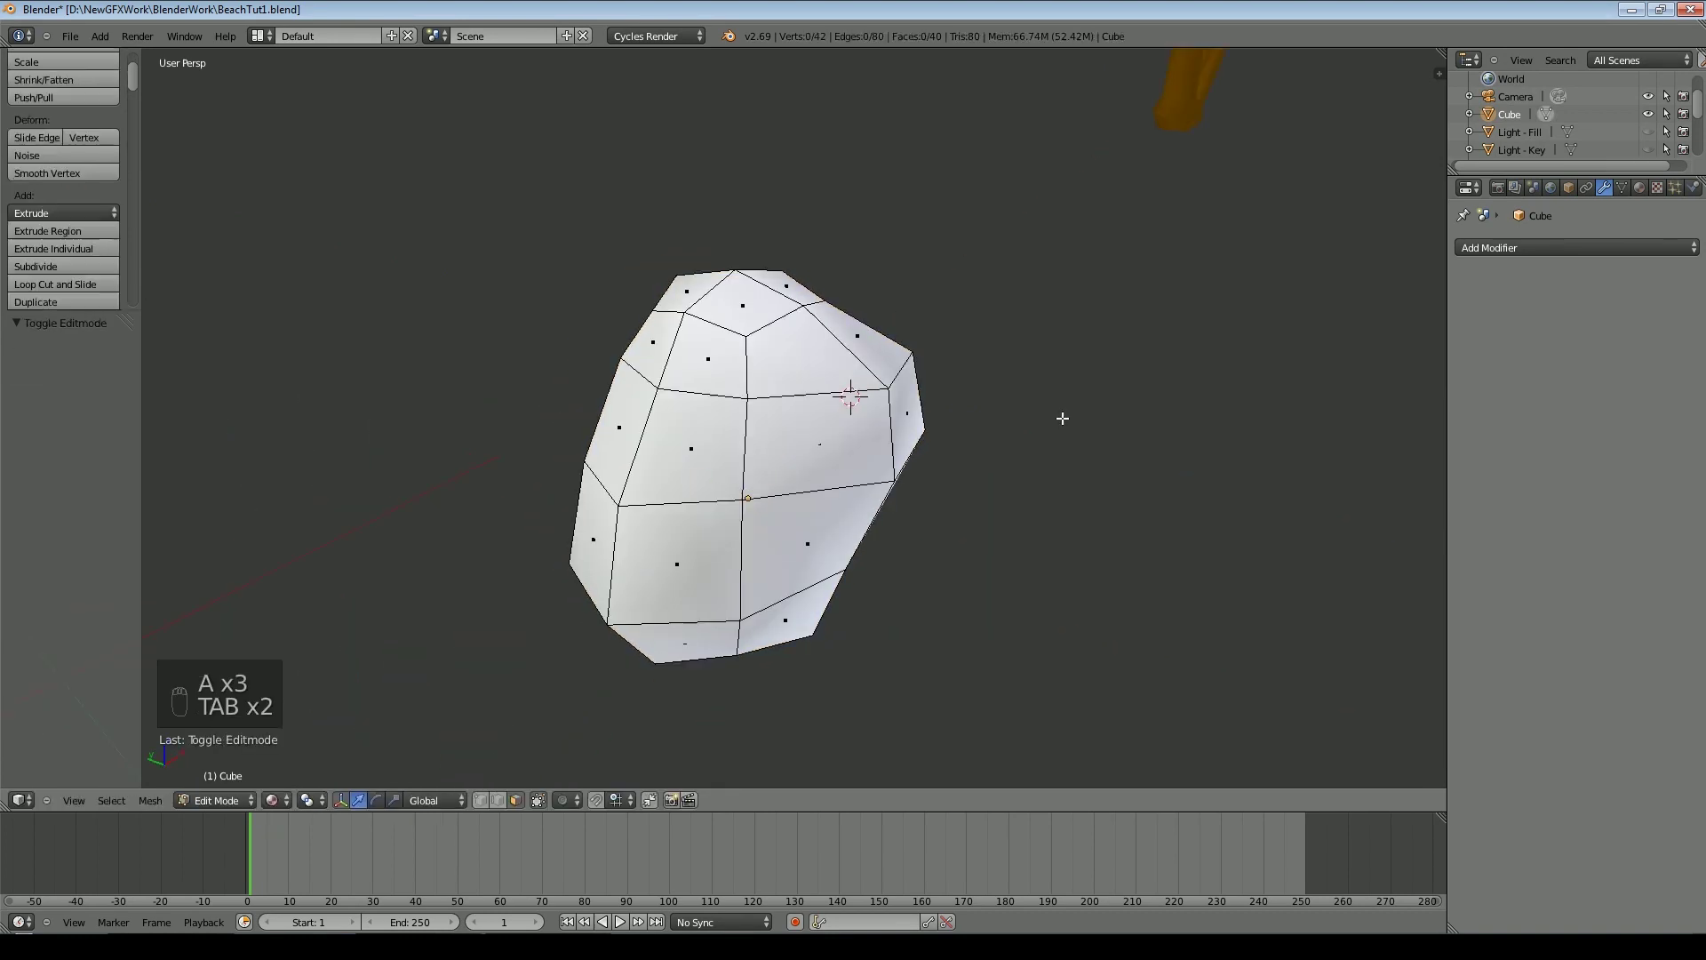
Select all faces of the rock and UV unwrap them
key("a")
key("a")
key("a")
key("u")
left_click(1013, 530)
middle_click_drag(1013, 530, 683, 307)
key("Tab")
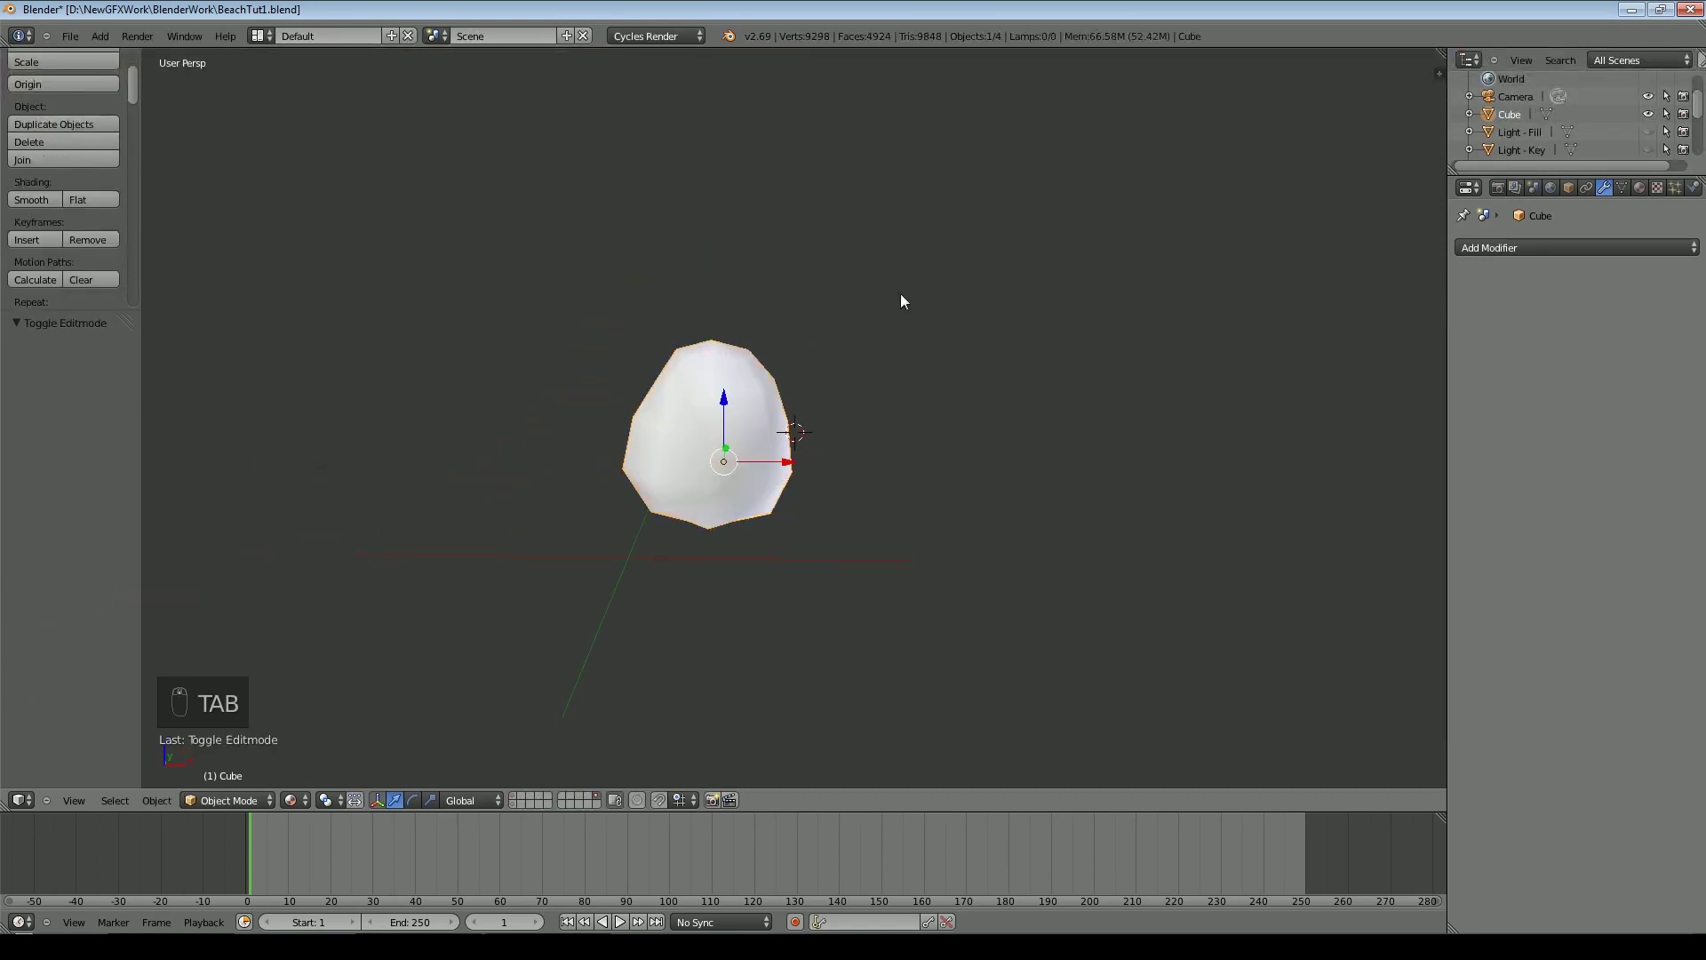
scroll(899, 295, "up", 2)
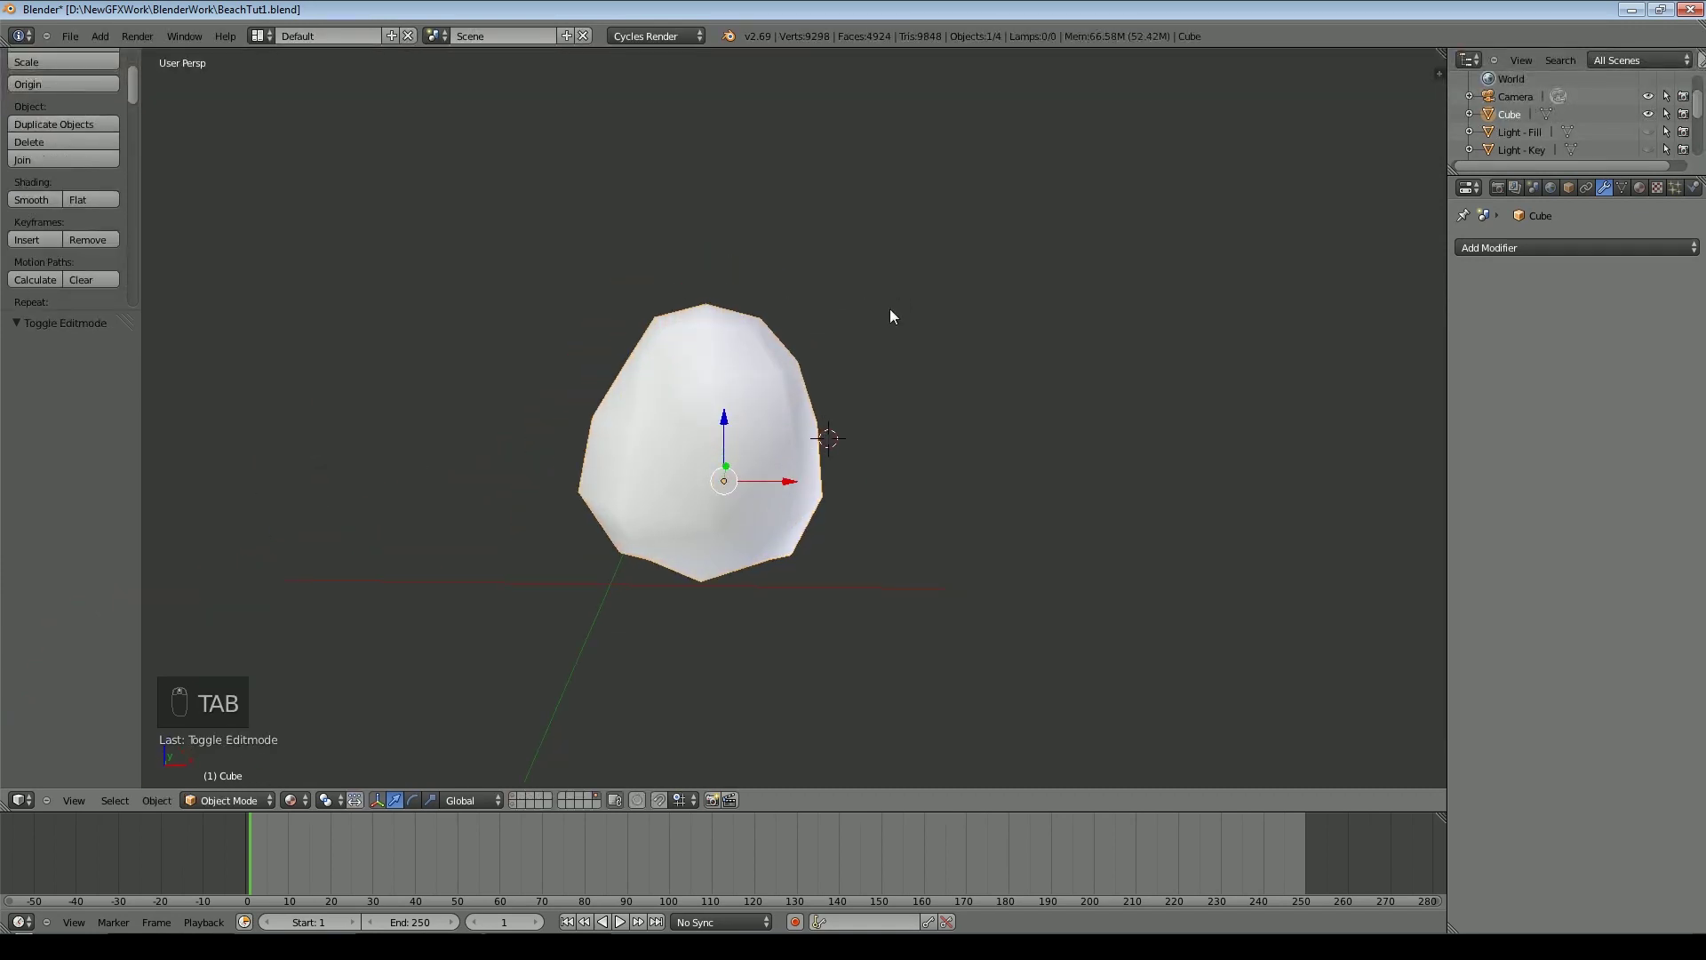
Give the rock a new material whose colour is an Image Texture using RockMossy0030_3_L.jpg from the Rock and Stone folder
left_click(1640, 187)
left_click(1567, 310)
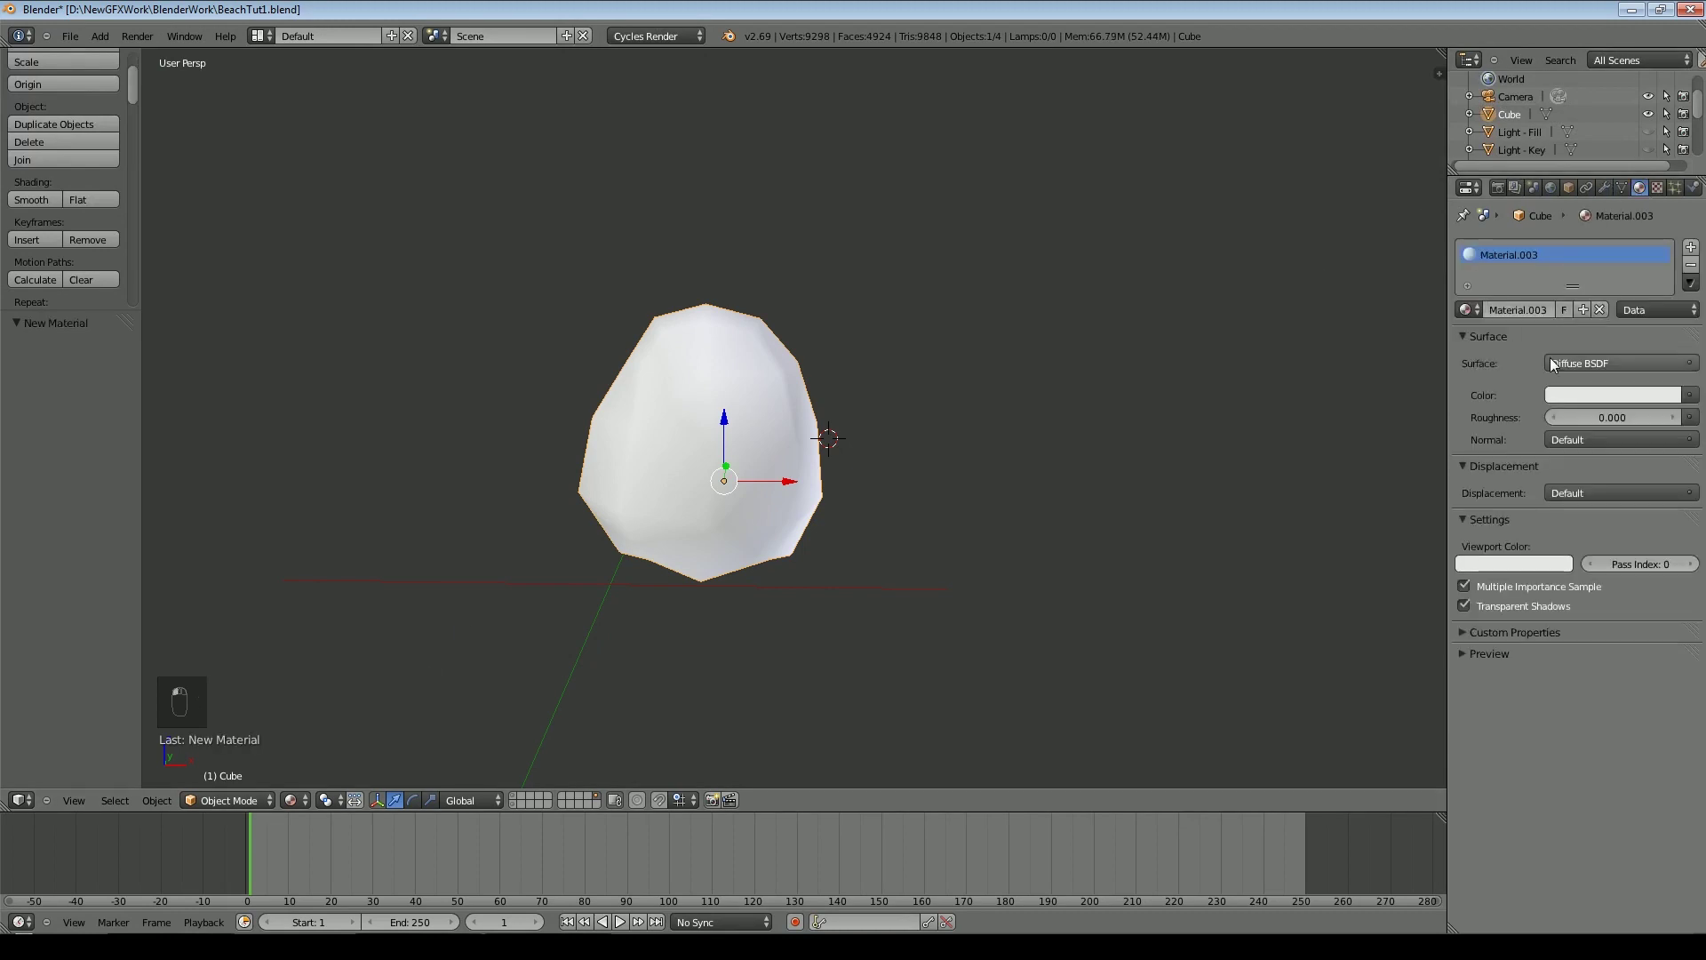
left_click(1689, 394)
left_click(1325, 531)
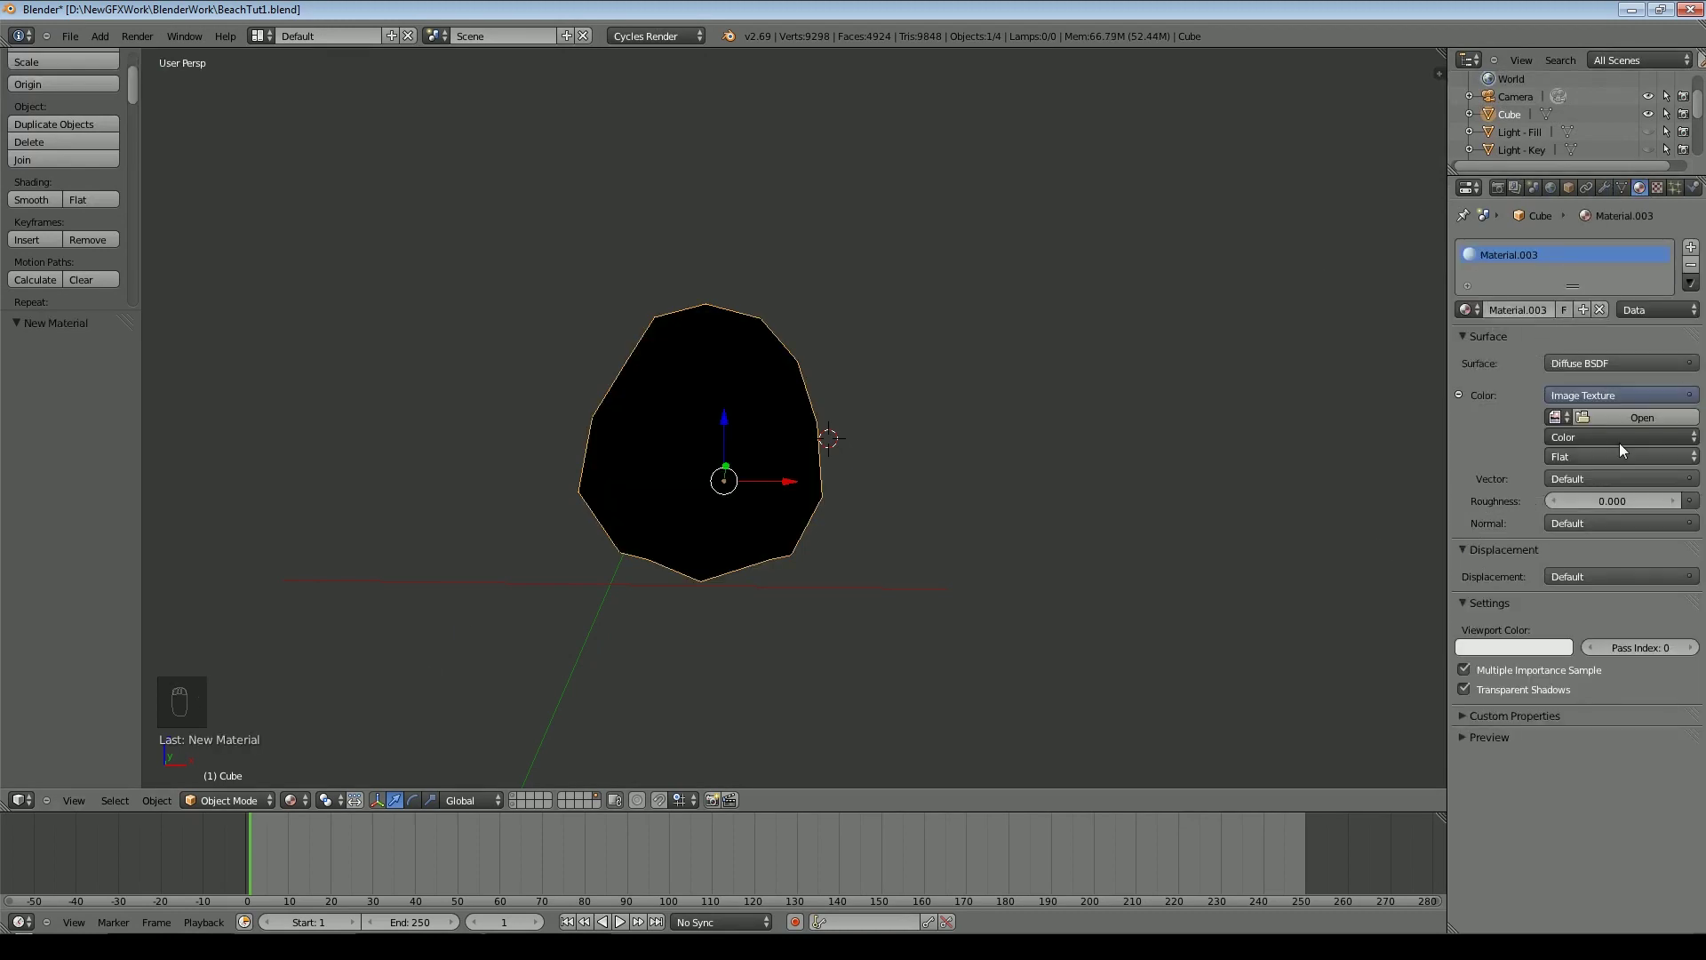
left_click(1624, 412)
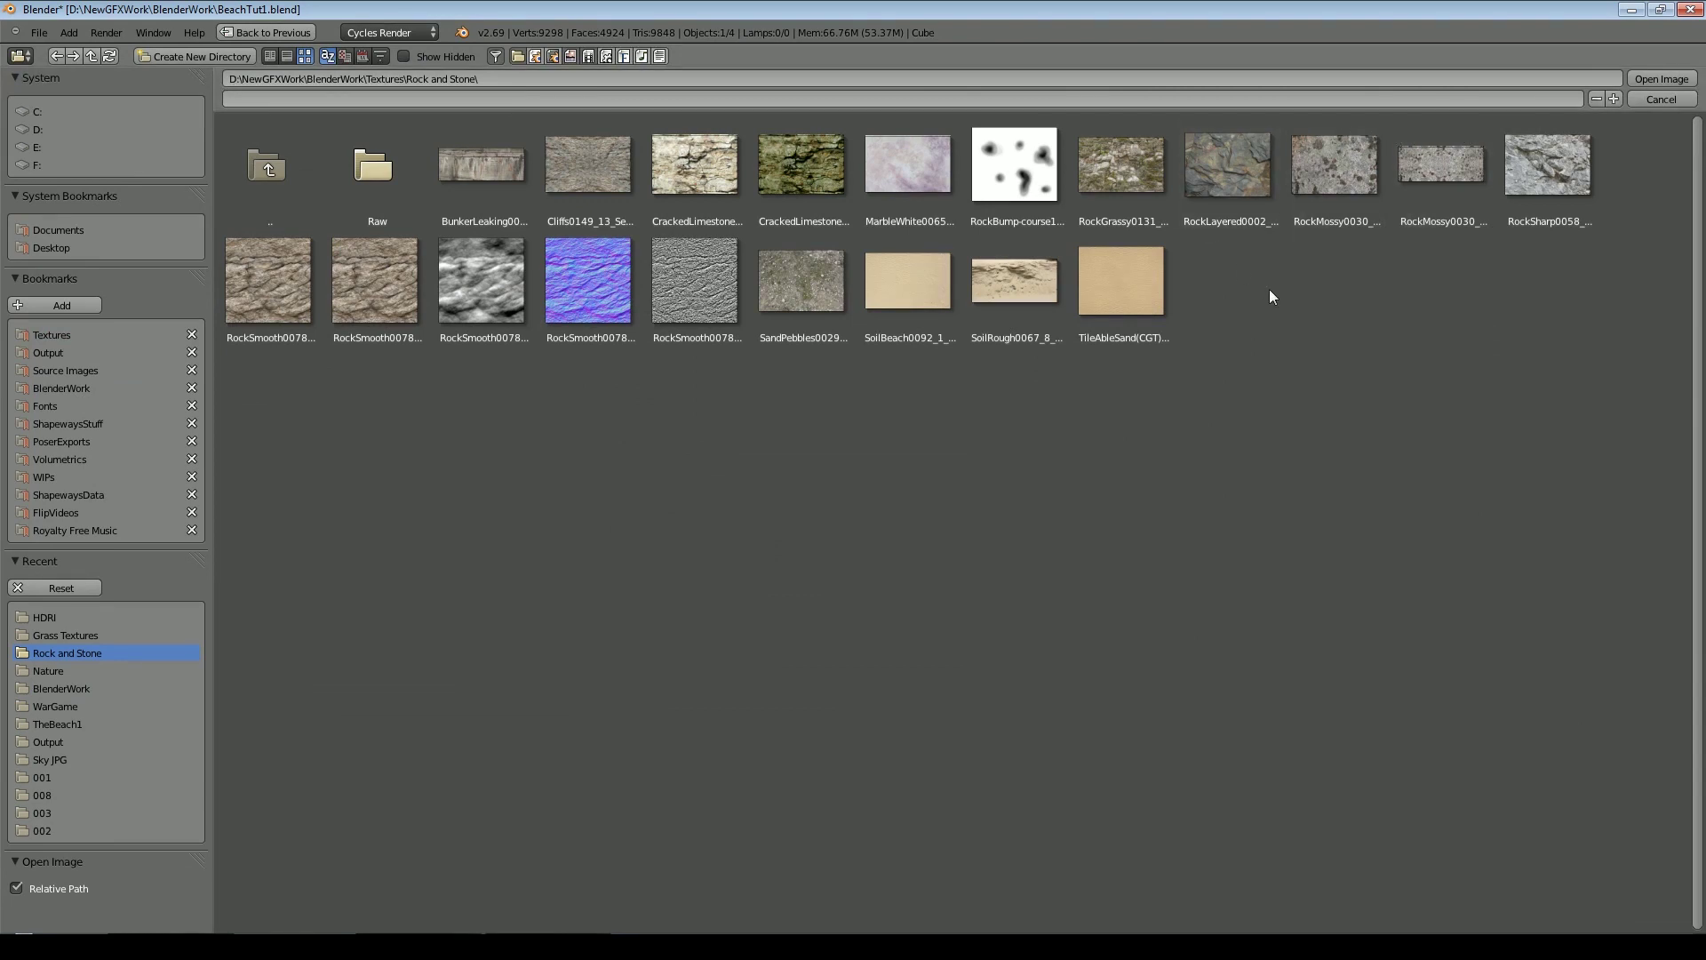
left_click(1334, 166)
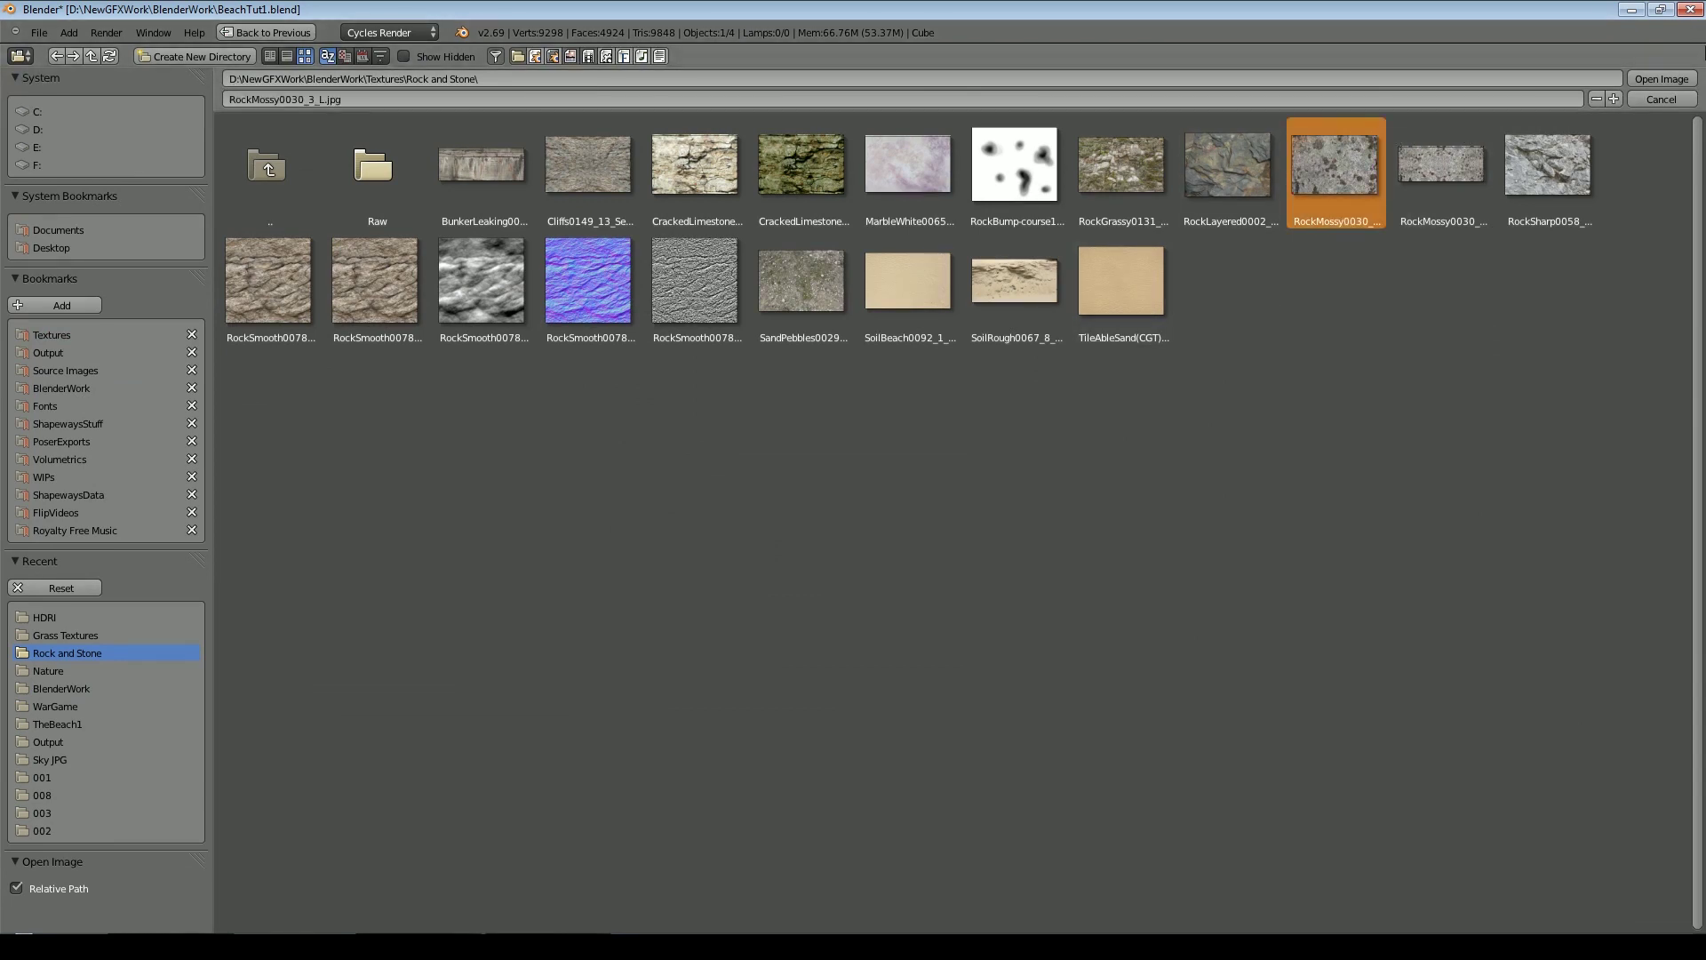
left_click(1658, 86)
middle_click_drag(1324, 362, 1509, 407)
Split the 3D view in two and switch the new area to the UV/Image Editor
left_click_drag(1442, 54, 904, 159)
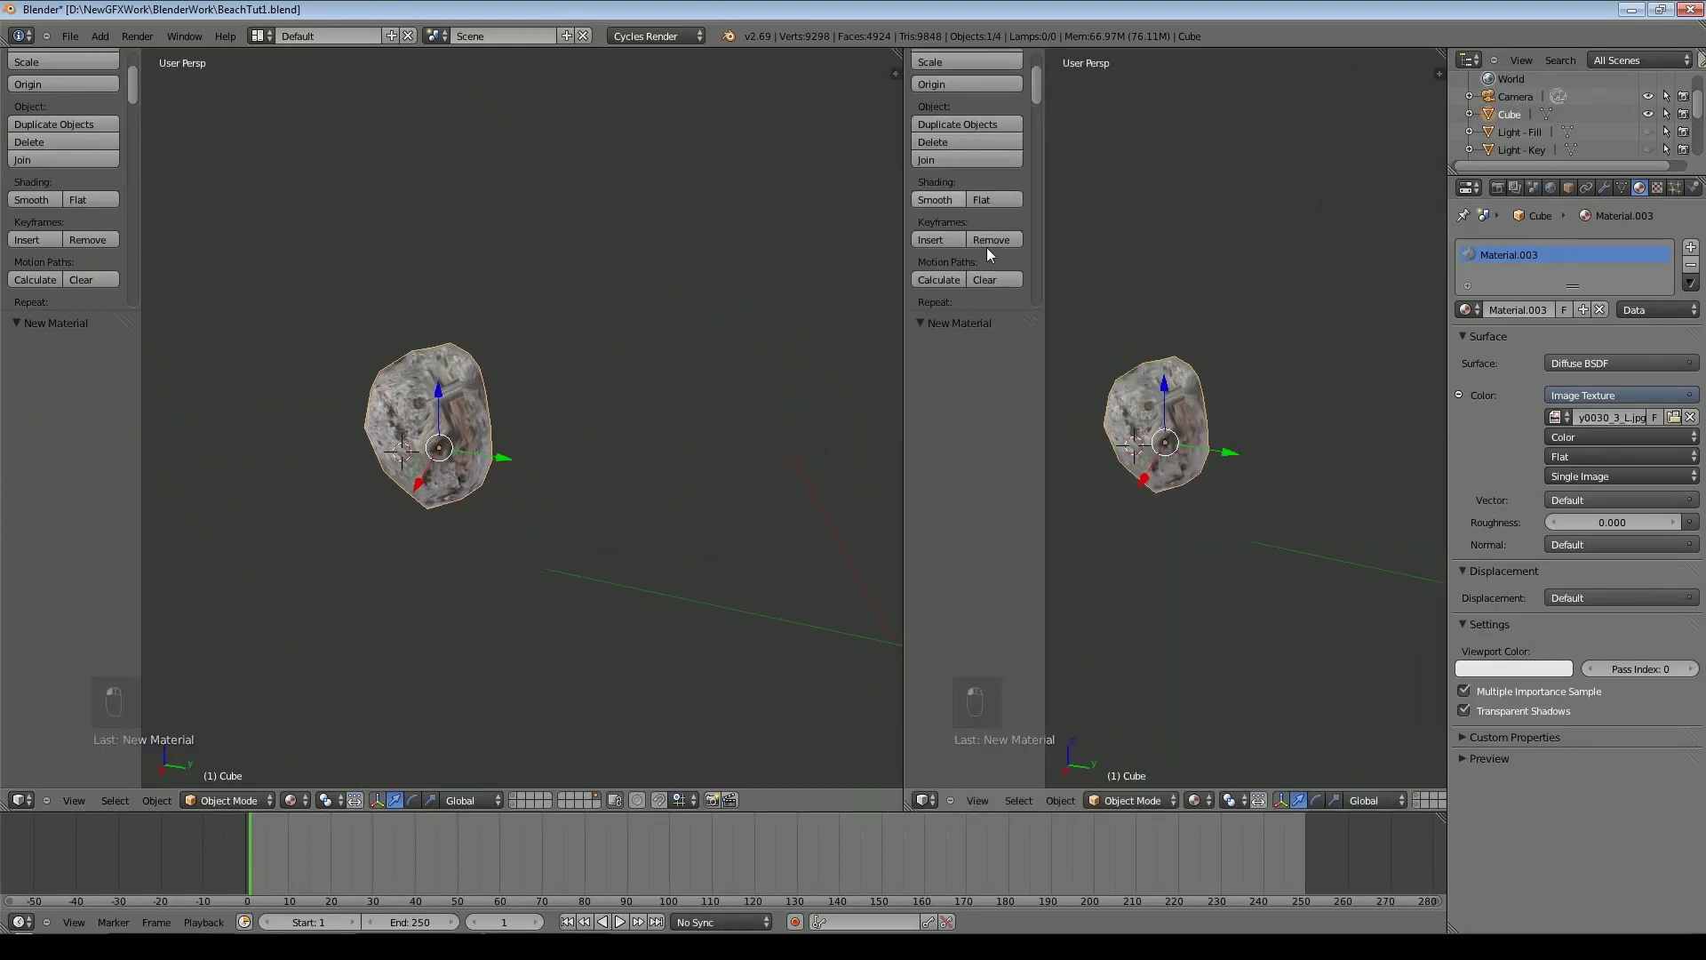
scroll(1151, 463, "up", 4)
left_click(924, 801)
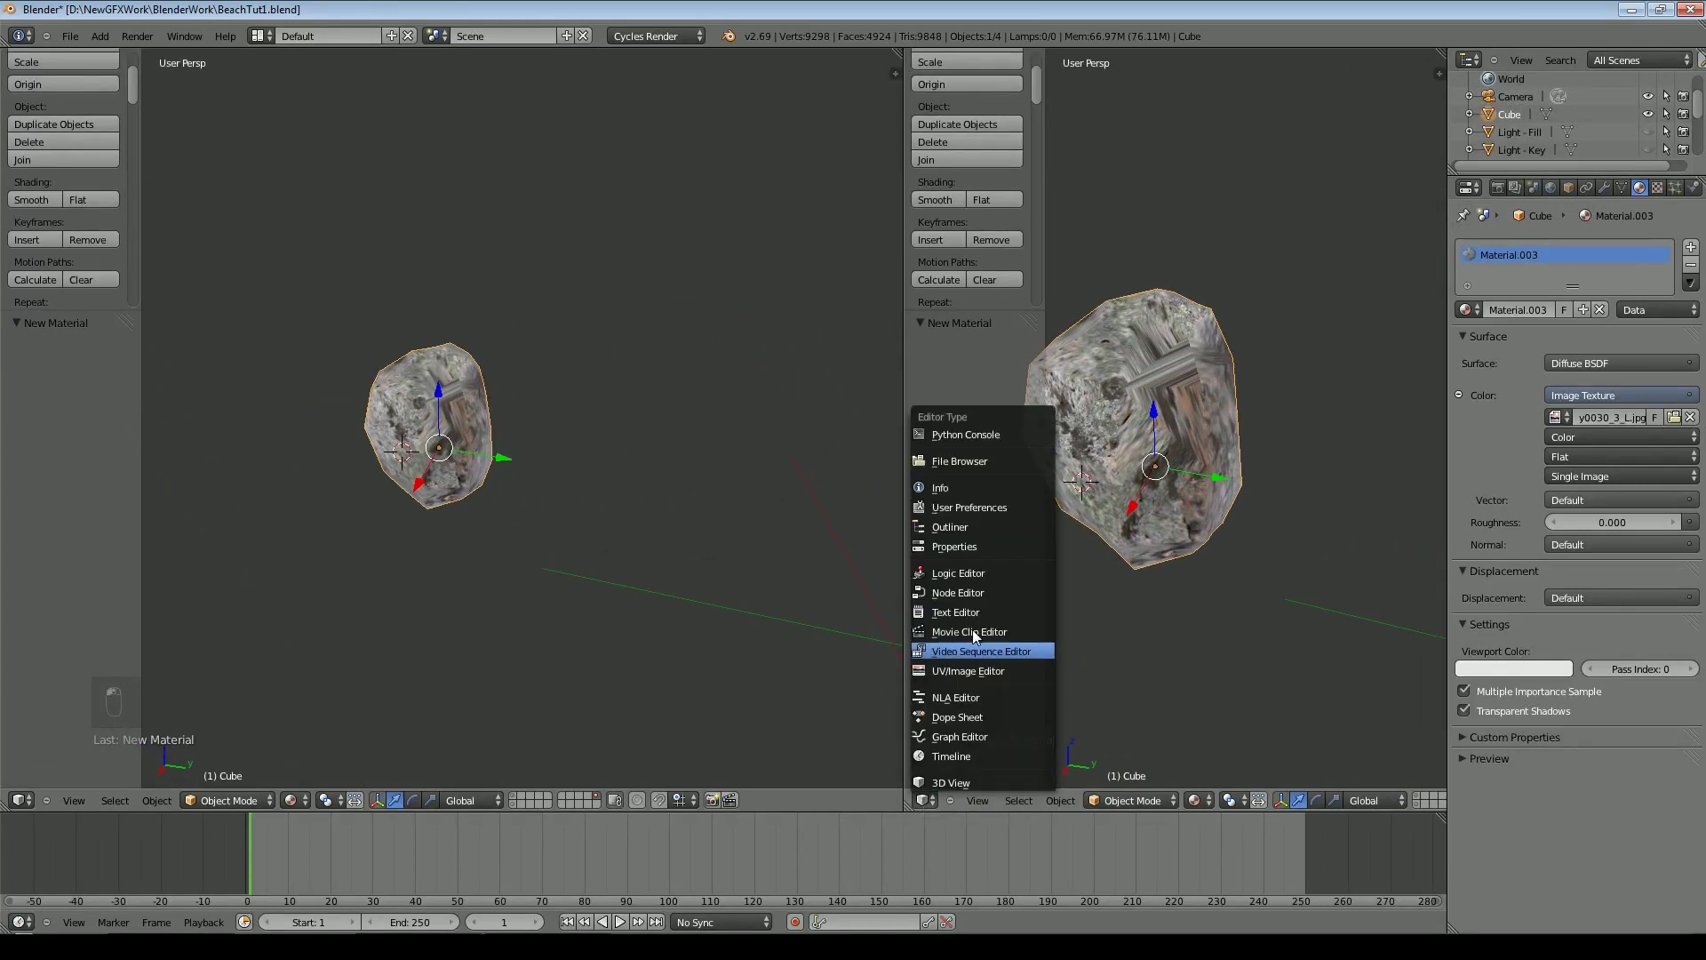
left_click(969, 671)
scroll(1104, 589, "up", 3)
scroll(1104, 588, "down", 3)
Select the rock's two stretched faces and pull a UV corner of the upper face up and outside the layout to reduce stretching
key("Tab")
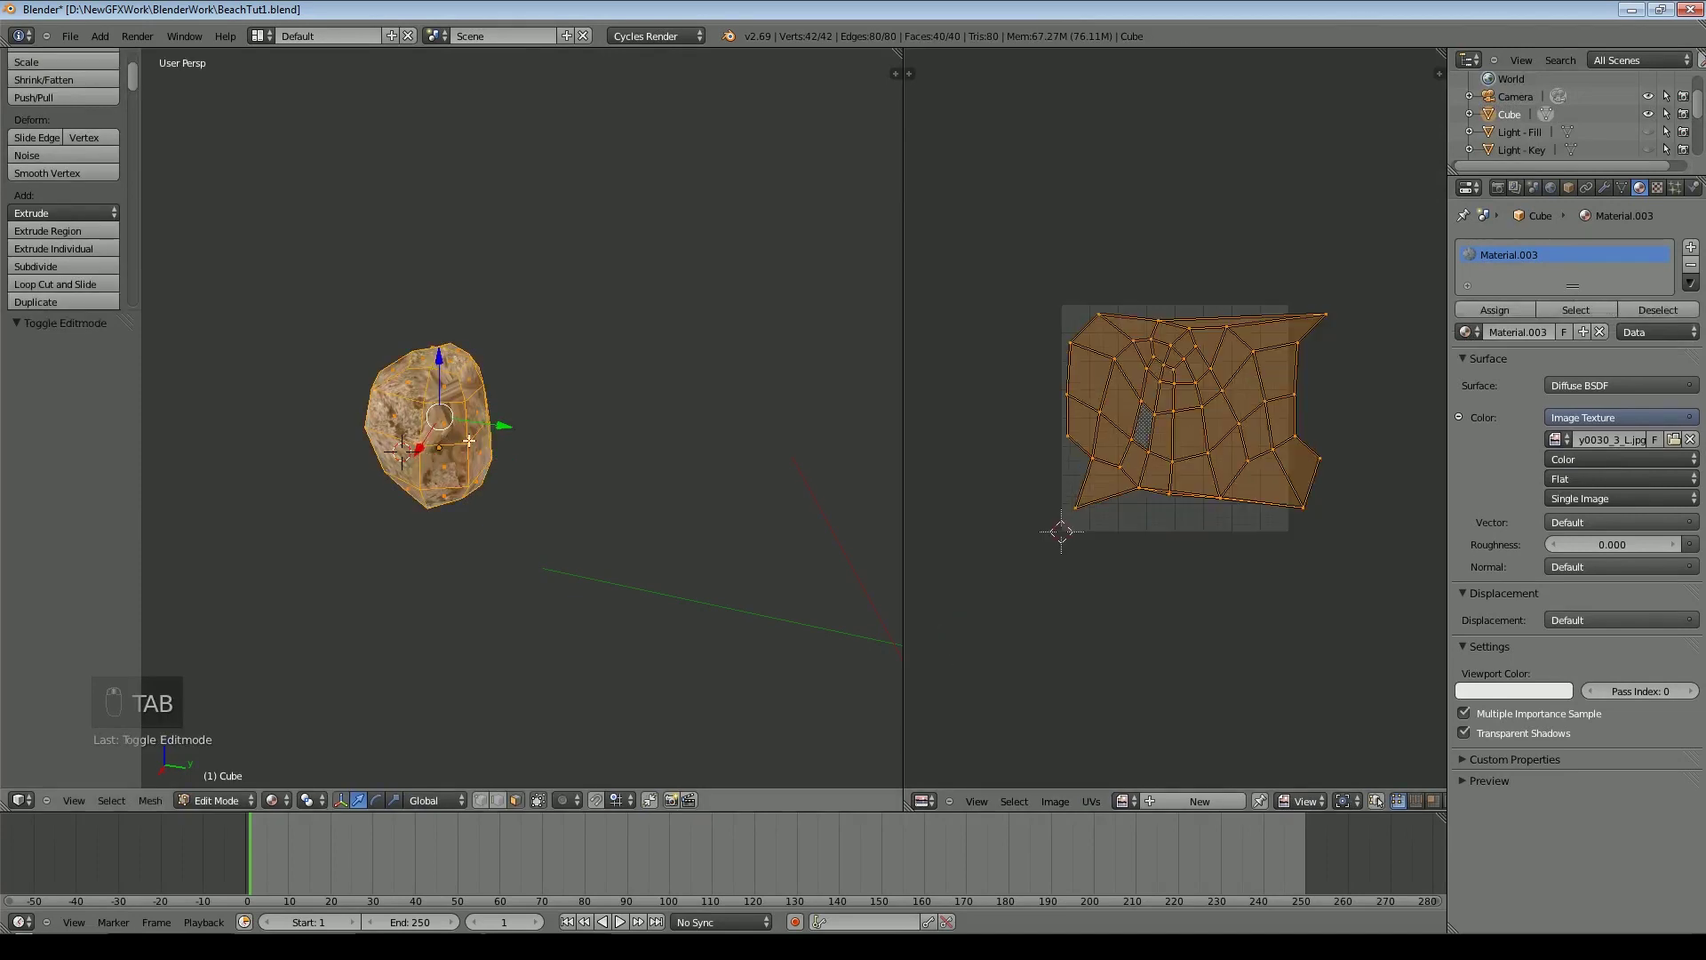
scroll(533, 441, "up", 2)
right_click(416, 320)
right_click(413, 435, "shift")
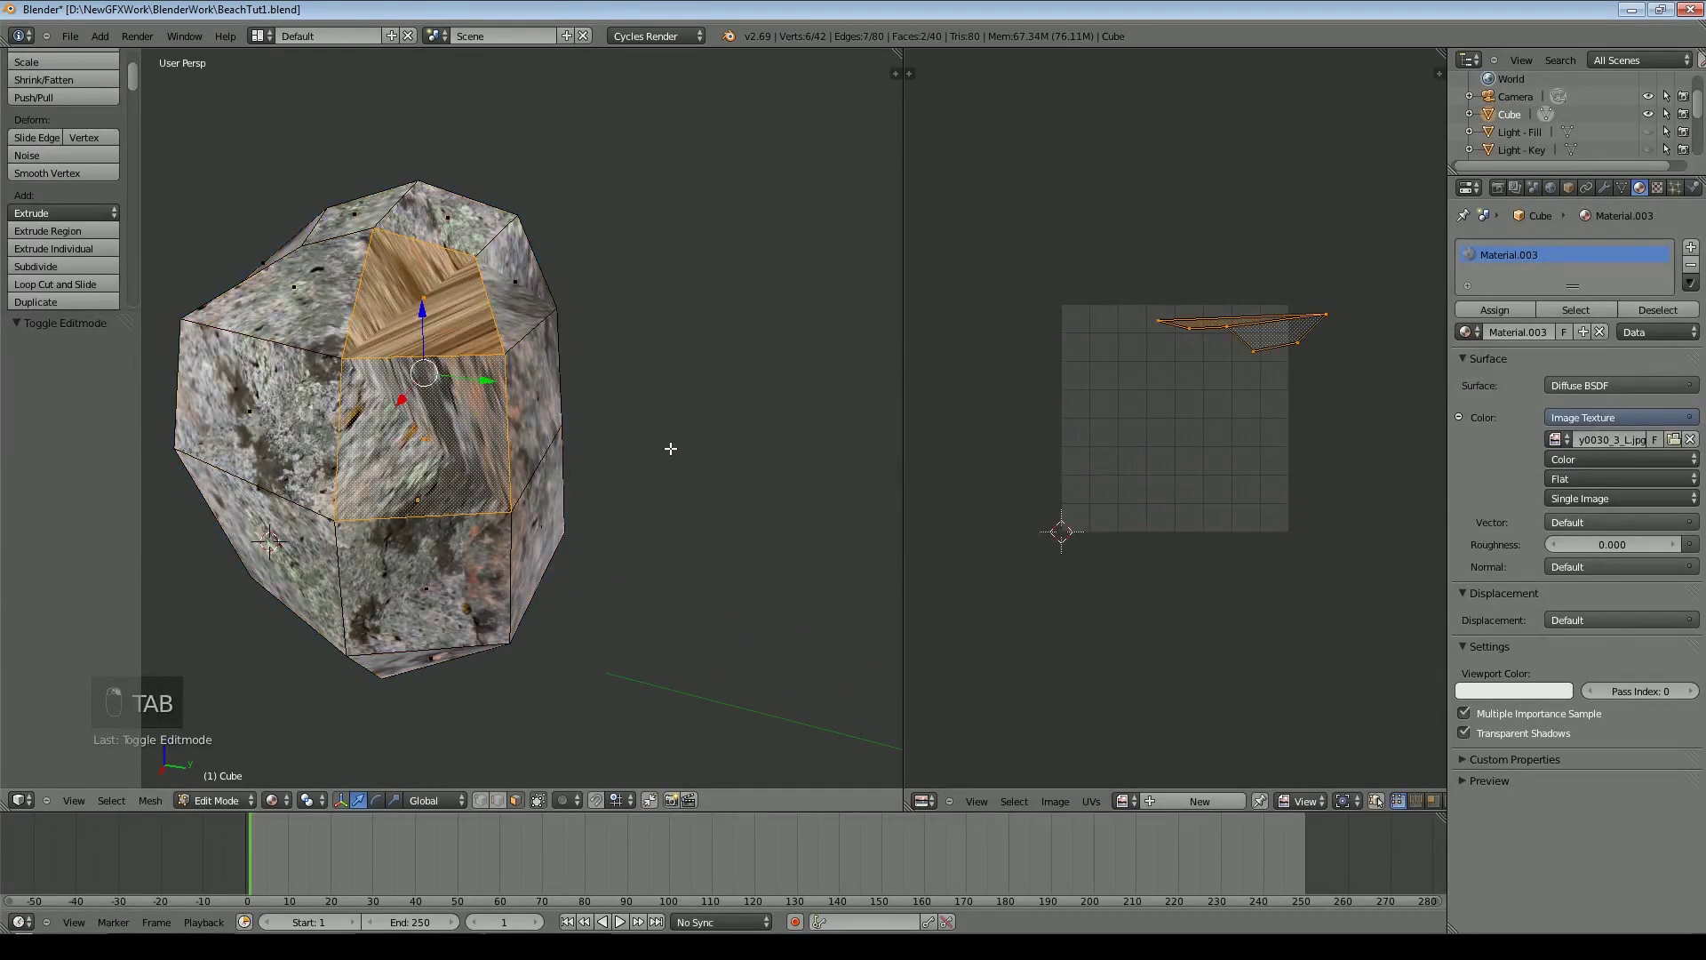
key("g")
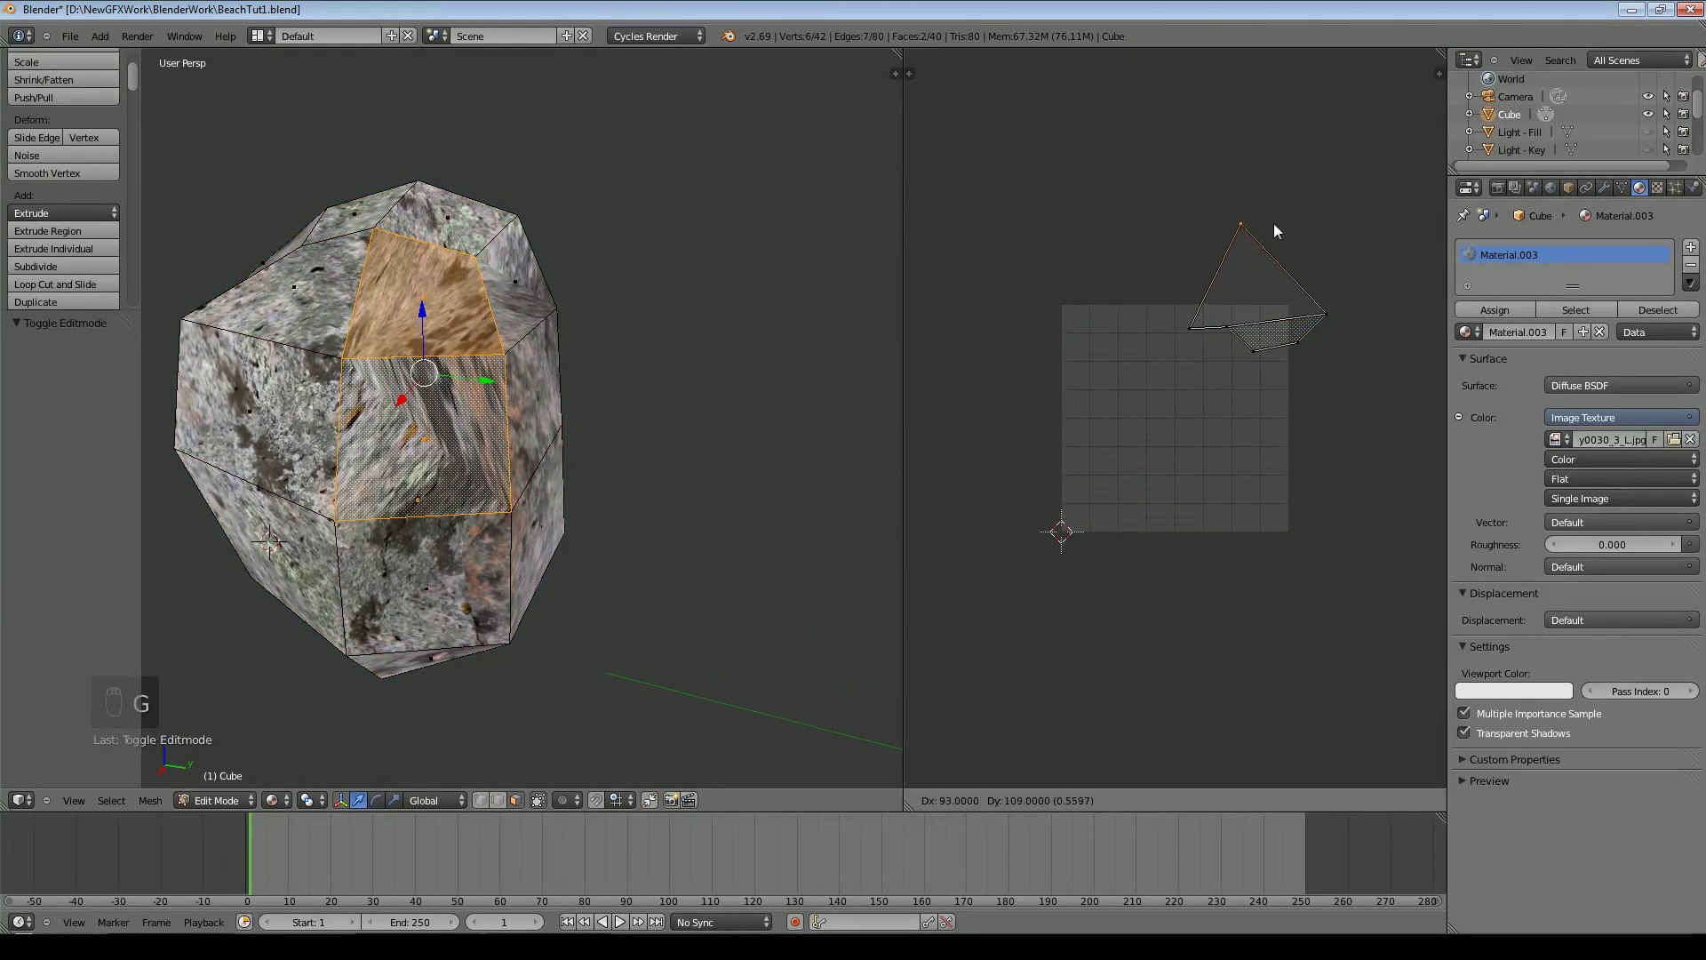
left_click(1247, 220)
key("Tab")
key("Tab")
key("Tab")
key("Tab")
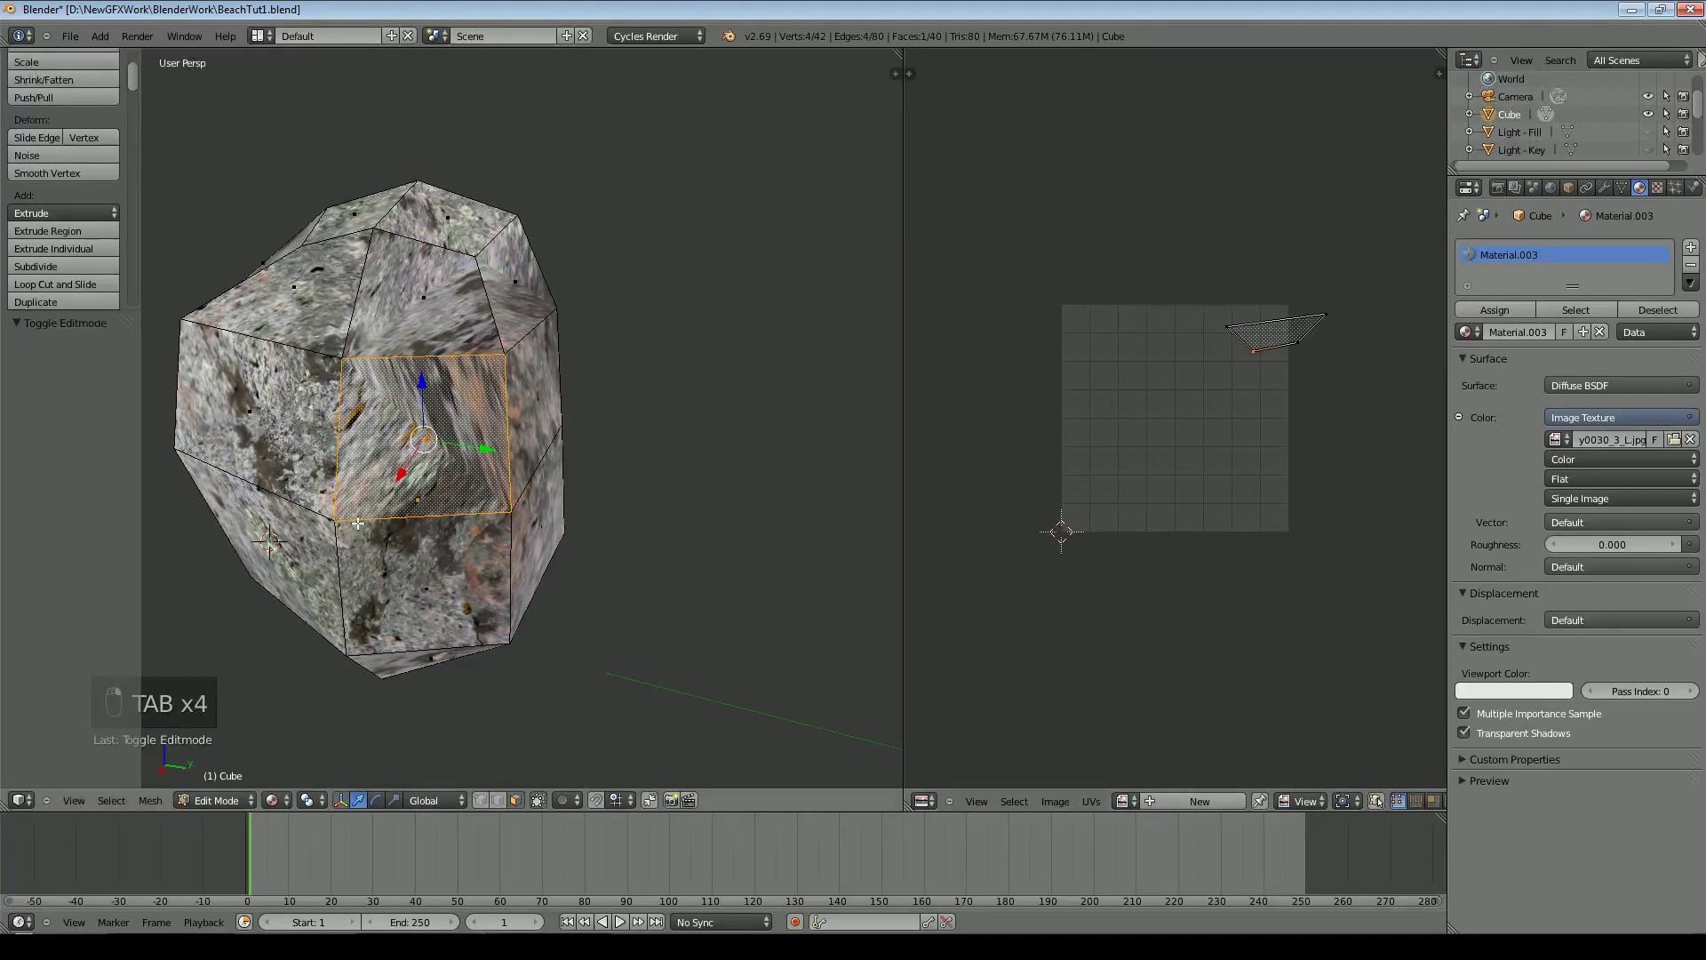
Select all faces of the rock and minimize the stretch of its UV layout
key("a")
key("a")
key("a")
key("a")
key("a")
key("a")
key("a")
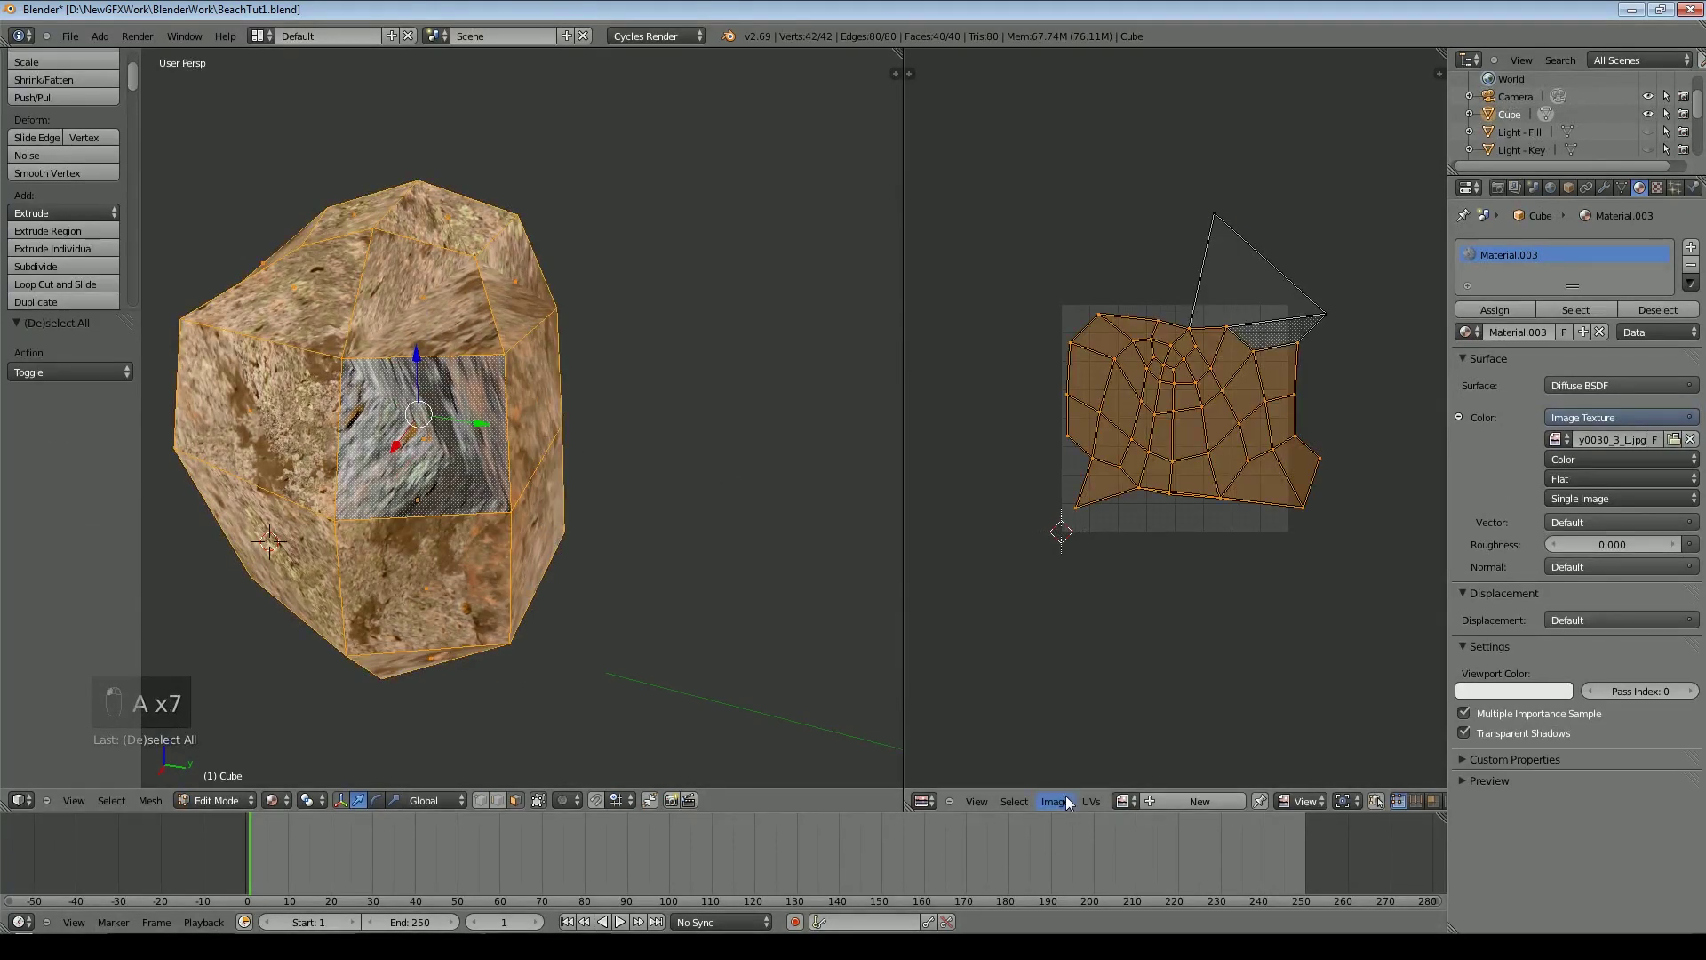
key("ctrl+v")
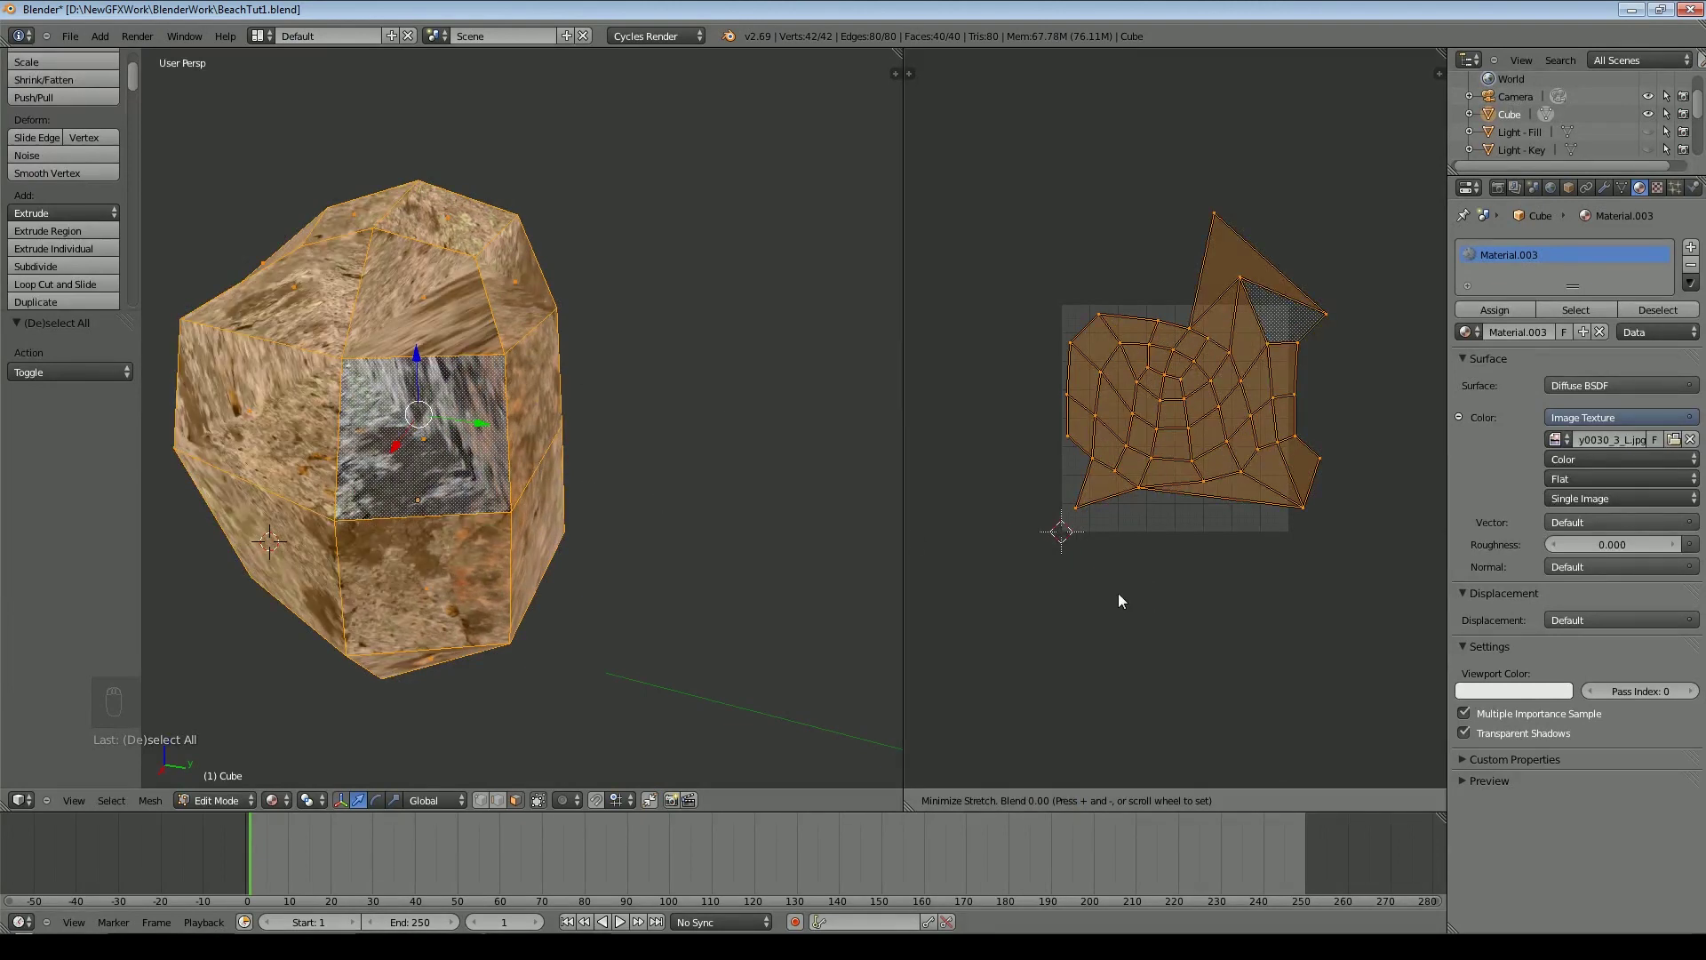
left_click(1121, 595)
key("Tab")
Duplicate the rock four times and spread the copies around the original
middle_click_drag(770, 547, 552, 505)
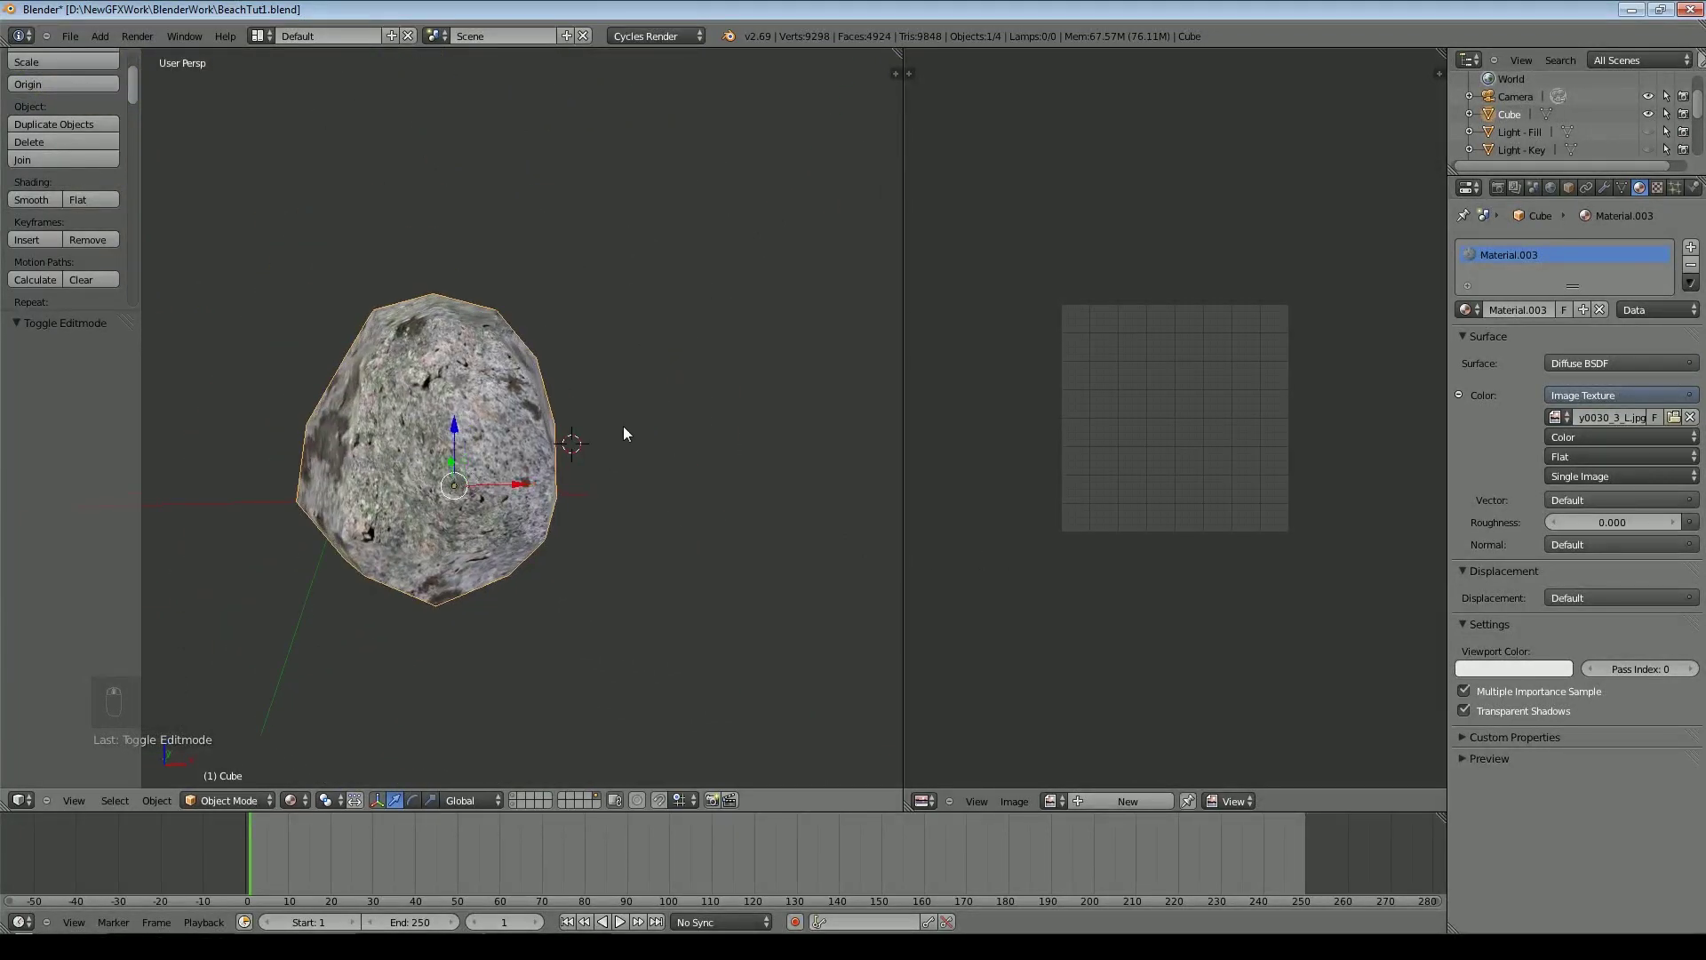
scroll(624, 433, "down", 3)
key("shift+d")
left_click(749, 286)
key("shift+d")
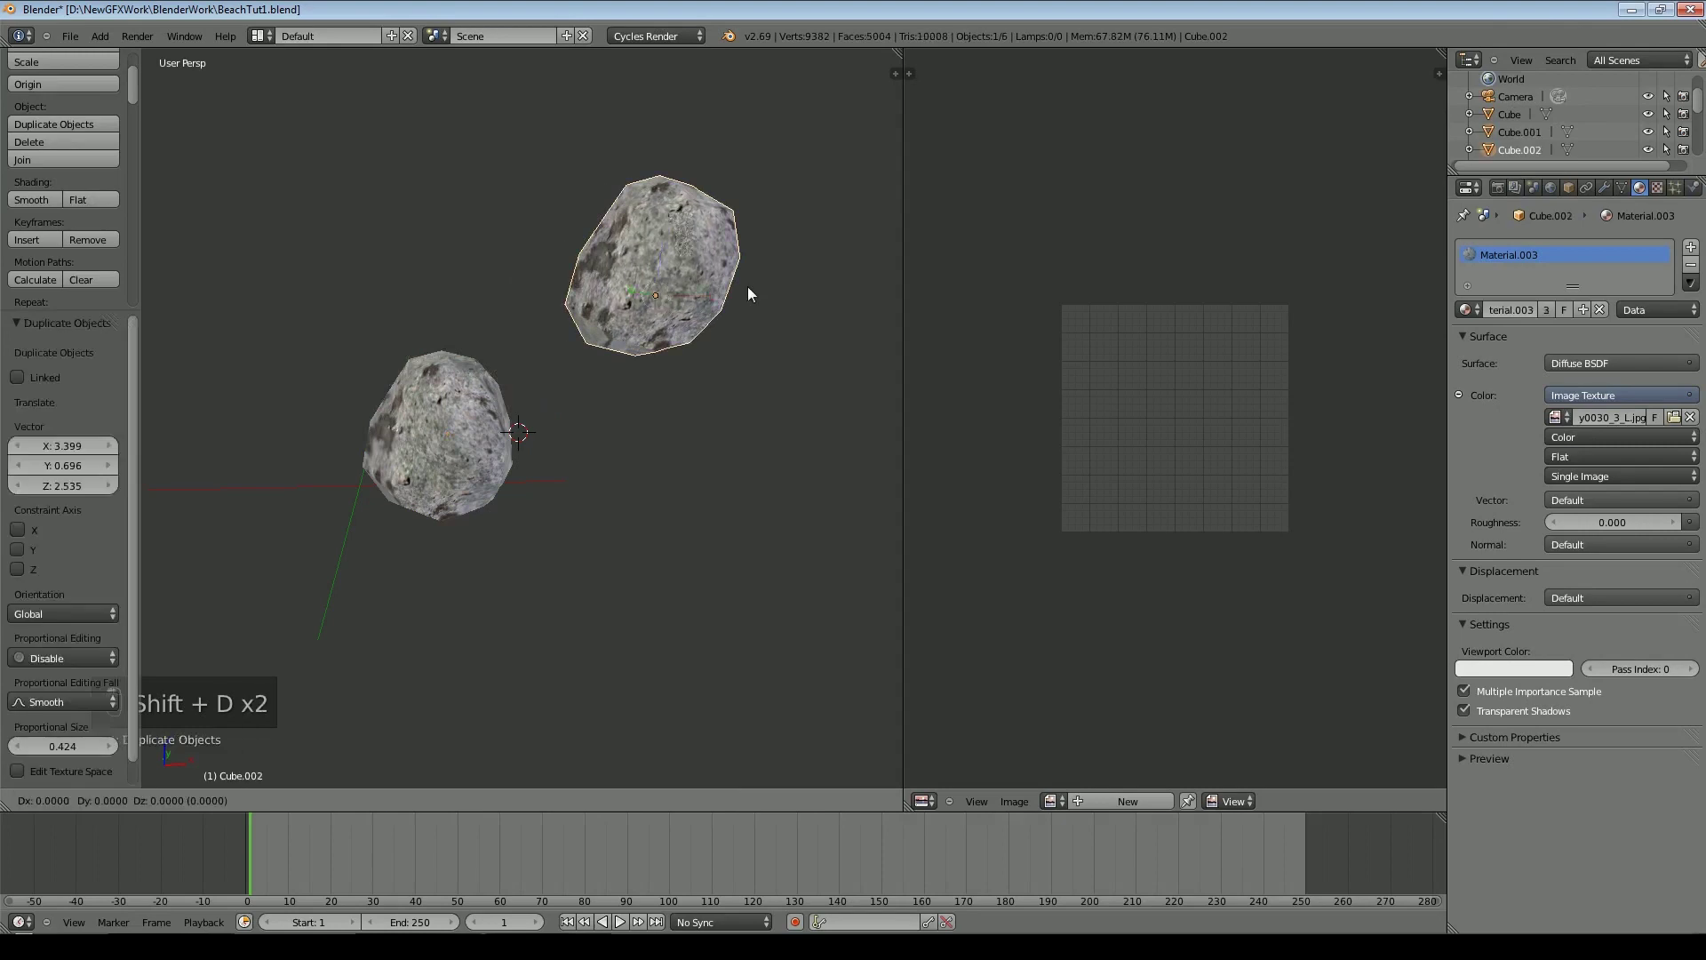
left_click(408, 206)
key("shift+d")
left_click(782, 529)
key("shift+d")
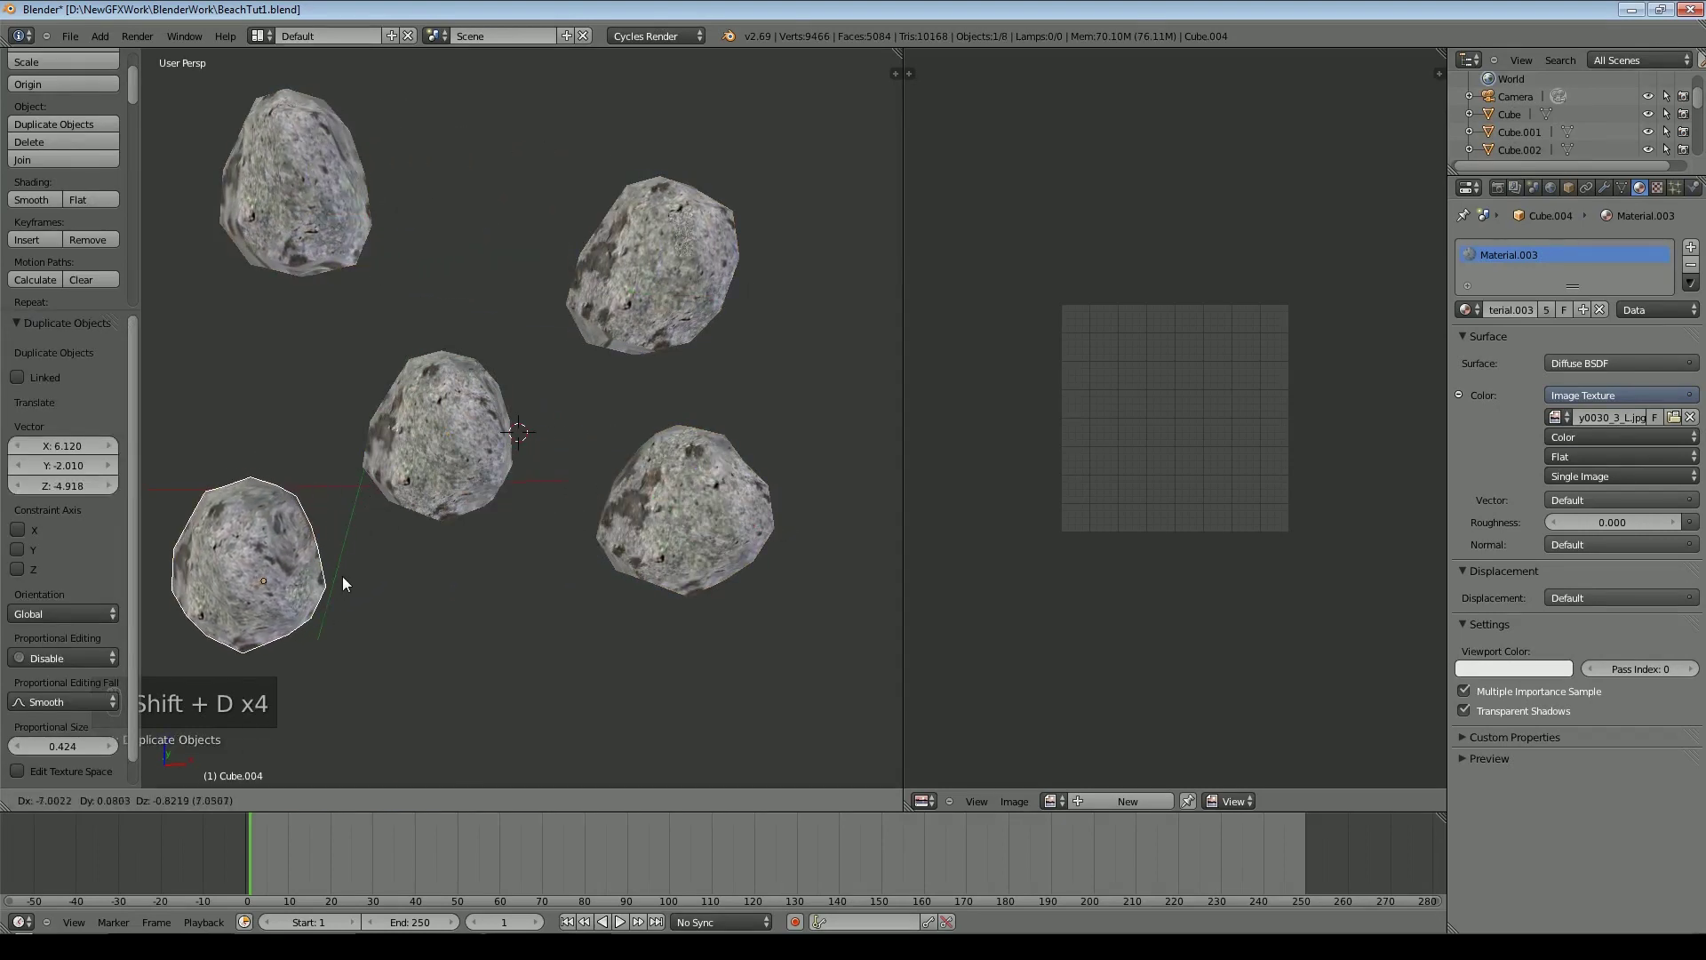
left_click(343, 578)
Scale the upper-right rock's whole UV map to about 0.52 and move it to the lower right of the texture space
middle_click_drag(510, 531, 386, 548)
key("Tab")
key("Tab")
right_click(766, 348)
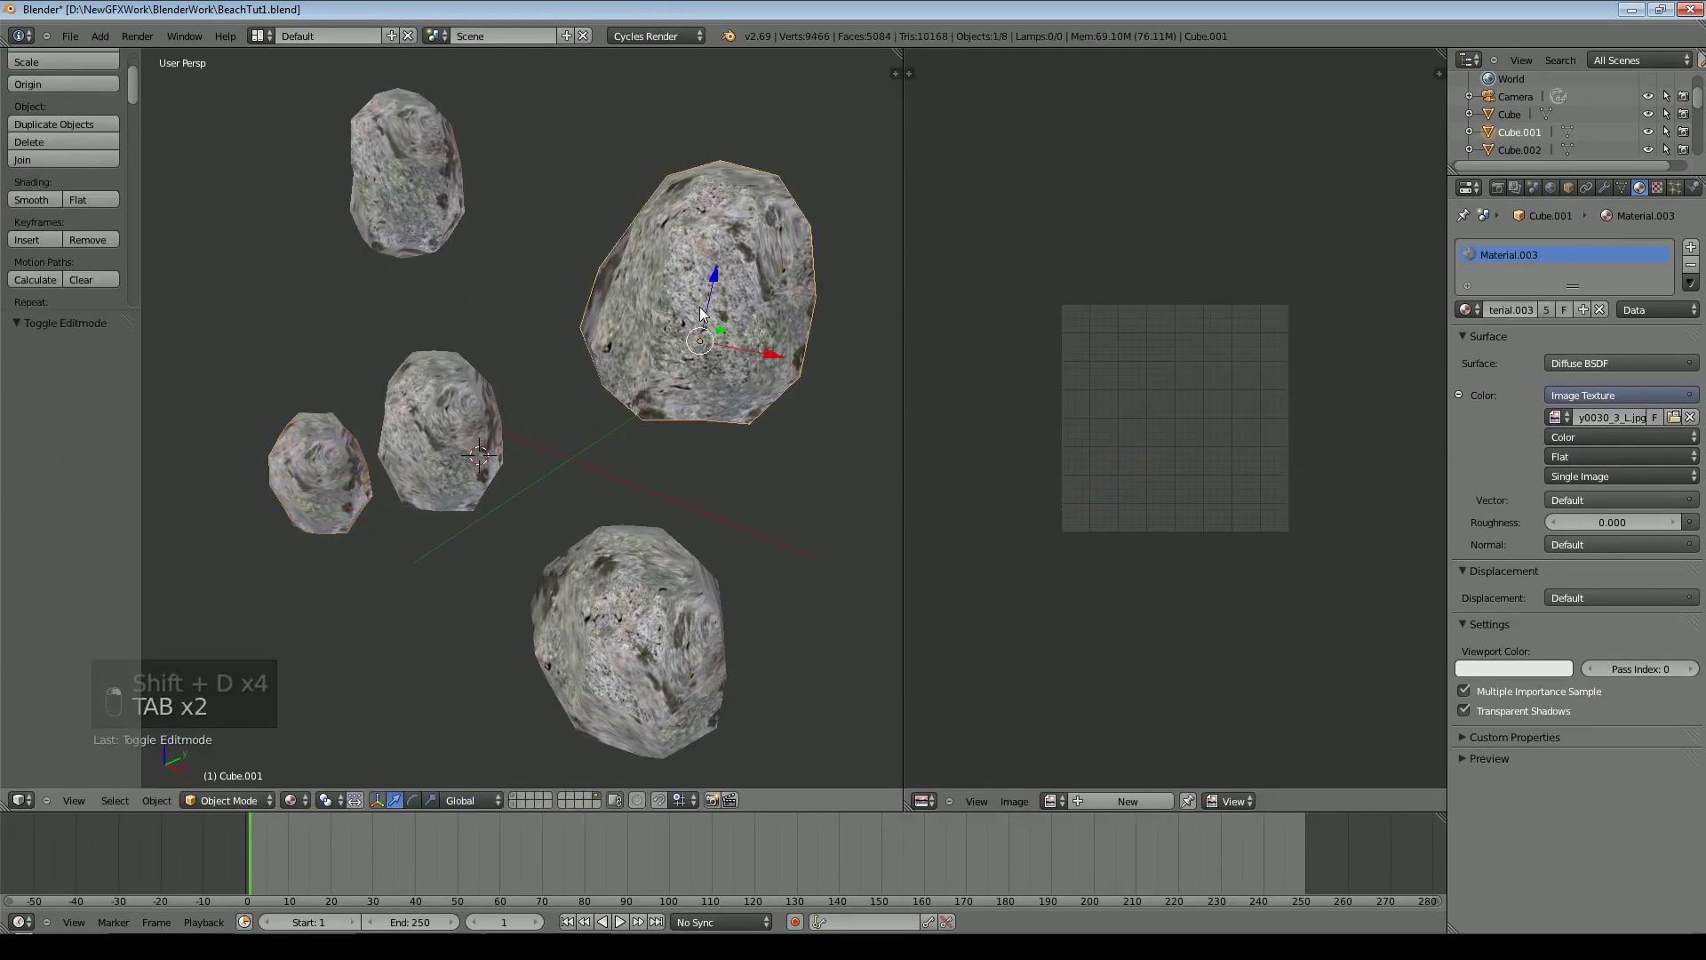
key("Tab")
key("Tab")
key("Tab")
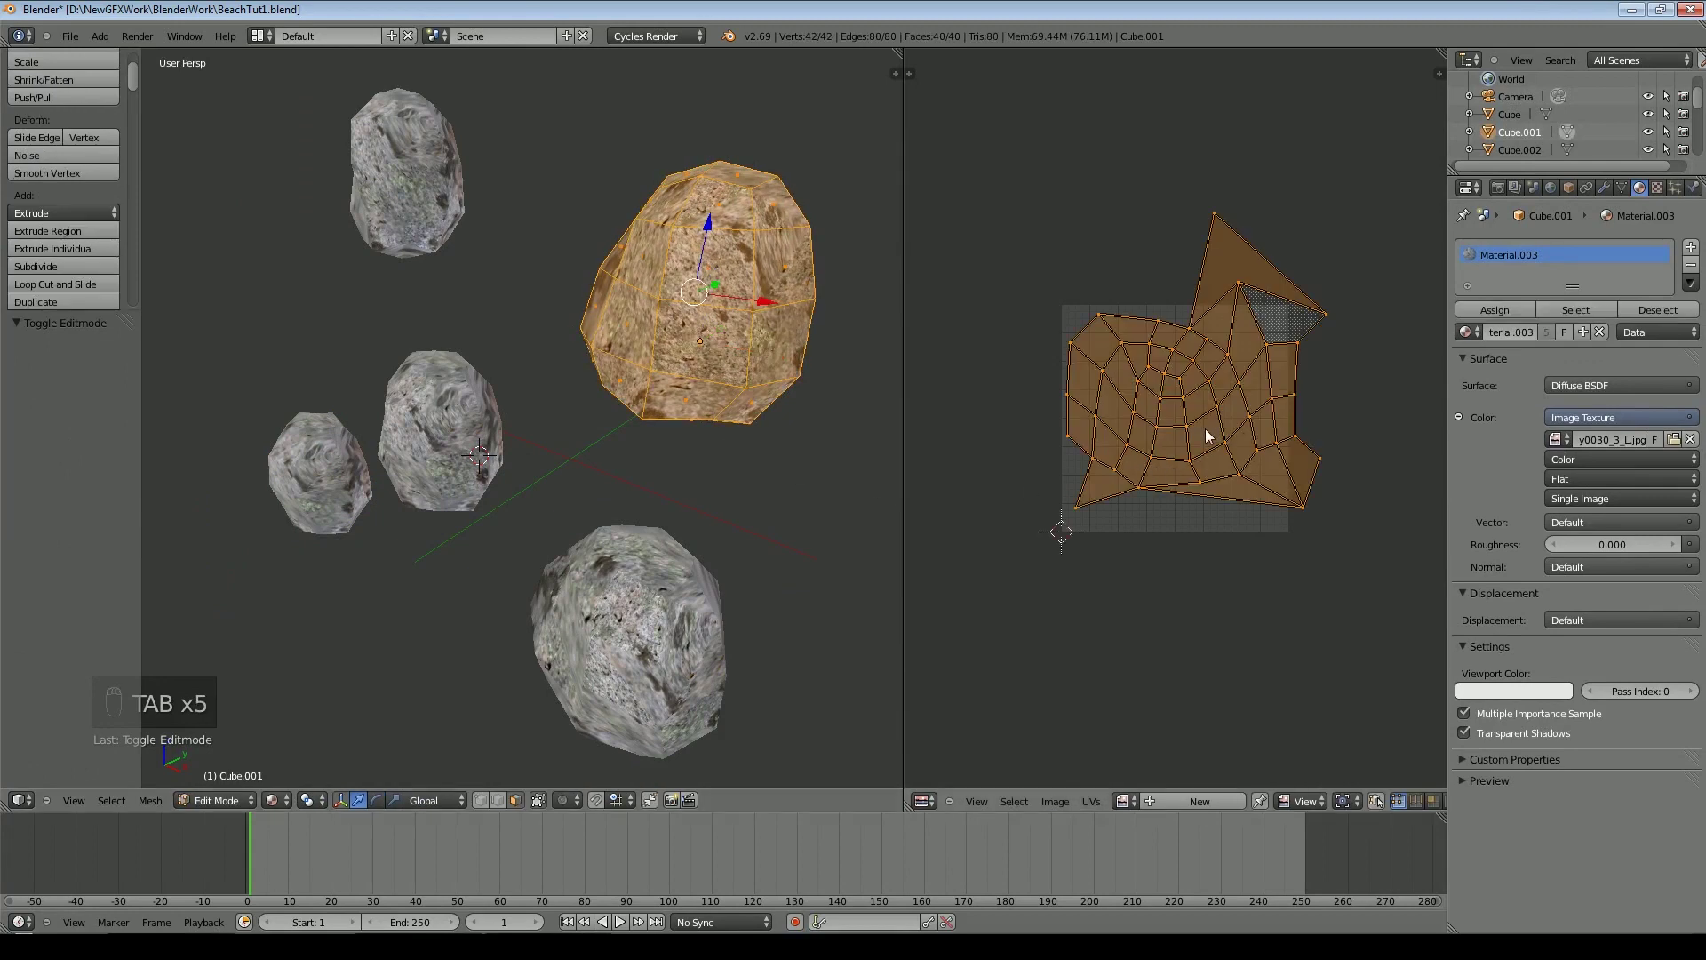
key("a")
key("a")
key("a")
key("a")
key("a")
key("a")
key("a")
key("s")
left_click(1237, 435)
key("g")
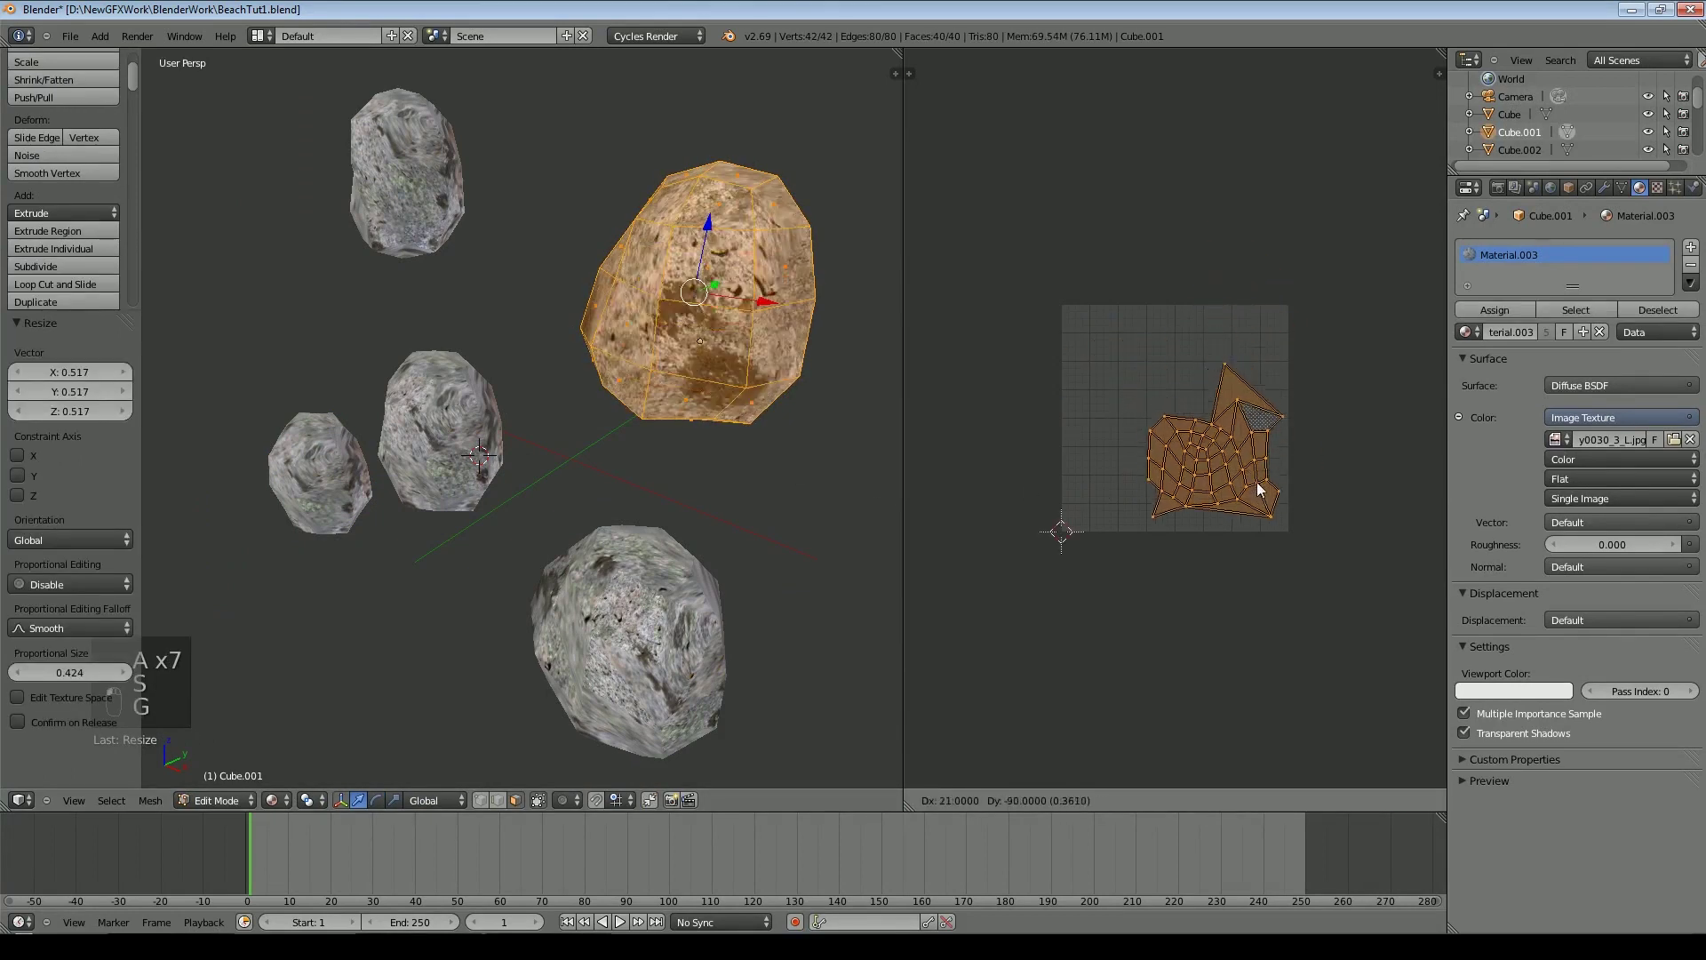
left_click(1261, 487)
key("Tab")
Scale the lower-right rock's UV map to about 0.27 and move it toward the upper left of the texture space
right_click(617, 617)
key("Tab")
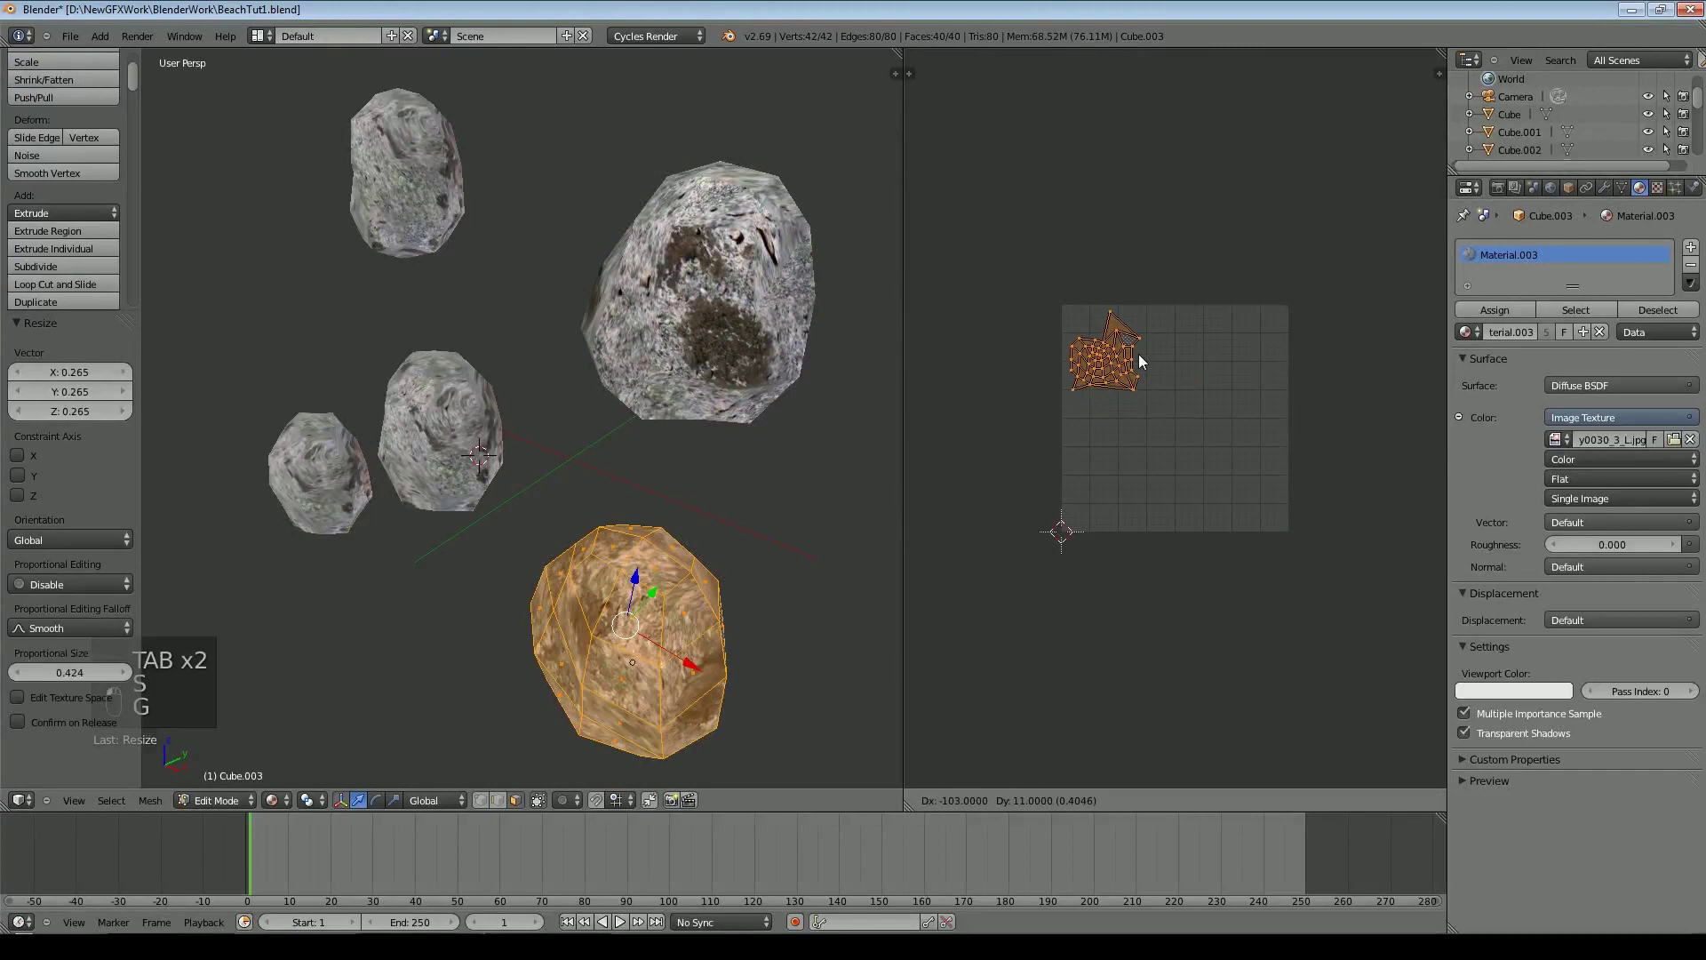
key("Tab")
Scale down the central rock's UV map and move it to a different part of the texture
right_click(407, 420)
key("Tab")
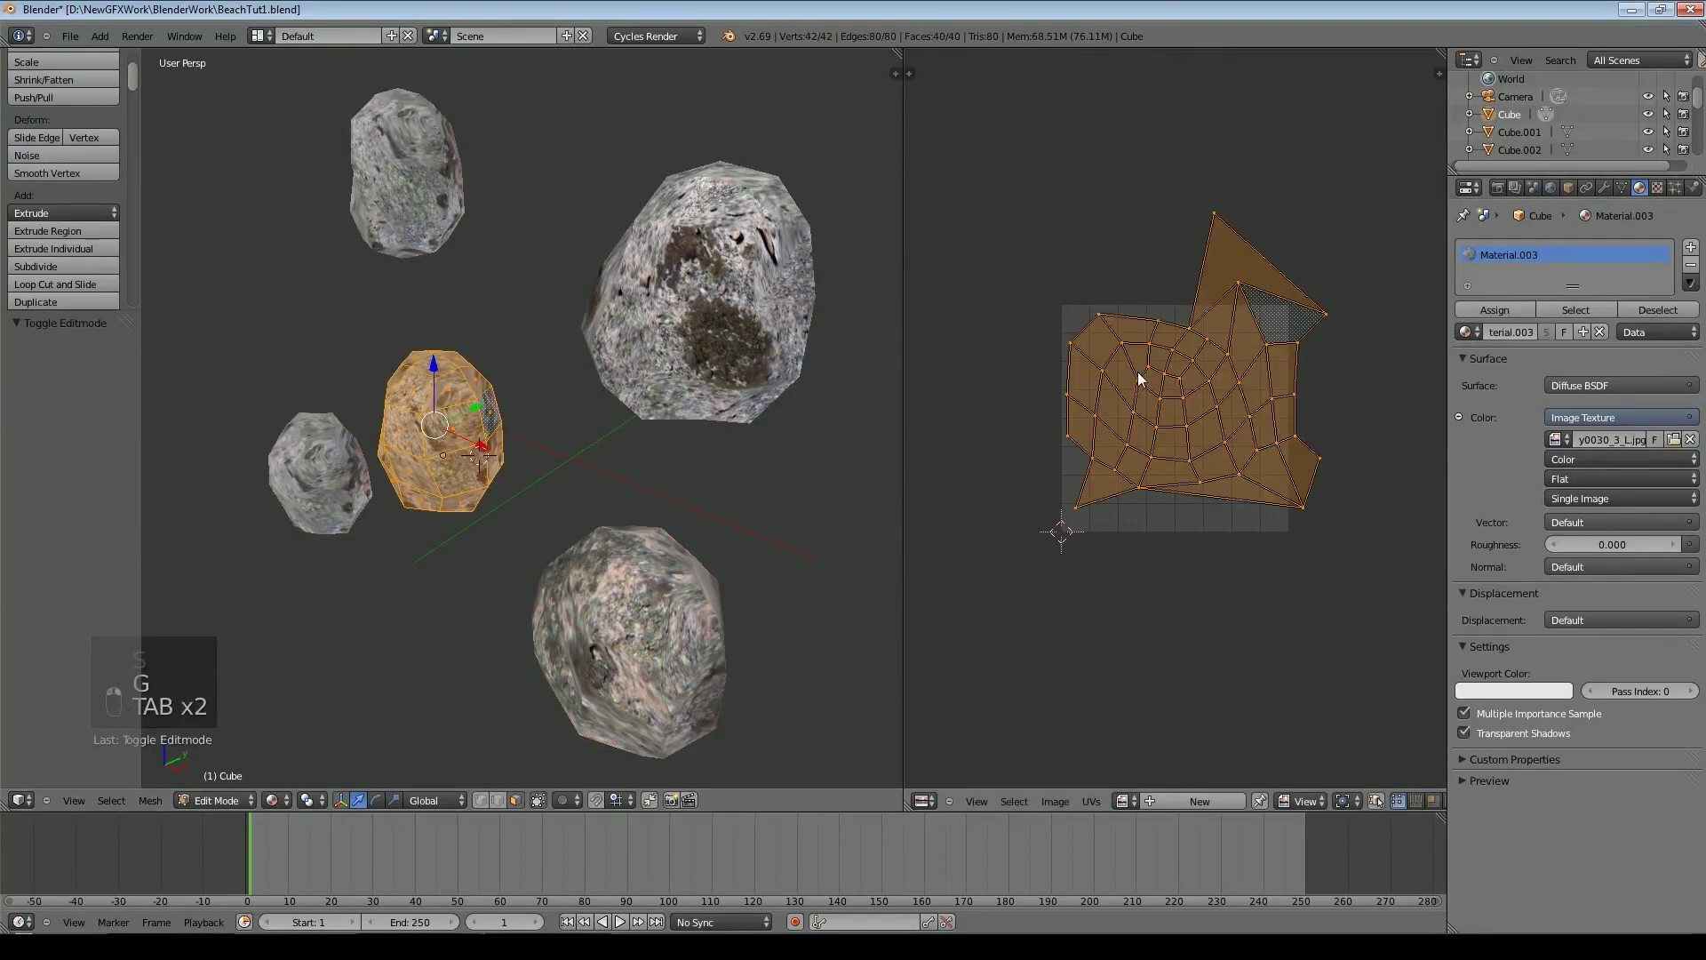
key("s")
left_click(1202, 362)
key("g")
left_click(1201, 366)
key("Tab")
Scale down the lower-left rock's UV map, rotate it about 106°, and shift it down slightly
right_click(328, 475)
key("Tab")
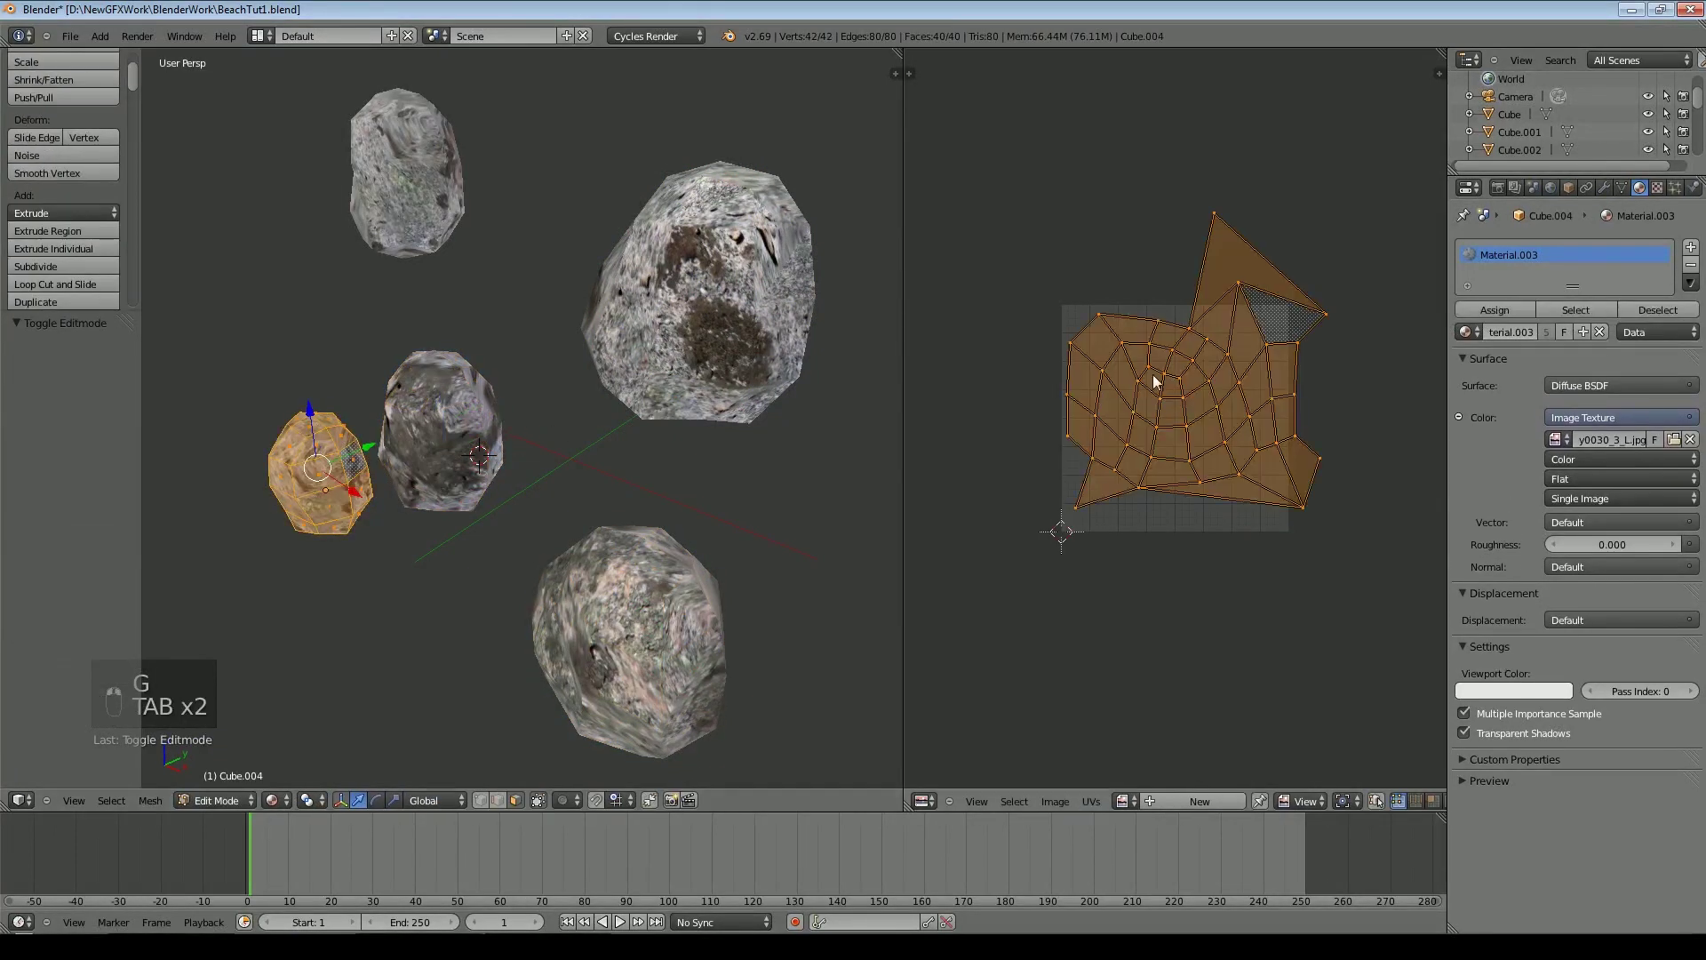
key("s")
left_click(1128, 542)
key("r")
left_click(1186, 332)
key("g")
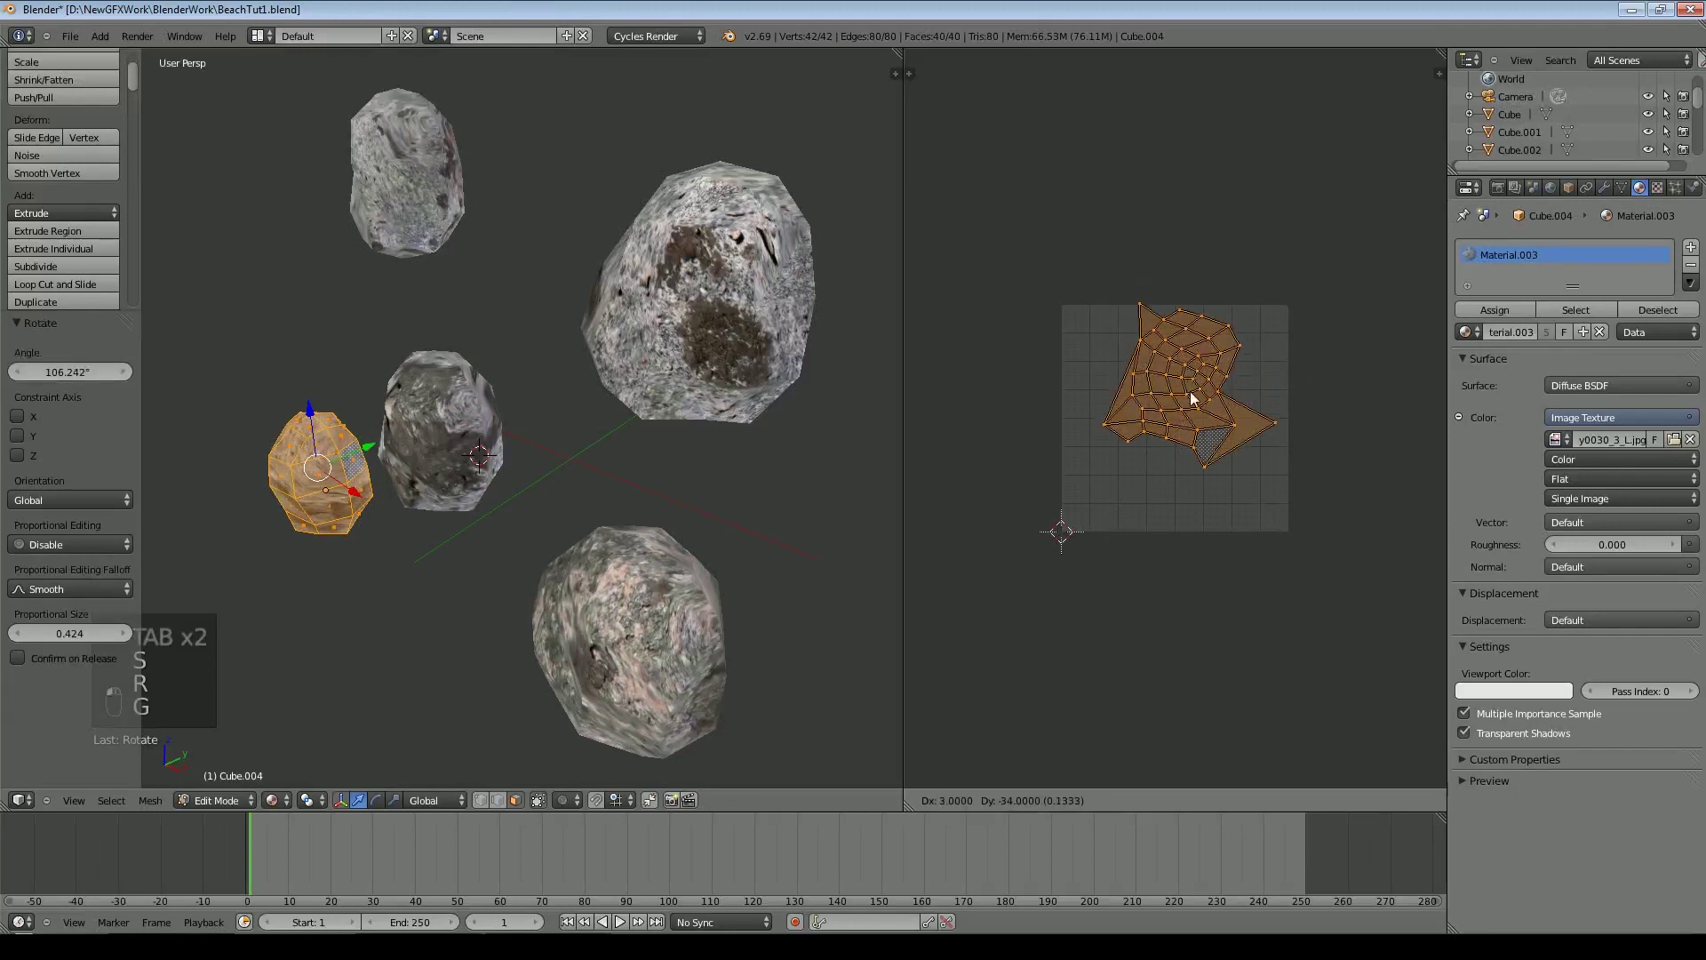
left_click(1196, 427)
key("Tab")
Rotate the upper-left rock's UV map so its texture differs from the other rocks
right_click(425, 215)
key("Tab")
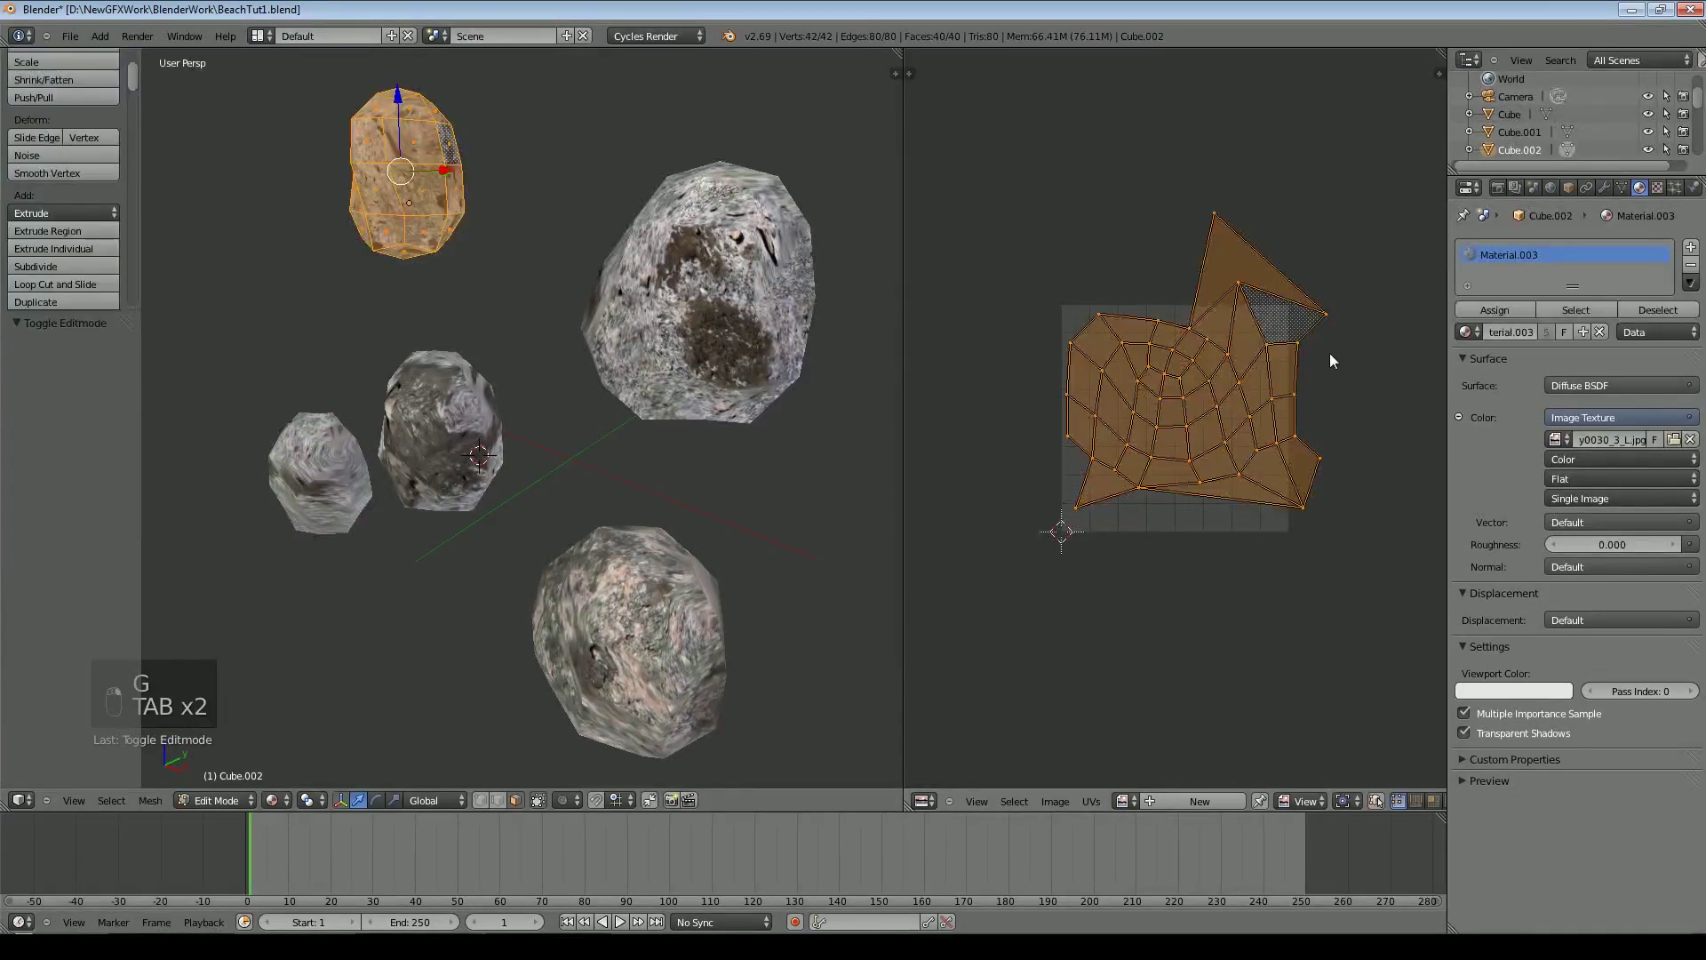
key("Tab")
middle_click_drag(563, 425, 416, 264)
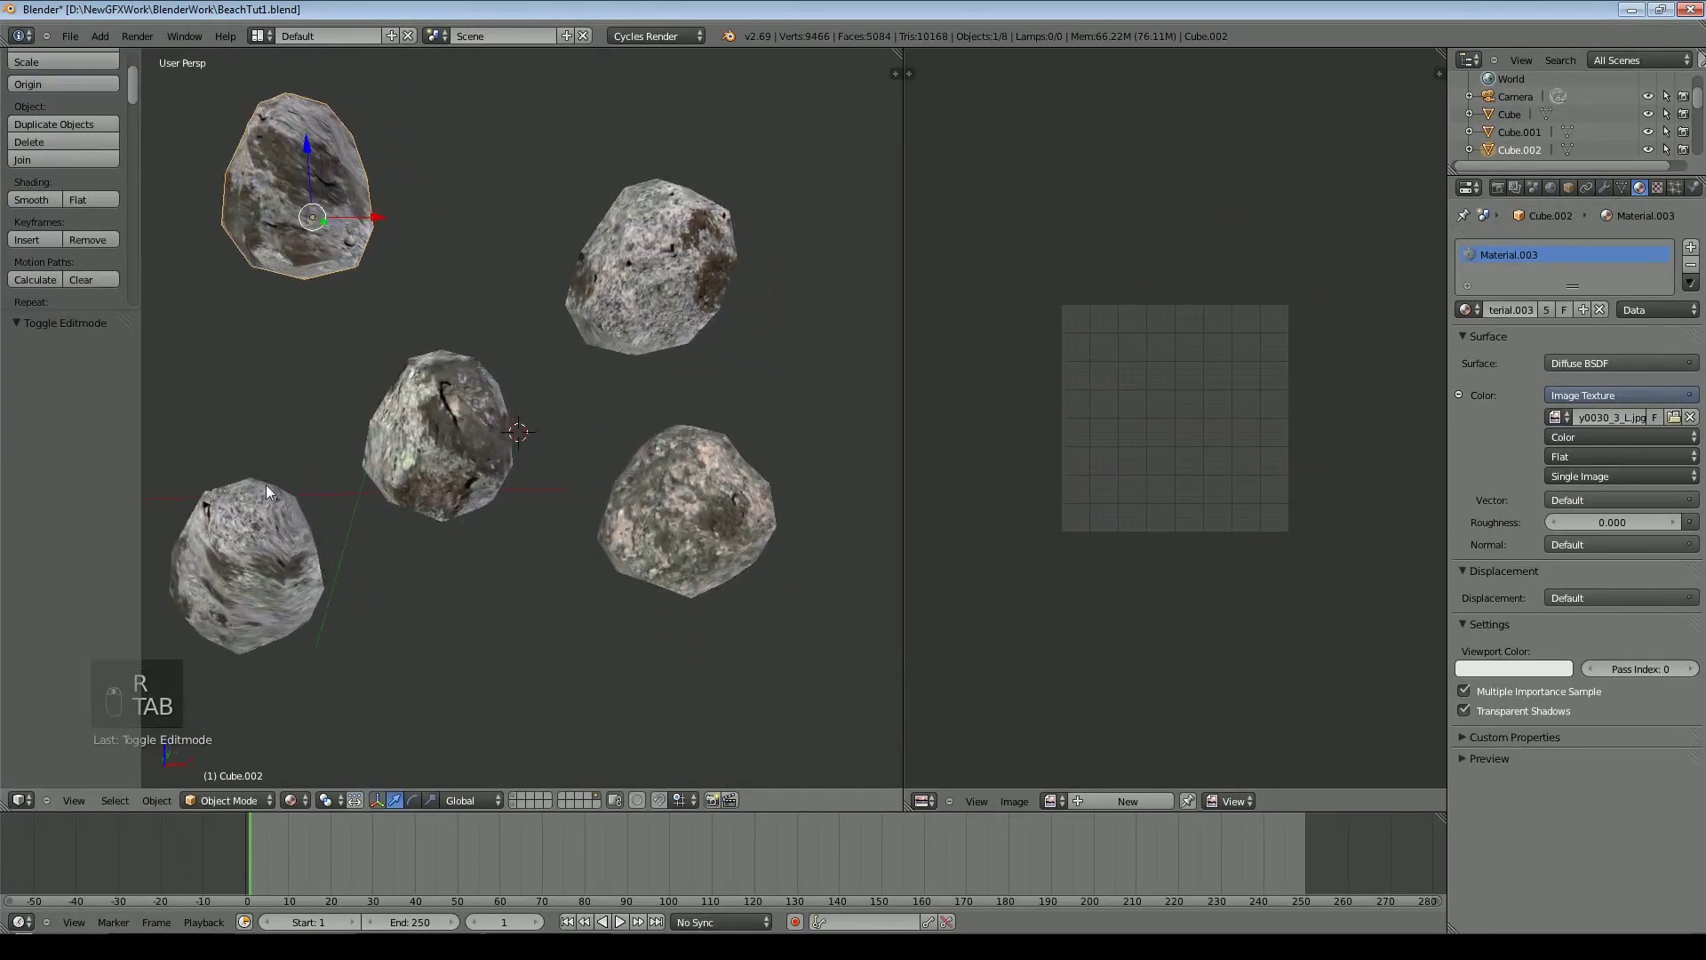
Move one face of the upper-right rock about 0.29 along X, and merge the UV editor area back into the 3D view
right_click(648, 283)
key("Tab")
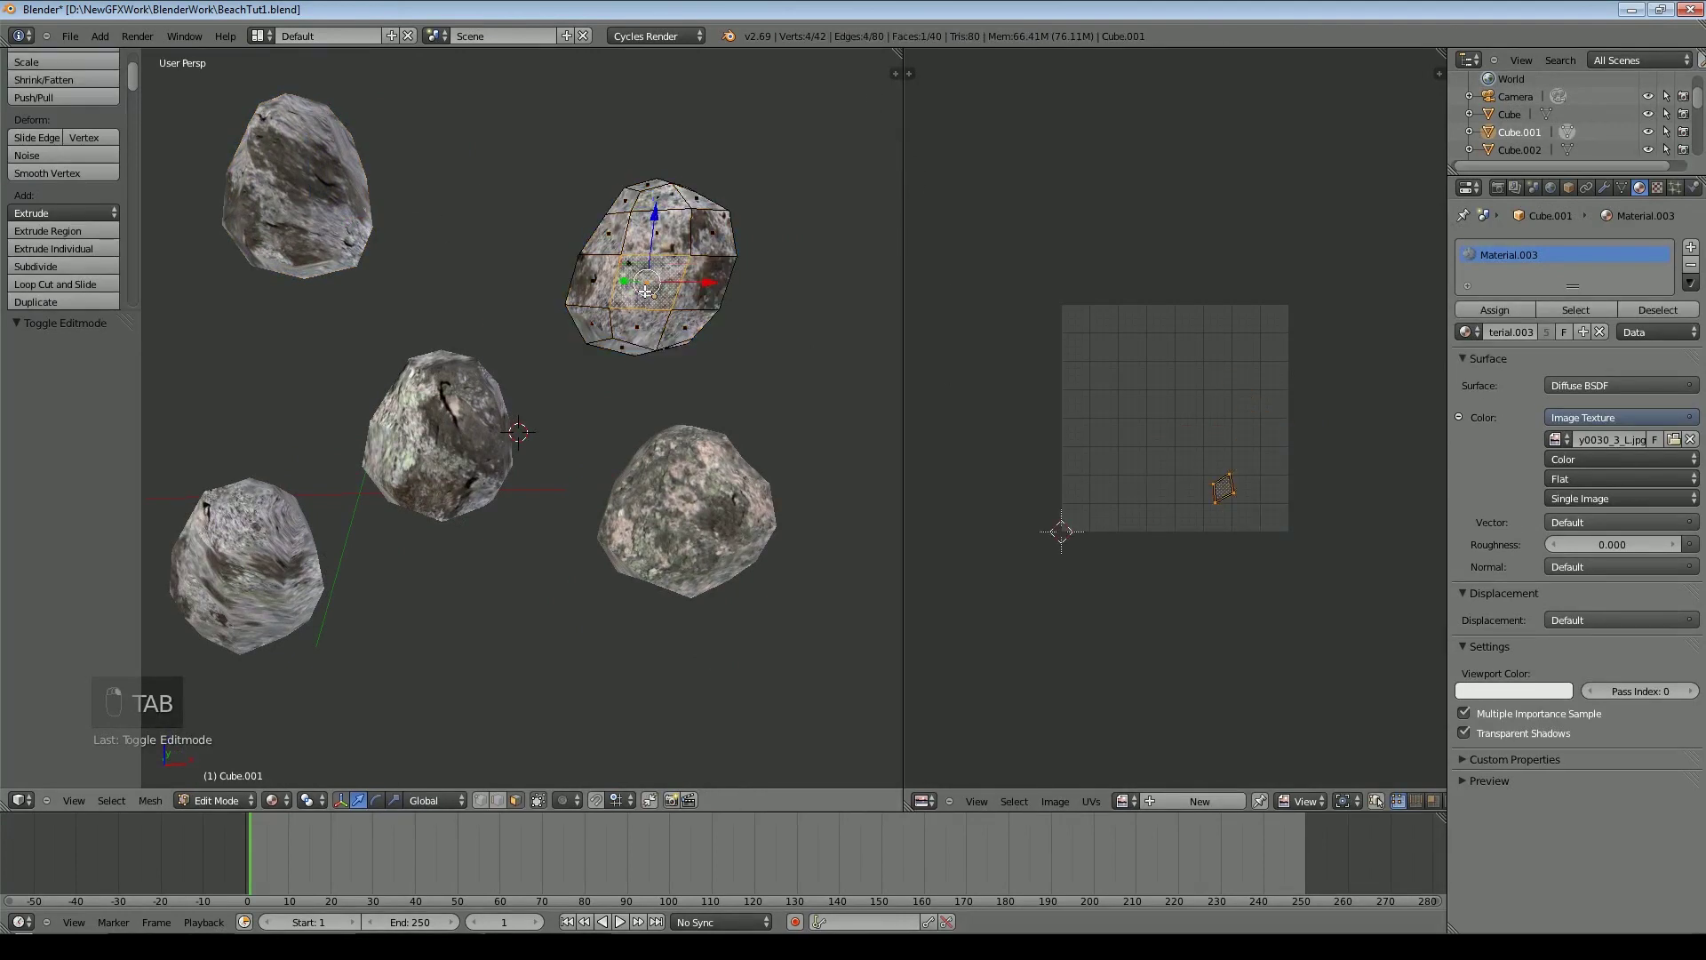
middle_click_drag(619, 424, 667, 359)
left_click_drag(714, 307, 745, 311)
middle_click_drag(745, 310, 632, 316)
left_click_drag(898, 53, 1102, 89)
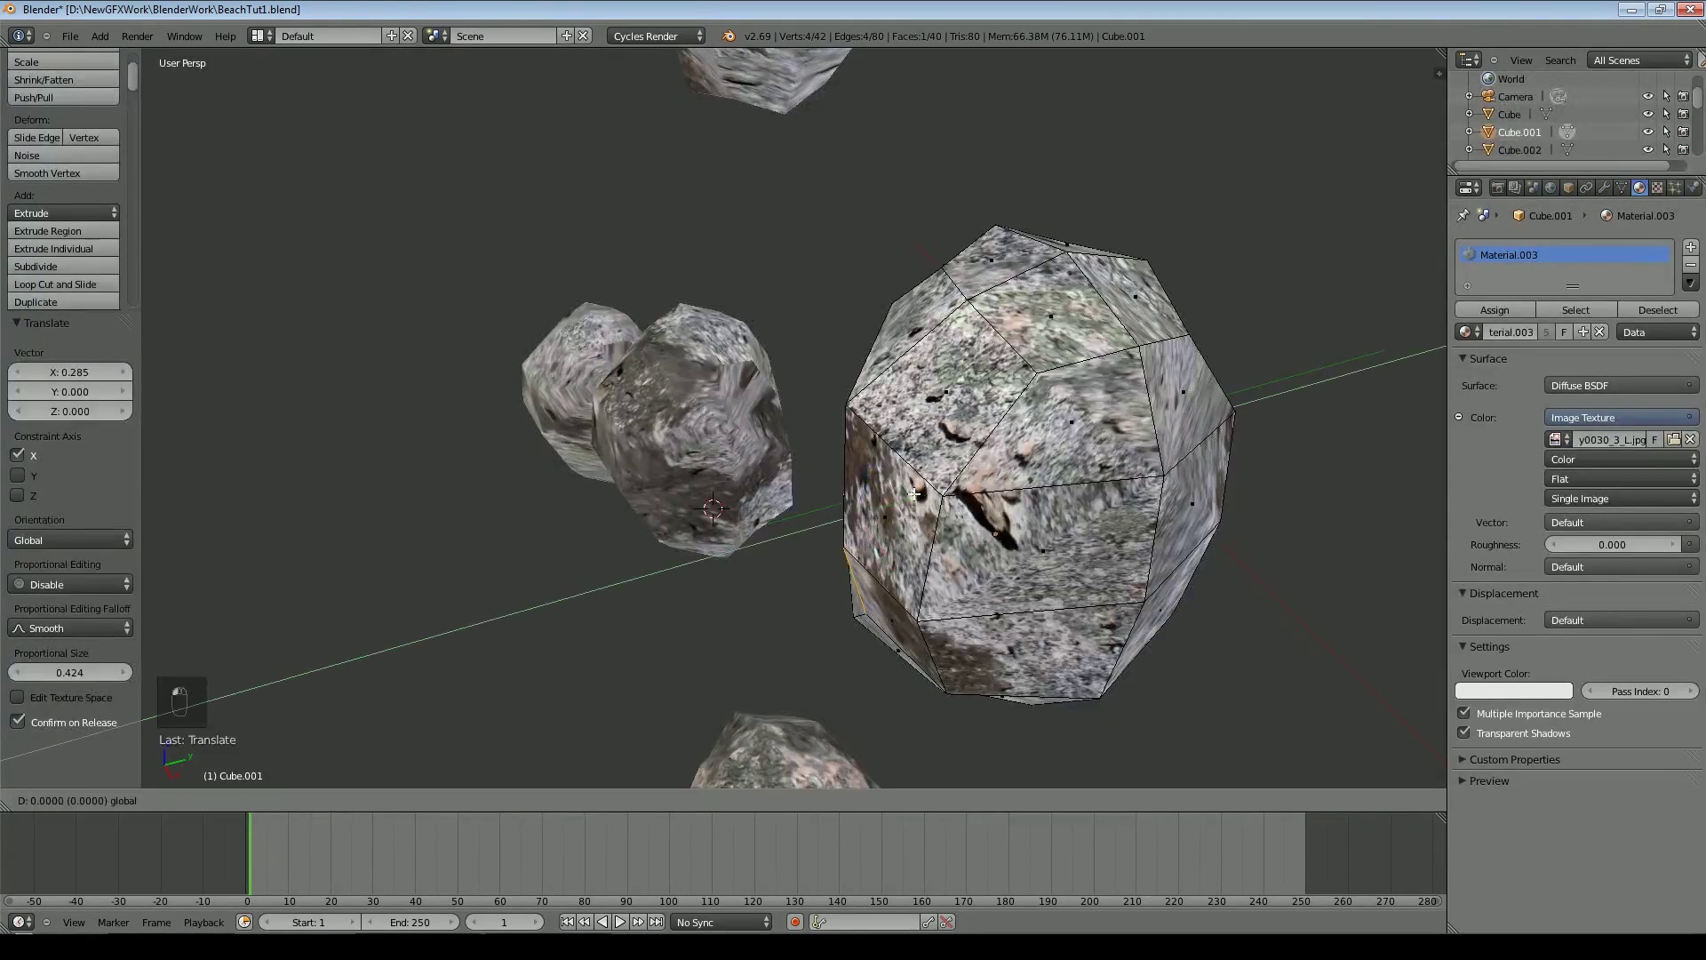
key("Tab")
Move a face on the upper side of the central rock along the X axis to make its shape irregular
right_click(684, 453)
key("Tab")
right_click(683, 406)
middle_click_drag(641, 528, 790, 465)
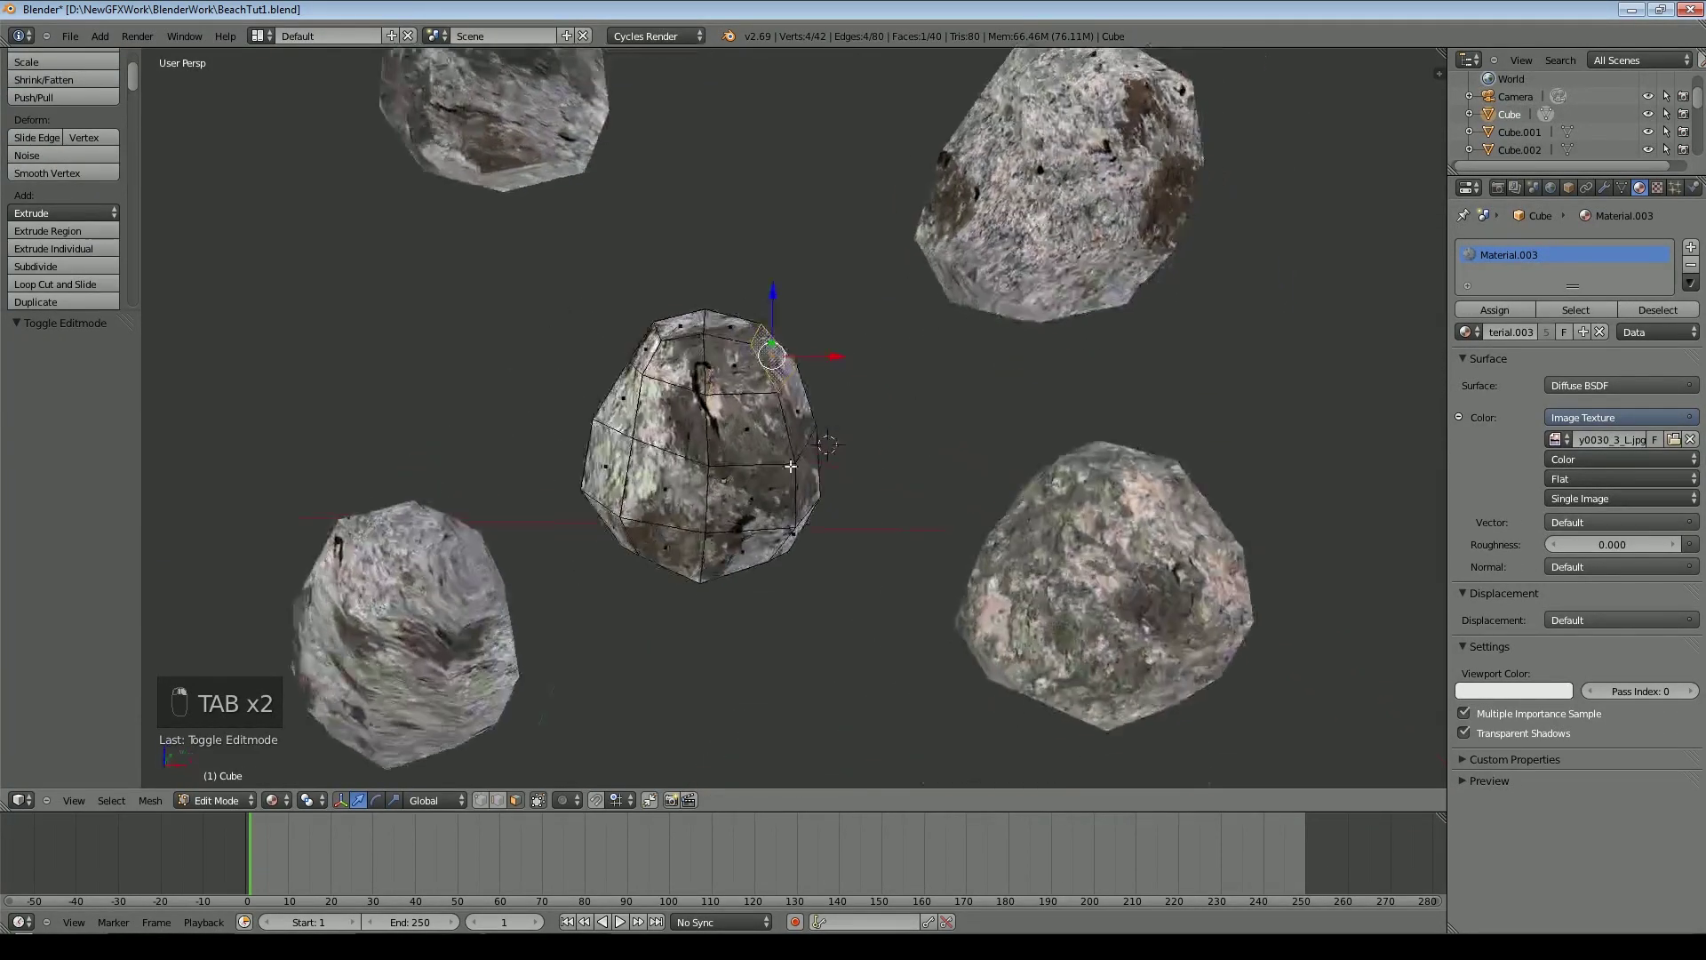
left_click_drag(826, 363, 797, 358)
Move a face of the lower-left rock along the X axis to vary its shape
right_click(487, 569)
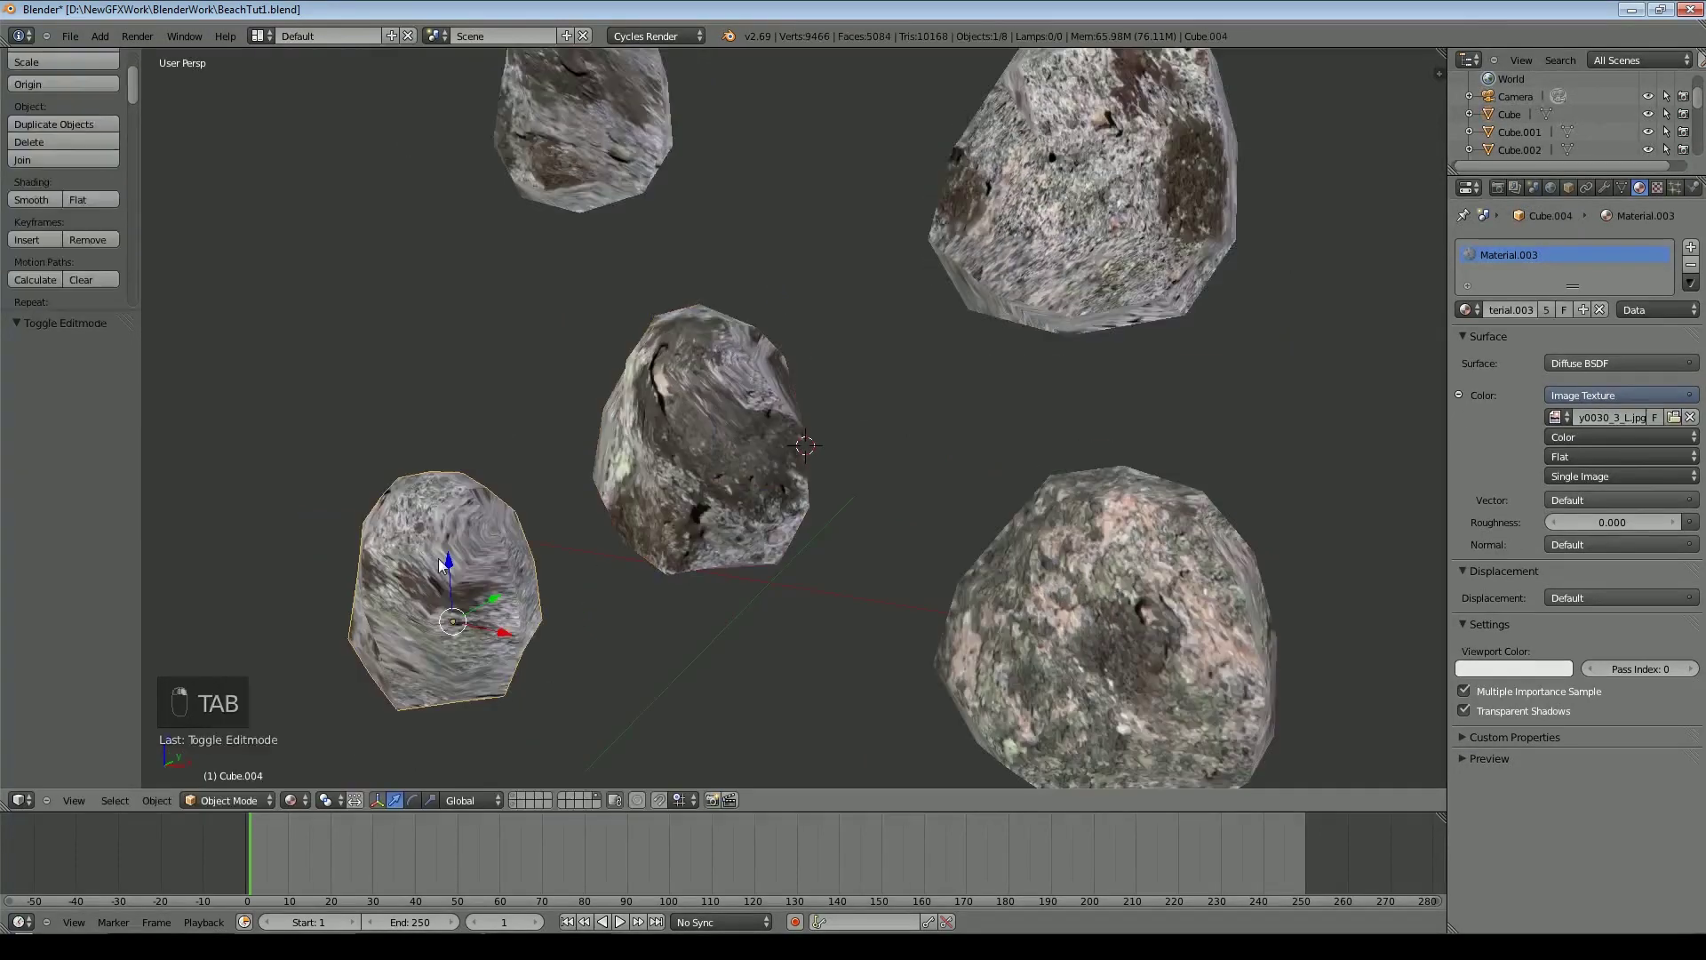
key("Tab")
right_click(489, 563)
middle_click_drag(620, 662, 627, 544)
mouse_move(629, 539)
left_mouse_down()
mouse_move(582, 537)
mouse_move(608, 537)
left_mouse_up()
key("Tab")
Select two adjacent faces of the upper-left rock and move them about -0.5 along X to dent it
right_click(556, 219)
middle_click_drag(556, 221, 723, 286)
key("Tab")
right_click(717, 269)
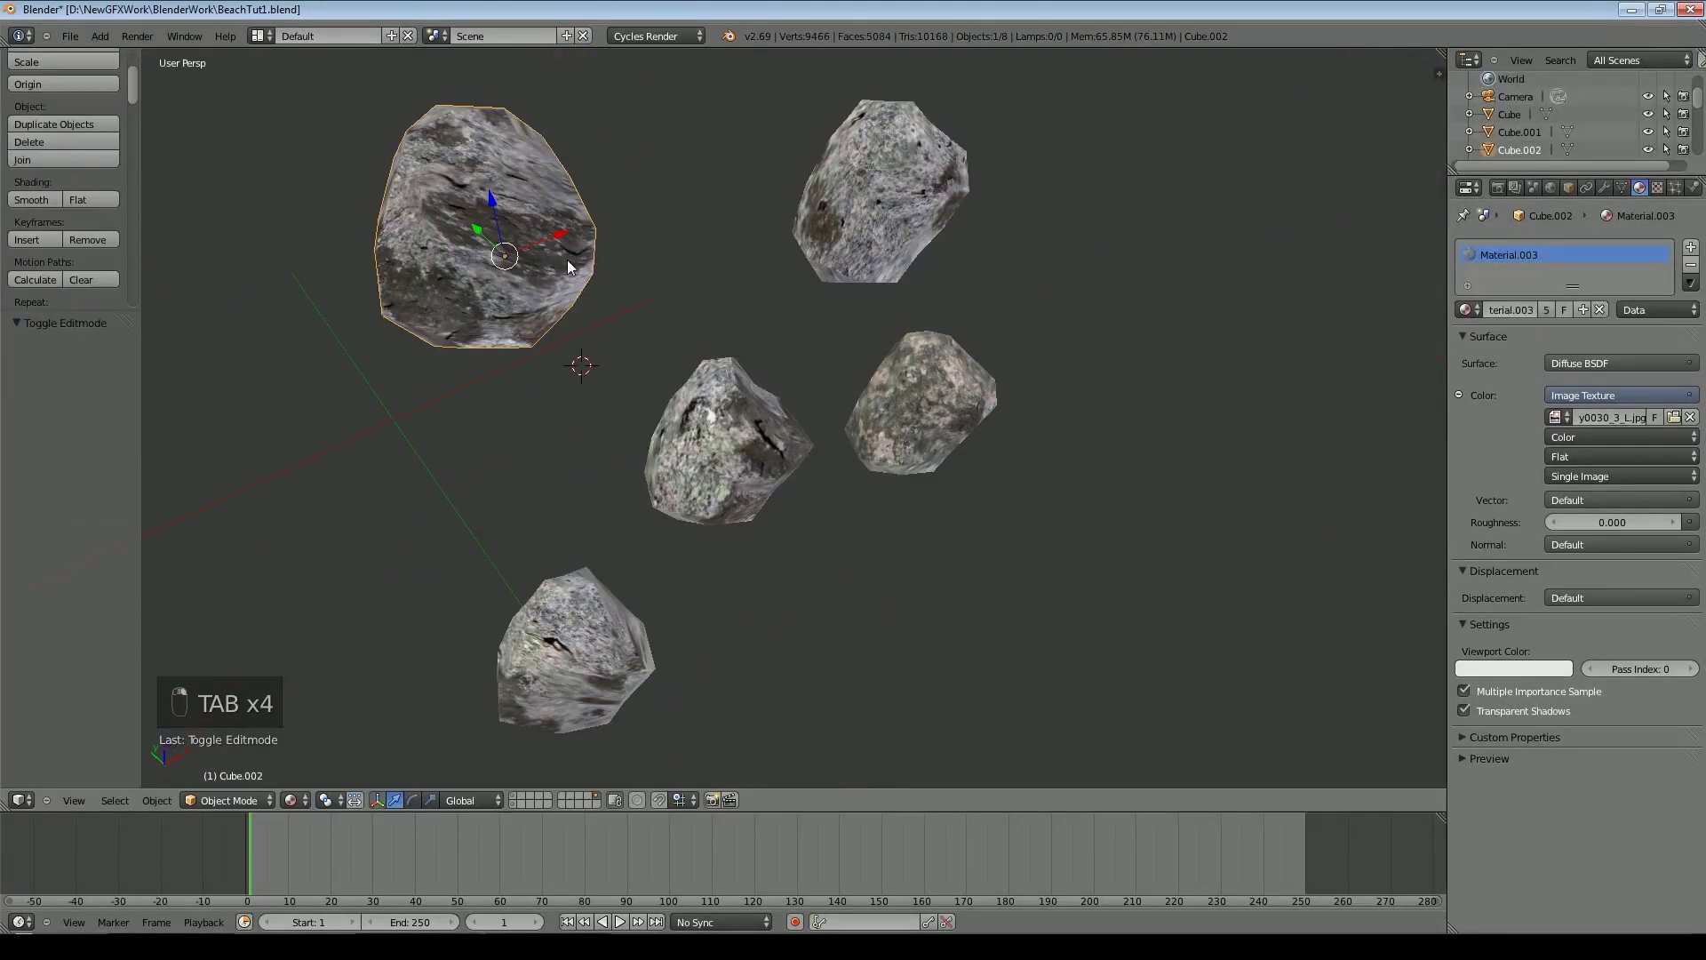
key("Tab")
right_click(562, 248, "shift")
left_click_drag(587, 222, 546, 324)
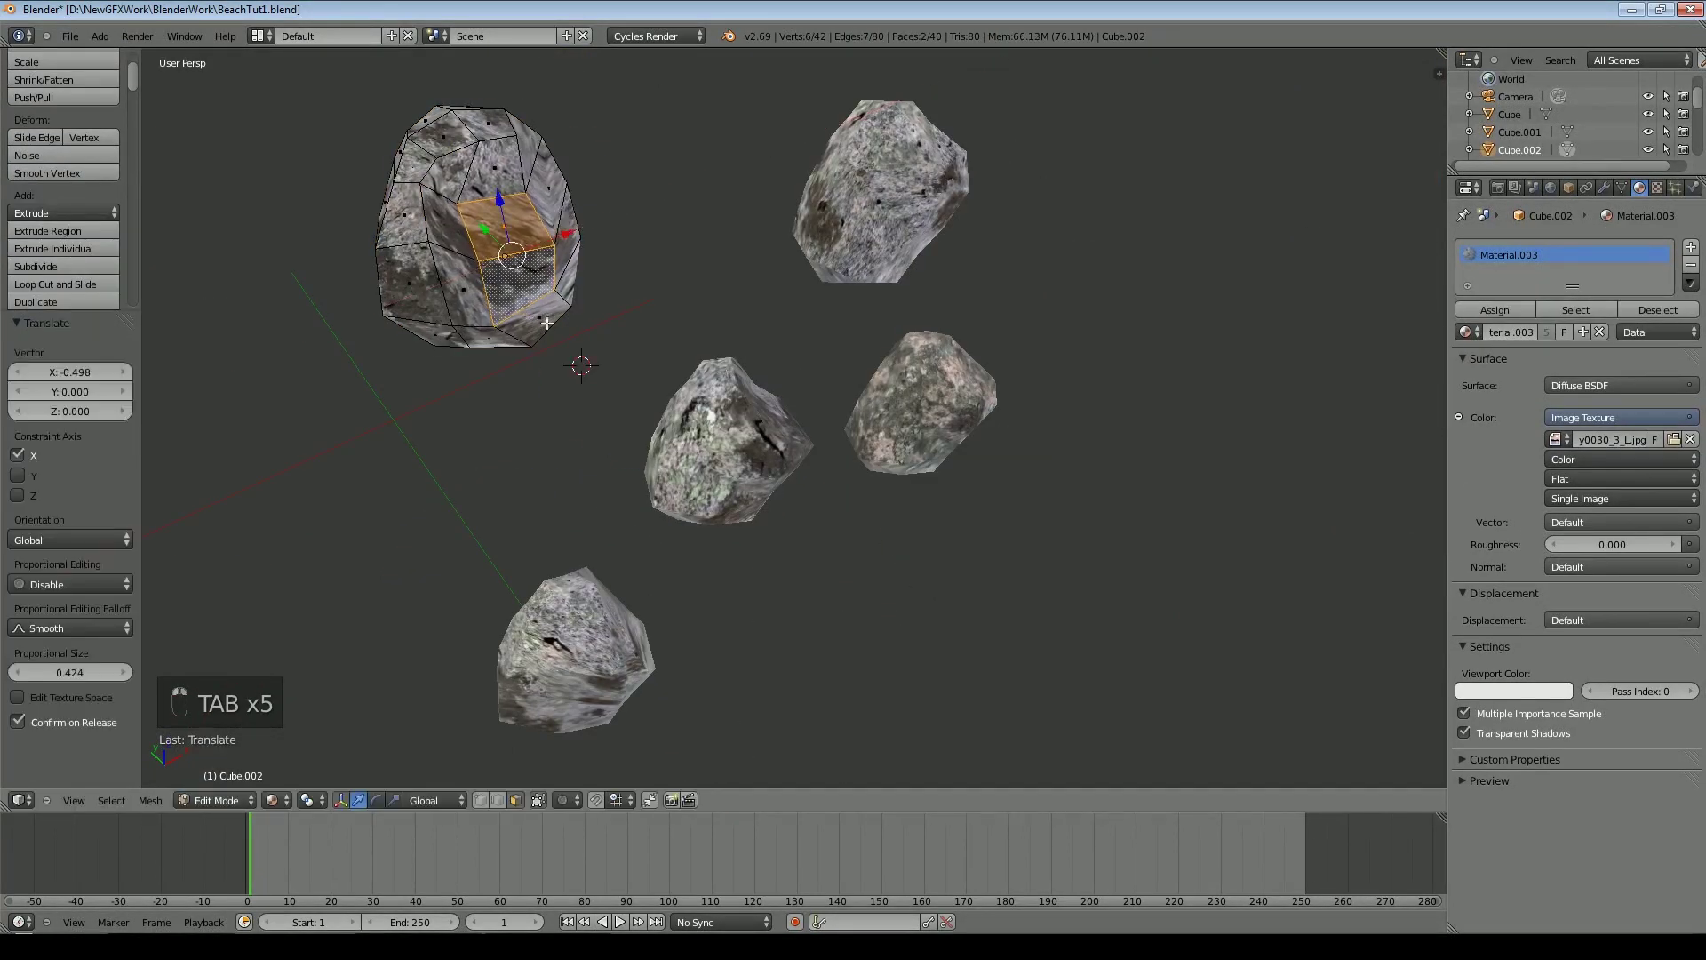
key("Tab")
Apply a level 1 subdivision surface to each of the five rocks
middle_click_drag(547, 323, 754, 339)
middle_click_drag(797, 418, 621, 375)
scroll(701, 364, "down", 3)
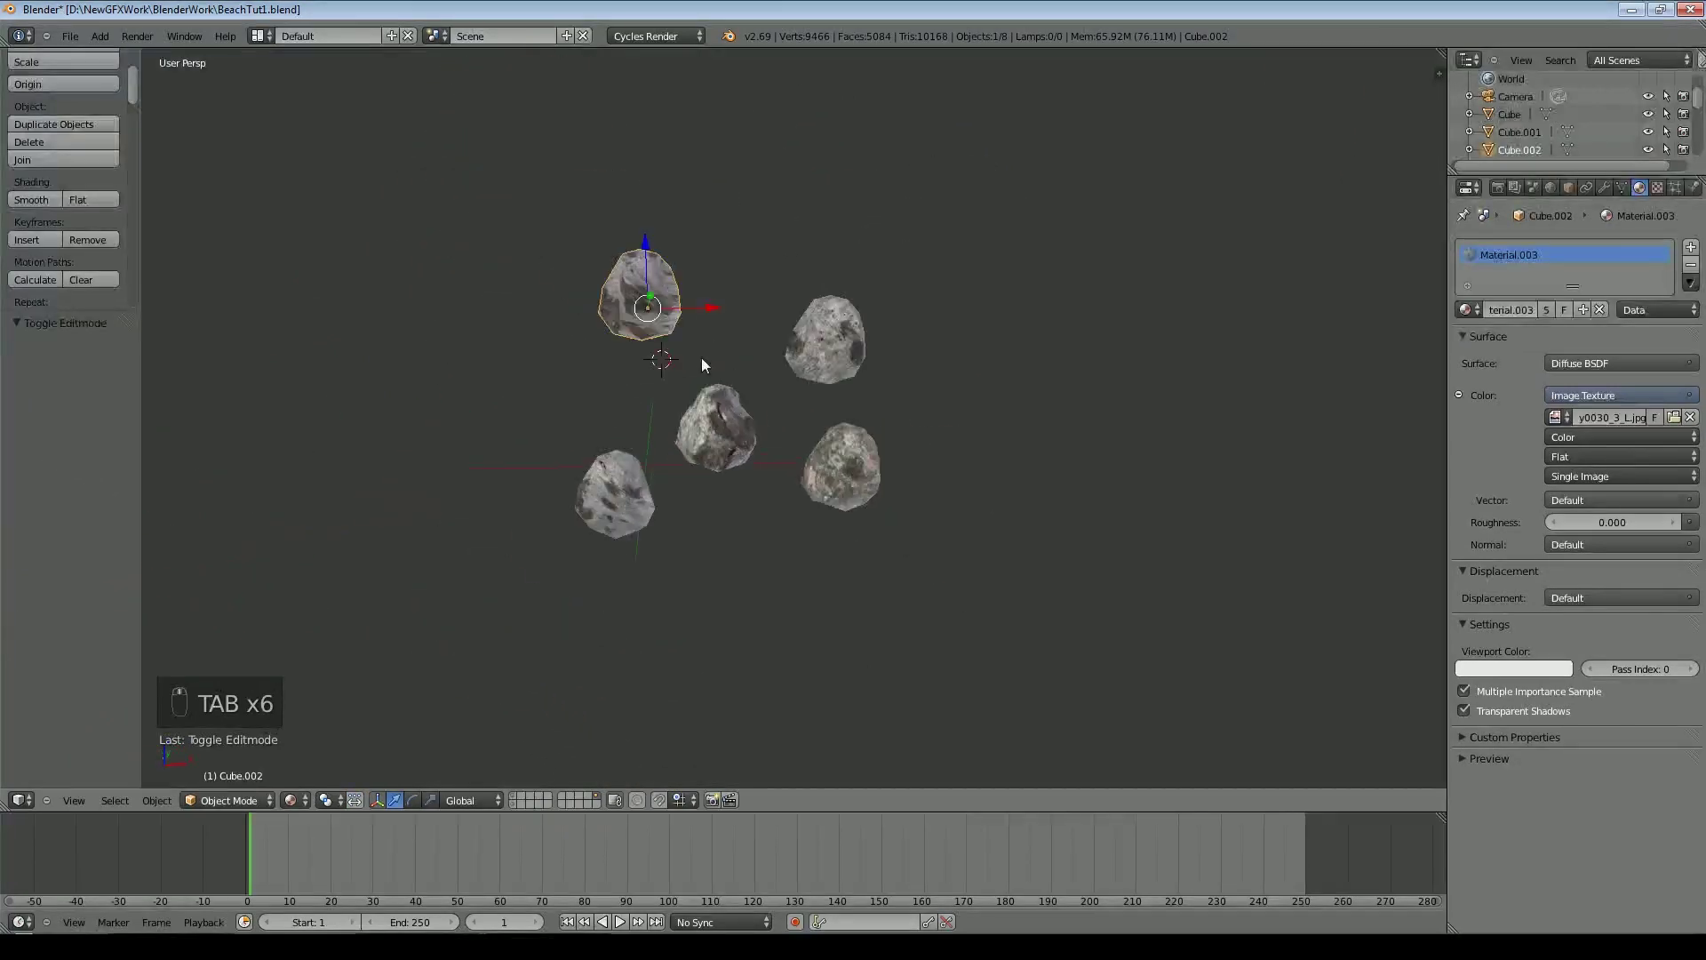
scroll(745, 339, "up", 5)
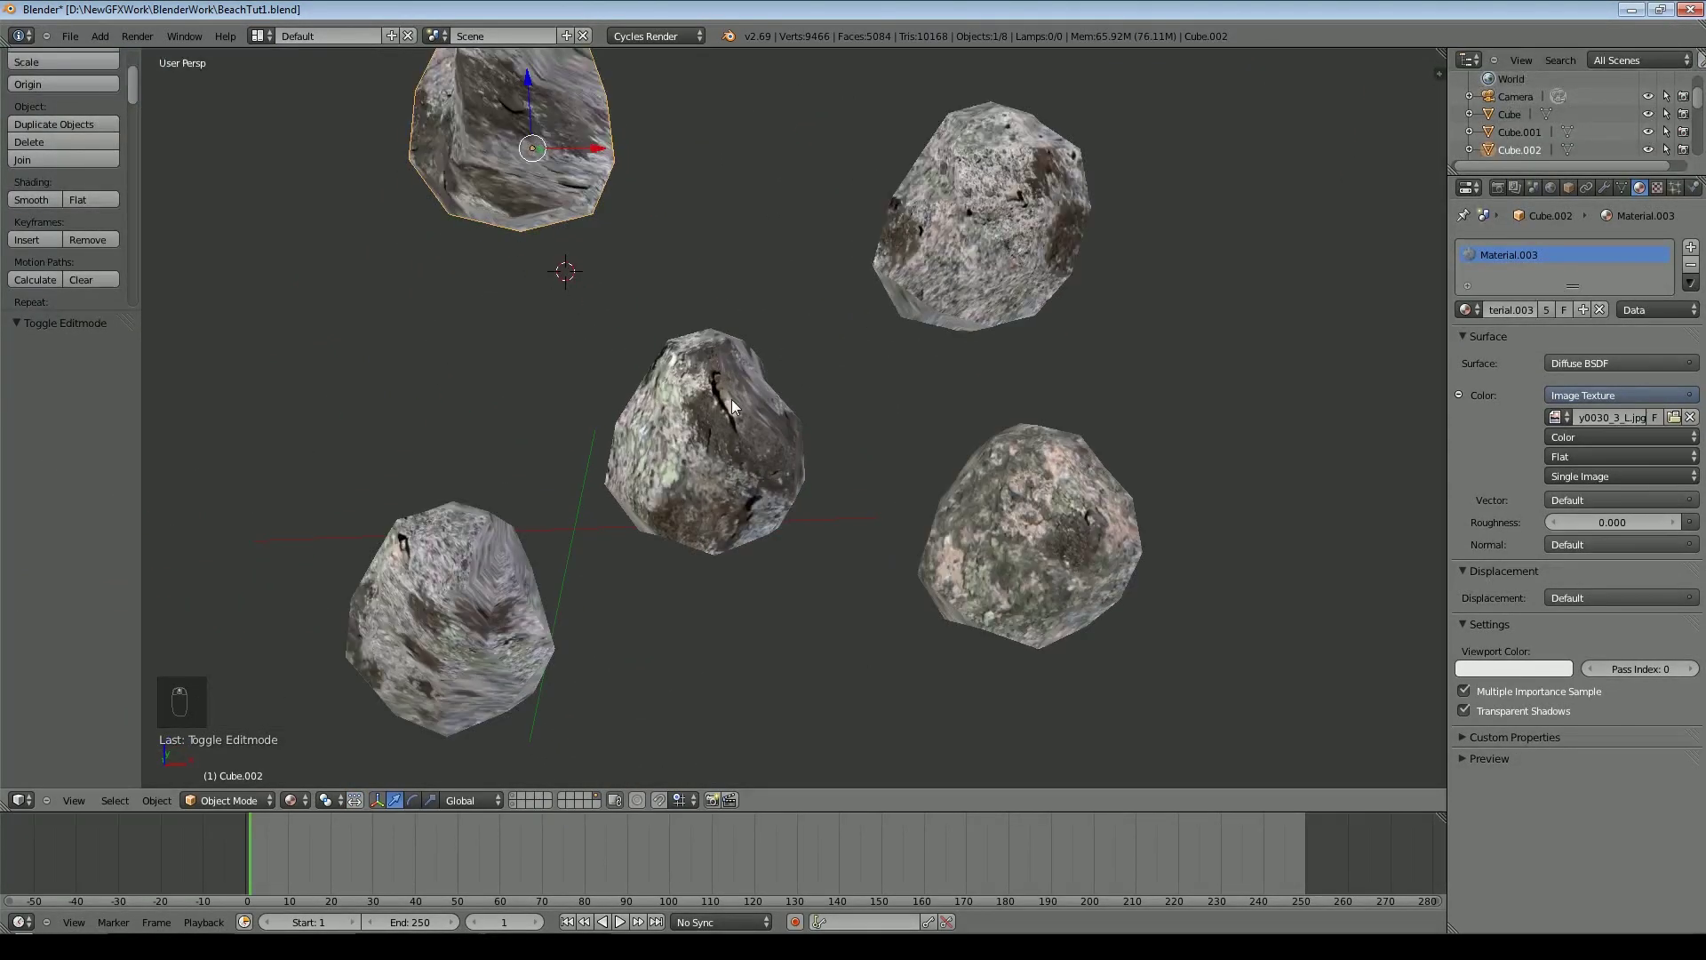
key("ctrl+1")
right_click(745, 444)
key("ctrl+1")
right_click(454, 613)
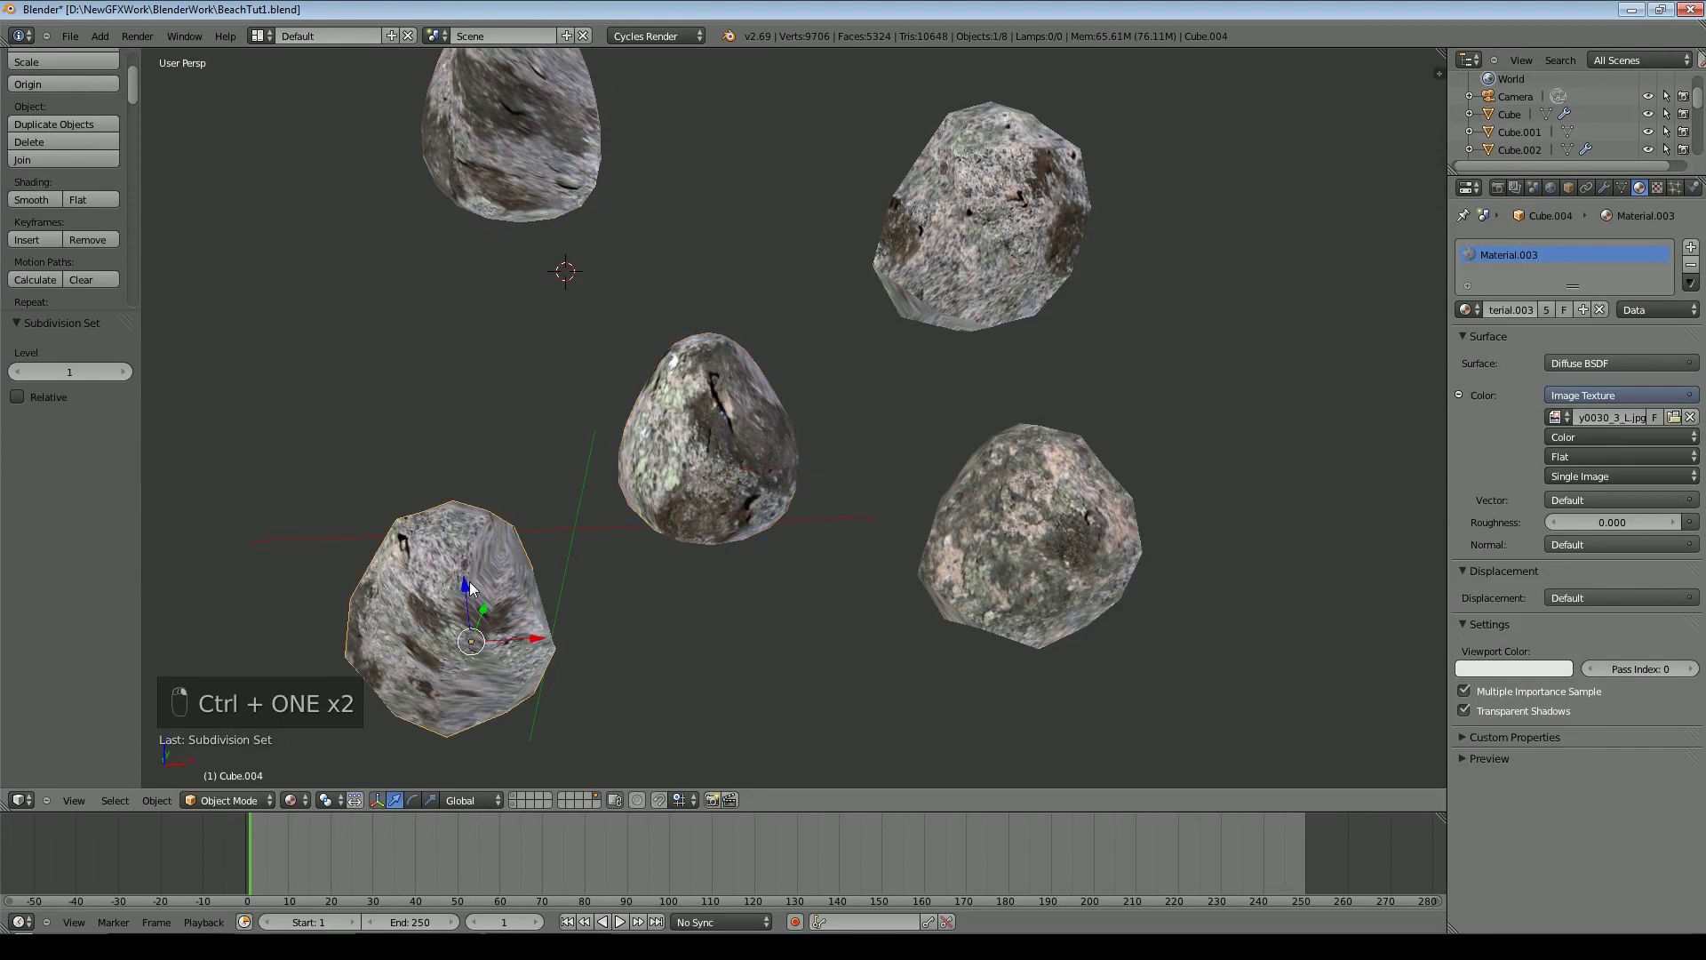
key("ctrl+1")
right_click(1035, 561)
key("ctrl+1")
right_click(991, 302)
key("ctrl+1")
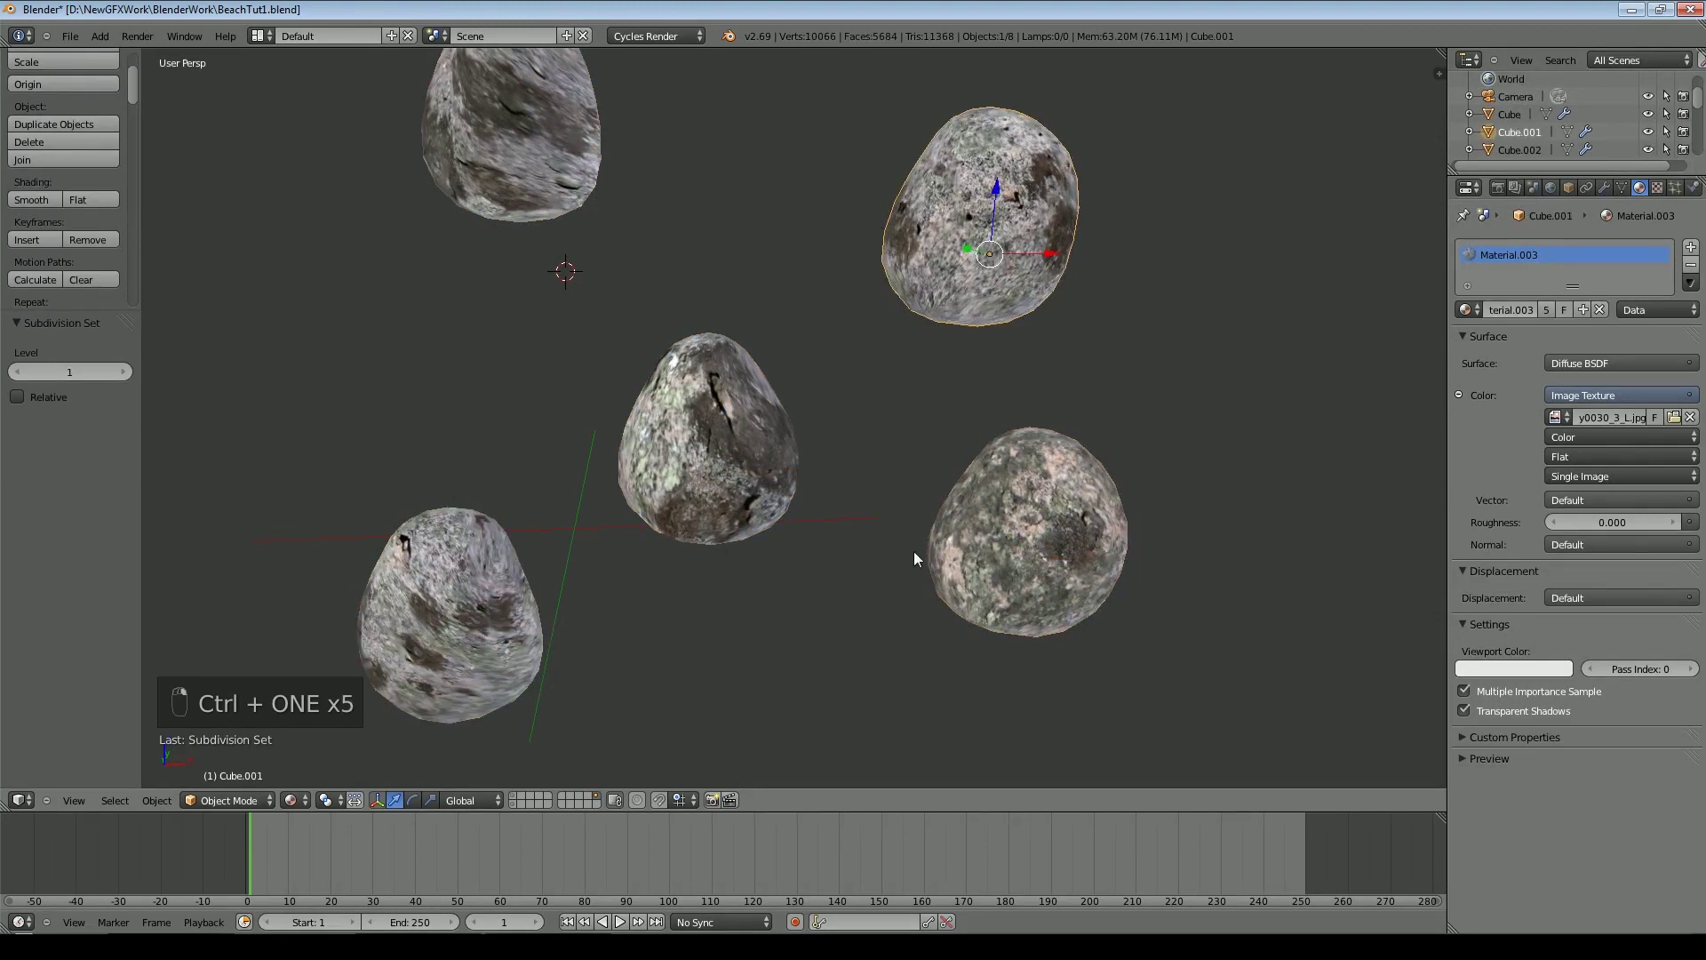
middle_click_drag(914, 551, 927, 549)
middle_click_drag(800, 484, 945, 449)
key("Tab")
key("Tab")
key("Tab")
middle_click_drag(860, 495, 730, 529)
key("Tab")
Stretch the central rock along the Z axis into a tall, elongated boulder
right_click(761, 419)
key("Tab")
key("Tab")
key("Tab")
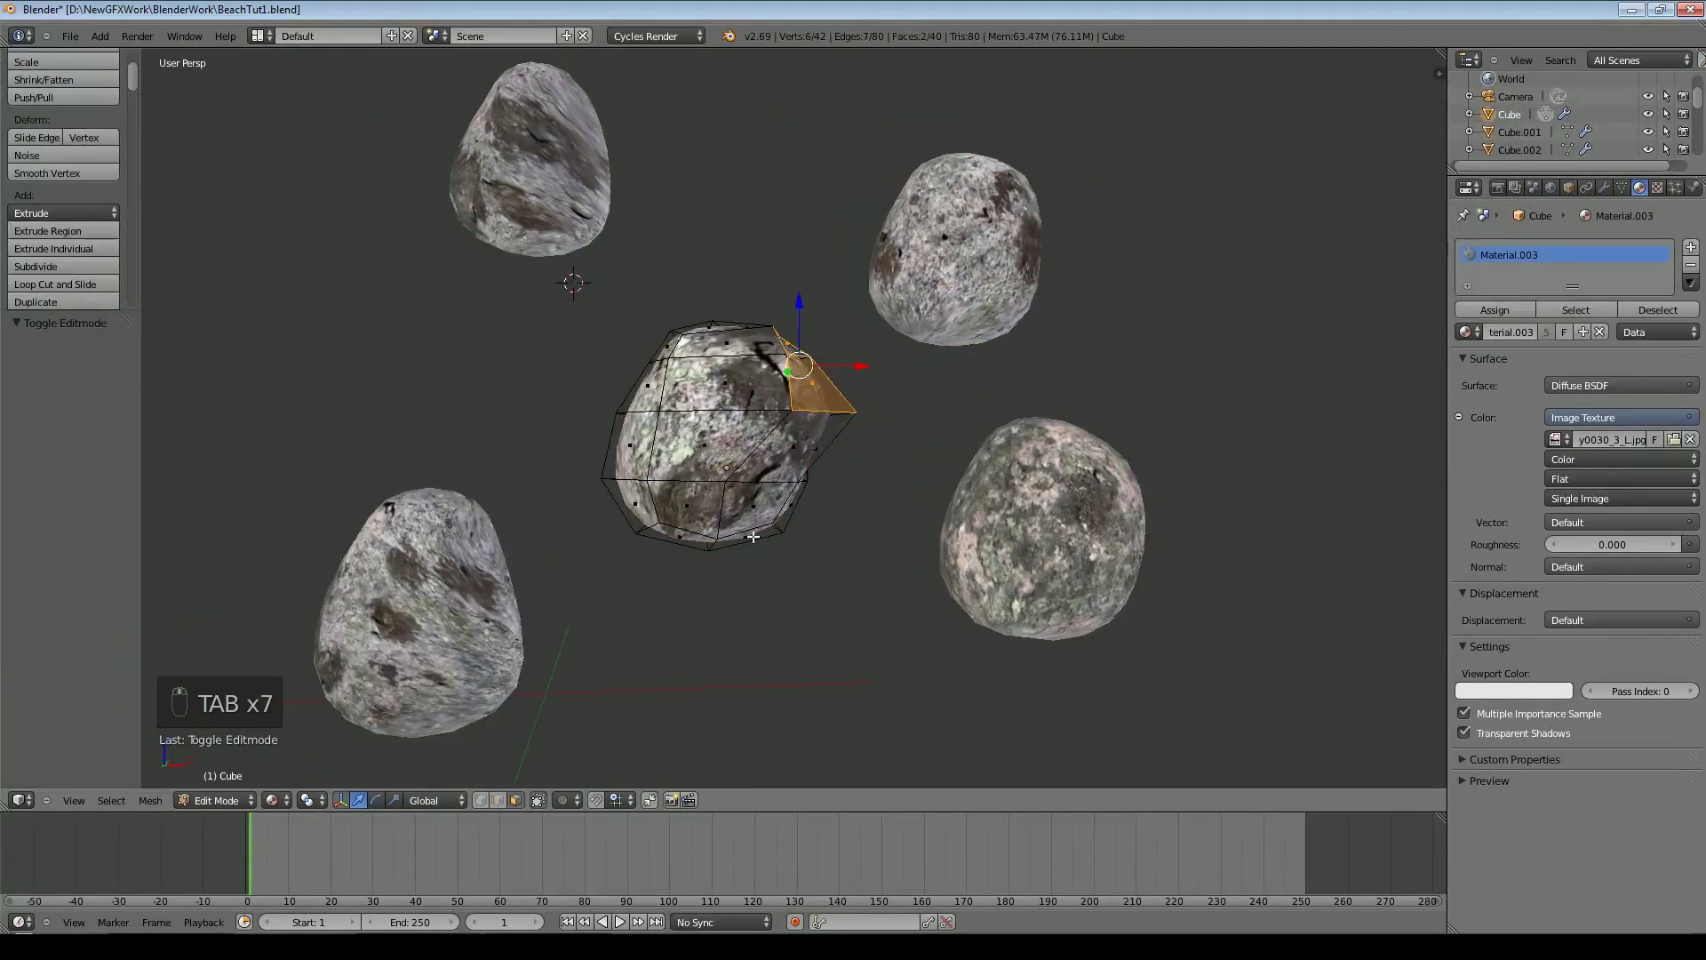
key("Tab")
key("s")
key("z")
left_click(766, 548)
key("Tab")
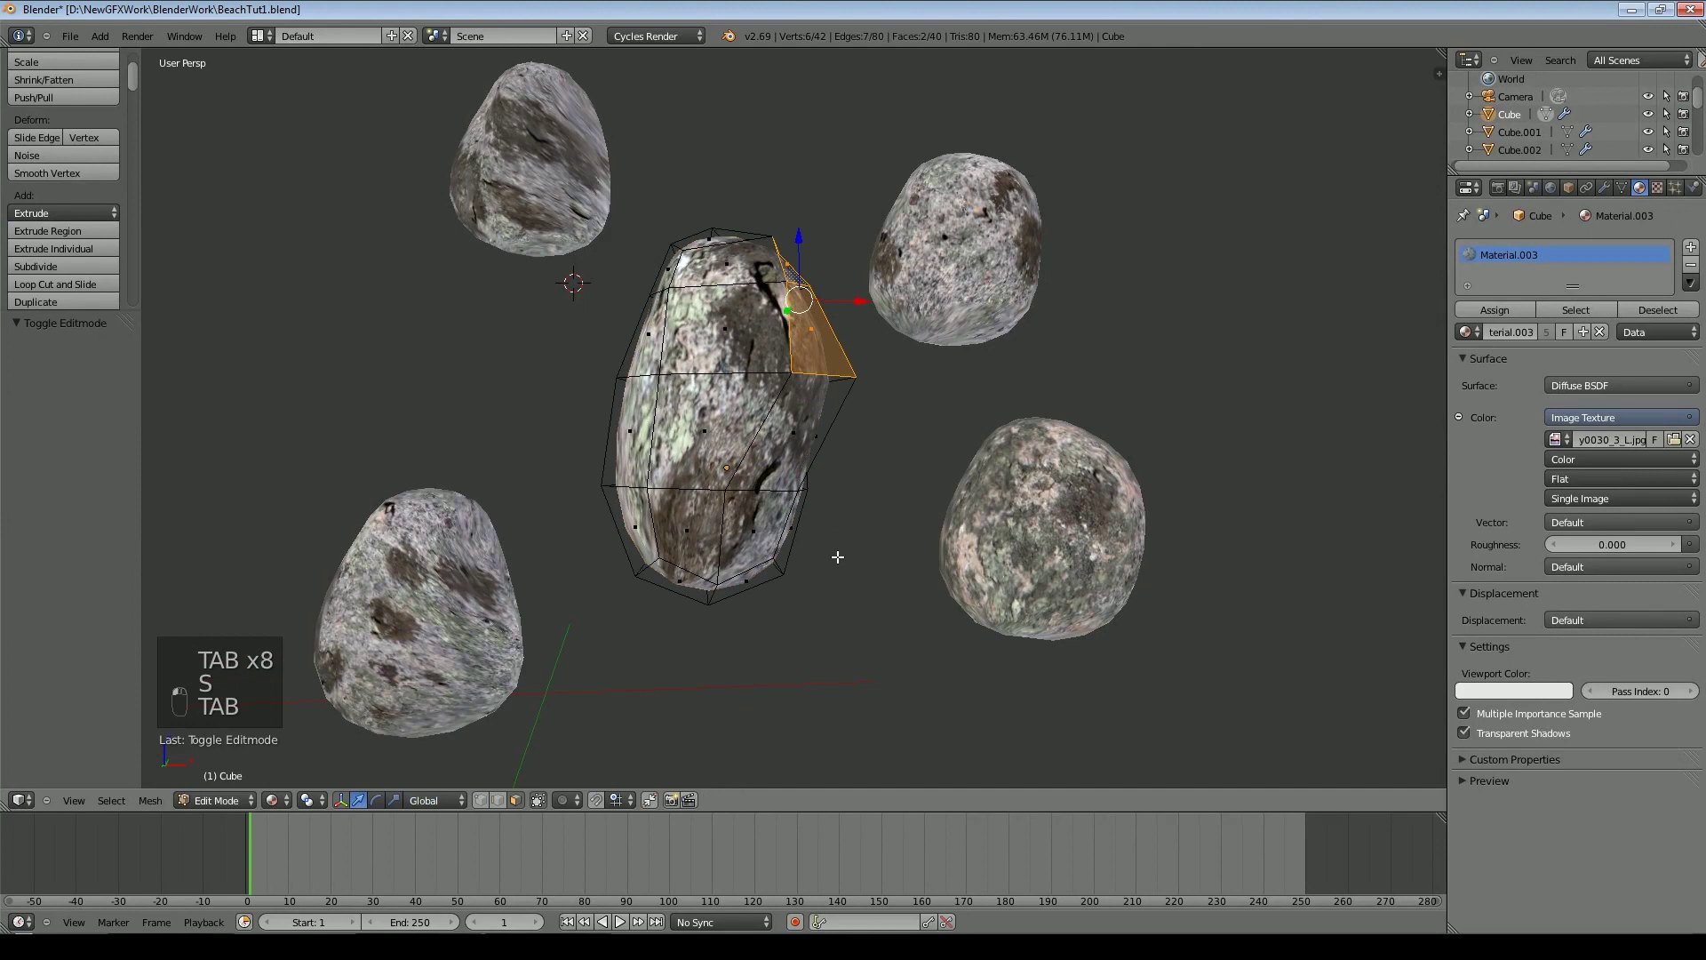
key("Tab")
Group all five rocks under the name RockGroup and clear the selection
middle_click_drag(838, 557, 790, 542)
scroll(791, 542, "down", 3)
right_click(578, 508, "shift")
right_click(889, 476, "shift")
right_click(892, 350, "shift")
right_click(641, 276, "shift")
key("ctrl+g")
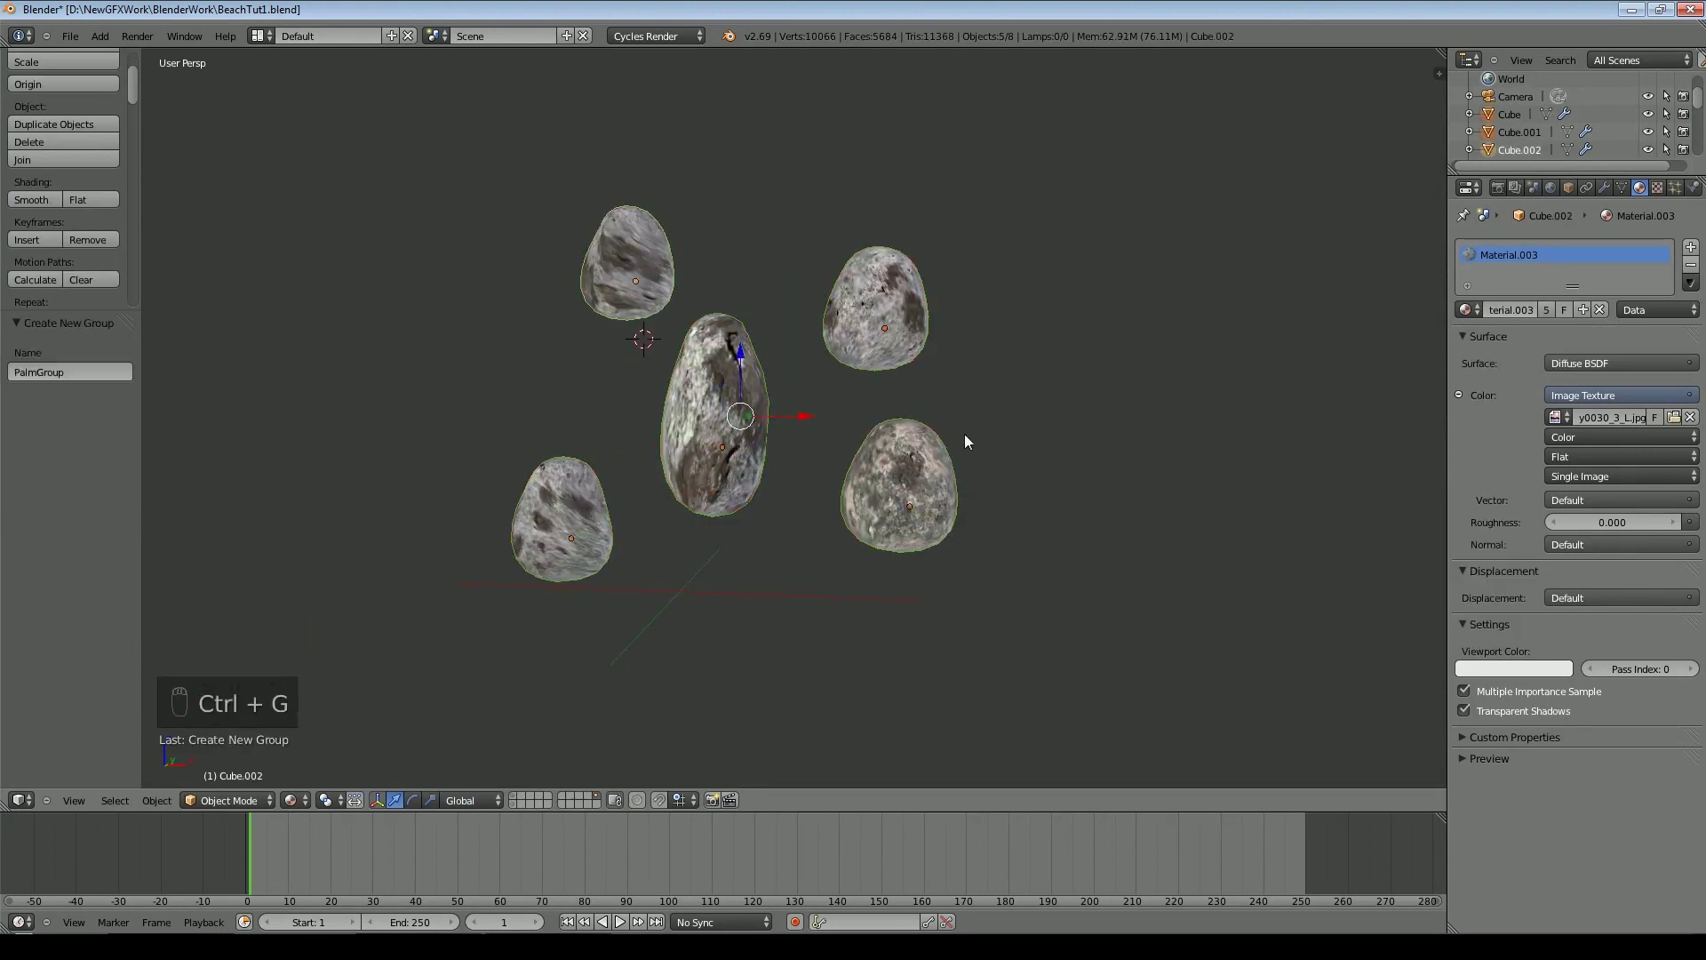
type("RockGroup")
key("Return")
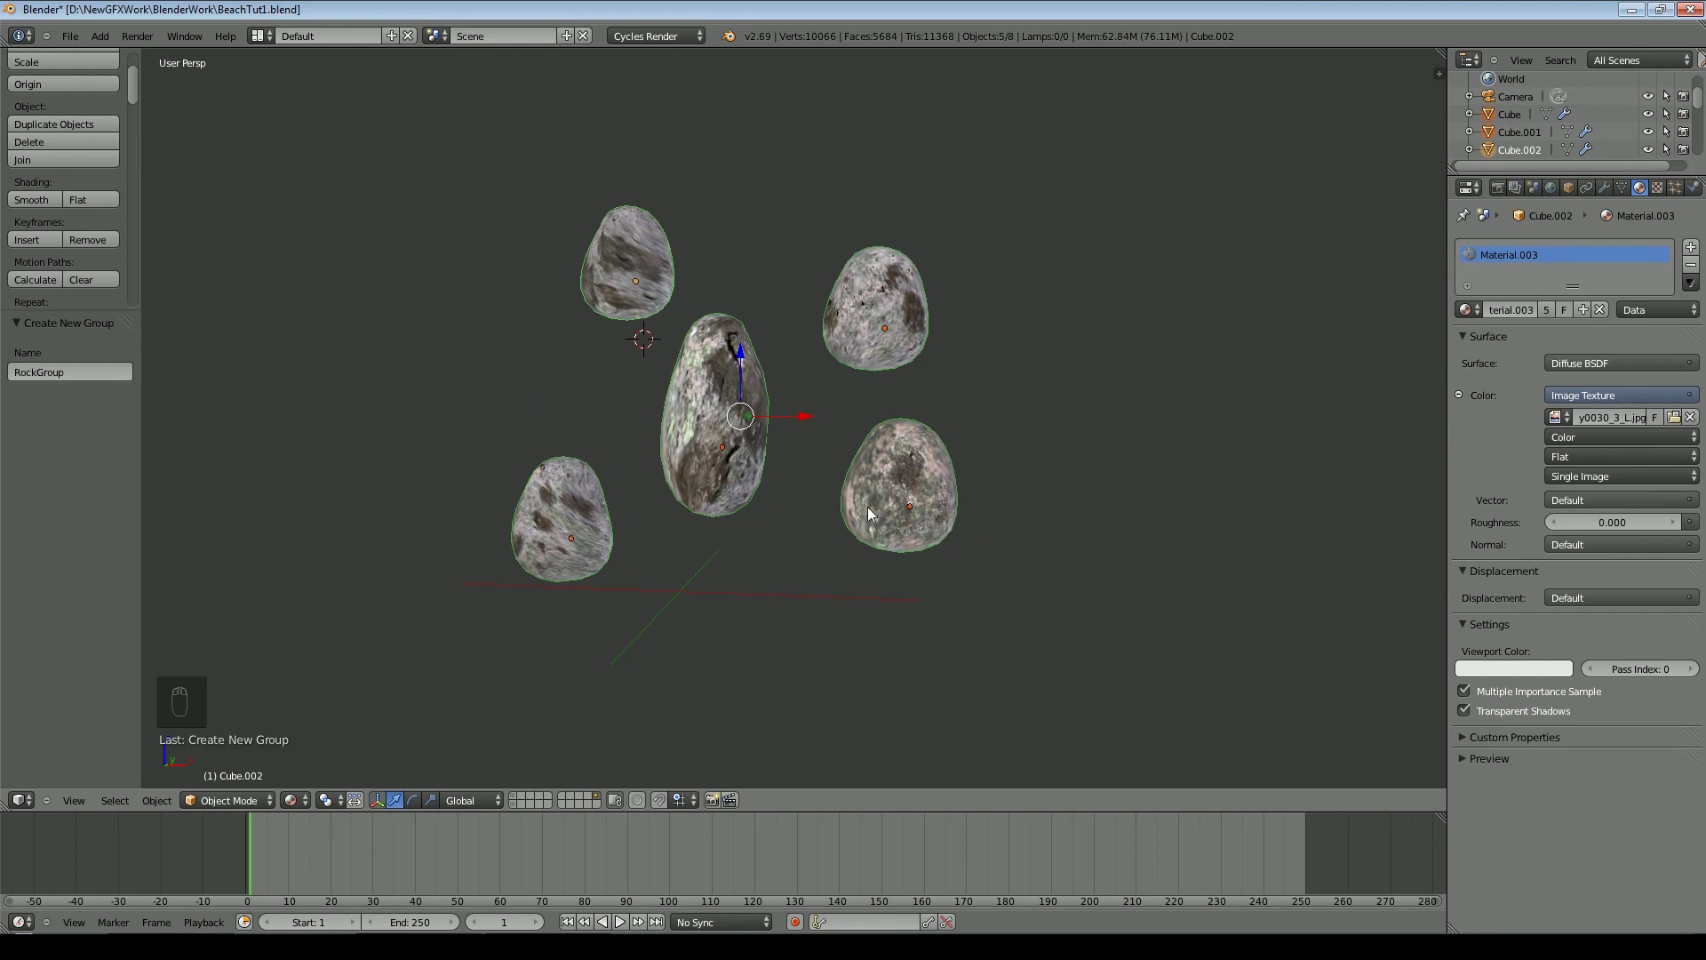
key("a")
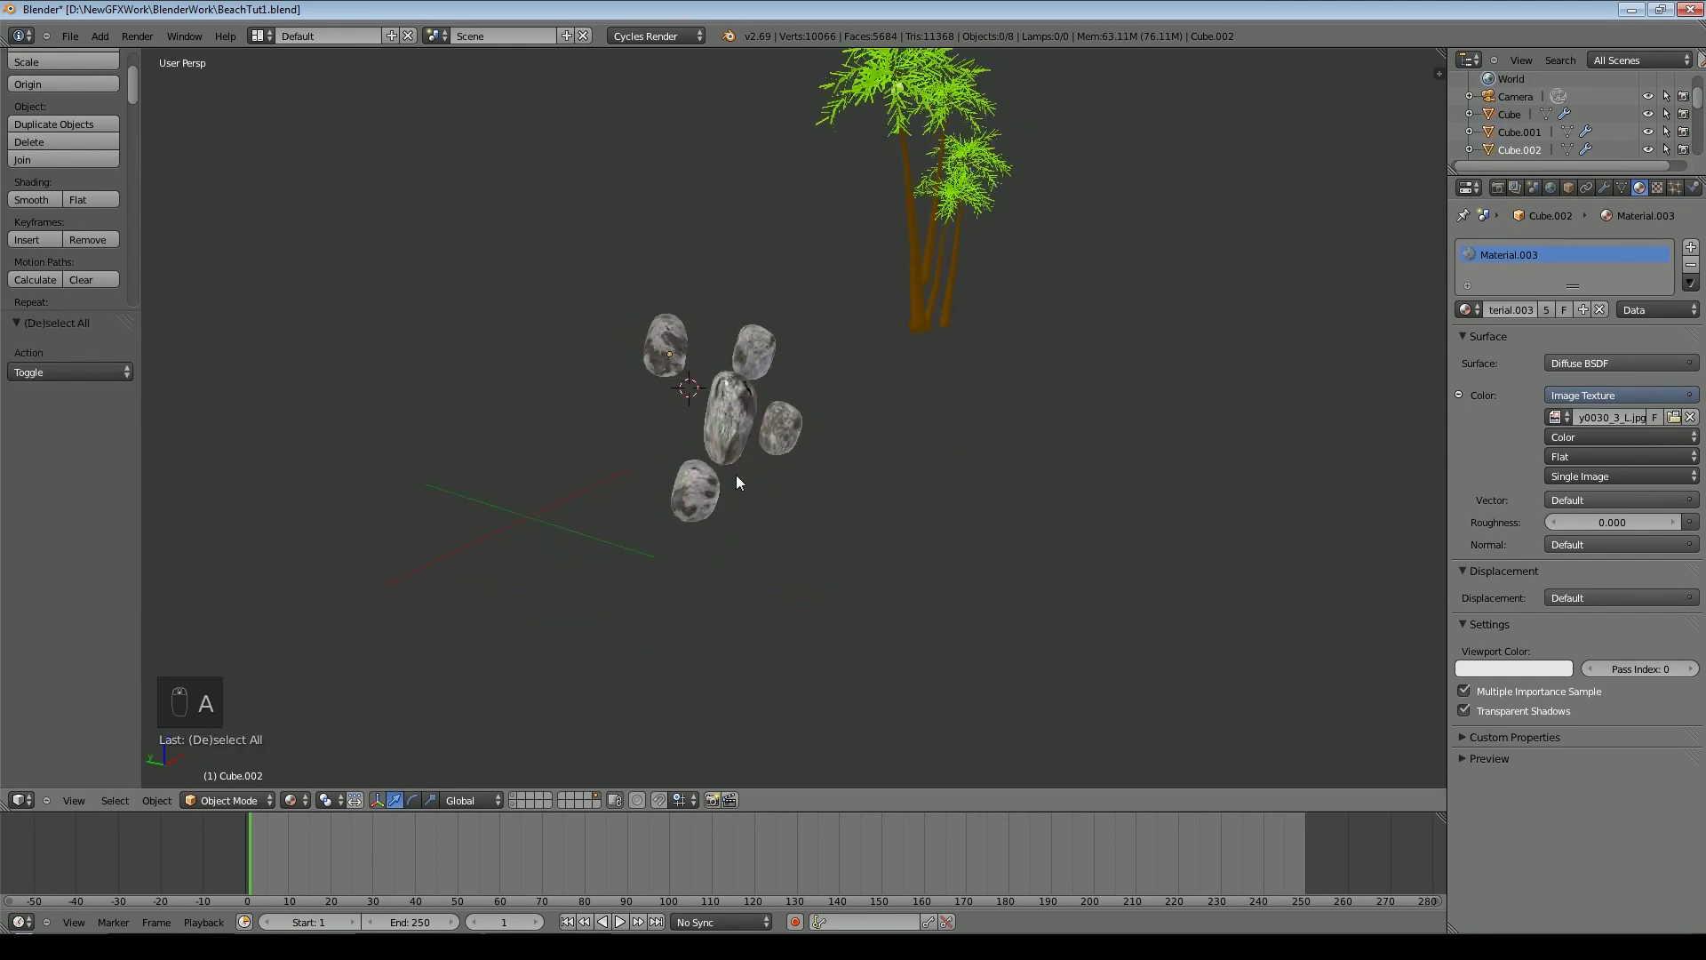
middle_click_drag(736, 476, 550, 463)
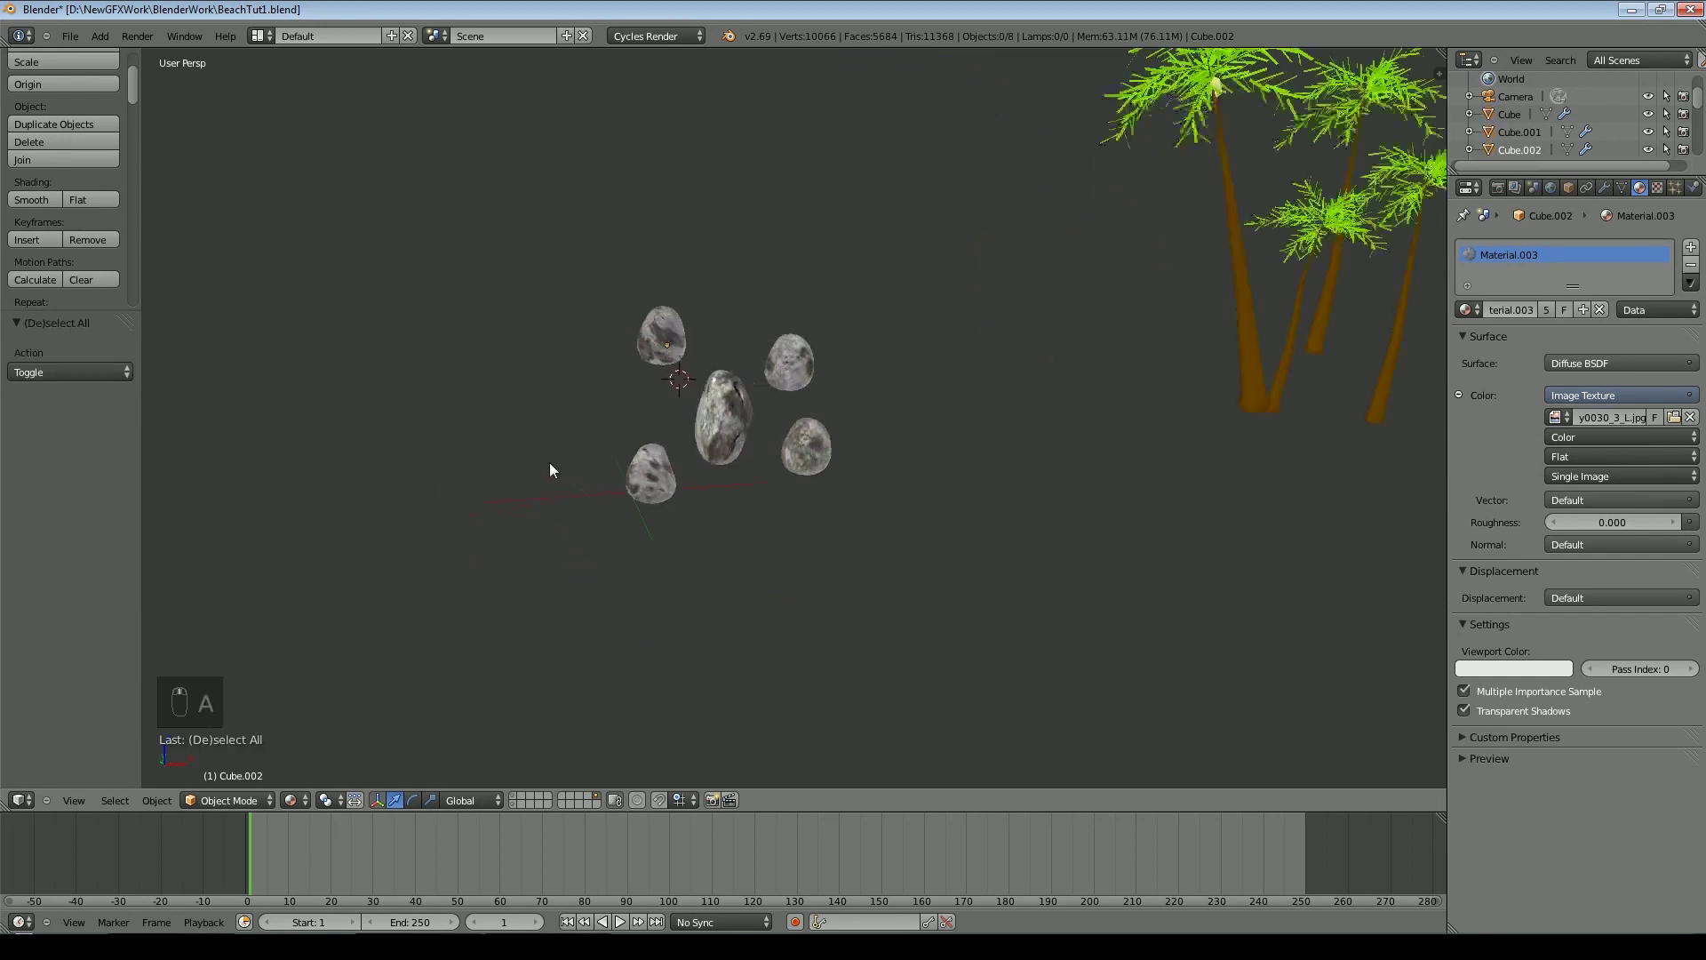
middle_click_drag(857, 473, 466, 267)
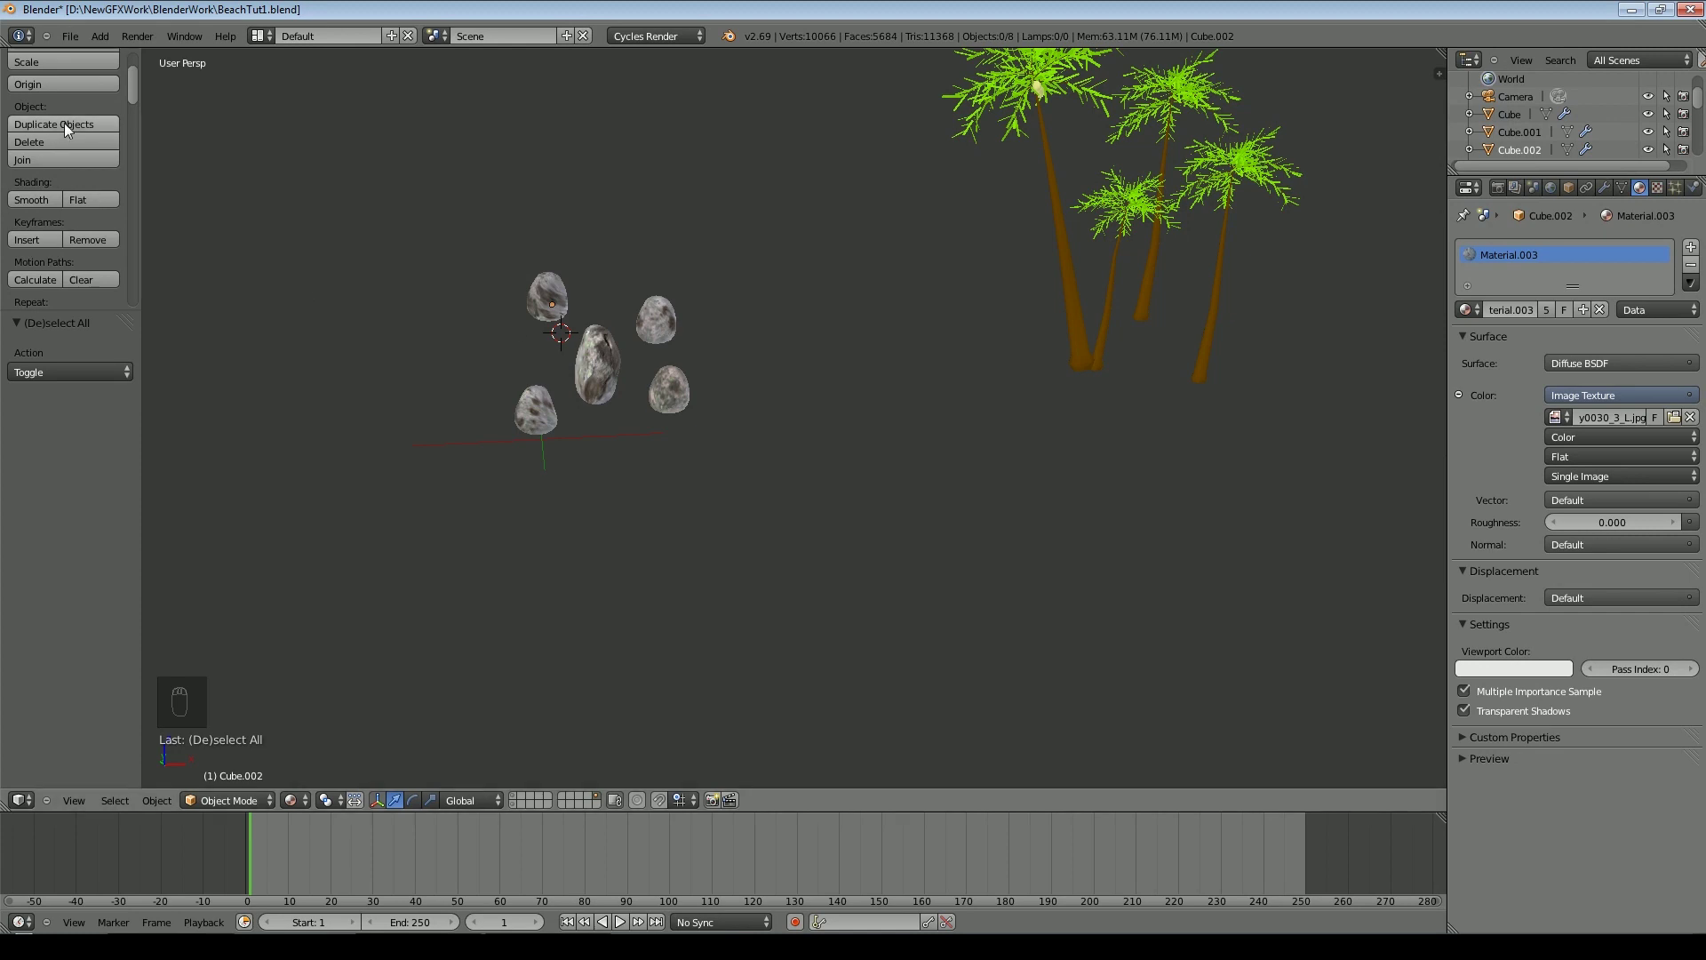
Add a plane and move it to empty space away from the rocks, working from the top view
left_click(98, 35)
mouse_move(103, 52)
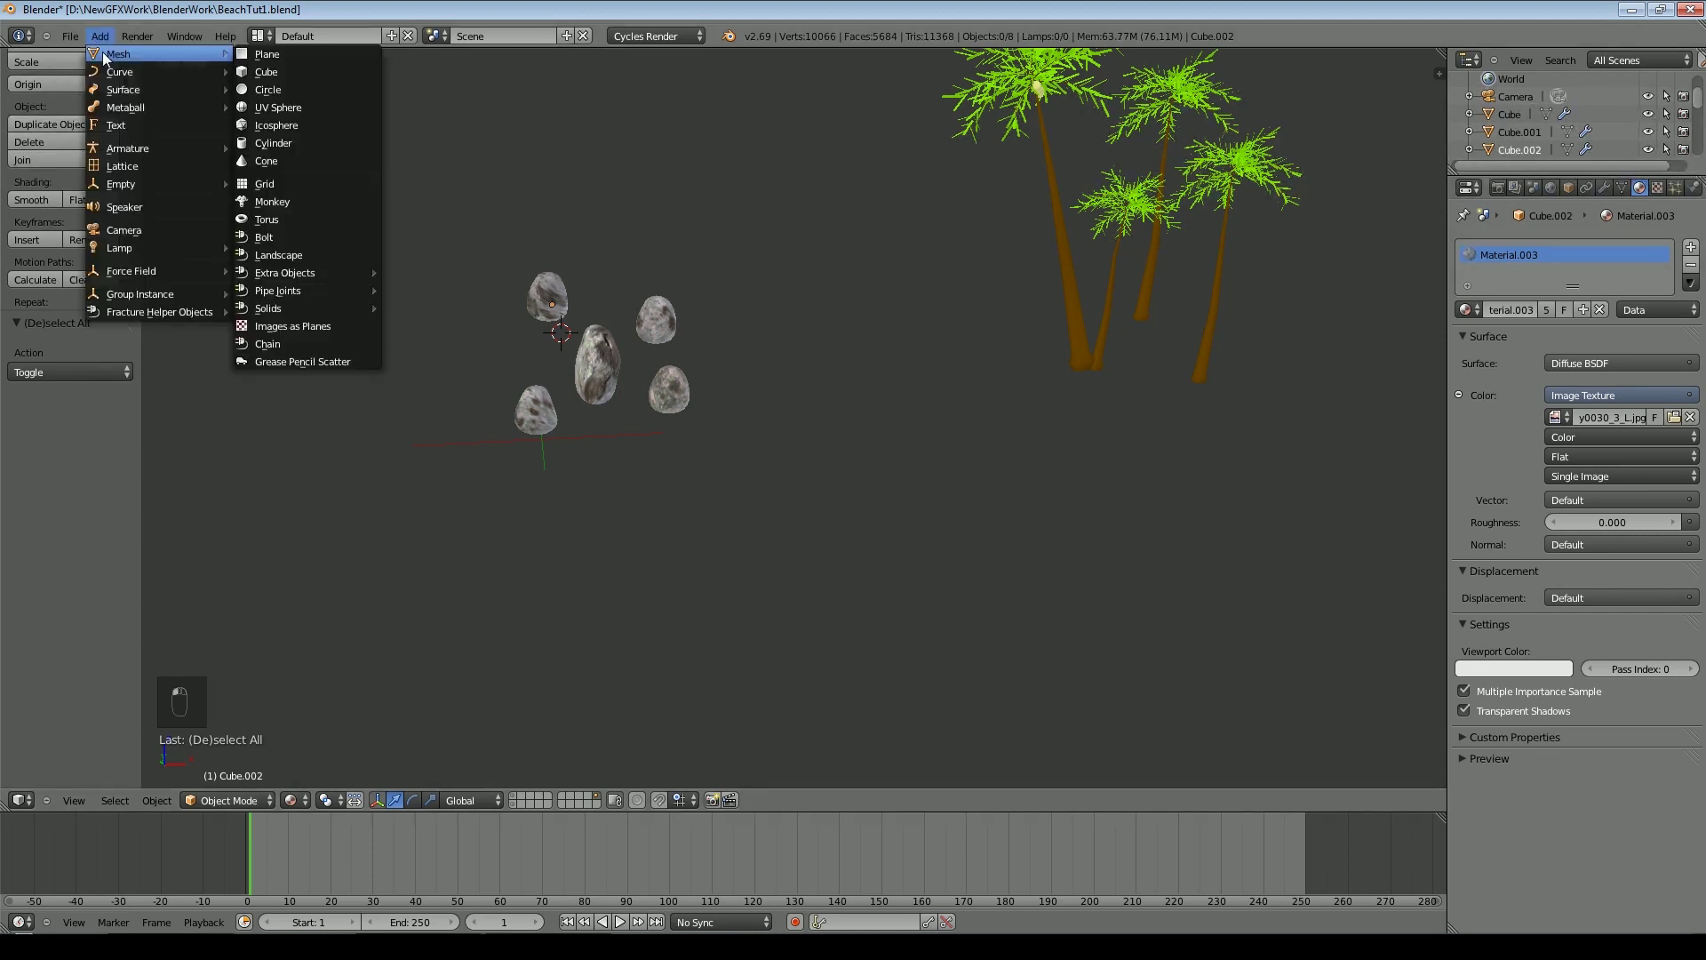
left_click(266, 54)
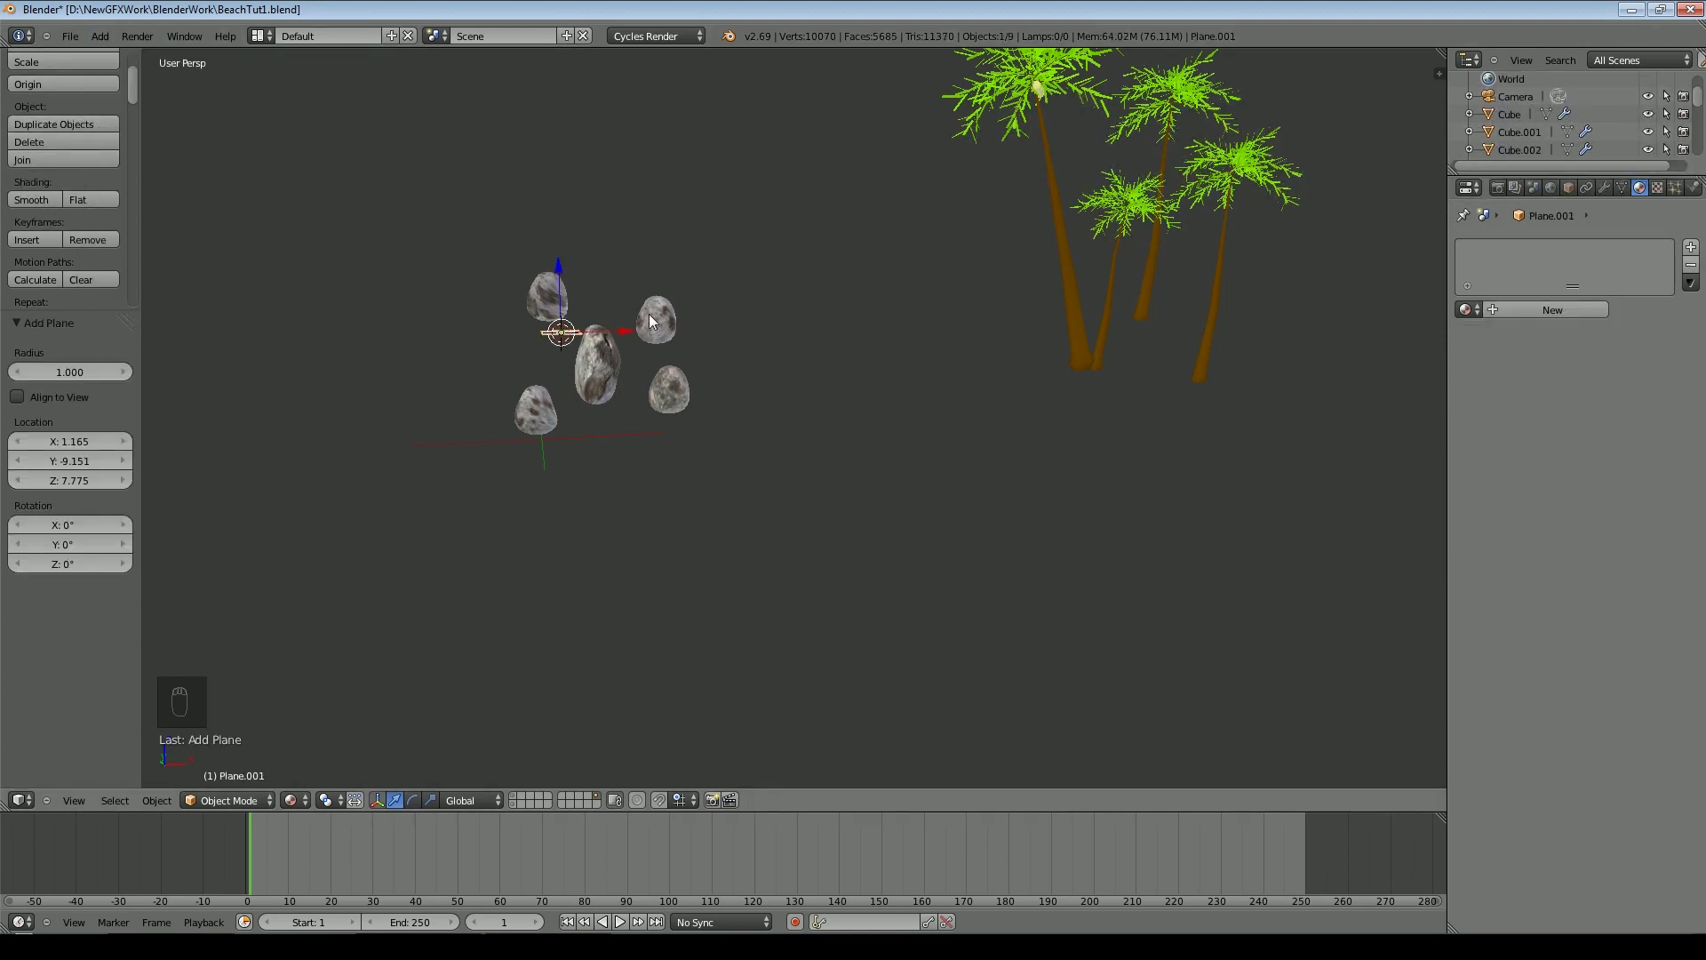
key("KP_7")
key("g")
left_click(983, 617)
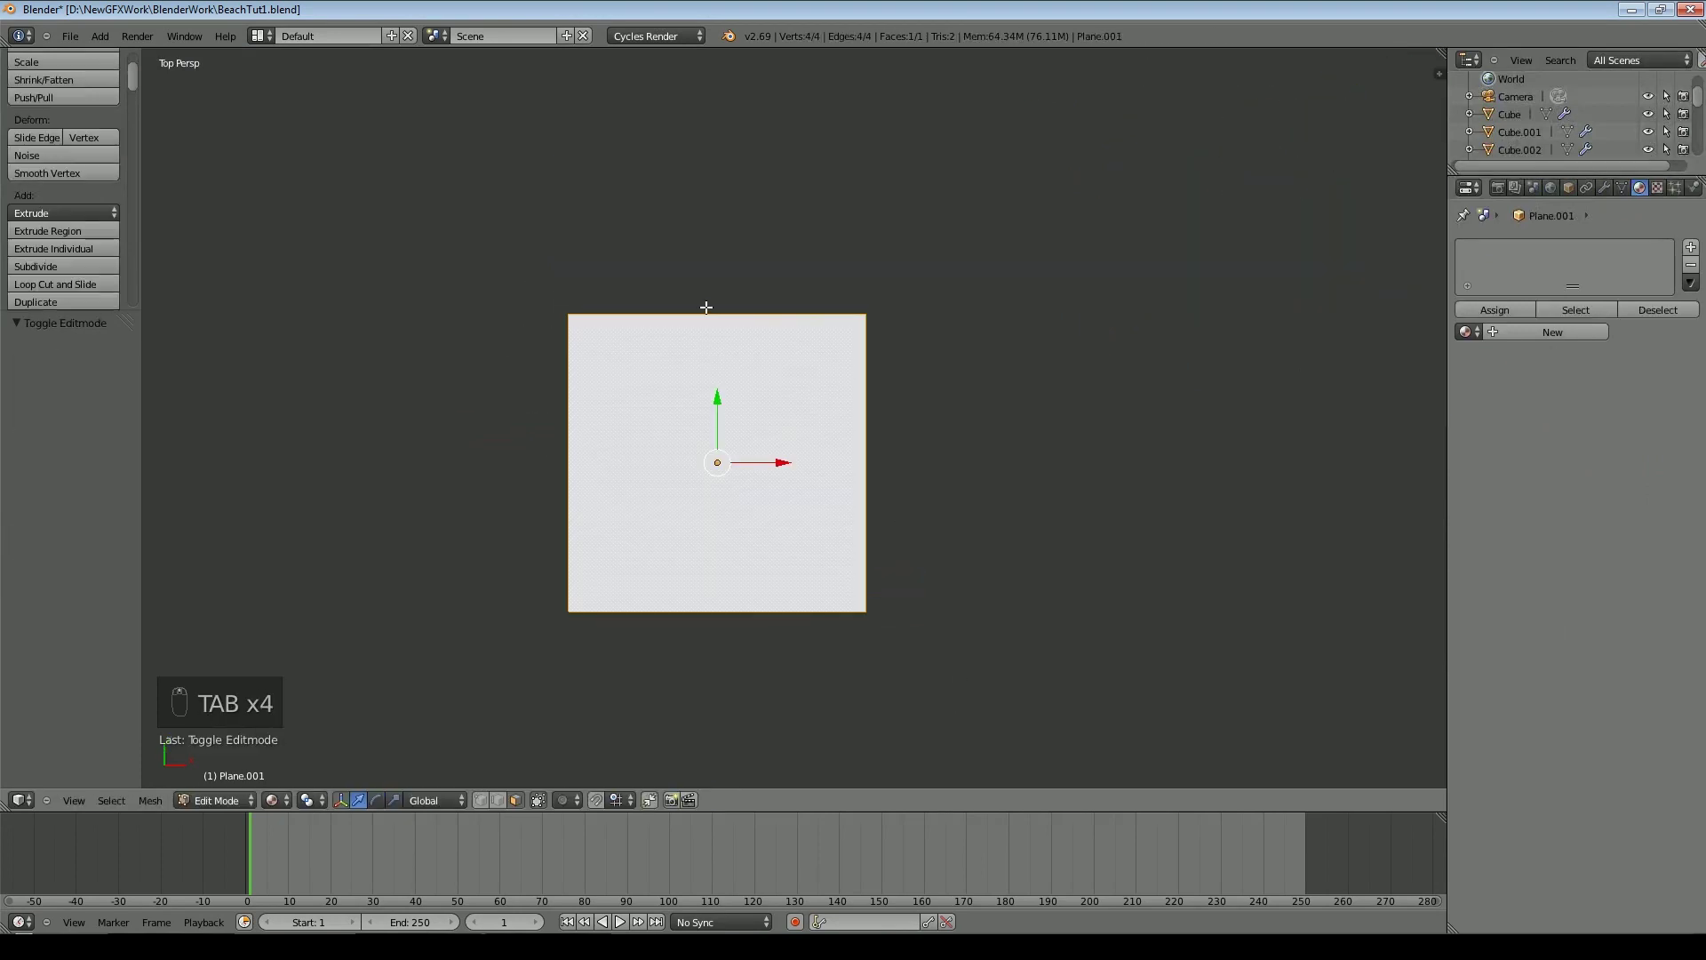
Try to divide the plane with seven parallel loop cuts, and undo the cut
key("ctrl+r")
scroll(706, 308, "up", 6)
left_click(706, 310)
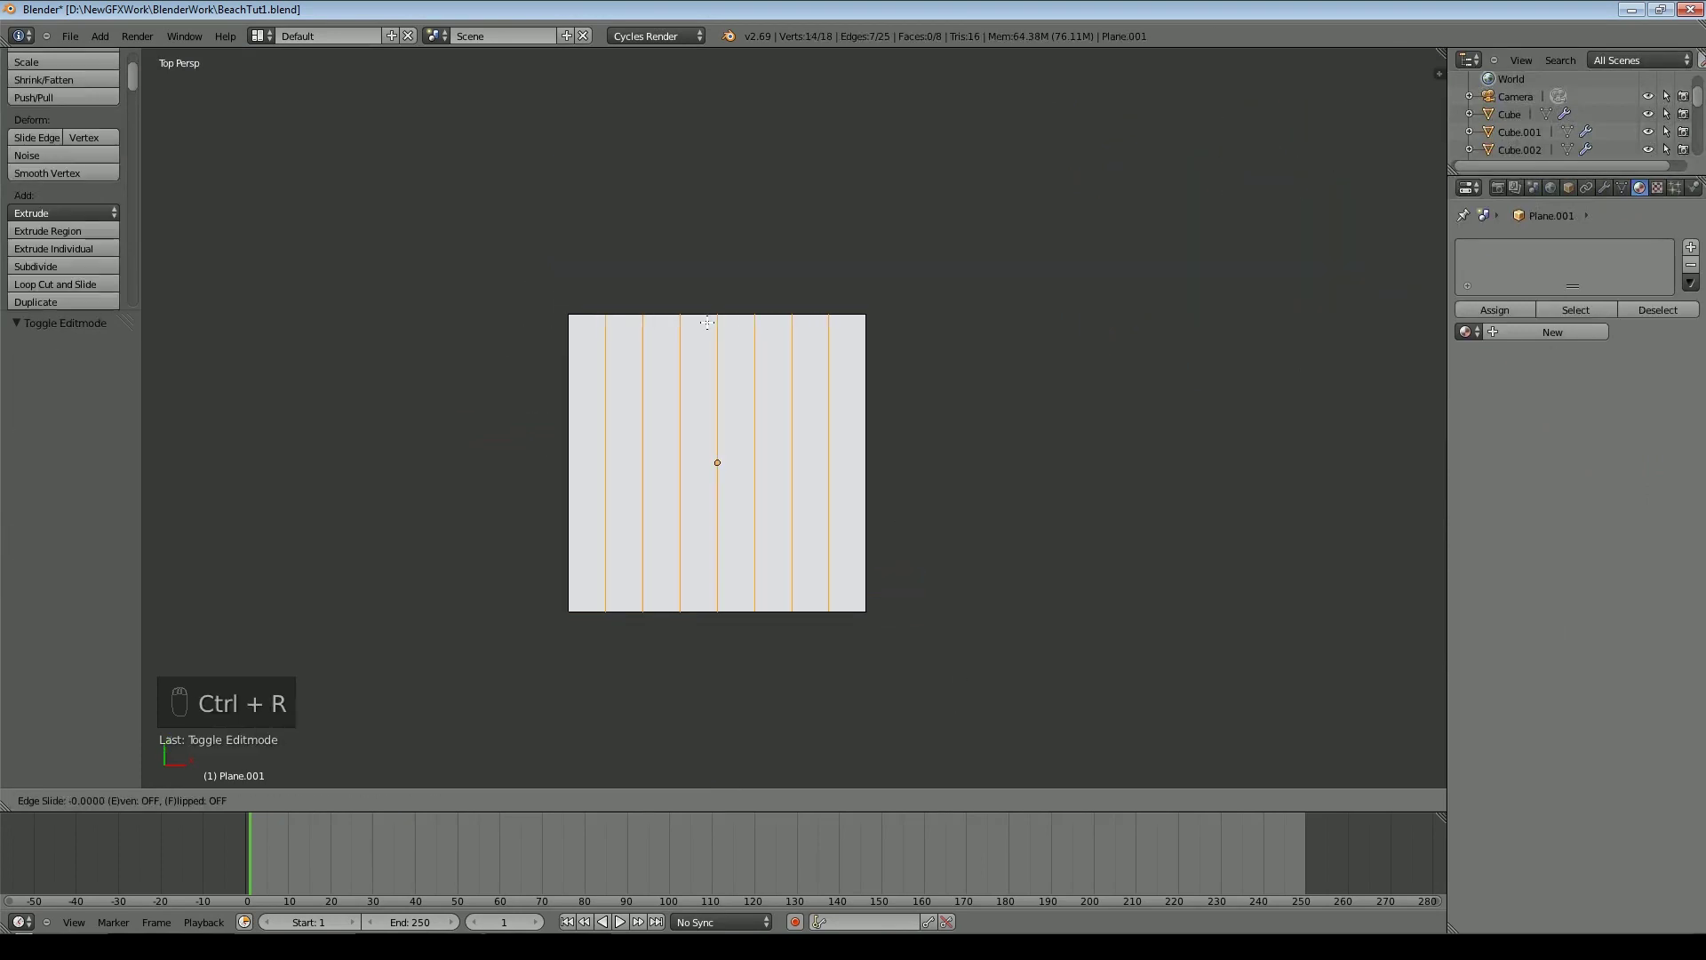
left_click(707, 322)
middle_click_drag(781, 373, 996, 428)
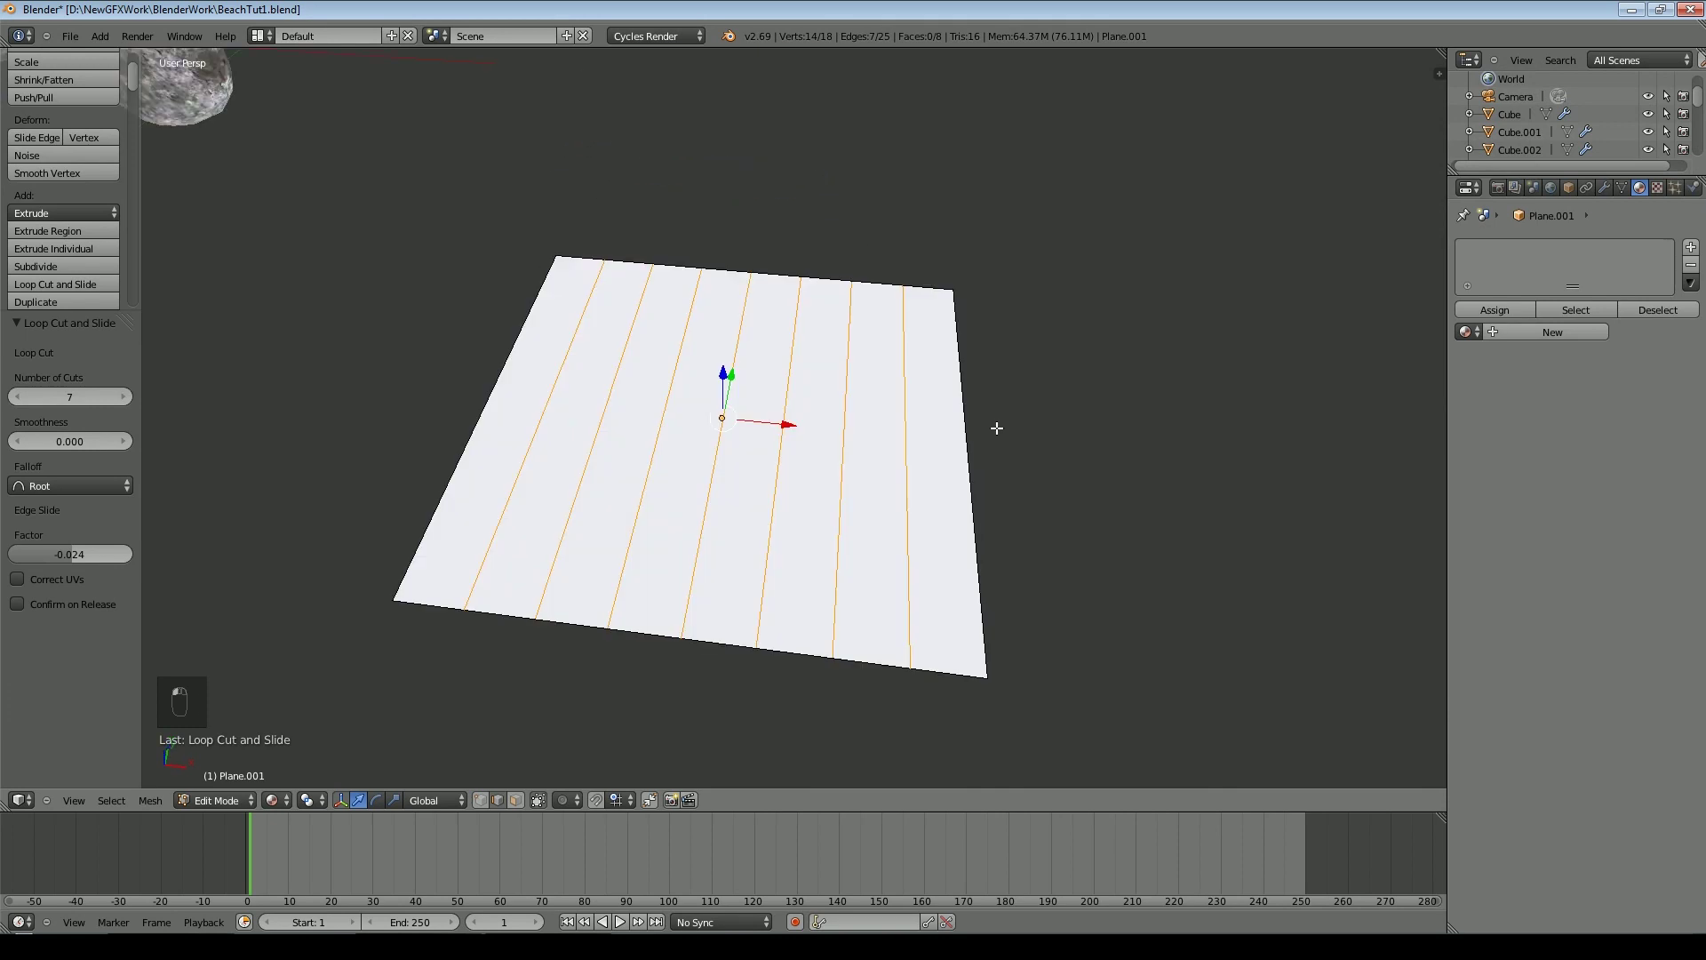
key("ctrl+z")
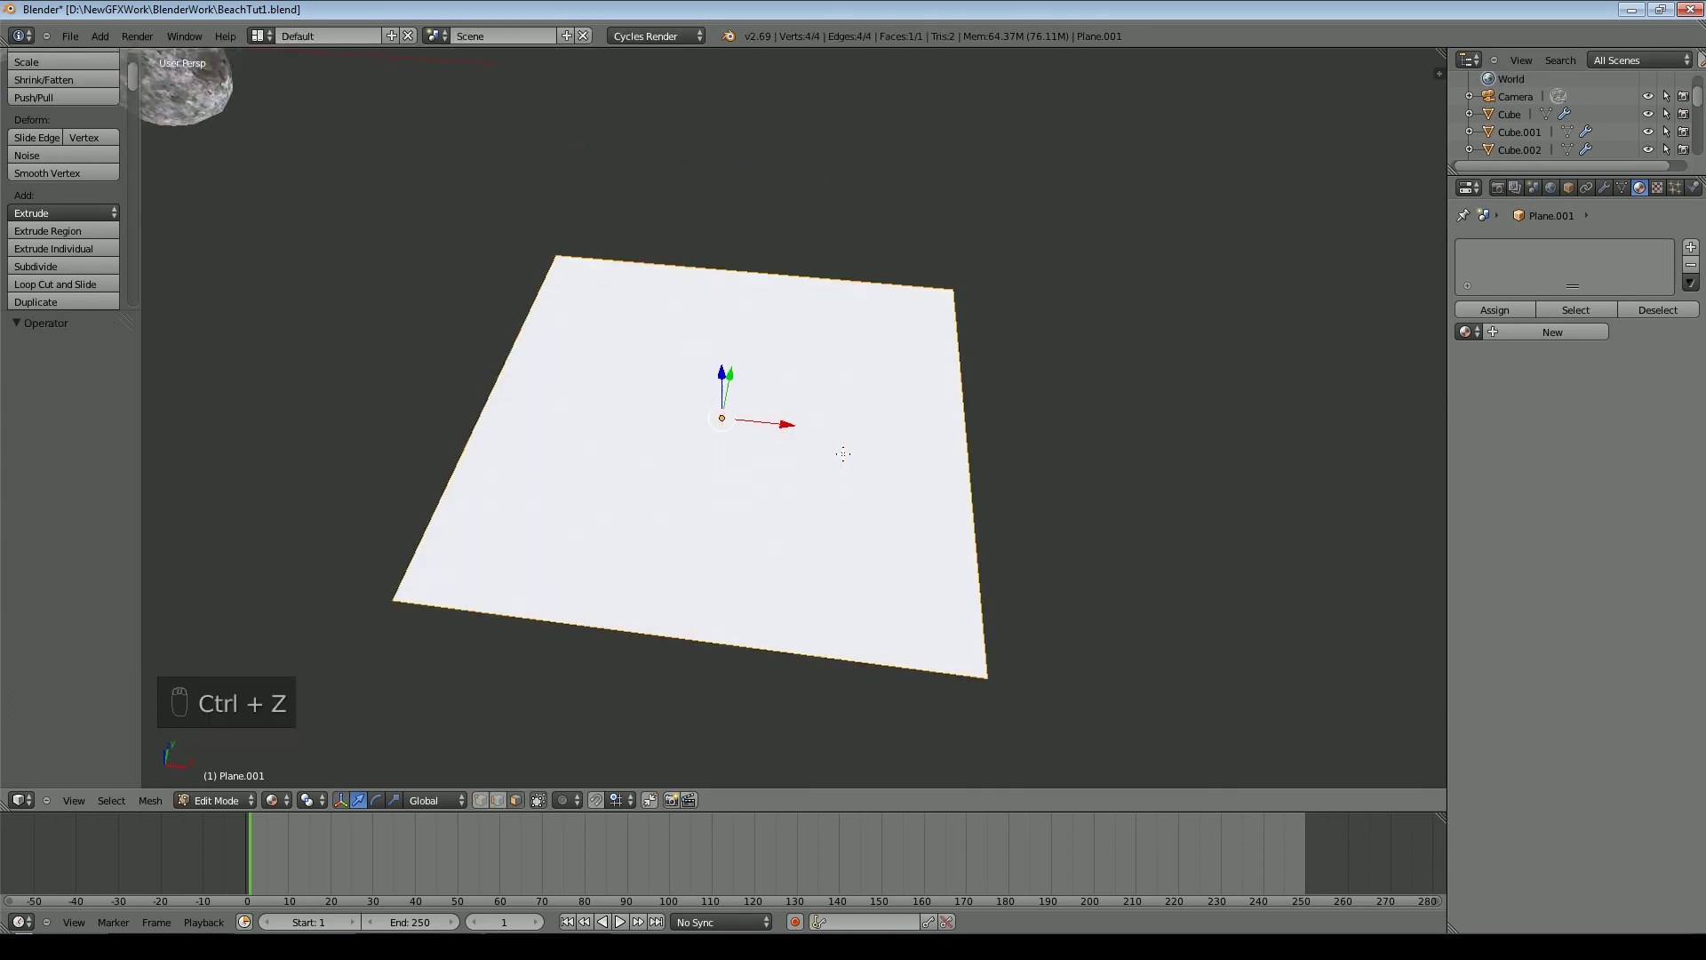
Divide the plane with 14 evenly spaced parallel loop cuts, leaving the edge slide at zero
key("ctrl+r")
scroll(819, 290, "up", 8)
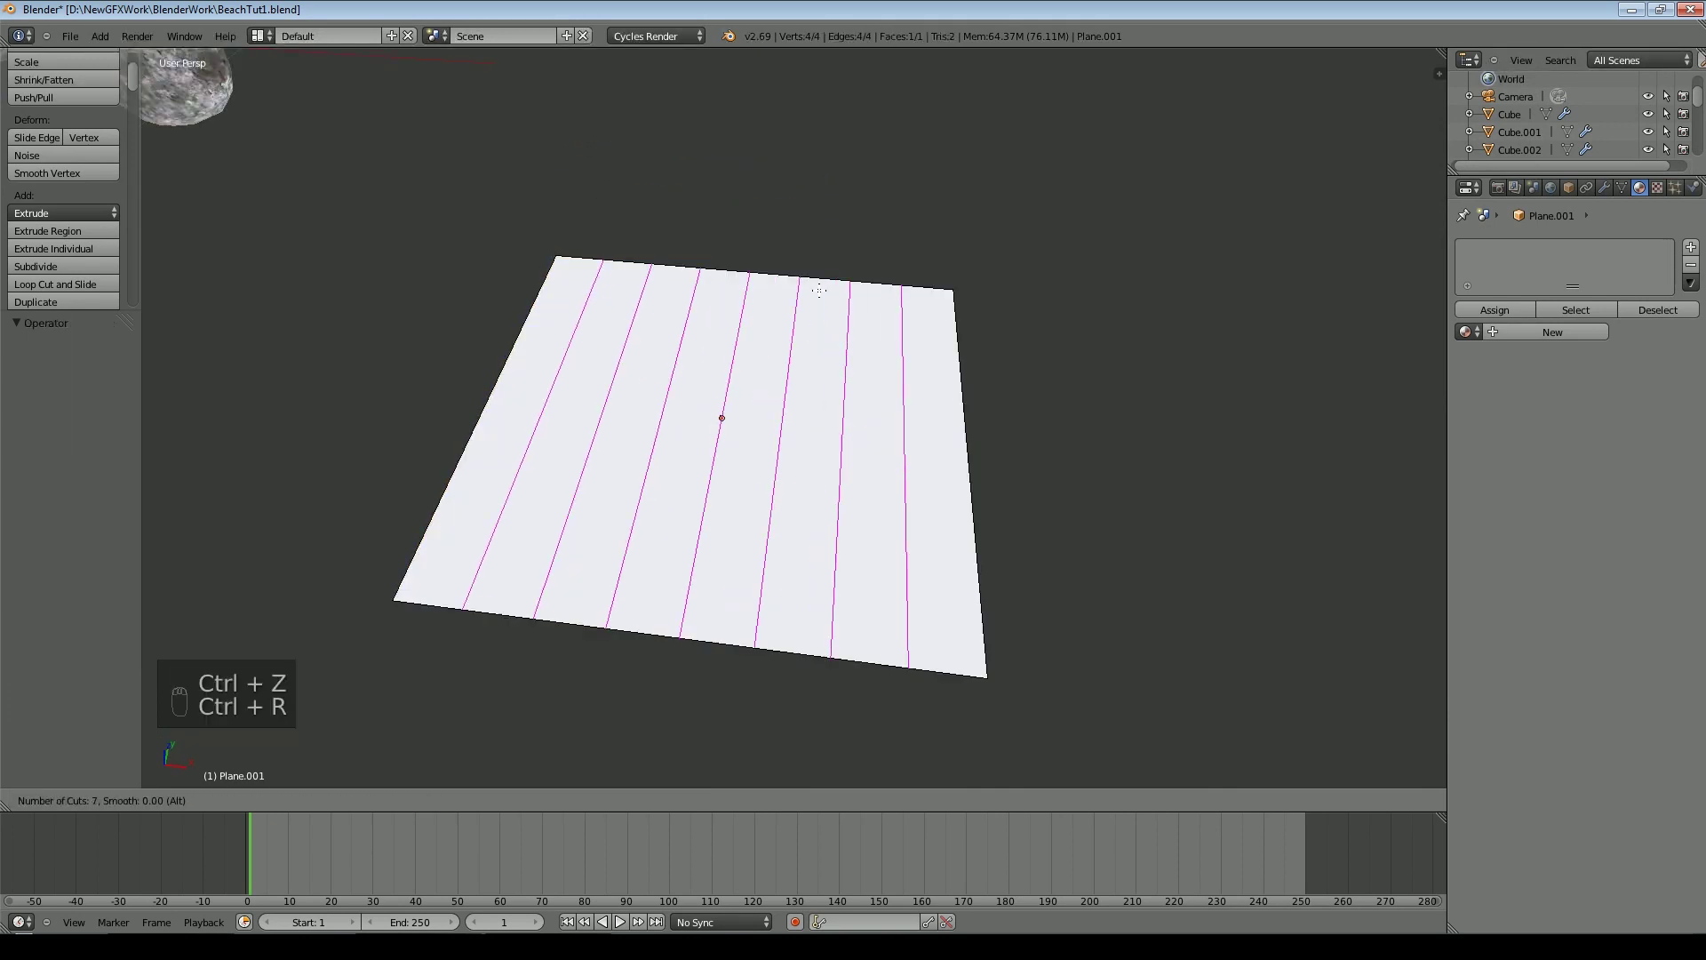
left_click(819, 290)
right_click(539, 775)
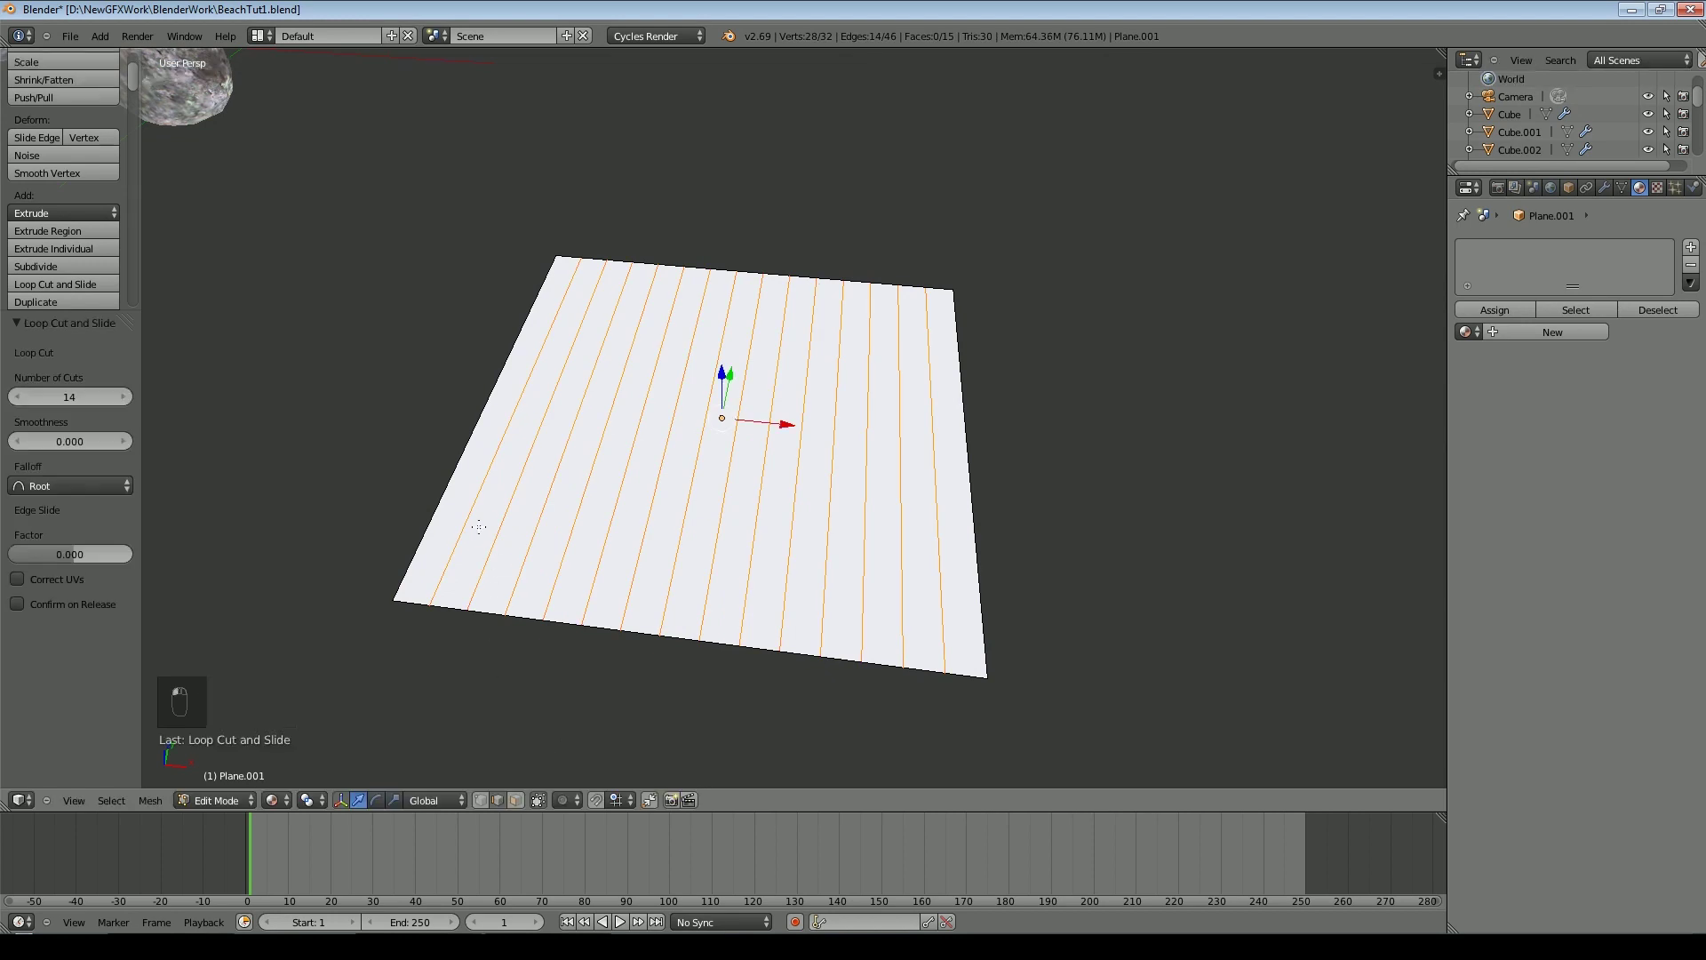
Show the plane in wireframe and select every second lengthwise edge
right_click(540, 510, "shift")
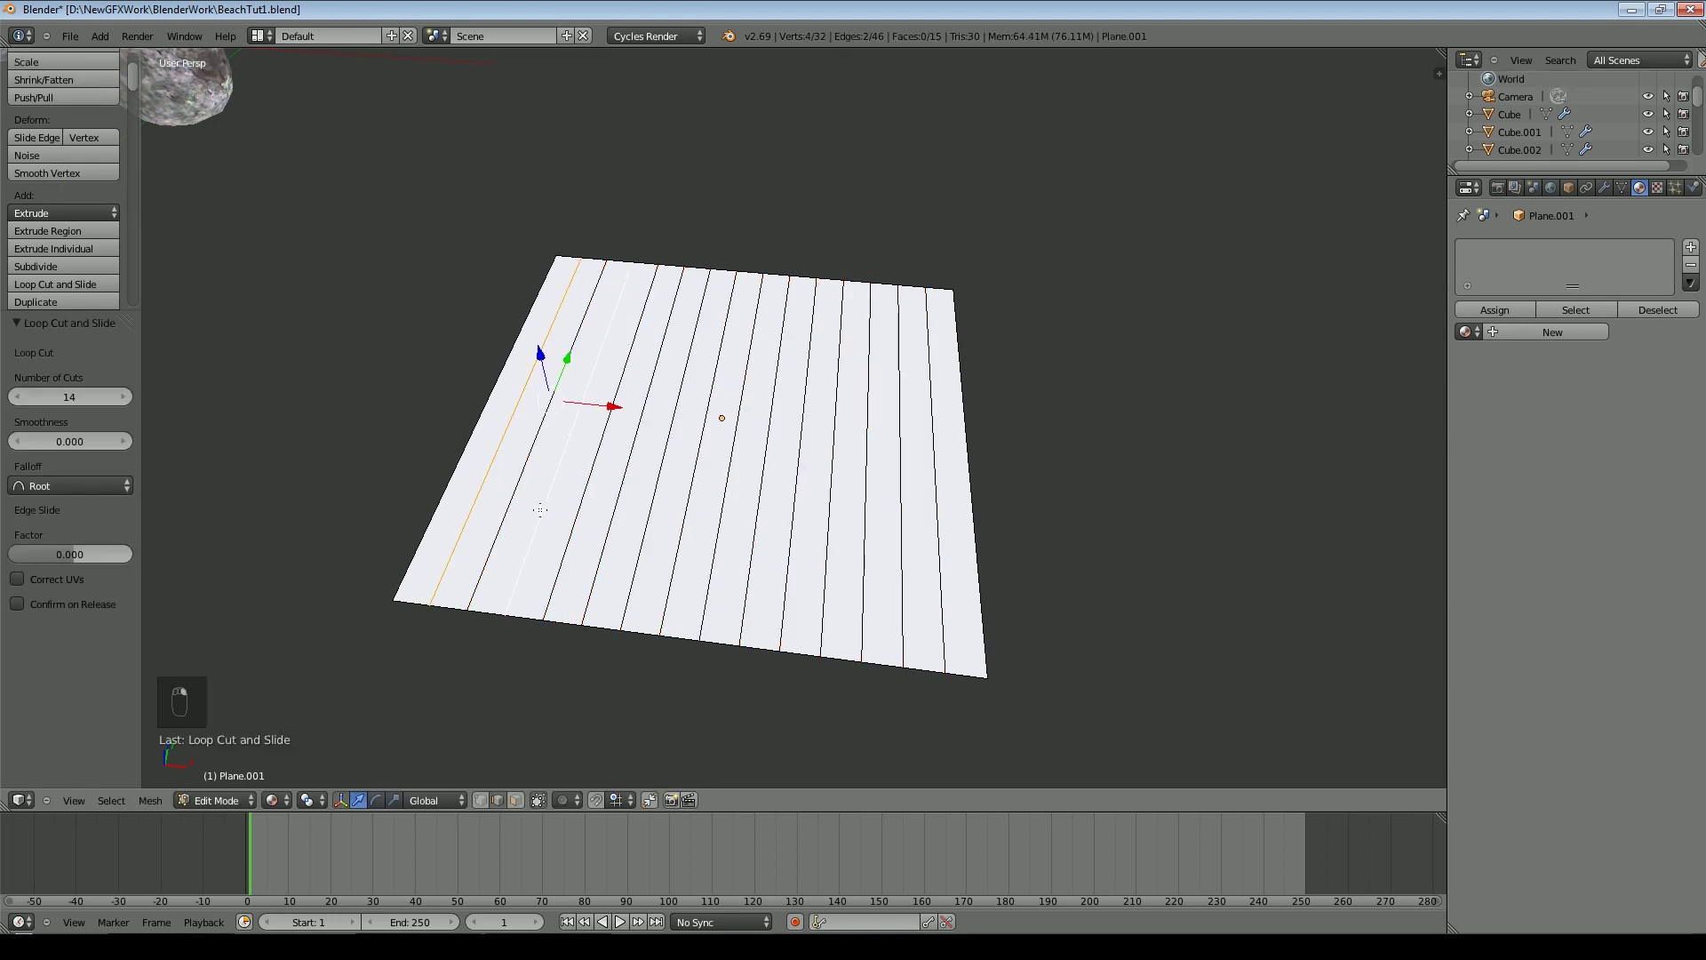
key("z")
right_click(629, 518, "shift")
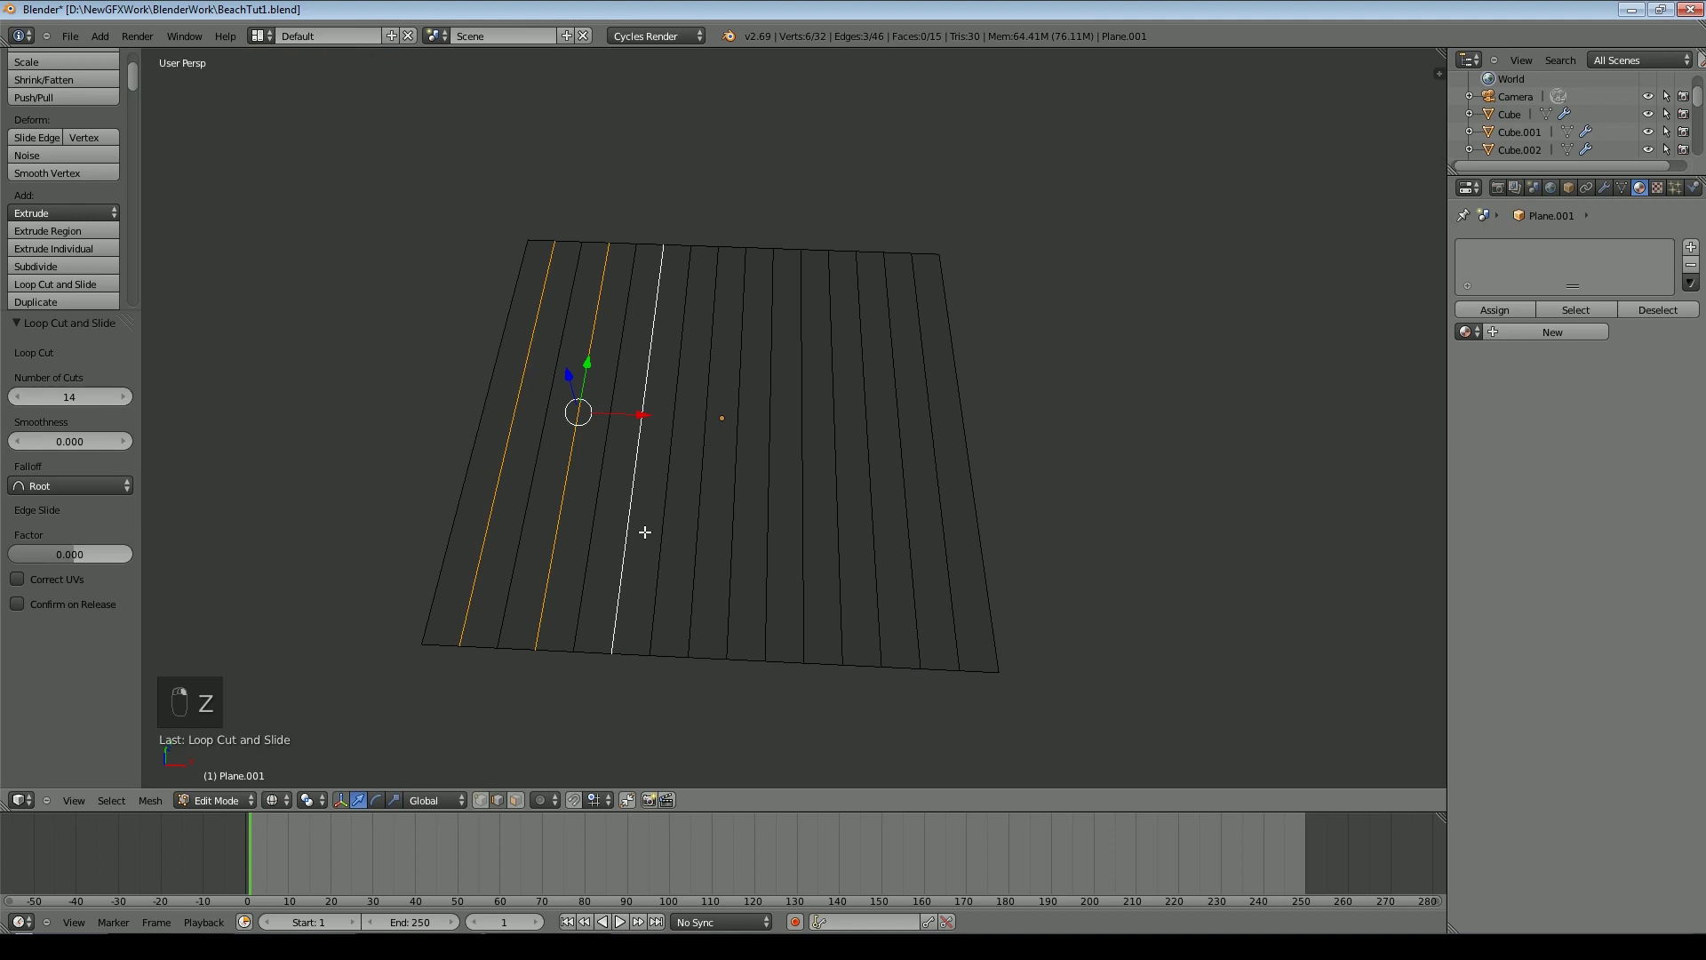
right_click(698, 528, "shift")
right_click(766, 531, "shift")
right_click(834, 538, "shift")
right_click(910, 543, "shift")
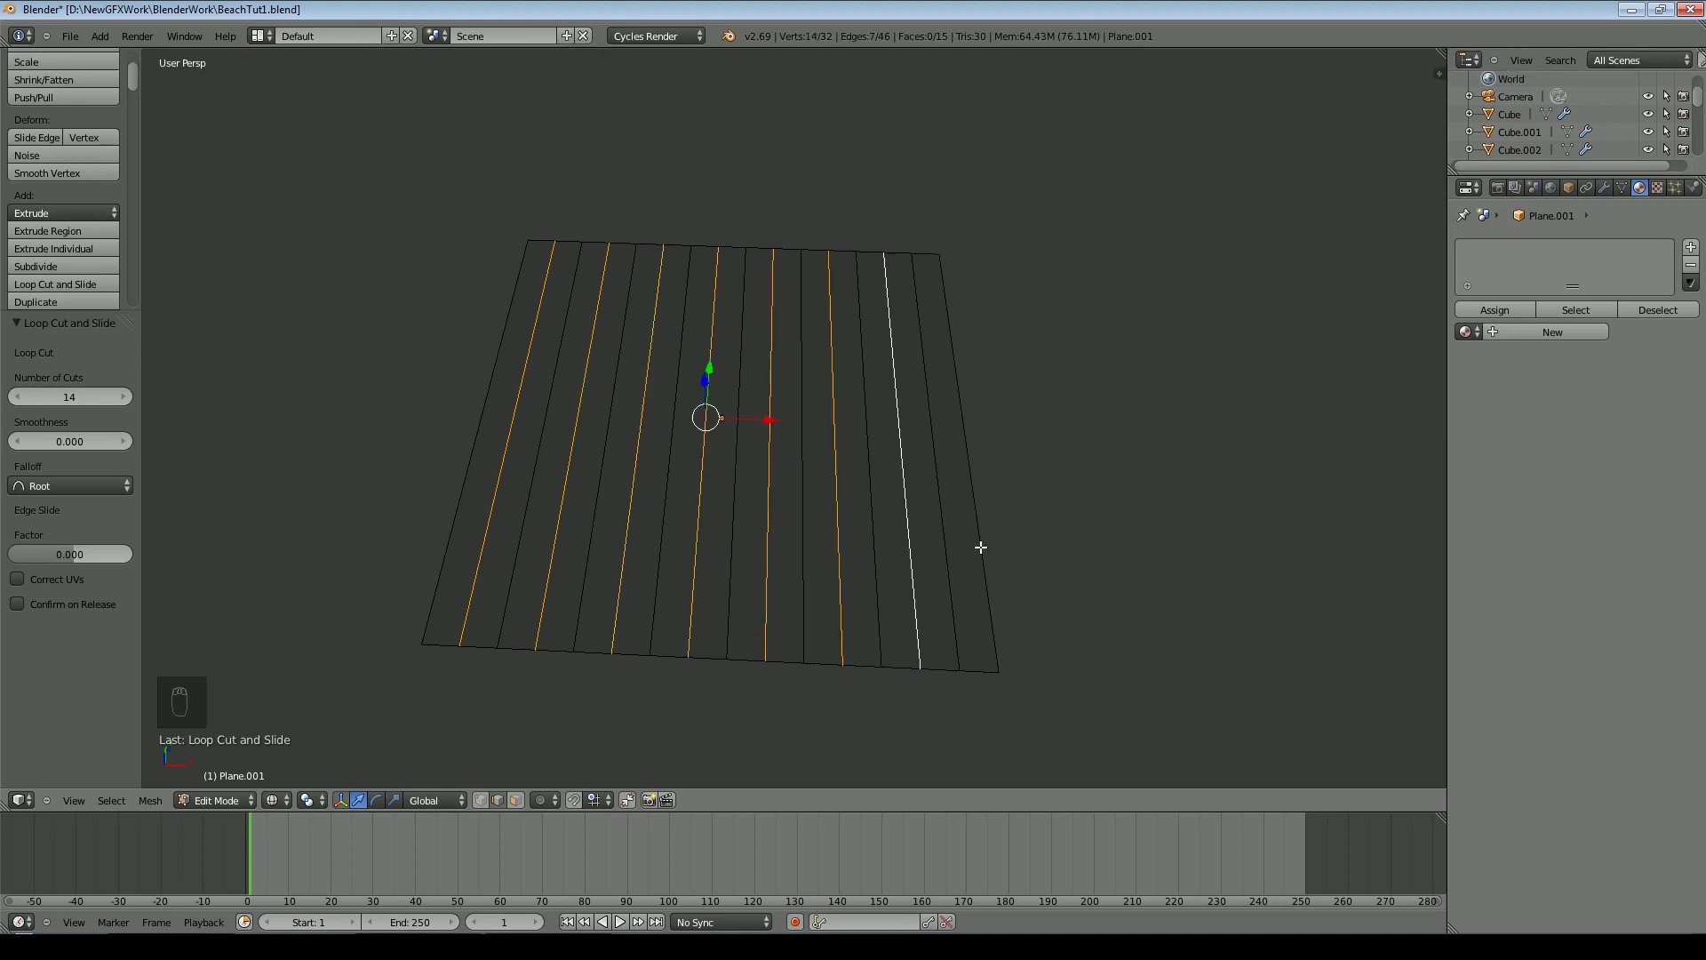
Delete the plane's outermost lengthwise edge on the right side together with its two leftover end edges
right_click(978, 529)
key("x")
left_click(954, 530)
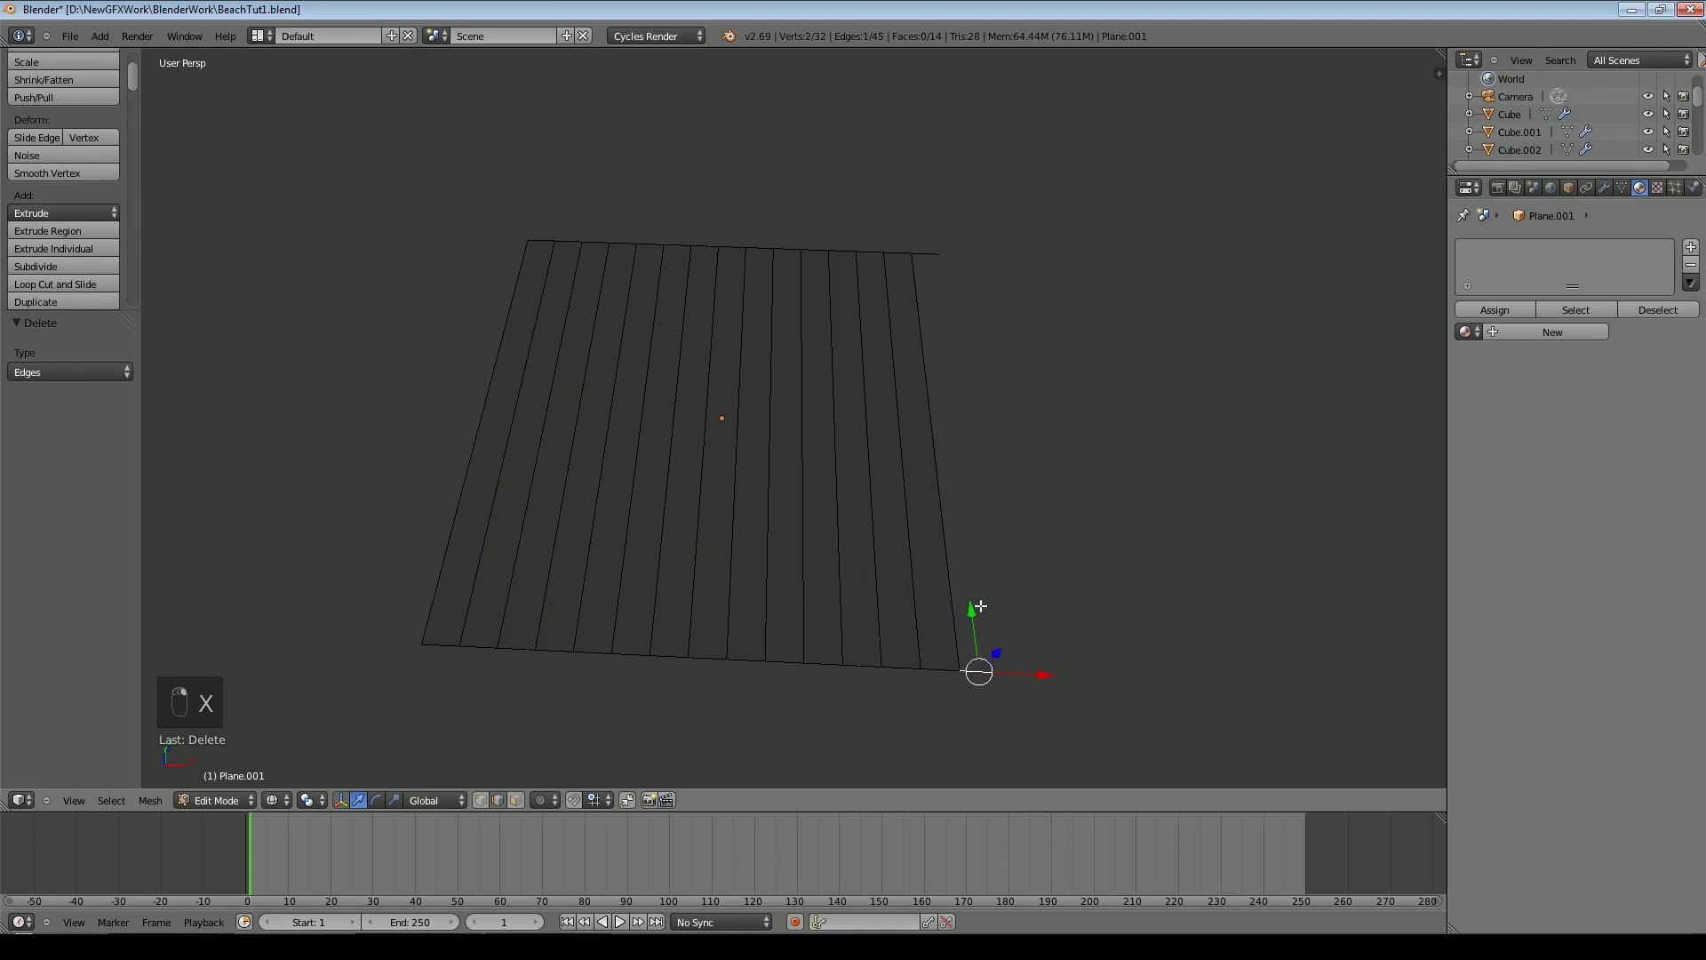
right_click(926, 254, "shift")
key("x")
left_click(999, 334)
Select every second lengthwise edge and move them vertically to fold the plane into pleats
right_click(901, 445)
right_click(839, 457, "shift")
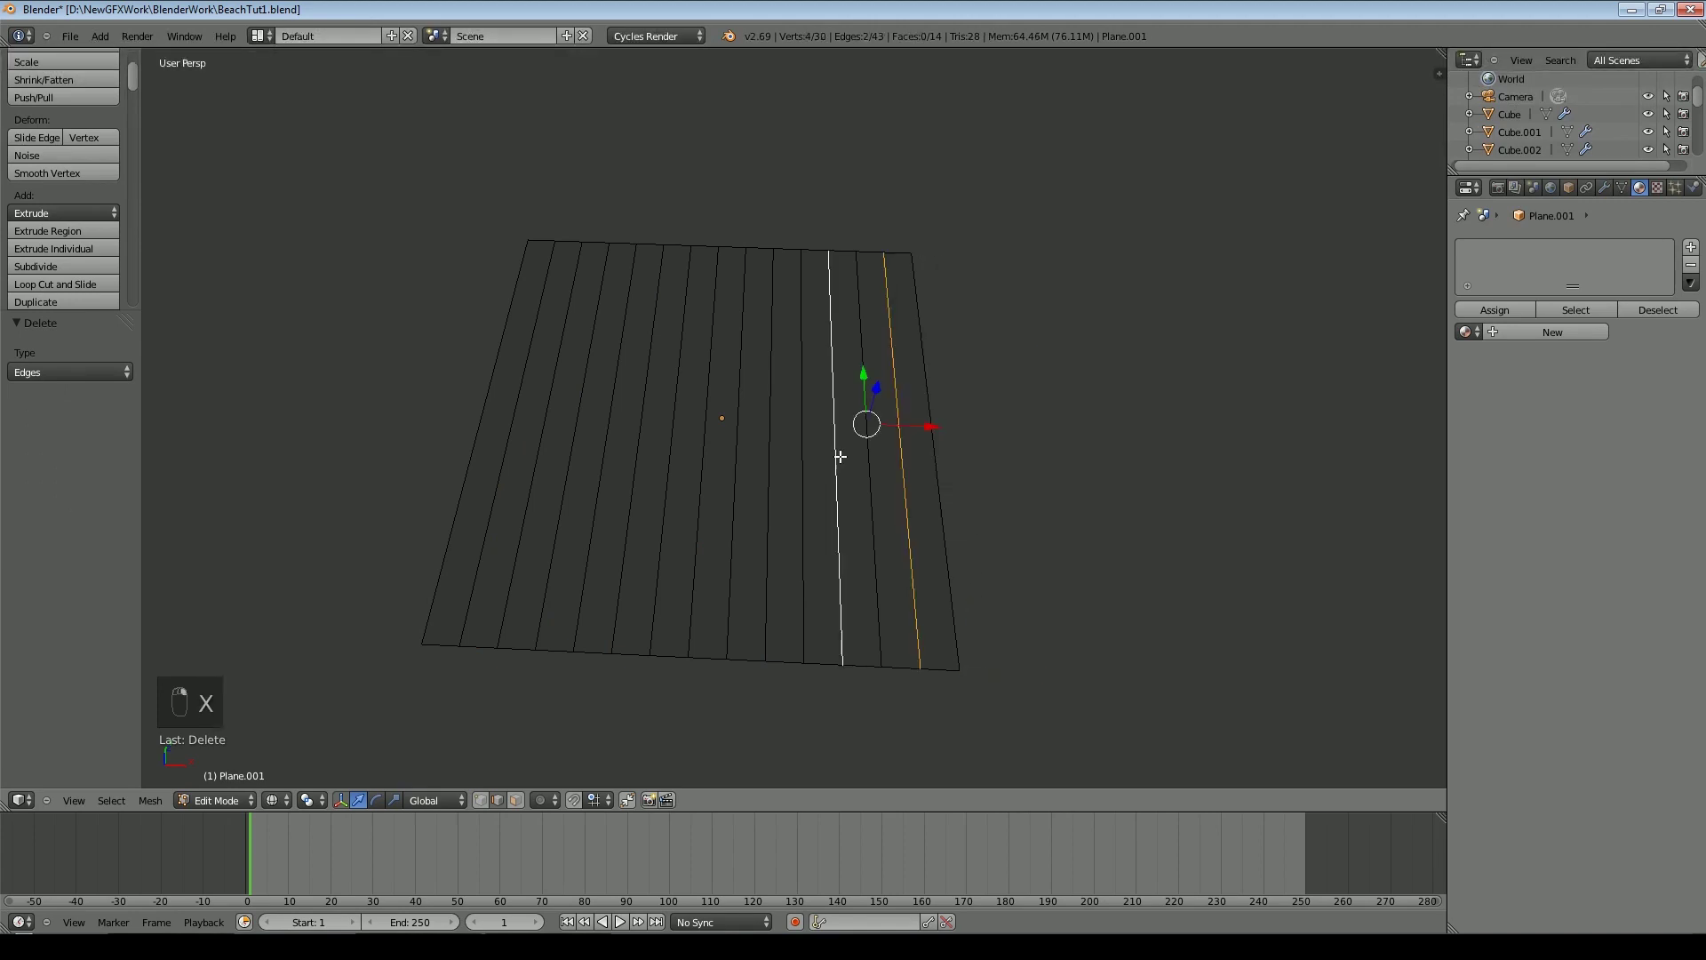
right_click(765, 447, "shift")
middle_click_drag(674, 533, 677, 451)
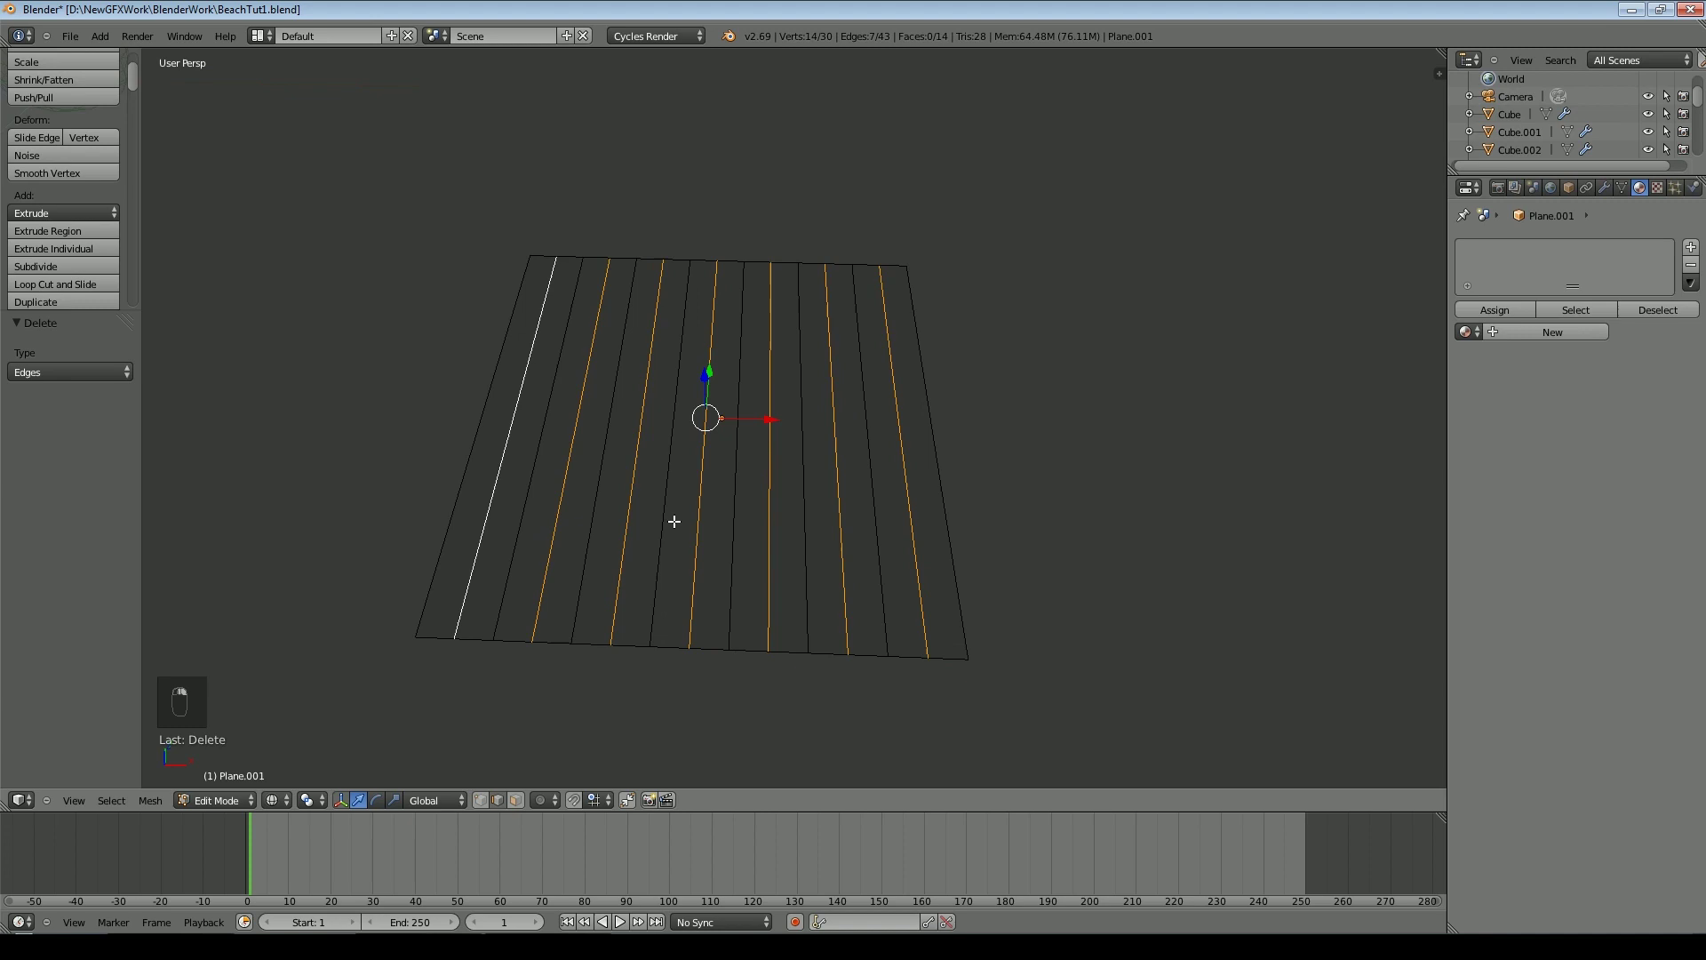
left_click_drag(701, 357, 703, 383)
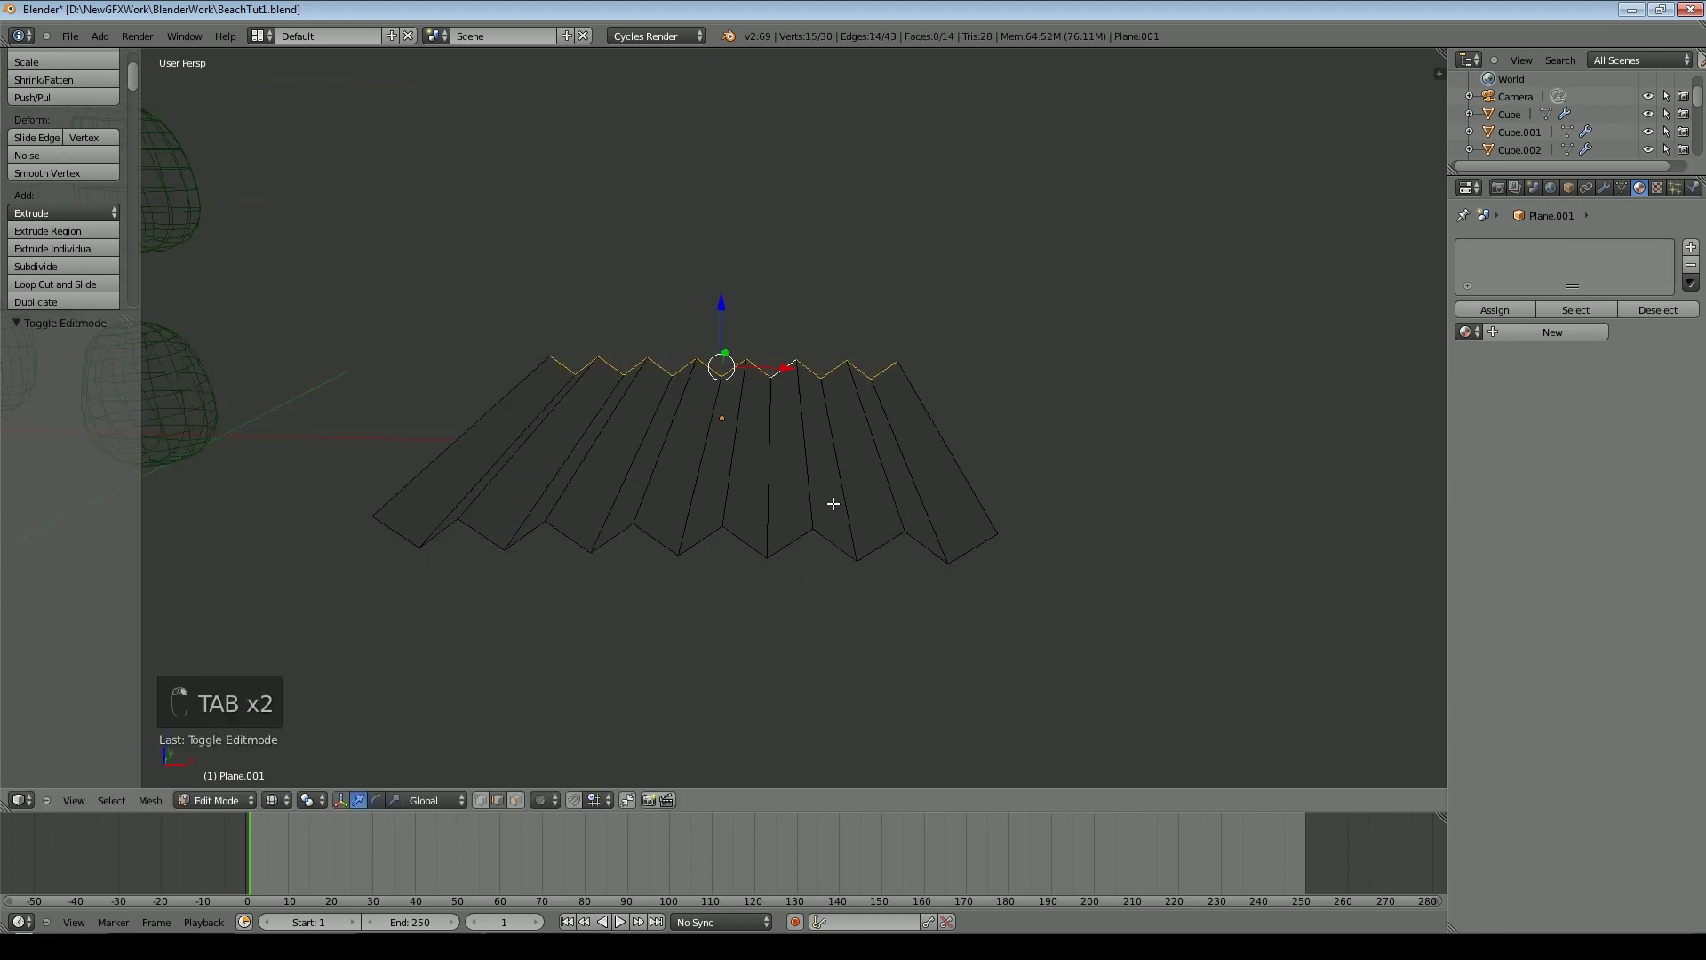
Add nine evenly spaced loop cuts across the pleats without sliding them
middle_click_drag(831, 500, 490, 578)
key("ctrl+r")
scroll(609, 480, "up", 8)
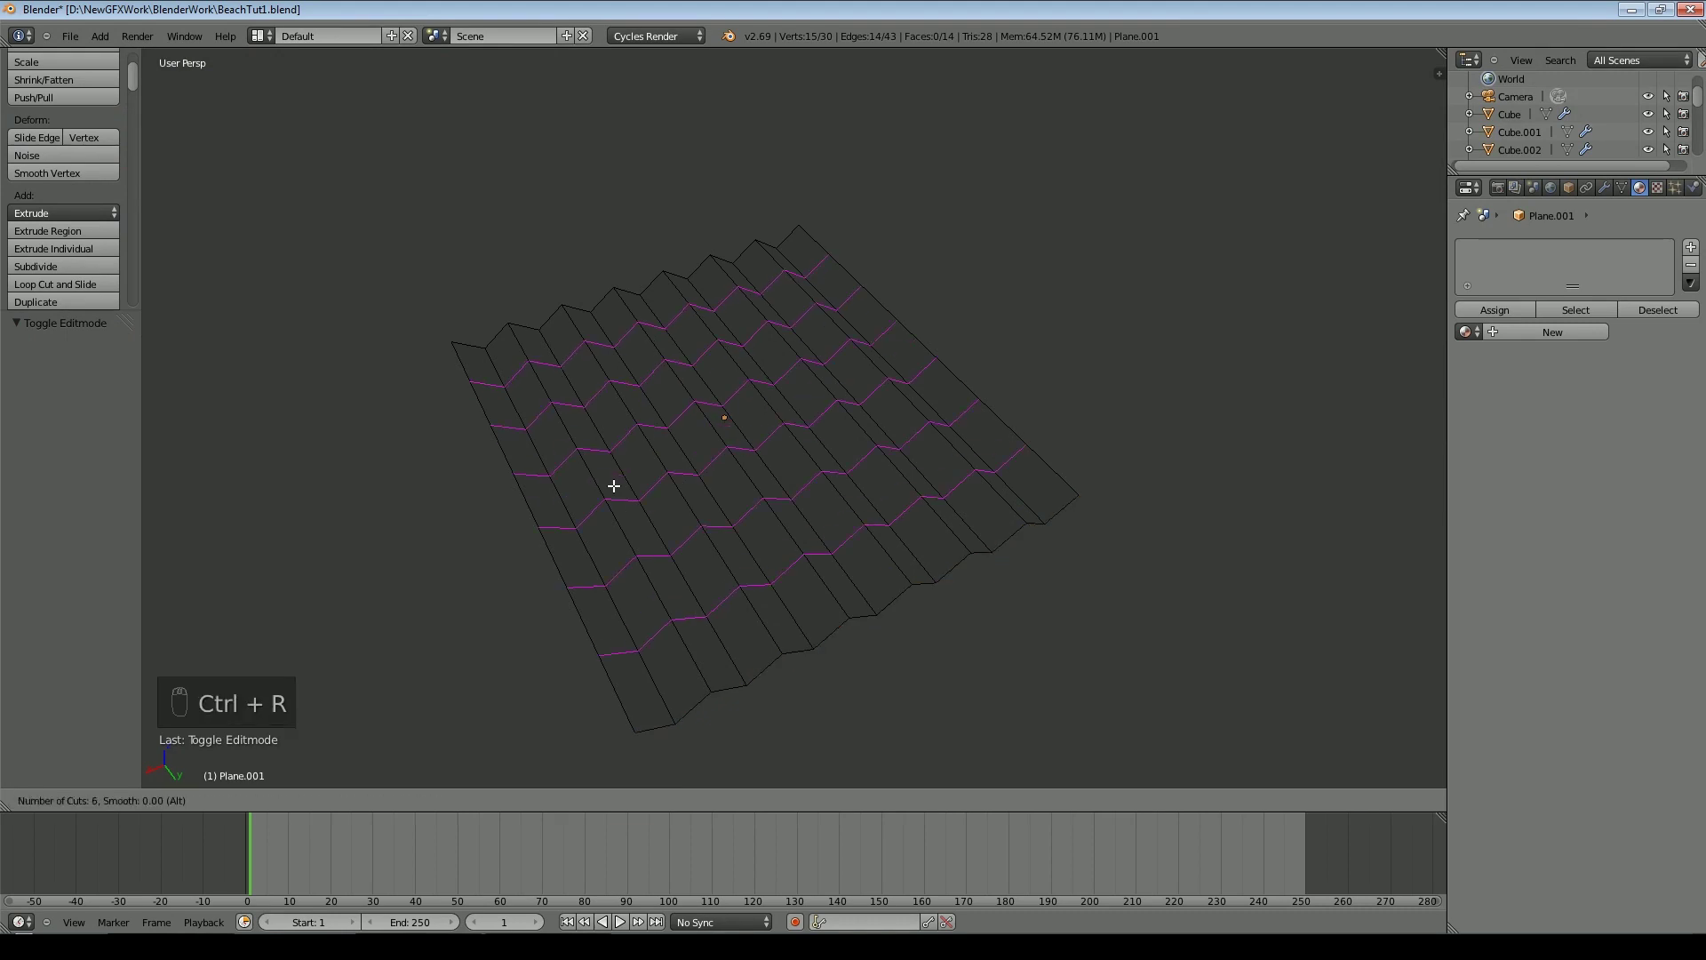
left_click(595, 494)
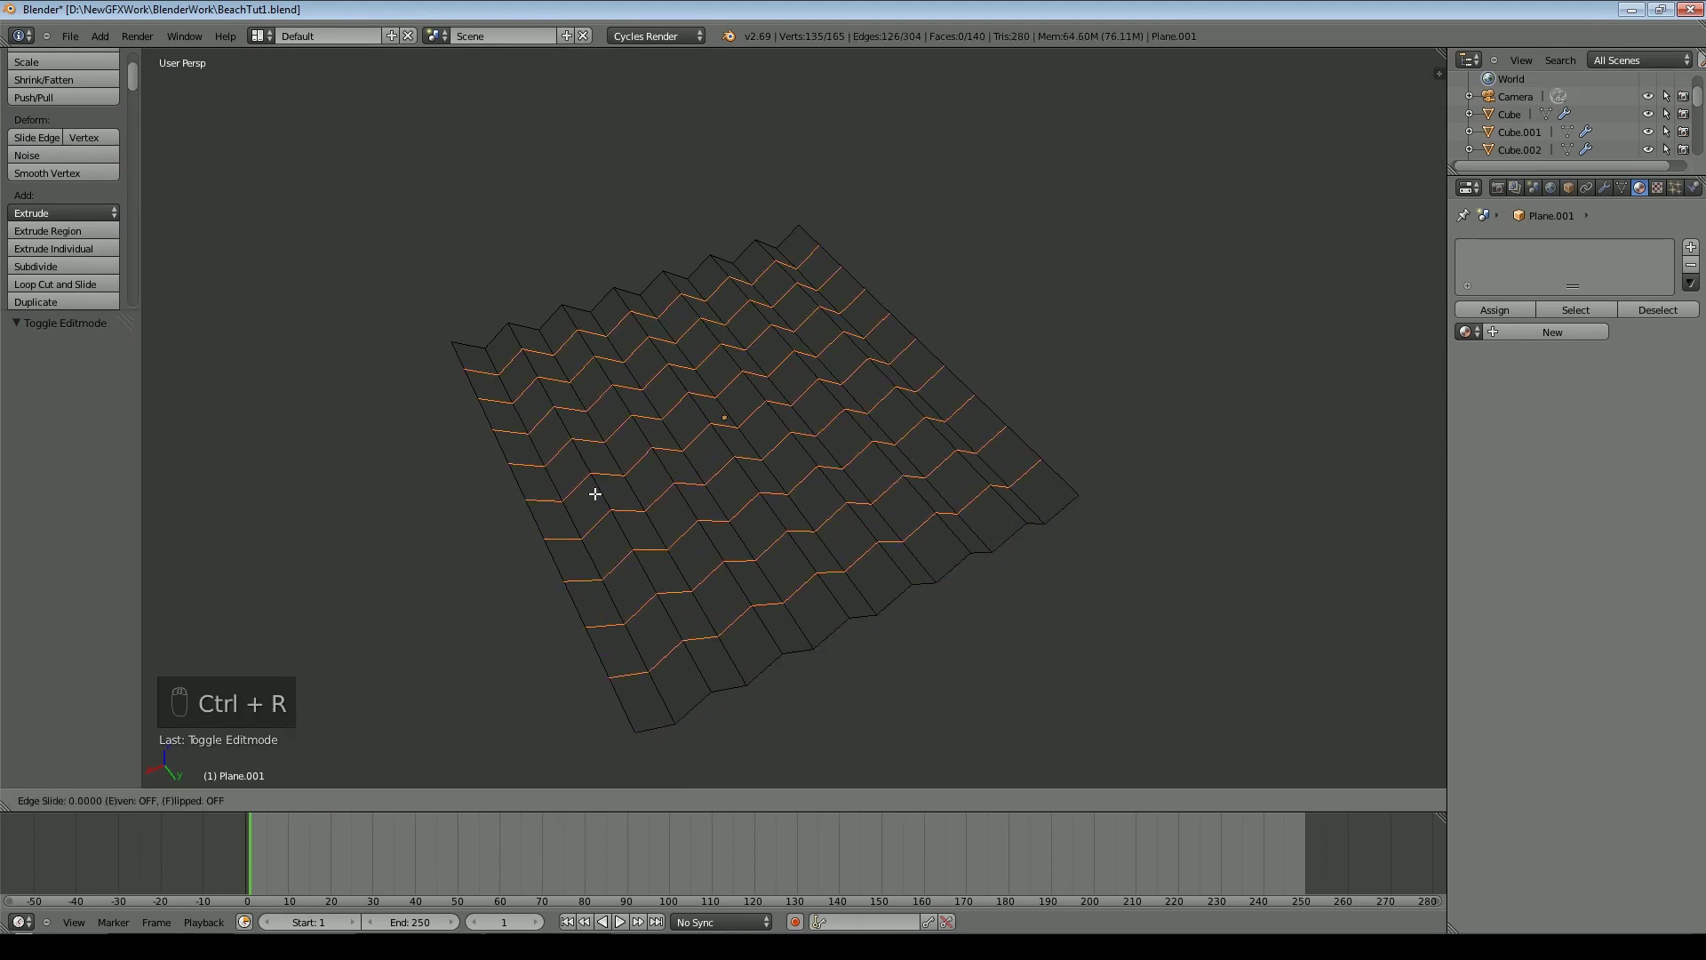
left_click(596, 492)
Select the zigzag edge row at the near end and enable proportional editing with Linear falloff
right_click(837, 623, "alt")
key("o")
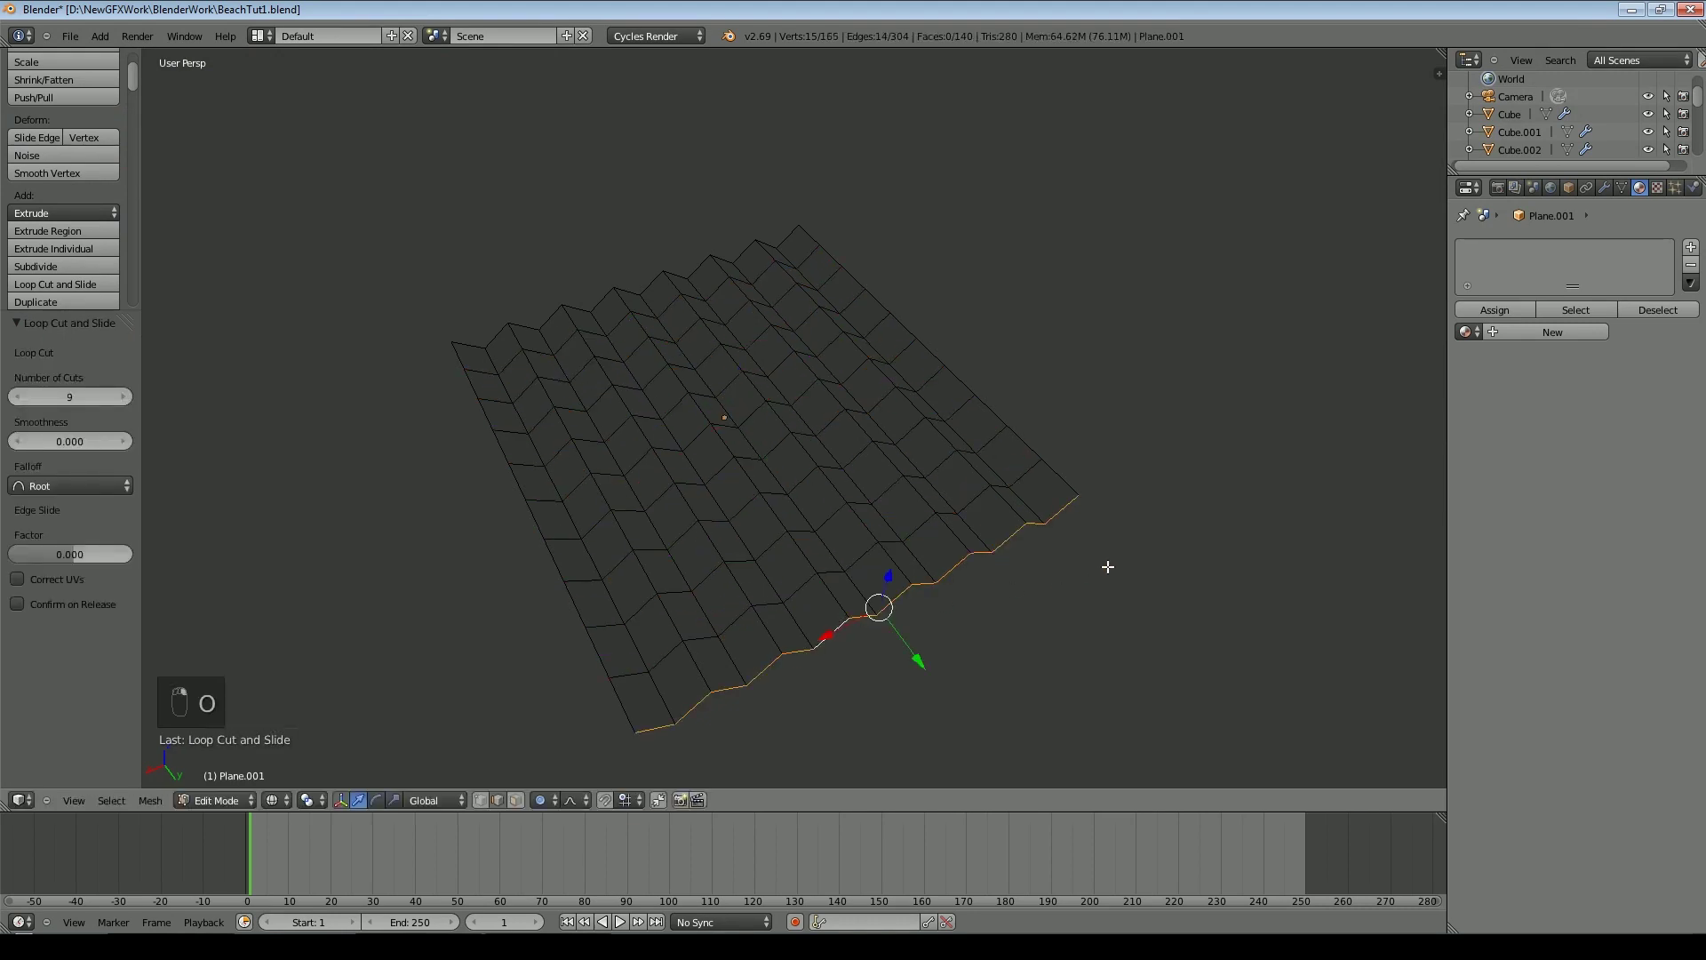
key("s")
key("x")
scroll(1097, 551, "down", 10)
right_click(1097, 551)
left_click(582, 800)
left_click(590, 704)
key("s")
key("x")
scroll(951, 601, "up", 4)
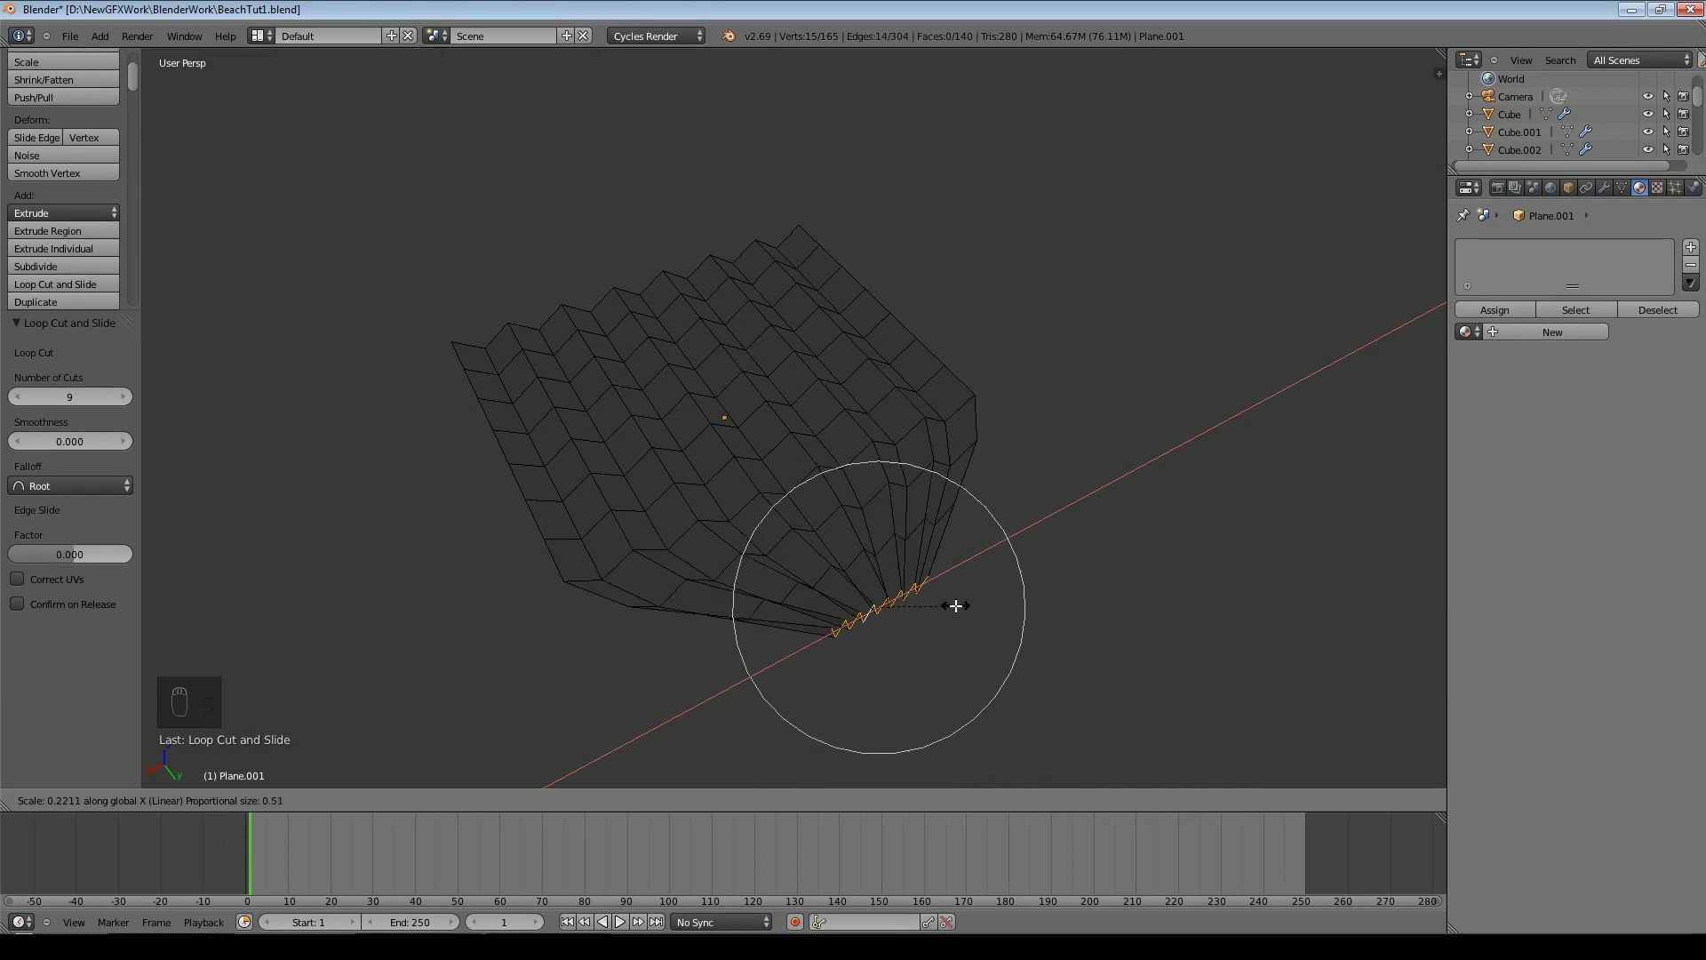
right_click(948, 601)
Scale the second row in from the near end to about 0.52 with proportional editing, and narrow the far edge row
right_click(867, 561, "alt")
right_click(832, 517, "alt")
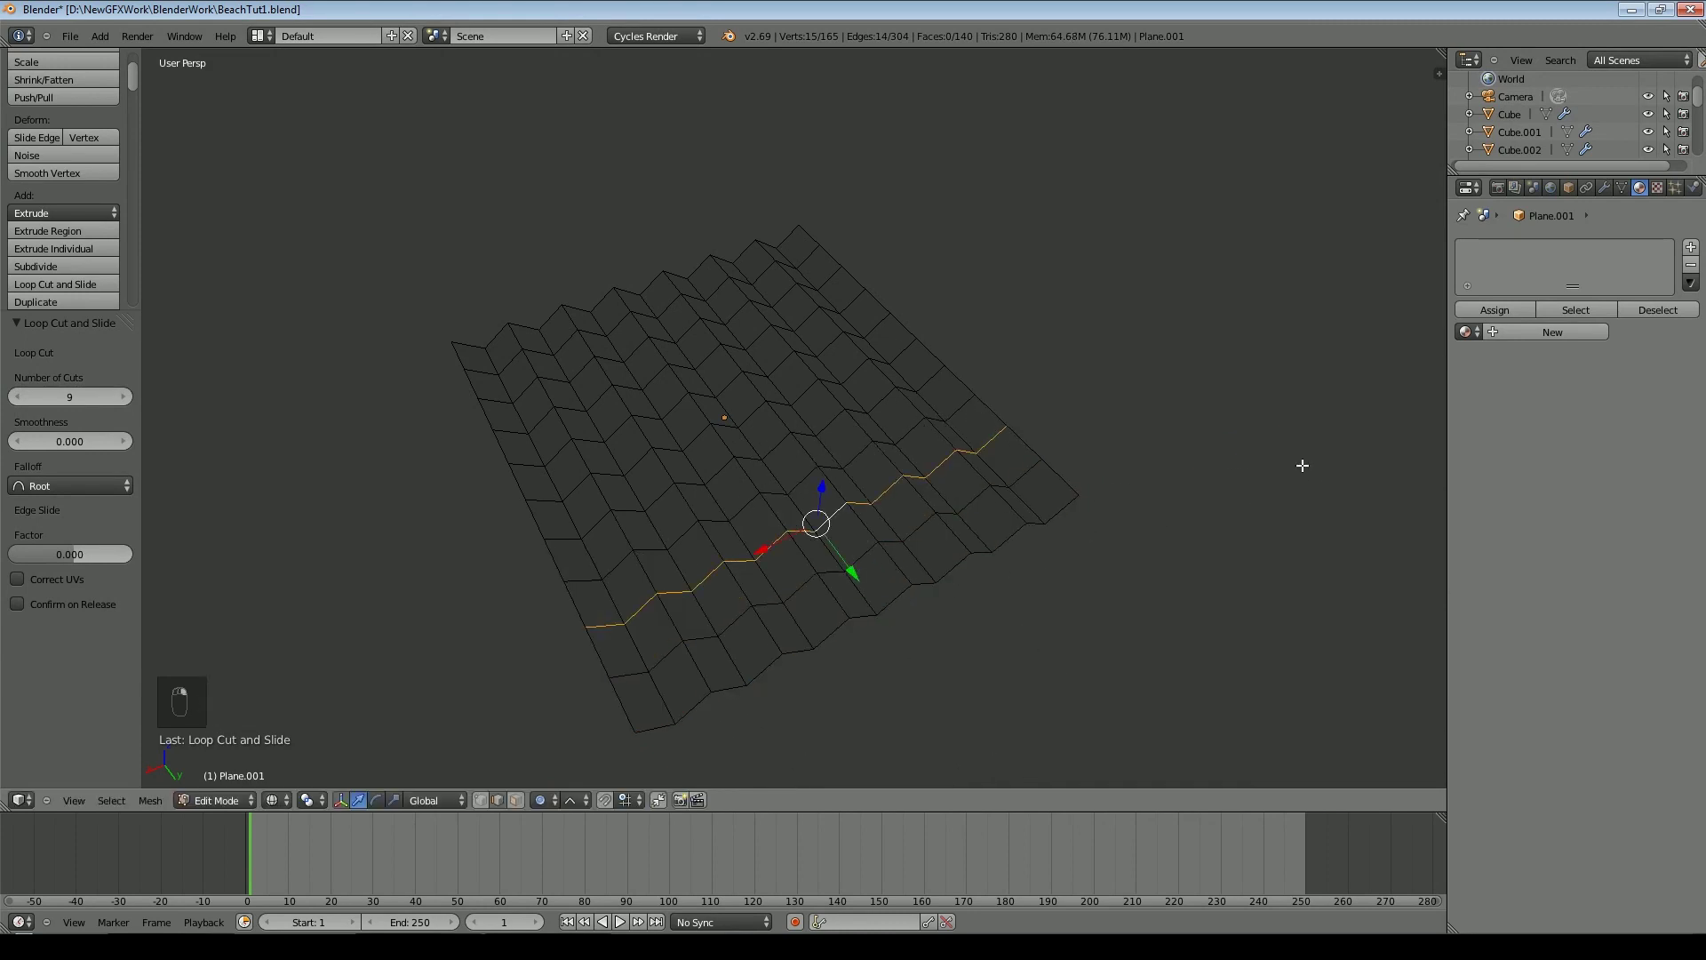
key("s")
scroll(1005, 270, "up", 8)
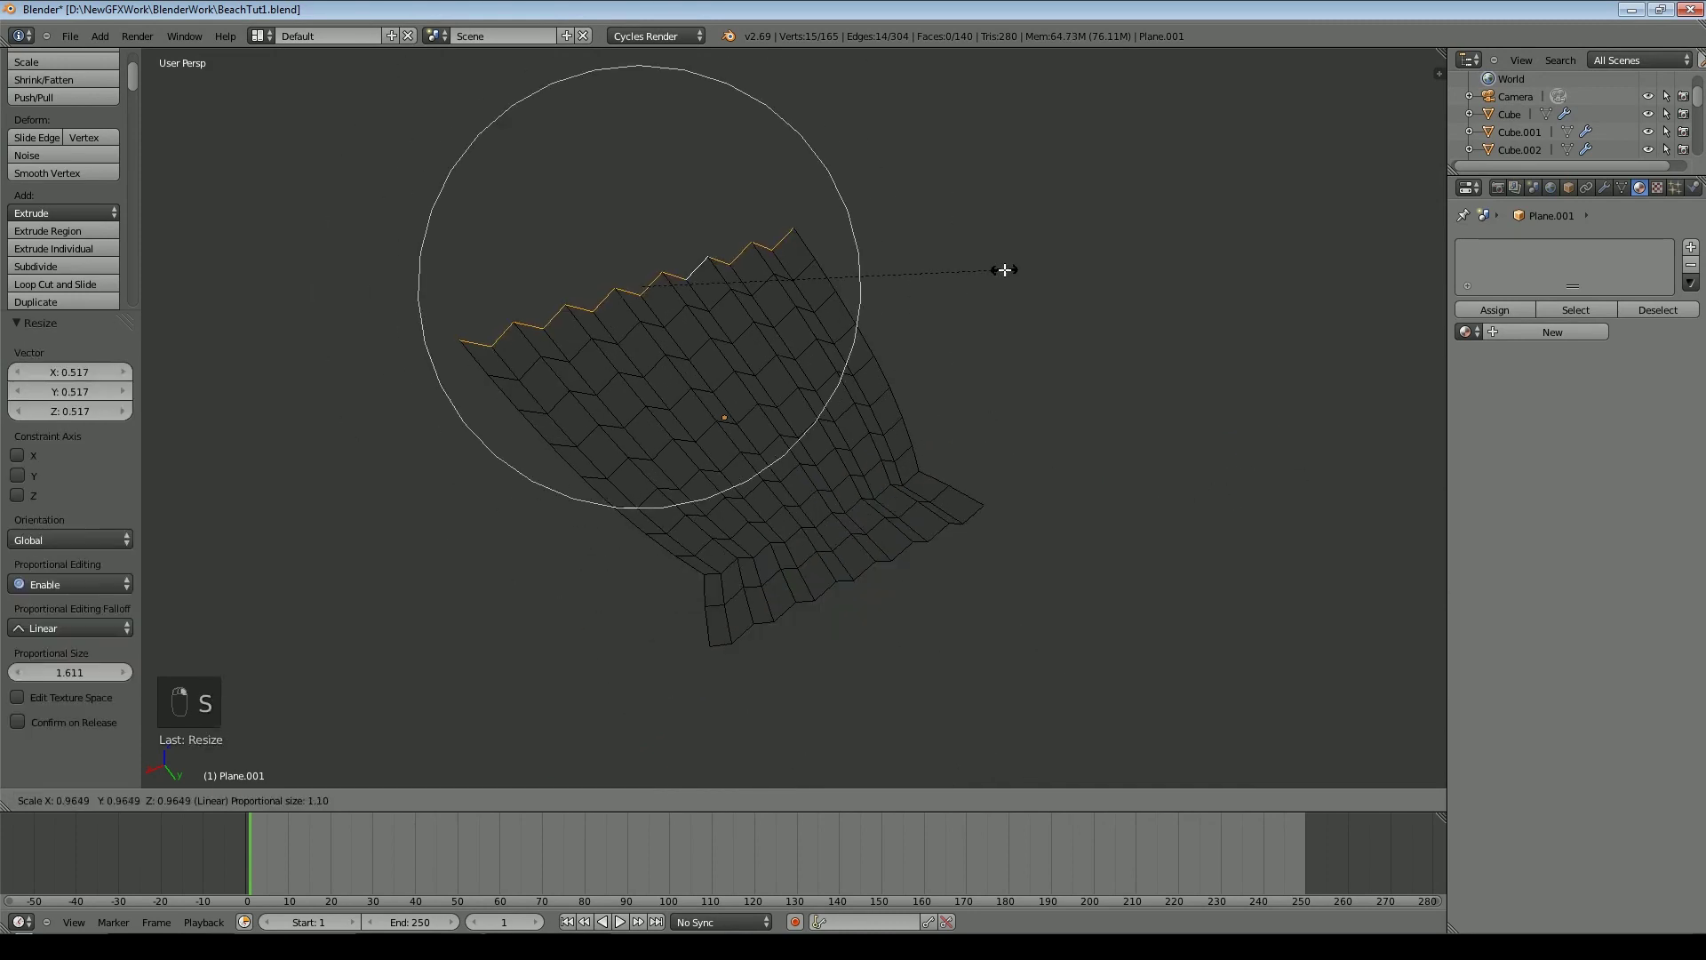
left_click(957, 274)
Widen the middle crosswise row to about 1.14 with a small proportional radius to round the shell's sides
right_click(725, 387, "alt")
key("s")
scroll(1087, 355, "down", 2)
left_click(1087, 354)
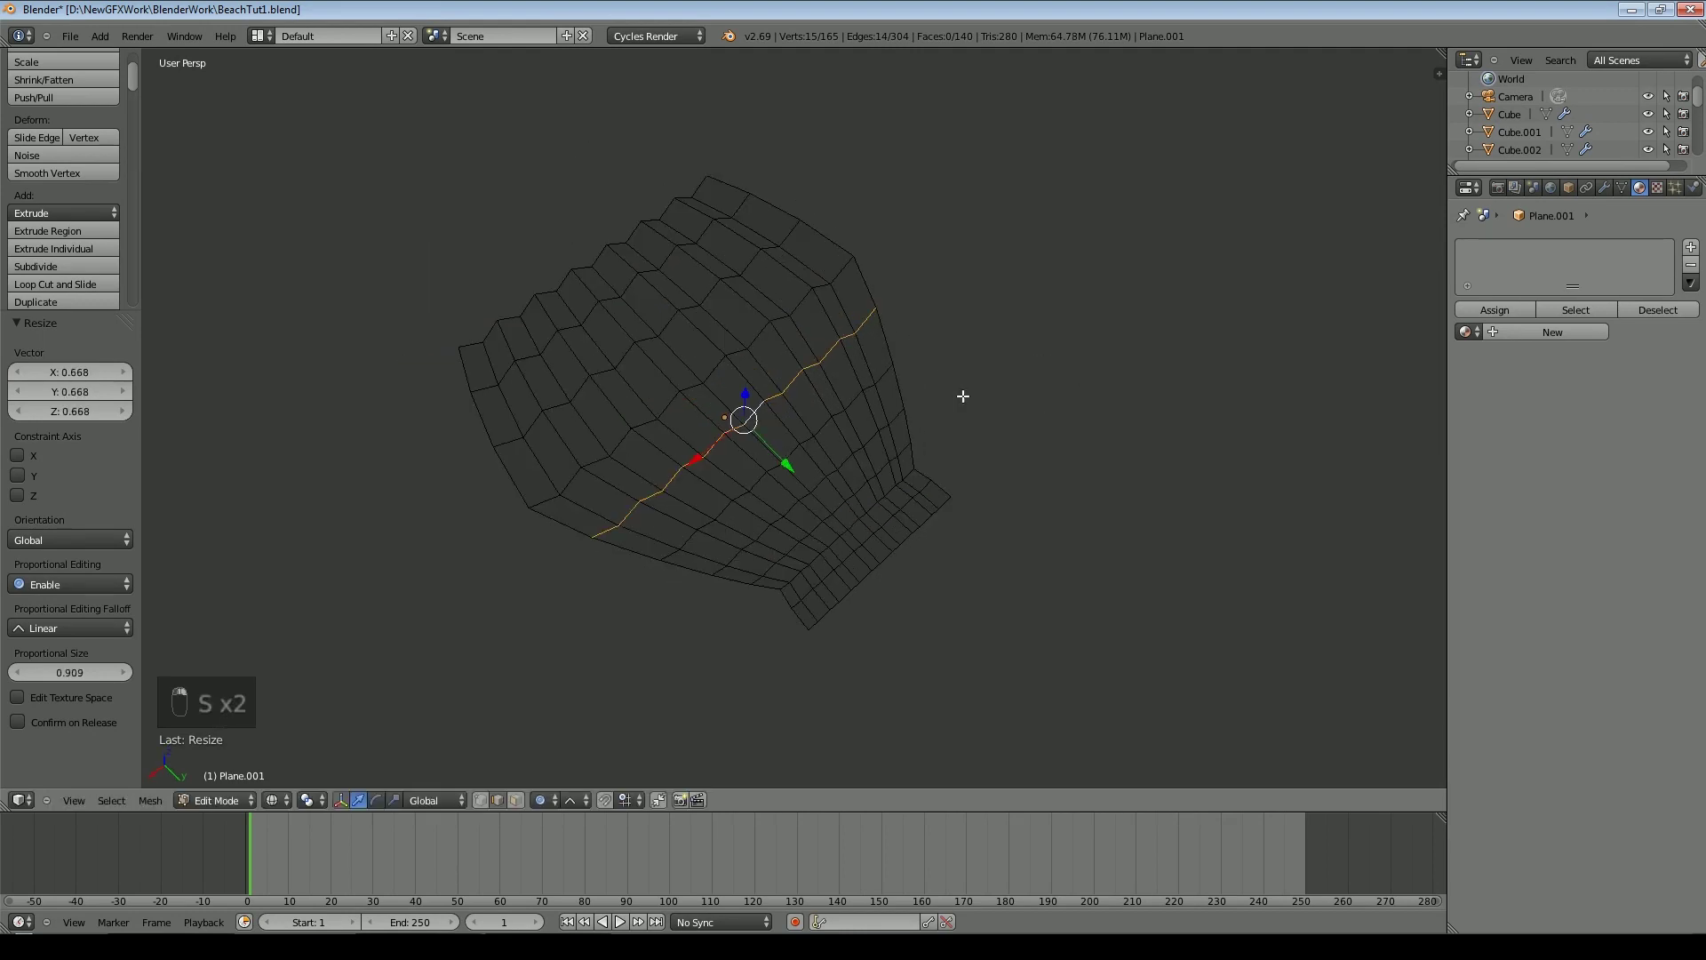
key("s")
scroll(1055, 350, "up", 7)
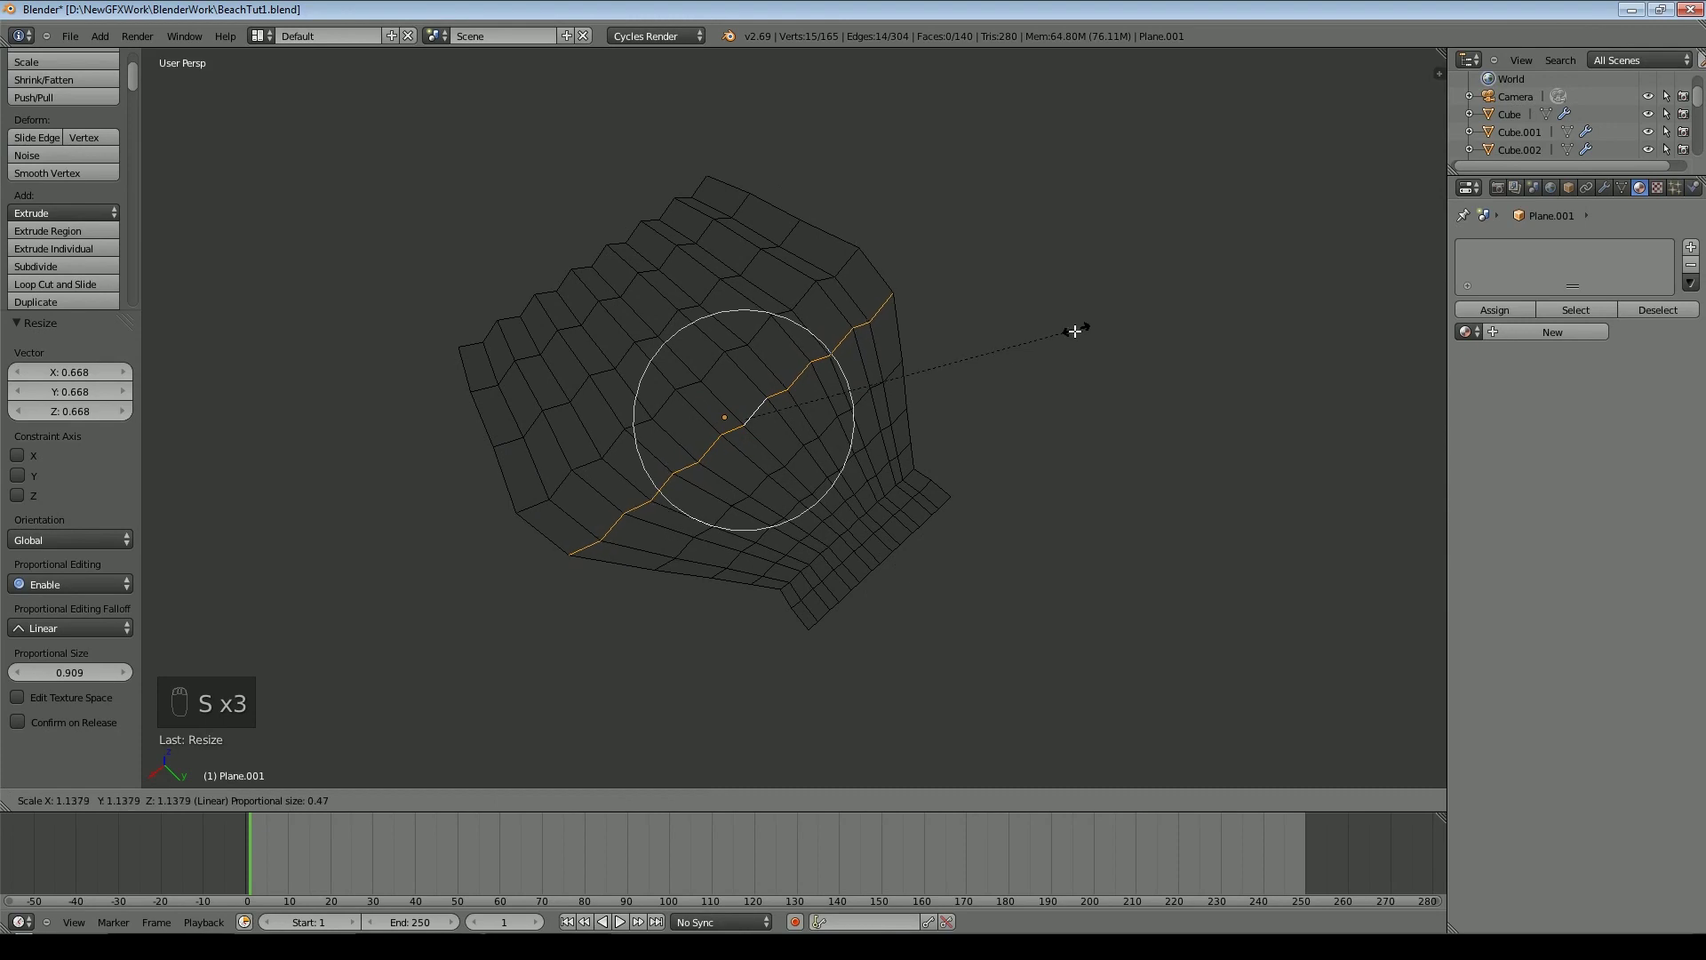
left_click(1072, 332)
Select a crosswise row of the shell and raise it along Z with proportional editing to arch the surface
key("Tab")
middle_click_drag(1004, 400, 1059, 335)
key("Tab")
key("Tab")
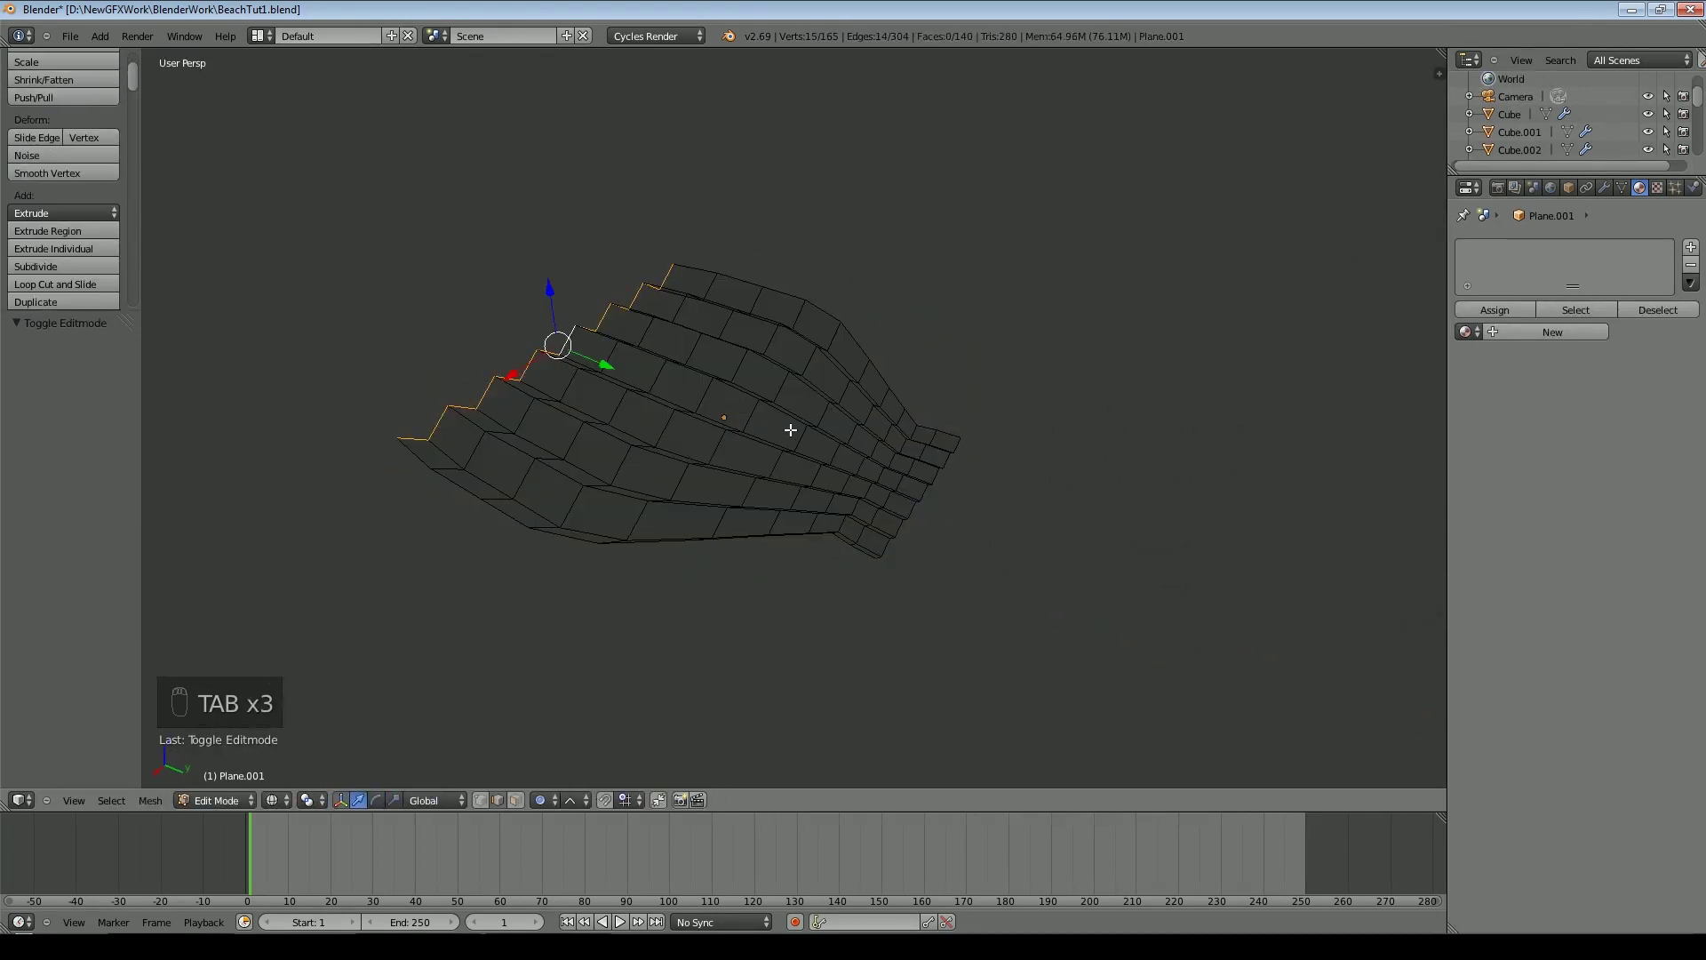
middle_click_drag(790, 430, 1013, 415)
right_click(689, 482, "alt")
left_click_drag(709, 364, 706, 322)
Show the shell in solid shading and give it a level 1 subdivision surface
key("Tab")
key("z")
mouse_move(1026, 405)
middle_mouse_down()
mouse_move(921, 466)
mouse_move(812, 464)
middle_mouse_up()
key("ctrl+1")
key("Tab")
Turn off proportional editing and flatten the shell's wide edge row to about 0.54 along Z
right_click(546, 533, "alt")
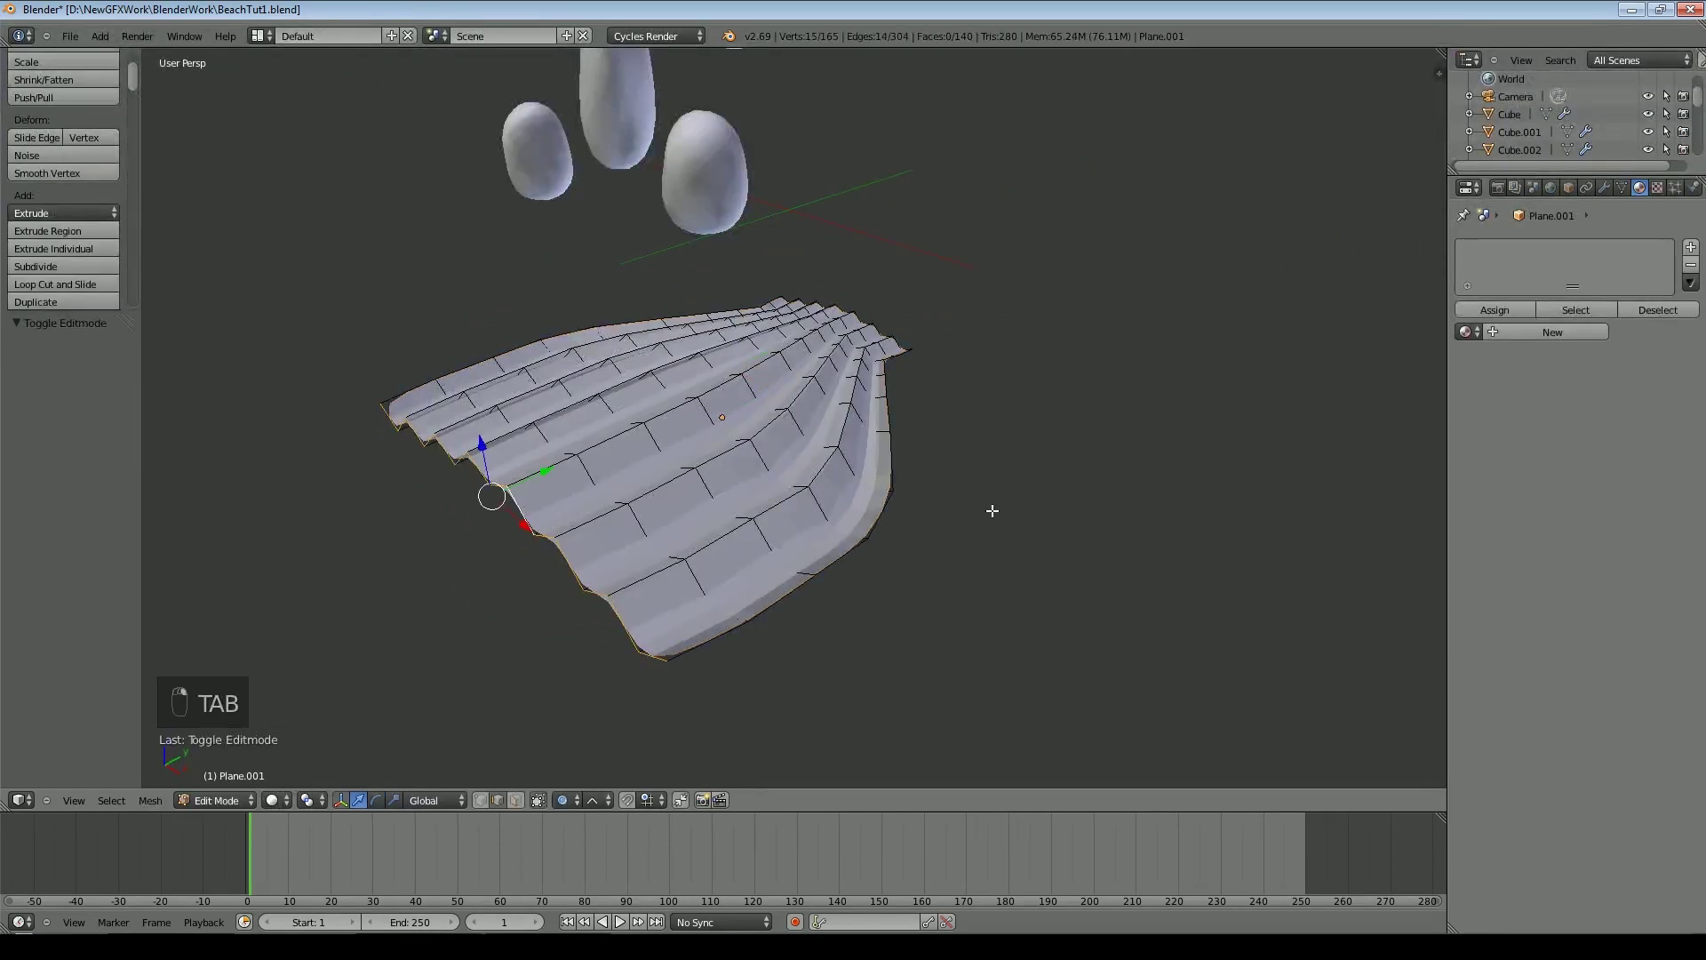
key("p")
key("o")
key("s")
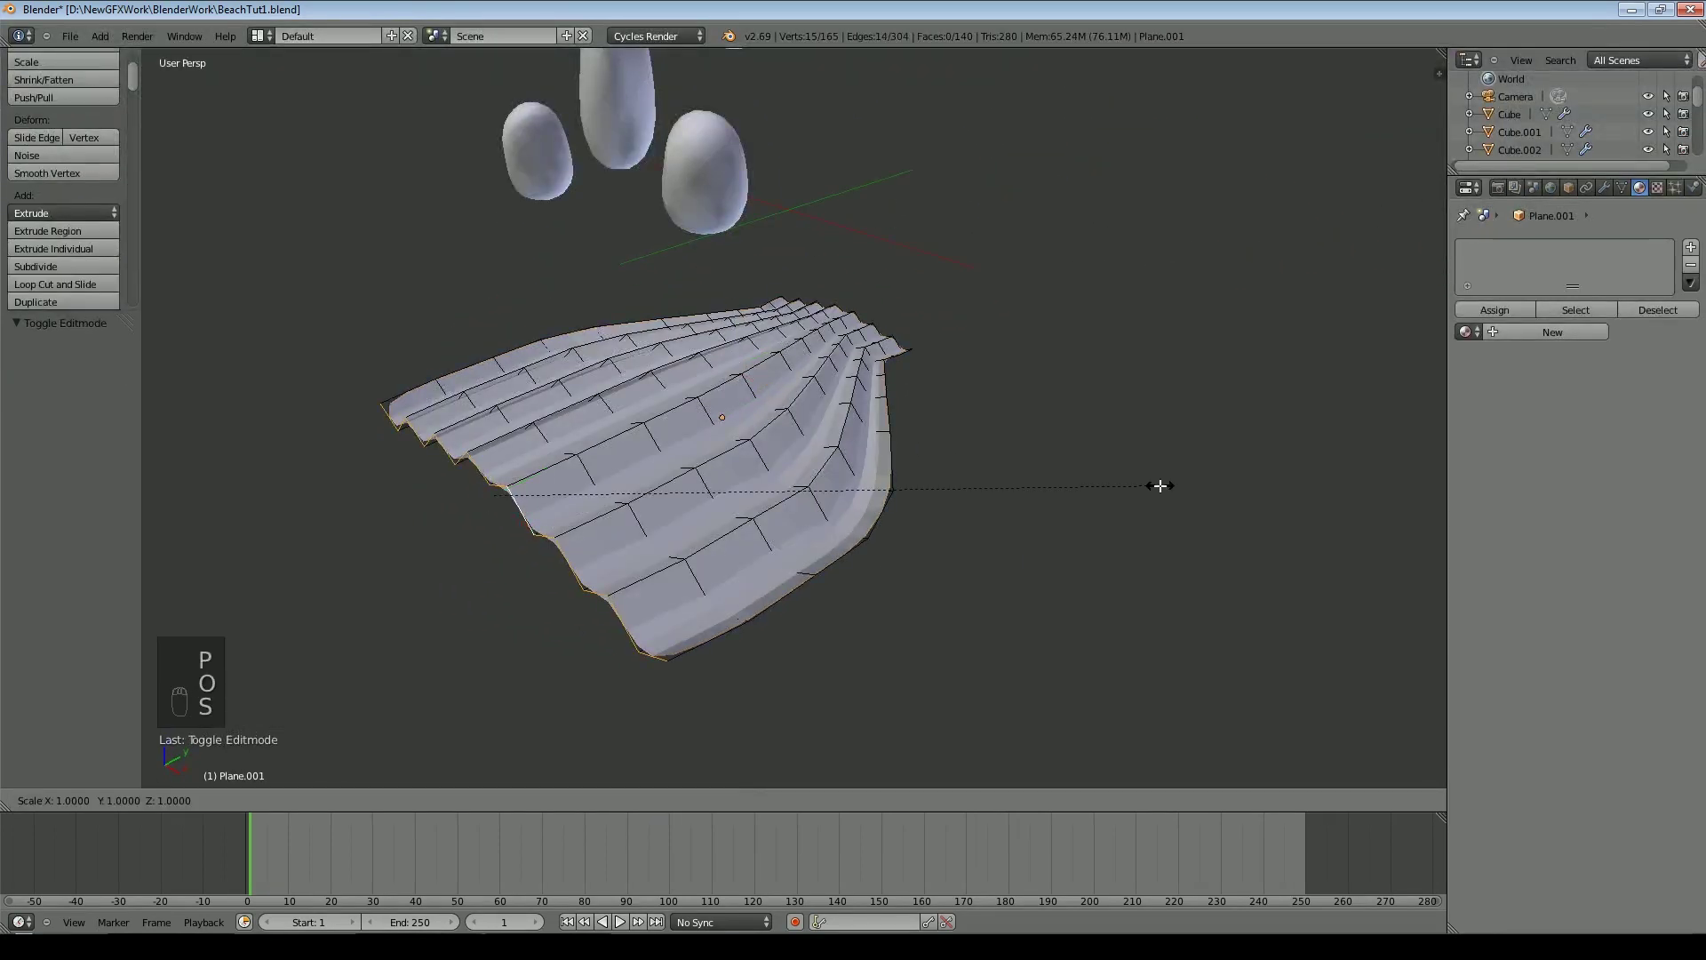
left_click(852, 518)
Select the edge row at the shell's narrow end and flatten it along Z
middle_click_drag(851, 519, 675, 515)
right_click(859, 522, "alt")
key("s")
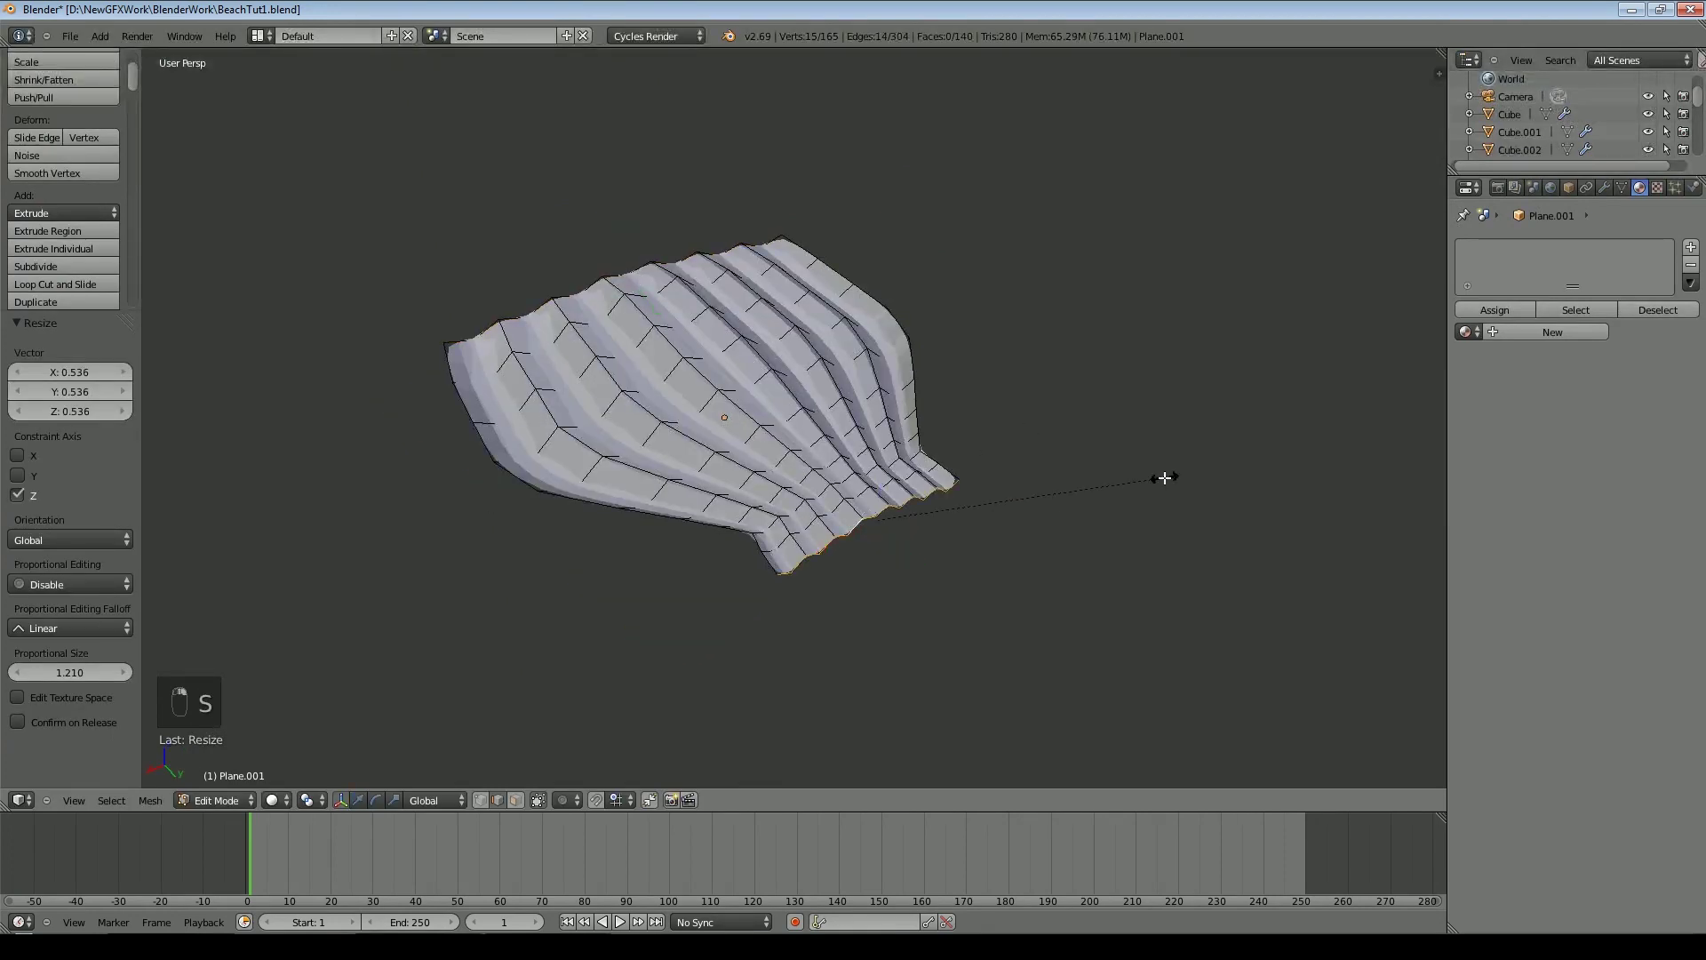
key("z")
left_click(926, 472)
key("Tab")
middle_click_drag(926, 473, 960, 536)
key("Tab")
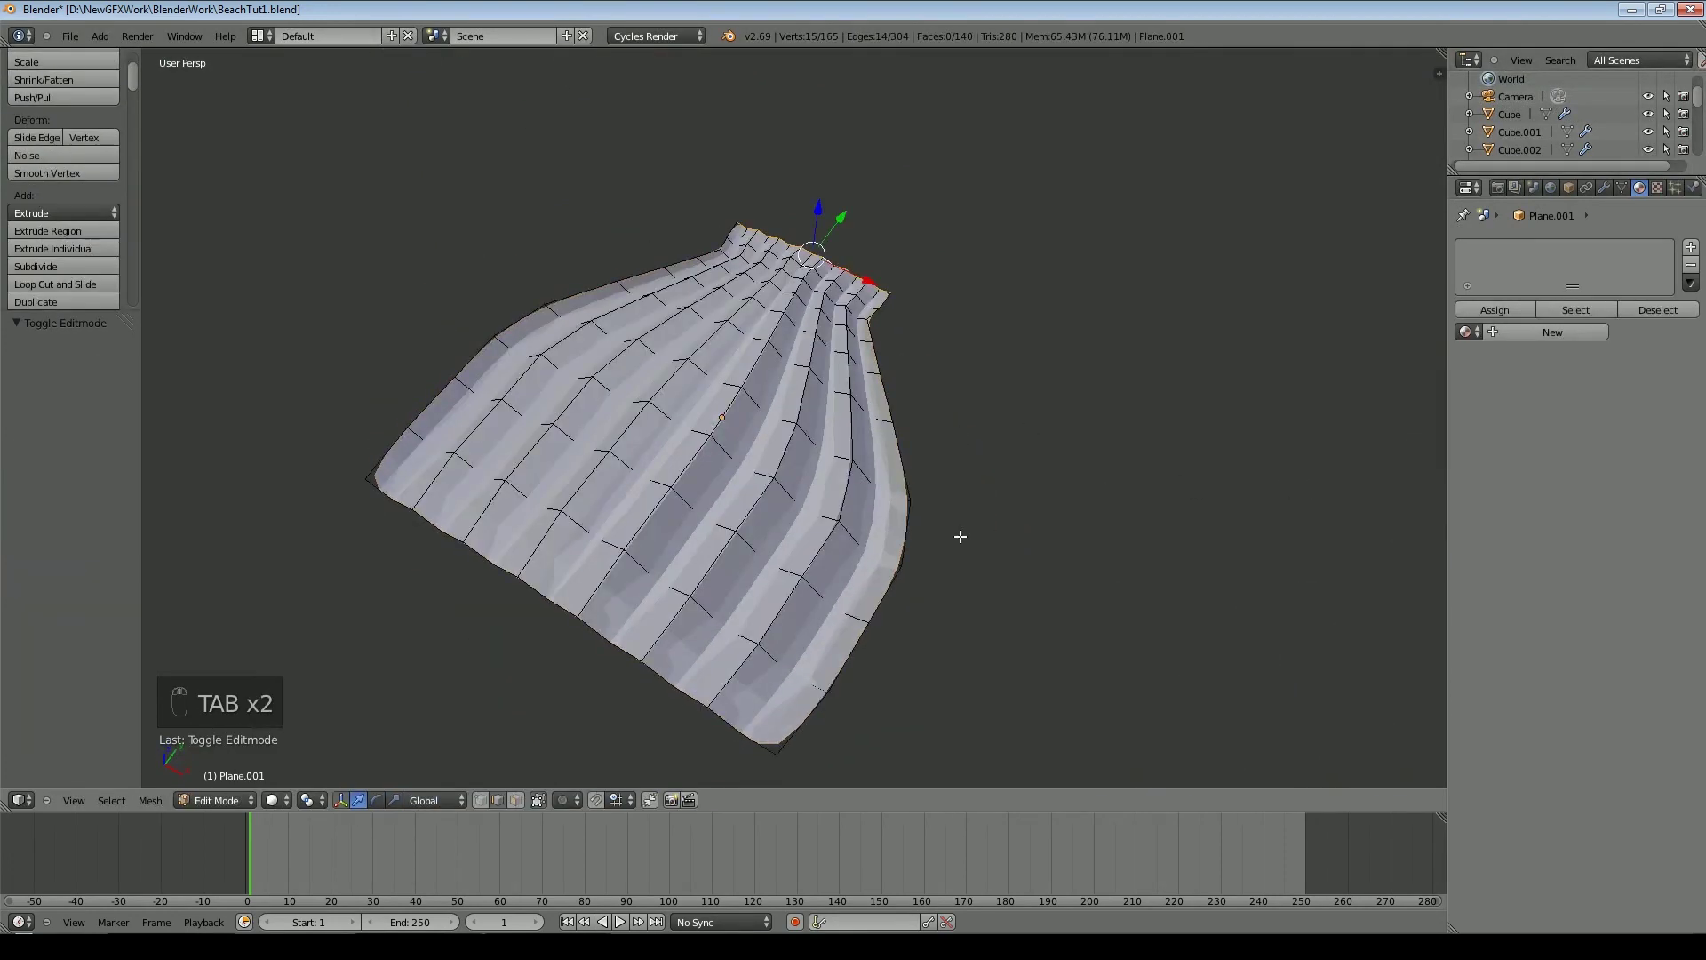
Enlarge individual crosswise rows by factors of about 1.05 to 1.09 to smooth the shell's rounded outline
right_click(851, 613, "alt")
key("s")
left_click(931, 648)
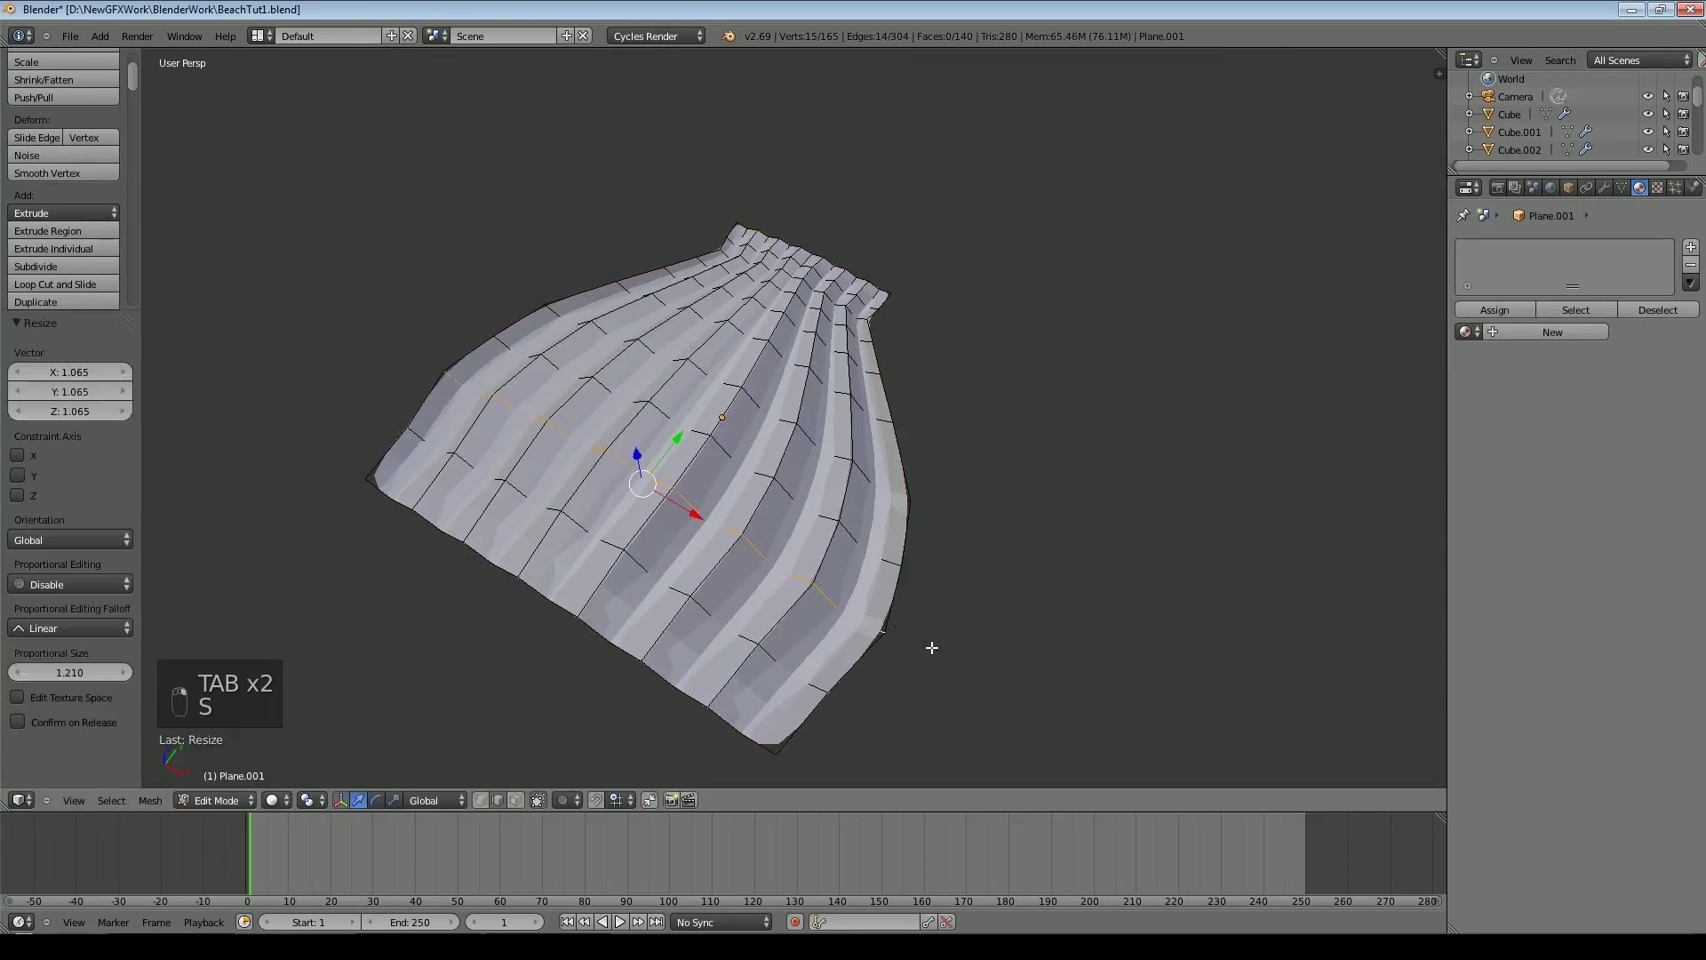
key("s")
key("Tab")
middle_click_drag(853, 686, 930, 369)
key("Tab")
key("Tab")
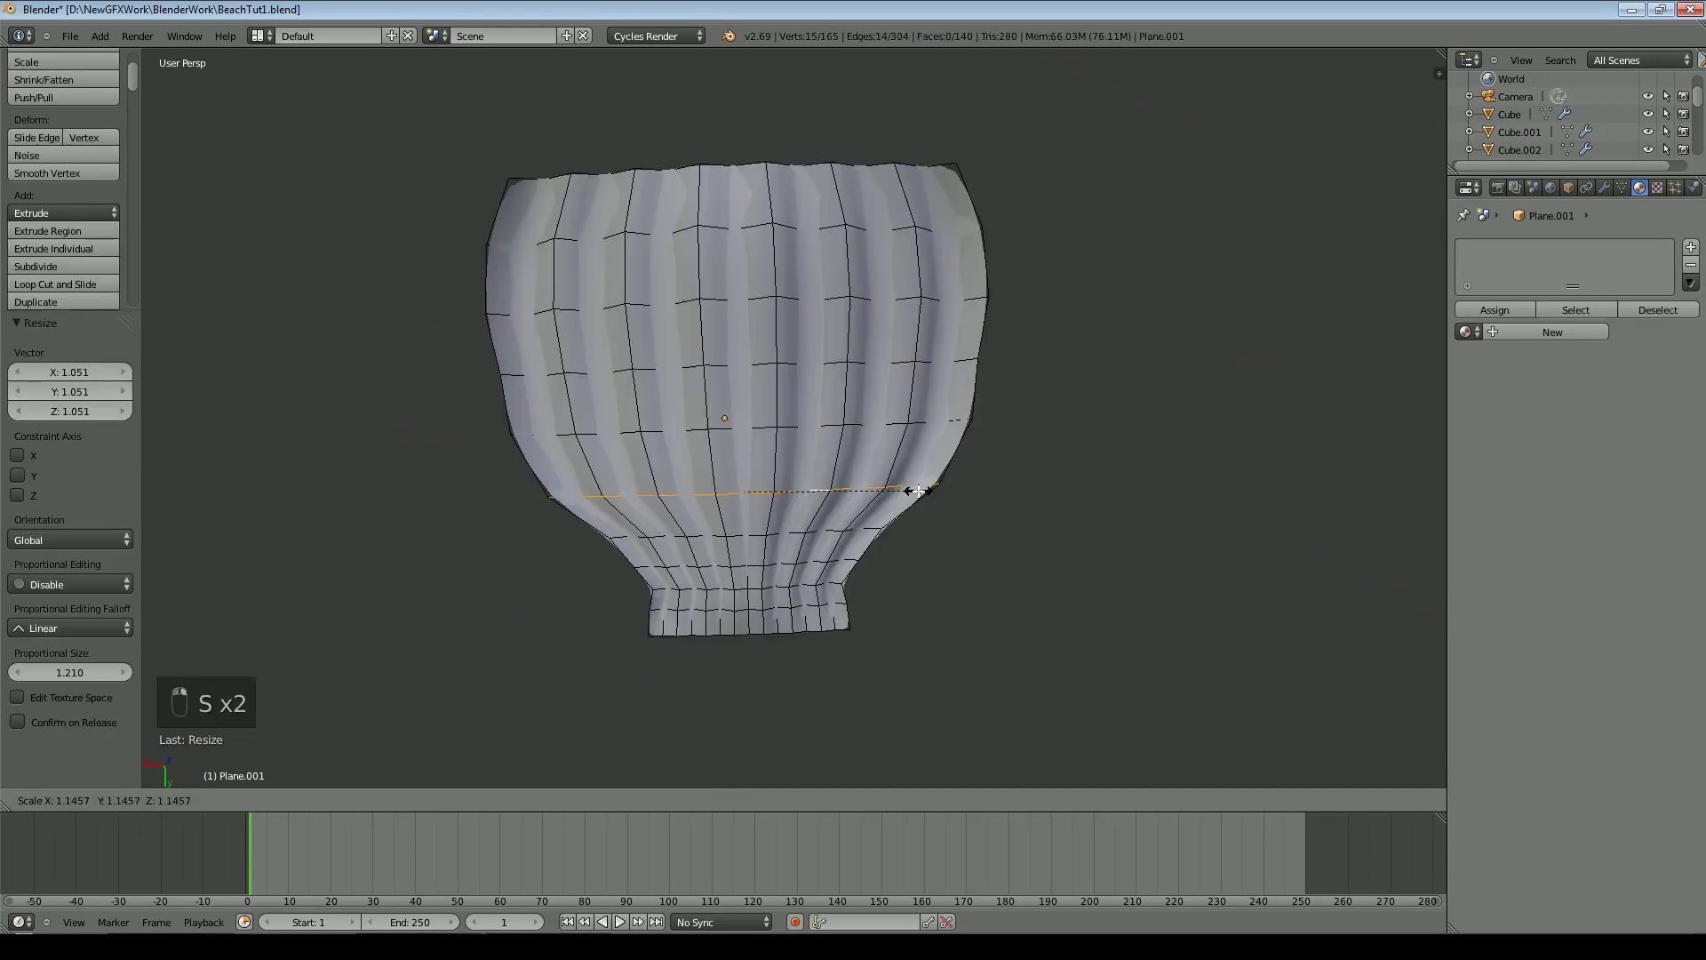
left_click(910, 490)
right_click(743, 238, "alt")
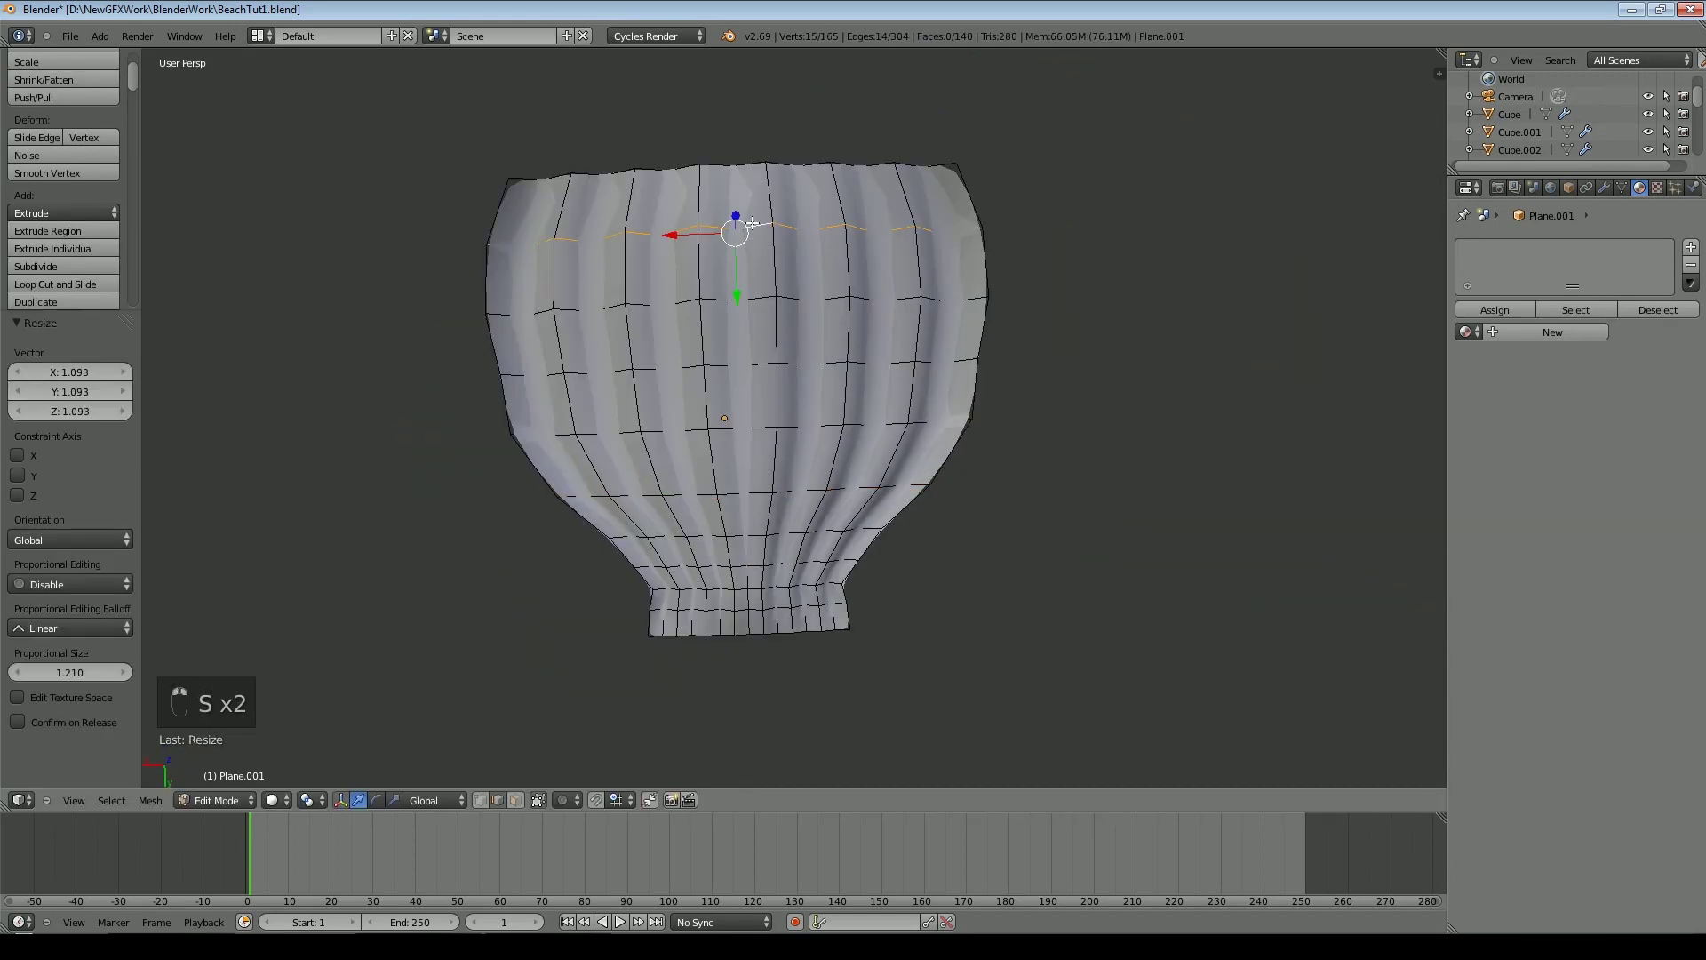
key("s")
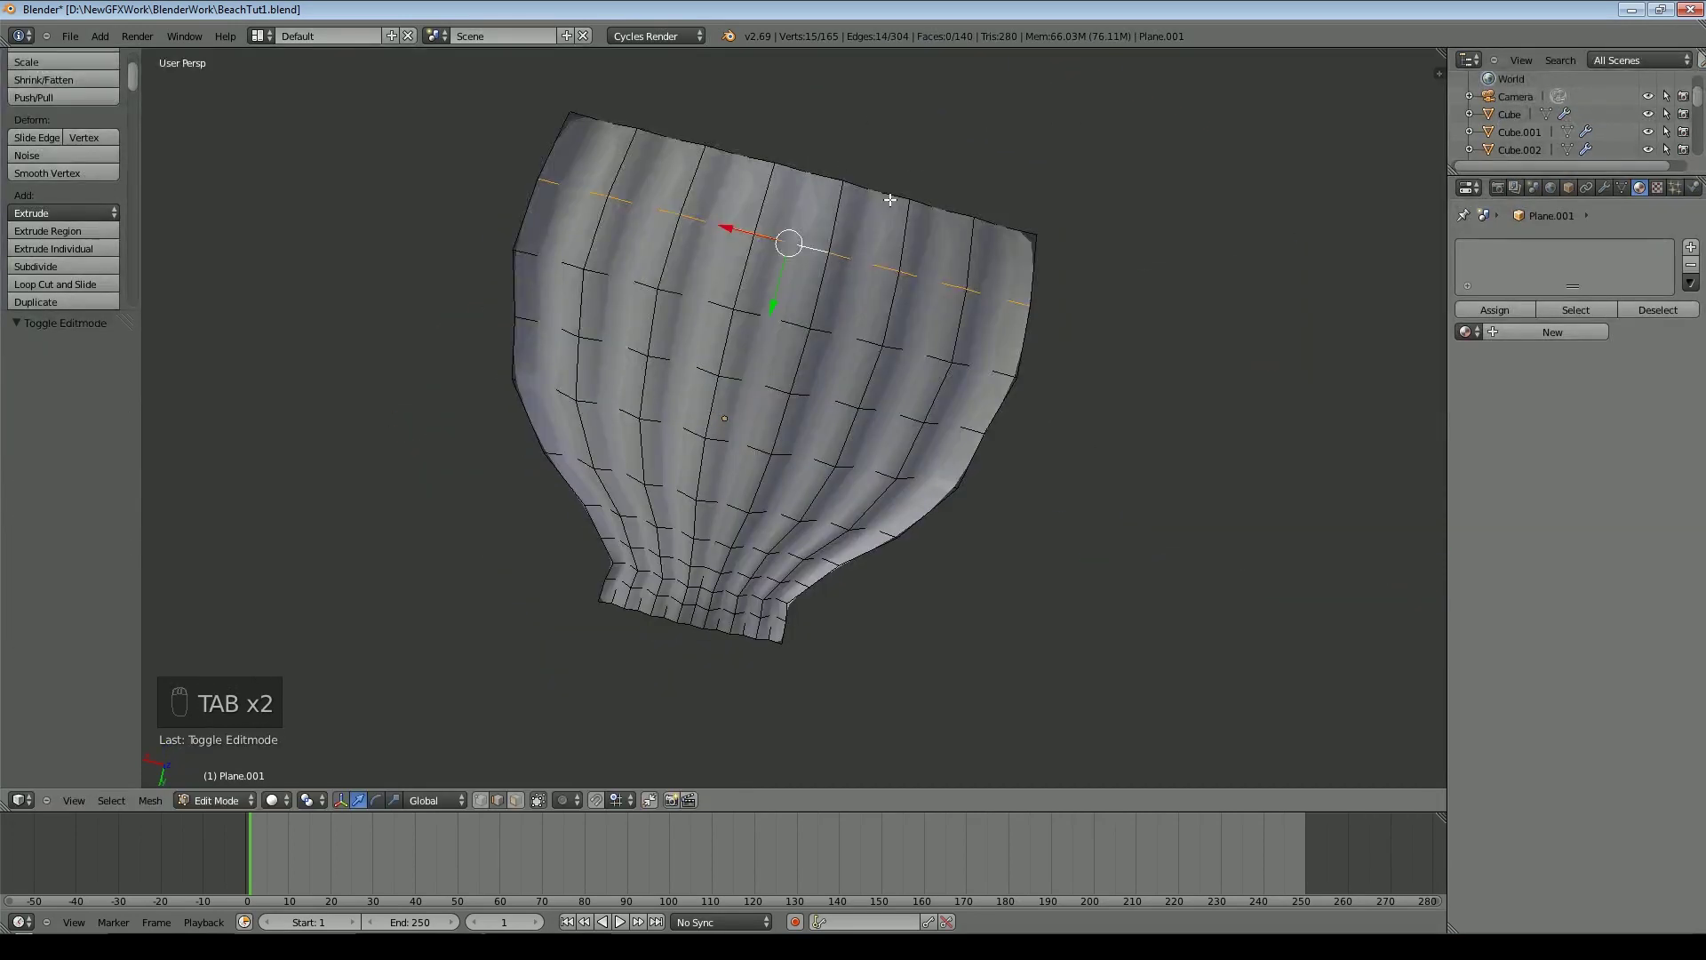
Try to pull the middle vertex of the shell's wide edge outward along Y with proportional editing, and undo the move
middle_click_drag(890, 200, 850, 301, "shift")
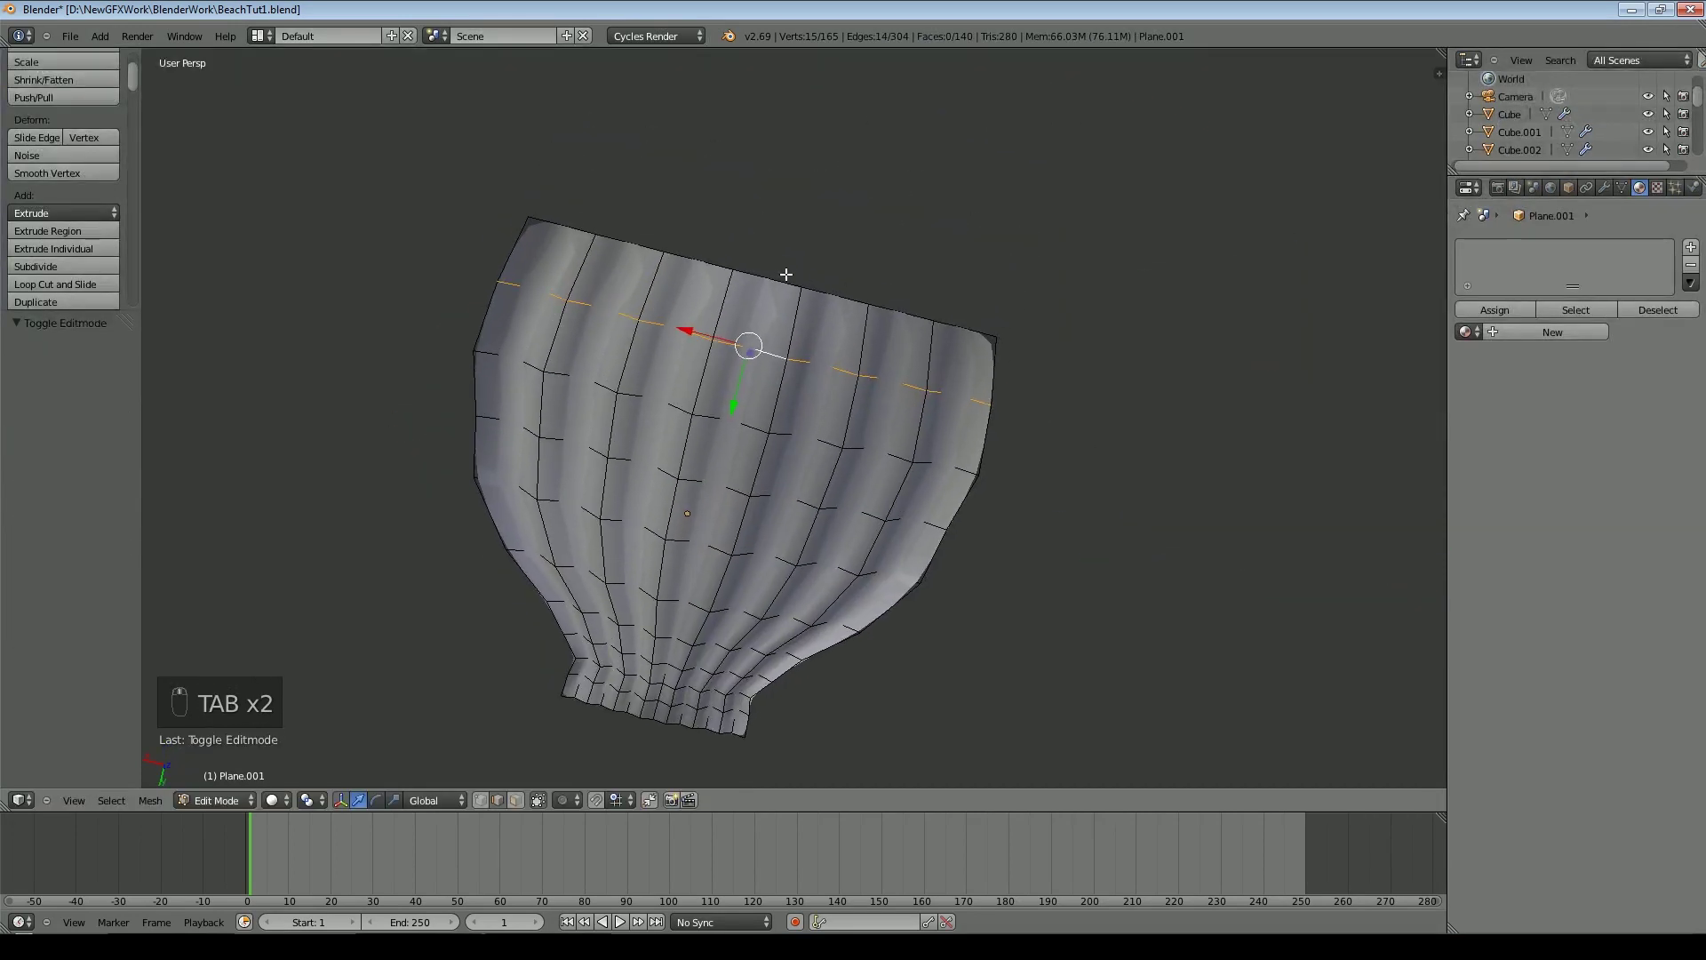
left_click_drag(748, 332, 773, 231)
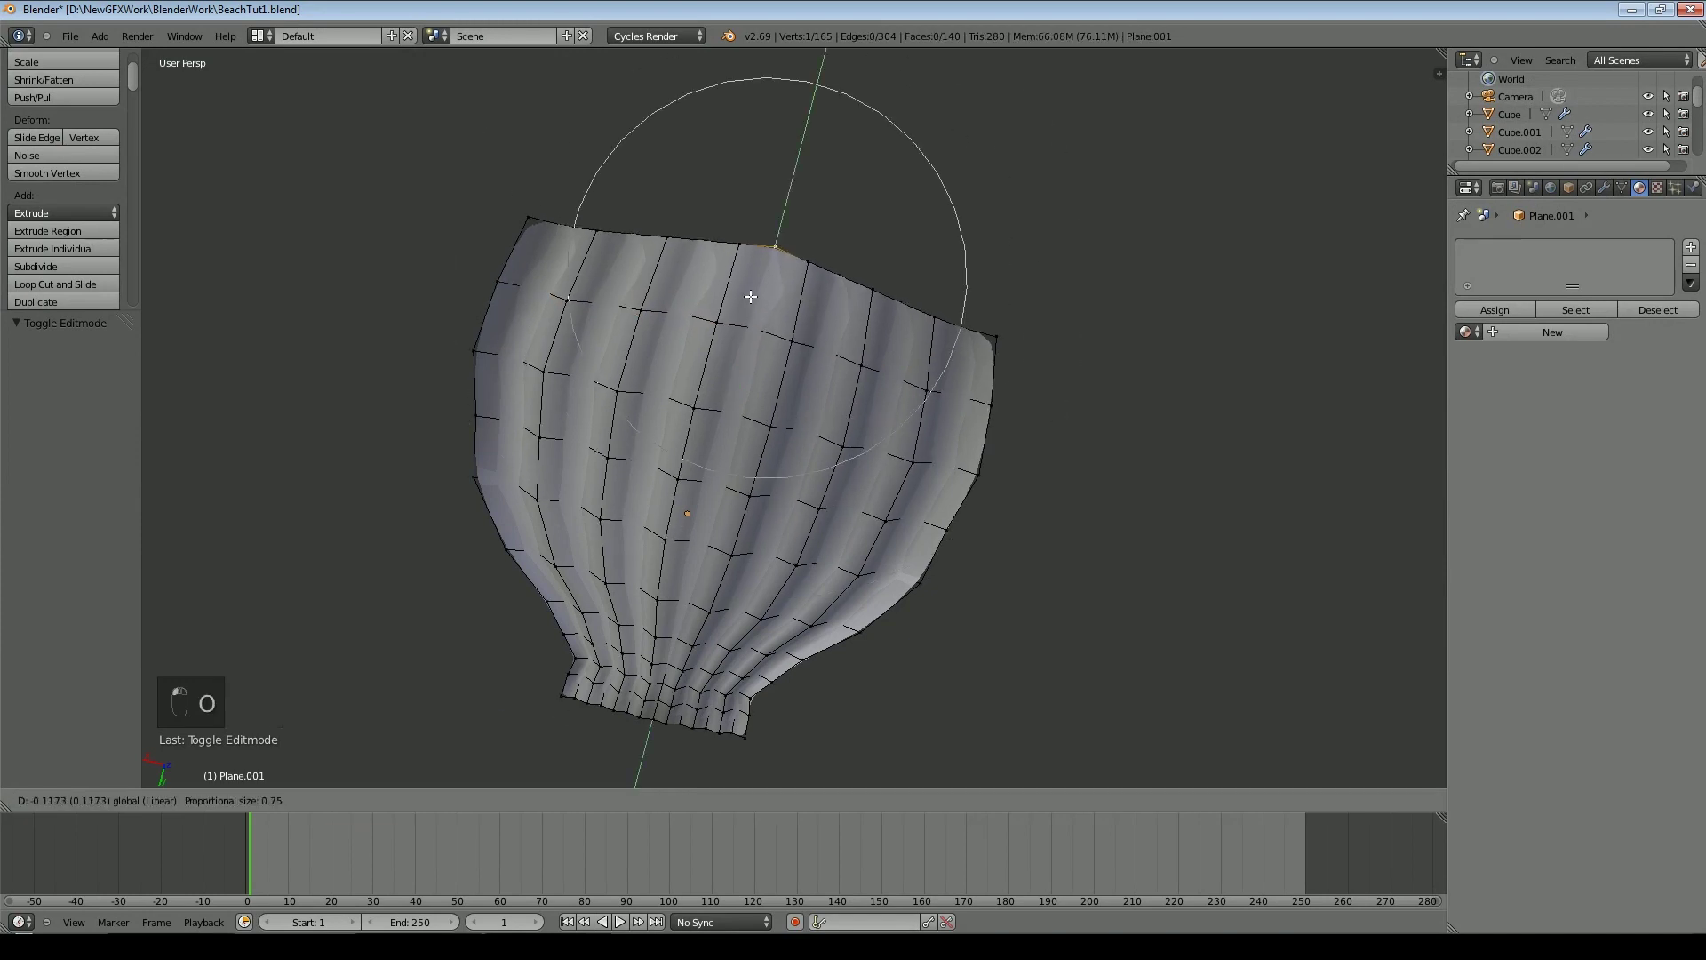
scroll(750, 281, "down", 5)
key("ctrl+z")
Set the proportional editing falloff to Sphere and pull the wide edge's middle vertex outward to round the shell's rim
left_click(607, 799)
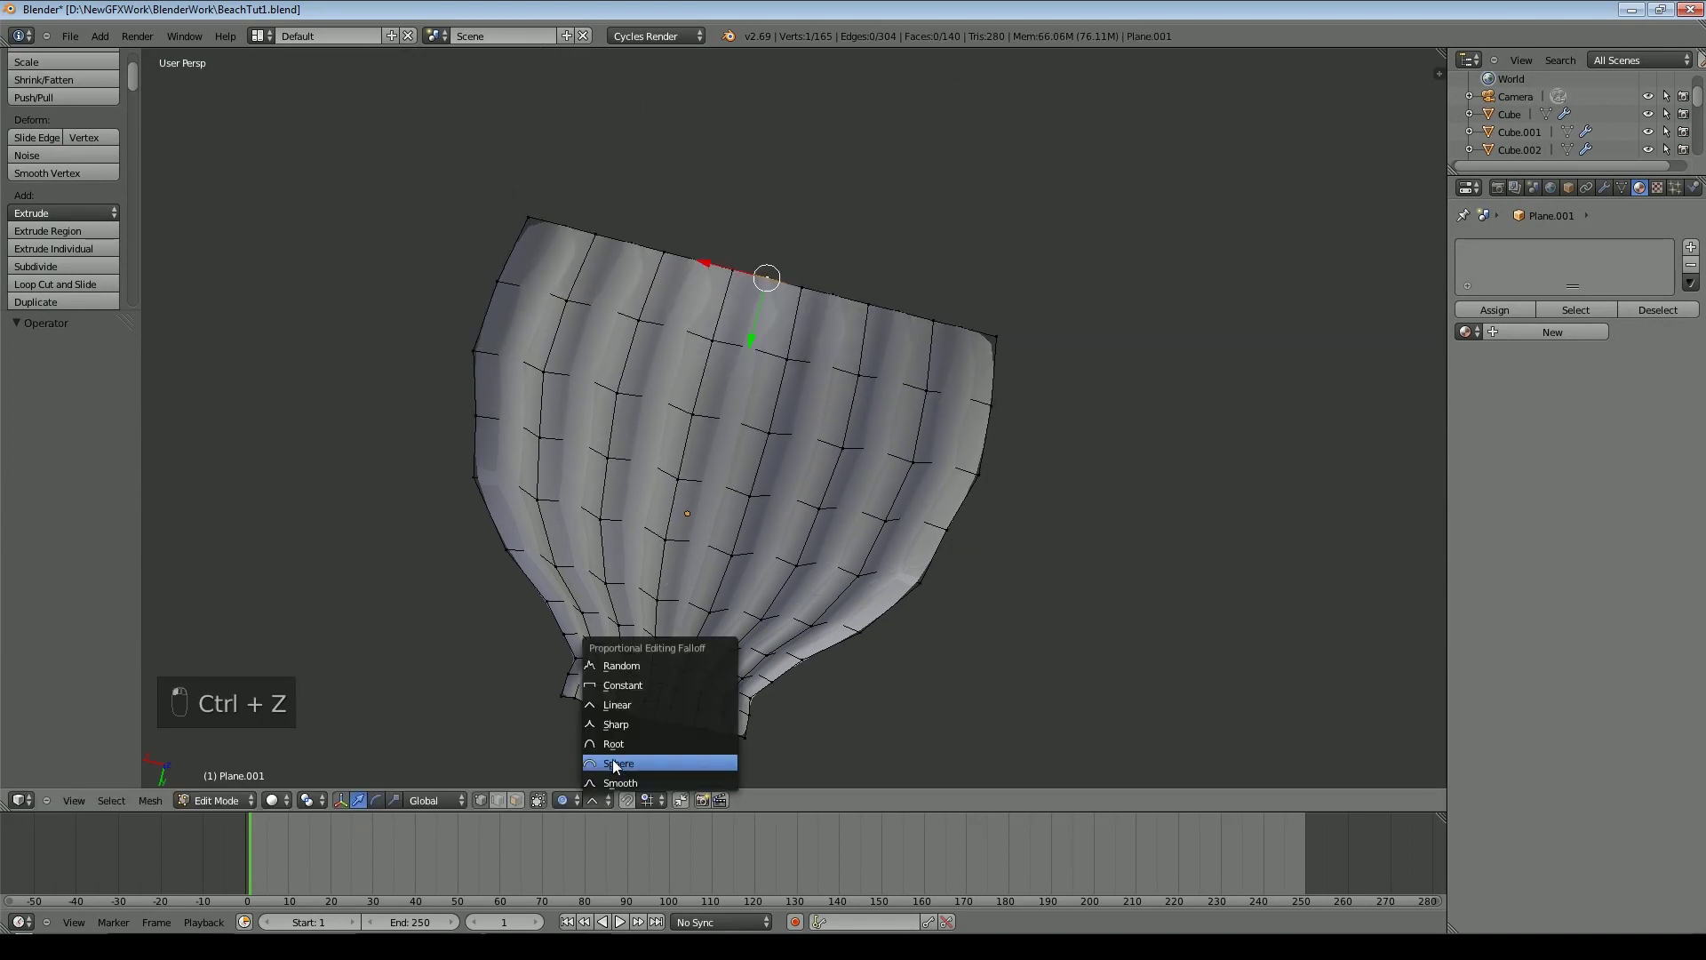
left_click(645, 764)
key("Tab")
middle_click_drag(942, 369, 569, 213)
Add a Solidify modifier to give the shell thickness, and apply it
left_click(1603, 189)
middle_click_drag(1093, 289, 1040, 322)
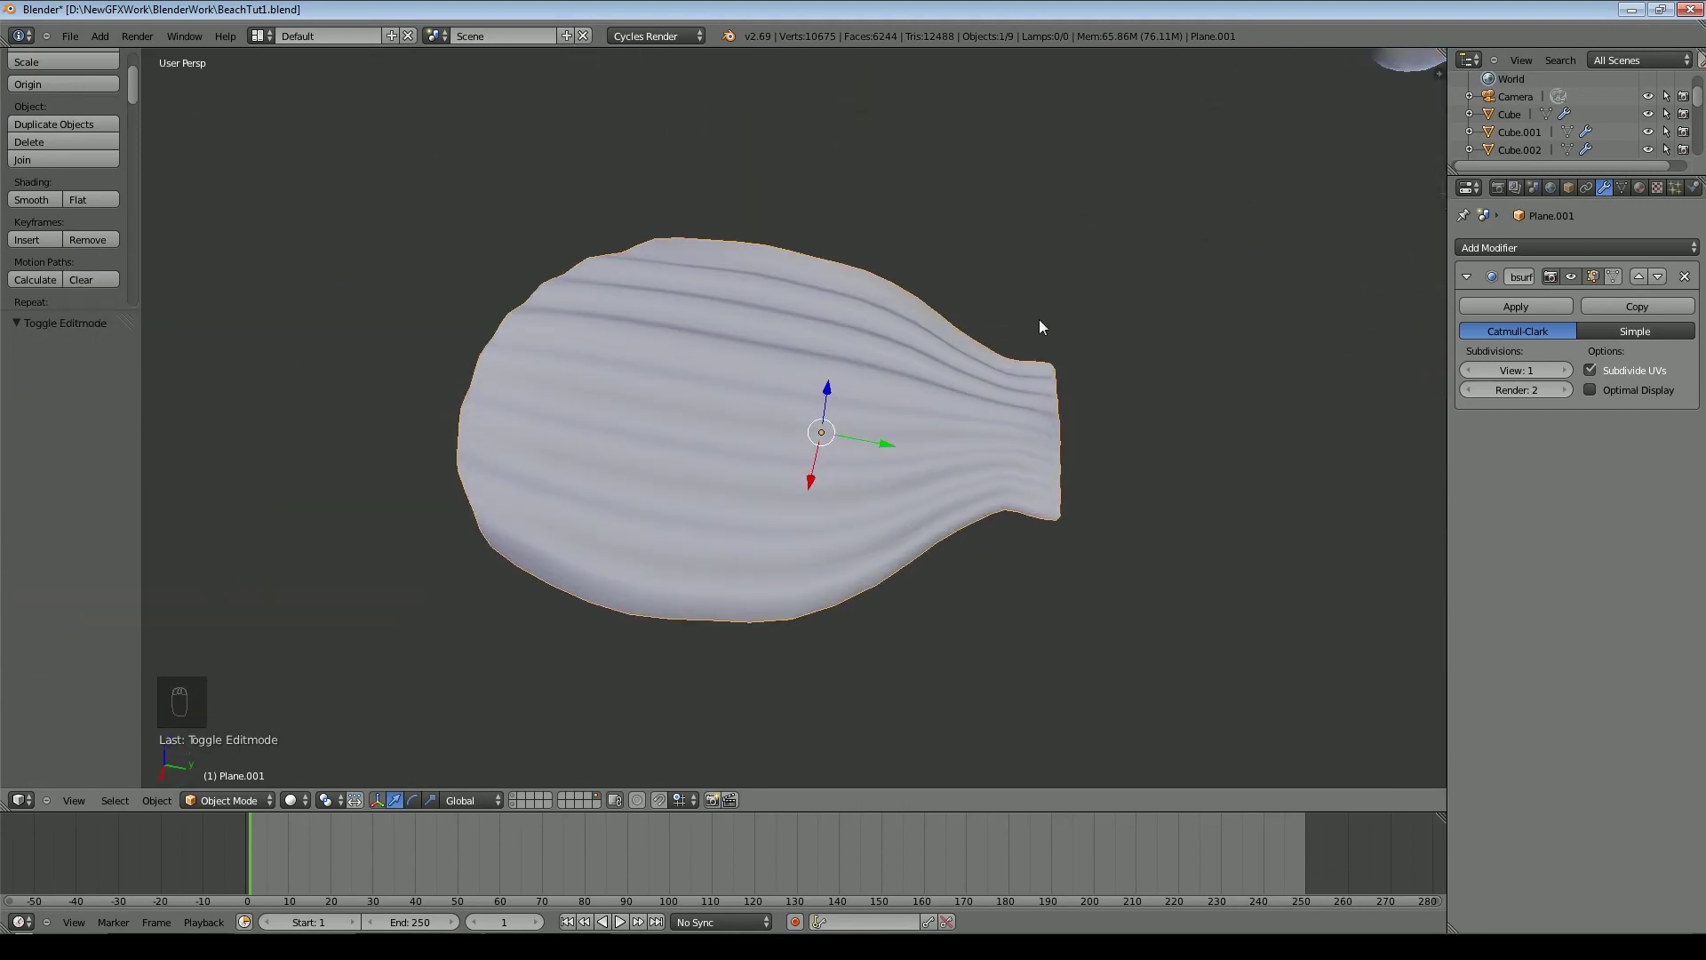
left_click(1558, 248)
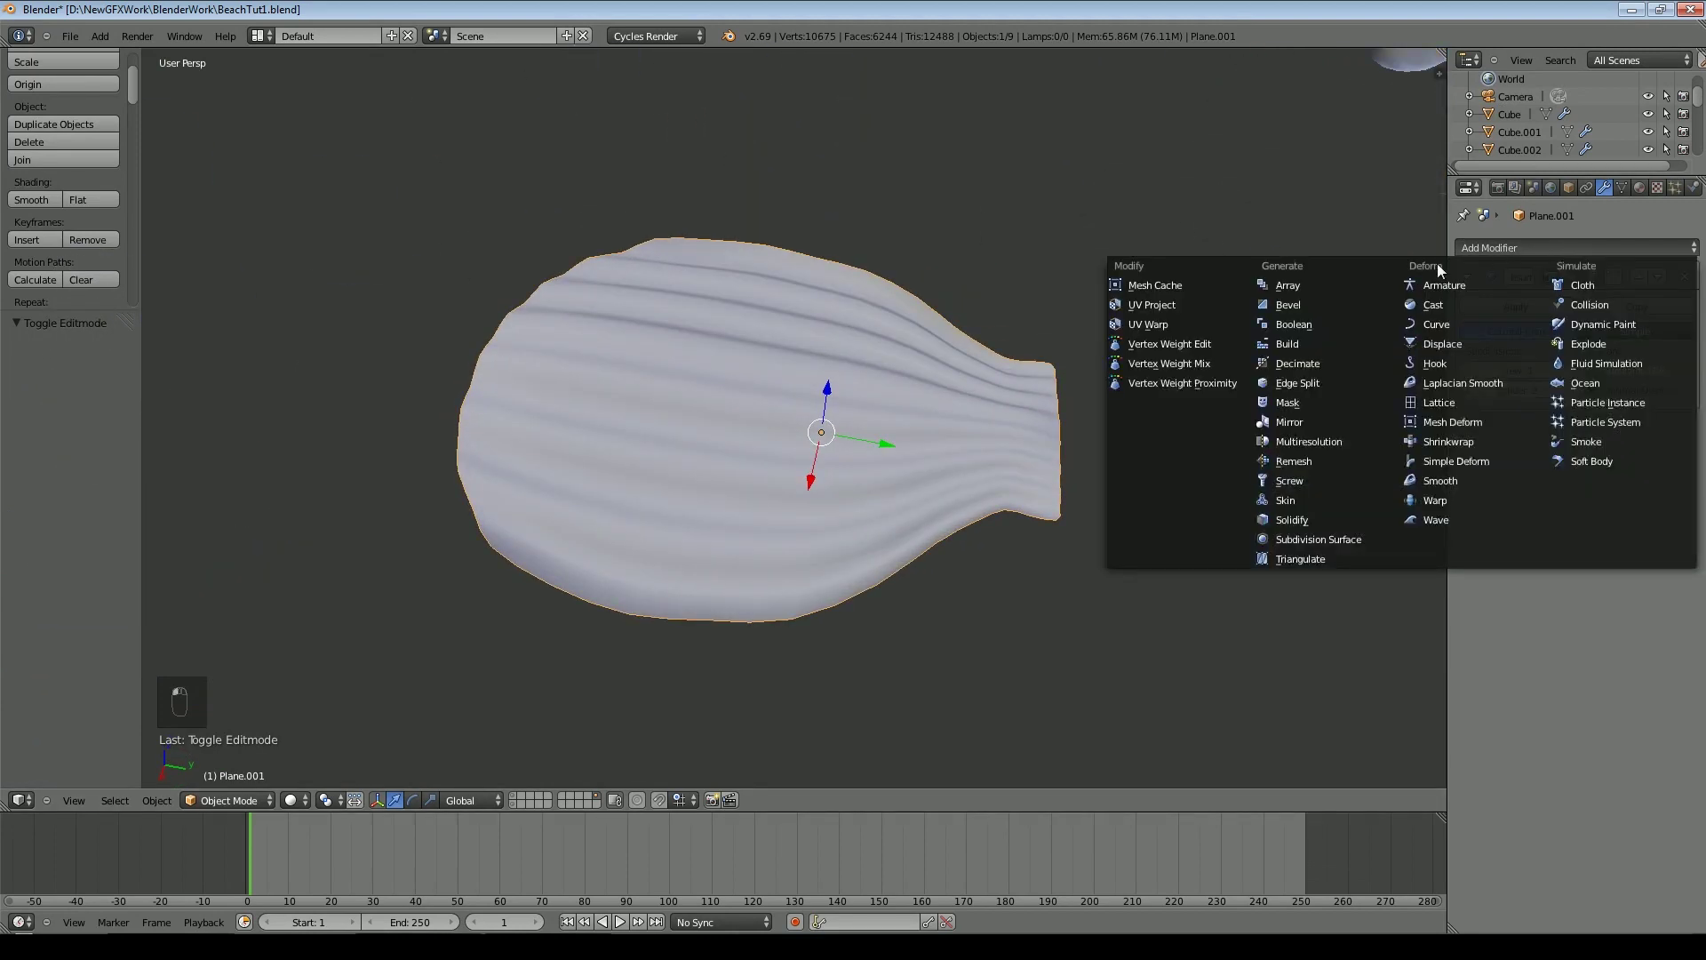
left_click(1312, 521)
middle_click_drag(1026, 449, 1014, 353)
left_click(1516, 459)
Enter Edit Mode on the shell and turn off proportional editing
key("Tab")
middle_click_drag(1175, 471, 804, 462)
key("o")
left_click(1564, 247)
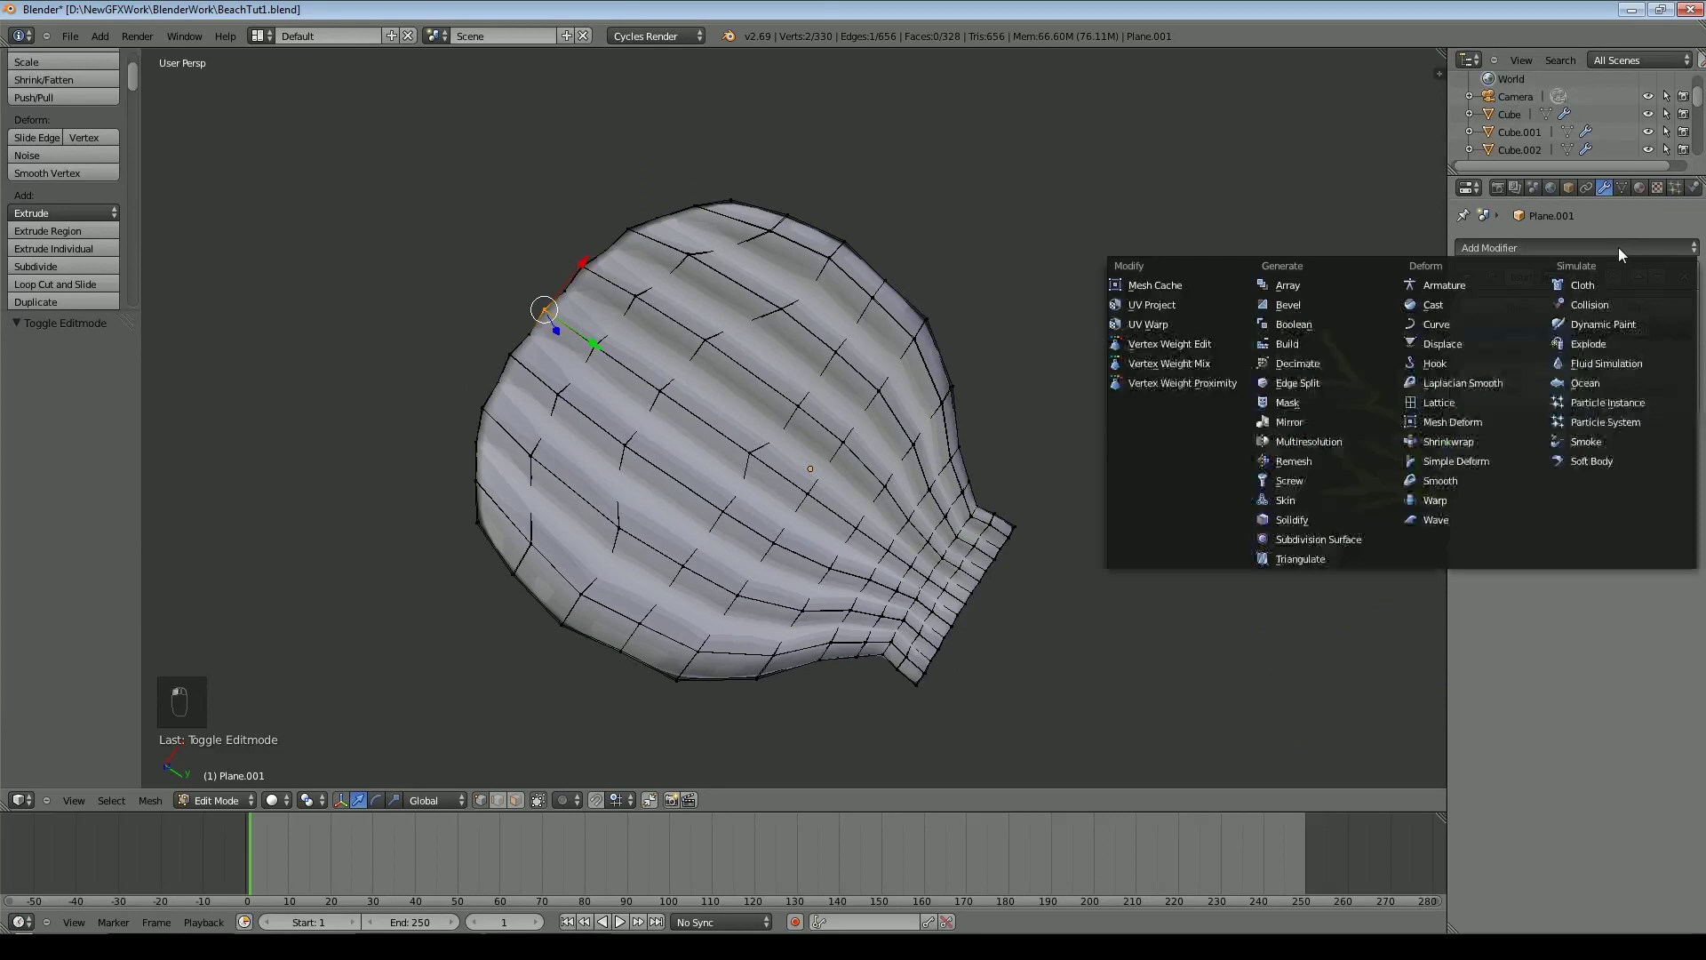
Create a material named OuterShell on the shell and give it a salmon pink viewport and Diffuse color
left_click(1637, 188)
double_click(1522, 331)
type("S")
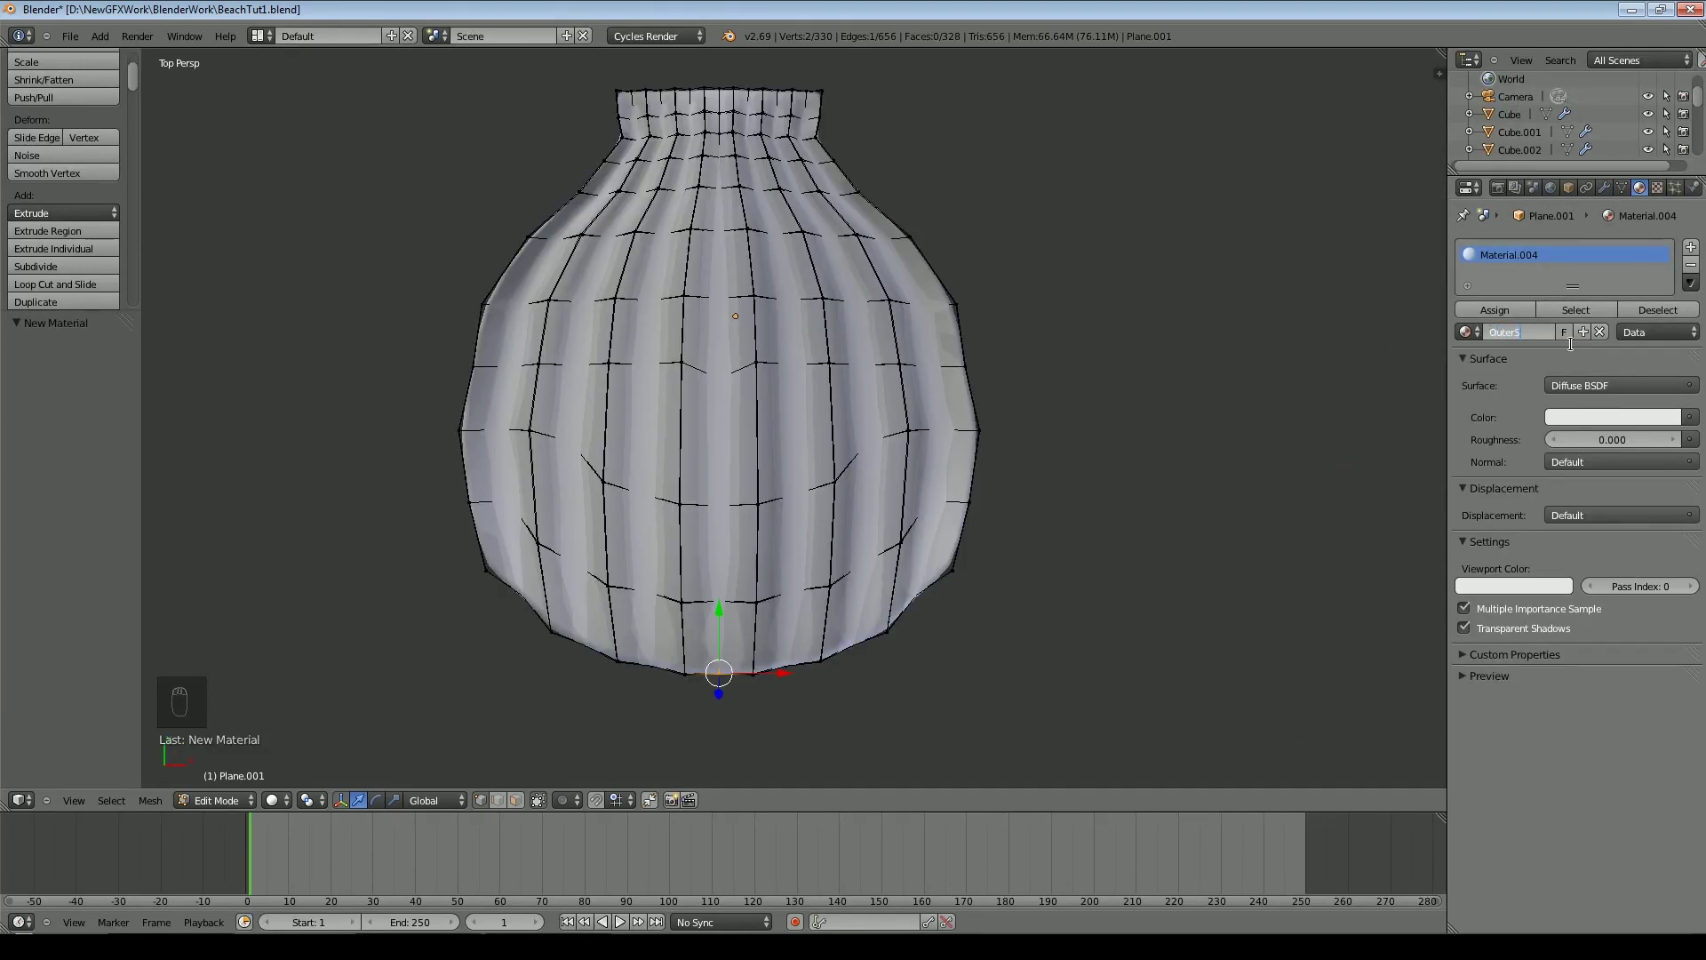
type("uterShell")
key("Return")
left_click(1543, 586)
left_click(1557, 523)
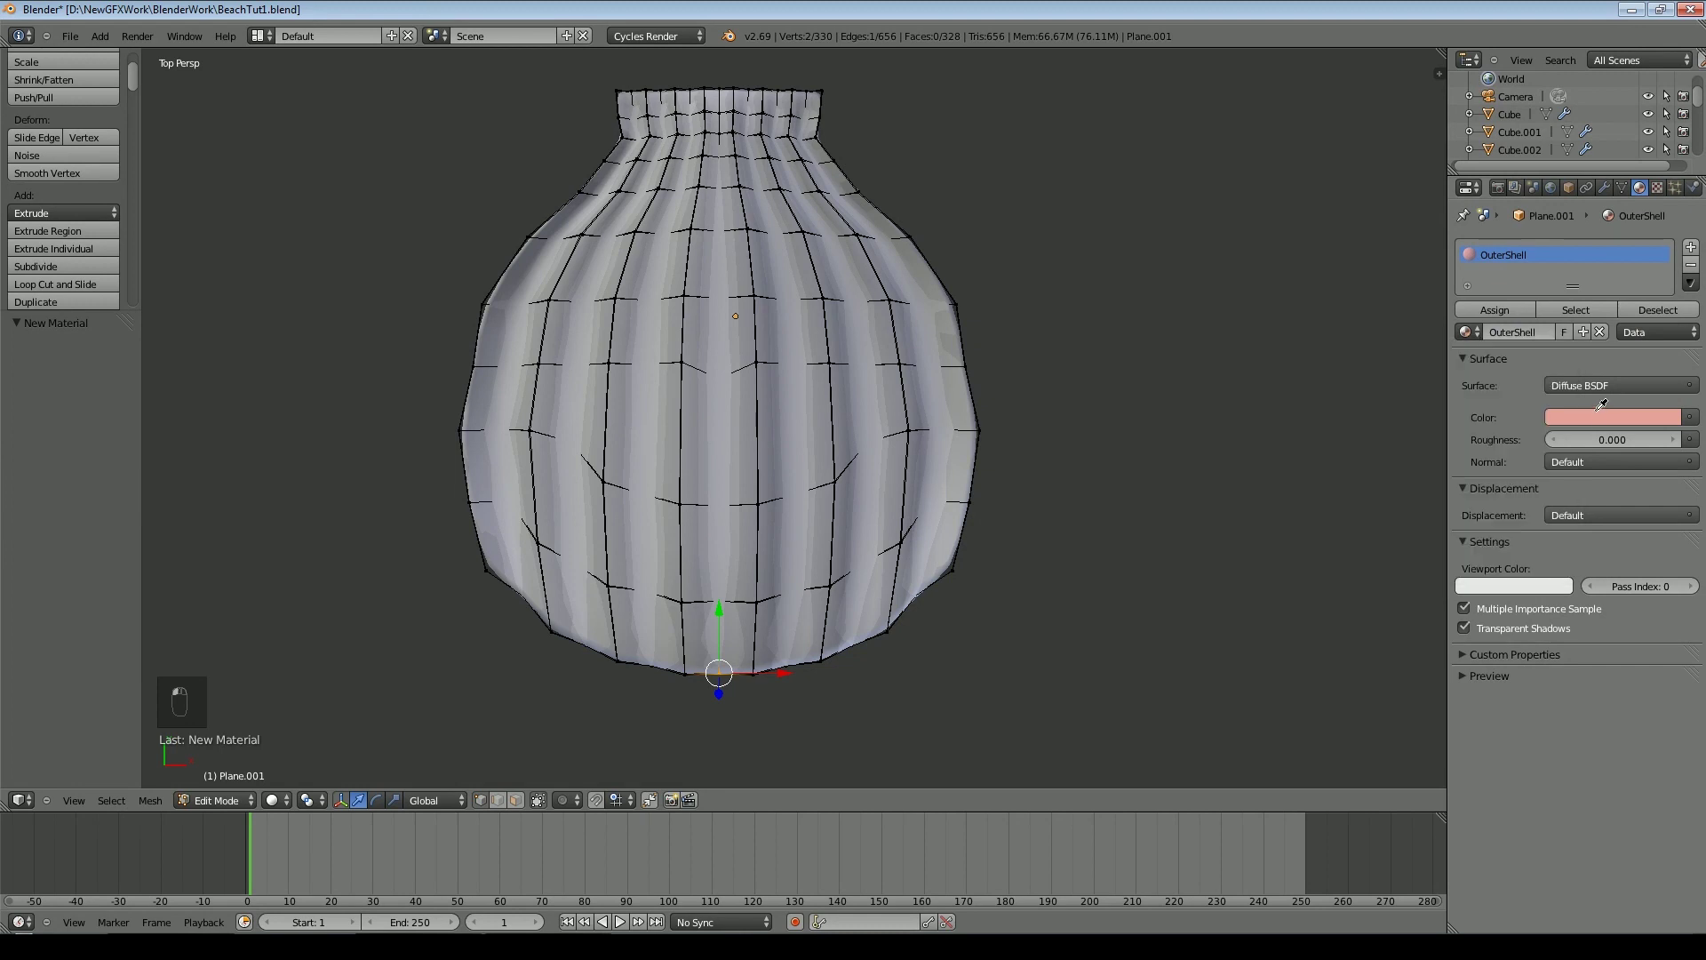
left_click(1603, 418)
Circle-select all faces on the shell's inner side
middle_click_drag(1111, 456, 822, 261)
key("a")
key("a")
key("a")
key("a")
key("a")
key("c")
scroll(805, 297, "down", 6)
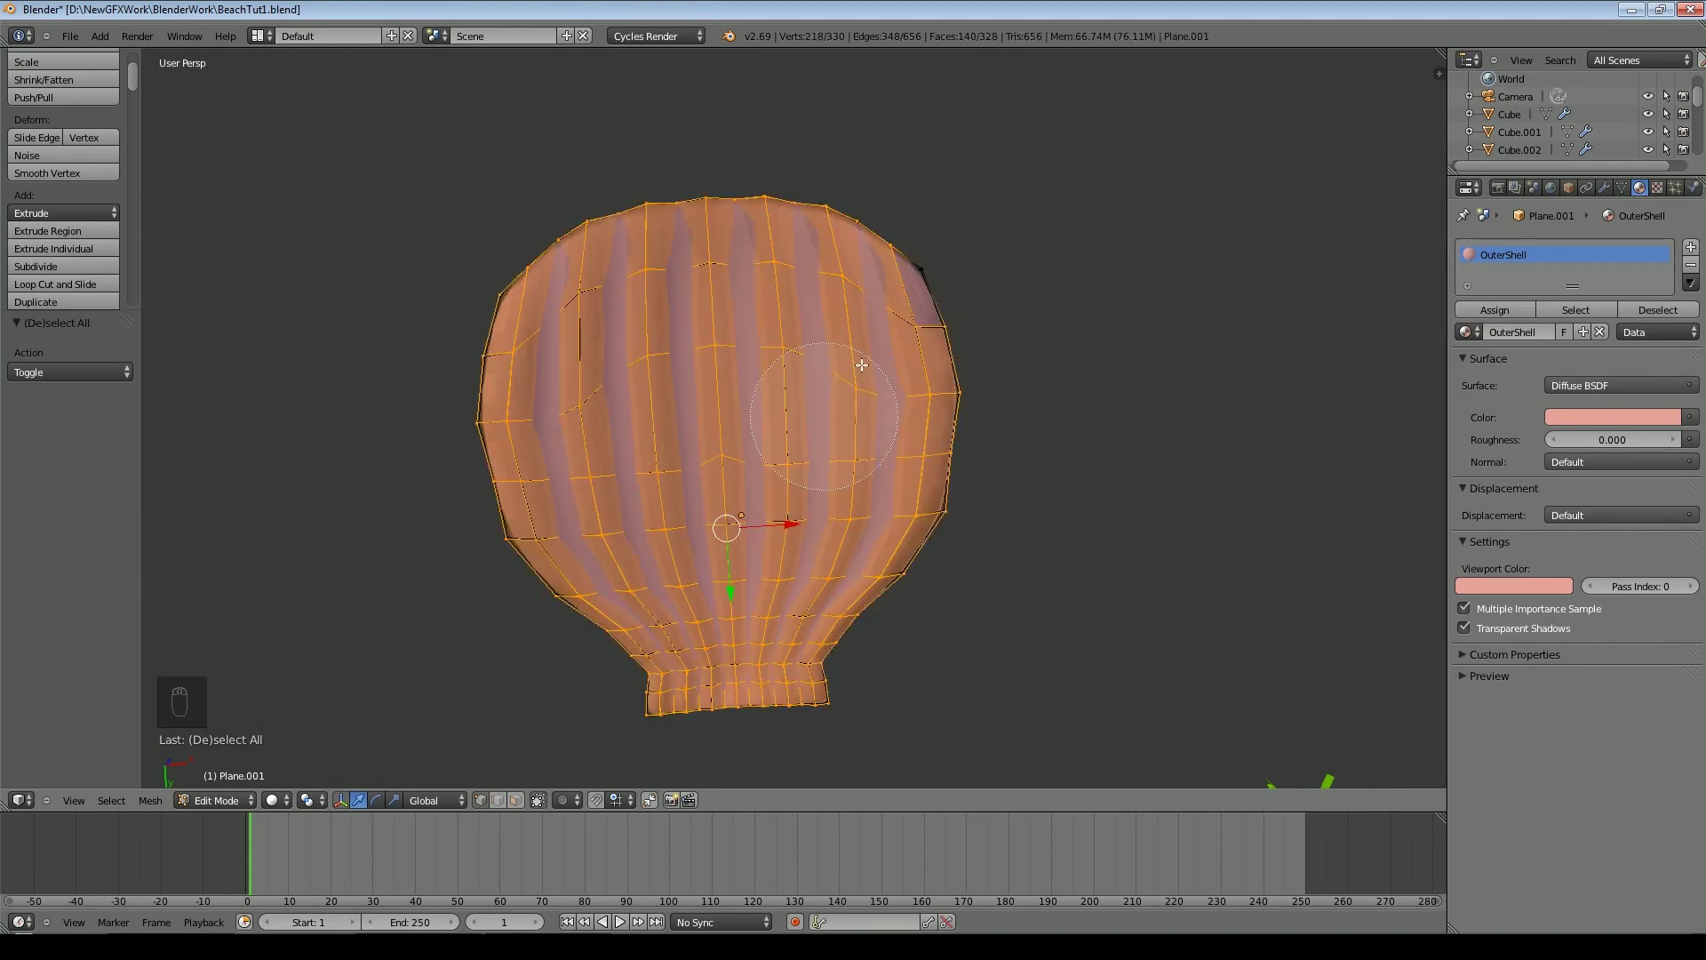
left_click(920, 286)
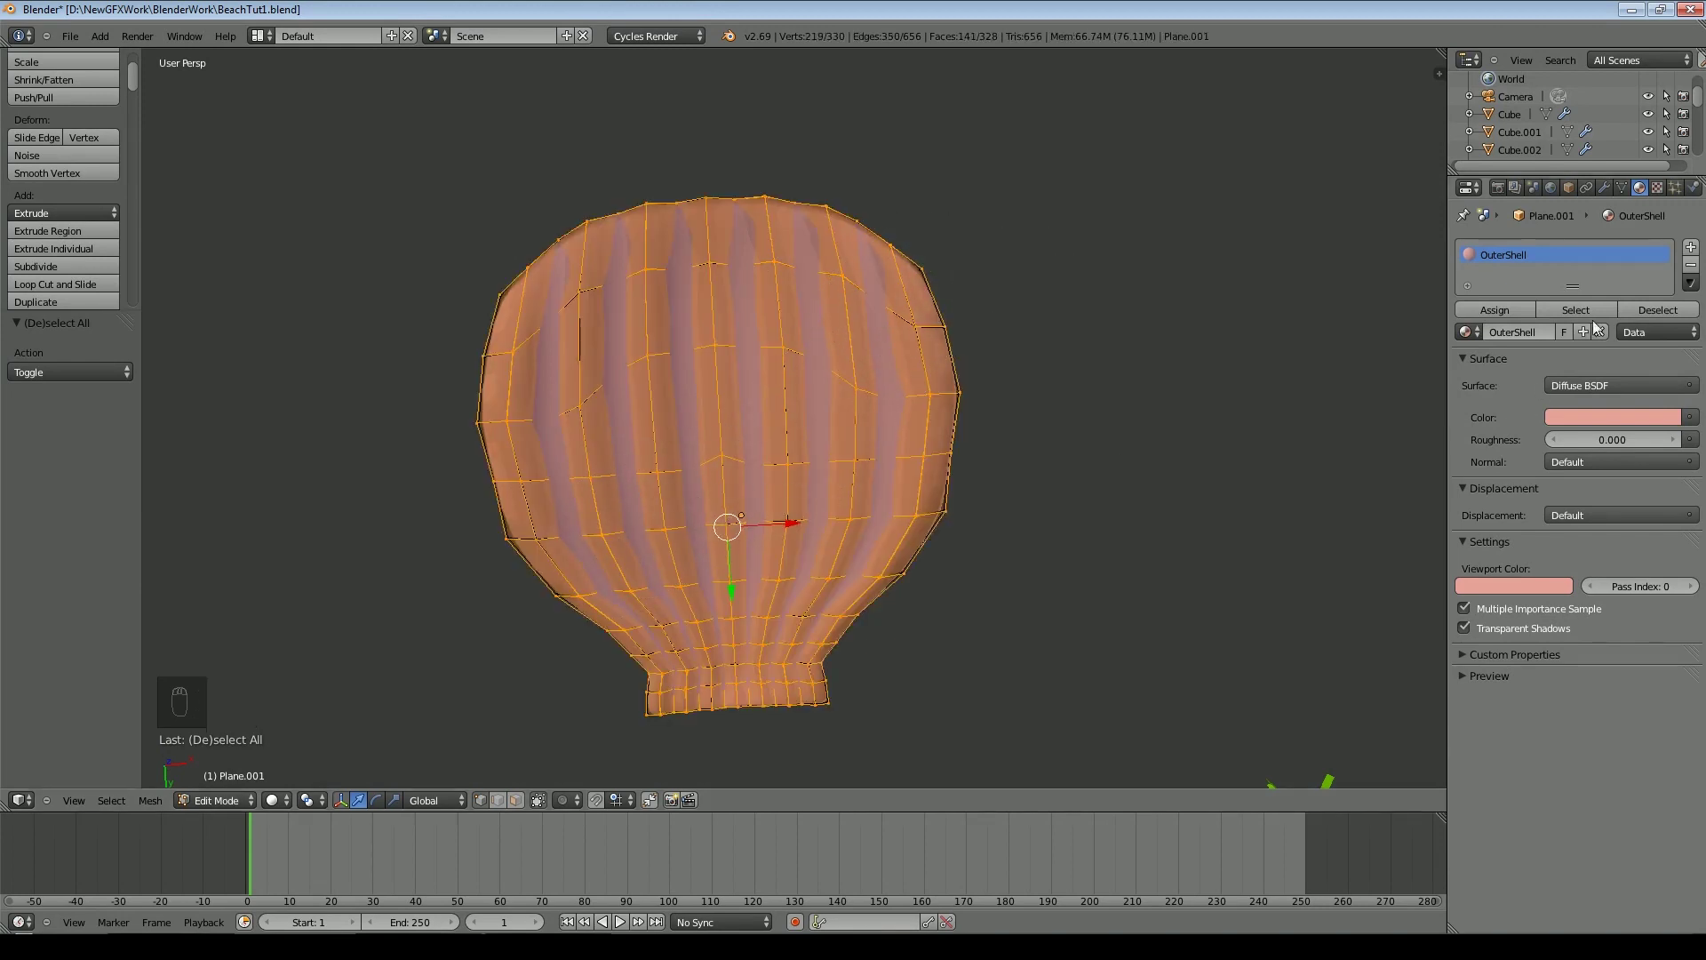
Add a second material slot with a new white material named InnerShell and assign it to the selected inner faces
left_click(1692, 248)
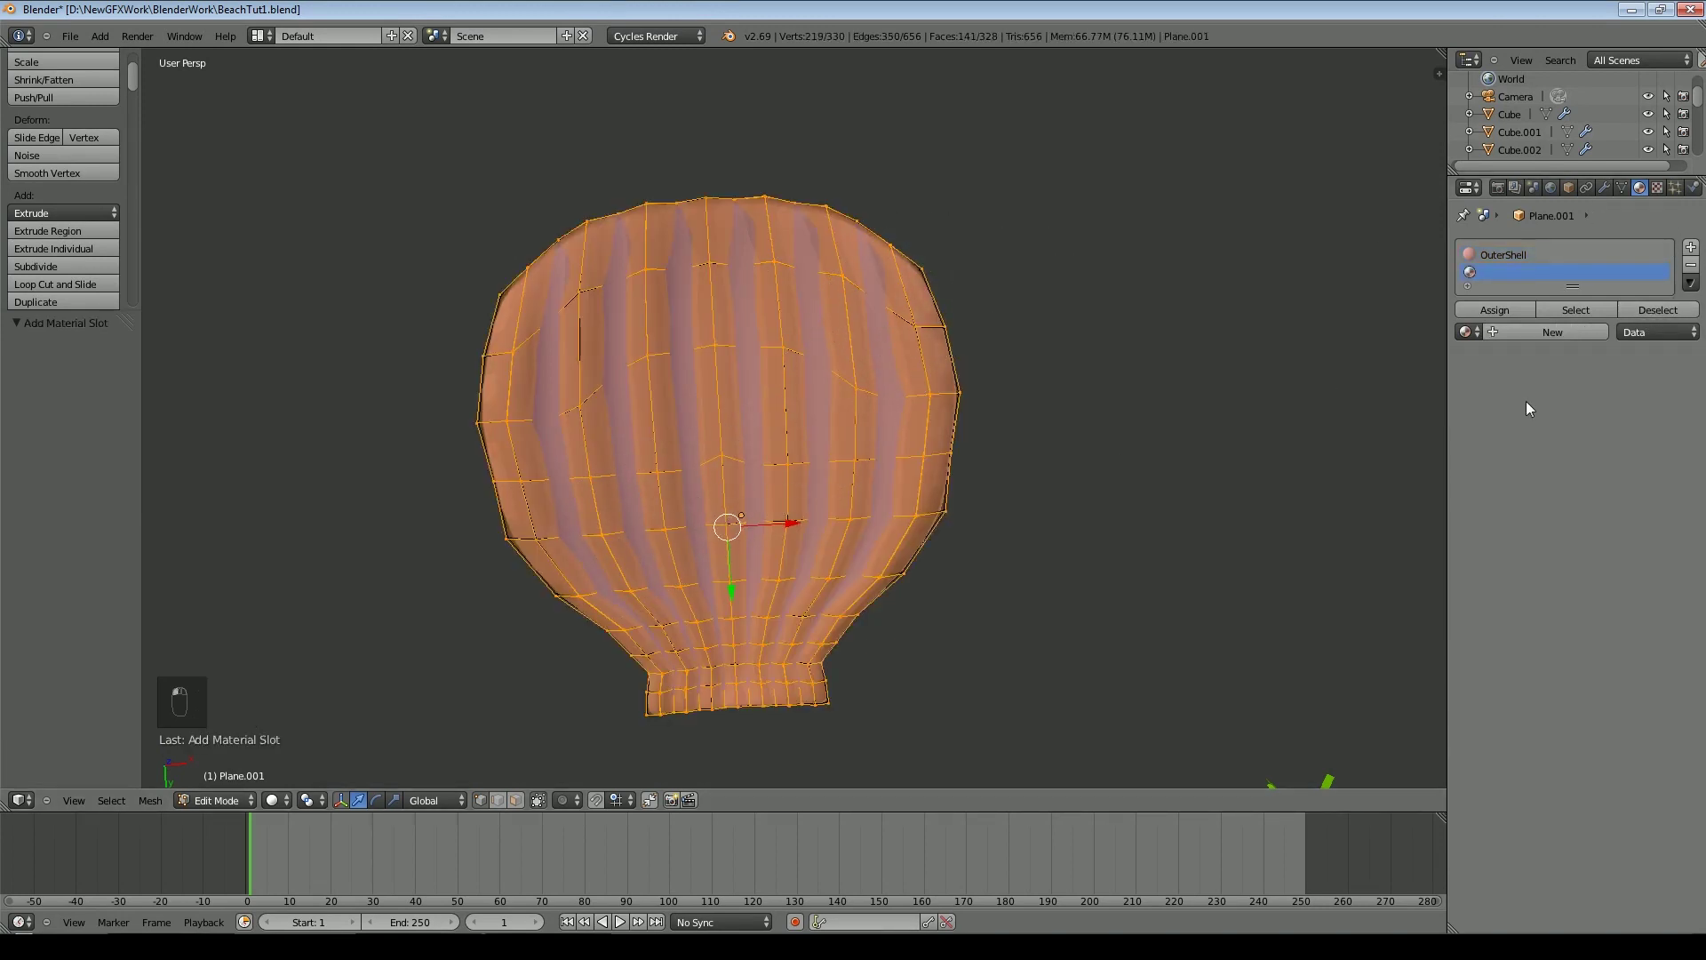
left_click(1523, 340)
left_click(1531, 335)
type("InnerShell")
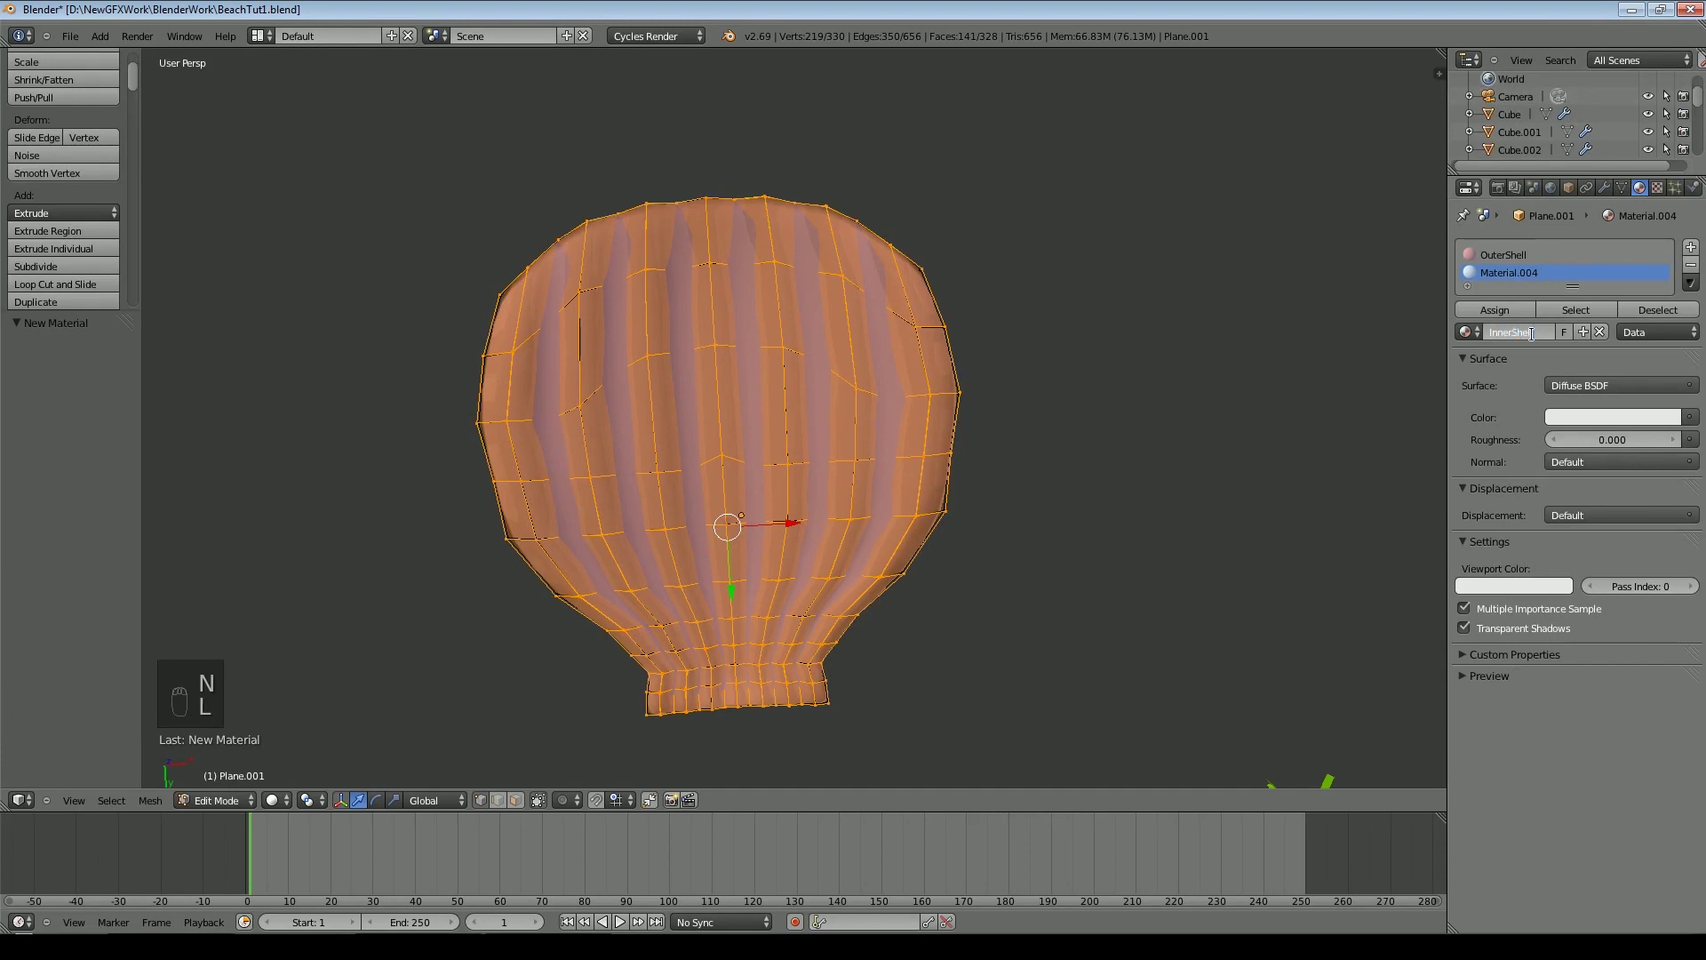
key("Tab")
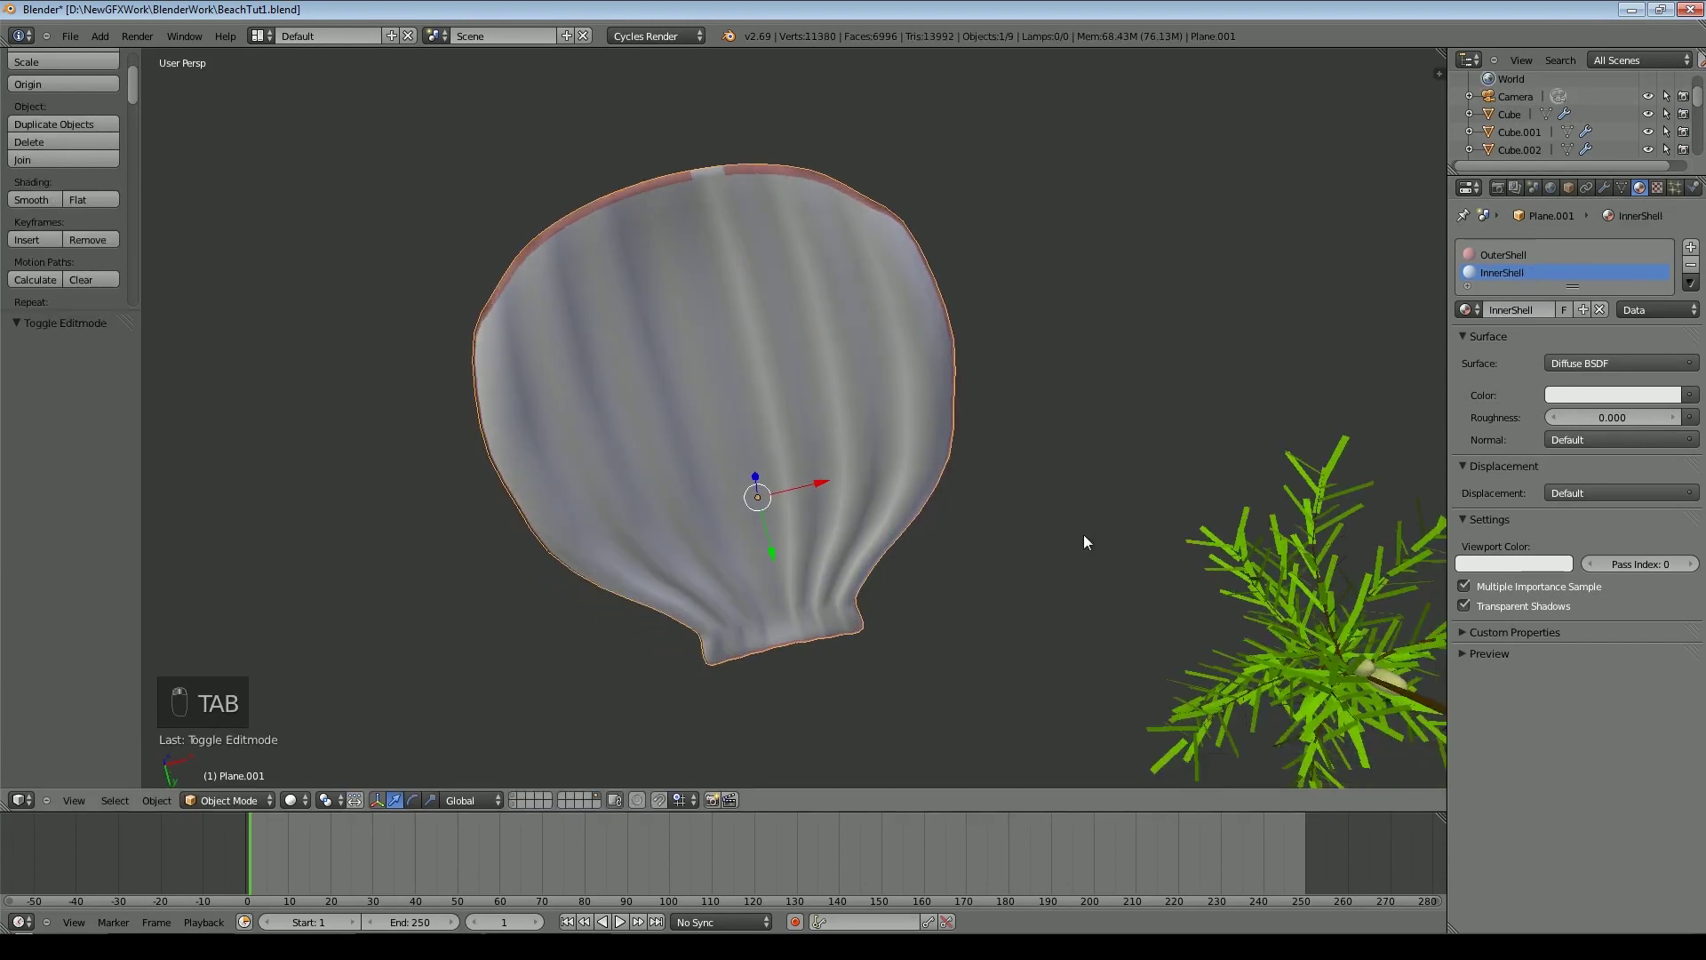
Apply the shell's Subdivision Surface modifier and return to Edit Mode
key("Tab")
middle_click_drag(1089, 382, 1121, 427)
key("Tab")
key("Tab")
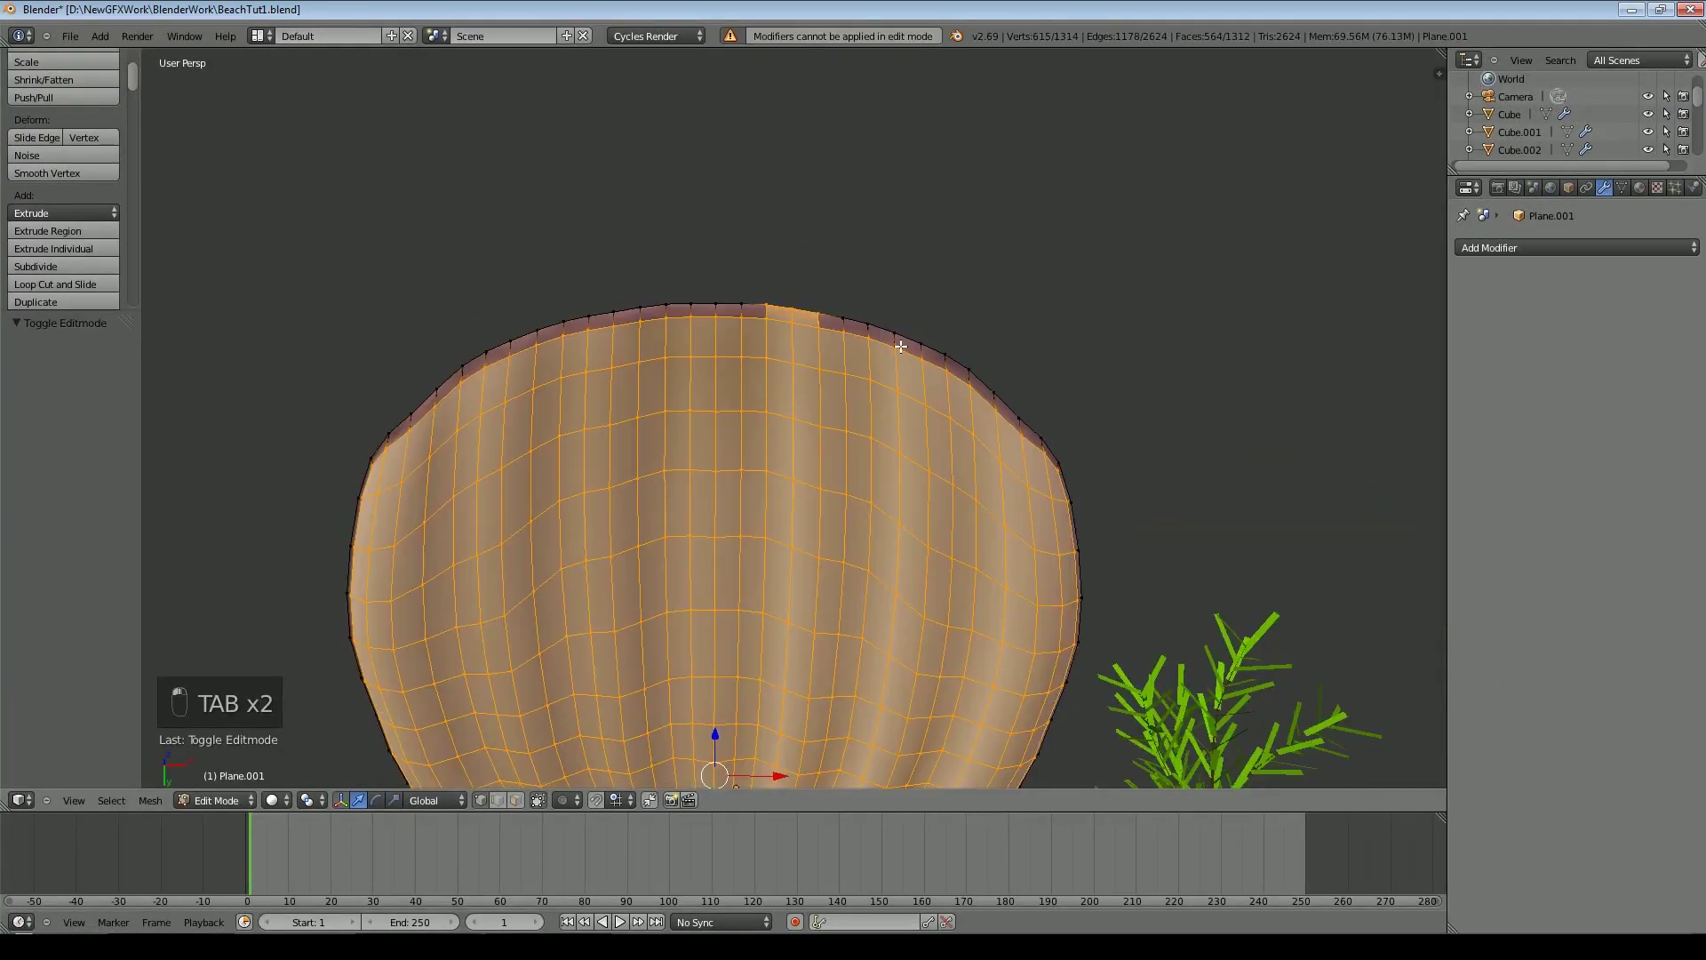
Select the two stray white faces on the shell's rim in face select mode and assign them the OuterShell material
middle_click_drag(900, 347, 1013, 609)
scroll(1013, 609, "up", 3)
right_click(860, 583)
left_click(515, 800)
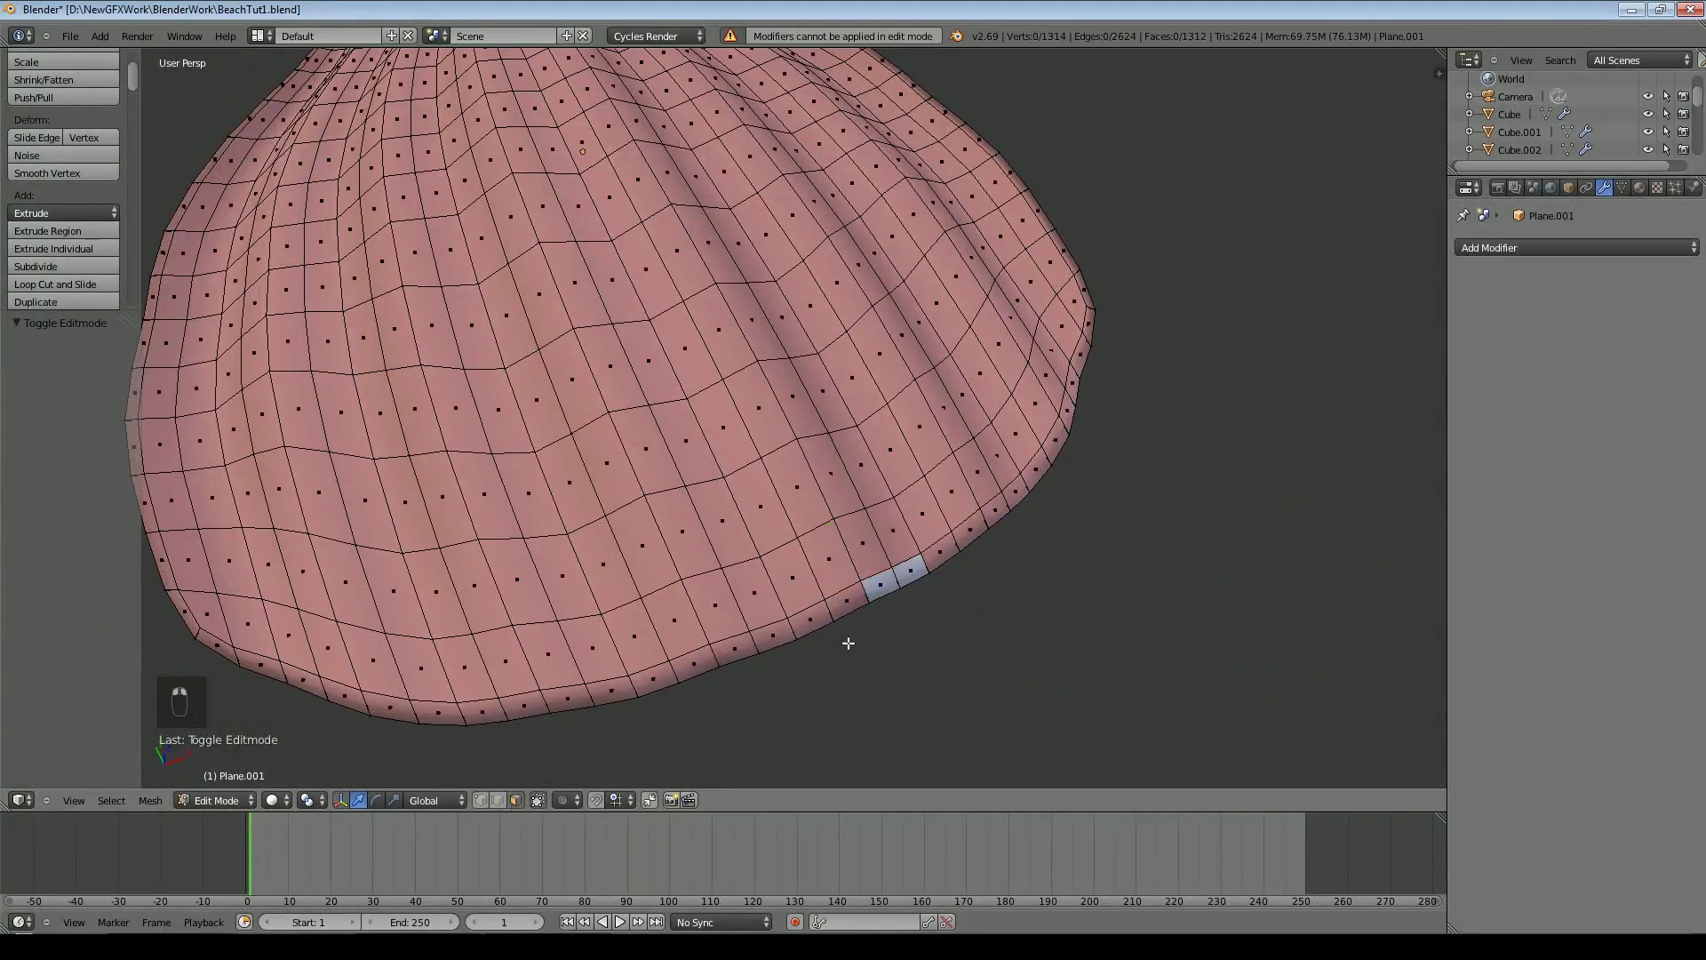
right_click(880, 587)
right_click(913, 569, "shift")
left_click(1641, 188)
left_click(1532, 256)
key("a")
key("Tab")
scroll(733, 355, "down", 3)
middle_click_drag(733, 356, 914, 450)
scroll(914, 449, "up", 2)
middle_click_drag(995, 411, 963, 375)
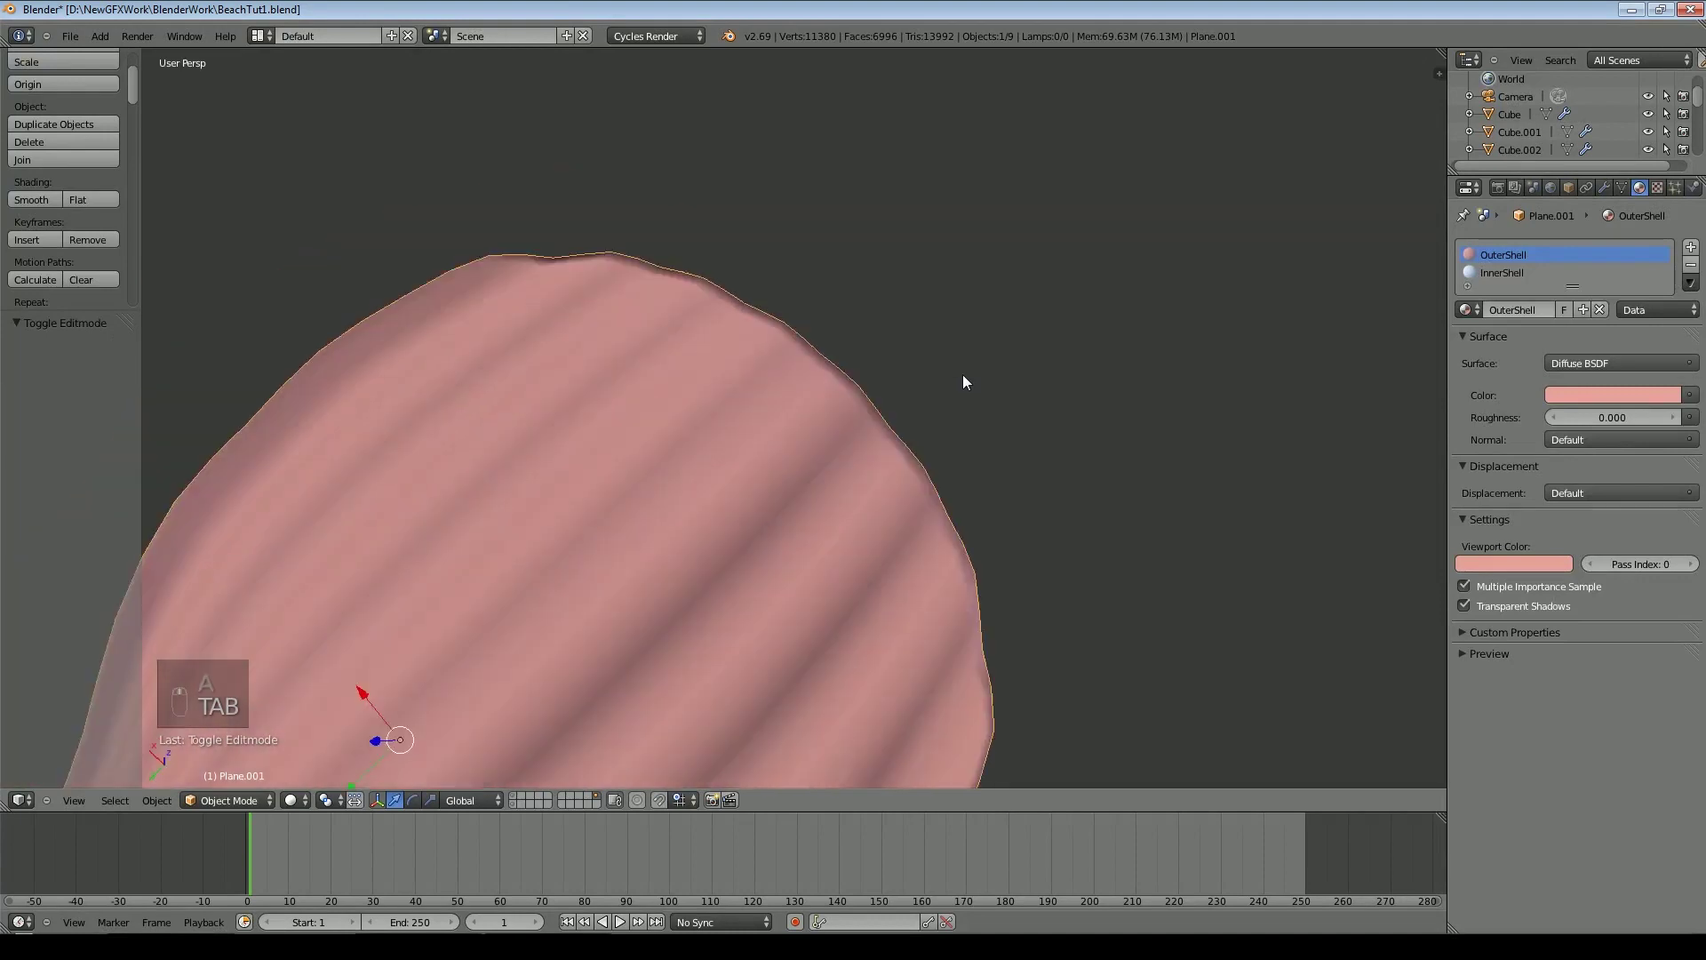
Unwrap the whole shell from the top view with Project from View (Bounds)
key("KP_7")
scroll(926, 343, "down", 3)
key("Tab")
key("a")
key("a")
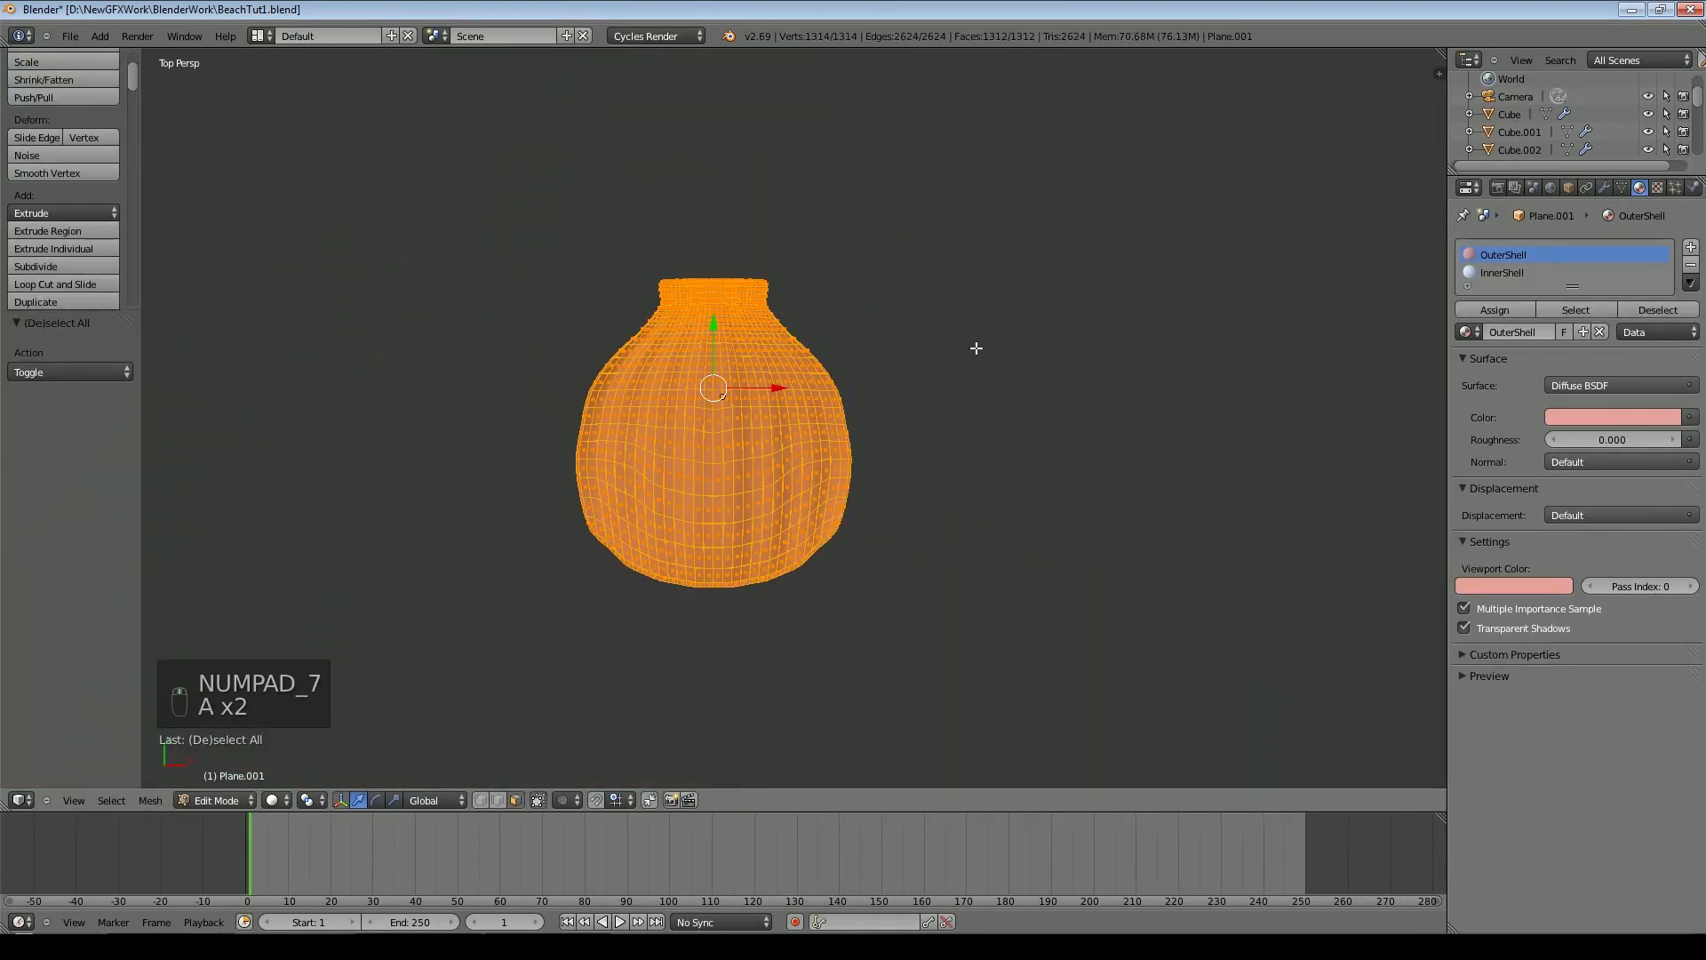
key("u")
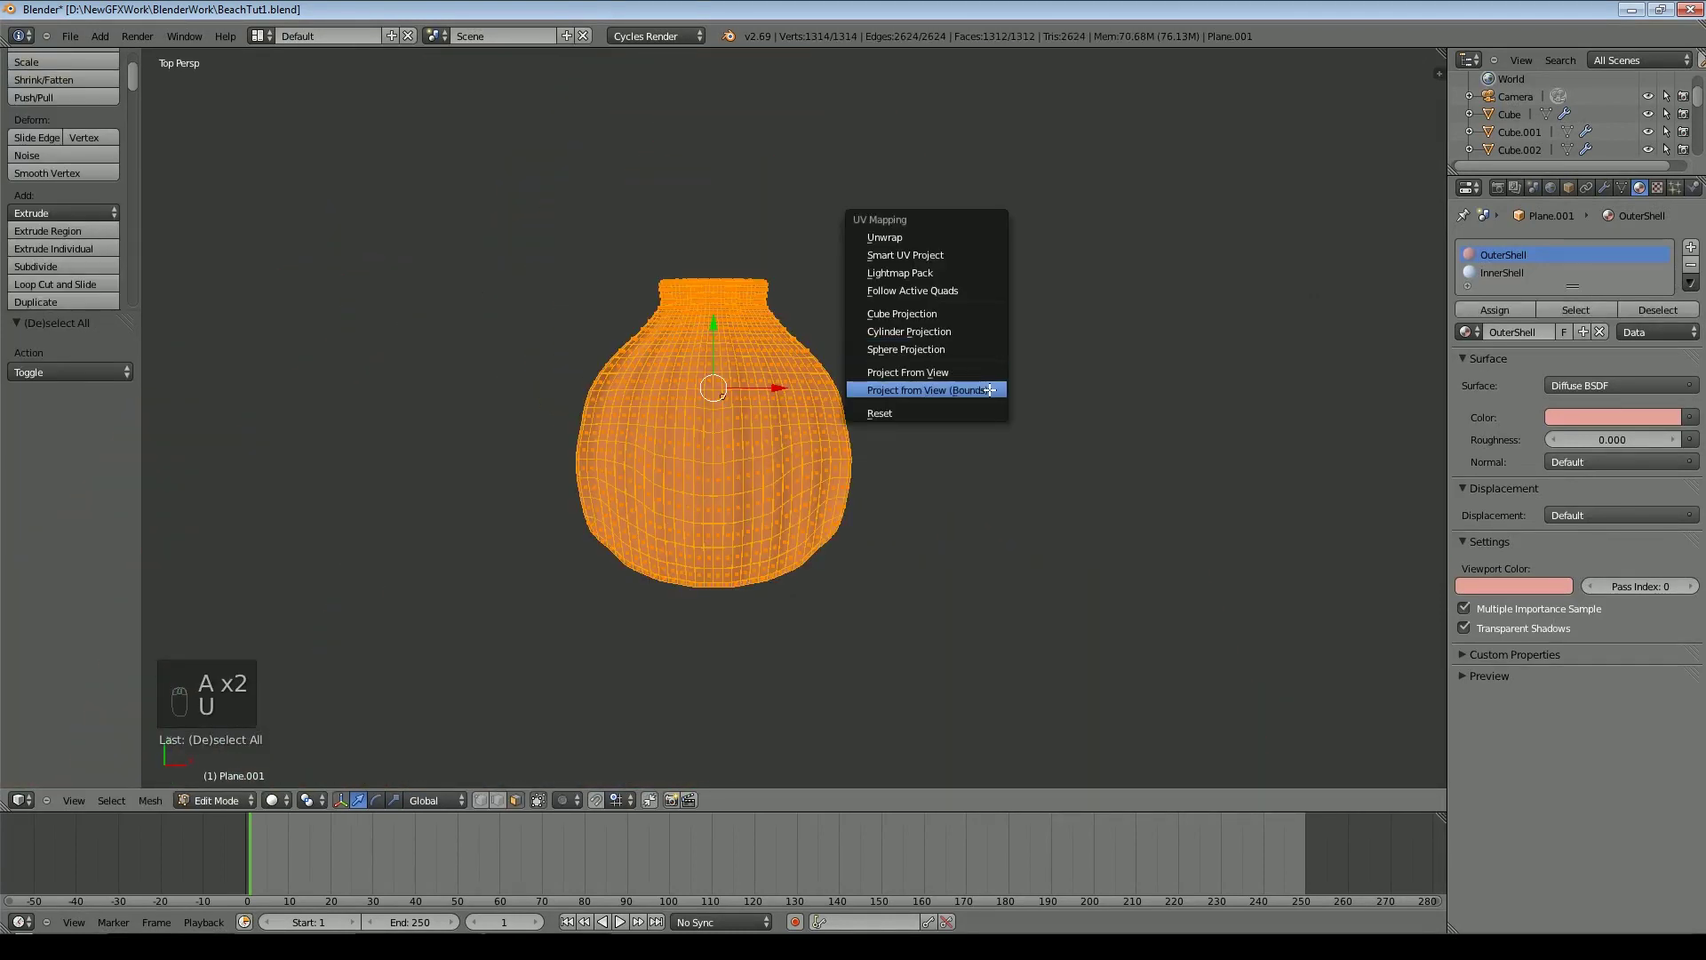
left_click(988, 390)
key("Tab")
Split the viewport to open a UV/Image Editor beside it, and set the OuterShell color to Image Texture
left_click_drag(1440, 55, 704, 487)
left_click(711, 800)
left_click(746, 674)
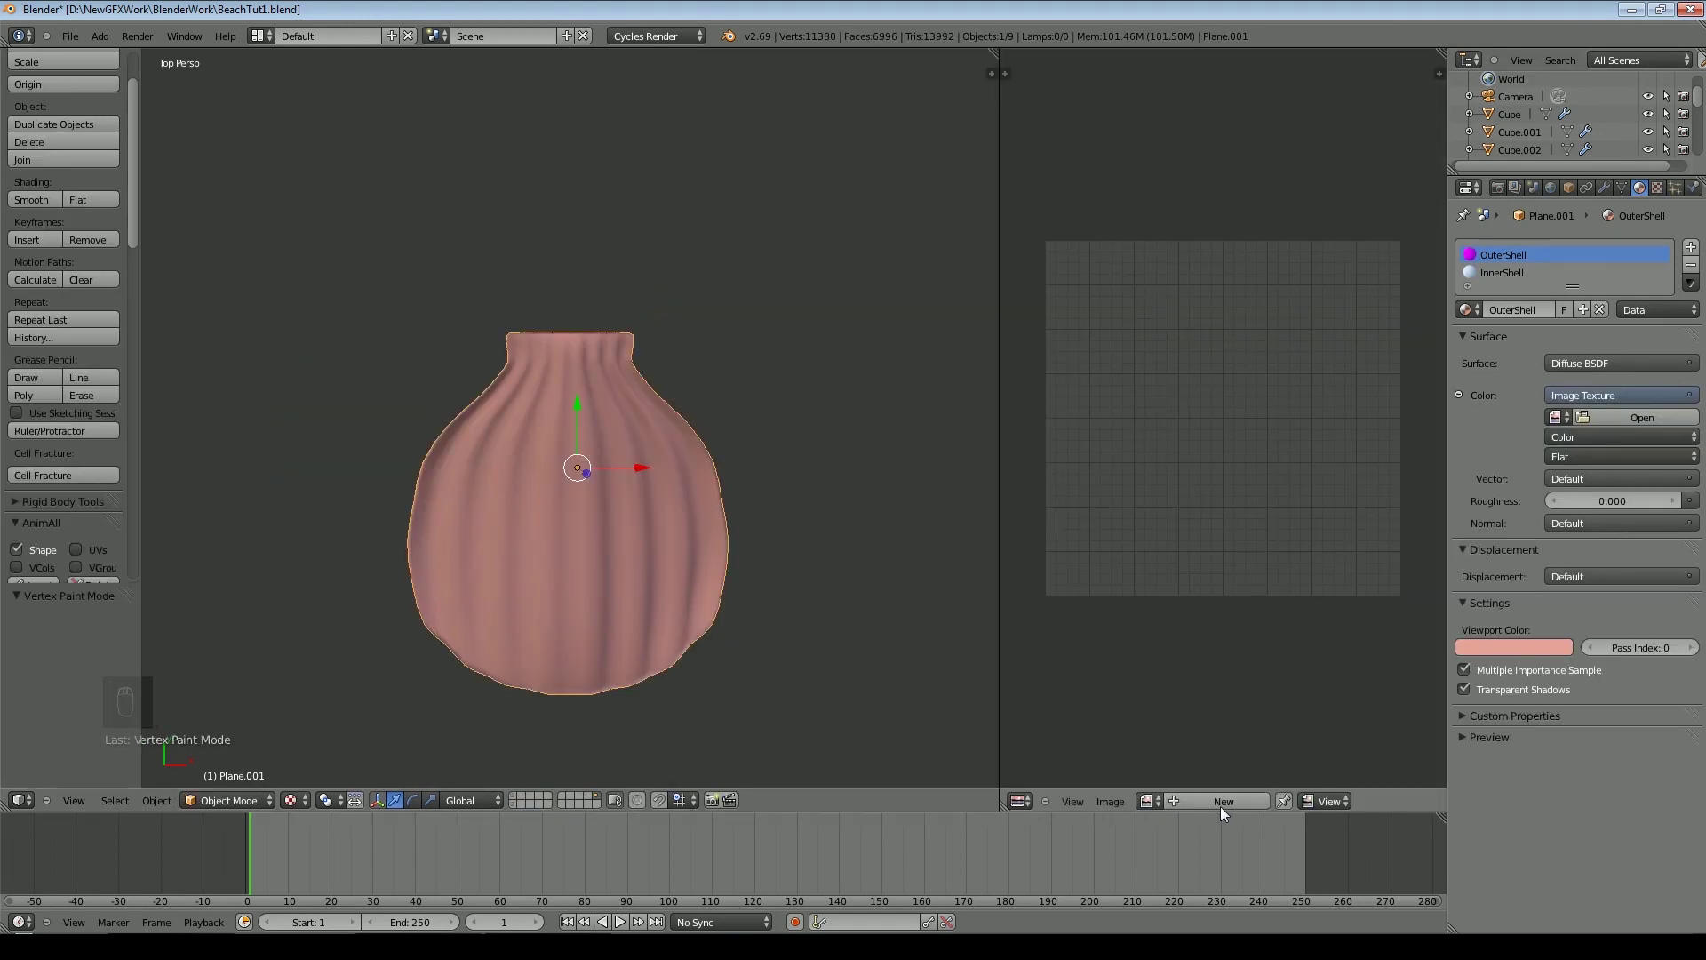
Create a blank black 1024 by 1024 image named ShellTxt and pack it as PNG
left_click(1222, 805)
left_click(1271, 822)
left_click(1241, 909)
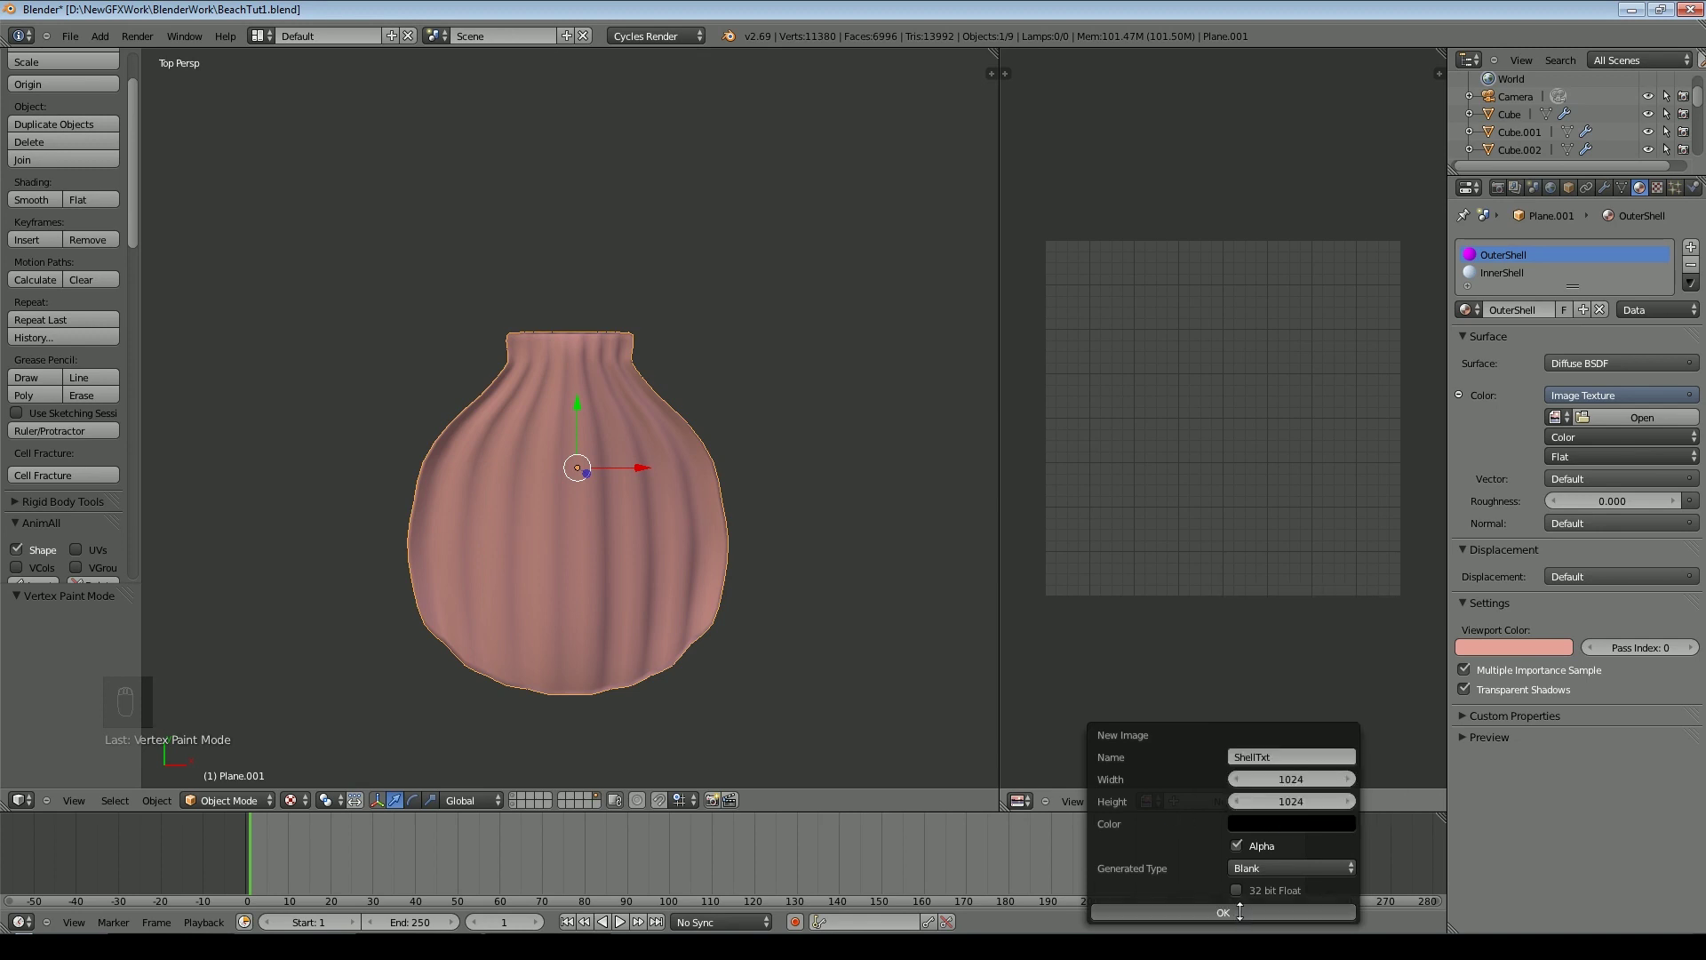
key("Tab")
key("Tab")
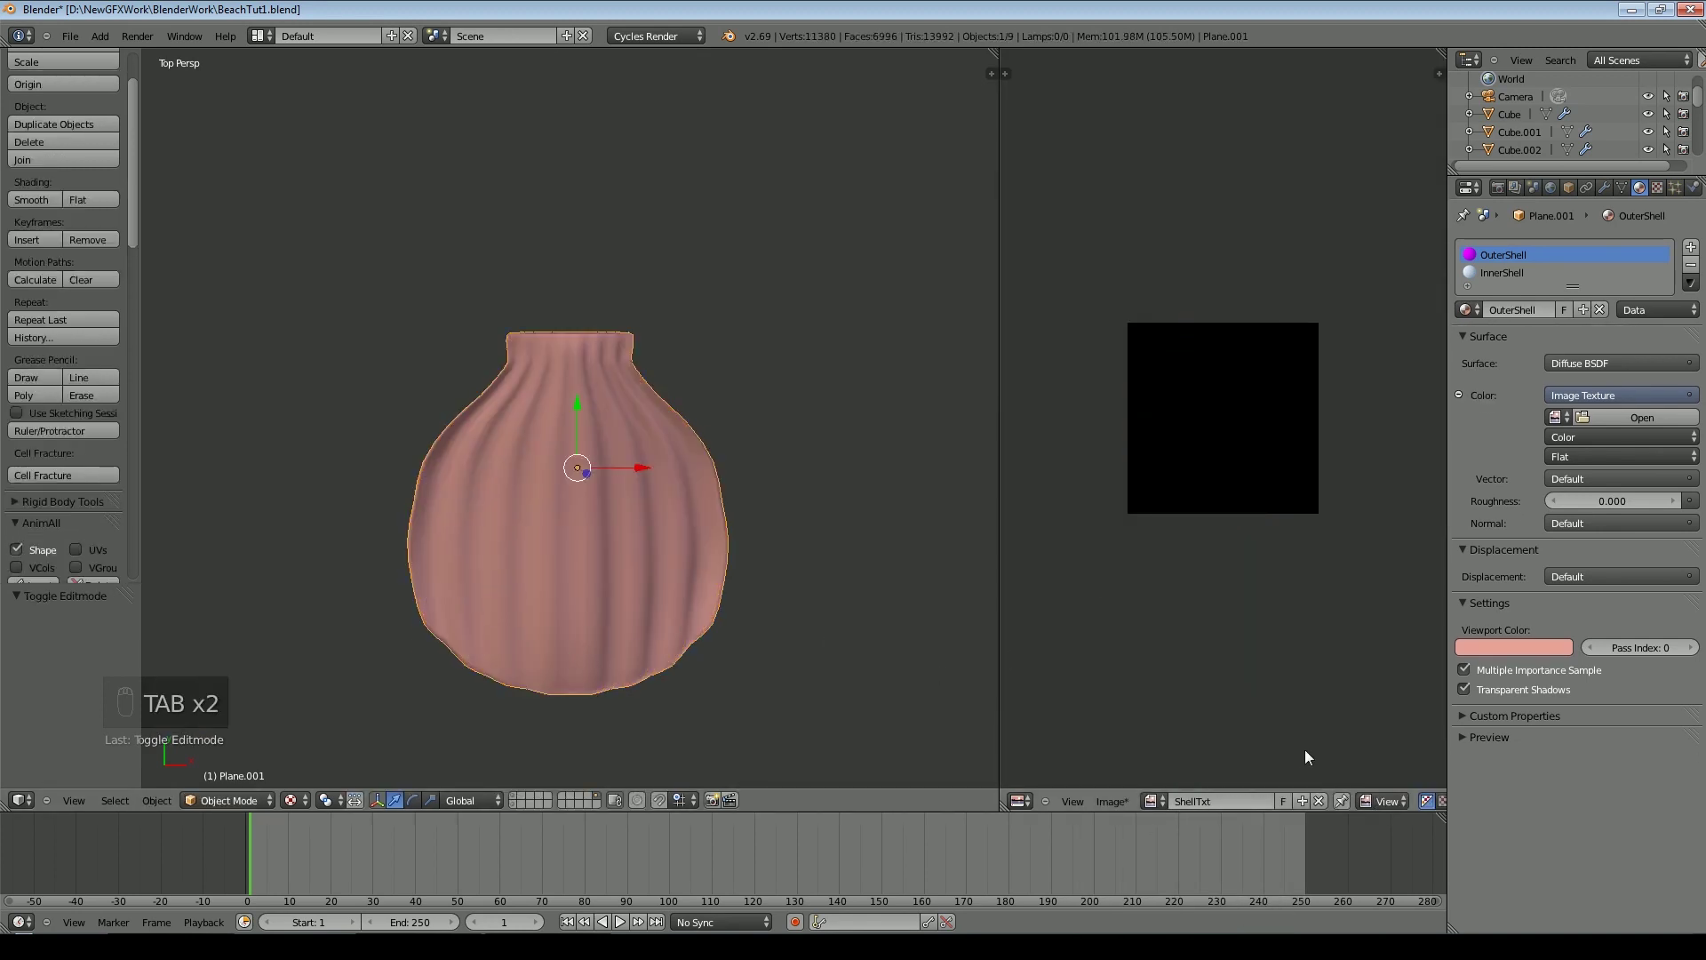
left_click(1113, 800)
left_click(1160, 591)
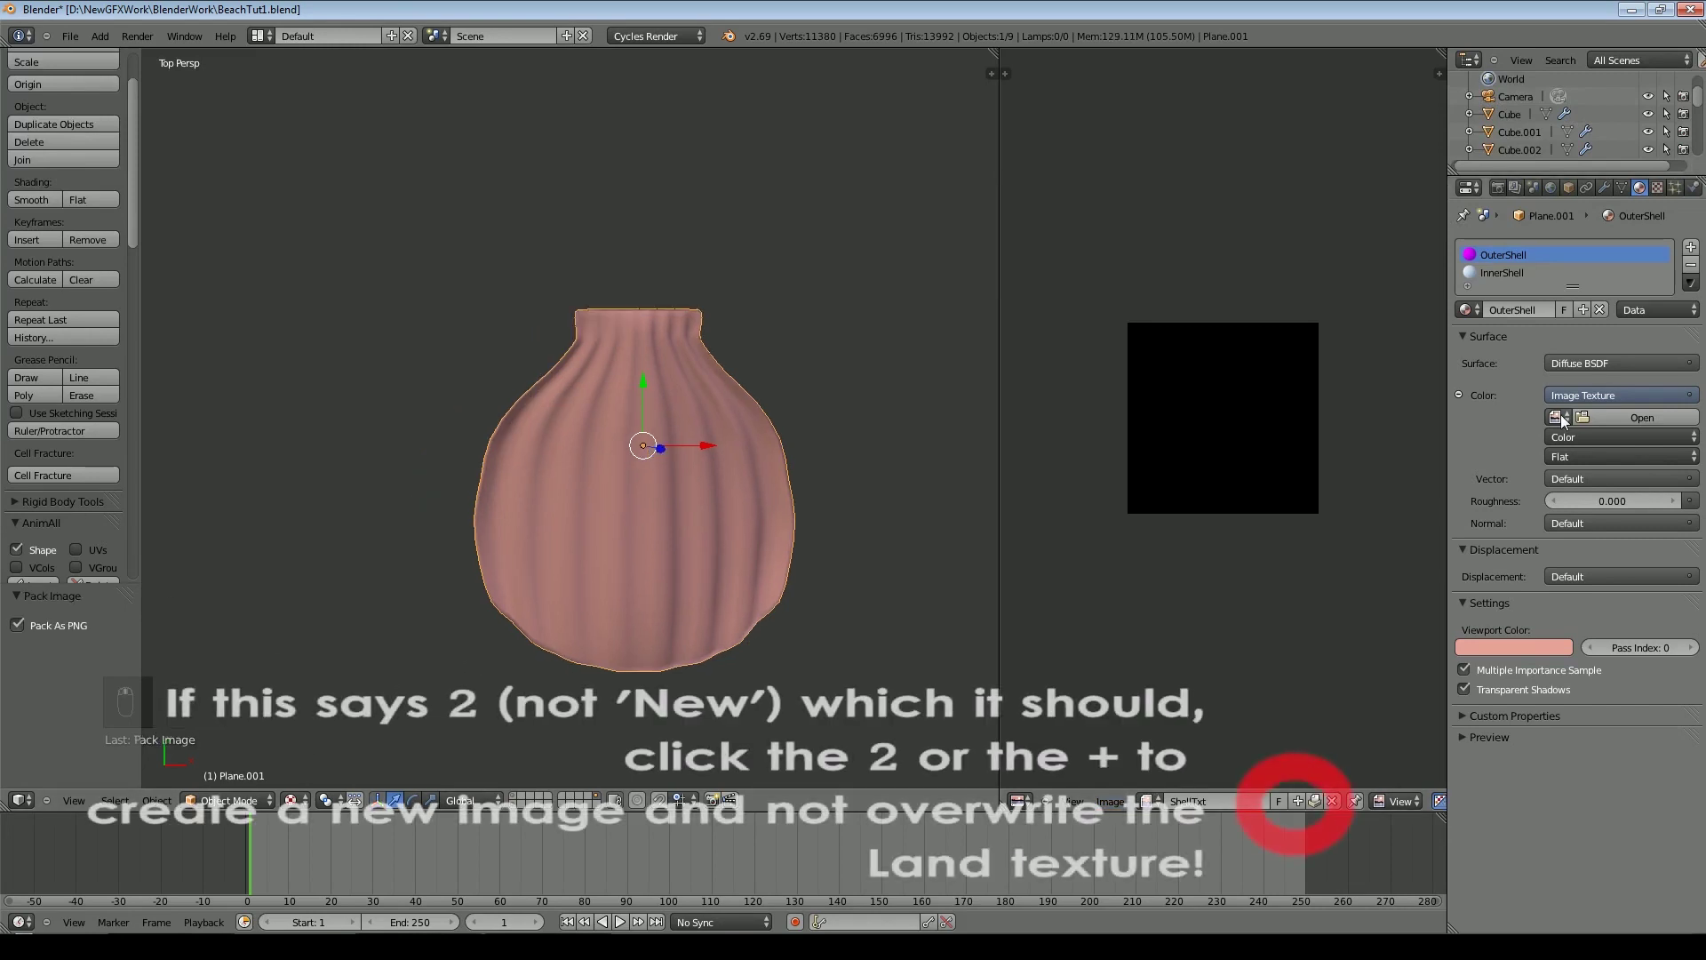
Use the ShellTxt image as the OuterShell material's color texture and return to the top view
left_click(1555, 417)
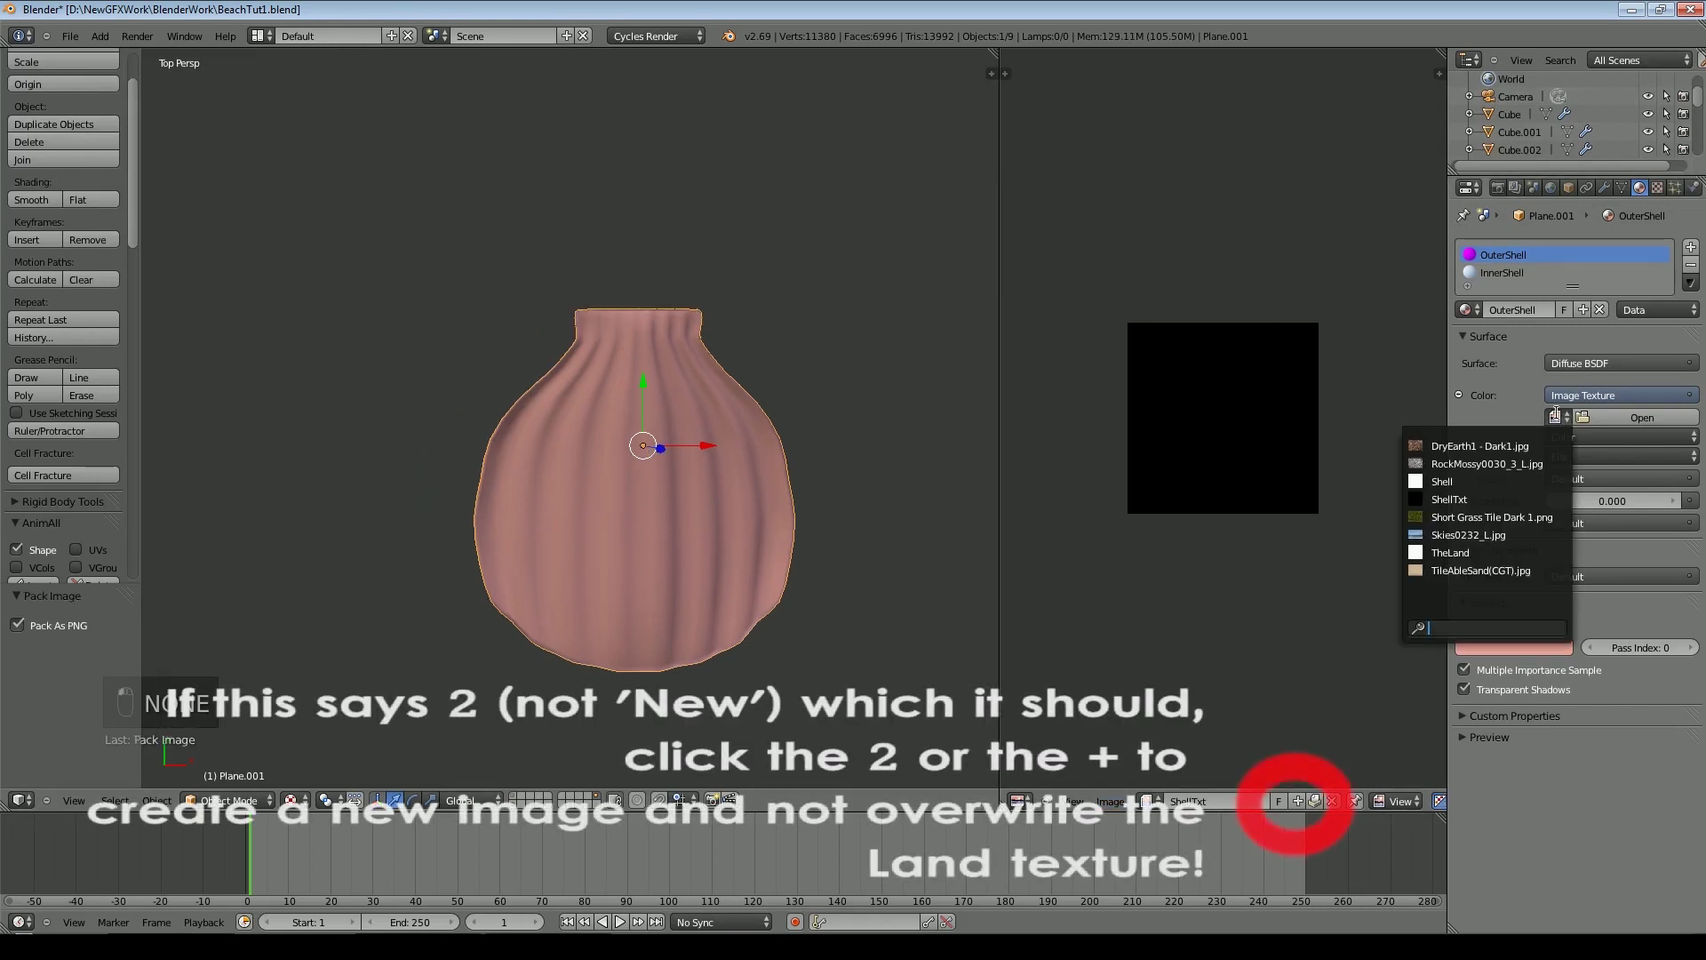
left_click(1449, 499)
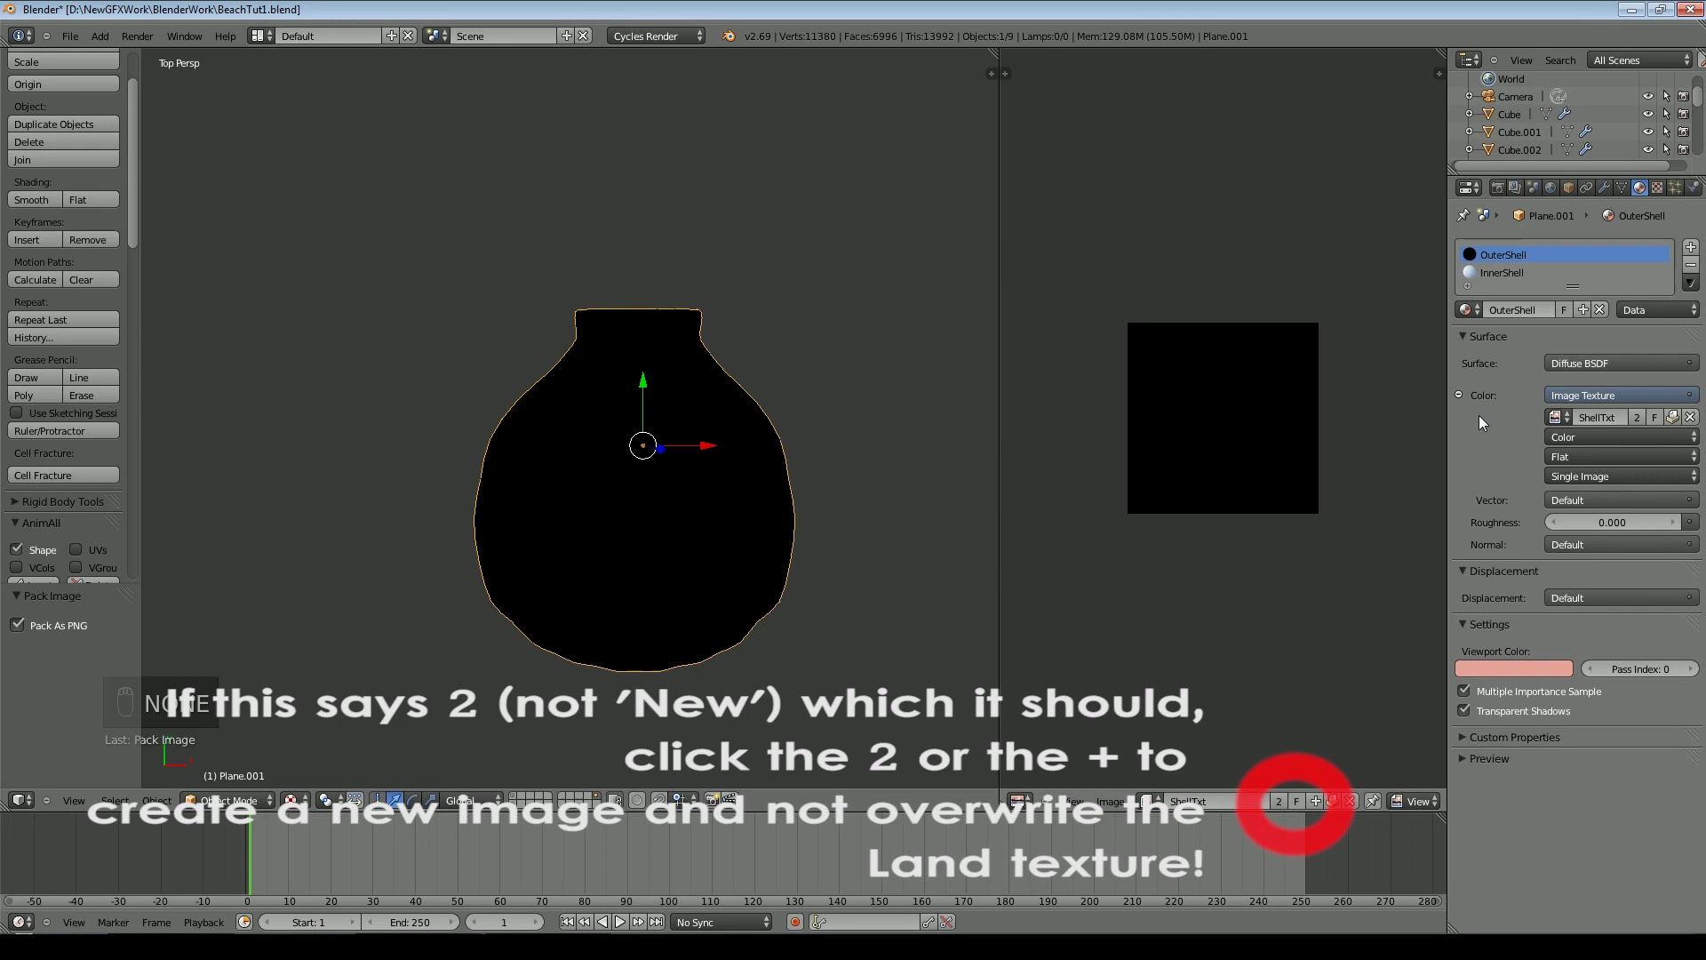
middle_click_drag(686, 505, 706, 360)
key("KP_7")
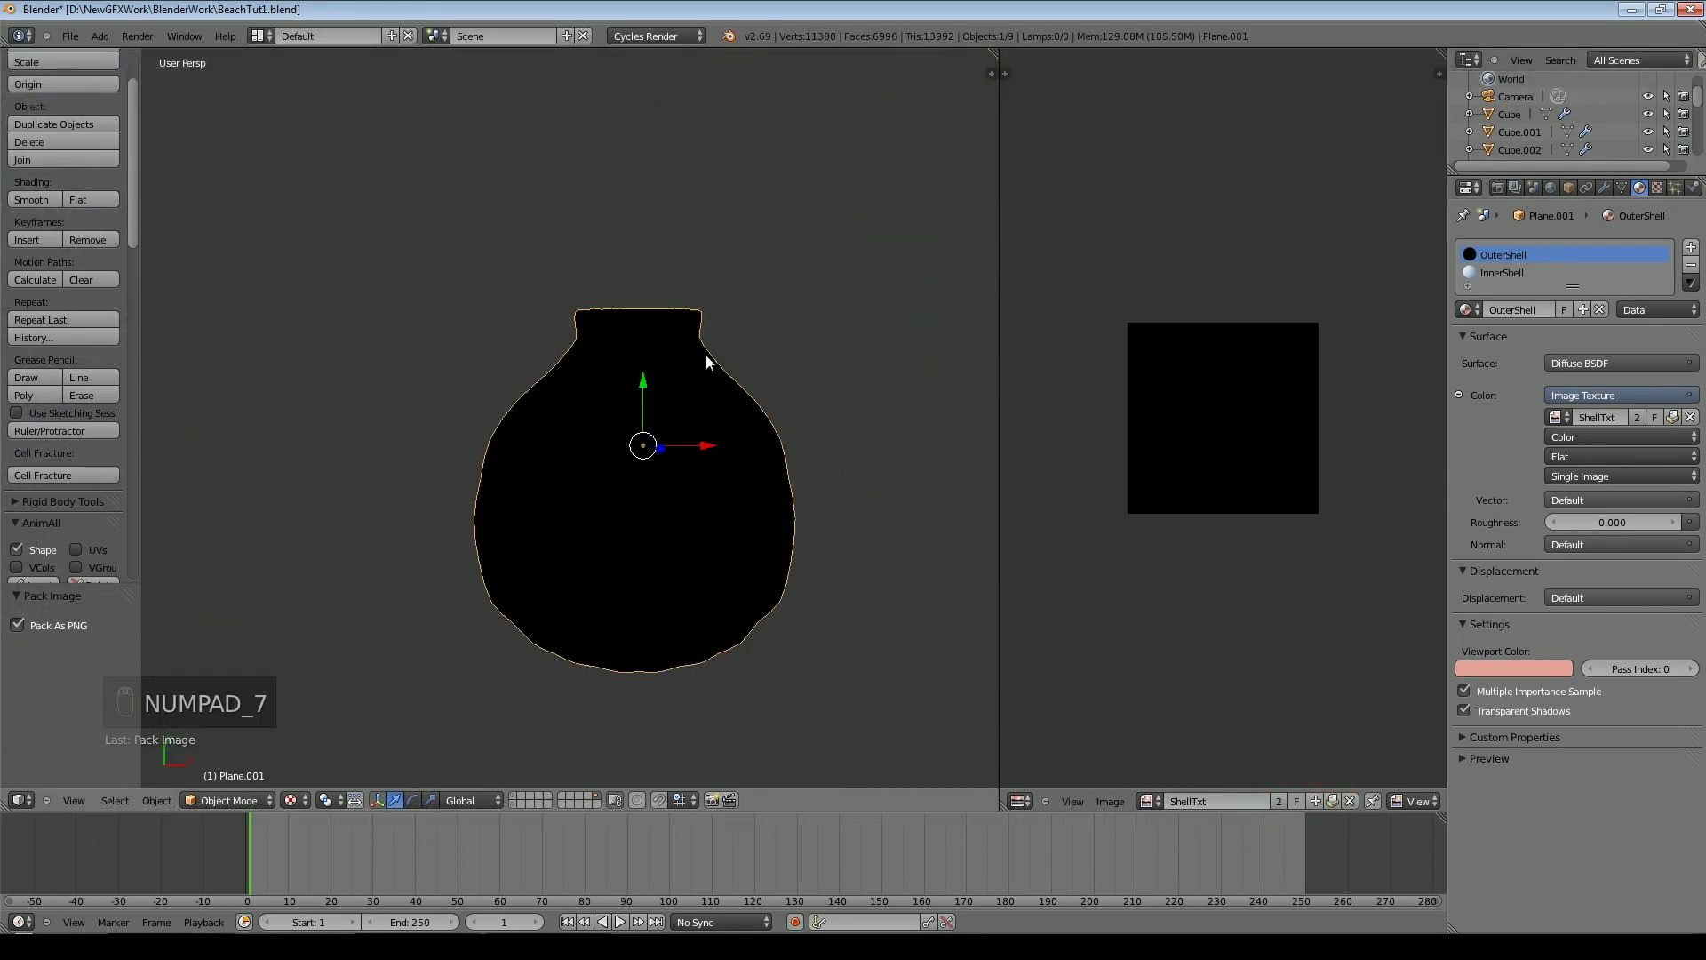
Switch the shell to Texture Paint mode and give the brush a new texture named Shell
left_click(211, 803)
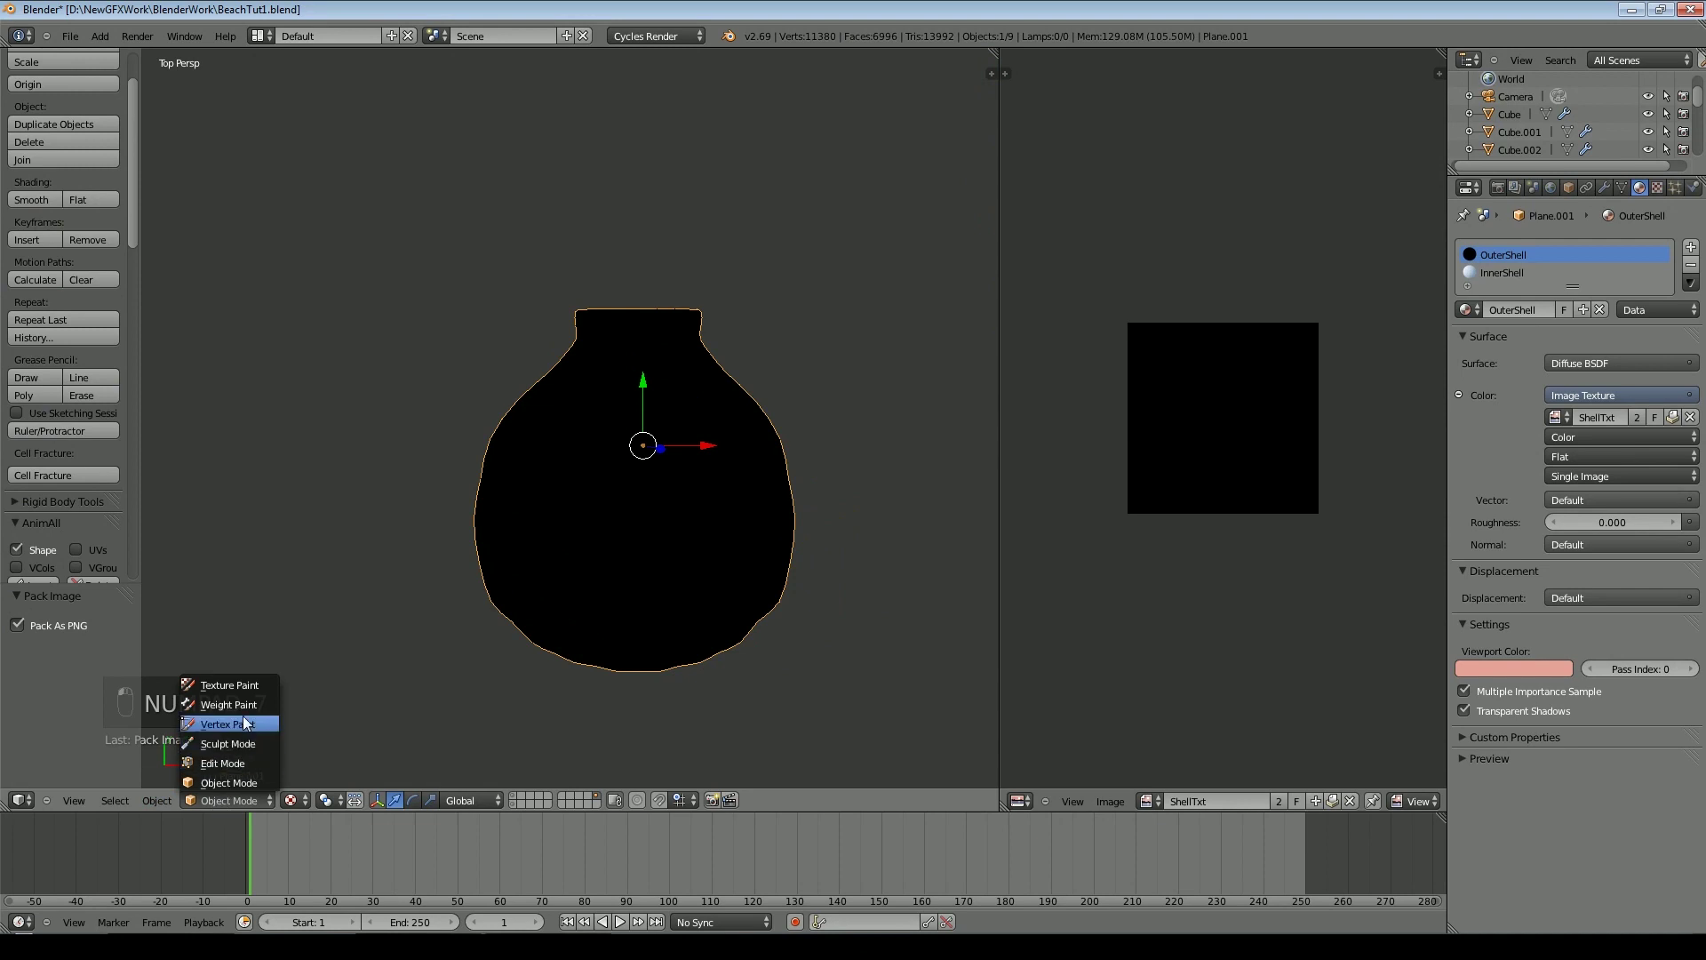
left_click(242, 687)
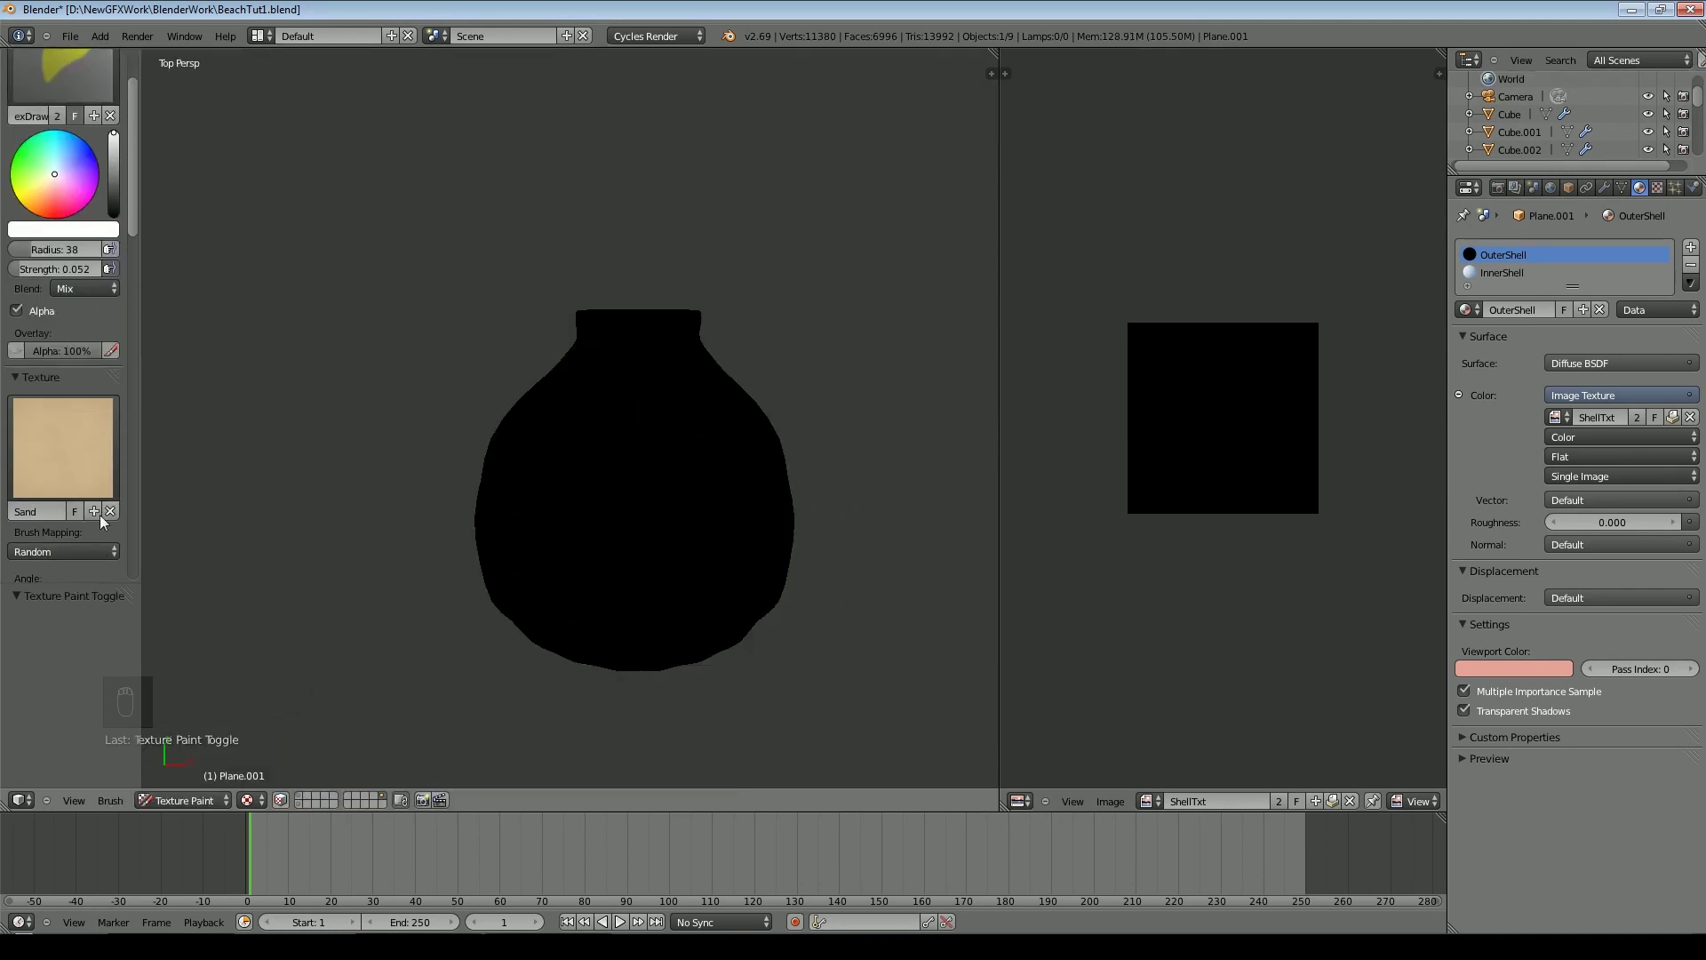
scroll(109, 453, "down", 2)
left_click(94, 475)
type("Shell")
Paint the whole outer shell light pink with a brush radius of 38, raising the strength to 0.670
left_click(57, 163)
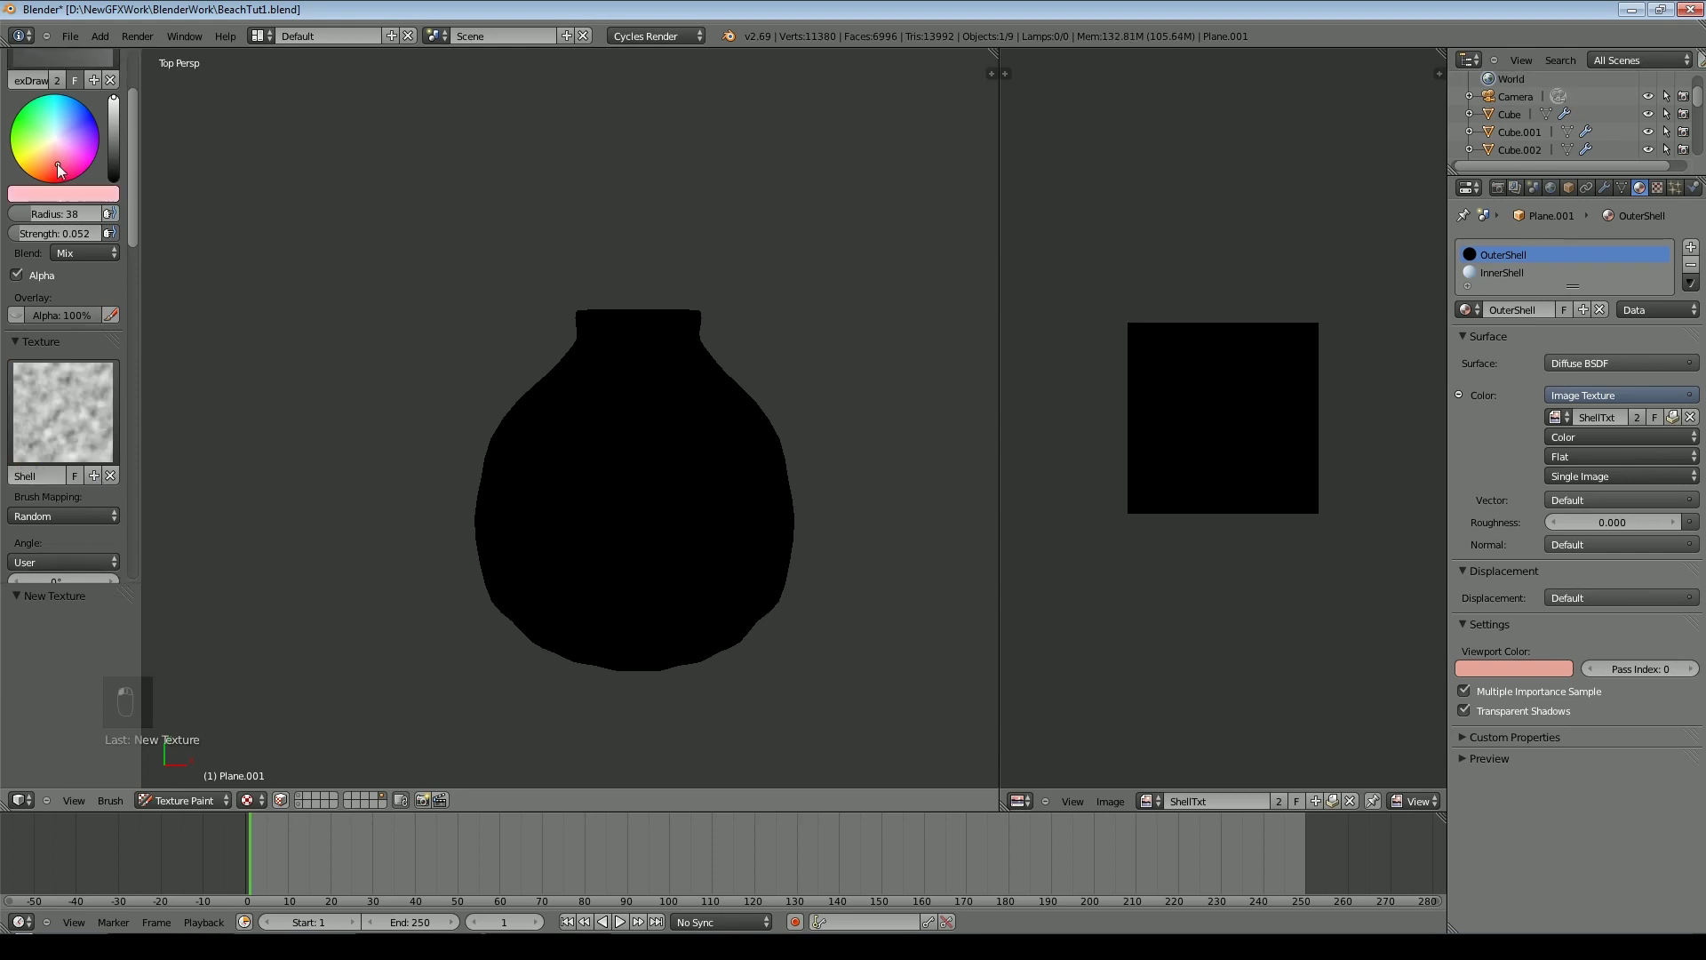
mouse_move(533, 351)
left_mouse_down()
mouse_move(772, 375)
mouse_move(598, 442)
mouse_move(648, 484)
mouse_move(821, 477)
mouse_move(504, 447)
left_mouse_up()
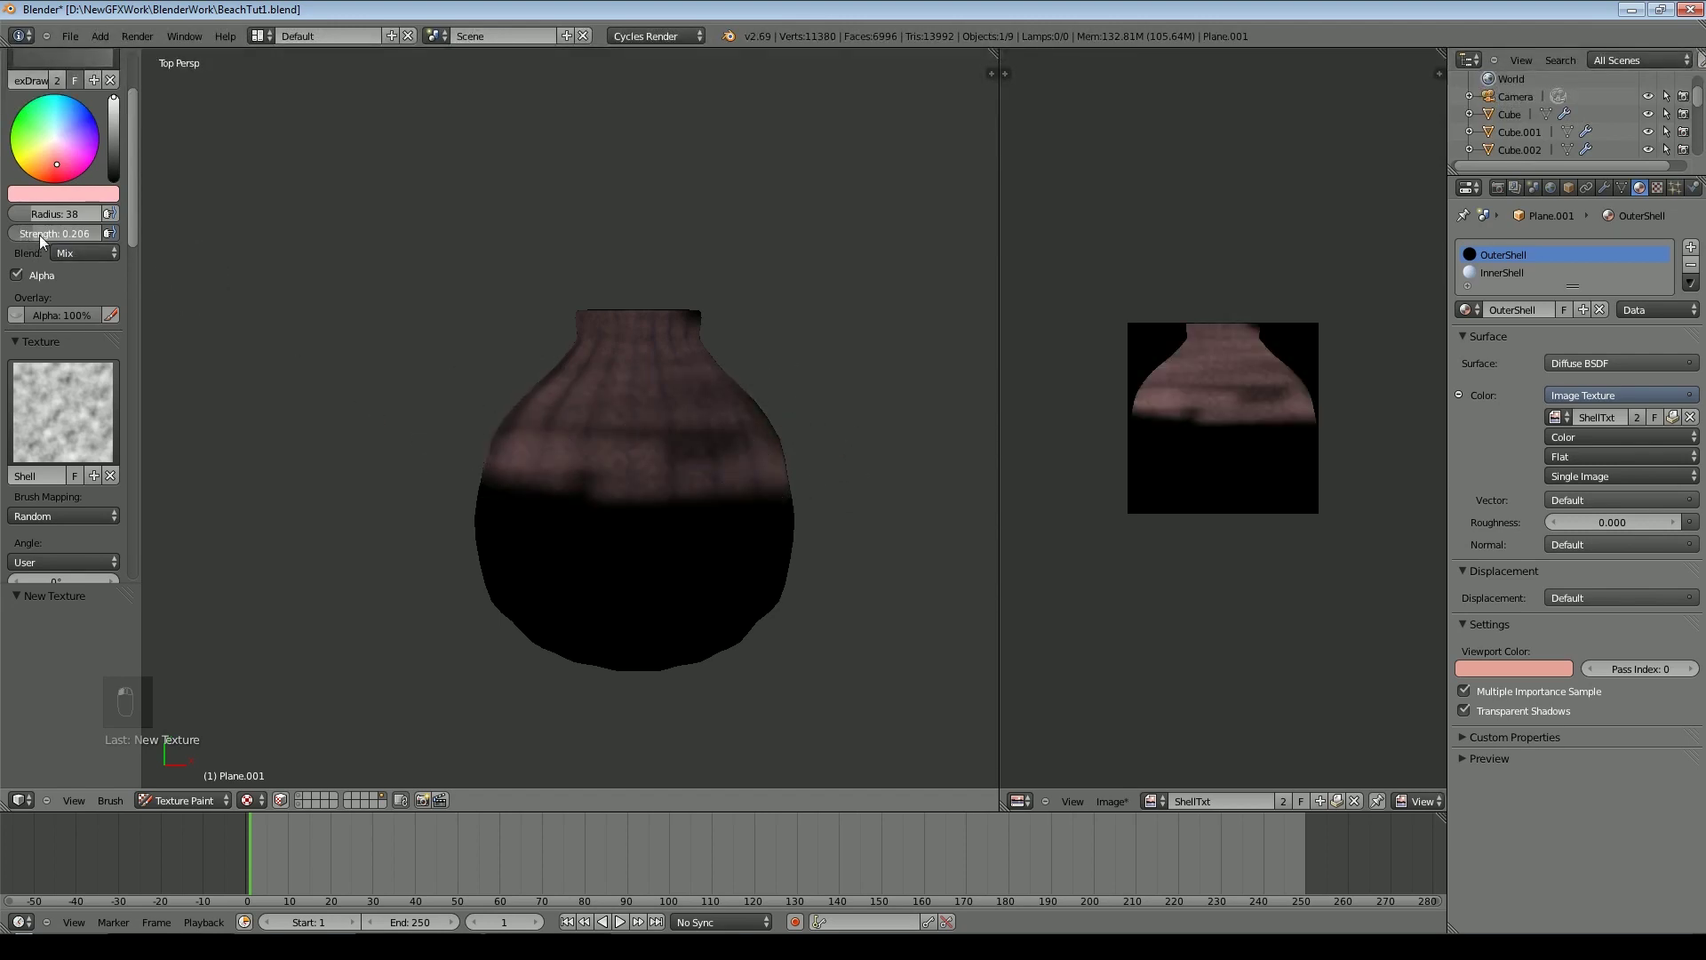
mouse_move(630, 333)
left_mouse_down()
mouse_move(649, 516)
mouse_move(718, 542)
mouse_move(533, 569)
mouse_move(555, 599)
left_mouse_up()
left_click_drag(684, 622, 566, 338)
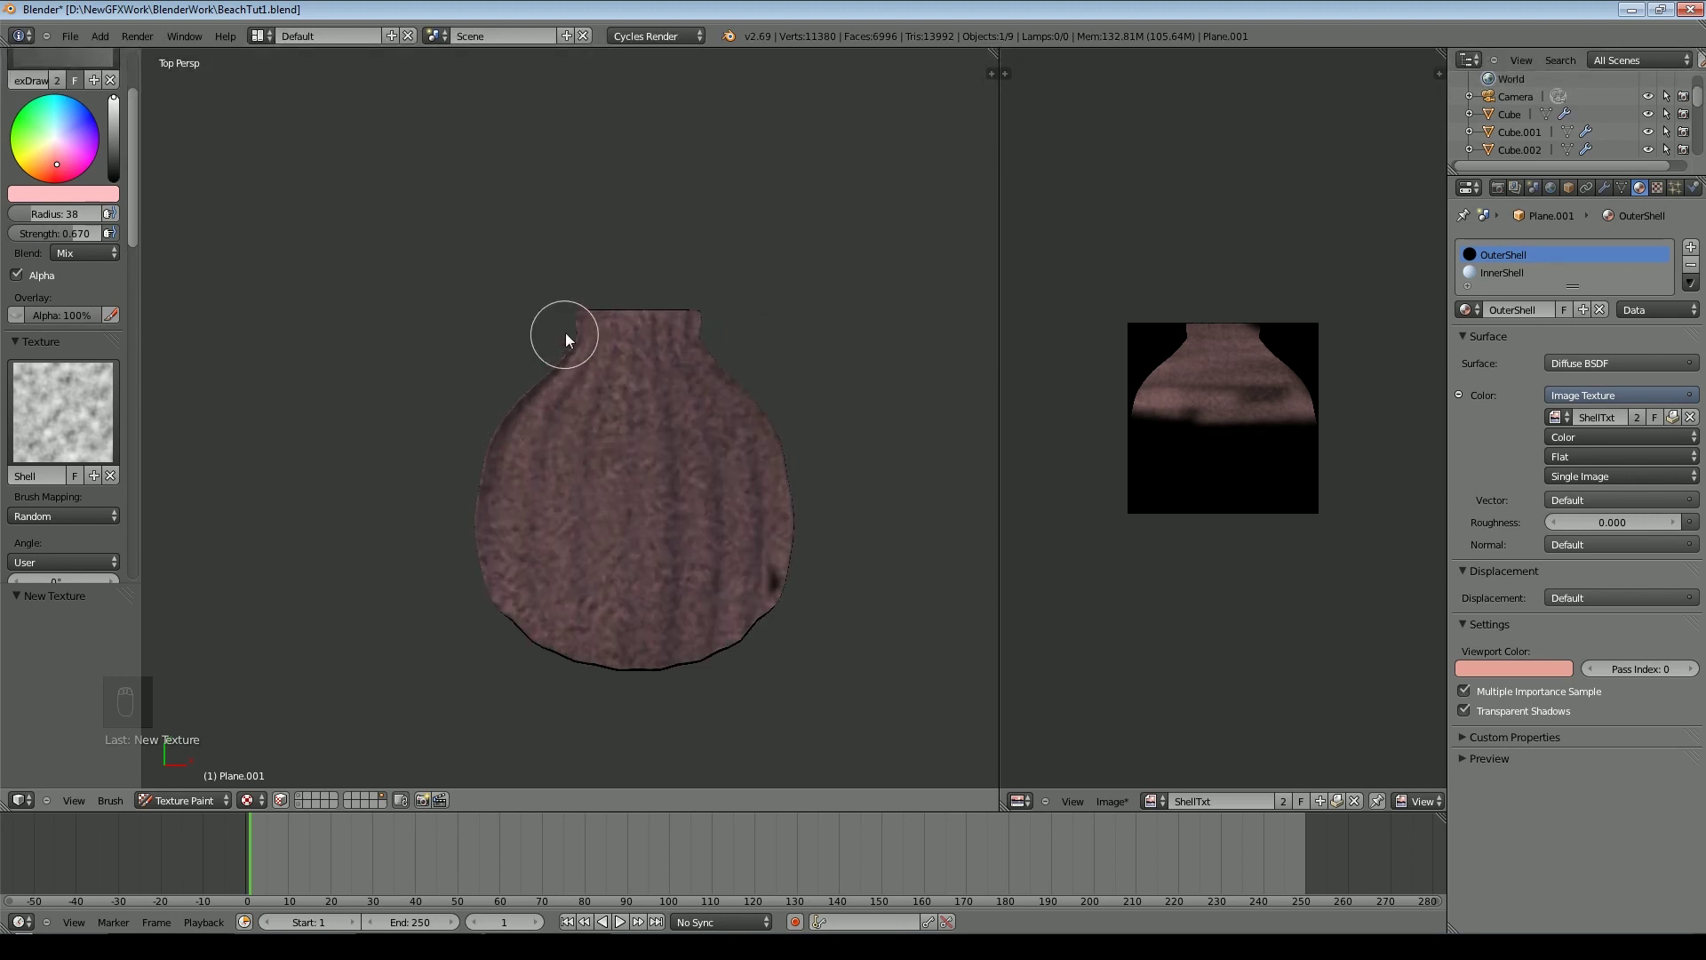
left_click_drag(752, 428, 680, 658)
middle_click_drag(787, 670, 813, 616)
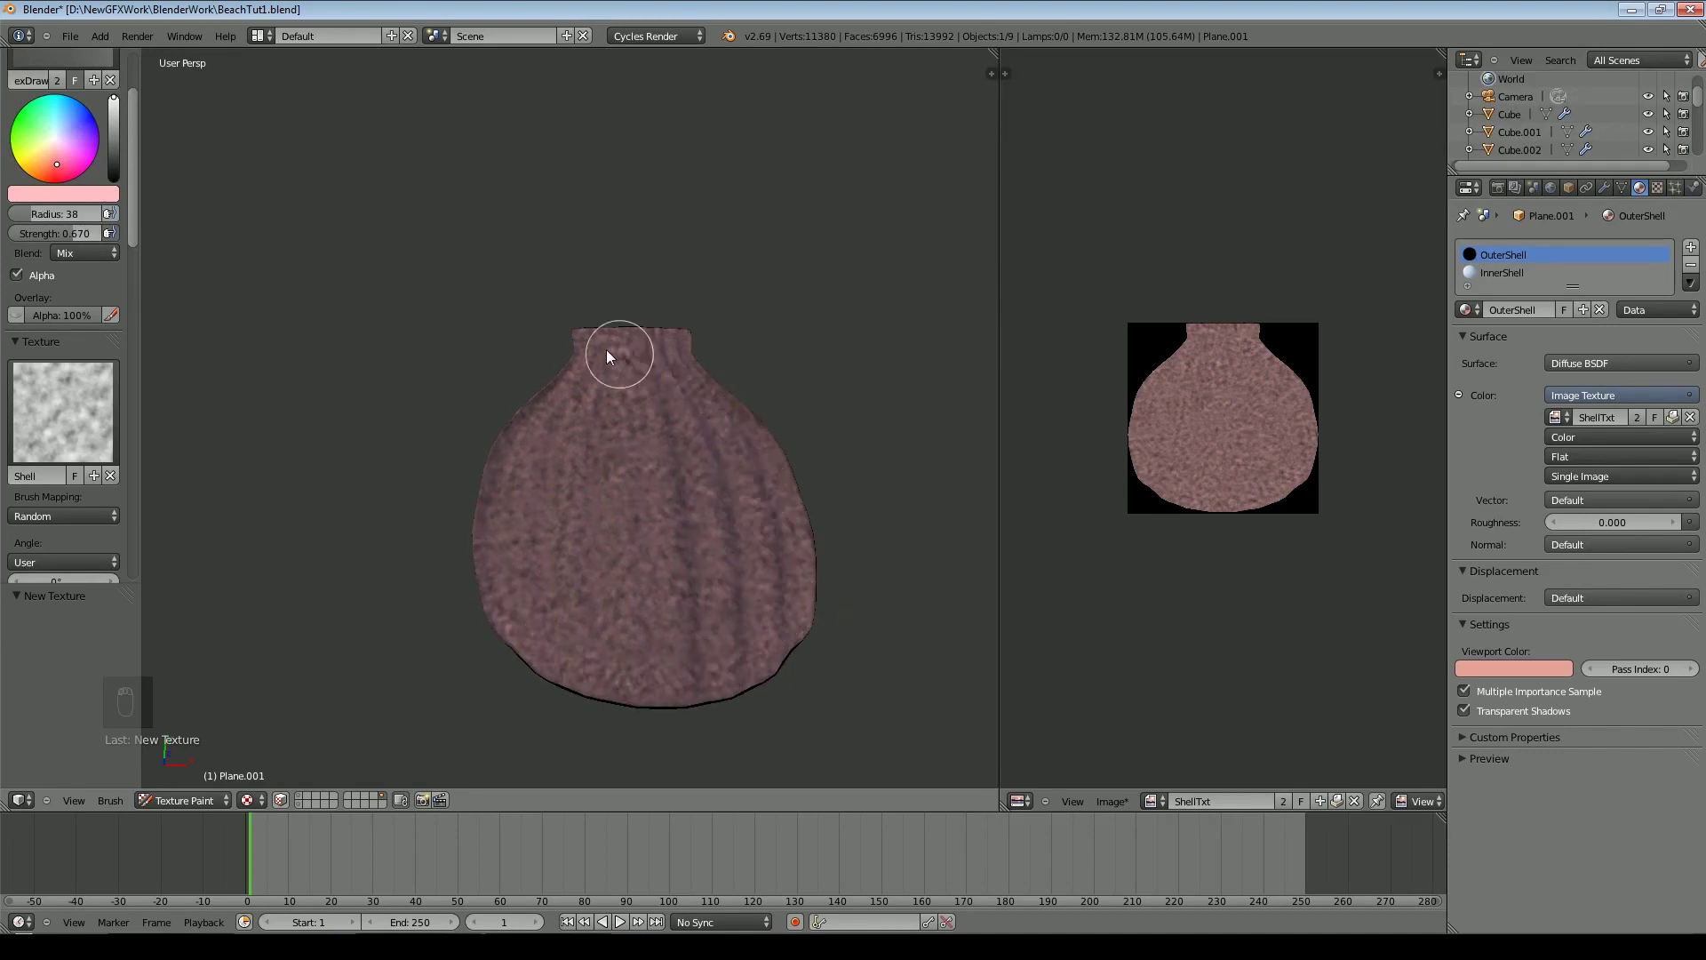
Paint dark reddish-brown stripes lengthwise along the shell's grooves with a brush radius of 23
middle_click_drag(616, 563, 560, 594)
left_click_drag(56, 168, 51, 177)
left_click_drag(112, 119, 115, 140)
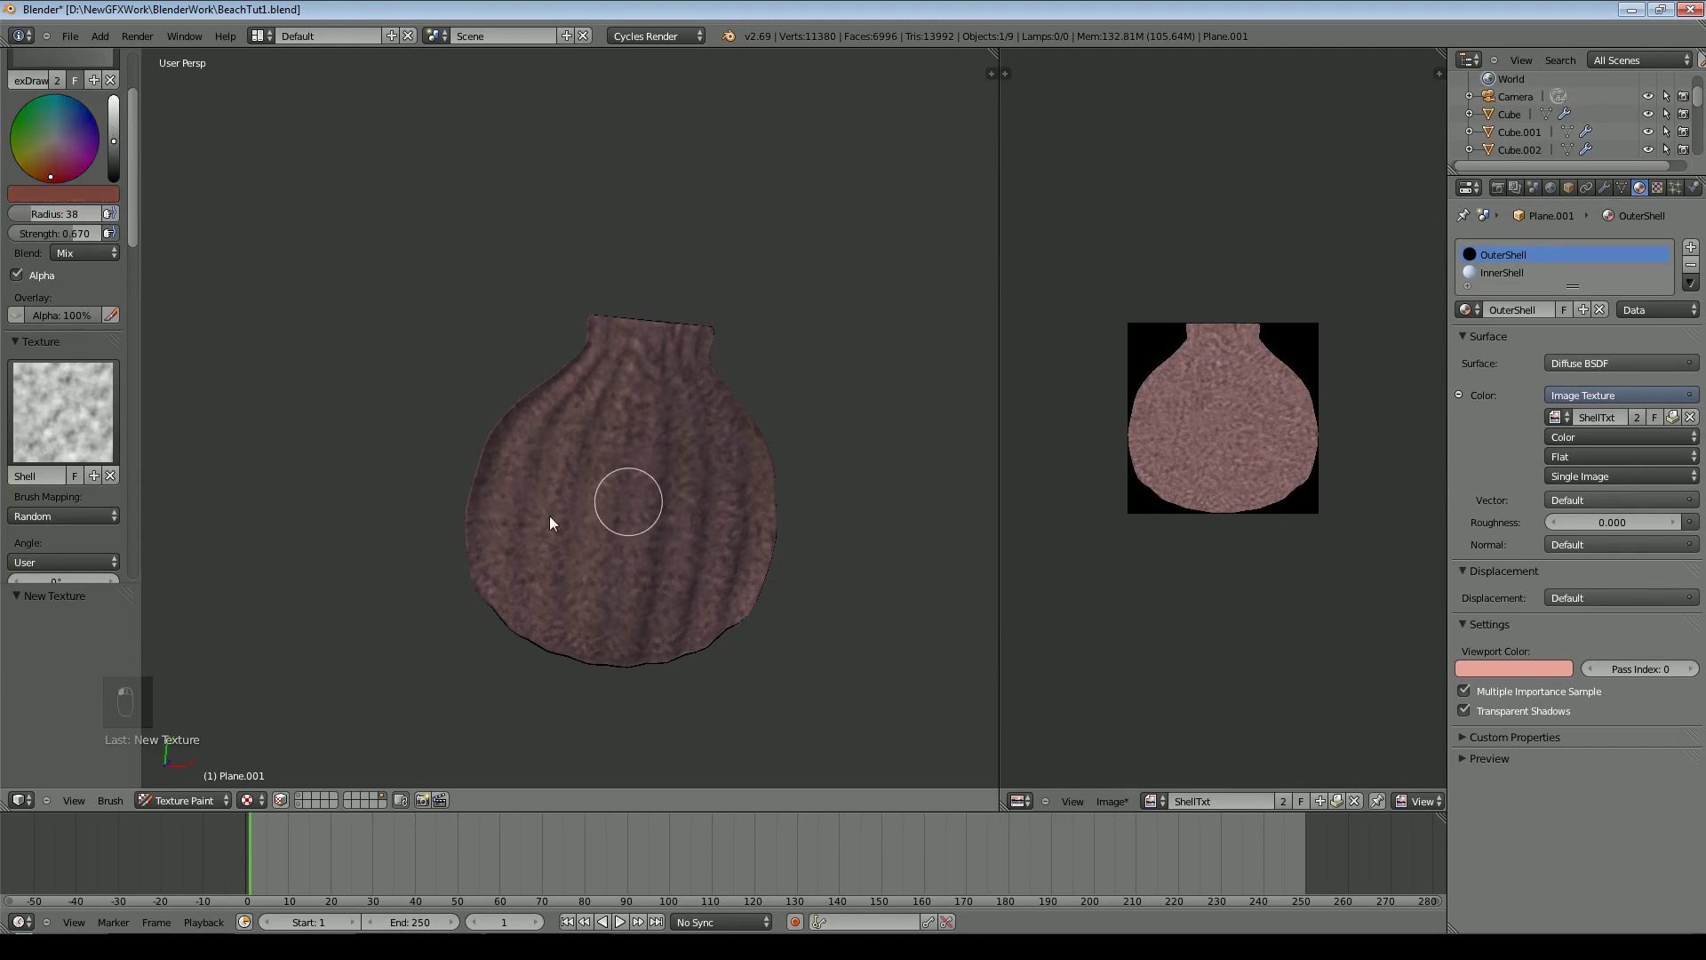
key("f")
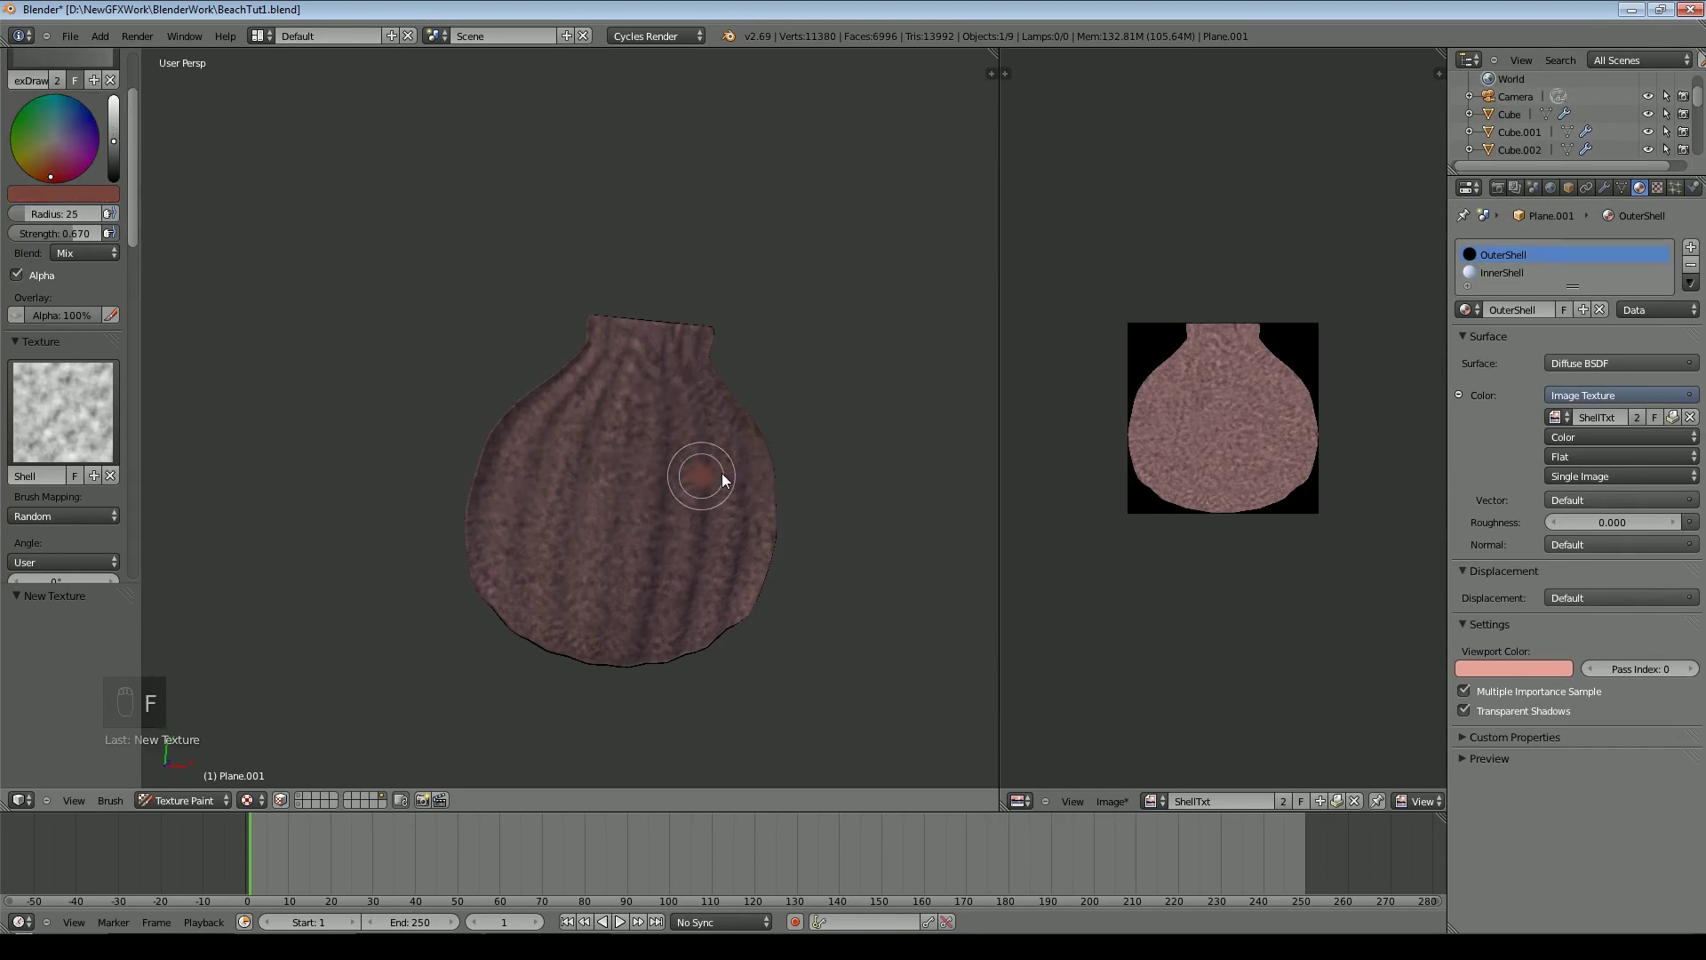
left_click(723, 479)
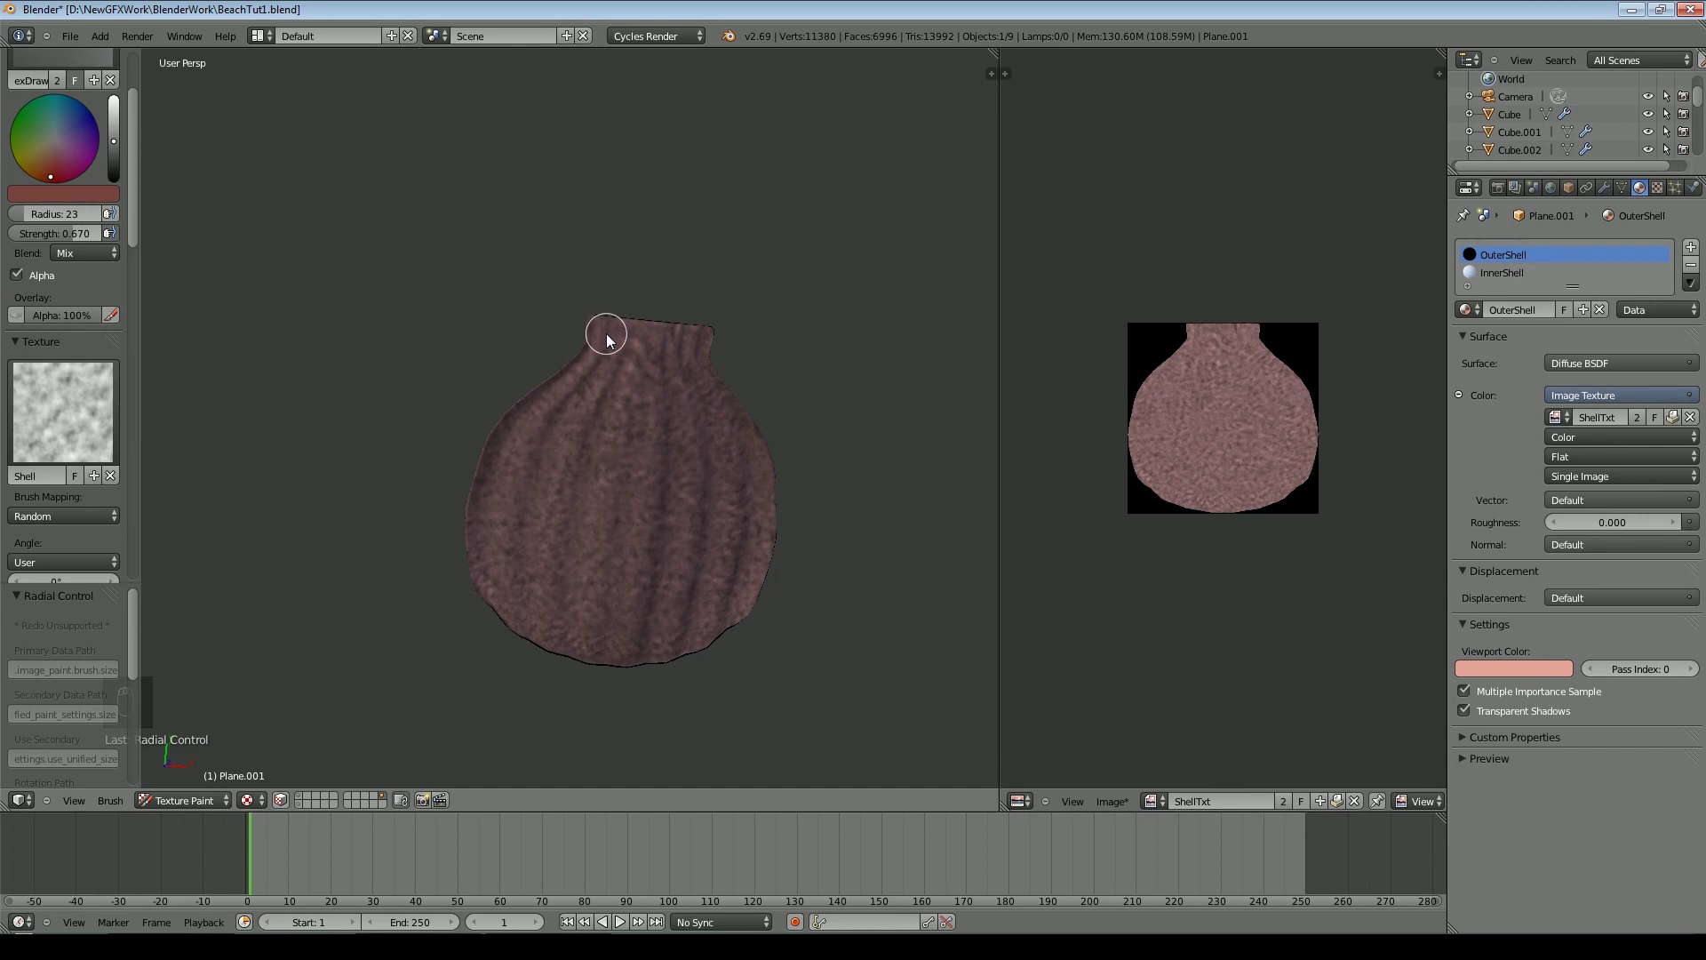
mouse_move(603, 335)
left_mouse_down()
mouse_move(500, 492)
mouse_move(515, 531)
mouse_move(595, 488)
mouse_move(552, 678)
mouse_move(659, 361)
mouse_move(726, 657)
left_mouse_up()
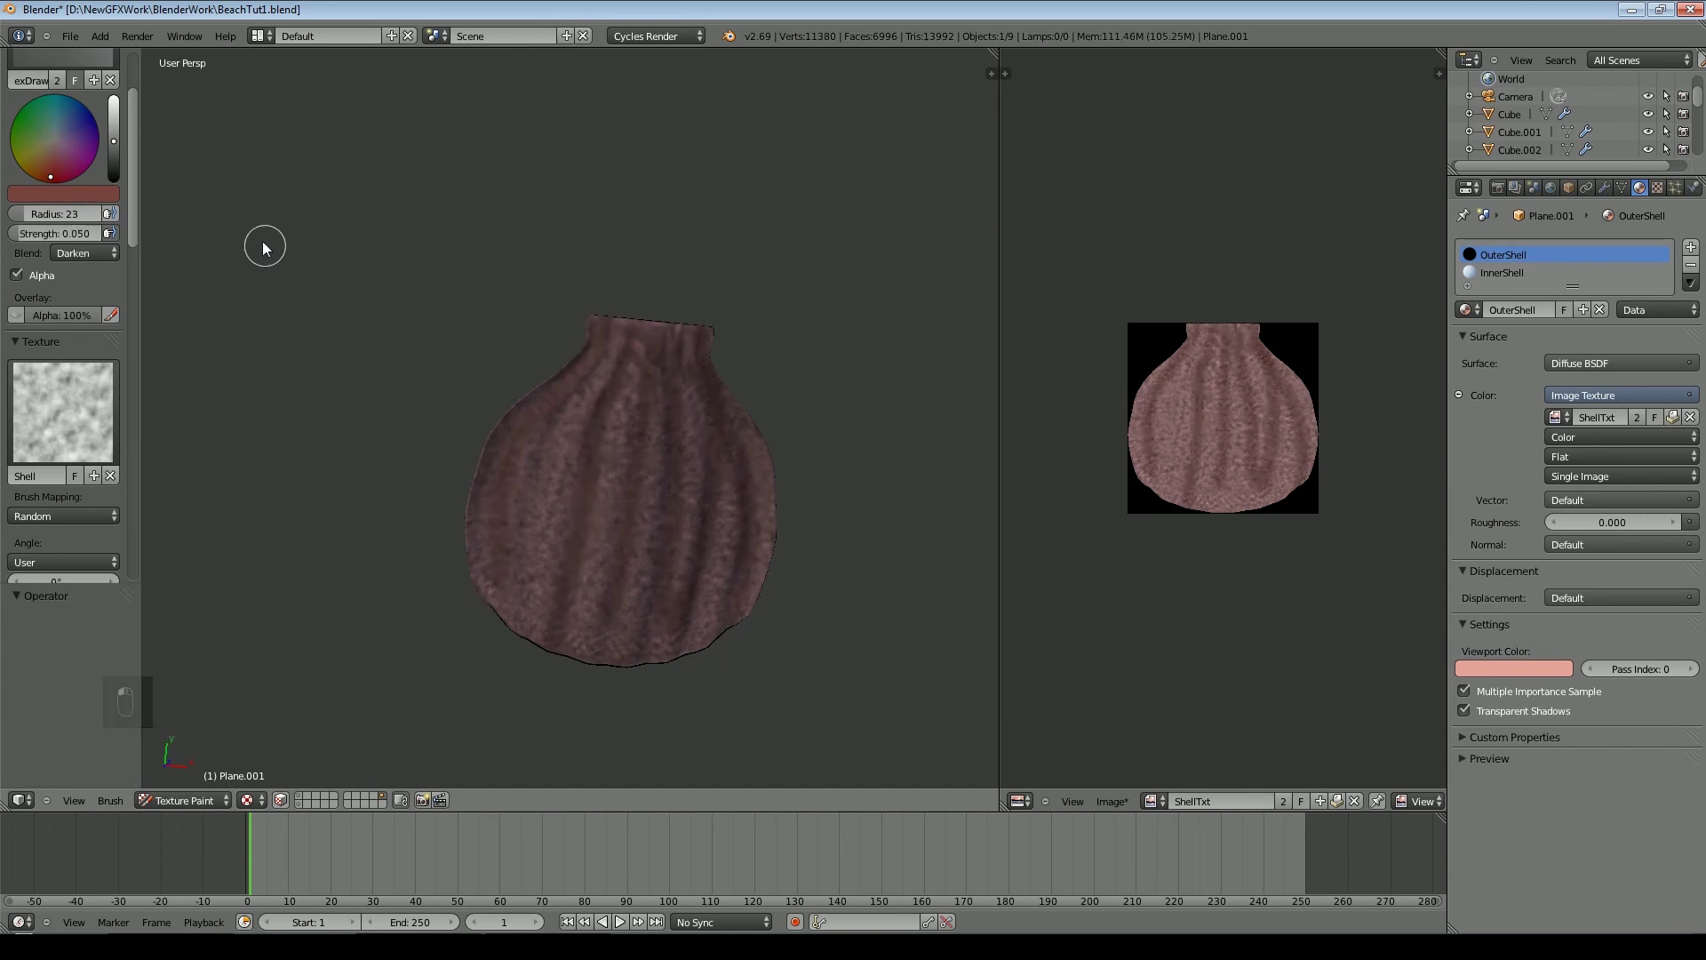
Paint four brown bands crosswise over the shell using Darken at strength 0.050, and change the brush color to olive
left_click_drag(53, 156, 35, 169)
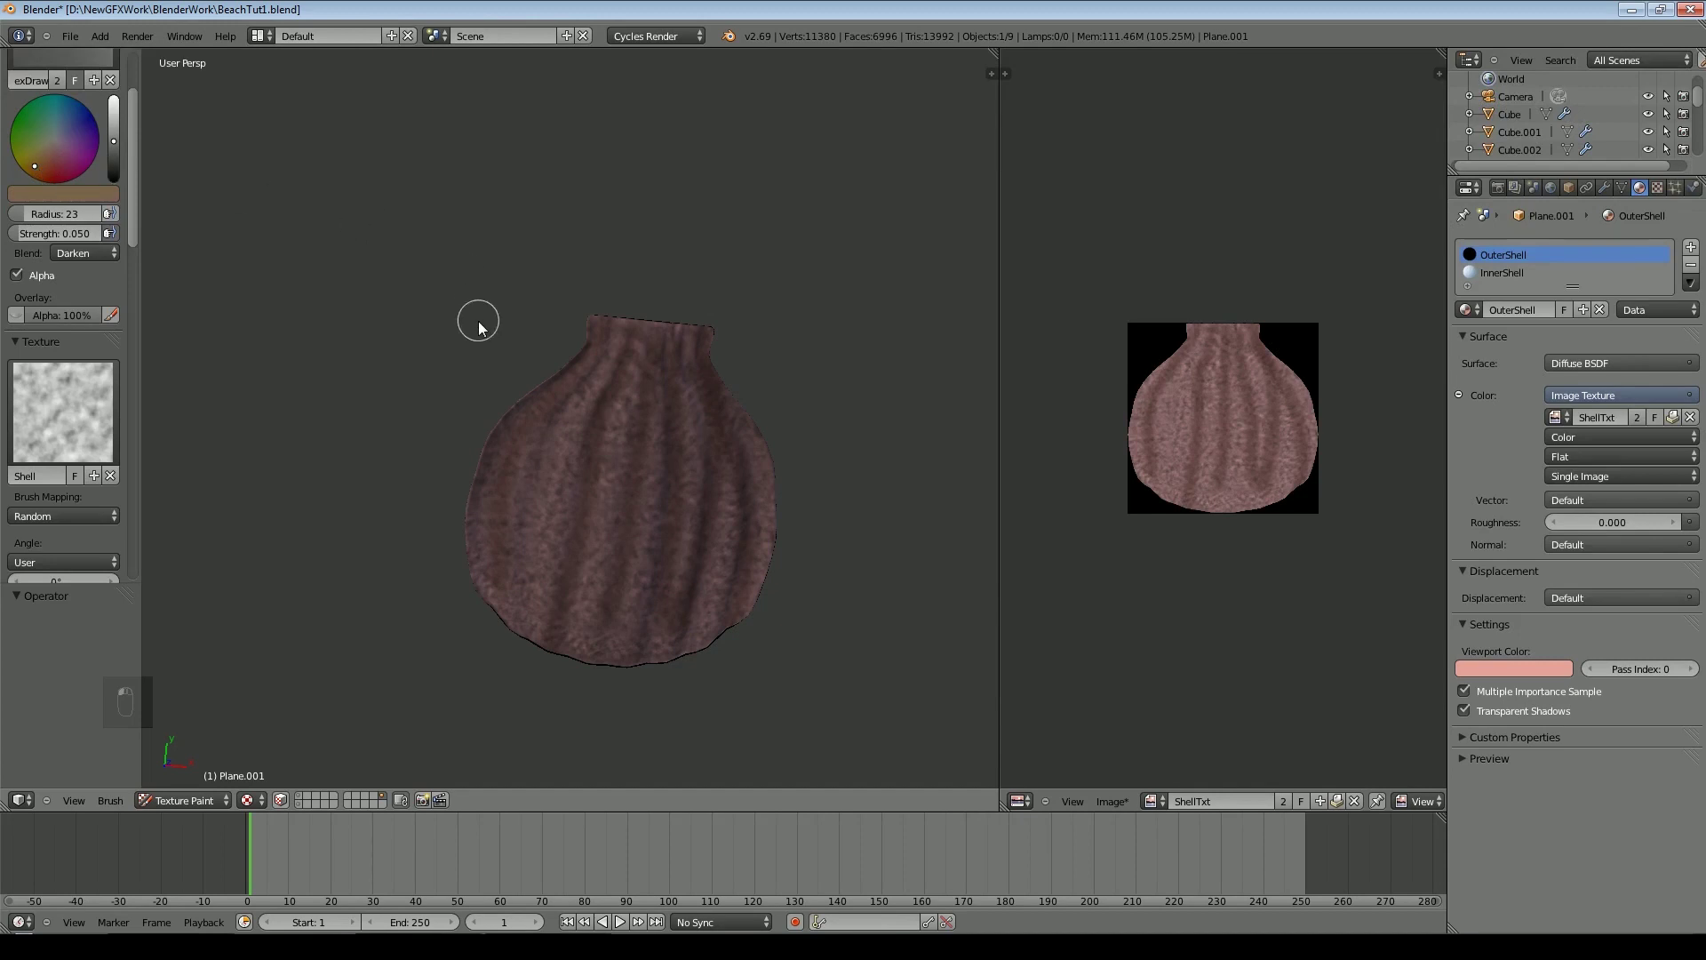
mouse_move(525, 397)
left_mouse_down()
mouse_move(613, 464)
mouse_move(789, 433)
left_mouse_up()
left_click_drag(517, 485, 771, 503)
mouse_move(495, 524)
left_mouse_down()
mouse_move(569, 564)
mouse_move(766, 563)
left_mouse_up()
left_click_drag(492, 604, 746, 619)
left_click(28, 158)
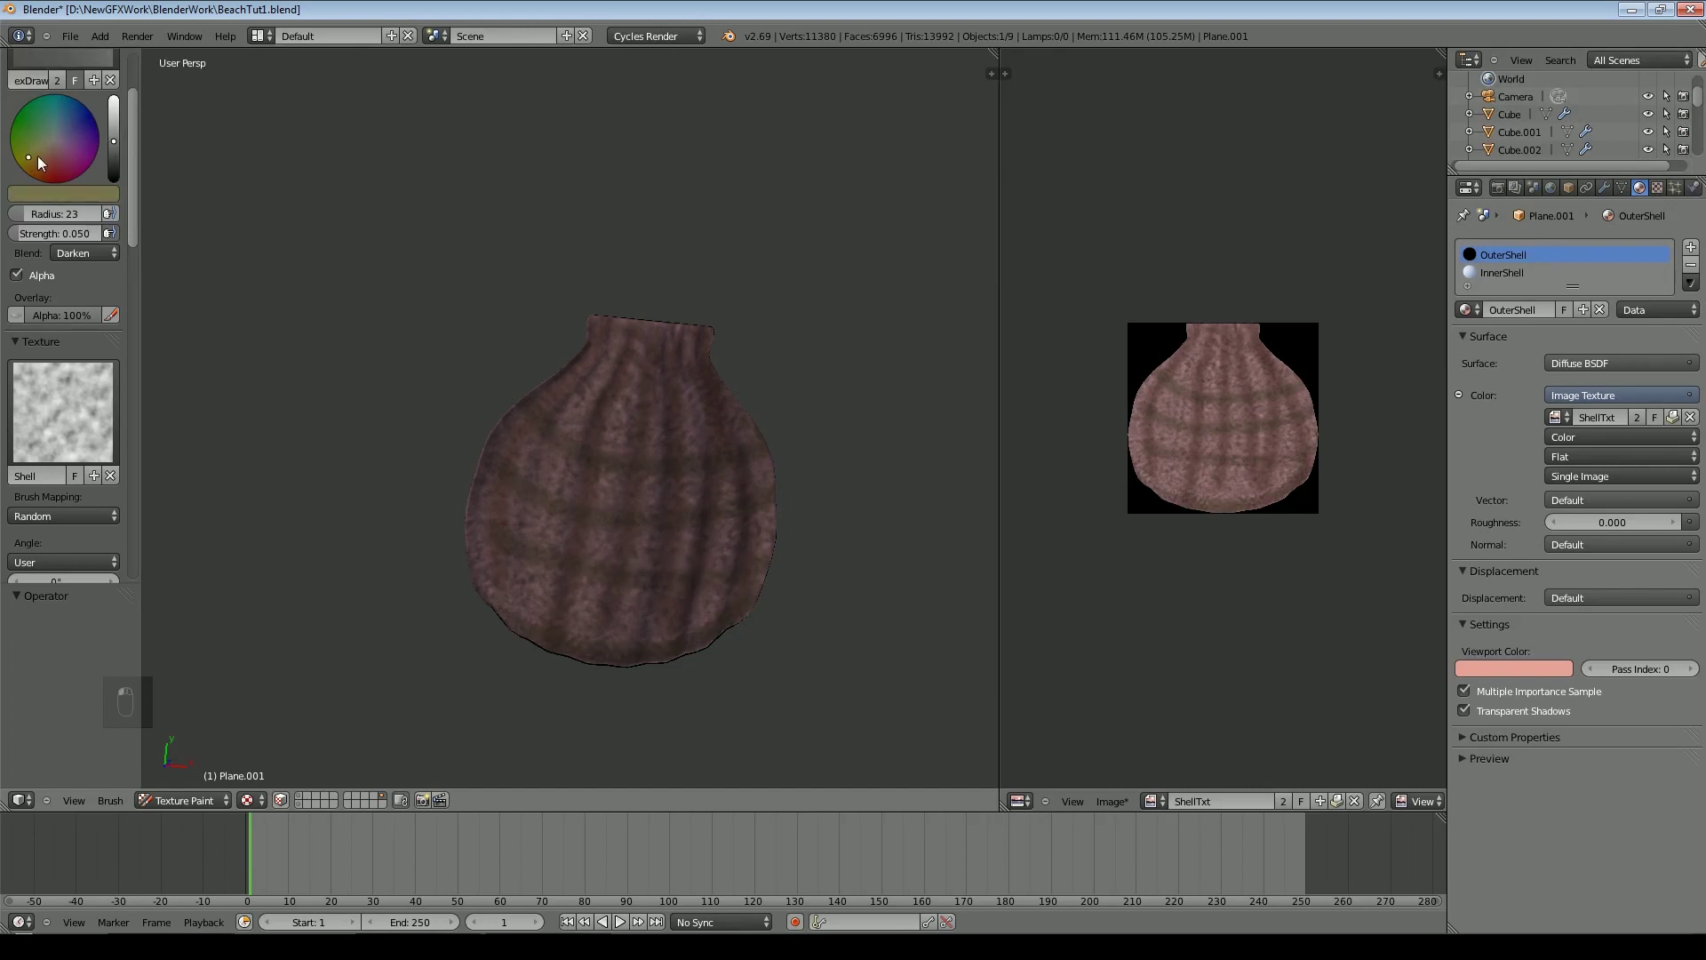
Paint the shell's outer rim and neck olive, and blend the painted colors with the Soften brush
mouse_move(770, 526)
left_mouse_down()
mouse_move(529, 620)
mouse_move(461, 437)
left_mouse_up()
mouse_move(589, 311)
left_mouse_down()
mouse_move(716, 343)
mouse_move(636, 391)
left_mouse_up()
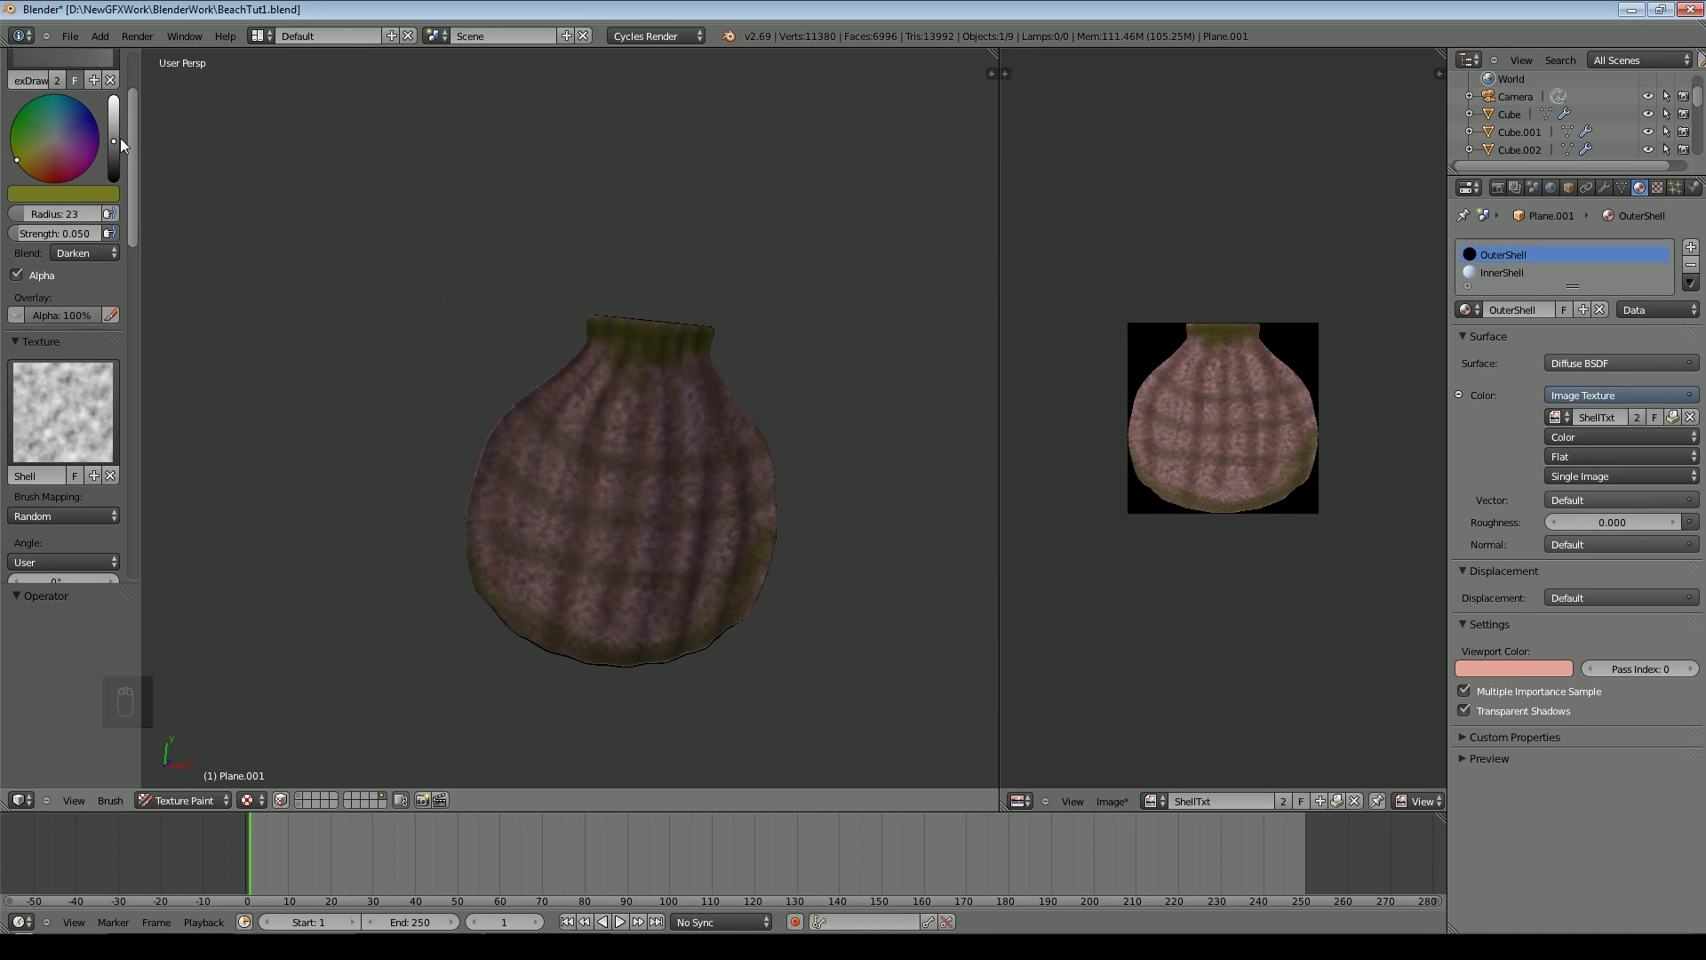
scroll(120, 137, "up", 3)
left_click(64, 132)
left_click(188, 227)
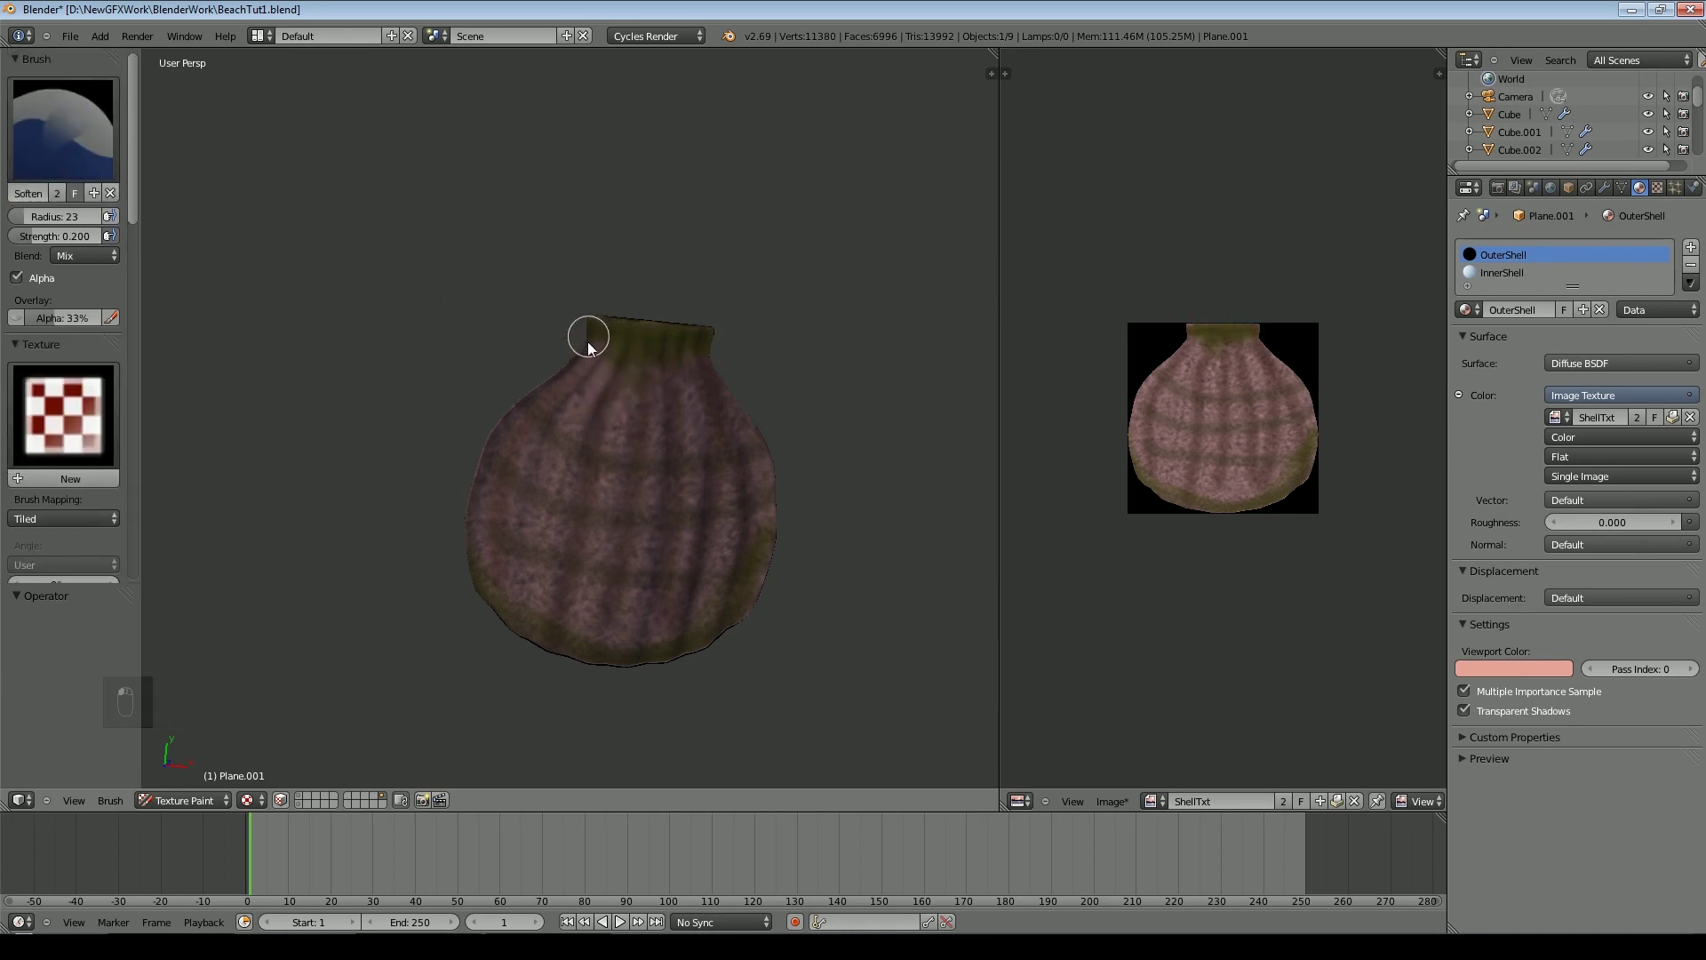
left_click_drag(701, 360, 696, 353)
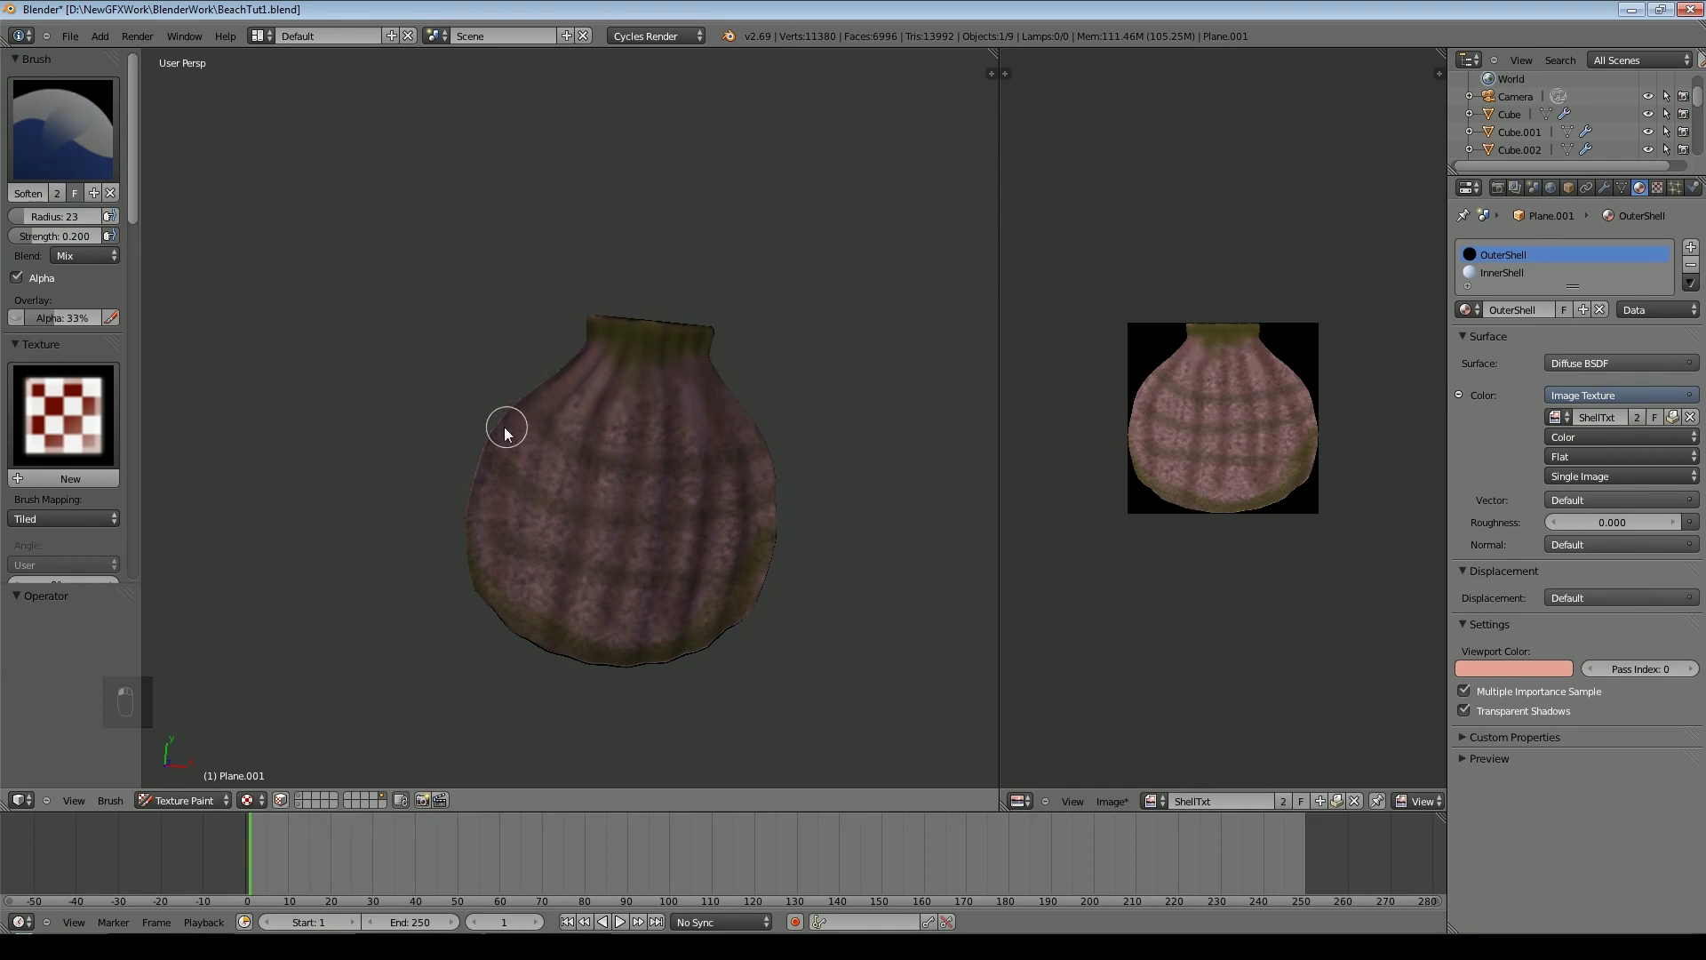
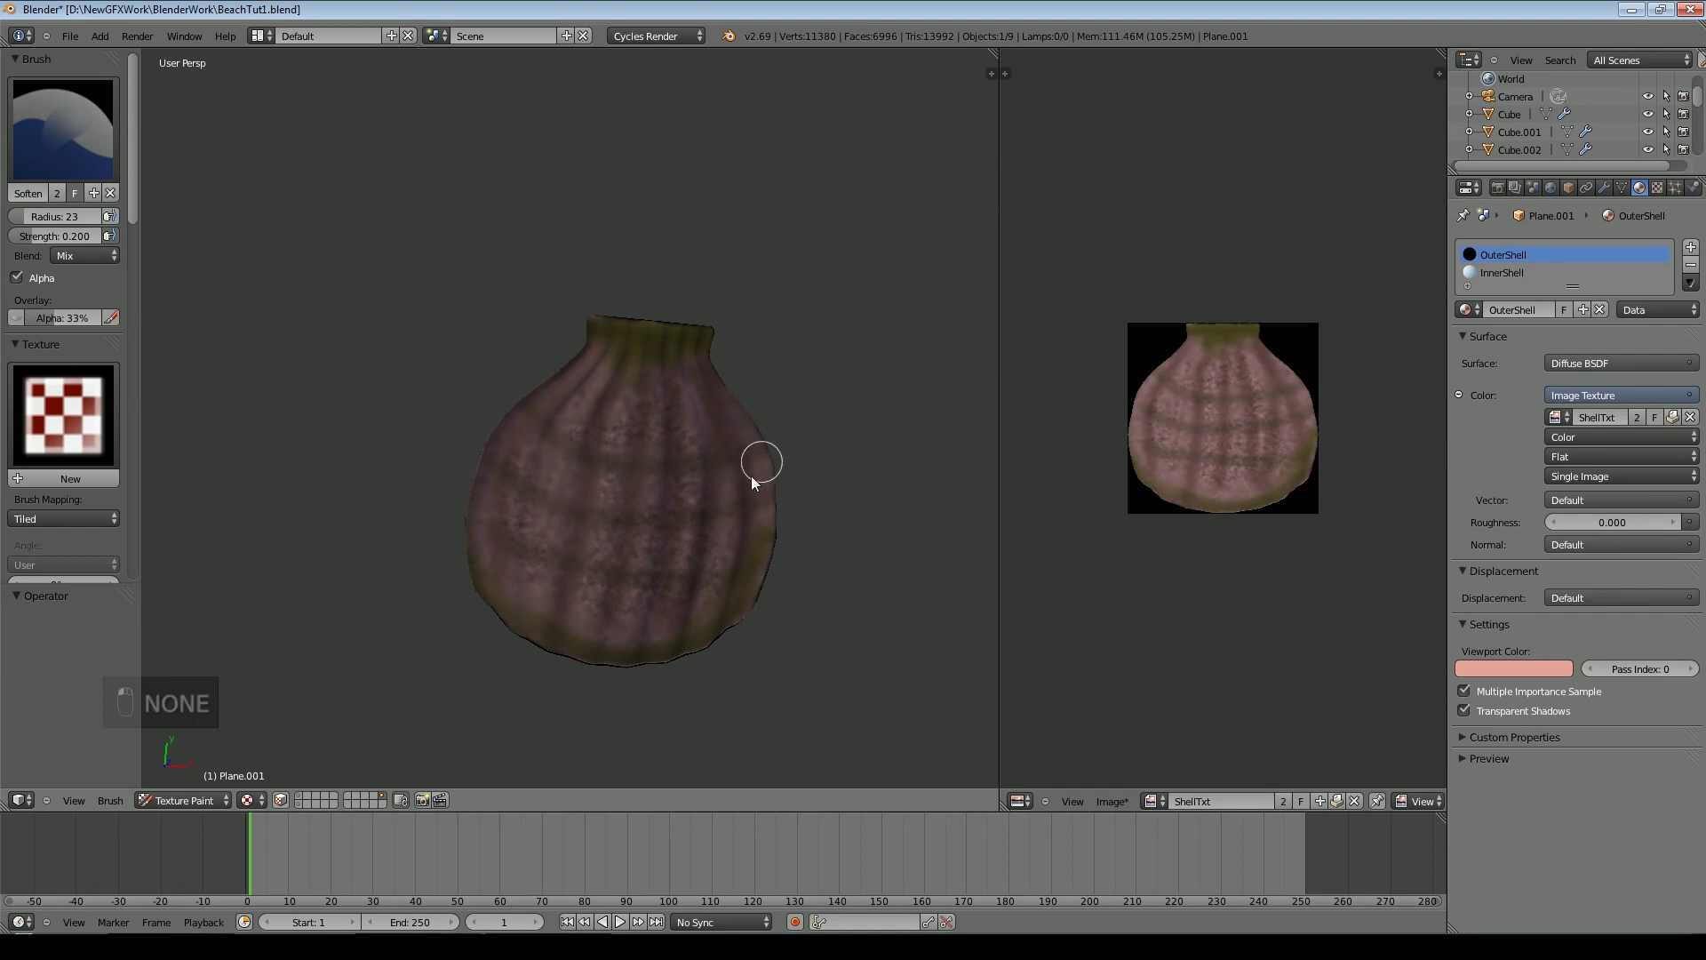
Return to Object Mode and change the InnerShell surface to a Mix Shader whose first shader is a cream Diffuse BSDF
mouse_move(568, 524)
middle_mouse_down()
mouse_move(526, 387)
mouse_move(562, 587)
mouse_move(707, 480)
mouse_move(697, 265)
mouse_move(908, 271)
mouse_move(1022, 200)
middle_mouse_up()
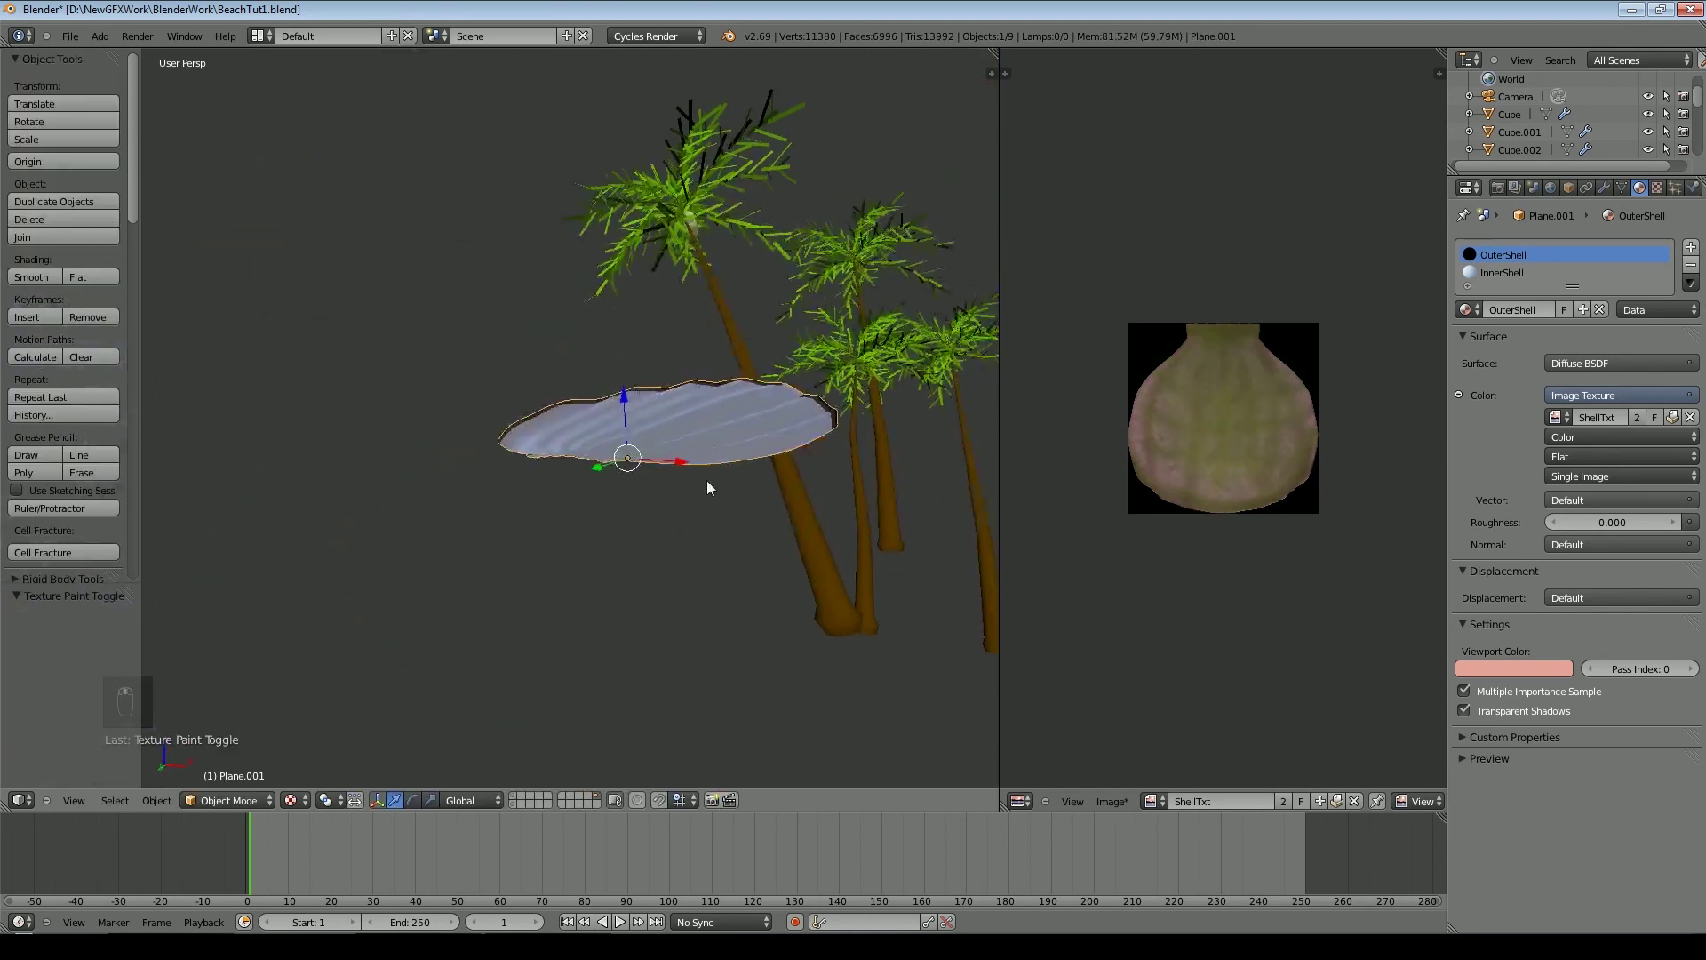
key("Tab")
key("Tab")
middle_click_drag(613, 480, 718, 576)
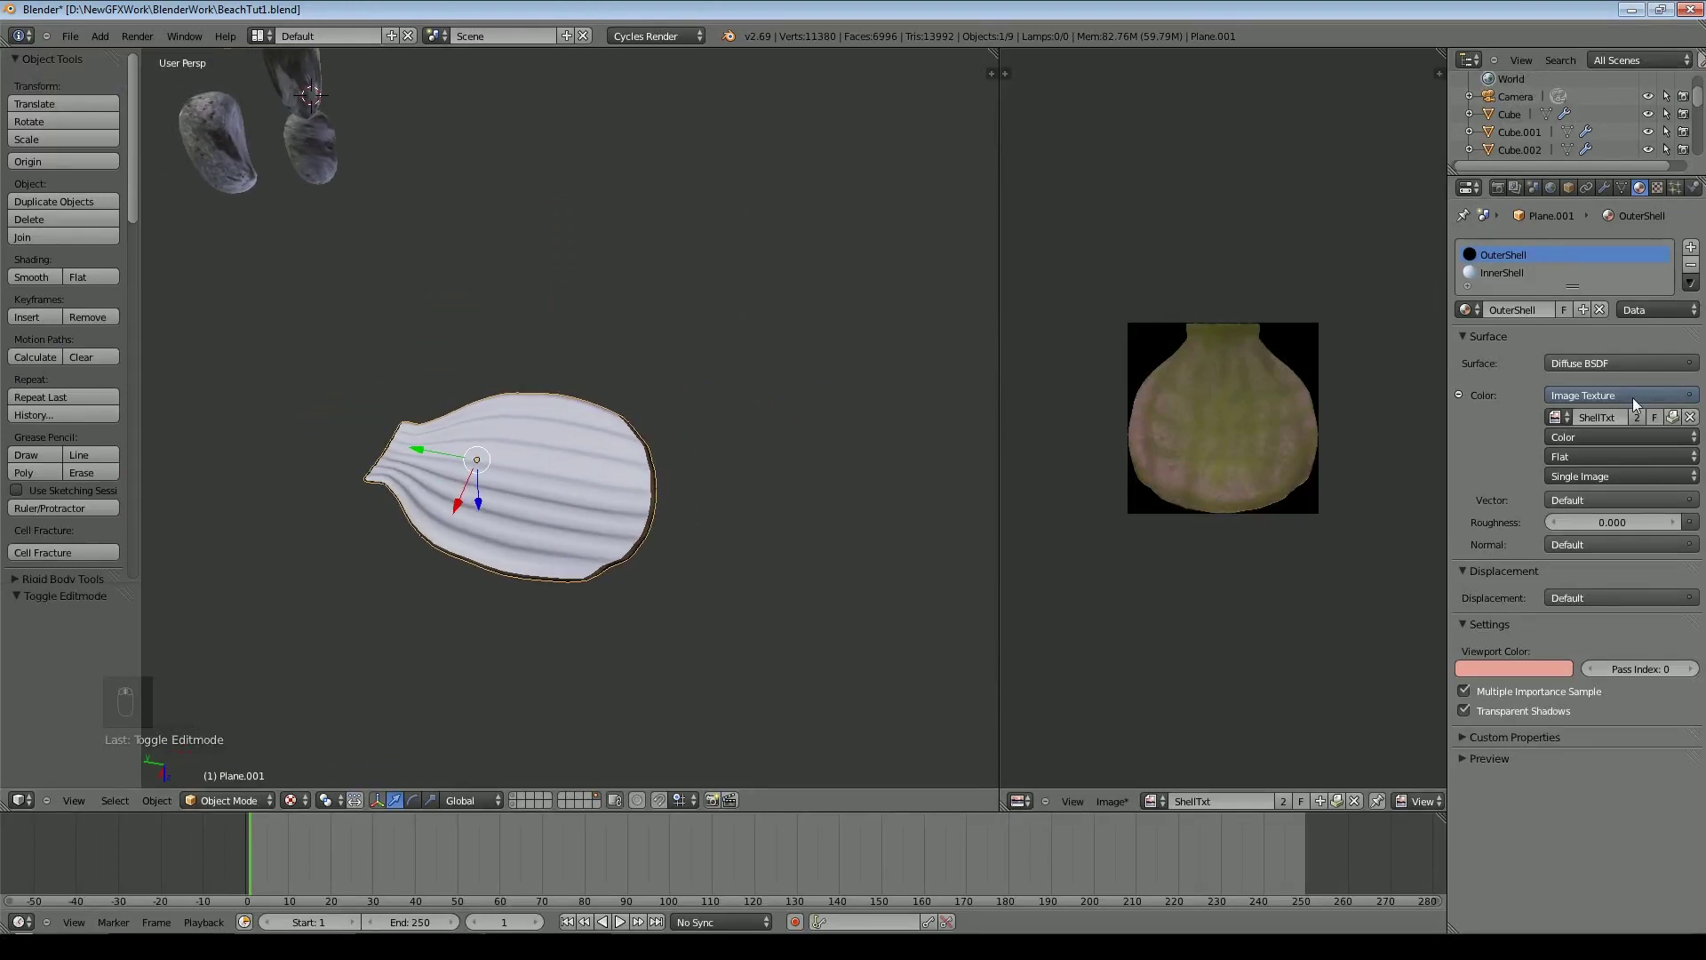
left_click(1511, 274)
left_click(1634, 362)
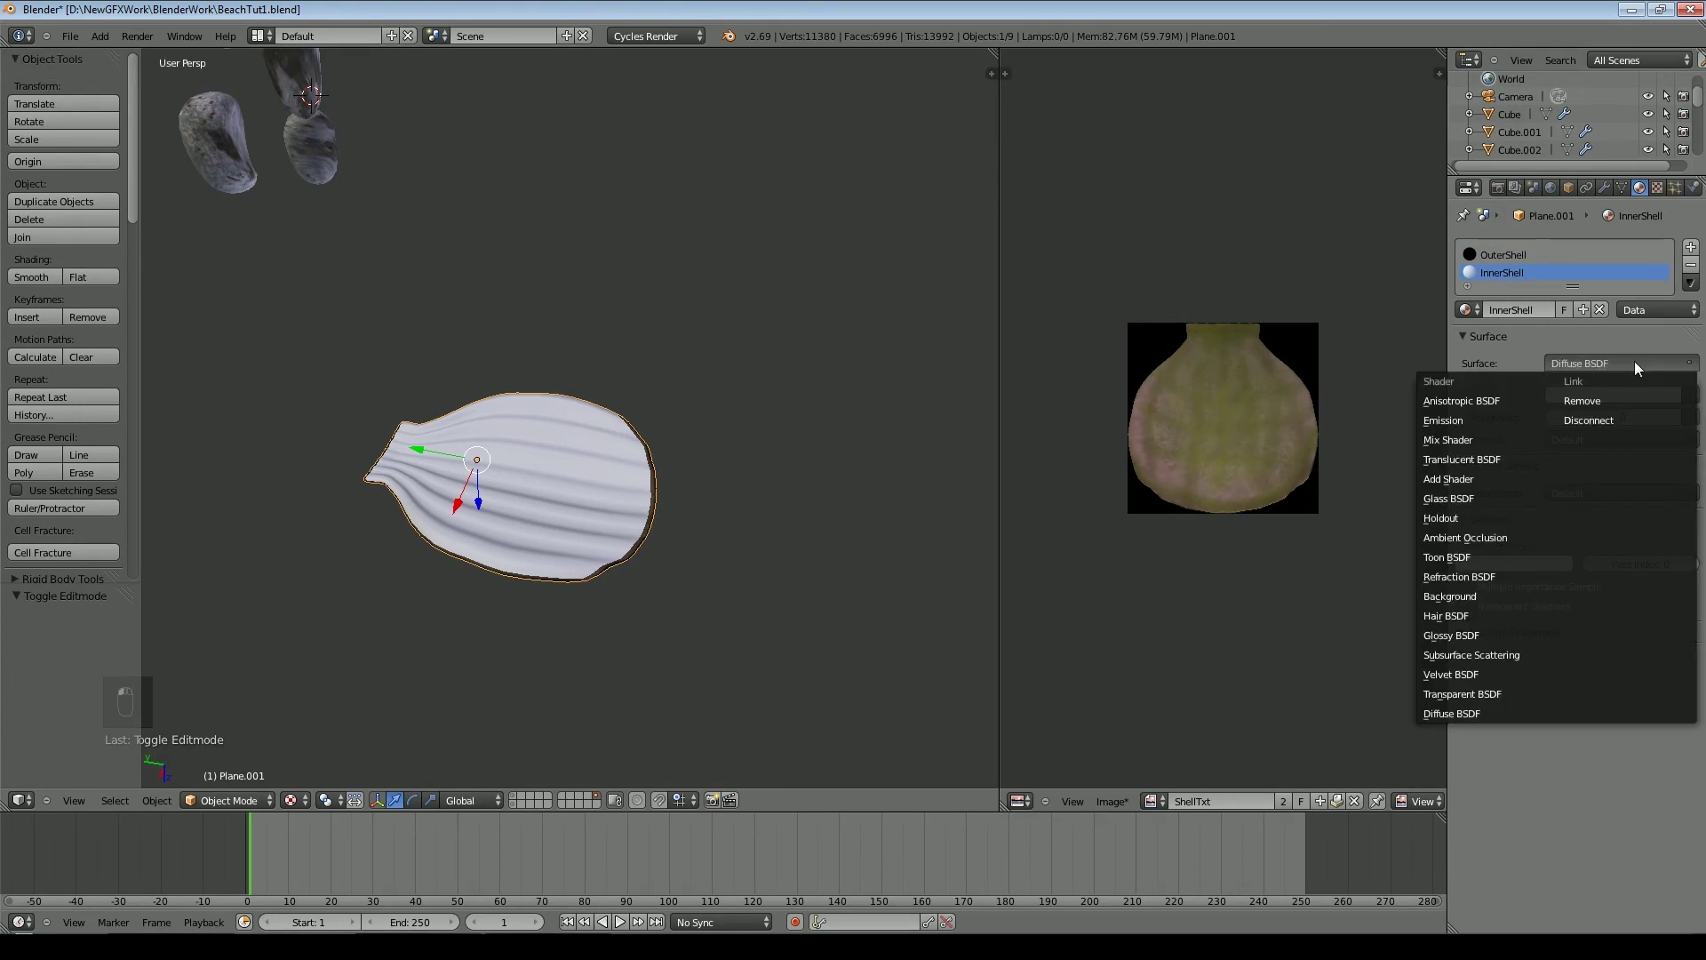
left_click(1449, 439)
left_click(1624, 417)
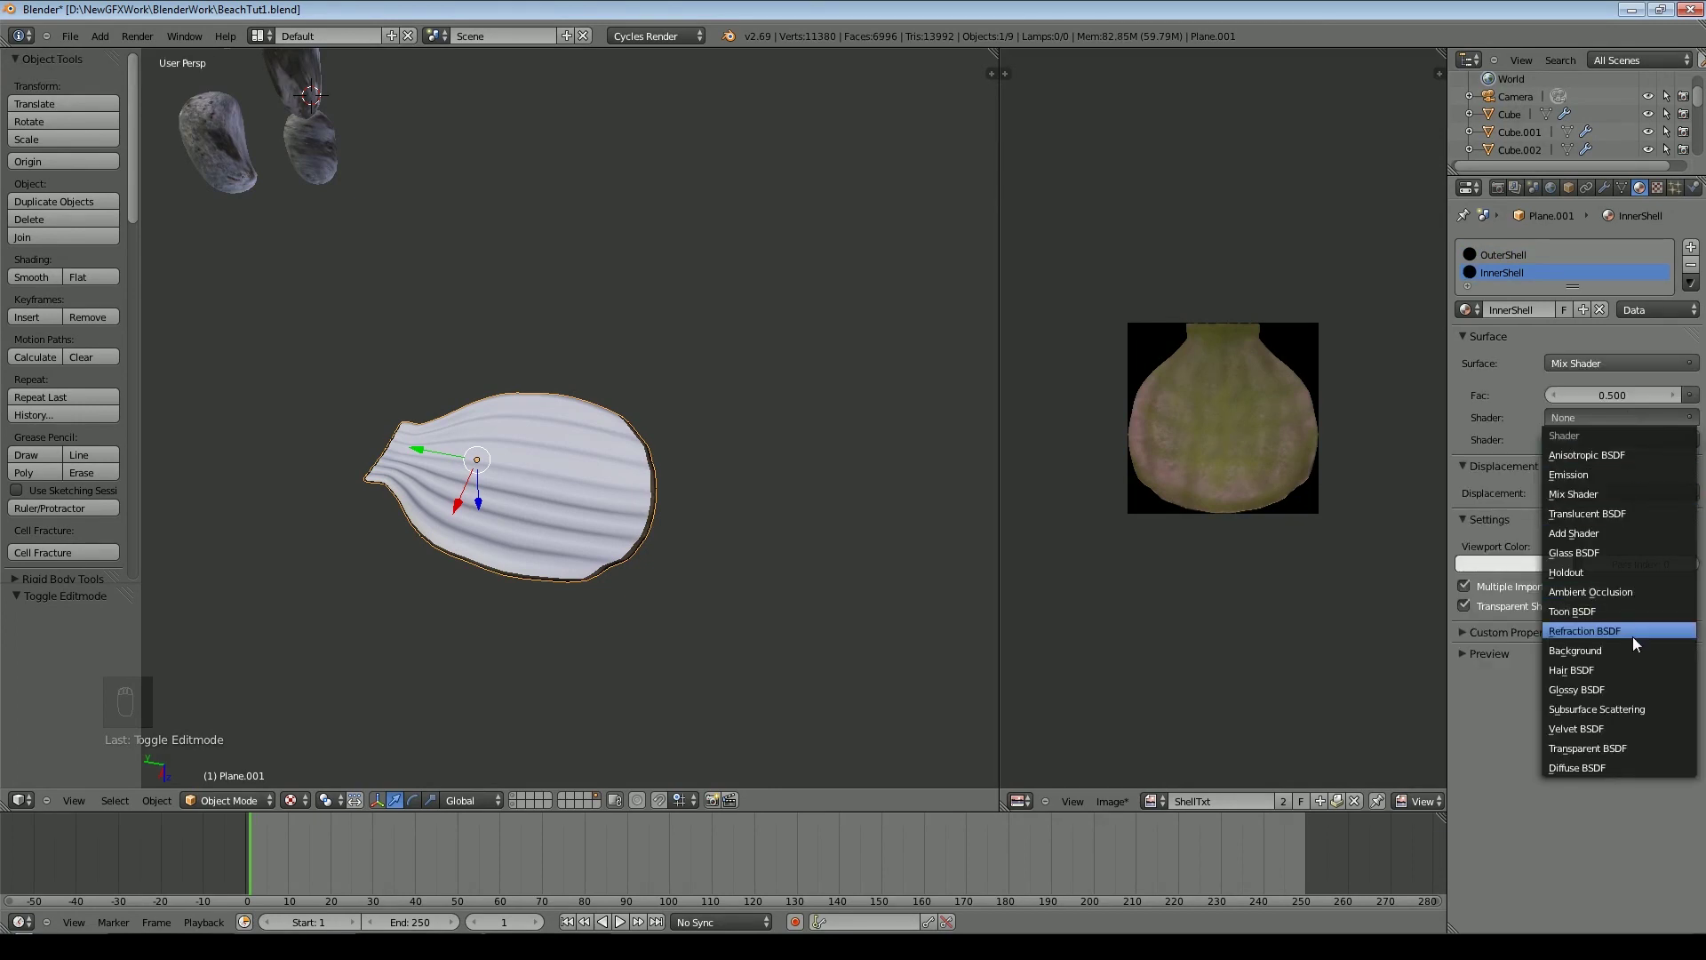
left_click(1601, 769)
left_click(1597, 435)
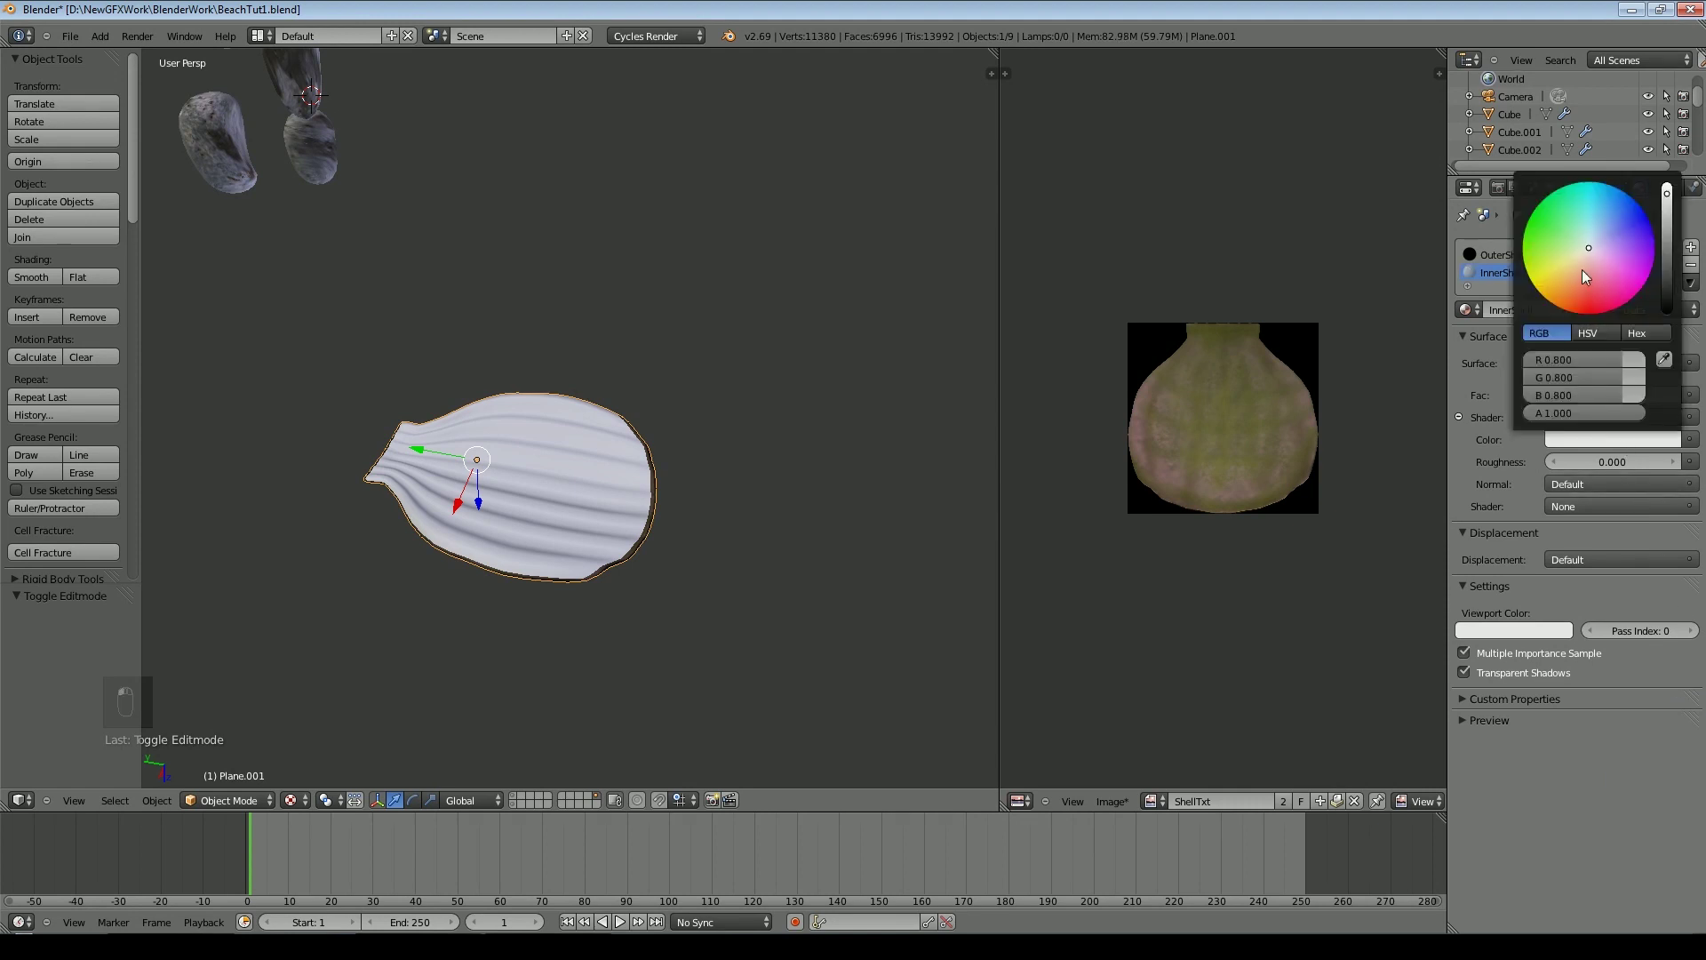
left_click_drag(1577, 251, 1582, 253)
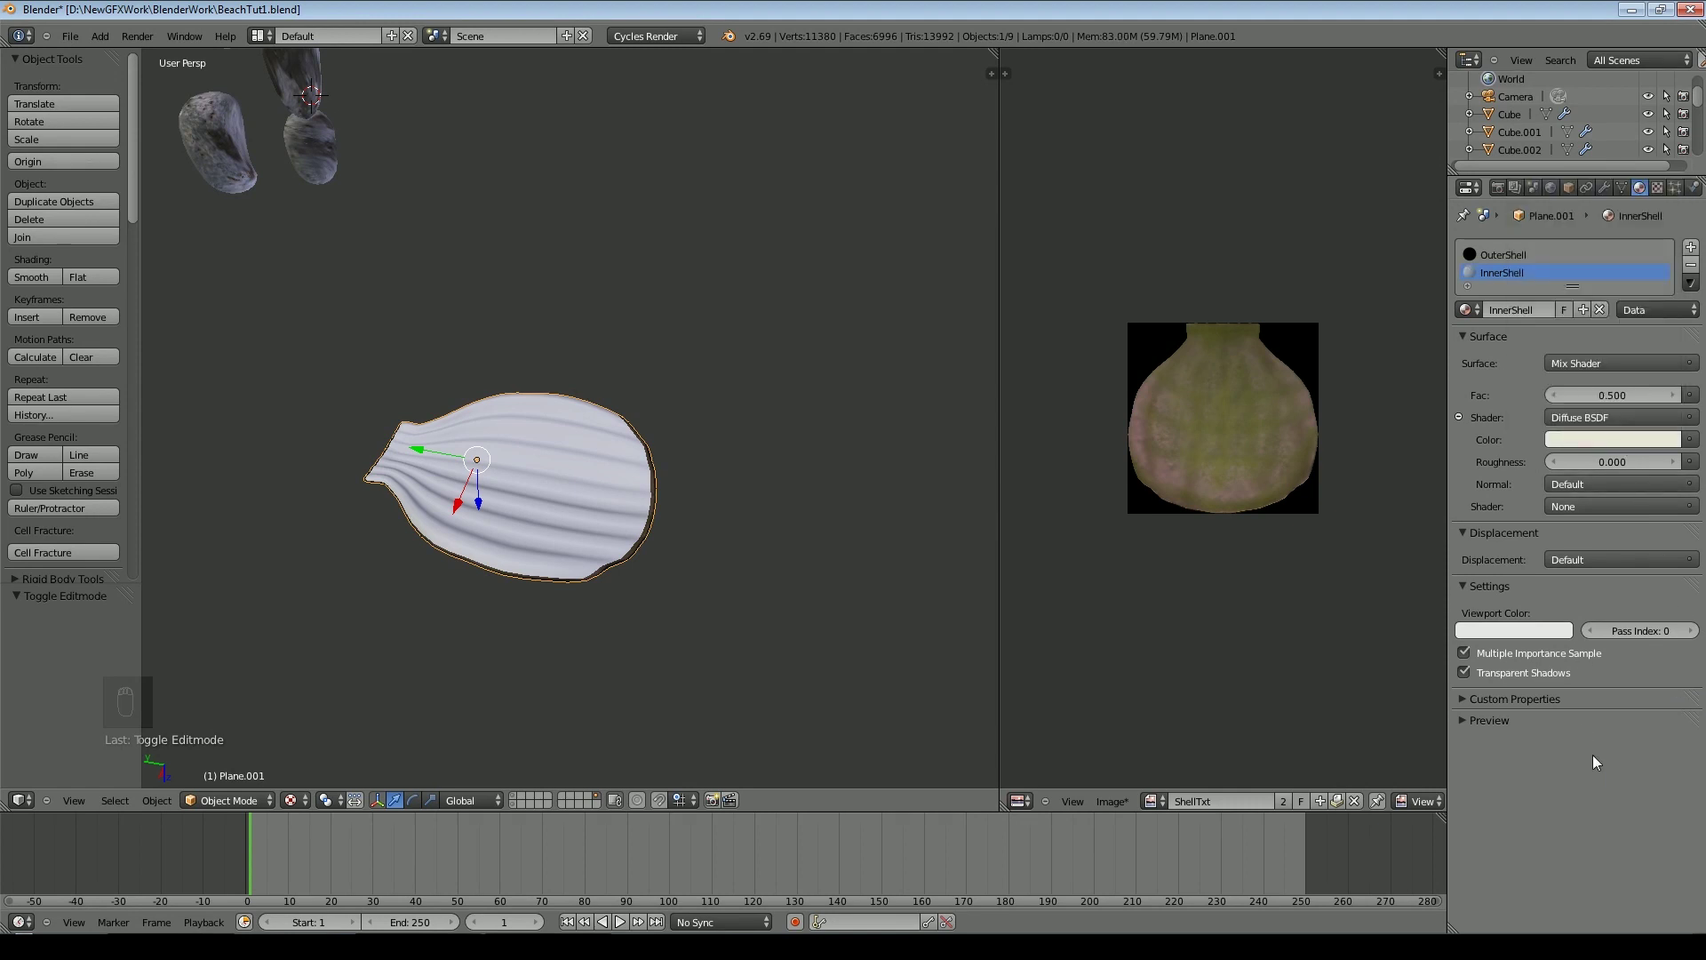
Make the InnerShell mix's second shader a Glossy BSDF with a pale lavender-blue color
left_click(1606, 504)
left_click(1613, 621)
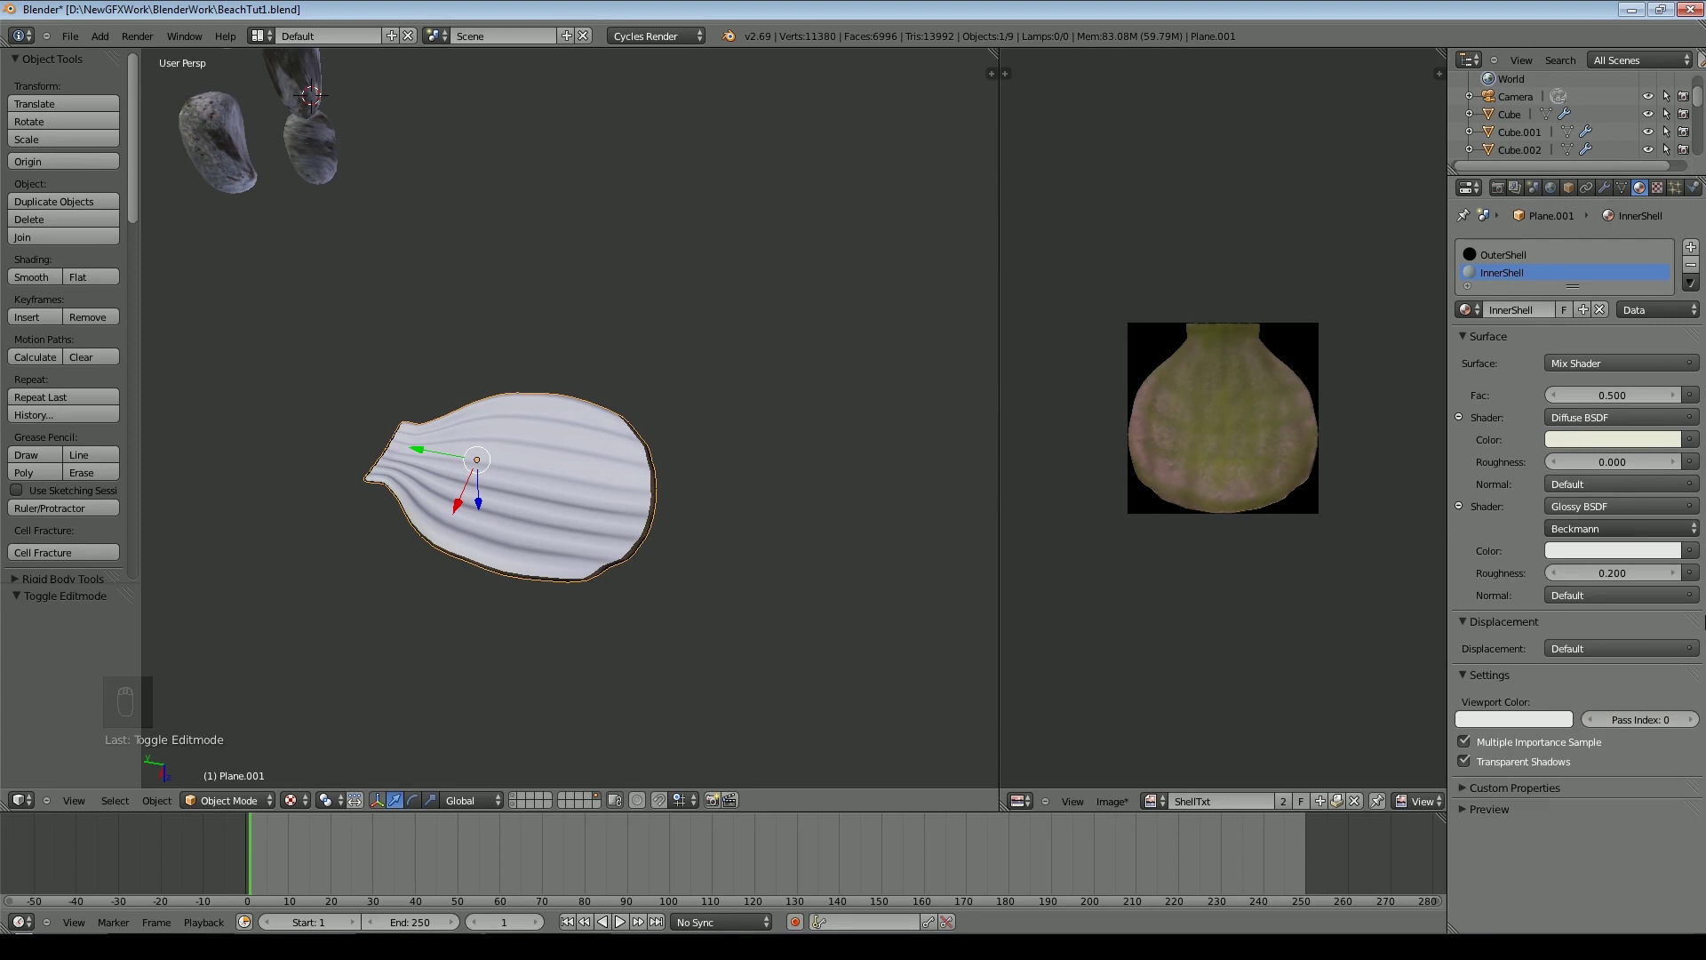
left_click(1605, 550)
left_click_drag(1573, 377, 1605, 346)
middle_click_drag(560, 460, 760, 574)
middle_click_drag(674, 432, 458, 310)
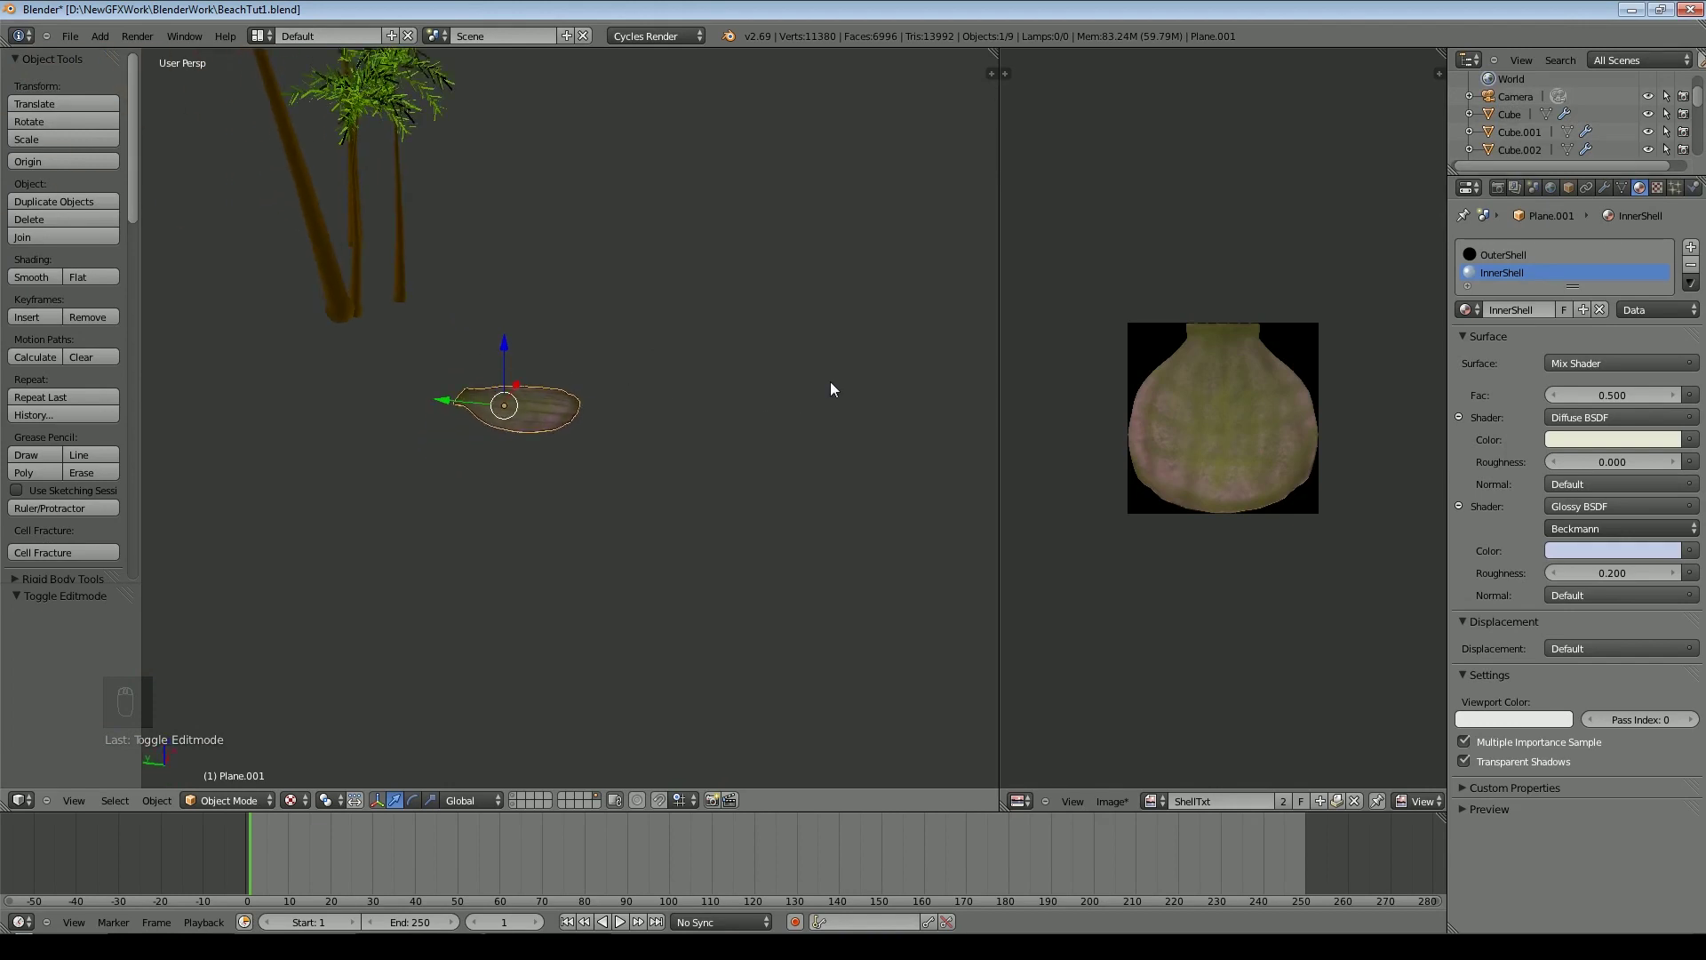
Merge the image editor into the 3D view and check the shell in Rendered shading with the rock layer shown, returning to Solid
left_click_drag(995, 53, 1059, 103)
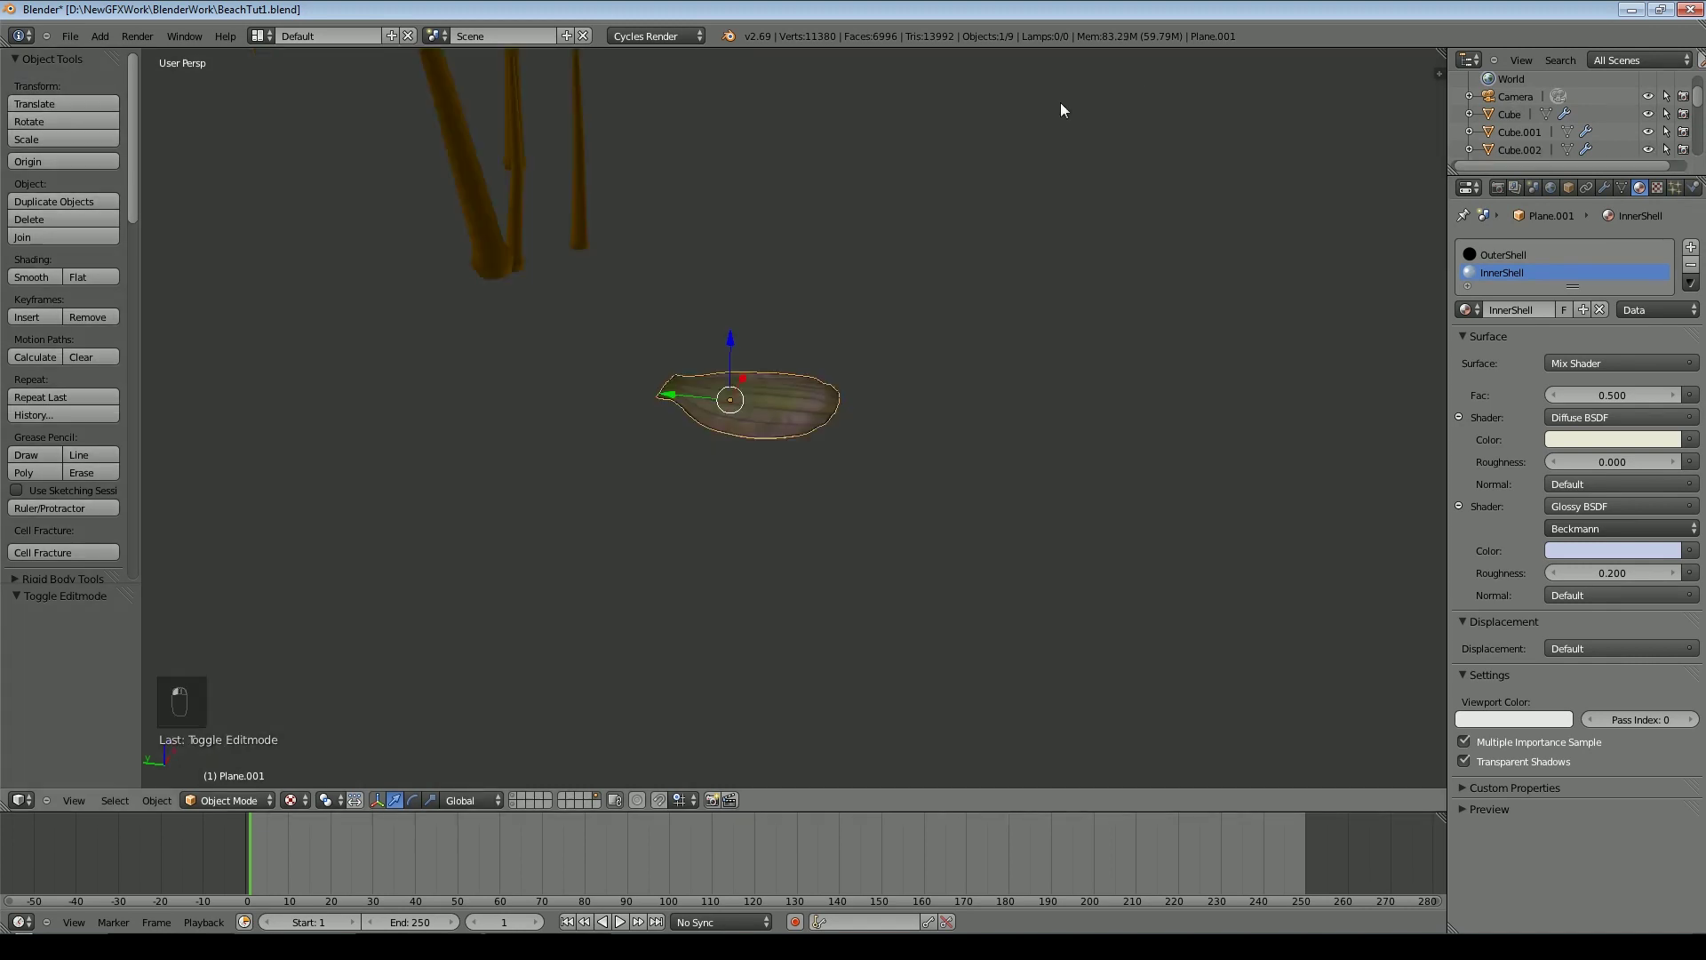
scroll(889, 433, "up", 3)
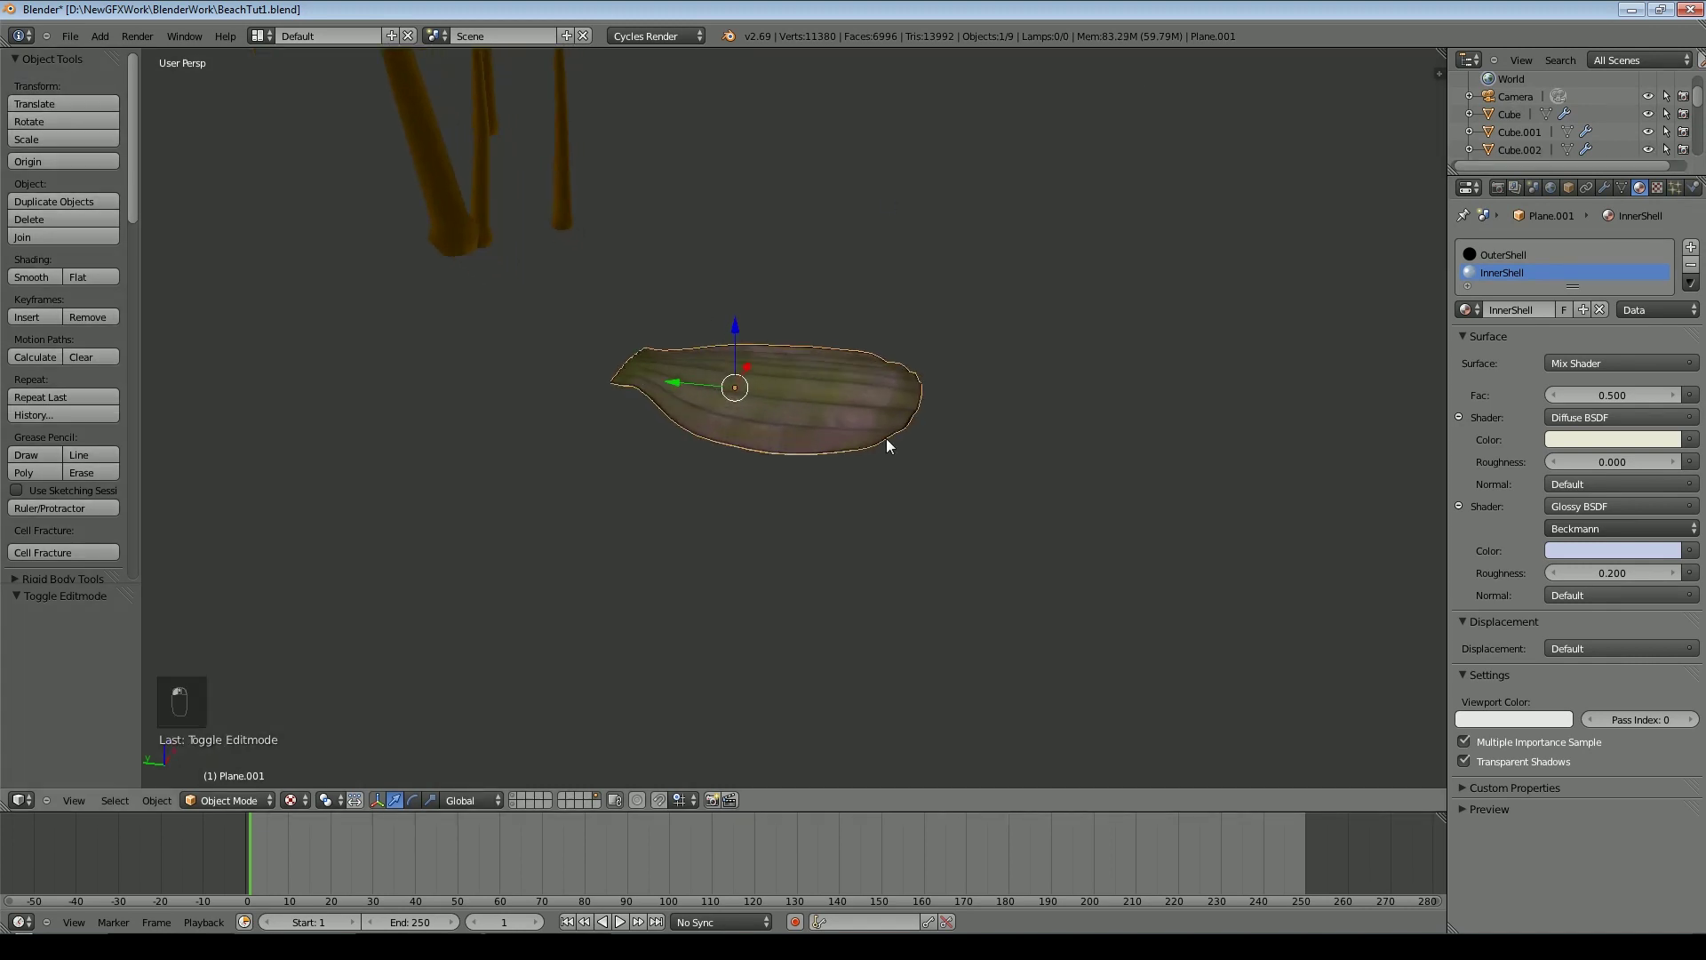
left_click(290, 800)
left_click(315, 668)
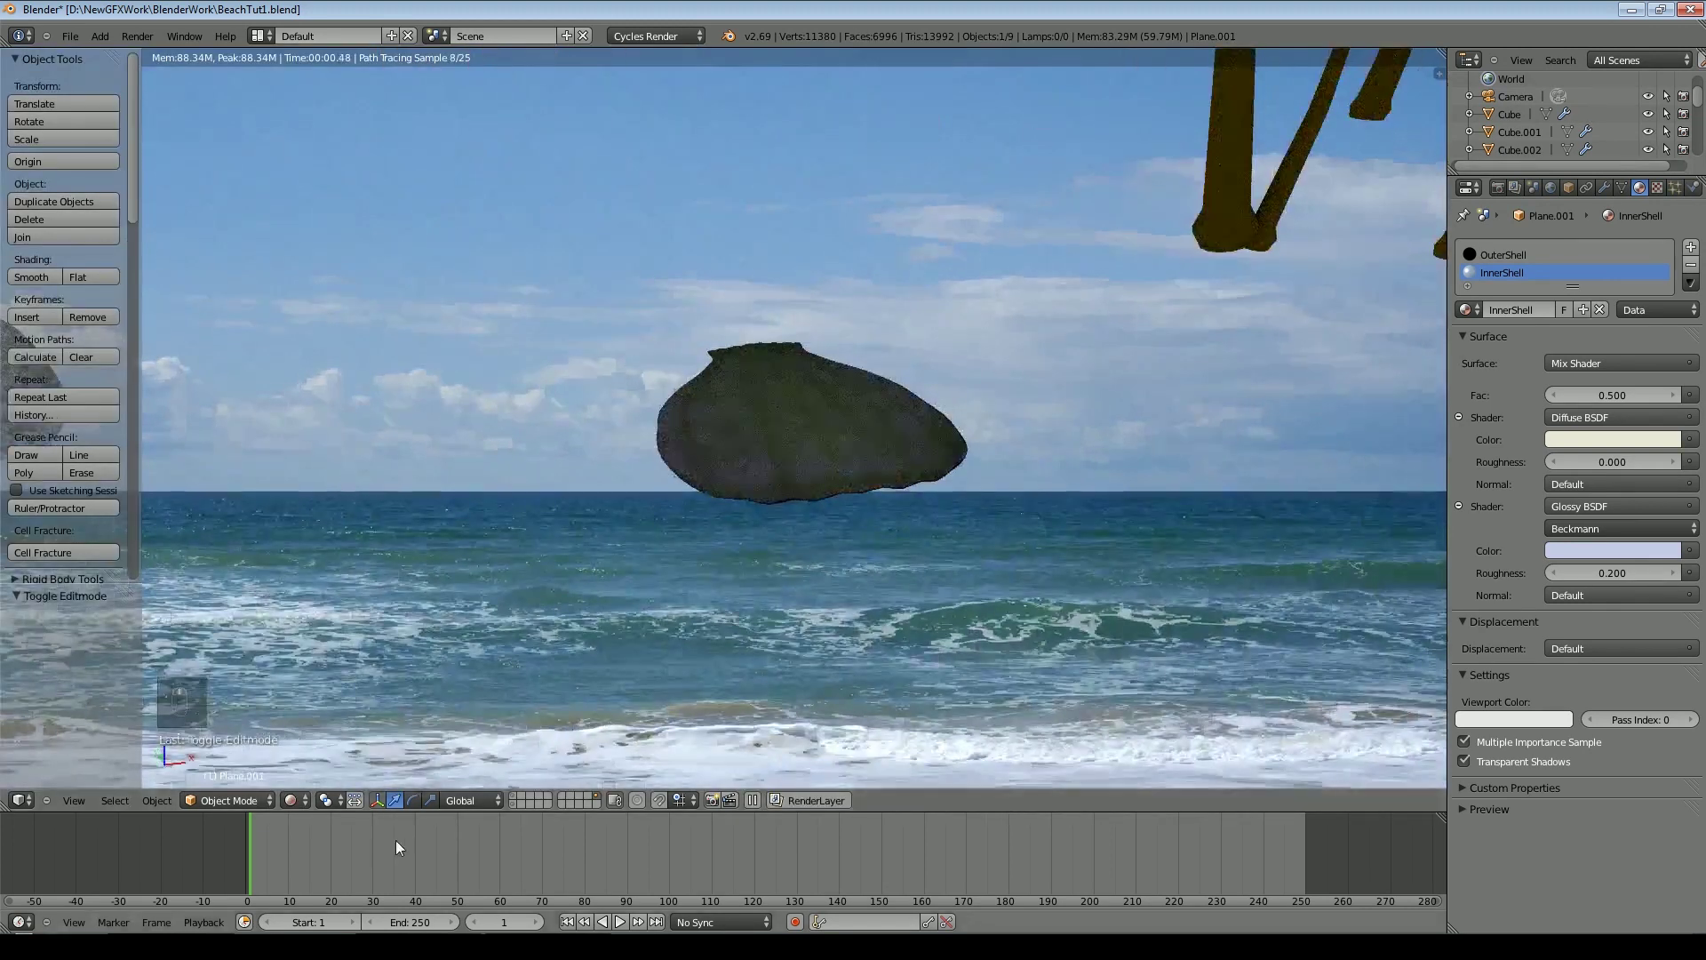
left_click(514, 794, "shift")
left_click(514, 794, "shift")
middle_click_drag(582, 498, 541, 489)
middle_click_drag(706, 389, 748, 446)
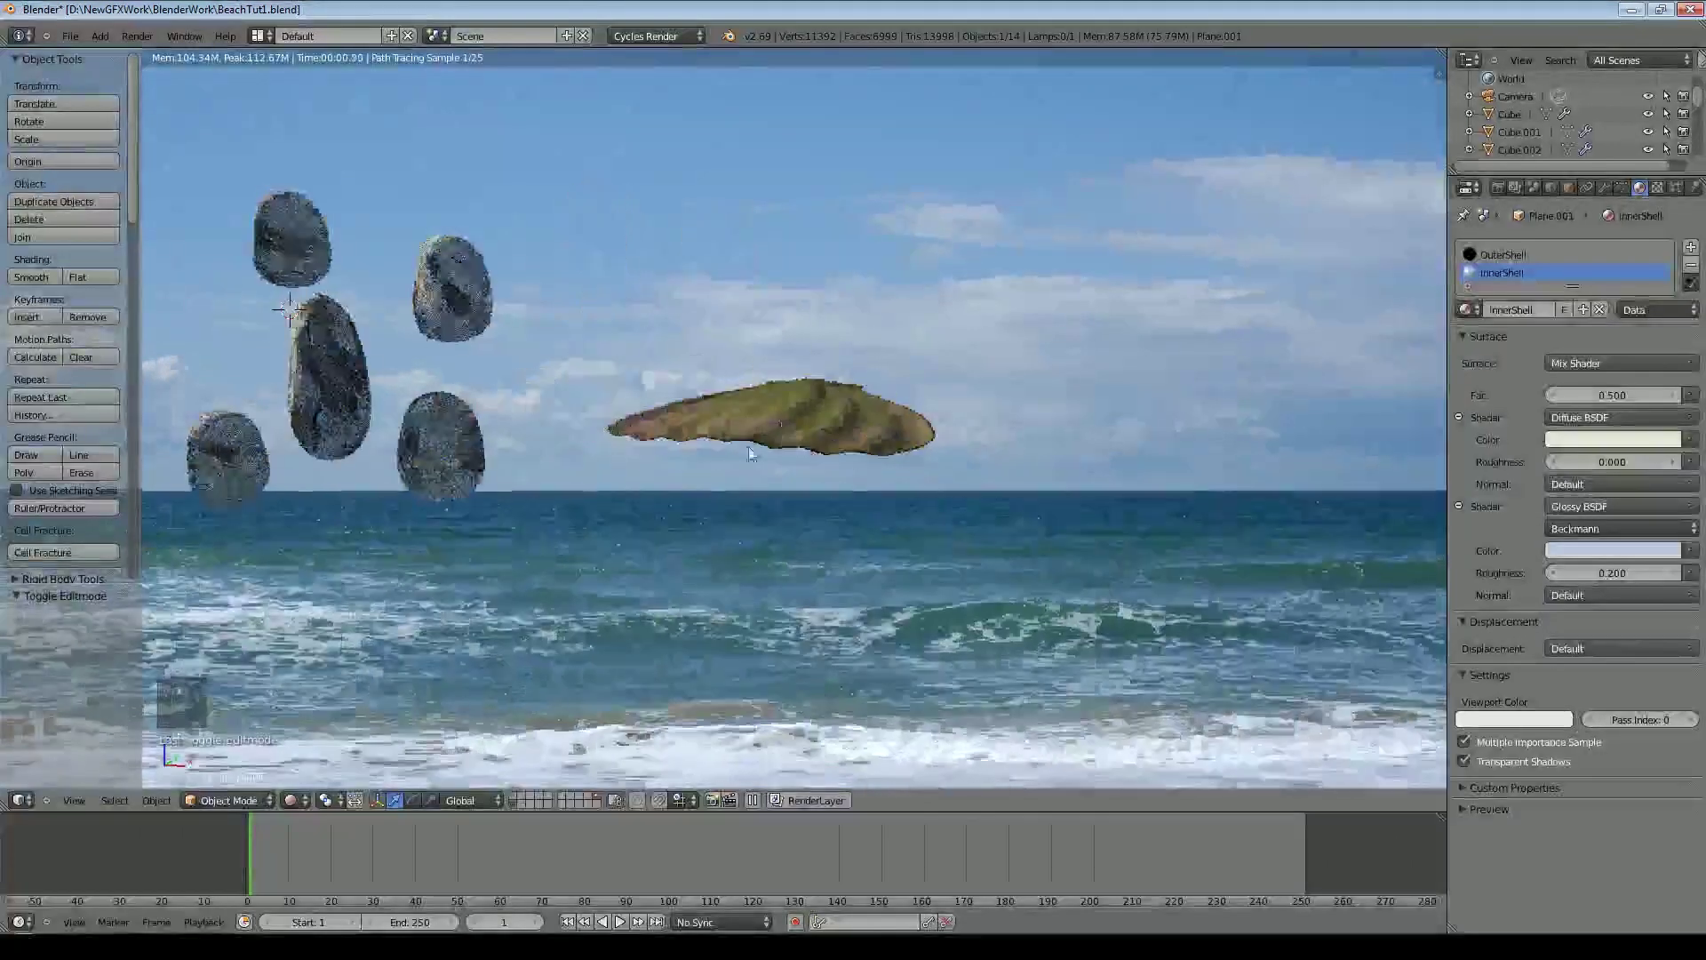
left_click(289, 800)
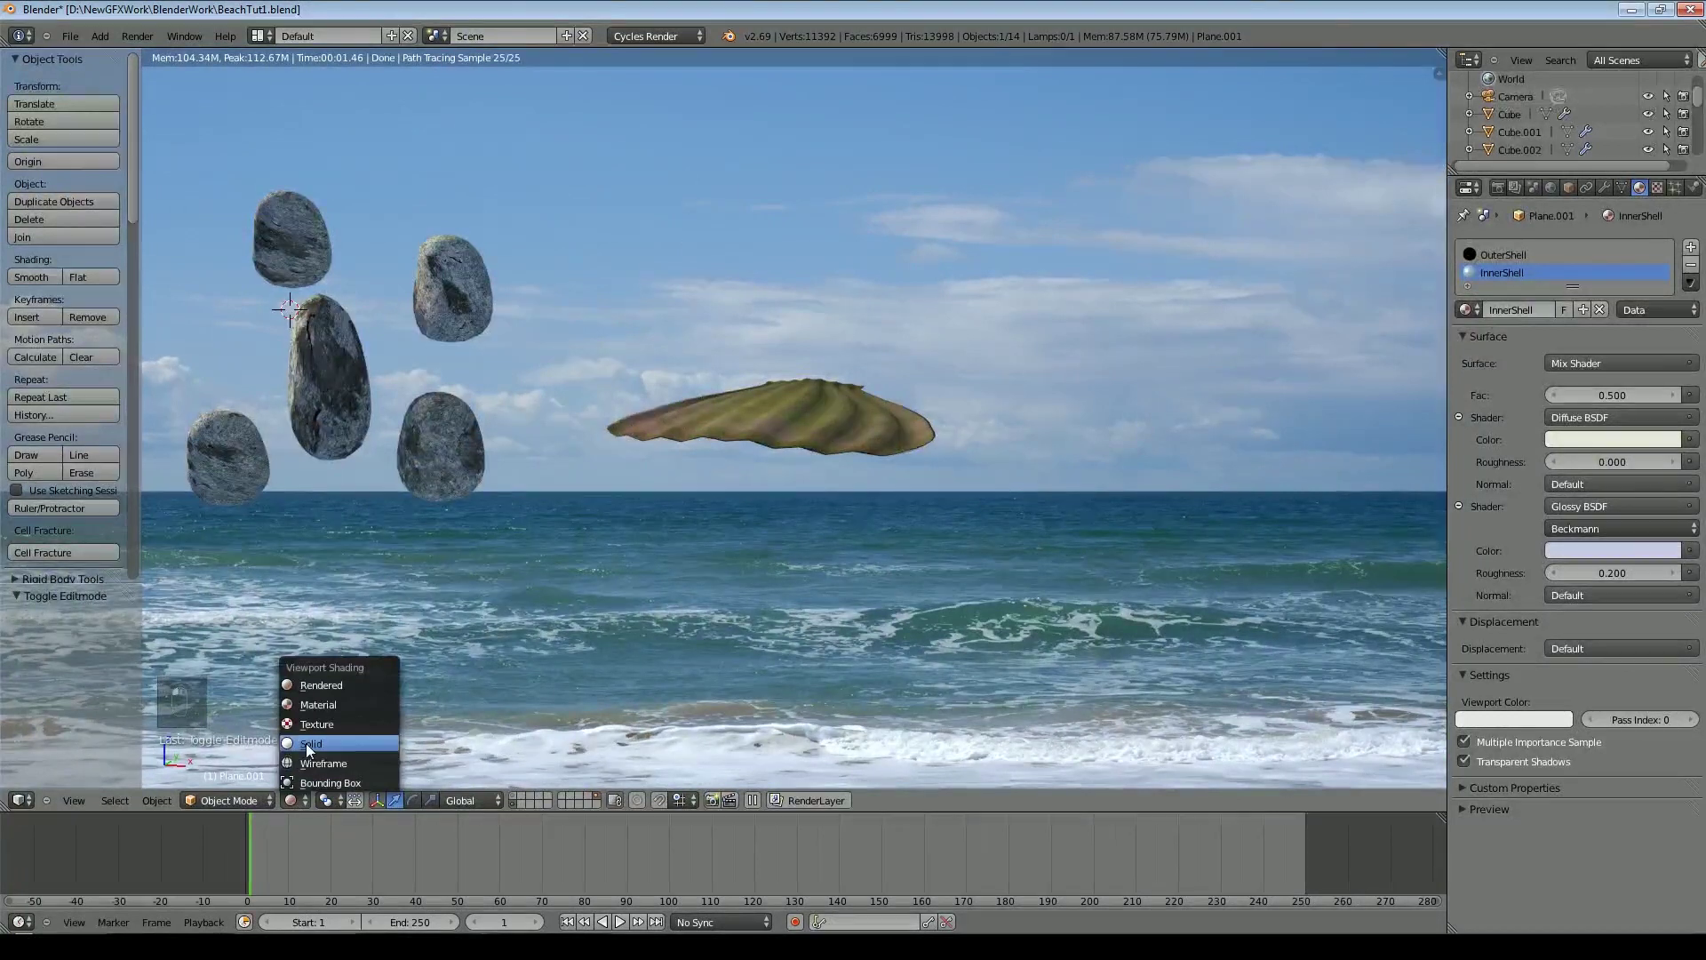
left_click(306, 743)
Rename the shell object to Shell and place two duplicates of it at separate spots near the original
mouse_move(693, 533)
middle_mouse_down()
mouse_move(727, 496)
mouse_move(706, 507)
mouse_move(787, 532)
middle_mouse_up()
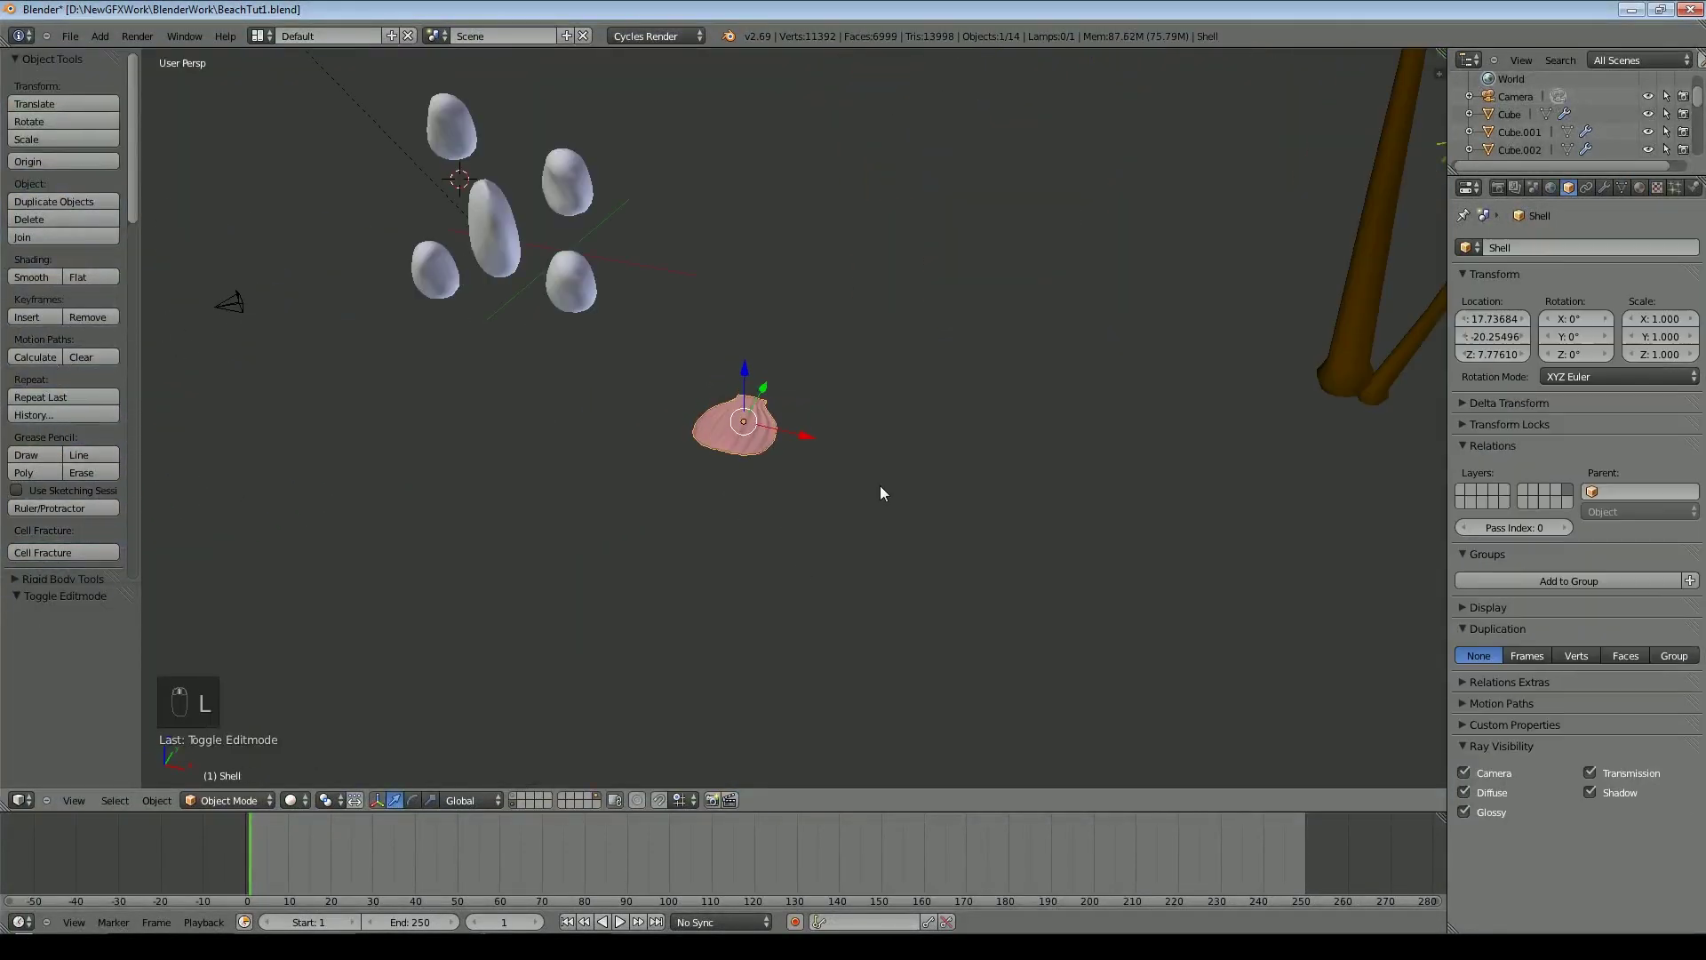
middle_click_drag(879, 485, 1083, 453)
key("shift+d")
left_click(1077, 523)
key("shift+d")
left_click(764, 551)
scroll(1082, 453, "up", 4)
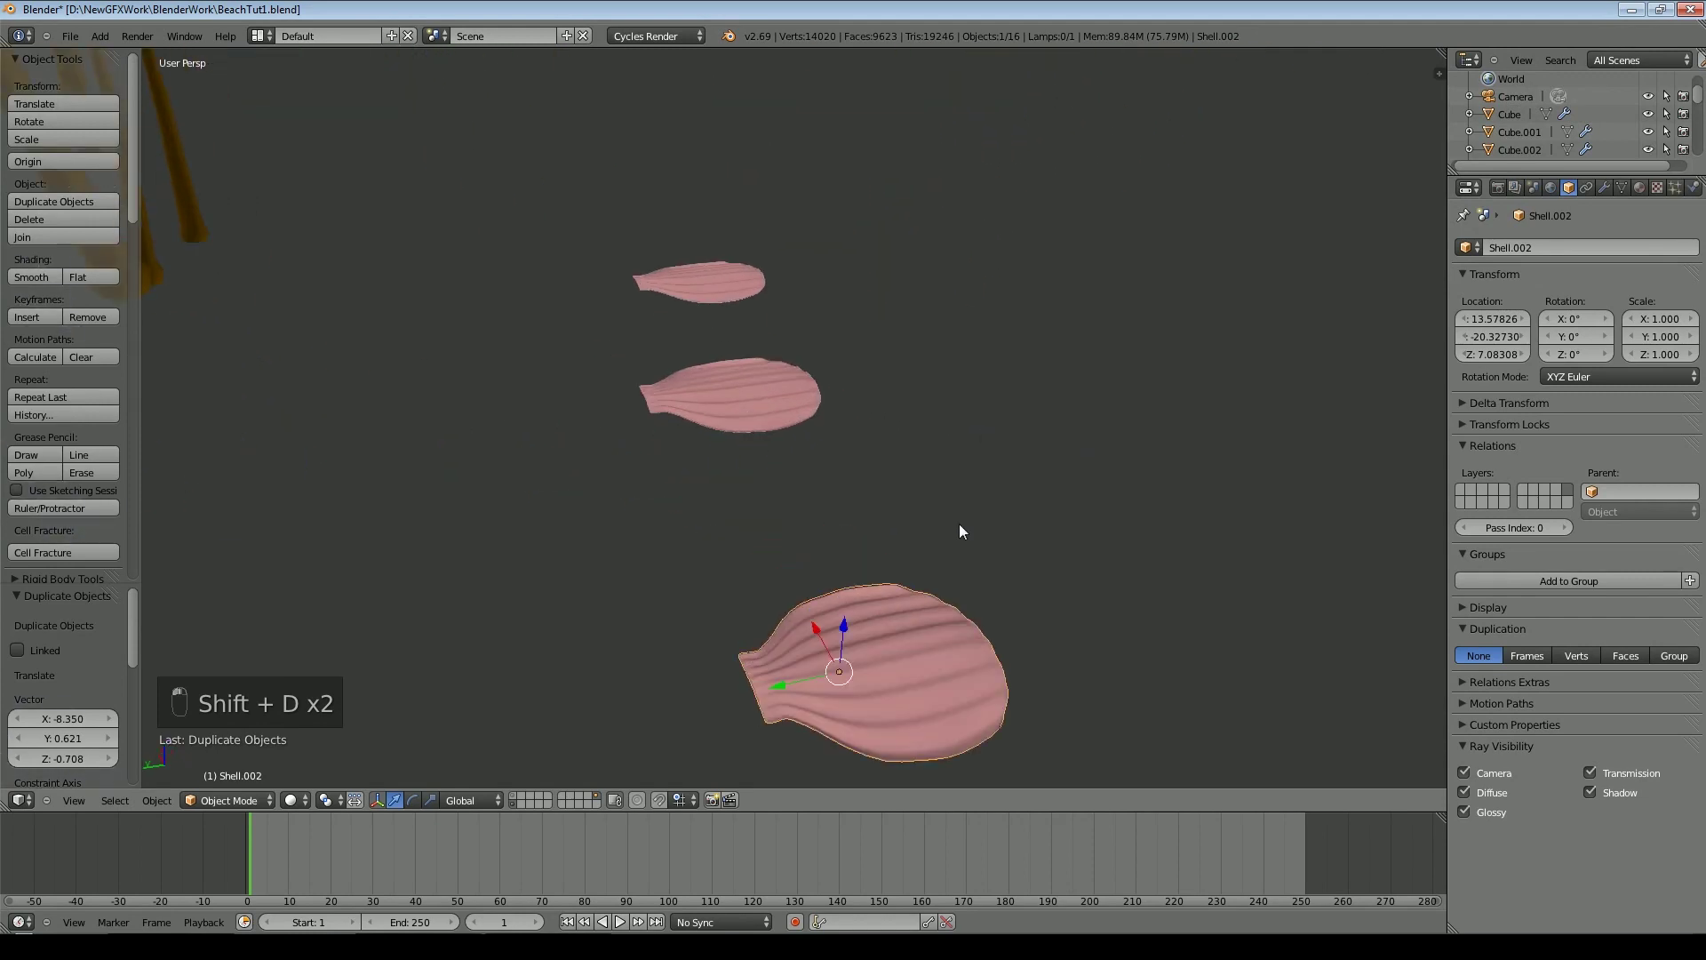
Reshape the second shell copy by selecting a crosswise face loop and moving it with proportional editing
key("Tab")
right_click(898, 655, "alt")
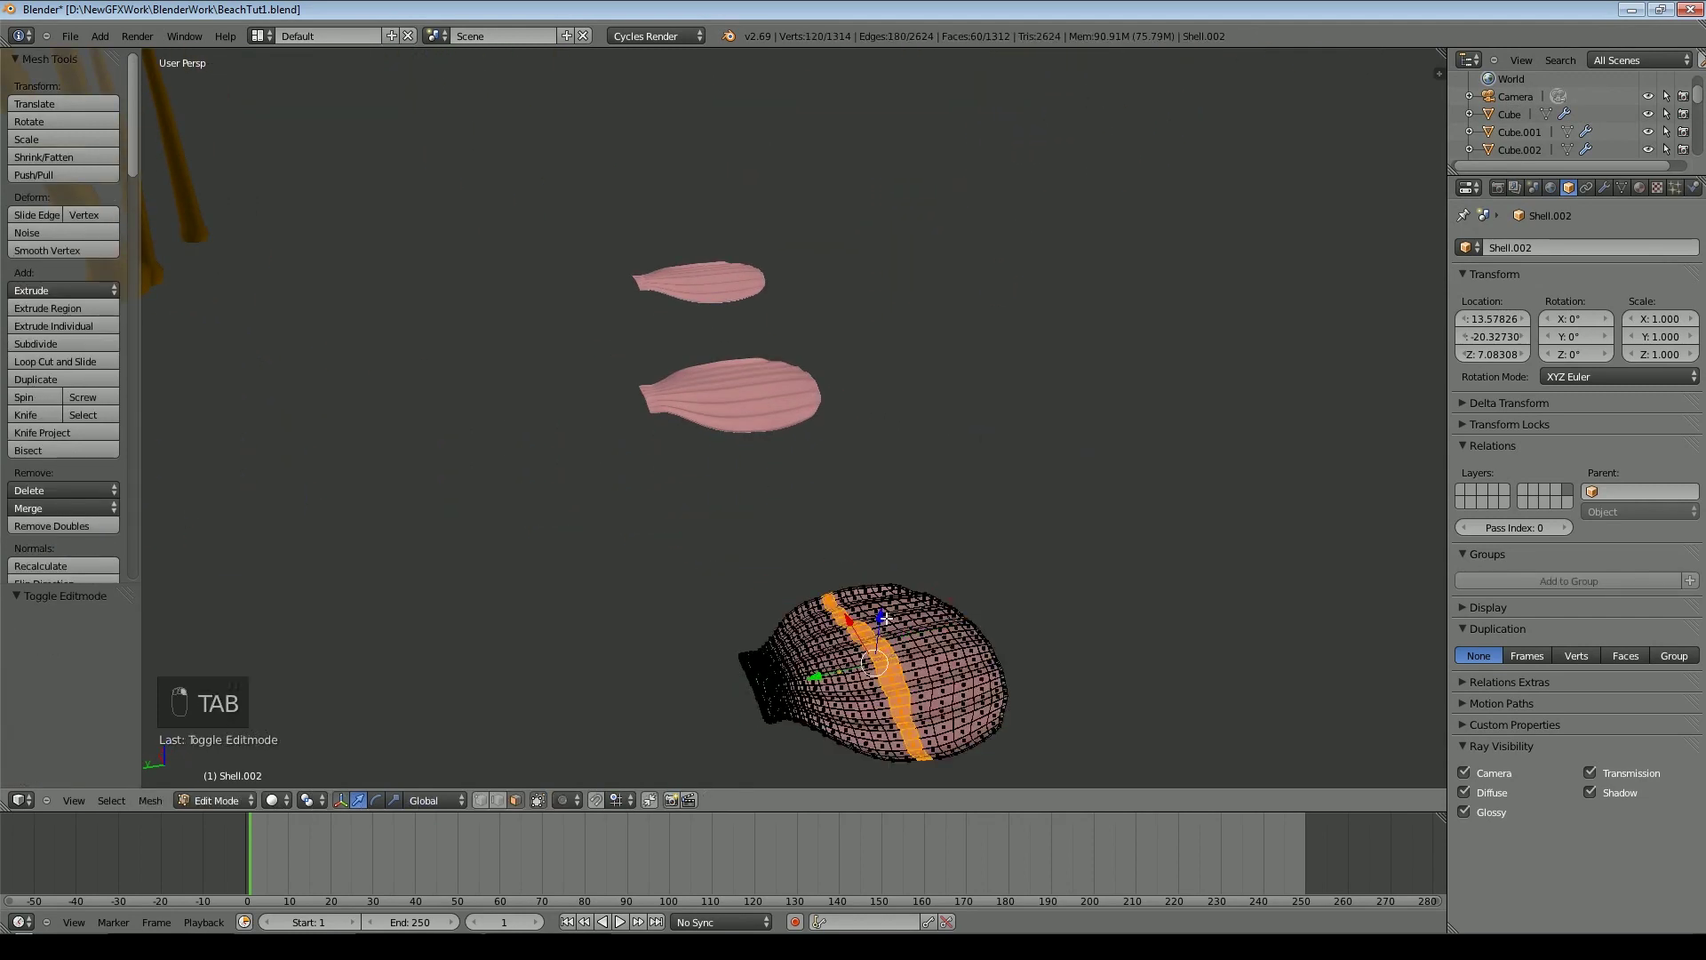
key("o")
left_click_drag(885, 620, 877, 597)
key("Tab")
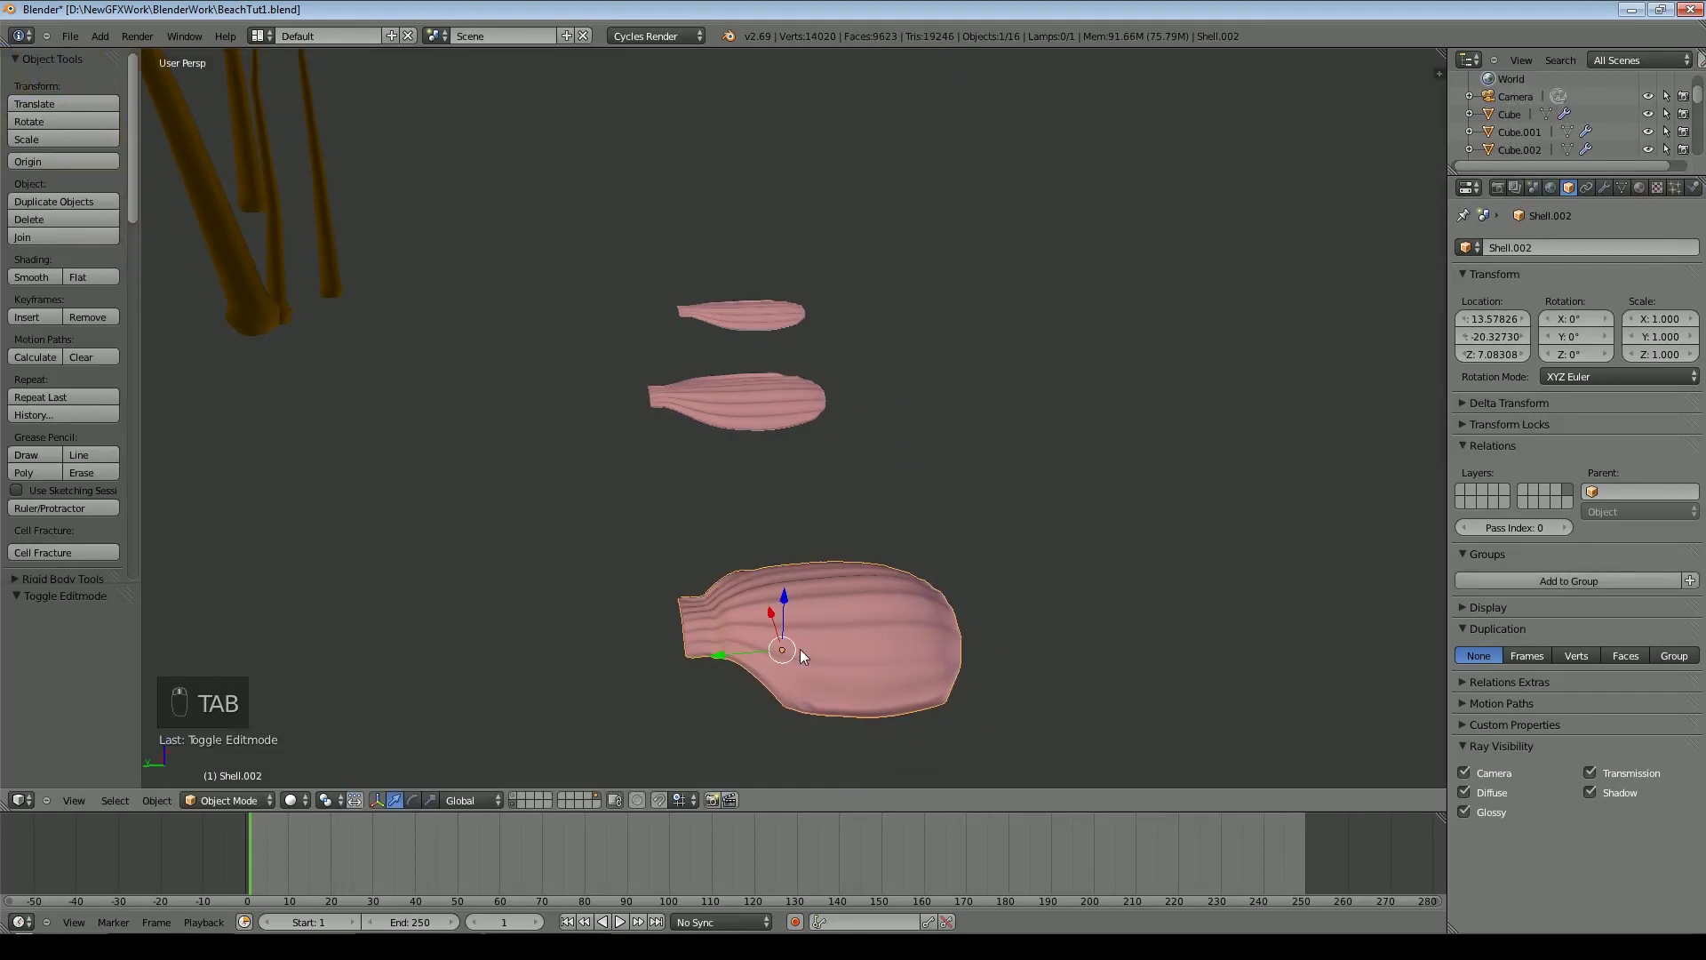
Duplicate the second copy's whole mesh without proportional editing and move one half vertically to form a two-halved shell
key("Tab")
key("a")
key("a")
key("a")
key("a")
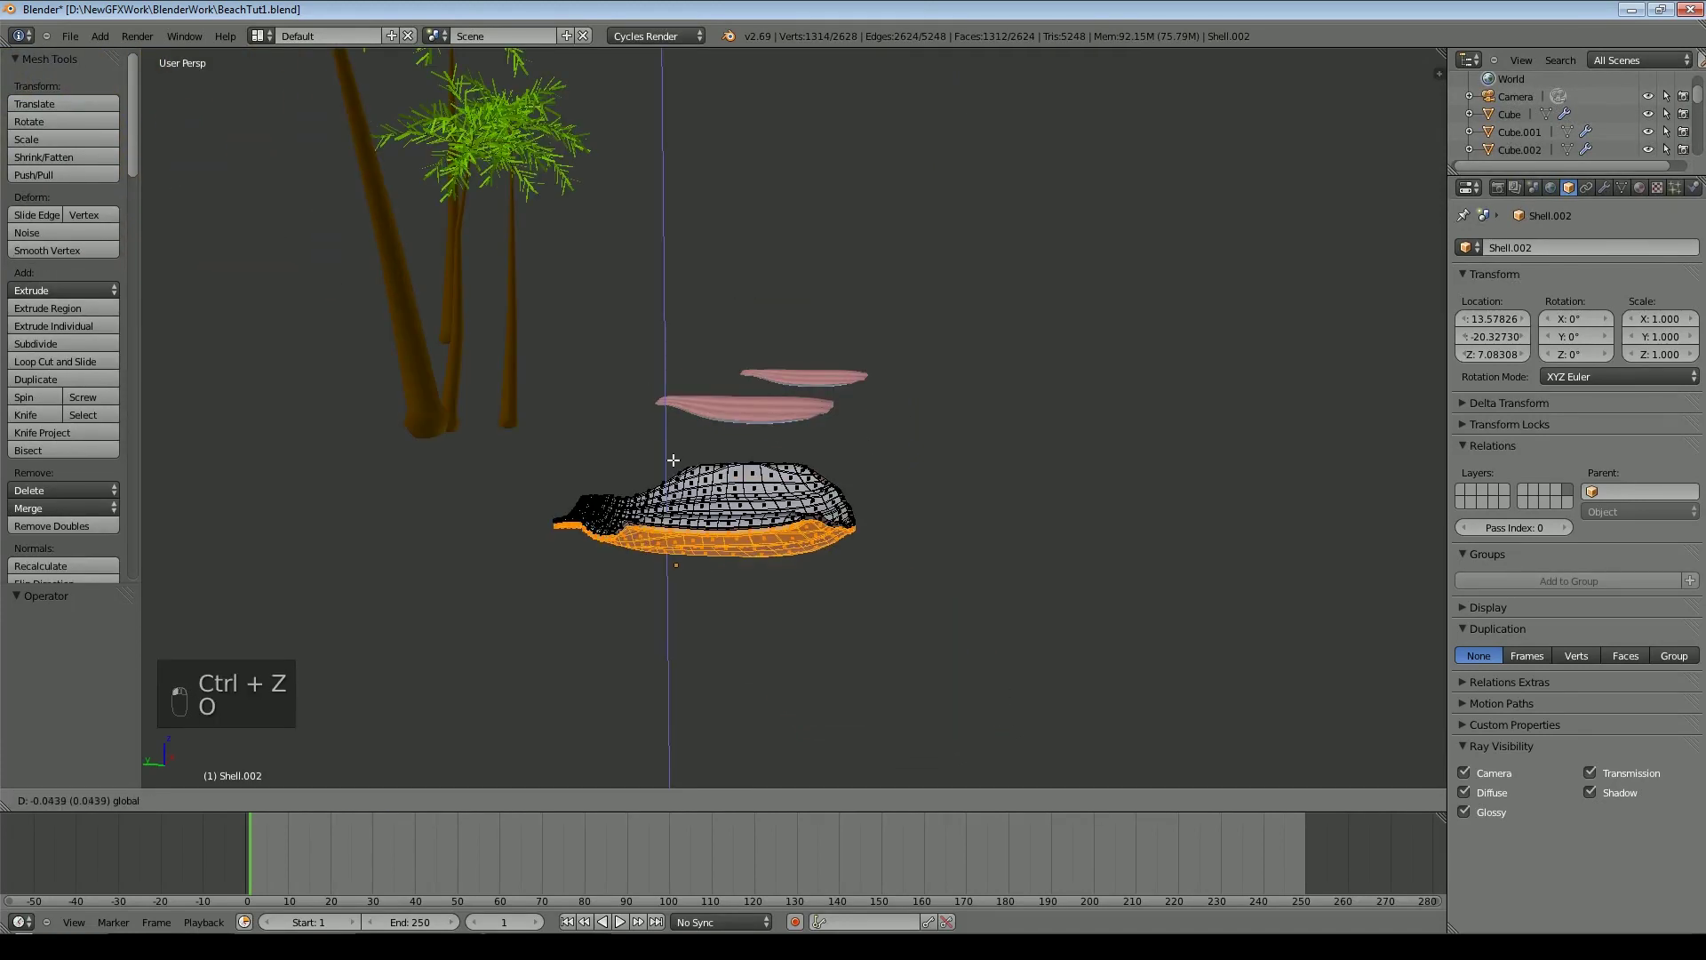
mouse_move(674, 461)
left_mouse_down()
mouse_move(676, 508)
mouse_move(679, 457)
left_mouse_up()
key("Tab")
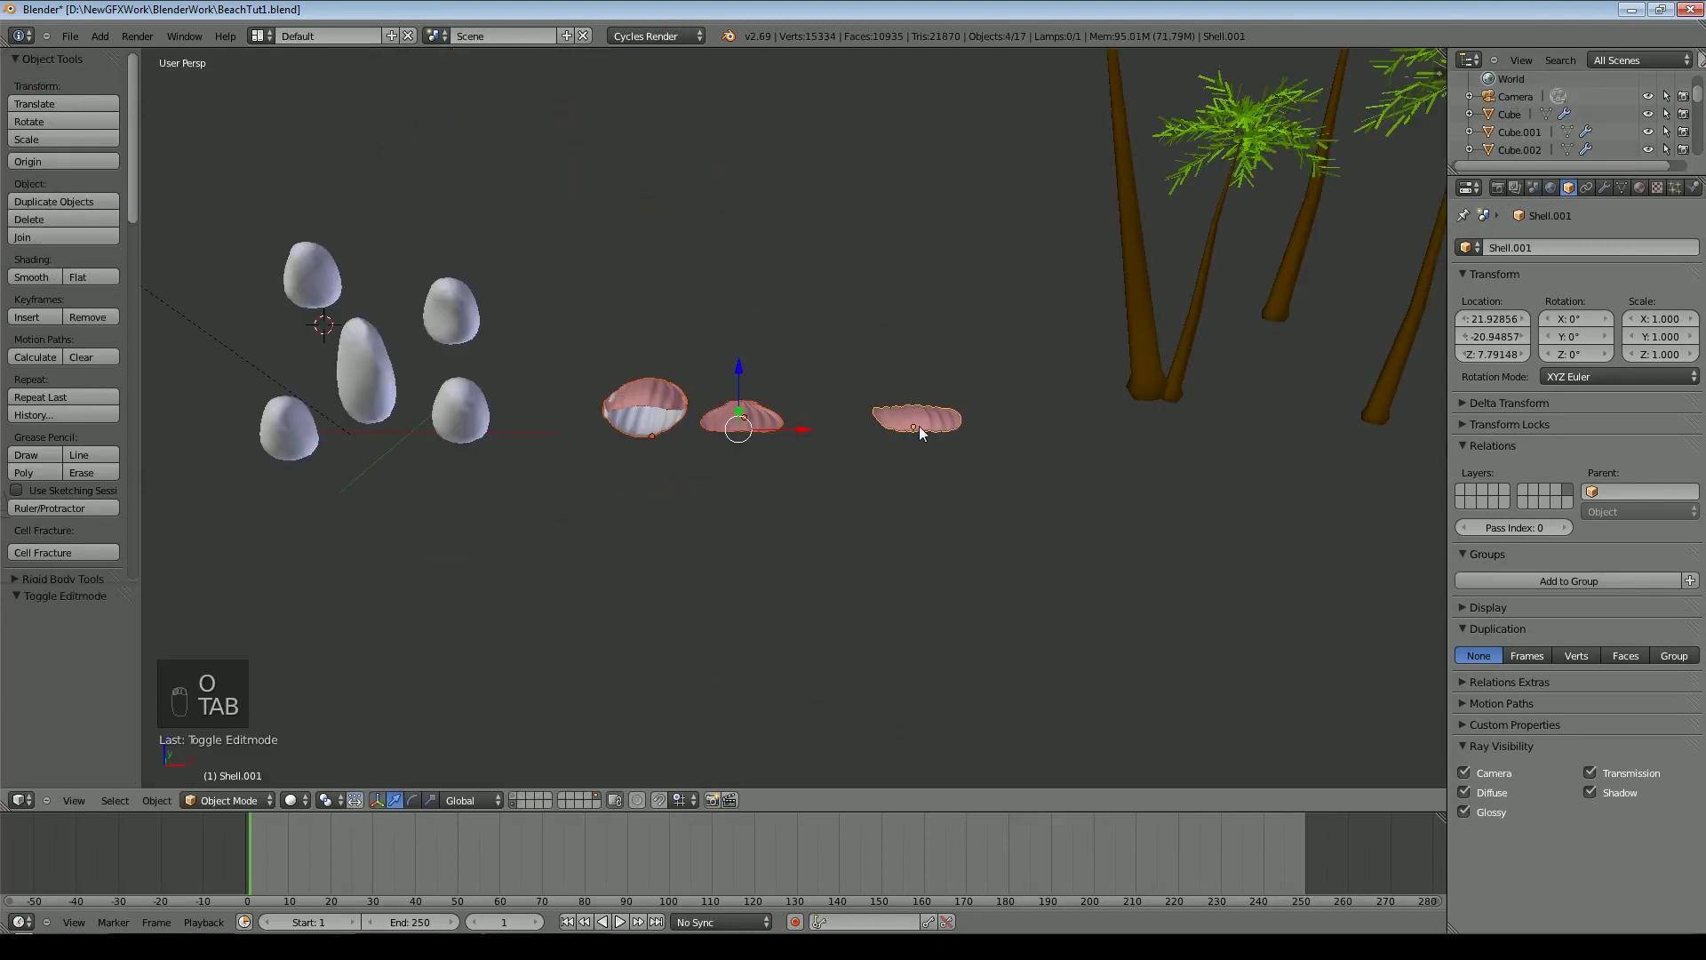
Select the three shells and put them in a new group named ShellGroup
right_click(919, 428, "shift")
middle_click_drag(866, 533, 871, 613)
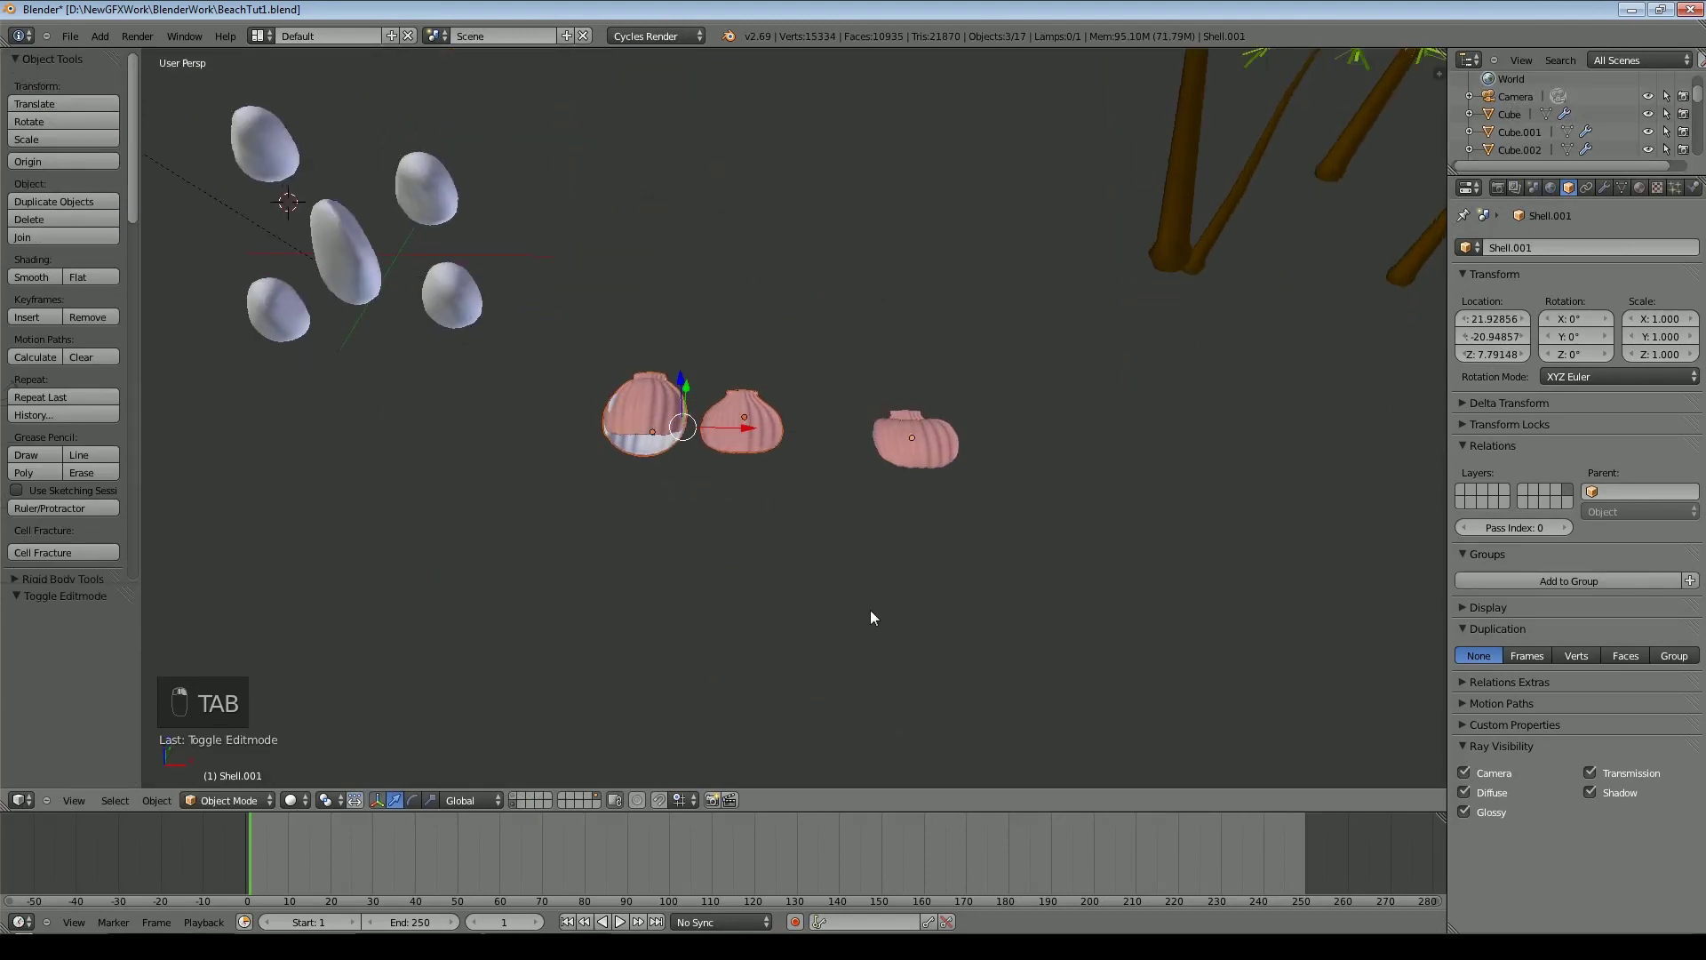
right_click(888, 441)
right_click(744, 427, "shift")
right_click(654, 416, "shift")
key("ctrl+g")
left_click(47, 646)
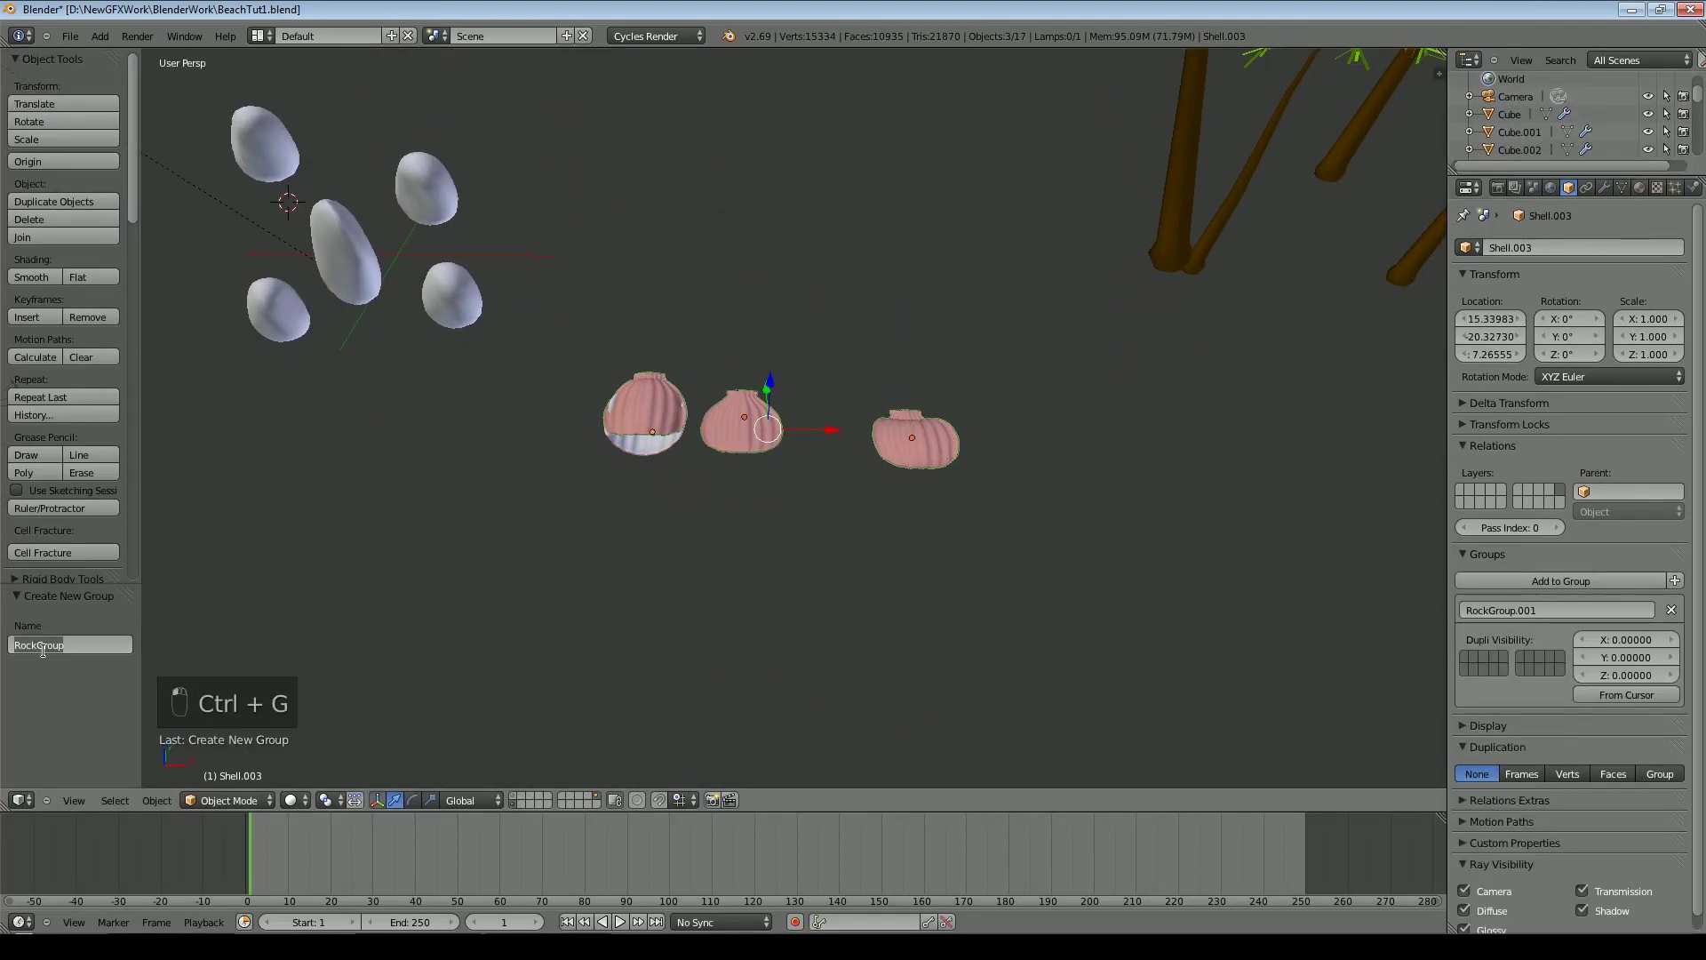
left_click(59, 645)
key("shift+Right")
key("shift+Right")
type("Shell")
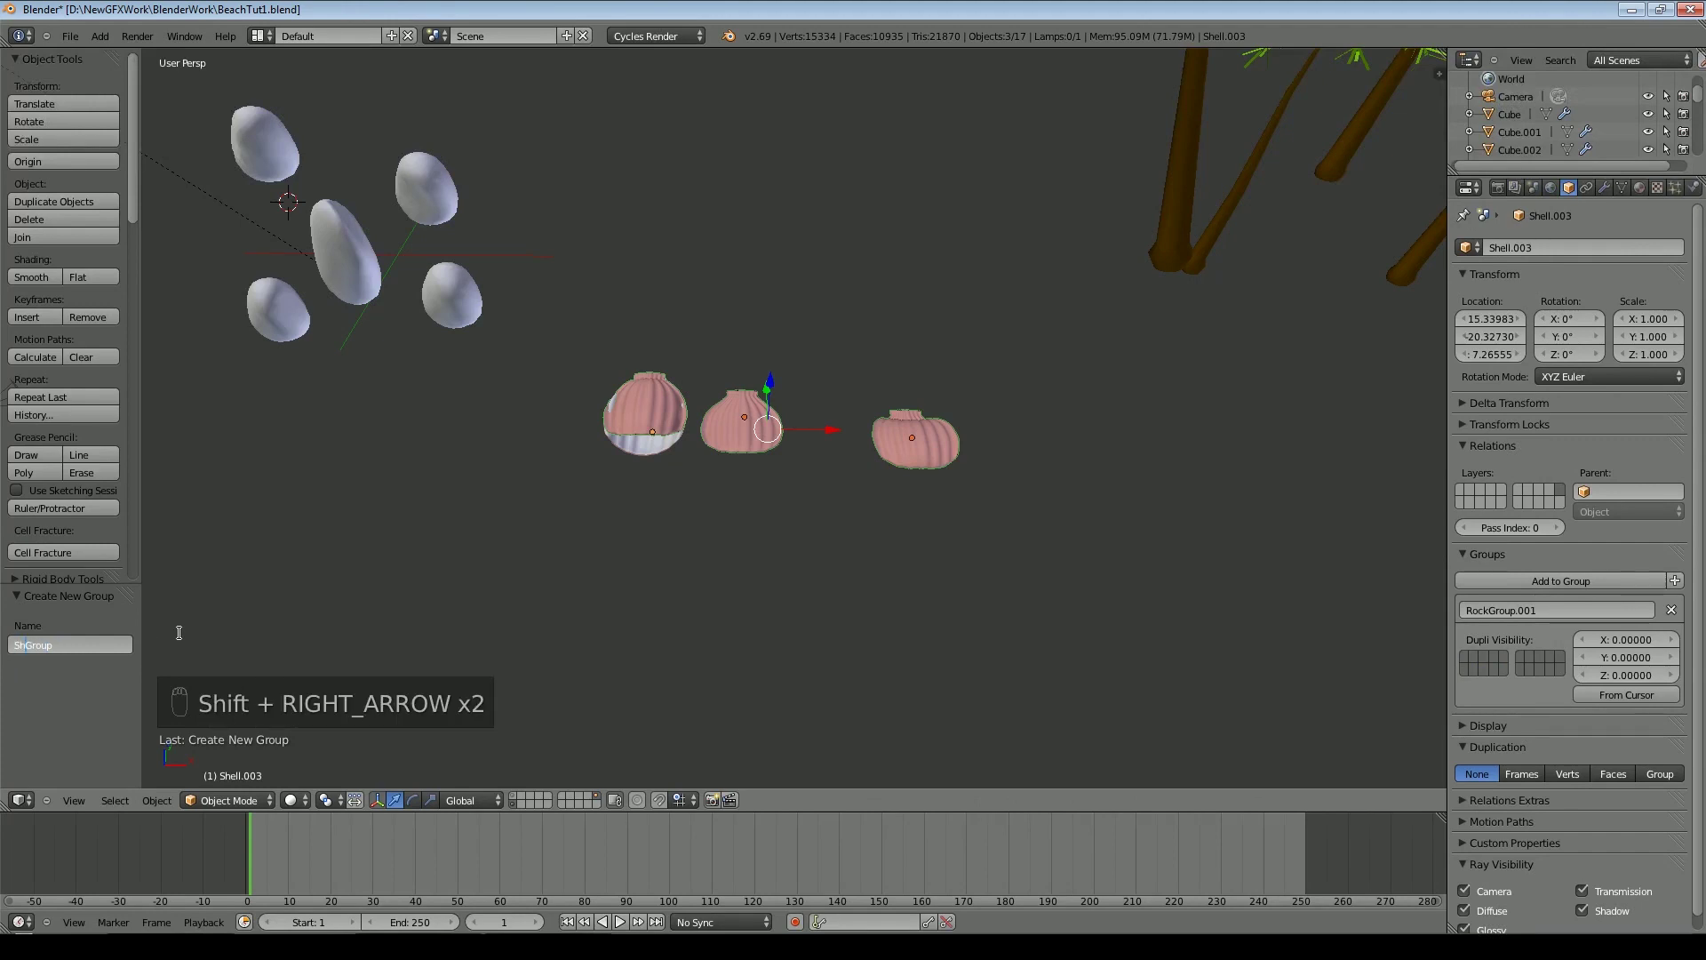
left_click(178, 633)
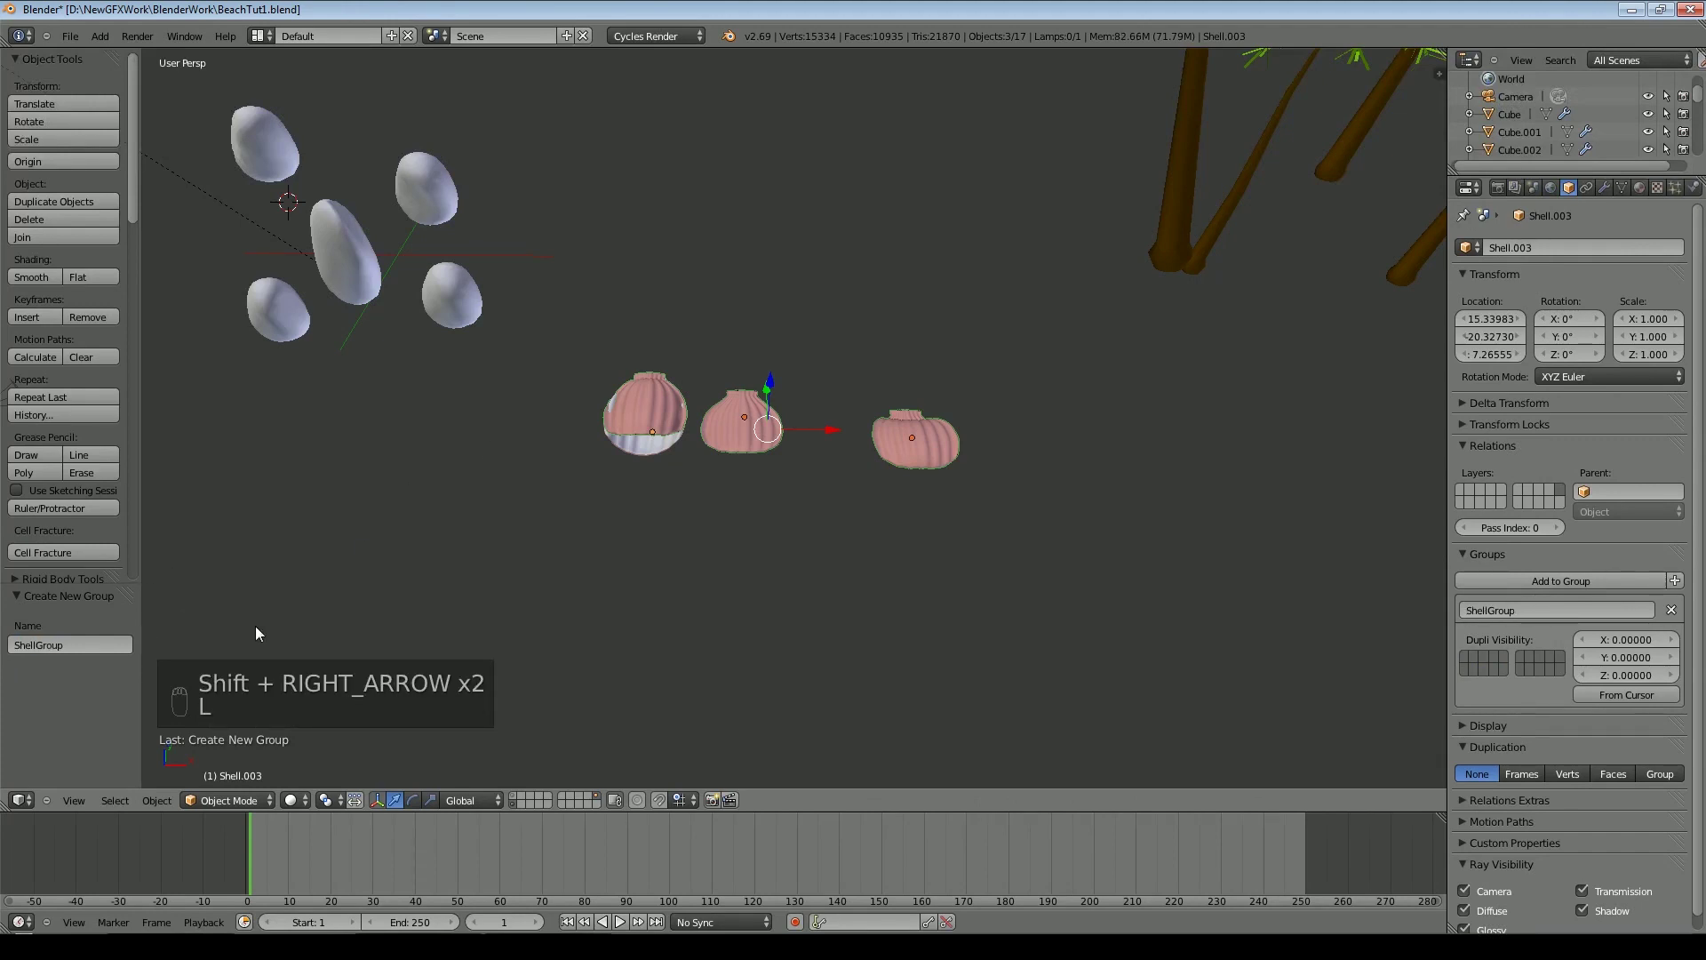
Save the Blender file with the finished shells
key("Tab")
key("Tab")
scroll(808, 515, "up", 3)
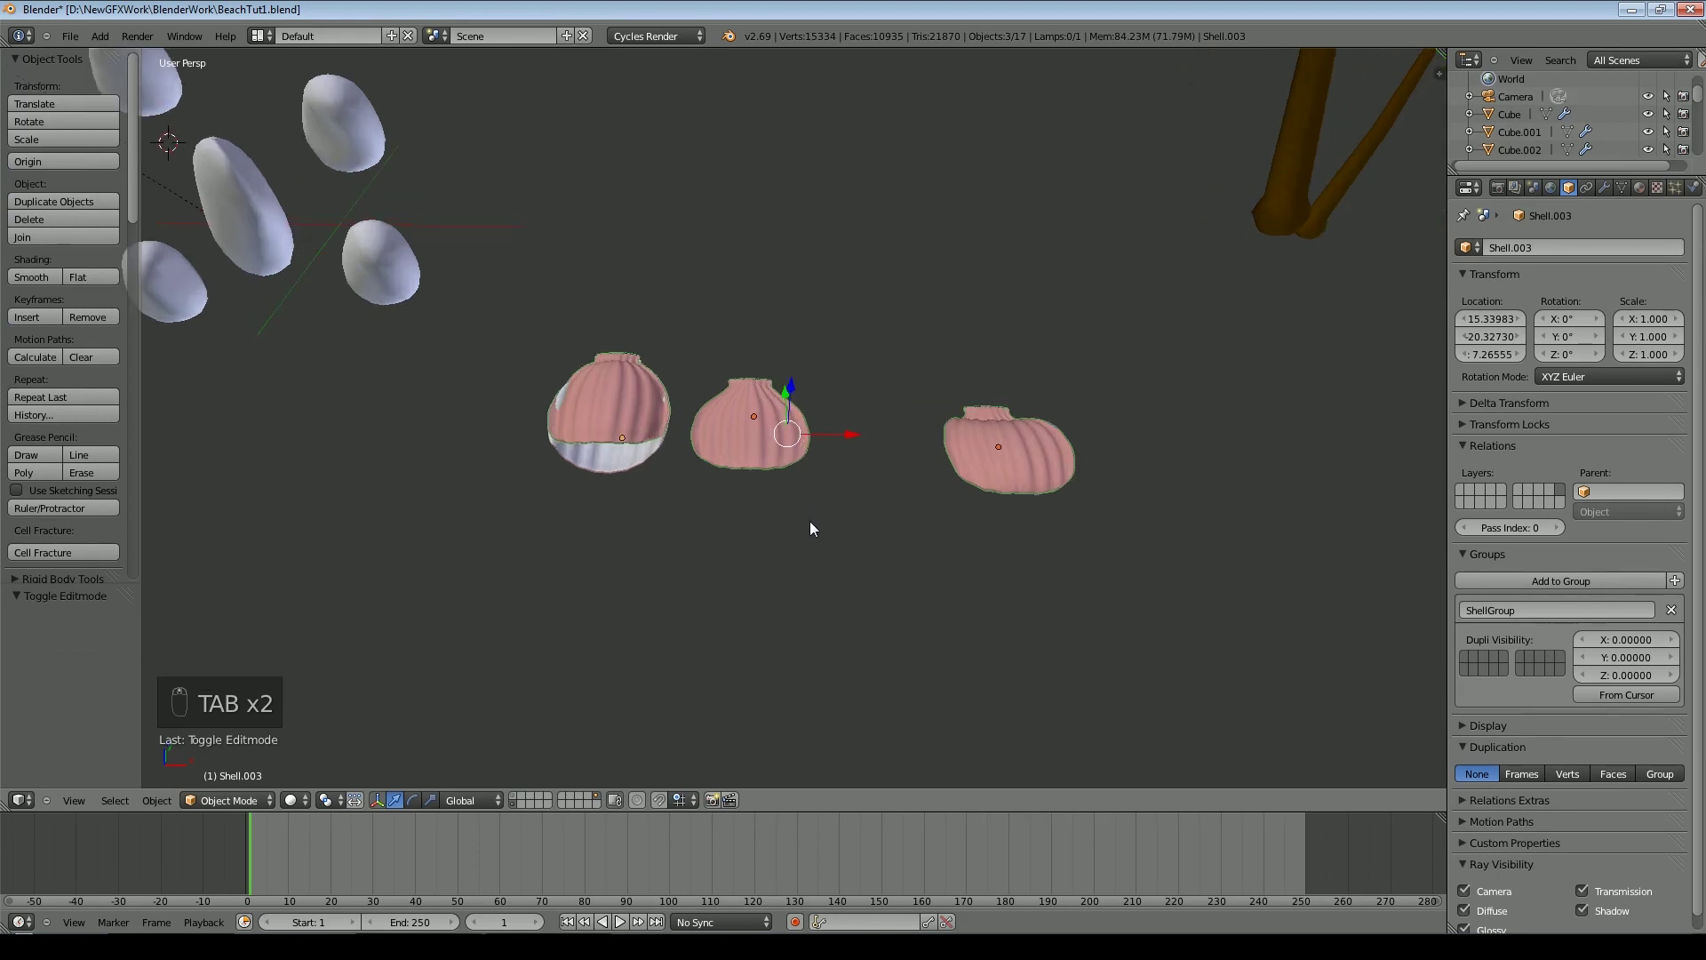
middle_click_drag(736, 440, 871, 475)
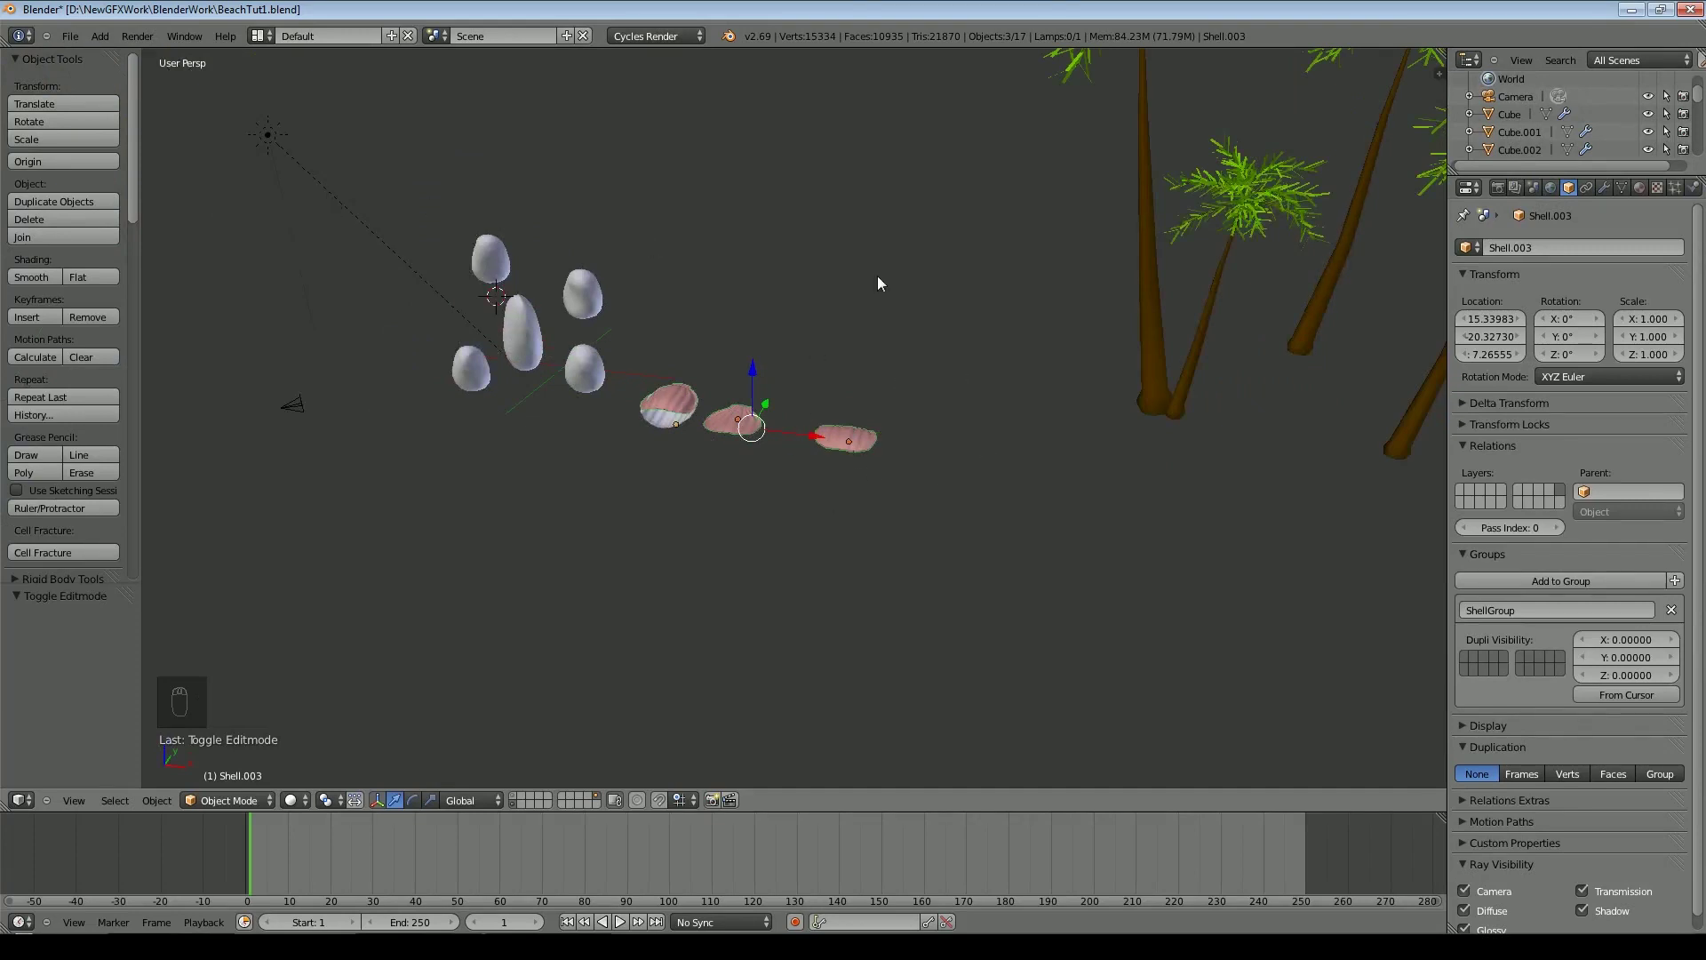
middle_click_drag(490, 322, 931, 575)
key("ctrl+s")
Show only the terrain's layer, select the terrain plane and set the viewport to Material shading
left_click(514, 795)
scroll(584, 471, "down", 1)
right_click(588, 455)
left_click(296, 802)
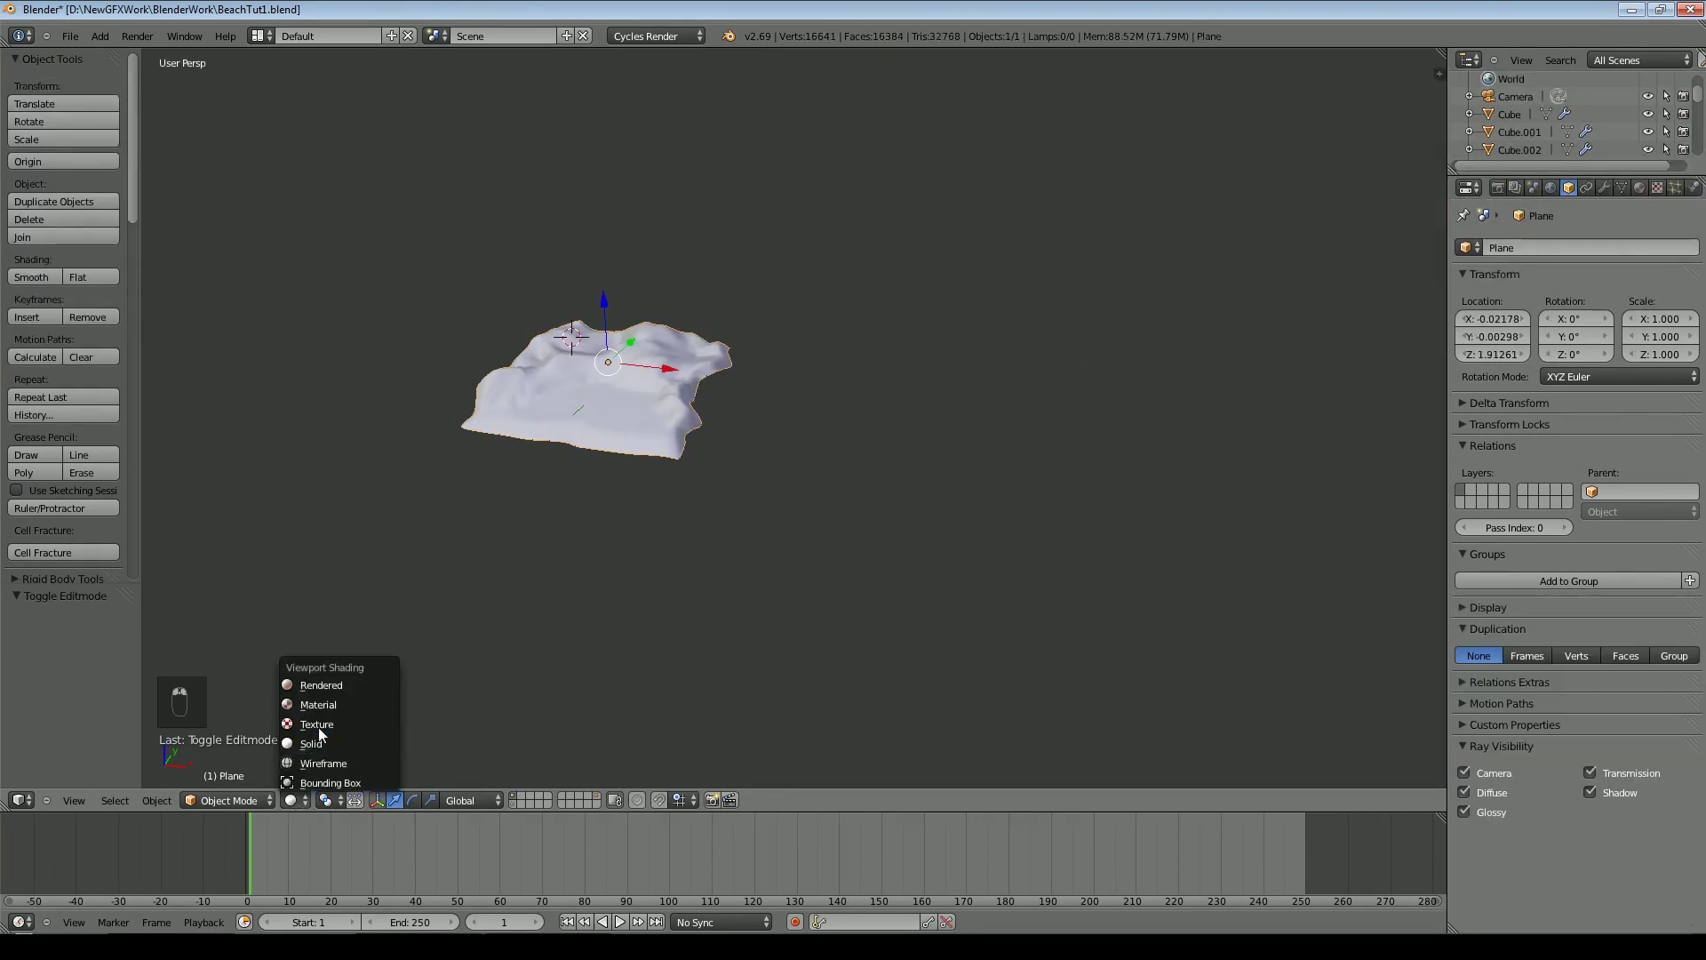
left_click(319, 729)
left_click(296, 802)
left_click(316, 707)
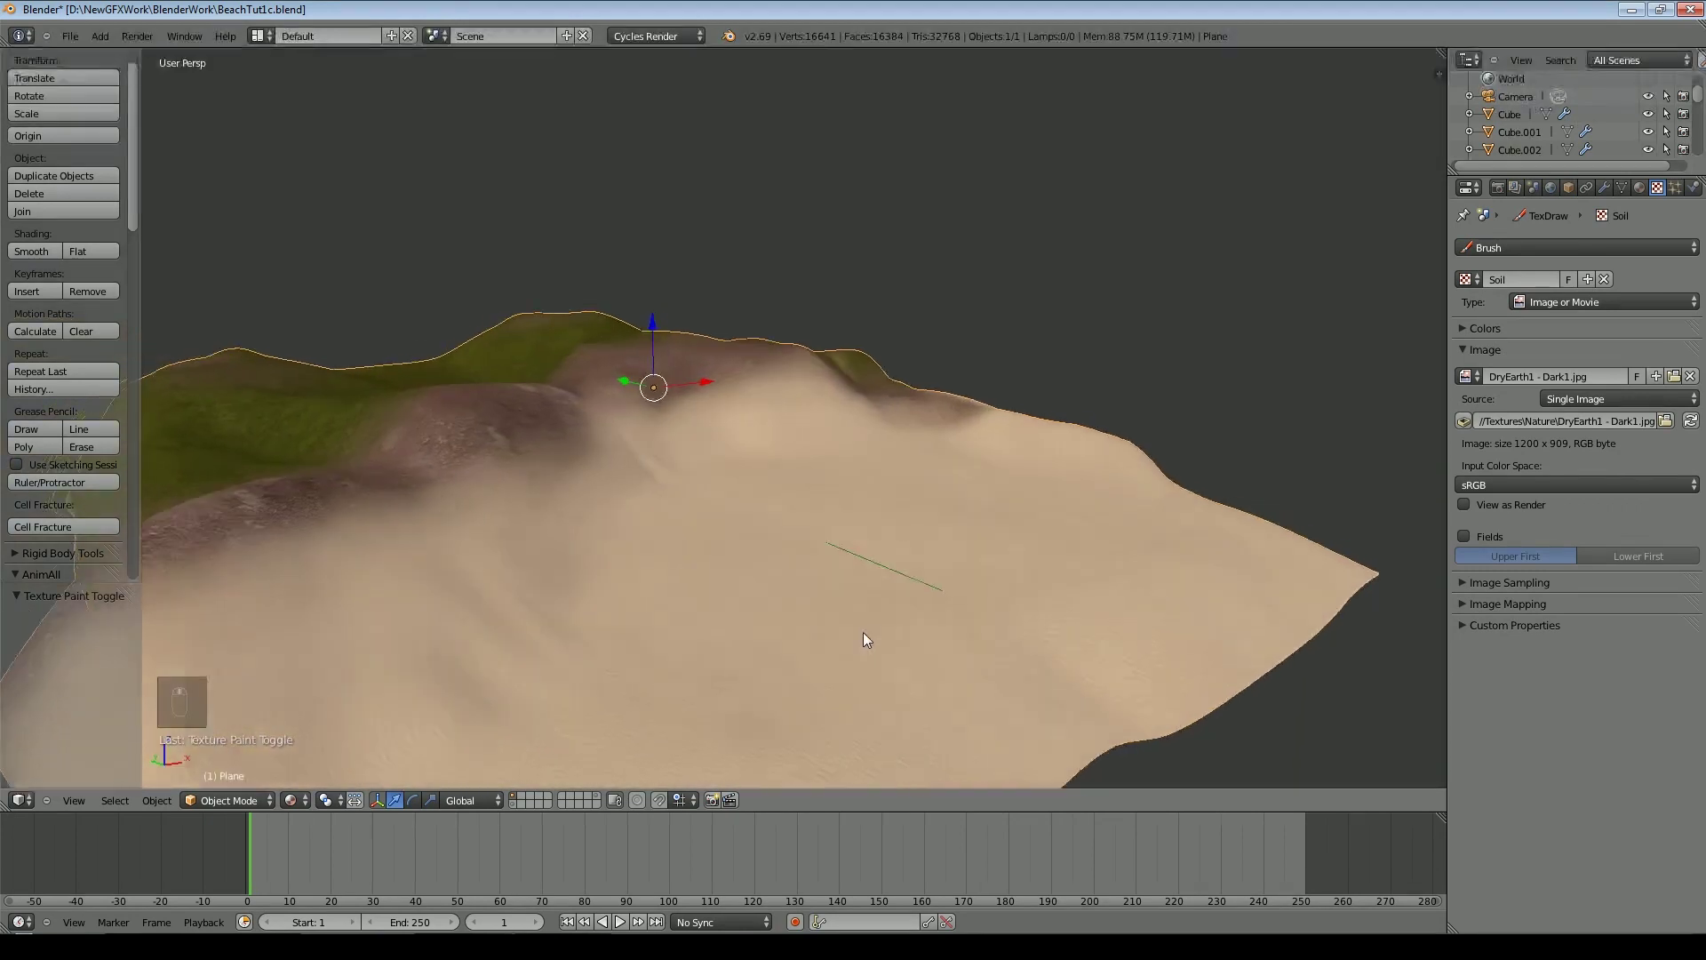
In the terrain plane's mesh editing, select only the faces along the soil band between the grass and the sand
middle_click_drag(862, 631, 813, 489)
key("t")
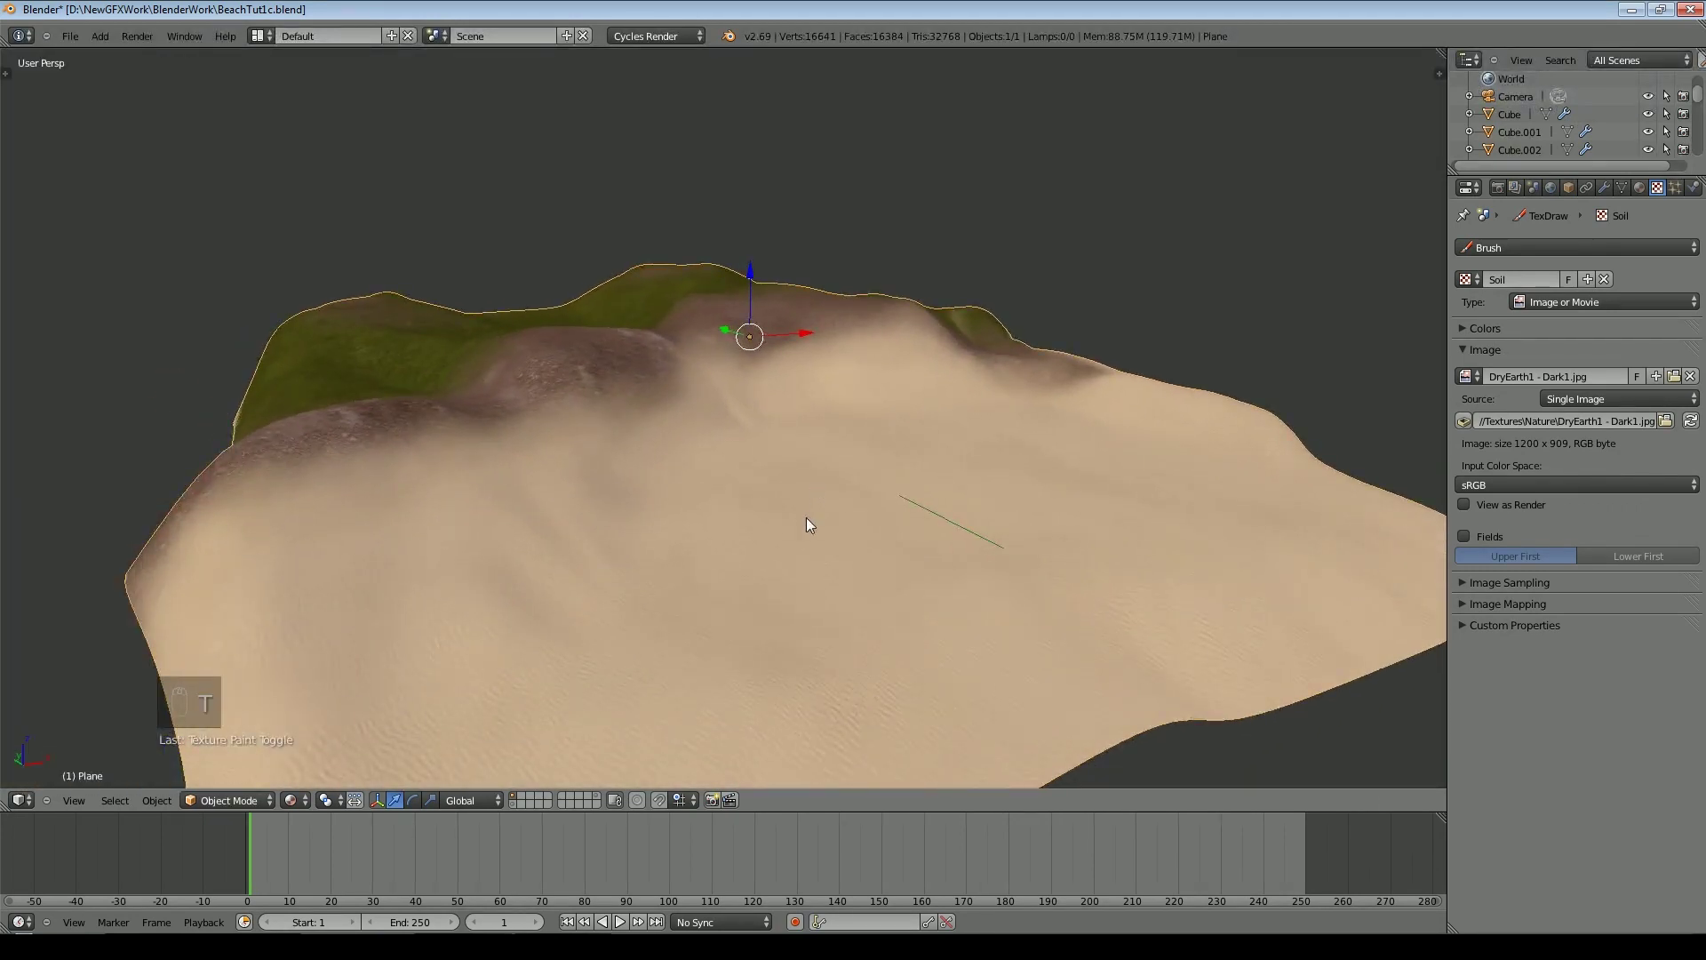
middle_click_drag(807, 517, 520, 681)
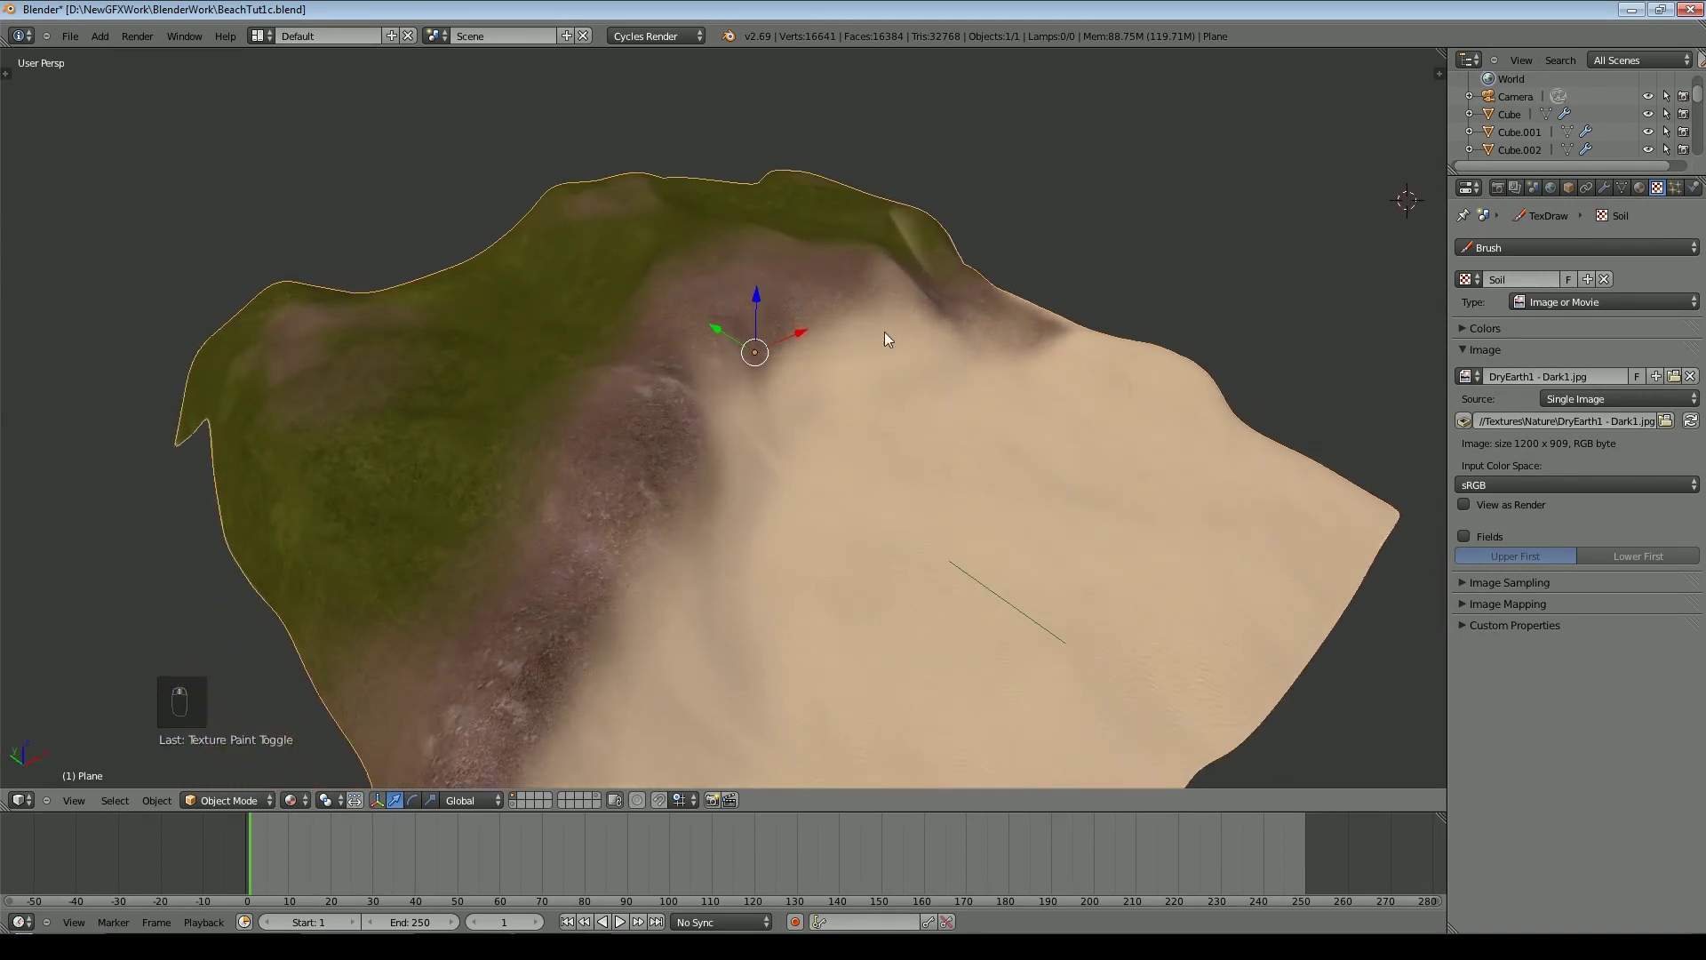
left_click(1622, 188)
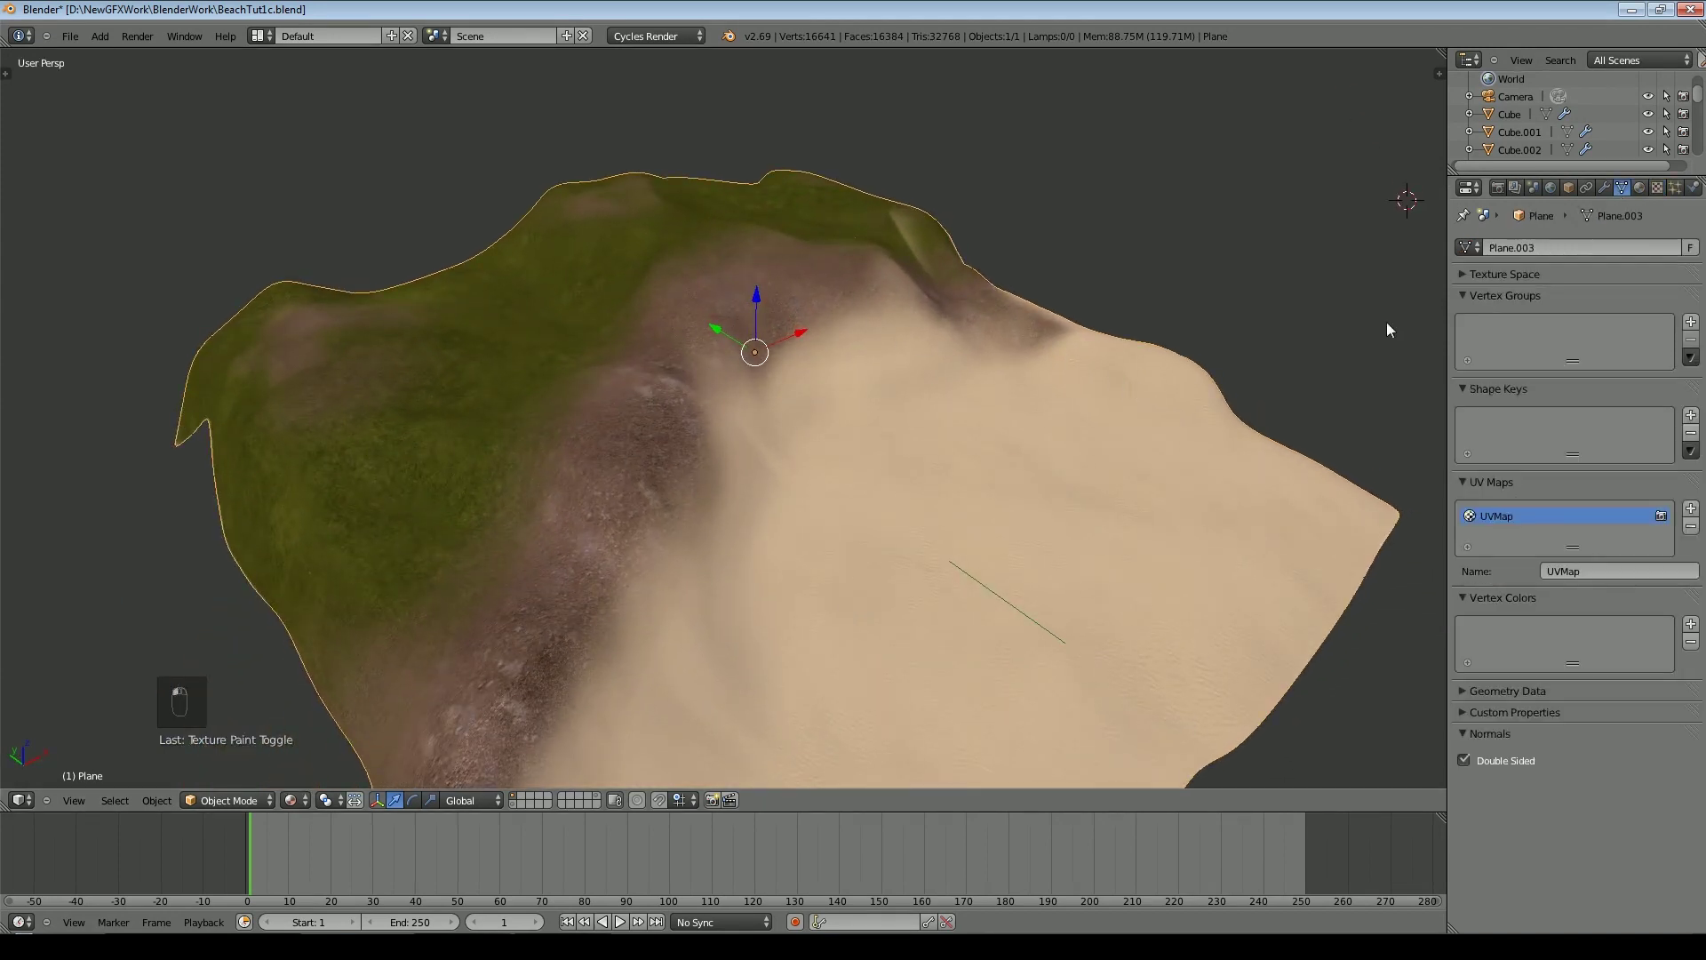
middle_click_drag(1024, 378, 773, 524)
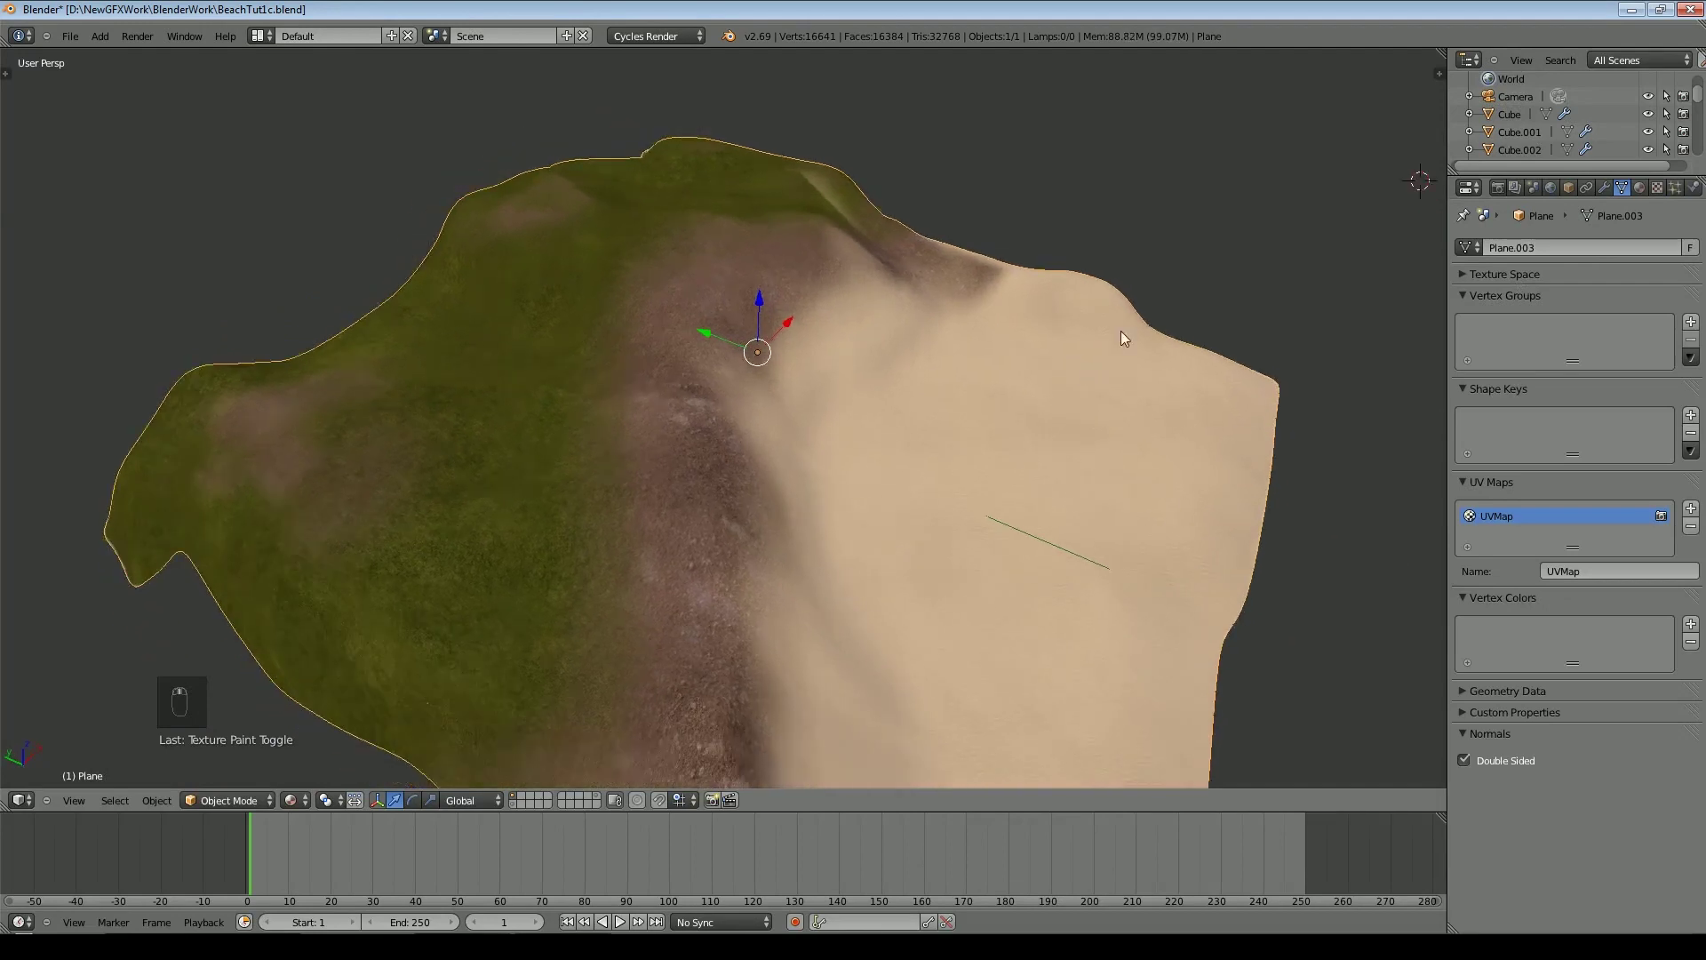
key("Tab")
middle_click_drag(893, 355, 872, 293)
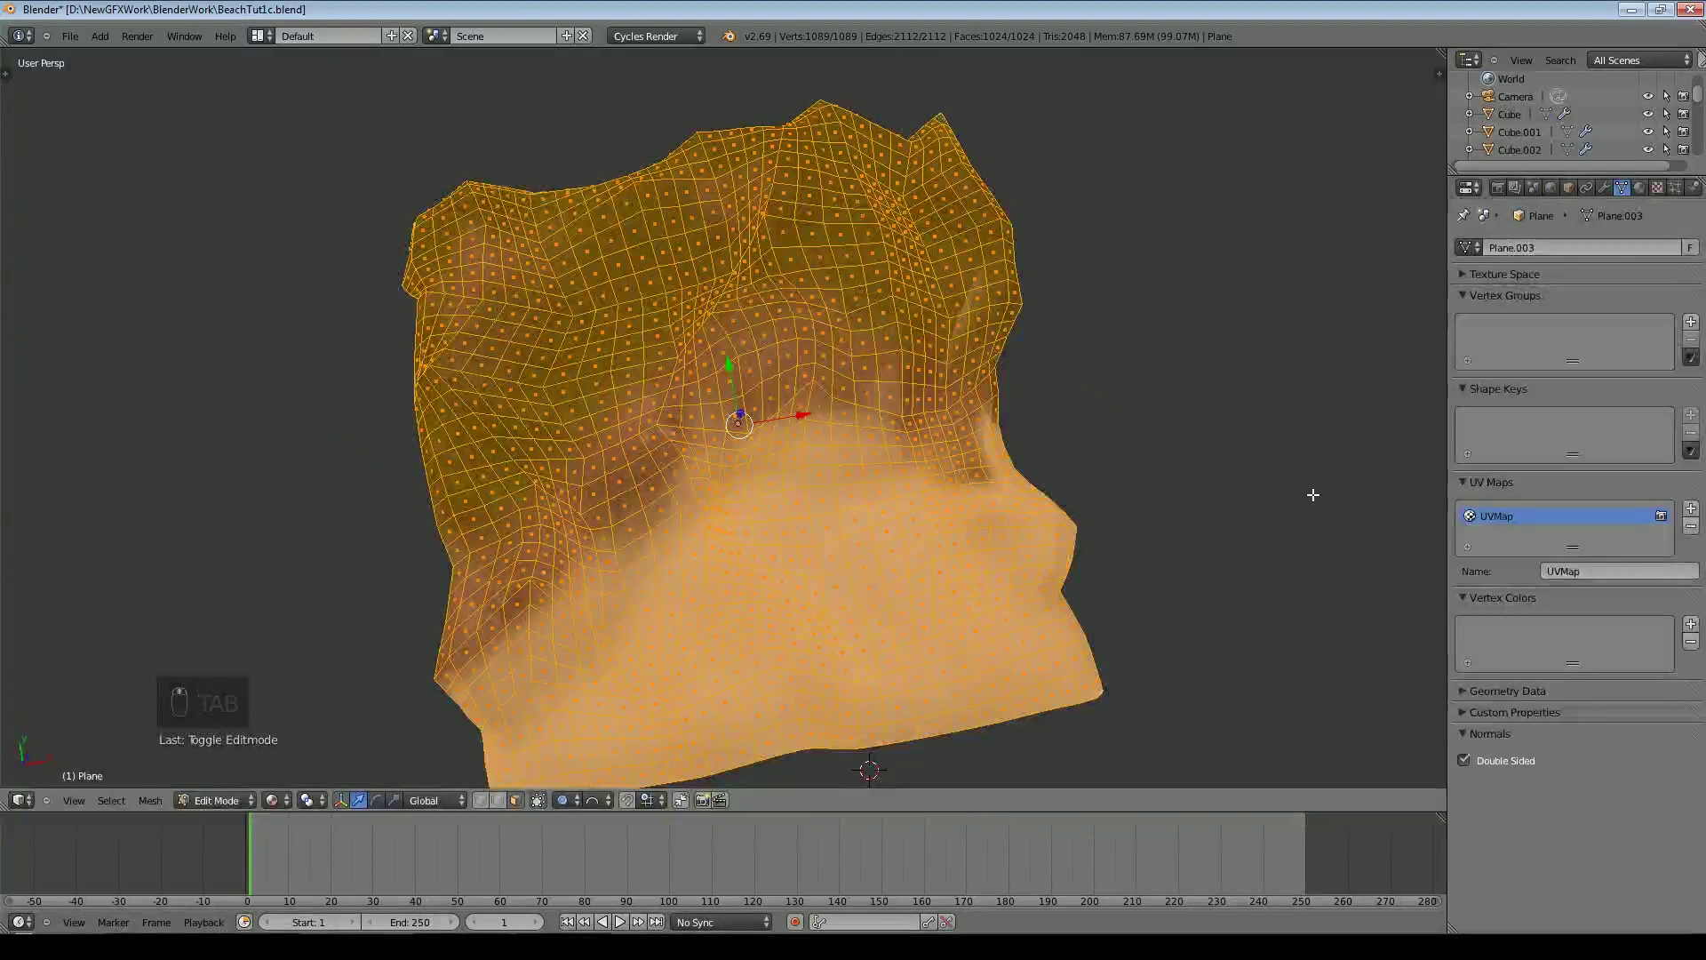
key("a")
key("c")
mouse_move(524, 622)
left_mouse_down()
mouse_move(469, 655)
mouse_move(546, 533)
mouse_move(853, 373)
mouse_move(1040, 487)
mouse_move(1143, 497)
left_mouse_up()
right_click(1194, 472)
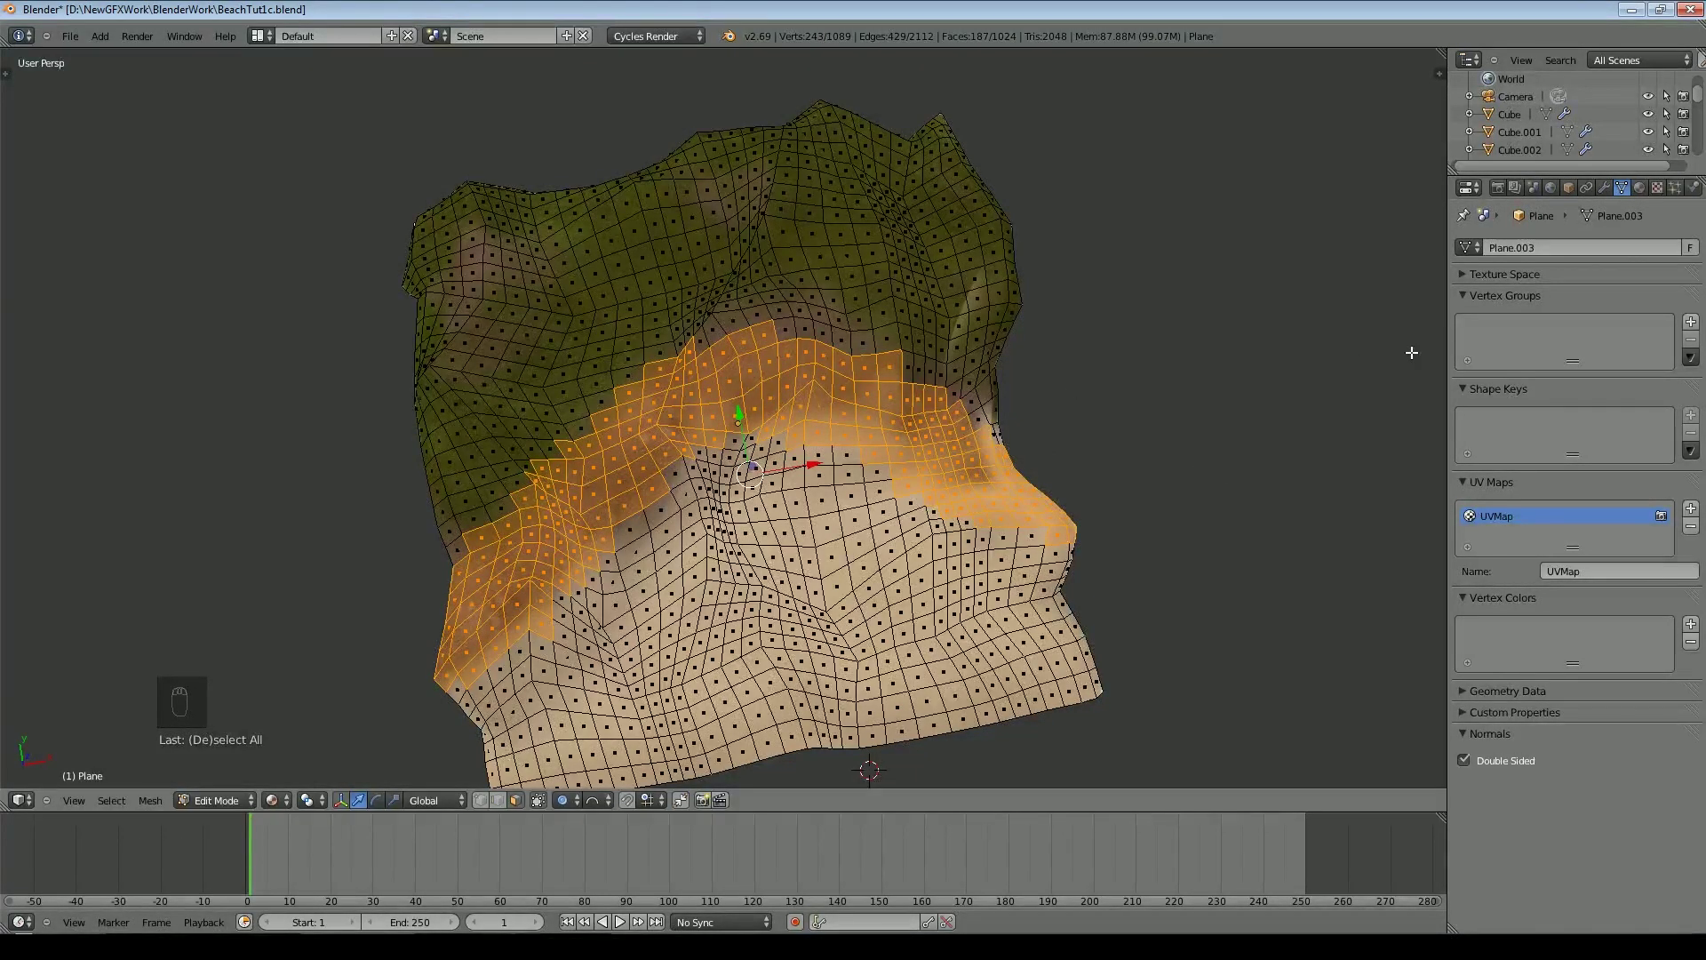
Add a vertex group named PalmVerts for the selected soil band and clear the selection
left_click(1690, 322)
left_click(1588, 438)
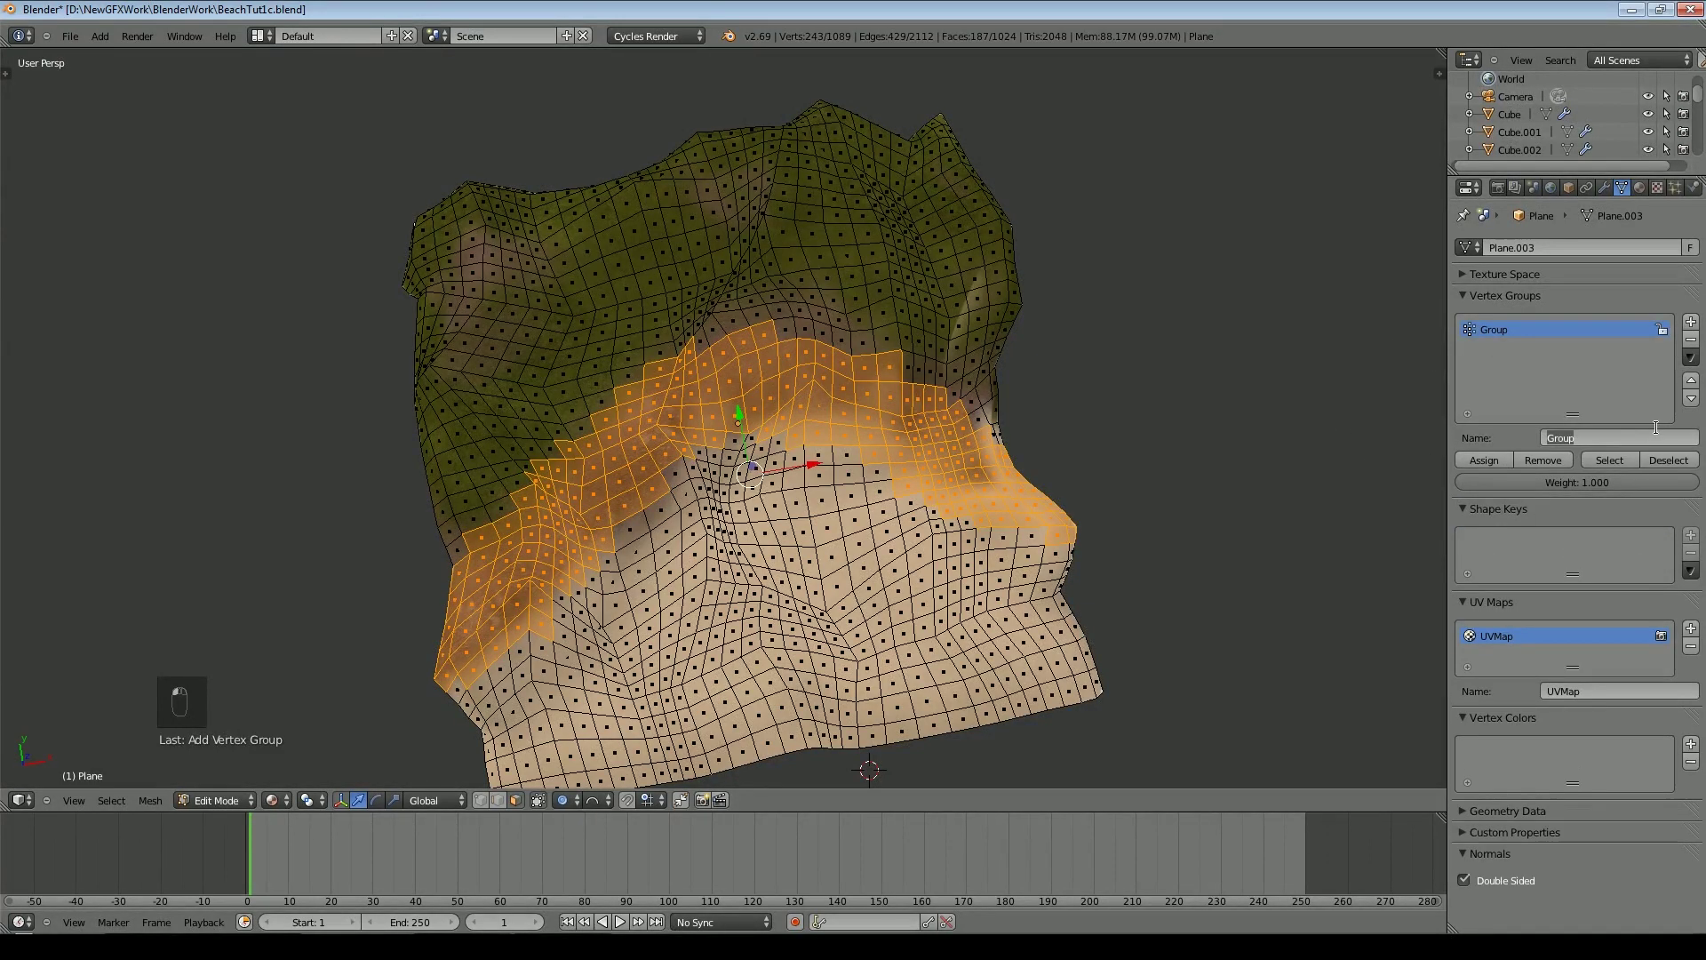
type("PalmVerts")
key("Return")
key("a")
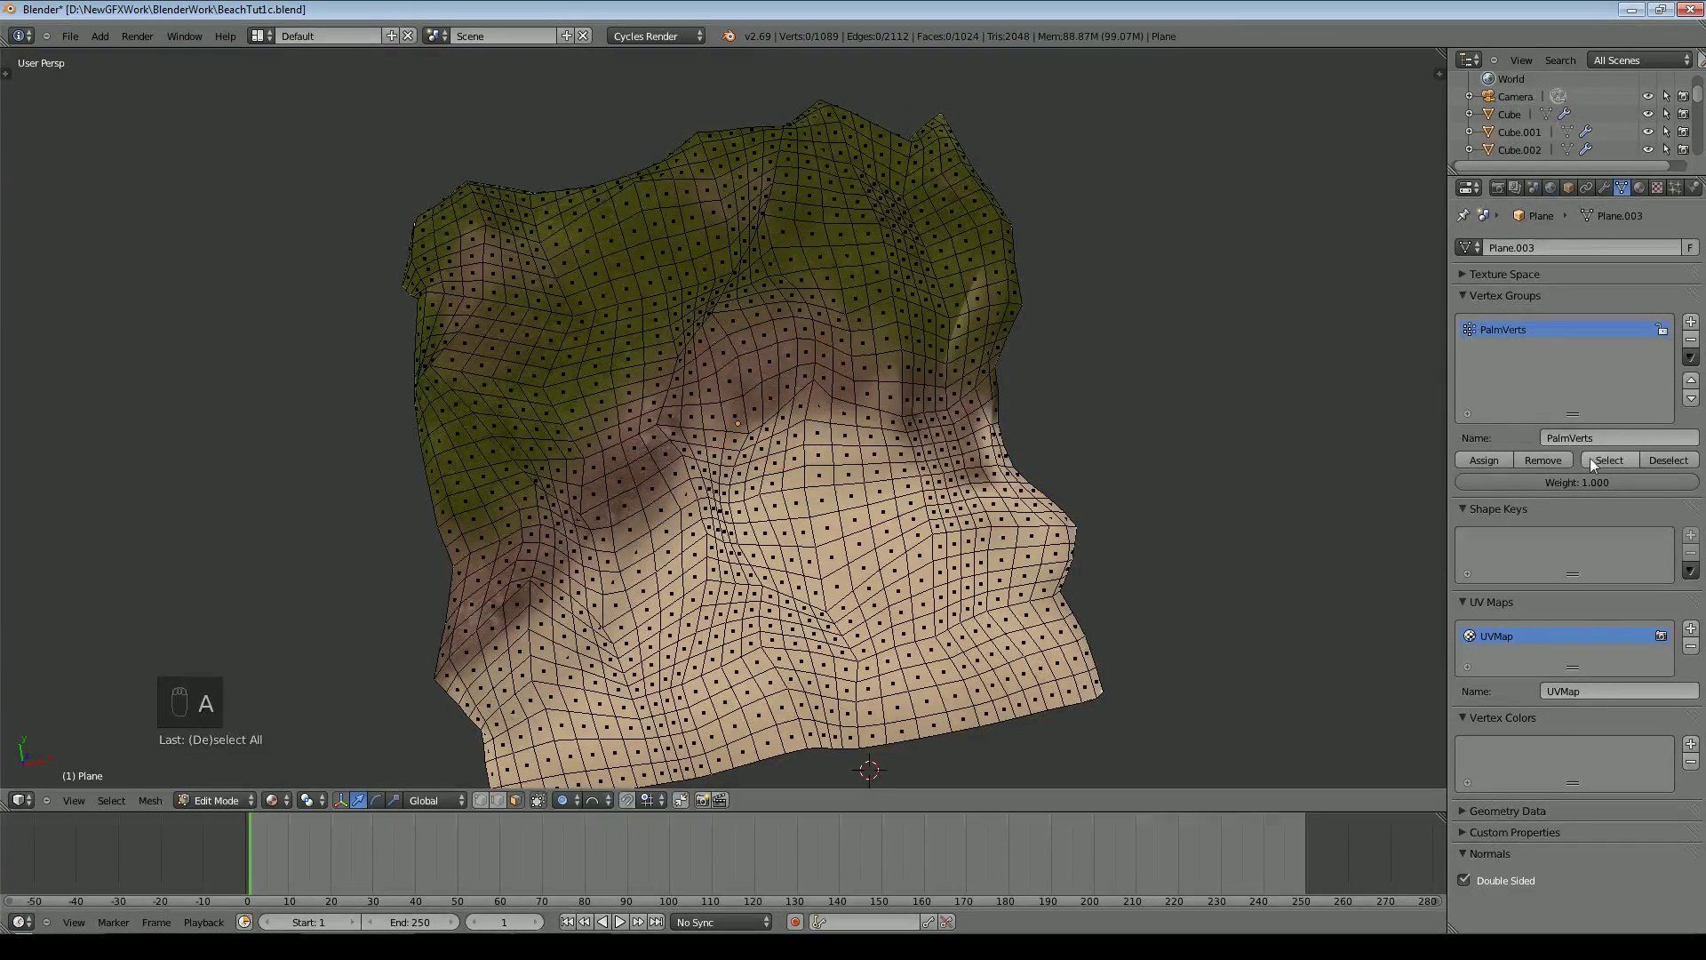
key("a")
key("a")
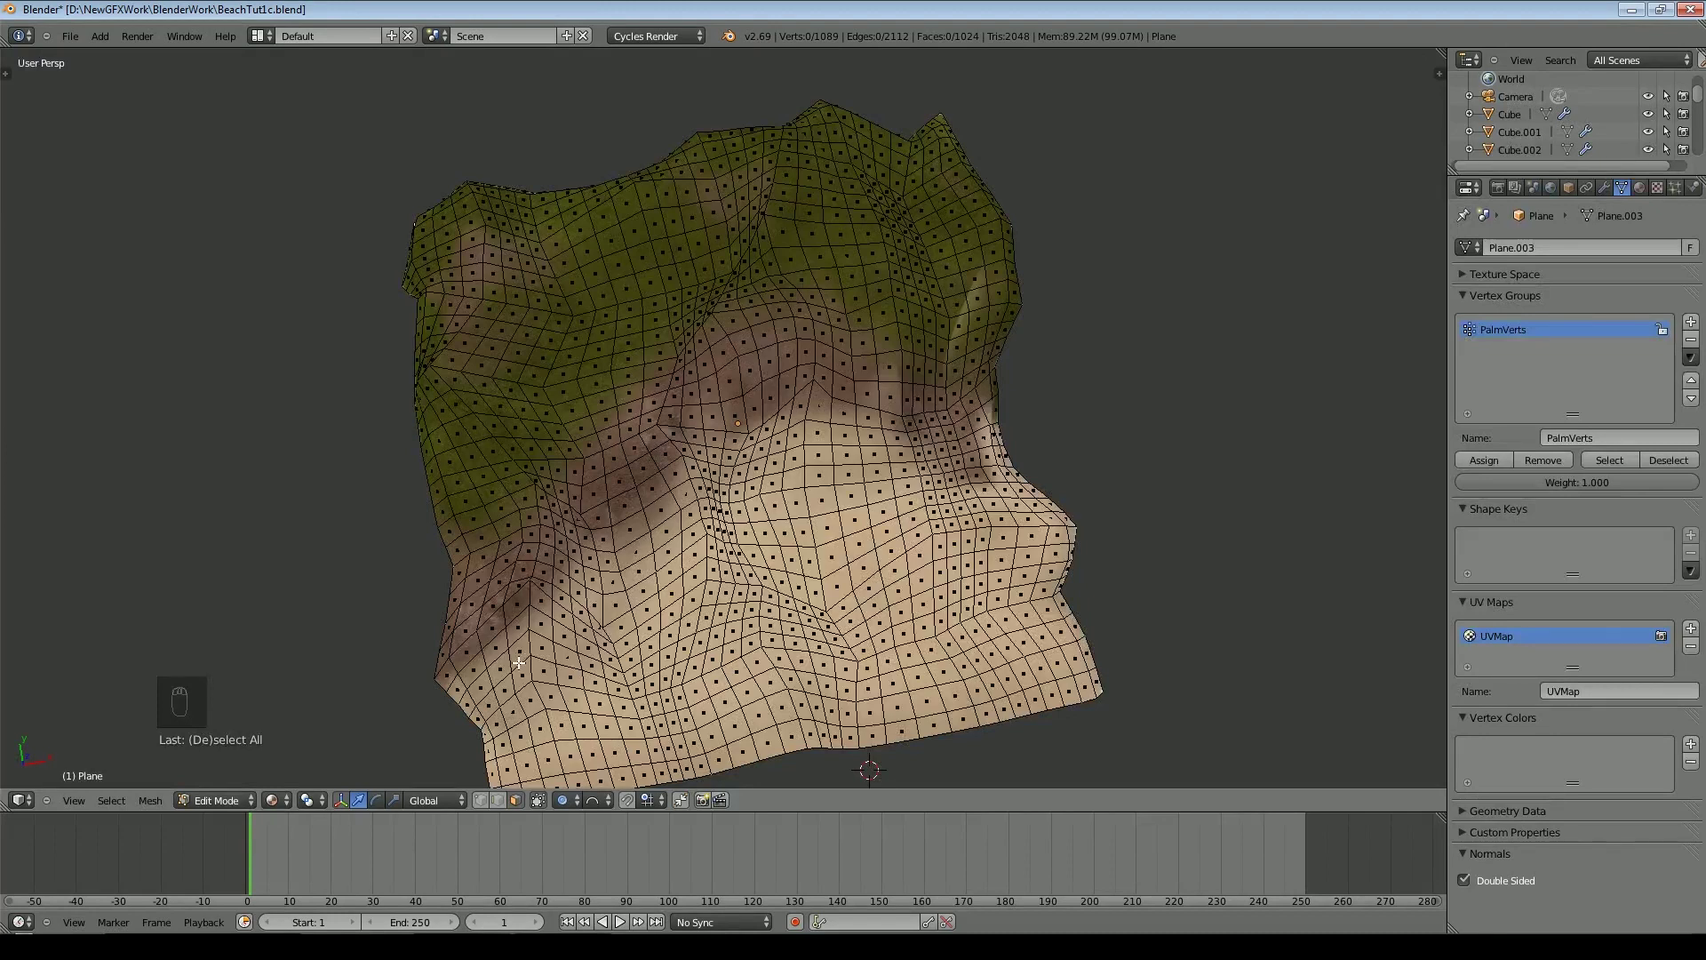
Select the grassy upper faces of the terrain and add them as a vertex group named JungleVerts
key("c")
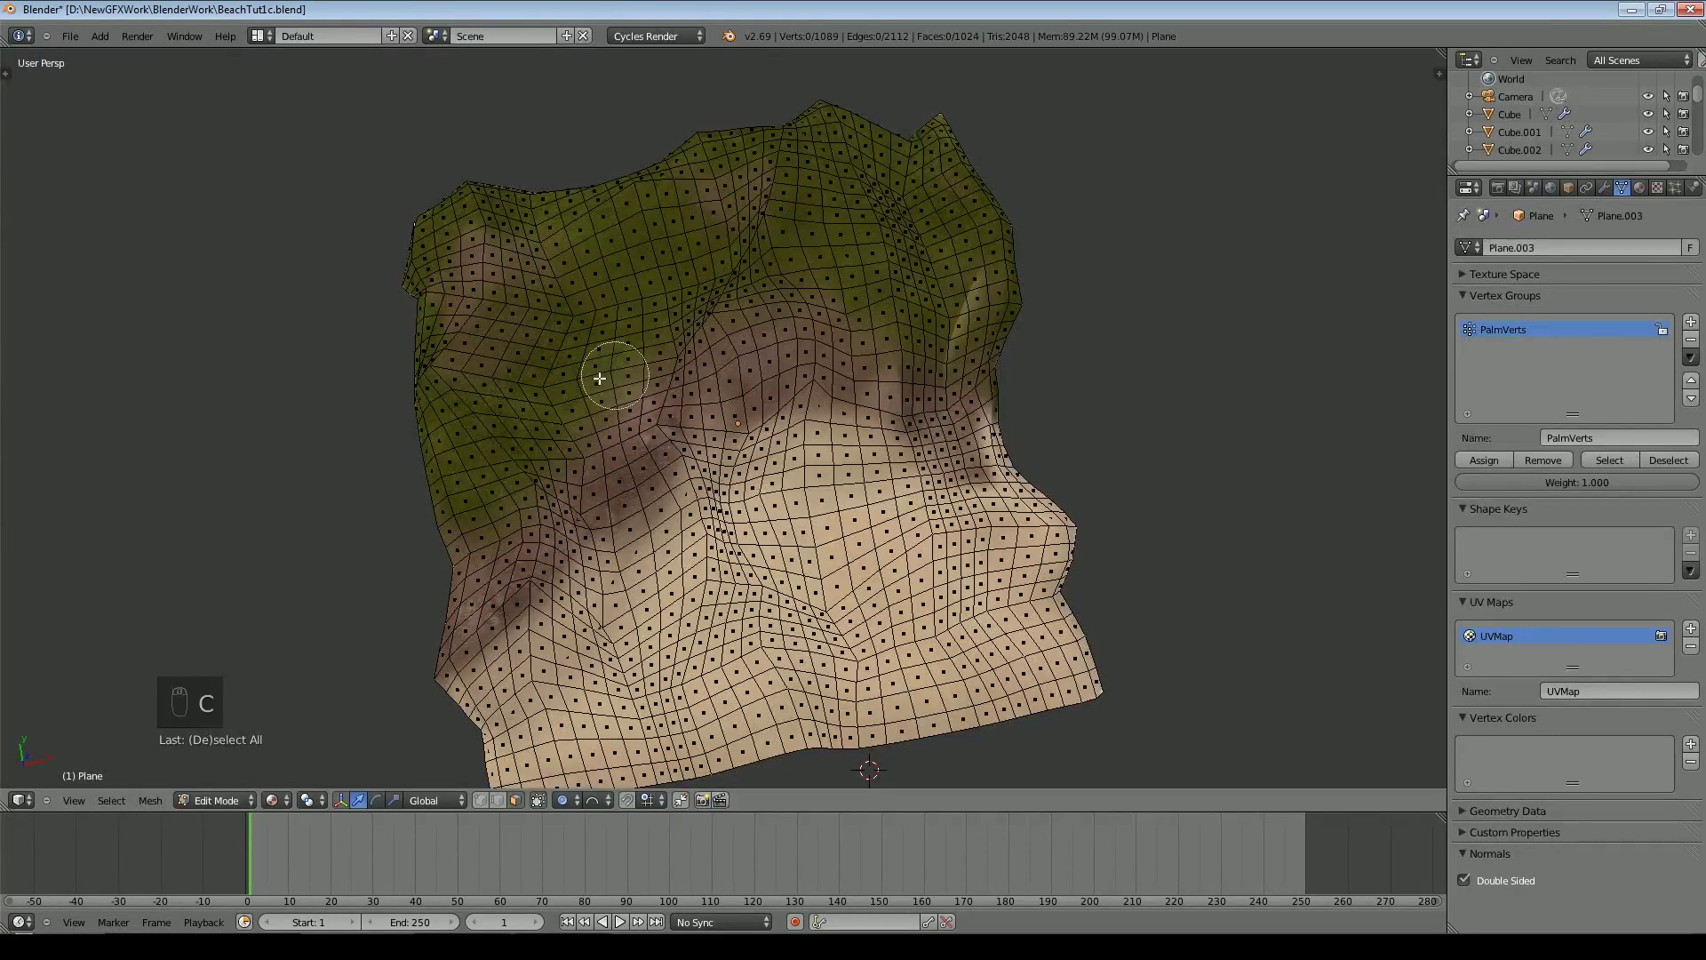
mouse_move(484, 423)
left_mouse_down()
mouse_move(454, 467)
mouse_move(516, 356)
mouse_move(614, 258)
mouse_move(779, 218)
mouse_move(915, 239)
mouse_move(1027, 191)
mouse_move(880, 147)
mouse_move(705, 187)
mouse_move(350, 331)
mouse_move(424, 355)
mouse_move(775, 105)
mouse_move(1055, 197)
left_mouse_up()
right_click(913, 190)
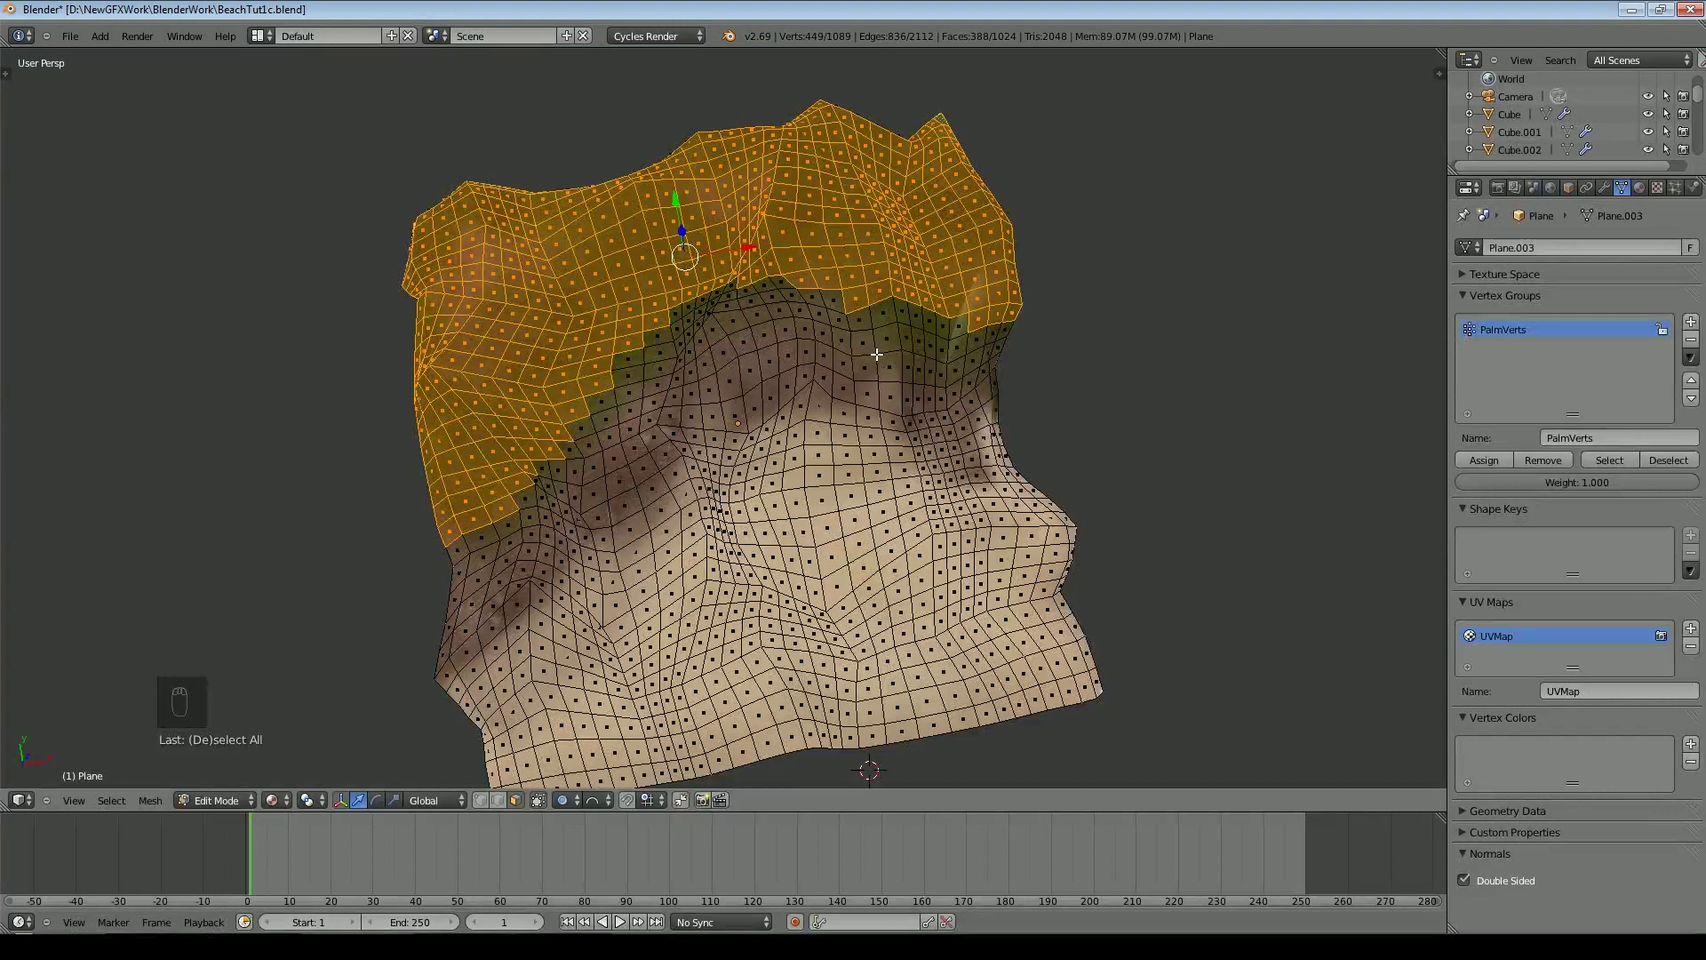
left_click(1690, 322)
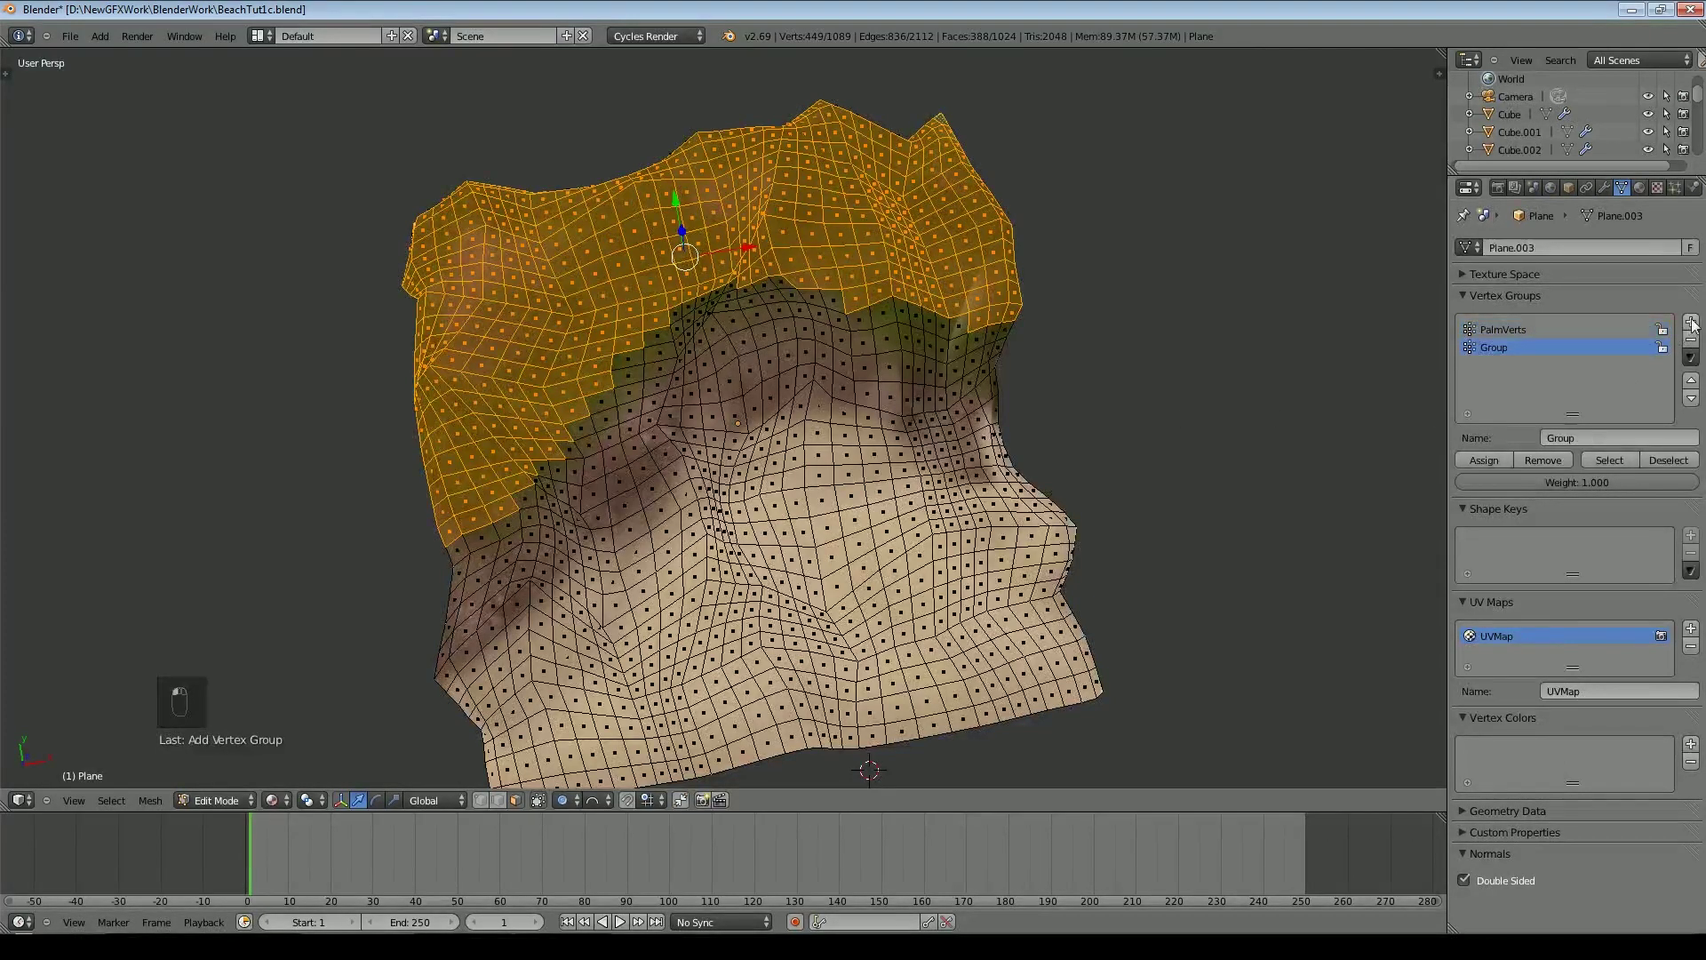
left_click(1601, 433)
type("JungleVerts")
key("Return")
key("a")
Select the sand faces just below the soil band and add them as a vertex group named DryBeach
scroll(933, 469, "down", 1)
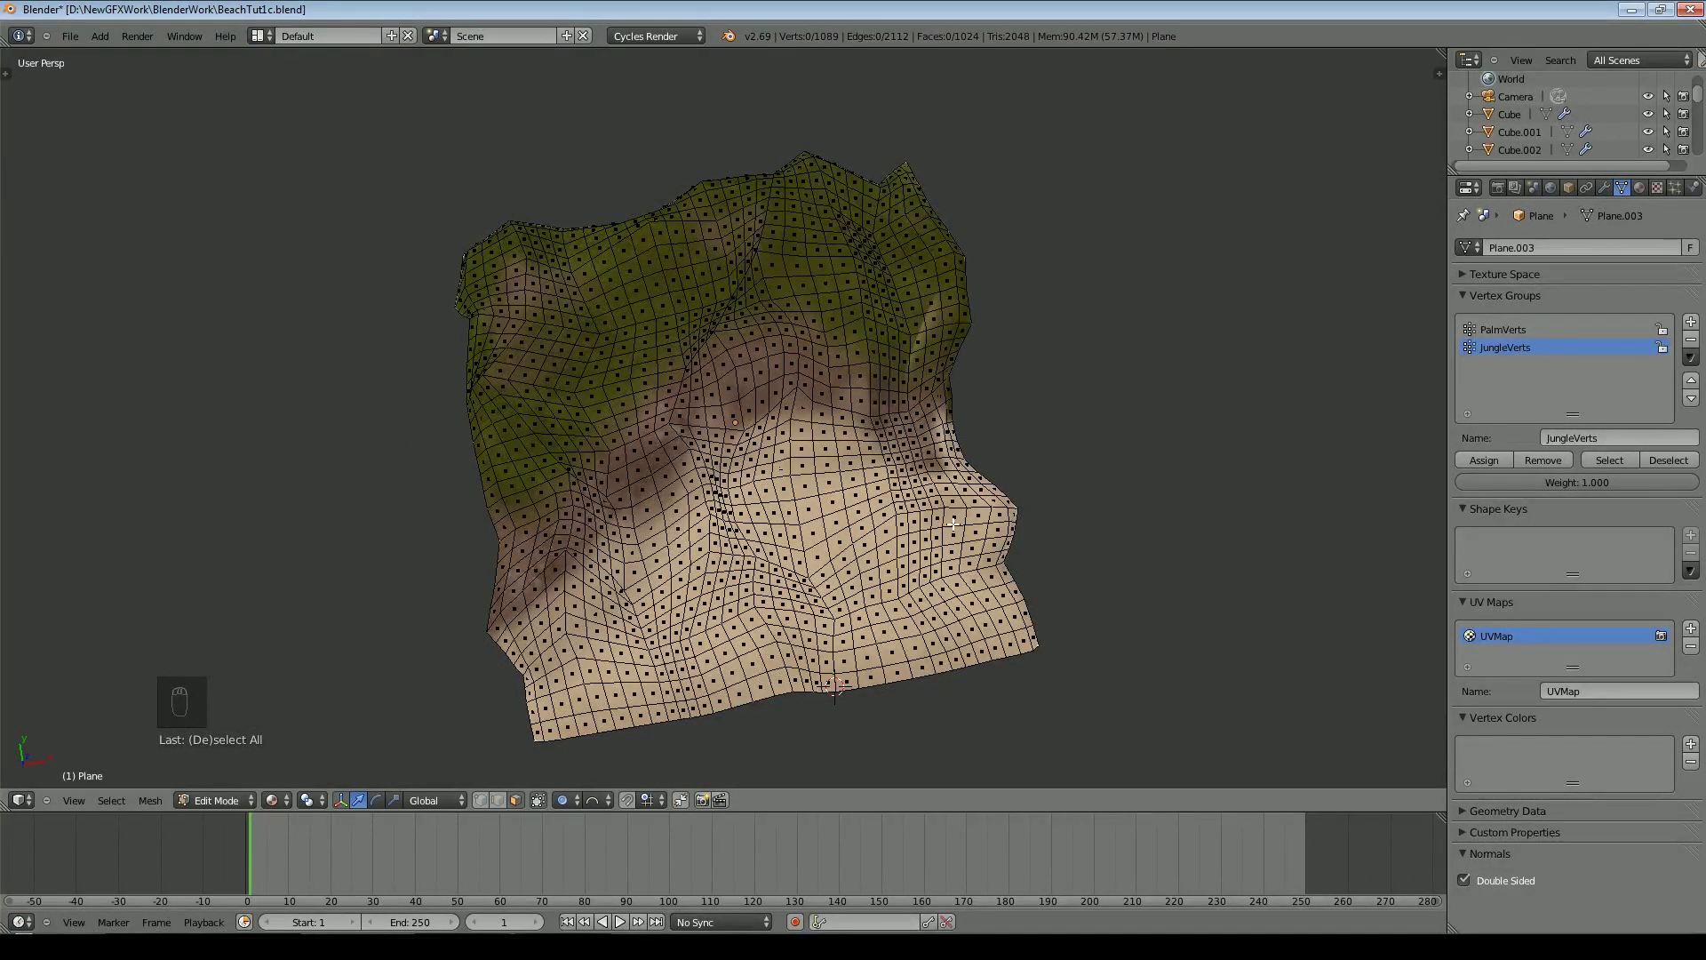
key("c")
mouse_move(520, 666)
left_mouse_down()
mouse_move(555, 631)
mouse_move(969, 480)
left_mouse_up()
key("Escape")
left_click(1691, 321)
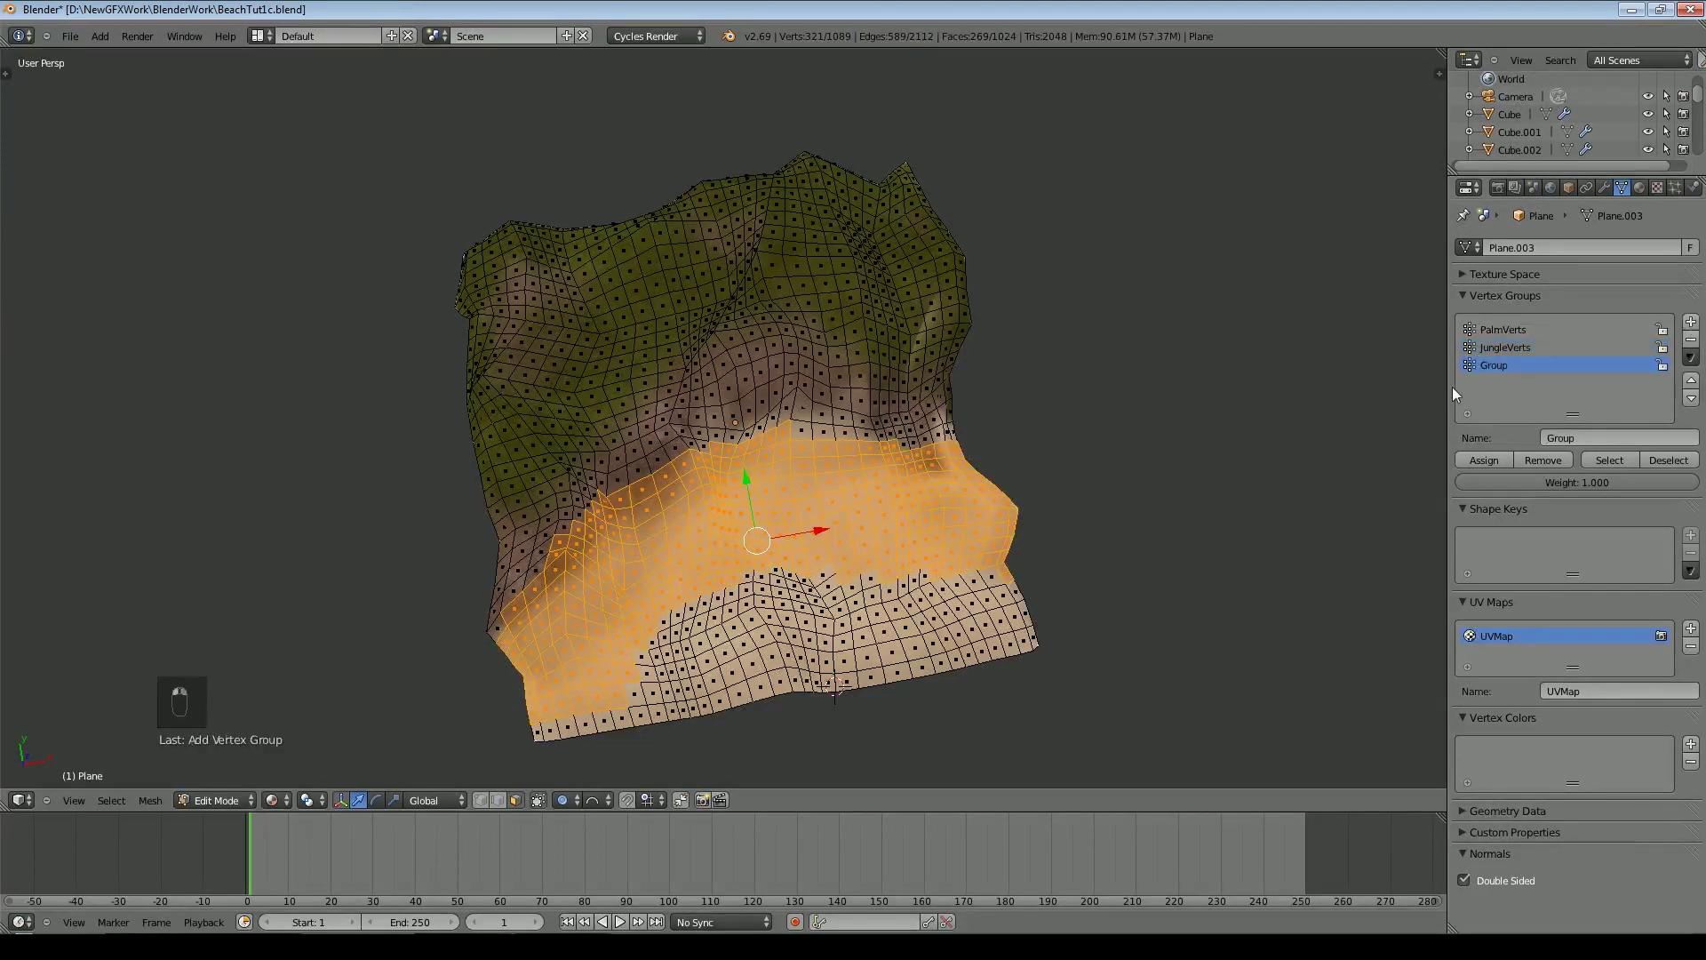
left_click(1576, 440)
type("DryBeach")
key("Return")
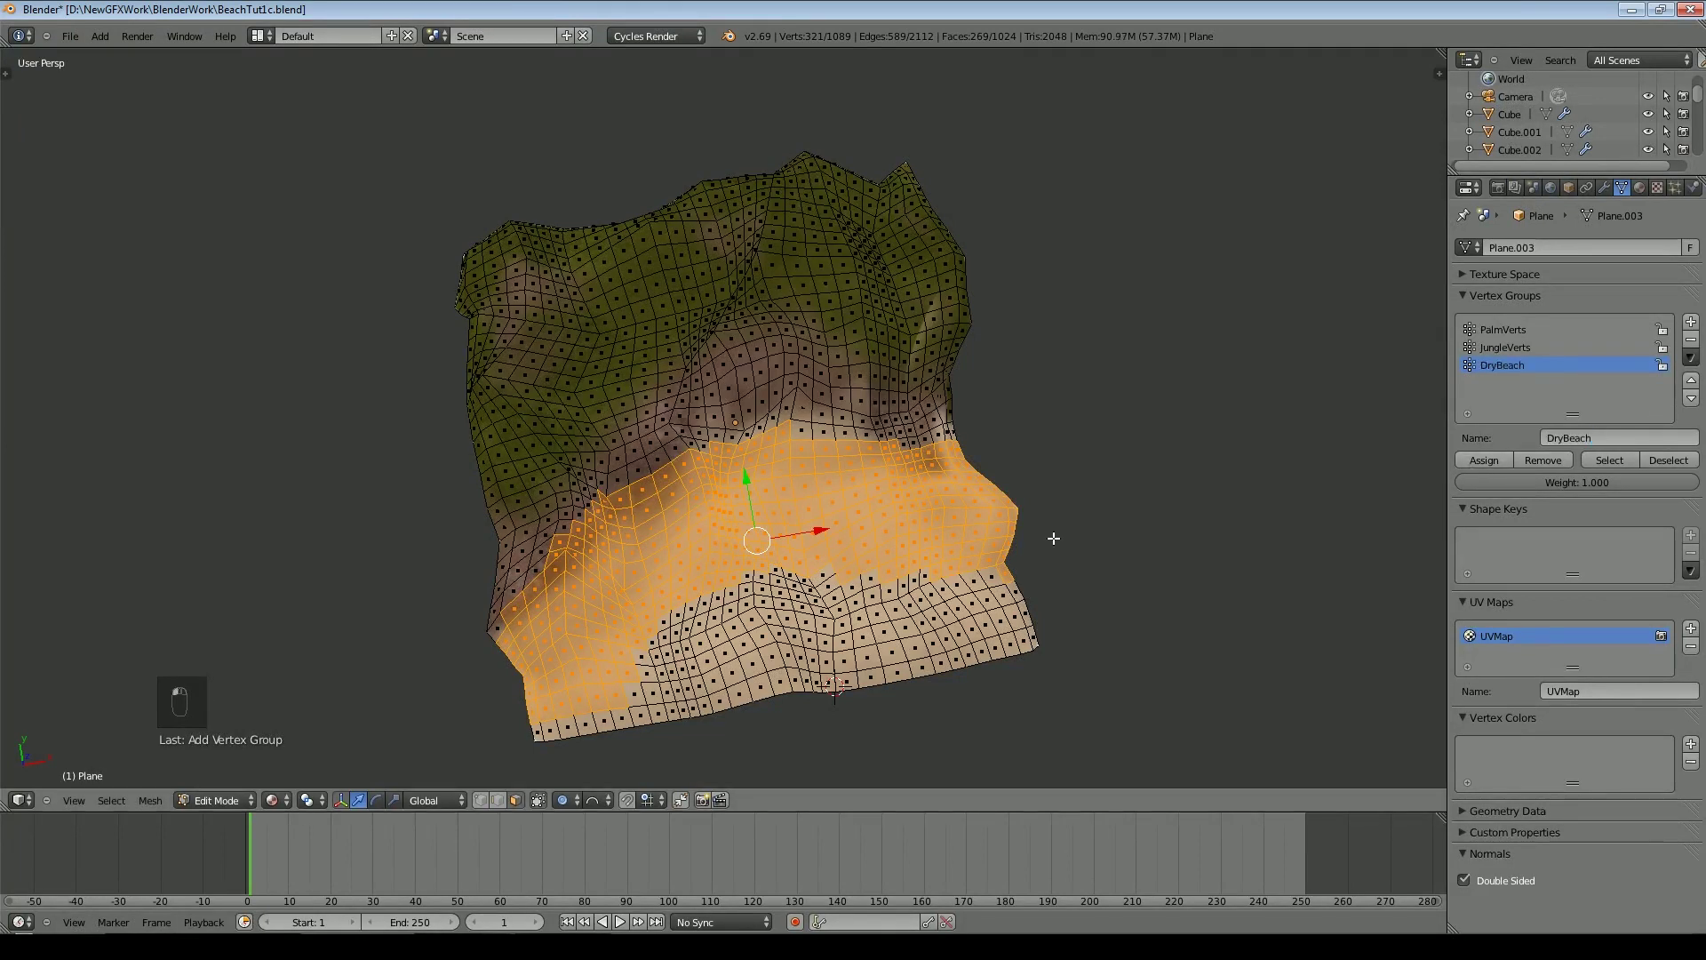
Select only the sand faces along the terrain's seaward edge, add them as a vertex group named StonesVerts and leave mesh editing
key("a")
key("c")
mouse_move(558, 724)
left_mouse_down()
mouse_move(827, 613)
mouse_move(991, 586)
left_mouse_up()
right_click(991, 586)
left_click(1691, 321)
left_click(1640, 434)
type("Stone")
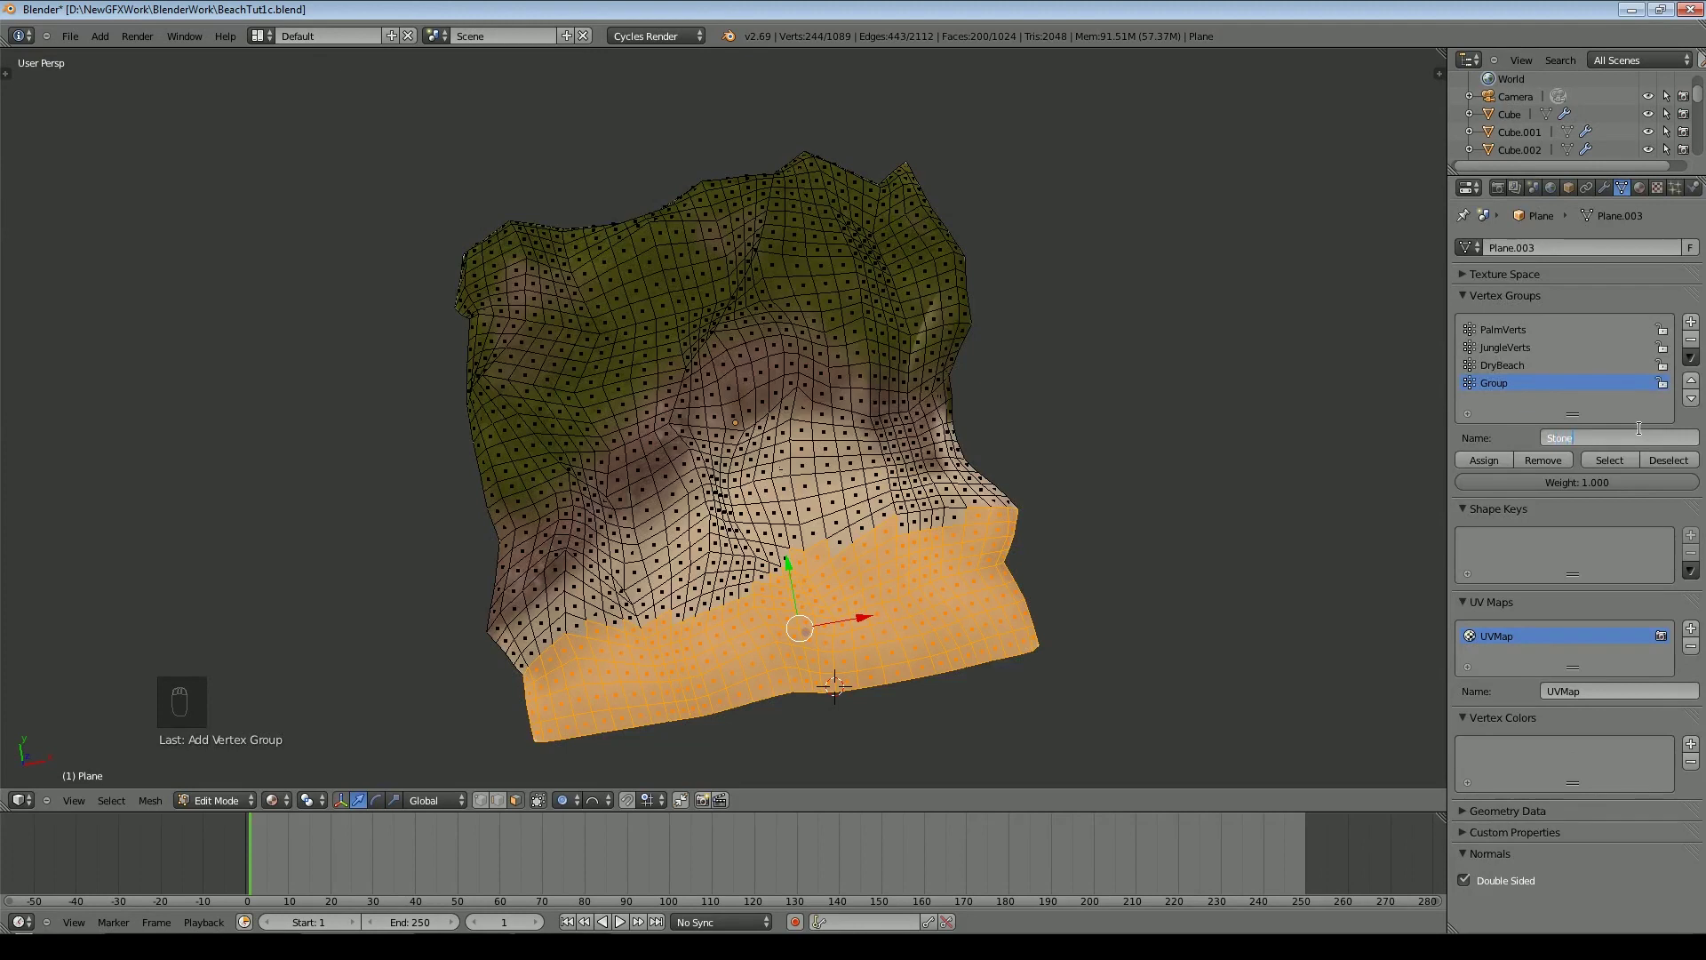
type("sVerts")
key("Return")
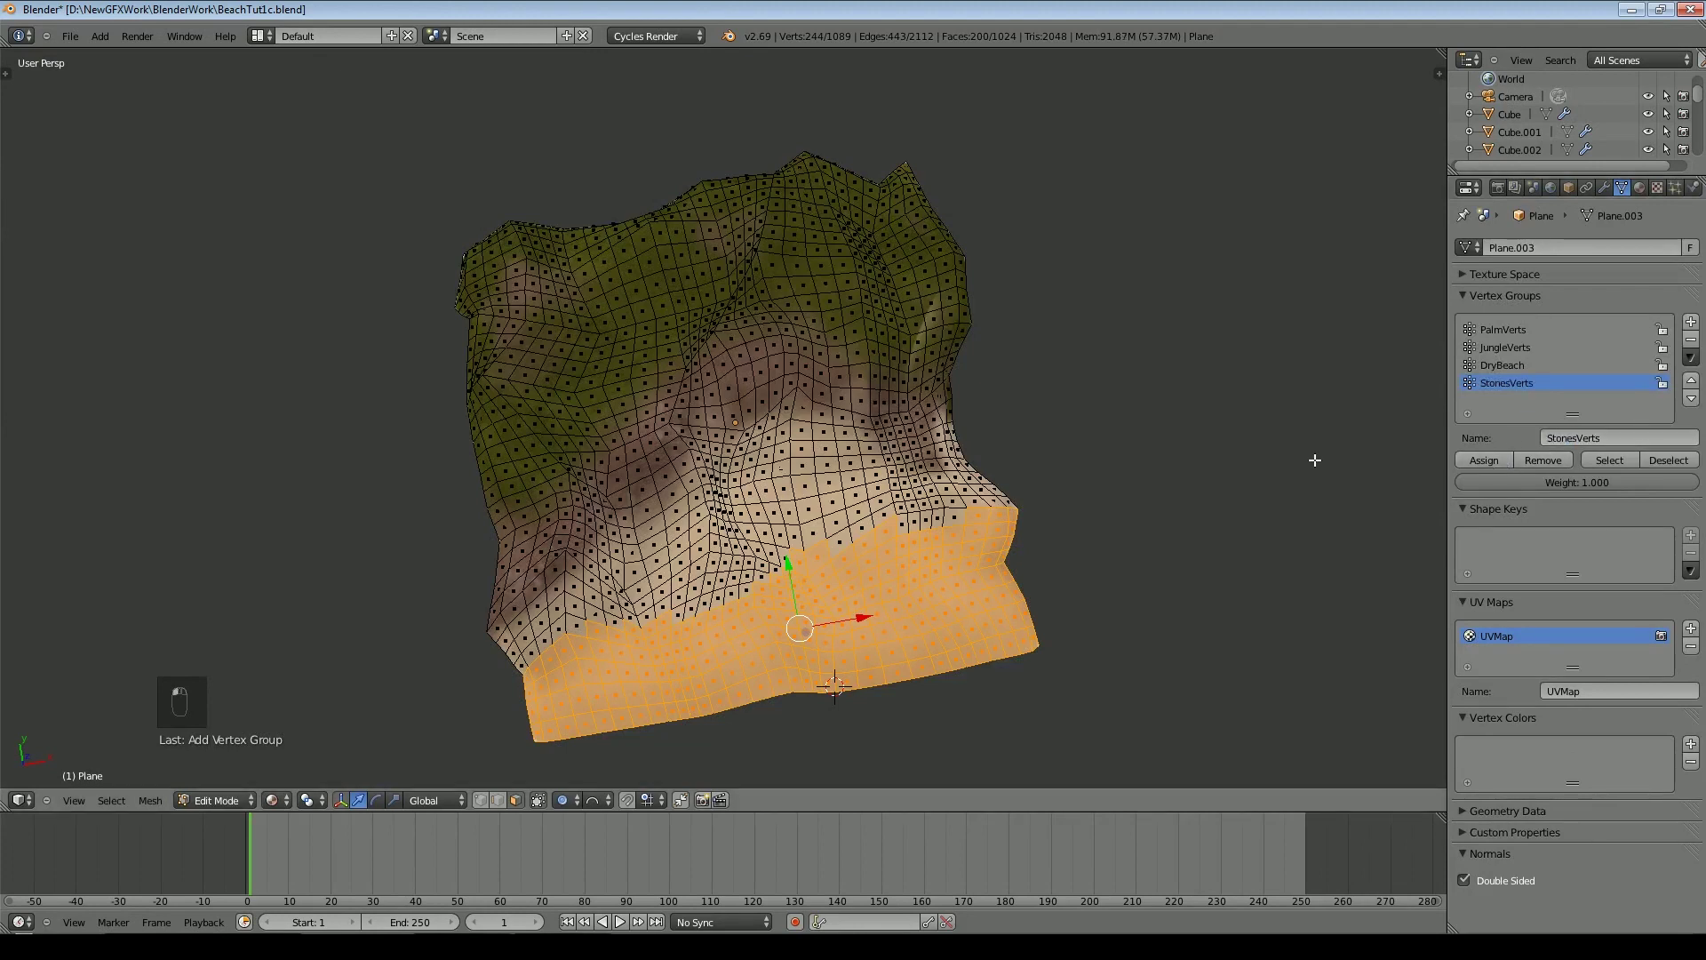
key("a")
key("Tab")
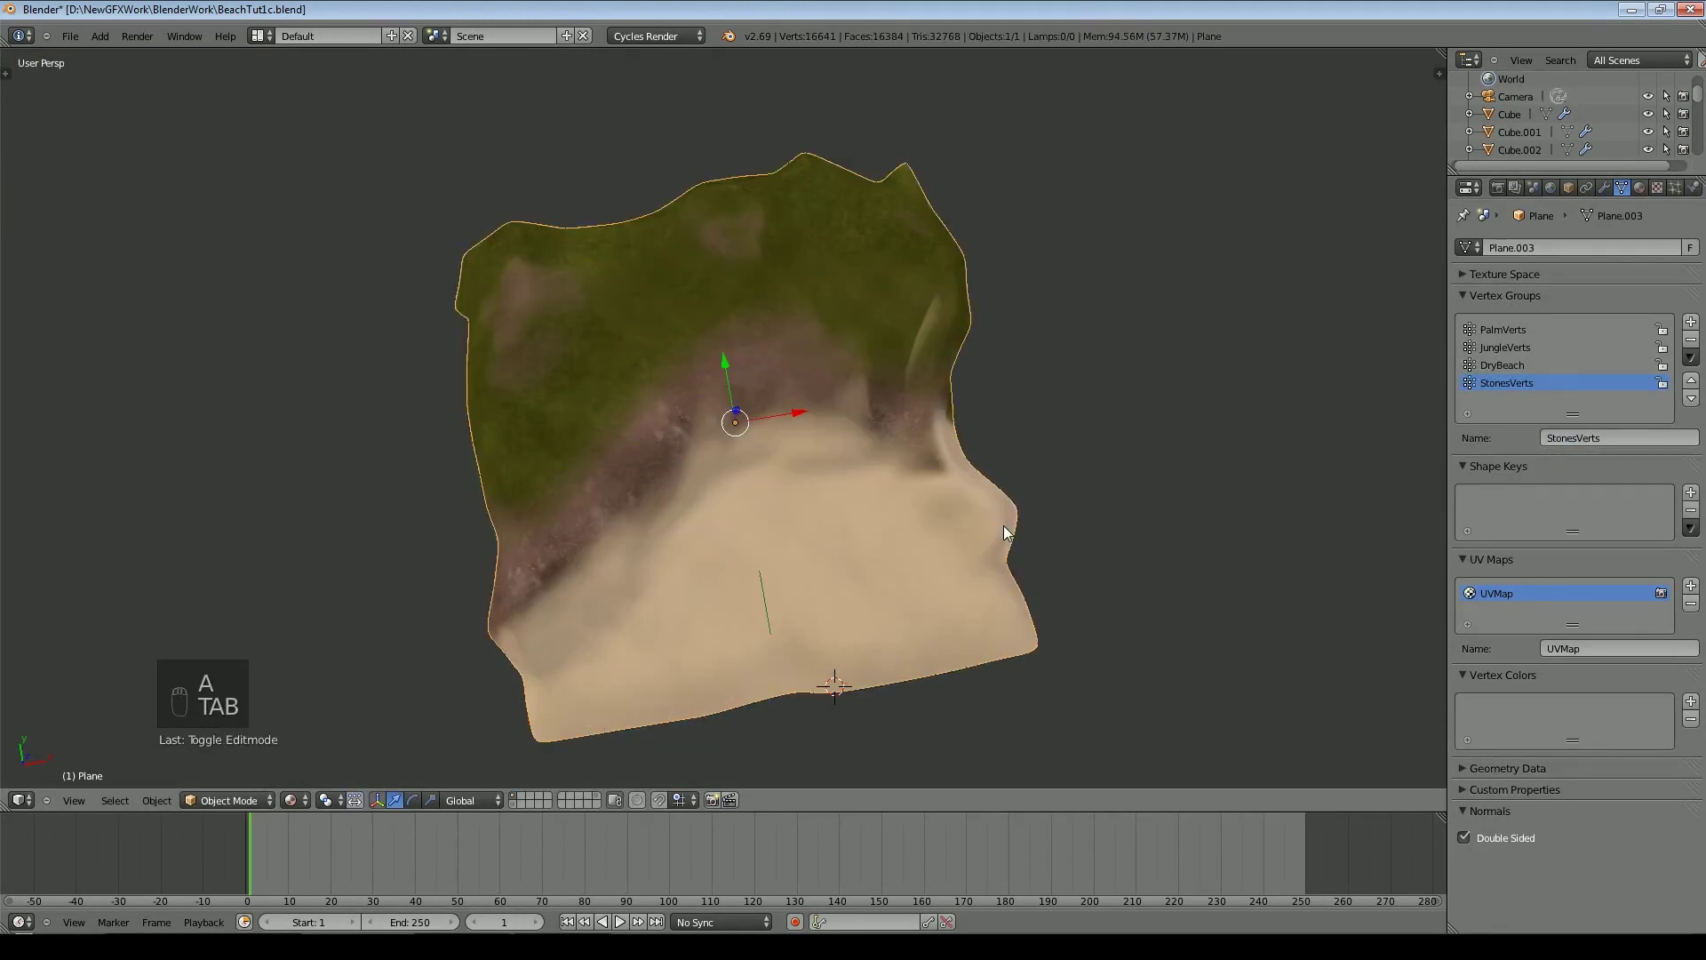
Save the Blender file with the terrain's new vertex groups
middle_click_drag(1188, 595, 1052, 480)
left_click(70, 37)
left_click(121, 148)
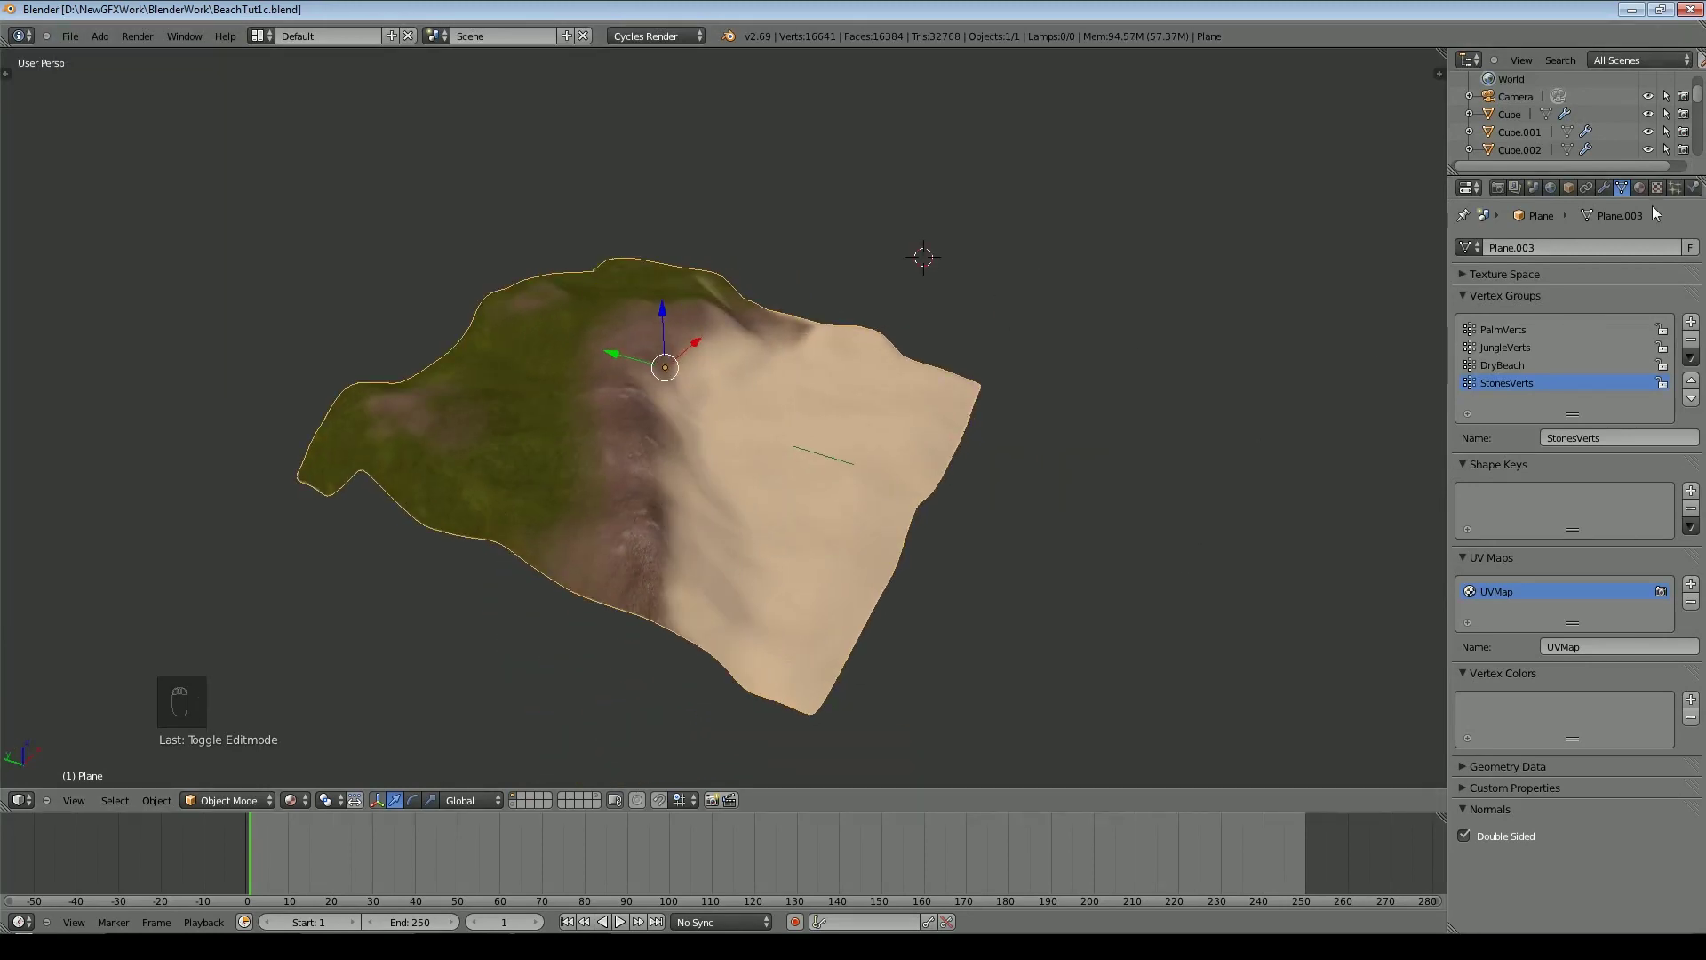
Add a particle system to the terrain and name both the system and its settings PalmTrees
left_click(1675, 186)
left_click(1676, 247)
left_click(1564, 309)
type("PalmTrees")
key("Return")
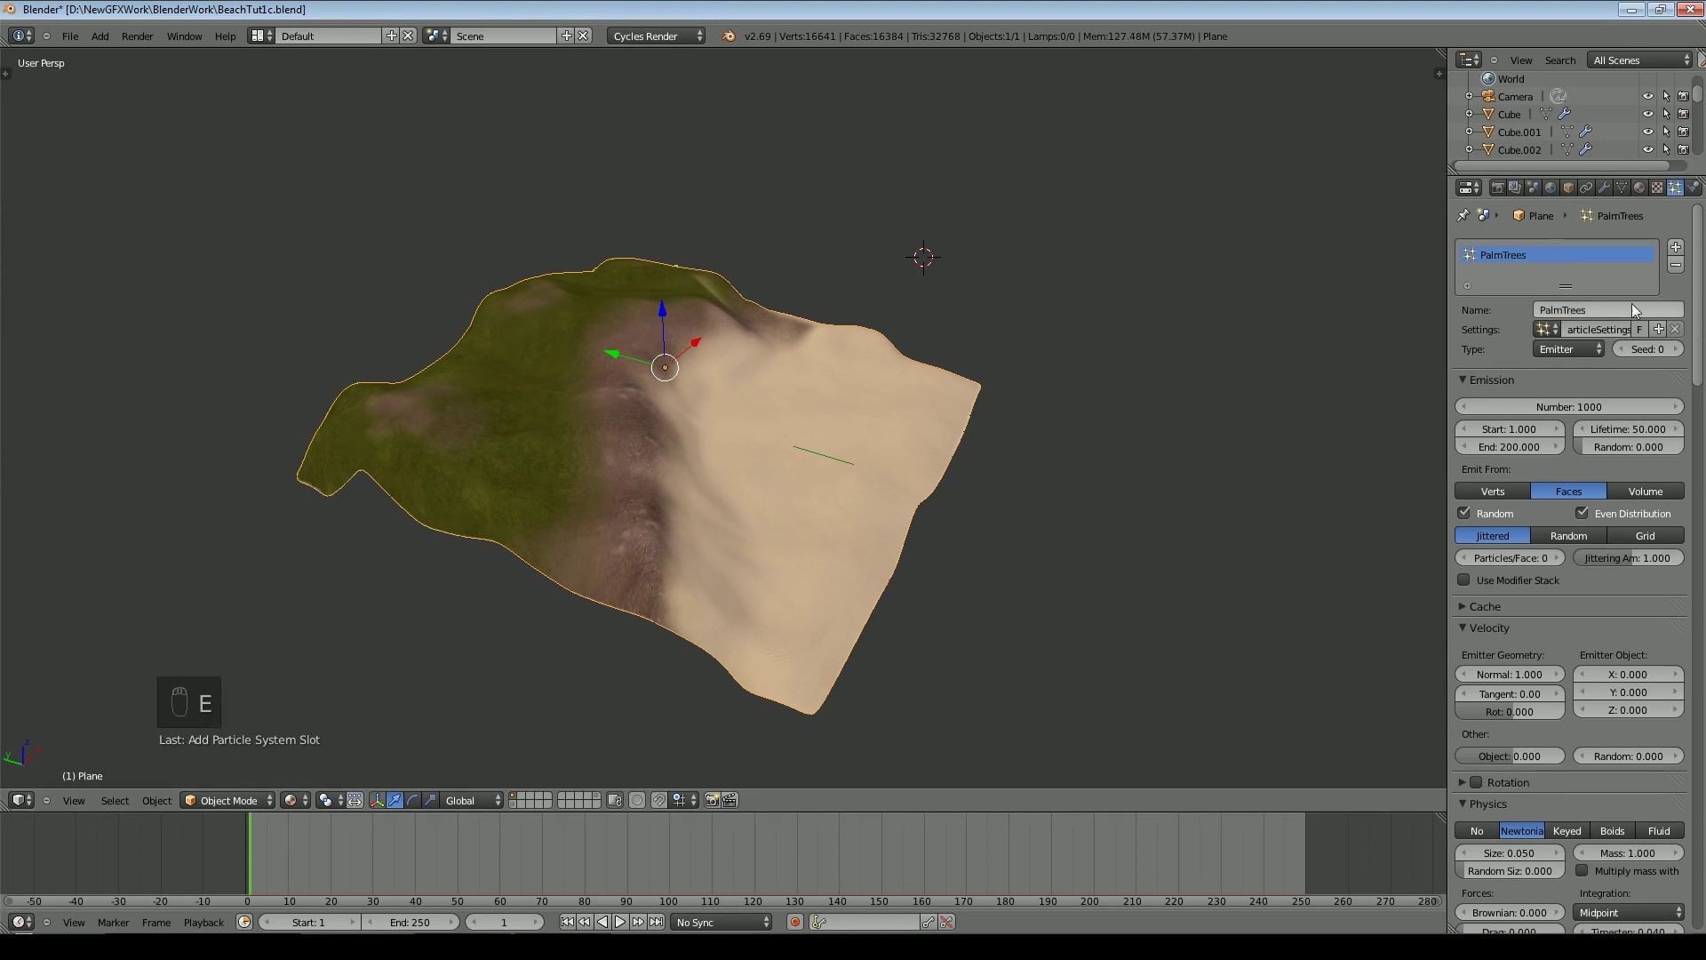
left_click(1613, 329)
type("Pa")
type("r")
key("BackSpace")
type("lmTrees")
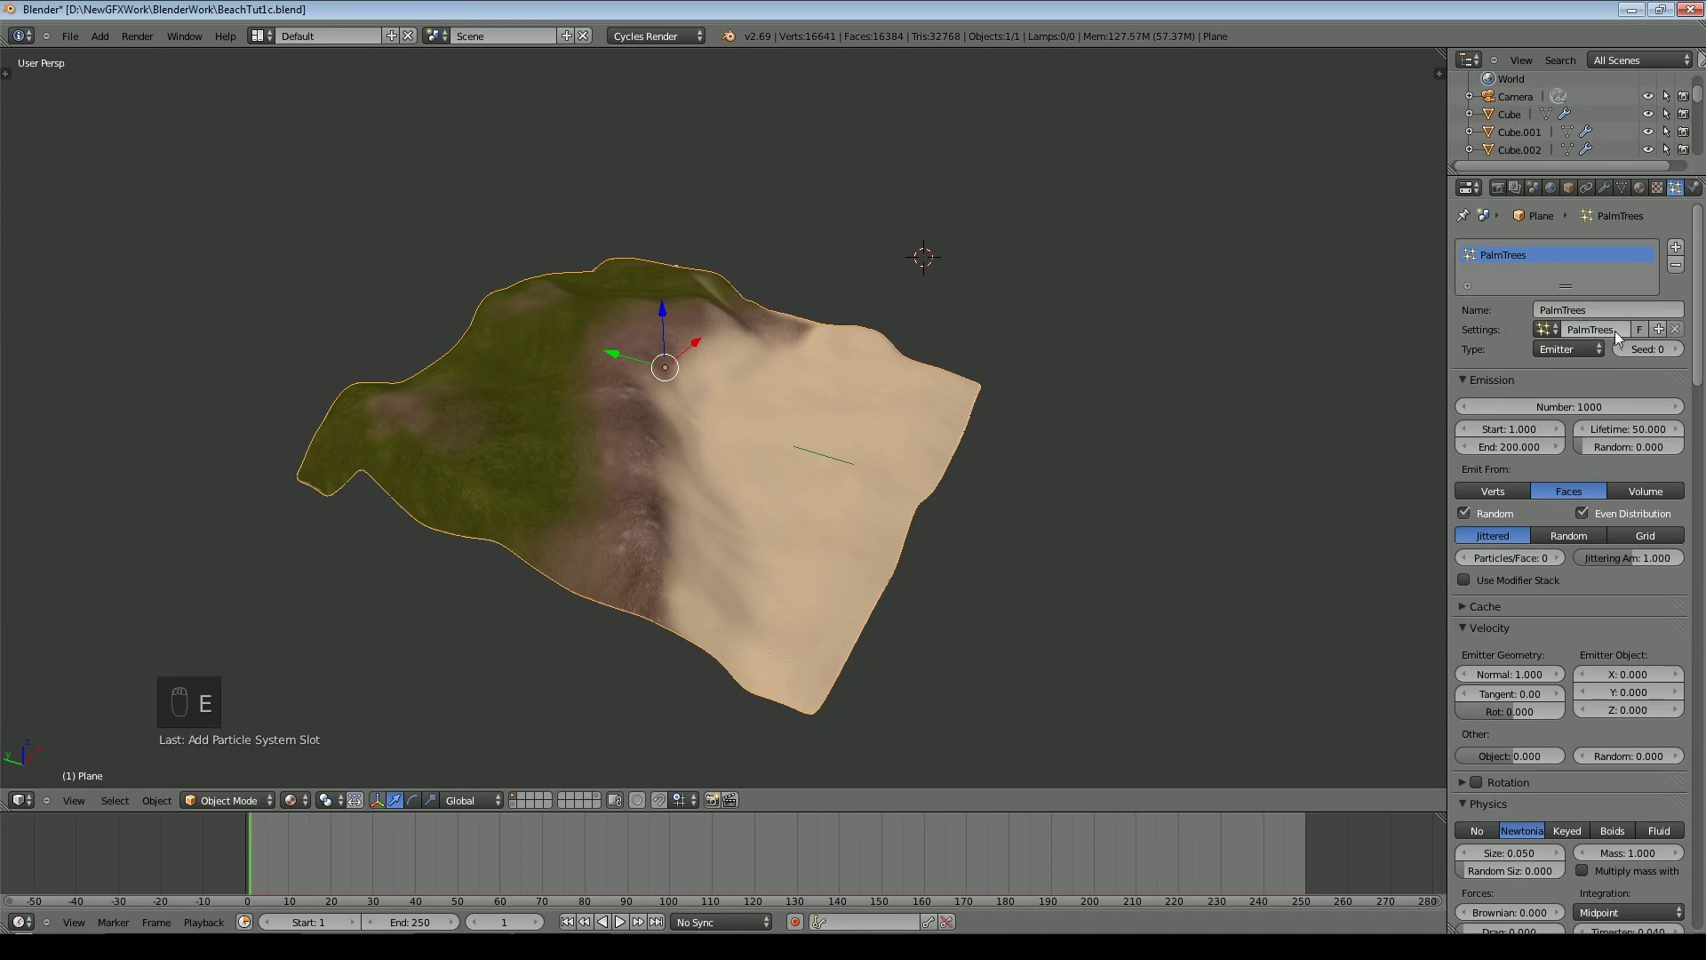
Set the PalmTrees emission to 10 particles with end frame 1 and a lifetime of 5000
left_click(1580, 405)
type("10")
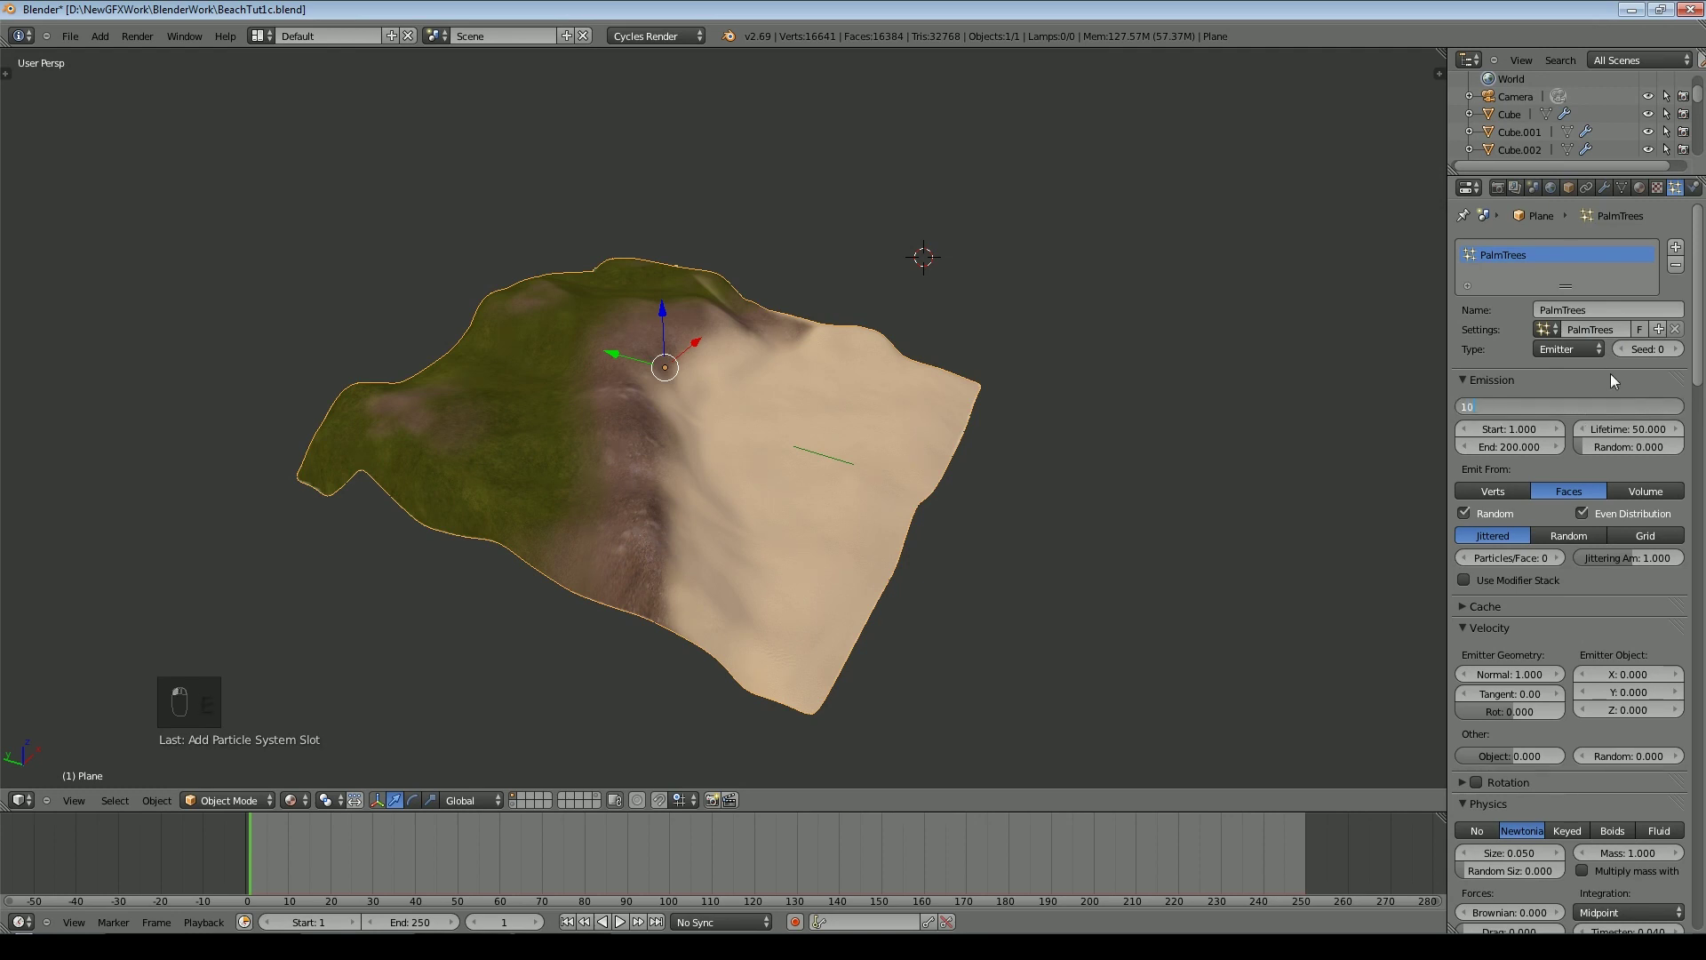
key("Return")
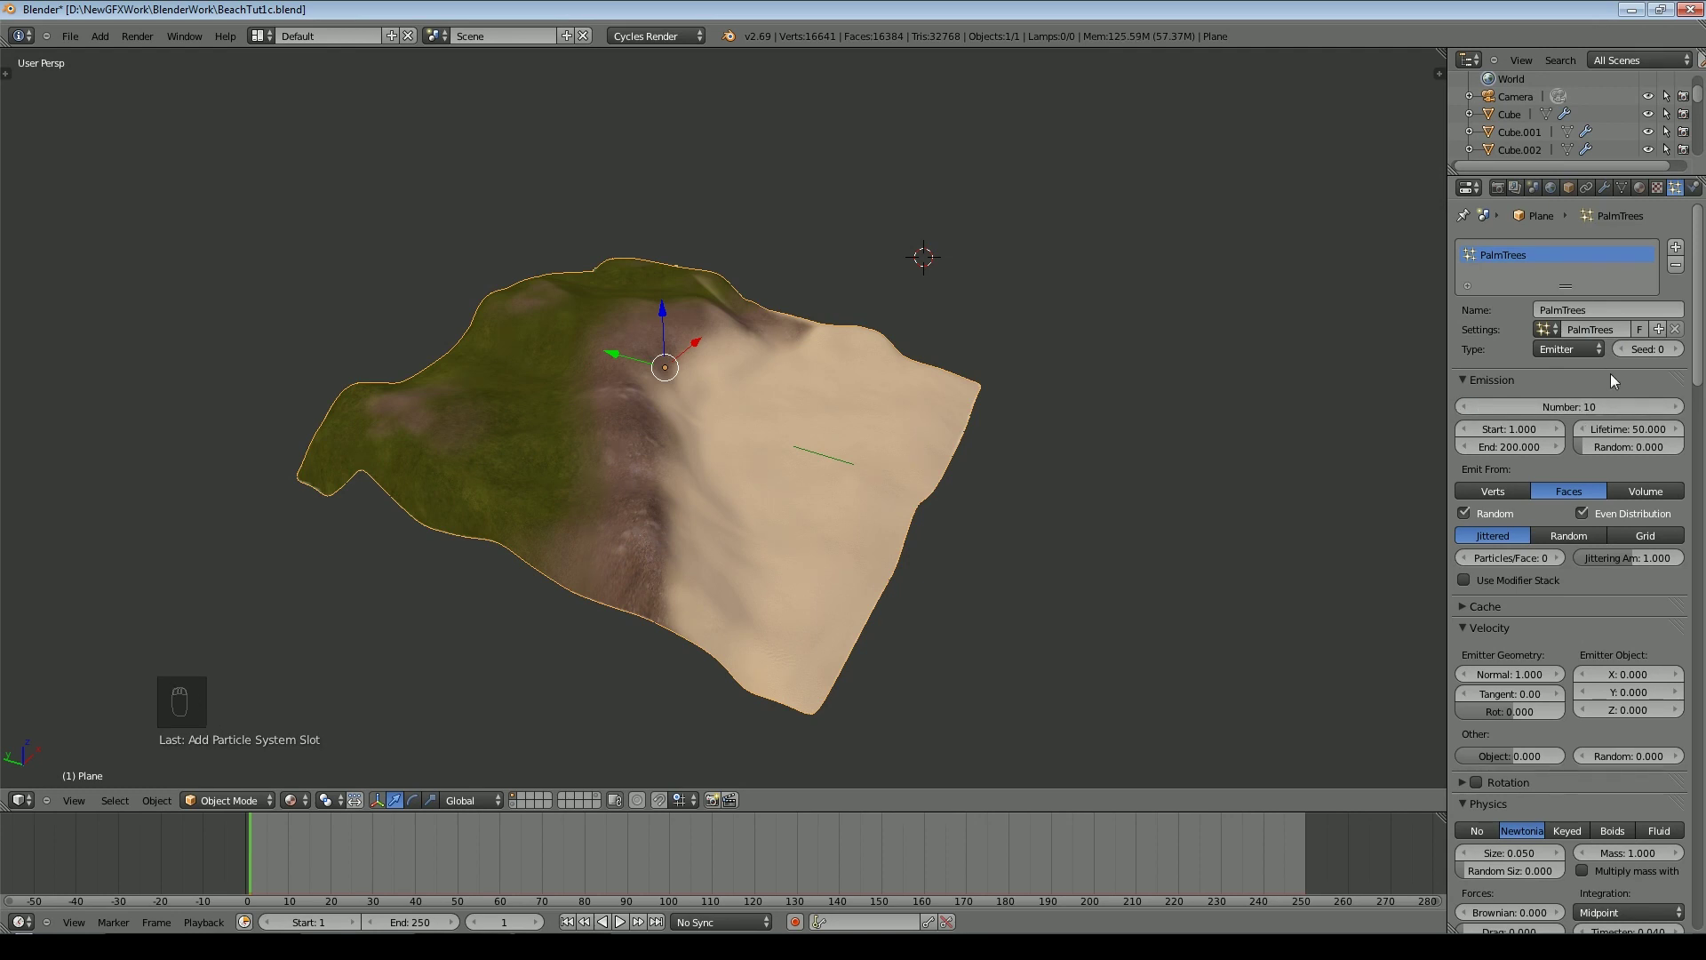
left_click(1522, 447)
type("1")
key("Return")
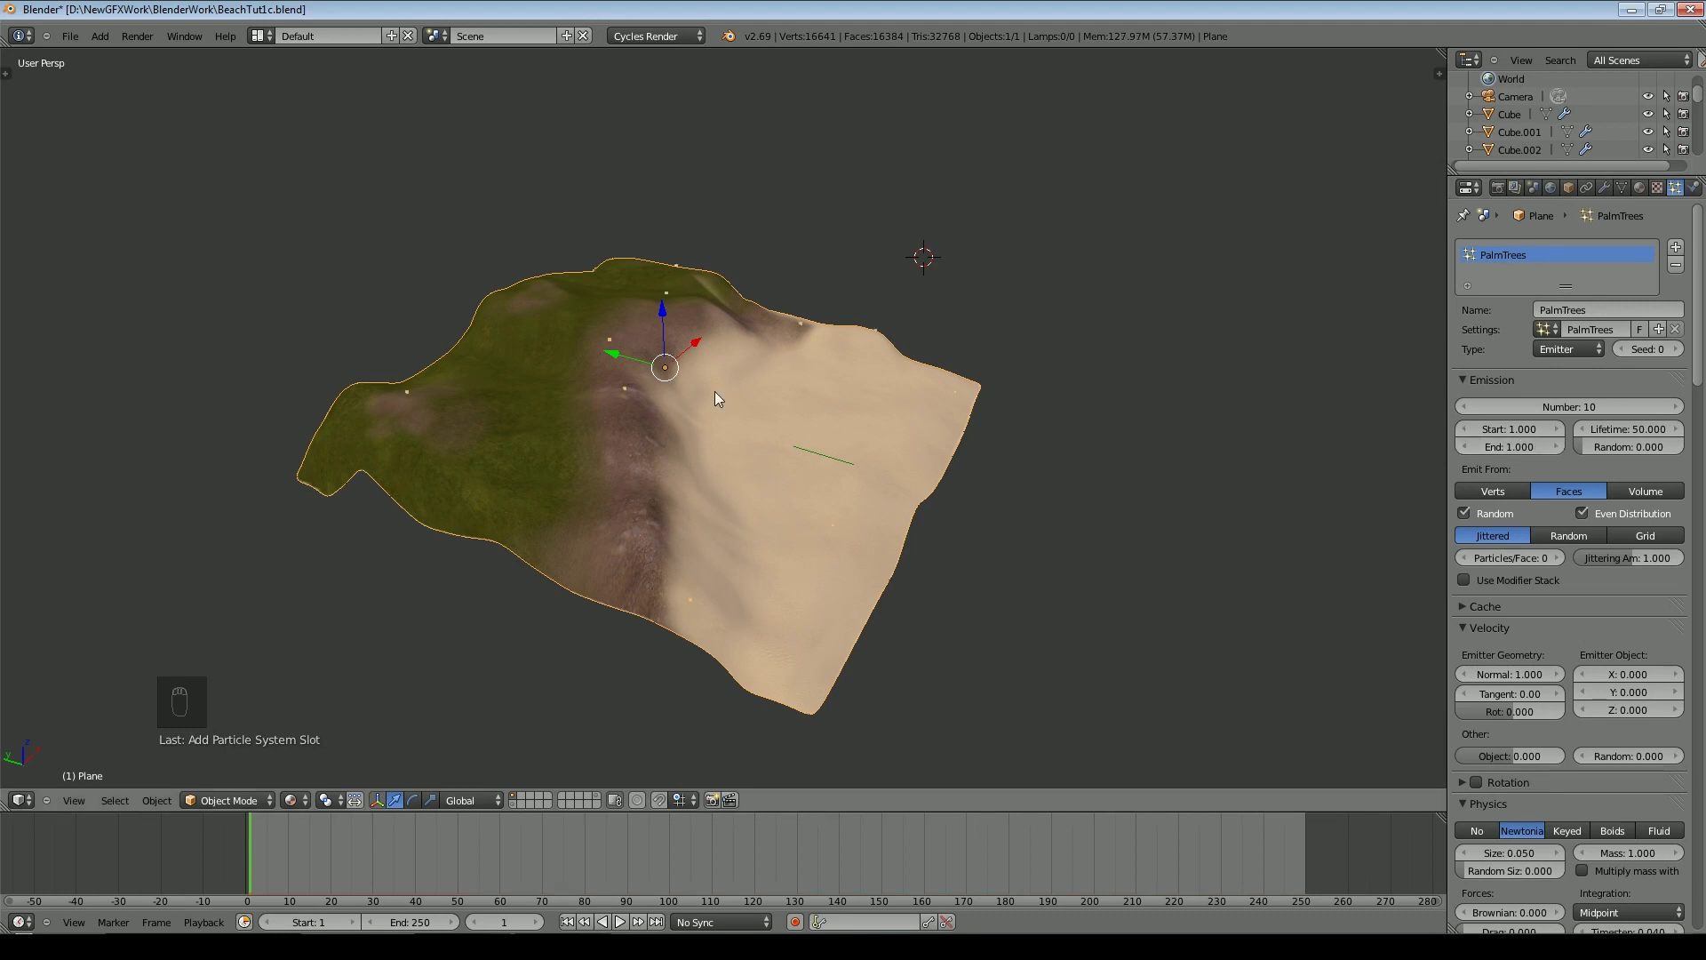
left_click(1627, 425)
type("5010")
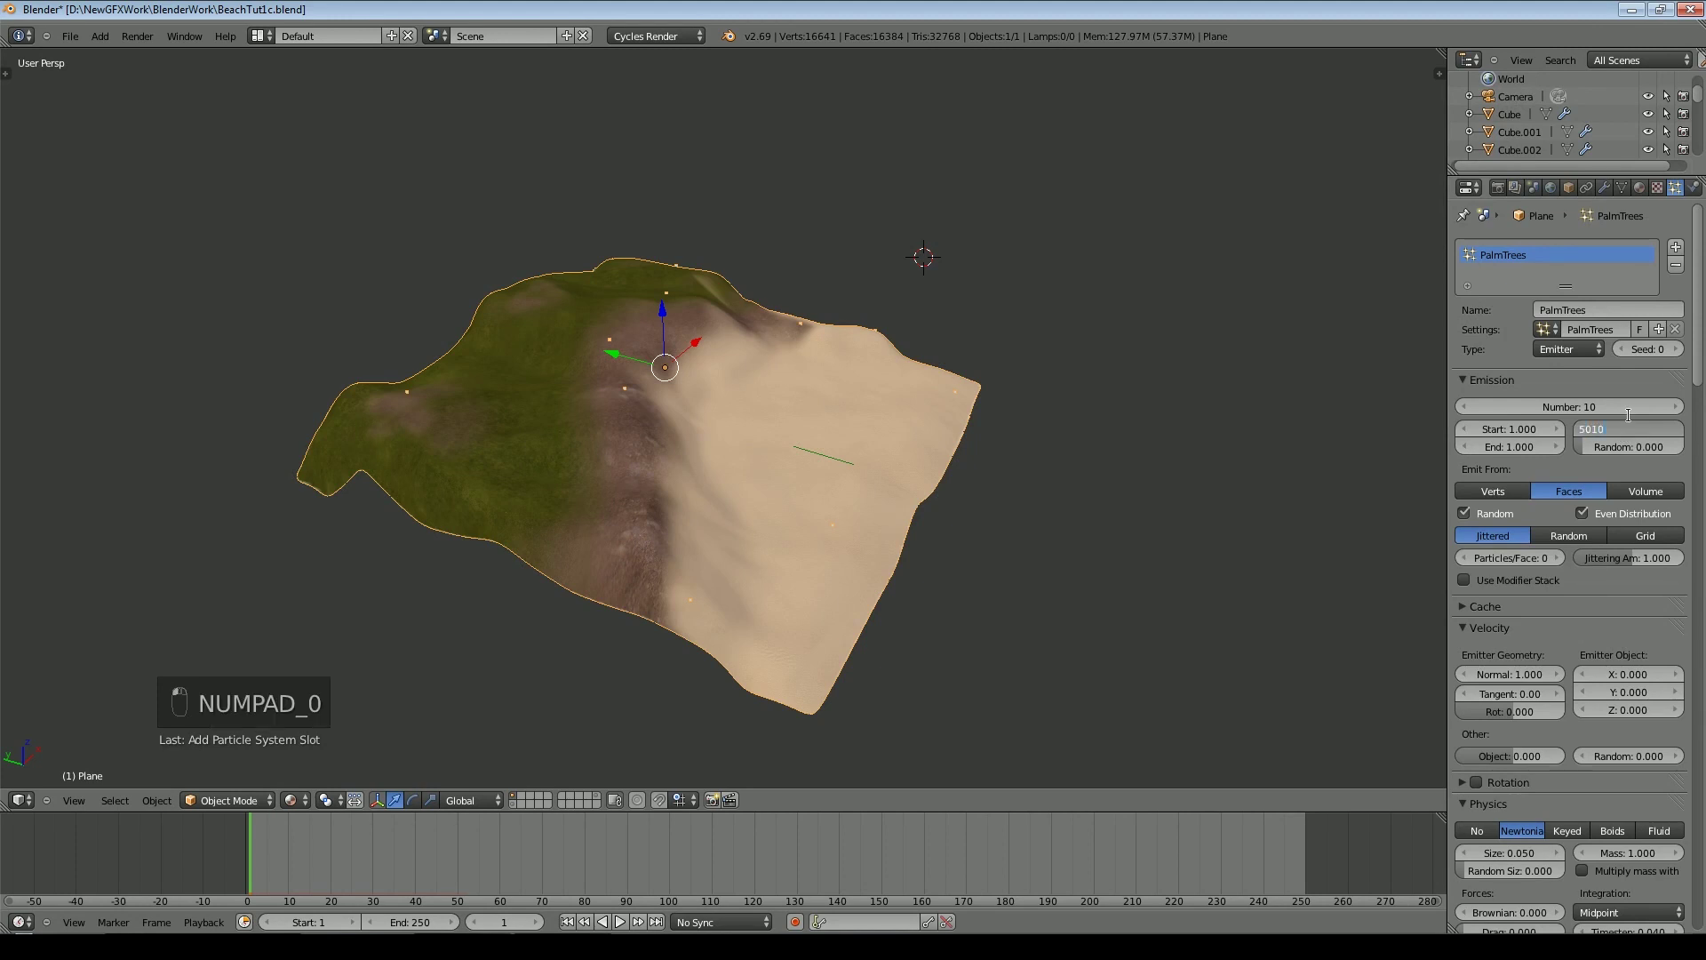
key("BackSpace")
key("BackSpace")
type("00")
key("Return")
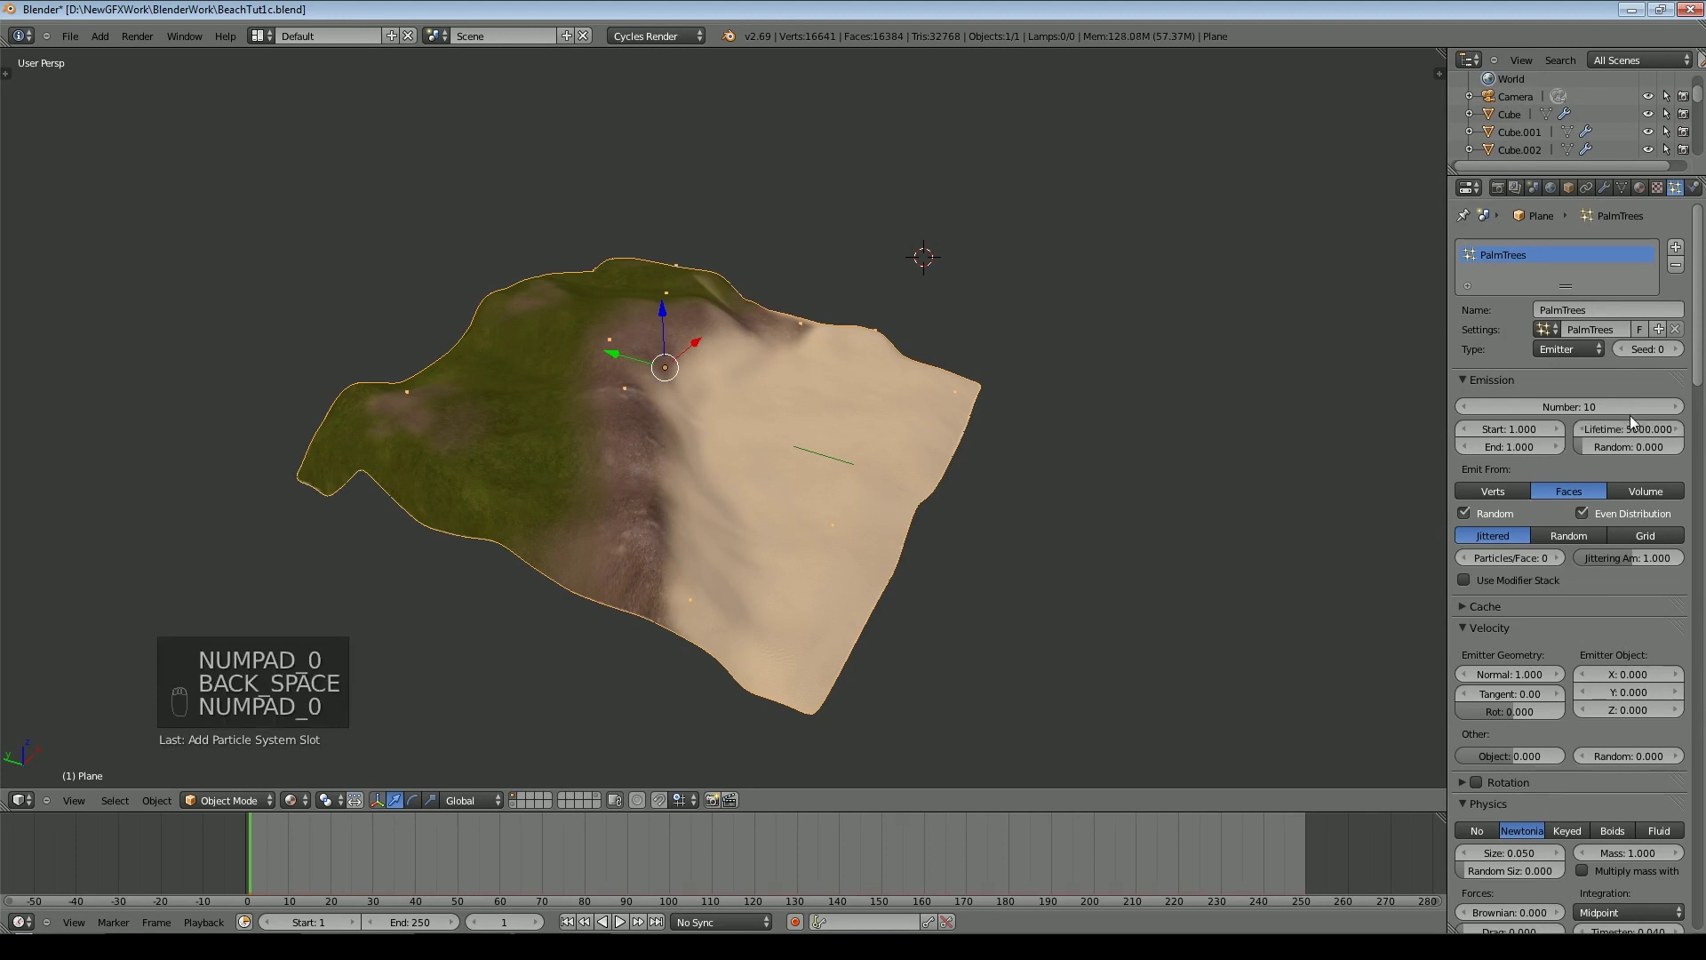
Limit the PalmTrees particle density to the PalmVerts vertex group and set the particle physics to No
scroll(1644, 510, "down", 15)
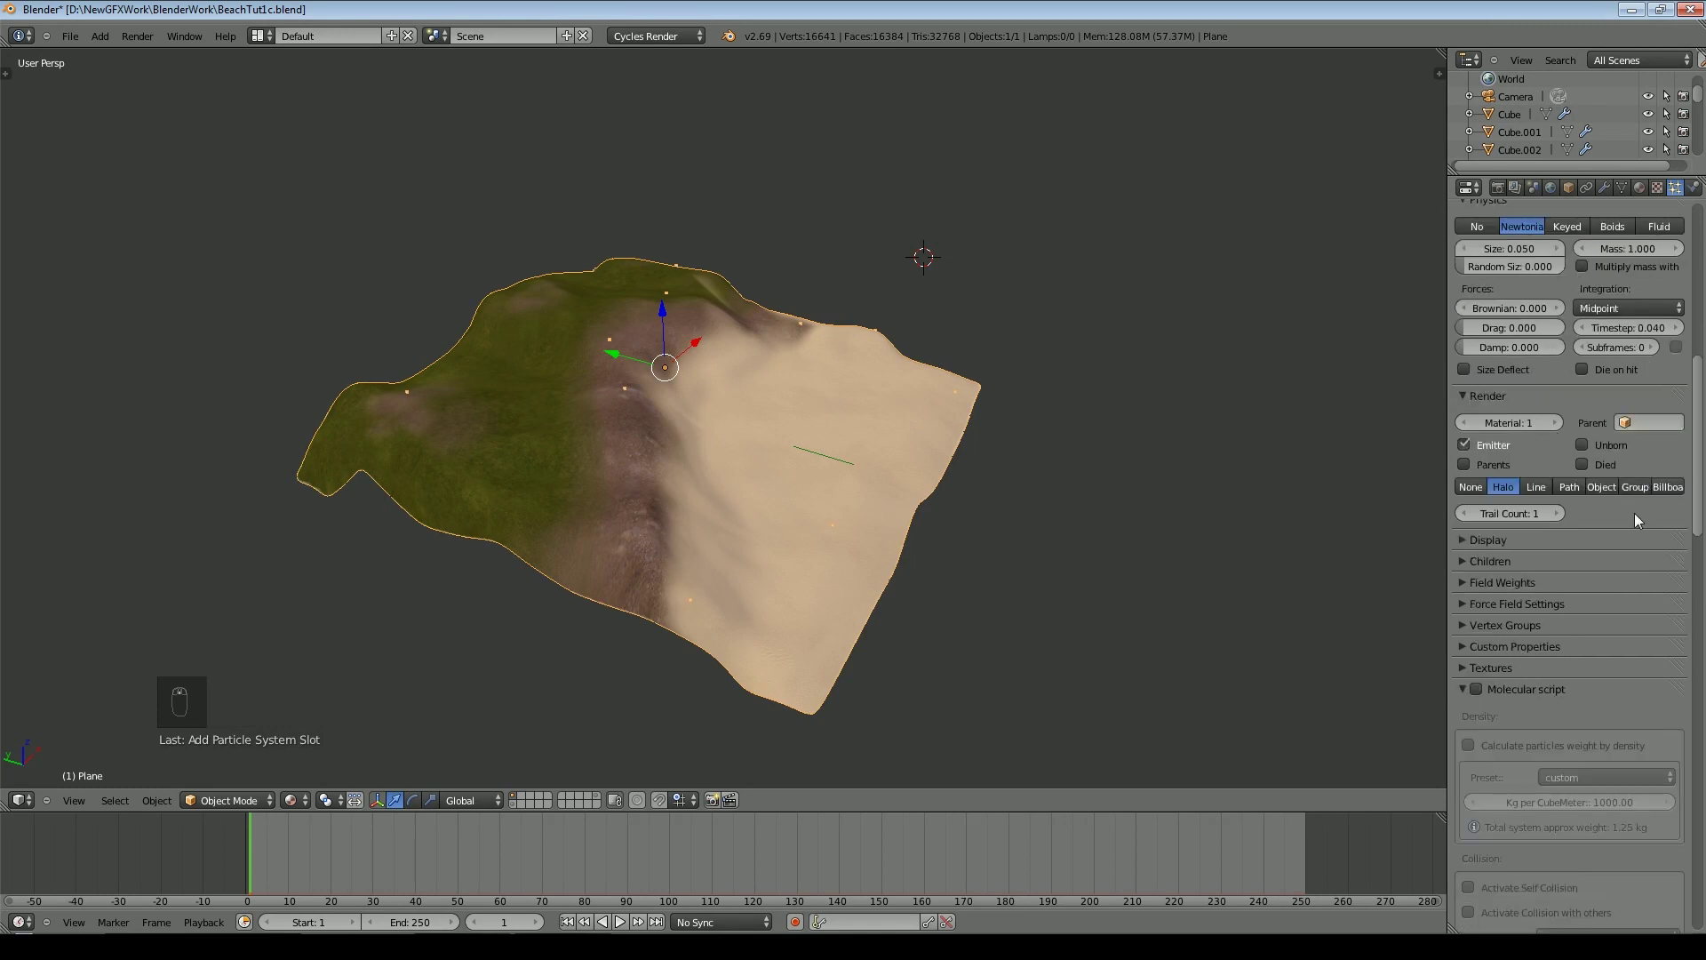
left_click(1462, 627)
left_click(1581, 672)
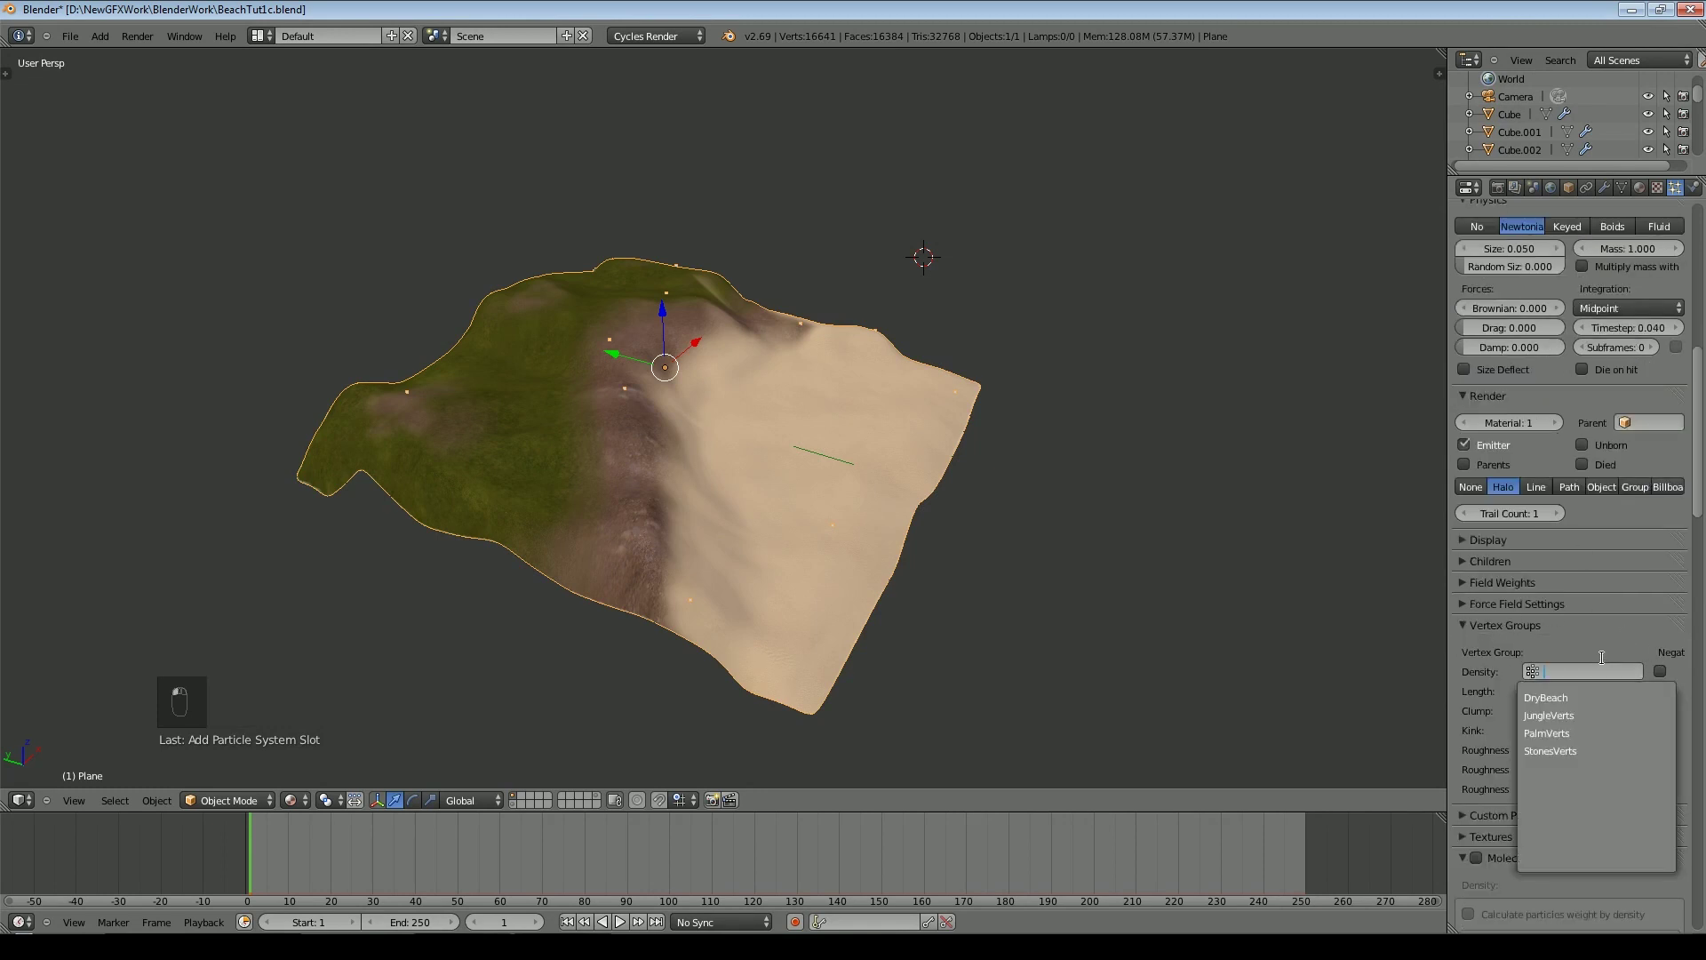
left_click(1589, 733)
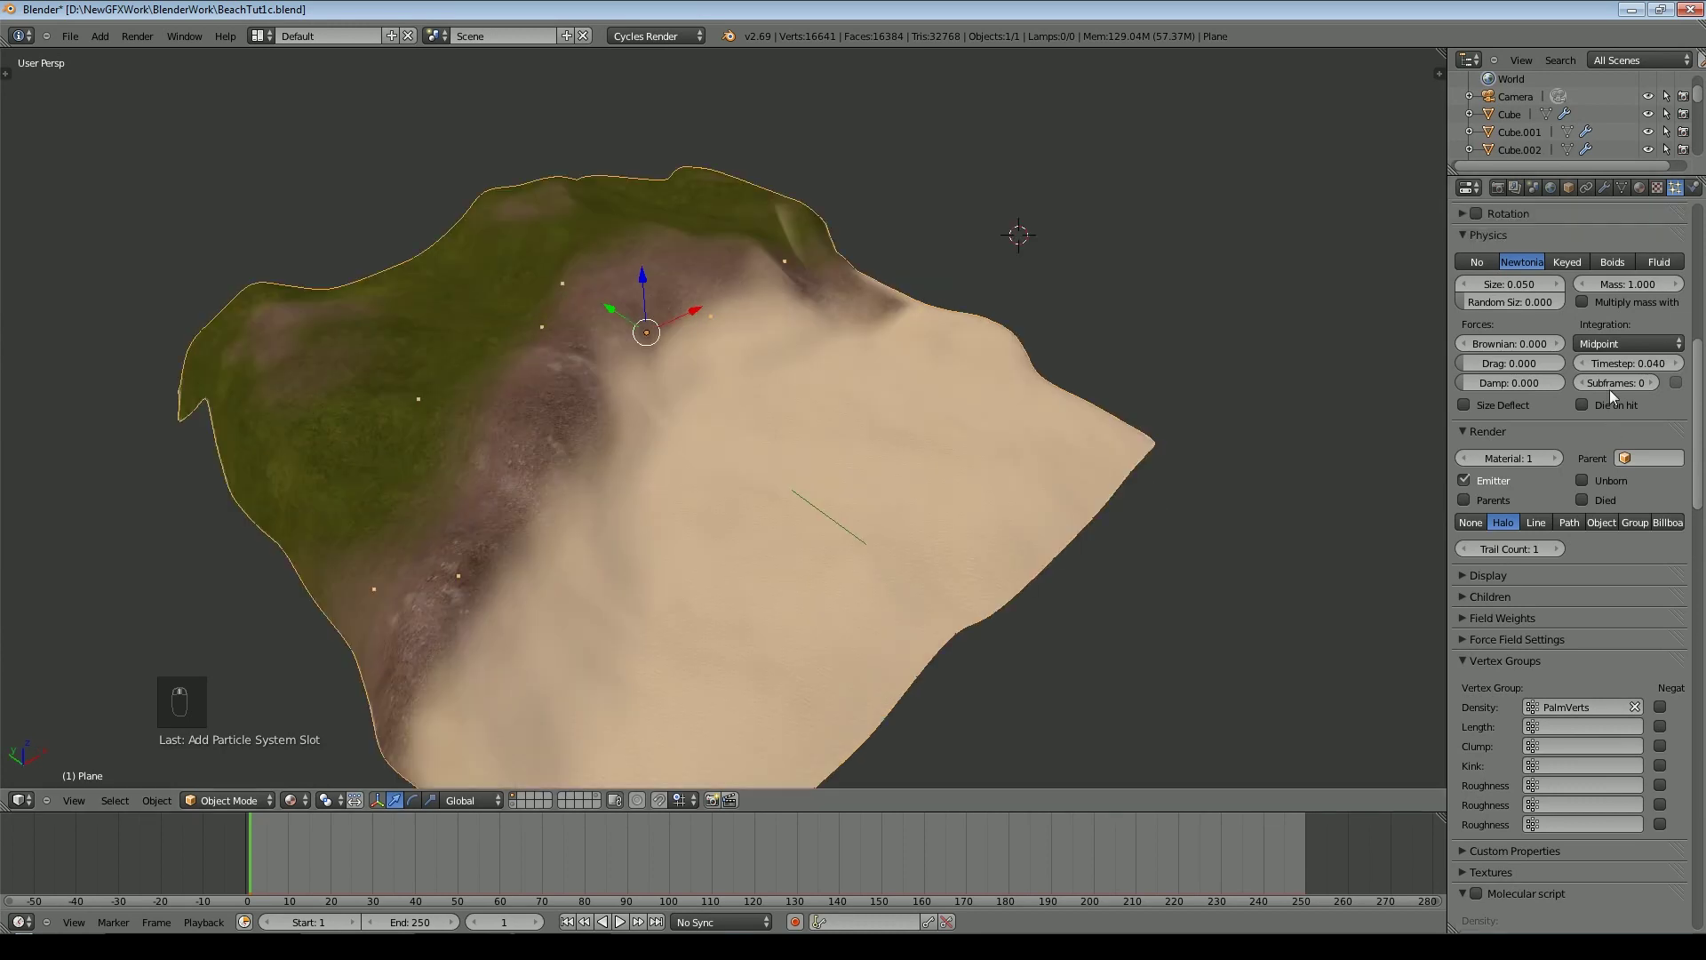
scroll(1613, 397, "up", 2)
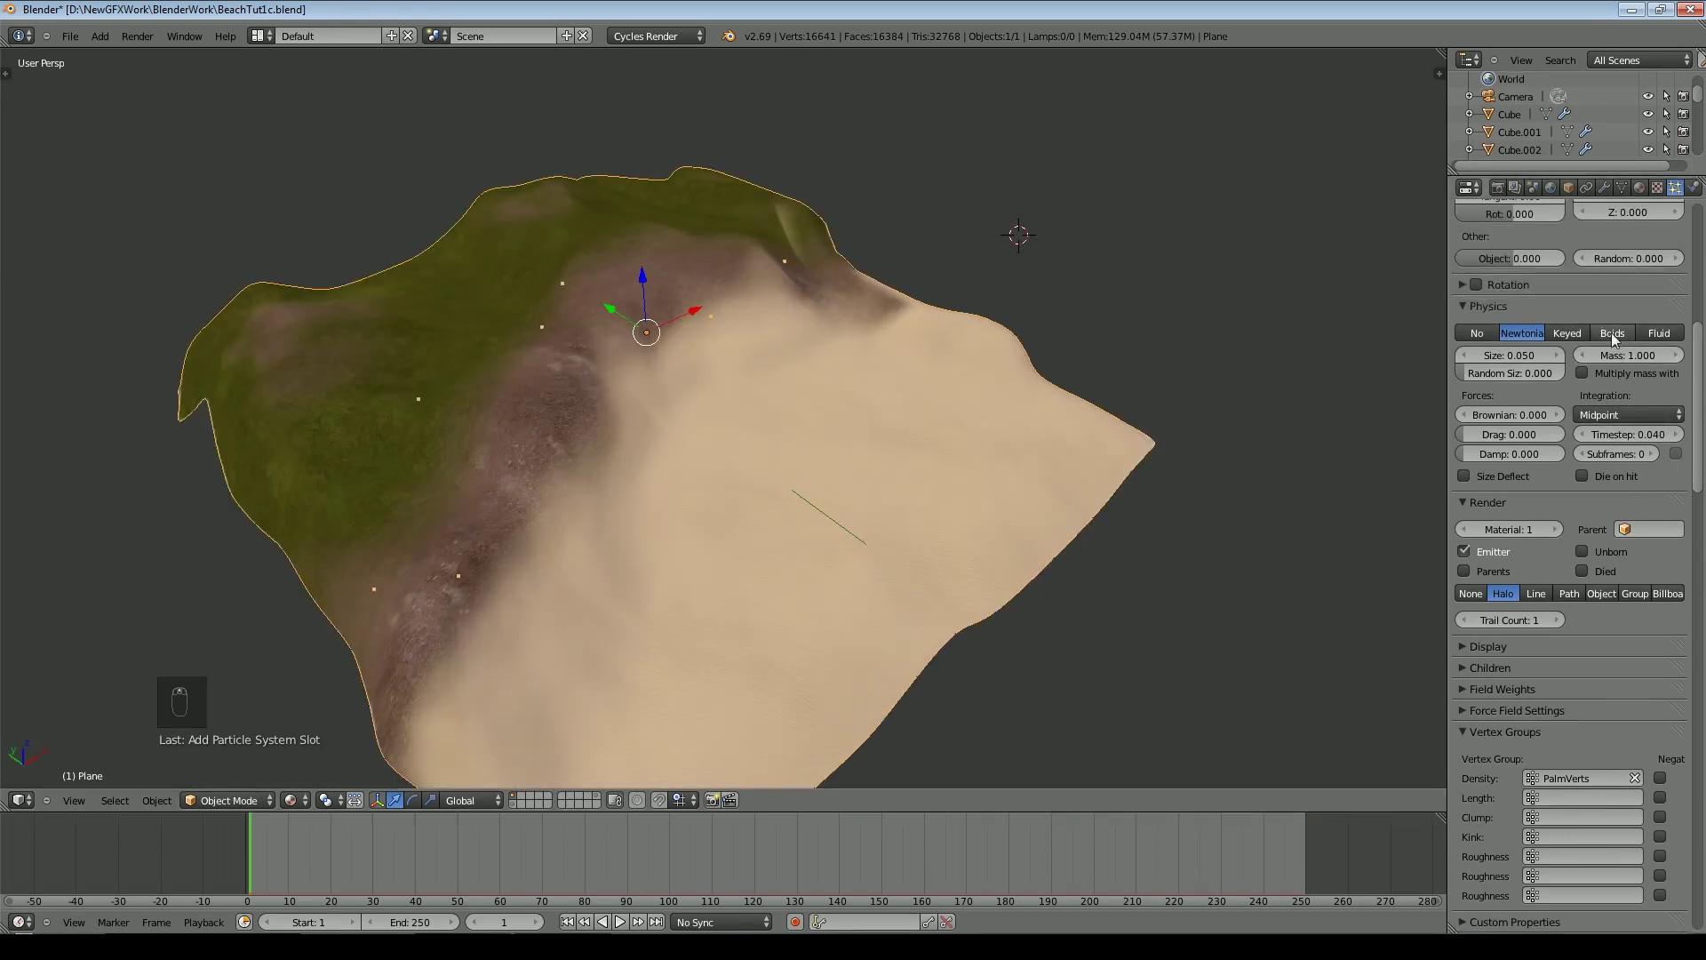
left_click(1480, 334)
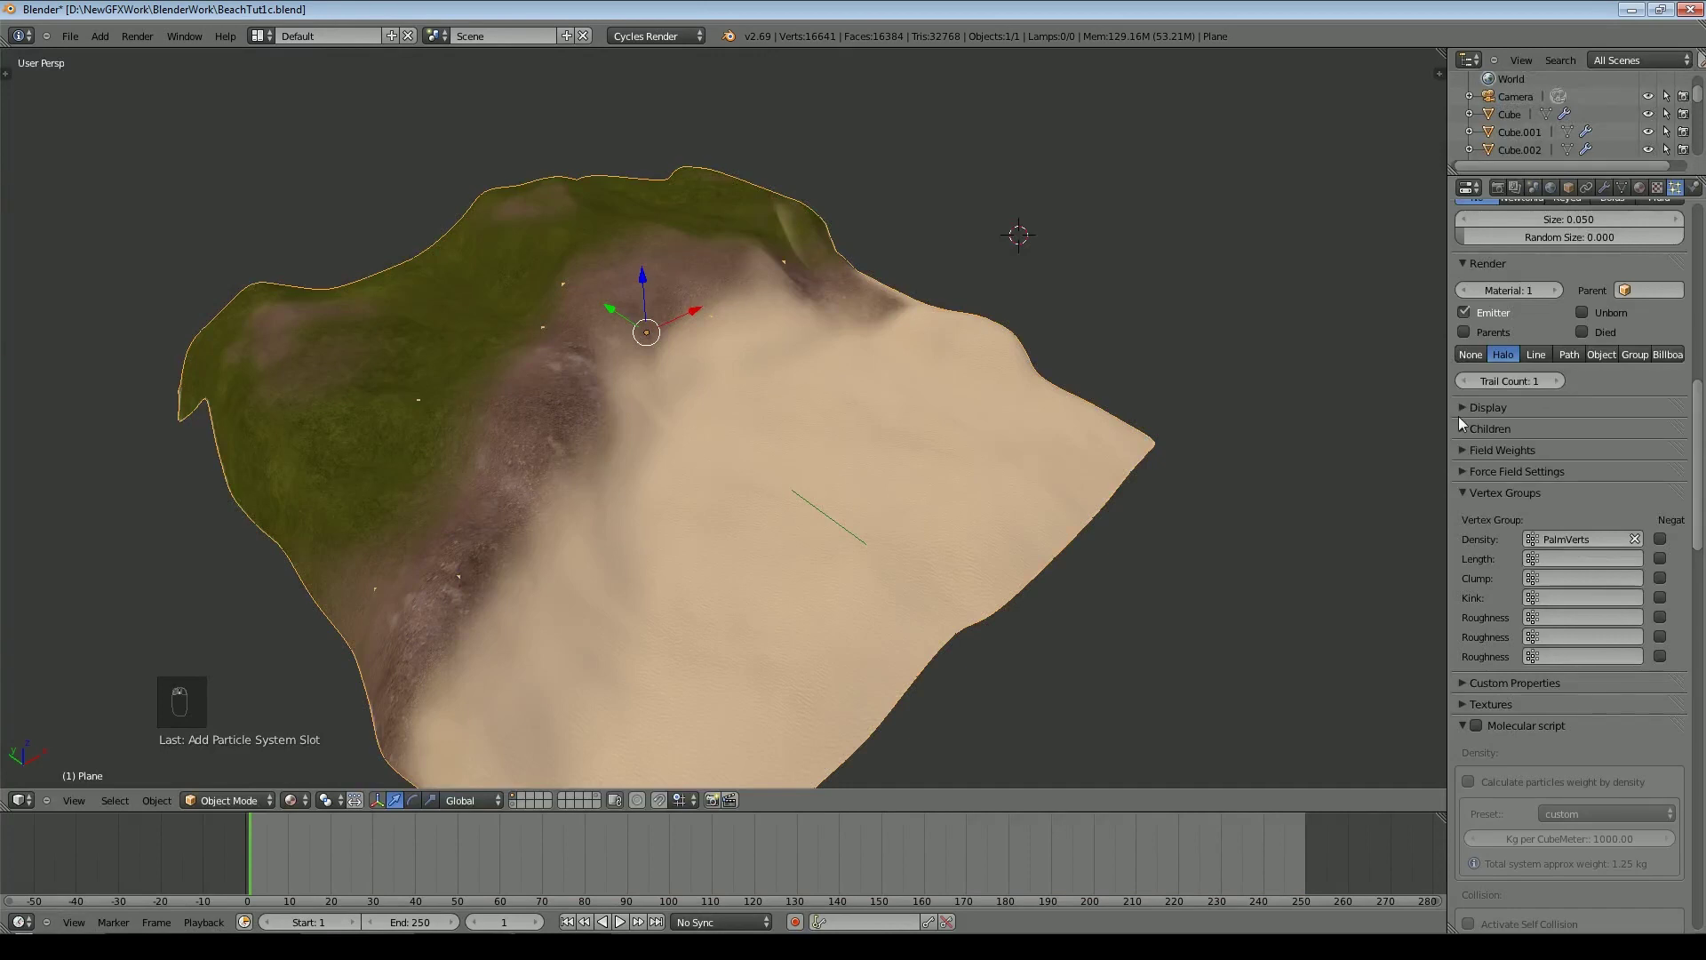
left_click(1462, 409)
left_click(1464, 409)
Render the PalmTrees particles as the PalmGroup group with Rotation, Scale and Pick Random enabled
left_click(1638, 355)
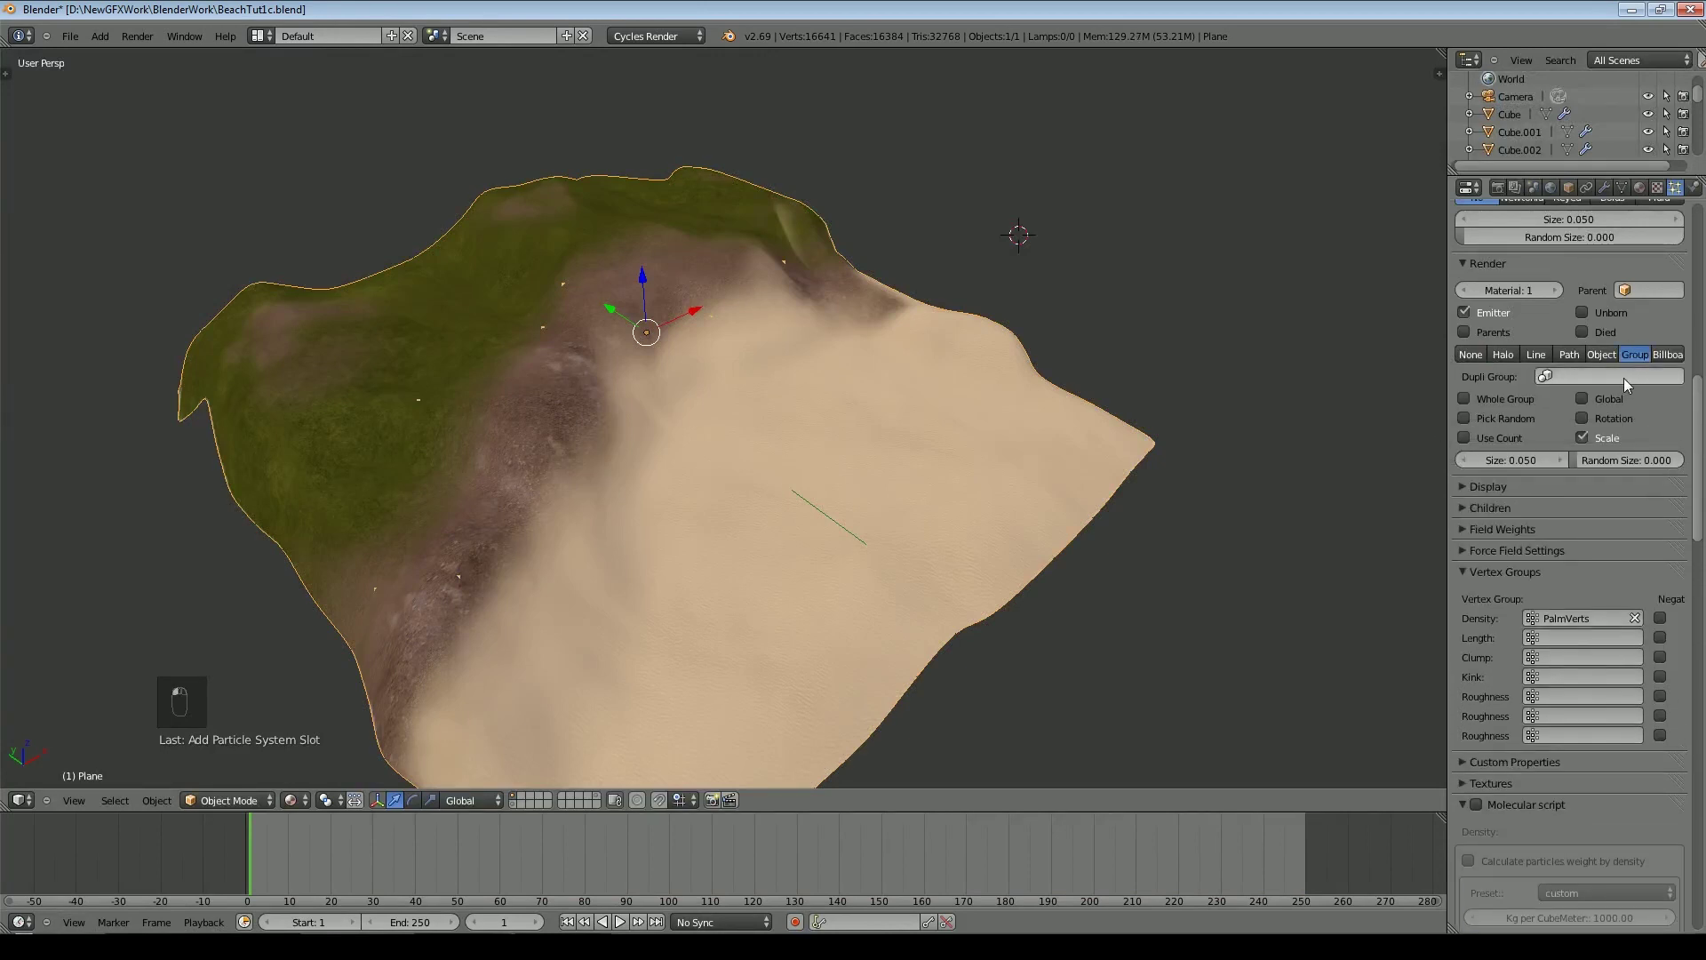
left_click(1622, 376)
left_click(1601, 403)
left_click(1583, 418)
left_click(1583, 438)
left_click(1464, 418)
middle_click_drag(798, 505, 877, 451)
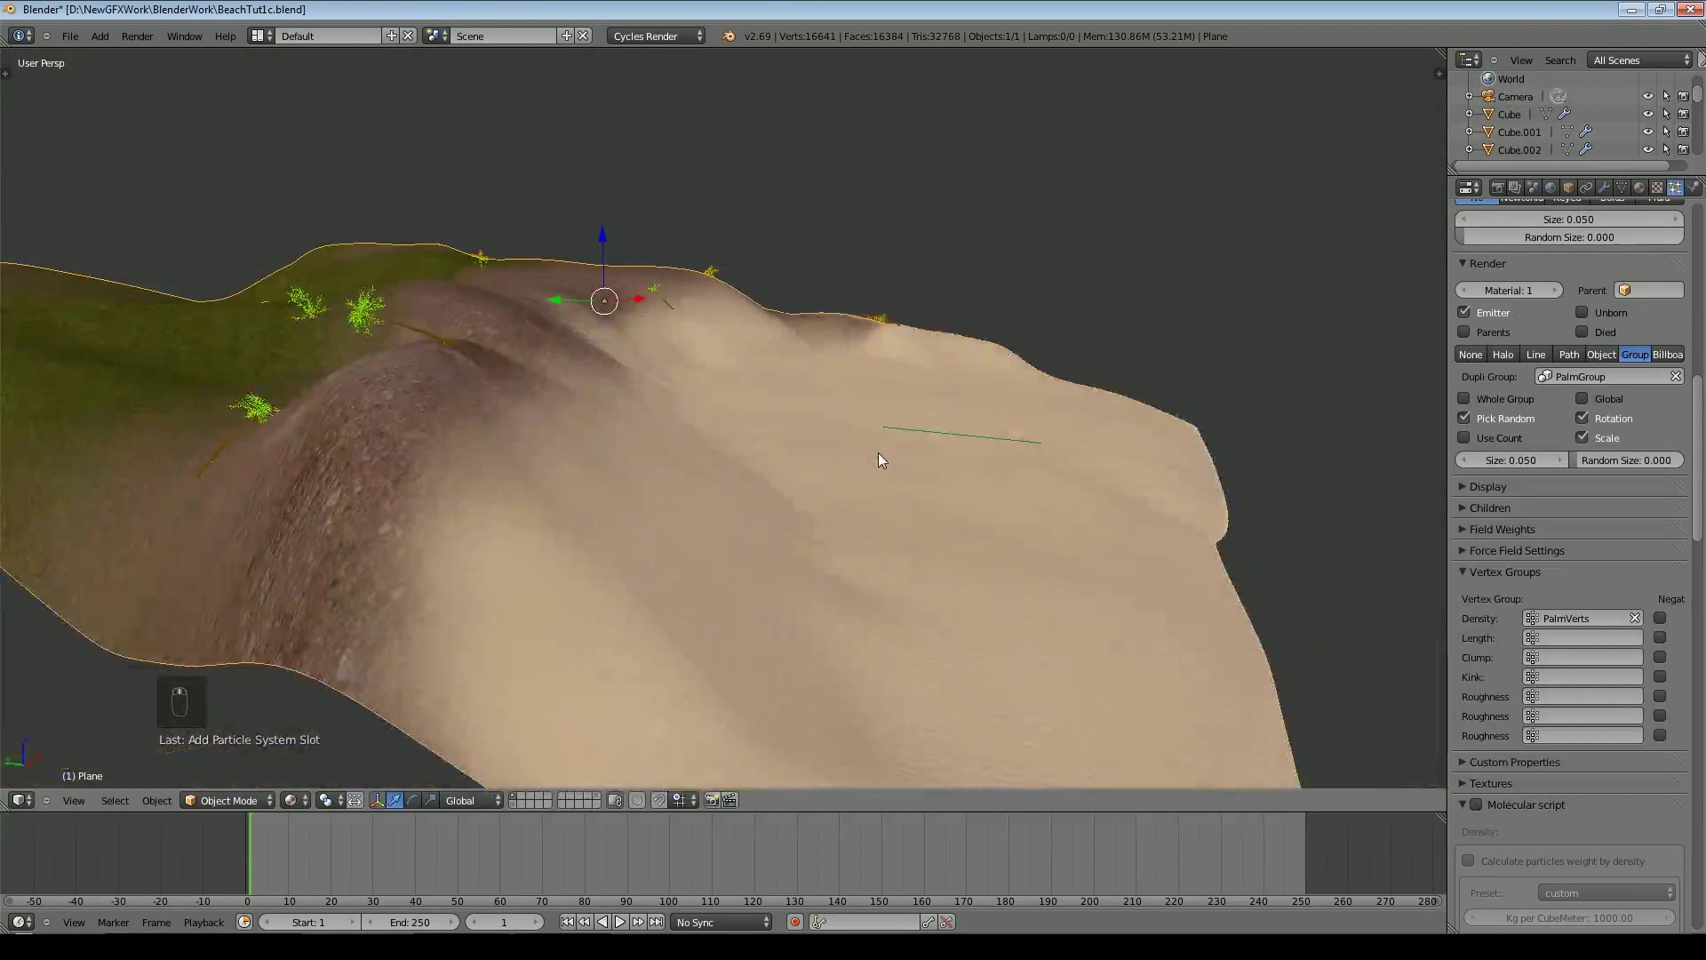
Show the layer holding the palms and other props, select its objects and rotate them about the Y axis
left_click(596, 797)
scroll(888, 458, "down", 9)
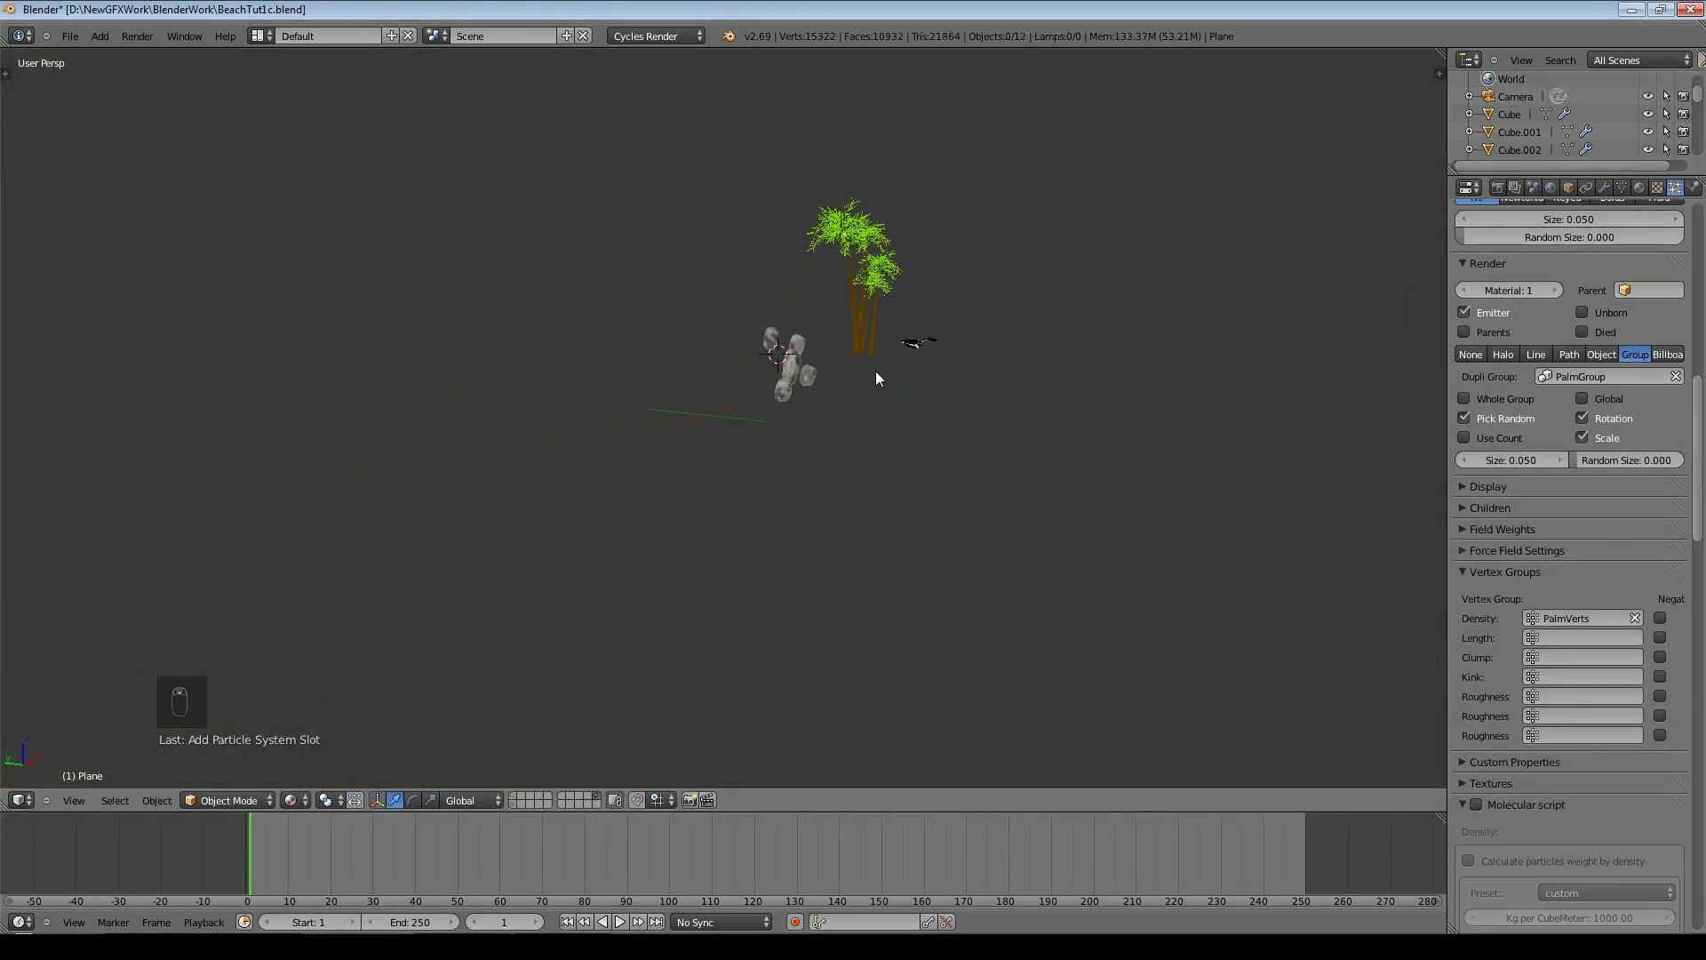
scroll(887, 381, "down", 2)
key("a")
middle_click_drag(889, 383, 875, 460, "shift")
key("r")
key("y")
key("Return")
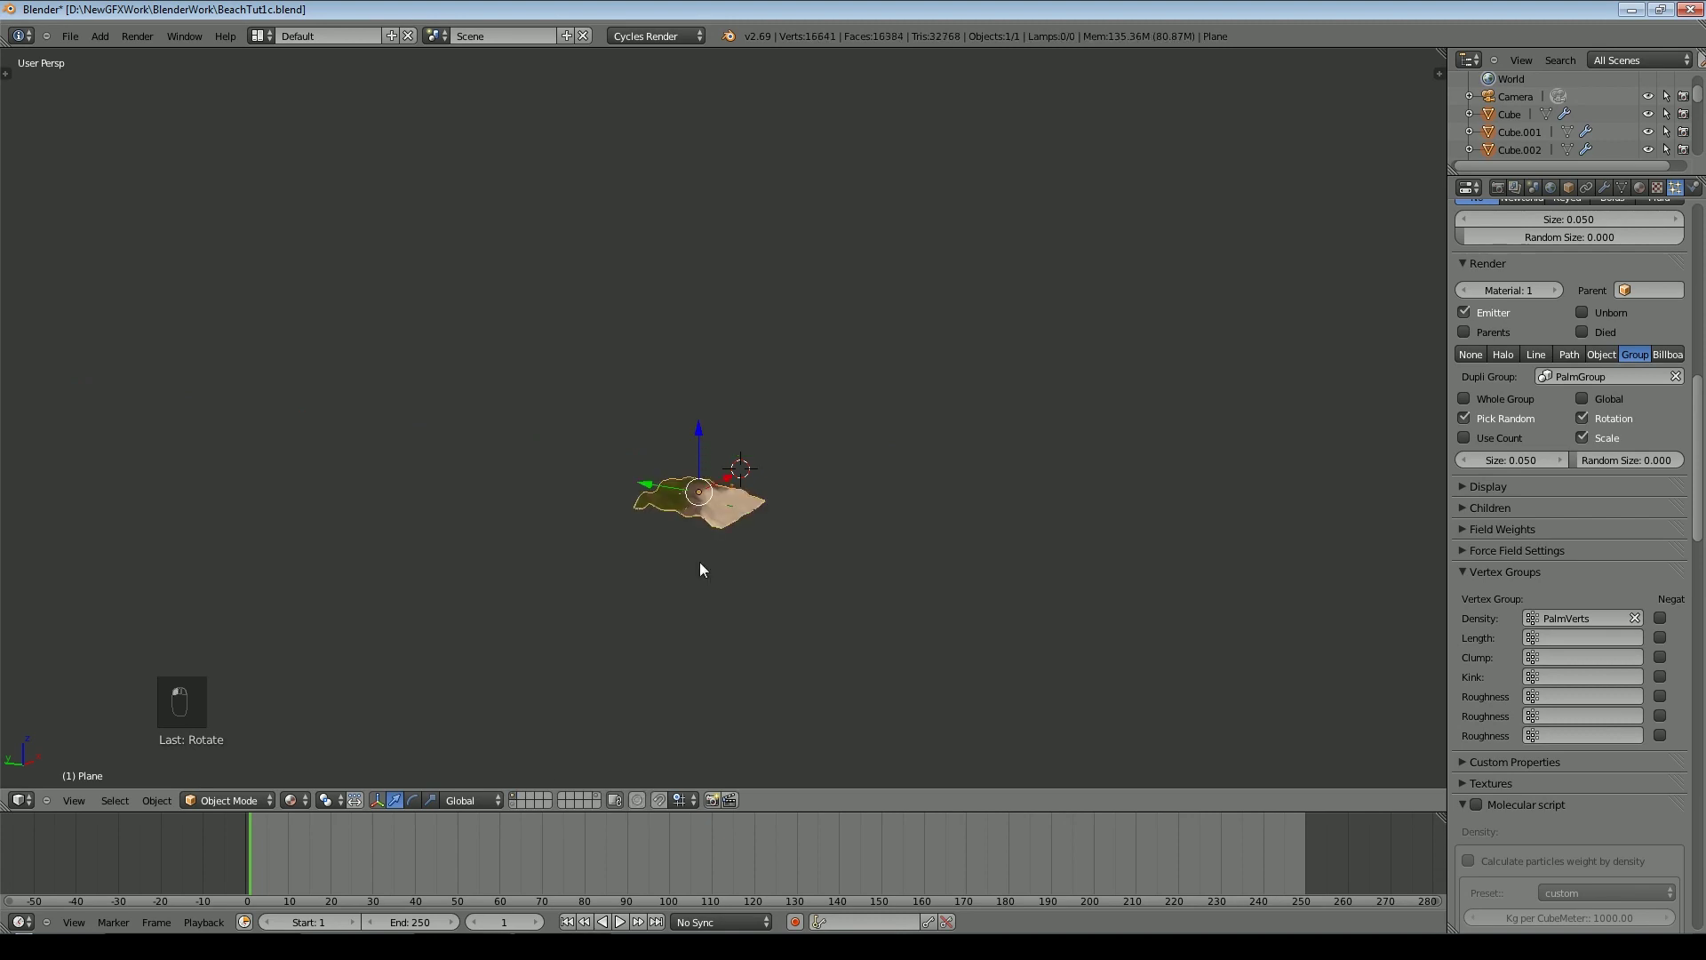
Set the PalmTrees particle size to 0.196 and view the terrain through the camera
scroll(783, 472, "up", 7)
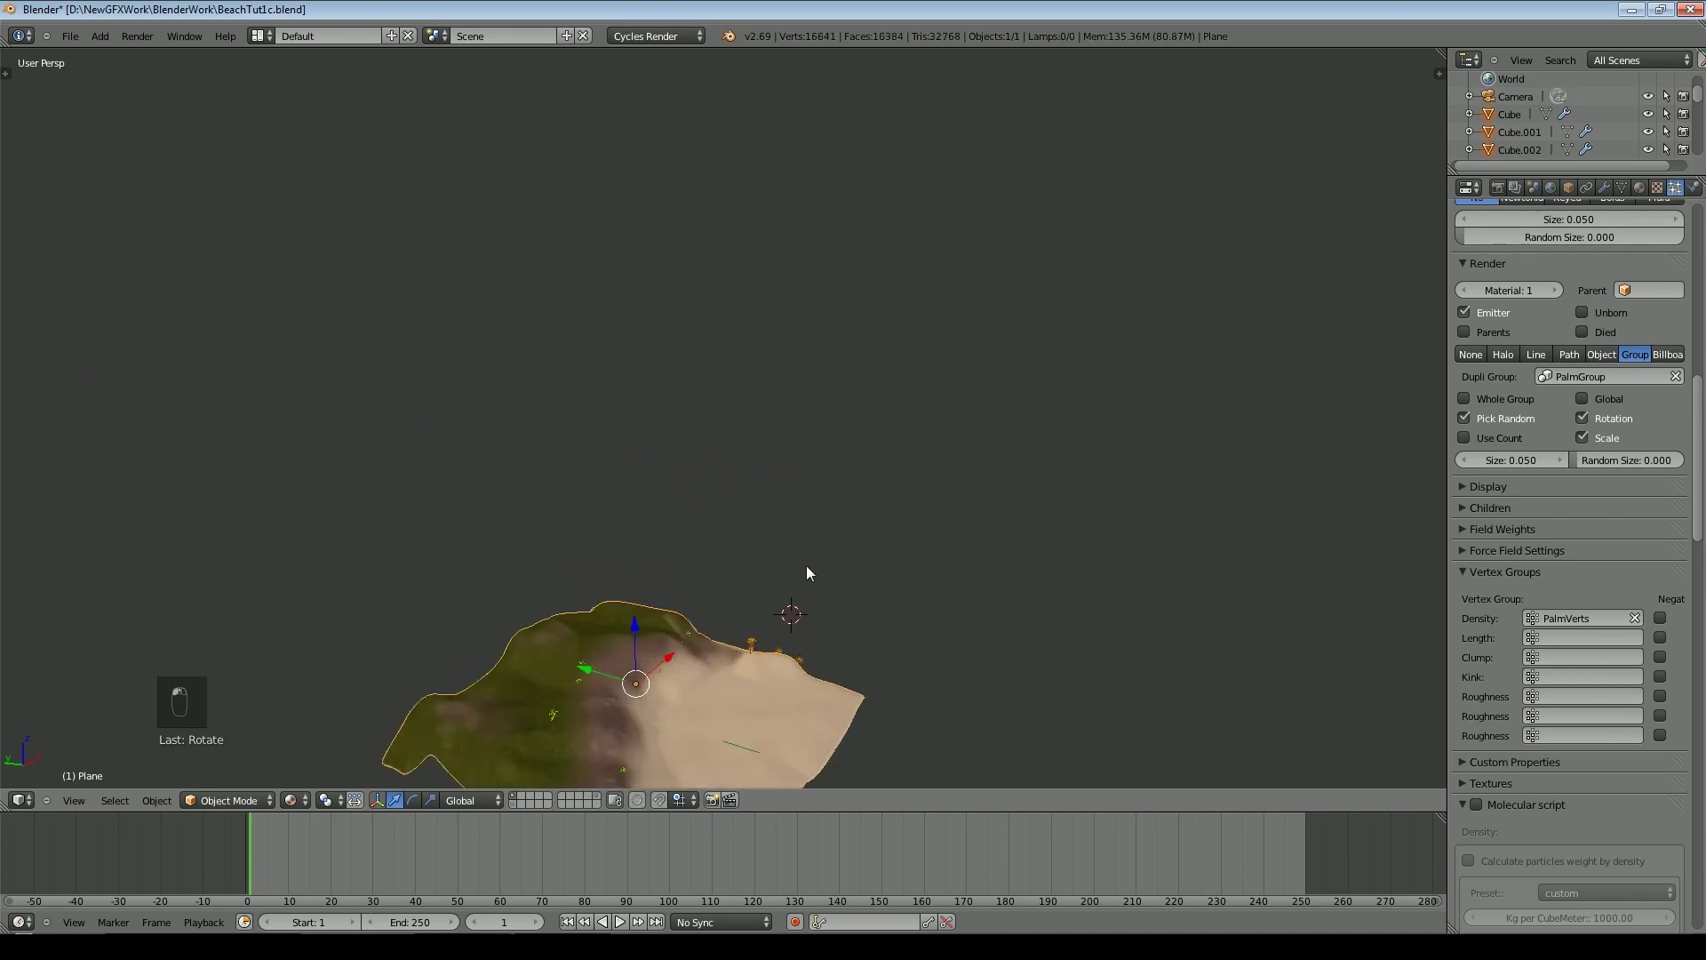
key("KP_Decimal")
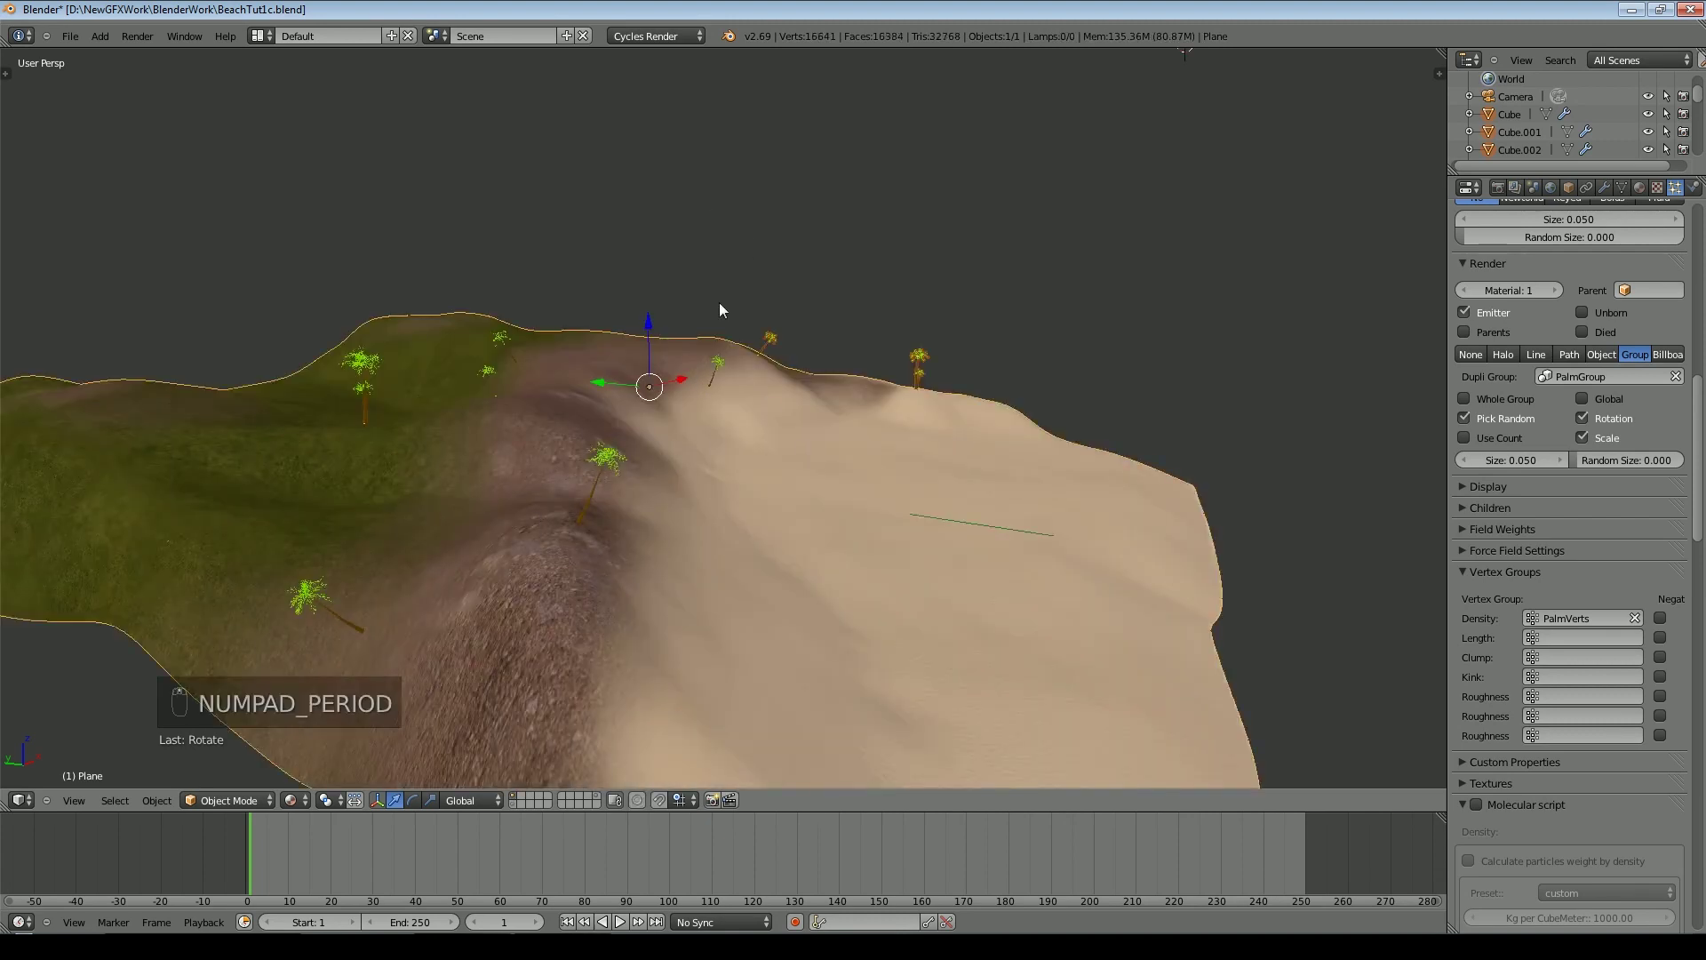
middle_click_drag(948, 463, 563, 343)
scroll(1462, 524, "up", 10)
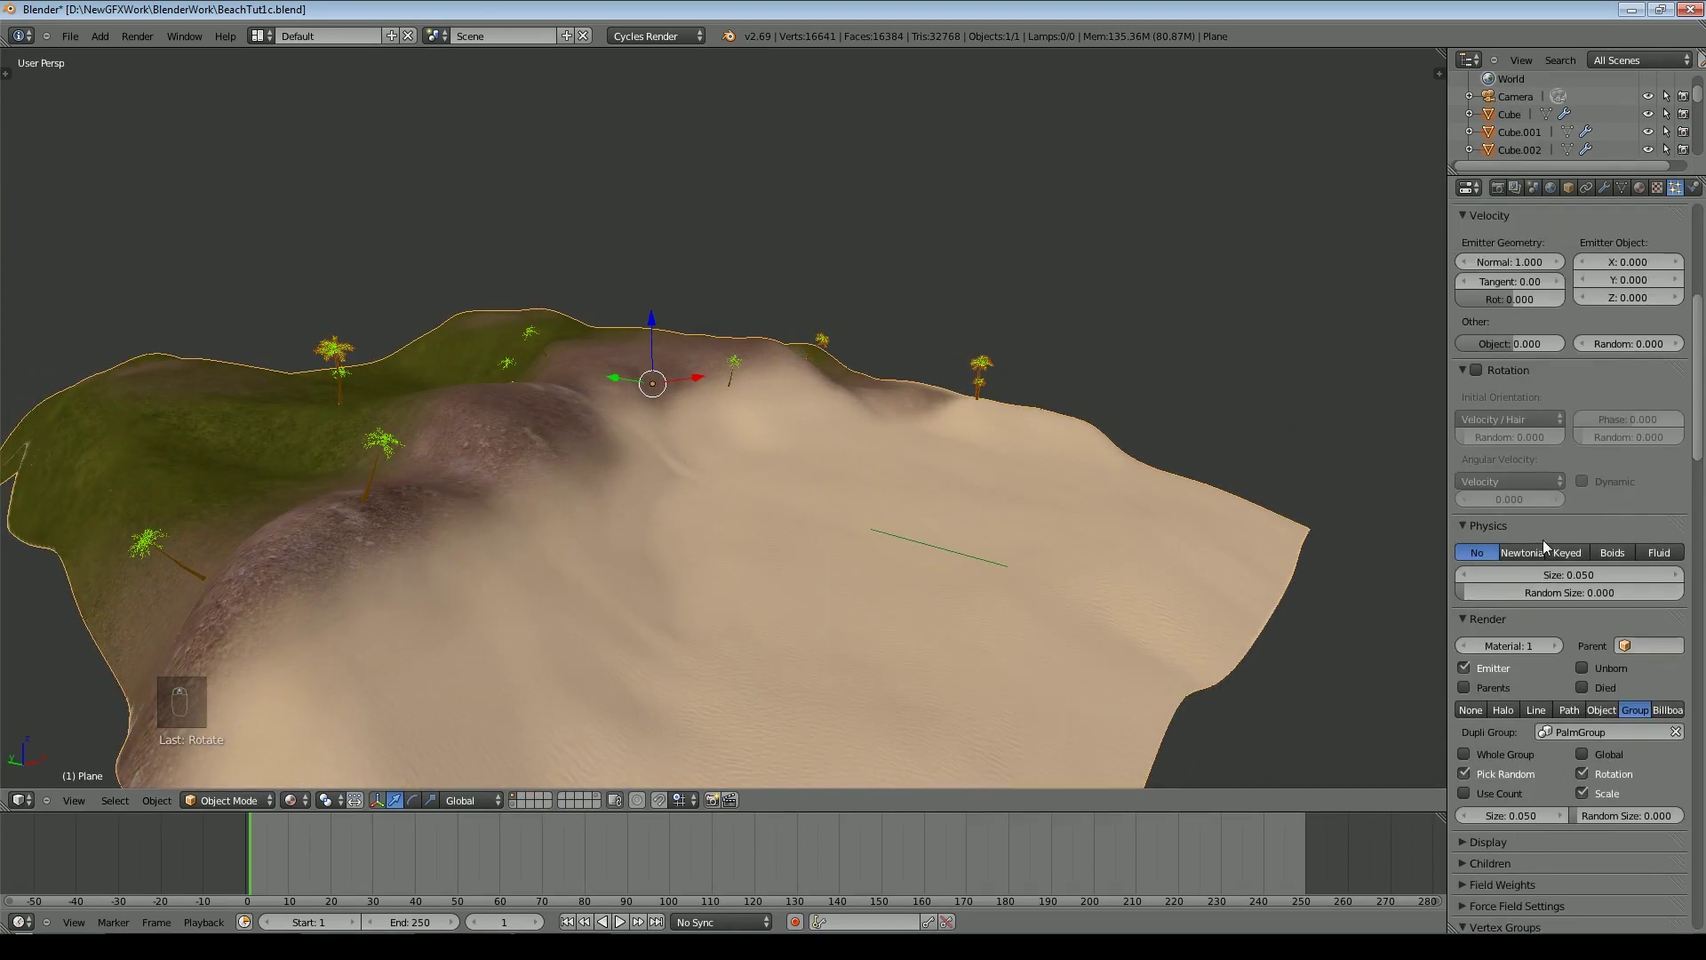
left_click_drag(1570, 577, 1591, 577)
key("KP_0")
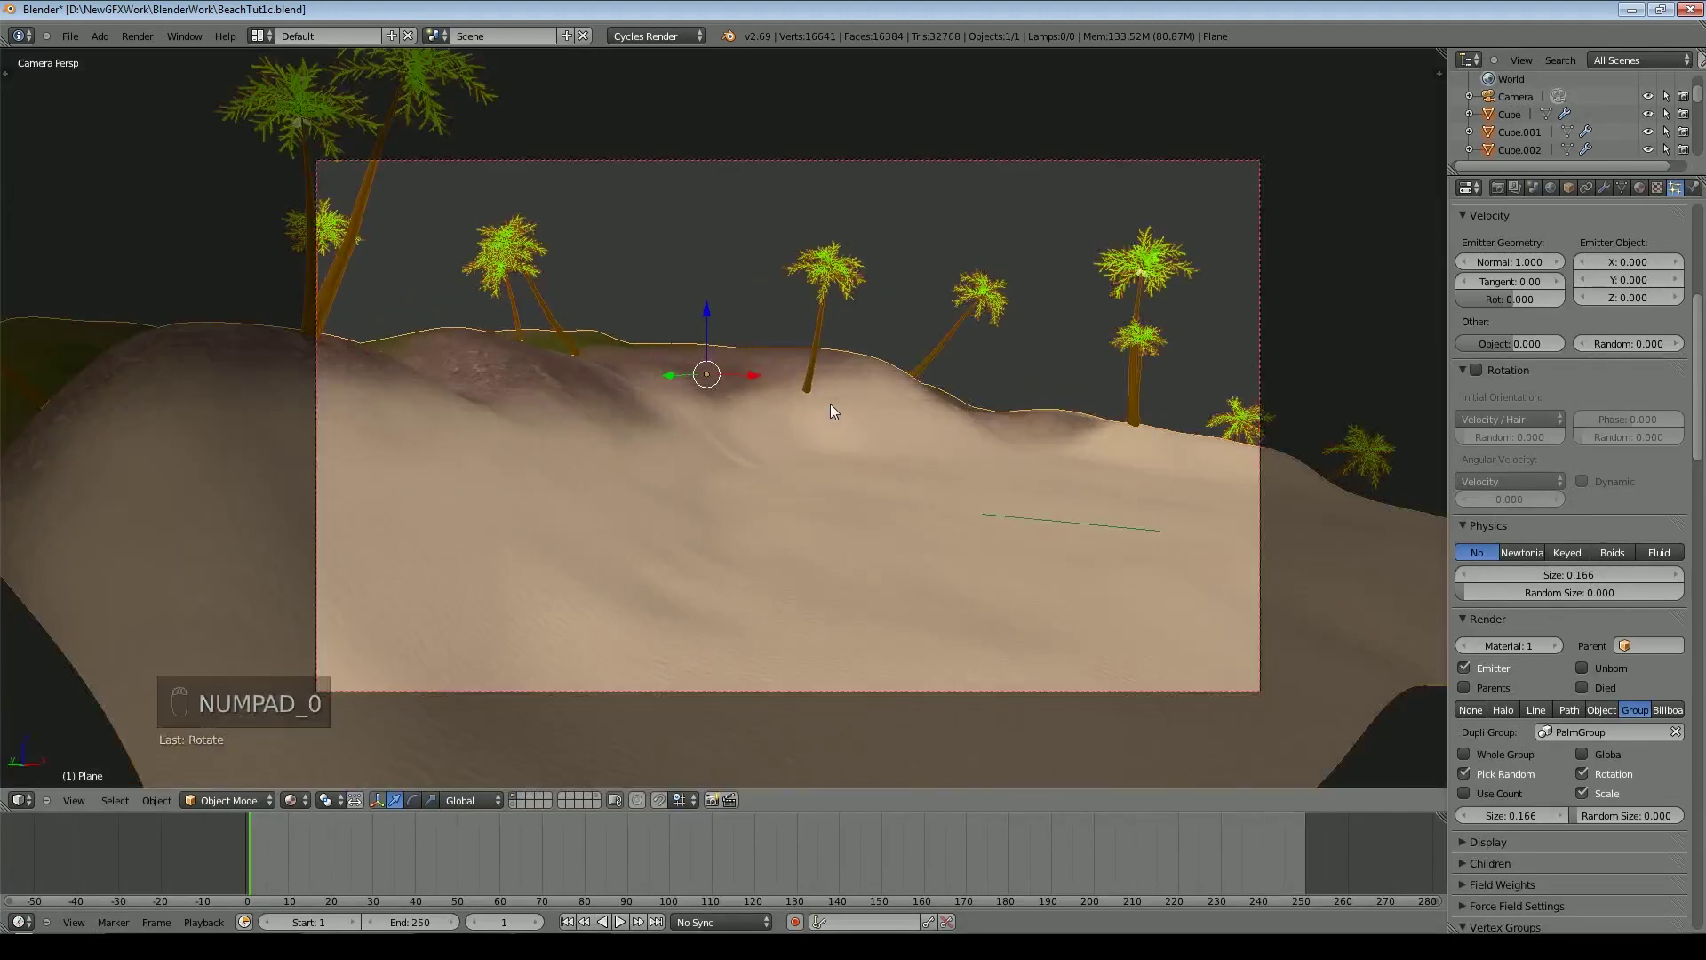
left_click(1677, 579)
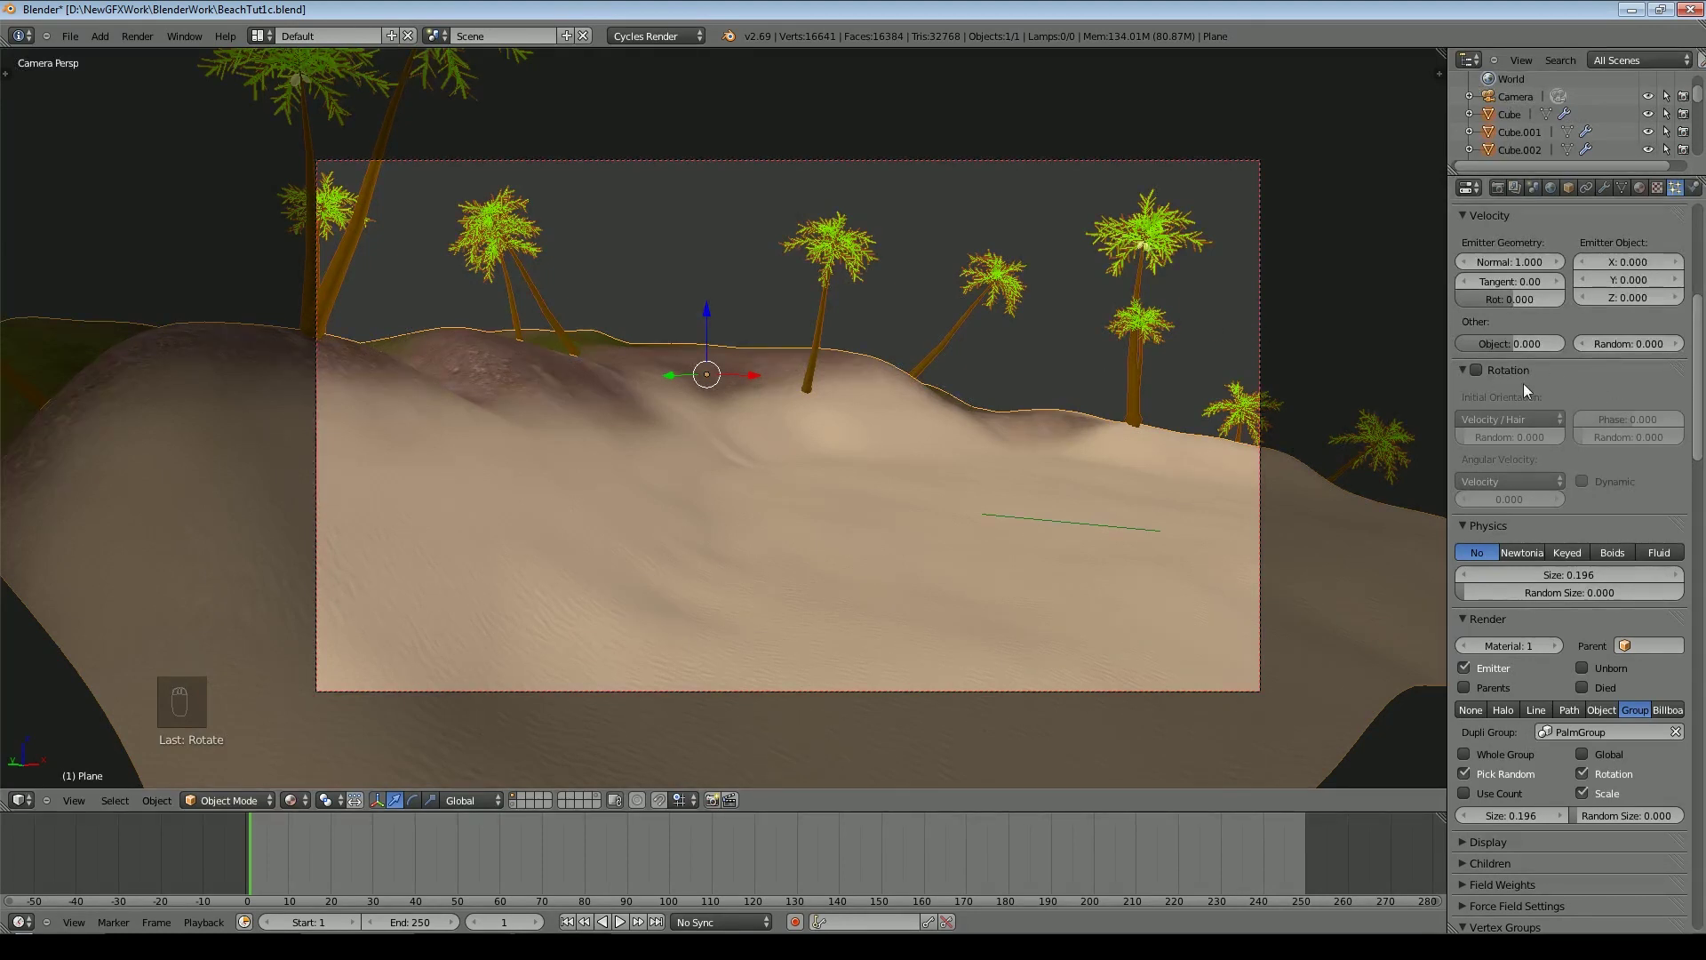
Enable rotation for the PalmTrees particles with initial orientation Global Z and a random value of 0.078
left_click(1477, 369)
left_click(1523, 417)
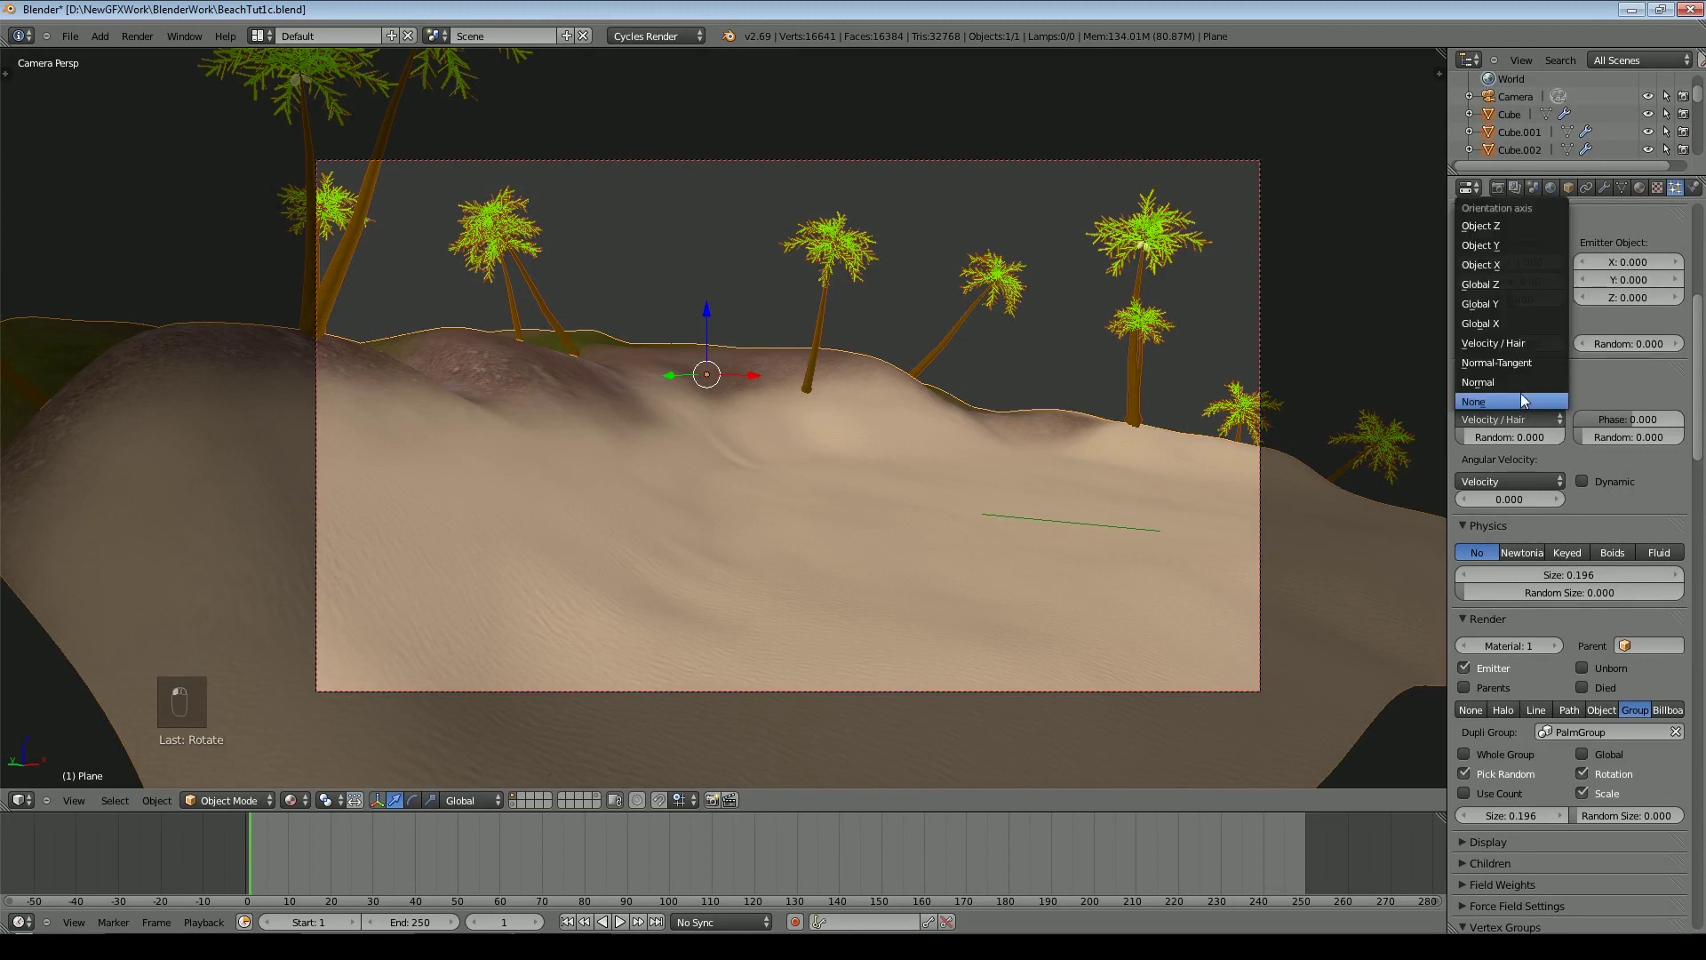
left_click(1527, 285)
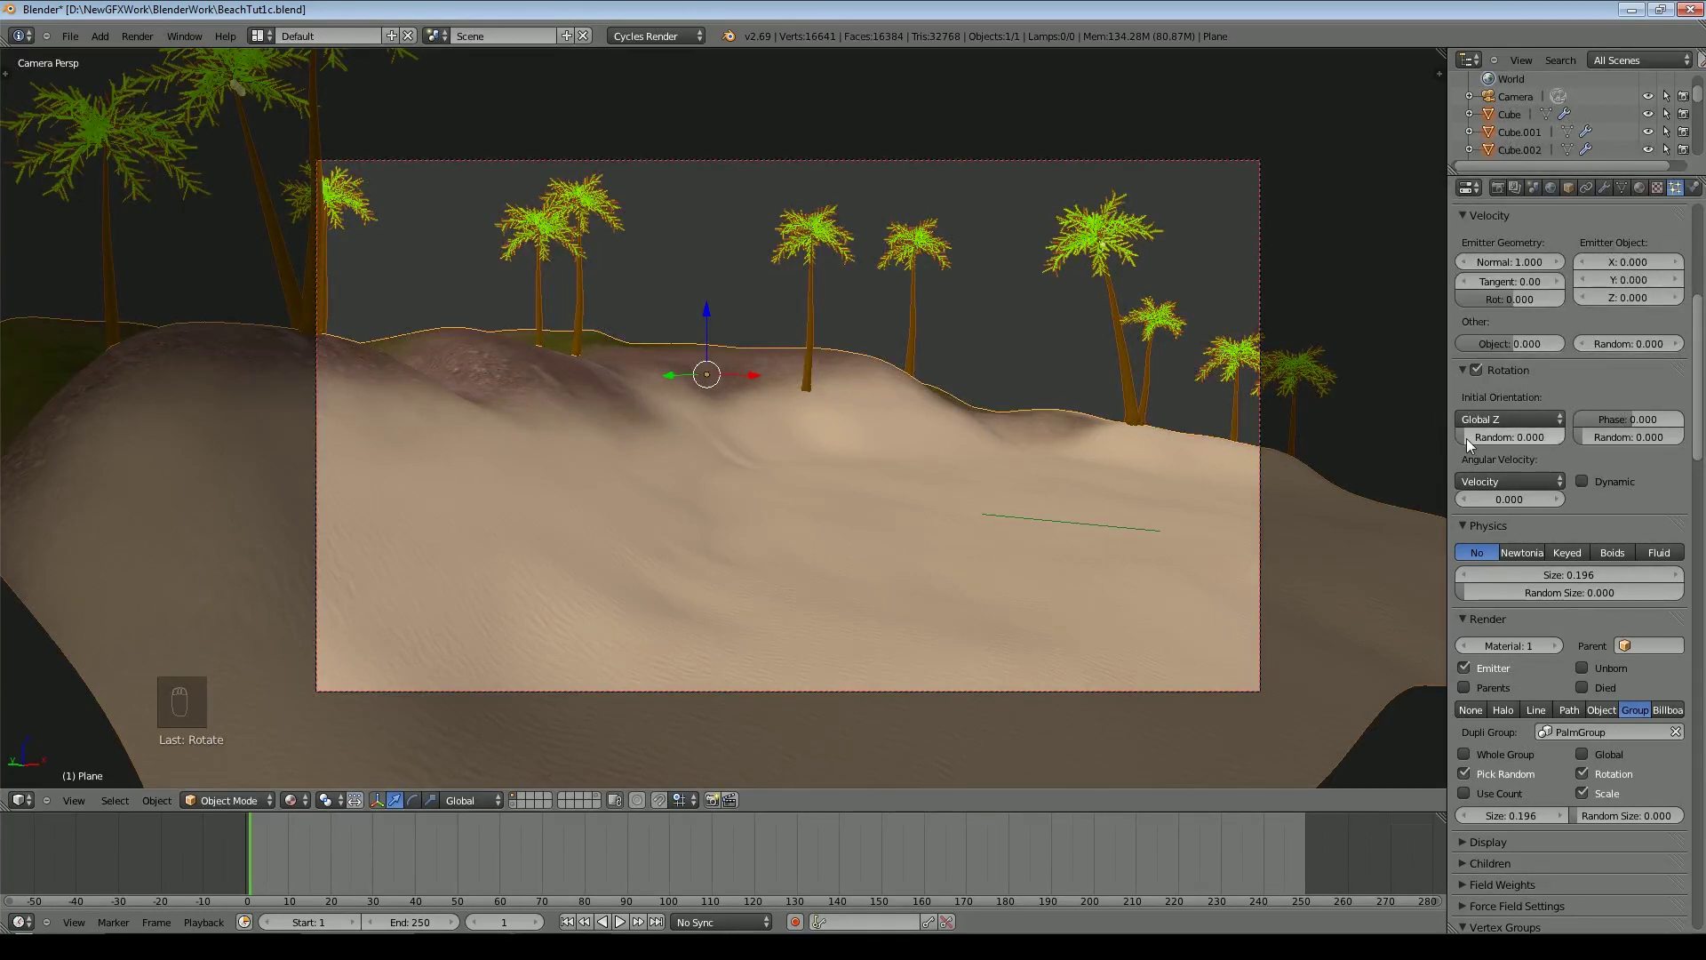
left_click_drag(1468, 439, 1474, 439)
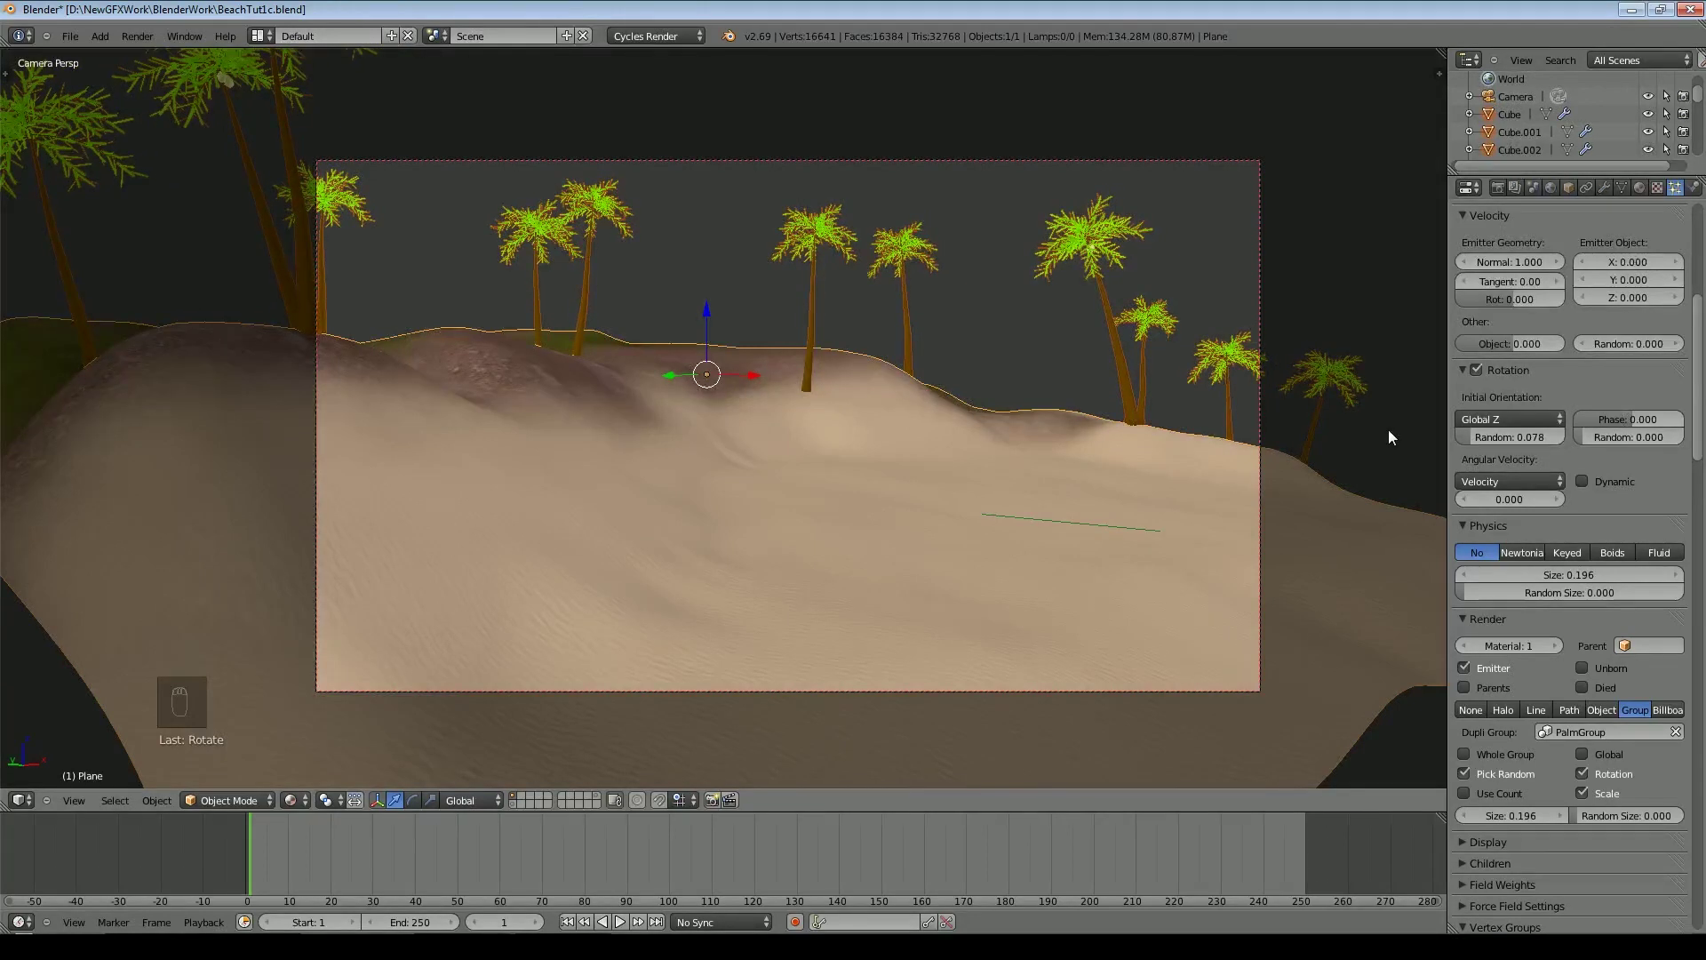
Set the PalmTrees particles' random size to 0.667 and their size to 0.226
left_click_drag(1458, 590, 1607, 594)
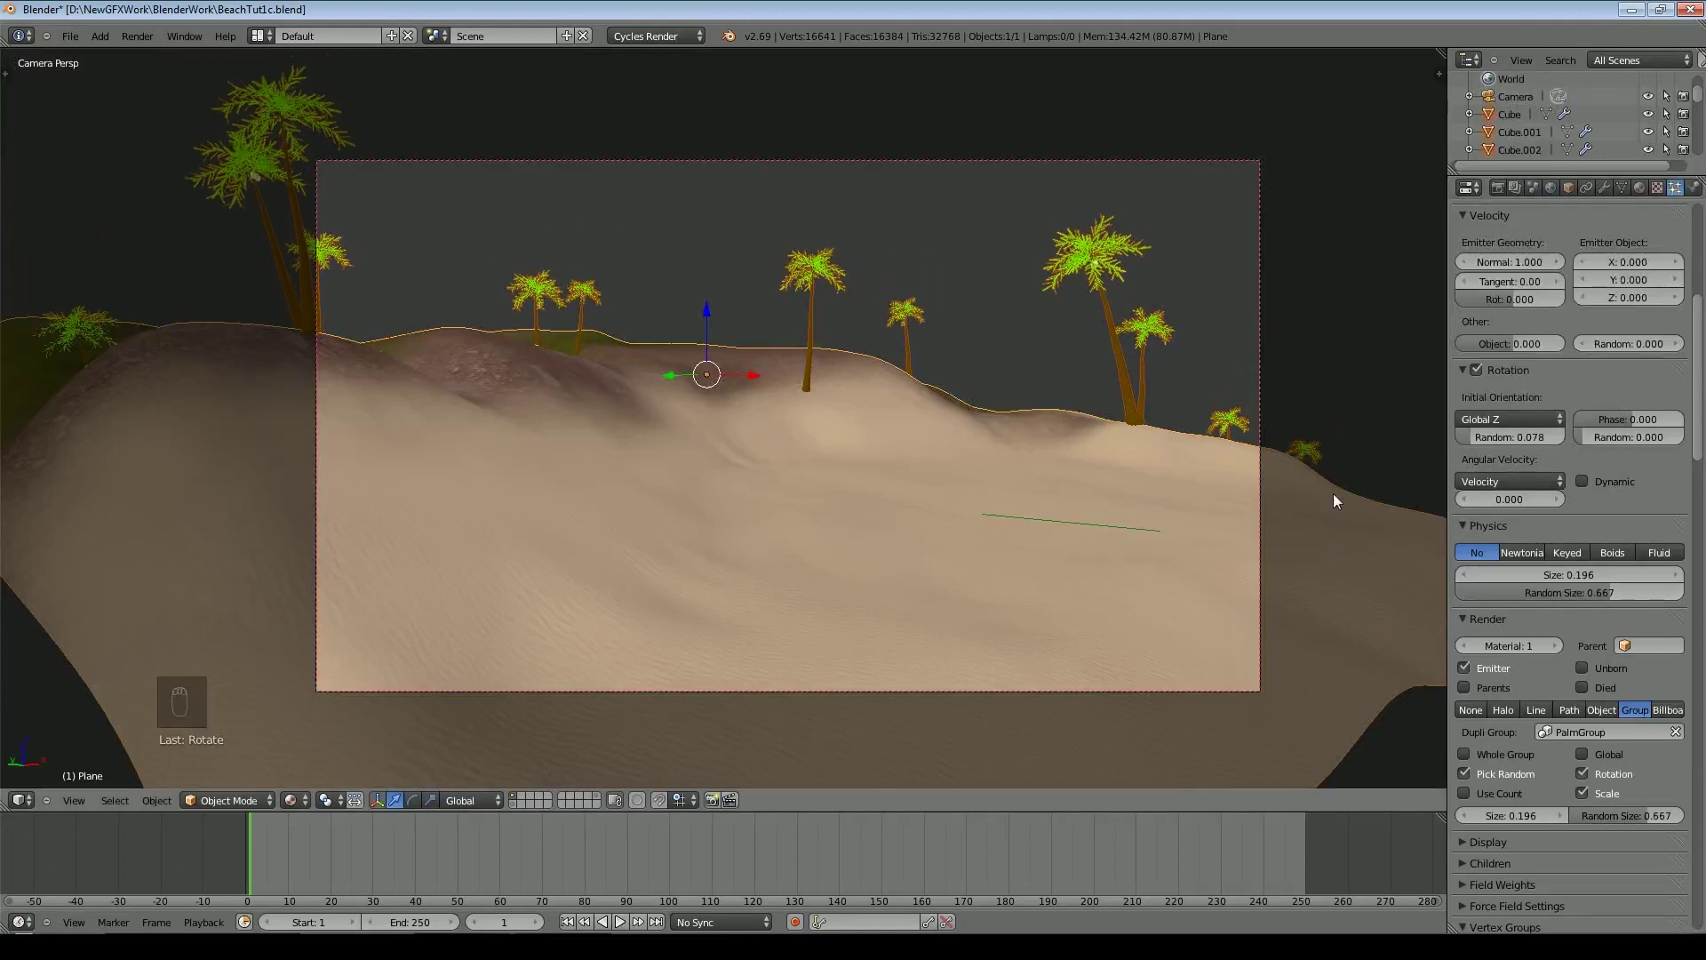
left_click(1663, 575)
left_click(1663, 575)
left_click(1664, 575)
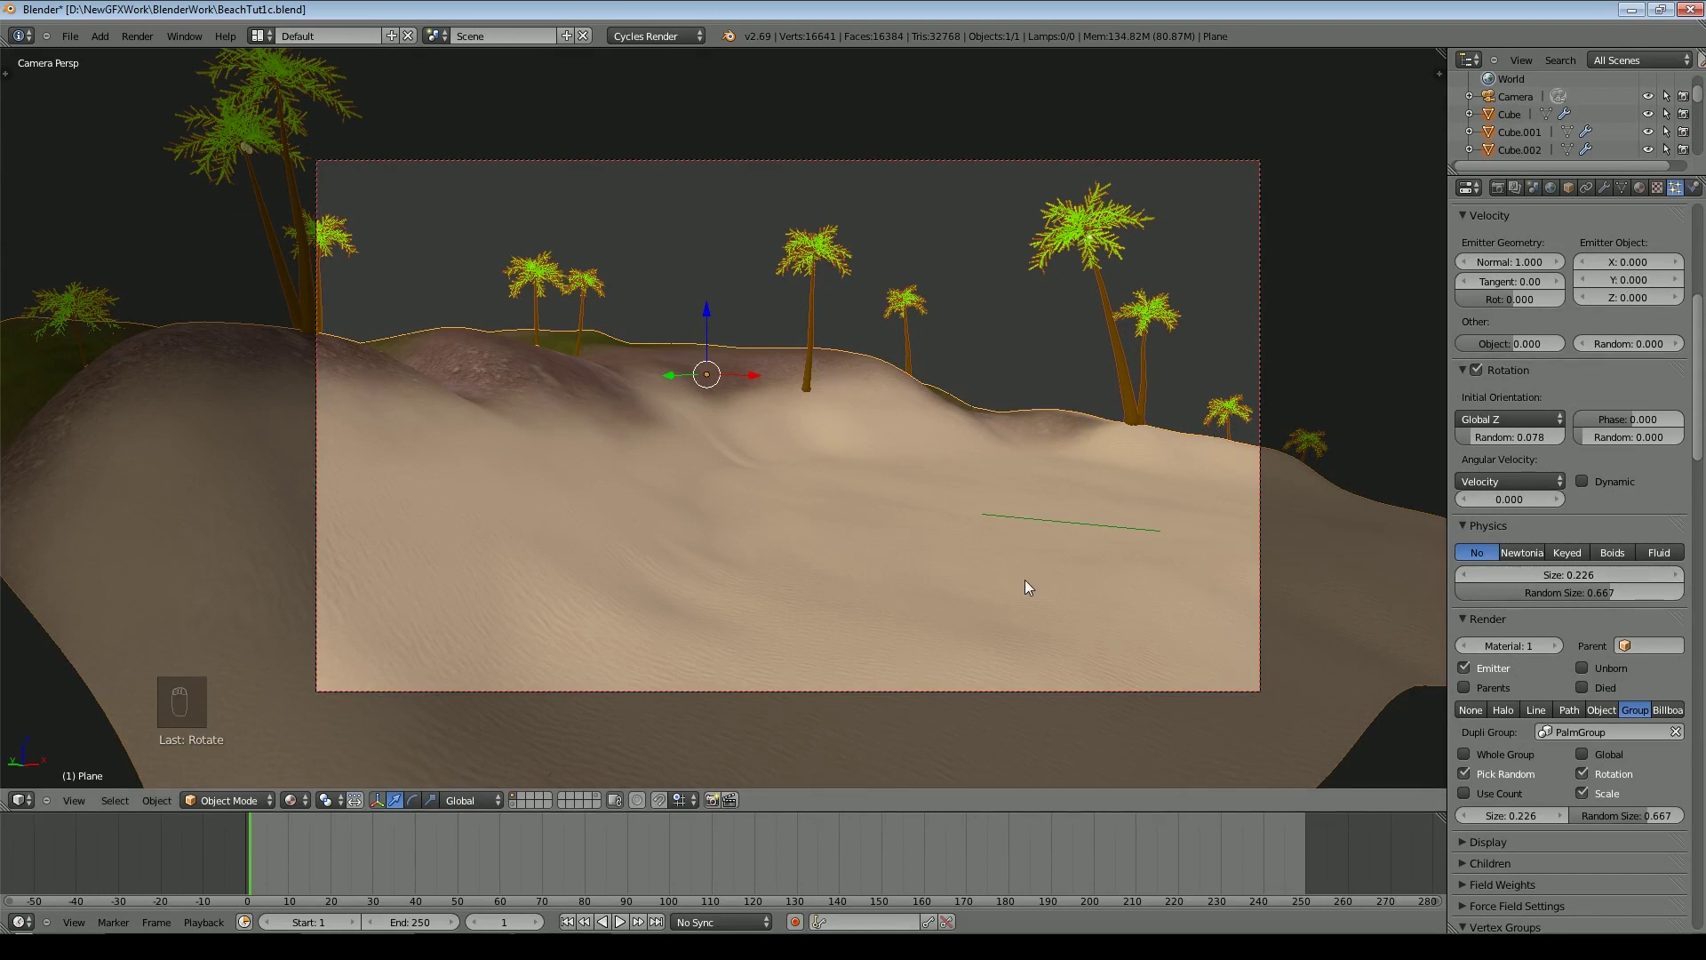
scroll(1530, 382, "up", 4)
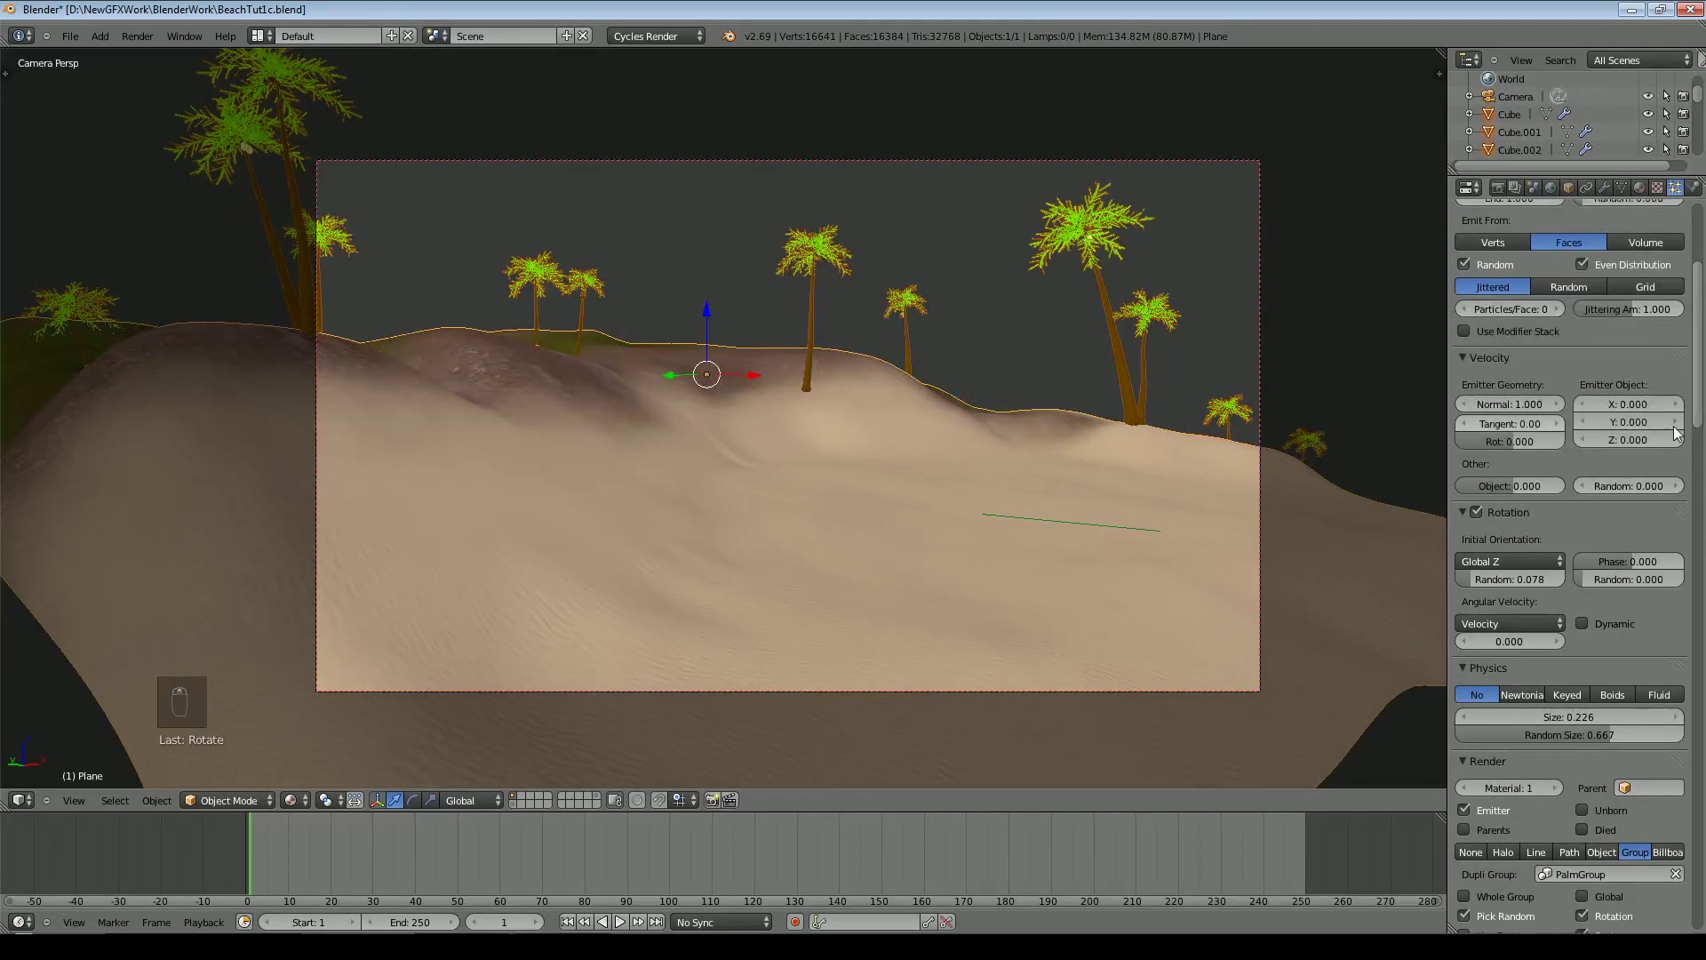
Enter edit mode on the terrain plane and show it as wireframe with the mesh beyond the camera frame in view
scroll(744, 440, "down", 7)
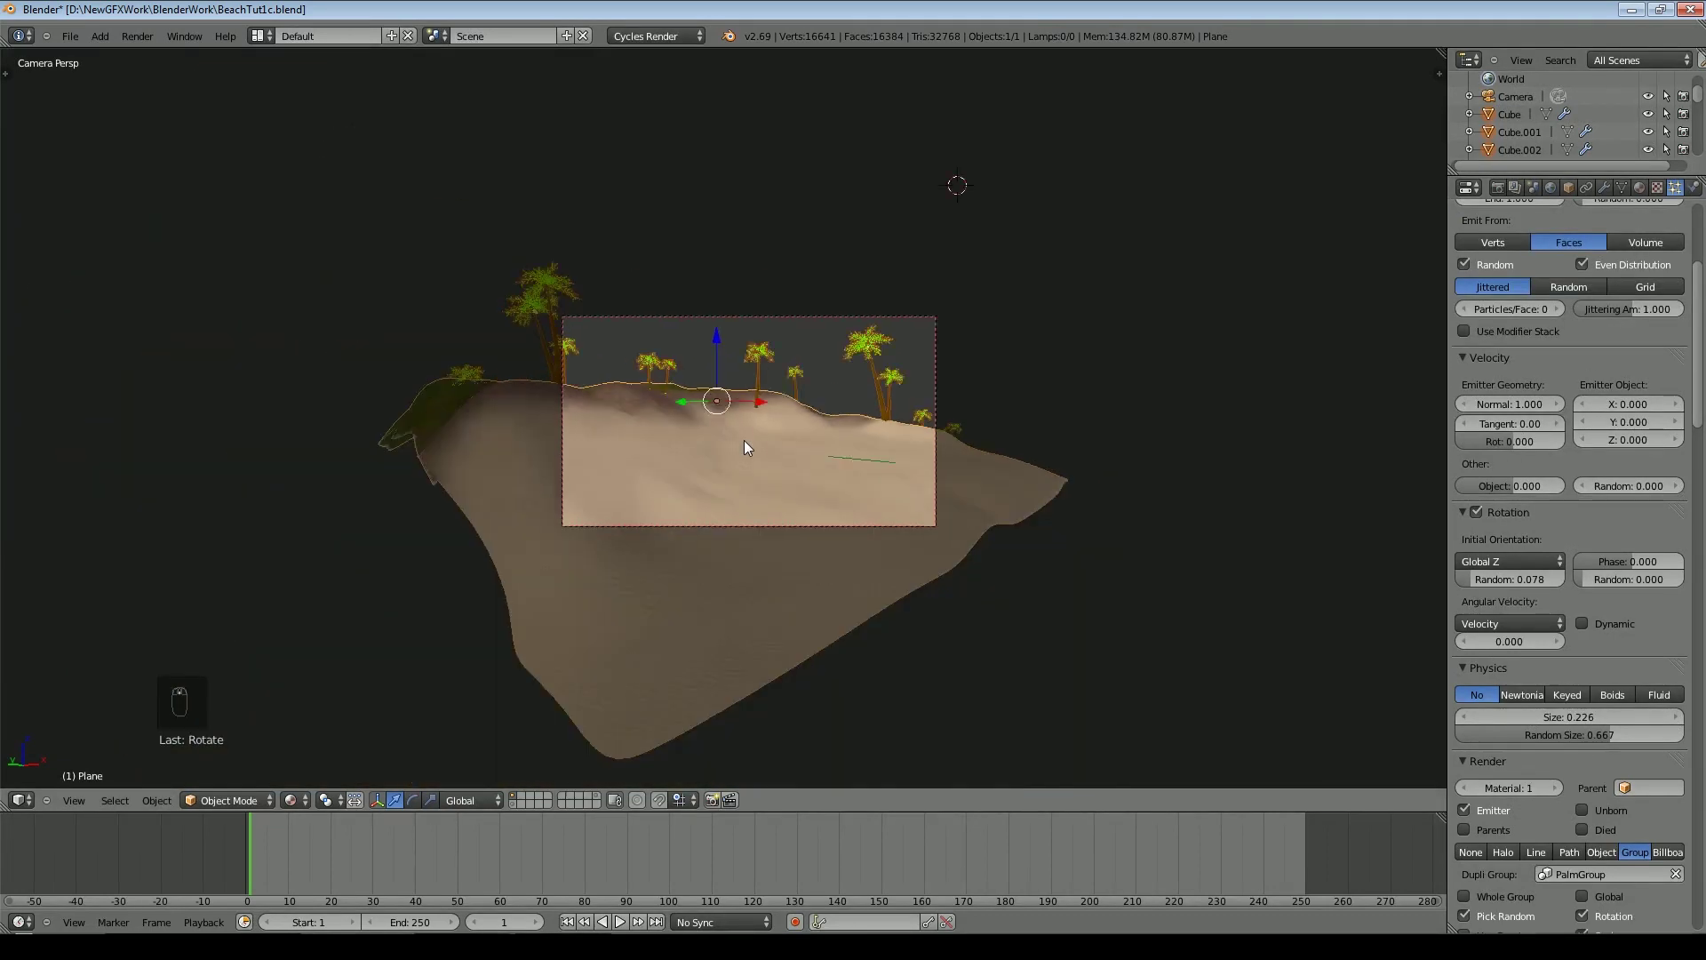
scroll(744, 440, "up", 4)
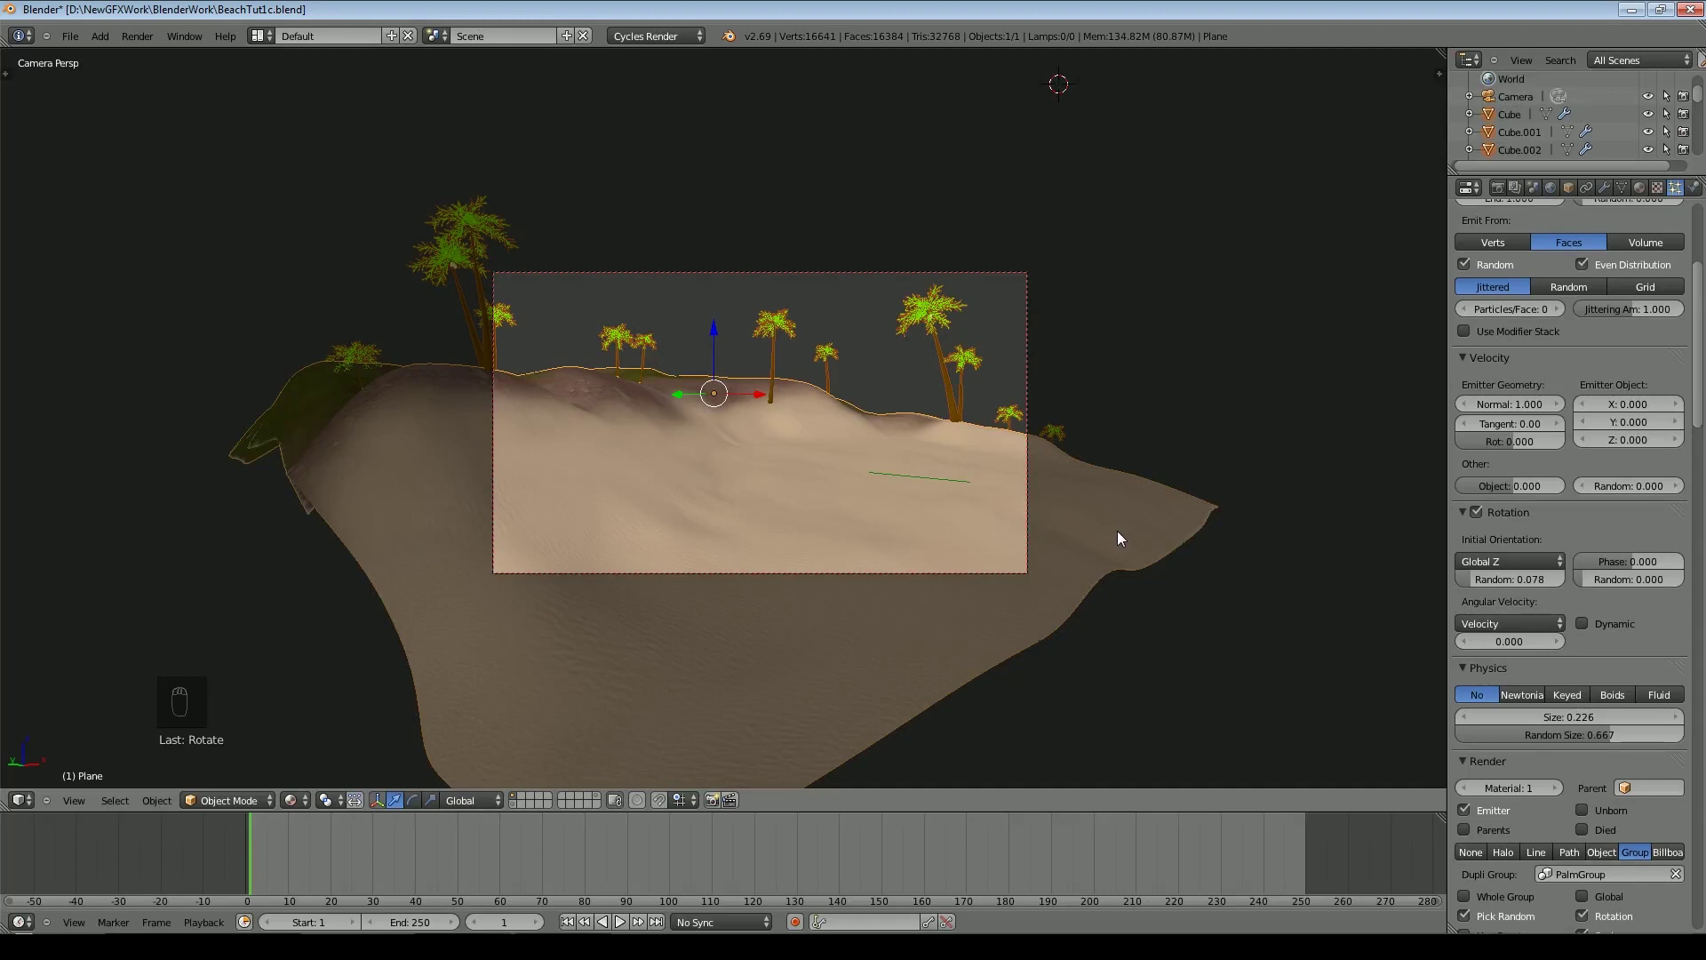
scroll(1117, 539, "down", 4)
key("Tab")
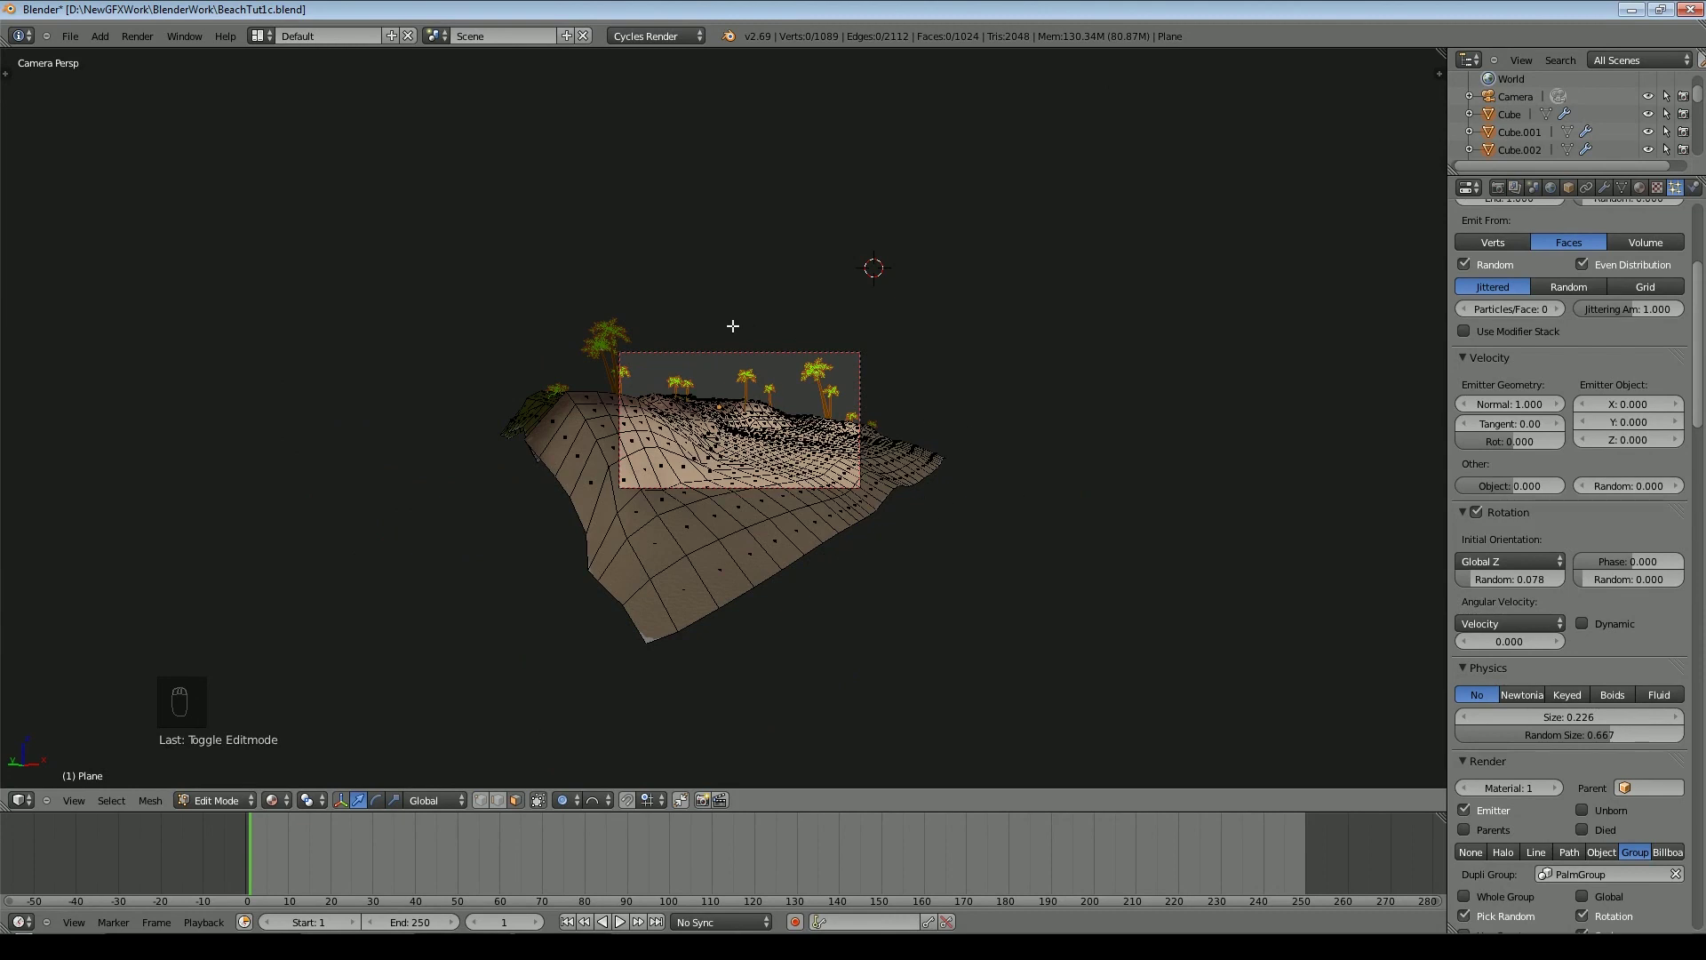
scroll(907, 431, "up", 2)
key("c")
right_click(720, 678)
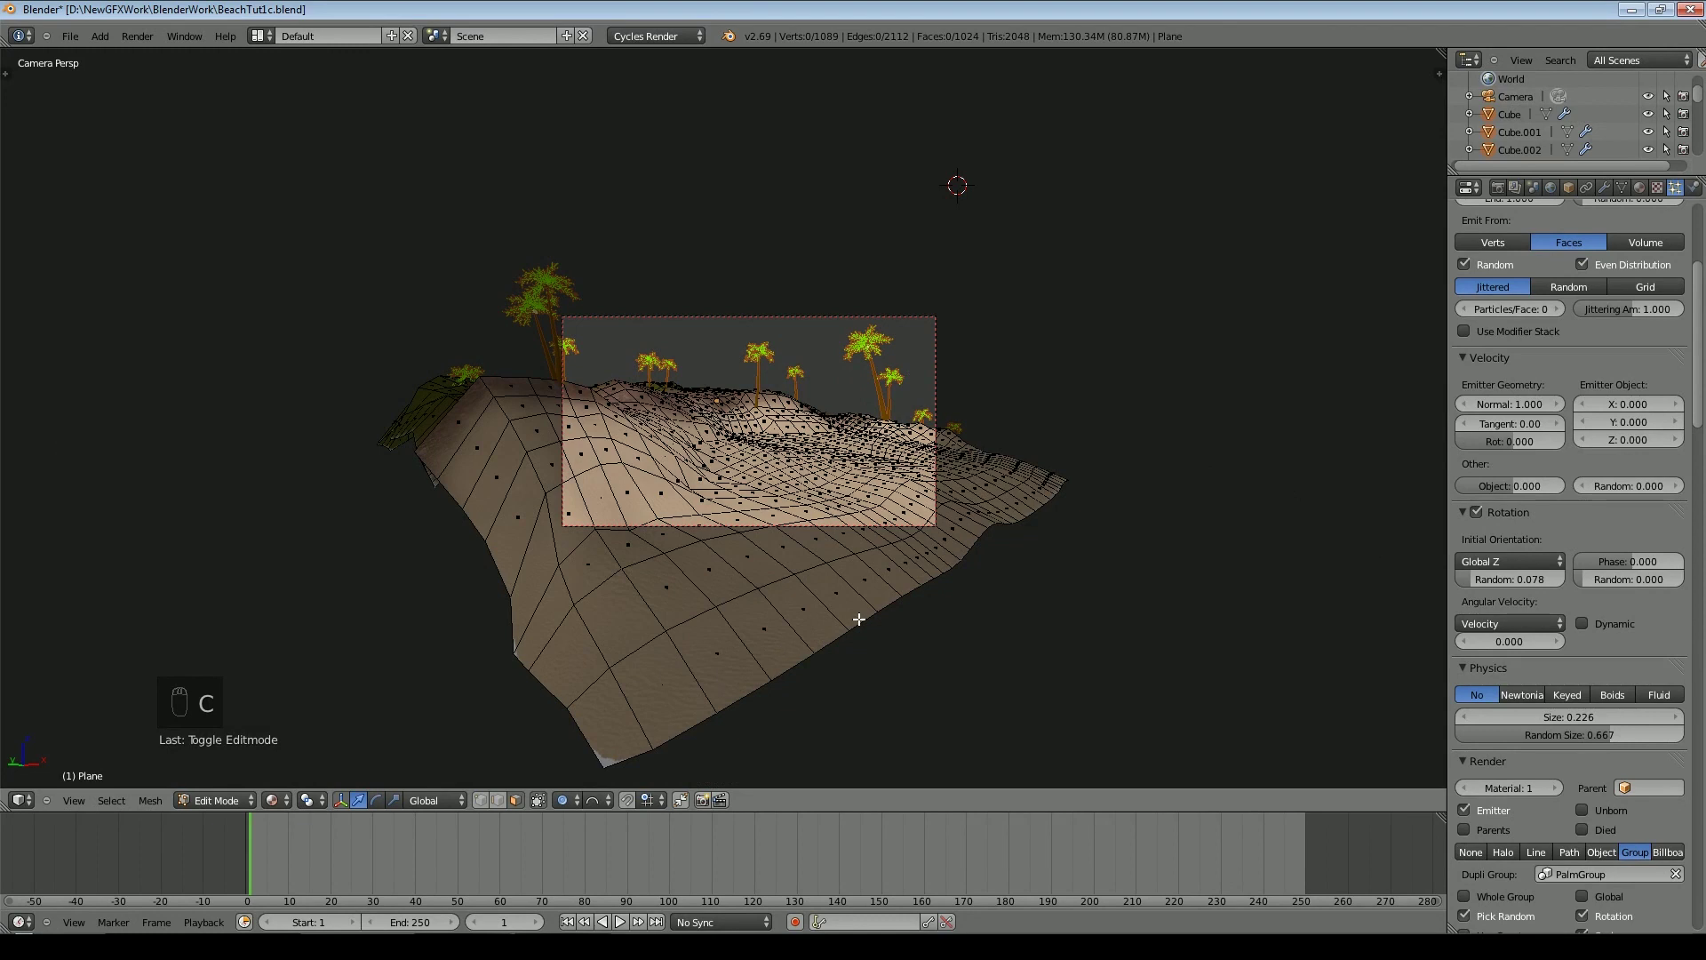
key("z")
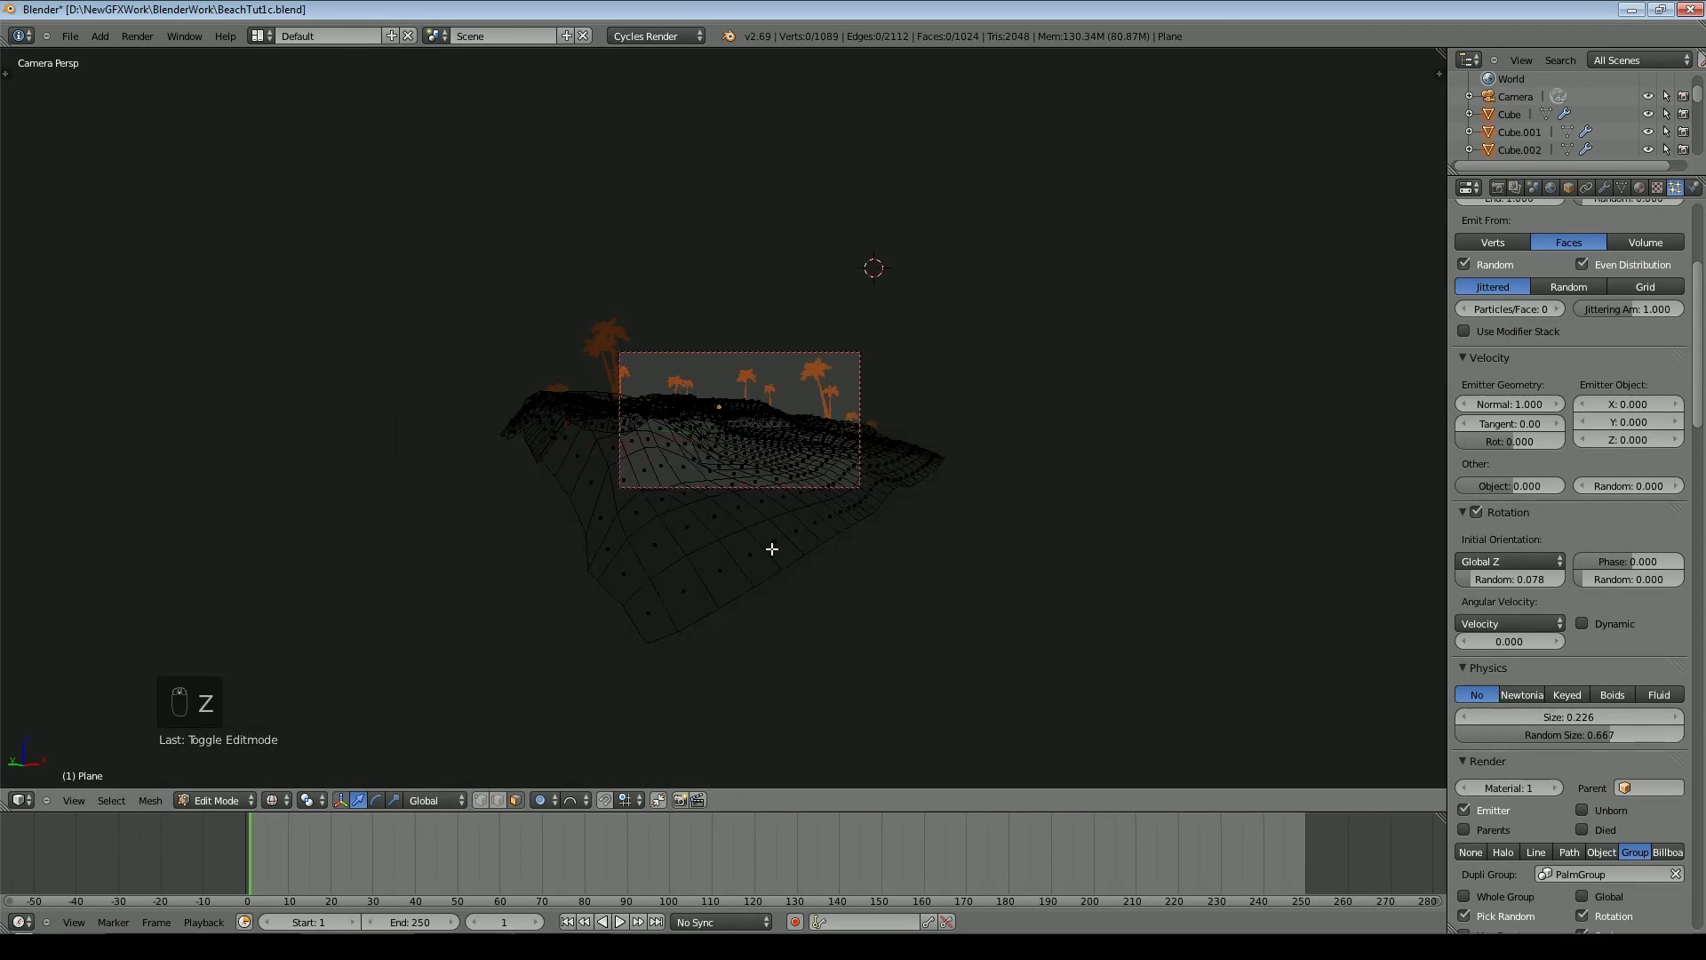
Circle-select the outer terrain faces beyond the camera frame, undo dissolving them, delete the faces instead and return to object mode
key("c")
mouse_move(430, 362)
left_mouse_down()
mouse_move(404, 393)
mouse_move(461, 400)
mouse_move(470, 509)
mouse_move(685, 678)
mouse_move(784, 685)
mouse_move(858, 617)
mouse_move(1097, 515)
mouse_move(1028, 480)
left_mouse_up()
left_click(471, 409)
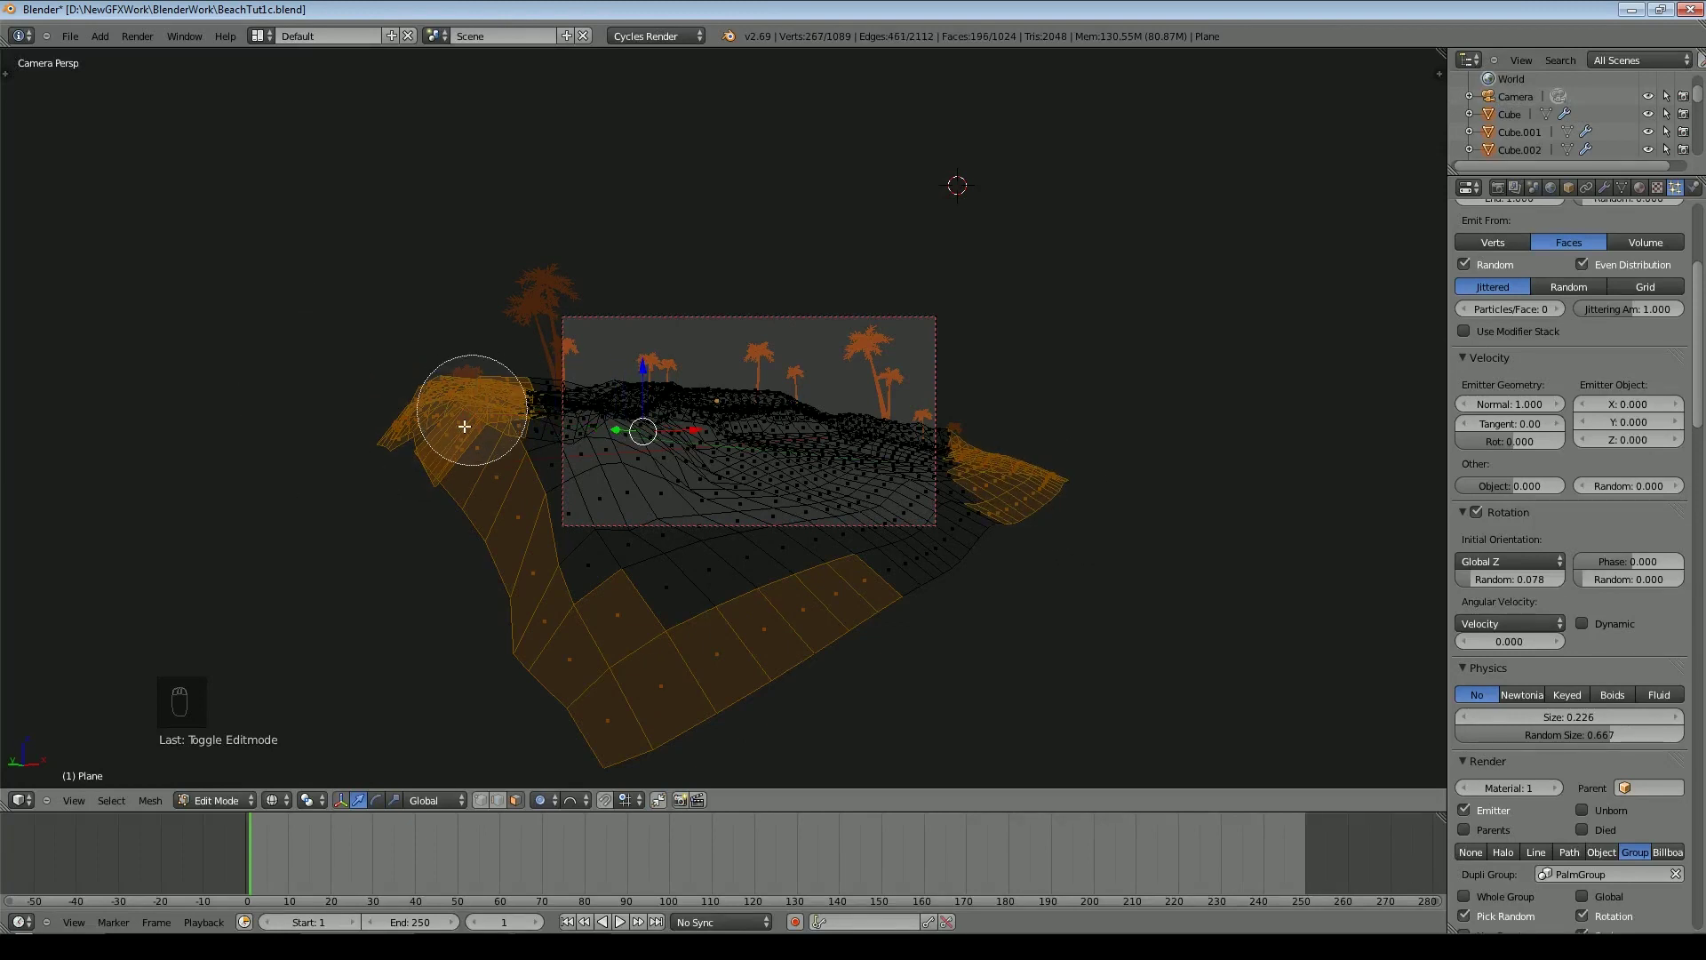
right_click(397, 553)
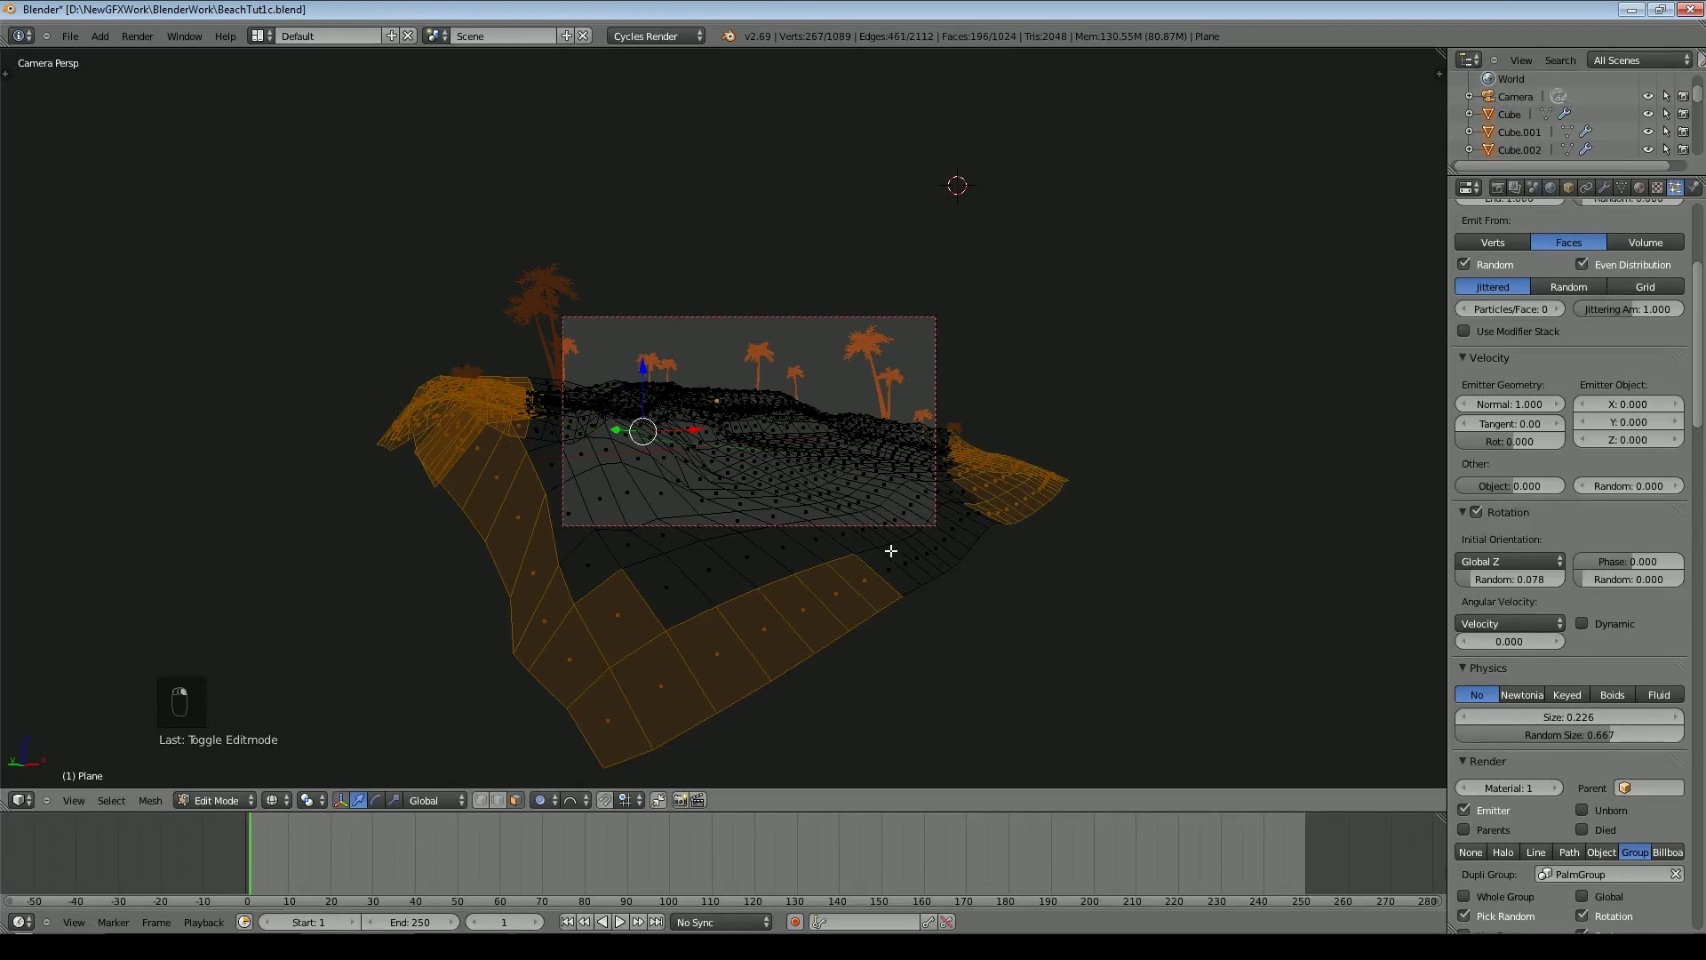
key("KP_7")
scroll(889, 533, "down", 5)
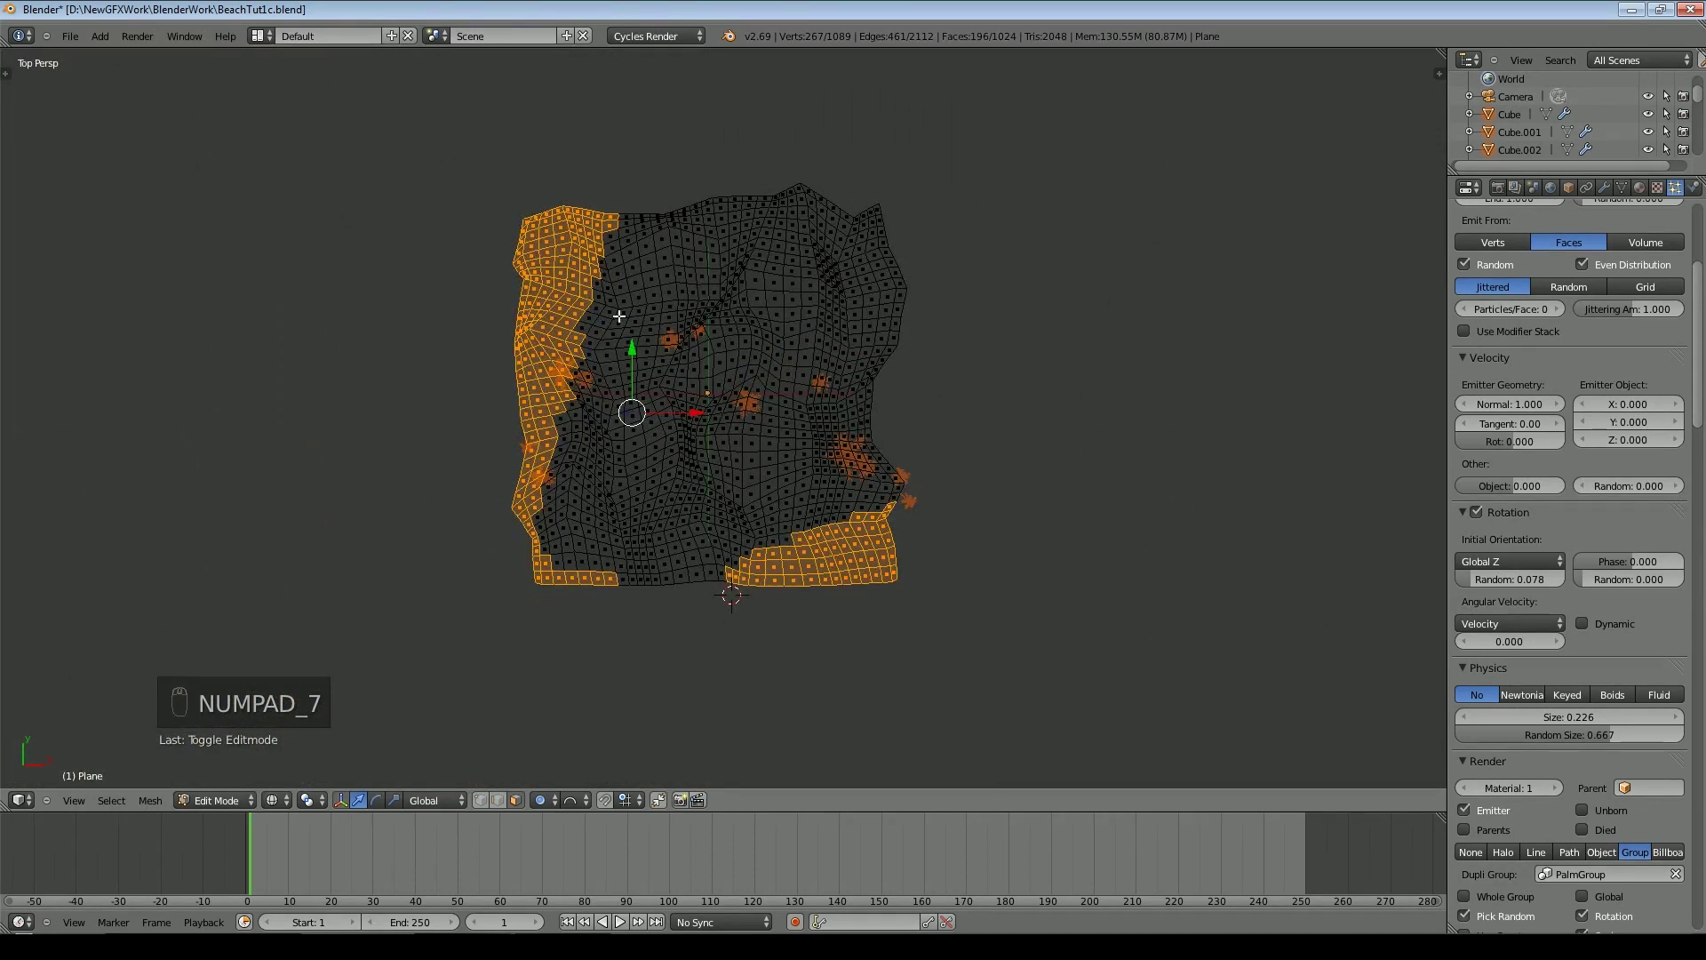
key("KP_0")
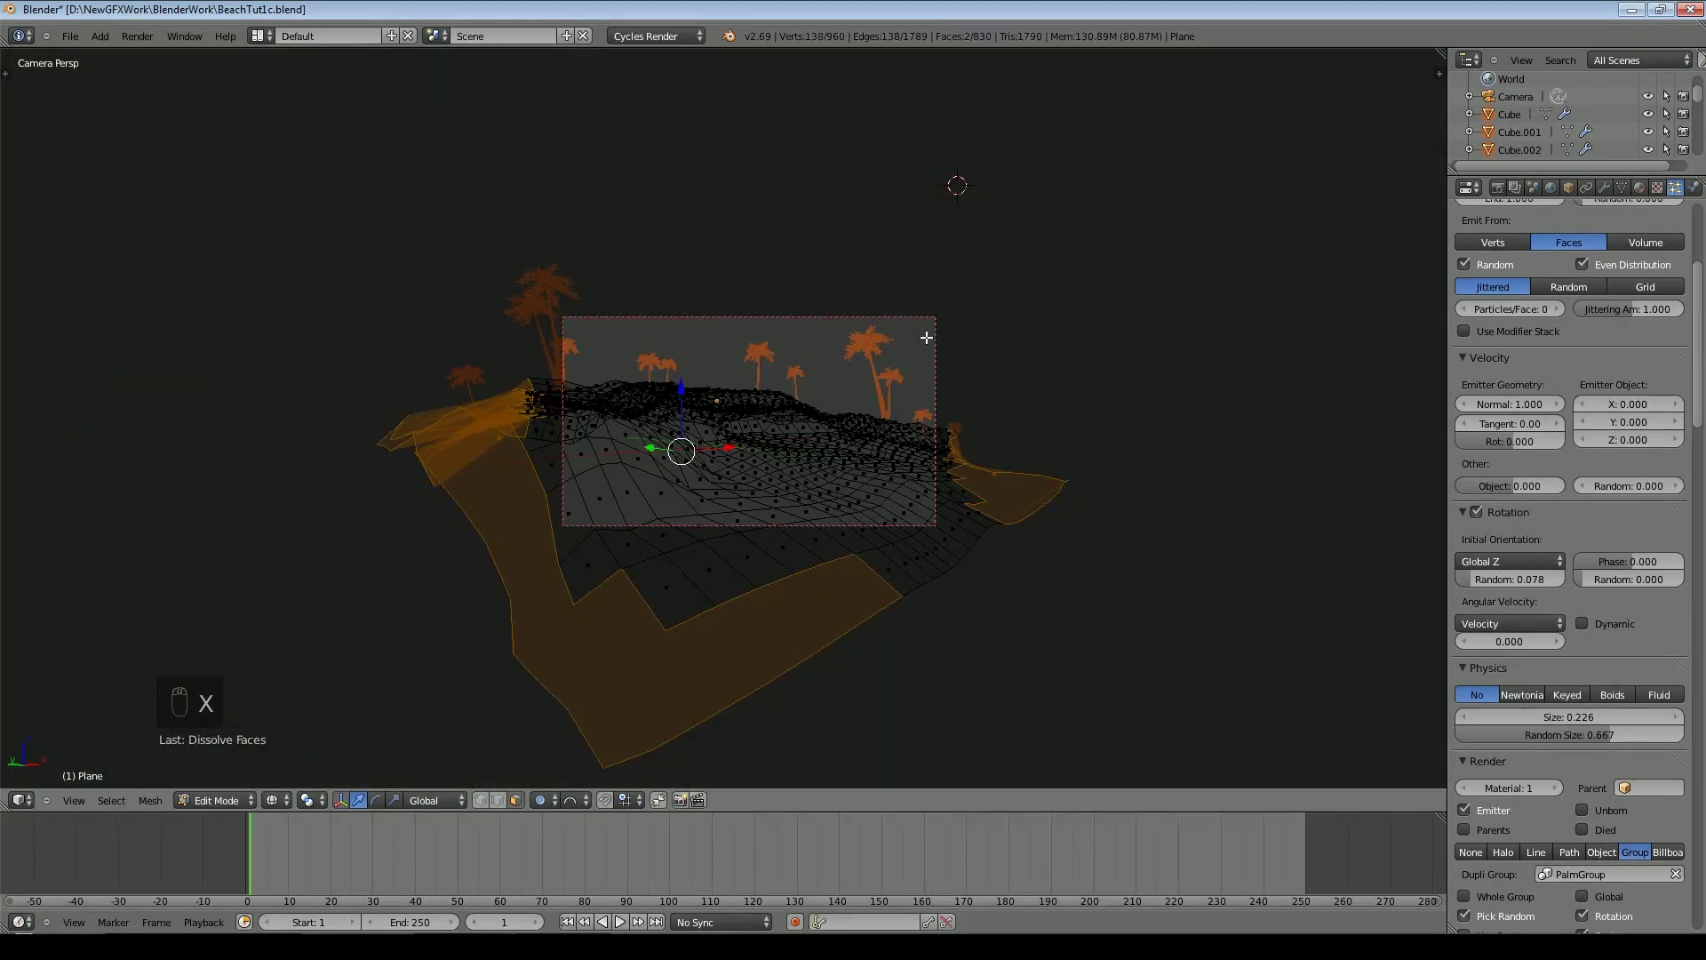
key("ctrl+z")
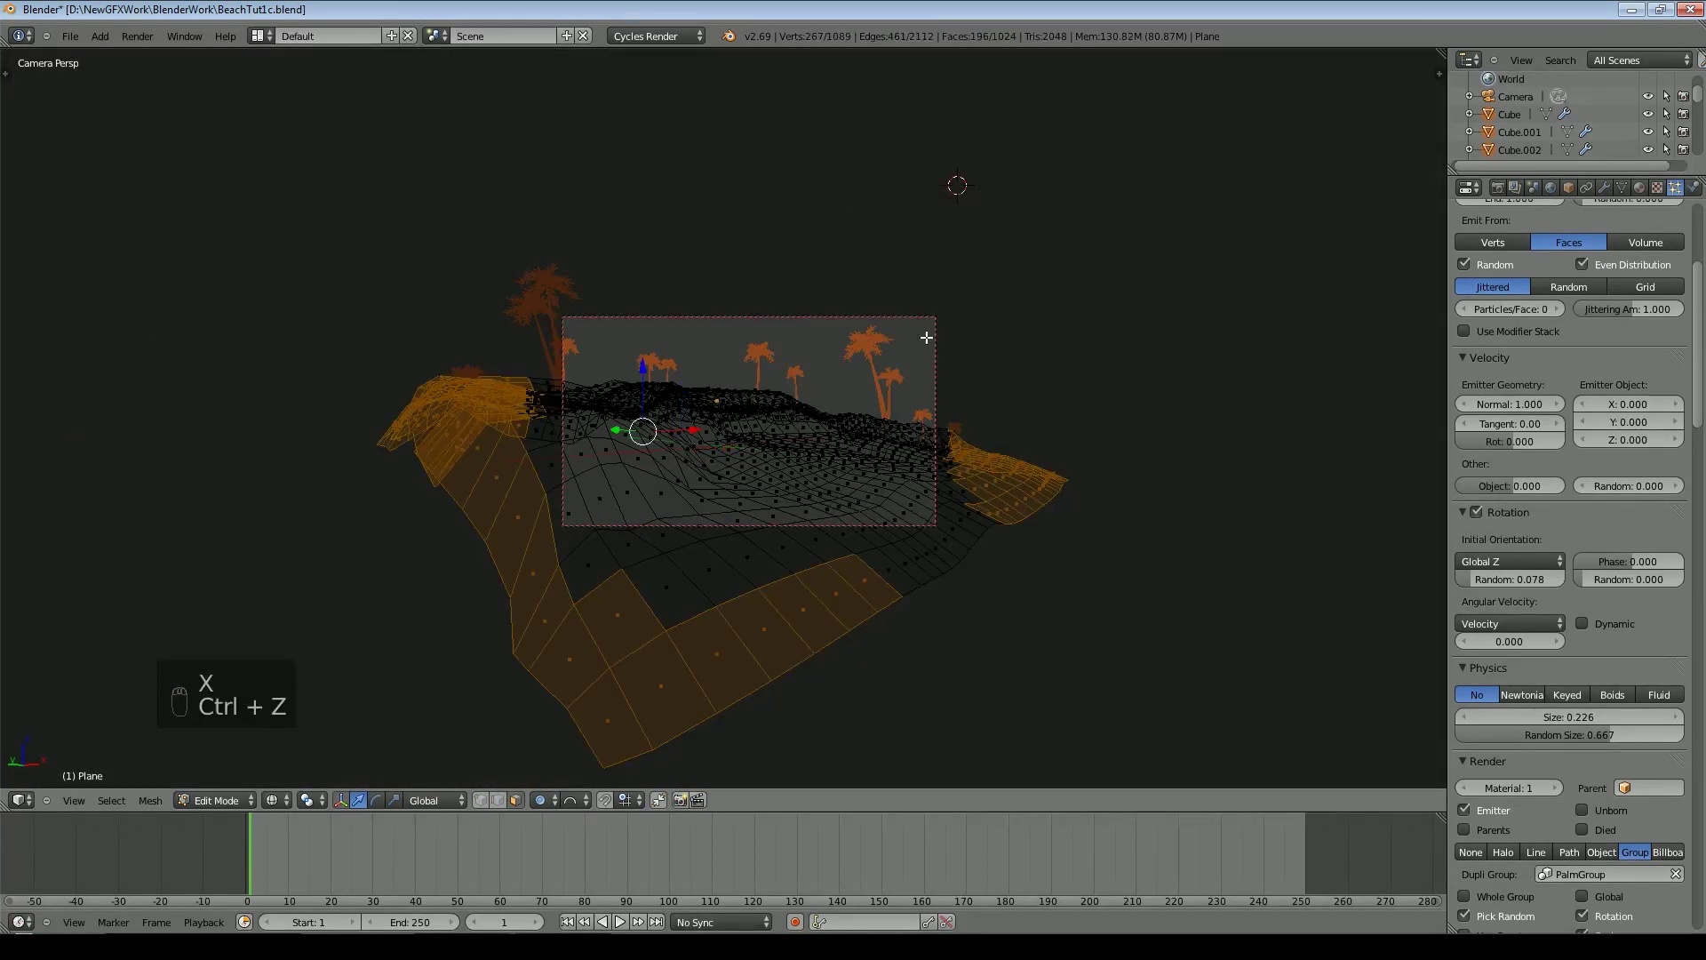
key("x")
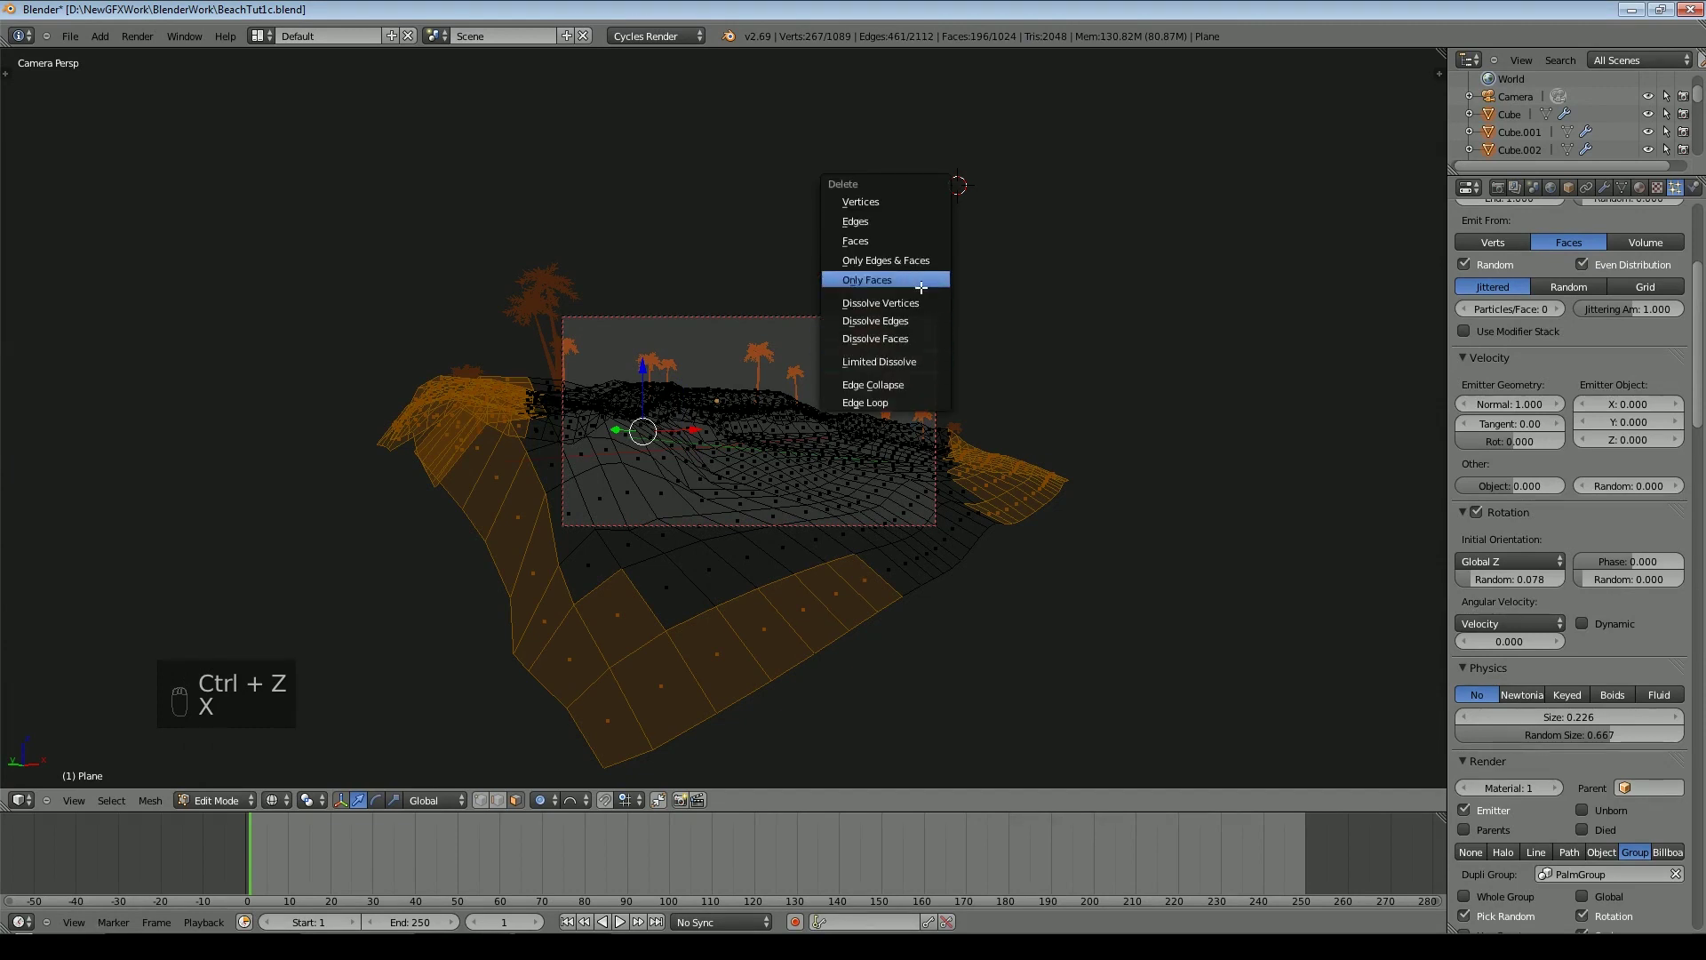
left_click(920, 280)
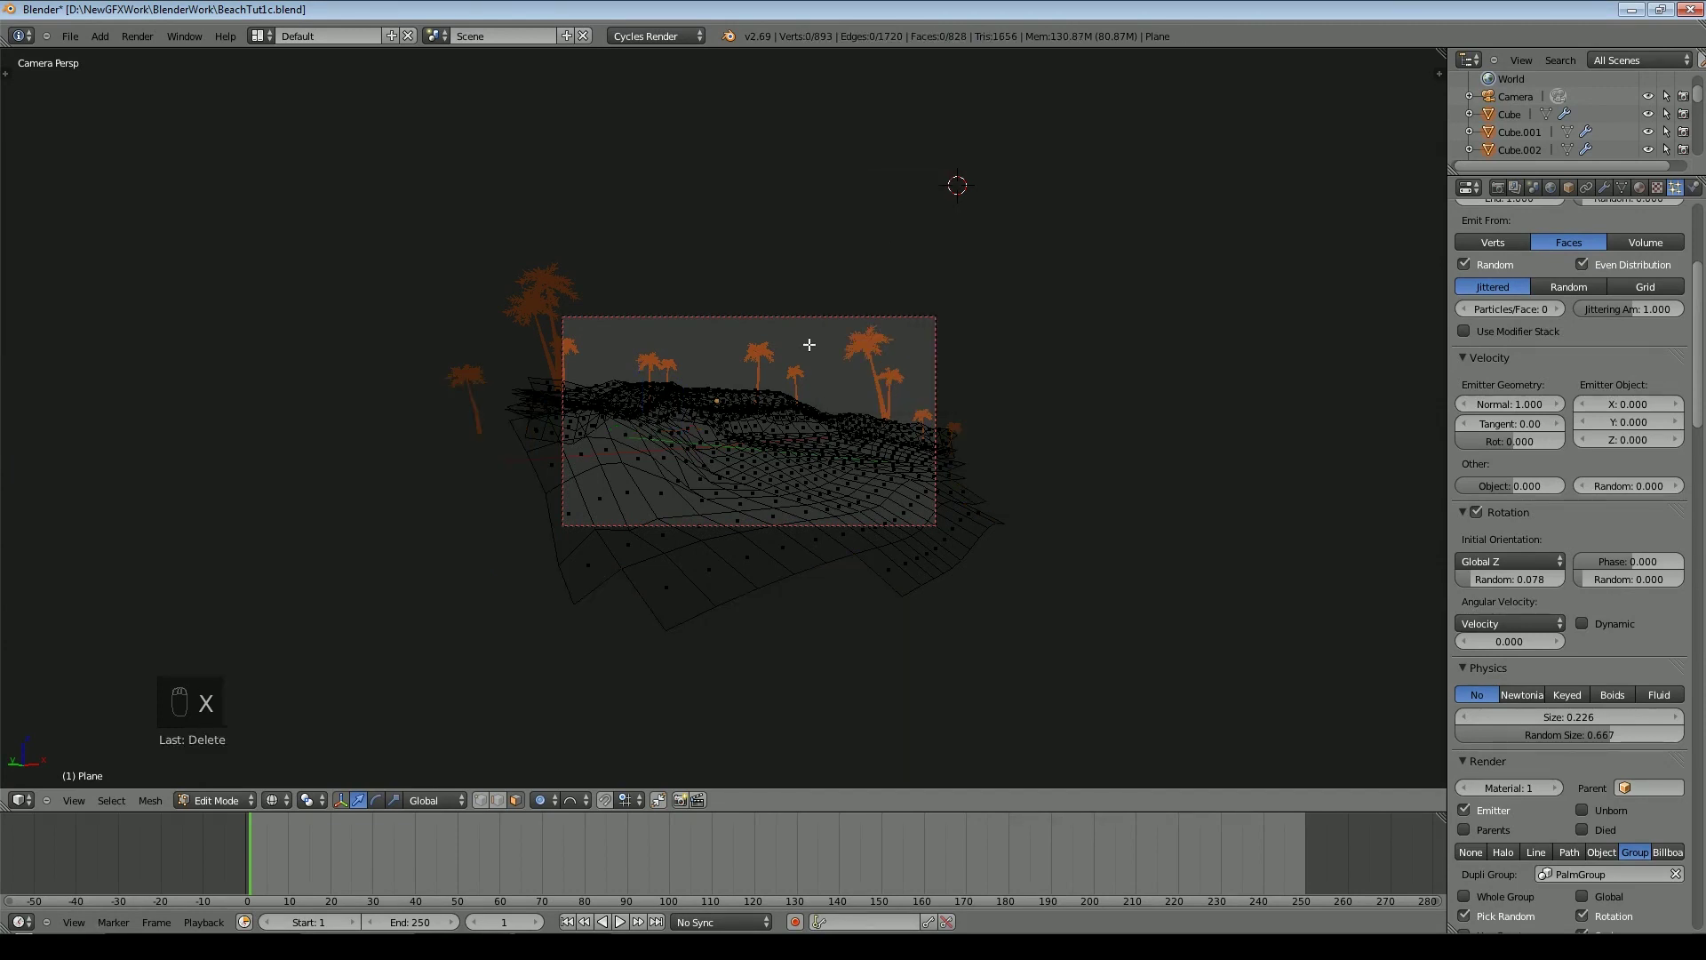
key("z")
key("Tab")
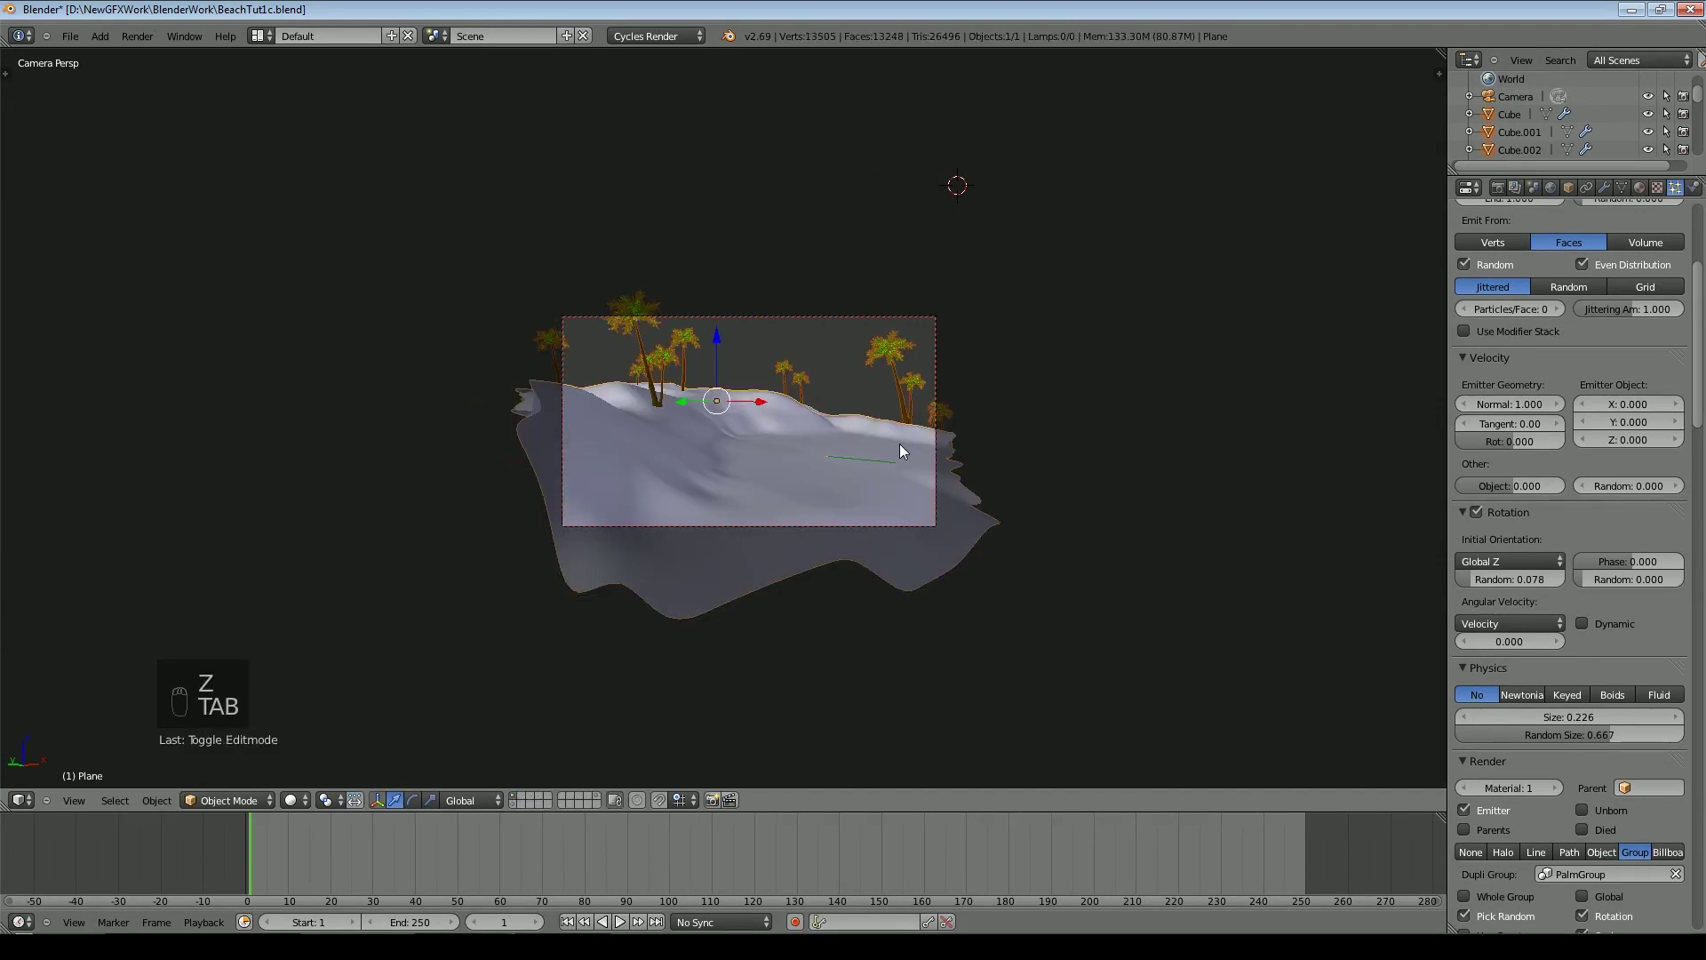
Set the PalmTrees particle seed to 7 to redistribute the palms
scroll(899, 450, "up", 4)
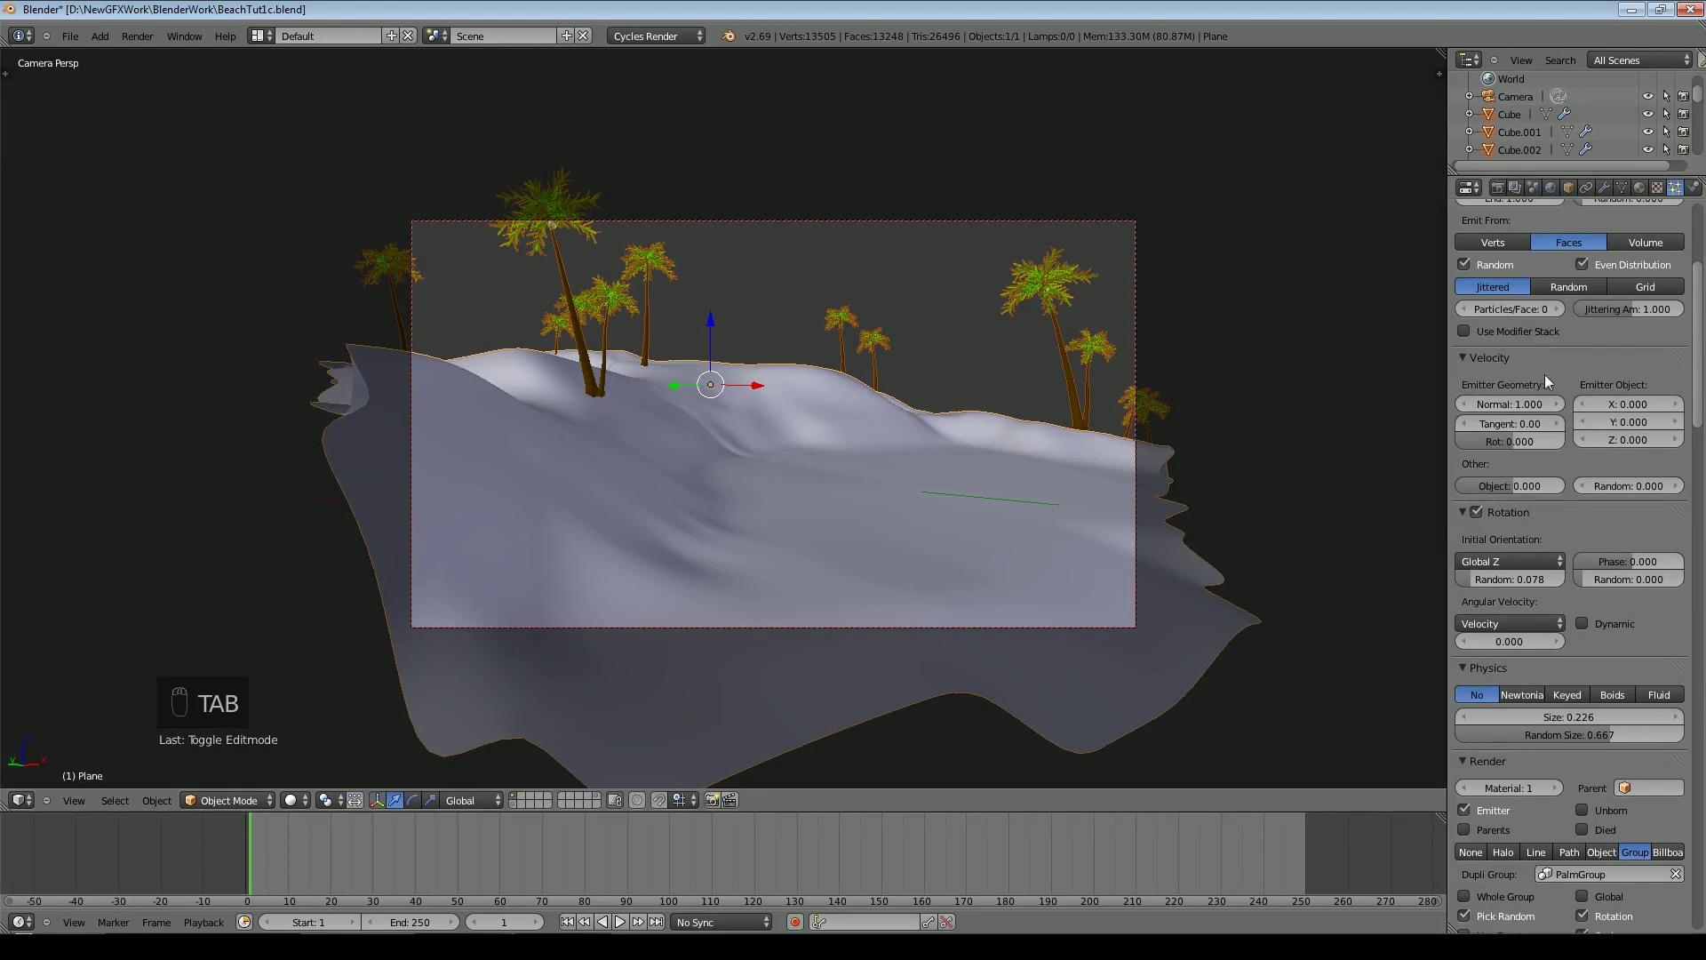
scroll(1564, 338, "up", 3)
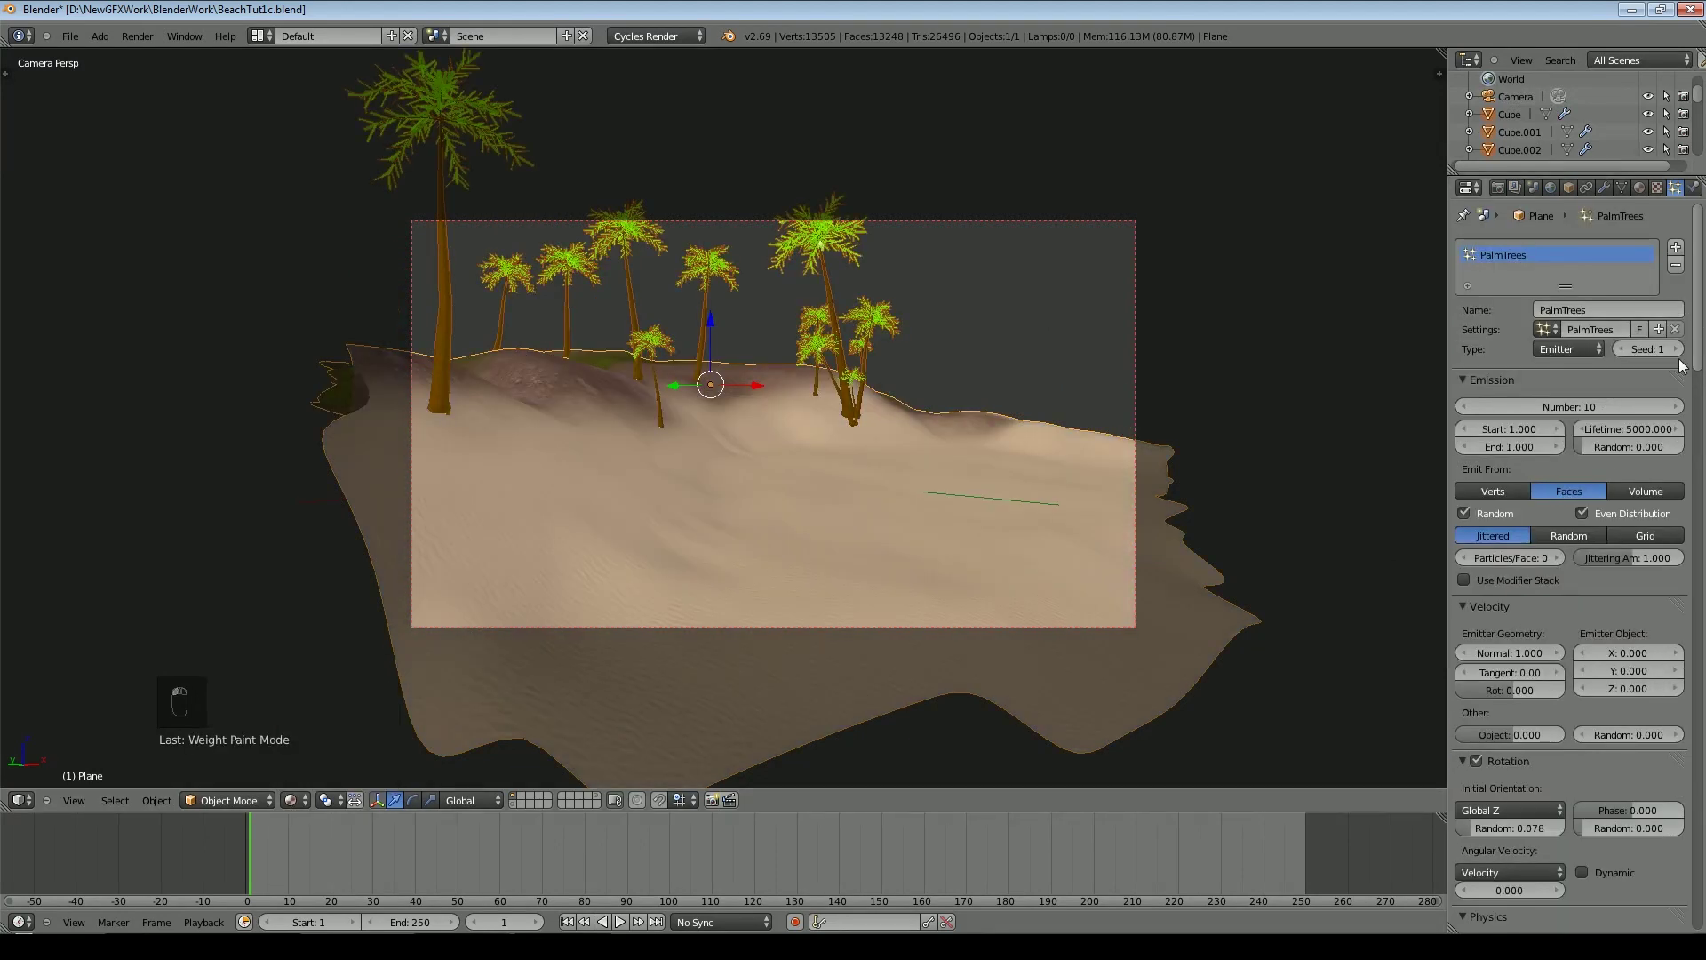
left_click(1678, 352)
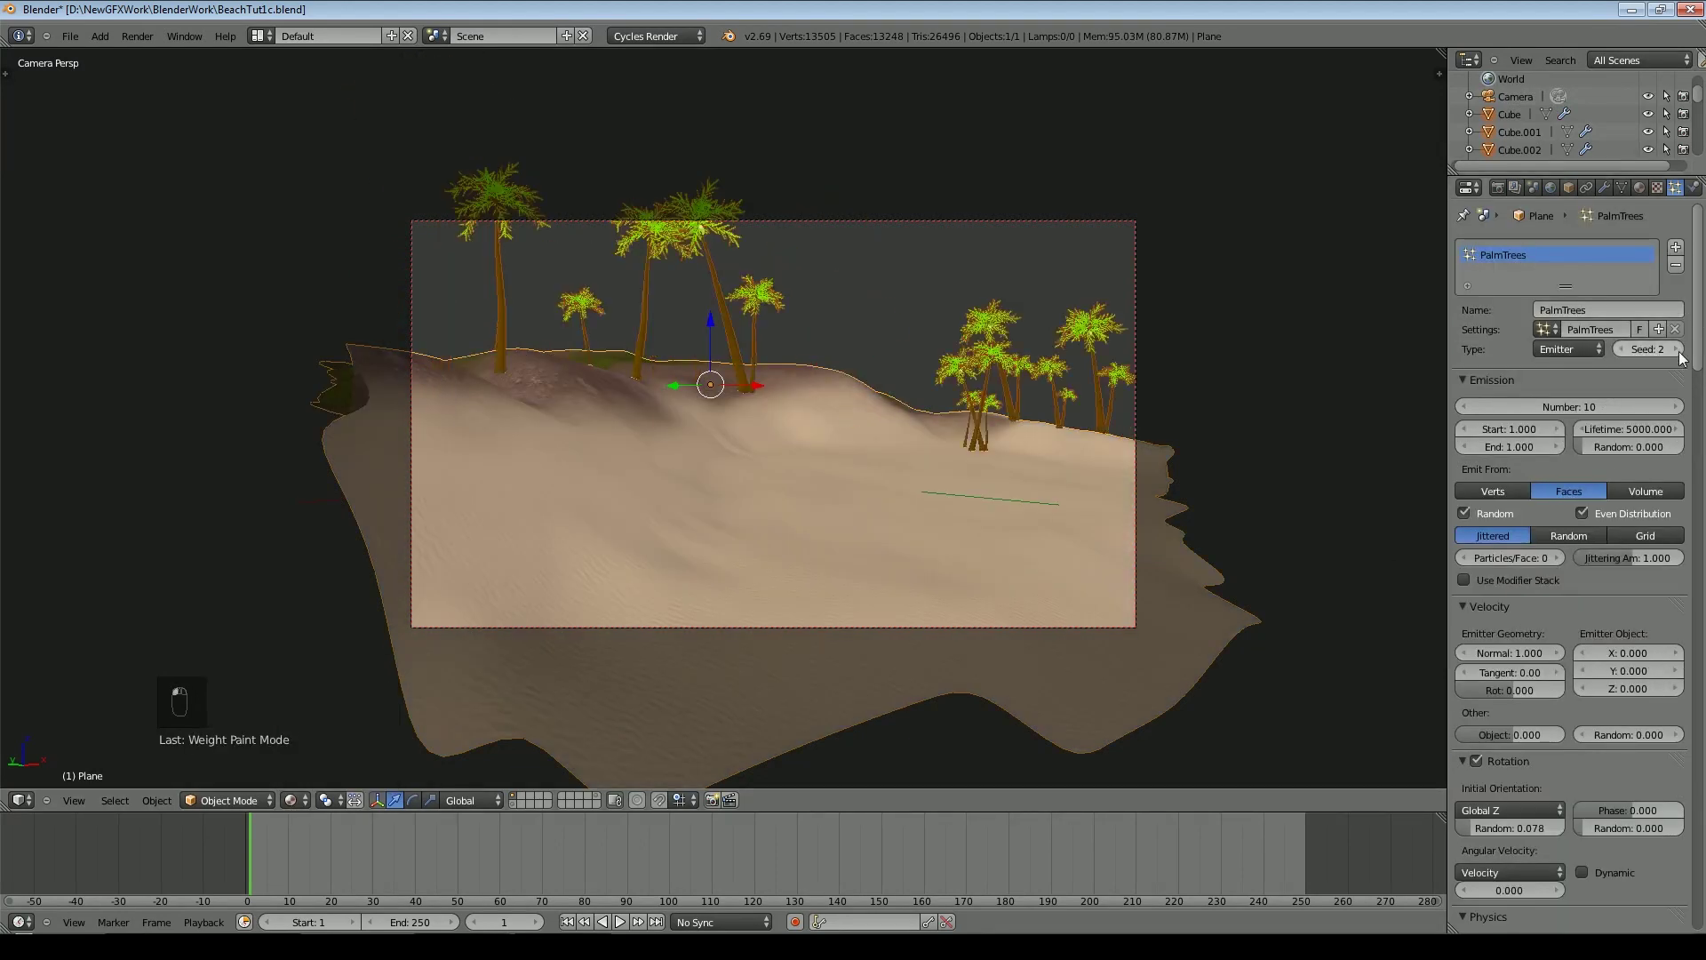
left_click(1678, 352)
left_click(1679, 351)
left_click(1678, 352)
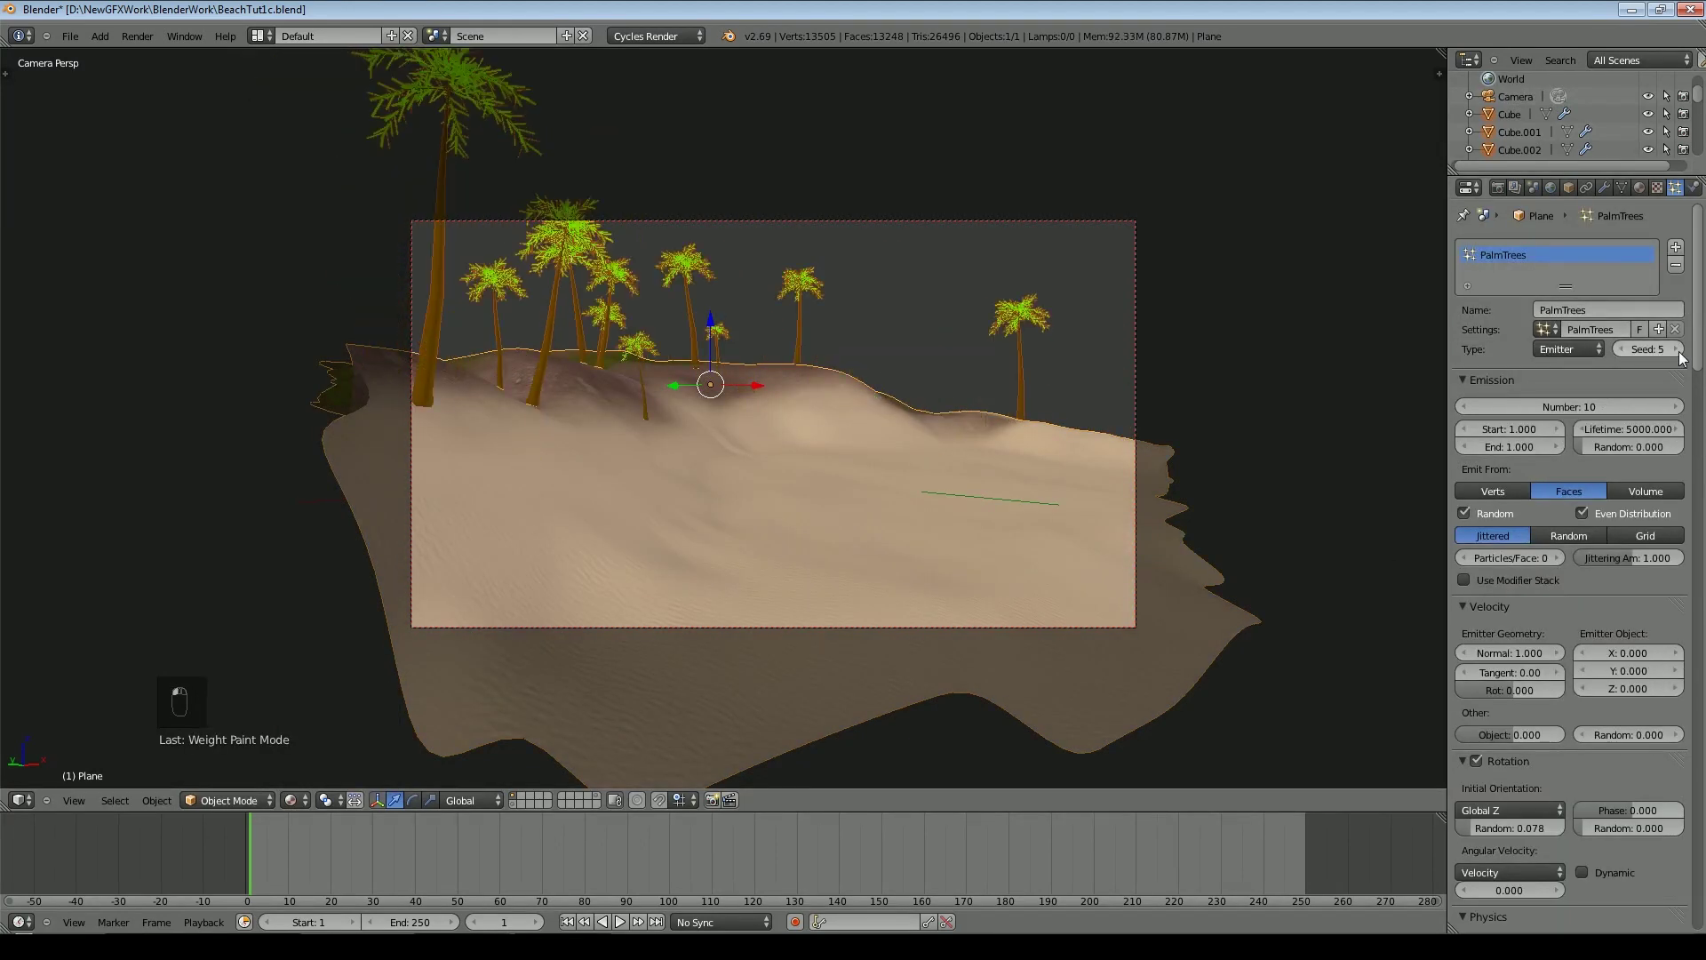
left_click(1679, 352)
left_click(1679, 352)
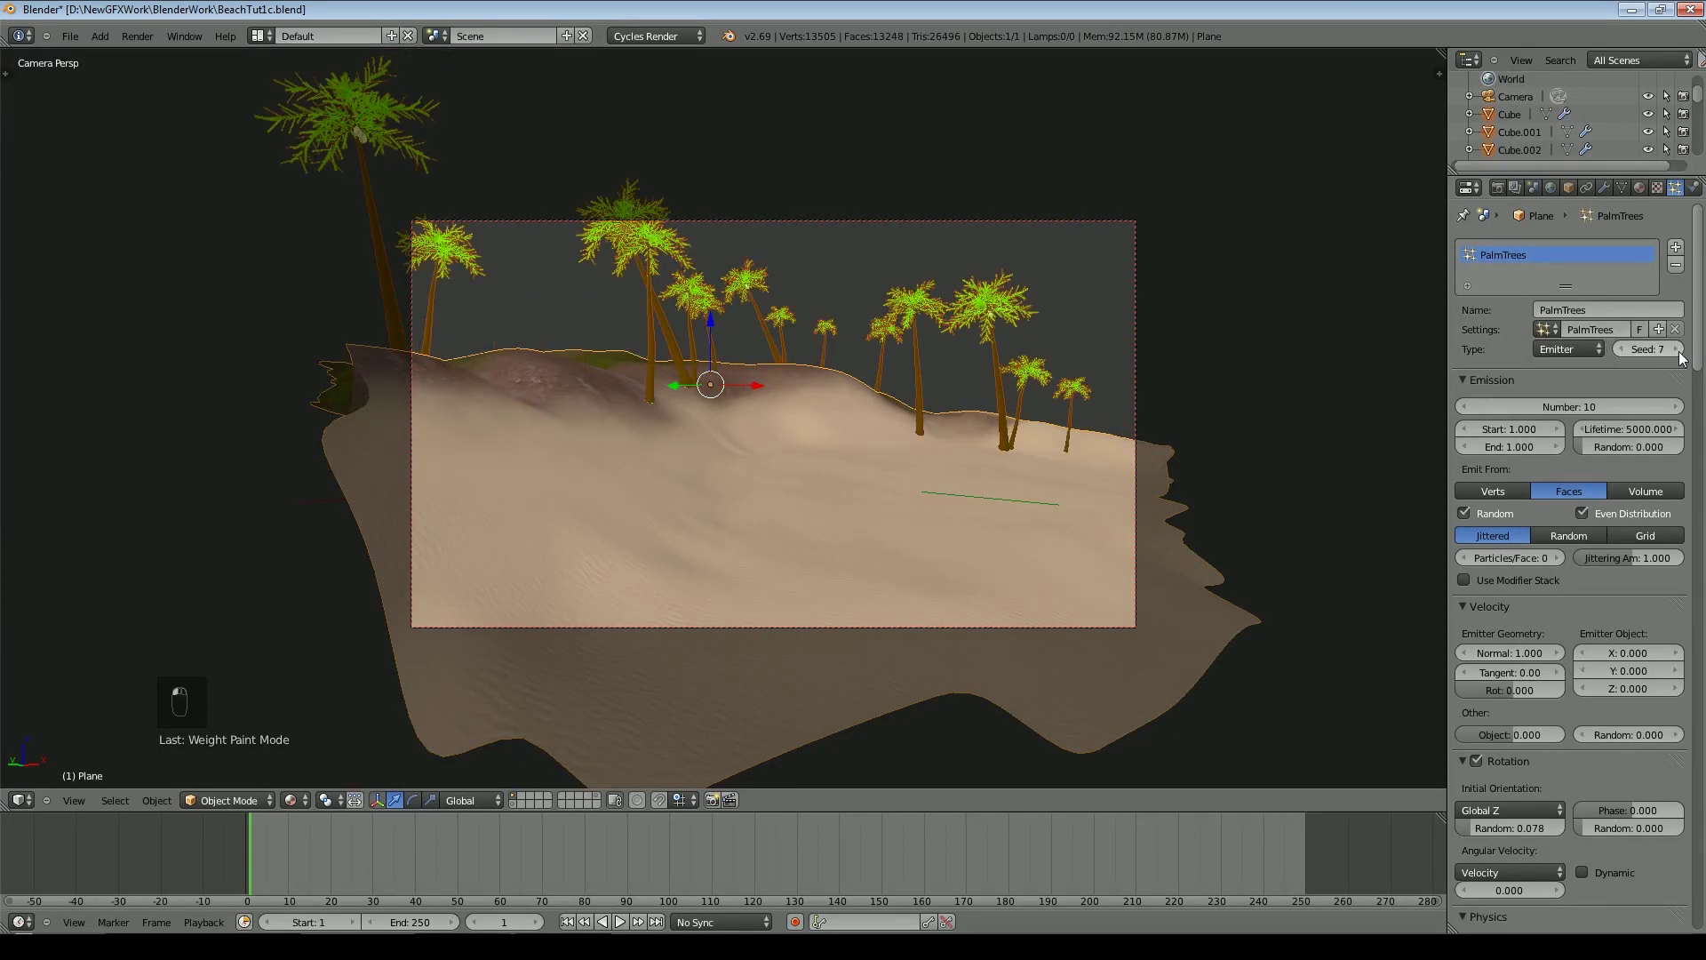
Set the PalmTrees particle size to 0.186
scroll(1612, 577, "down", 8)
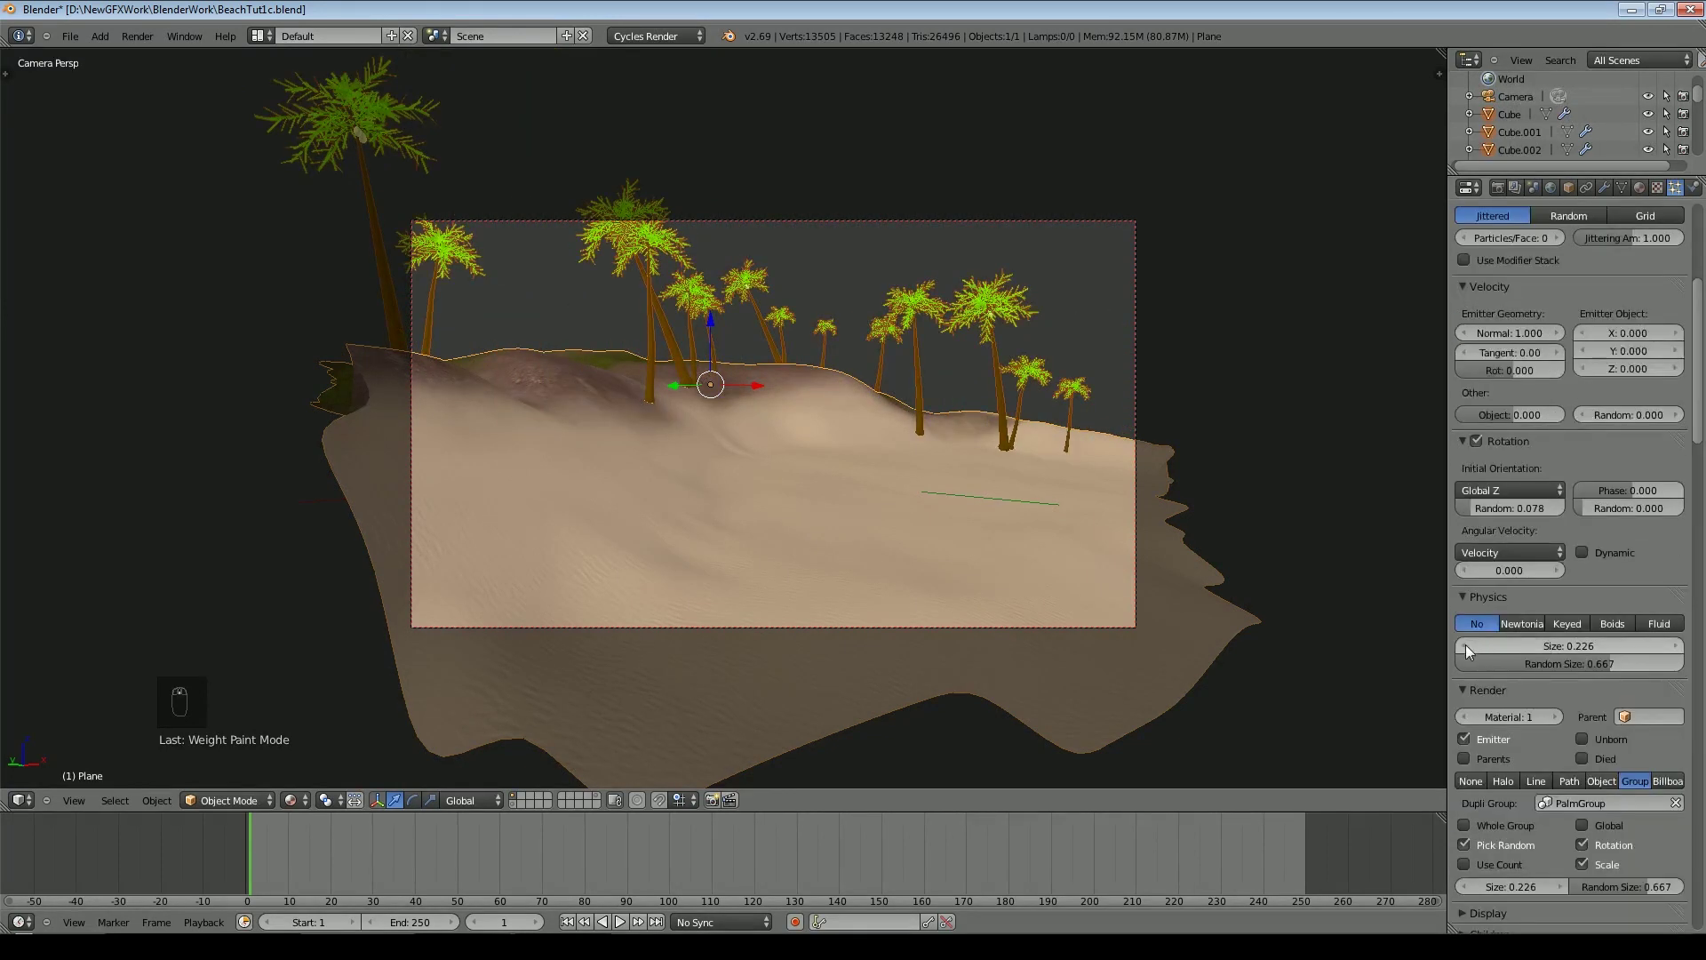
left_click(1465, 645)
left_click(1464, 645)
left_click(1464, 645)
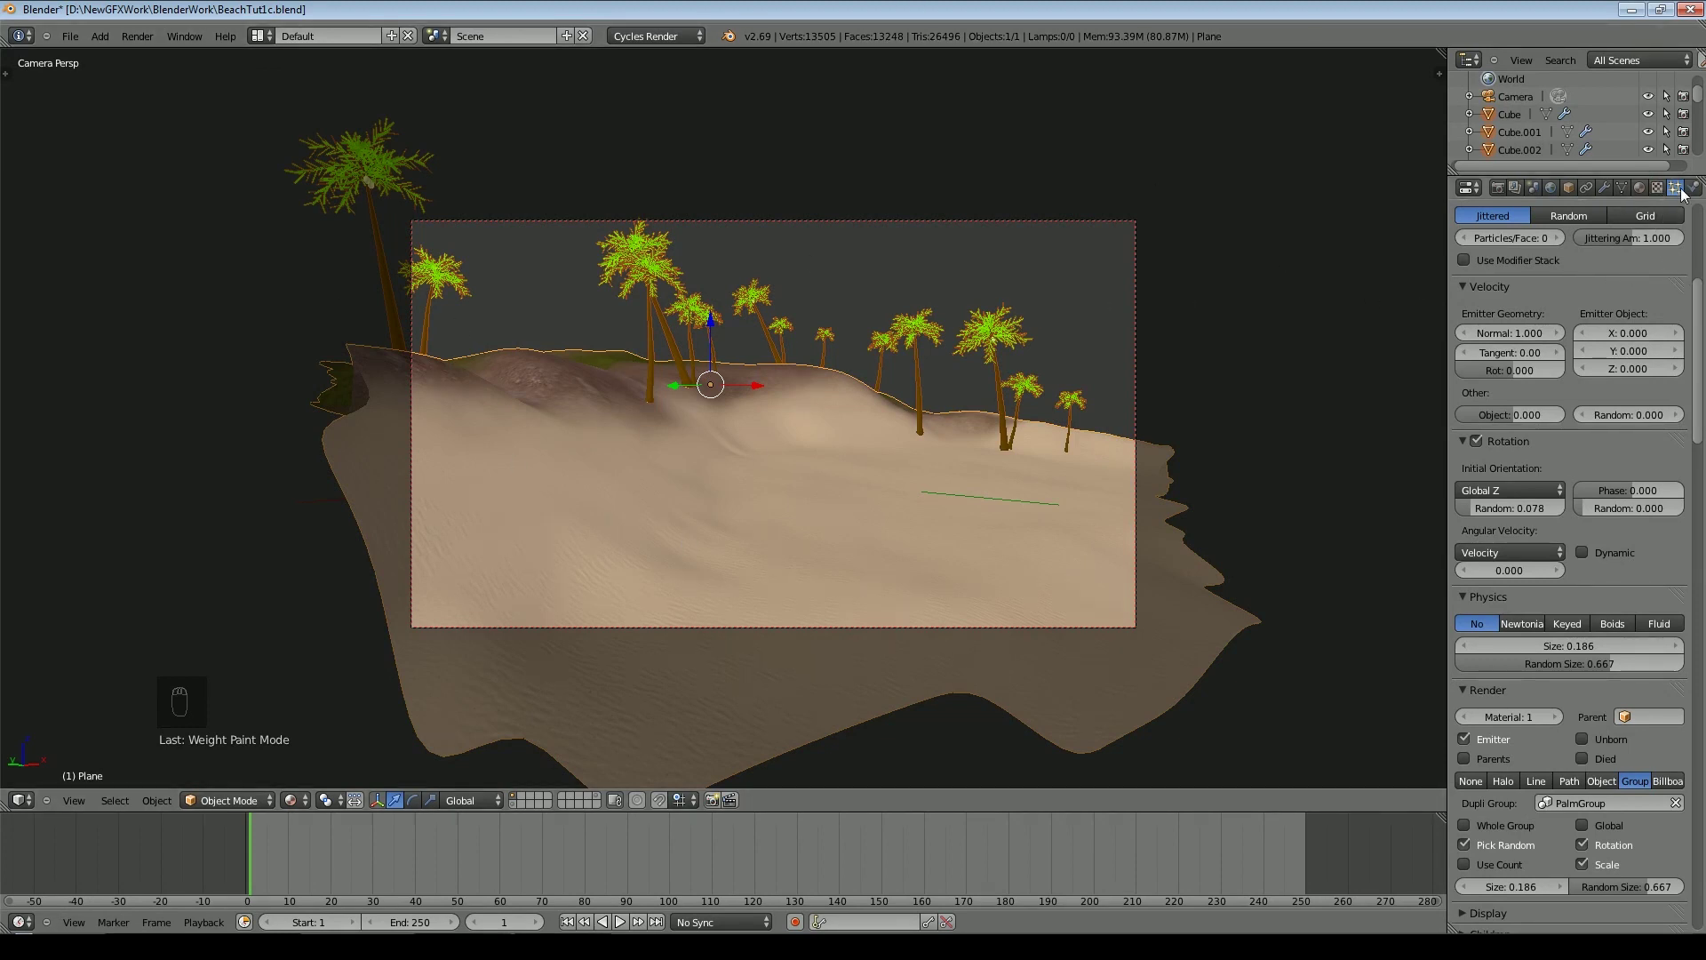
Edit the terrain mesh from the top view and select the vertices of the PalmVerts group
left_click(1624, 187)
left_click(1503, 329)
key("KP_7")
scroll(759, 423, "up", 4)
key("Tab")
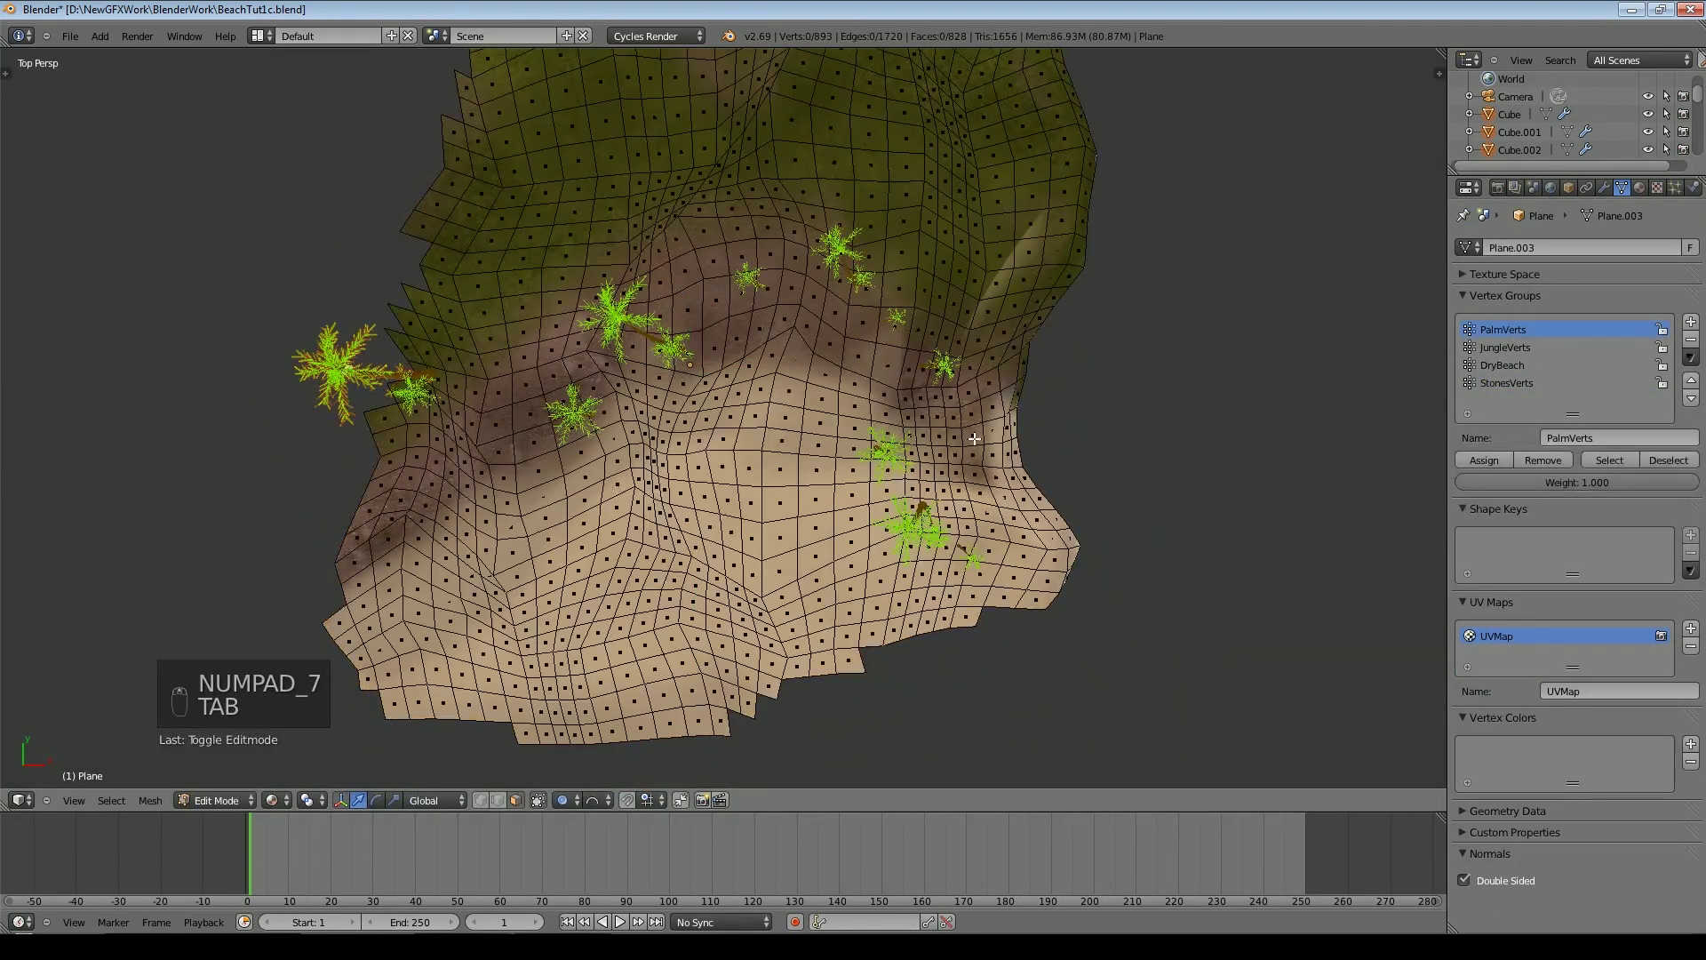
left_click(1608, 460)
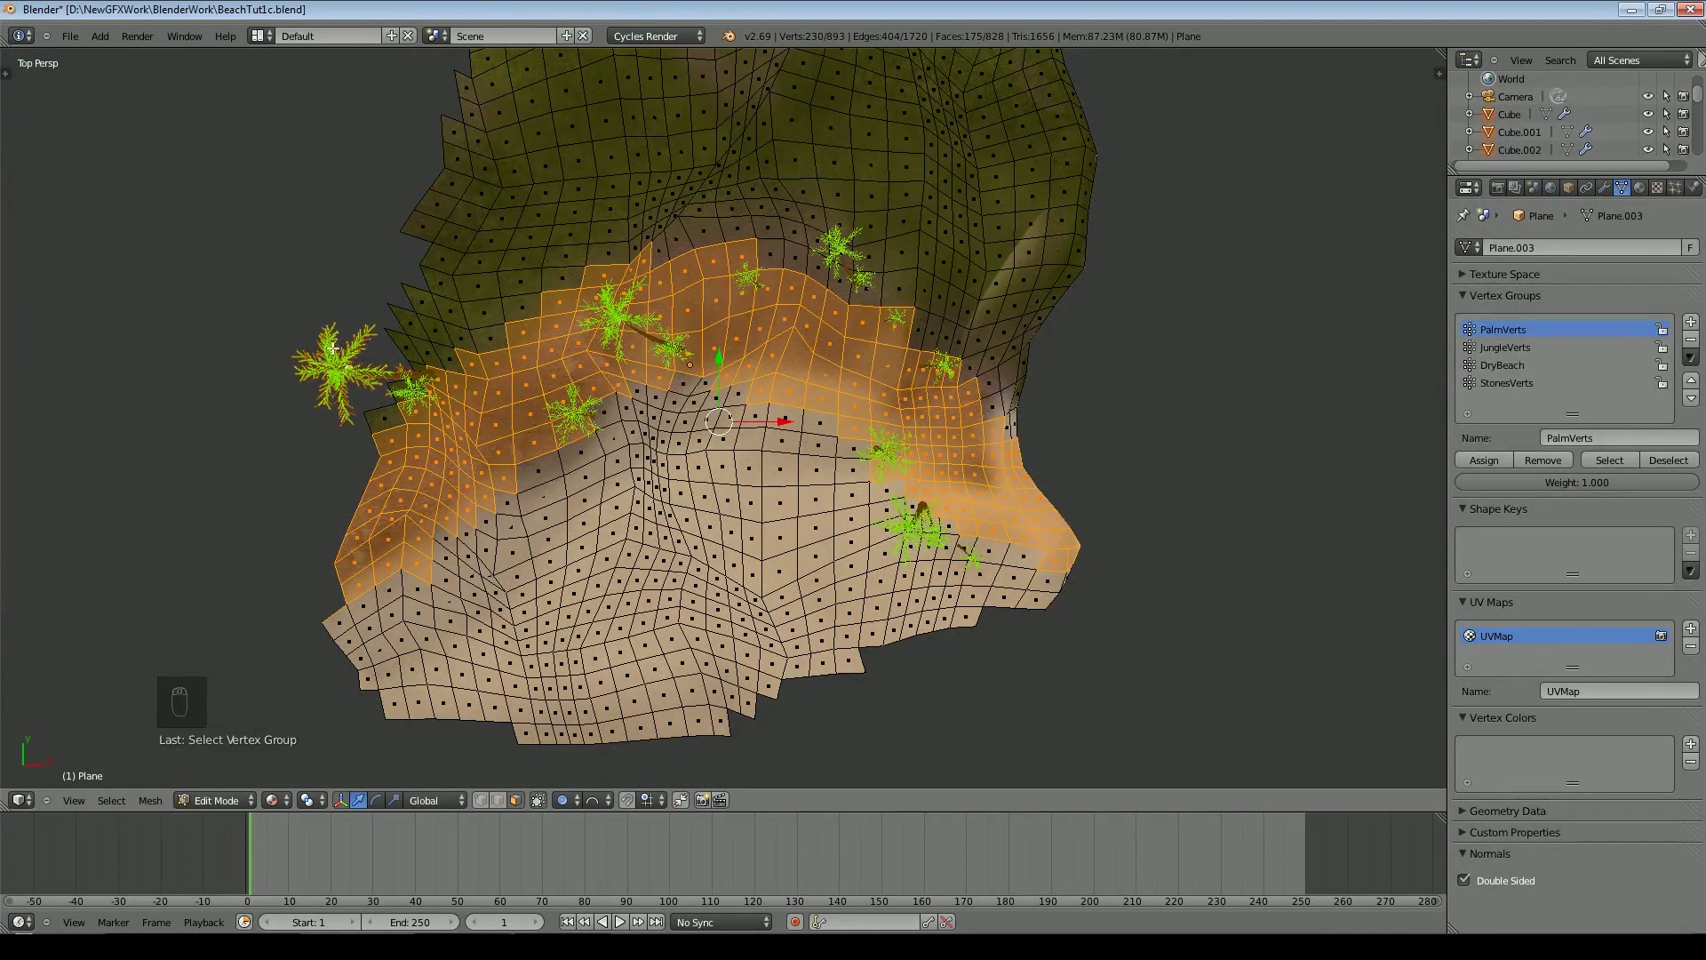
Circle-select the faces on the terrain's left side, remove them from the PalmVerts group, and return to object mode in the camera view
key("a")
key("c")
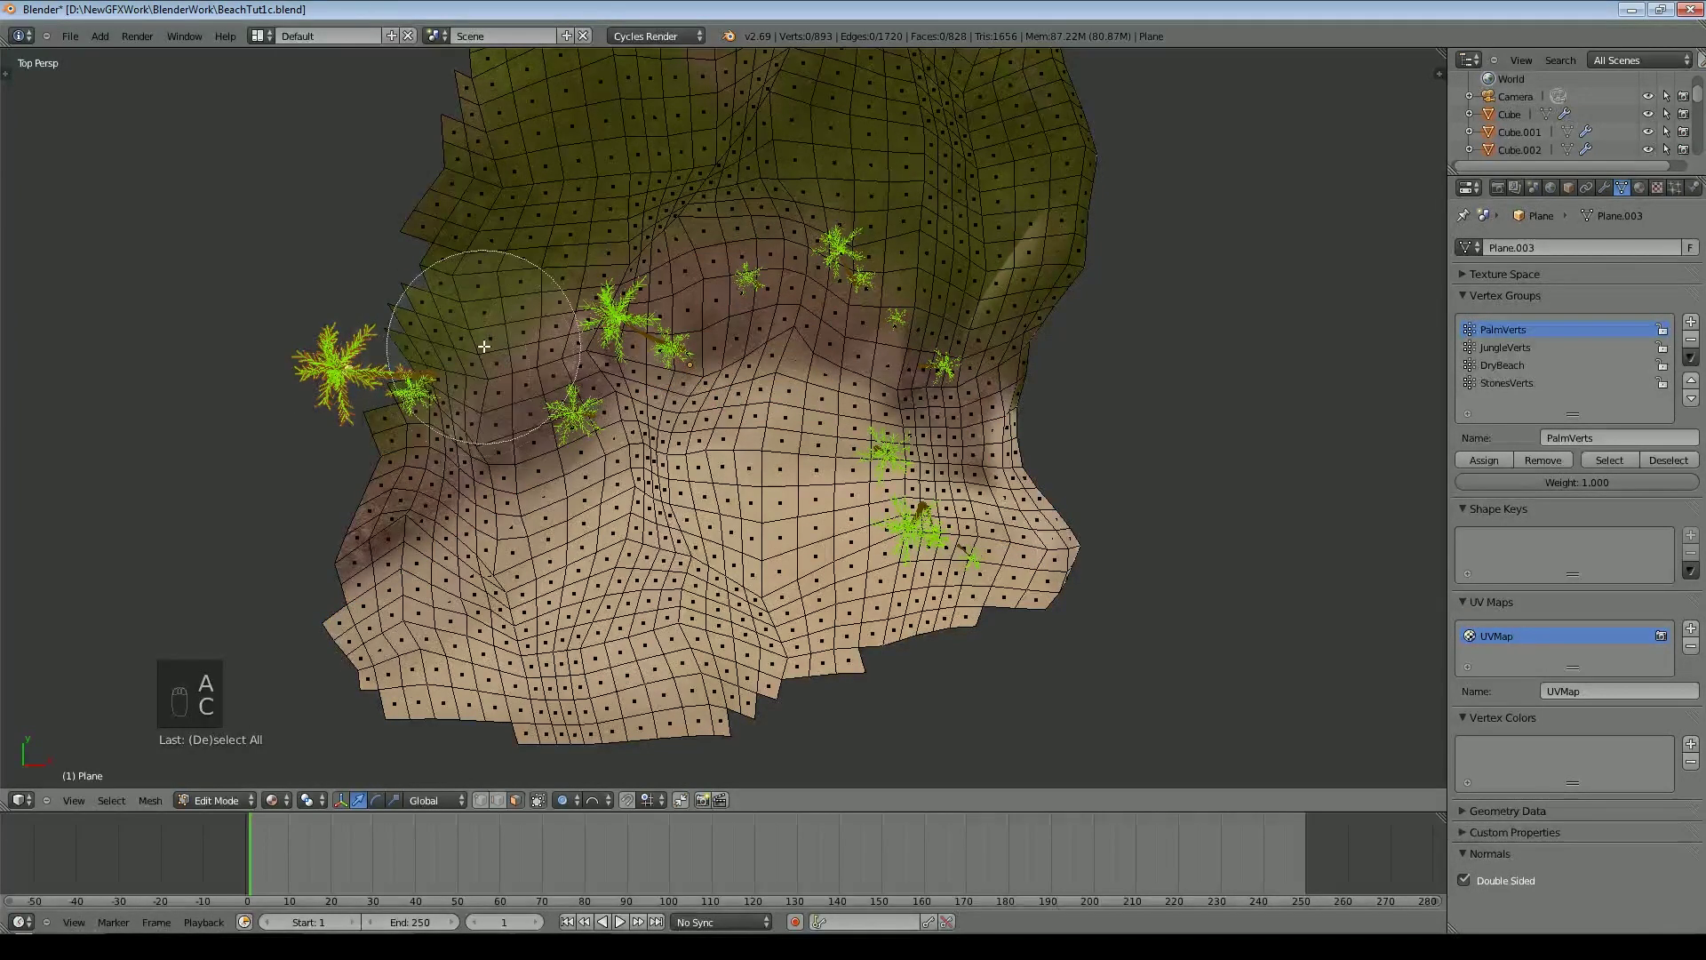
mouse_move(495, 343)
left_mouse_down()
mouse_move(400, 569)
mouse_move(622, 266)
left_mouse_up()
right_click(854, 456)
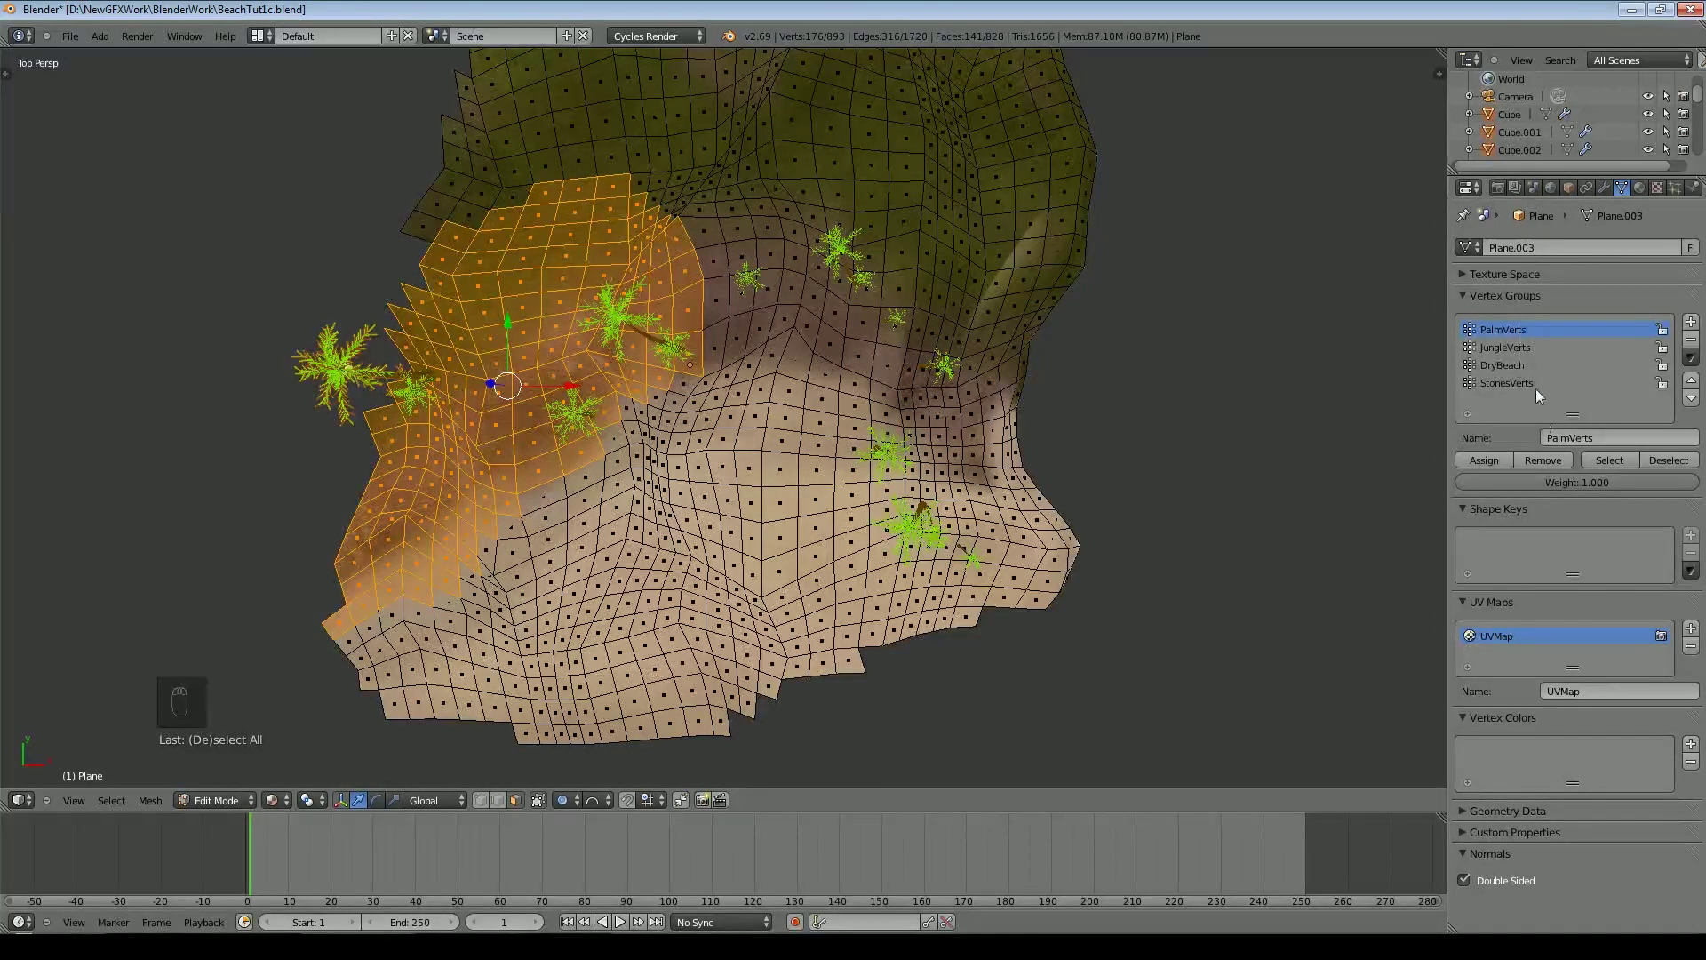
left_click(1548, 461)
key("a")
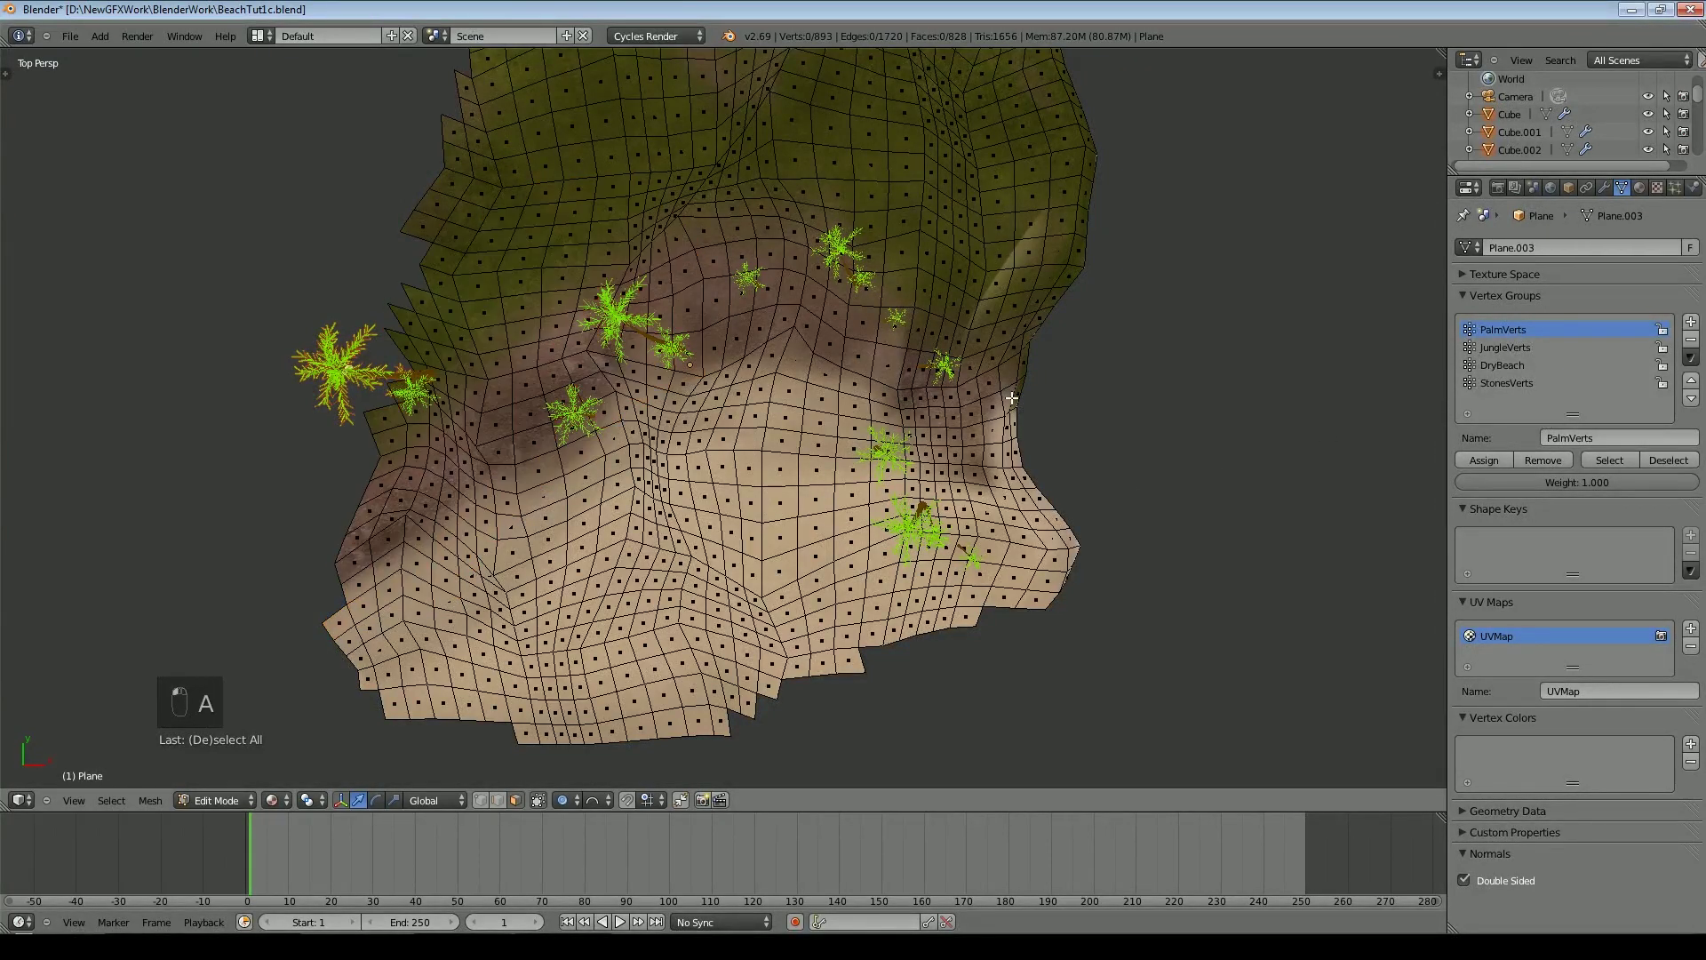
left_click(1597, 460)
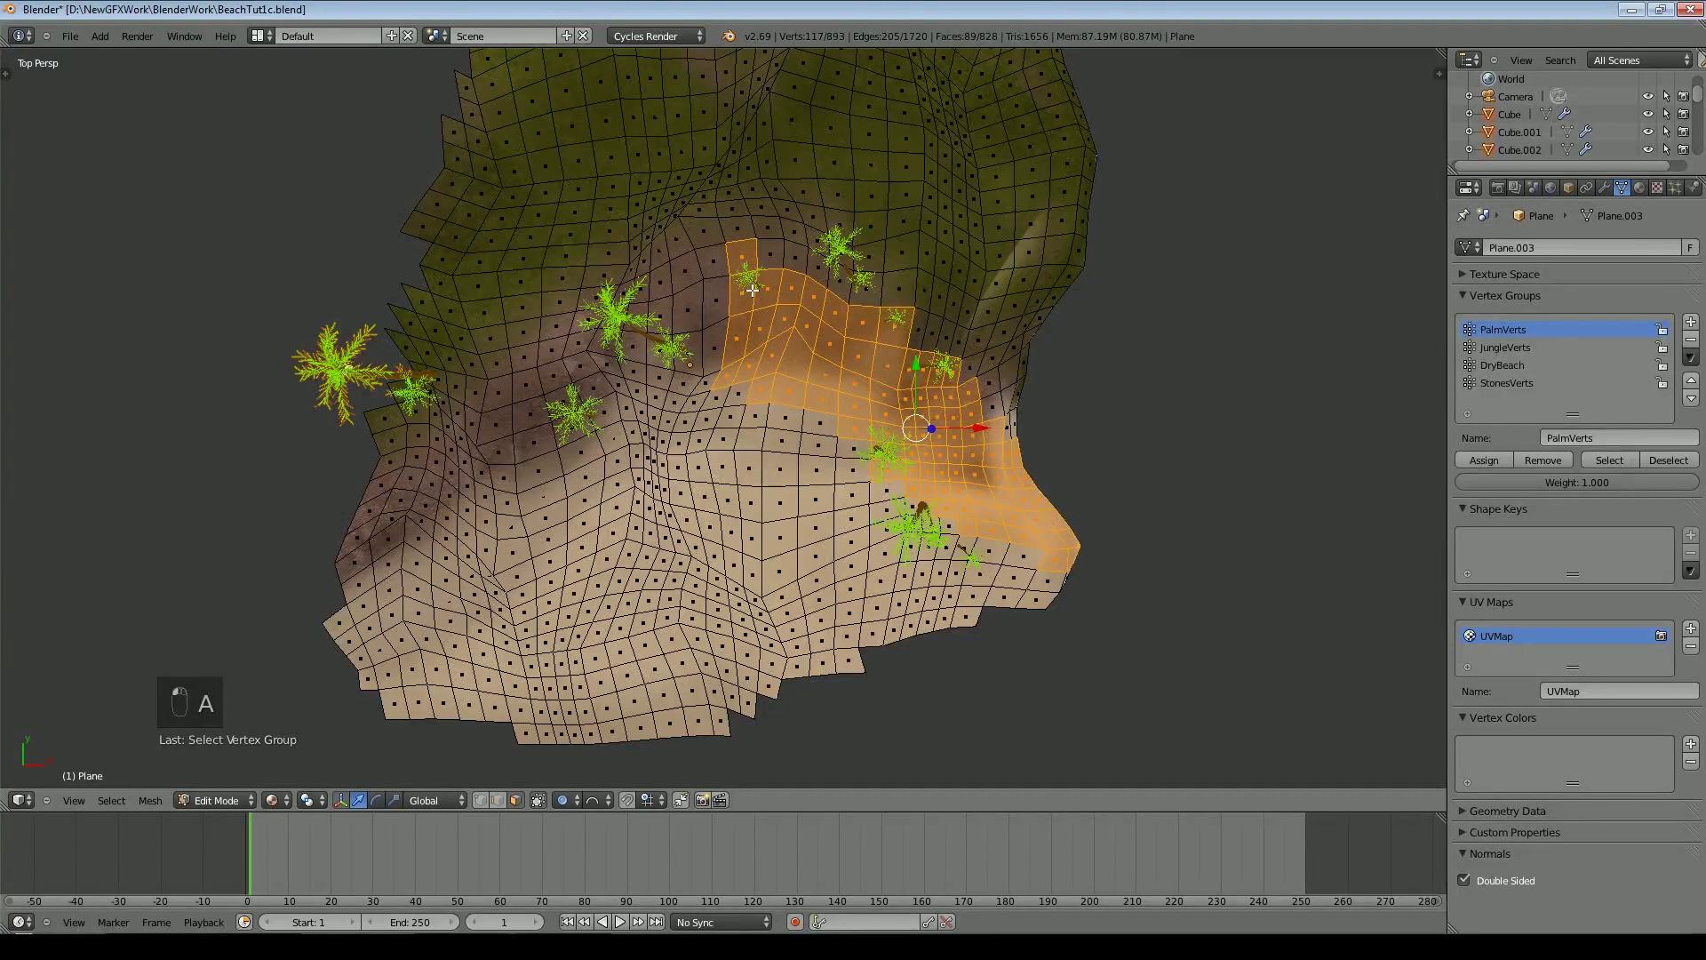
key("KP_0")
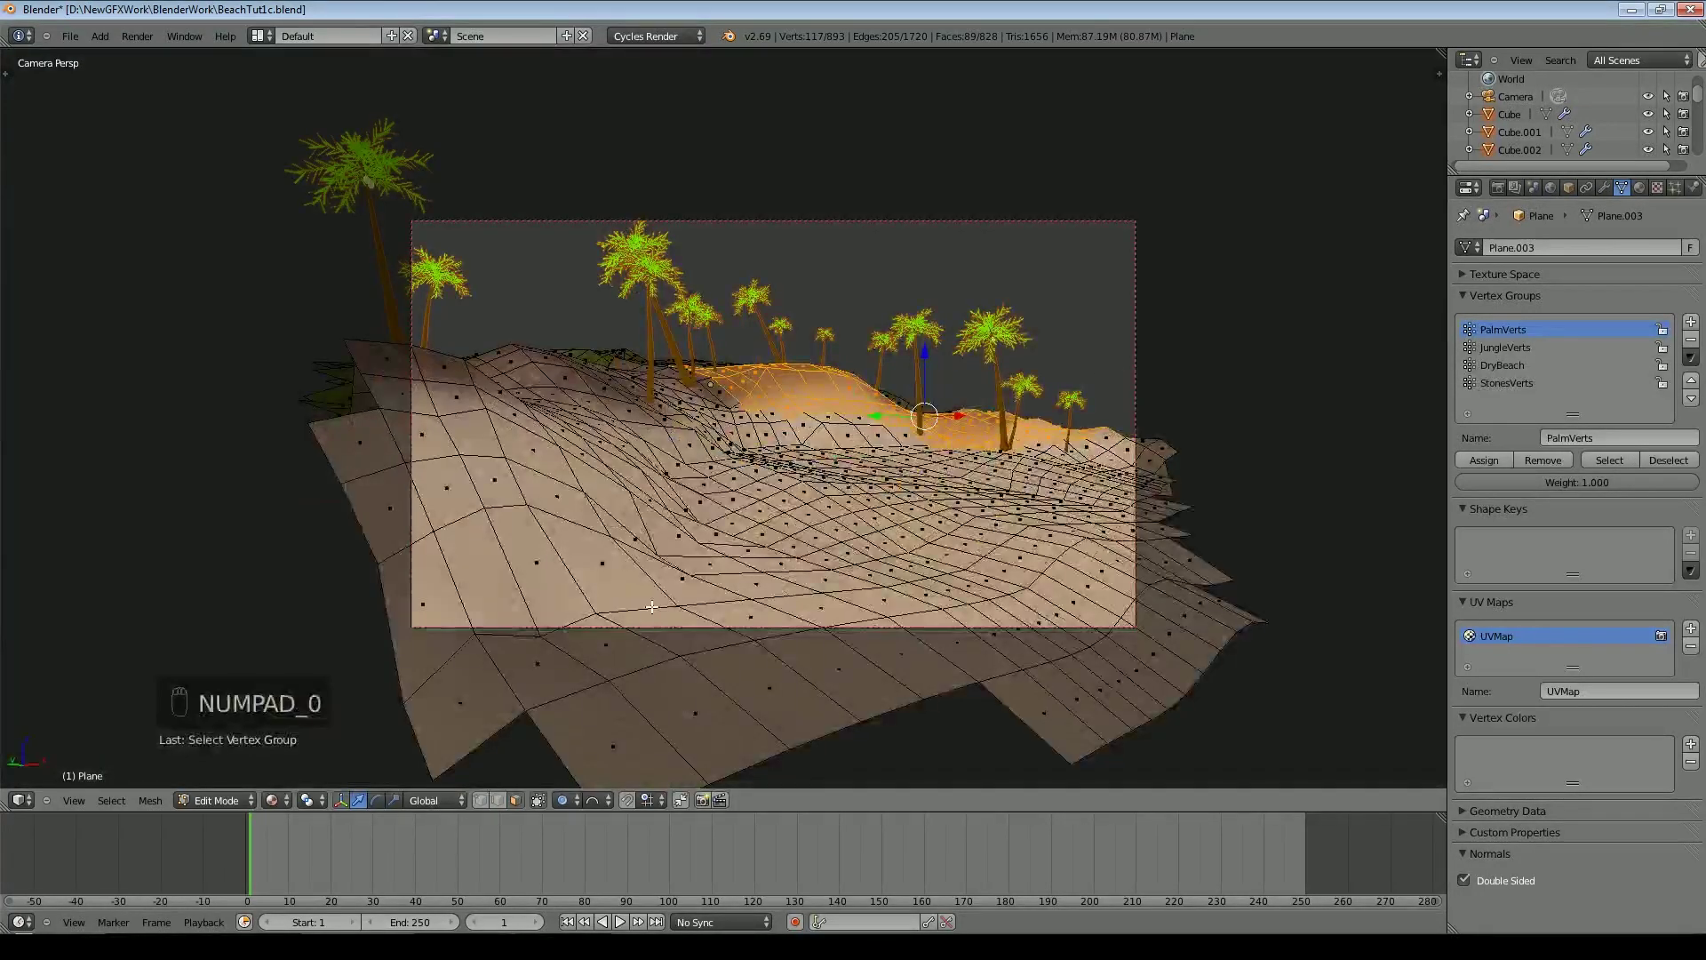
left_click(222, 800)
left_click(237, 777)
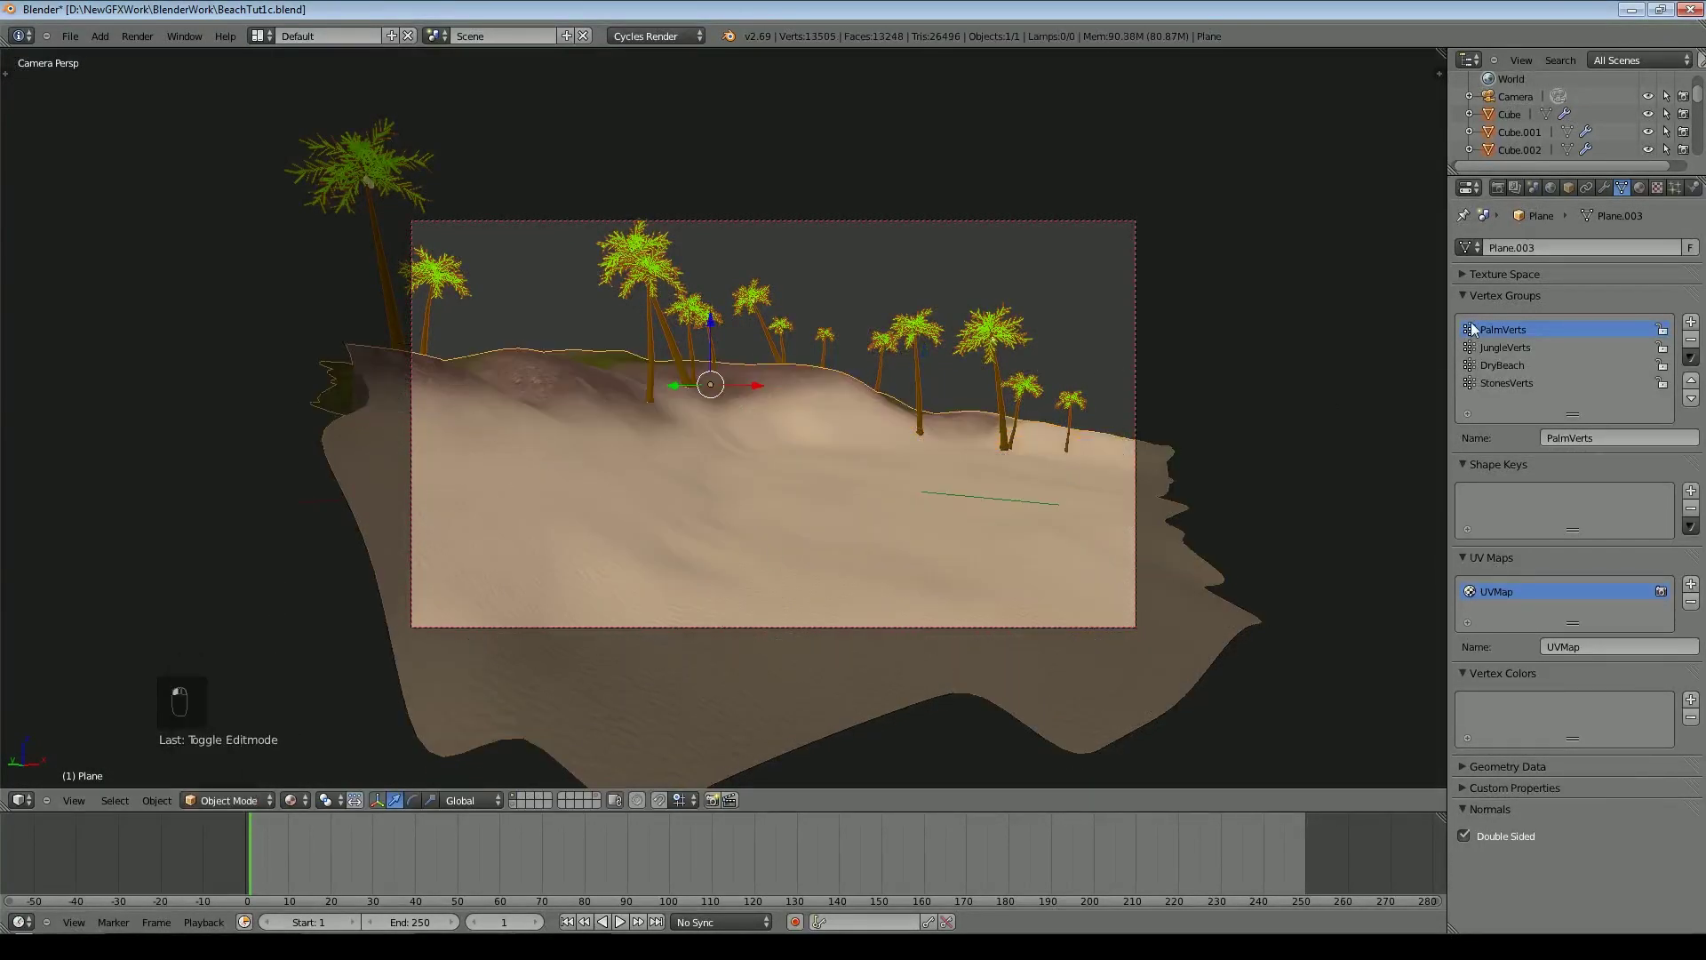
Try a neighbouring seed for the PalmTrees particles and return the seed to 7
left_click(1675, 187)
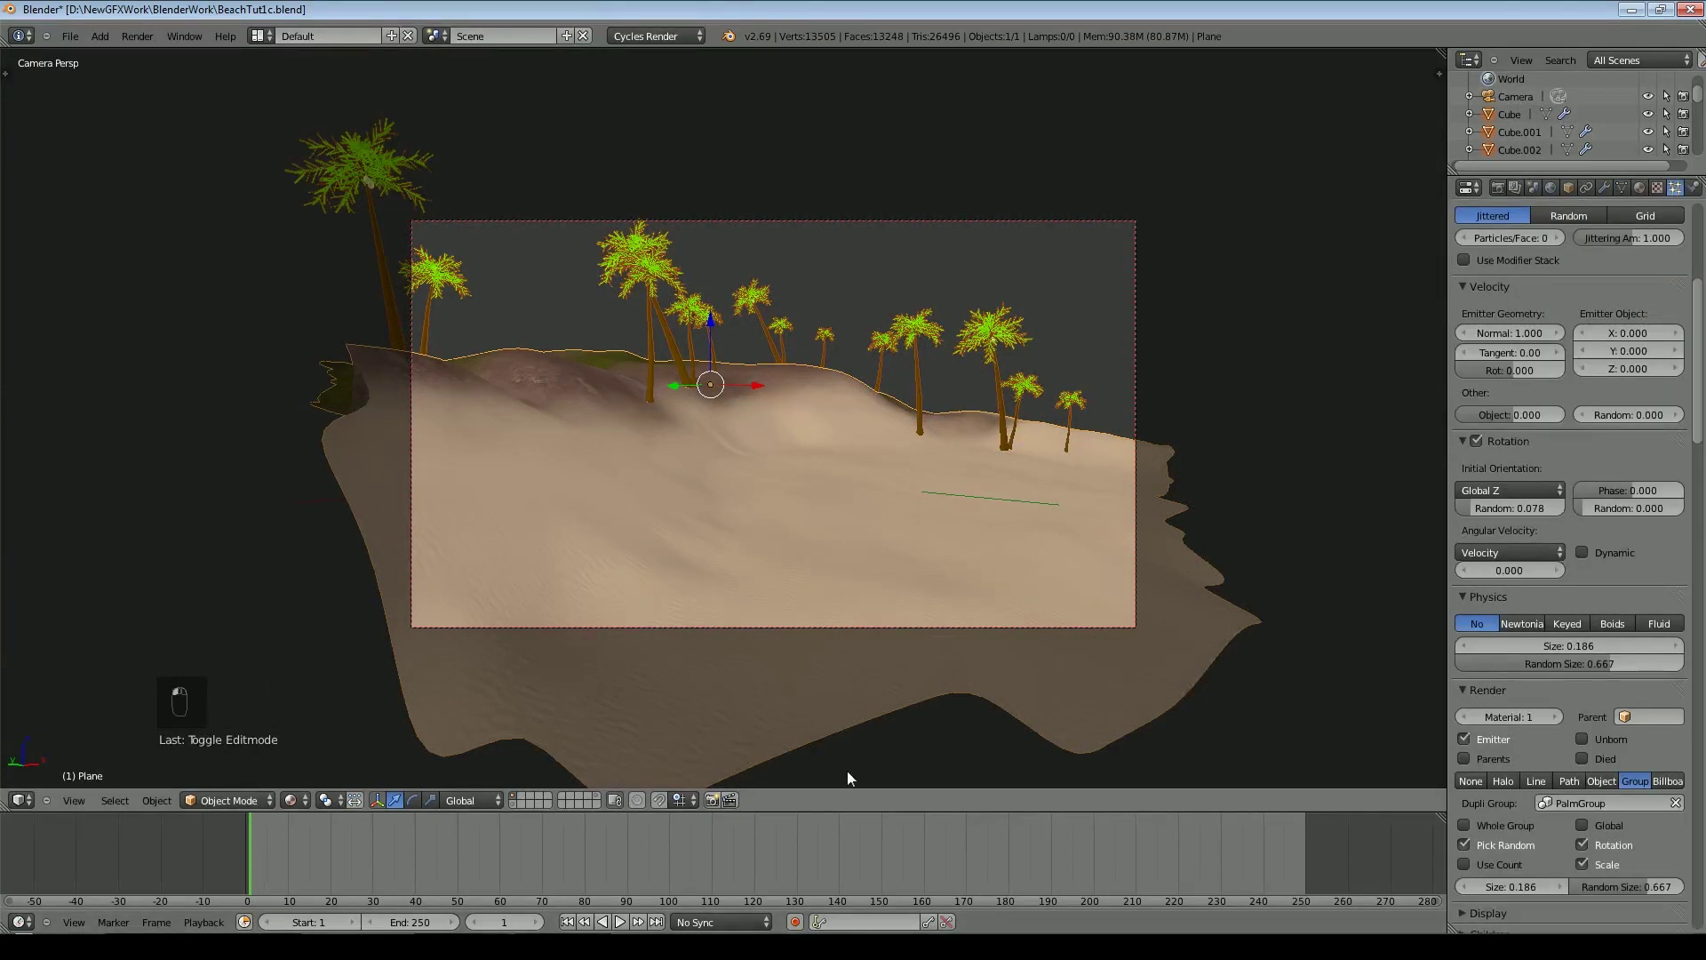
scroll(1653, 373, "up", 6)
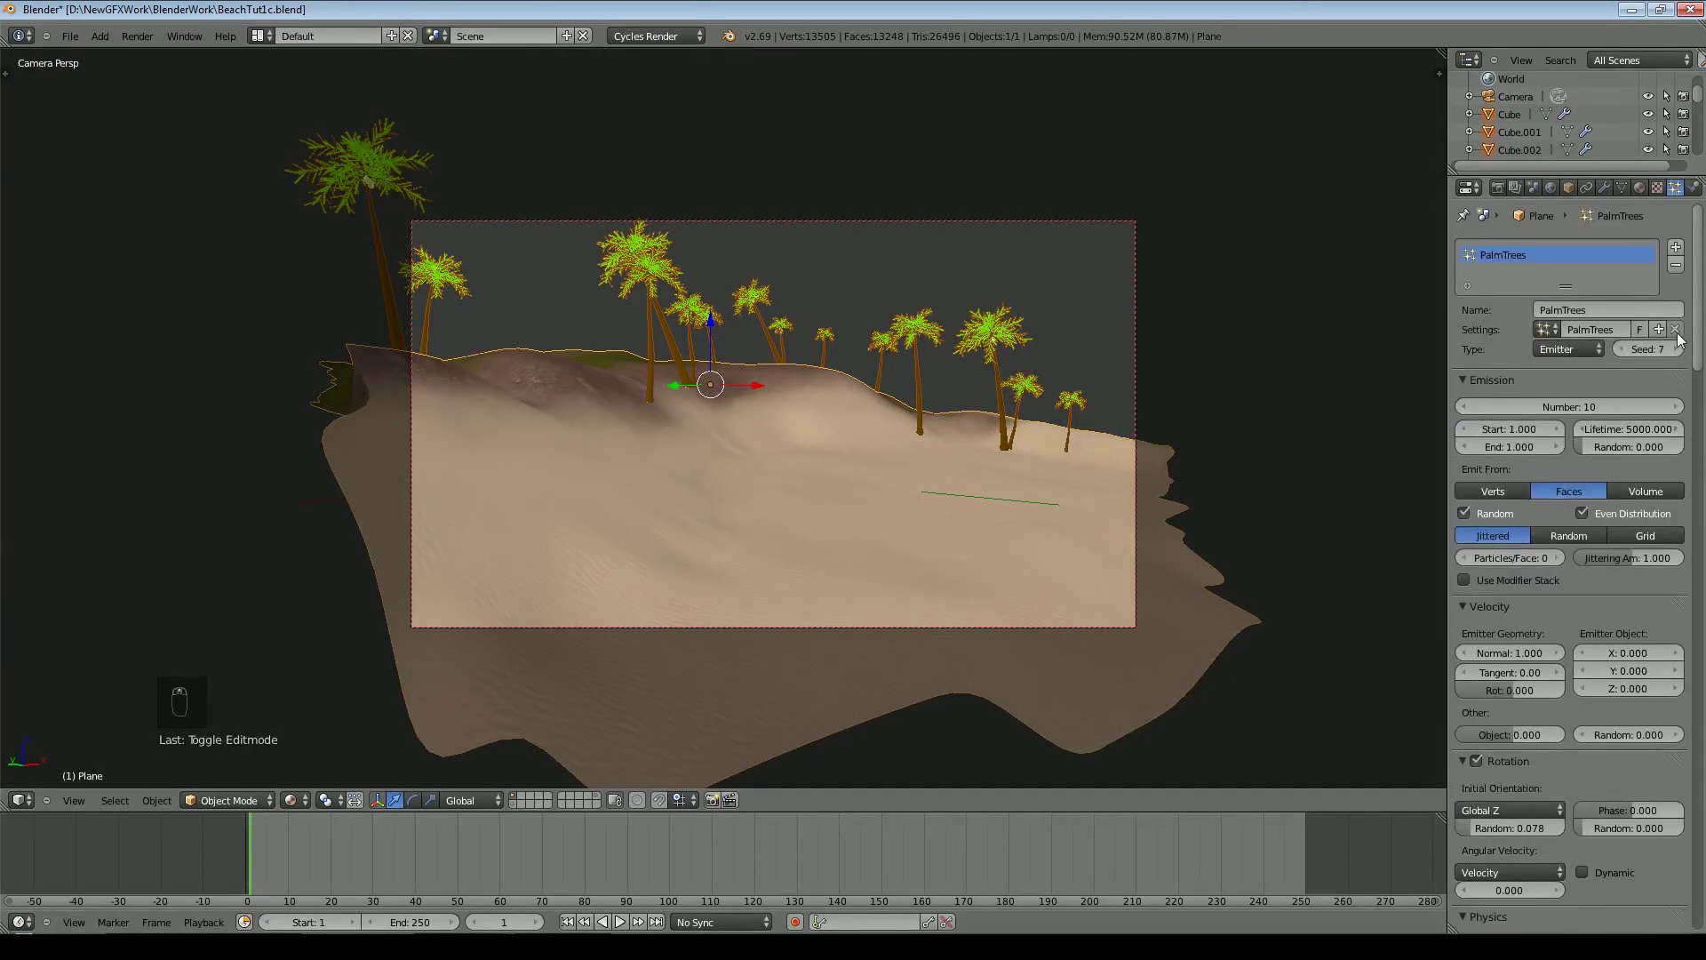
left_click(1628, 350)
left_click(1671, 351)
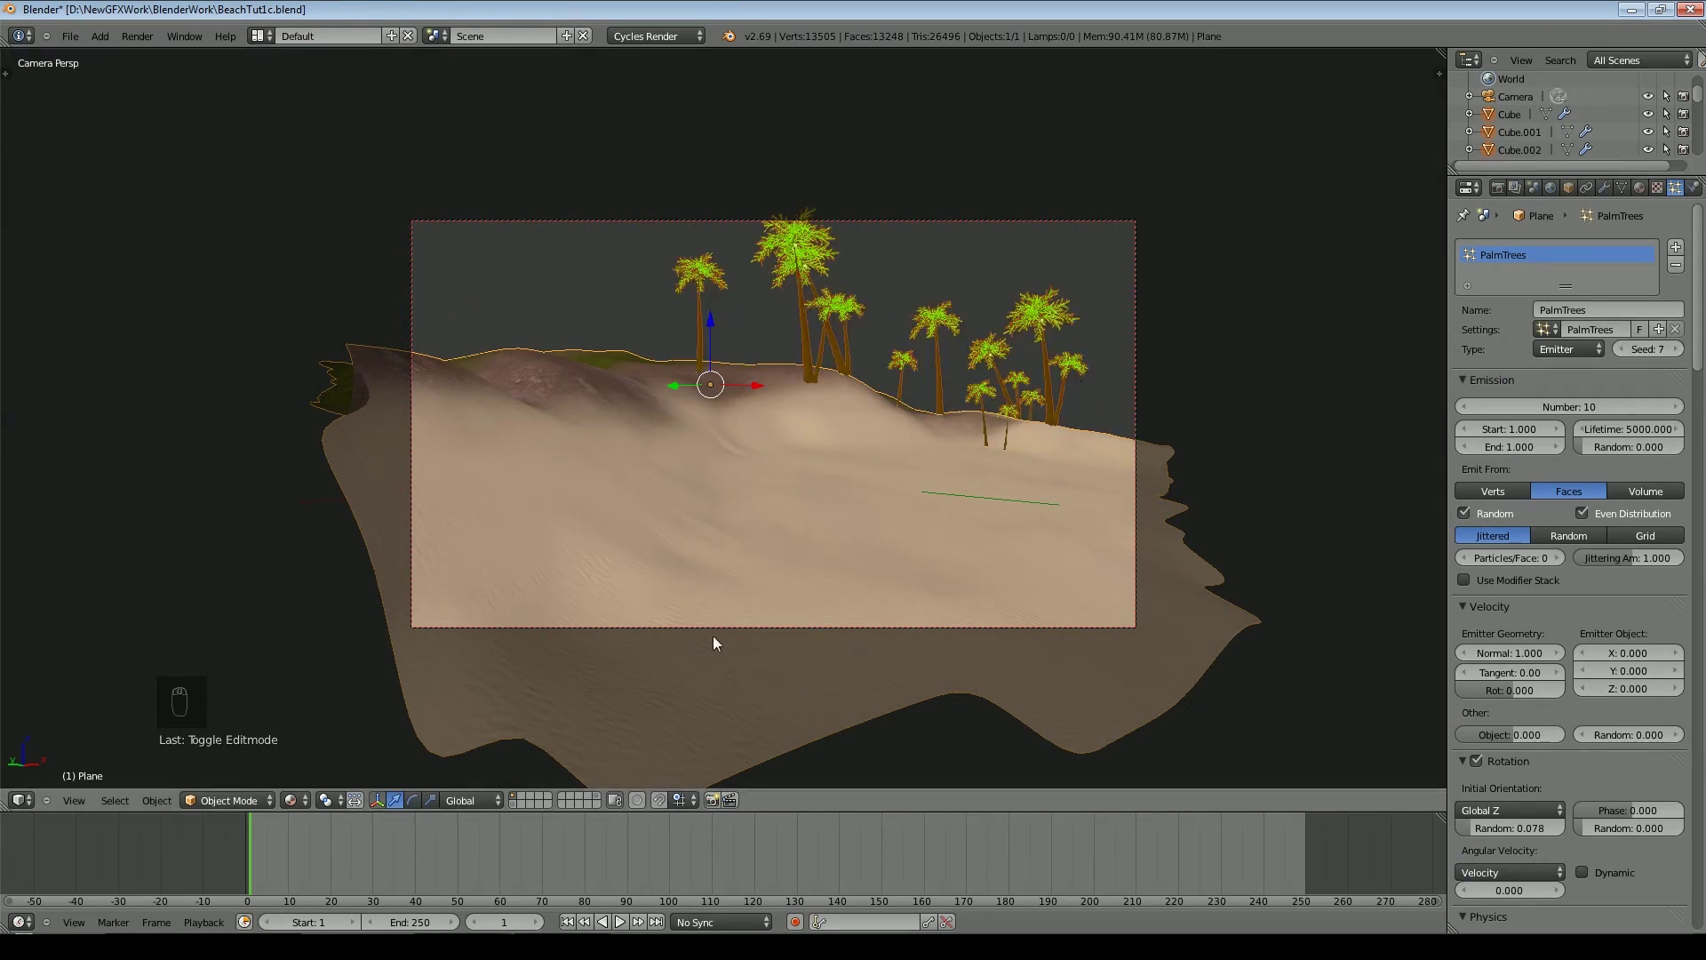
Reframe the camera and set the PalmTrees particles to seed 11, size 0.216, random size 0.438 and random rotation phase 1.000
right_click(1069, 224)
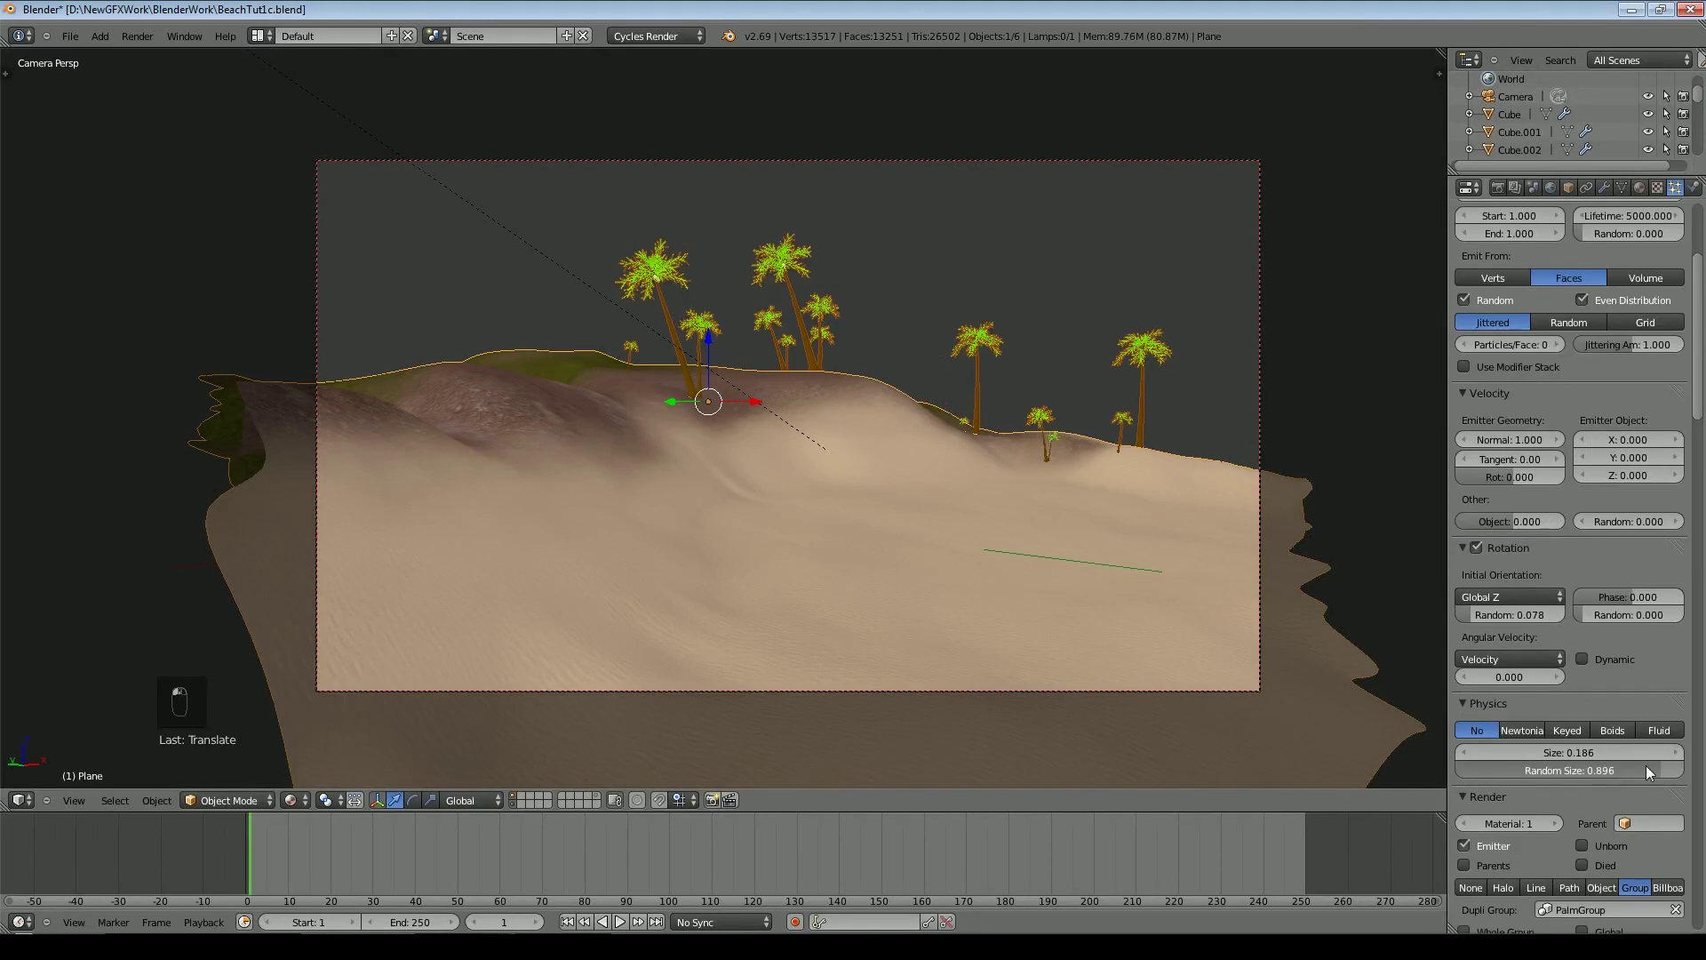
left_click_drag(1646, 767, 1684, 758)
scroll(1589, 578, "up", 1)
scroll(1589, 578, "up", 2)
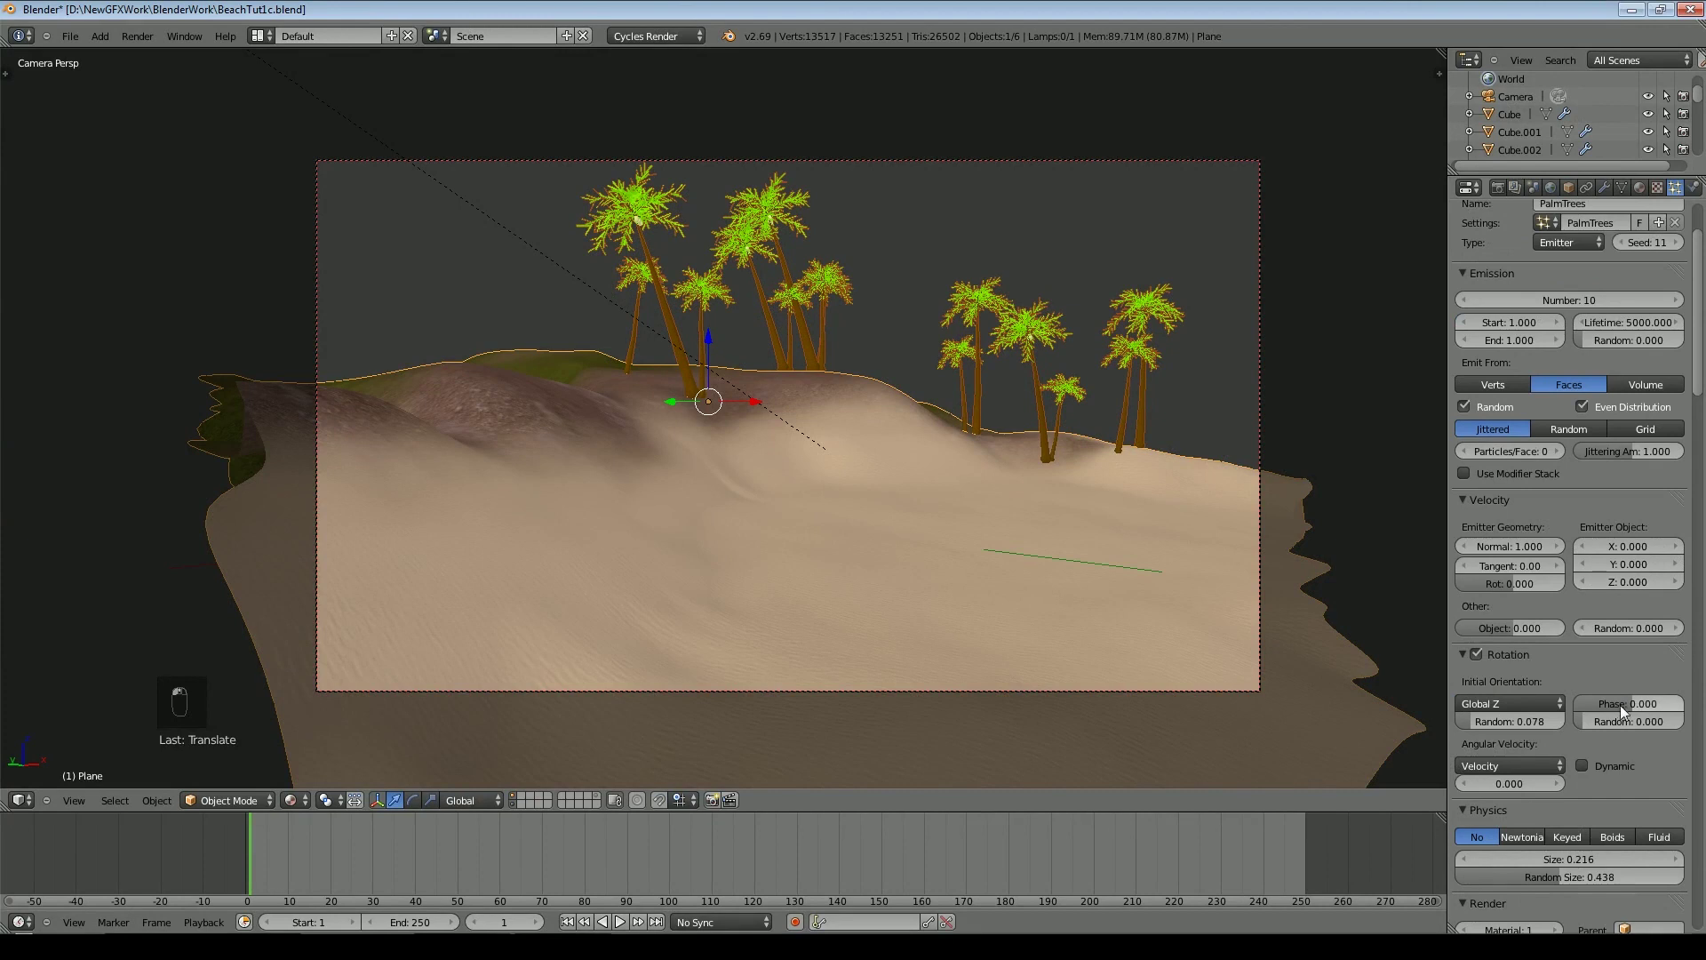
left_click_drag(1591, 724, 1684, 723)
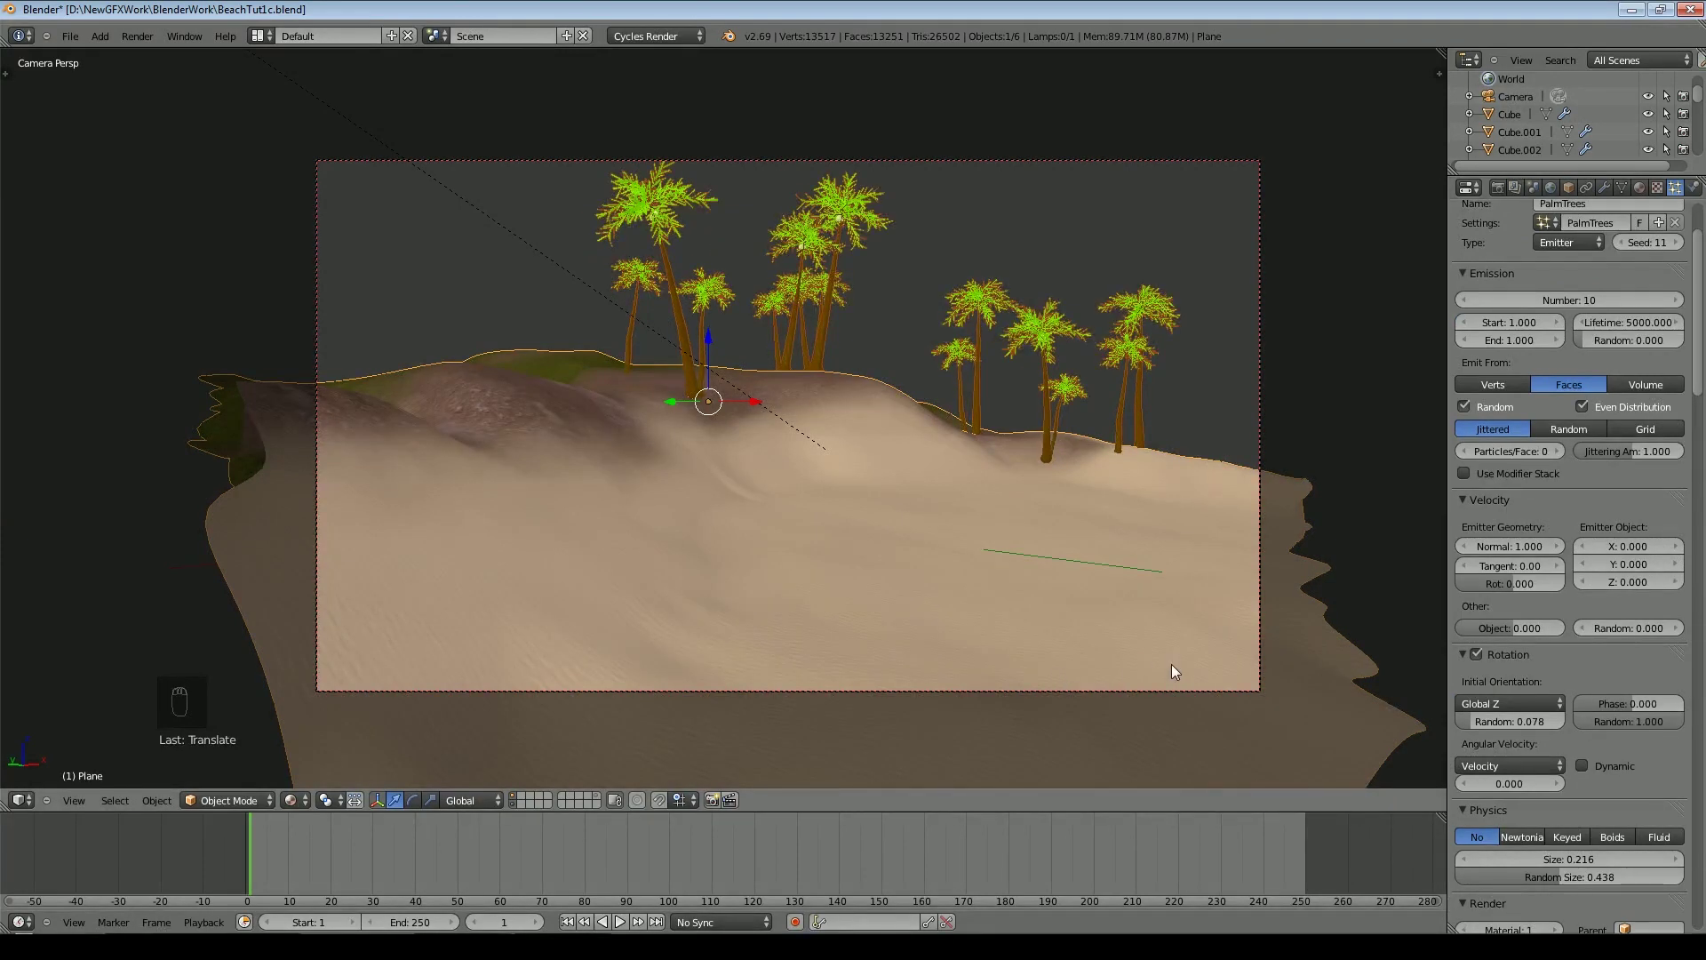
Select the camera and move it slightly to lower the palms within the frame
right_click(1039, 679)
key("g")
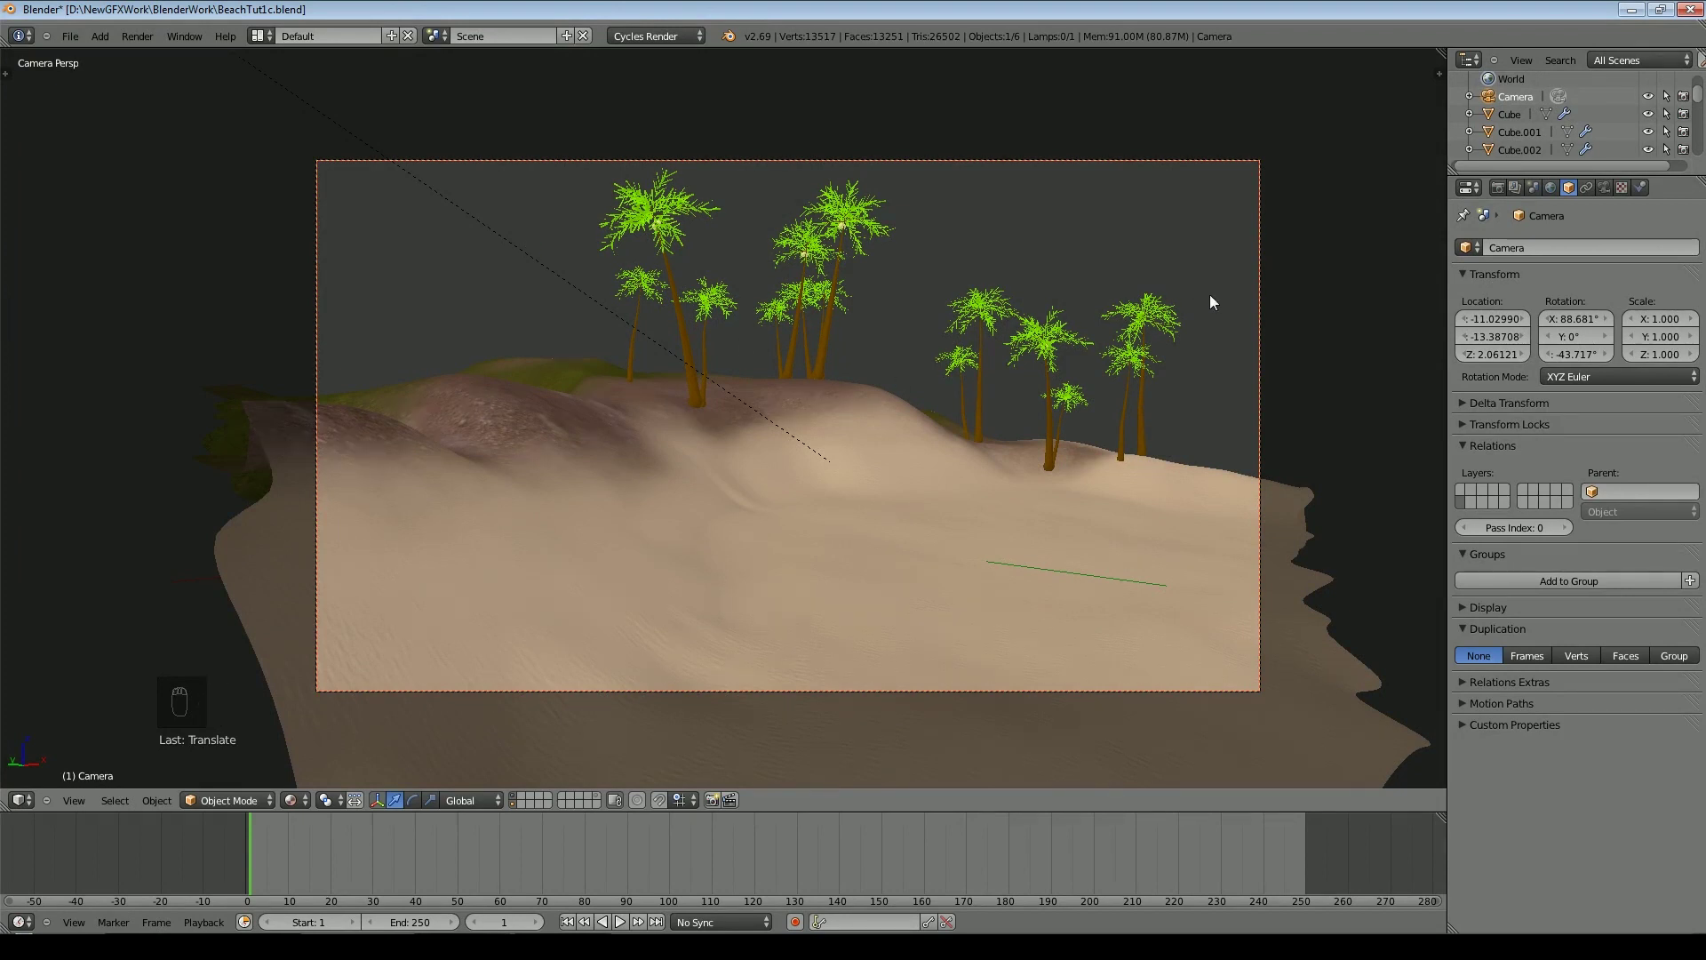
Make PalmTrees emit using the modifier stack and Random distribution, with Random order and Even Distribution off, and save the file
scroll(1491, 482, "down", 2)
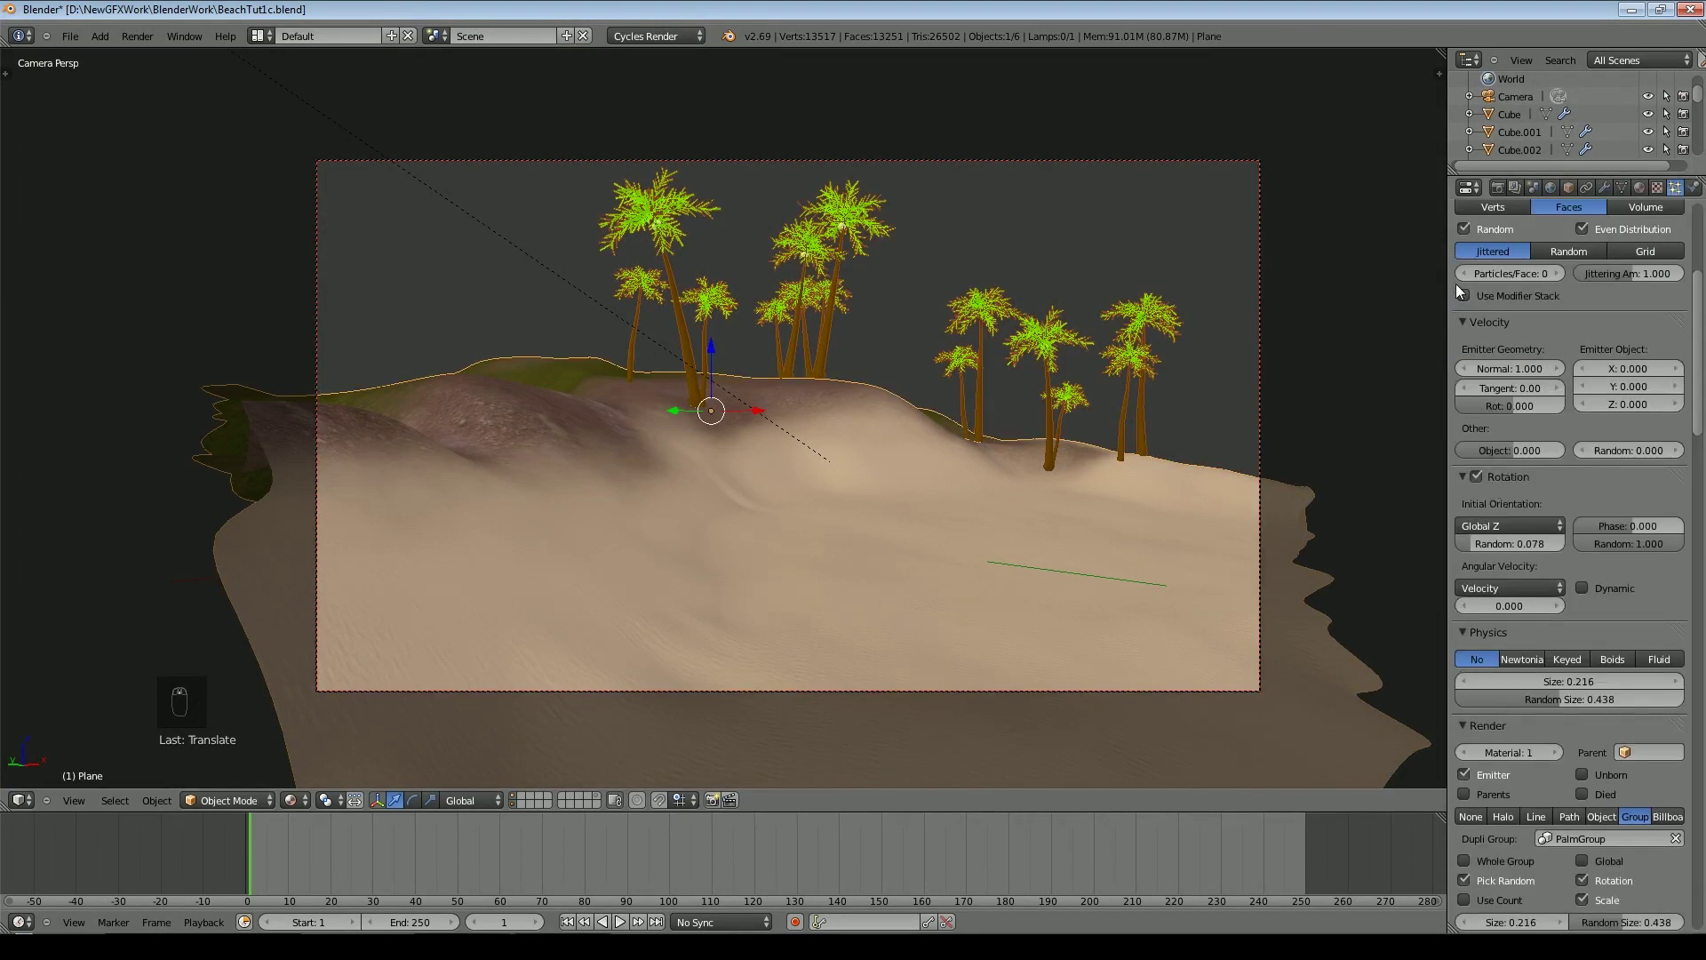
left_click(1463, 296)
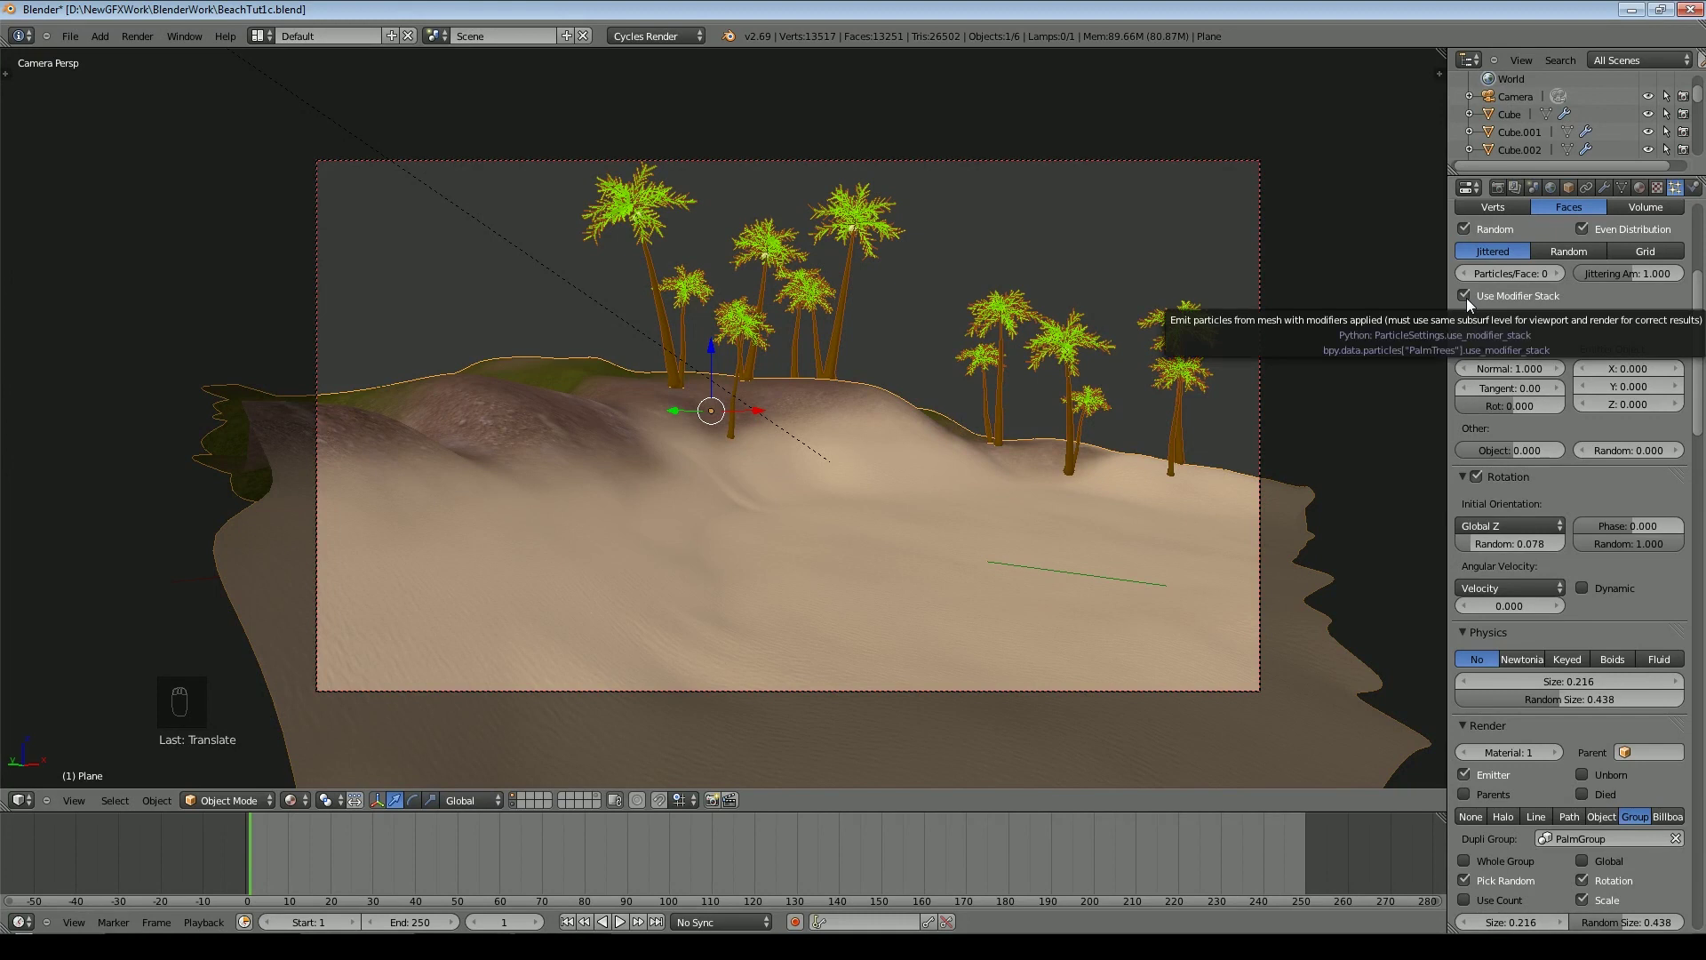
scroll(1566, 396, "up", 4)
left_click_drag(1565, 396, 1589, 368)
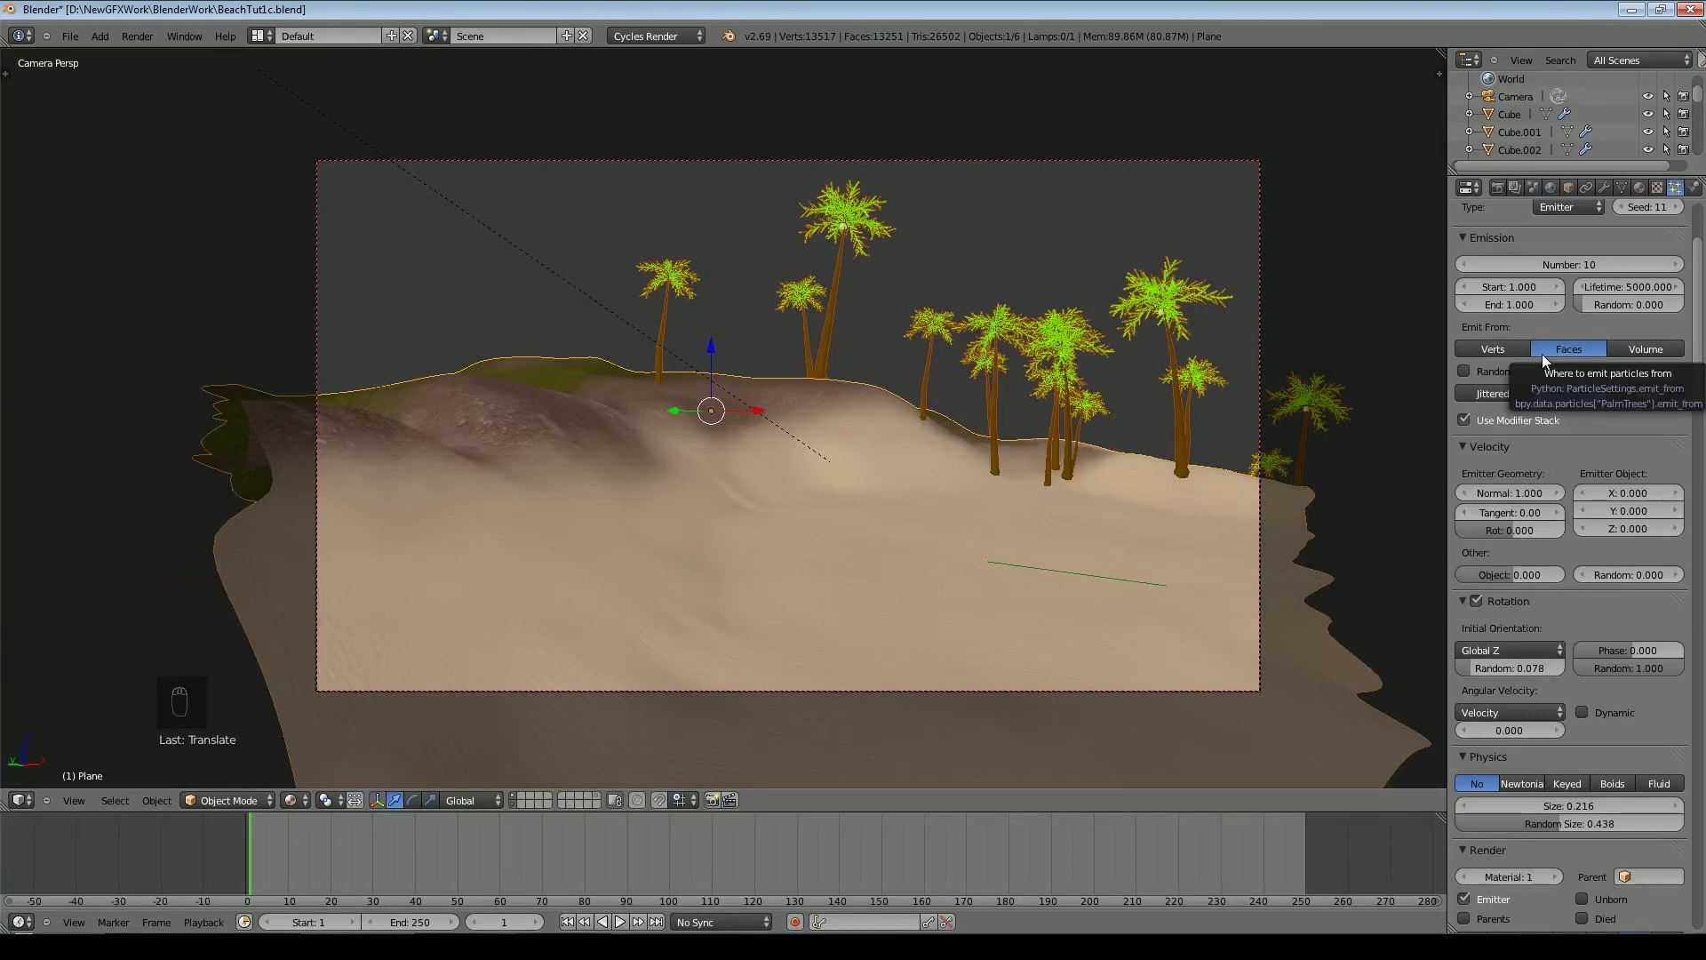
left_click(70, 36)
left_click(129, 154)
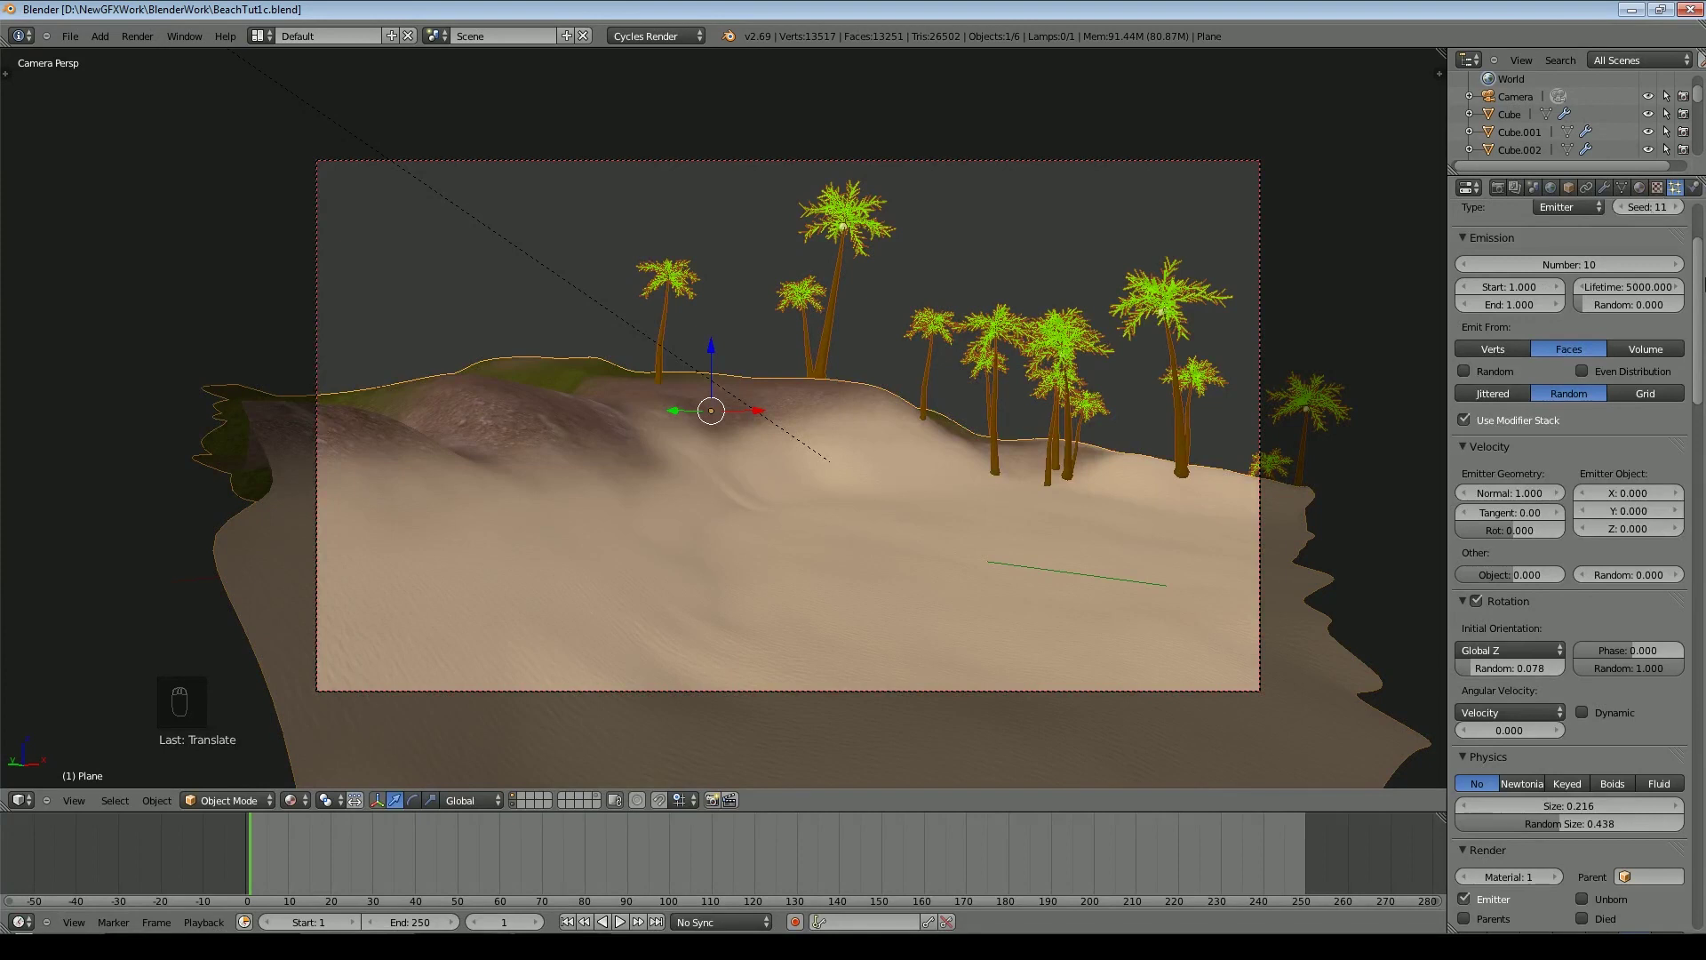
Add a second particle system to the terrain, assign it the PalmTrees settings and make those settings a single-user copy
left_click_drag(1697, 283, 1692, 187)
left_click(1676, 248)
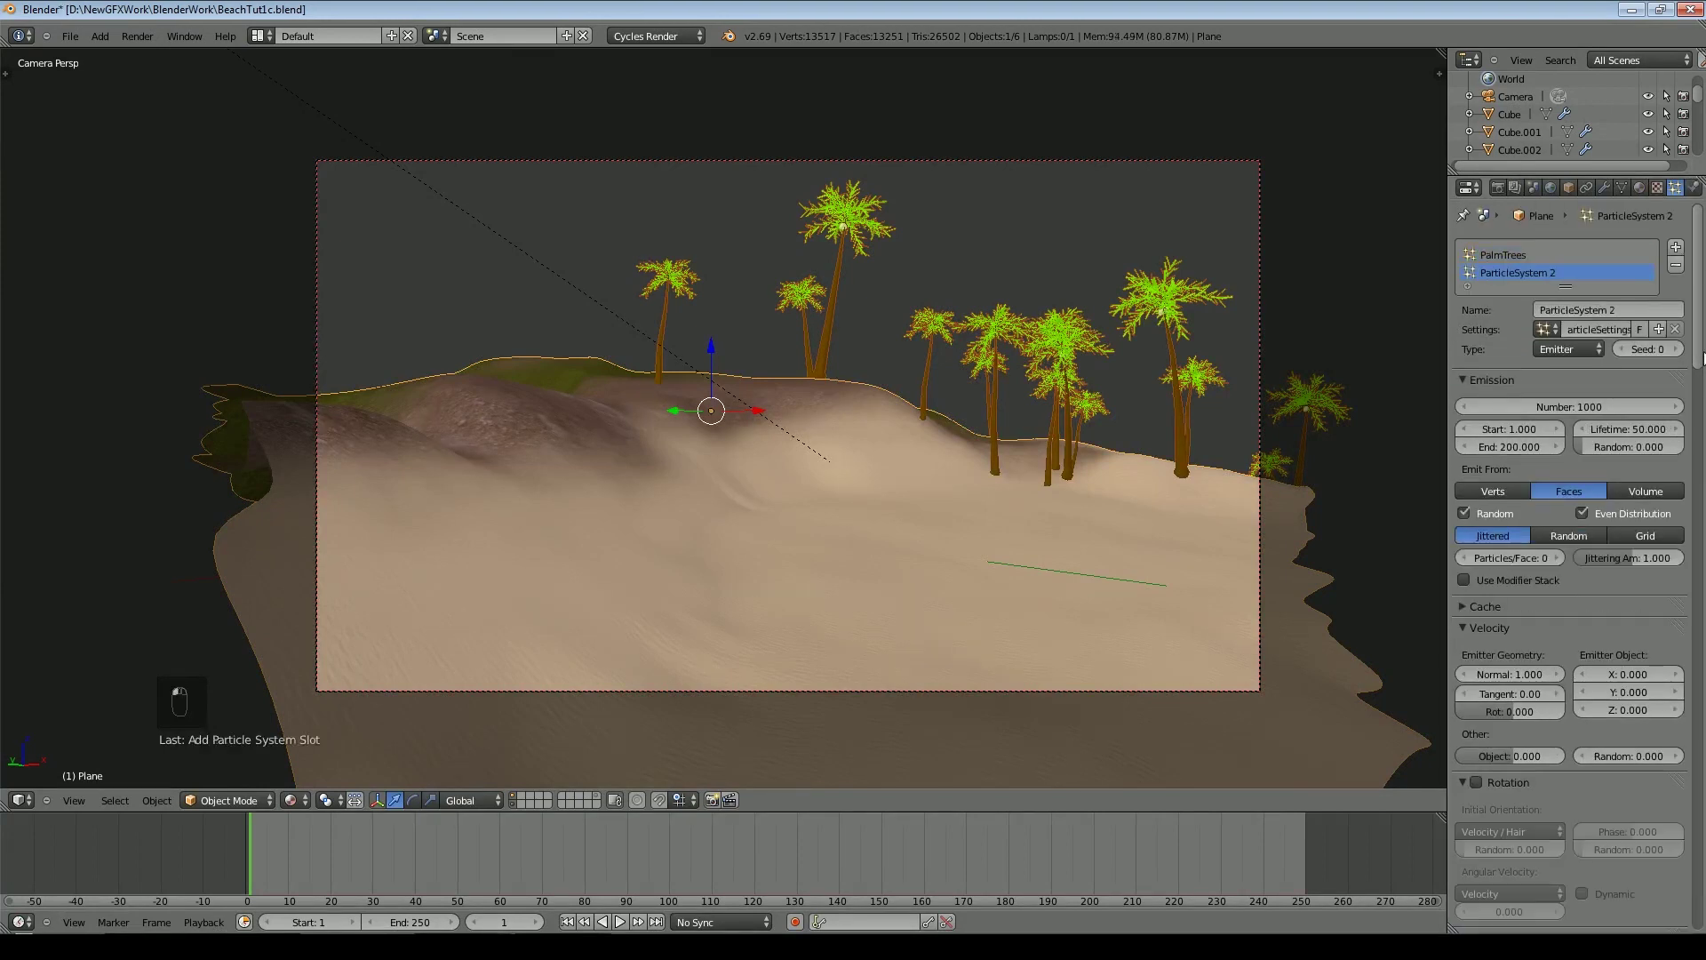
left_click(1546, 329)
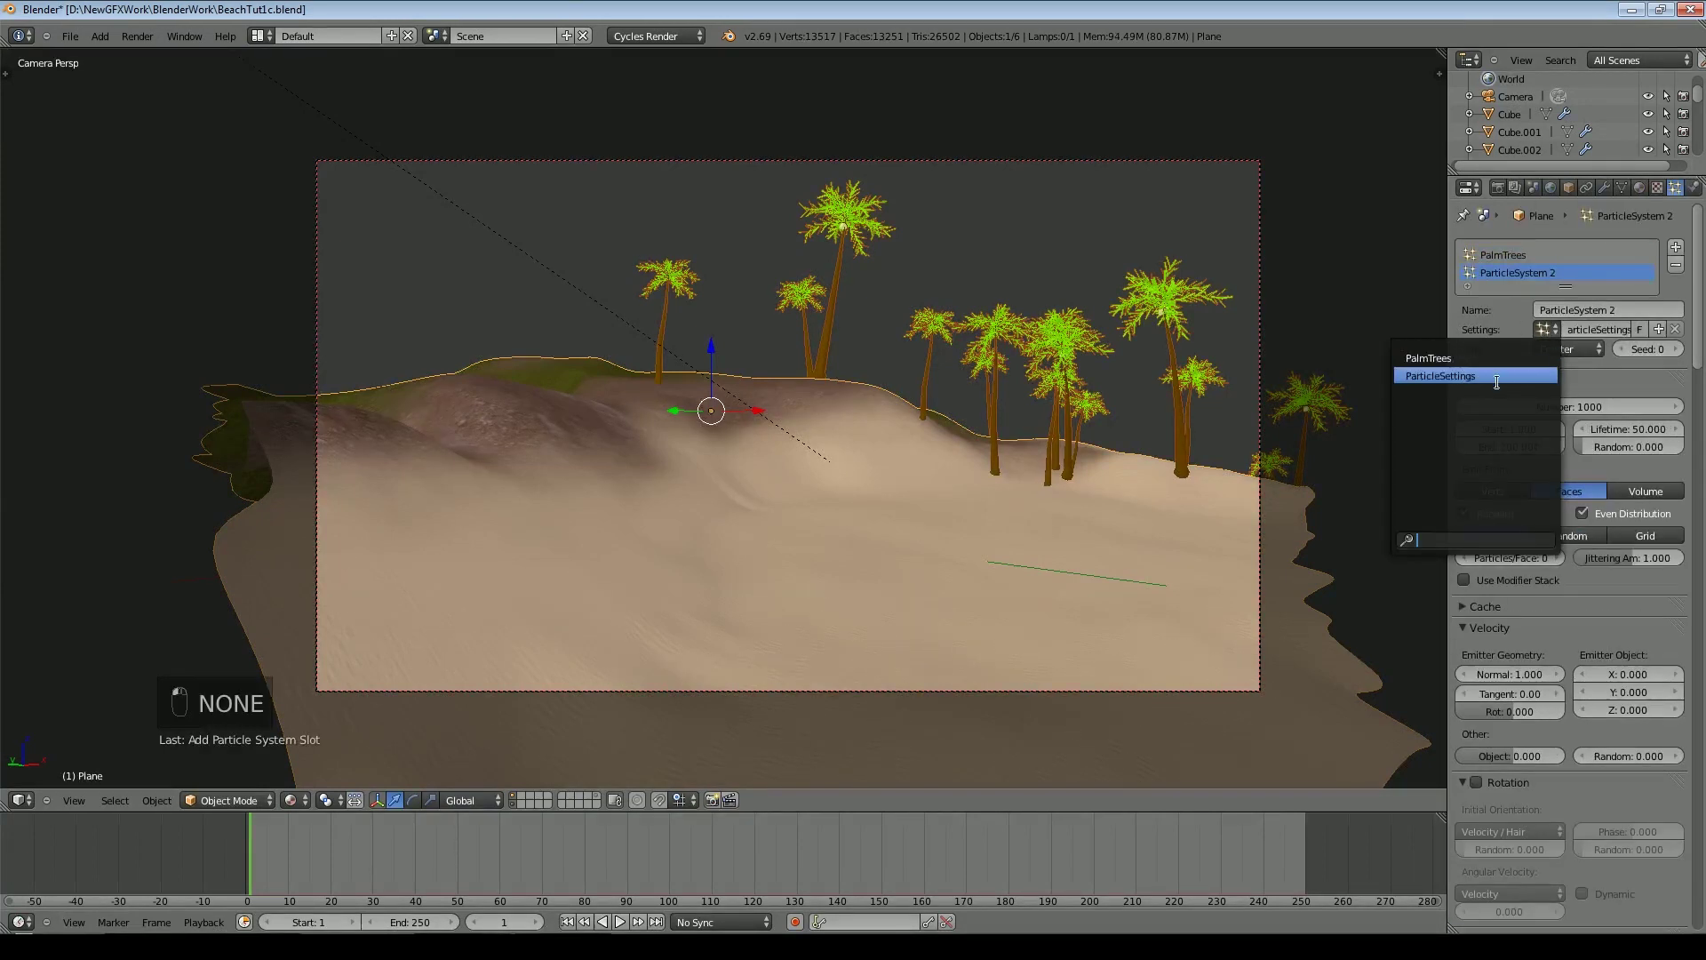
left_click(1462, 359)
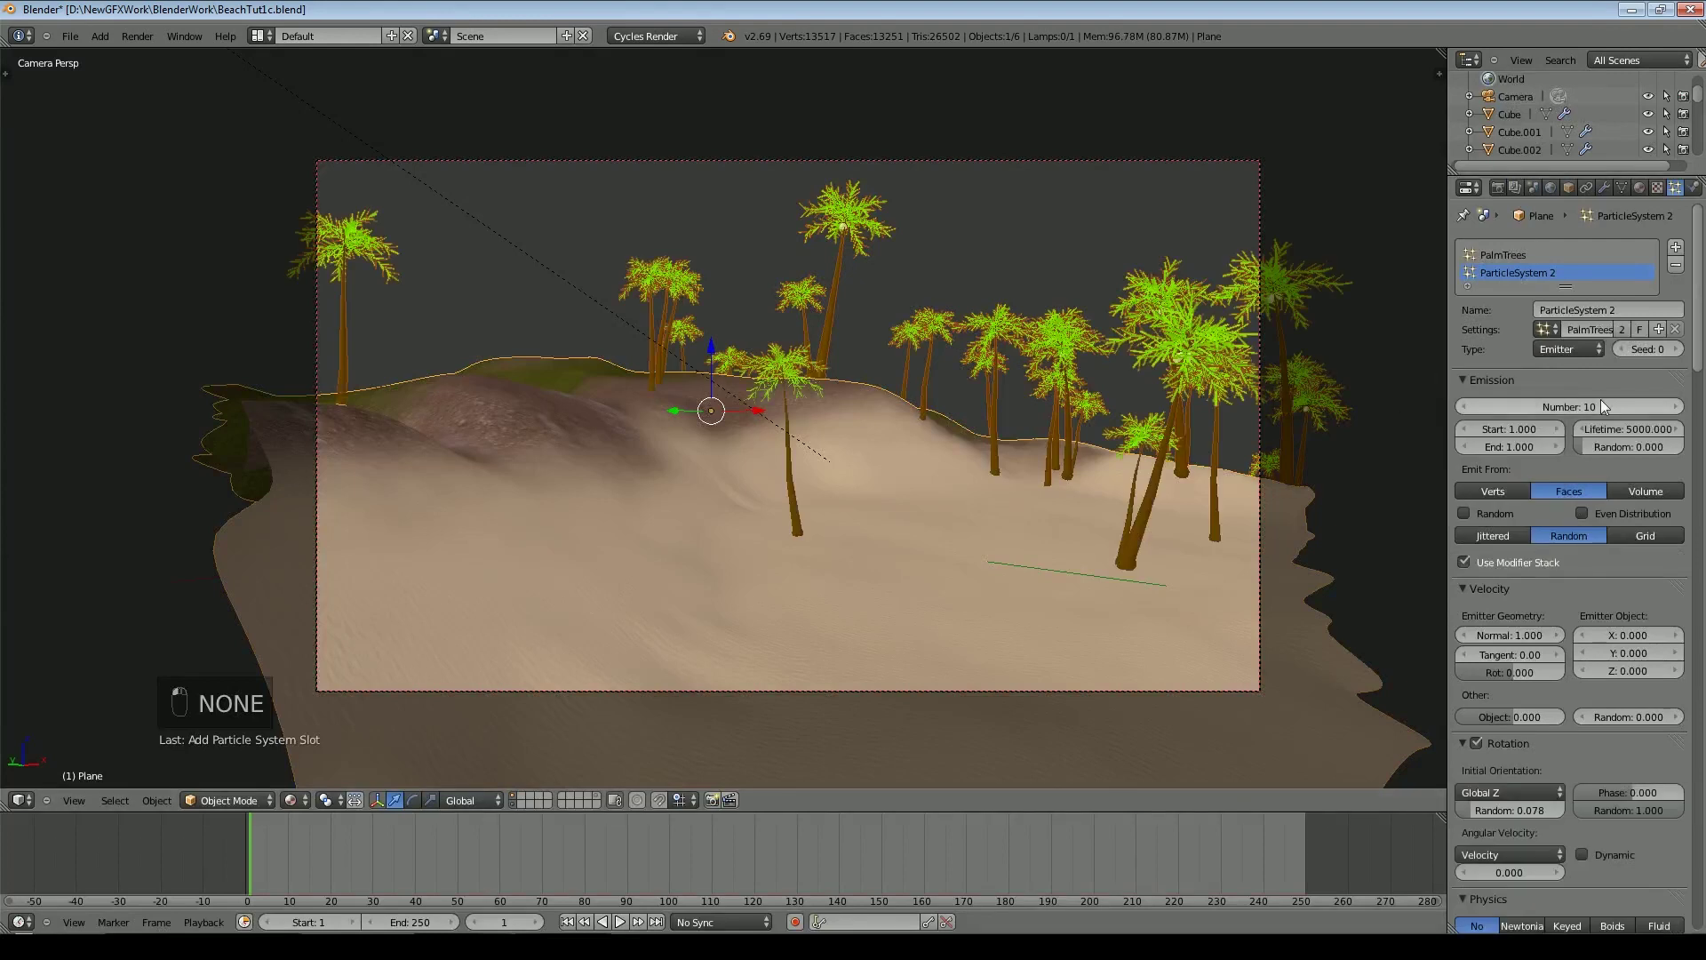
left_click(1626, 330)
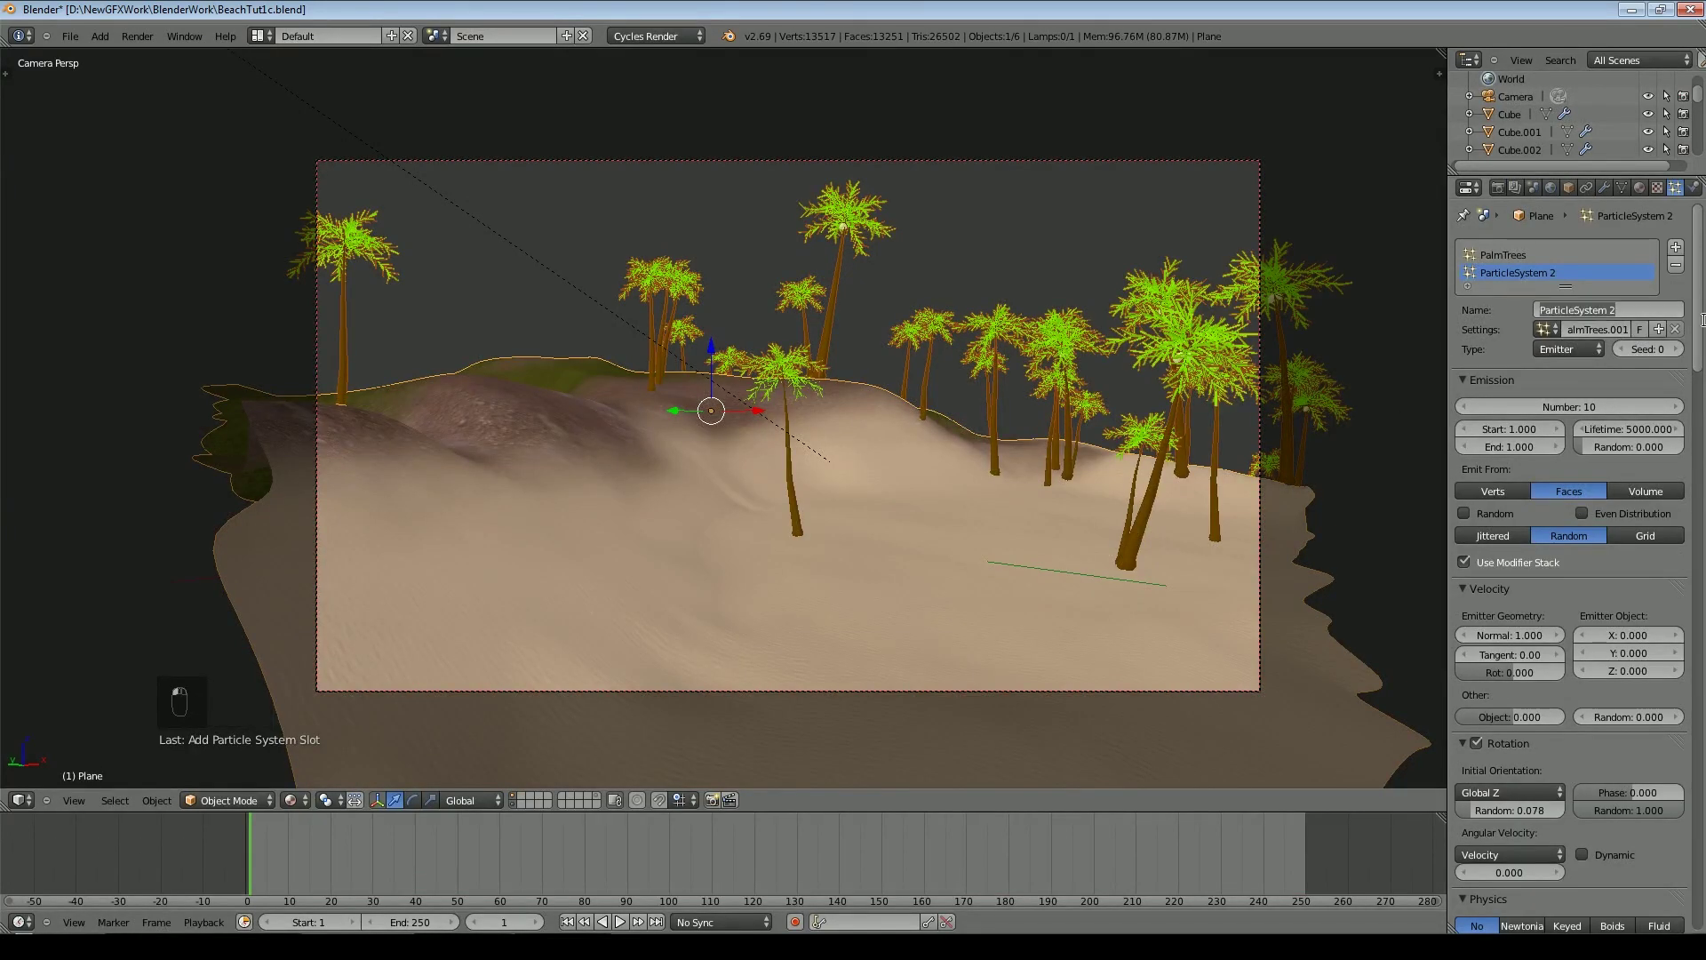
Name both the new particle system and its settings Shells
type("Shells")
key("Tab")
type("Shells")
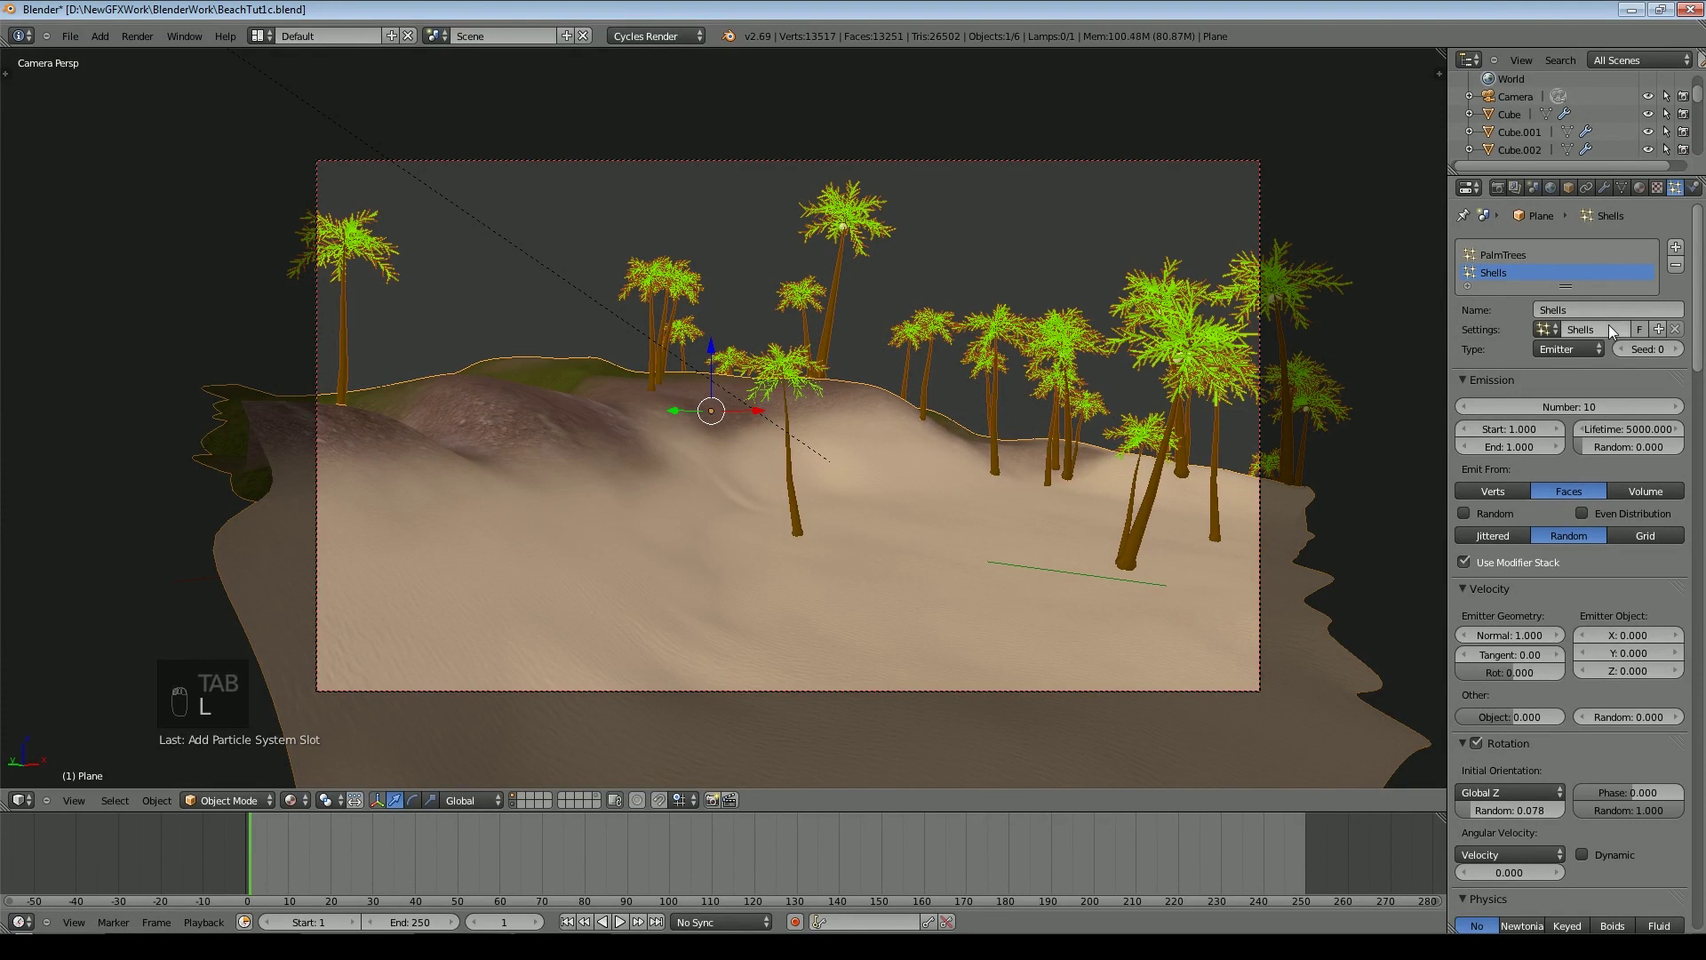
Set the Shells particle system's emission number to 150
key("Tab")
type("150")
key("Return")
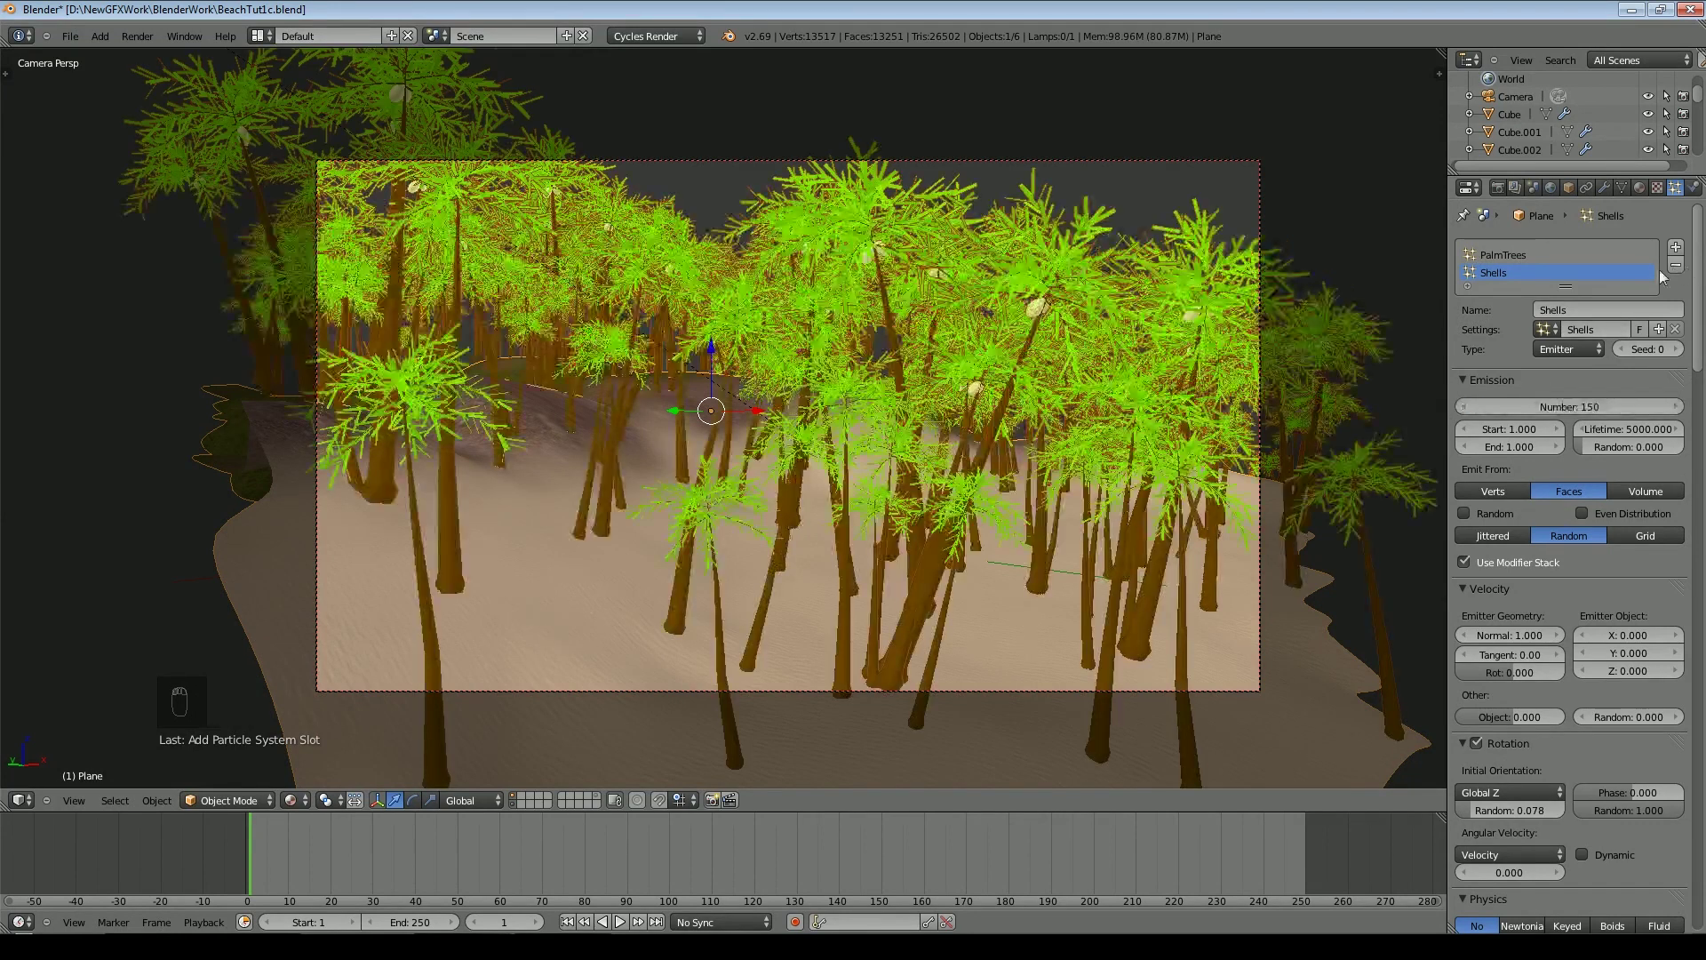
Use ShellGroup as the Shells system's dupli group and set the particle size to 0.1
scroll(1554, 367, "down", 1)
scroll(1554, 367, "down", 10)
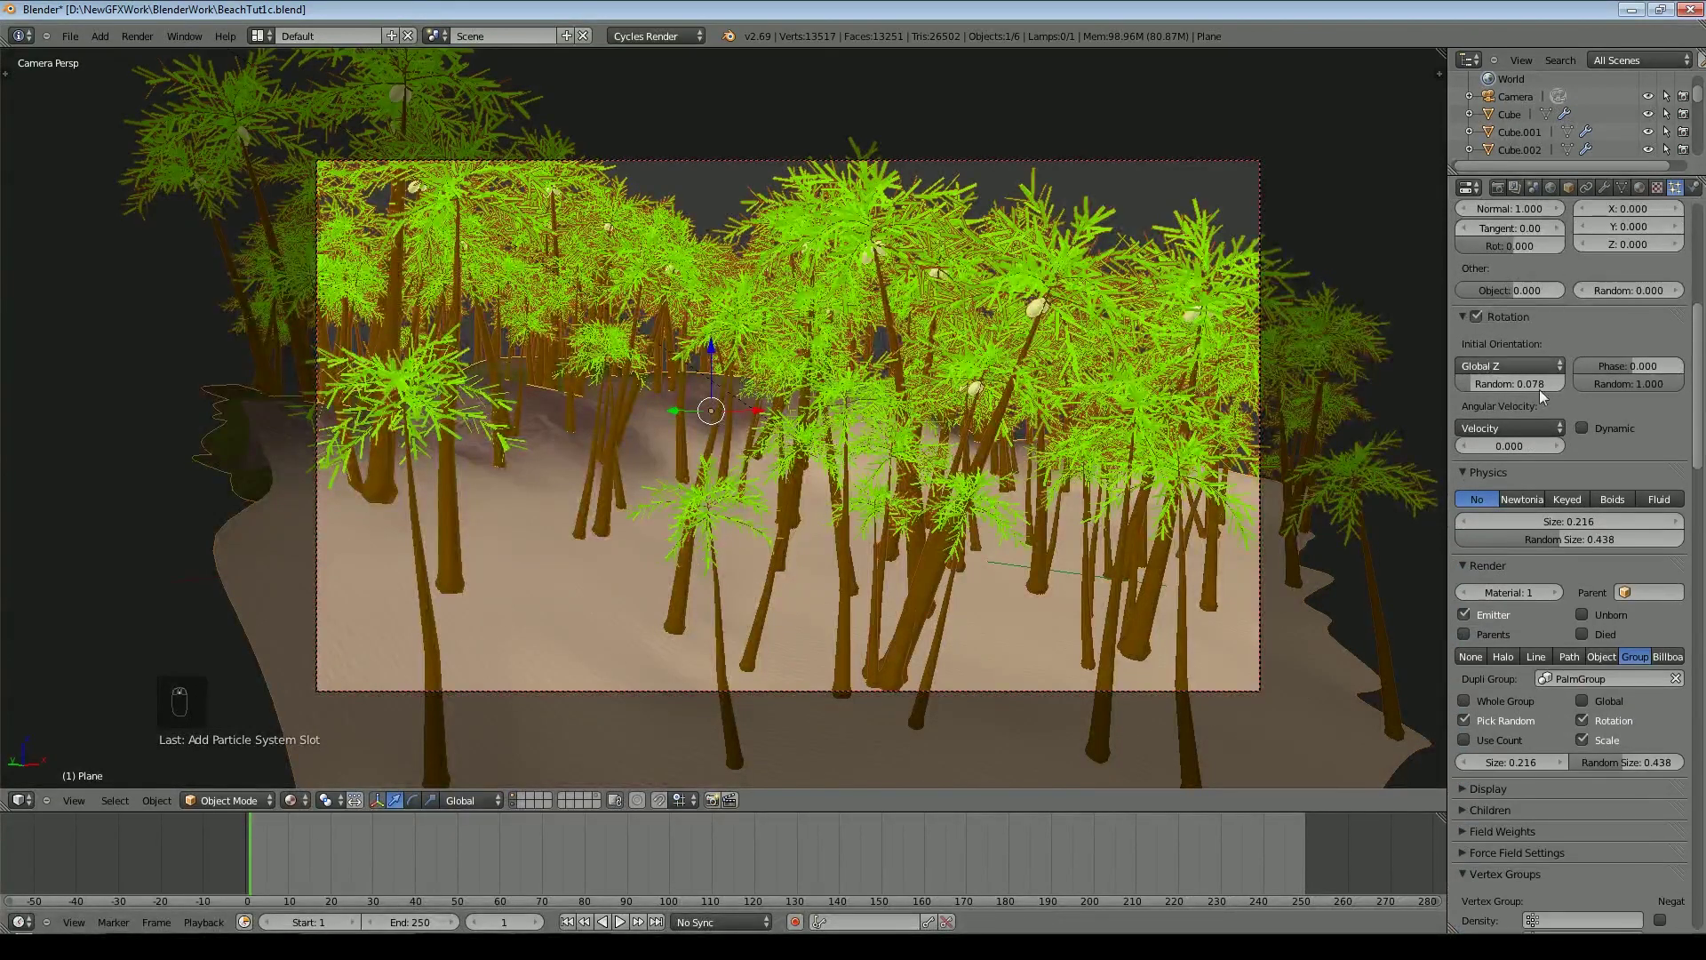
left_click(1586, 678)
left_click(1580, 718)
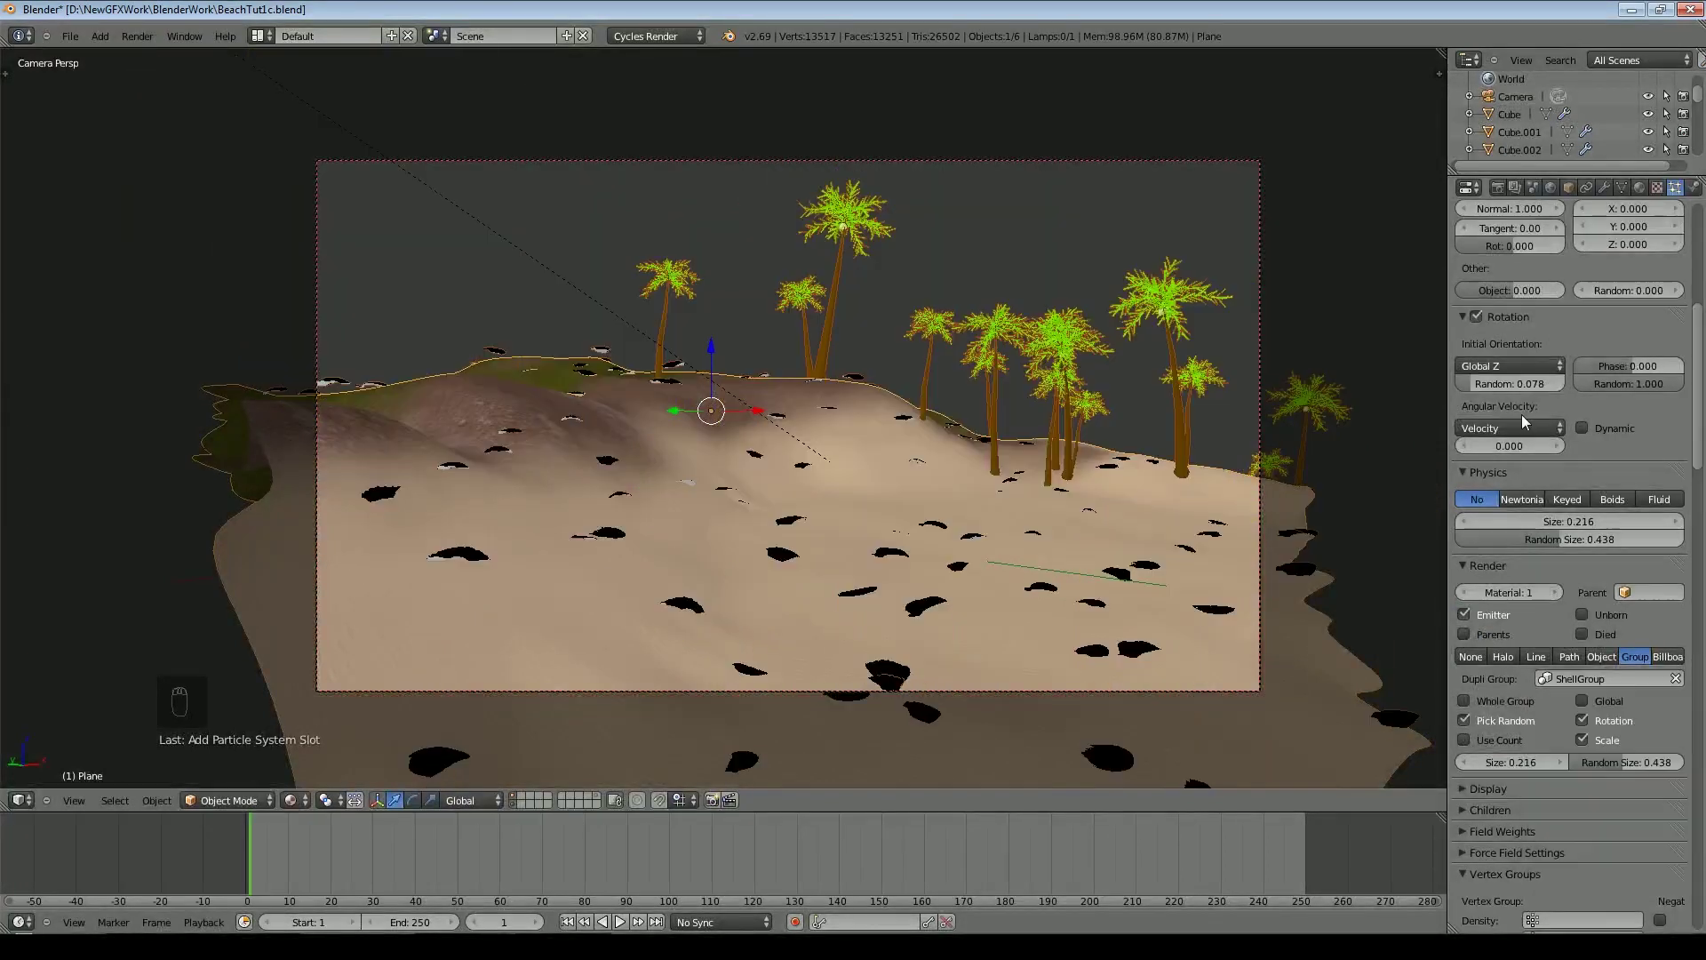
left_click(1581, 519)
type("0.1")
key("Return")
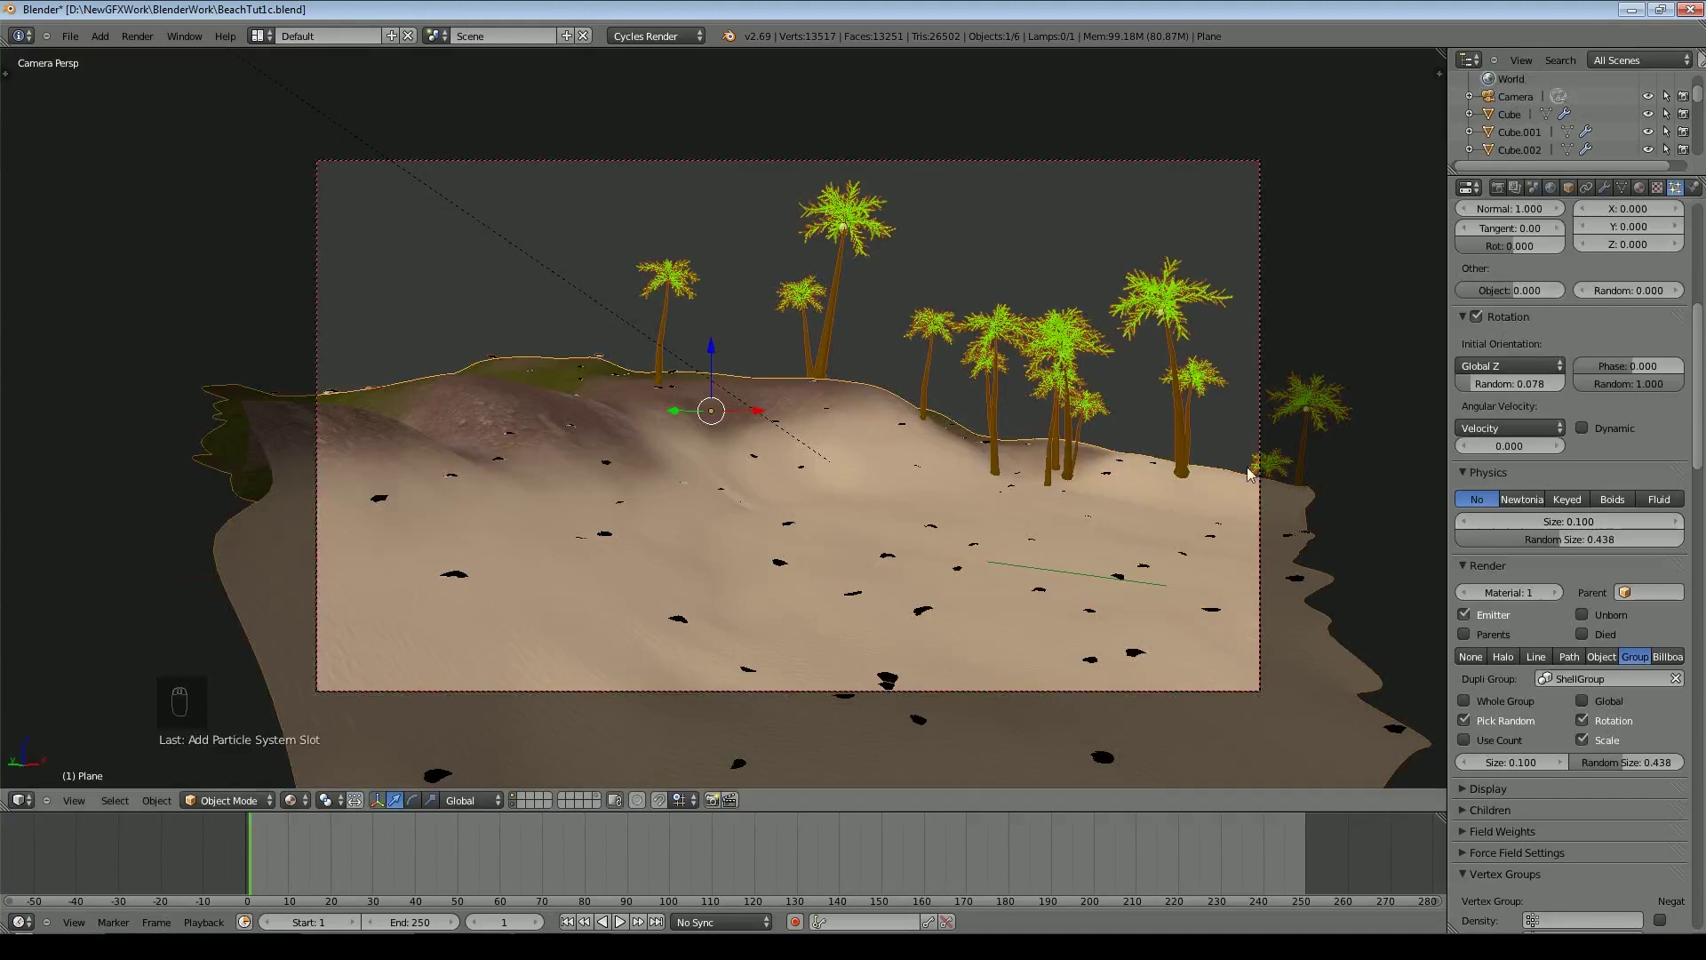
Enable random emission for the Shells system and use the DryBeach vertex group for its density
scroll(1662, 480, "up", 8)
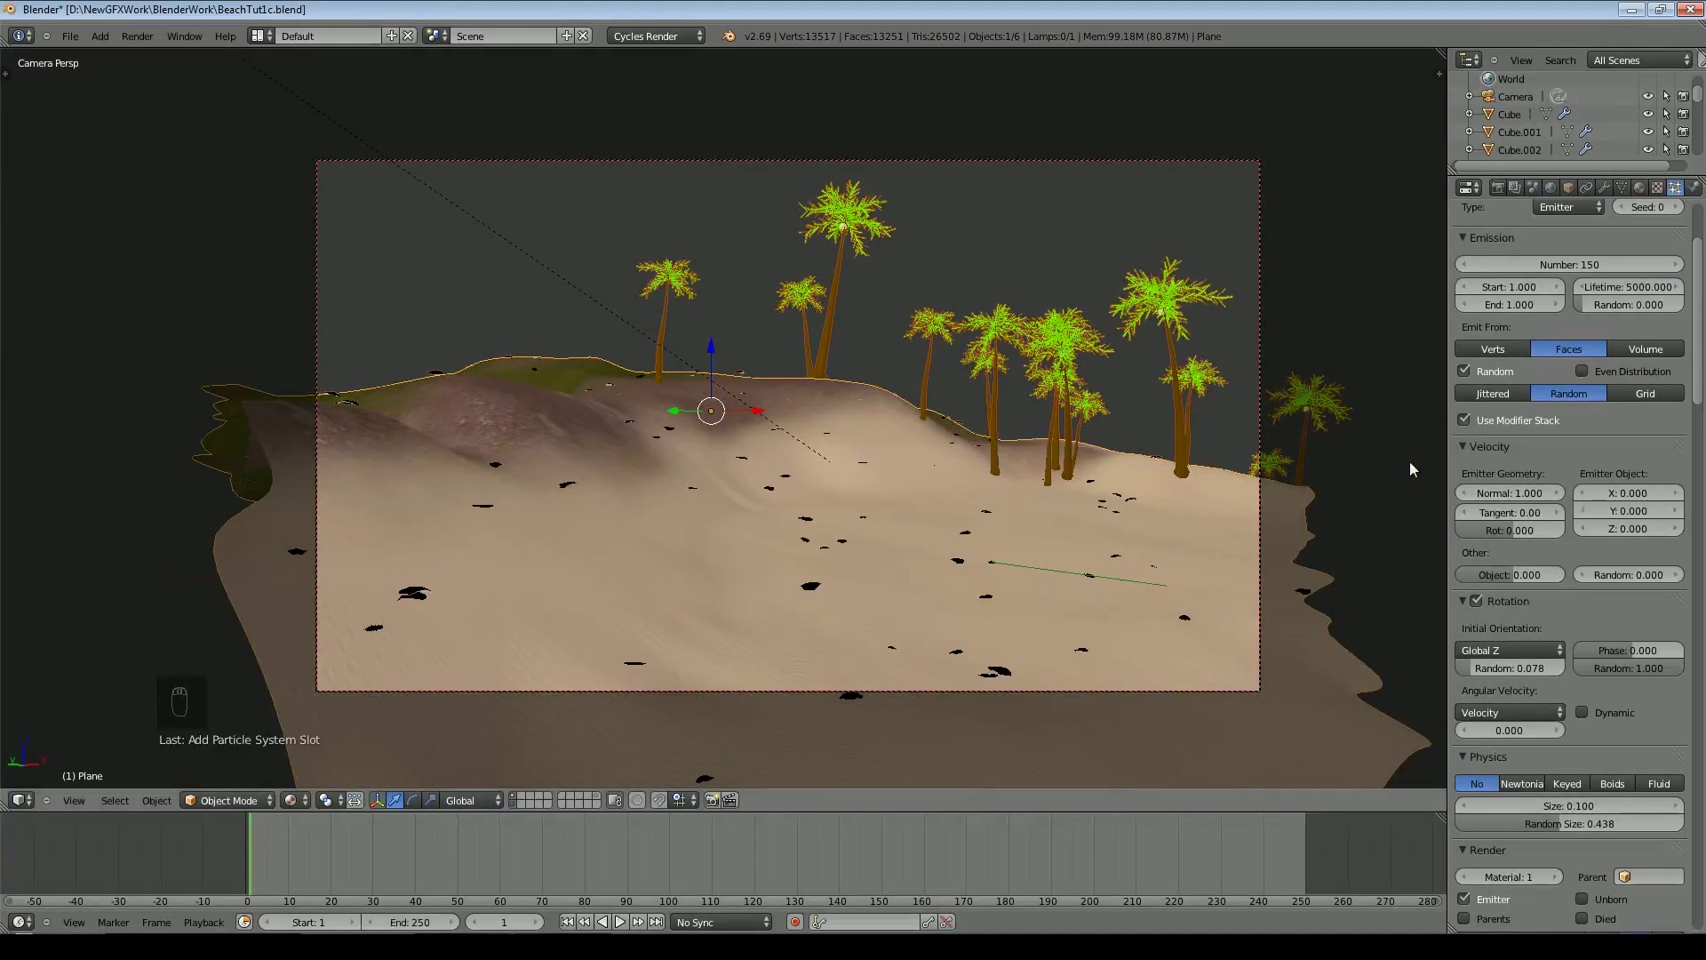
scroll(1565, 594, "down", 13)
left_click(1582, 742)
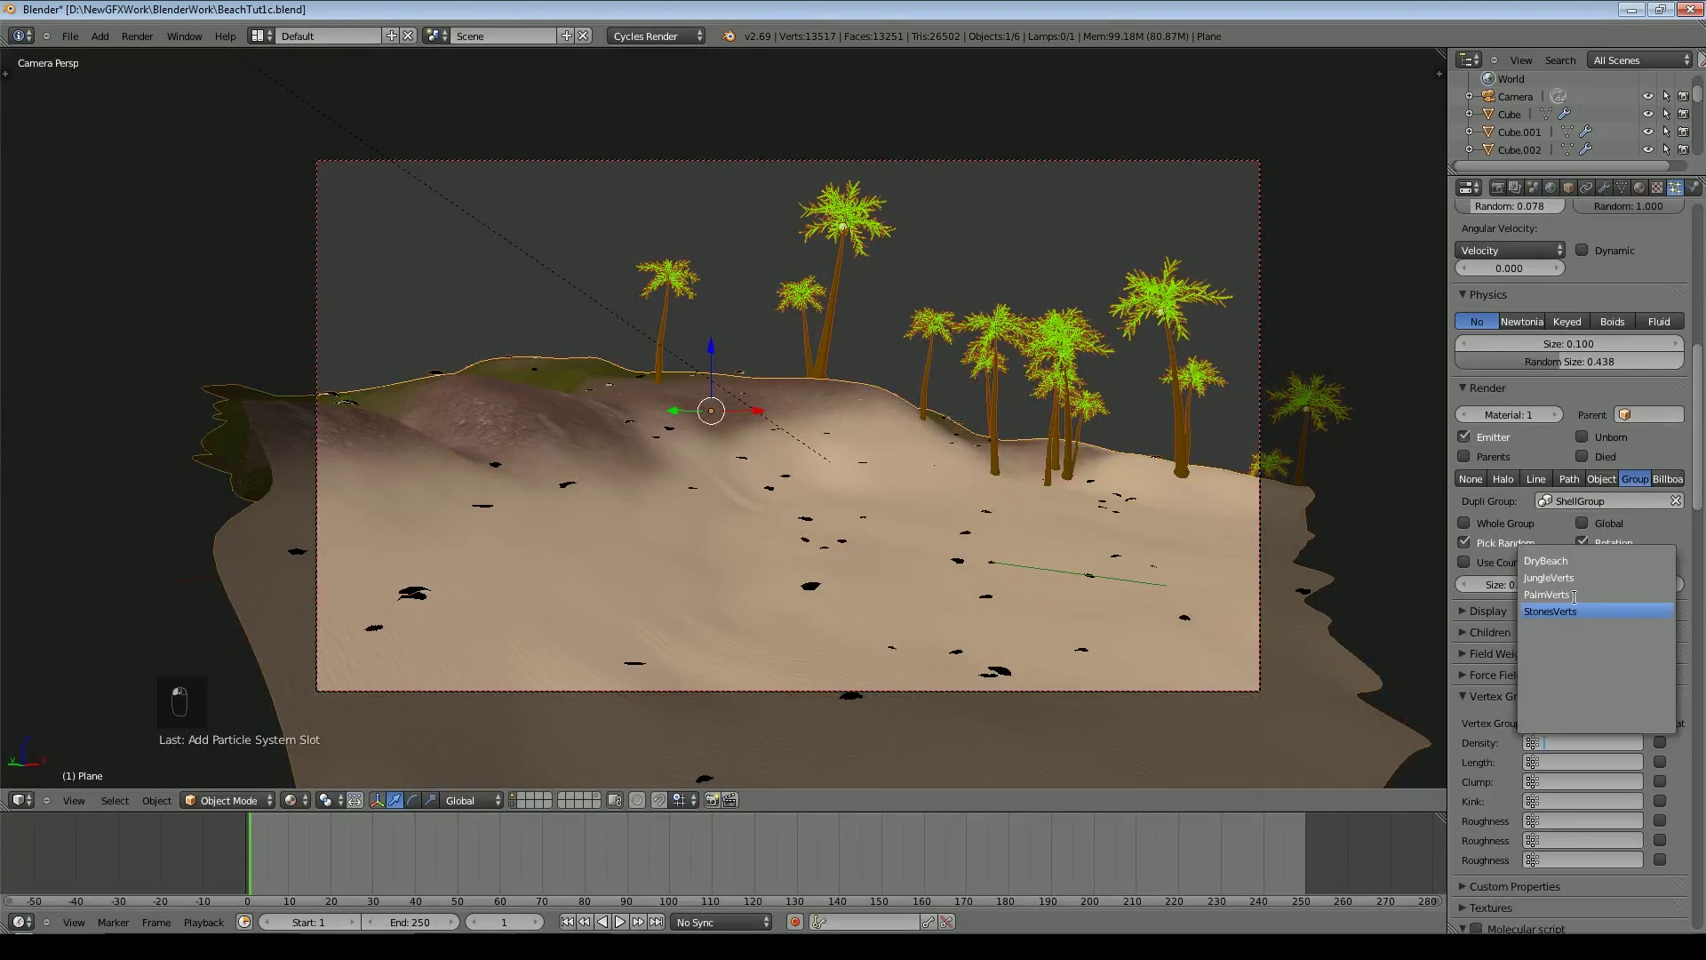
left_click(1562, 561)
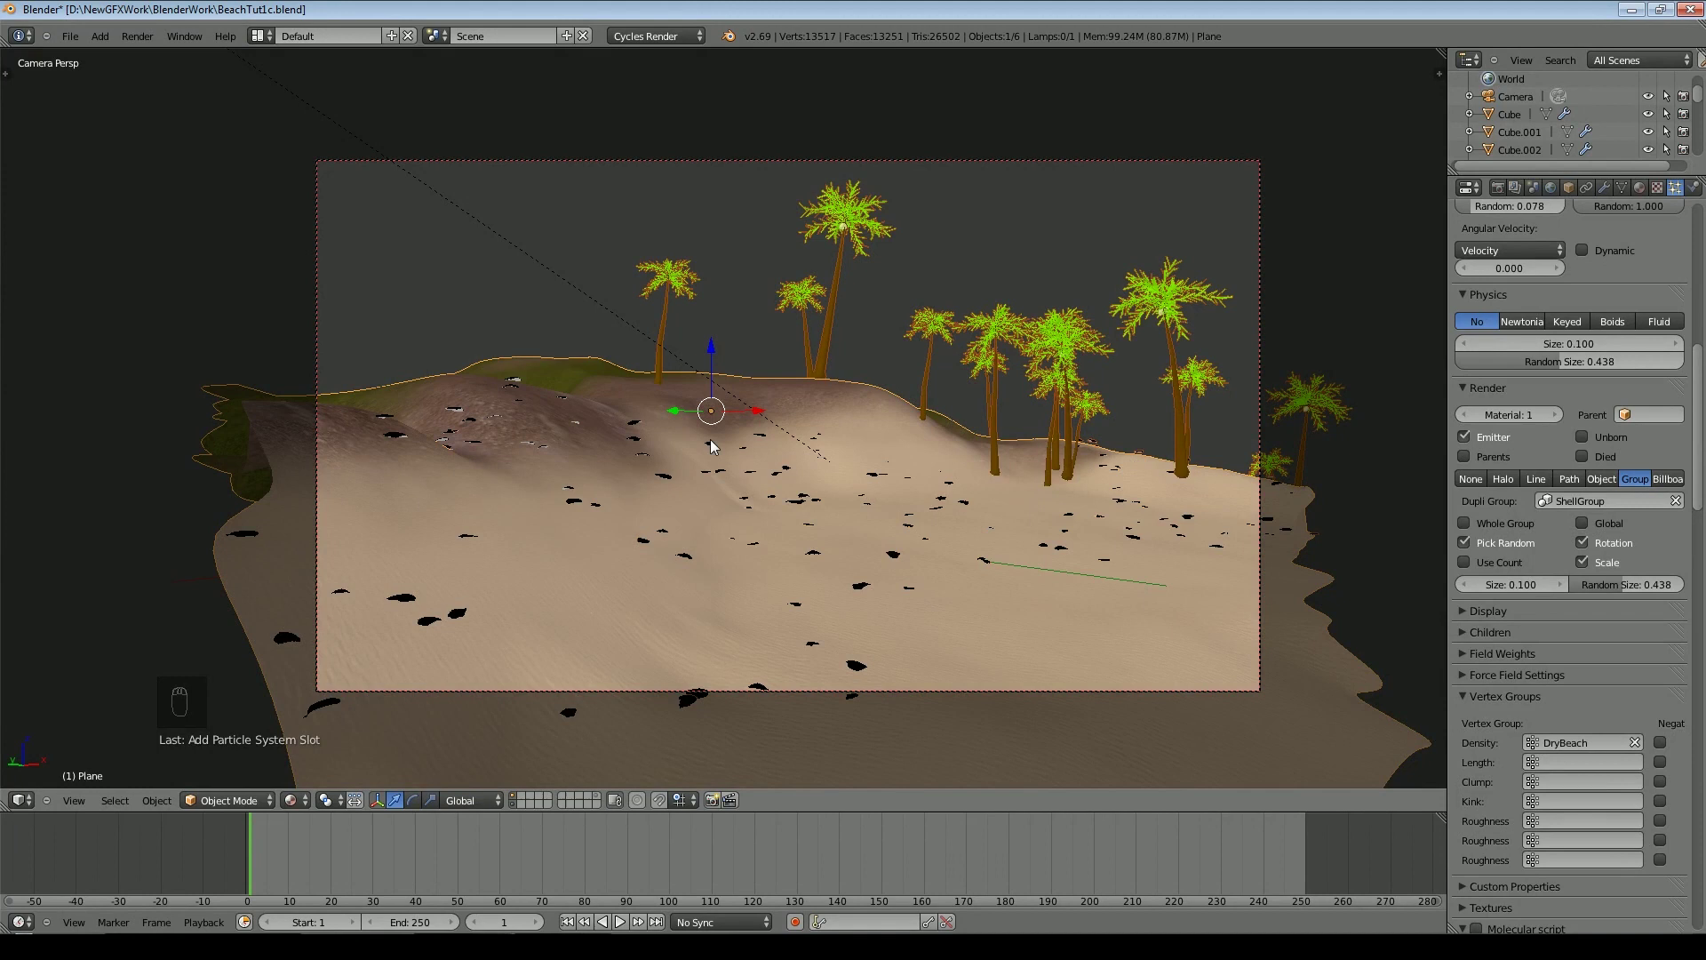
Inspect the DryBeach vertex group's faces on the plane's mesh in top view, then clear the selection
left_click(1622, 188)
key("KP_7")
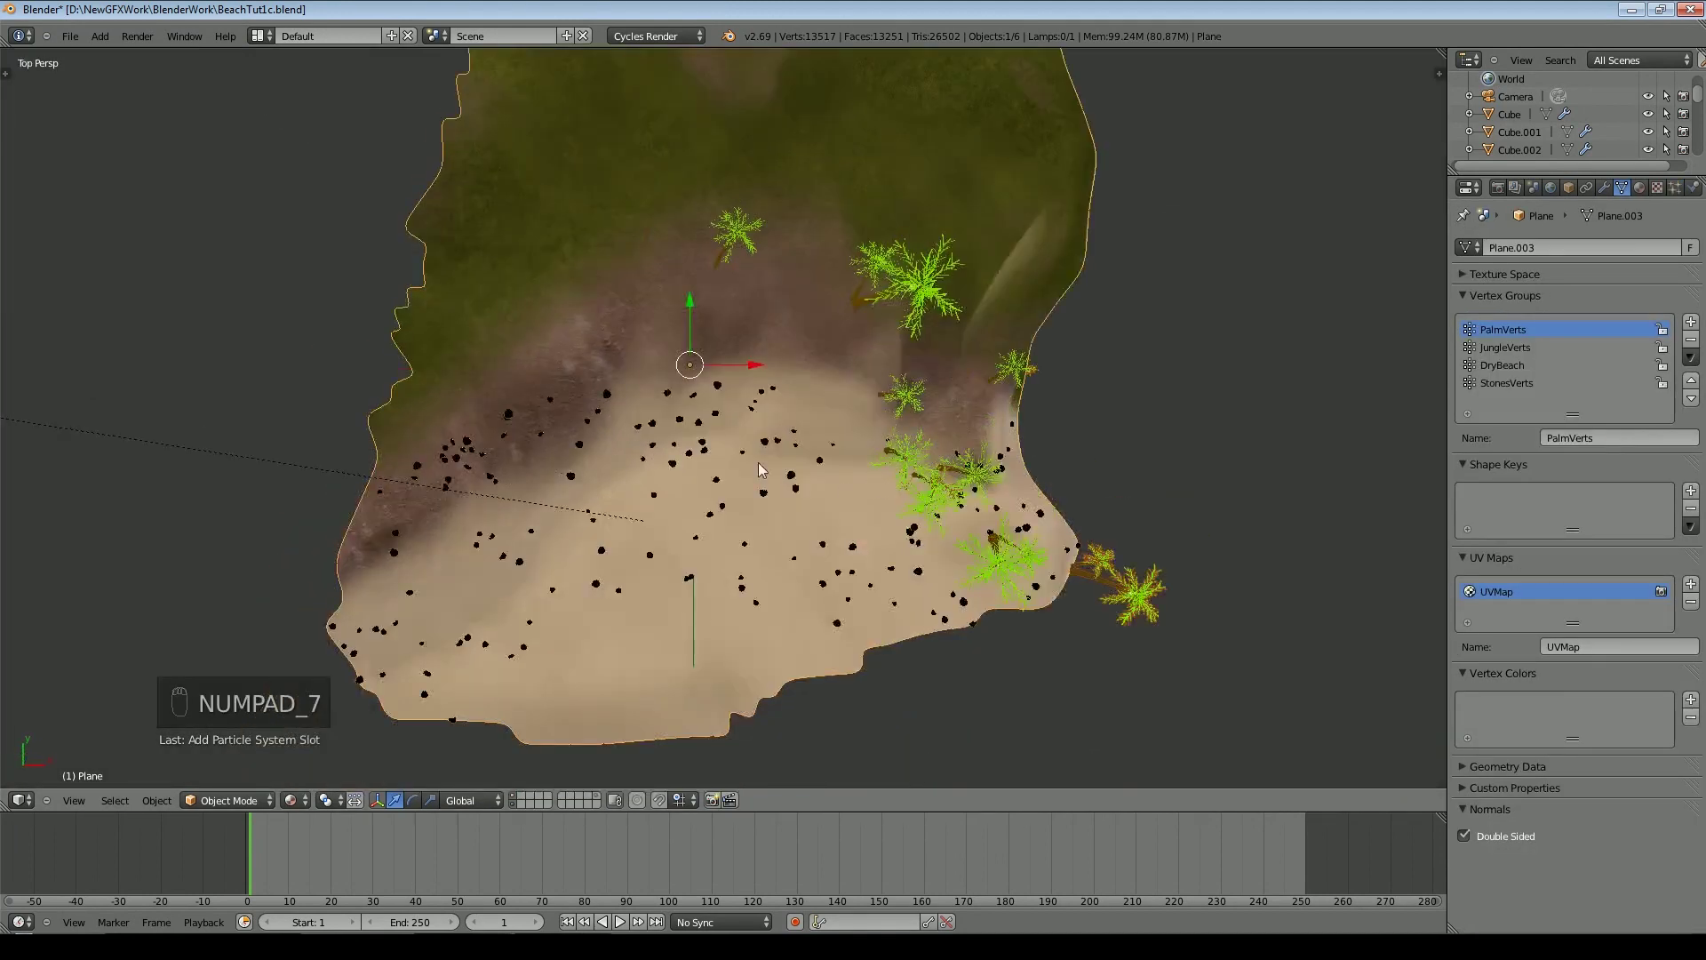
key("Tab")
key("a")
key("a")
left_click(1502, 364)
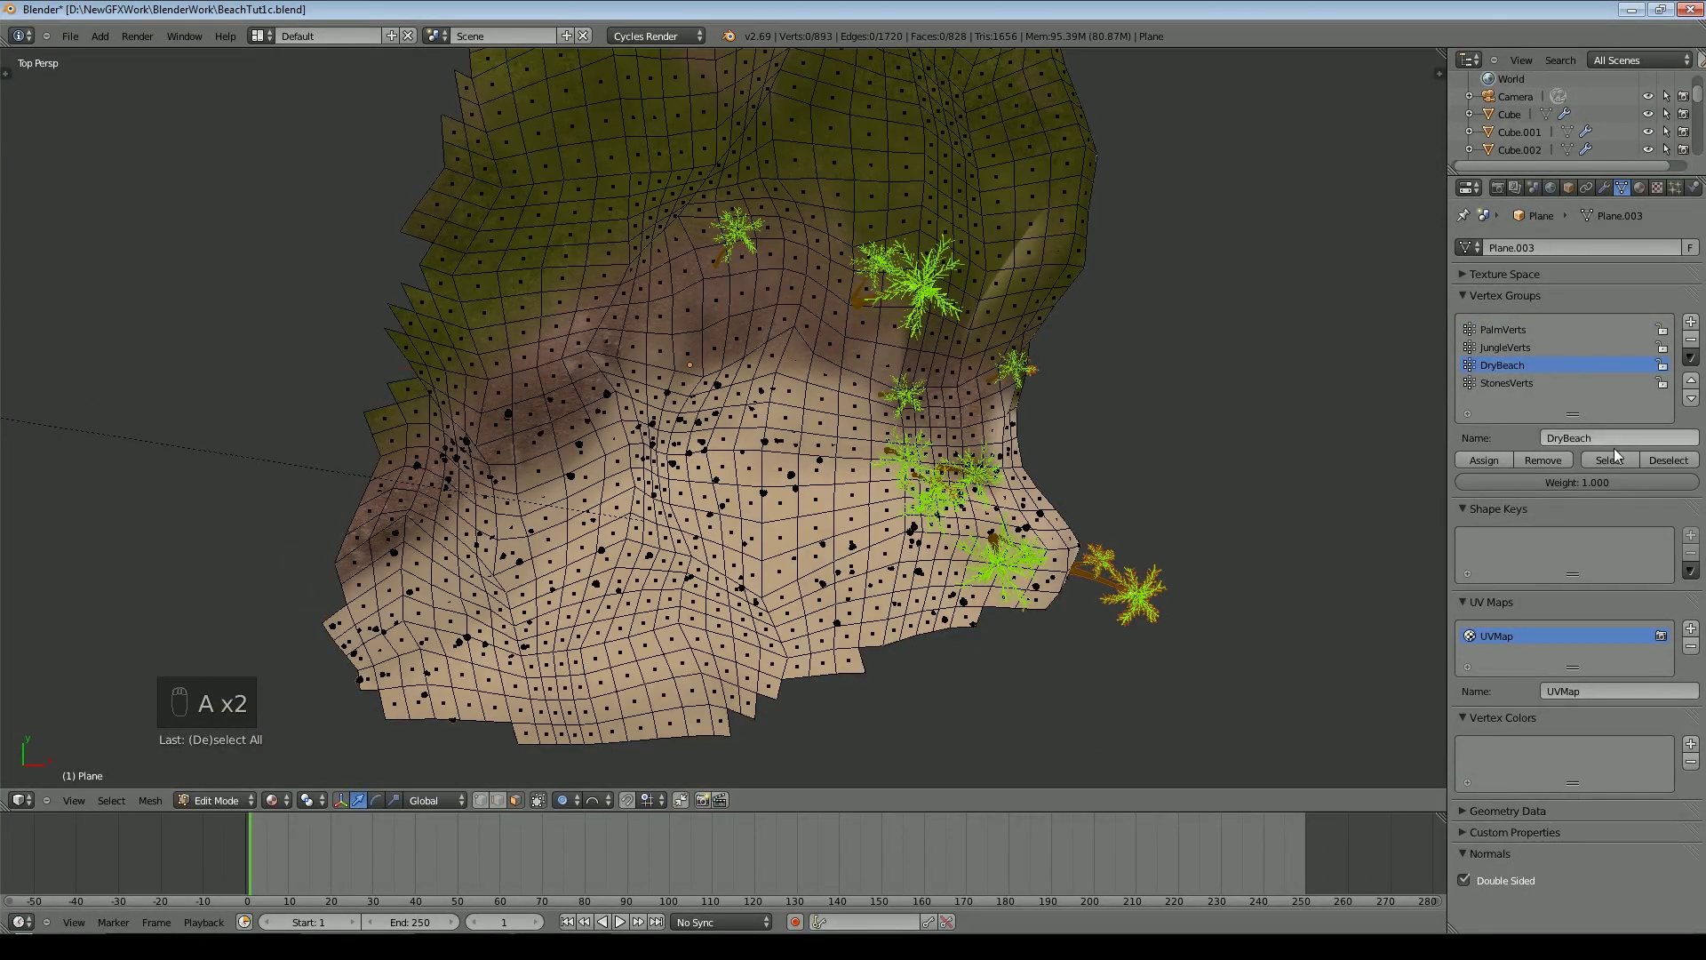
left_click(1610, 459)
key("c")
key("a")
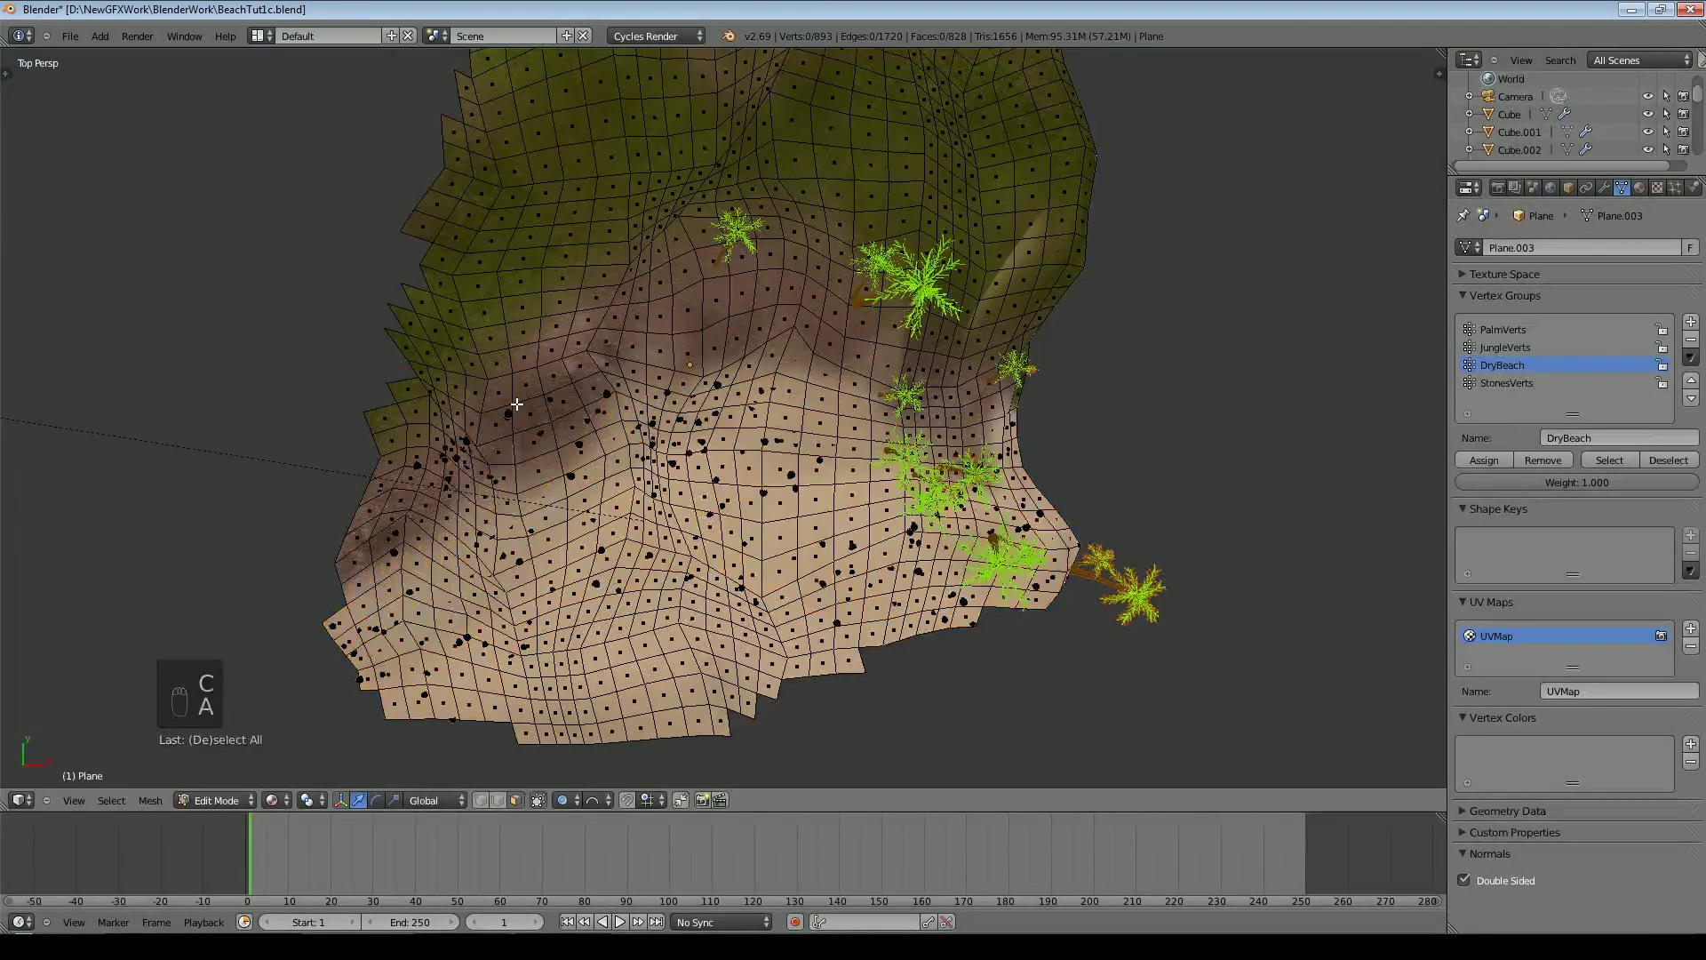
Circle-select the upper beach and dune faces of the plane, then return to Object Mode in the camera view
key("c")
mouse_move(533, 396)
left_mouse_down()
mouse_move(604, 355)
mouse_move(527, 428)
mouse_move(324, 522)
mouse_move(622, 329)
mouse_move(716, 317)
mouse_move(1143, 343)
left_mouse_up()
right_click(1119, 311)
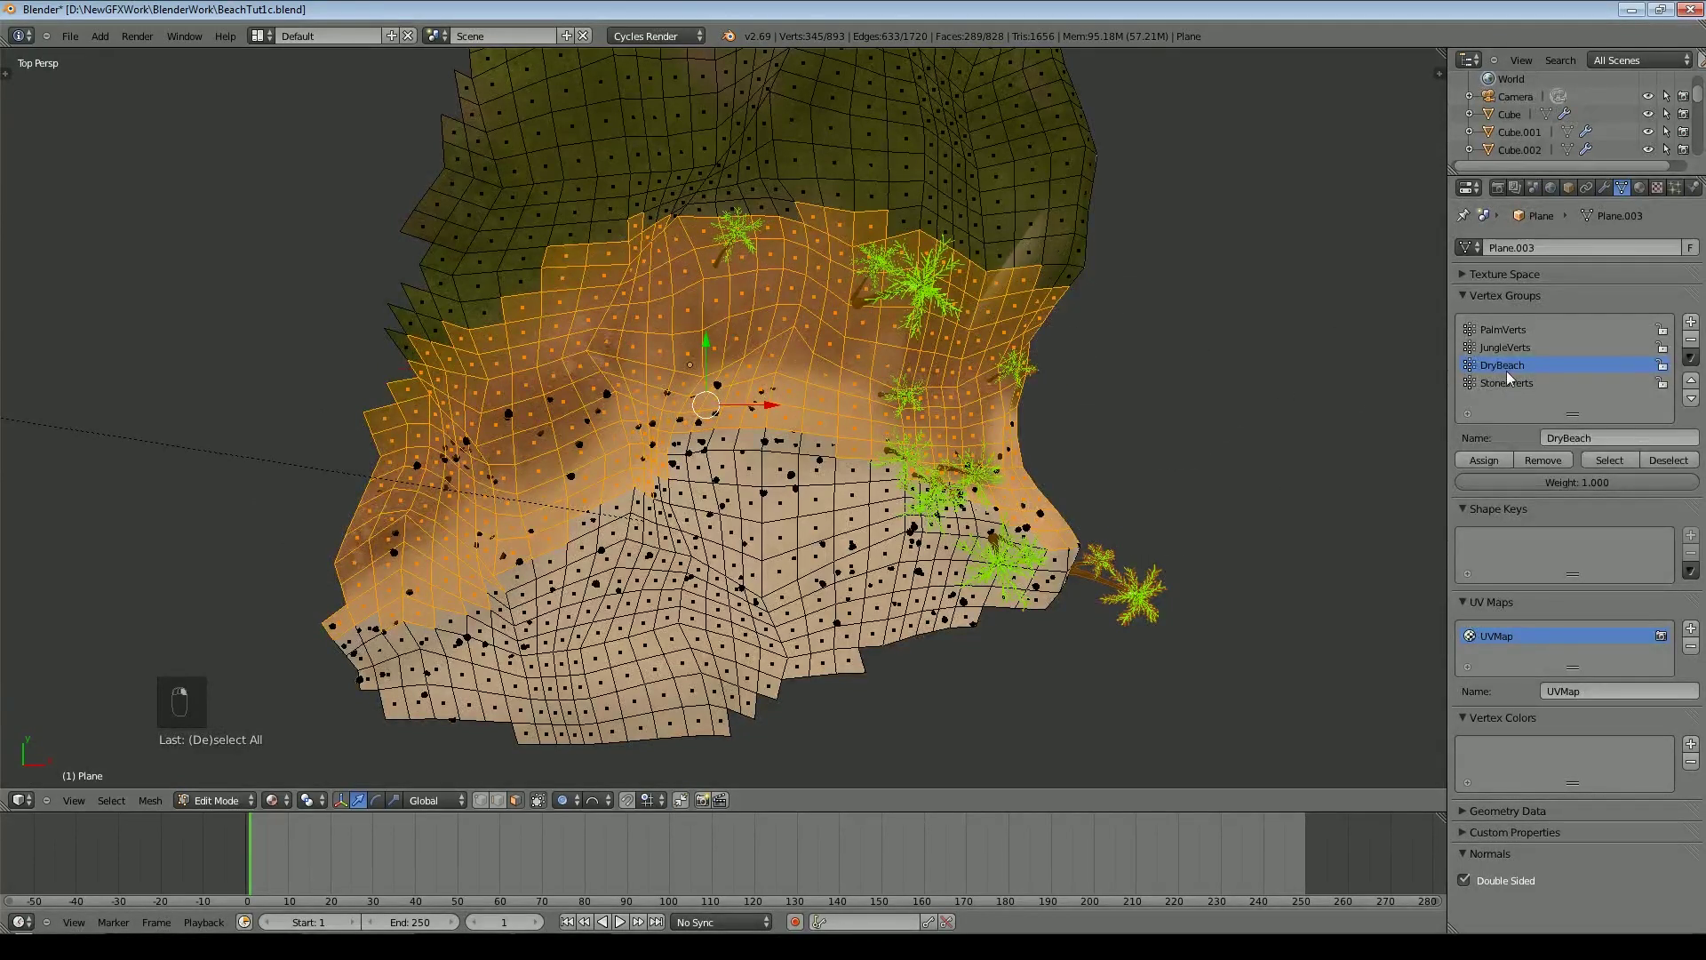
key("Tab")
key("KP_0")
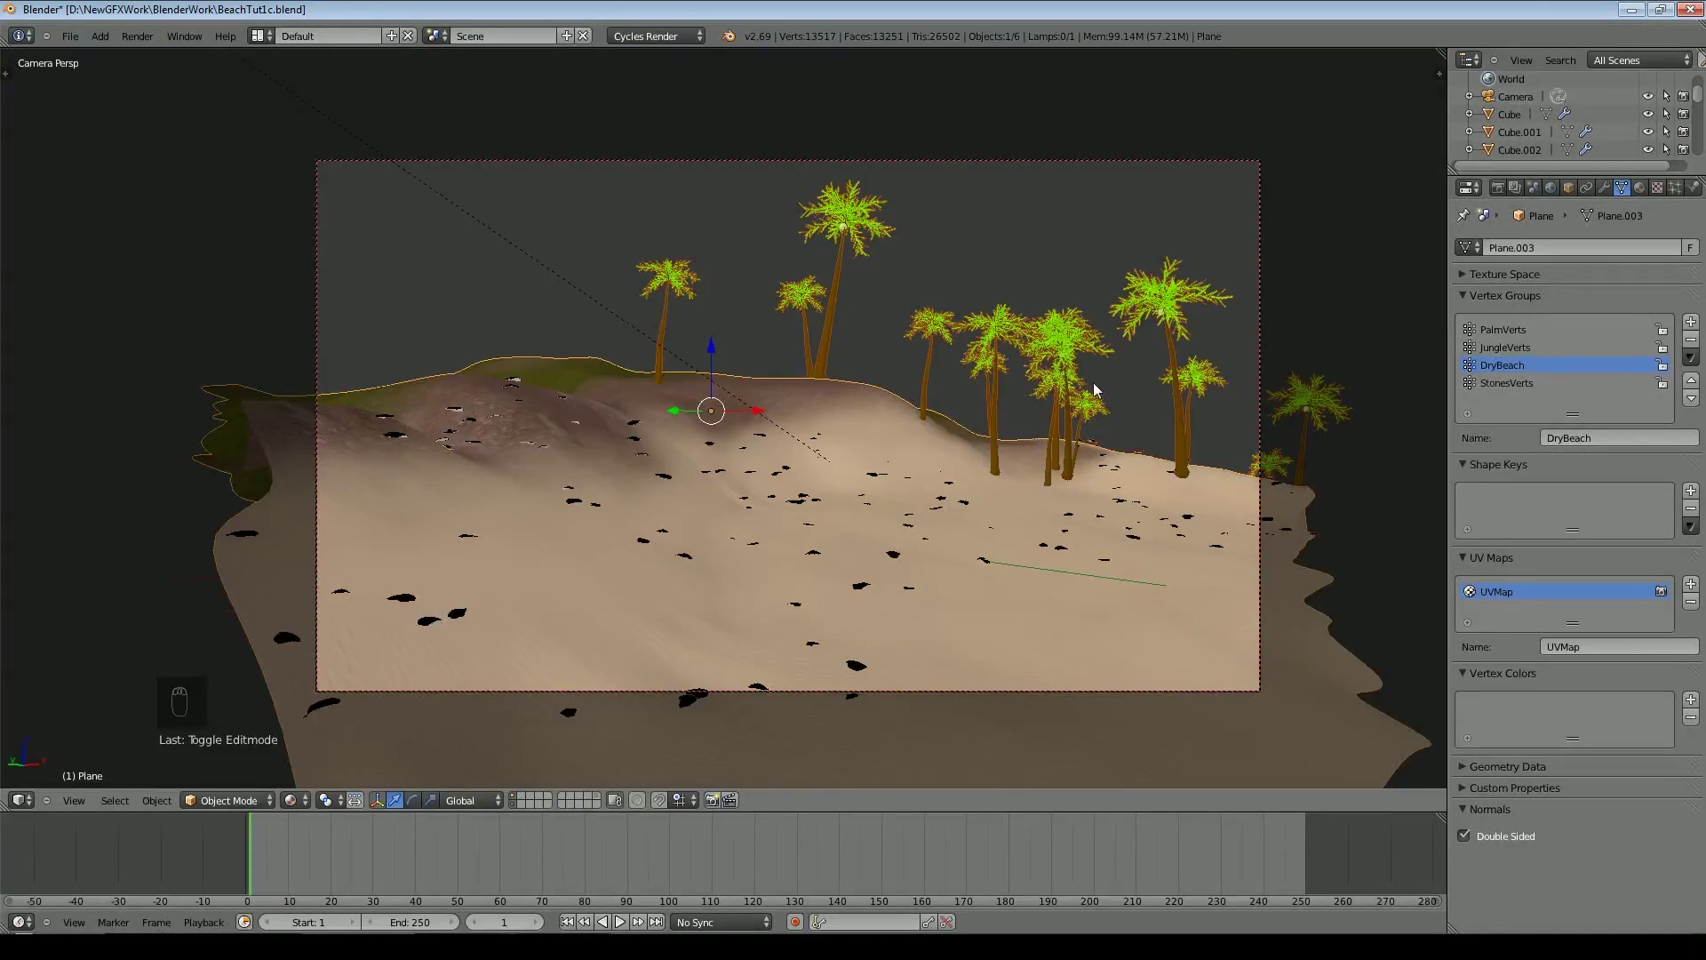
Set the Shells particle system's emission number to 100
left_click(1675, 186)
scroll(1652, 355, "up", 6)
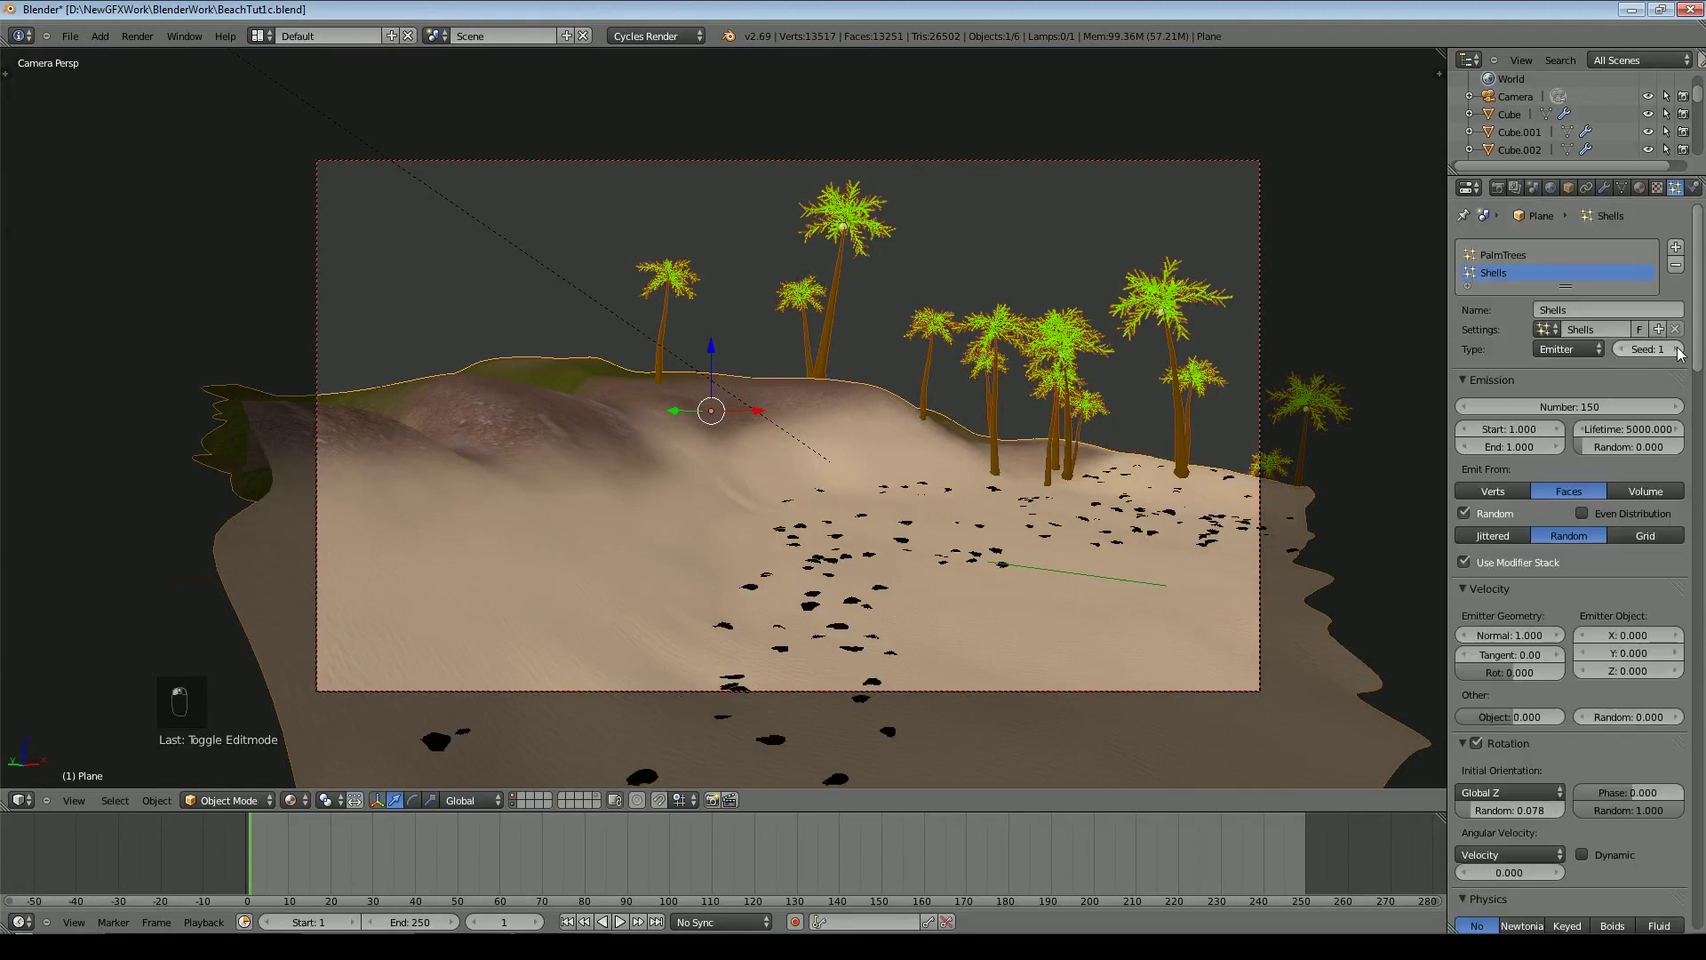
left_click(1586, 406)
type("100")
key("Return")
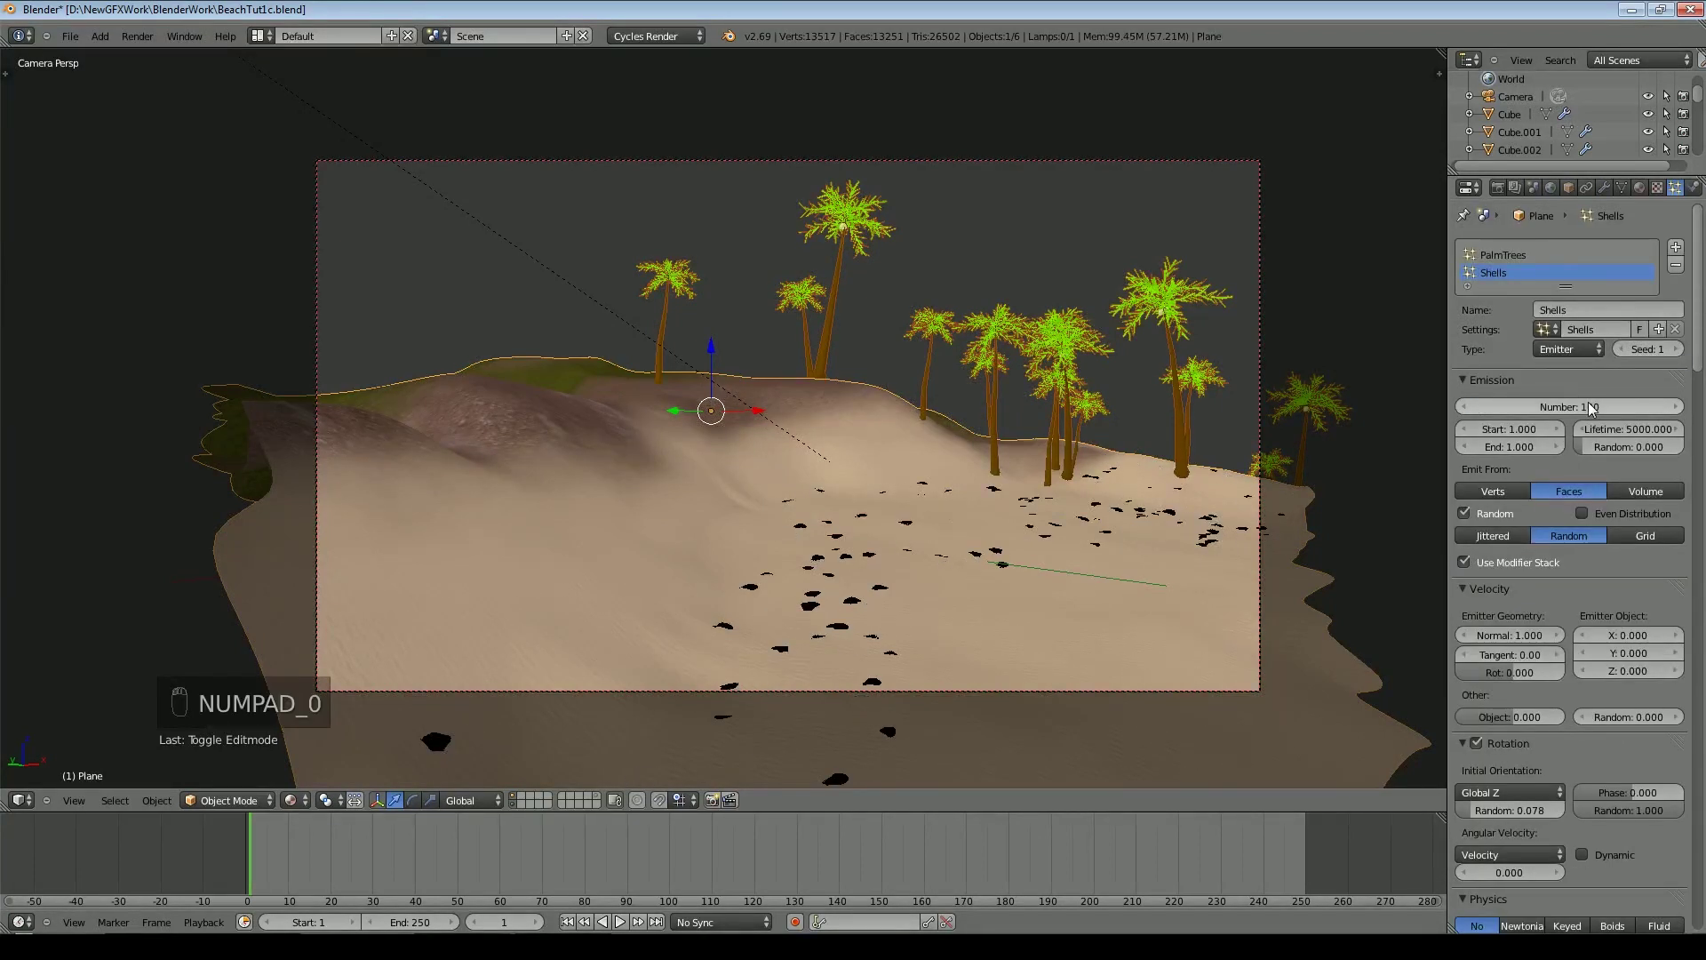
Set the Shells system's seed to 3 and save the file
left_click(1678, 349)
left_click(1677, 349)
scroll(1049, 662, "down", 2)
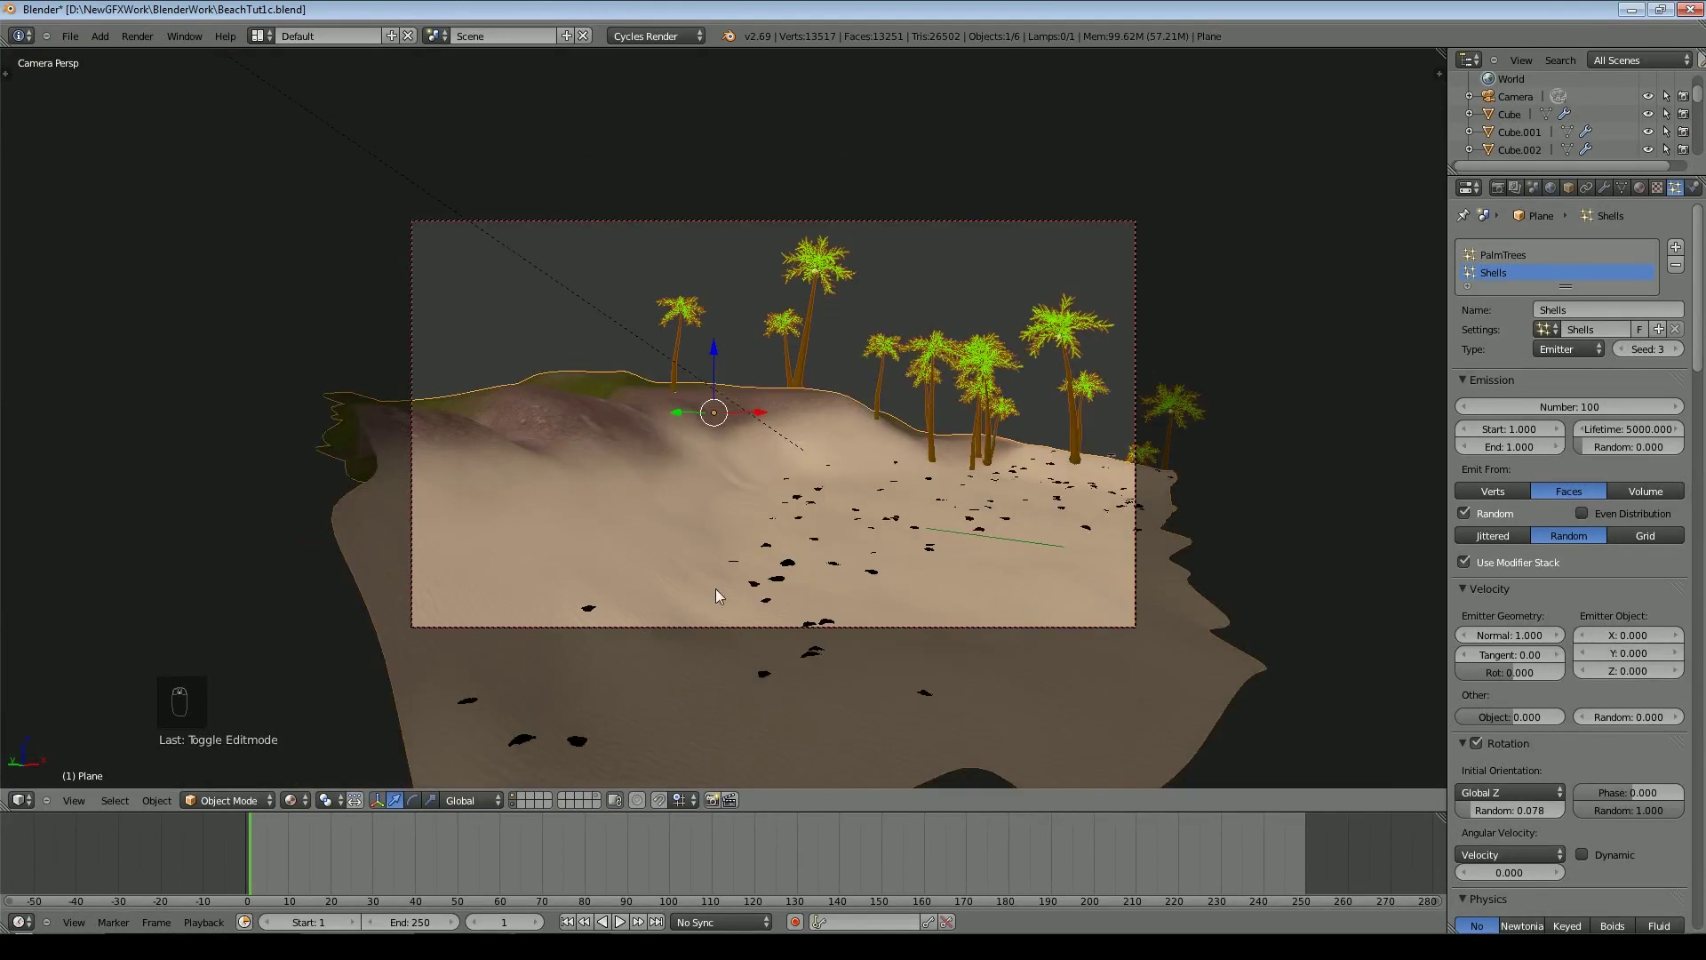
key("ctrl+s")
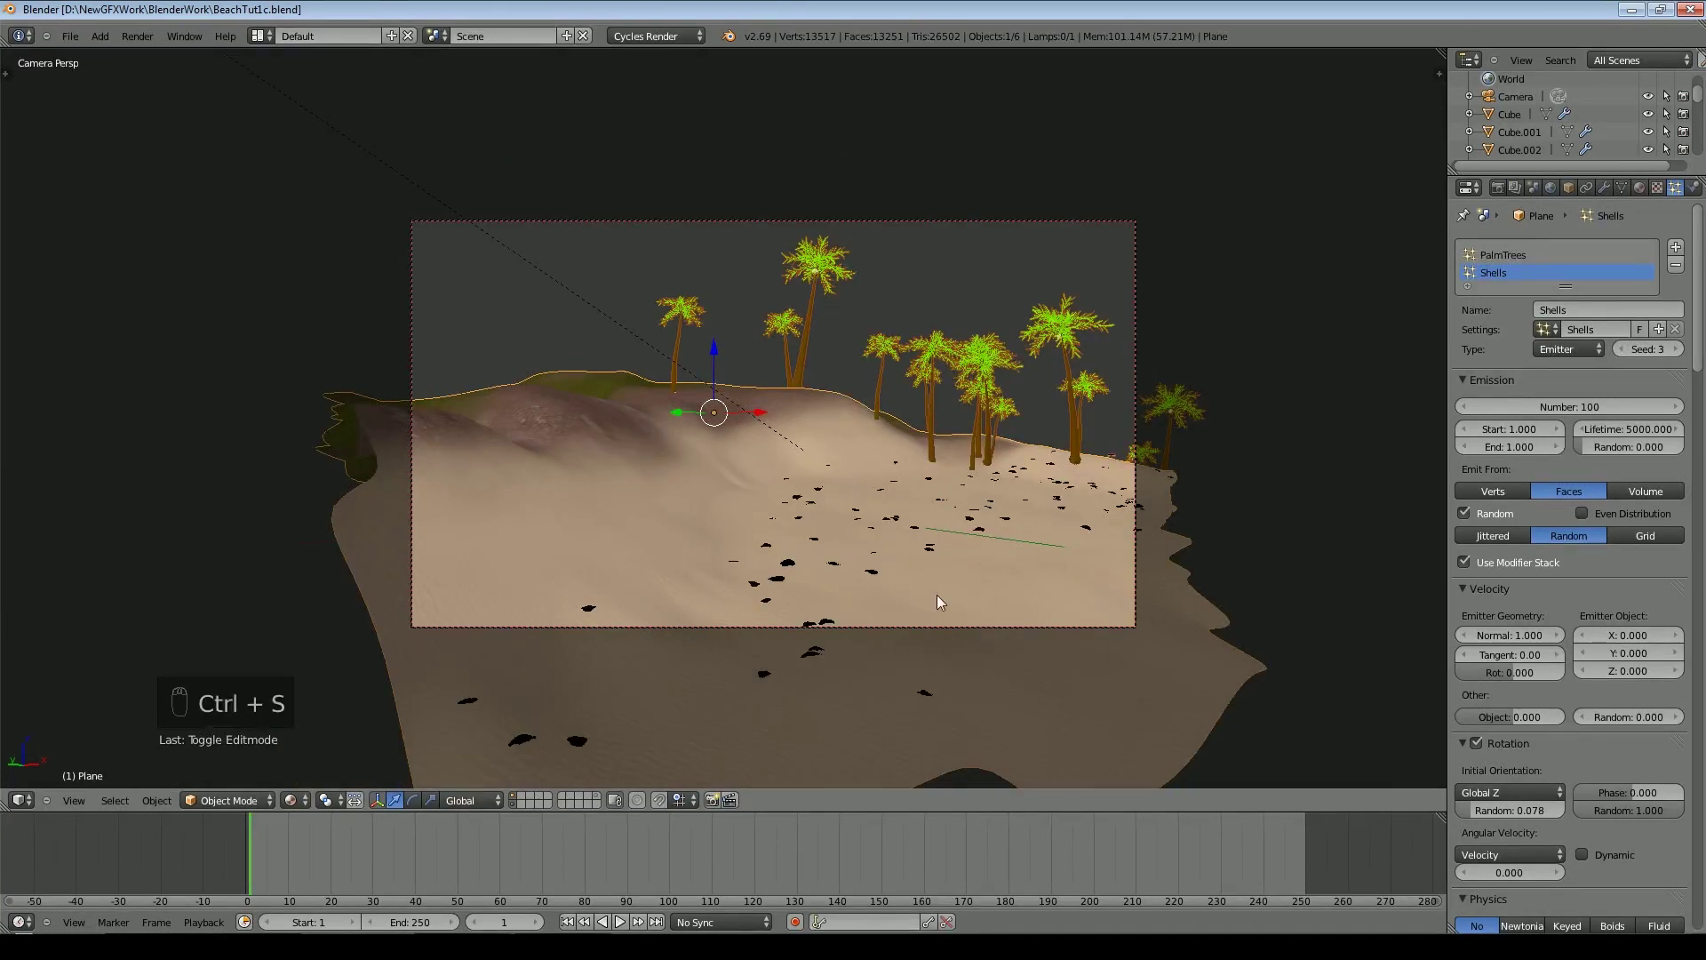
Add a third particle system to the plane and give it a single-user copy of the Shells settings
left_click(1675, 247)
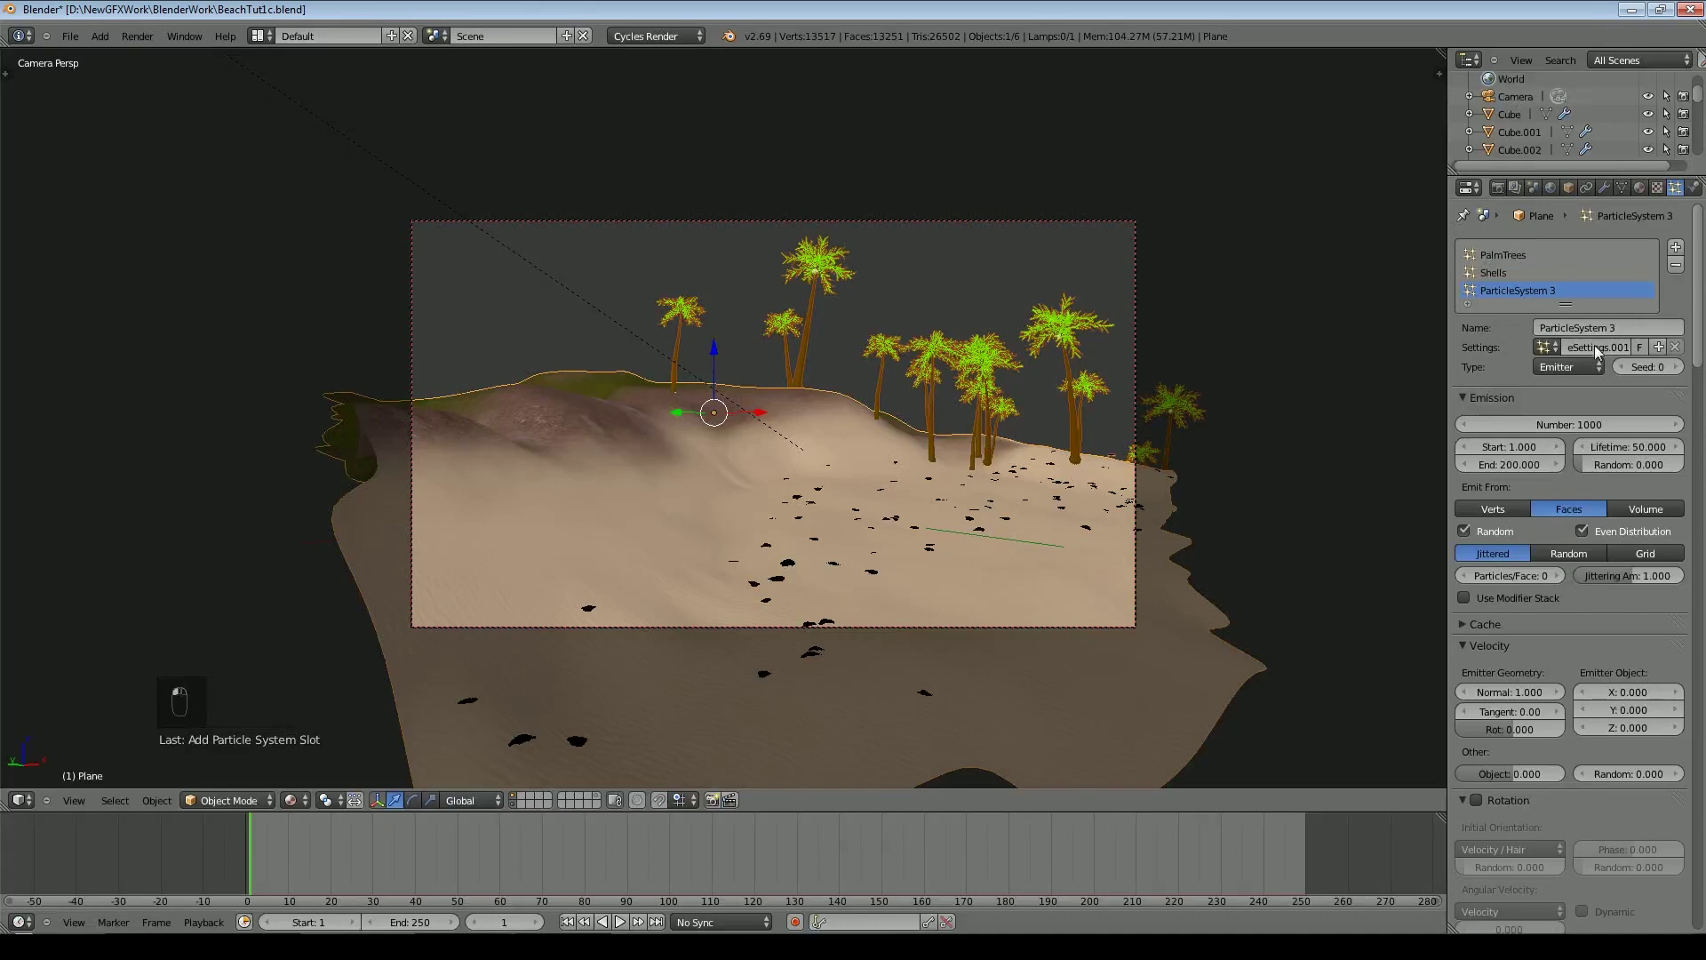
left_click(1547, 348)
left_click(1439, 429)
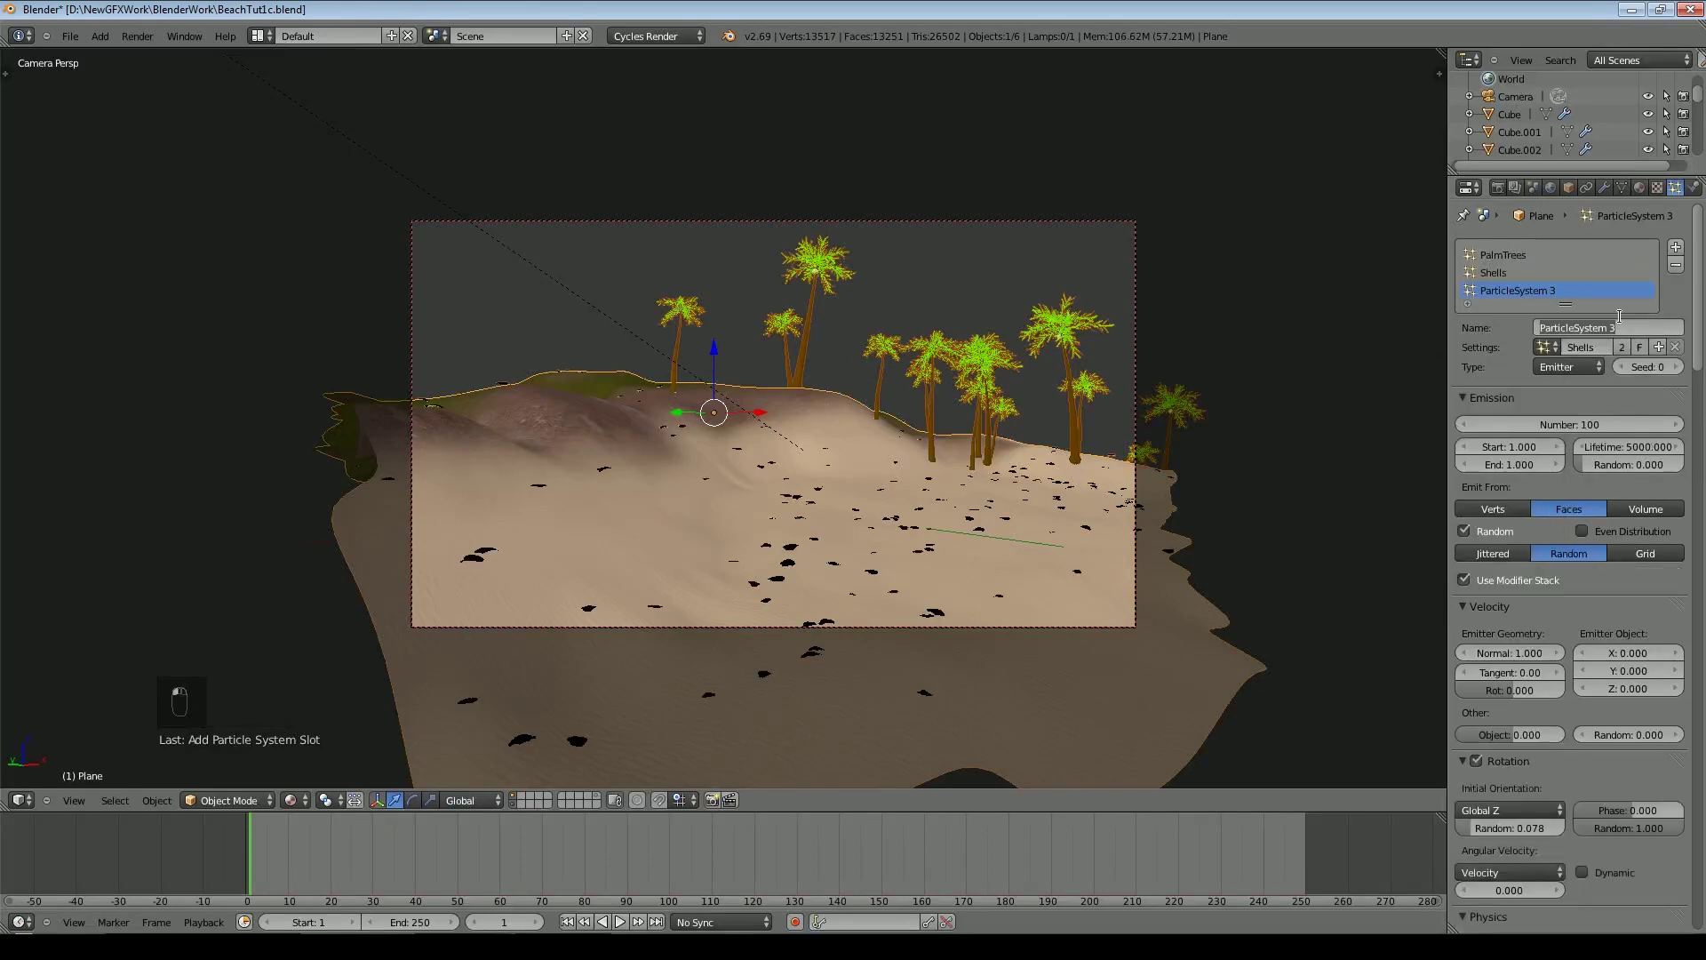
left_click(1620, 386)
left_click(1623, 347)
Rename the new particle system and its copied settings as Stones
left_click(1587, 331)
type("Stones")
key("Return")
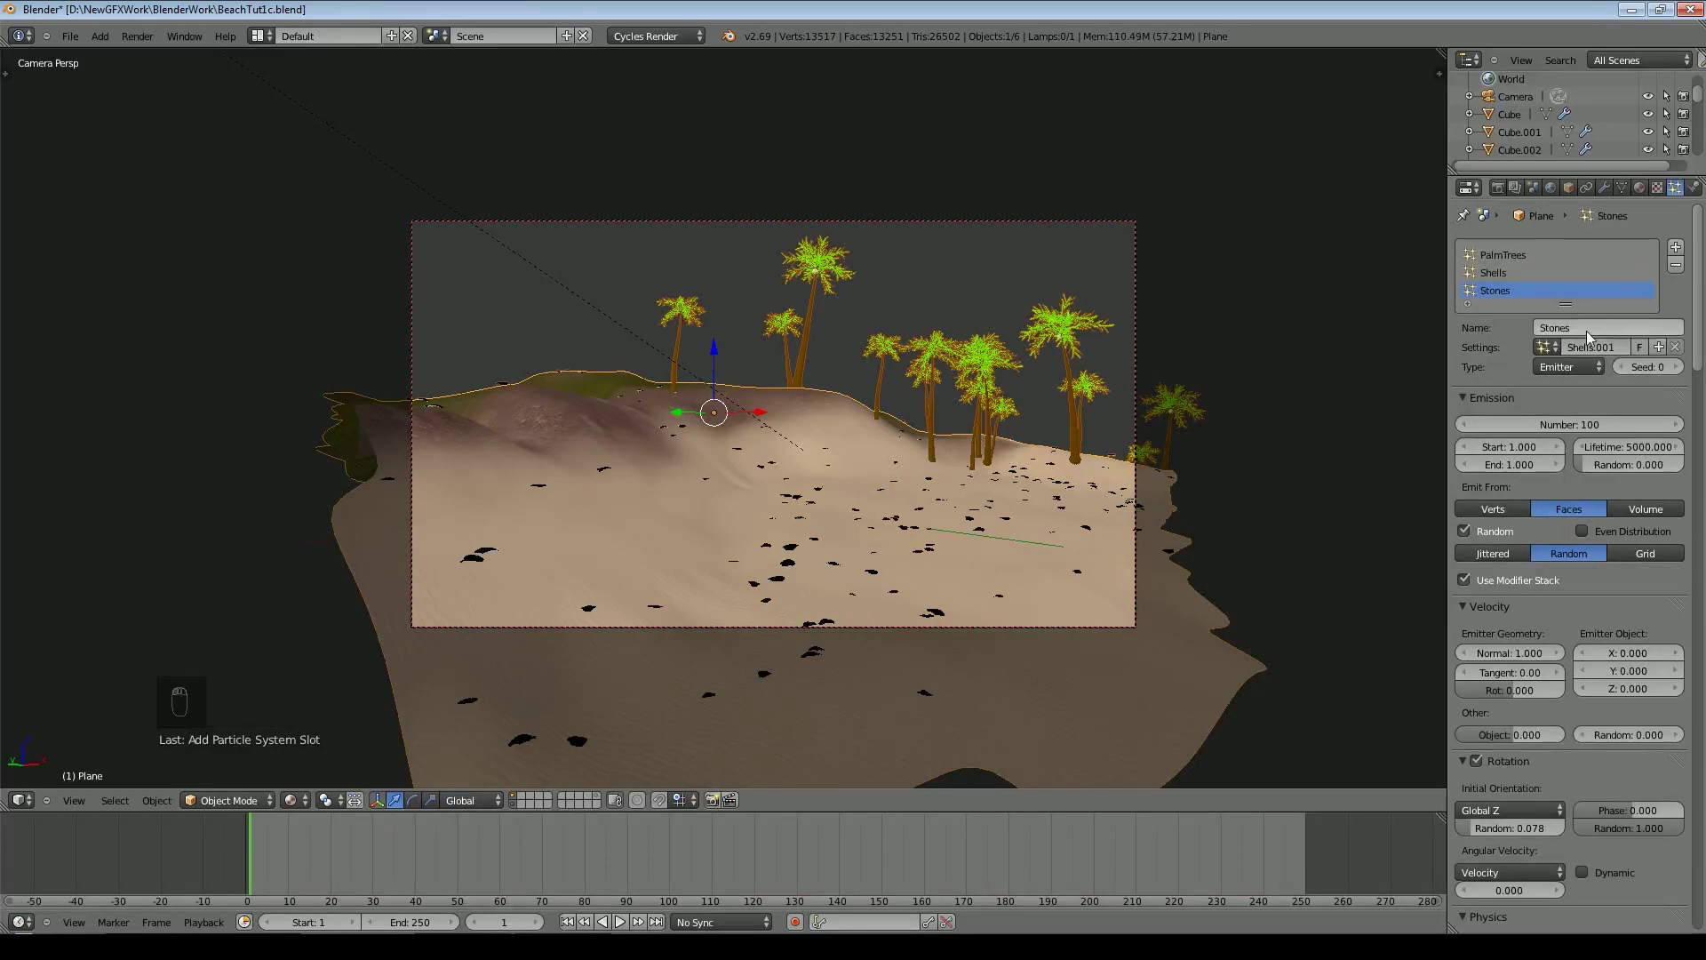
Use the StonesVerts vertex group for the Stones system's density and RockGroup as its dupli group
scroll(1616, 569, "down", 5)
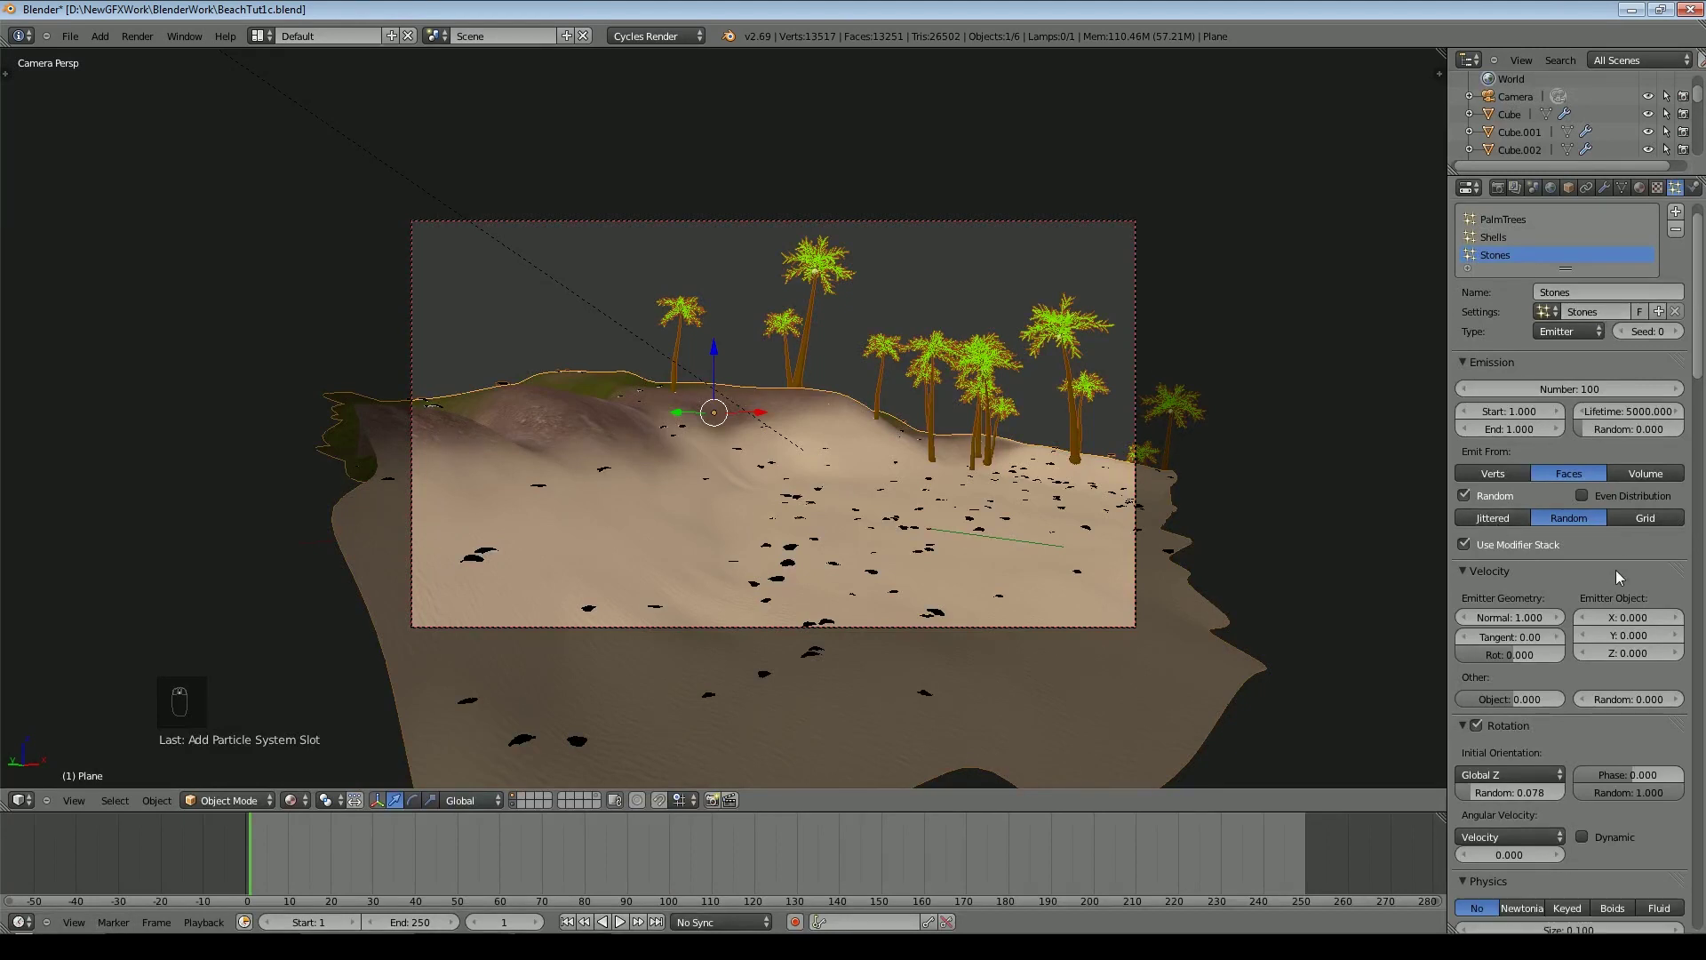
scroll(1612, 568, "down", 12)
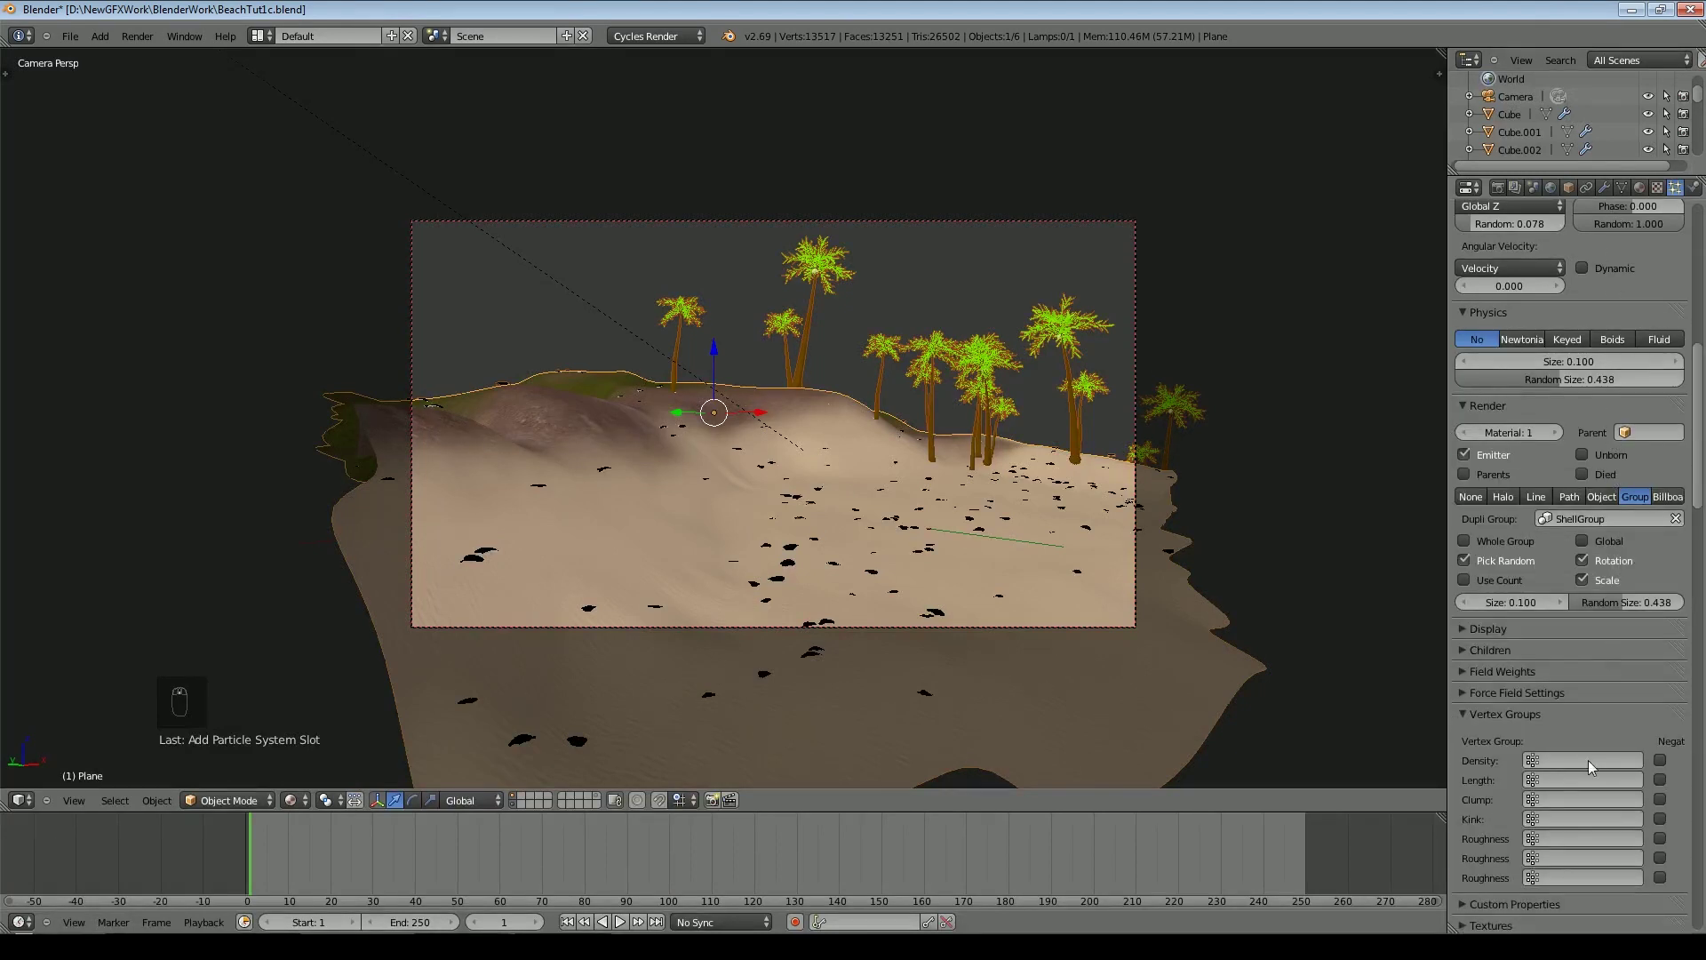
left_click(1580, 762)
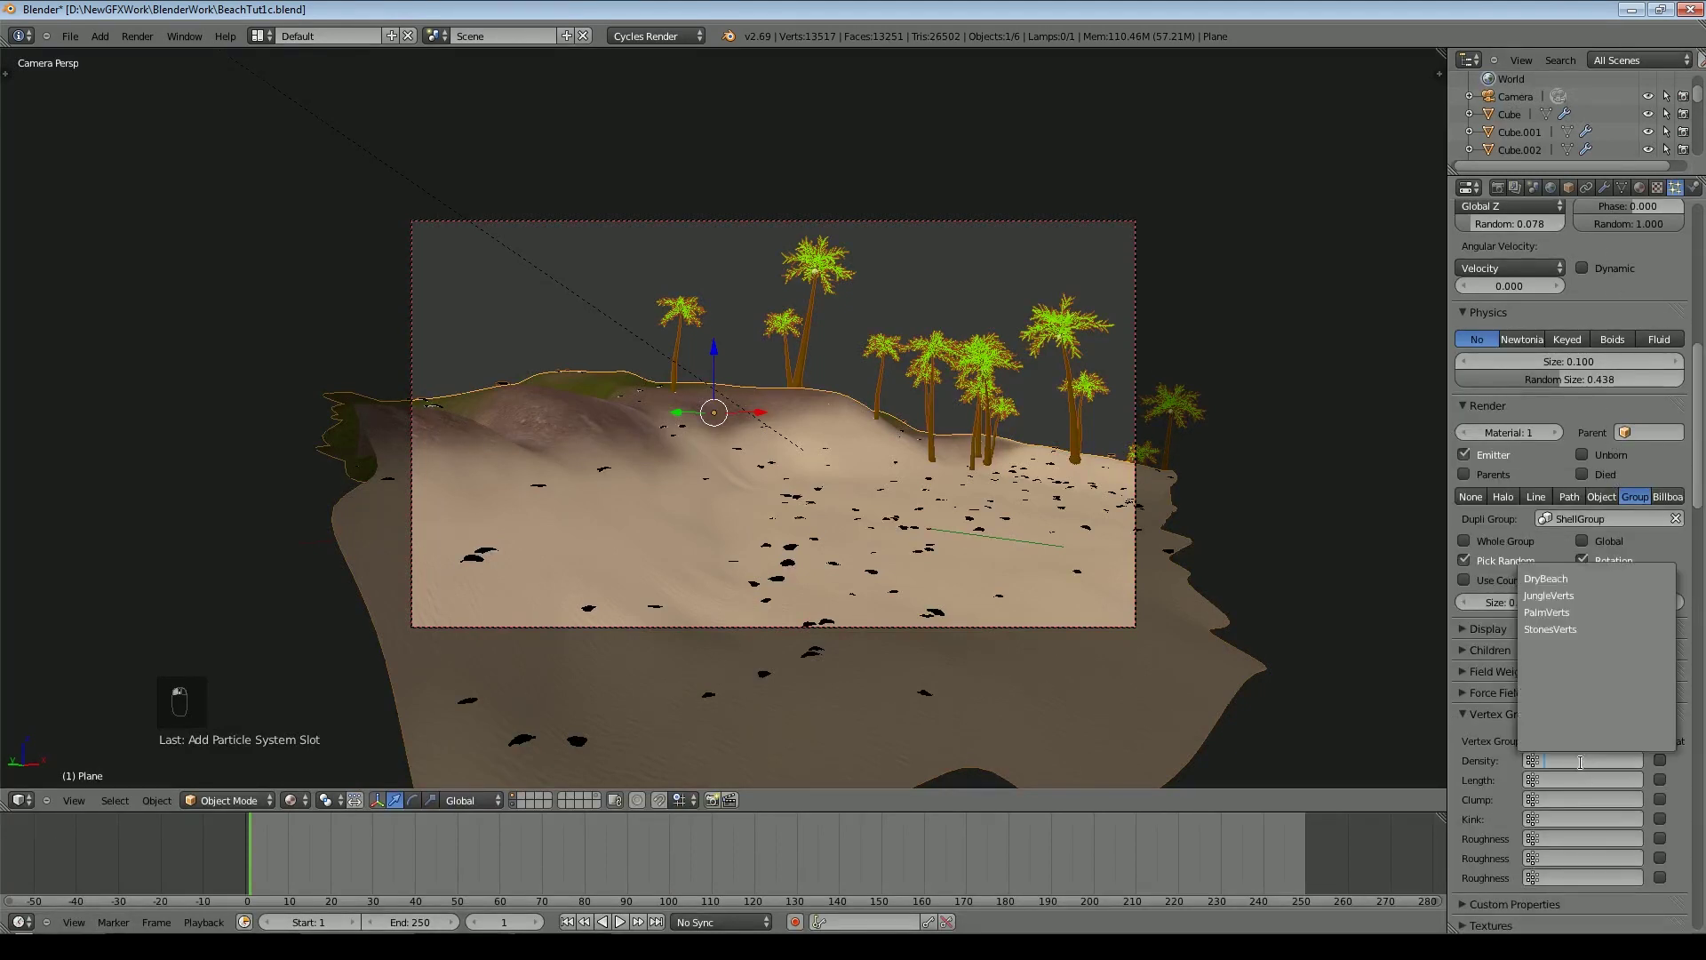
left_click(1605, 629)
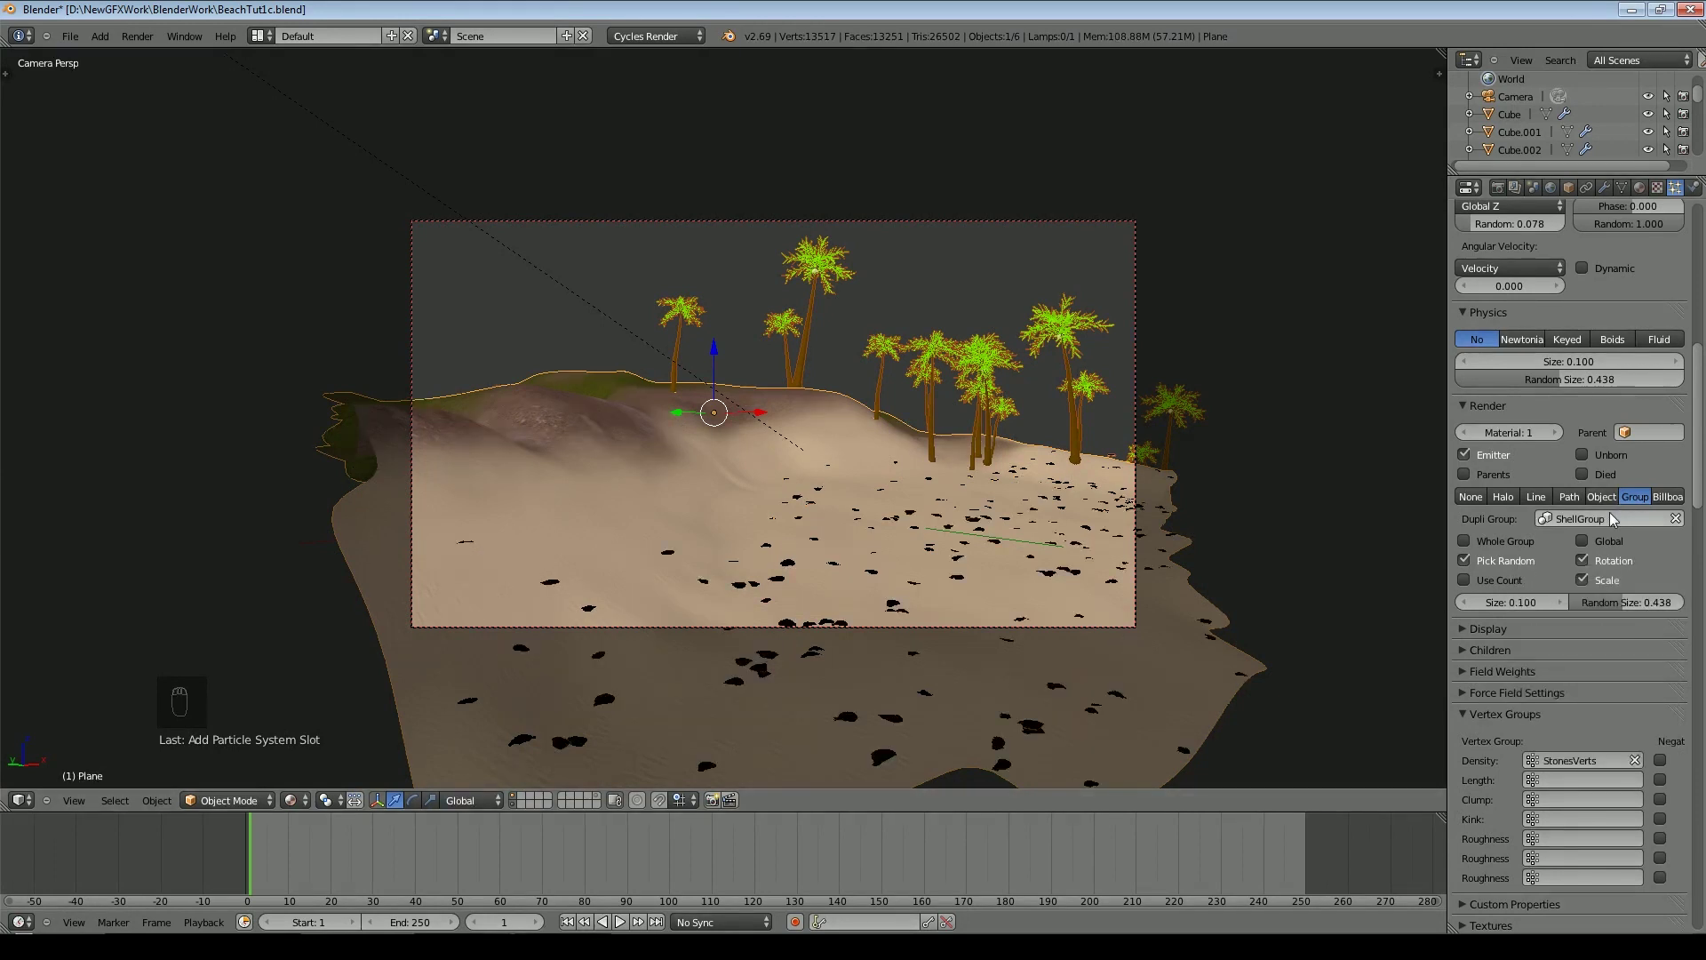
left_click(1590, 518)
left_click(1591, 538)
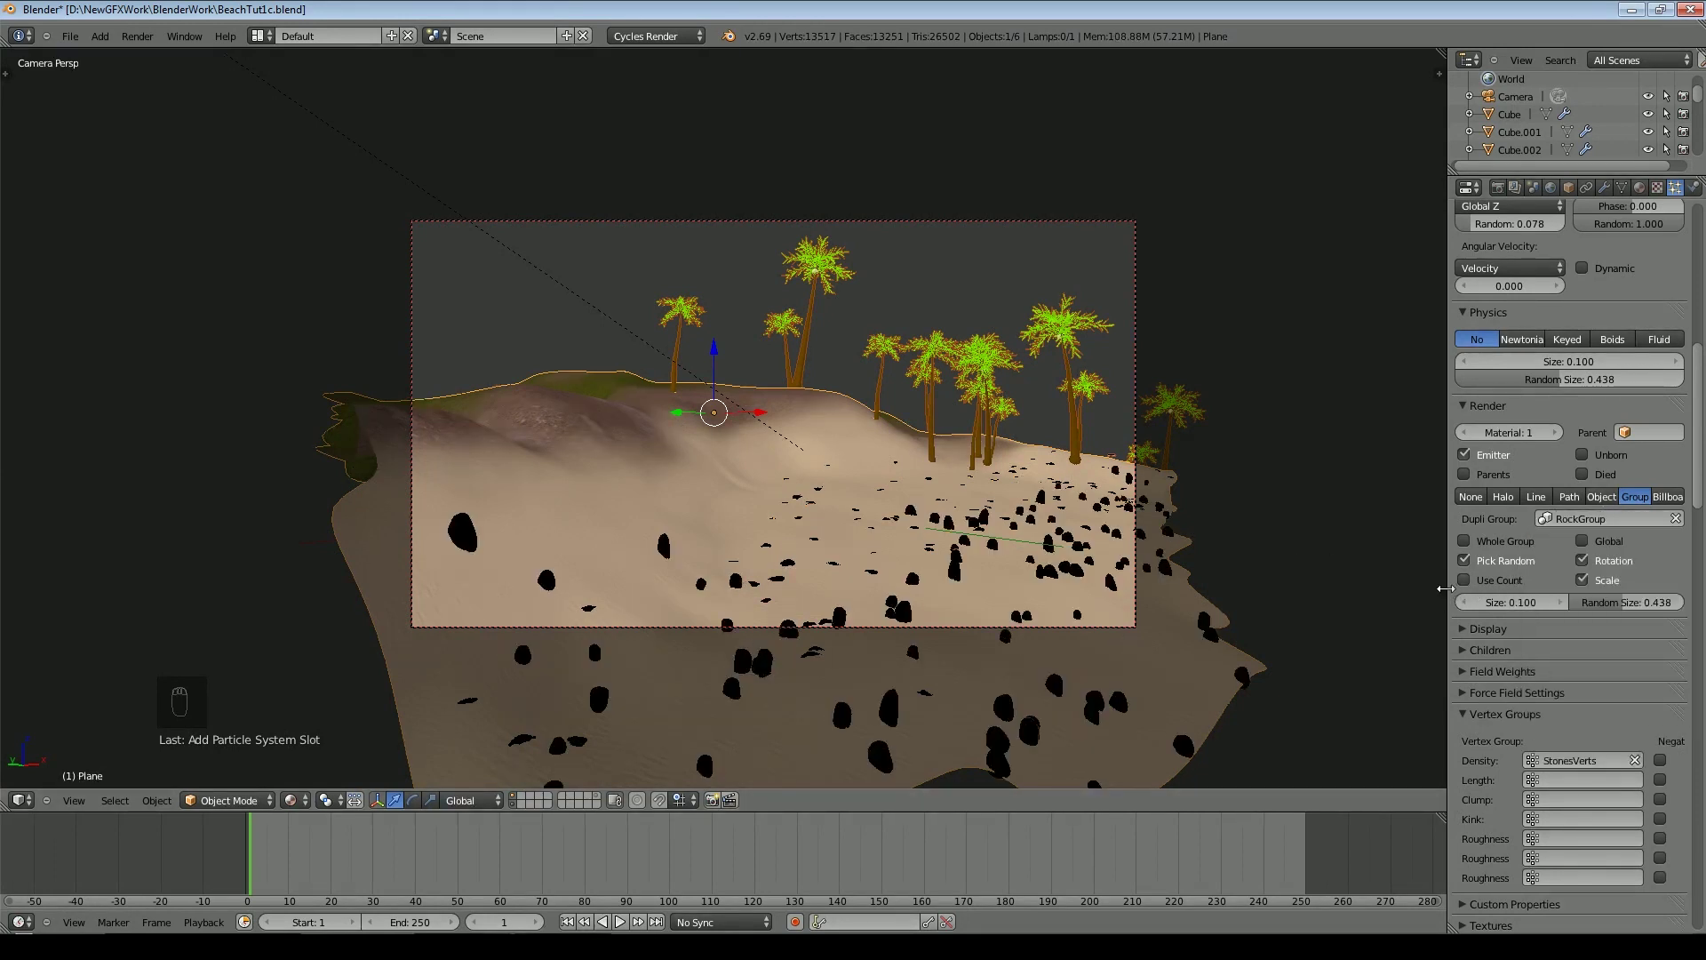
Rotate the source rock object on its own layer and return to the beach scene's layer
scroll(1477, 596, "up", 4)
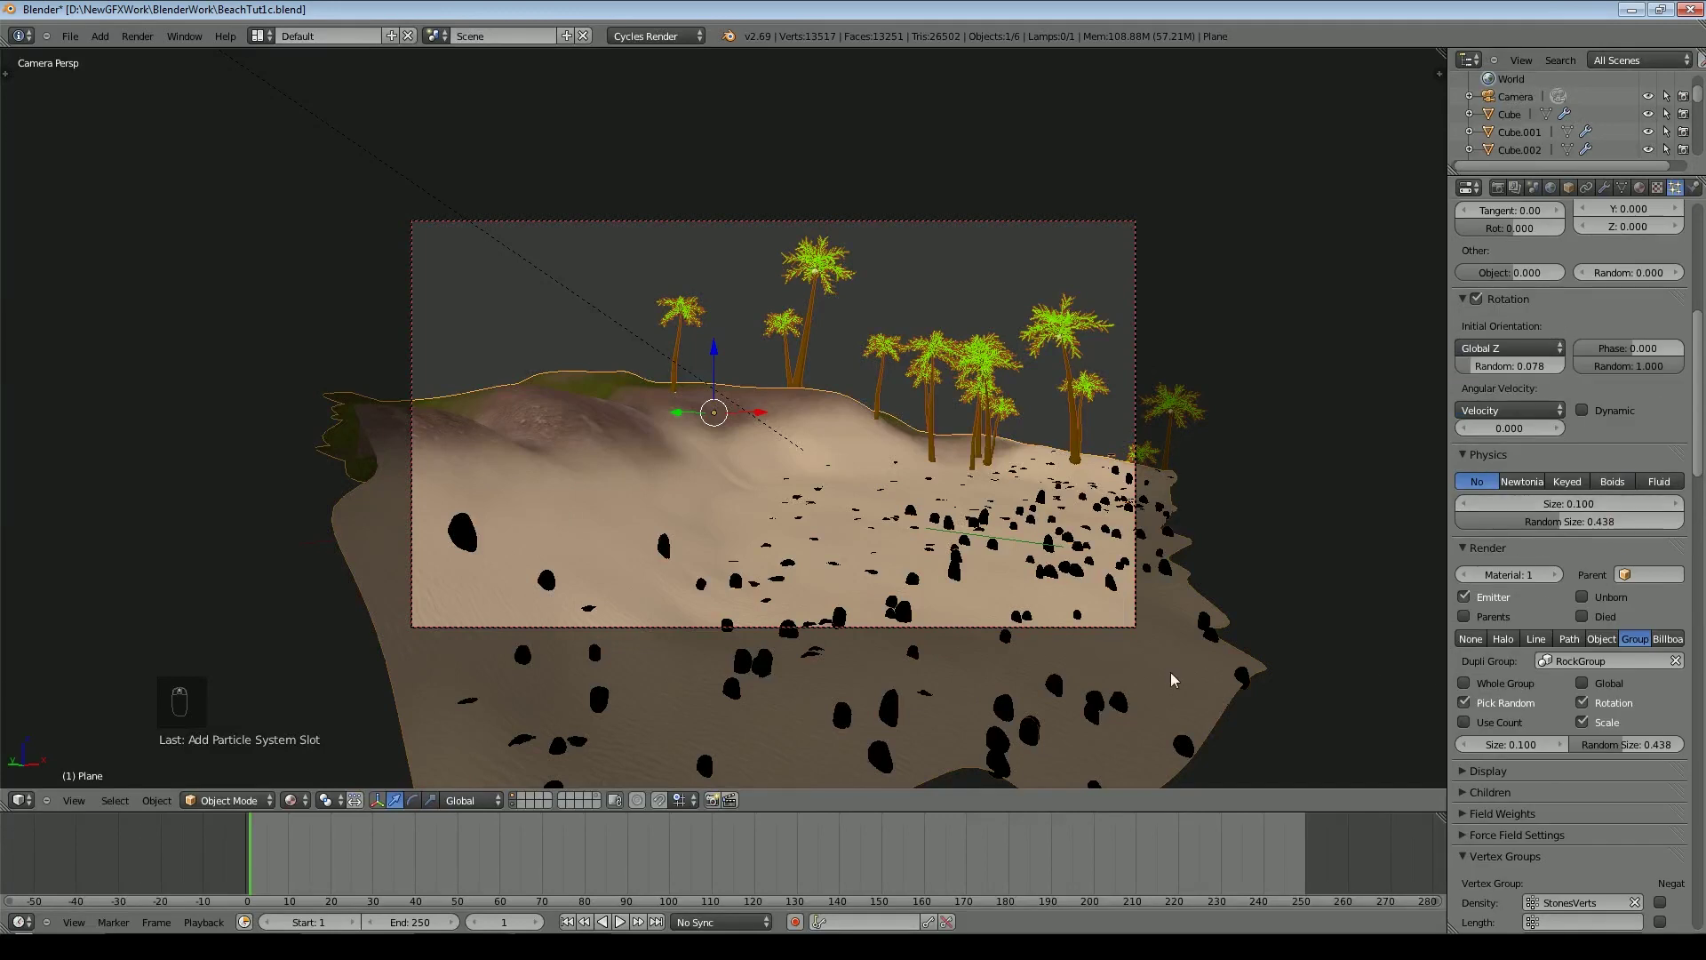
left_click(595, 795)
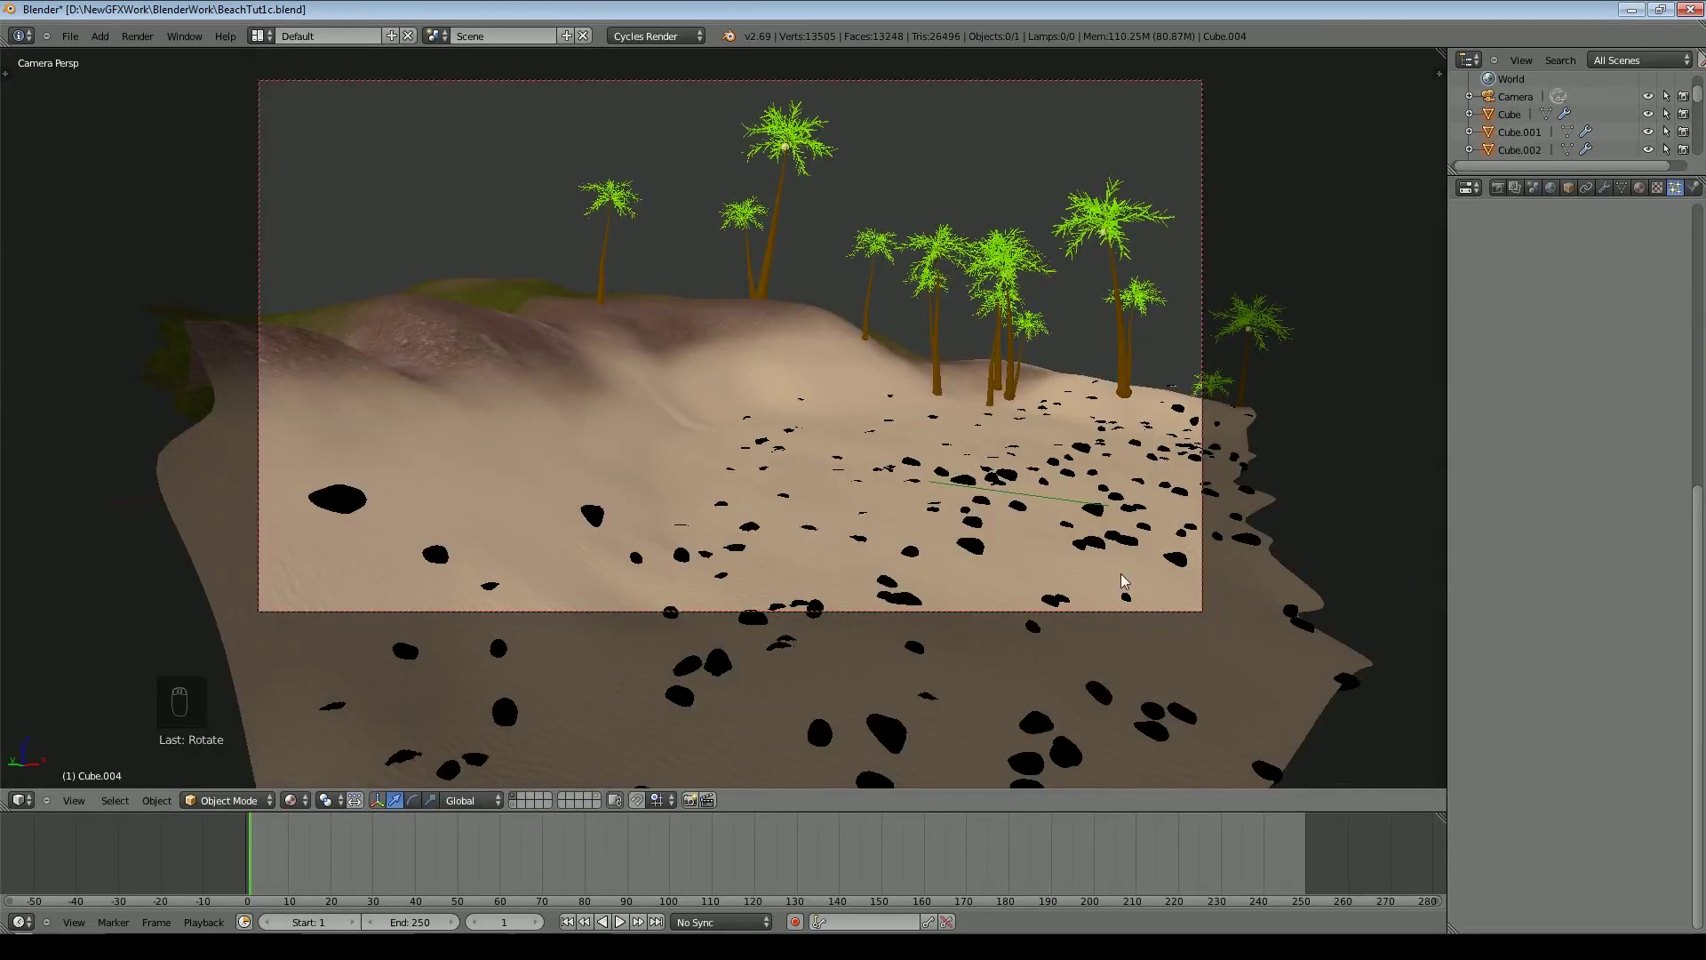
Select the beach plane and set the Stones system's emission number to 52 and its seed to 4
right_click(1065, 629)
scroll(1577, 422, "up", 13)
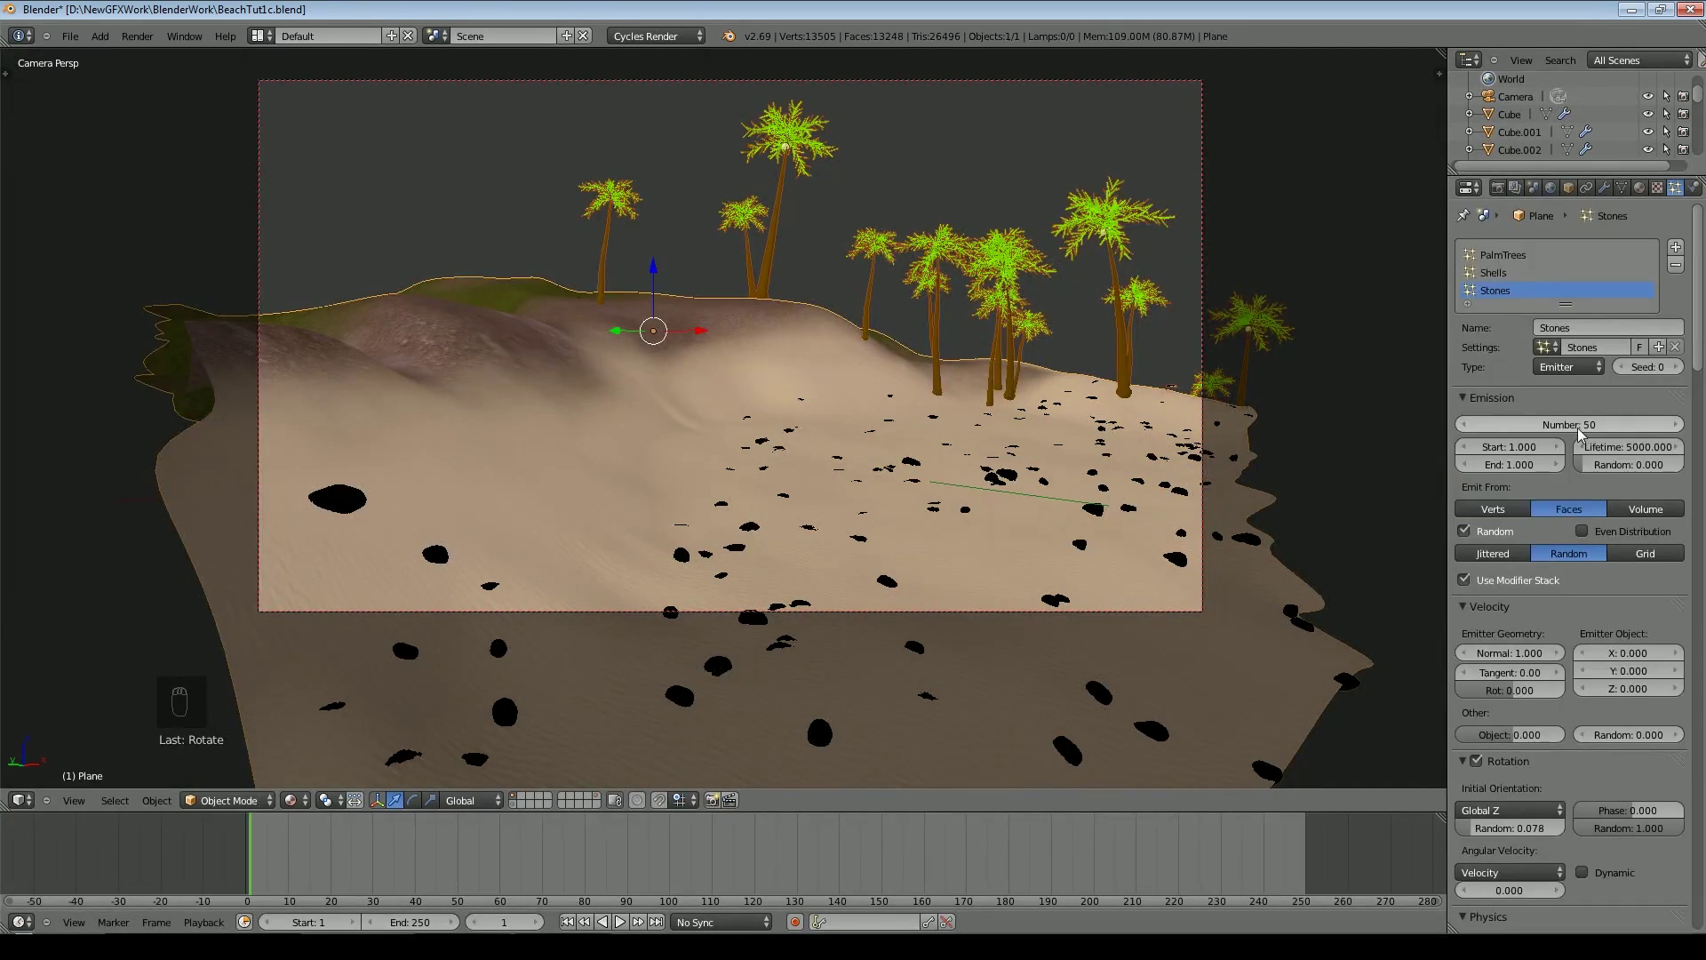
left_click_drag(1572, 427, 1581, 428)
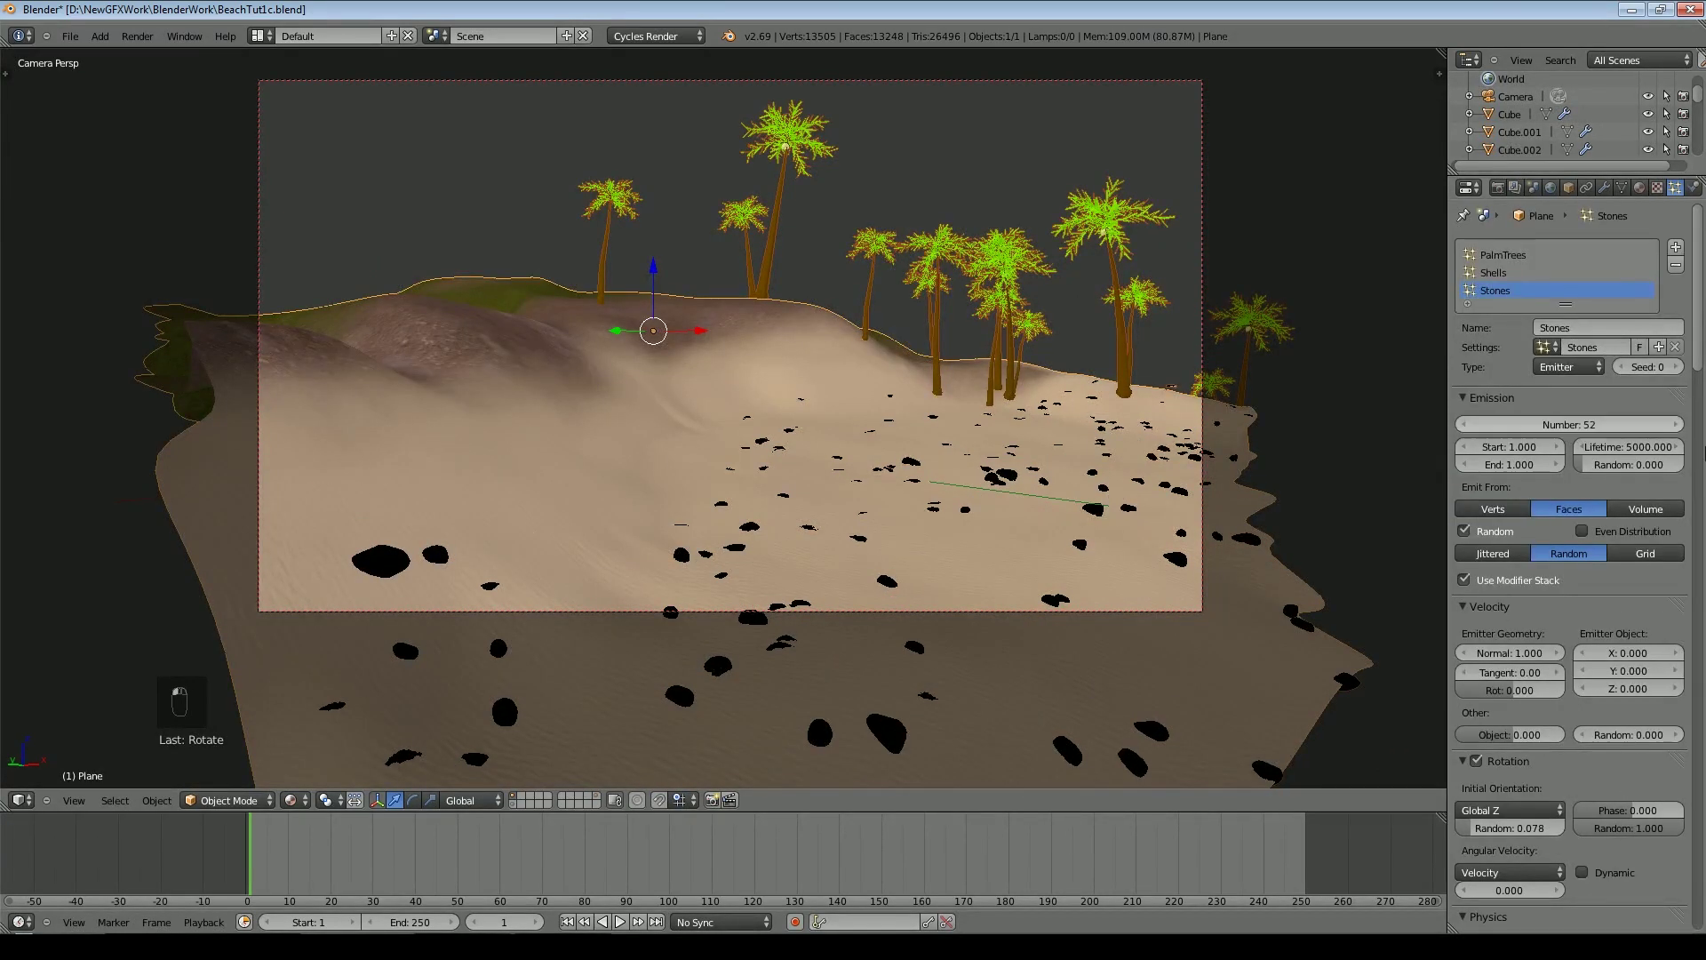
left_click(1675, 368)
left_click(1674, 368)
left_click(1674, 368)
left_click(1674, 368)
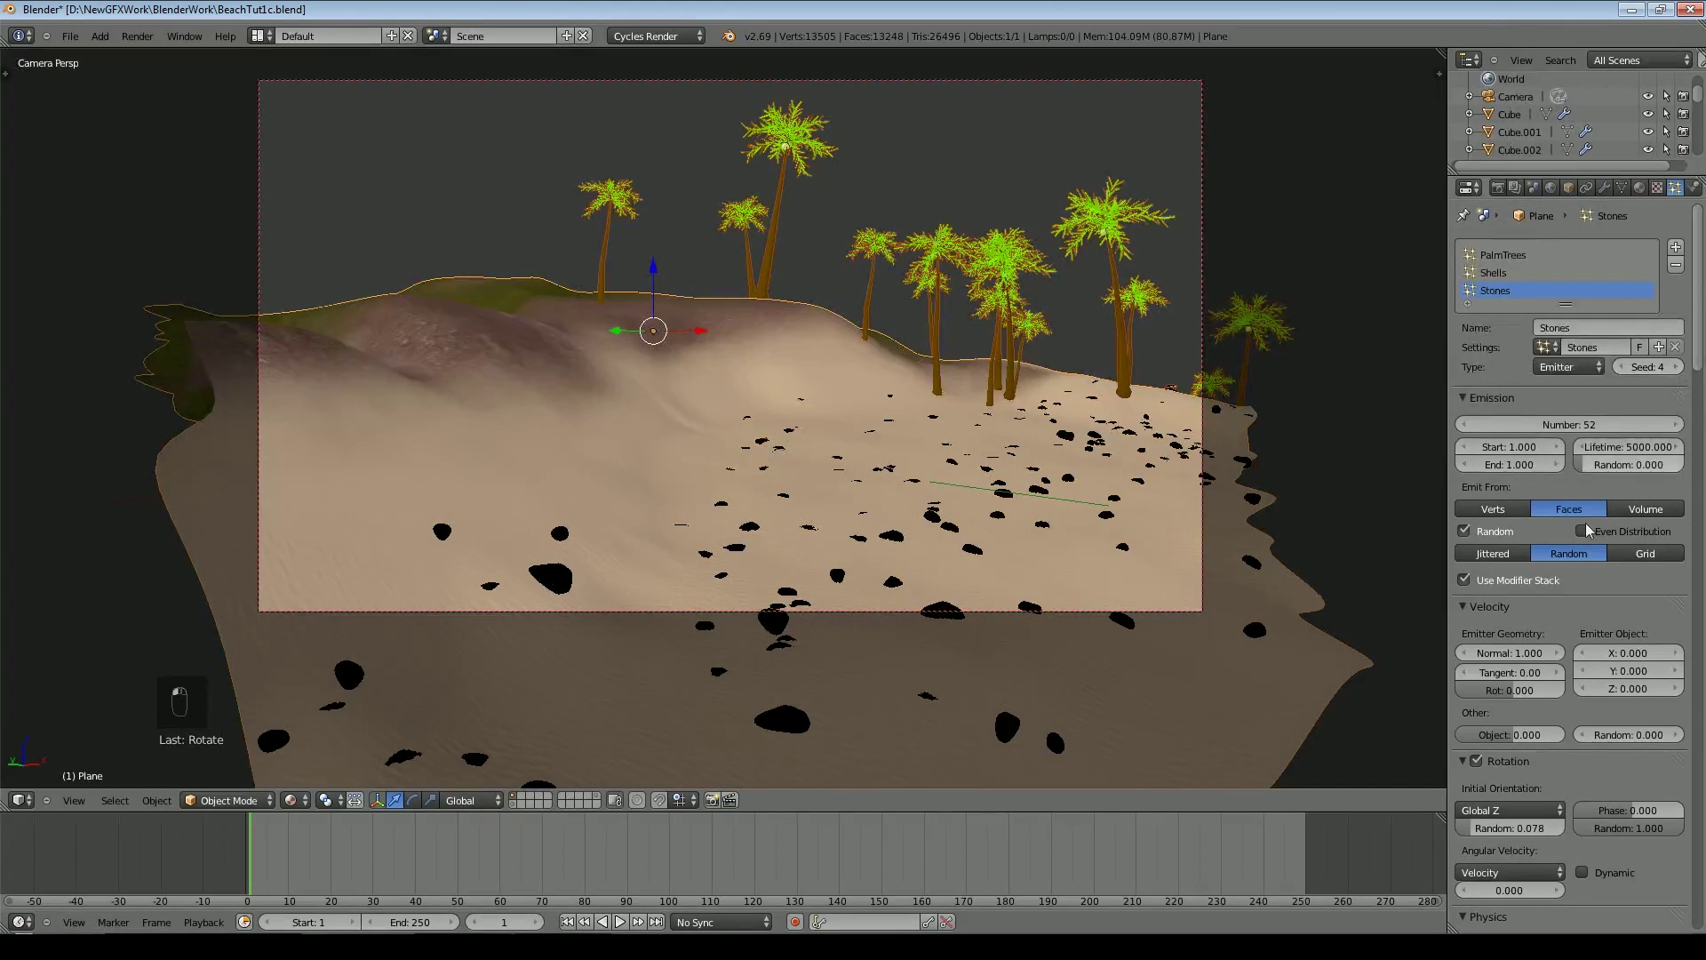
Set the Stones system's random size to 0.872 and its initial orientation to Normal
scroll(1572, 568, "down", 6)
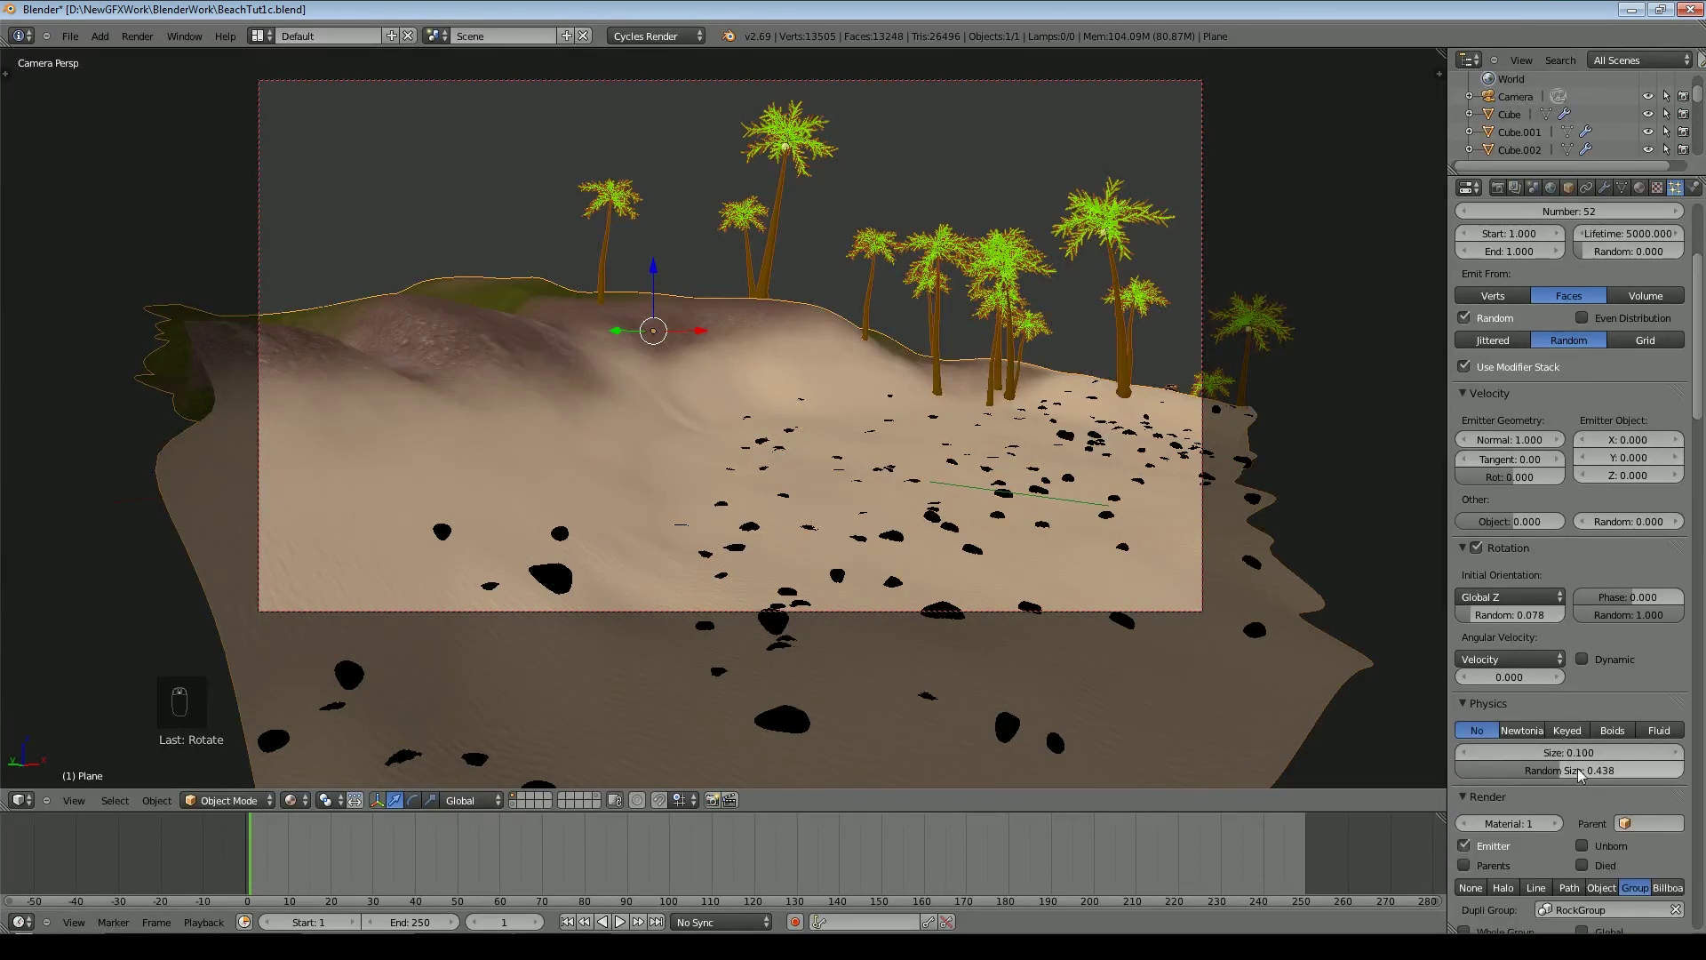
left_click_drag(1569, 770, 1591, 769)
scroll(1546, 653, "up", 2)
left_click(1519, 667)
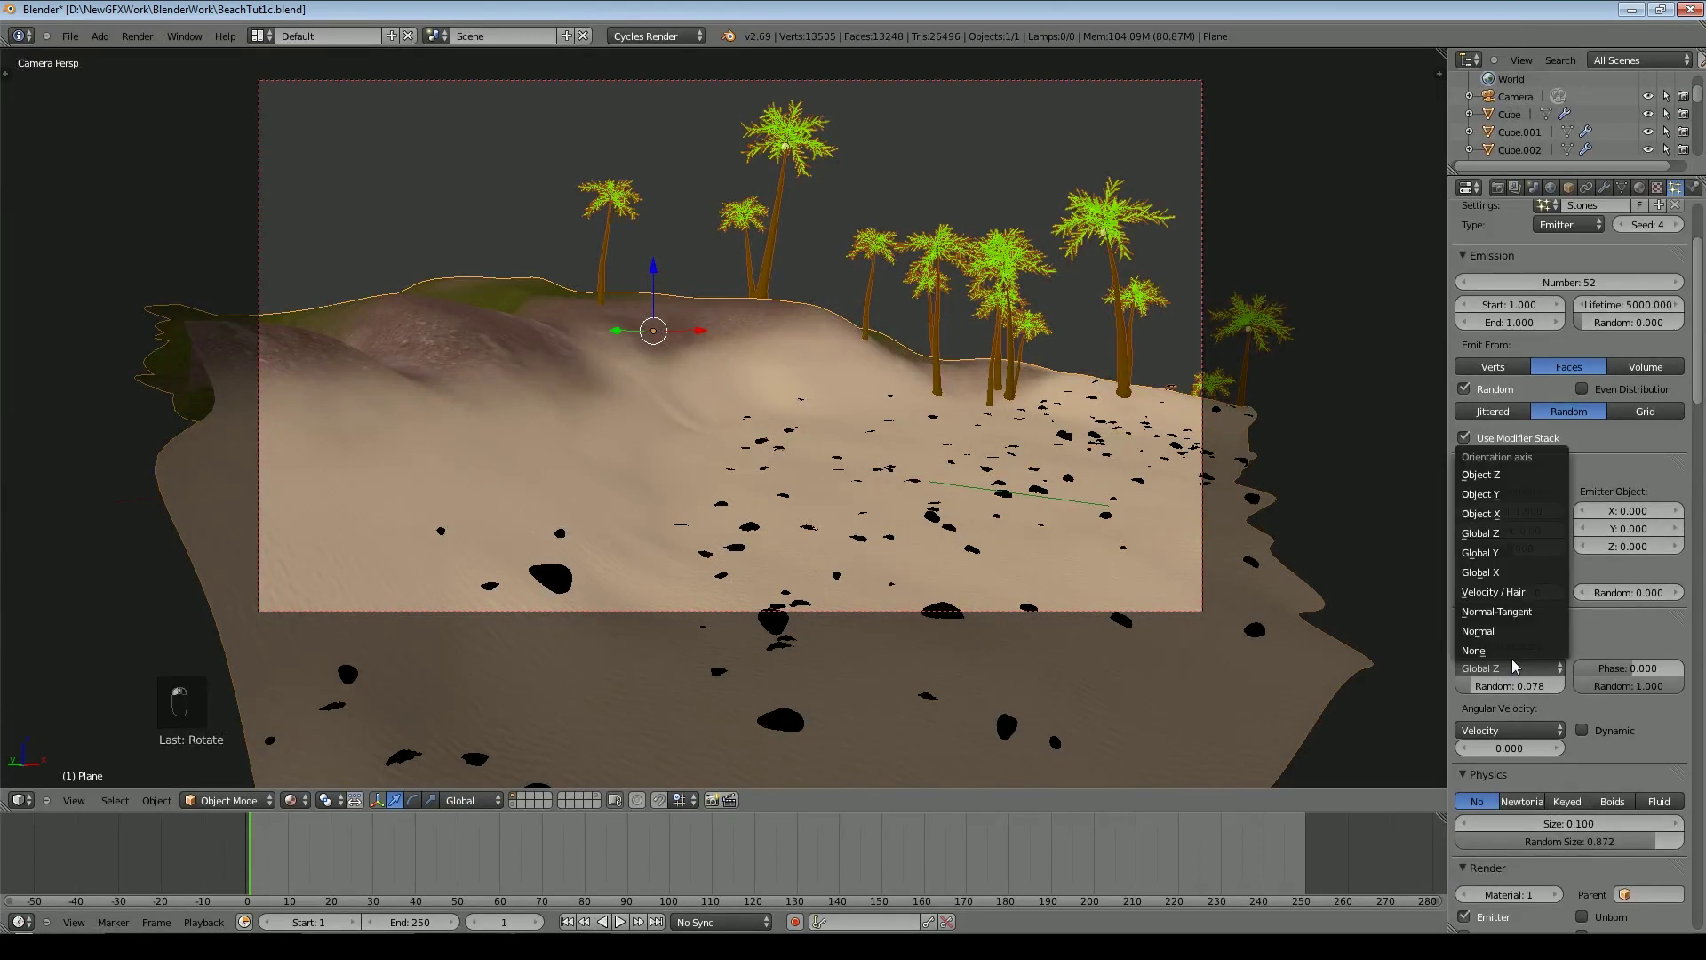
left_click(1520, 631)
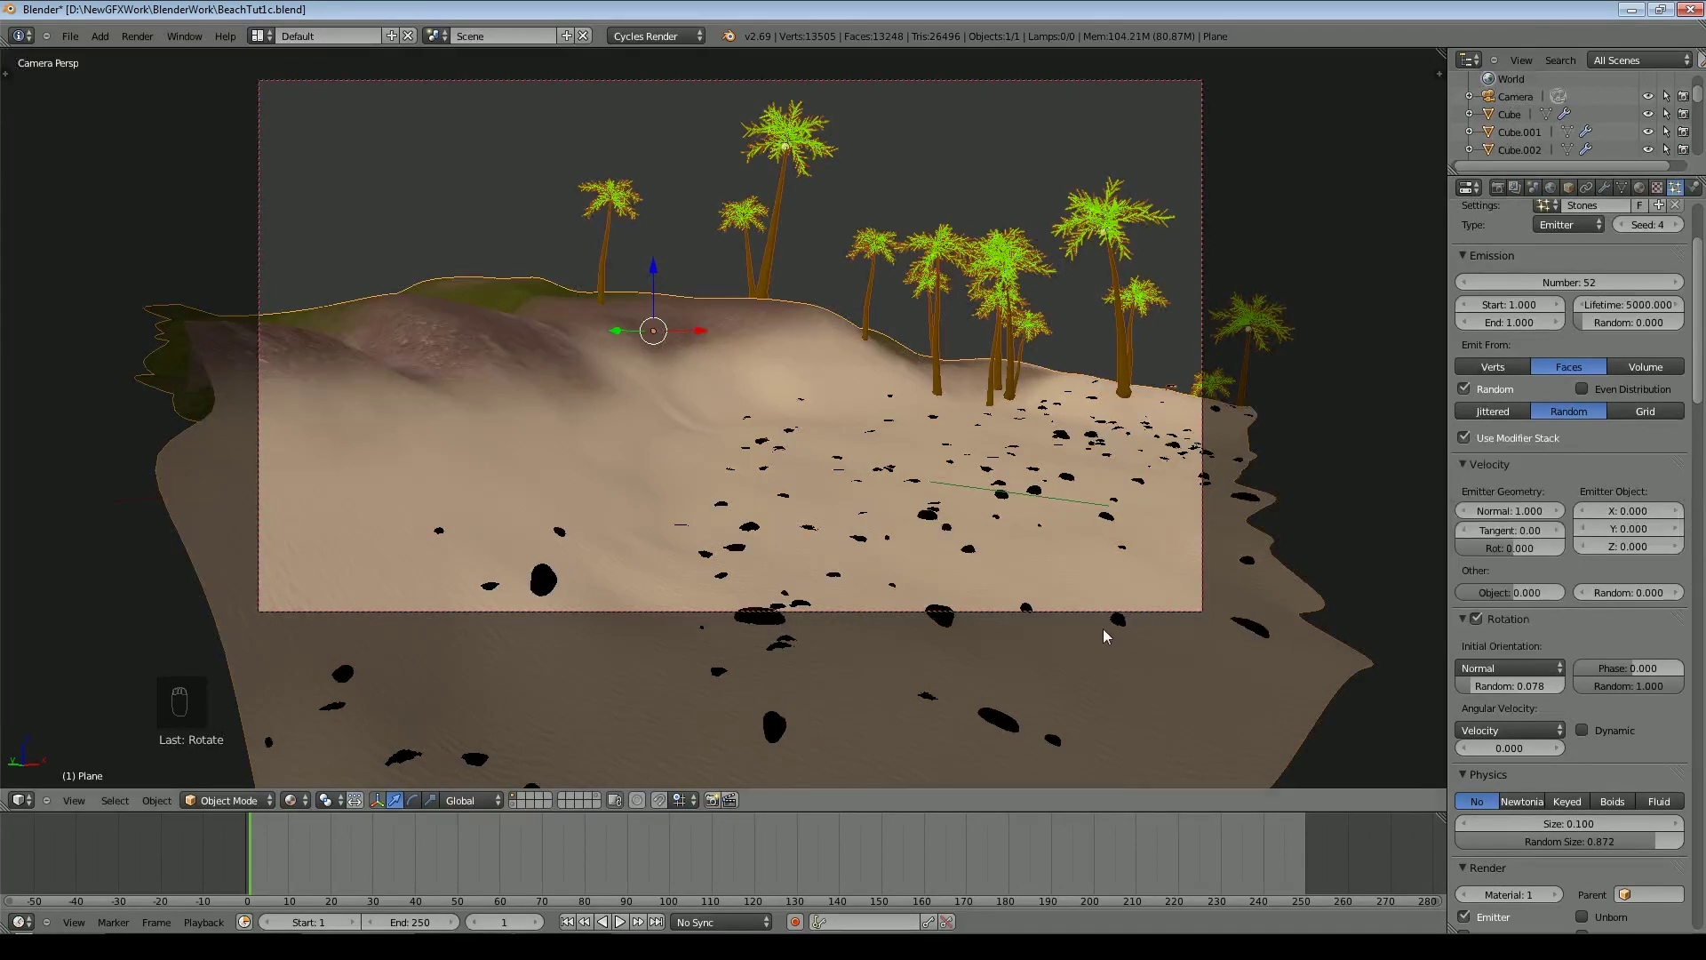
Set the Shells particle system's initial orientation to Normal
scroll(1533, 391, "up", 4)
left_click(1526, 274)
scroll(1582, 608, "down", 2)
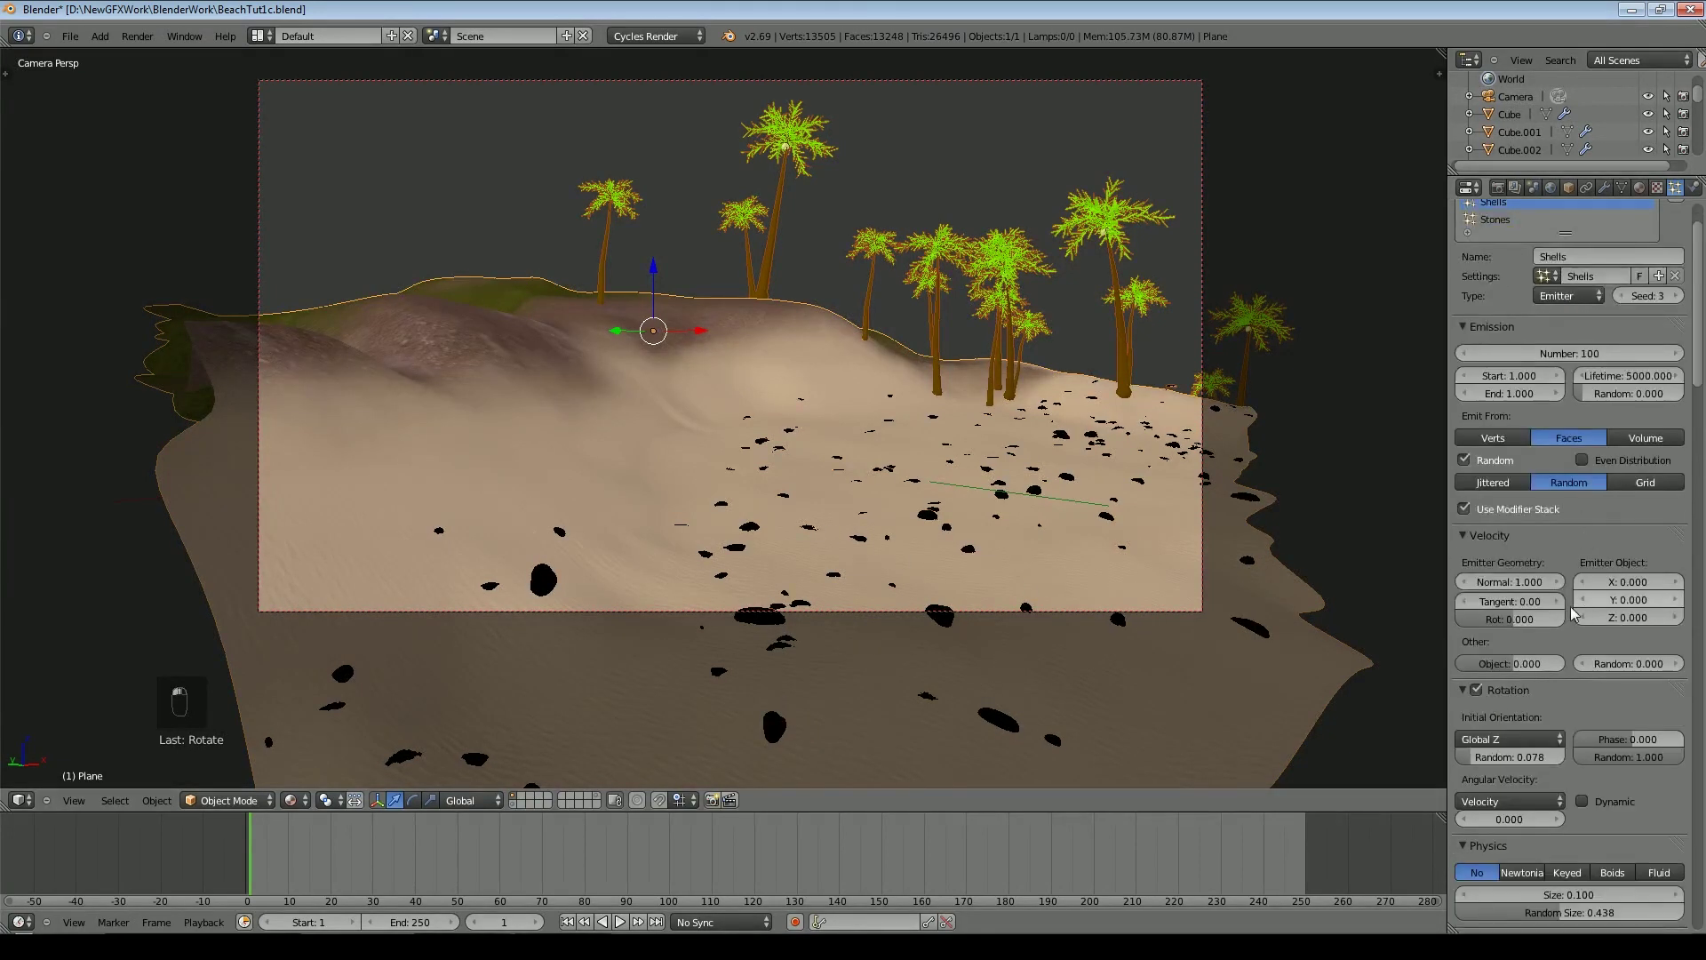
left_click(1507, 739)
left_click(1507, 711)
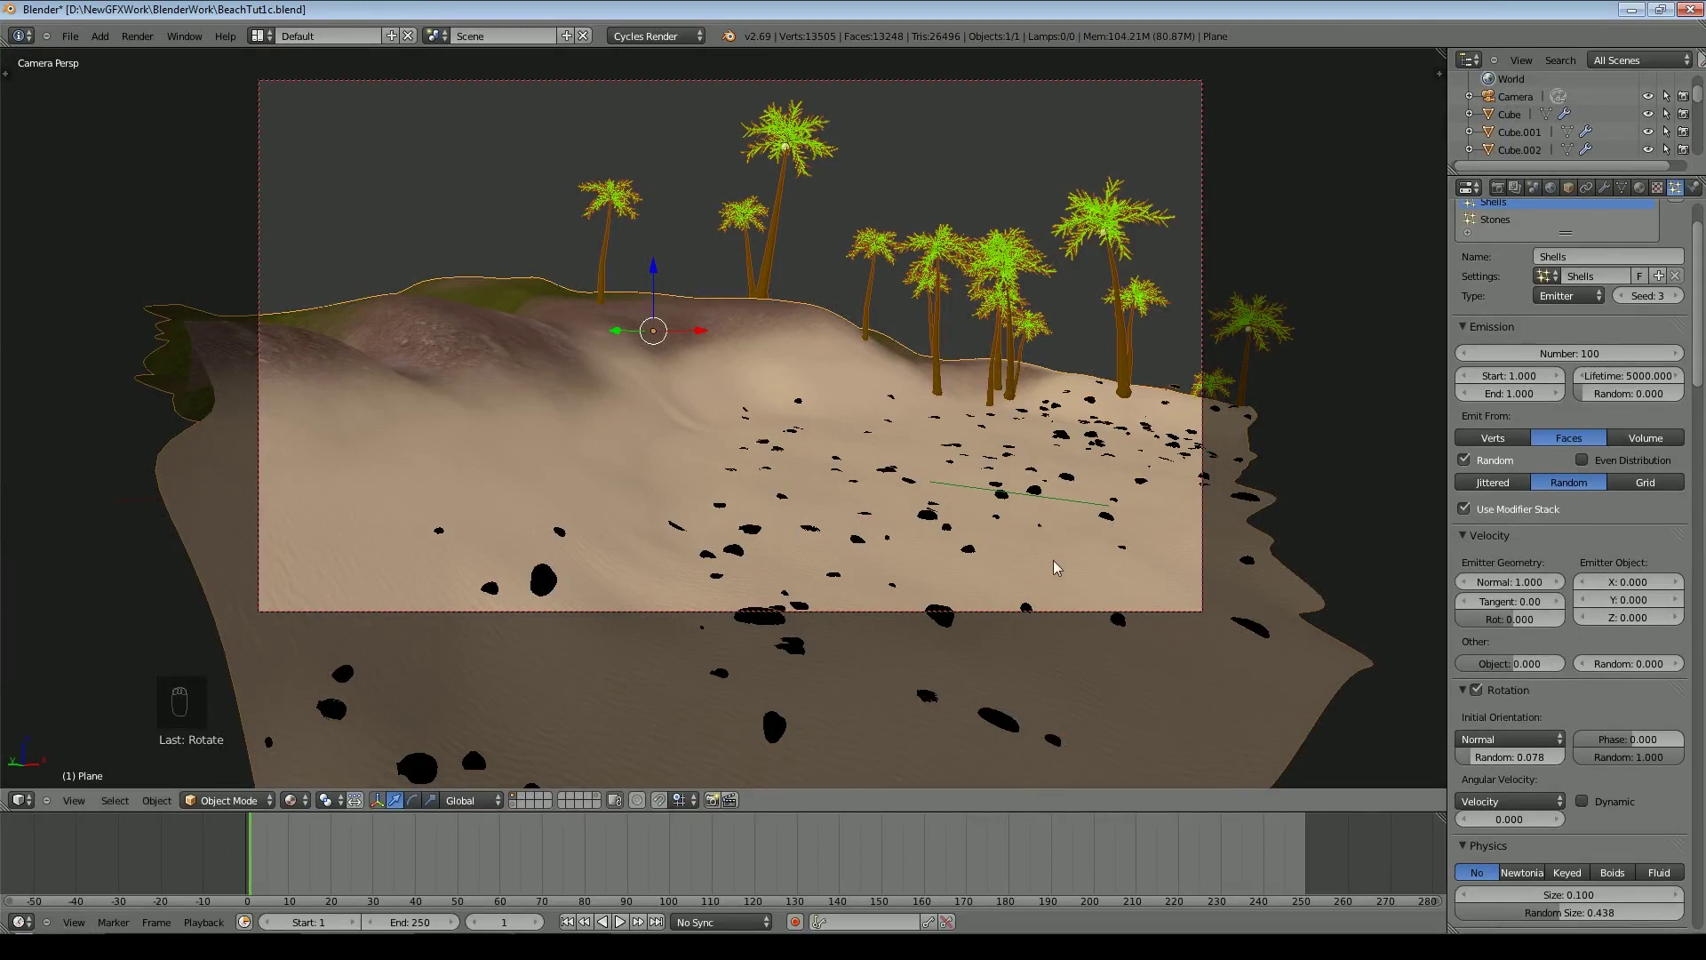
Preview the beach in rendered shading, set the Shells system's normal velocity to 0, and return to solid shading
left_click(291, 800)
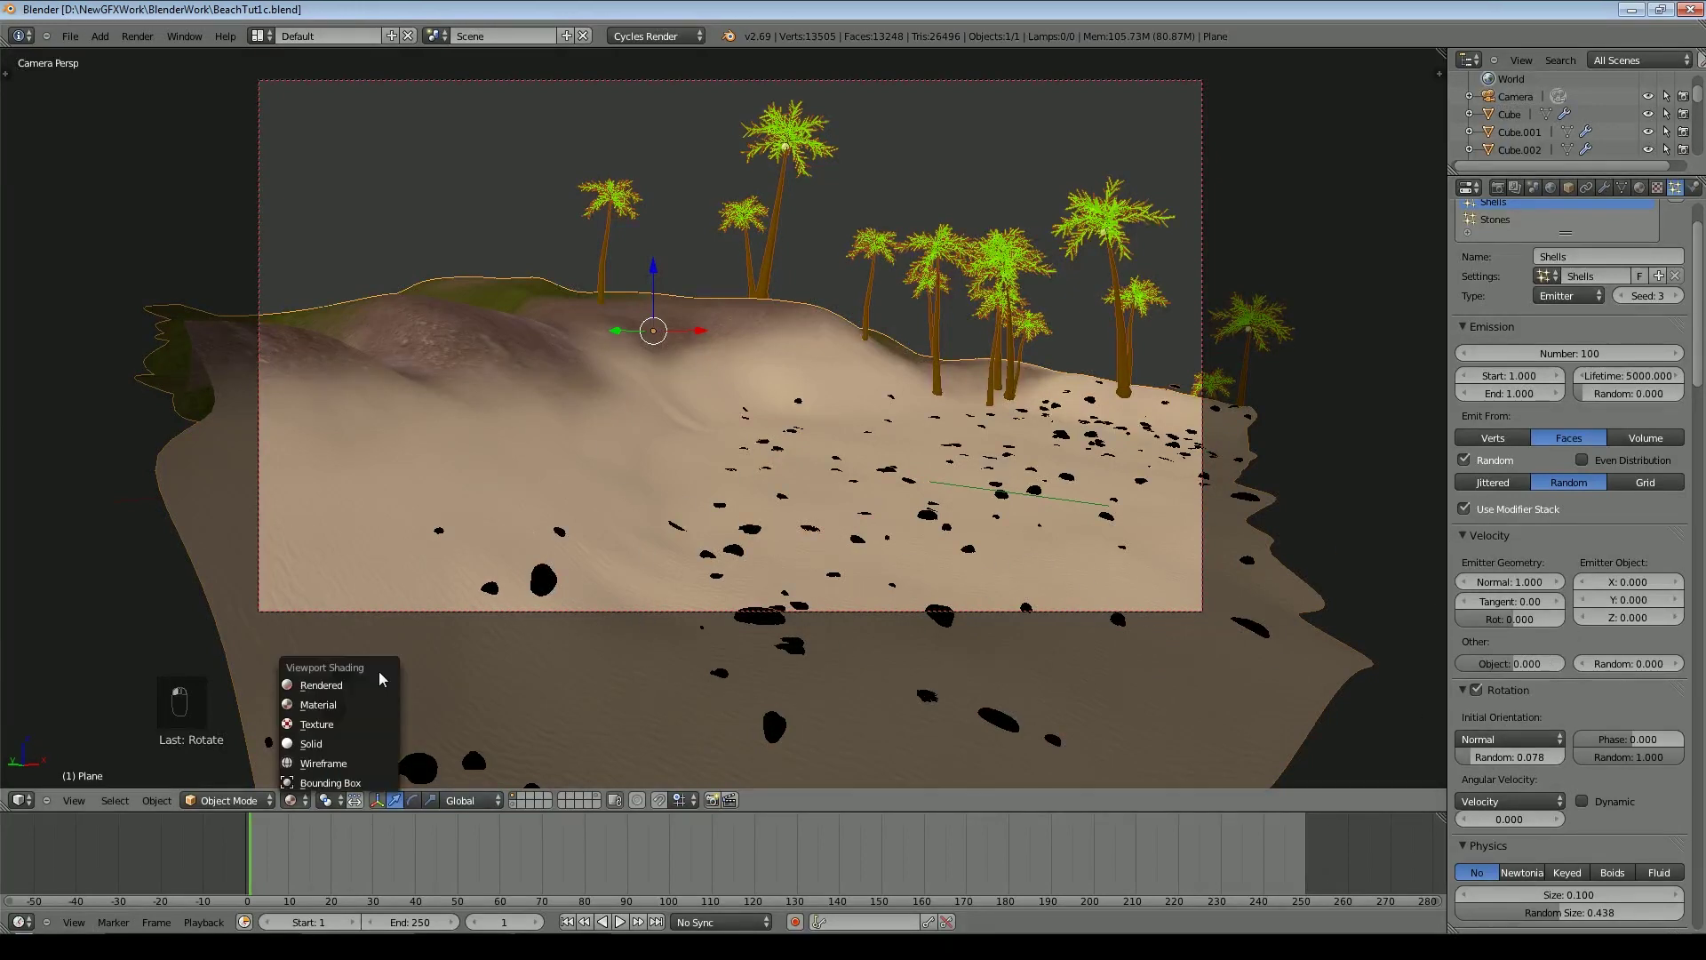
left_click(371, 686)
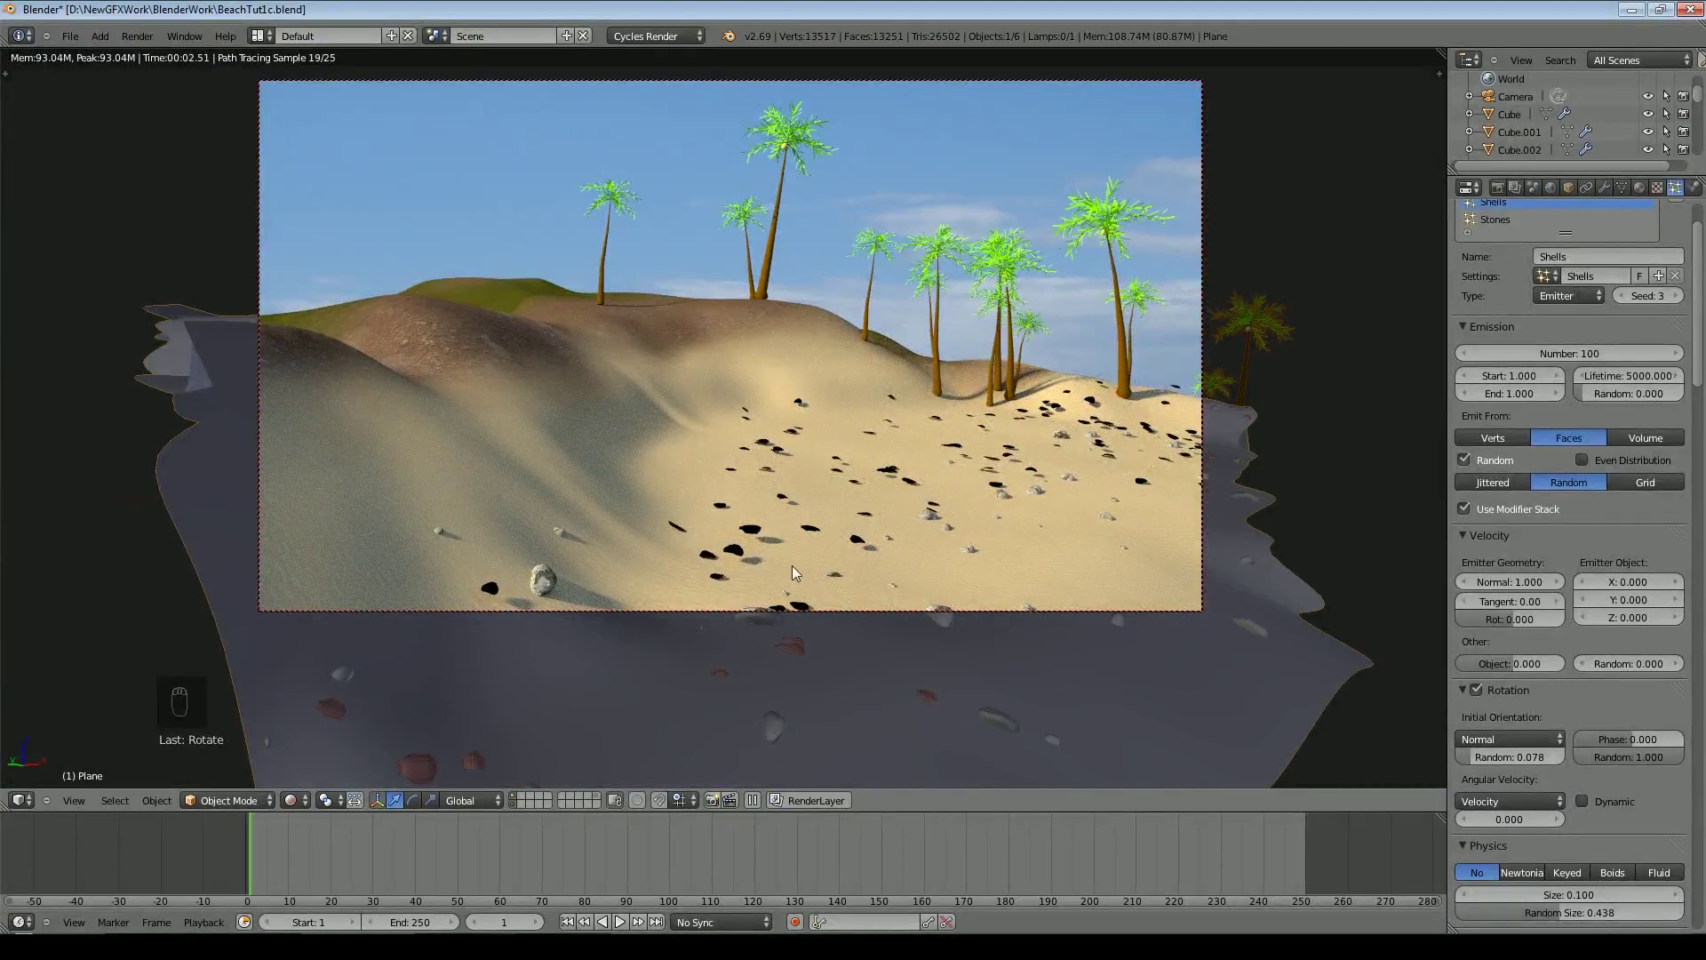
left_click_drag(1511, 581, 1278, 574)
scroll(1011, 584, "up", 3)
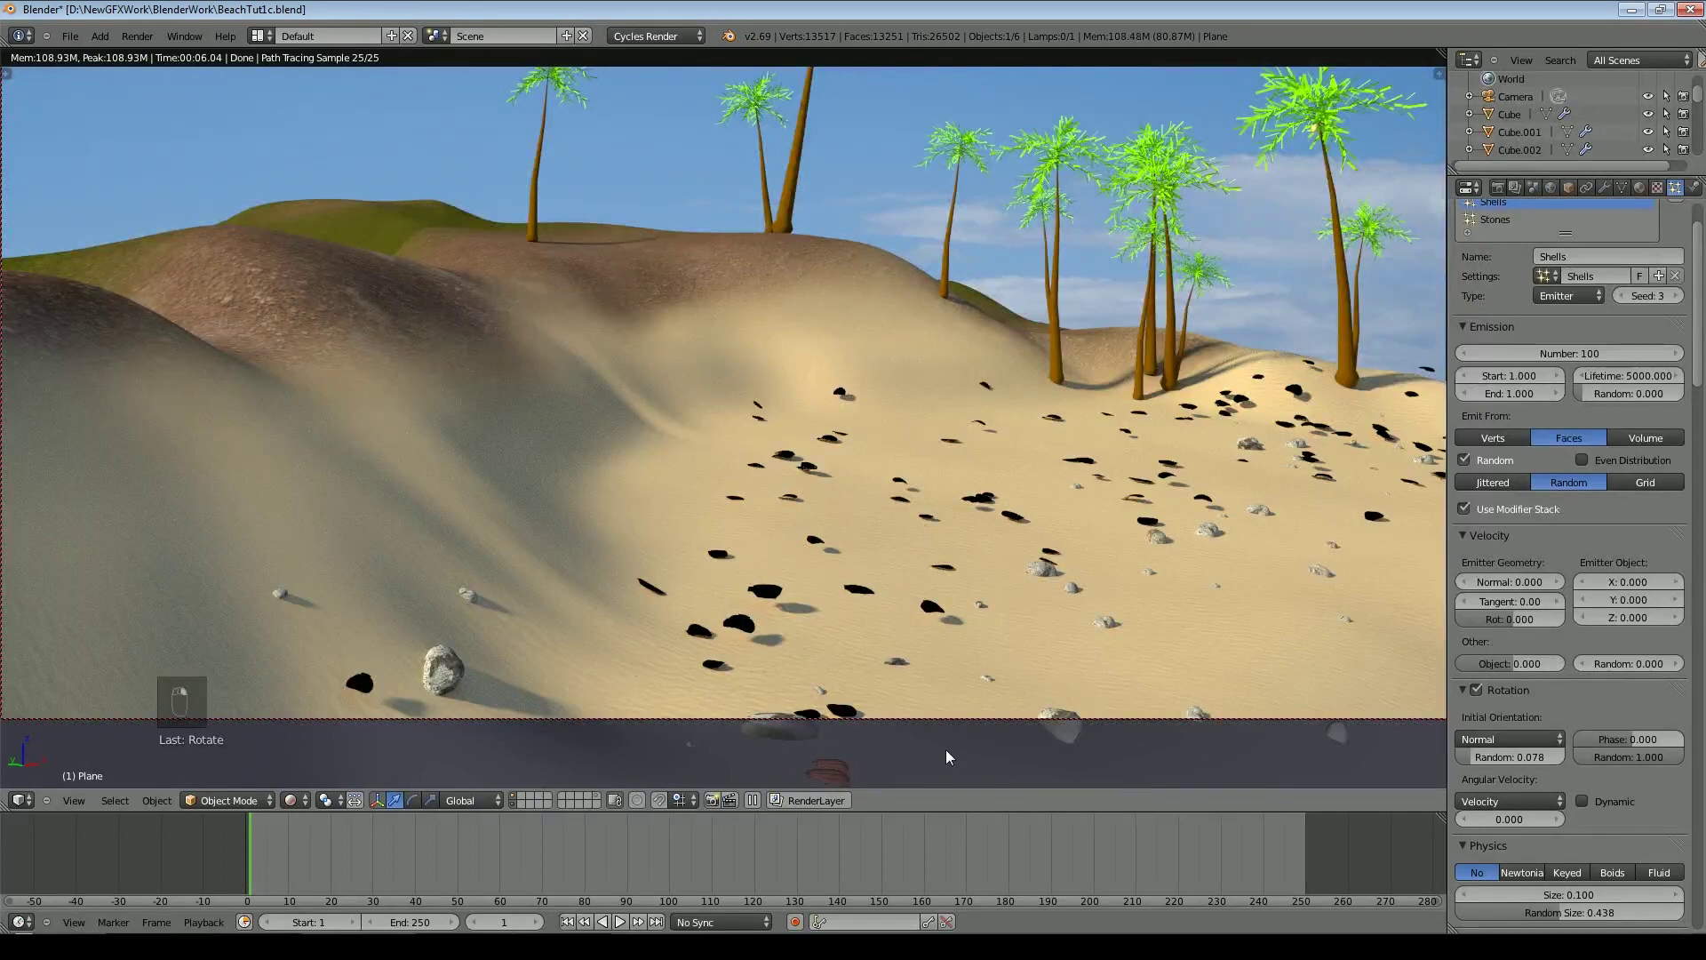
left_click(293, 800)
left_click(319, 745)
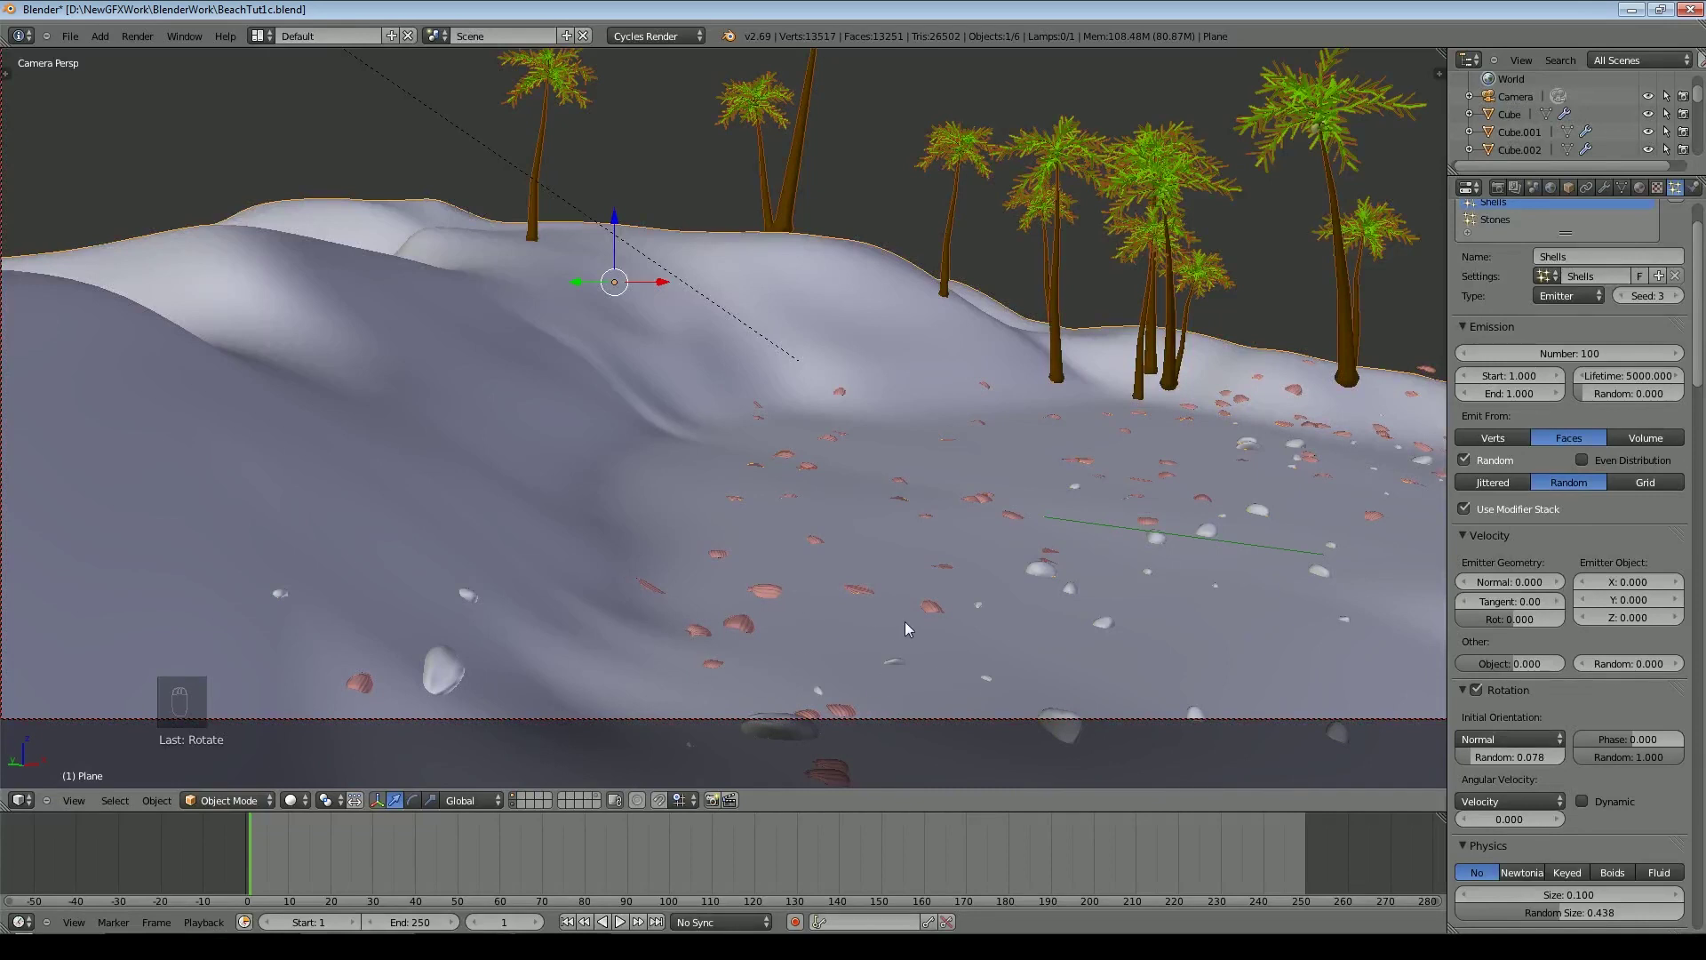
scroll(905, 621, "down", 3)
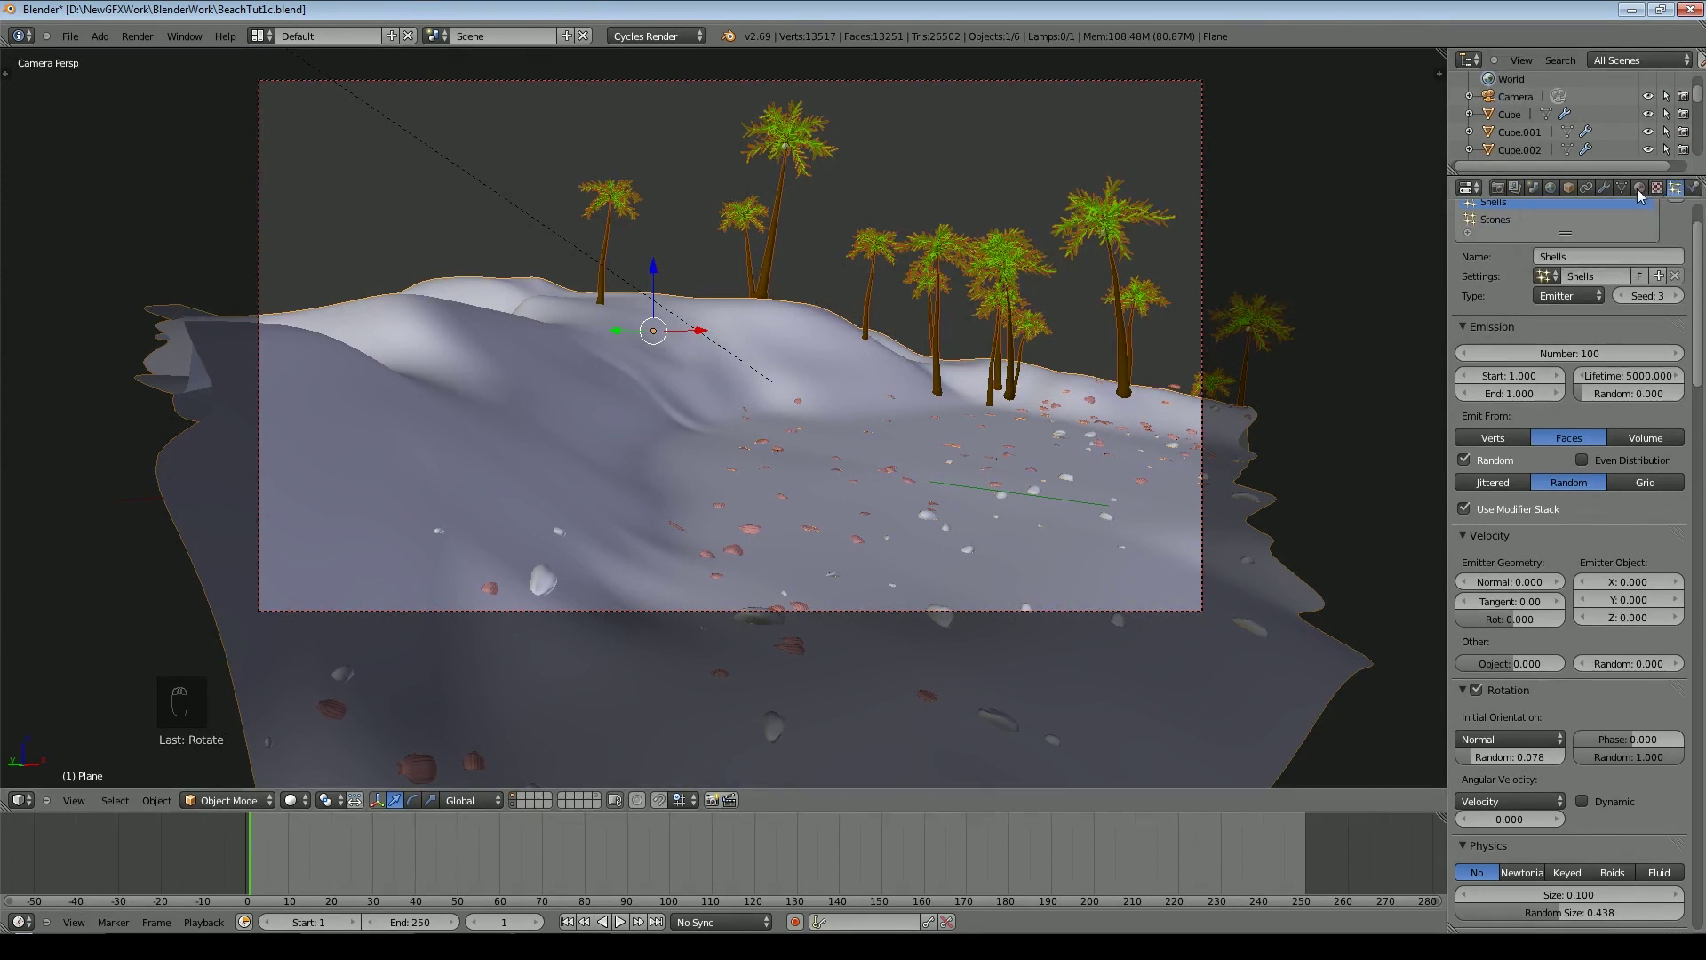
Join the two halves of the open pink shell on the source objects' layer into one object
right_click(1185, 286)
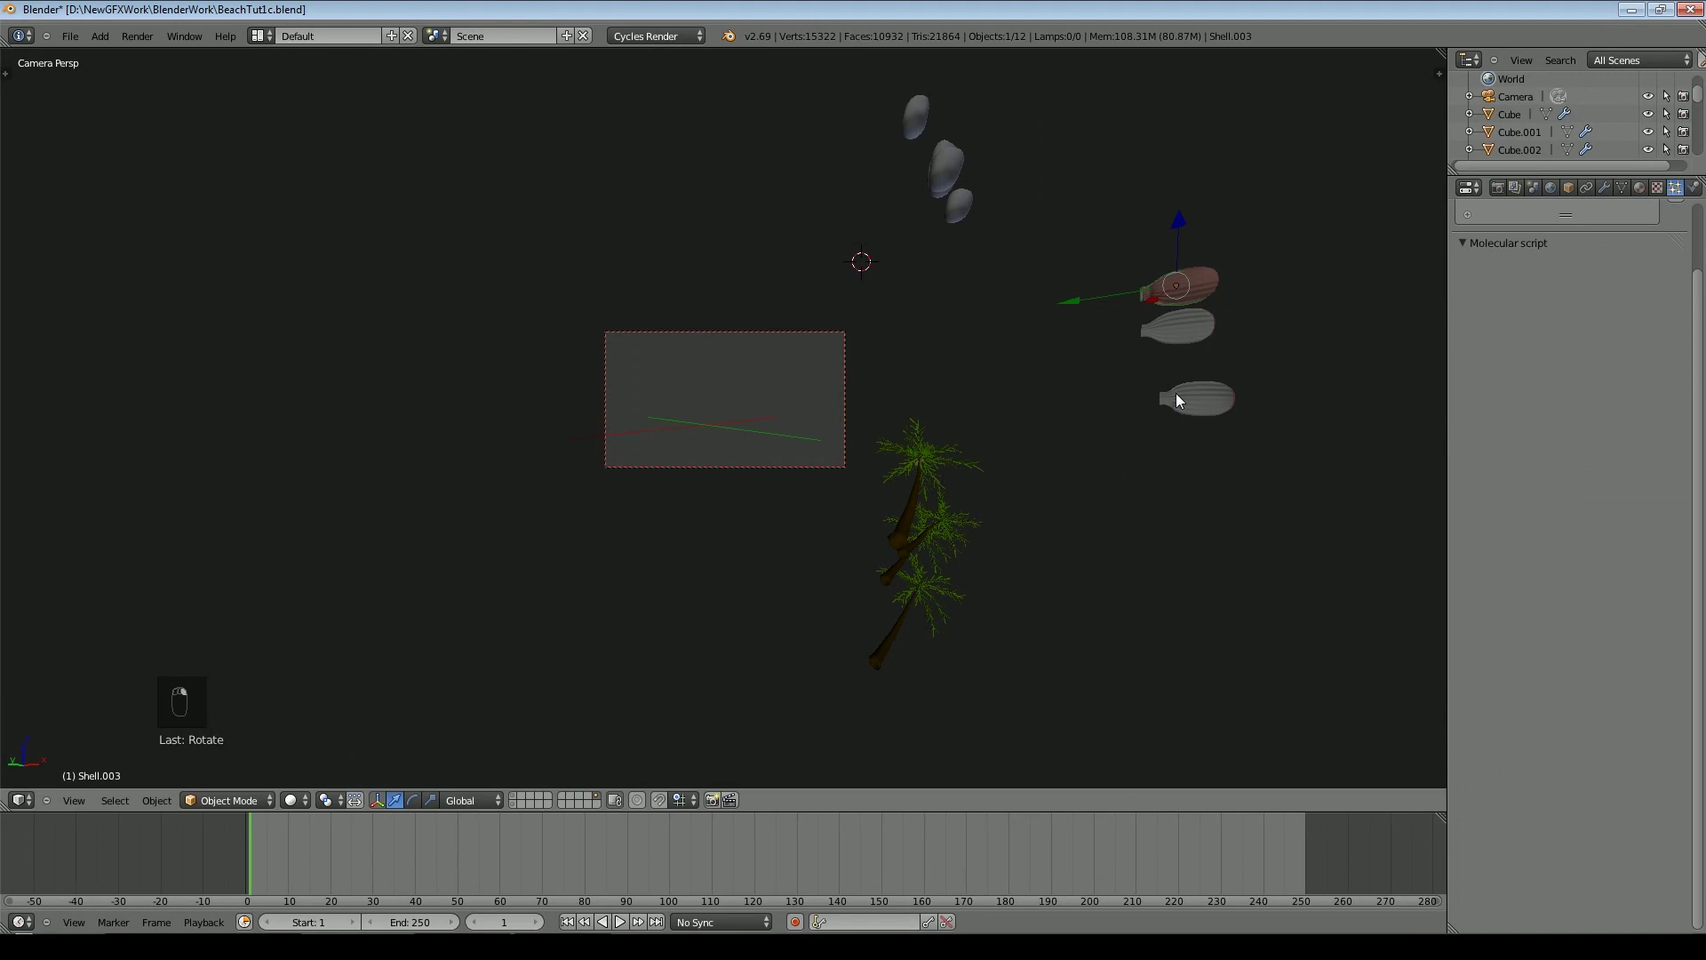
key("KP_Decimal")
right_click(794, 489, "shift")
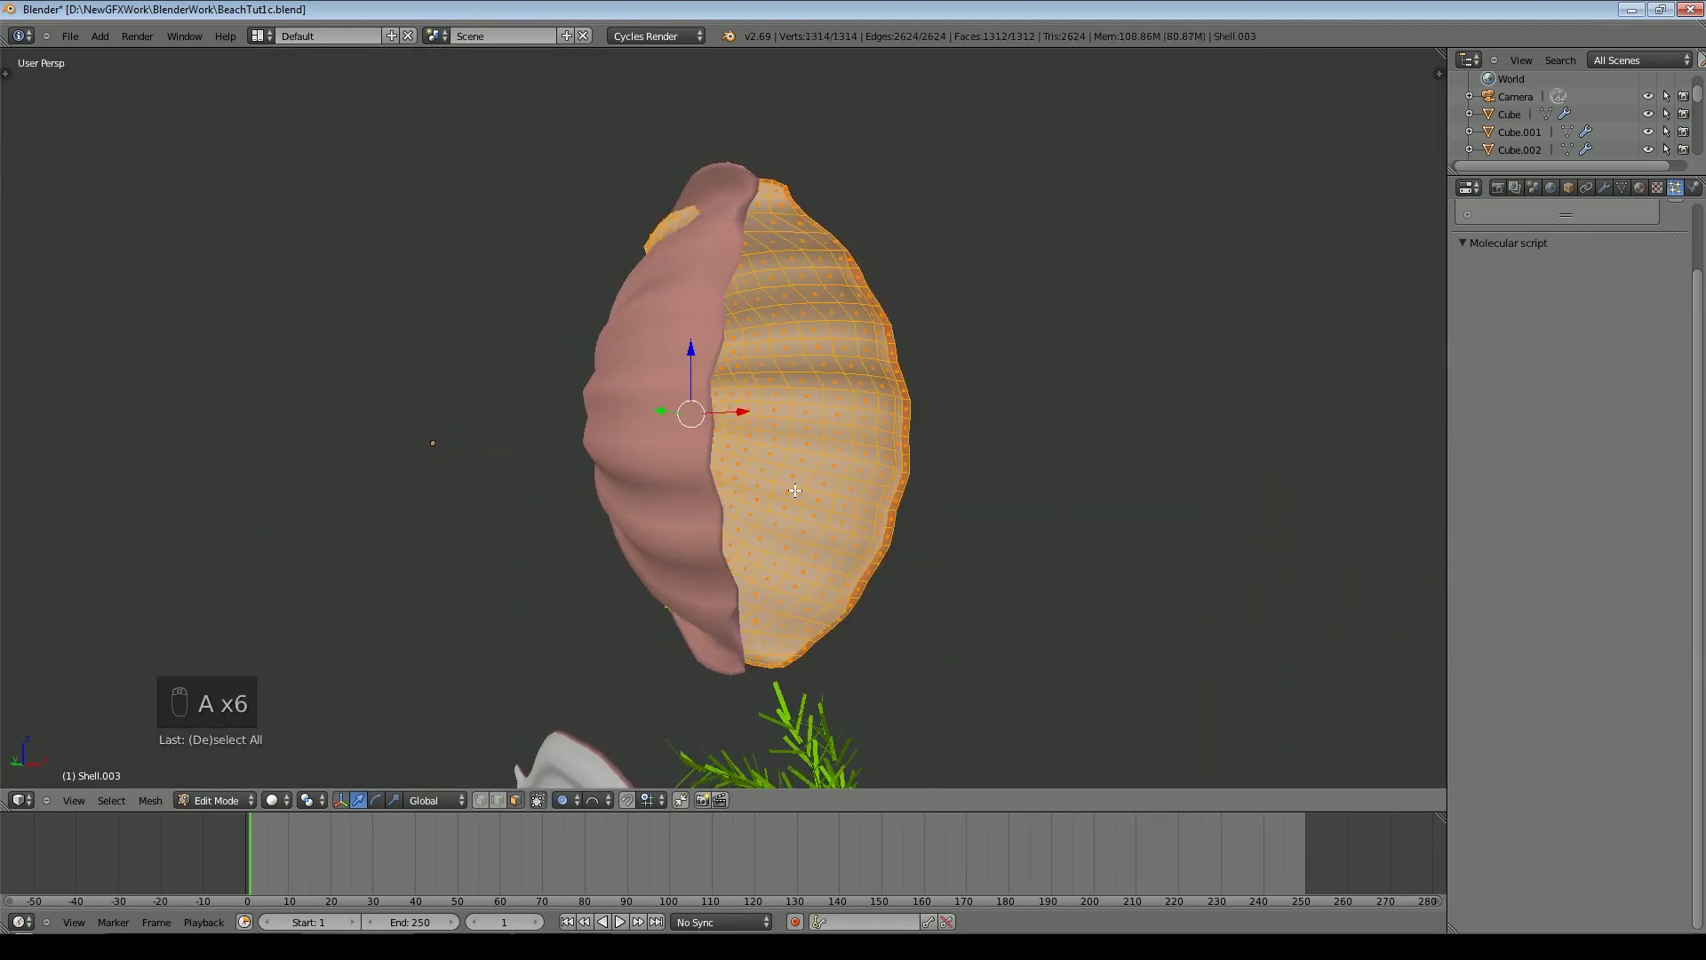
key("t")
left_click(52, 209)
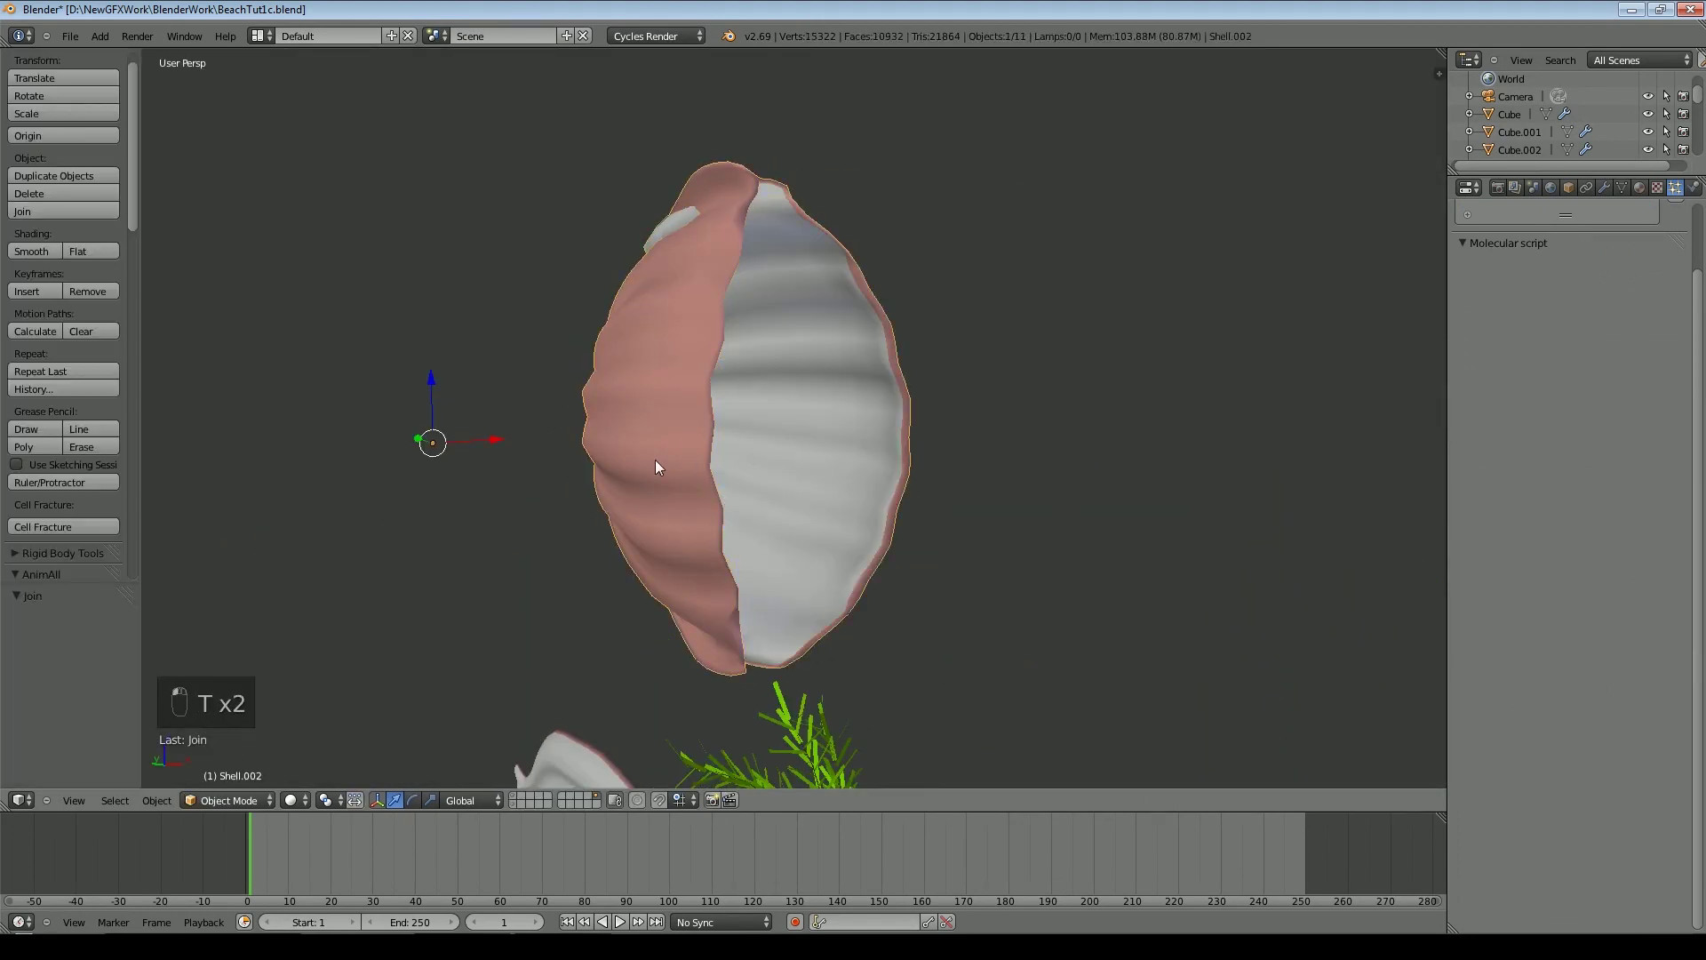
Move the joined shell's whole mesh onto its object origin in Edit Mode
key("Tab")
middle_click_drag(658, 467, 717, 398)
left_click_drag(717, 398, 443, 457)
key("Tab")
middle_click_drag(810, 543, 800, 498)
scroll(782, 568, "down", 5)
Select Shell.001 and move its whole mesh onto its object origin in Edit Mode
key("Tab")
key("Tab")
right_click(723, 649)
left_click_drag(774, 652, 769, 652)
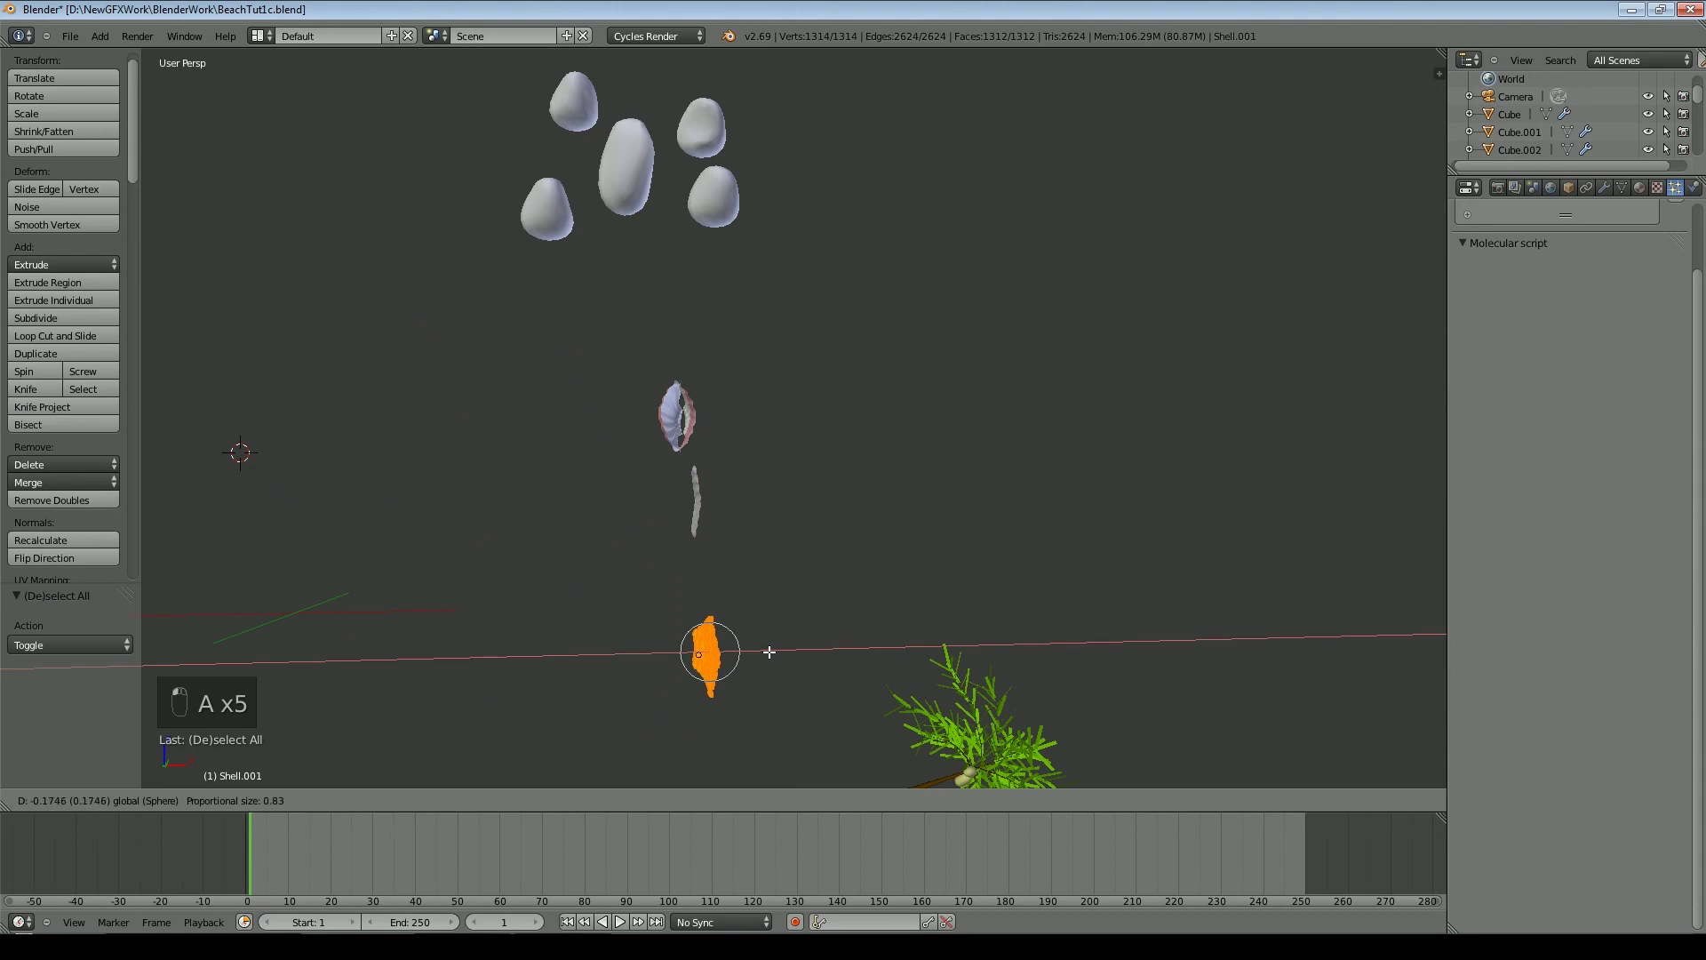
key("Tab")
mouse_move(758, 651)
middle_mouse_down()
mouse_move(800, 553)
mouse_move(846, 632)
mouse_move(720, 690)
mouse_move(755, 622)
middle_mouse_up()
Give the shell's OuterShell material a pink Diffuse BSDF surface and return the beach view to solid shading
left_click(1640, 187)
left_click(1608, 395)
left_click(1607, 432)
key("Tab")
key("Tab")
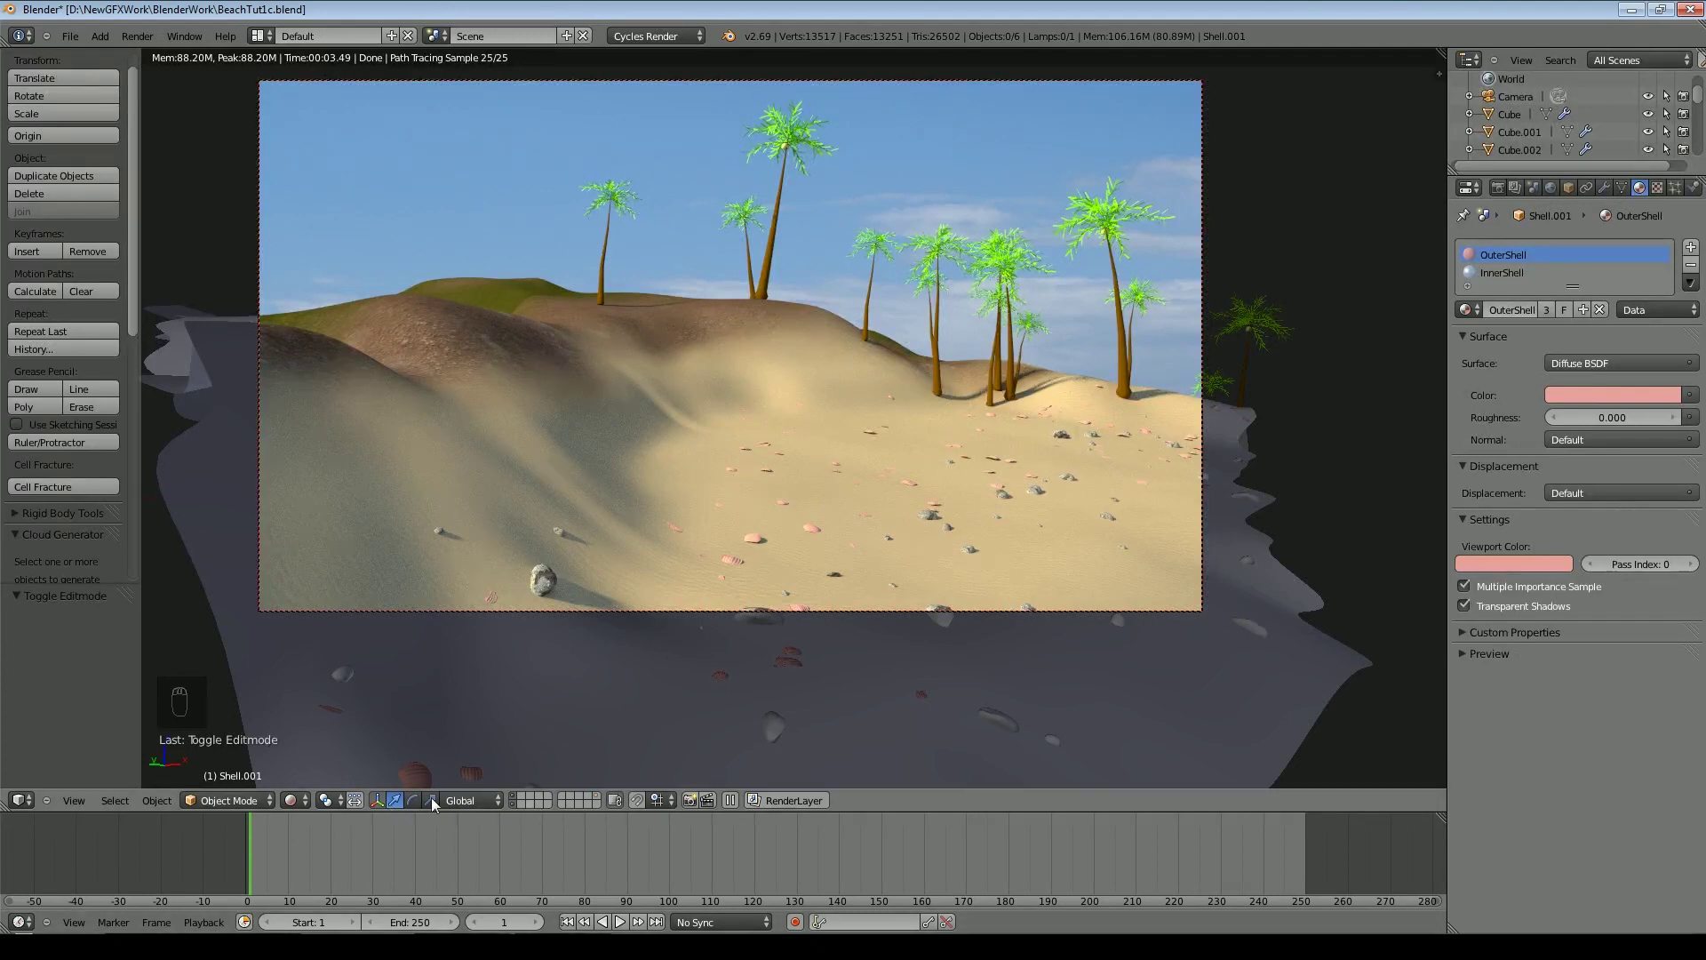
left_click(294, 800)
left_click(328, 744)
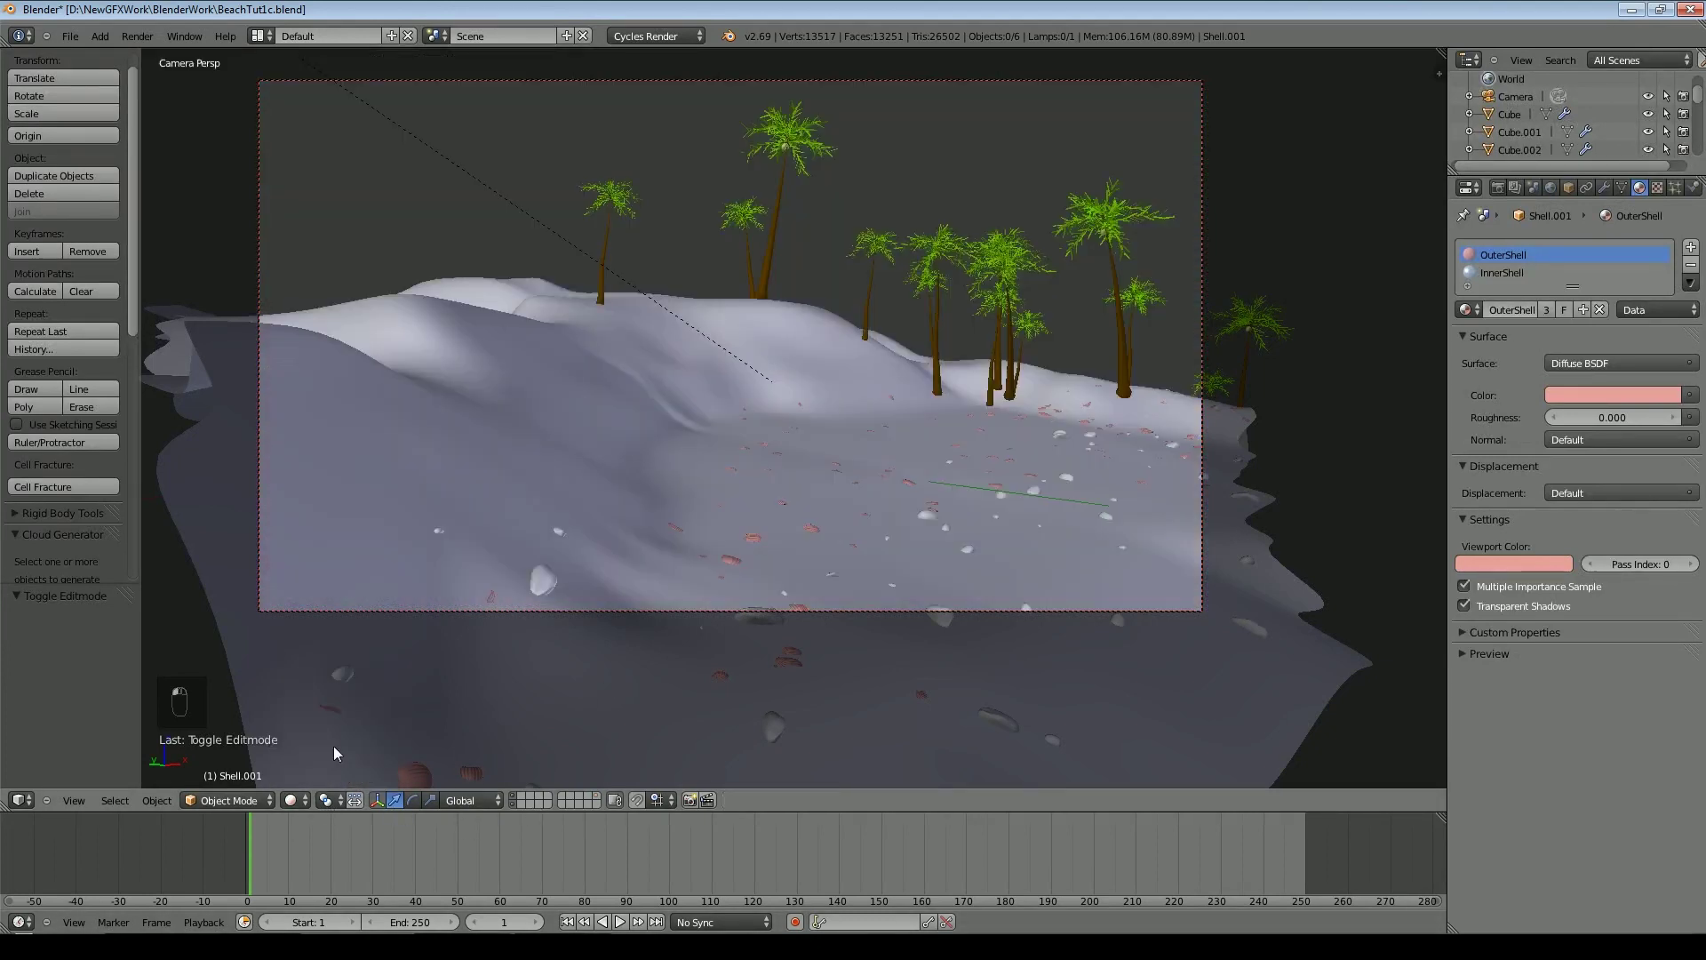
Split the 3D view and show the palm tree's Bark material in a Node Editor, moving the Diffuse BSDF node up
scroll(937, 608, "down", 3)
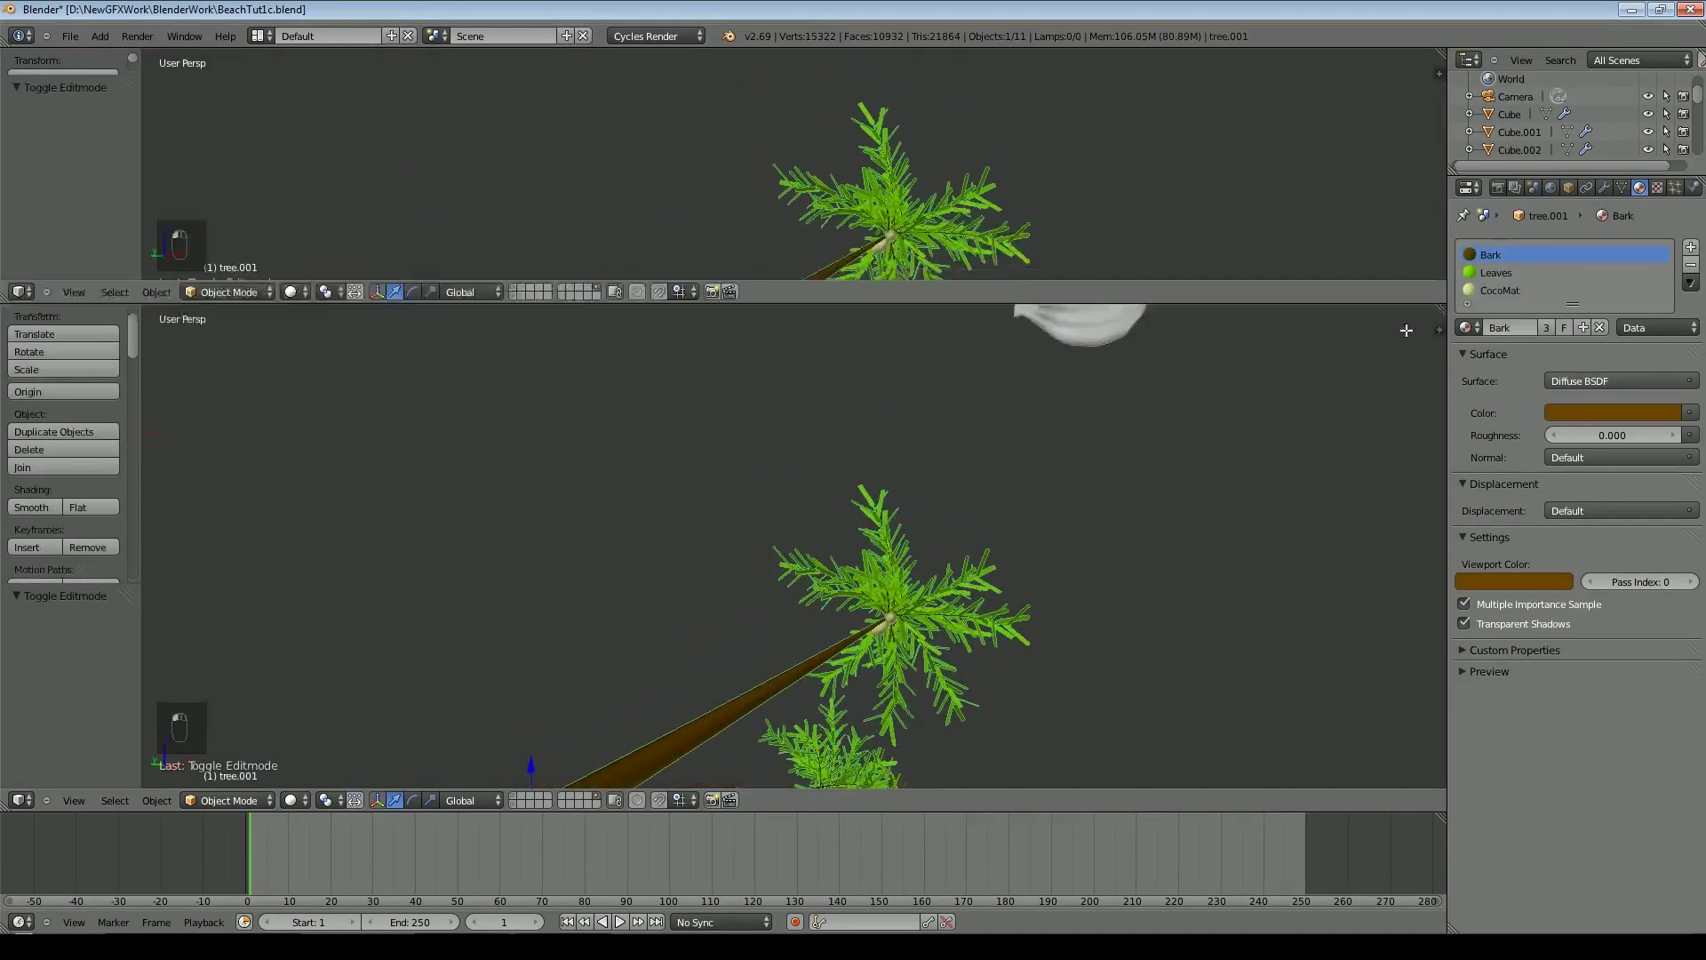
left_click(21, 451)
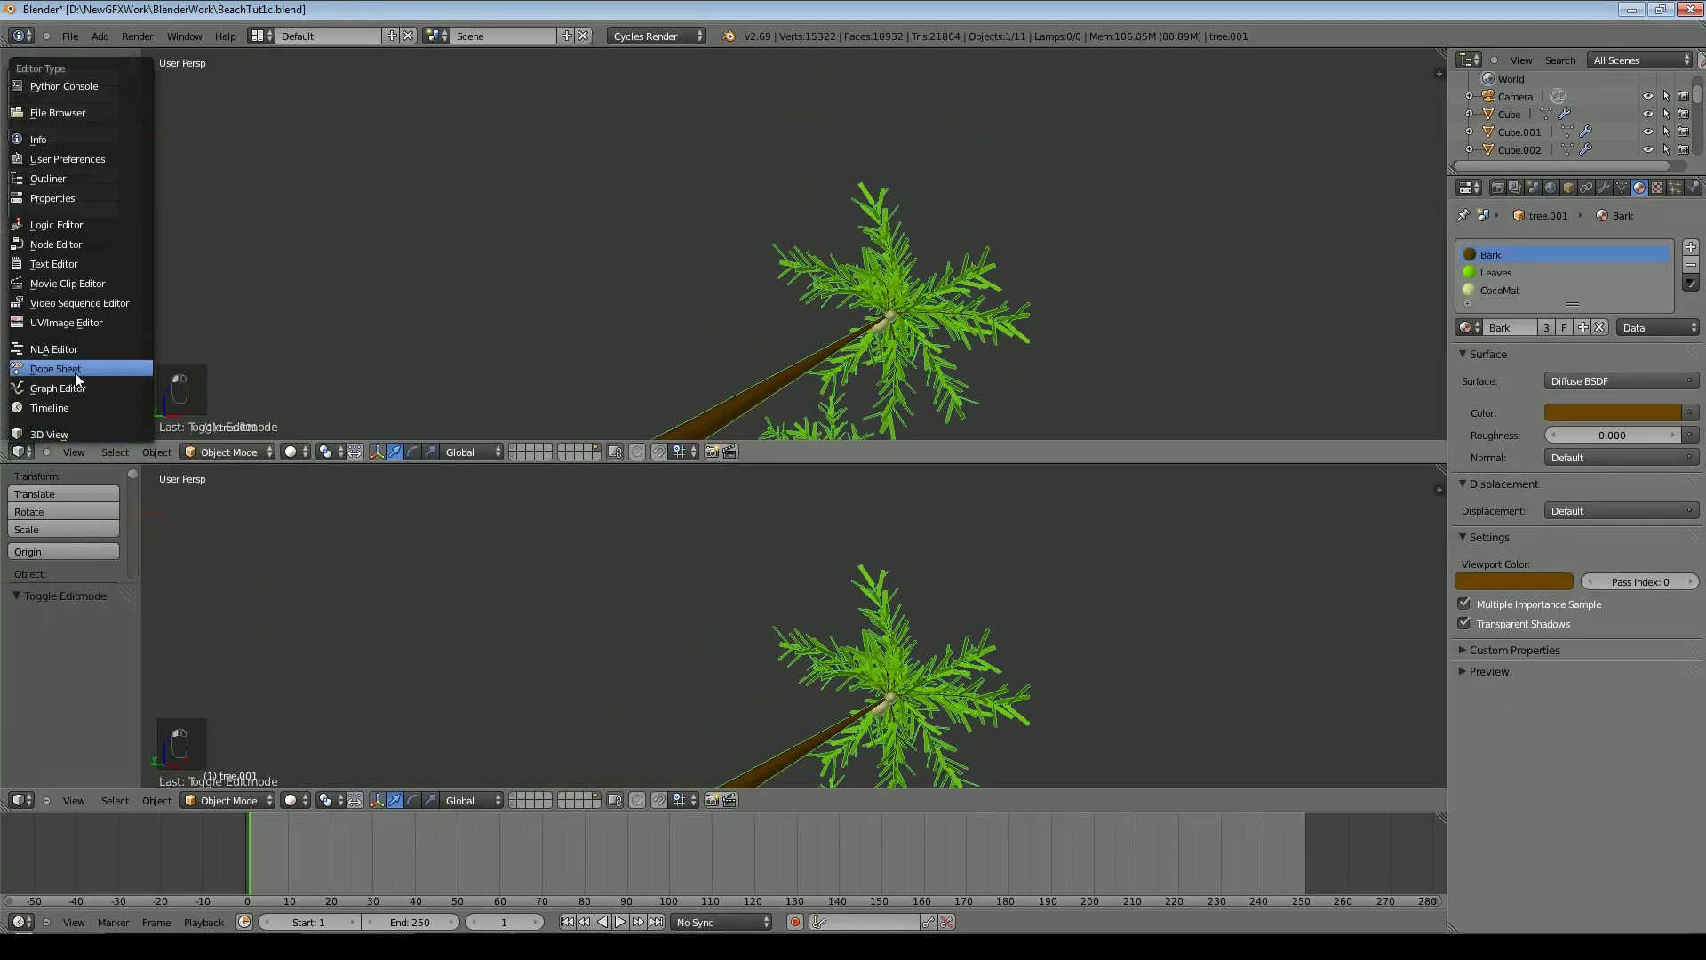
left_click(56, 243)
left_click_drag(476, 196, 539, 111)
Add a Noise Texture node to the Bark material and leave it unlinked, well away from the Diffuse BSDF node
left_click(146, 452)
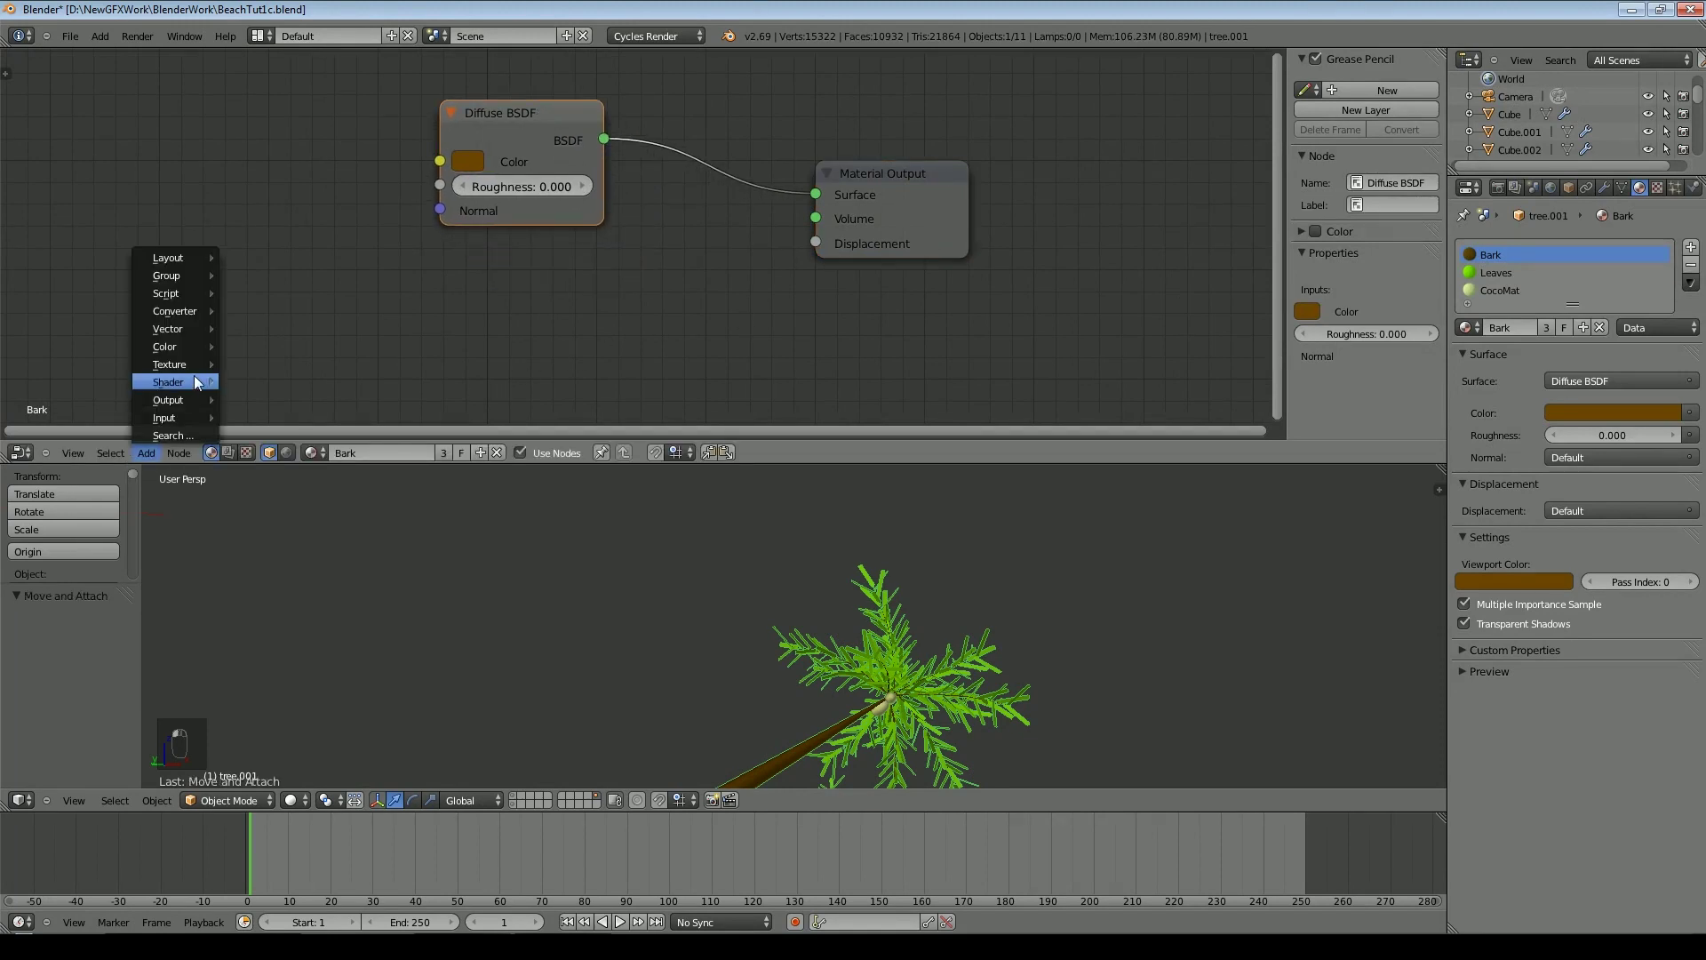
mouse_move(192, 366)
left_click(271, 423)
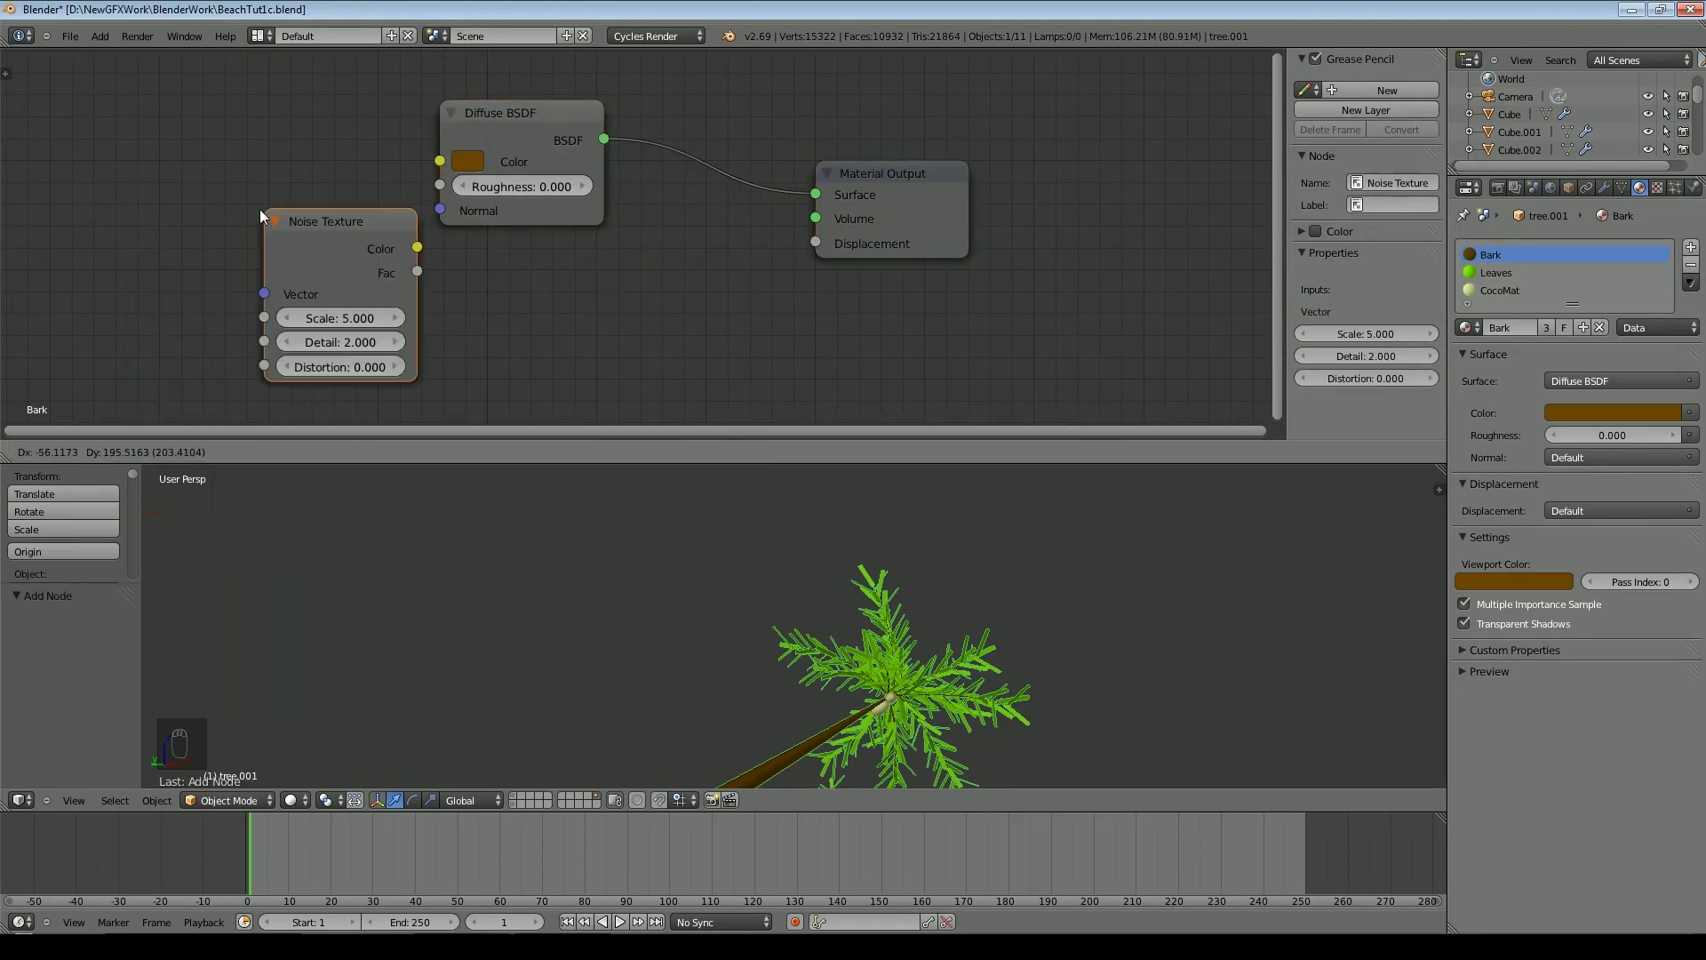
left_click(418, 265)
left_click_drag(405, 258, 497, 265)
left_click_drag(355, 238, 106, 183)
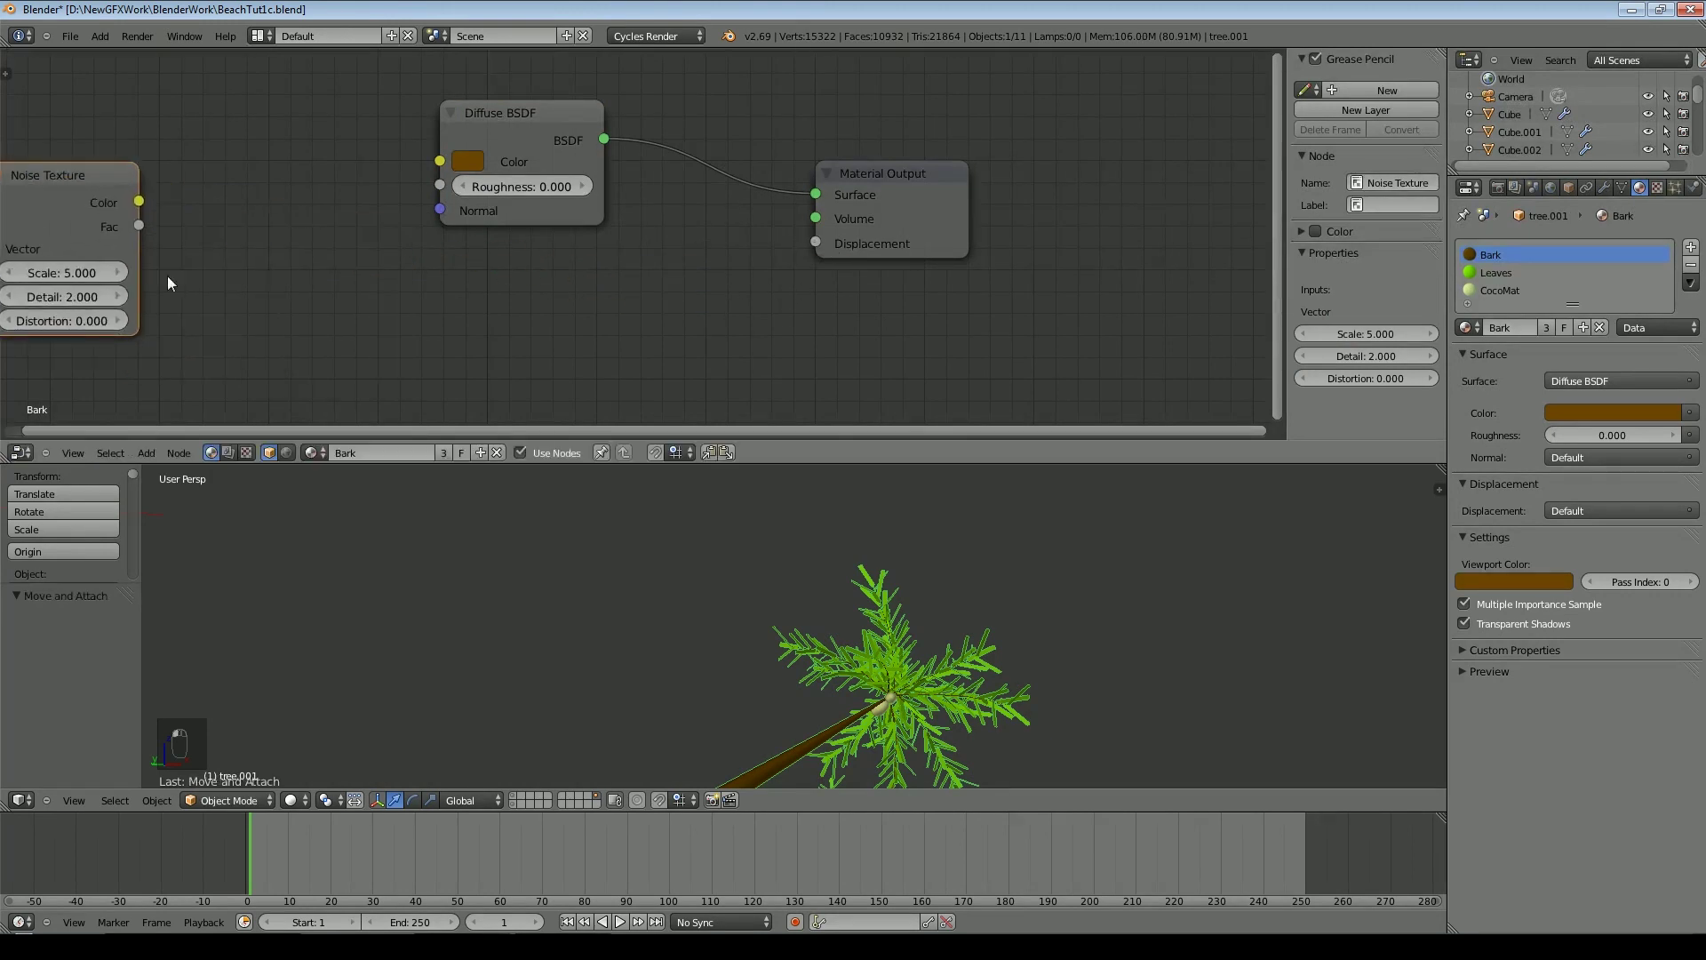
Add a Wave Texture node and link its Color output to the Diffuse BSDF's Color input
left_click(145, 452)
mouse_move(192, 366)
left_click(300, 418)
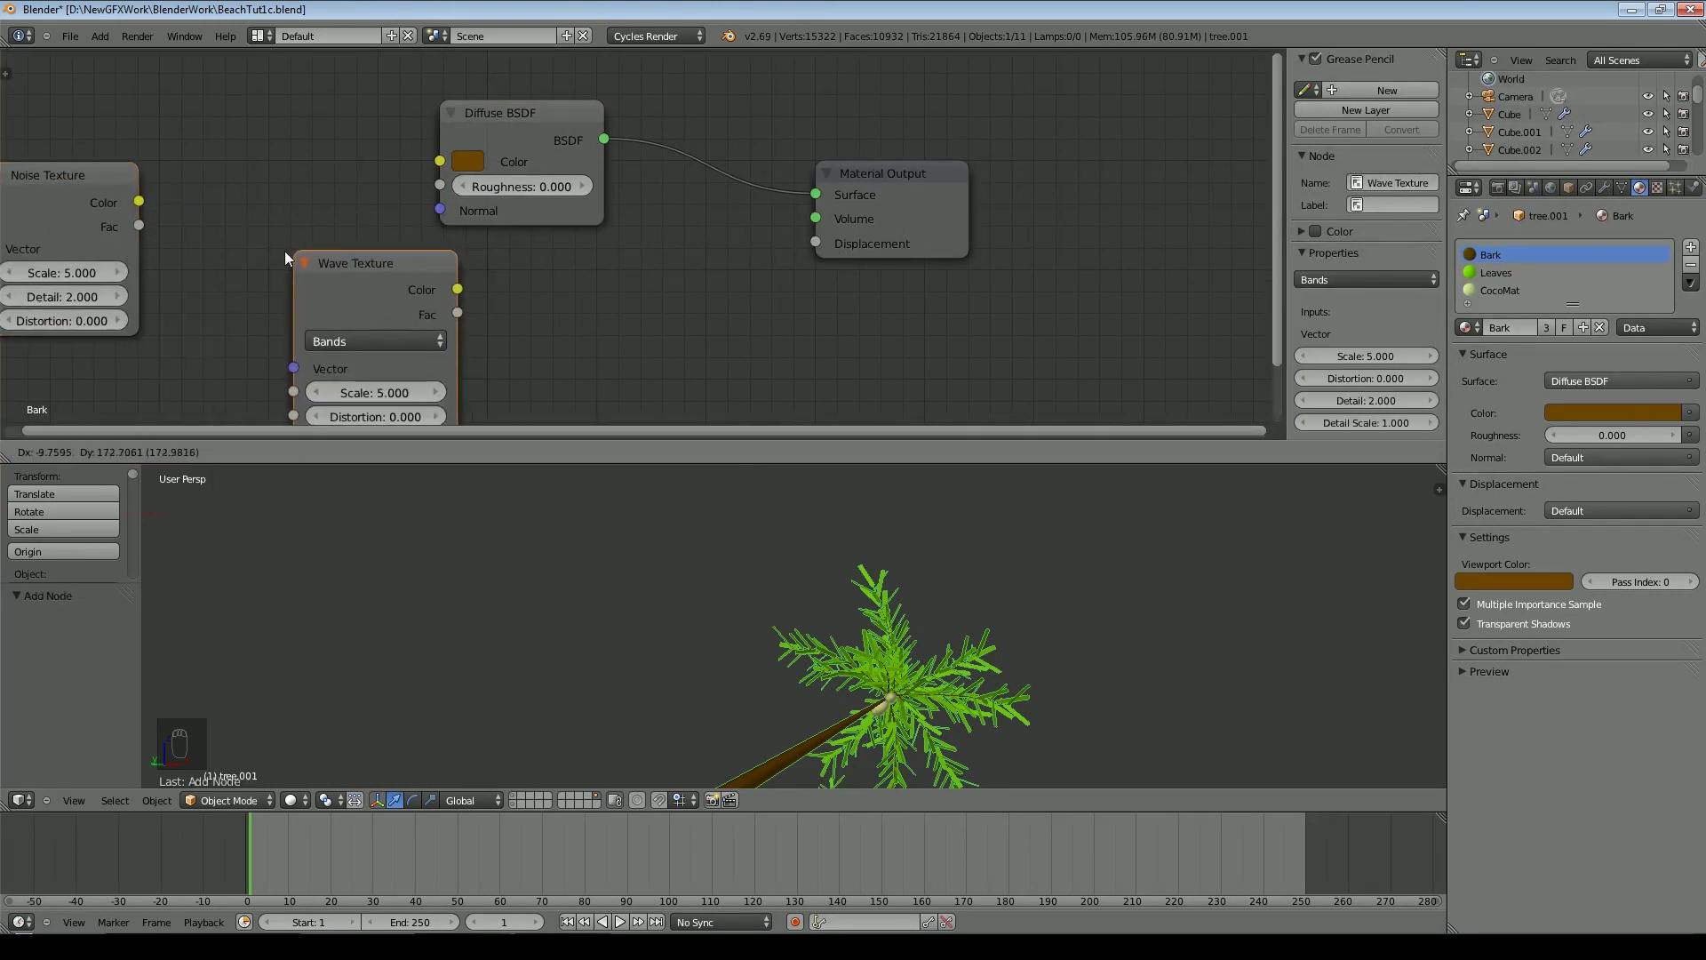
left_click(242, 104)
left_click_drag(365, 123, 439, 161)
Preview the palm trees in rendered shading and enlarge the 3D view to examine the trunks
key("shift+z")
scroll(766, 643, "up", 3)
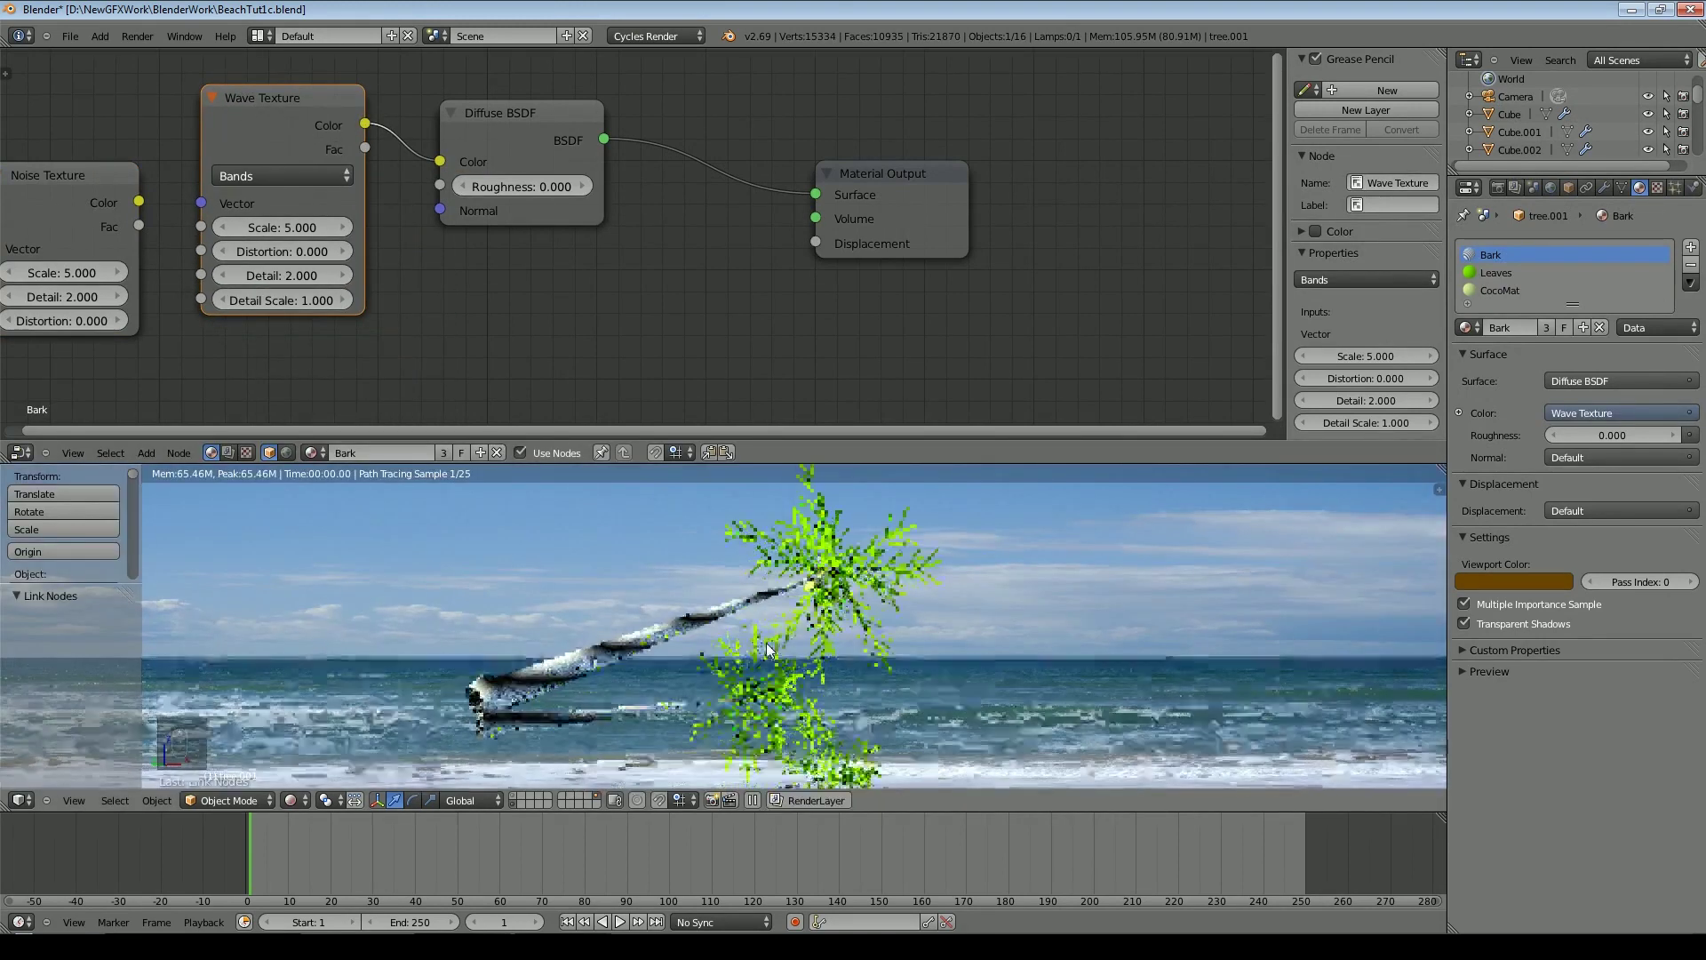
middle_click_drag(663, 663, 827, 734)
middle_click_drag(495, 663, 711, 656, "shift")
left_click_drag(853, 463, 826, 367)
scroll(749, 615, "down", 2)
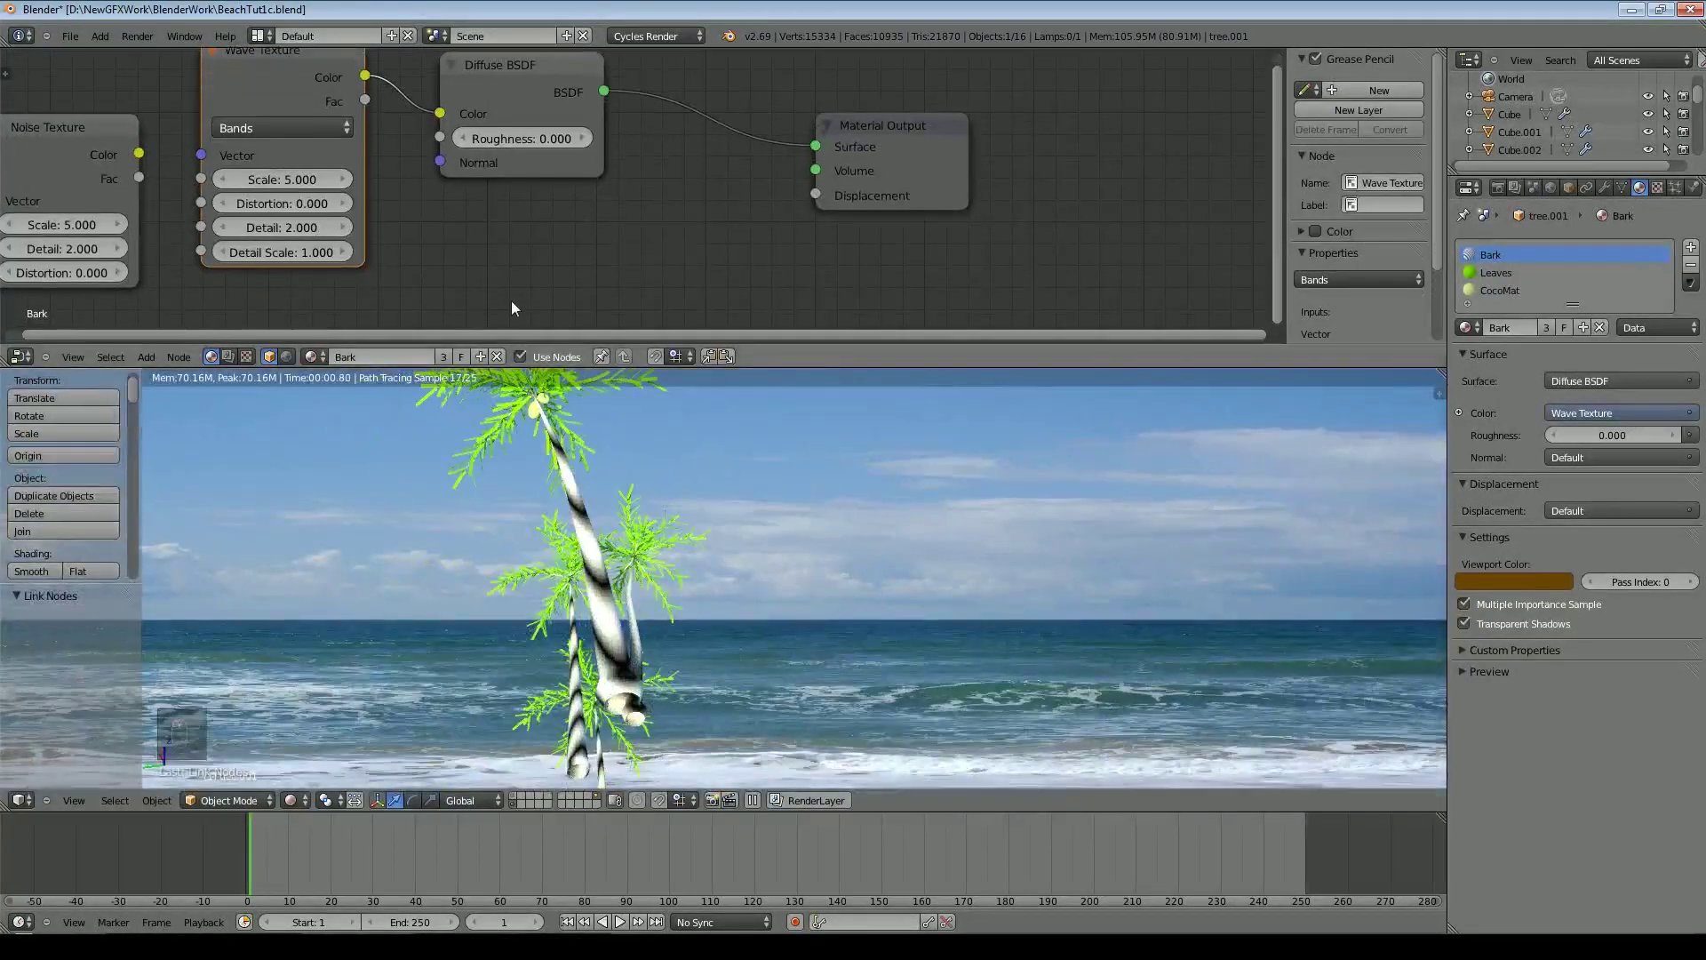
Move the Noise Texture node below the Diffuse BSDF and add a Mapping node ahead of the Wave Texture
scroll(498, 284, "down", 5)
left_click_drag(343, 171, 670, 247)
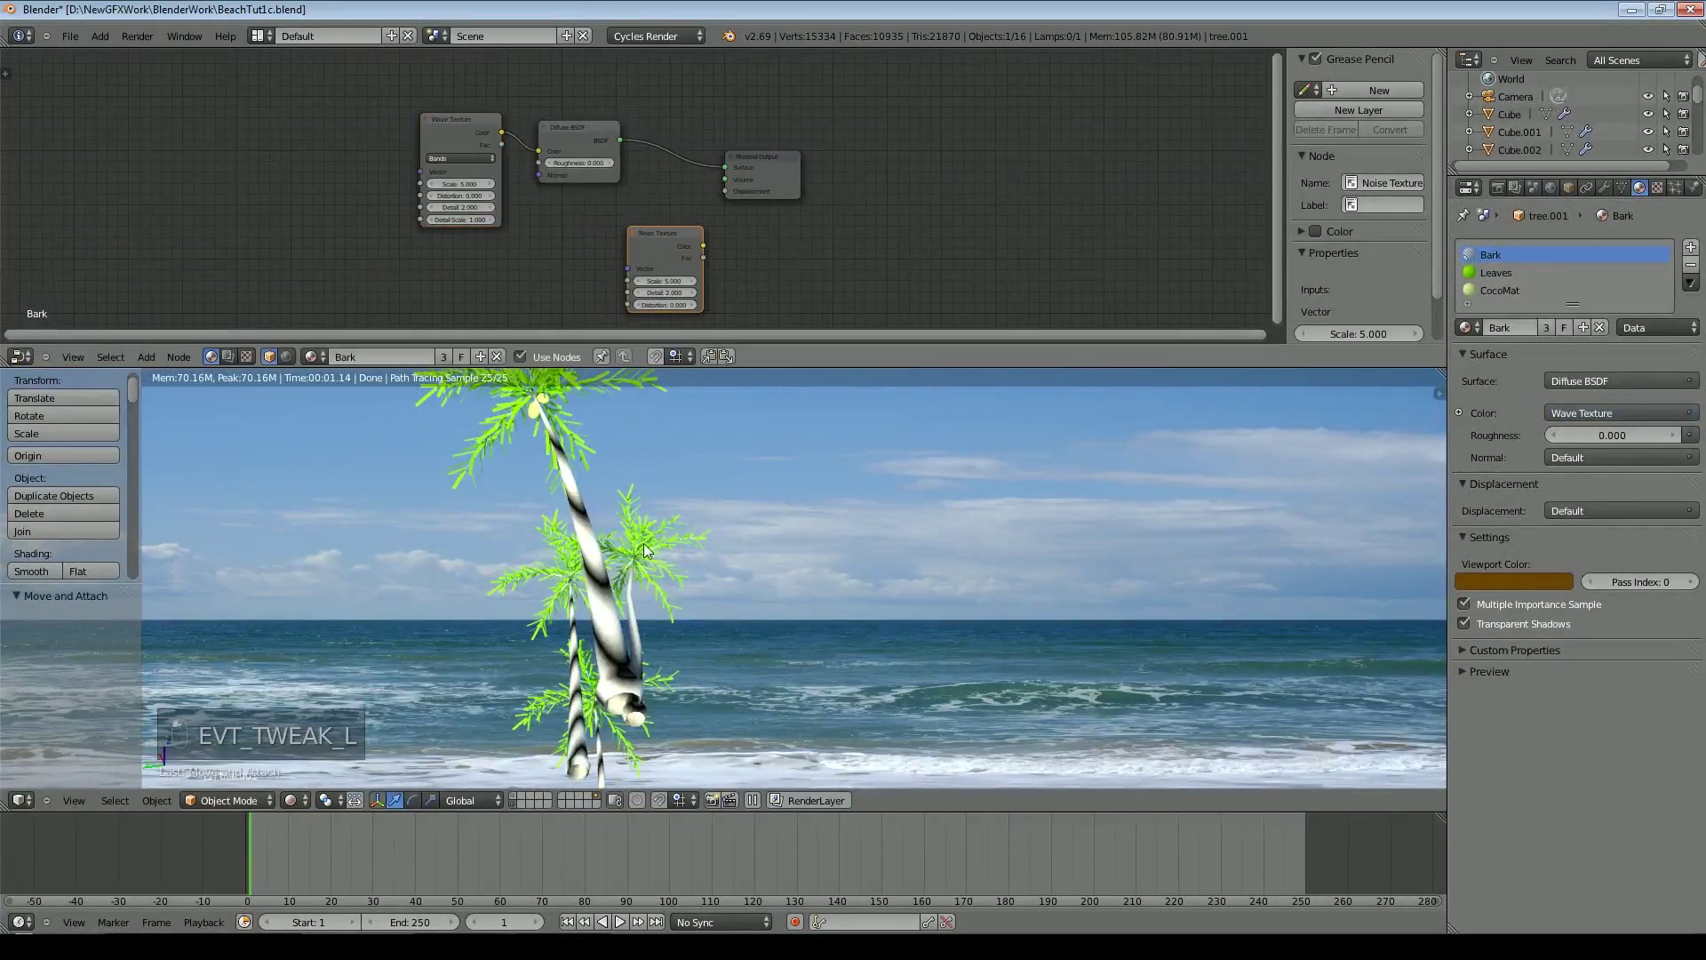
left_click(146, 356)
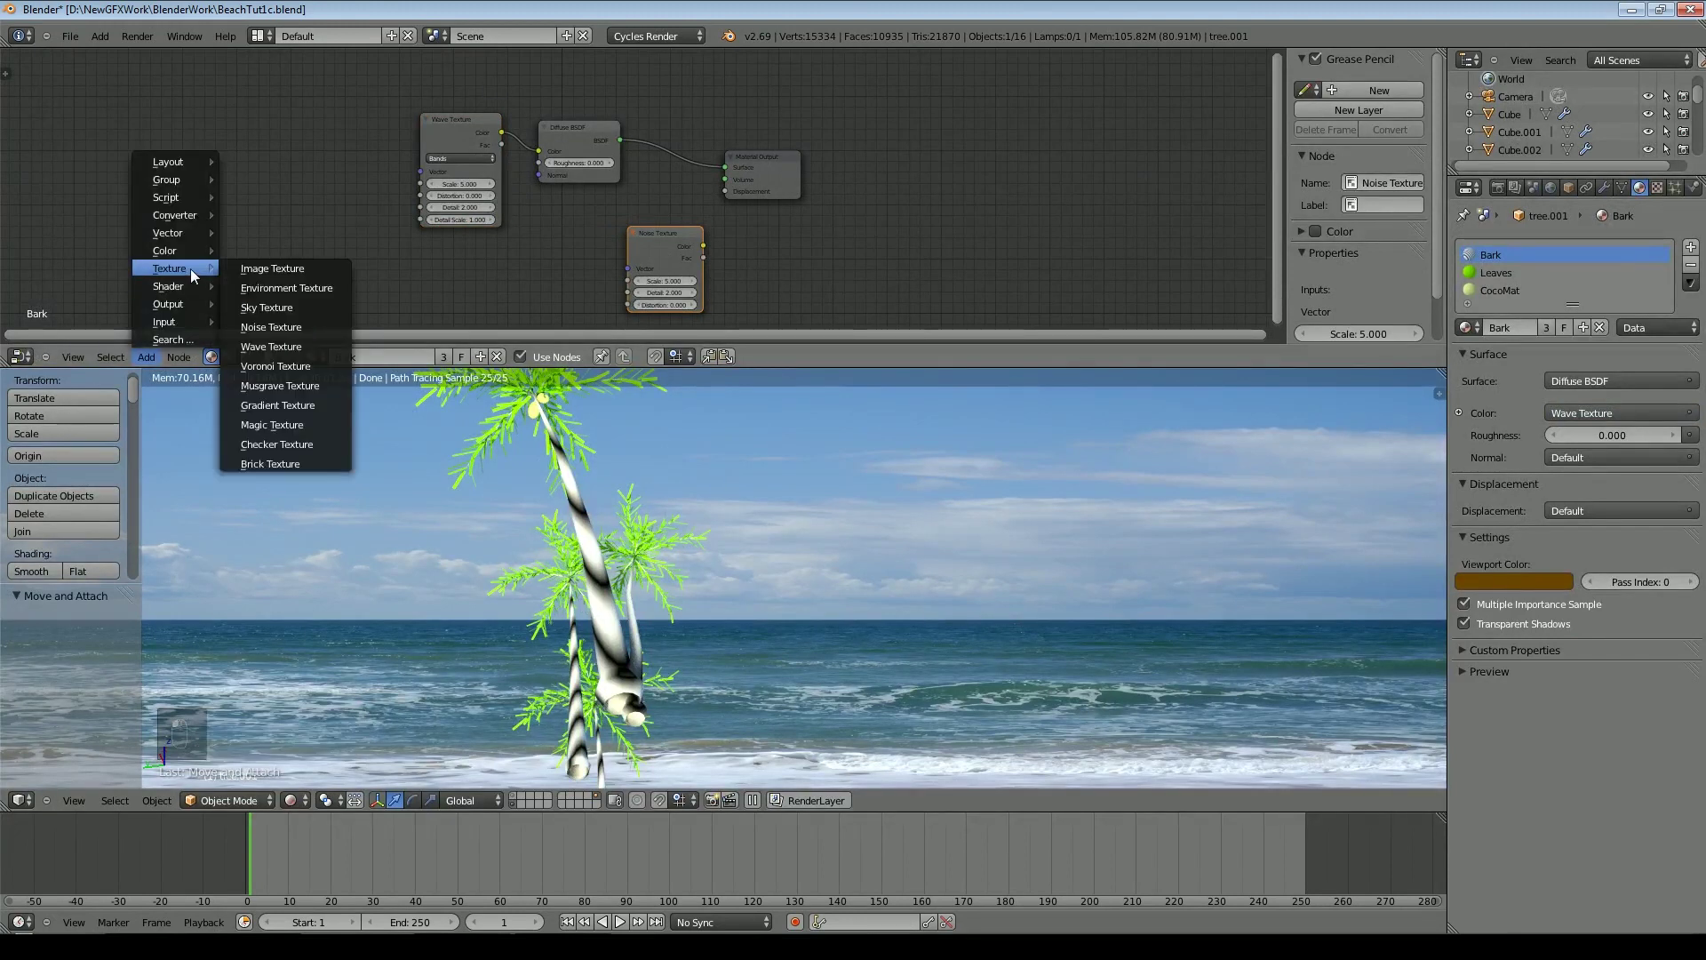
mouse_move(176, 234)
left_click(268, 233)
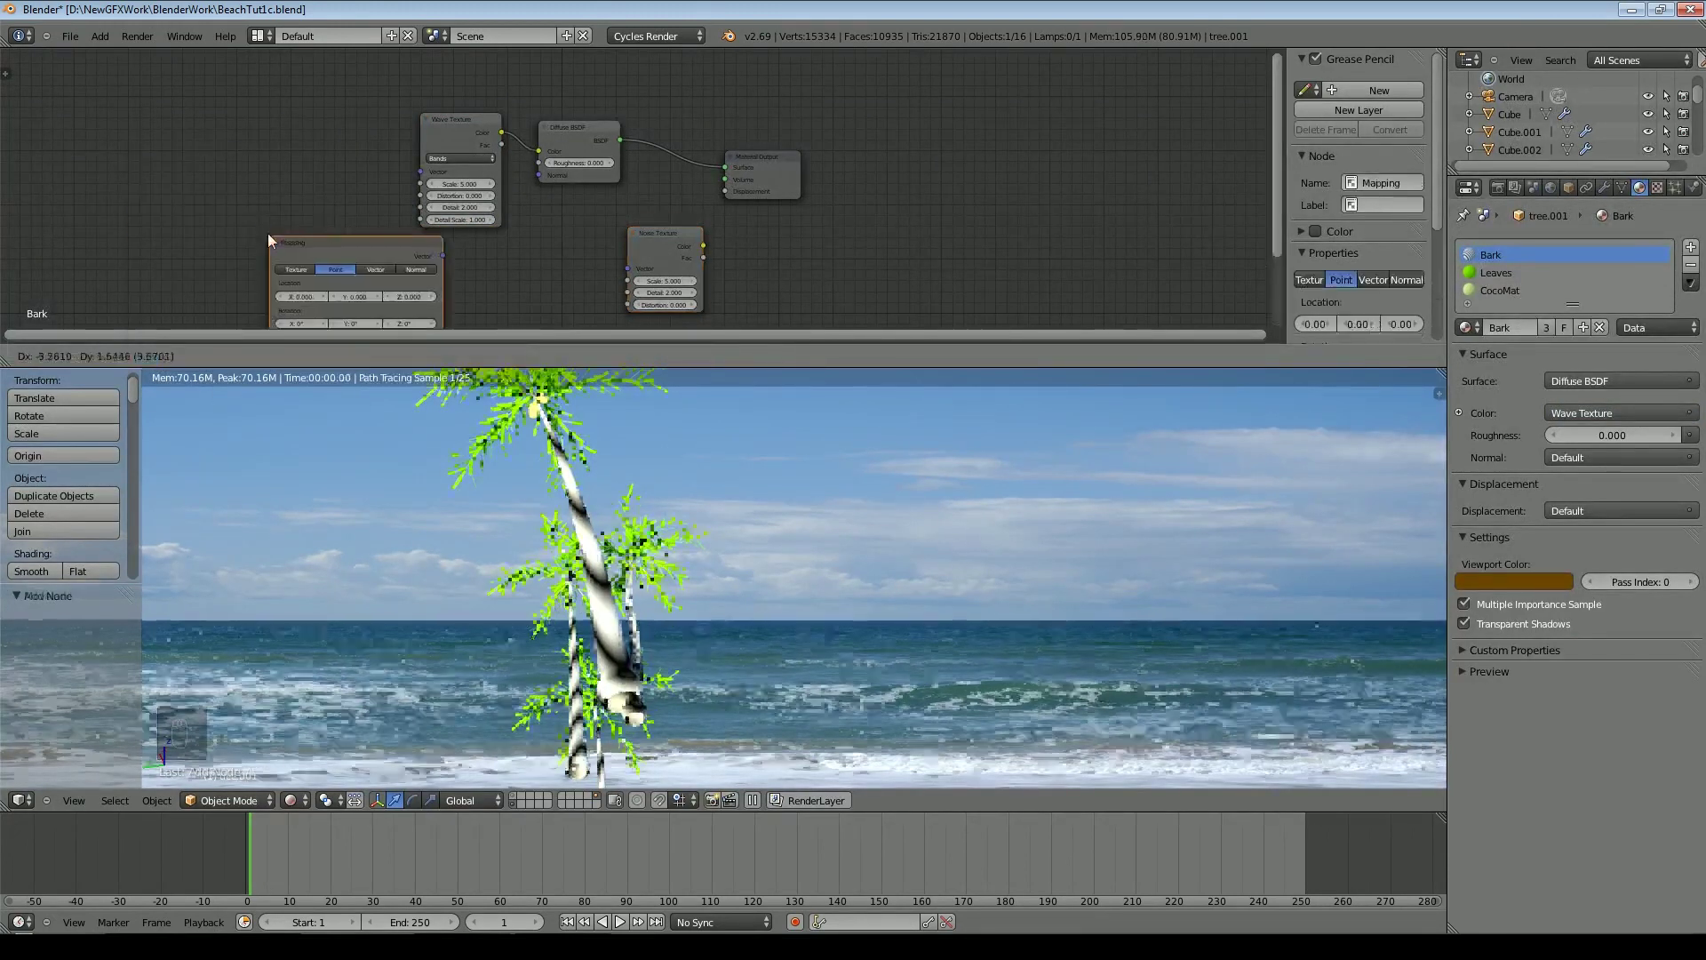
left_click(179, 84)
Add a Texture Coordinate node and link its Generated output through the Mapping node to the Wave Texture's Vector input
left_click(145, 359)
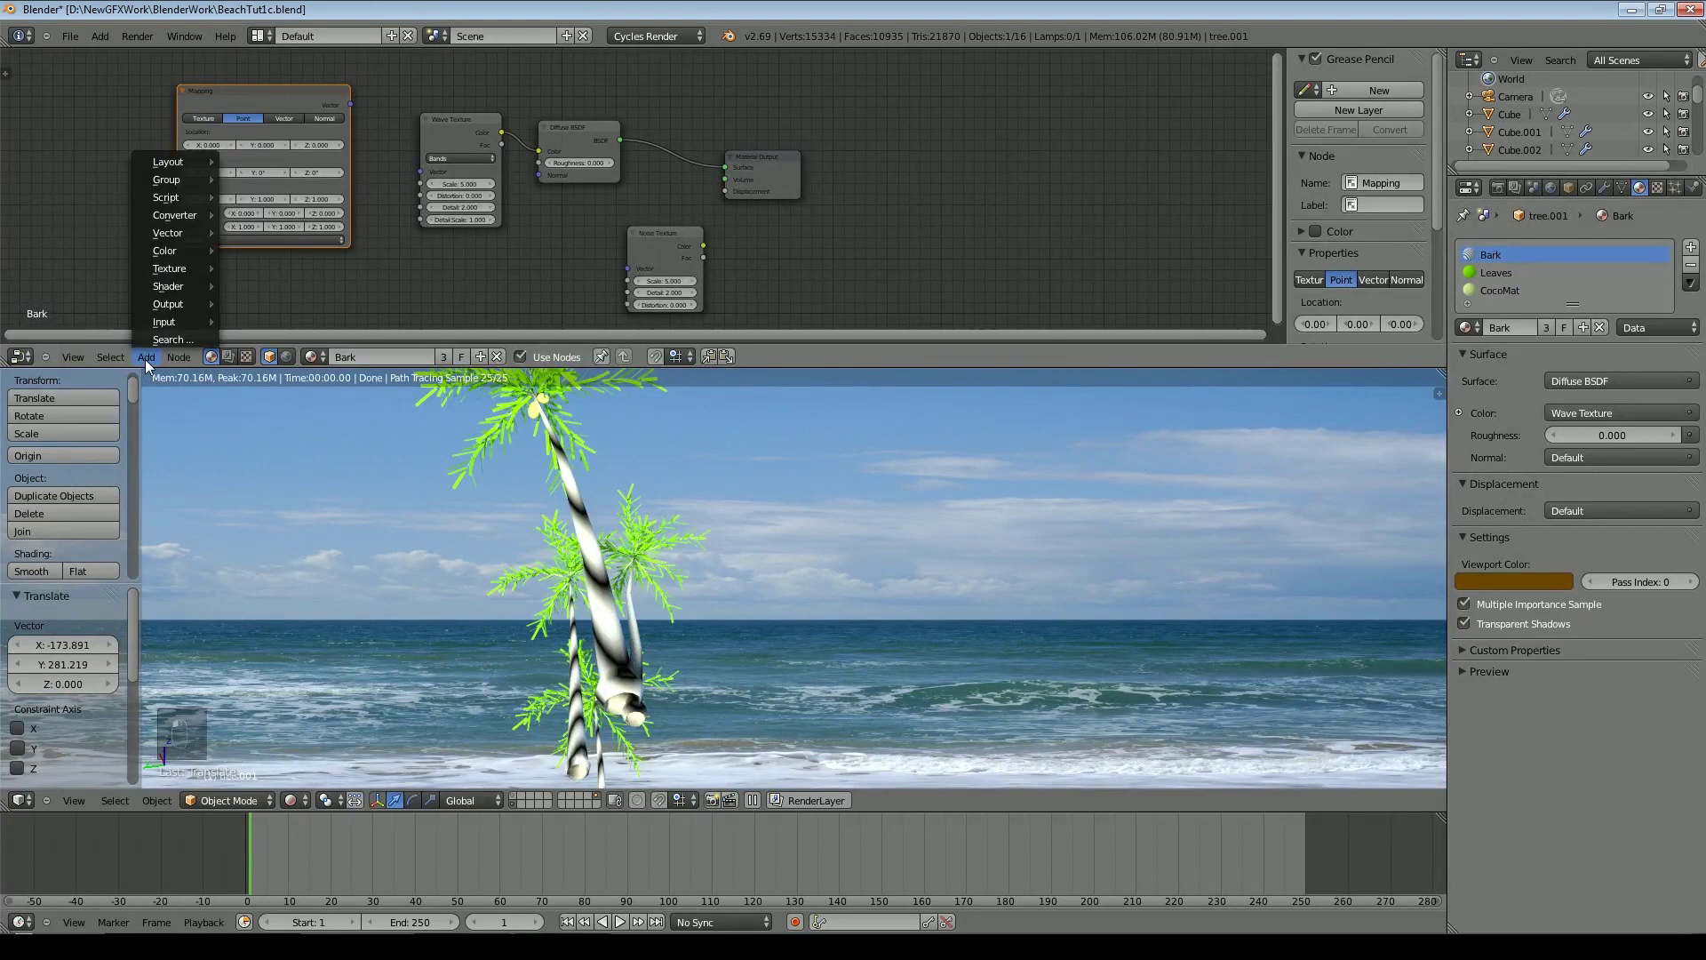
mouse_move(179, 323)
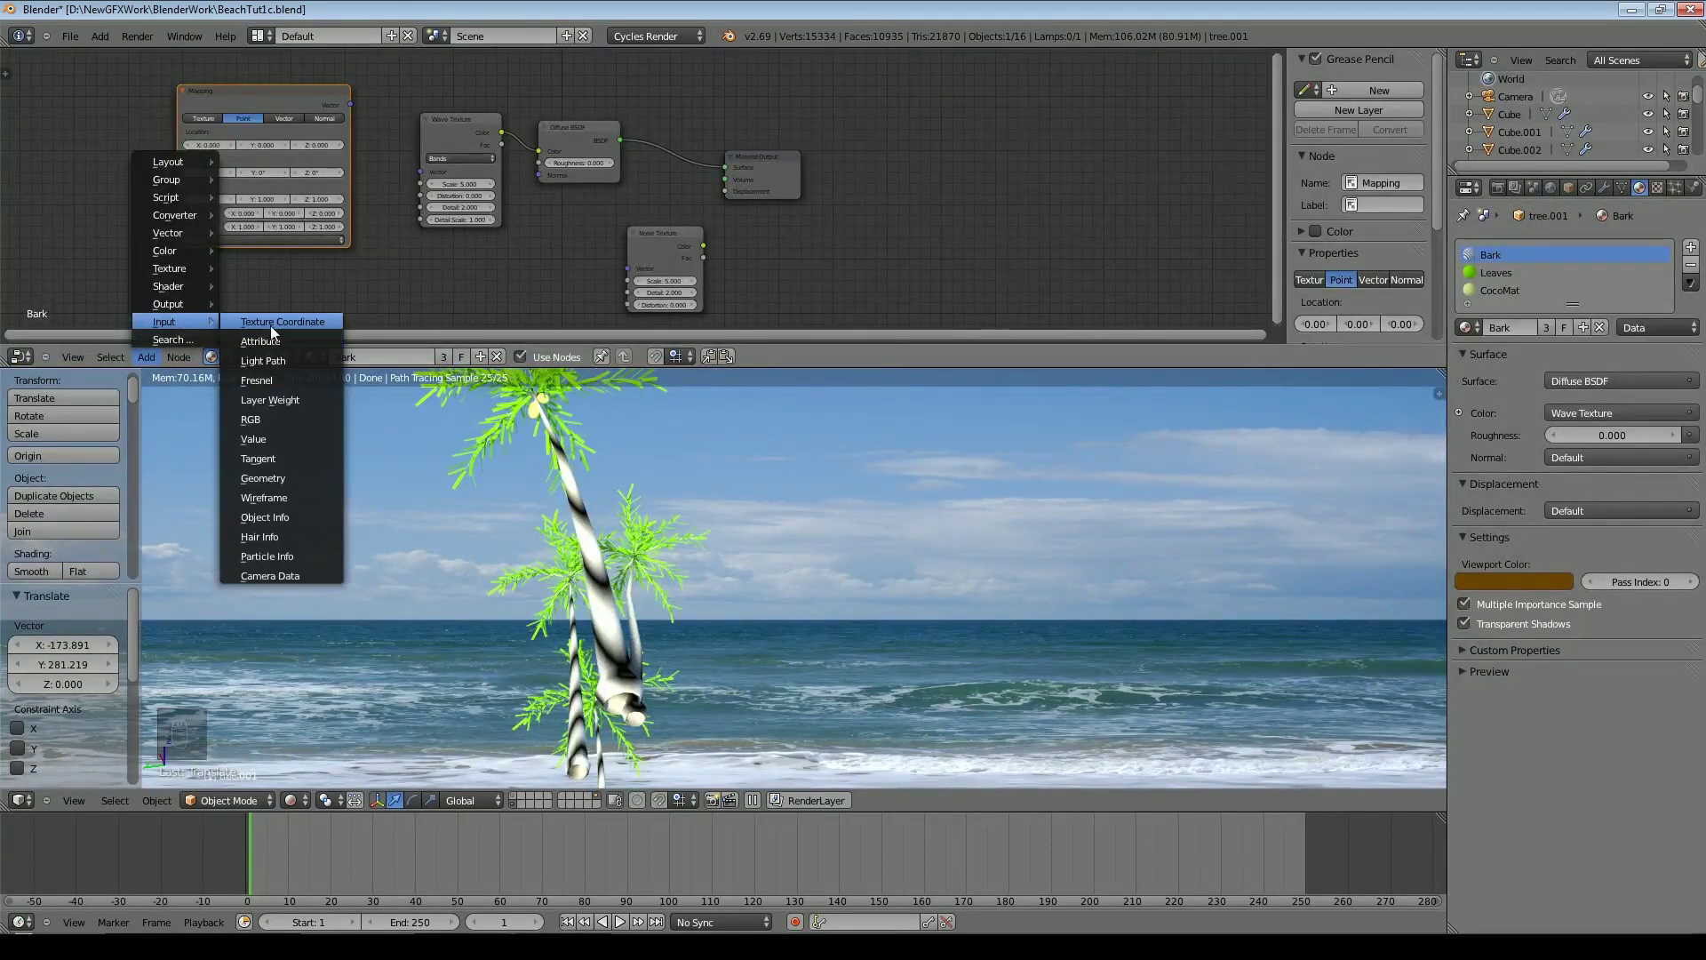
left_click(270, 325)
left_click(23, 83)
left_click_drag(99, 103, 178, 240)
left_click_drag(350, 103, 420, 171)
scroll(400, 200, "up", 3)
middle_click_drag(347, 303, 536, 311)
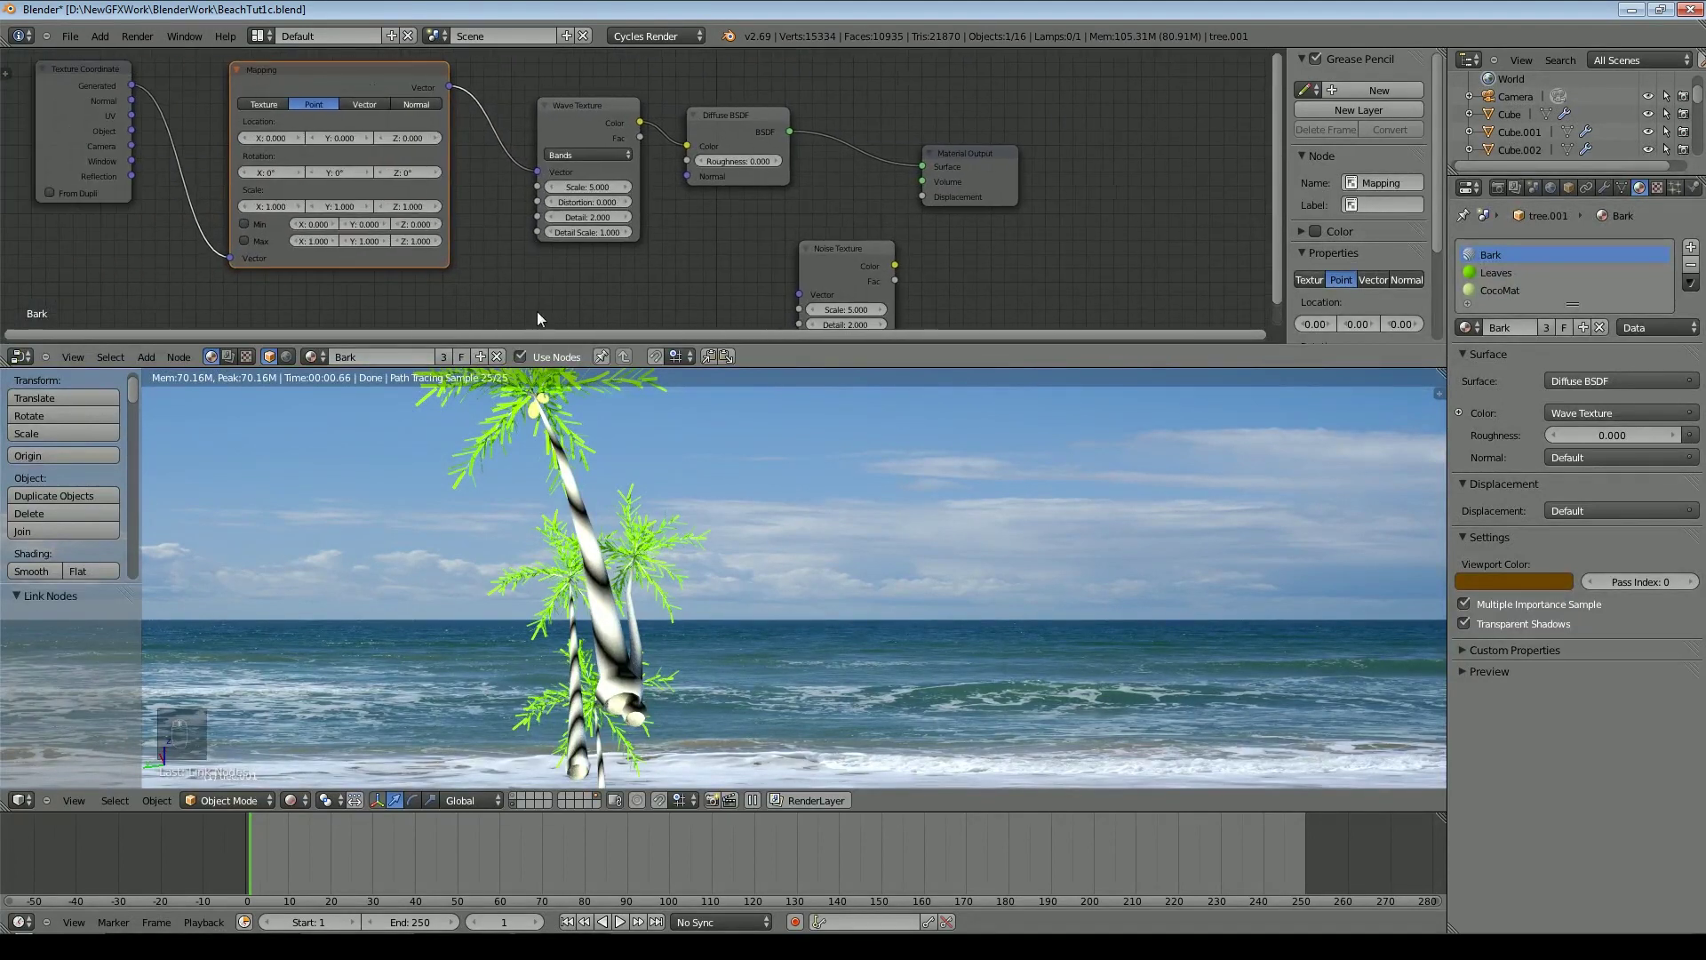
Set the Mapping node's rotation to 41.181° on Y and 70.964° on Z
left_click_drag(419, 173, 350, 176)
left_click(386, 172)
left_click(386, 173)
left_click(386, 172)
left_click(385, 173)
scroll(641, 545, "down", 1)
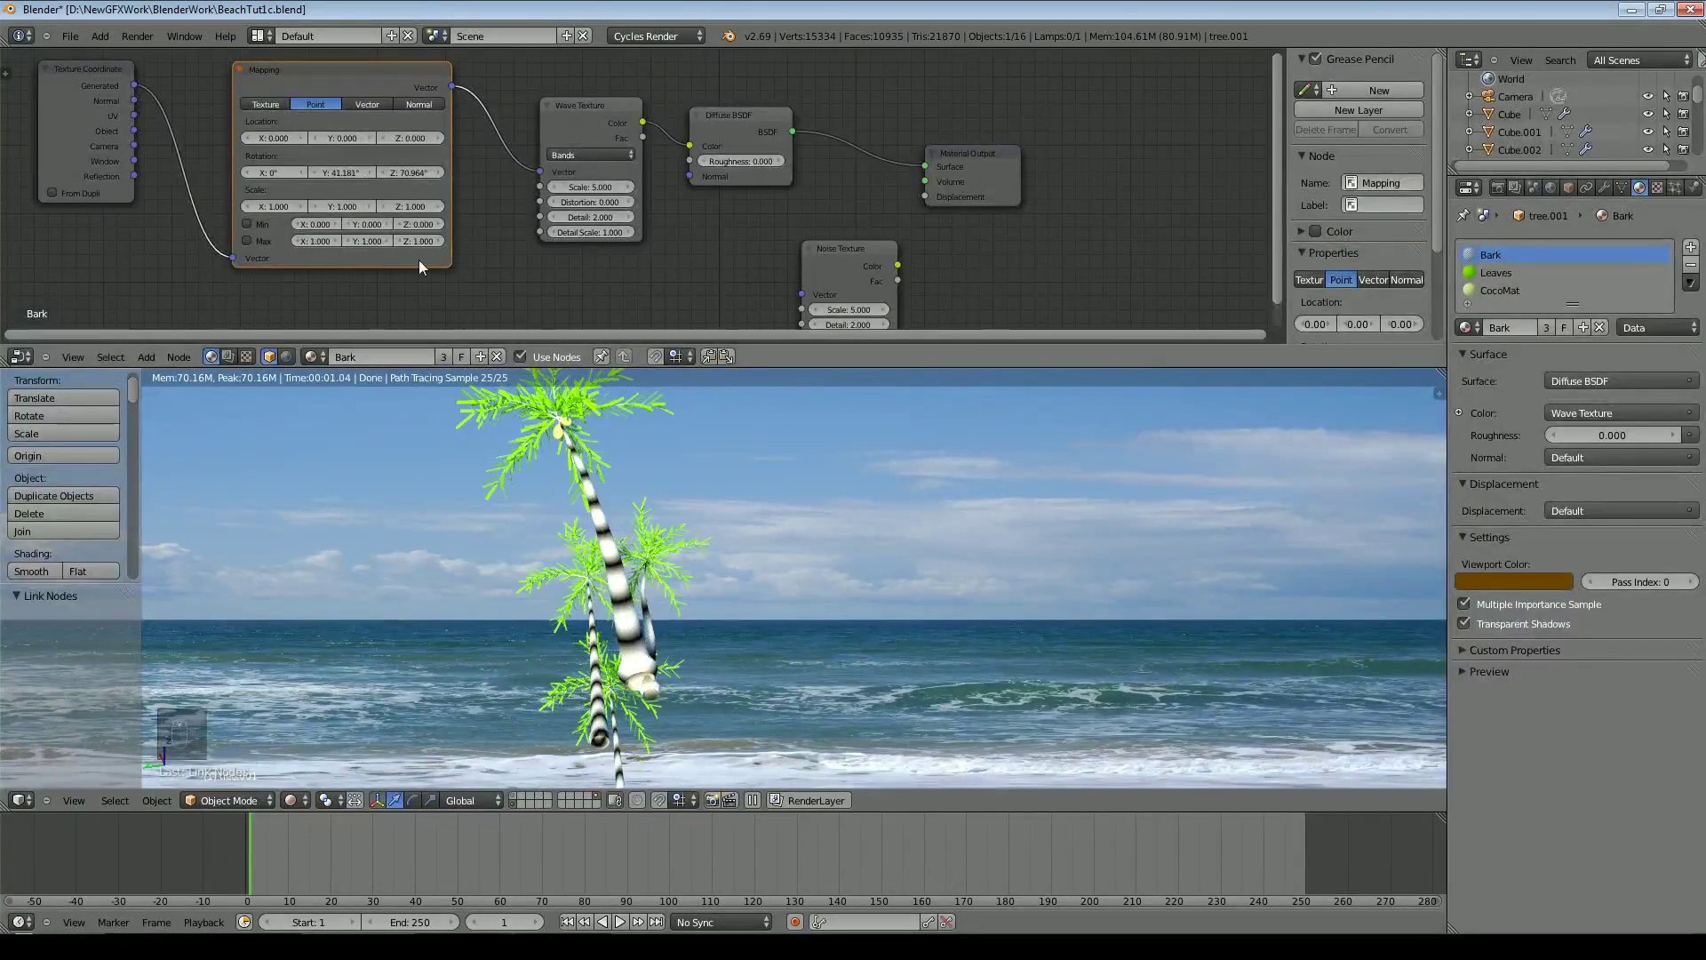
Spread out the bark nodes and relink the Wave Texture from the Diffuse color to the Material Output's Displacement
scroll(659, 186, "down", 2)
left_click_drag(437, 114, 400, 100)
left_click_drag(270, 109, 125, 113)
left_click_drag(400, 111, 299, 99)
left_click_drag(604, 138, 534, 195)
left_click_drag(669, 162, 821, 197)
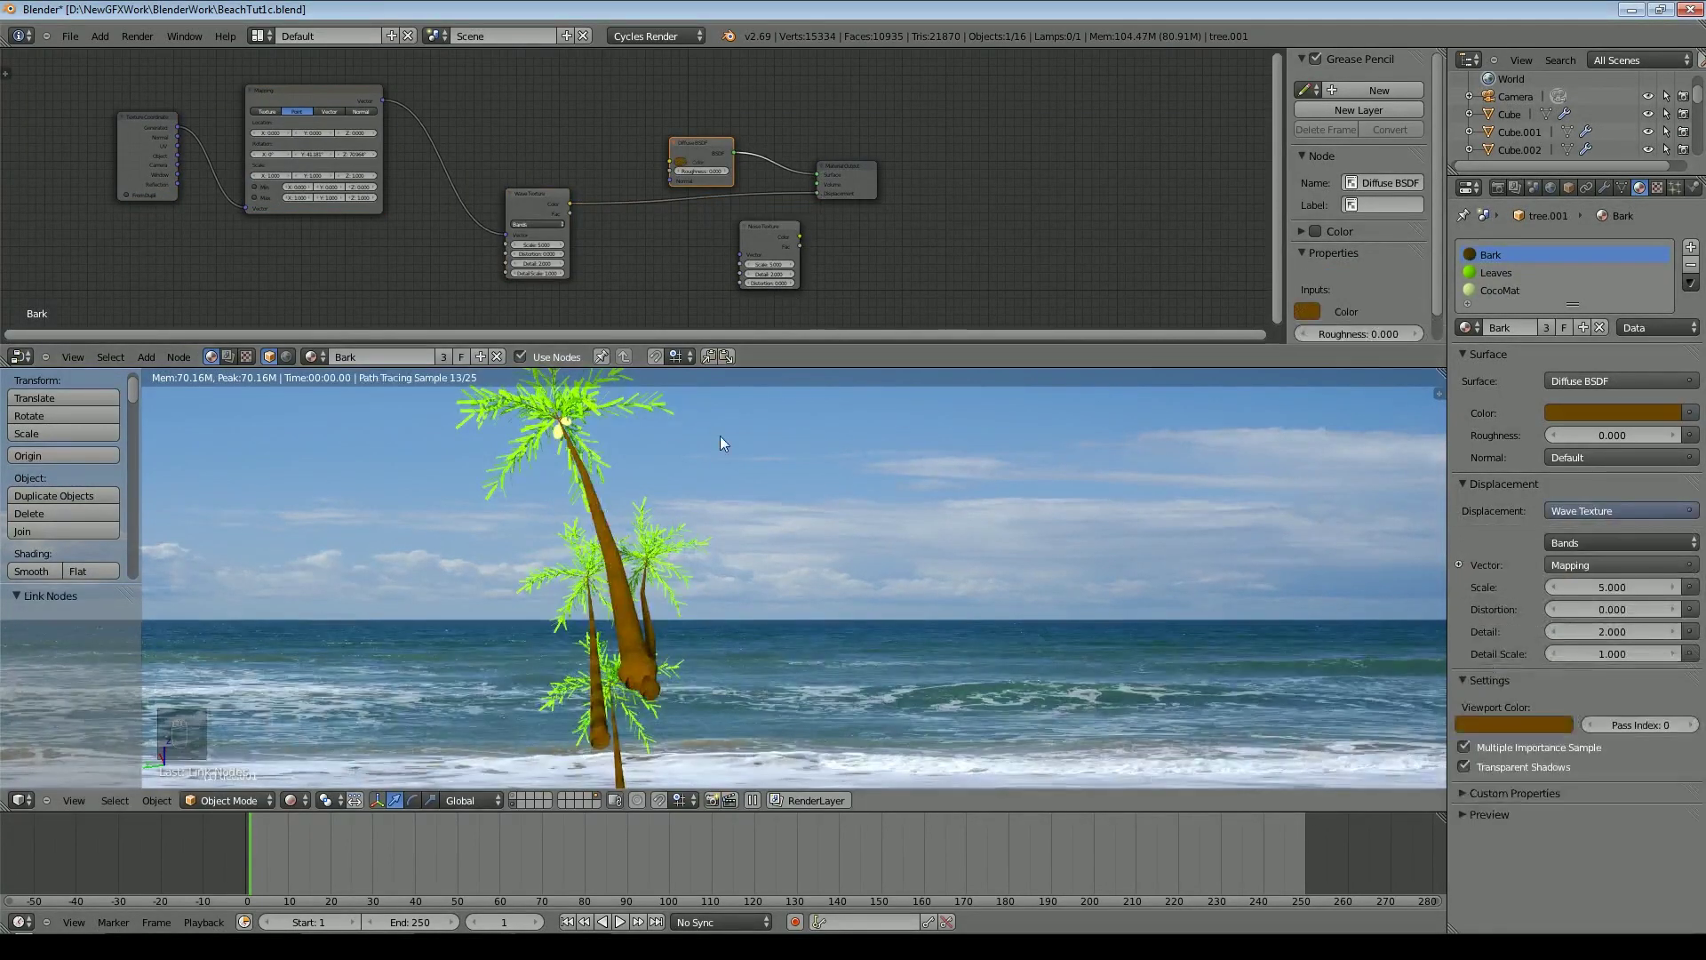
Relink the Wave Texture to the Diffuse BSDF's Color and insert a ColorRamp node between them
left_click_drag(530, 201, 448, 201)
left_click_drag(820, 194, 670, 162)
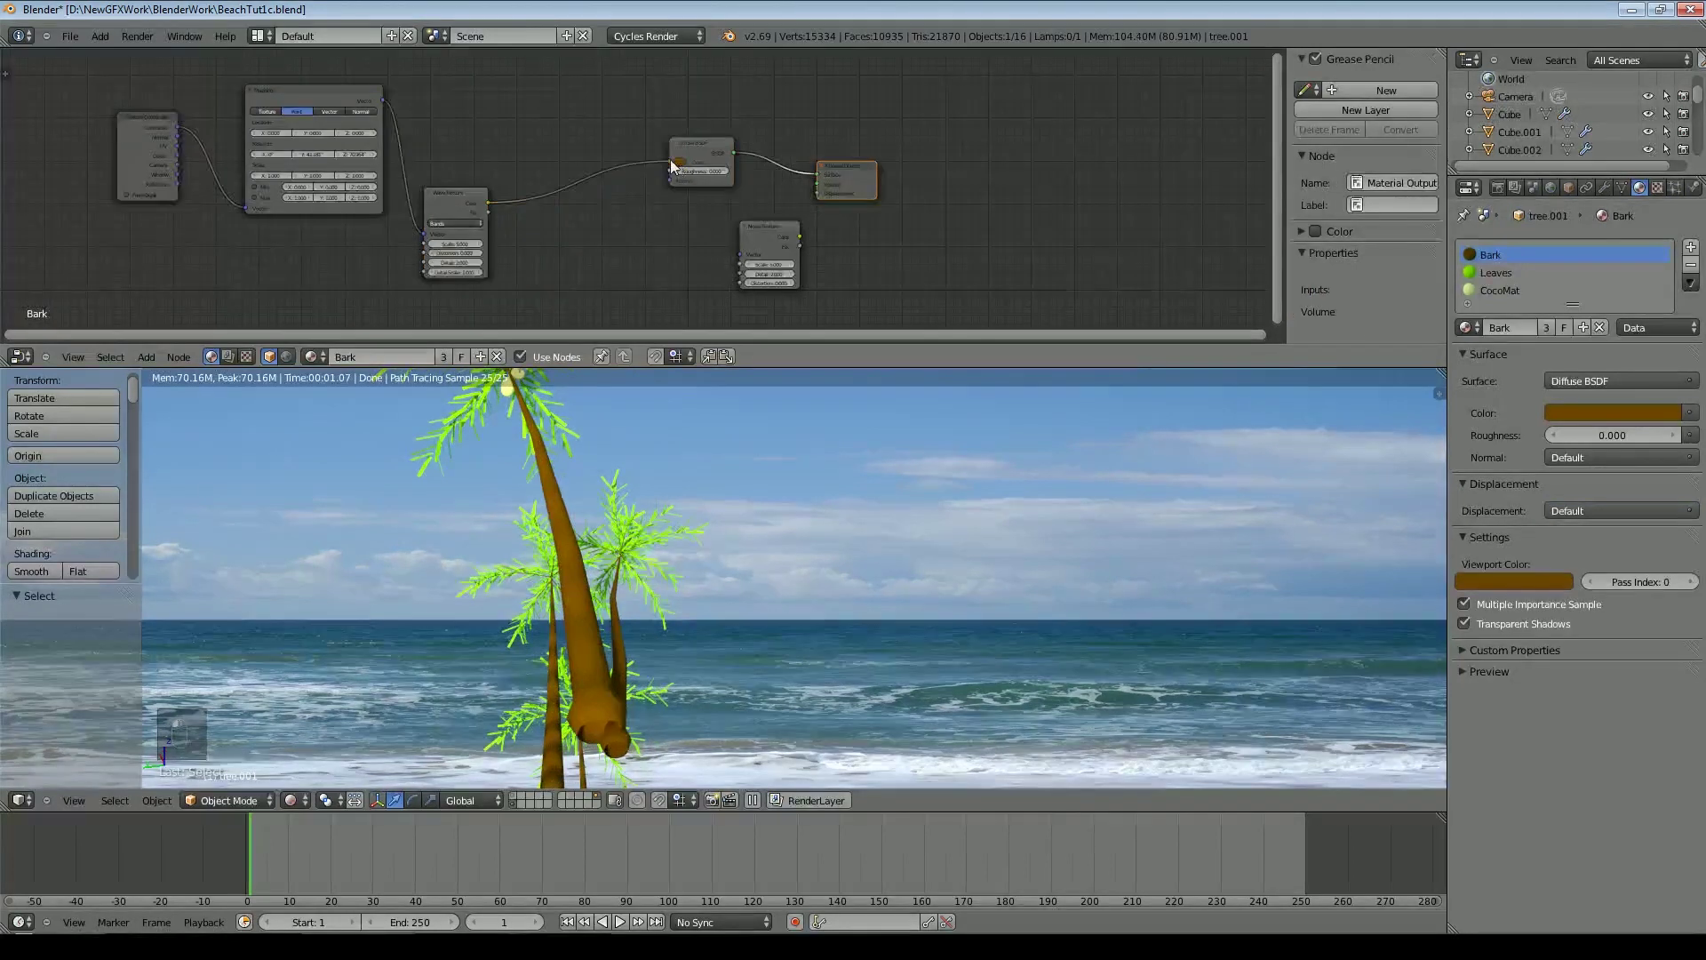
left_click(142, 357)
mouse_move(195, 215)
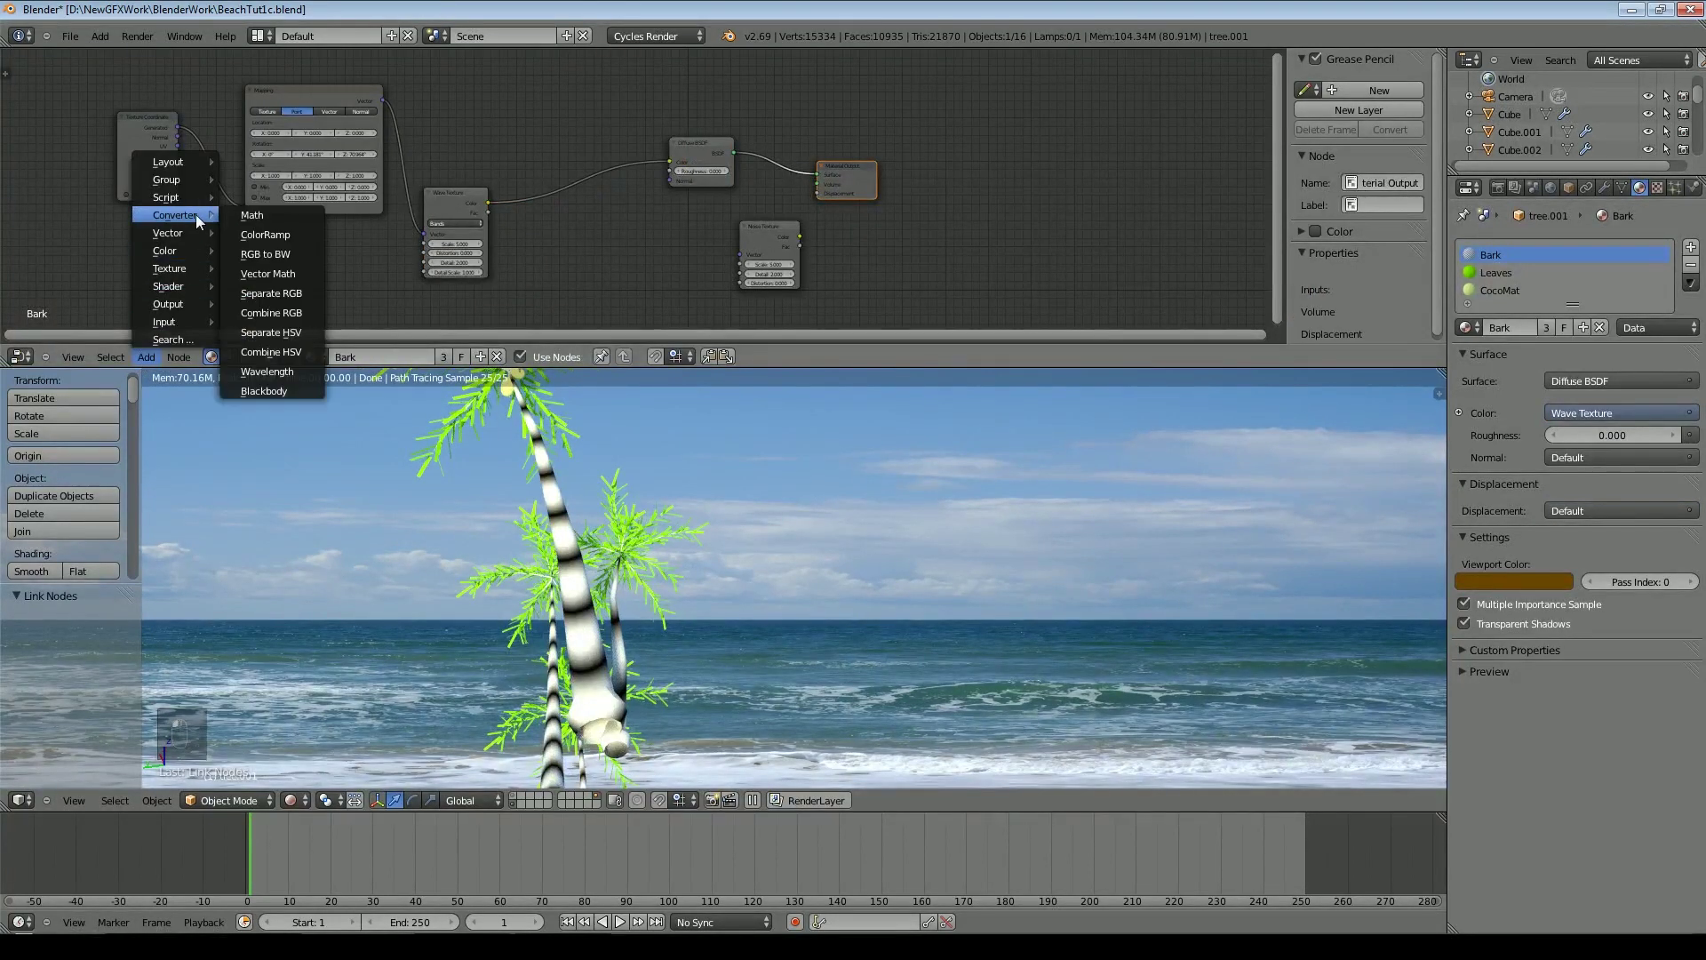
left_click(254, 235)
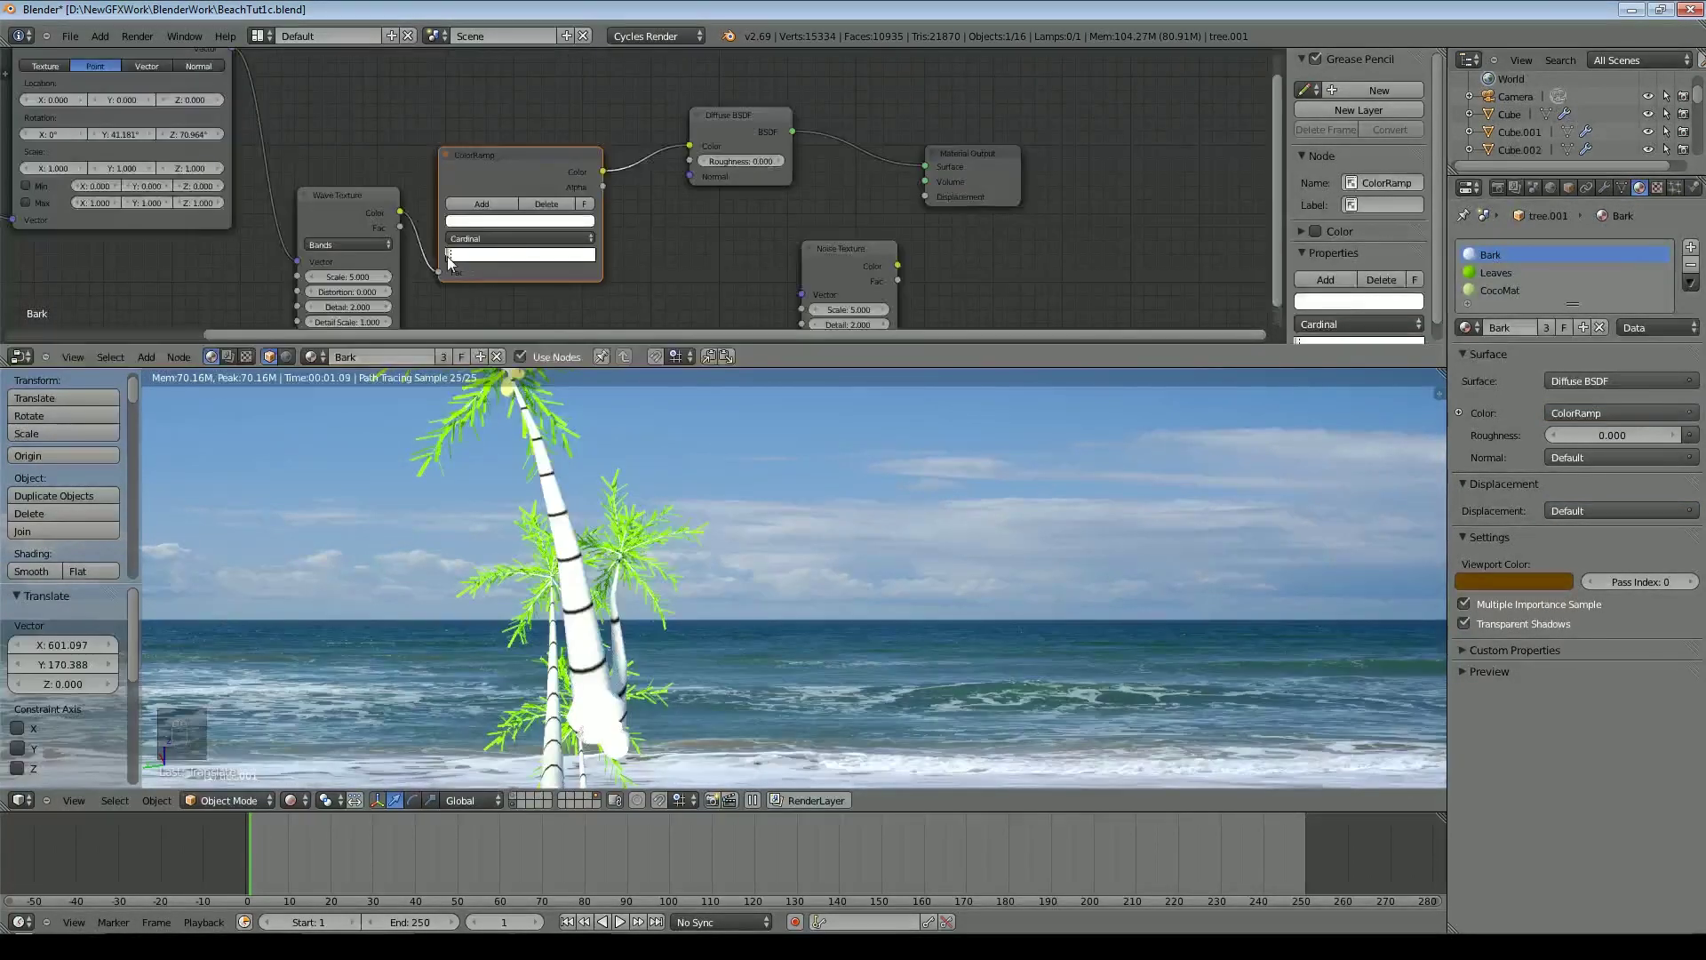
Shift the ColorRamp's white stop slightly away from the black end and set the Wave Texture's scale to 7.392
left_click_drag(450, 260, 459, 259)
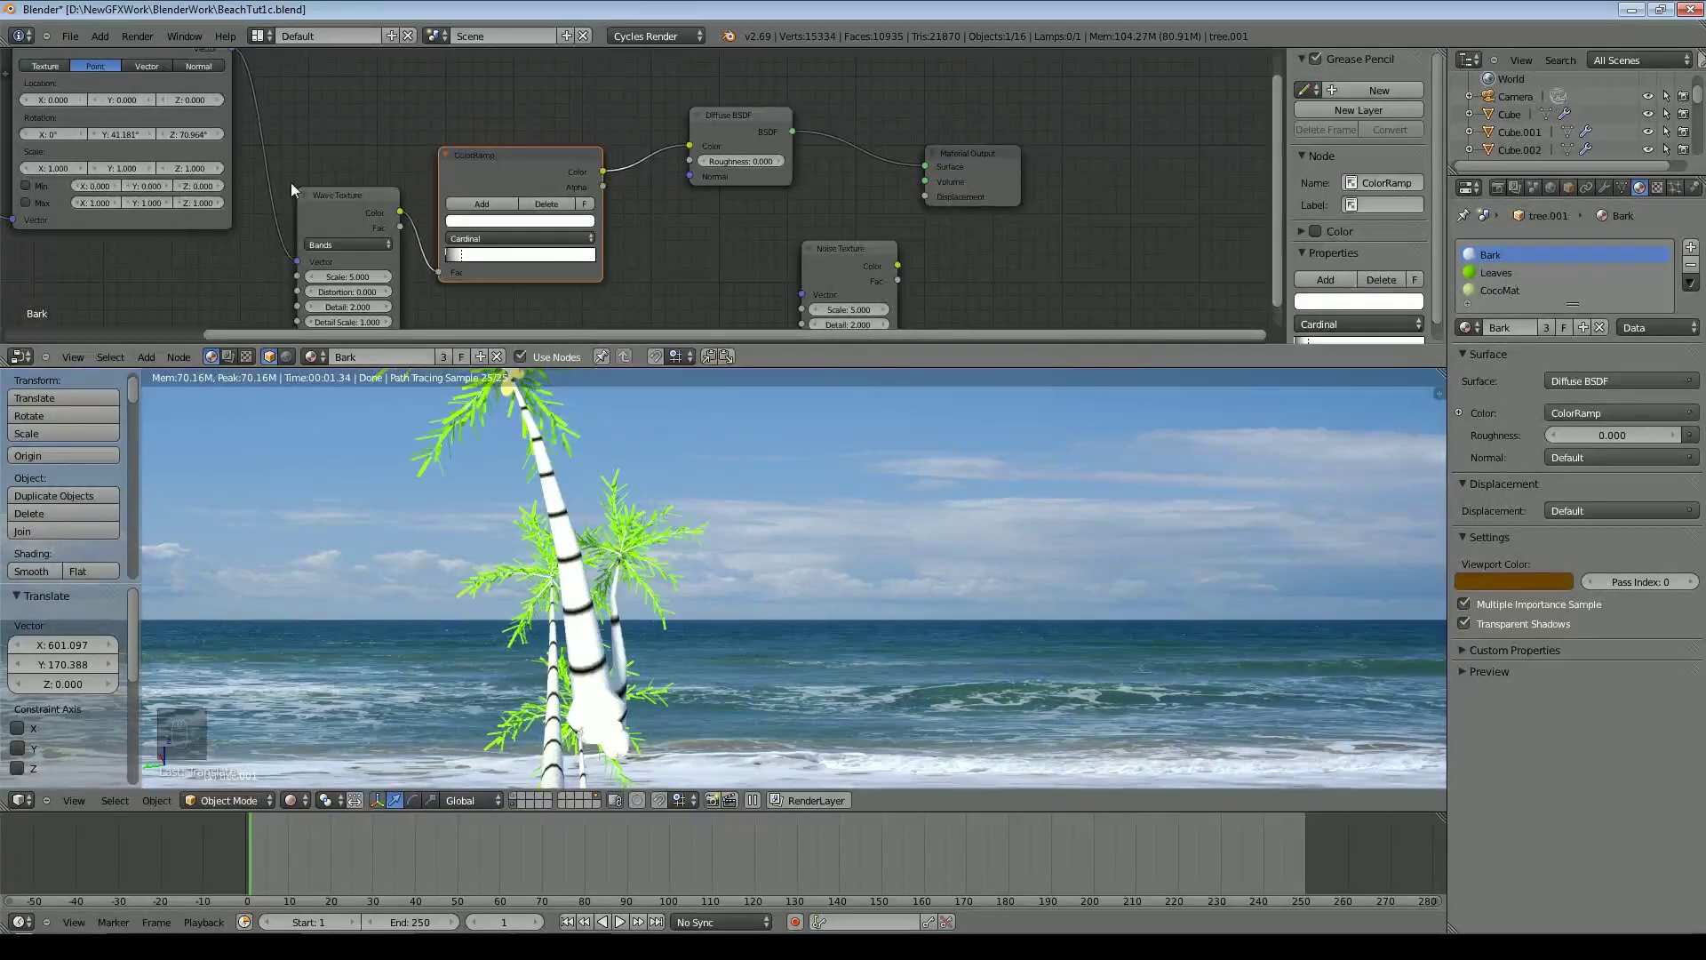
scroll(293, 187, "down", 1)
left_click_drag(372, 270, 388, 275)
Relink the ColorRamp's Color from the Diffuse BSDF to the Material Output's Displacement and flip the ramp
scroll(825, 316, "up", 4)
left_click_drag(594, 166, 1011, 197)
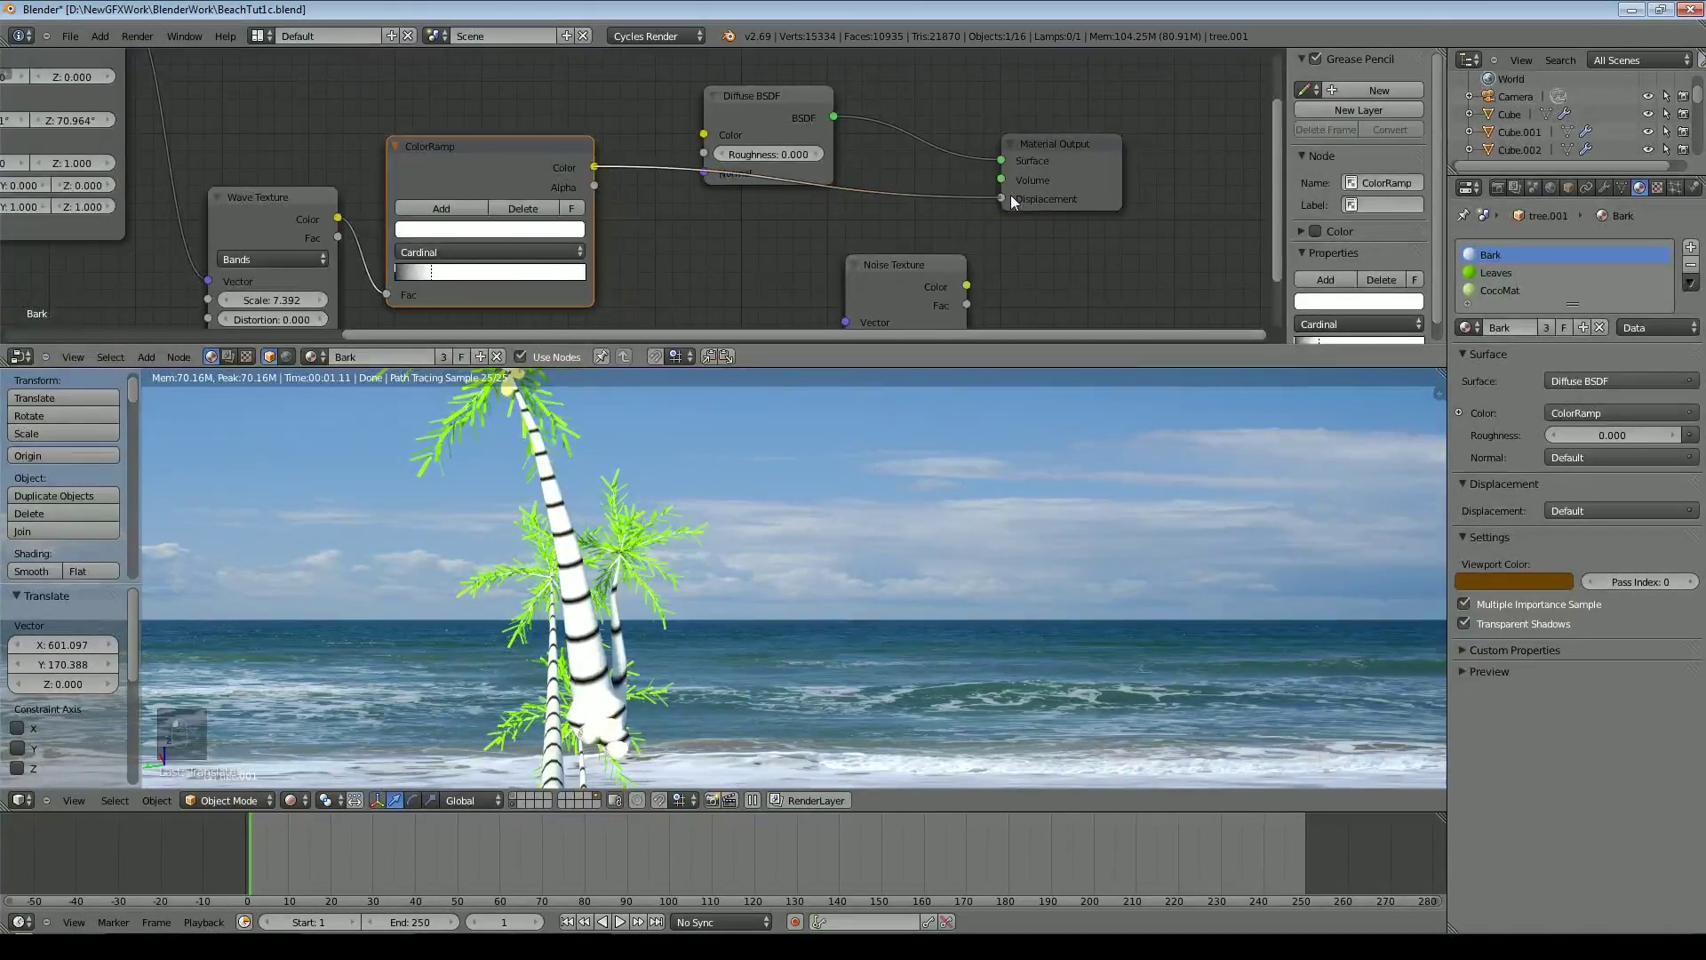
left_click(573, 210)
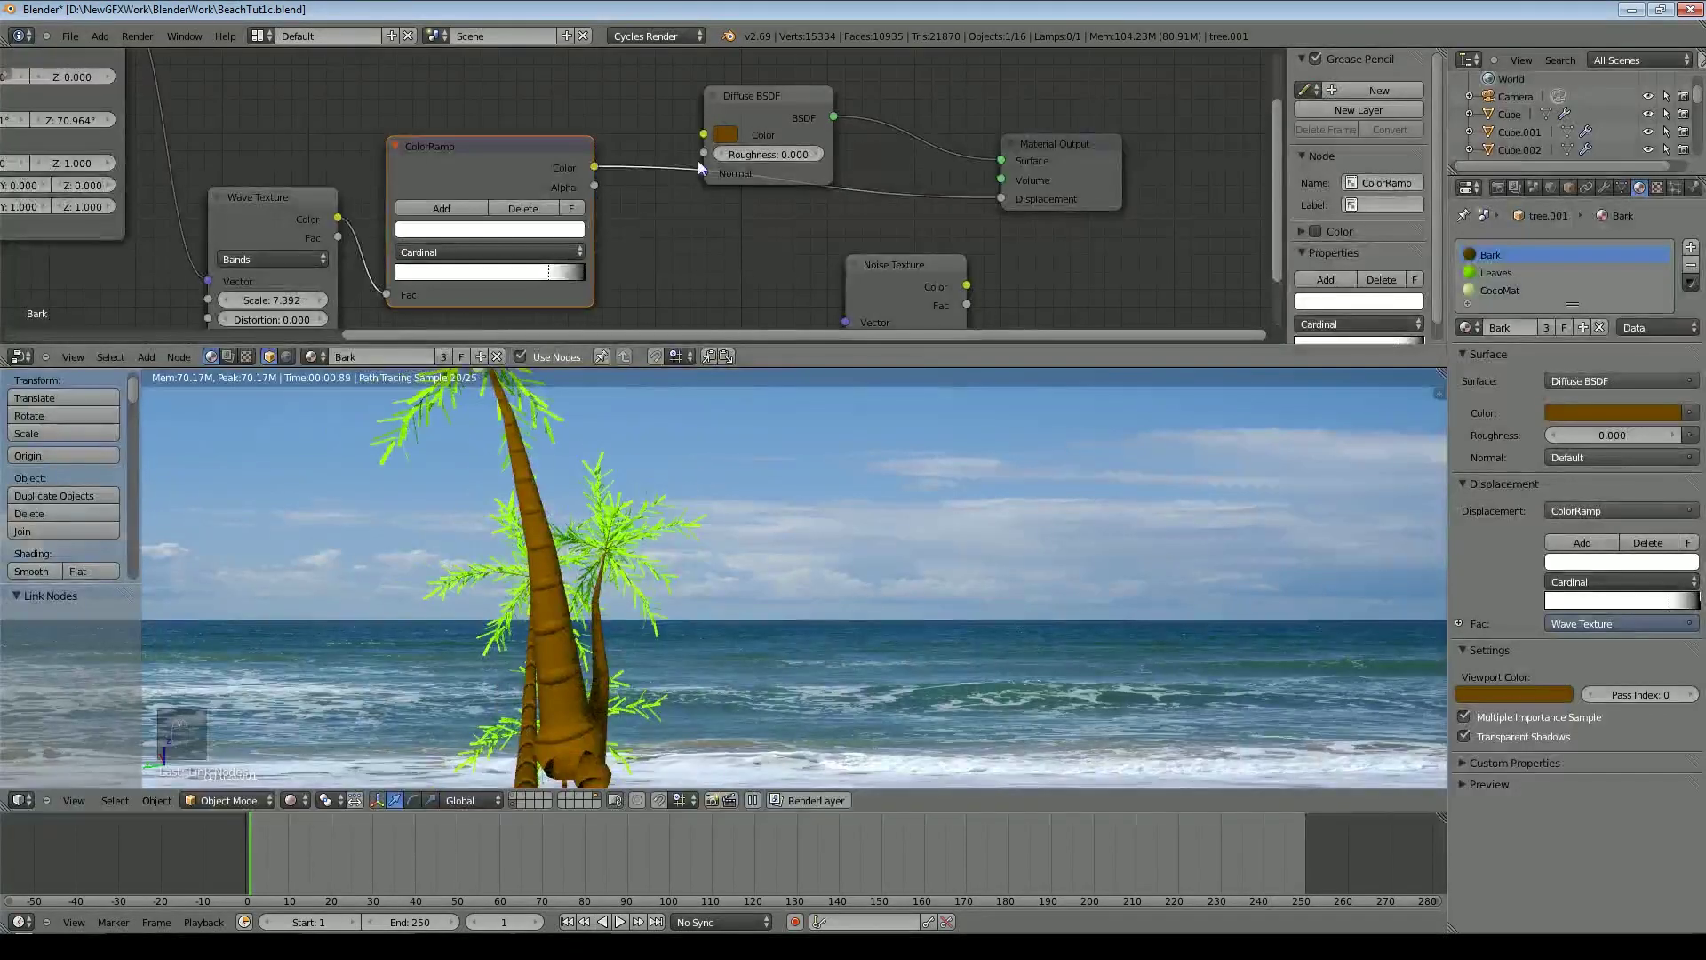
Darken the brown color of the Bark material's Diffuse BSDF node
scroll(699, 166, "down", 2)
left_click(679, 133)
left_click_drag(771, 202, 772, 205)
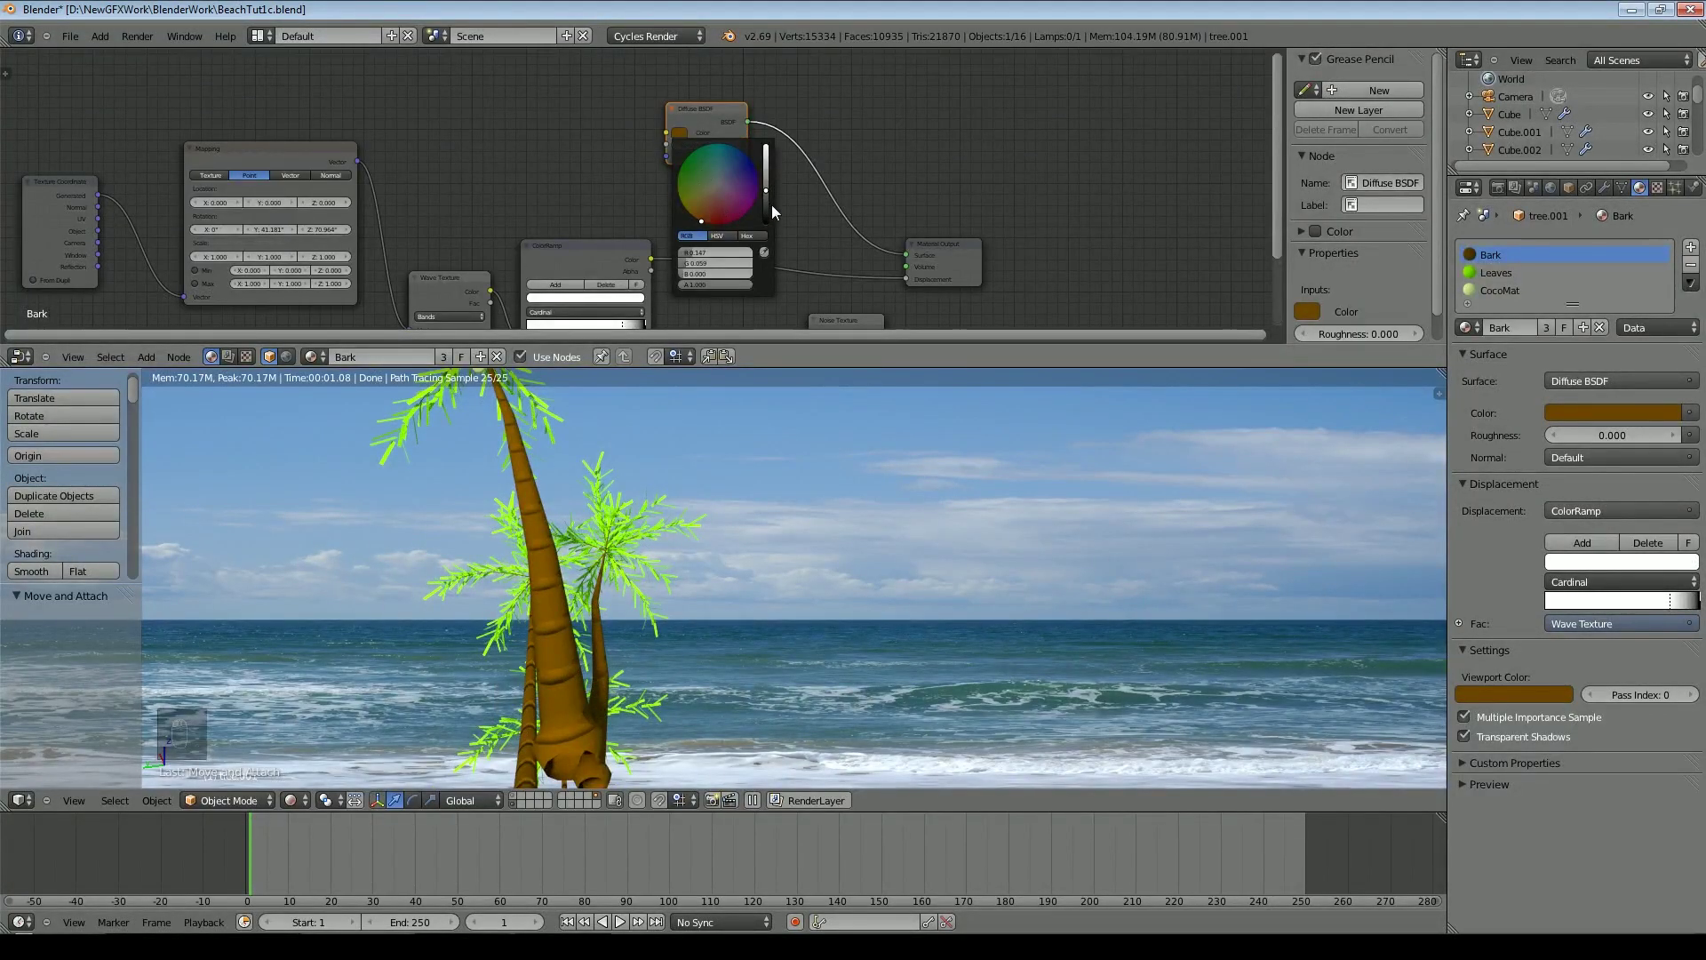
Move the Diffuse BSDF node aside and insert a Mix Shader node between it and the Material Output
left_click_drag(701, 109, 580, 52)
left_click(146, 357)
mouse_move(175, 291)
left_click(268, 284)
left_click(718, 76)
Add a Glossy BSDF with roughness 0.700 to the bark's Mix Shader as its second shader and set the mix factor to 0.050
left_click(146, 357)
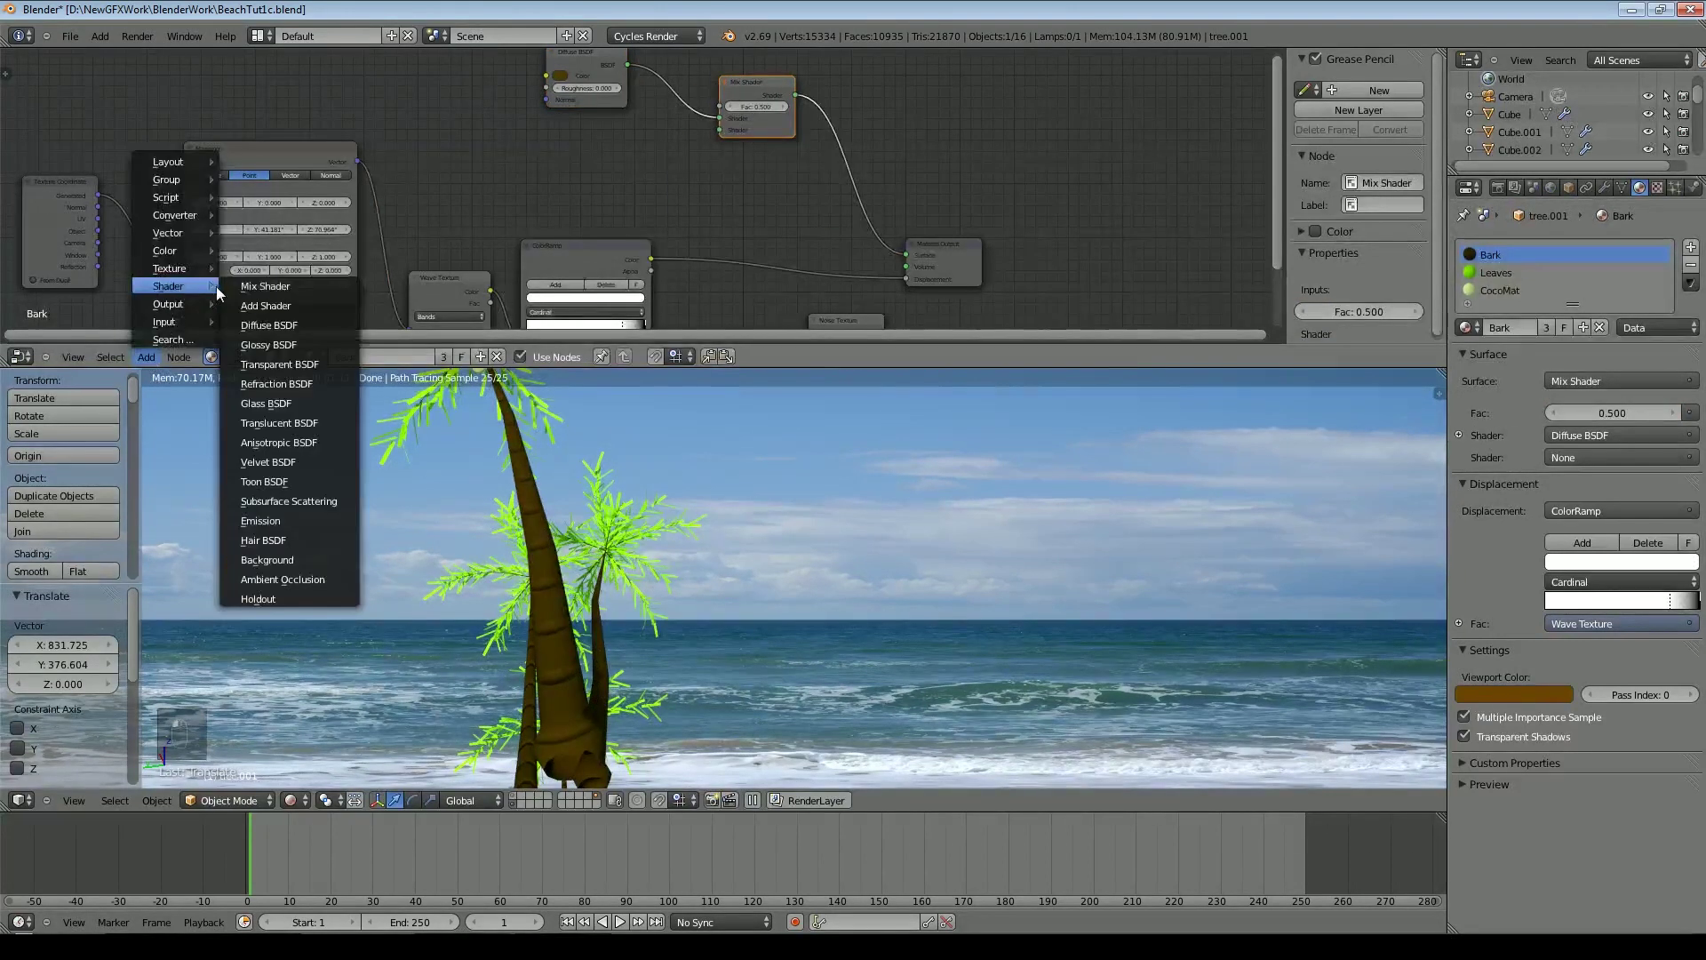
left_click(286, 382)
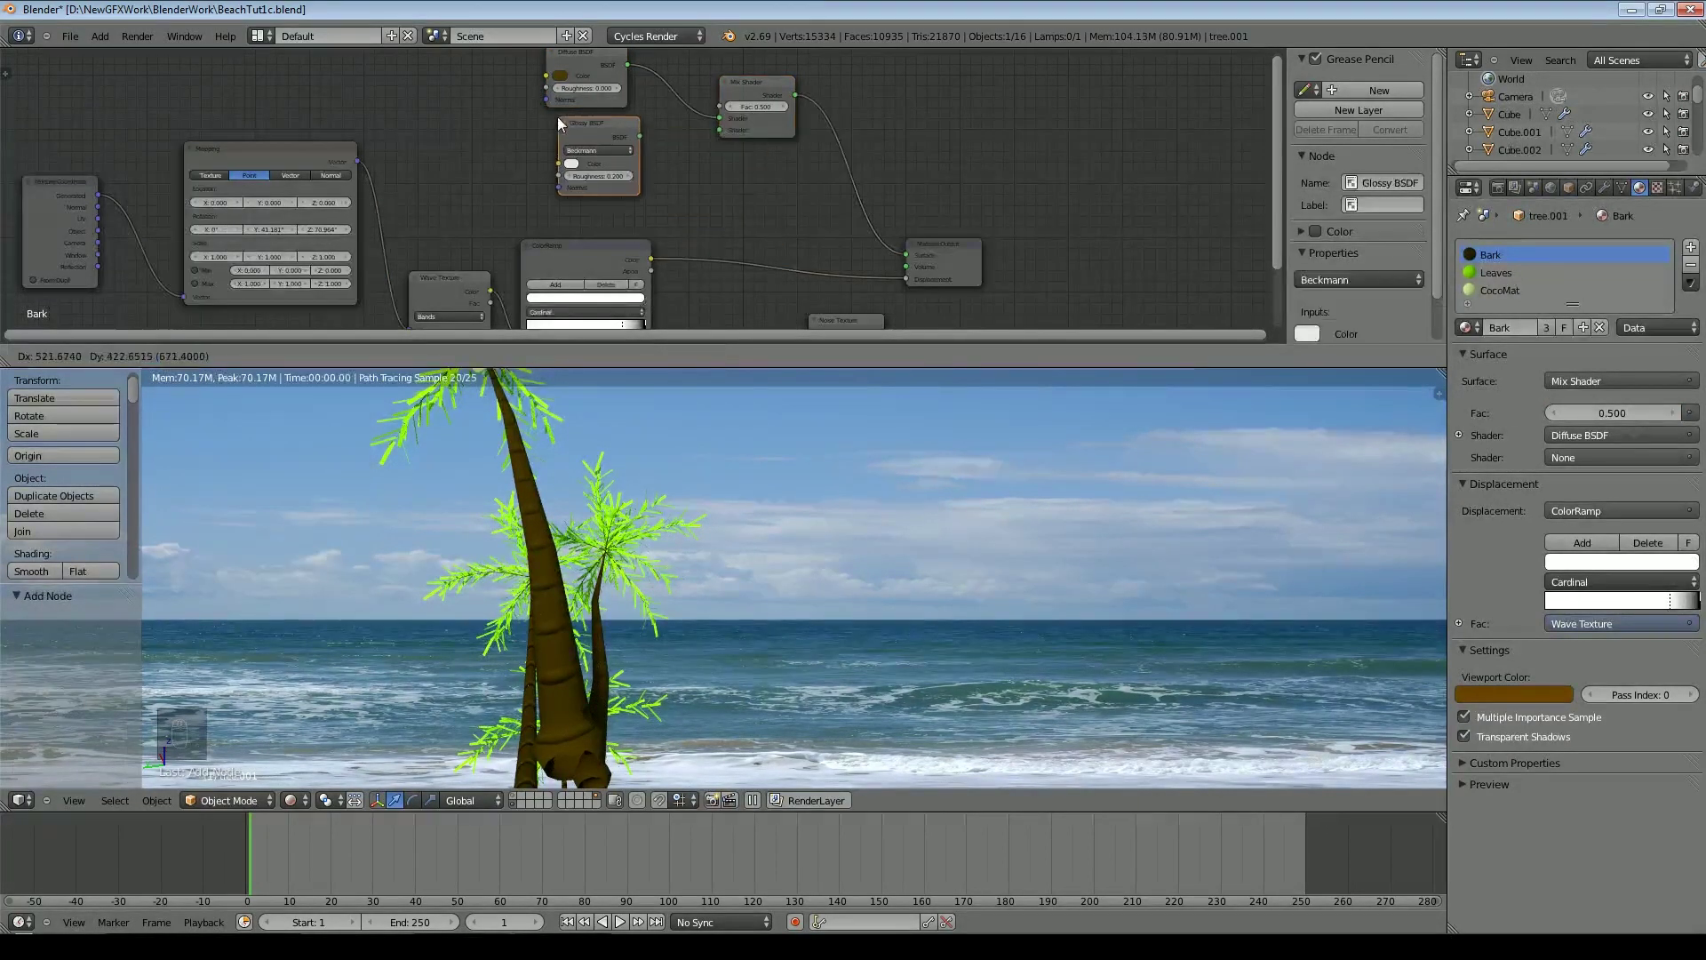
left_click(552, 107)
left_click_drag(689, 131, 759, 108)
middle_click_drag(768, 109, 772, 135)
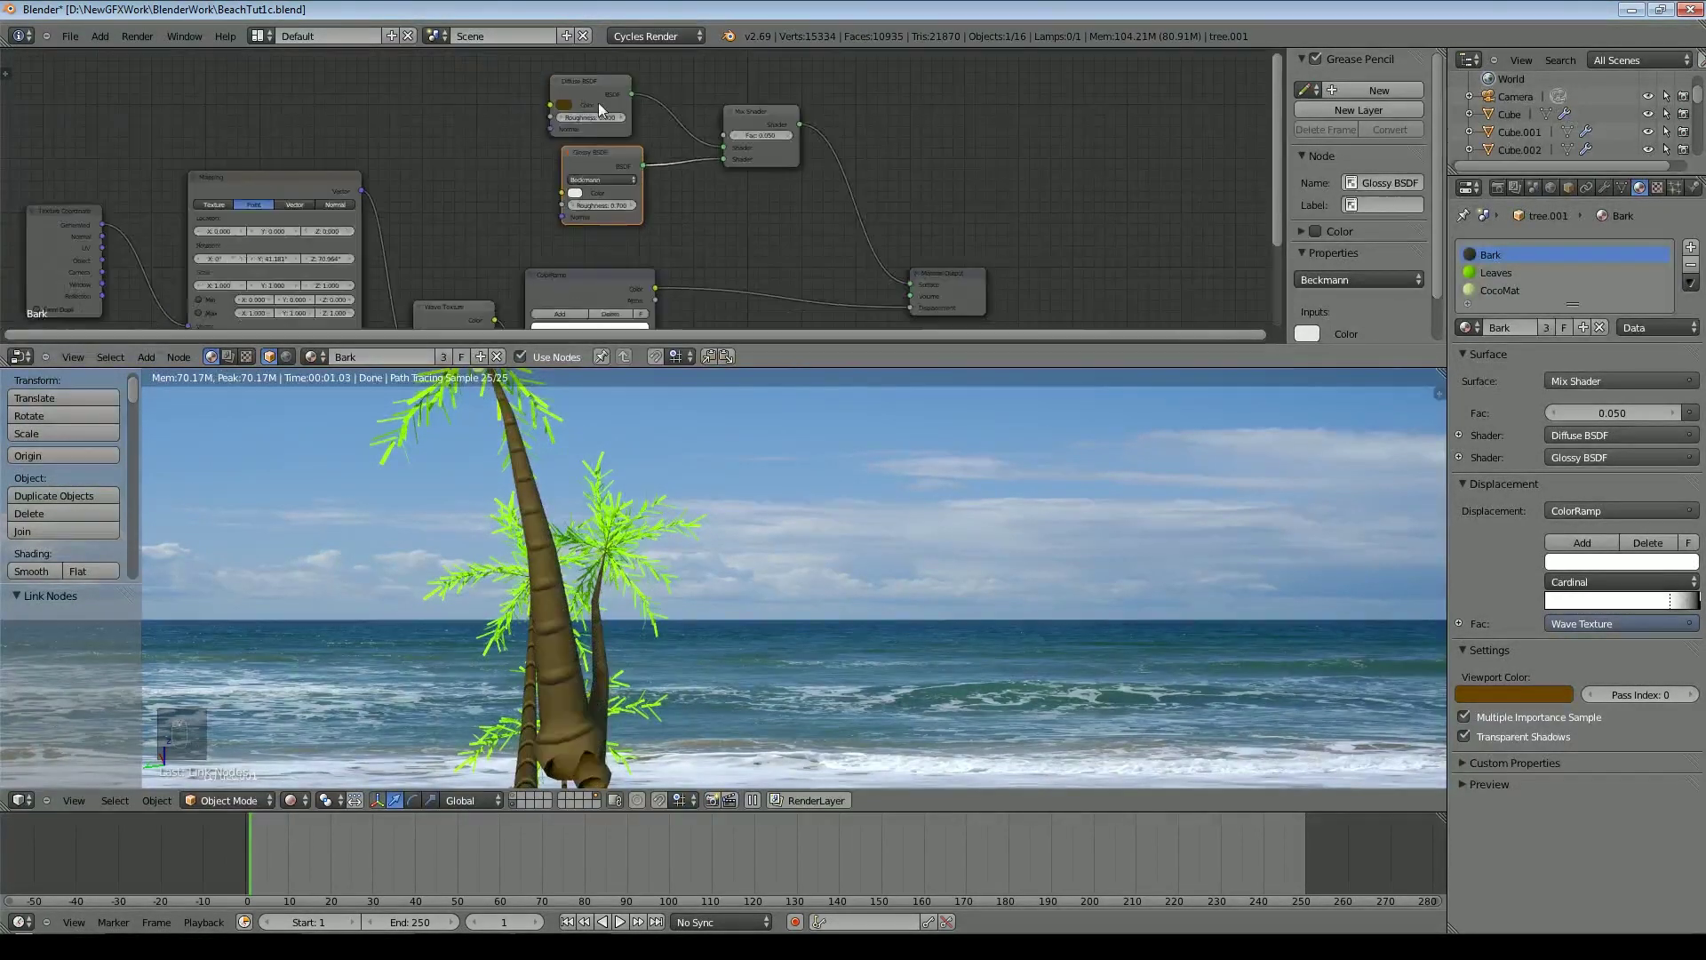
left_click_drag(582, 88, 579, 83)
Add a Noise Texture node and a MixRGB node ahead of the bark's Diffuse BSDF
scroll(333, 222, "down", 4)
scroll(333, 222, "down", 2)
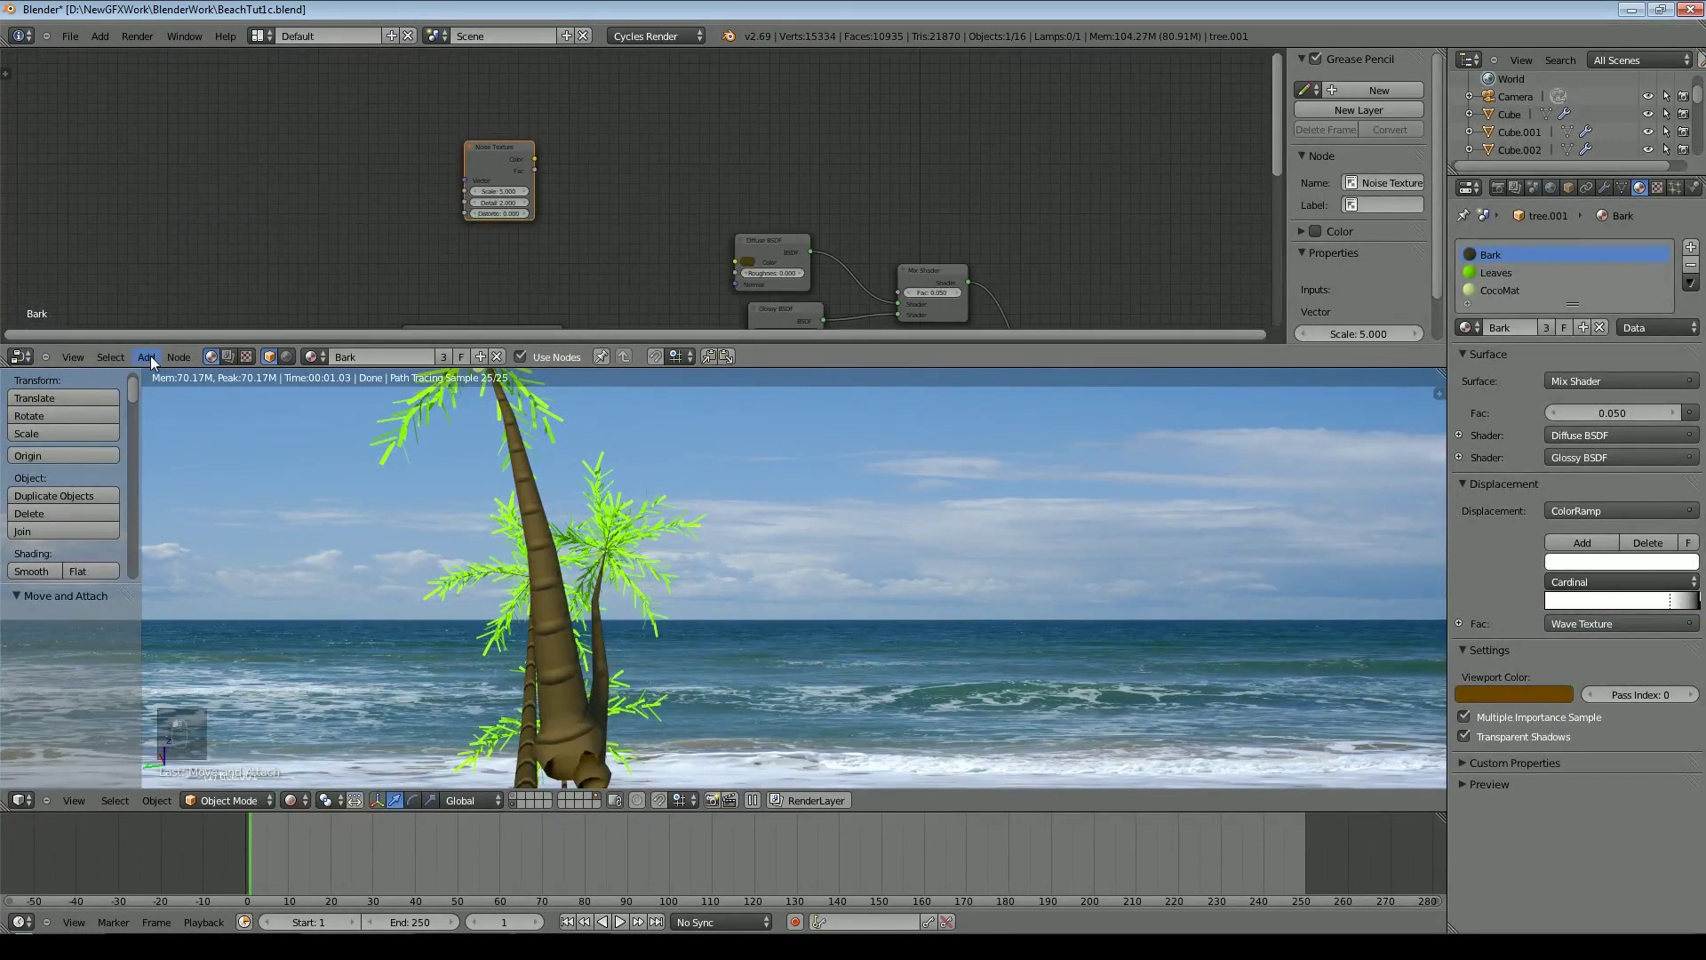
left_click(151, 356)
mouse_move(177, 252)
left_click(280, 252)
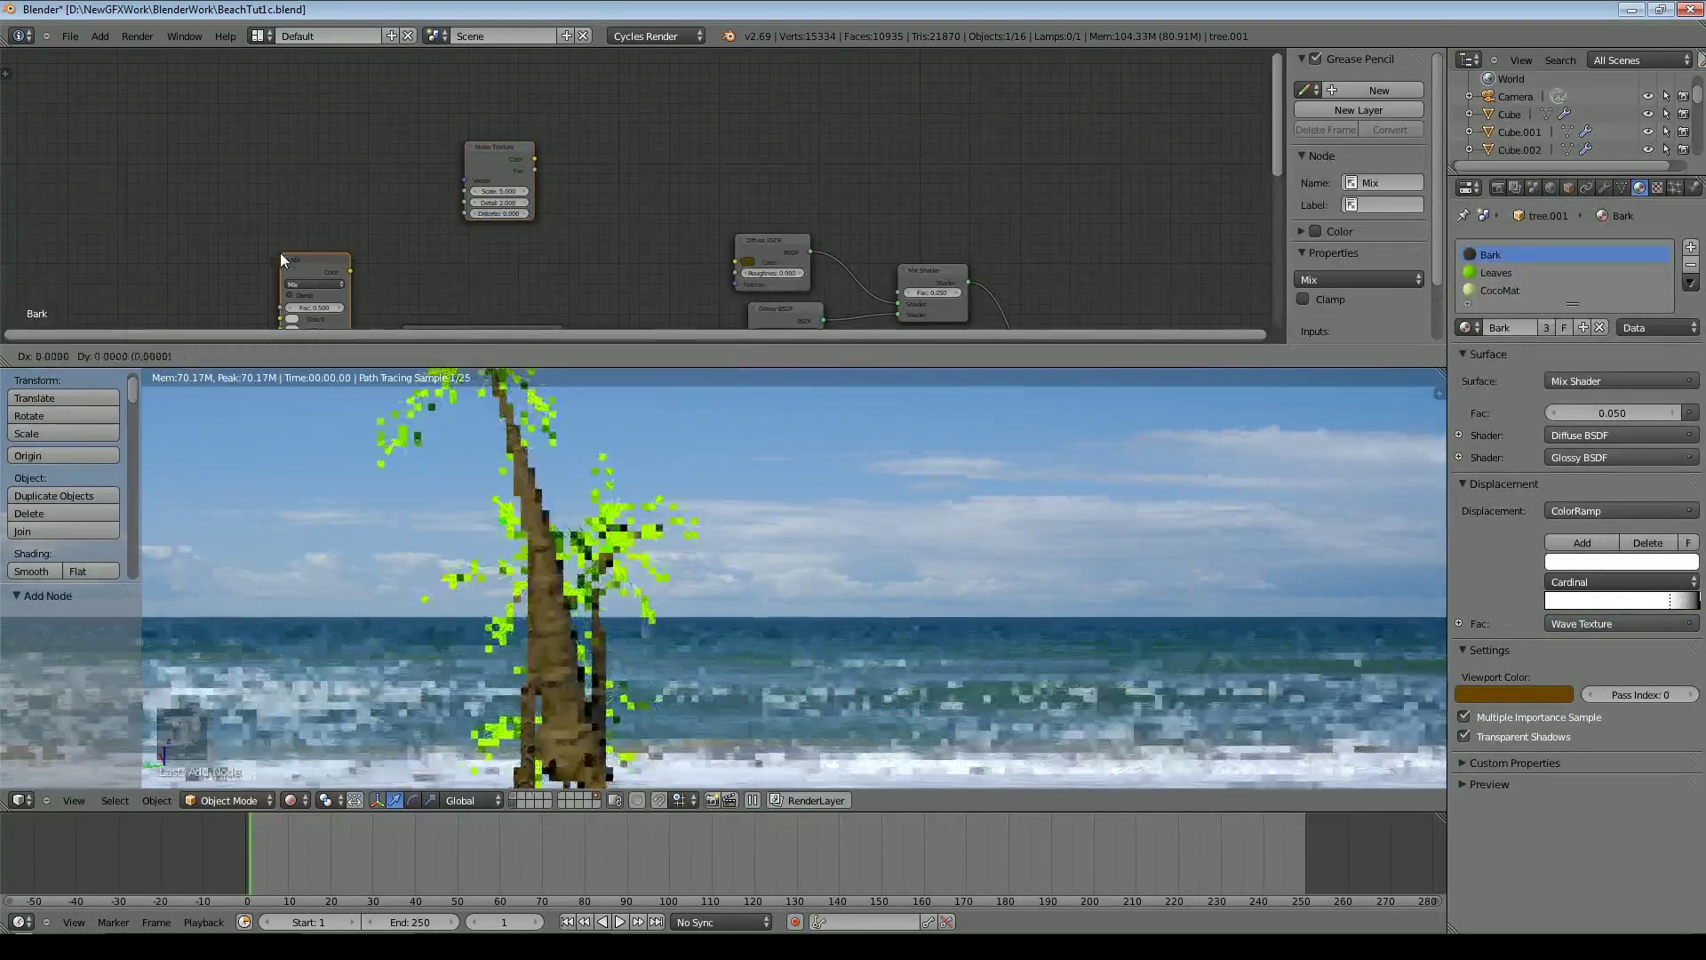
left_click(596, 231)
Sample the Diffuse BSDF's brown into both colors of the Mix node and darken Color2 to nearly black
left_click(601, 231)
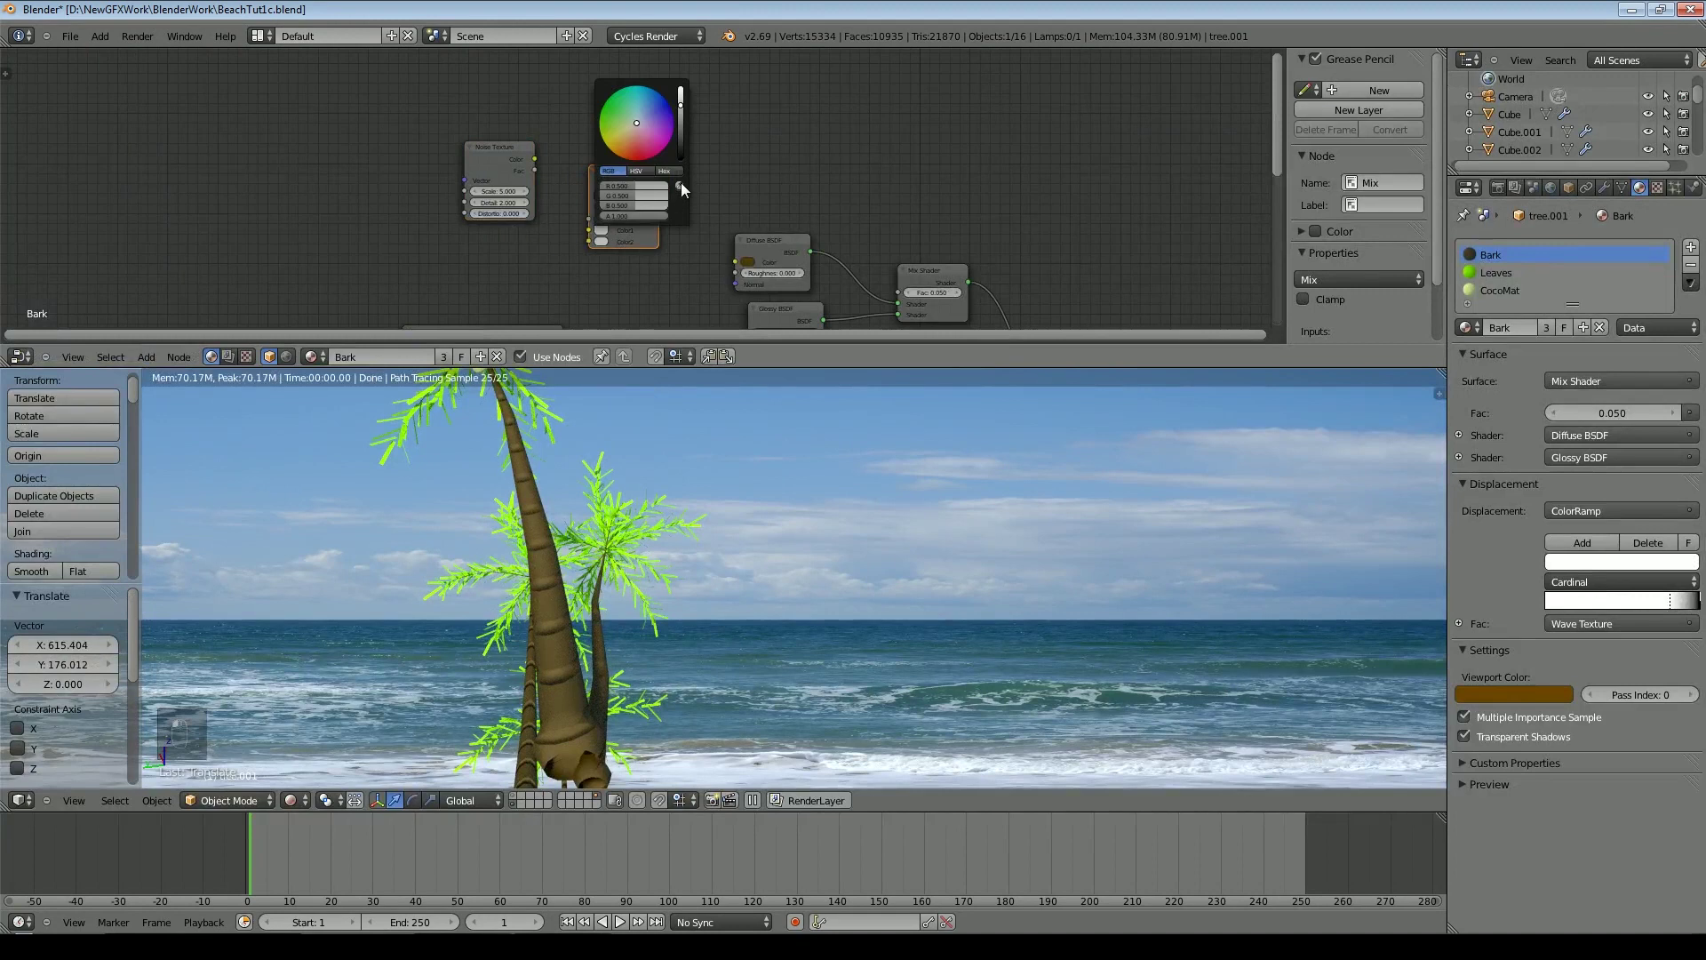
left_click(681, 185)
left_click(748, 261)
left_click(602, 241)
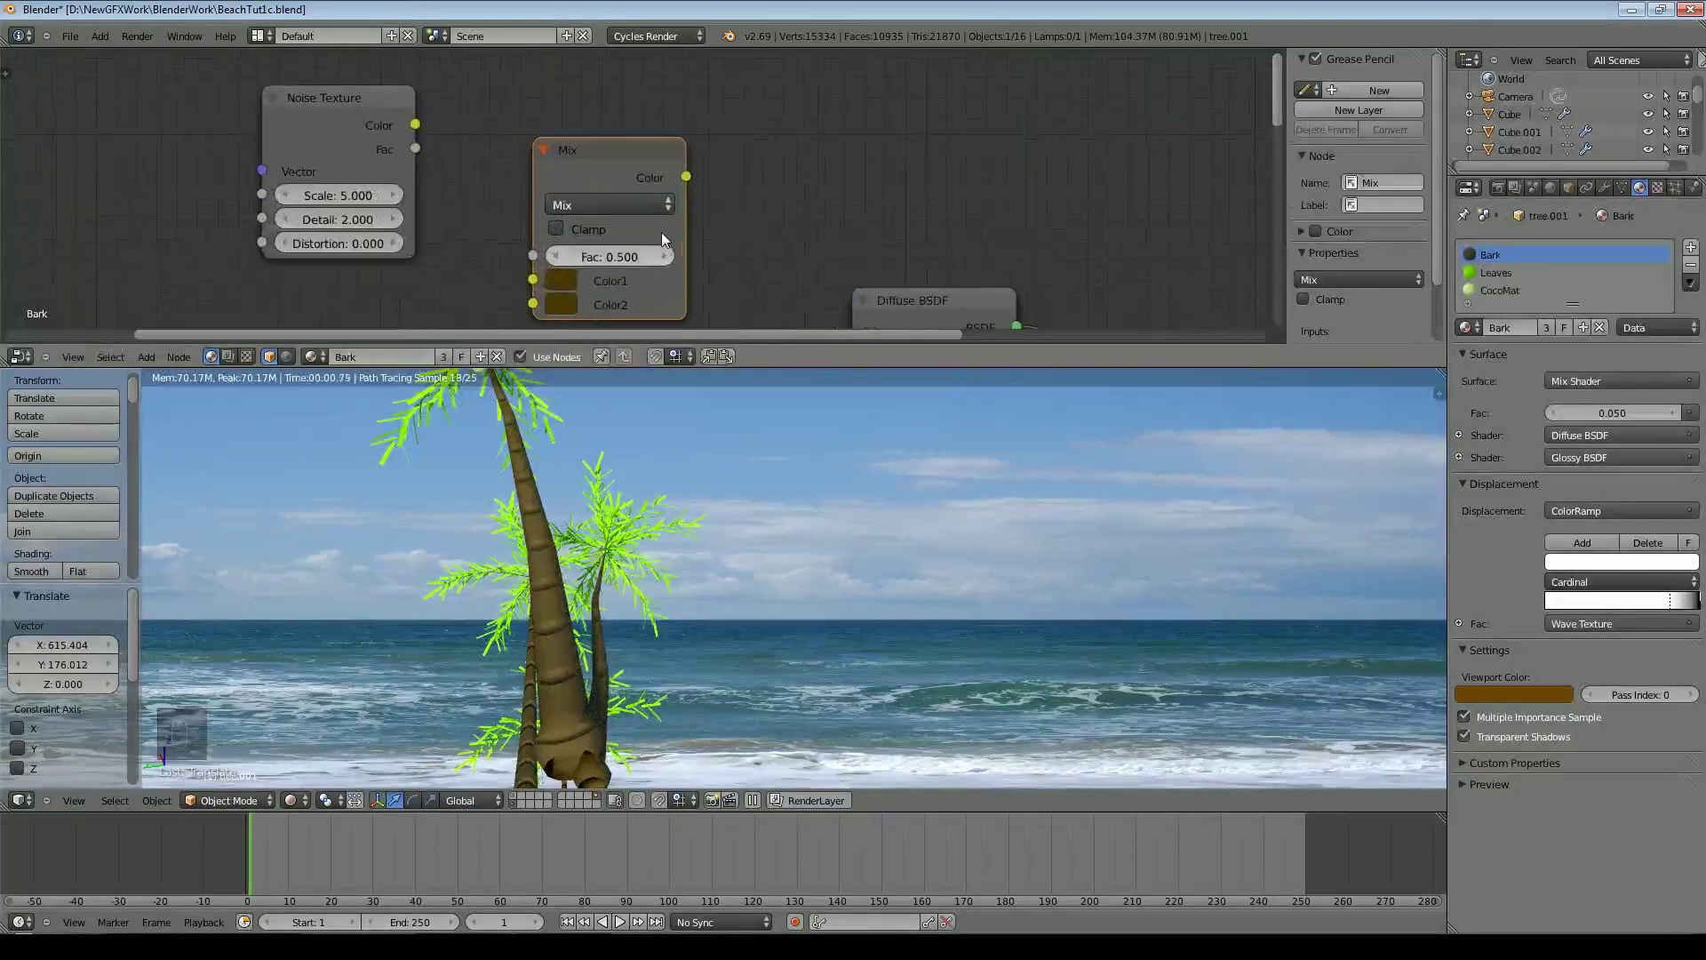
middle_click_drag(639, 292, 685, 236)
left_click(608, 249)
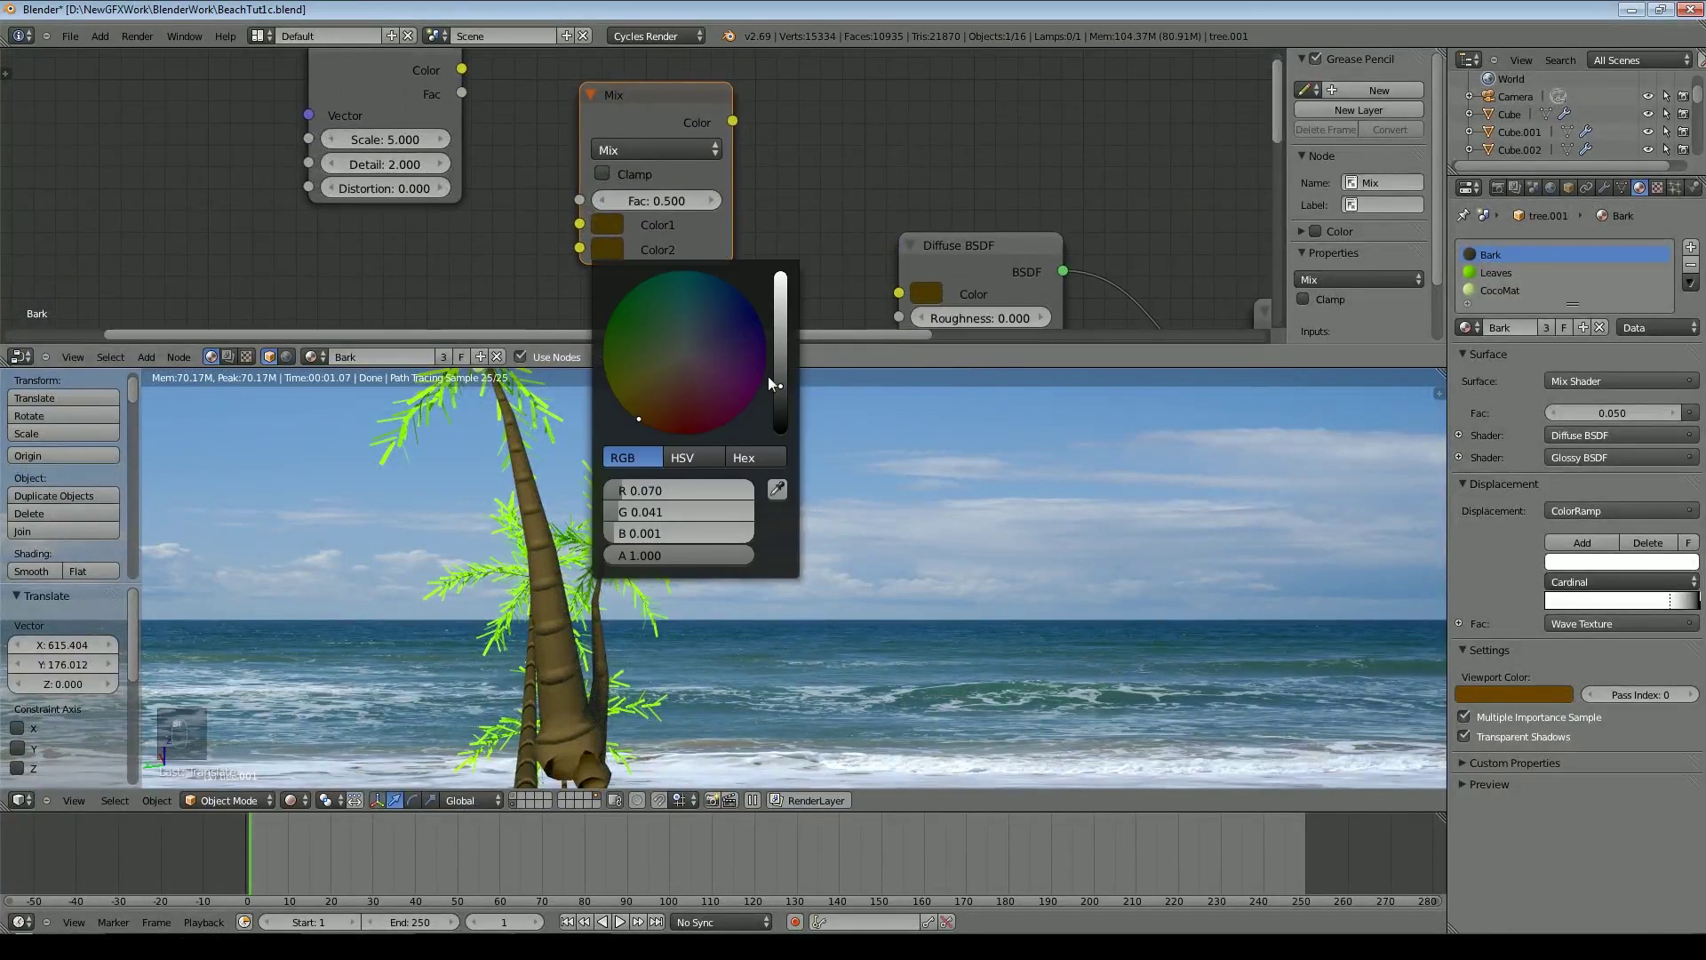
left_click_drag(770, 384, 773, 429)
Link the Noise Texture's Fac through the Mix node to the Diffuse color, with noise scale 150 and distortion 1.920
left_click_drag(377, 110, 581, 199)
left_click_drag(733, 122, 900, 293)
left_click(247, 174)
type("150")
key("Return")
scroll(658, 580, "up", 3)
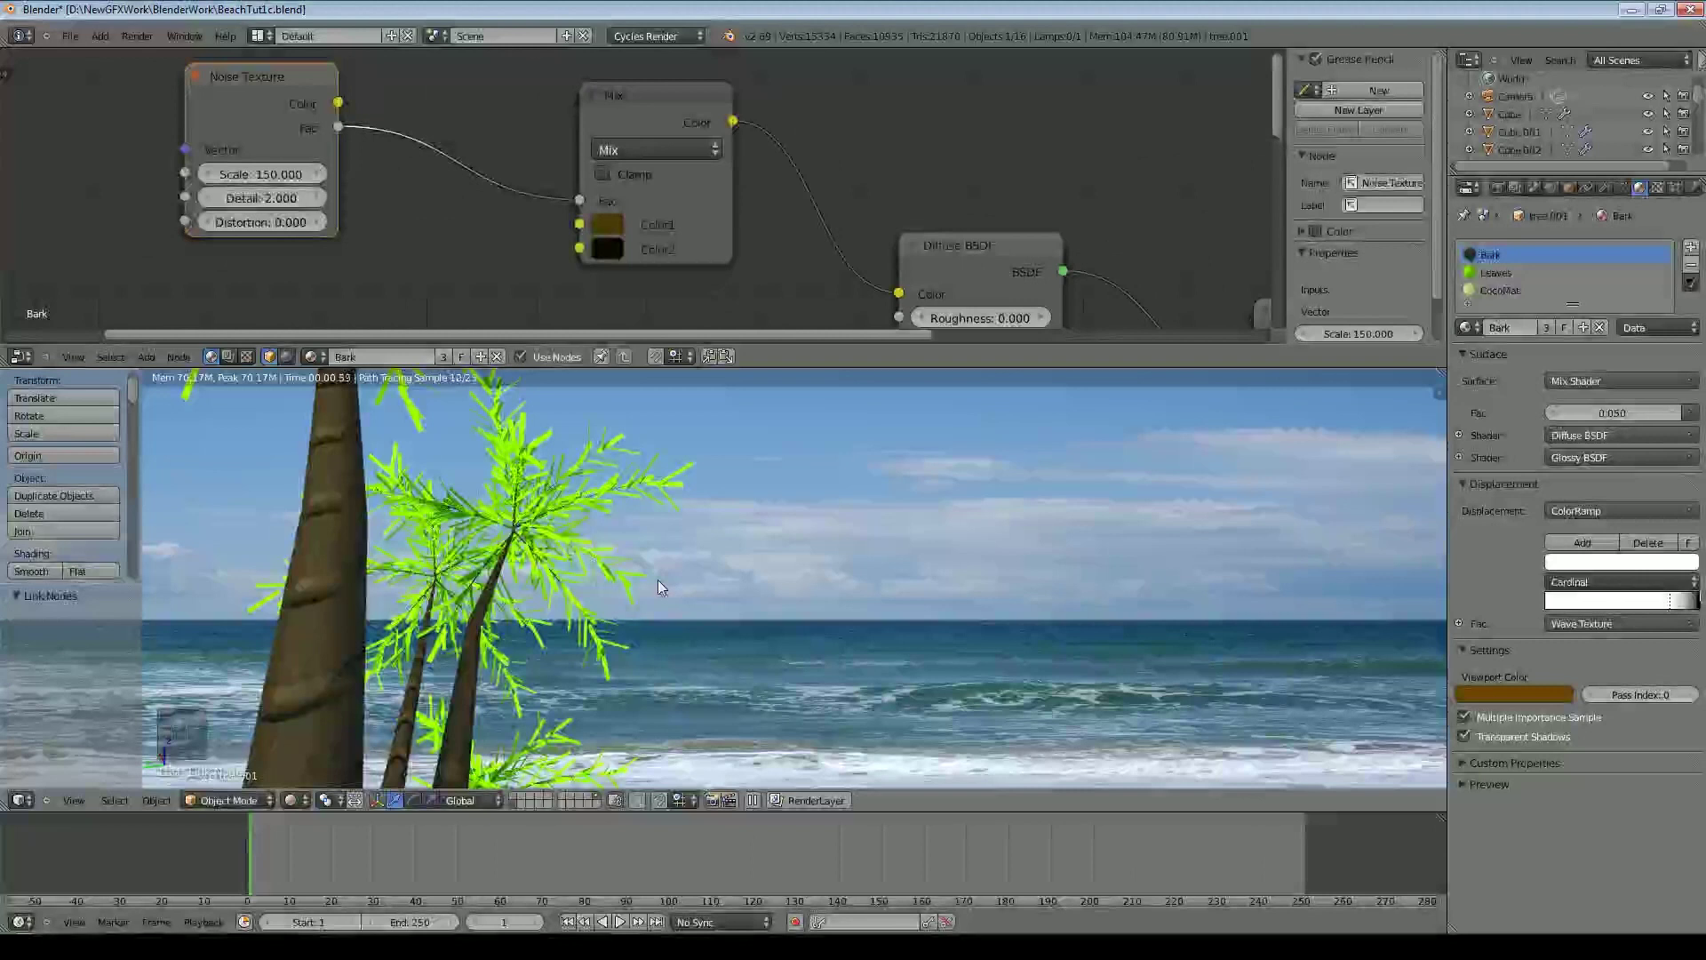
left_click_drag(270, 217, 296, 222)
Move the Glossy BSDF node closer beneath the Diffuse BSDF
middle_click_drag(1138, 259, 1069, 142)
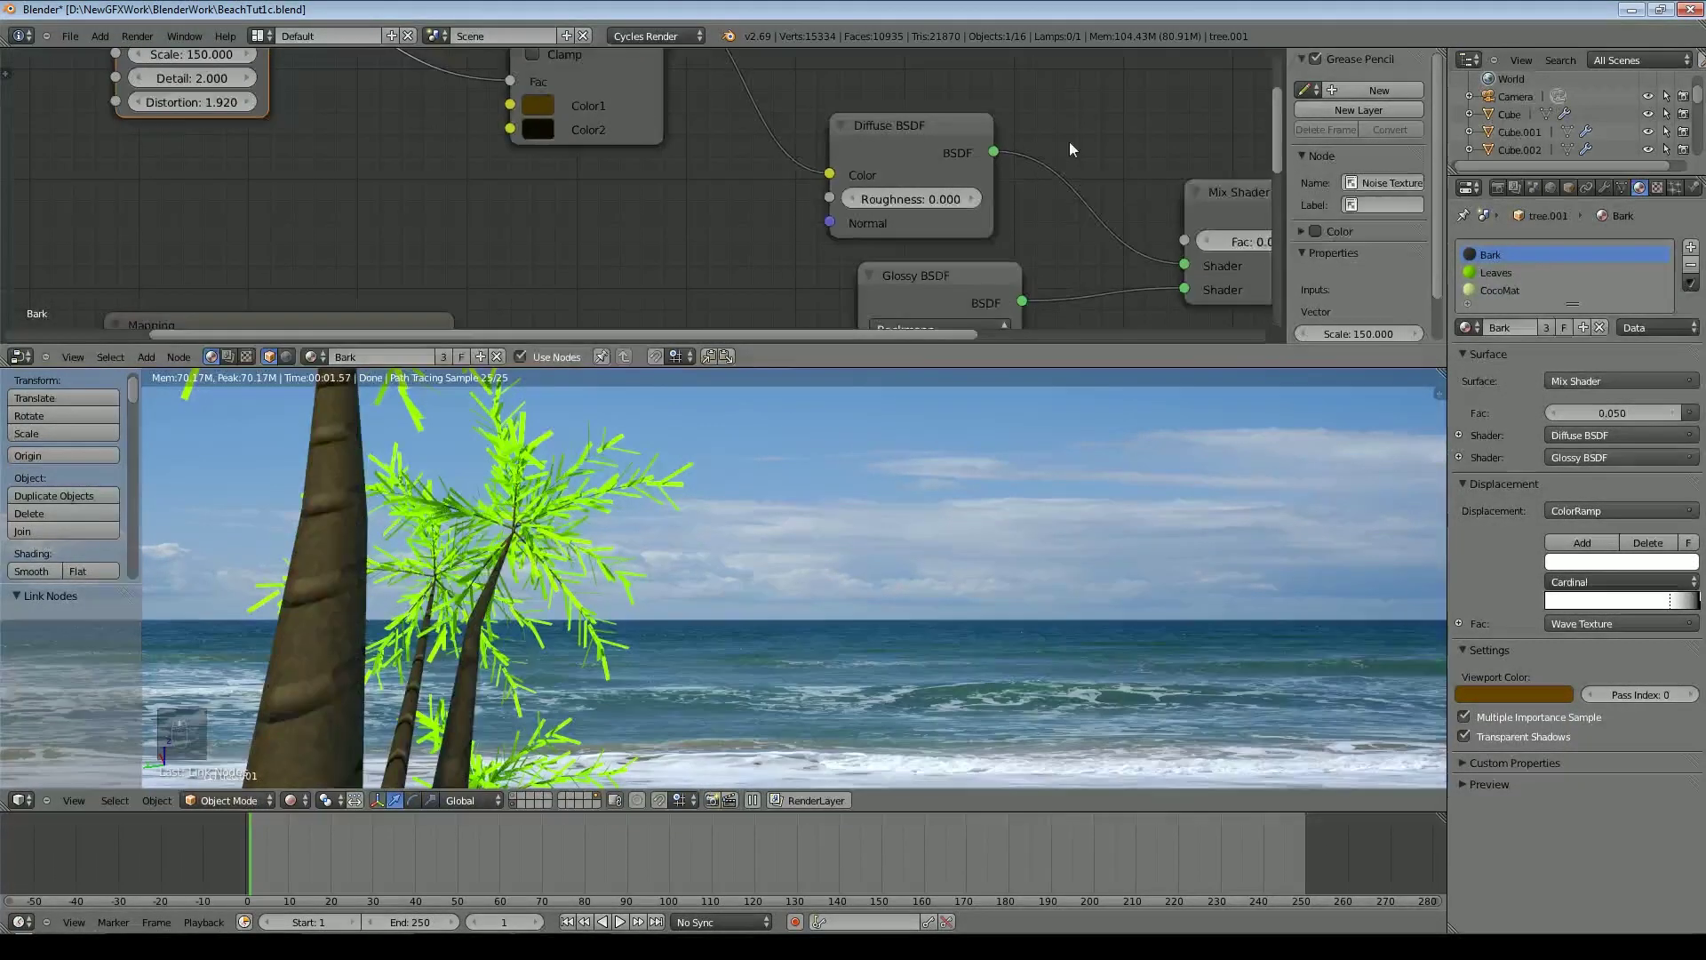
scroll(1069, 142, "down", 9)
left_click_drag(455, 99, 545, 174)
mouse_move(787, 236)
left_mouse_down()
mouse_move(727, 262)
mouse_move(804, 222)
left_mouse_up()
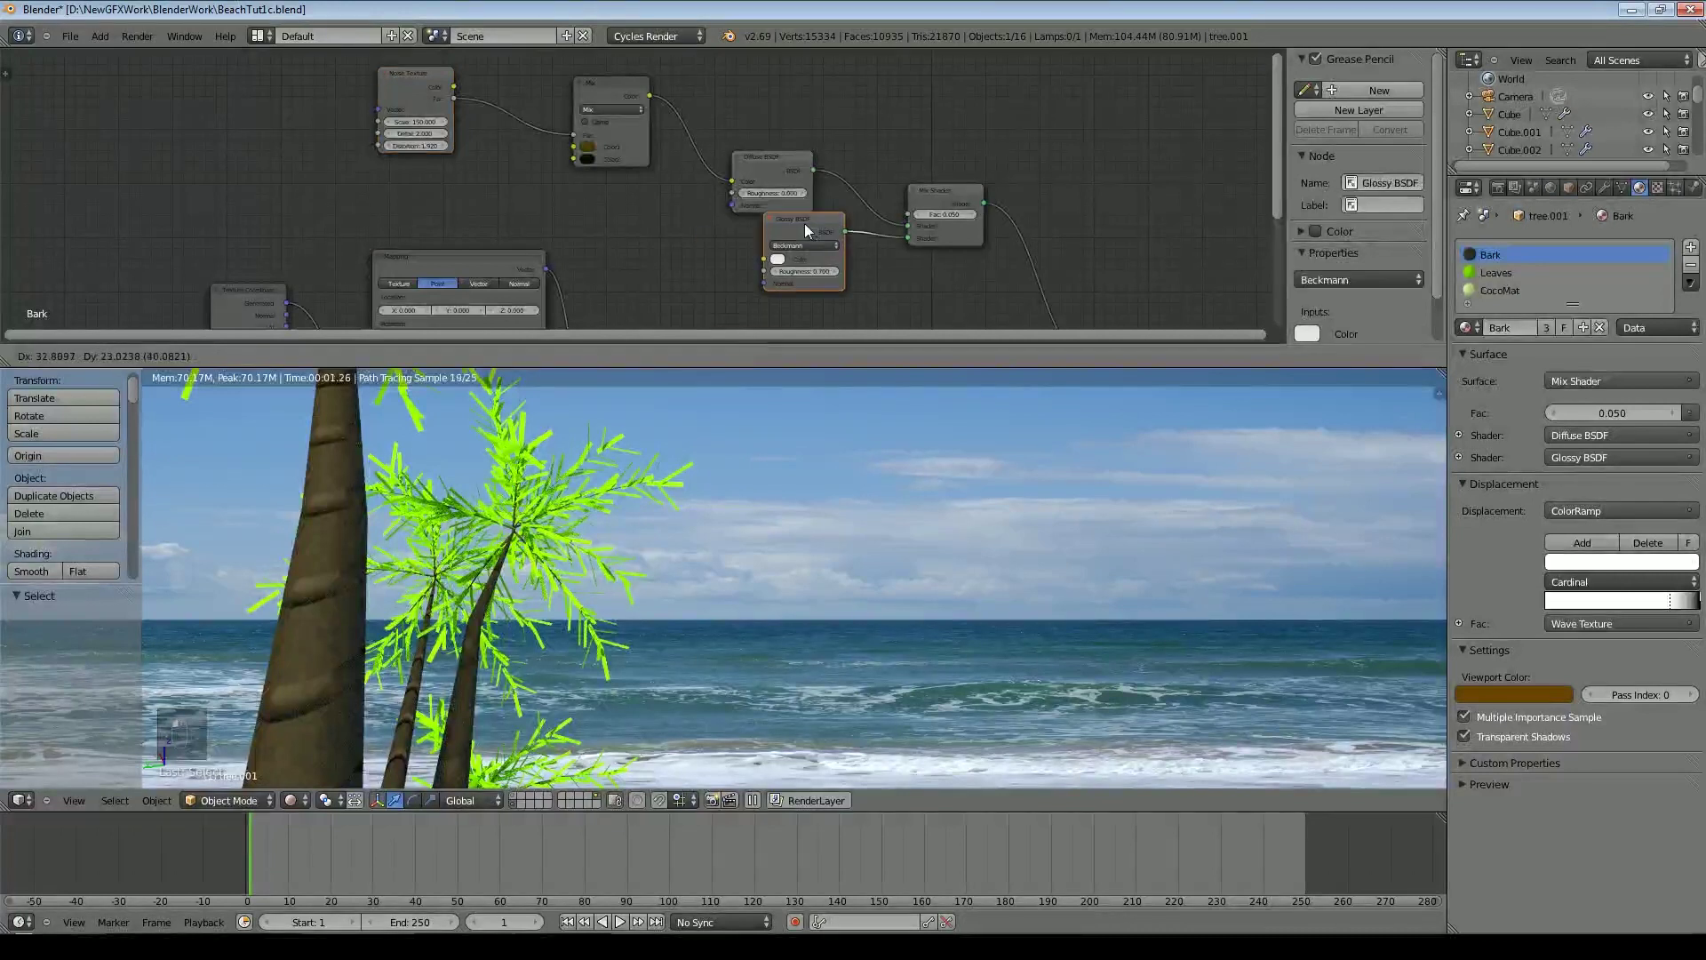
Insert a duplicate of the Mix node between the ColorRamp and the Displacement input and link the Noise Texture into its Color1
scroll(925, 264, "down", 3)
left_click(615, 109)
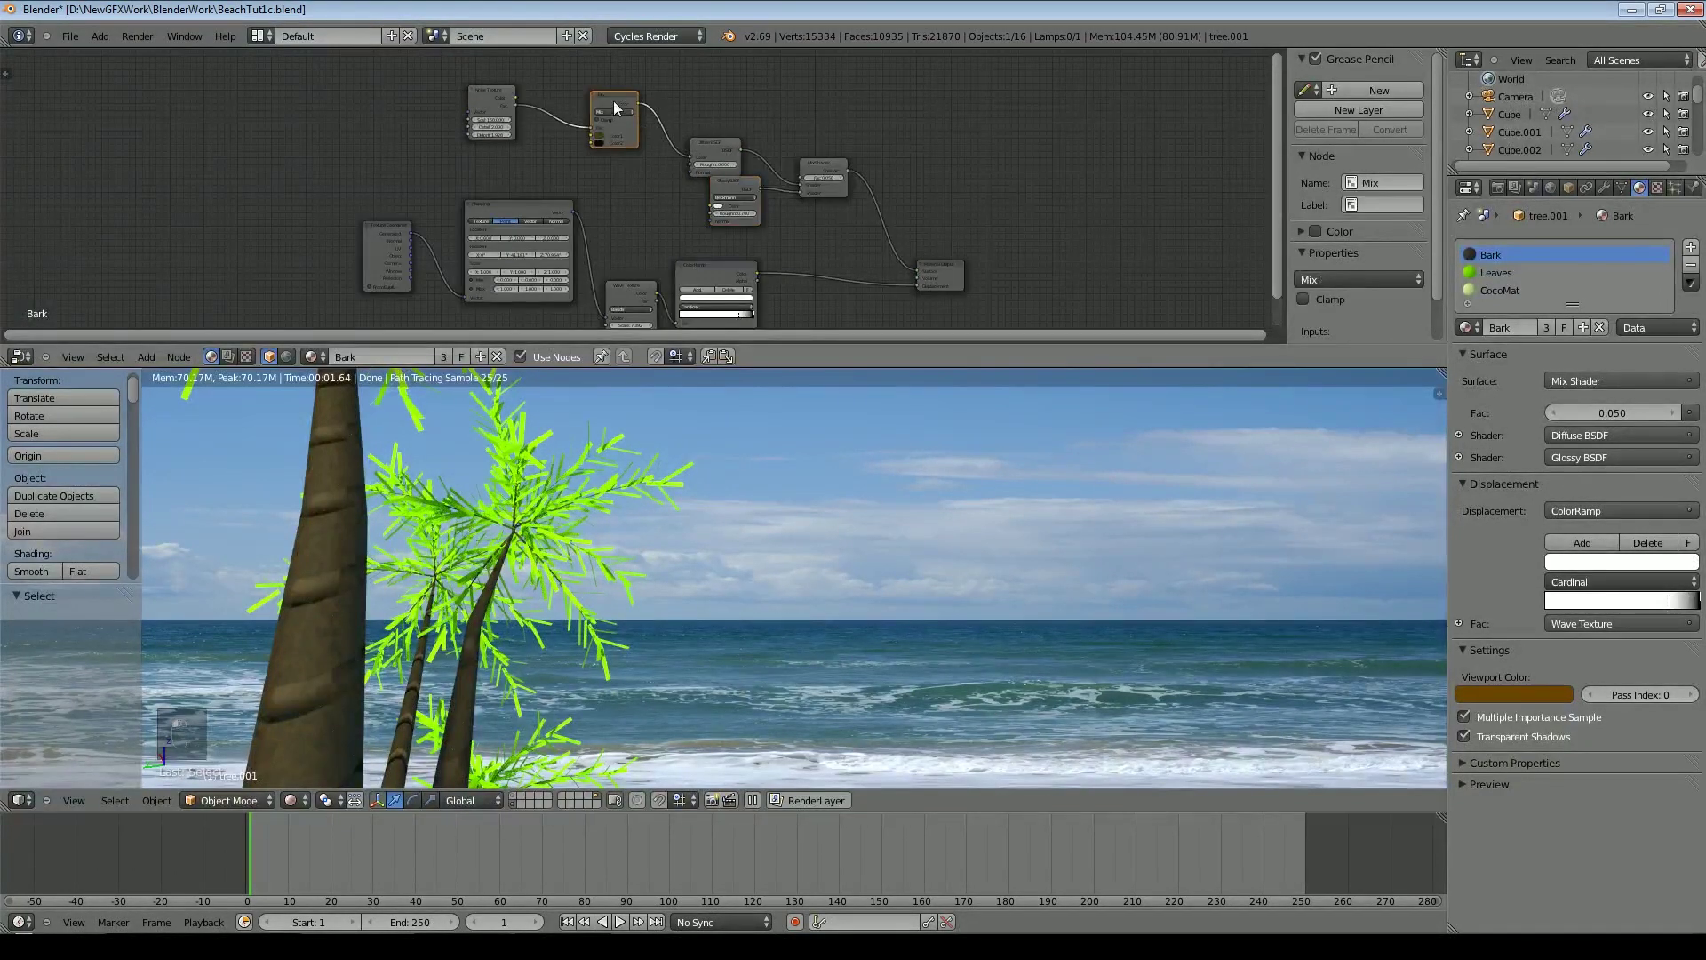
key("shift+d")
left_click(827, 284)
left_click_drag(842, 239, 822, 284)
scroll(505, 98, "up", 1)
left_click_drag(504, 97, 840, 283)
Delete the unneeded extra node and insert a Math node between the displacement Mix node and the Material Output
middle_click_drag(382, 497, 539, 541)
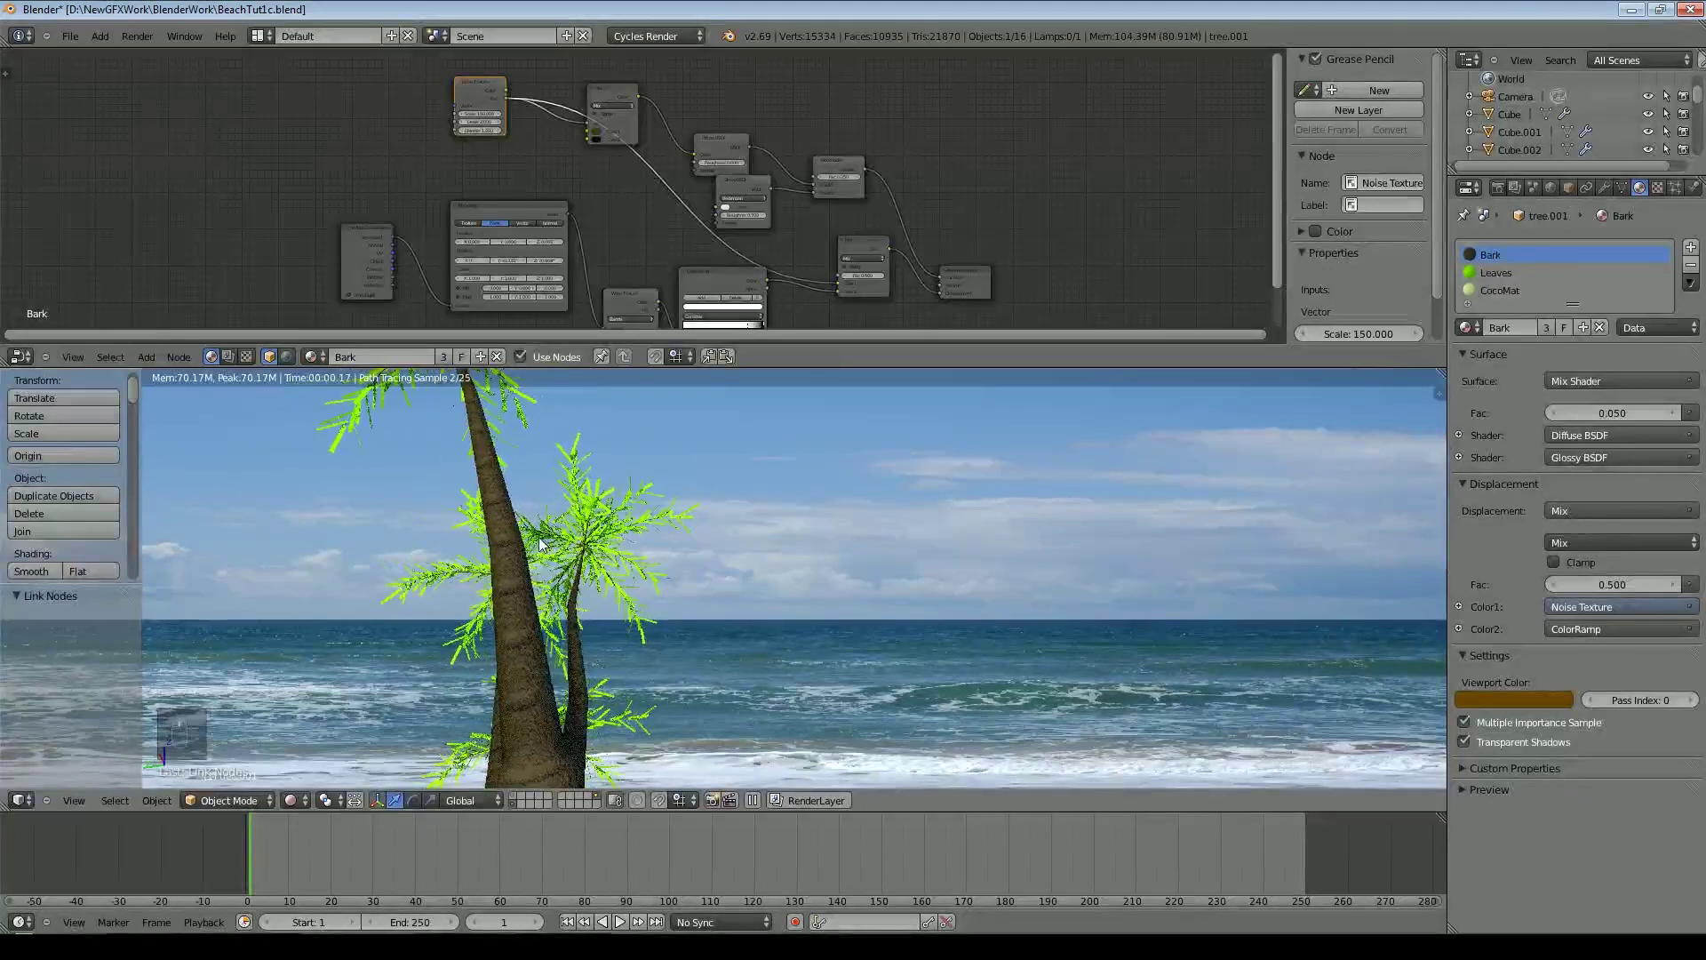
scroll(974, 160, "up", 3)
scroll(973, 158, "up", 1)
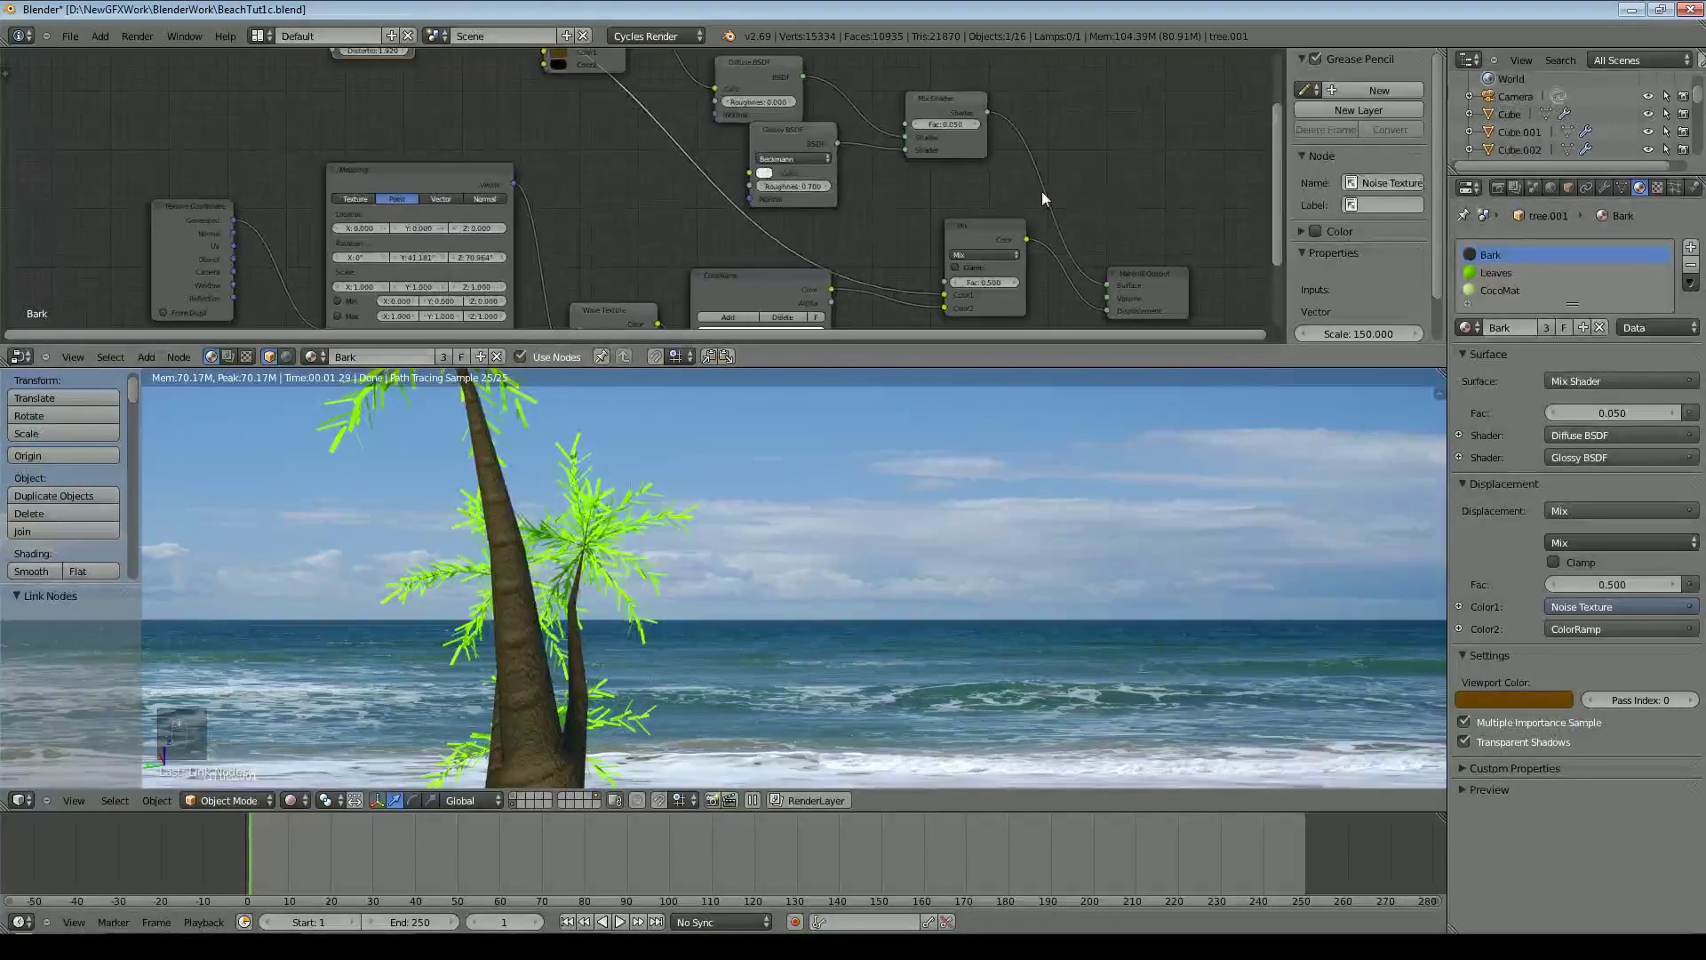
scroll(856, 204, "up", 2)
key("Delete")
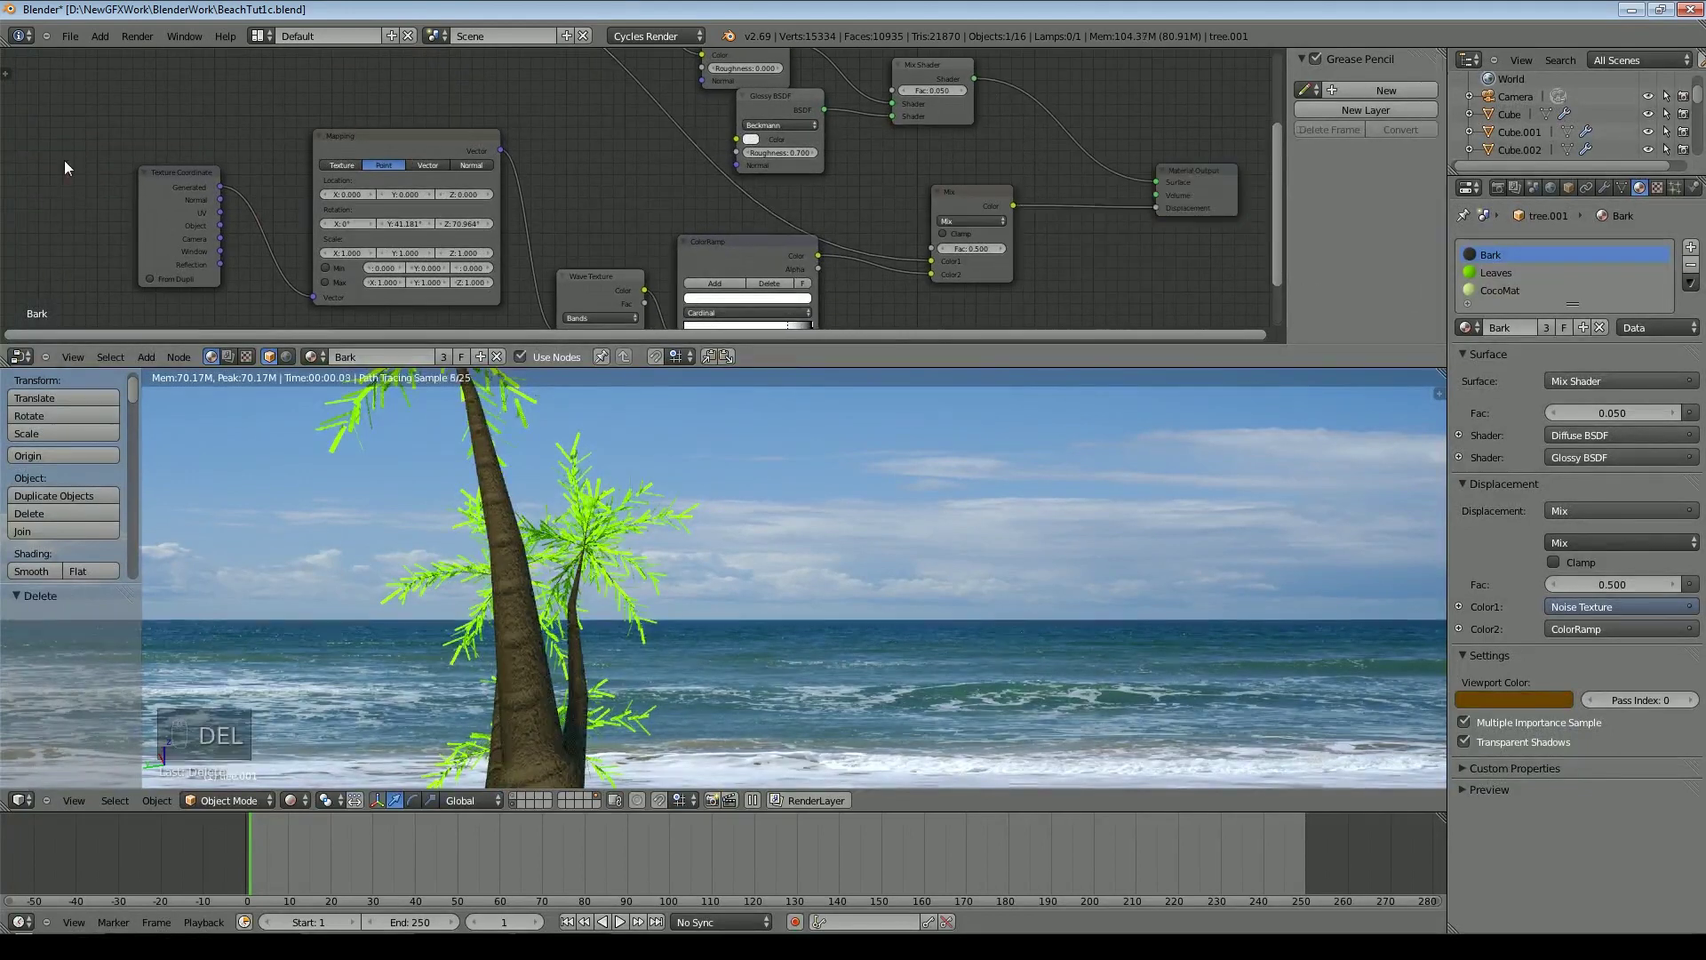
left_click(146, 356)
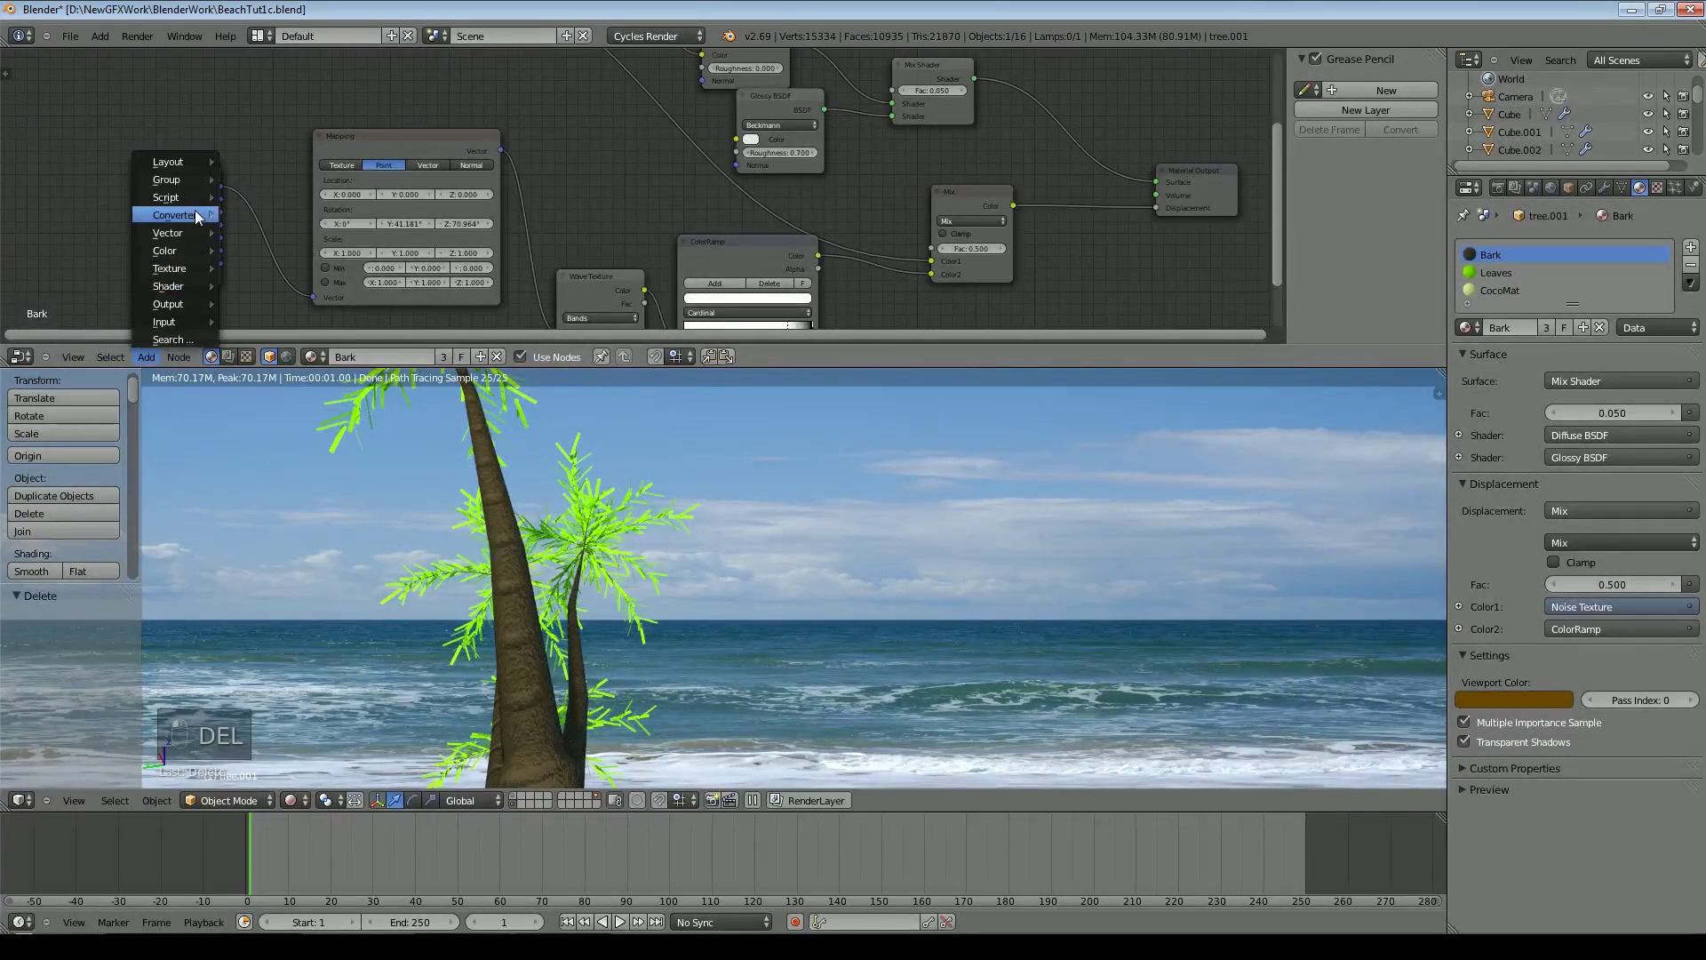
mouse_move(195, 211)
left_click(253, 216)
left_click(1077, 183)
Set the Math node to Multiply with a value of 0.300 and the displacement Mix node's factor to 0.800
scroll(1102, 217, "up", 1)
left_click(1145, 270)
key("Return")
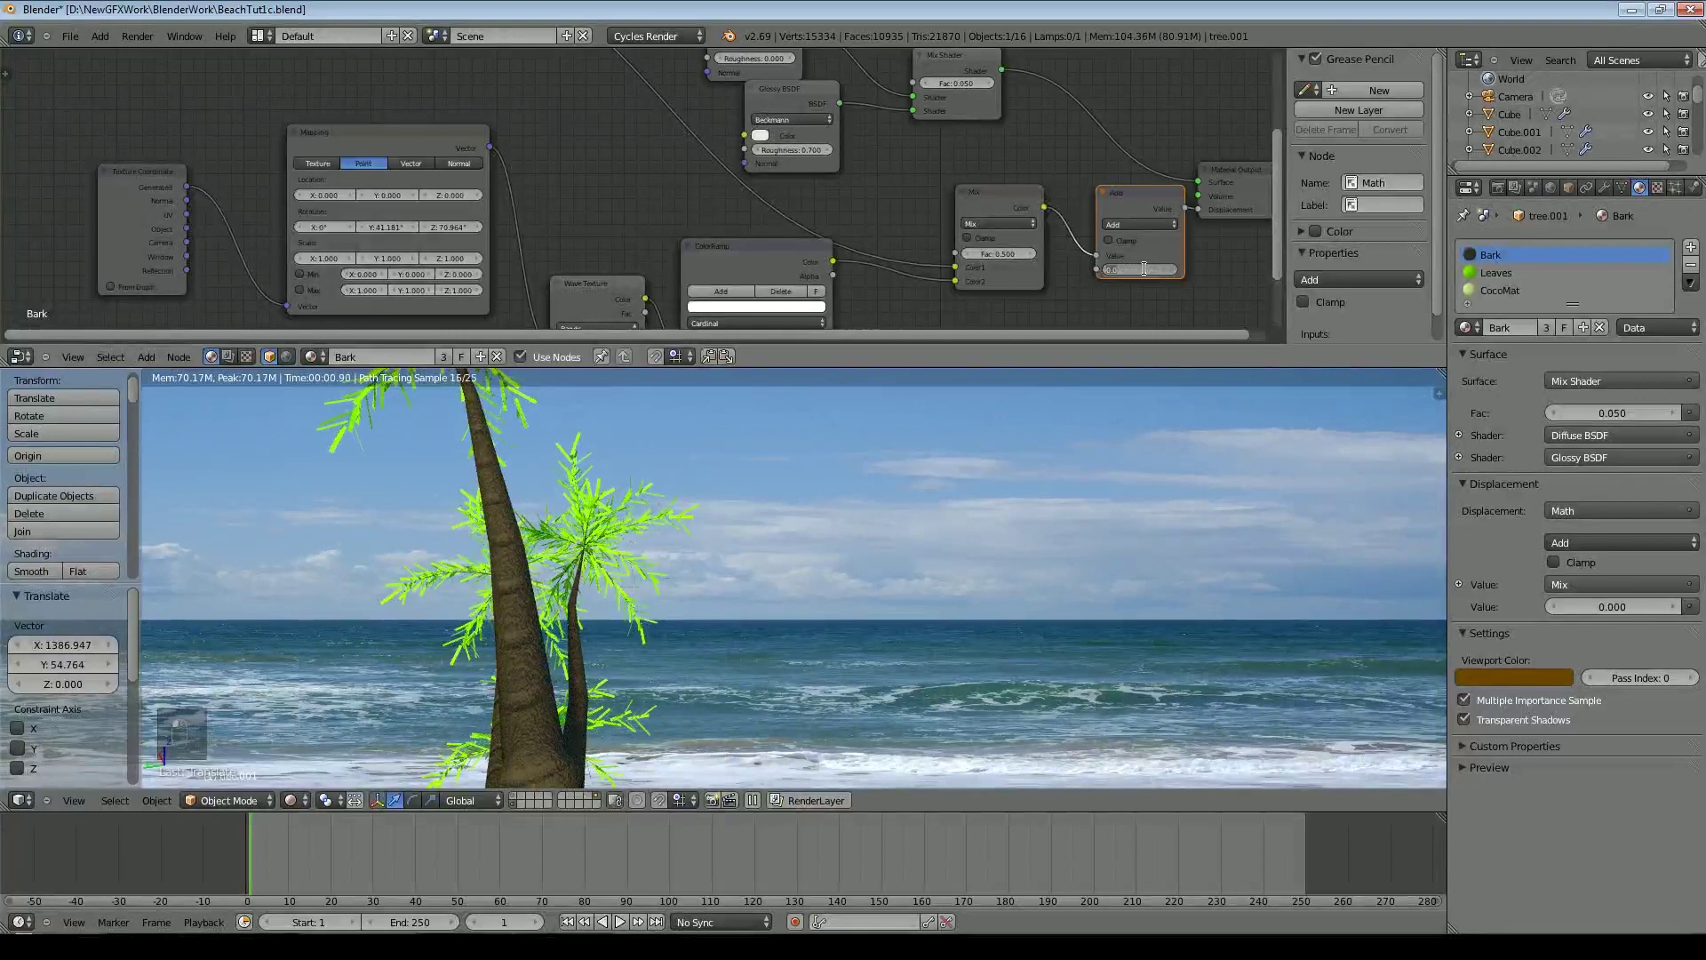
scroll(1144, 269, "up", 1)
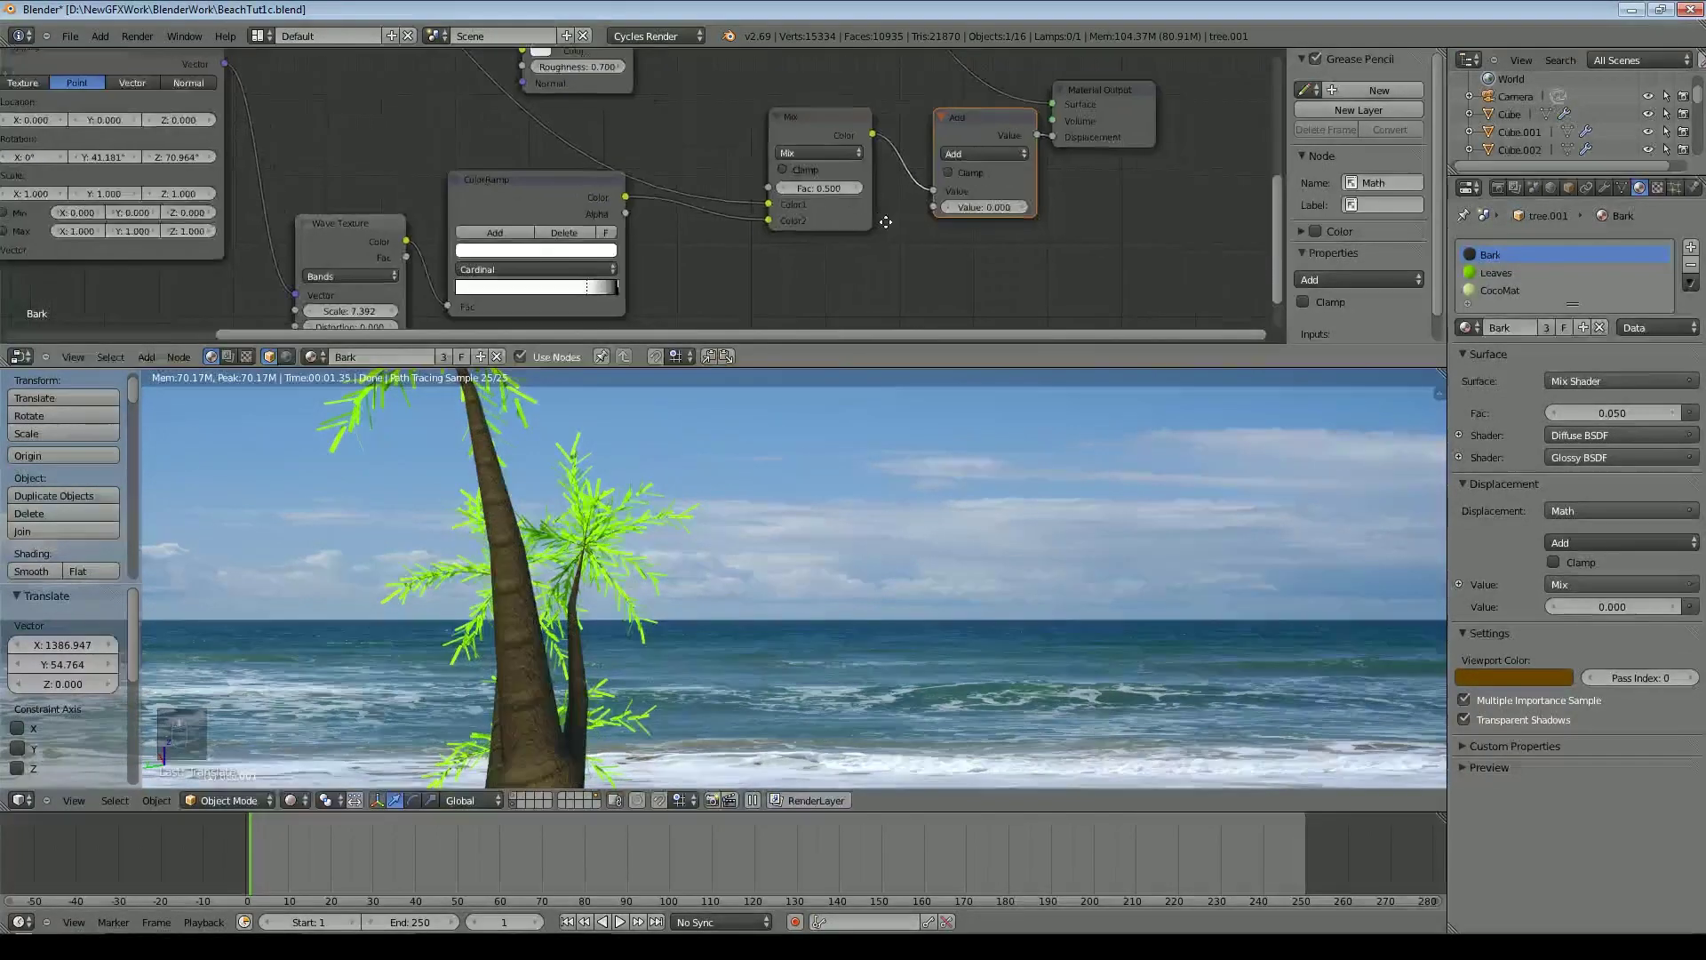
scroll(1113, 211, "up", 1)
left_click(1112, 210)
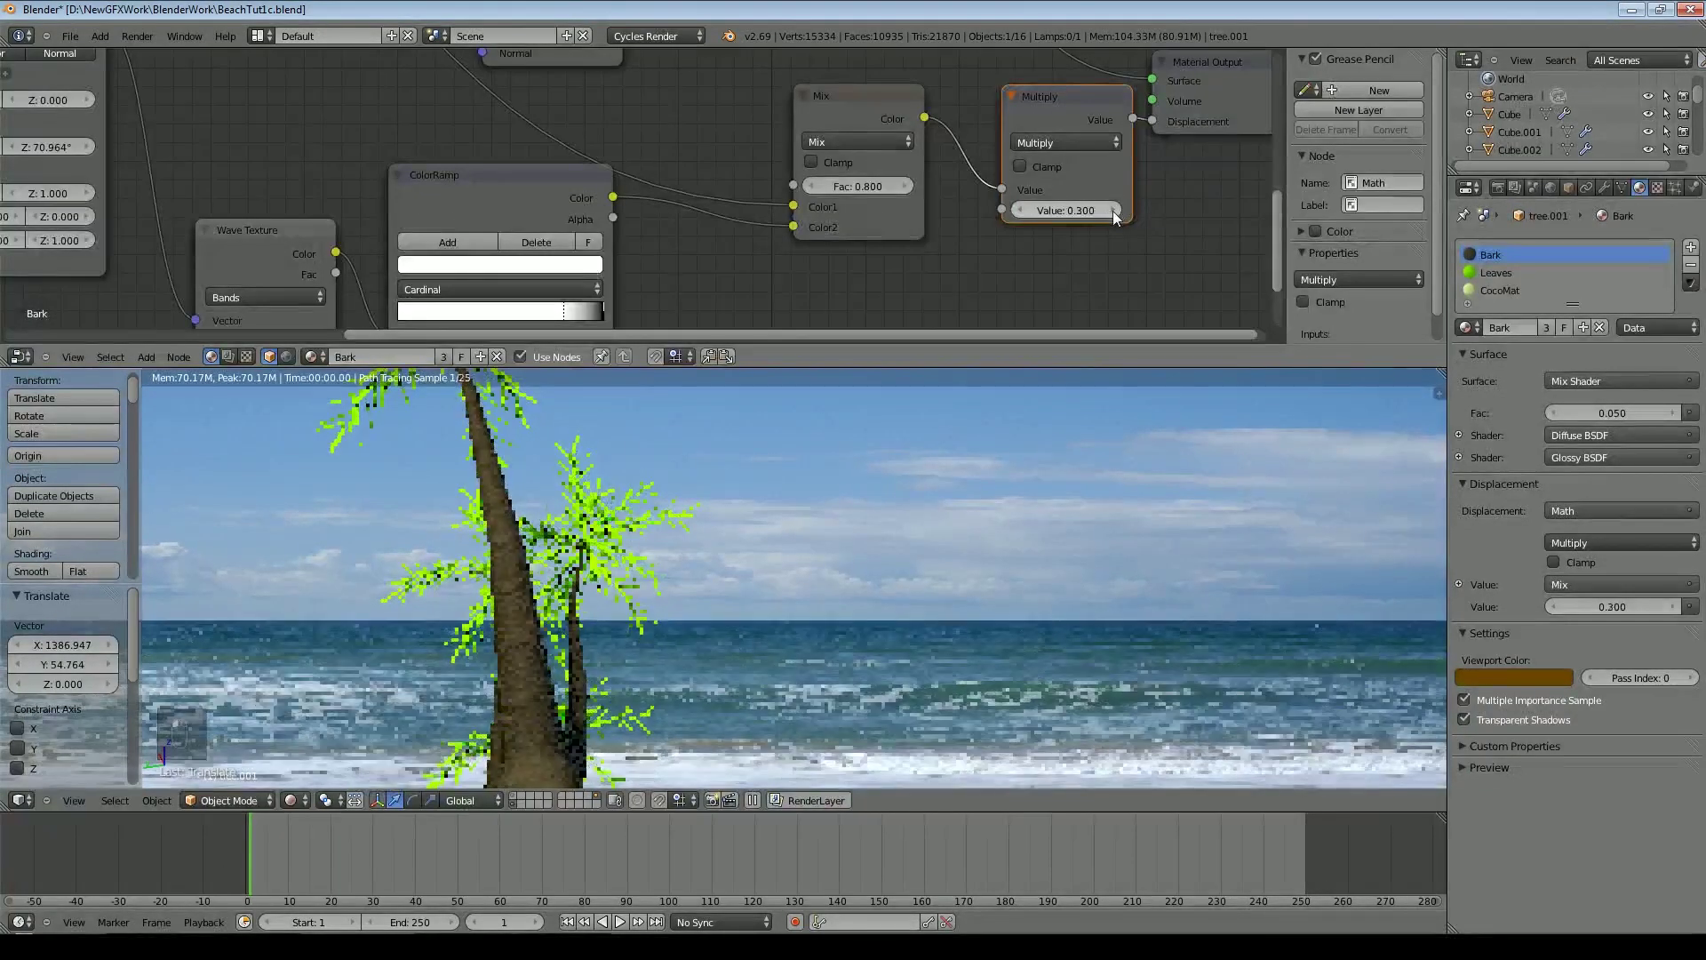
Reposition the ColorRamp's white stop near the black end and change the ramp's interpolation to B-Spline
left_click(524, 313)
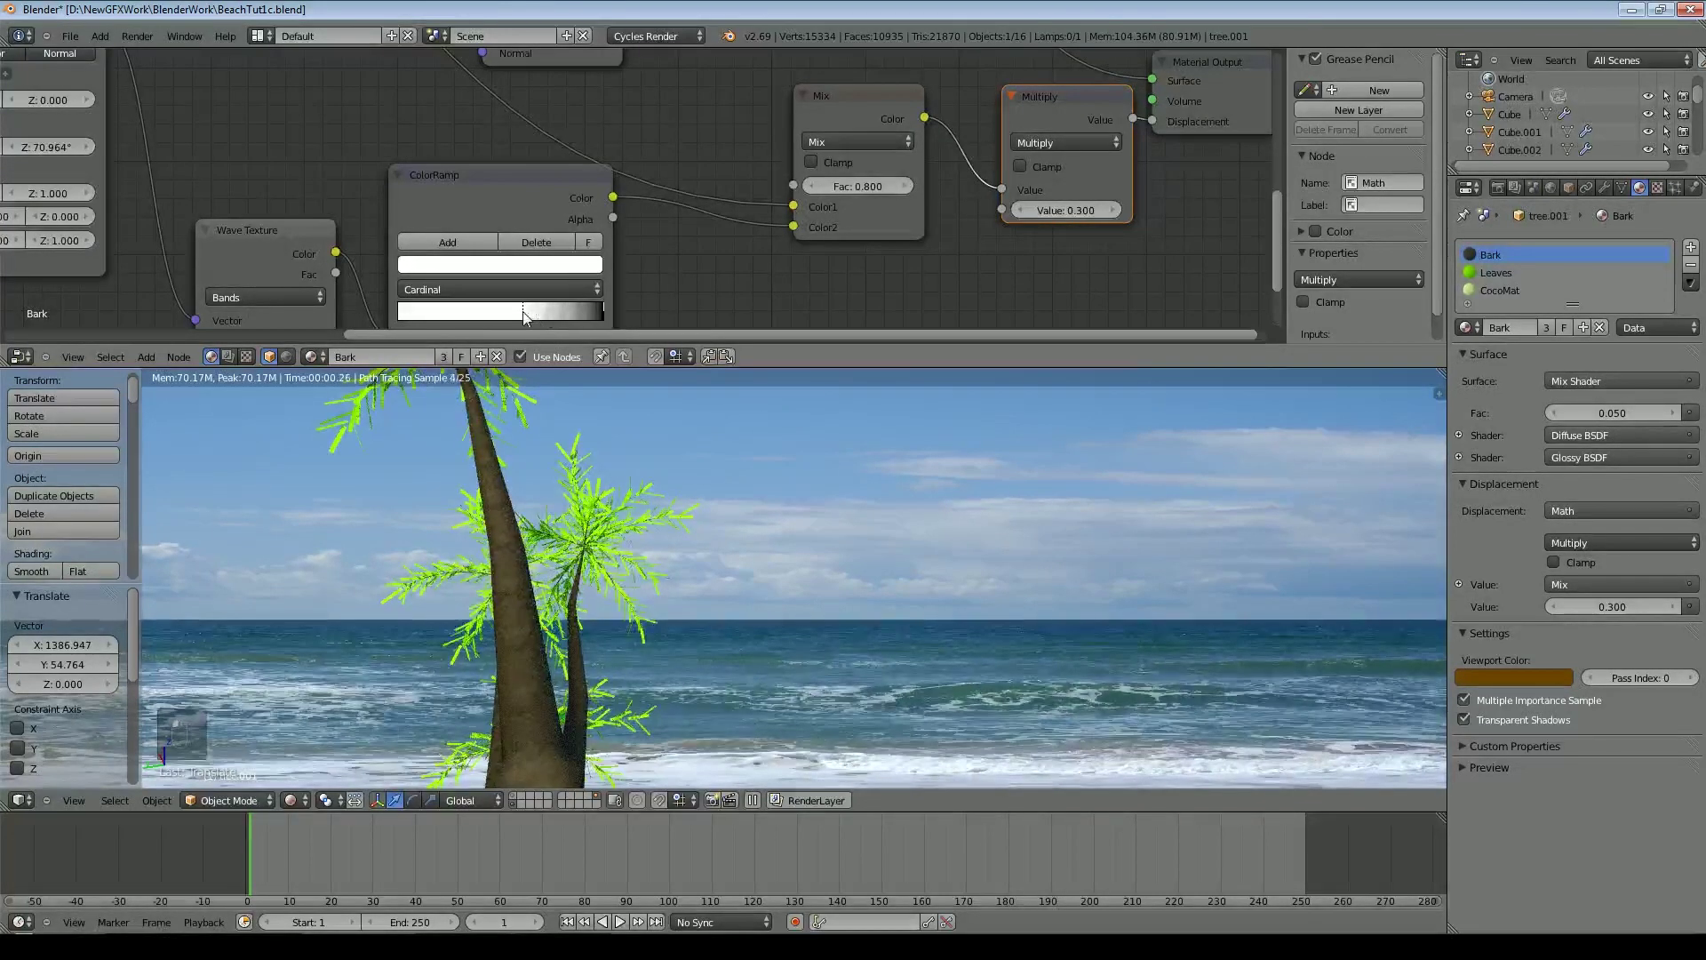
left_click_drag(524, 312, 571, 311)
left_click_drag(577, 302, 581, 305)
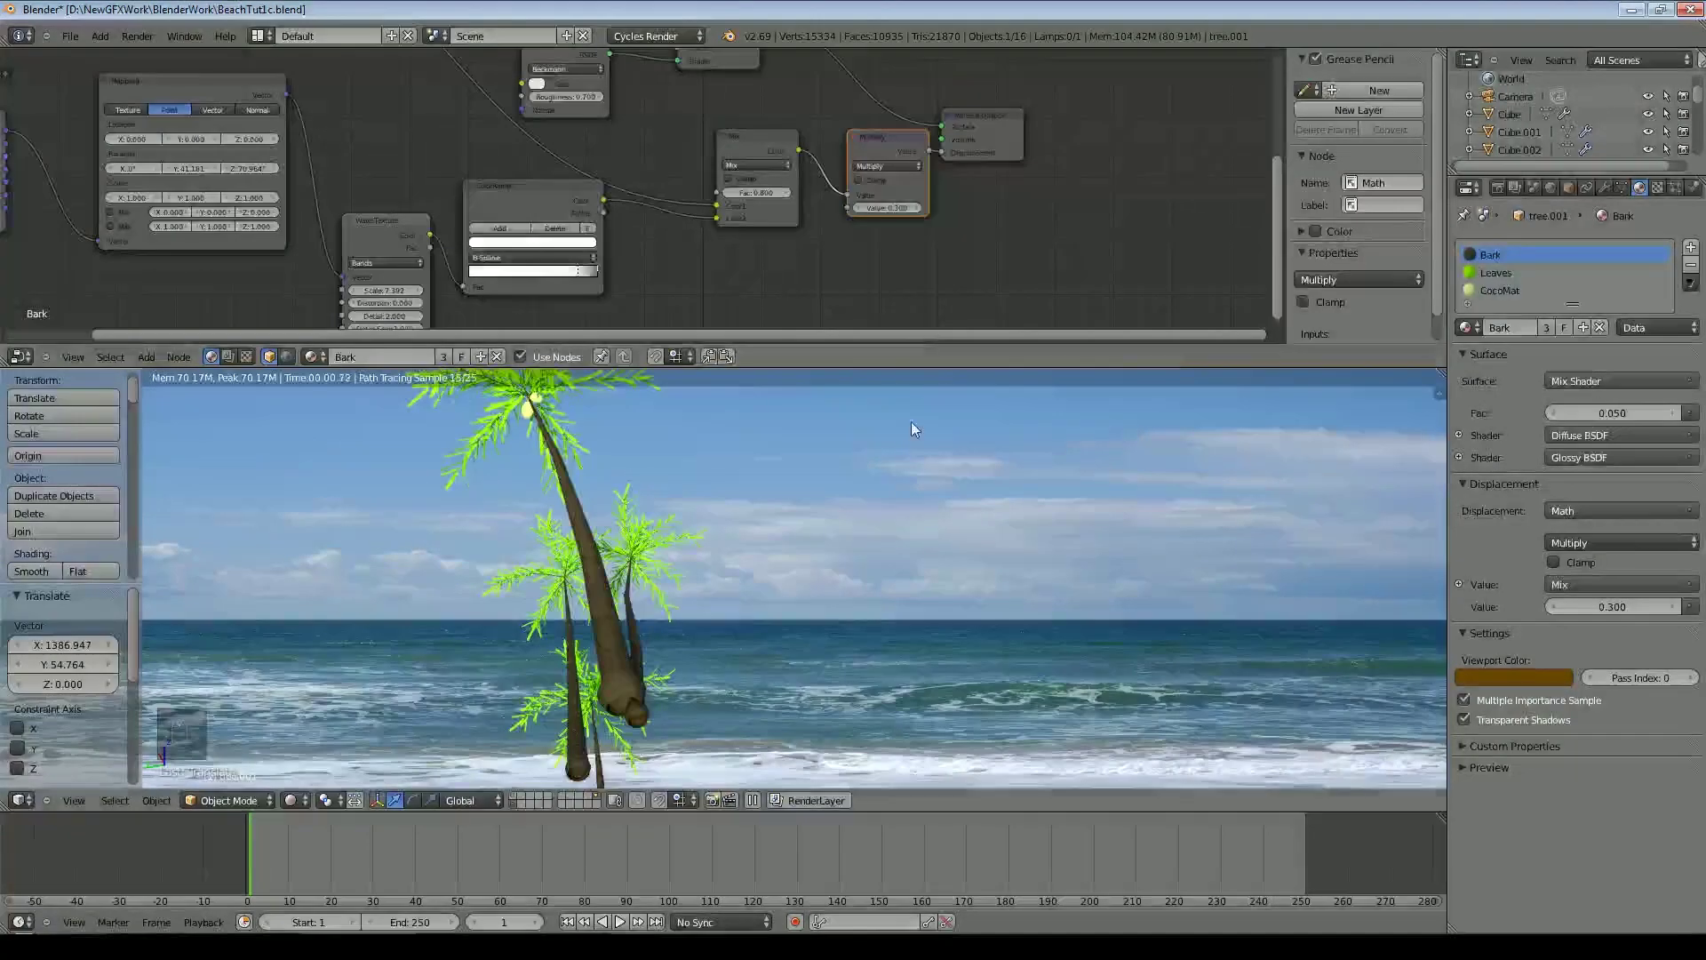
middle_click_drag(910, 421, 846, 466)
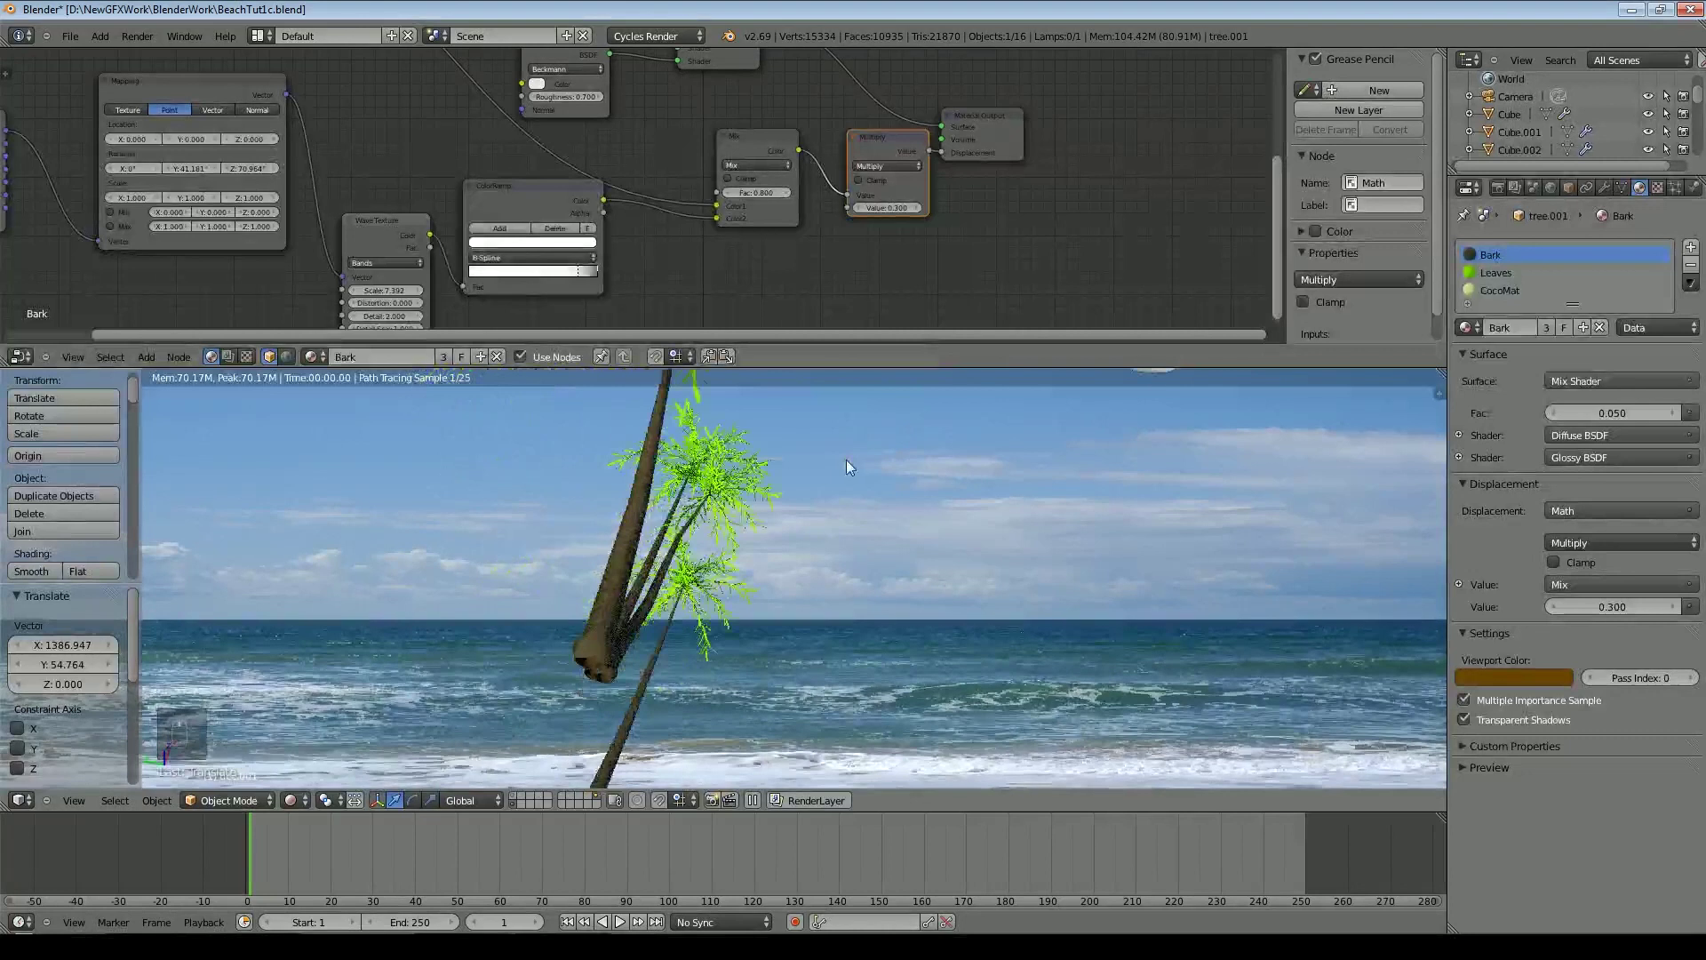
scroll(673, 169, "up", 1)
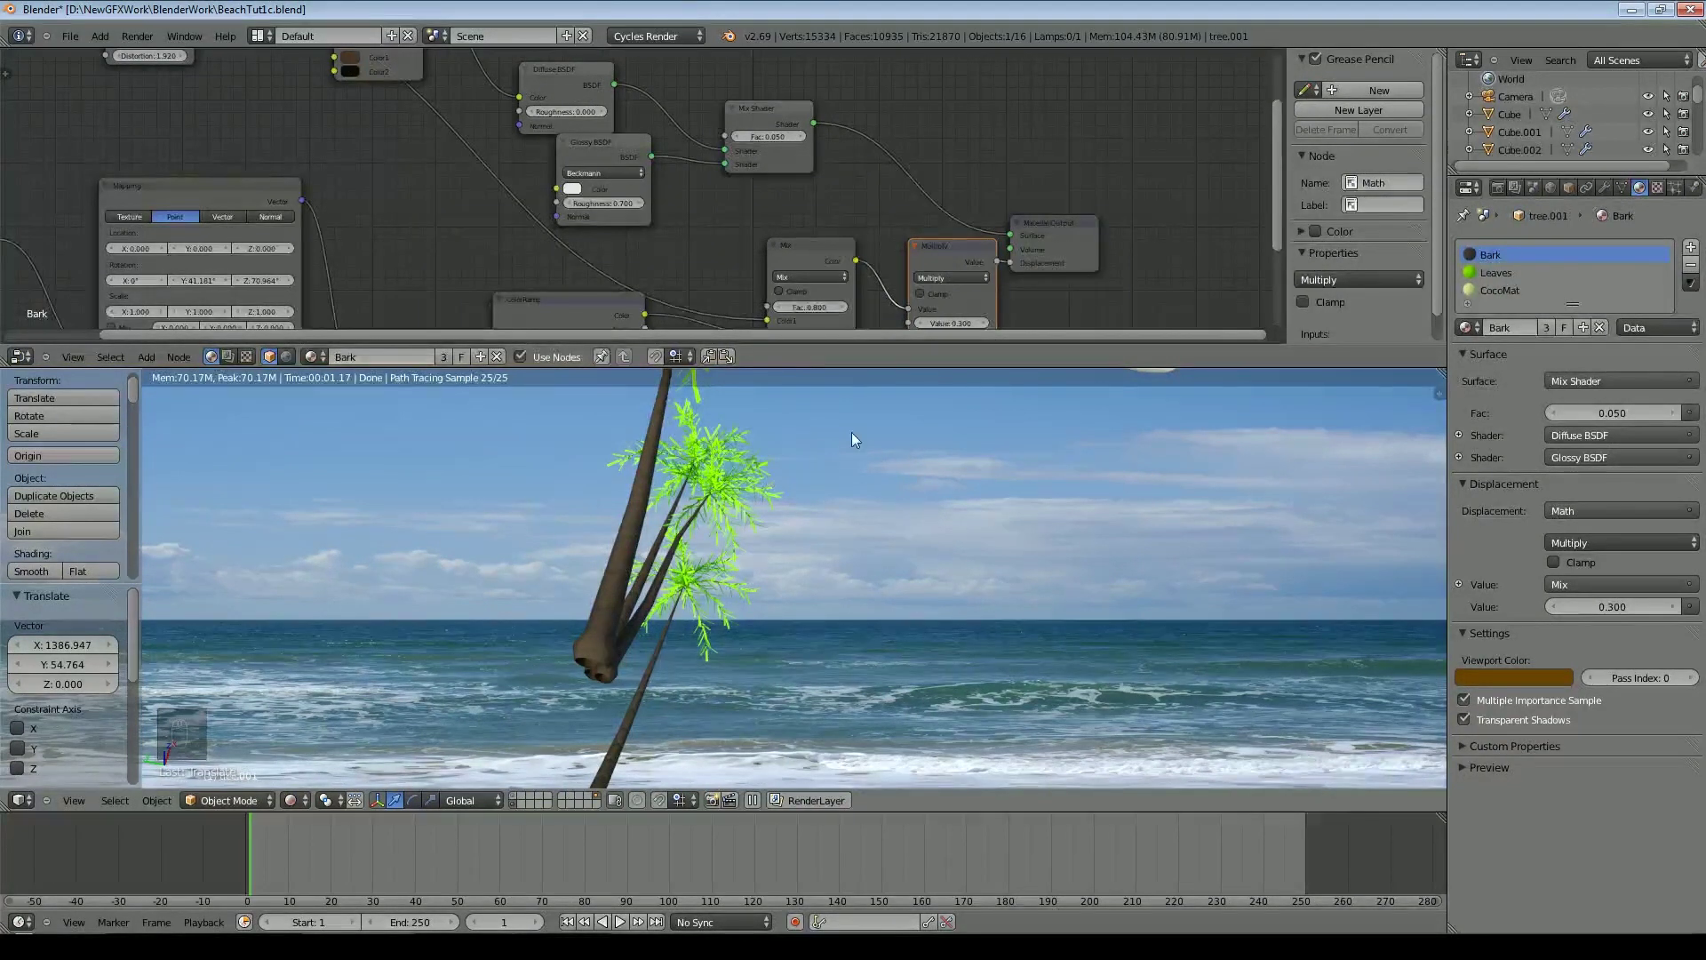
Switch to the Leaves material and add a MixRGB node in front of its Diffuse BSDF
left_click(1495, 272)
left_click_drag(646, 141, 551, 143)
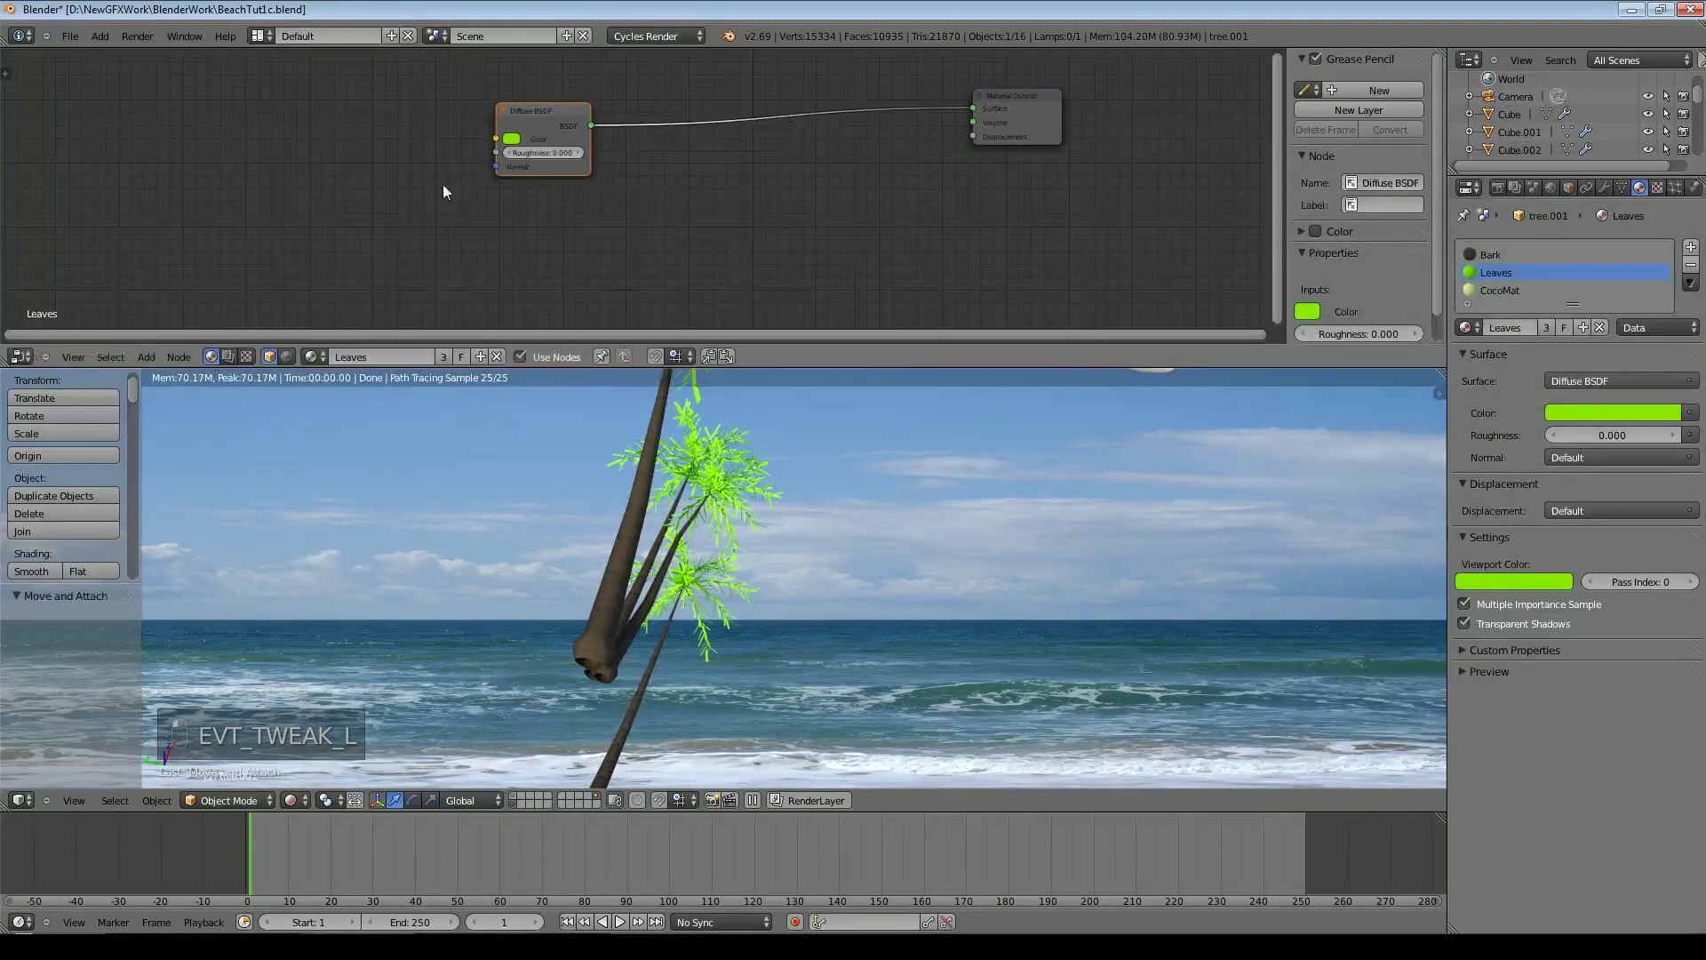
left_click(146, 356)
mouse_move(167, 255)
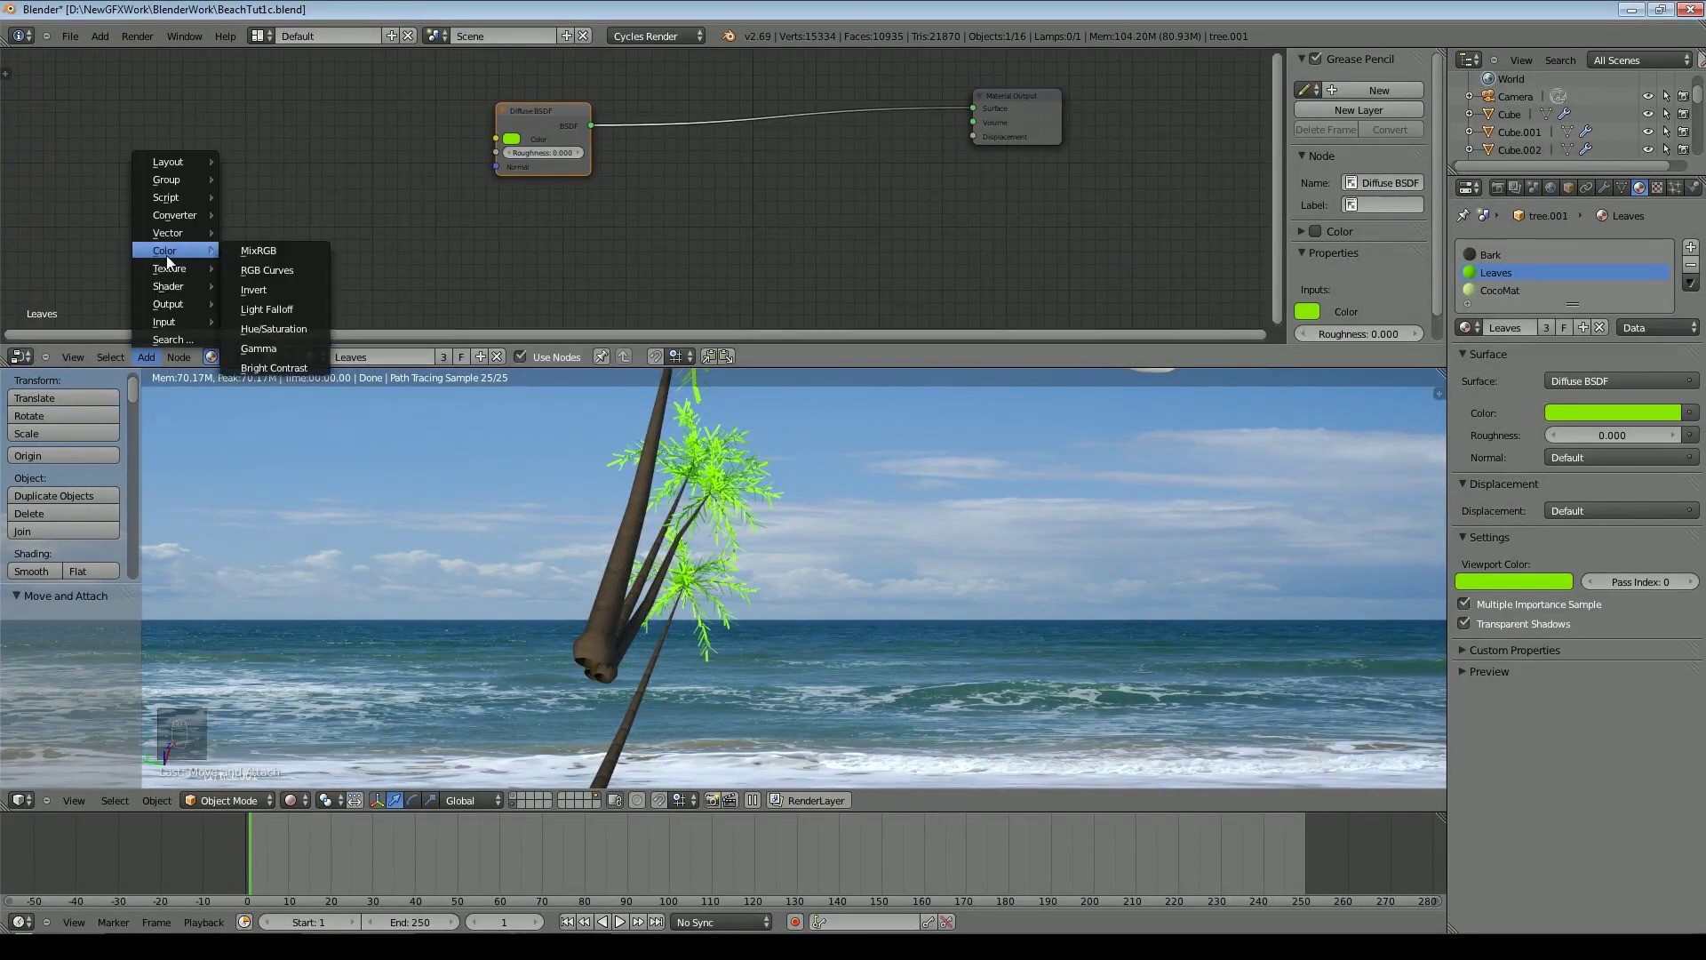
left_click(267, 253)
left_click(338, 142)
Set the leaf Mix node's Color1 to bright yellow-green and Color2 to a darker green, and link it to the Diffuse color
left_click(331, 168)
left_click_drag(368, 225, 335, 223)
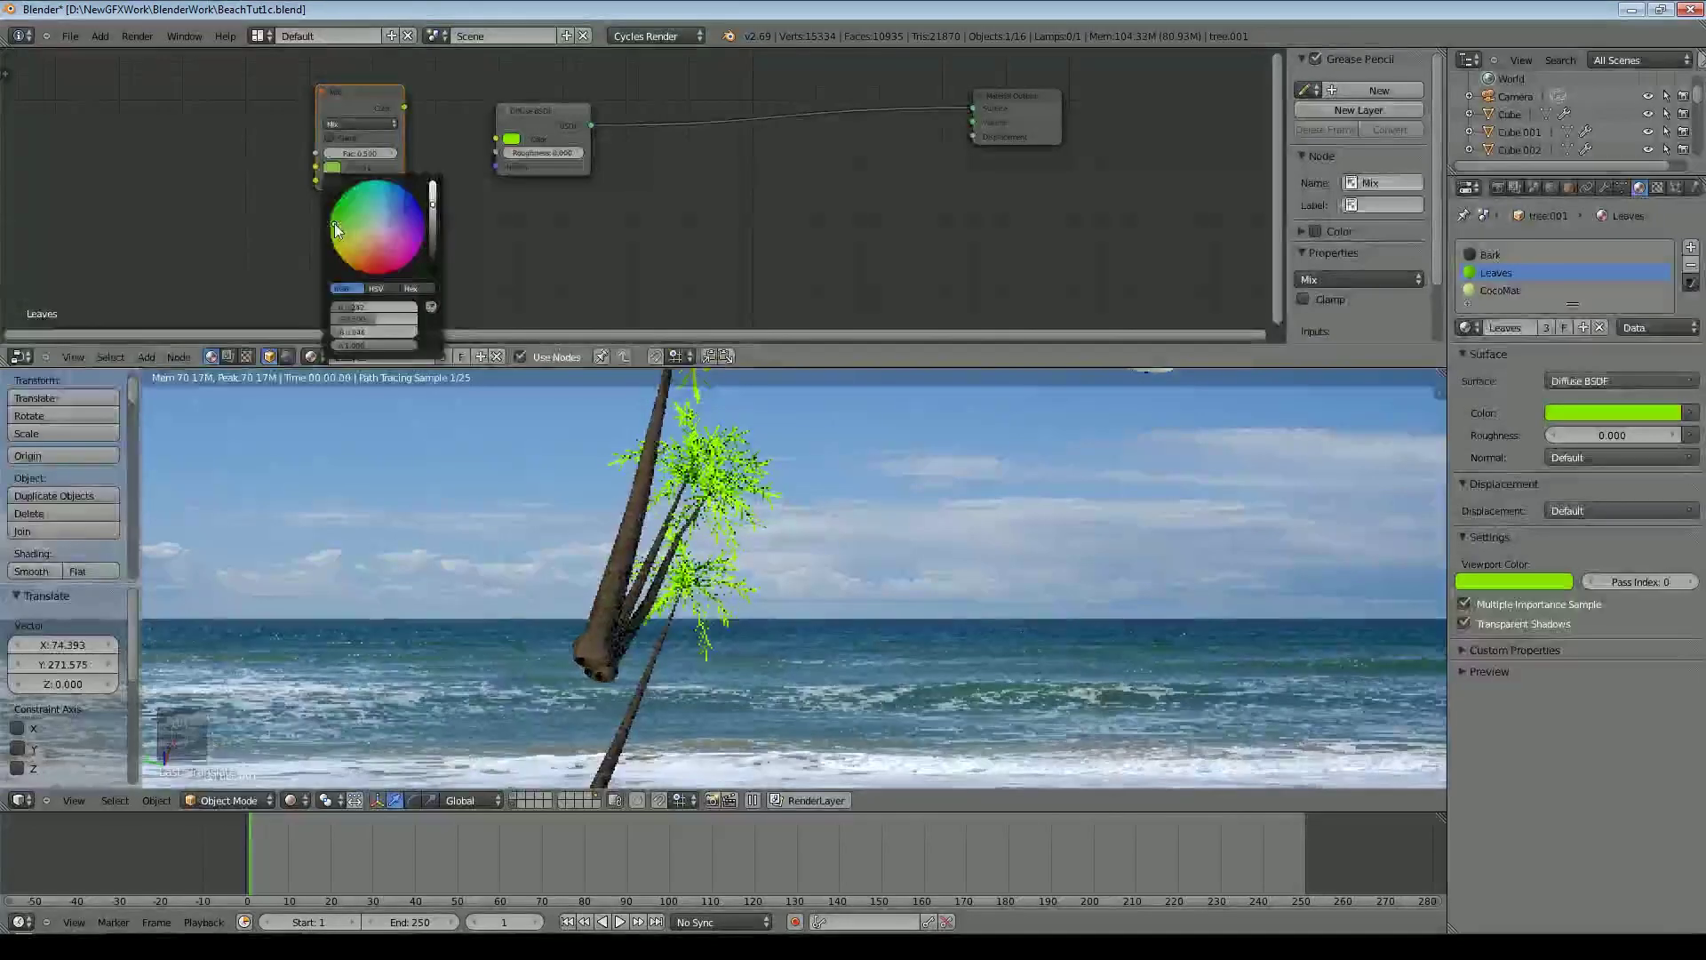
left_click(332, 181)
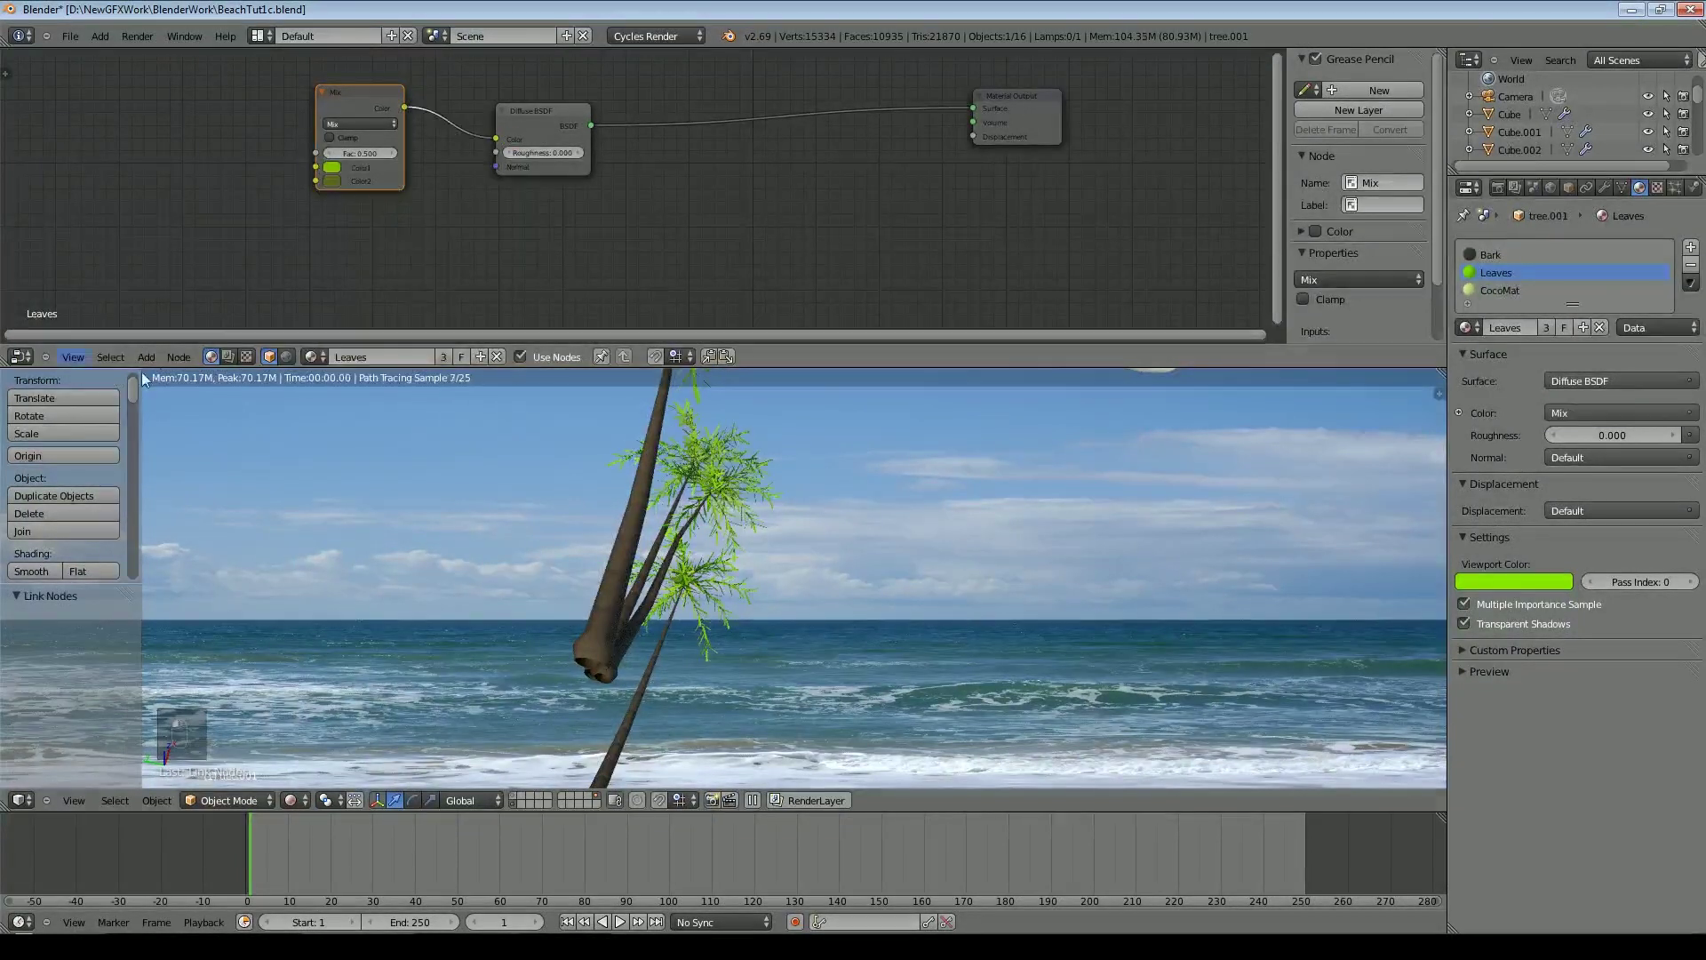
Add a Noise Texture with scale 21.8 to the Leaves material and link its Fac to the Mix node's Fac
left_click(150, 358)
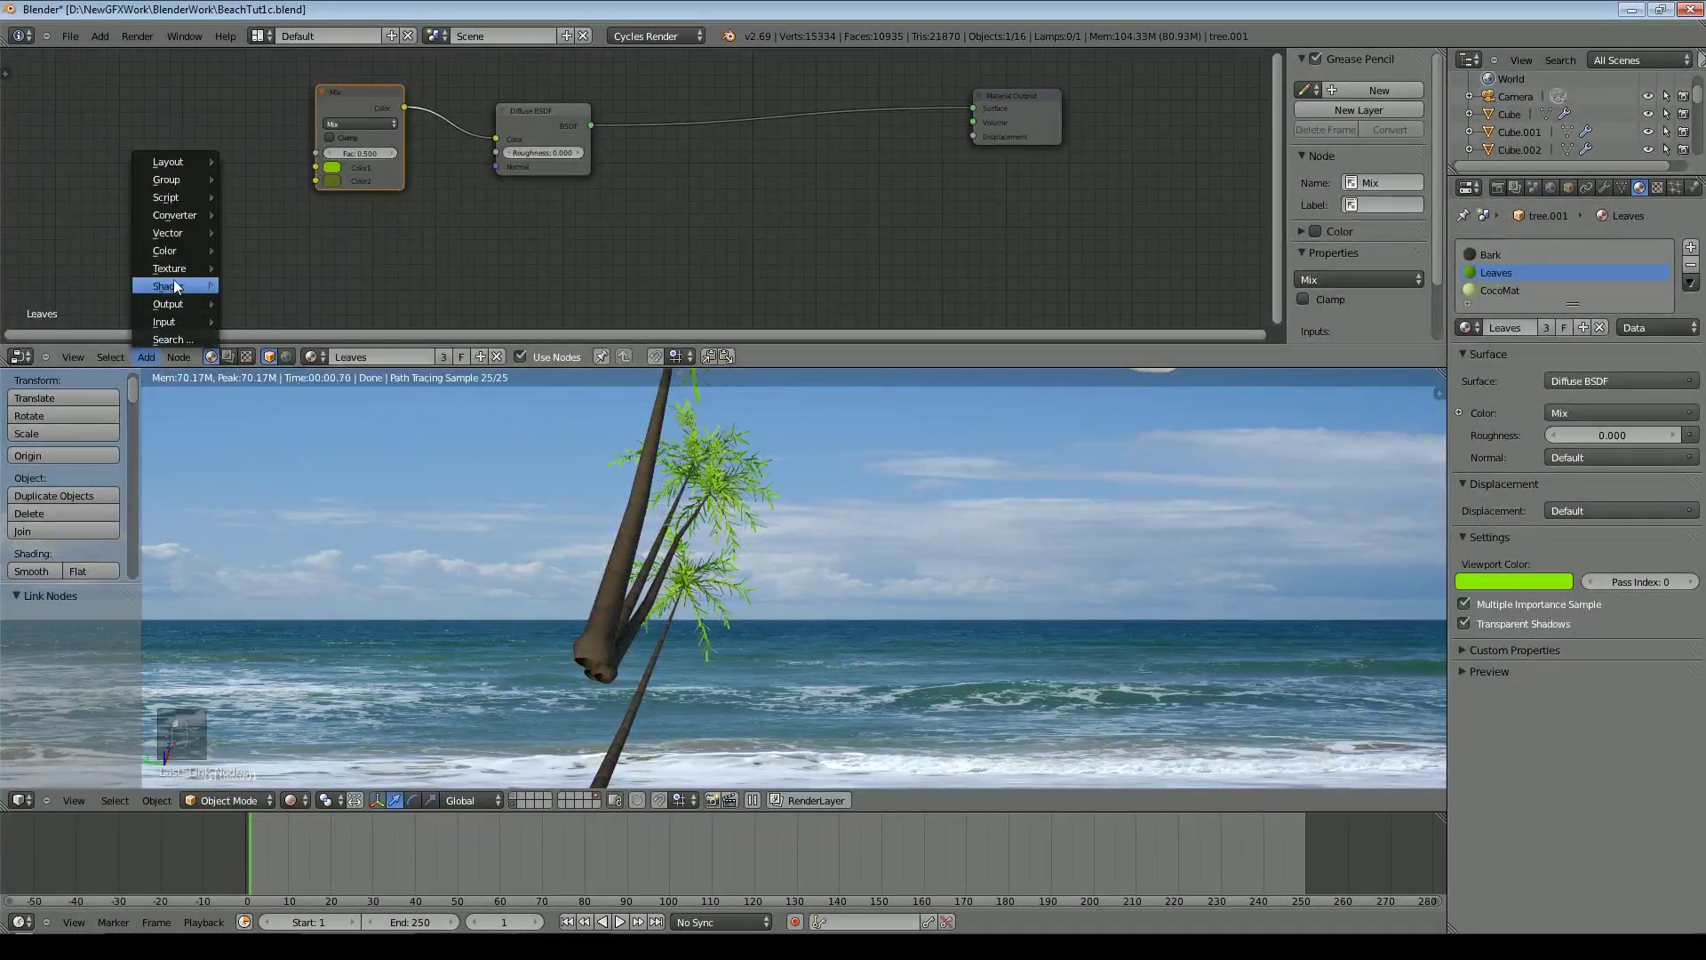
mouse_move(203, 271)
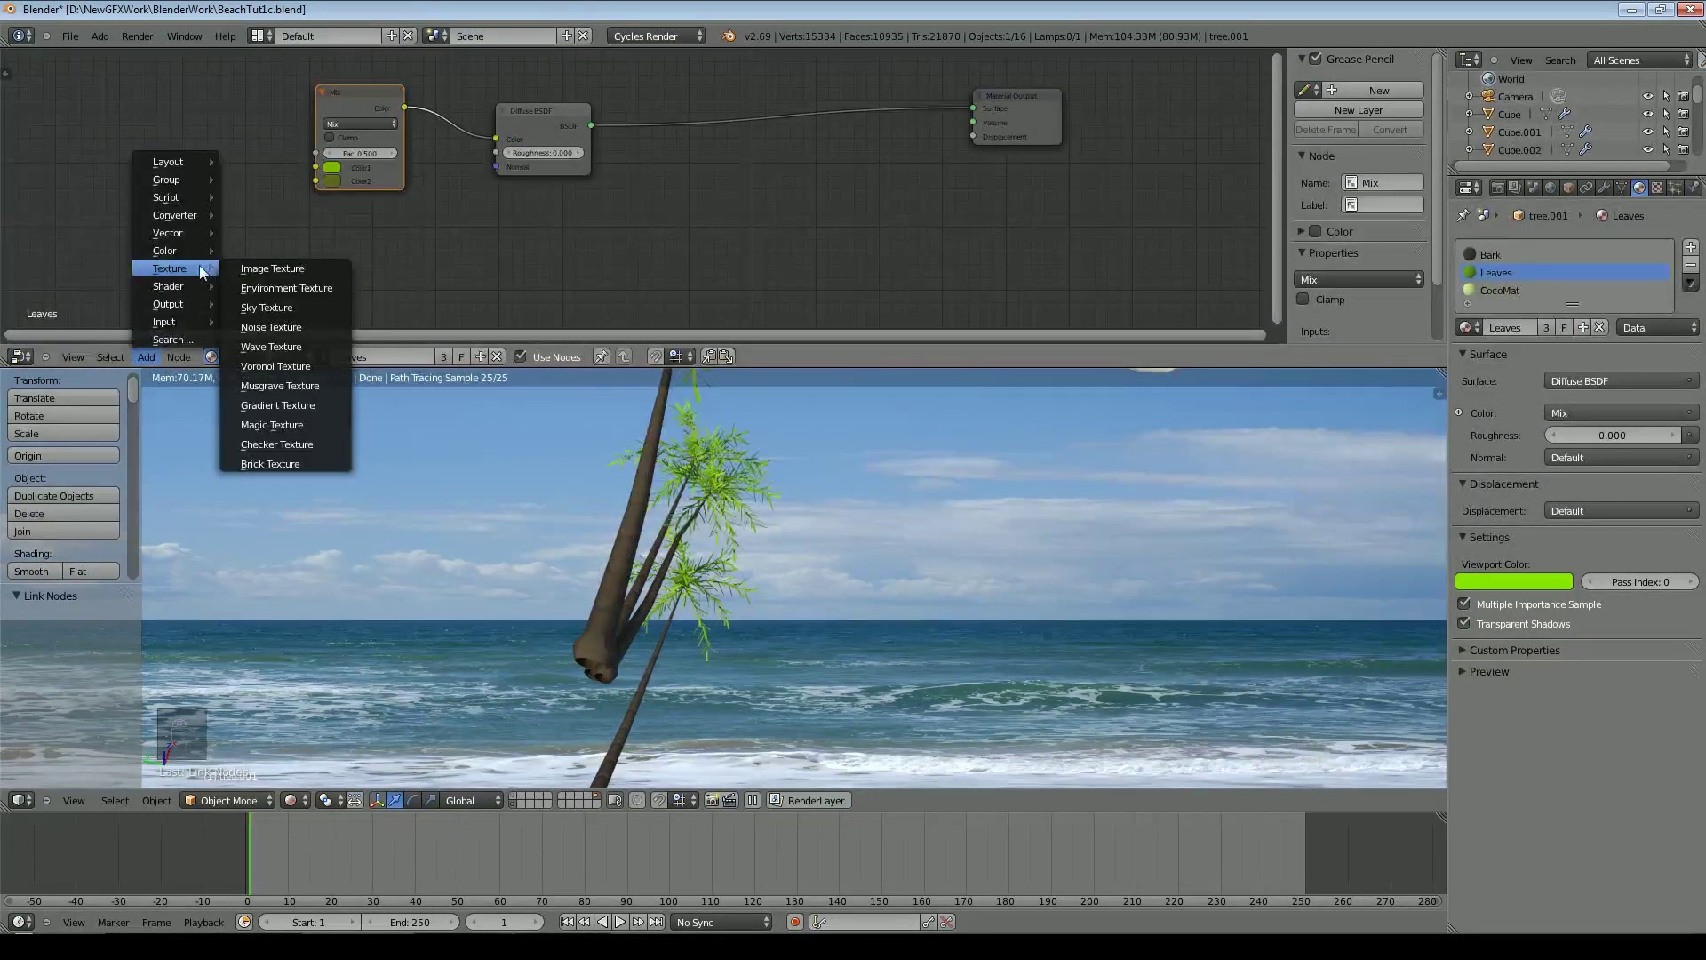
left_click(271, 327)
left_click(202, 103)
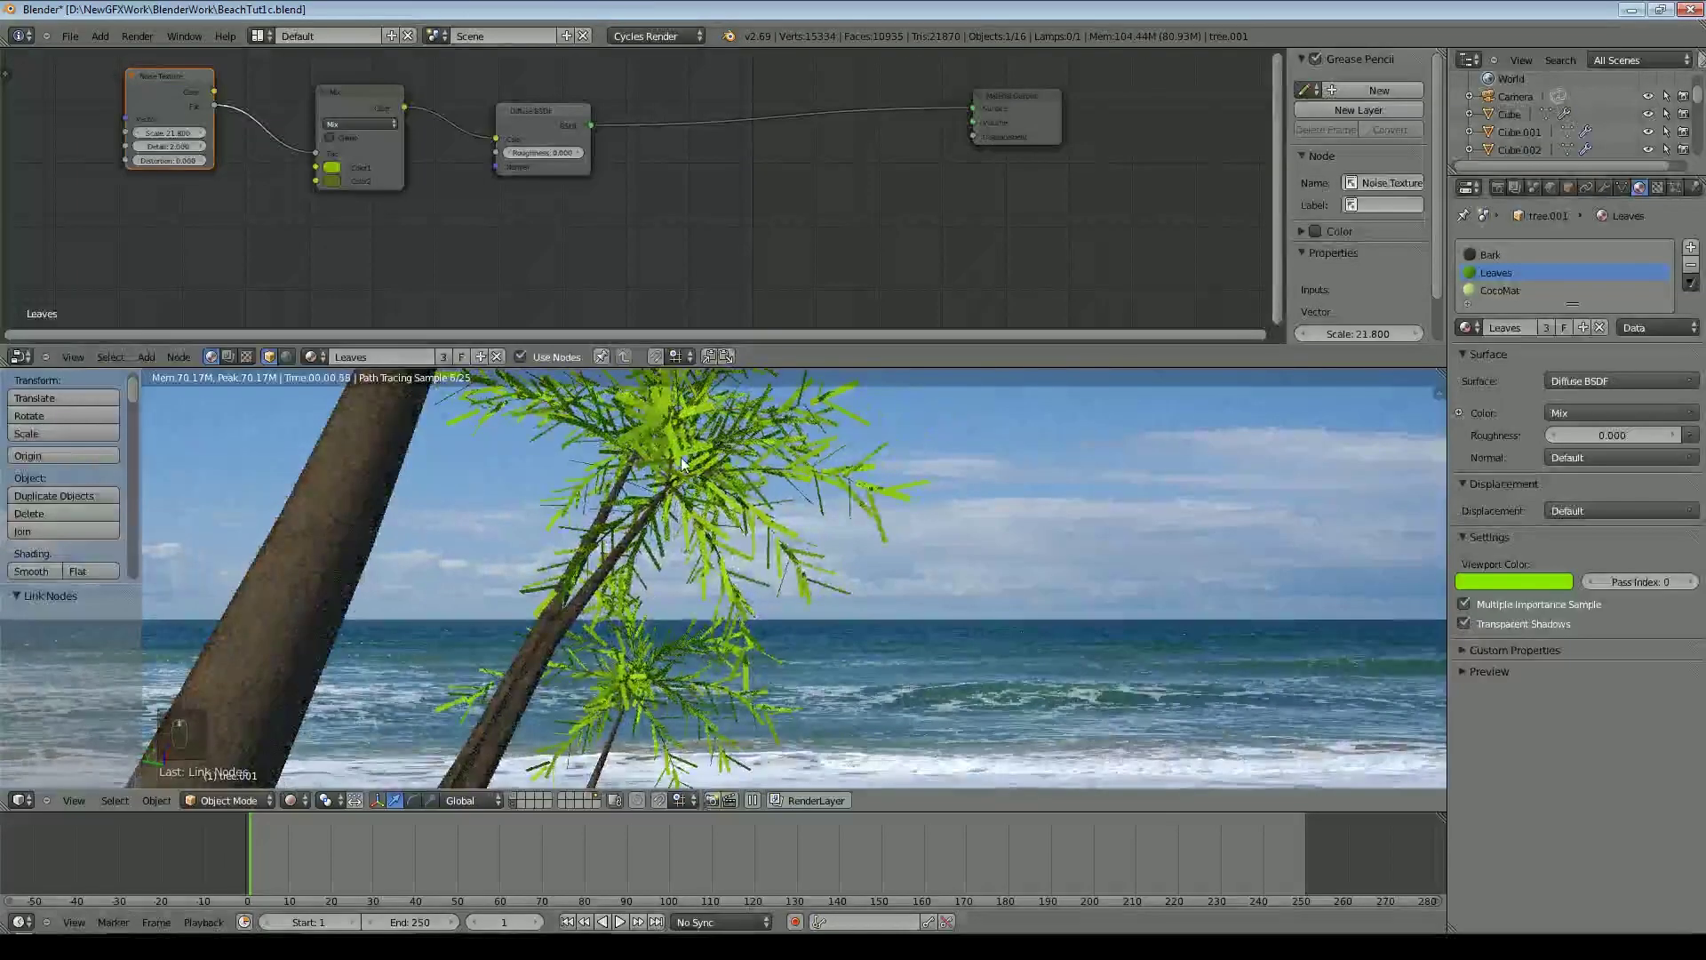
Set the leaf noise scale to 50 and link a new Texture Coordinate node's Generated output to the Noise Texture's Vector
scroll(702, 636, "up", 2)
scroll(321, 129, "up", 4)
left_click_drag(124, 138, 775, 157)
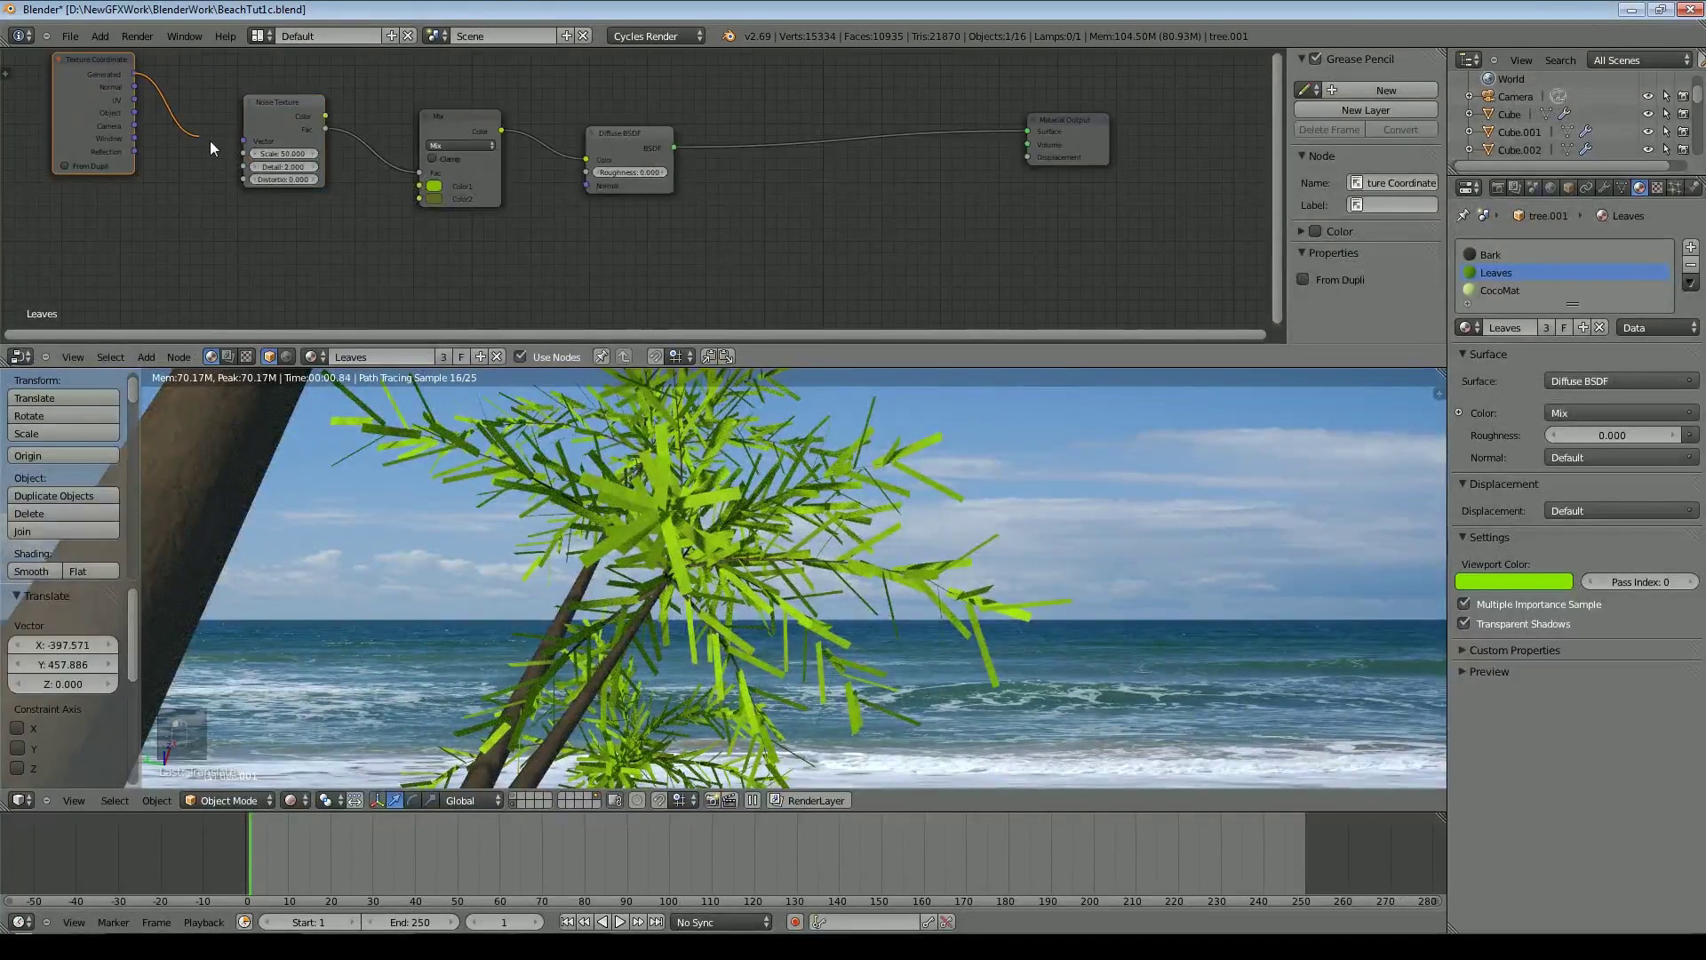
left_click_drag(209, 140, 246, 142)
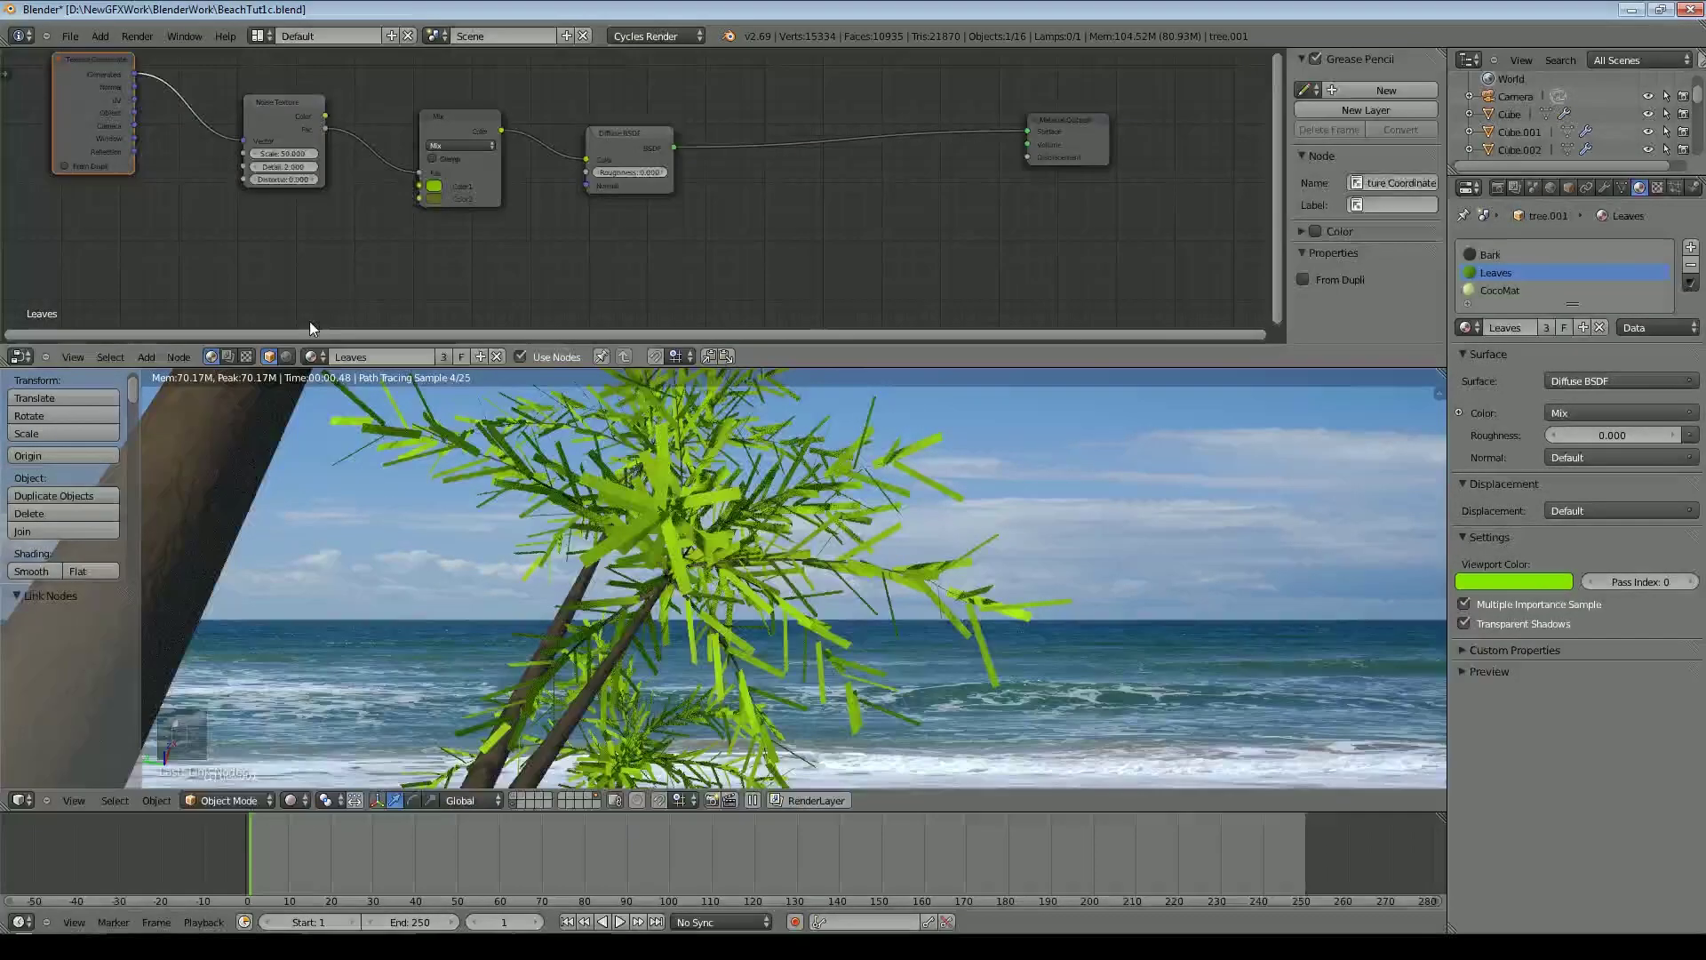
Darken the green of Color2 in the Leaves material's Mix node
scroll(492, 233, "down", 3)
scroll(498, 235, "down", 1)
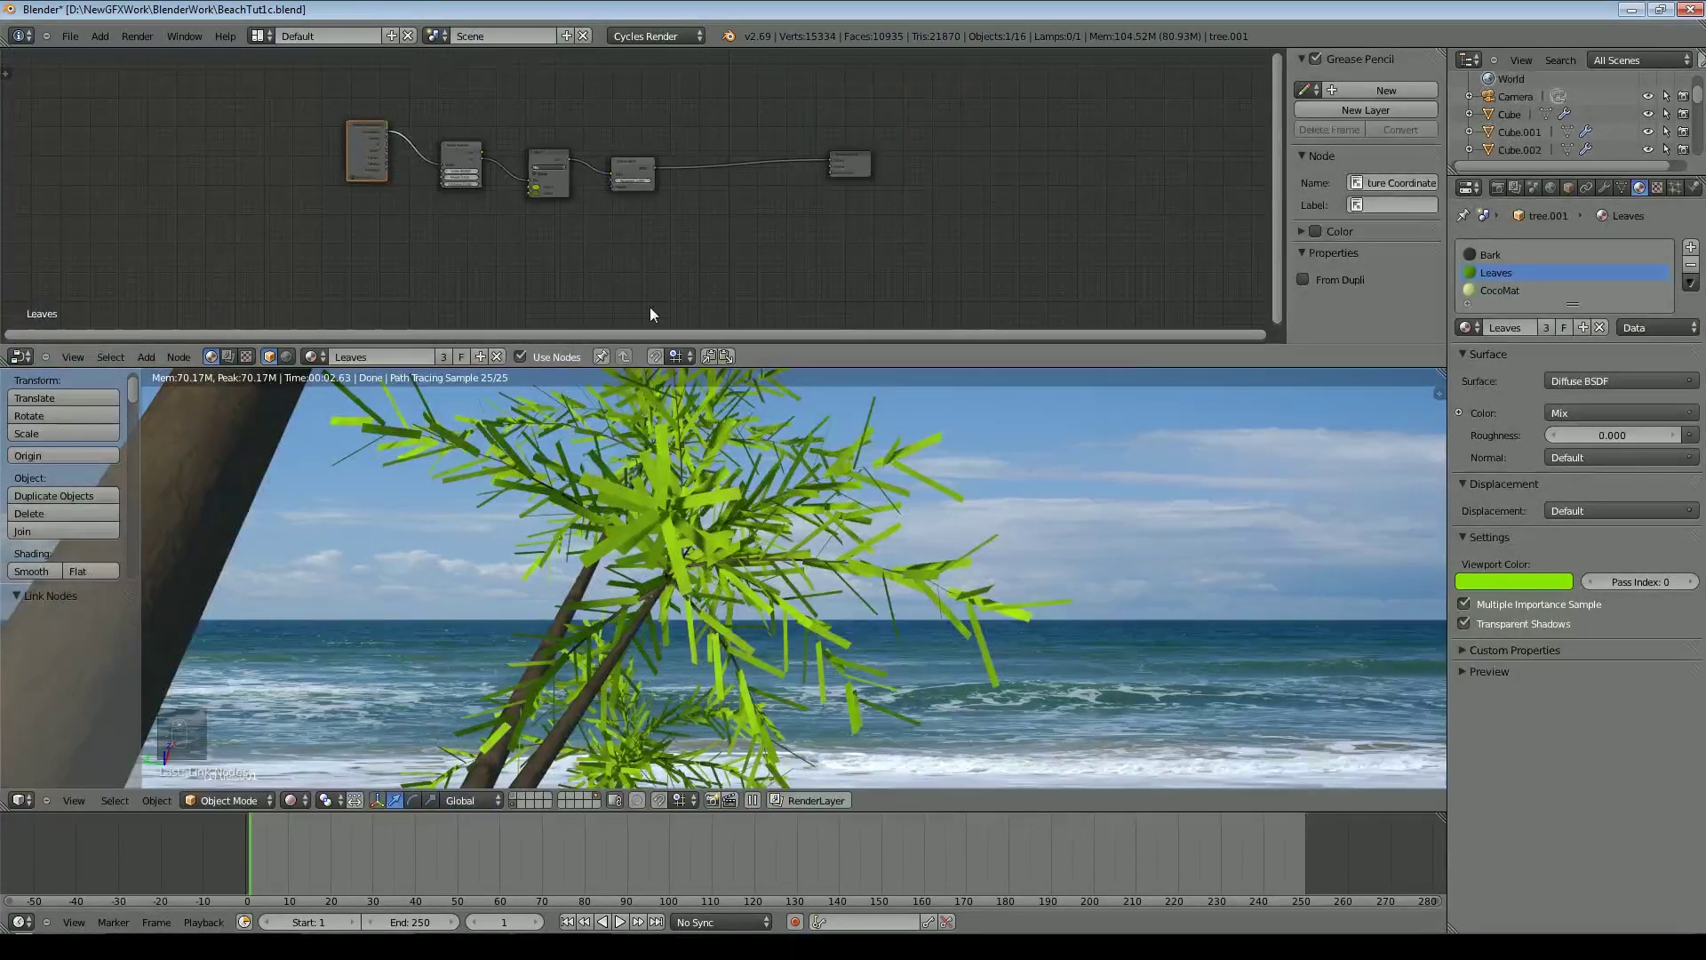
scroll(462, 222, "down", 1)
scroll(407, 203, "up", 3)
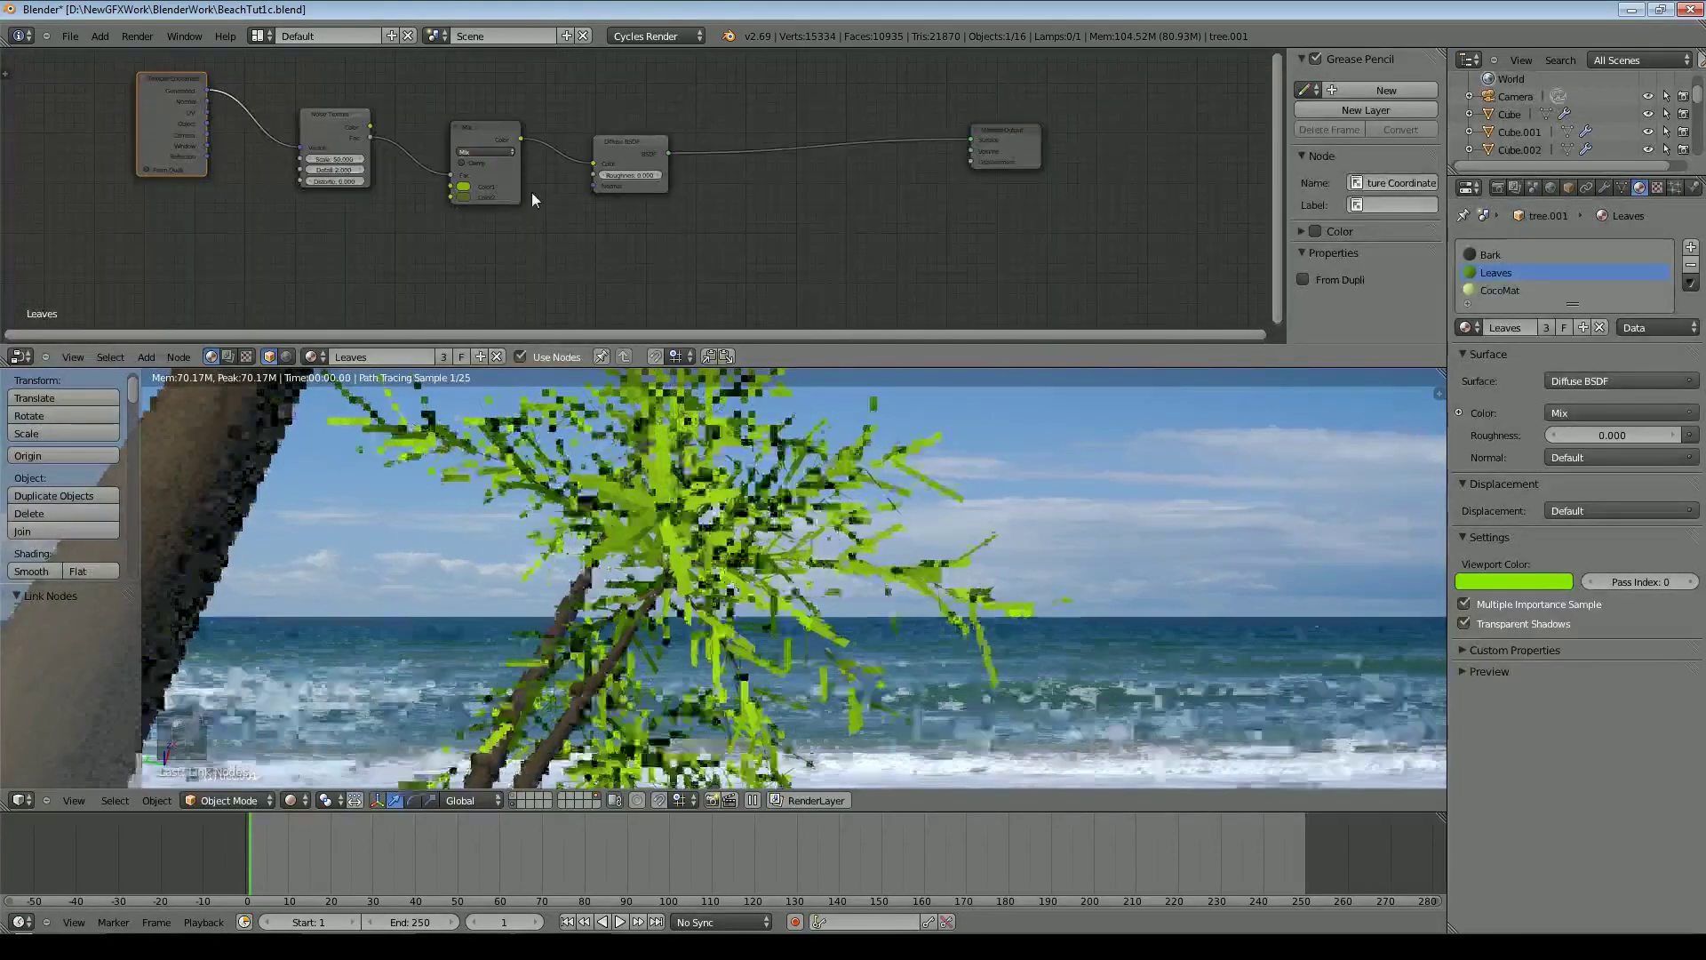
left_click(466, 199)
left_click_drag(542, 100, 543, 110)
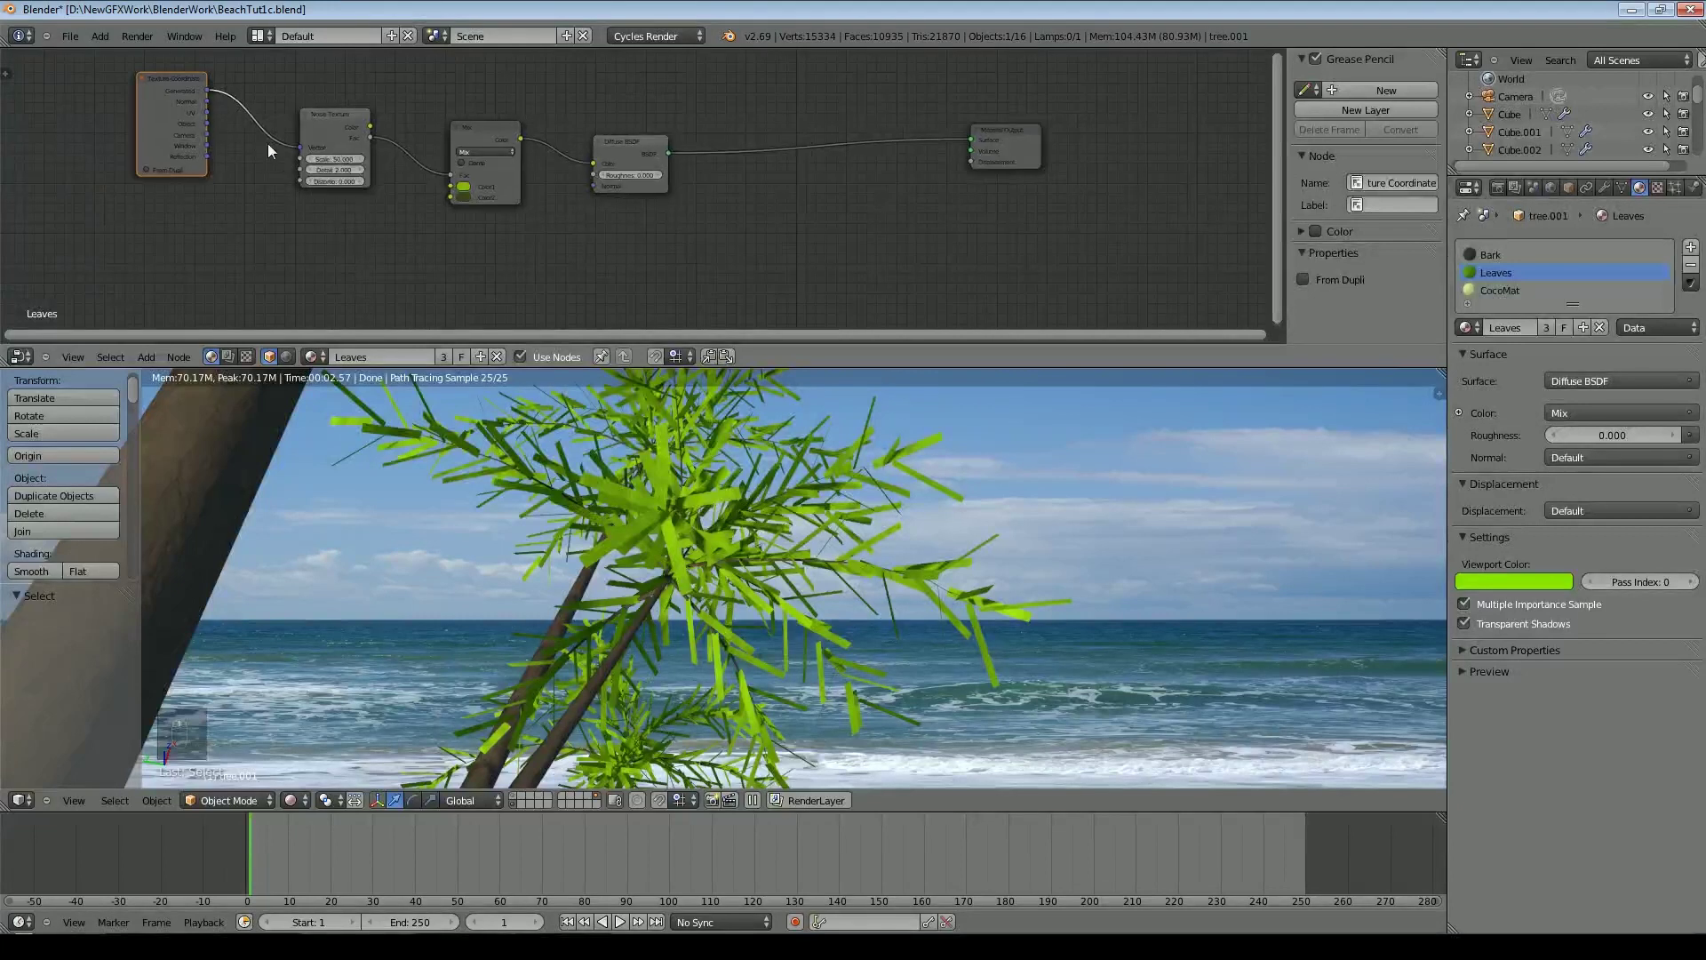
Move the Texture Coordinate and Noise Texture nodes aside and detach the noise from the leaf Mix node's Fac
left_click_drag(184, 117, 83, 83)
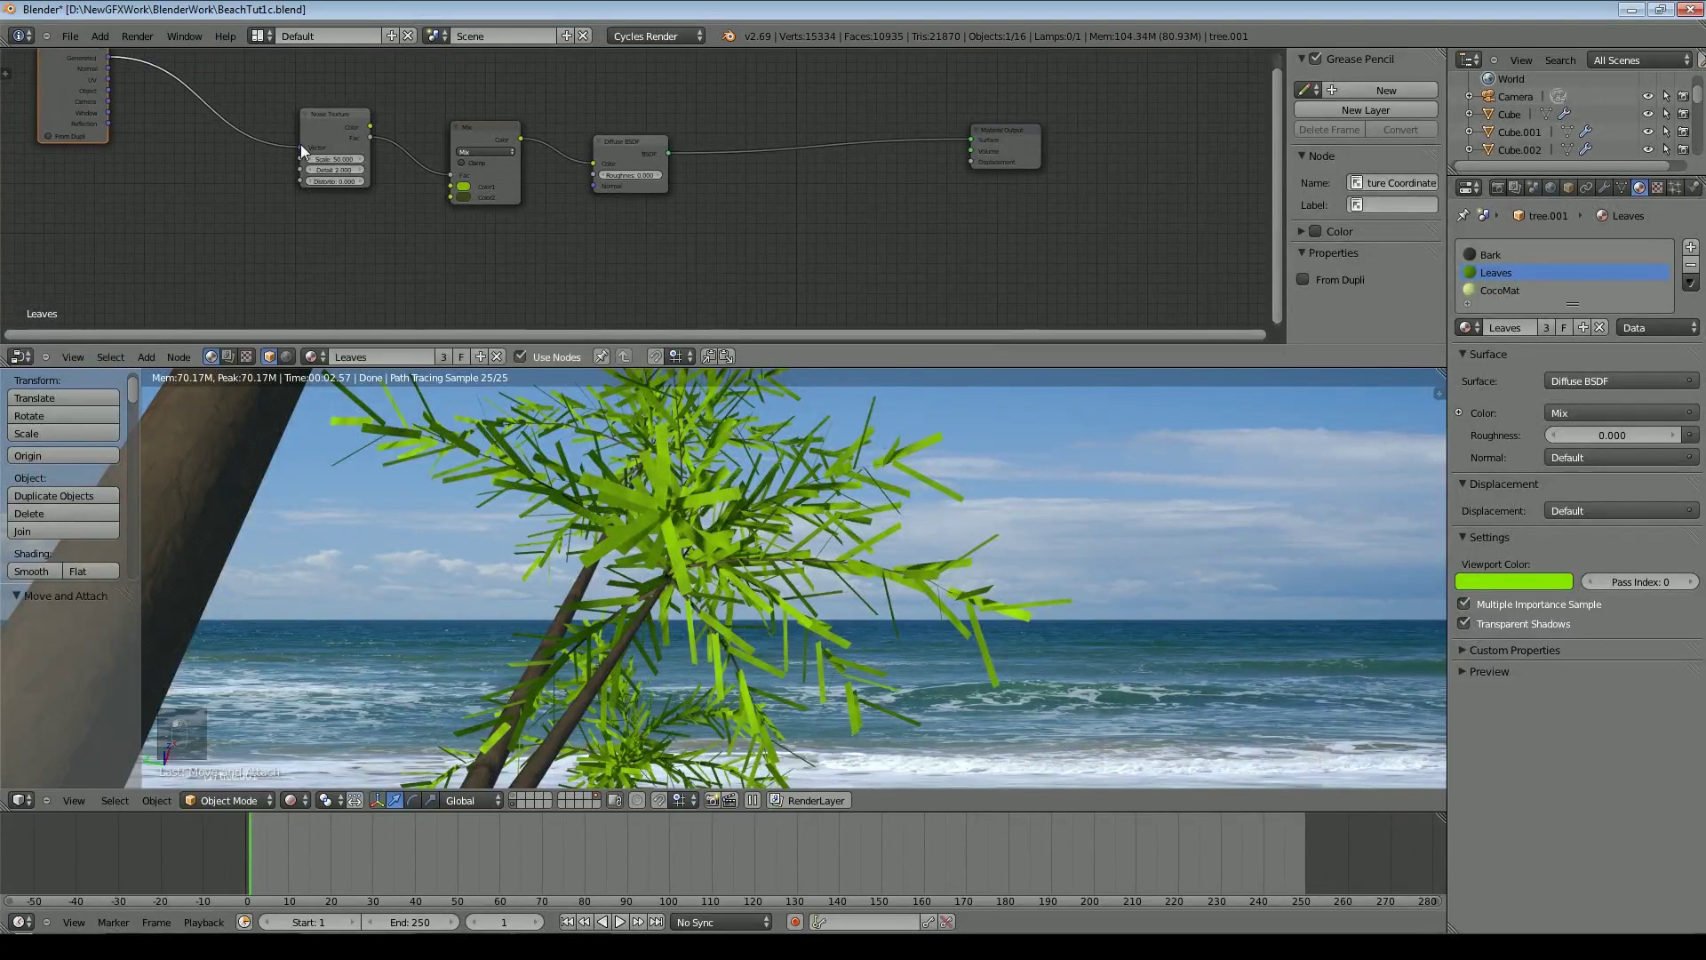
mouse_move(339, 112)
left_mouse_down()
mouse_move(312, 137)
mouse_move(333, 141)
left_mouse_up()
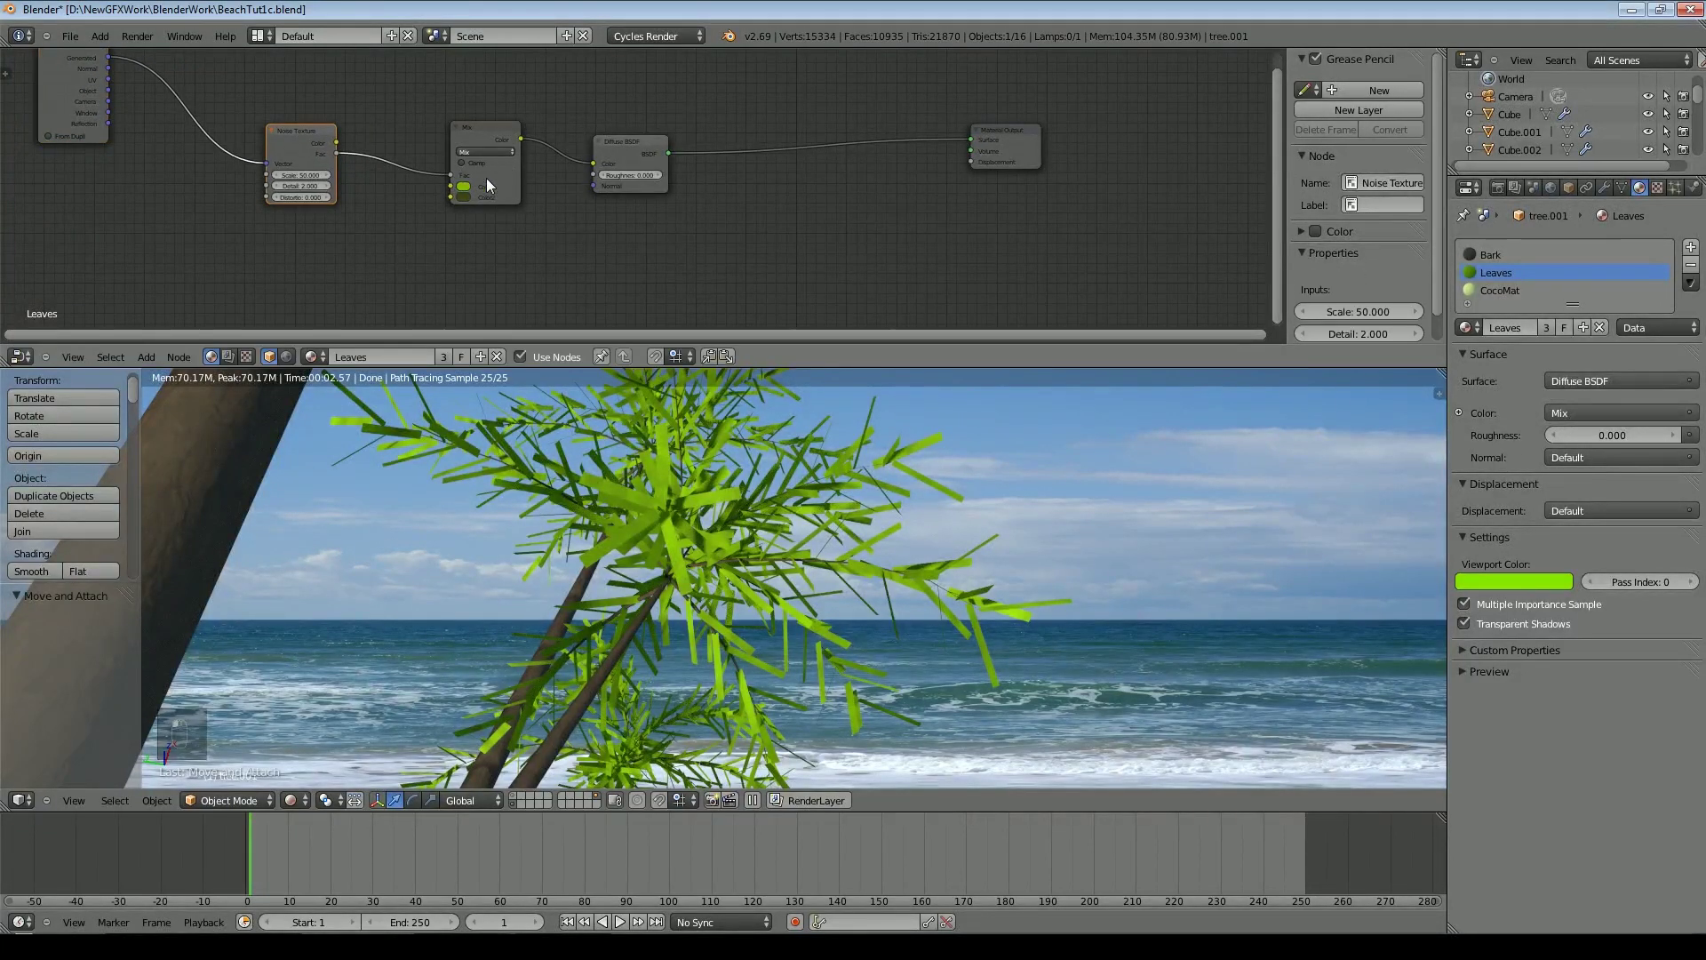
key("Delete")
Add an Object Info node to the Leaves material and link its Random output to the Mix node's Fac
left_click(156, 362)
left_click(156, 362)
left_click(145, 359)
mouse_move(169, 322)
left_click(300, 513)
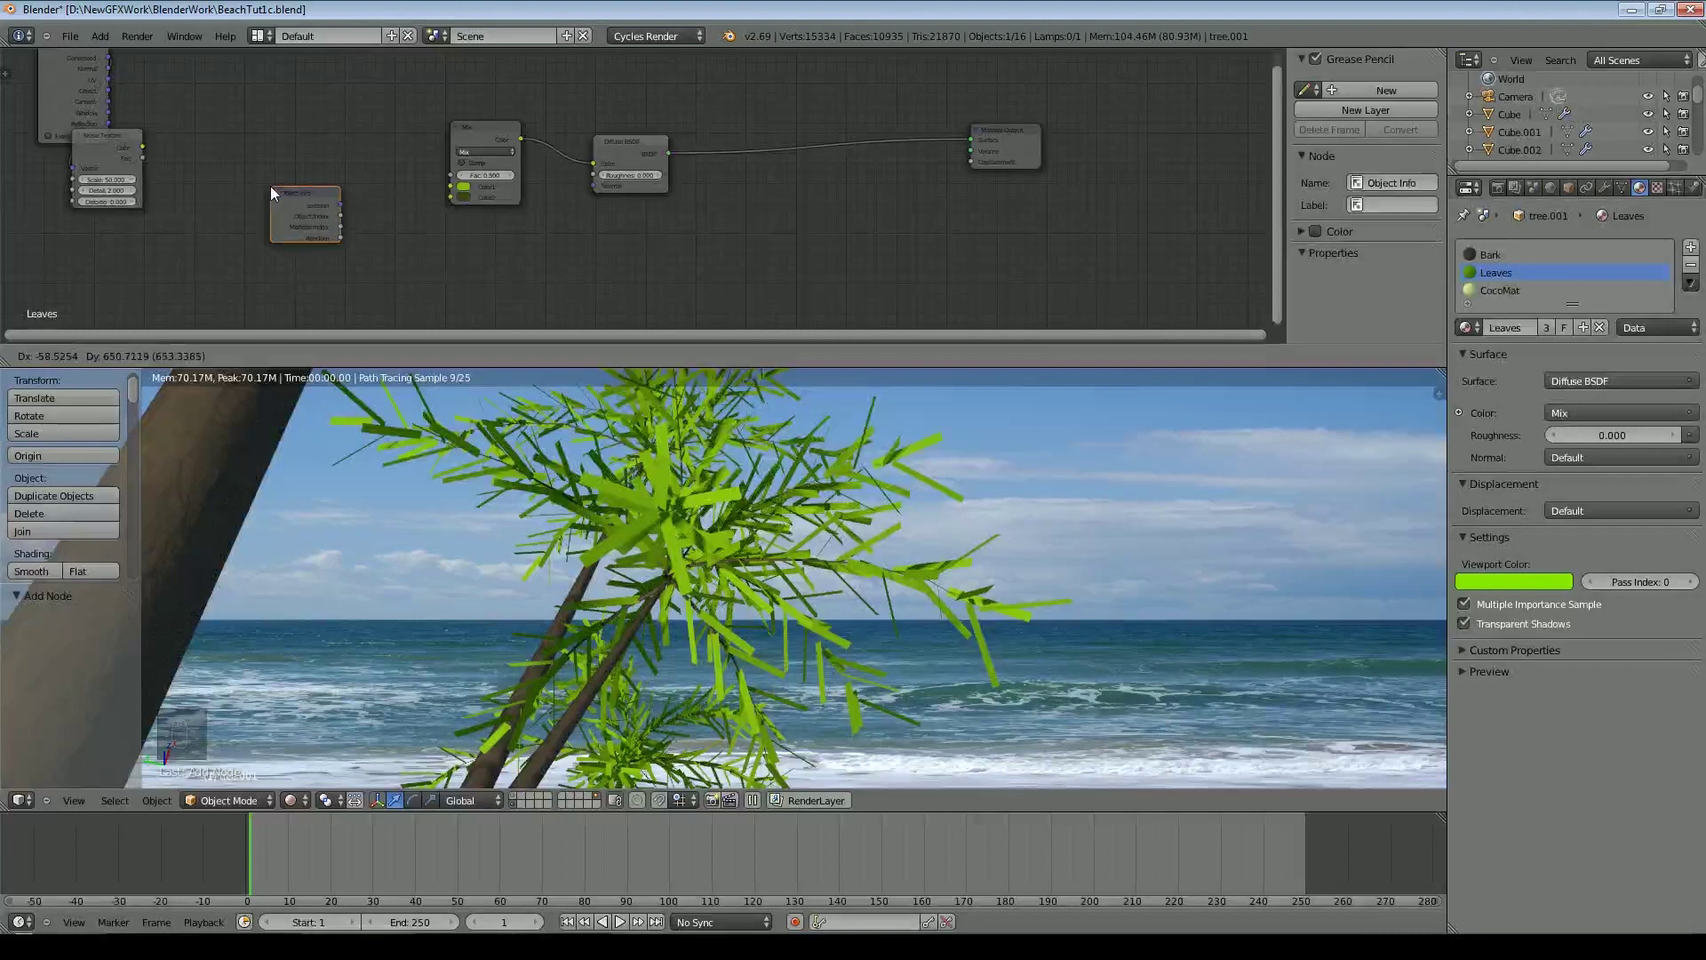
left_click(270, 186)
scroll(387, 285, "up", 2)
scroll(387, 284, "up", 1)
left_click_drag(194, 188, 210, 36)
left_click_drag(230, 109, 383, 170)
scroll(690, 487, "down", 1)
scroll(690, 492, "down", 2)
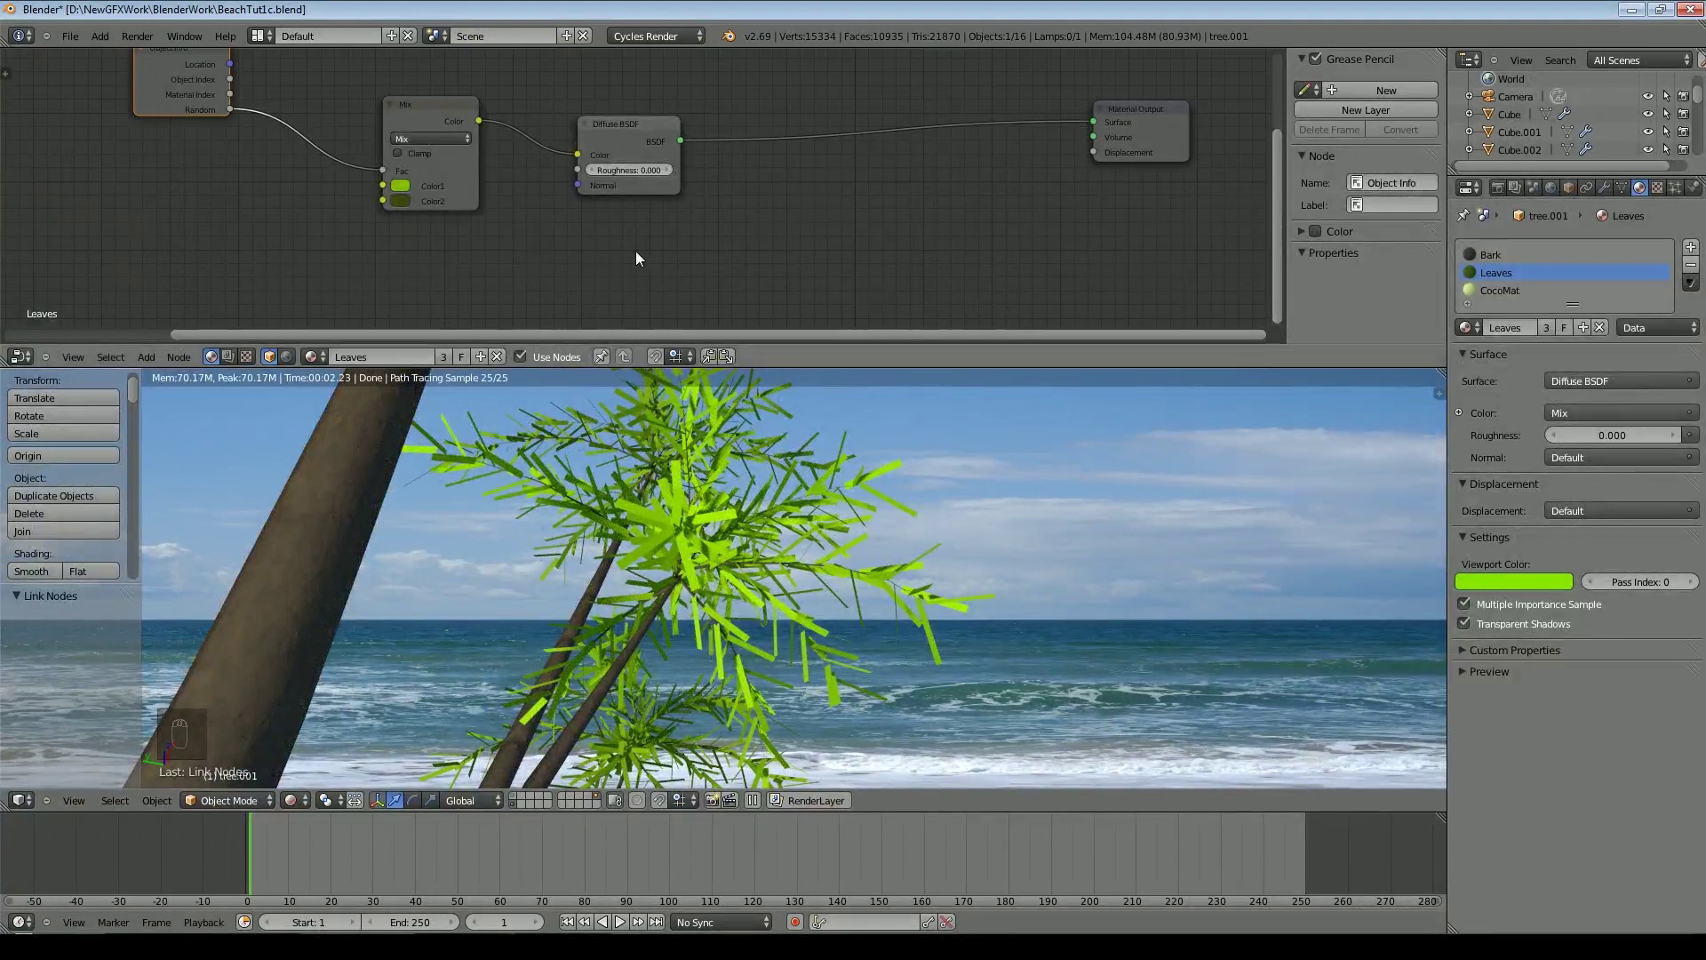
Shift Color1 of the leaf Mix node towards a more yellow green
left_click(400, 186)
left_click(511, 222)
left_click_drag(400, 255, 393, 257)
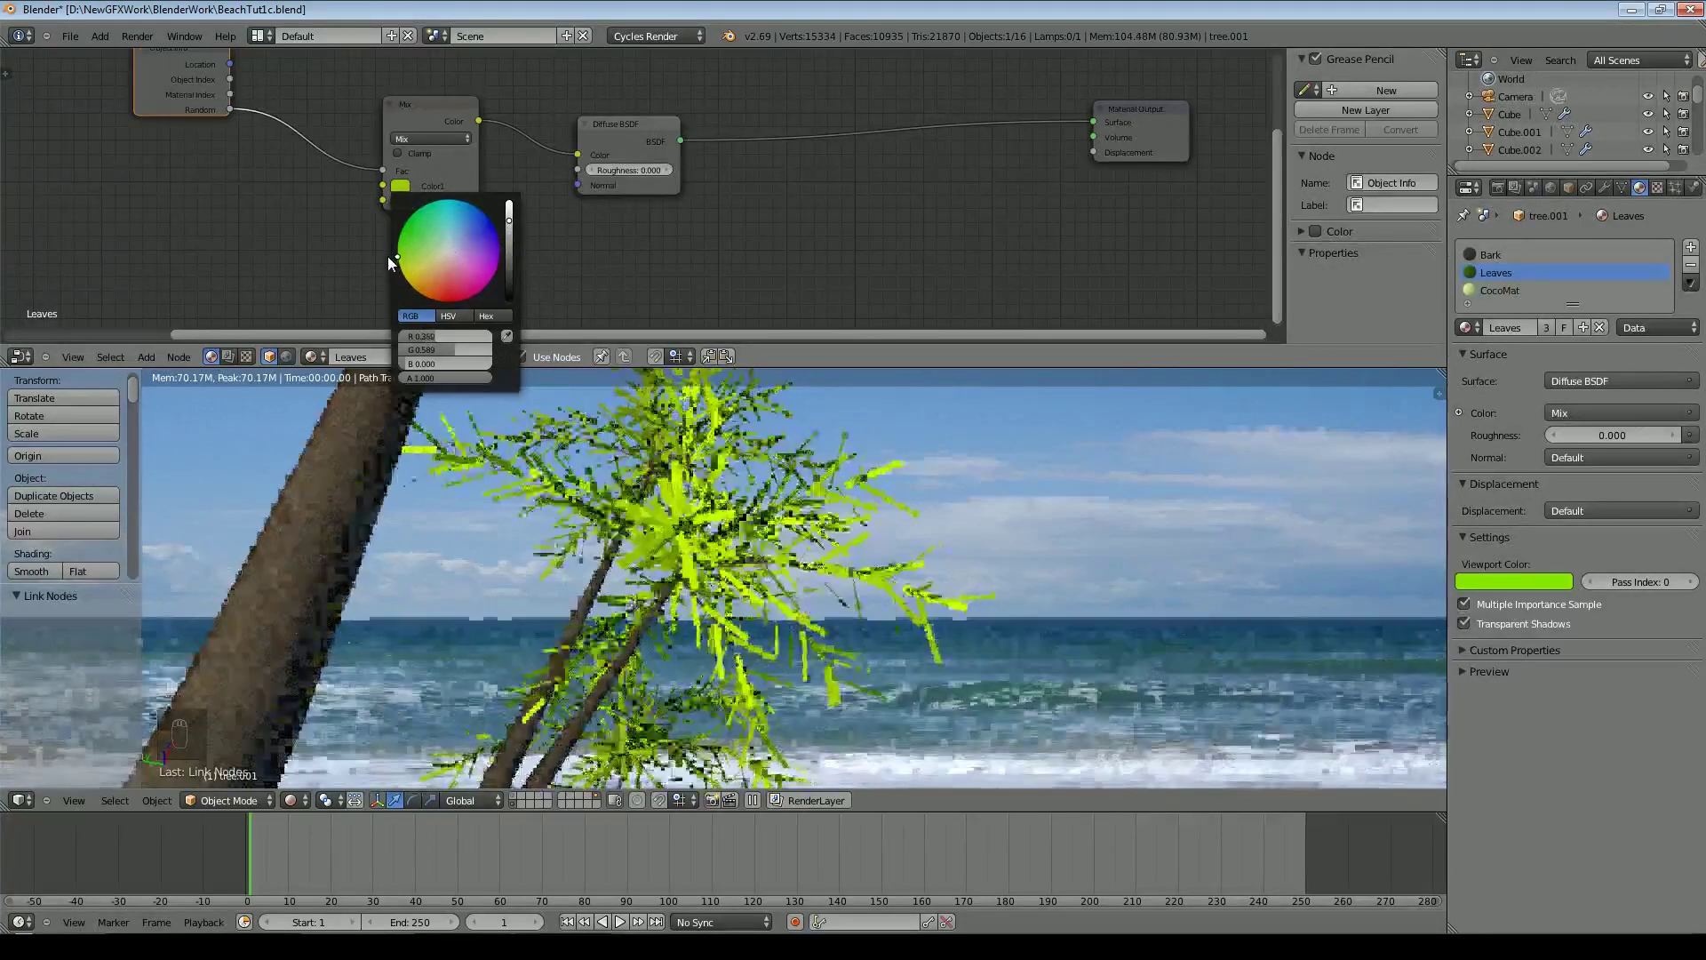
Duplicate the Mix node between Object Info and the original Mix's Fac, and link the Noise Texture to the copy's Color2
scroll(588, 194, "down", 2)
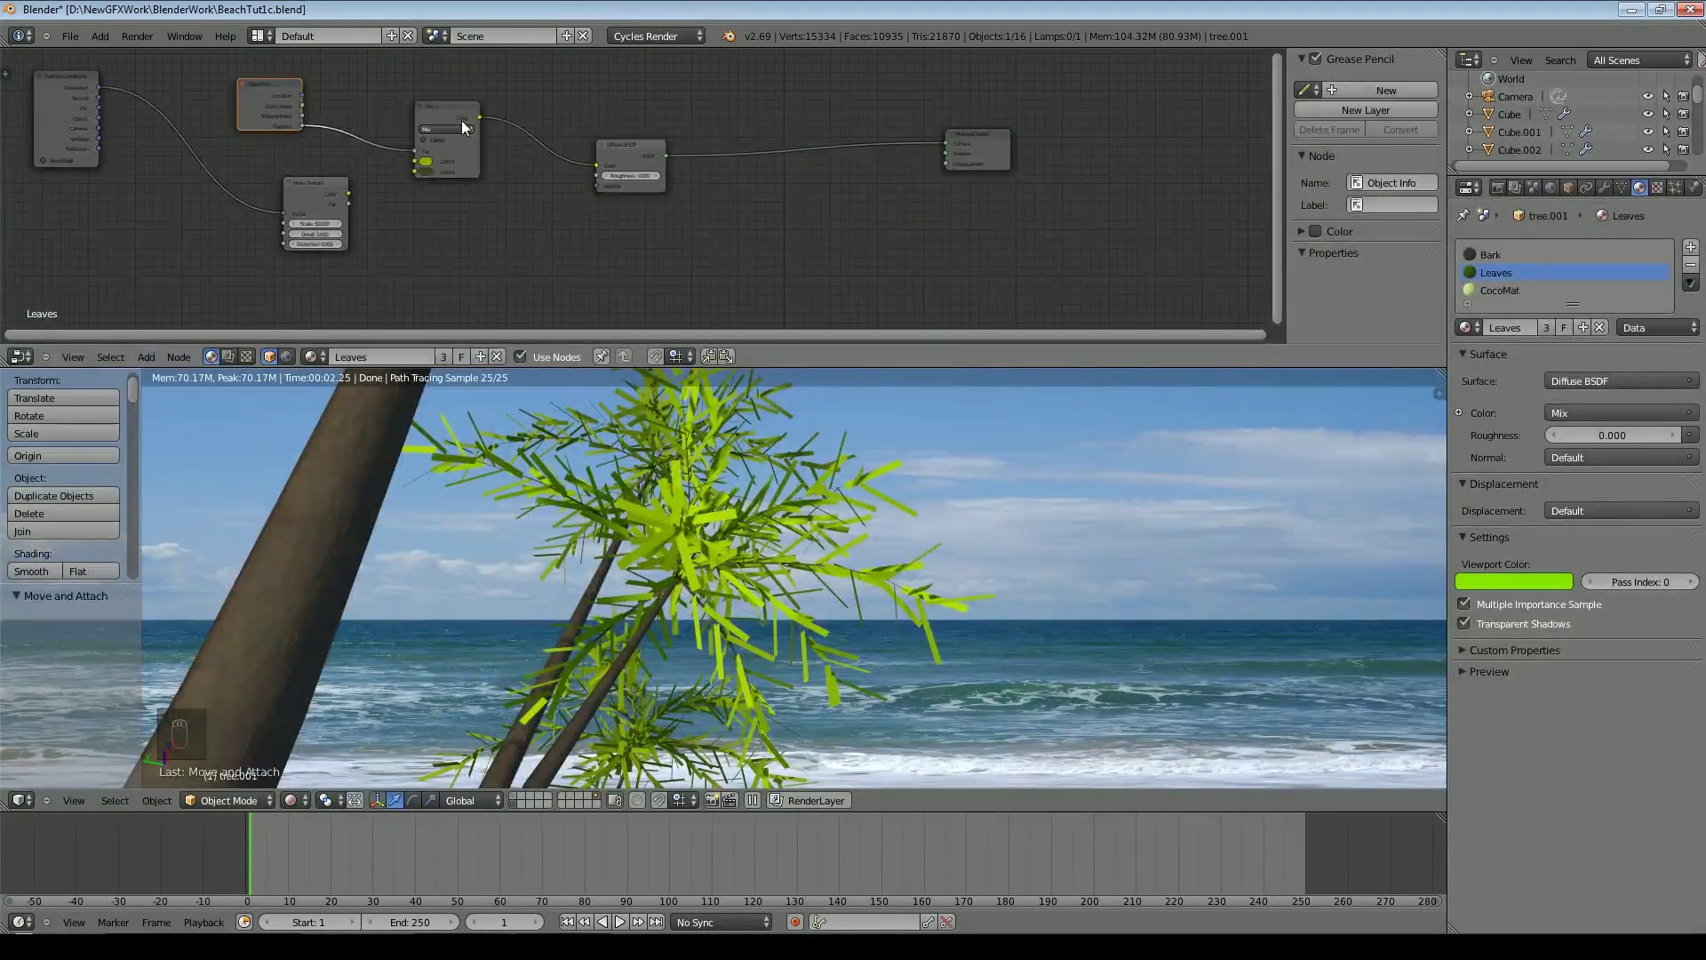
left_click(454, 109)
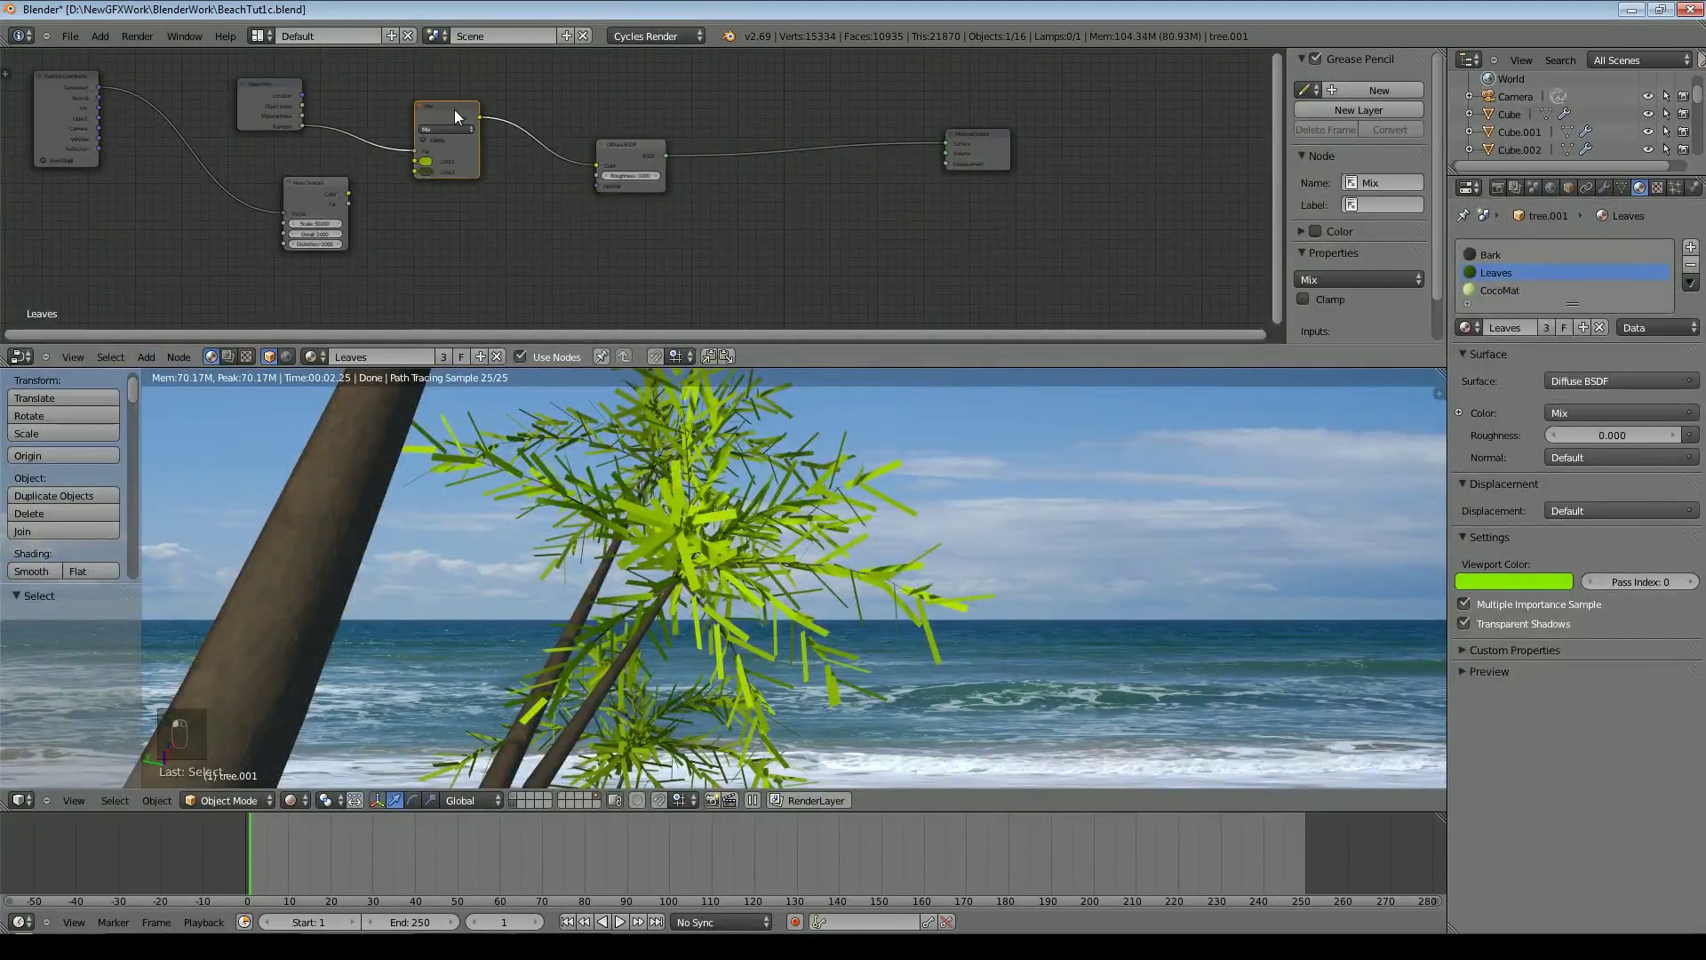
key("shift+d")
left_click(371, 123)
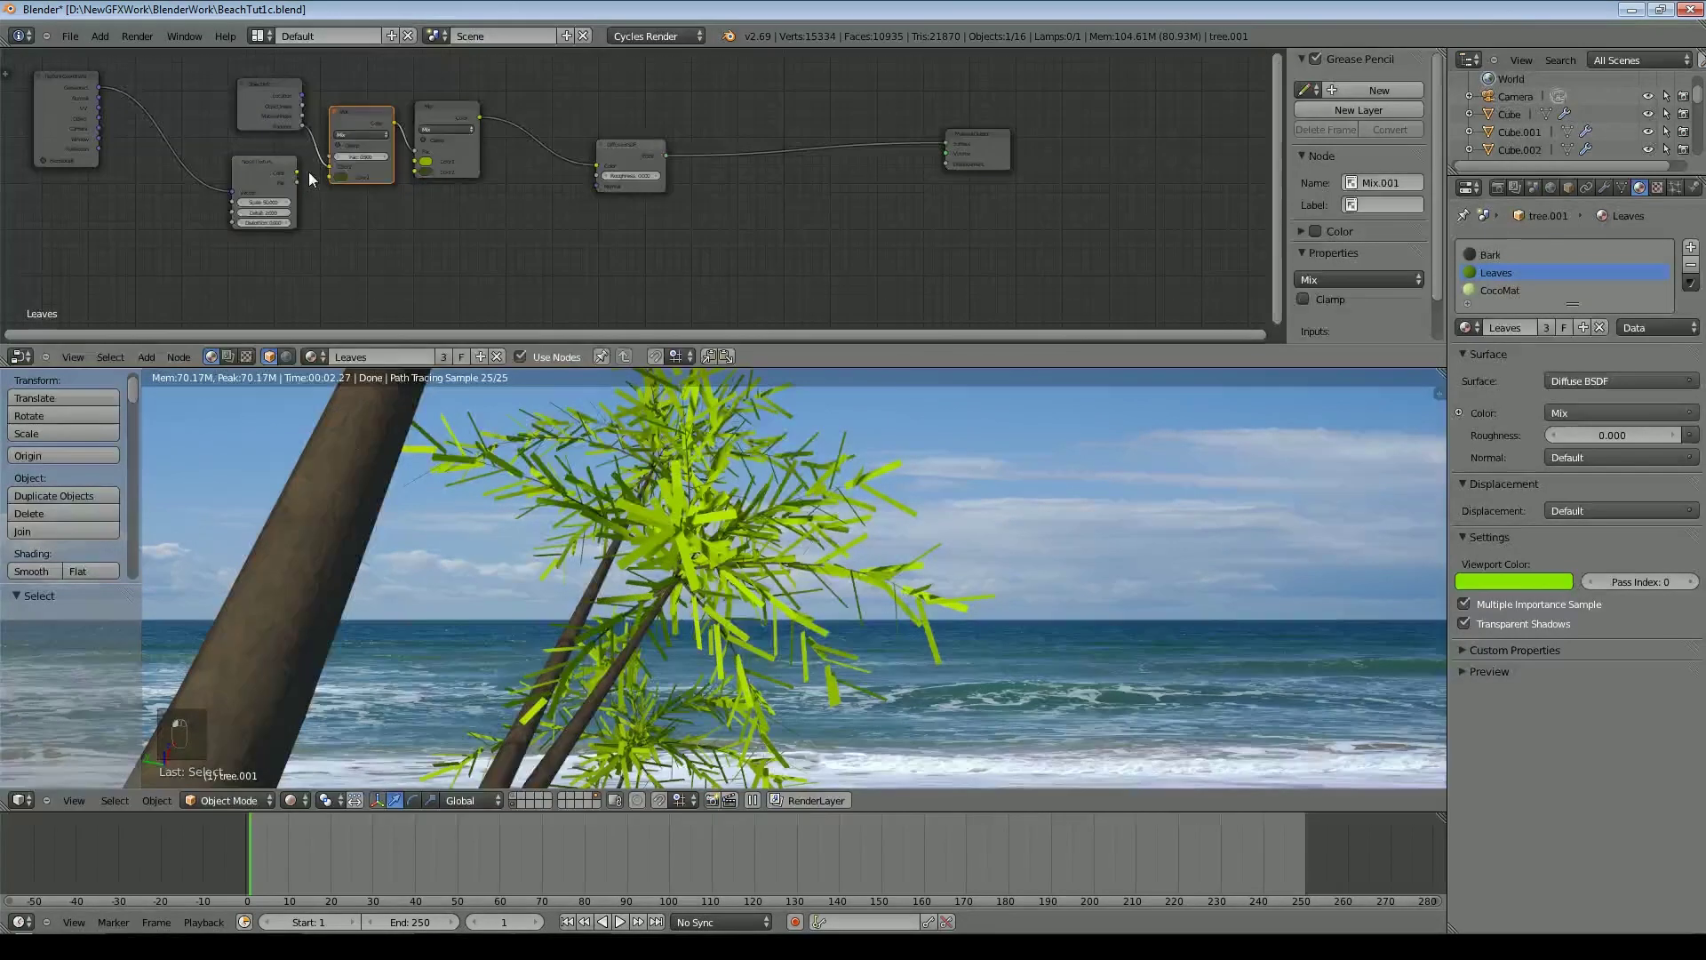
left_click_drag(297, 173, 331, 176)
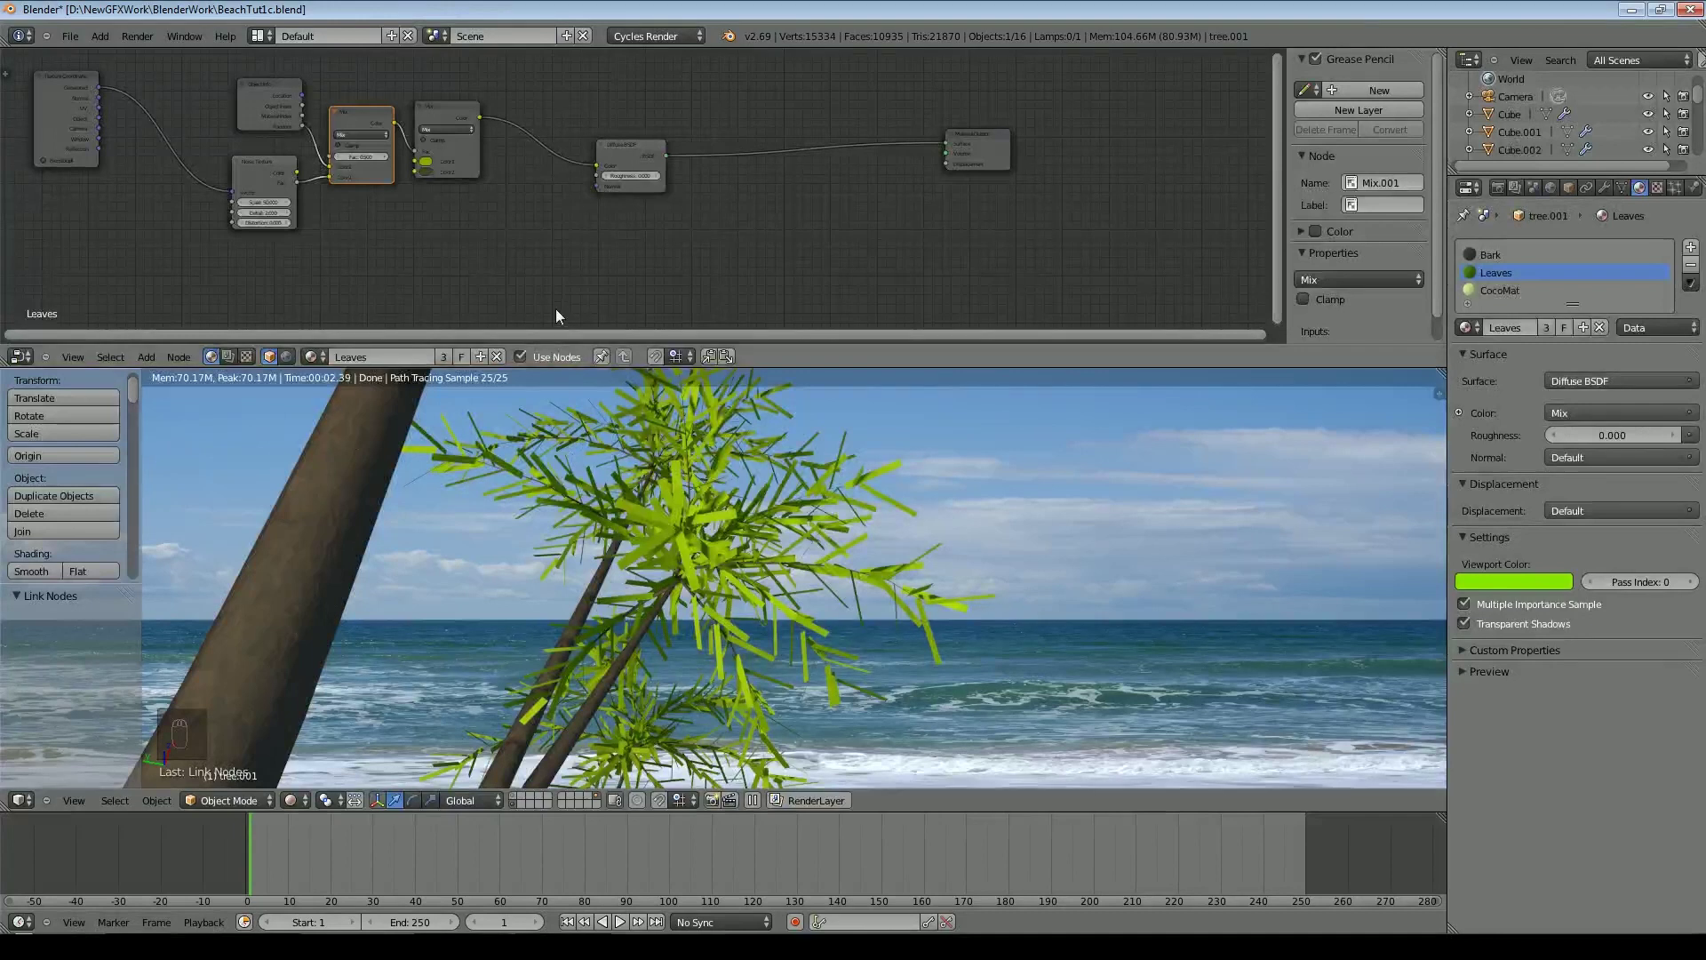
Spread out the Diffuse BSDF and Material Output nodes and add a Translucent BSDF to the Leaves material
left_click_drag(1001, 132, 1082, 113)
left_click_drag(660, 143, 771, 137)
left_click(147, 356)
mouse_move(196, 282)
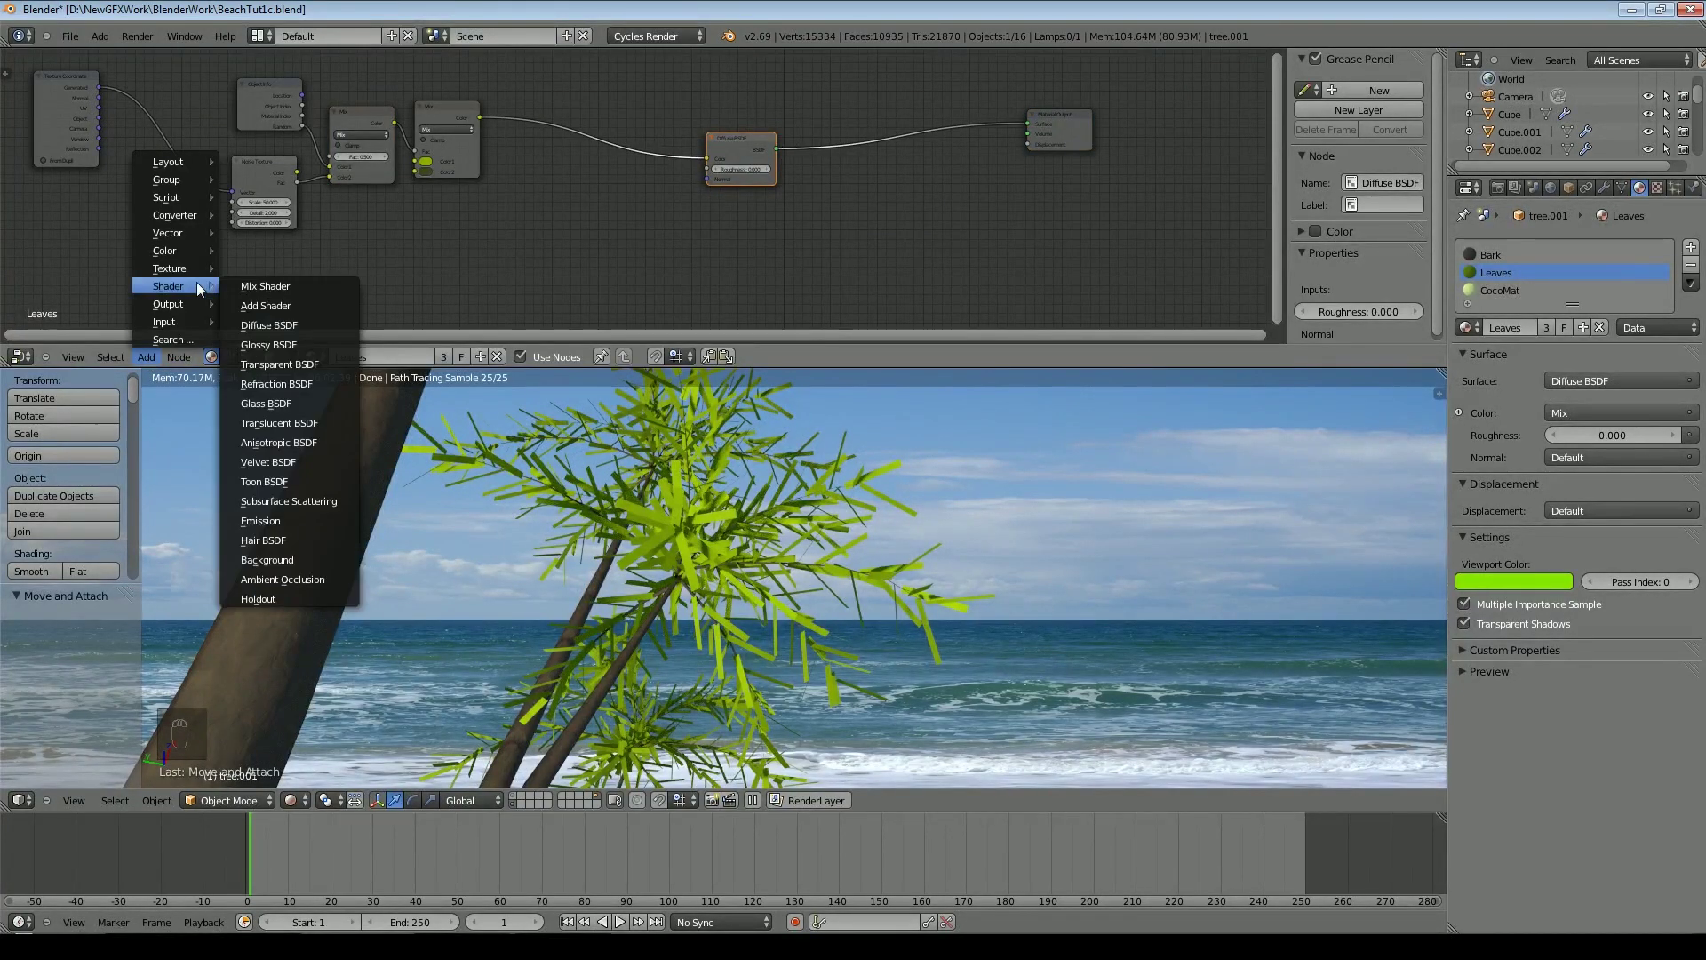
left_click(279, 423)
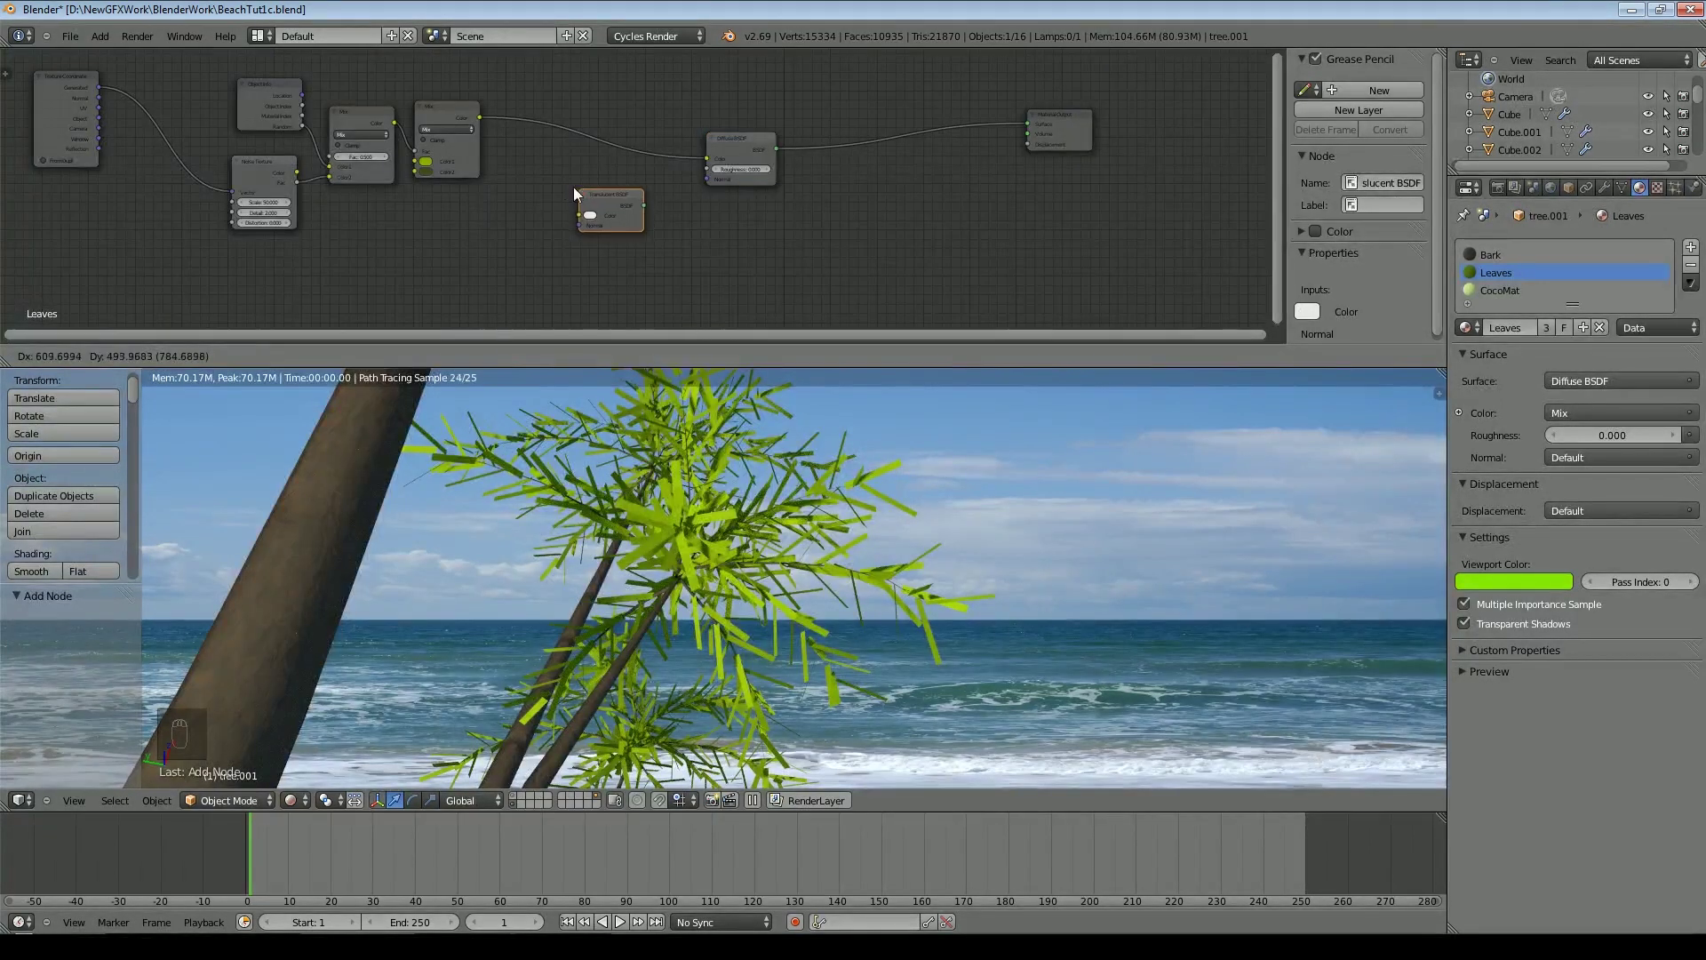
left_click(573, 186)
left_click_drag(741, 142, 708, 139)
Insert a Mix Shader between the Diffuse BSDF and Material Output, and link the Translucent BSDF to its second Shader input
left_click(147, 356)
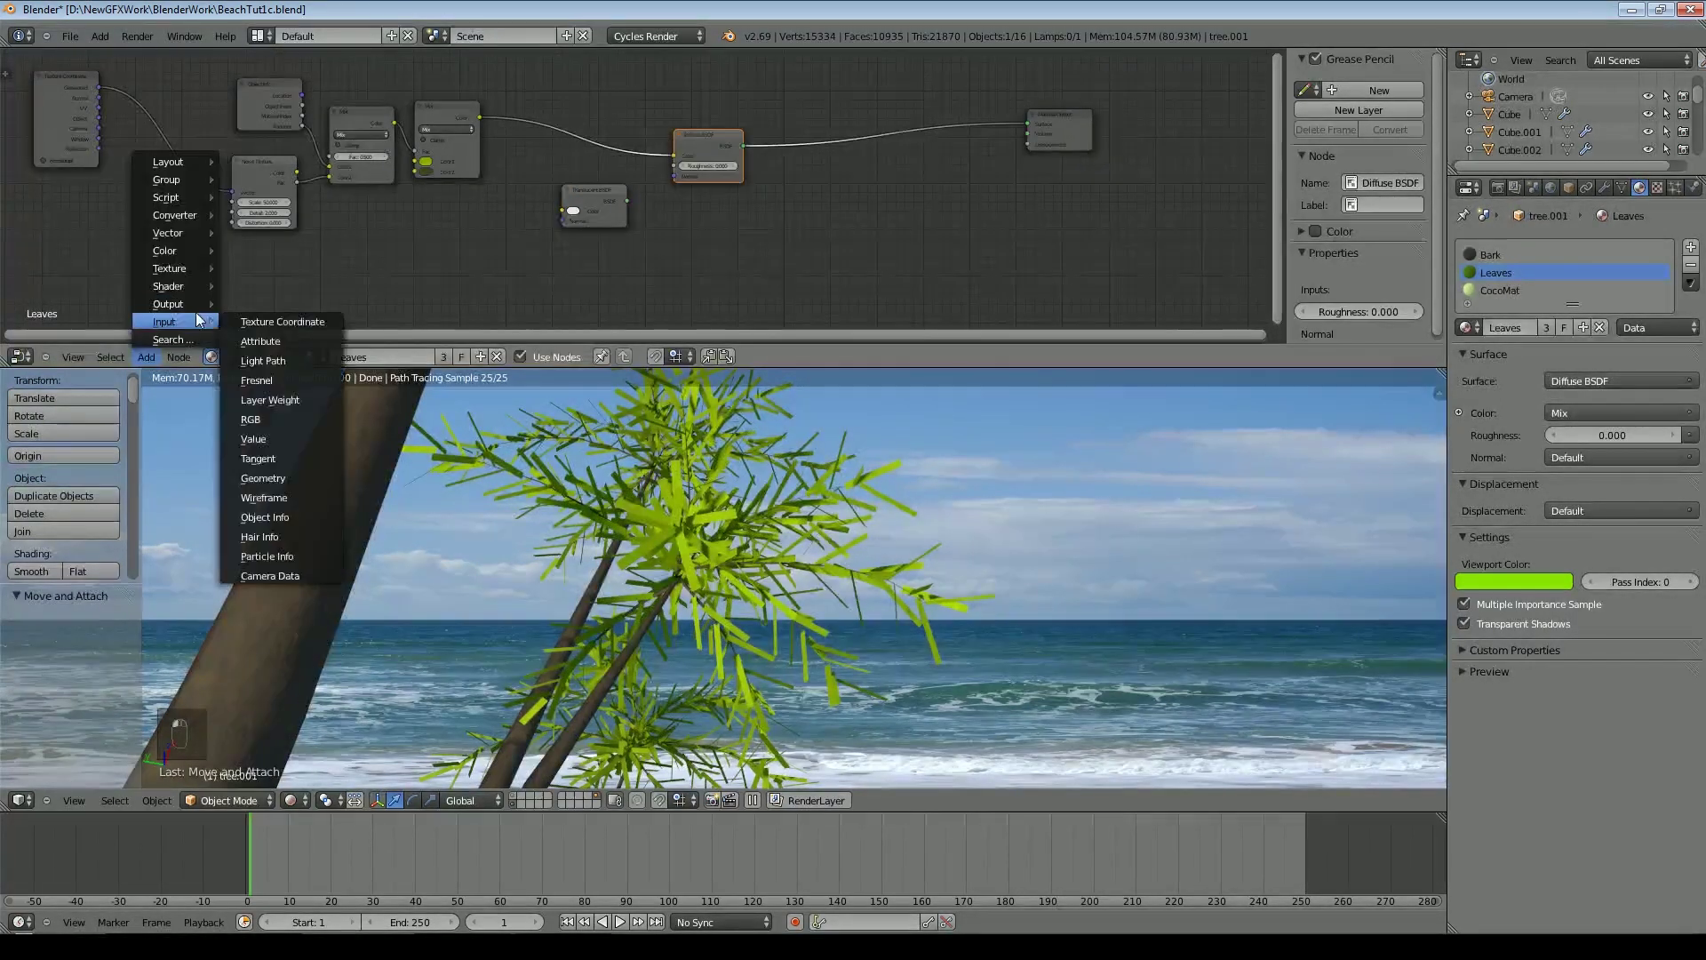
left_click(244, 284)
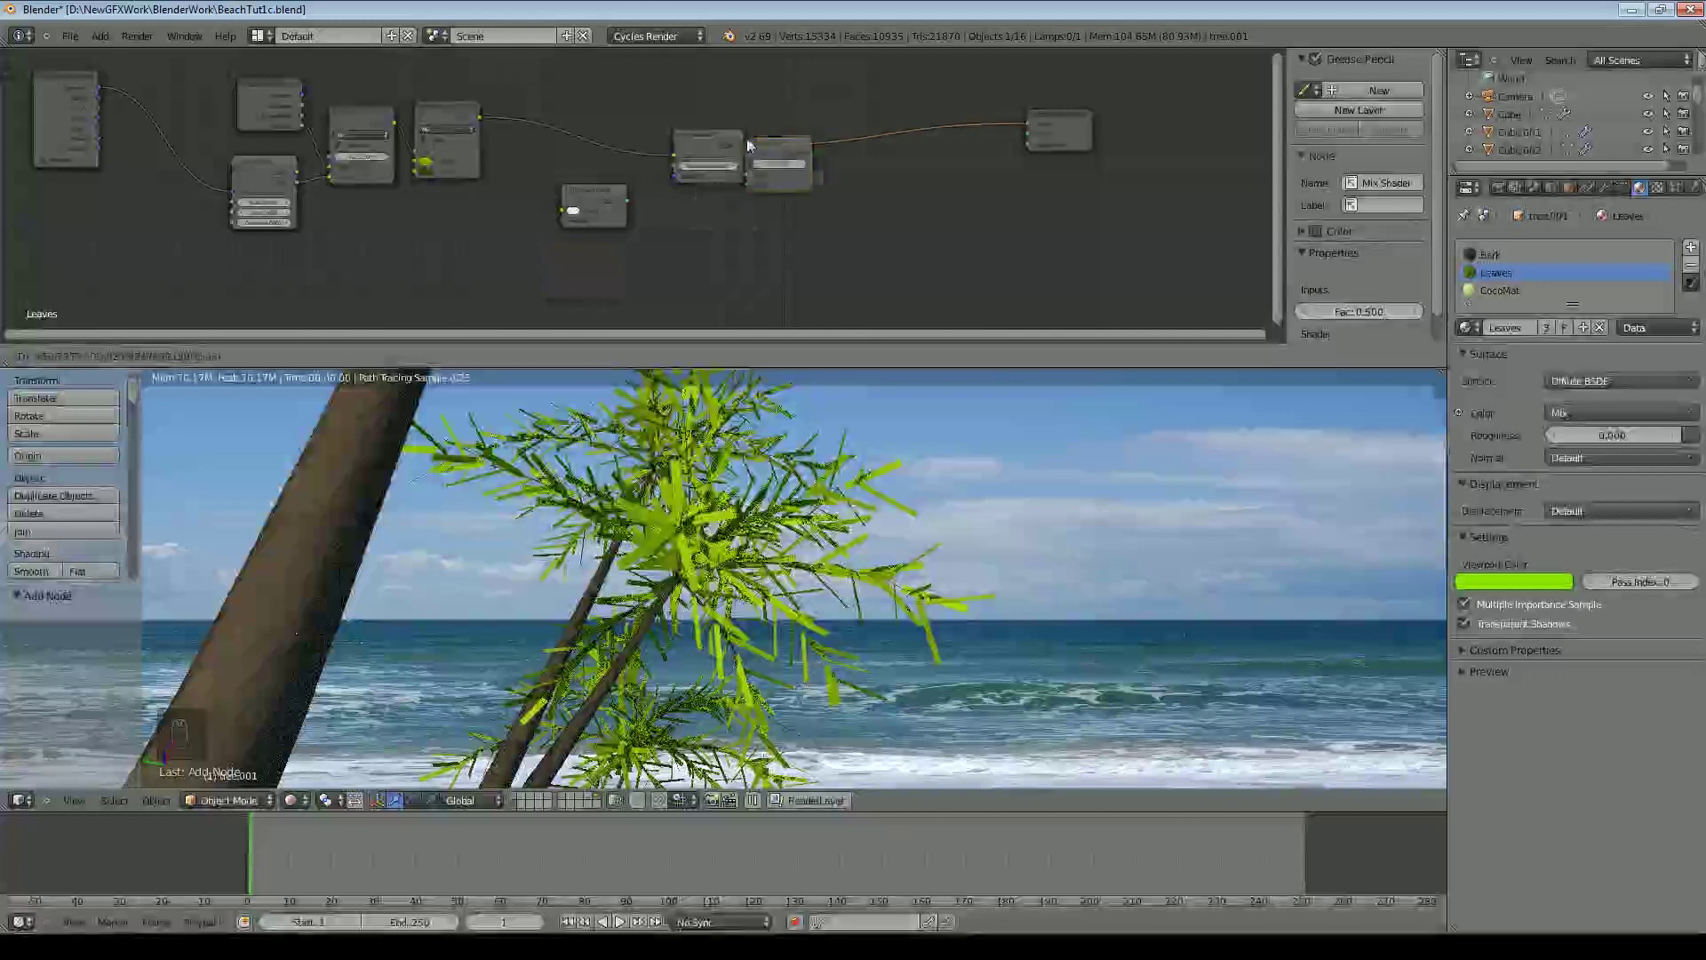
left_click(775, 140)
left_click_drag(622, 207, 779, 183)
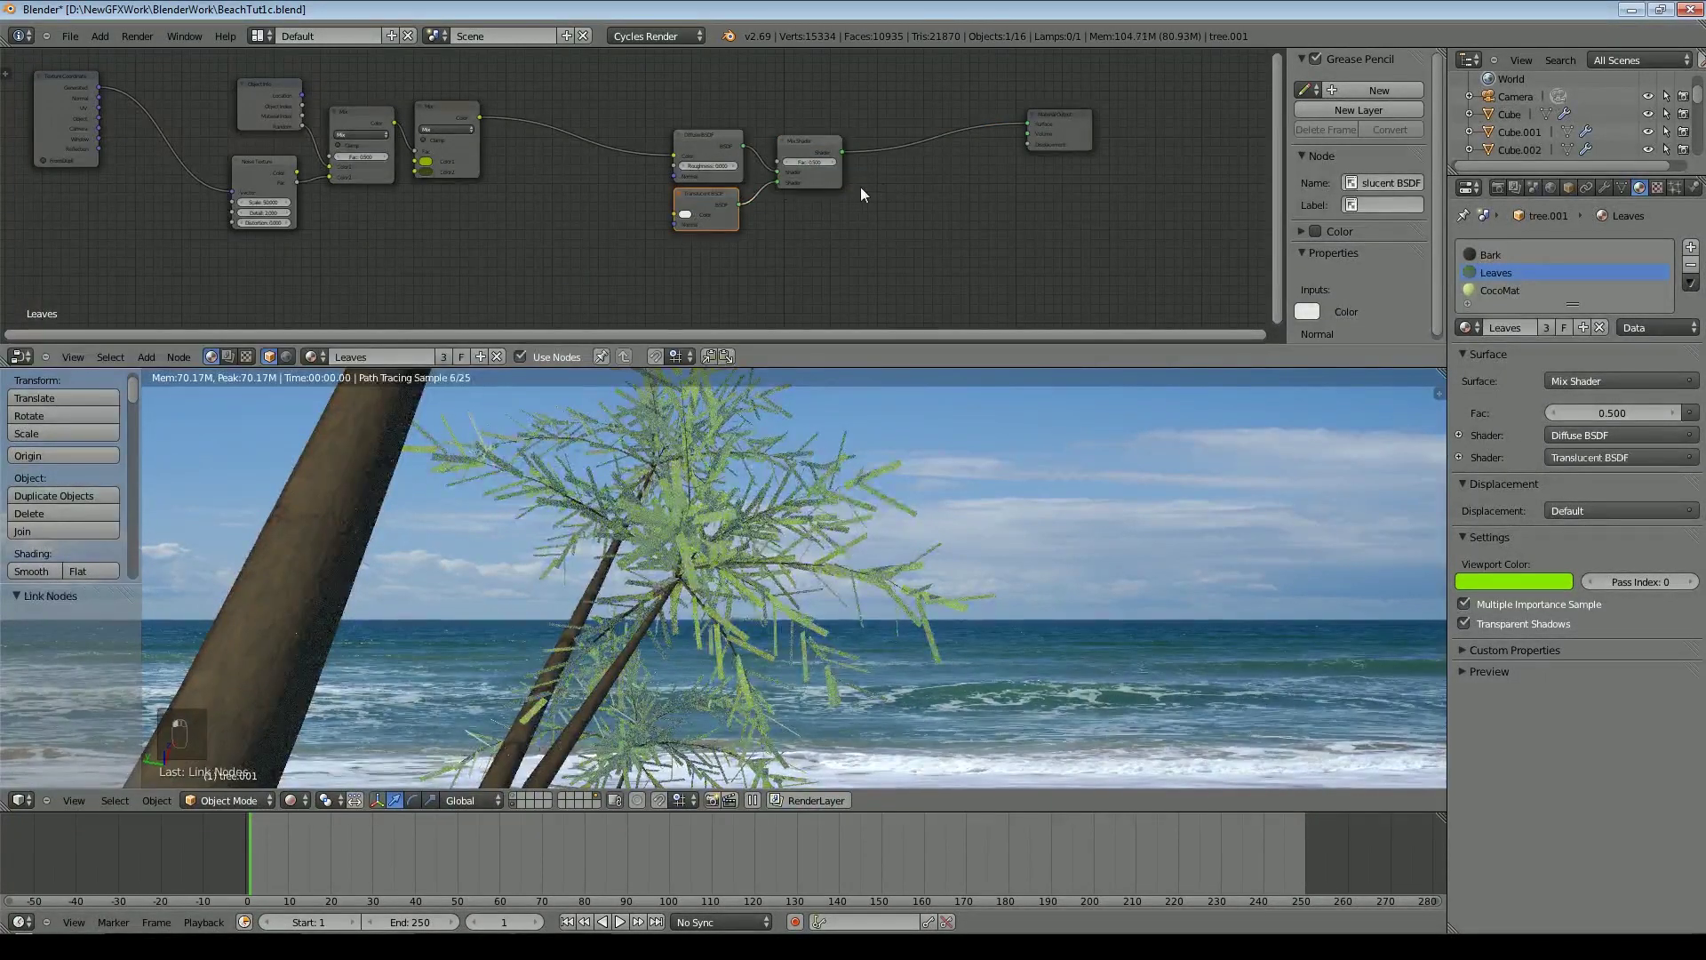
Link the leaf colour Mix node's Color output to the Translucent BSDF's Color
middle_click_drag(816, 199, 708, 202)
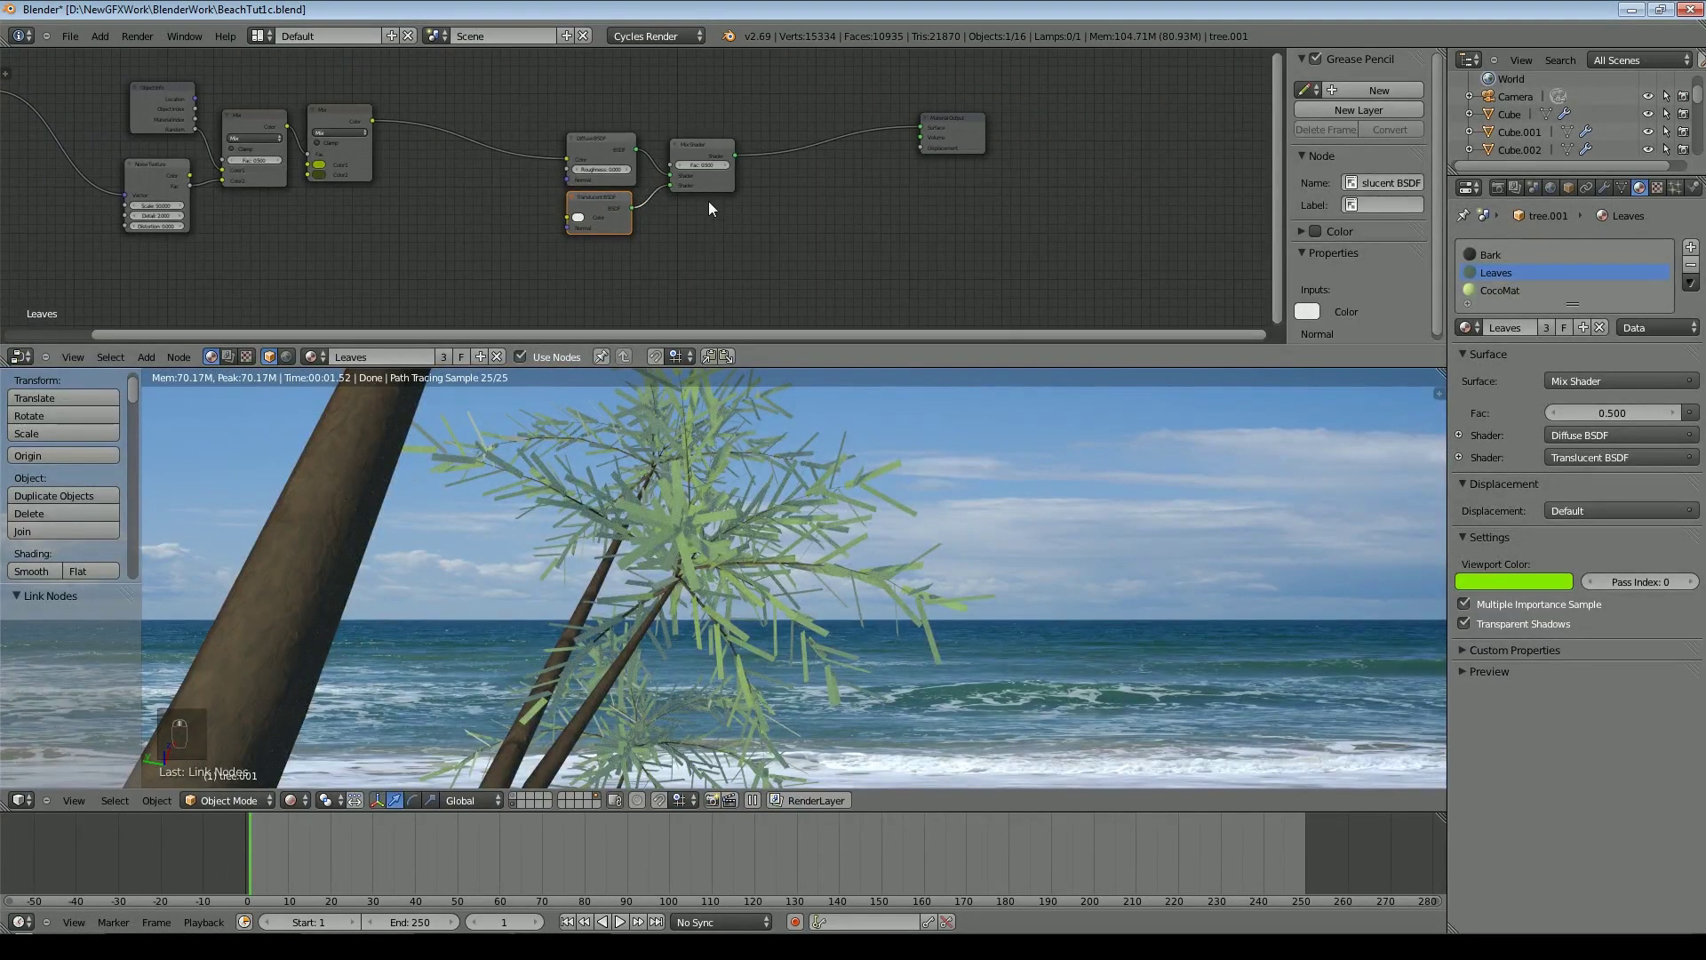
scroll(426, 226, "up", 2)
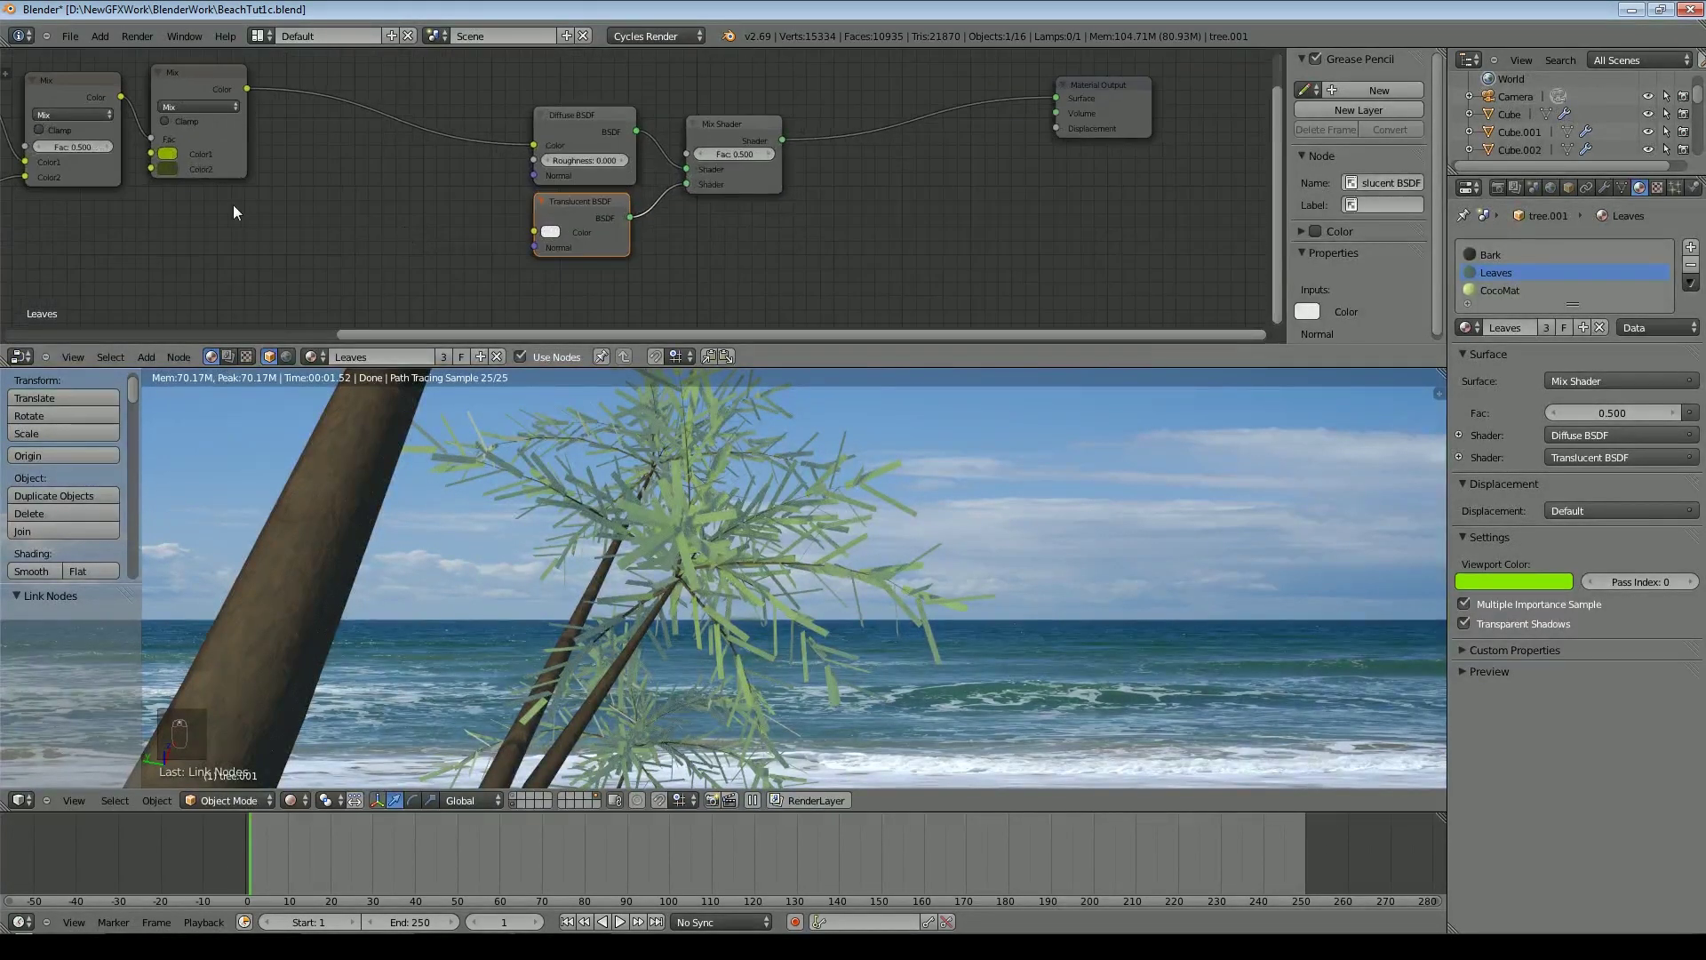
left_click_drag(328, 110, 557, 222)
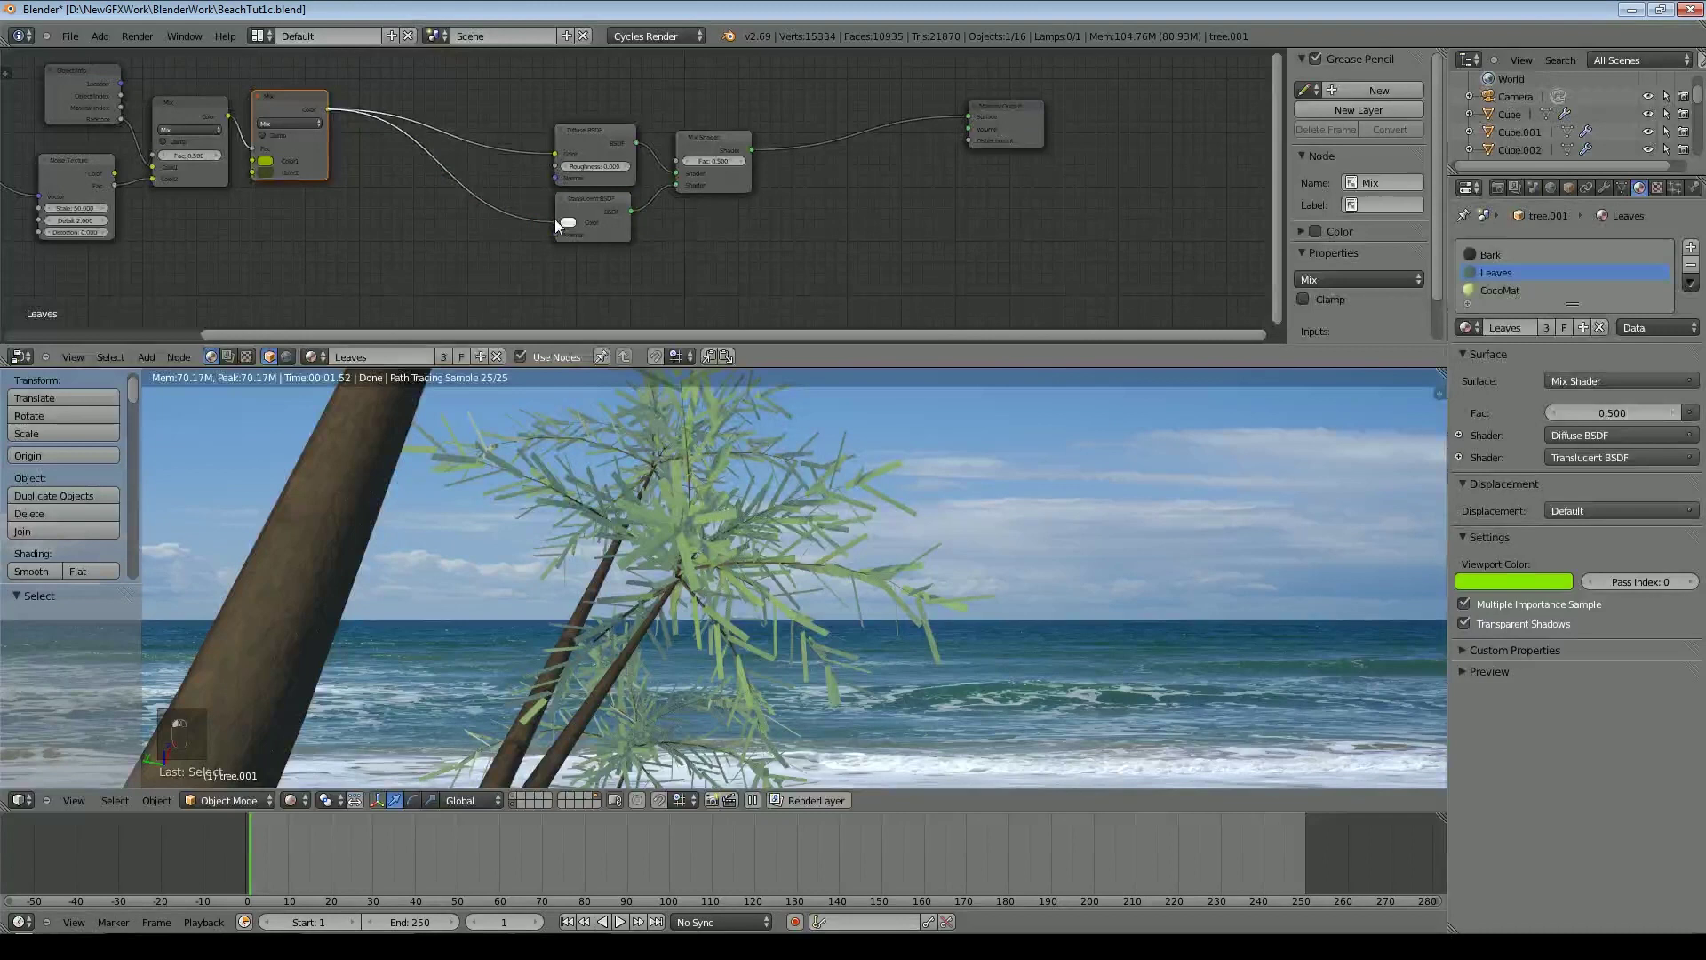
Insert a Gamma node before the Translucent BSDF's Color input and set its gamma to 1.6
left_click(146, 356)
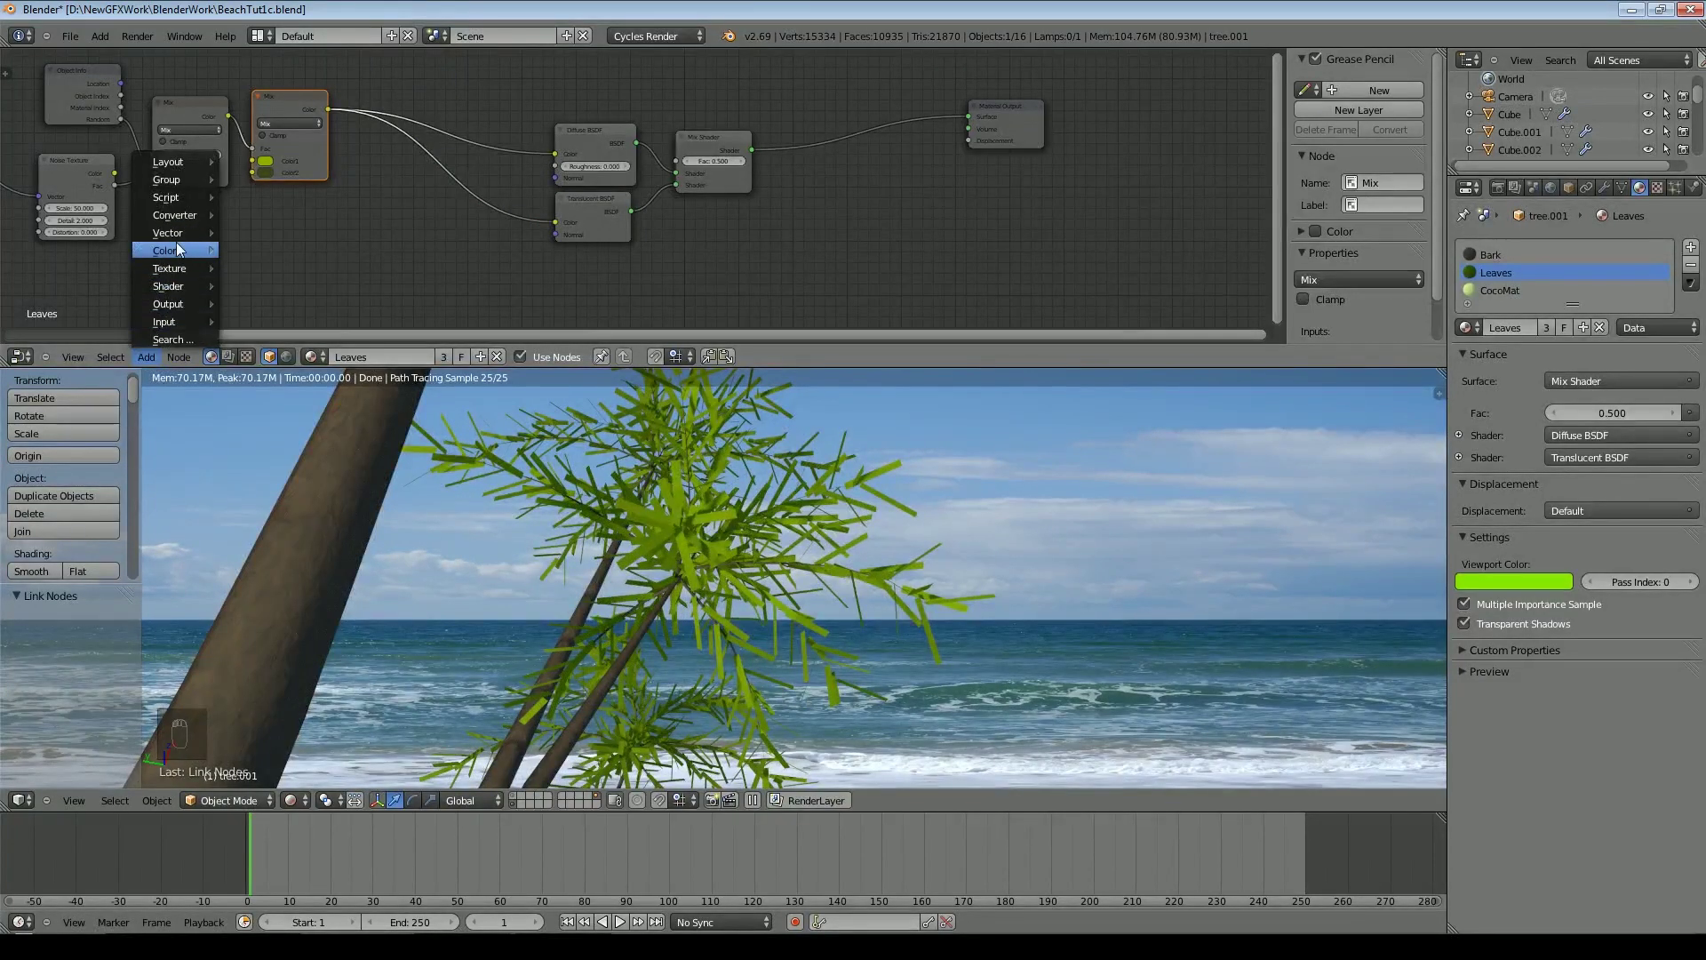
mouse_move(179, 250)
left_click(295, 346)
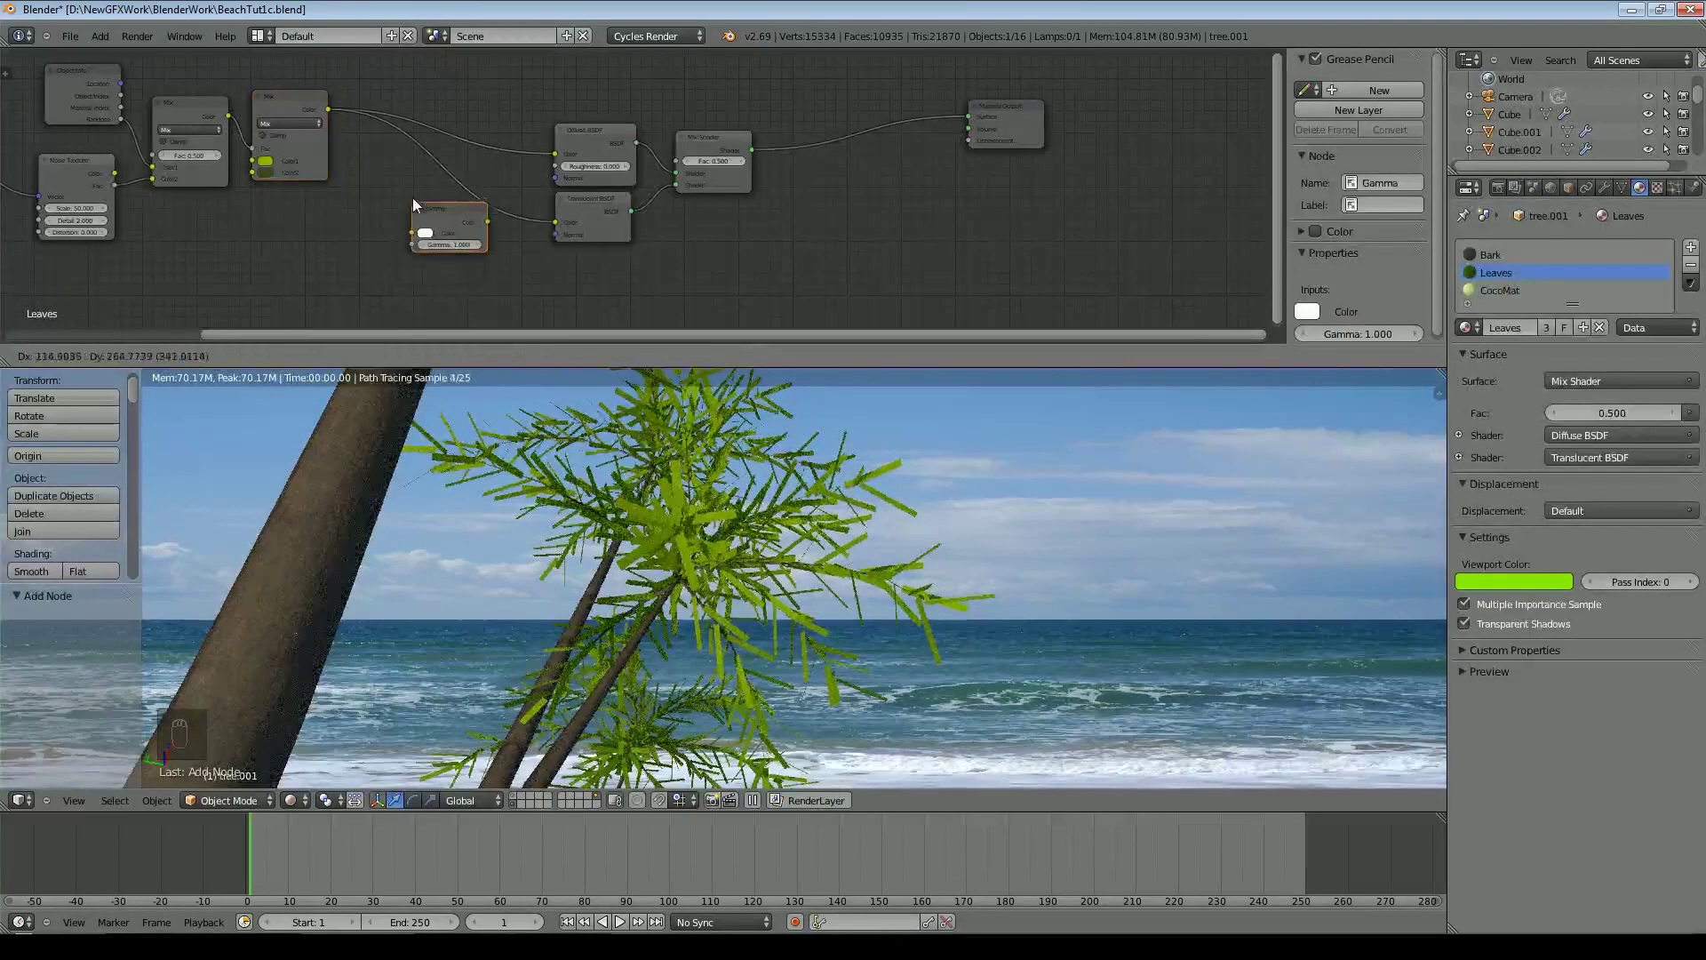
left_click(428, 175)
left_click(368, 243)
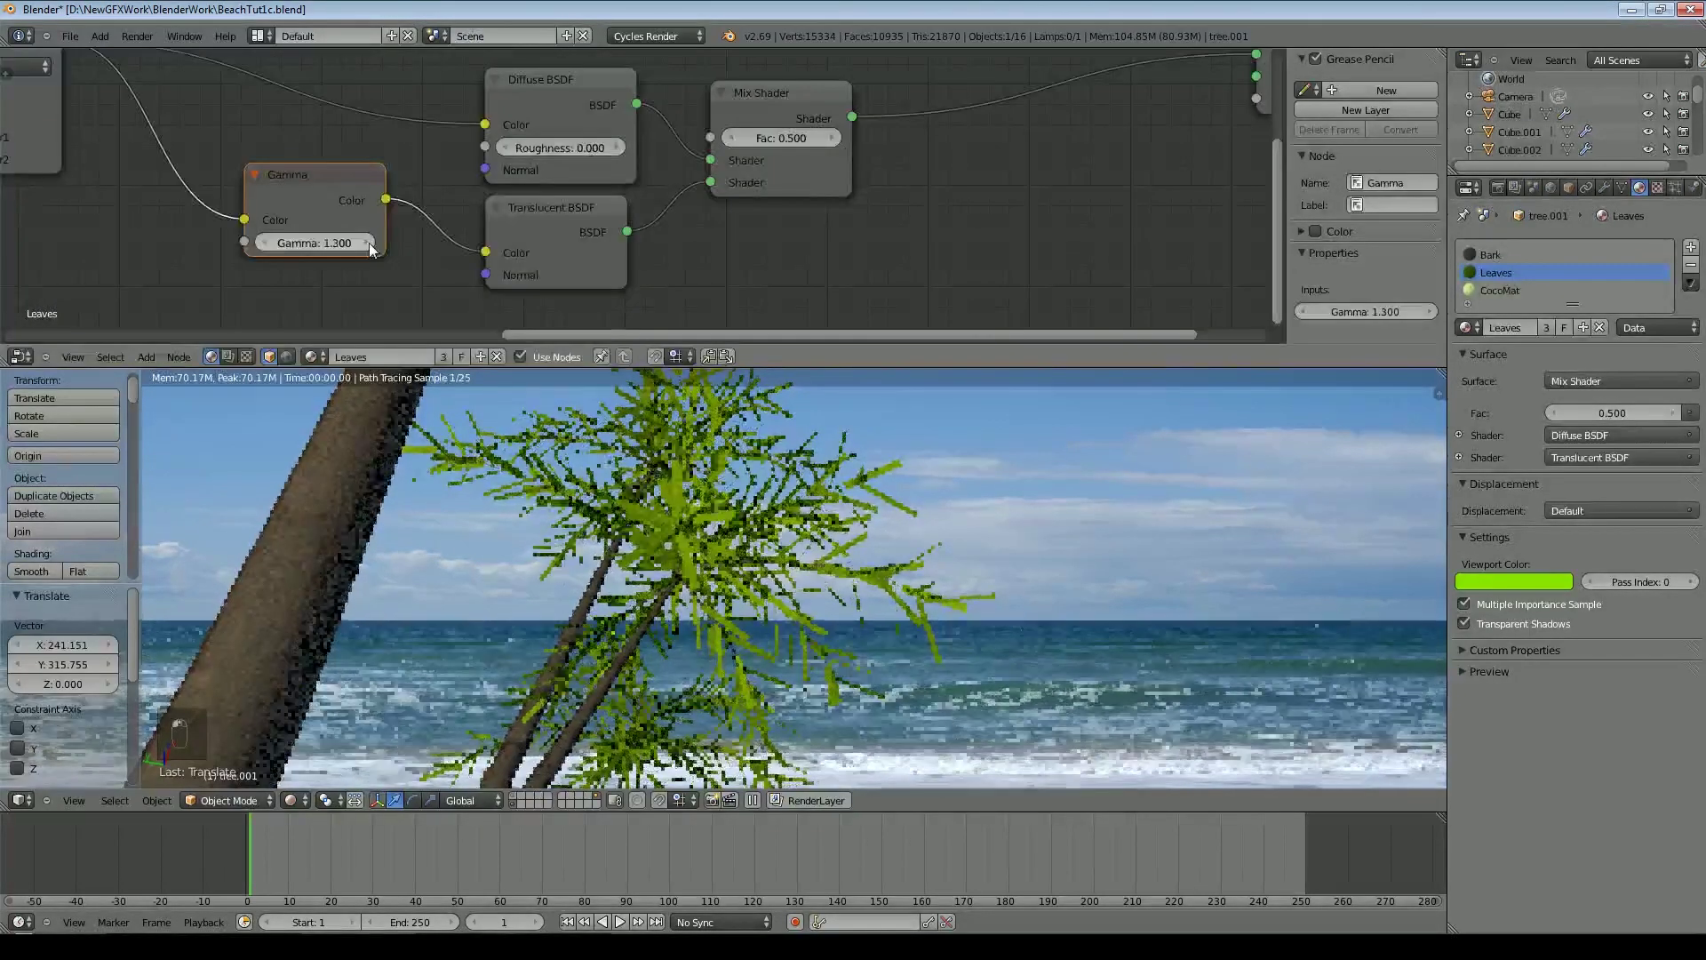
left_click(368, 244)
left_click(370, 244)
left_click(373, 245)
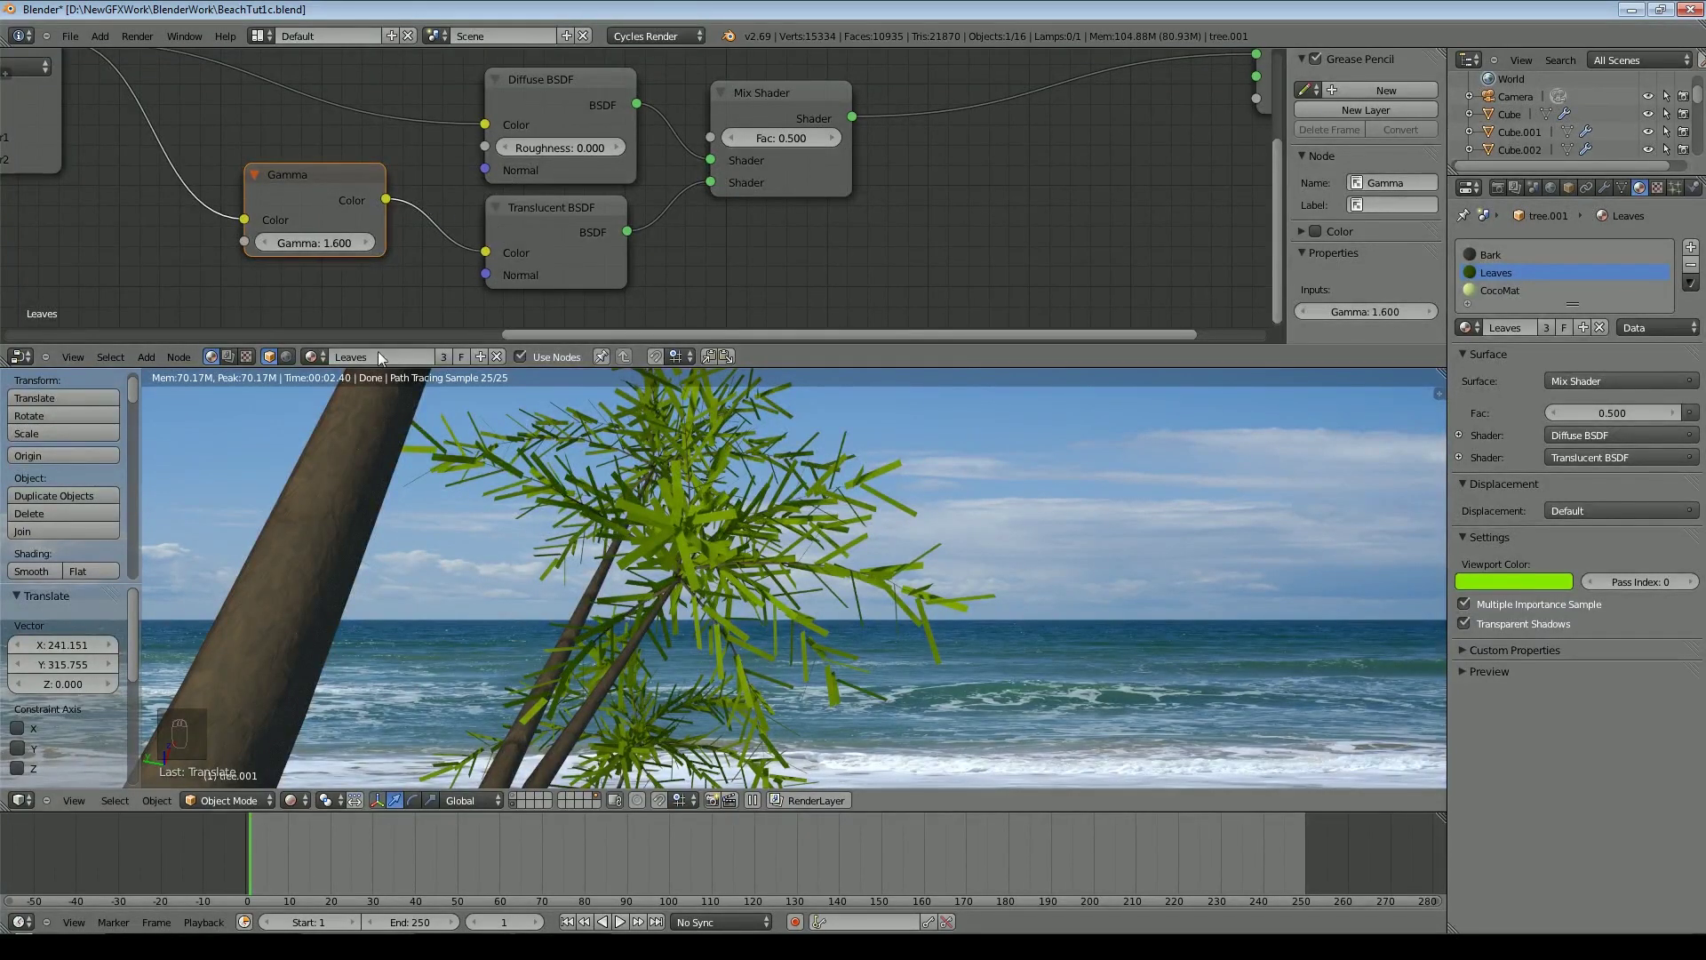
Duplicate the Mix Shader and insert the copy between the existing Mix Shader and the Material Output
scroll(611, 183, "down", 9)
middle_click_drag(868, 174, 700, 147)
left_click_drag(778, 95, 916, 109)
scroll(627, 190, "up", 2)
left_click(142, 361)
left_click(498, 112)
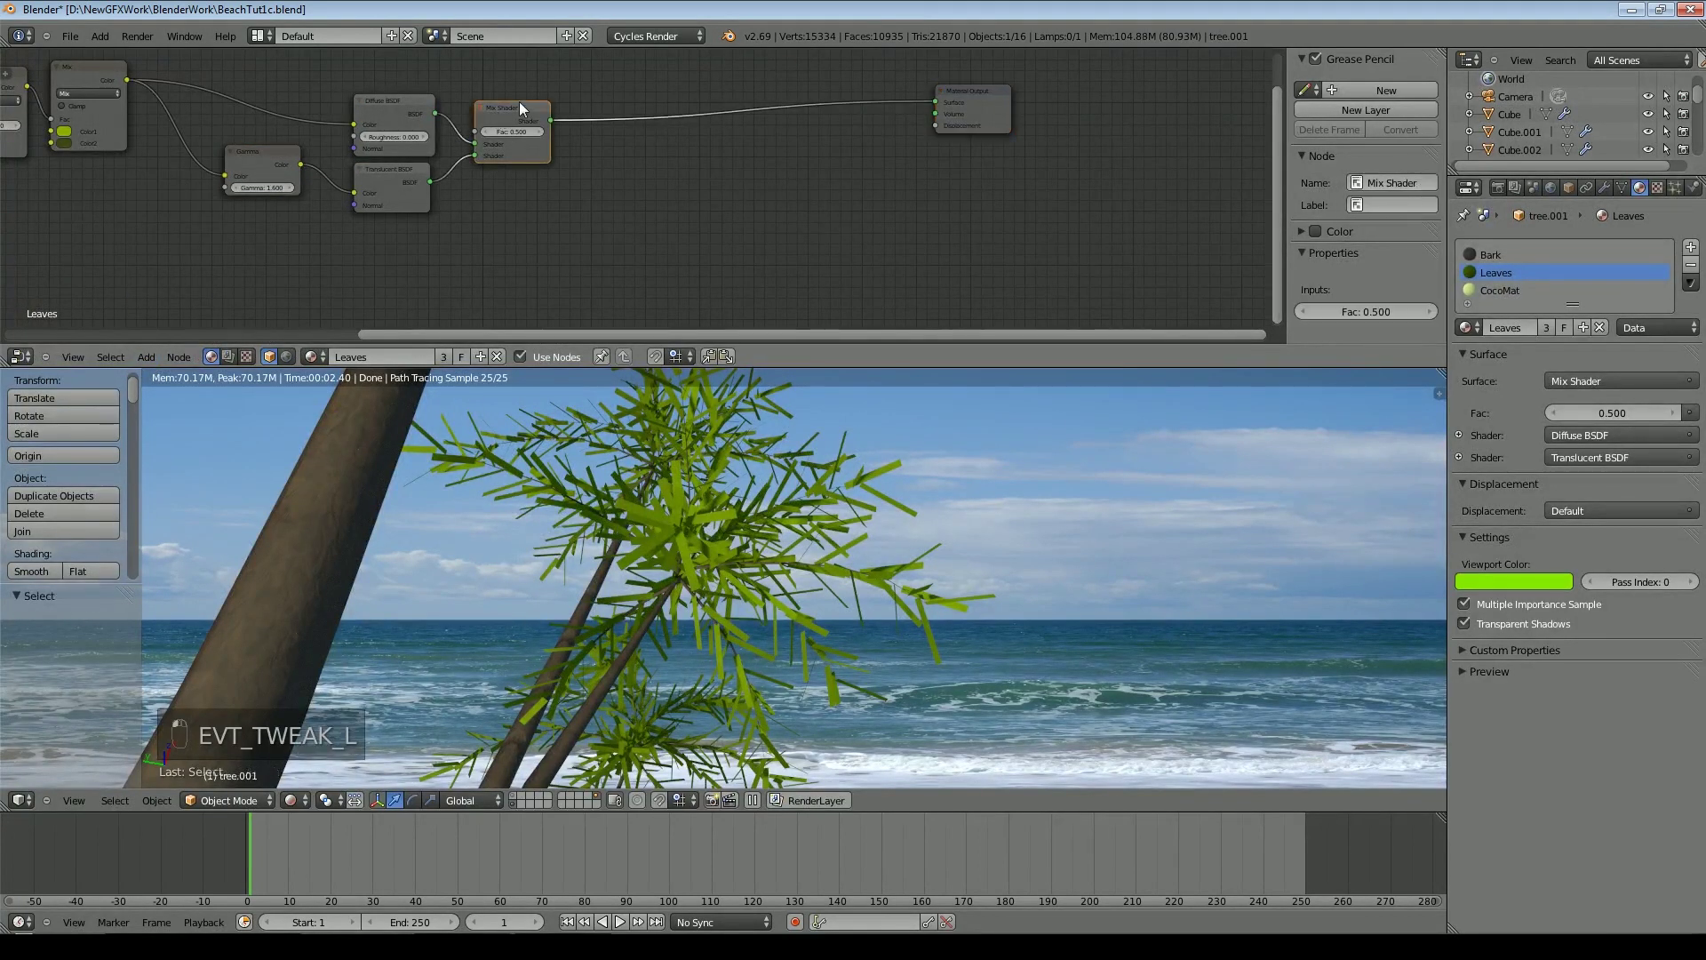
key("shift+d")
left_click(711, 112)
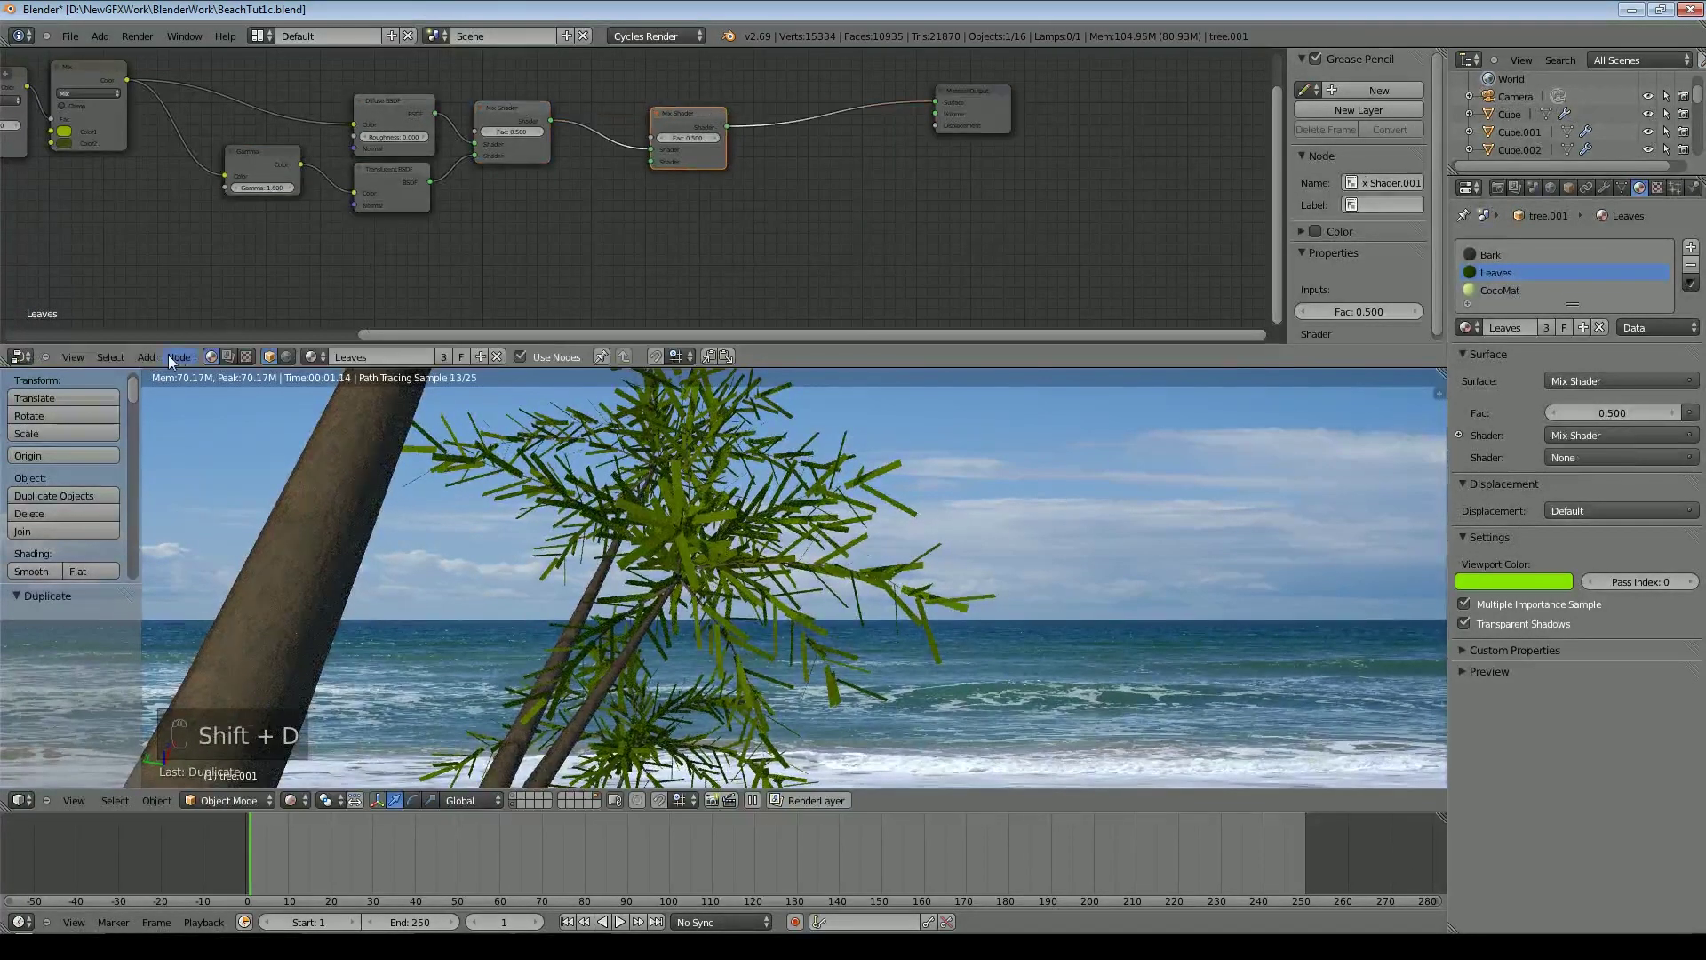
Add a Glossy BSDF and link it to the second Shader input of the duplicated Mix Shader
left_click(146, 356)
mouse_move(182, 292)
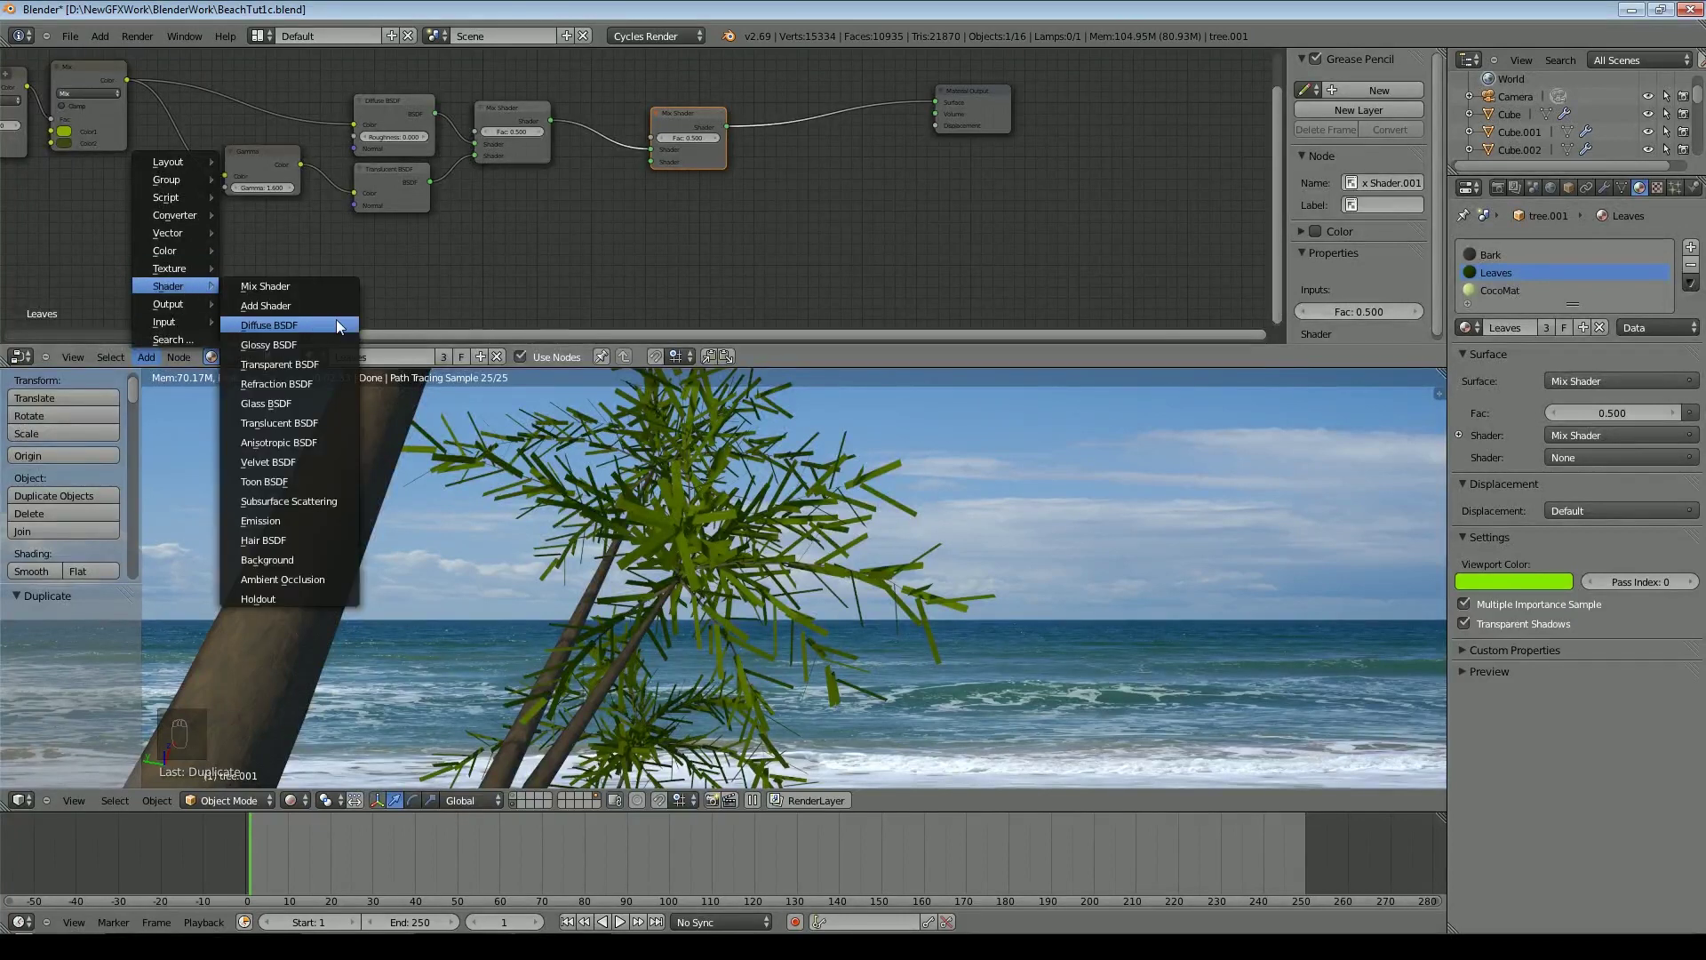
left_click(331, 336)
left_click(482, 174)
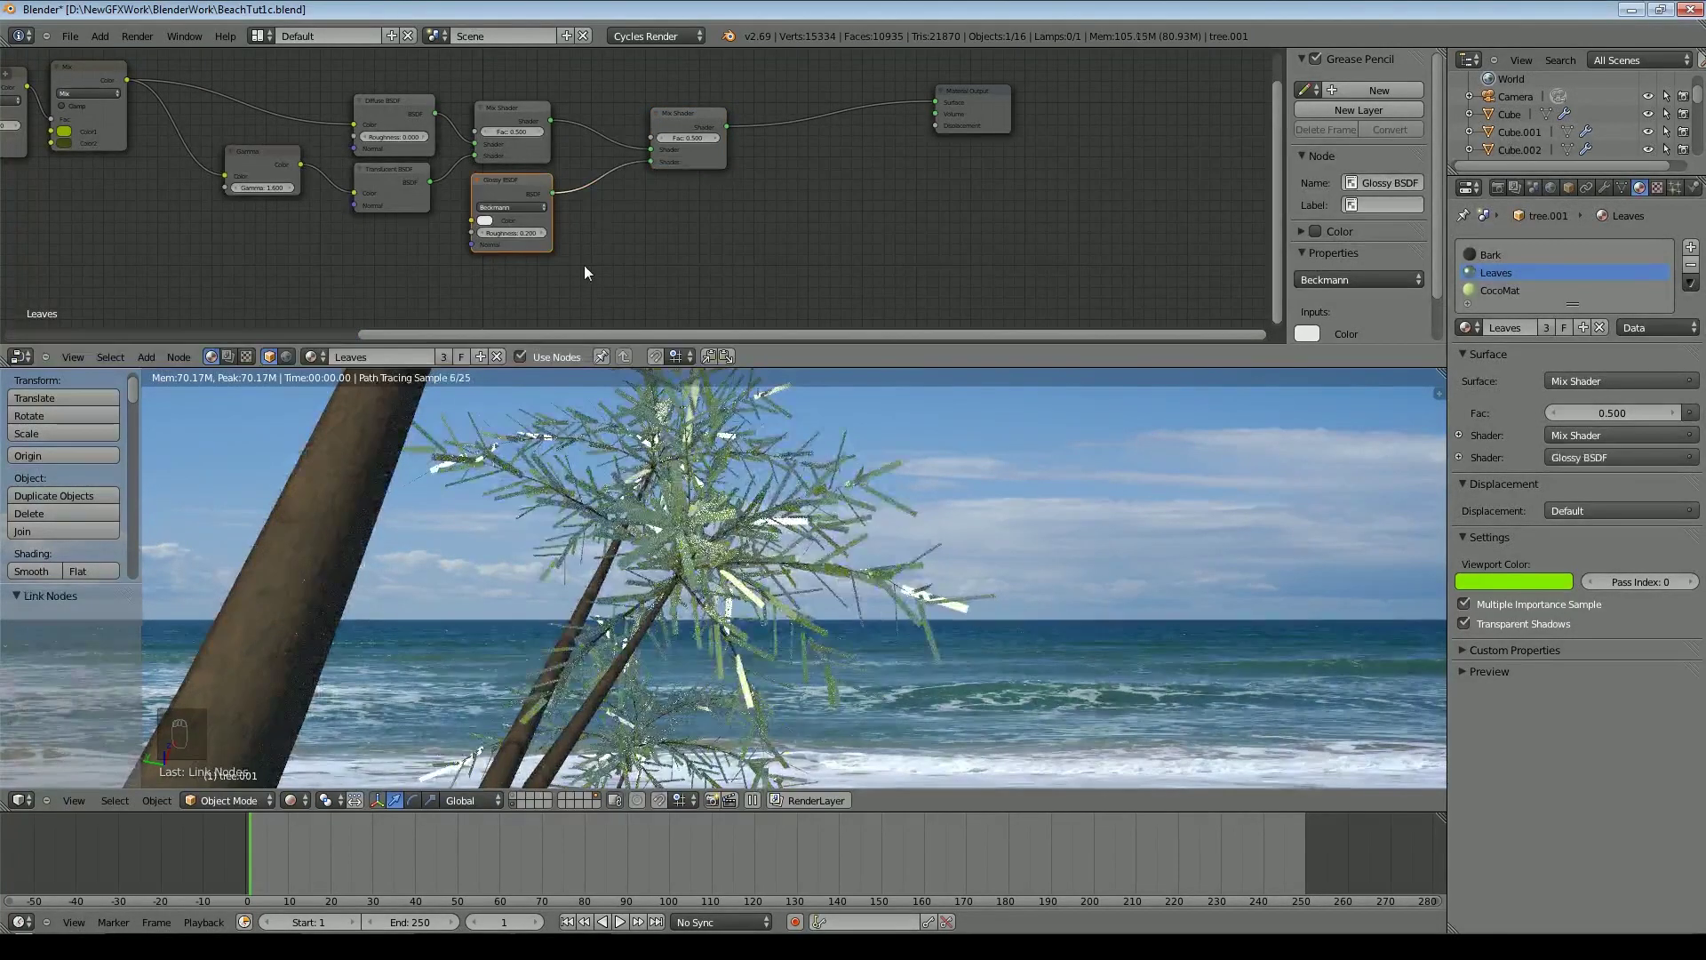
scroll(584, 265, "up", 1)
left_click_drag(537, 193, 653, 157)
Lower the Fac of the glossy Mix Shader to 0.05 and try 0.025
left_click(697, 127)
type("0.05")
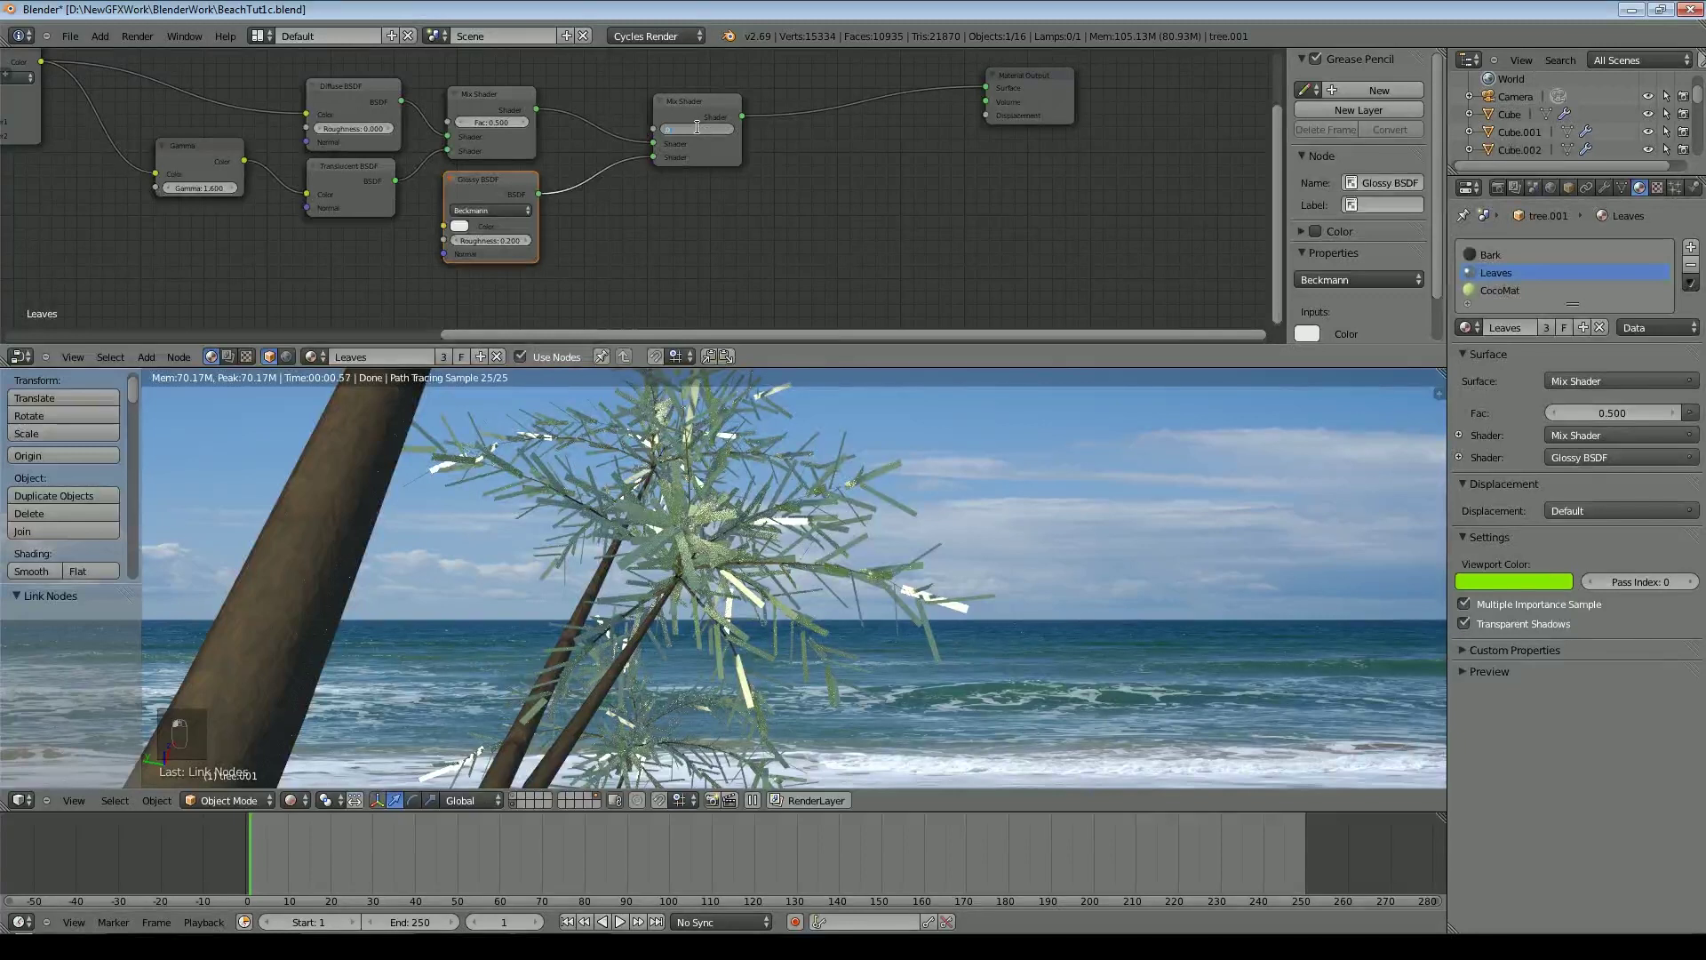
key("Return")
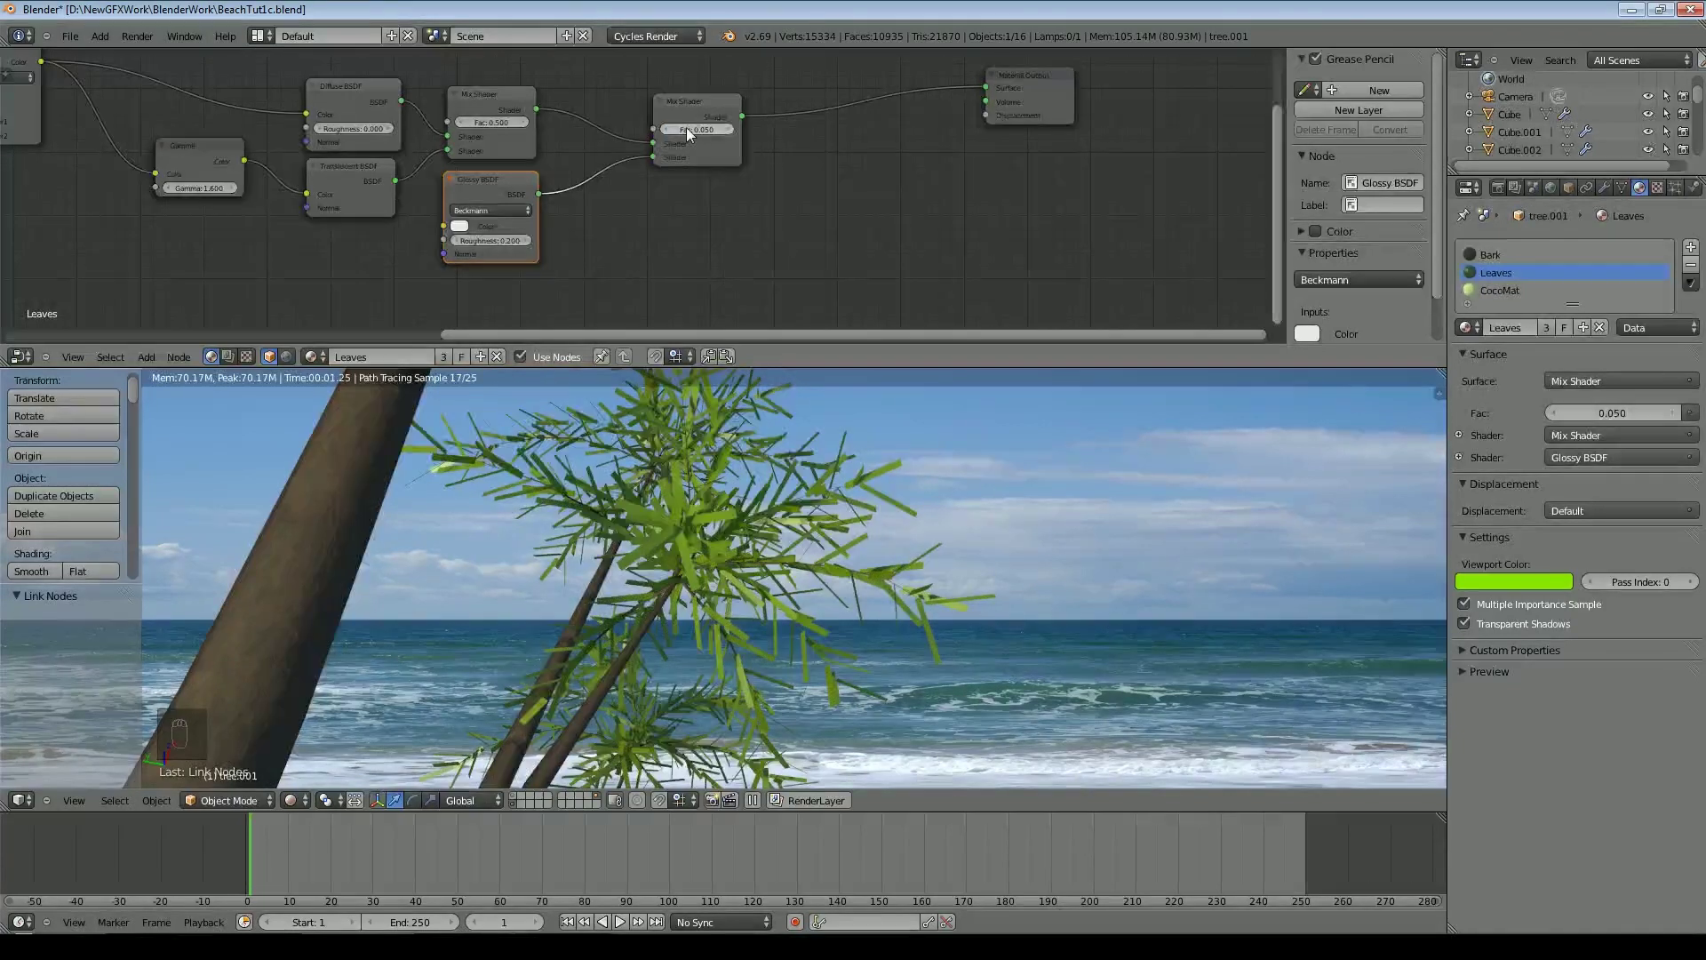
left_click(706, 130)
type("0.025")
key("Return")
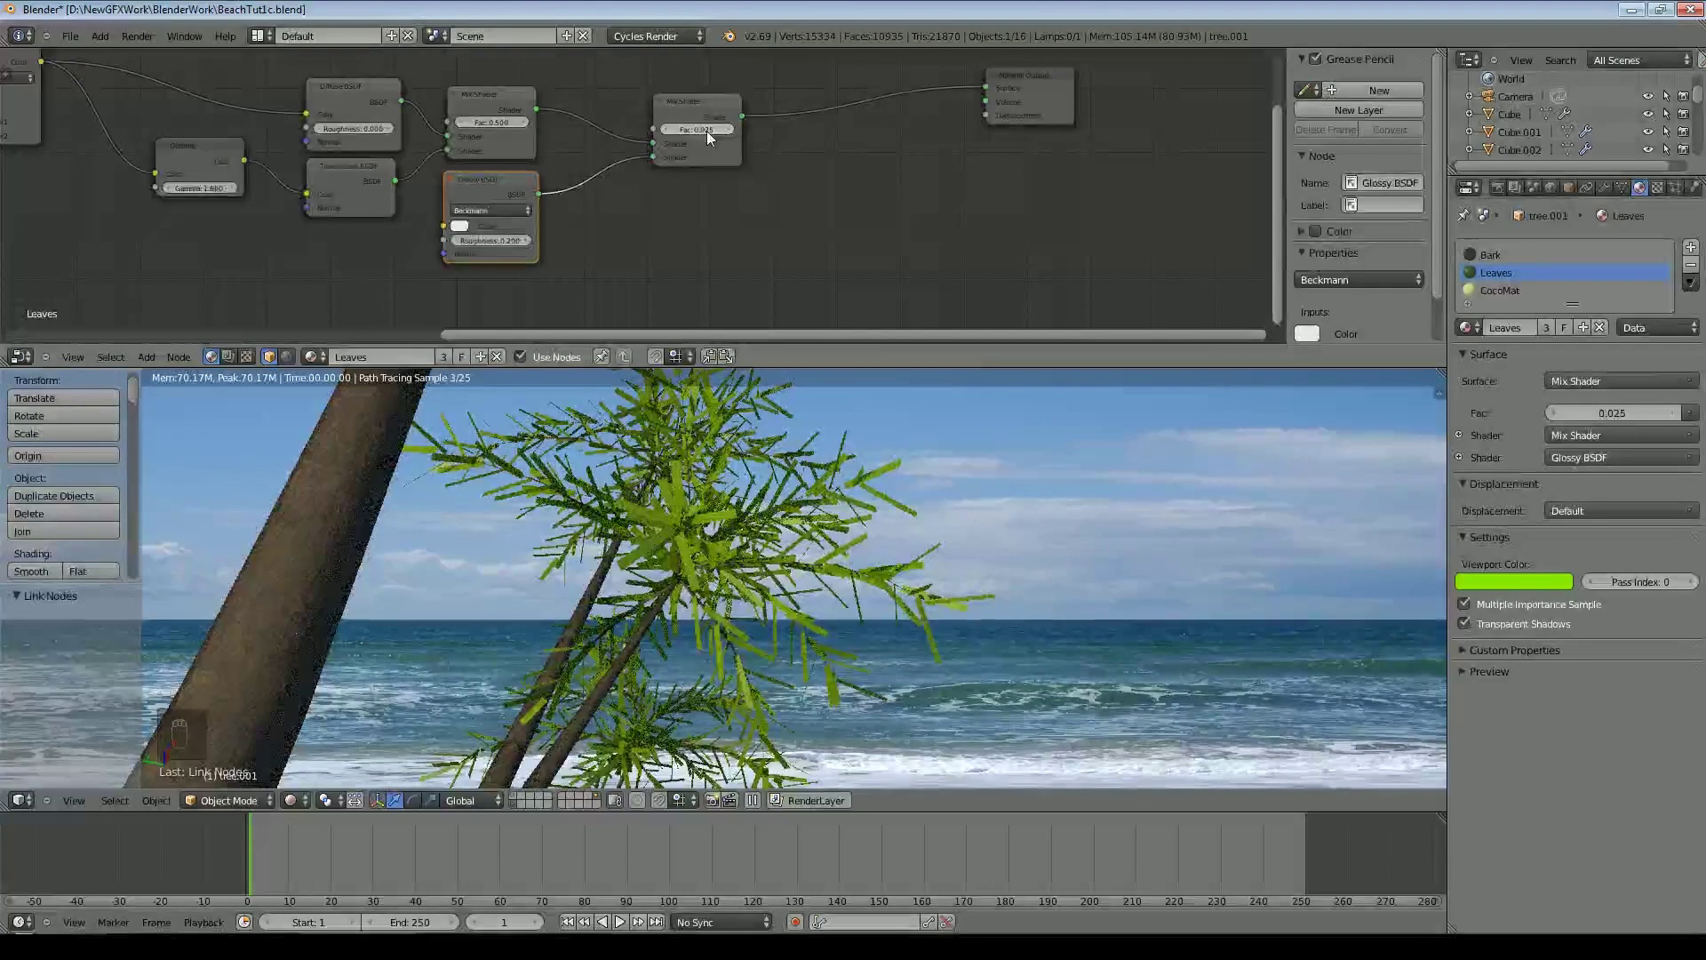
Try a lower roughness on the Glossy BSDF and inspect the leaves in the rendered view
left_click(458, 240)
left_click(458, 240)
scroll(577, 256, "down", 1)
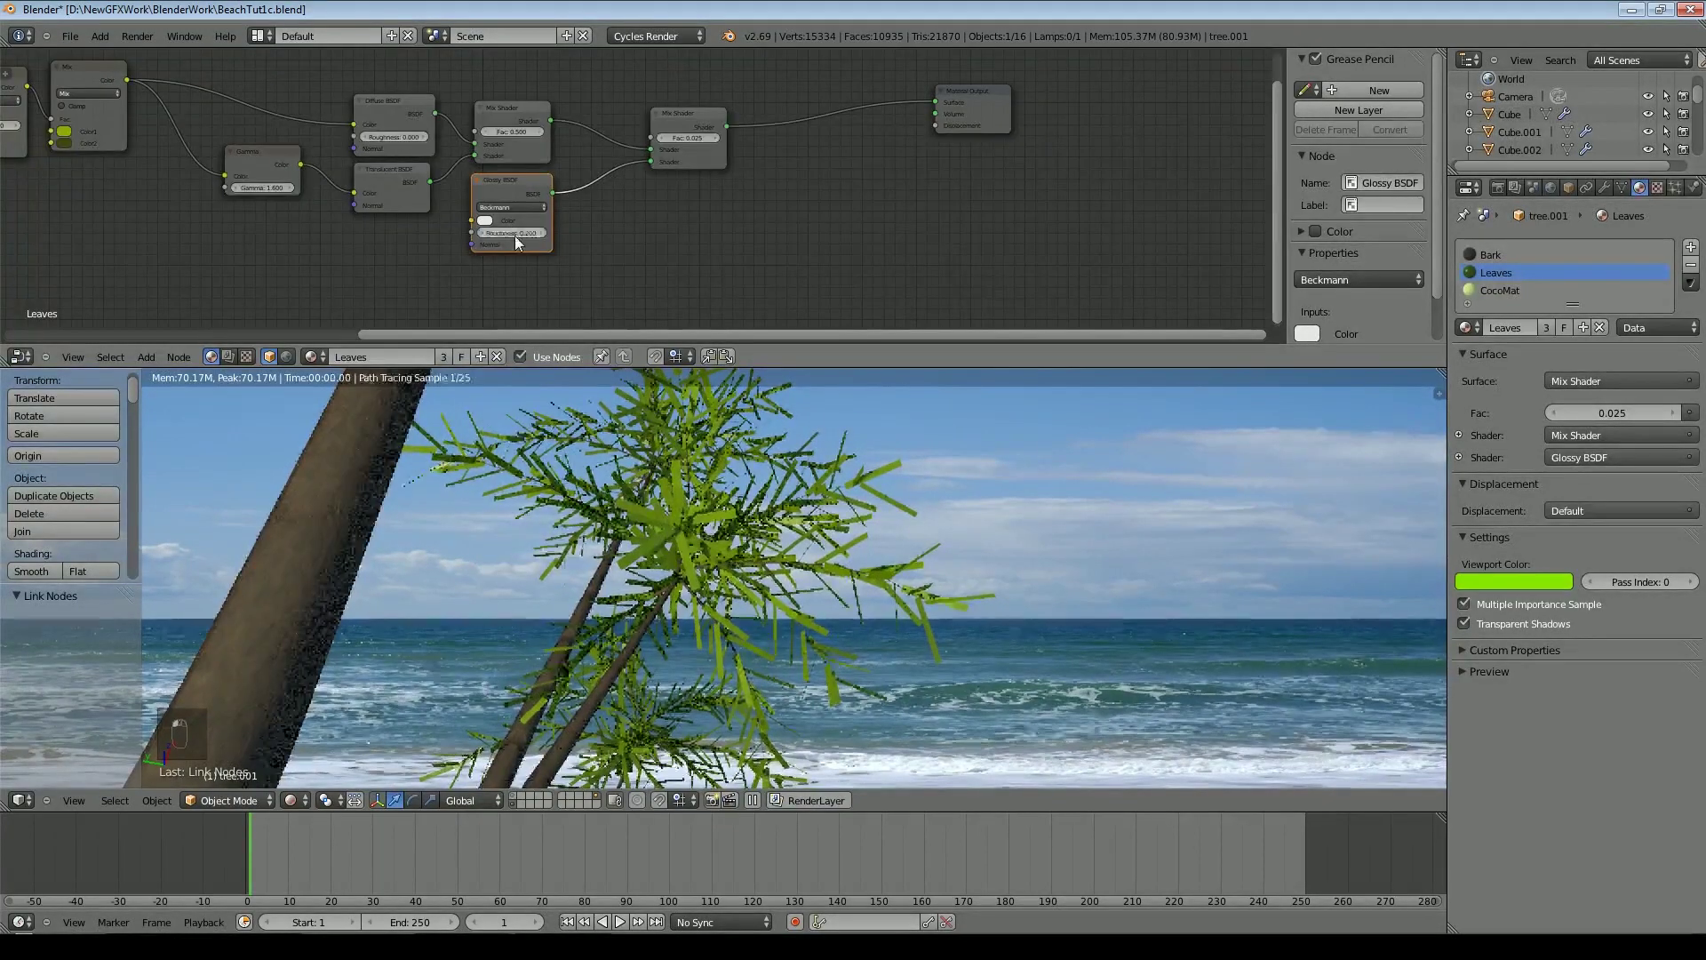
scroll(722, 611, "up", 3)
scroll(702, 601, "up", 2)
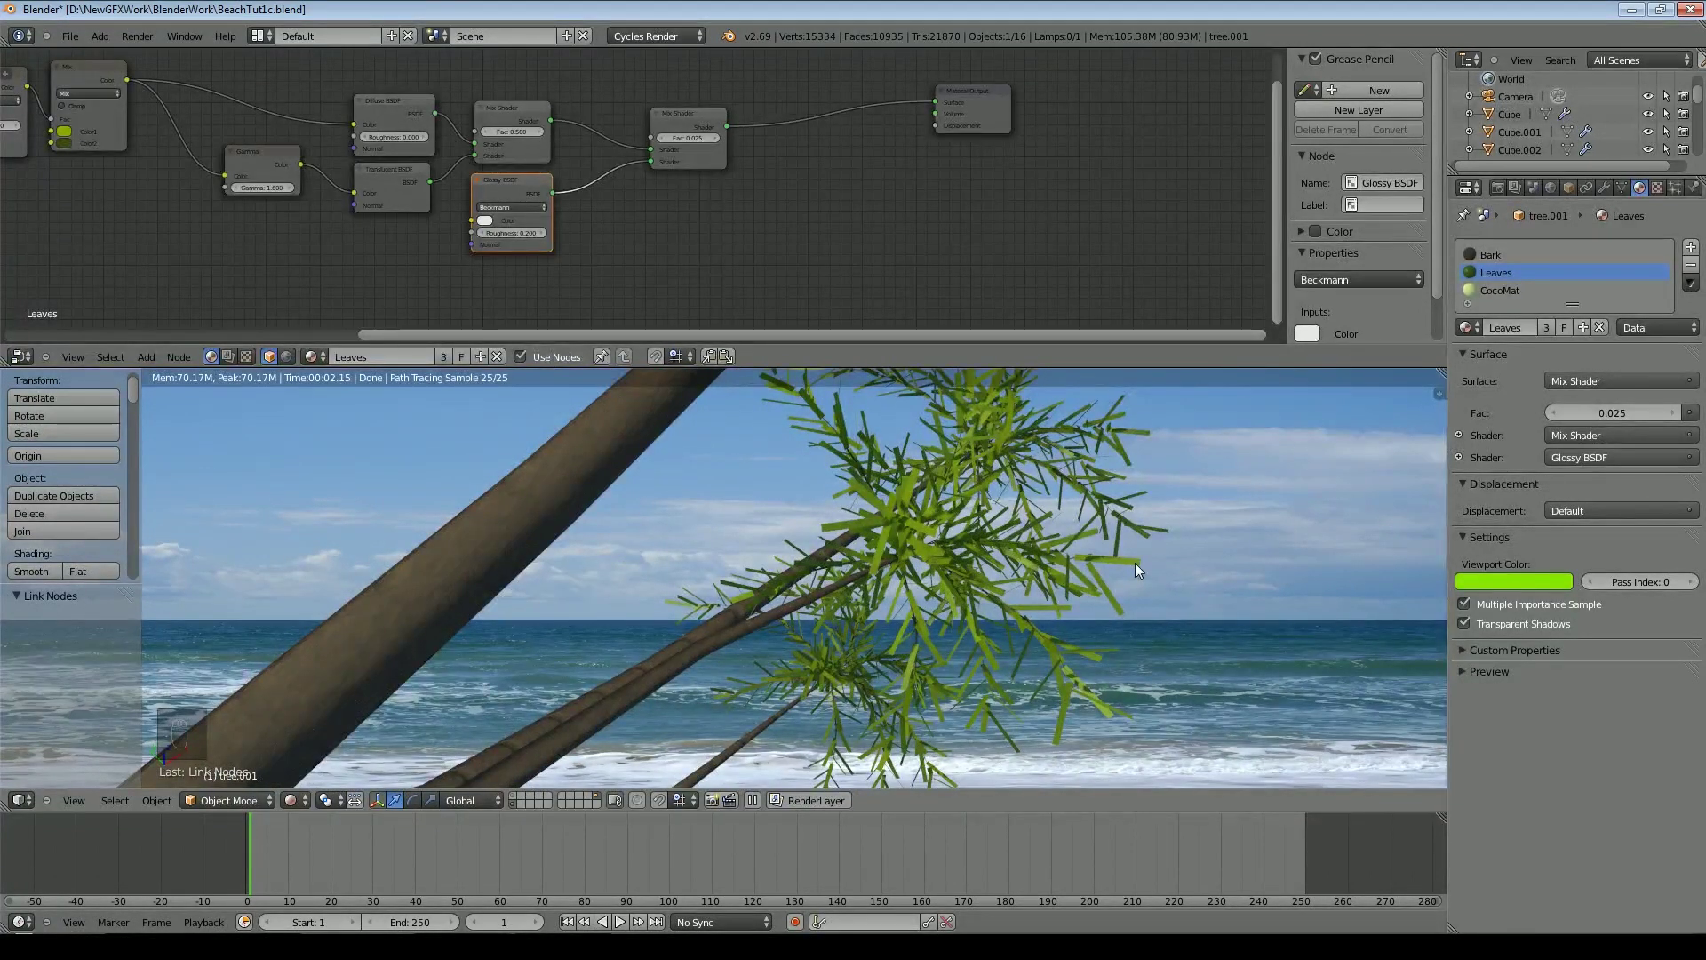
Set the Fac of the Mix Shader that blends in the Glossy BSDF to 0.05
left_click(695, 137)
type("0.05")
key("Return")
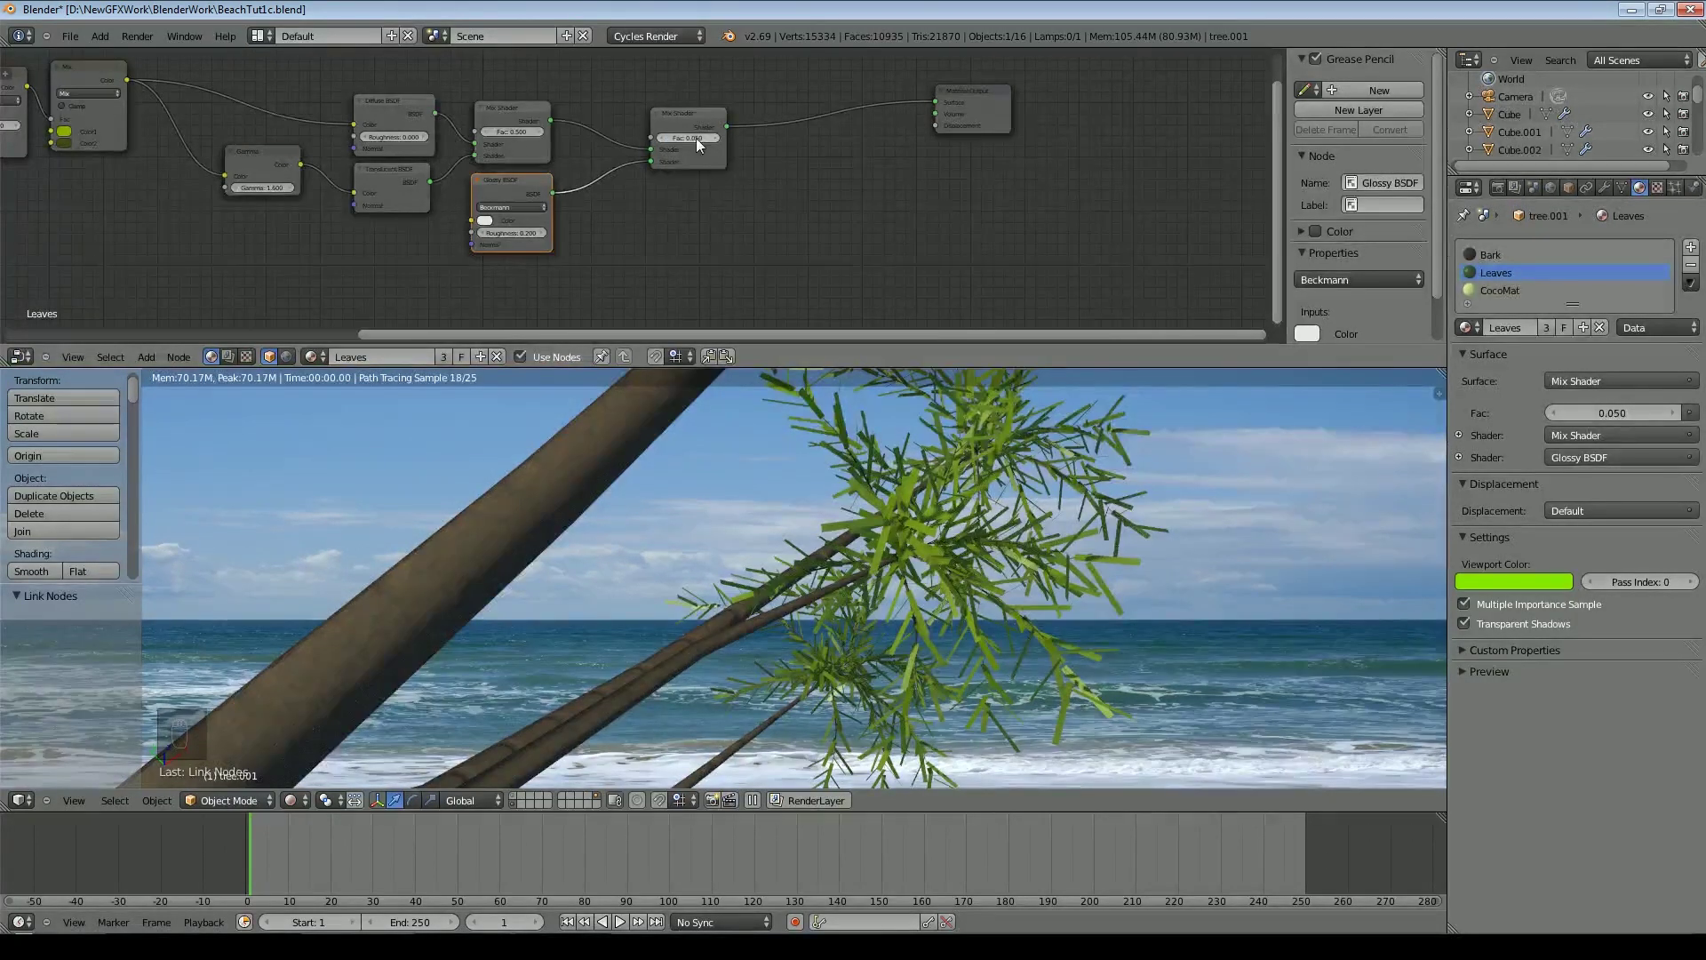
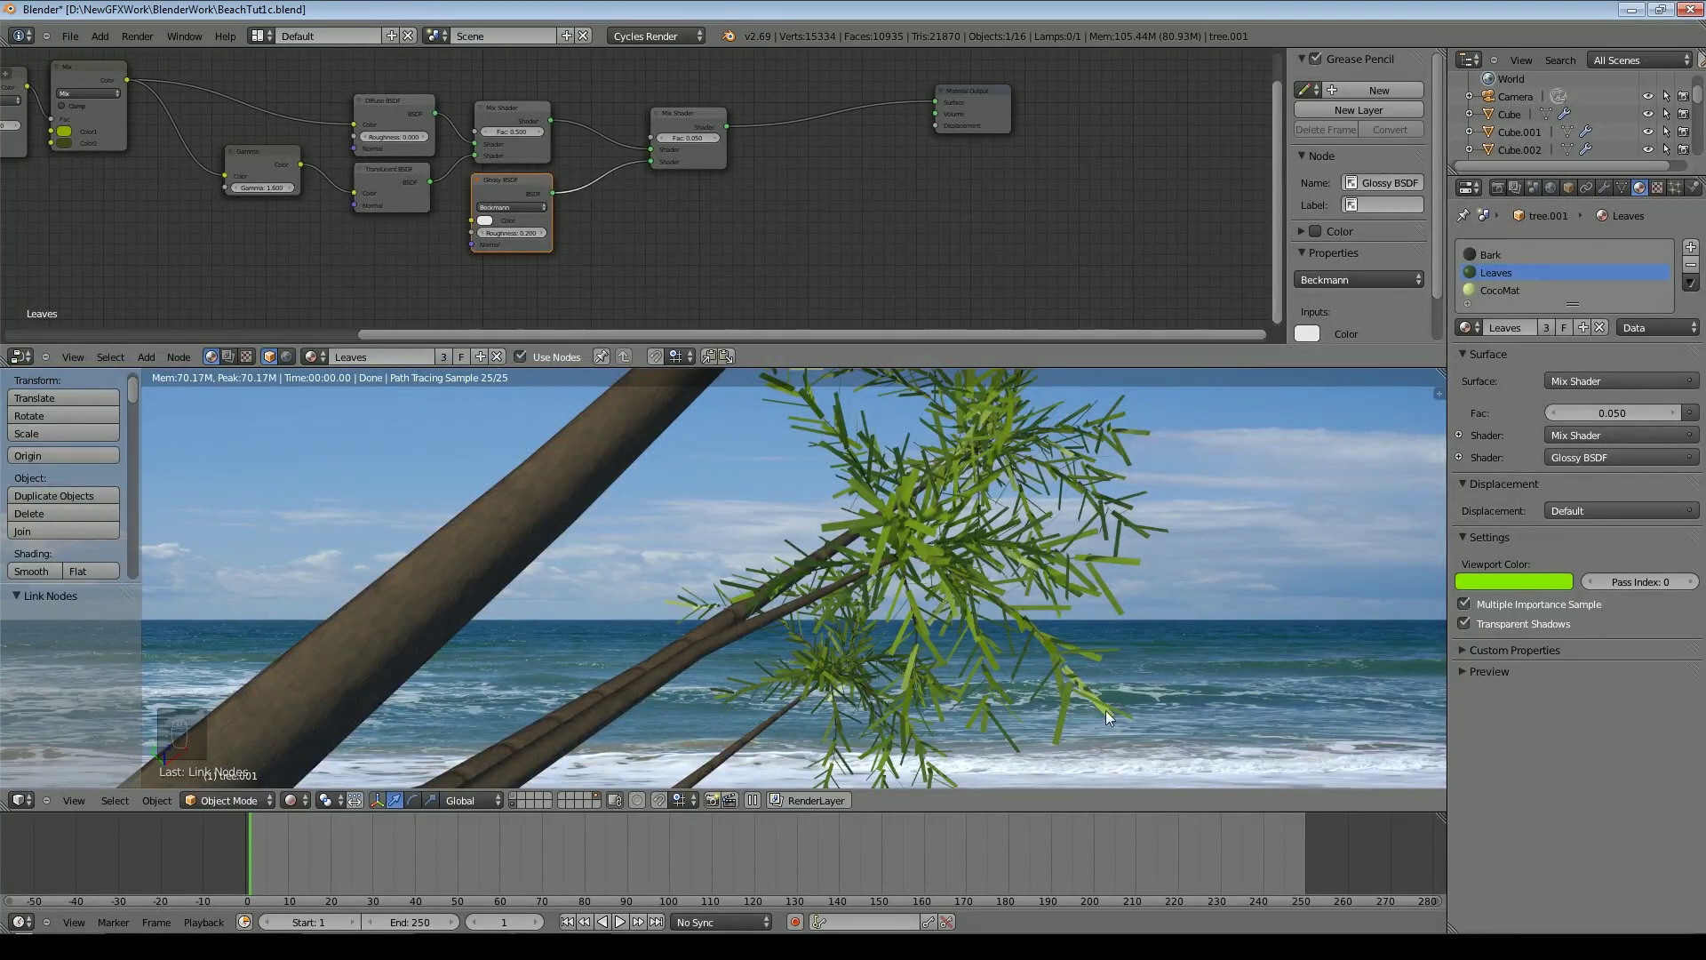
Check the palm trees from farther away and switch the 3D view to the first scene layer
mouse_move(906, 462)
middle_mouse_down()
mouse_move(968, 466)
mouse_move(960, 491)
mouse_move(906, 487)
middle_mouse_up()
scroll(722, 271, "down", 1)
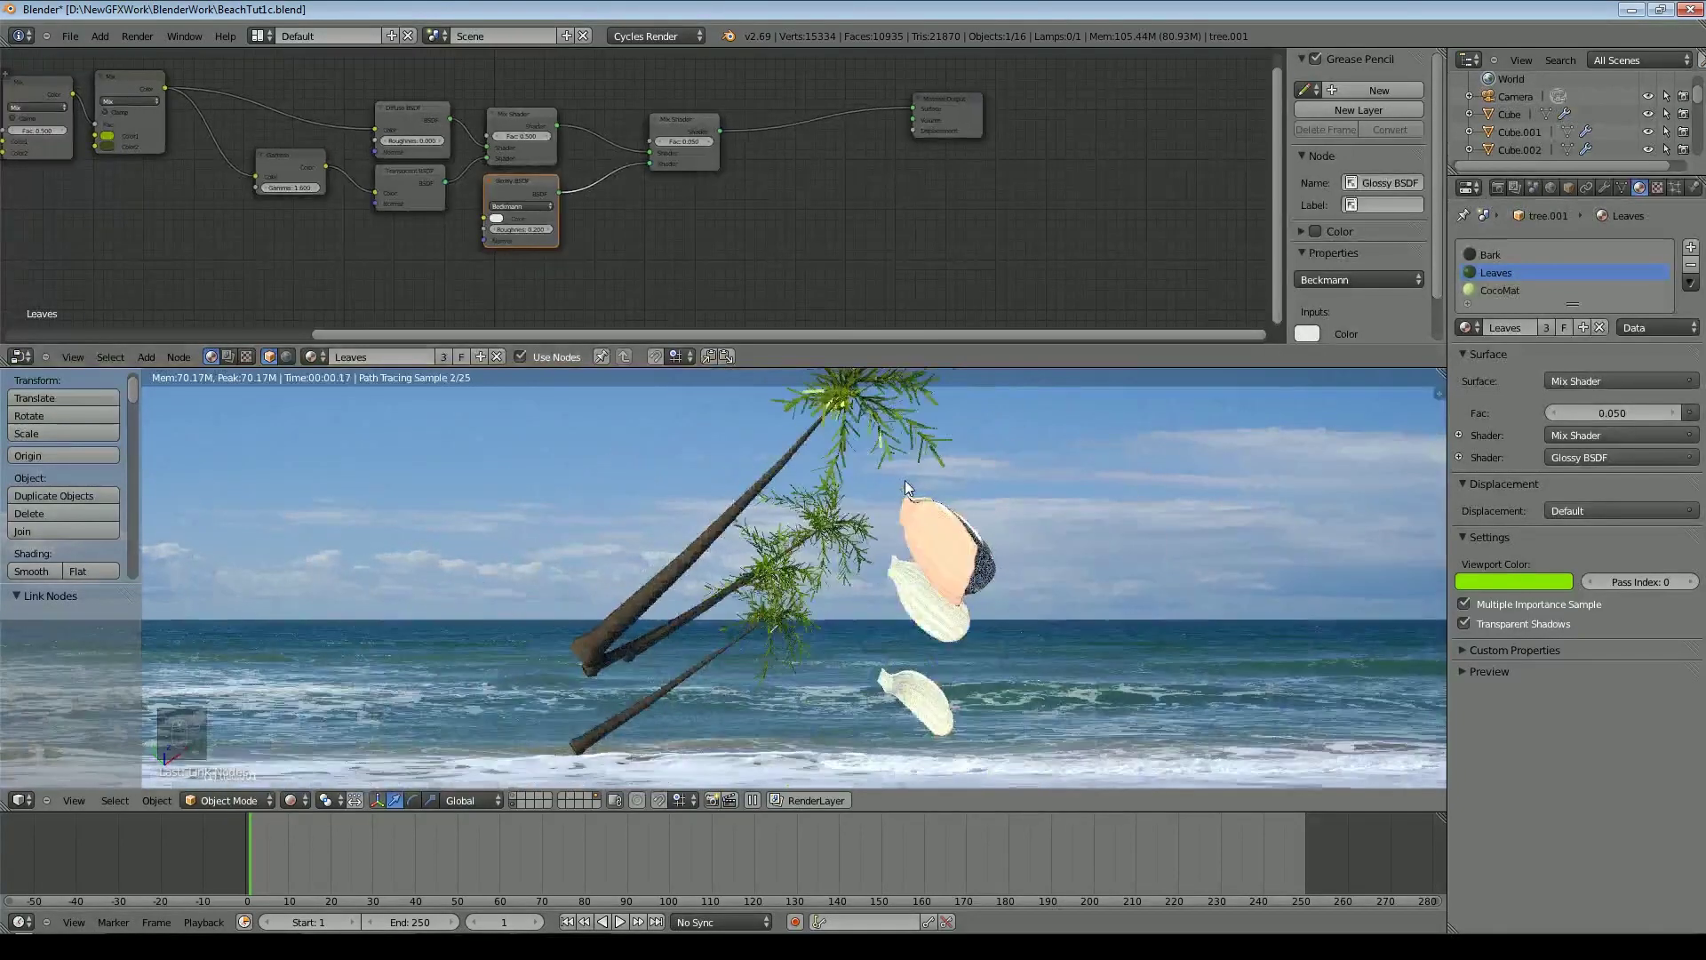
scroll(818, 473, "up", 3)
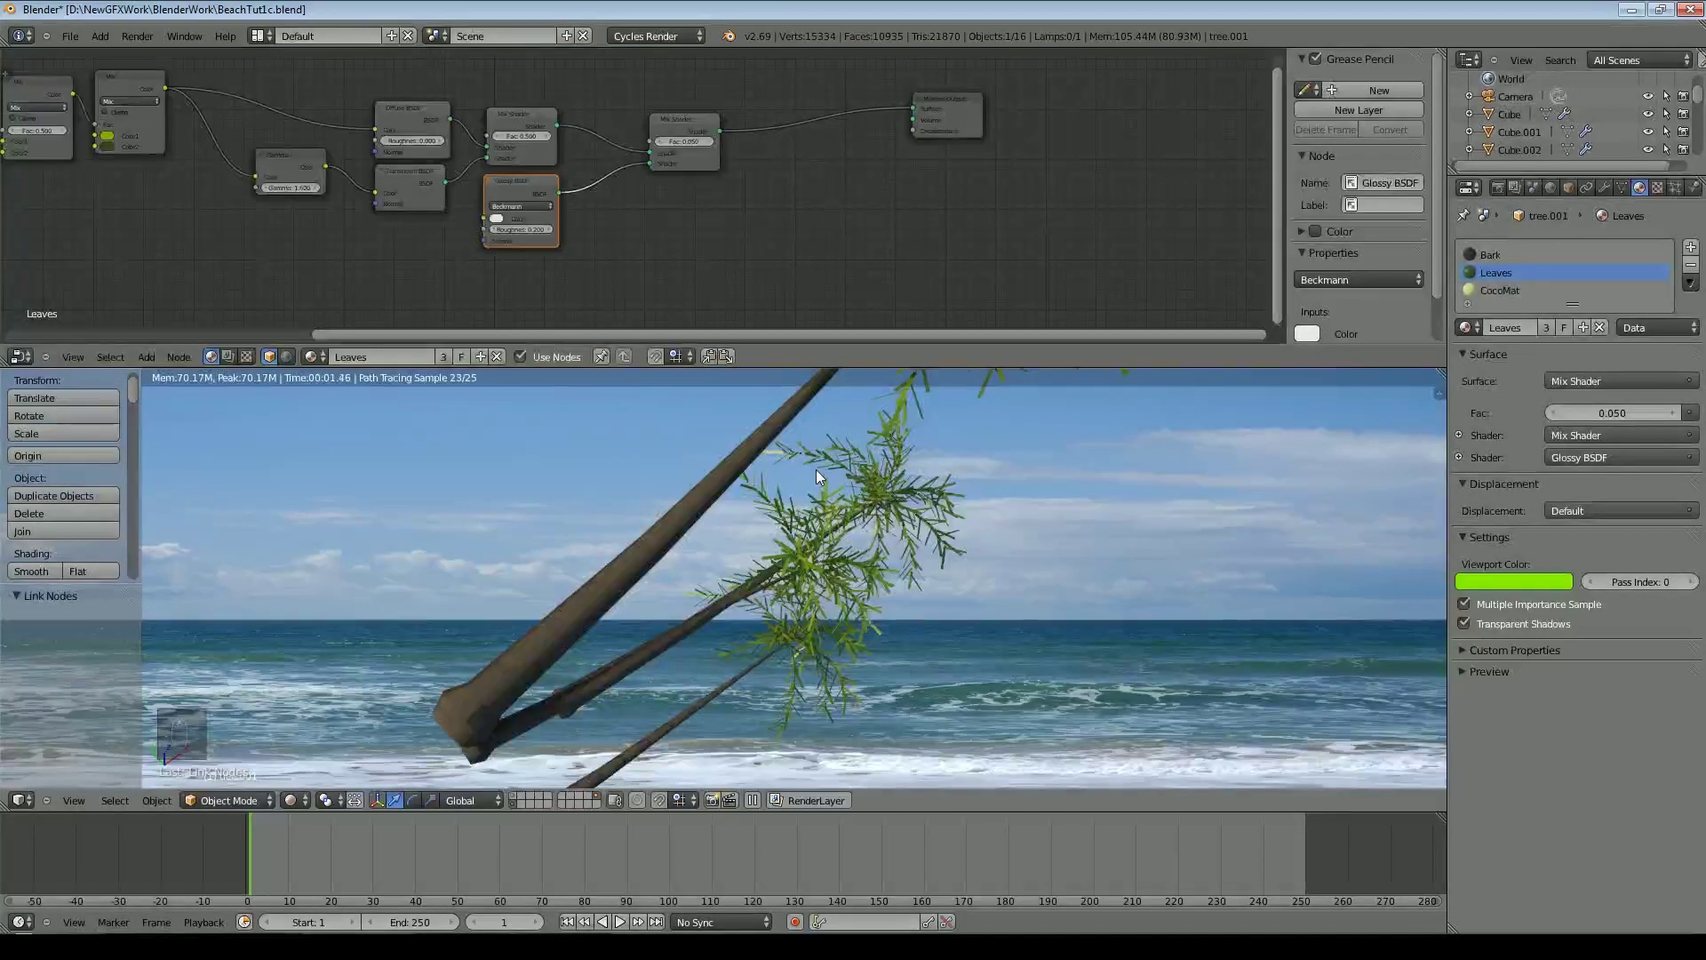
left_click(511, 795)
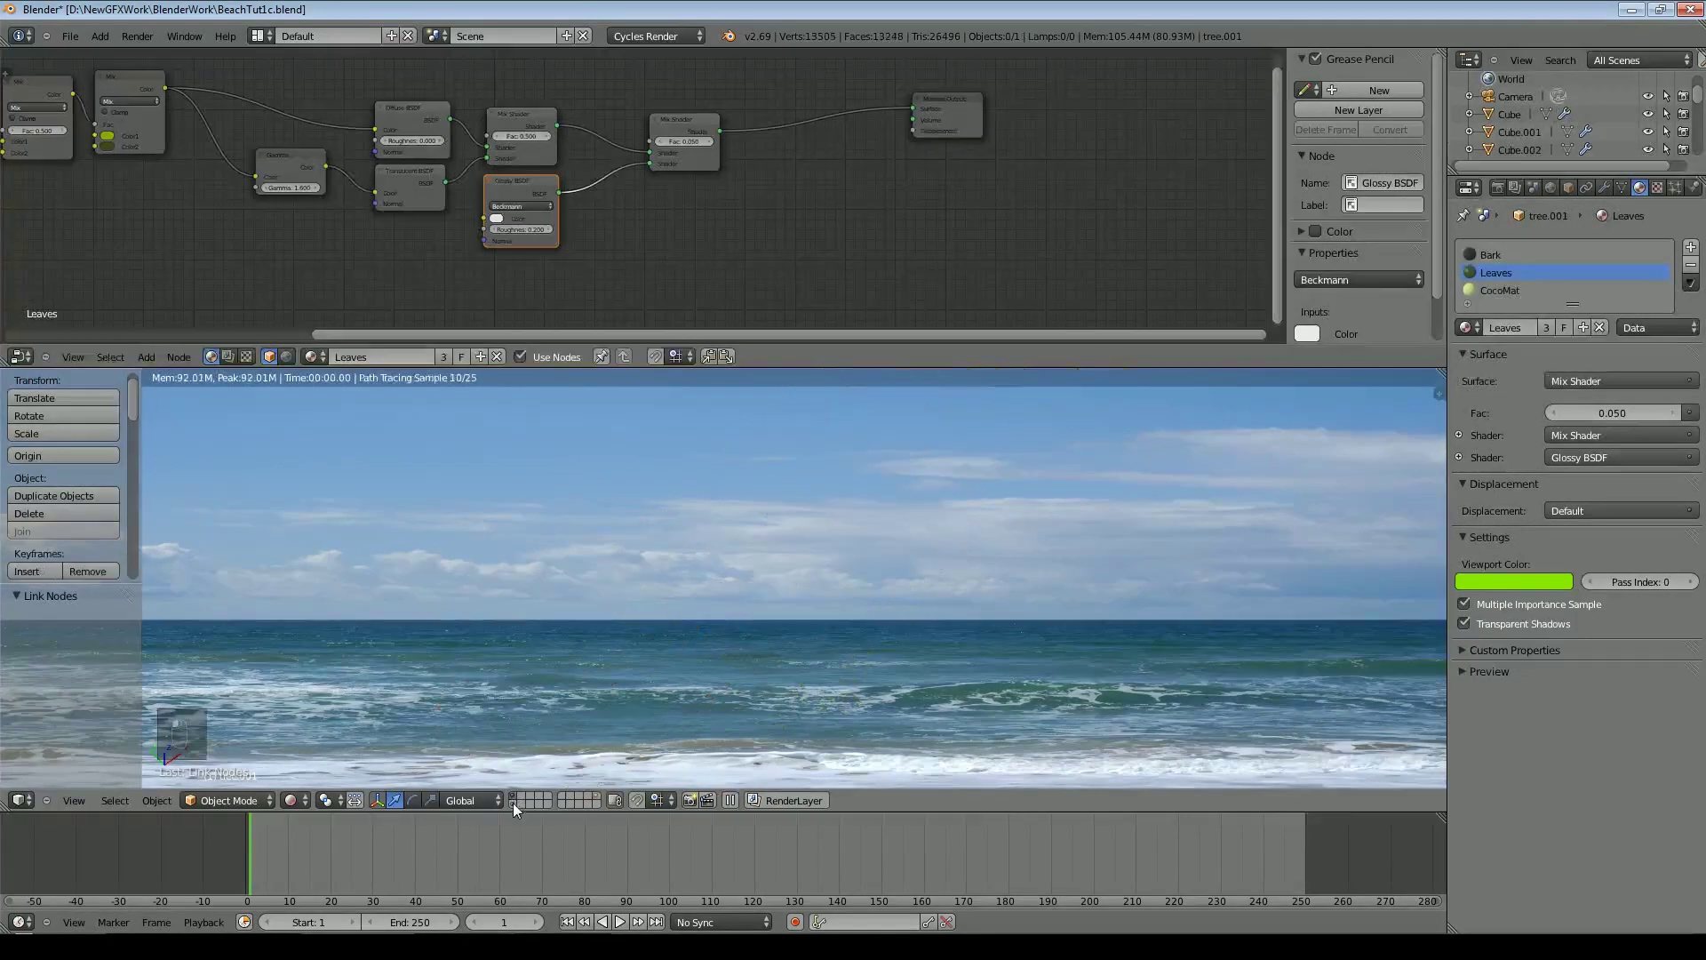
Check the beach with its palms through the camera in the rendered view, return to Solid shading and save the file
left_click(514, 802)
key("KP_0")
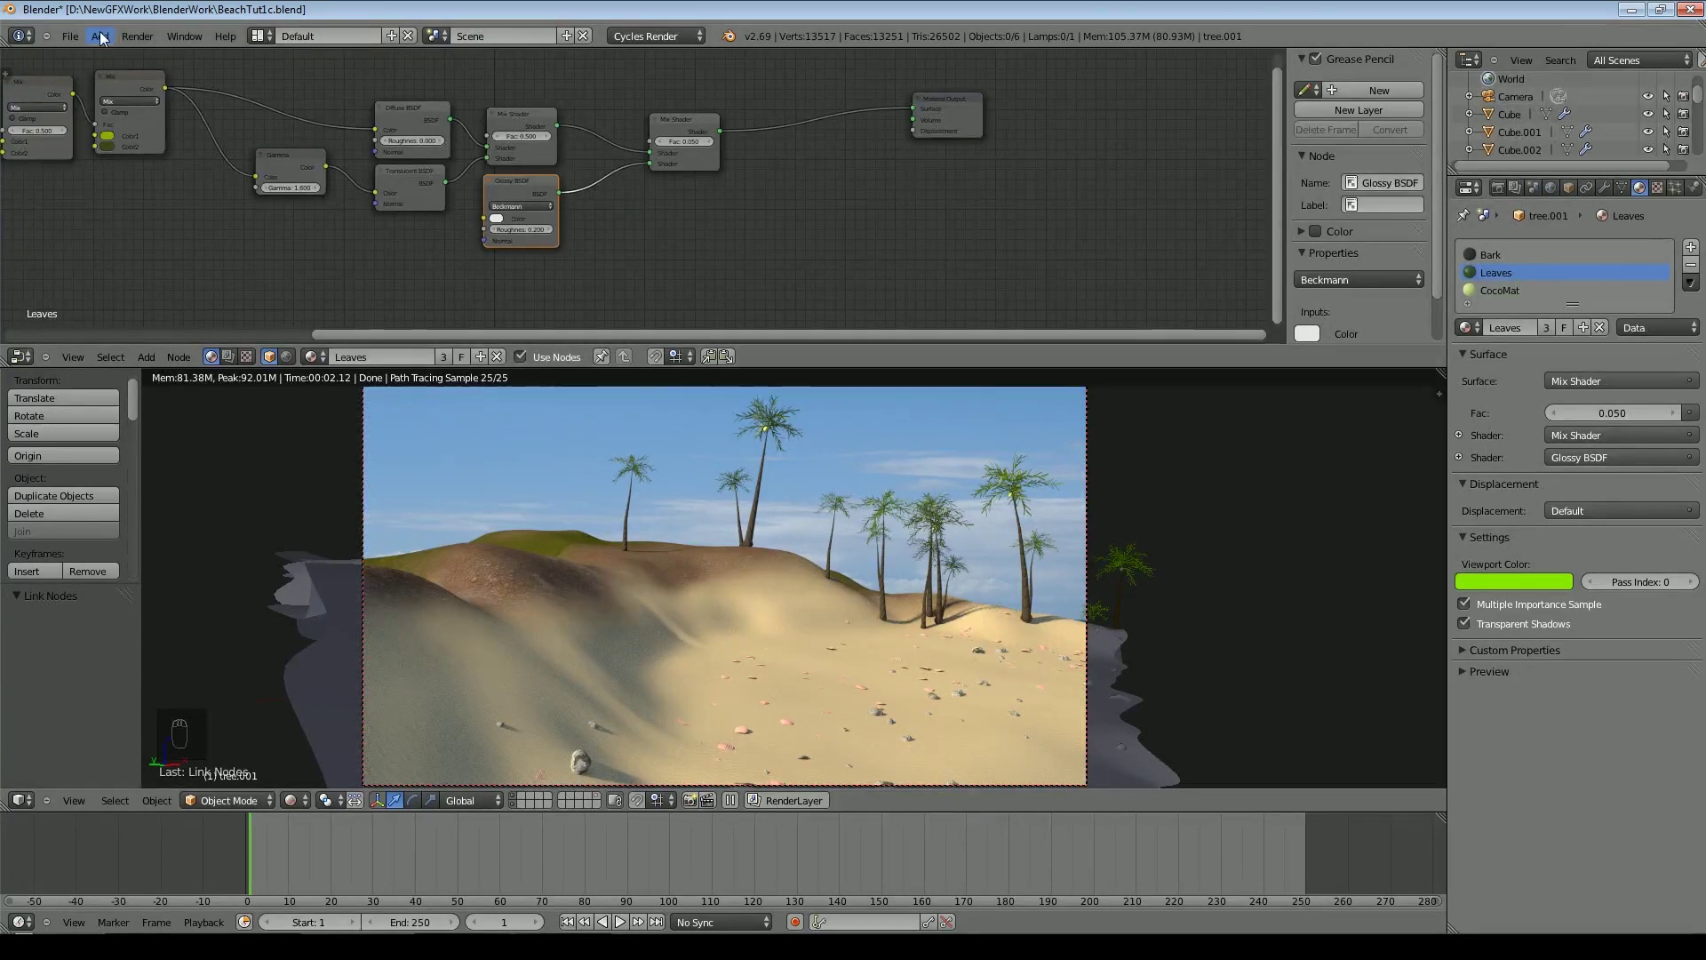
left_click(300, 804)
left_click(365, 743)
key("ctrl+s")
left_click(515, 458)
Enlarge the 3D view and add a Sapling tree curve on an empty layer
left_click_drag(1329, 366, 1329, 127)
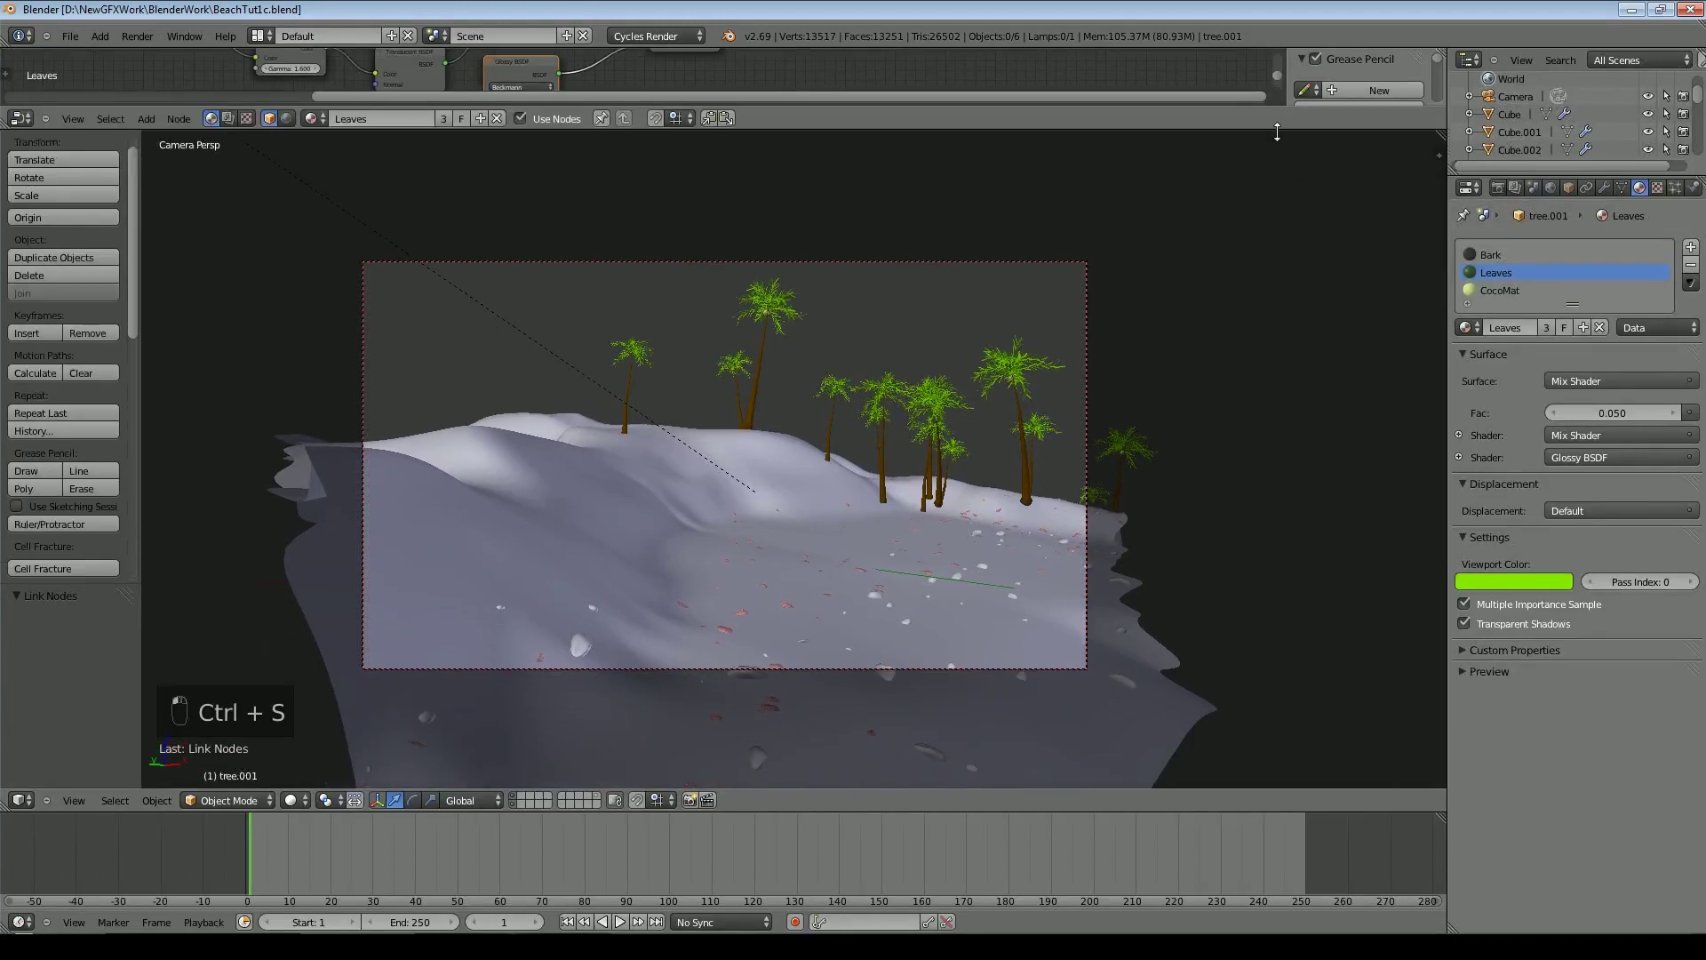
left_click(589, 796)
left_click(100, 36)
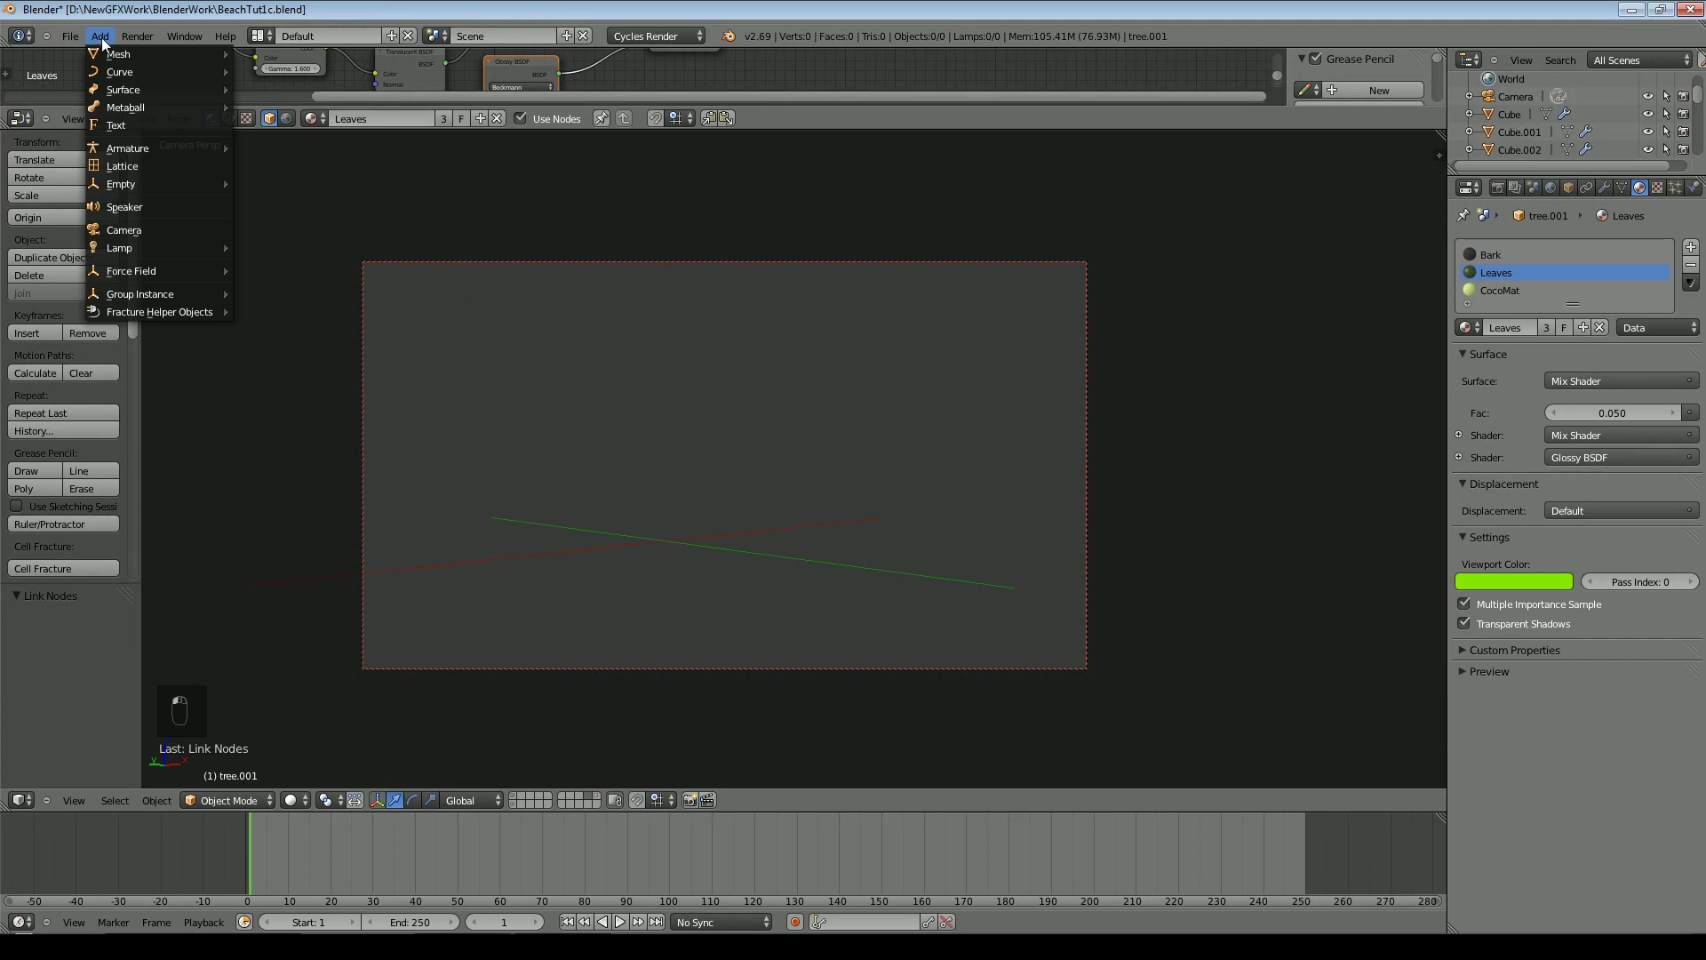
left_click(316, 162)
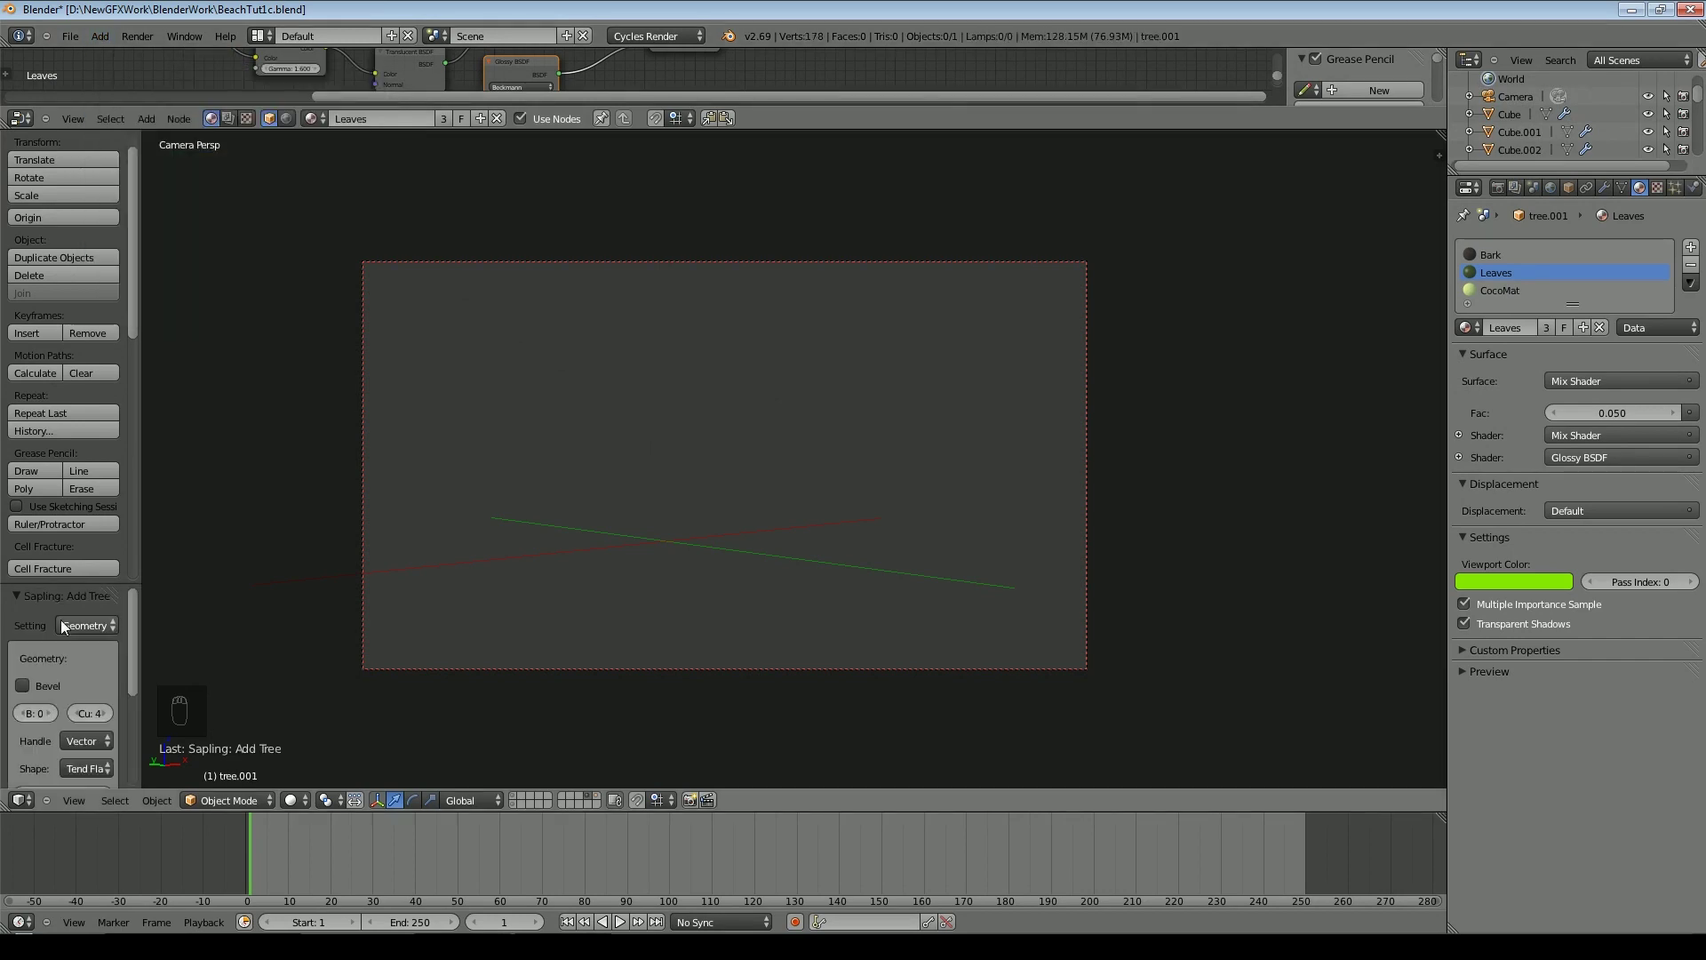
Load a preset in the Sapling settings that gives a beveled, branching tree with a spherical shape
left_click_drag(65, 583, 53, 282)
scroll(488, 476, "up", 1)
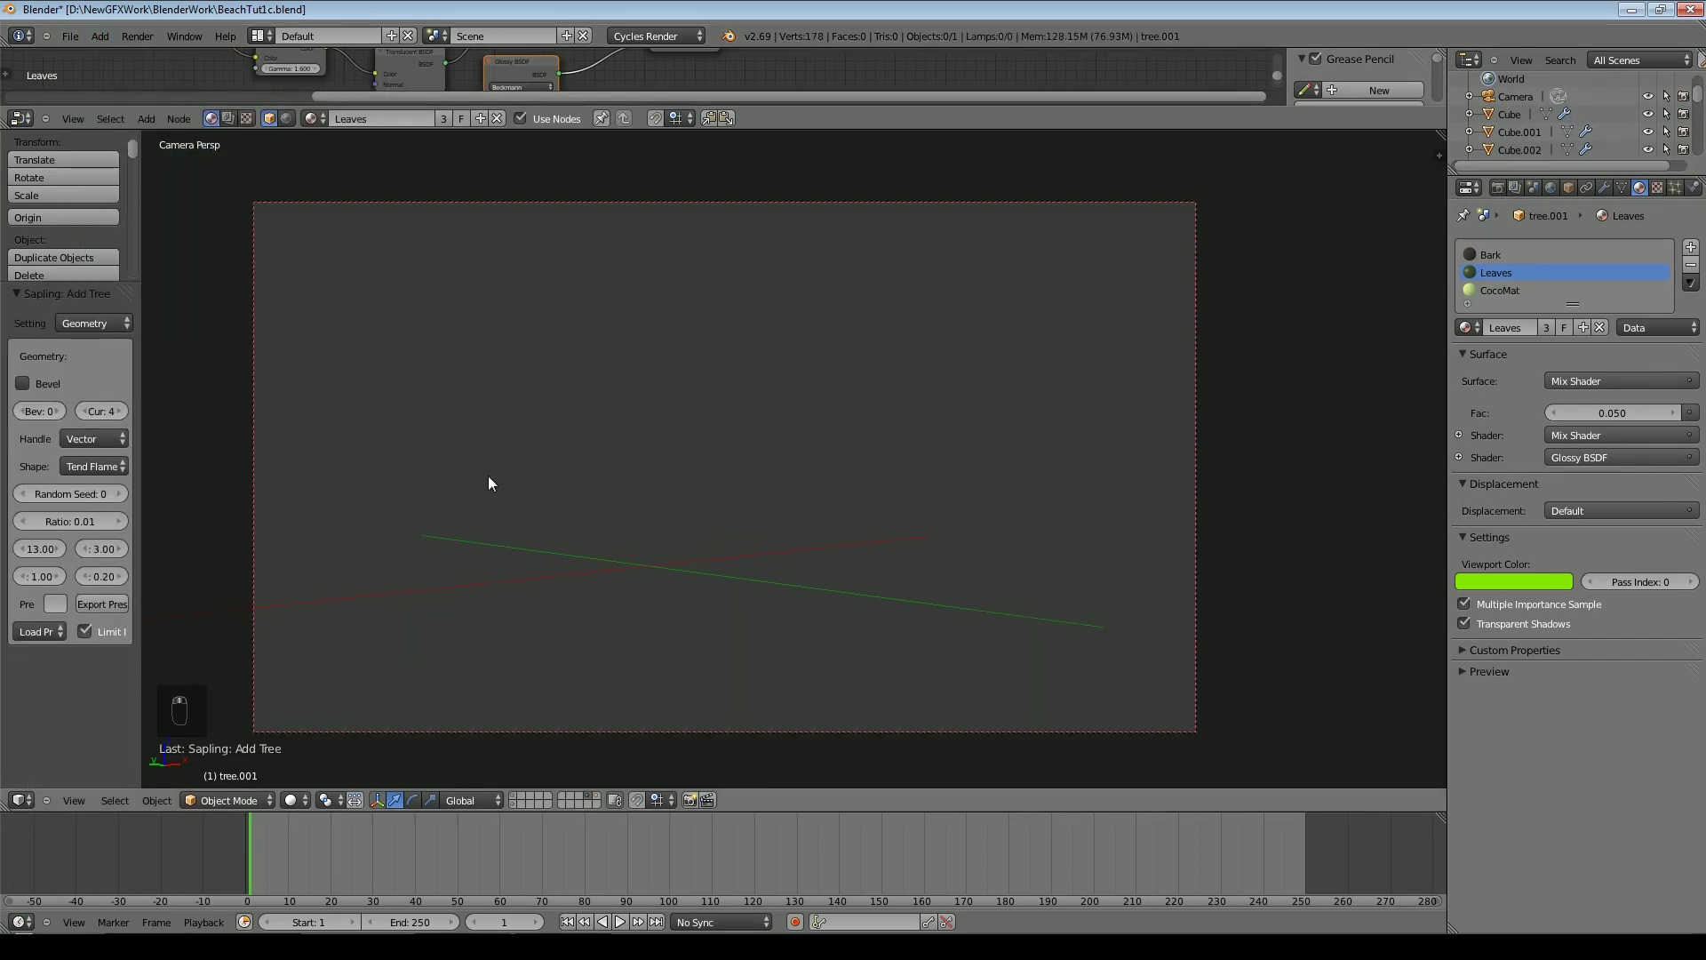
middle_click_drag(723, 543, 733, 557)
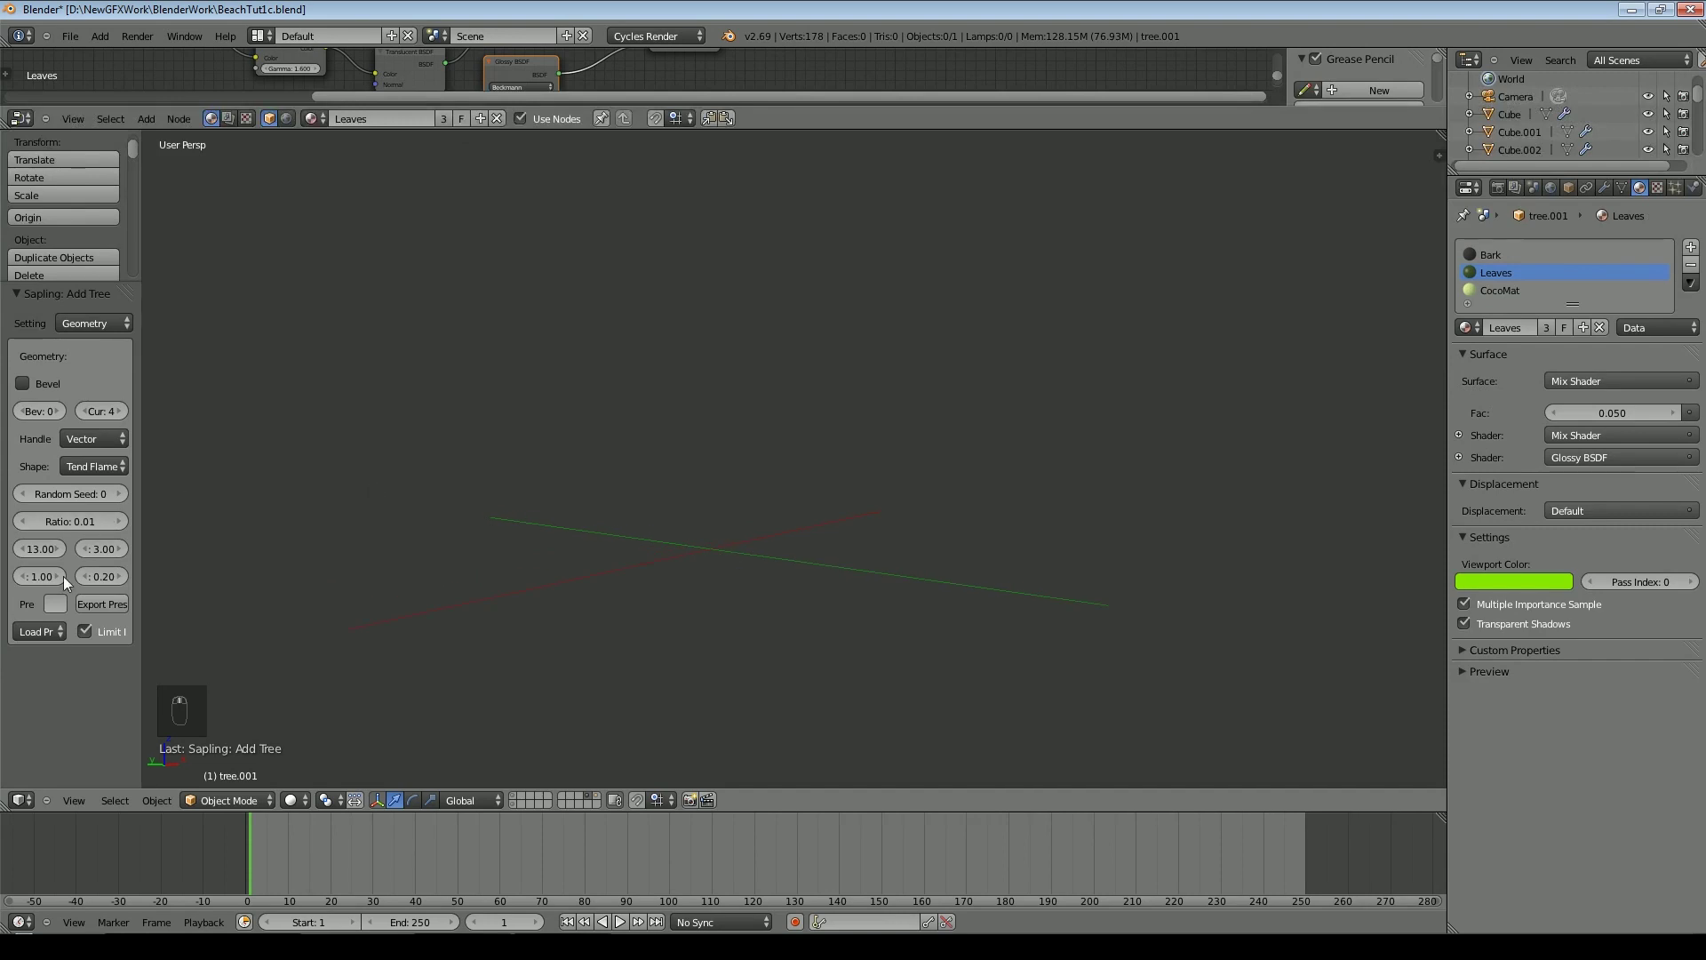
left_click(40, 631)
left_click(67, 673)
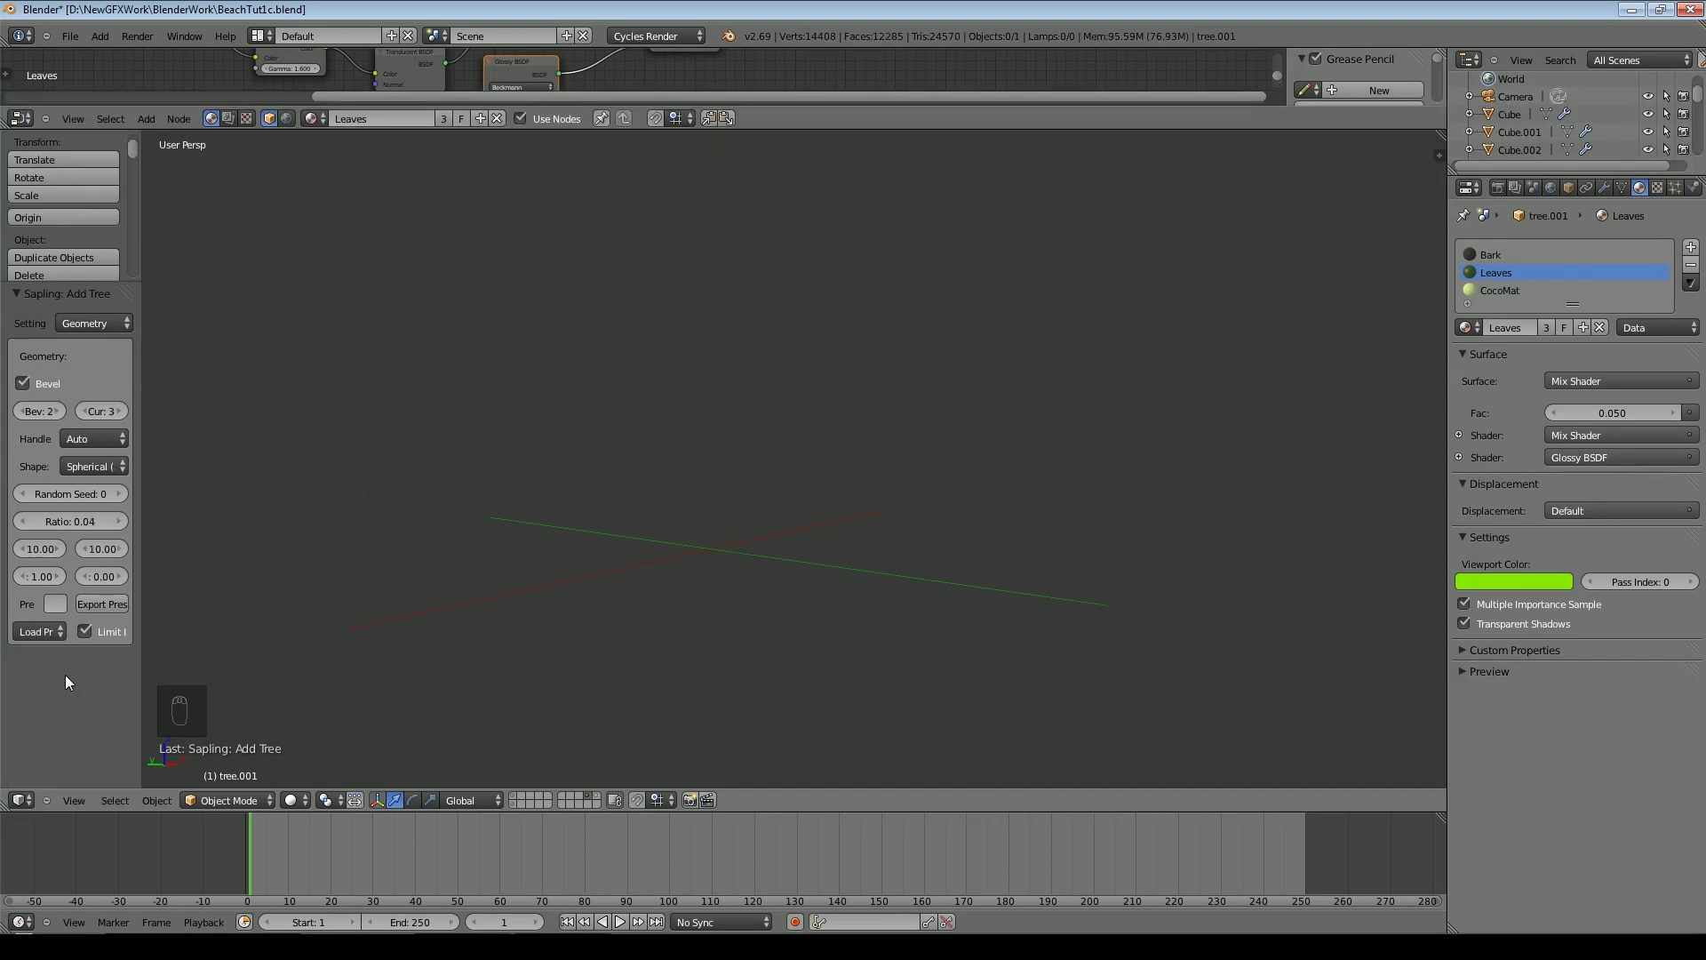
scroll(869, 476, "down", 6)
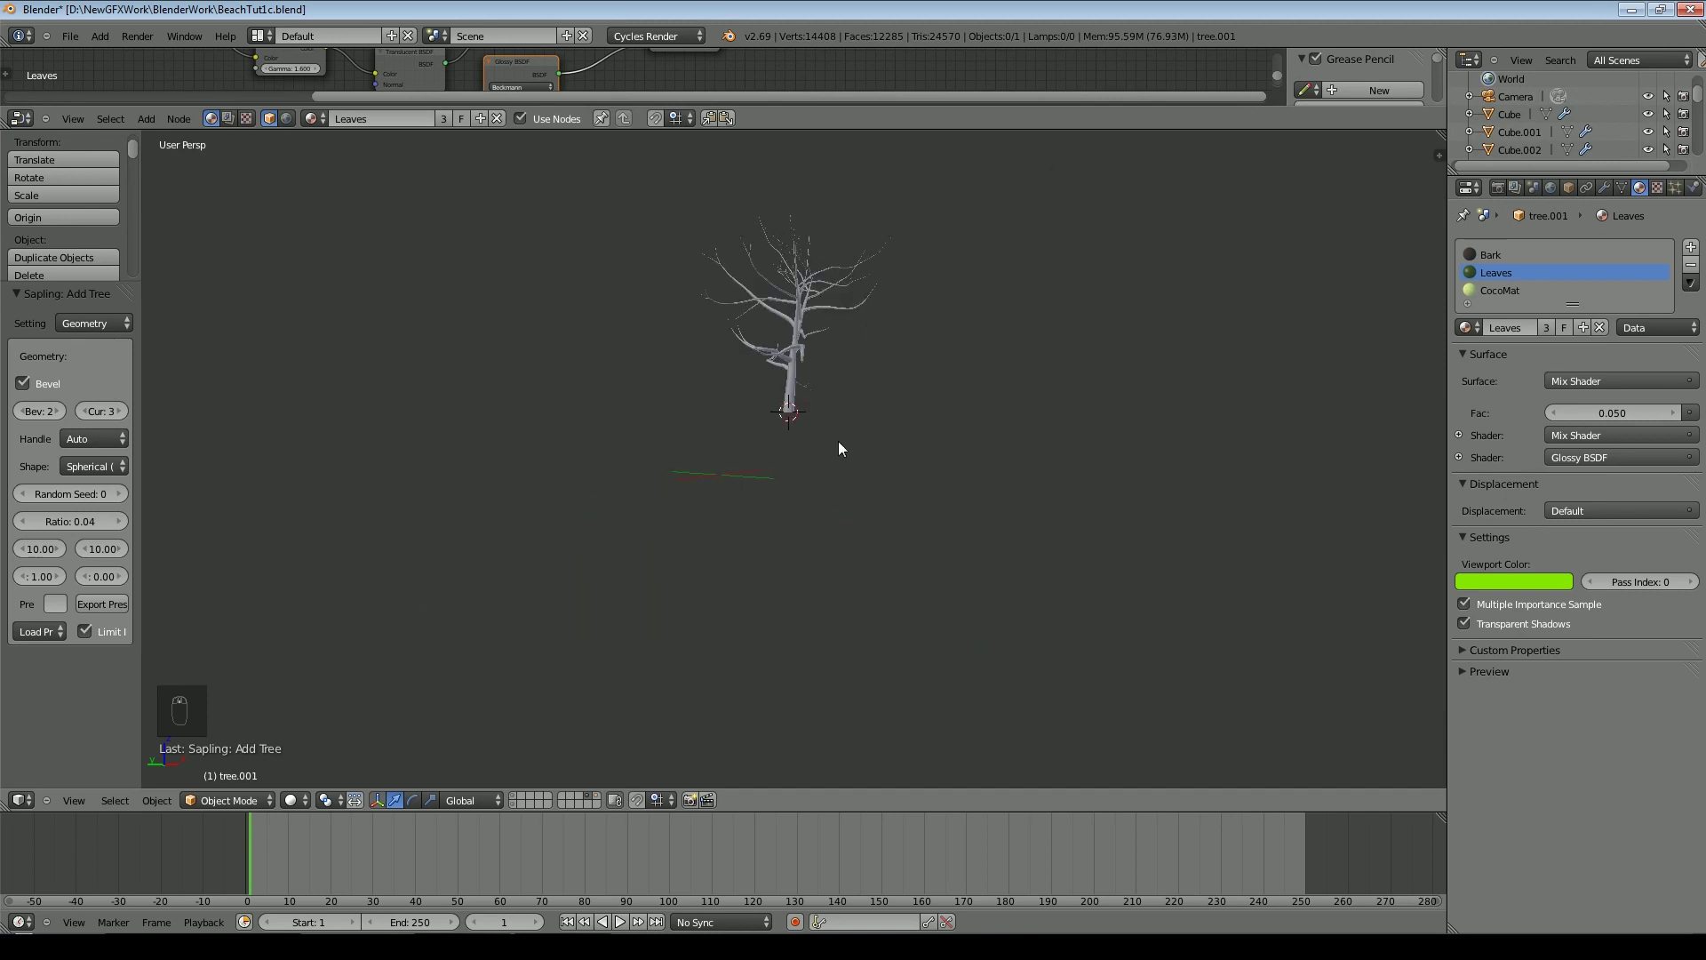
scroll(838, 440, "up", 8)
Turn on Show Leaves in the Leaves settings of the Sapling tree
left_click(93, 323)
left_click(83, 222)
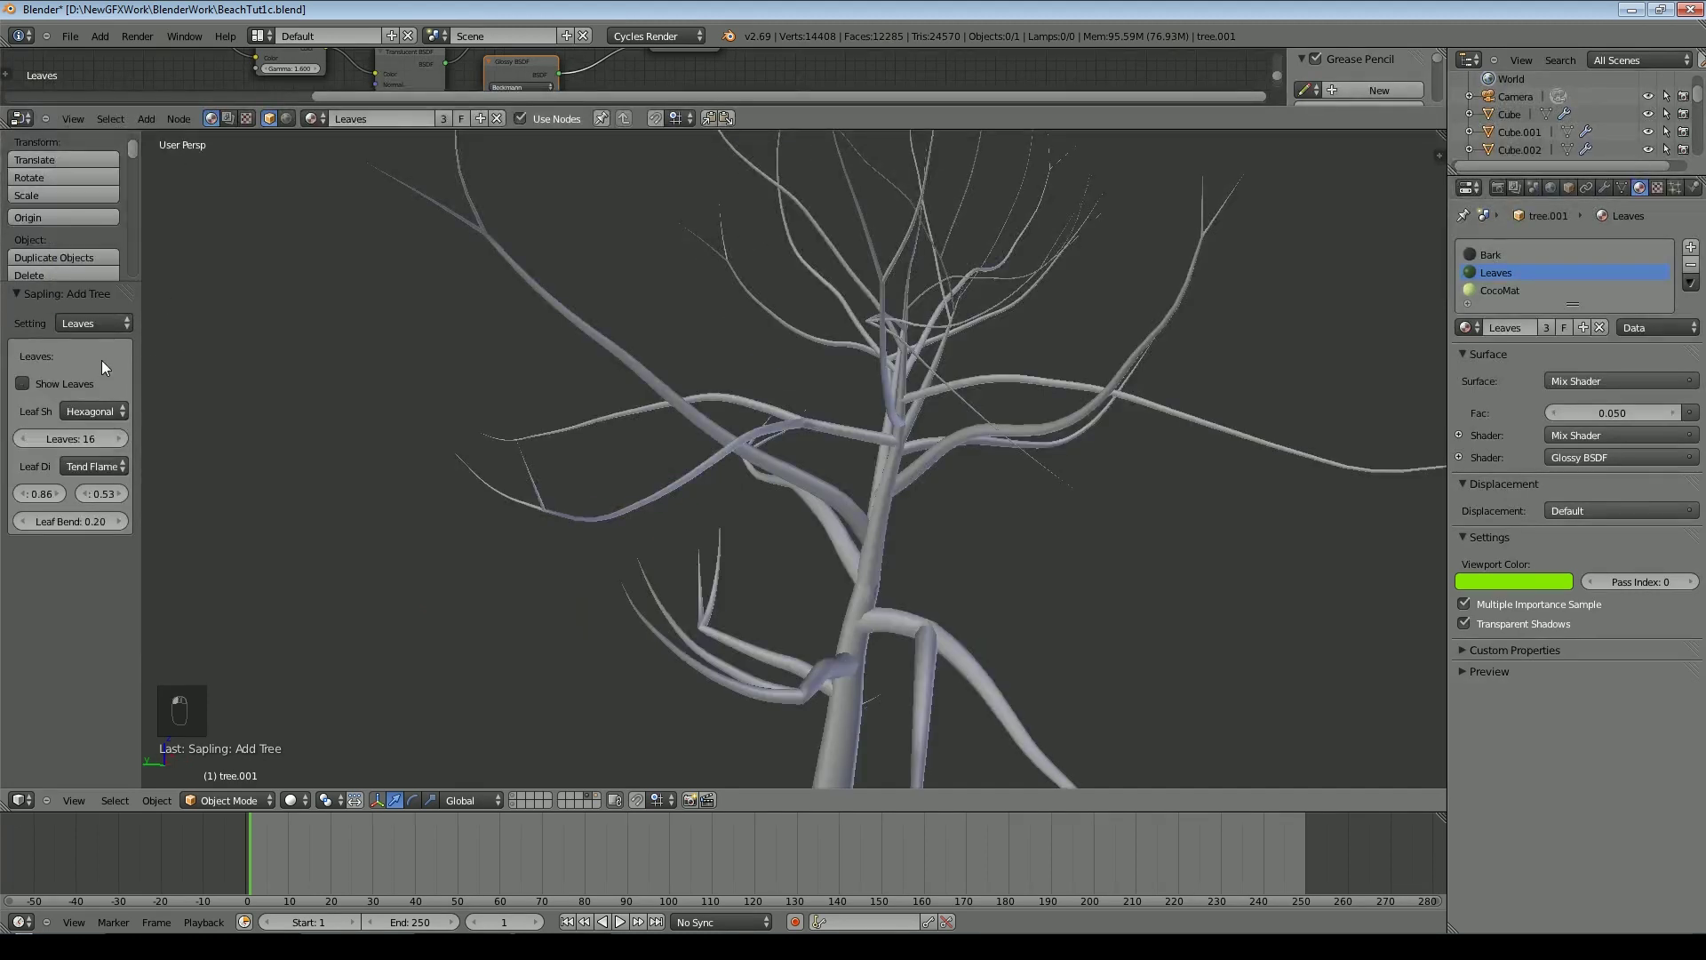
left_click(22, 383)
scroll(487, 407, "down", 4)
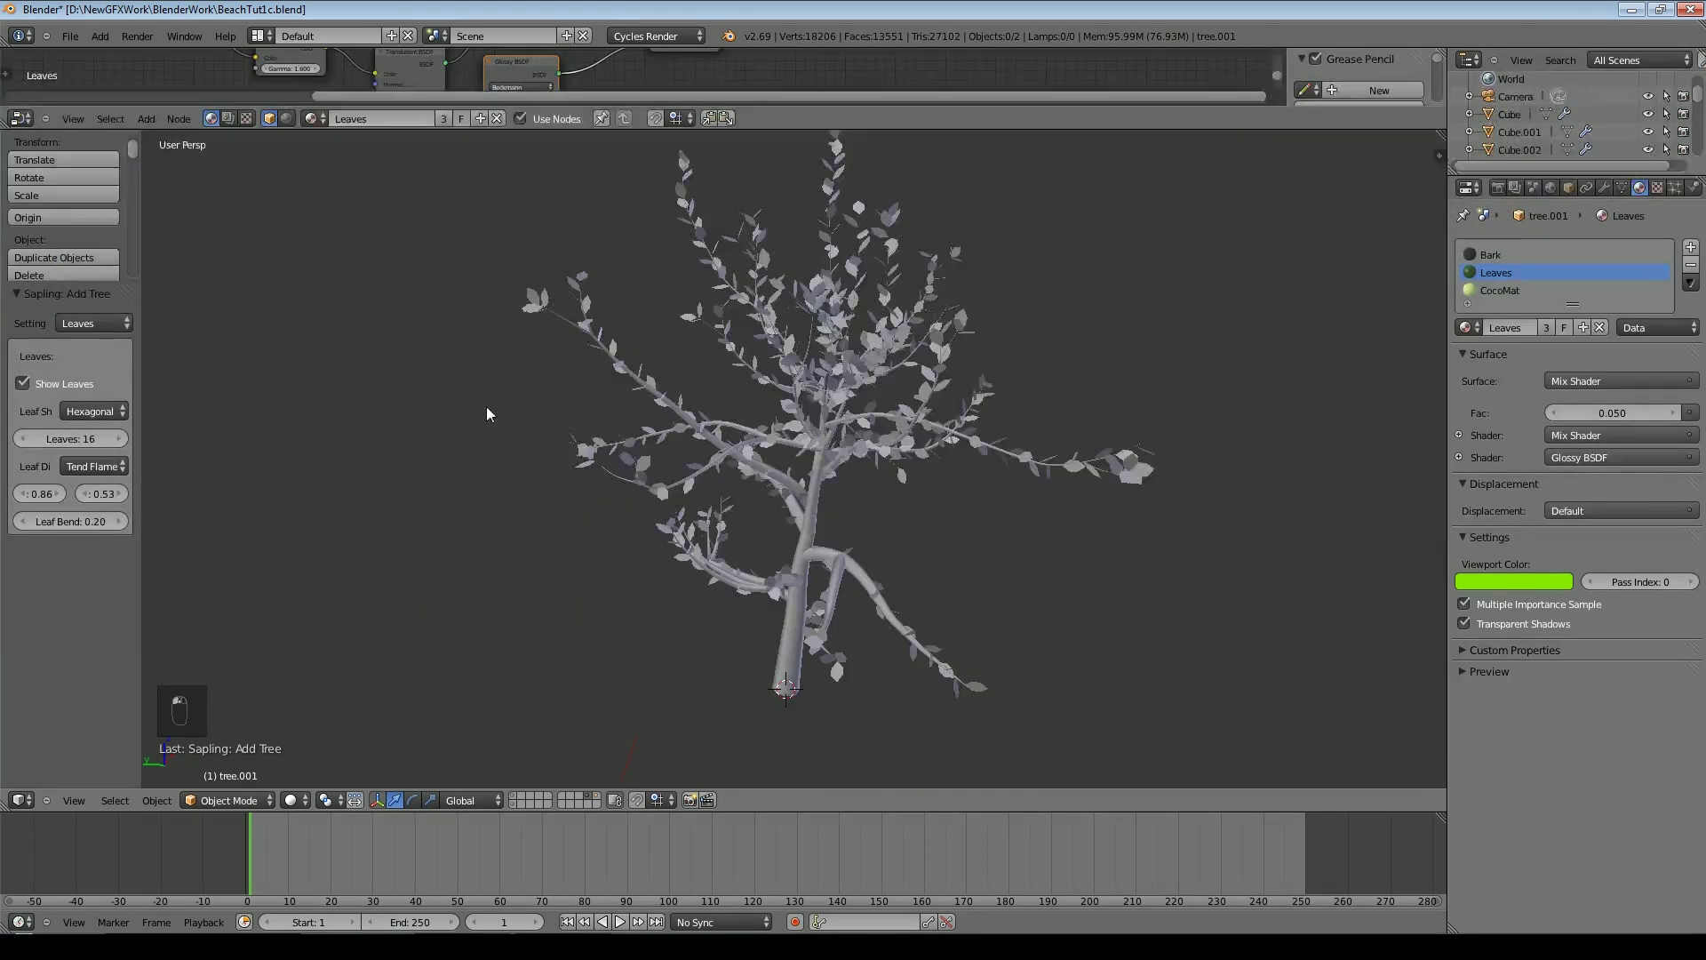
Raise the Sapling tree's leaf count to 107 and its leaf scale to 1.90
left_click(107, 439)
scroll(151, 457, "up", 4)
left_click_drag(49, 494, 56, 495)
scroll(556, 418, "down", 3)
scroll(397, 403, "down", 3)
middle_click_drag(397, 403, 600, 433)
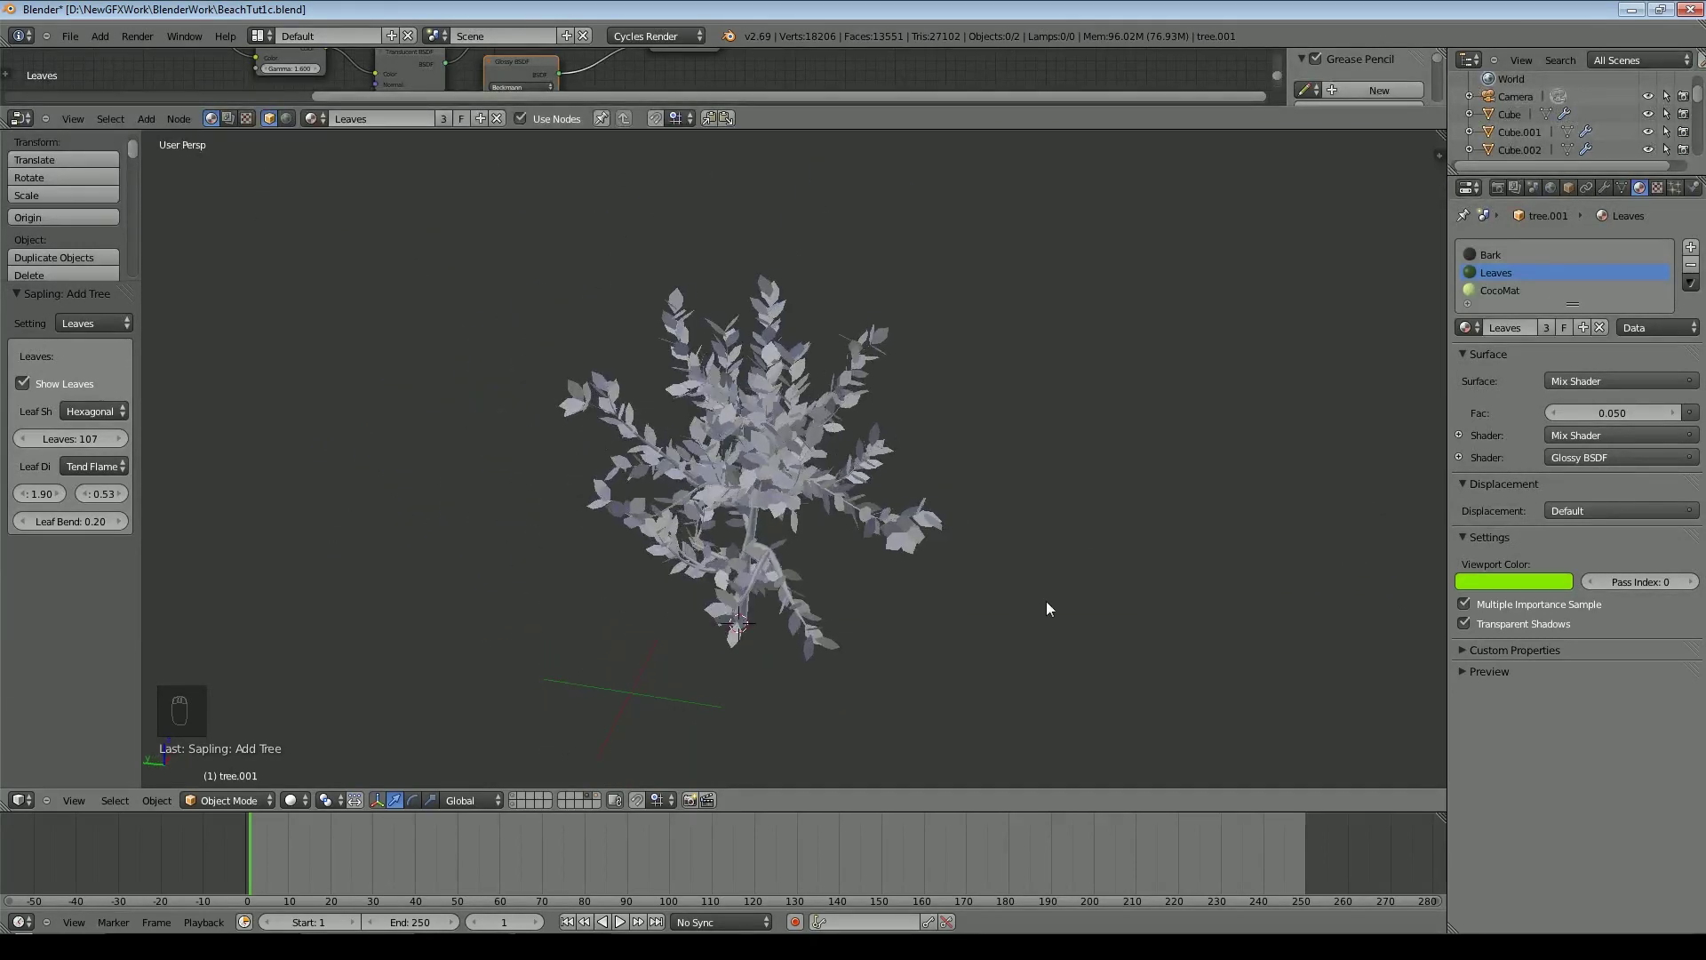
Assign the existing Leaves material to the new tree's leaves object
scroll(979, 566, "up", 3)
middle_click_drag(967, 620, 878, 478)
right_click(855, 586)
key("KP_Decimal")
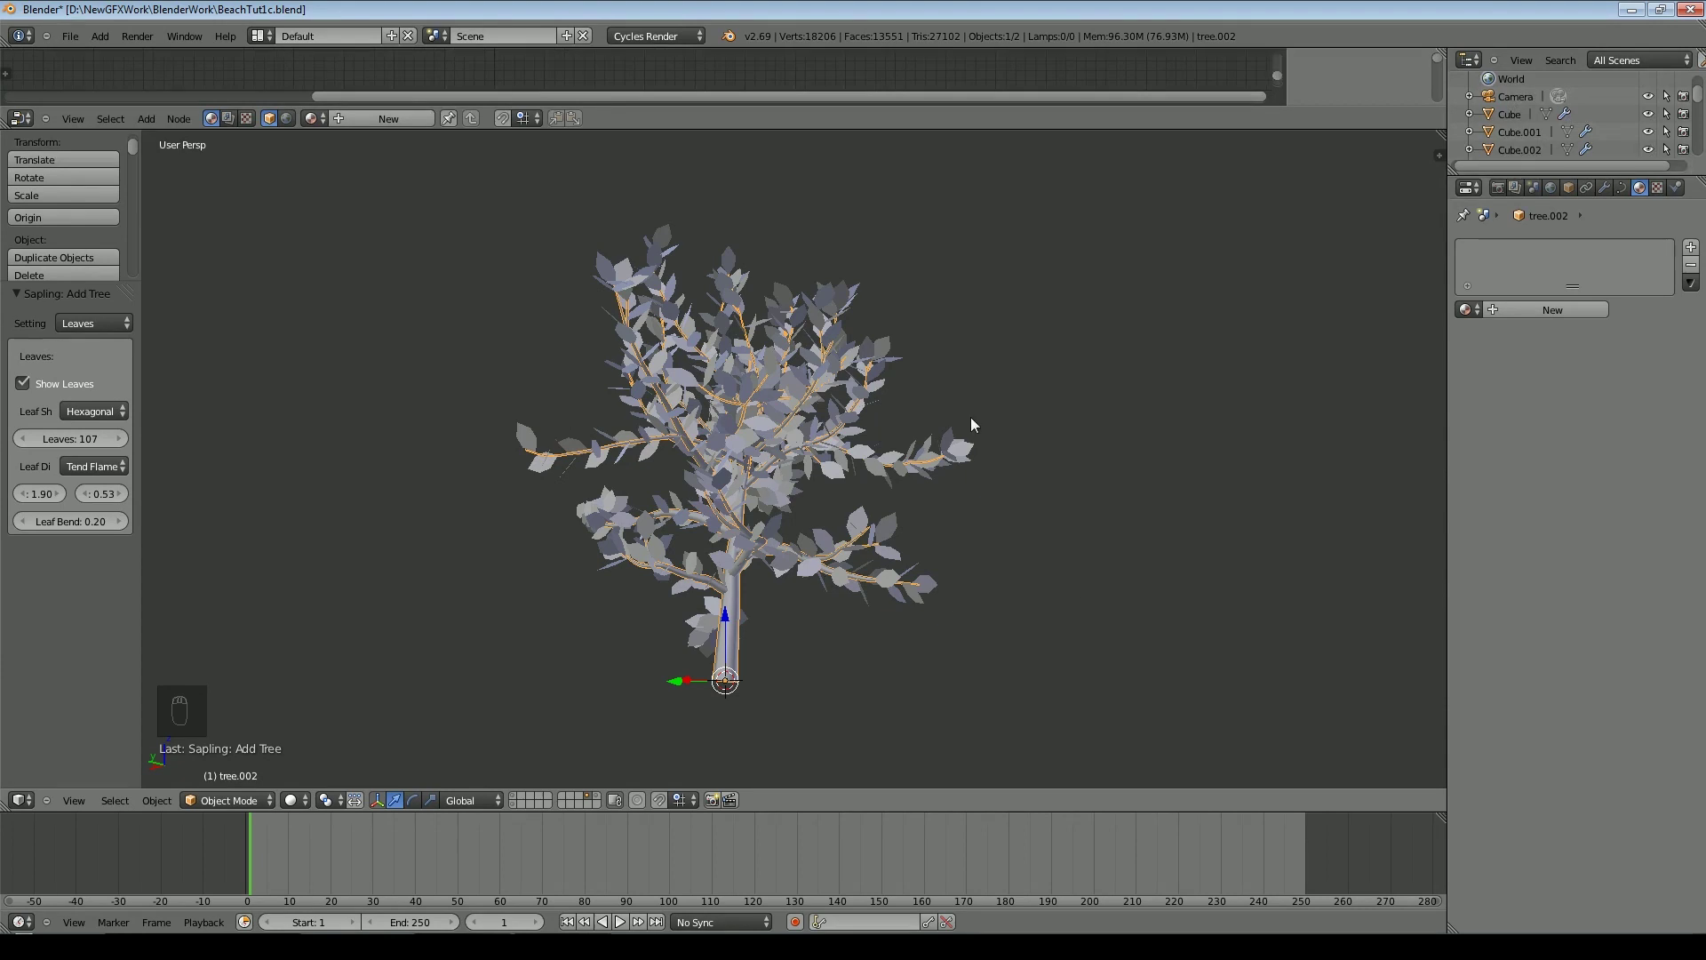
middle_click_drag(820, 461, 823, 520, "shift")
scroll(823, 520, "up", 2)
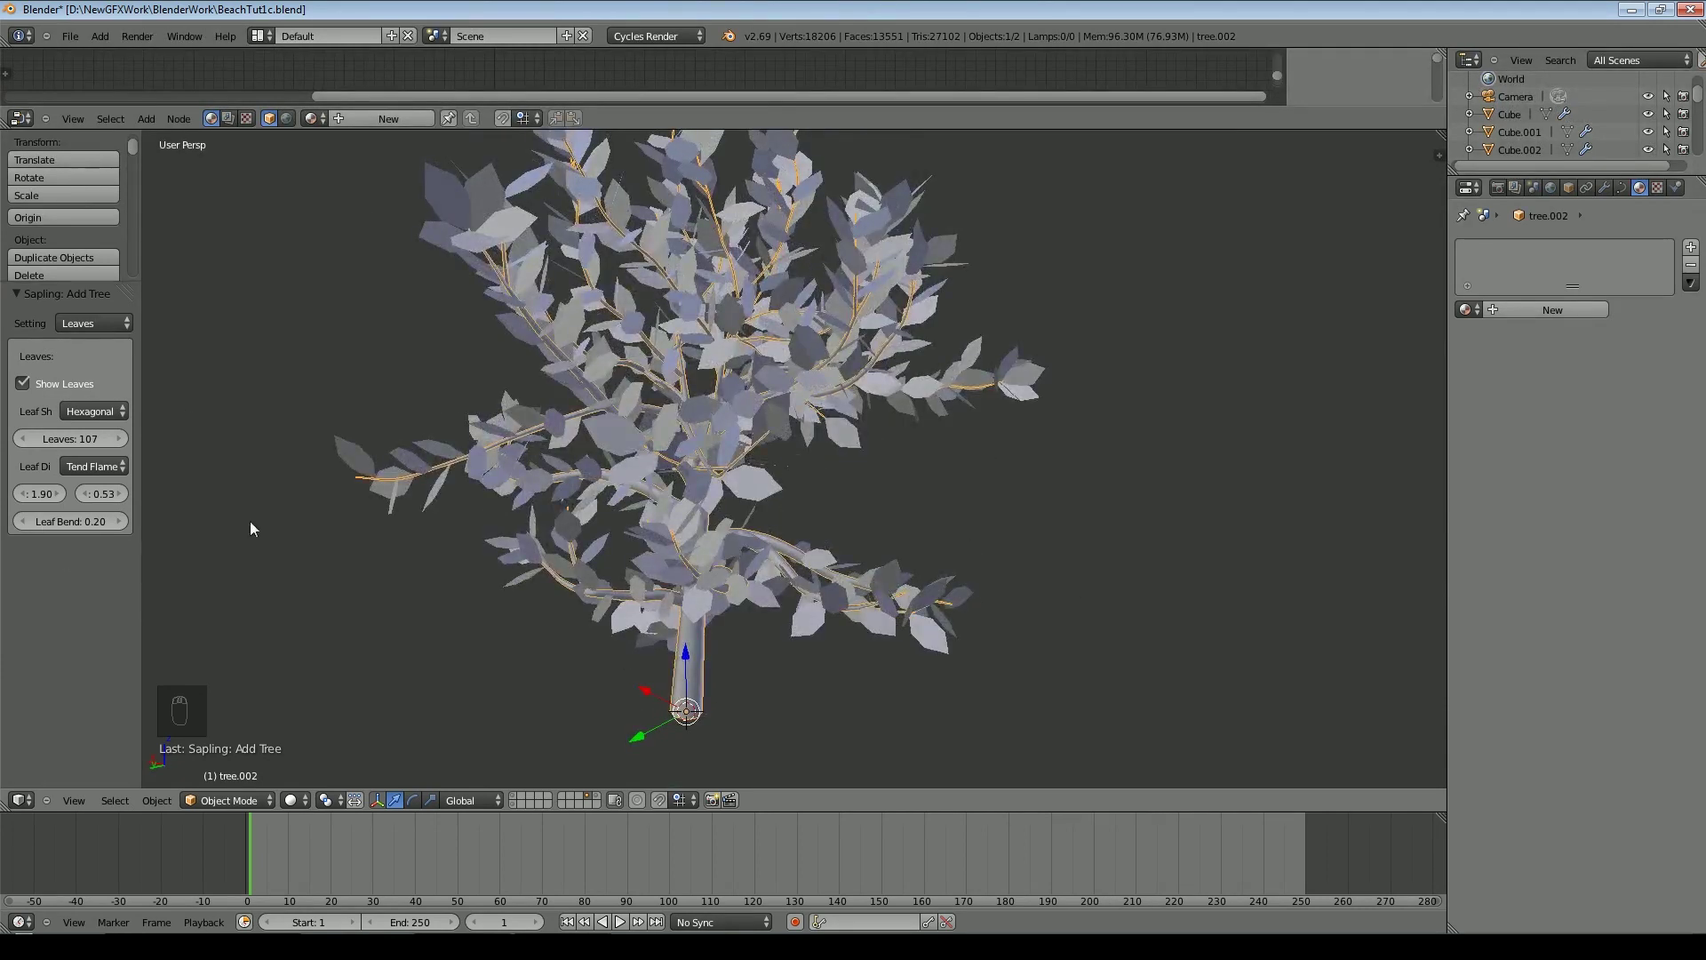
right_click(515, 229)
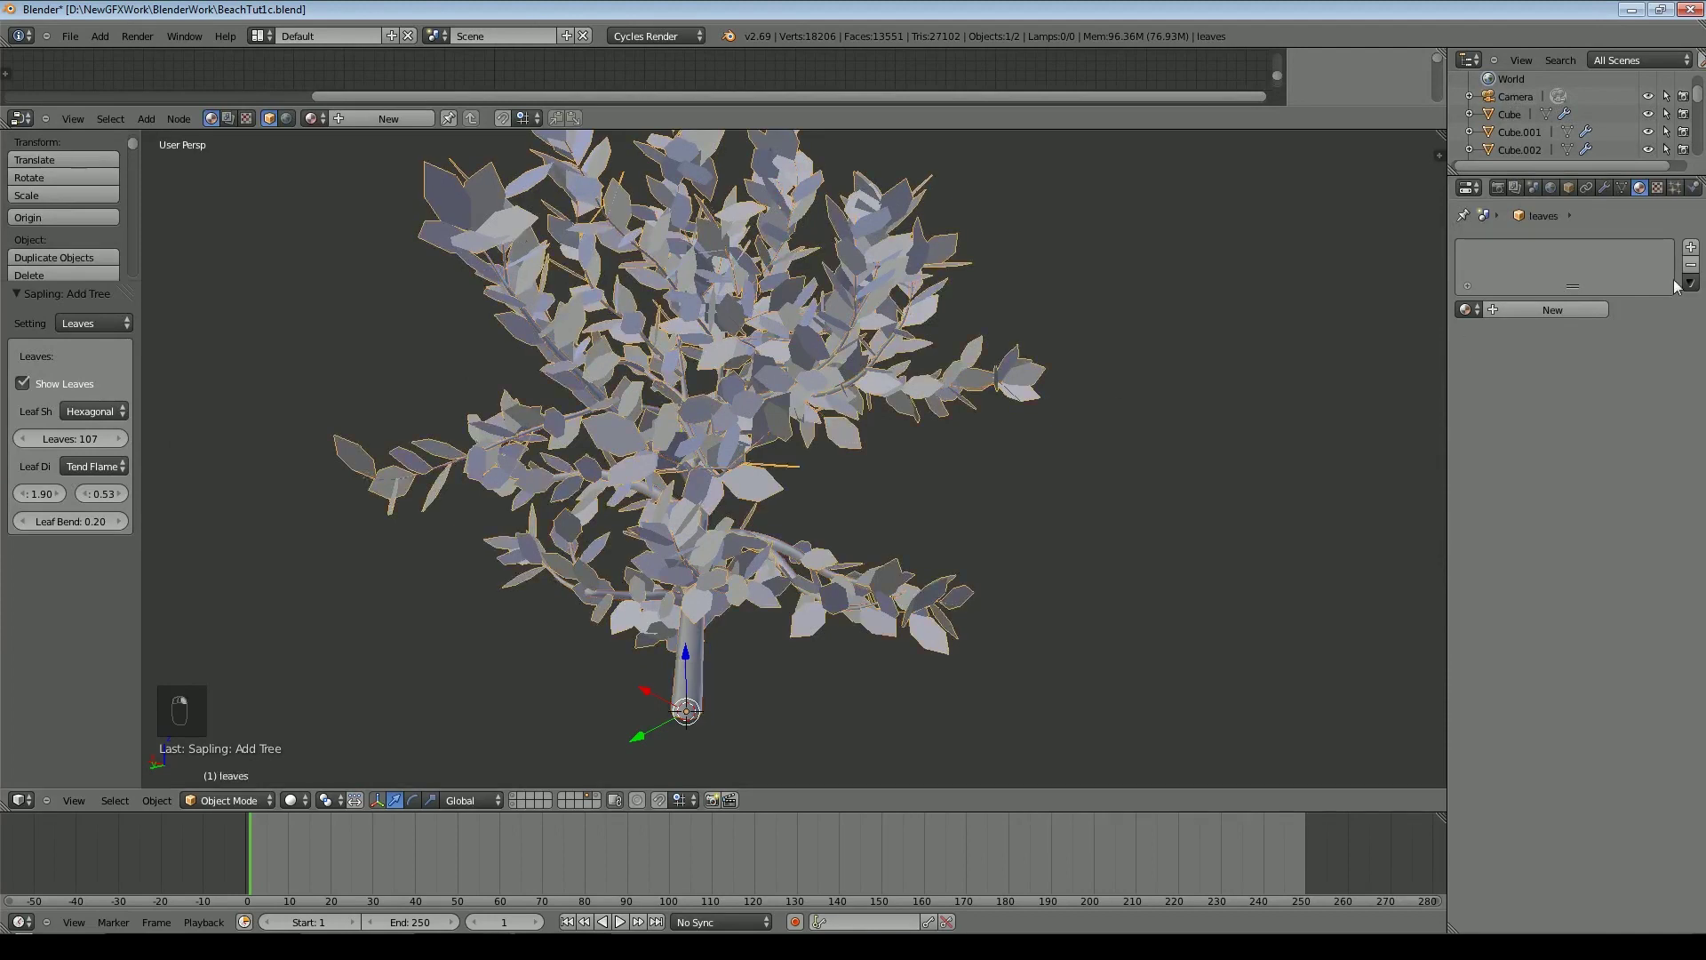
left_click(1467, 309)
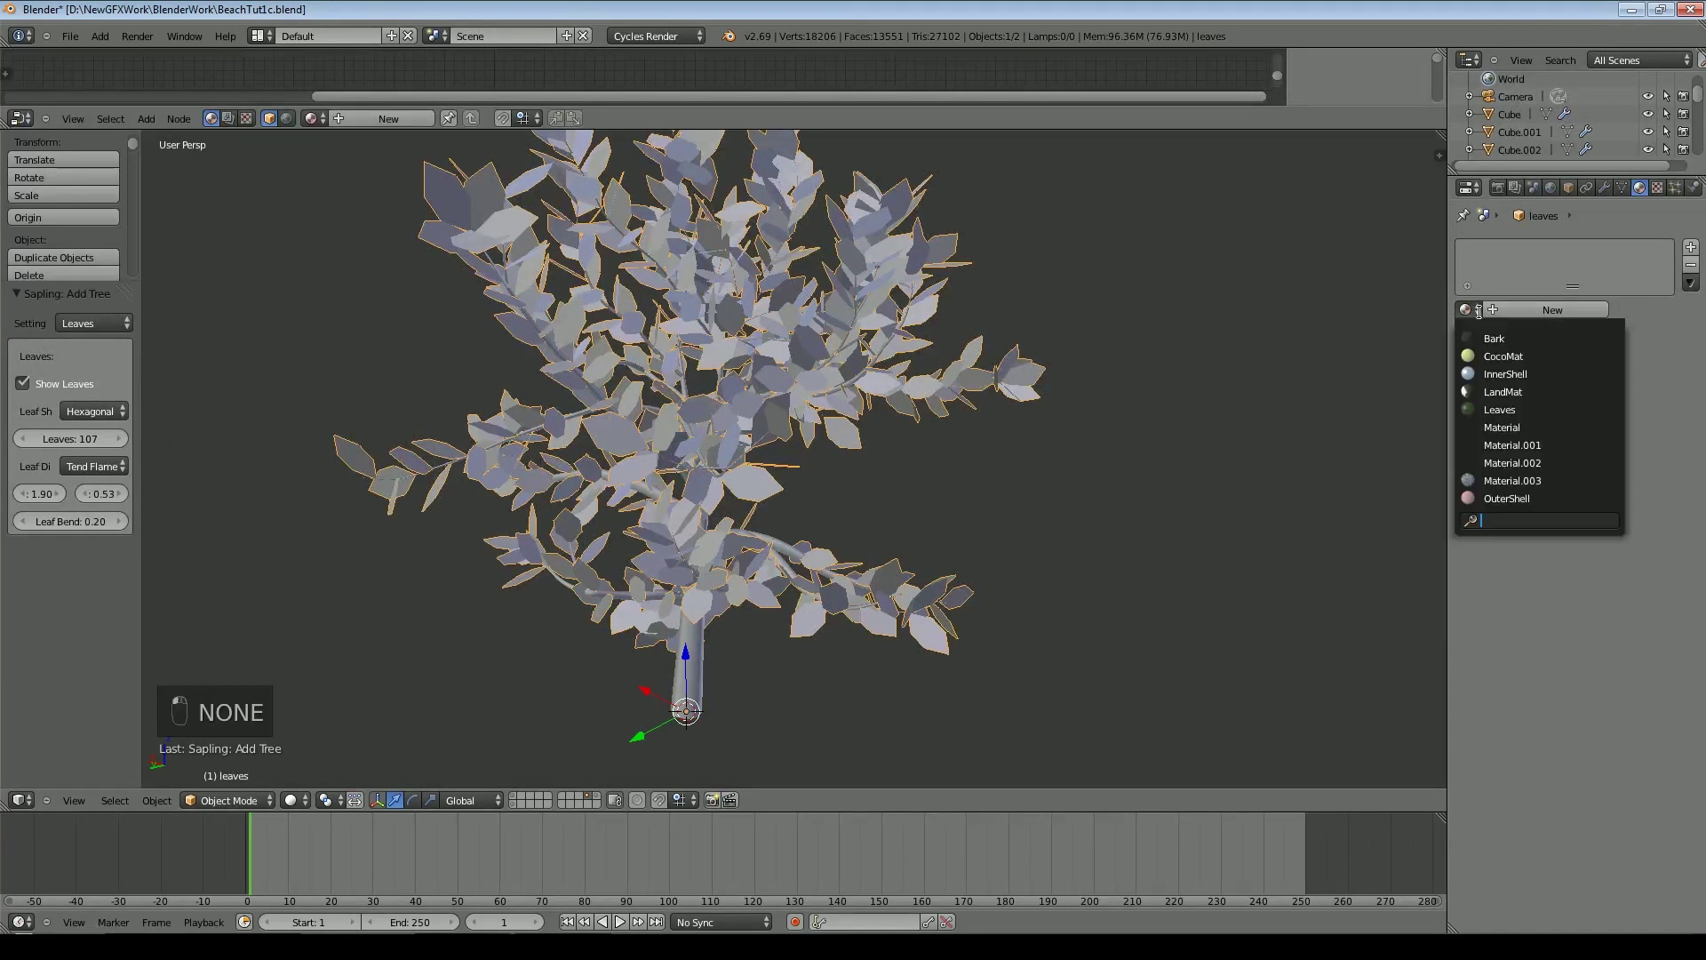
left_click(1542, 407)
Assign the existing Bark material to the new tree's trunk and branches
right_click(703, 679)
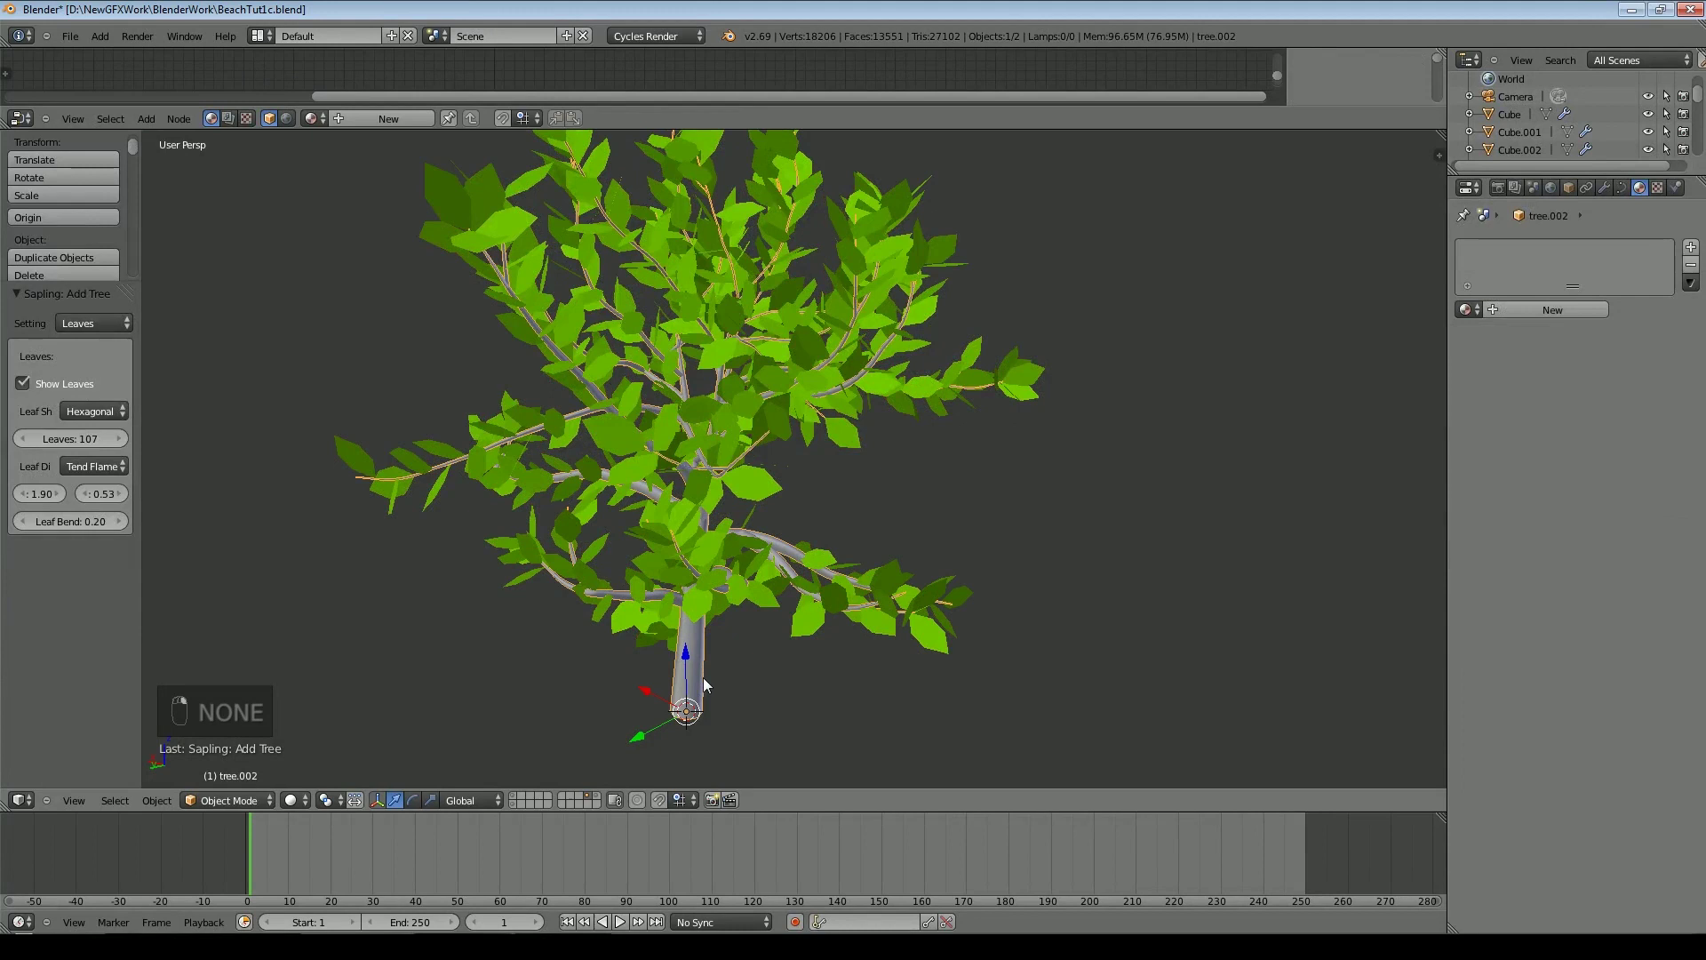
left_click(1466, 309)
left_click(1502, 337)
Convert the trunk curve to a mesh and join it with the leaves into one object
key("ctrl+c")
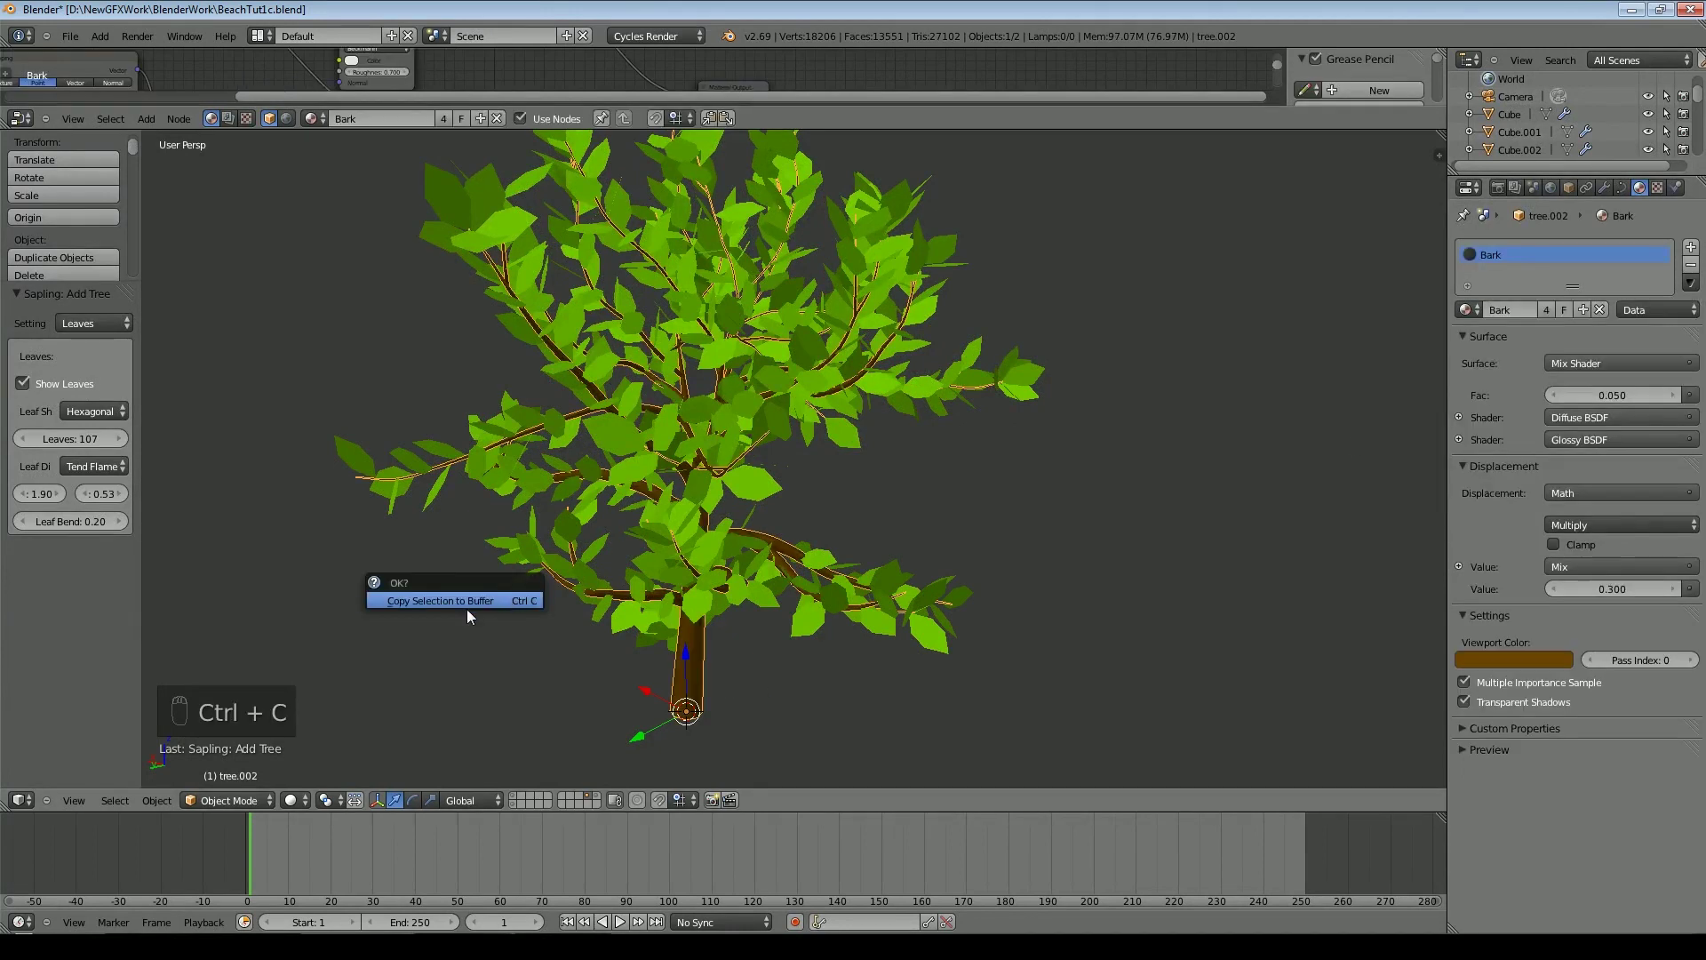
key("alt+c")
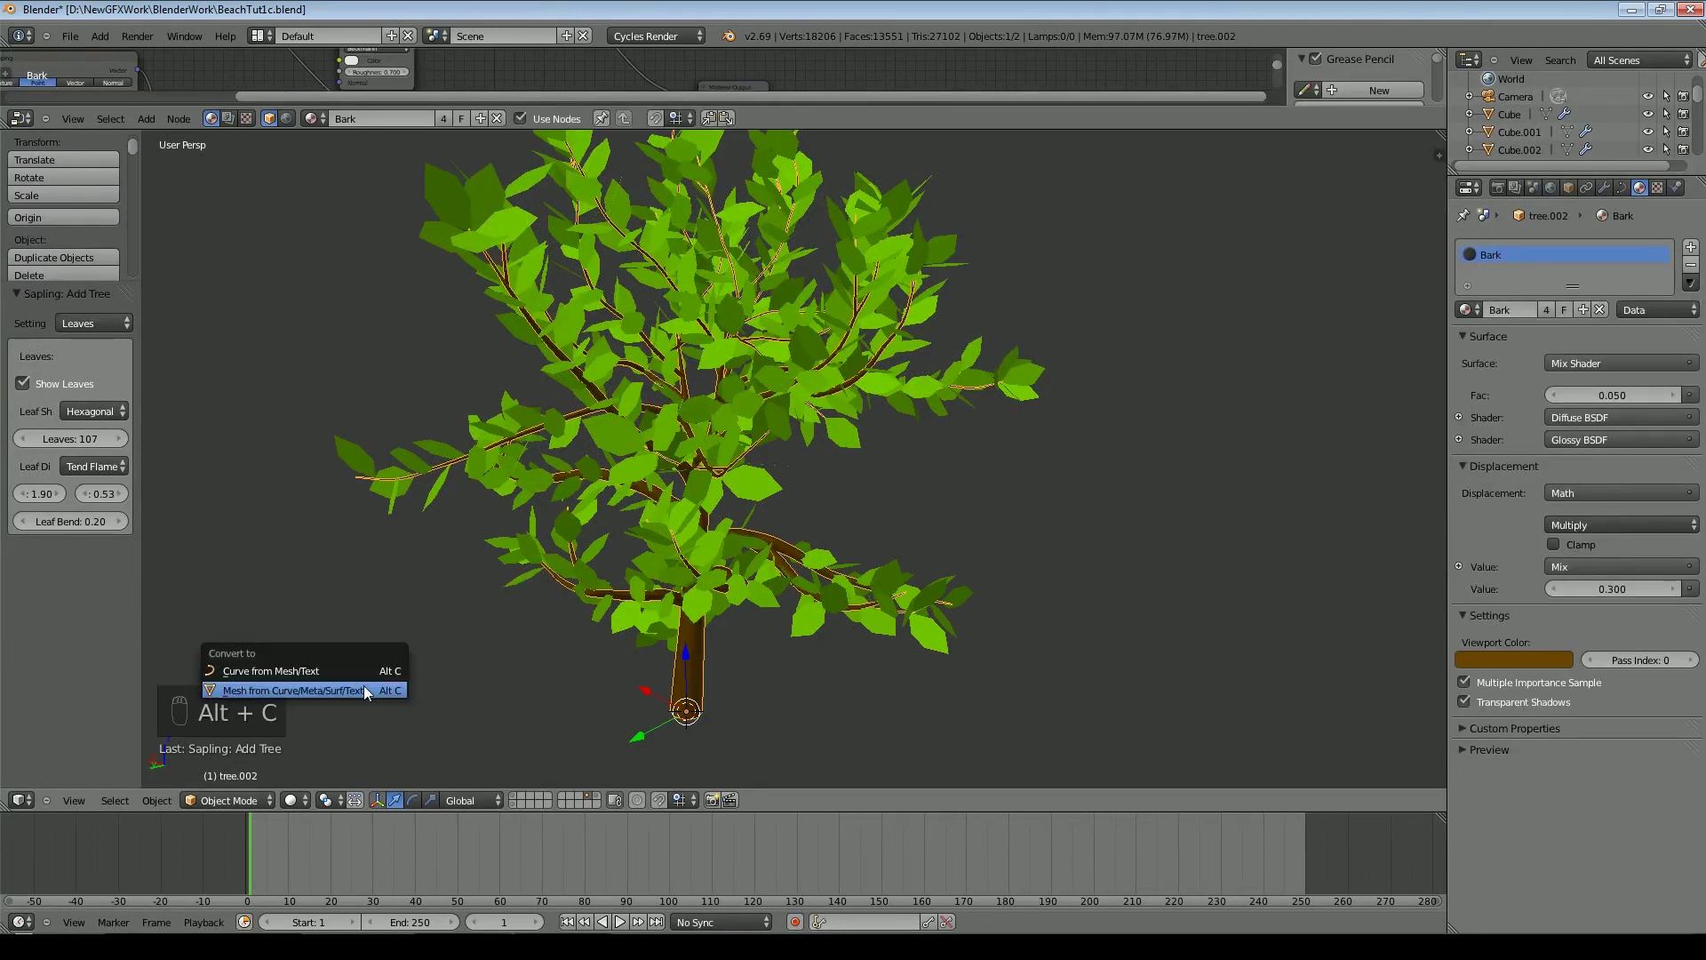
left_click(364, 687)
right_click(711, 569)
right_click(701, 657, "shift")
scroll(73, 232, "down", 4)
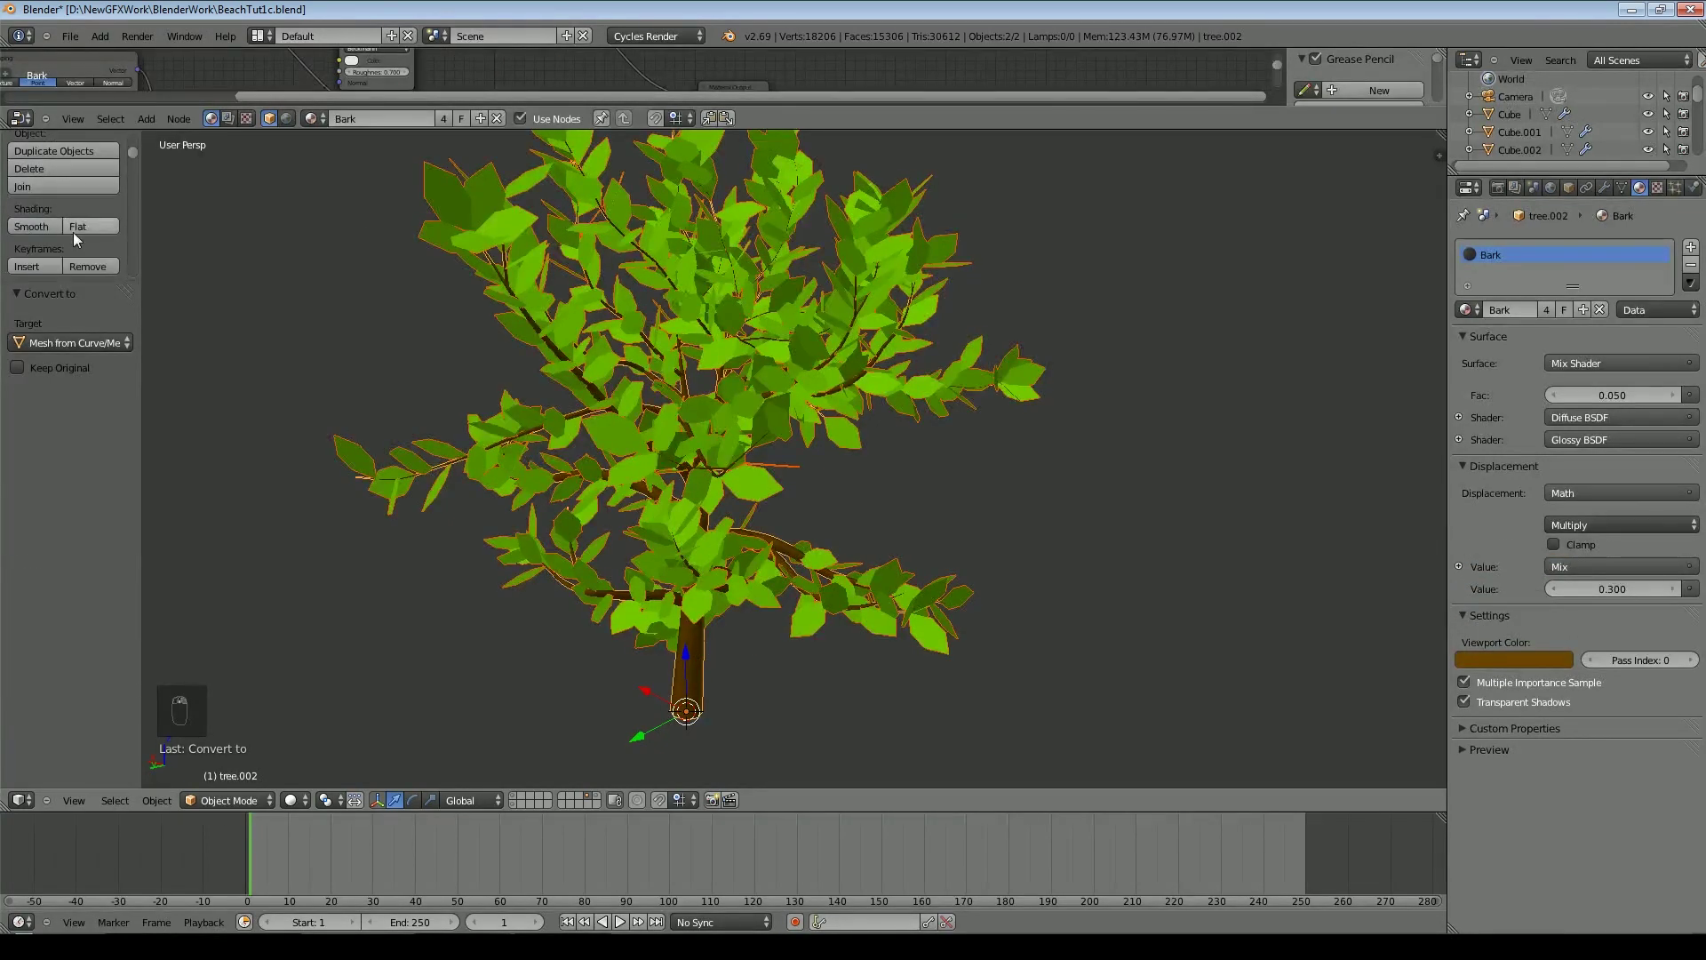
left_click(62, 185)
scroll(724, 326, "down", 1)
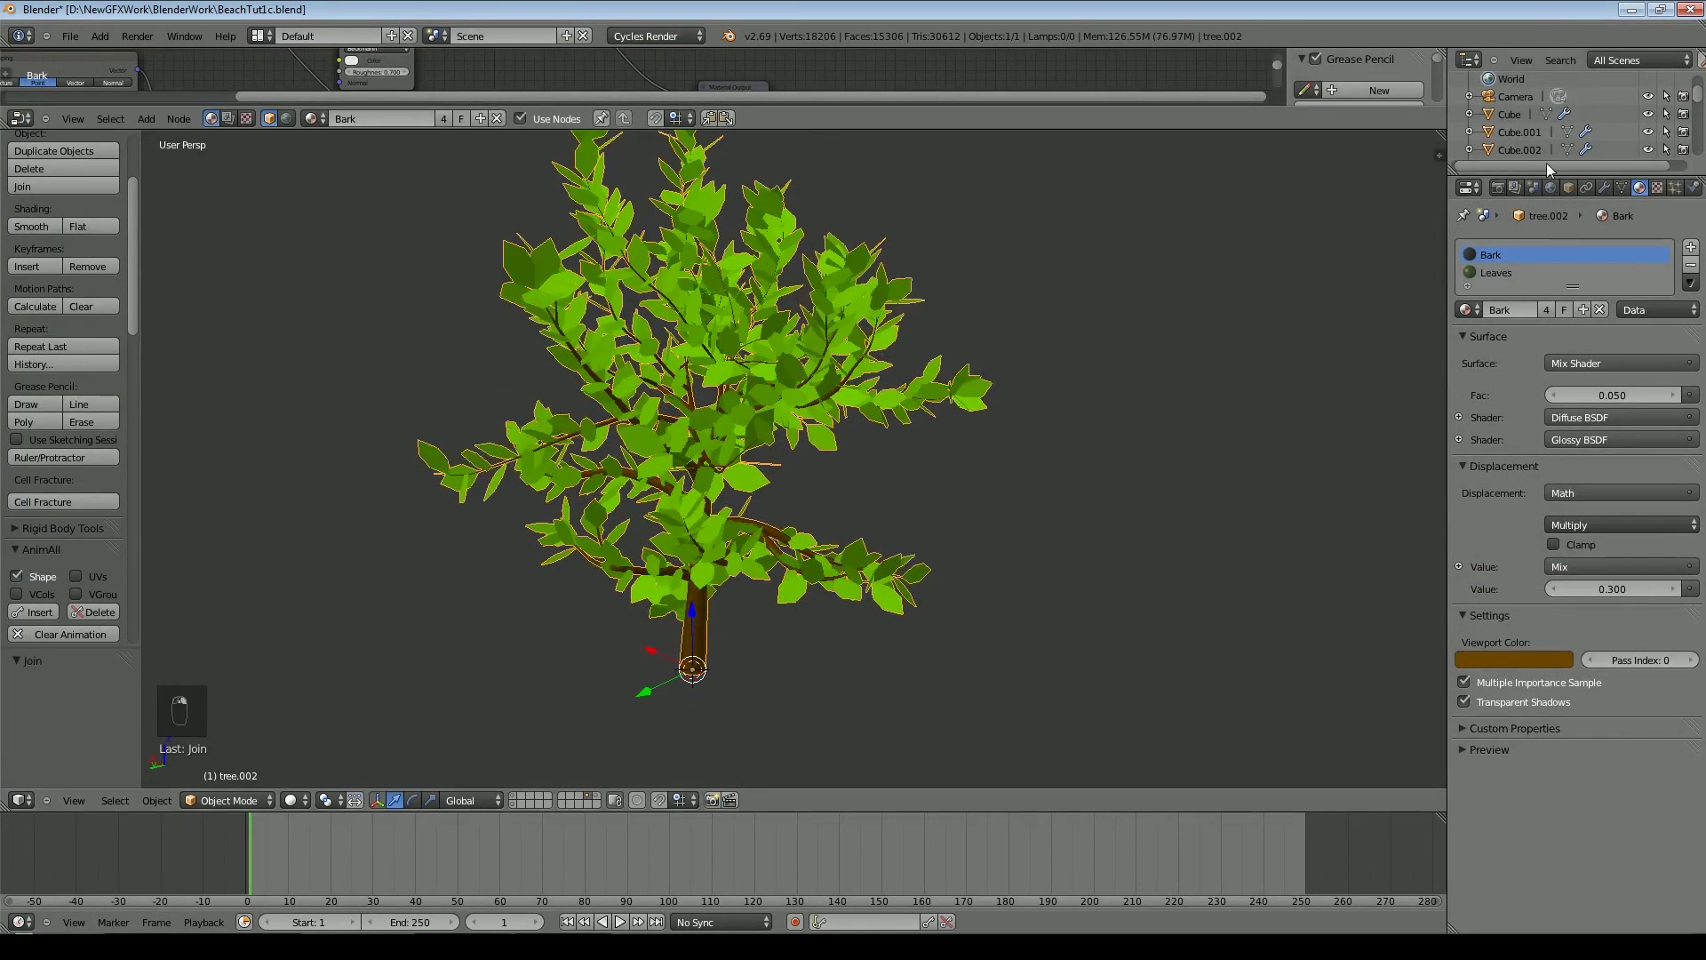
Make independent single-user copies of the joined tree's Bark and Leaves materials
left_click(1547, 310)
left_click(1500, 272)
left_click(1548, 309)
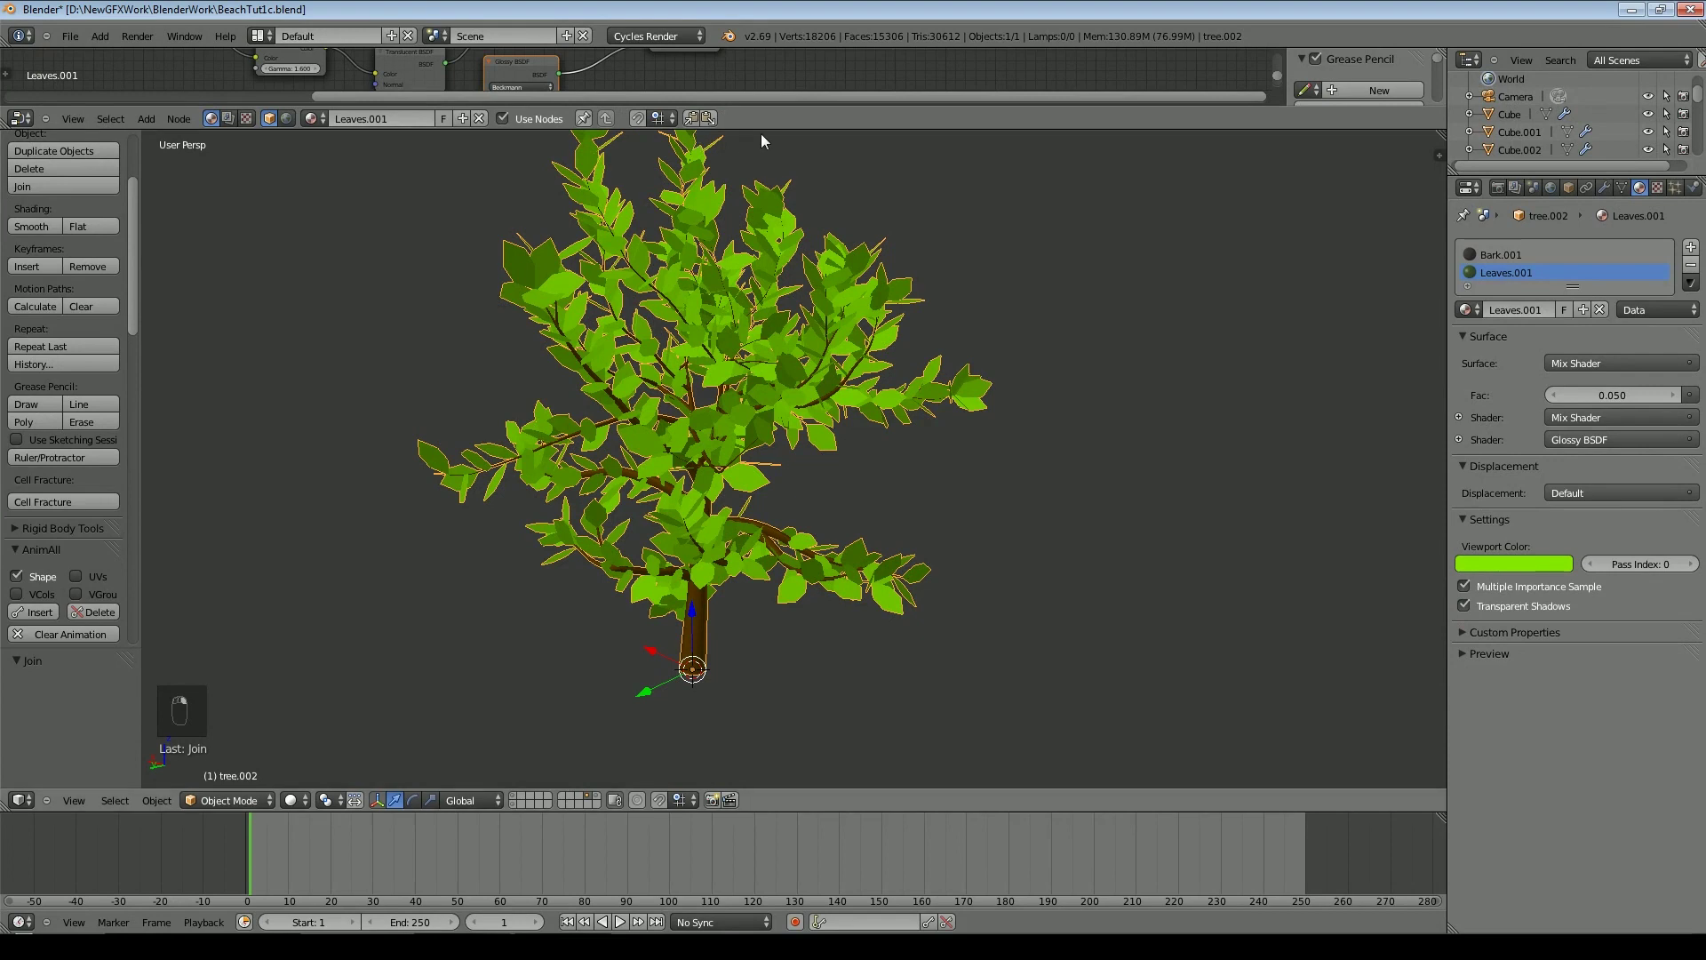
Enlarge the node editor and darken Color1 of the green Mix node in the copied leaves material
left_click_drag(761, 107, 835, 560)
scroll(830, 377, "up", 4)
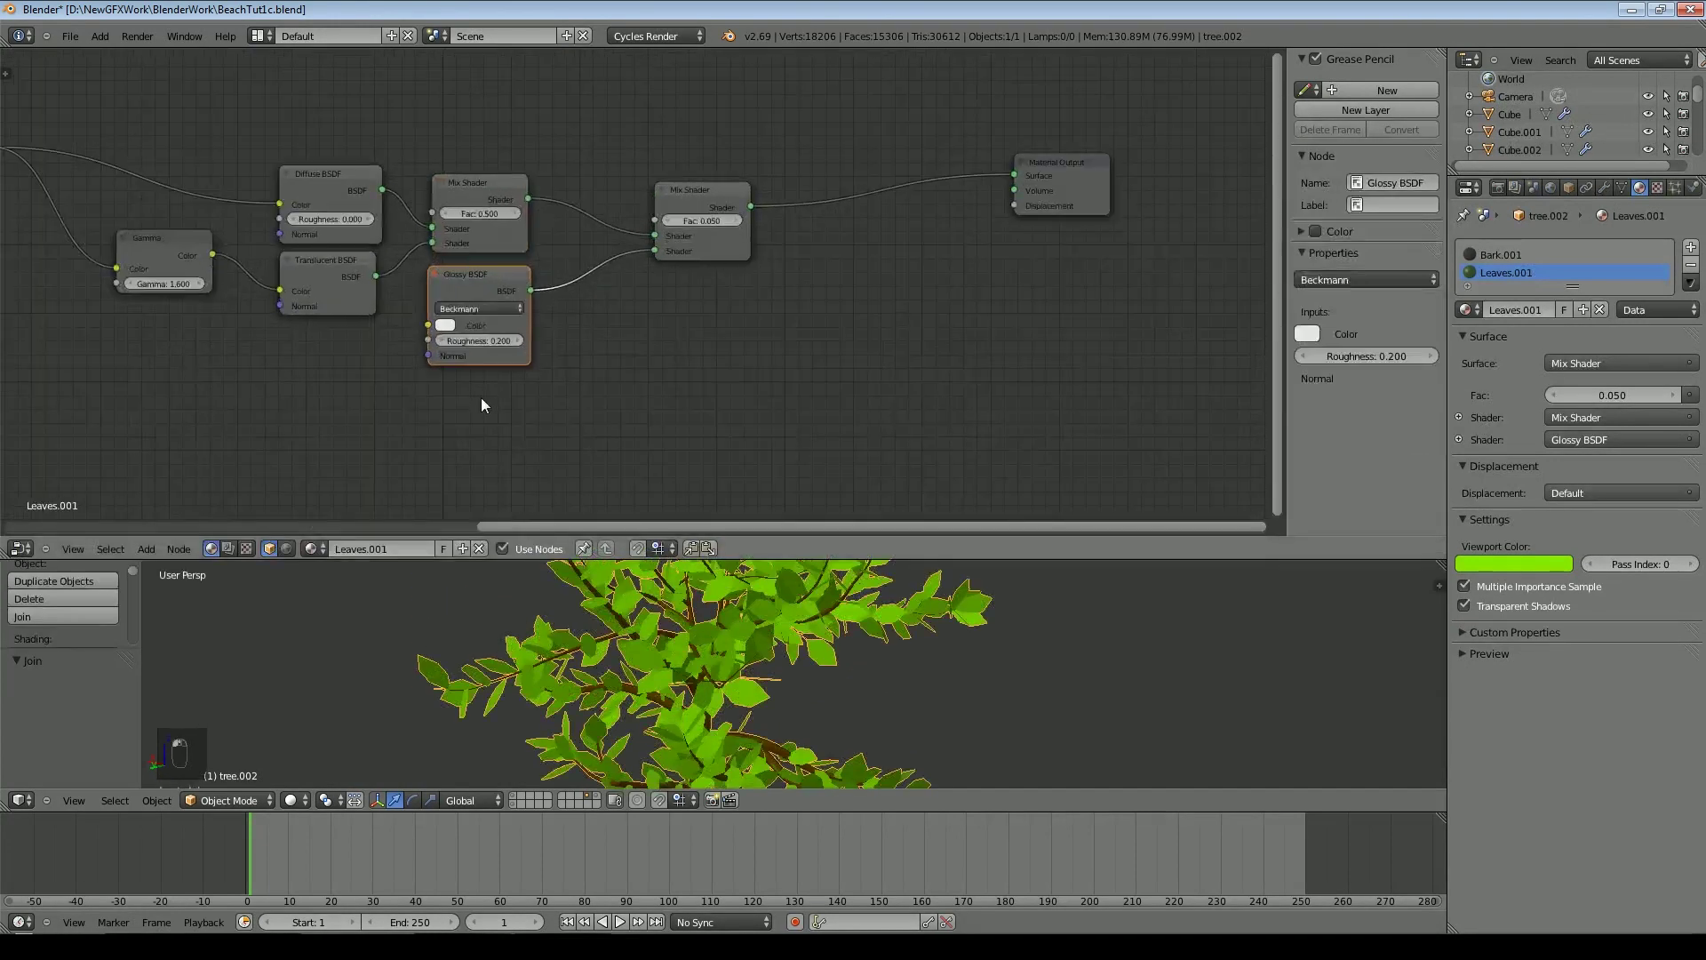
middle_click_drag(481, 397, 762, 382)
scroll(398, 343, "up", 6, "ctrl")
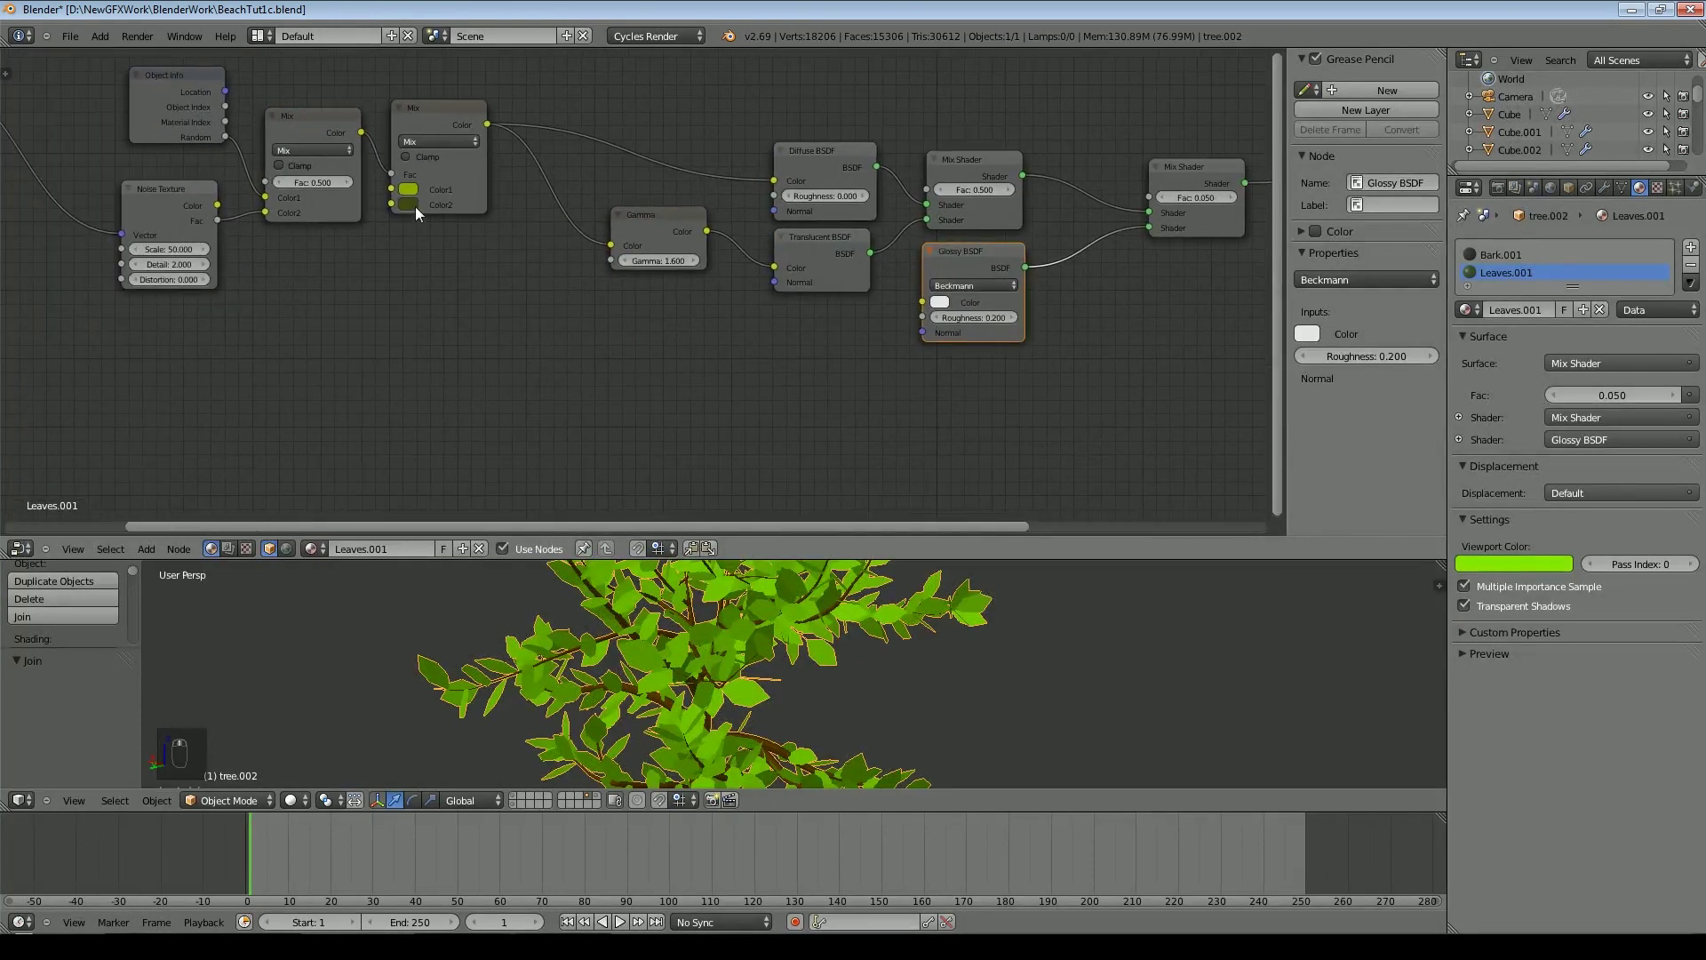
left_click(409, 190)
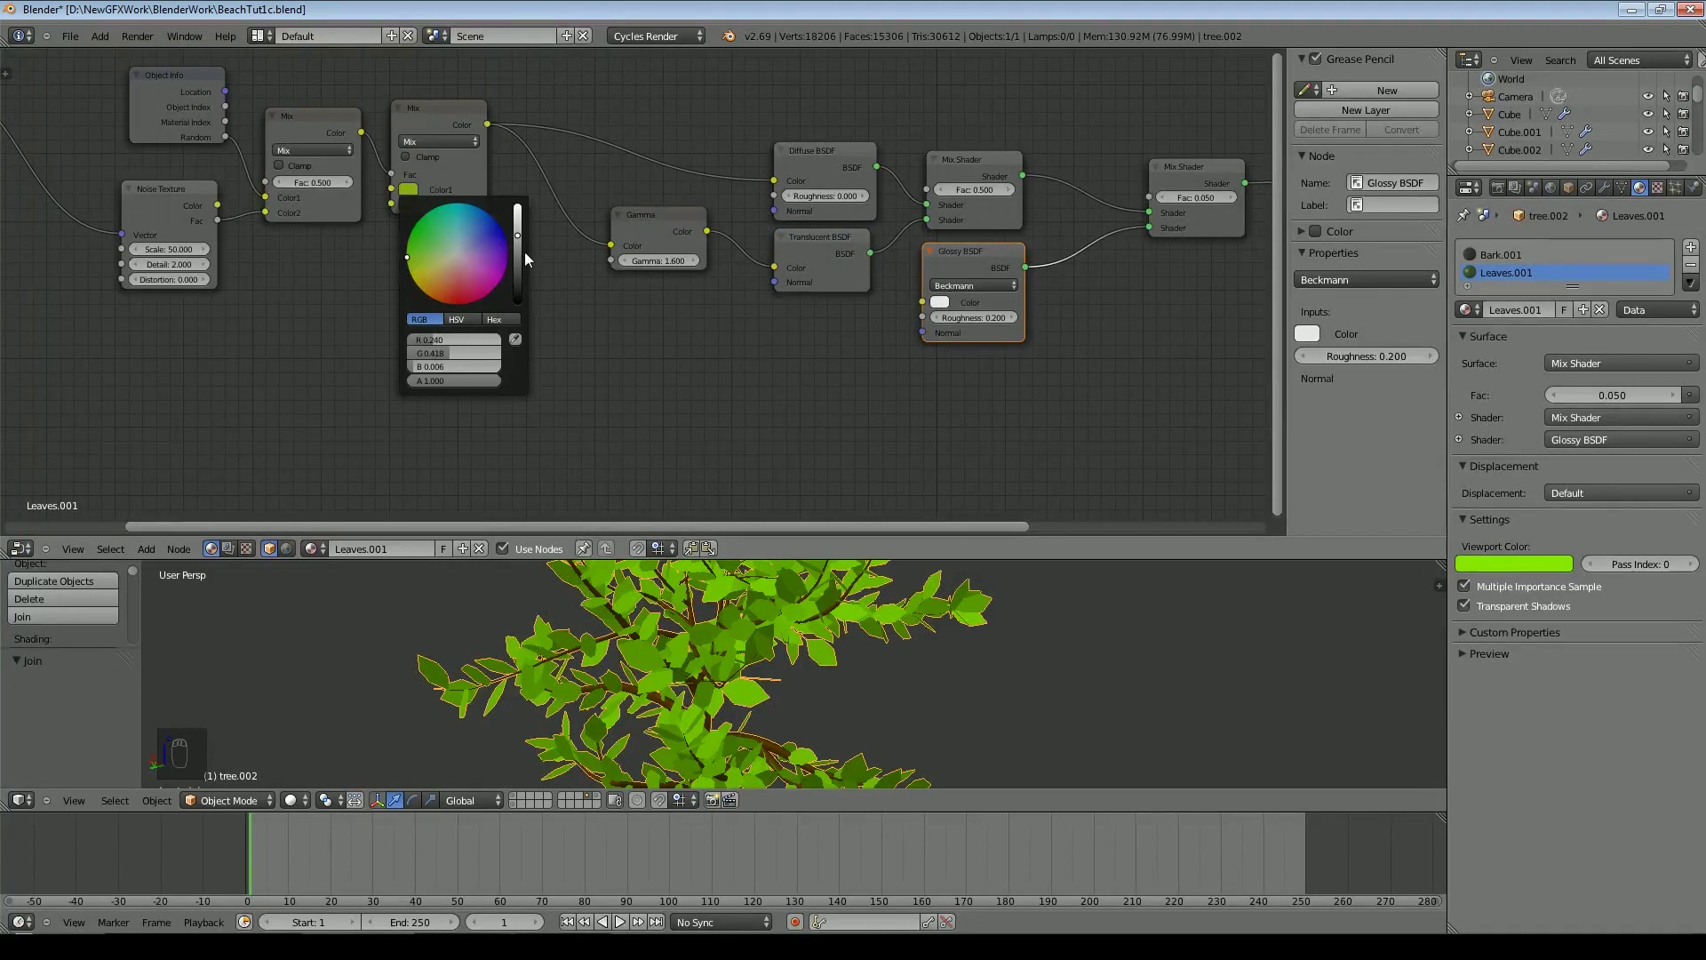
Delete the Noise Texture and Texture Coordinate nodes from the copied leaves material
left_click(185, 192)
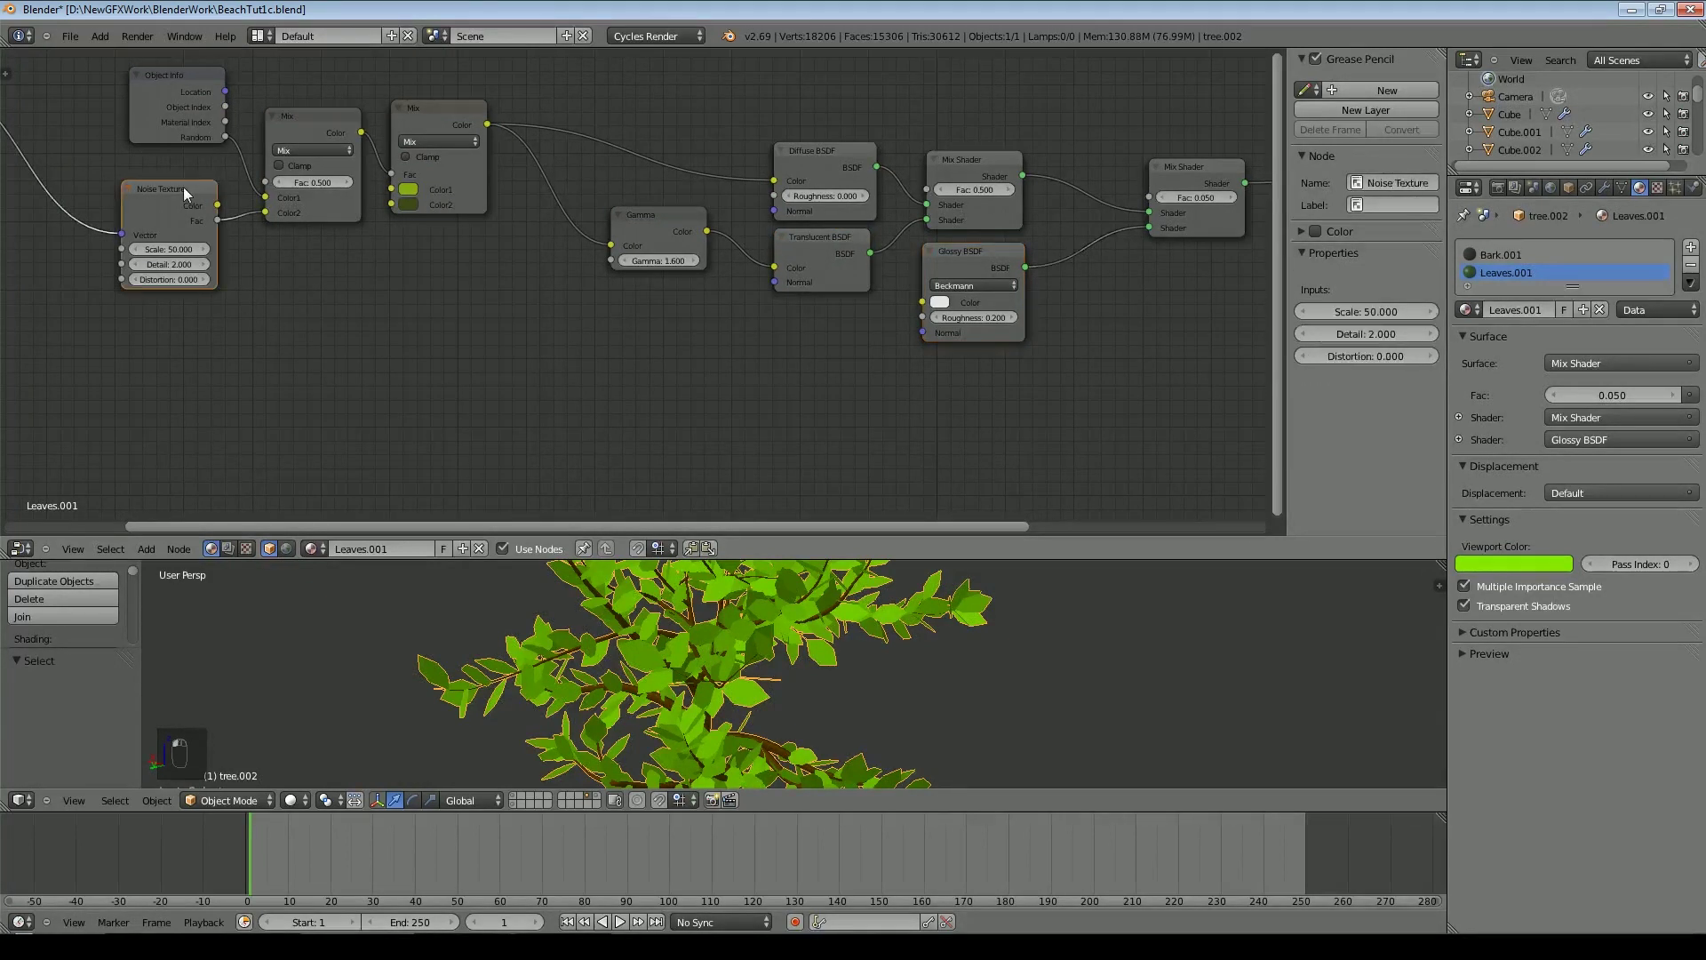
key("Delete")
scroll(264, 242, "down", 2)
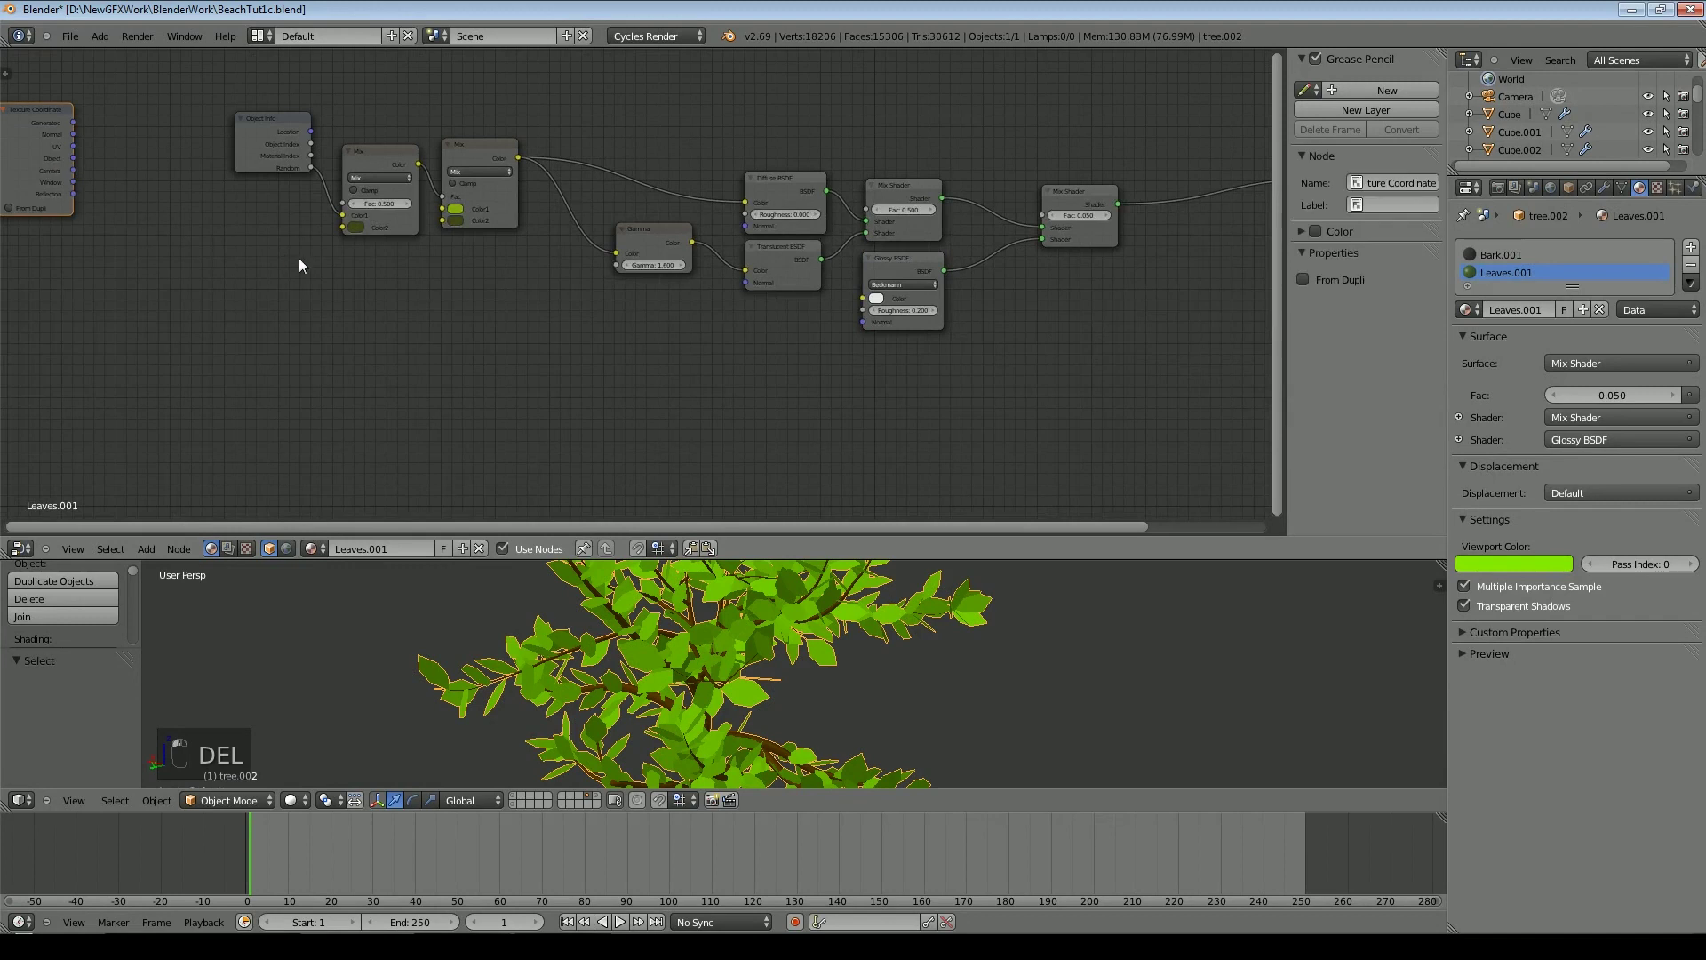
key("Delete")
scroll(299, 260, "up", 2)
Remove the first Mix node so that Object Info's Random output drives the Fac of the green Mix node directly
left_click_drag(235, 191, 373, 165)
left_click(302, 119)
key("Delete")
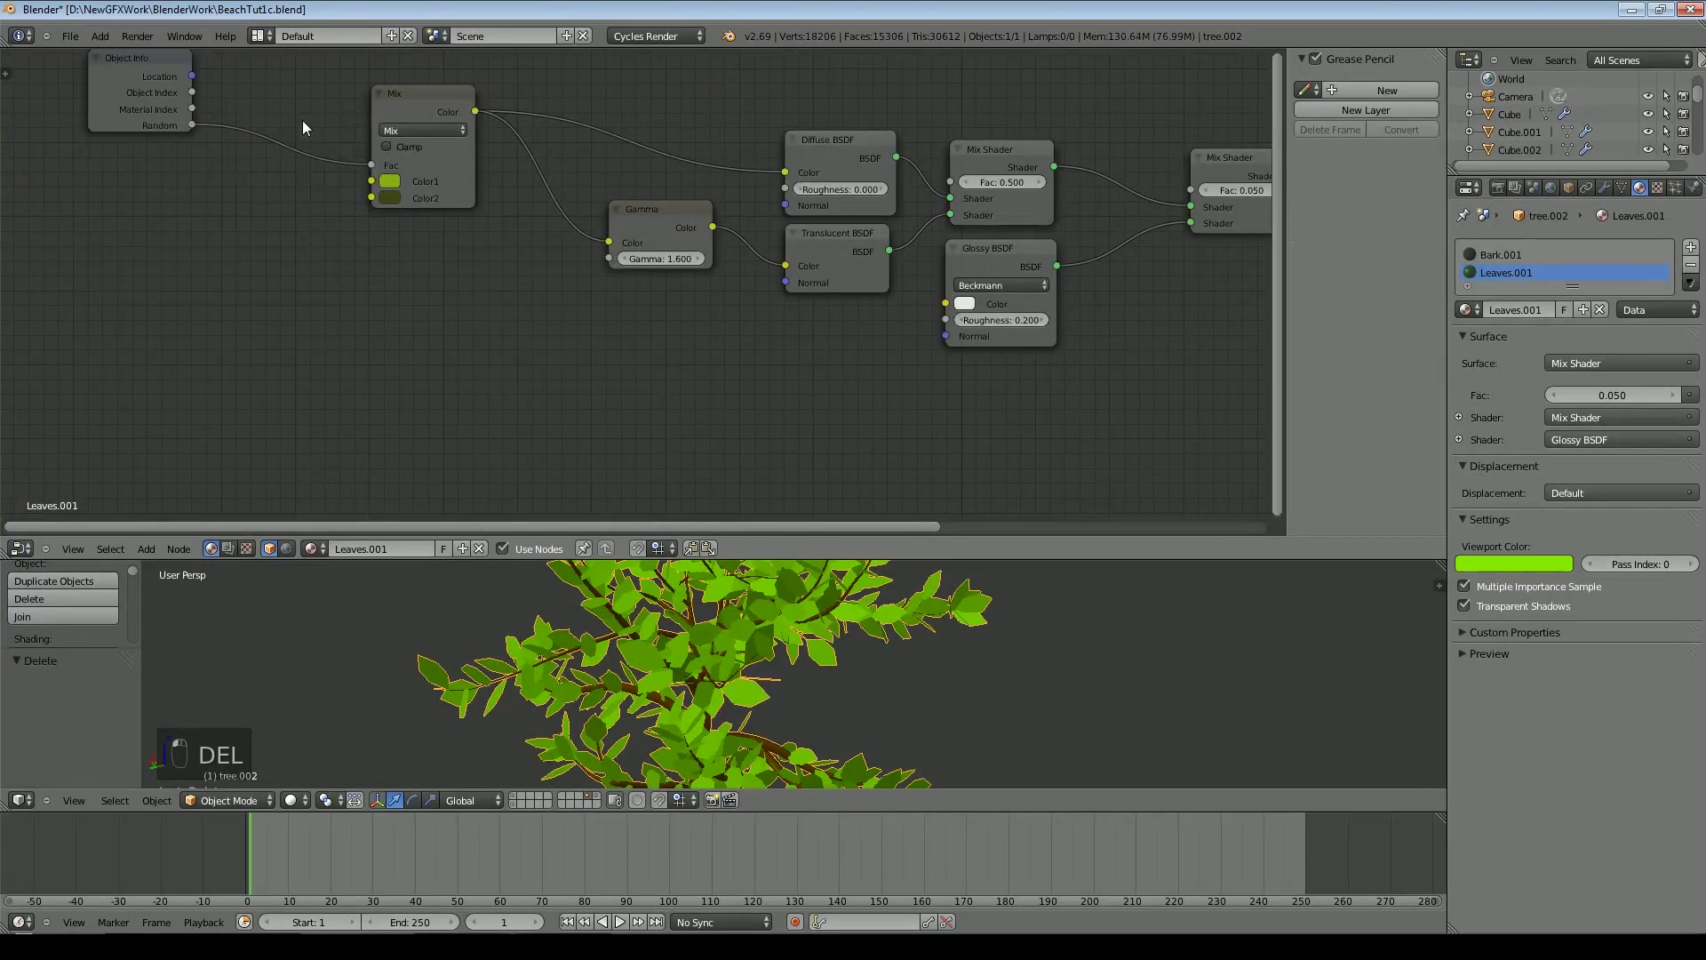
Set the Fac of the glossy Mix Shader to 0.075 and darken the leaves material's viewport color to dark green
scroll(497, 293, "down", 2)
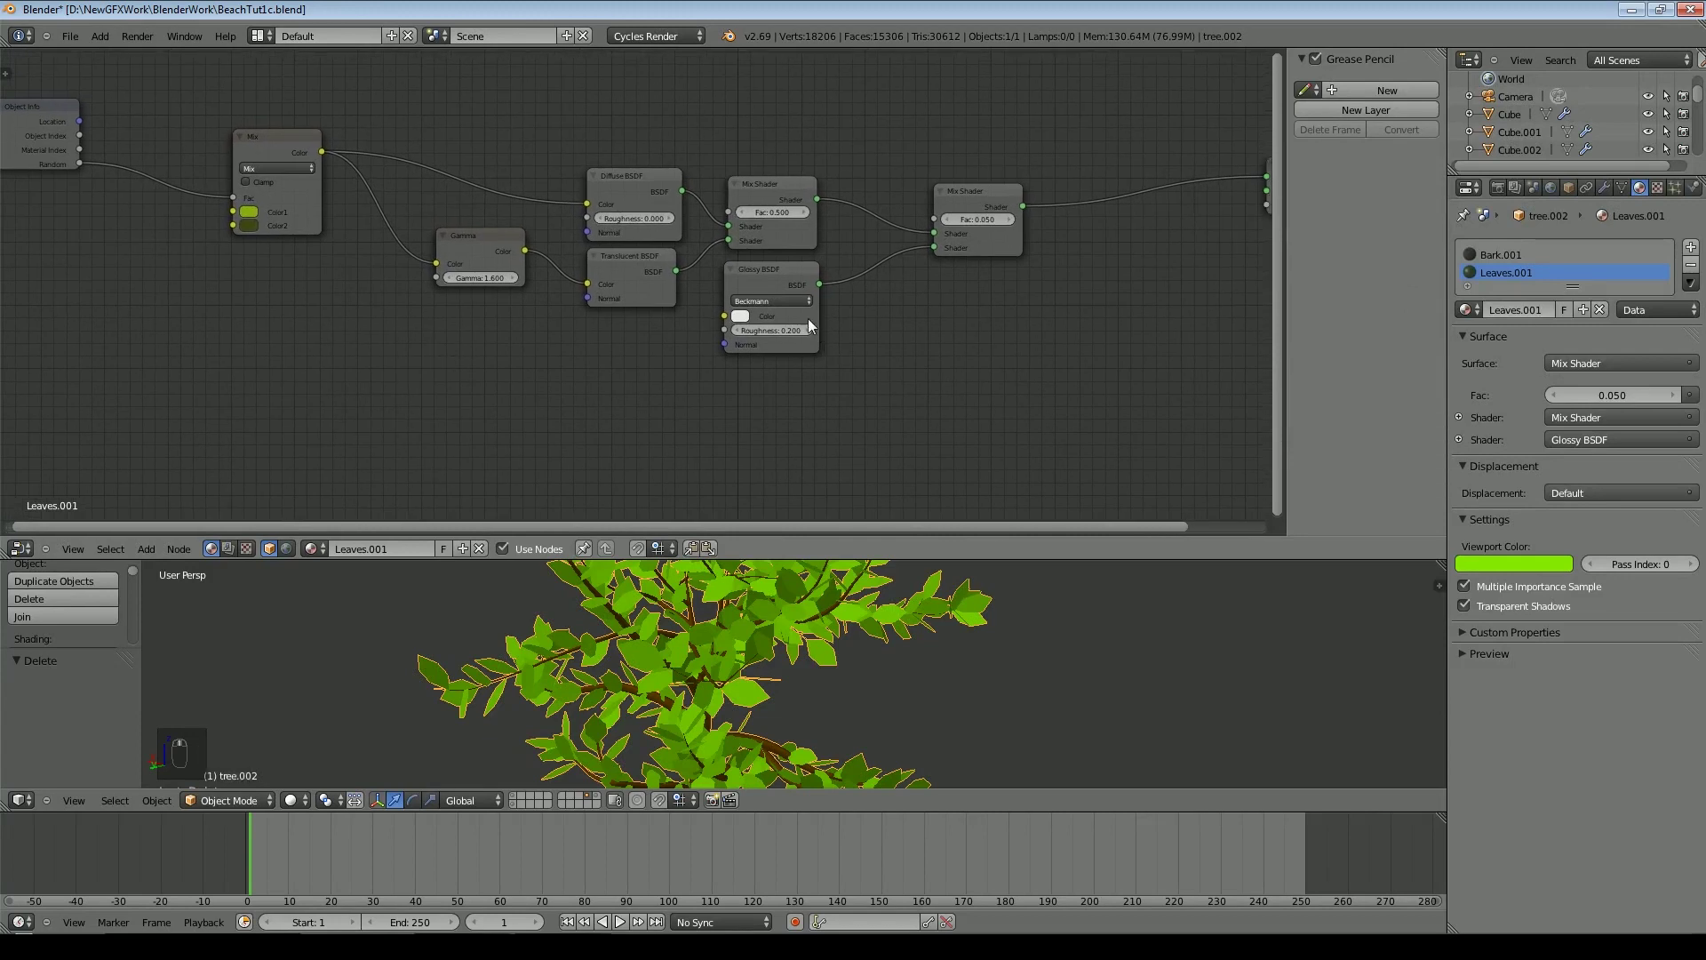
scroll(810, 318, "up", 1)
middle_click_drag(894, 356, 814, 365)
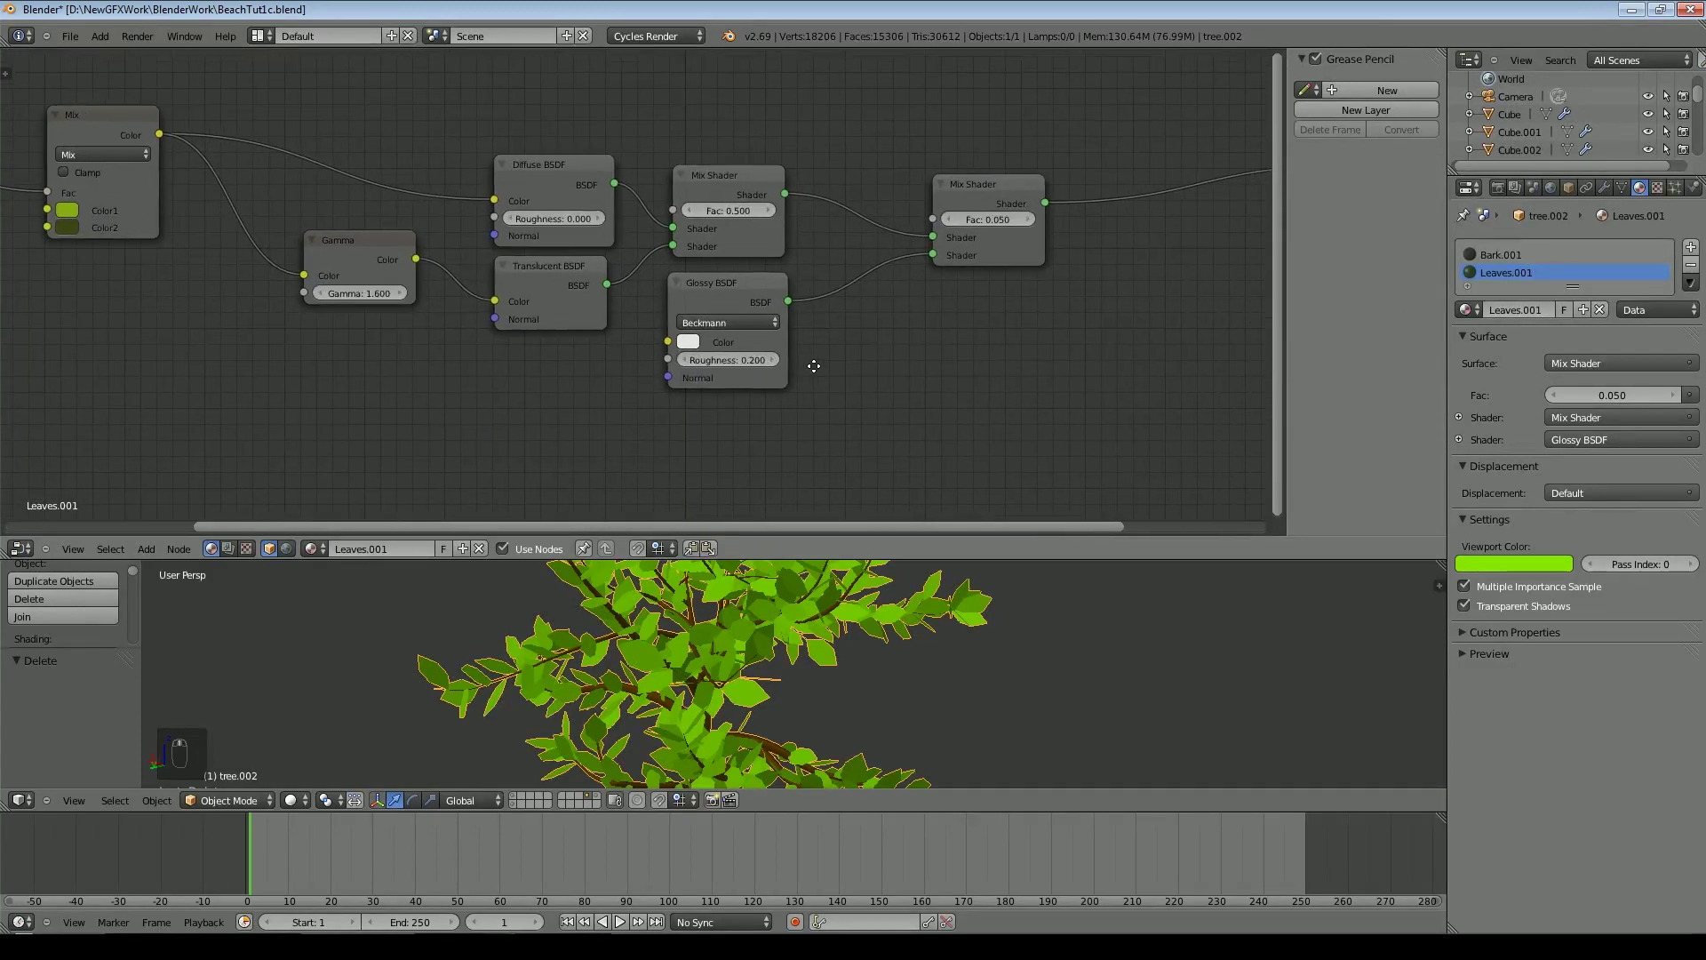
middle_click_drag(814, 365, 805, 369)
double_click(984, 221)
type("0.075")
key("Return")
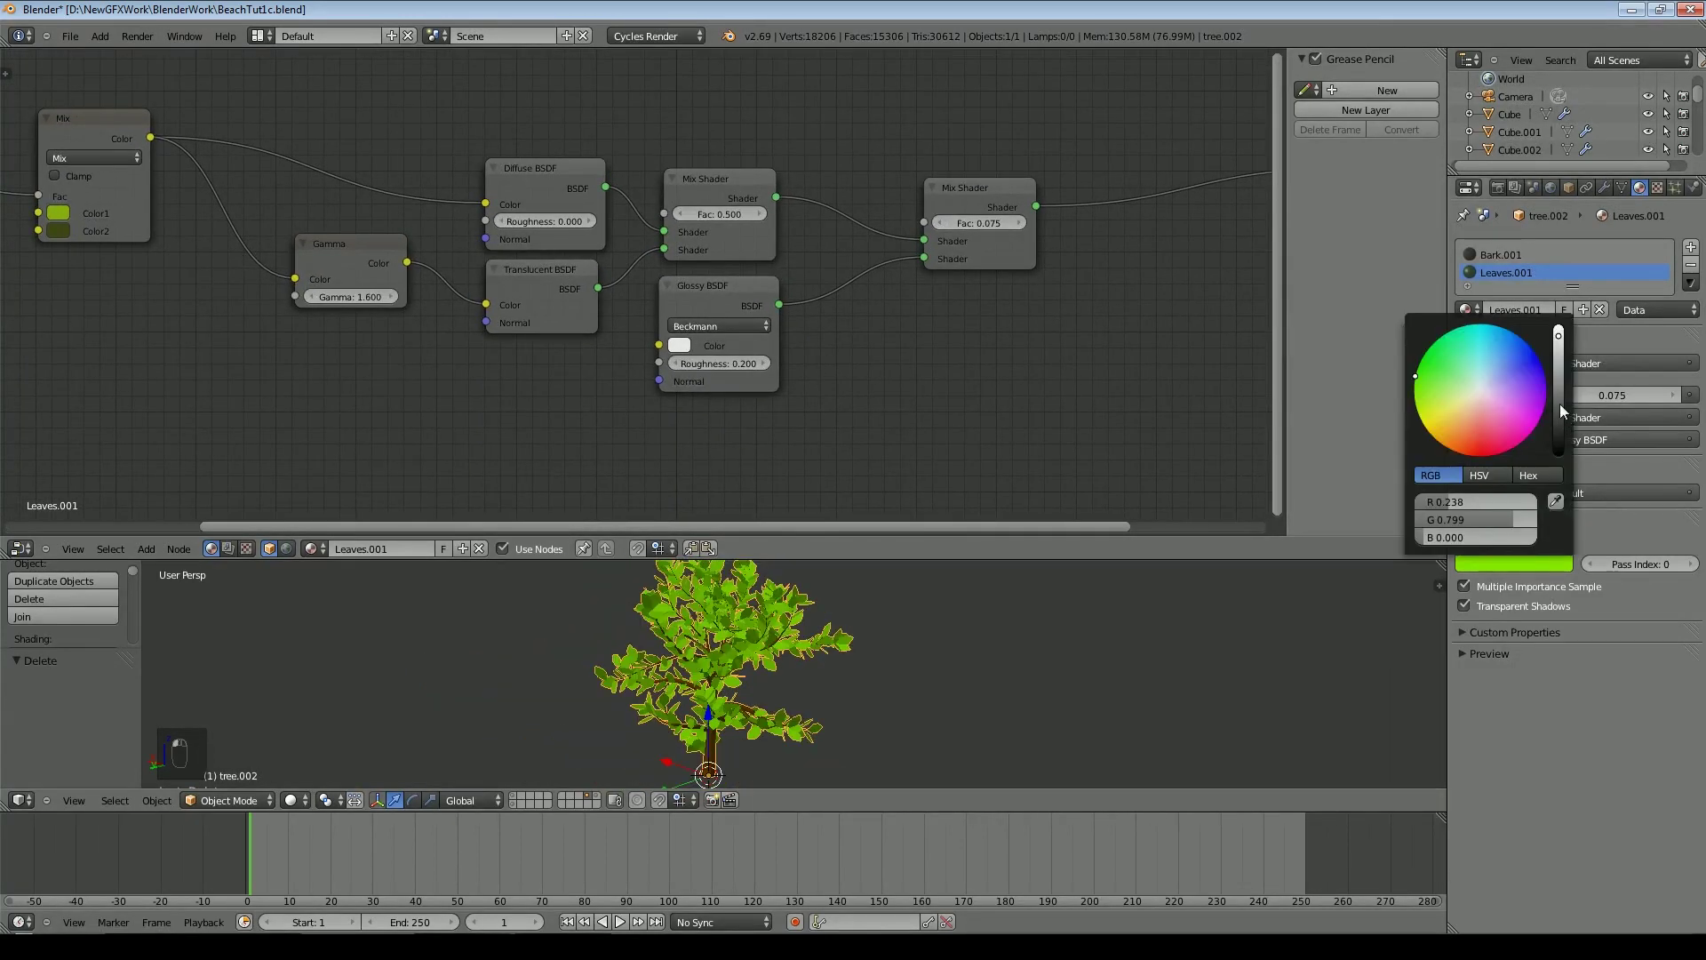
left_click(1562, 405)
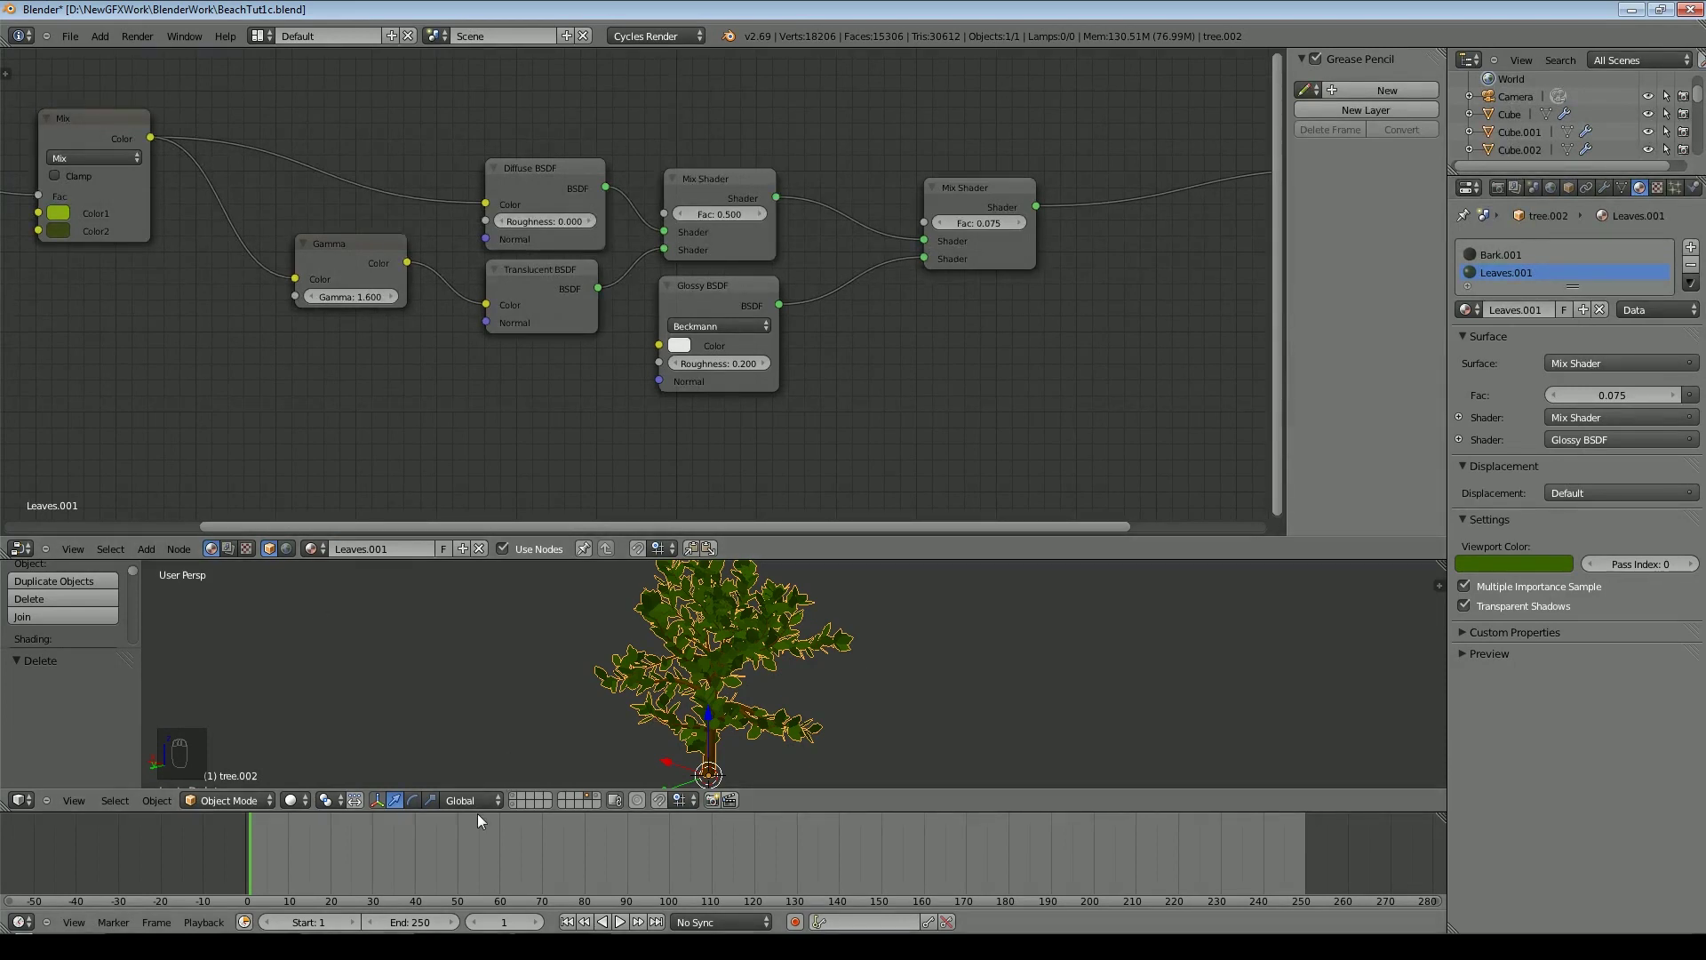
Rotate the new tree 90 degrees about the Y axis
key("r")
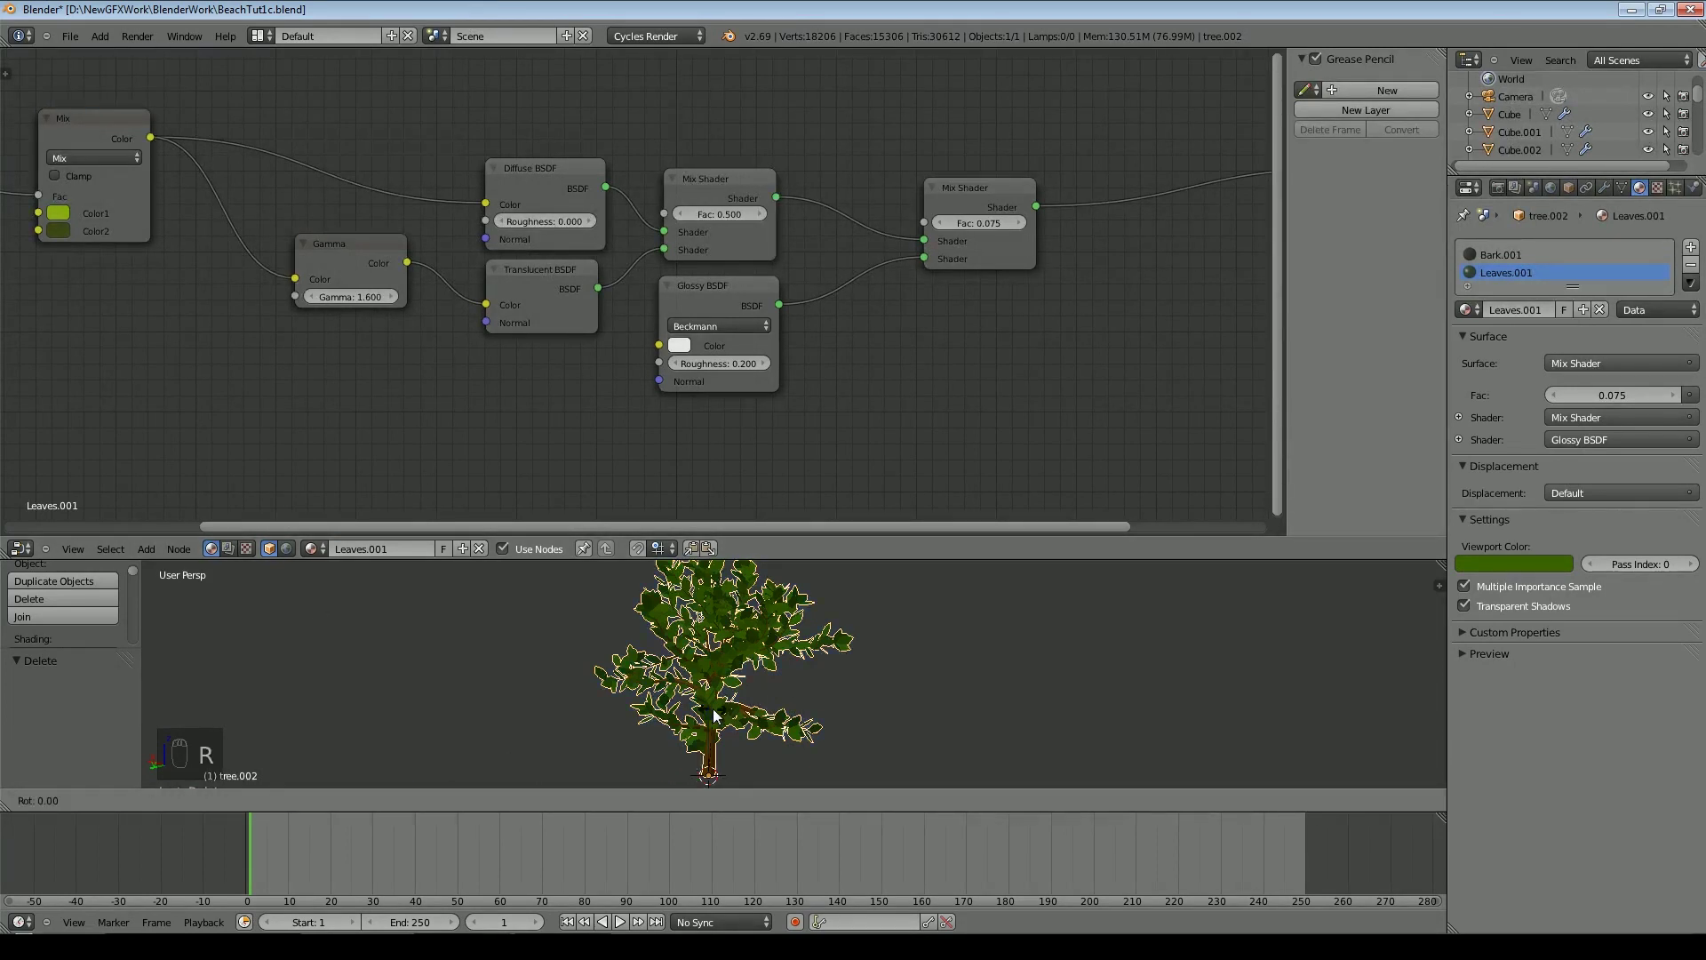
key("y")
key("9")
key("0")
key("Return")
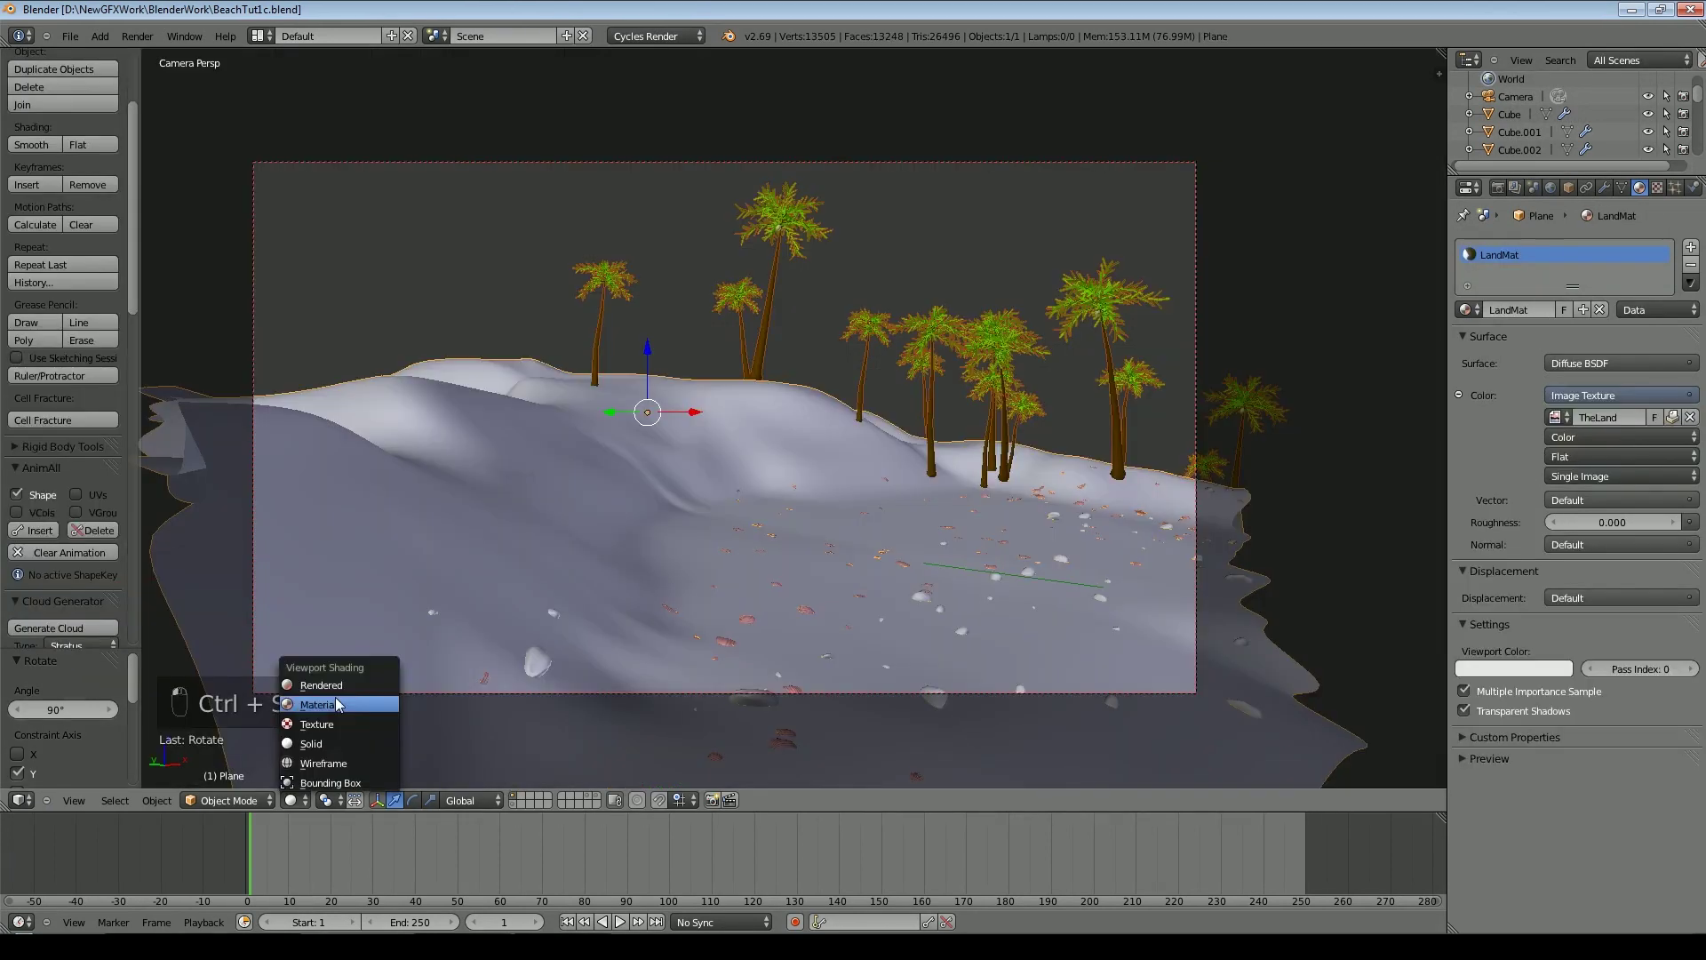
Display the beach scene in Material shading, save the file and open the land plane's particle settings
left_click(320, 708)
key("ctrl+s")
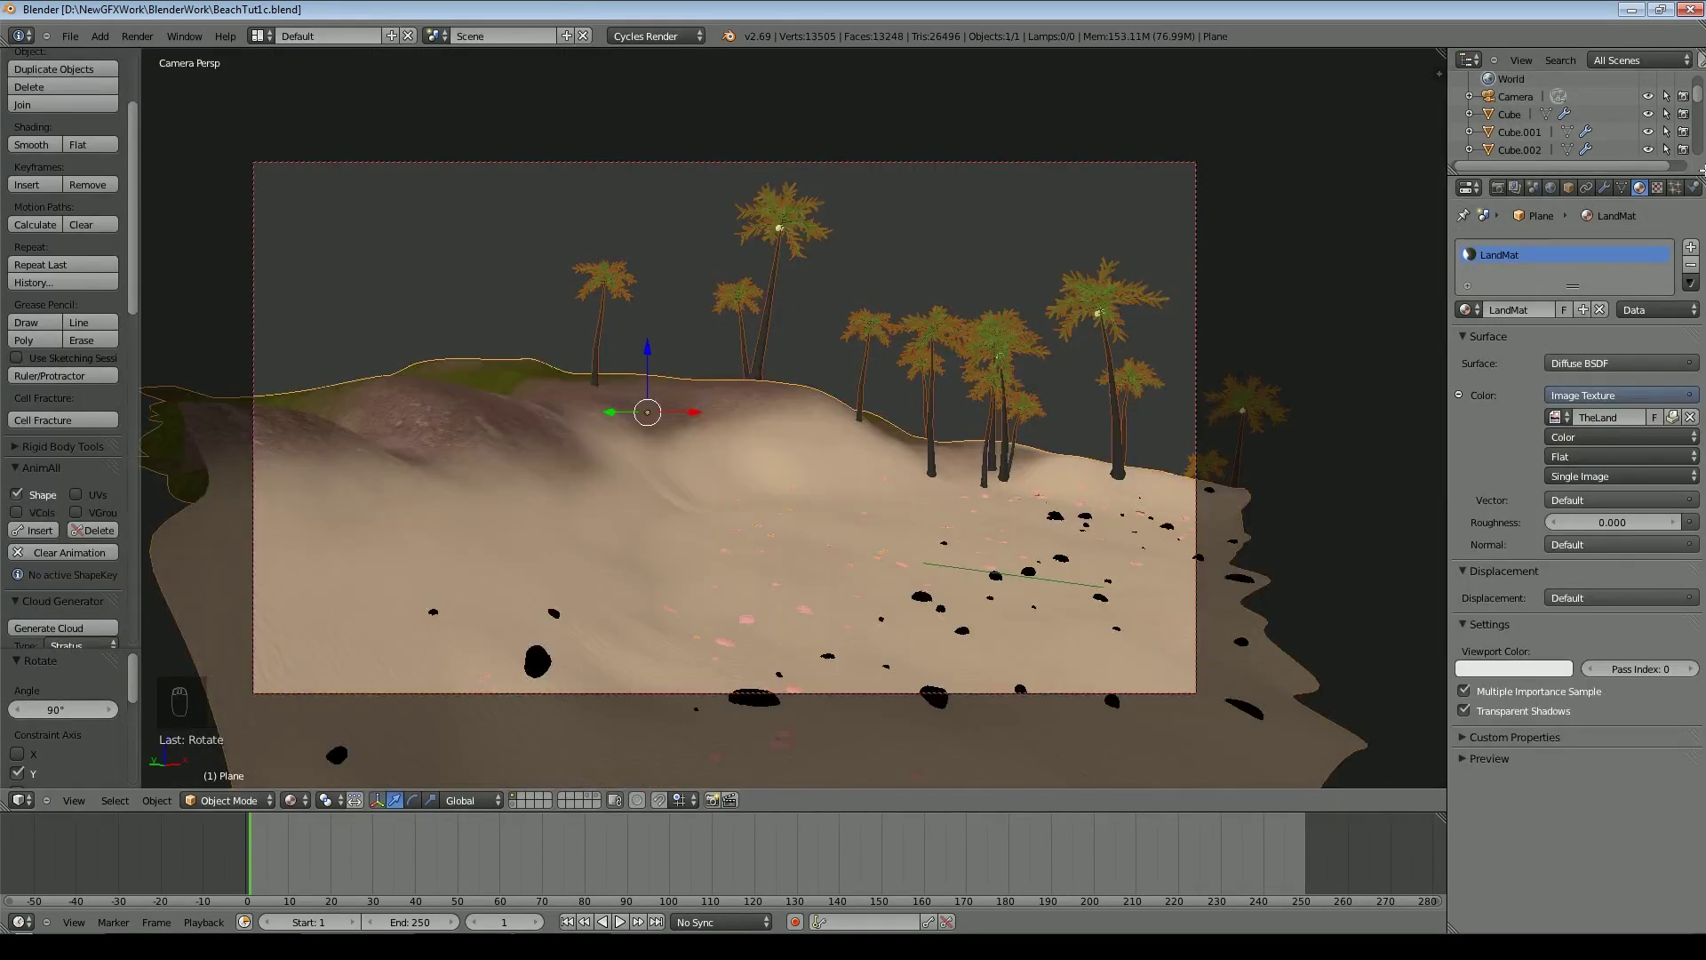
left_click(1675, 187)
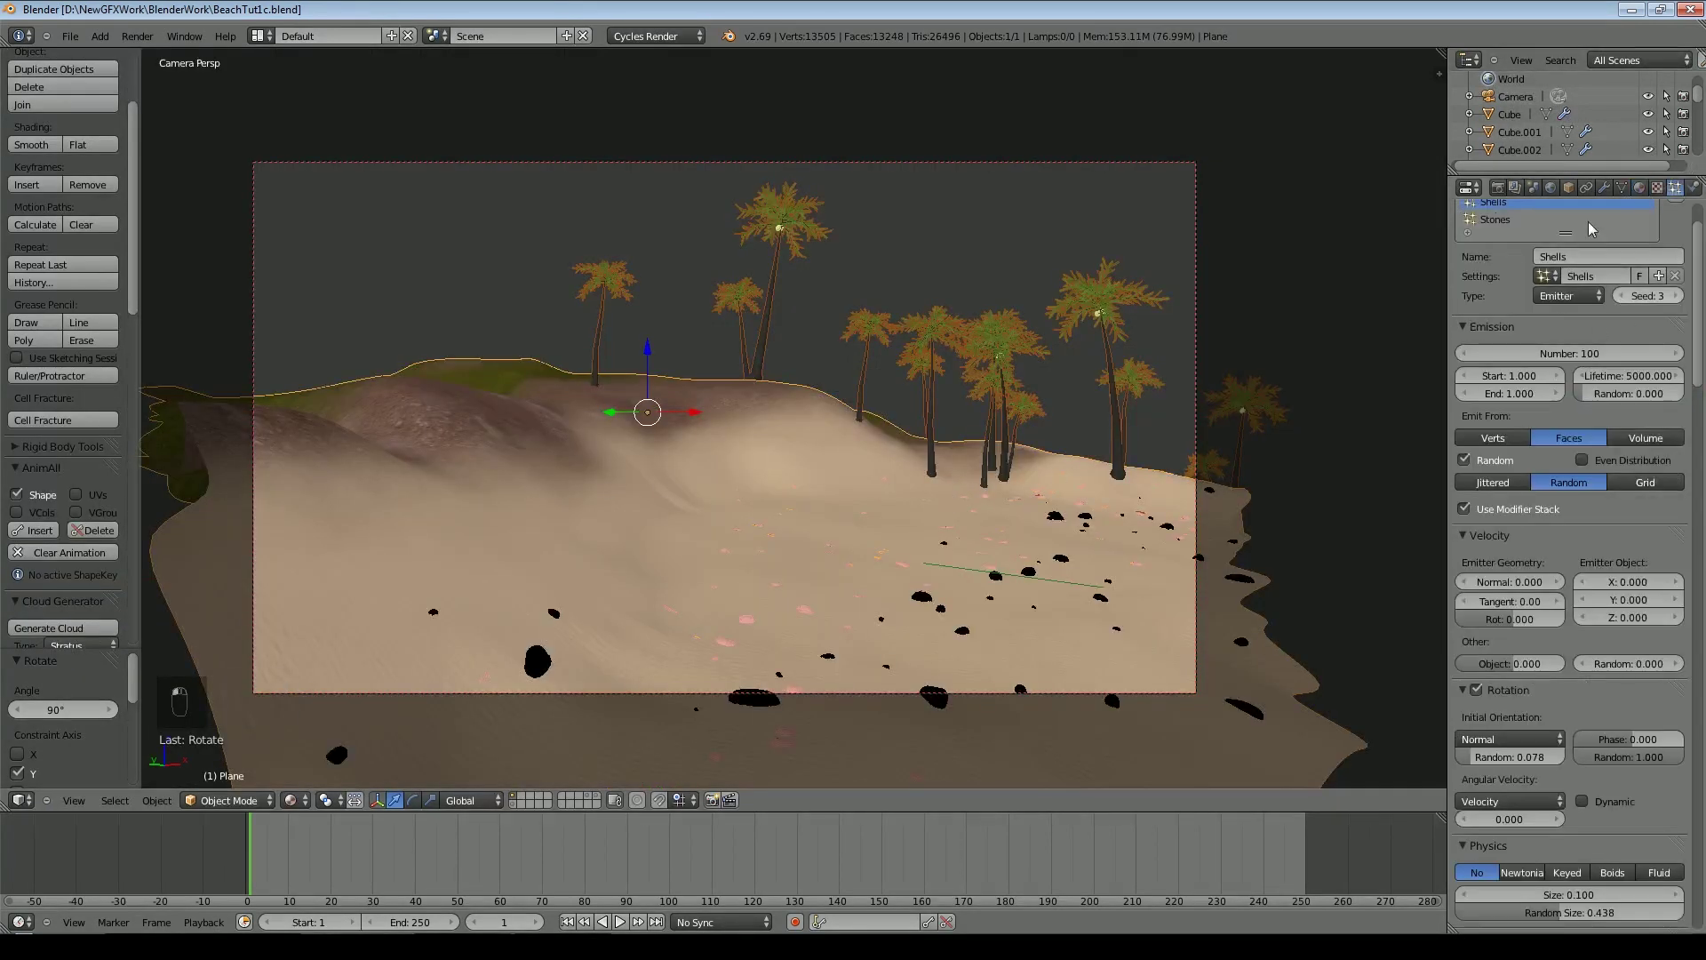
Add a fourth particle system to the land plane using the PalmTrees settings and name it Jungle
left_click(1599, 272)
left_click(1521, 254)
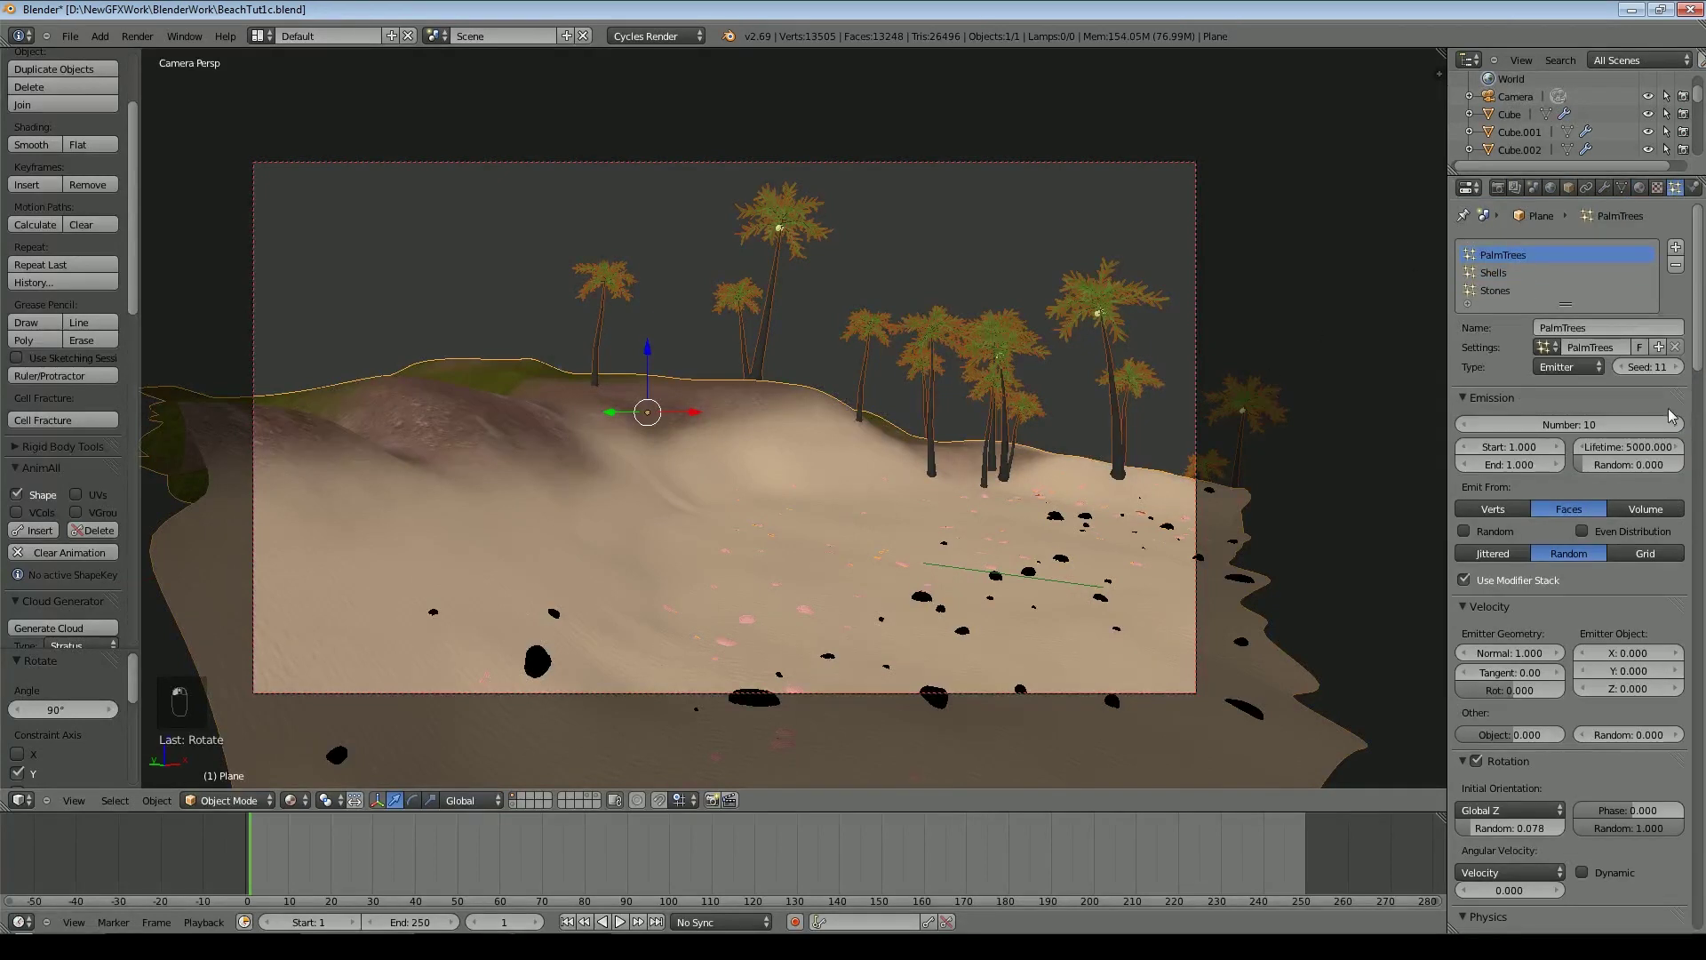
left_click(1675, 246)
left_click(1547, 364)
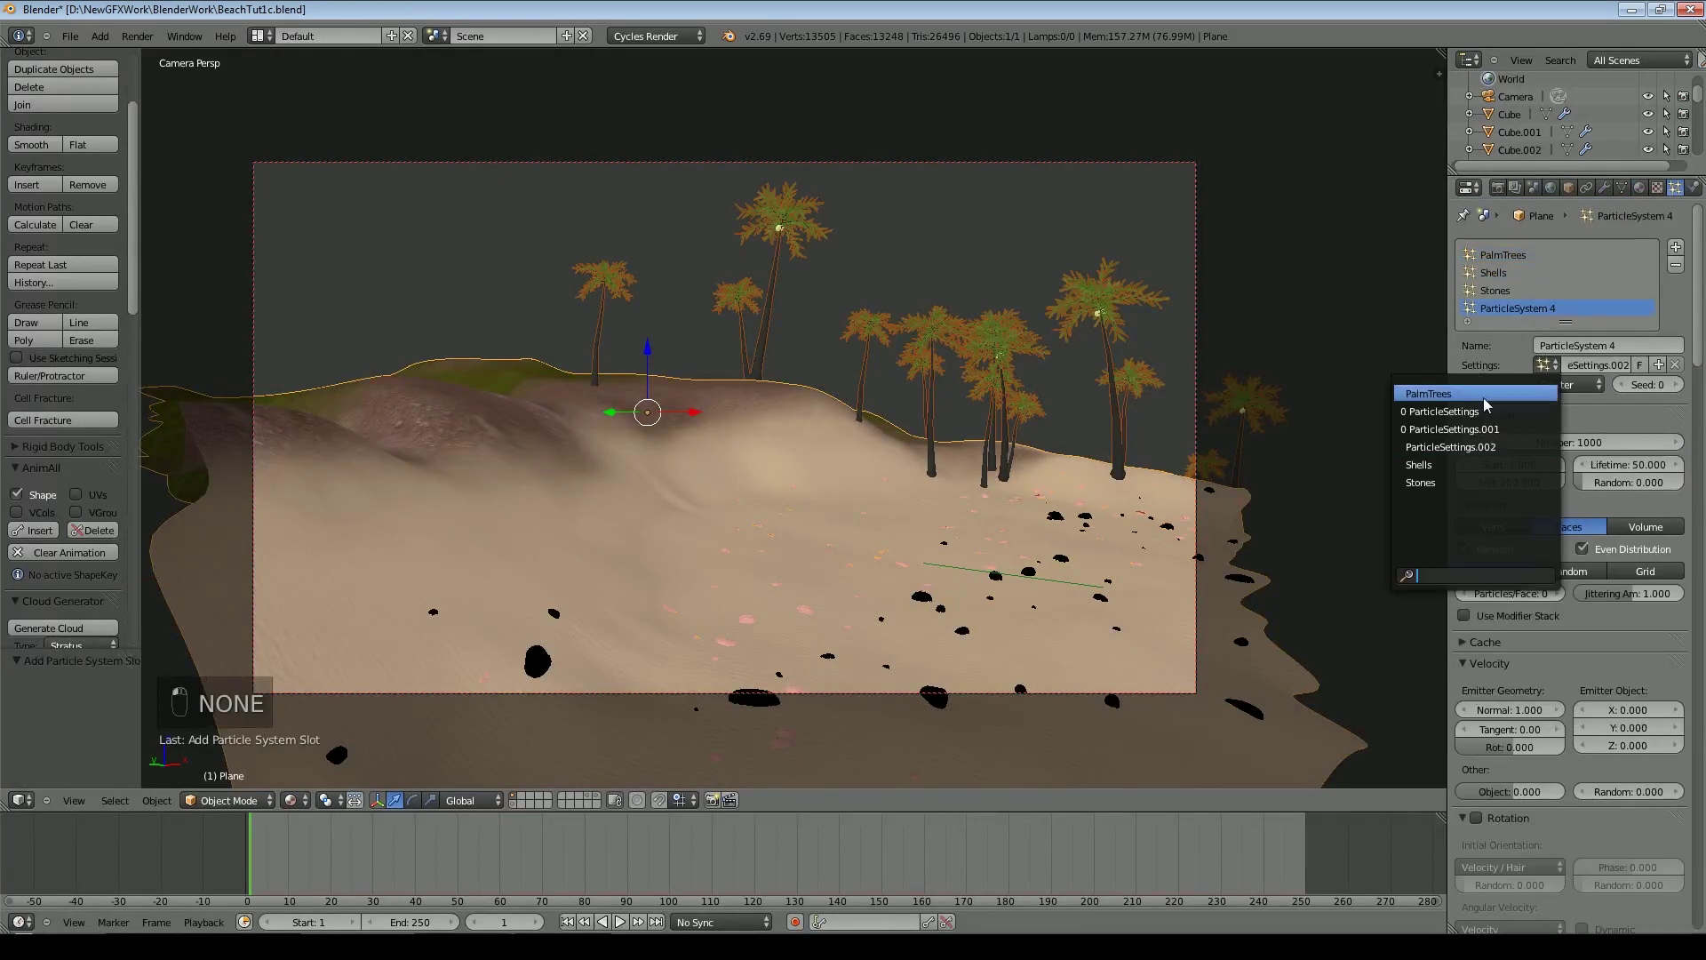
left_click(1462, 391)
left_click(1635, 349)
type("Jungle")
key("Return")
Set the Jungle particle system's emission number to 30
left_click(1587, 442)
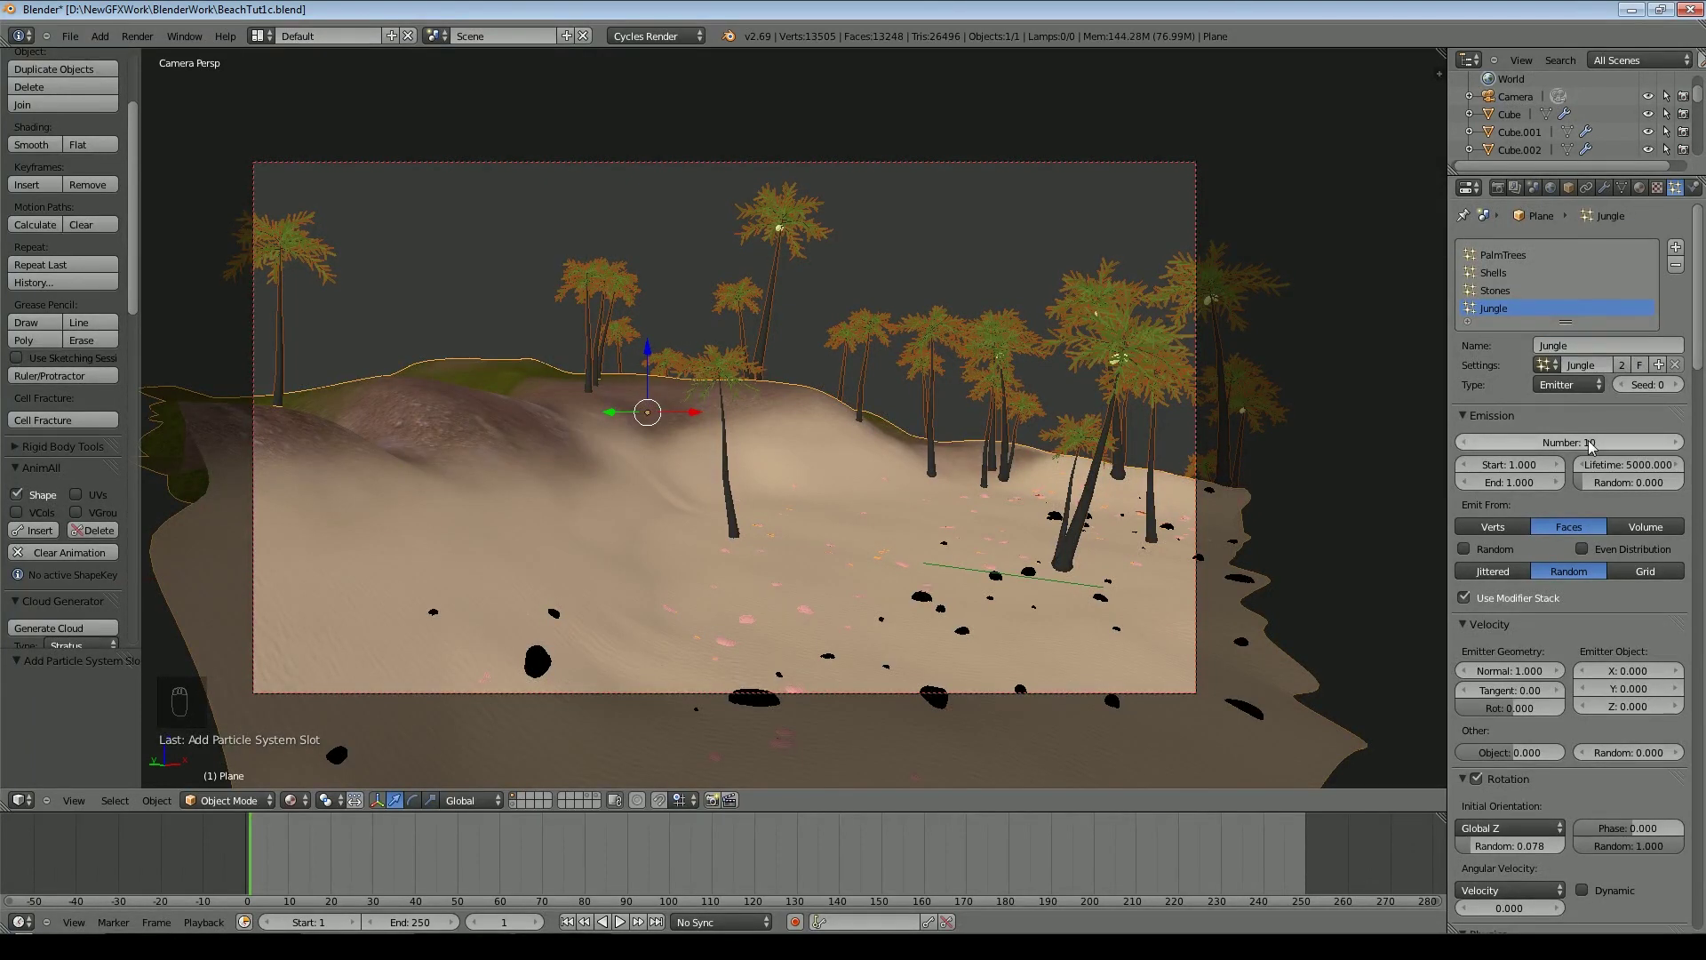
type("30")
key("Return")
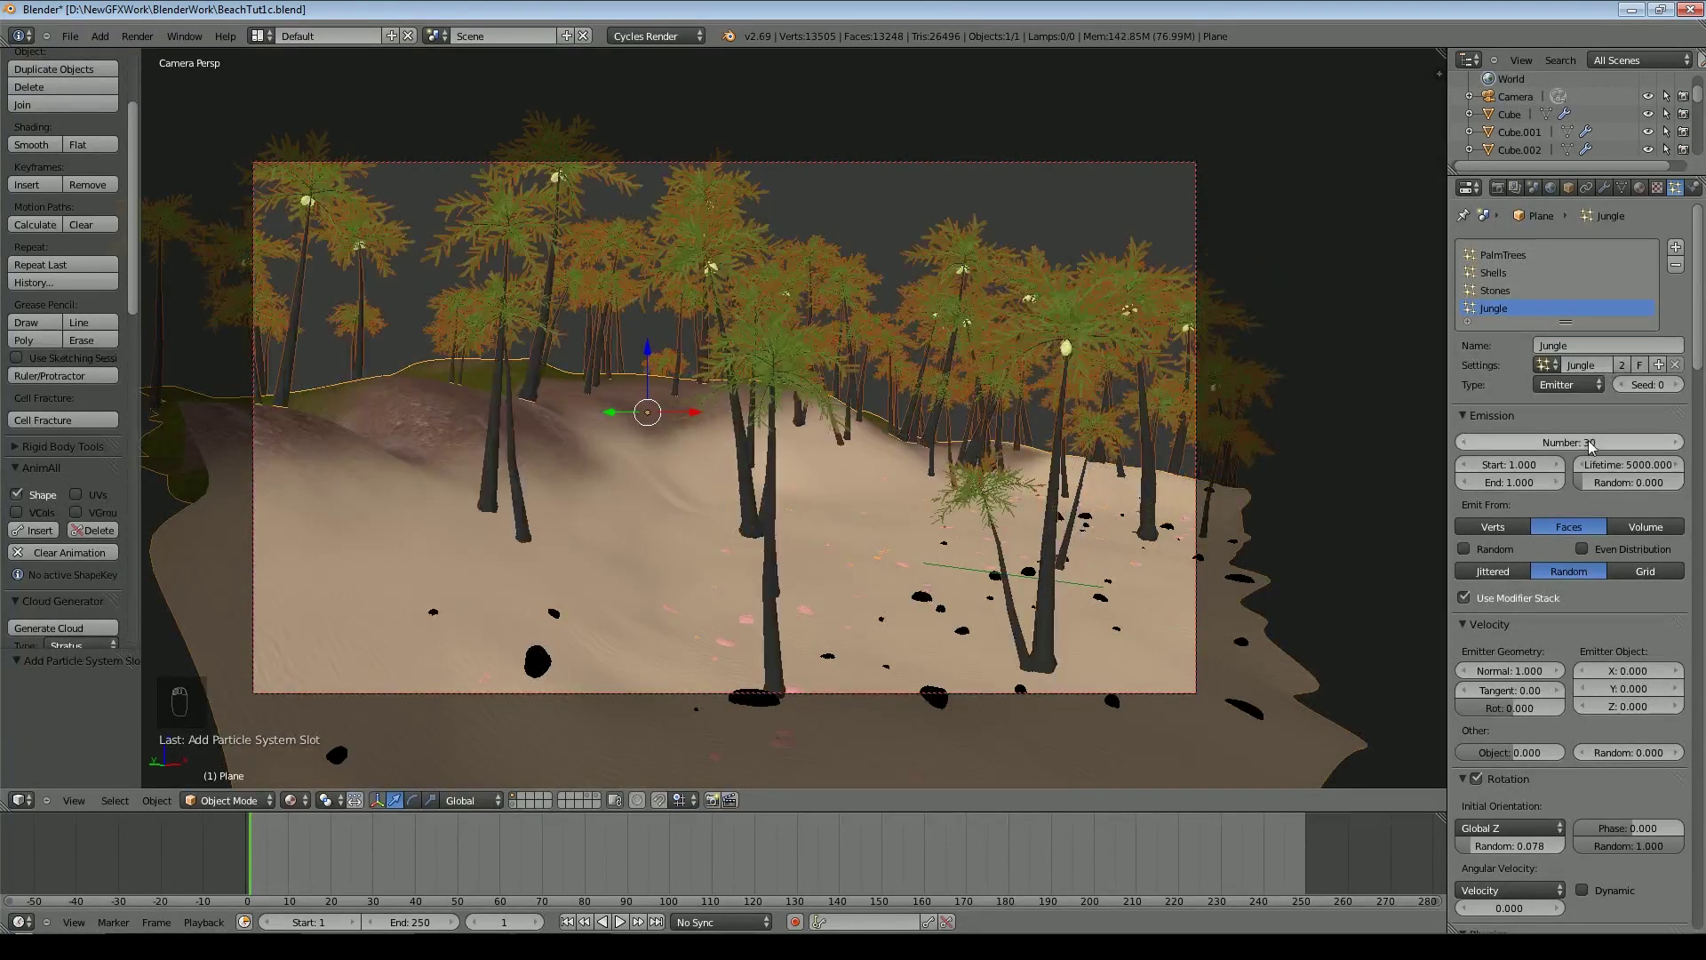
scroll(1493, 555, "down", 7)
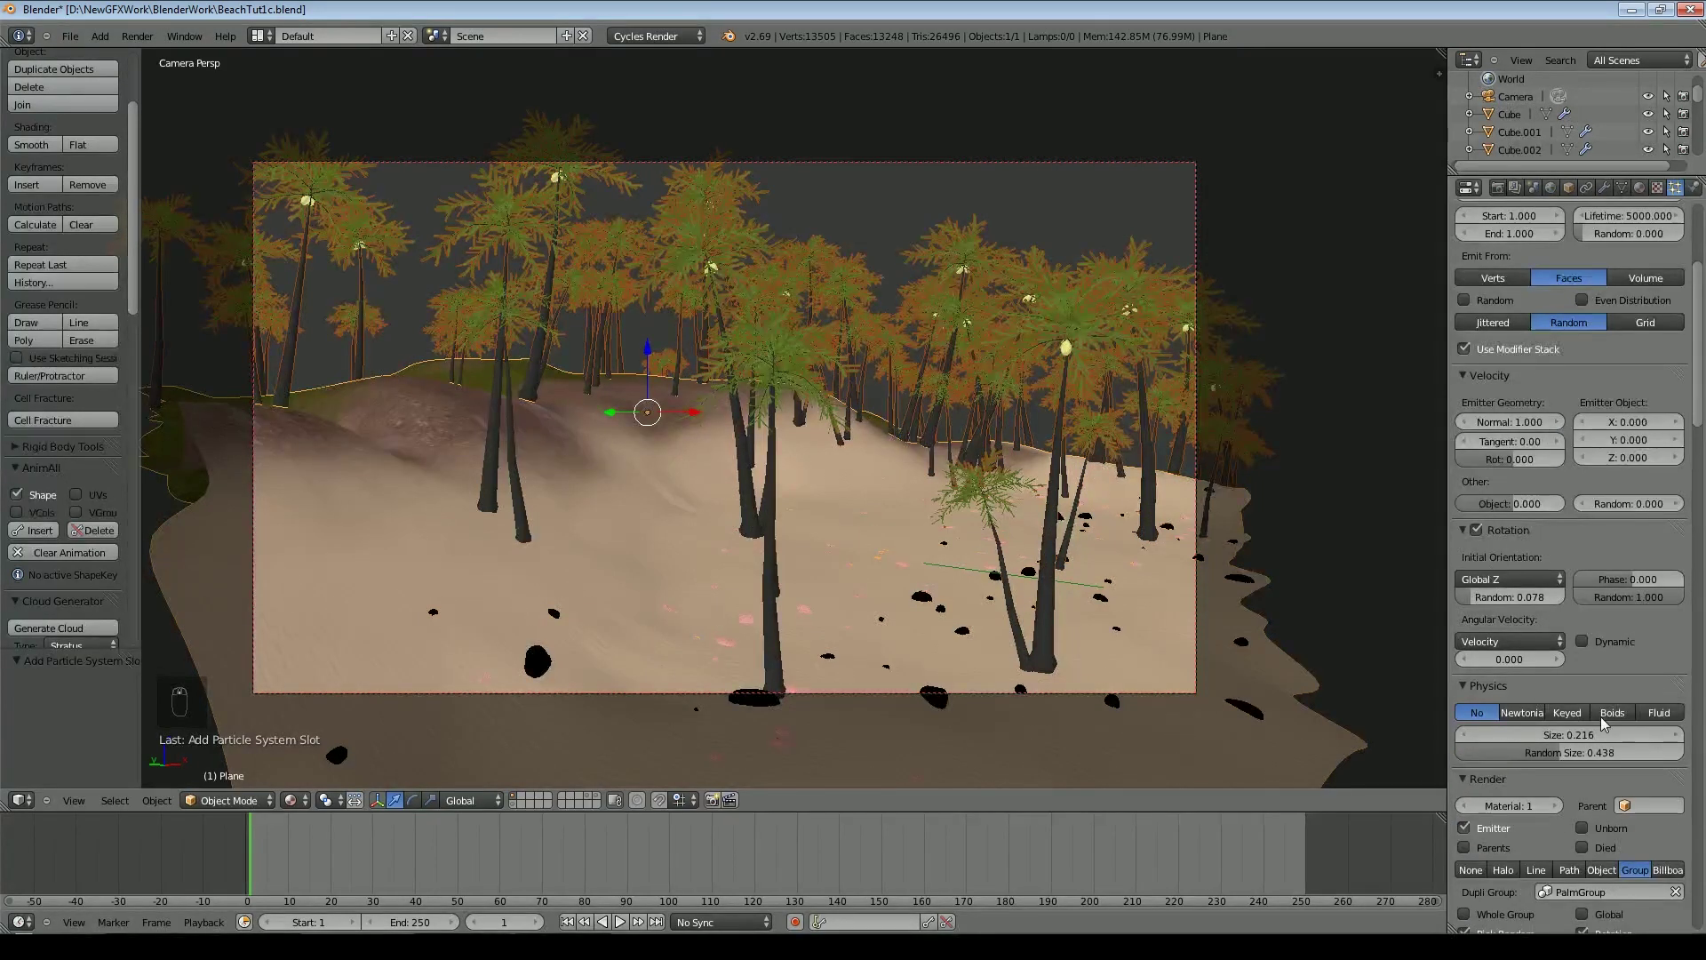
scroll(1603, 725, "down", 3)
left_click(1603, 764)
left_click(1604, 785)
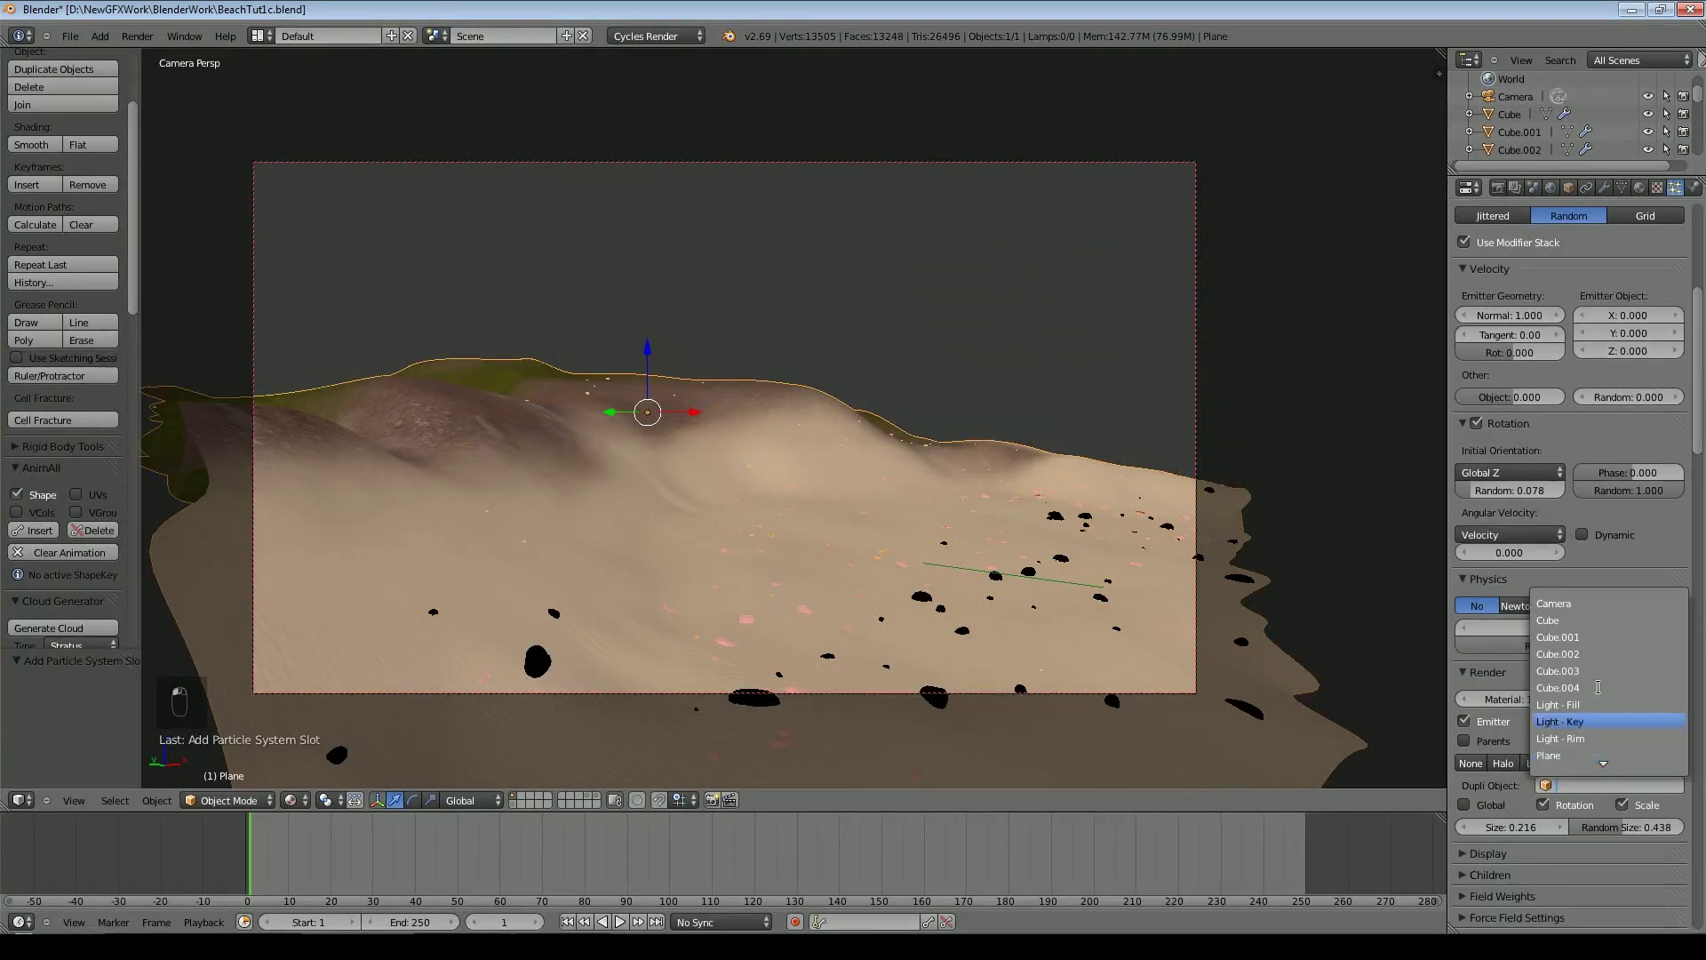
scroll(1598, 688, "down", 5)
left_click(691, 814)
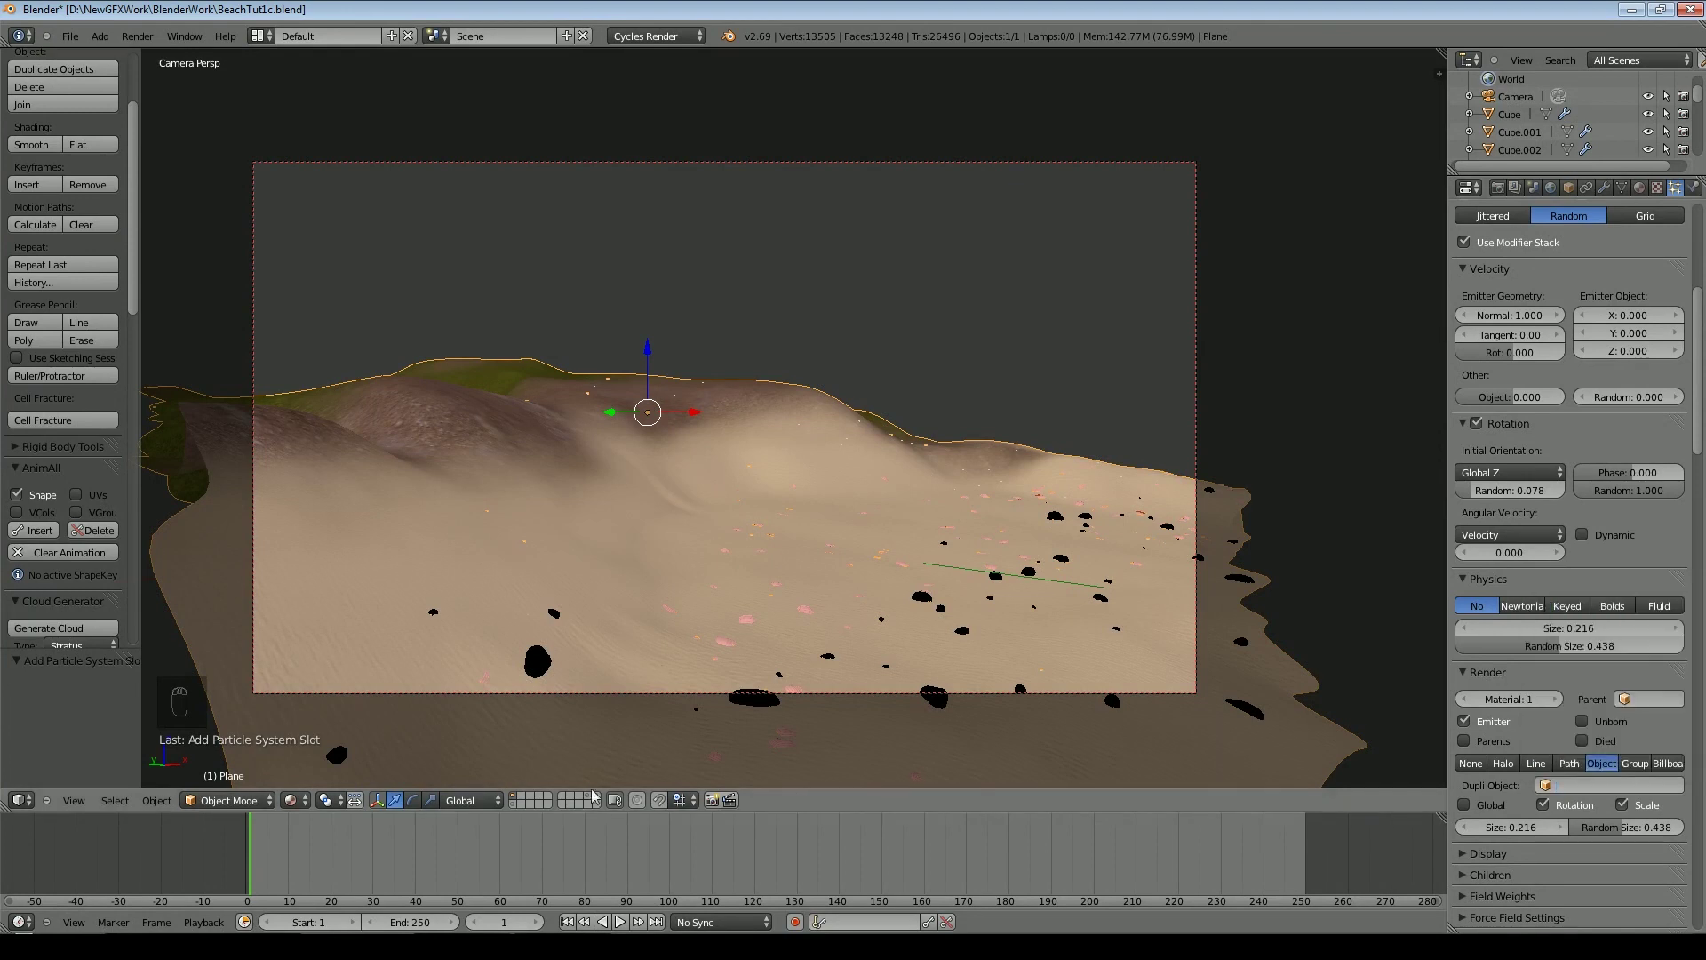
Rename the leafy tree object on its separate layer as Bush and return to the beach scene layer
left_click(588, 797)
right_click(1282, 306)
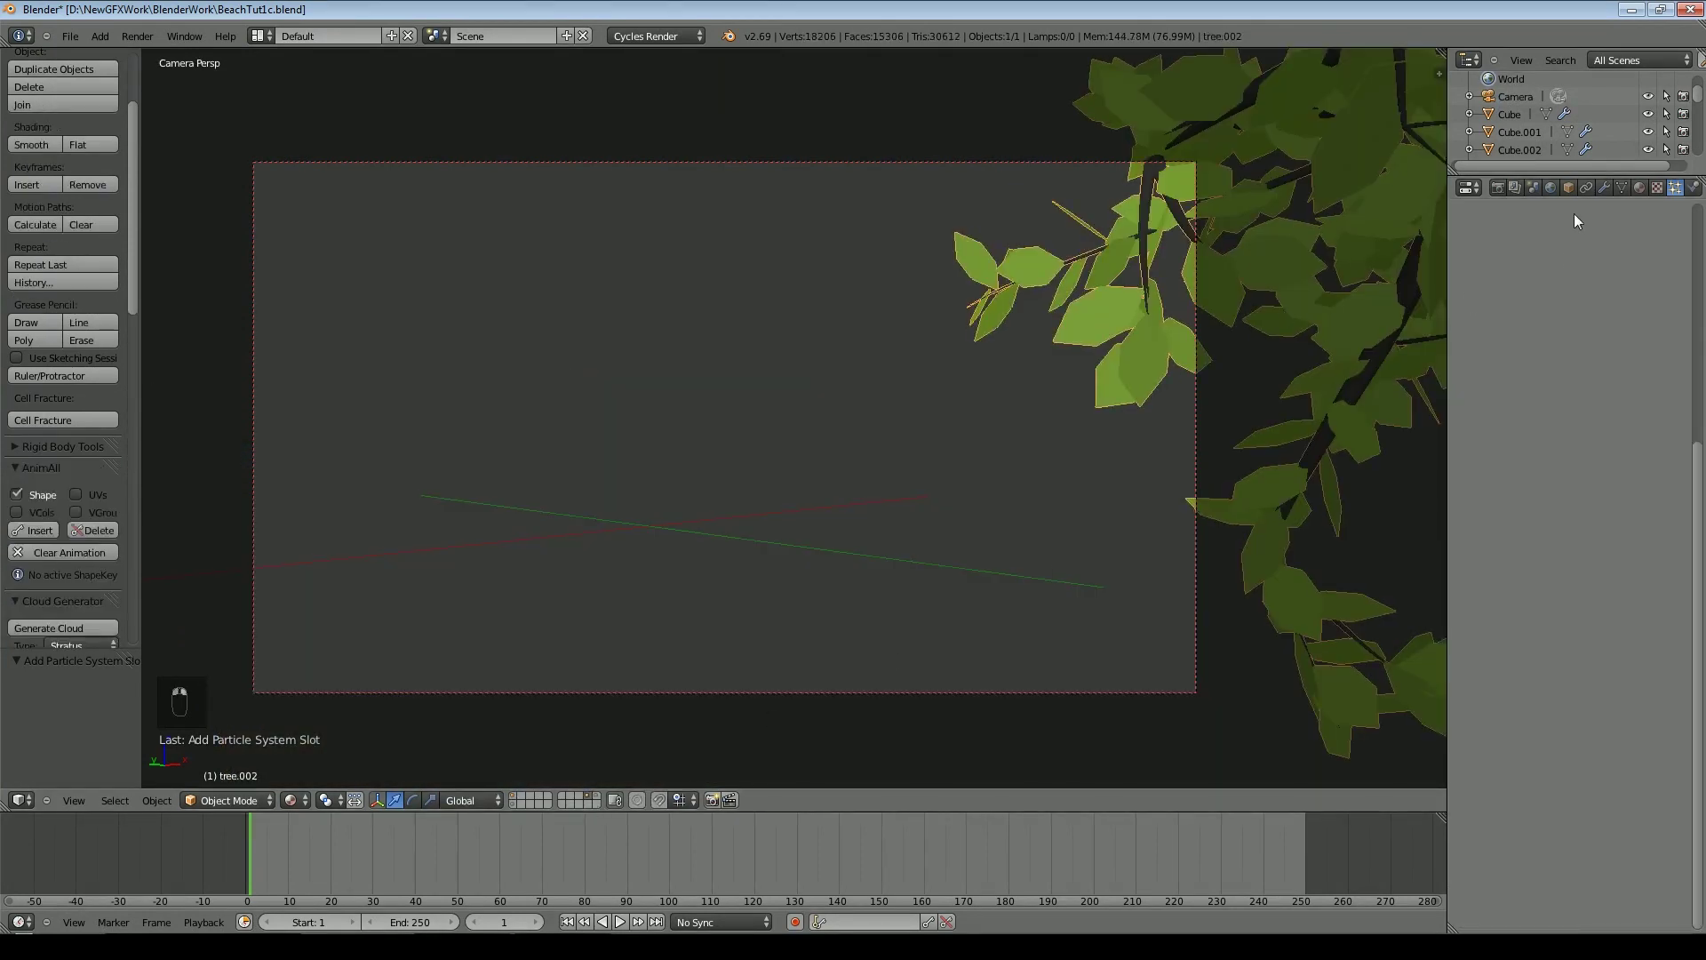
left_click(1573, 188)
type("Bush")
key("Return")
left_click(516, 796)
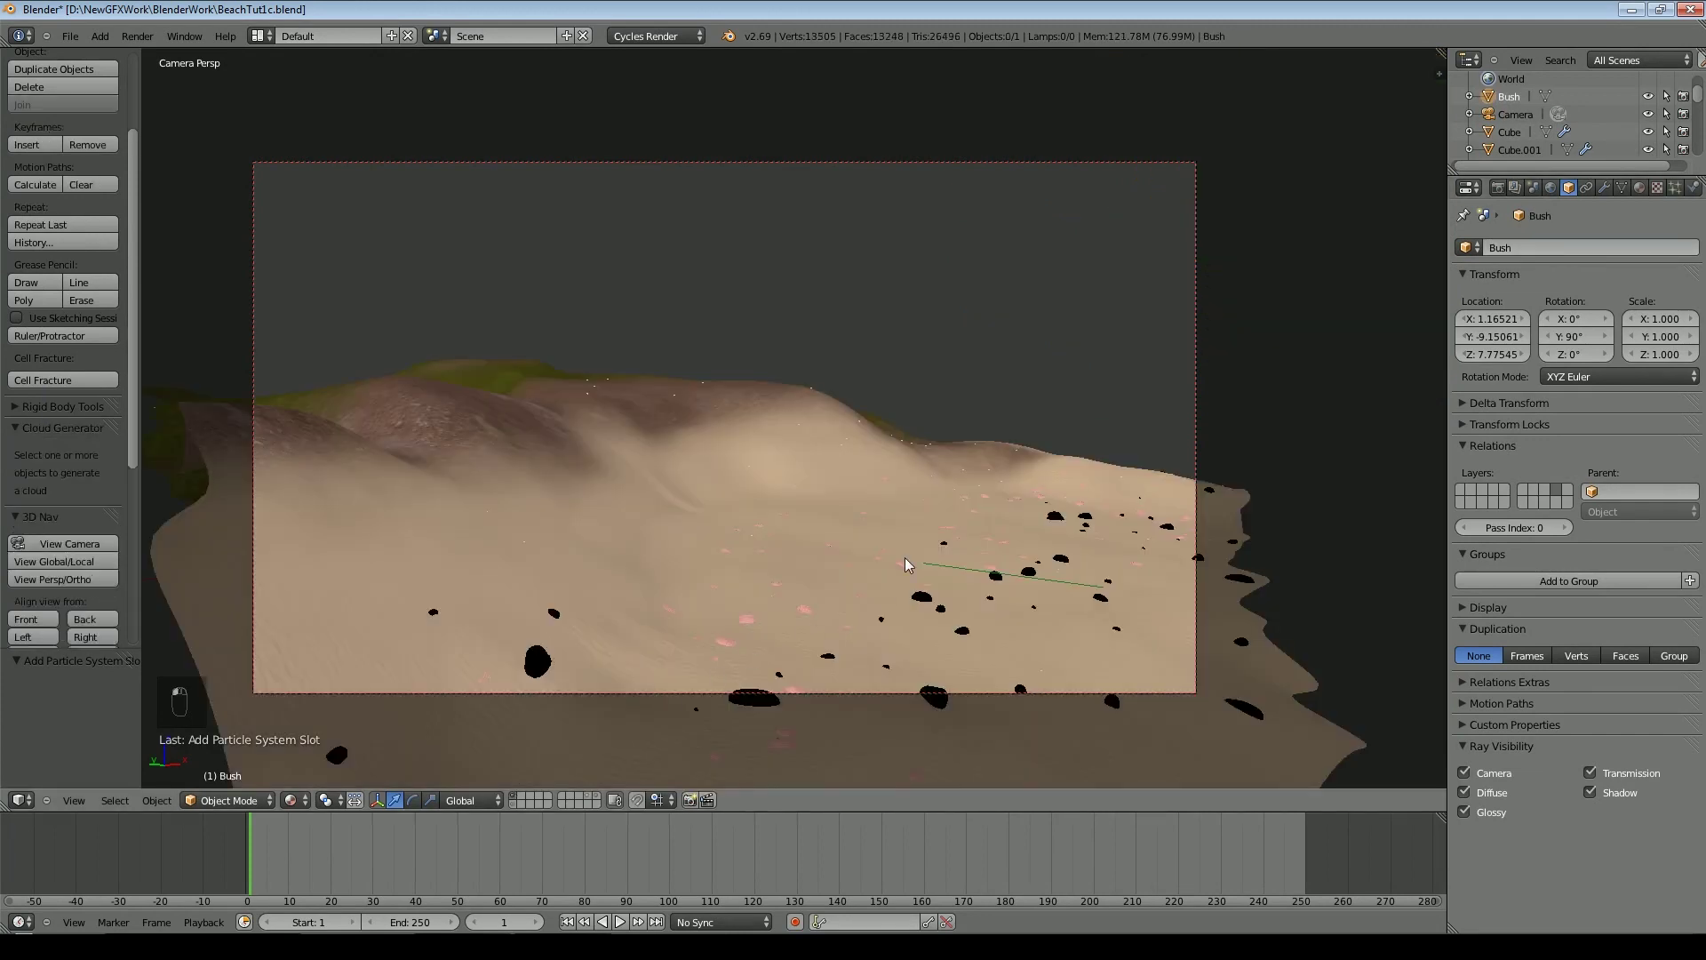
Make the land plane's Jungle particle settings single-user and render the particles as the Bush object
scroll(1653, 356, "up", 8)
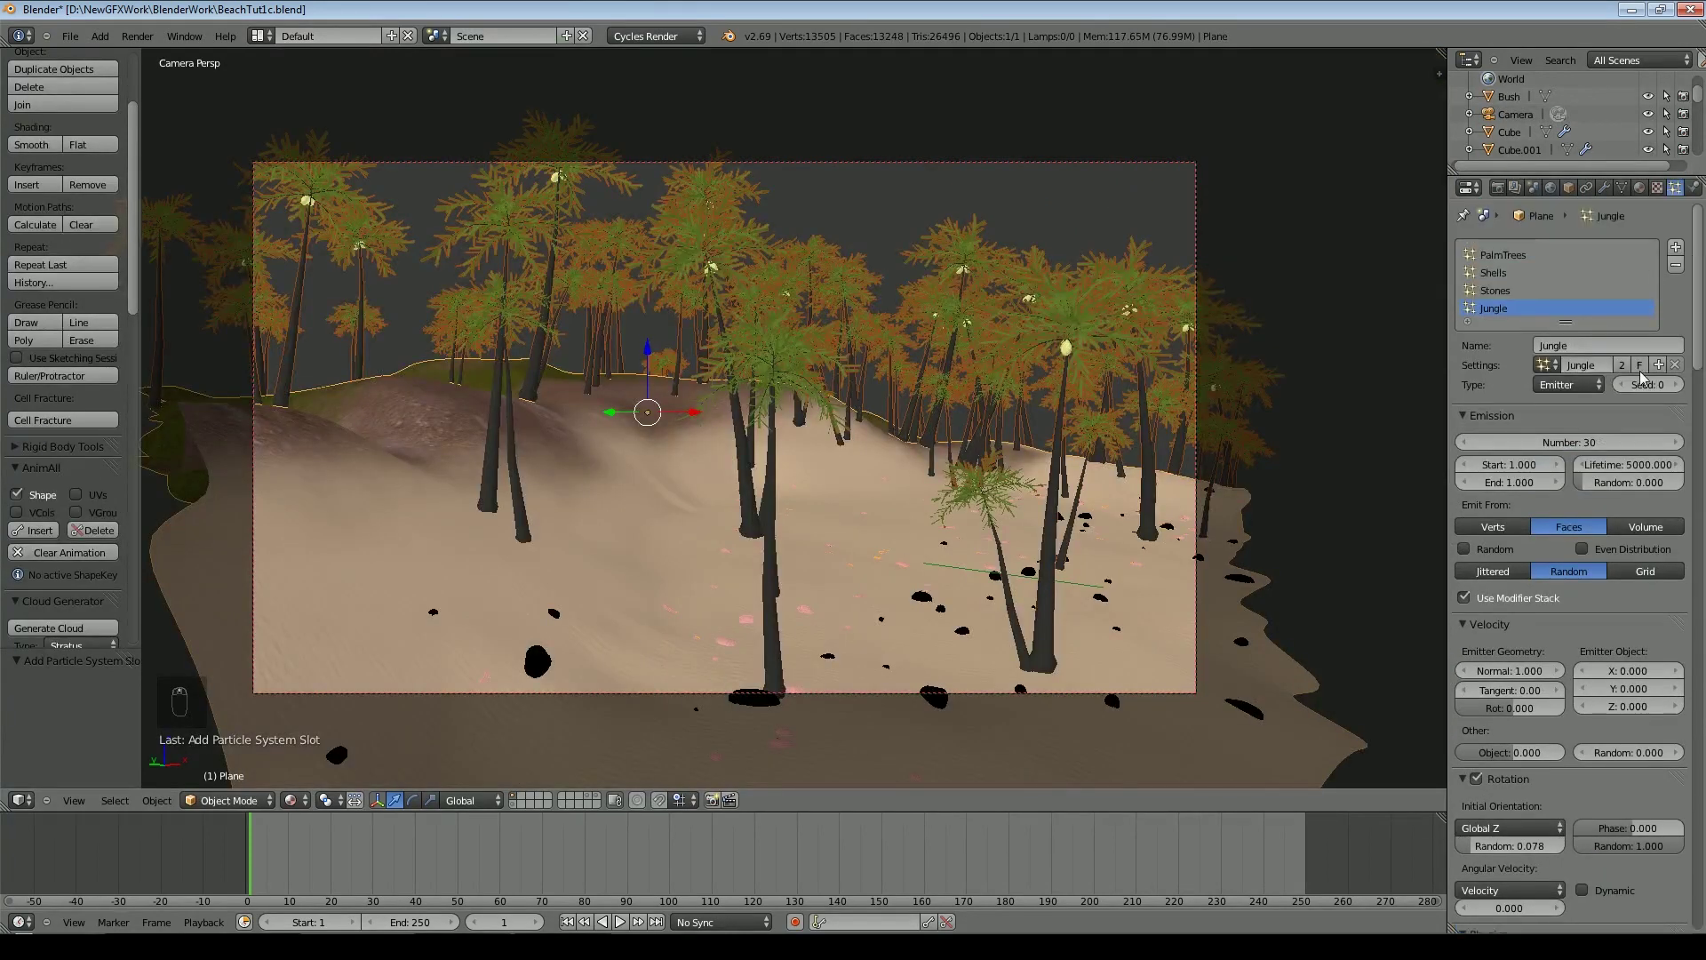
left_click(1622, 366)
scroll(1615, 391, "down", 11)
left_click(1603, 729)
left_click(1605, 751)
left_click(1591, 686)
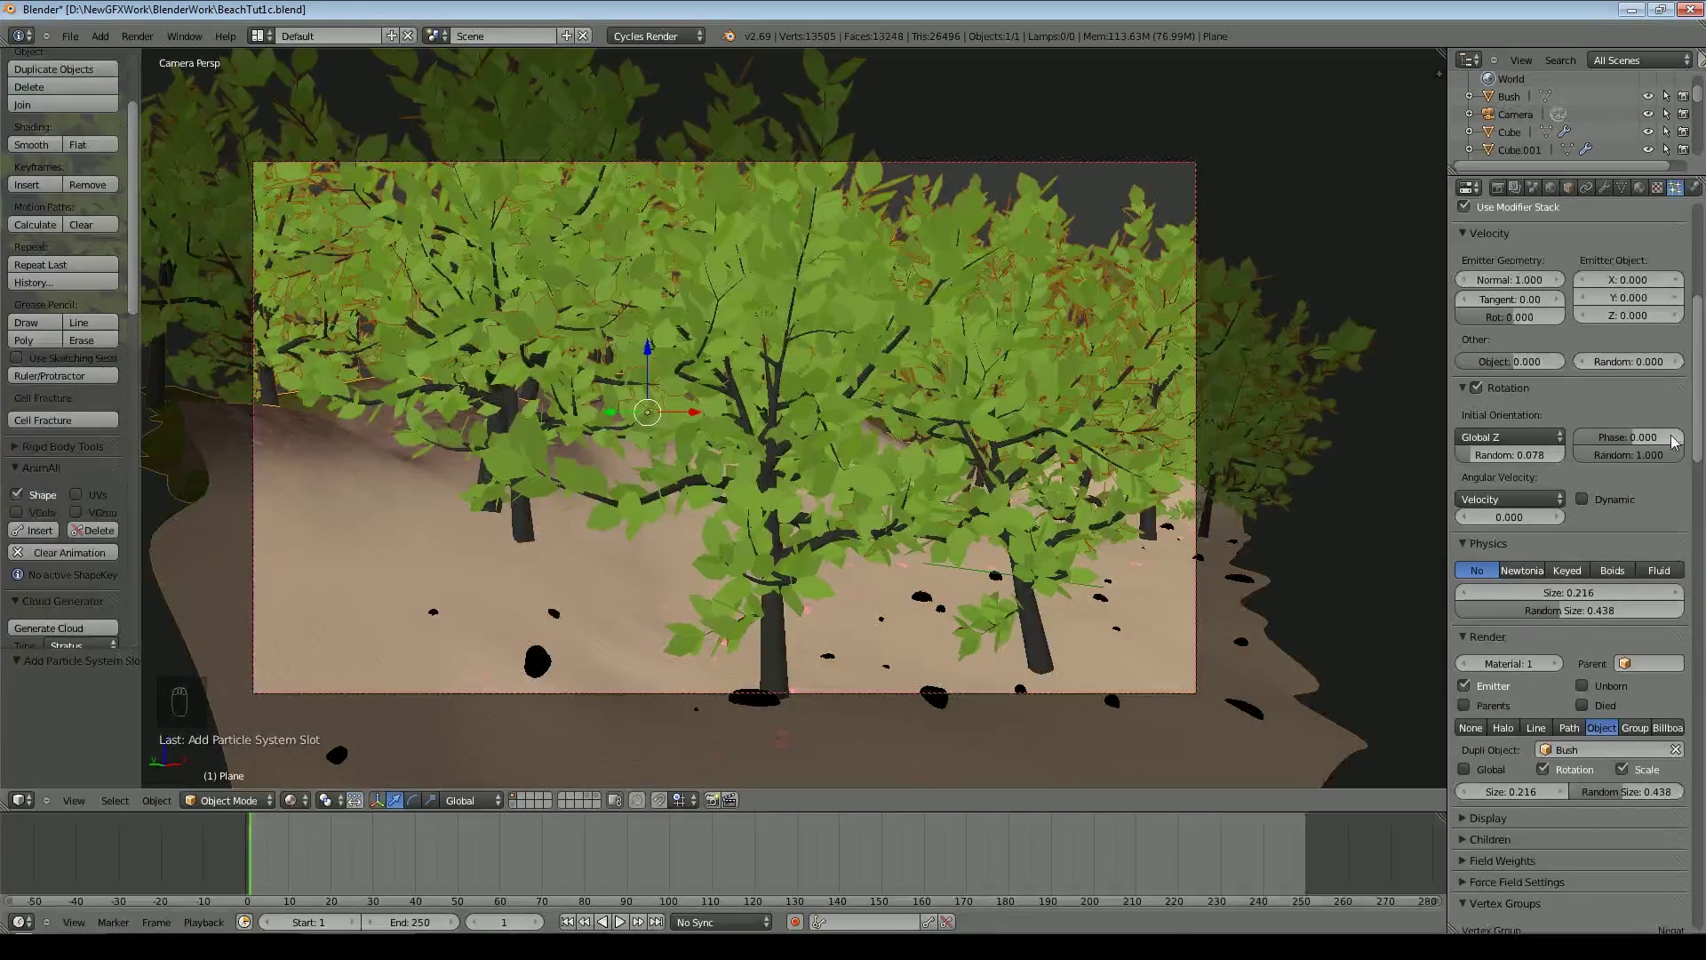
Set the Jungle particles' size to 0.1 and limit their density to the JungleVerts vertex group
left_click(1591, 590)
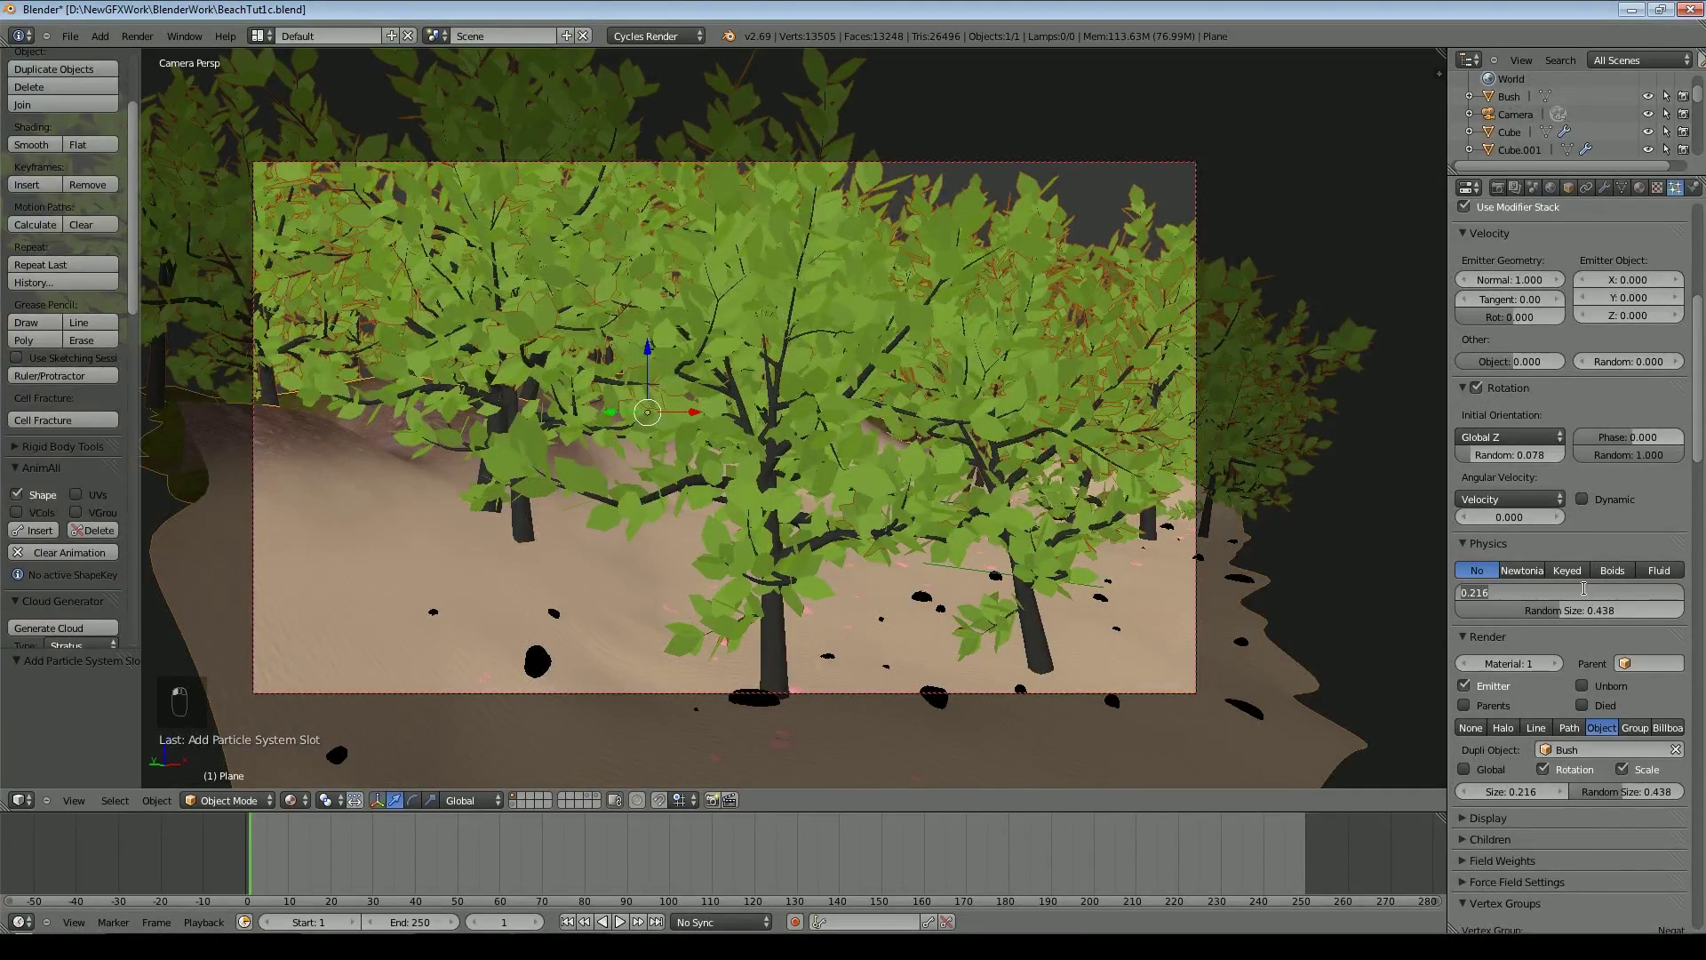
type("0.1")
key("Return")
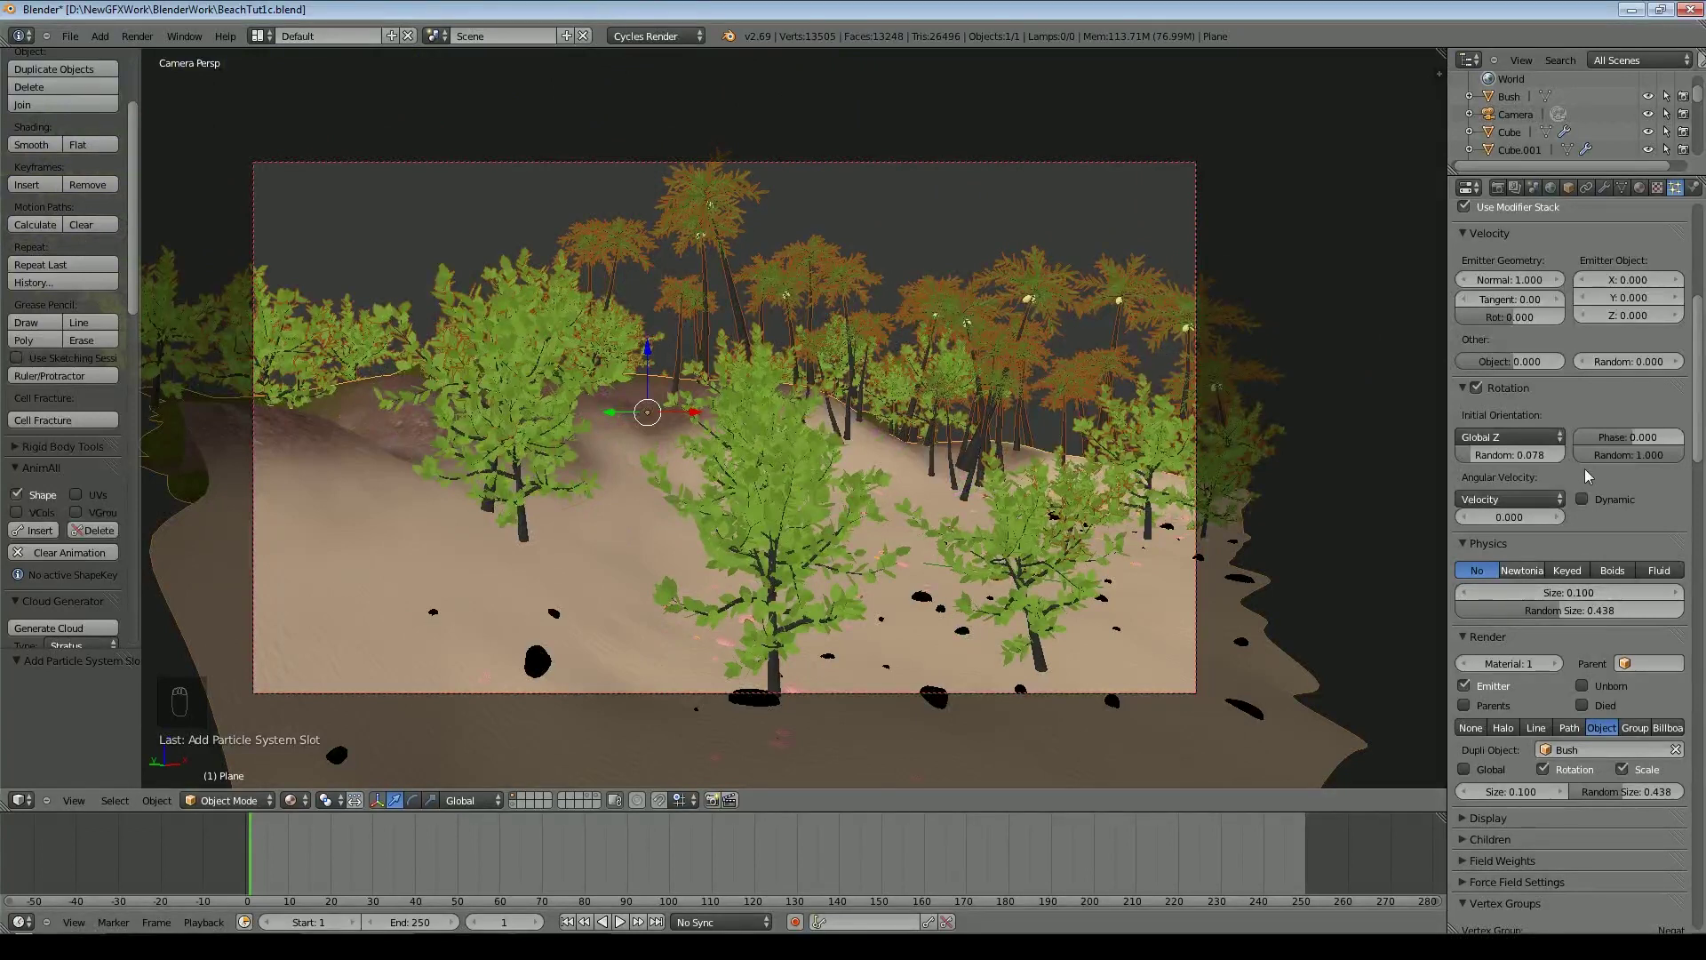
scroll(1608, 590, "down", 2)
scroll(1611, 590, "down", 2)
left_click(1583, 809)
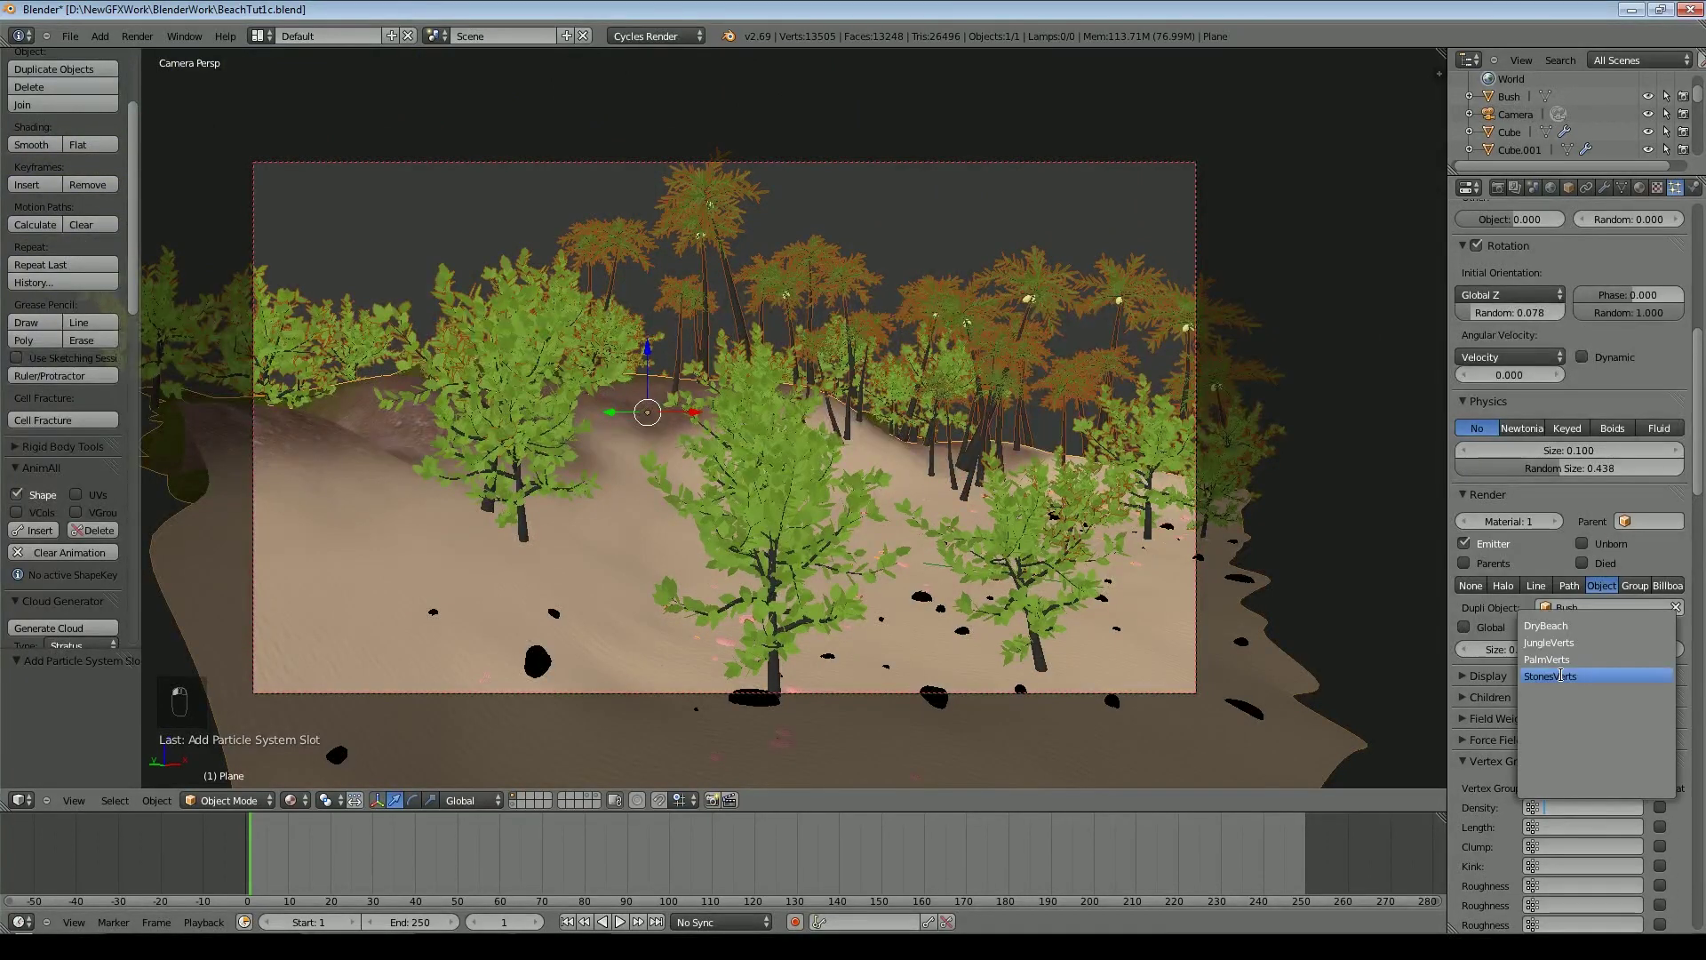
left_click(1549, 643)
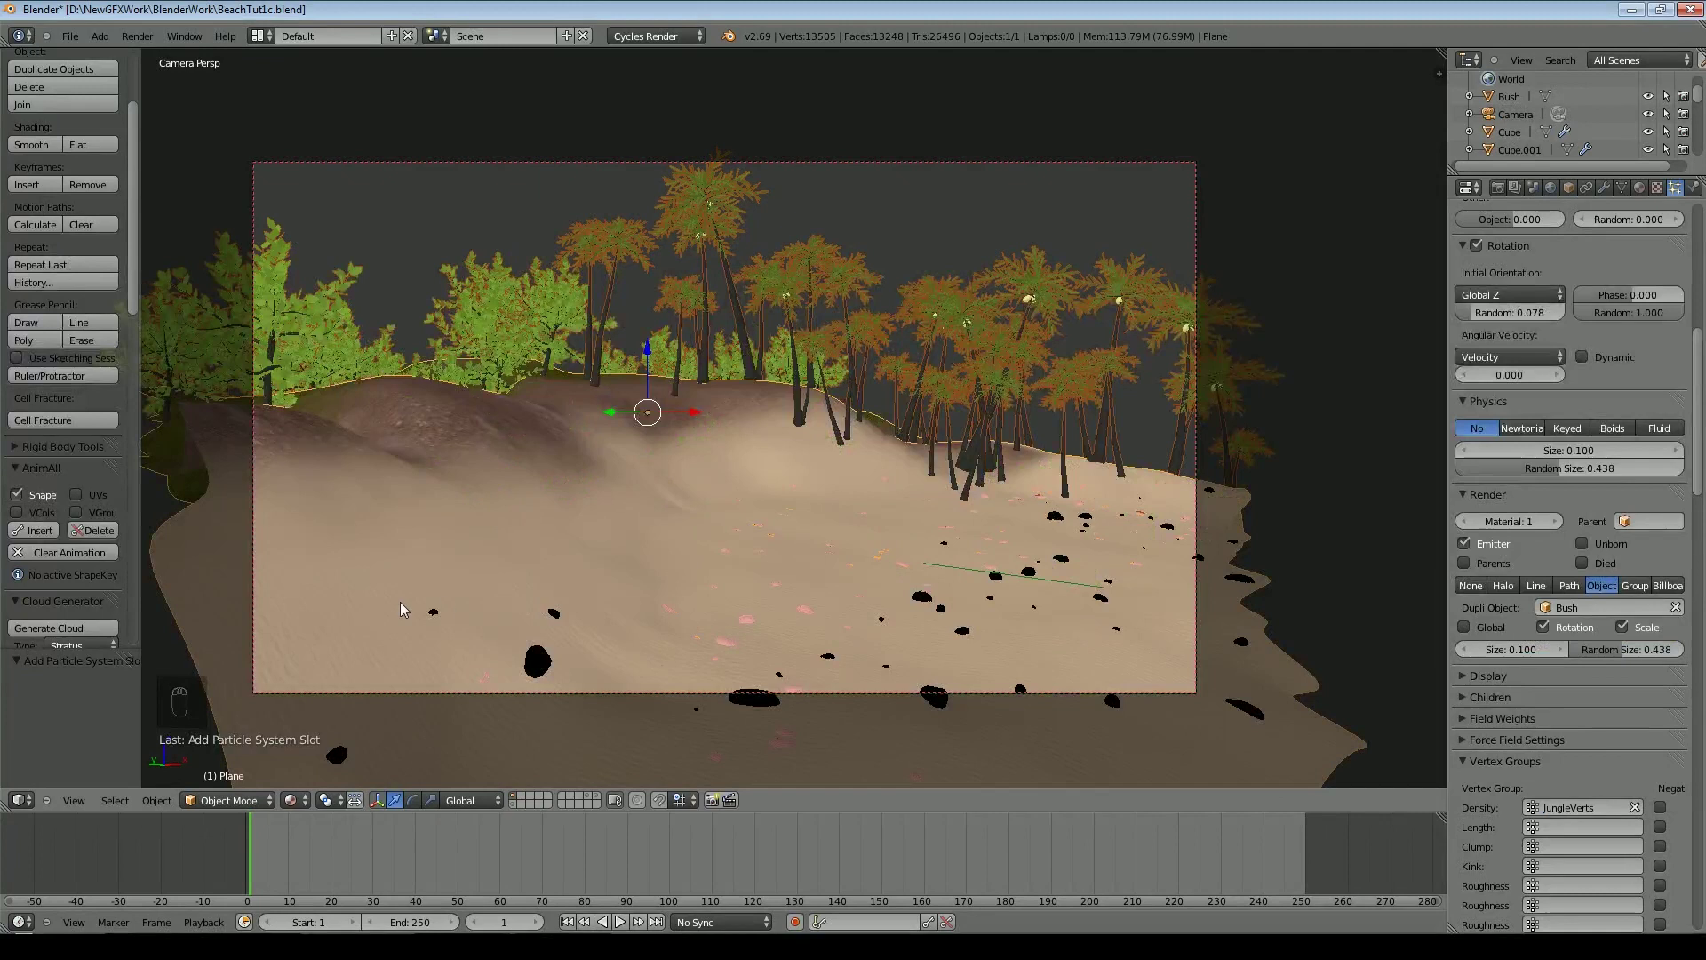
middle_click_drag(503, 364, 445, 264)
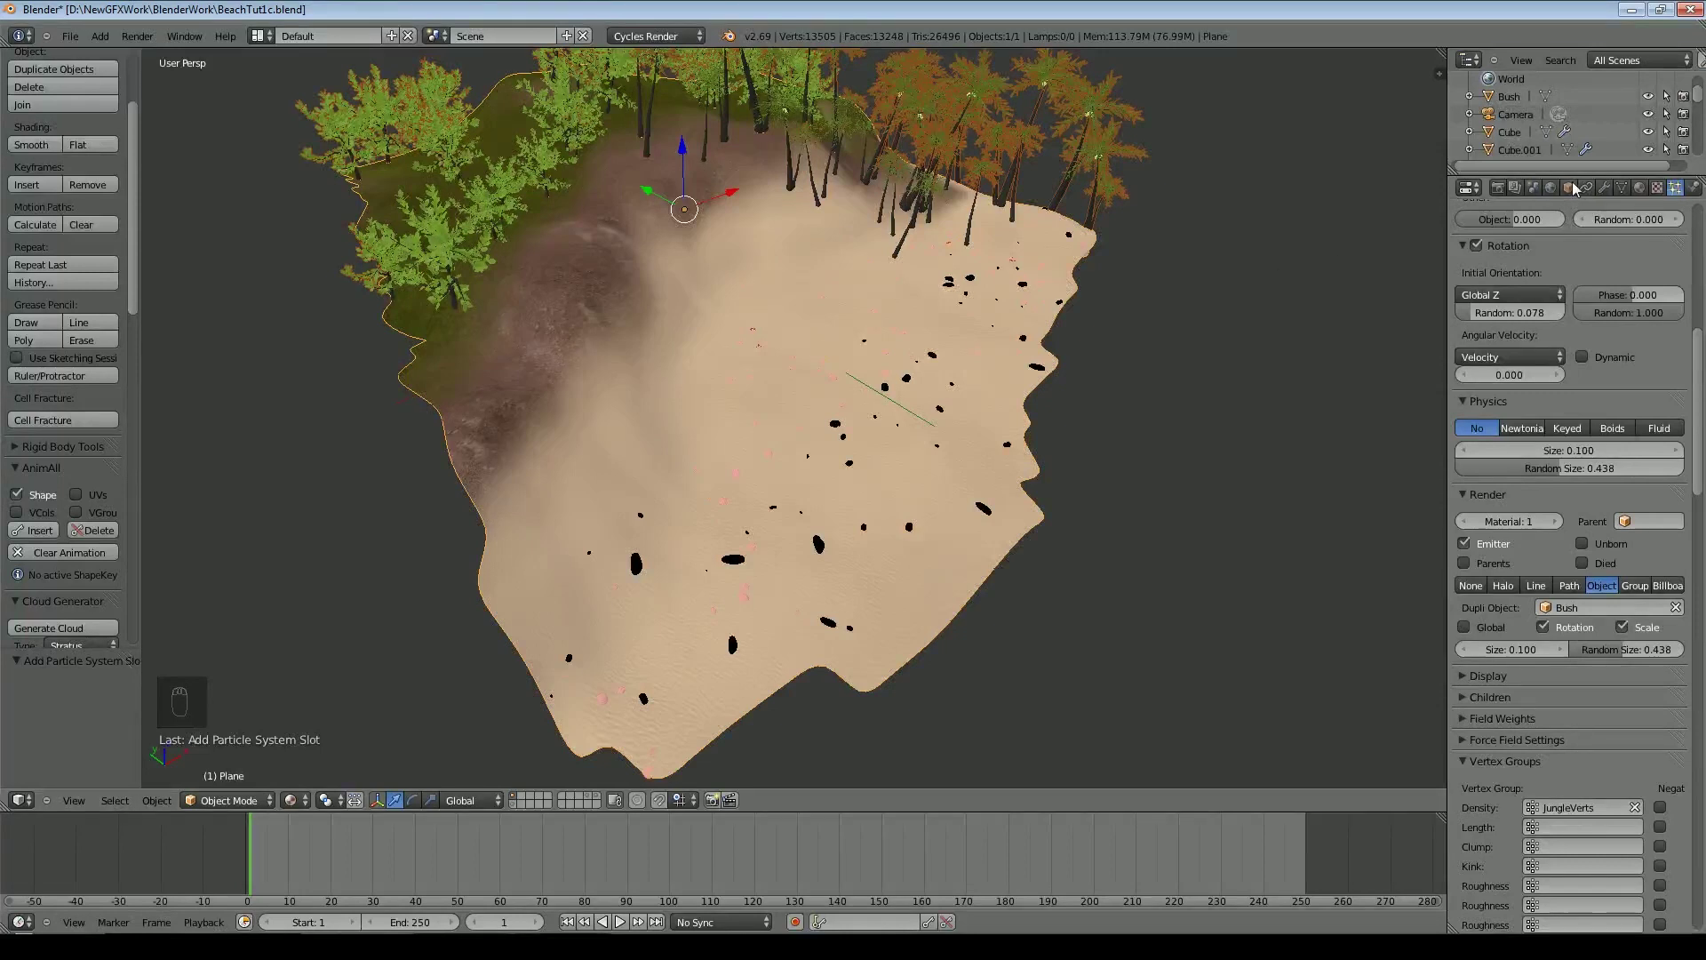
Select the Bush object on its layer and set its maximum draw type to Bounds
key("9")
right_click(1146, 361)
scroll(1212, 346, "down", 5)
middle_click_drag(1212, 353, 906, 450)
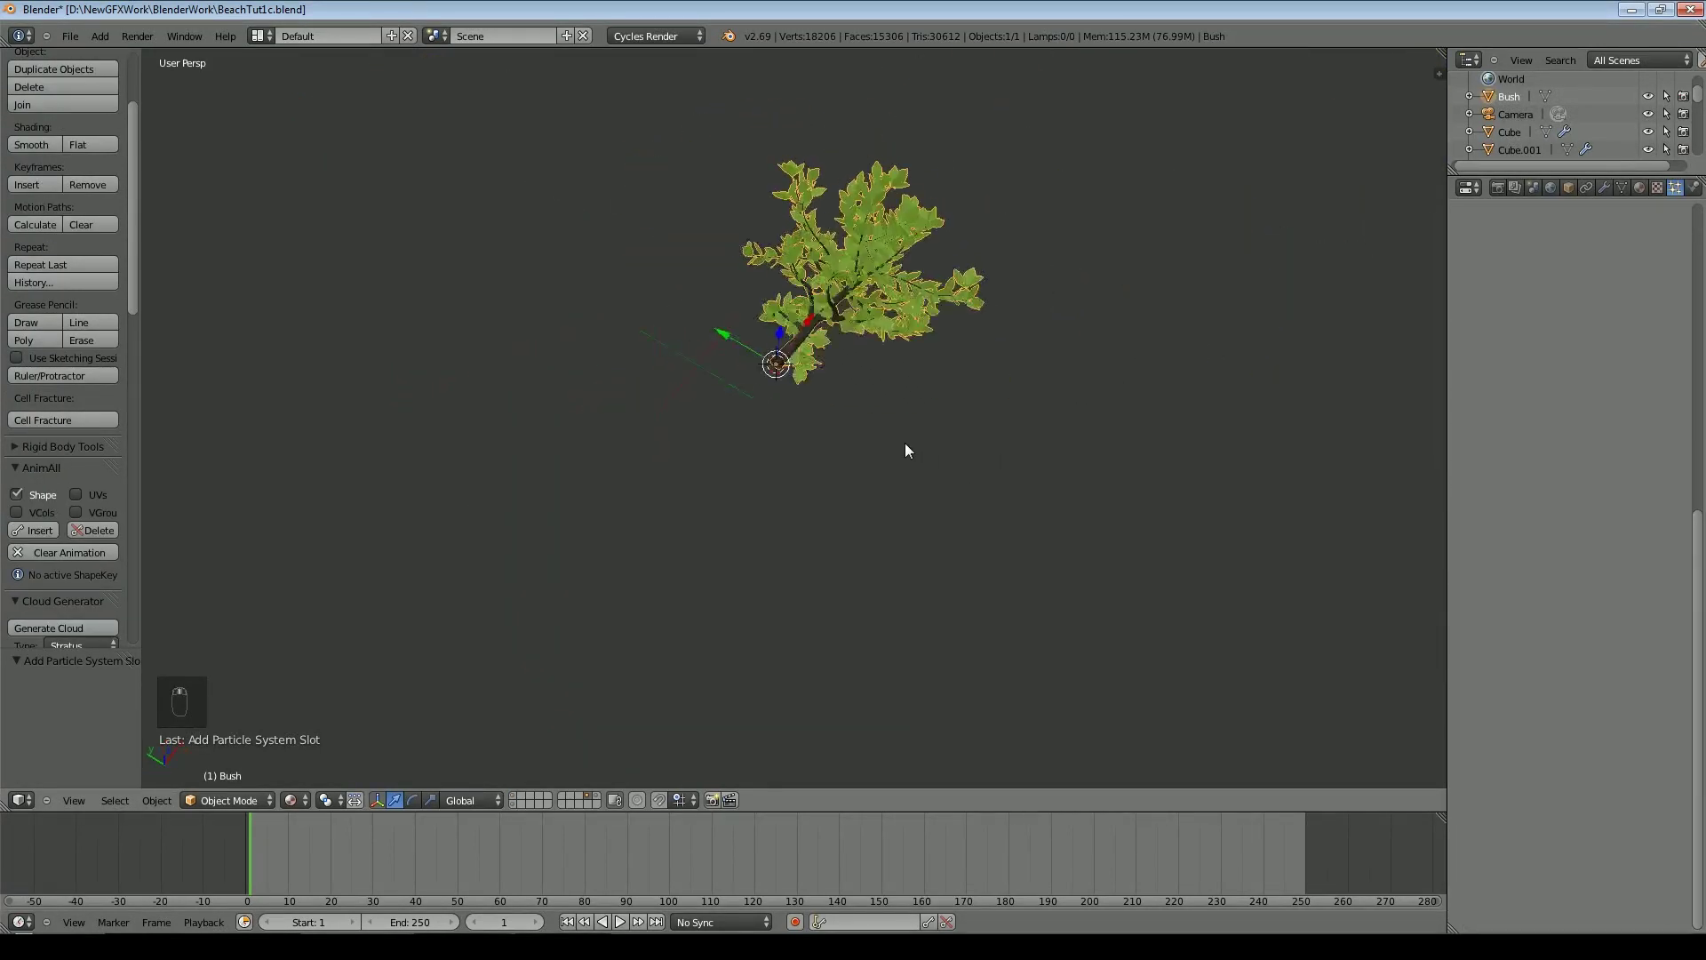
left_click(1570, 188)
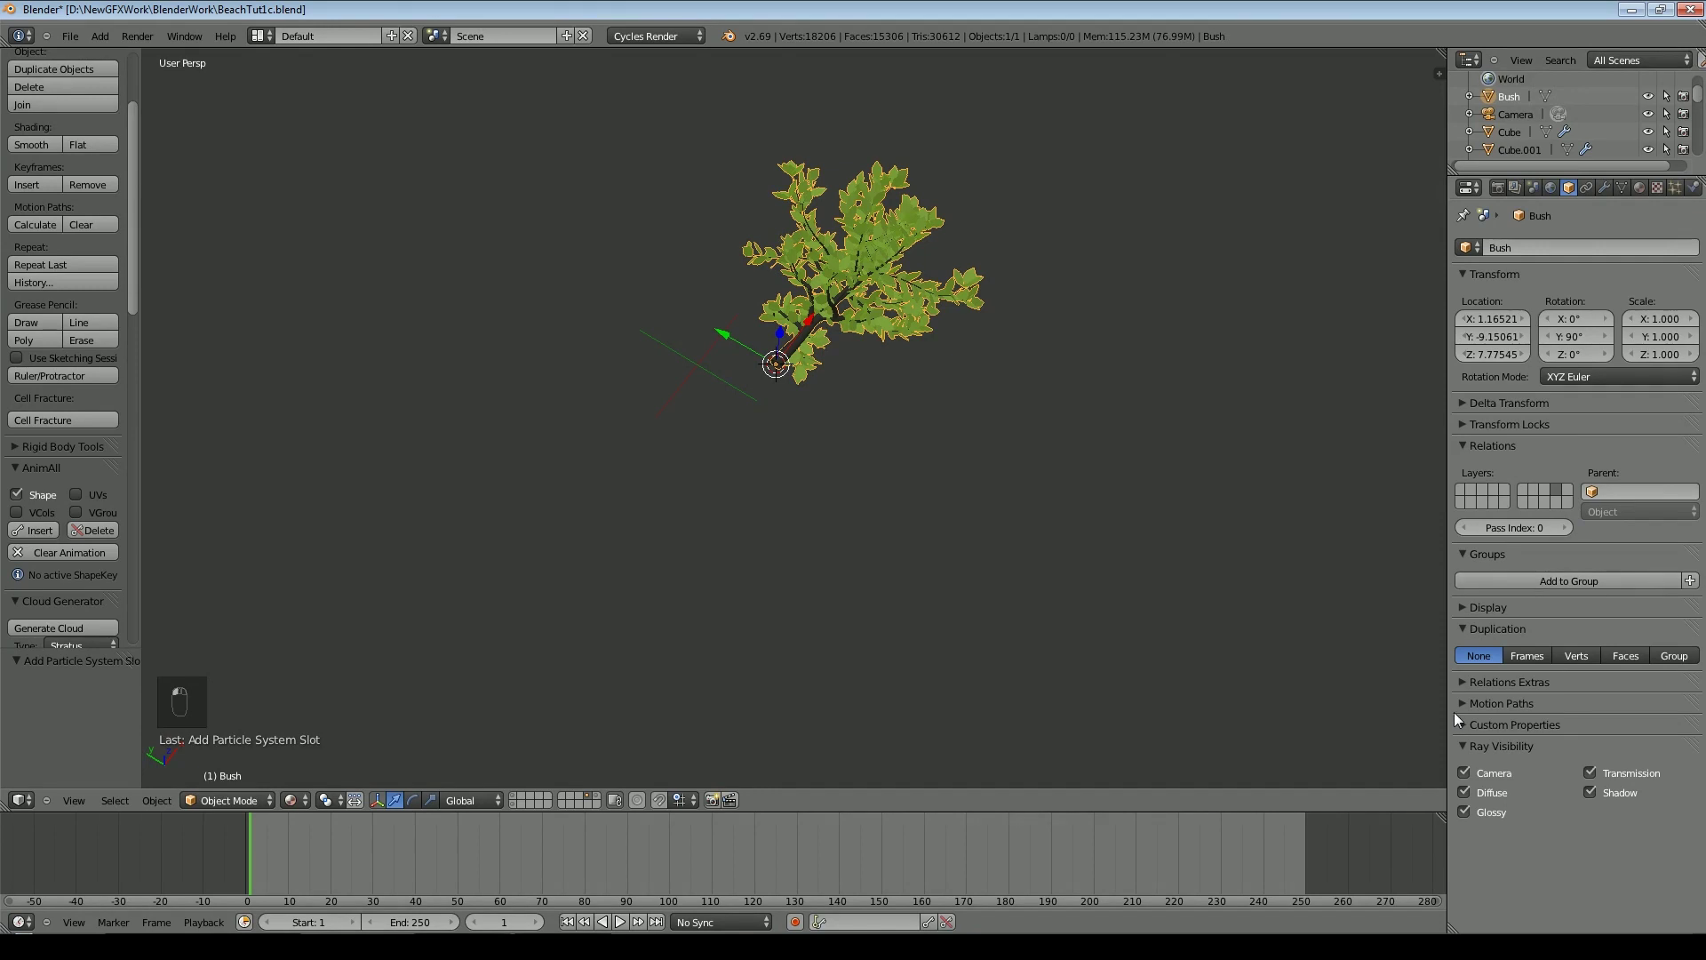
left_click(1476, 608)
left_click(1523, 732)
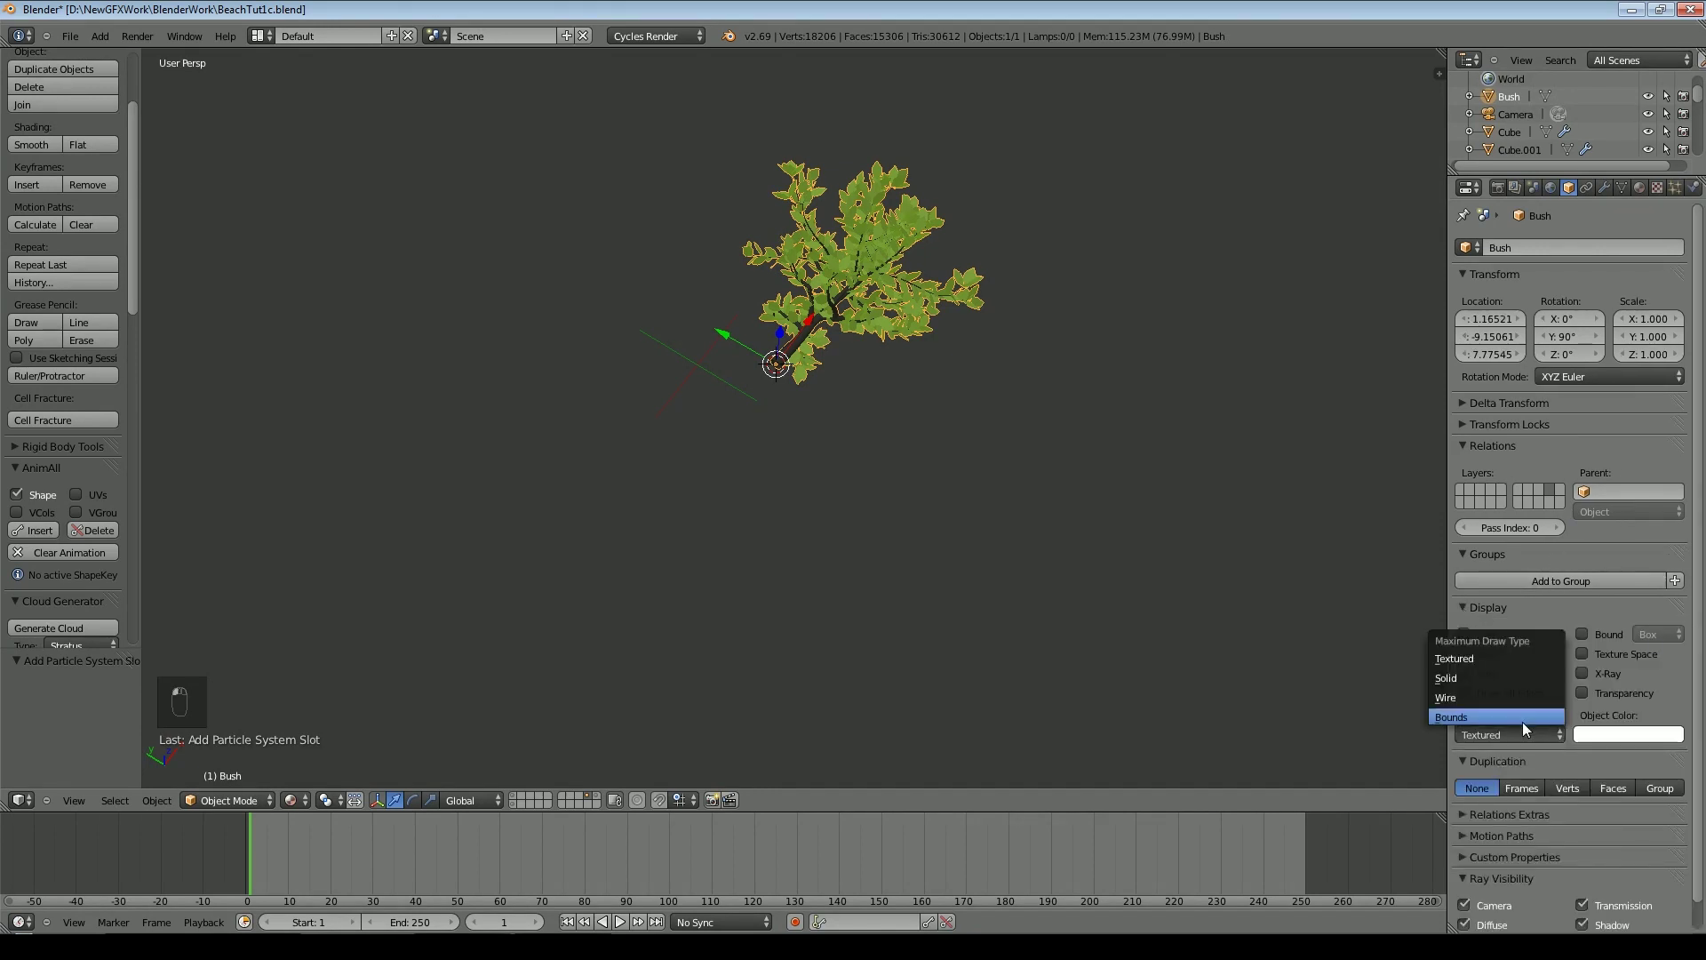
left_click(1523, 718)
Try Wire as the Bush object's maximum draw type
left_click(1495, 732)
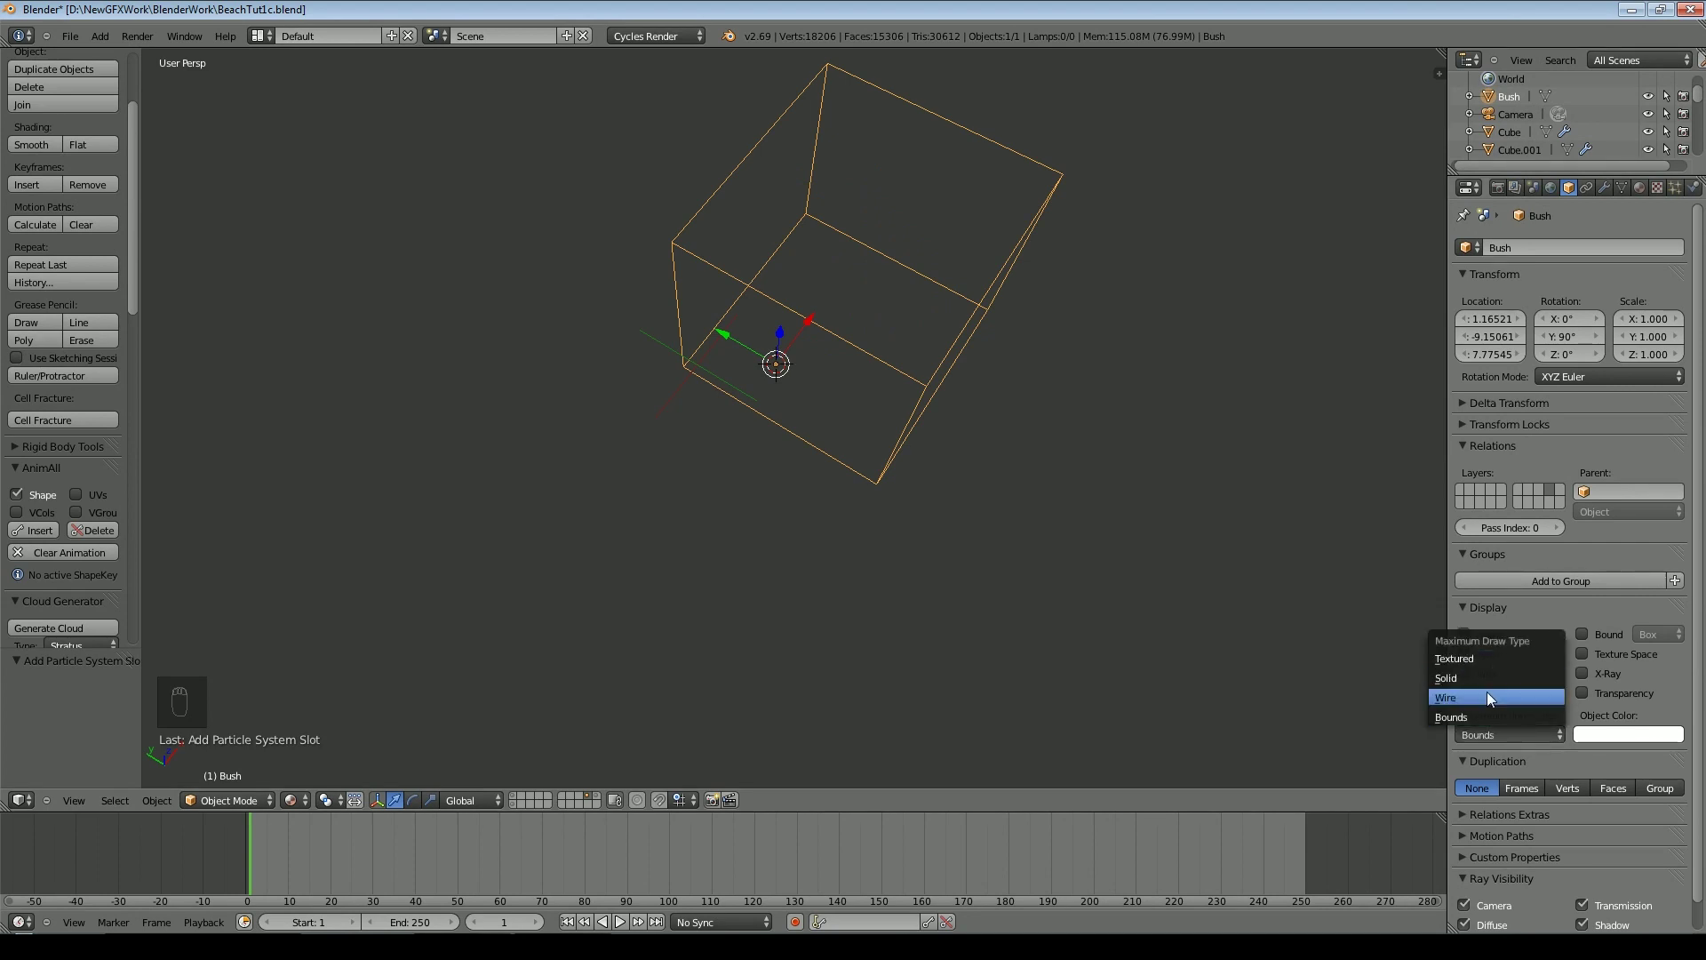
left_click(1488, 699)
middle_click_drag(1170, 541, 793, 380)
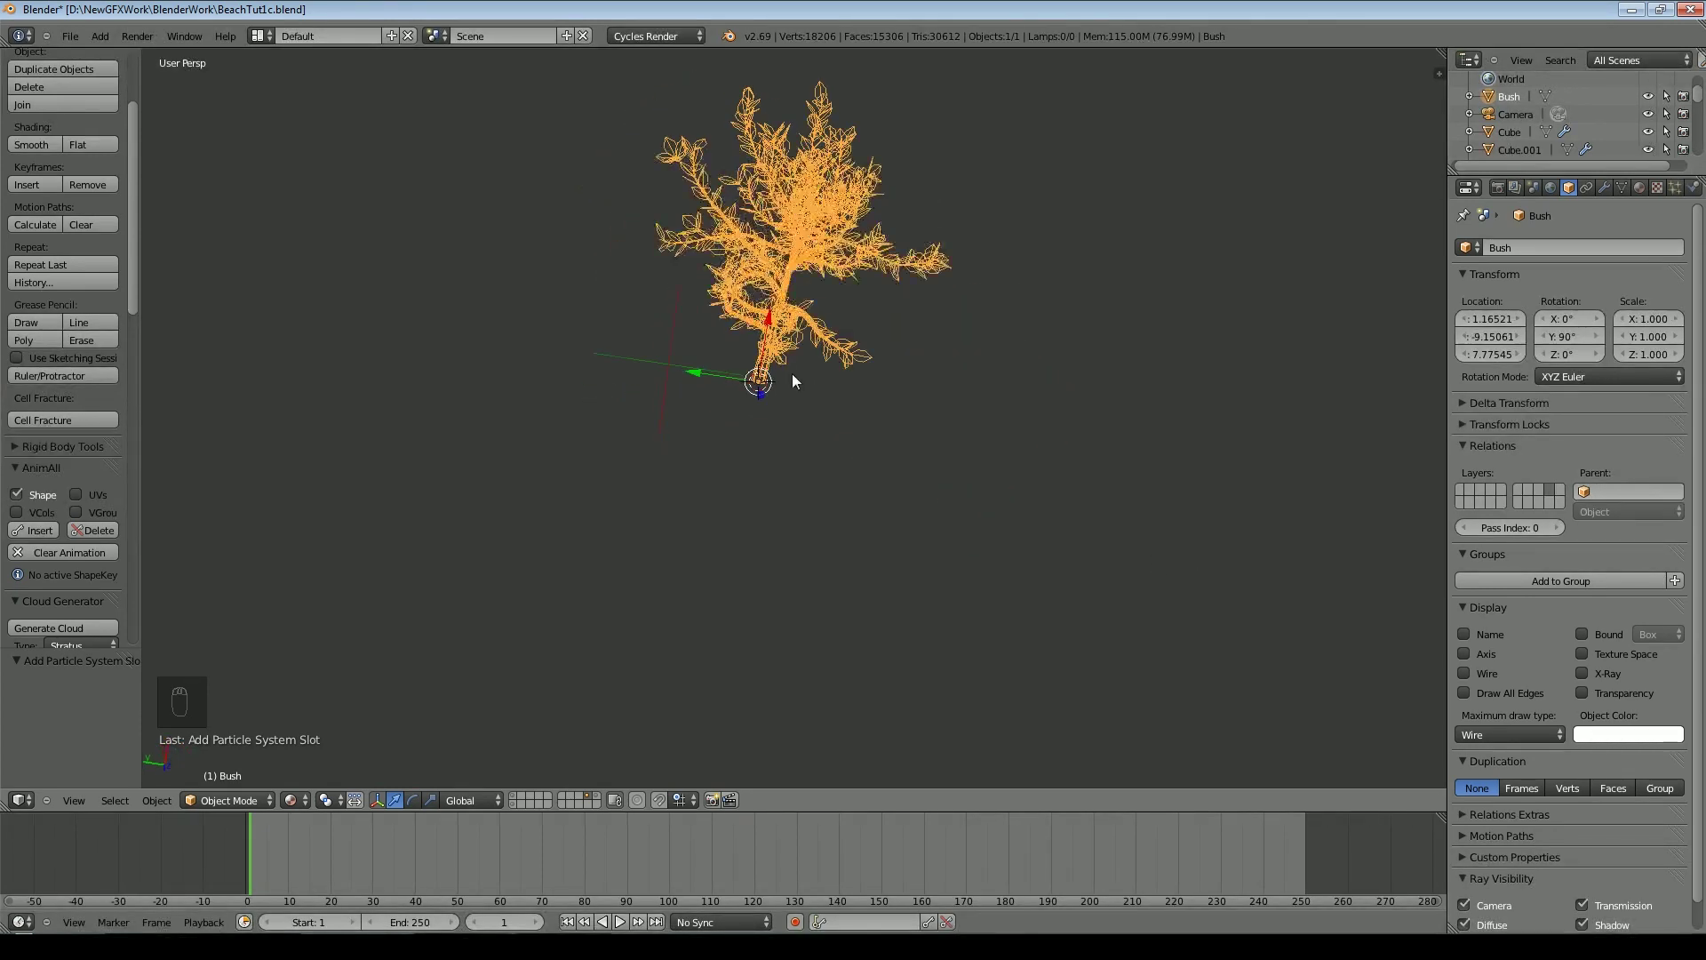
scroll(1134, 312, "up", 3, "shift")
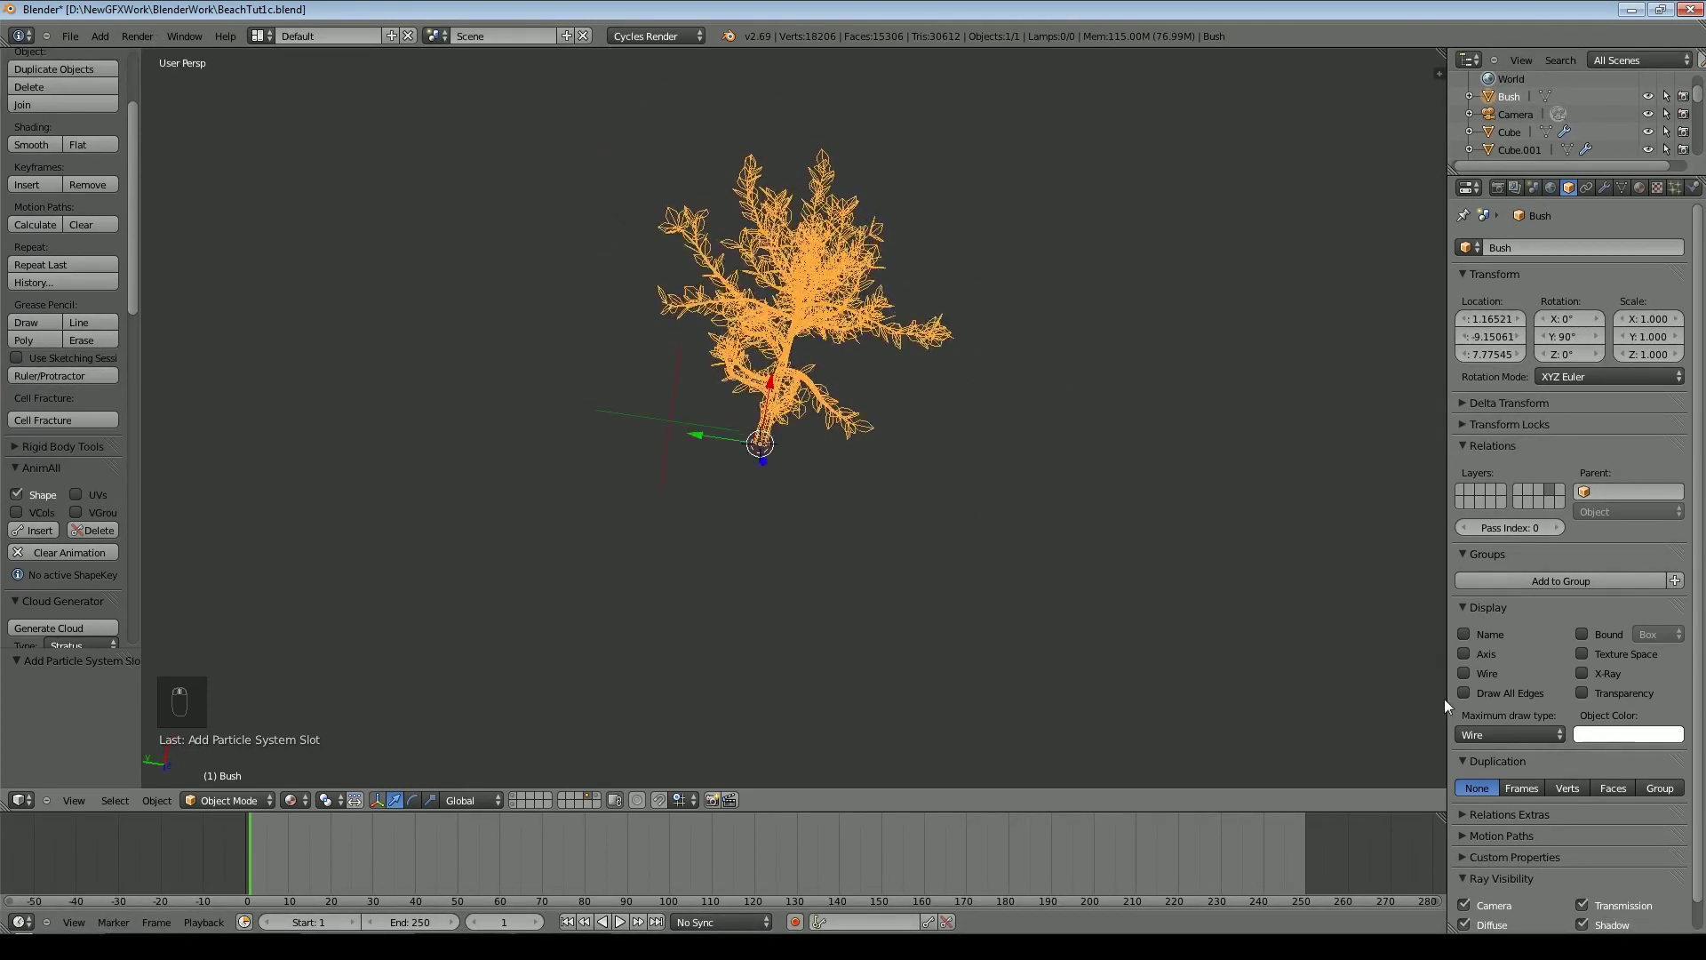
Set the Bush's maximum draw type to Solid and show the beach scene through the camera
left_click(1475, 734)
left_click(1471, 678)
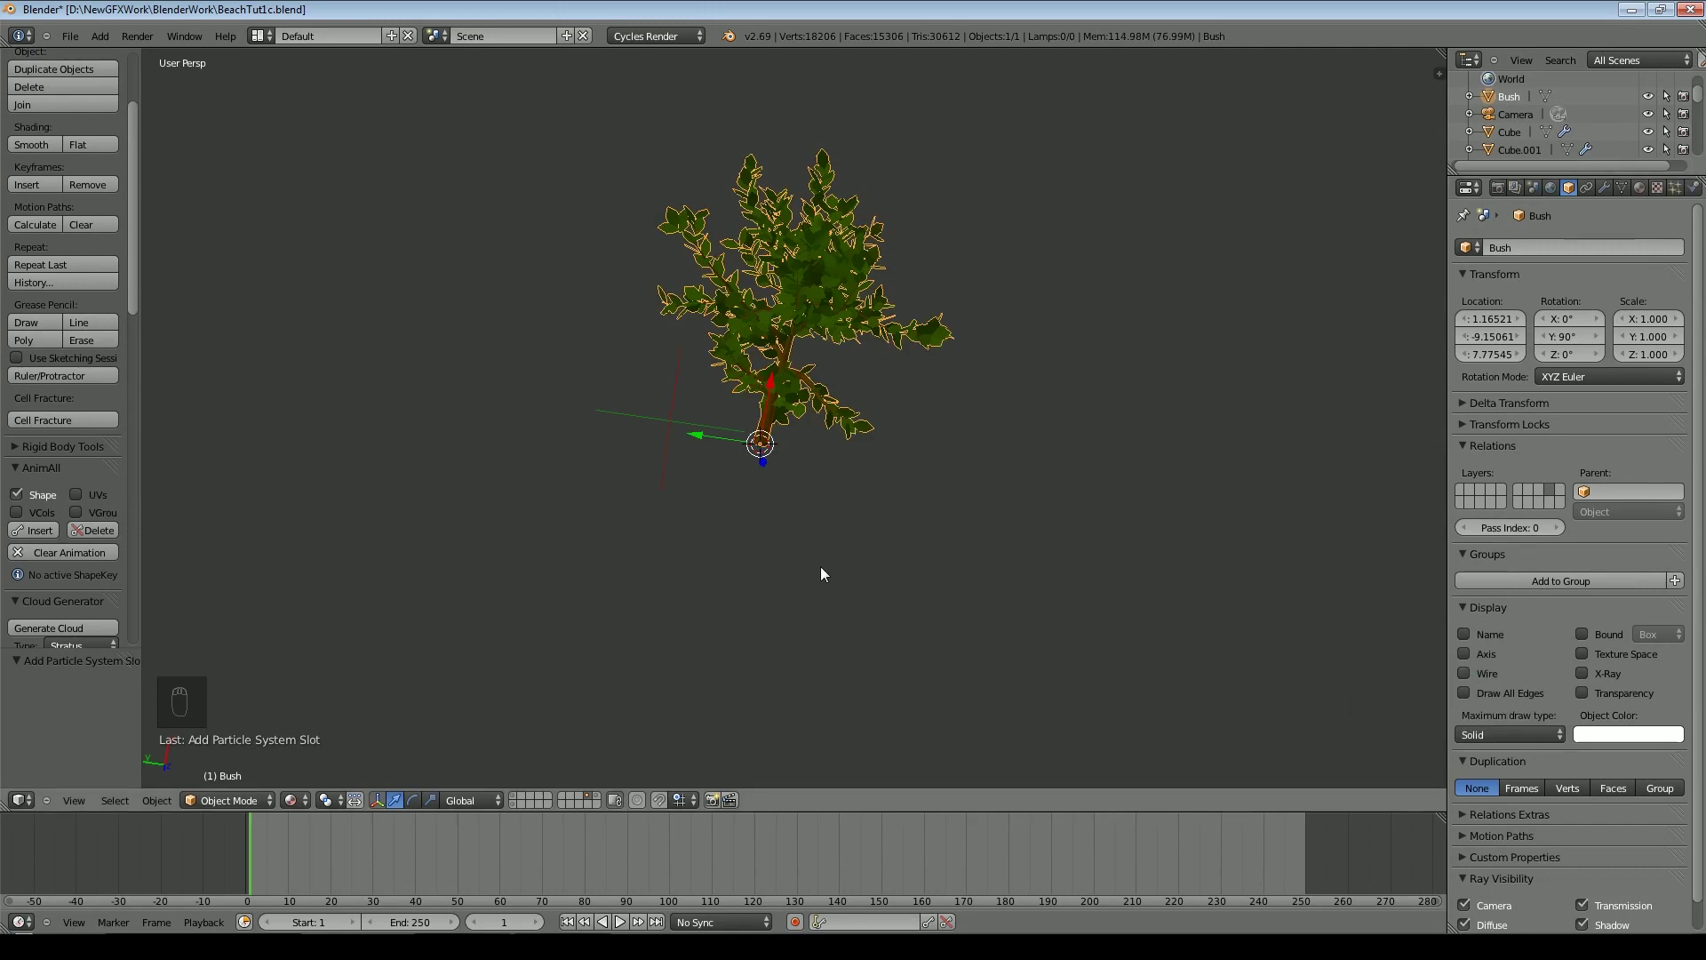
left_click(516, 796)
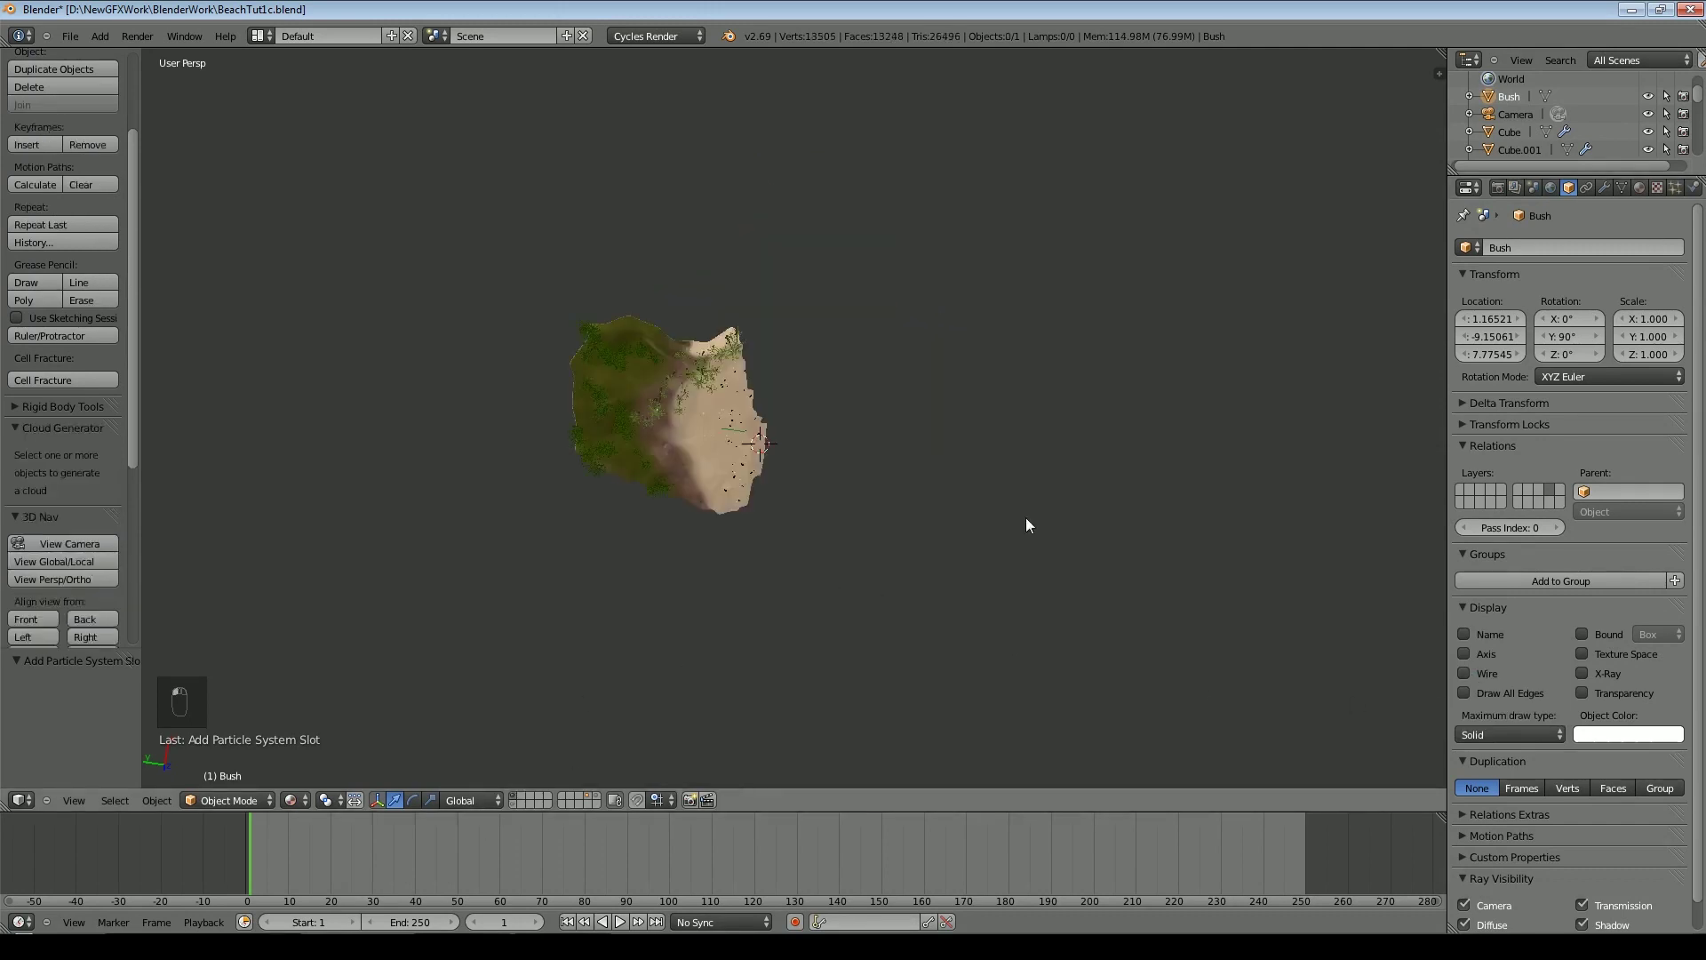
key("KP_0")
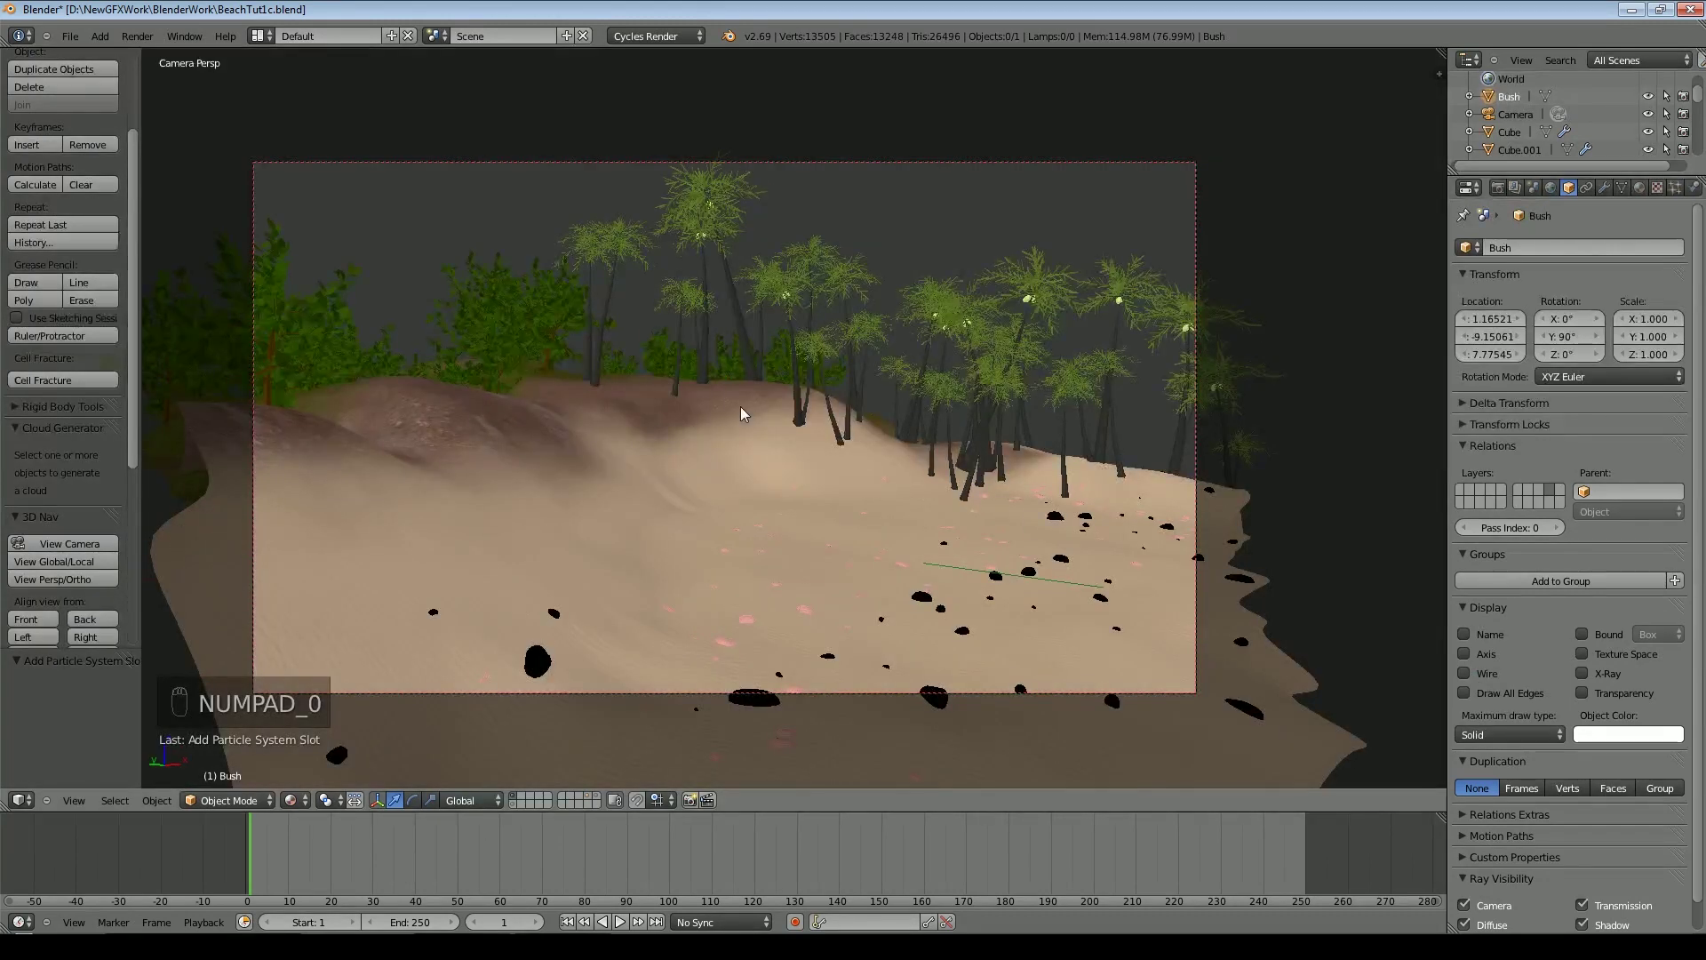
Set the land plane's Jungle particles to size 0.140 with a random size of 0.550
left_click(1675, 187)
right_click(853, 477)
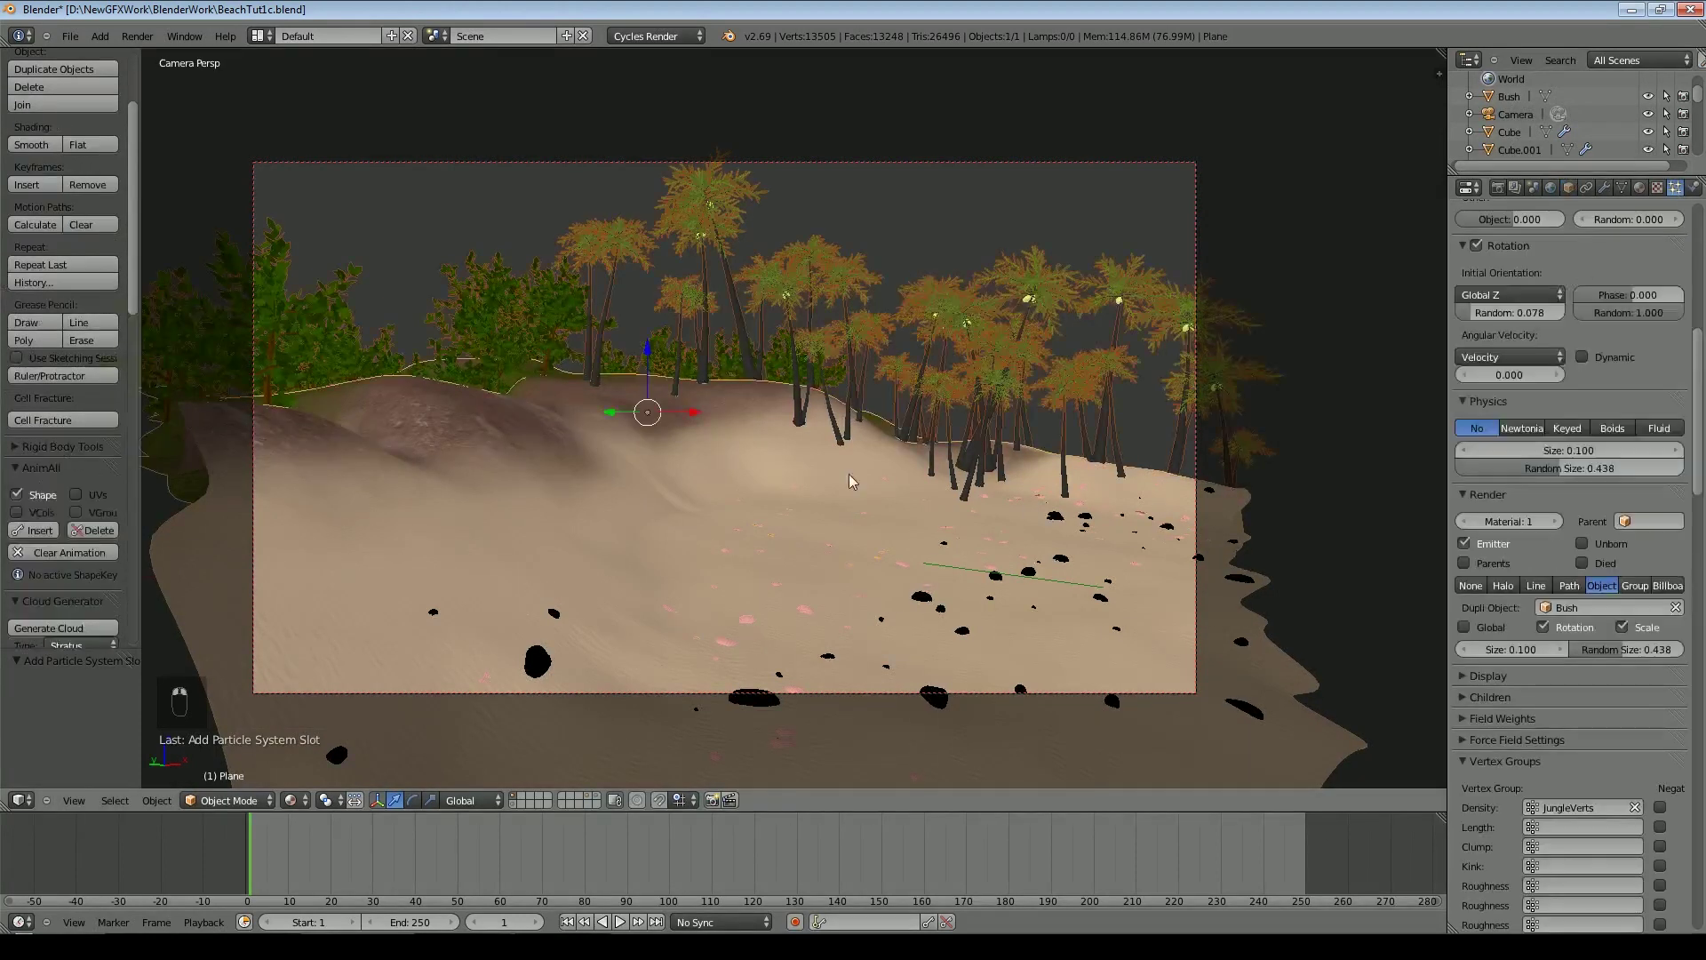
left_click_drag(1579, 469, 1650, 460)
left_click(1676, 452)
left_click(1675, 452)
left_click(1676, 451)
left_click(1676, 452)
Set the rotation phase of the Jungle particles to 0.741
scroll(1628, 503, "down", 2)
scroll(1620, 499, "up", 1)
scroll(1619, 497, "up", 2)
scroll(1635, 445, "up", 3)
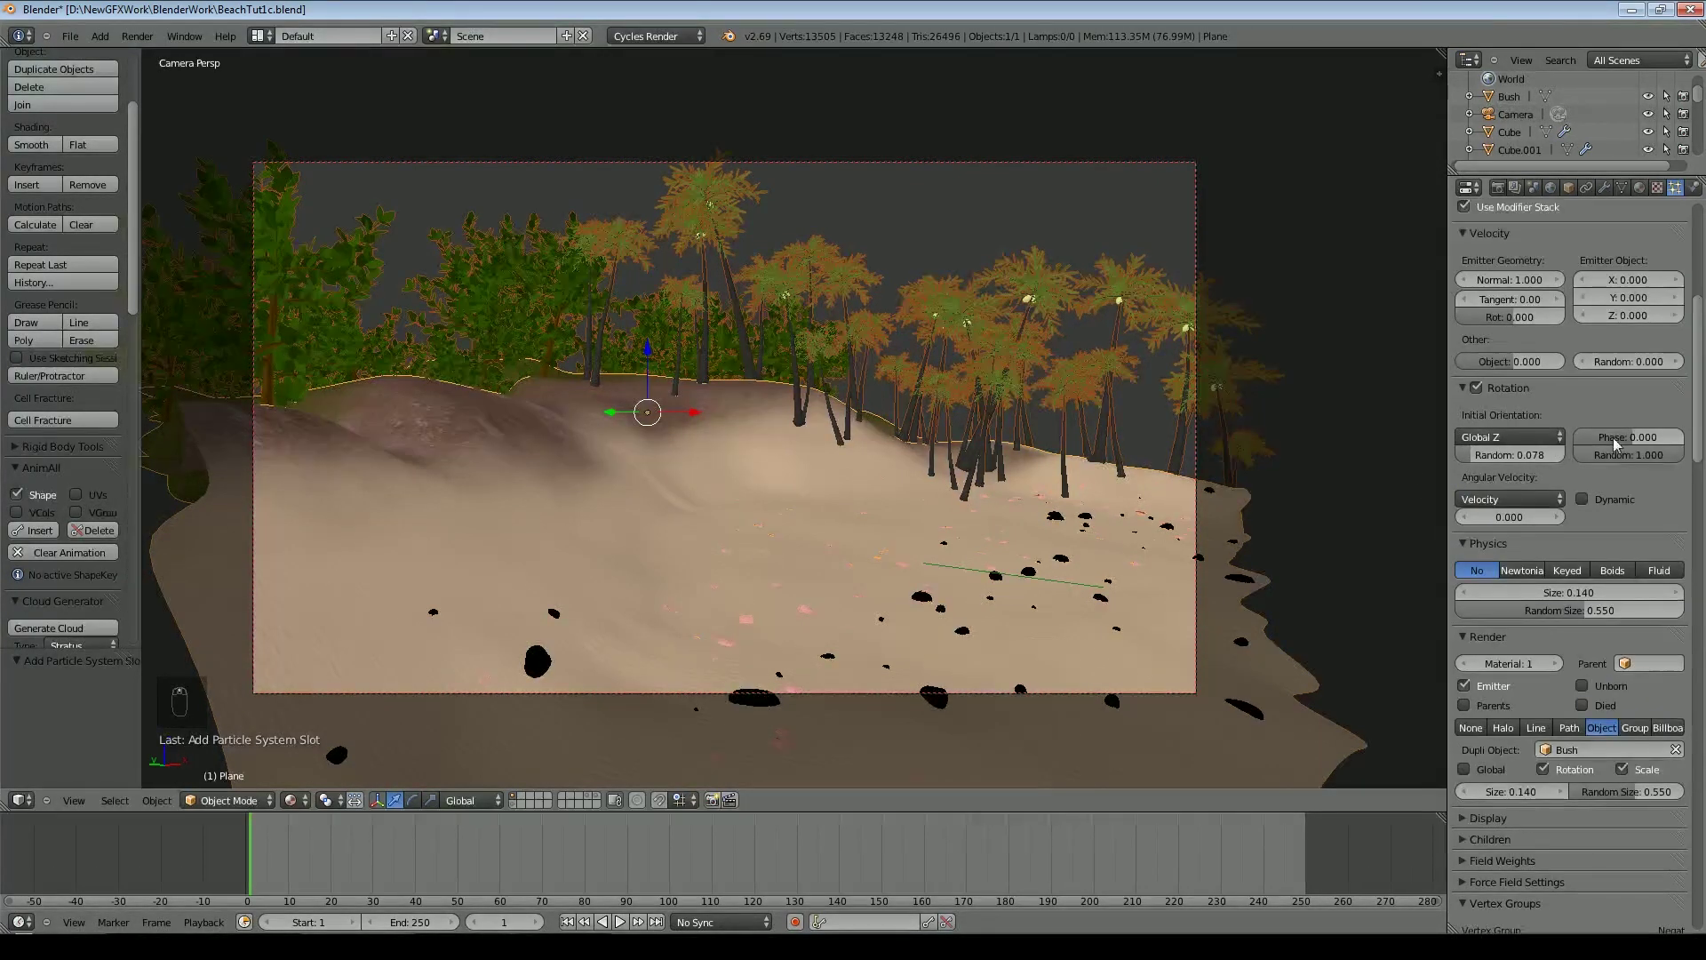
left_click_drag(1635, 437, 1676, 438)
Try Normal as the Jungle particles' initial orientation and restore Global Z
left_click(1512, 437)
left_click(1508, 400)
left_click(1512, 432)
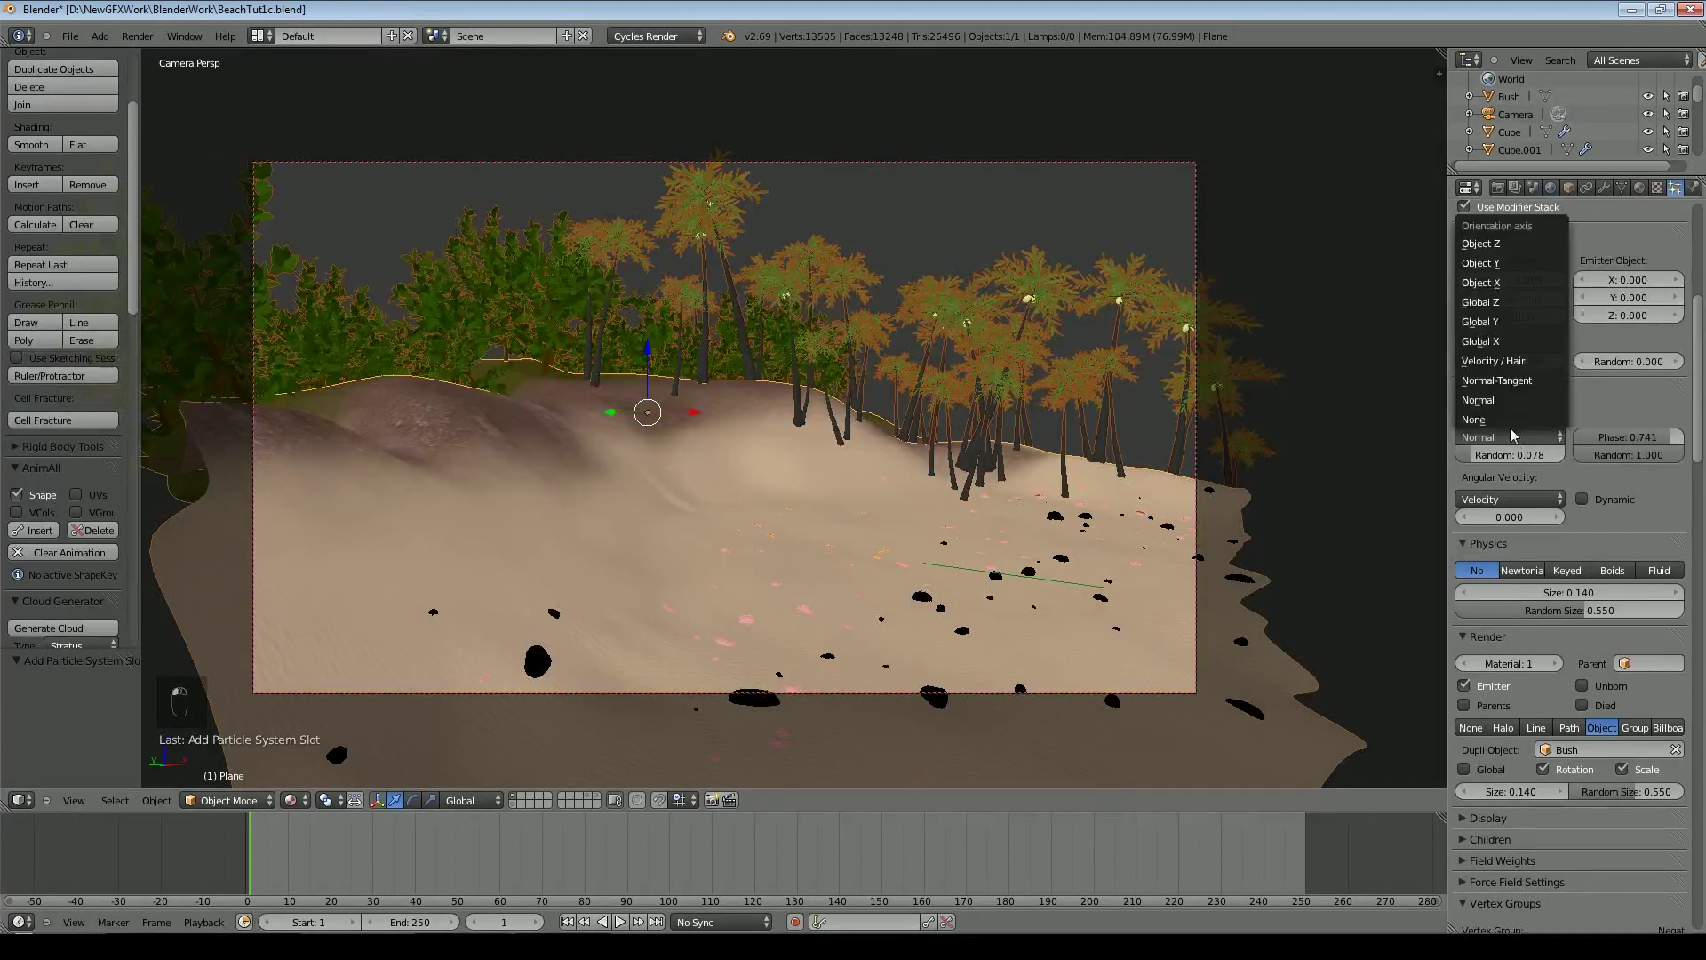
left_click(1508, 303)
Set the Jungle particles' initial orientation randomness to 0.139 and their random size to 0.562
left_click_drag(1479, 459, 1516, 459)
left_click_drag(1592, 611, 1602, 612)
Try emitting the Jungle particles from Verts and with Jittered and Even Distribution, restoring Faces with Random distribution
scroll(1598, 449, "up", 3)
scroll(1599, 449, "up", 3)
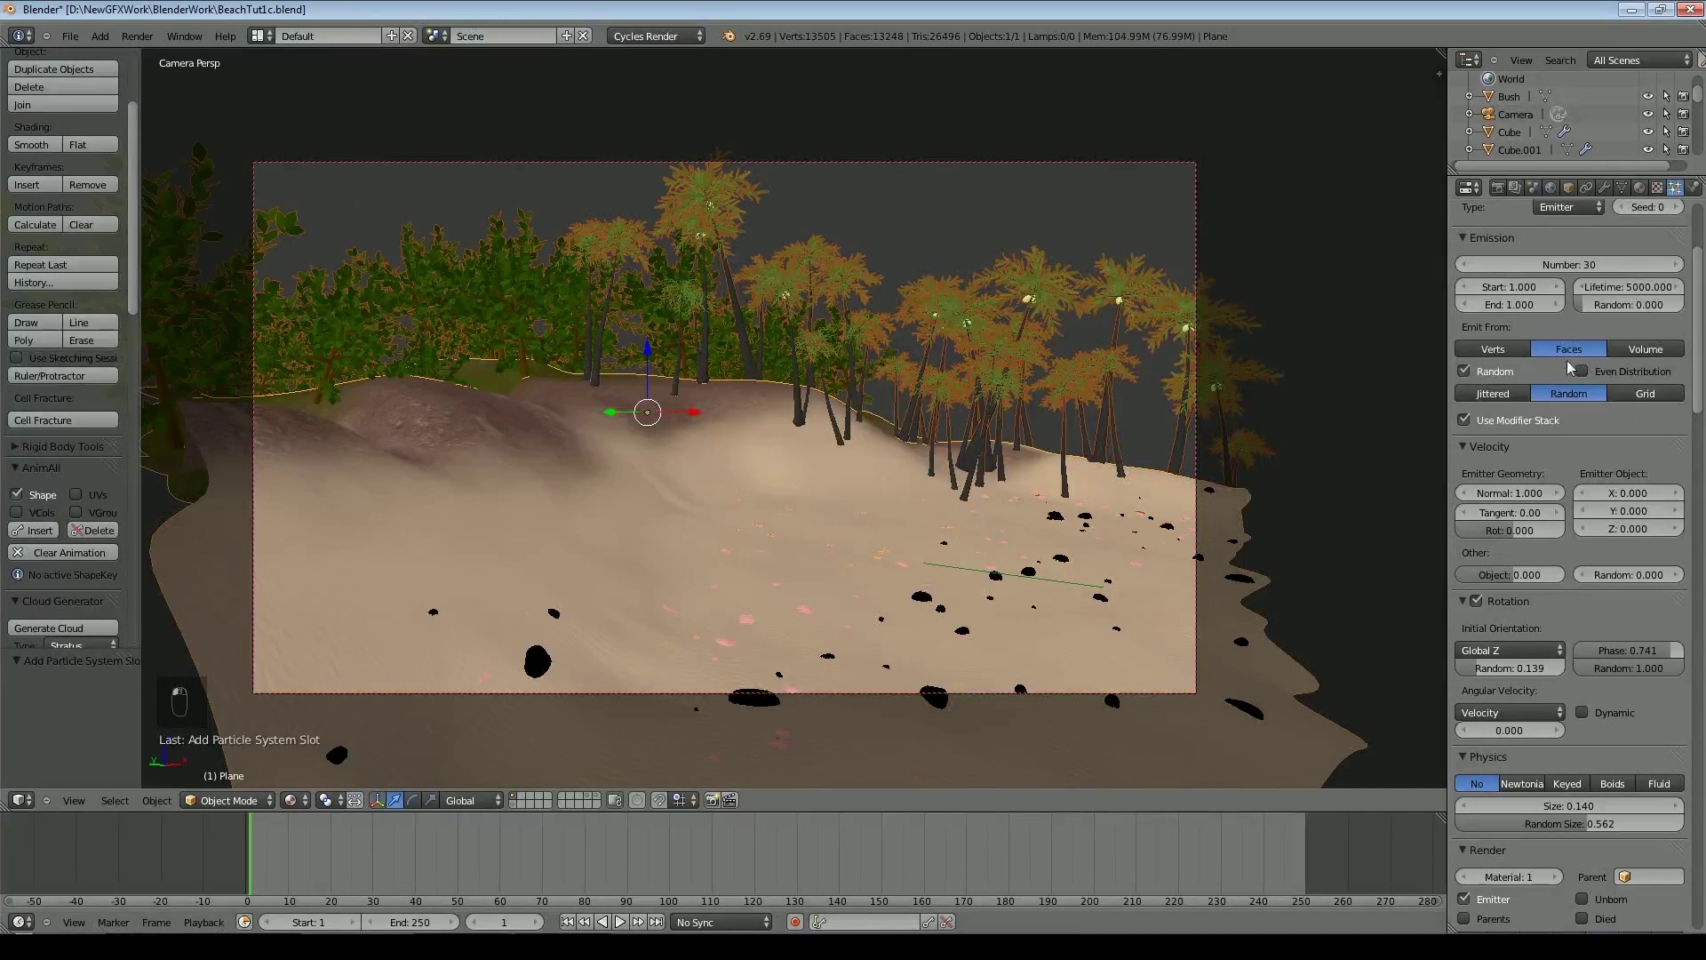
left_click(1502, 350)
left_click(1595, 350)
left_click(1518, 395)
left_click(1587, 373)
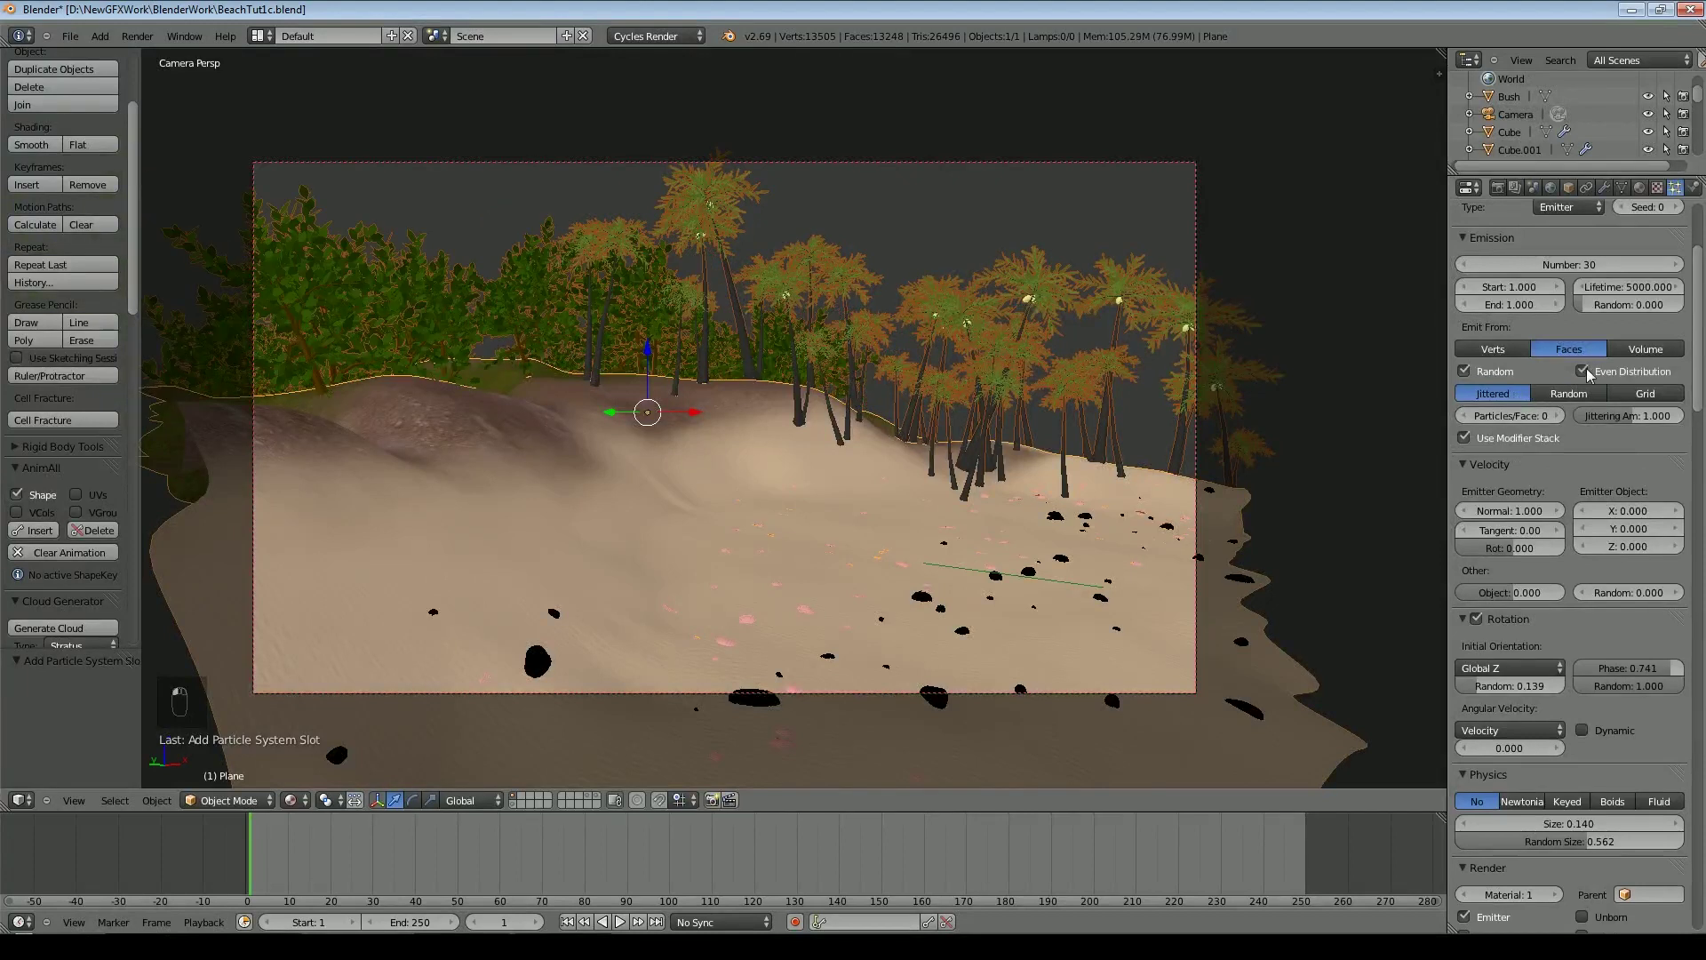
left_click(1585, 372)
left_click(1561, 392)
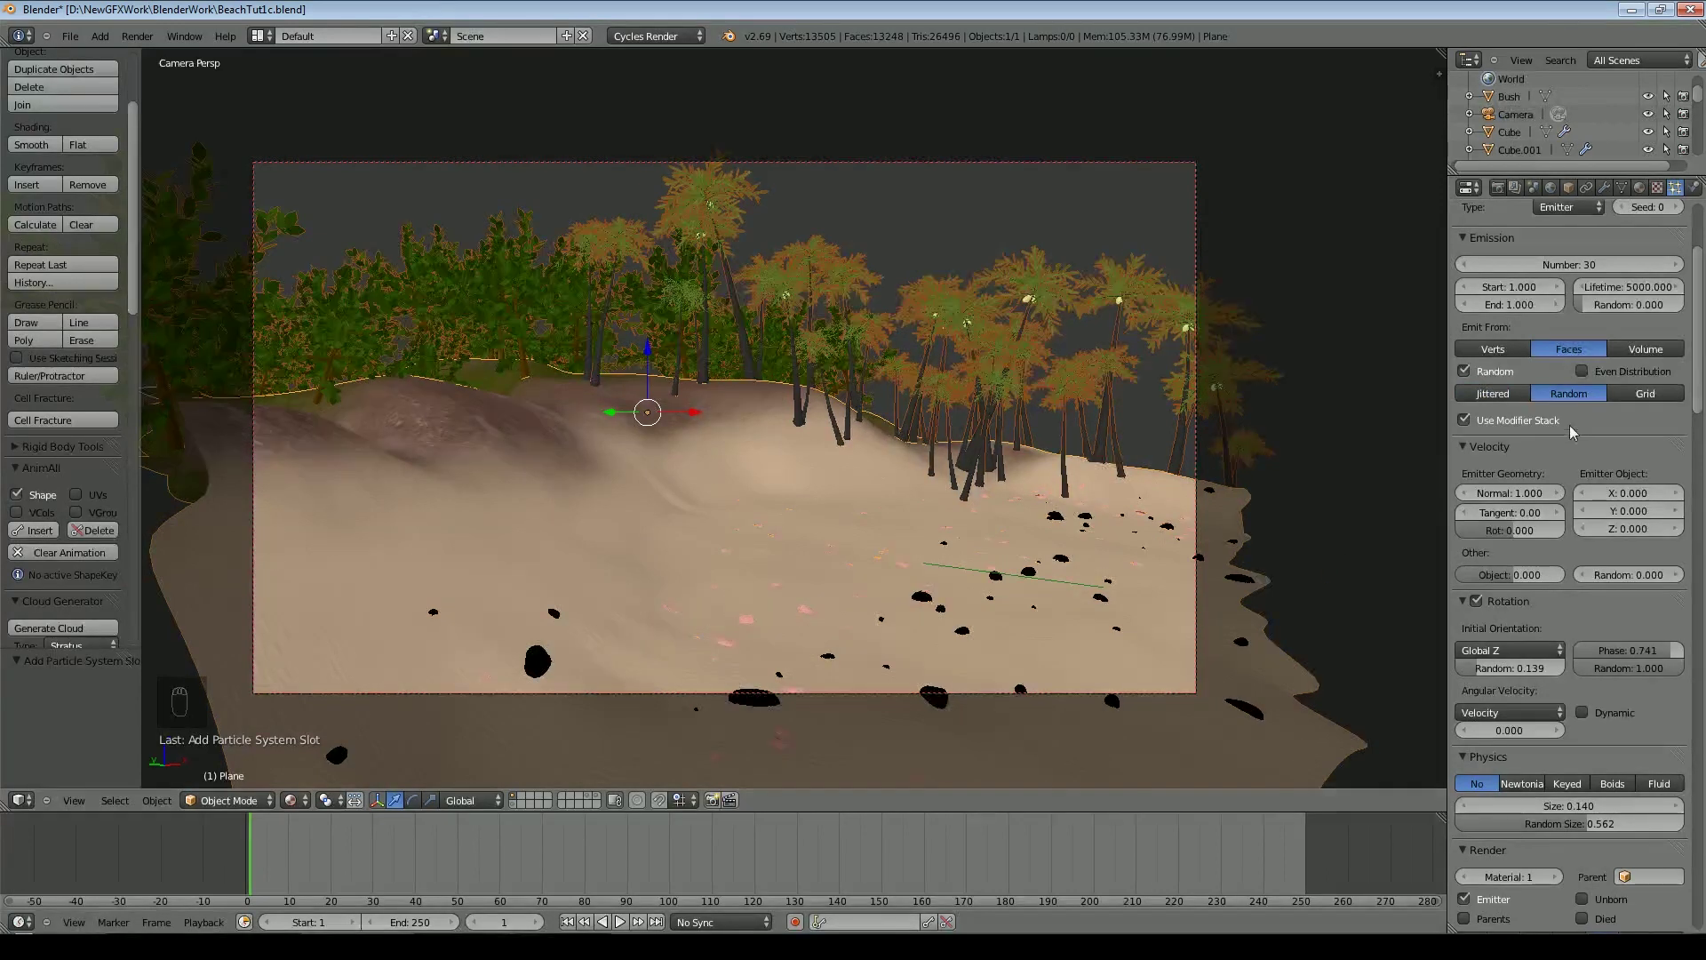
Increase the Jungle particle system's emission number to 100
scroll(1571, 431, "up", 3)
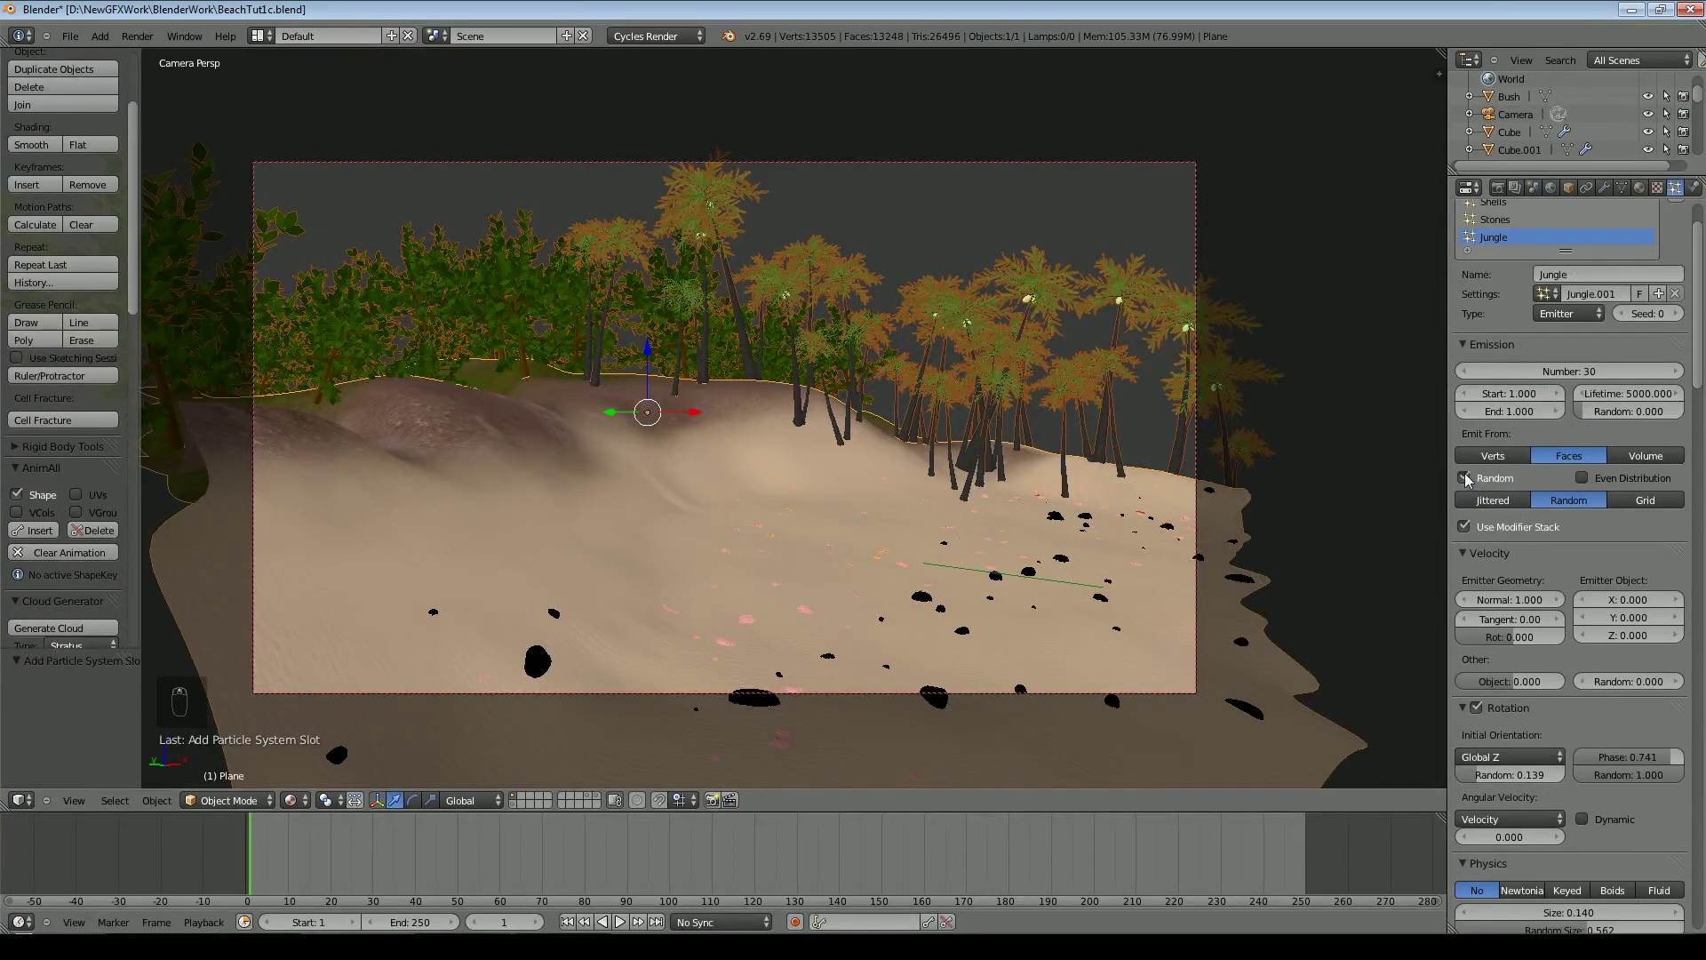
left_click(1598, 370)
type("1")
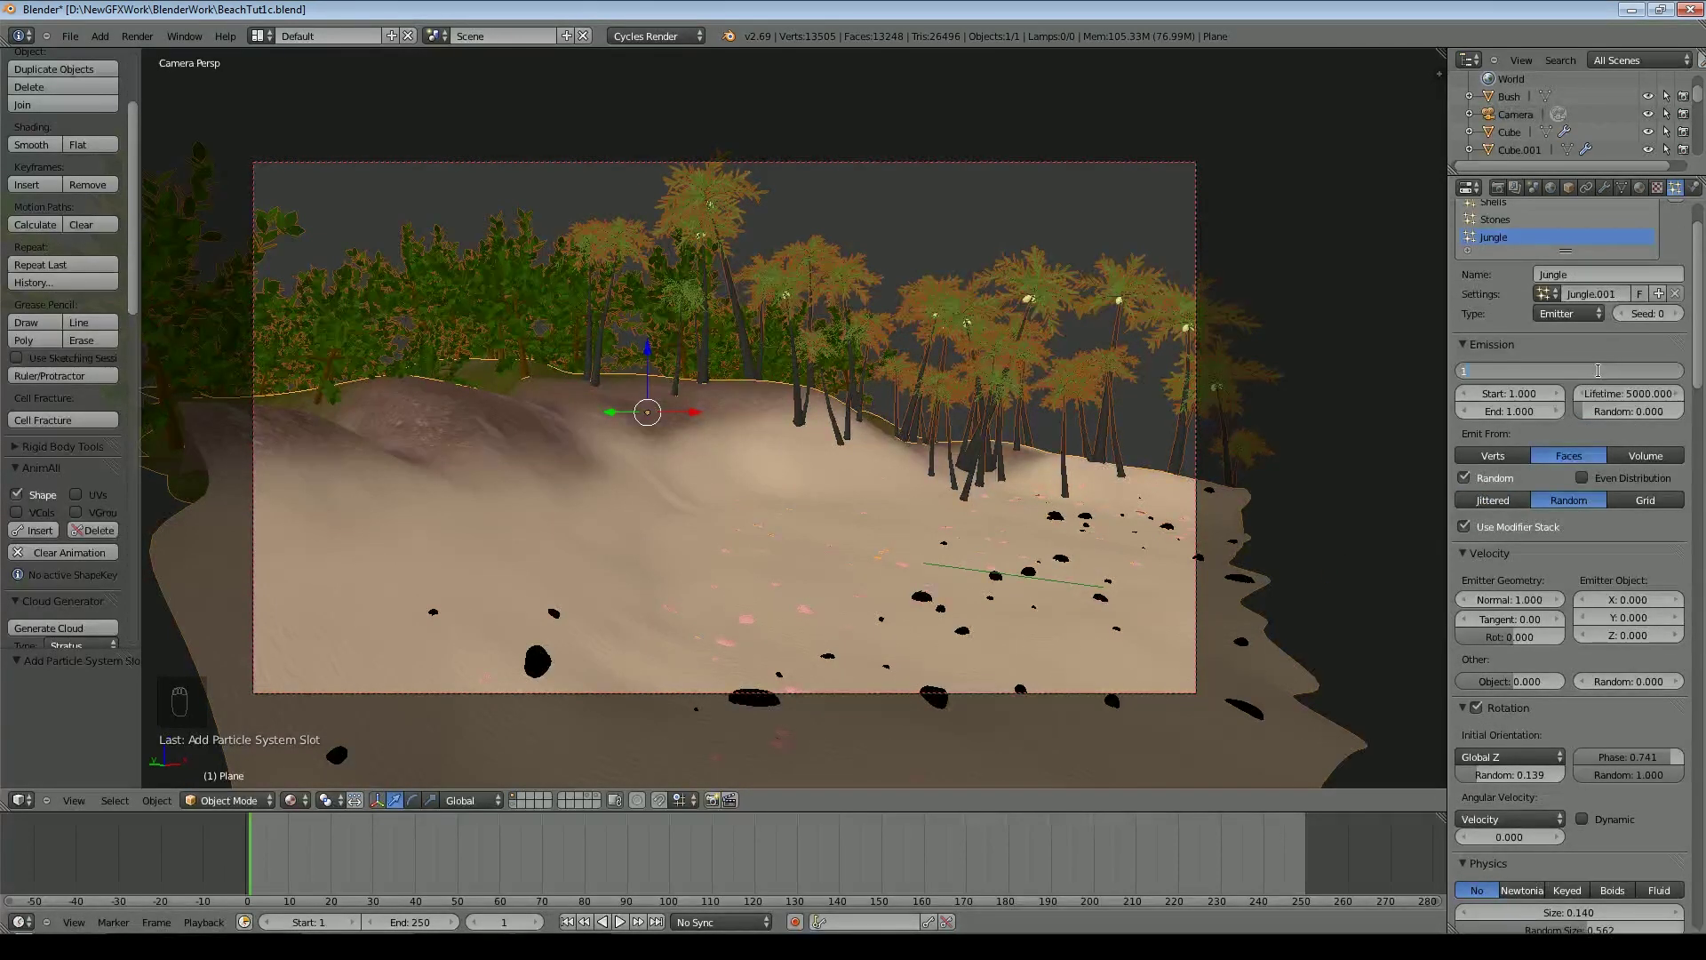
type("00")
key("Return")
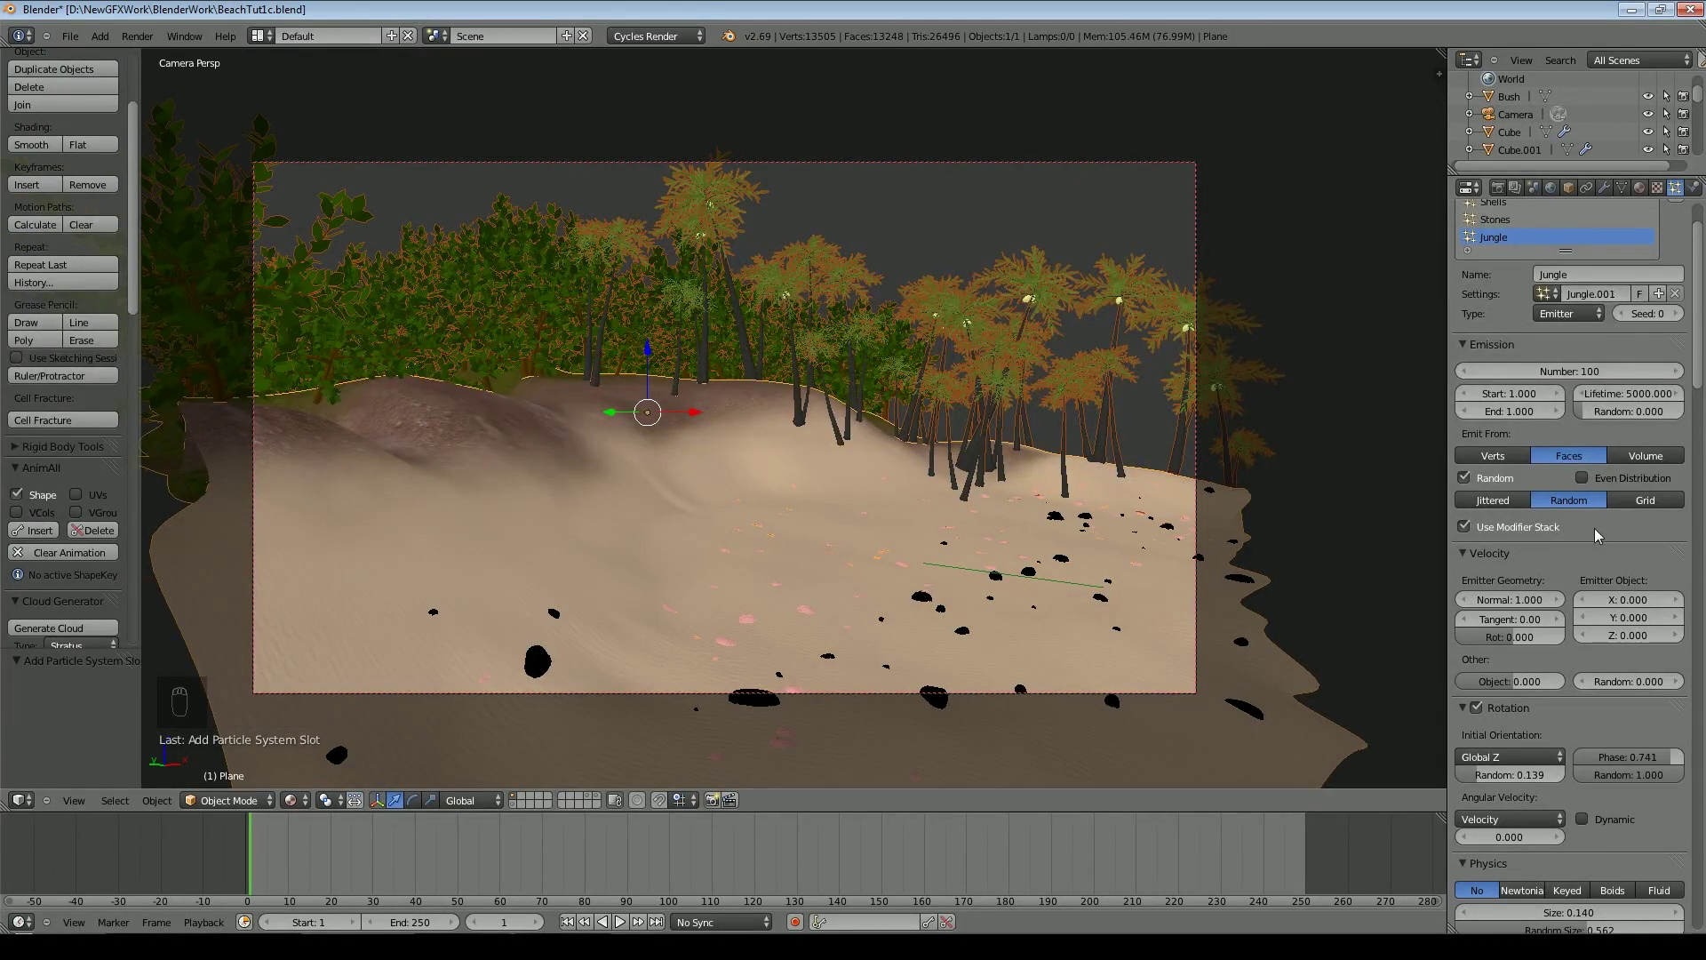
scroll(1591, 532, "down", 2)
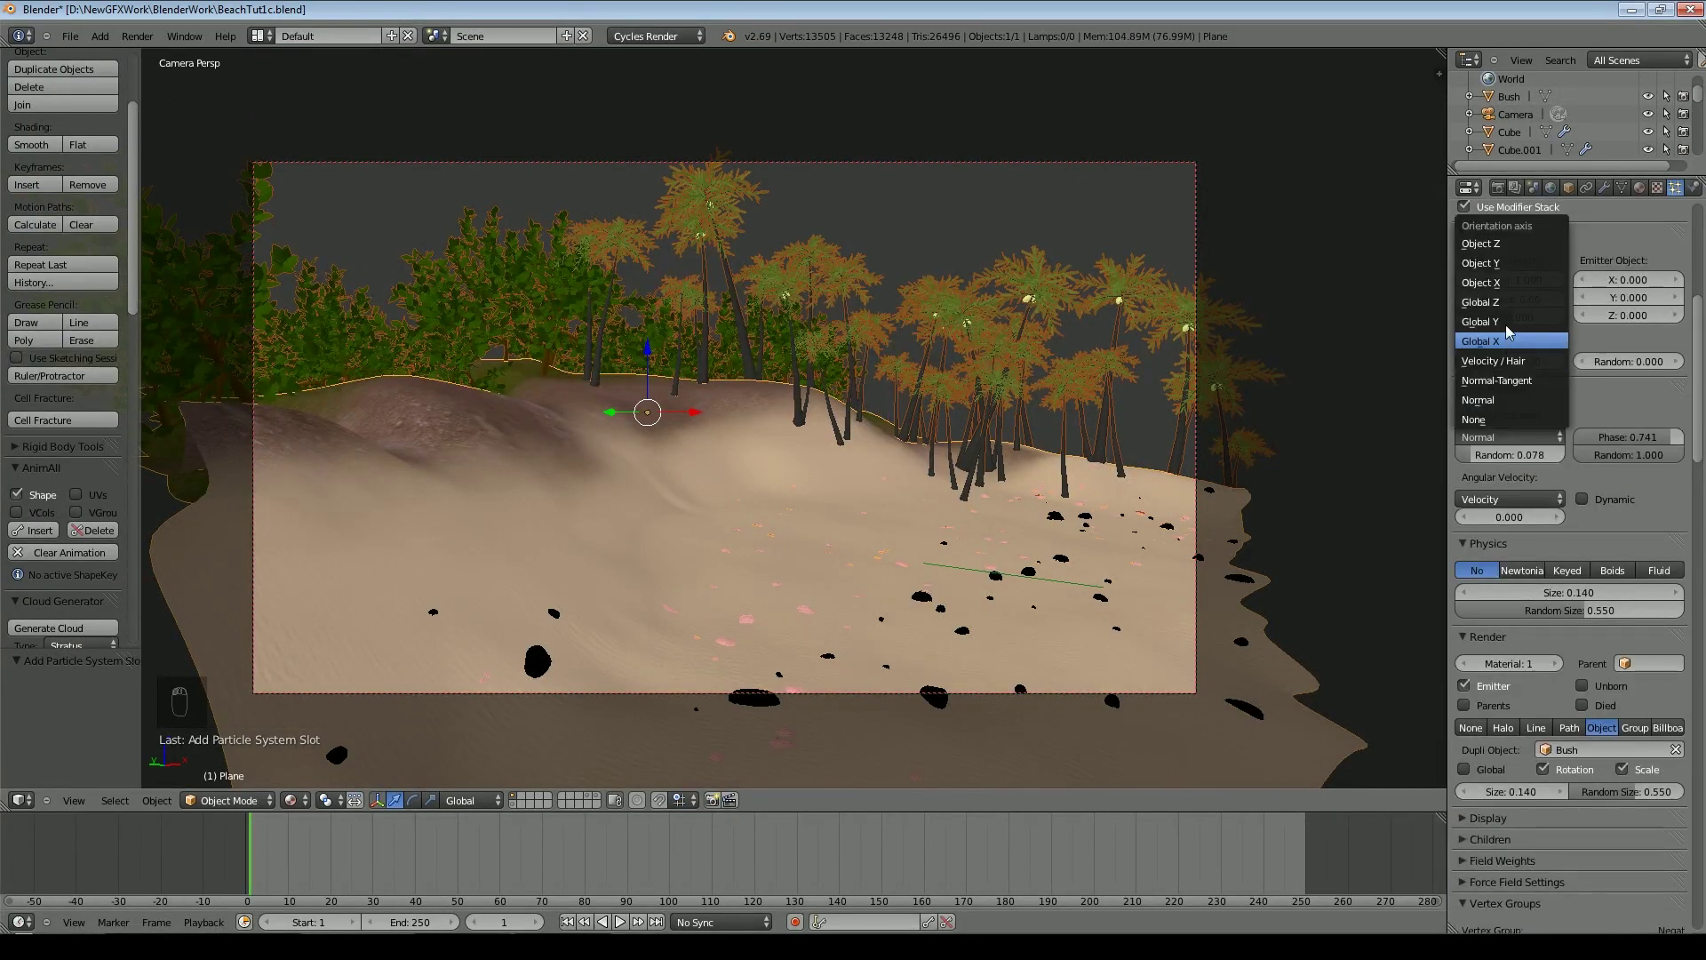
Set the Jungle particles' initial orientation to Global Z with randomness 0.139, and their random size to 0.562
left_click(1509, 303)
left_click_drag(1515, 455, 1522, 455)
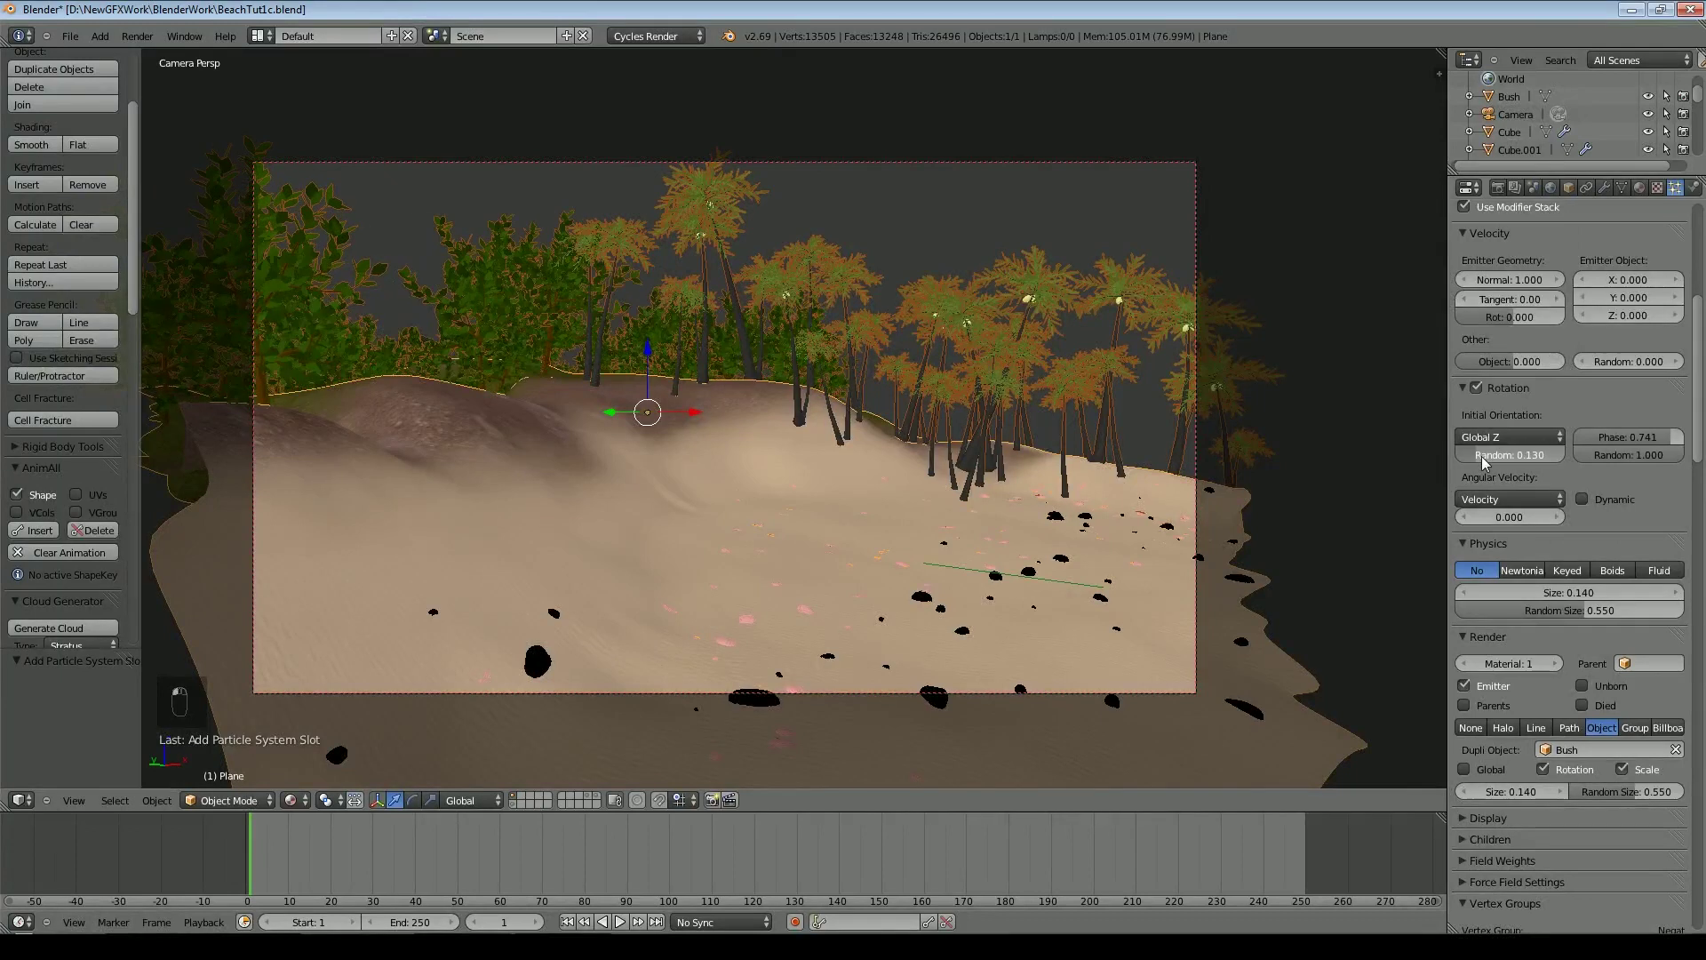
left_click_drag(1581, 611, 1595, 611)
scroll(1595, 611, "up", 4)
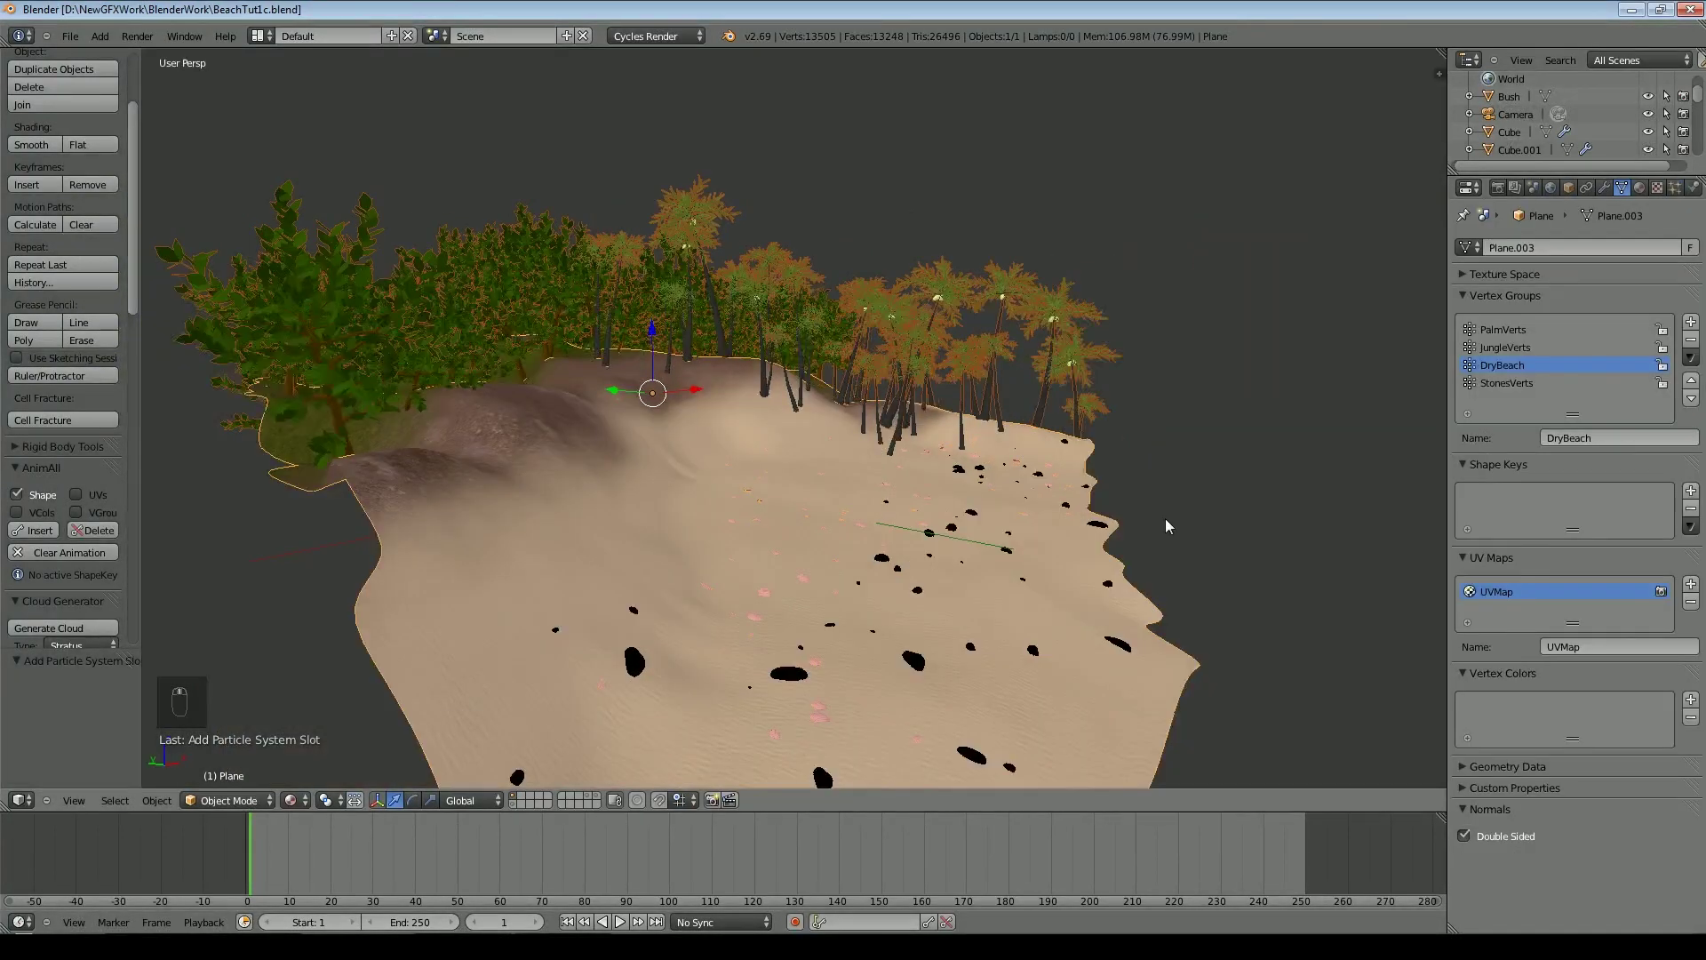
Make JungleVerts the terrain's active vertex group and switch the terrain to Weight Paint mode
middle_click_drag(1167, 526, 717, 417)
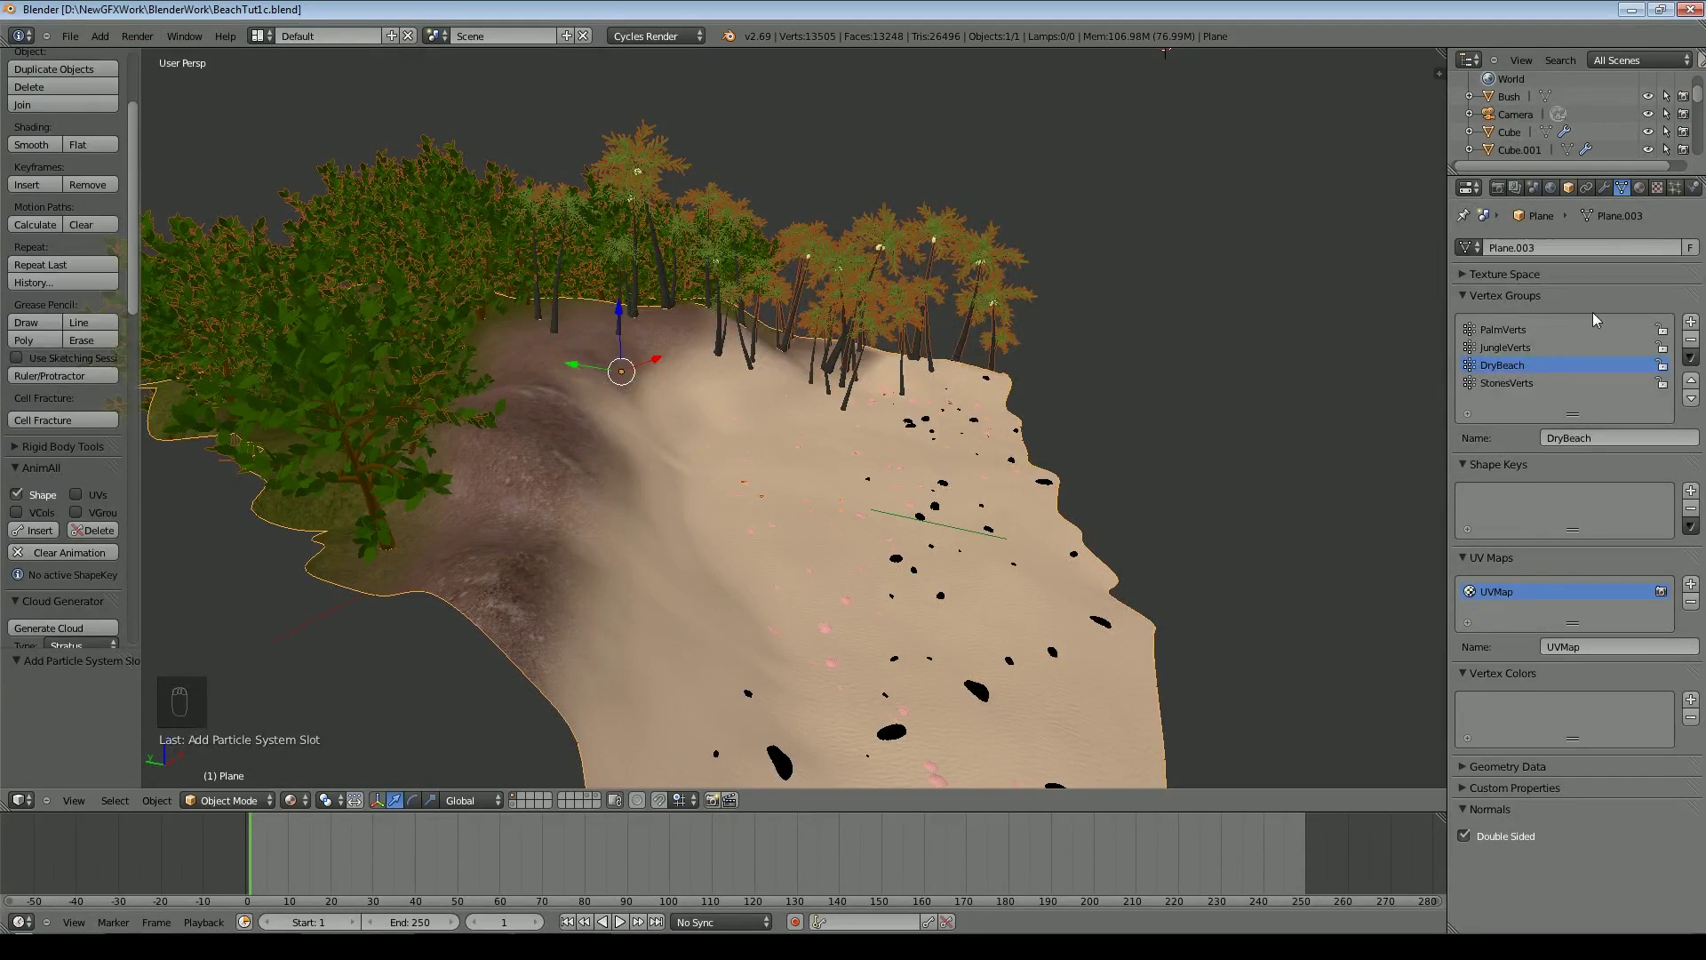
left_click(1511, 348)
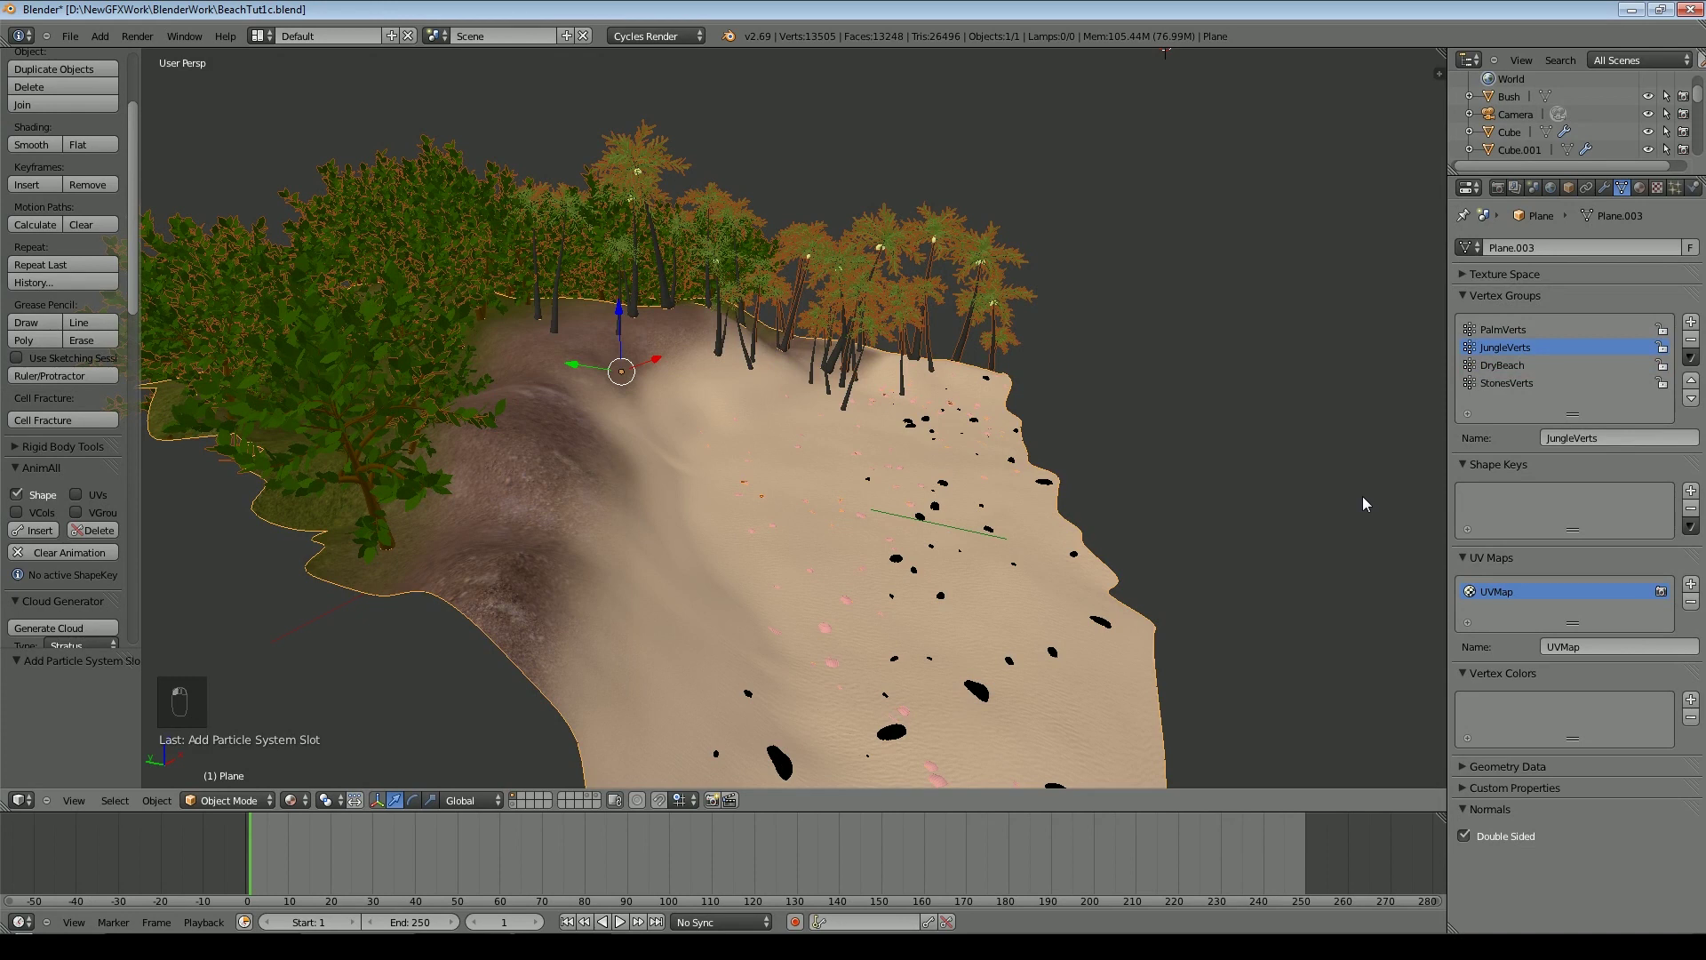
key("Tab")
left_click(214, 801)
left_click(222, 704)
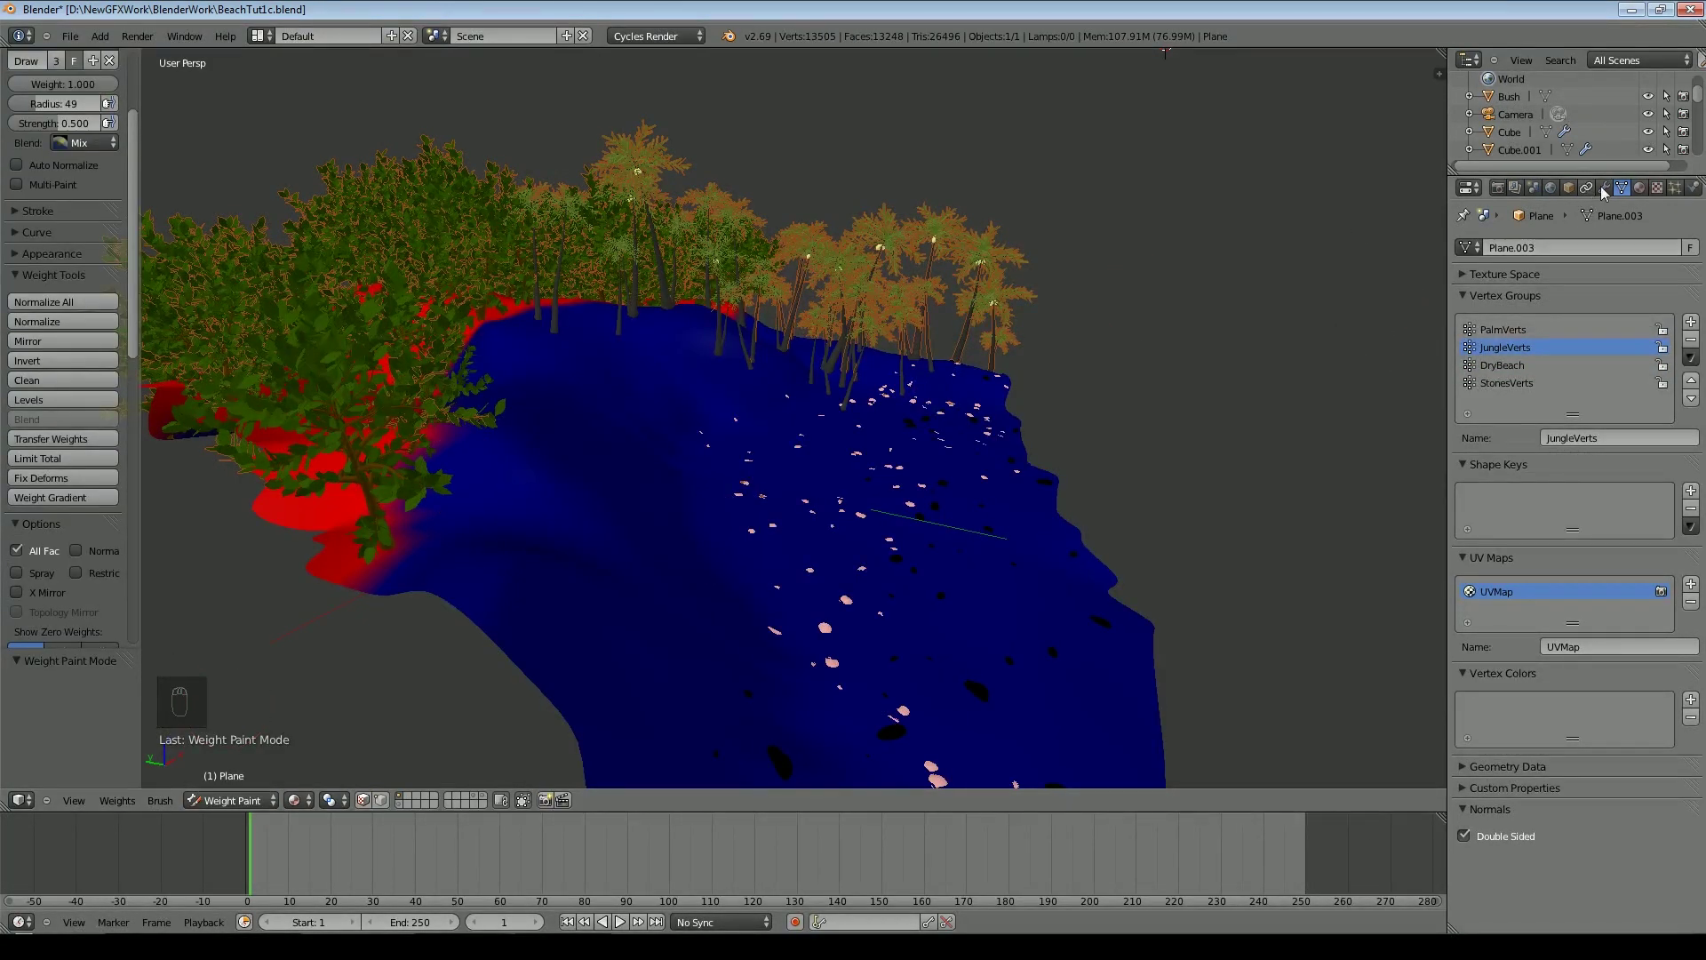
Set the Bush object's maximum draw type to Bounds on its own layer and return to the terrain's layer
left_click(1569, 187)
left_click(477, 801)
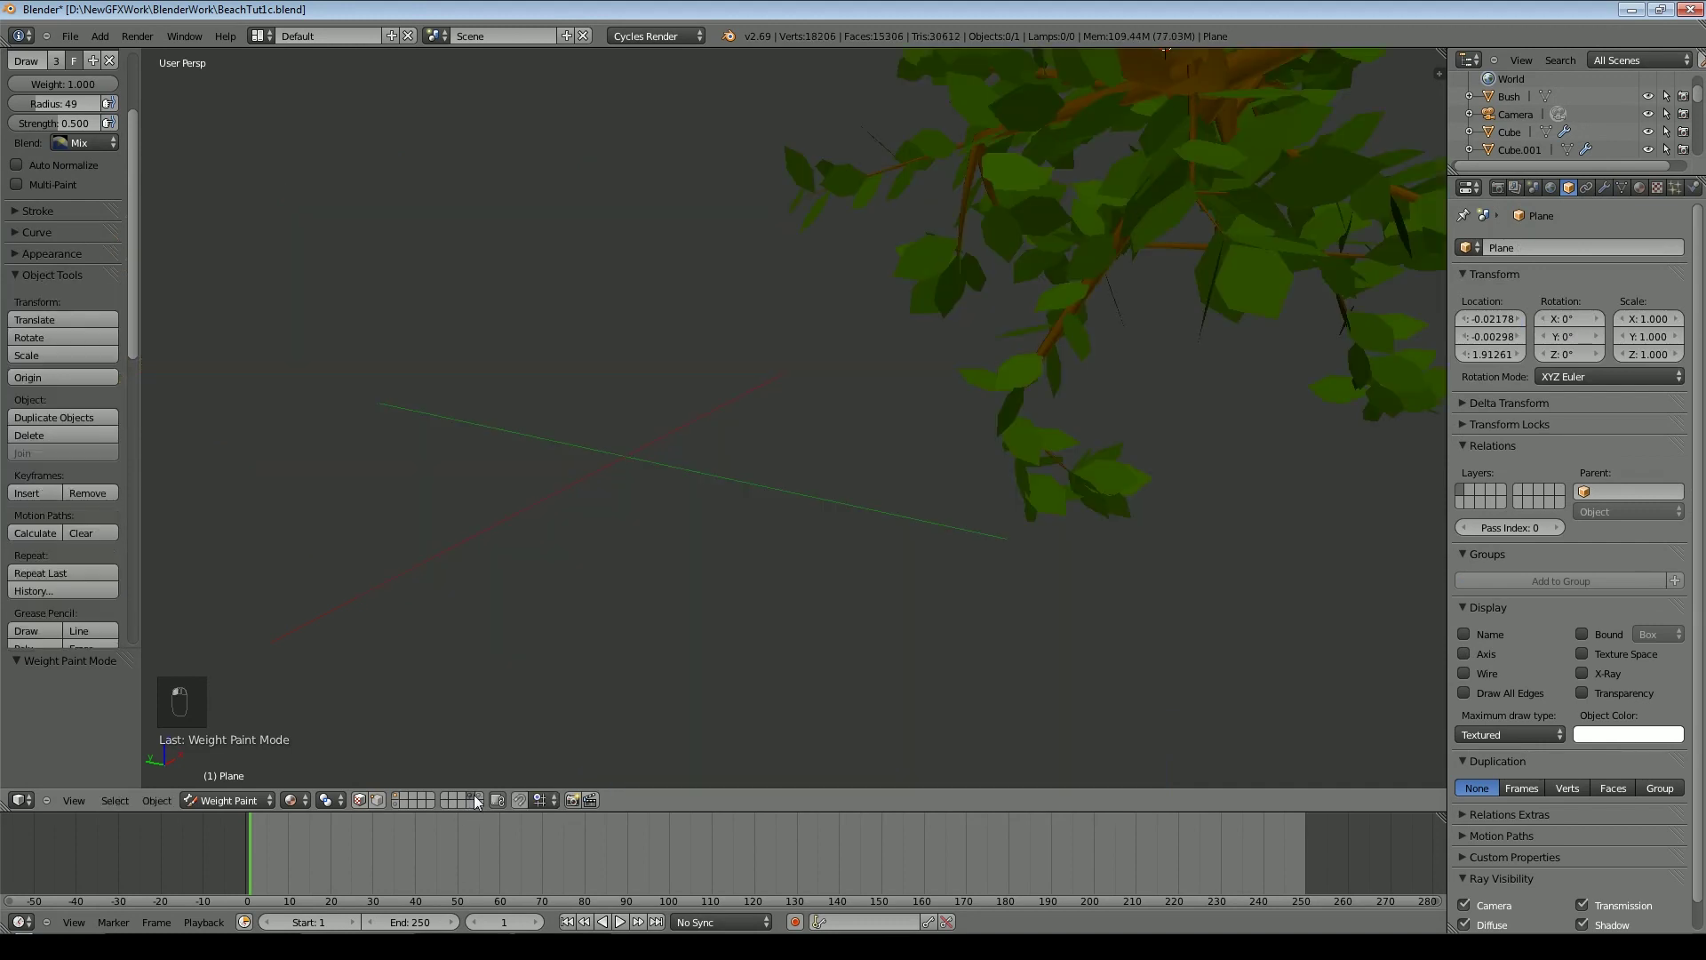
right_click(1038, 322)
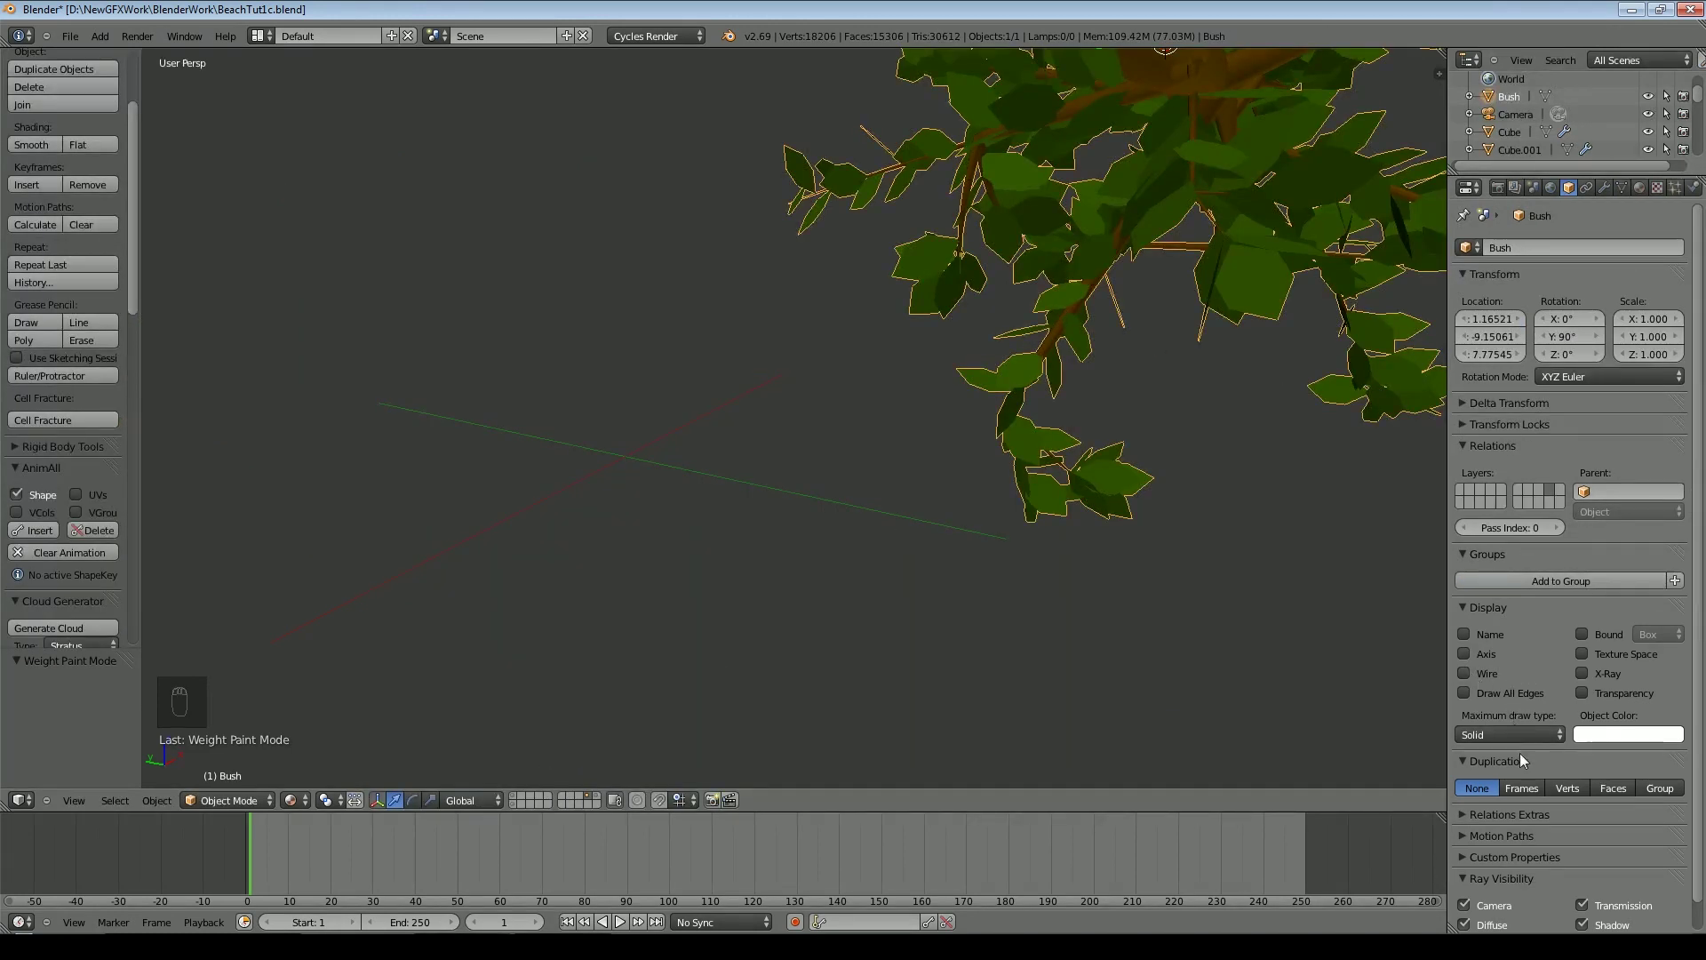
left_click(1509, 733)
left_click(1501, 721)
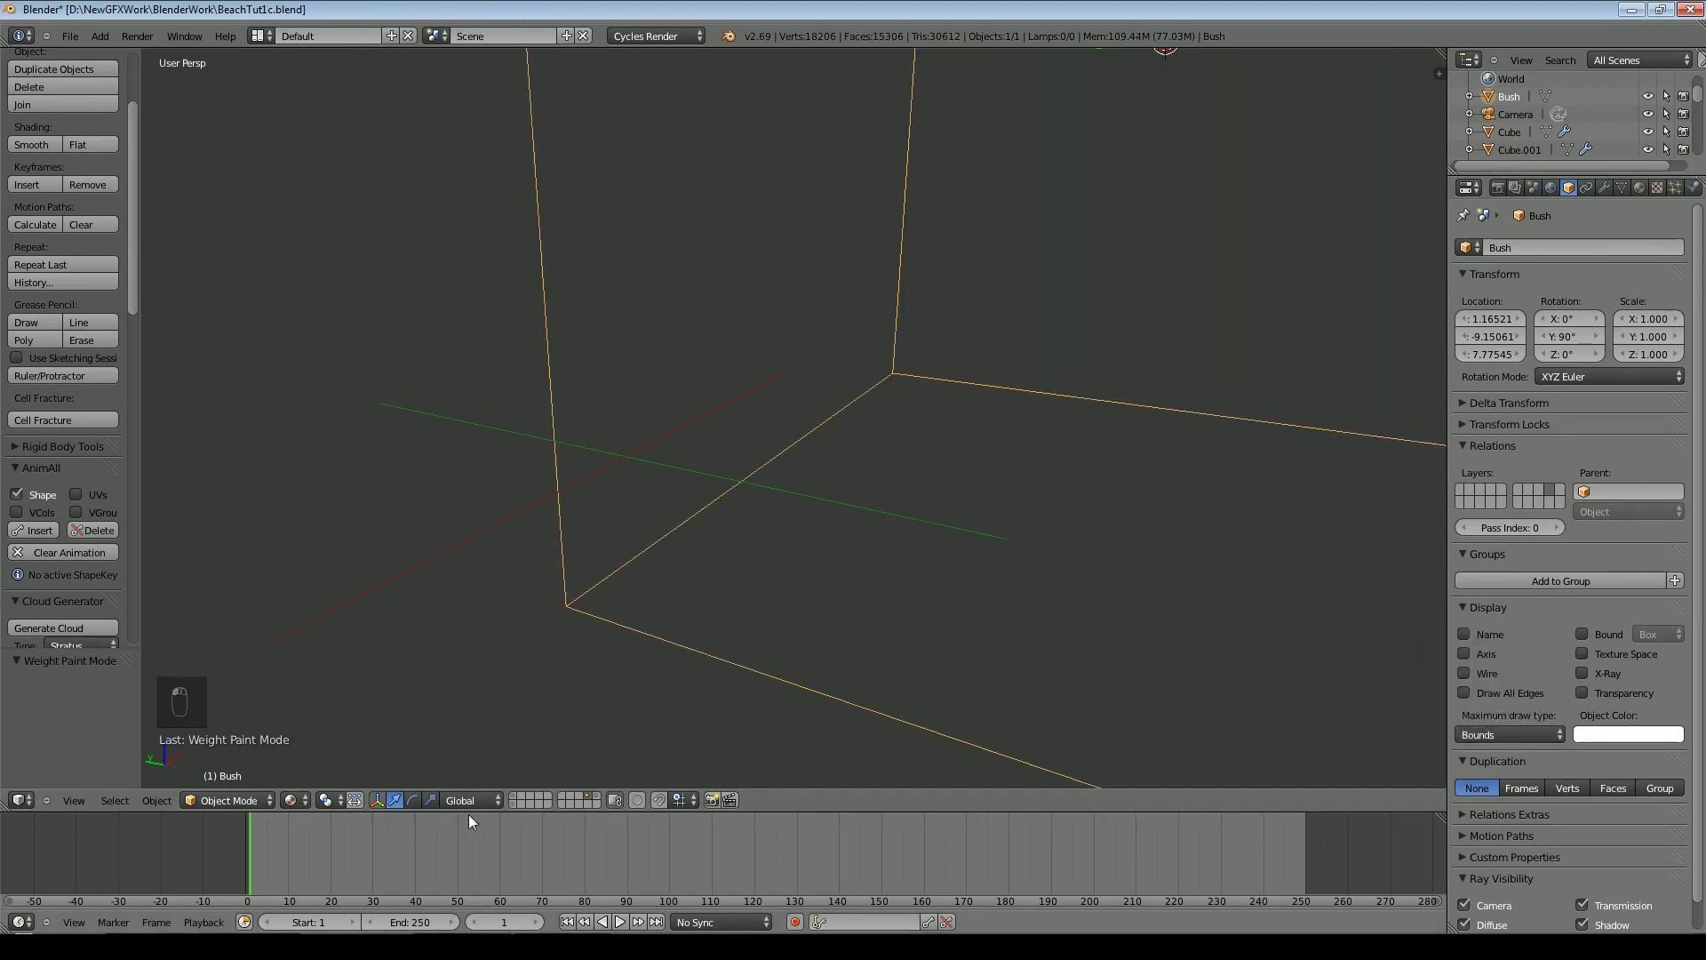
left_click(514, 797)
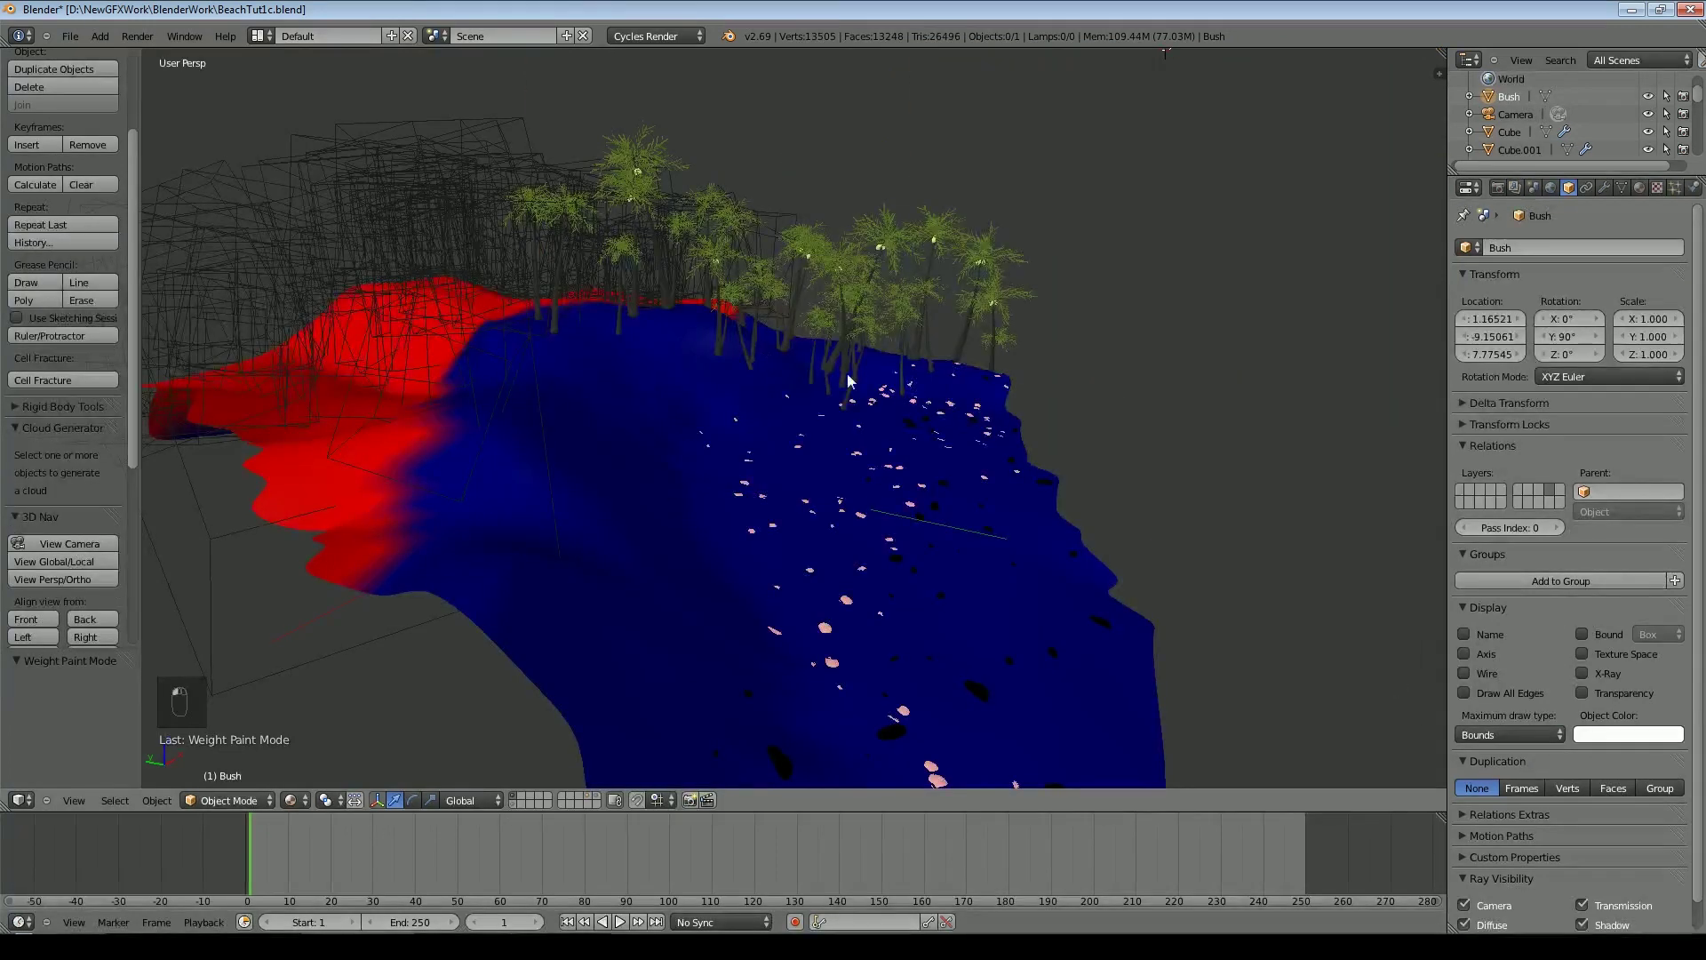
Soften the JungleVerts weights with the Blur brush along the inner jungle edge, from its lower end to the far ridge
mouse_move(699, 444)
middle_mouse_down()
mouse_move(725, 492)
mouse_move(668, 546)
mouse_move(418, 221)
middle_mouse_up()
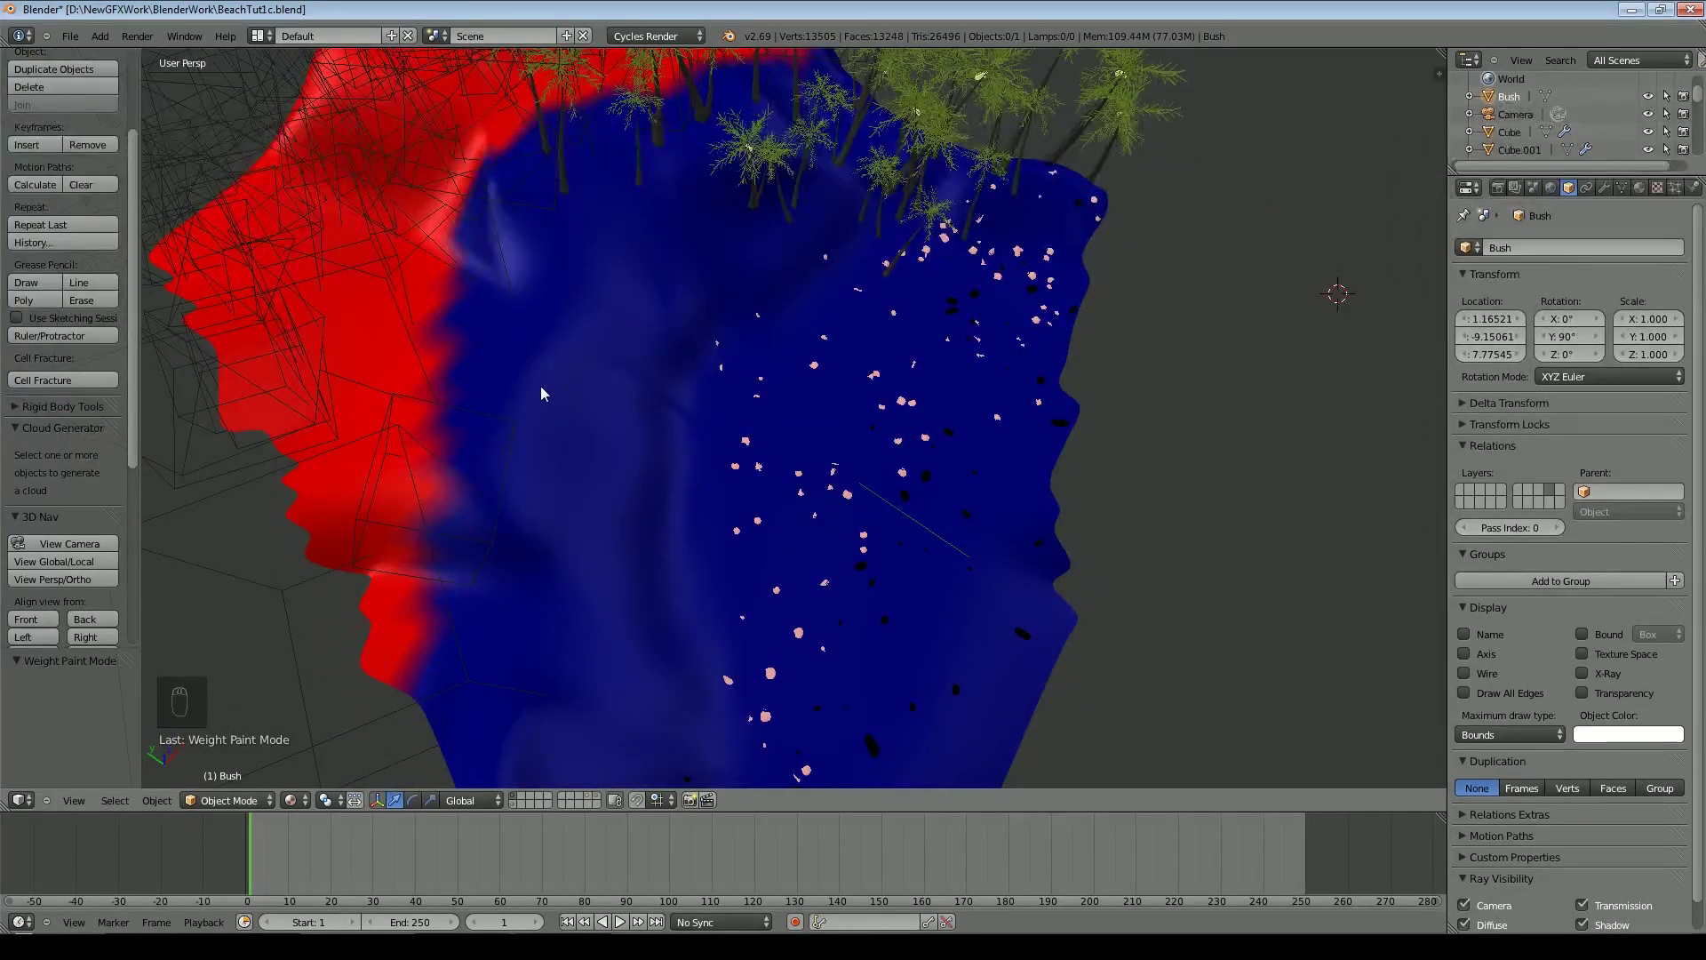
middle_click_drag(665, 338, 760, 287)
middle_click_drag(611, 436, 457, 165)
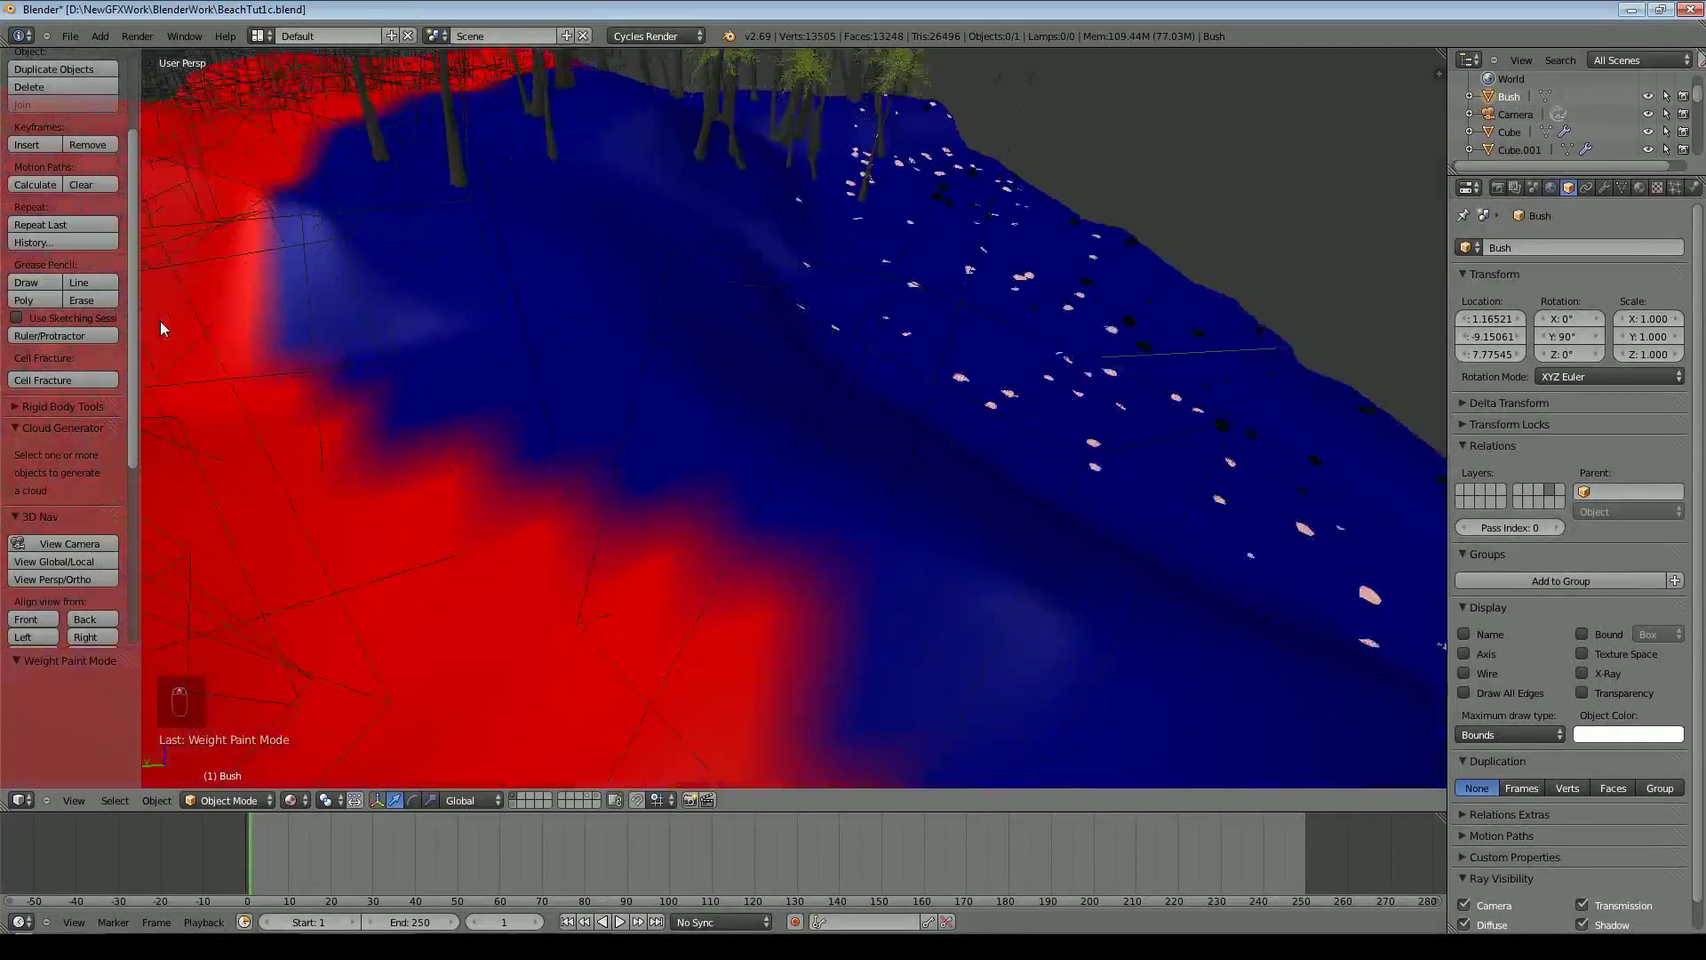
left_click(62, 129)
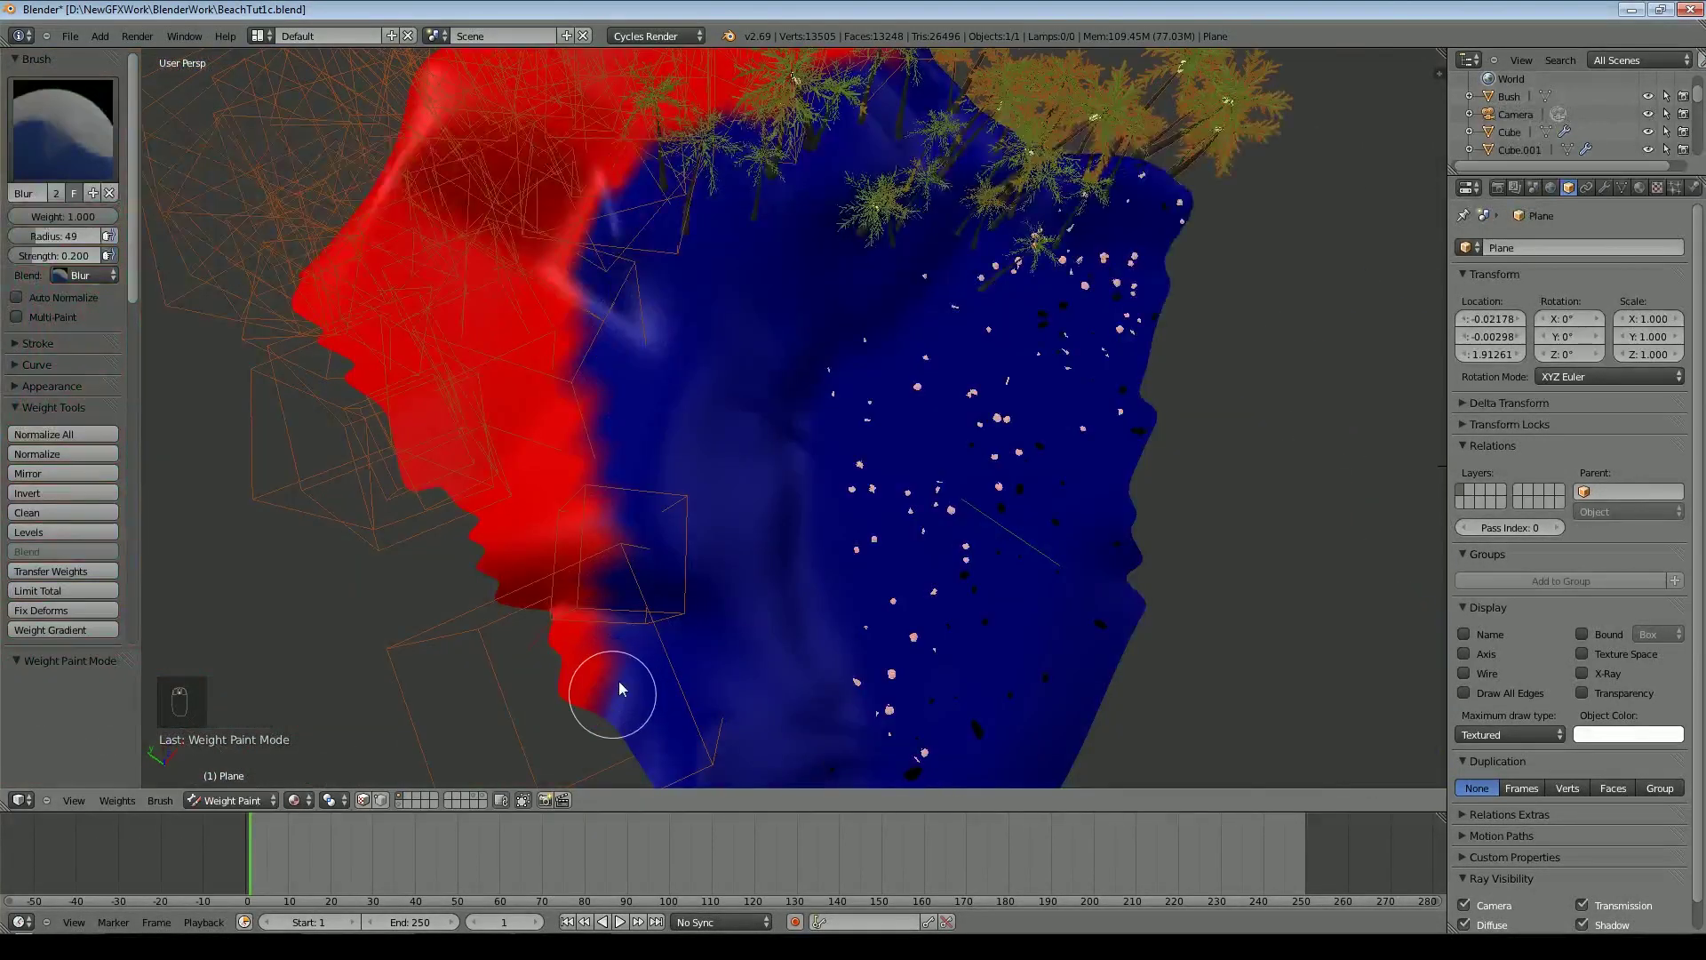
left_click_drag(601, 678, 609, 535)
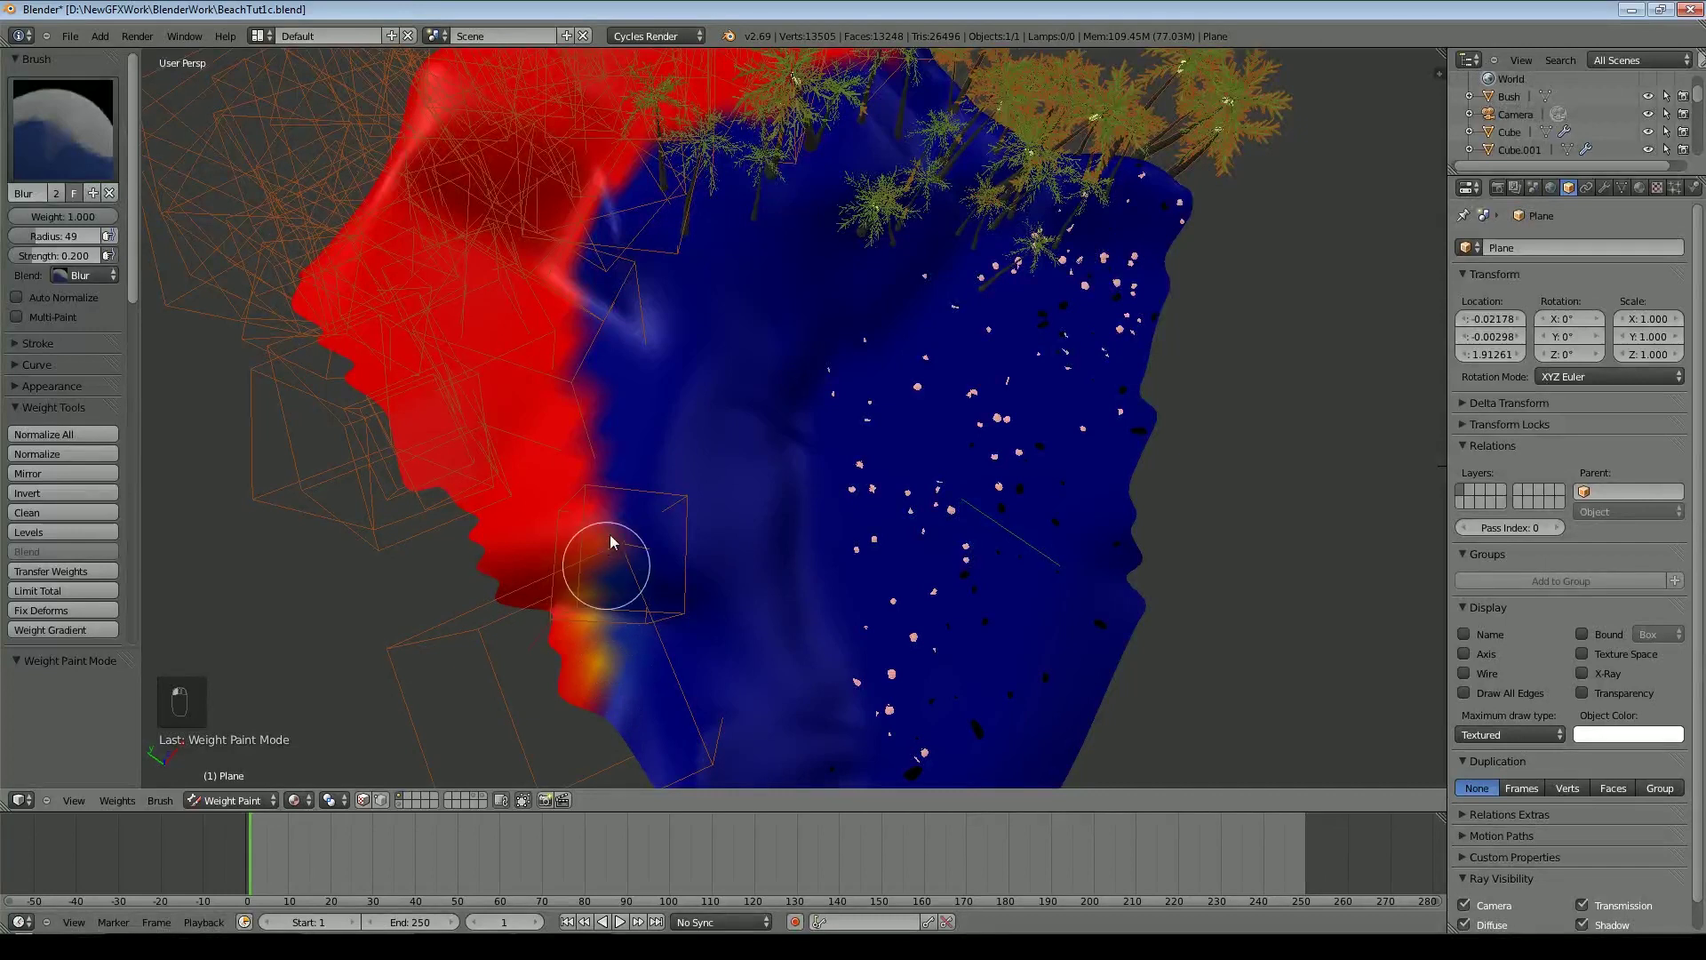
mouse_move(604, 470)
left_mouse_down()
mouse_move(590, 335)
mouse_move(610, 228)
mouse_move(781, 102)
mouse_move(897, 80)
left_mouse_up()
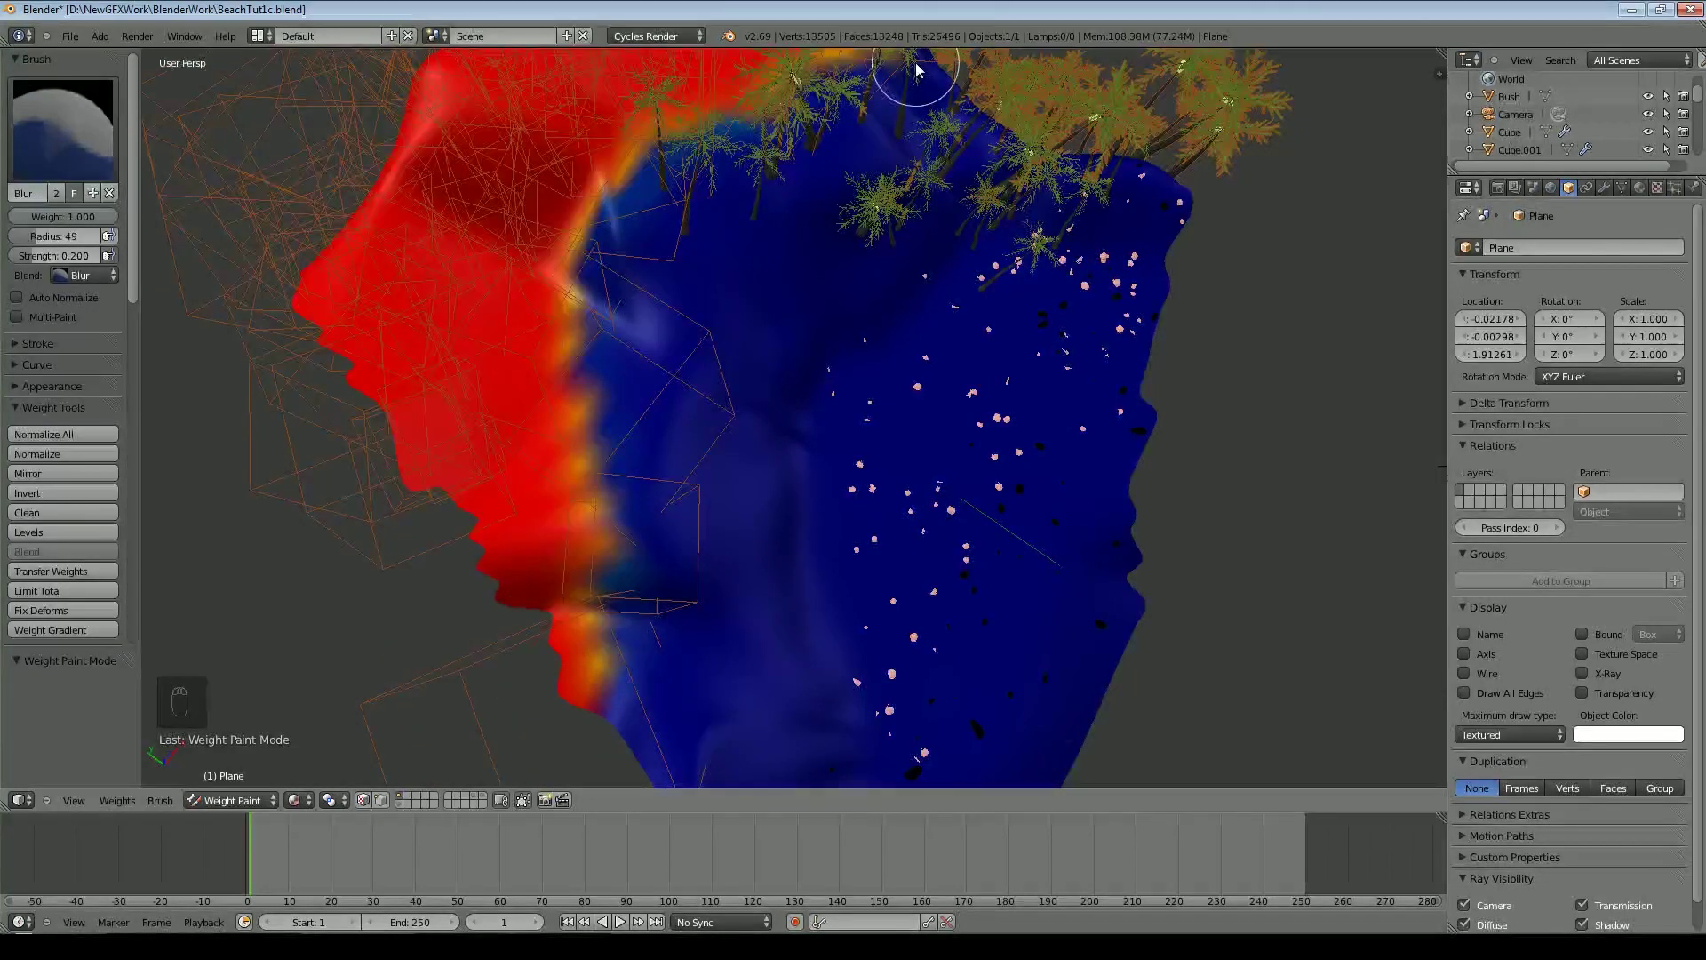
Hide all four of the Plane's particle systems in the viewport through its modifiers in the outliner
left_click_drag(1572, 176, 1572, 538)
left_click(1473, 312)
left_click(1496, 366)
left_click(1496, 348)
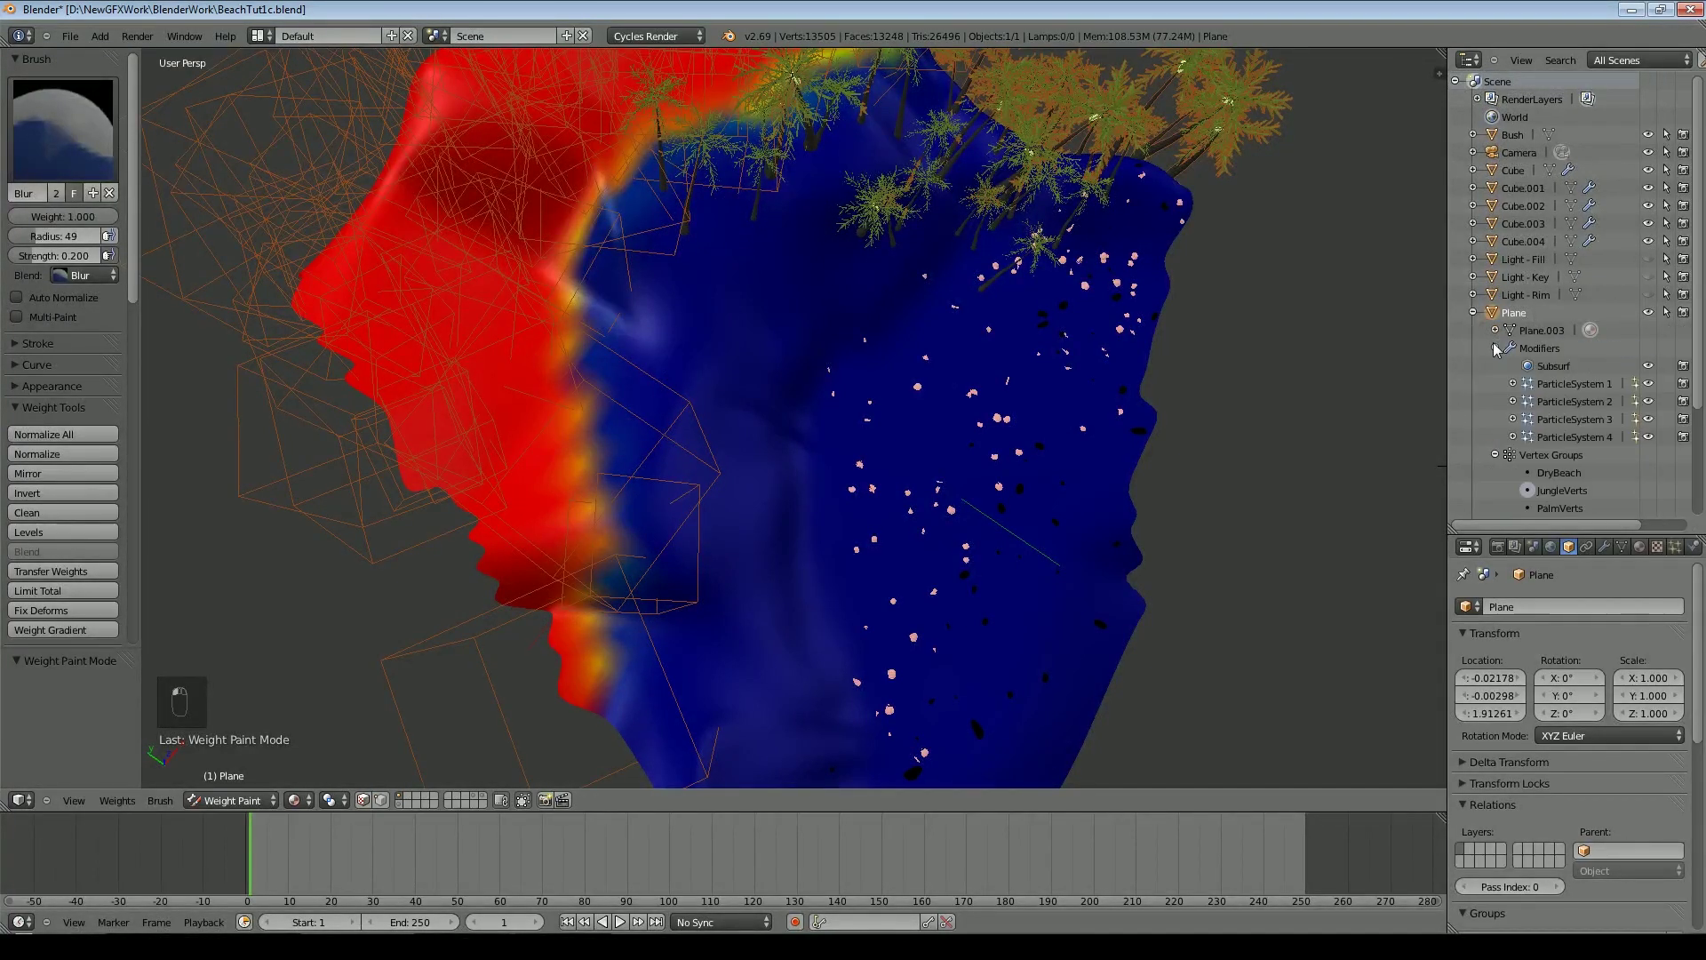
left_click(1650, 438)
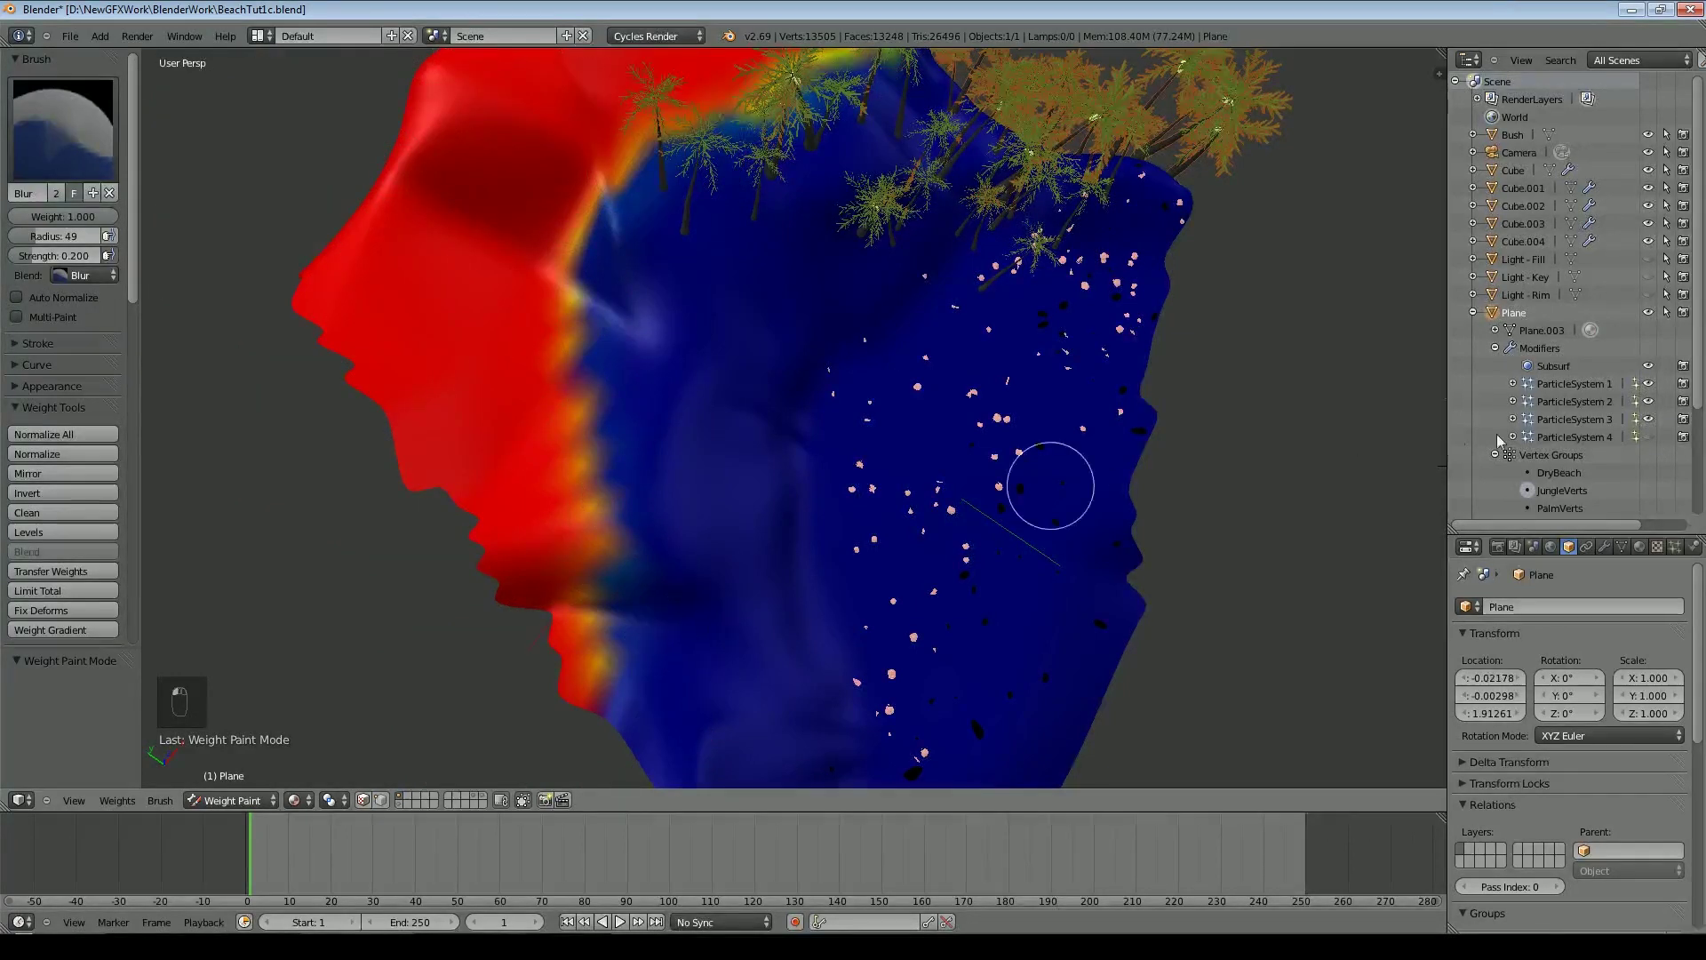
left_click(1650, 417)
left_click(1650, 401)
left_click(1650, 383)
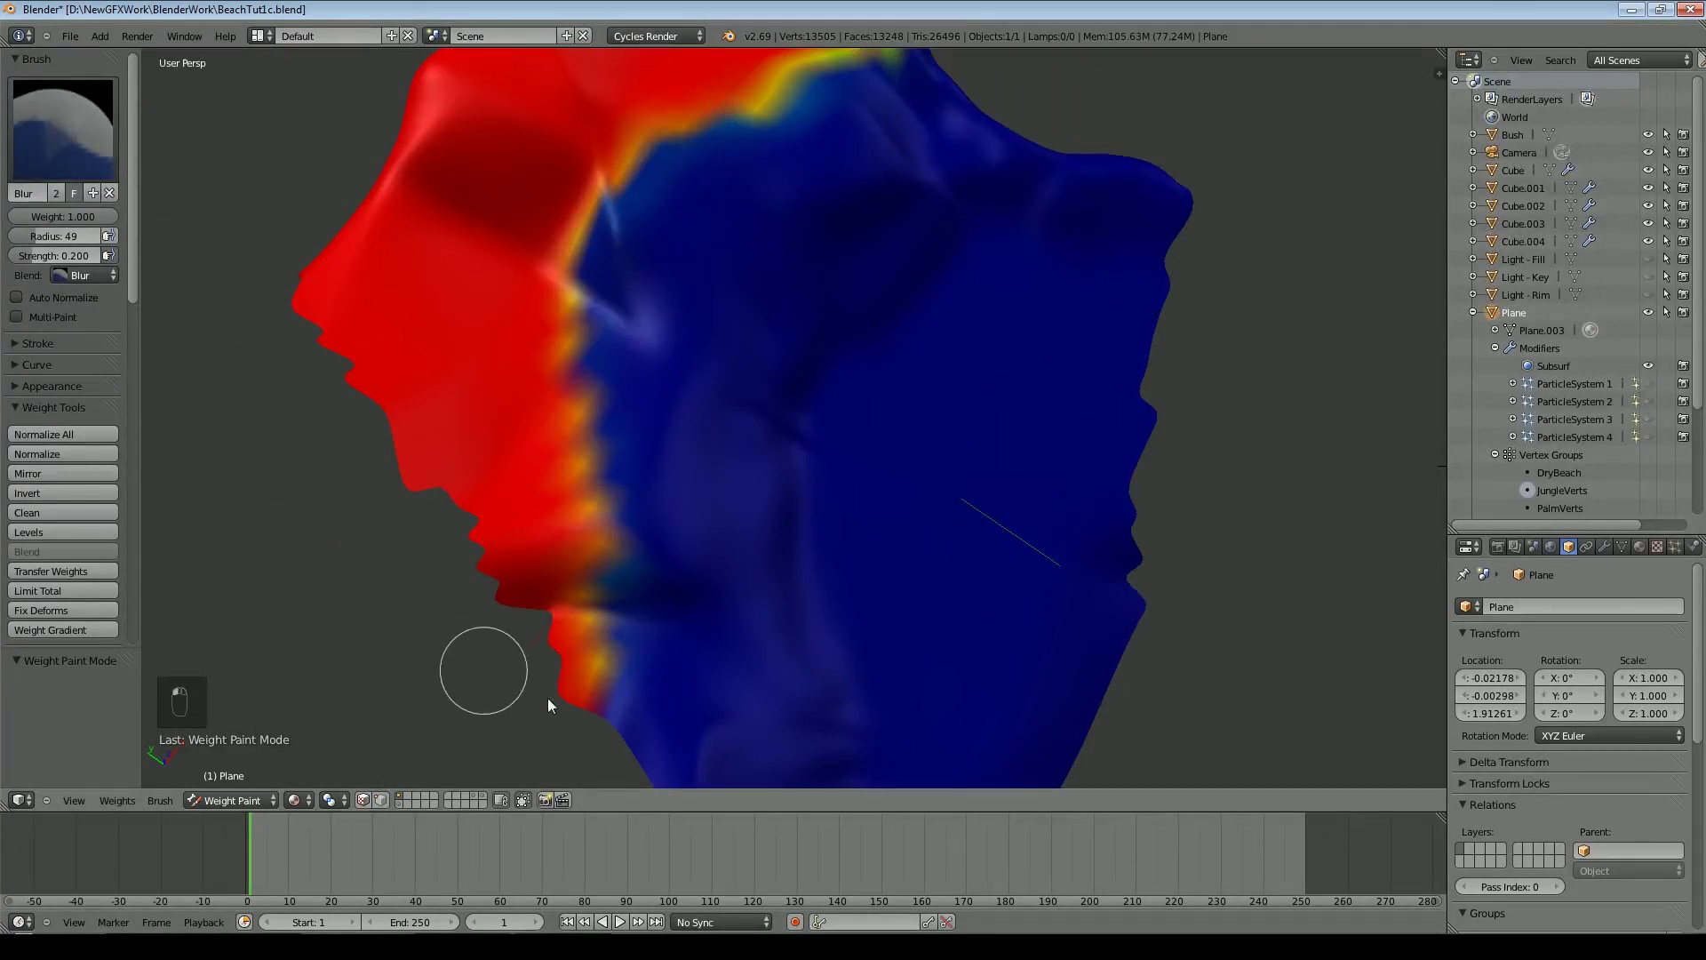
Blur the JungleVerts boundary further with strokes along its upper curve and down its long side
scroll(826, 185, "down", 2)
scroll(827, 184, "down", 1)
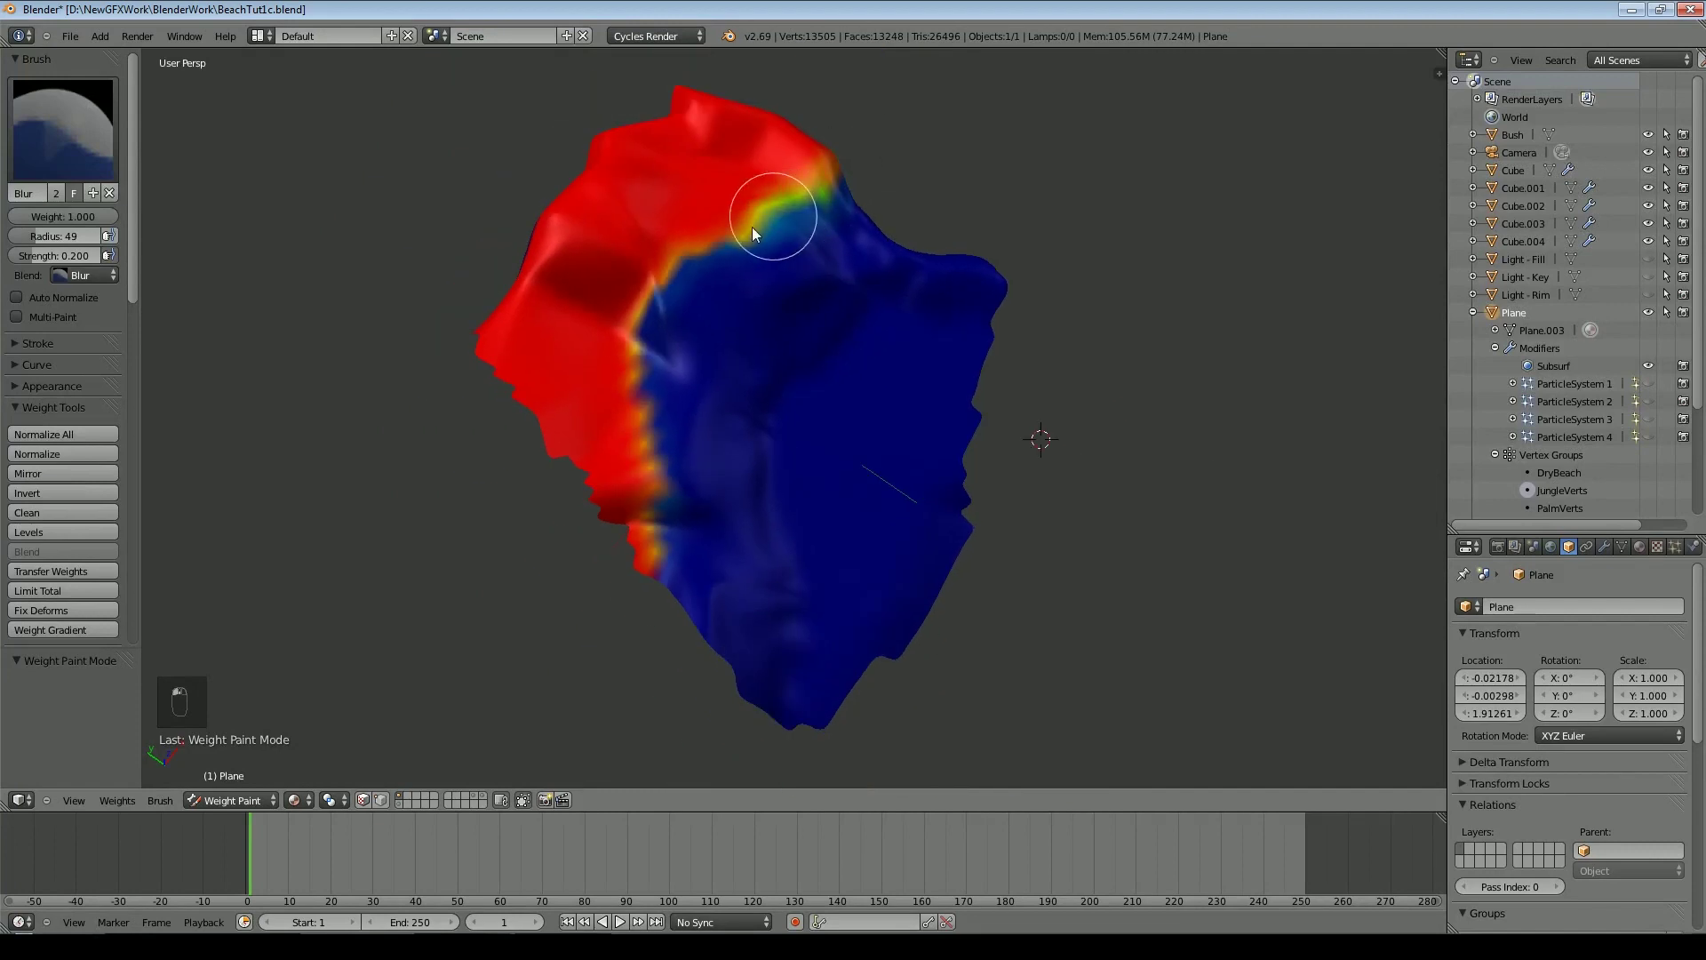
left_click_drag(752, 226, 663, 275)
mouse_move(675, 410)
left_mouse_down()
mouse_move(654, 382)
mouse_move(673, 285)
mouse_move(658, 324)
mouse_move(668, 556)
left_mouse_up()
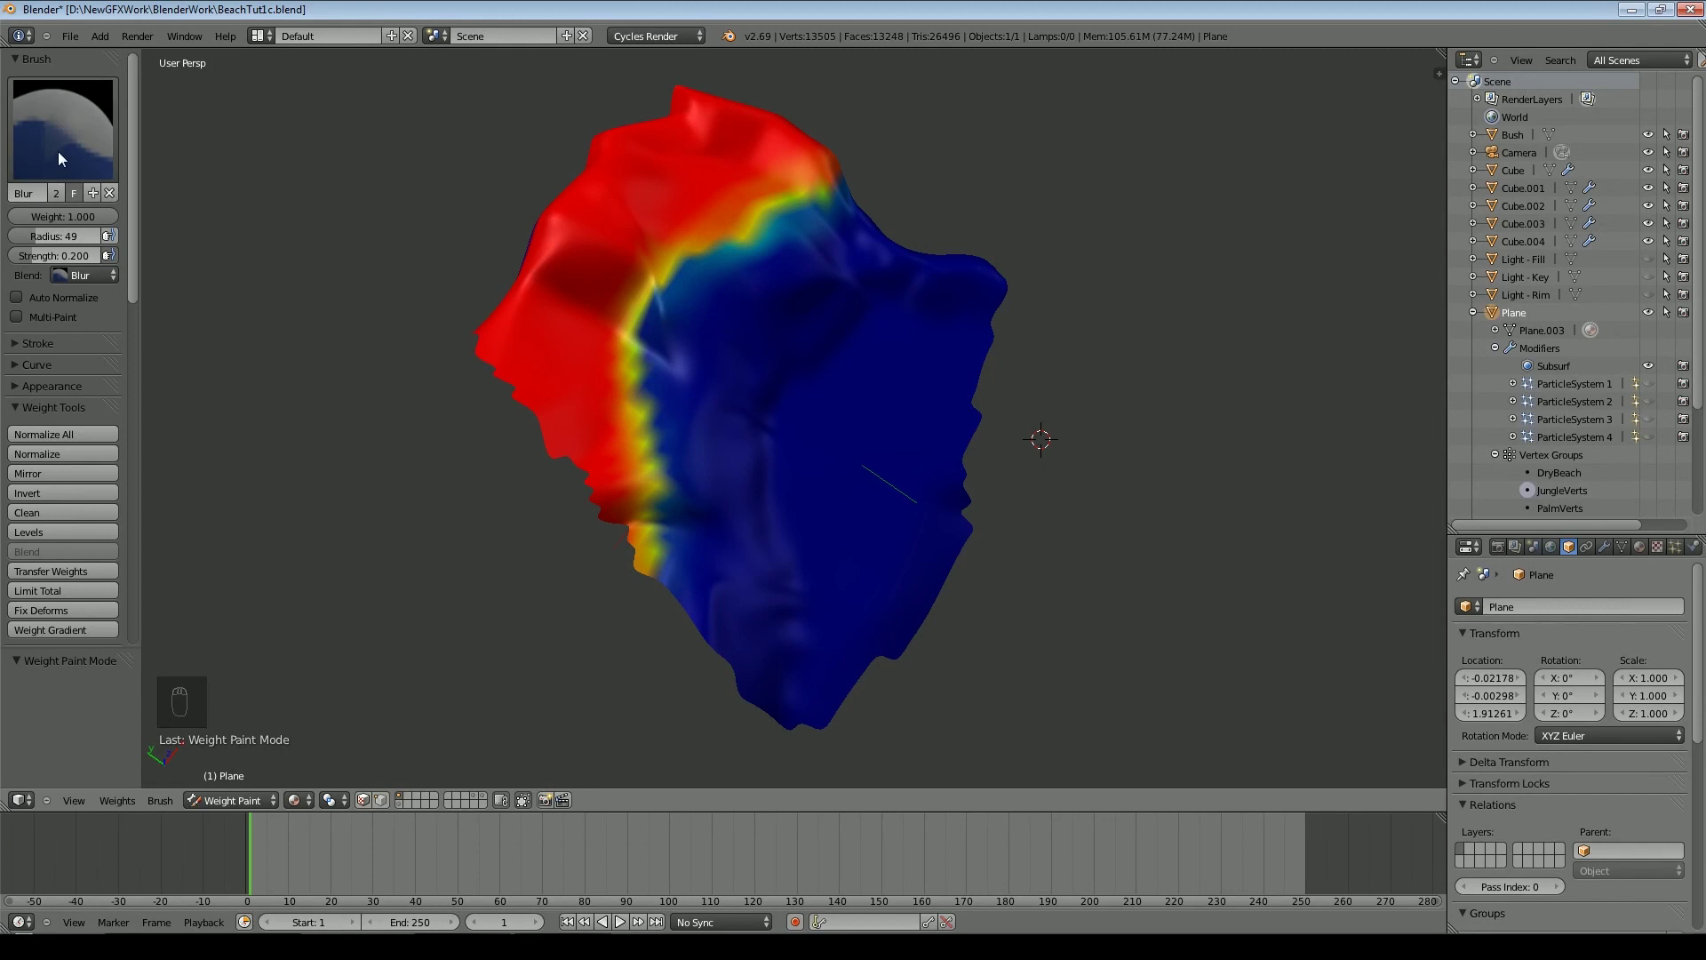
Widen the JungleVerts boundary with the Lighten brush at weight 1.000 and smooth its lower end with the Blur brush
left_click(57, 150)
left_click(407, 240)
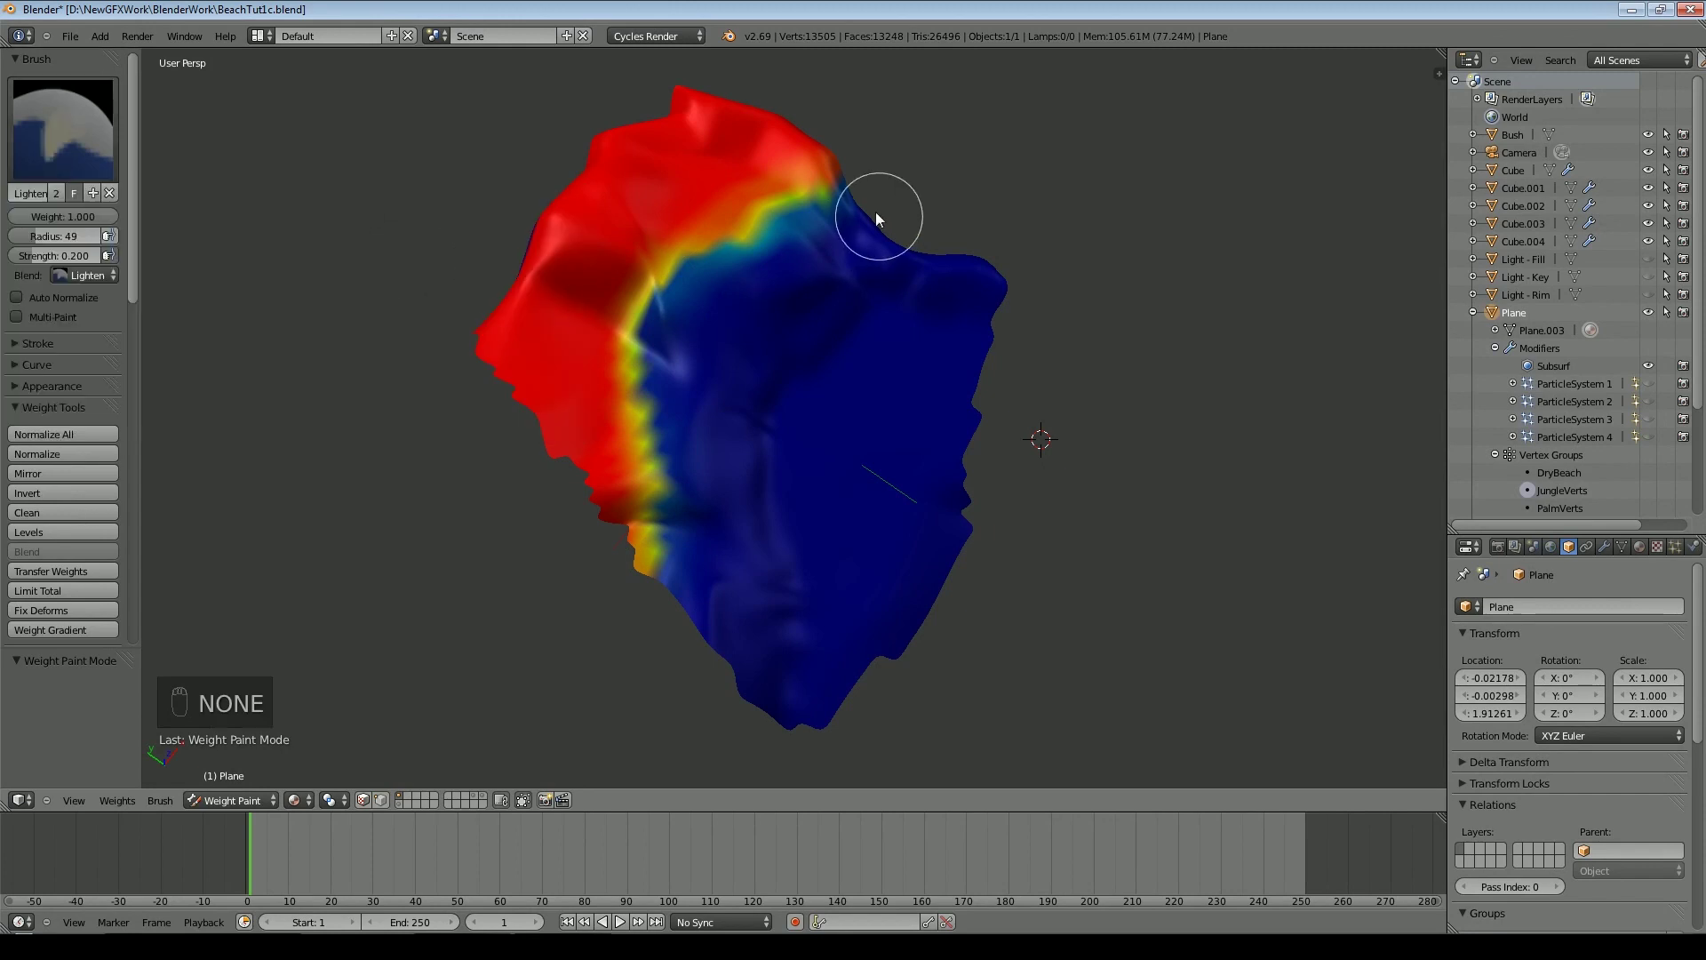
left_click_drag(830, 192, 631, 532)
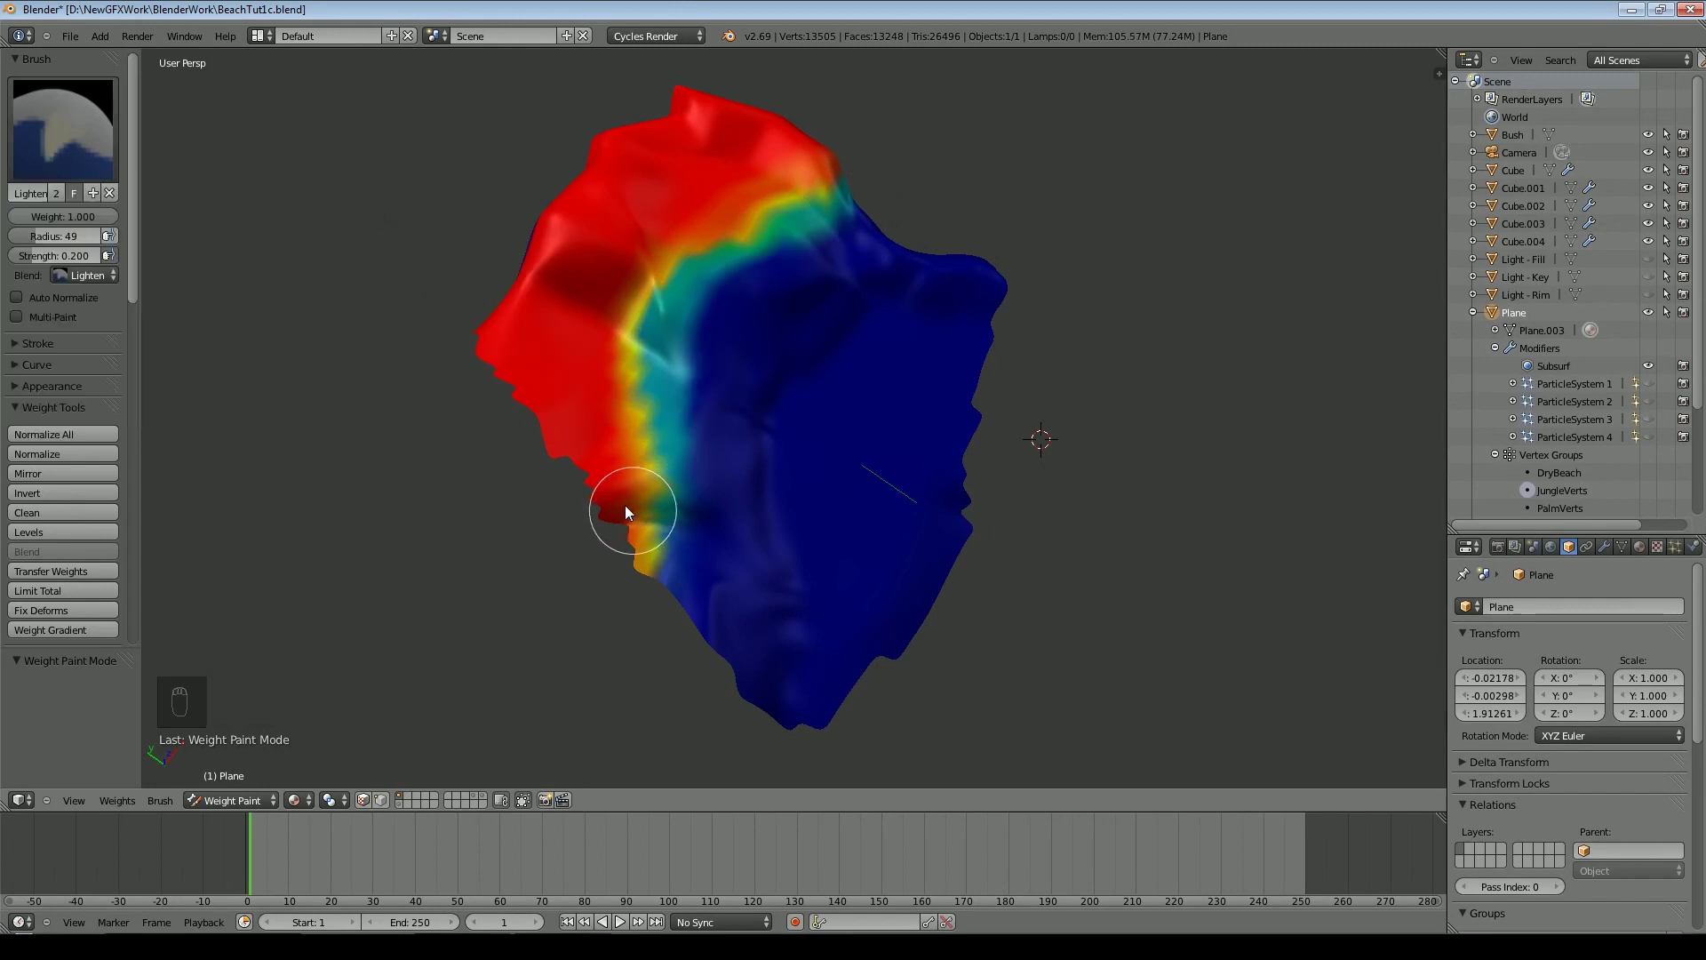
left_click(61, 133)
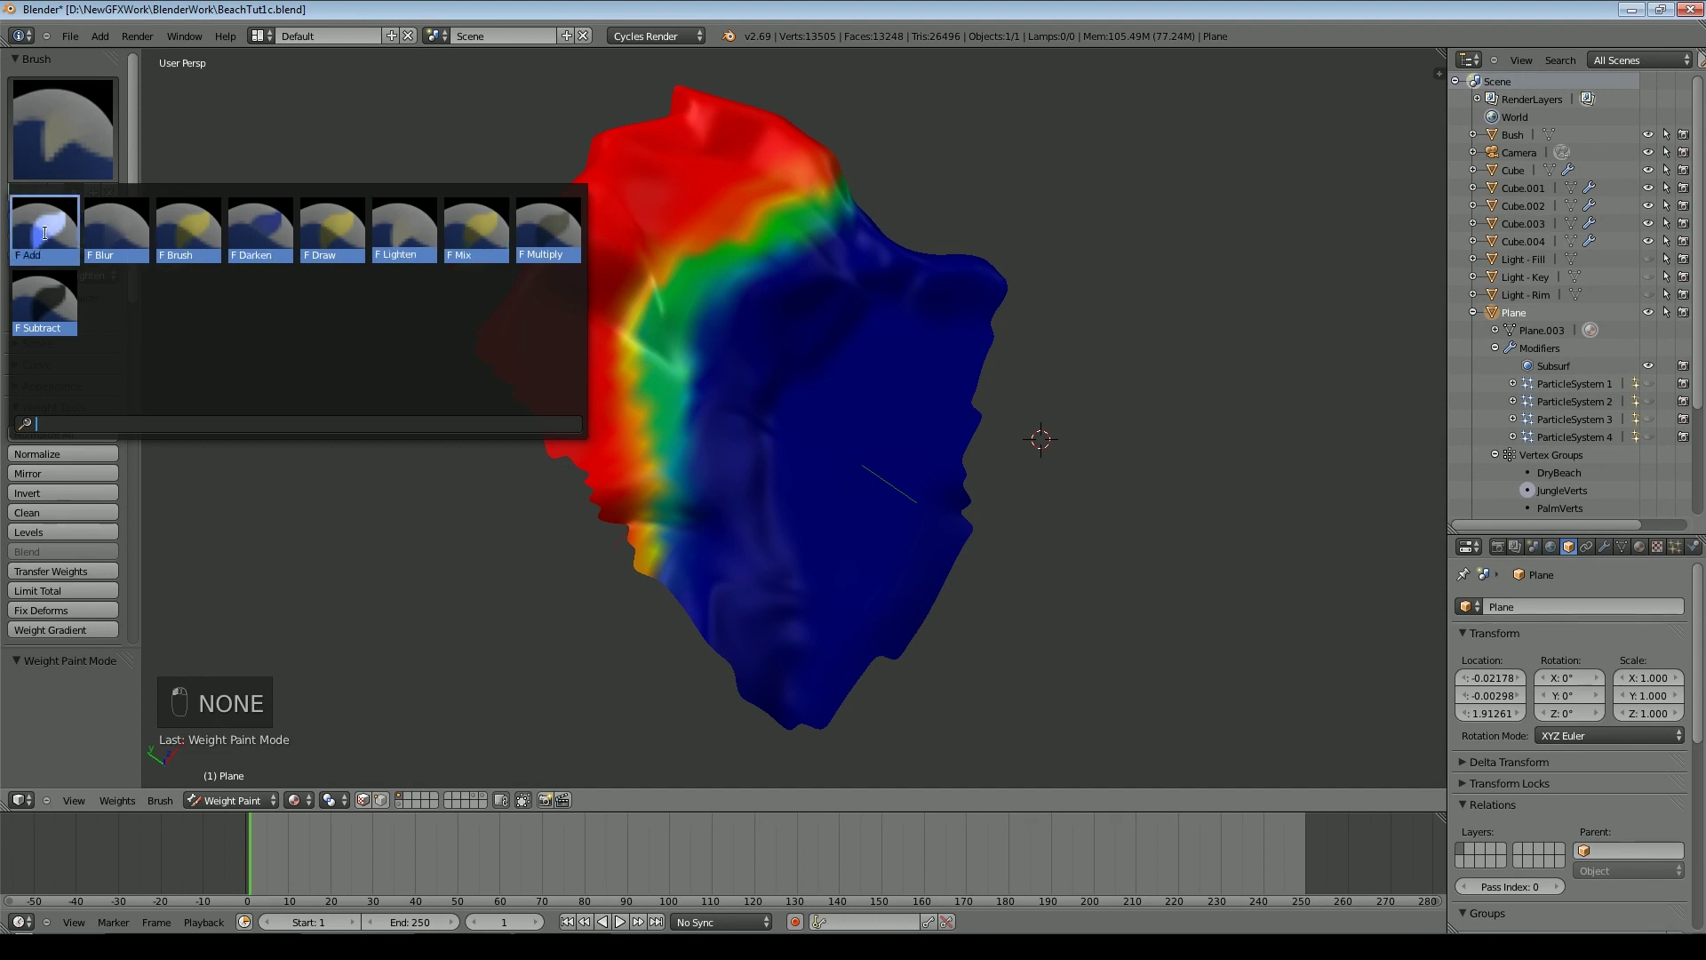
left_click(115, 238)
mouse_move(632, 484)
left_mouse_down()
mouse_move(712, 292)
mouse_move(651, 575)
left_mouse_up()
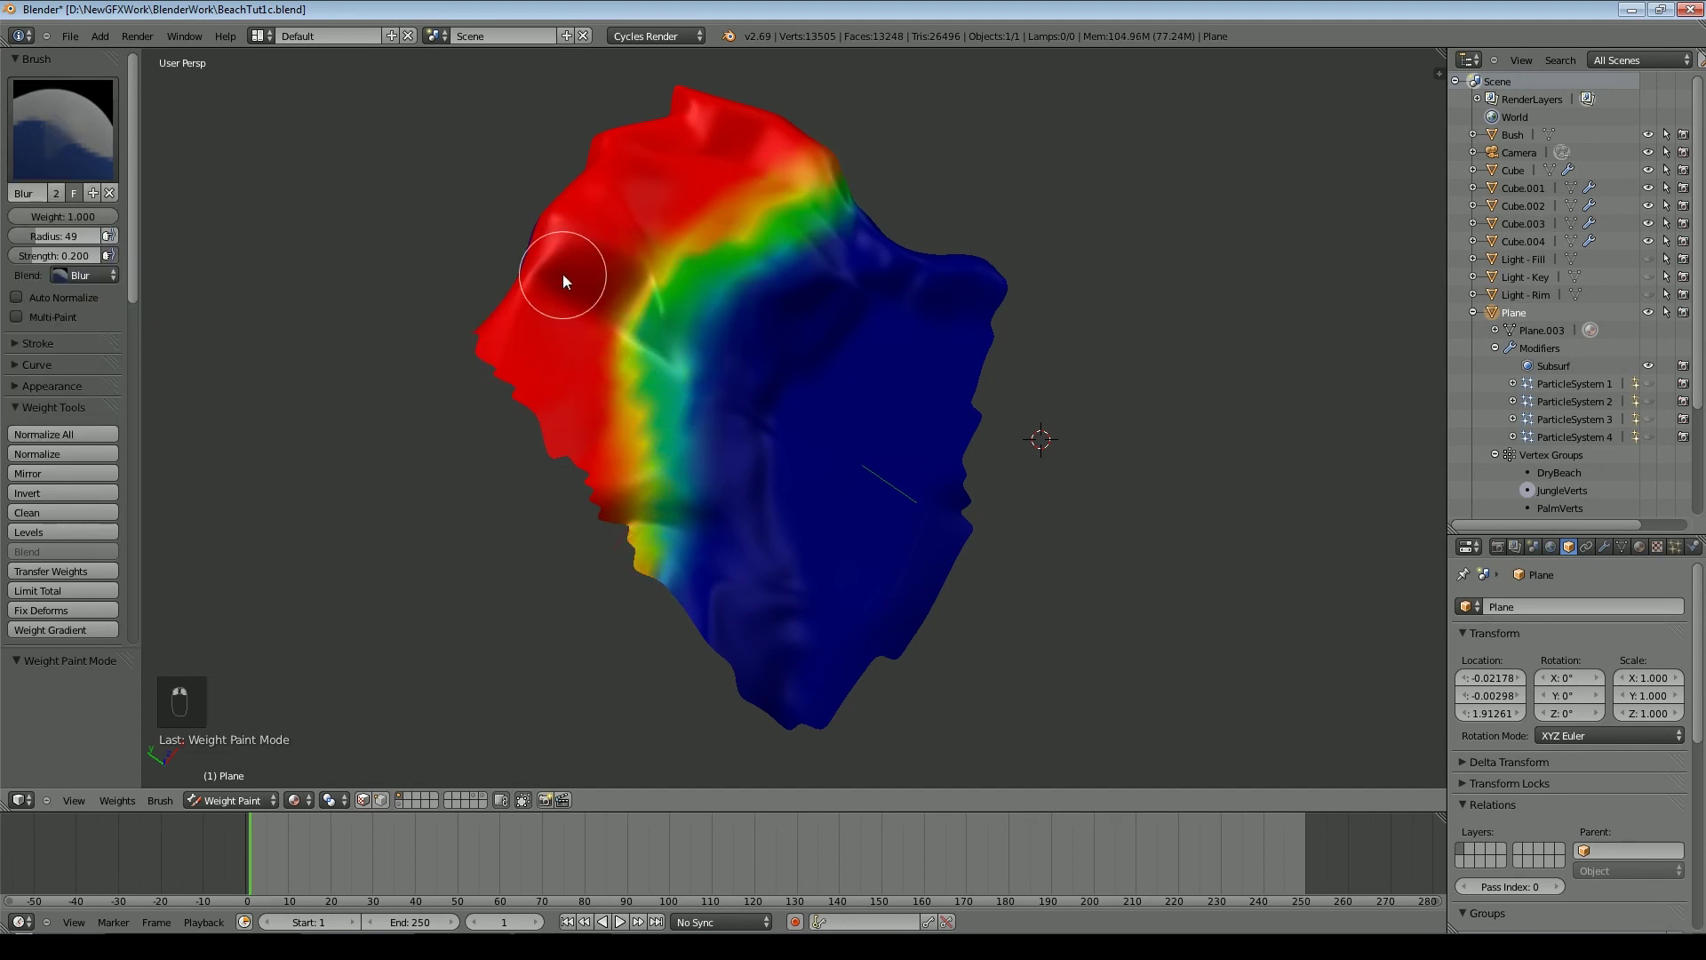
Return the terrain to Object Mode in camera view and re-enable the viewport display of its four particle systems
left_click(233, 799)
left_click(247, 780)
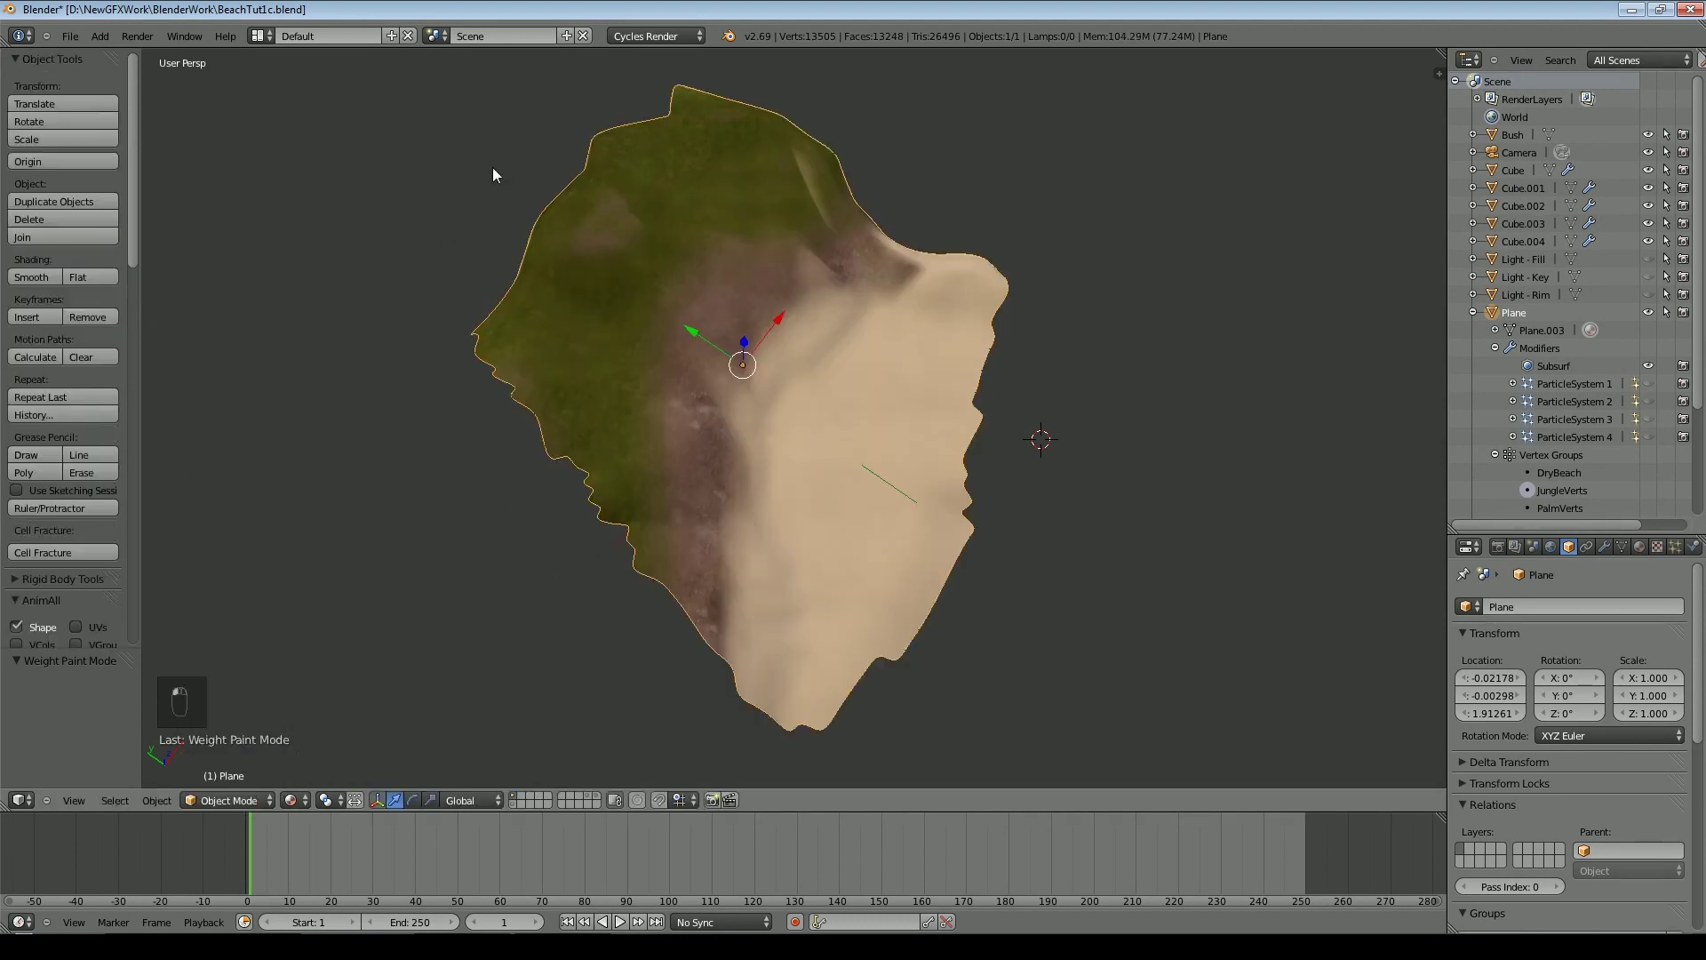
key("KP_0")
left_click_drag(1650, 436, 1650, 383)
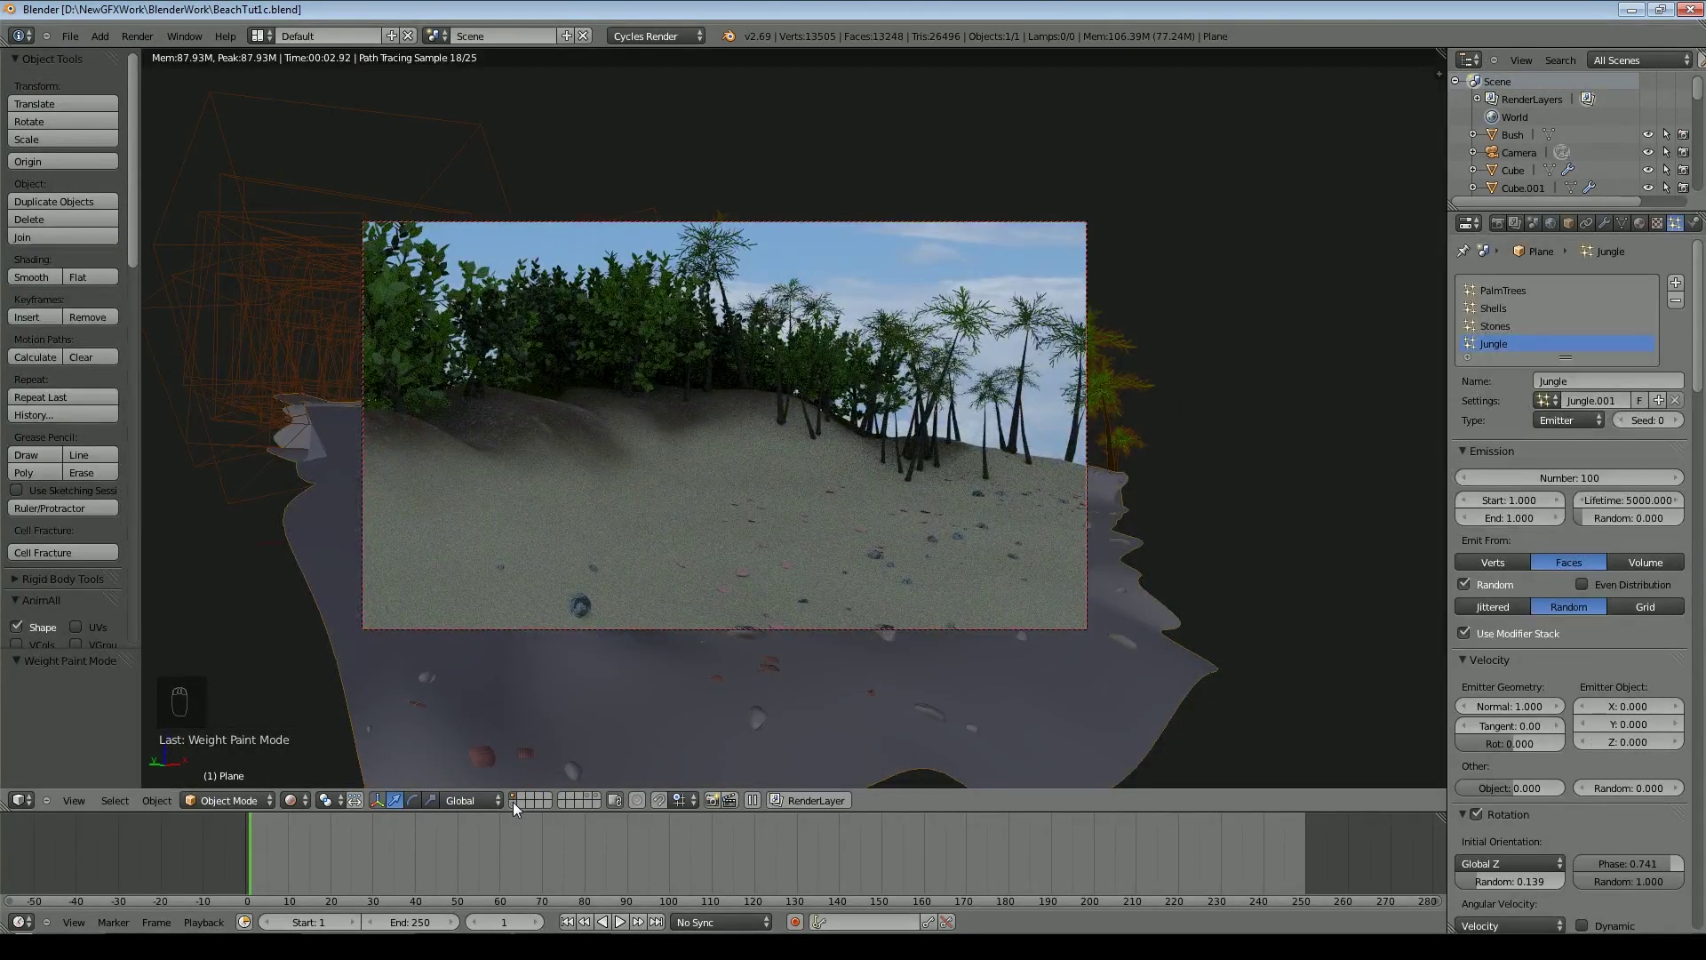
Show the lighting layer as well in the rendered preview and set the Jungle particles' size to 0.100
left_click(515, 804, "shift")
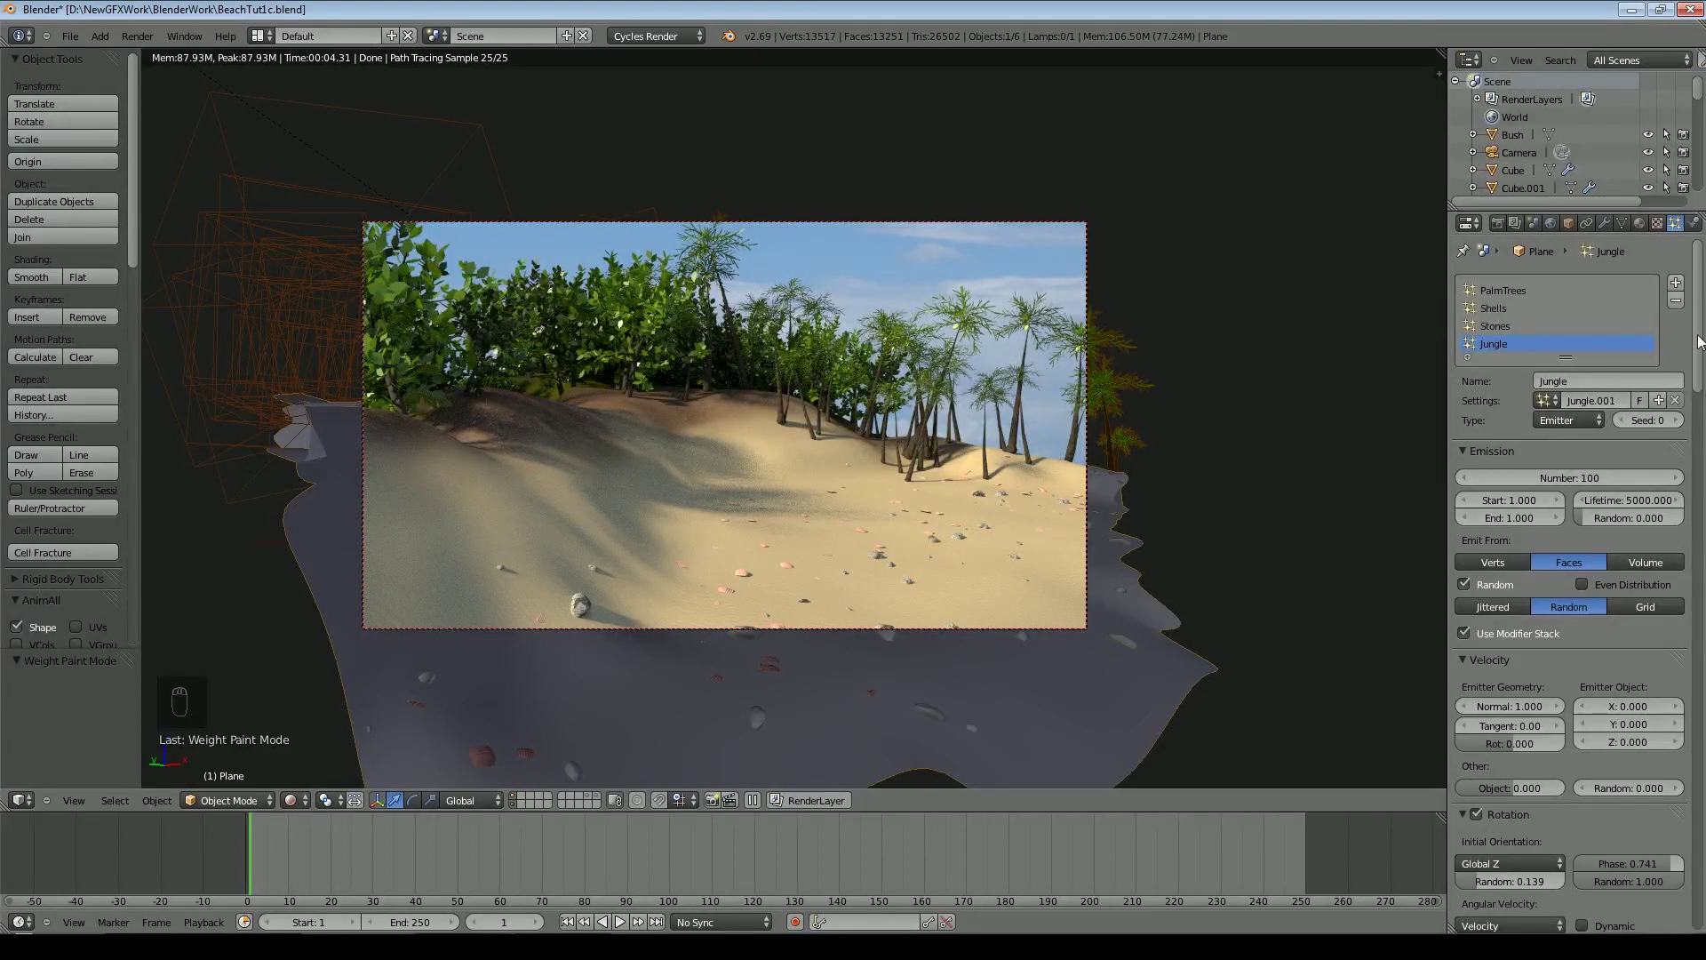
scroll(1700, 354, "down", 1)
scroll(1700, 354, "down", 10)
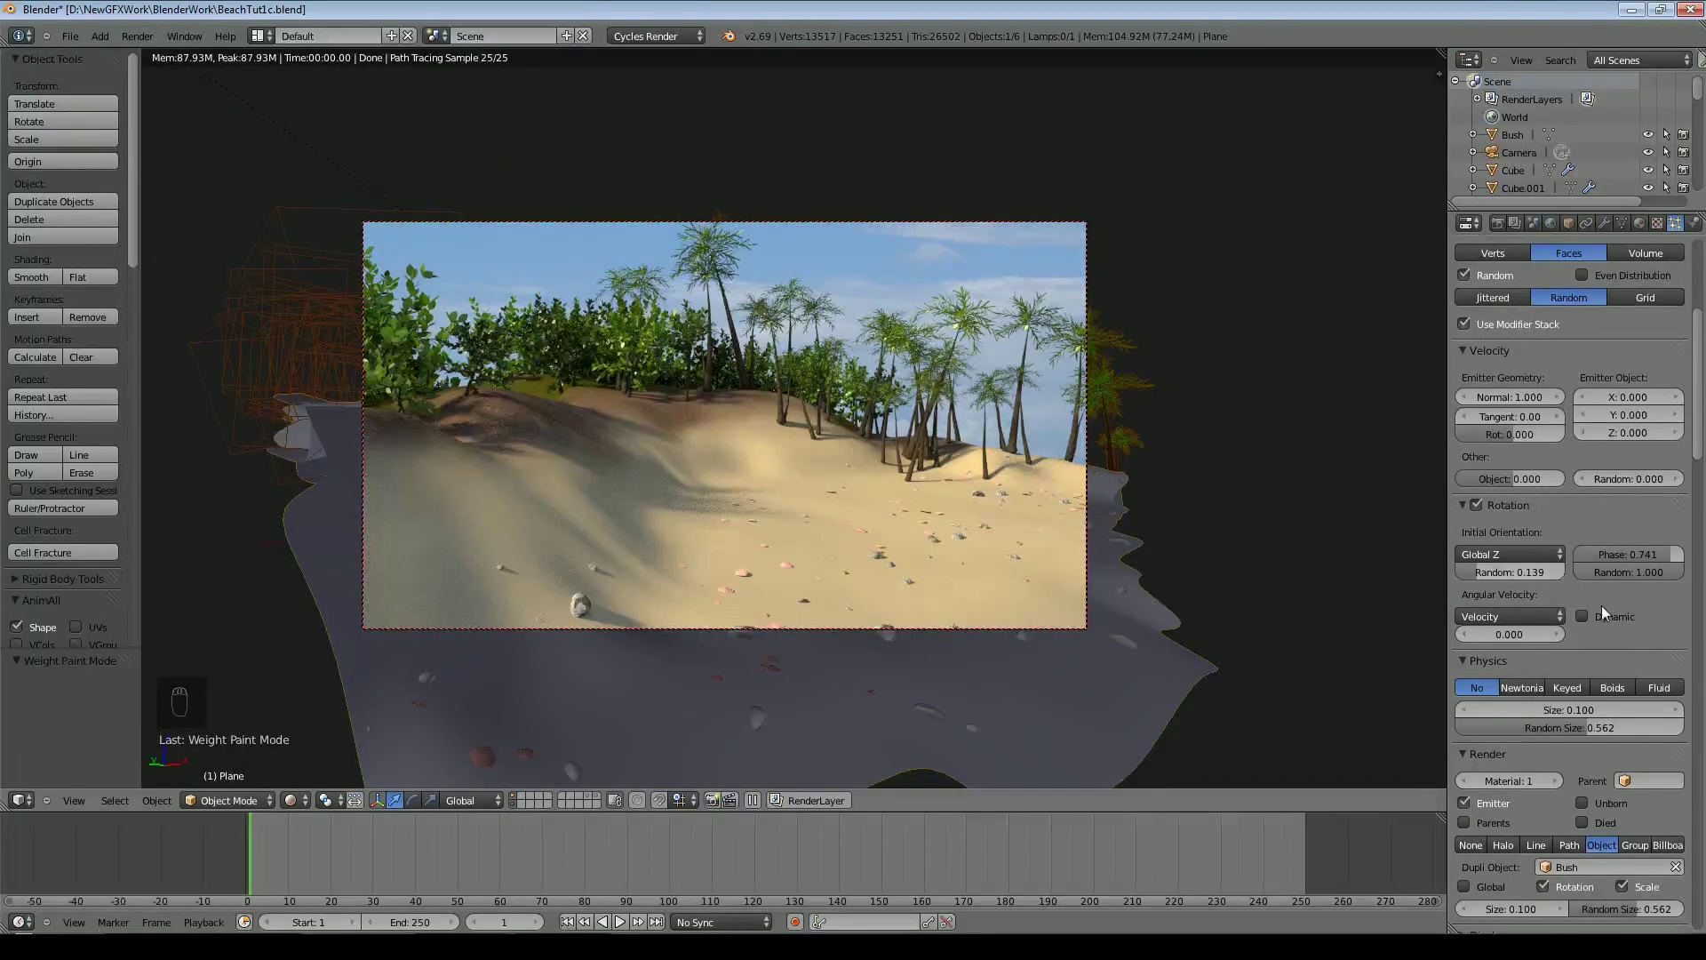
Set the Jungle particle system's emission number to 150 and its seed to 1
left_click_drag(1701, 317, 1699, 245)
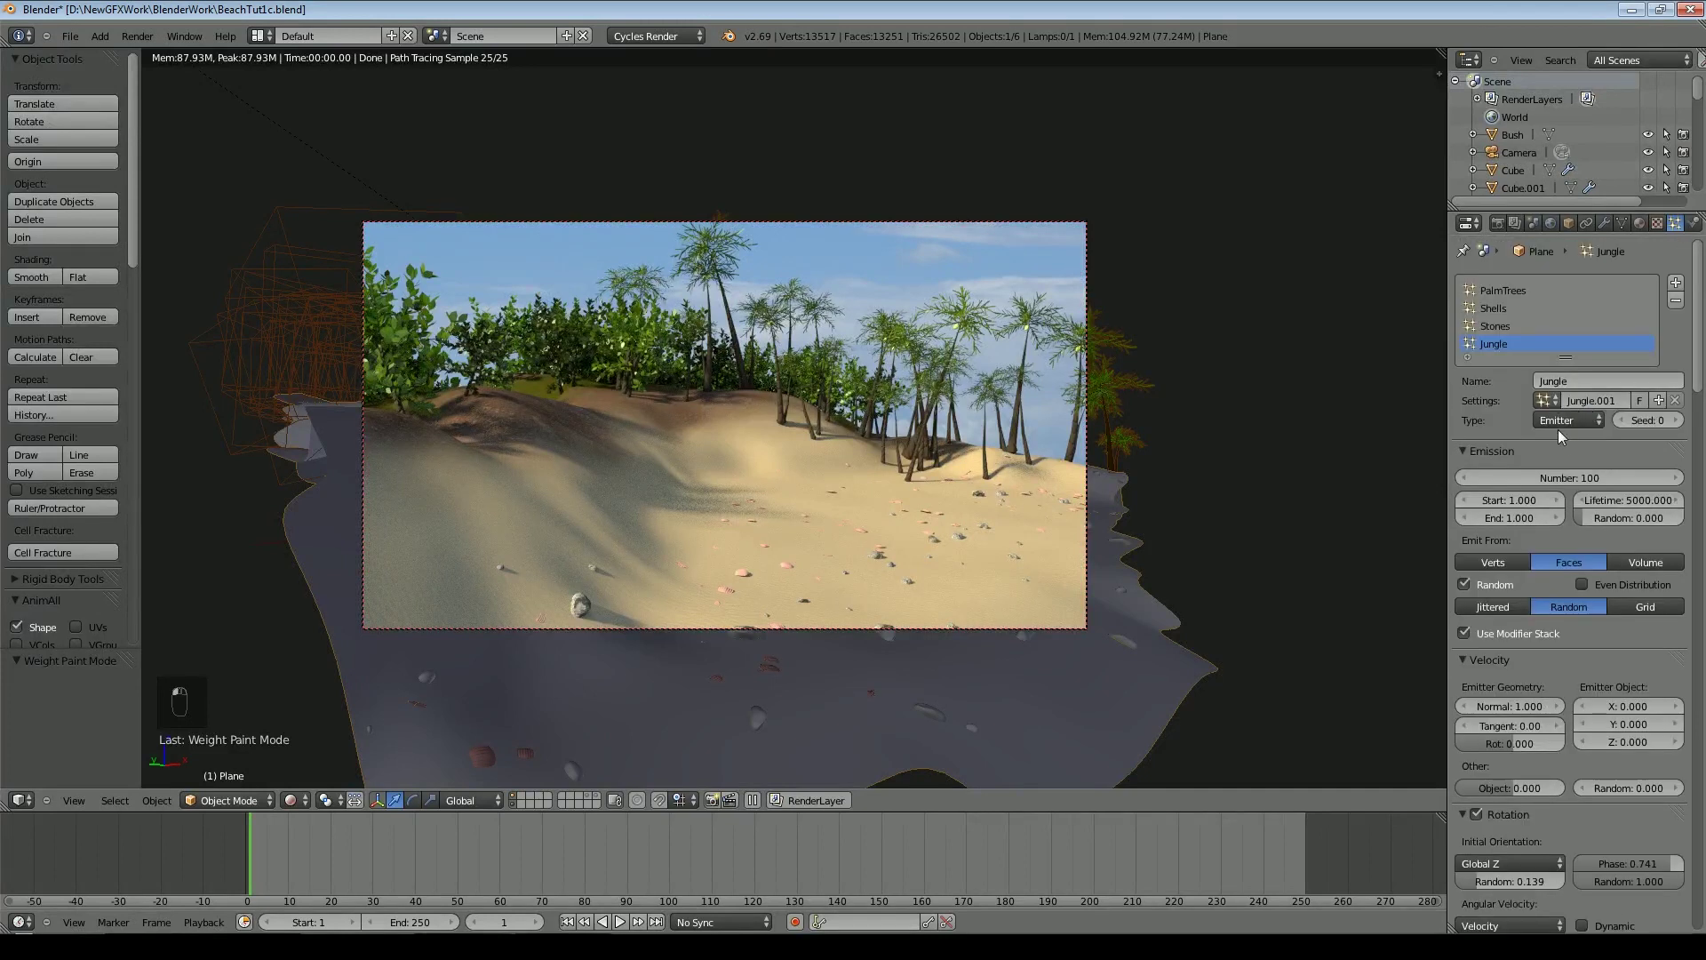
left_click(1582, 477)
type("150")
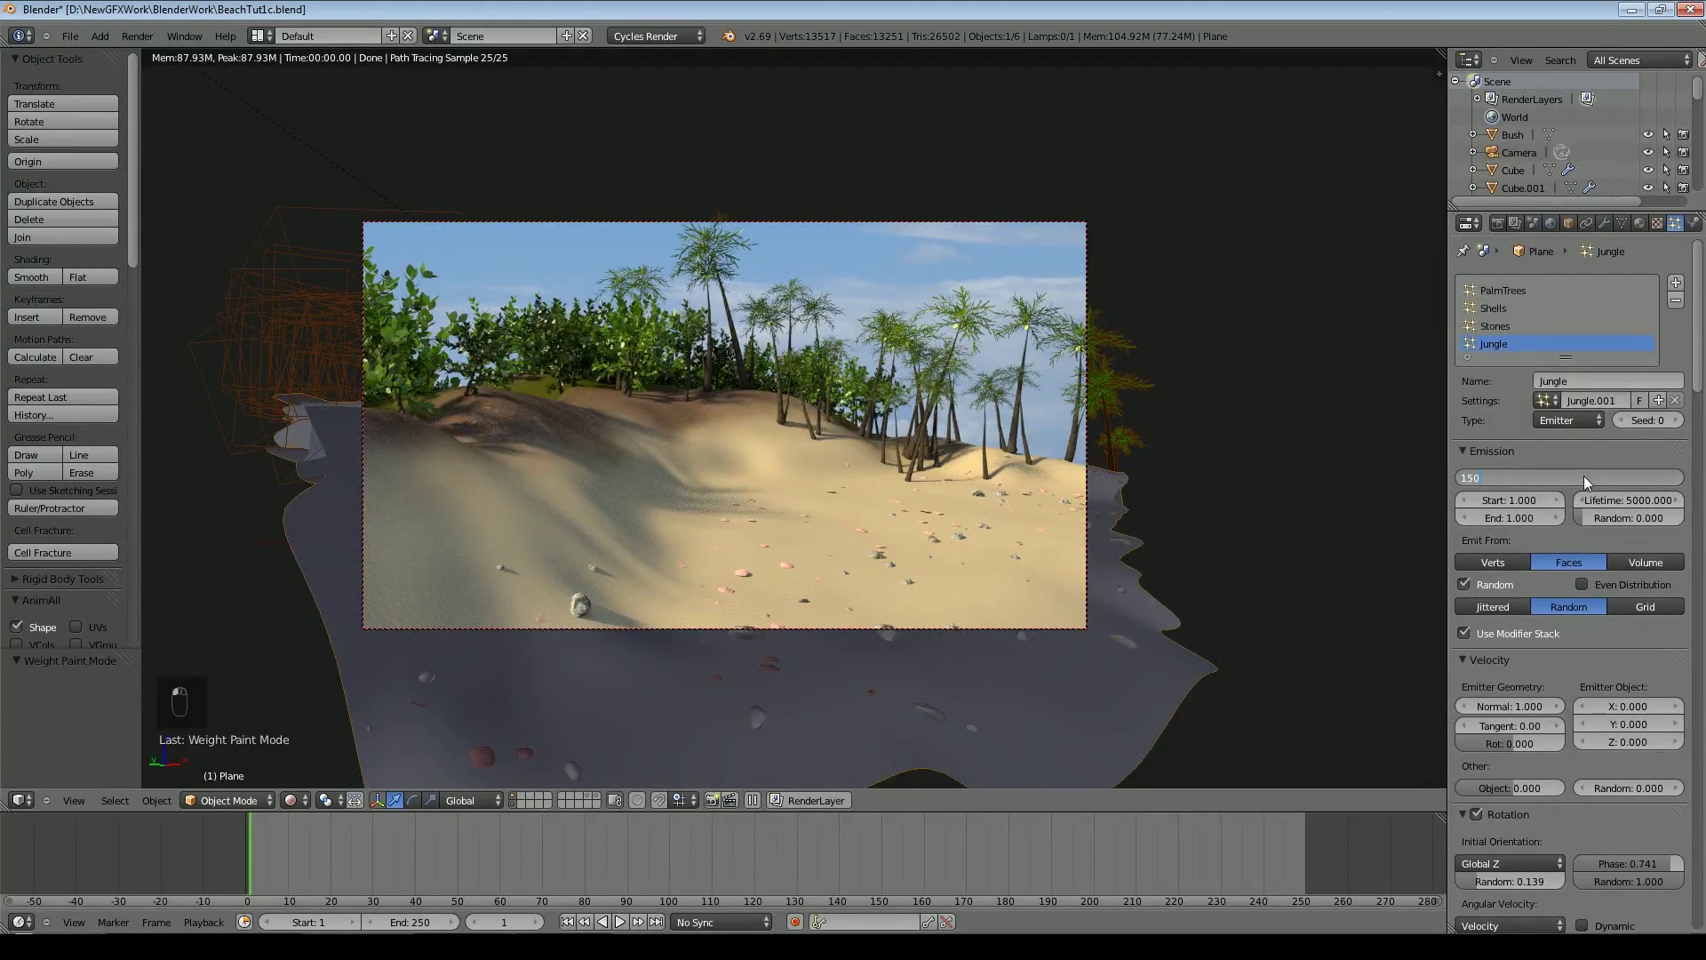
key("Return")
left_click(1680, 420)
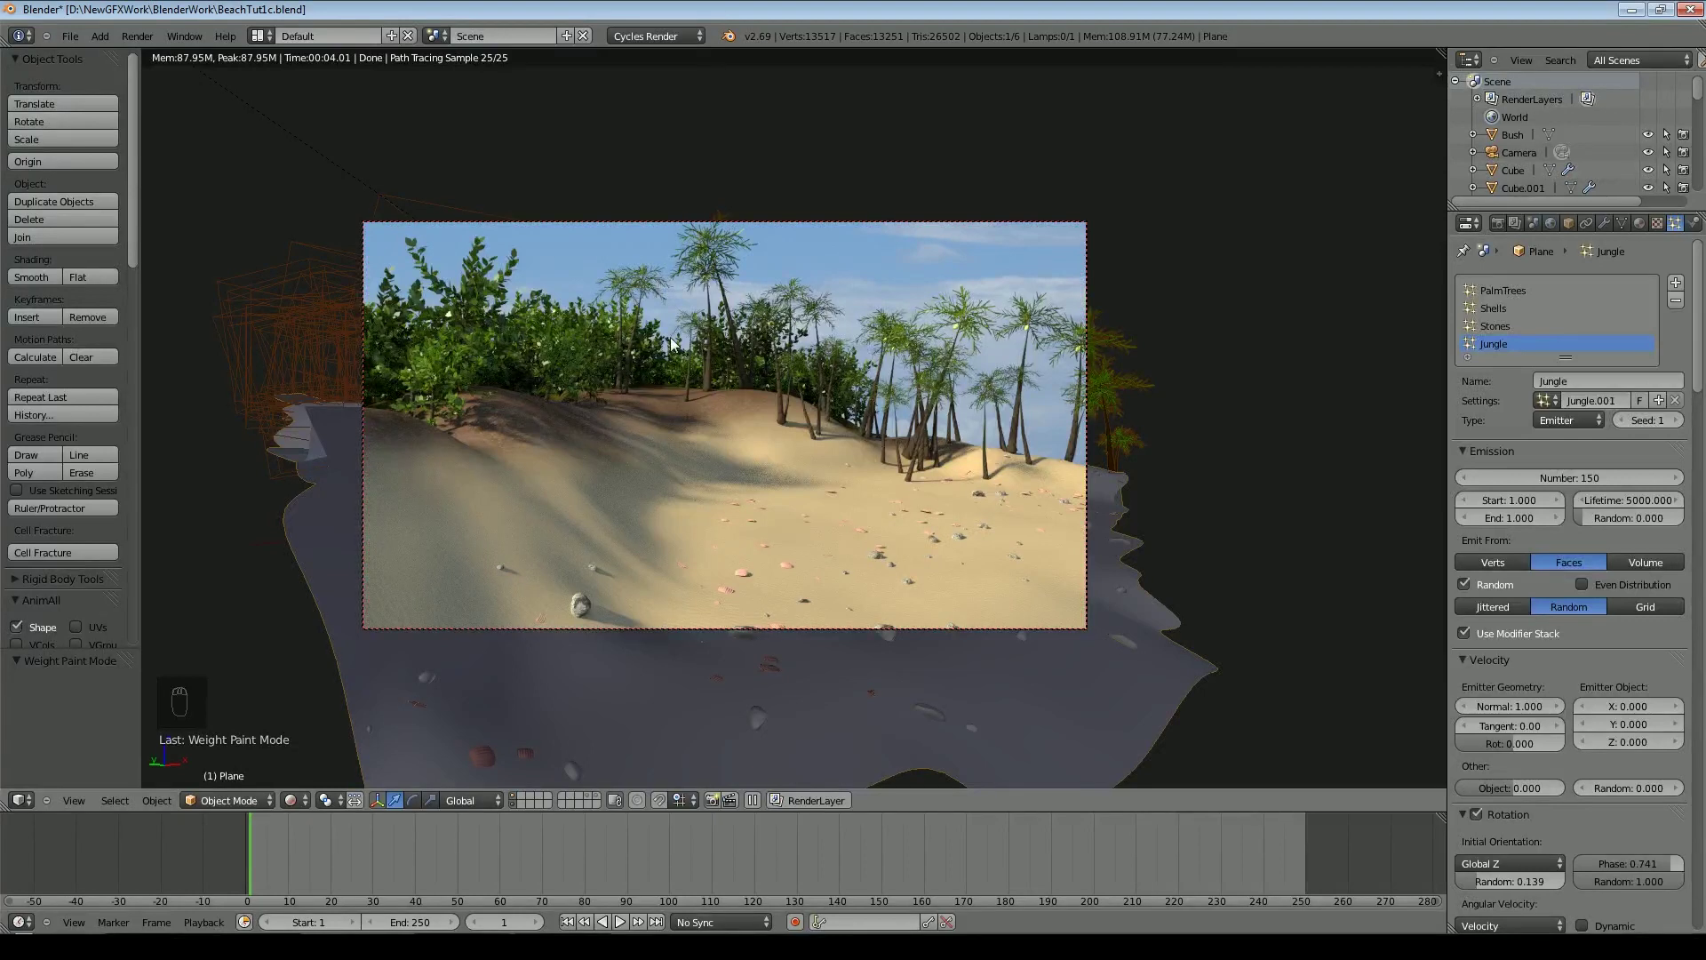
Reduce the Jungle particles' size to 0.075
scroll(680, 346, "up", 2)
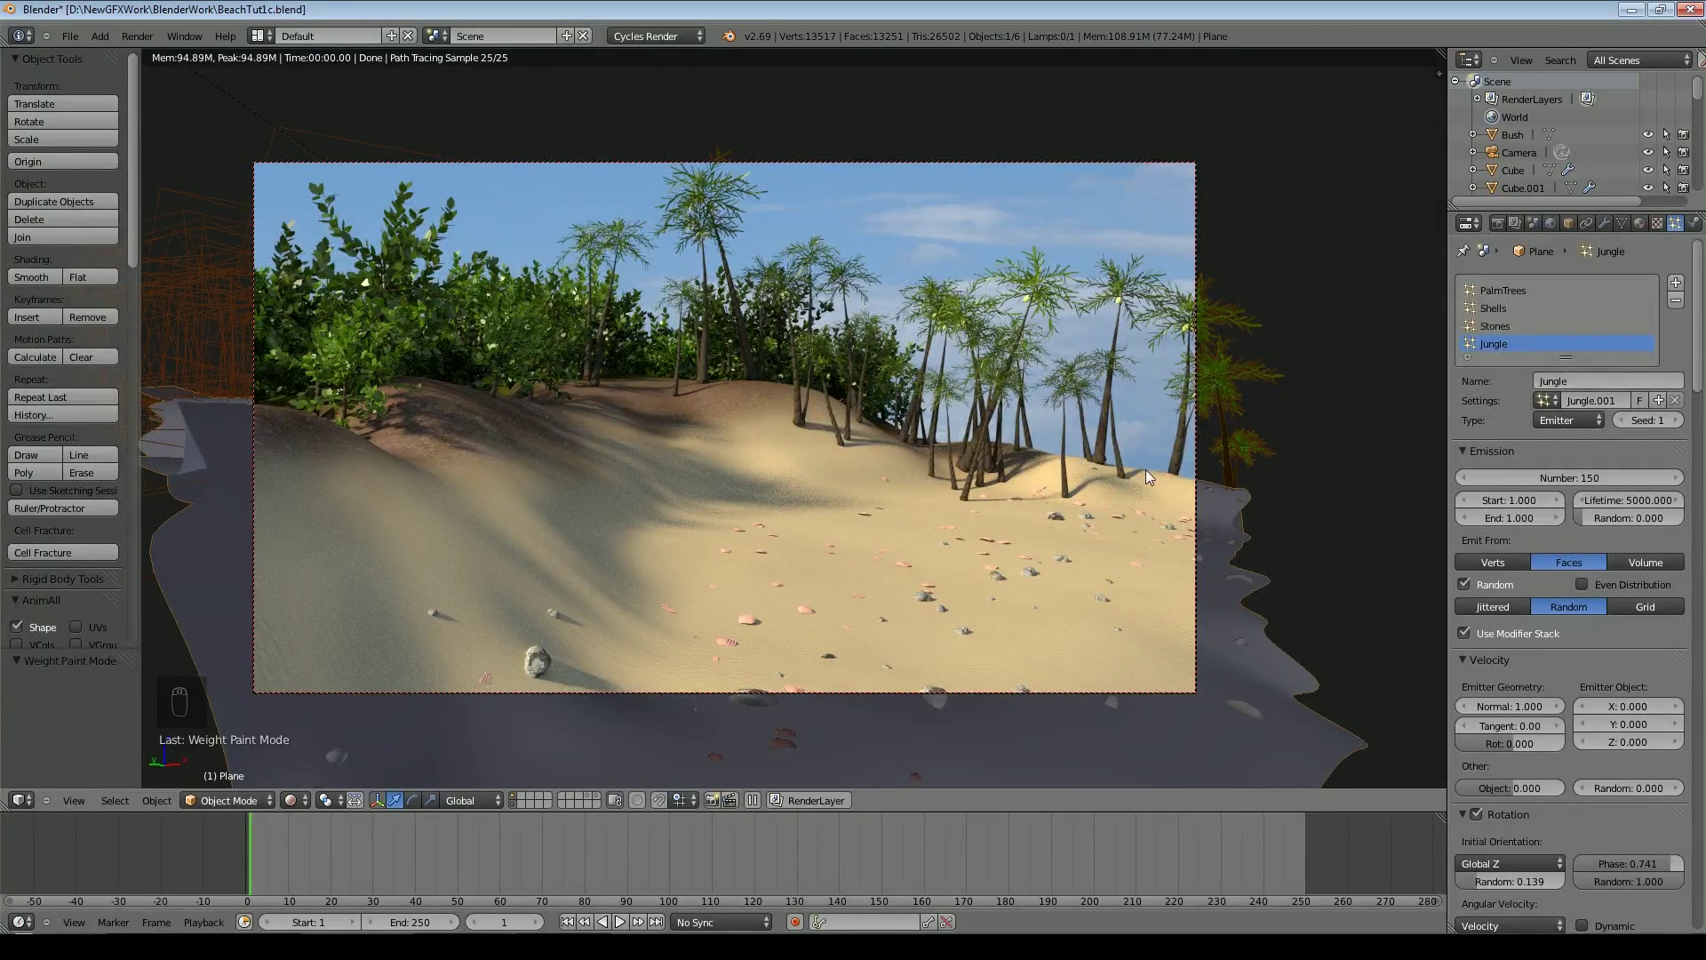
scroll(1601, 494, "down", 6)
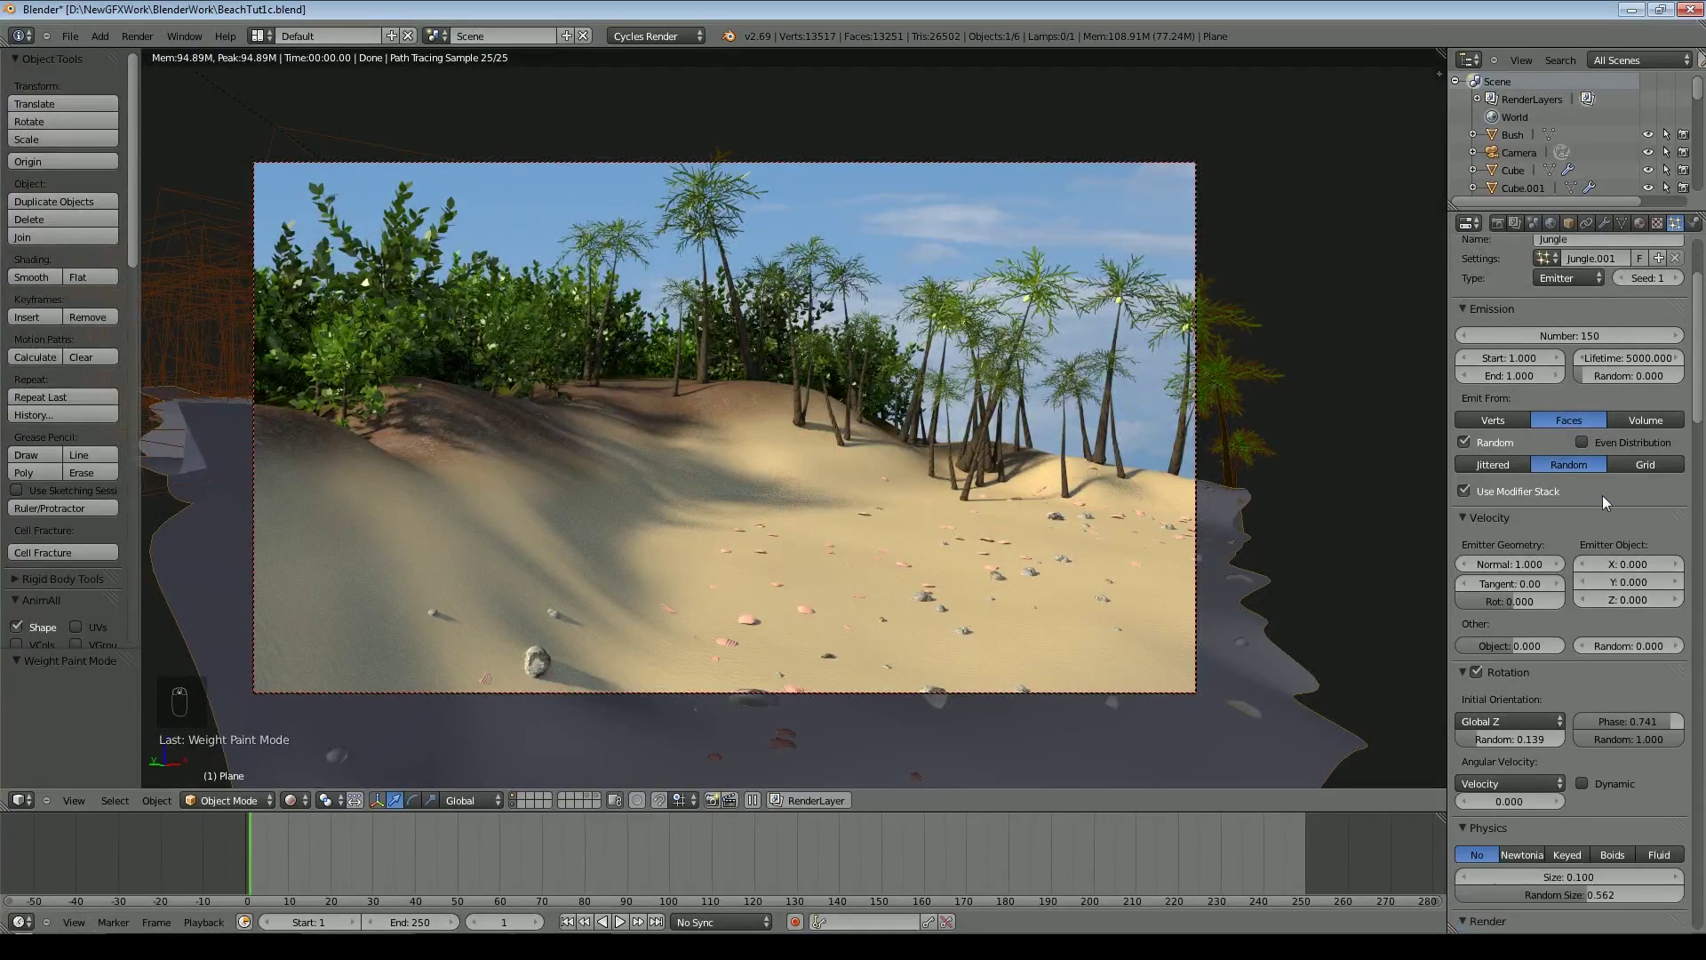
key("Return")
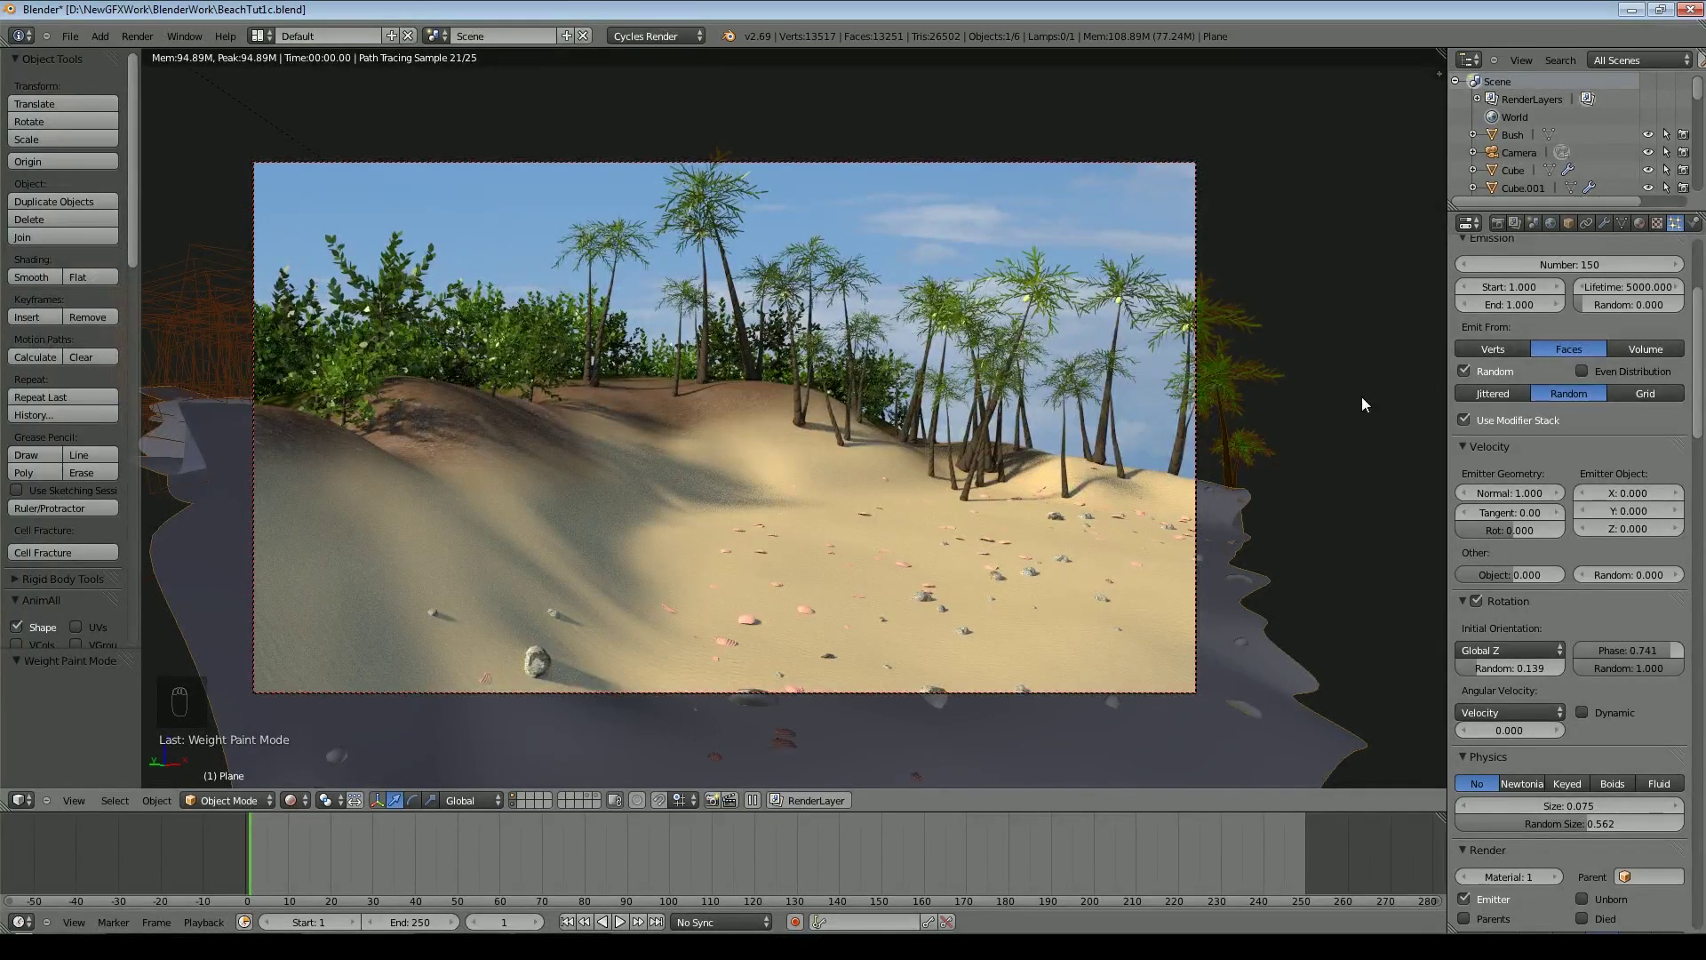
Switch the viewport shading to Solid and show the terrain's vertex groups
left_click(293, 799)
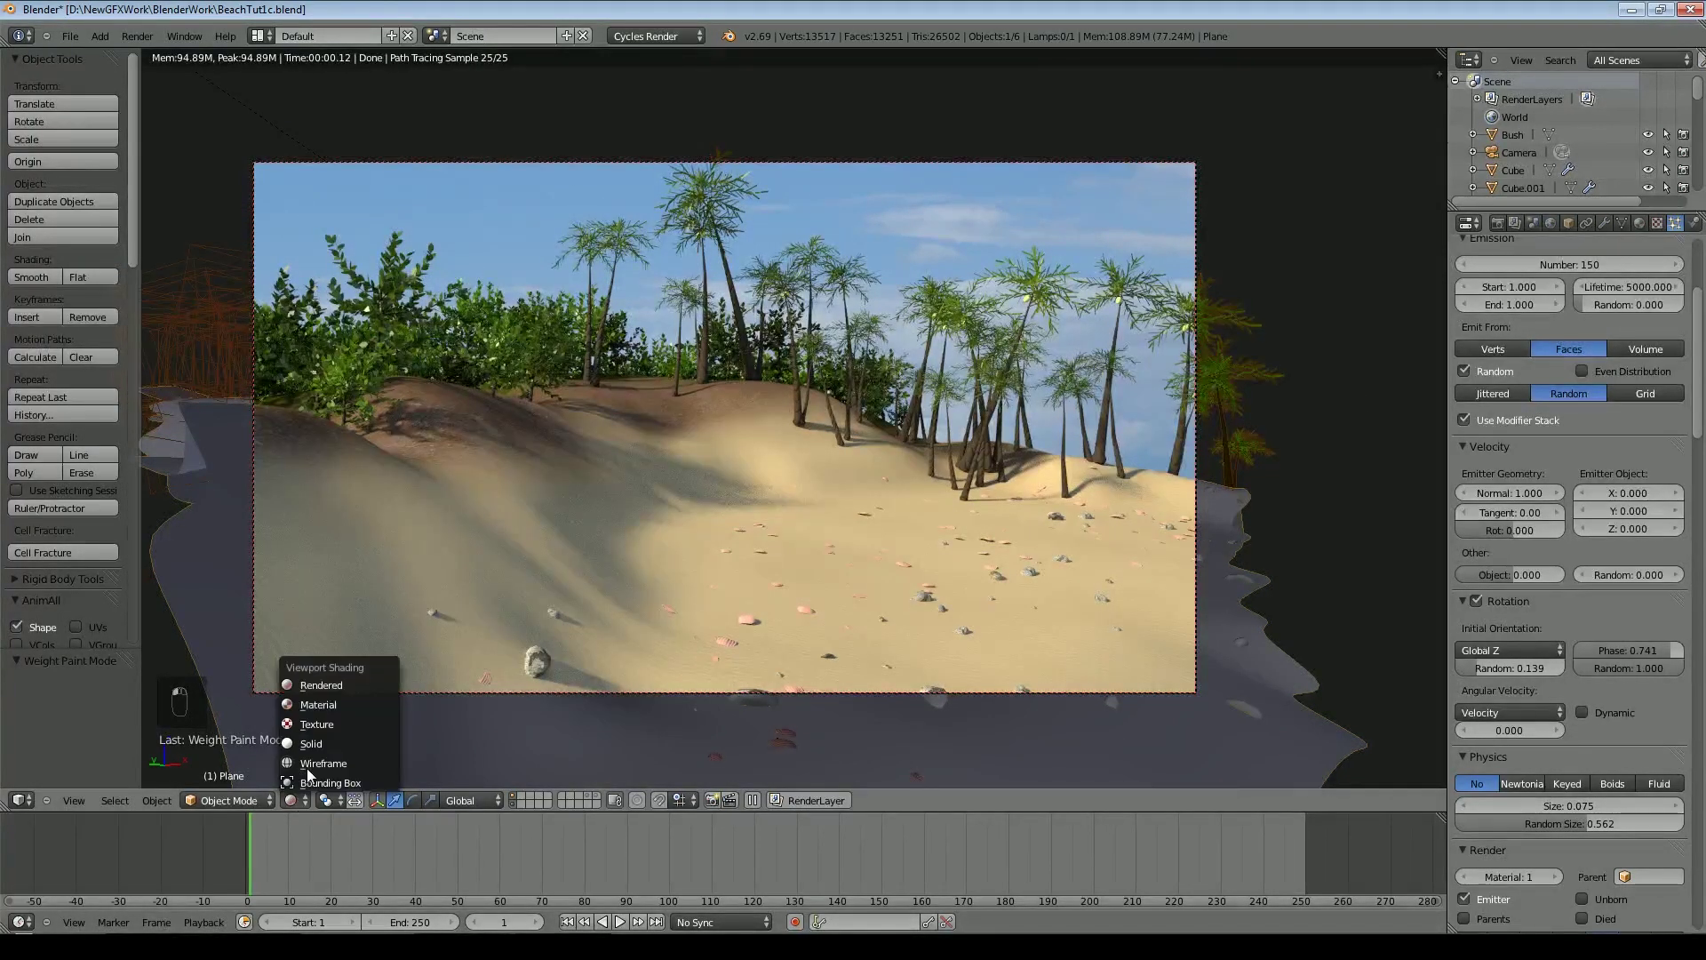
left_click(310, 744)
left_click(1622, 223)
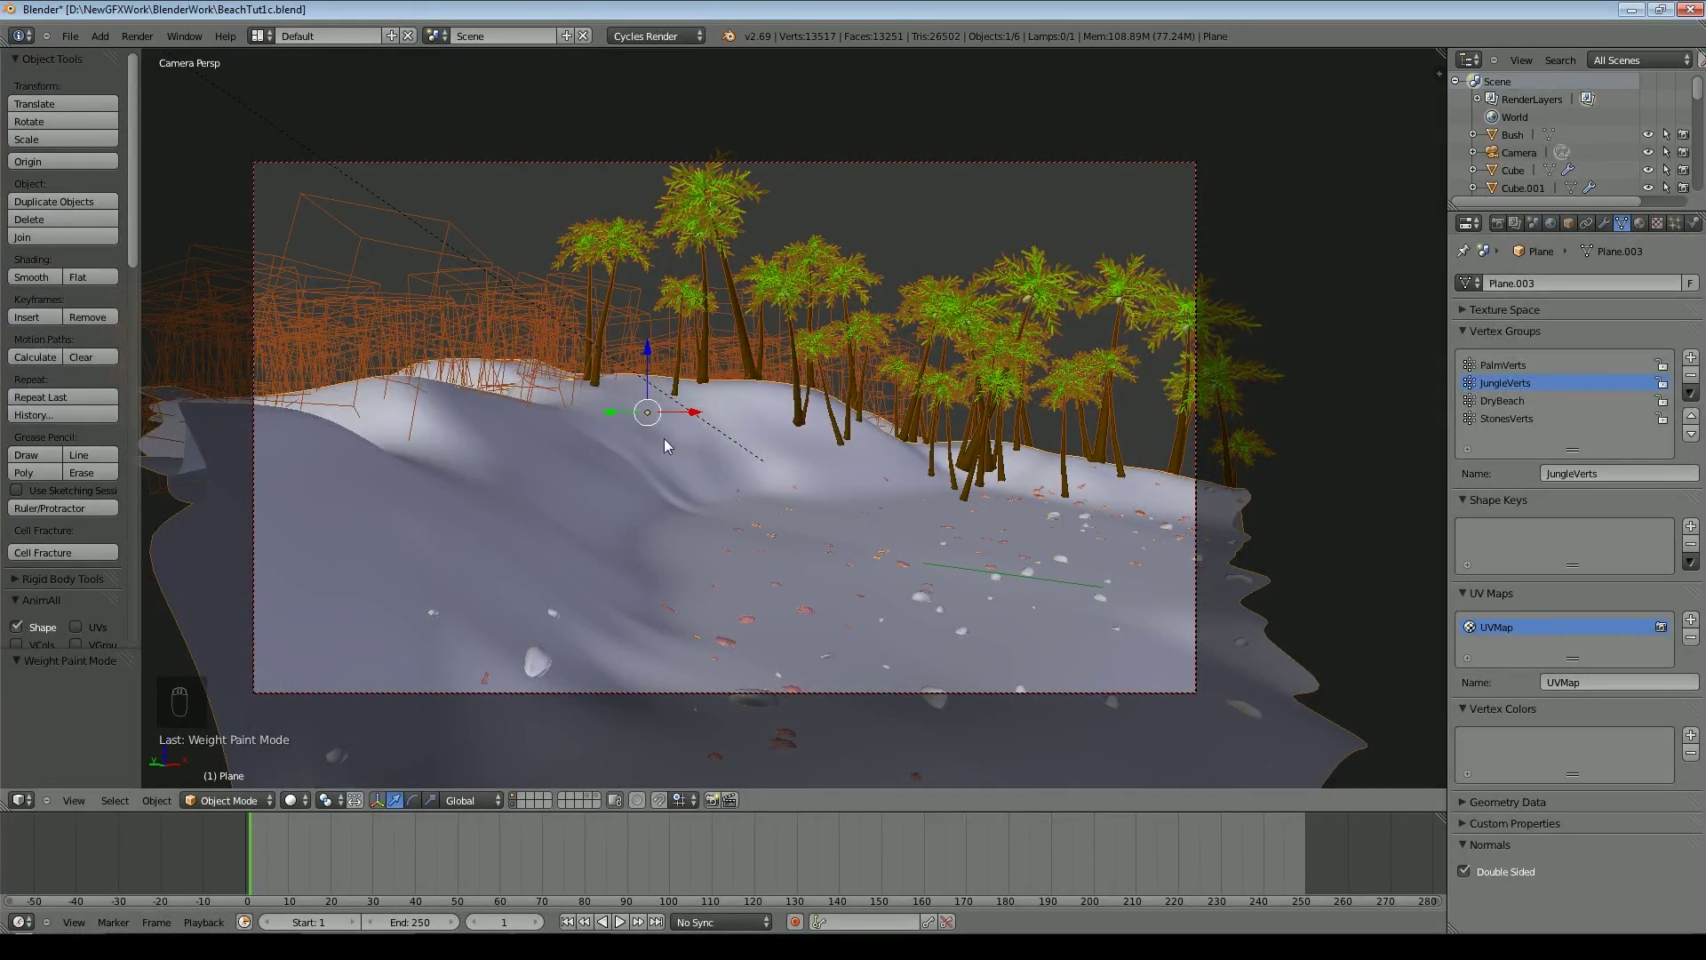
Circle-select the terrain faces along the dune slopes between the jungle area and the open beach in Edit Mode
middle_click_drag(849, 442, 684, 538)
scroll(666, 524, "down", 2)
key("Tab")
key("a")
key("a")
key("a")
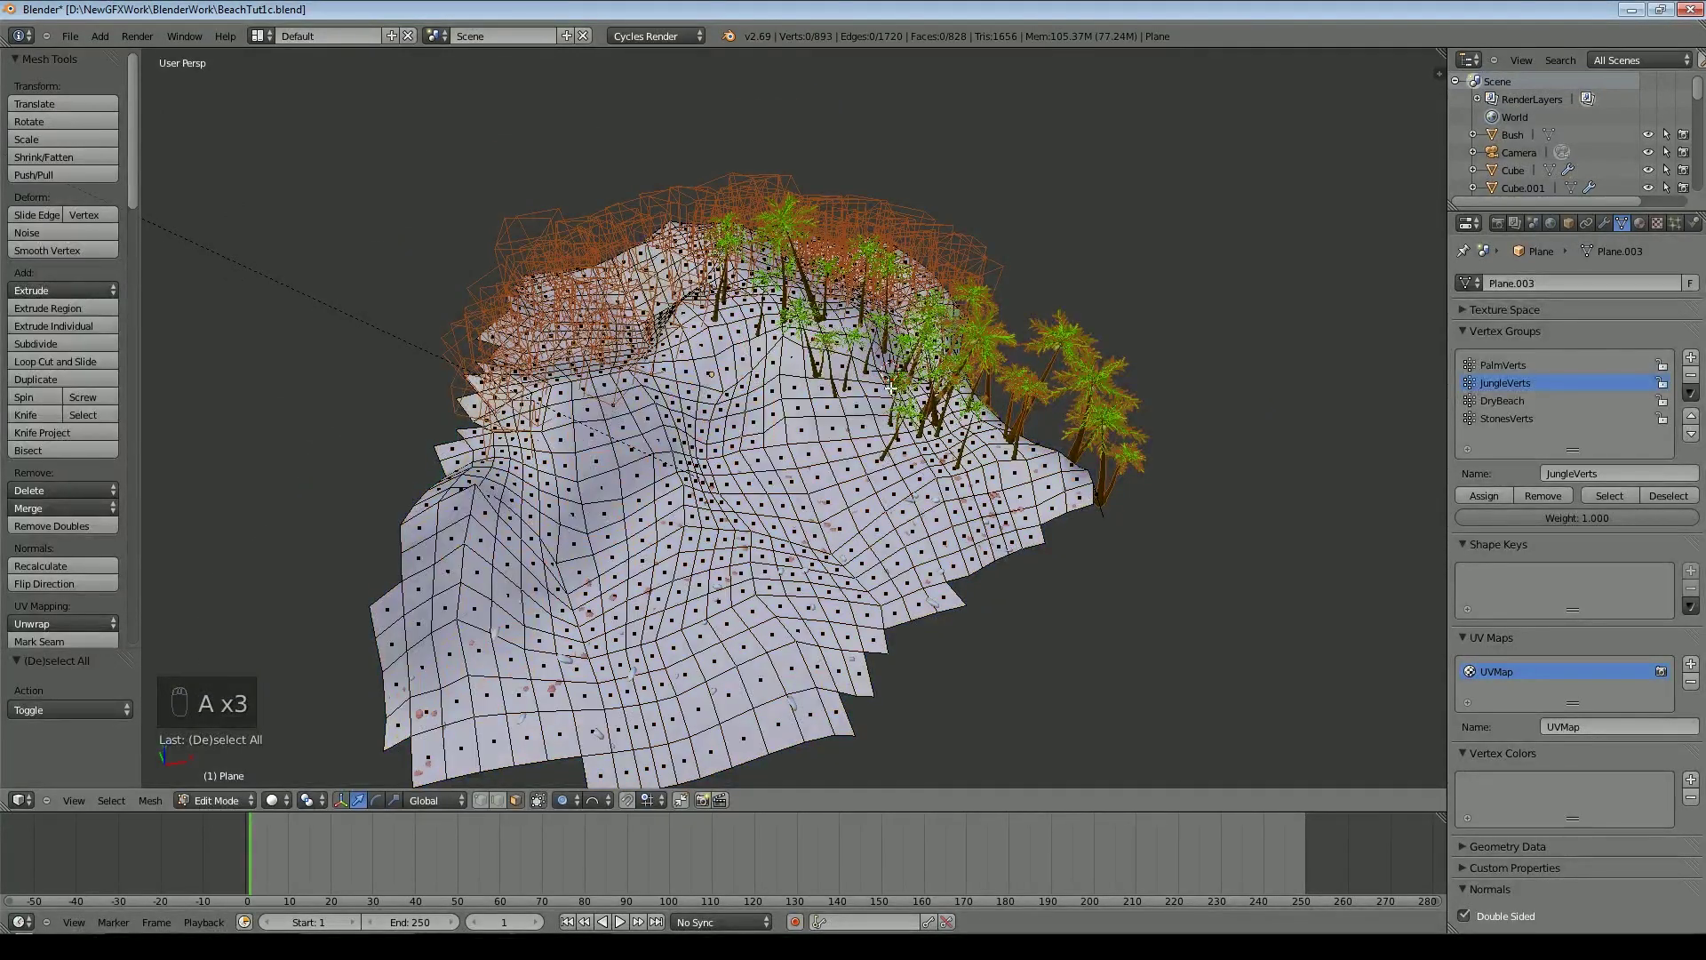
key("c")
mouse_move(887, 382)
left_mouse_down()
mouse_move(607, 404)
mouse_move(275, 631)
left_mouse_up()
right_click(339, 418)
Create a vertex group named GrassVerts from the selected dune faces and return to Object Mode
left_click(1691, 356)
left_click(1640, 473)
type("Grass")
key("Return")
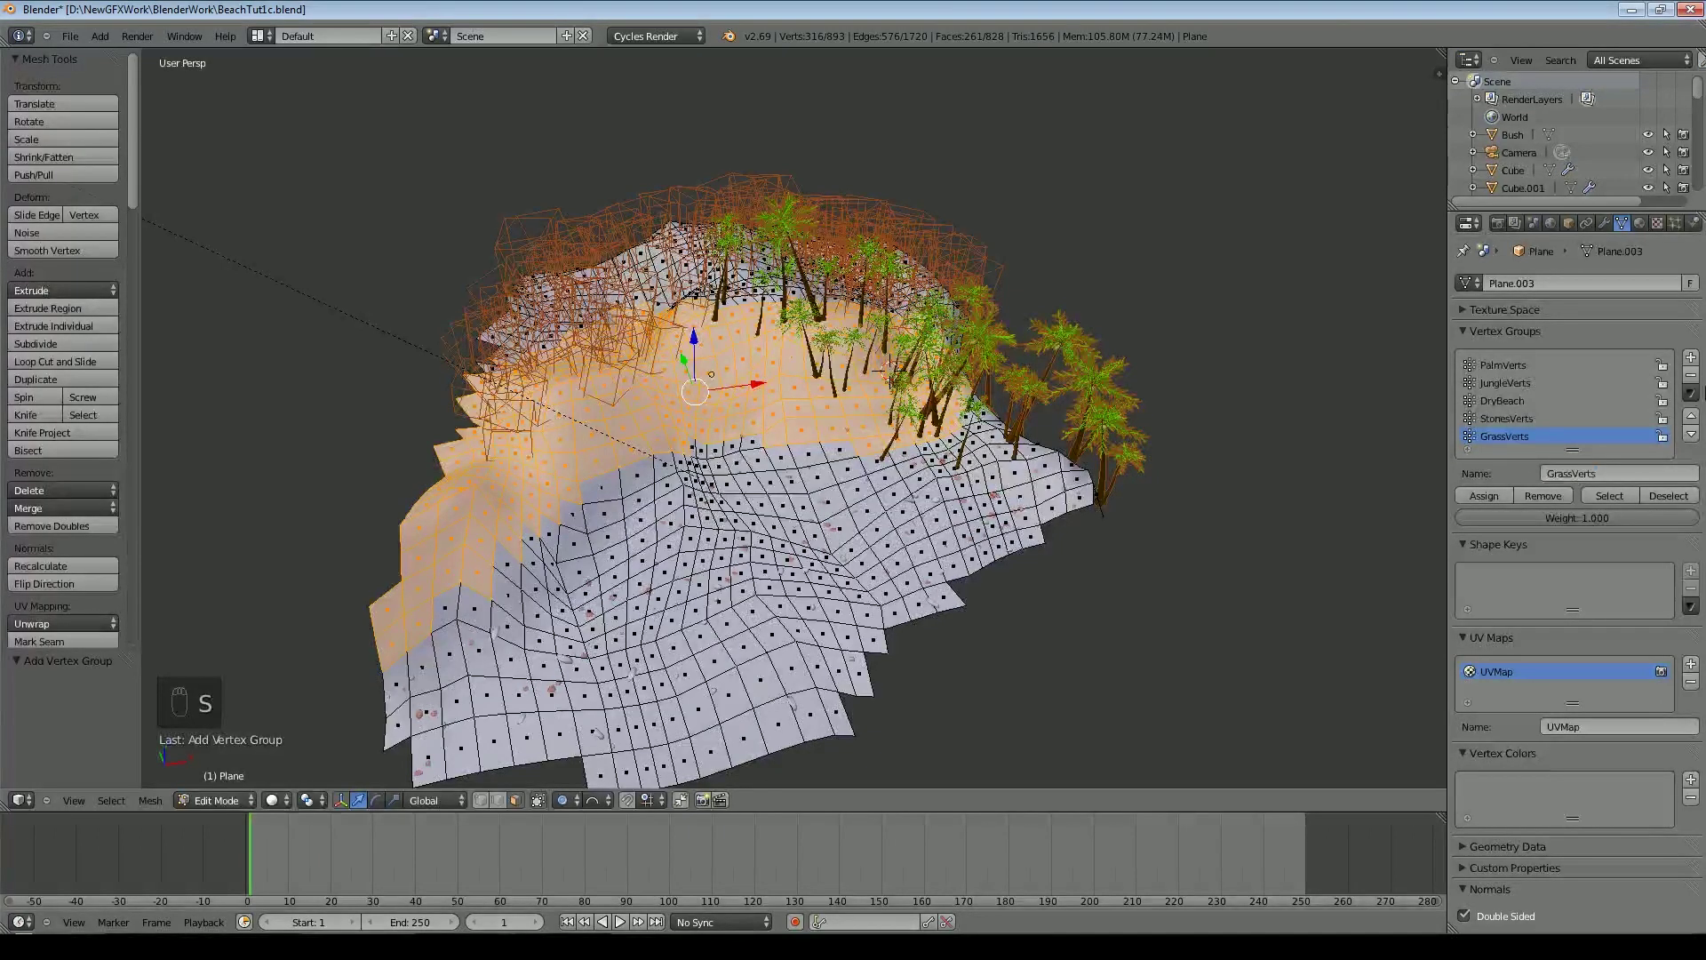
left_click(1475, 493)
key("a")
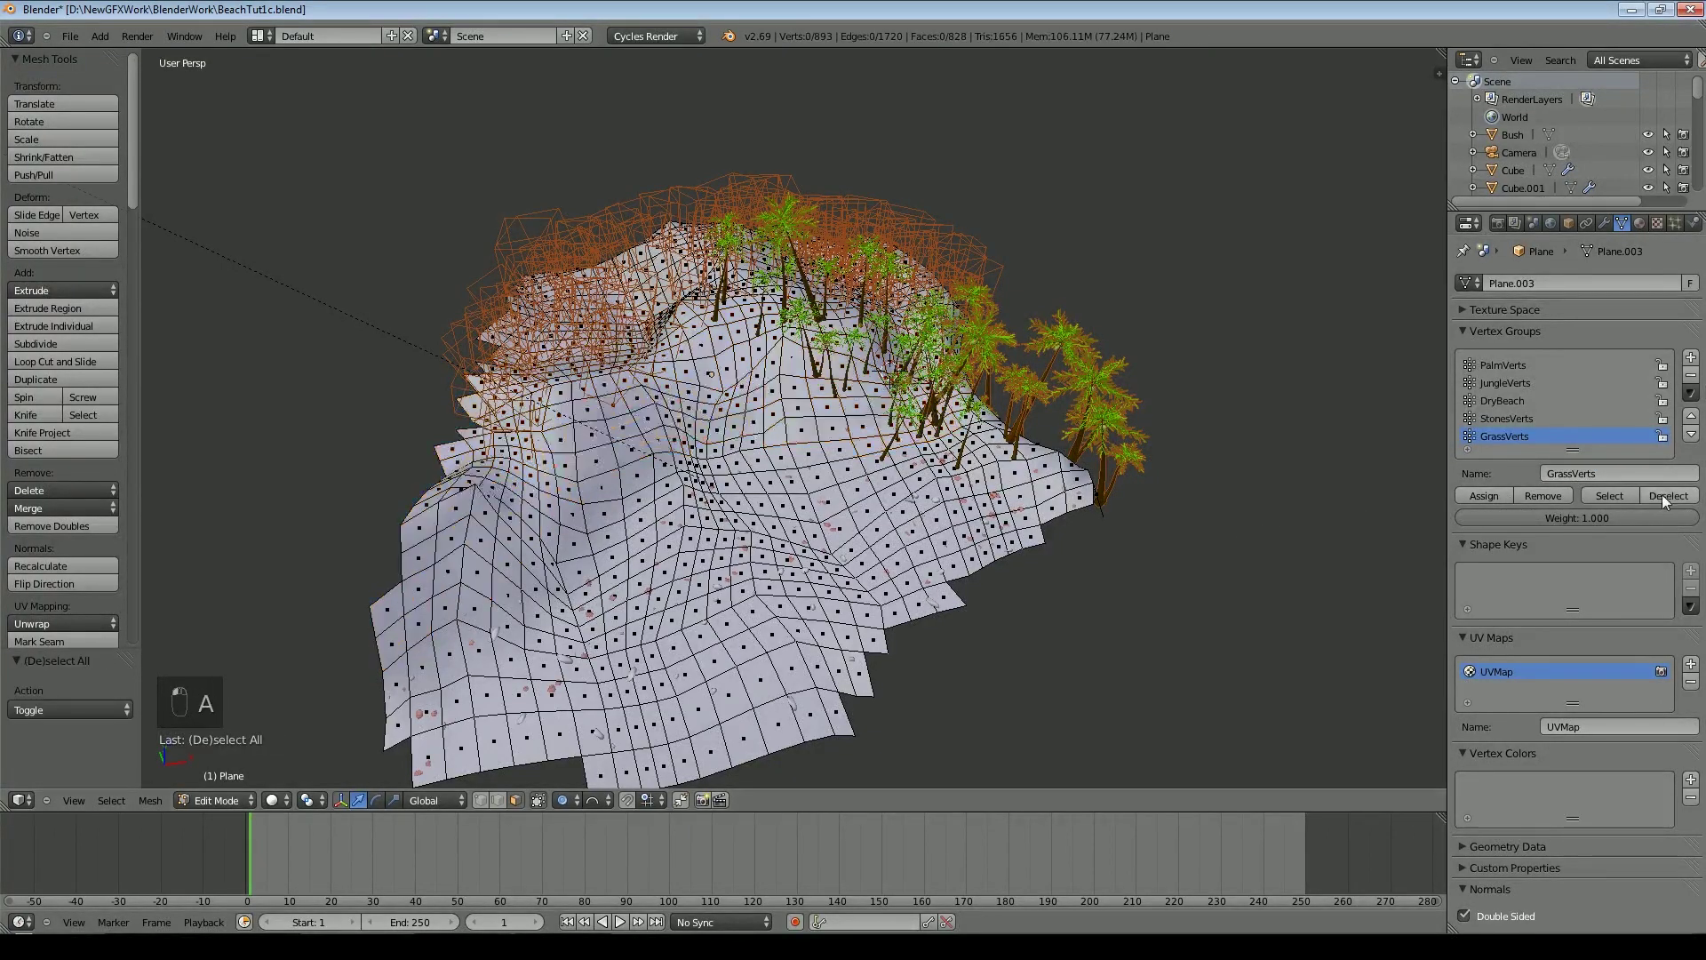
left_click(1621, 494)
key("Tab")
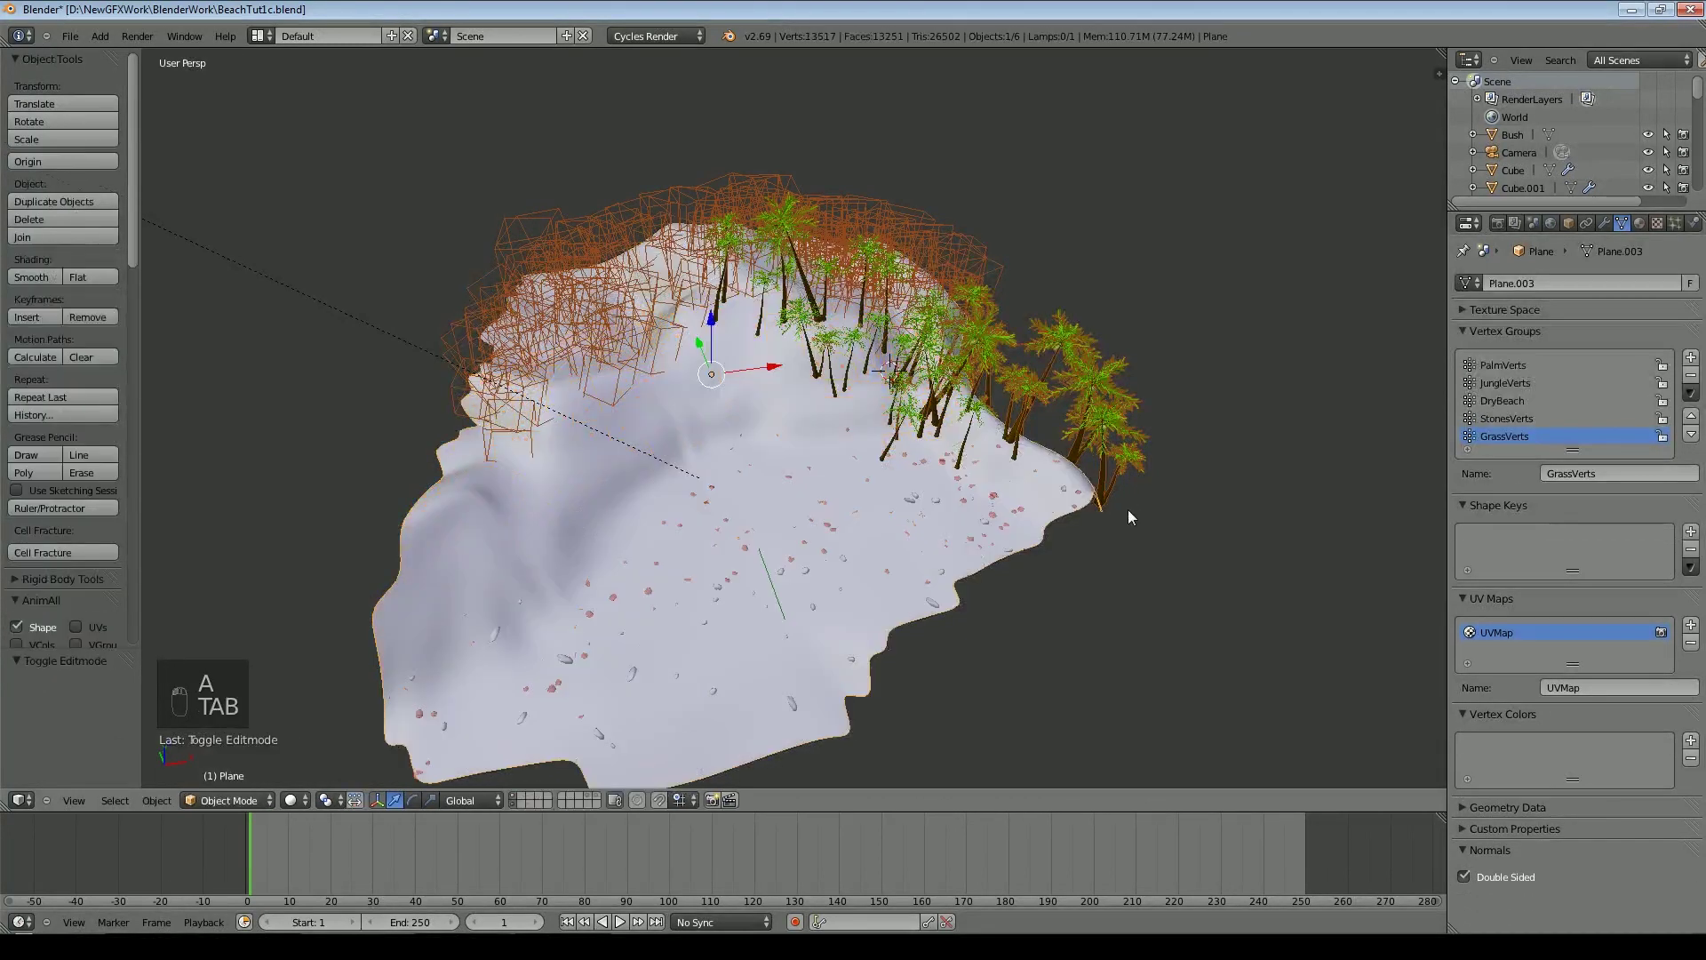
Hide the terrain's four existing particle systems in the viewport, return to the camera view and save the file
scroll(1658, 190, "down", 5)
left_click(1650, 185)
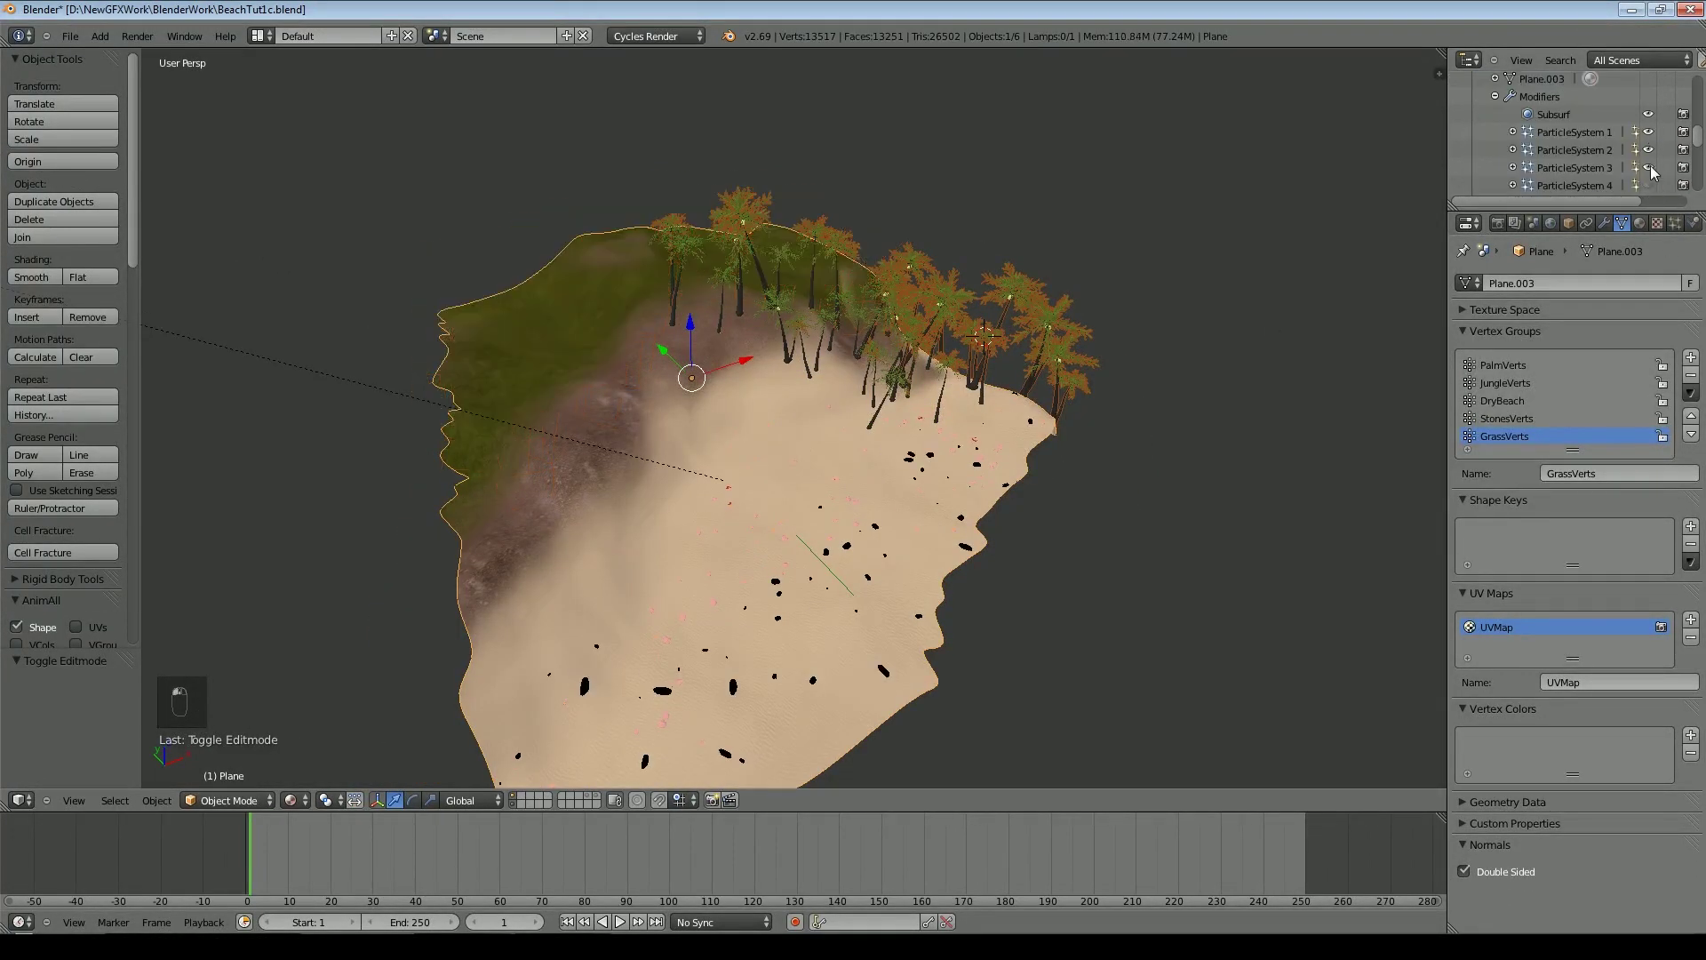
left_click(1650, 168)
left_click(1649, 150)
left_click(1649, 132)
key("KP_0")
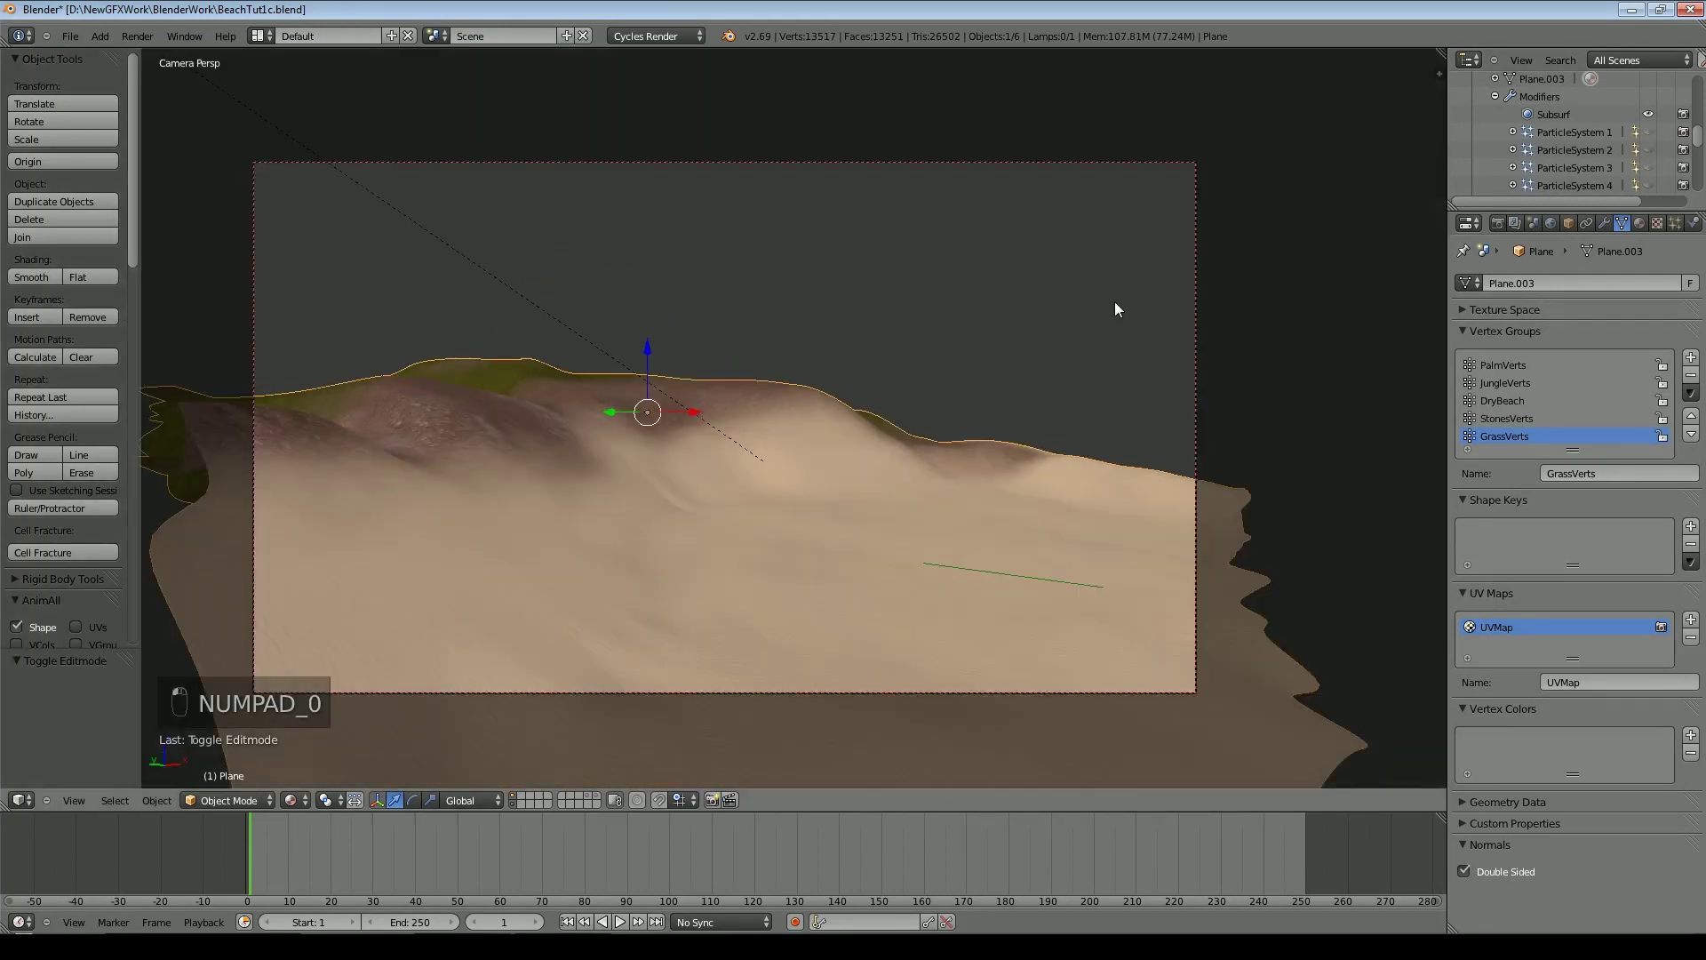
key("ctrl+s")
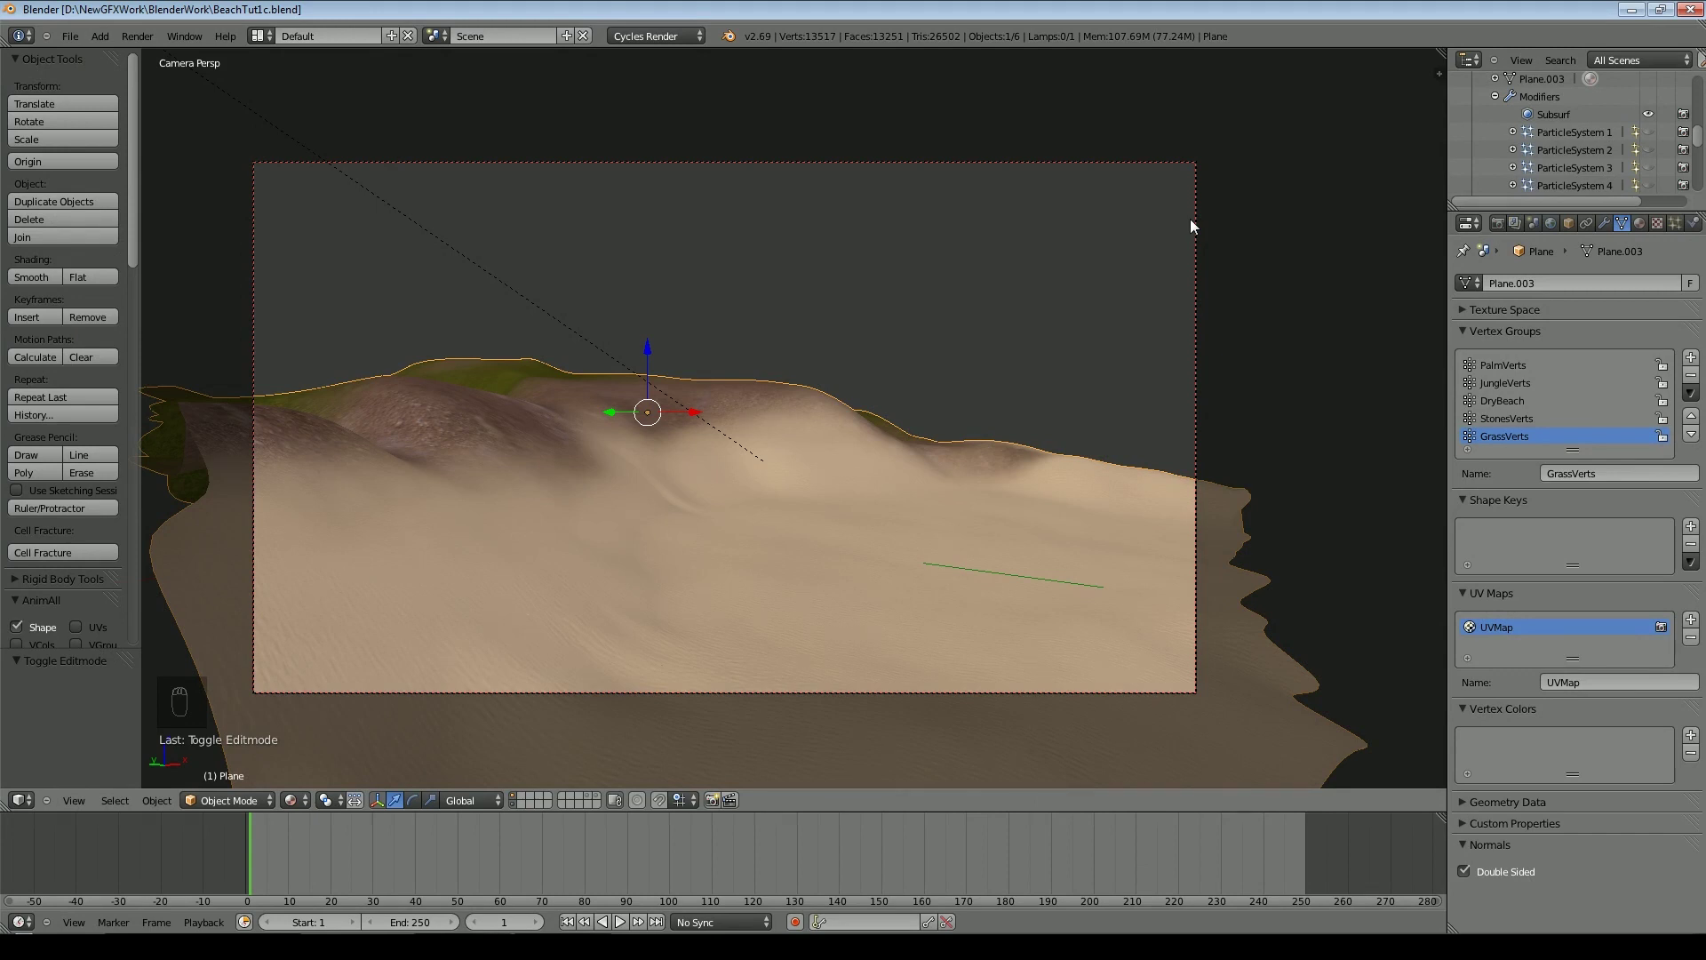
Add a new particle system to the terrain plane and set its type to Hair
scroll(1190, 219, "up", 1)
scroll(1245, 279, "down", 1)
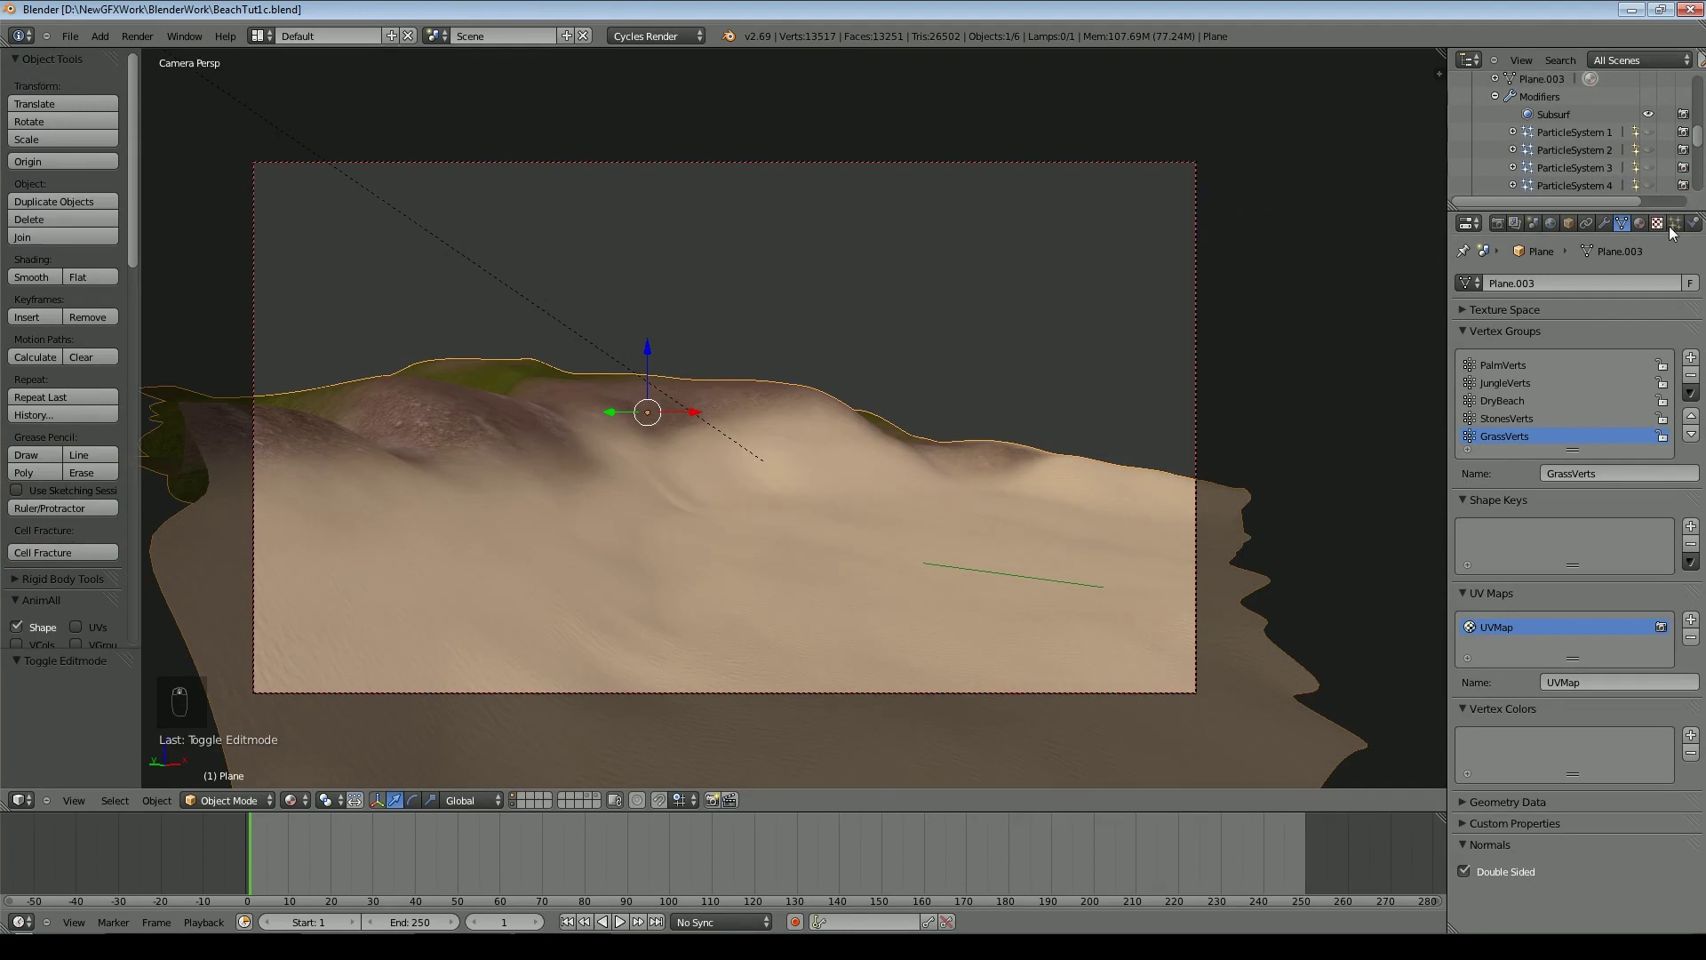
left_click(1675, 223)
scroll(1691, 264, "up", 5)
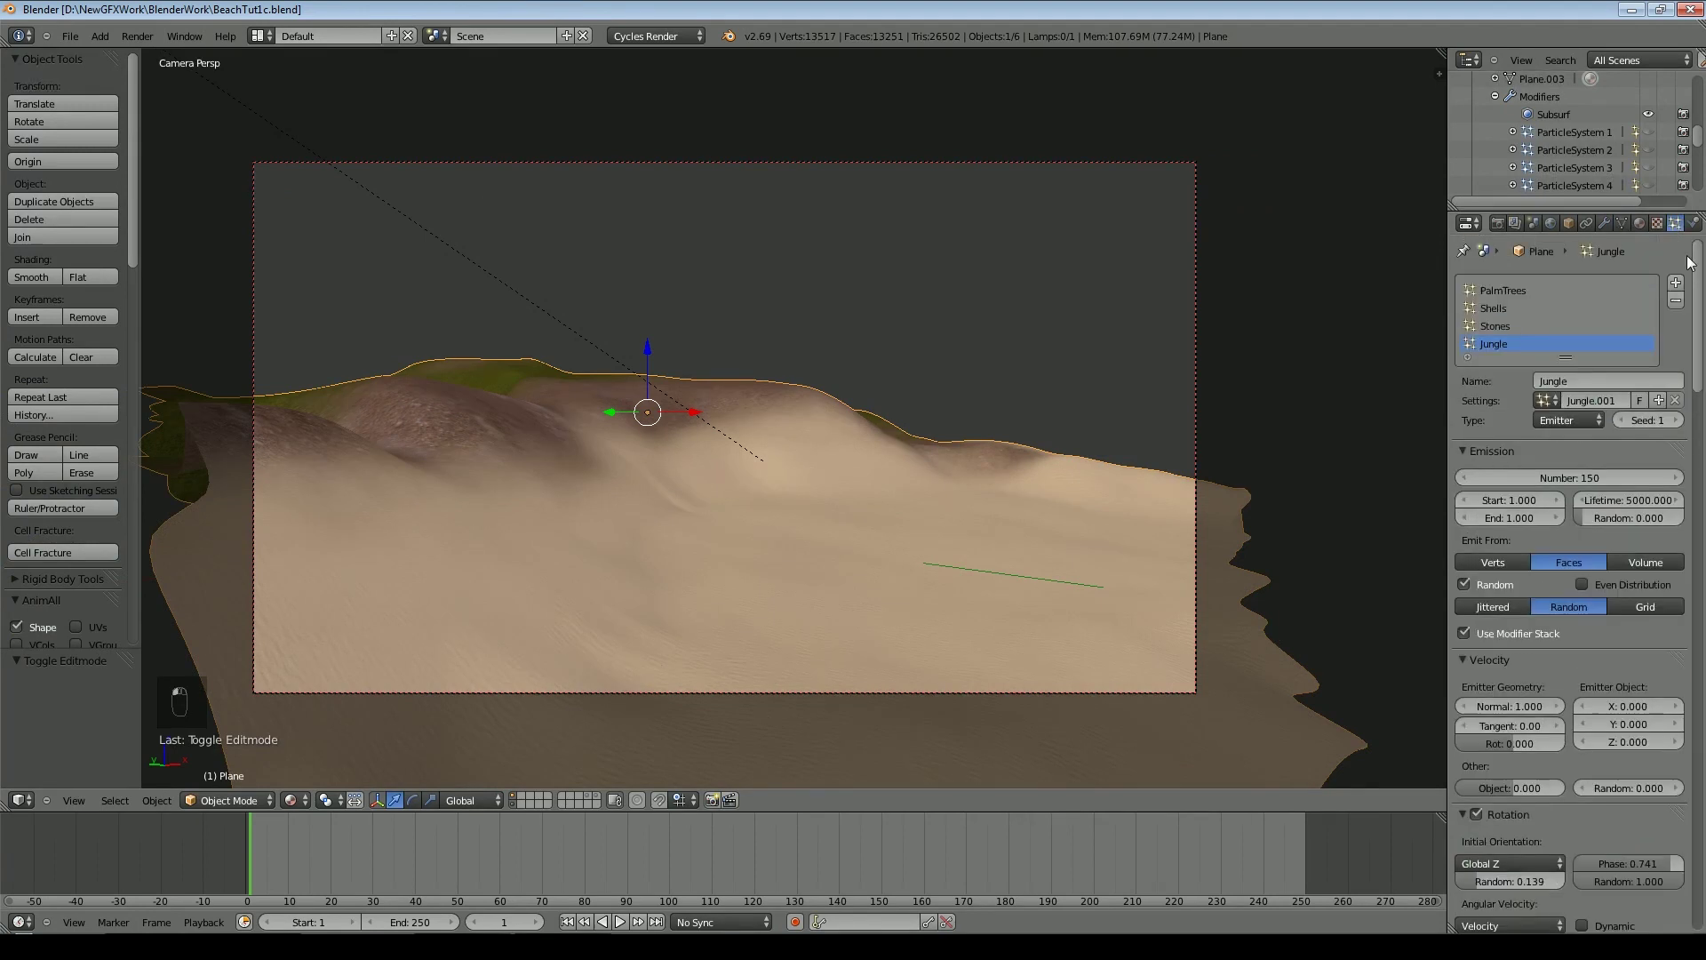
left_click(1676, 284)
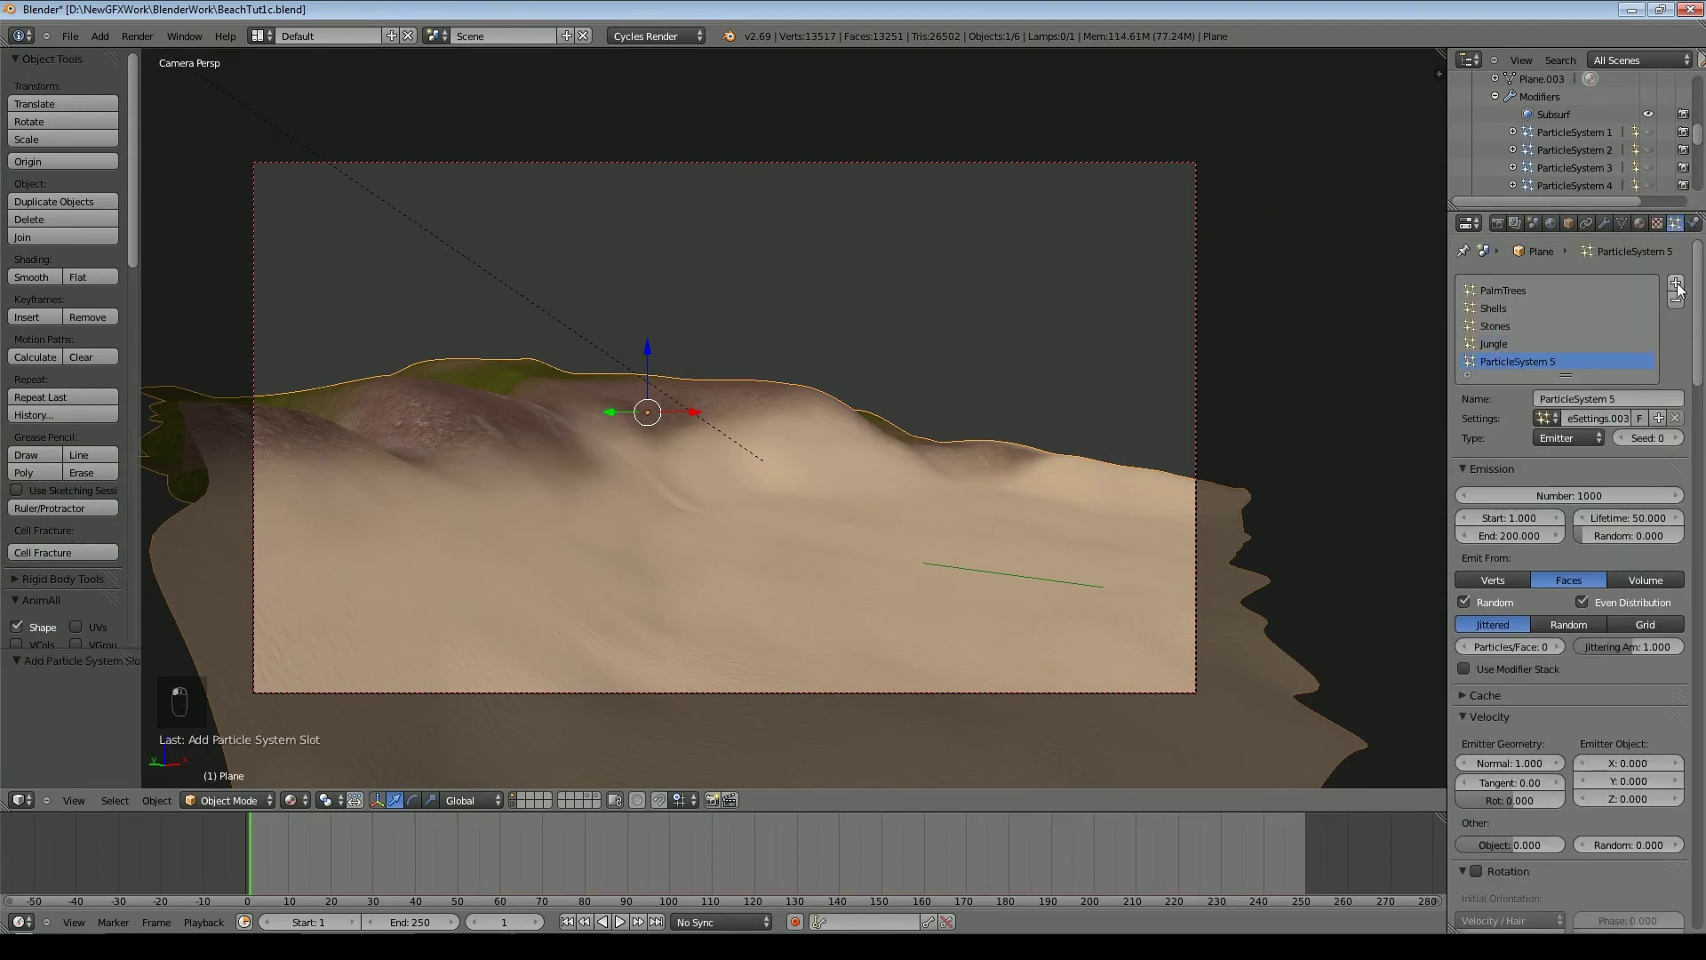
left_click(1582, 437)
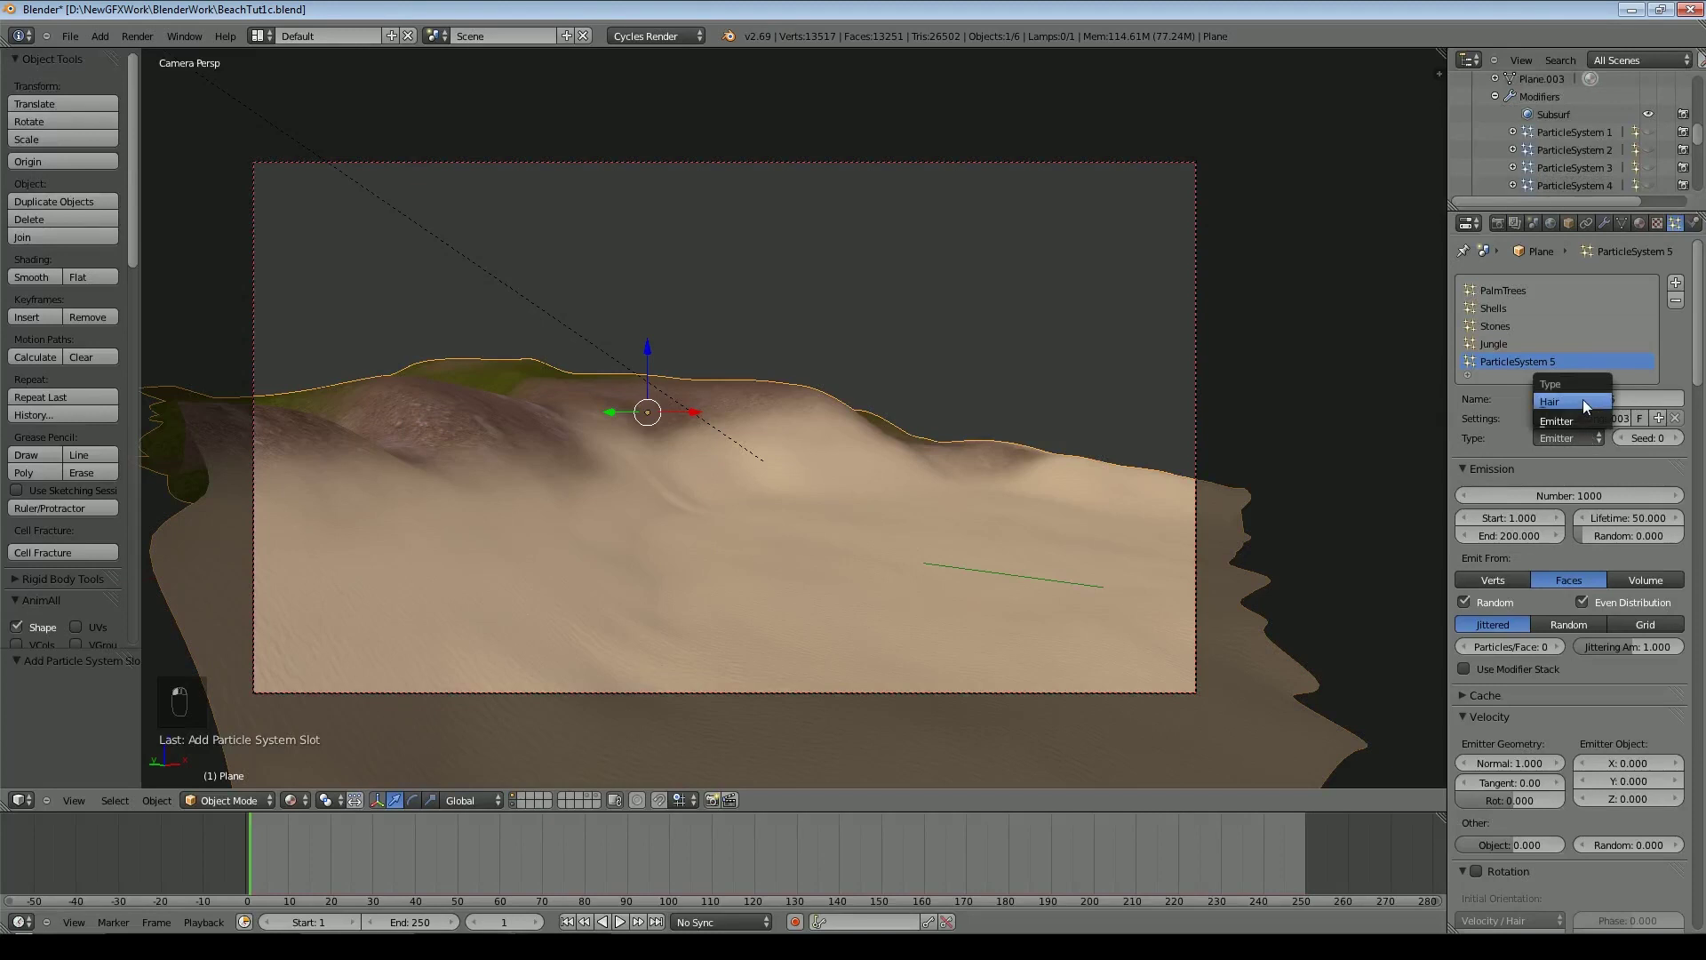
left_click(1584, 402)
Assign the GrassVerts vertex group to both the density and the length of the hair particles
scroll(1070, 384, "down", 4)
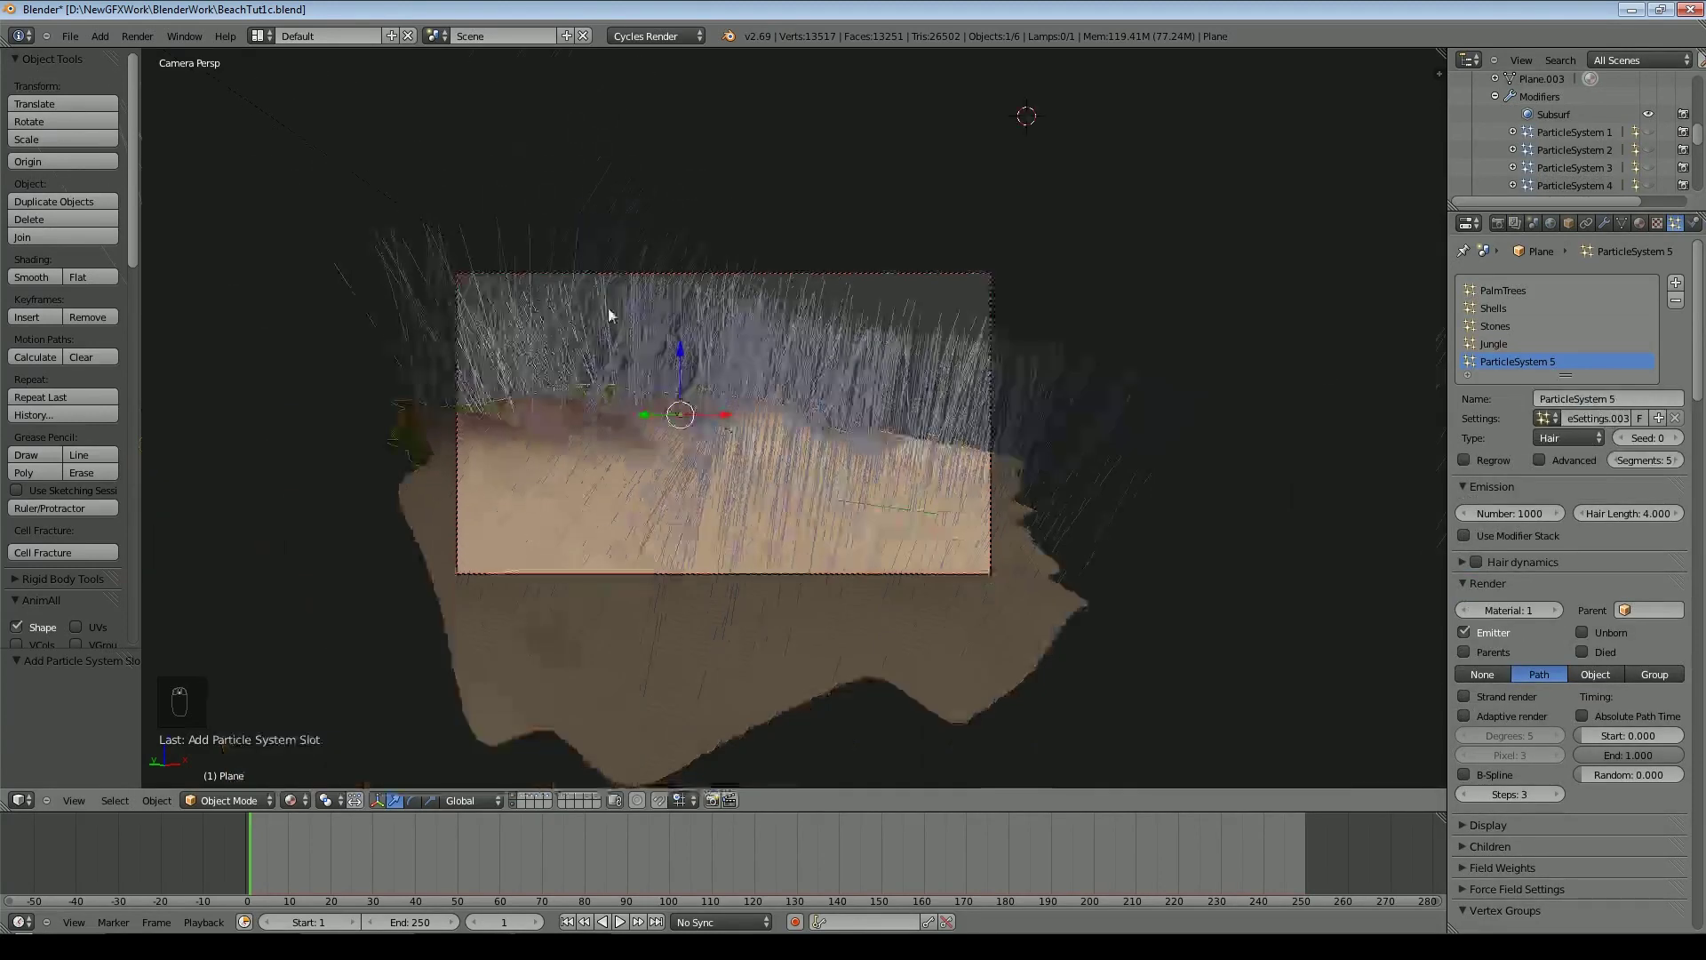
scroll(1642, 366, "down", 12)
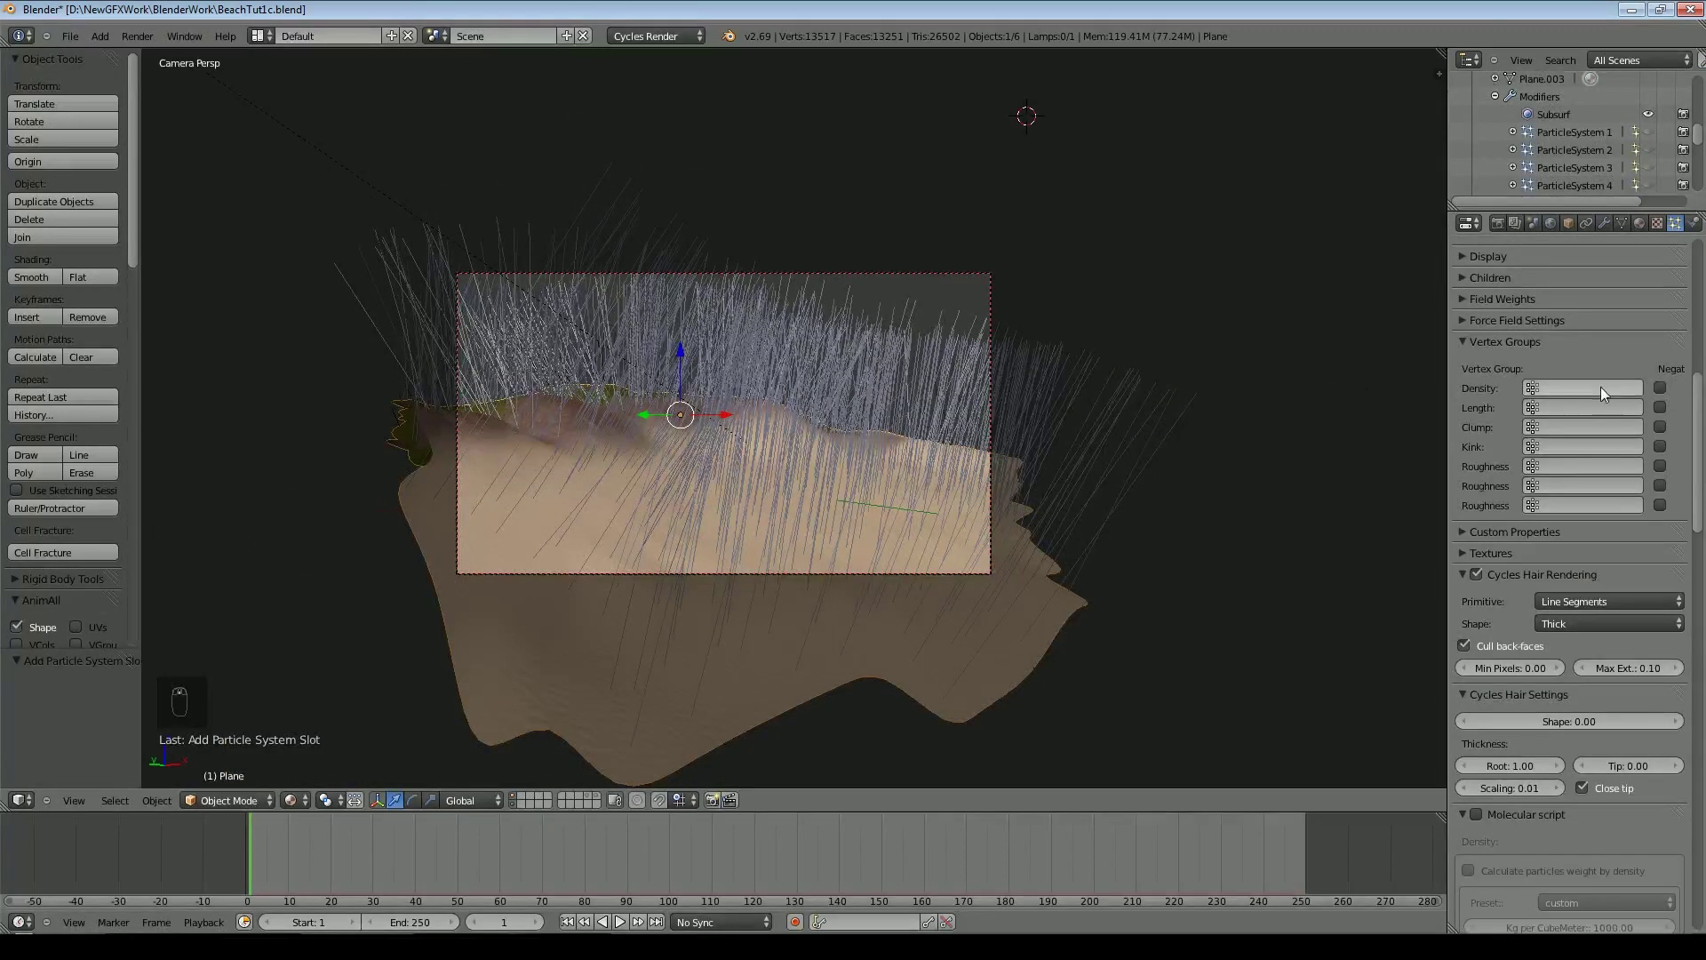
left_click(1599, 389)
left_click(1548, 432)
middle_click_drag(1125, 430, 1059, 546)
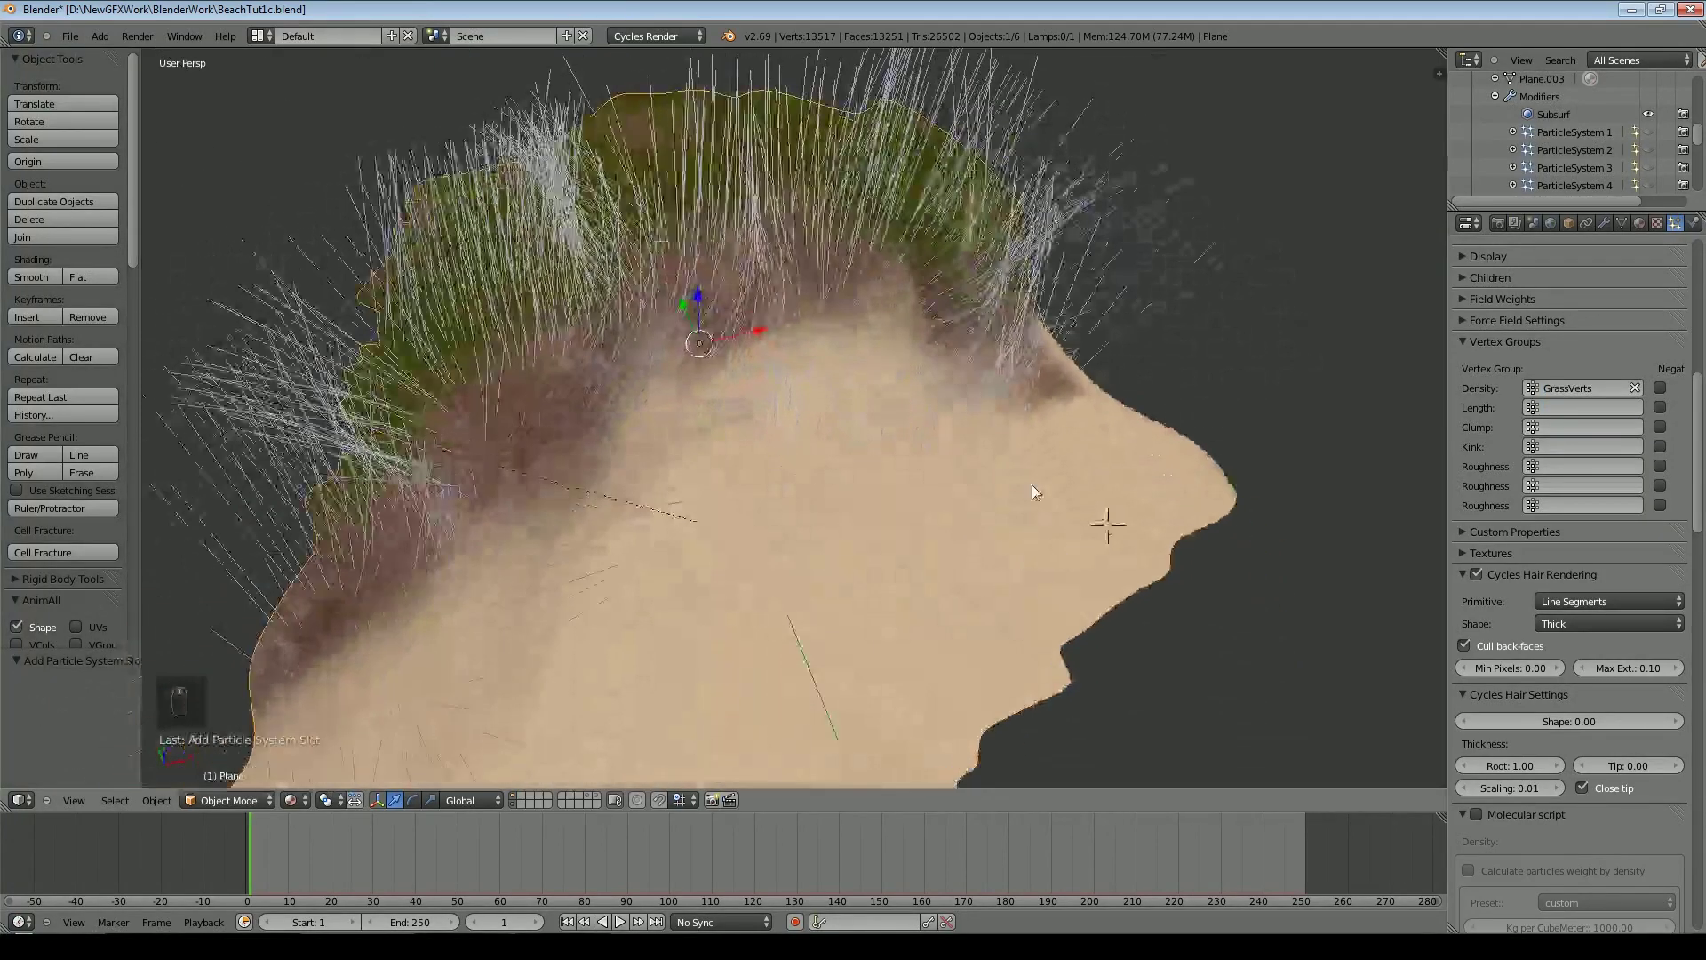
left_click(1572, 405)
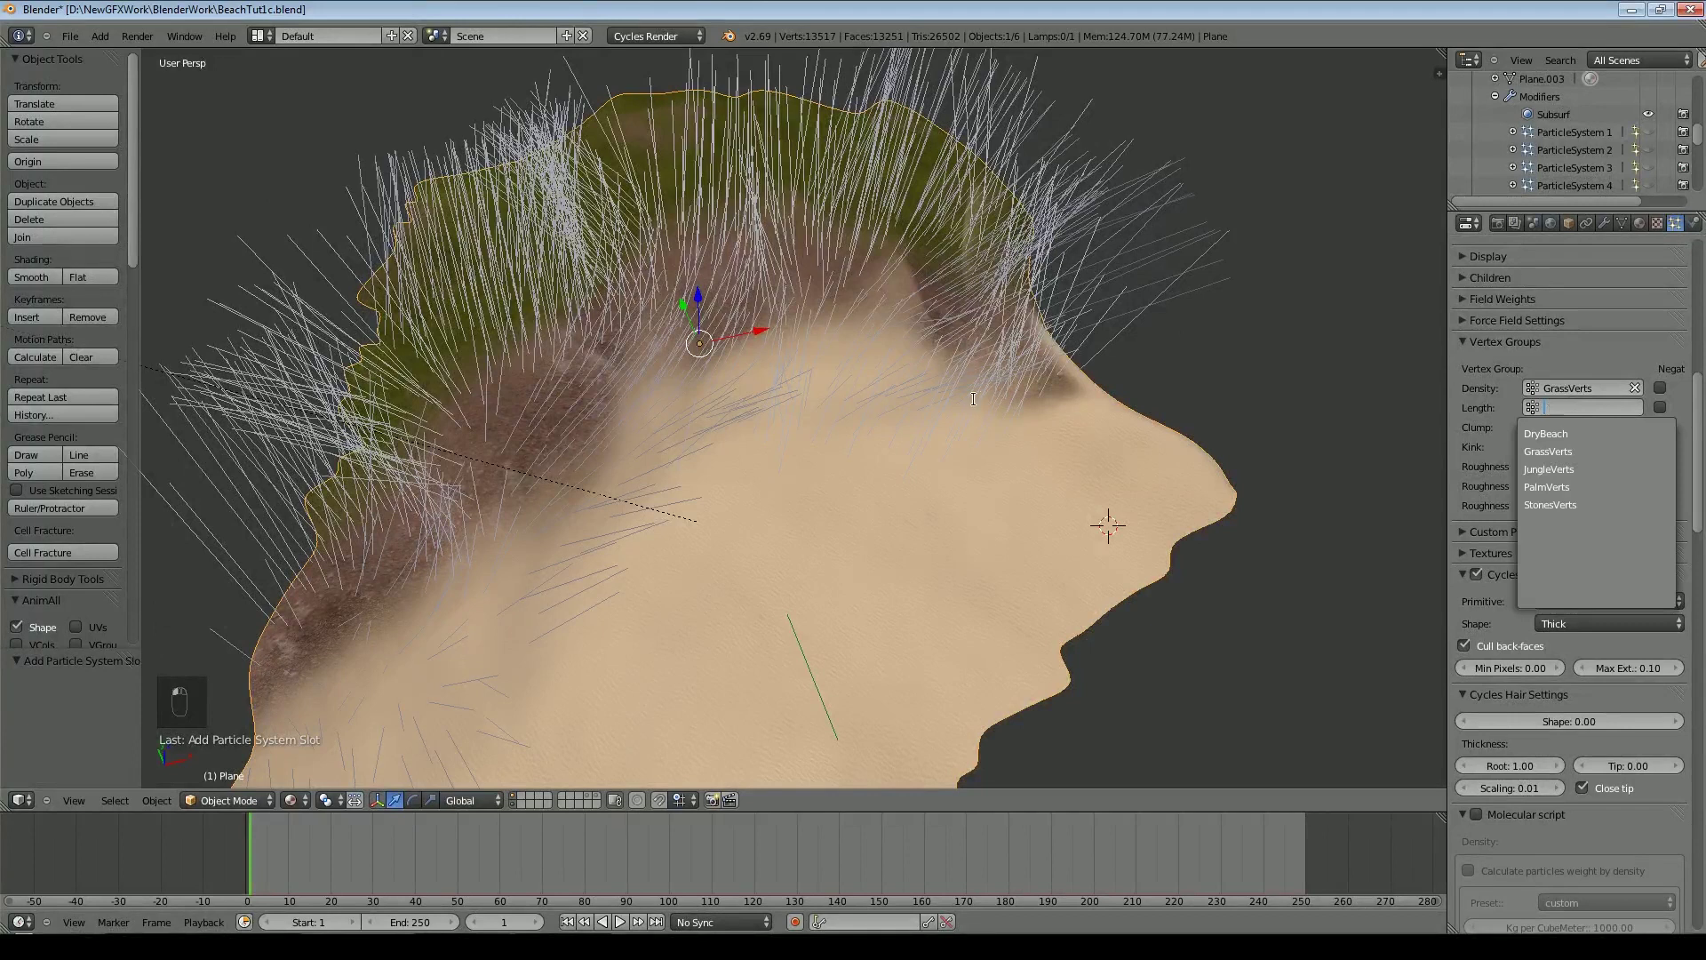
left_click(1594, 452)
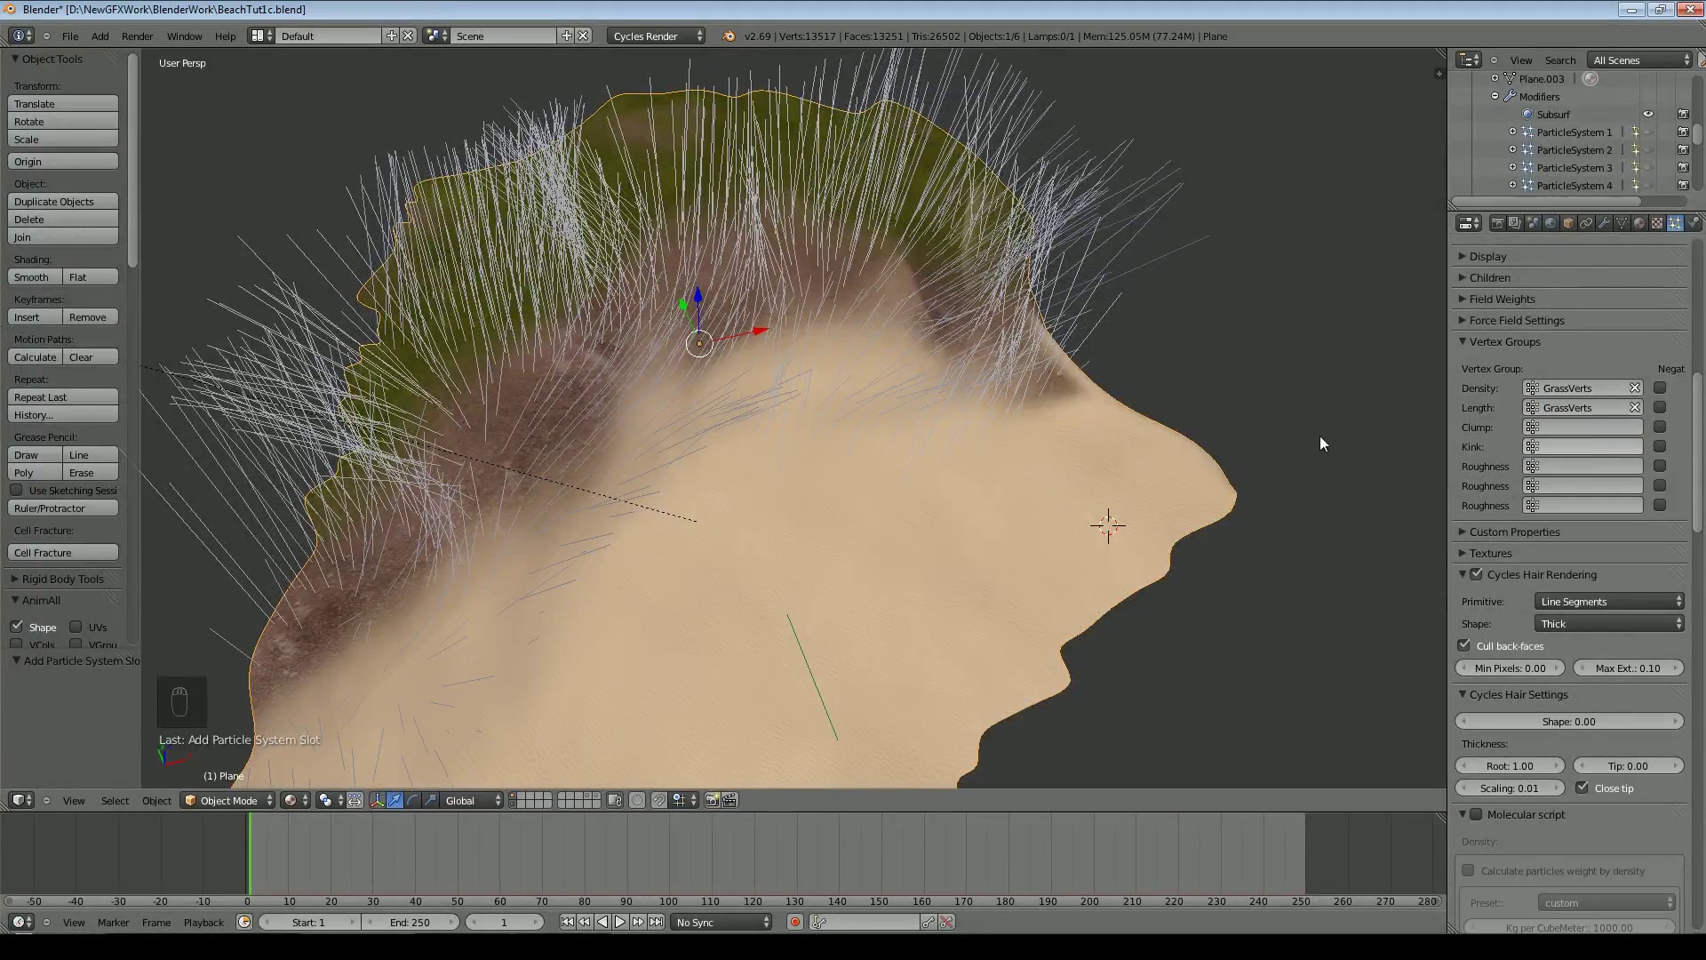
In Weight Paint mode, subtract GrassVerts weight along the beach-side and rear edges of the grass zone
left_click(1622, 223)
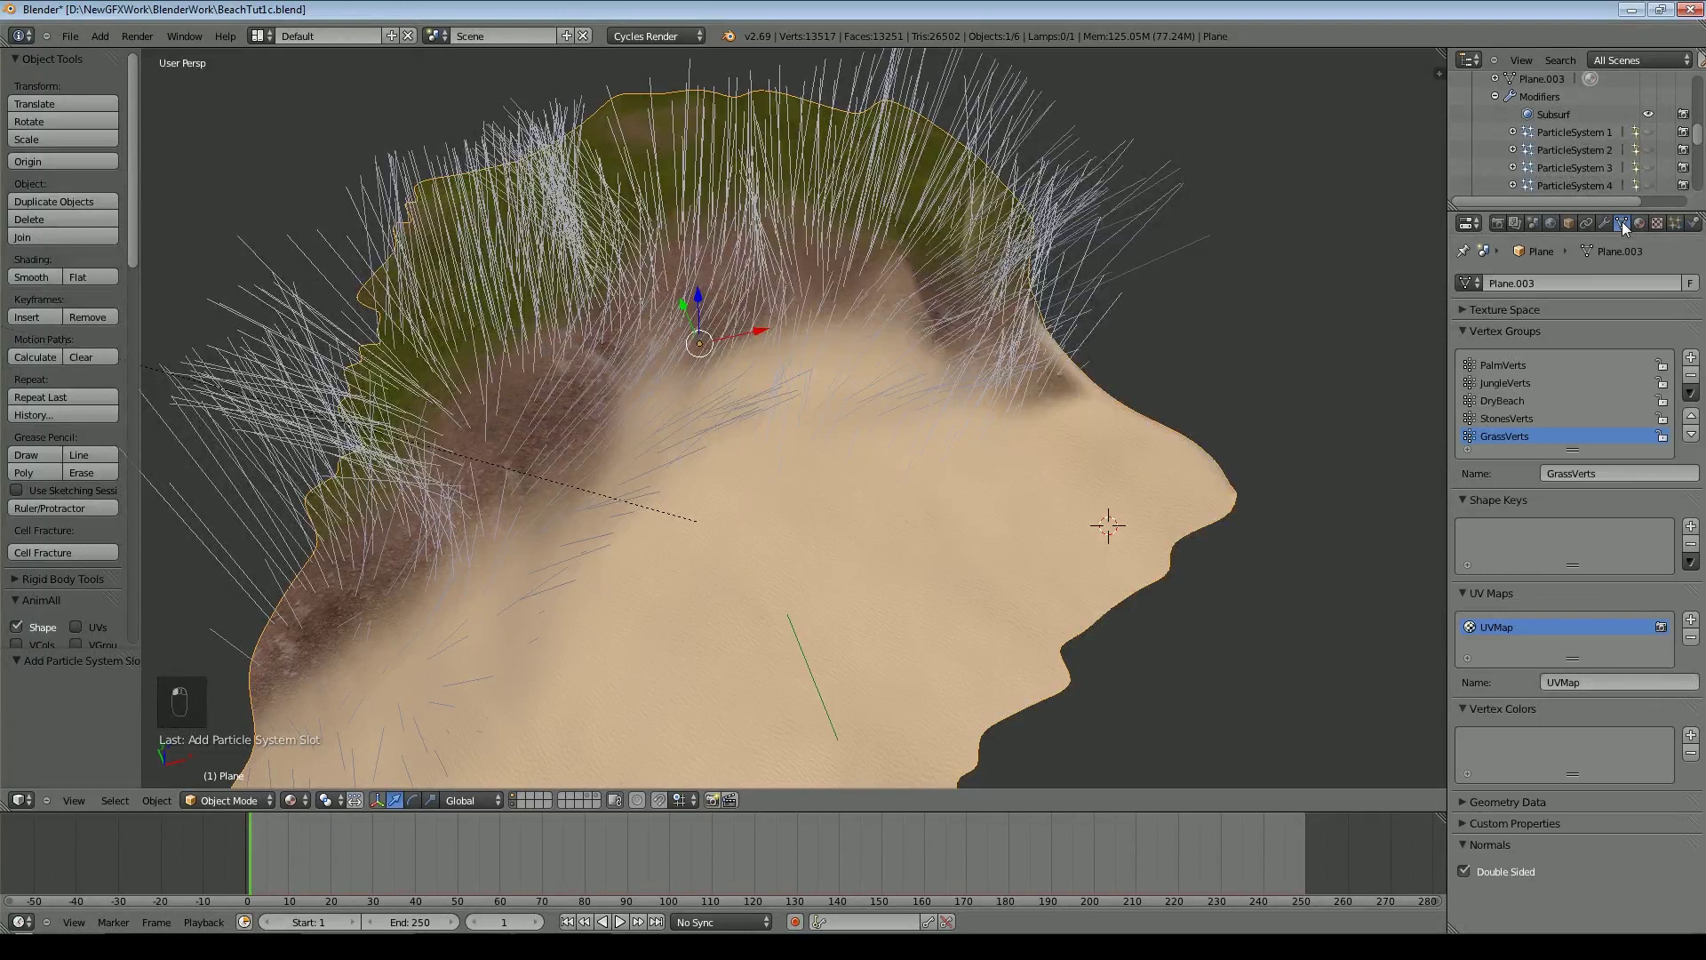
left_click(263, 800)
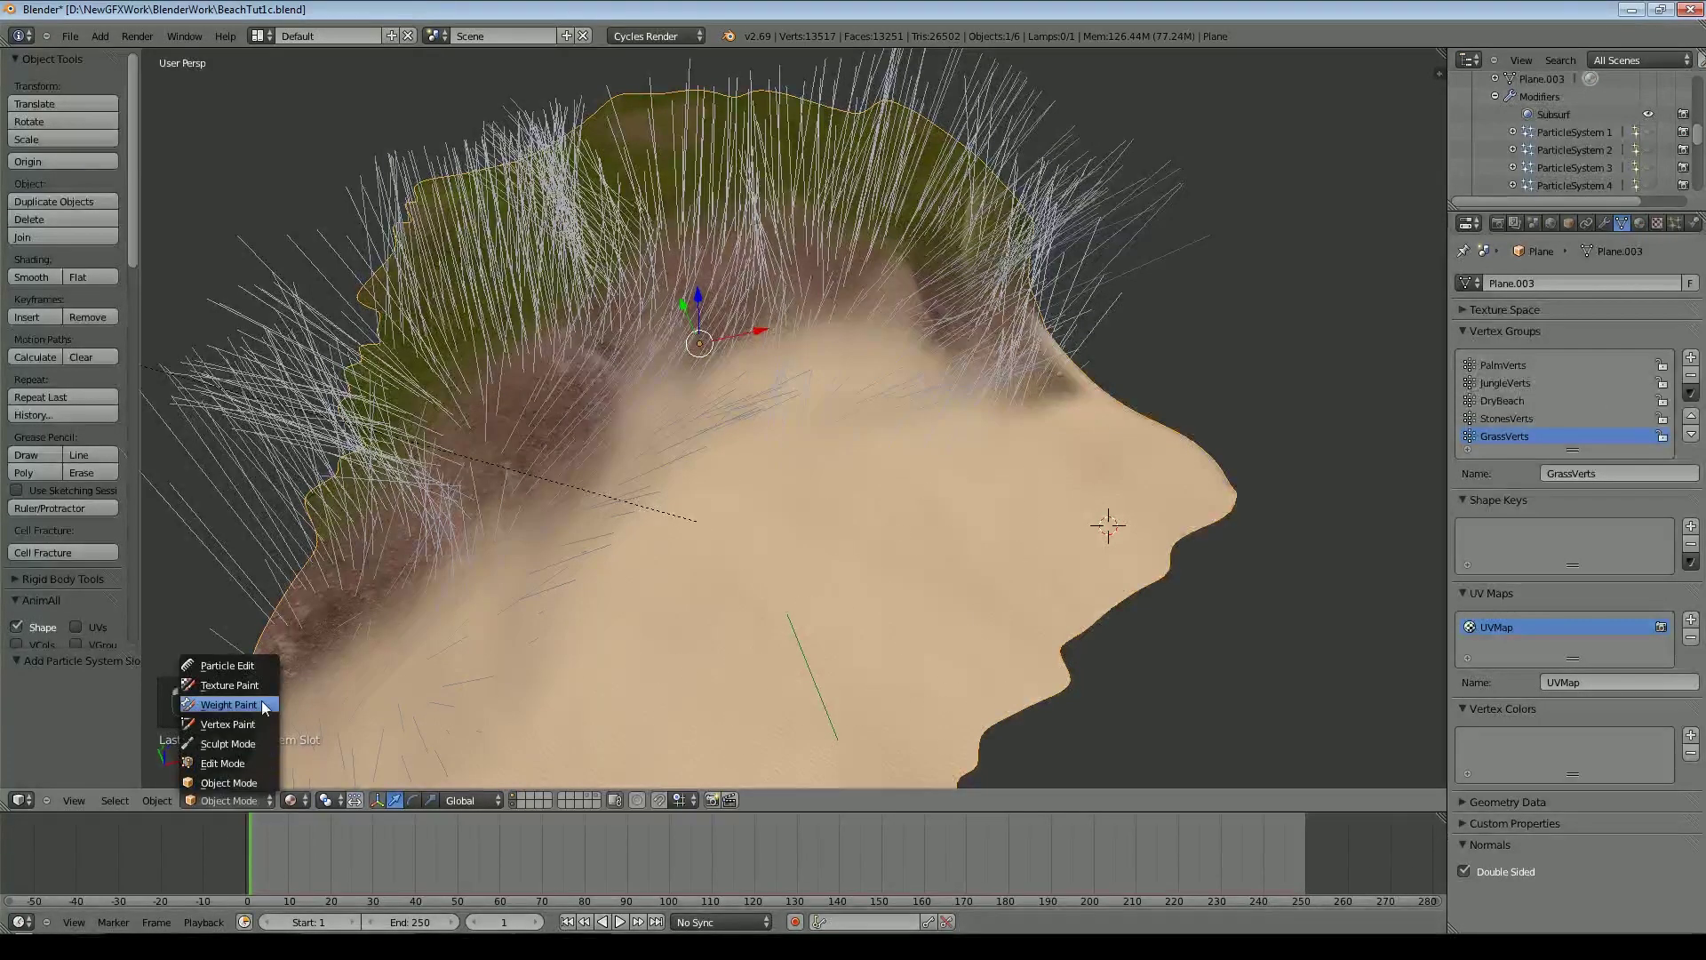
left_click(222, 704)
middle_click_drag(620, 479, 662, 495)
scroll(722, 478, "down", 2)
mouse_move(775, 425)
left_mouse_down()
mouse_move(678, 485)
mouse_move(588, 714)
mouse_move(666, 522)
mouse_move(887, 382)
mouse_move(903, 350)
mouse_move(671, 449)
left_mouse_up()
left_click_drag(834, 249, 735, 202)
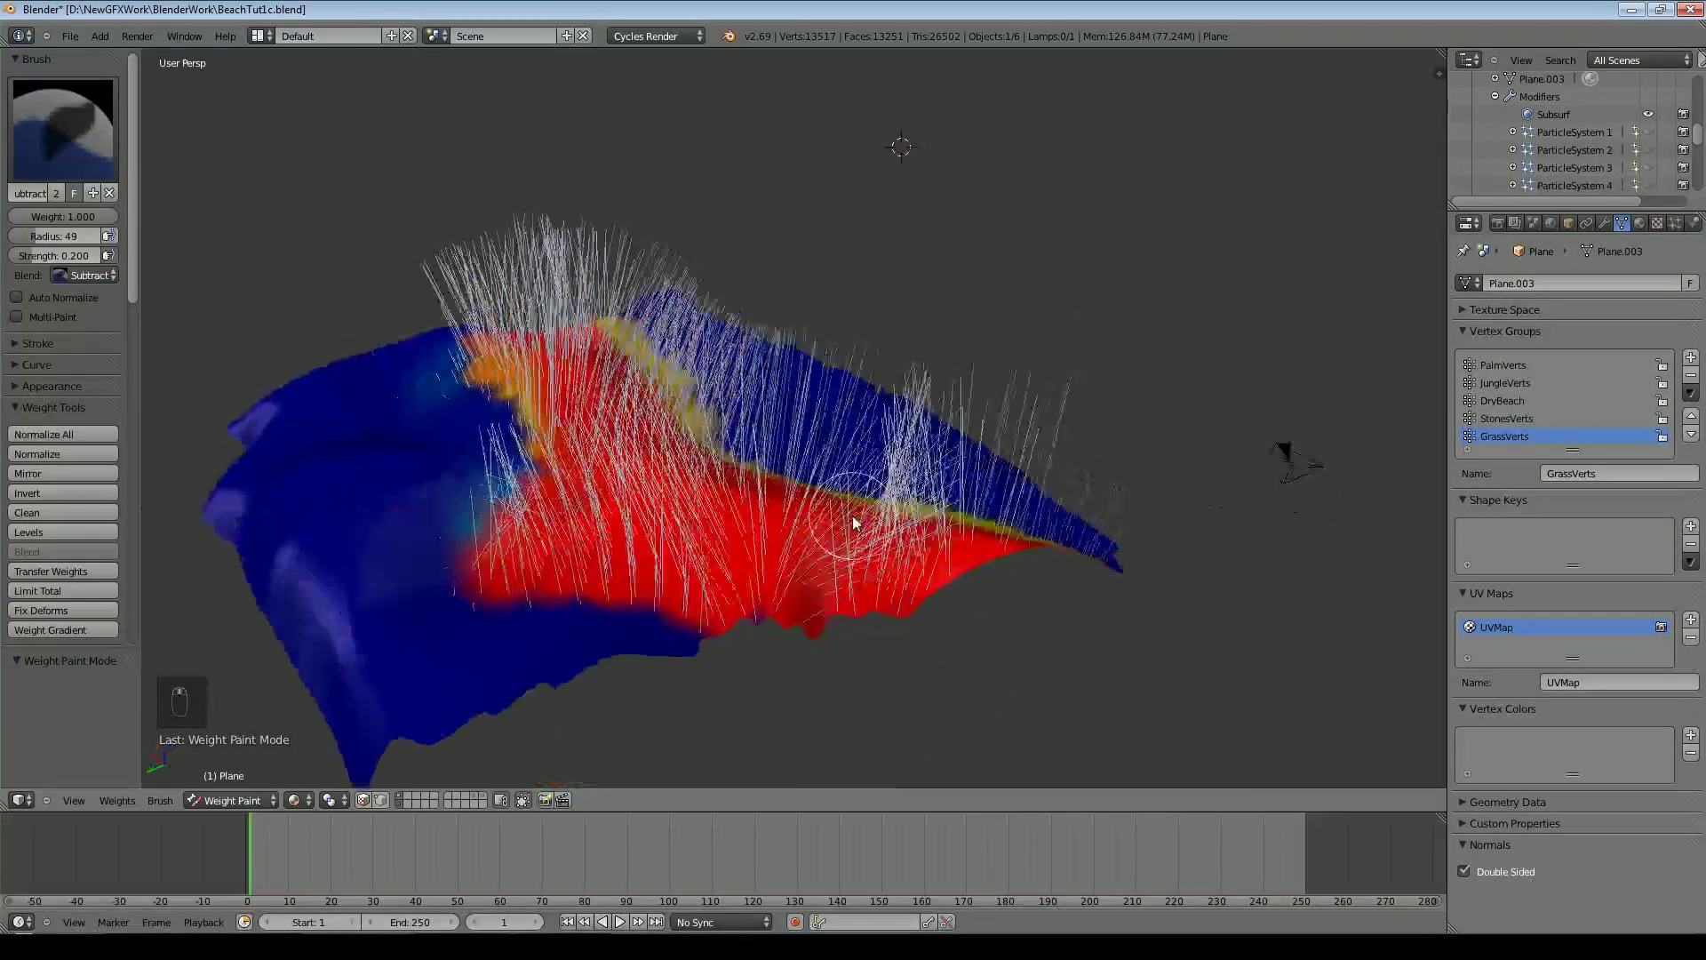
mouse_move(789, 610)
left_mouse_down()
mouse_move(564, 579)
mouse_move(465, 370)
left_mouse_up()
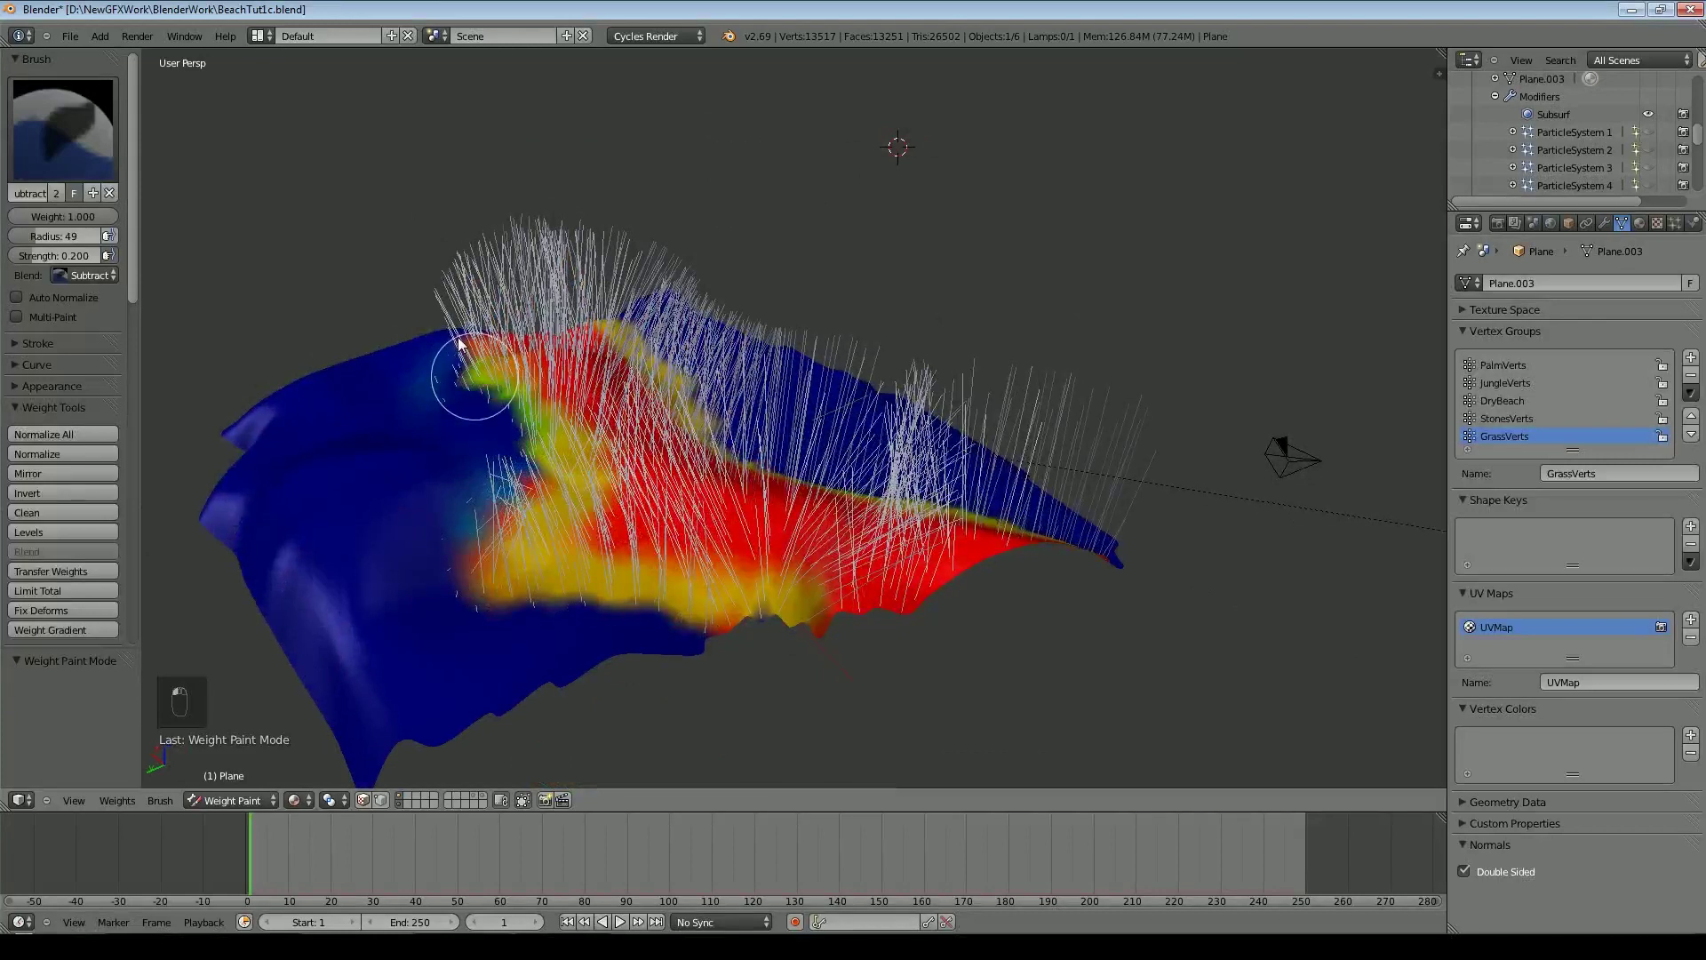
Subtract more GrassVerts weight in patches and along the beach-side edge, and return to Object Mode in the camera view
mouse_move(1004, 570)
middle_mouse_down()
mouse_move(876, 685)
mouse_move(613, 412)
middle_mouse_up()
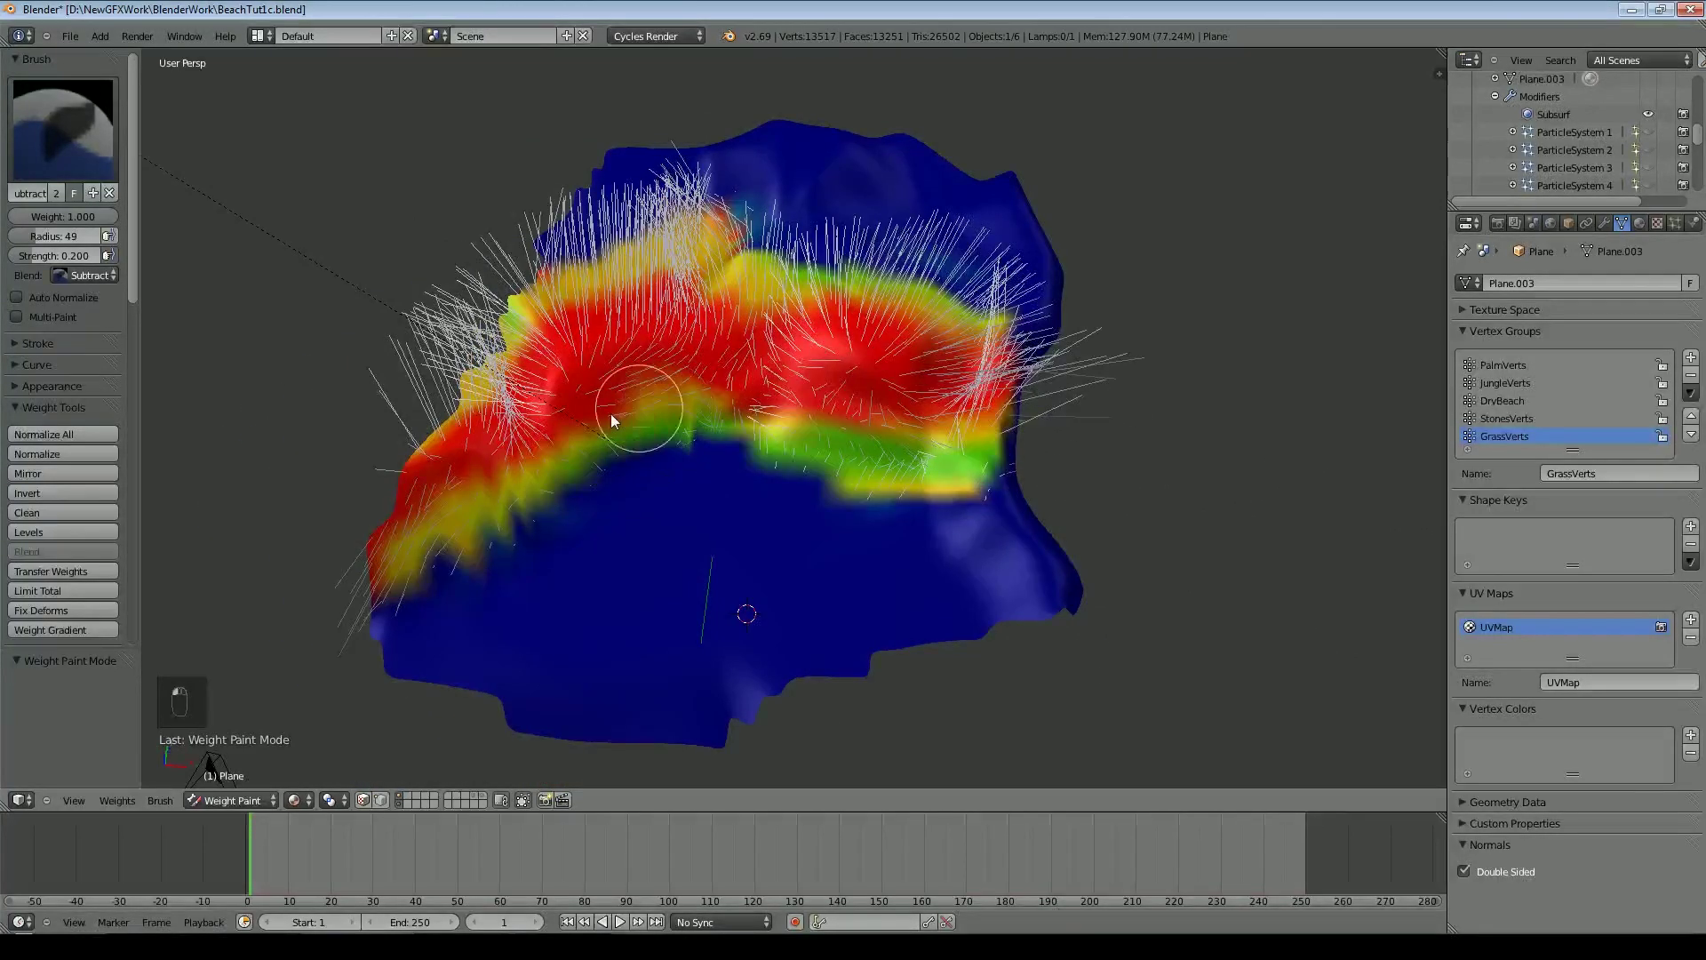
mouse_move(734, 594)
middle_mouse_down()
mouse_move(826, 571)
mouse_move(275, 343)
middle_mouse_up()
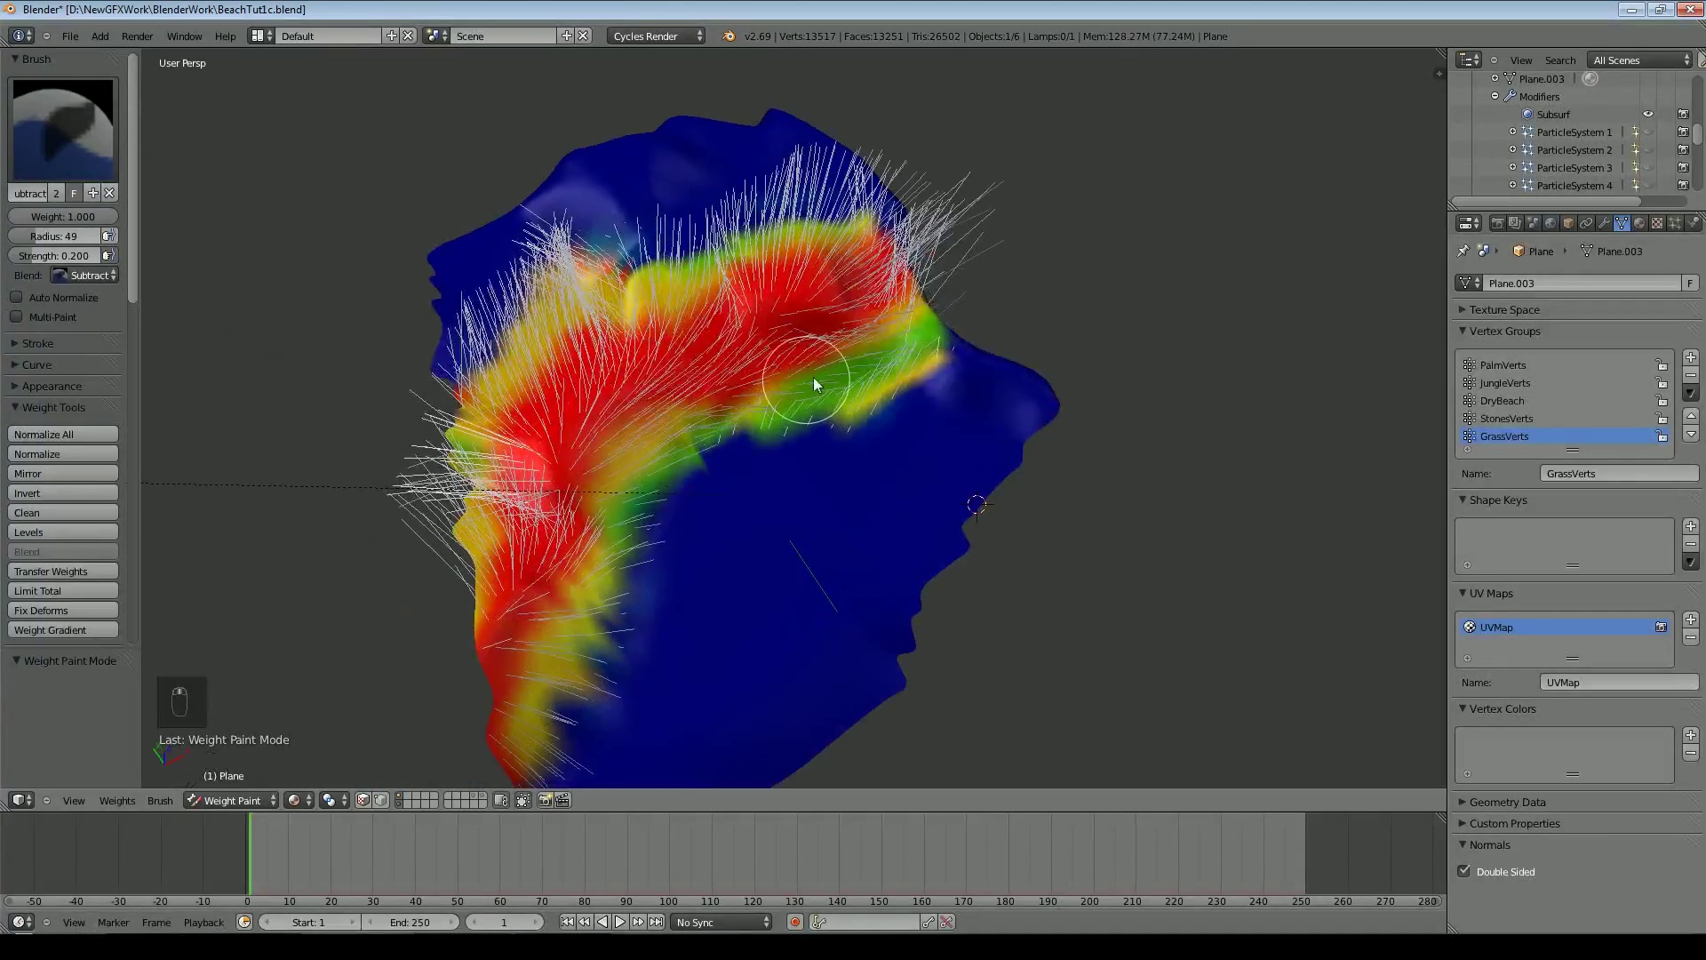
mouse_move(631, 379)
left_mouse_down()
mouse_move(580, 425)
mouse_move(852, 407)
mouse_move(695, 504)
mouse_move(616, 641)
left_mouse_up()
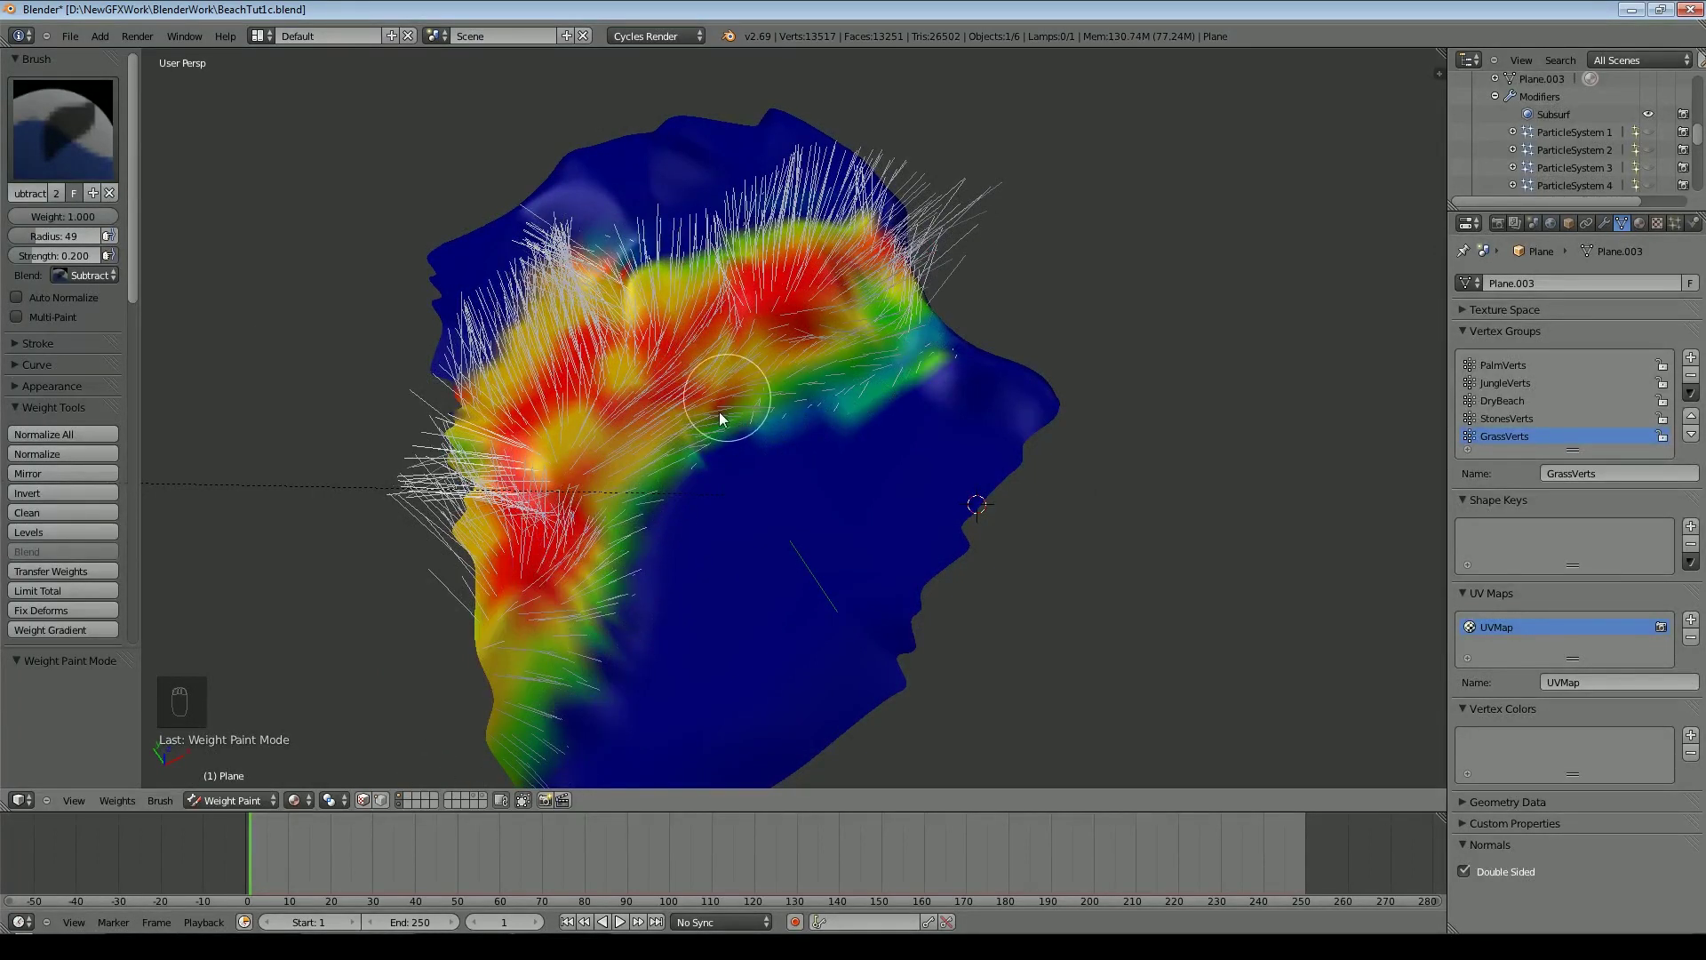
left_click_drag(876, 327, 676, 408)
left_click(229, 801)
left_click(228, 781)
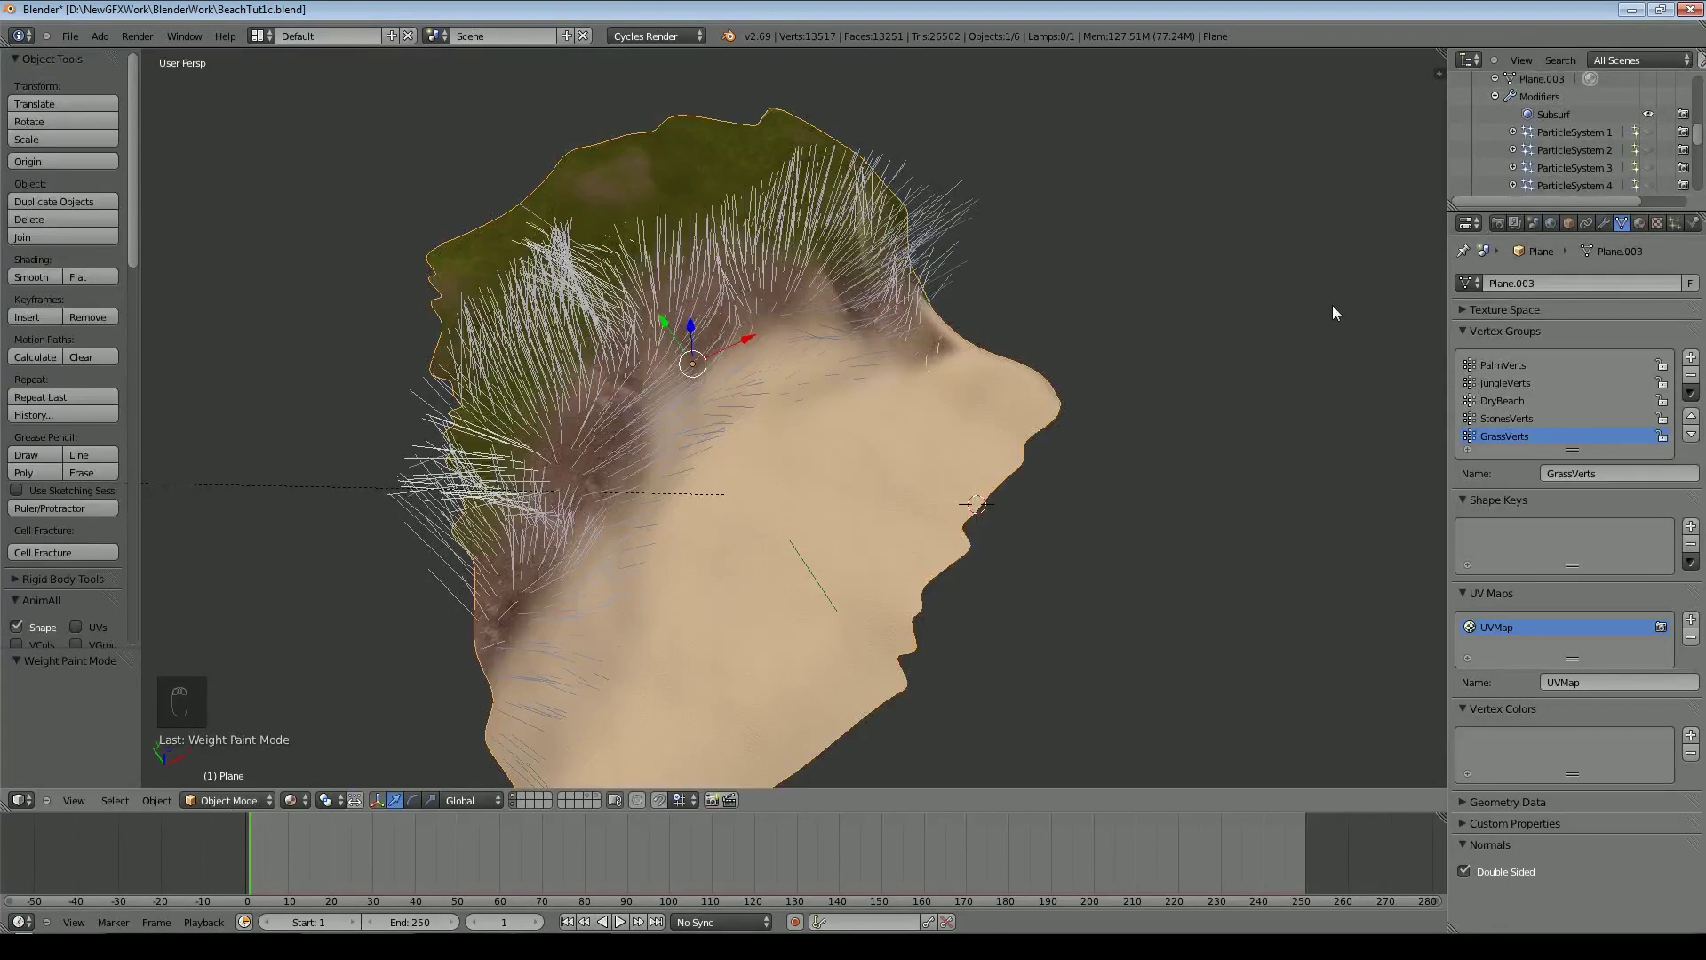
key("KP_0")
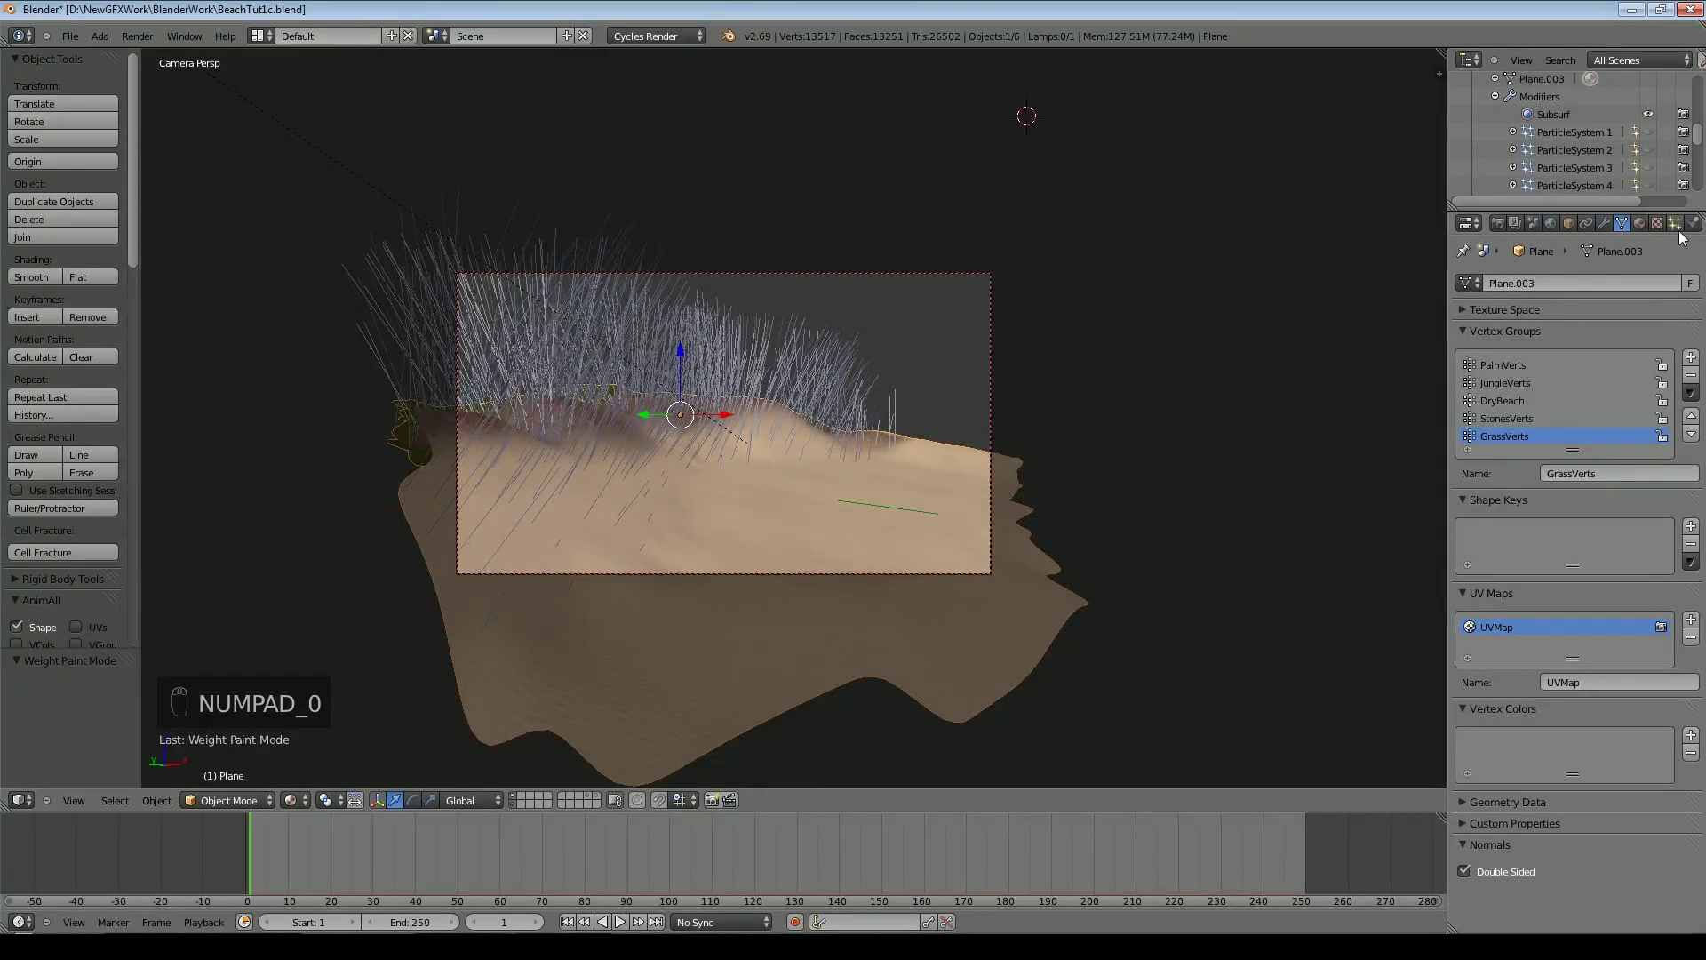
Reduce the hair system's Hair Length to 0.700 and save the file
left_click(1675, 224)
left_click_drag(1698, 427, 1698, 285)
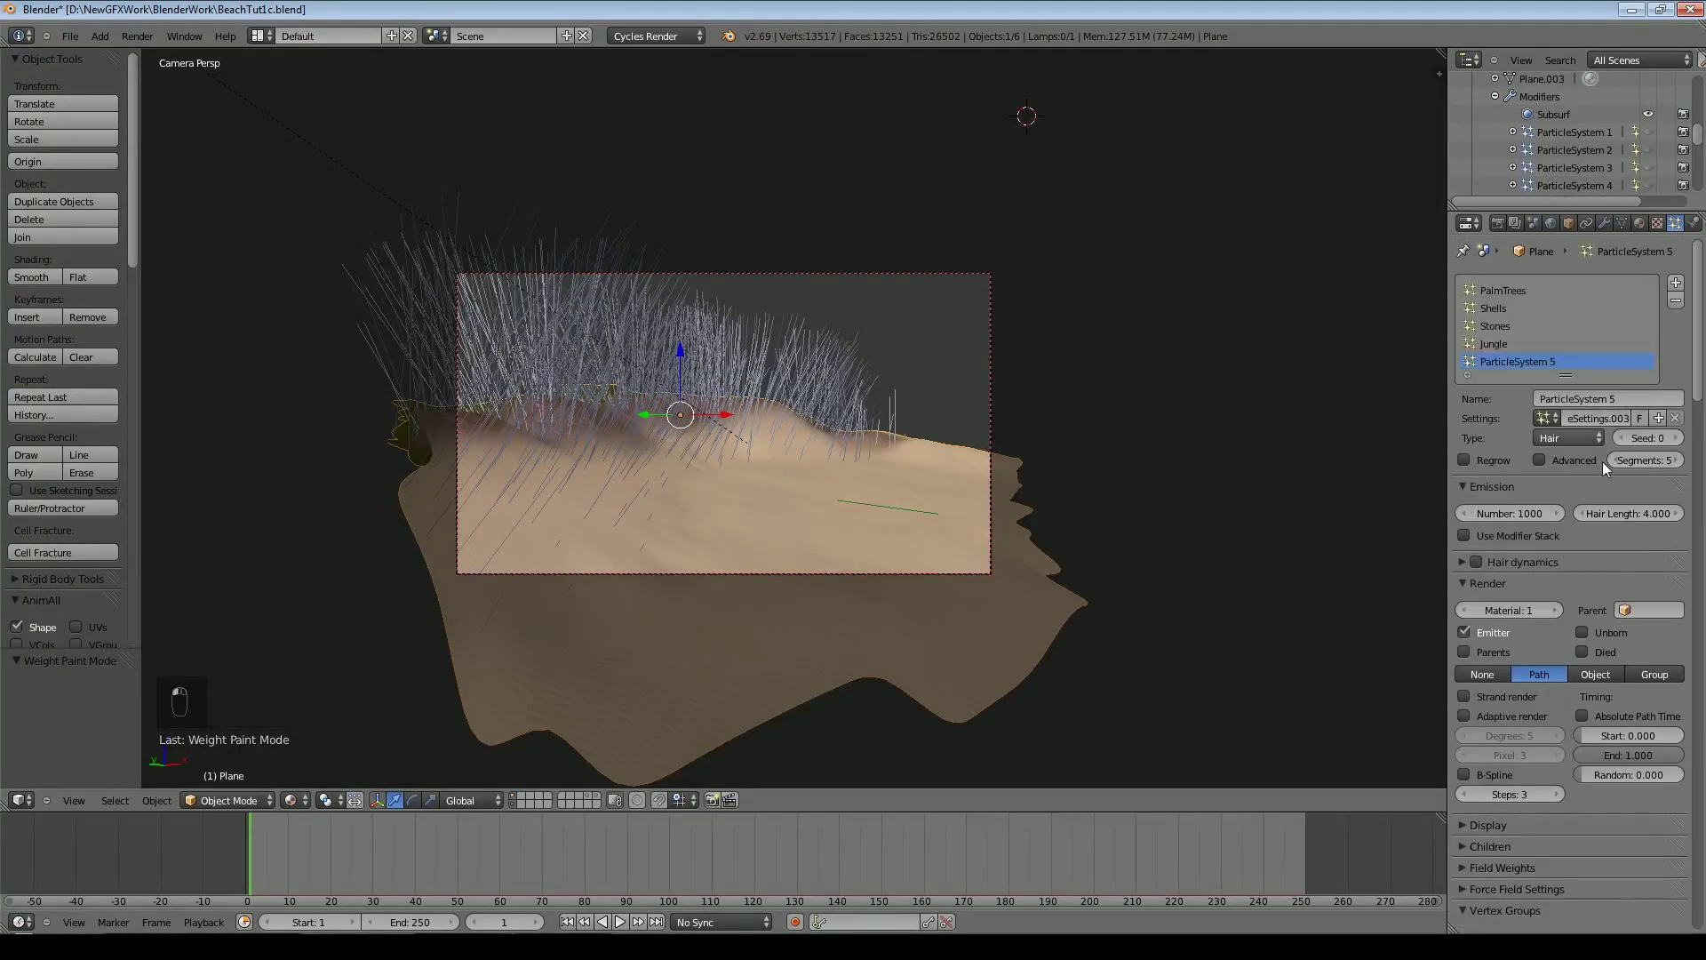
left_click(1636, 516)
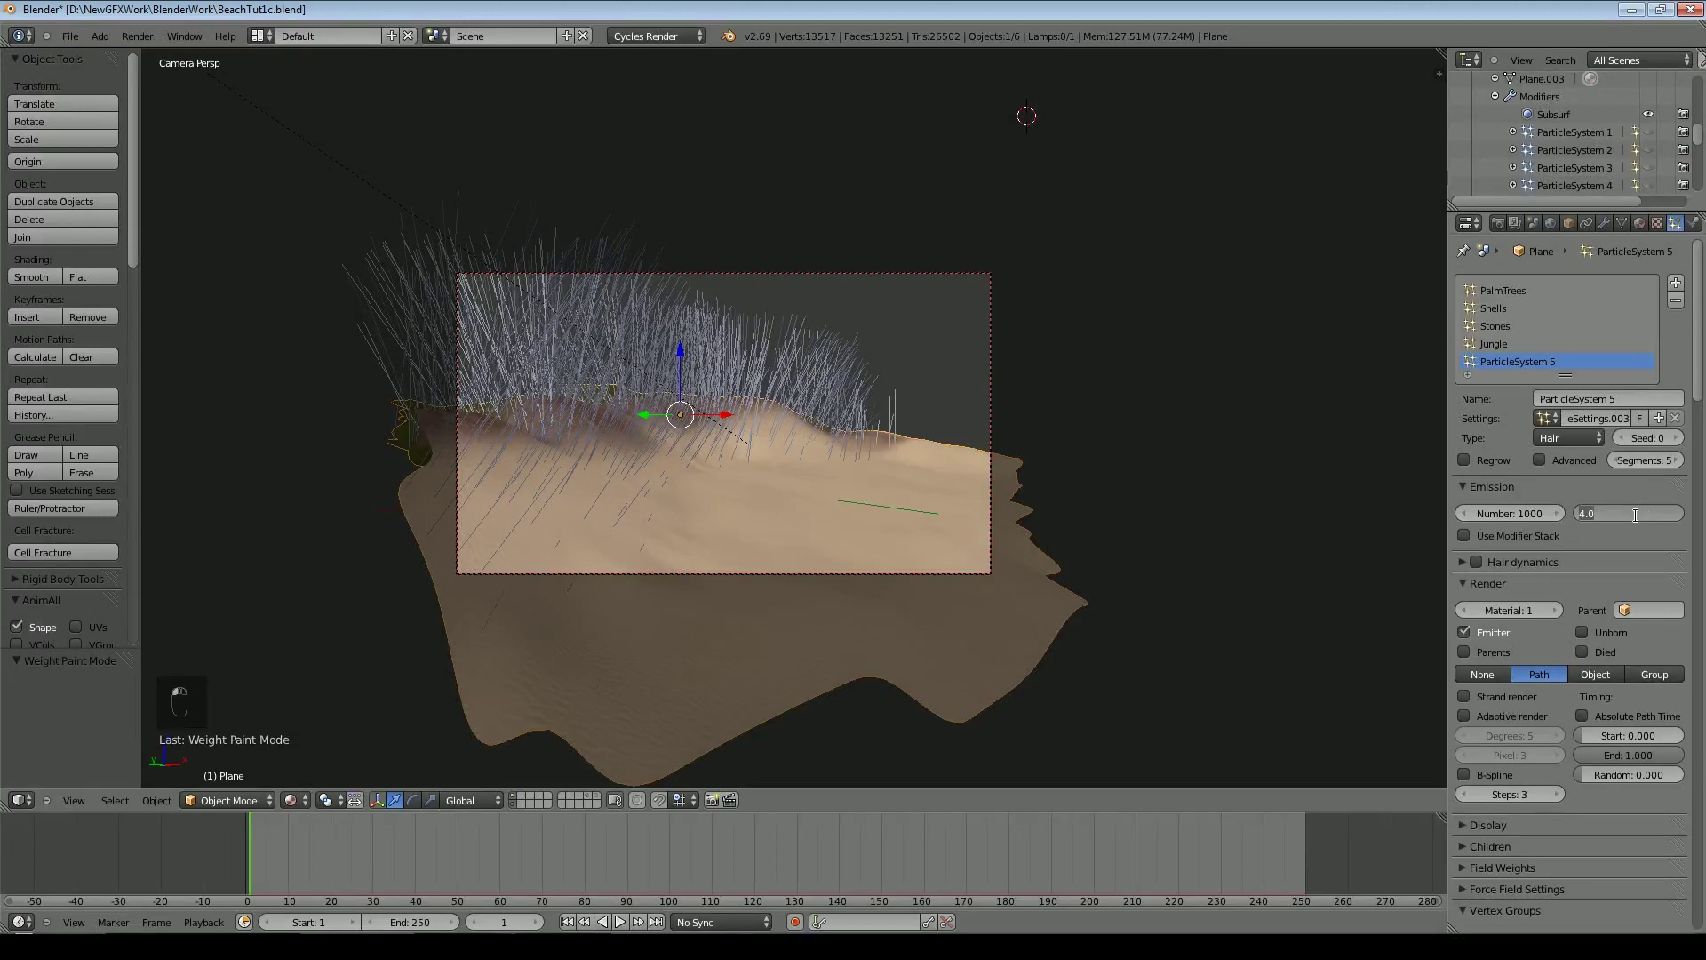
type("1")
key("Return")
left_click(1619, 515)
key("BackSpace")
type("7")
key("Return")
scroll(921, 295, "up", 3)
key("ctrl+s")
Enable B-Spline and Strand render for the hair particles' path rendering
scroll(1649, 563, "down", 9)
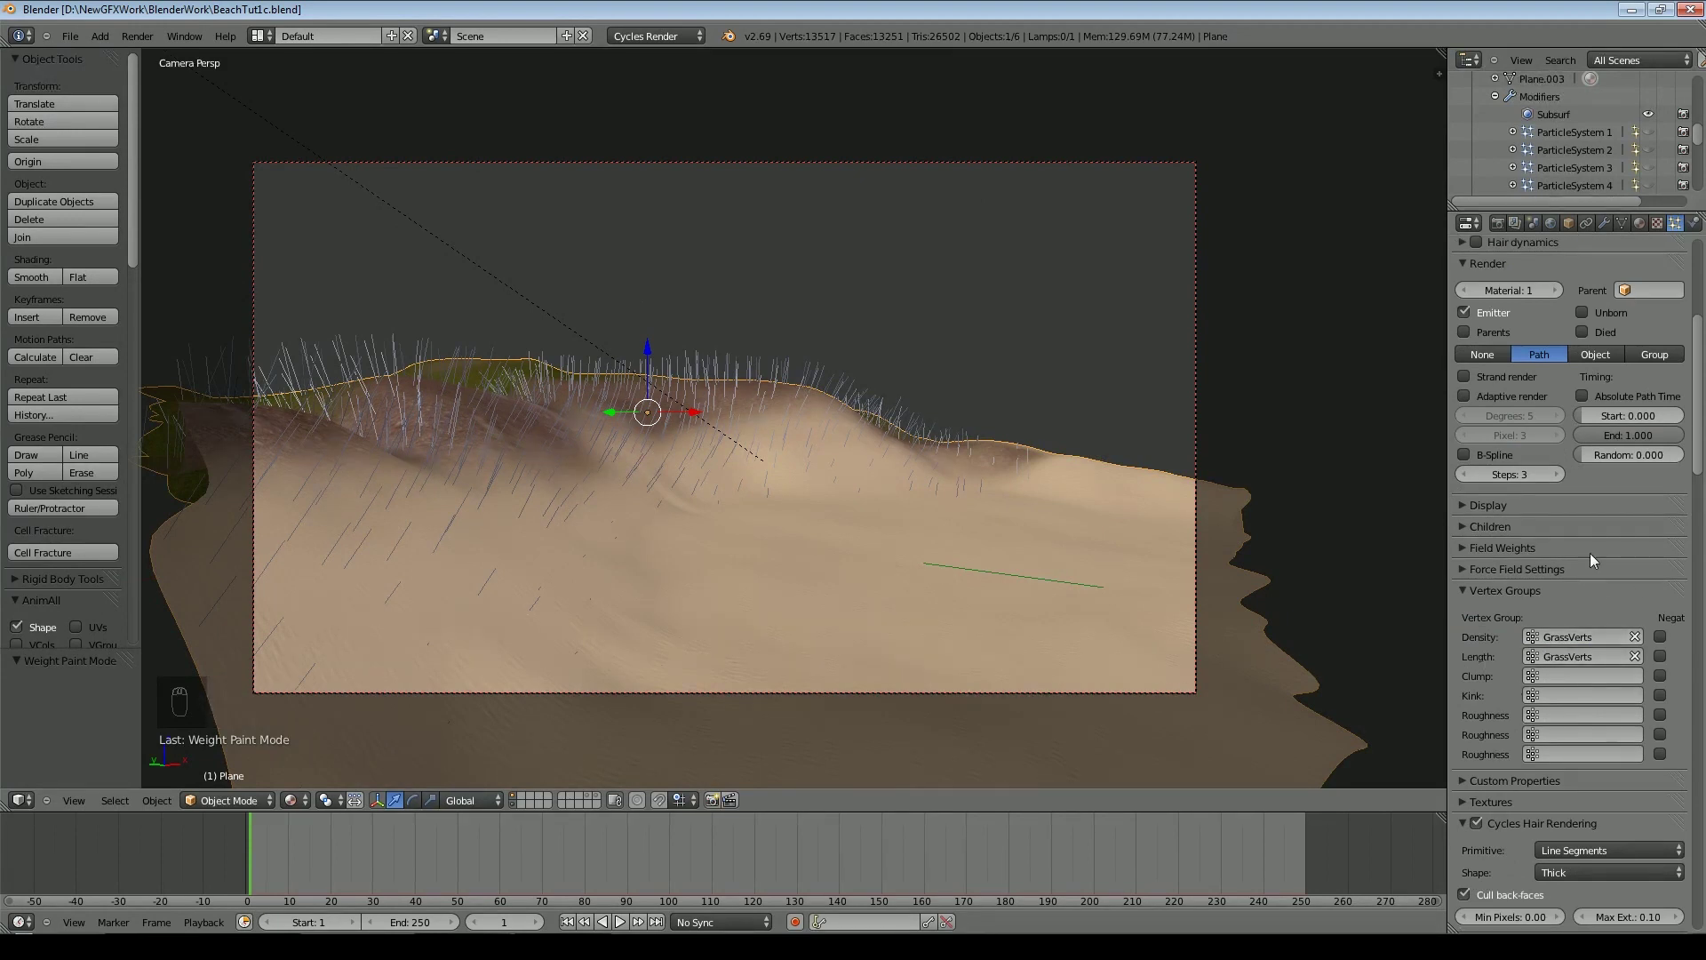
scroll(1591, 553, "up", 4)
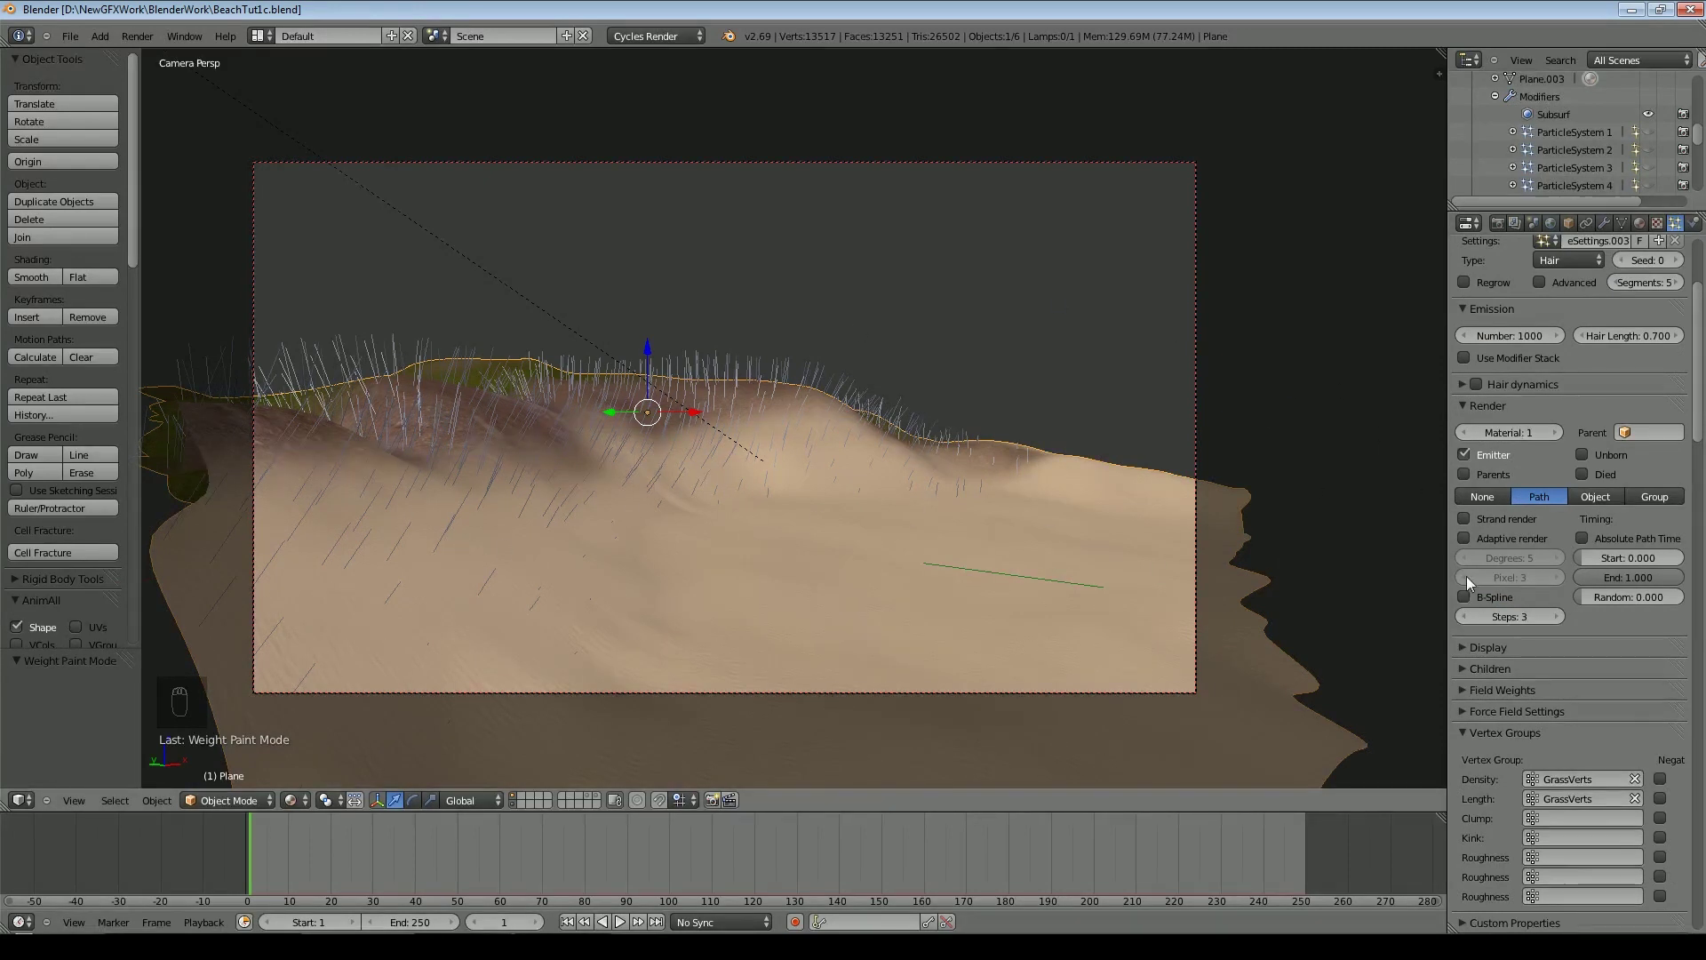
scroll(1334, 582, "down", 2)
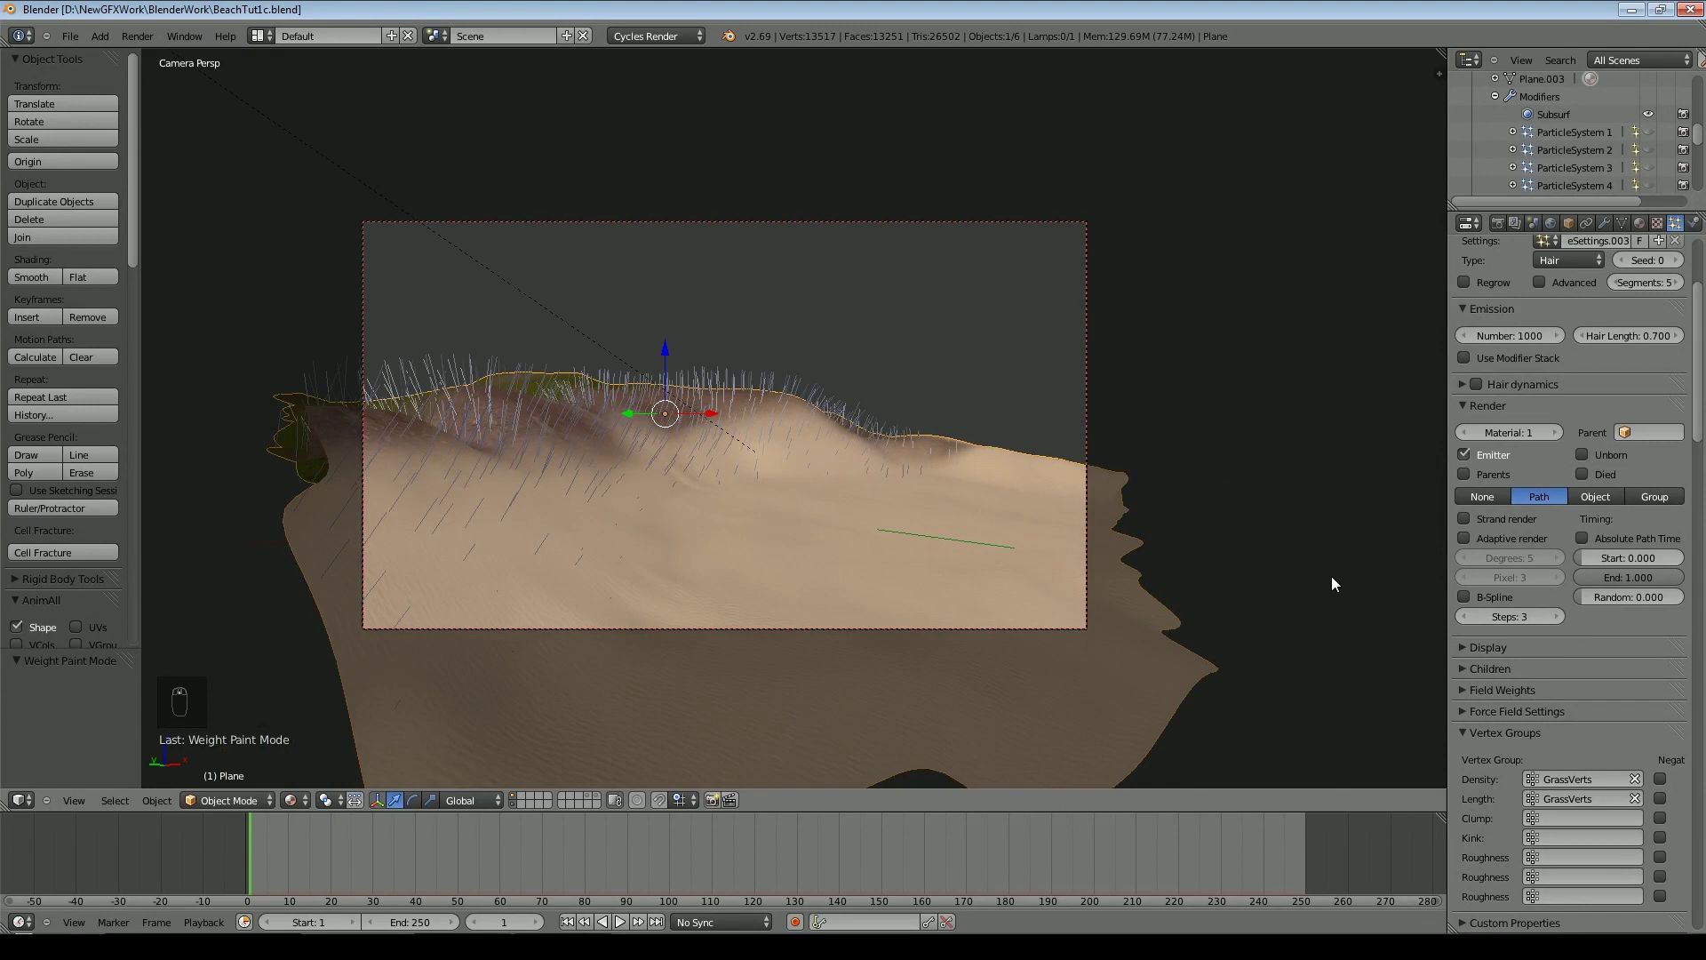
left_click(1482, 594)
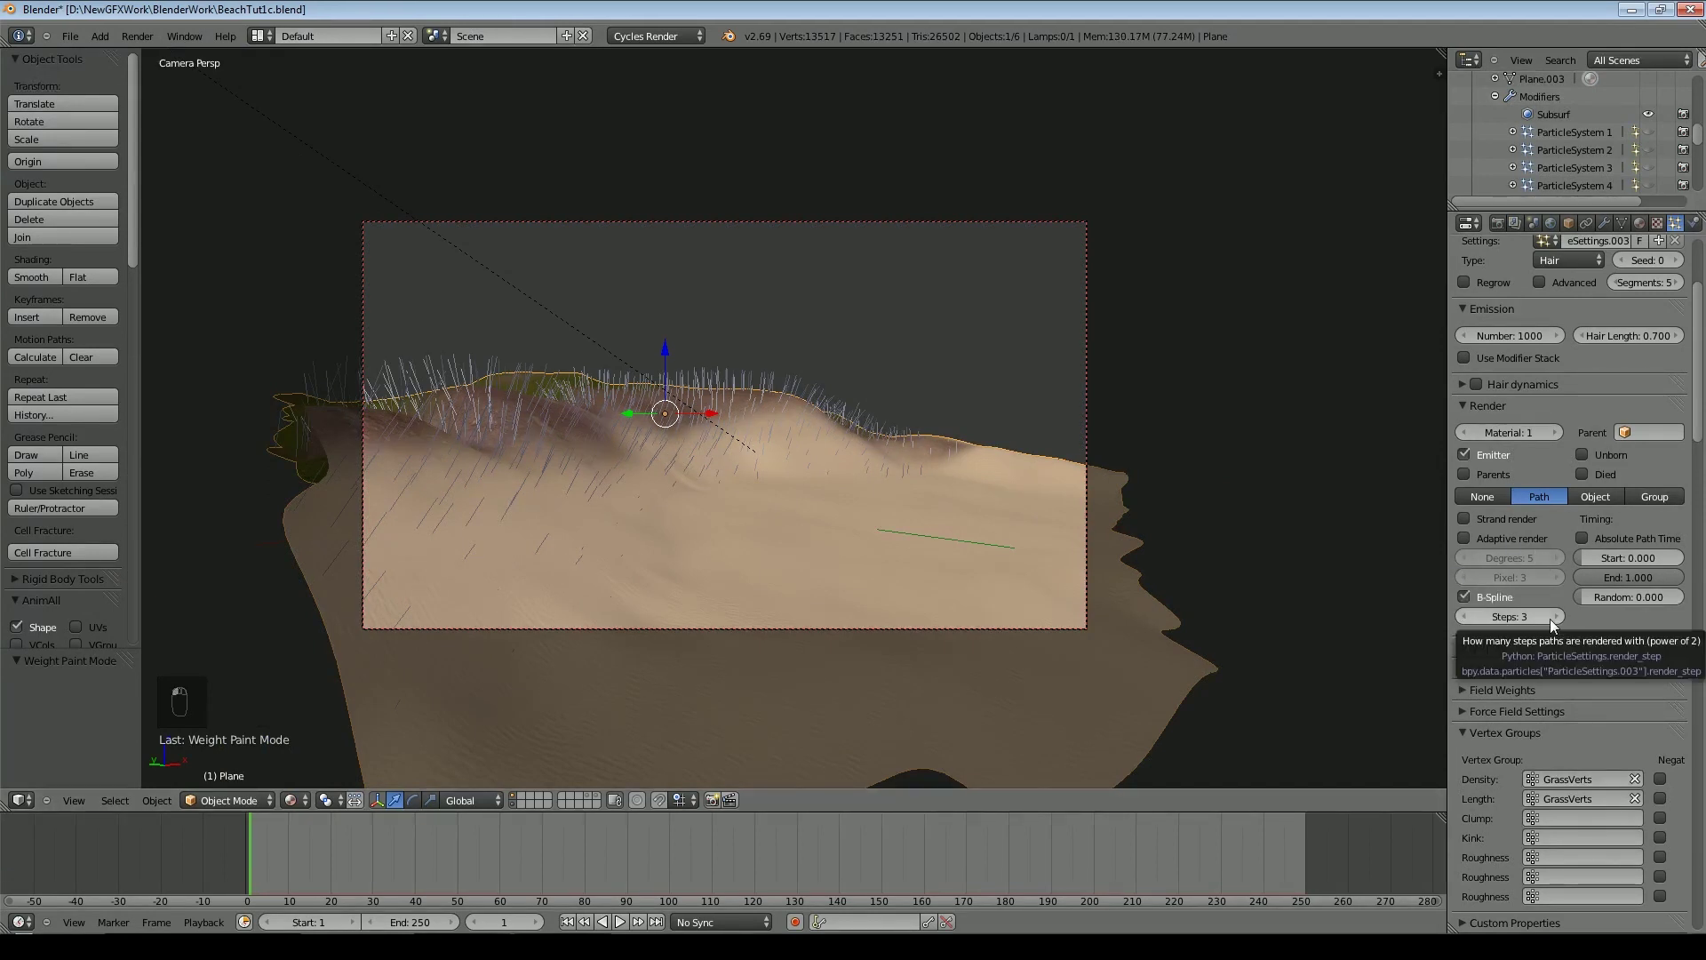
scroll(1549, 618, "up", 2)
left_click(1463, 590)
scroll(1567, 535, "down", 3)
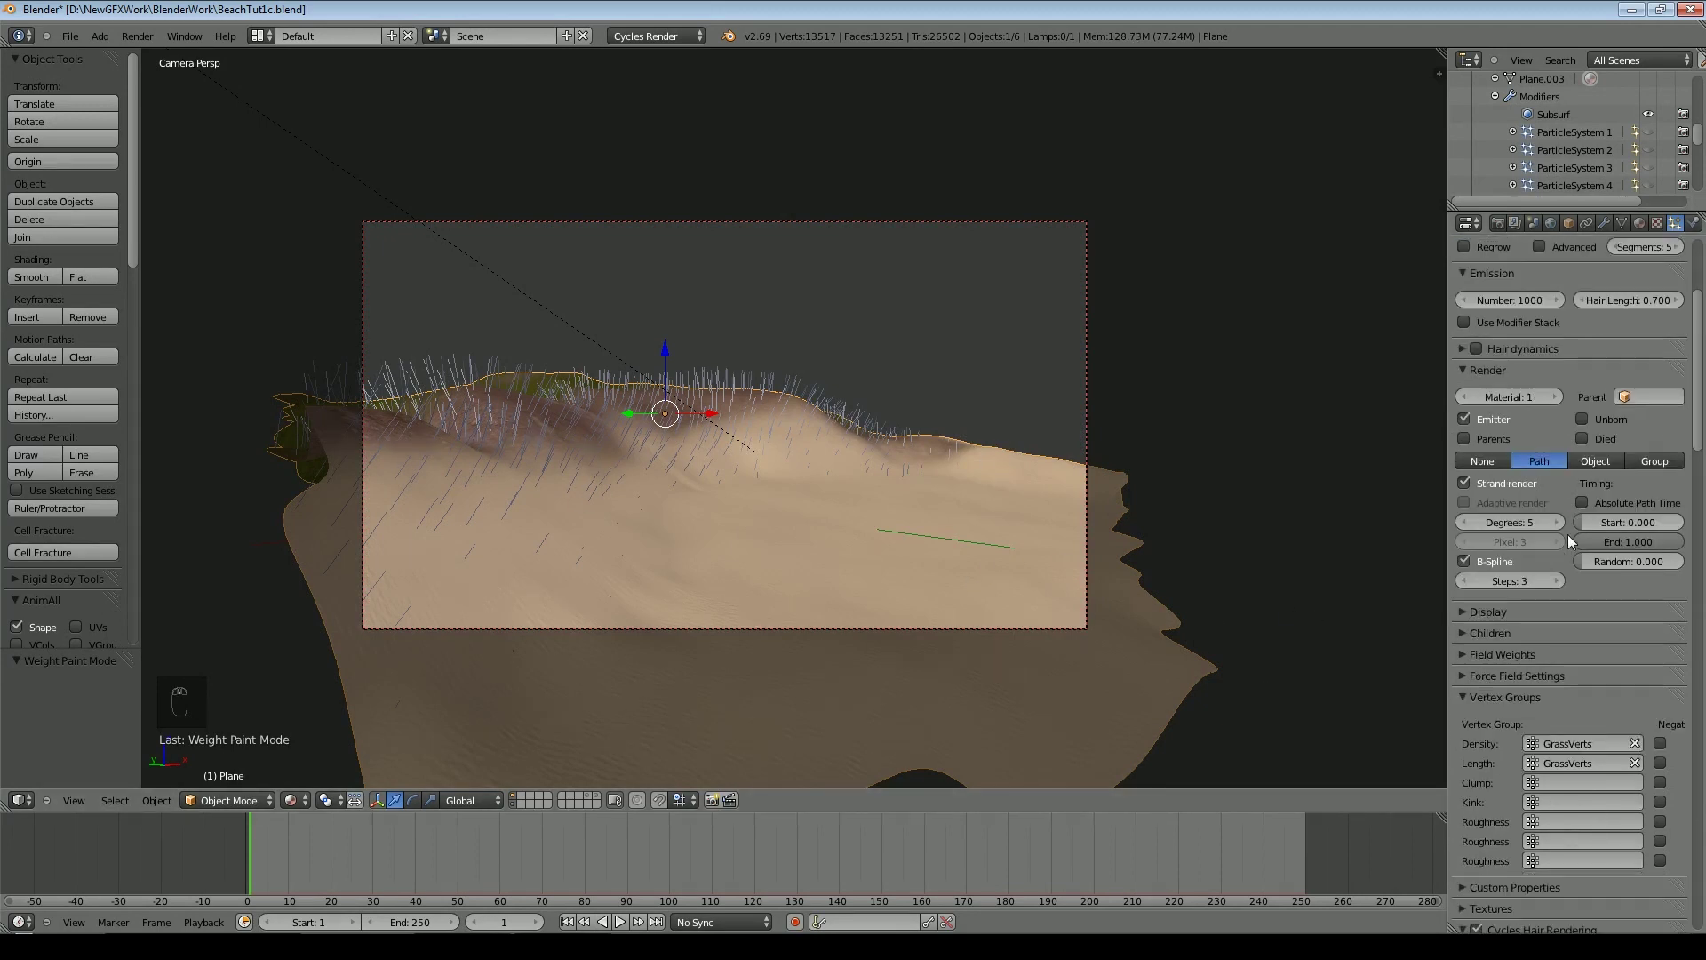
Collapse the vertex group settings and set the Cycles Hair Rendering primitive to Curve Segments
left_click(1468, 699)
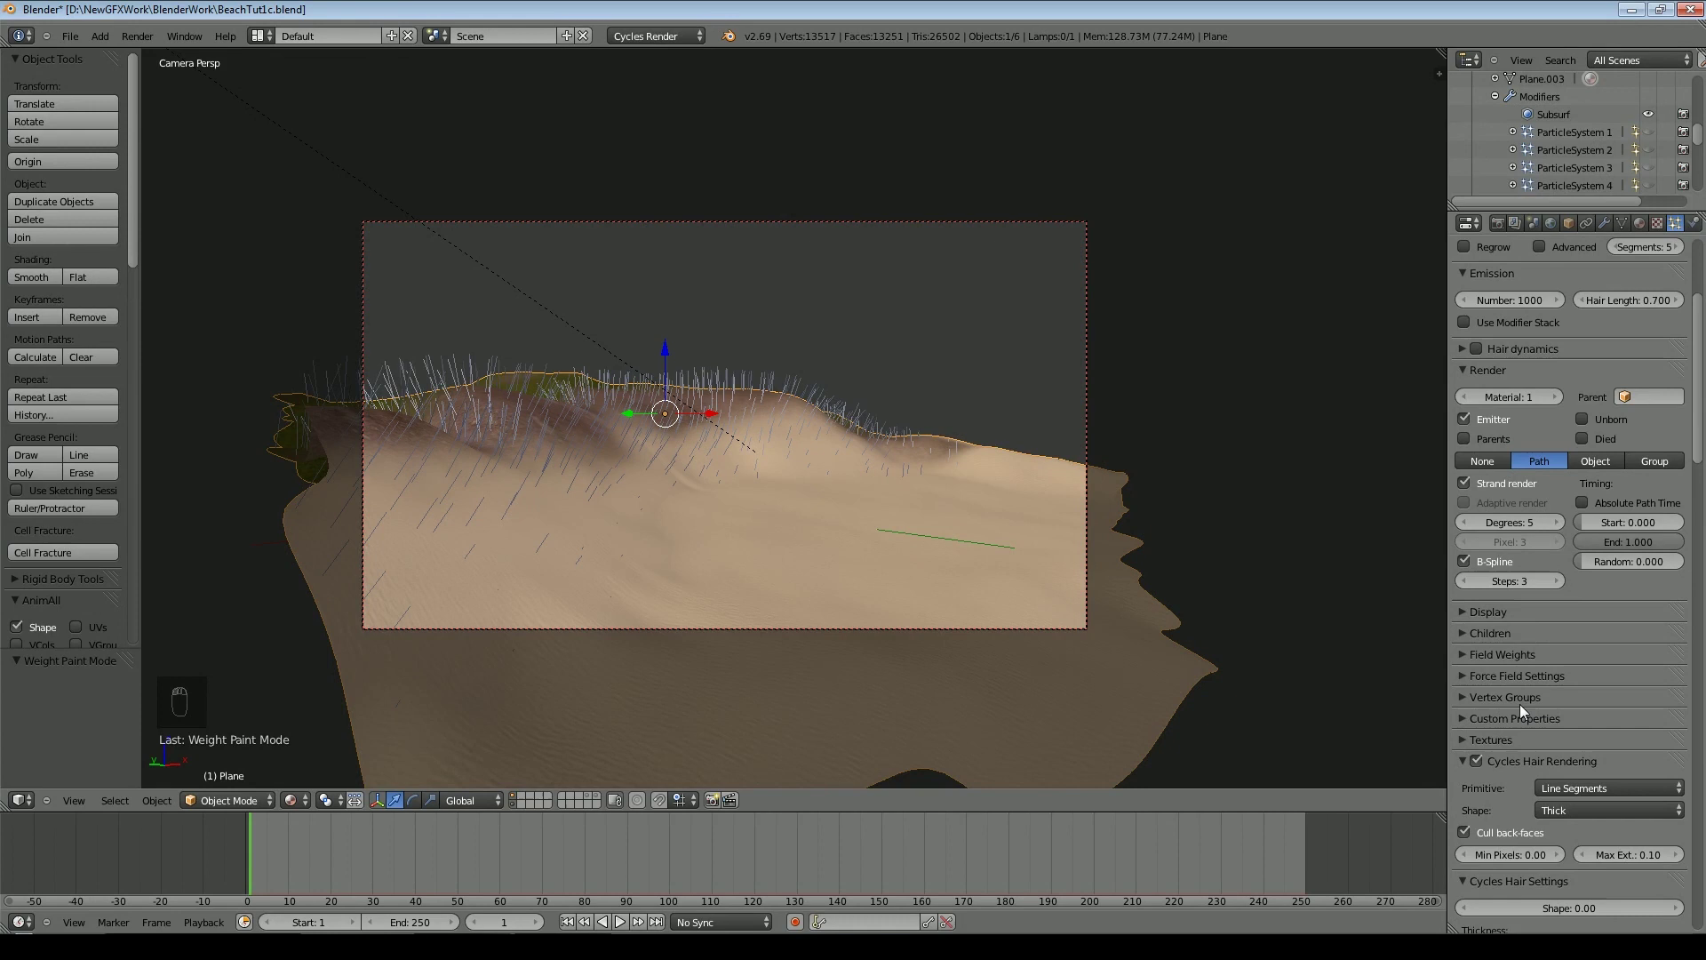
scroll(1520, 704, "down", 3)
left_click(1598, 682)
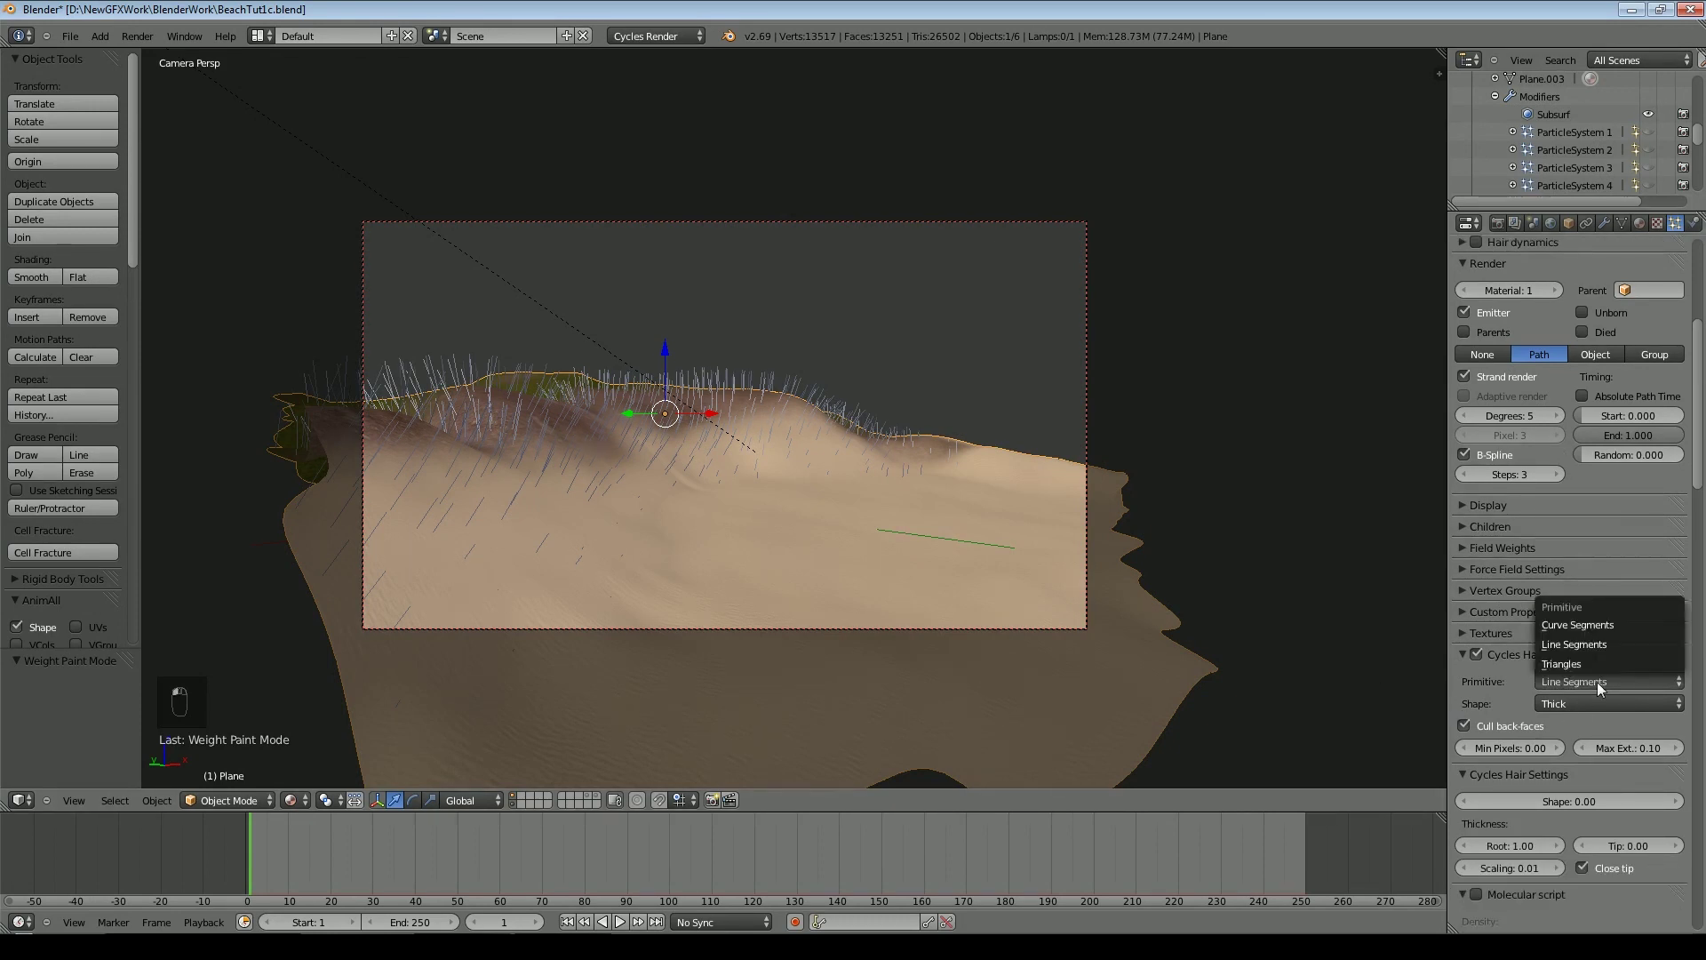
left_click(1584, 626)
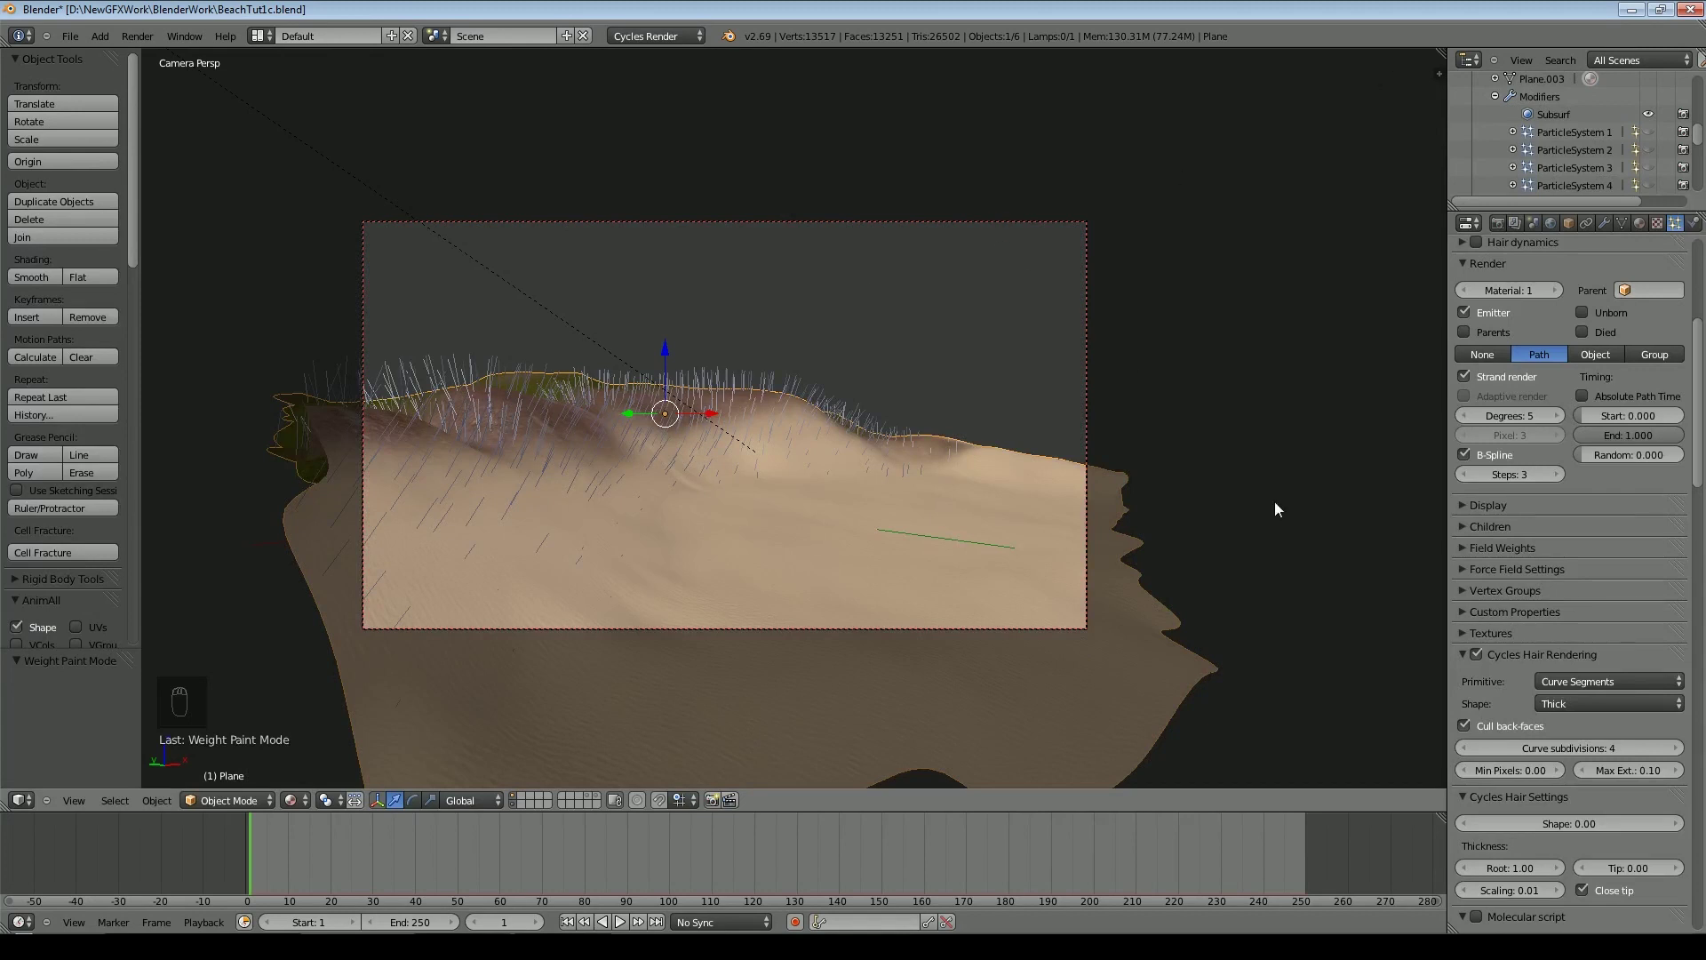
Set the grass hair's Cycles shape to Ribbons and its root thickness to 0.20
left_click(1609, 703)
left_click(1585, 681)
scroll(986, 483, "up", 2)
scroll(1519, 664, "down", 1)
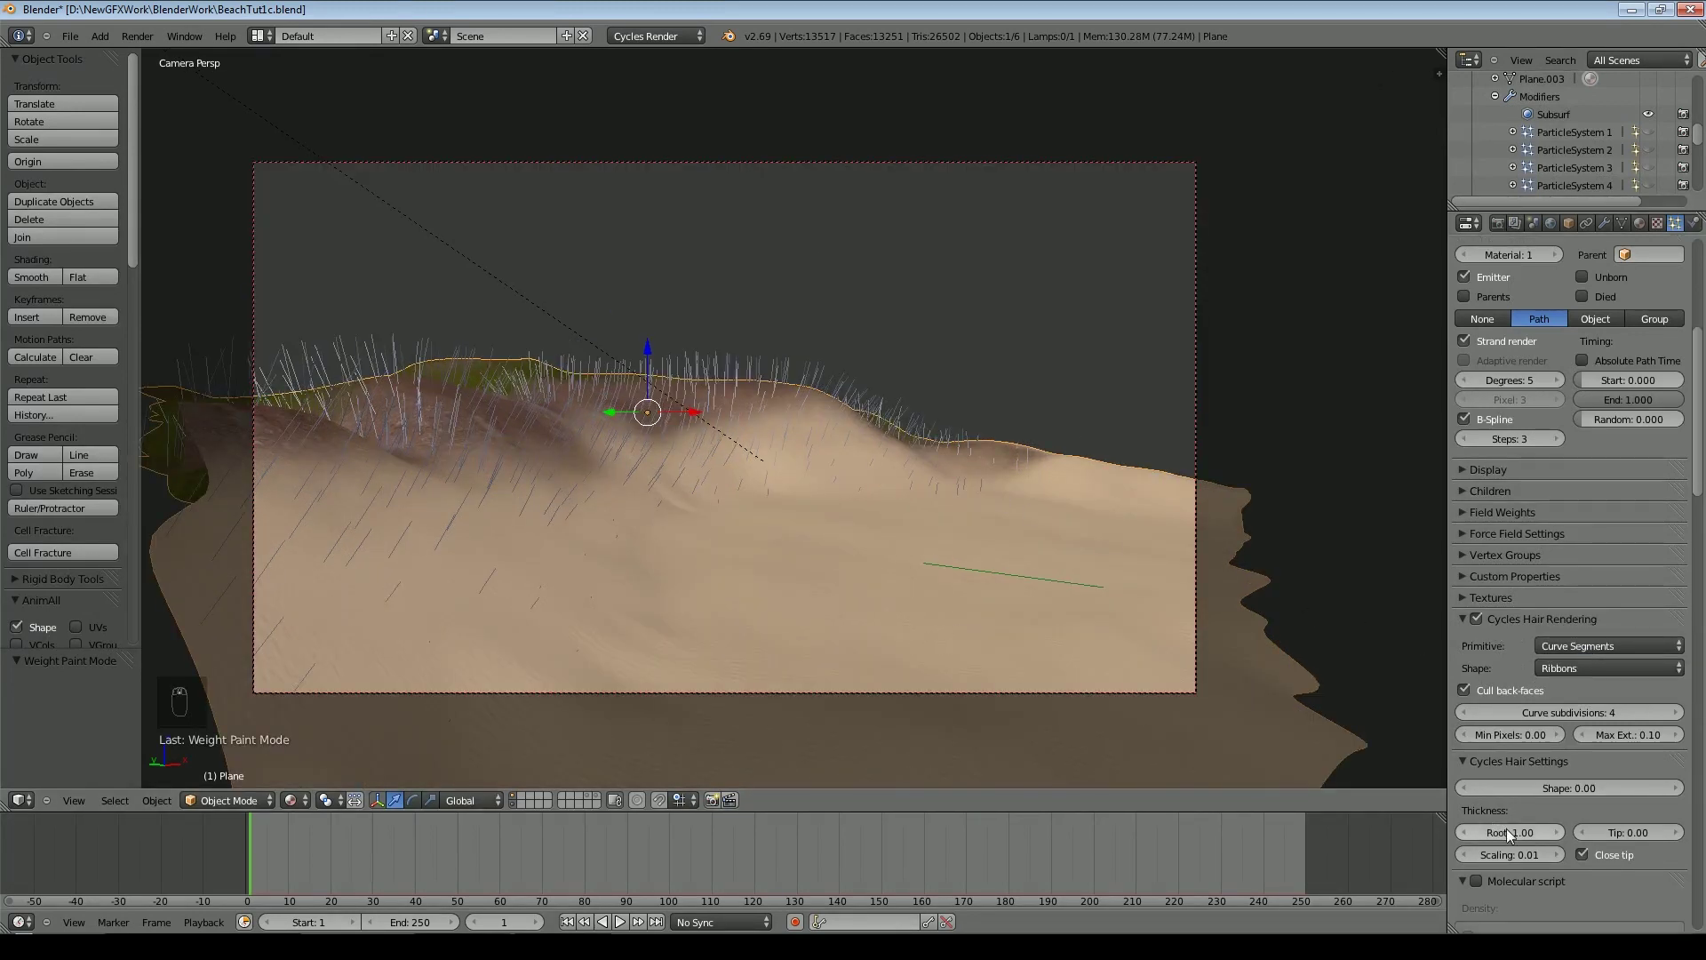
left_click(1506, 832)
type(".2")
key("Return")
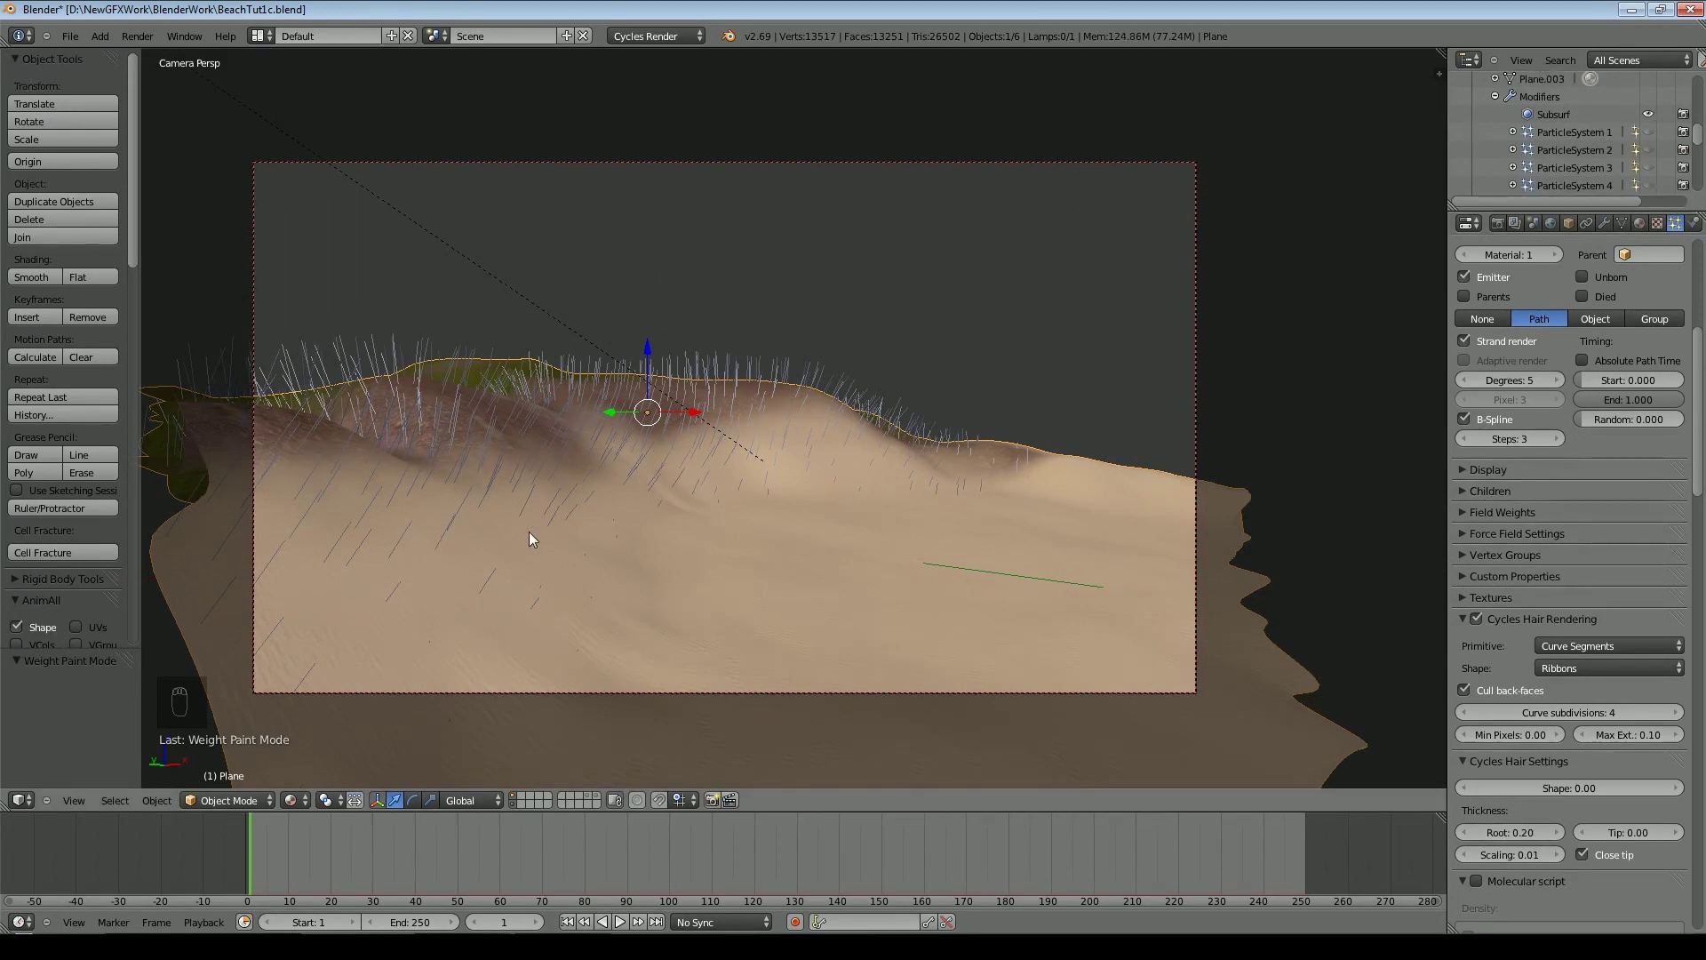
Save the file and preview the camera view in rendered shading
left_click(70, 35)
left_click(125, 145)
key("shift+z")
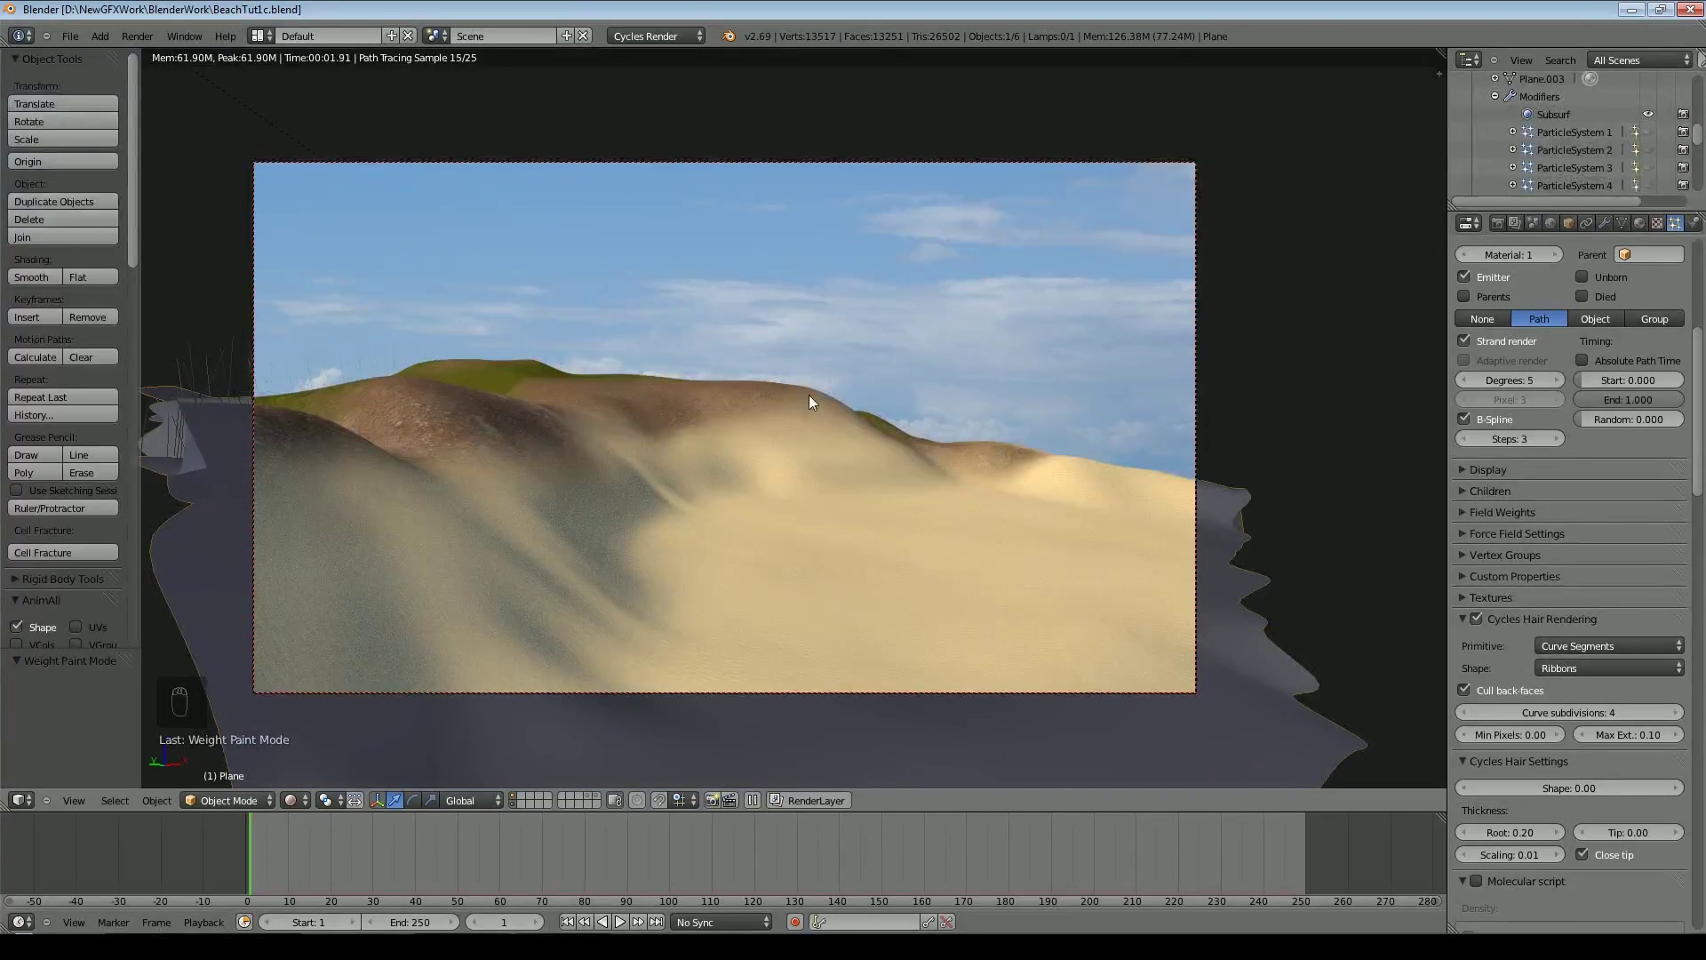
Raise the hair's root thickness to 0.80
left_click(1516, 832)
key("BackSpace")
type("8")
key("Return")
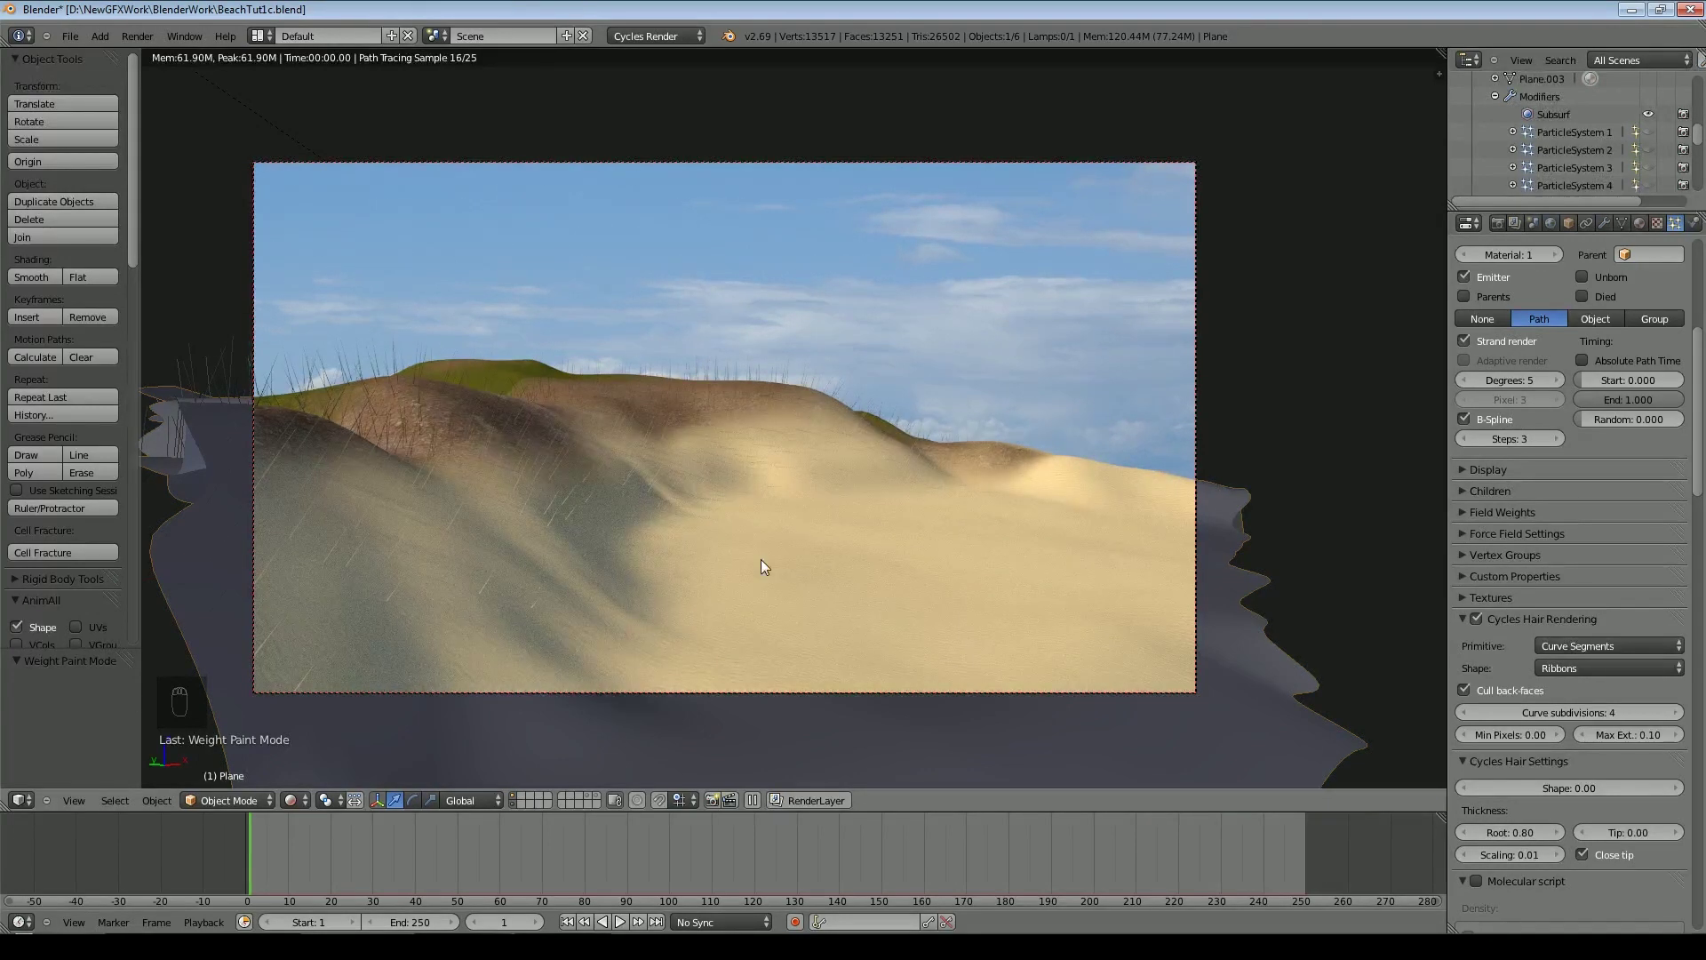
Rename the hair particle system and its settings to Grass, and enable the Advanced and Use Modifier Stack options
left_click_drag(1698, 418, 1698, 321)
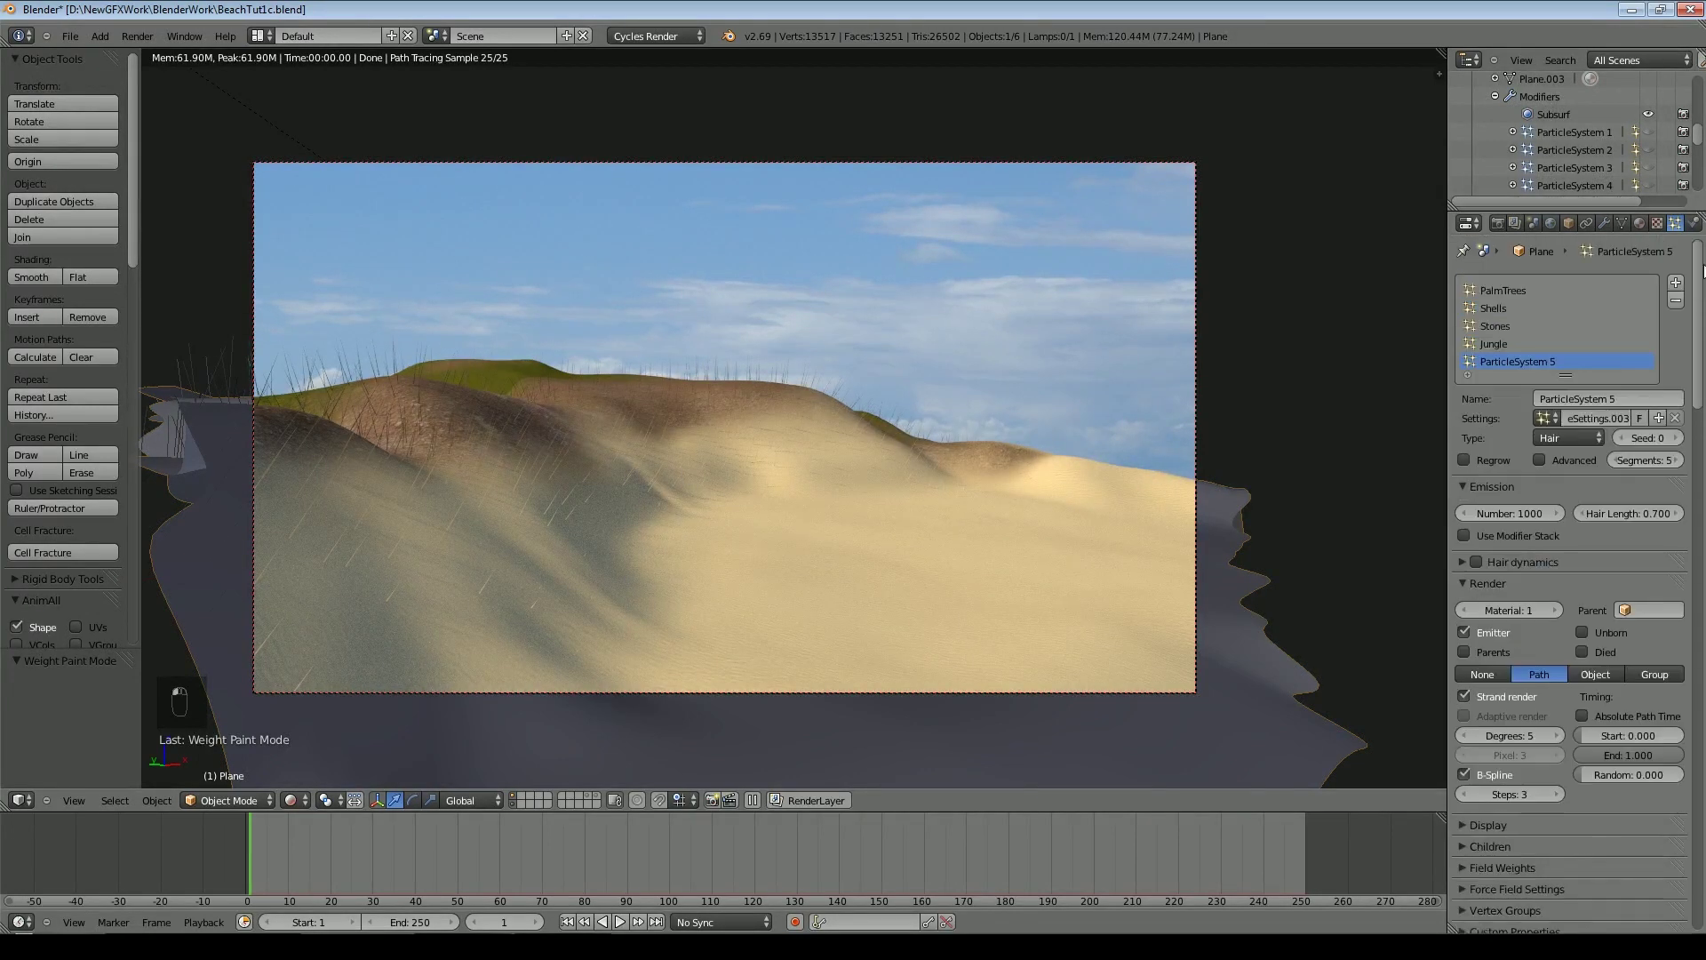
scroll(1507, 611, "down", 3)
scroll(1508, 611, "up", 3)
left_click(1592, 398)
type("Grass")
left_click(1593, 419)
left_click(1593, 419)
type("Grass")
left_click(1576, 460)
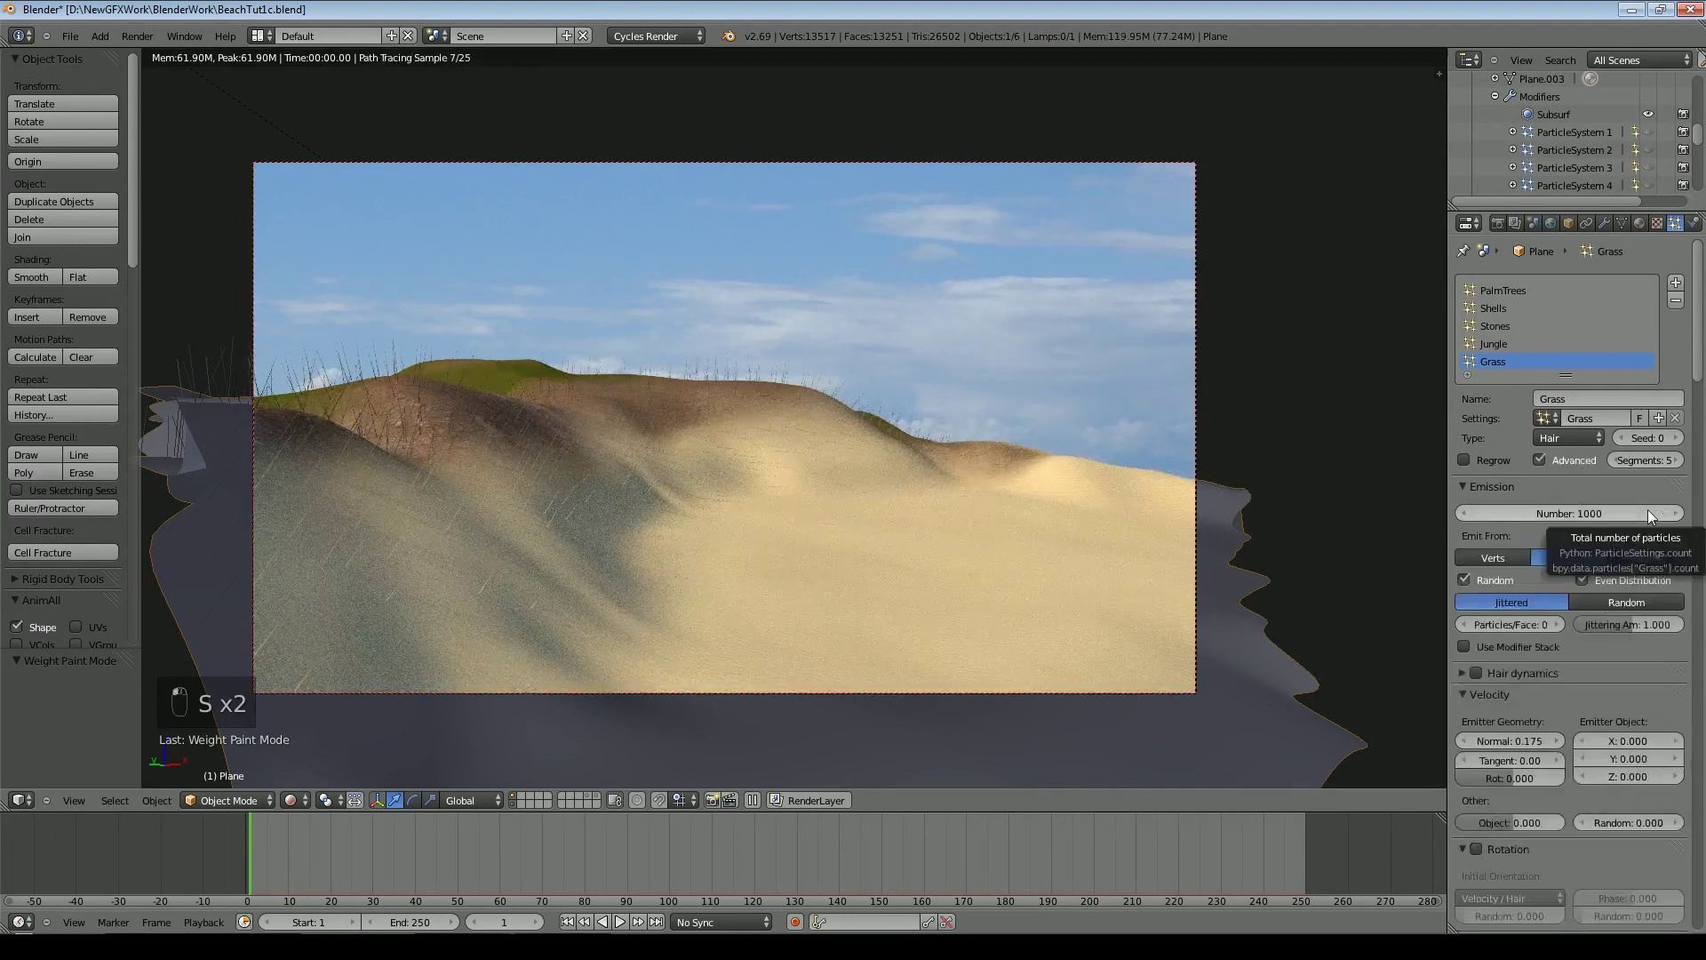
left_click(1516, 648)
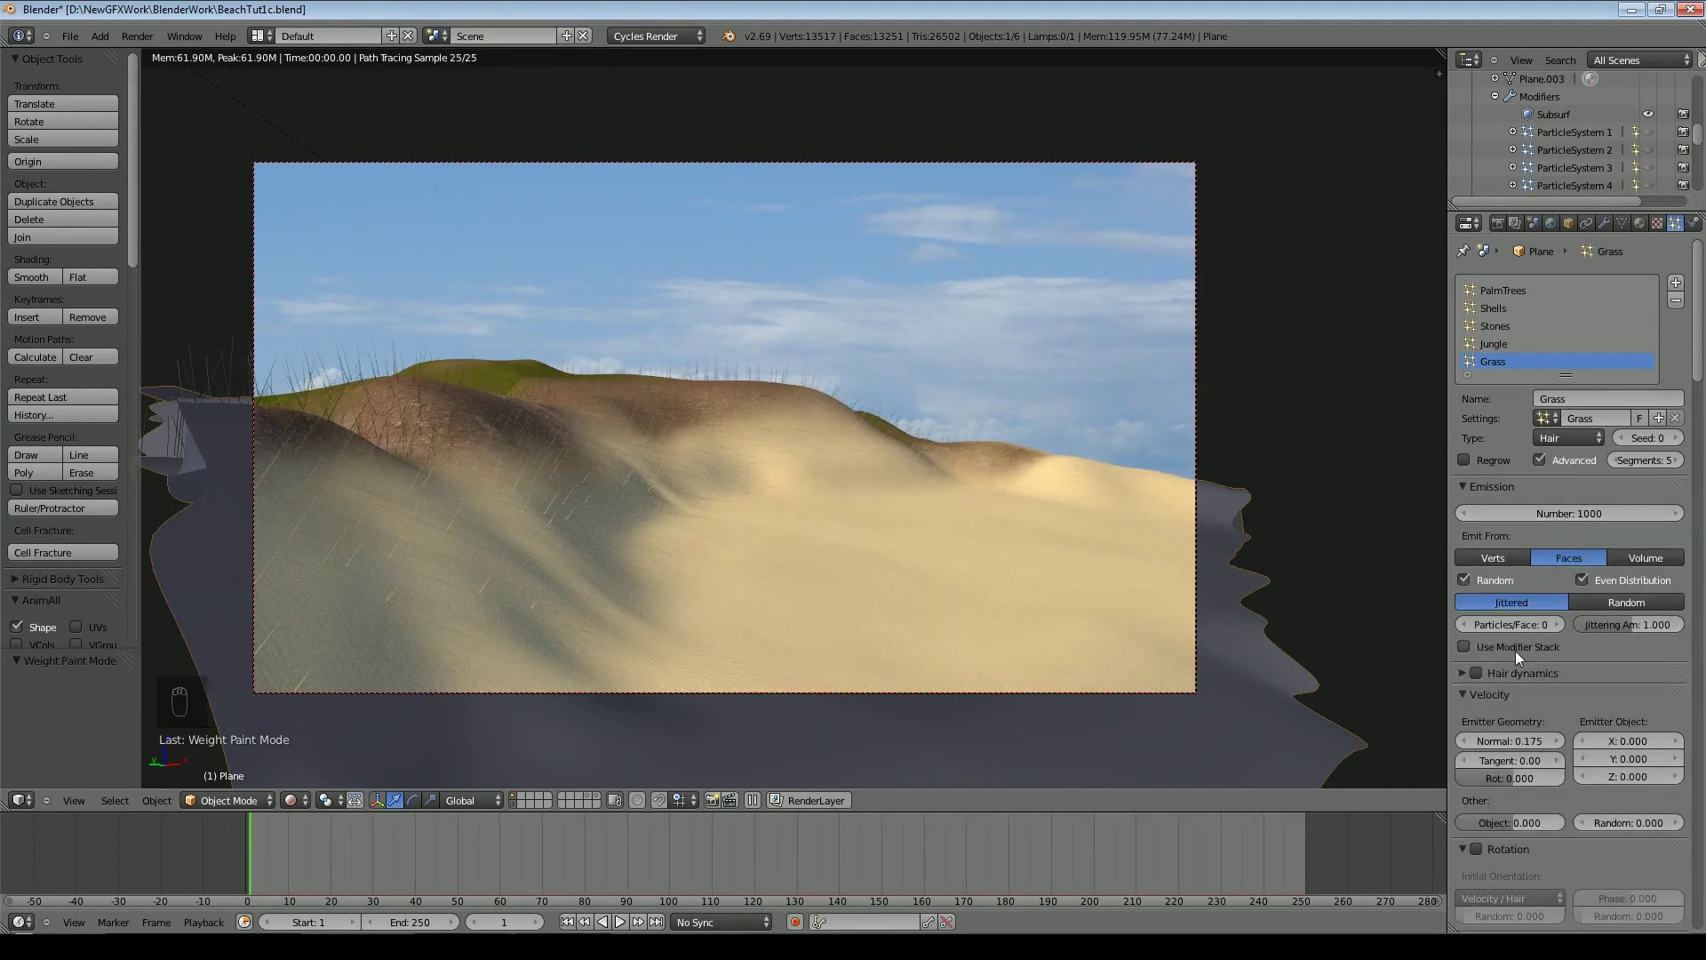
Add a second material slot to the landscape with a new material, using an Image Texture for its diffuse colour
left_click(1640, 223)
left_click(1678, 286)
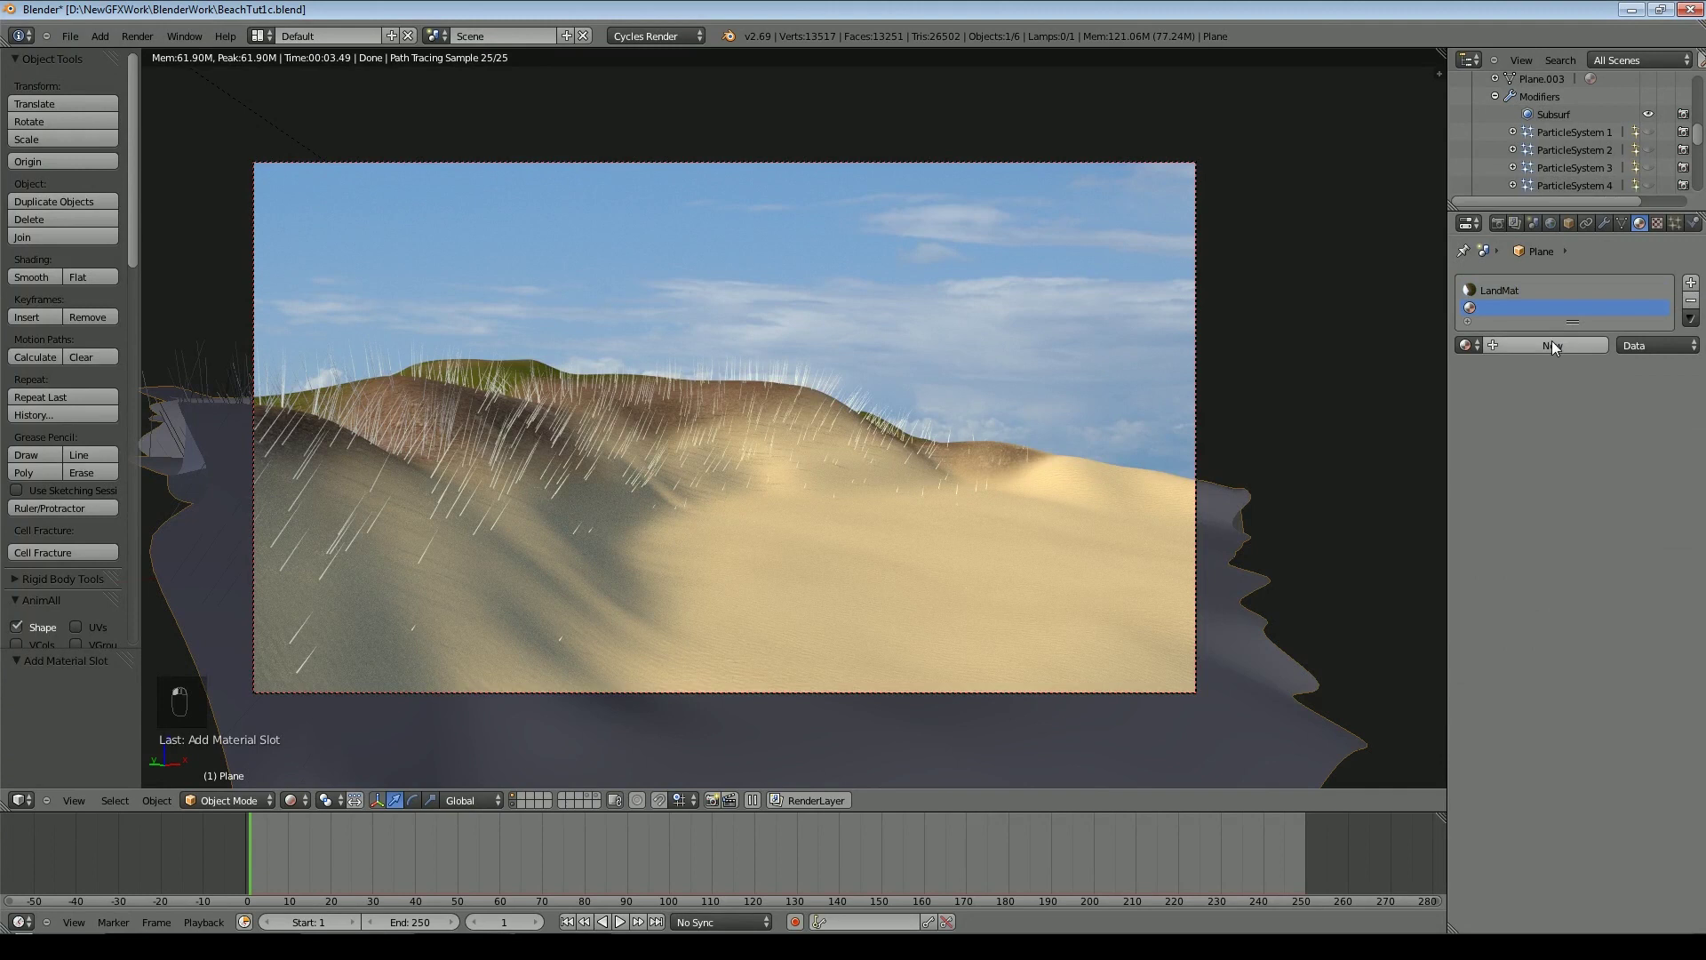
left_click(1552, 345)
left_click(1688, 430)
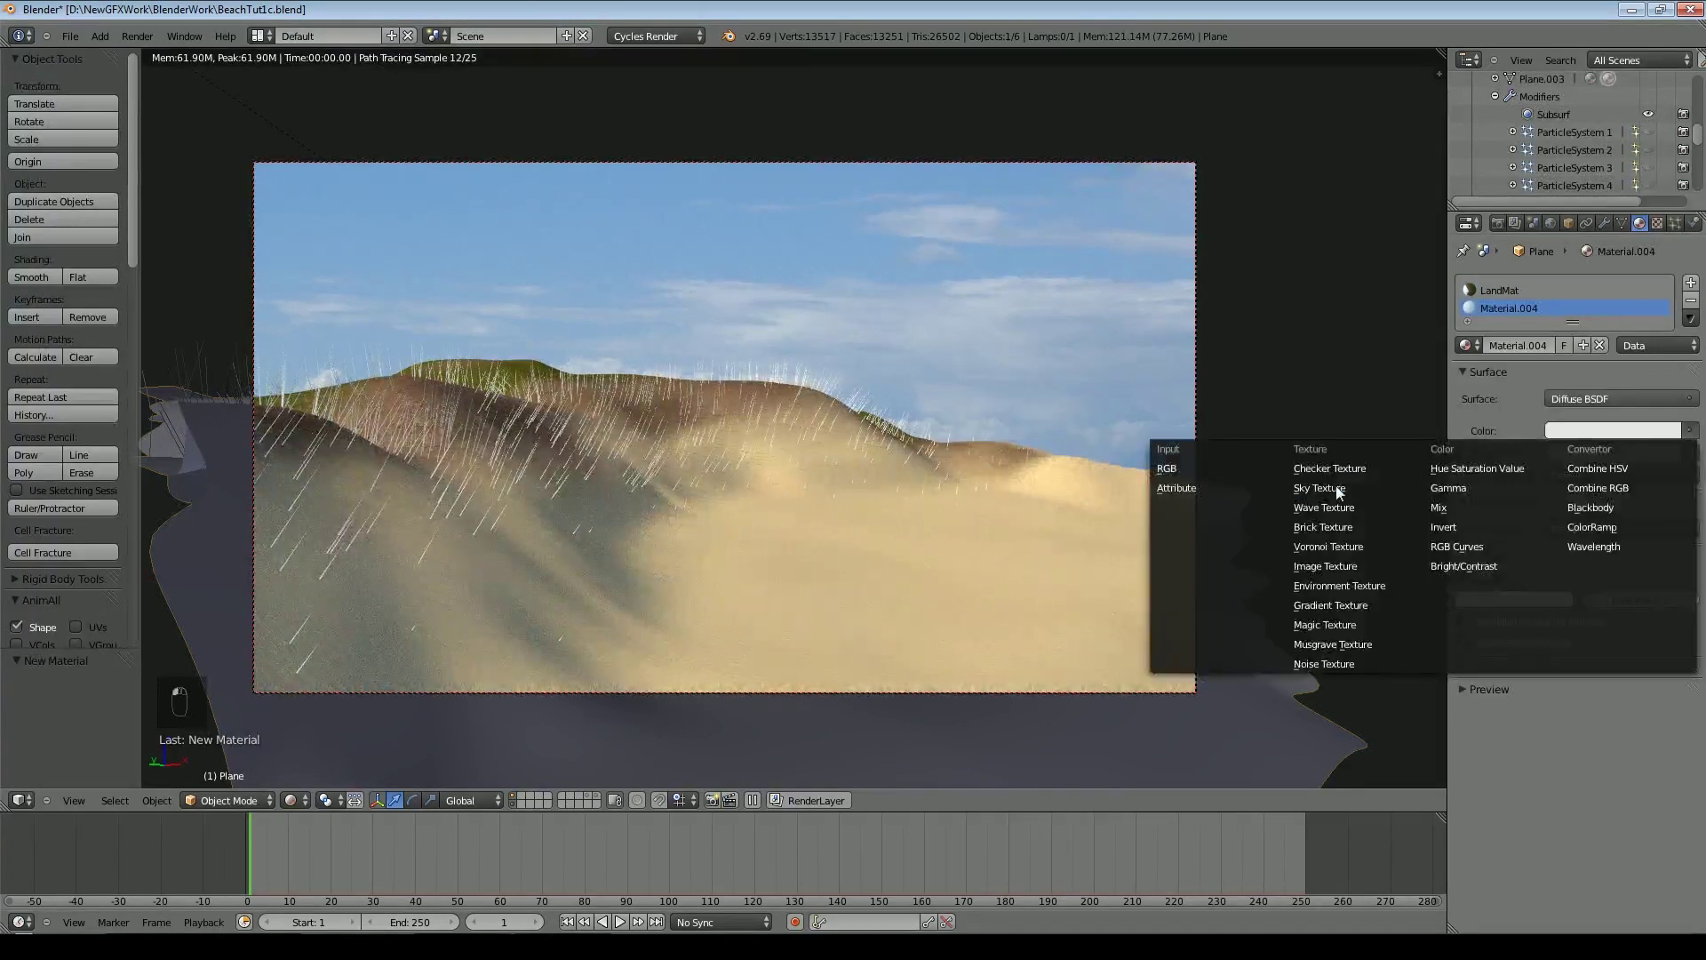
left_click(1325, 566)
Load GrassTexture1.png from the Nature textures folder as the new material's image
left_click(1646, 451)
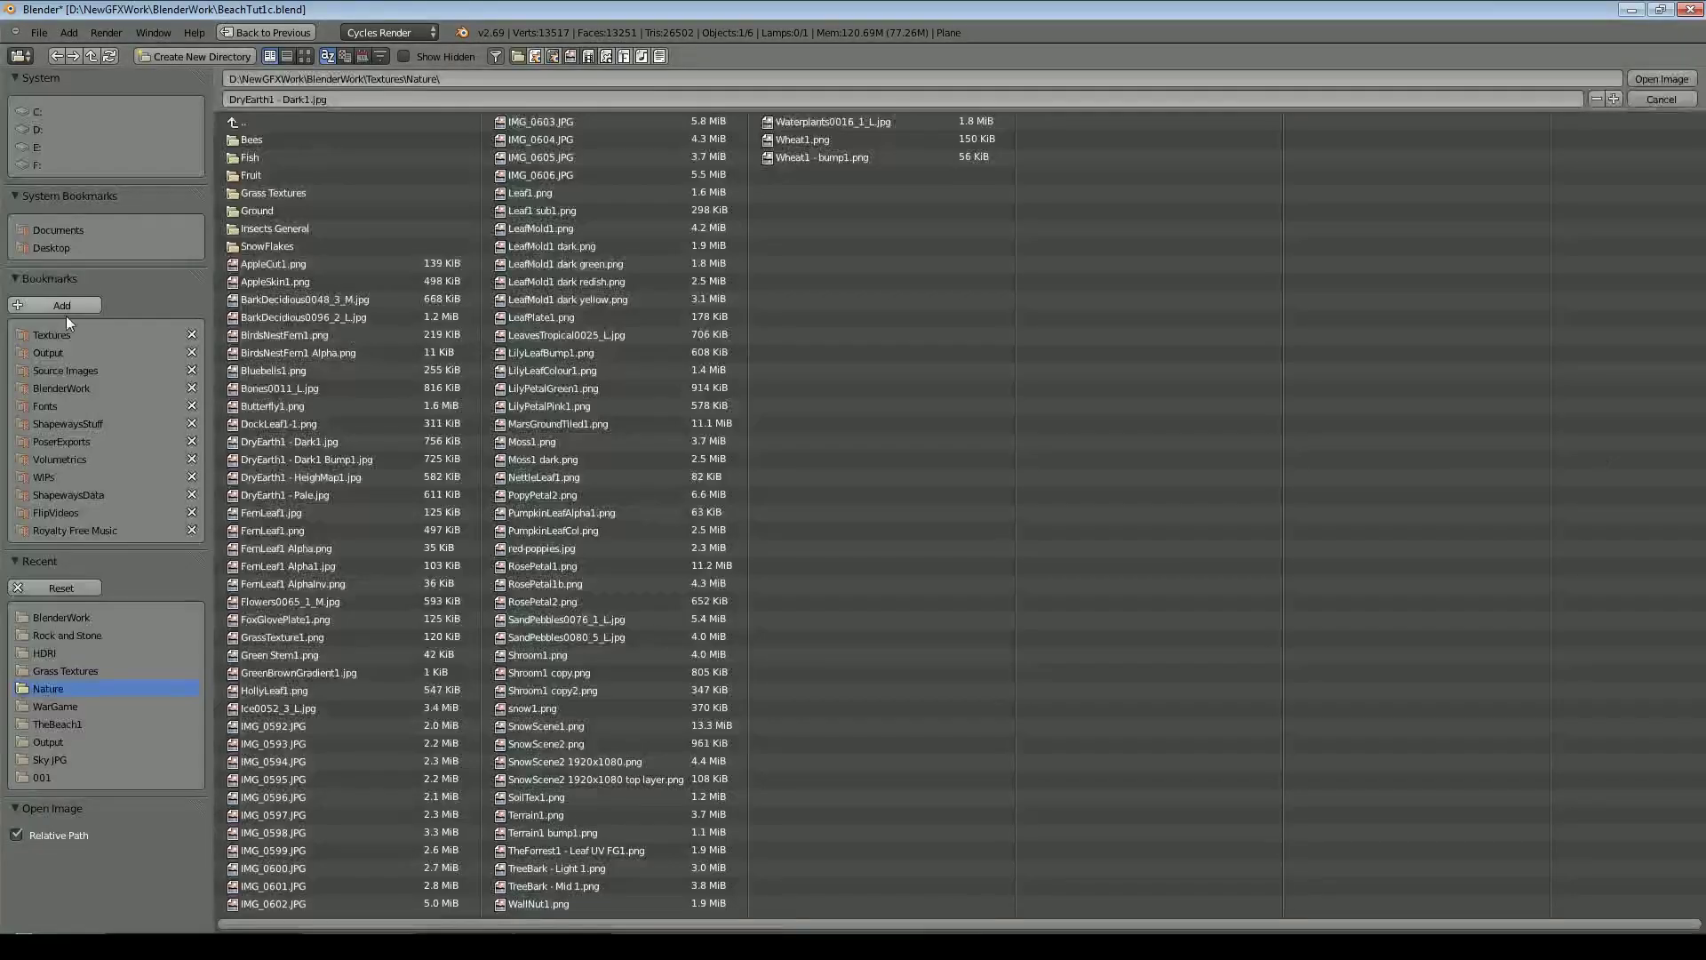
left_click(63, 334)
left_click(305, 57)
left_click(1422, 185)
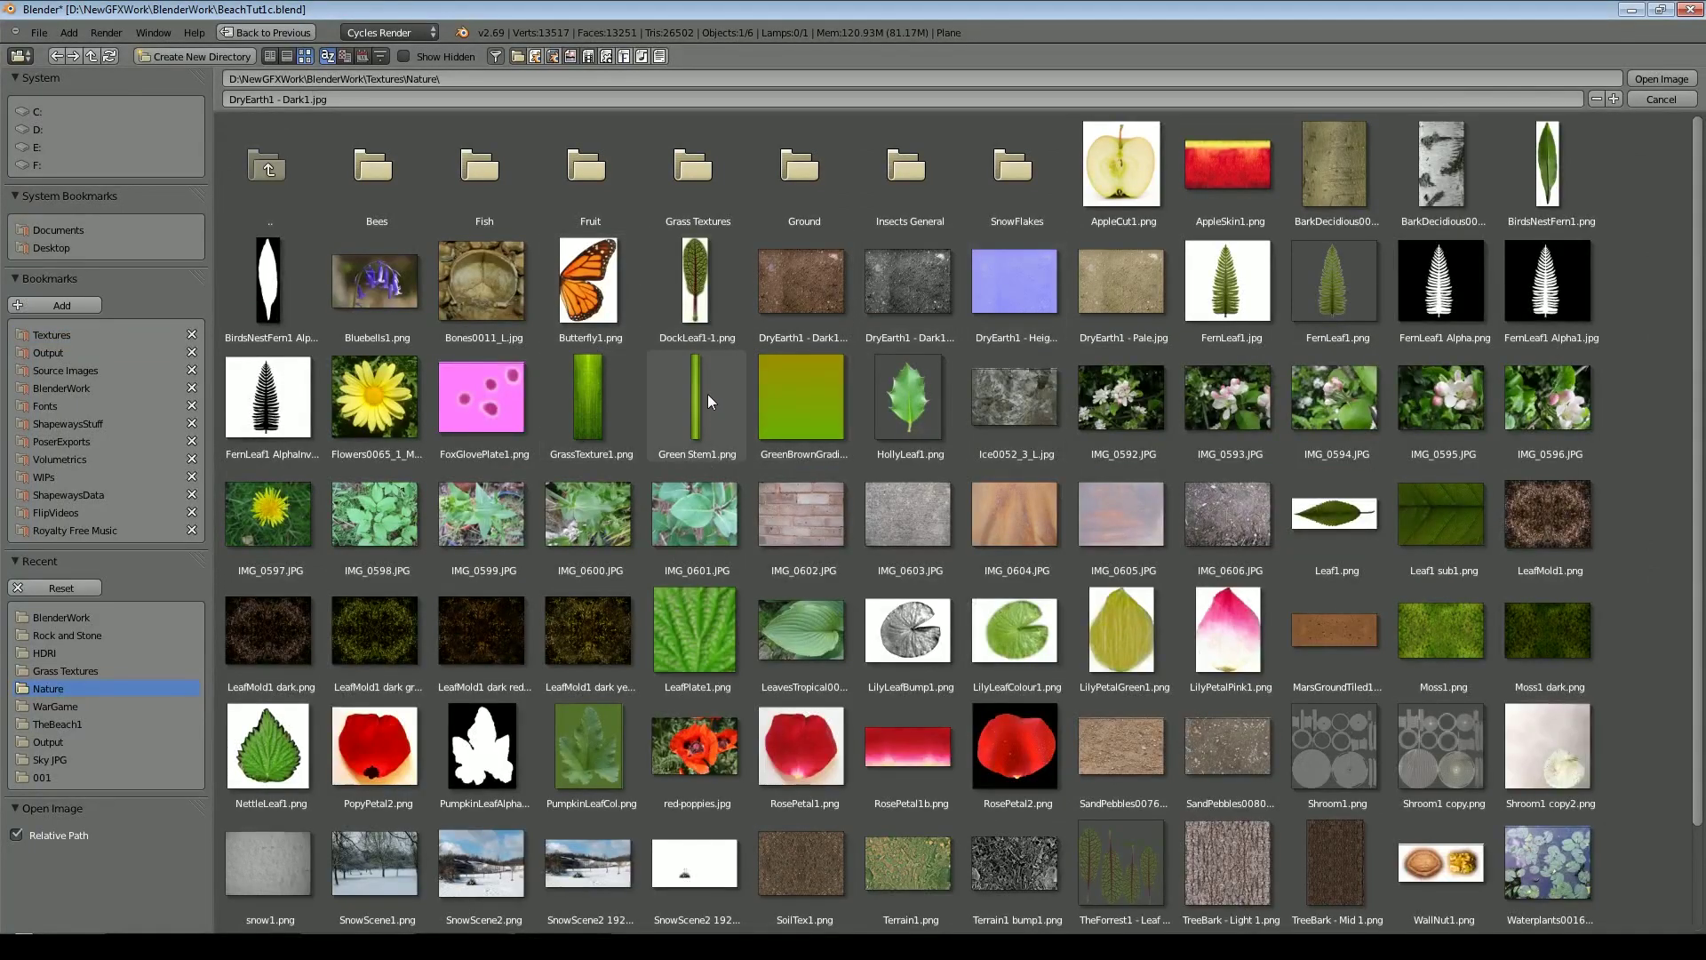
left_click(608, 424)
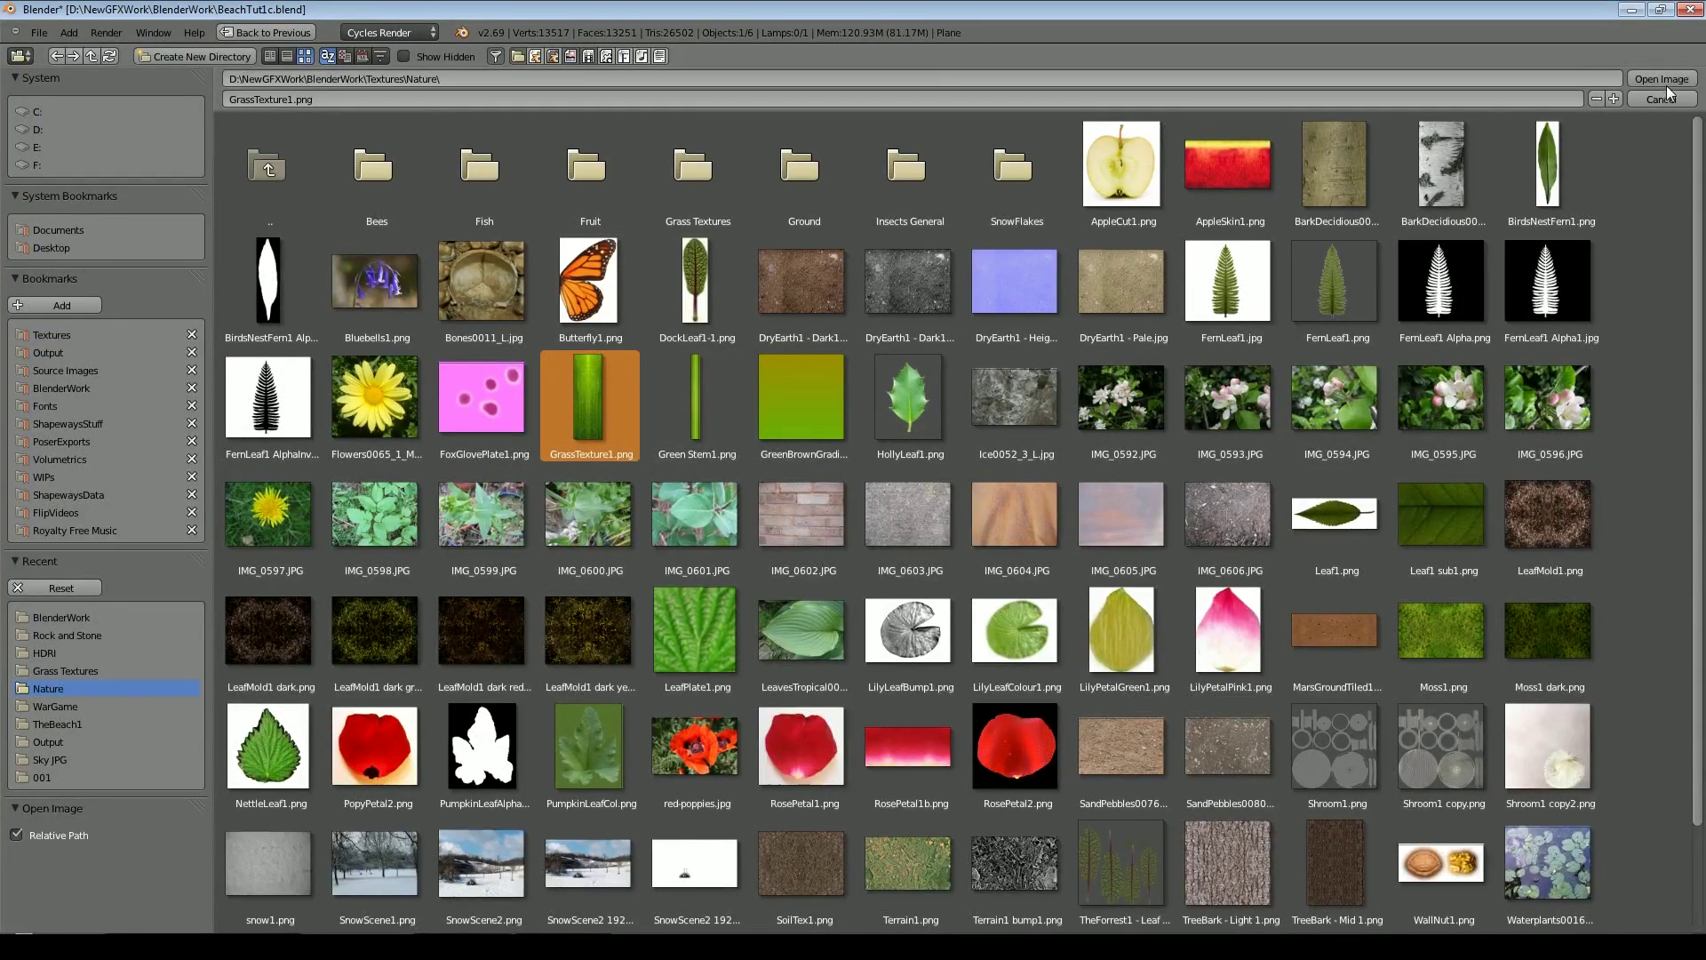
left_click(1662, 80)
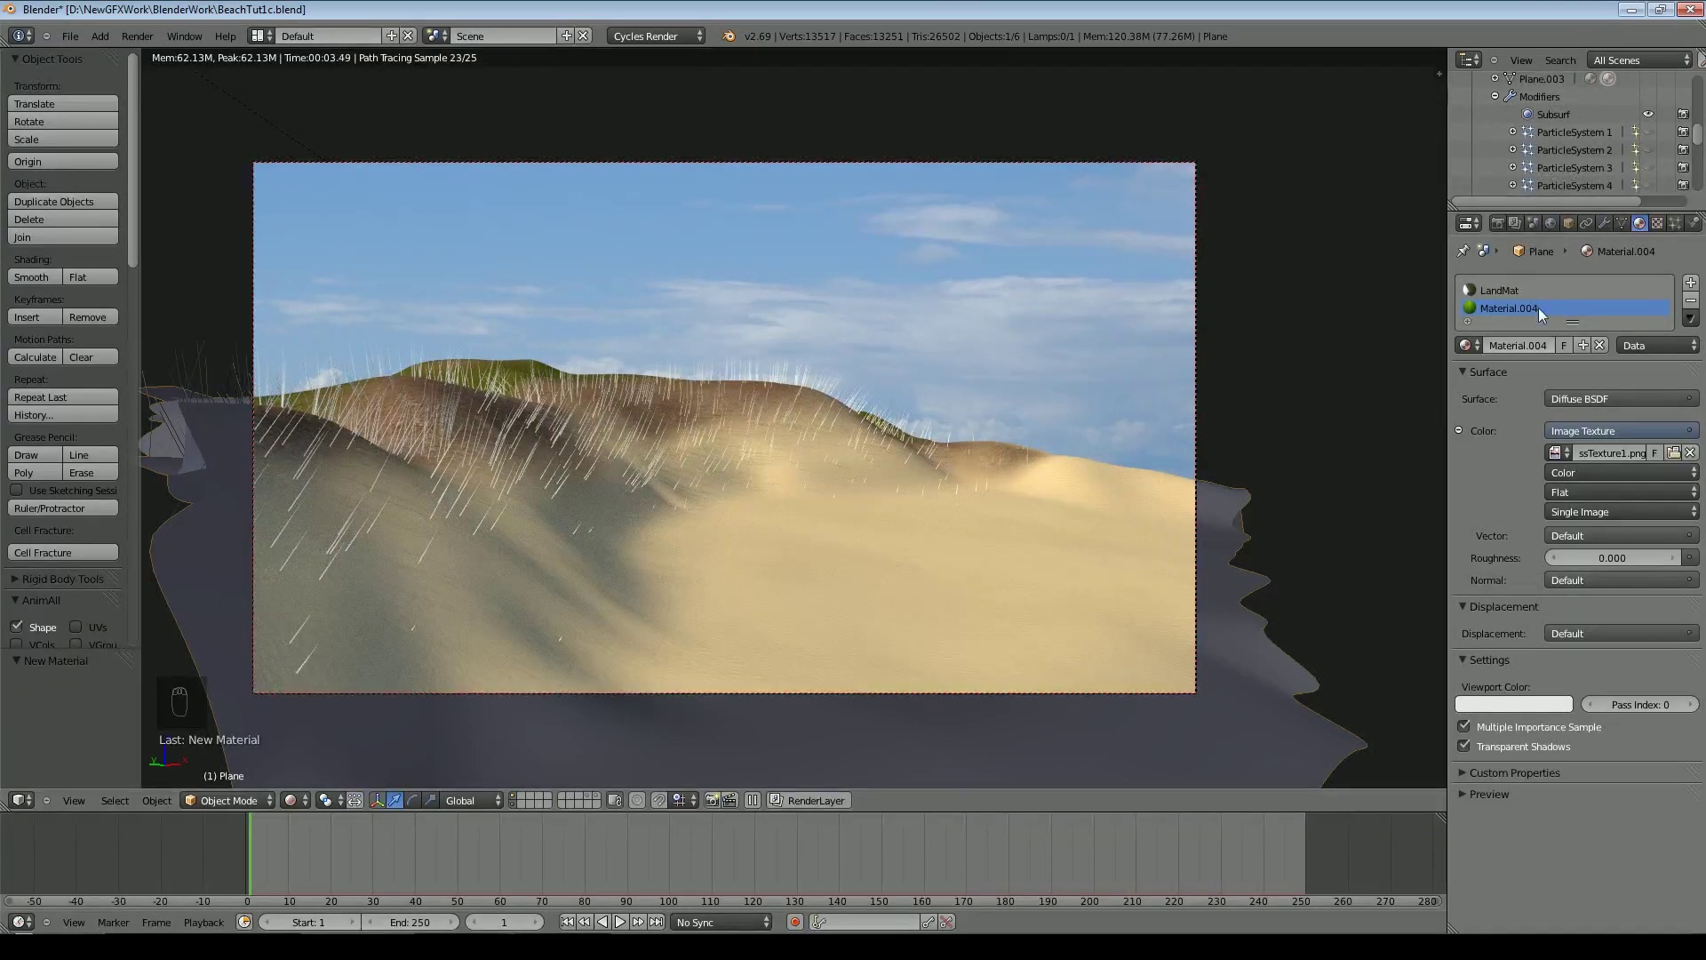
Assign material 2 to the Grass particles and set the hair's root thickness to 1.00
scroll(1512, 514, "down", 15)
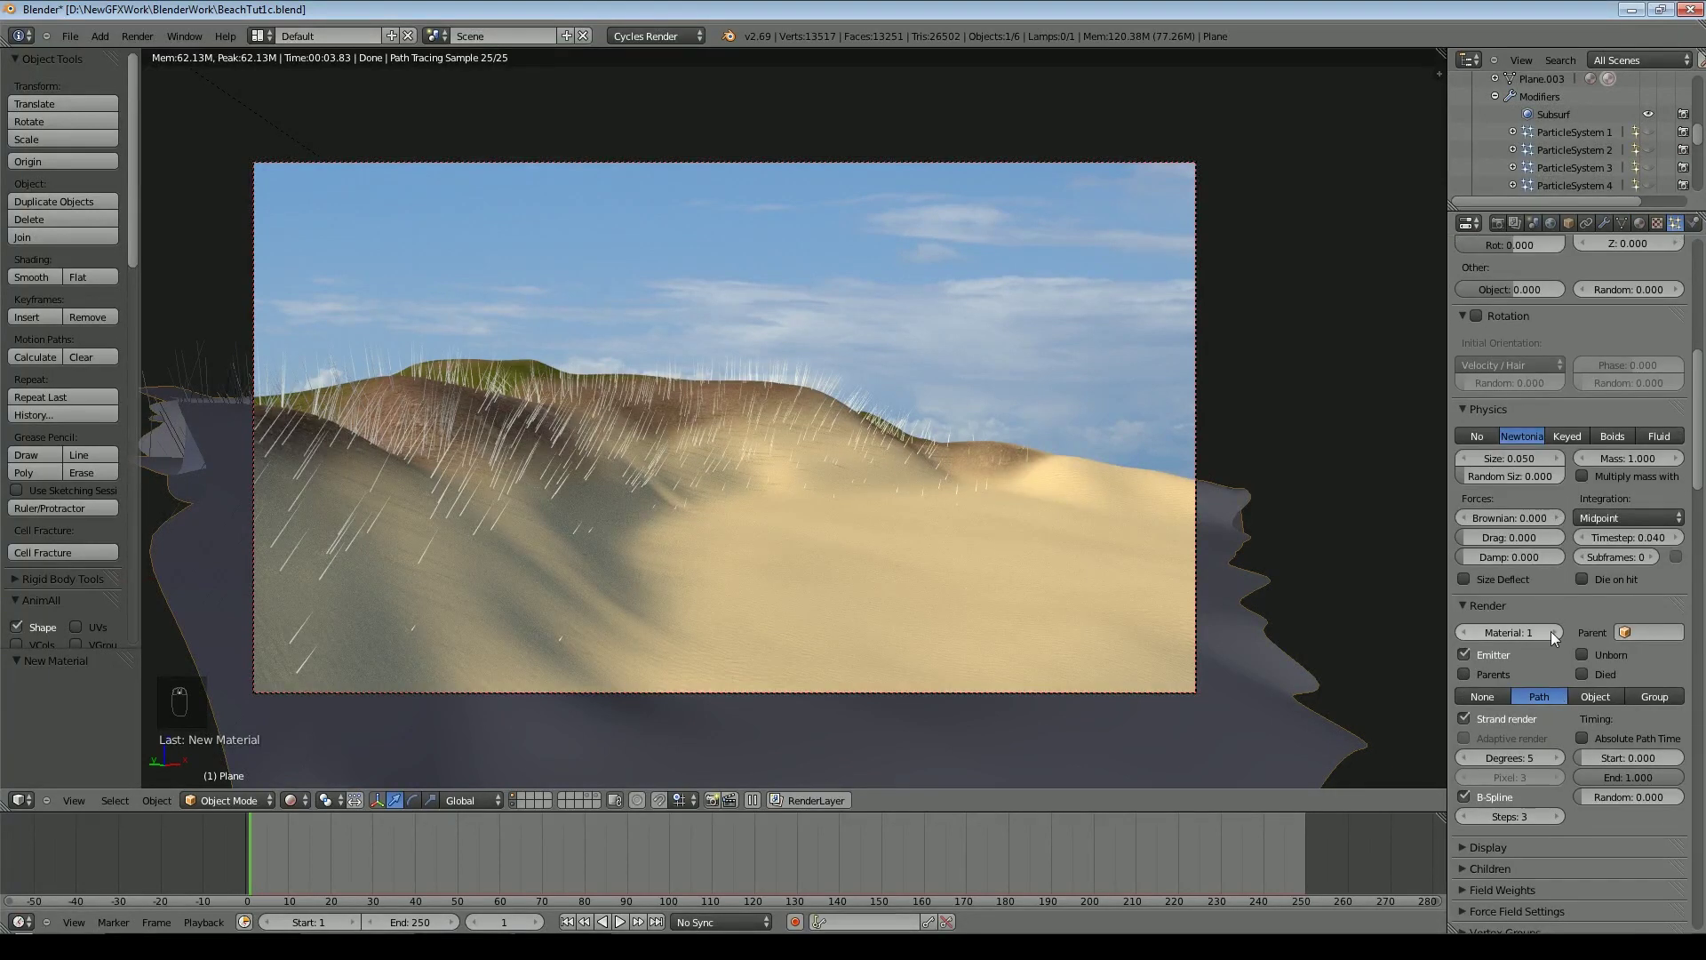
left_click(1553, 631)
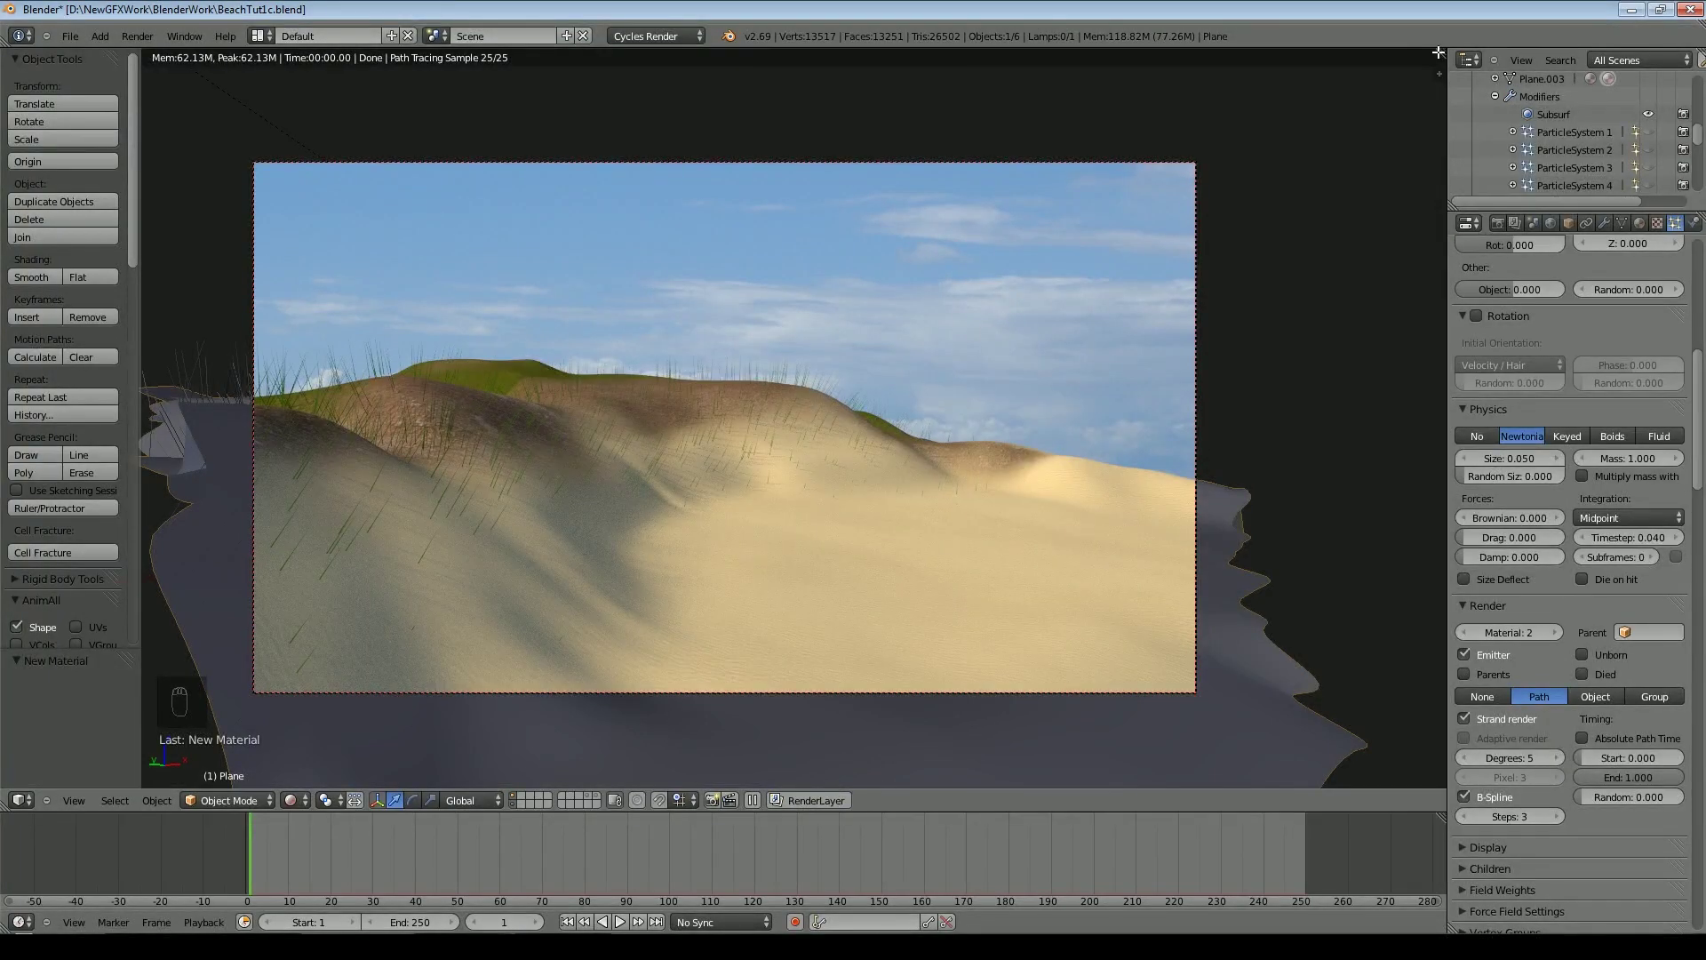
scroll(1619, 603, "down", 3)
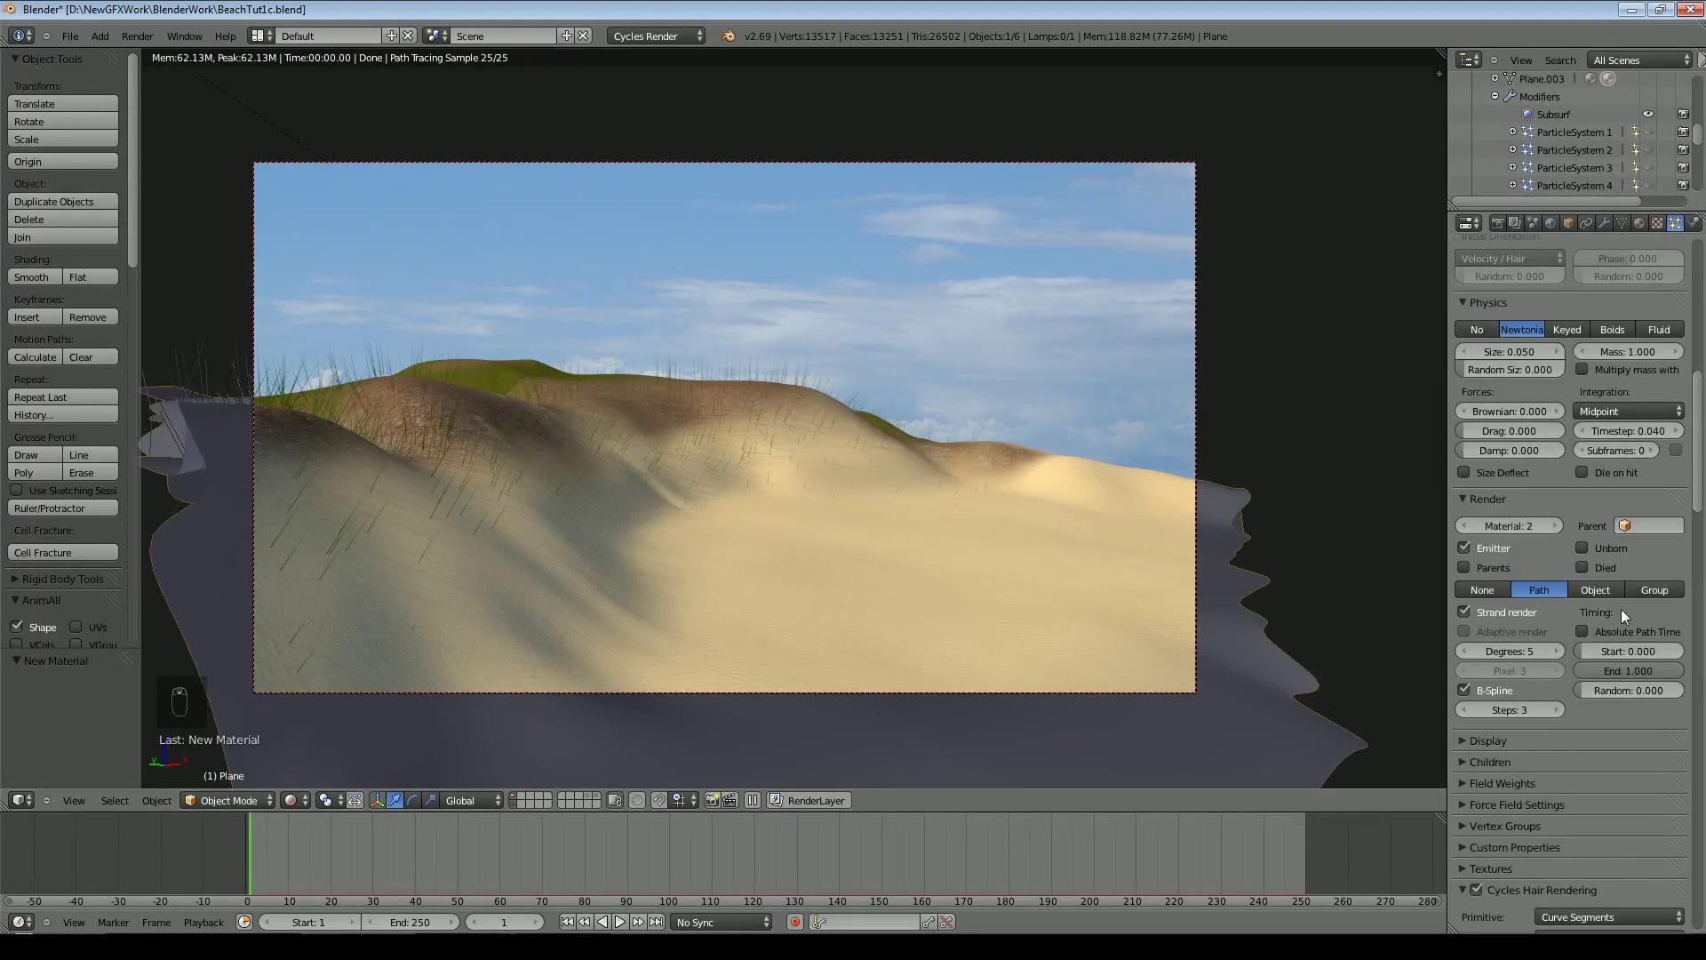
scroll(1623, 633, "down", 6)
left_click(1527, 890)
type("1")
key("Return")
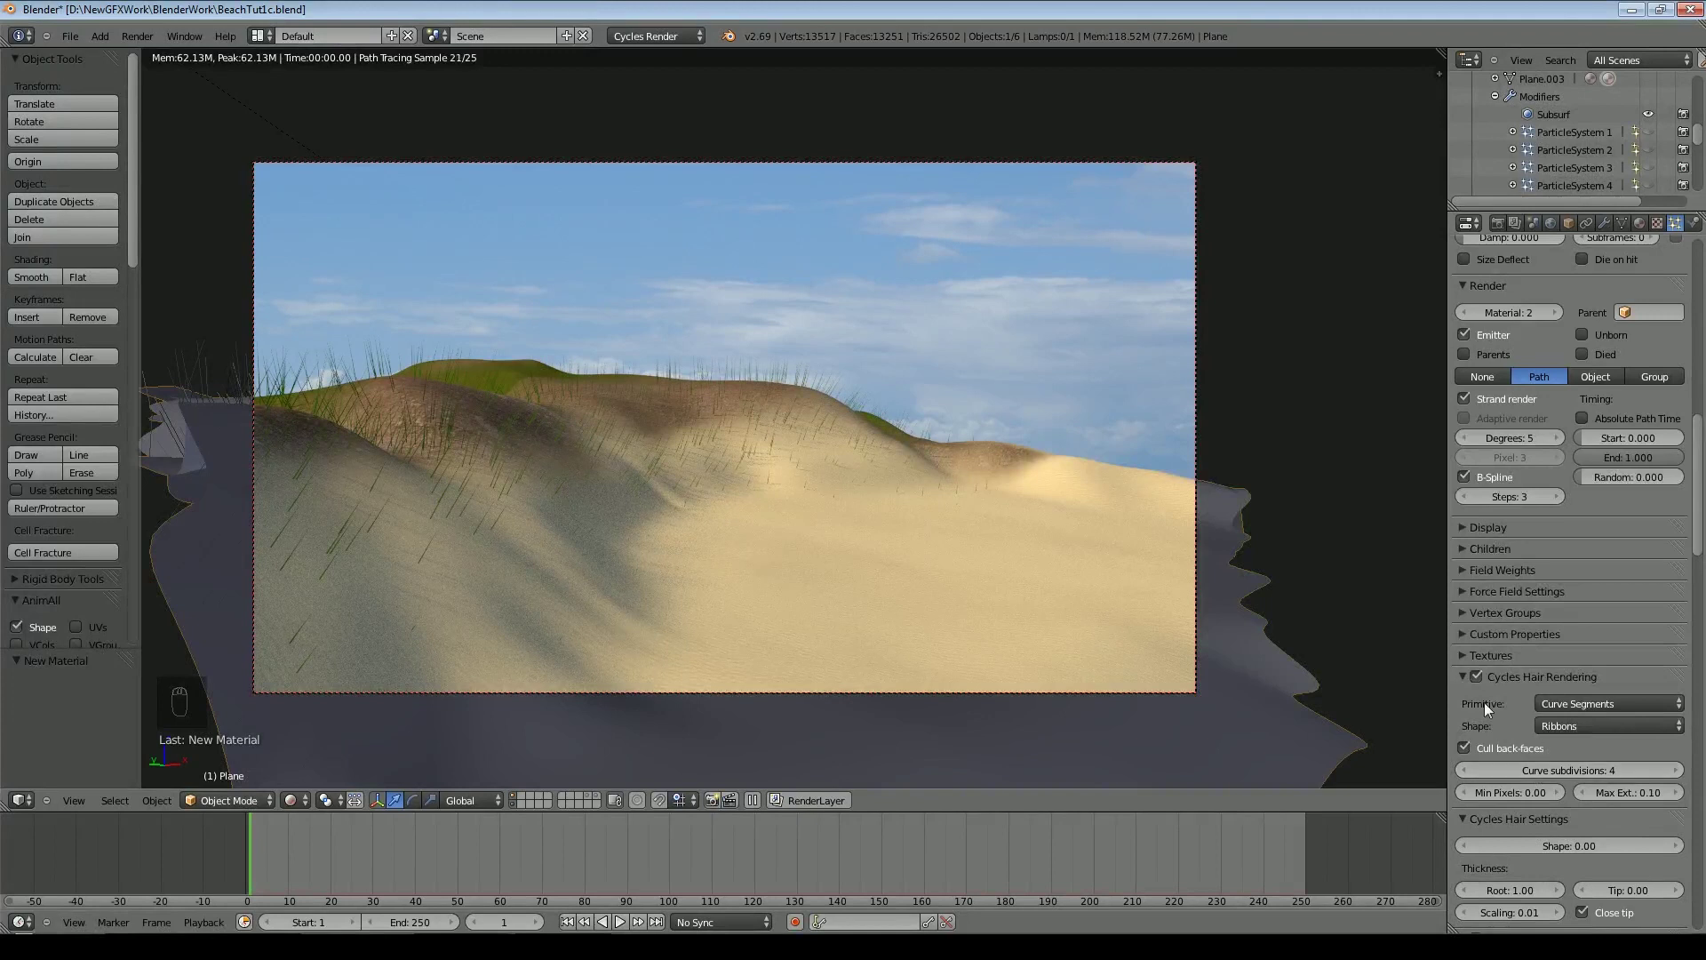
Leave the rendered preview and give the Grass system Interpolated children
key("shift+z")
scroll(1533, 655, "down", 6)
scroll(1533, 652, "up", 2)
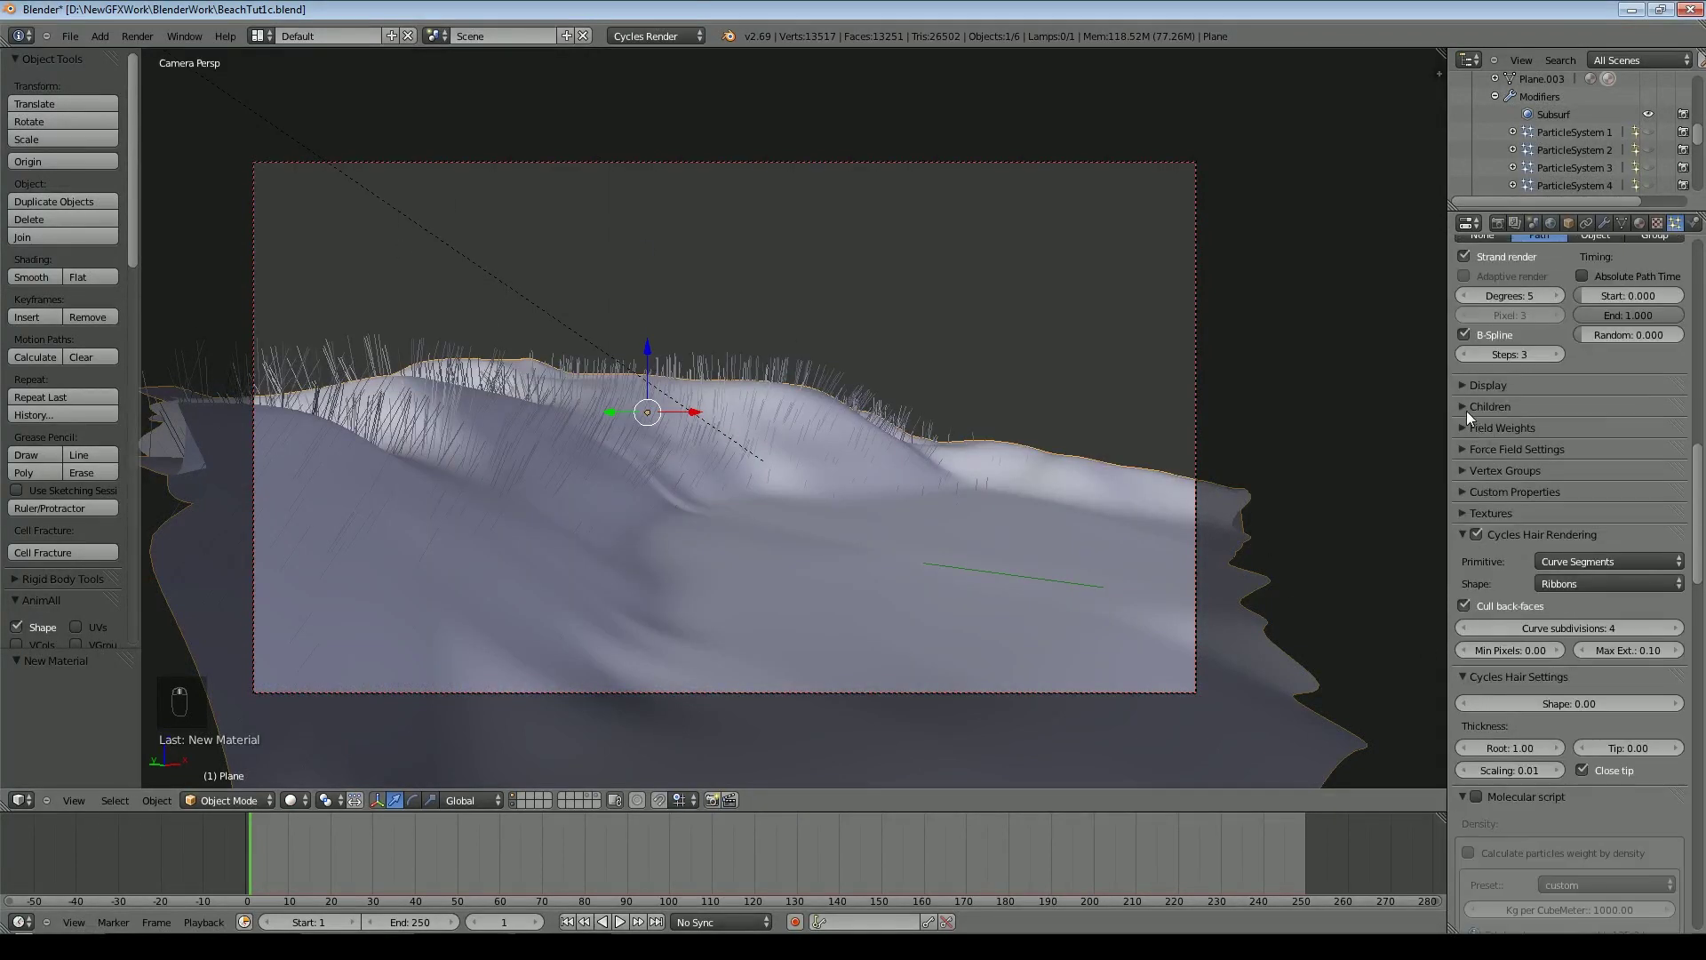
left_click(1464, 408)
left_click(1623, 433)
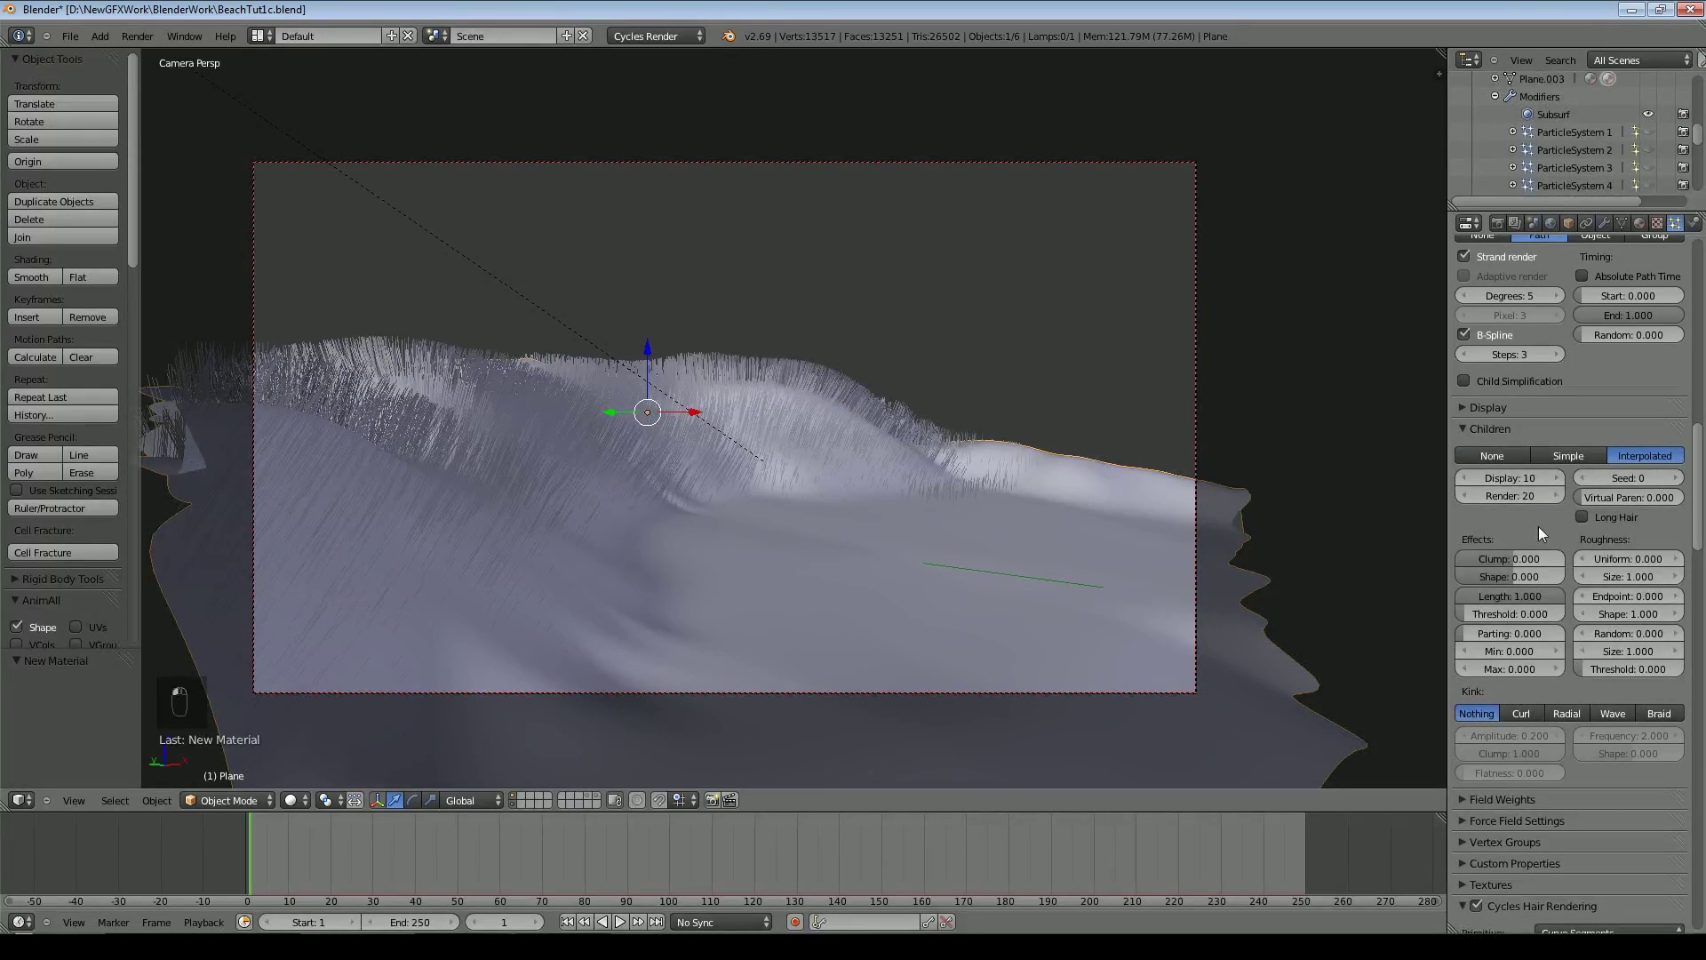
Set both the render and display child amounts to 30
left_click(1490, 496)
type("30")
key("Return")
left_click(1504, 479)
type("30")
key("Return")
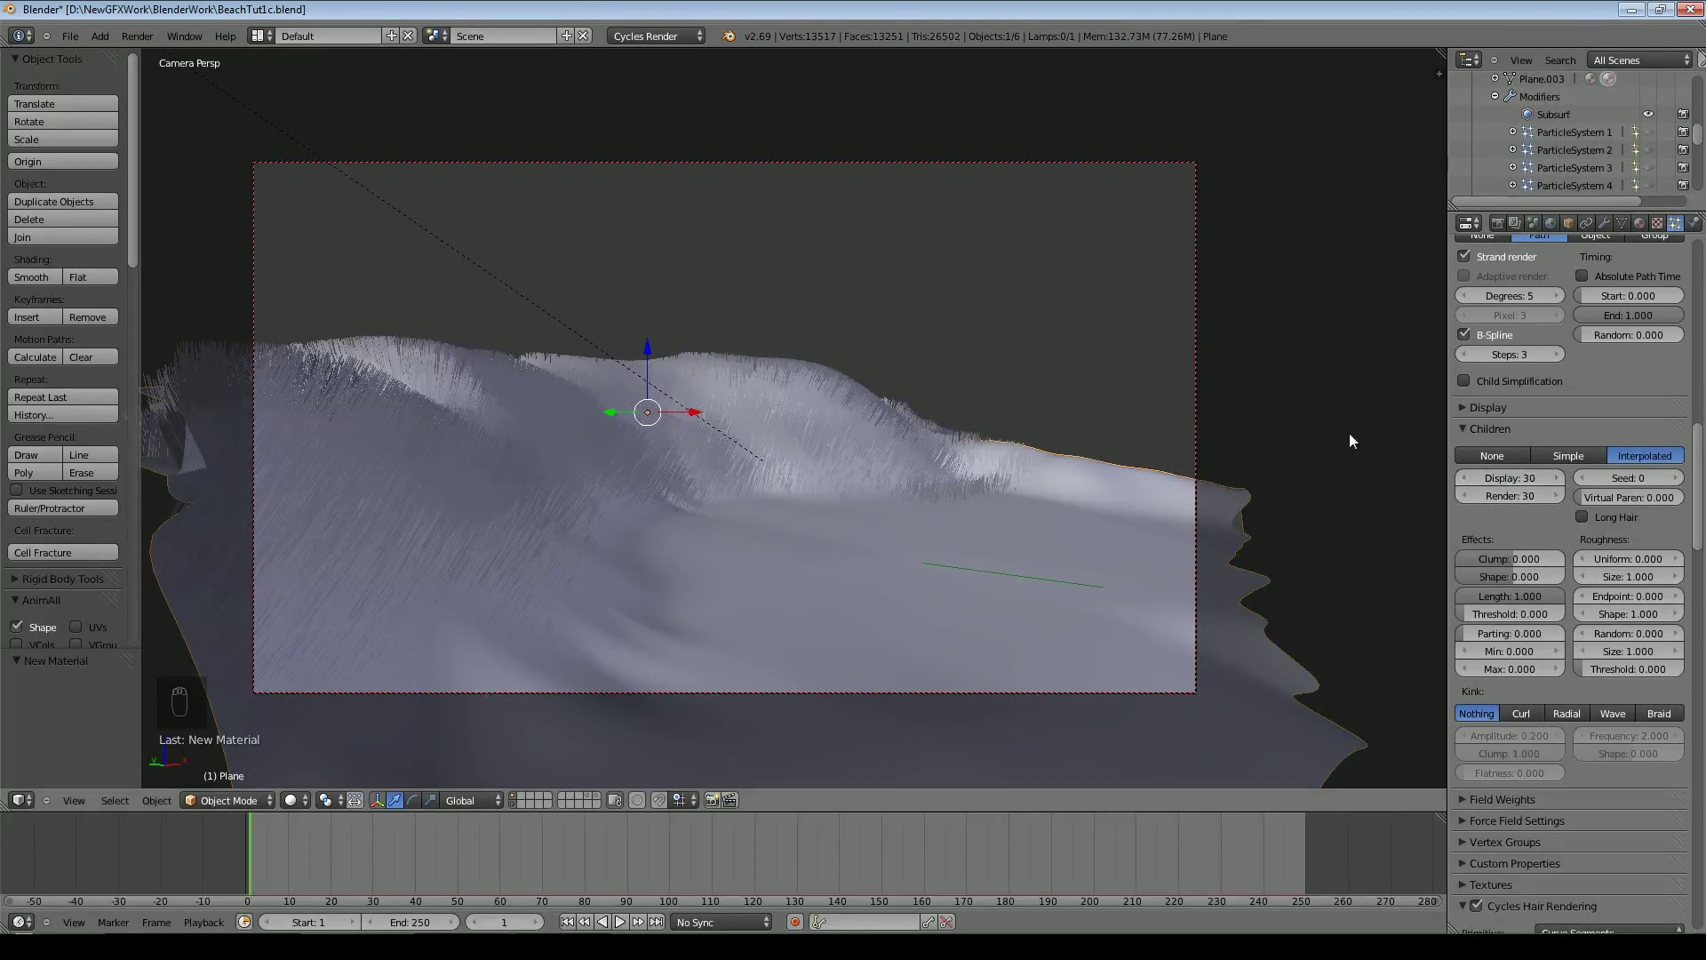
Enable Long Hair for the children and set both the display and render amounts to 10
left_click(1584, 518)
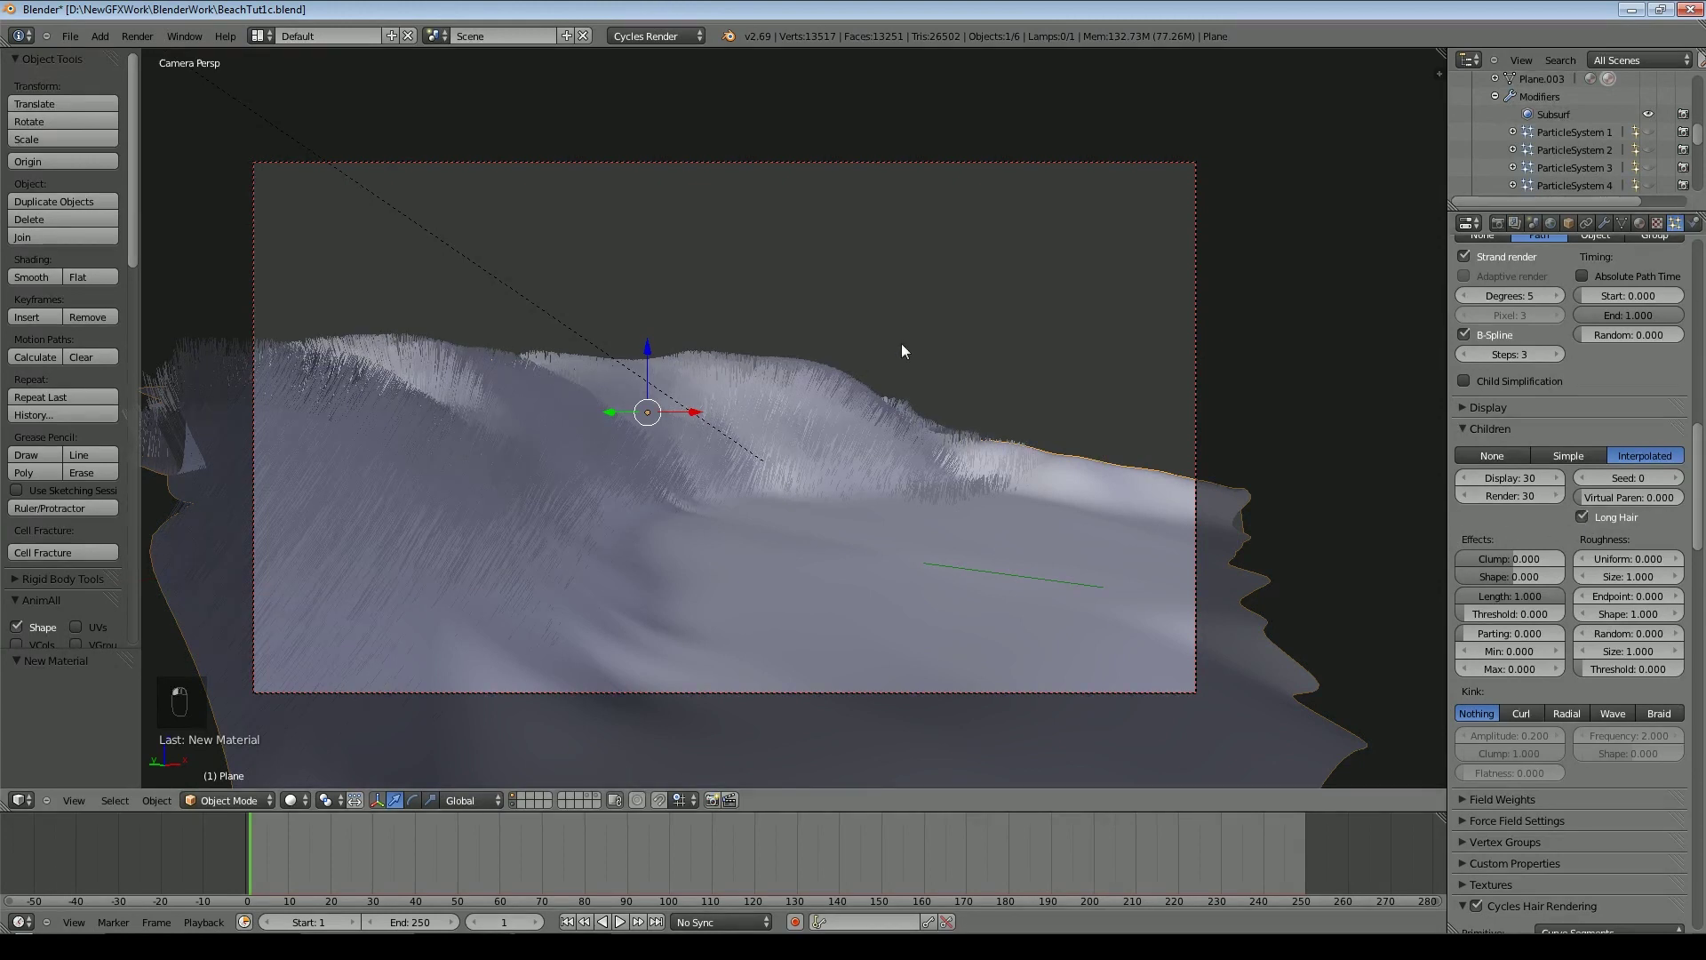
type("10")
key("Return")
left_click(1507, 491)
type("1")
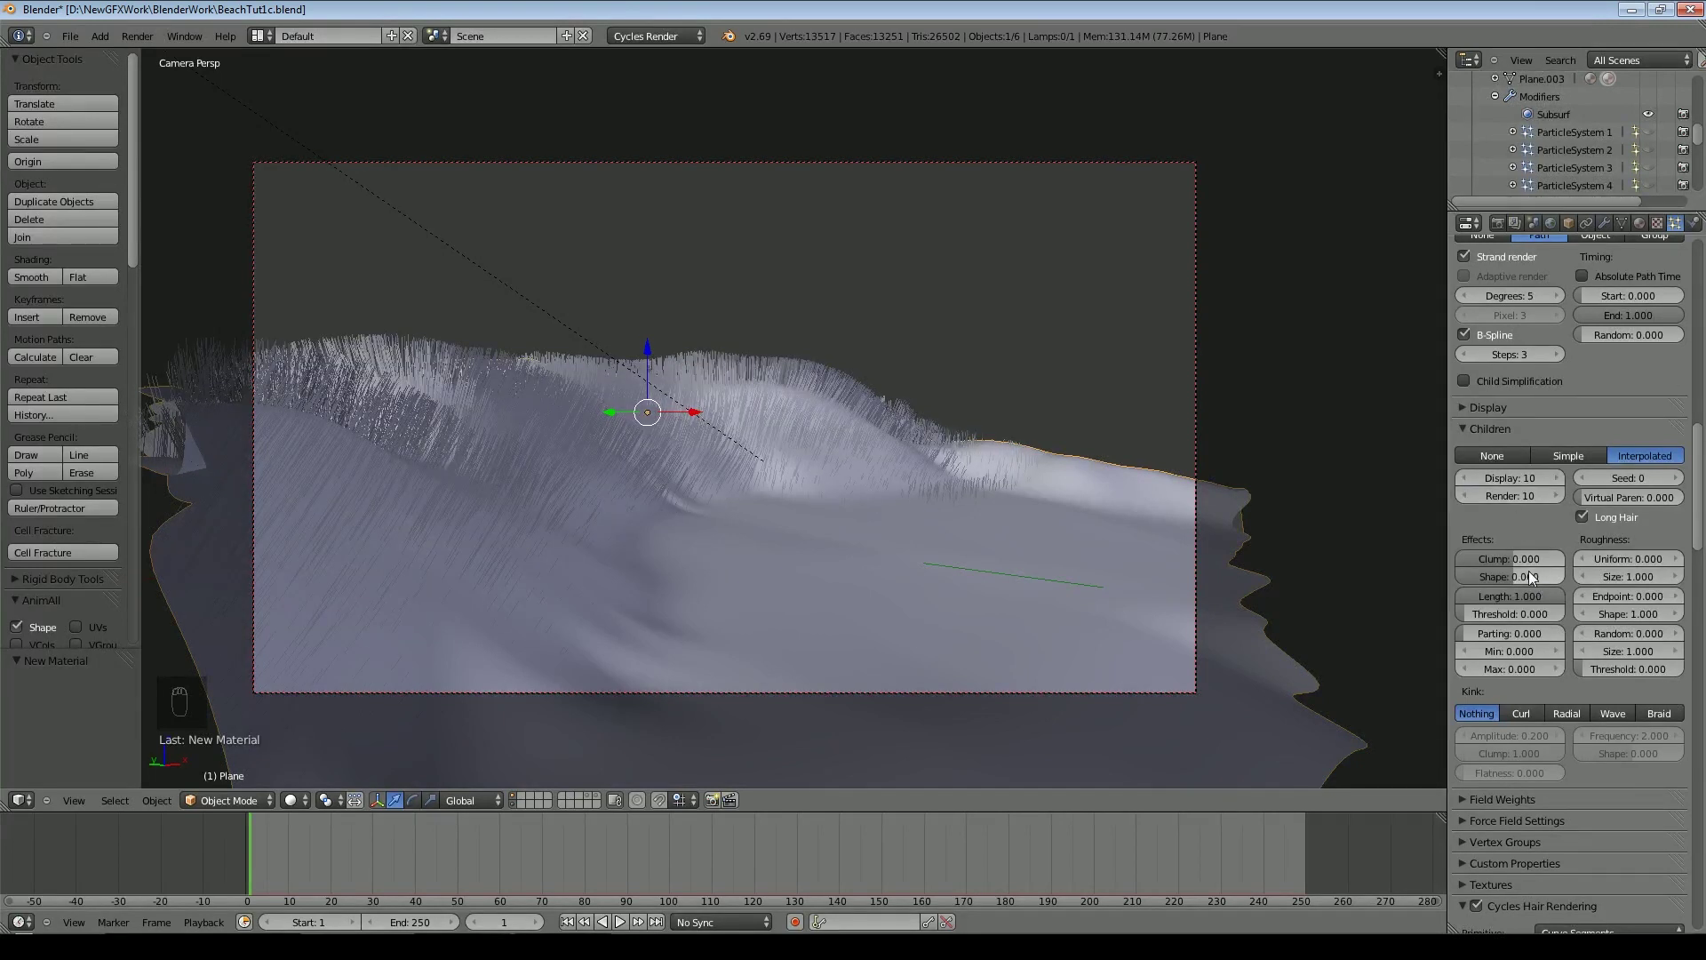
Set the grass's random velocity to 0.010 and enable Rotation
scroll(1528, 575, "up", 15)
mouse_move(1635, 536)
left_mouse_down()
mouse_move(1651, 536)
mouse_move(1628, 537)
left_mouse_up()
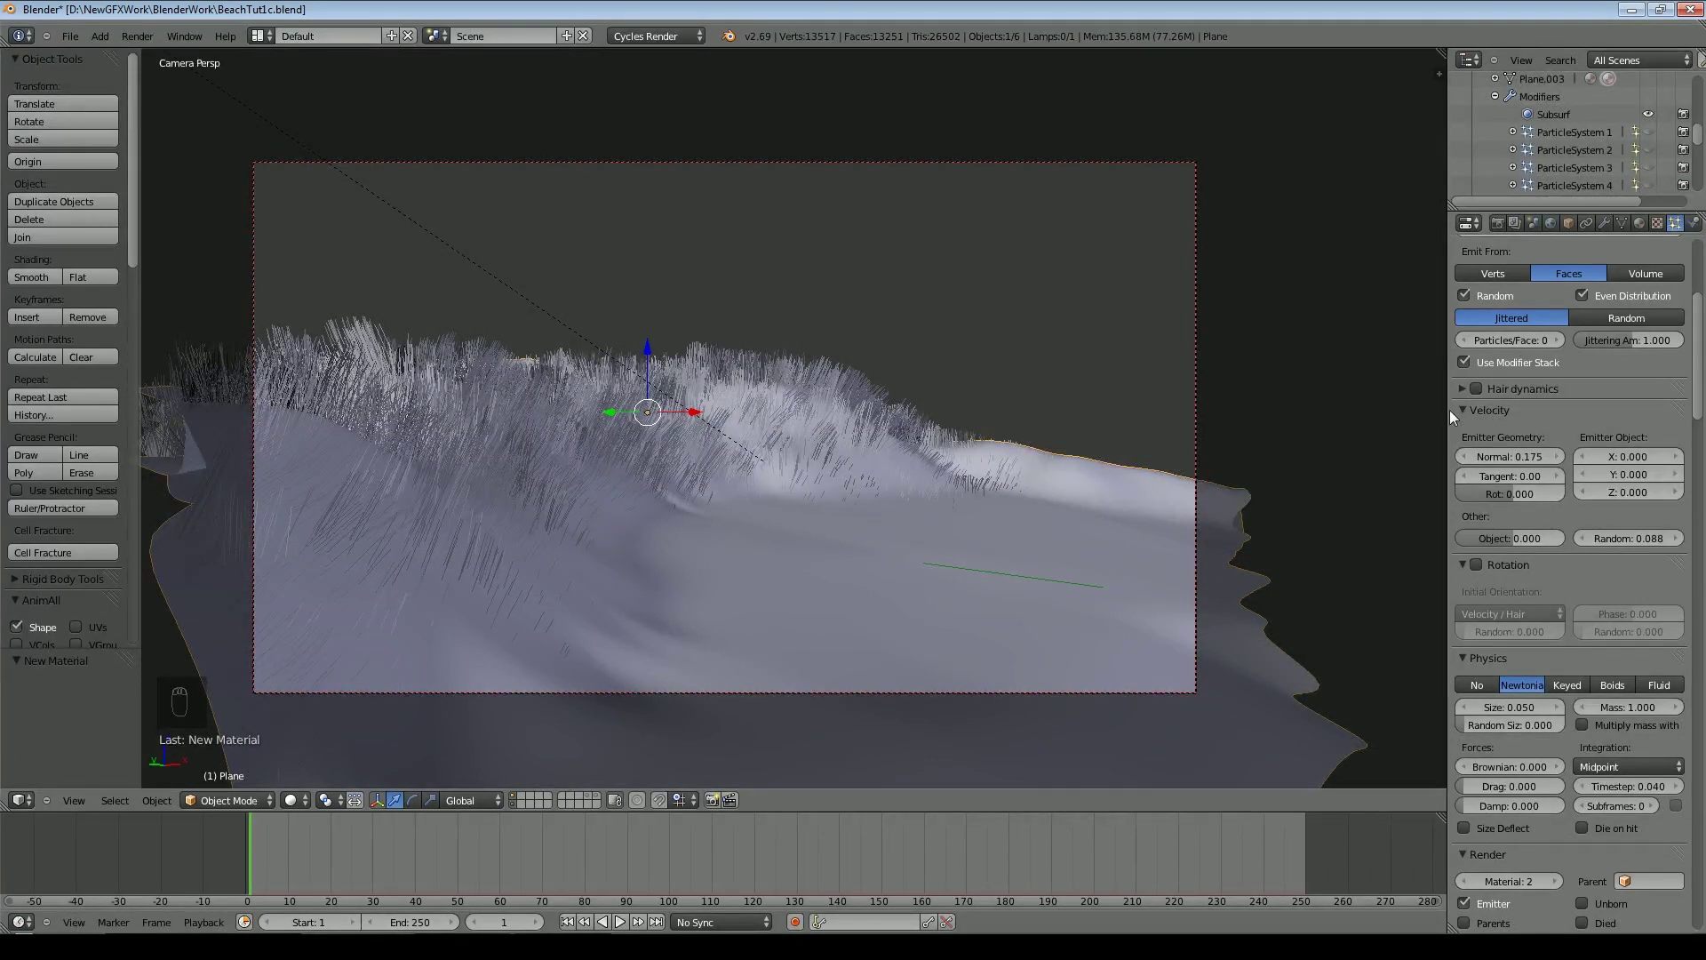
type("0.01")
key("Return")
left_click(1476, 564)
left_click(1464, 565)
Set the grass particles' random size to 0.357
scroll(1522, 605, "down", 2)
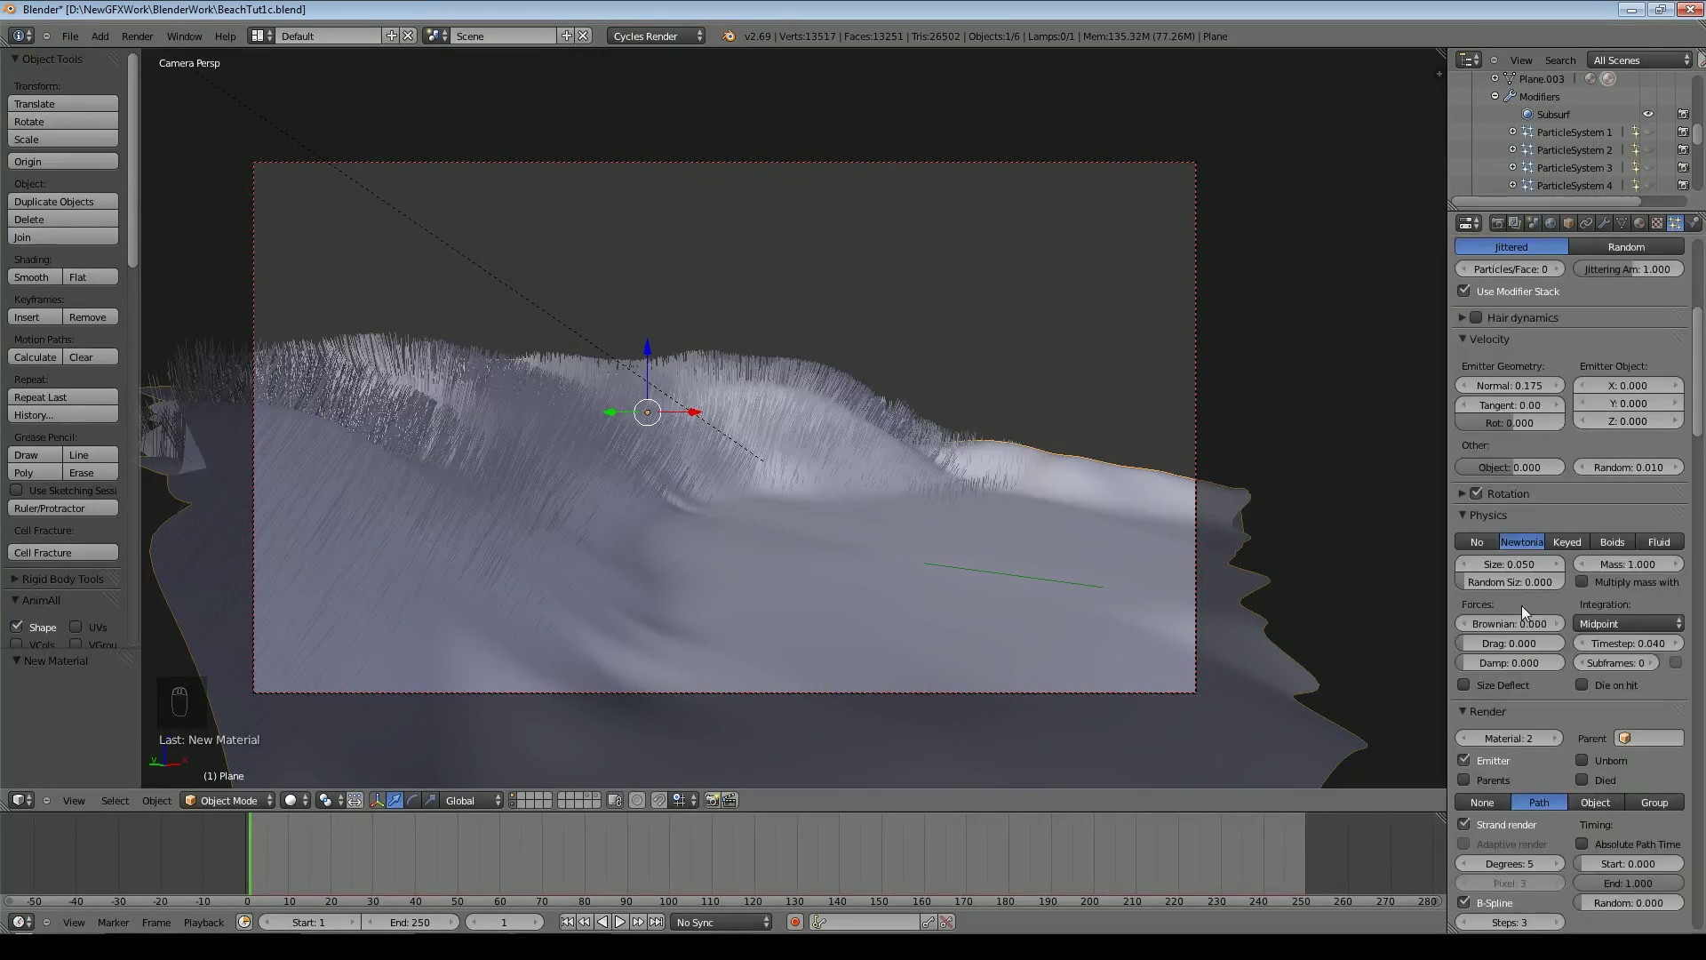
left_click_drag(1509, 581, 1508, 583)
left_click(1502, 580)
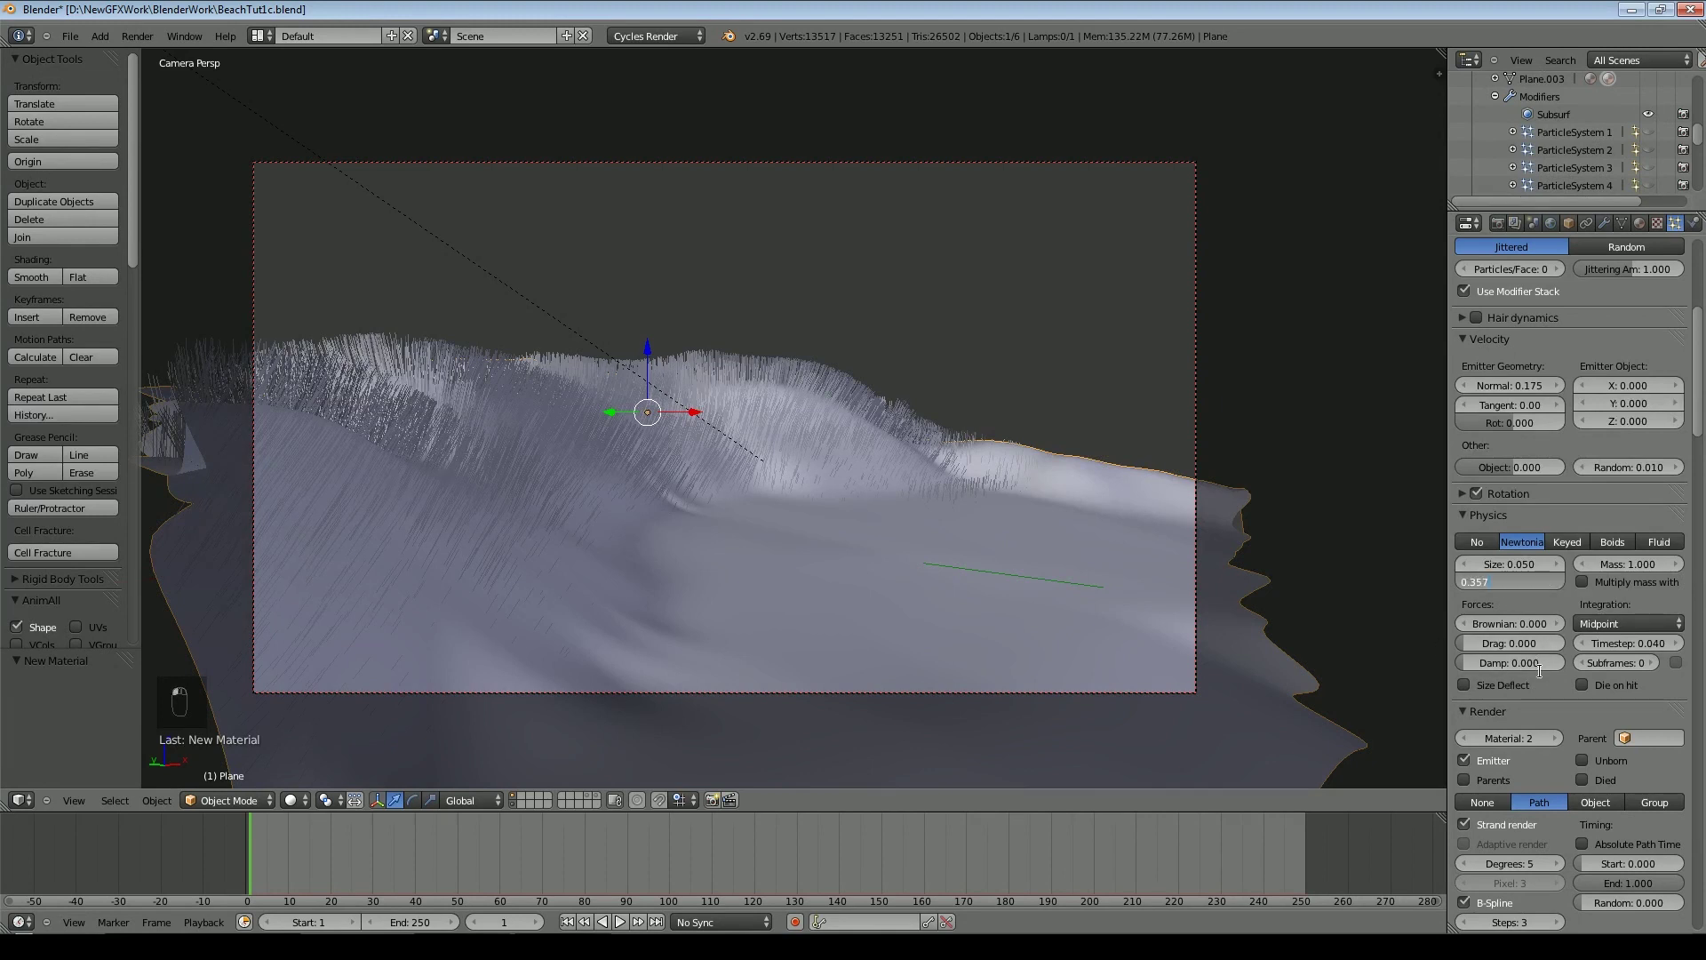
key("Return")
Switch the grass children to None and set the Brownian force to 0.080
scroll(1530, 622, "down", 8)
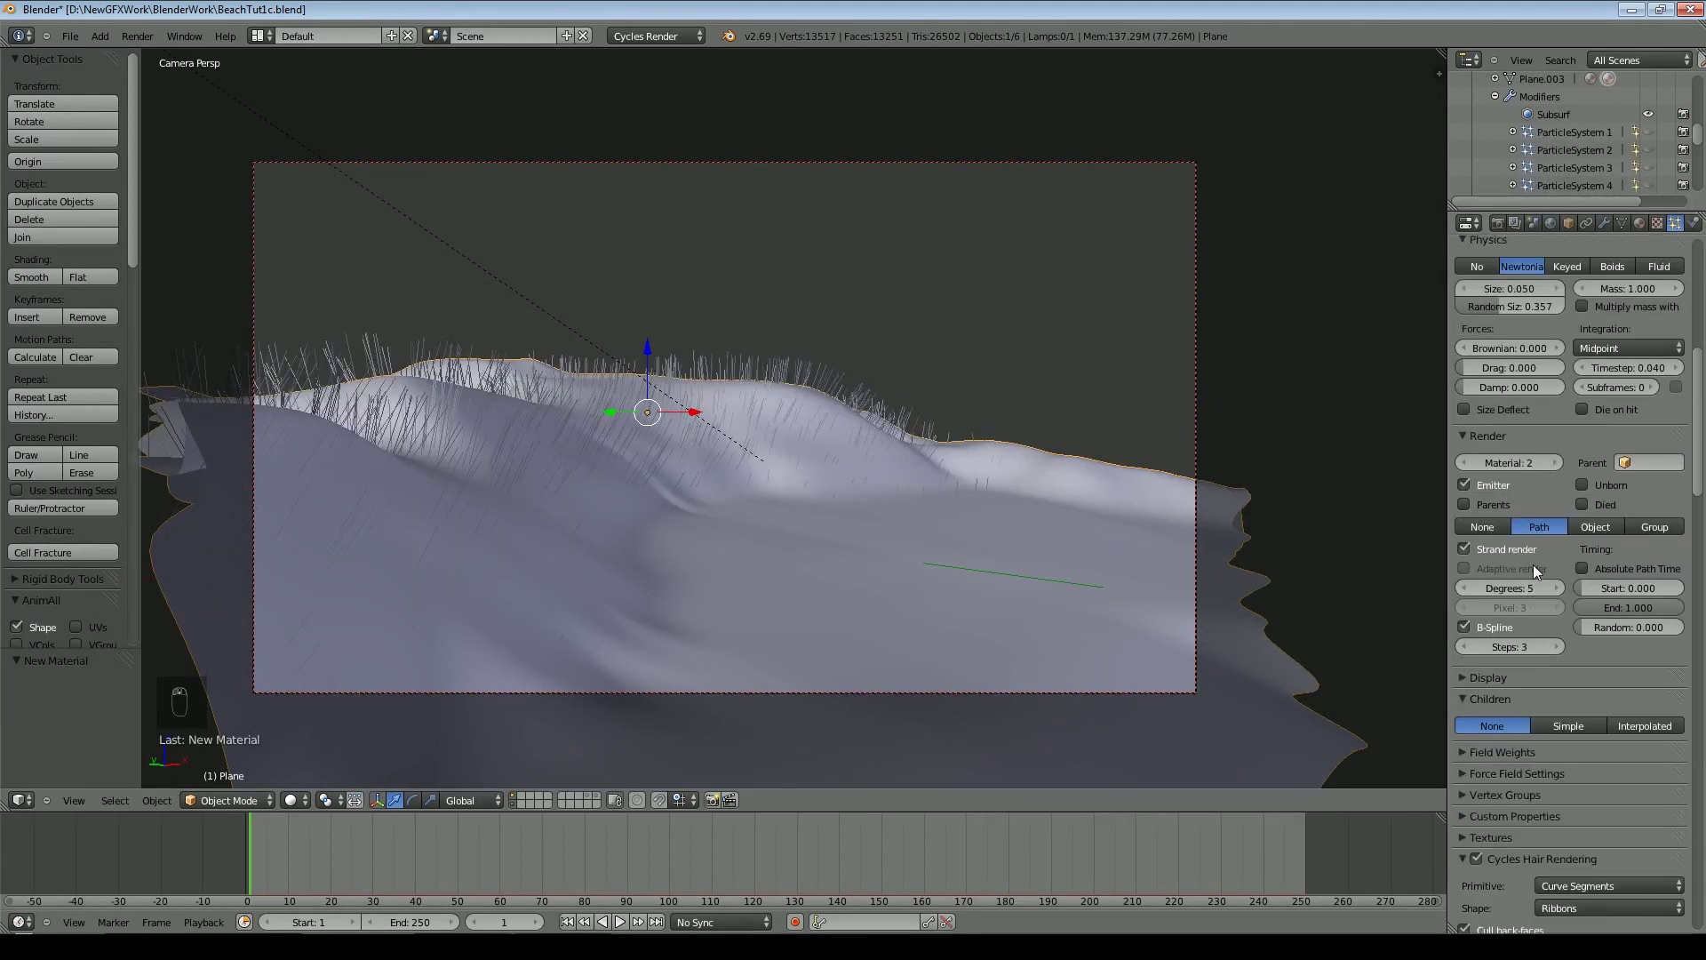
left_click(1555, 343)
left_click(1555, 346)
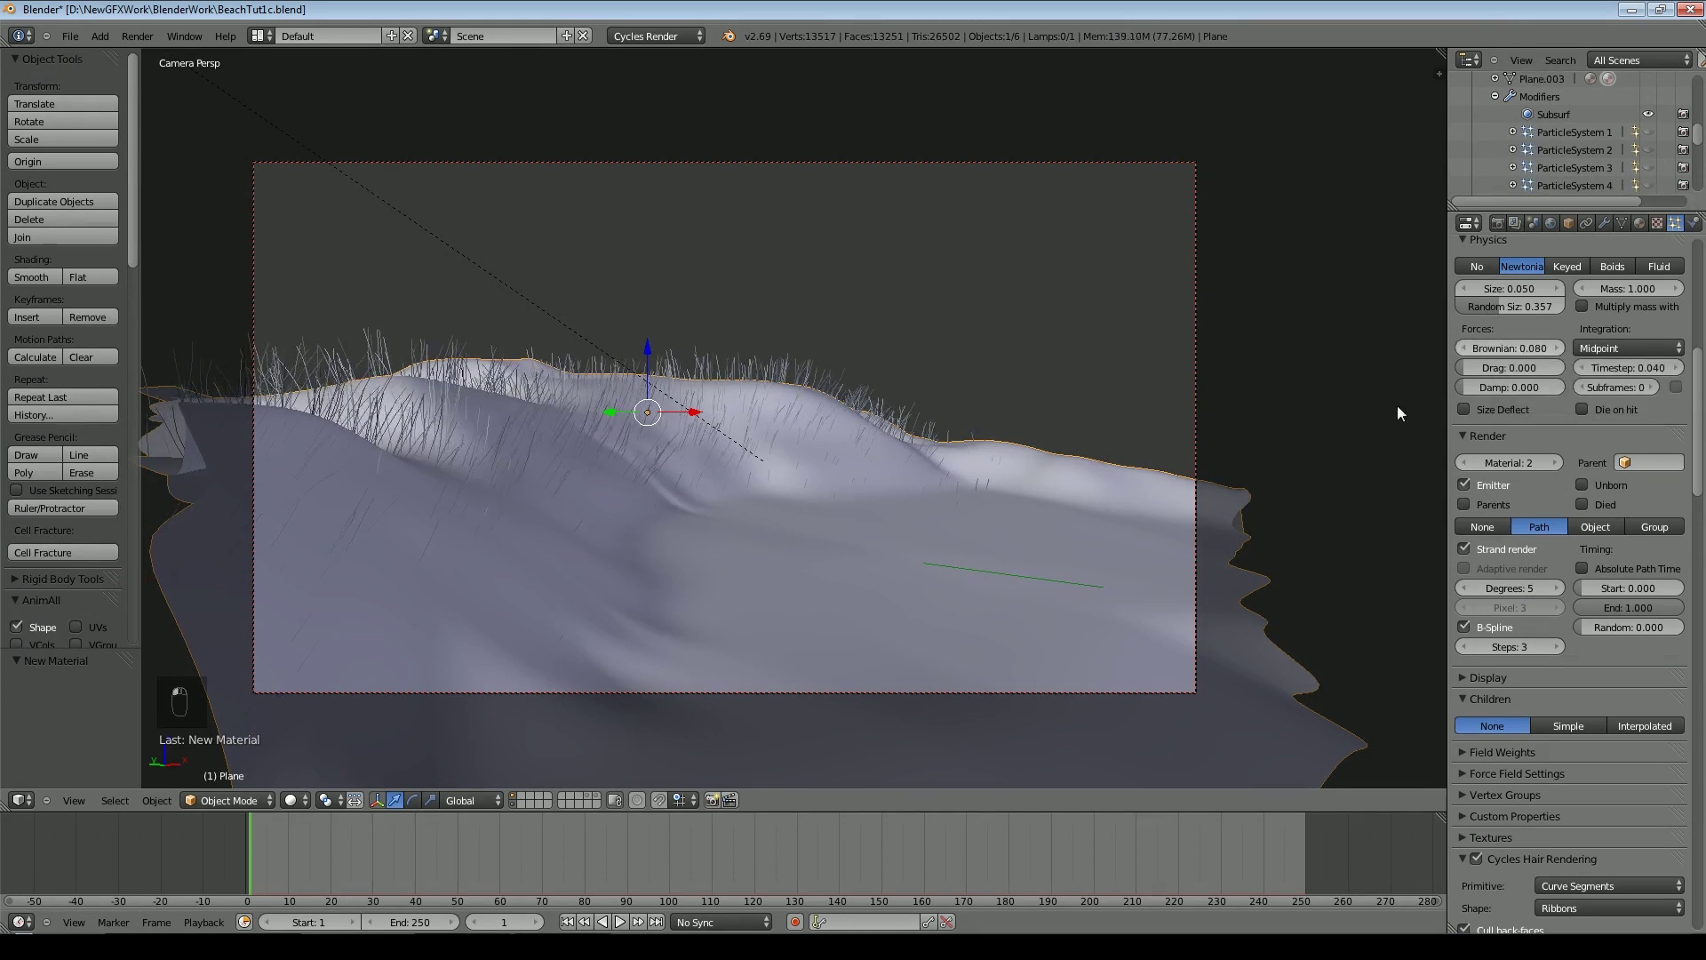
Restore Interpolated children with Uniform roughness 0.002, Random roughness 0.340, clump Shape 0.313 and length Threshold 0.078
scroll(1618, 643, "down", 2)
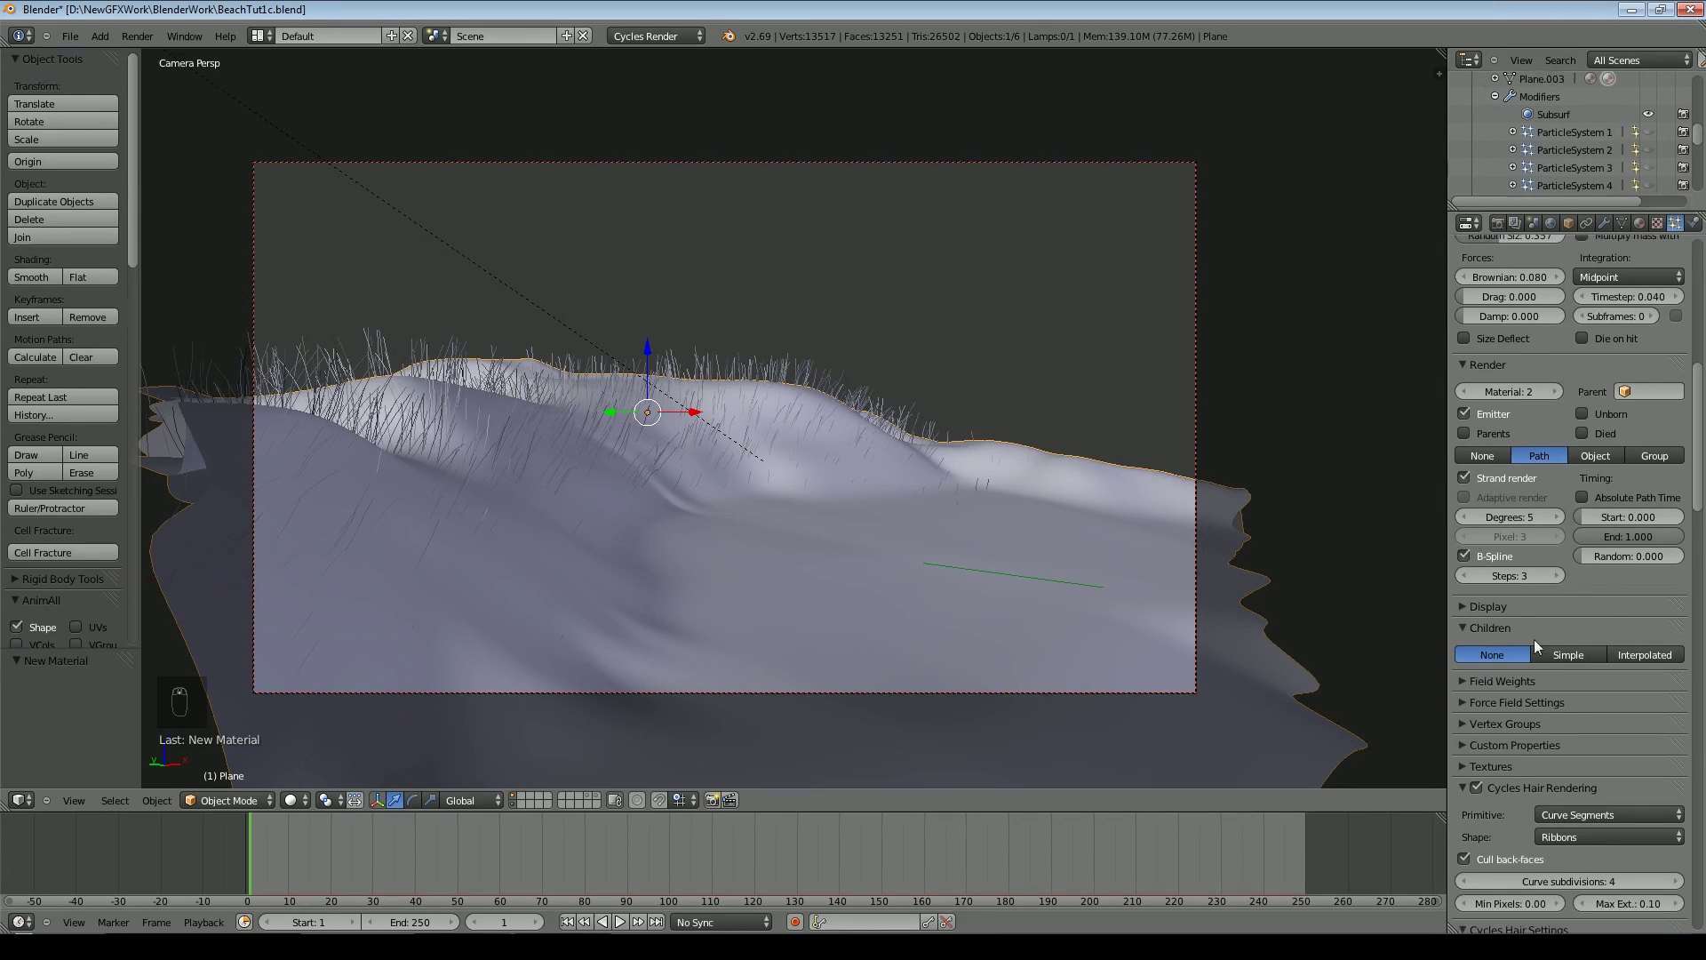
left_click(1644, 648)
scroll(1644, 648, "down", 4)
left_click(1677, 604)
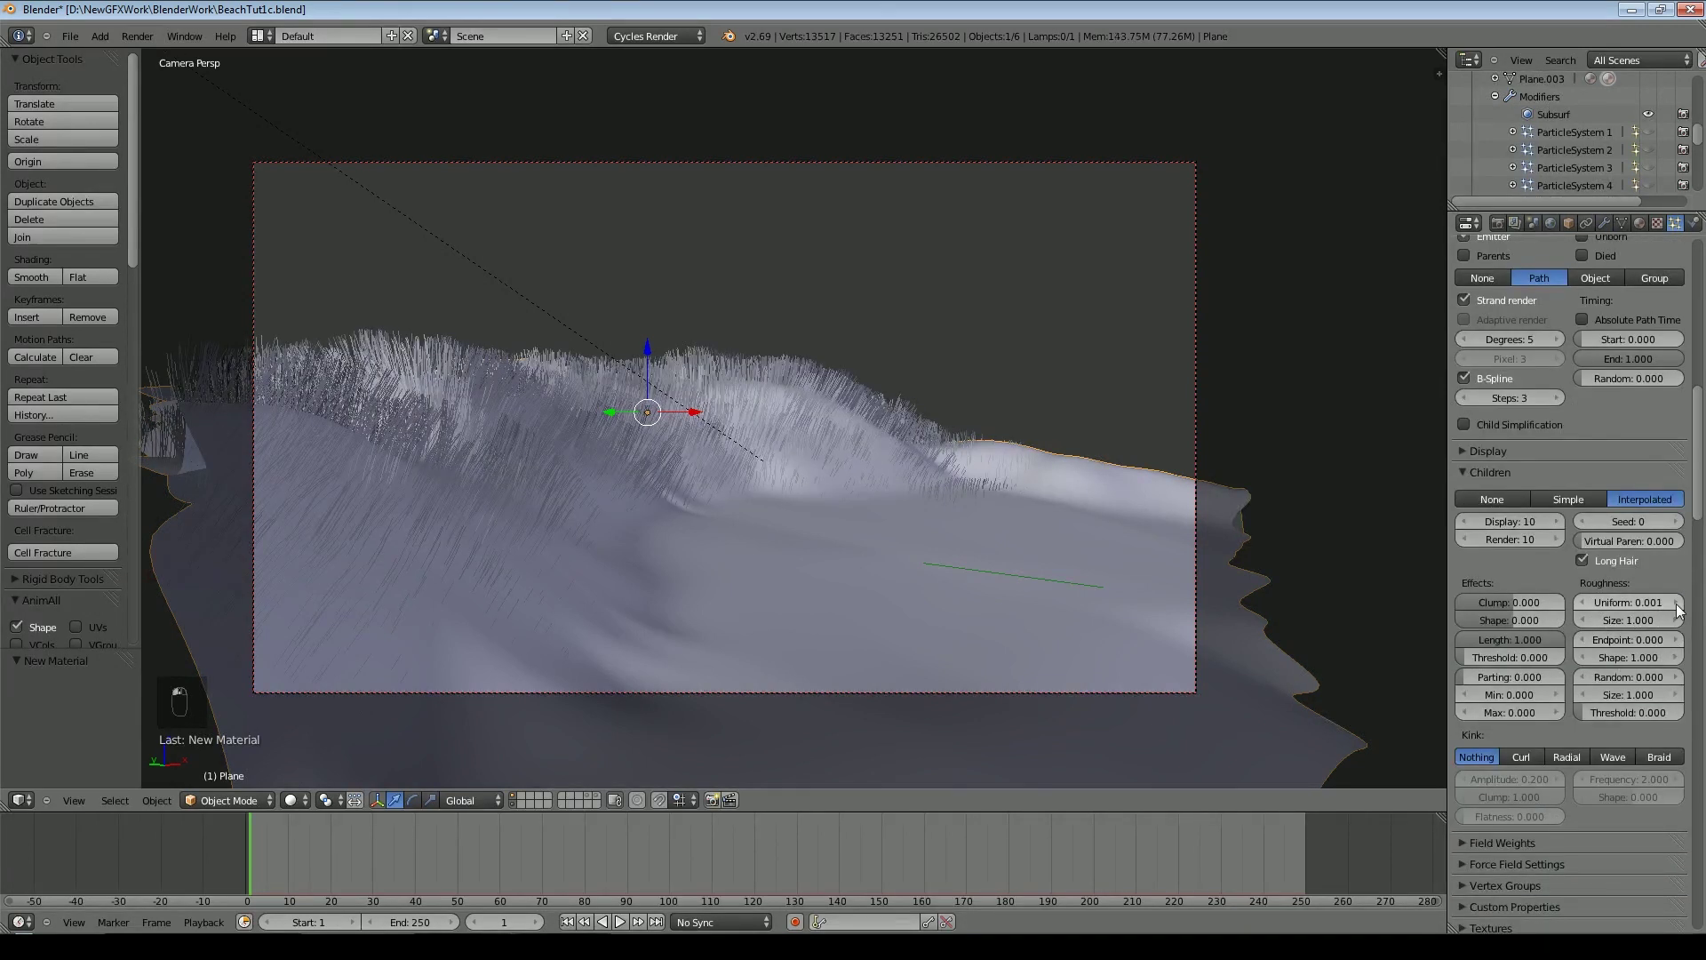
scroll(1642, 601, "down", 2)
left_click_drag(1624, 606, 1633, 607)
scroll(1200, 610, "down", 2)
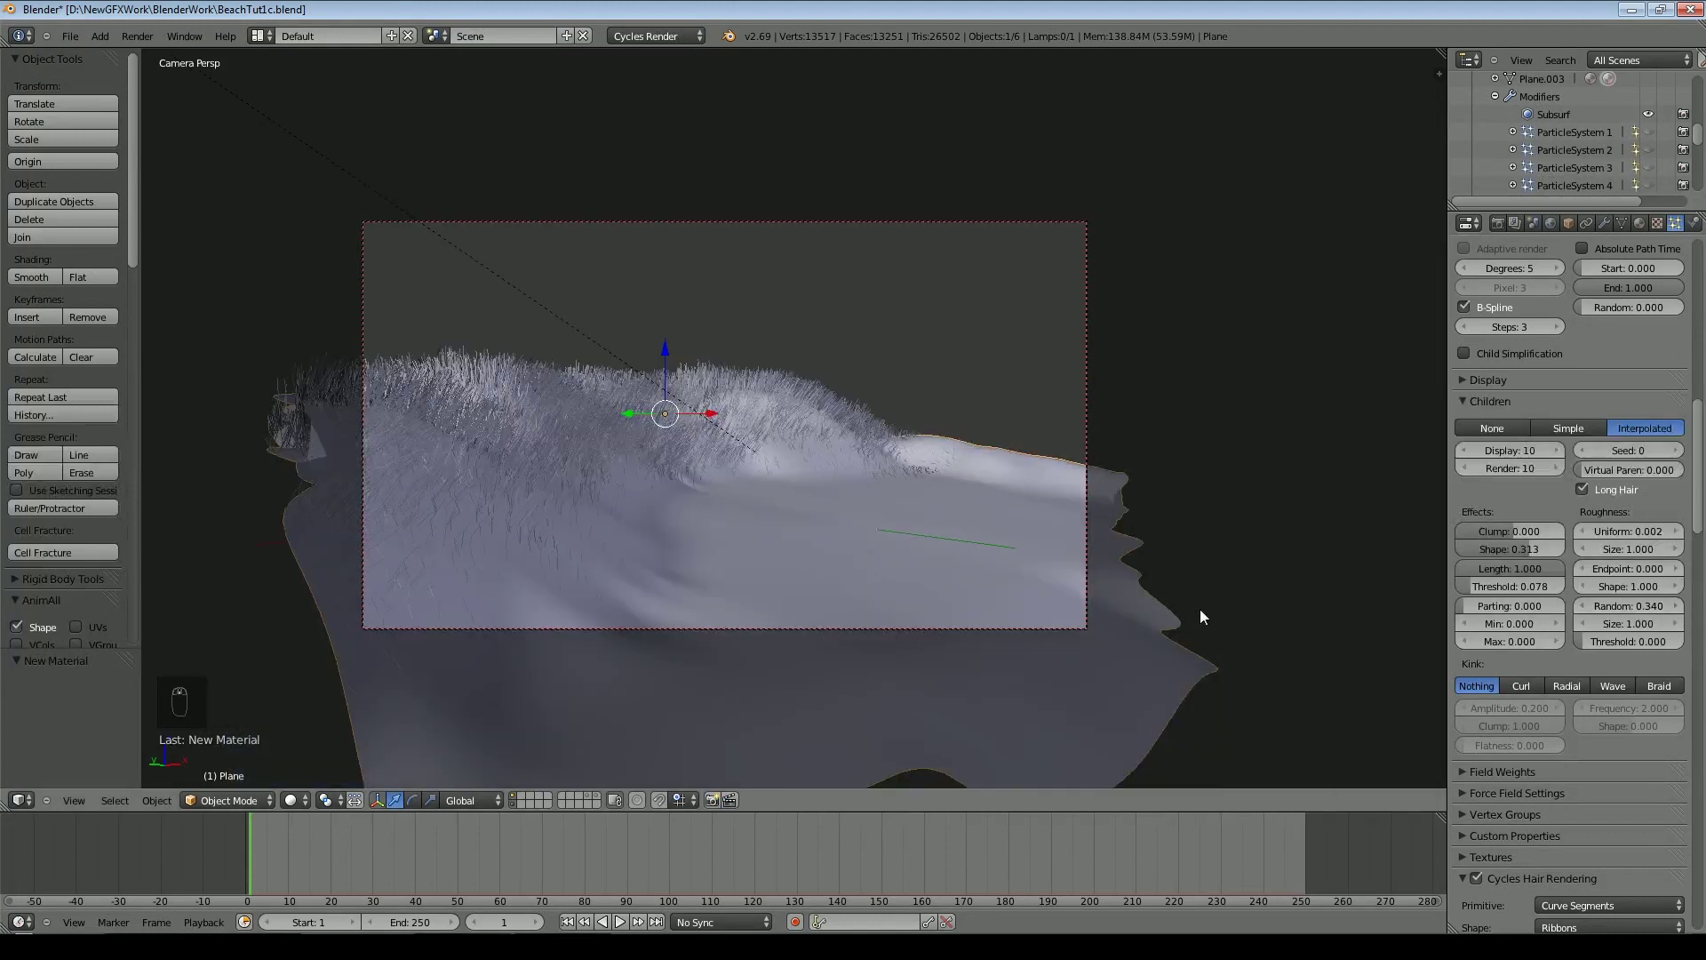
Save the file and preview the grassy dunes up close in rendered shading
scroll(1233, 606, "up", 3)
left_click(69, 35)
left_click(121, 147)
key("shift+z")
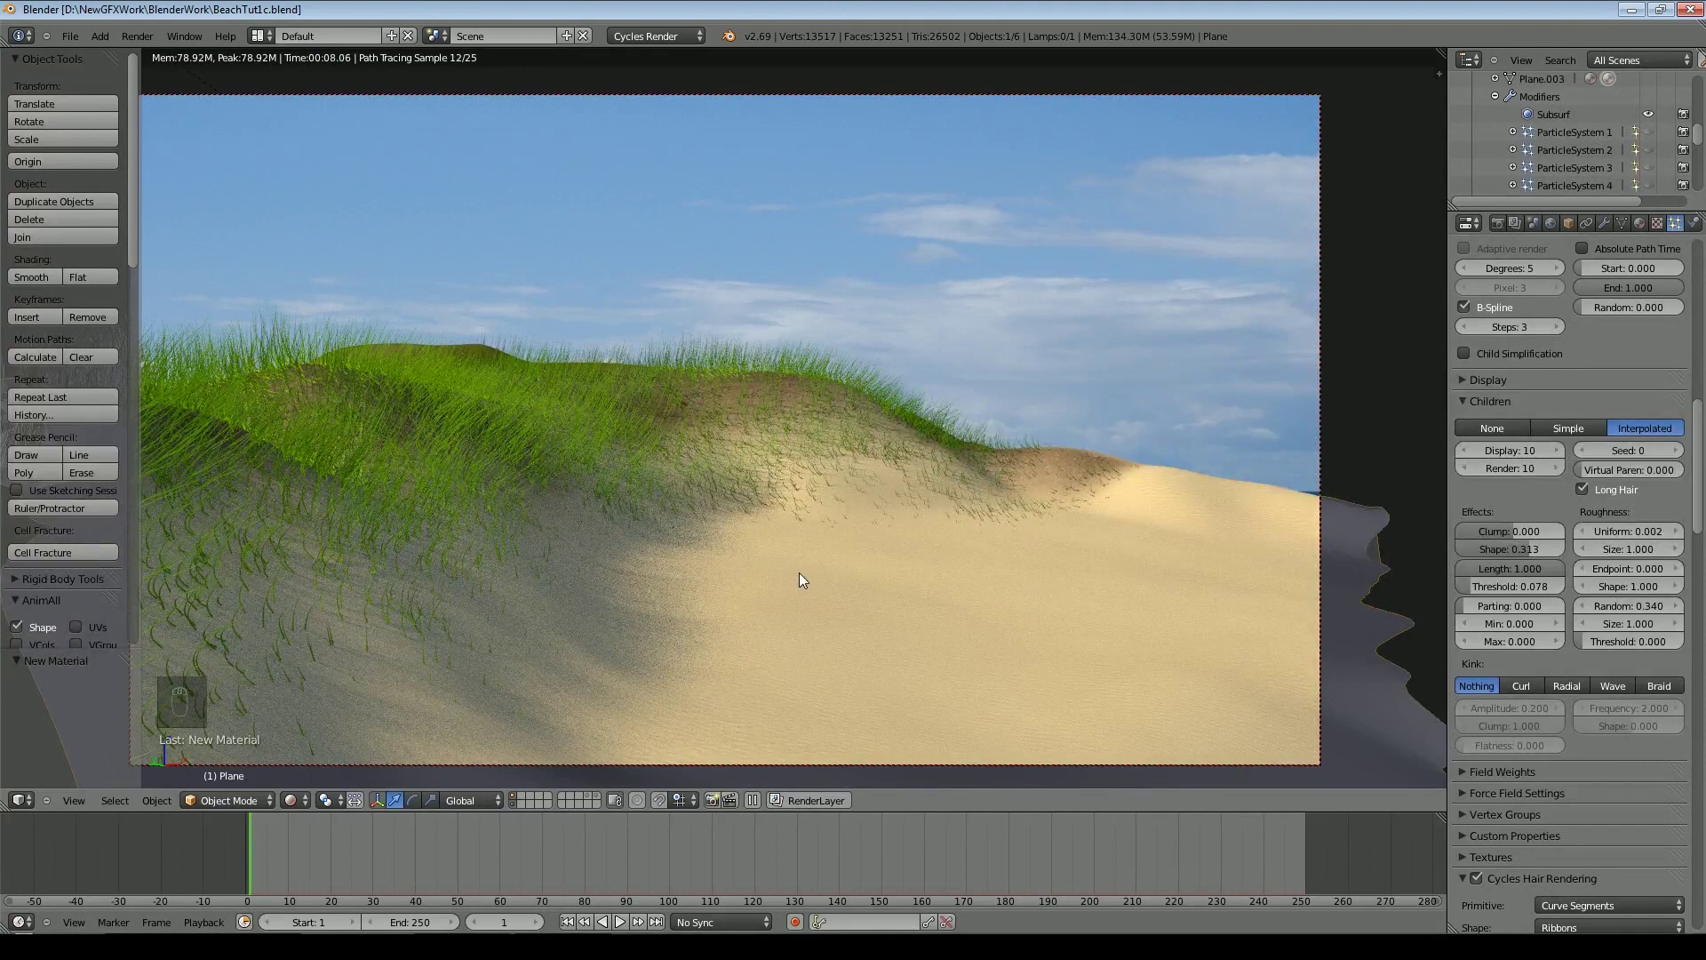
scroll(798, 573, "up", 2)
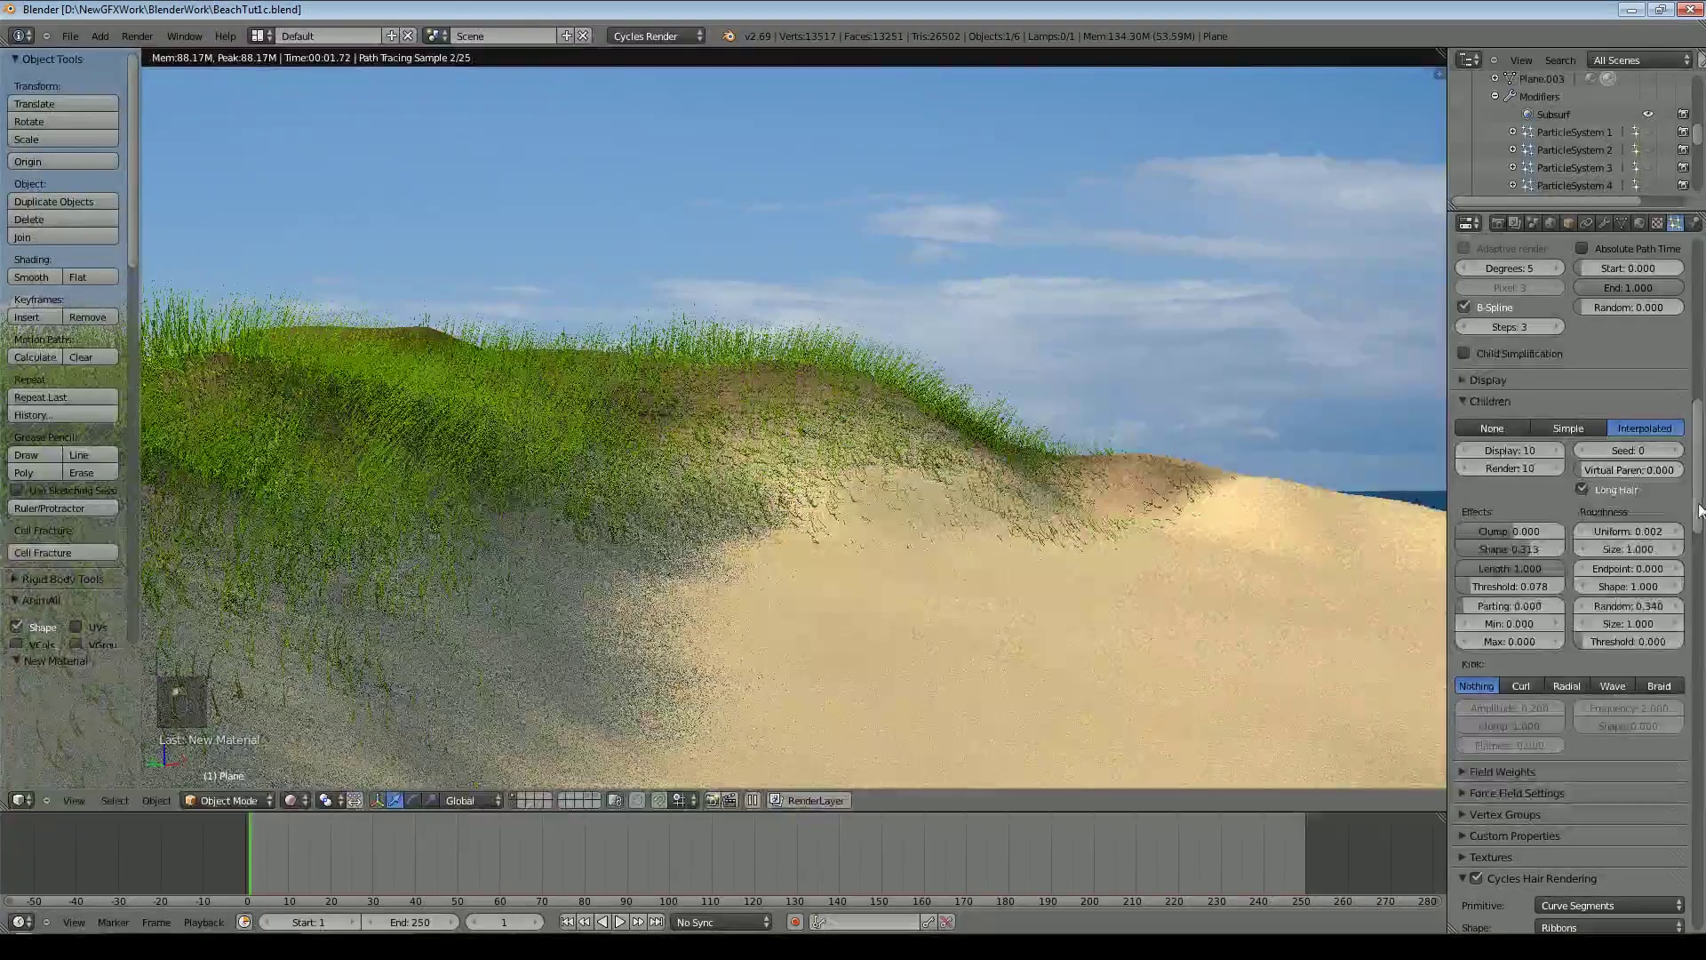
Reduce the Cycles preview samples to 10 and return to the Grass particle settings
left_click_drag(1700, 511, 1698, 400)
left_click(1498, 223)
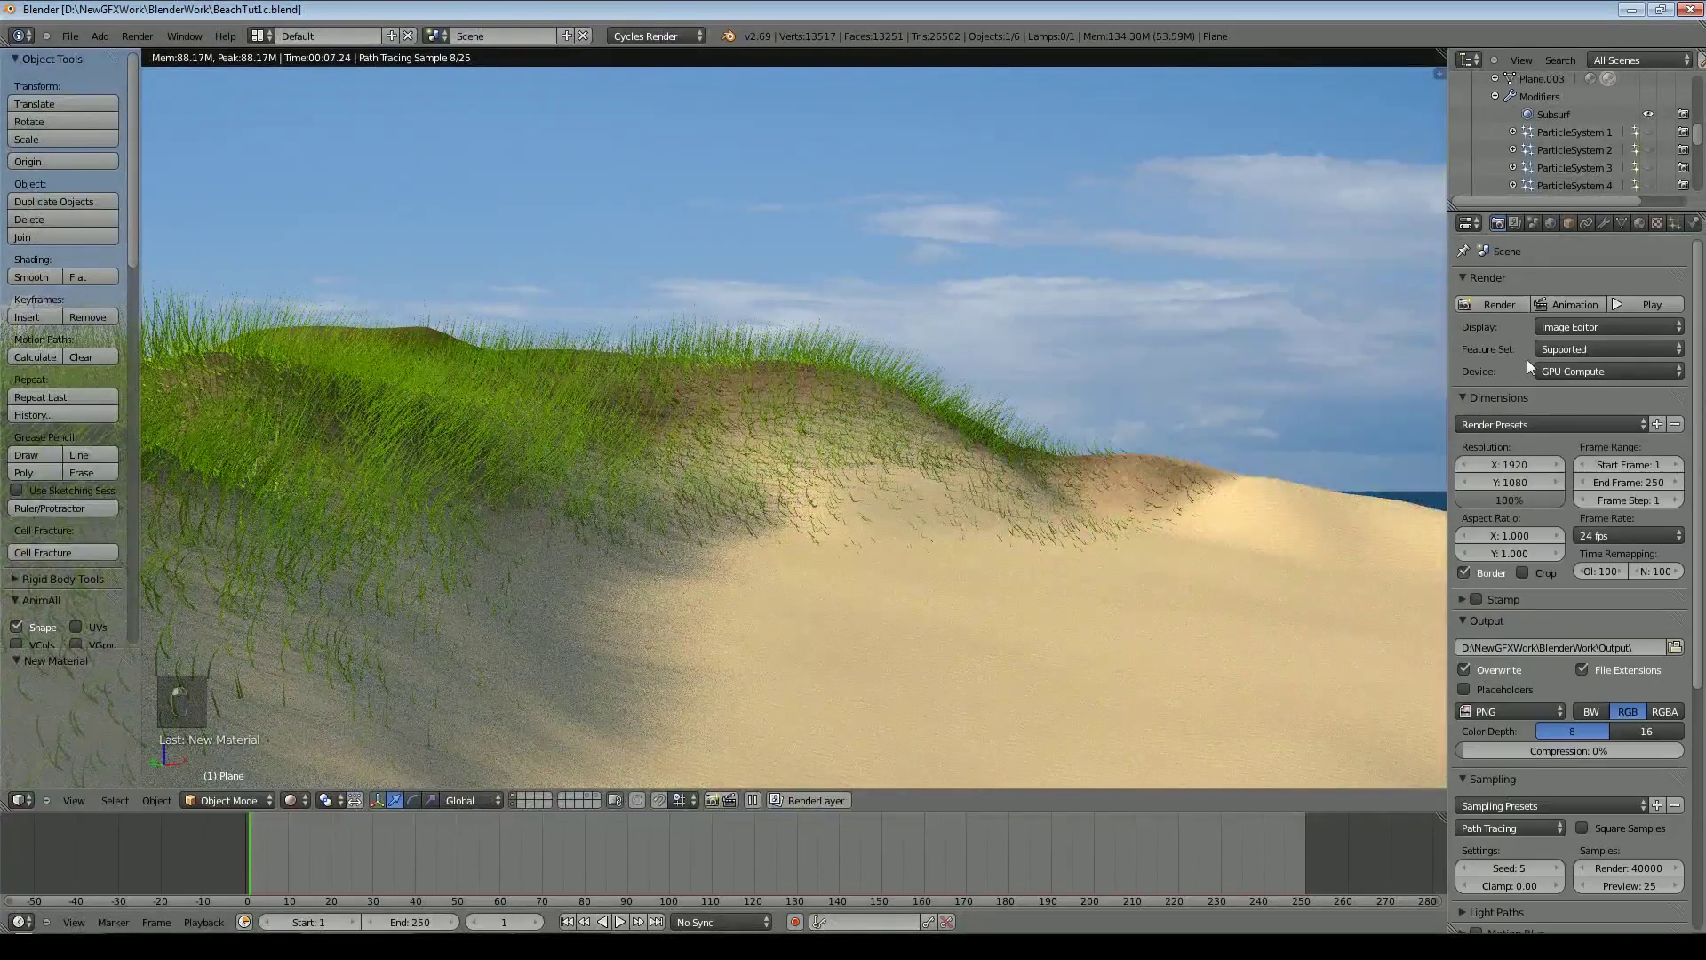
left_click(1636, 885)
type("10")
key("Return")
left_click(1675, 223)
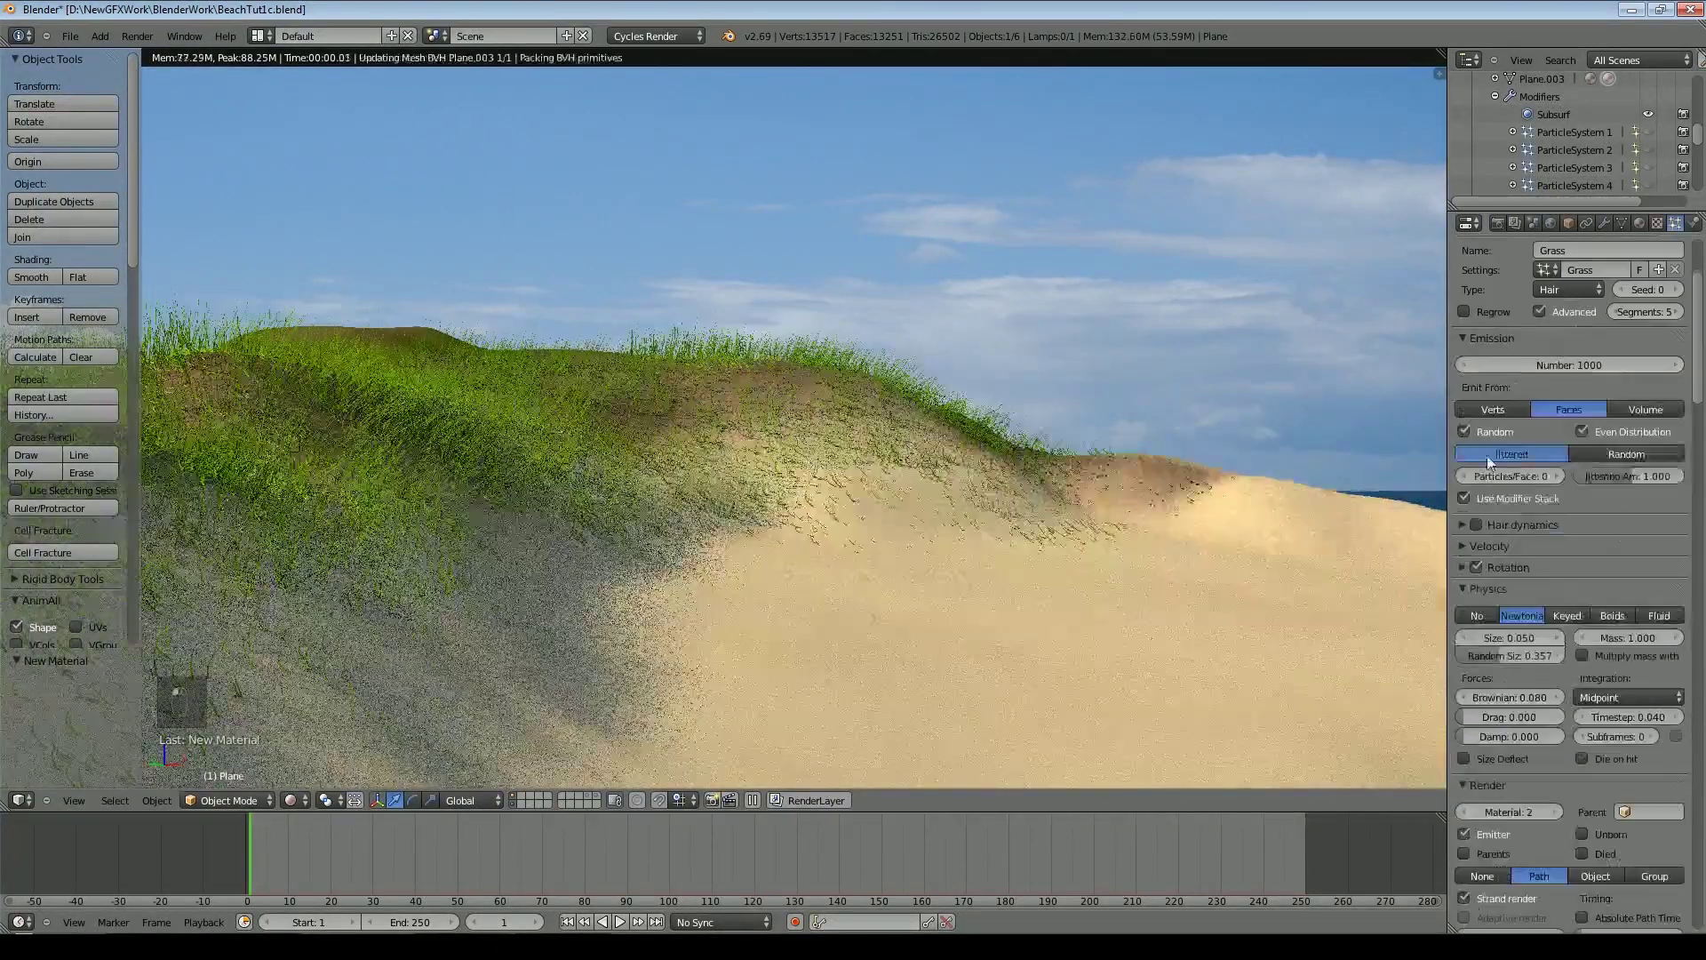
scroll(1148, 546, "down", 1)
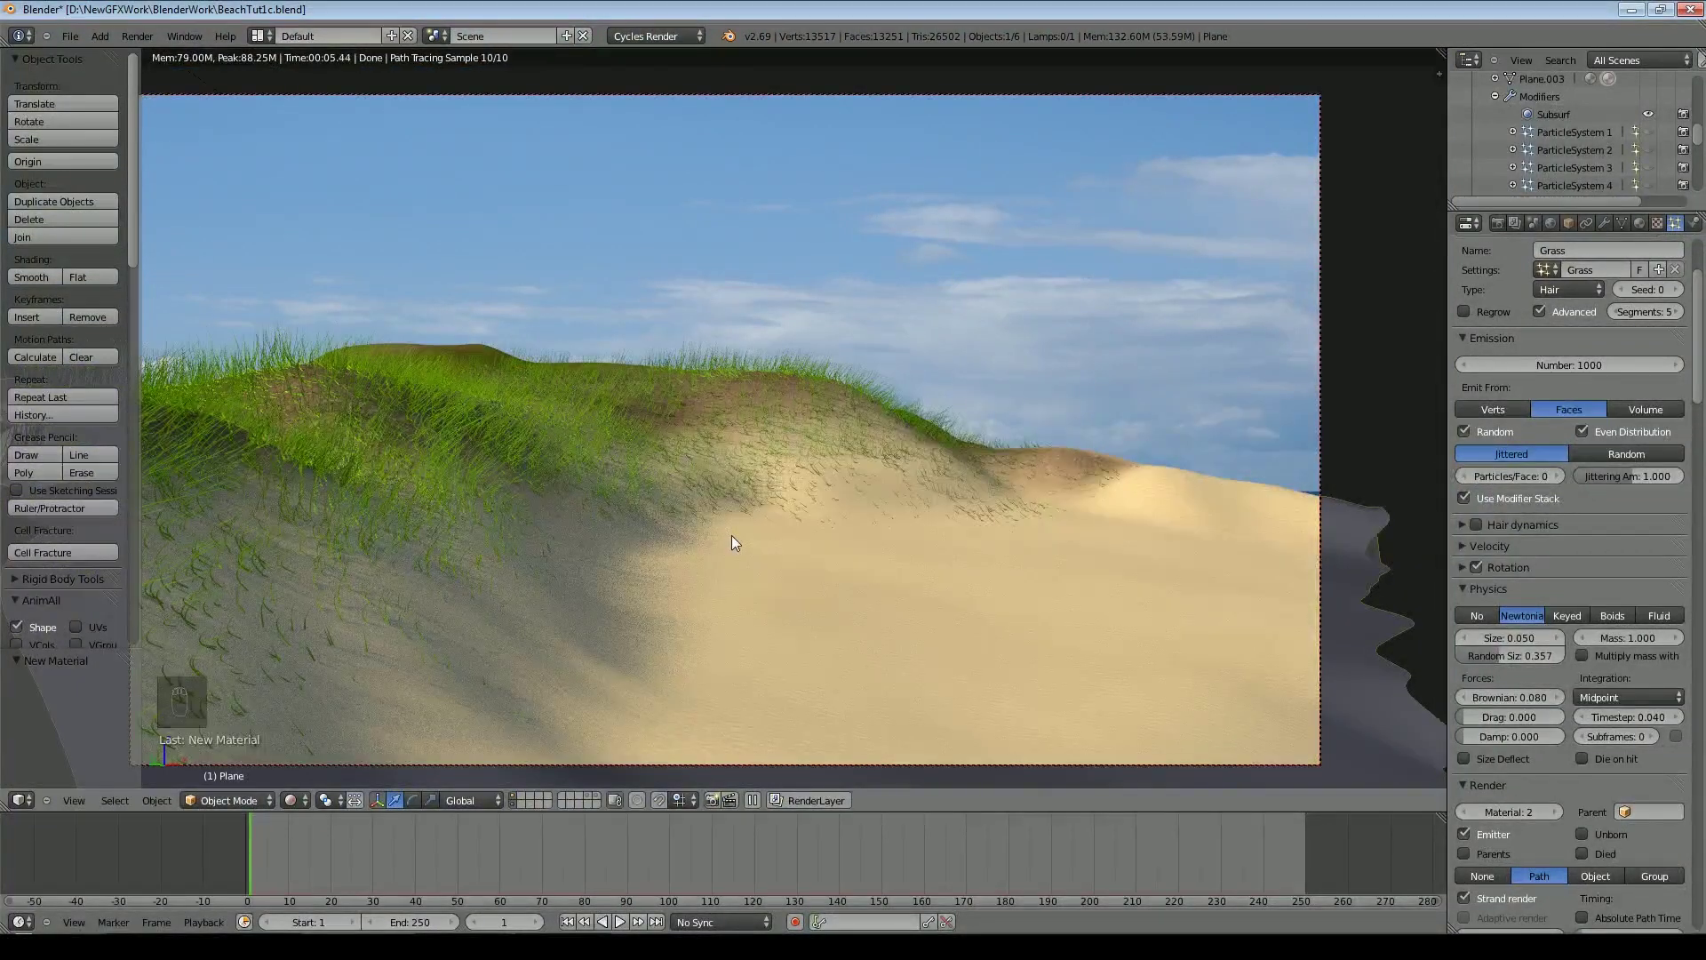
Leave the rendered preview, split the 3D view to open a Node Editor and spread out the grass material's nodes
middle_click_drag(441, 466, 492, 471, "shift")
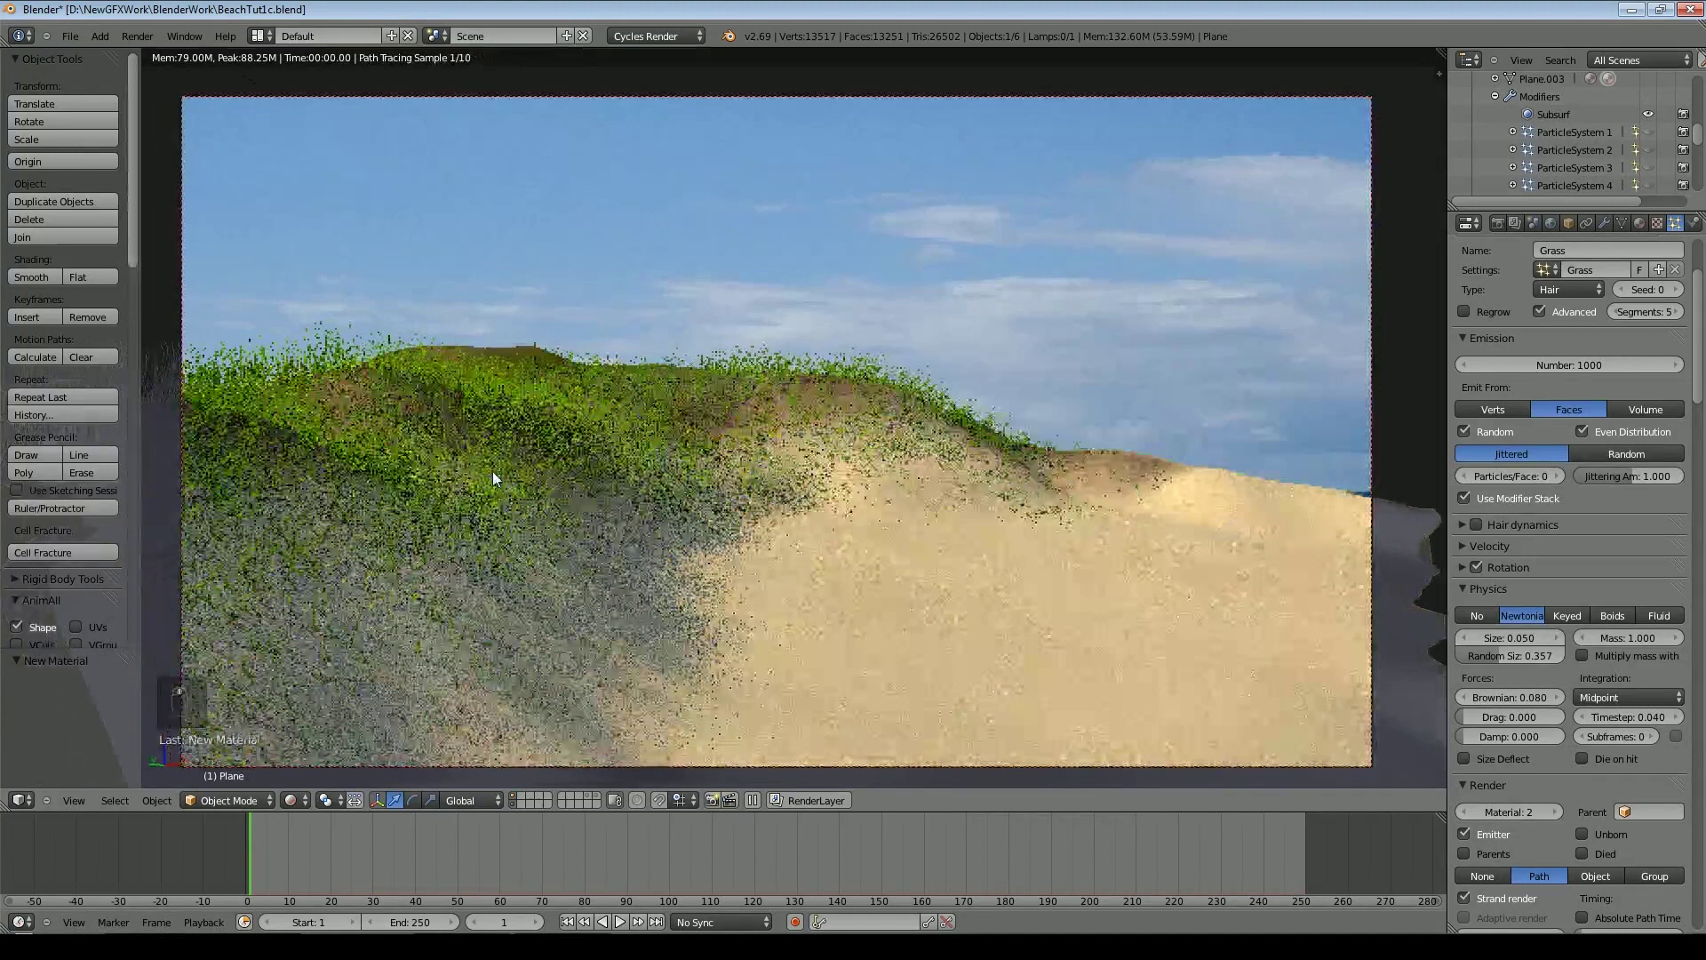
key("shift+z")
left_click_drag(1444, 55, 1440, 365)
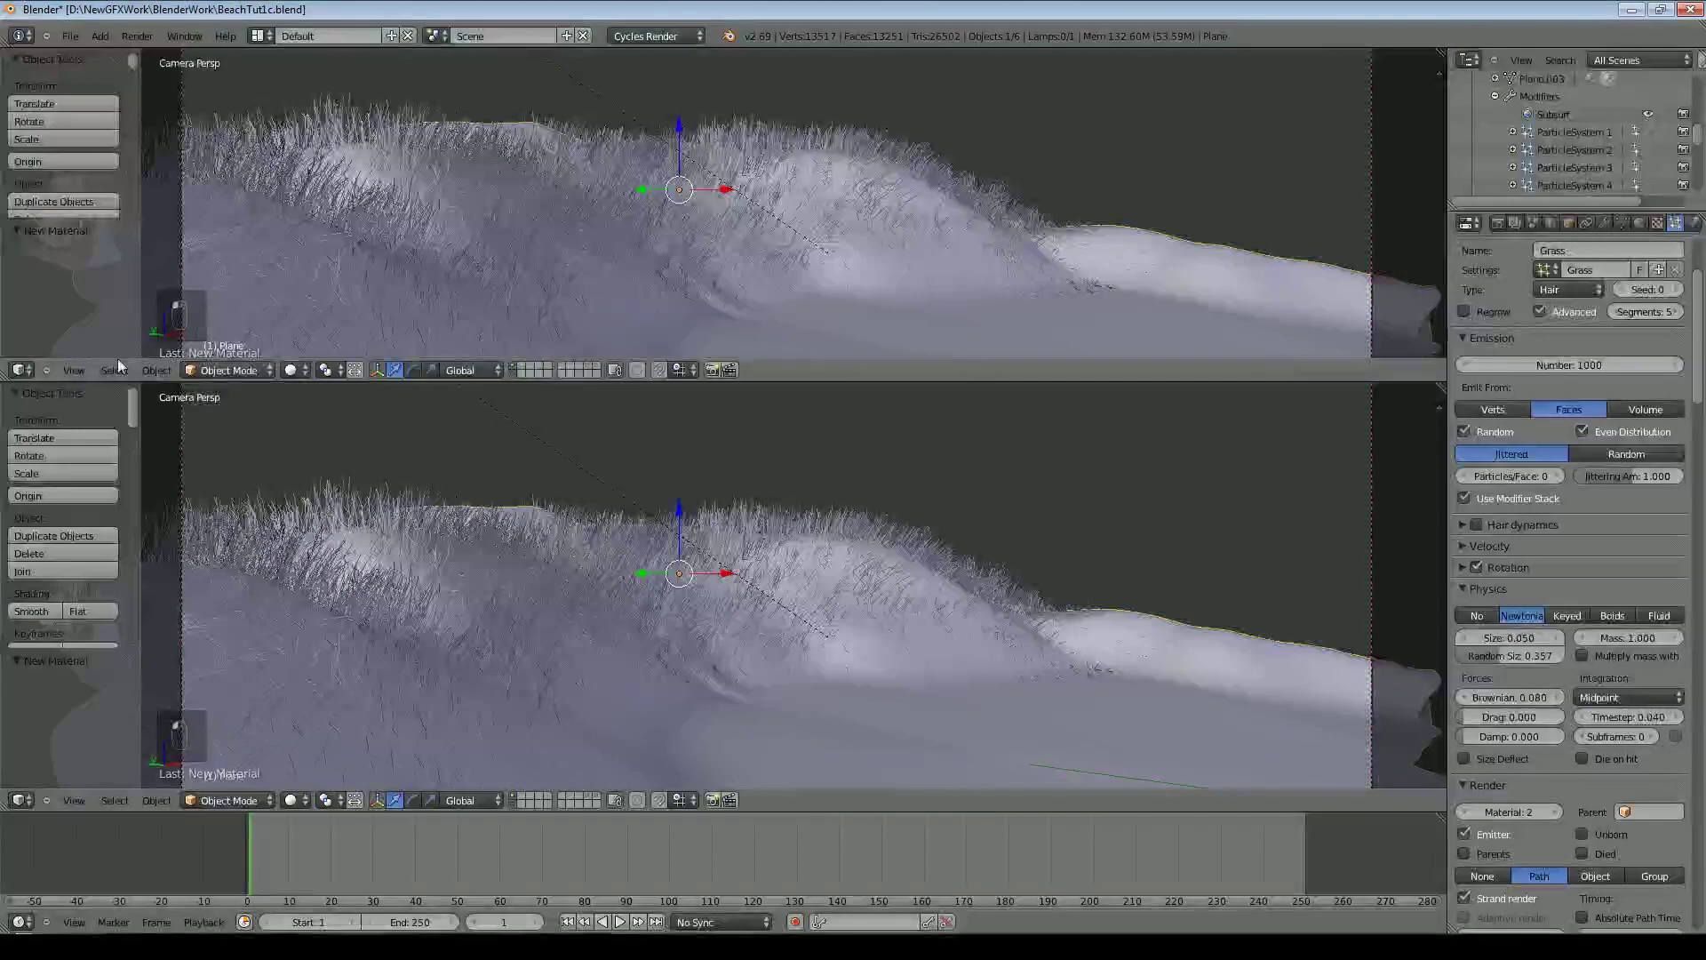
key("shift+F3")
scroll(722, 324, "up", 6)
left_click_drag(734, 169, 878, 146)
left_click_drag(382, 169, 69, 97)
left_click_drag(555, 168, 476, 107)
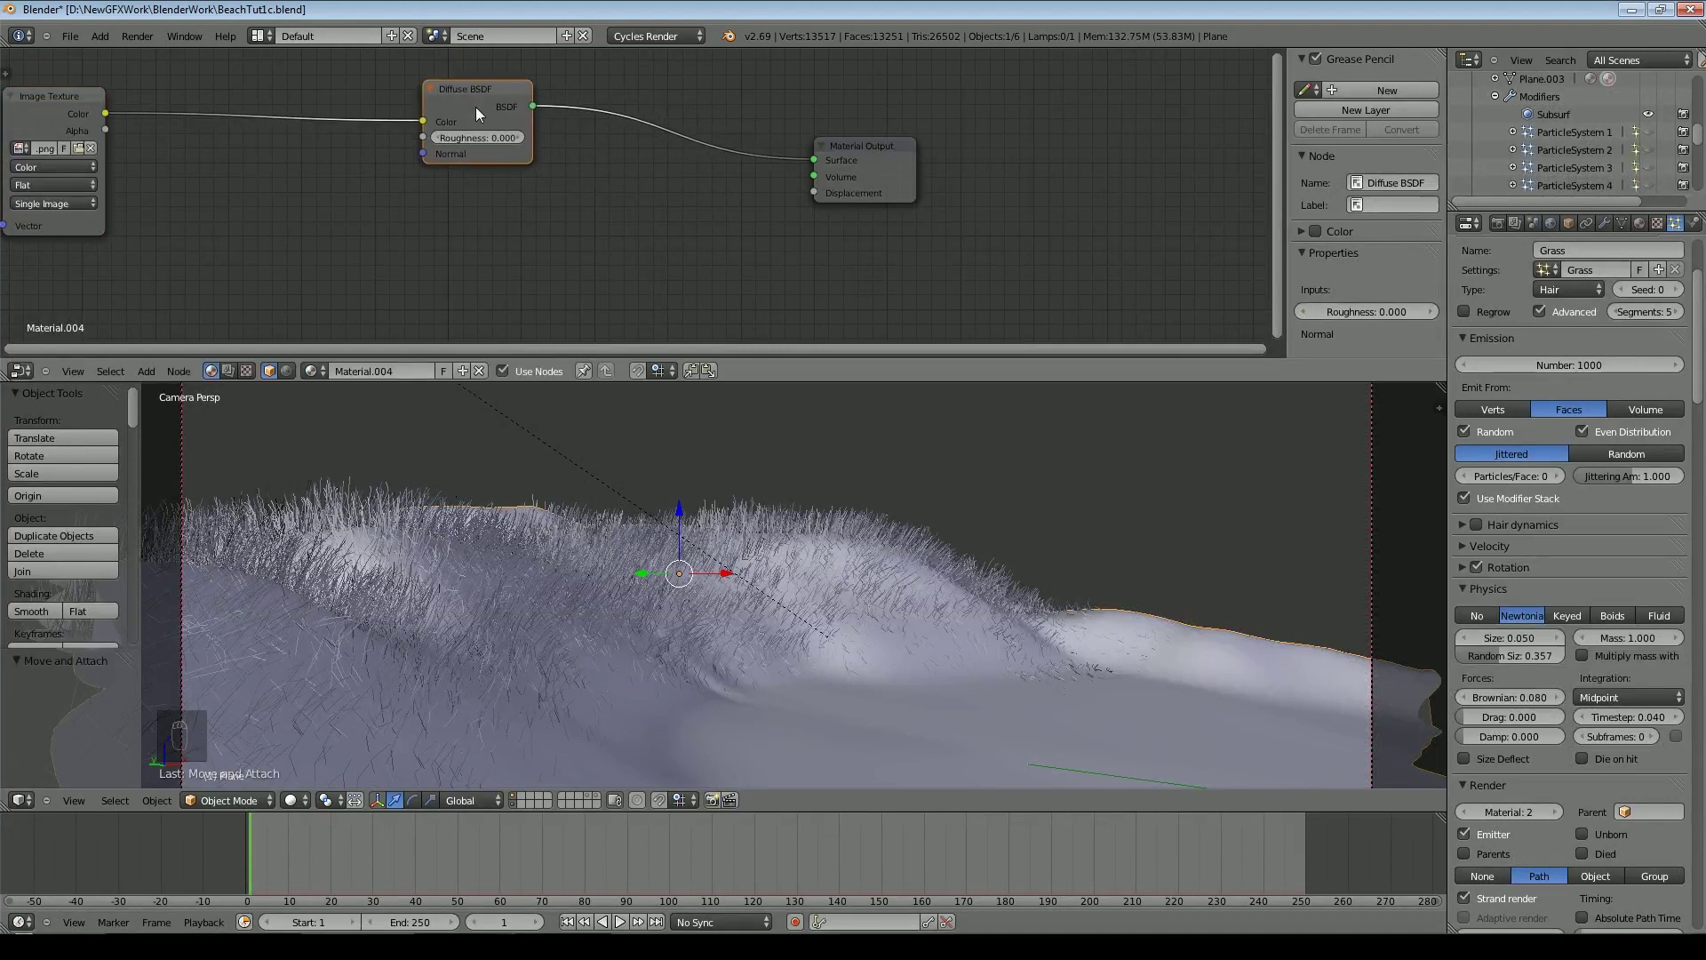
Insert two Mix Shader nodes in series between the grass material's Diffuse BSDF and Material Output
scroll(316, 246, "down", 1)
left_click(146, 371)
left_click(169, 338)
left_click(568, 124)
left_click_drag(812, 151, 985, 96)
left_click_drag(622, 126, 651, 121)
key("shift+d")
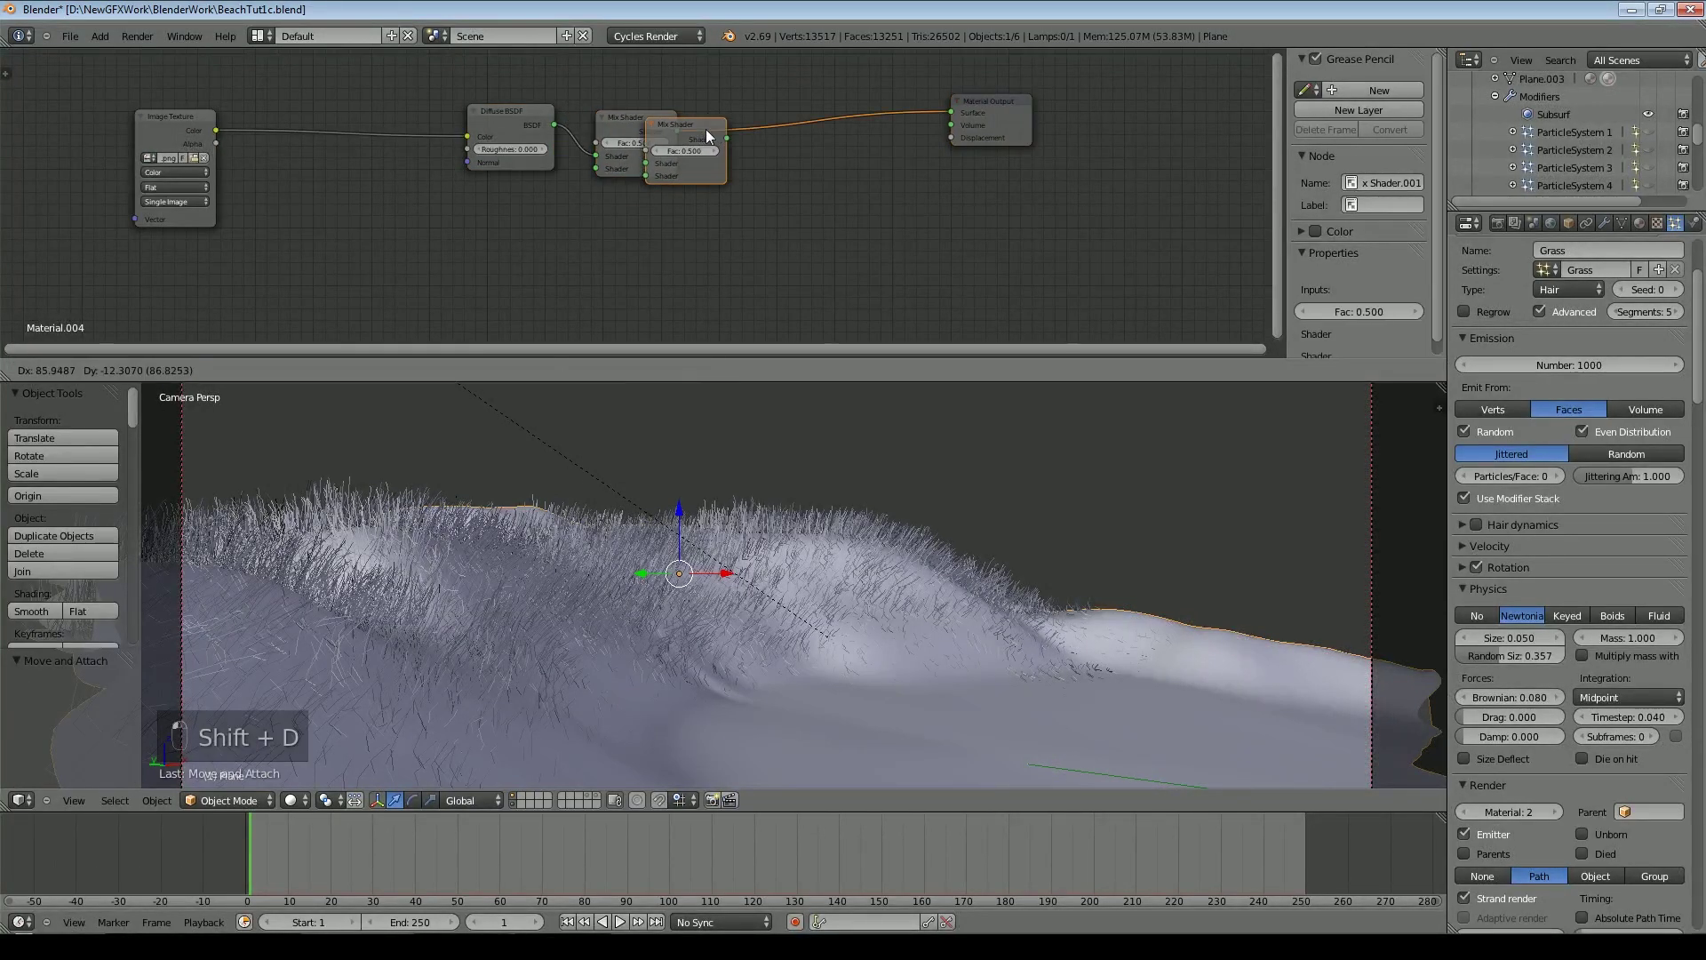
left_click(780, 121)
Add a Glossy BSDF node and link it to the second Mix Shader's free shader input
left_click(146, 372)
mouse_move(191, 302)
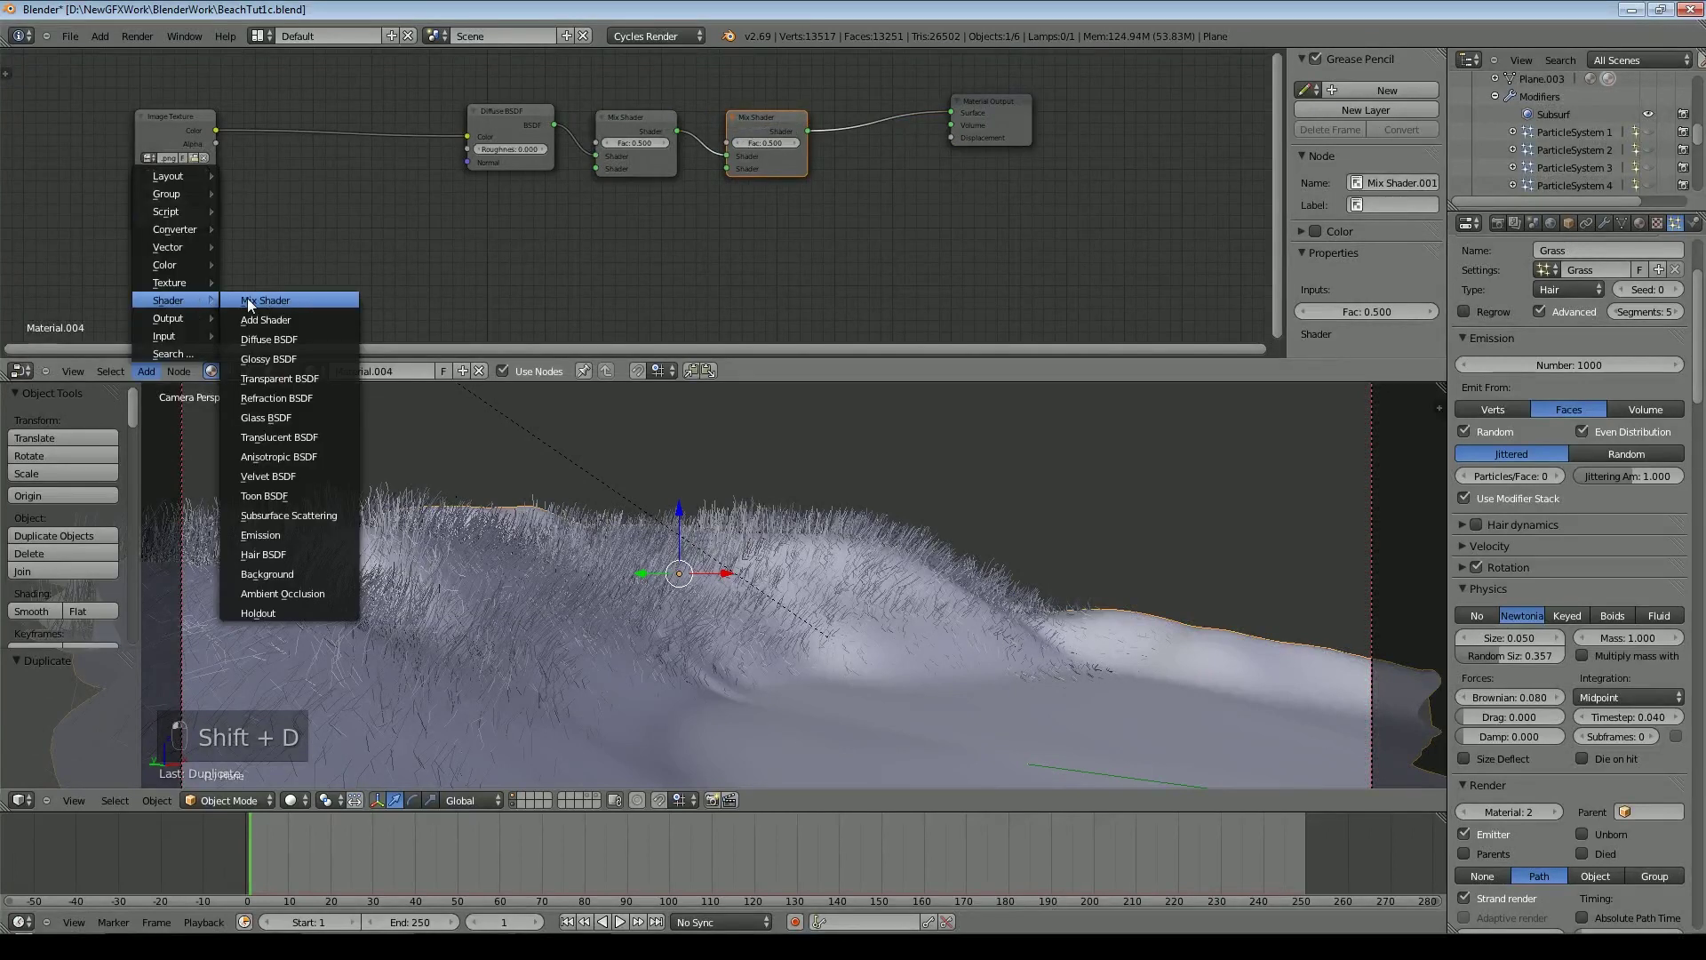
left_click(292, 356)
left_click(594, 198)
left_click_drag(681, 218, 727, 169)
left_click(487, 120)
key("shift+d")
left_click(485, 216)
key("Delete")
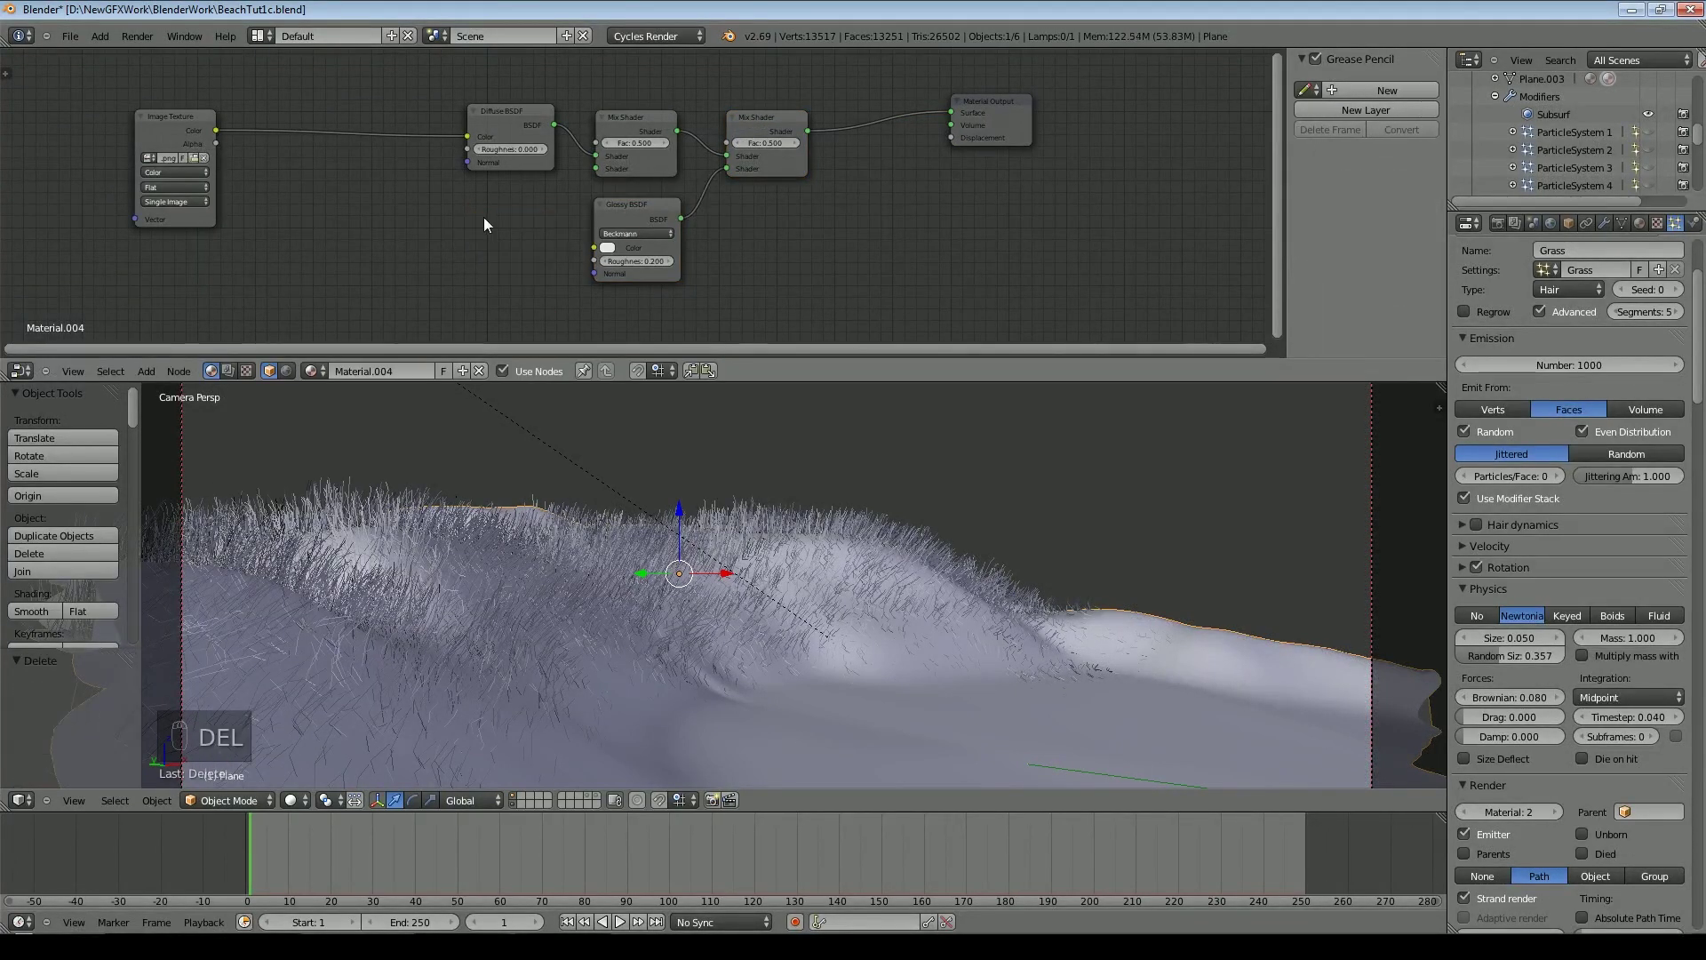
Add a Translucent BSDF to the first Mix Shader's free input and feed its color from the Image Texture
left_click(146, 371)
mouse_move(169, 300)
left_click(284, 437)
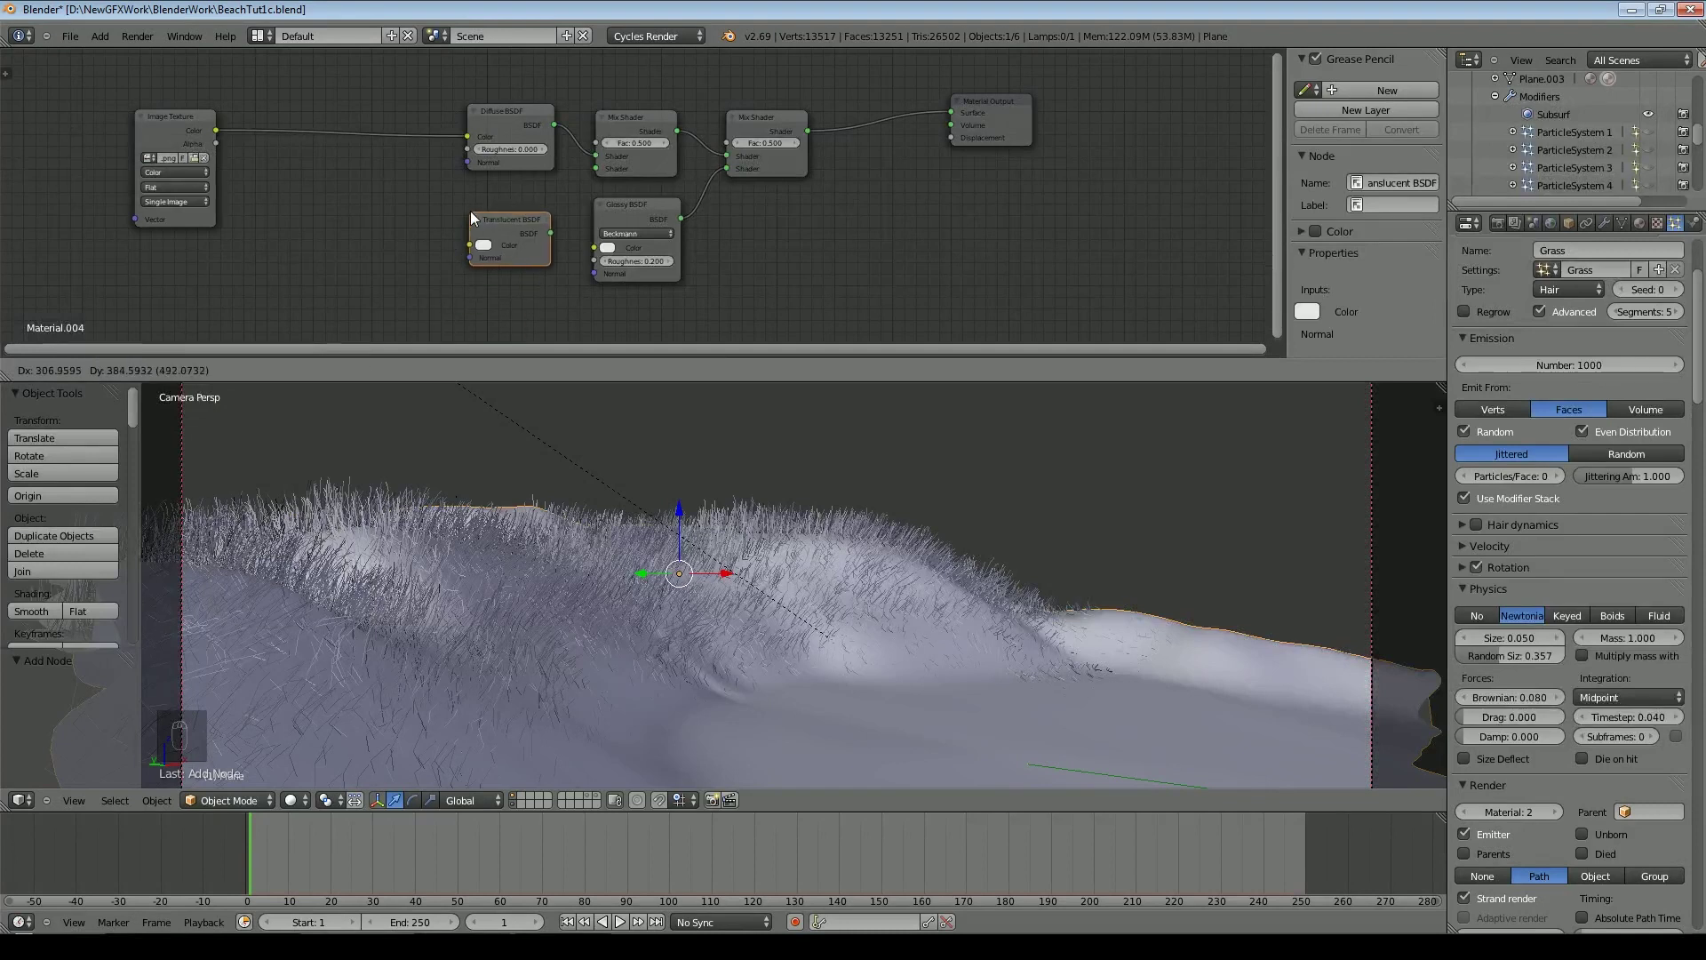
left_click(471, 213)
left_click(659, 538)
left_click_drag(556, 232, 596, 168)
scroll(221, 198, "up", 2)
left_click_drag(61, 107, 417, 263)
Insert a Gamma node set to 1.500 between the Image Texture and the Translucent BSDF
left_click(146, 370)
mouse_move(184, 285)
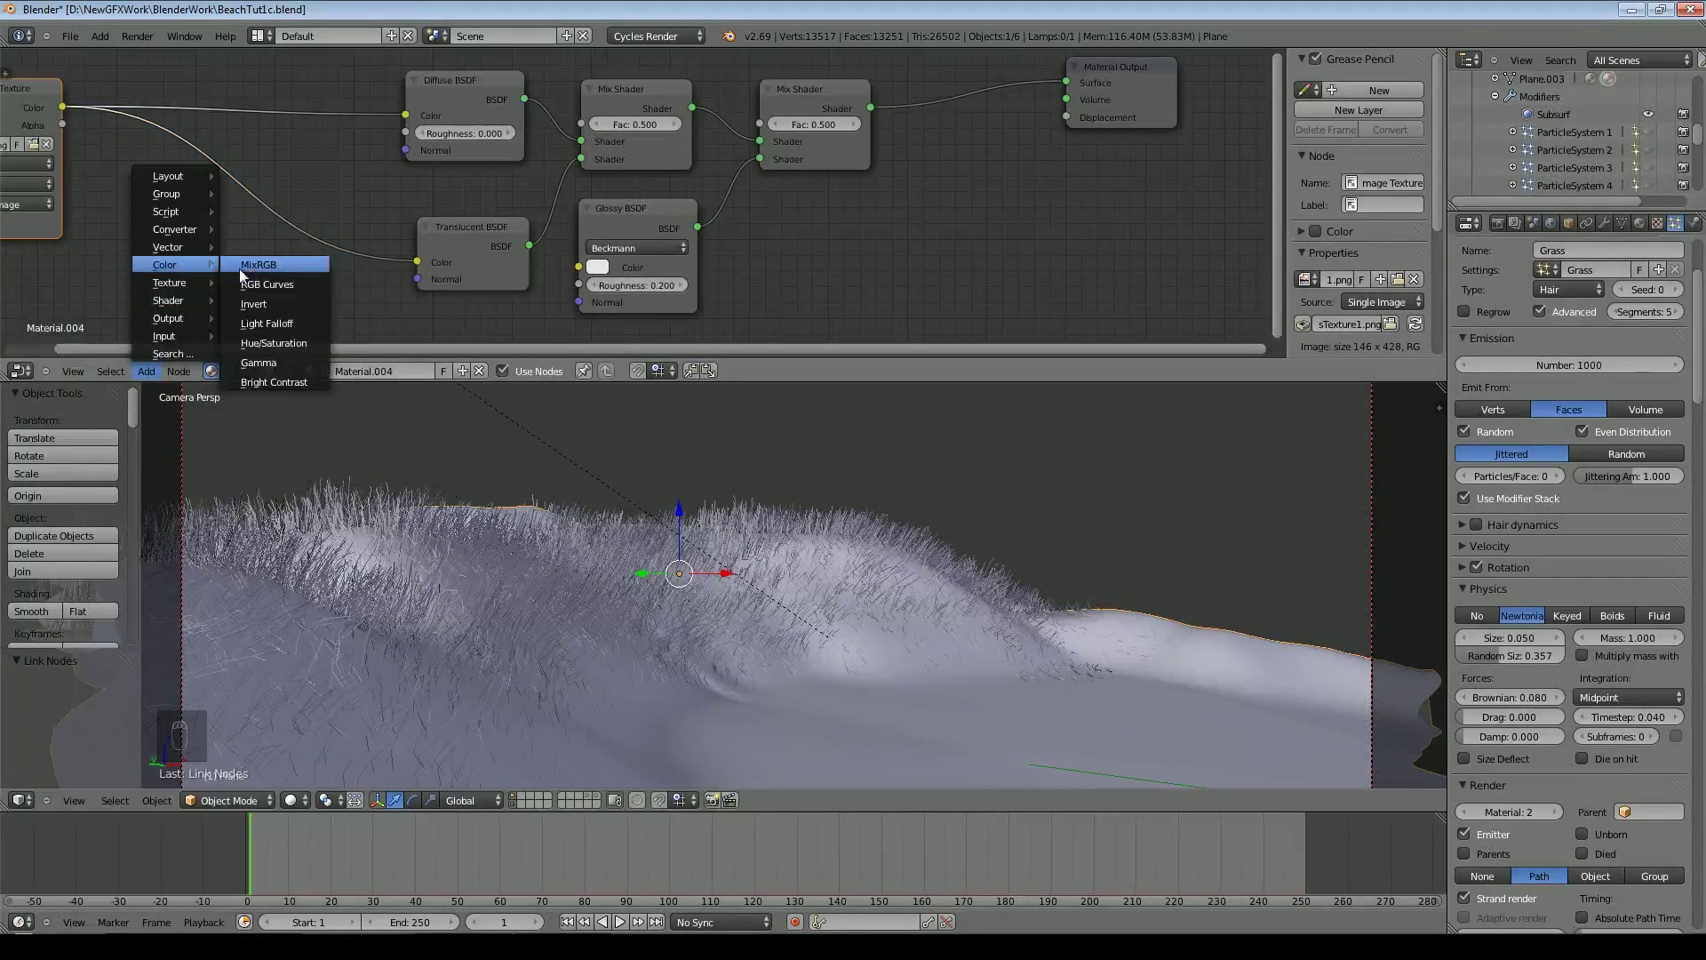
left_click(270, 350)
left_click(232, 224)
Set the second Mix Shader's Fac to 0.050 and save the file
double_click(776, 124)
type(".05")
key("Return")
key("ctrl+s")
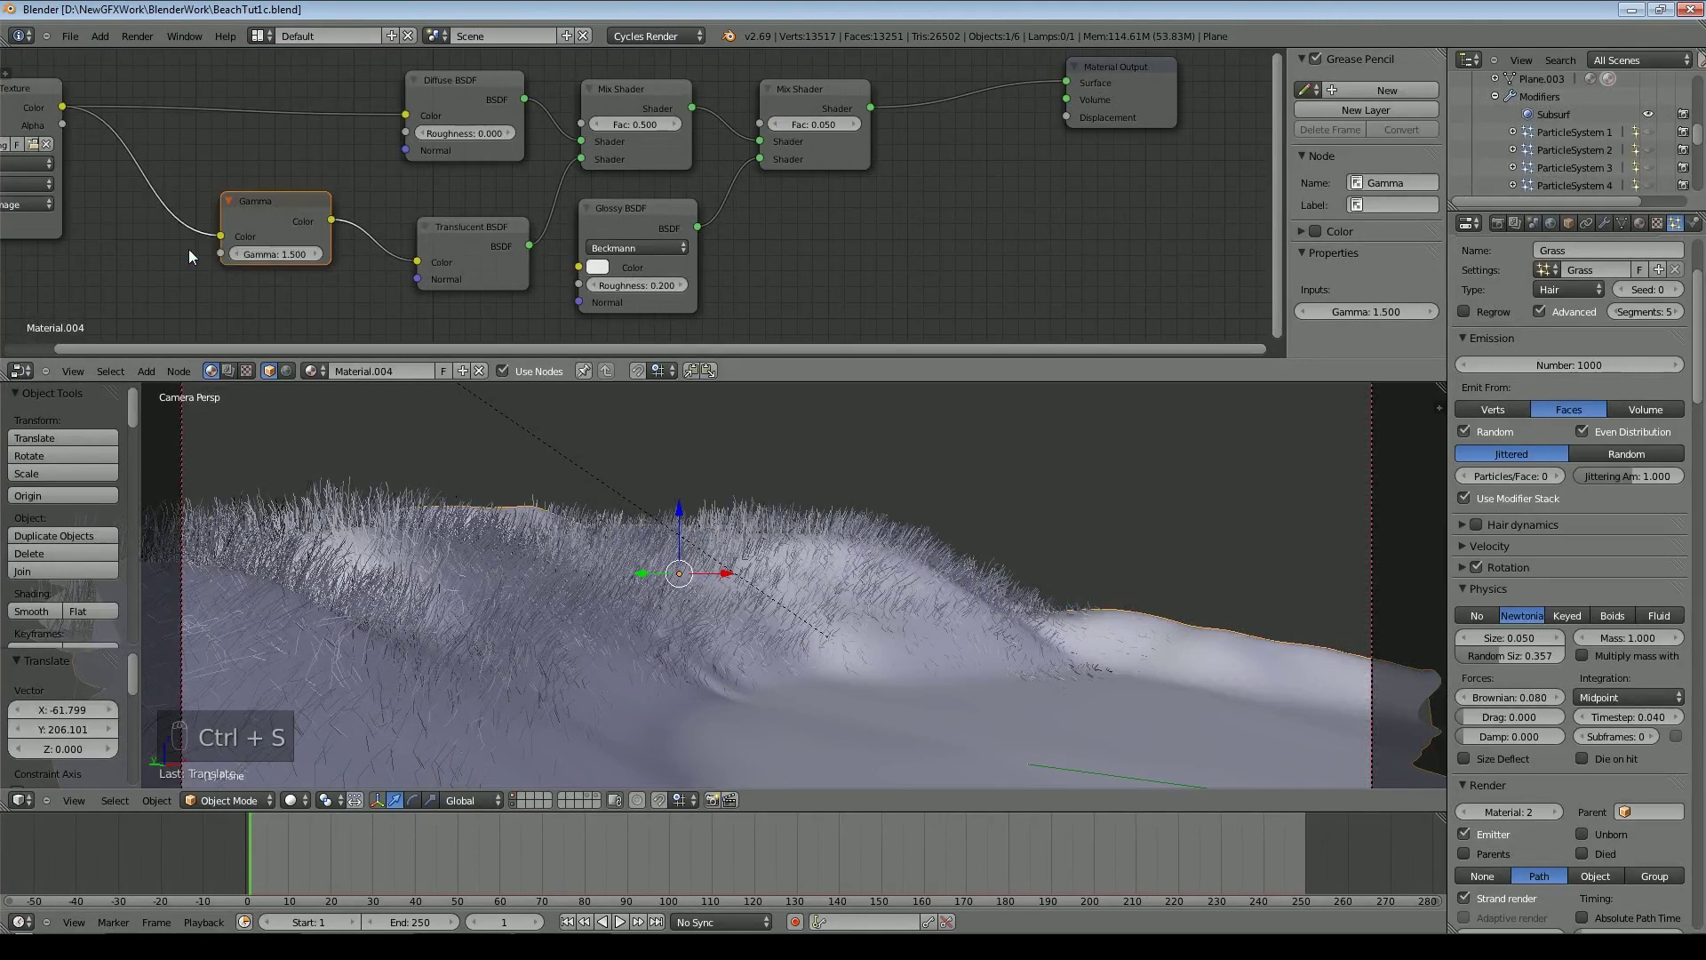
Preview the updated grass material in rendered shading and close the Node Editor to enlarge the camera view
left_click(289, 800)
left_click(311, 680)
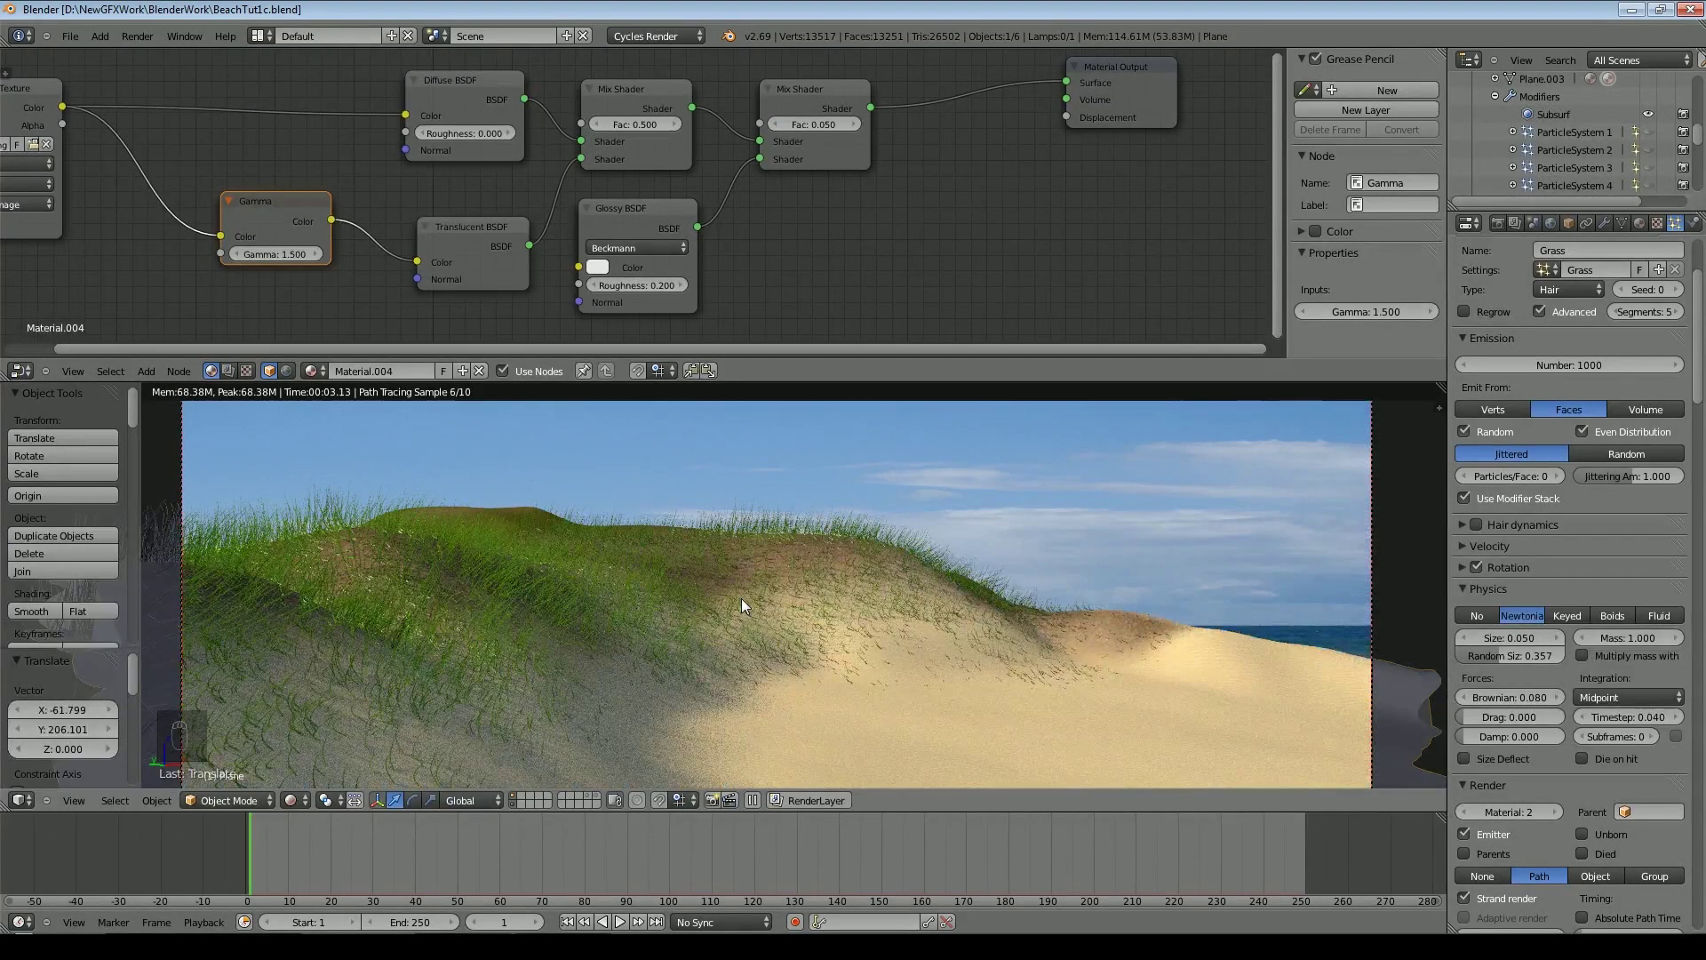
scroll(487, 595, "down", 3)
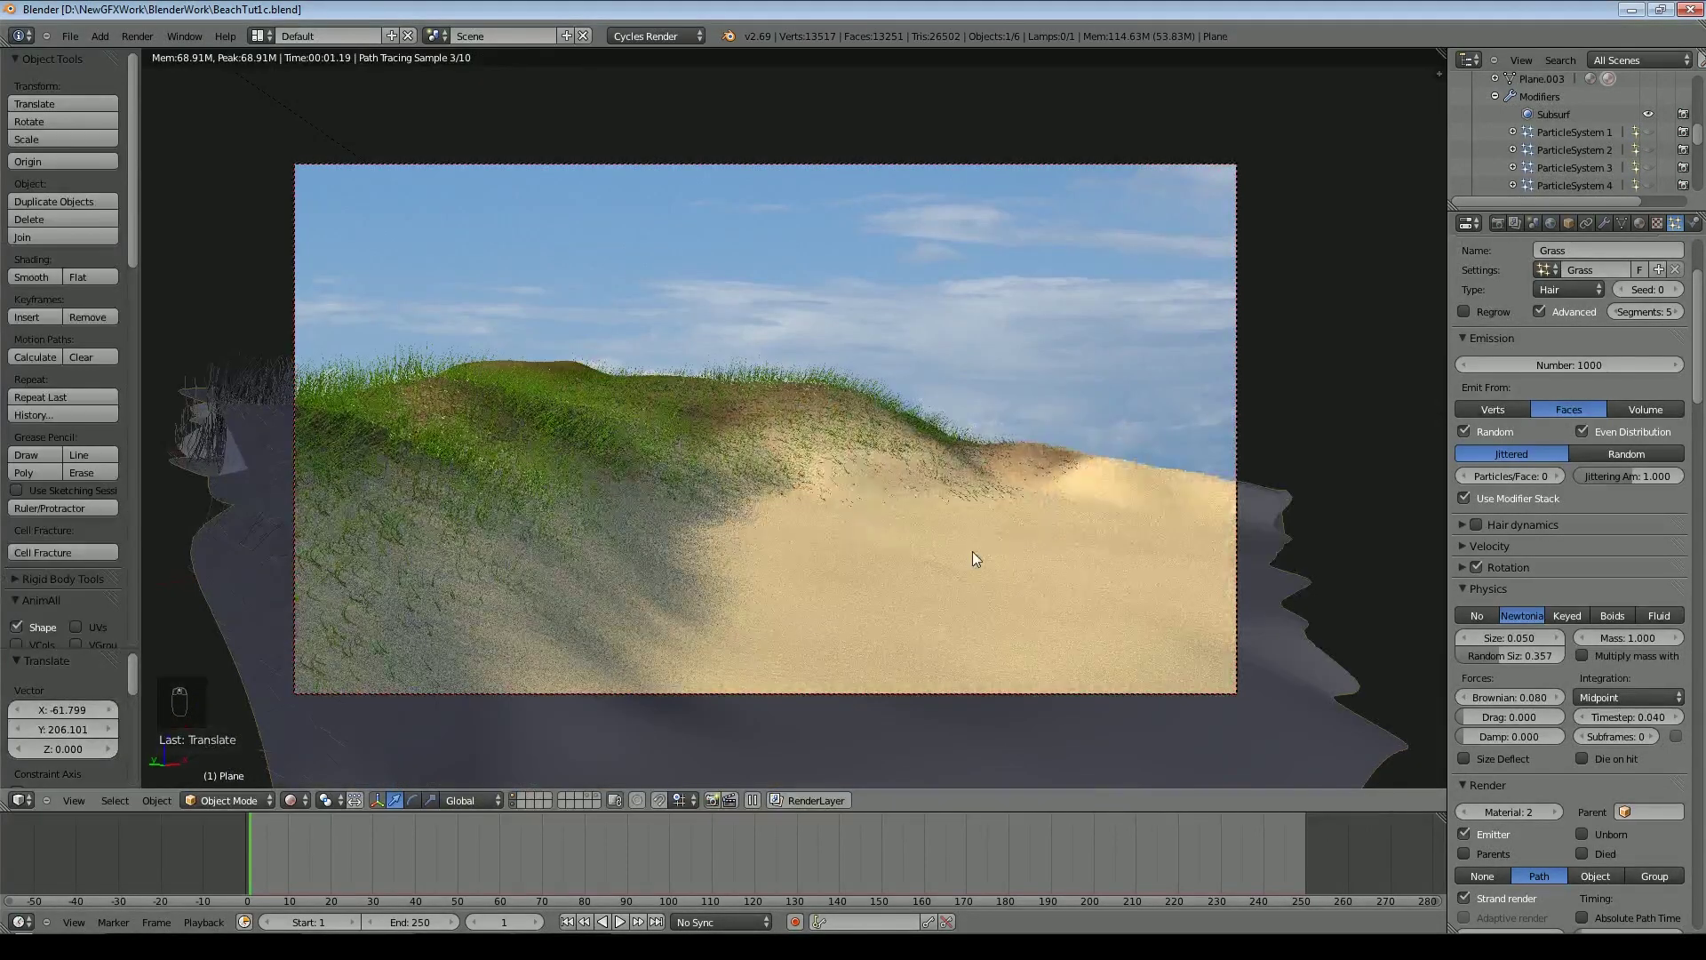
Return to solid shading, show all the plane's particle systems again, save the file and render the full scene
left_click(295, 799)
left_click(313, 743)
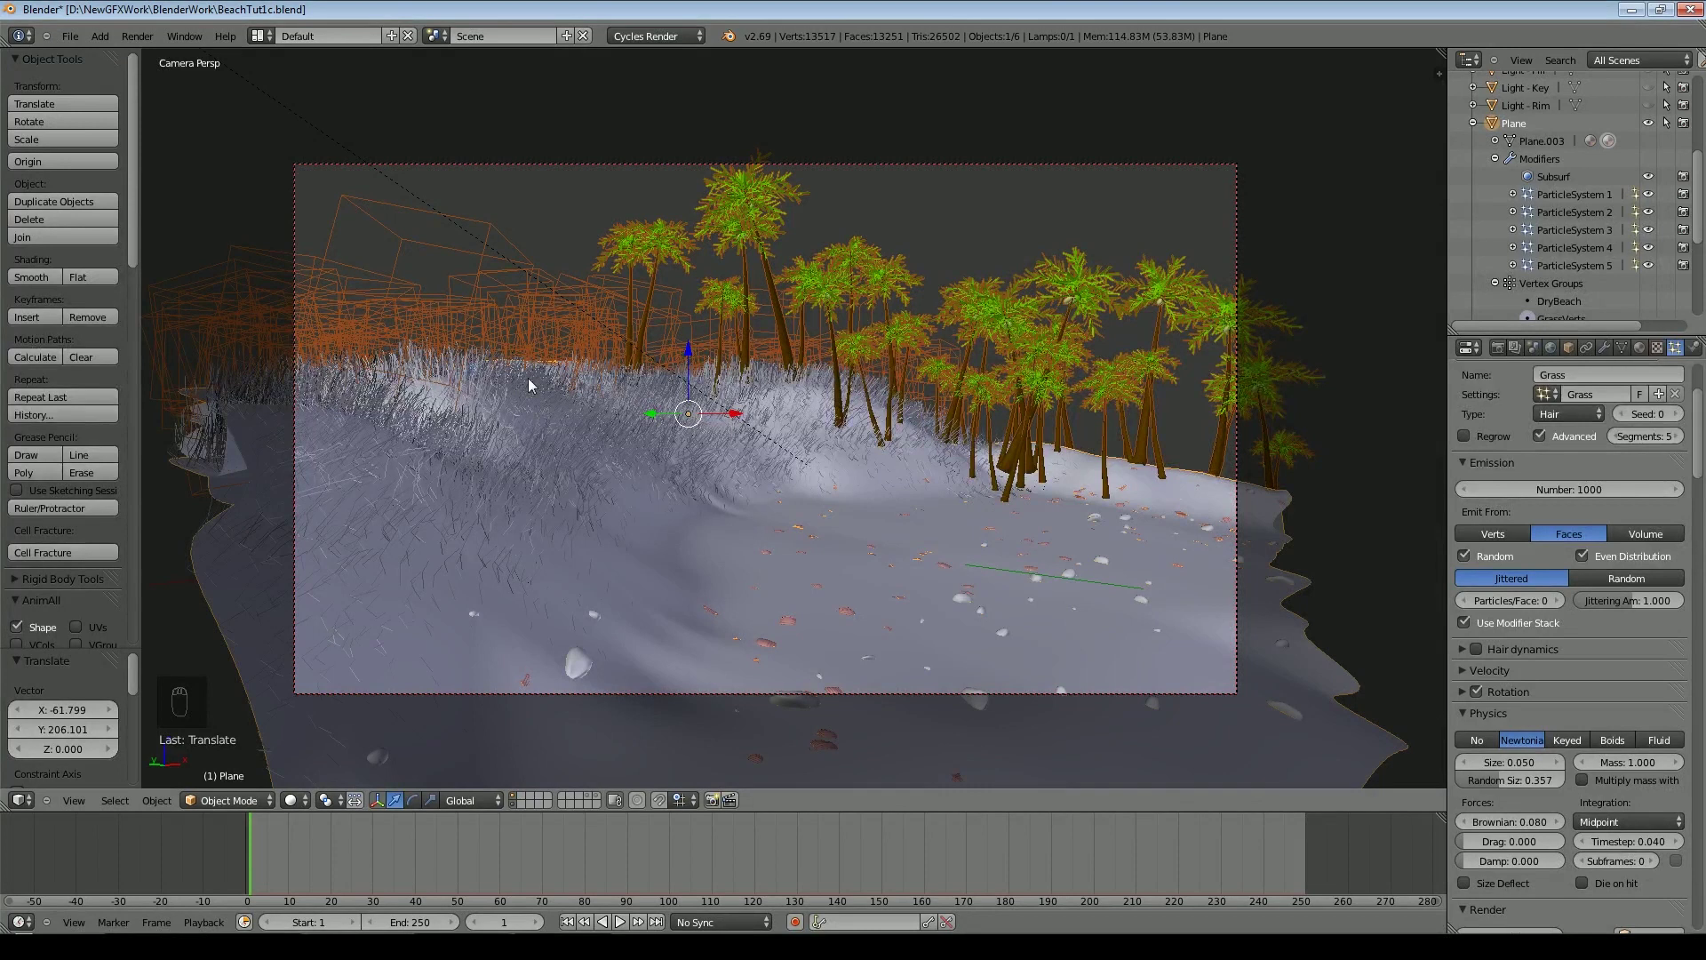
key("ctrl+s")
key("F12")
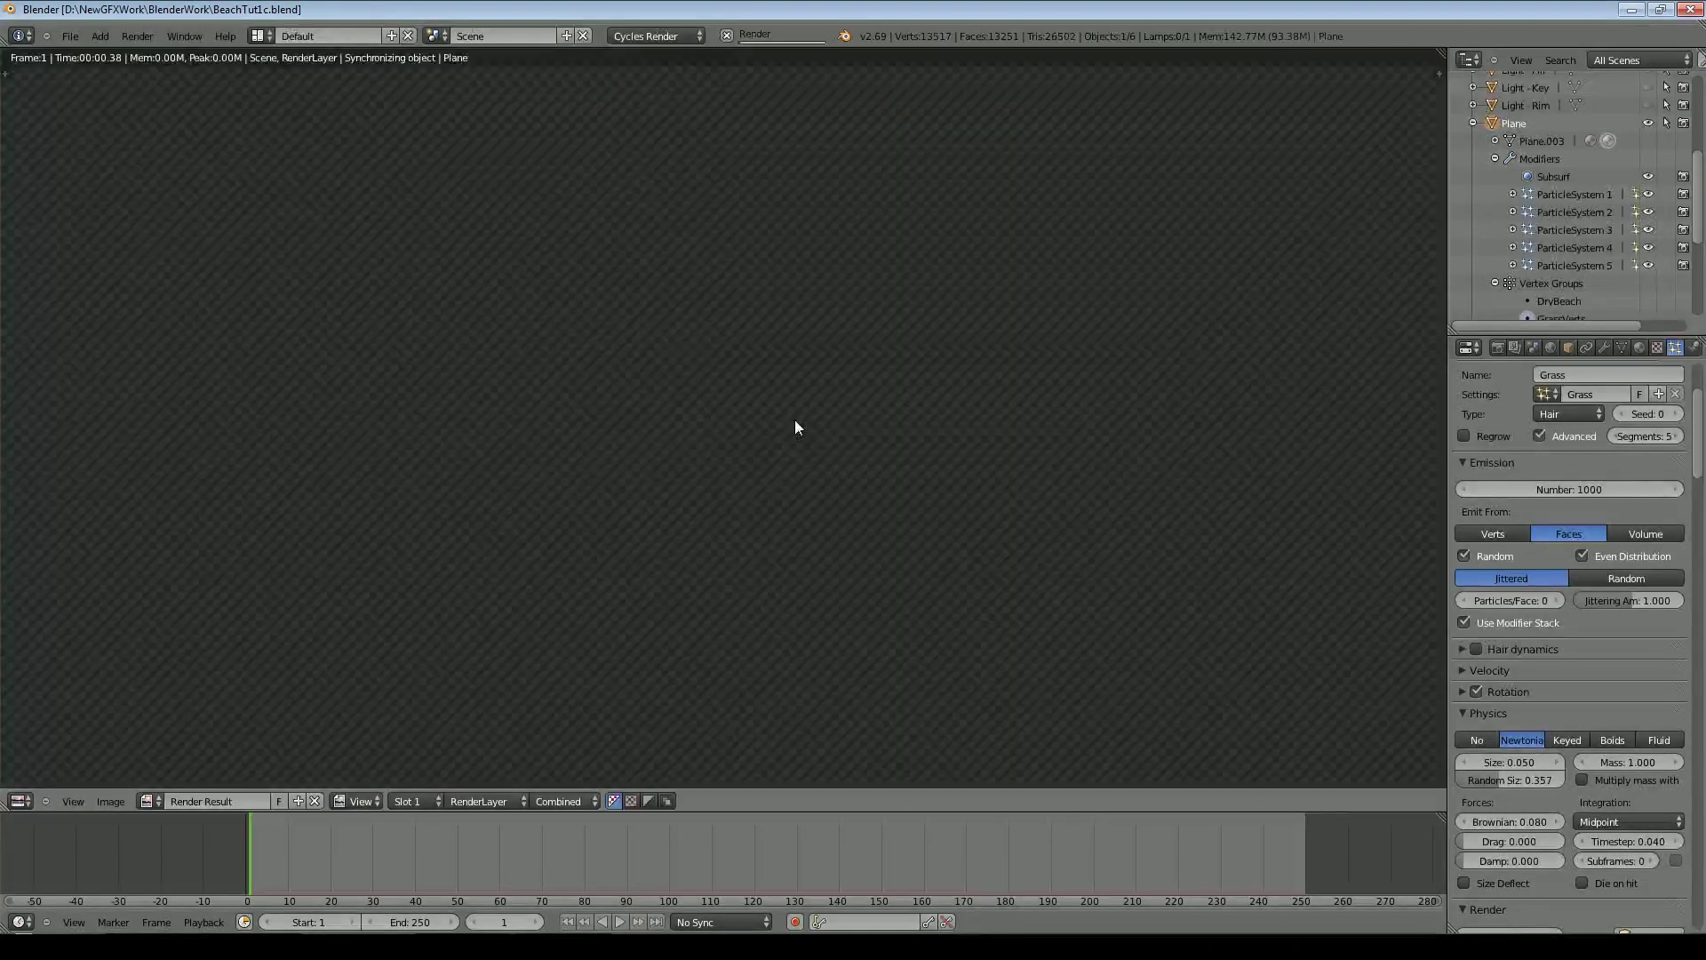